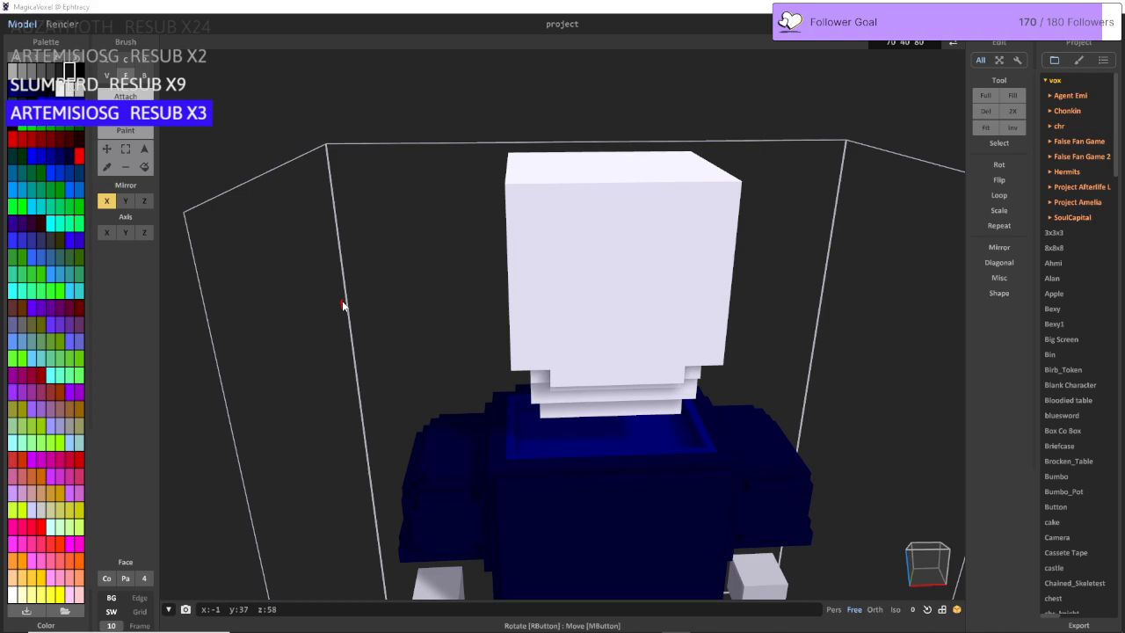
Step: Examine the stepped chin and neck beneath the white head from several angles
{"action": "right_click_drag", "start_coordinate": [474, 318], "coordinate": [491, 318]}
{"action": "scroll", "coordinate": [211, 171], "scroll_direction": "up", "scroll_amount": 2}
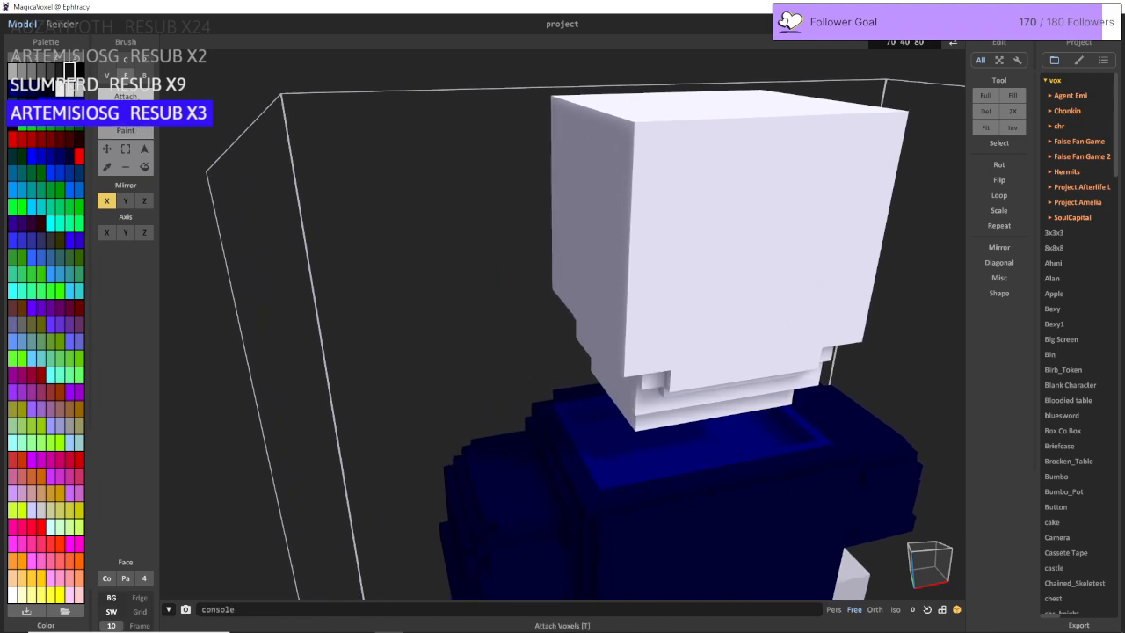
{"action": "right_click_drag", "start_coordinate": [525, 261], "coordinate": [598, 259]}
{"action": "left_click", "coordinate": [543, 258]}
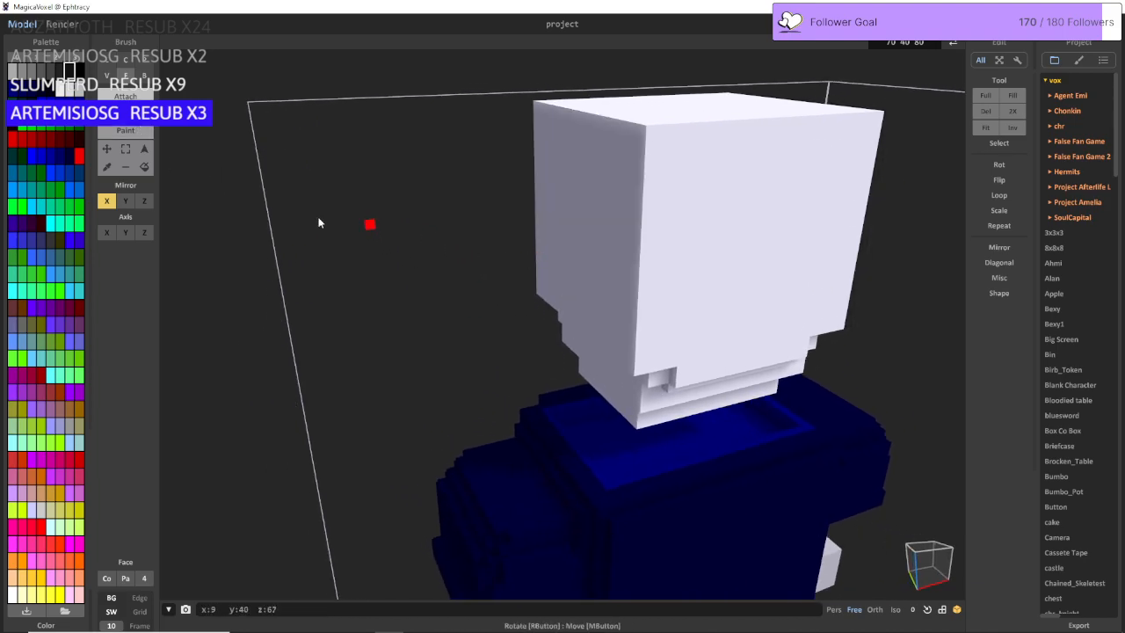
{"action": "right_click_drag", "start_coordinate": [593, 261], "coordinate": [556, 264]}
{"action": "scroll", "coordinate": [556, 263], "scroll_direction": "up", "scroll_amount": 3}
{"action": "middle_click_drag", "start_coordinate": [538, 413], "coordinate": [513, 294]}
{"action": "right_click_drag", "start_coordinate": [513, 294], "coordinate": [432, 226]}
{"action": "scroll", "coordinate": [432, 226], "scroll_direction": "down", "scroll_amount": 3}
{"action": "left_click", "coordinate": [438, 391]}
{"action": "right_click_drag", "start_coordinate": [429, 393], "coordinate": [557, 403]}
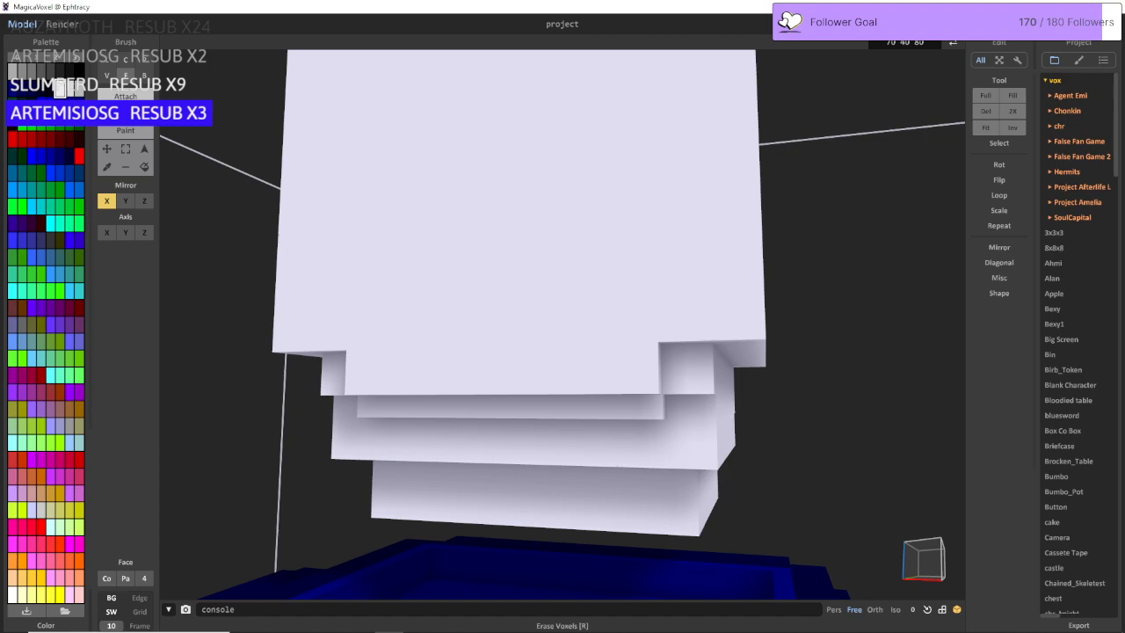
Step: Erase the lowest neck layer beneath the head
{"action": "mouse_move", "coordinate": [322, 191]}
{"action": "right_mouse_down"}
{"action": "mouse_move", "coordinate": [439, 221]}
{"action": "mouse_move", "coordinate": [495, 201]}
{"action": "mouse_move", "coordinate": [469, 358]}
{"action": "mouse_move", "coordinate": [673, 484]}
{"action": "mouse_move", "coordinate": [621, 480]}
{"action": "right_mouse_up"}
{"action": "middle_click_drag", "start_coordinate": [620, 480], "coordinate": [613, 299]}
{"action": "scroll", "coordinate": [608, 515], "scroll_direction": "up", "scroll_amount": 4}
{"action": "left_click", "coordinate": [126, 114]}
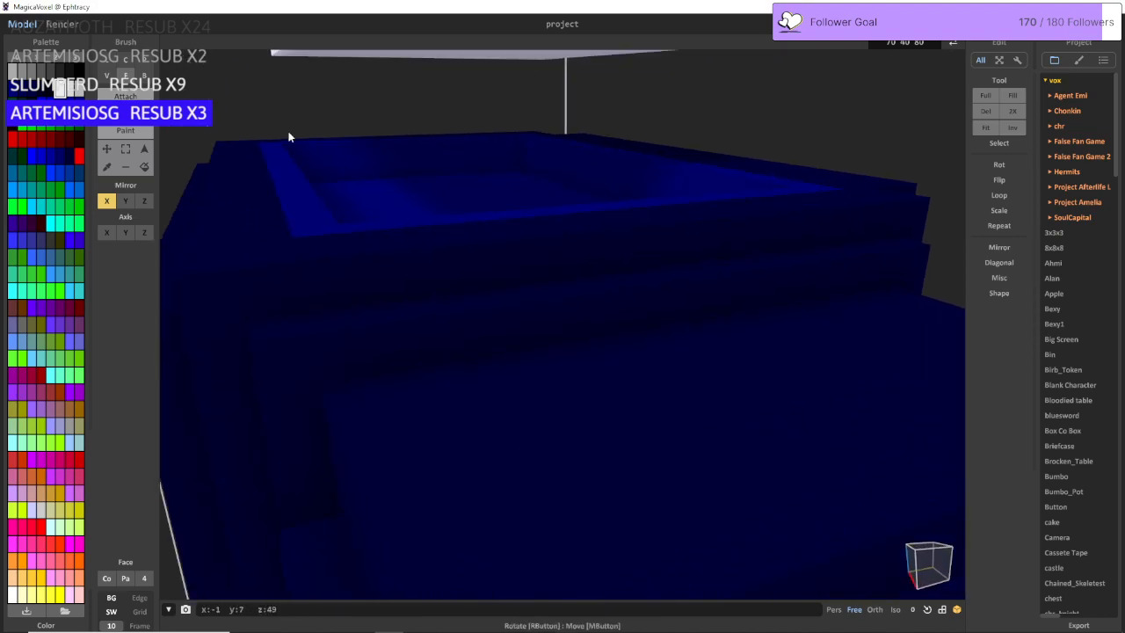
{"action": "right_click_drag", "start_coordinate": [290, 137], "coordinate": [373, 42]}
{"action": "middle_click_drag", "start_coordinate": [374, 42], "coordinate": [382, 133]}
{"action": "left_click", "coordinate": [379, 125]}
{"action": "scroll", "coordinate": [377, 115], "scroll_direction": "down", "scroll_amount": 2}
{"action": "right_click_drag", "start_coordinate": [377, 115], "coordinate": [450, 72]}
{"action": "left_click", "coordinate": [440, 336]}
{"action": "scroll", "coordinate": [443, 323], "scroll_direction": "down", "scroll_amount": 4}
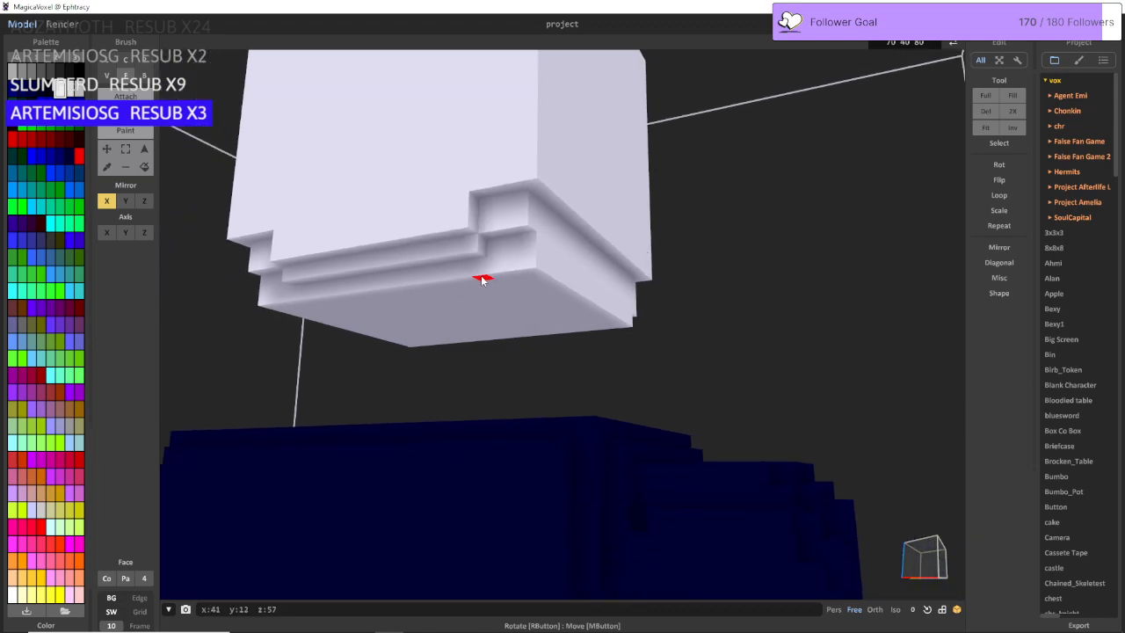
Step: Erase the remaining stepped chin layers to leave the head with a flat underside
{"action": "right_click_drag", "start_coordinate": [481, 280], "coordinate": [501, 280]}
{"action": "scroll", "coordinate": [499, 294], "scroll_direction": "down", "scroll_amount": 2}
{"action": "left_click", "coordinate": [598, 446]}
{"action": "scroll", "coordinate": [599, 441], "scroll_direction": "up", "scroll_amount": 2}
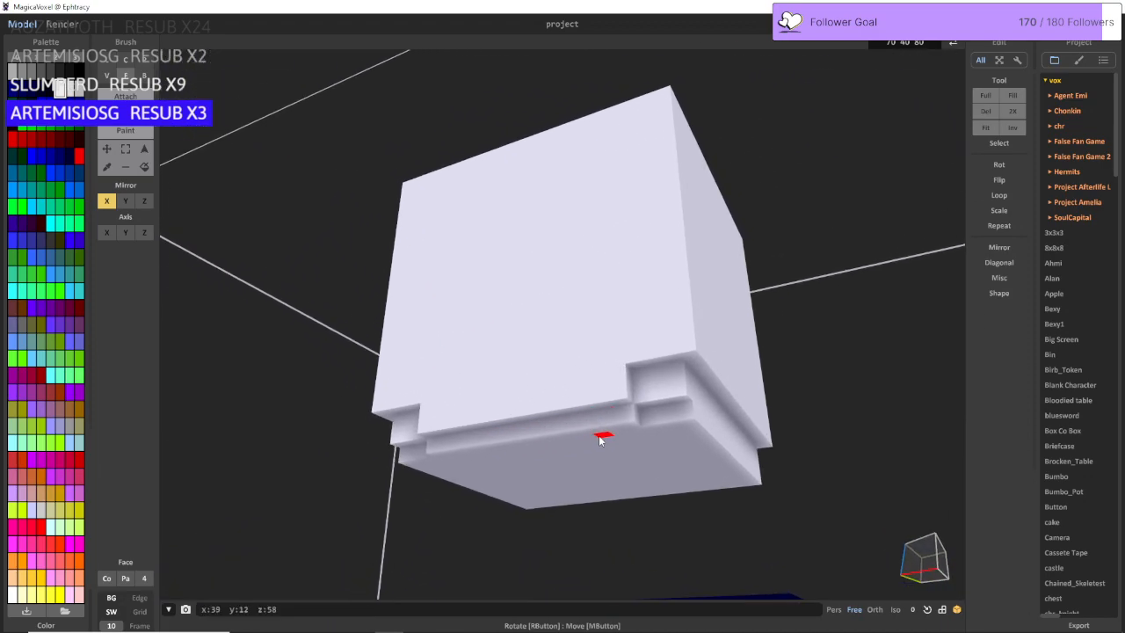
{"action": "left_click", "coordinate": [601, 440]}
{"action": "left_click", "coordinate": [658, 434]}
{"action": "left_click", "coordinate": [644, 424]}
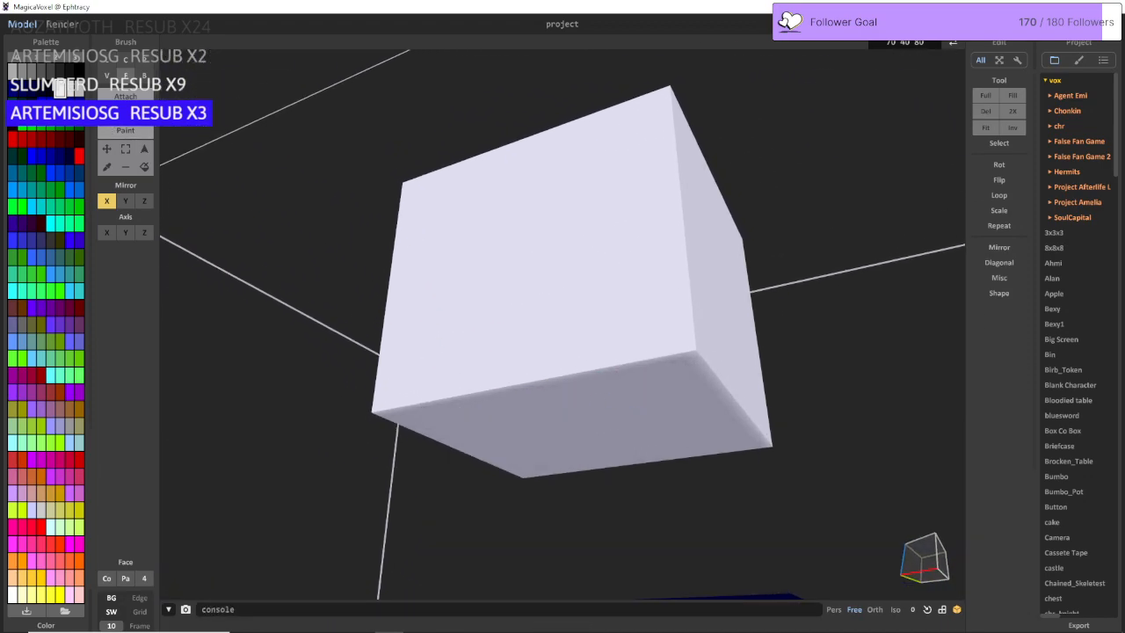
Step: Extrude the flat underside of the head downward to lengthen the block above the torso
{"action": "left_click_drag", "start_coordinate": [552, 411], "coordinate": [559, 449]}
{"action": "key", "text": "d"}
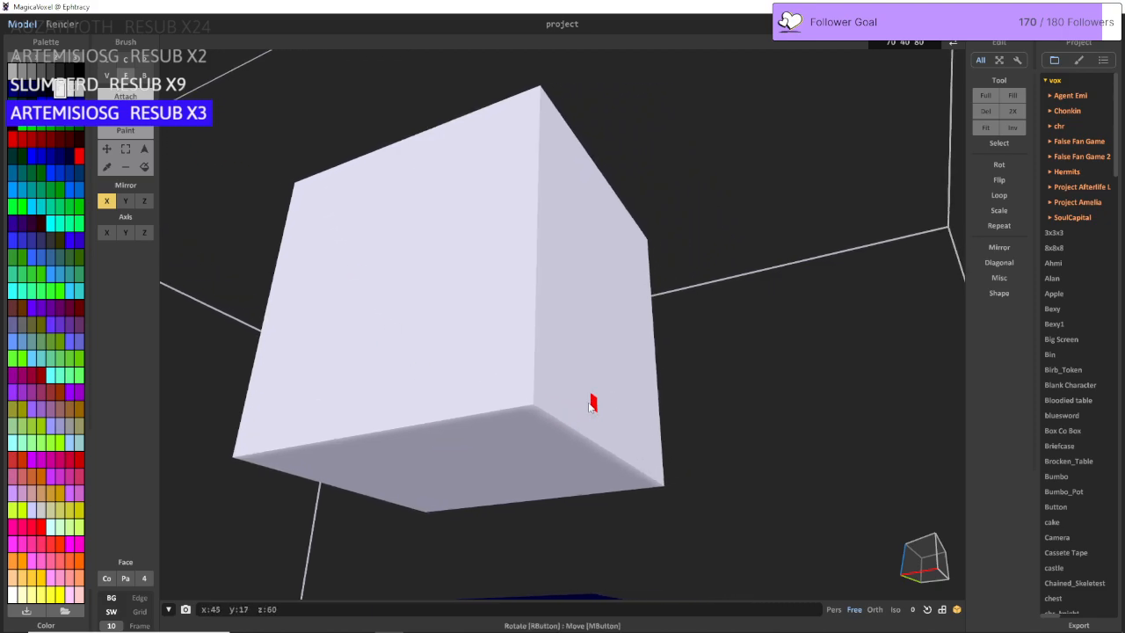
{"action": "key", "text": "d"}
{"action": "right_click_drag", "start_coordinate": [503, 383], "coordinate": [516, 411]}
{"action": "key", "text": "s"}
{"action": "key", "text": "d"}
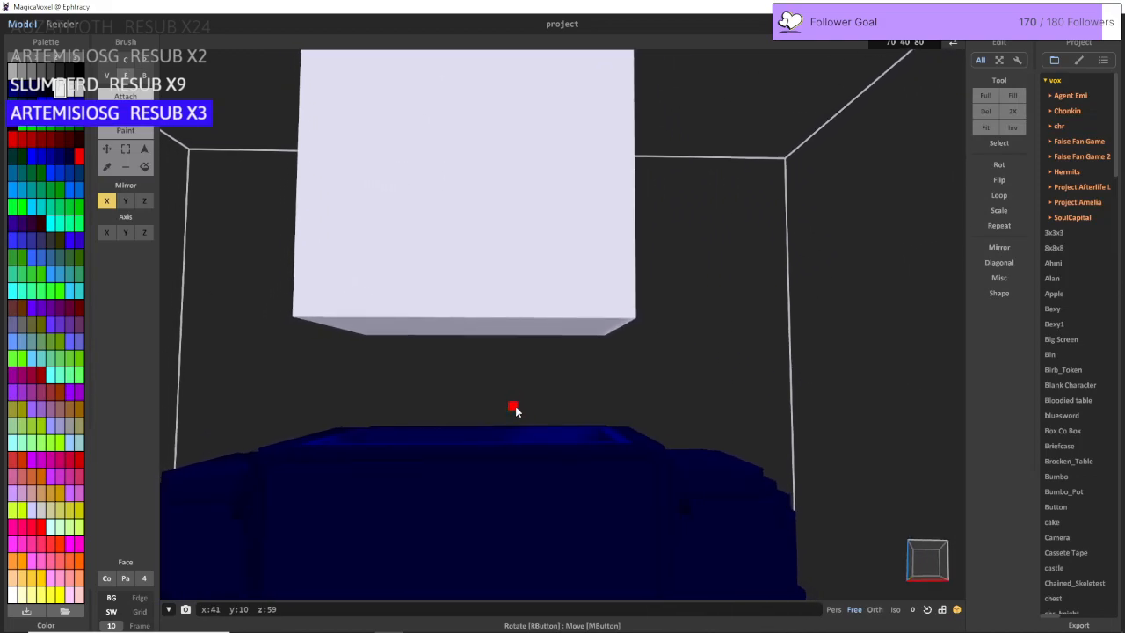
{"action": "key", "text": "s"}
{"action": "key", "text": "s"}
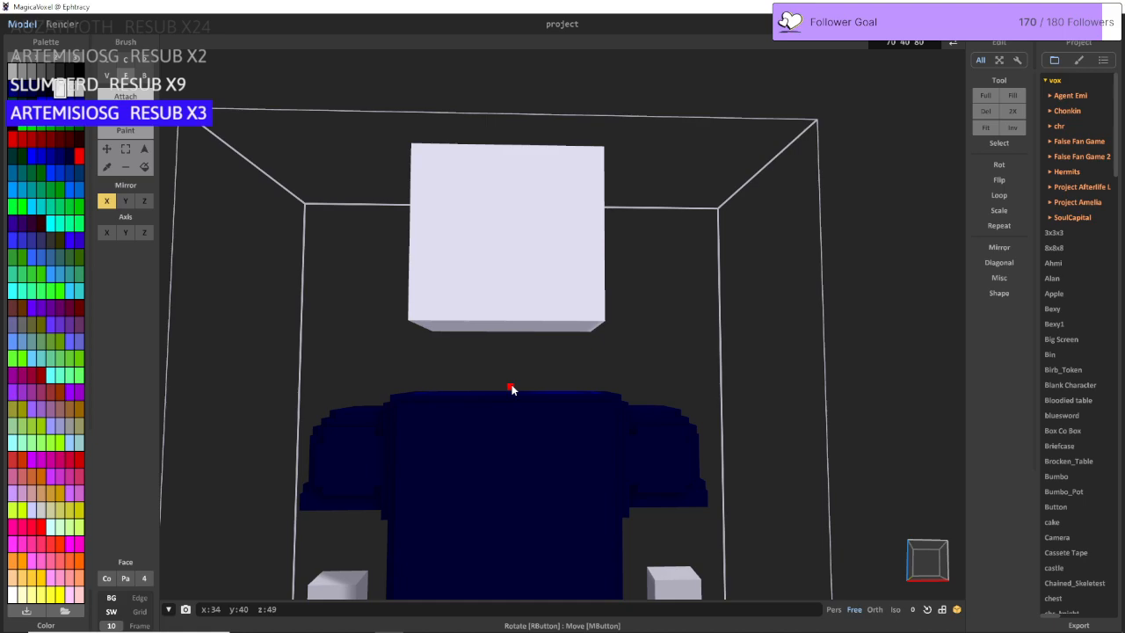
Step: Attach an inset rectangular jaw slab beneath the head and thicken it to two voxels
{"action": "scroll", "coordinate": [511, 390], "scroll_direction": "up", "scroll_amount": 2}
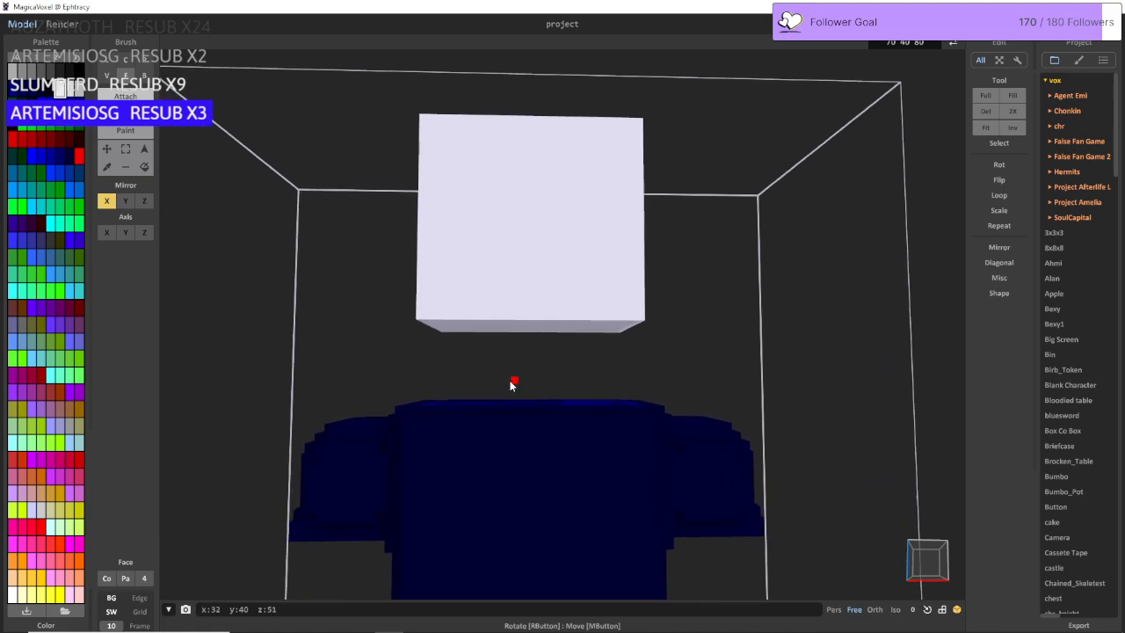
{"action": "mouse_move", "coordinate": [515, 382]}
{"action": "right_mouse_down"}
{"action": "mouse_move", "coordinate": [594, 332]}
{"action": "mouse_move", "coordinate": [486, 396]}
{"action": "right_mouse_up"}
{"action": "key", "text": "a"}
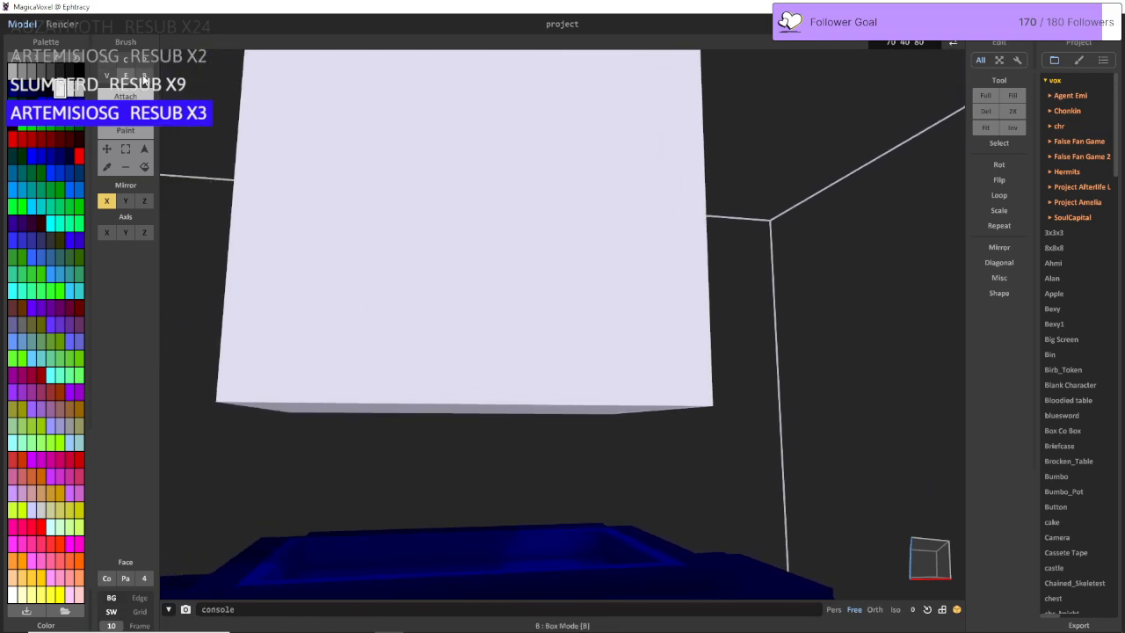
{"action": "left_click", "coordinate": [143, 77]}
{"action": "key", "text": "w"}
{"action": "mouse_move", "coordinate": [395, 294]}
{"action": "right_mouse_down"}
{"action": "mouse_move", "coordinate": [372, 409]}
{"action": "mouse_move", "coordinate": [387, 289]}
{"action": "mouse_move", "coordinate": [359, 283]}
{"action": "mouse_move", "coordinate": [367, 264]}
{"action": "mouse_move", "coordinate": [351, 381]}
{"action": "right_mouse_up"}
{"action": "left_click_drag", "start_coordinate": [351, 370], "coordinate": [703, 206]}
{"action": "right_click_drag", "start_coordinate": [704, 206], "coordinate": [488, 424]}
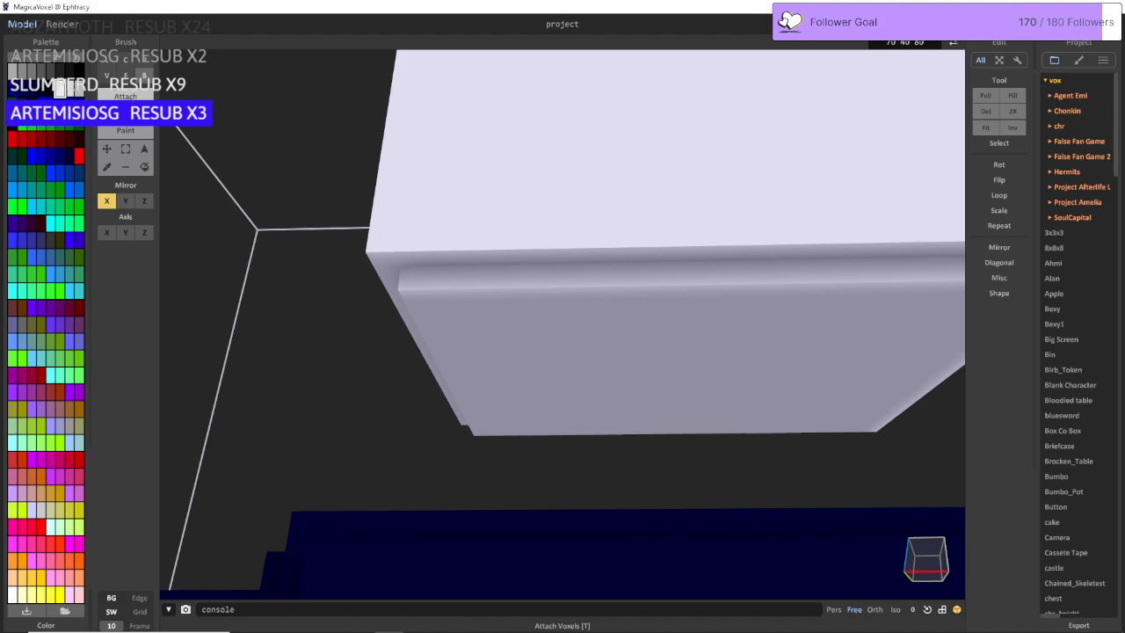
{"action": "left_click", "coordinate": [126, 77]}
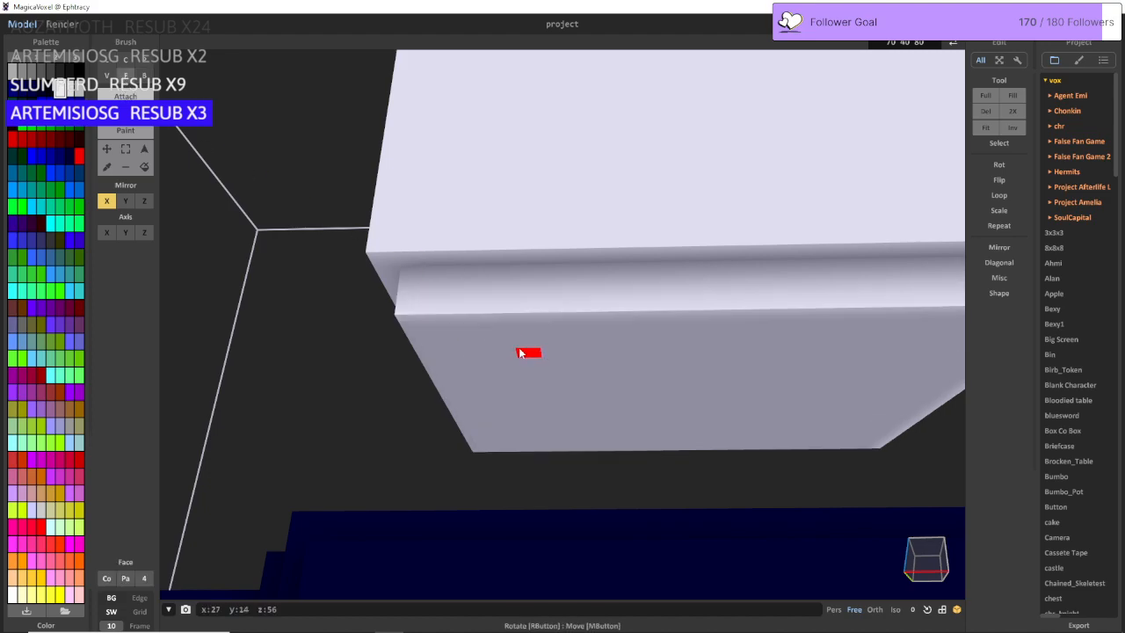
{"action": "mouse_move", "coordinate": [525, 352]}
{"action": "right_mouse_down"}
{"action": "mouse_move", "coordinate": [653, 374]}
{"action": "mouse_move", "coordinate": [249, 313]}
{"action": "mouse_move", "coordinate": [220, 246]}
{"action": "mouse_move", "coordinate": [232, 156]}
{"action": "mouse_move", "coordinate": [211, 215]}
{"action": "mouse_move", "coordinate": [209, 282]}
{"action": "mouse_move", "coordinate": [159, 147]}
{"action": "right_mouse_up"}
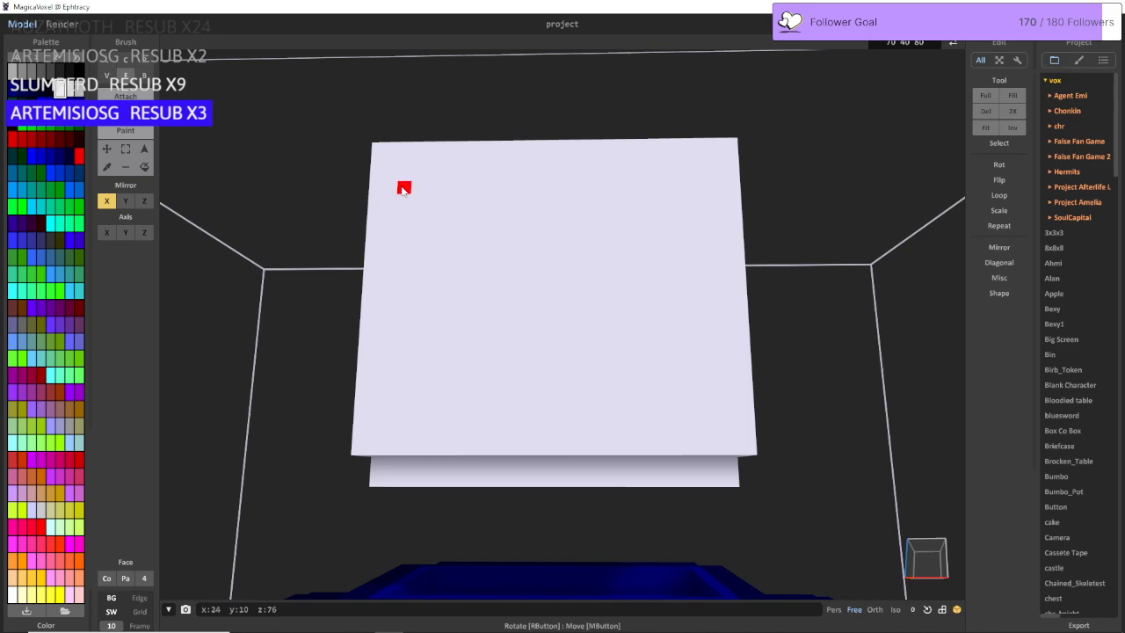
{"action": "left_click", "coordinate": [408, 192]}
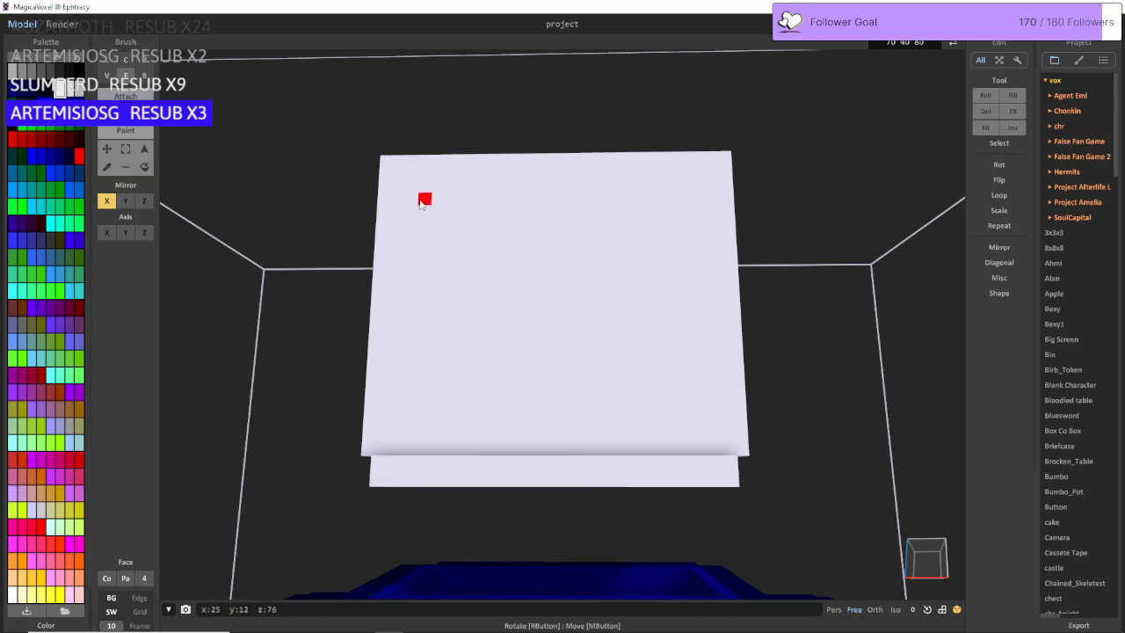
{"action": "left_click", "coordinate": [421, 202]}
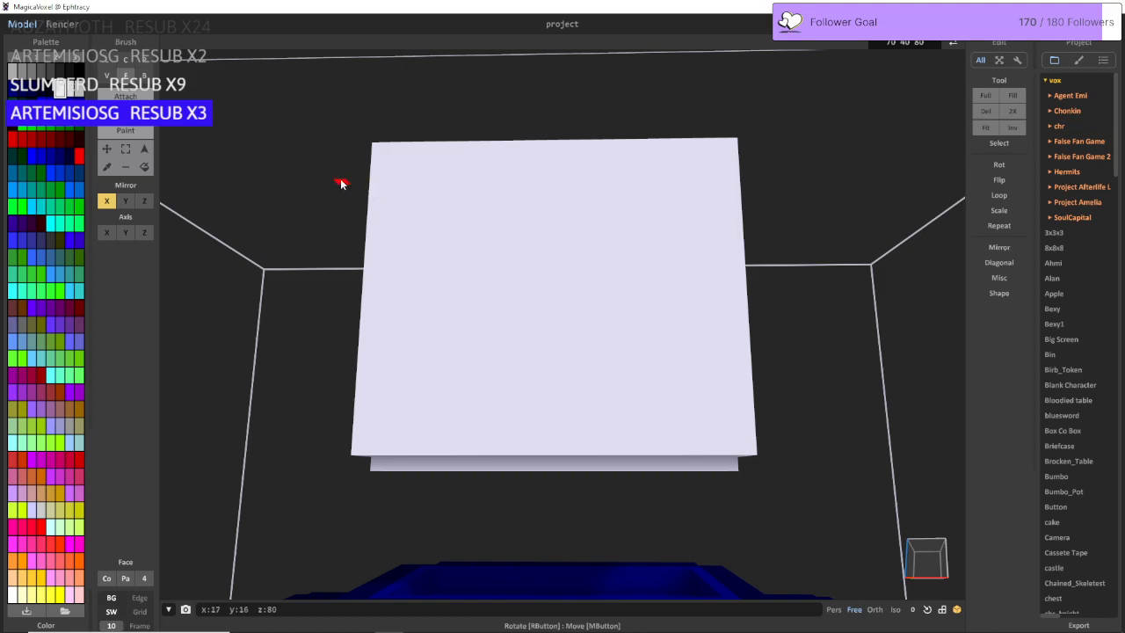
{"action": "left_click", "coordinate": [340, 183]}
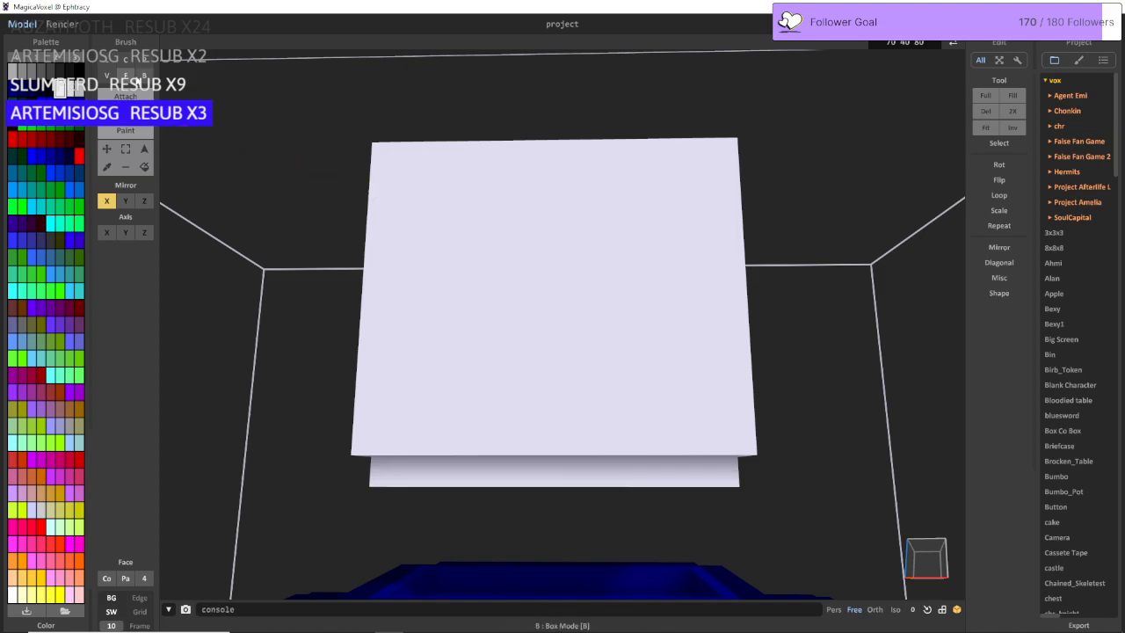
Step: Carve mirrored upright rectangular eye sockets into the front of the head and paint their backs black
{"action": "key", "text": "v"}
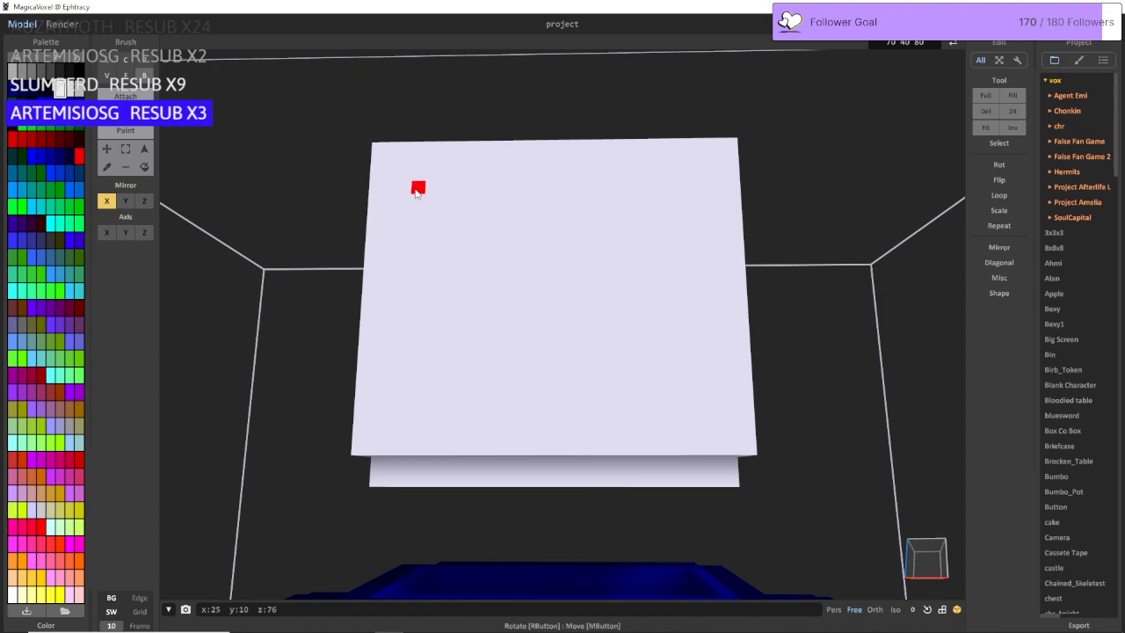
{"action": "left_click_drag", "start_coordinate": [417, 191], "coordinate": [441, 269]}
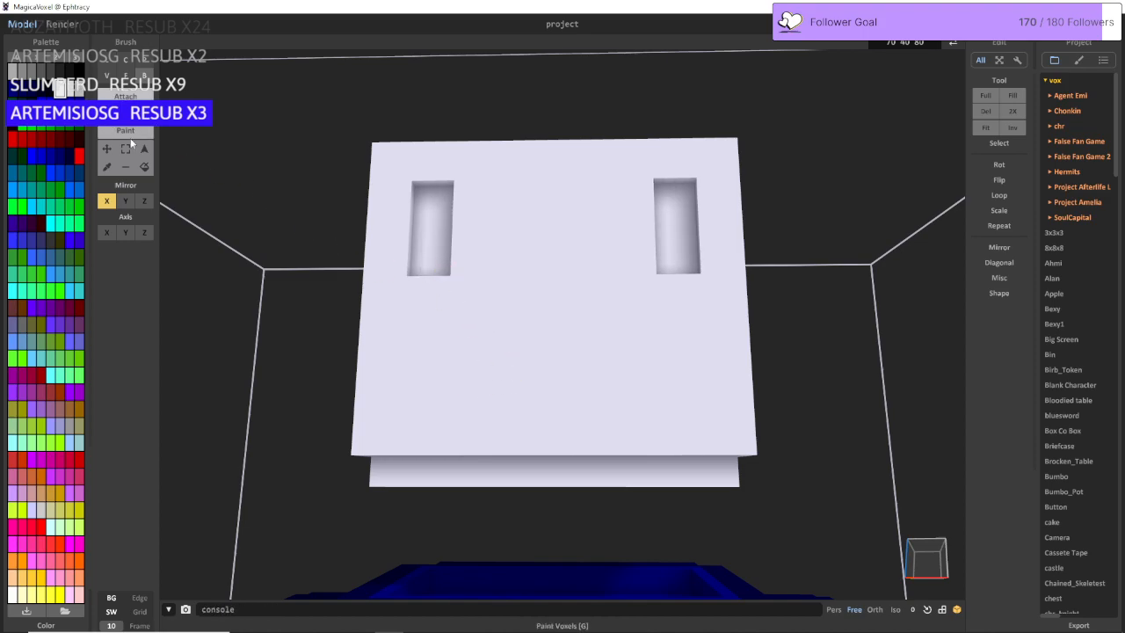
{"action": "left_click", "coordinate": [125, 76]}
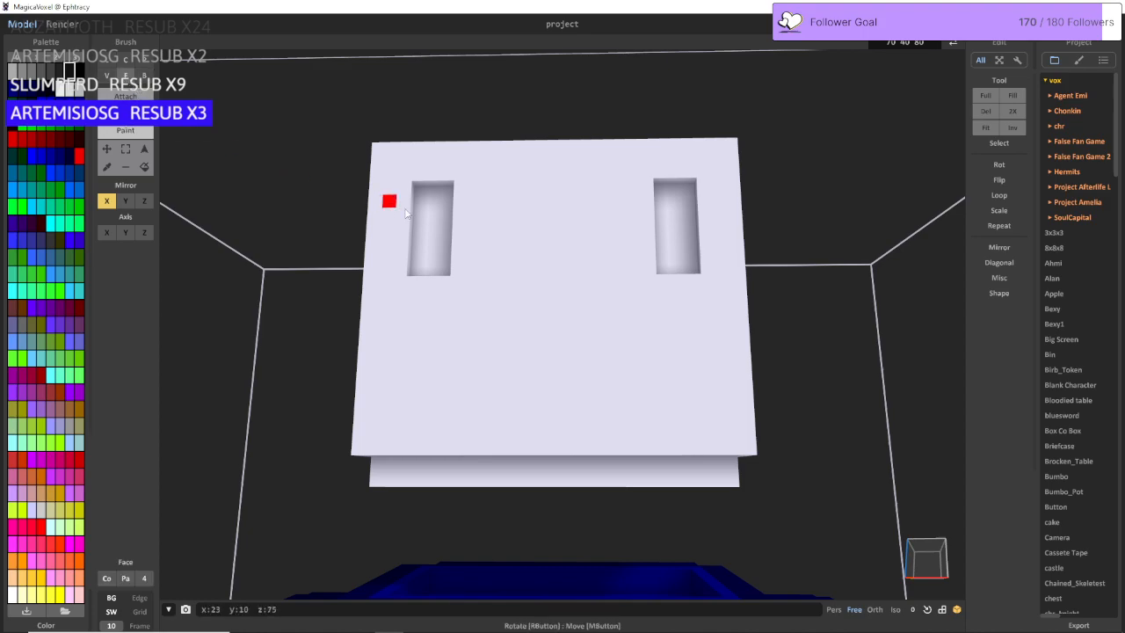
{"action": "left_click", "coordinate": [428, 249]}
{"action": "key", "text": "s"}
{"action": "key", "text": "d"}
{"action": "key", "text": "w"}
{"action": "key", "text": "d"}
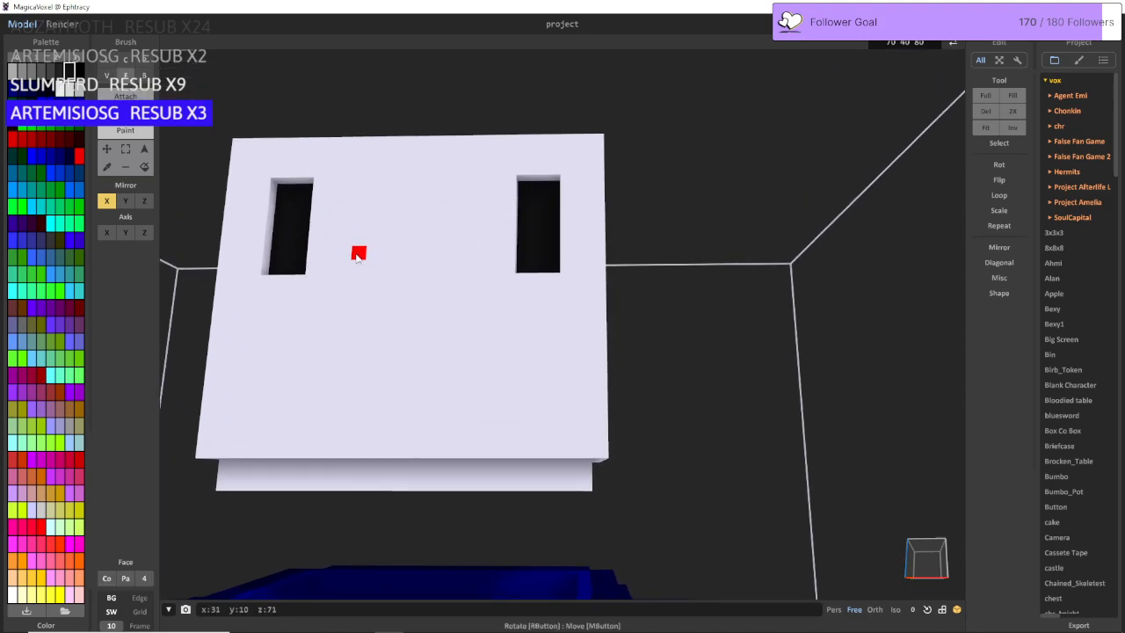
{"action": "key", "text": "a"}
Step: Carve a mirrored pair of small square nose holes into the face, below and between the eye sockets
{"action": "left_click", "coordinate": [126, 114]}
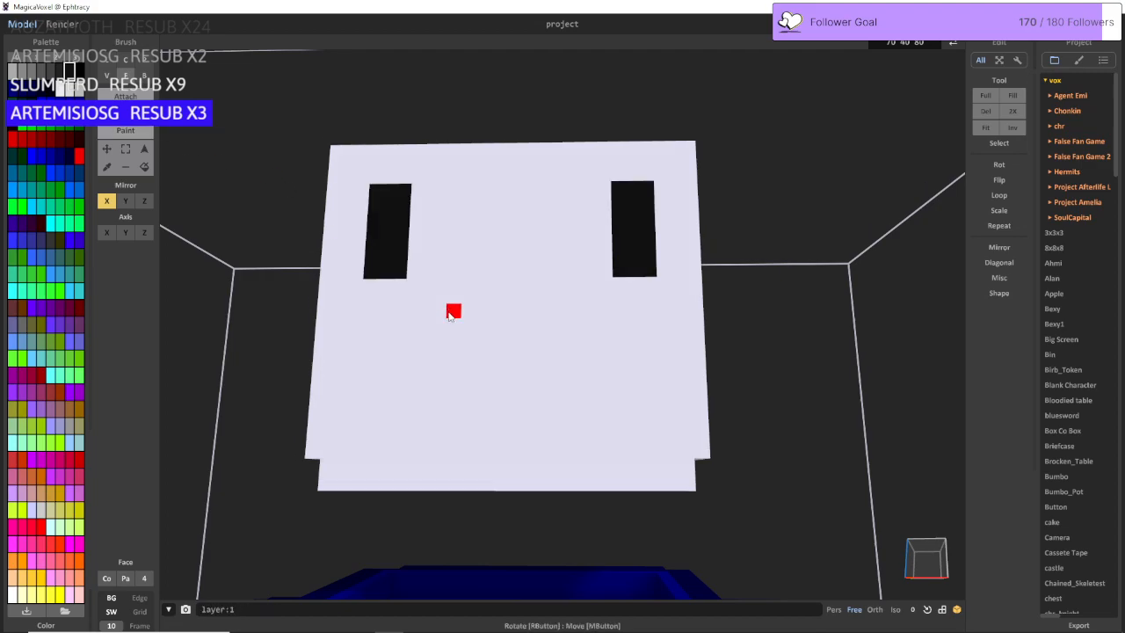
{"action": "left_click", "coordinate": [146, 79]}
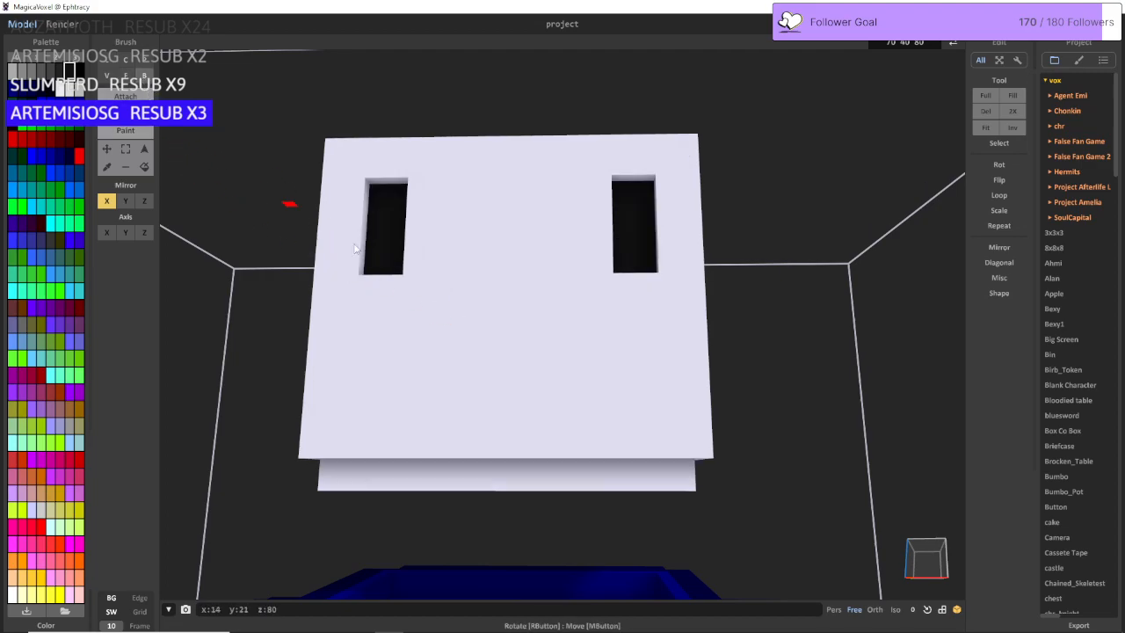
{"action": "left_click_drag", "start_coordinate": [444, 320], "coordinate": [455, 311]}
{"action": "right_click_drag", "start_coordinate": [455, 311], "coordinate": [407, 289]}
{"action": "scroll", "coordinate": [406, 288], "scroll_direction": "up", "scroll_amount": 2}
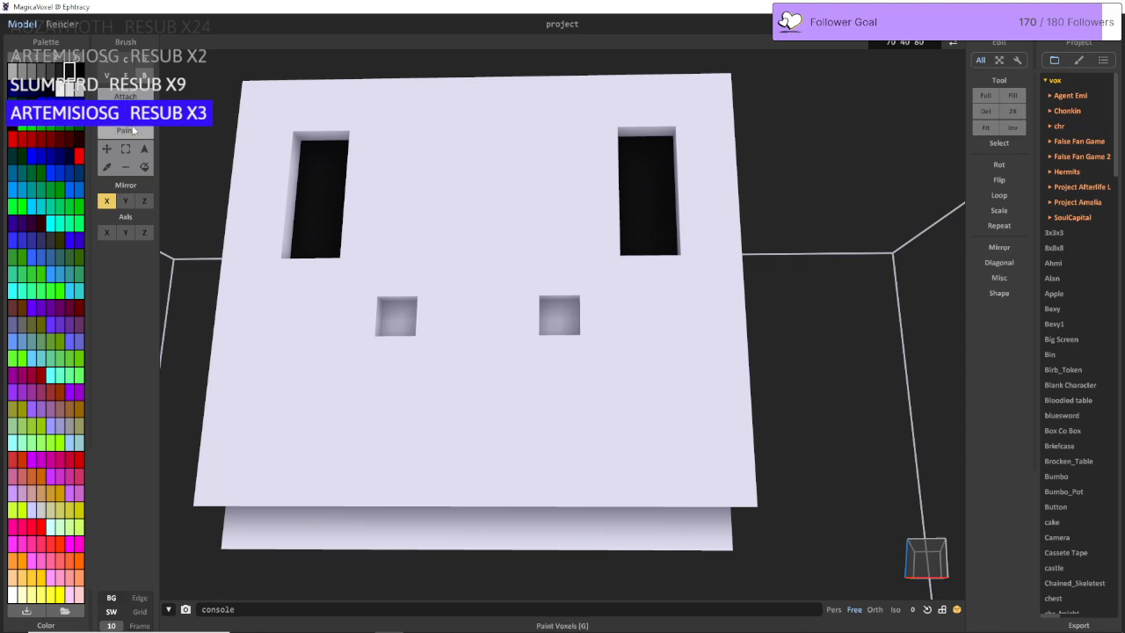
Step: Paint the backs of the two square nose holes black
{"action": "left_click", "coordinate": [133, 131]}
{"action": "left_click", "coordinate": [390, 327]}
{"action": "mouse_move", "coordinate": [392, 331]}
{"action": "right_mouse_down"}
{"action": "mouse_move", "coordinate": [414, 326]}
{"action": "mouse_move", "coordinate": [414, 384]}
{"action": "mouse_move", "coordinate": [507, 369]}
{"action": "mouse_move", "coordinate": [605, 392]}
{"action": "right_mouse_up"}
{"action": "left_click", "coordinate": [429, 329]}
{"action": "key", "text": "a"}
{"action": "key", "text": "d"}
{"action": "key", "text": "w"}
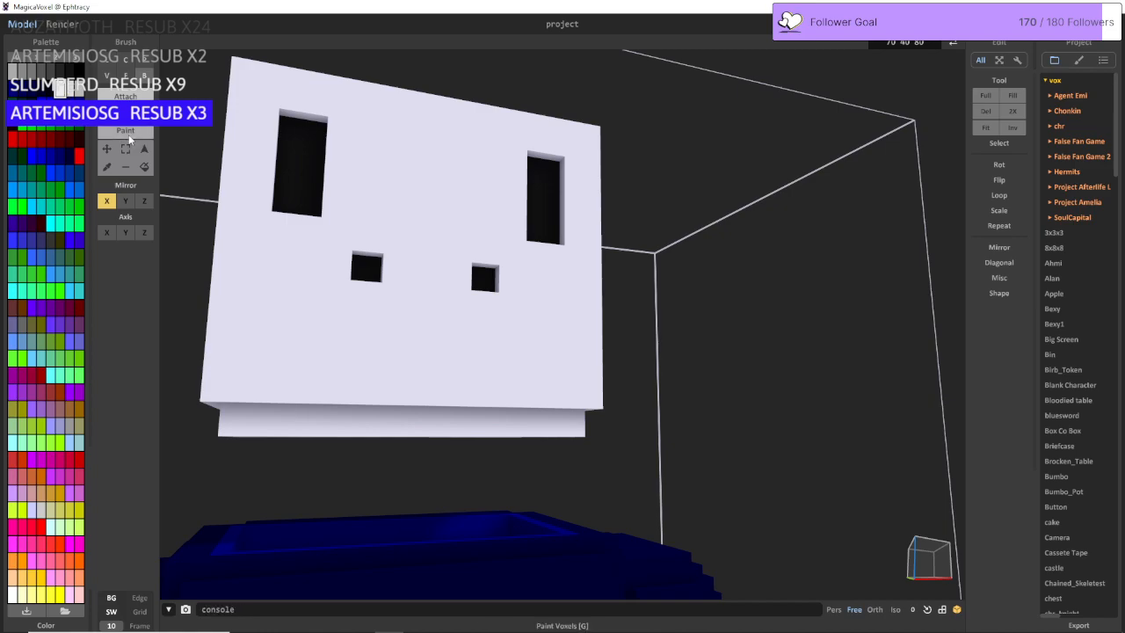
Step: Erase the inset jaw slab from the underside of the head
{"action": "key", "text": "w"}
{"action": "right_click_drag", "start_coordinate": [318, 435], "coordinate": [353, 413]}
{"action": "key", "text": "a"}
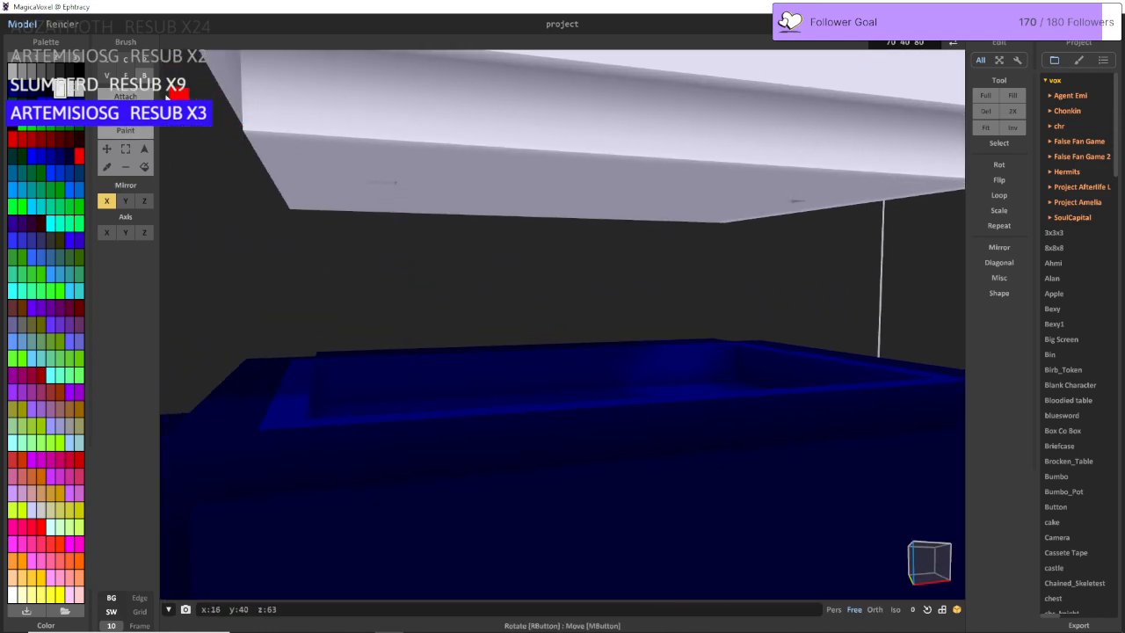
{"action": "key", "text": "s"}
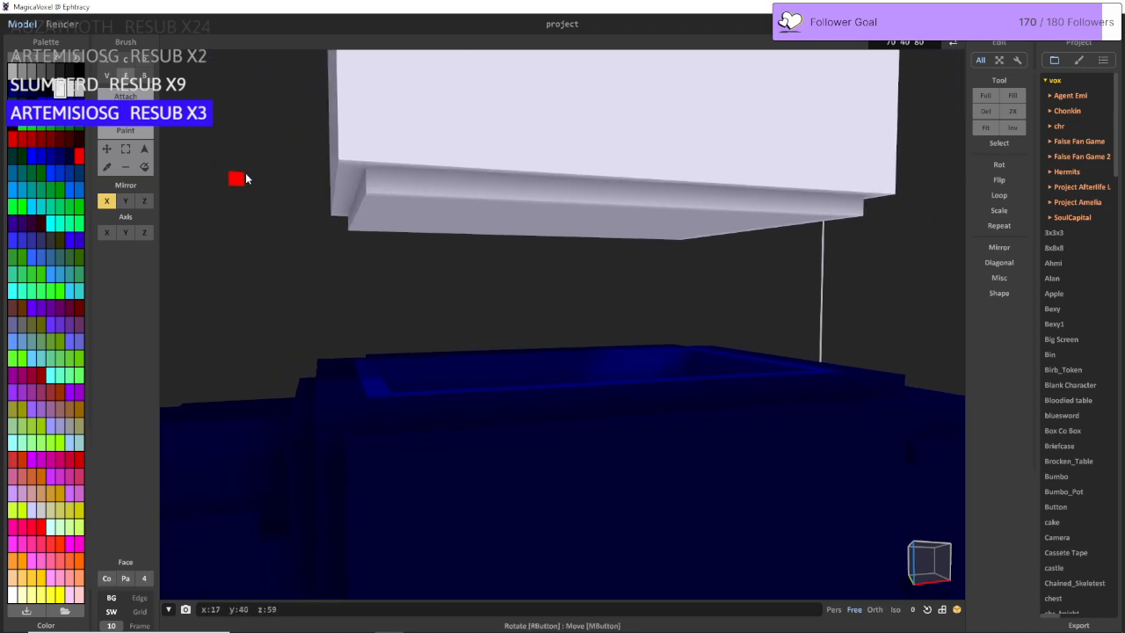
{"action": "key", "text": "s"}
{"action": "left_click", "coordinate": [427, 221]}
{"action": "mouse_move", "coordinate": [428, 222]}
{"action": "right_mouse_down"}
{"action": "mouse_move", "coordinate": [404, 190]}
{"action": "mouse_move", "coordinate": [389, 195]}
{"action": "right_mouse_up"}
{"action": "key", "text": "s"}
{"action": "key", "text": "a"}
{"action": "key", "text": "d"}
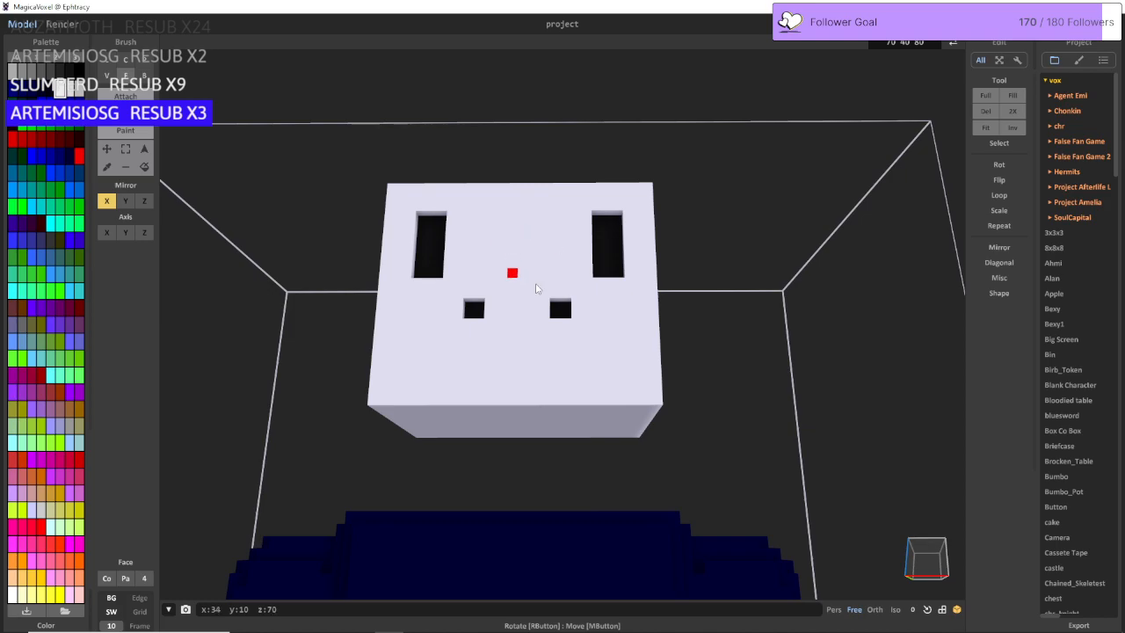
Step: Attach a mirrored pair of white teeth about two voxels wide near the outer front corners of the head's underside
{"action": "key", "text": "w"}
{"action": "key", "text": "a"}
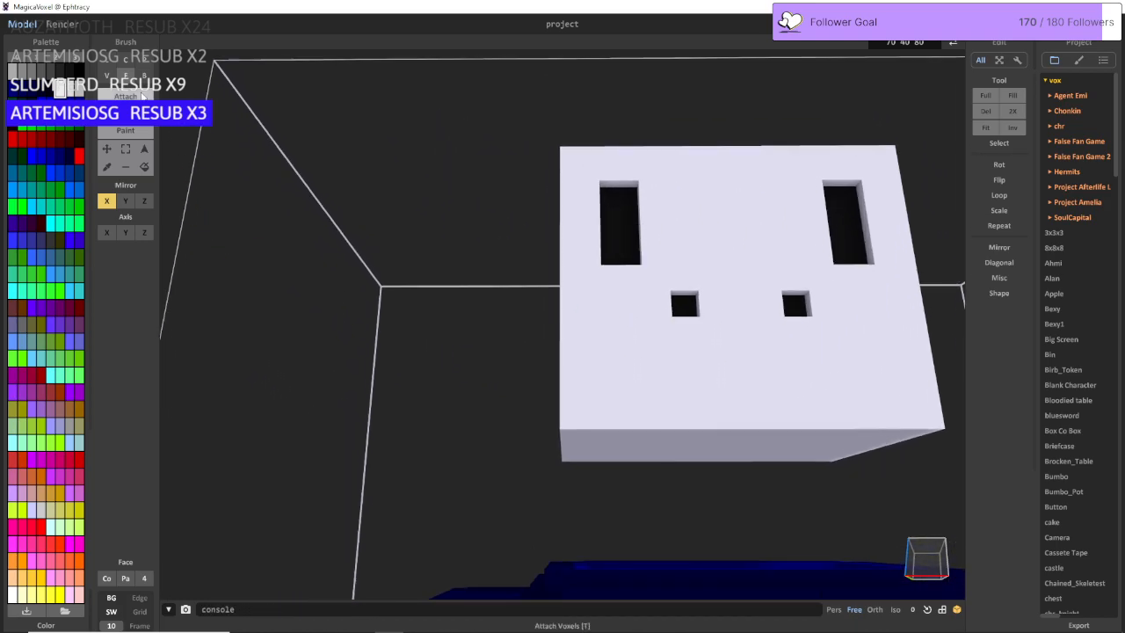
{"action": "key", "text": "w"}
{"action": "right_click_drag", "start_coordinate": [655, 393], "coordinate": [405, 265]}
{"action": "key", "text": "a"}
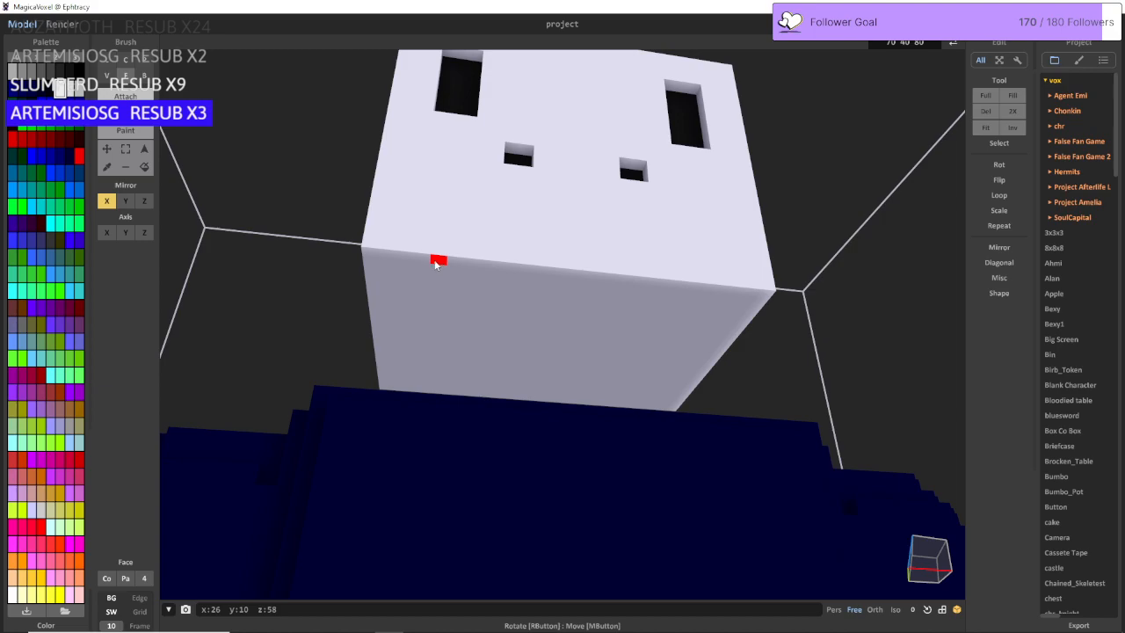
{"action": "right_click_drag", "start_coordinate": [389, 260], "coordinate": [394, 259]}
{"action": "key", "text": "ctrl+z"}
{"action": "left_click", "coordinate": [145, 77]}
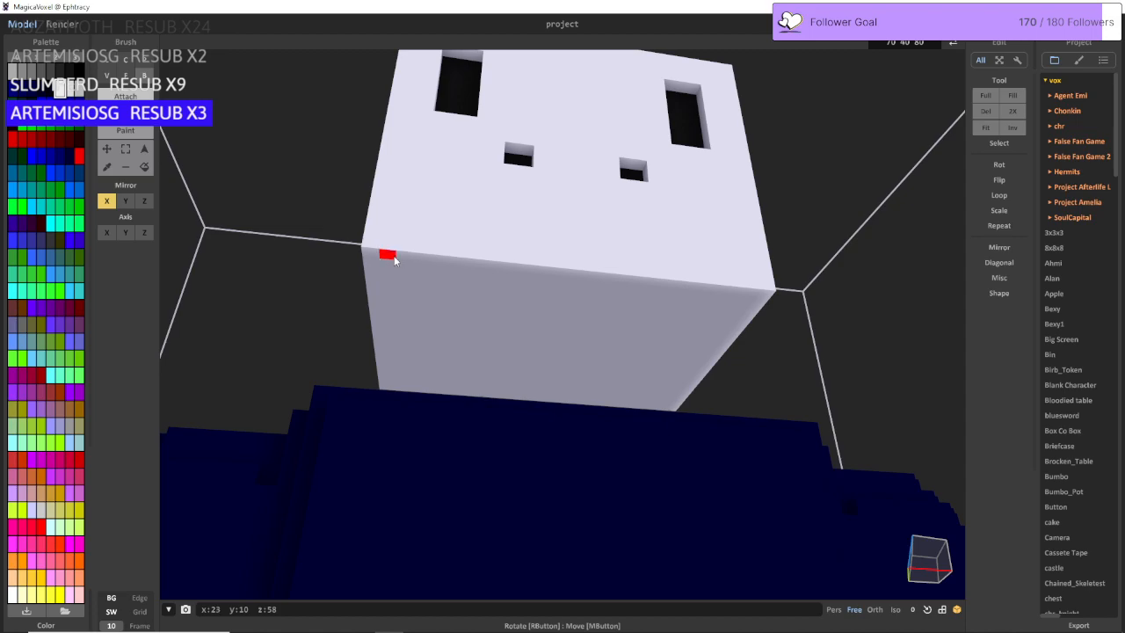
{"action": "left_click_drag", "start_coordinate": [395, 260], "coordinate": [400, 266]}
{"action": "right_click_drag", "start_coordinate": [401, 266], "coordinate": [378, 269]}
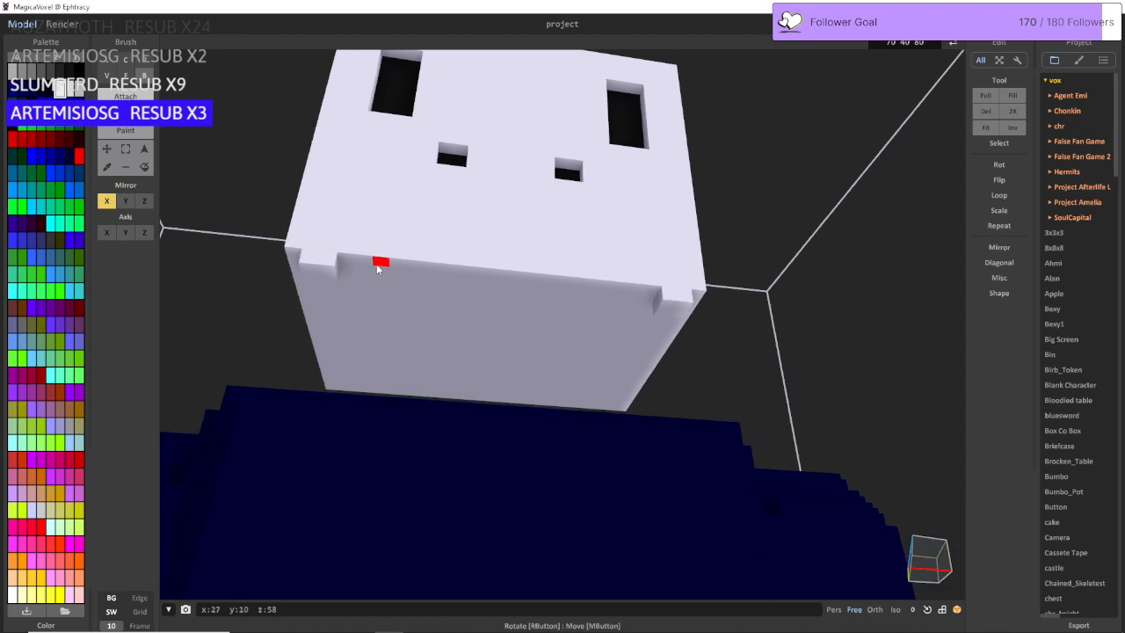
Step: Attach two more mirrored pairs of teeth along the lower front edge, leaving narrow gaps between them
{"action": "left_click", "coordinate": [353, 269]}
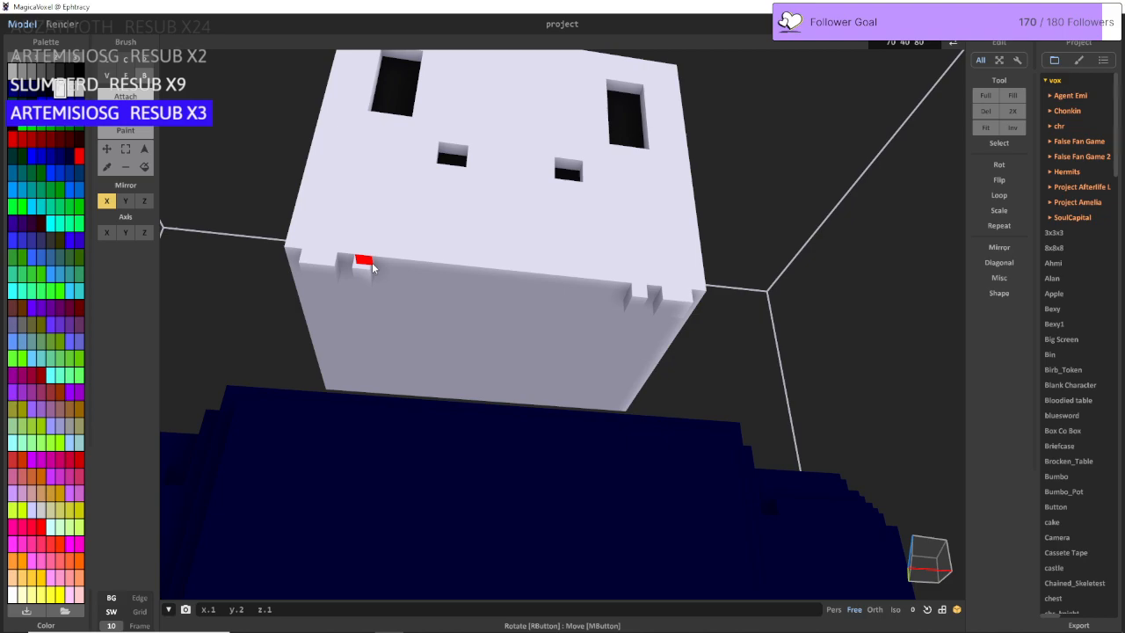
{"action": "left_click_drag", "start_coordinate": [412, 279], "coordinate": [430, 268]}
{"action": "middle_click_drag", "start_coordinate": [450, 277], "coordinate": [406, 279]}
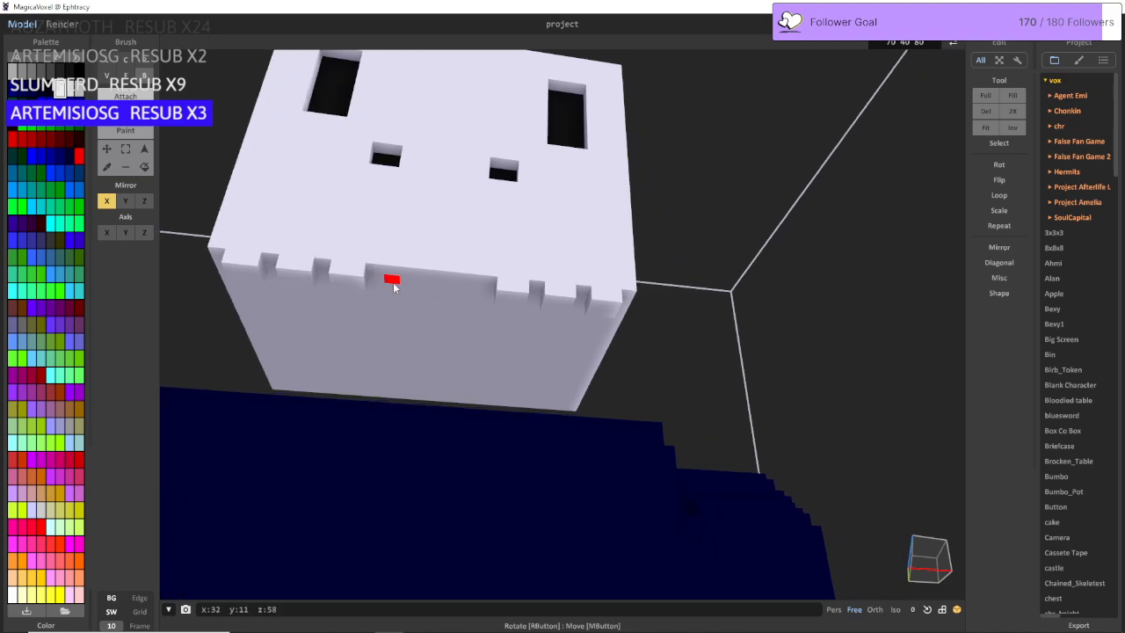
Step: Attach a fourth mirrored pair of two-voxel-wide teeth on either side of the centre of the head's lower front edge
{"action": "left_click_drag", "start_coordinate": [392, 283], "coordinate": [405, 276]}
{"action": "key", "text": "d"}
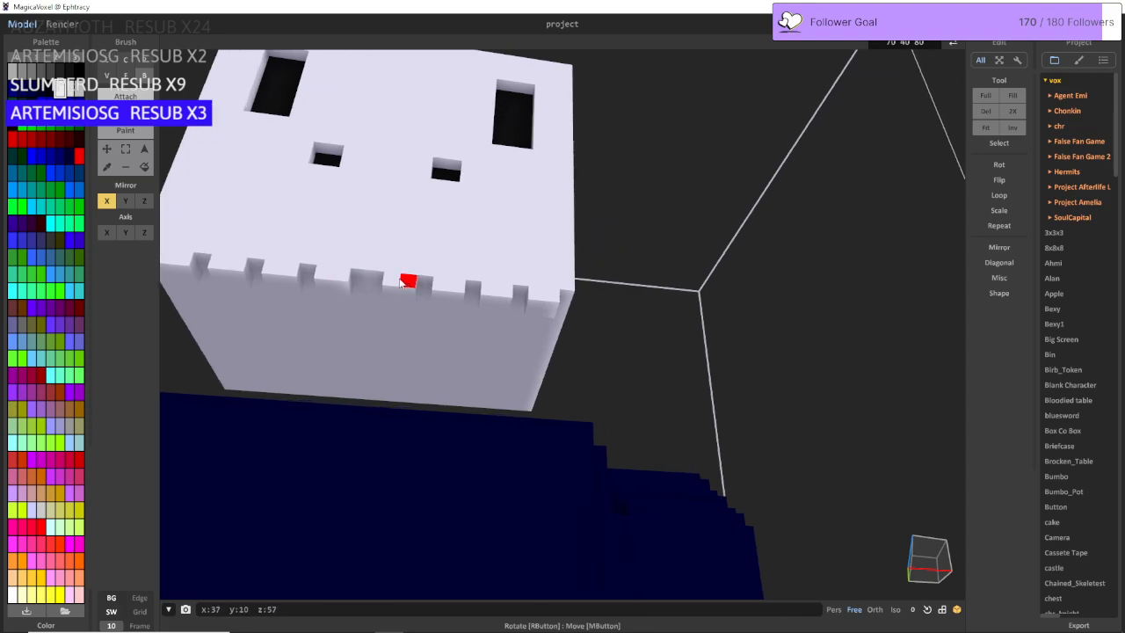
{"action": "mouse_move", "coordinate": [391, 283]}
{"action": "right_mouse_down"}
{"action": "mouse_move", "coordinate": [376, 256]}
{"action": "mouse_move", "coordinate": [381, 266]}
{"action": "right_mouse_up"}
{"action": "key", "text": "w"}
{"action": "key", "text": "a"}
{"action": "key", "text": "d"}
{"action": "key", "text": "s"}
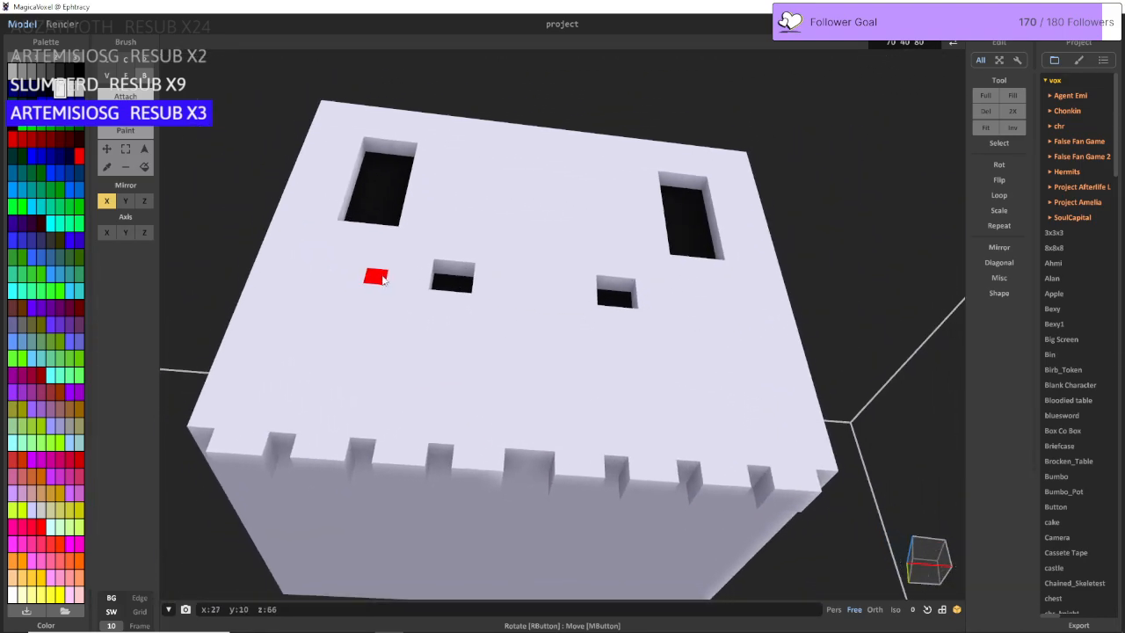
Step: Extrude every mirrored pair of teeth one voxel further down with the face brush
{"action": "left_click", "coordinate": [129, 80]}
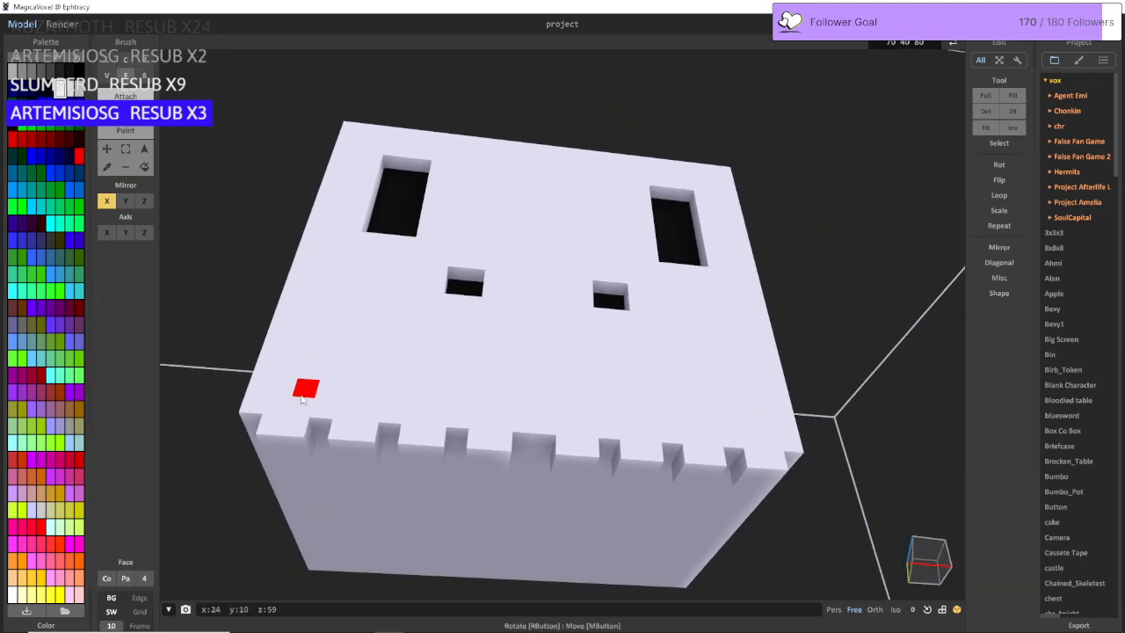
{"action": "left_click", "coordinate": [286, 443]}
{"action": "left_click", "coordinate": [349, 449]}
{"action": "left_click", "coordinate": [434, 460]}
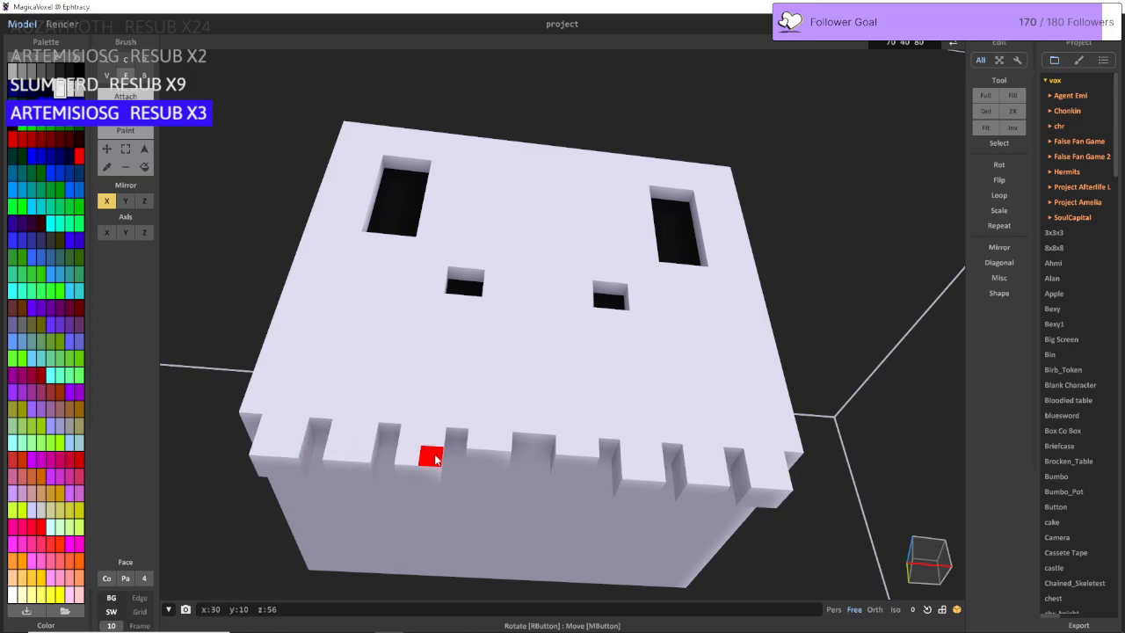
{"action": "left_click", "coordinate": [485, 465]}
{"action": "key", "text": "d"}
{"action": "right_click_drag", "start_coordinate": [587, 469], "coordinate": [609, 489]}
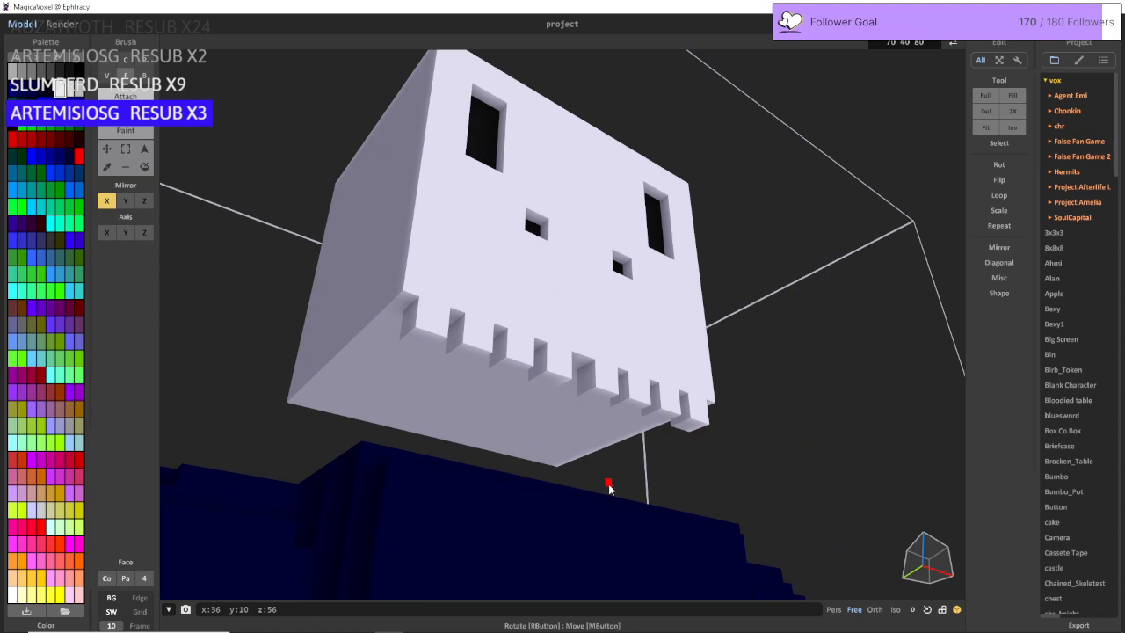
Step: Undo the tooth extrusions and all the teeth along the head's lower front edge
{"action": "key", "text": "ctrl+z"}
{"action": "key", "text": "ctrl+z"}
{"action": "key", "text": "ctrl+z"}
{"action": "key", "text": "ctrl+z"}
{"action": "key", "text": "ctrl+z"}
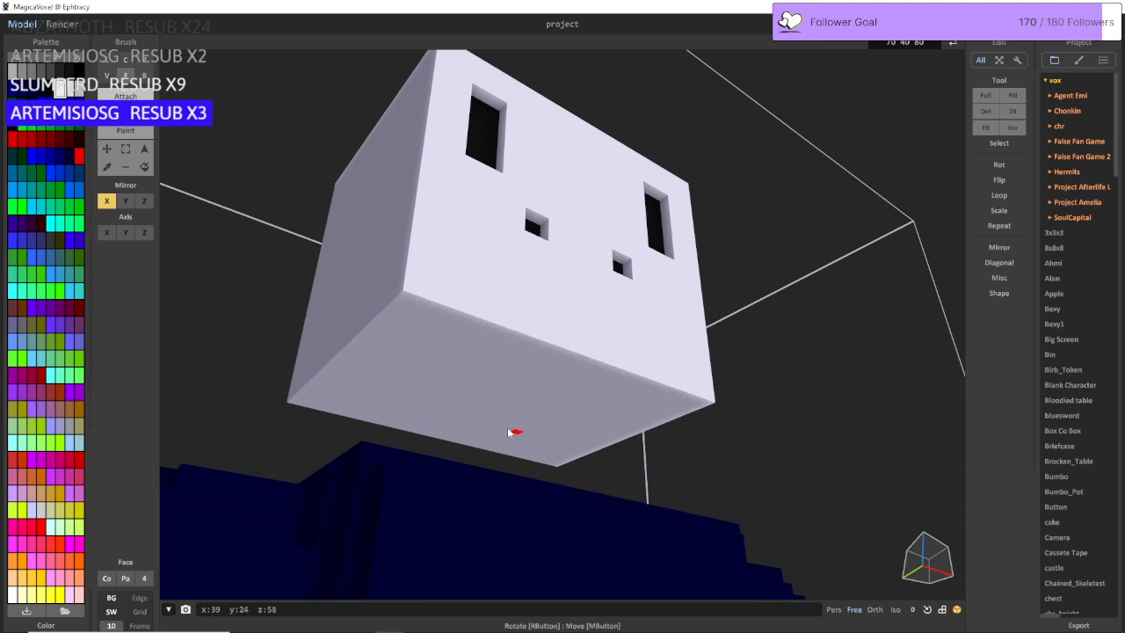
{"action": "scroll", "coordinate": [515, 233], "scroll_direction": "up", "scroll_amount": 5}
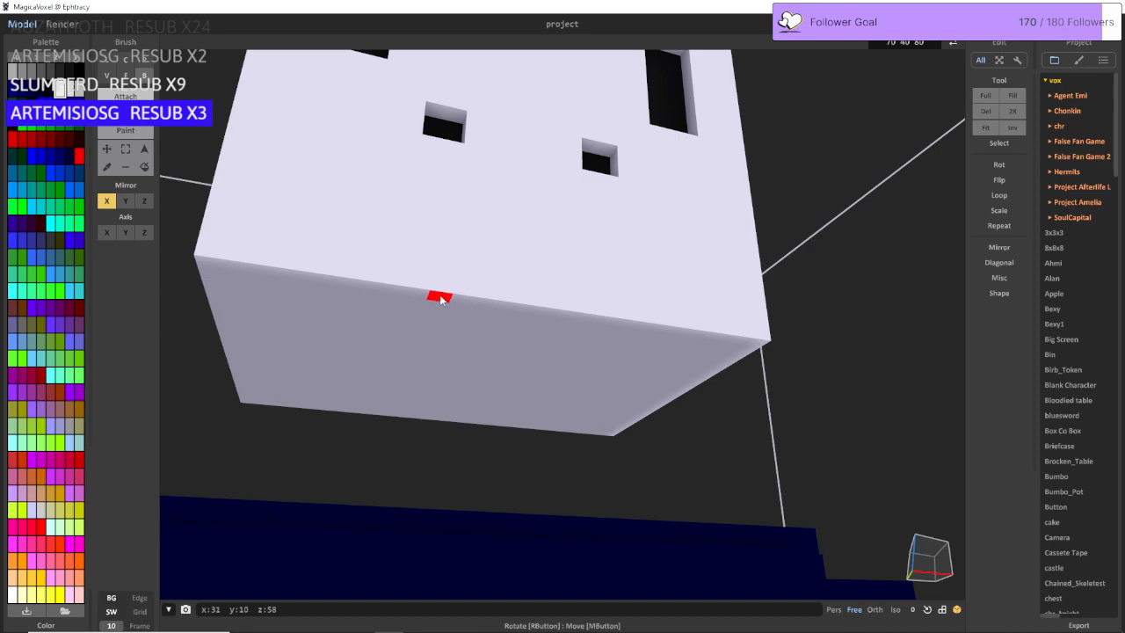
Step: Attach a mirrored pair of two-voxel-wide teeth at the lower front edge, with a two-voxel gap between them at the centre
{"action": "left_click_drag", "start_coordinate": [442, 299], "coordinate": [429, 295]}
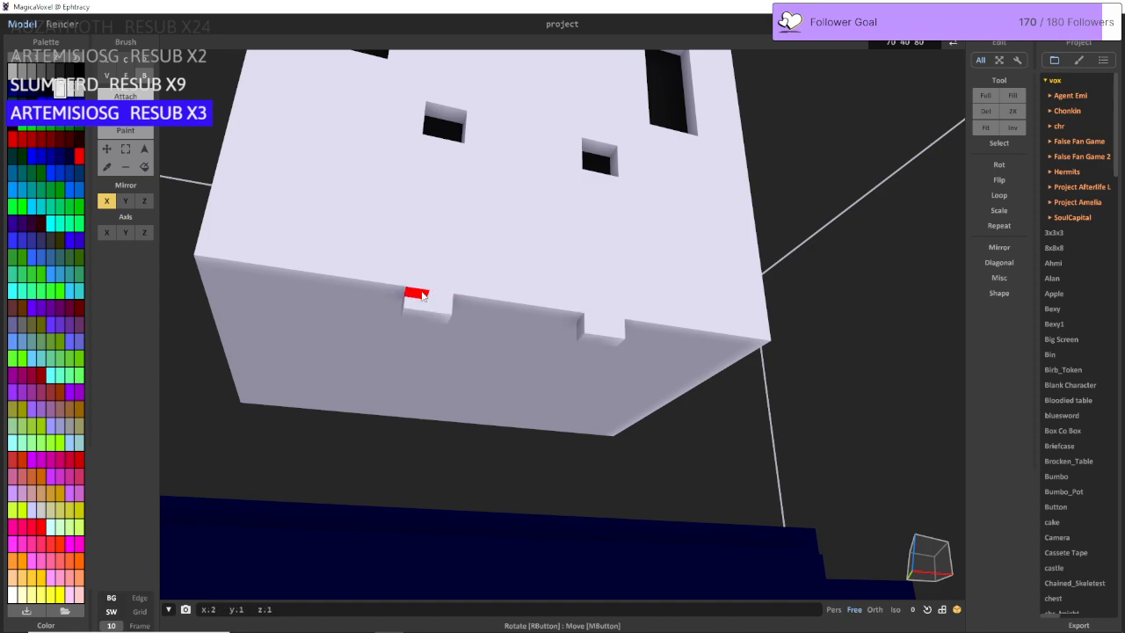
{"action": "key", "text": "ctrl+z"}
{"action": "left_click_drag", "start_coordinate": [480, 307], "coordinate": [462, 304]}
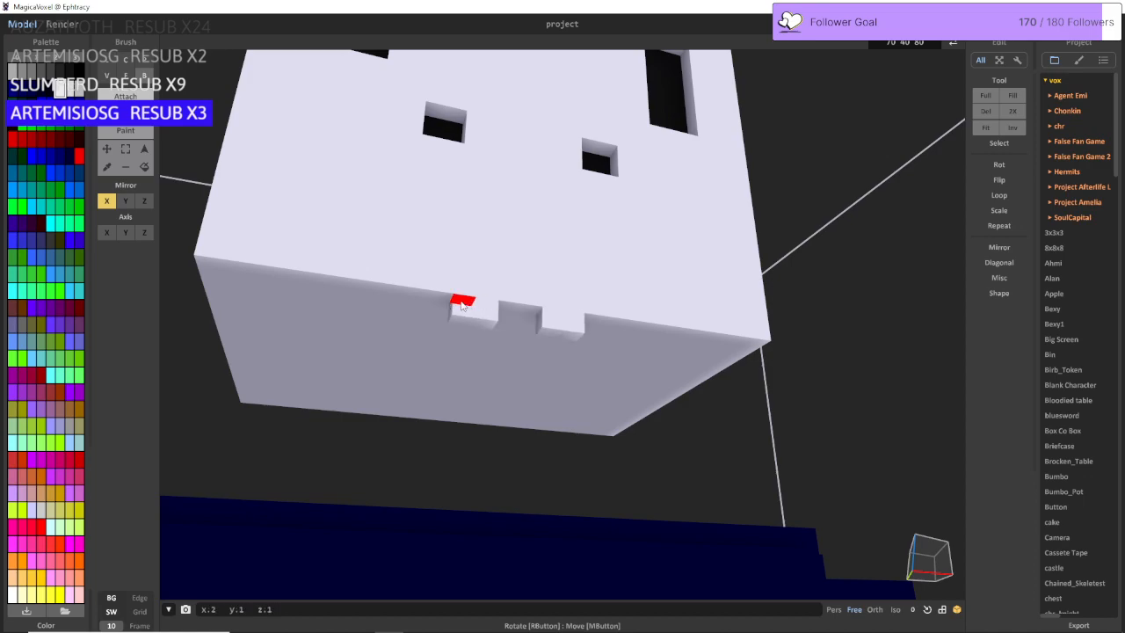
{"action": "middle_click_drag", "start_coordinate": [451, 312], "coordinate": [500, 300]}
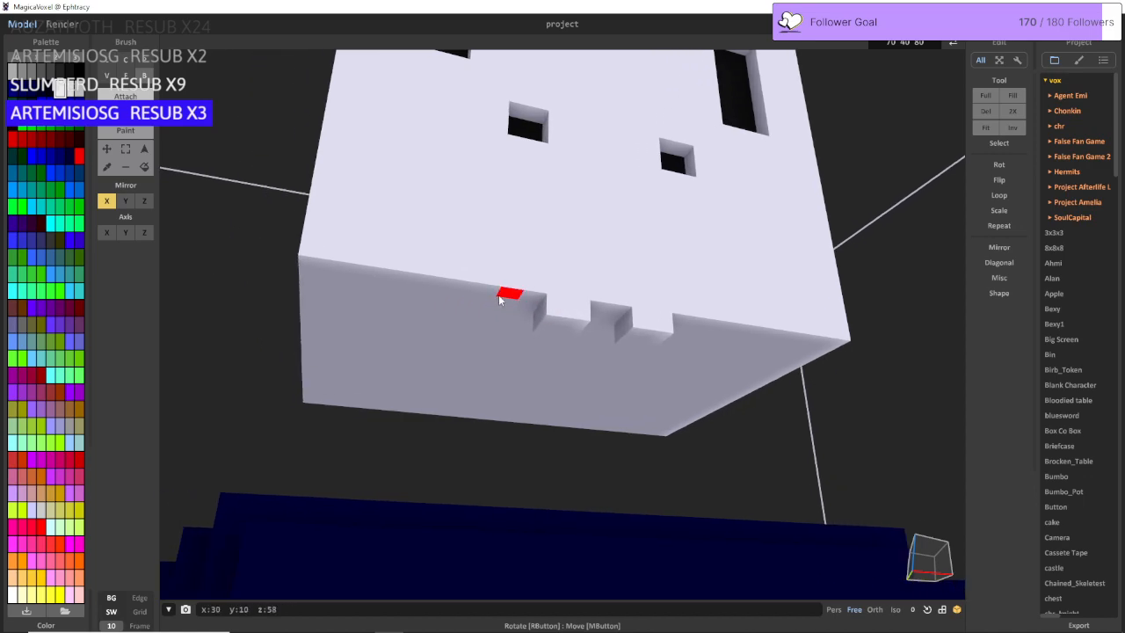
Step: Attach three more mirrored pairs of two-voxel-wide teeth on the head's underside, each set further back towards the sides to form a curve
{"action": "left_click_drag", "start_coordinate": [503, 306], "coordinate": [493, 306]}
{"action": "middle_click_drag", "start_coordinate": [483, 310], "coordinate": [534, 312]}
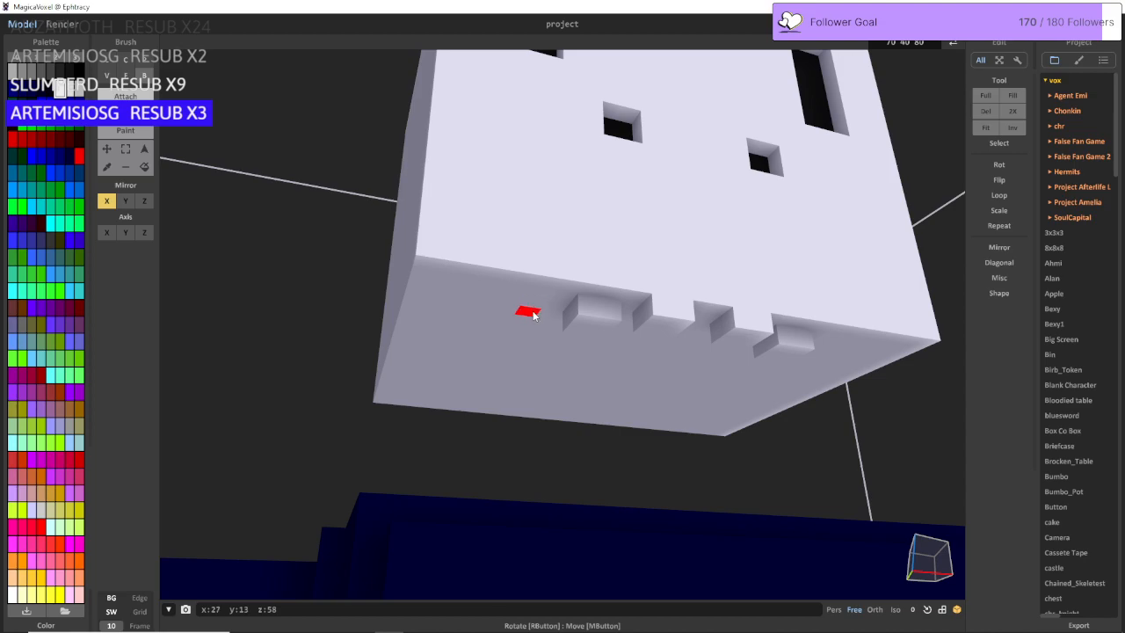
{"action": "left_click_drag", "start_coordinate": [516, 317], "coordinate": [511, 316]}
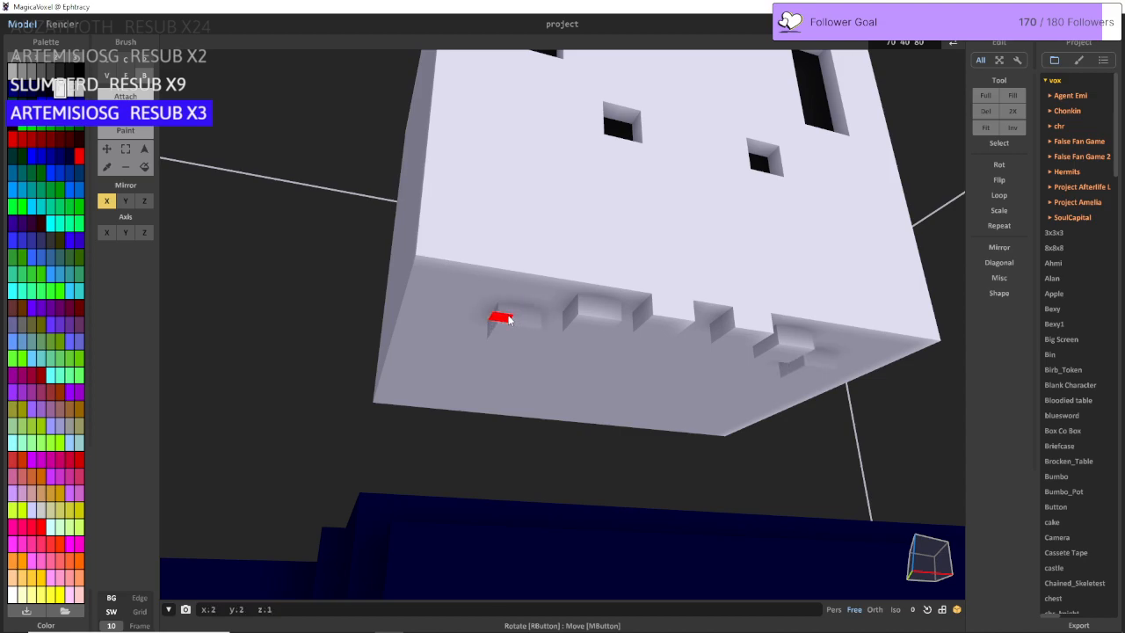
{"action": "right_click_drag", "start_coordinate": [476, 306], "coordinate": [548, 327]}
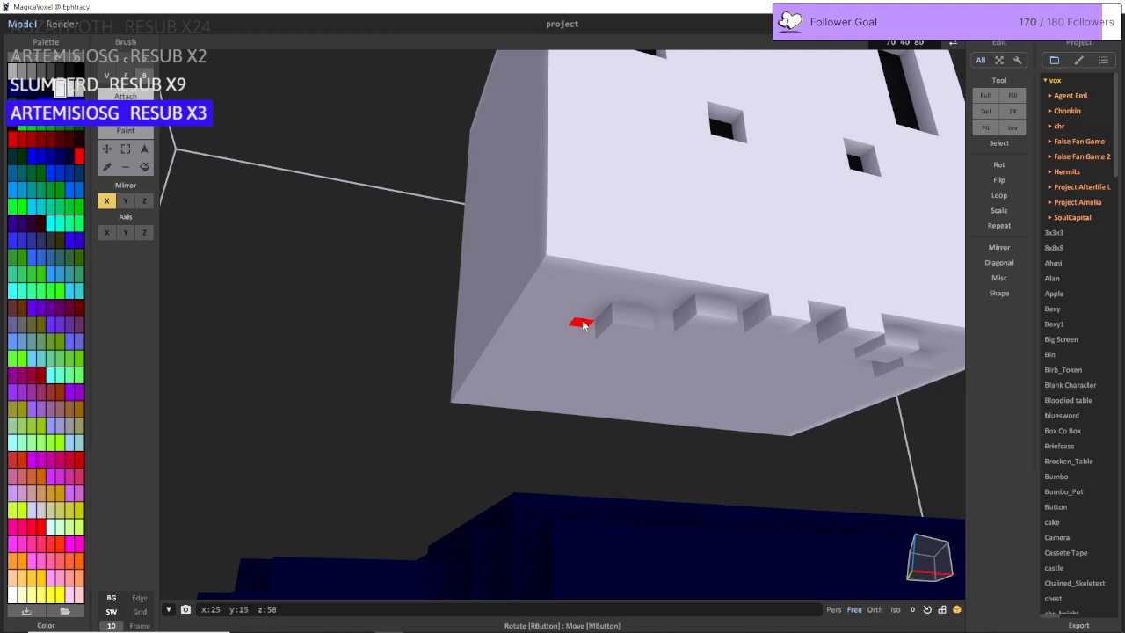
{"action": "left_click", "coordinate": [541, 339]}
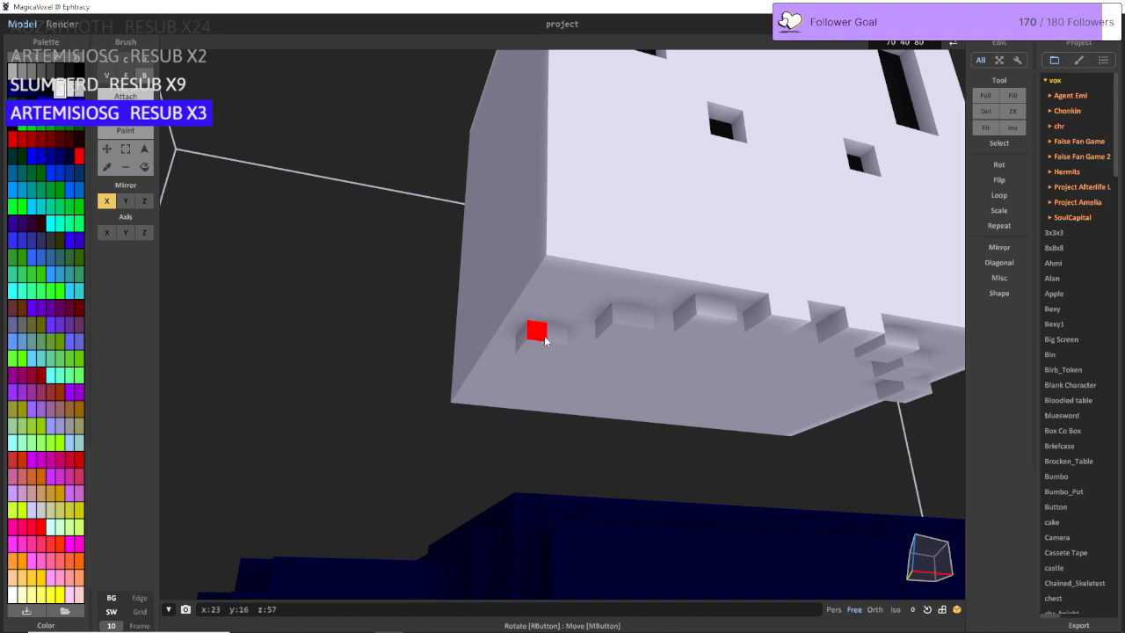
{"action": "right_click_drag", "start_coordinate": [544, 340], "coordinate": [339, 254]}
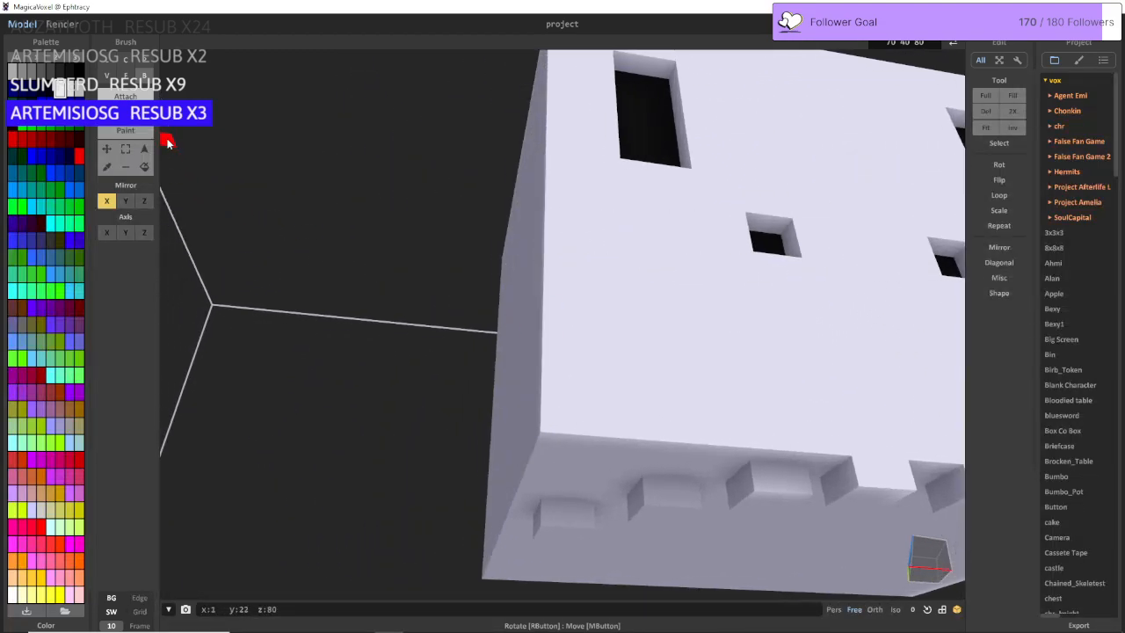
Step: Extrude all four mirrored pairs of teeth in the curved row one voxel further down
{"action": "left_click", "coordinate": [128, 80]}
{"action": "scroll", "coordinate": [181, 133], "scroll_direction": "down", "scroll_amount": 3}
{"action": "middle_click_drag", "start_coordinate": [488, 325], "coordinate": [353, 323]}
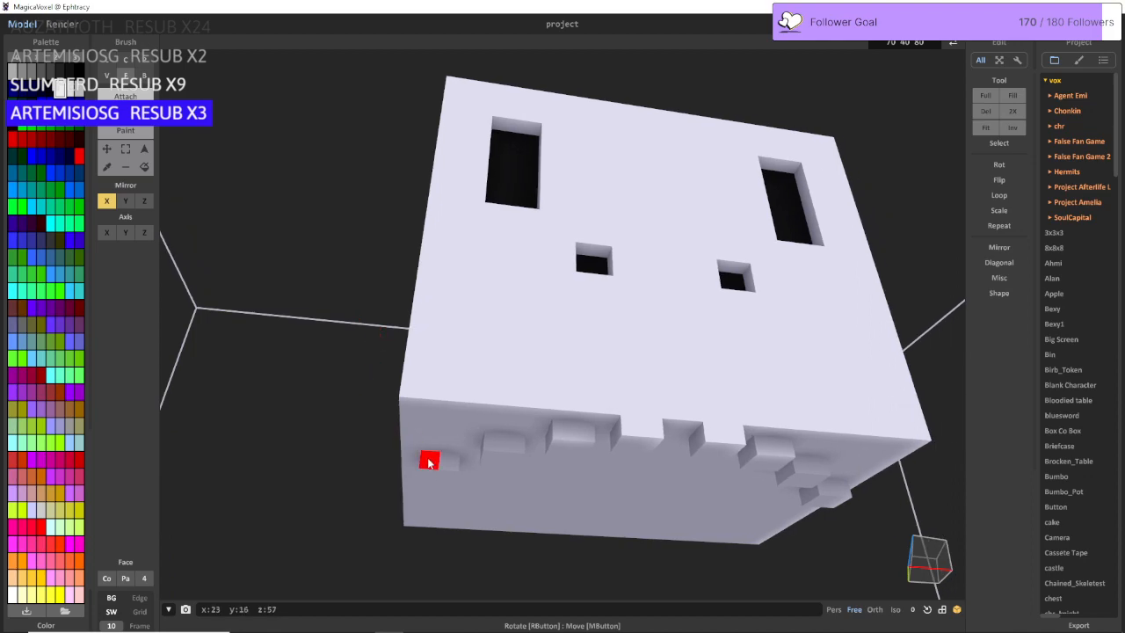
{"action": "left_click", "coordinate": [433, 476]}
{"action": "left_click", "coordinate": [493, 464]}
{"action": "left_click", "coordinate": [560, 450]}
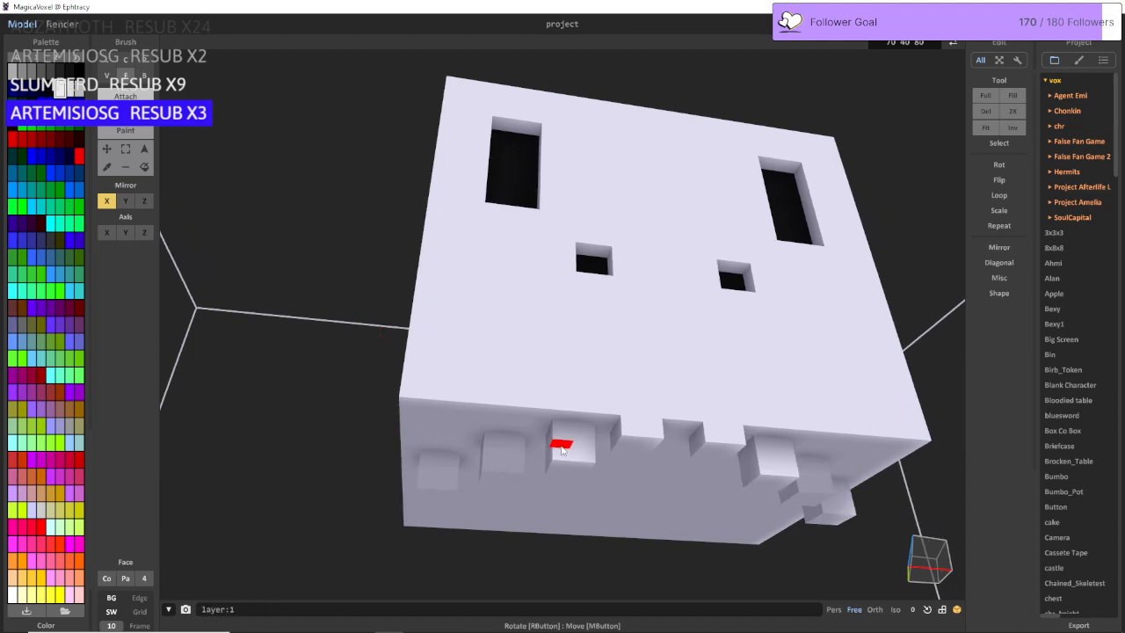
{"action": "middle_click_drag", "start_coordinate": [665, 447], "coordinate": [612, 446]}
{"action": "left_click", "coordinate": [593, 448]}
{"action": "right_click_drag", "start_coordinate": [593, 447], "coordinate": [341, 244]}
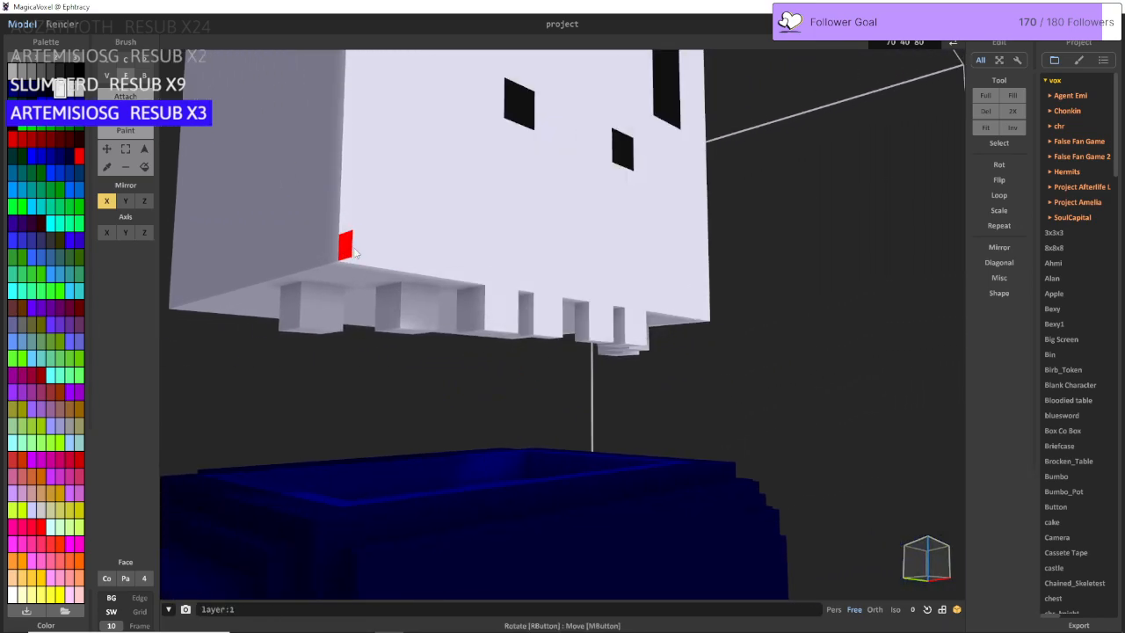
{"action": "left_click", "coordinate": [416, 243]}
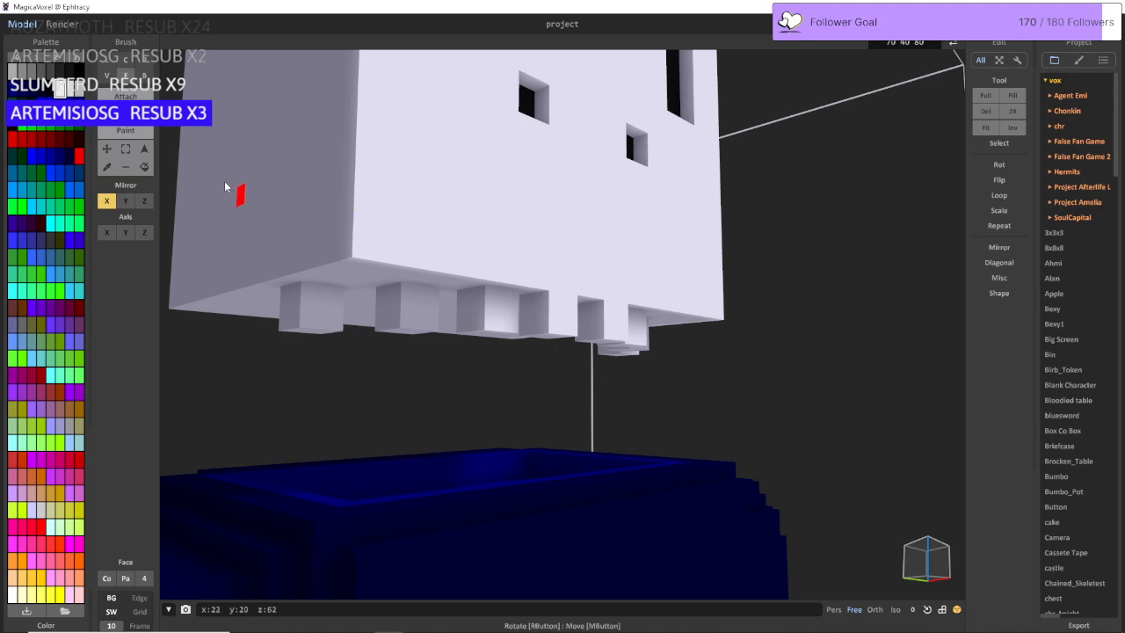
Step: Erase a mirrored strip of voxels from the head's lower front edge above the outer teeth using the box brush
{"action": "left_click", "coordinate": [144, 77]}
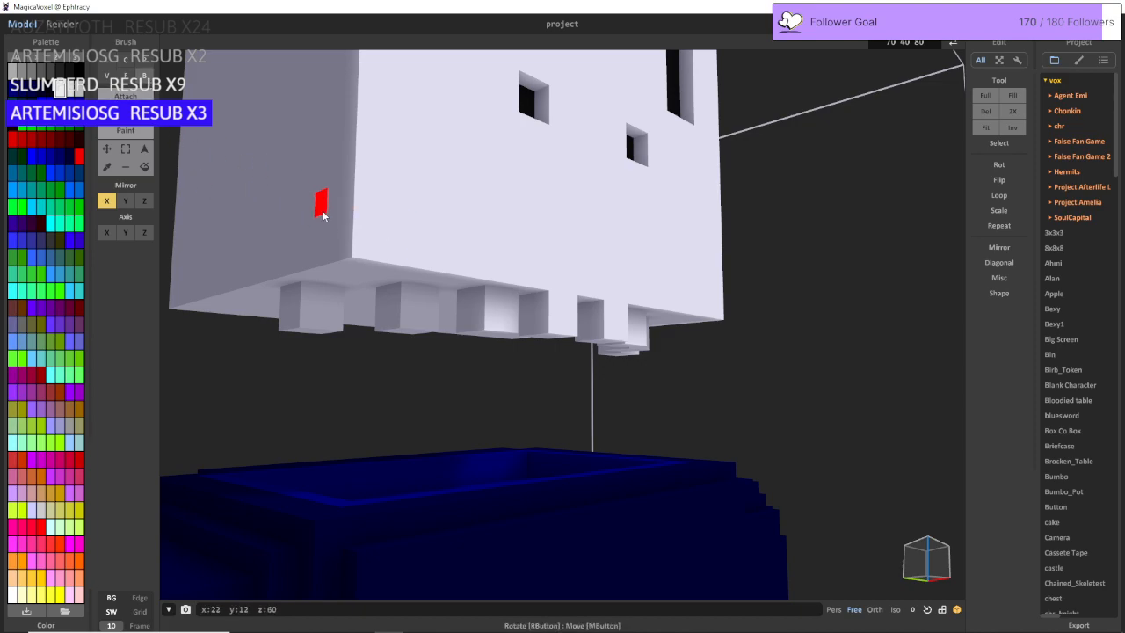
{"action": "left_click", "coordinate": [343, 262]}
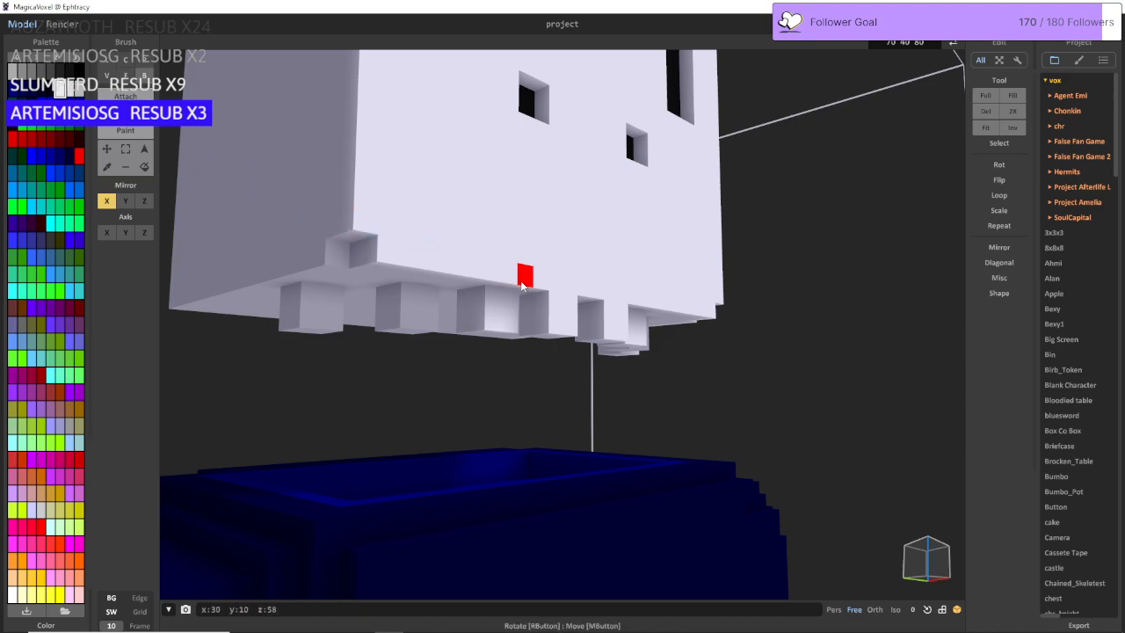
{"action": "right_click_drag", "start_coordinate": [522, 285], "coordinate": [296, 231]}
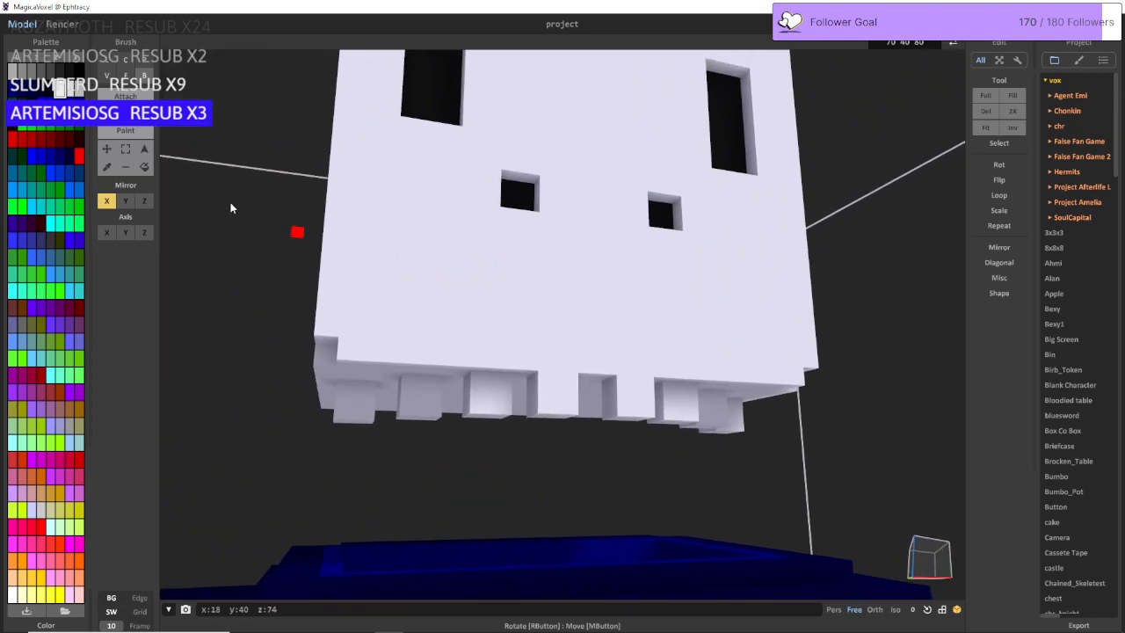
{"action": "mouse_move", "coordinate": [504, 367]}
{"action": "left_mouse_down"}
{"action": "mouse_move", "coordinate": [423, 355]}
{"action": "mouse_move", "coordinate": [466, 369]}
{"action": "mouse_move", "coordinate": [344, 362]}
{"action": "left_mouse_up"}
{"action": "left_click", "coordinate": [446, 363]}
{"action": "middle_click_drag", "start_coordinate": [332, 371], "coordinate": [416, 372]}
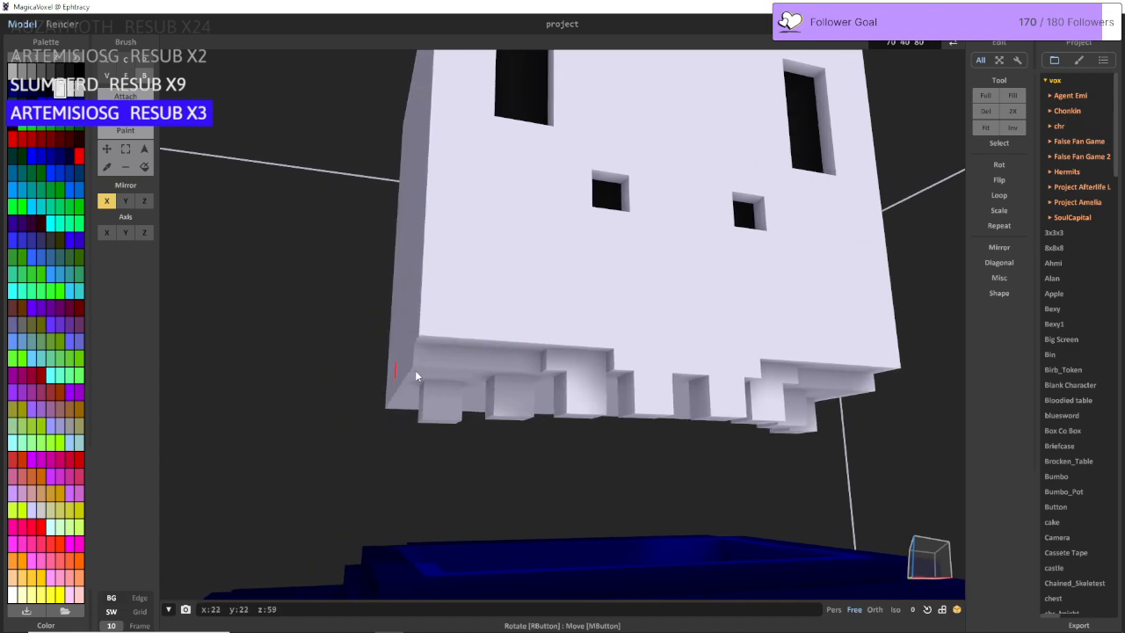
{"action": "right_click_drag", "start_coordinate": [415, 370], "coordinate": [540, 360]}
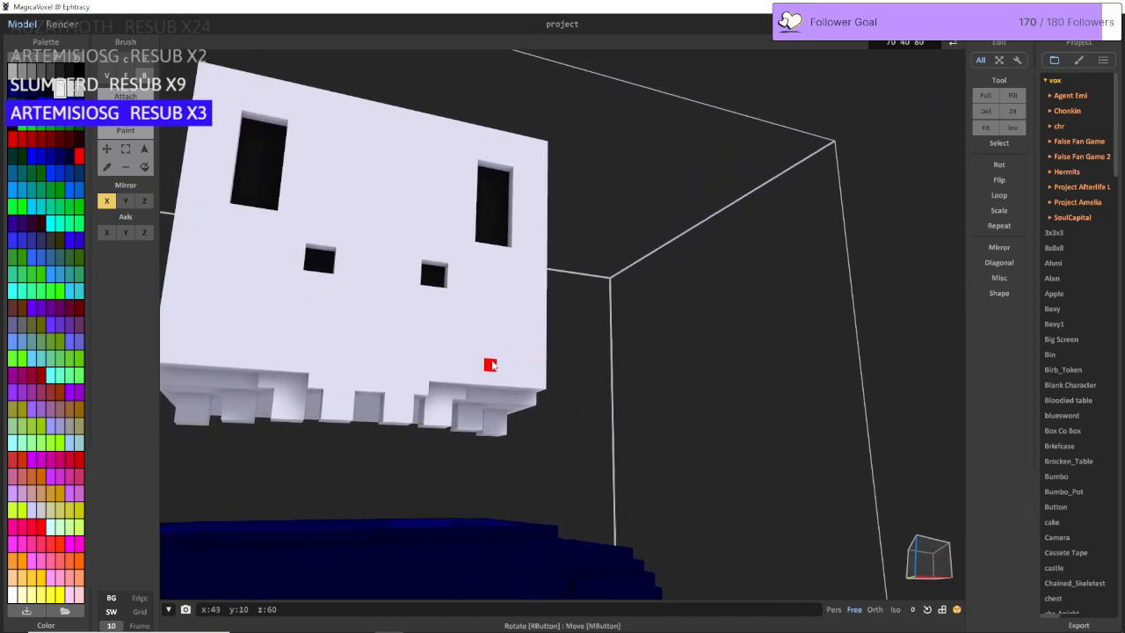
Step: Undo the erased front edge, the tooth extrusions and the whole curved row of teeth
{"action": "key", "text": "ctrl+z"}
{"action": "key", "text": "ctrl+z"}
{"action": "key", "text": "ctrl+z"}
{"action": "key", "text": "ctrl+z"}
{"action": "key", "text": "ctrl+z"}
{"action": "key", "text": "ctrl+z"}
{"action": "key", "text": "ctrl+z"}
{"action": "key", "text": "ctrl+z"}
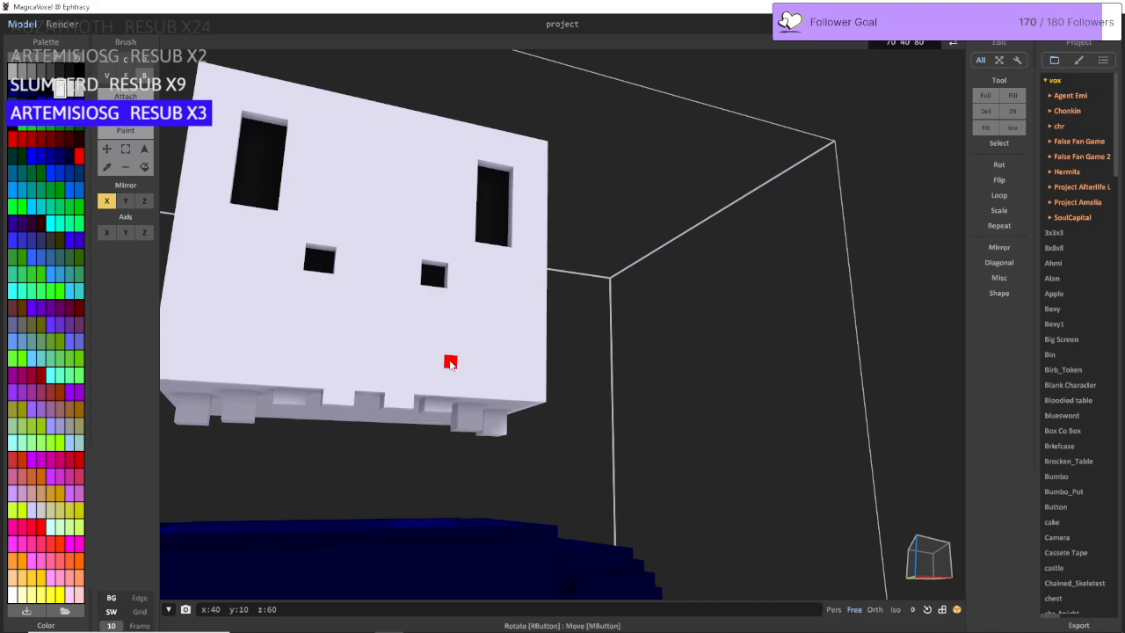
{"action": "key", "text": "ctrl+z"}
{"action": "key", "text": "ctrl+z"}
{"action": "key", "text": "ctrl+z"}
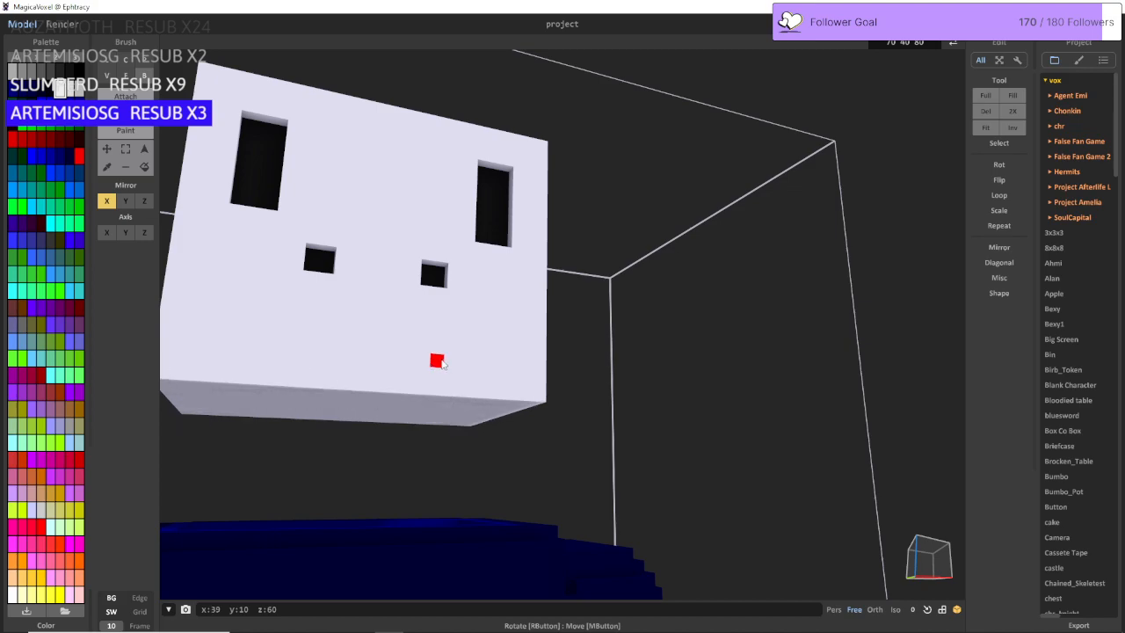
Step: Attach a mirrored pair of centre teeth on the underside, set back from the front edge, two voxels wide and two tall
{"action": "scroll", "coordinate": [291, 319], "scroll_direction": "up", "scroll_amount": 2}
{"action": "scroll", "coordinate": [295, 217], "scroll_direction": "up", "scroll_amount": 1}
{"action": "right_click_drag", "start_coordinate": [294, 218], "coordinate": [349, 225]}
{"action": "left_click_drag", "start_coordinate": [346, 225], "coordinate": [347, 226]}
{"action": "scroll", "coordinate": [325, 225], "scroll_direction": "up", "scroll_amount": 3}
{"action": "middle_click_drag", "start_coordinate": [324, 225], "coordinate": [466, 192]}
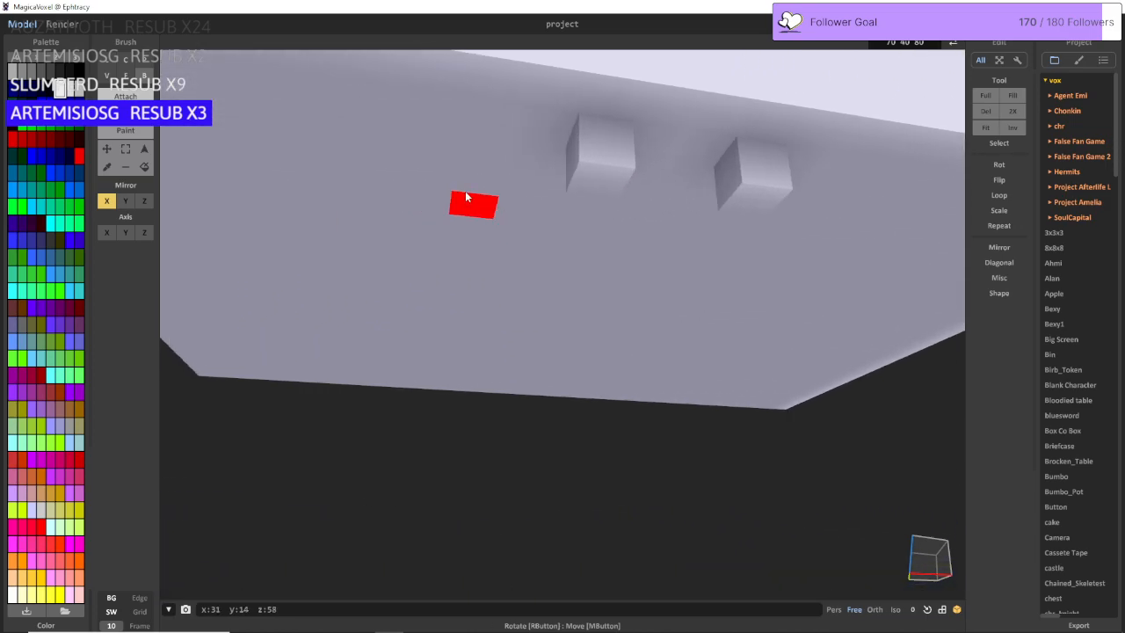
{"action": "right_click_drag", "start_coordinate": [546, 141], "coordinate": [416, 259]}
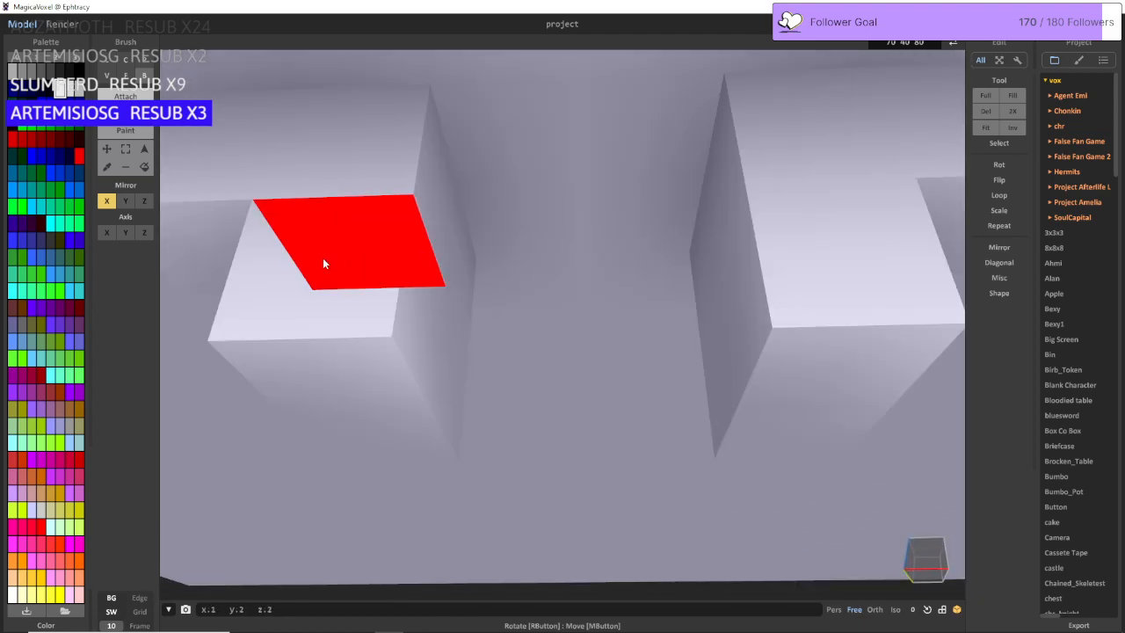
{"action": "right_click_drag", "start_coordinate": [296, 263], "coordinate": [655, 346]}
{"action": "right_click_drag", "start_coordinate": [538, 309], "coordinate": [554, 295]}
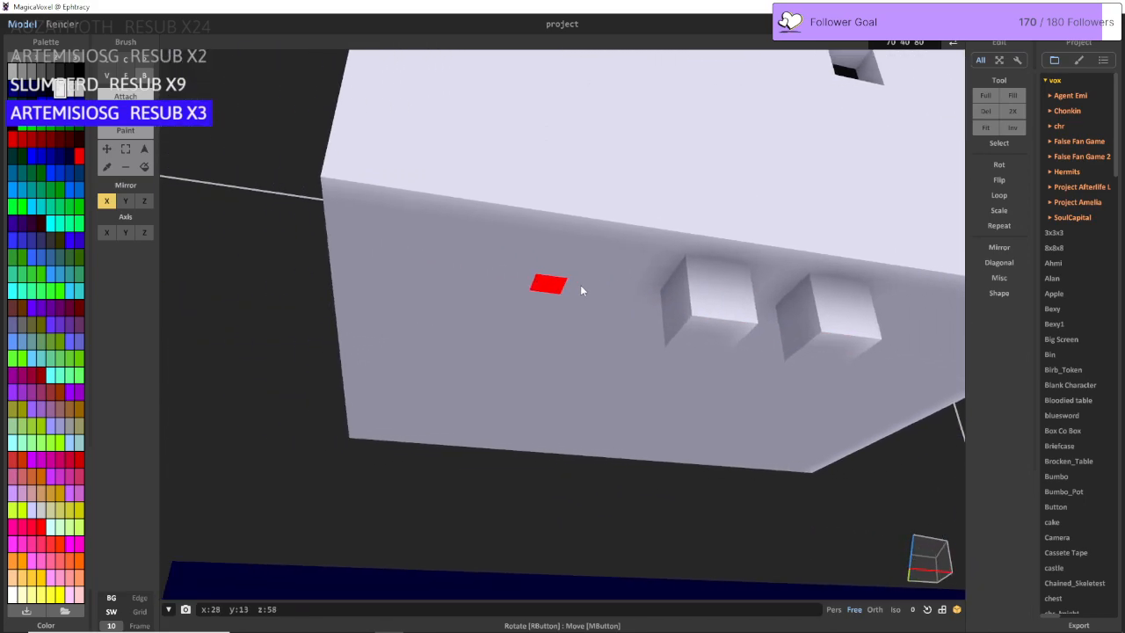
Step: Attach three more mirrored pairs of two-voxel-wide, one-voxel-tall teeth, curving back from the centre teeth towards the head's sides
{"action": "left_click", "coordinate": [606, 293]}
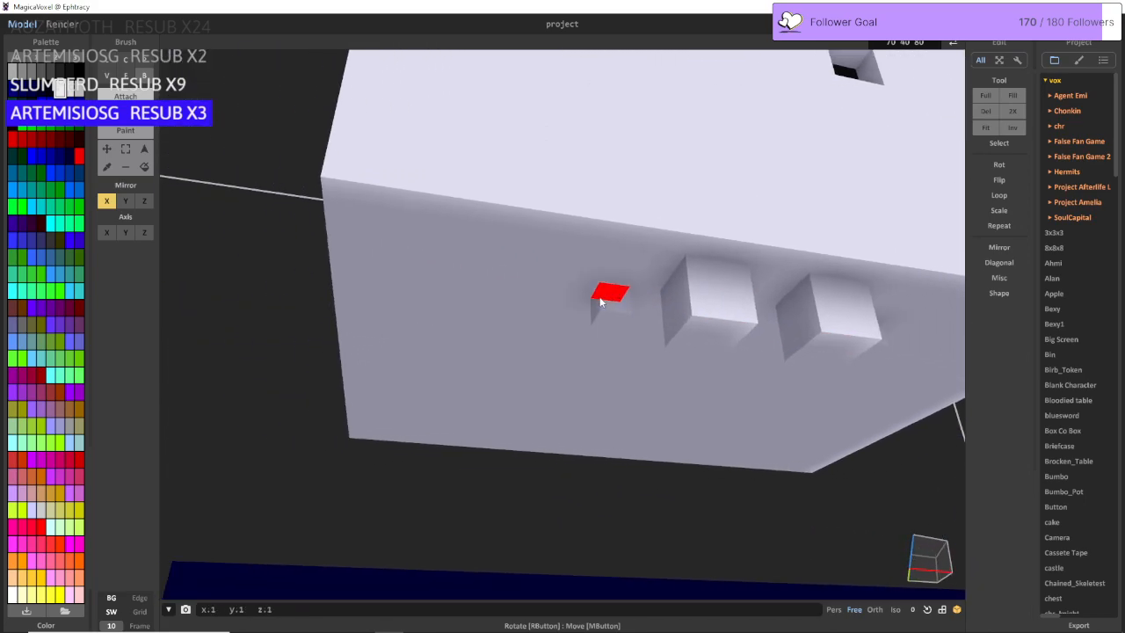
{"action": "left_click", "coordinate": [582, 304]}
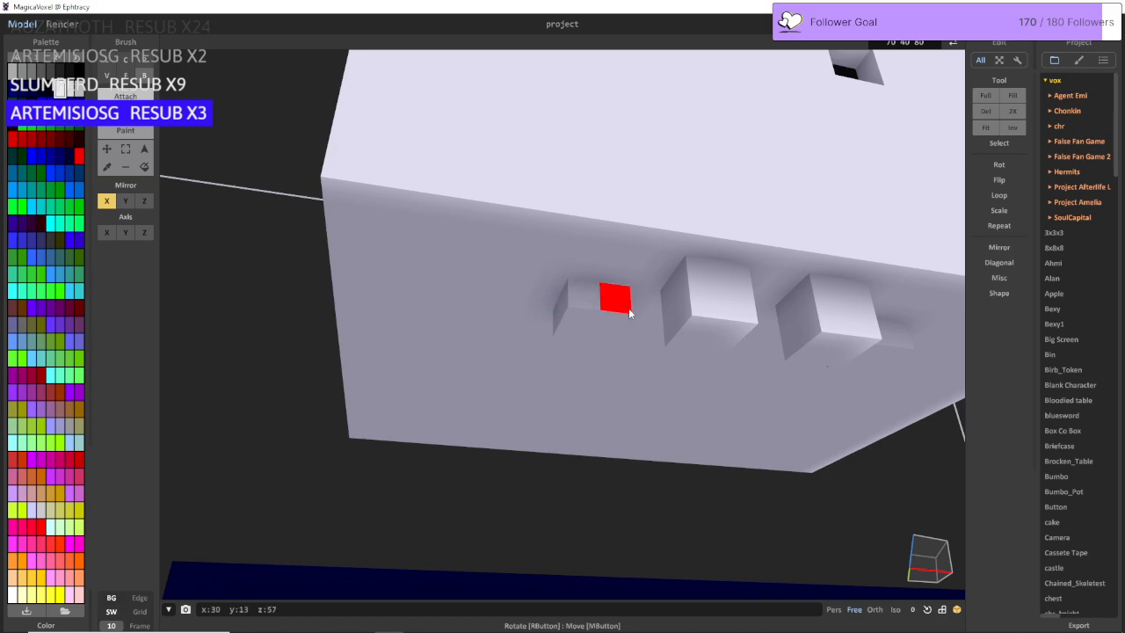
{"action": "right_click_drag", "start_coordinate": [582, 316], "coordinate": [542, 317]}
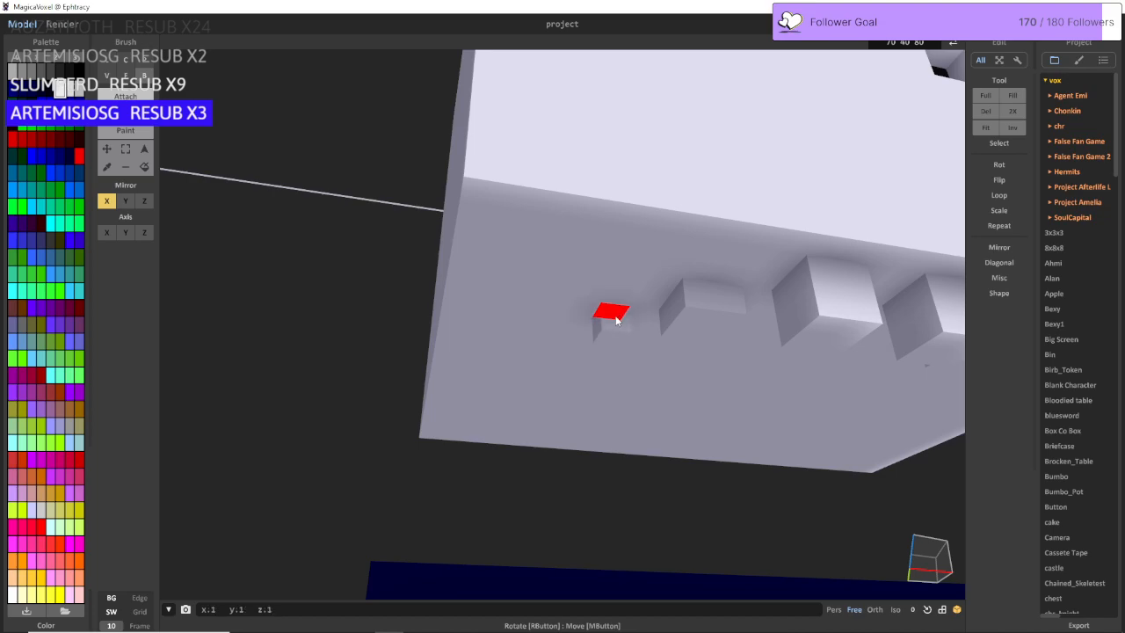
{"action": "left_click", "coordinate": [580, 318]}
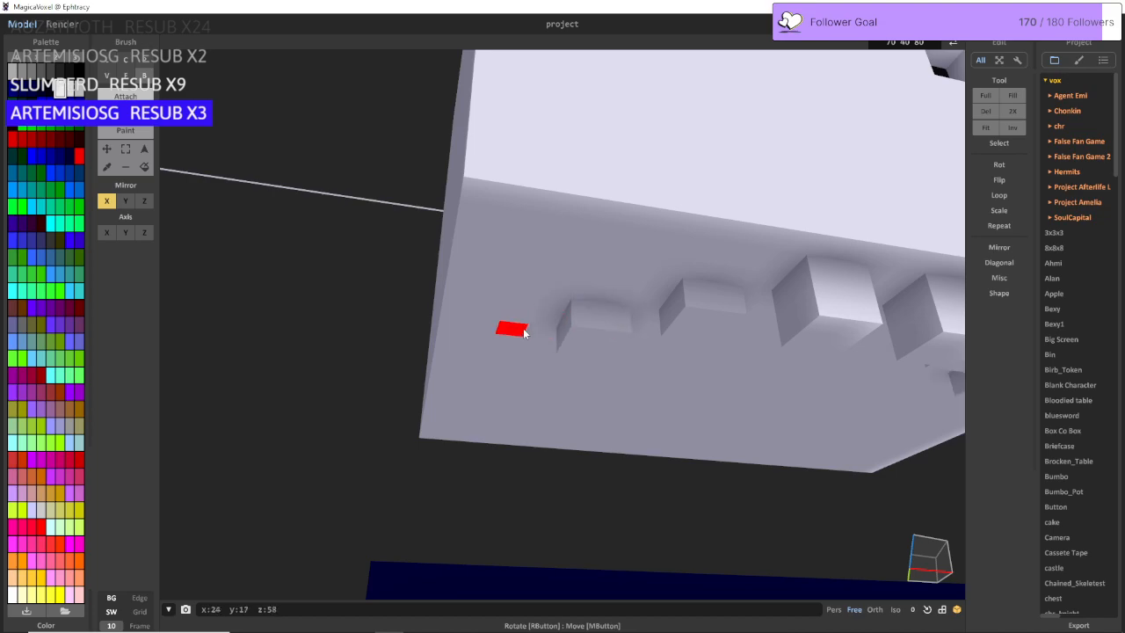
{"action": "left_click_drag", "start_coordinate": [520, 337], "coordinate": [508, 344]}
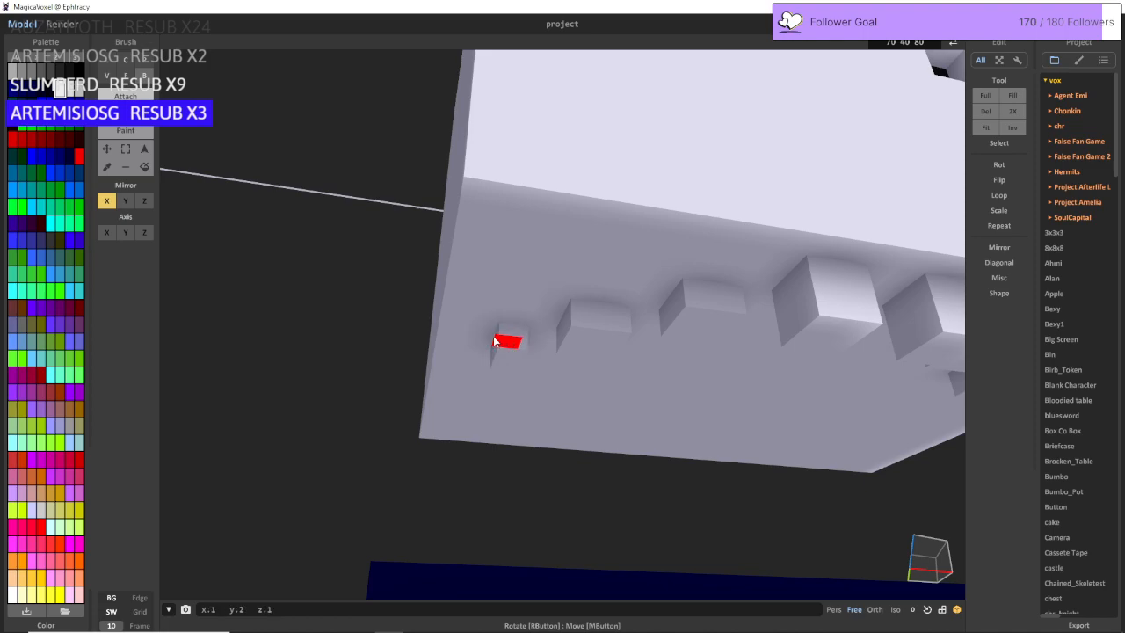
{"action": "left_click", "coordinate": [492, 340]}
Step: Extrude the three outer mirrored pairs of teeth down by one more voxel in face mode
{"action": "middle_click_drag", "start_coordinate": [698, 341], "coordinate": [484, 344]}
{"action": "scroll", "coordinate": [483, 343], "scroll_direction": "down", "scroll_amount": 2}
{"action": "left_click", "coordinate": [125, 78]}
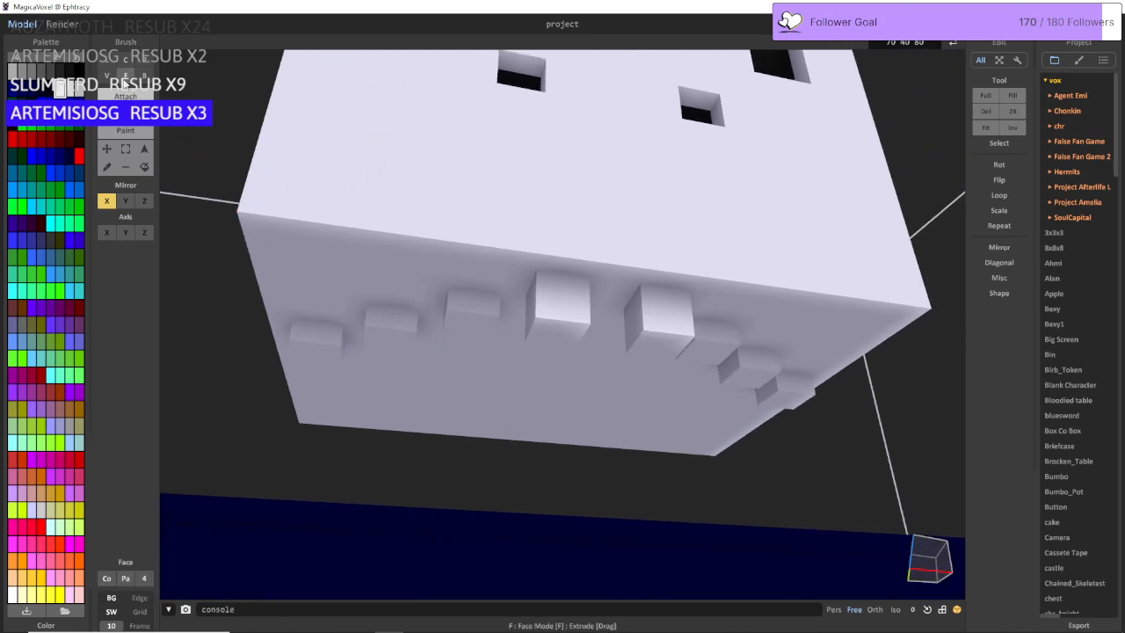
{"action": "left_click", "coordinate": [322, 350]}
{"action": "left_click", "coordinate": [378, 339]}
{"action": "left_click", "coordinate": [471, 332]}
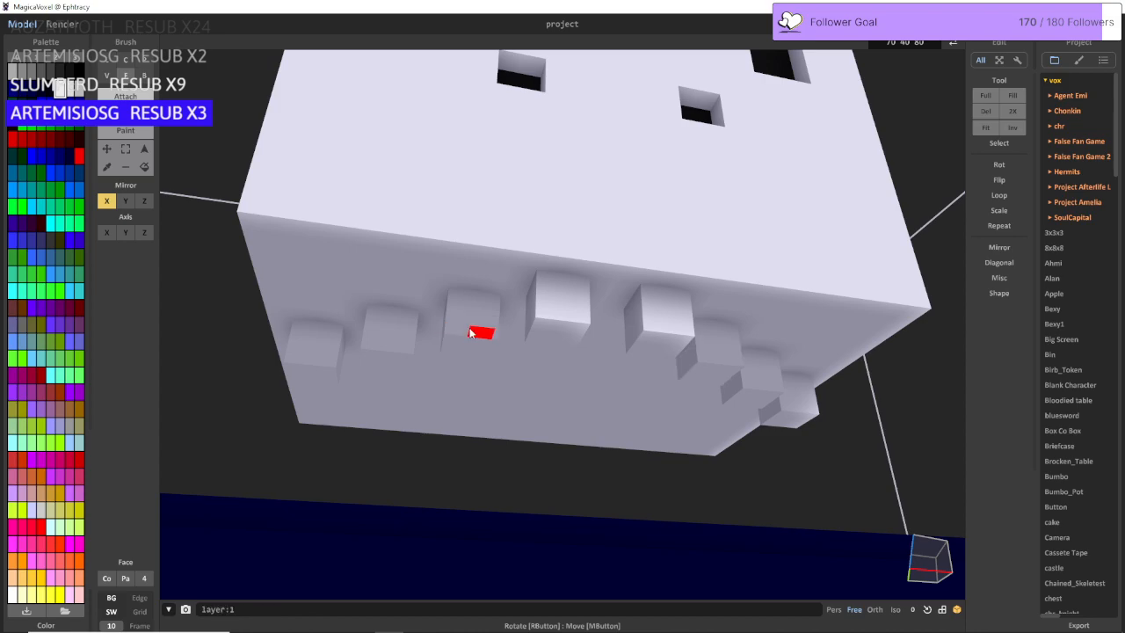
Step: Erase mirrored one-voxel strips along the head's lower front edge beside the centre teeth and along its lower side edges using the box brush
{"action": "scroll", "coordinate": [344, 291], "scroll_direction": "down", "scroll_amount": 4}
{"action": "middle_click_drag", "start_coordinate": [344, 291], "coordinate": [264, 293]}
{"action": "left_click", "coordinate": [125, 113]}
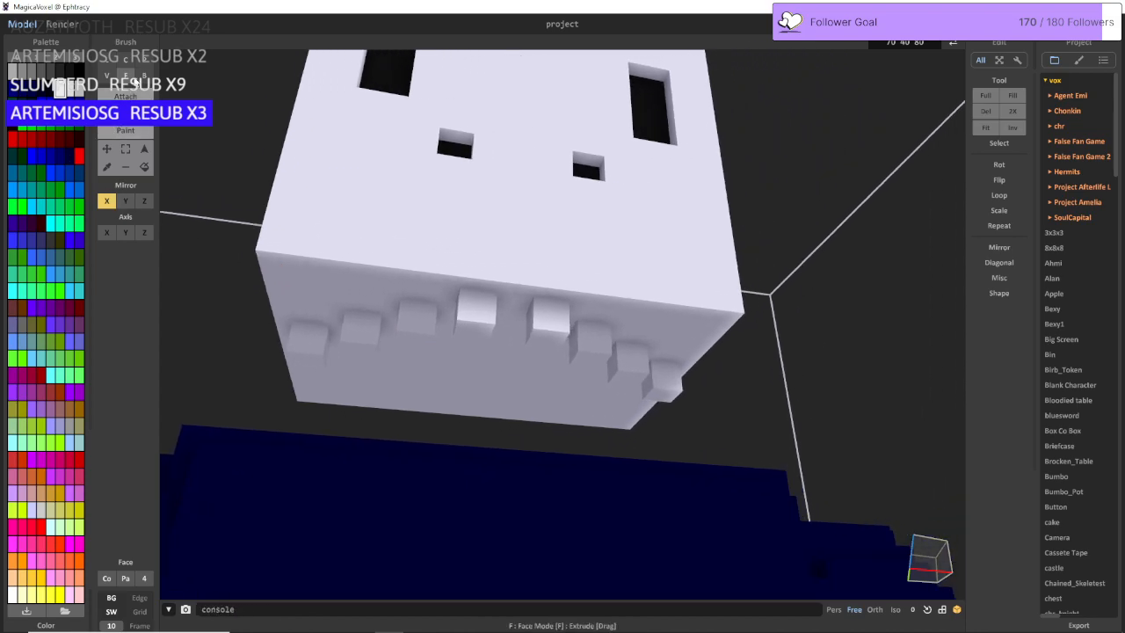
{"action": "left_click", "coordinate": [144, 77]}
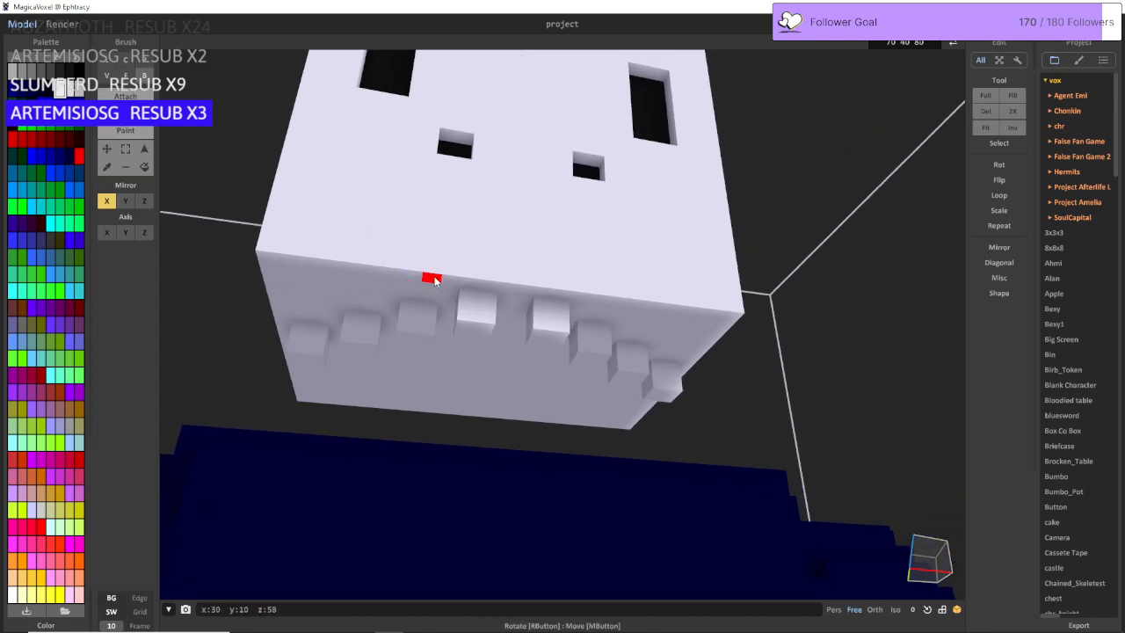
{"action": "mouse_move", "coordinate": [445, 282]}
{"action": "left_mouse_down"}
{"action": "mouse_move", "coordinate": [289, 244]}
{"action": "mouse_move", "coordinate": [266, 256]}
{"action": "left_mouse_up"}
{"action": "right_click_drag", "start_coordinate": [266, 256], "coordinate": [533, 273]}
{"action": "mouse_move", "coordinate": [533, 273]}
{"action": "left_mouse_down"}
{"action": "mouse_move", "coordinate": [485, 282]}
{"action": "mouse_move", "coordinate": [454, 313]}
{"action": "mouse_move", "coordinate": [451, 349]}
{"action": "mouse_move", "coordinate": [417, 360]}
{"action": "mouse_move", "coordinate": [429, 364]}
{"action": "left_mouse_up"}
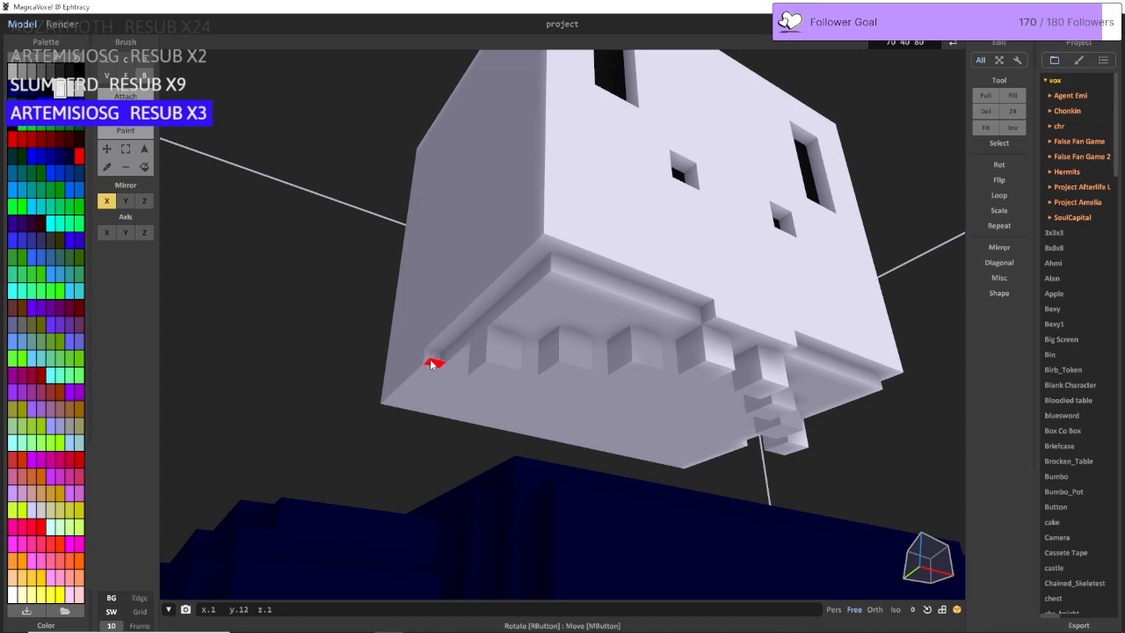
Step: Erase further mirrored strips of the underside behind the front edge, stepping back along the curve of teeth, and extend the side strips backwards
{"action": "right_click_drag", "start_coordinate": [431, 364], "coordinate": [550, 321]}
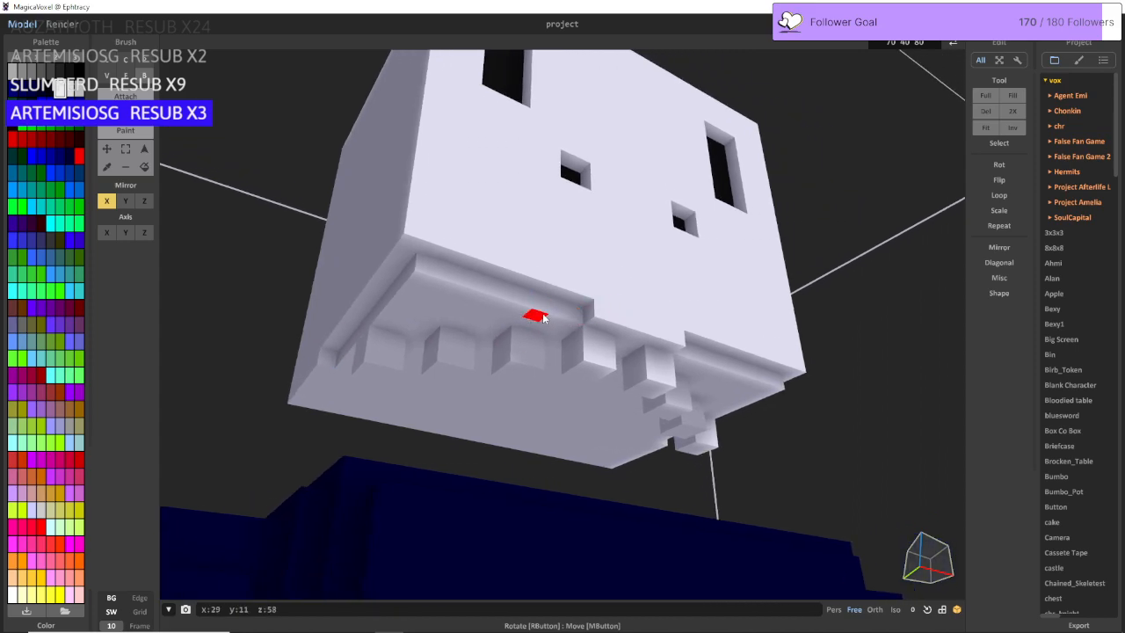
{"action": "left_click_drag", "start_coordinate": [544, 318], "coordinate": [442, 299]}
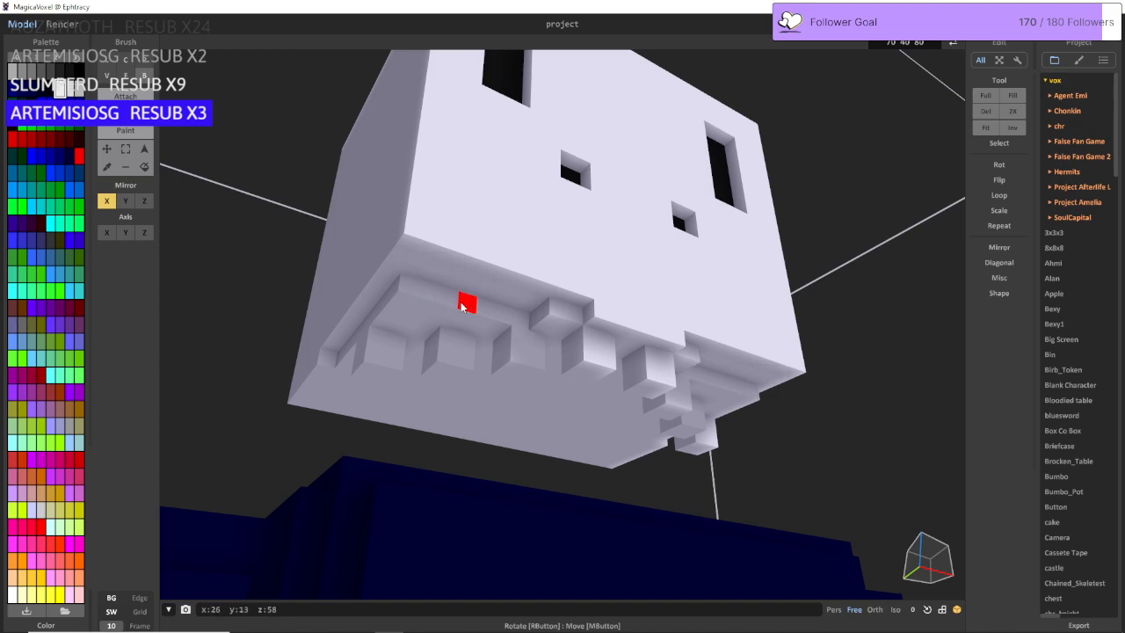
{"action": "right_click_drag", "start_coordinate": [469, 306], "coordinate": [437, 320]}
{"action": "left_click_drag", "start_coordinate": [421, 324], "coordinate": [364, 322]}
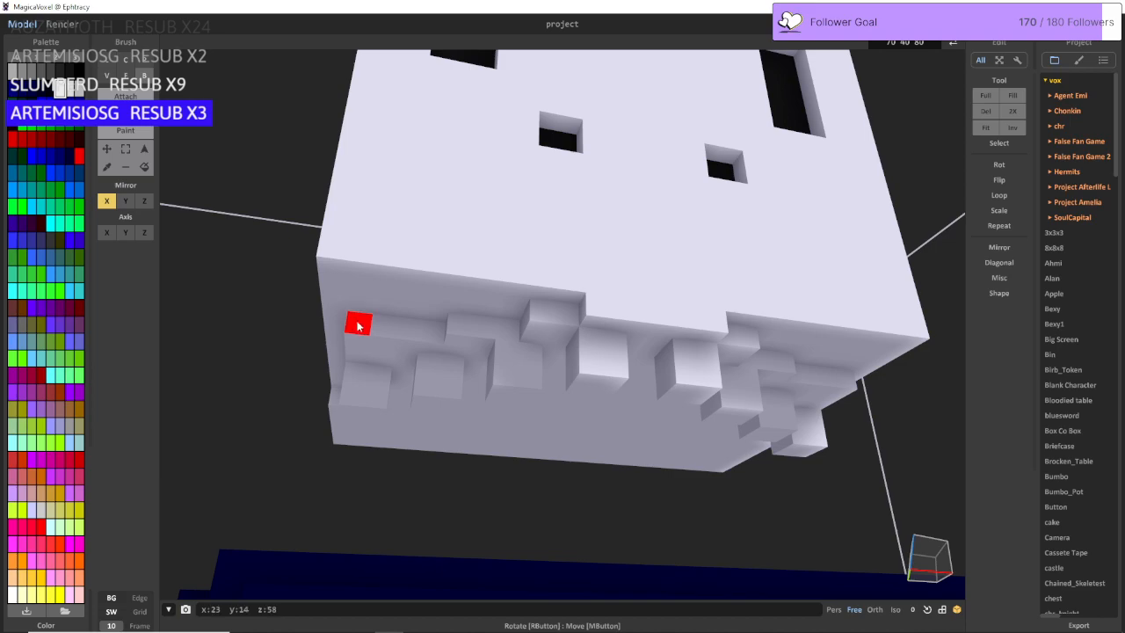
{"action": "right_click_drag", "start_coordinate": [358, 325], "coordinate": [613, 390]}
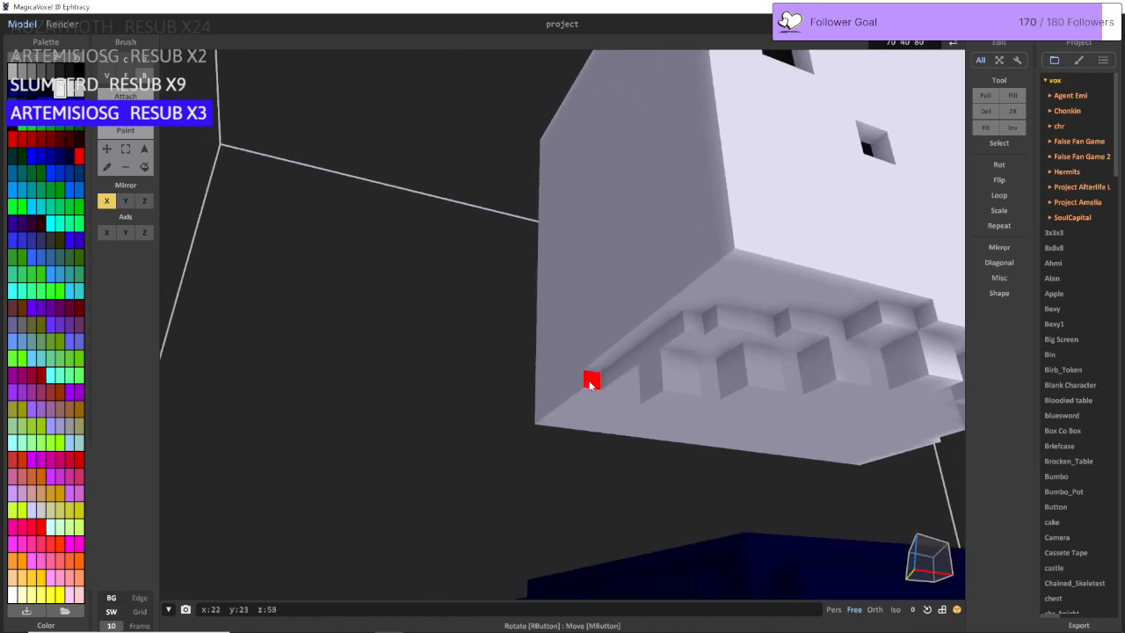
{"action": "left_click_drag", "start_coordinate": [591, 384], "coordinate": [560, 396]}
{"action": "right_click_drag", "start_coordinate": [543, 423], "coordinate": [721, 282]}
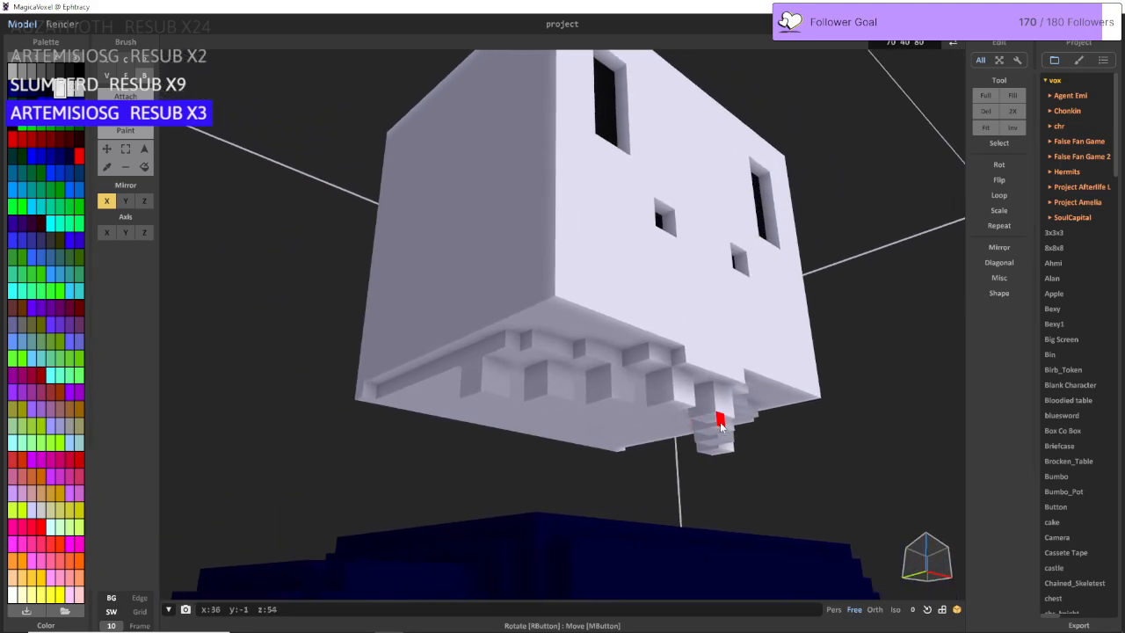
Step: Undo the erased edge strips, the tooth extrusions and all the teeth under the head
{"action": "scroll", "coordinate": [721, 427], "scroll_direction": "up", "scroll_amount": 10}
{"action": "scroll", "coordinate": [566, 390], "scroll_direction": "down", "scroll_amount": 10}
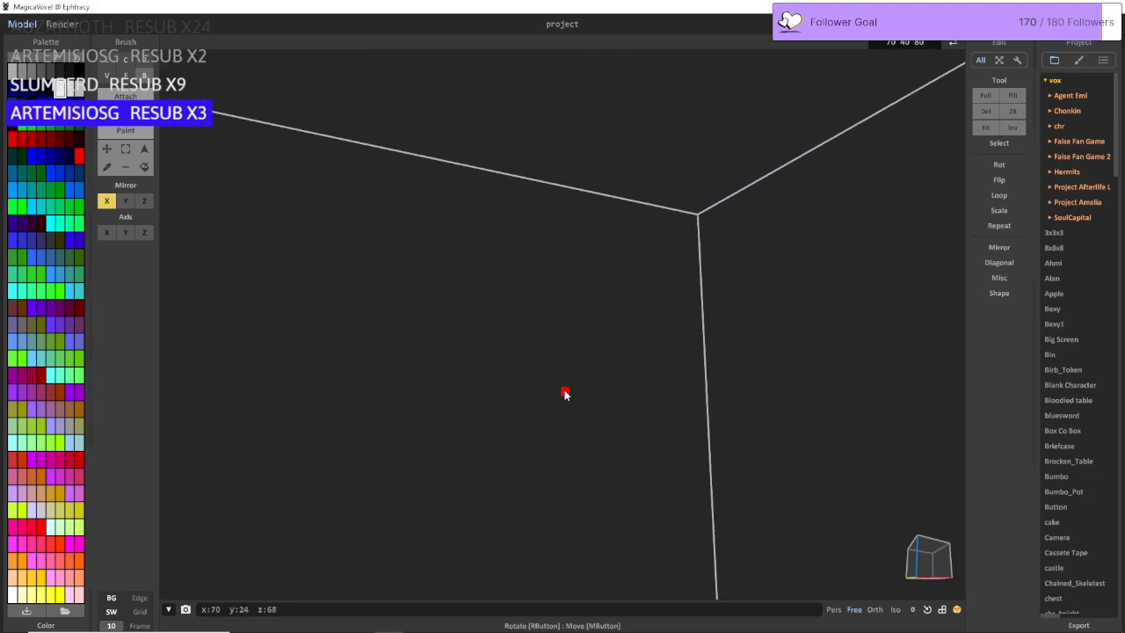
{"action": "key", "text": "ctrl+z"}
{"action": "key", "text": "ctrl+z"}
{"action": "key", "text": "ctrl+z"}
{"action": "key", "text": "ctrl+z"}
{"action": "key", "text": "ctrl+z"}
{"action": "key", "text": "ctrl+z"}
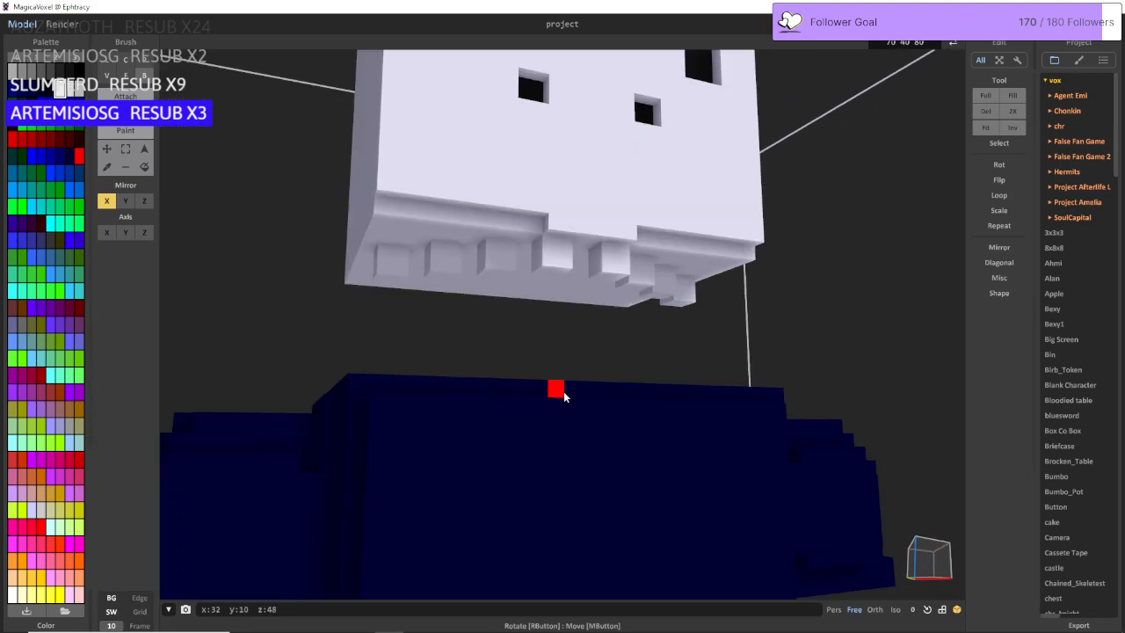
{"action": "key", "text": "ctrl+z"}
{"action": "key", "text": "ctrl+z"}
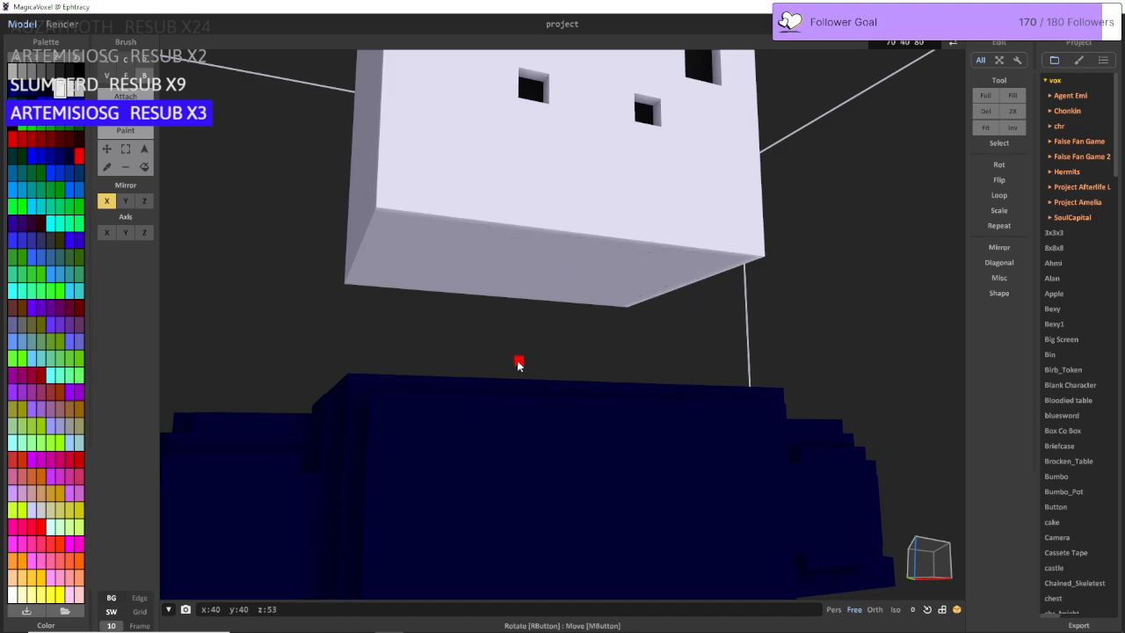
Step: Extrude the head's entire underside down by one voxel in face mode
{"action": "key", "text": "d"}
{"action": "right_click_drag", "start_coordinate": [512, 360], "coordinate": [420, 350]}
{"action": "key", "text": "a"}
{"action": "key", "text": "d"}
{"action": "key", "text": "w"}
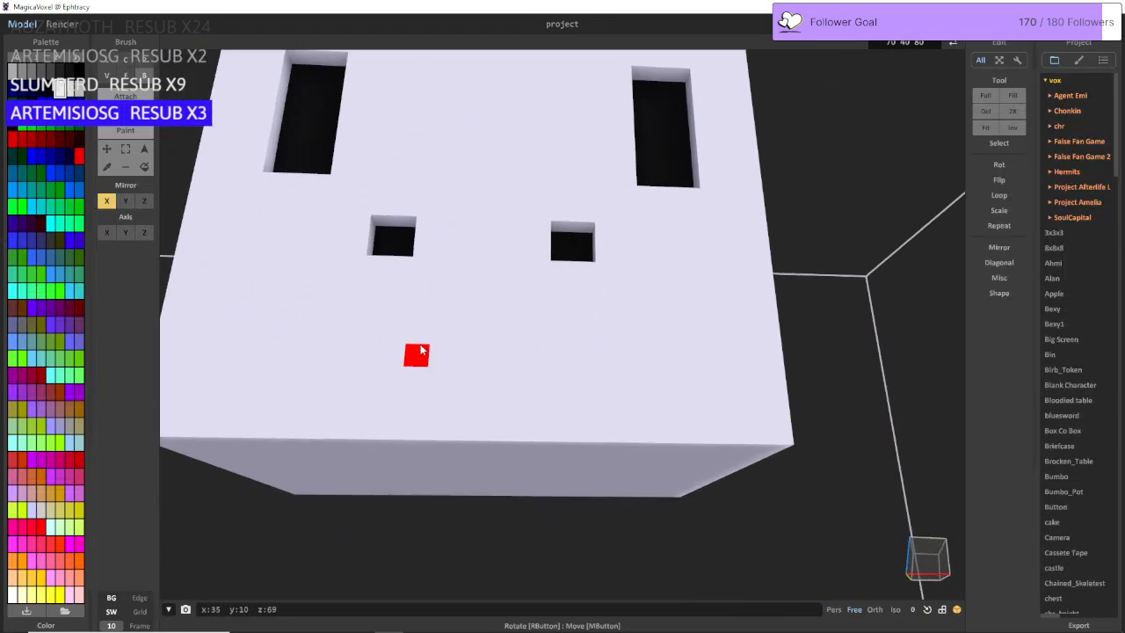
{"action": "key", "text": "s"}
{"action": "right_click_drag", "start_coordinate": [352, 268], "coordinate": [361, 293]}
{"action": "key", "text": "w"}
{"action": "key", "text": "w"}
{"action": "key", "text": "s"}
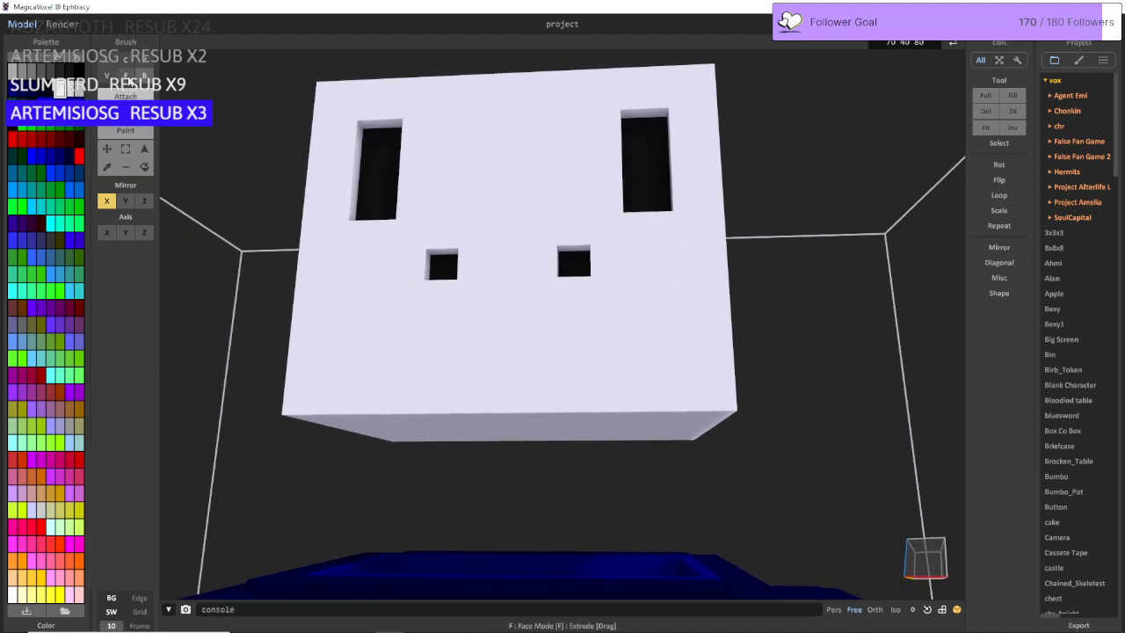
{"action": "left_click", "coordinate": [127, 79]}
{"action": "left_click", "coordinate": [478, 424]}
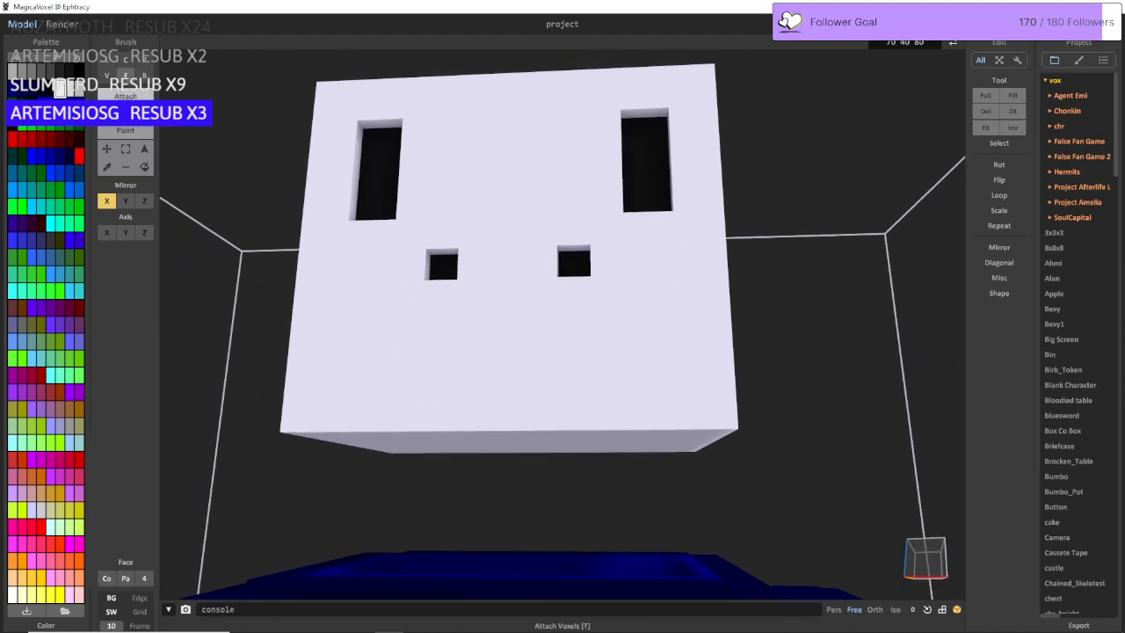
Step: Fill in both nose holes flush with the front of the face using face mode
{"action": "left_click", "coordinate": [145, 77]}
{"action": "key", "text": "w"}
{"action": "key", "text": "a"}
{"action": "right_click_drag", "start_coordinate": [414, 344], "coordinate": [433, 339]}
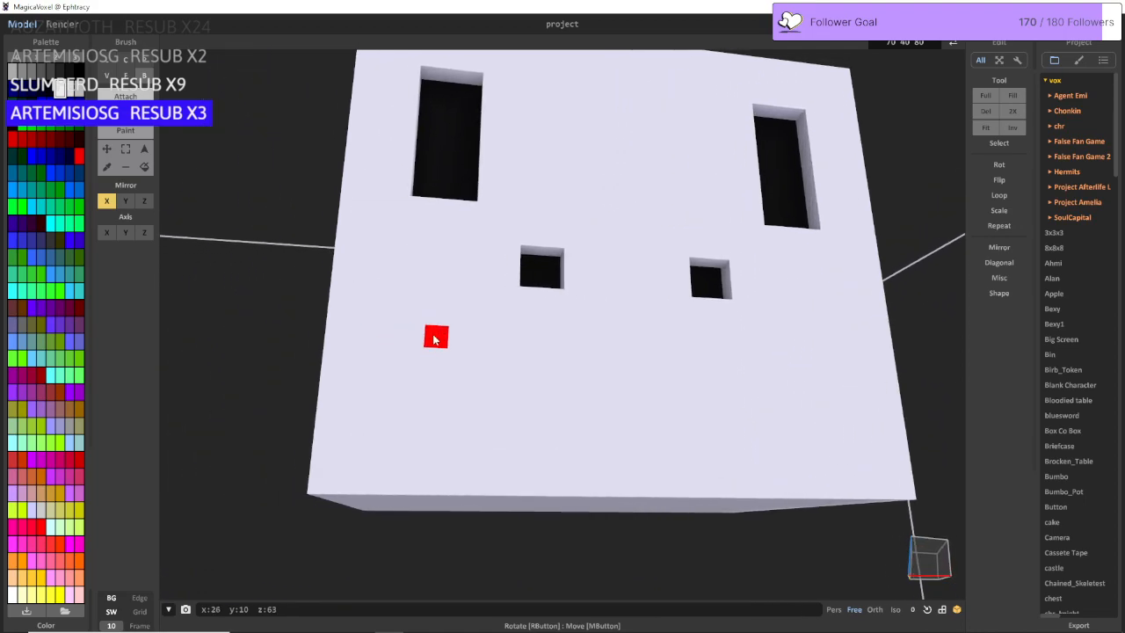
{"action": "key", "text": "s"}
{"action": "key", "text": "d"}
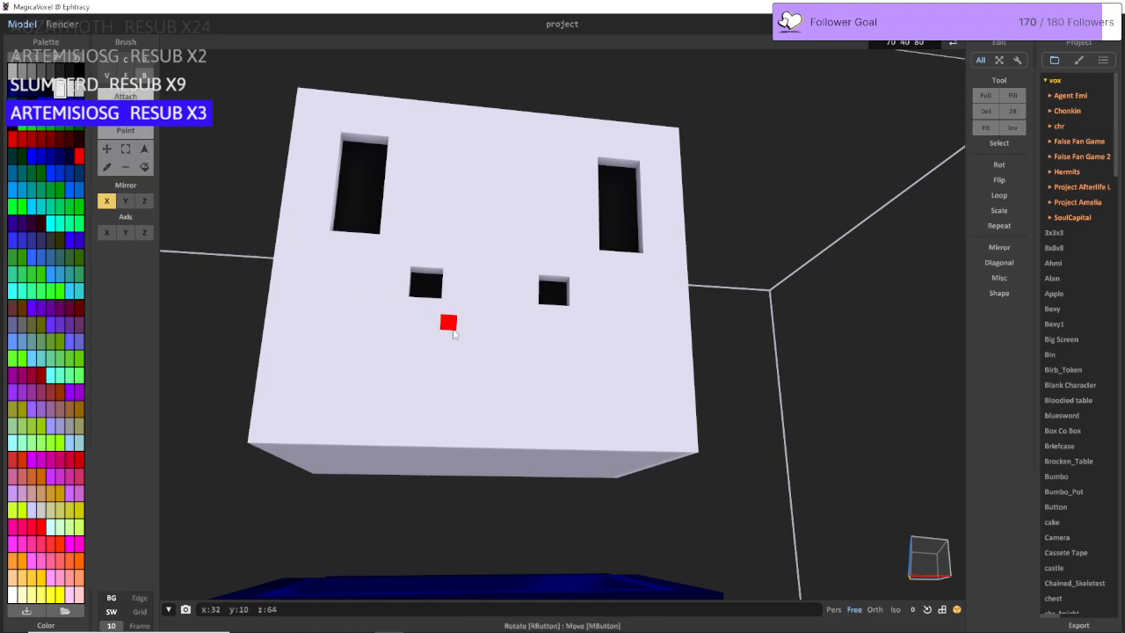
{"action": "left_click", "coordinate": [126, 75]}
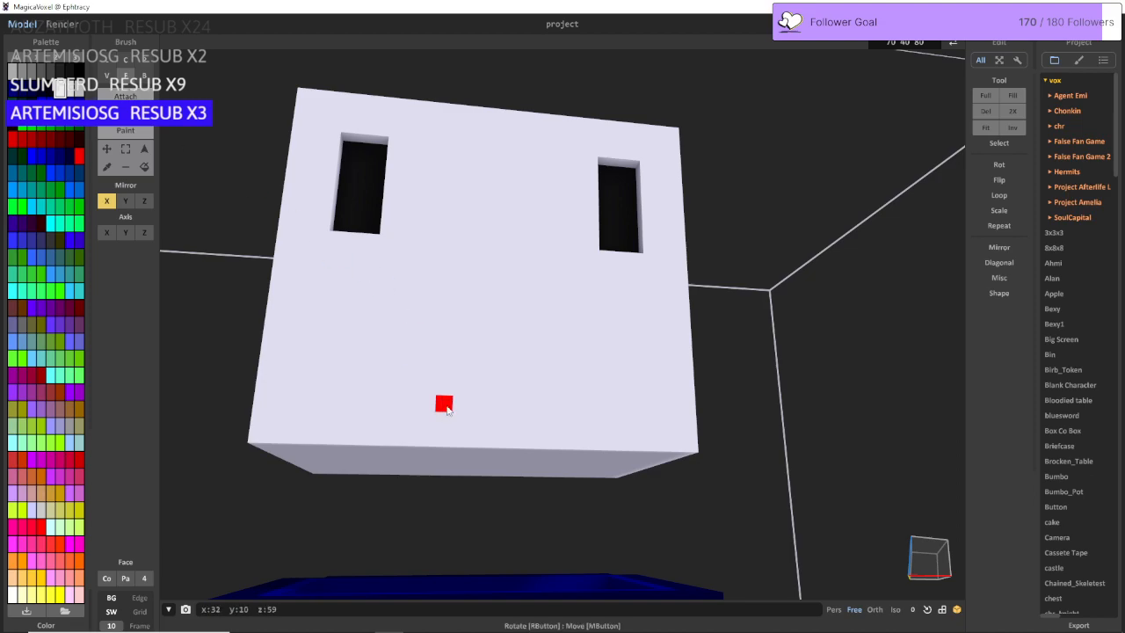
{"action": "left_click", "coordinate": [462, 396]}
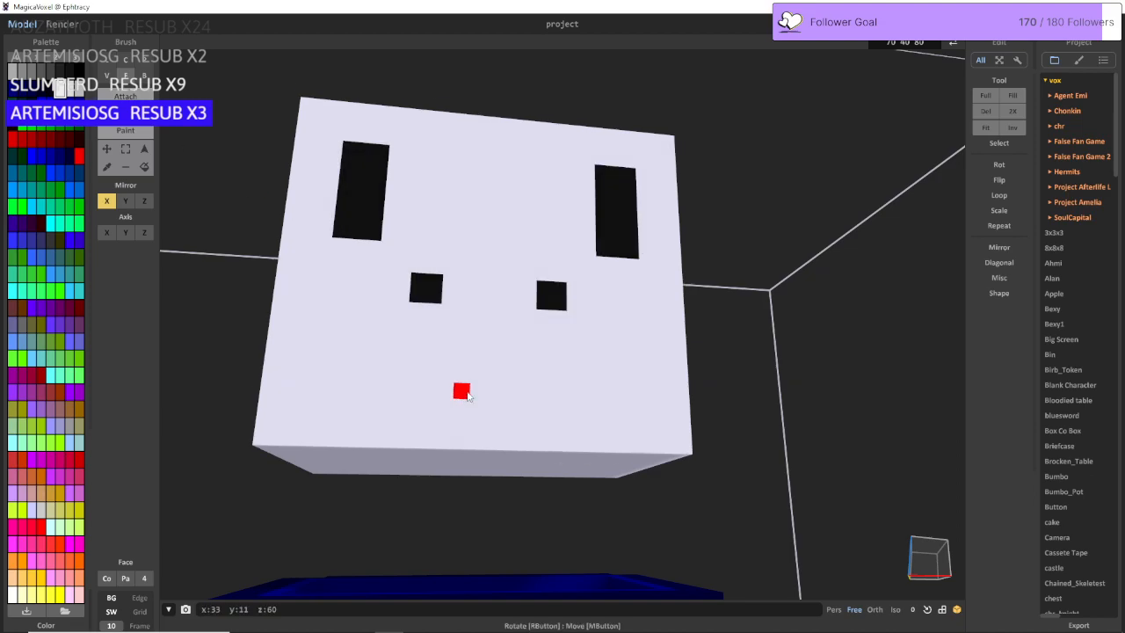
{"action": "key", "text": "ctrl+z"}
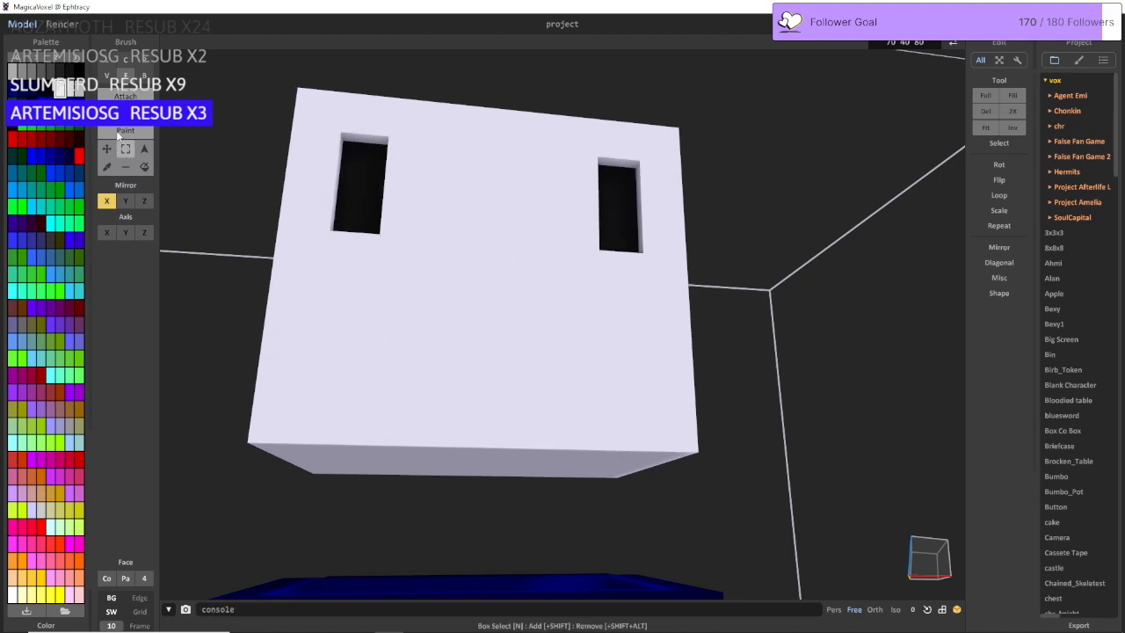
Step: Cut a mirrored mouth slot about eight voxels wide and two tall low on the face, and paint its inside black
{"action": "left_click", "coordinate": [143, 76]}
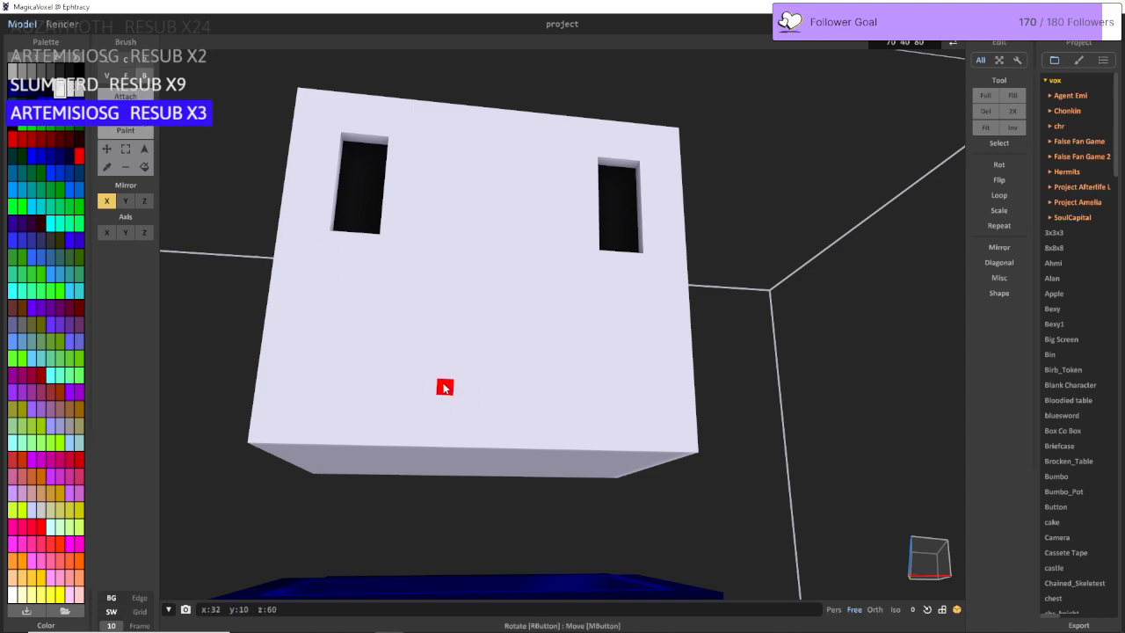
{"action": "left_click_drag", "start_coordinate": [428, 422], "coordinate": [479, 411]}
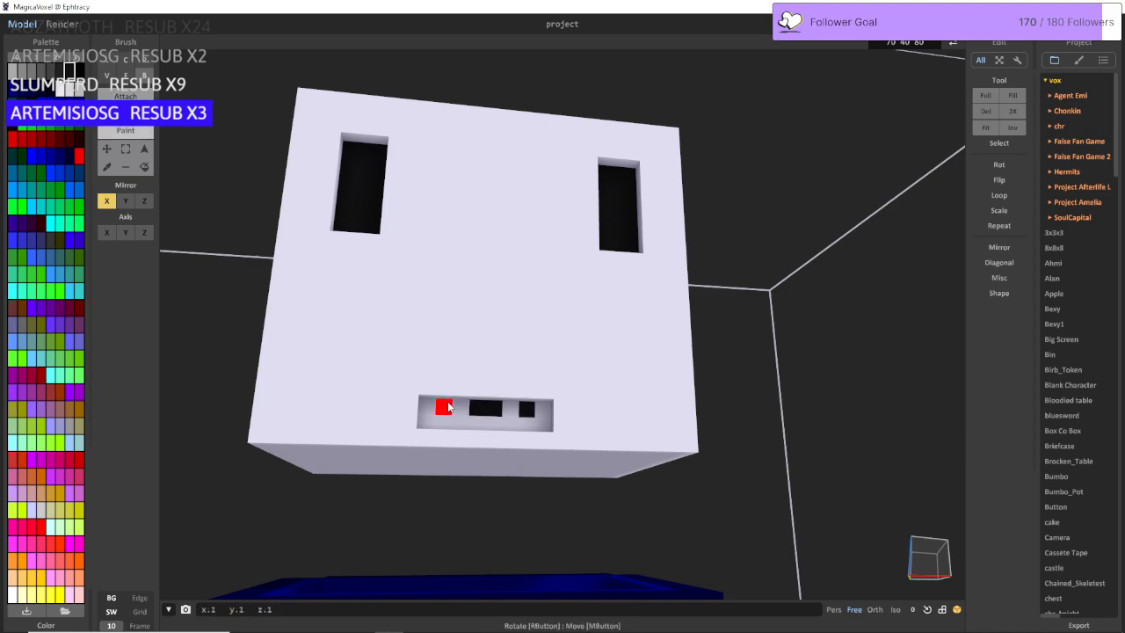
{"action": "mouse_move", "coordinate": [444, 406]}
{"action": "left_mouse_down"}
{"action": "mouse_move", "coordinate": [488, 427]}
{"action": "mouse_move", "coordinate": [543, 429]}
{"action": "left_mouse_up"}
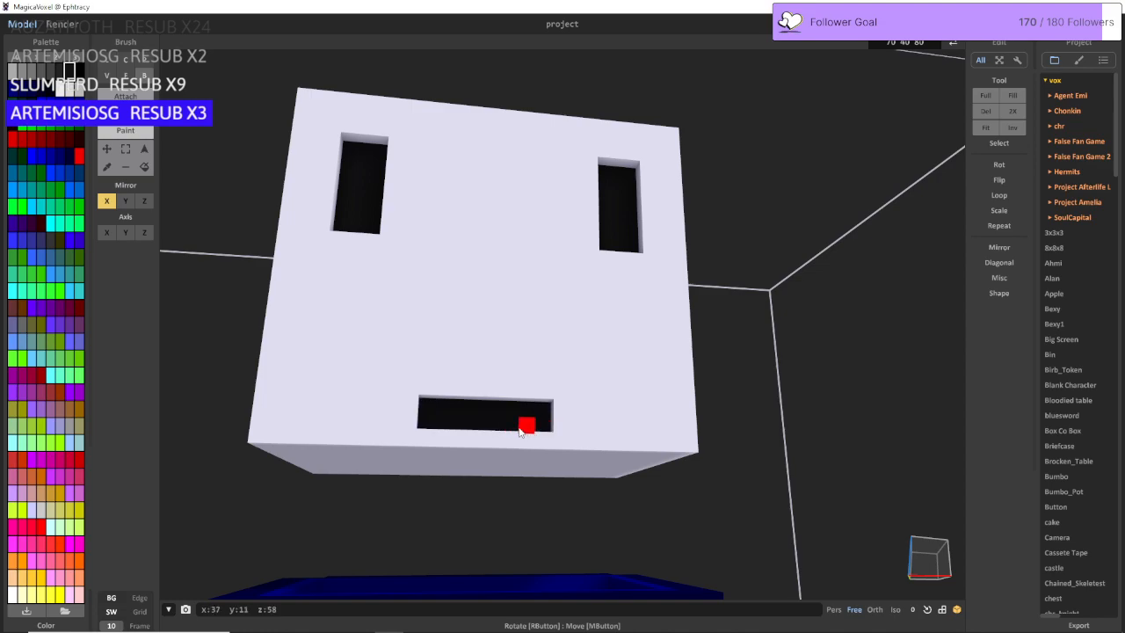
Step: Erase stepped mirrored voxels from the head's lower front corners to round off the jaw
{"action": "scroll", "coordinate": [520, 431], "scroll_direction": "down", "scroll_amount": 5}
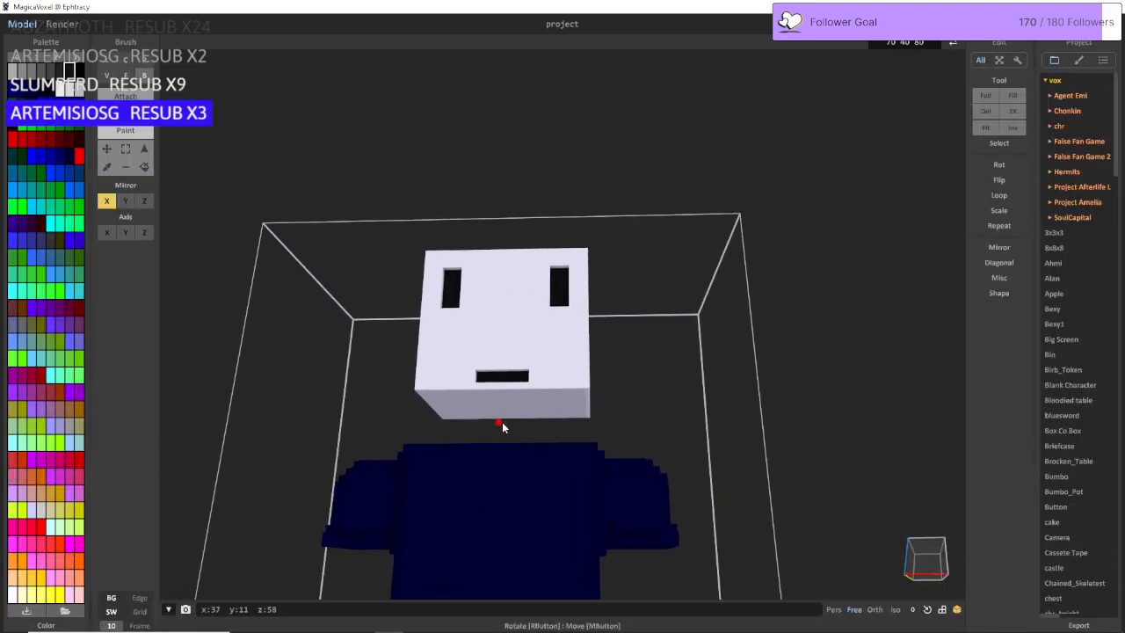
{"action": "right_click_drag", "start_coordinate": [502, 427], "coordinate": [562, 479]}
{"action": "scroll", "coordinate": [530, 448], "scroll_direction": "up", "scroll_amount": 3}
{"action": "scroll", "coordinate": [530, 459], "scroll_direction": "down", "scroll_amount": 3}
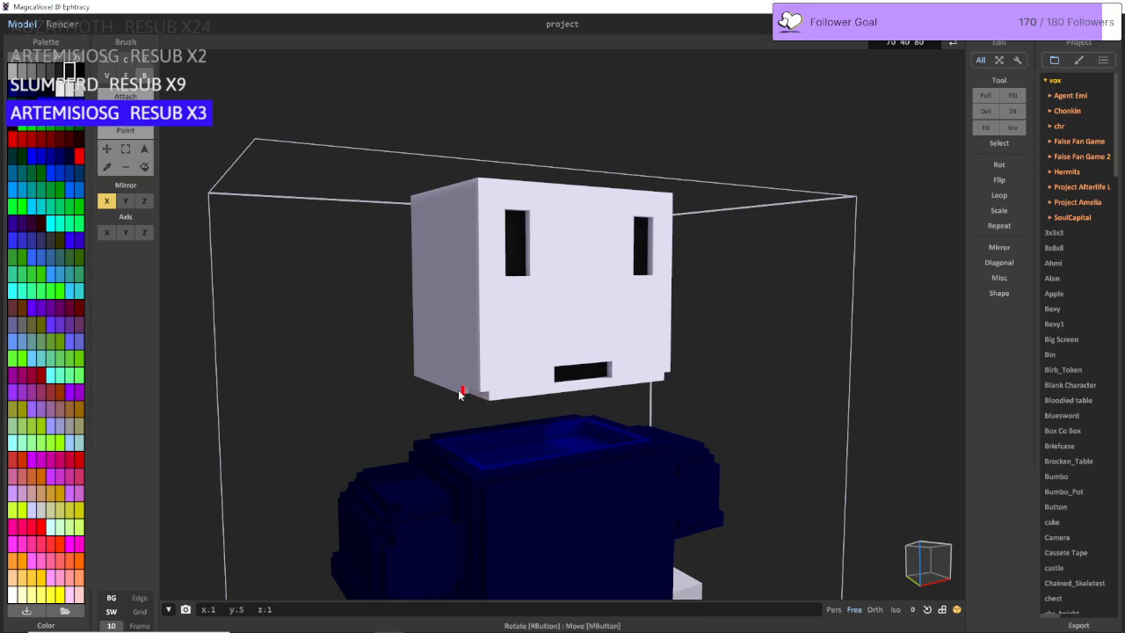
{"action": "scroll", "coordinate": [409, 379], "scroll_direction": "up", "scroll_amount": 5}
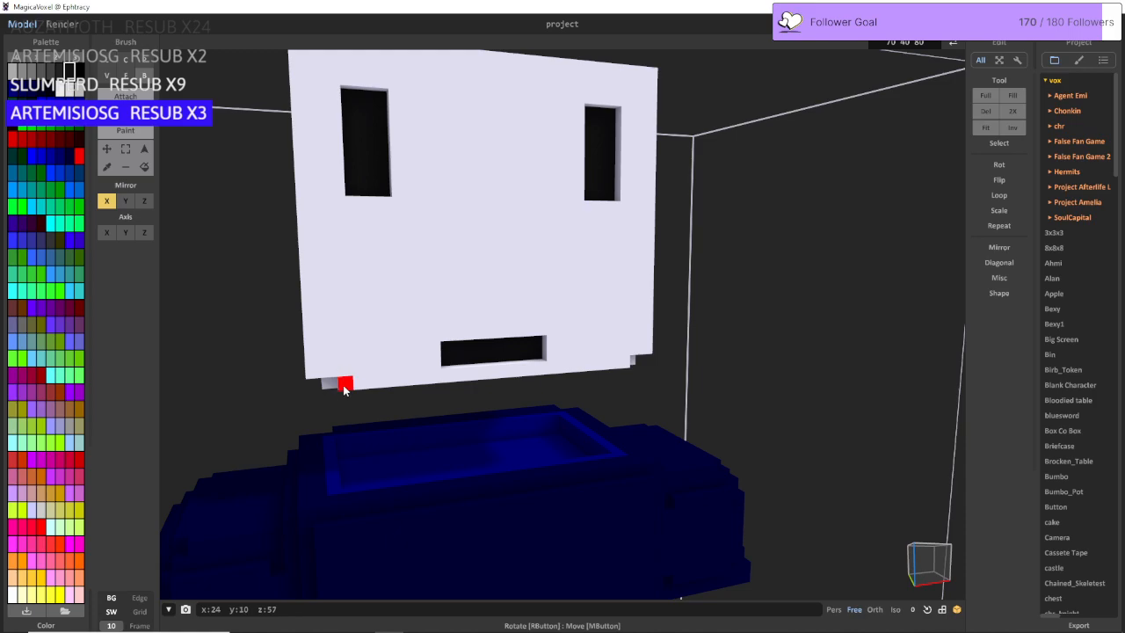
{"action": "right_click_drag", "start_coordinate": [311, 381], "coordinate": [419, 387]}
{"action": "key", "text": "w"}
{"action": "key", "text": "d"}
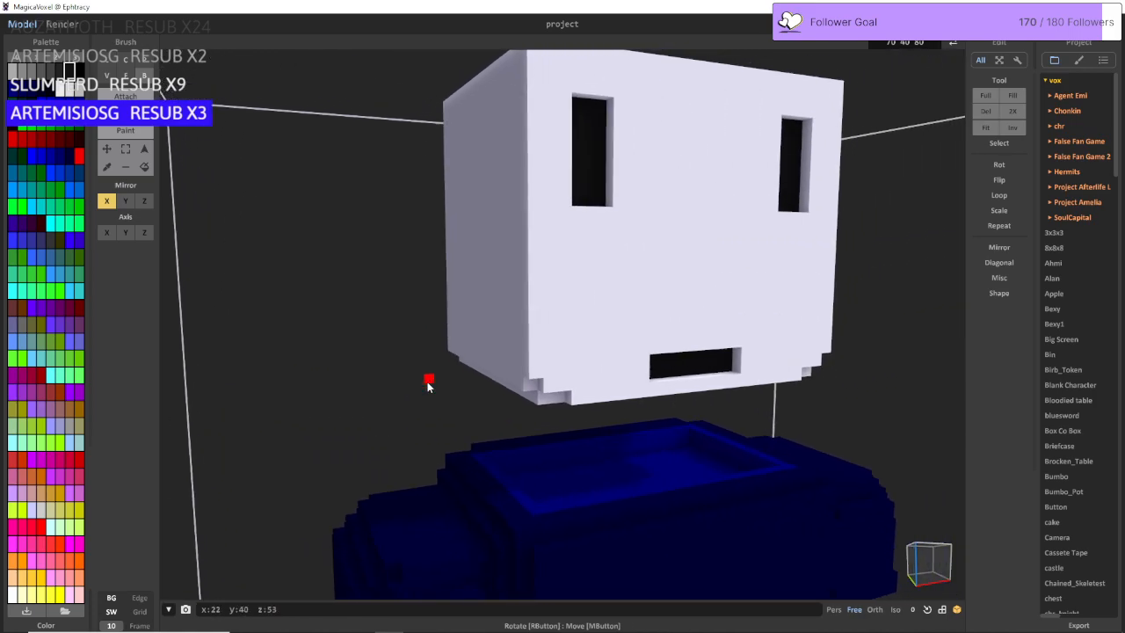
{"action": "key", "text": "s"}
Step: Undo the jaw corner erasures, the black paint in the mouth and the mouth slot
{"action": "key", "text": "ctrl+z"}
{"action": "key", "text": "ctrl+z"}
{"action": "key", "text": "ctrl+z"}
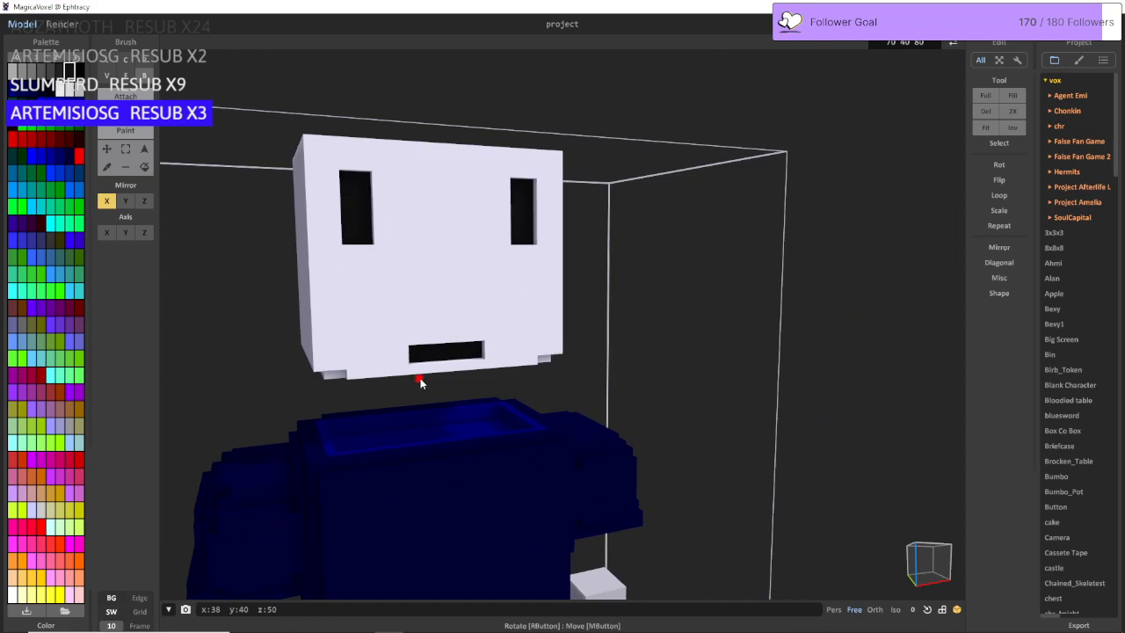
{"action": "key", "text": "ctrl+z"}
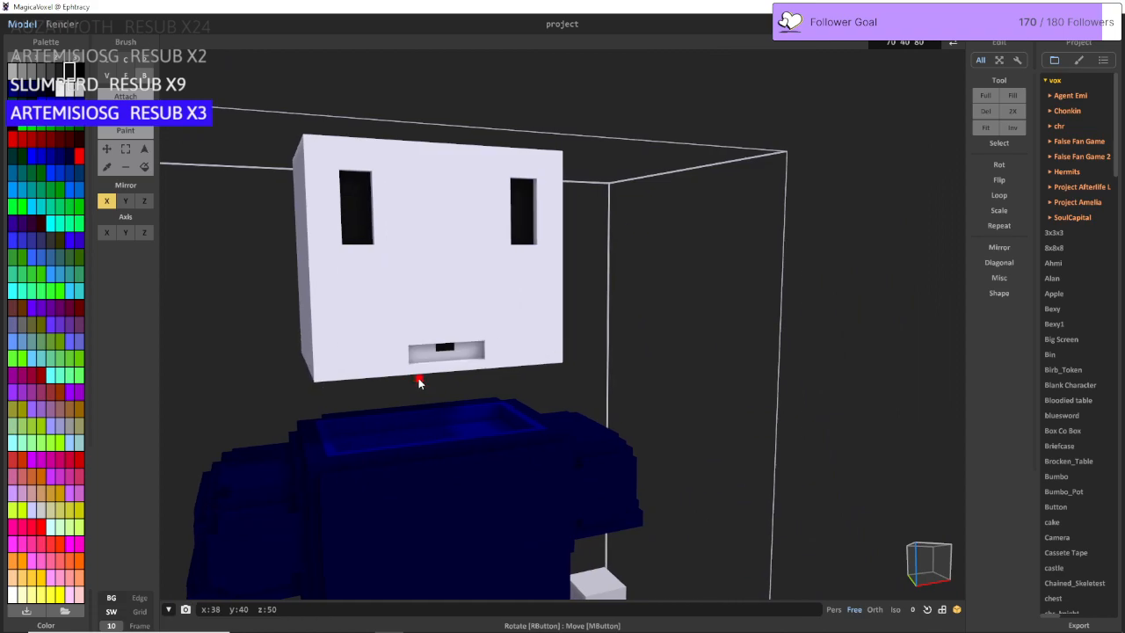
{"action": "key", "text": "ctrl+z"}
{"action": "key", "text": "ctrl+z"}
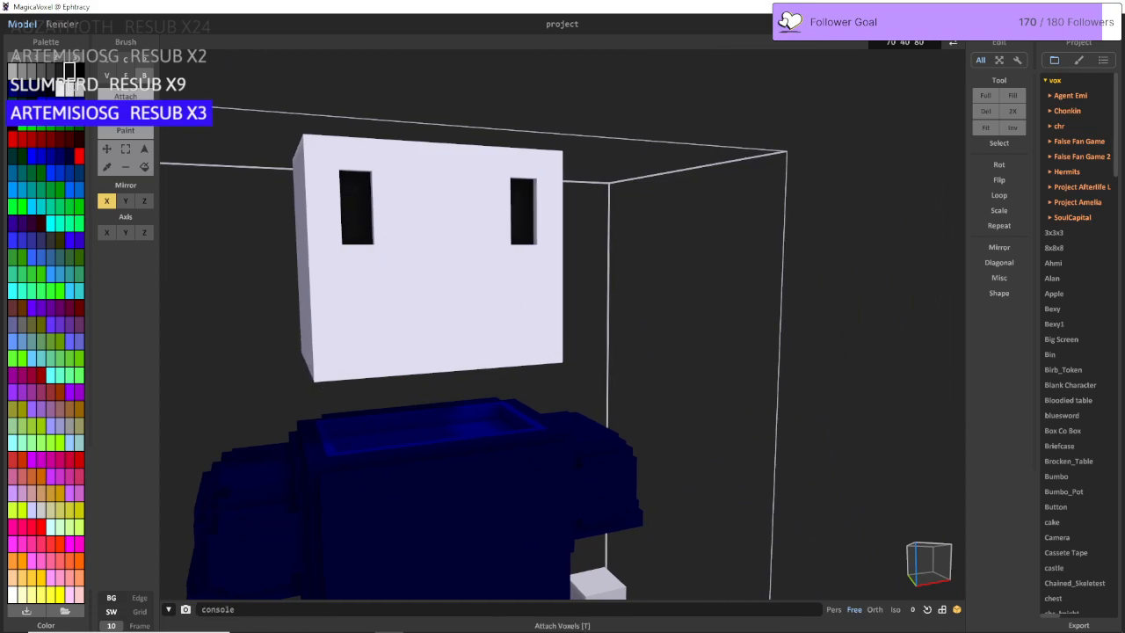
Step: Turn on Y mirroring alongside X and erase stepped voxels from the head's lower corners to round them
{"action": "left_click", "coordinate": [129, 202]}
{"action": "key", "text": "a"}
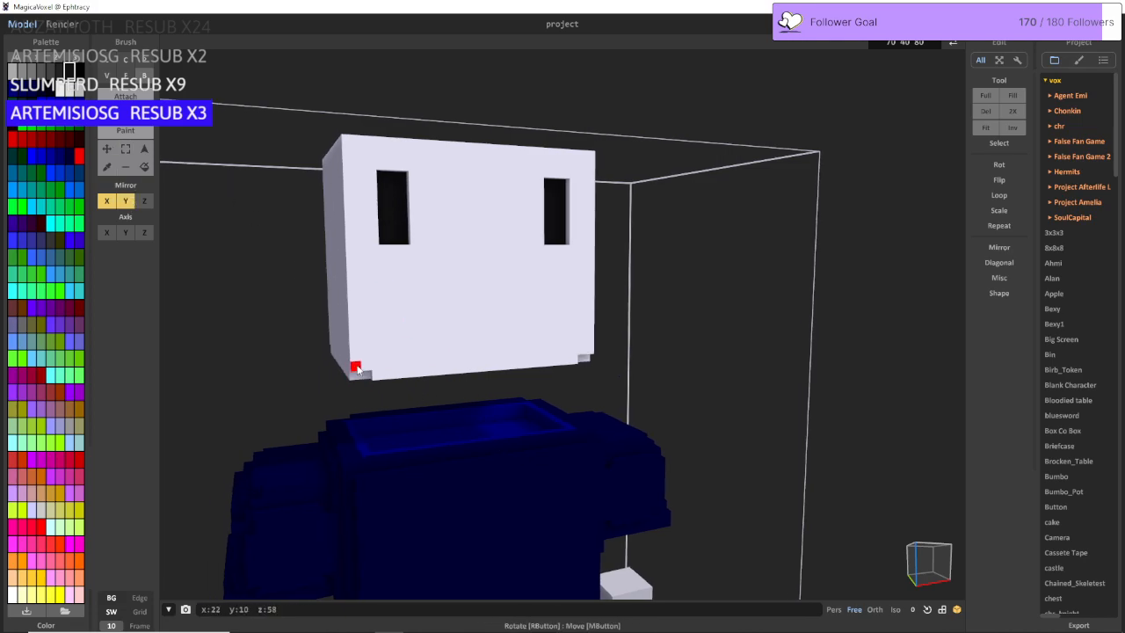
{"action": "left_click", "coordinate": [355, 377]}
{"action": "key", "text": "a"}
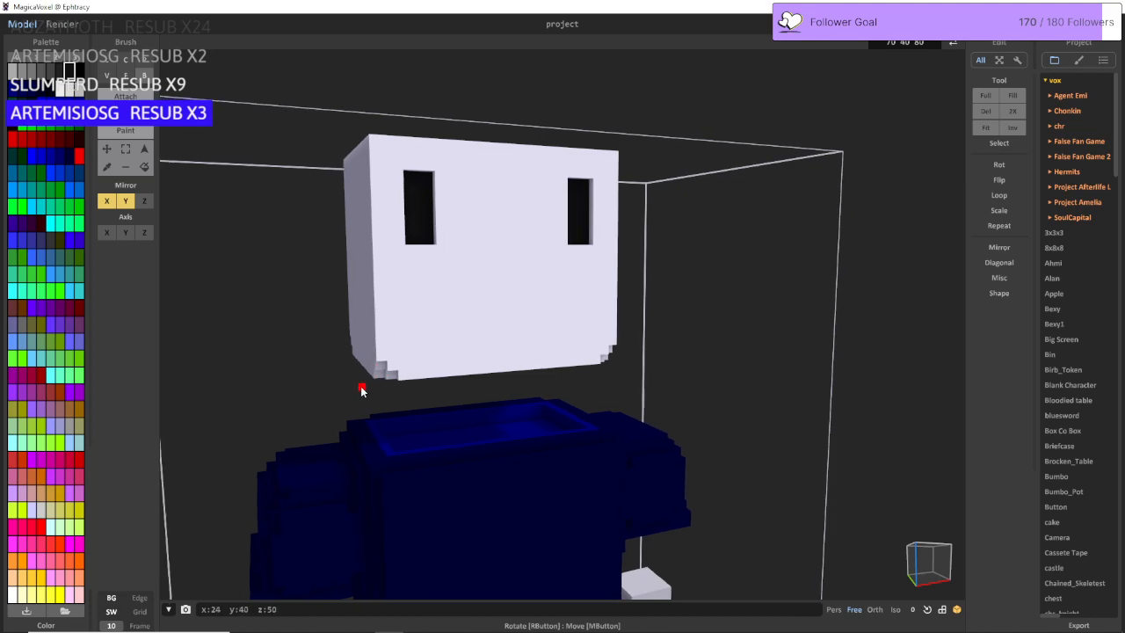
Step: Examine the stepped lower corners of the head from the front and up close
{"action": "key", "text": "w"}
{"action": "key", "text": "d"}
{"action": "right_click_drag", "start_coordinate": [425, 399], "coordinate": [335, 384]}
{"action": "key", "text": "s"}
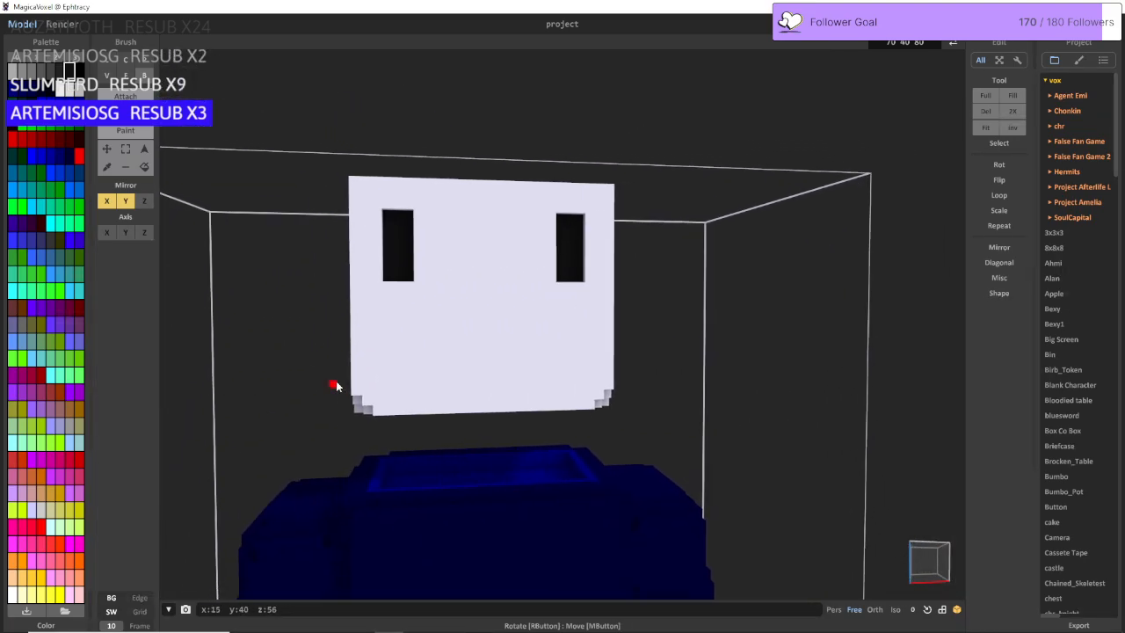
{"action": "key", "text": "d"}
{"action": "key", "text": "w"}
{"action": "key", "text": "a"}
{"action": "key", "text": "w"}
{"action": "key", "text": "a"}
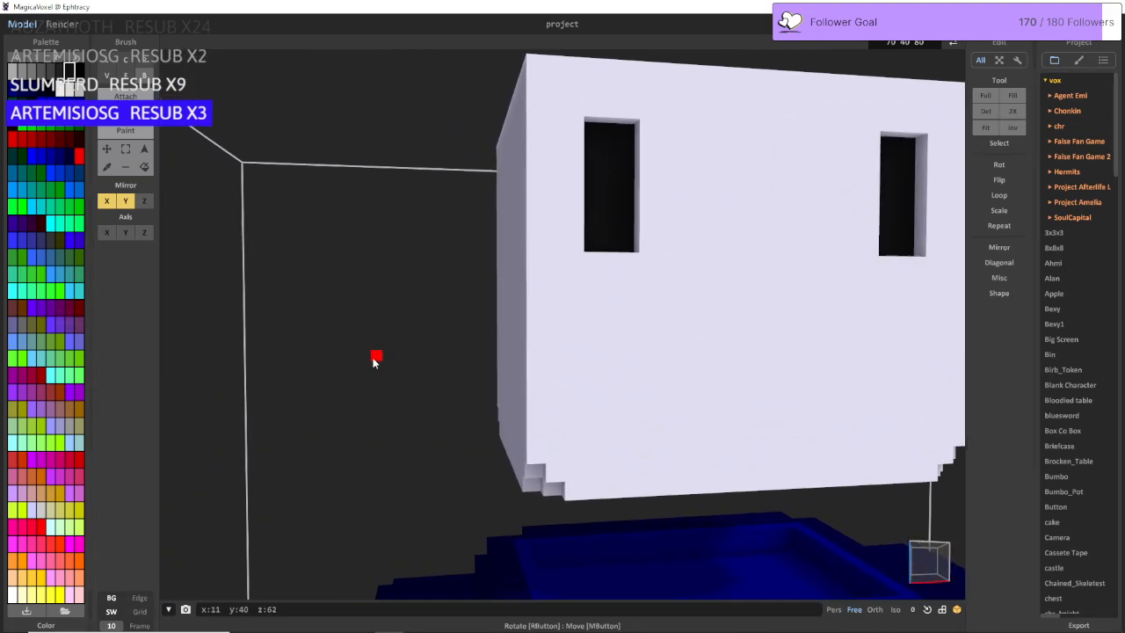
Step: Try erasing a small T-shaped mouth recess in the head's front face, centred slightly below the eyes
{"action": "right_click_drag", "start_coordinate": [515, 363], "coordinate": [586, 387]}
{"action": "key", "text": "d"}
{"action": "key", "text": "s"}
{"action": "key", "text": "d"}
{"action": "key", "text": "s"}
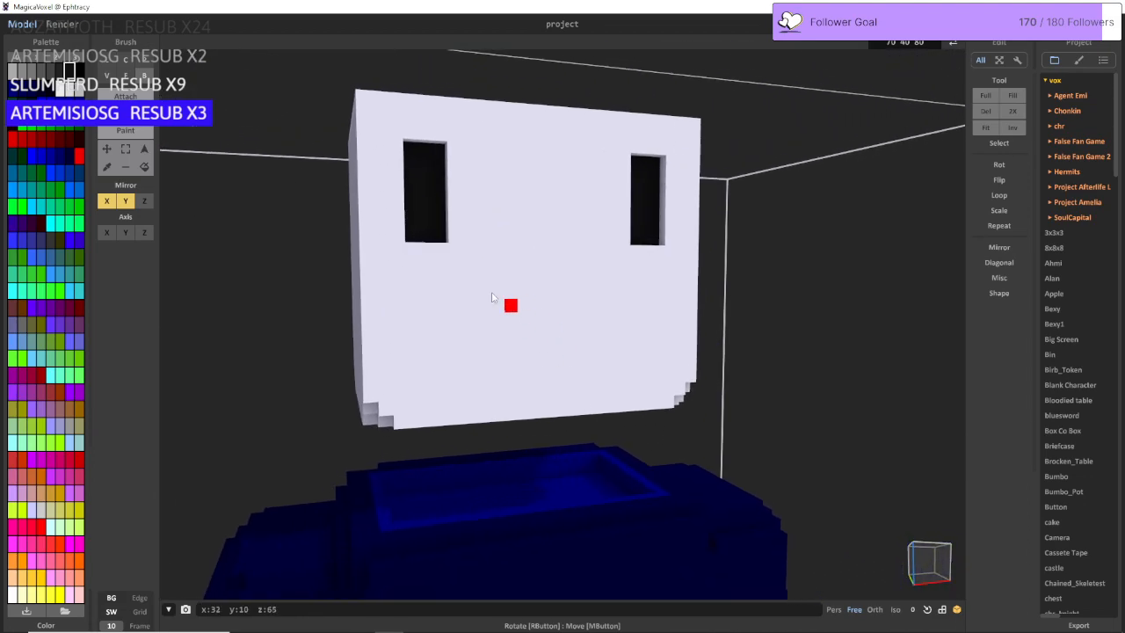
{"action": "key", "text": "d"}
{"action": "key", "text": "w"}
{"action": "key", "text": "d"}
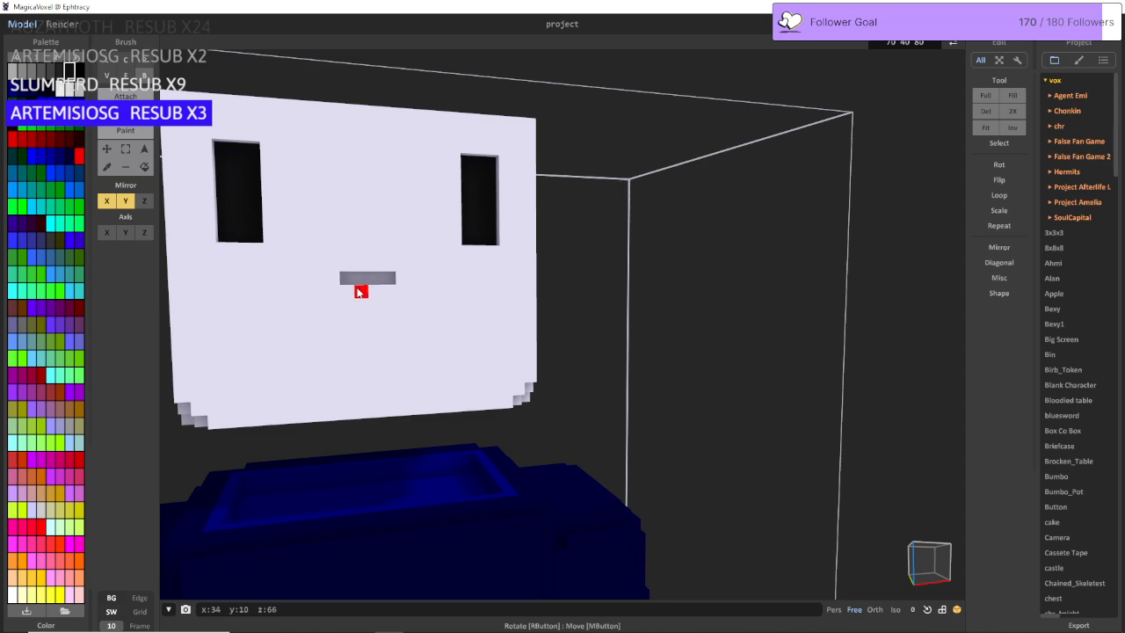
{"action": "left_click", "coordinate": [360, 292]}
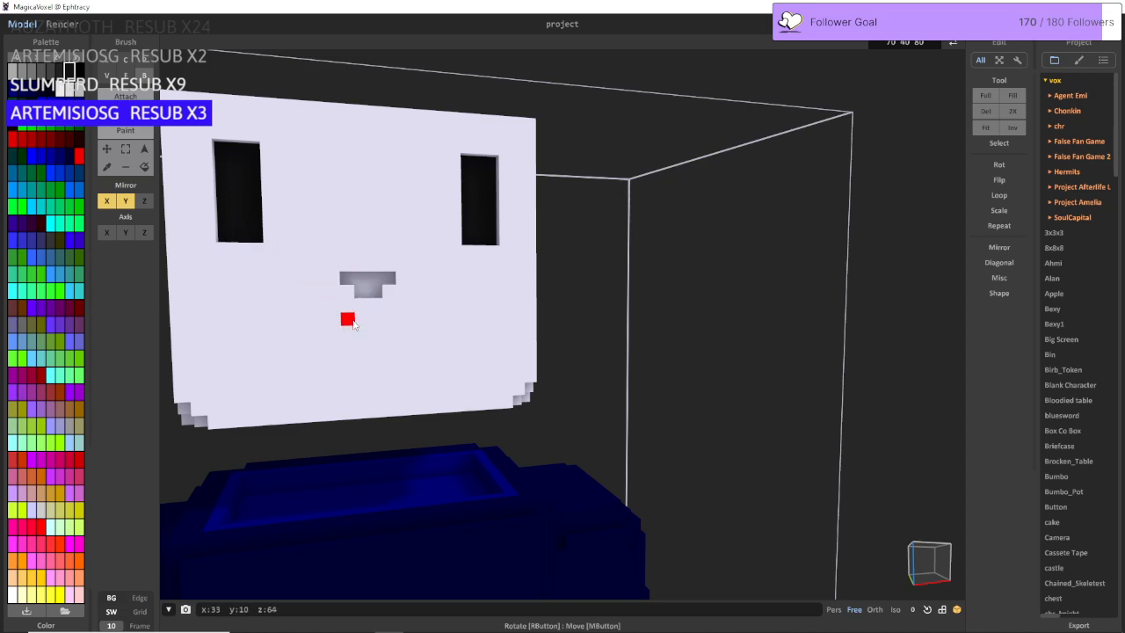
Step: Undo the erased mouth recess
{"action": "key", "text": "ctrl+z"}
{"action": "key", "text": "ctrl+z"}
{"action": "key", "text": "ctrl+z"}
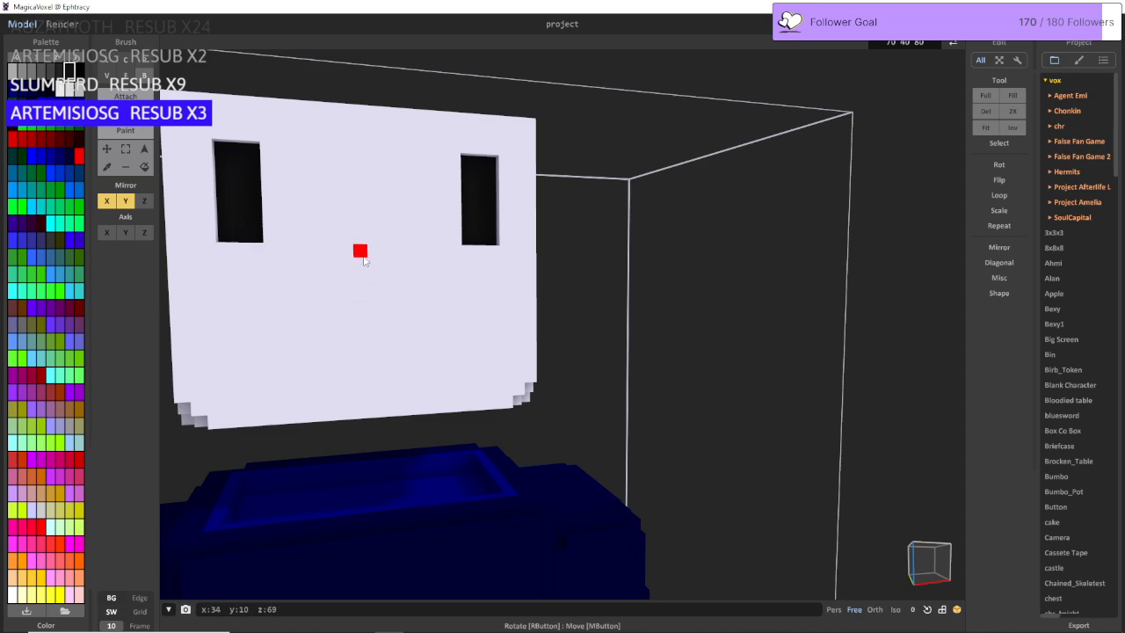
Step: Erase a T-shaped mouth recess higher on the face, four voxels wide above and two voxels wide below
{"action": "left_click", "coordinate": [372, 257]}
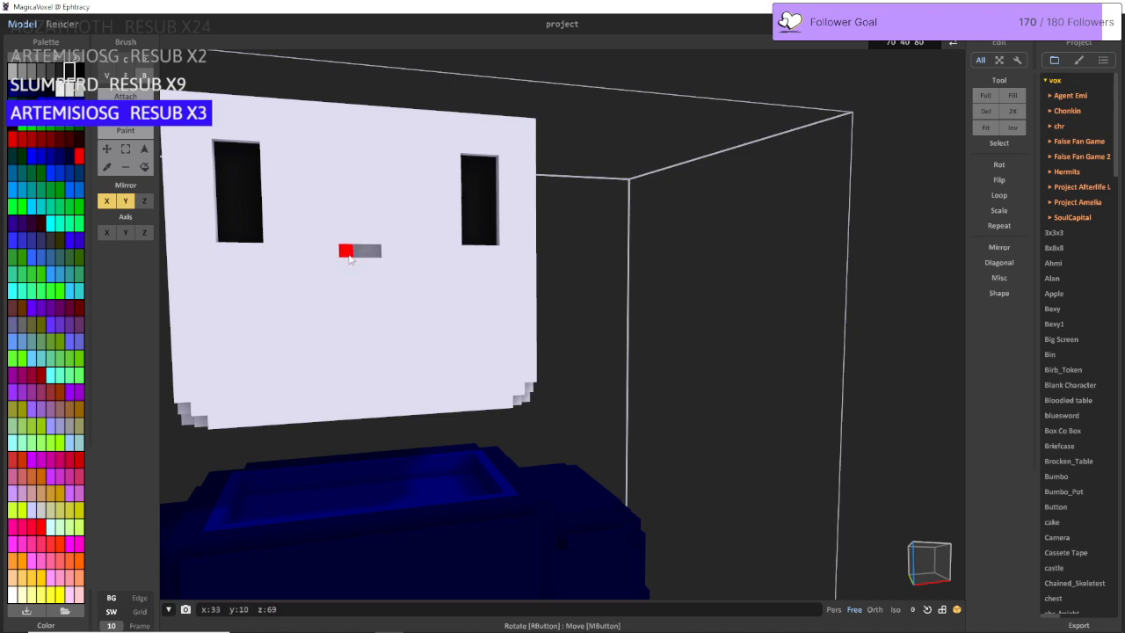
{"action": "left_click", "coordinate": [347, 251]}
{"action": "left_click", "coordinate": [361, 264]}
{"action": "mouse_move", "coordinate": [361, 265]}
{"action": "right_mouse_down"}
{"action": "mouse_move", "coordinate": [261, 252]}
{"action": "mouse_move", "coordinate": [138, 181]}
{"action": "right_mouse_up"}
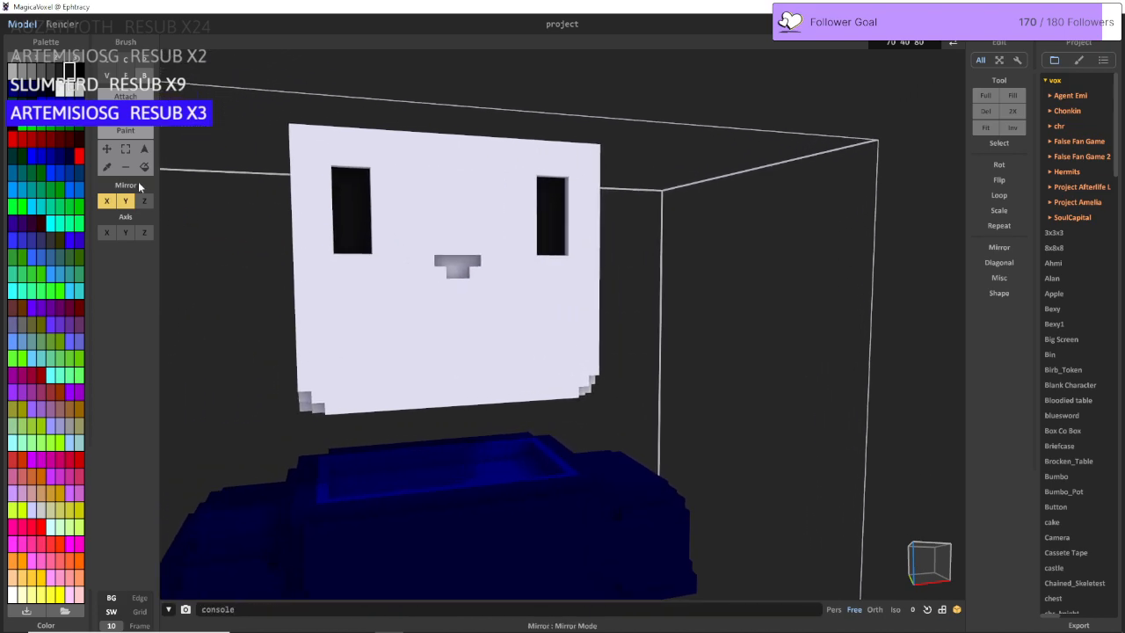
Step: Paint the inside of the T-shaped mouth recess black
{"action": "left_click", "coordinate": [123, 131]}
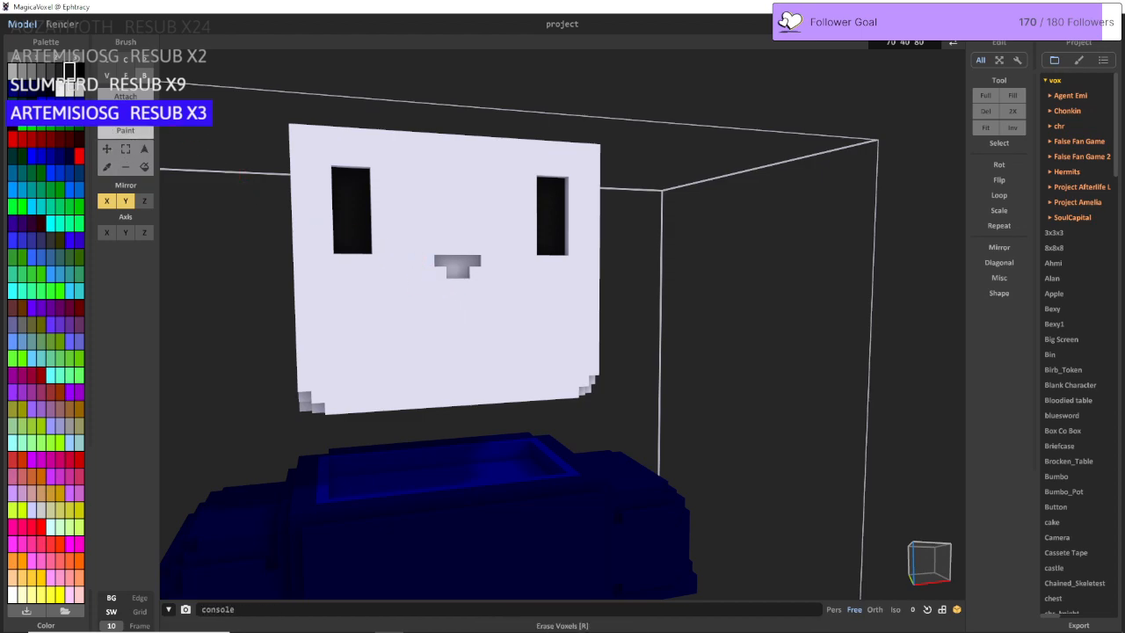
{"action": "left_click", "coordinate": [124, 77]}
{"action": "key", "text": "d"}
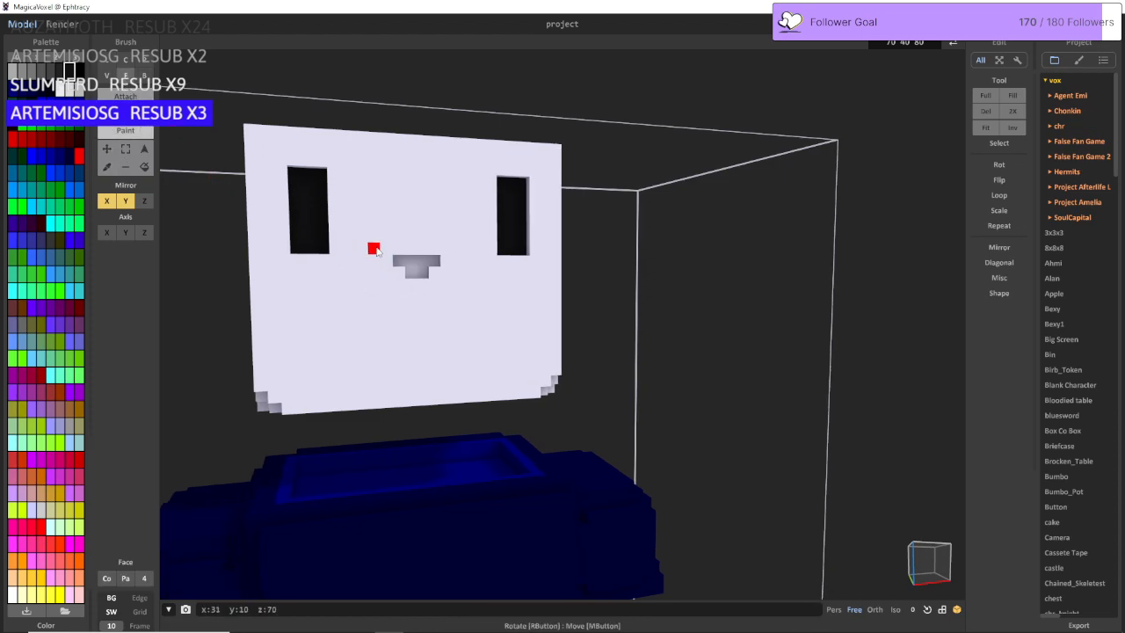
{"action": "left_click", "coordinate": [410, 272]}
{"action": "key", "text": "s"}
{"action": "key", "text": "a"}
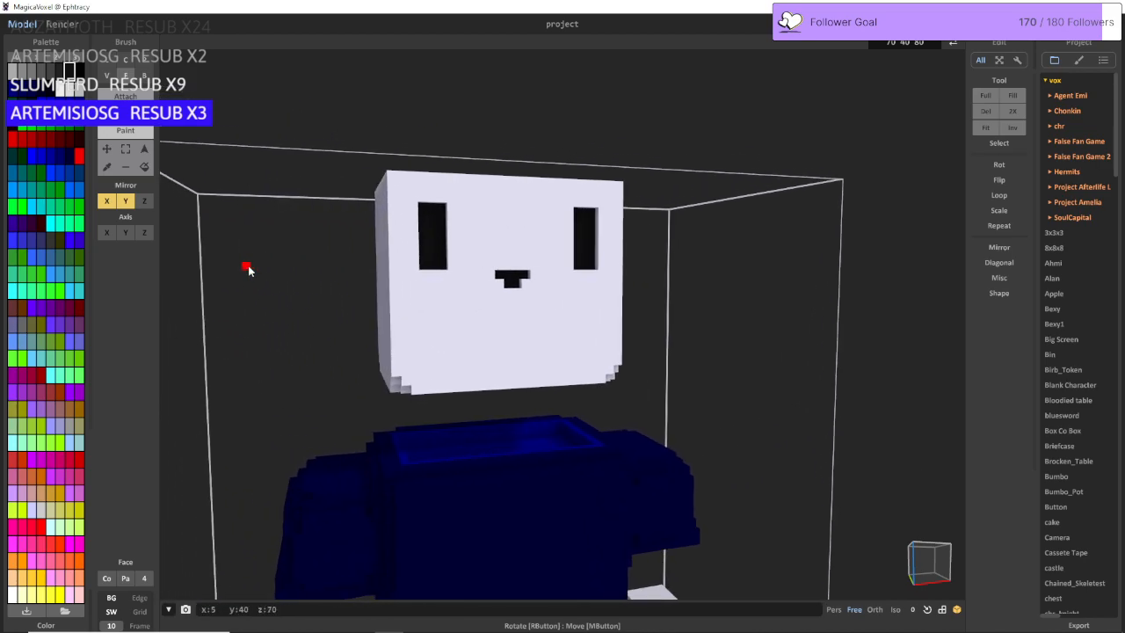
{"action": "key", "text": "w"}
{"action": "key", "text": "w"}
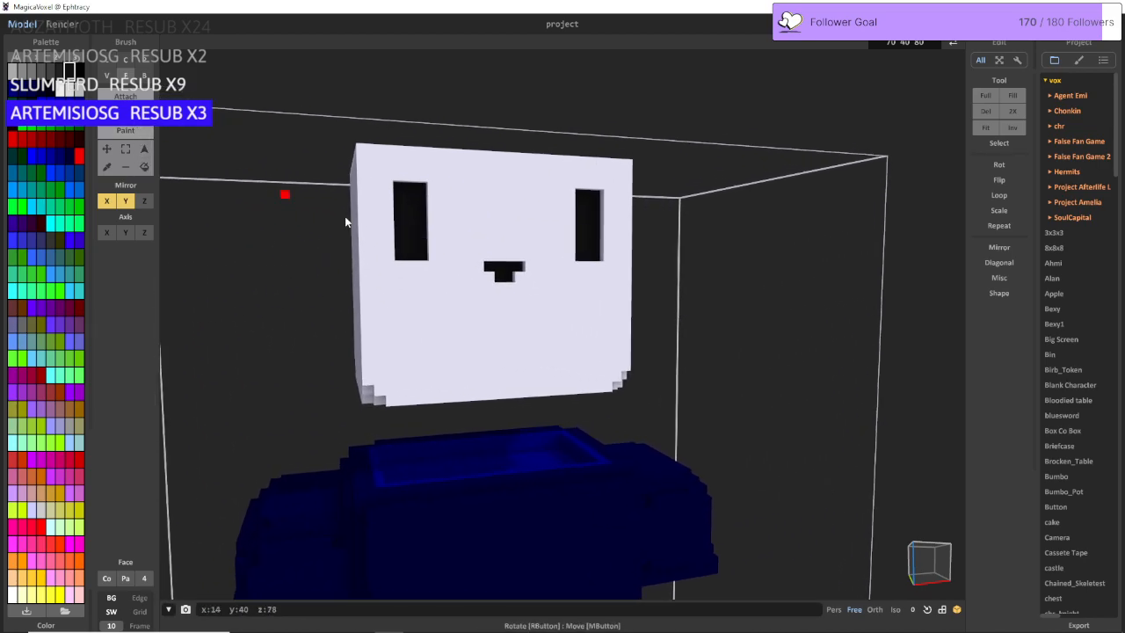
Step: Fill the upper and outer parts of both tall eyes with white, leaving a 2×2 black square in each
{"action": "right_click_drag", "start_coordinate": [347, 219], "coordinate": [394, 253]}
{"action": "key", "text": "w"}
{"action": "key", "text": "s"}
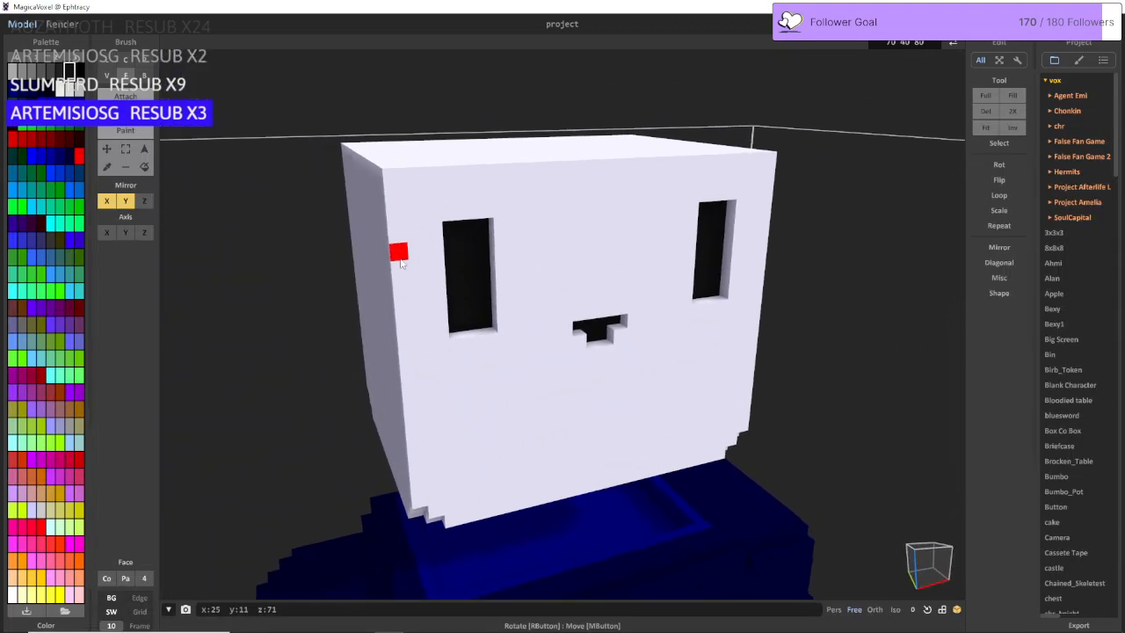
{"action": "key", "text": "d"}
{"action": "key", "text": "d"}
{"action": "key", "text": "w"}
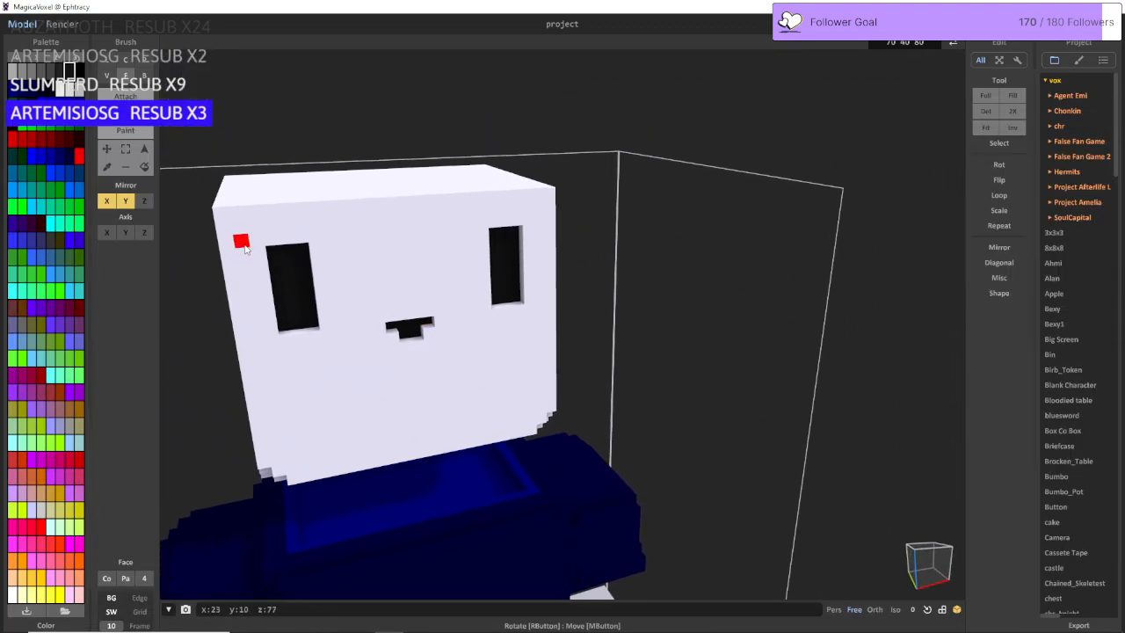
{"action": "key", "text": "a"}
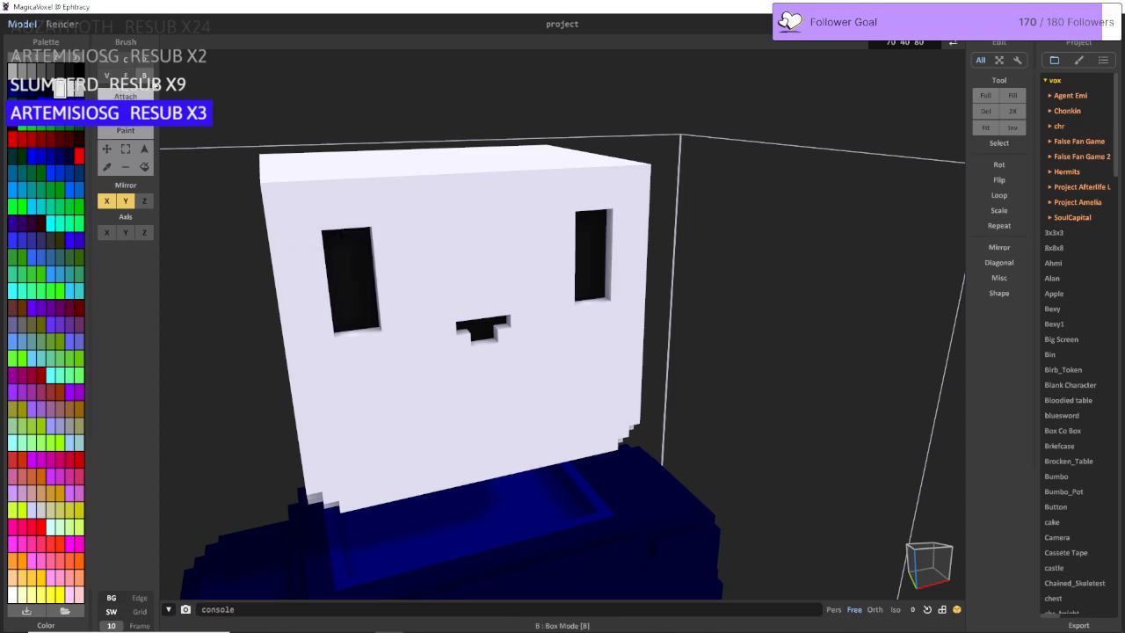
{"action": "mouse_move", "coordinate": [326, 237]}
{"action": "left_mouse_down"}
{"action": "mouse_move", "coordinate": [339, 410]}
{"action": "mouse_move", "coordinate": [341, 242]}
{"action": "mouse_move", "coordinate": [356, 299]}
{"action": "left_mouse_up"}
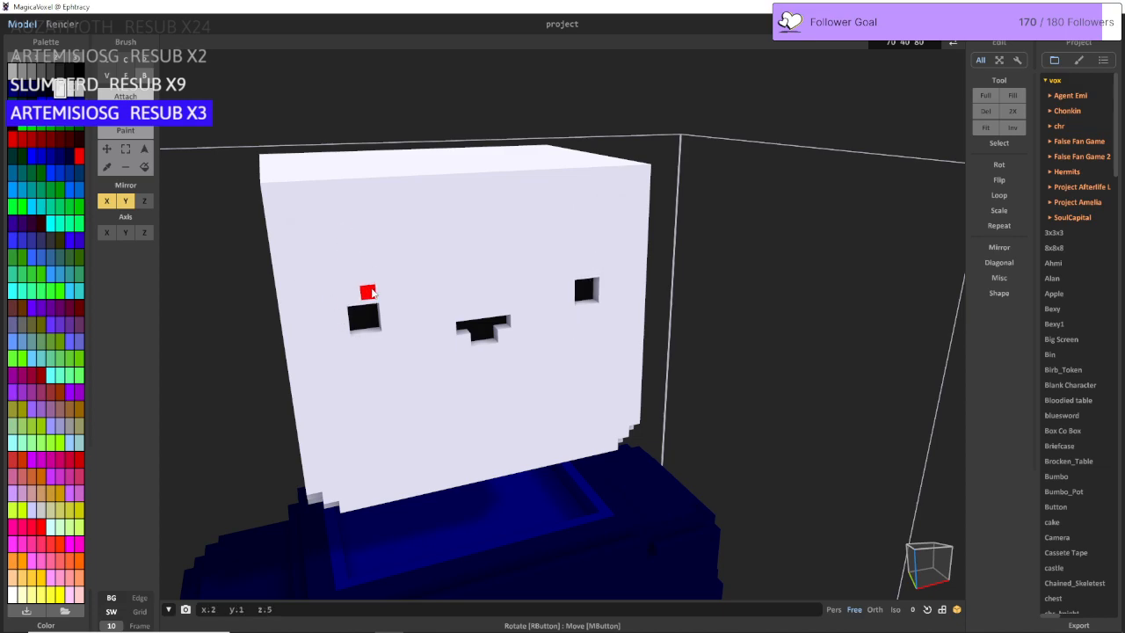
Step: Examine the small square eyes and mouth on the head from the front, near and far
{"action": "mouse_move", "coordinate": [375, 295]}
{"action": "right_mouse_down"}
{"action": "mouse_move", "coordinate": [379, 314]}
{"action": "mouse_move", "coordinate": [347, 300]}
{"action": "right_mouse_up"}
{"action": "scroll", "coordinate": [369, 309], "scroll_direction": "down", "scroll_amount": 5}
{"action": "scroll", "coordinate": [348, 300], "scroll_direction": "down", "scroll_amount": 2}
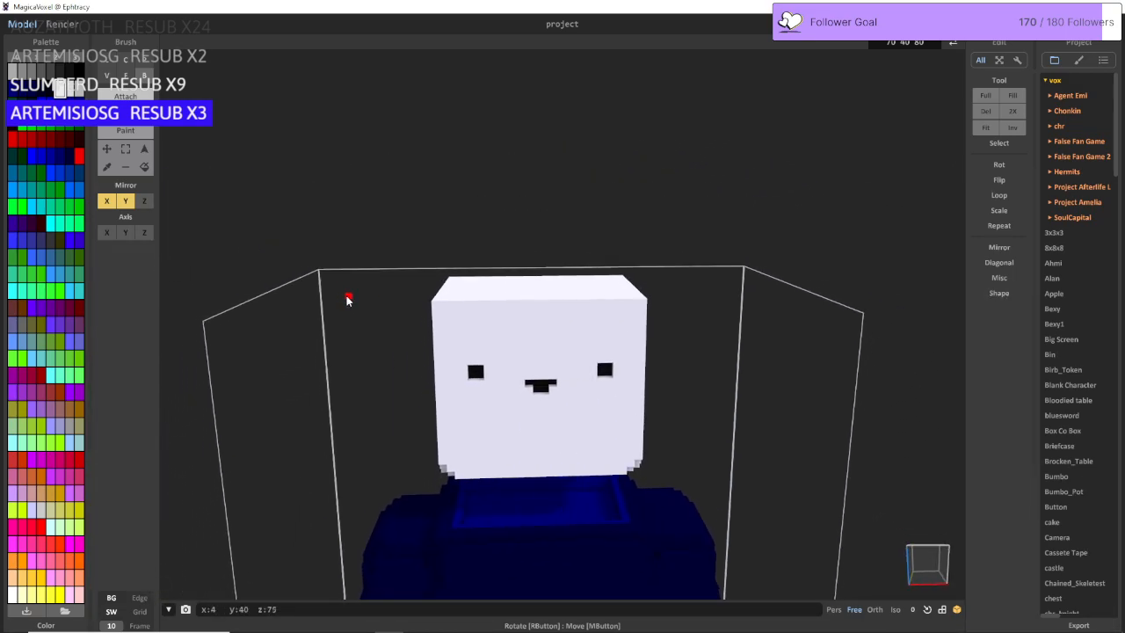
{"action": "middle_click_drag", "start_coordinate": [349, 300], "coordinate": [347, 299]}
{"action": "key", "text": "s"}
{"action": "key", "text": "a"}
{"action": "key", "text": "d"}
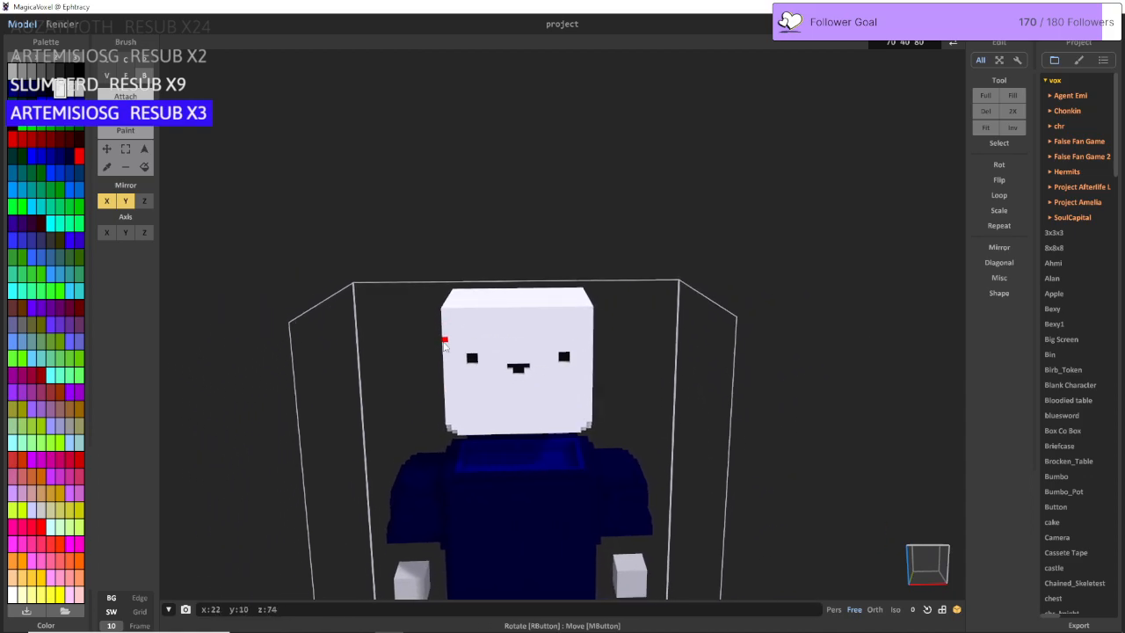
{"action": "key", "text": "d"}
{"action": "key", "text": "a"}
{"action": "key", "text": "w"}
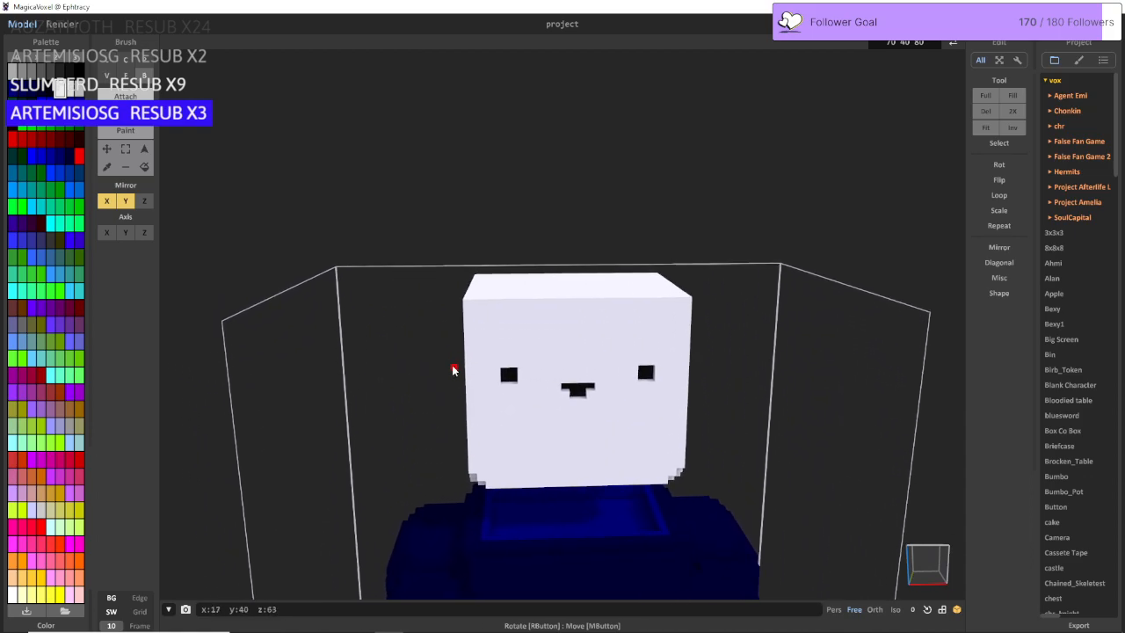
{"action": "key", "text": "w"}
Step: Fill both square eyes with white and erase mirrored 2×2 eye recesses closer together above the mouth
{"action": "key", "text": "f"}
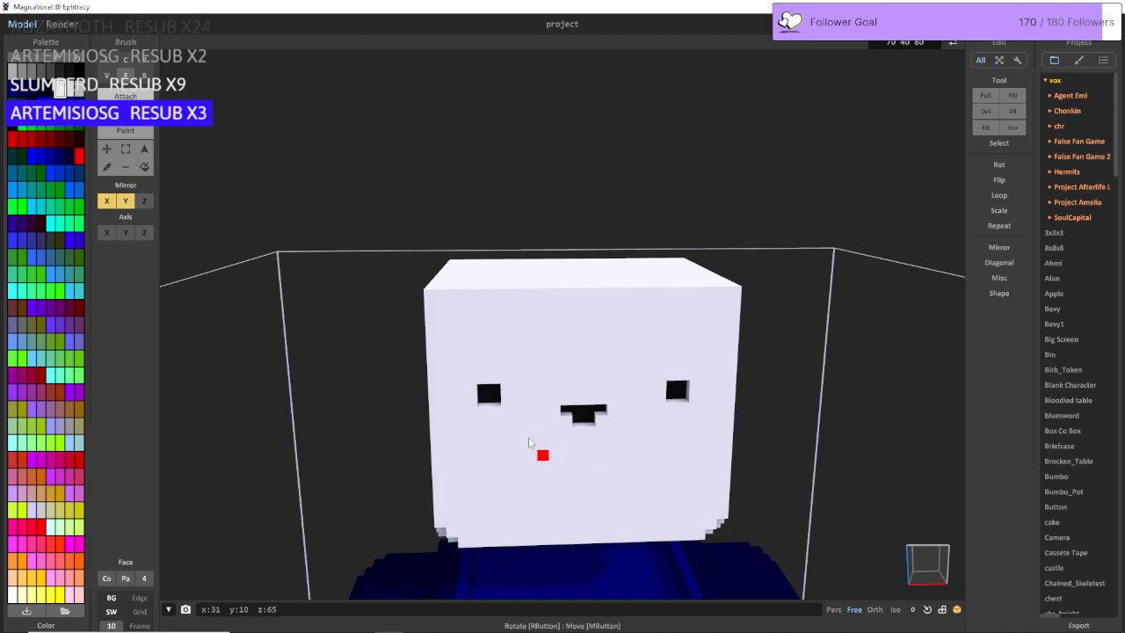
{"action": "left_click", "coordinate": [488, 398]}
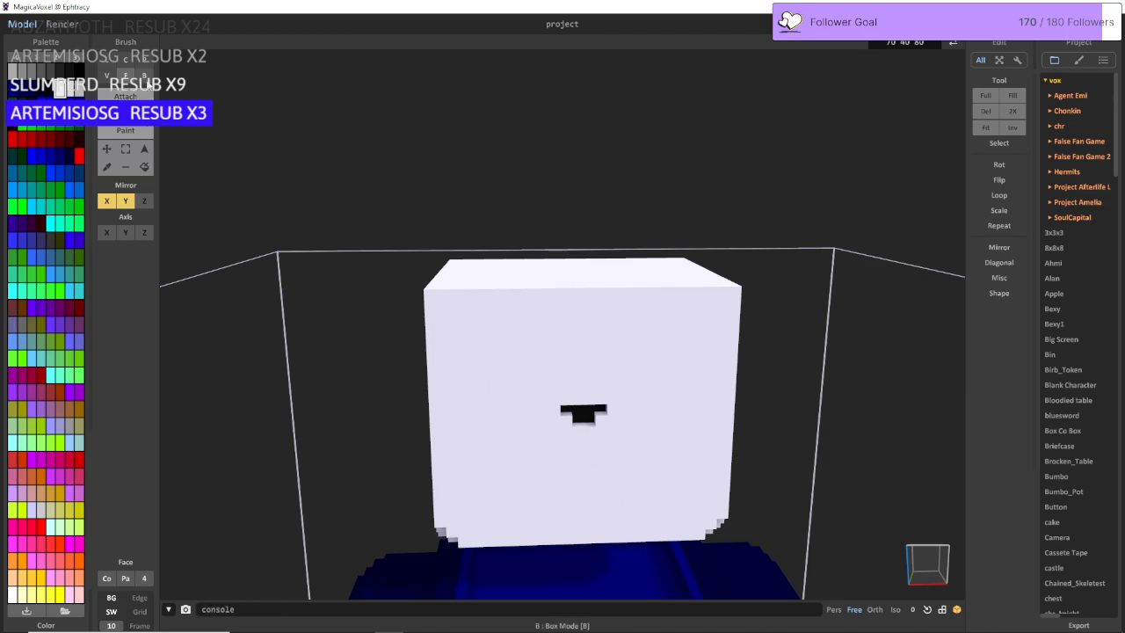
{"action": "key", "text": "v"}
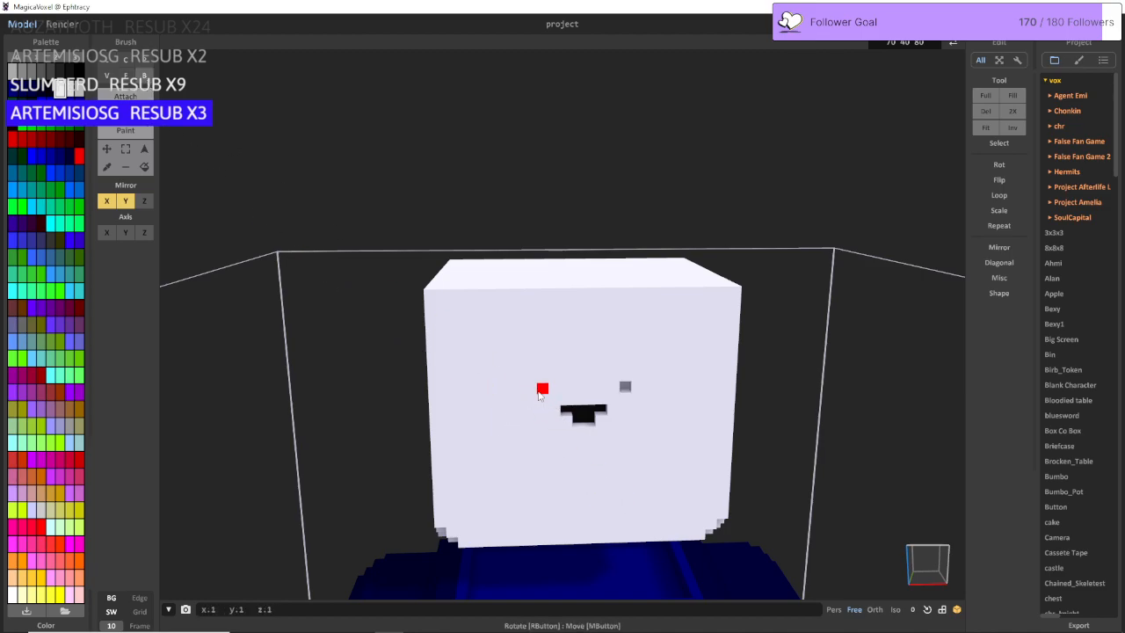
{"action": "left_click_drag", "start_coordinate": [540, 394], "coordinate": [530, 385]}
{"action": "scroll", "coordinate": [471, 397], "scroll_direction": "down", "scroll_amount": 2}
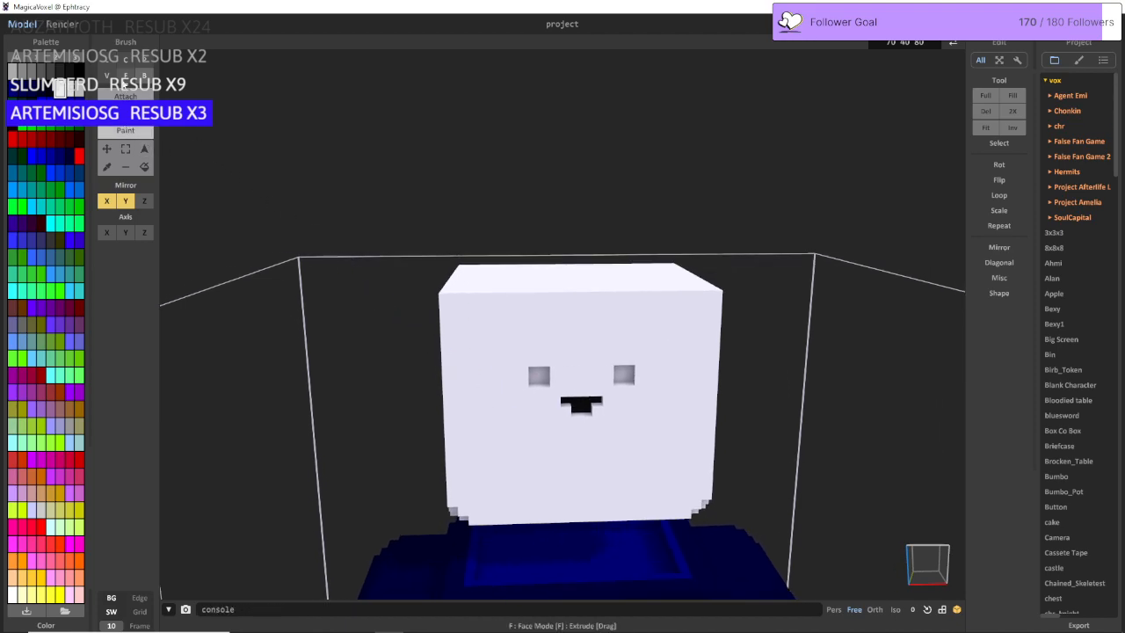
Step: Paint the two closer-set 2×2 eye recesses black
{"action": "key", "text": "f"}
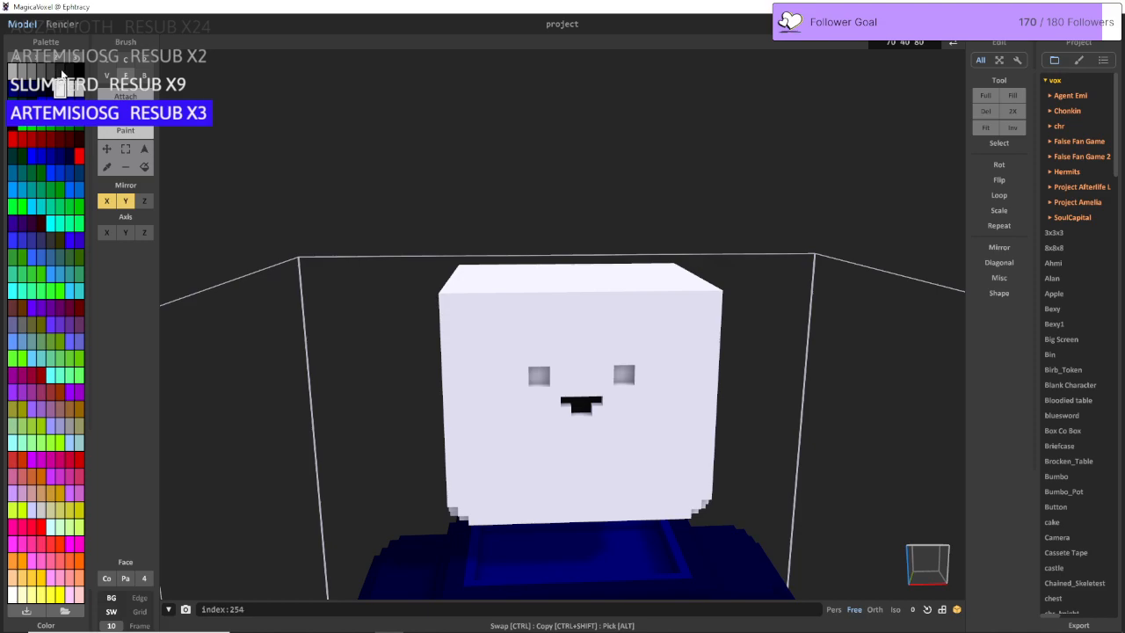
{"action": "left_click", "coordinate": [69, 73]}
{"action": "left_click", "coordinate": [543, 376]}
{"action": "scroll", "coordinate": [674, 448], "scroll_direction": "down", "scroll_amount": 5}
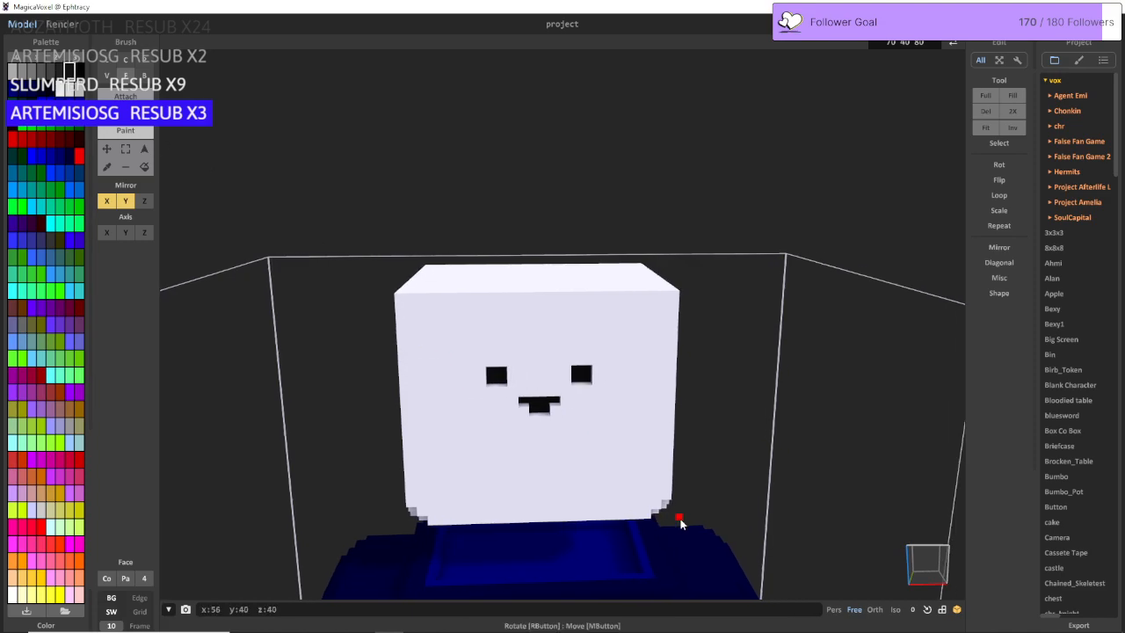
{"action": "key", "text": "s"}
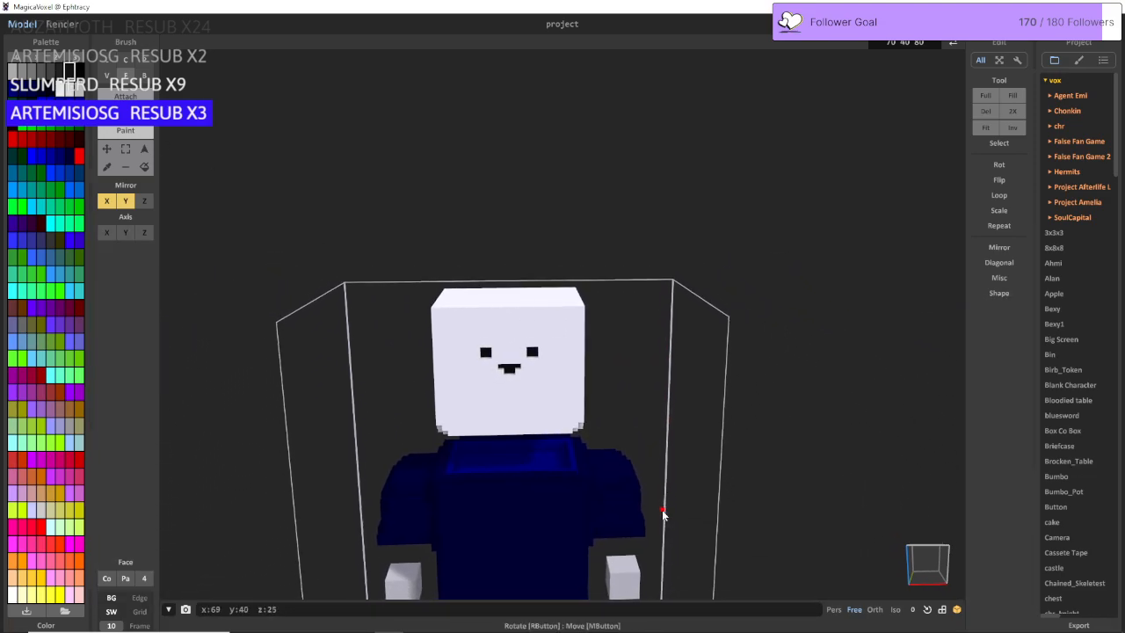
{"action": "key", "text": "a"}
{"action": "key", "text": "w"}
{"action": "key", "text": "d"}
{"action": "key", "text": "w"}
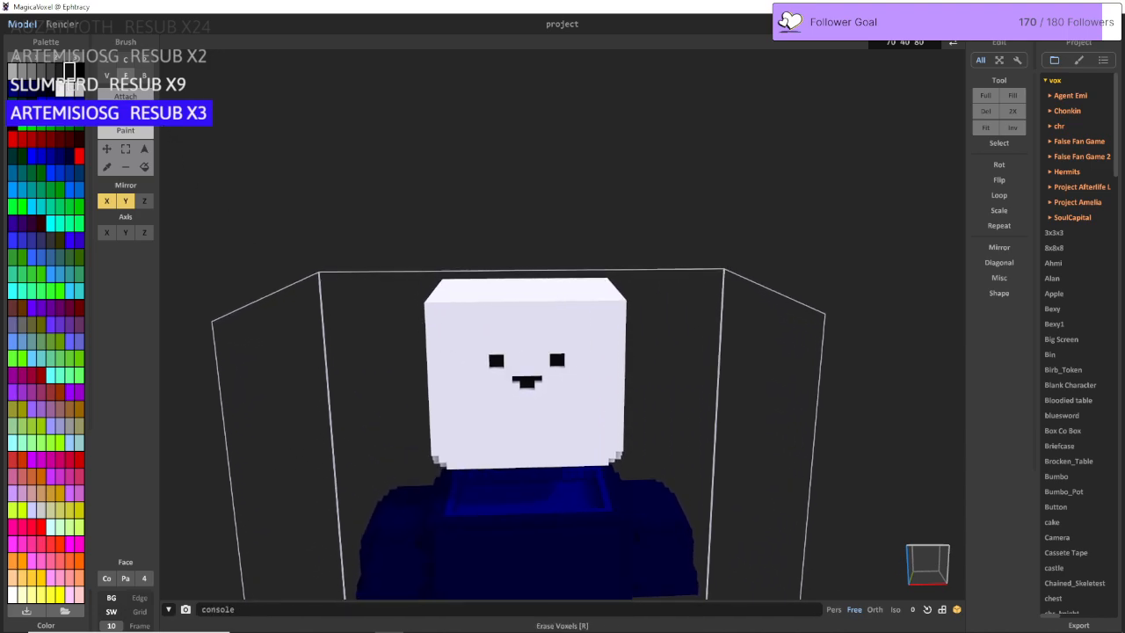
Step: Erase stepped mirrored voxels from the head's upper corners to round them like the lower ones
{"action": "left_click", "coordinate": [126, 96]}
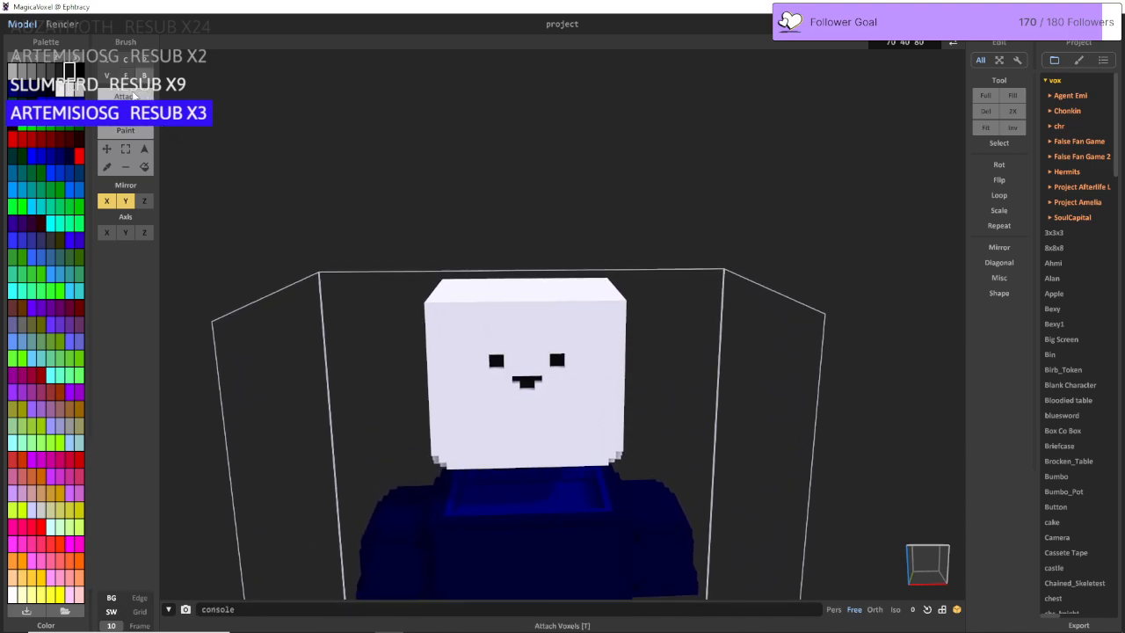
{"action": "left_click", "coordinate": [60, 87]}
{"action": "key", "text": "w"}
{"action": "key", "text": "a"}
{"action": "right_click_drag", "start_coordinate": [452, 317], "coordinate": [486, 338]}
{"action": "key", "text": "s"}
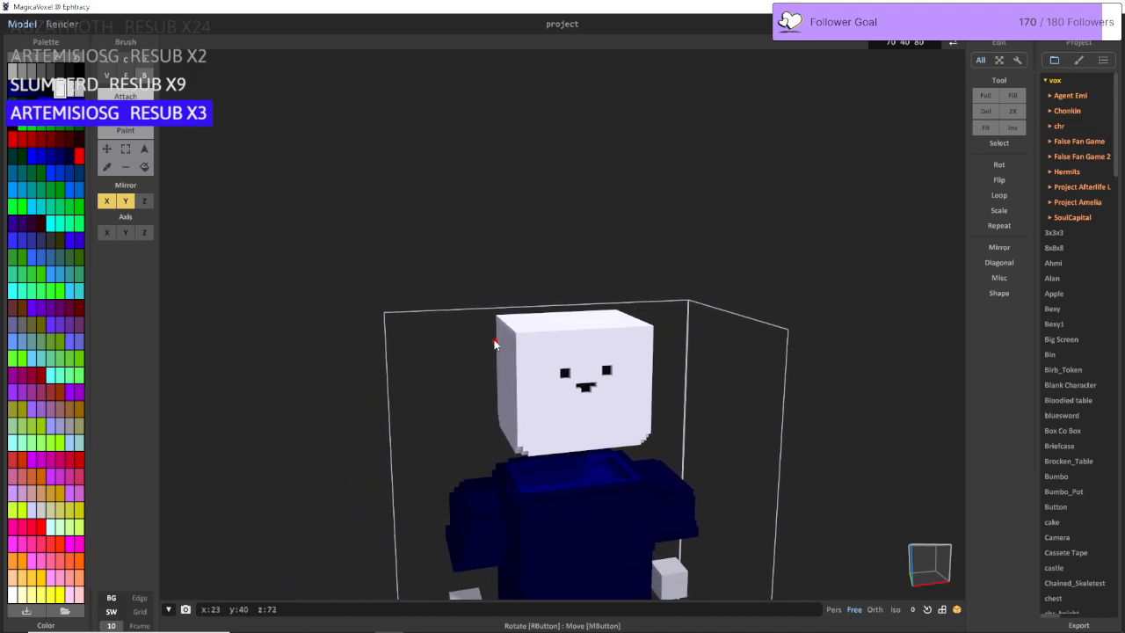
{"action": "key", "text": "d"}
{"action": "key", "text": "w"}
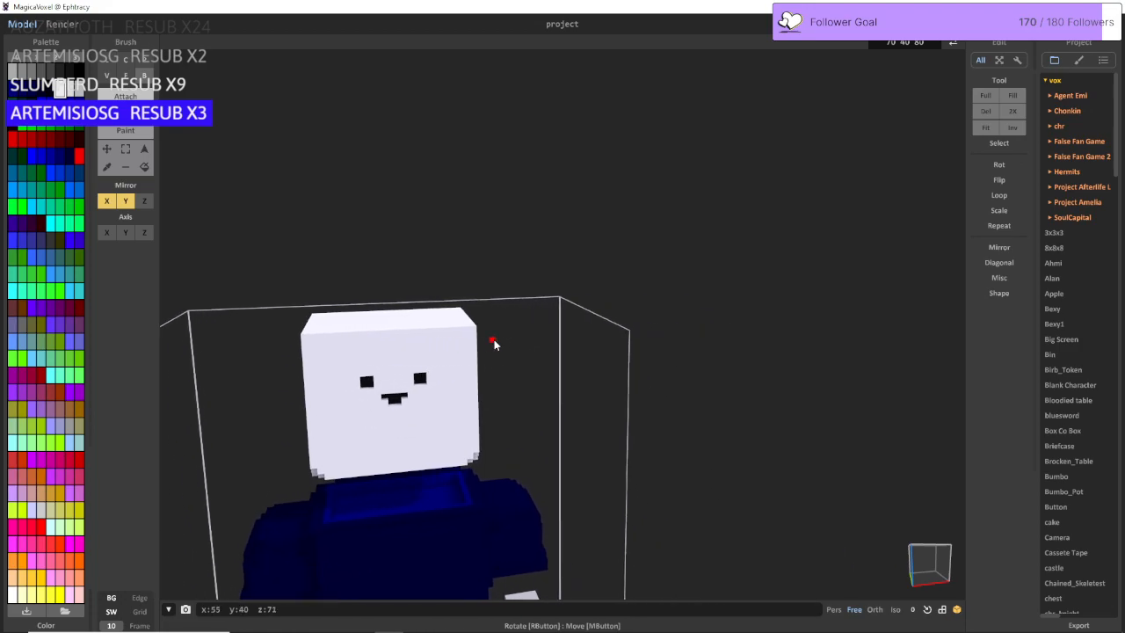
{"action": "key", "text": "a"}
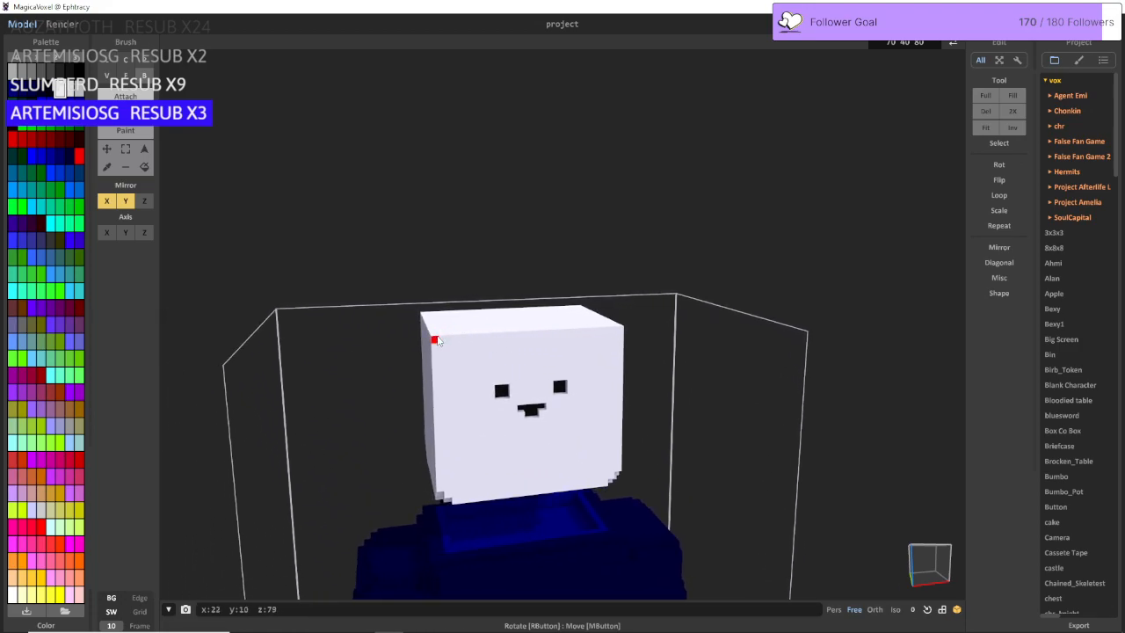
{"action": "key", "text": "w"}
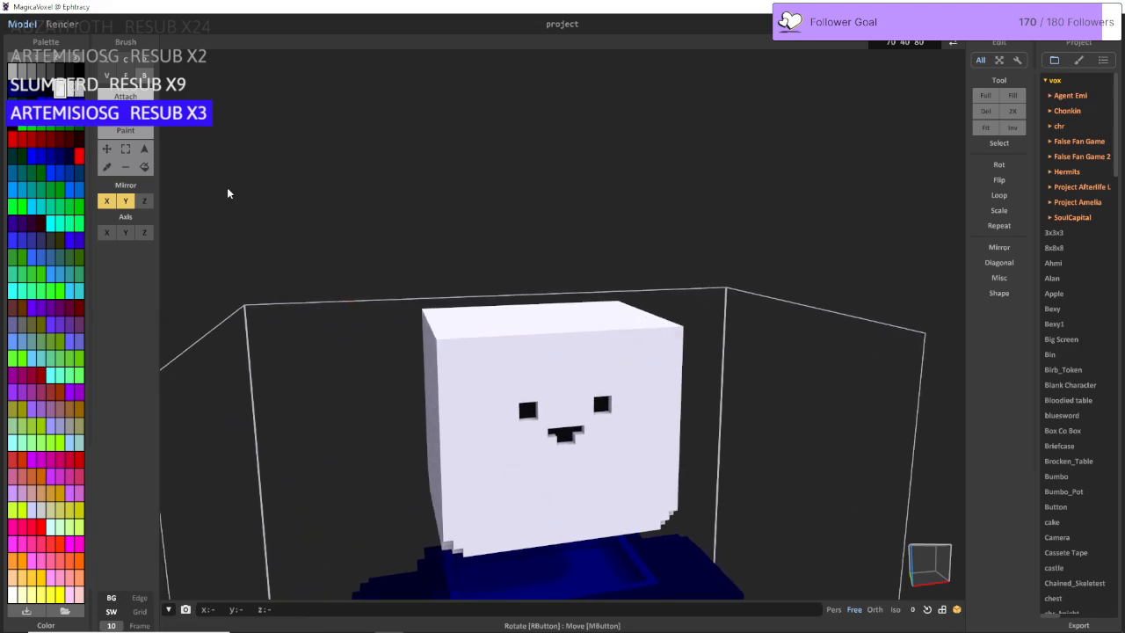
{"action": "key", "text": "w"}
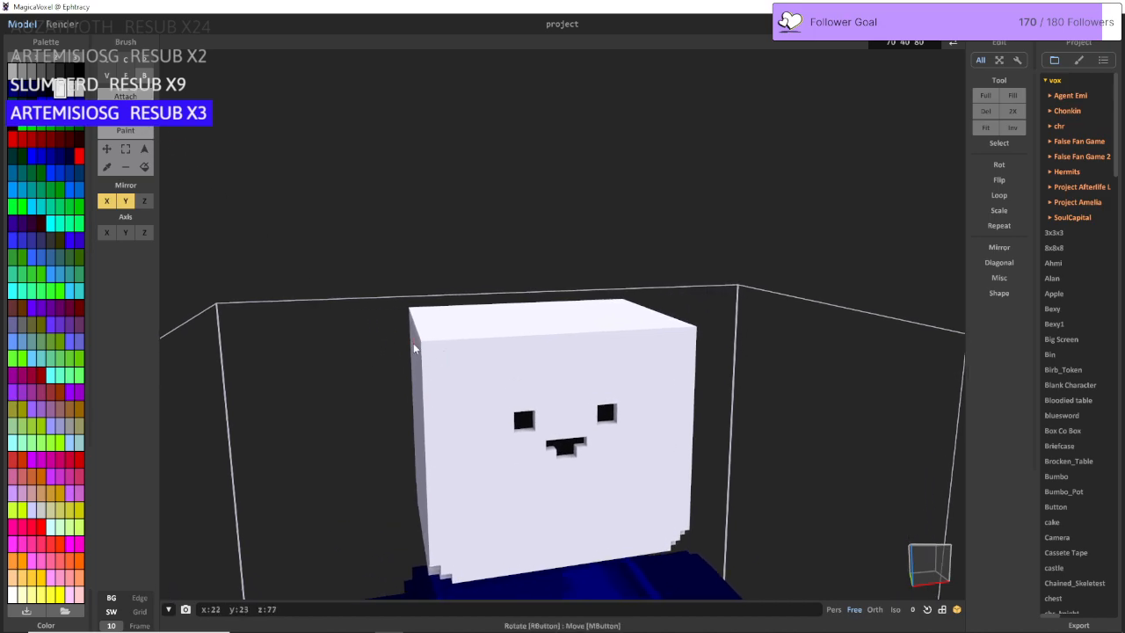
{"action": "left_click", "coordinate": [424, 345]}
{"action": "left_click", "coordinate": [427, 357]}
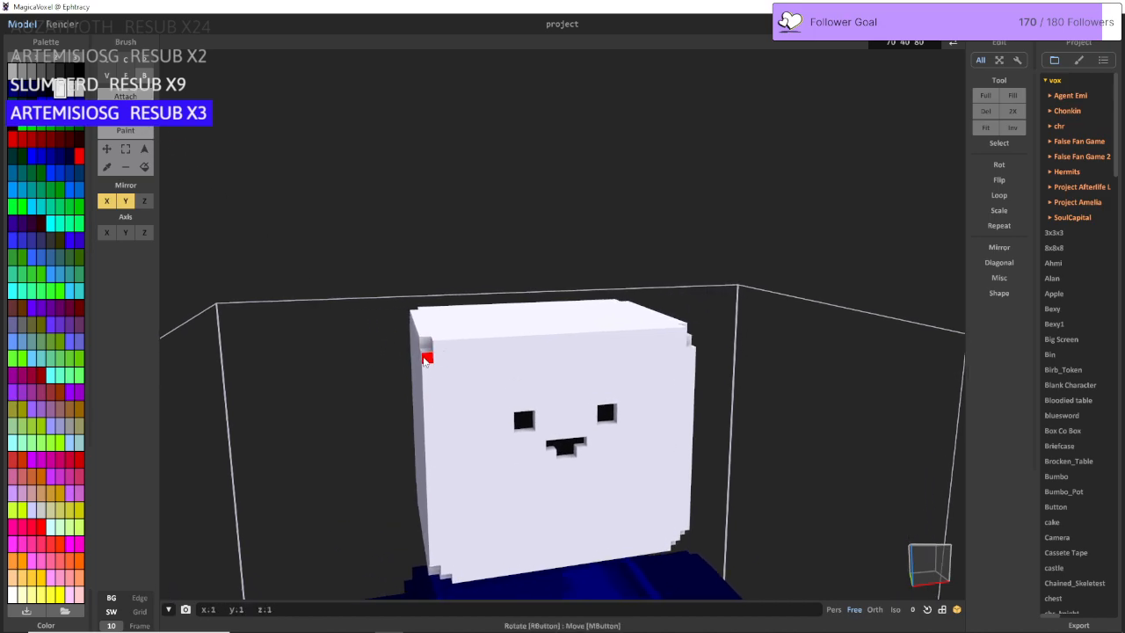
{"action": "left_click", "coordinate": [437, 350]}
Step: Examine the head's rounded upper corners and face together with the body from the front
{"action": "key", "text": "w"}
{"action": "key", "text": "d"}
{"action": "key", "text": "s"}
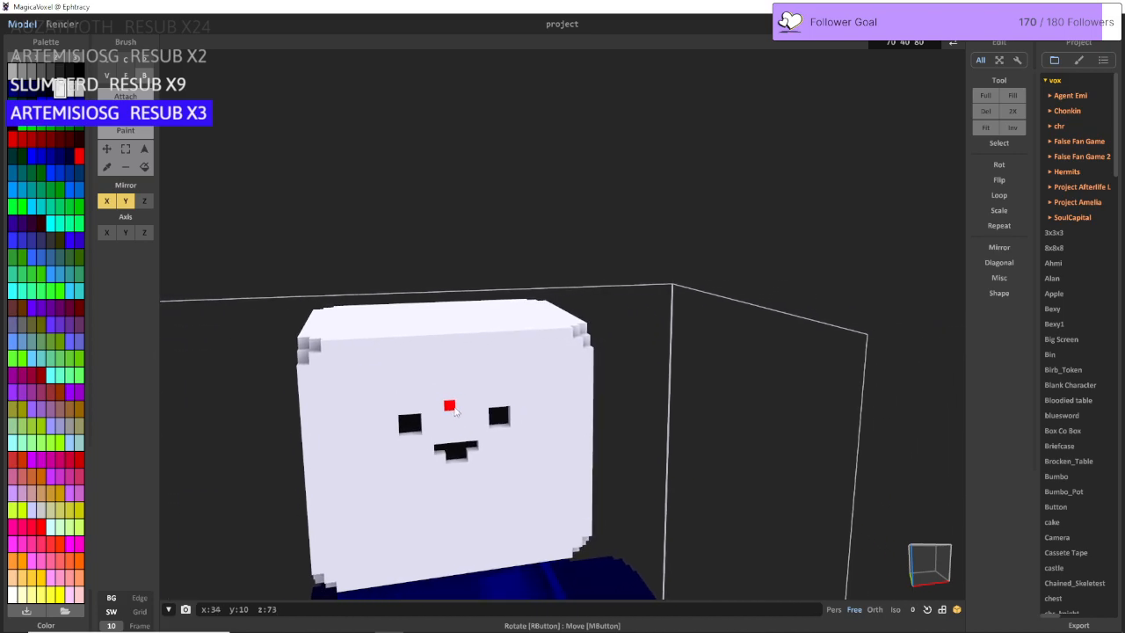
{"action": "key", "text": "w"}
{"action": "right_click_drag", "start_coordinate": [435, 393], "coordinate": [429, 400]}
{"action": "key", "text": "s"}
{"action": "key", "text": "a"}
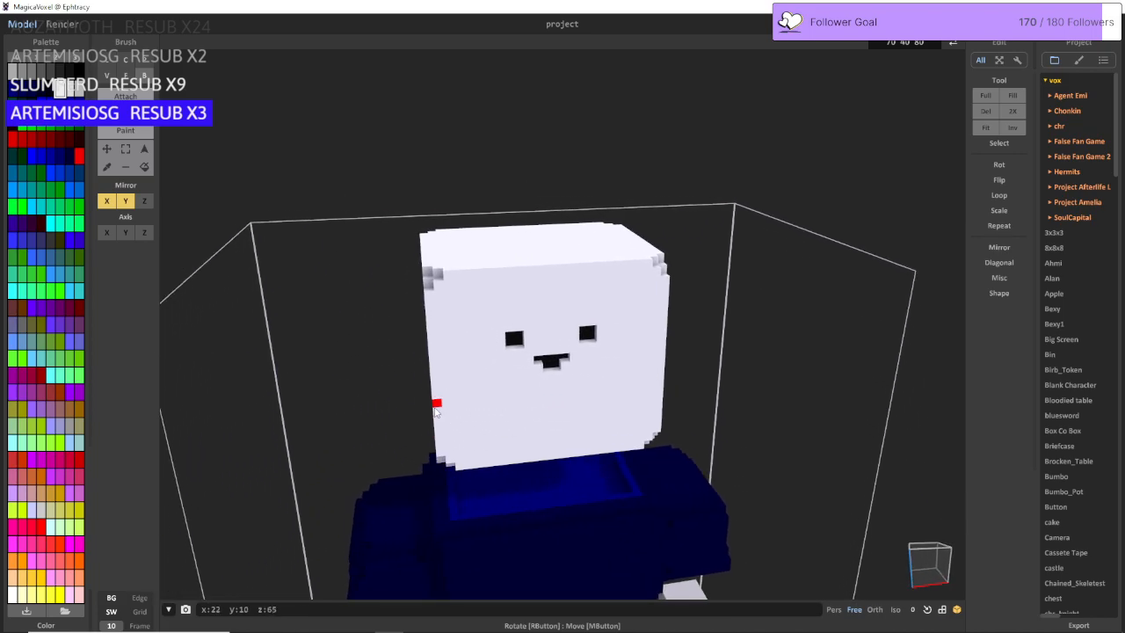
{"action": "key", "text": "d"}
{"action": "key", "text": "d"}
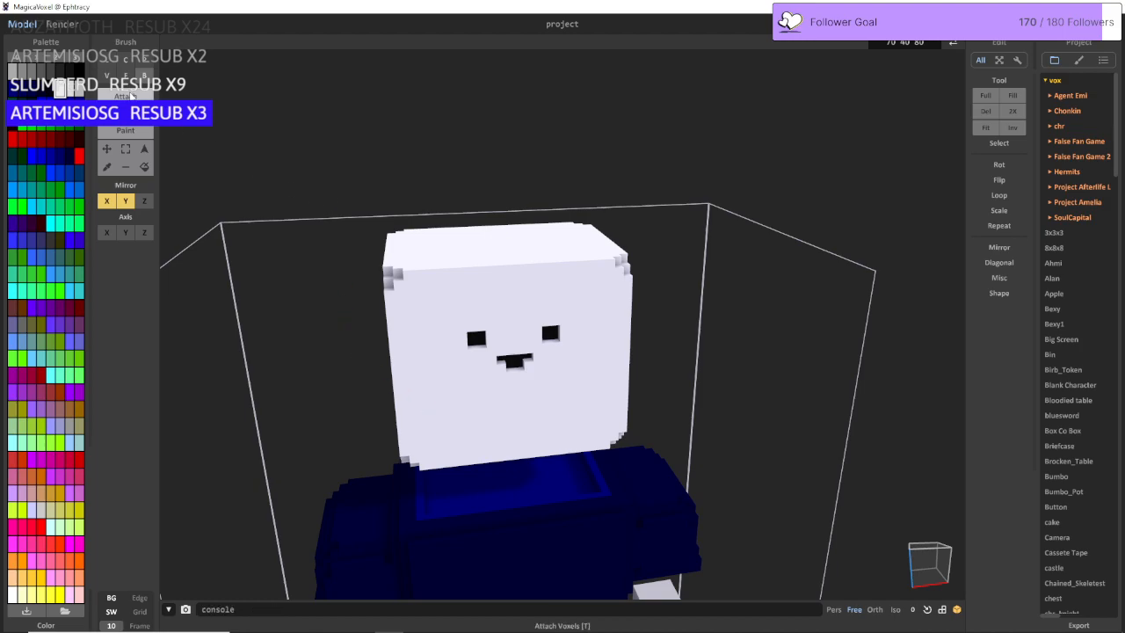
Step: Set the model height to 85 and attach a one-voxel-high raised rim on the head's top, inset from its edges
{"action": "right_click_drag", "start_coordinate": [351, 220], "coordinate": [457, 173]}
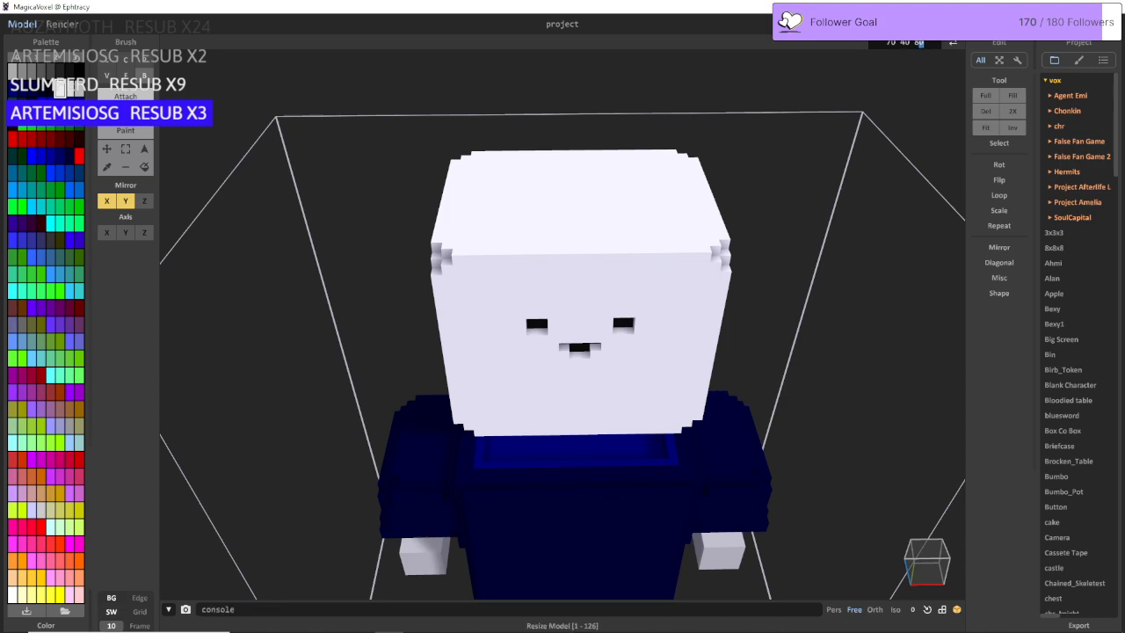
{"action": "key", "text": "Return"}
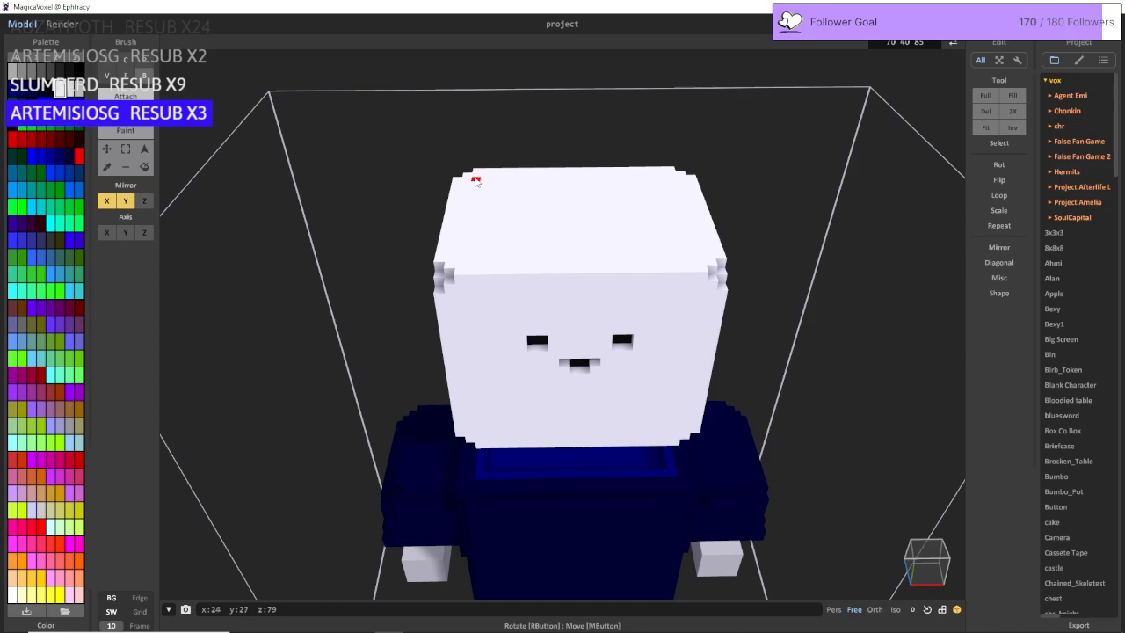
{"action": "left_click_drag", "start_coordinate": [478, 180], "coordinate": [580, 178]}
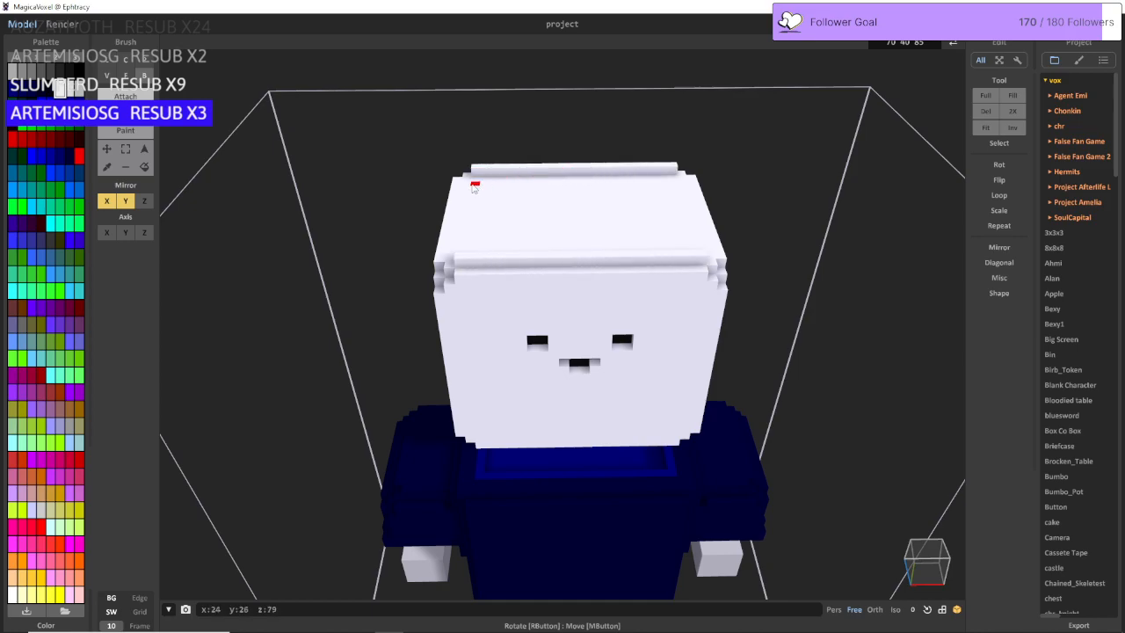
{"action": "left_click_drag", "start_coordinate": [467, 183], "coordinate": [460, 213]}
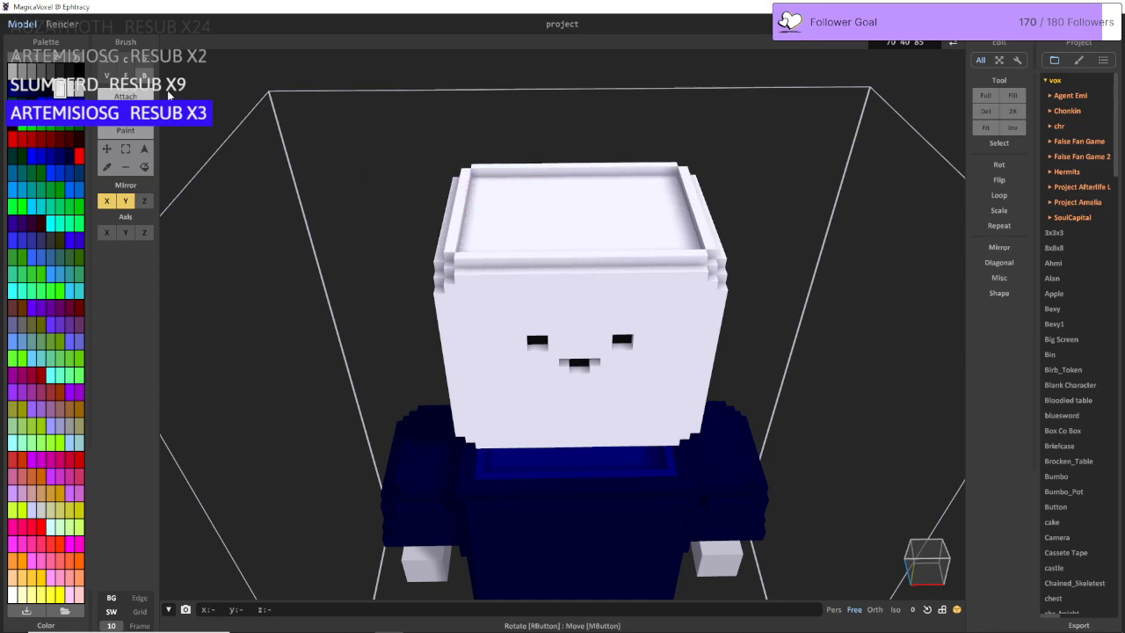
Step: Examine the head, body and both hand cubes together from the front and at an angle
{"action": "right_click_drag", "start_coordinate": [563, 224], "coordinate": [667, 264]}
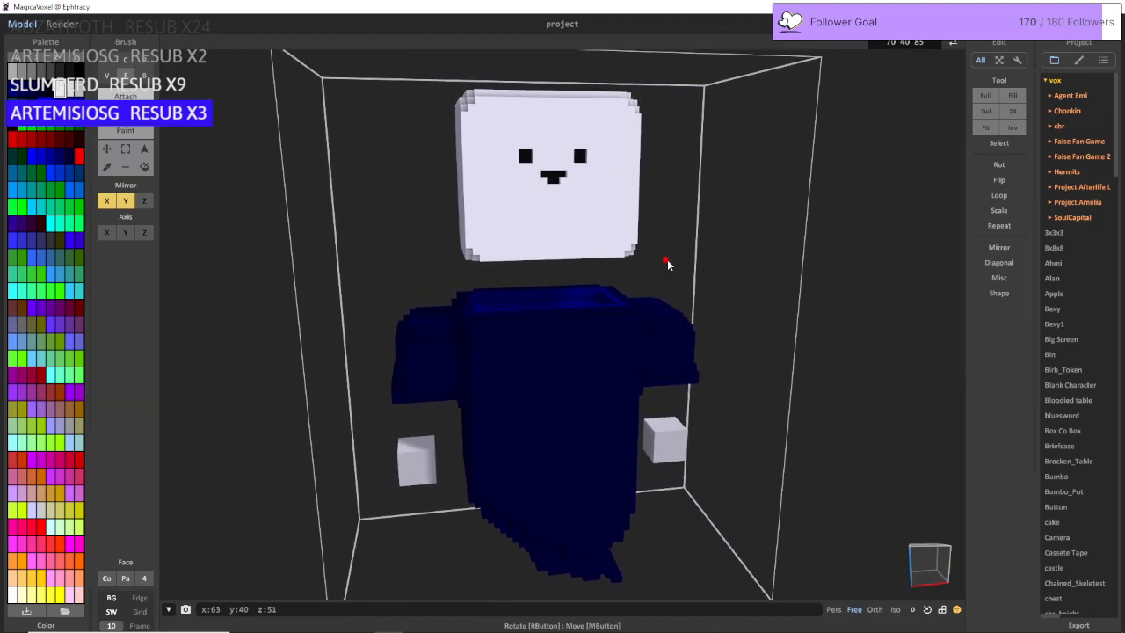
{"action": "key", "text": "d"}
{"action": "key", "text": "s"}
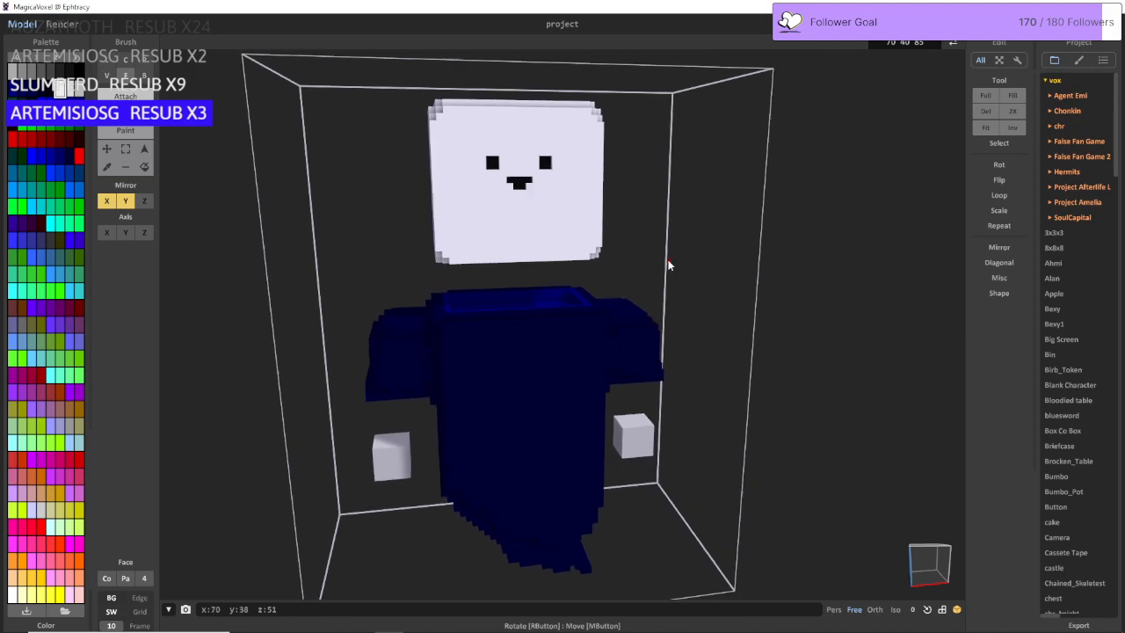
{"action": "key", "text": "a"}
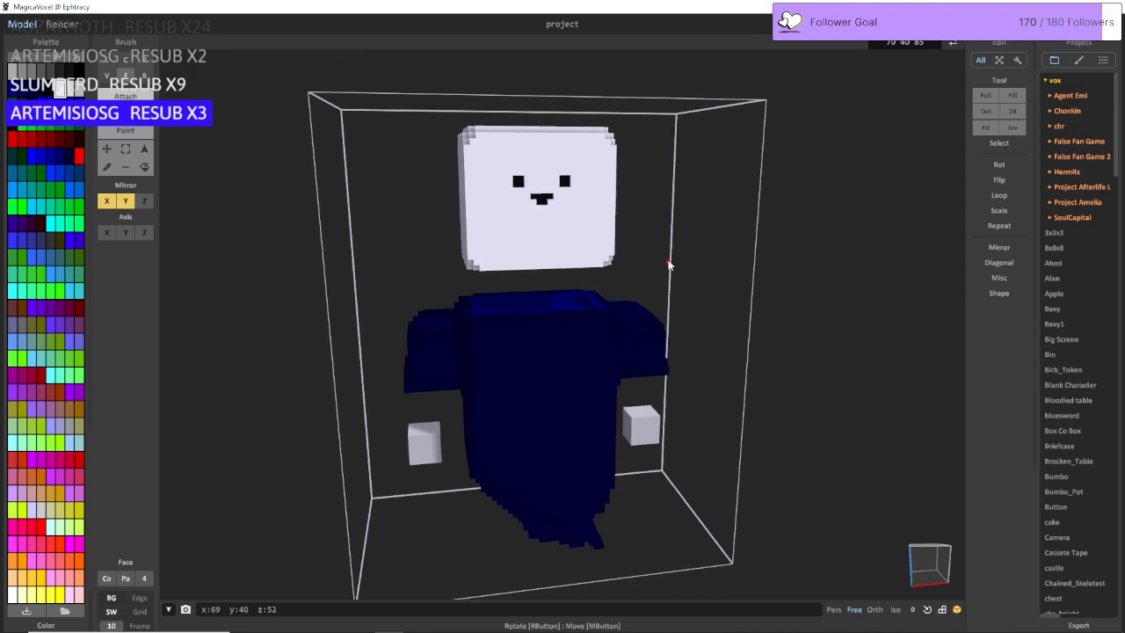
{"action": "key", "text": "w"}
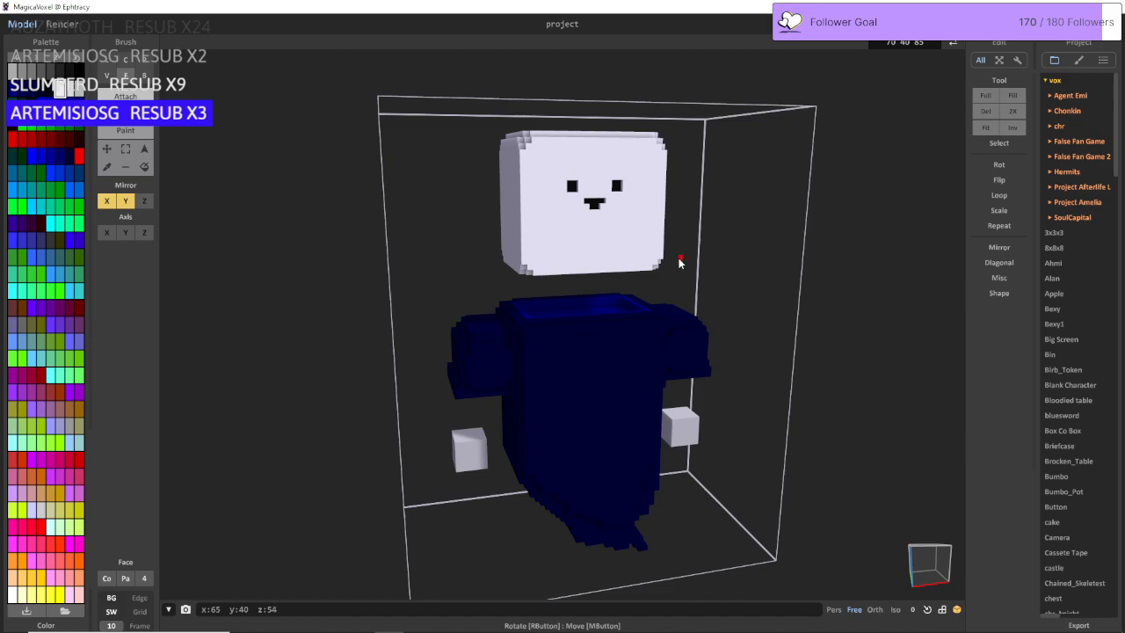
{"action": "key", "text": "w"}
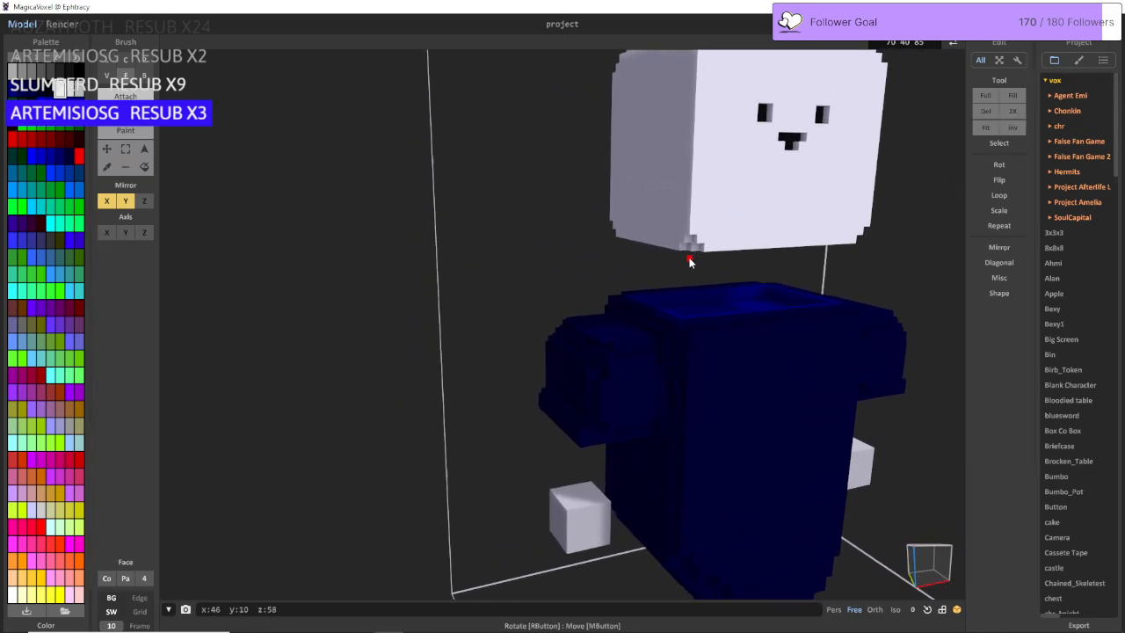
{"action": "key", "text": "s"}
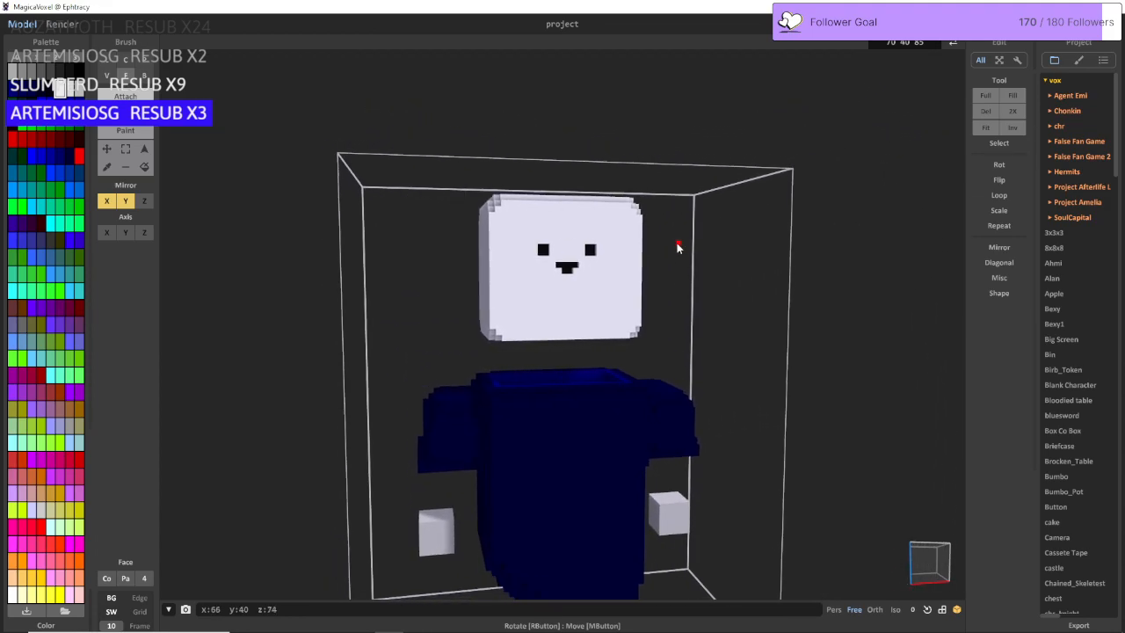
{"action": "key", "text": "w"}
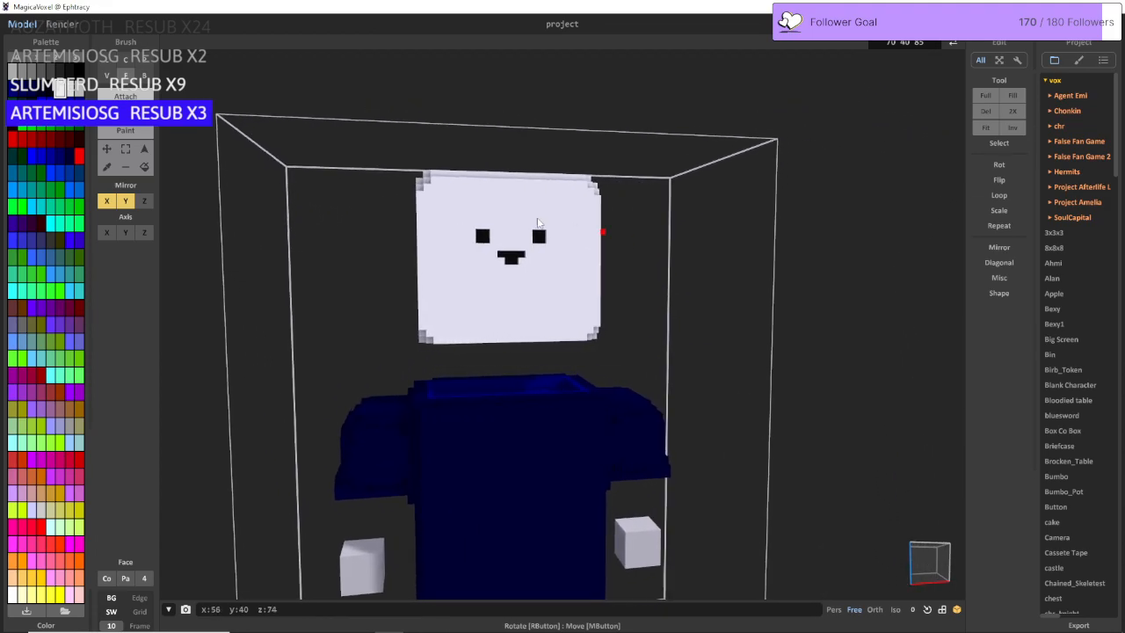
Step: Erase the upper outer front corner of one hand cube in box mode
{"action": "left_click", "coordinate": [125, 113]}
{"action": "key", "text": "w"}
{"action": "mouse_move", "coordinate": [414, 304]}
{"action": "right_mouse_down"}
{"action": "mouse_move", "coordinate": [414, 392]}
{"action": "mouse_move", "coordinate": [367, 246]}
{"action": "mouse_move", "coordinate": [467, 329]}
{"action": "mouse_move", "coordinate": [560, 278]}
{"action": "mouse_move", "coordinate": [600, 231]}
{"action": "right_mouse_up"}
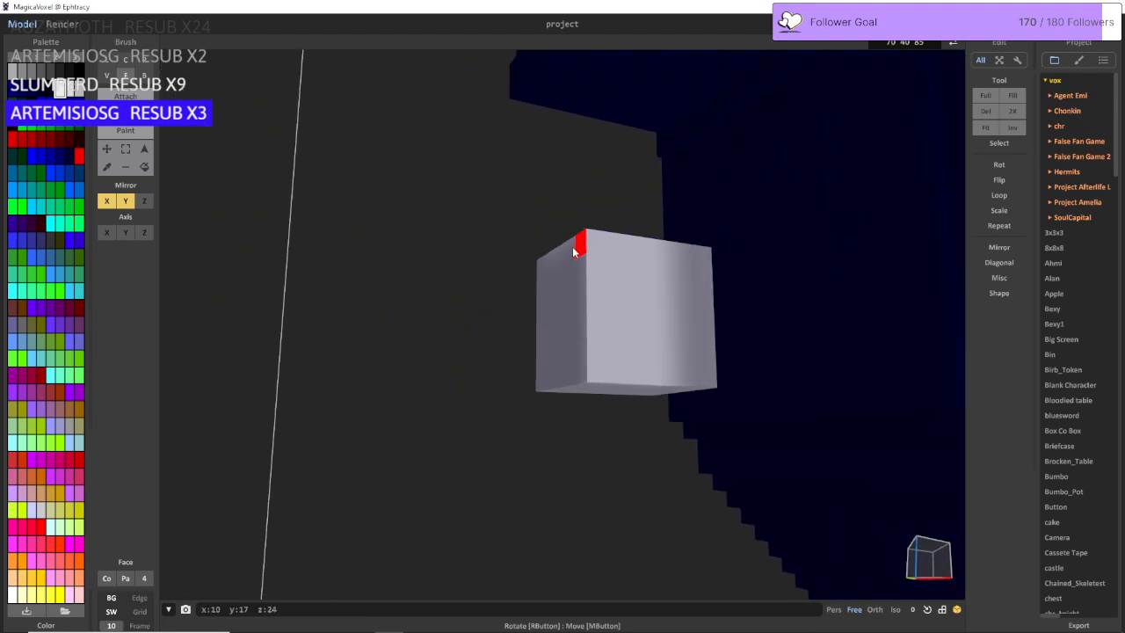
{"action": "left_click", "coordinate": [143, 79]}
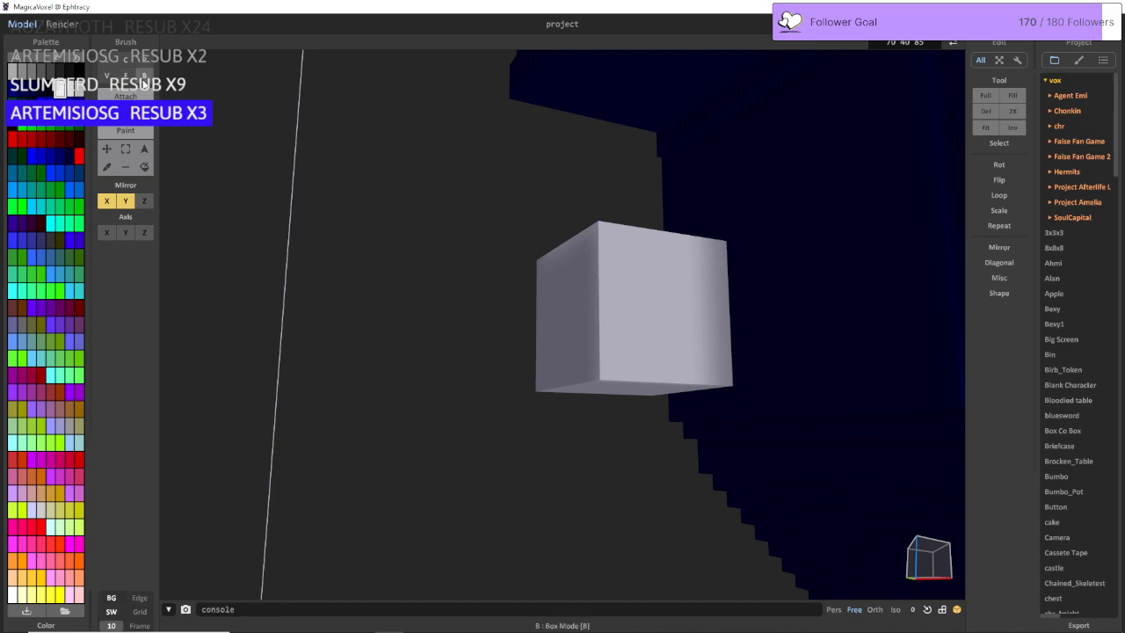
{"action": "left_click", "coordinate": [607, 235]}
{"action": "key", "text": "a"}
{"action": "mouse_move", "coordinate": [606, 258]}
{"action": "right_mouse_down"}
{"action": "mouse_move", "coordinate": [588, 263]}
{"action": "mouse_move", "coordinate": [655, 273]}
{"action": "mouse_move", "coordinate": [744, 252]}
{"action": "right_mouse_up"}
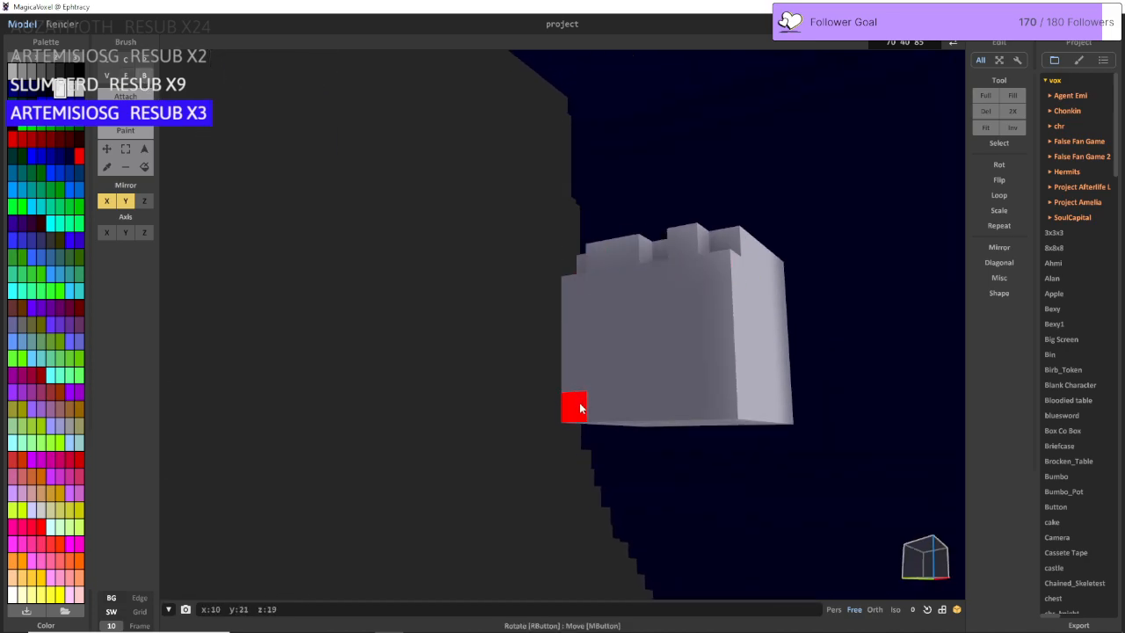
Step: Undo the unwanted mirrored cuts on the hand cube and turn off X and Y mirroring
{"action": "left_click_drag", "start_coordinate": [574, 408], "coordinate": [664, 403]}
{"action": "right_click_drag", "start_coordinate": [665, 404], "coordinate": [599, 413]}
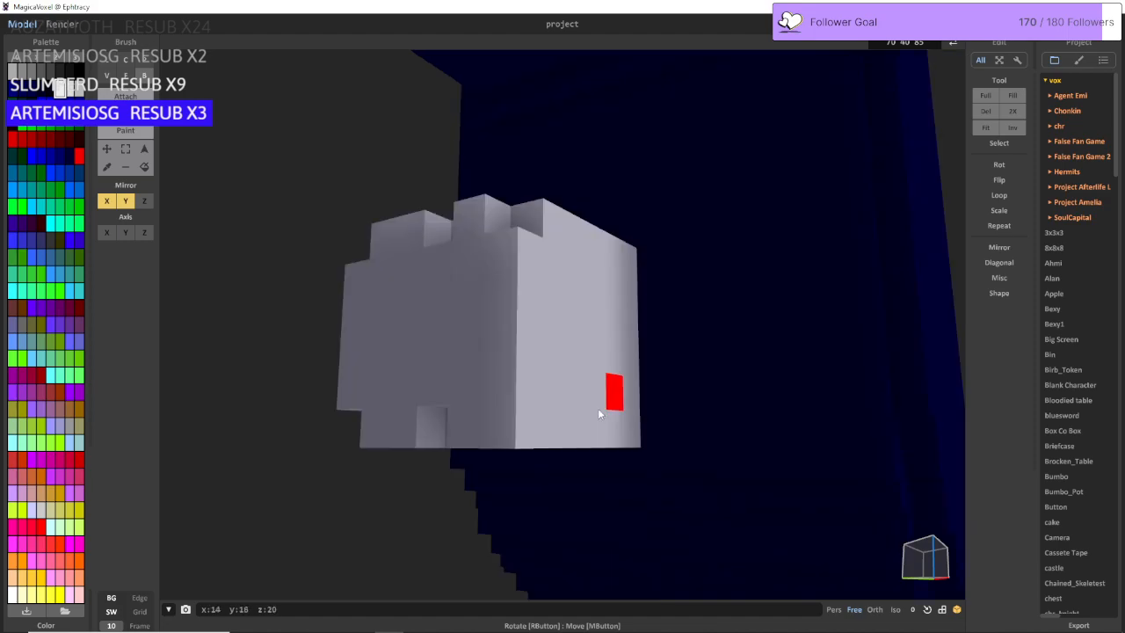
{"action": "key", "text": "ctrl+z"}
{"action": "left_click", "coordinate": [126, 202]}
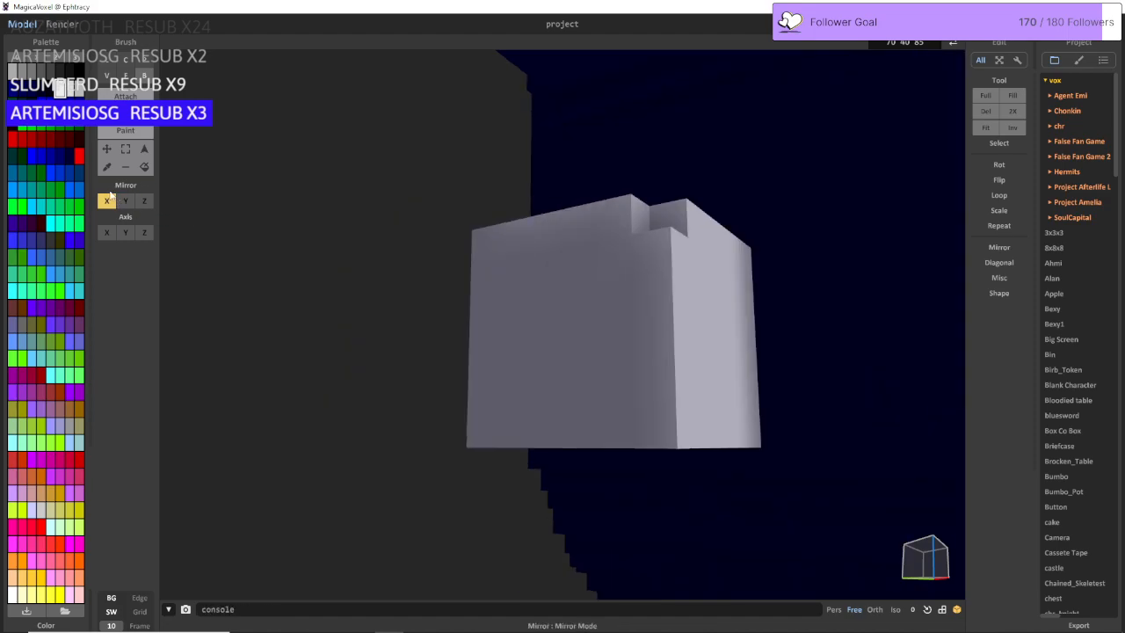
Step: Erase the remaining corners of the hand's outer face and undo the corner cuts on its inner side
{"action": "key", "text": "d"}
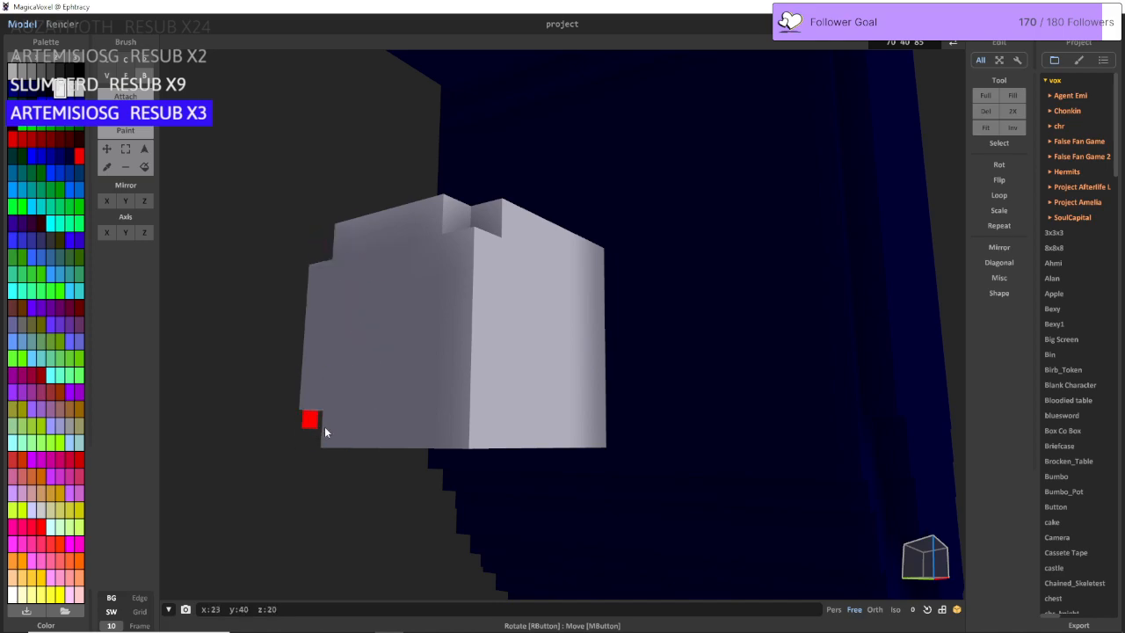
{"action": "right_click_drag", "start_coordinate": [491, 428], "coordinate": [361, 418]}
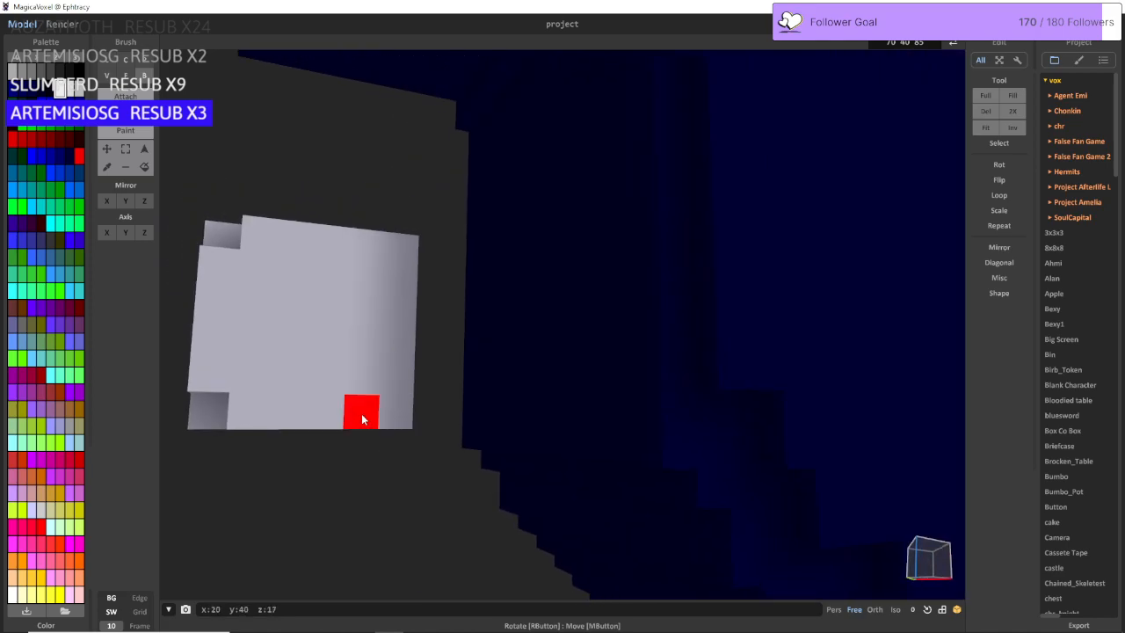
{"action": "scroll", "coordinate": [361, 414], "scroll_direction": "up", "scroll_amount": 1}
{"action": "right_click_drag", "start_coordinate": [358, 249], "coordinate": [402, 409]}
{"action": "key", "text": "a"}
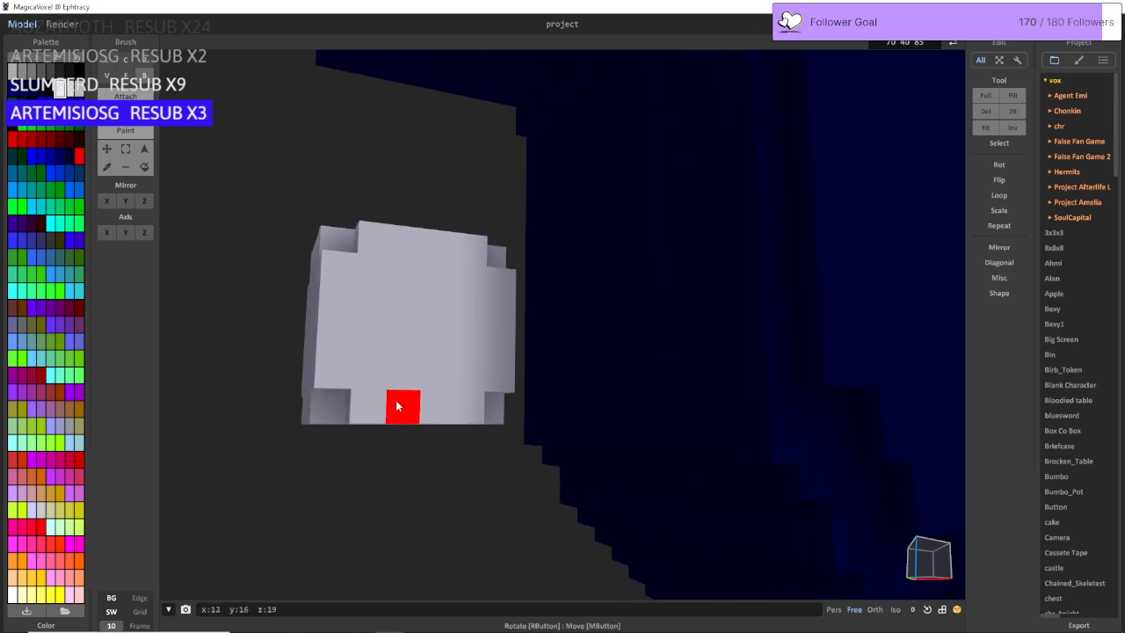
{"action": "right_click_drag", "start_coordinate": [494, 259], "coordinate": [393, 282]}
{"action": "key", "text": "ctrl+z"}
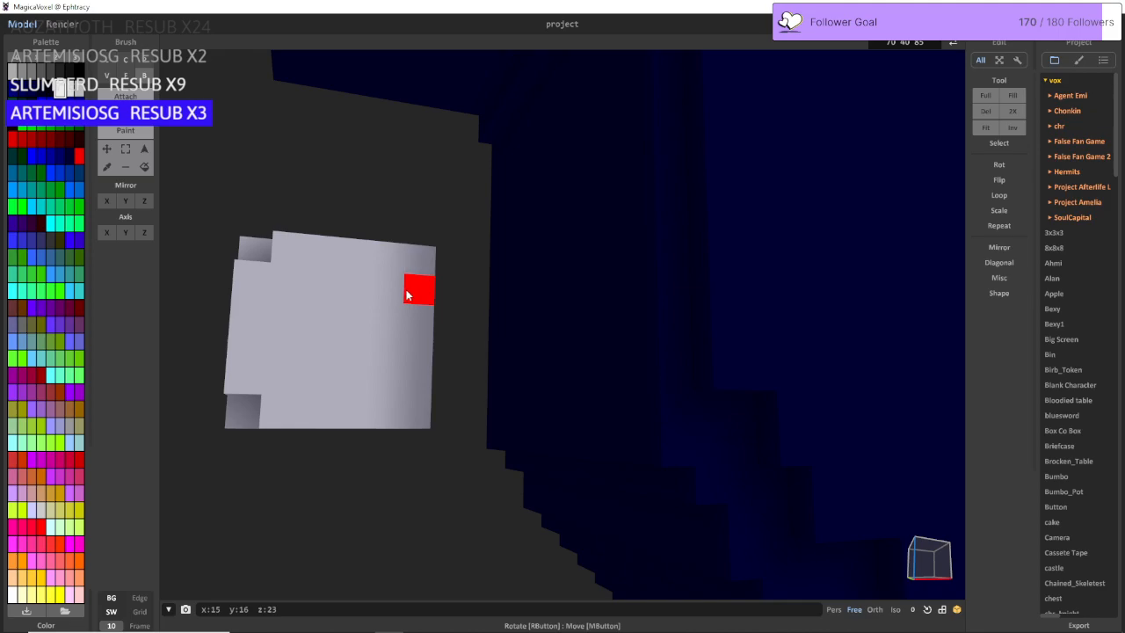
Step: Erase a stepped notch four voxels high, narrowing to two, through the hand's inner side to form a C-shaped grip
{"action": "mouse_move", "coordinate": [406, 289]}
{"action": "left_mouse_down"}
{"action": "mouse_move", "coordinate": [394, 374]}
{"action": "mouse_move", "coordinate": [294, 369]}
{"action": "mouse_move", "coordinate": [405, 380]}
{"action": "left_mouse_up"}
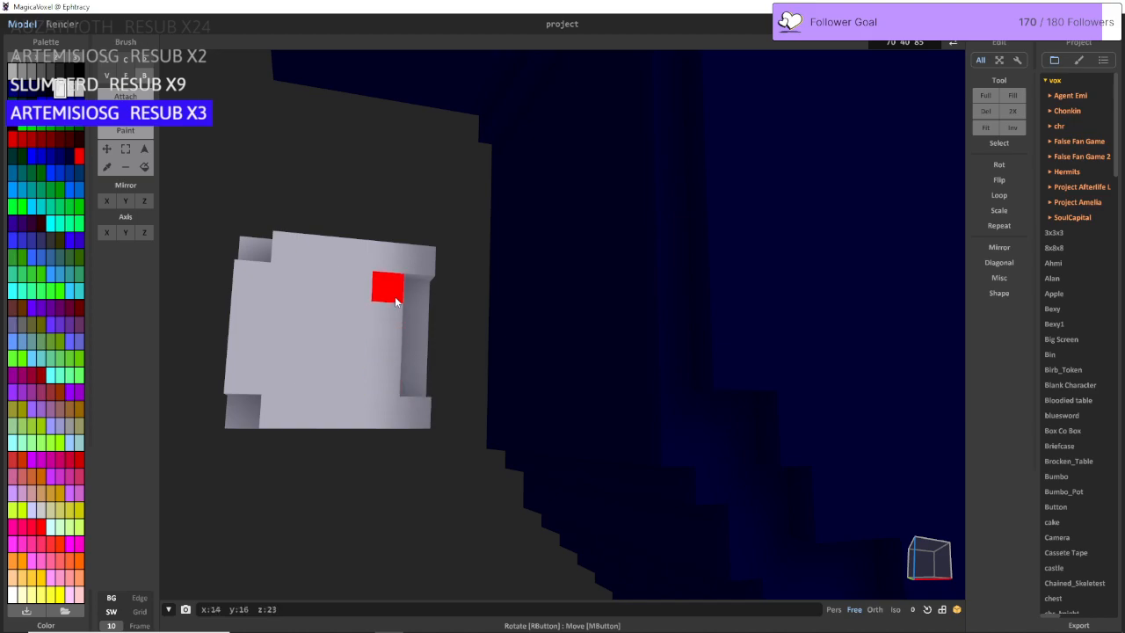
{"action": "left_click", "coordinate": [387, 316]}
{"action": "left_click", "coordinate": [377, 354]}
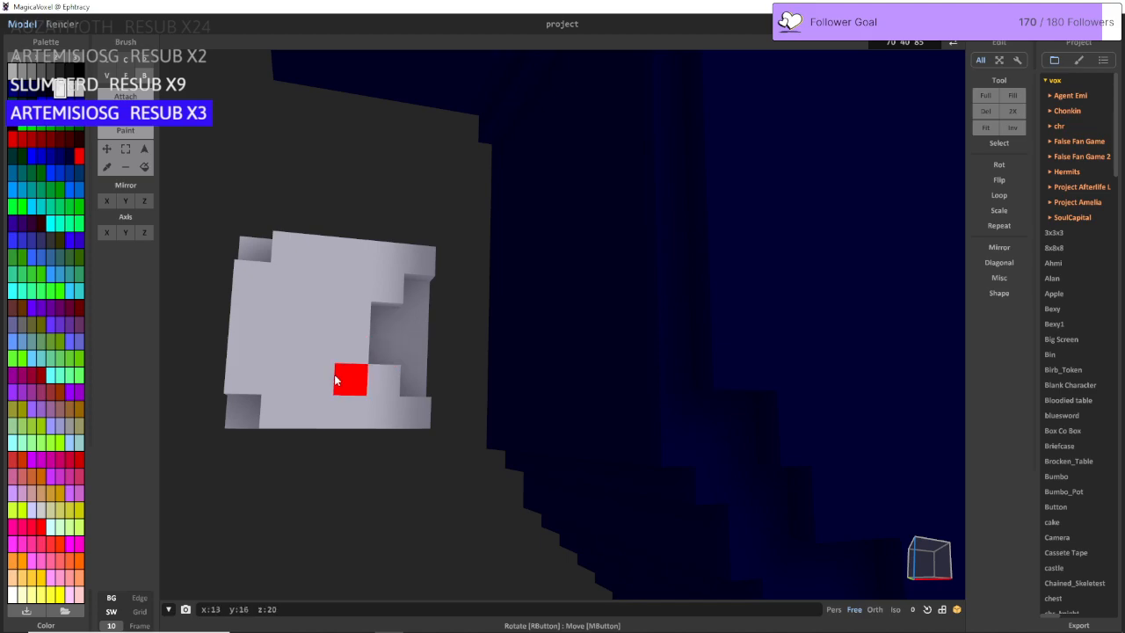
{"action": "right_click_drag", "start_coordinate": [338, 380], "coordinate": [313, 380]}
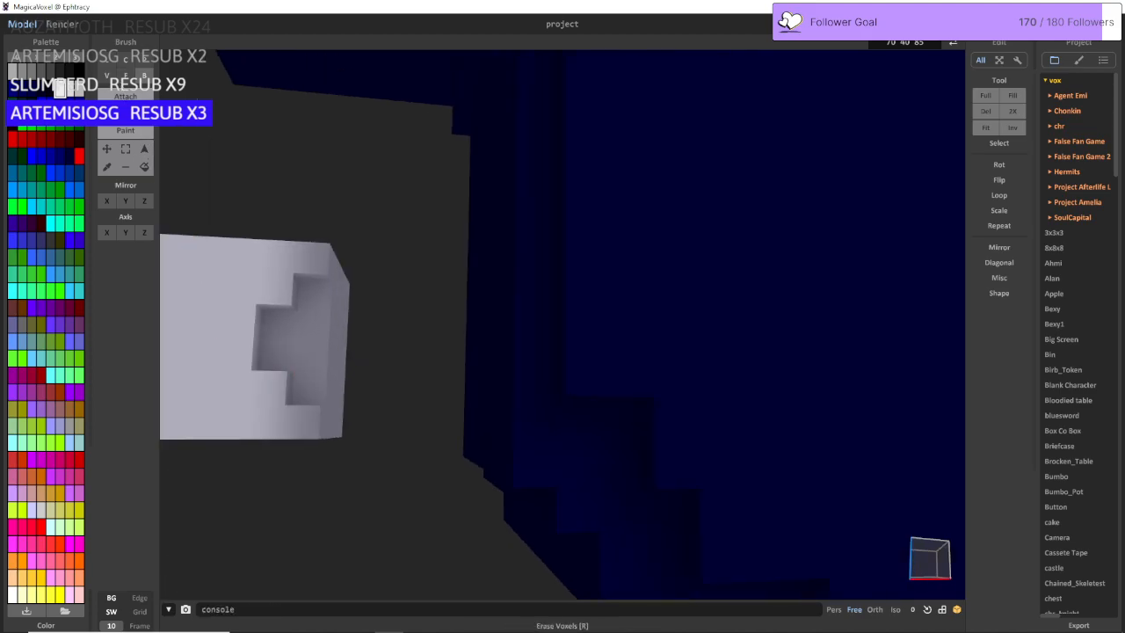
{"action": "scroll", "coordinate": [211, 188], "scroll_direction": "down", "scroll_amount": 2}
{"action": "left_click", "coordinate": [126, 80]}
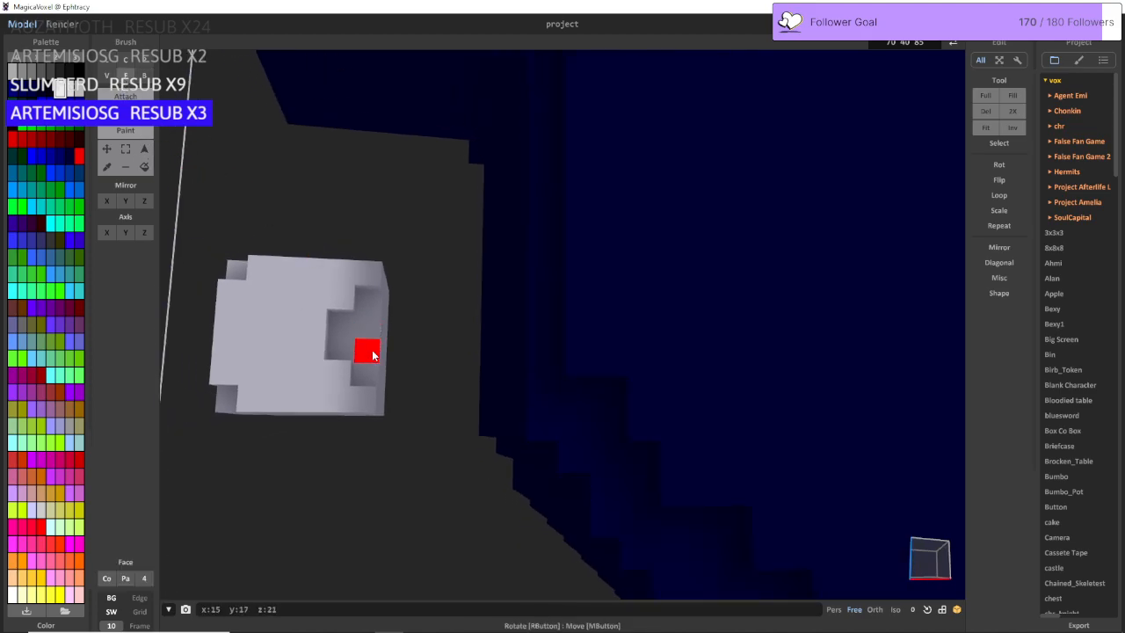
{"action": "right_click_drag", "start_coordinate": [373, 358], "coordinate": [440, 352]}
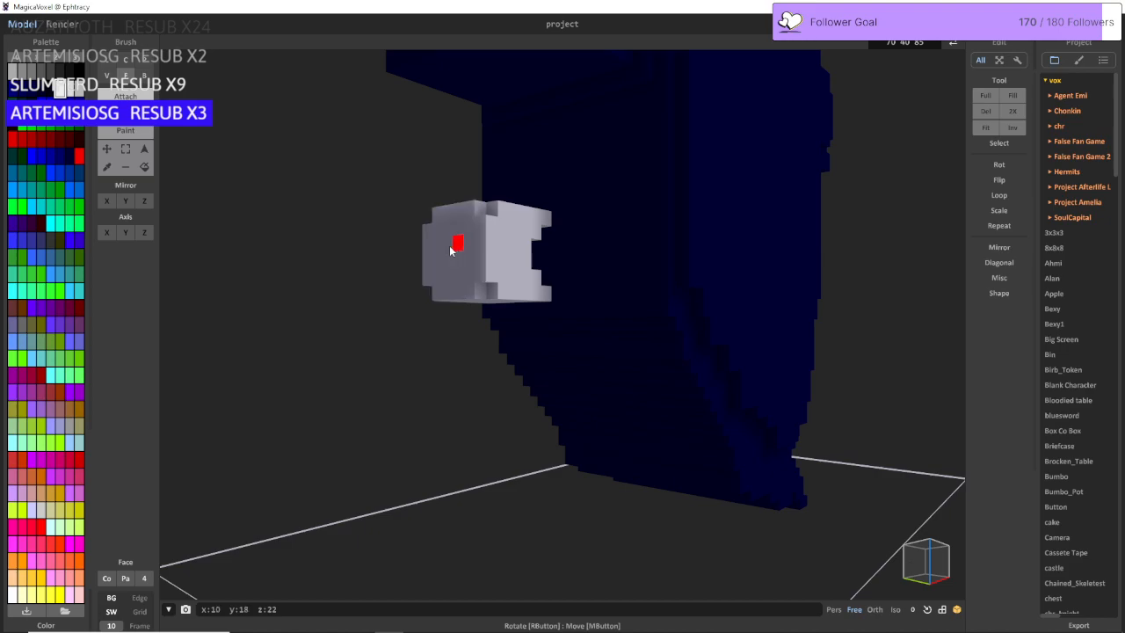
Step: Sample the hand's colour and attach a 4×4 layer, one voxel thick, centred on the hand's outer face
{"action": "left_click", "coordinate": [108, 168]}
{"action": "left_click", "coordinate": [455, 261]}
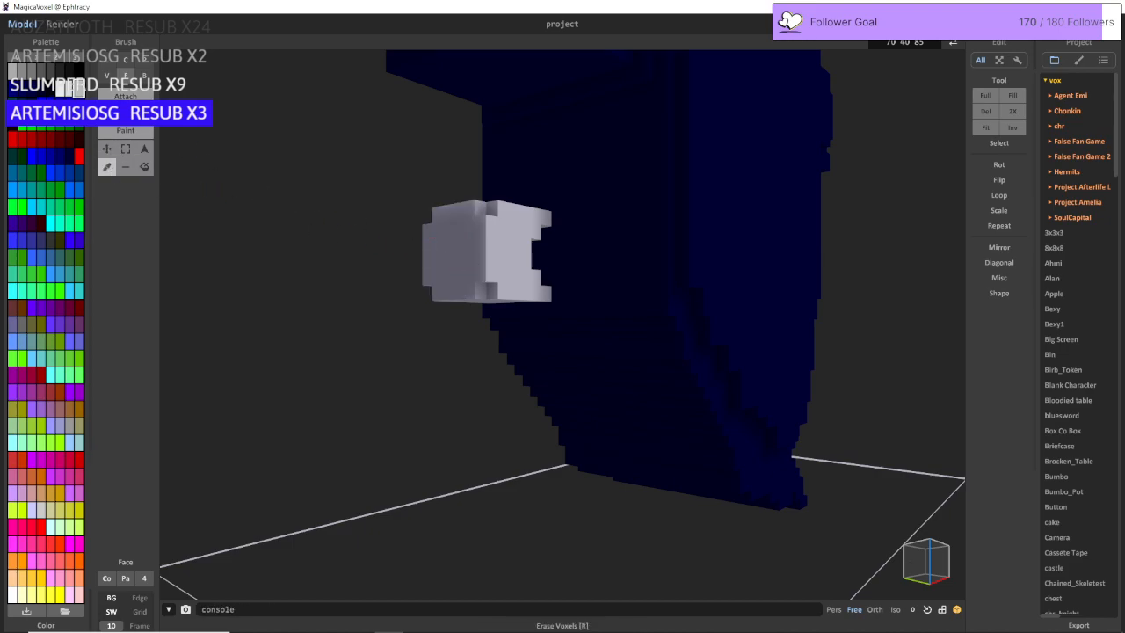
{"action": "left_click", "coordinate": [145, 75]}
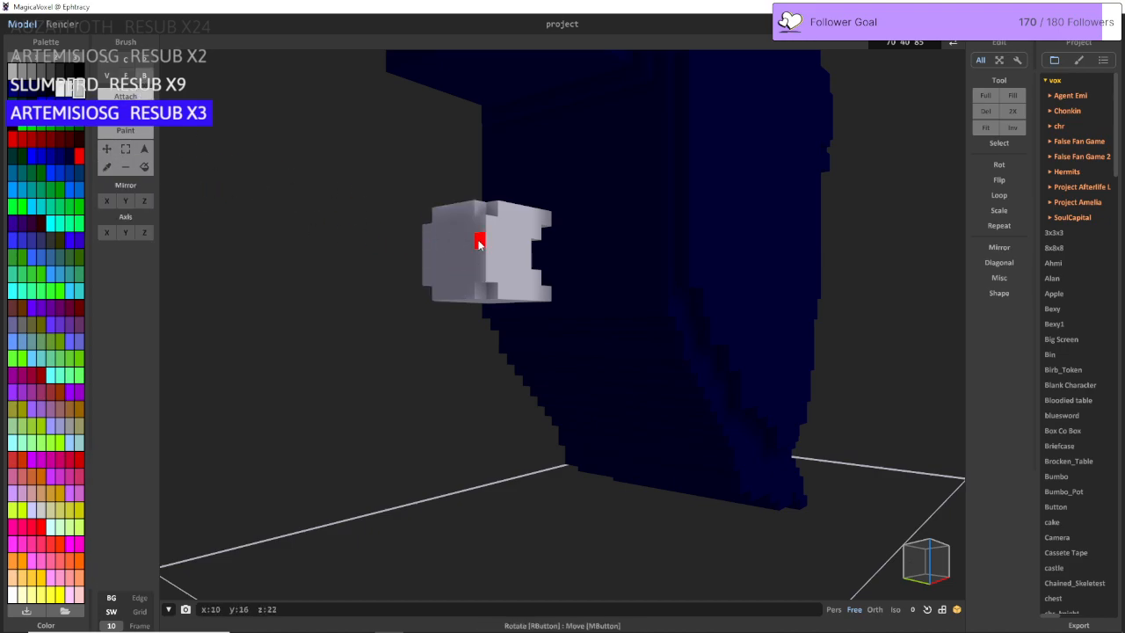
{"action": "left_click_drag", "start_coordinate": [439, 234], "coordinate": [469, 273]}
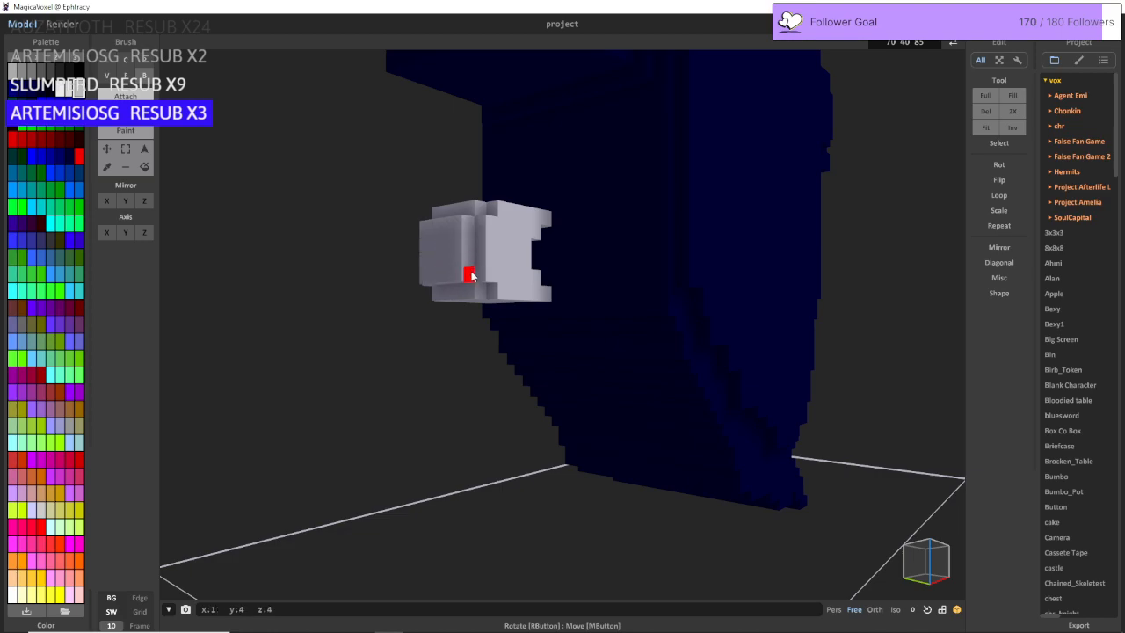
Step: Examine the reshaped hand from the front, comparing it with the body, sleeve and opposite hand cube
{"action": "scroll", "coordinate": [463, 273], "scroll_direction": "up", "scroll_amount": 2}
{"action": "right_click_drag", "start_coordinate": [470, 273], "coordinate": [397, 276]}
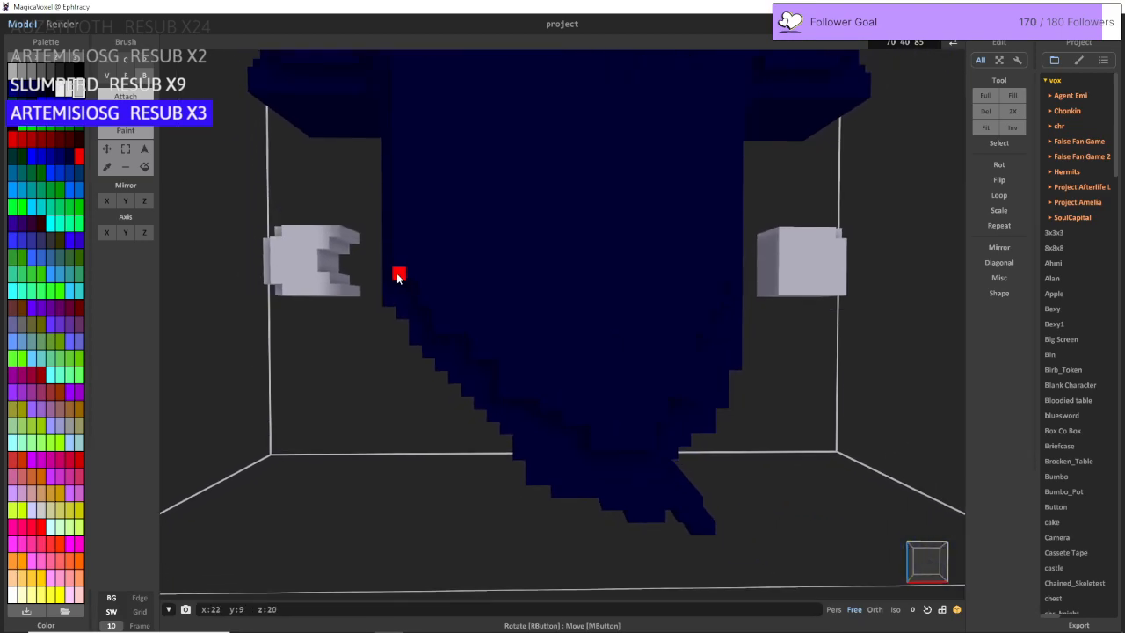
{"action": "key", "text": "w"}
{"action": "key", "text": "a"}
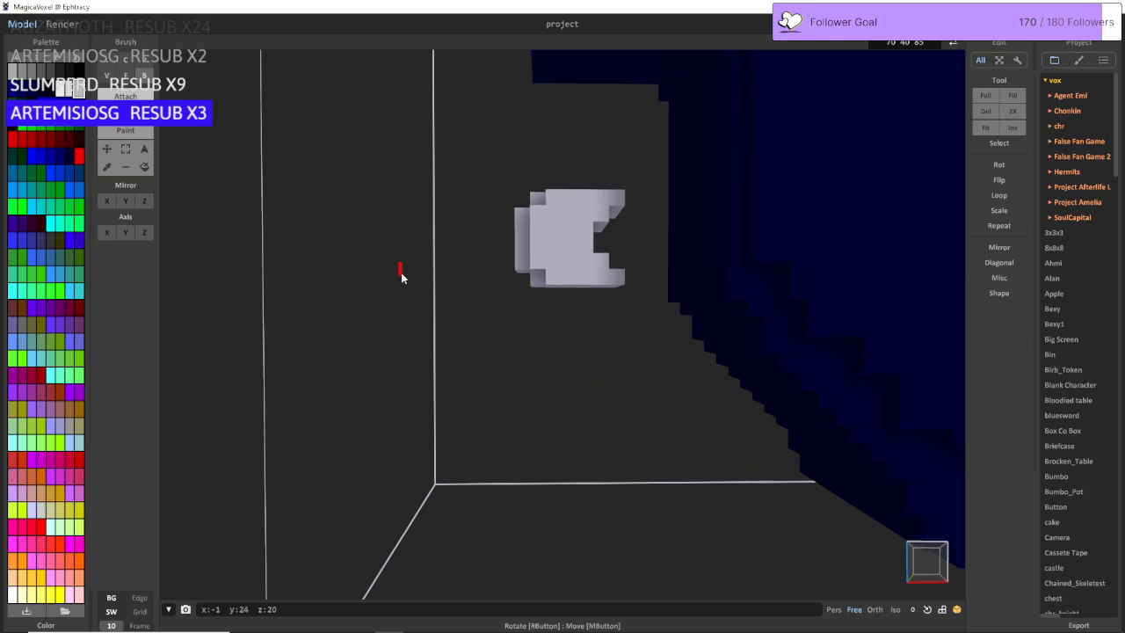
{"action": "right_click_drag", "start_coordinate": [407, 277], "coordinate": [436, 266]}
{"action": "key", "text": "d"}
{"action": "right_click_drag", "start_coordinate": [267, 200], "coordinate": [357, 266]}
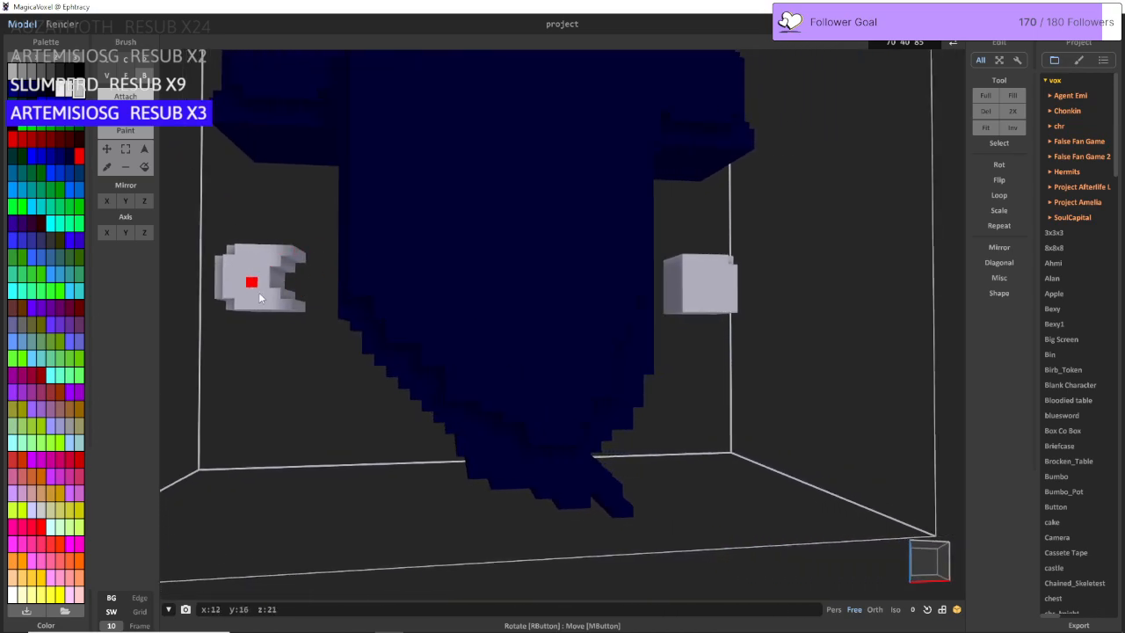
{"action": "right_click_drag", "start_coordinate": [258, 298], "coordinate": [500, 227]}
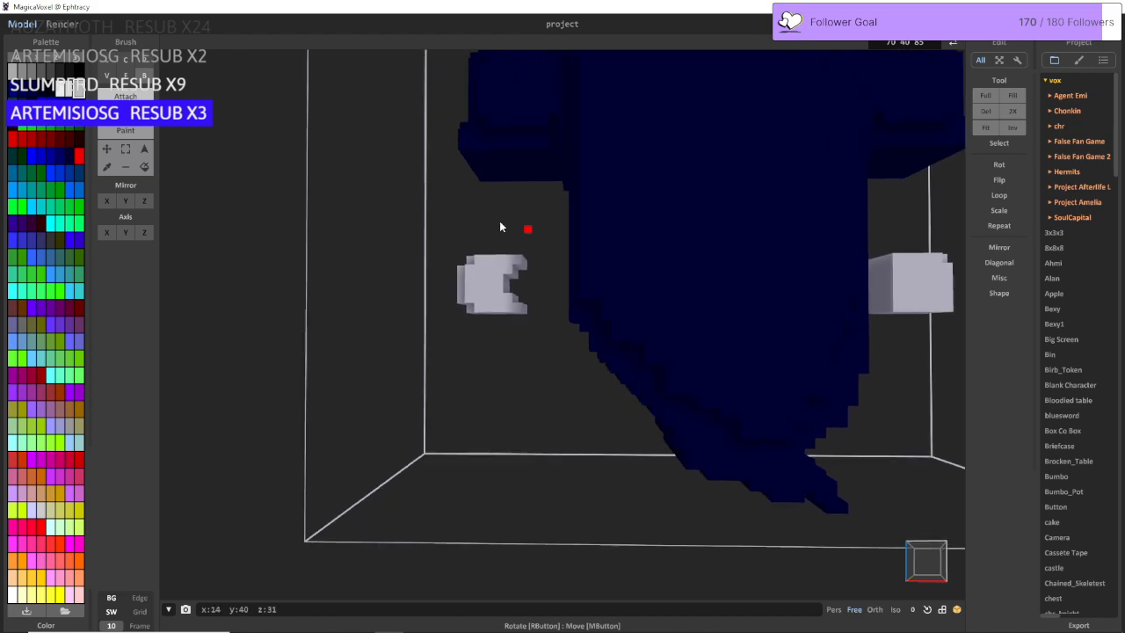
{"action": "right_click_drag", "start_coordinate": [411, 193], "coordinate": [414, 175]}
Step: Attach a 5×5 layer, one voxel thick, on top of the reshaped hand
{"action": "scroll", "coordinate": [419, 203], "scroll_direction": "up", "scroll_amount": 6}
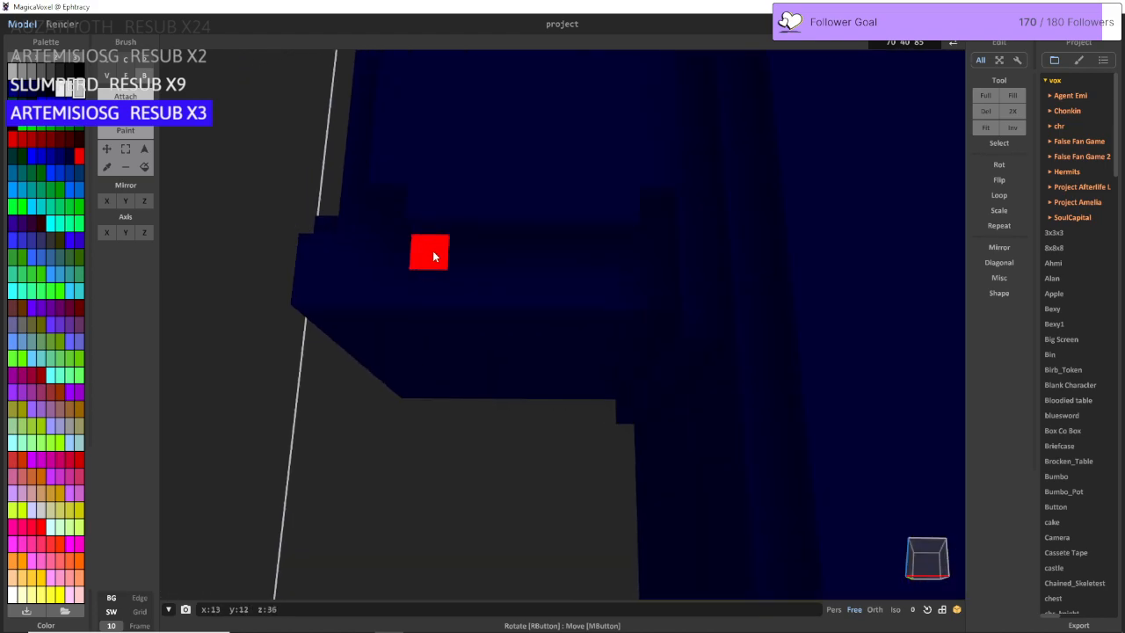
{"action": "scroll", "coordinate": [432, 255], "scroll_direction": "down", "scroll_amount": 6}
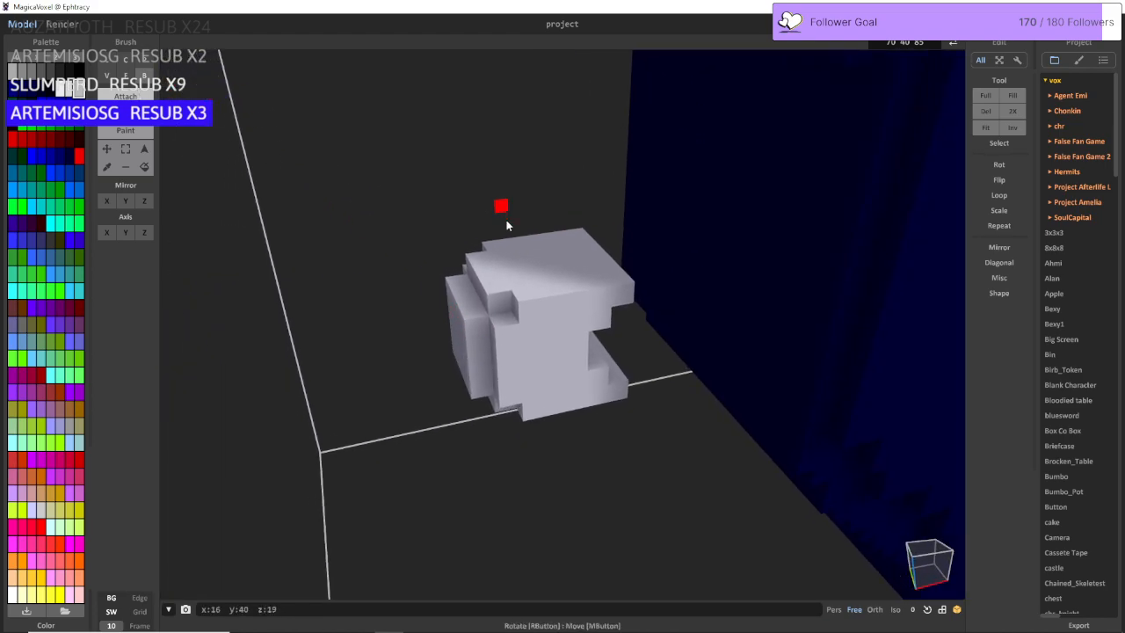
{"action": "left_click_drag", "start_coordinate": [502, 257], "coordinate": [598, 283]}
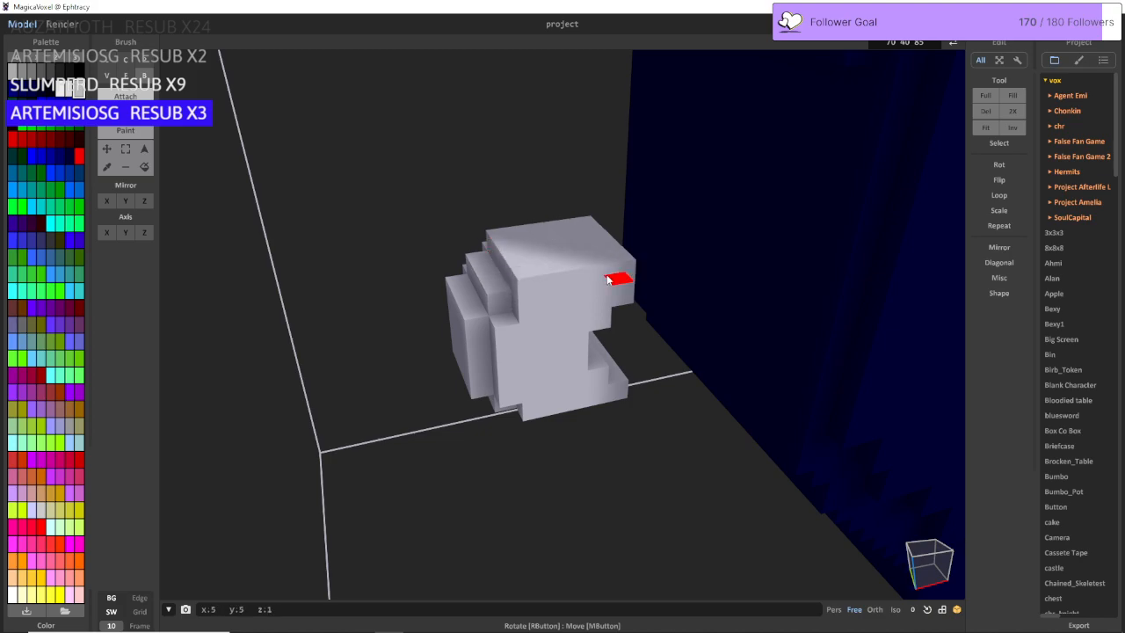
Step: Undo the layer on top of the hand, extrude the whole top face up one voxel, and trim the new layer's outer row
{"action": "key", "text": "ctrl+z"}
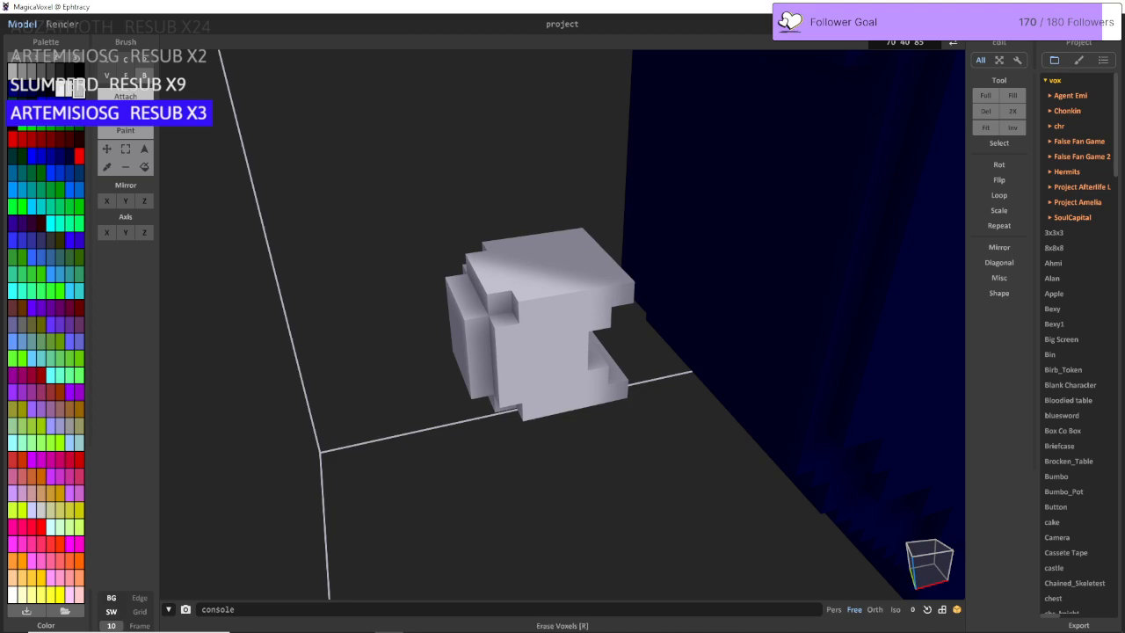
{"action": "left_click", "coordinate": [126, 74]}
{"action": "left_click", "coordinate": [567, 268]}
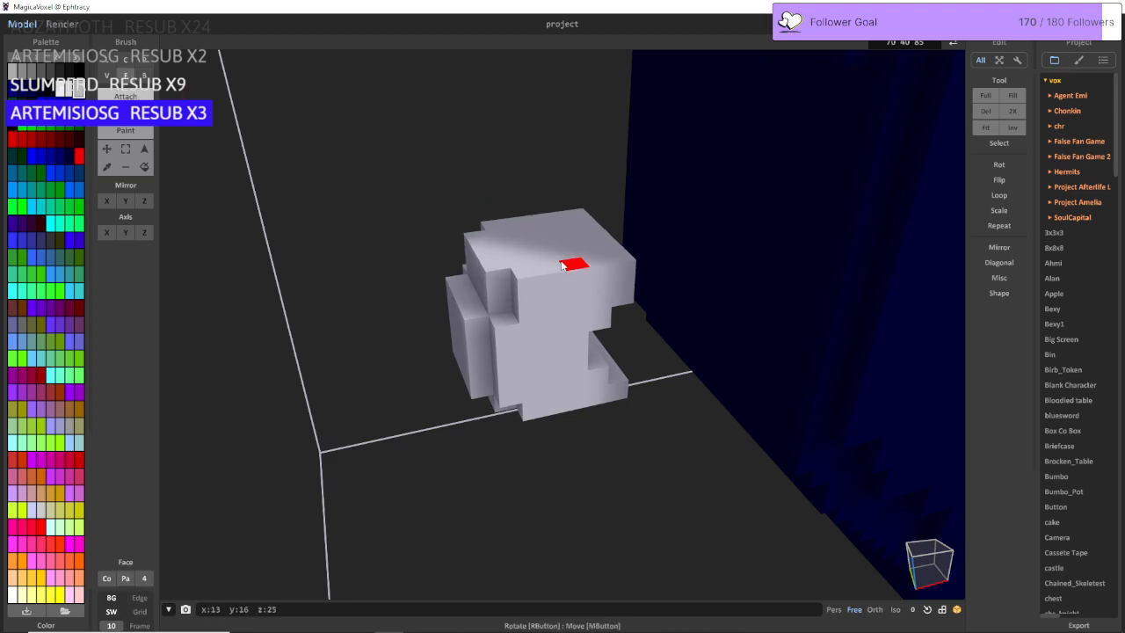
{"action": "left_click", "coordinate": [145, 75]}
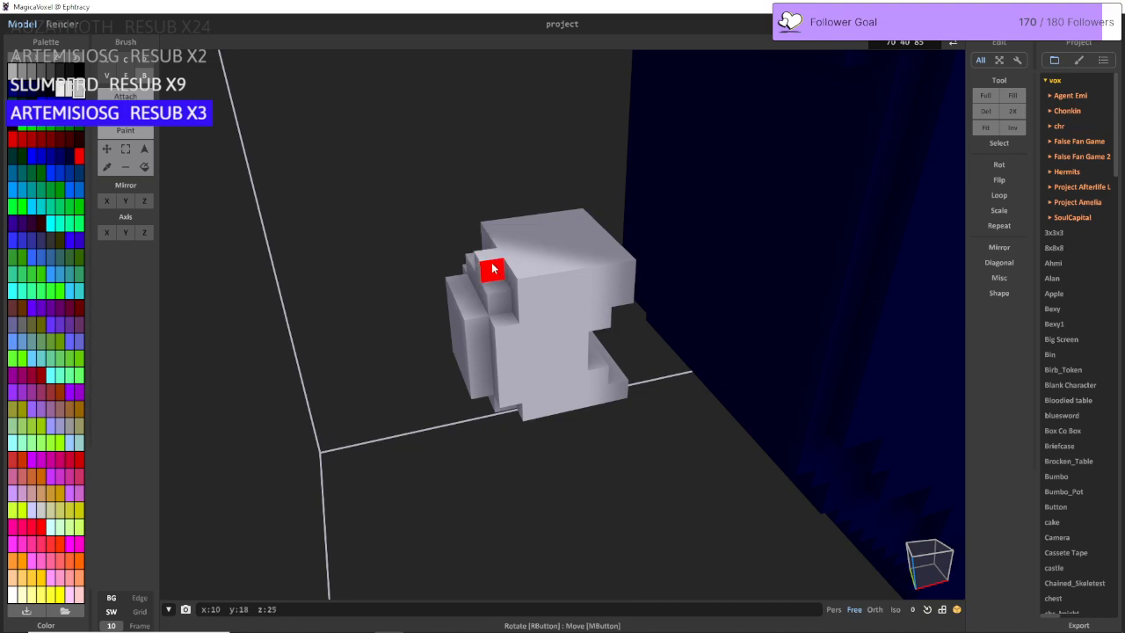
Step: Attach a matching layer, one voxel thick, across the main part of the hand's underside
{"action": "right_click_drag", "start_coordinate": [495, 266], "coordinate": [504, 317]}
{"action": "middle_click_drag", "start_coordinate": [504, 317], "coordinate": [514, 319]}
{"action": "right_click_drag", "start_coordinate": [514, 319], "coordinate": [443, 177]}
{"action": "scroll", "coordinate": [512, 354], "scroll_direction": "up", "scroll_amount": 3}
{"action": "left_click", "coordinate": [121, 95]}
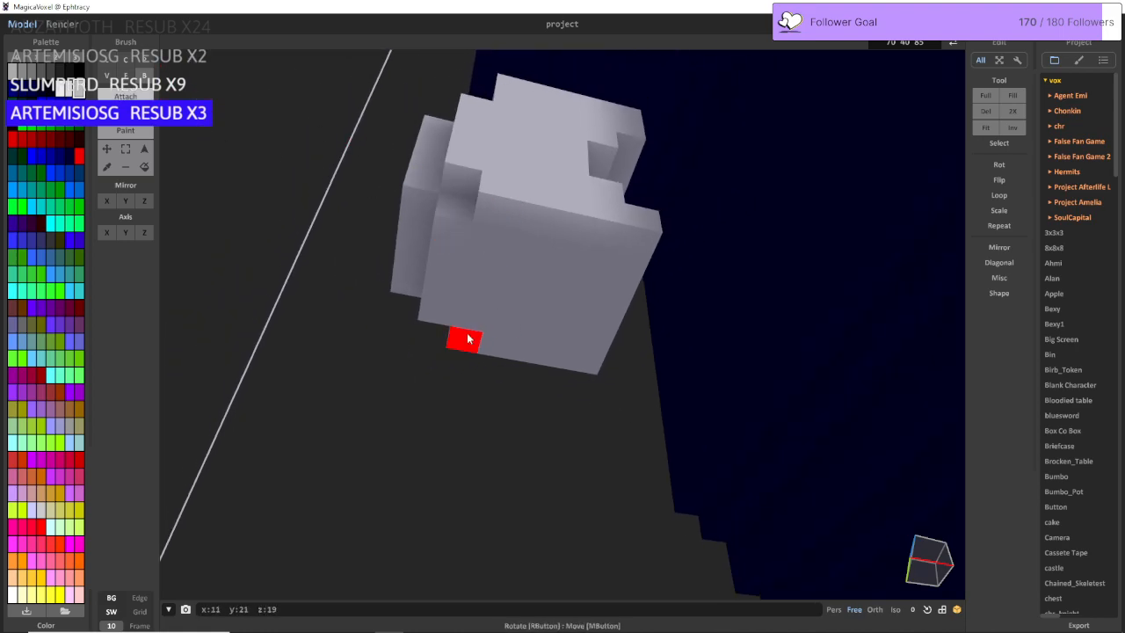
{"action": "mouse_move", "coordinate": [466, 338]}
{"action": "left_mouse_down"}
{"action": "mouse_move", "coordinate": [543, 235]}
{"action": "mouse_move", "coordinate": [607, 256]}
{"action": "mouse_move", "coordinate": [631, 246]}
{"action": "left_mouse_up"}
{"action": "scroll", "coordinate": [620, 248], "scroll_direction": "down", "scroll_amount": 4}
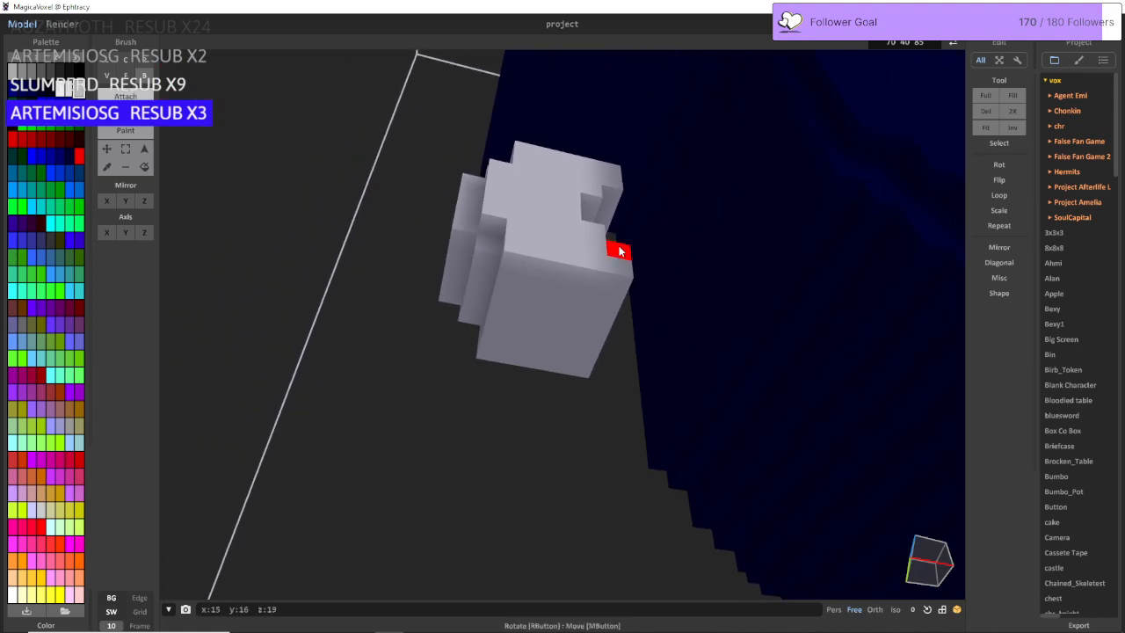
Step: Select the reshaped hand, duplicate it in place and flip the copy along the X axis
{"action": "middle_click_drag", "start_coordinate": [513, 183], "coordinate": [254, 186]}
{"action": "left_click", "coordinate": [107, 148]}
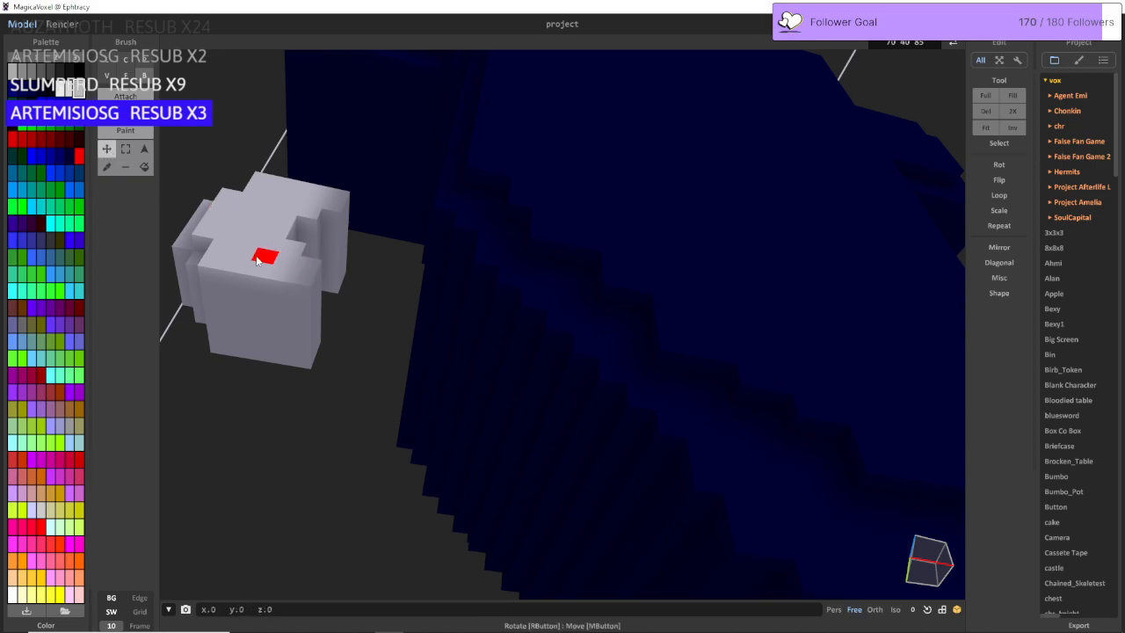
{"action": "left_click", "coordinate": [144, 149]}
{"action": "left_click", "coordinate": [331, 239]}
{"action": "left_click", "coordinate": [108, 150]}
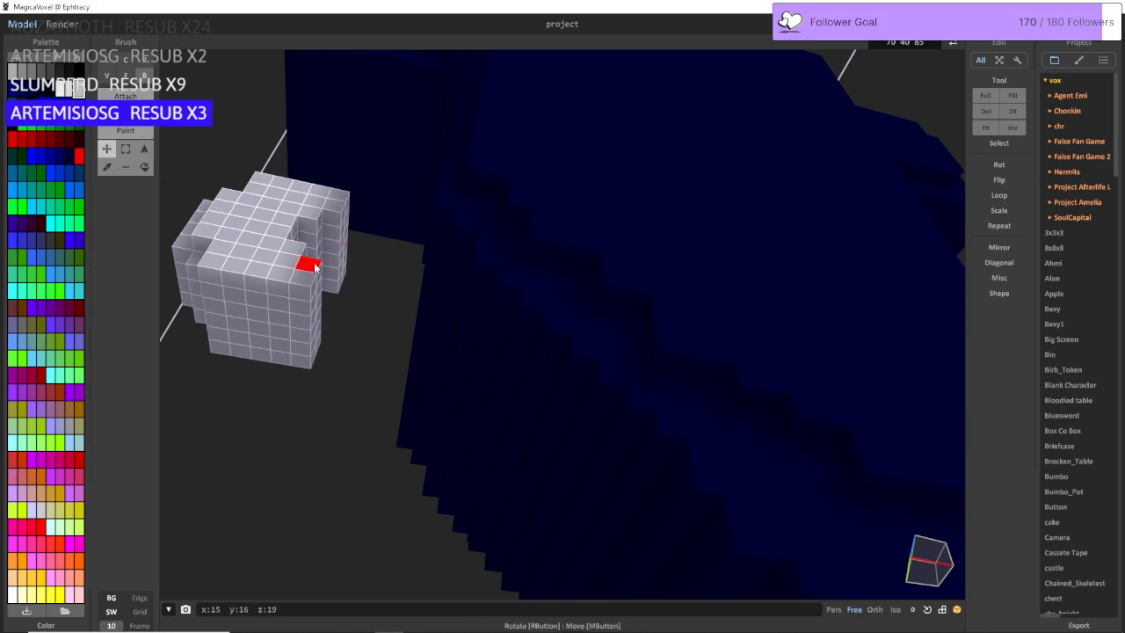
{"action": "key", "text": "f"}
{"action": "right_click_drag", "start_coordinate": [208, 202], "coordinate": [396, 218]}
{"action": "left_click", "coordinate": [144, 150]}
{"action": "scroll", "coordinate": [396, 220], "scroll_direction": "down", "scroll_amount": 6}
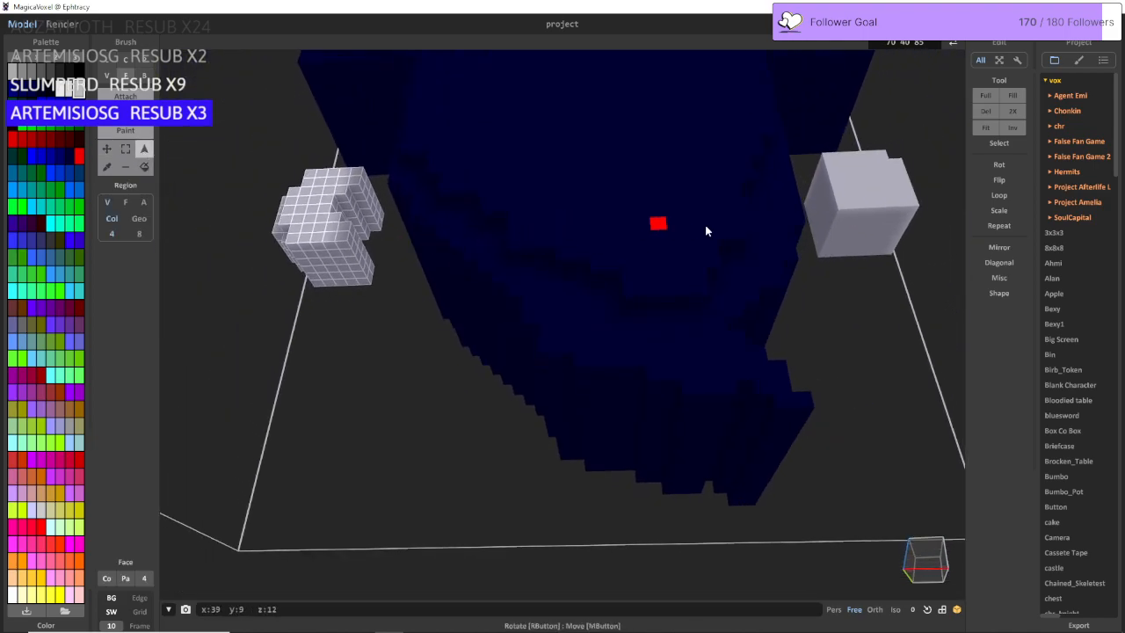
{"action": "left_click", "coordinate": [999, 180]}
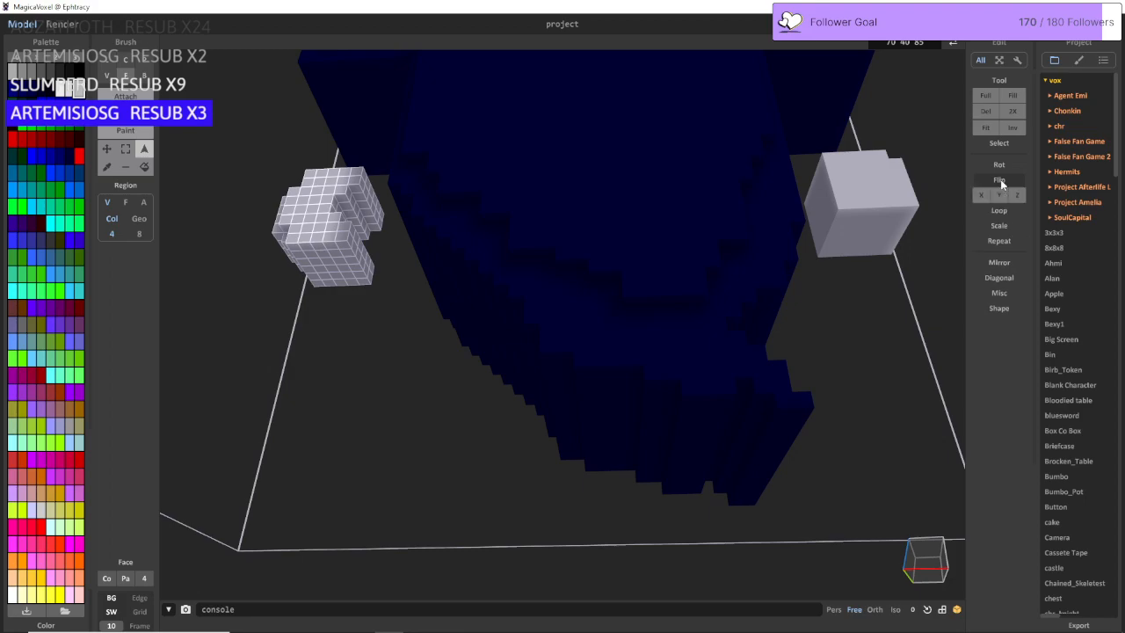
{"action": "left_click", "coordinate": [982, 195]}
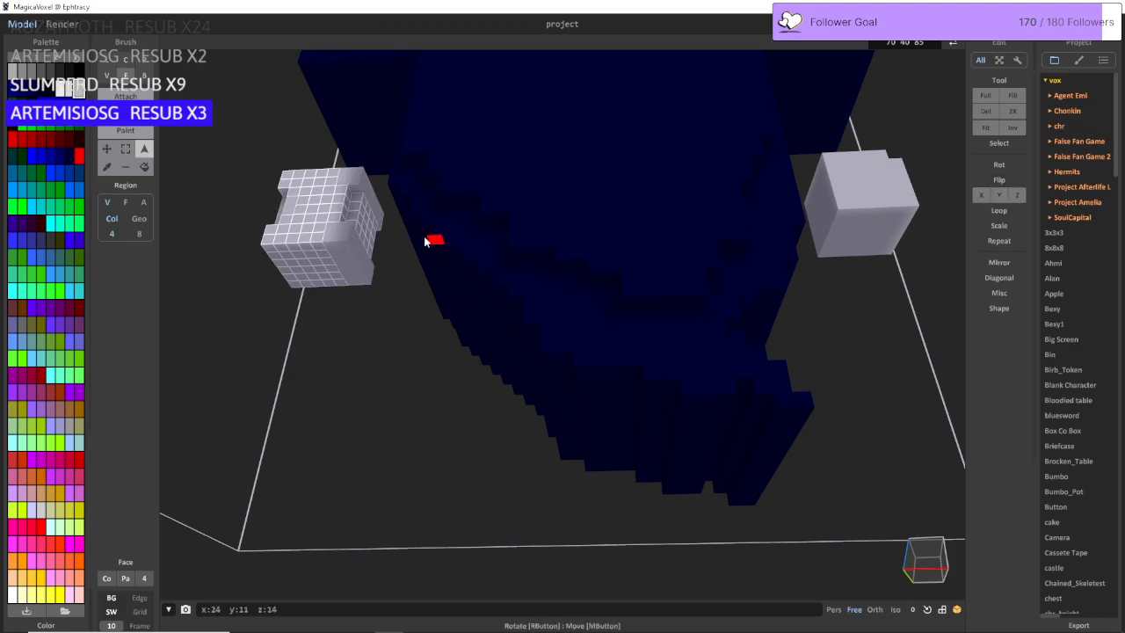
Step: Move the flipped hand copy along X across the body and just past the opposite hand cube
{"action": "left_click", "coordinate": [106, 149]}
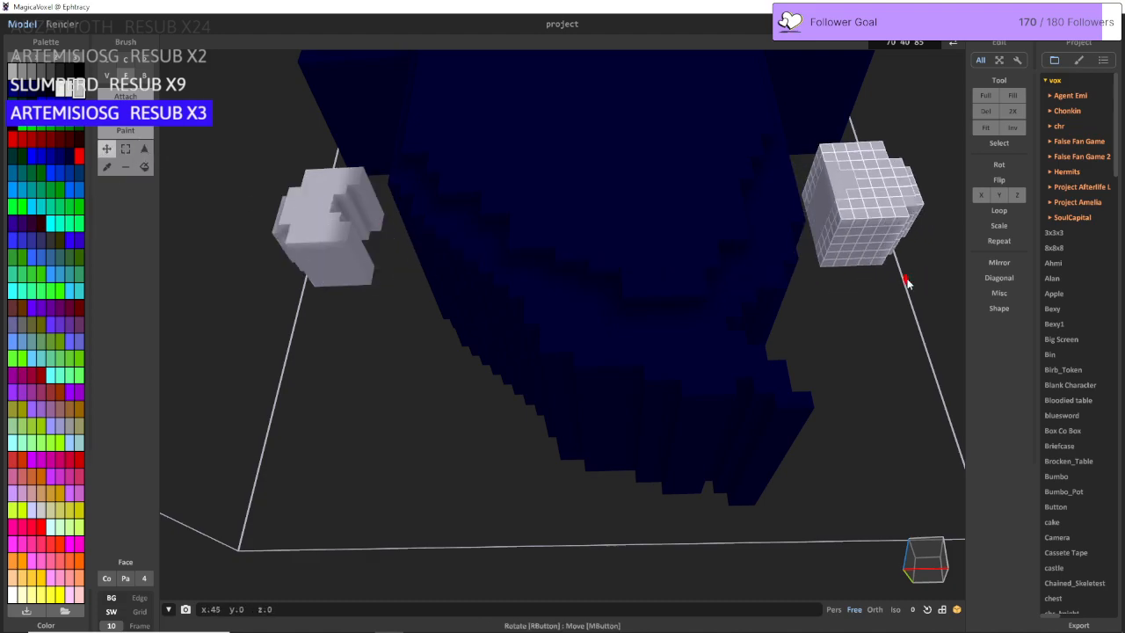
{"action": "middle_click_drag", "start_coordinate": [909, 283], "coordinate": [712, 264]}
{"action": "scroll", "coordinate": [712, 264], "scroll_direction": "up", "scroll_amount": 3}
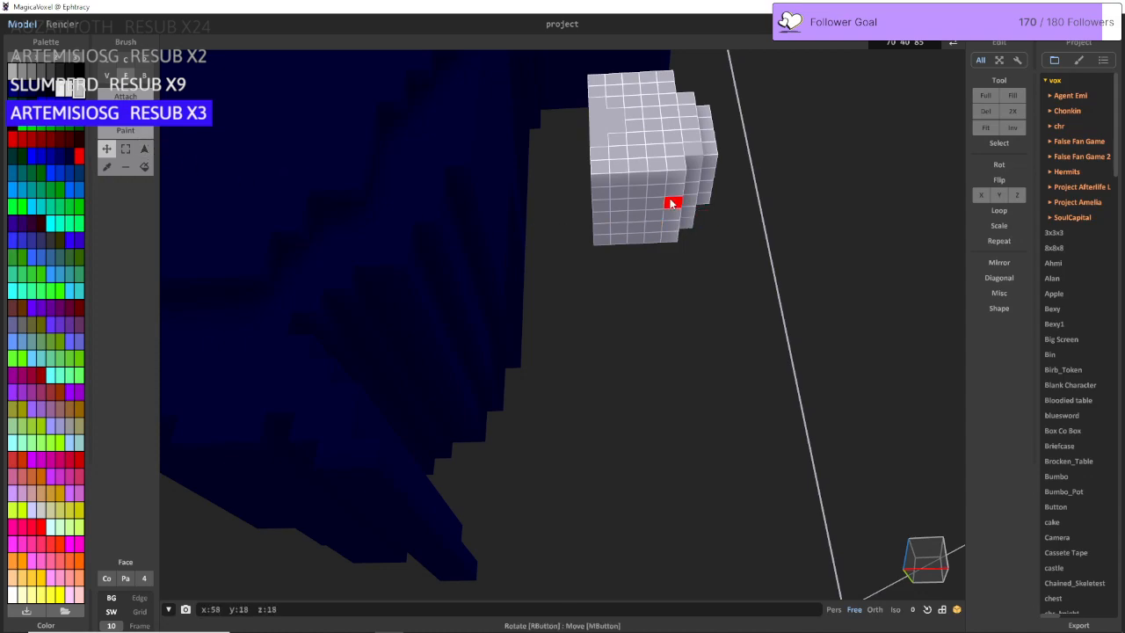
{"action": "mouse_move", "coordinate": [671, 203]}
{"action": "left_mouse_down"}
{"action": "mouse_move", "coordinate": [754, 224]}
{"action": "mouse_move", "coordinate": [844, 218]}
{"action": "left_mouse_up"}
Step: Select the old plain hand cube and delete it
{"action": "left_click", "coordinate": [144, 148]}
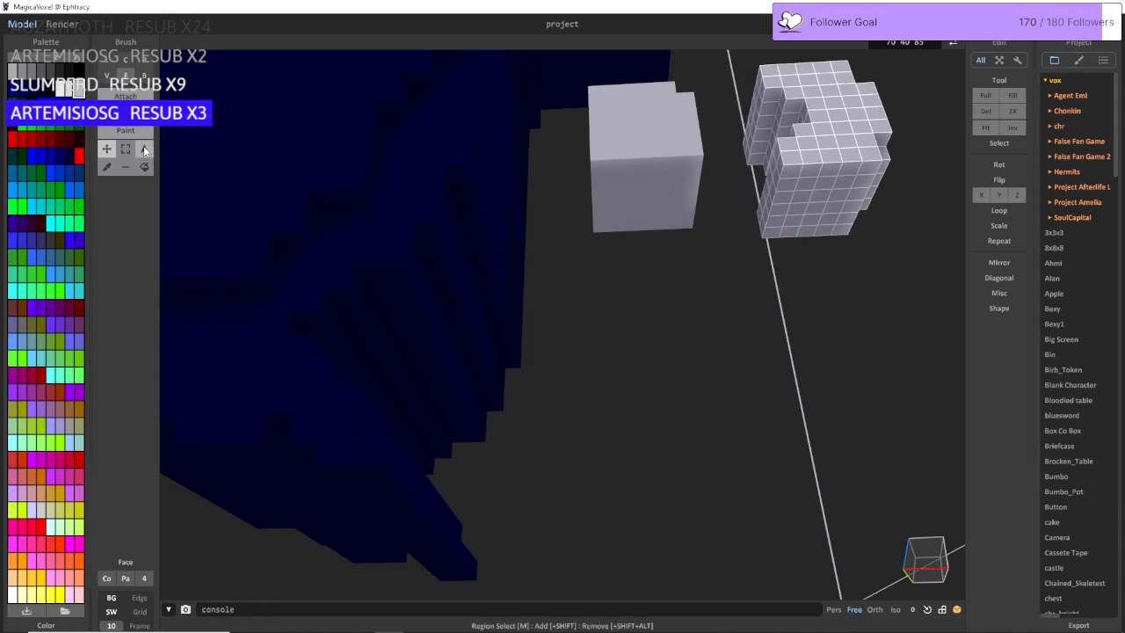
{"action": "left_click", "coordinate": [637, 156]}
{"action": "key", "text": "Delete"}
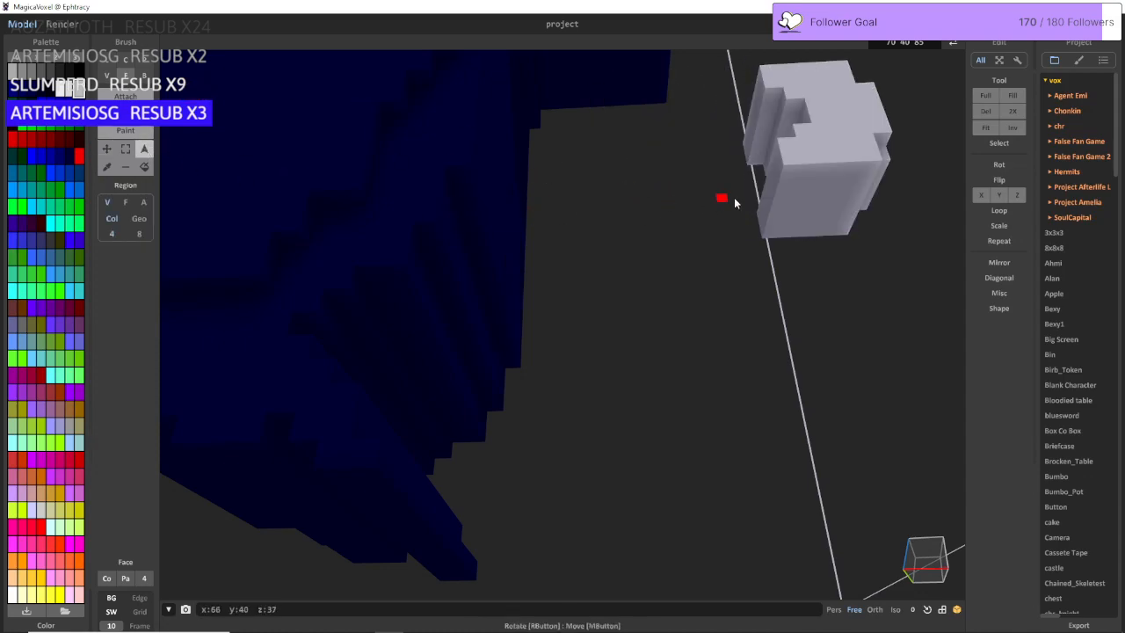
Step: Move the flipped hand 8 voxels back towards the body along X and remove the stray slab beyond the original hand
{"action": "left_click", "coordinate": [821, 174]}
{"action": "left_click", "coordinate": [106, 148]}
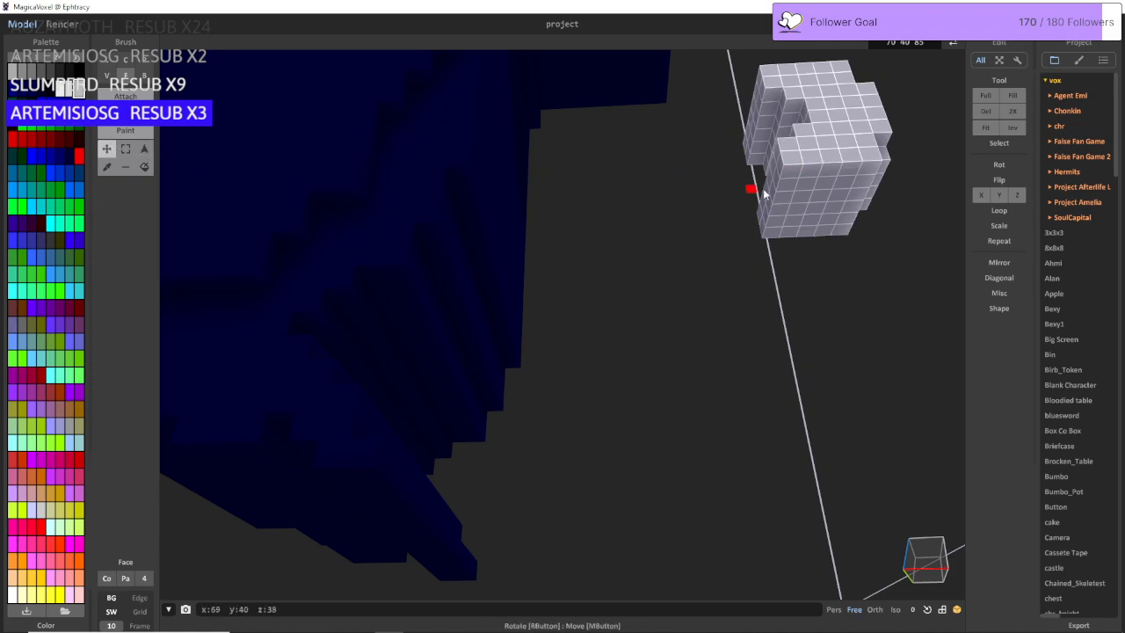
{"action": "mouse_move", "coordinate": [753, 183]}
{"action": "left_mouse_down"}
{"action": "mouse_move", "coordinate": [761, 201]}
{"action": "mouse_move", "coordinate": [639, 205]}
{"action": "mouse_move", "coordinate": [691, 206]}
{"action": "left_mouse_up"}
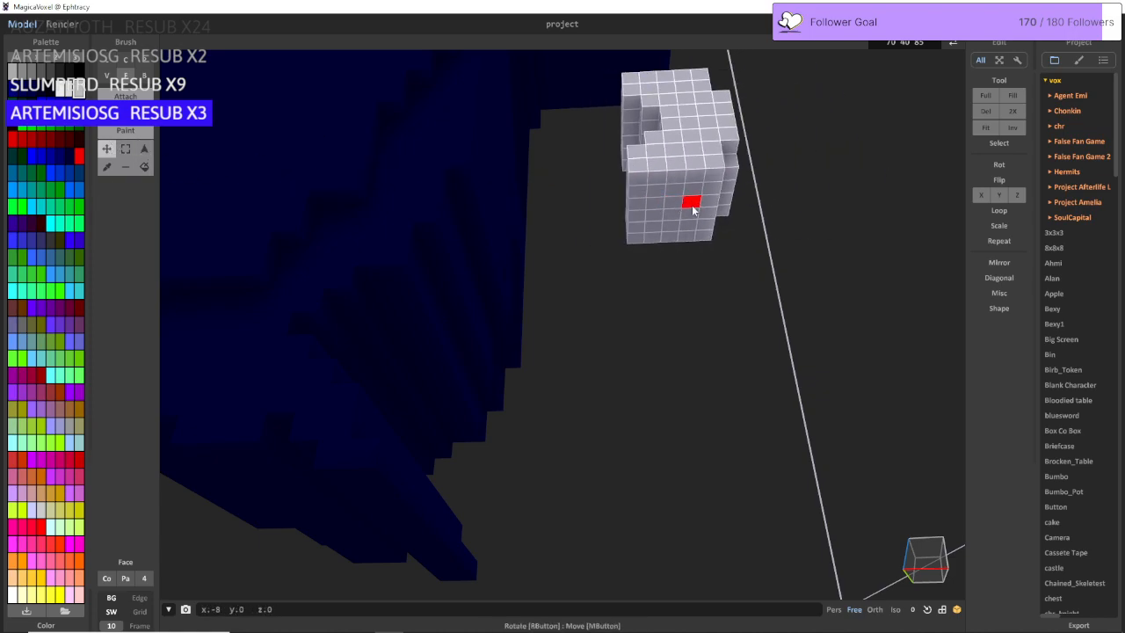
{"action": "right_click_drag", "start_coordinate": [691, 205], "coordinate": [240, 253]}
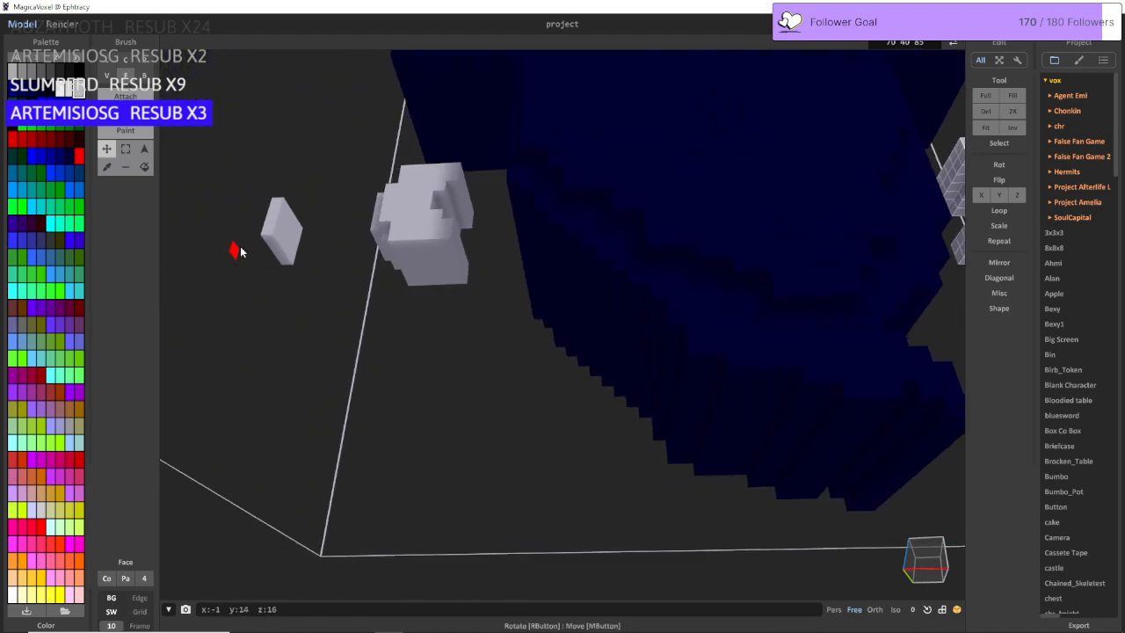
{"action": "left_click", "coordinate": [144, 148]}
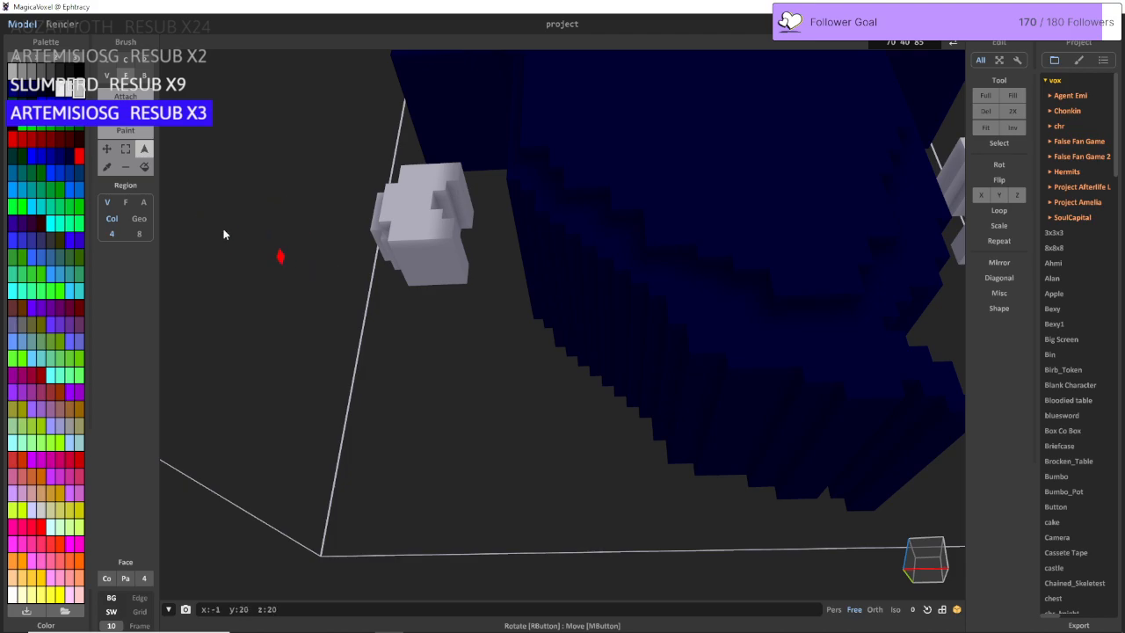
Step: Select the flipped hand and lower it slightly to bring it level with the original hand
{"action": "right_click_drag", "start_coordinate": [360, 322], "coordinate": [517, 364]}
{"action": "scroll", "coordinate": [498, 308], "scroll_direction": "up", "scroll_amount": 4}
{"action": "key", "text": "a"}
{"action": "key", "text": "s"}
{"action": "key", "text": "a"}
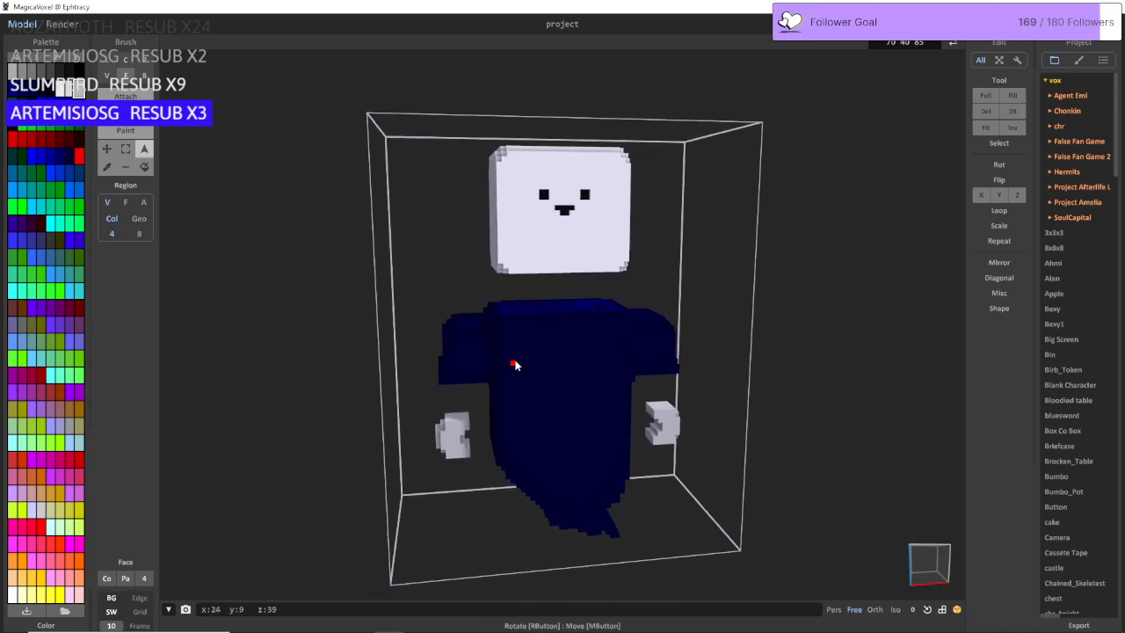
{"action": "key", "text": "d"}
{"action": "key", "text": "d"}
{"action": "key", "text": "w"}
{"action": "key", "text": "d"}
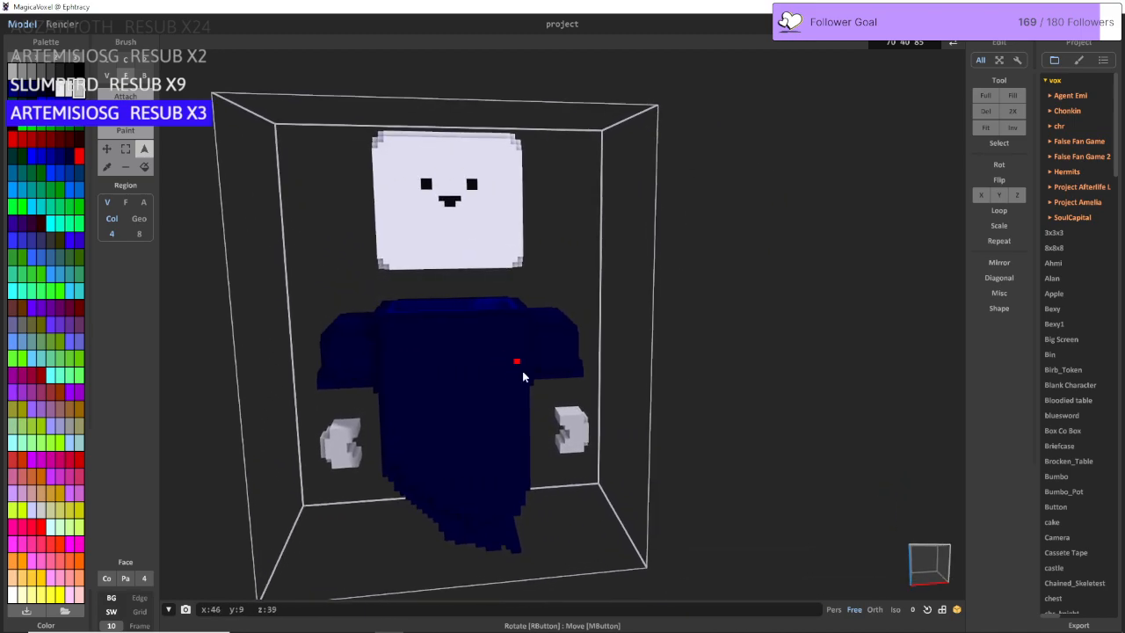
{"action": "key", "text": "m"}
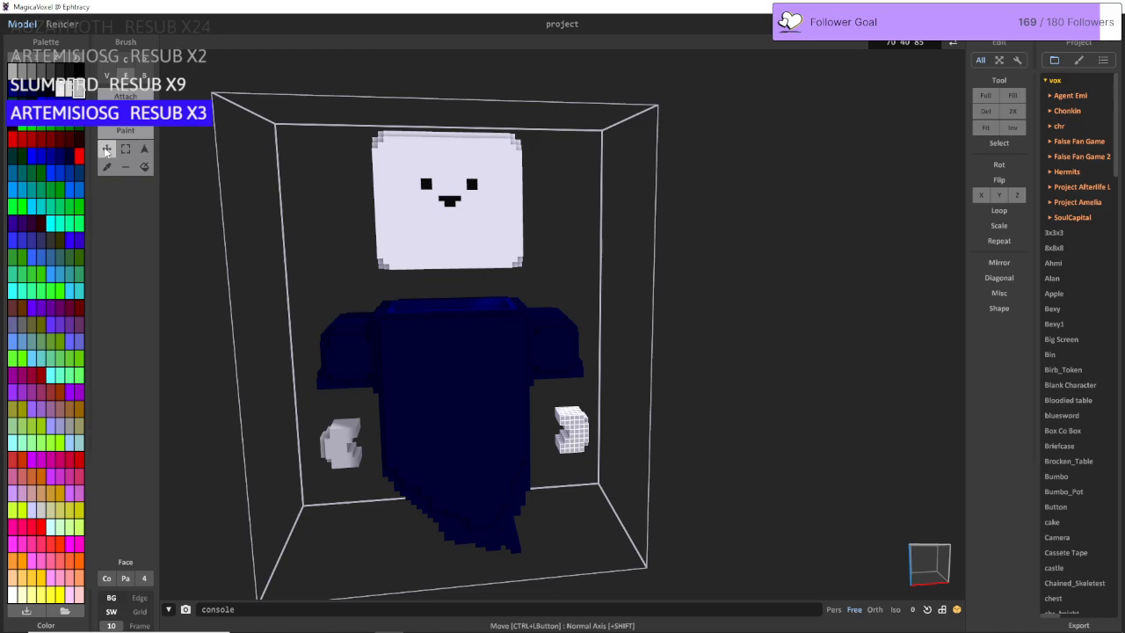
{"action": "left_click_drag", "start_coordinate": [574, 422], "coordinate": [576, 430]}
{"action": "left_click", "coordinate": [144, 149]}
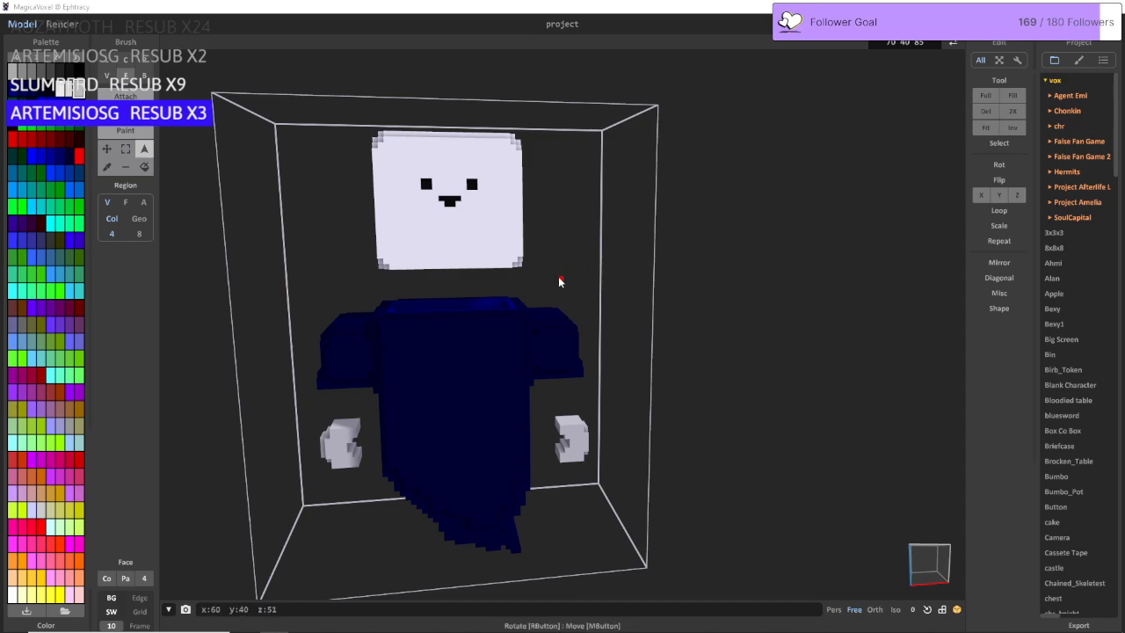
Step: Sample the head's white and fill both eyes and the mouth flush with the face
{"action": "scroll", "coordinate": [534, 262], "scroll_direction": "up", "scroll_amount": 2}
{"action": "right_click_drag", "start_coordinate": [502, 219], "coordinate": [432, 110]}
{"action": "middle_click_drag", "start_coordinate": [432, 110], "coordinate": [526, 204]}
{"action": "scroll", "coordinate": [481, 180], "scroll_direction": "up", "scroll_amount": 5}
{"action": "scroll", "coordinate": [507, 175], "scroll_direction": "up", "scroll_amount": 6}
{"action": "mouse_move", "coordinate": [526, 204]}
{"action": "right_mouse_down"}
{"action": "mouse_move", "coordinate": [508, 175]}
{"action": "mouse_move", "coordinate": [532, 225]}
{"action": "right_mouse_up"}
{"action": "scroll", "coordinate": [532, 225], "scroll_direction": "down", "scroll_amount": 5}
{"action": "scroll", "coordinate": [532, 223], "scroll_direction": "down", "scroll_amount": 4}
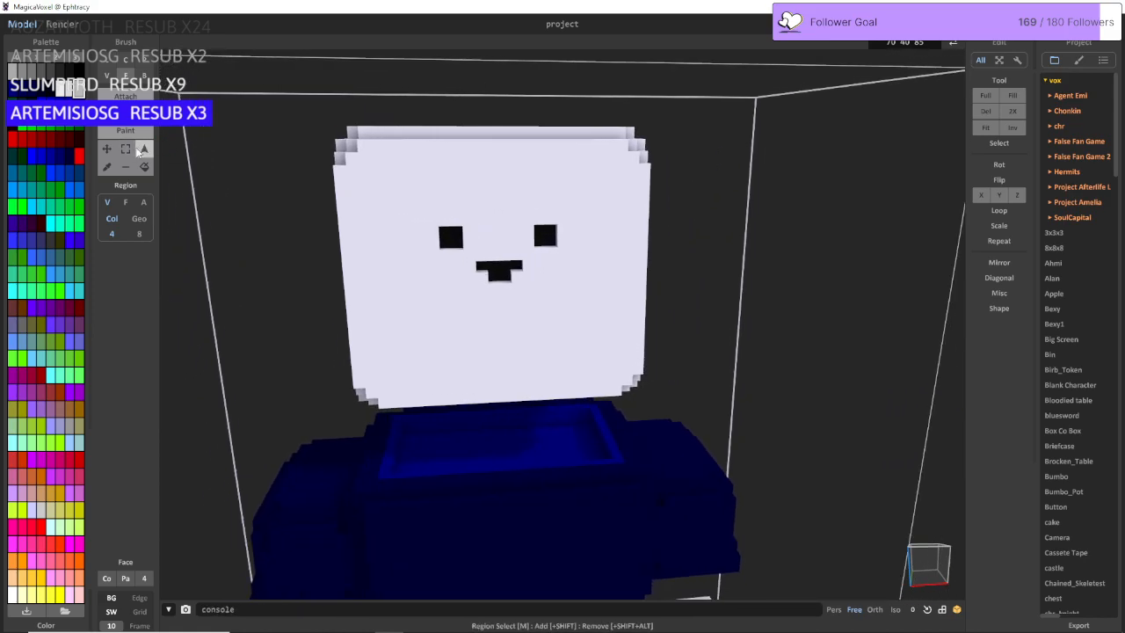
{"action": "left_click", "coordinate": [125, 95]}
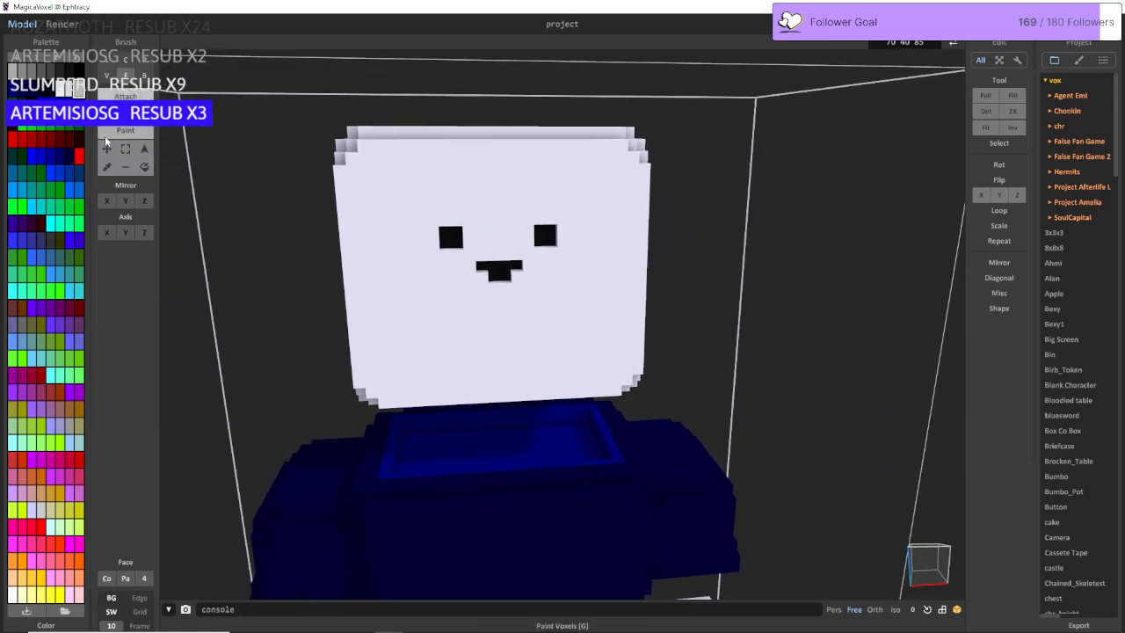
{"action": "left_click", "coordinate": [106, 166]}
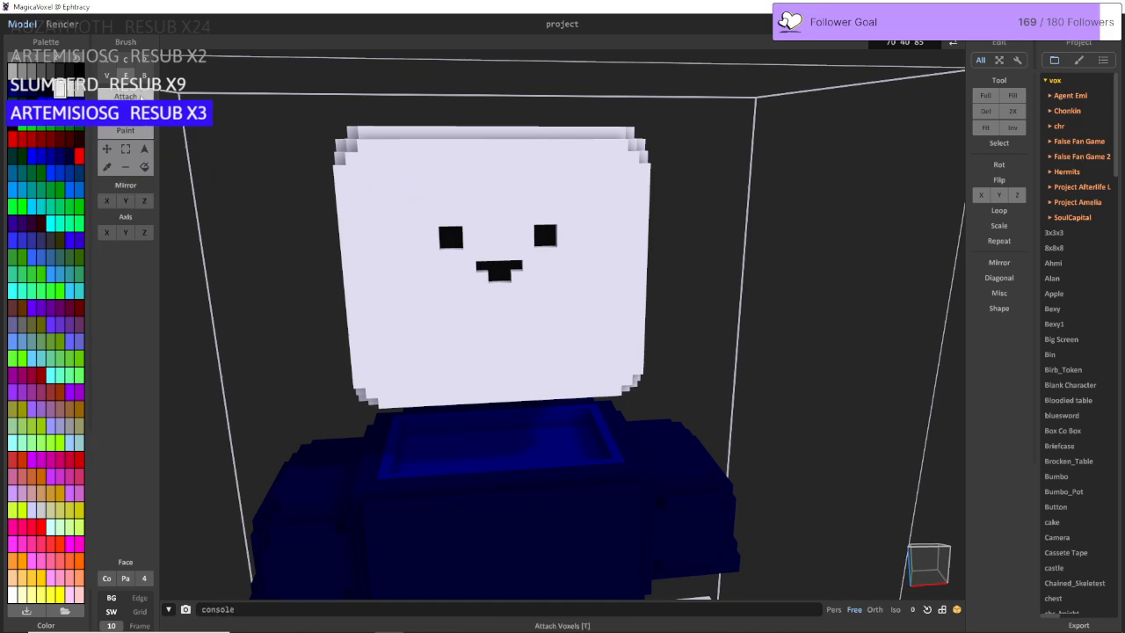
{"action": "left_click", "coordinate": [449, 239]}
{"action": "left_click", "coordinate": [545, 235]}
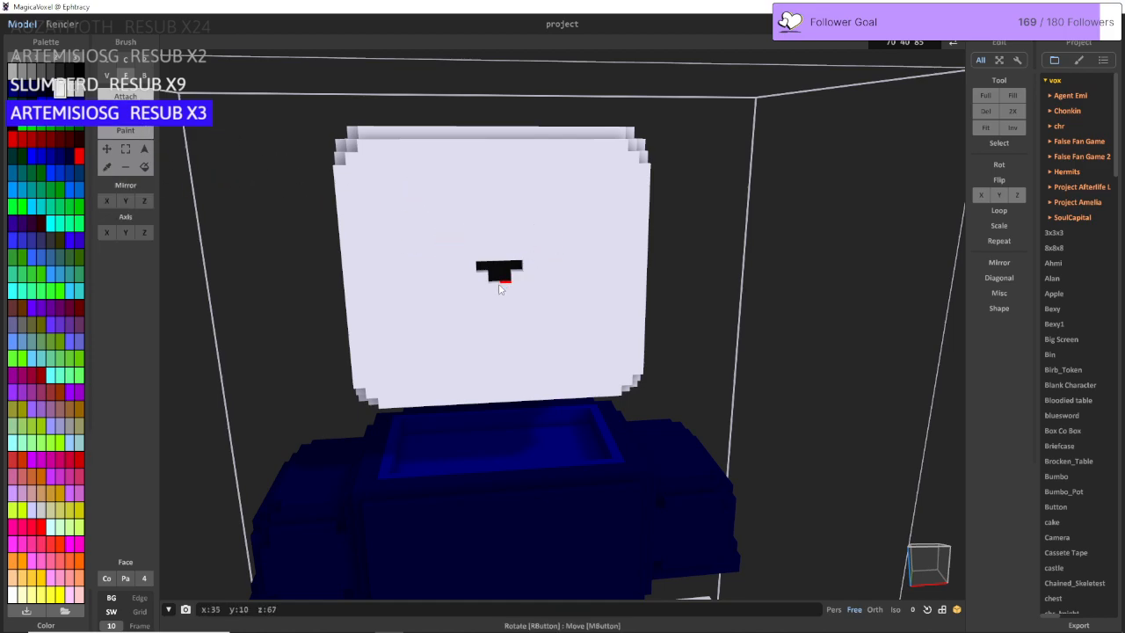
{"action": "left_click", "coordinate": [498, 269]}
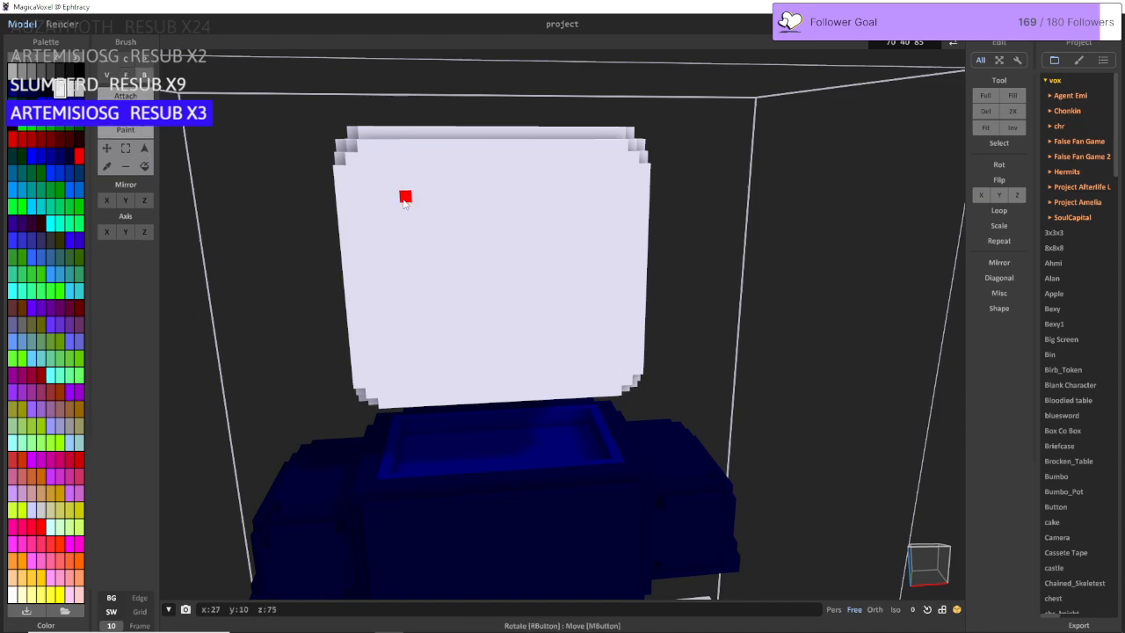
{"action": "left_click_drag", "start_coordinate": [405, 199], "coordinate": [420, 254]}
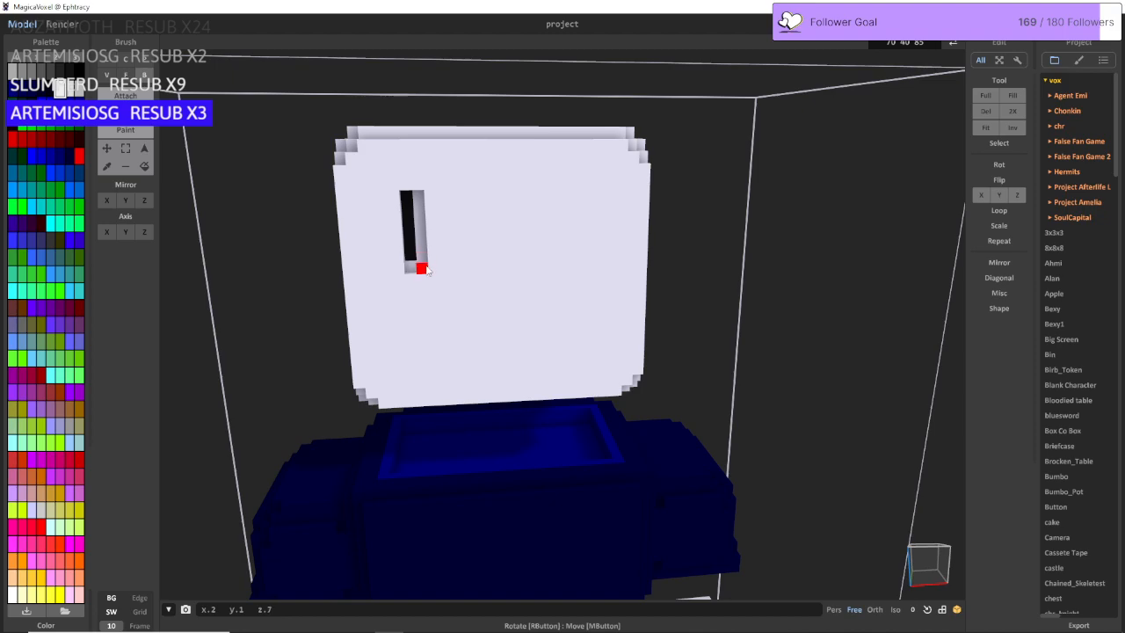
{"action": "right_click_drag", "start_coordinate": [434, 216], "coordinate": [377, 226]}
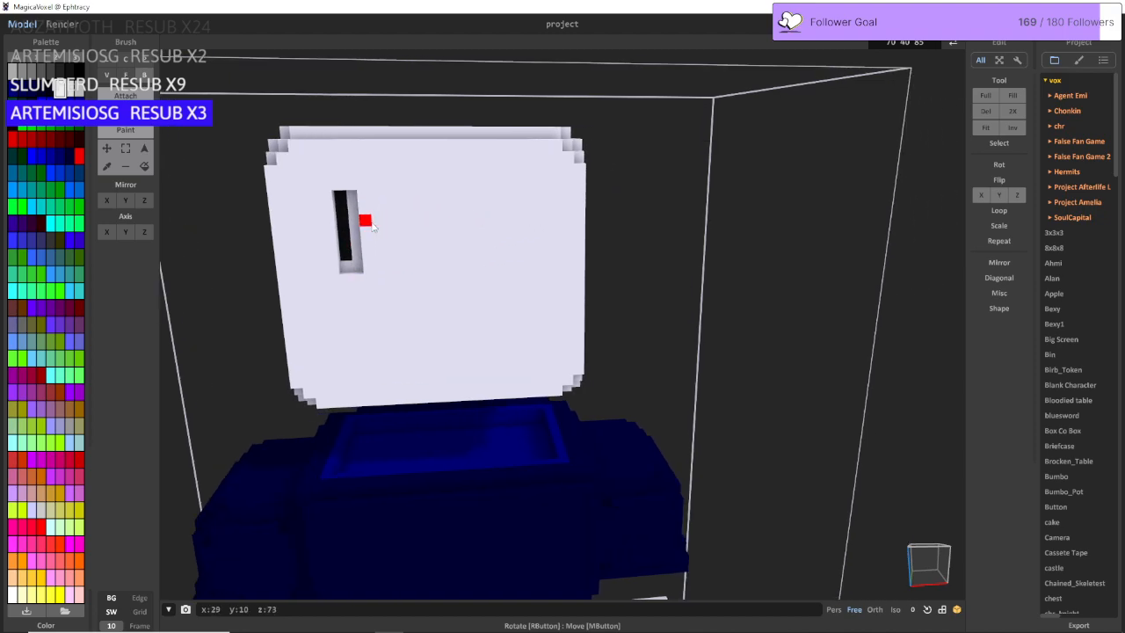
{"action": "key", "text": "ctrl+z"}
Step: Enable X mirroring and cut two recessed eyes, each 3 voxels wide and 7 tall, into the upper face
{"action": "left_click", "coordinate": [107, 200]}
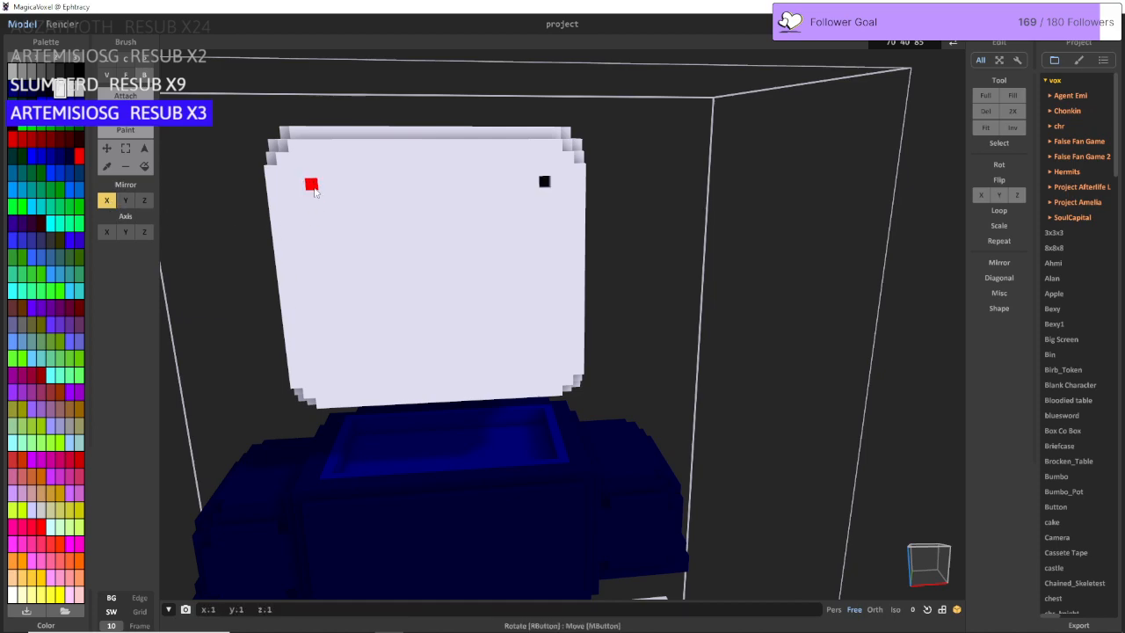
{"action": "left_click_drag", "start_coordinate": [313, 190], "coordinate": [342, 257]}
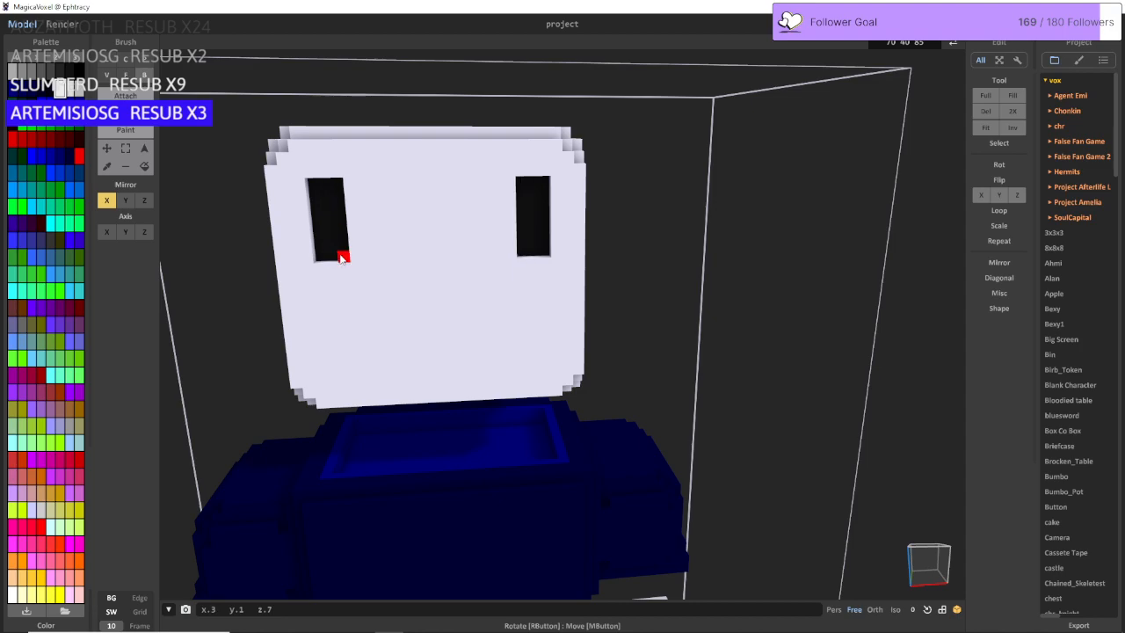
Step: Examine the new eyes from the front and compare the head with the body and both hands
{"action": "right_click_drag", "start_coordinate": [343, 256], "coordinate": [517, 367]}
{"action": "key", "text": "a"}
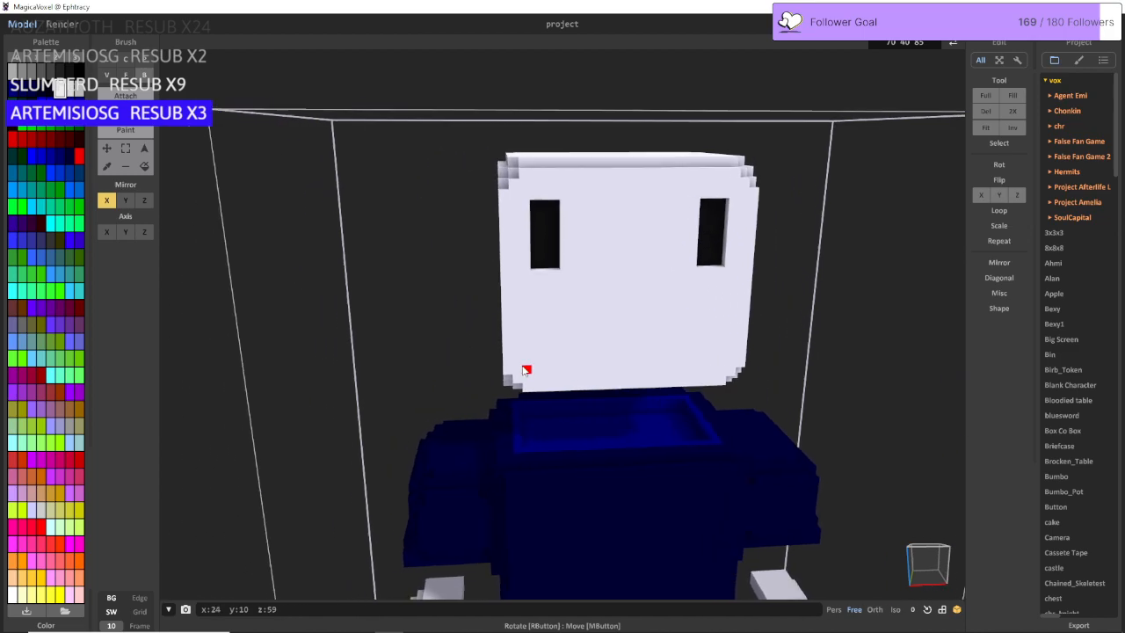
{"action": "key", "text": "s"}
{"action": "key", "text": "d"}
{"action": "key", "text": "w"}
{"action": "key", "text": "d"}
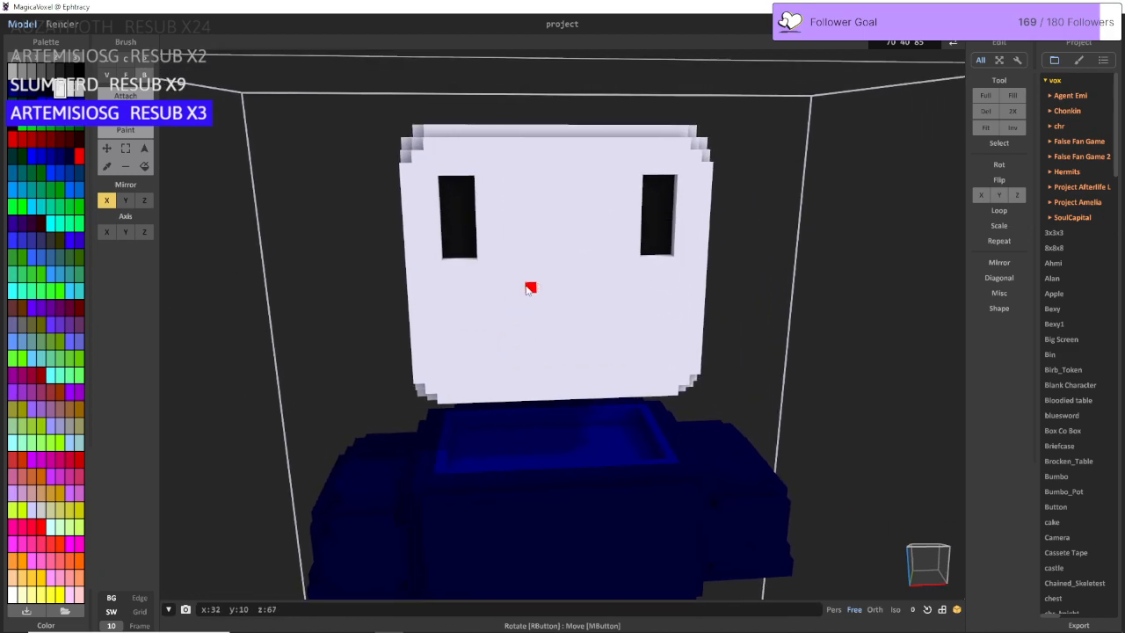
{"action": "mouse_move", "coordinate": [530, 334]}
{"action": "right_mouse_down"}
{"action": "mouse_move", "coordinate": [466, 358]}
{"action": "mouse_move", "coordinate": [528, 356]}
{"action": "right_mouse_up"}
{"action": "key", "text": "w"}
{"action": "mouse_move", "coordinate": [330, 622]}
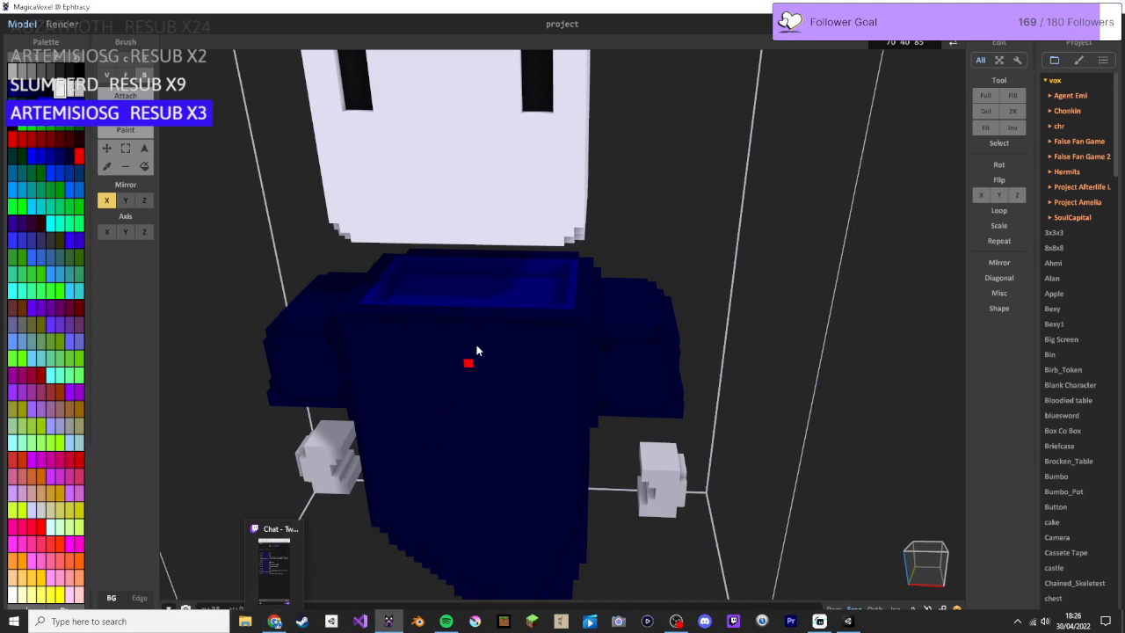
{"action": "right_click_drag", "start_coordinate": [488, 324], "coordinate": [491, 353]}
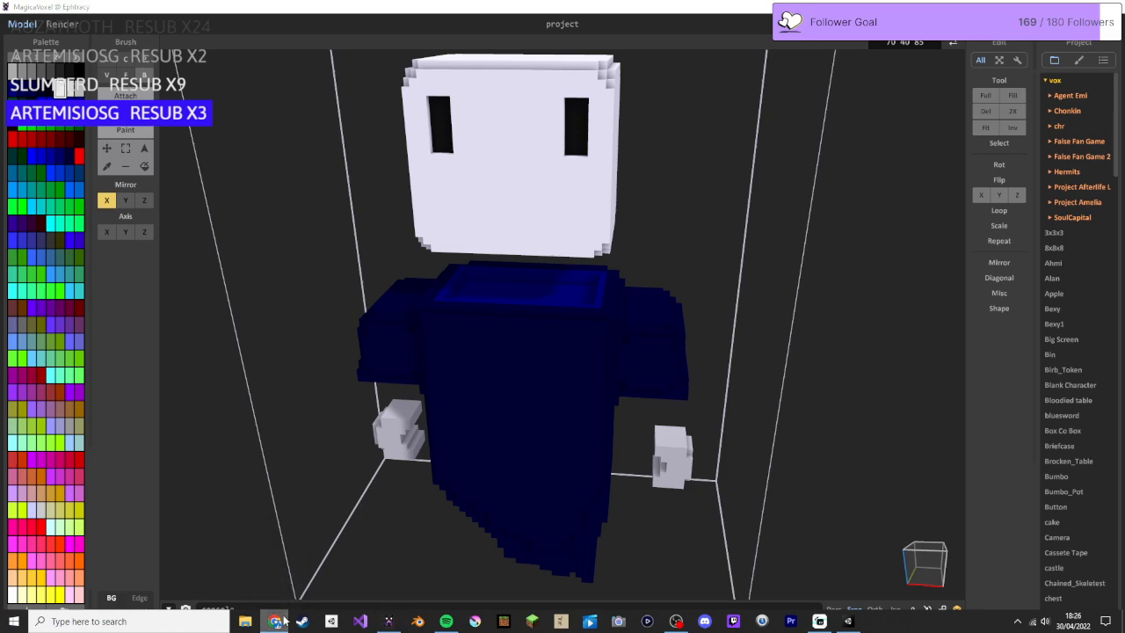
{"action": "right_click", "coordinate": [283, 621]}
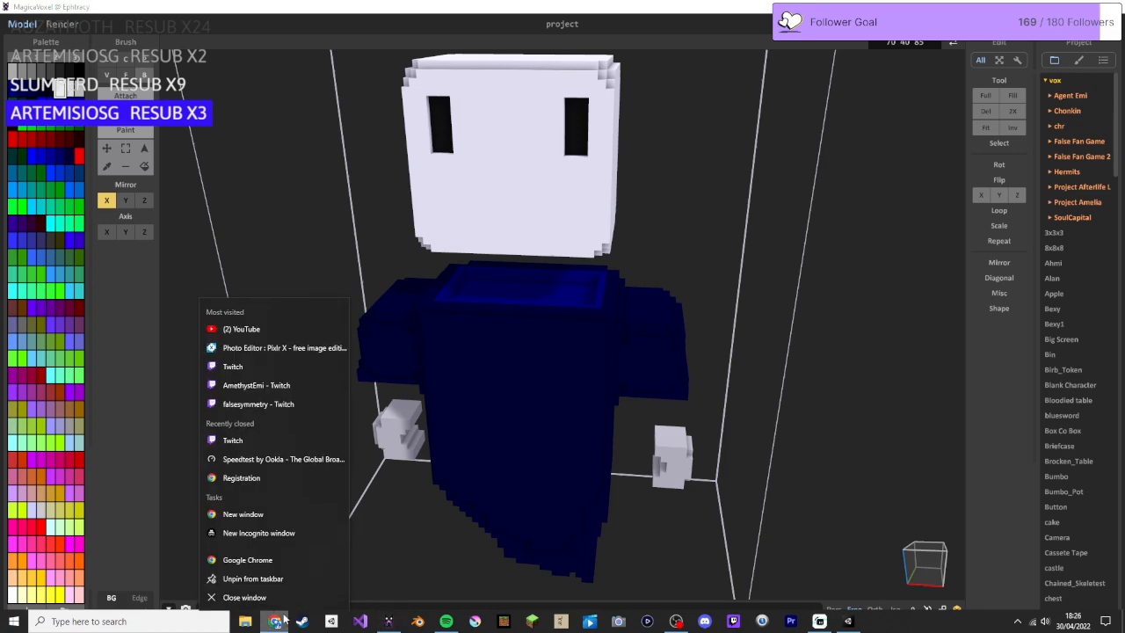
{"action": "left_click", "coordinate": [68, 315]}
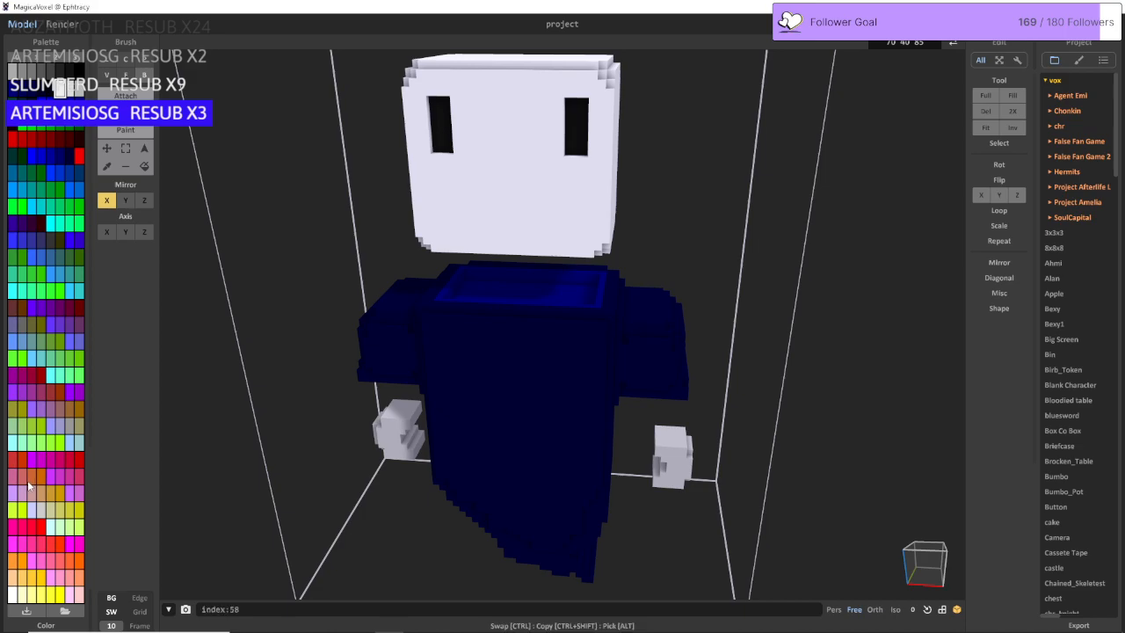
Step: Erase the rows of voxels along the head's lower front edge, cutting a recess beneath the face
{"action": "right_click_drag", "start_coordinate": [569, 239], "coordinate": [575, 241]}
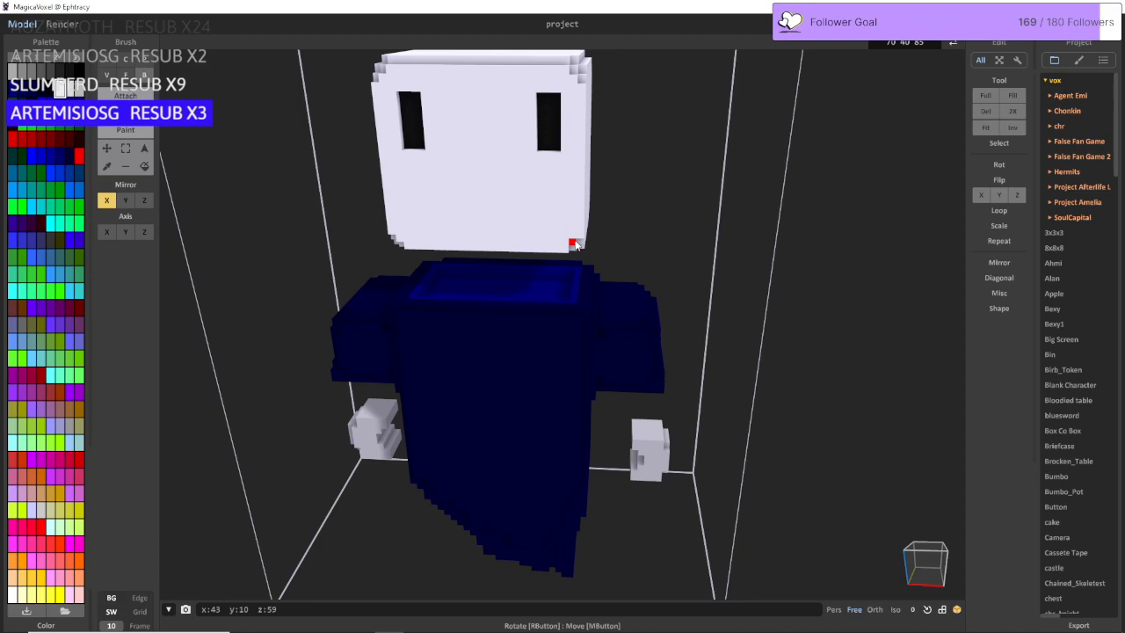
{"action": "scroll", "coordinate": [576, 244], "scroll_direction": "up", "scroll_amount": 6}
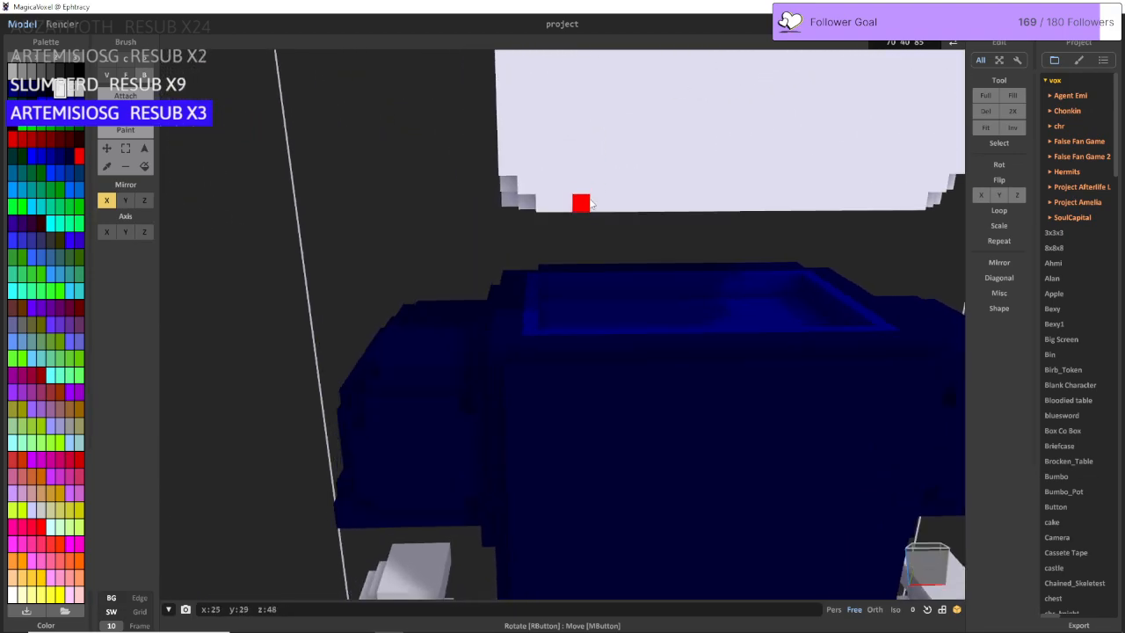
{"action": "right_click_drag", "start_coordinate": [592, 204], "coordinate": [481, 297]}
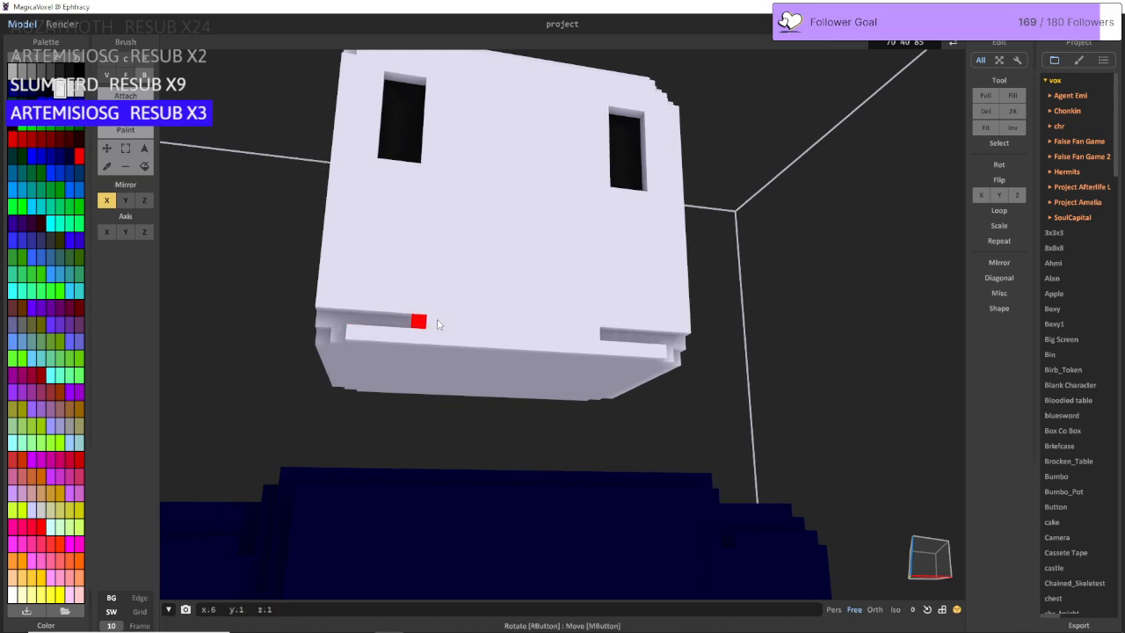
{"action": "mouse_move", "coordinate": [438, 321]}
{"action": "left_mouse_down"}
{"action": "mouse_move", "coordinate": [570, 331]}
{"action": "mouse_move", "coordinate": [570, 344]}
{"action": "left_mouse_up"}
{"action": "left_click", "coordinate": [345, 334]}
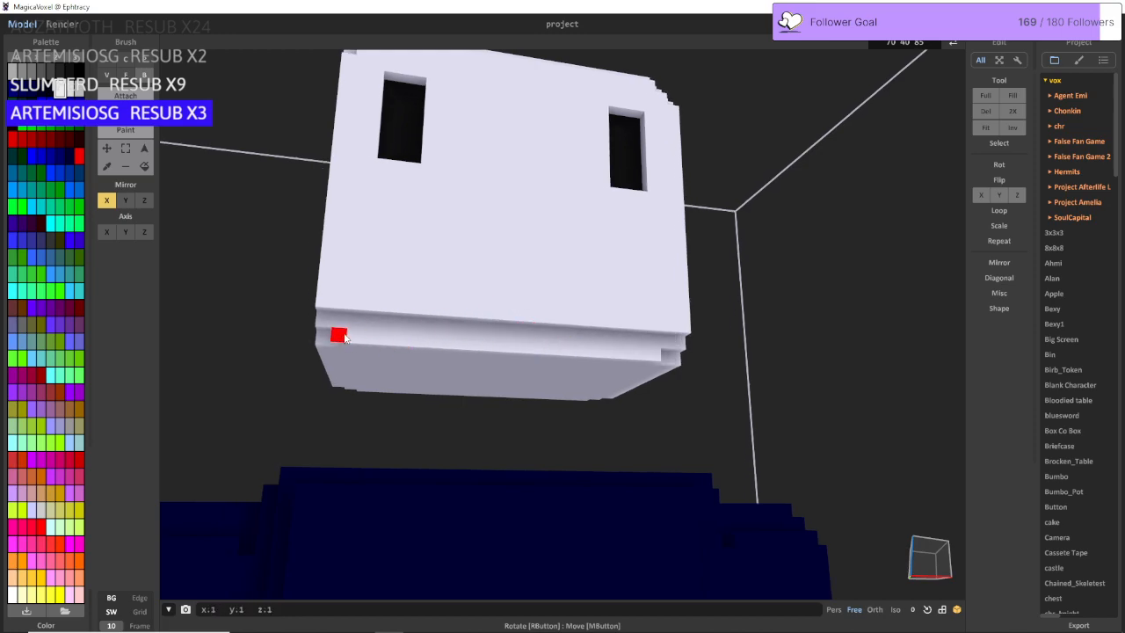
{"action": "left_click_drag", "start_coordinate": [345, 337], "coordinate": [532, 341]}
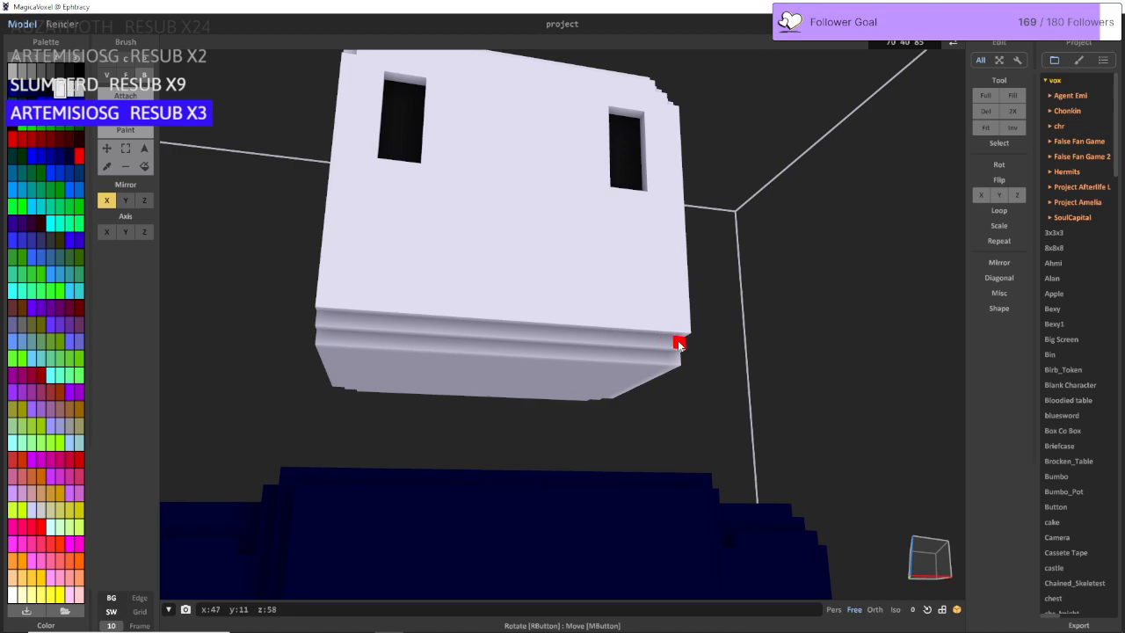
{"action": "left_click_drag", "start_coordinate": [680, 343], "coordinate": [475, 346]}
{"action": "right_click_drag", "start_coordinate": [417, 337], "coordinate": [475, 334]}
Step: Attach white voxels at both front corners of the recess beneath the face
{"action": "left_click", "coordinate": [132, 96]}
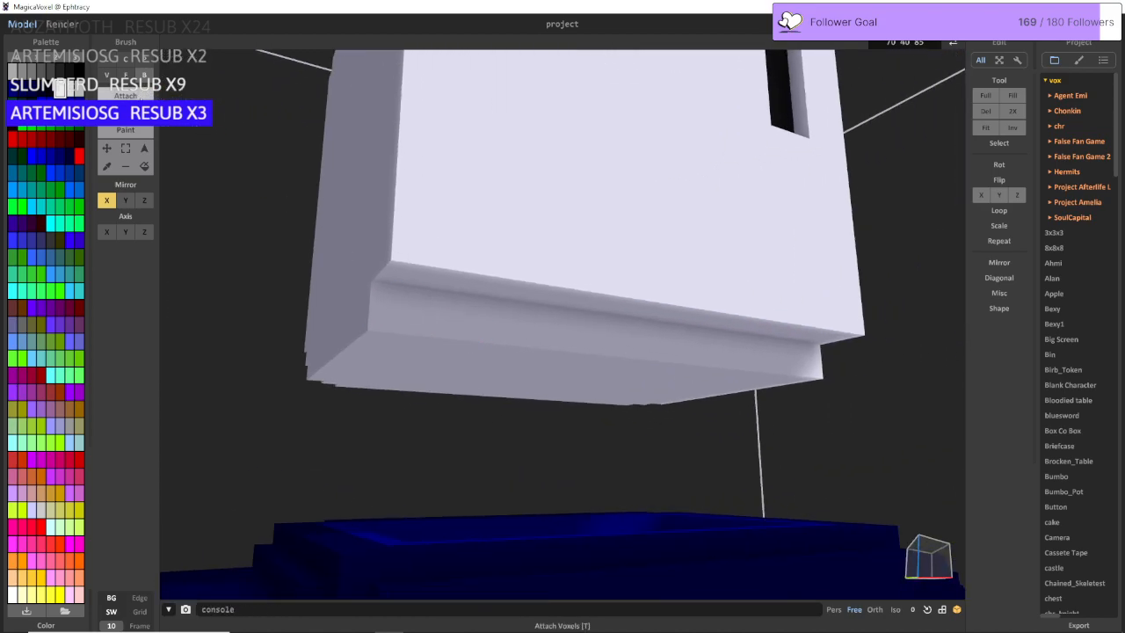
{"action": "left_click_drag", "start_coordinate": [384, 319], "coordinate": [392, 293]}
{"action": "left_click", "coordinate": [393, 295]}
{"action": "right_click_drag", "start_coordinate": [417, 300], "coordinate": [371, 304]}
{"action": "scroll", "coordinate": [371, 303], "scroll_direction": "up", "scroll_amount": 2}
{"action": "scroll", "coordinate": [365, 313], "scroll_direction": "down", "scroll_amount": 2}
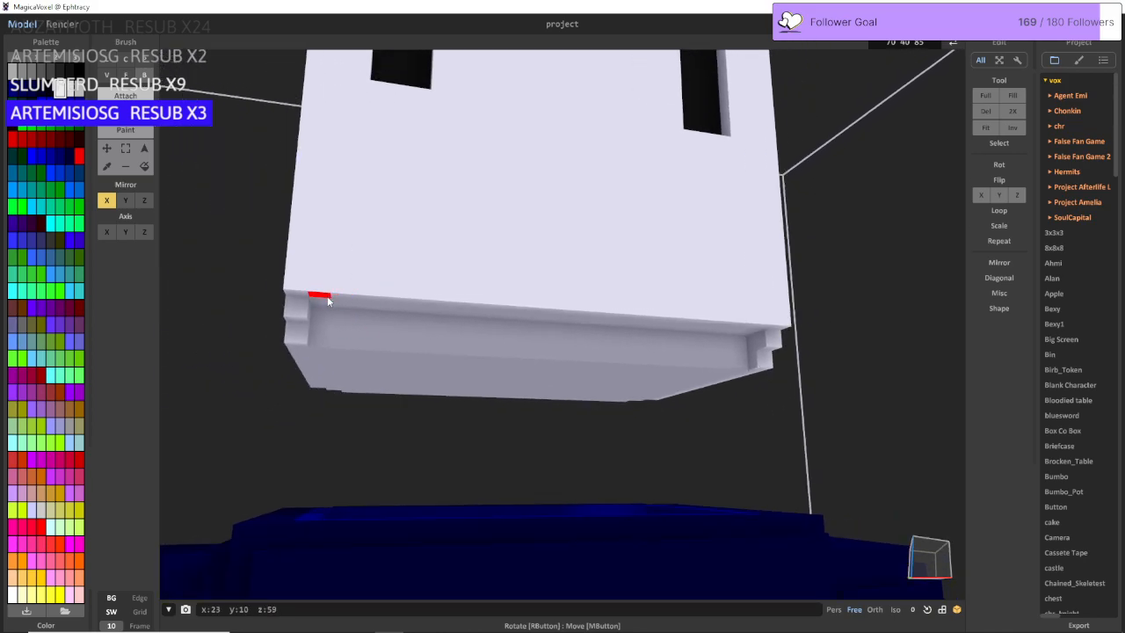
Step: Try a mirrored pair of two-voxel-wide teeth below the face, flush with its front
{"action": "left_click", "coordinate": [341, 301]}
{"action": "left_click", "coordinate": [363, 301]}
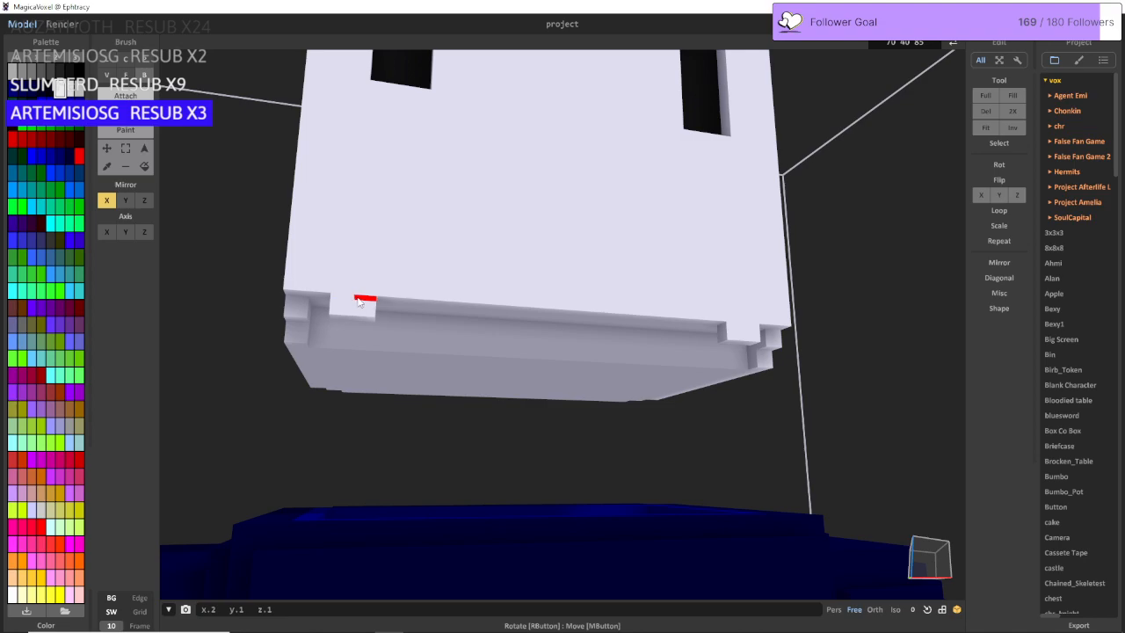
{"action": "middle_click_drag", "start_coordinate": [411, 303], "coordinate": [378, 306]}
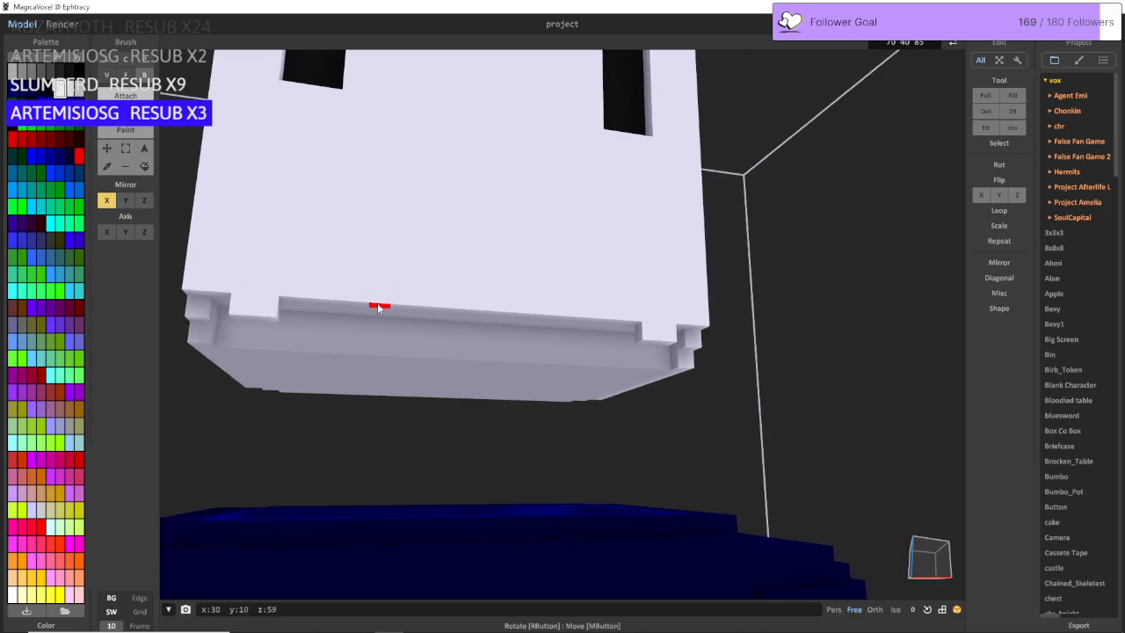
{"action": "left_click", "coordinate": [245, 285]}
{"action": "key", "text": "ctrl+z"}
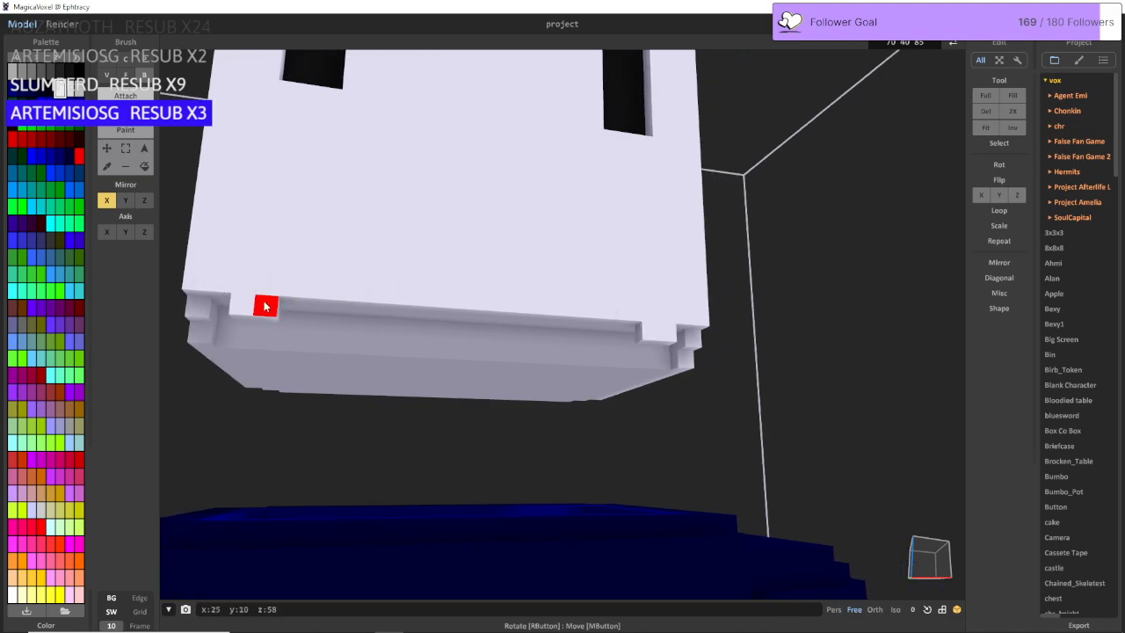
Step: Set the outer teeth back behind the face, two voxels wide and two tall, and start a two-voxel-wide inner pair
{"action": "left_click", "coordinate": [249, 310]}
{"action": "left_click", "coordinate": [264, 309]}
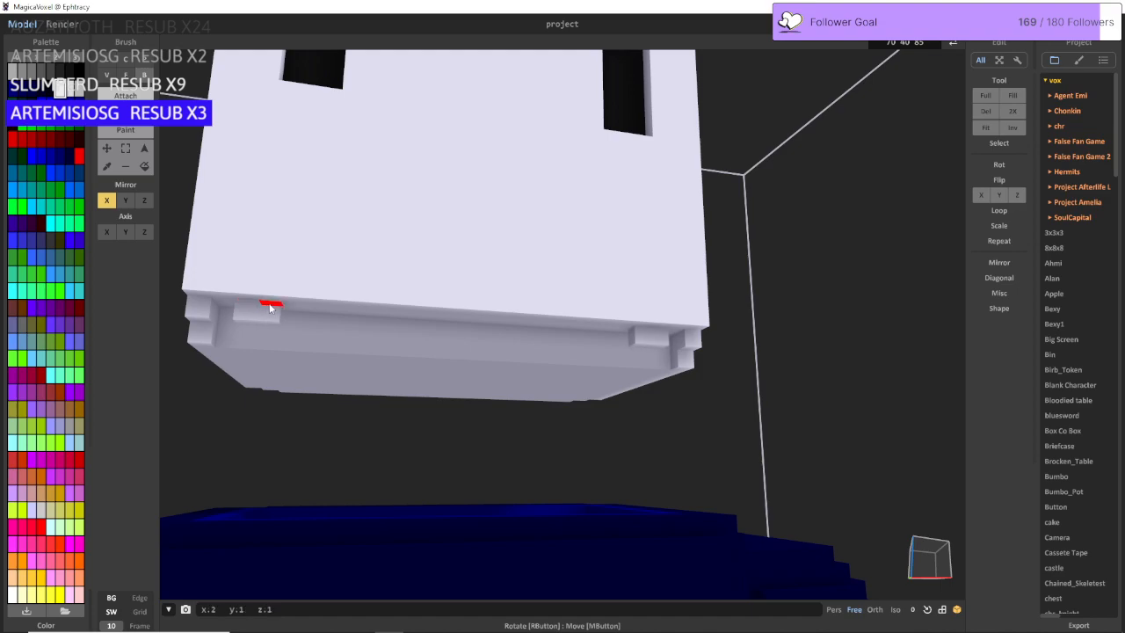
{"action": "left_click", "coordinate": [255, 318]}
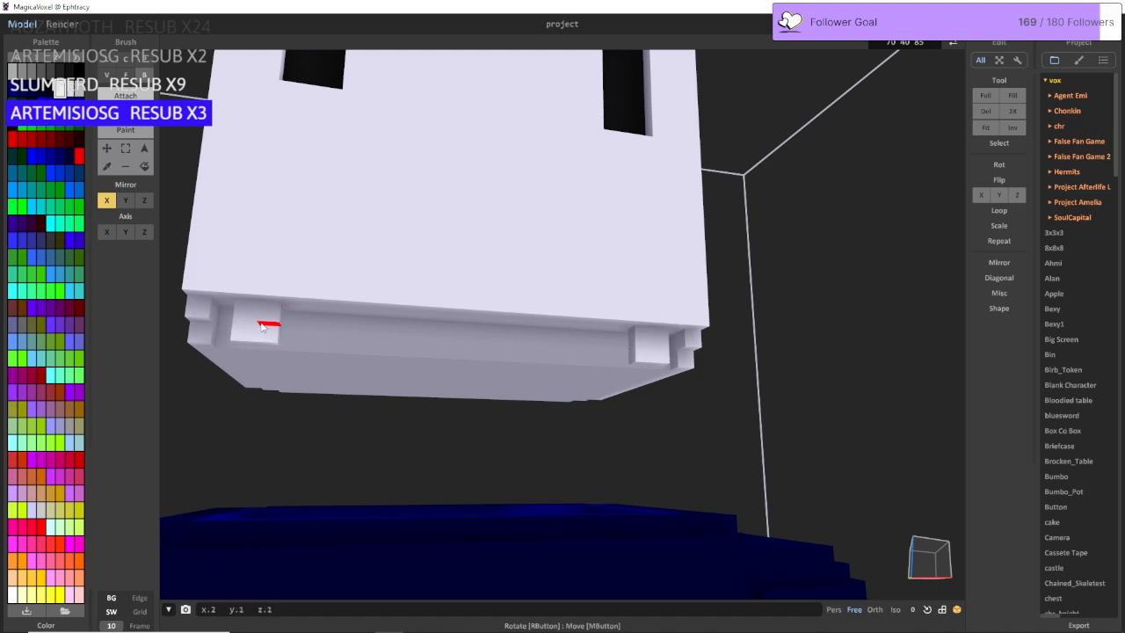
{"action": "left_click", "coordinate": [314, 307]}
{"action": "left_click", "coordinate": [329, 307]}
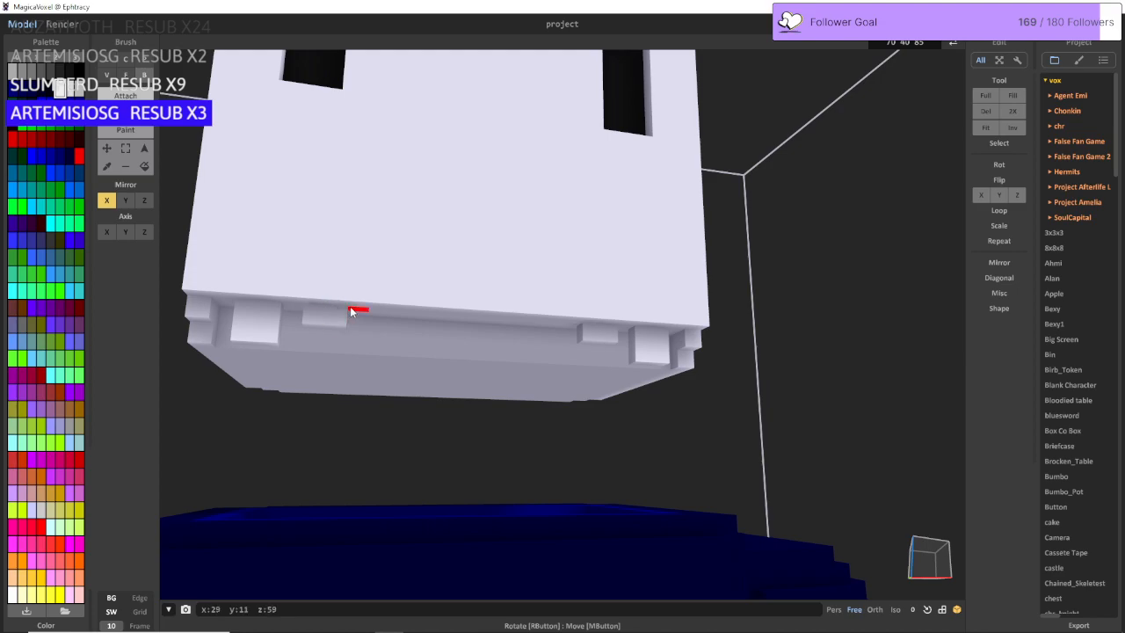
Step: Erase the head's lower layers around the teeth so the teeth hang from a flat underside
{"action": "right_click_drag", "start_coordinate": [350, 310], "coordinate": [376, 284]}
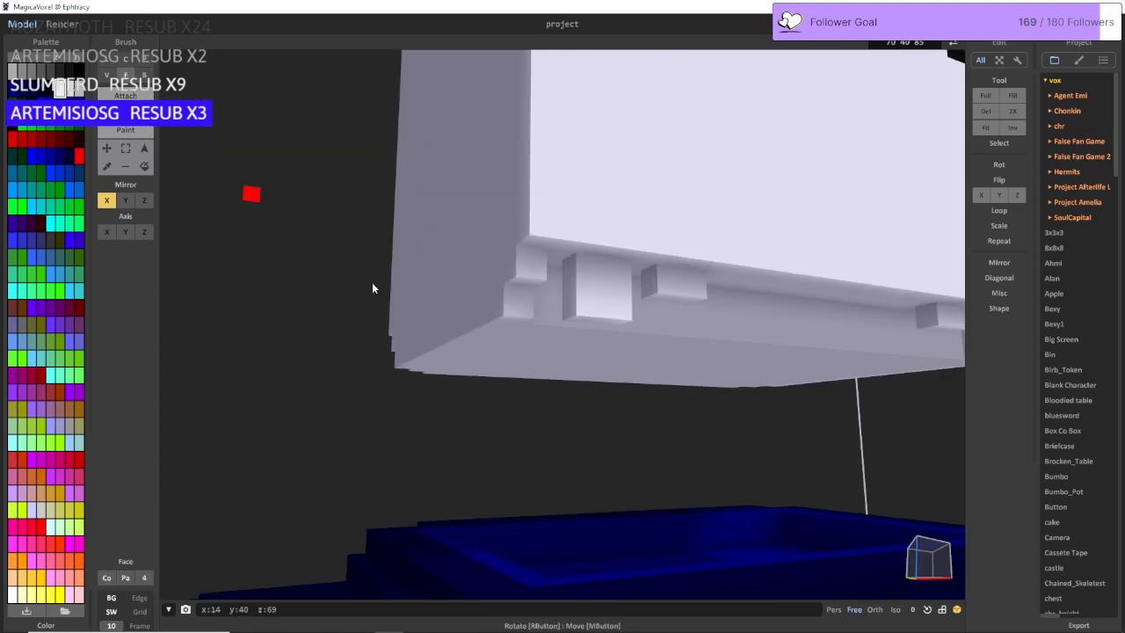
{"action": "key", "text": "ctrl+z"}
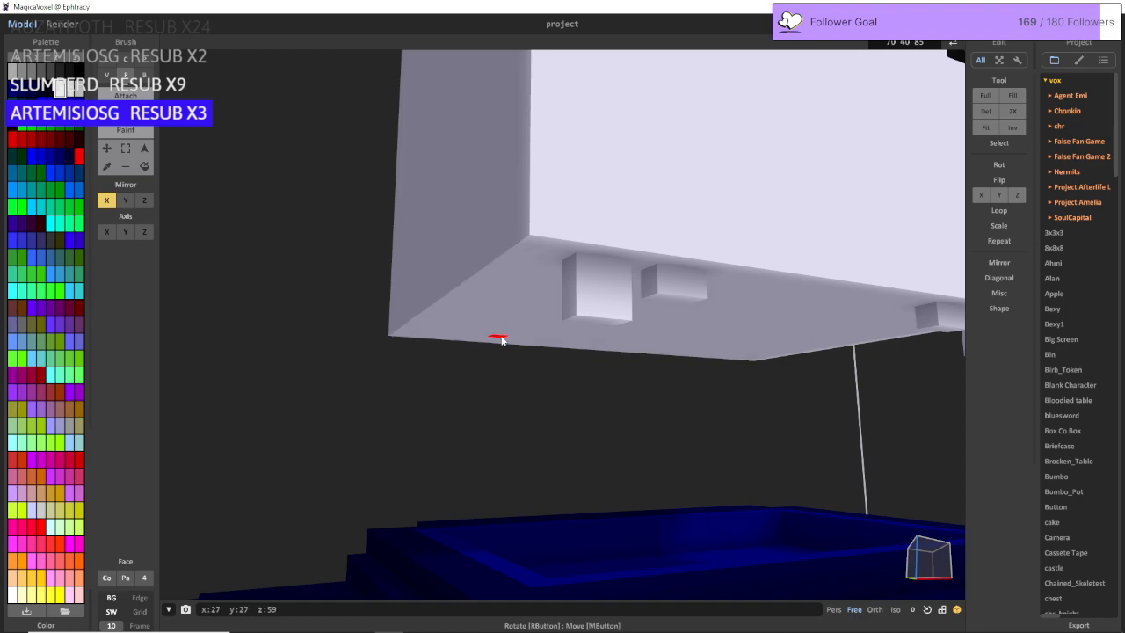
{"action": "right_click_drag", "start_coordinate": [502, 337], "coordinate": [439, 332]}
Step: Extend the inner pair of teeth to two voxels tall and three voxels wide
{"action": "left_click", "coordinate": [134, 91]}
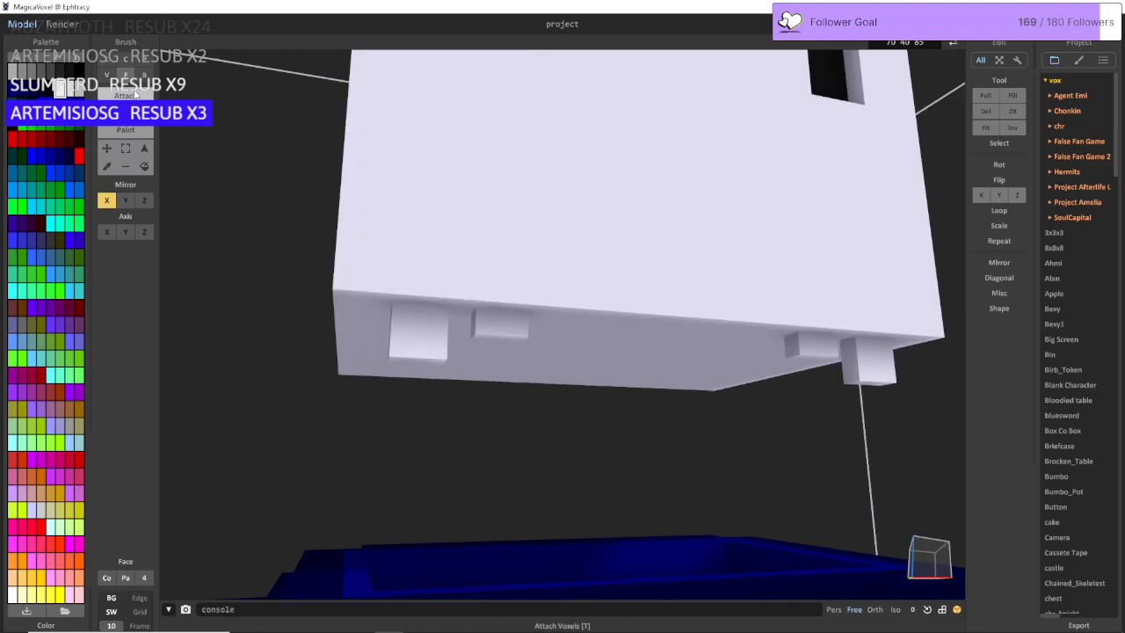
{"action": "middle_click_drag", "start_coordinate": [352, 215], "coordinate": [267, 222]}
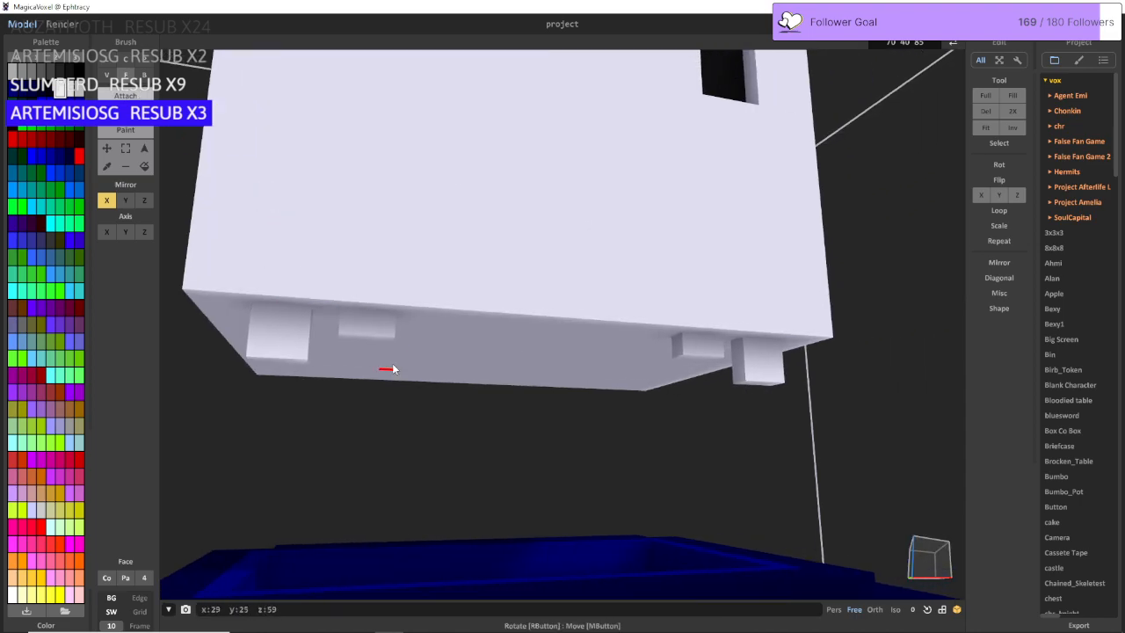
{"action": "right_click_drag", "start_coordinate": [393, 369], "coordinate": [264, 237]}
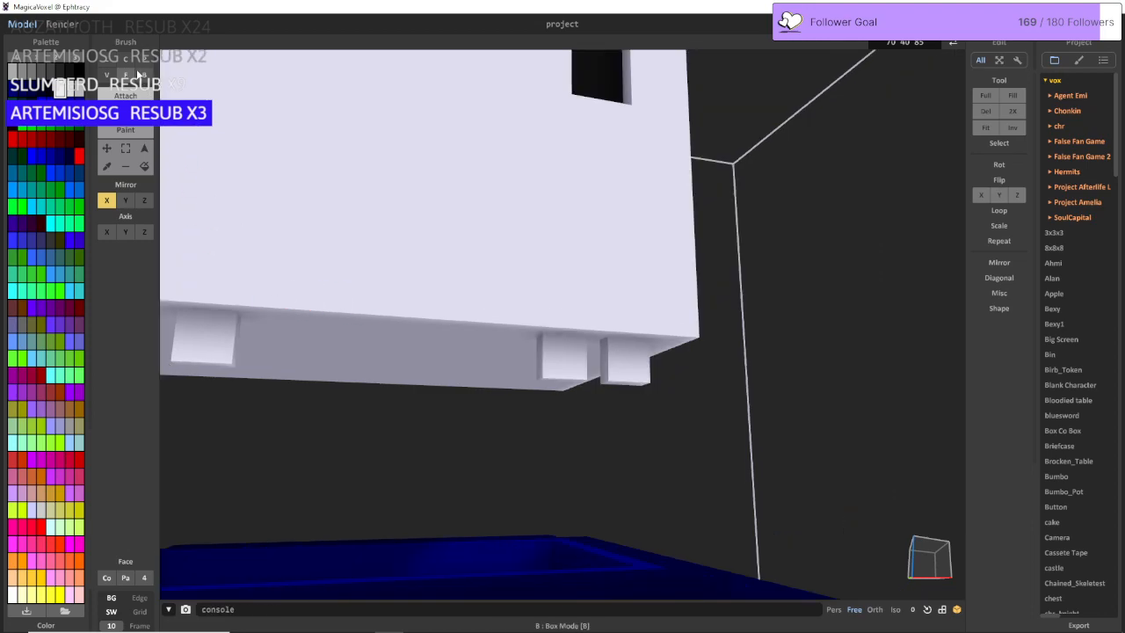
{"action": "right_click_drag", "start_coordinate": [339, 231], "coordinate": [364, 302]}
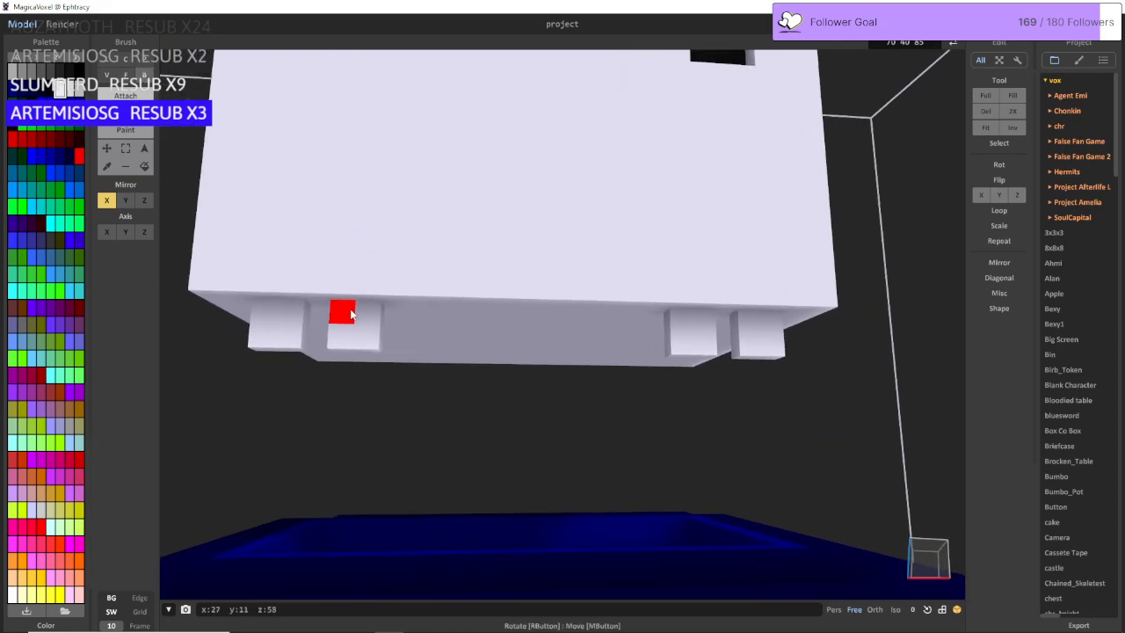
{"action": "left_click_drag", "start_coordinate": [382, 314], "coordinate": [382, 330]}
{"action": "key", "text": "ctrl+z"}
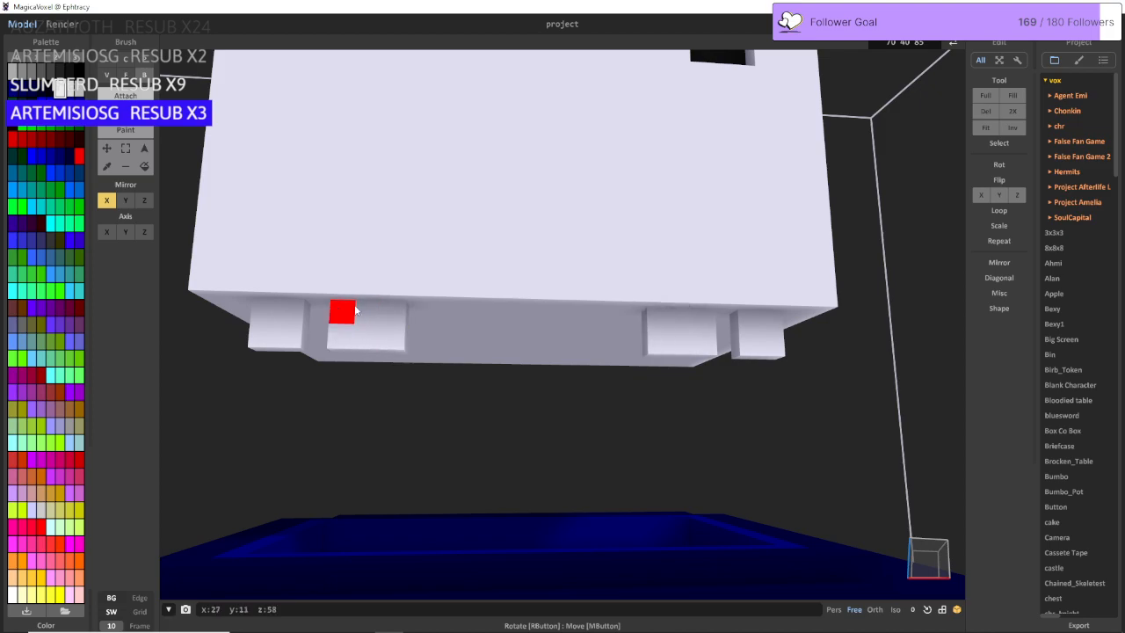
Step: Attach one-voxel-tall strips flush with the face in front of the upper half of the teeth
{"action": "left_click", "coordinate": [365, 313]}
{"action": "left_click", "coordinate": [377, 314]}
{"action": "left_click", "coordinate": [387, 316]}
{"action": "right_click_drag", "start_coordinate": [410, 356], "coordinate": [400, 349]}
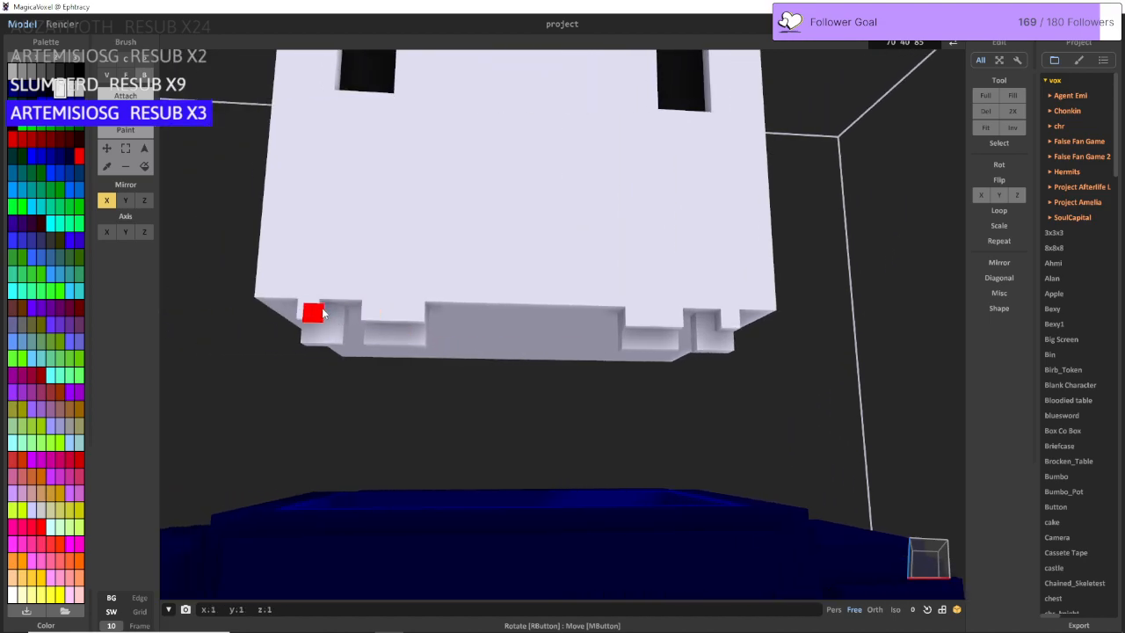
{"action": "left_click", "coordinate": [322, 312]}
{"action": "right_click_drag", "start_coordinate": [332, 314], "coordinate": [362, 332]}
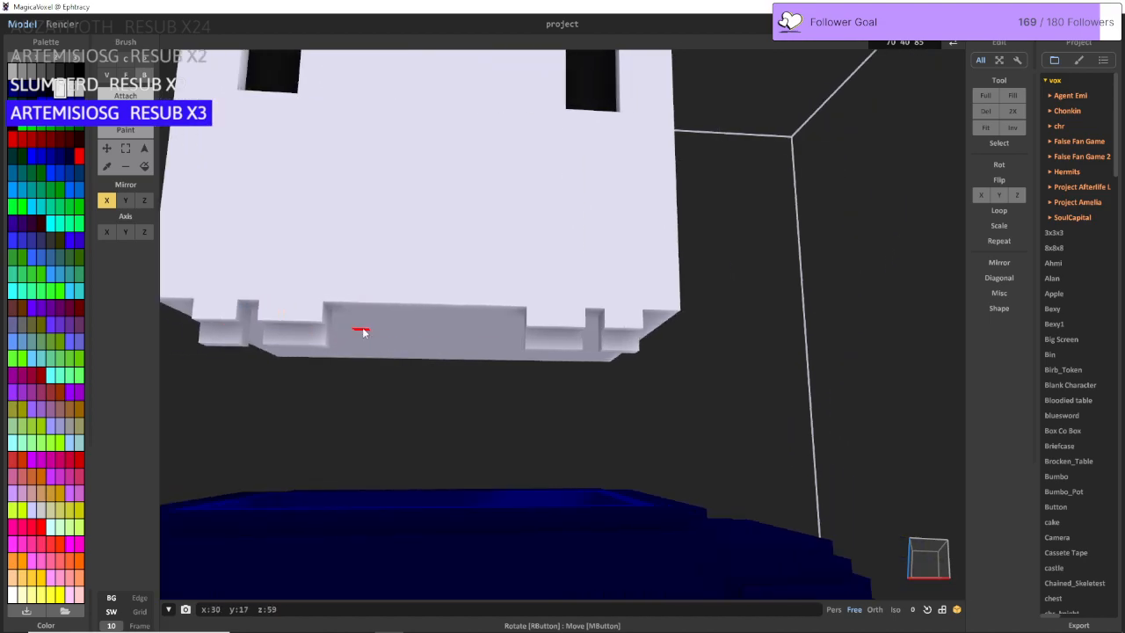
Step: Undo the teeth and the strips, going back to the recessed lower edge of the head
{"action": "left_click", "coordinate": [363, 331]}
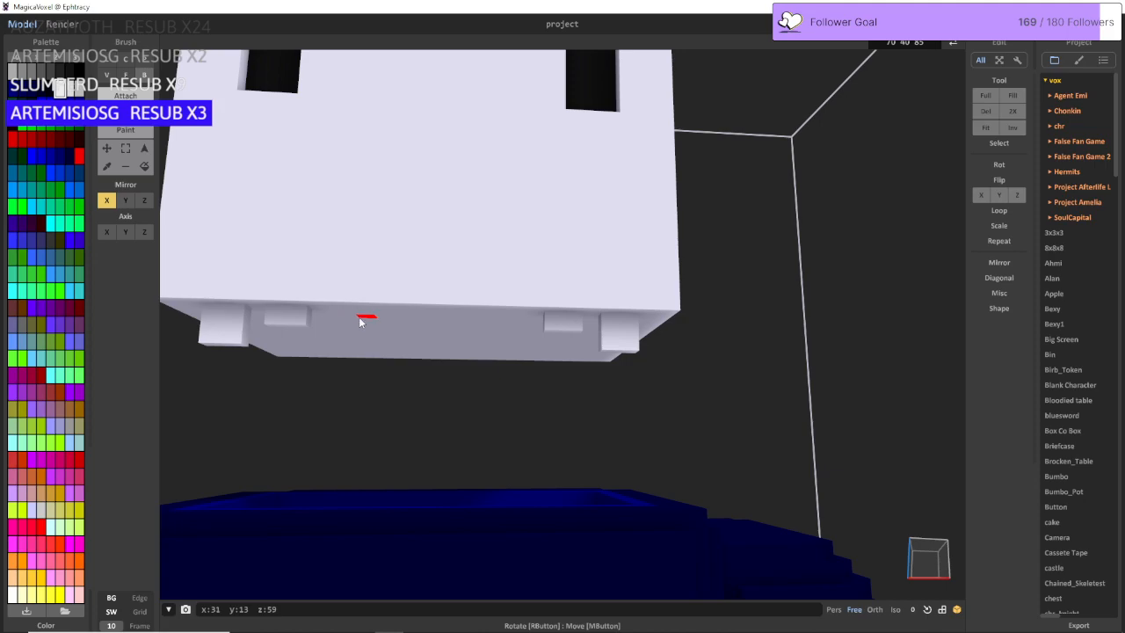
{"action": "left_click", "coordinate": [360, 322]}
{"action": "left_click", "coordinate": [351, 316]}
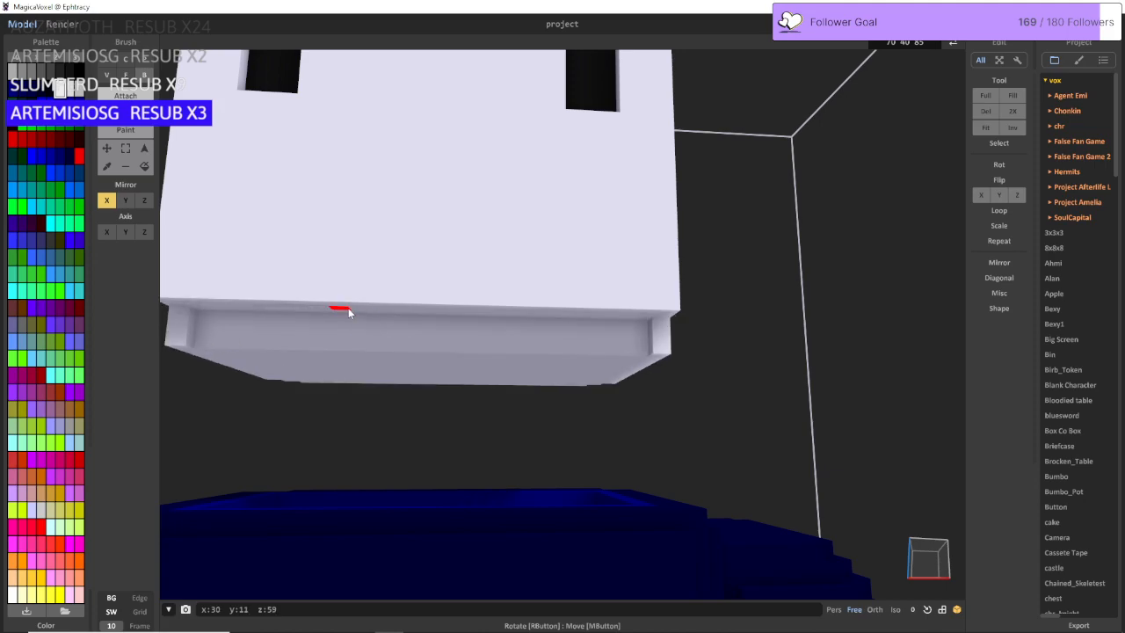
Step: Erase the remaining lower layers of the head by whole faces, leaving a completely flat underside
{"action": "left_click", "coordinate": [126, 112]}
{"action": "left_click", "coordinate": [125, 75]}
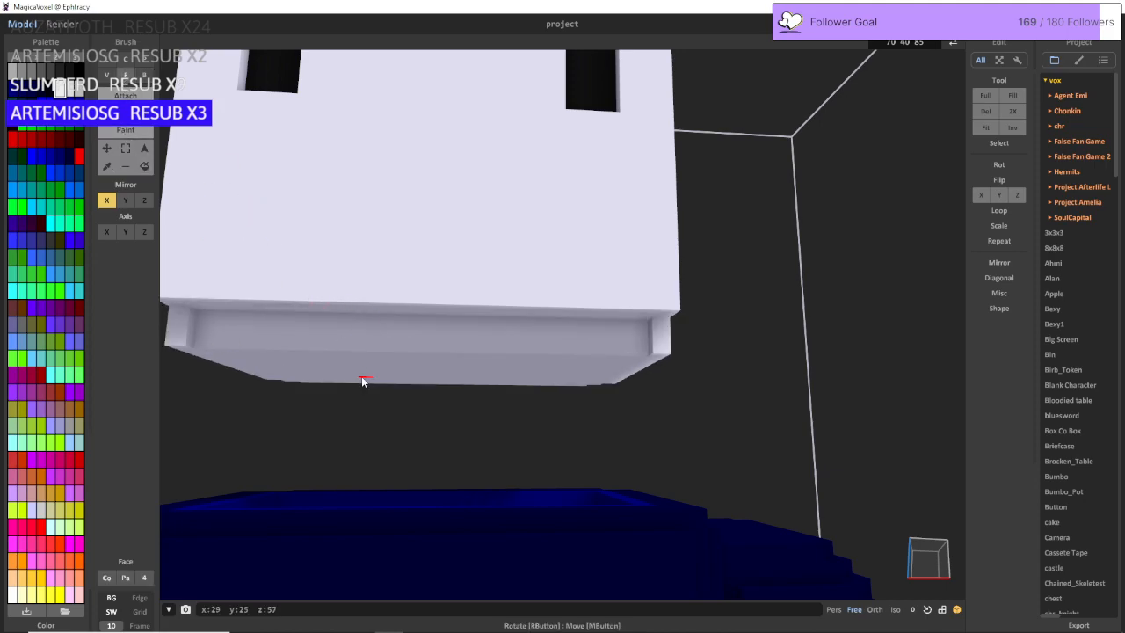
{"action": "left_click", "coordinate": [358, 354]}
{"action": "left_click", "coordinate": [348, 341]}
{"action": "key", "text": "a"}
{"action": "key", "text": "w"}
Step: Attach mirrored one-voxel-deep rims along the side edges of the head's underside, turning inward at the rear corners
{"action": "left_click", "coordinate": [130, 93]}
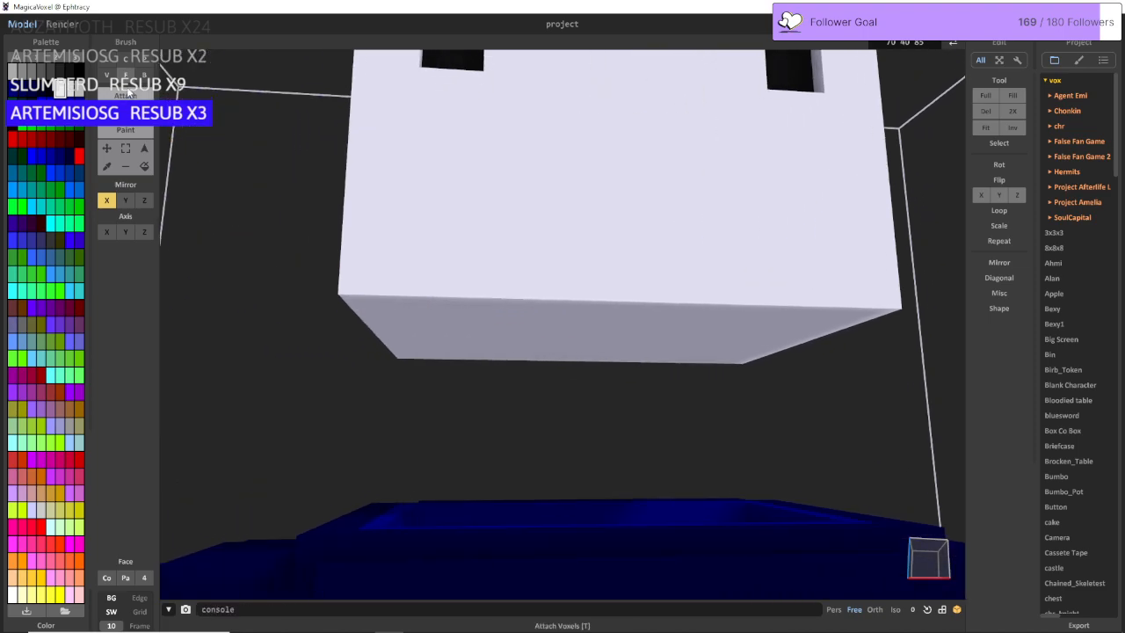
{"action": "left_click", "coordinate": [143, 75]}
{"action": "right_click_drag", "start_coordinate": [433, 292], "coordinate": [438, 295]}
{"action": "key", "text": "w"}
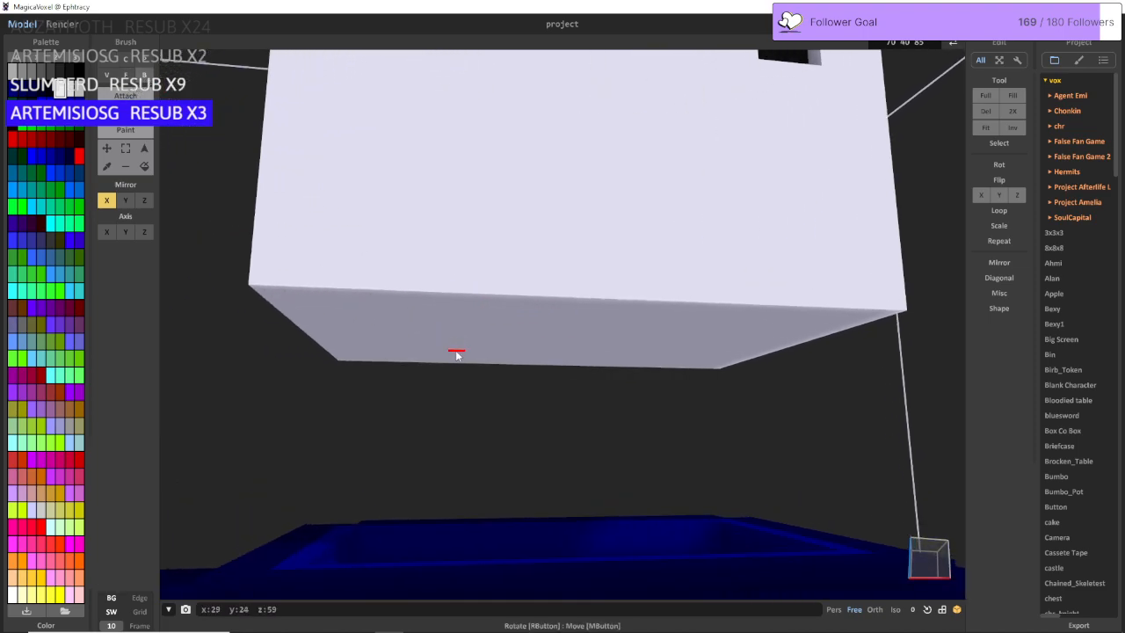
{"action": "key", "text": "a"}
{"action": "mouse_move", "coordinate": [462, 369]}
{"action": "right_mouse_down"}
{"action": "mouse_move", "coordinate": [534, 378]}
{"action": "mouse_move", "coordinate": [628, 344]}
{"action": "right_mouse_up"}
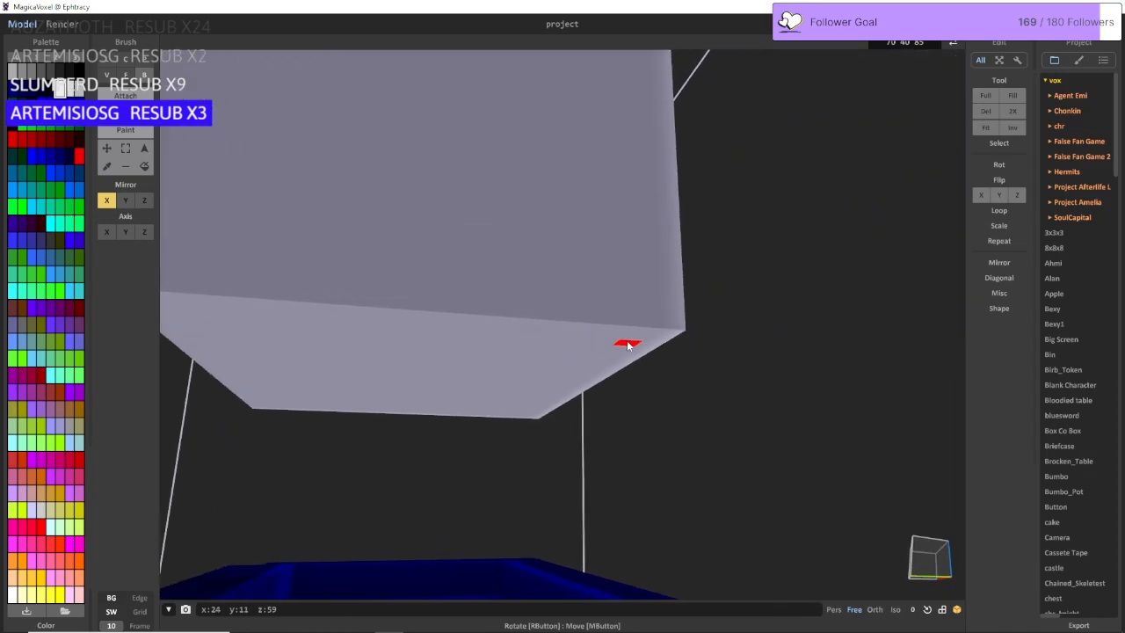
{"action": "left_click_drag", "start_coordinate": [603, 328], "coordinate": [370, 301]}
{"action": "key", "text": "ctrl+z"}
{"action": "left_click", "coordinate": [125, 95]}
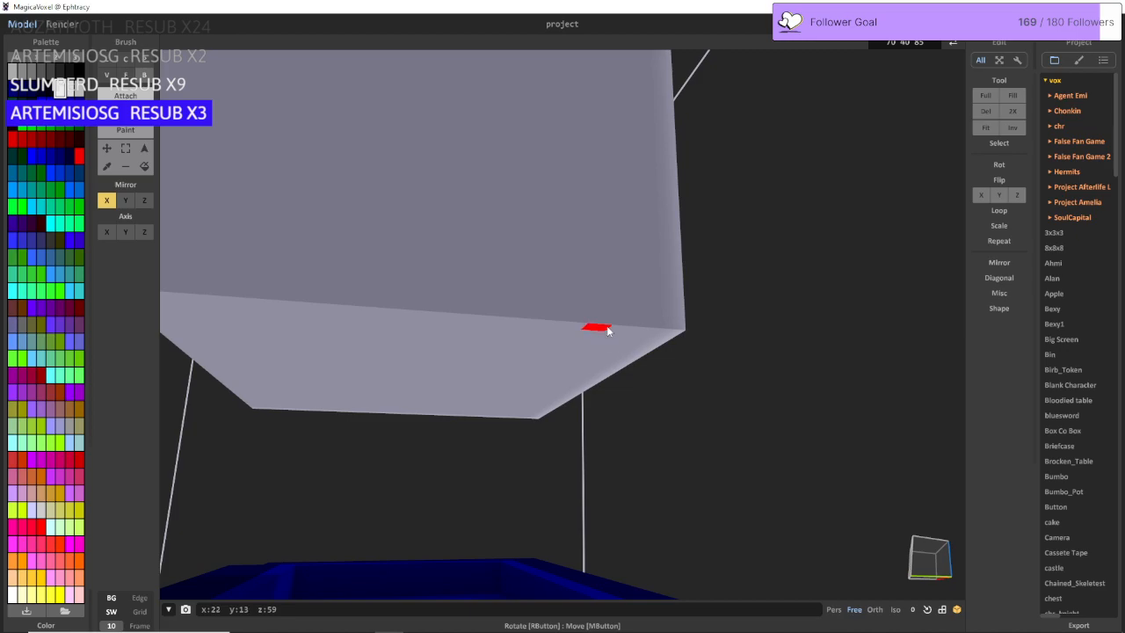
{"action": "right_click_drag", "start_coordinate": [606, 330], "coordinate": [248, 308]}
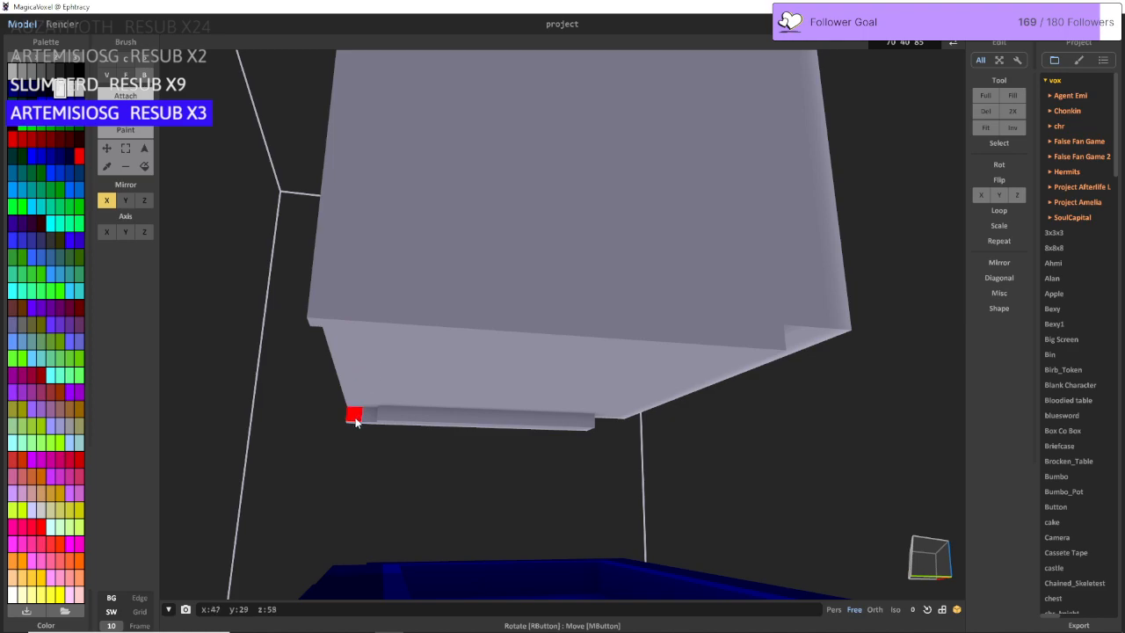
{"action": "mouse_move", "coordinate": [367, 423]}
{"action": "right_mouse_down"}
{"action": "mouse_move", "coordinate": [472, 431]}
{"action": "mouse_move", "coordinate": [326, 459]}
{"action": "mouse_move", "coordinate": [605, 426]}
{"action": "mouse_move", "coordinate": [563, 454]}
{"action": "mouse_move", "coordinate": [558, 357]}
{"action": "mouse_move", "coordinate": [532, 320]}
{"action": "right_mouse_up"}
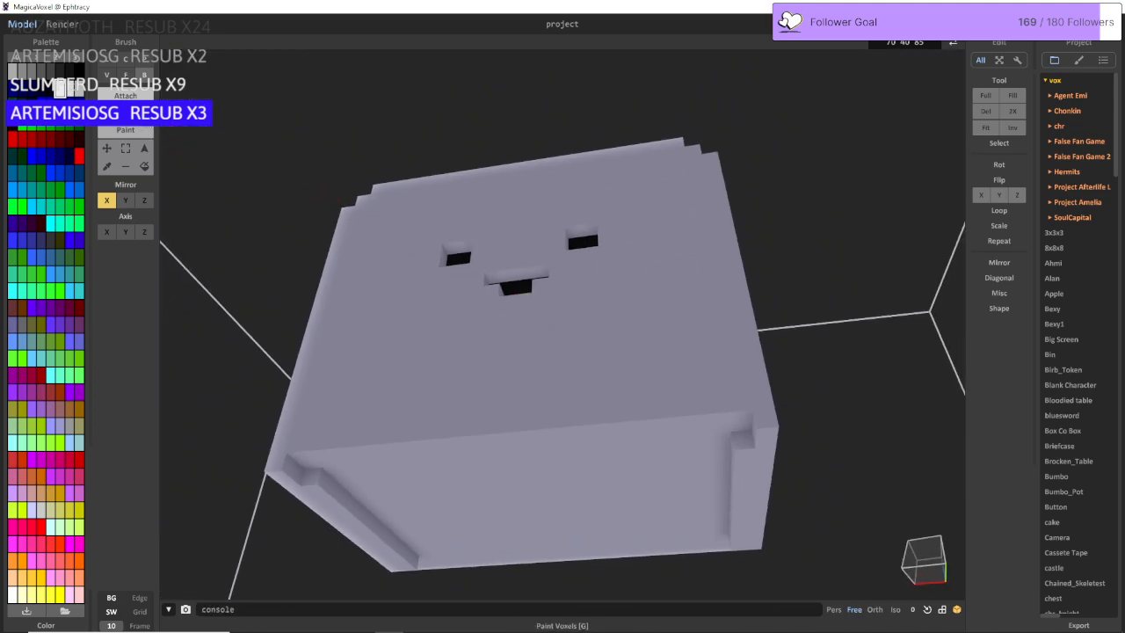
Step: Fill the two small eyes and the mouth on the head's rear face flush with the surface
{"action": "left_click", "coordinate": [125, 75]}
{"action": "left_click", "coordinate": [458, 258]}
{"action": "left_click", "coordinate": [582, 241]}
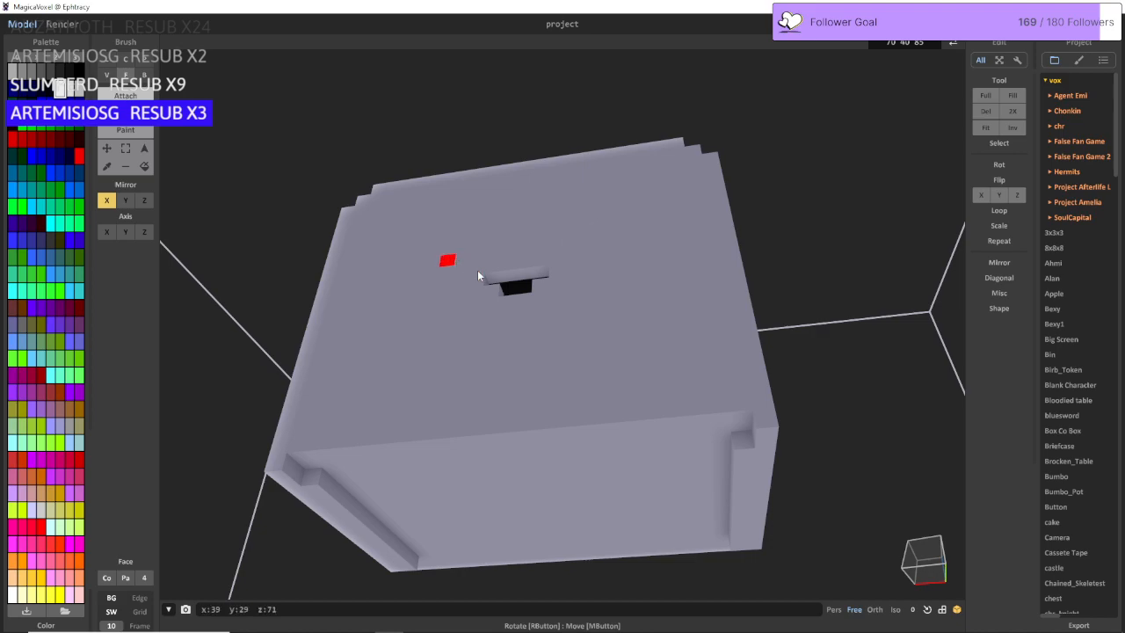
{"action": "left_click", "coordinate": [512, 286]}
{"action": "mouse_move", "coordinate": [511, 293]}
{"action": "right_mouse_down"}
{"action": "mouse_move", "coordinate": [480, 318]}
{"action": "mouse_move", "coordinate": [460, 417]}
{"action": "mouse_move", "coordinate": [273, 272]}
{"action": "right_mouse_up"}
{"action": "scroll", "coordinate": [273, 272], "scroll_direction": "up", "scroll_amount": 5}
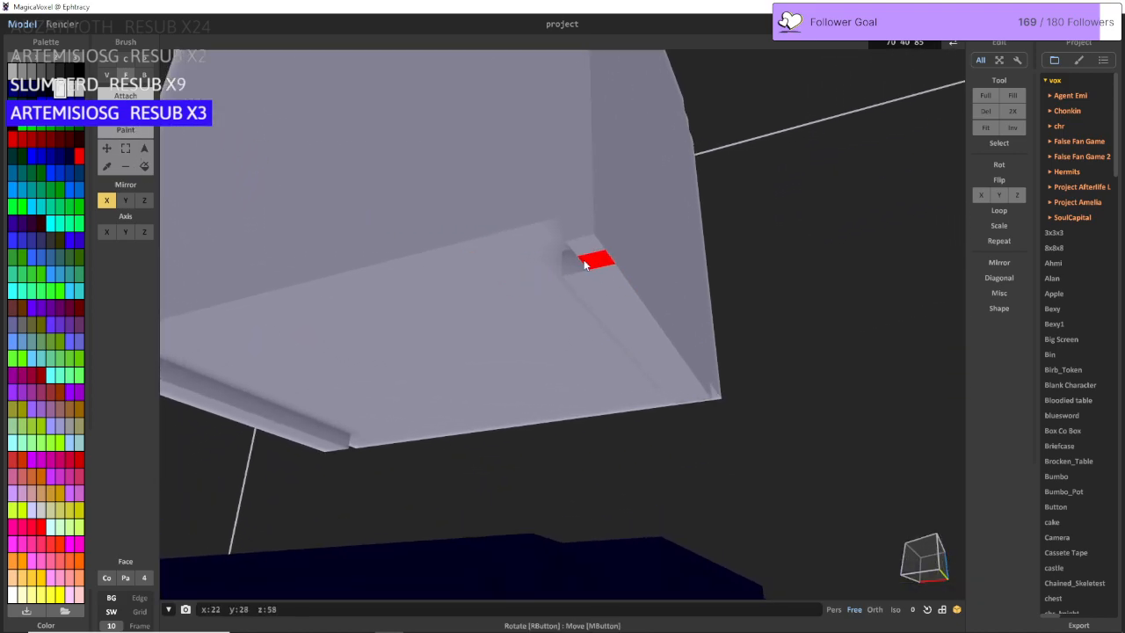
Step: Fill the underside between the head's side rims with a one-voxel-thick box, leaving the front strip between the corner blocks recessed
{"action": "mouse_move", "coordinate": [540, 252]}
{"action": "right_mouse_down"}
{"action": "mouse_move", "coordinate": [547, 282]}
{"action": "mouse_move", "coordinate": [528, 314]}
{"action": "right_mouse_up"}
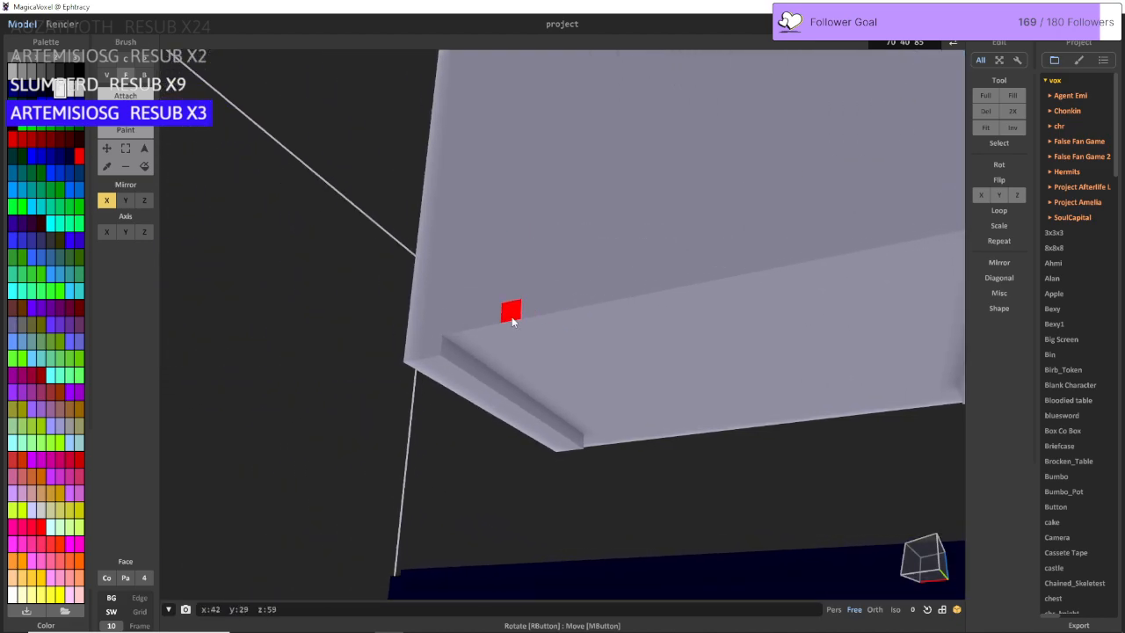
{"action": "key", "text": "d"}
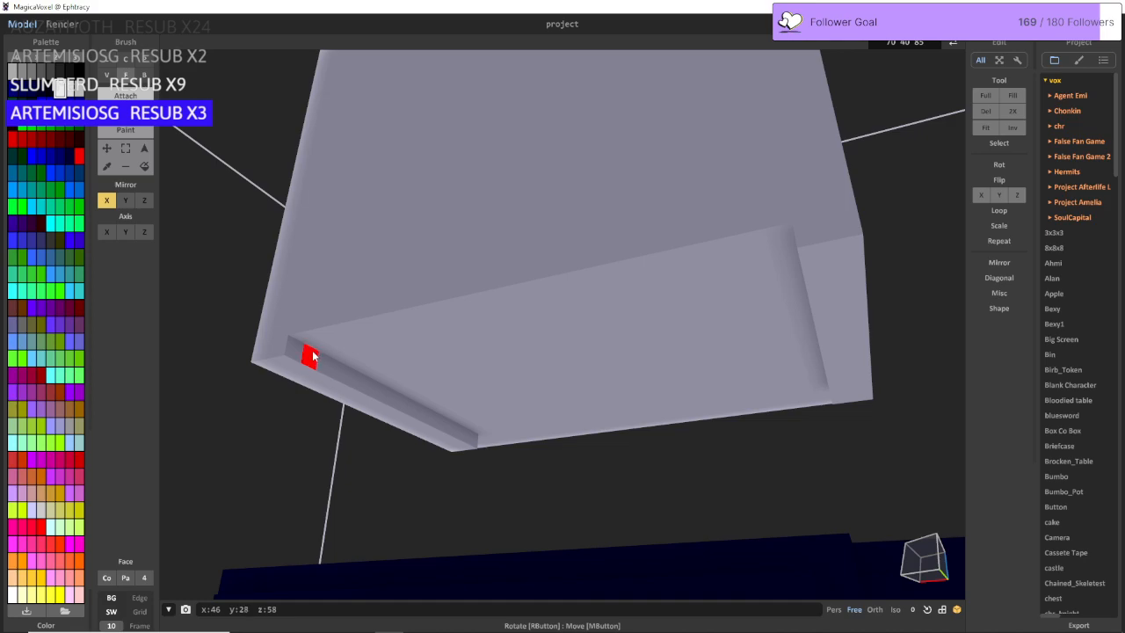
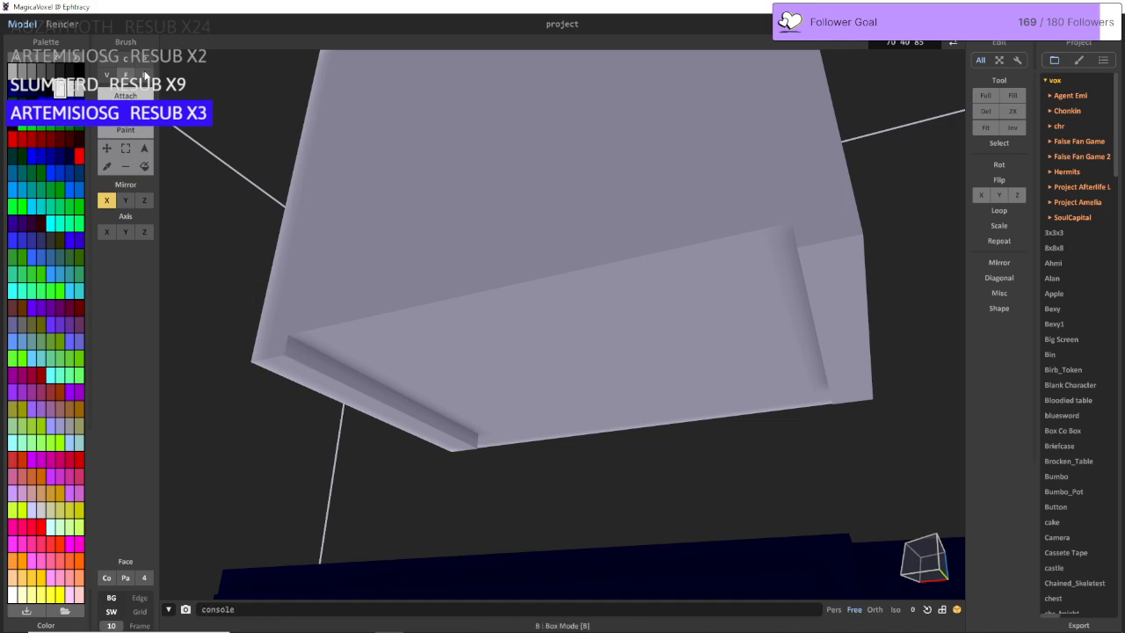
{"action": "left_click", "coordinate": [144, 76]}
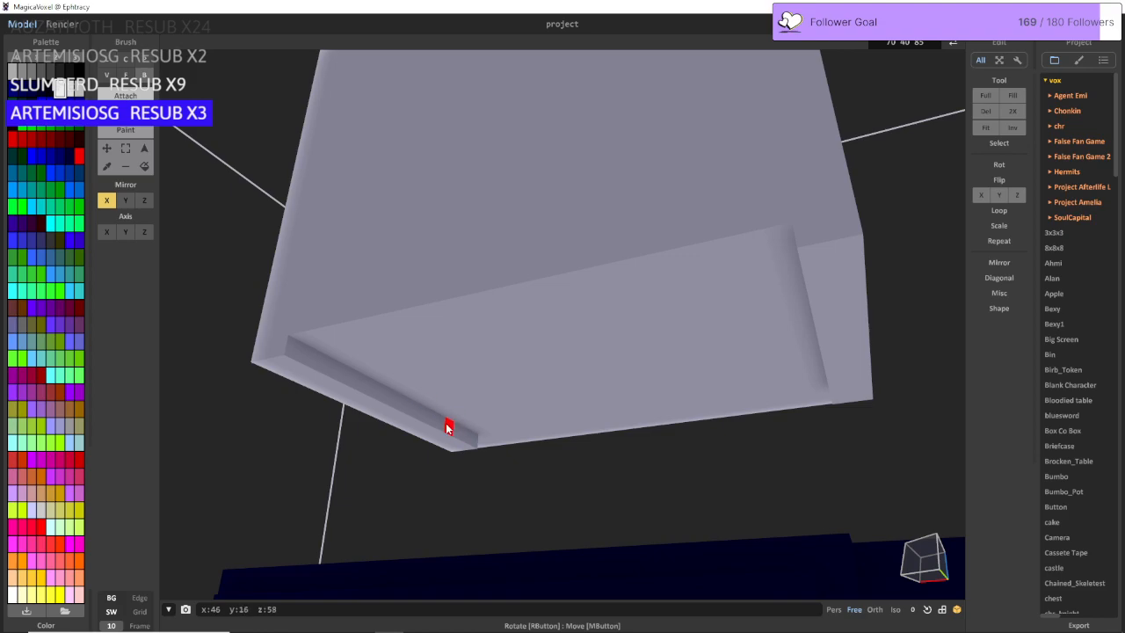
{"action": "mouse_move", "coordinate": [447, 426]}
{"action": "left_mouse_down"}
{"action": "mouse_move", "coordinate": [334, 342]}
{"action": "mouse_move", "coordinate": [372, 322]}
{"action": "mouse_move", "coordinate": [513, 299]}
{"action": "left_mouse_up"}
{"action": "key", "text": "d"}
{"action": "key", "text": "w"}
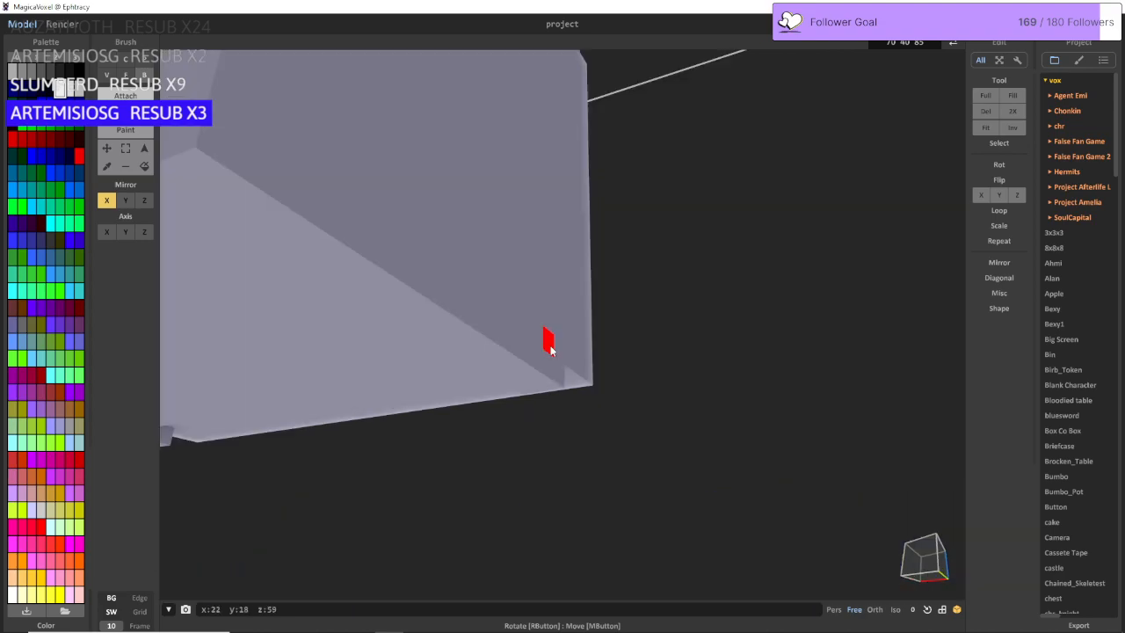
{"action": "right_click_drag", "start_coordinate": [549, 348], "coordinate": [331, 359]}
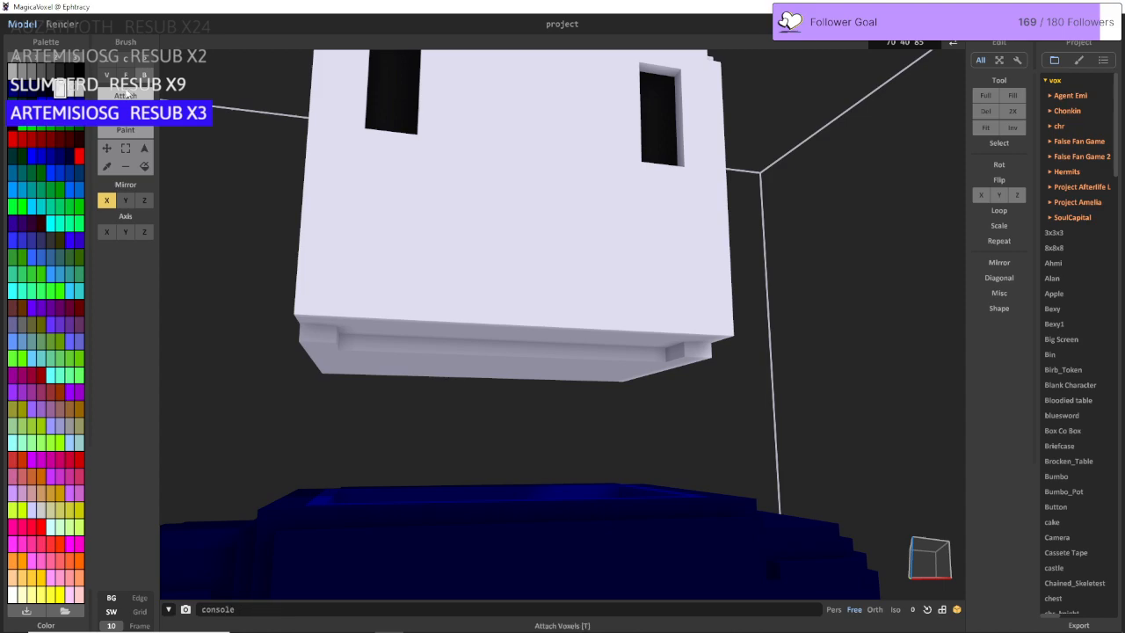
Step: Extrude the head's underside down one voxel and attach a narrower inset layer beneath it
{"action": "left_click", "coordinate": [128, 92]}
{"action": "key", "text": "d"}
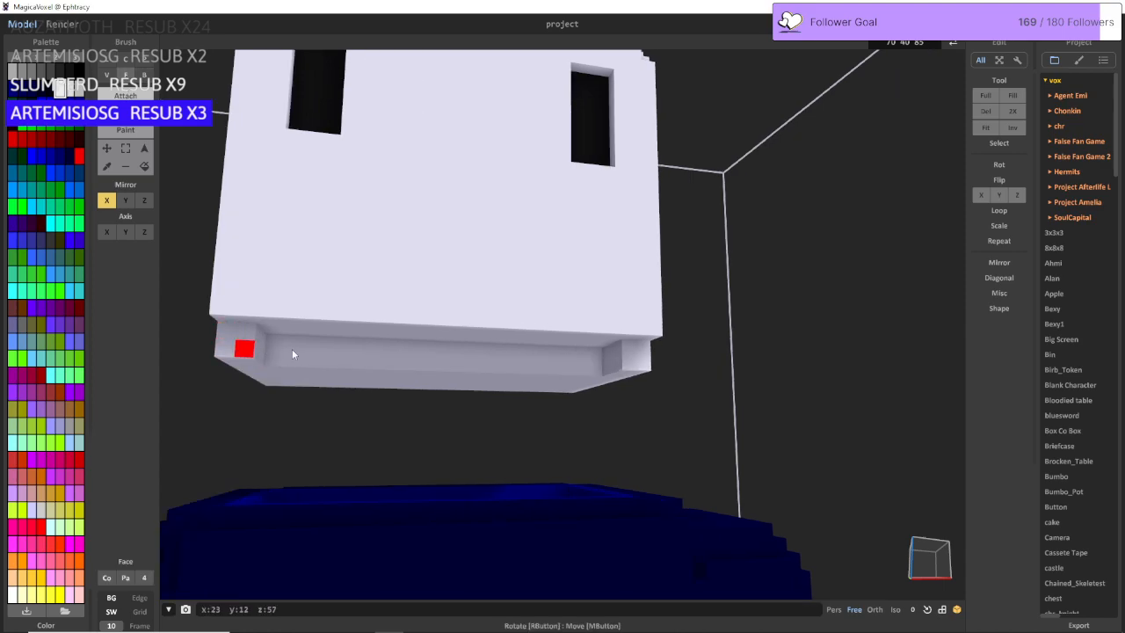
{"action": "scroll", "coordinate": [263, 352], "scroll_direction": "up", "scroll_amount": 2}
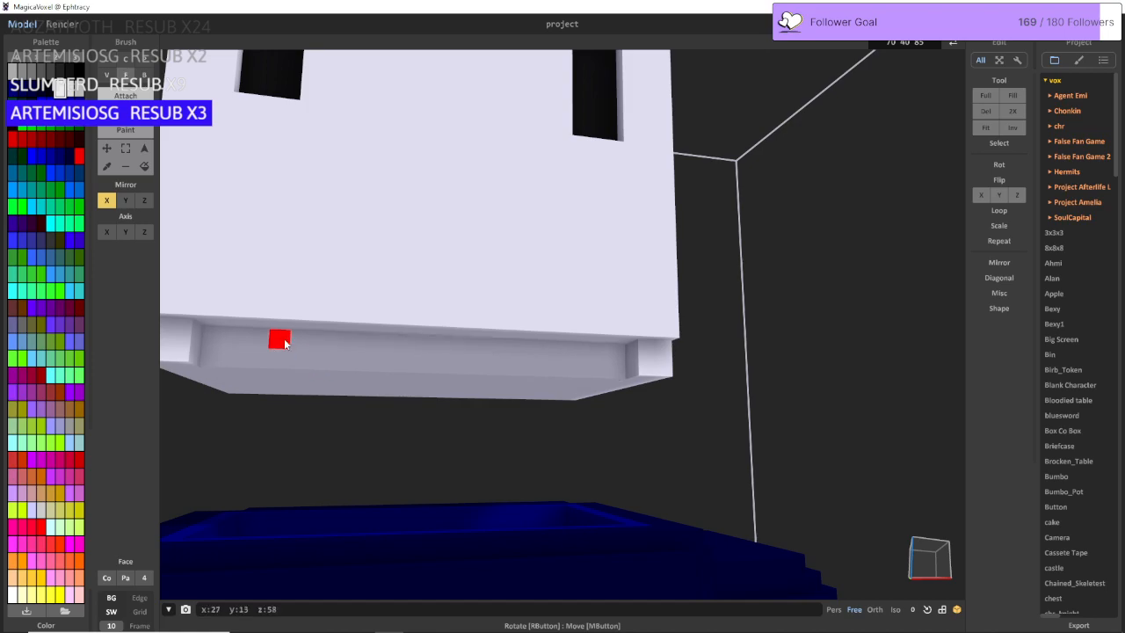
{"action": "key", "text": "a"}
{"action": "key", "text": "w"}
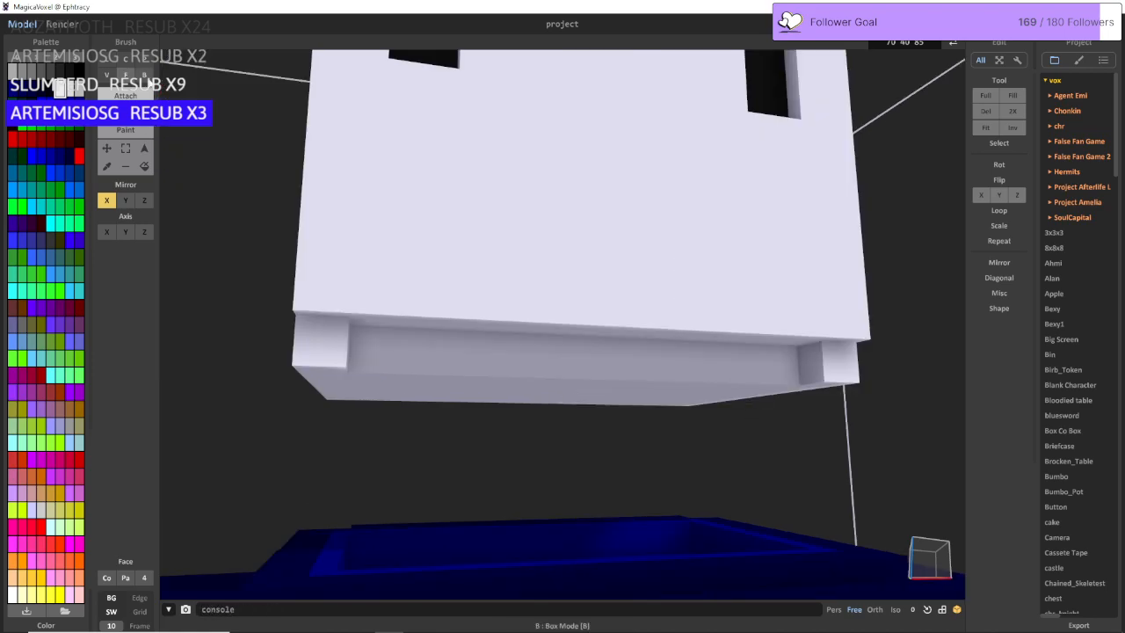
{"action": "left_click", "coordinate": [144, 75]}
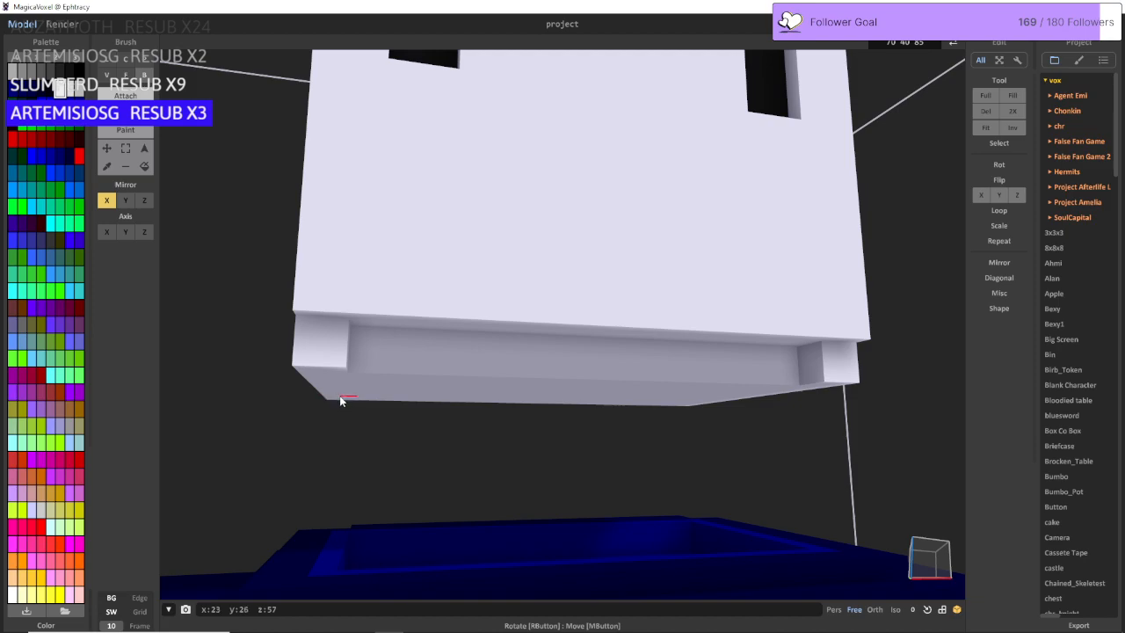
{"action": "left_click_drag", "start_coordinate": [343, 400], "coordinate": [605, 385]}
{"action": "right_click_drag", "start_coordinate": [605, 385], "coordinate": [519, 395]}
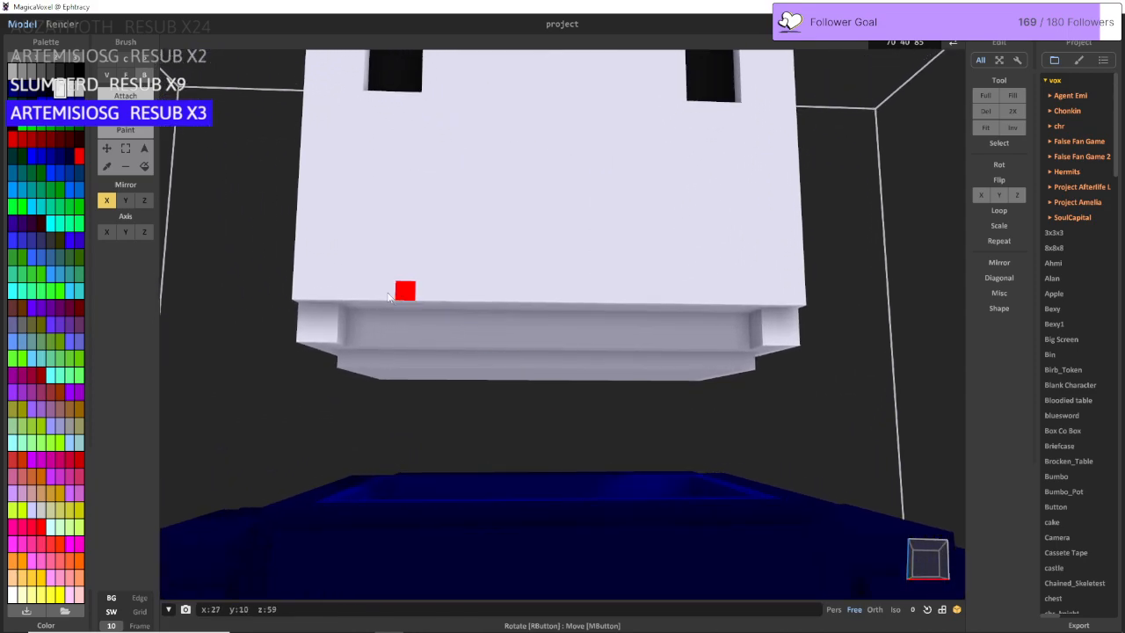
Step: Try adding mirrored square teeth along the head's front lower edge from the corners inward, and undo them
{"action": "left_click", "coordinate": [344, 307]}
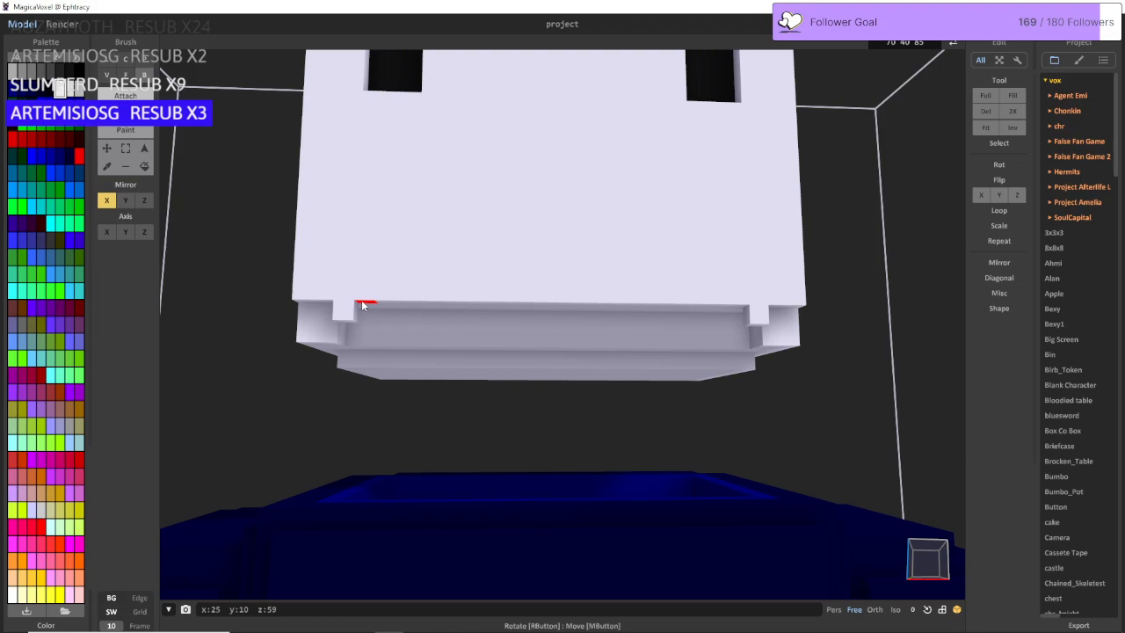
{"action": "left_click", "coordinate": [363, 313]}
{"action": "right_click_drag", "start_coordinate": [363, 315], "coordinate": [352, 304]}
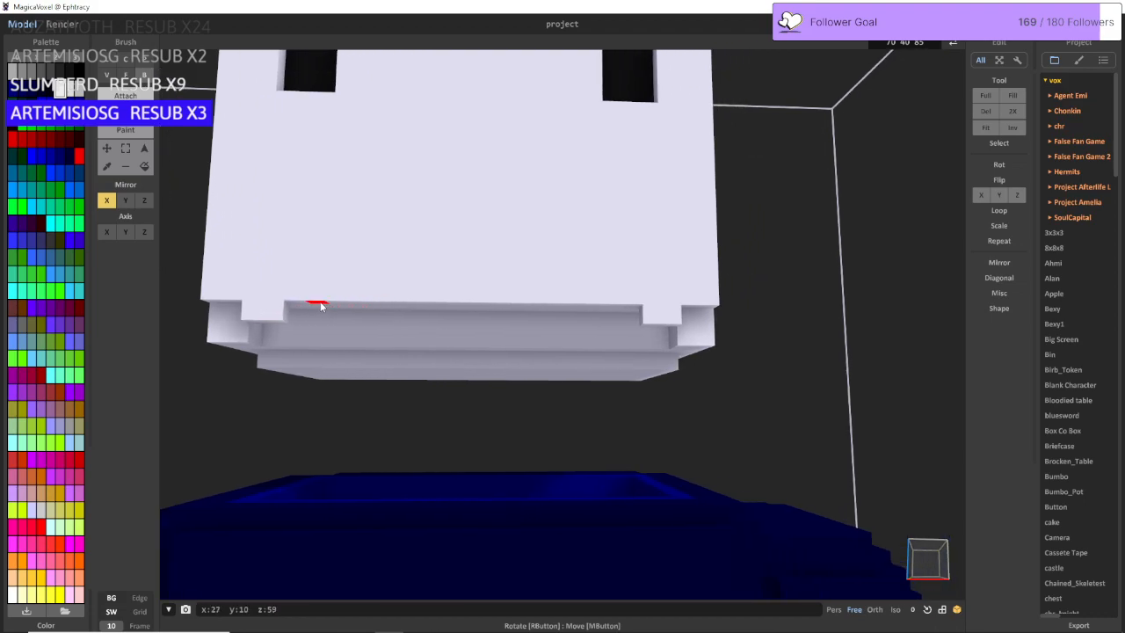
{"action": "mouse_move", "coordinate": [321, 306]}
{"action": "left_mouse_down"}
{"action": "mouse_move", "coordinate": [334, 291]}
{"action": "mouse_move", "coordinate": [330, 307]}
{"action": "left_mouse_up"}
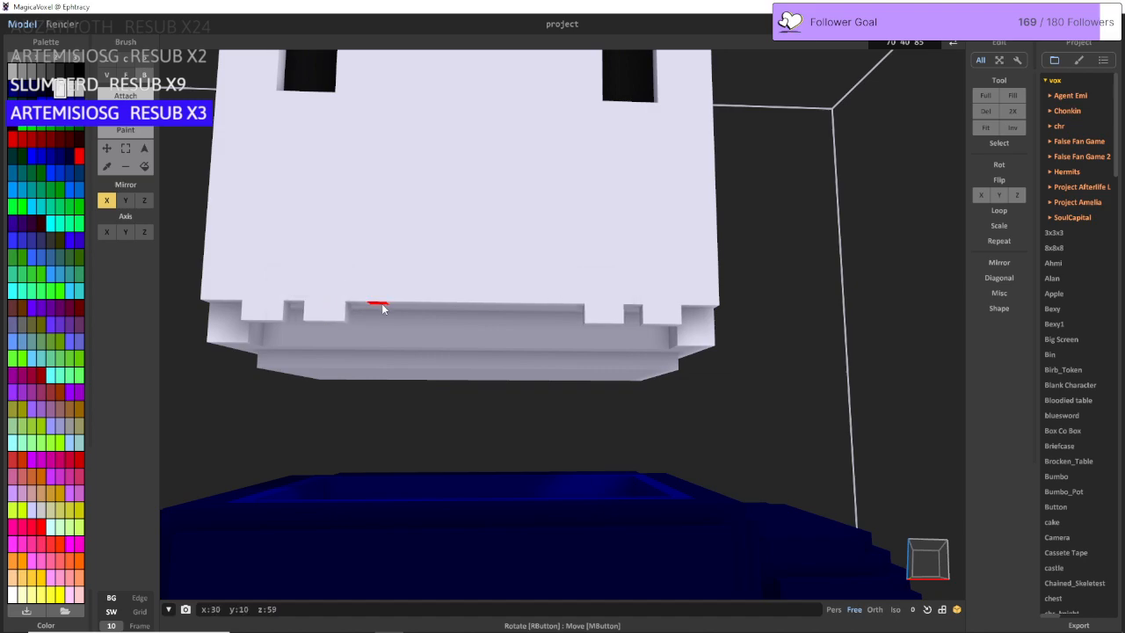
{"action": "left_click_drag", "start_coordinate": [382, 304], "coordinate": [432, 307]}
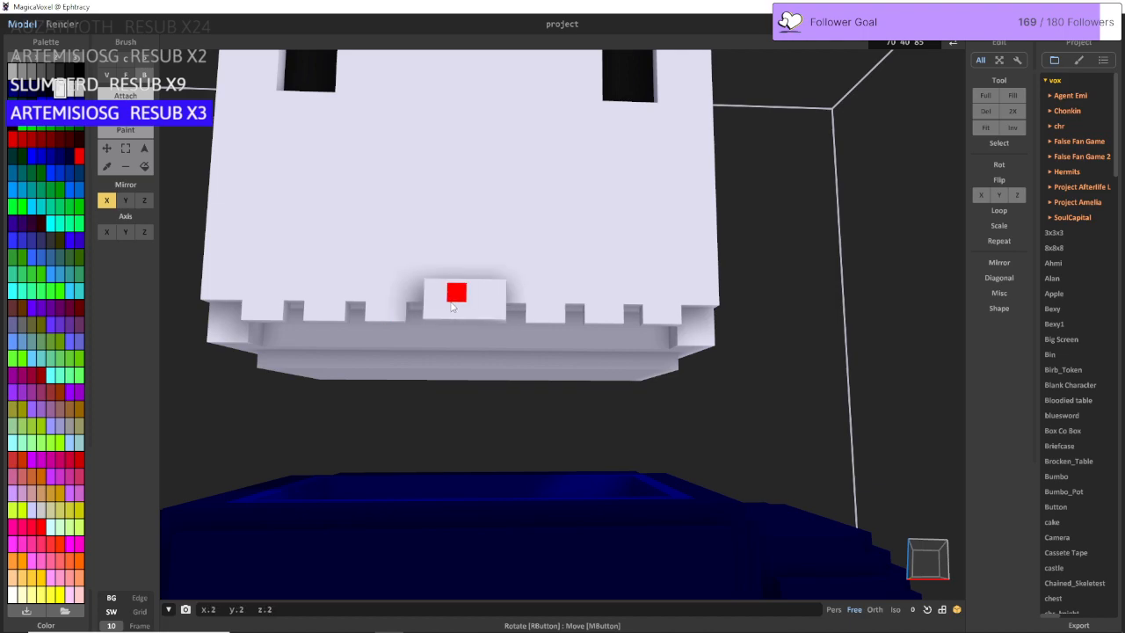
{"action": "right_click_drag", "start_coordinate": [443, 308], "coordinate": [414, 306]}
{"action": "mouse_move", "coordinate": [414, 314]}
{"action": "left_mouse_down"}
{"action": "mouse_move", "coordinate": [432, 329]}
{"action": "mouse_move", "coordinate": [432, 369]}
{"action": "mouse_move", "coordinate": [398, 373]}
{"action": "left_mouse_up"}
{"action": "key", "text": "ctrl+z"}
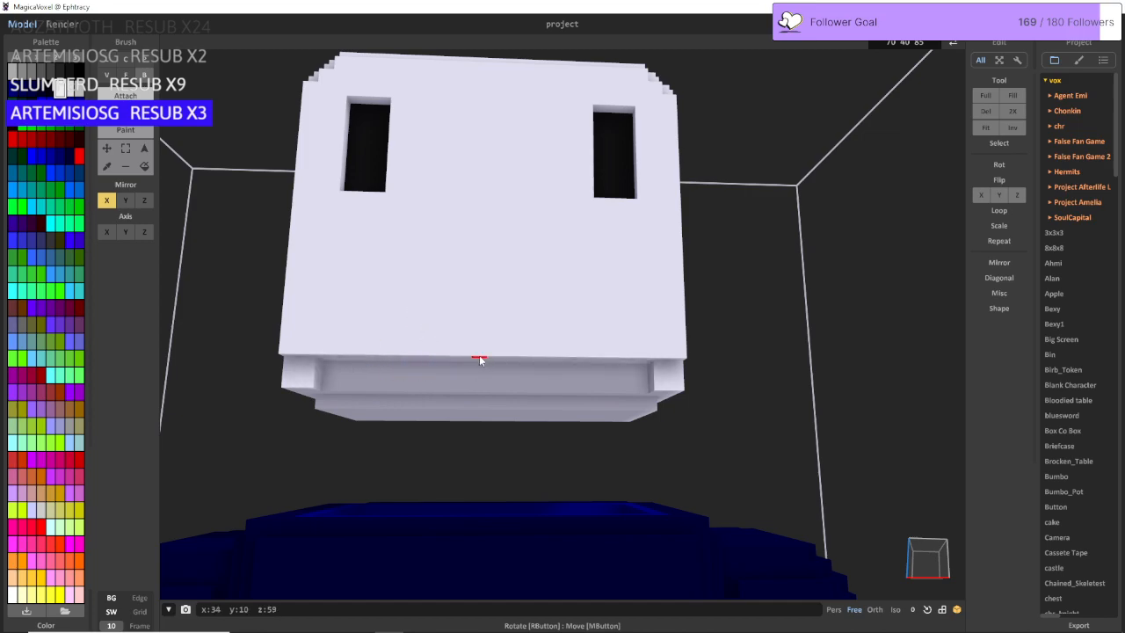
Step: Add a four-voxel-wide centre tooth and two mirrored pairs of three-voxel-wide teeth under the head's front edge, spaced one voxel apart
{"action": "left_click", "coordinate": [480, 358]}
{"action": "left_click", "coordinate": [462, 360]}
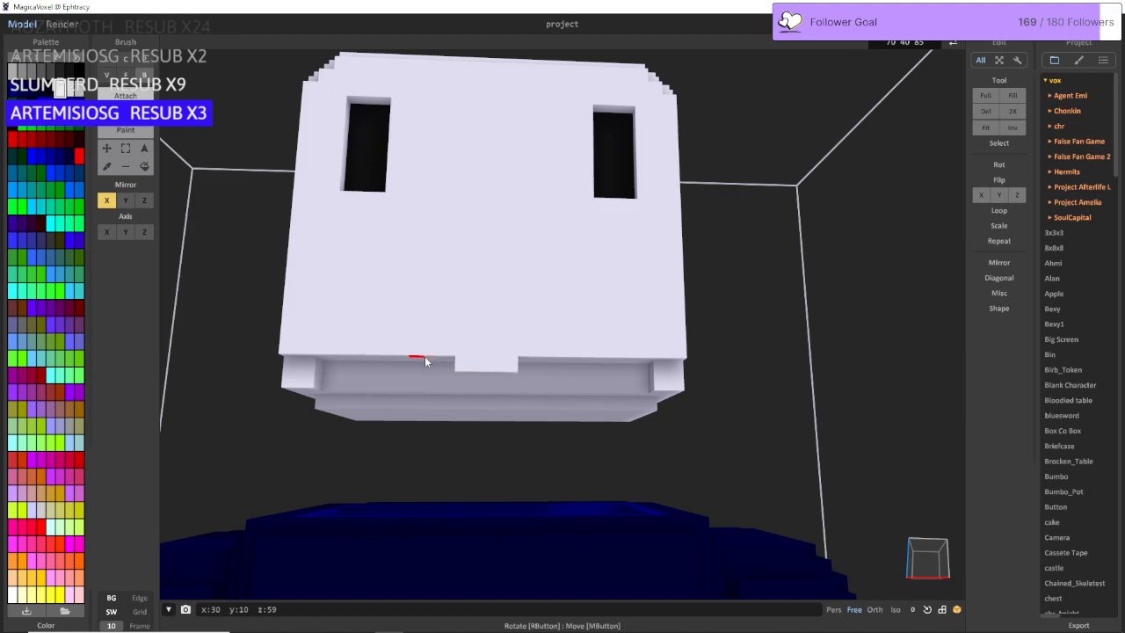
{"action": "left_click_drag", "start_coordinate": [429, 357], "coordinate": [423, 357]}
{"action": "left_click", "coordinate": [400, 360]}
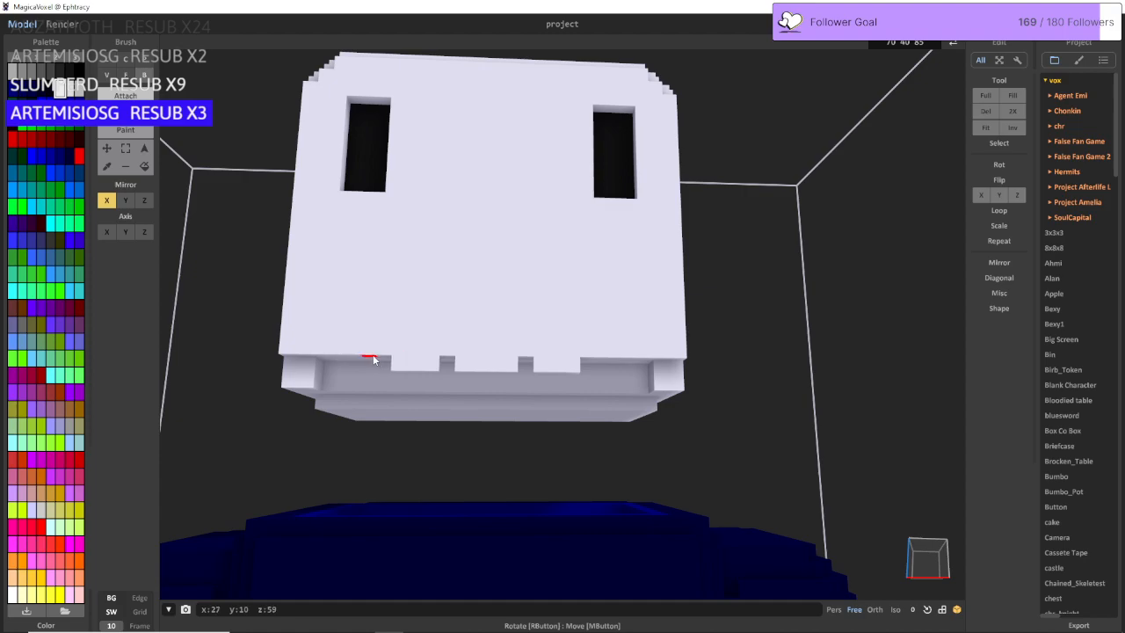
{"action": "left_click", "coordinate": [371, 357]}
{"action": "left_click_drag", "start_coordinate": [366, 359], "coordinate": [341, 356]}
{"action": "key", "text": "ctrl+z"}
{"action": "key", "text": "d"}
{"action": "key", "text": "w"}
{"action": "key", "text": "a"}
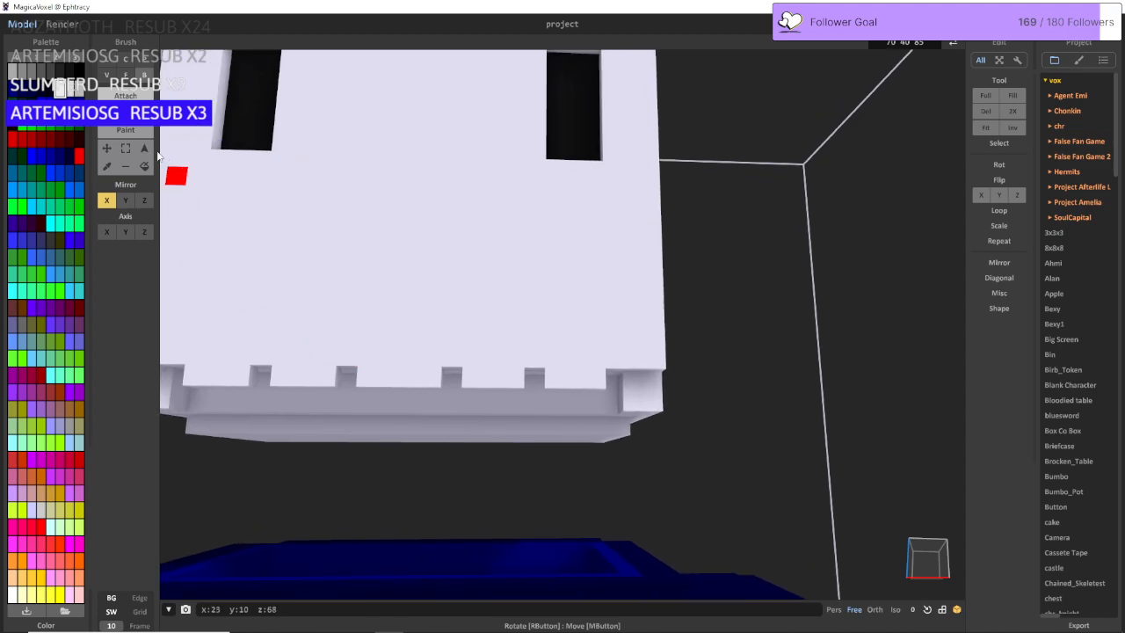
Step: Extrude all the teeth down by one more voxel
{"action": "left_click", "coordinate": [126, 74]}
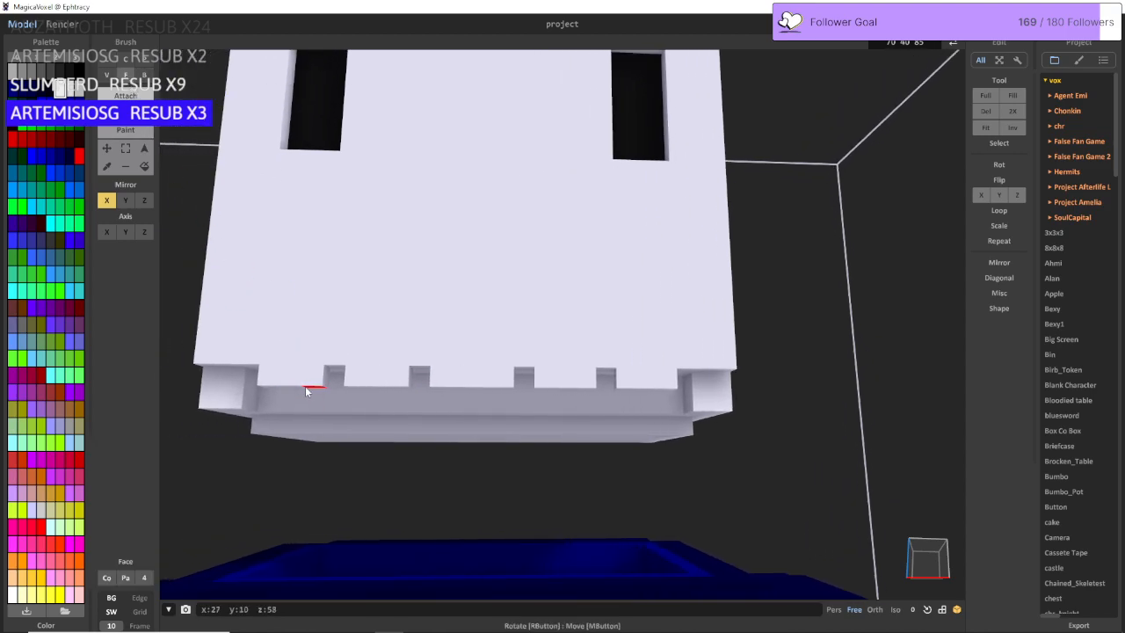
{"action": "left_click", "coordinate": [305, 387]}
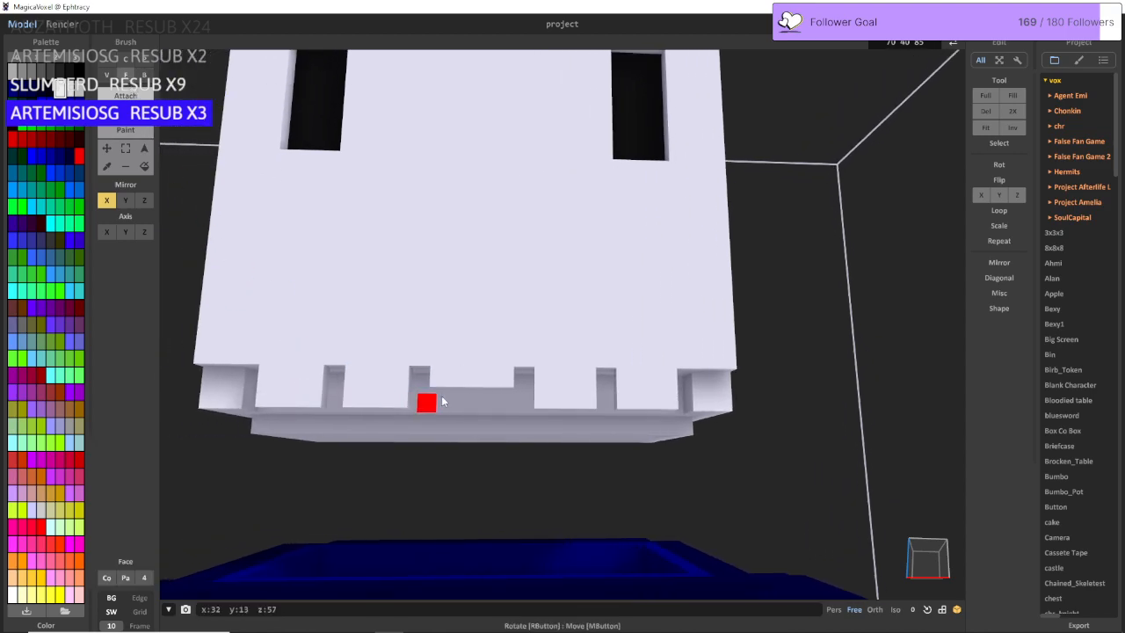
{"action": "right_click_drag", "start_coordinate": [444, 394], "coordinate": [249, 231]}
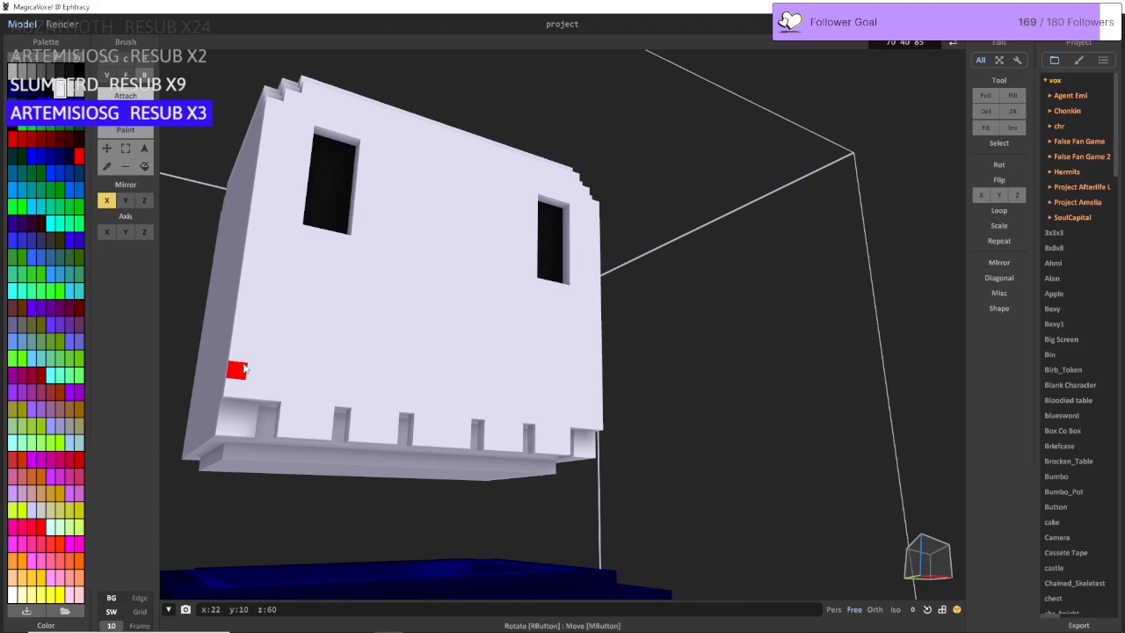
Step: Cover the head's front face above the teeth, including both black eyes, with a flat one-voxel layer
{"action": "mouse_move", "coordinate": [245, 369]}
{"action": "left_mouse_down"}
{"action": "mouse_move", "coordinate": [420, 259]}
{"action": "mouse_move", "coordinate": [411, 163]}
{"action": "mouse_move", "coordinate": [426, 143]}
{"action": "mouse_move", "coordinate": [447, 163]}
{"action": "left_mouse_up"}
{"action": "right_click_drag", "start_coordinate": [448, 164], "coordinate": [446, 241]}
{"action": "left_click_drag", "start_coordinate": [401, 304], "coordinate": [559, 266]}
{"action": "key", "text": "d"}
{"action": "right_click_drag", "start_coordinate": [512, 314], "coordinate": [468, 282]}
{"action": "key", "text": "a"}
{"action": "right_click_drag", "start_coordinate": [537, 310], "coordinate": [619, 329]}
{"action": "key", "text": "d"}
{"action": "key", "text": "d"}
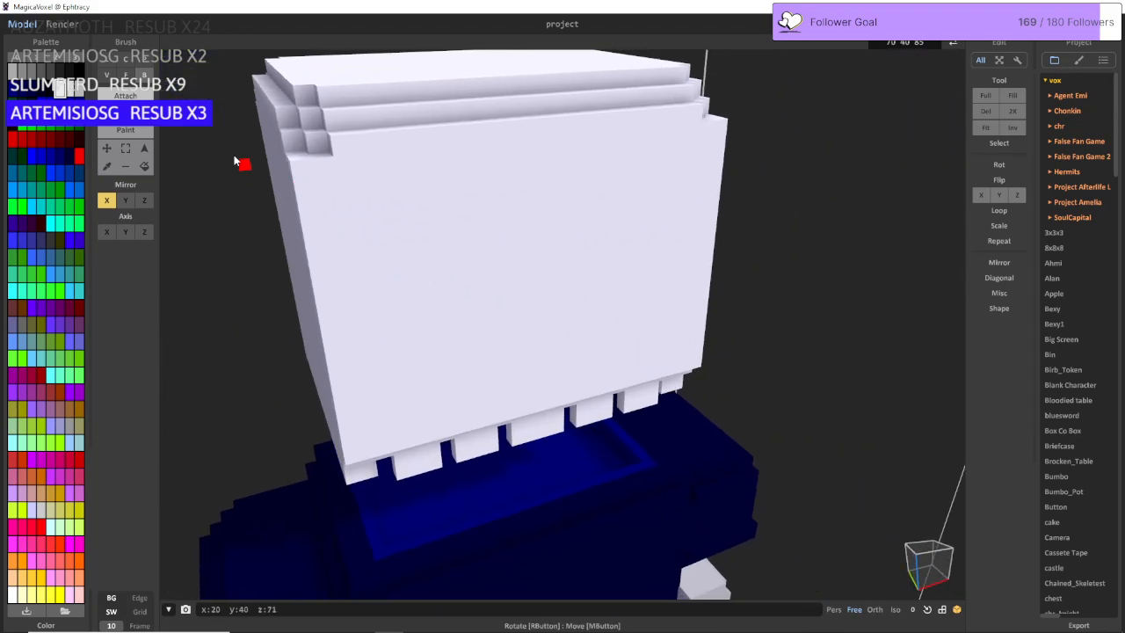
Step: Extrude the blank front face of the head forward by one voxel
{"action": "left_click", "coordinate": [126, 76]}
{"action": "left_click_drag", "start_coordinate": [425, 255], "coordinate": [431, 256]}
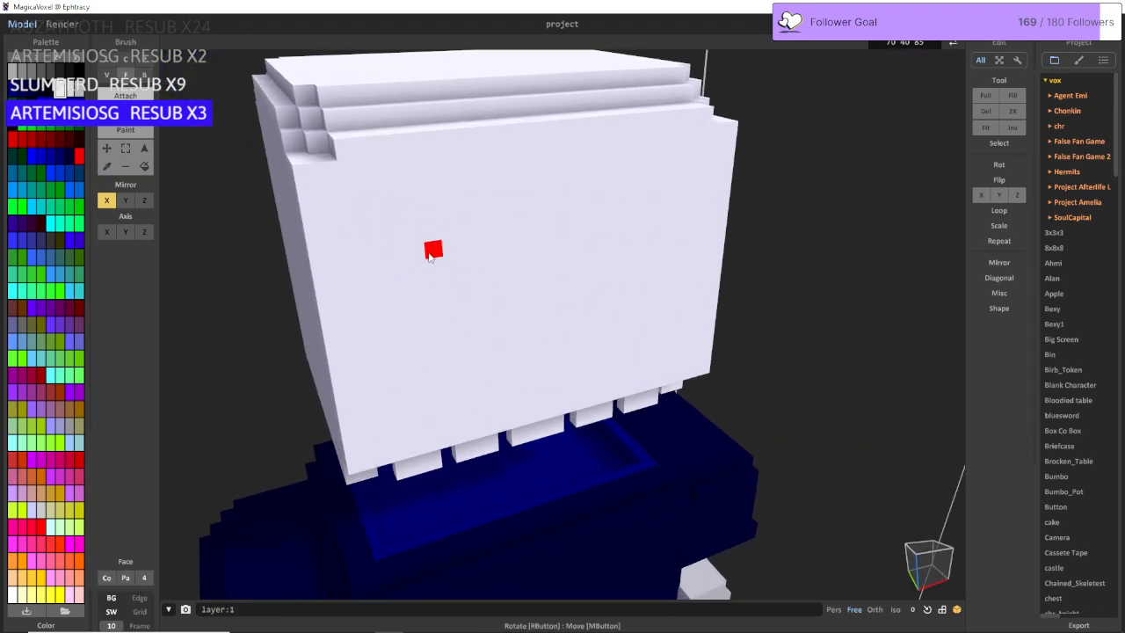
{"action": "right_click_drag", "start_coordinate": [430, 255], "coordinate": [373, 162]}
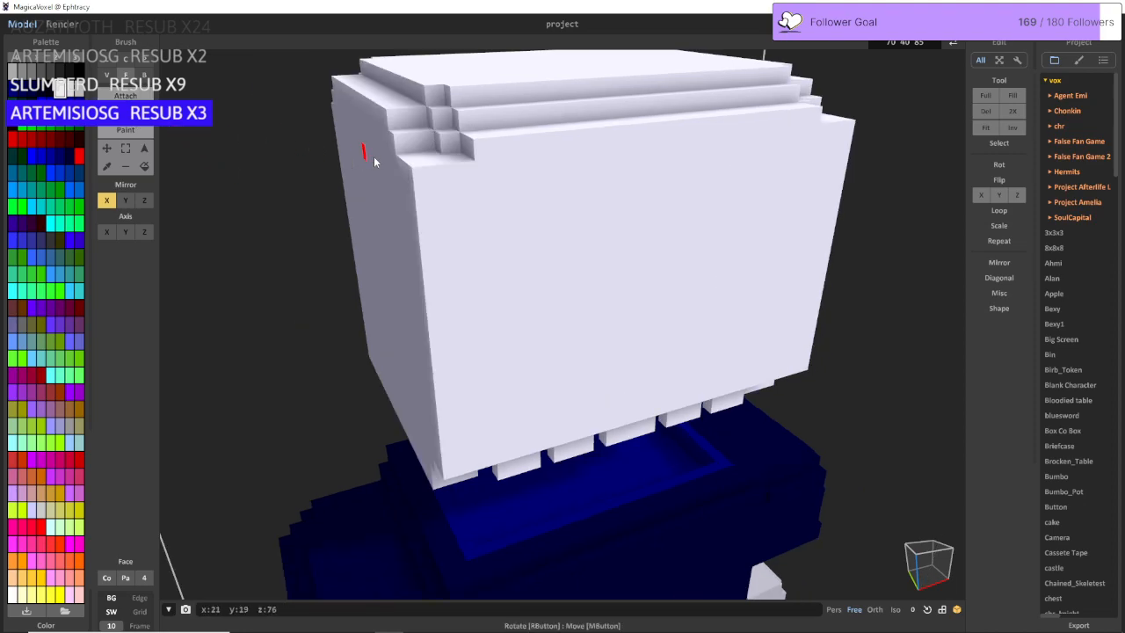
{"action": "key", "text": "ctrl+z"}
{"action": "key", "text": "ctrl+y"}
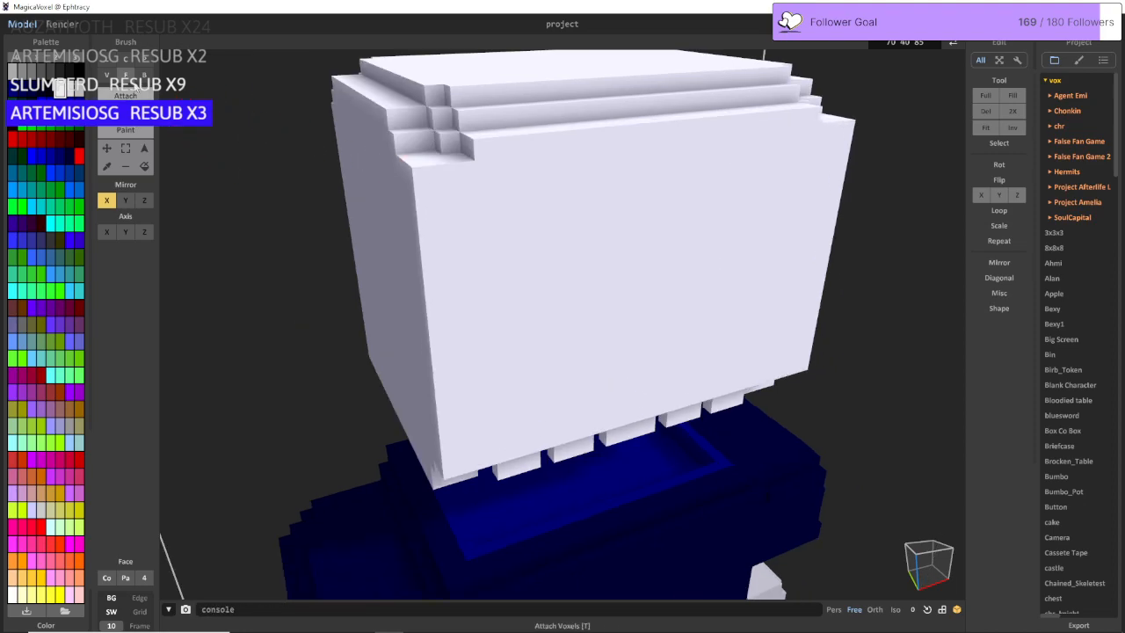
Step: Erase the mirrored upper corners and vertical edges of the head's front layers to form stepped, rounded corners
{"action": "left_click", "coordinate": [144, 76]}
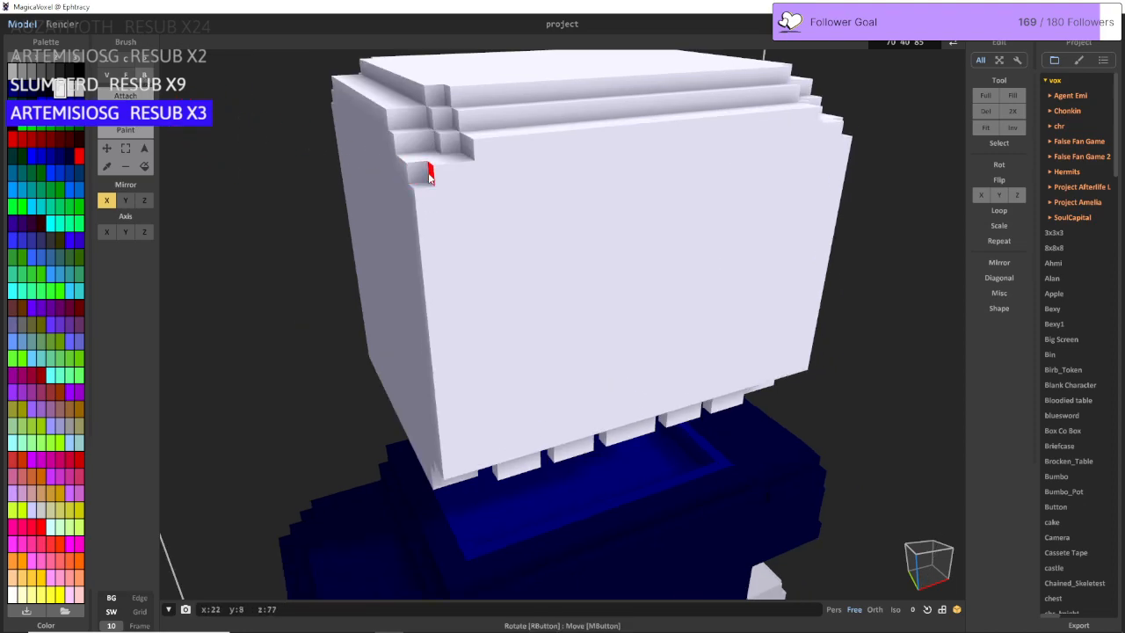
{"action": "left_click", "coordinate": [441, 174]}
{"action": "left_click", "coordinate": [421, 175]}
{"action": "mouse_move", "coordinate": [424, 199]}
{"action": "left_mouse_down"}
{"action": "mouse_move", "coordinate": [435, 442]}
{"action": "mouse_move", "coordinate": [446, 472]}
{"action": "left_mouse_up"}
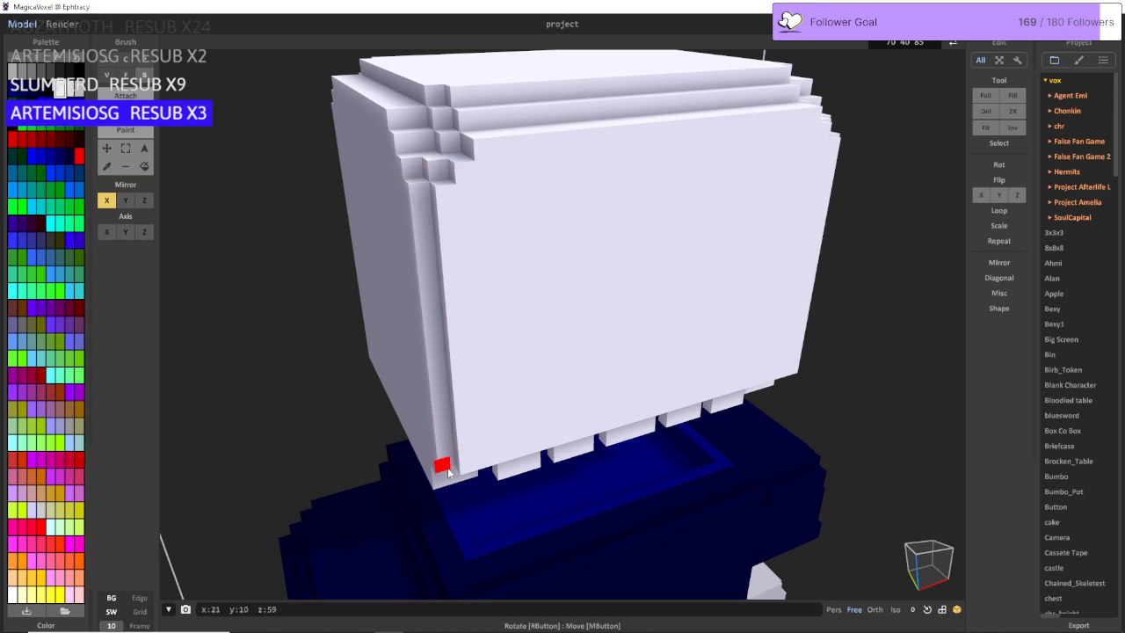
Step: Carve two large mirrored rectangular eye sockets and a small stepped nose hole into the head's front face
{"action": "right_click_drag", "start_coordinate": [448, 473], "coordinate": [407, 444]}
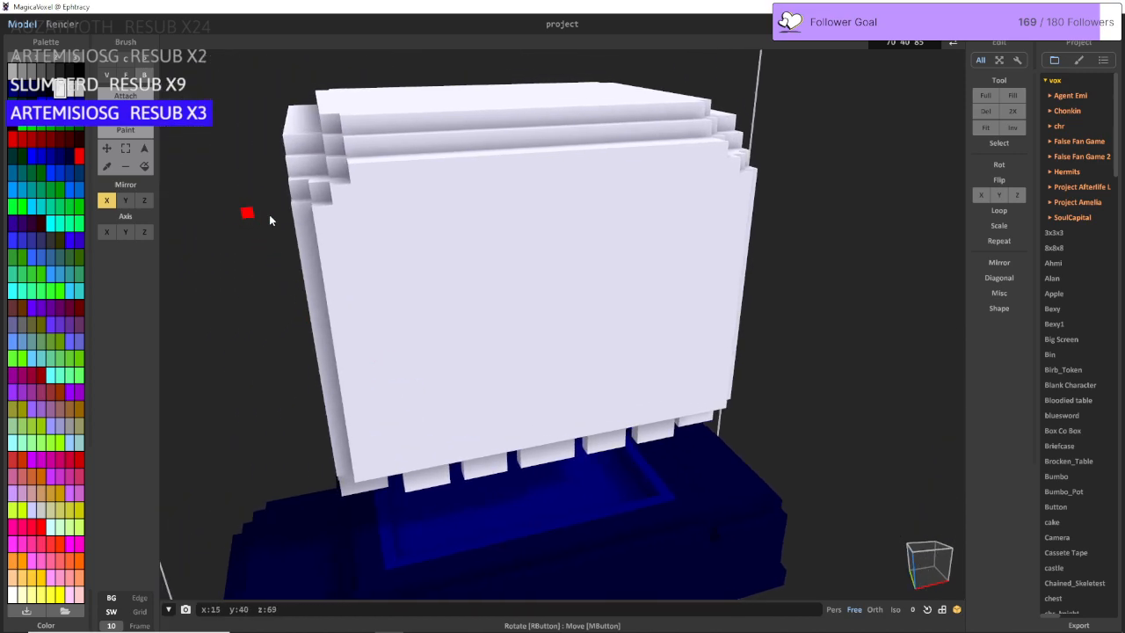
{"action": "right_click_drag", "start_coordinate": [270, 220], "coordinate": [508, 154]}
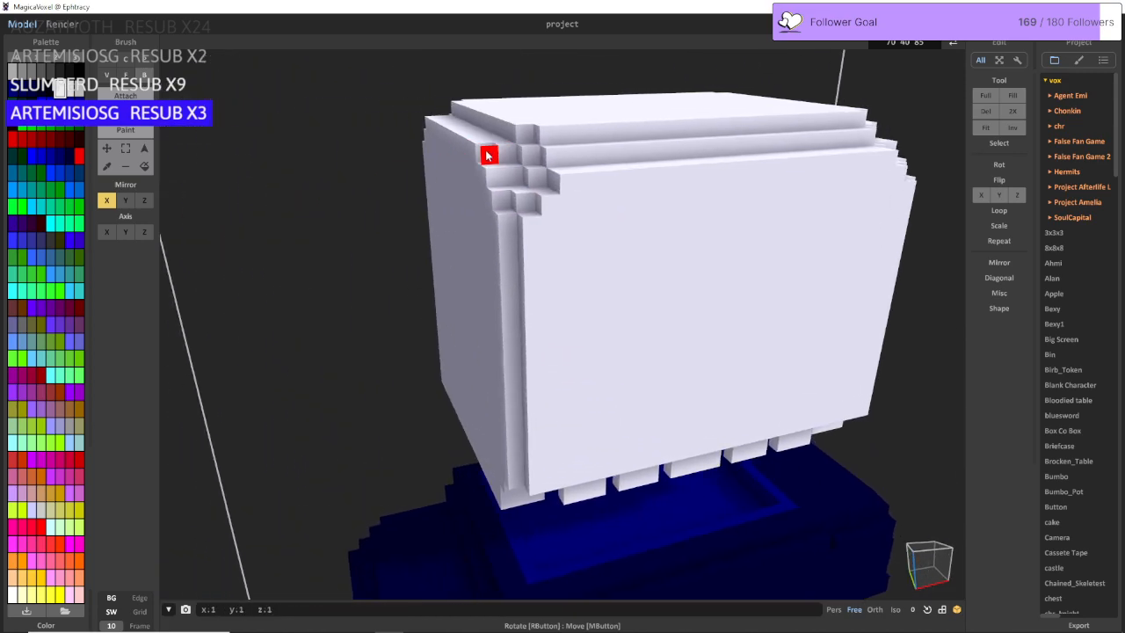
{"action": "right_click_drag", "start_coordinate": [417, 115], "coordinate": [347, 266]}
{"action": "left_click", "coordinate": [330, 255]}
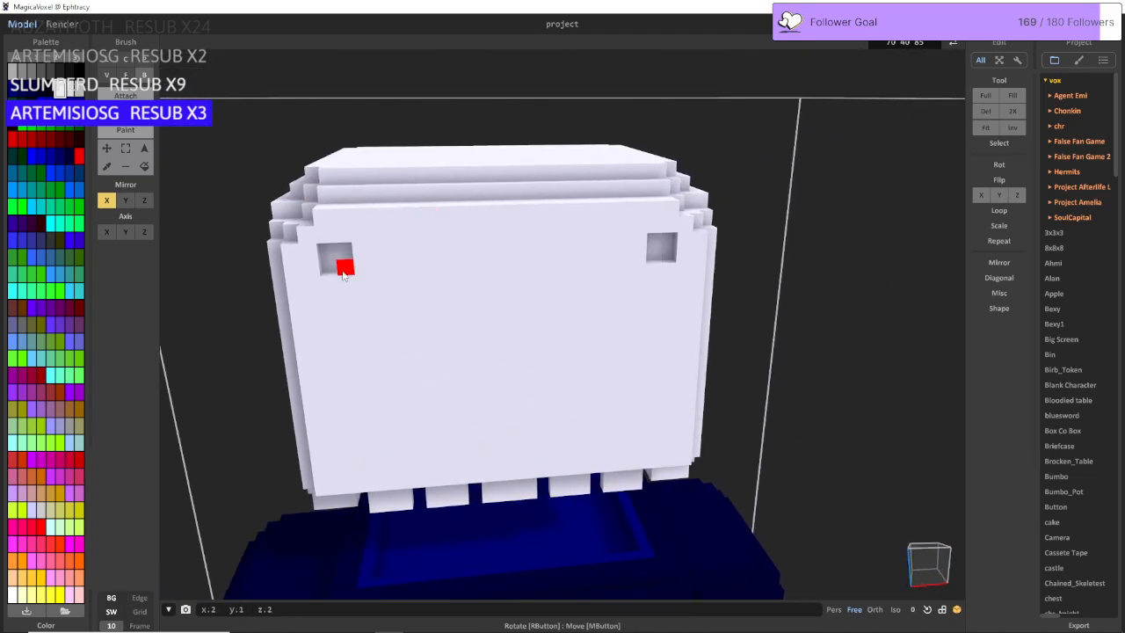
{"action": "mouse_move", "coordinate": [344, 270]}
{"action": "left_mouse_down"}
{"action": "mouse_move", "coordinate": [400, 314]}
{"action": "mouse_move", "coordinate": [410, 350]}
{"action": "left_mouse_up"}
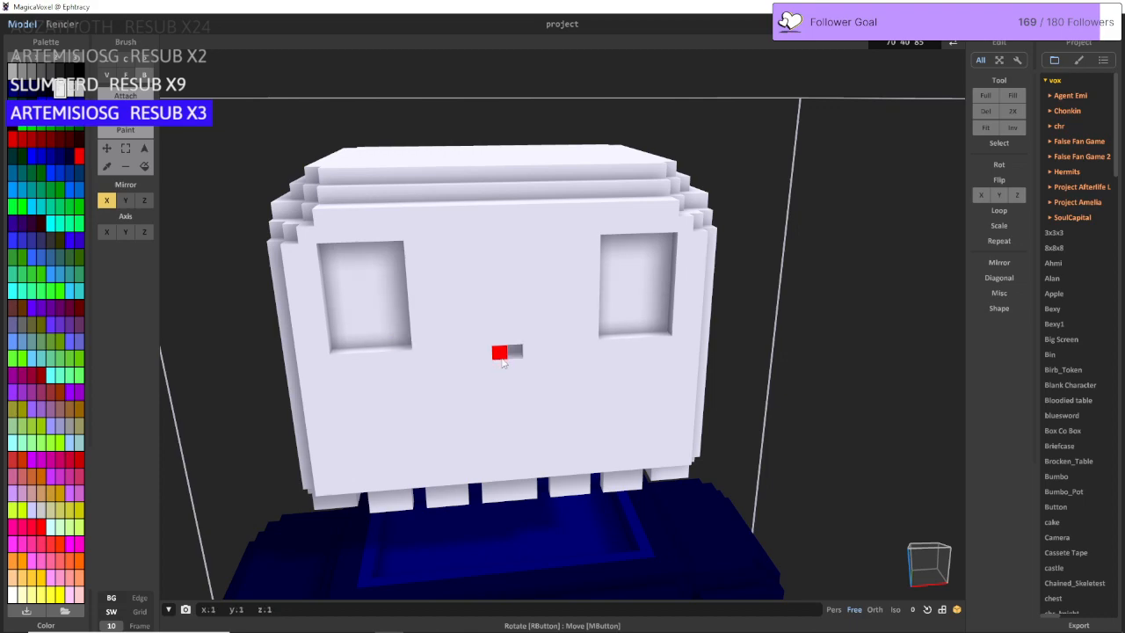
{"action": "mouse_move", "coordinate": [502, 362]}
{"action": "left_mouse_down"}
{"action": "mouse_move", "coordinate": [505, 383]}
{"action": "mouse_move", "coordinate": [488, 373]}
{"action": "left_mouse_up"}
{"action": "right_click_drag", "start_coordinate": [465, 386], "coordinate": [372, 360]}
{"action": "middle_click_drag", "start_coordinate": [369, 356], "coordinate": [466, 364]}
Step: Paint the recessed faces of both eye sockets and the nose hole black
{"action": "left_click", "coordinate": [126, 130]}
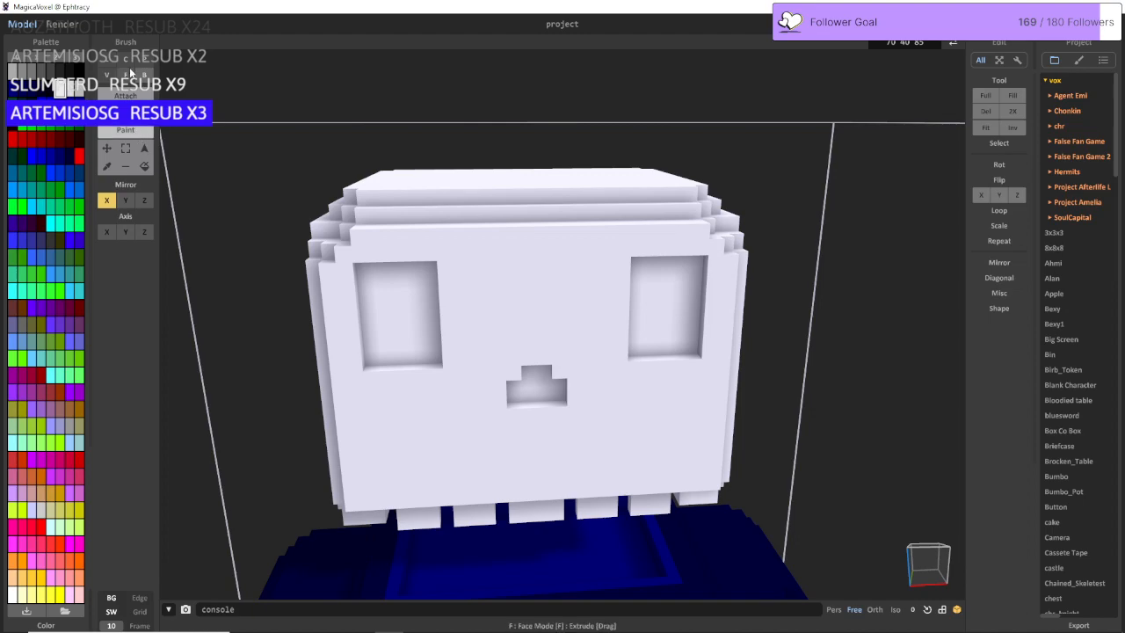
{"action": "left_click", "coordinate": [126, 76]}
{"action": "left_click", "coordinate": [415, 354]}
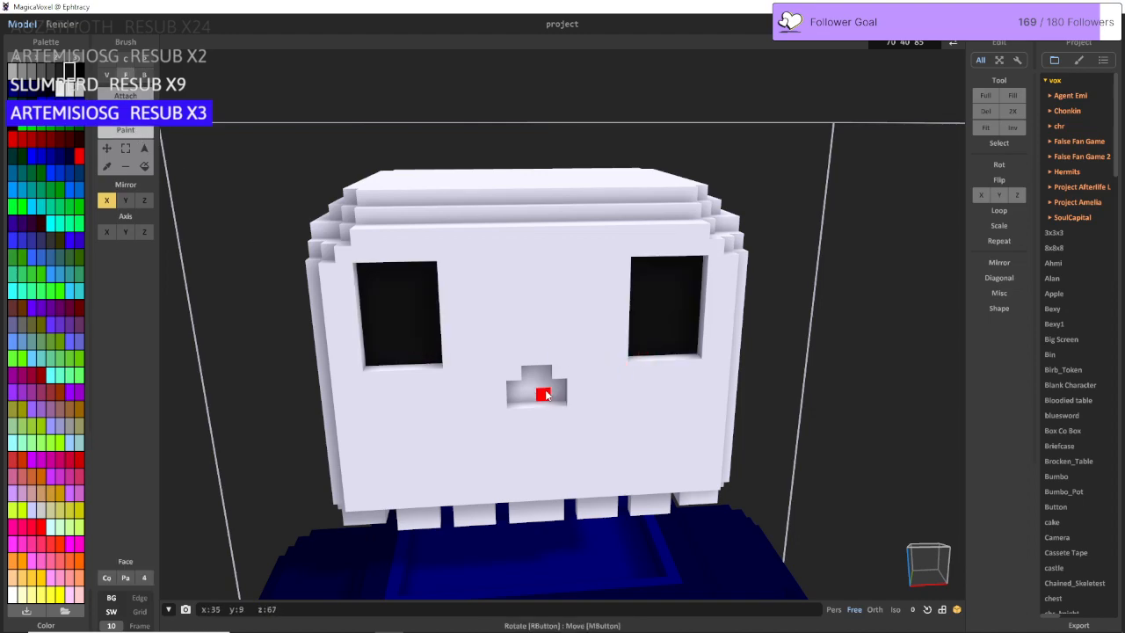
{"action": "left_click", "coordinate": [539, 390]}
{"action": "right_click_drag", "start_coordinate": [543, 392], "coordinate": [631, 402]}
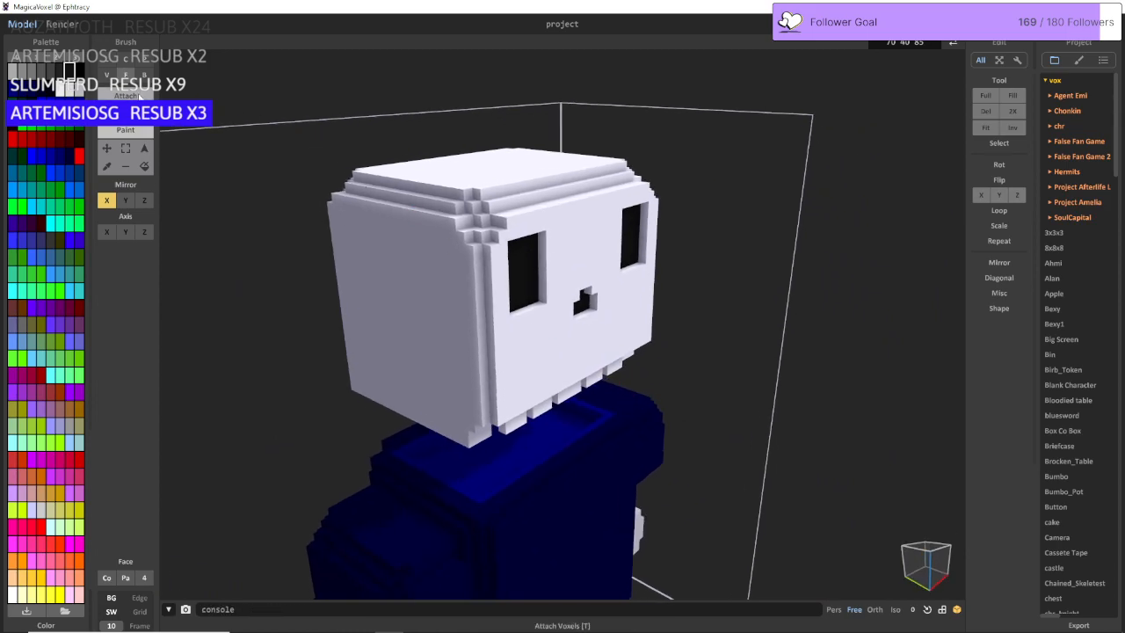
Step: Extrude the five teeth under the head's front face forward by one voxel
{"action": "key", "text": "d"}
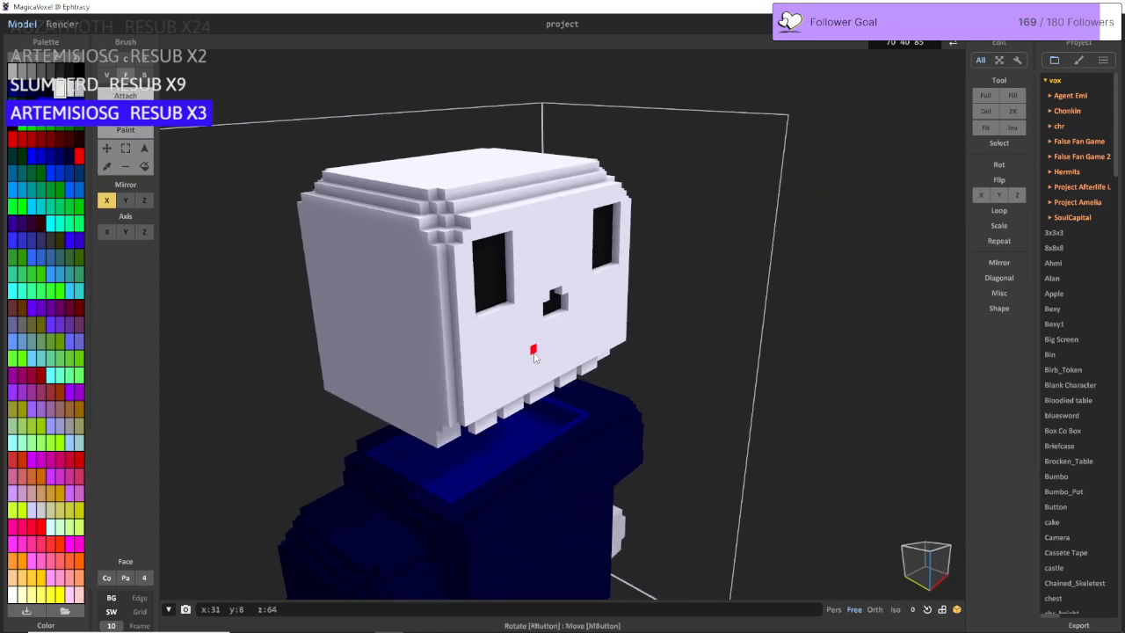
{"action": "right_click_drag", "start_coordinate": [536, 357], "coordinate": [499, 320]}
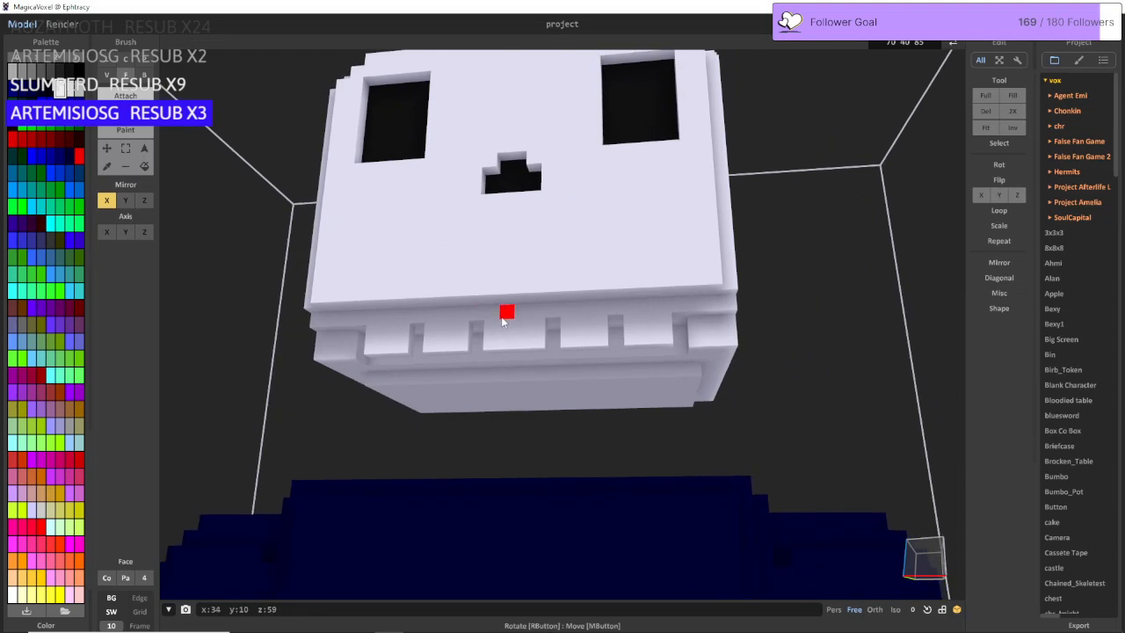
{"action": "left_click", "coordinate": [503, 319]}
{"action": "left_click", "coordinate": [503, 319]}
{"action": "left_click_drag", "start_coordinate": [491, 328], "coordinate": [519, 330]}
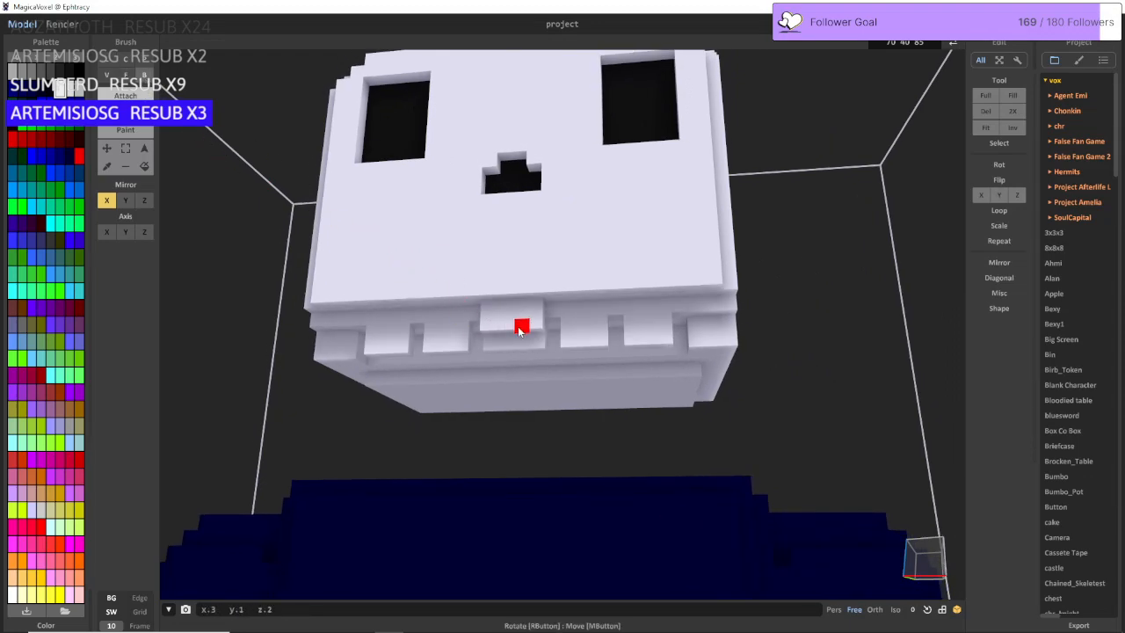
{"action": "key", "text": "ctrl+z"}
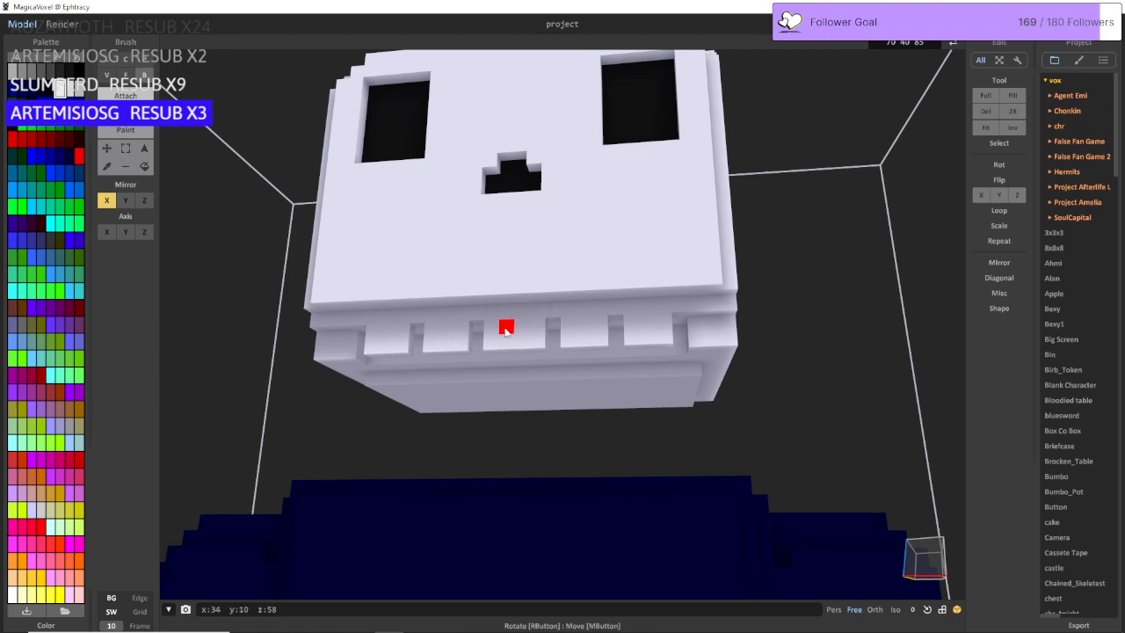
{"action": "left_click", "coordinate": [505, 332]}
{"action": "middle_click_drag", "start_coordinate": [505, 332], "coordinate": [587, 333]}
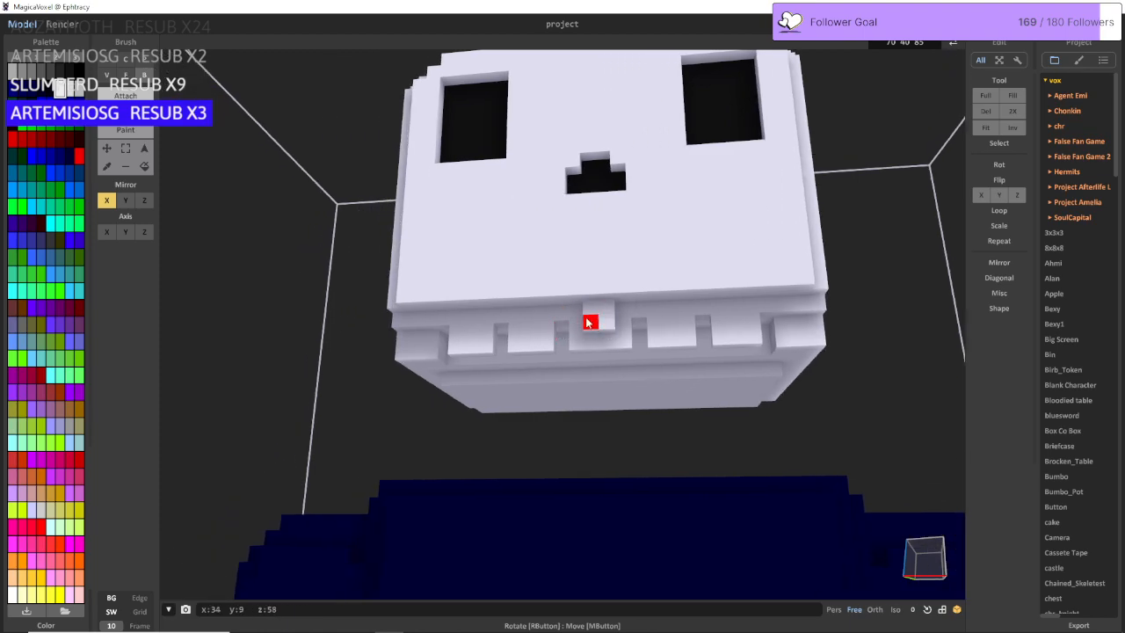
{"action": "left_click_drag", "start_coordinate": [576, 314], "coordinate": [455, 344]}
{"action": "middle_click_drag", "start_coordinate": [721, 329], "coordinate": [765, 340]}
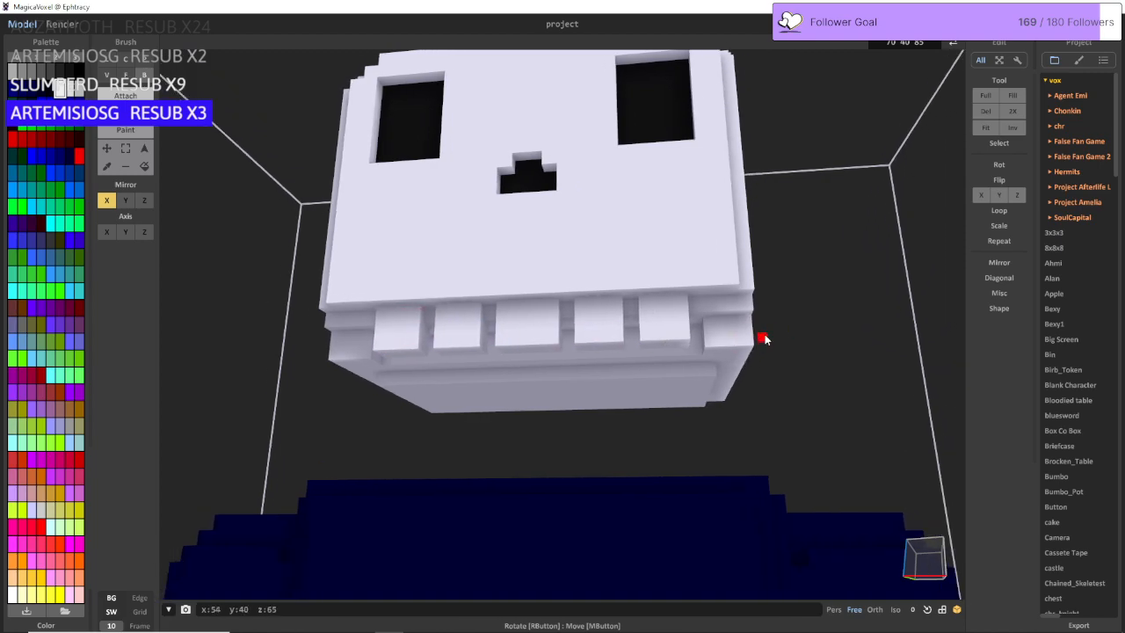
Step: Erase voxels from the mirrored corner blocks beside the outer teeth to give them stepped edges
{"action": "right_click_drag", "start_coordinate": [764, 339], "coordinate": [807, 332]}
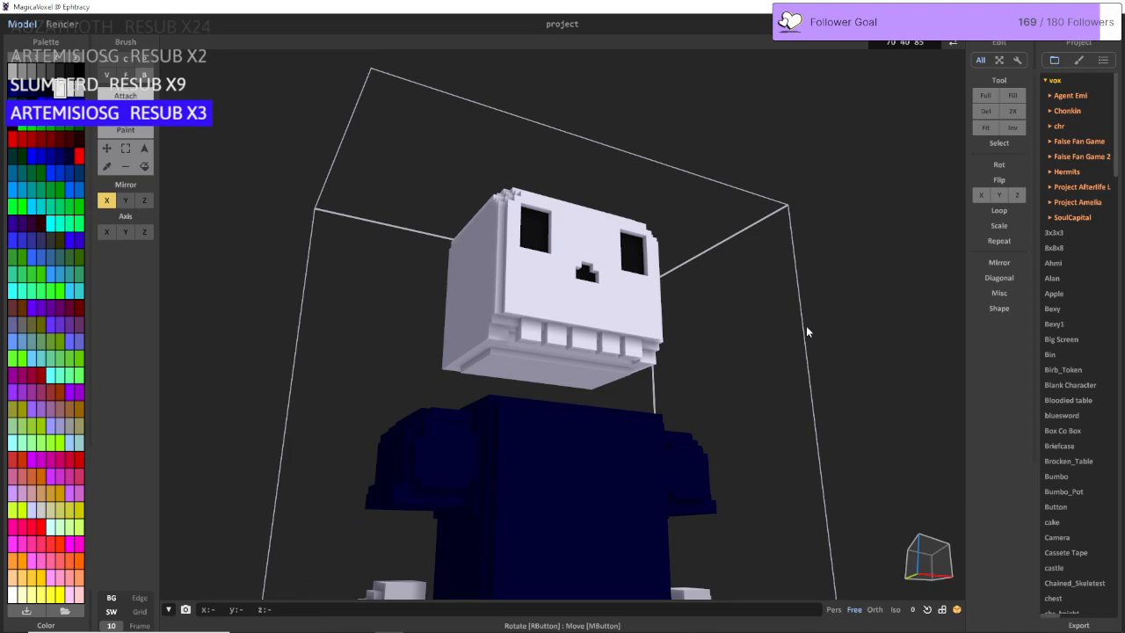
{"action": "scroll", "coordinate": [807, 332], "scroll_direction": "up", "scroll_amount": 8}
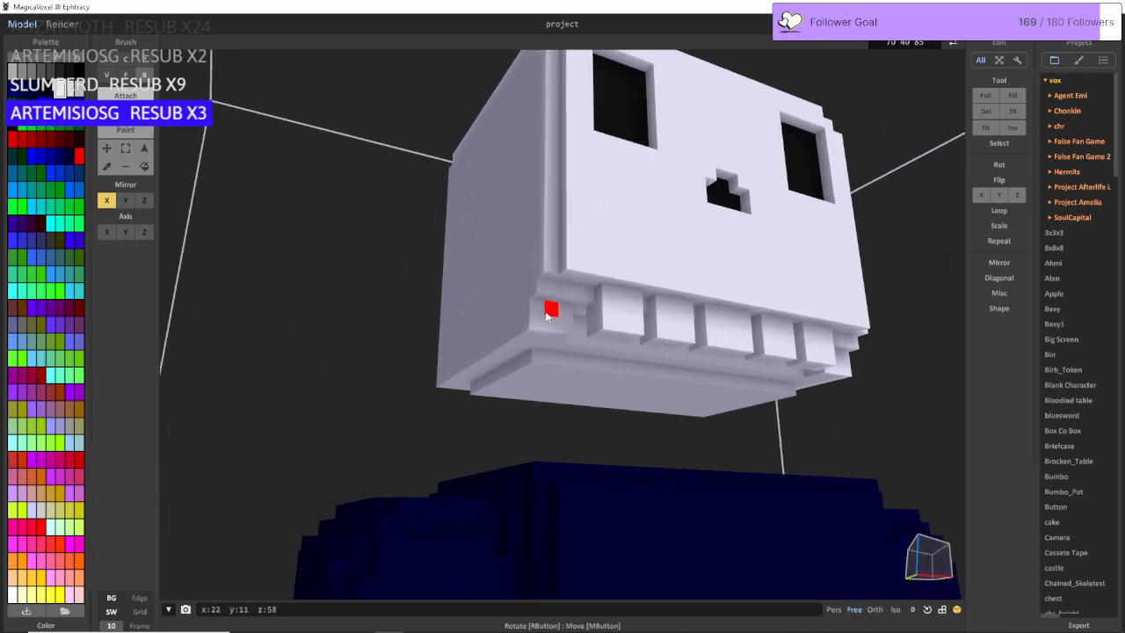
{"action": "left_click", "coordinate": [549, 315]}
{"action": "middle_click_drag", "start_coordinate": [661, 319], "coordinate": [531, 317]}
{"action": "left_click", "coordinate": [416, 291]}
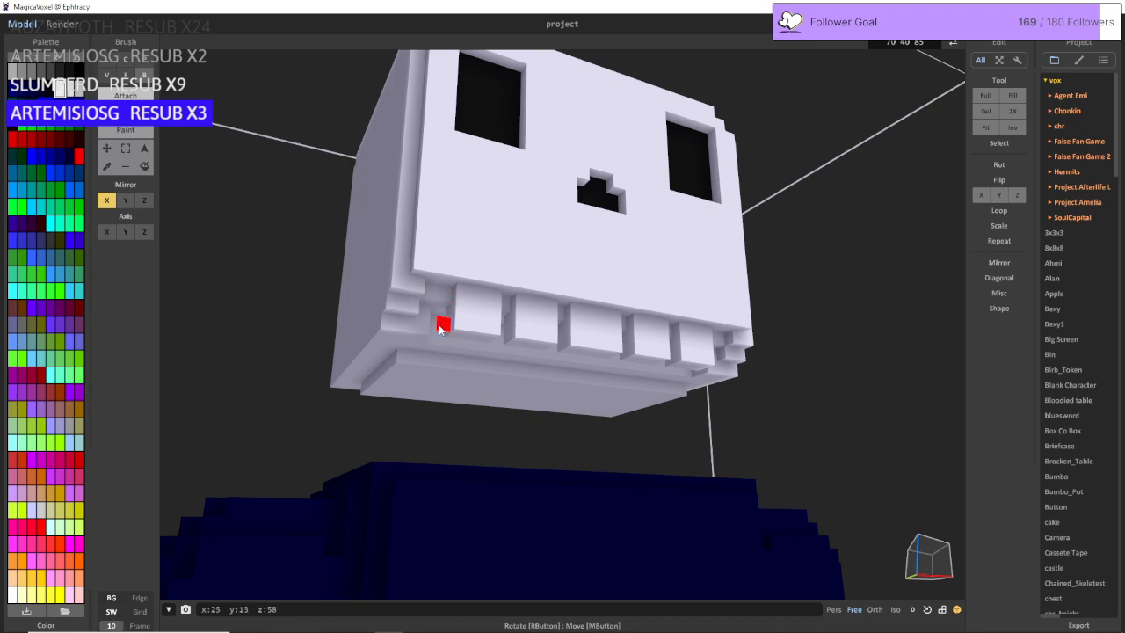
Step: Widen the recessed jaw block under the head with X and Y mirroring on, and extrude its underside downward
{"action": "right_click_drag", "start_coordinate": [442, 322], "coordinate": [529, 374]}
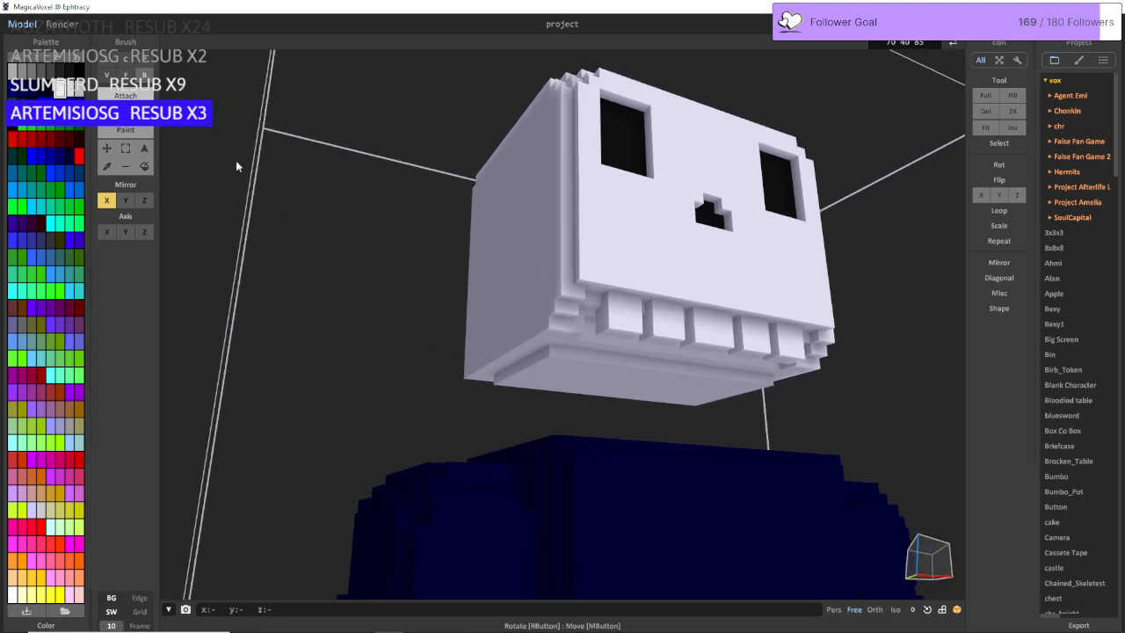
{"action": "left_click", "coordinate": [535, 363]}
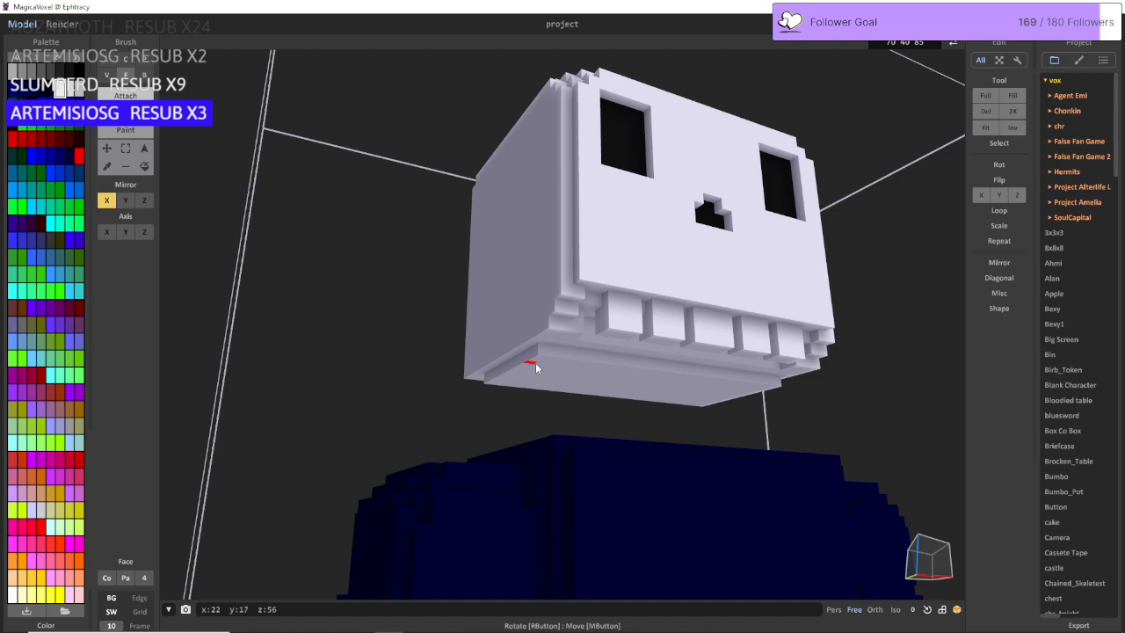
{"action": "left_click", "coordinate": [125, 200]}
{"action": "left_click", "coordinate": [592, 355]}
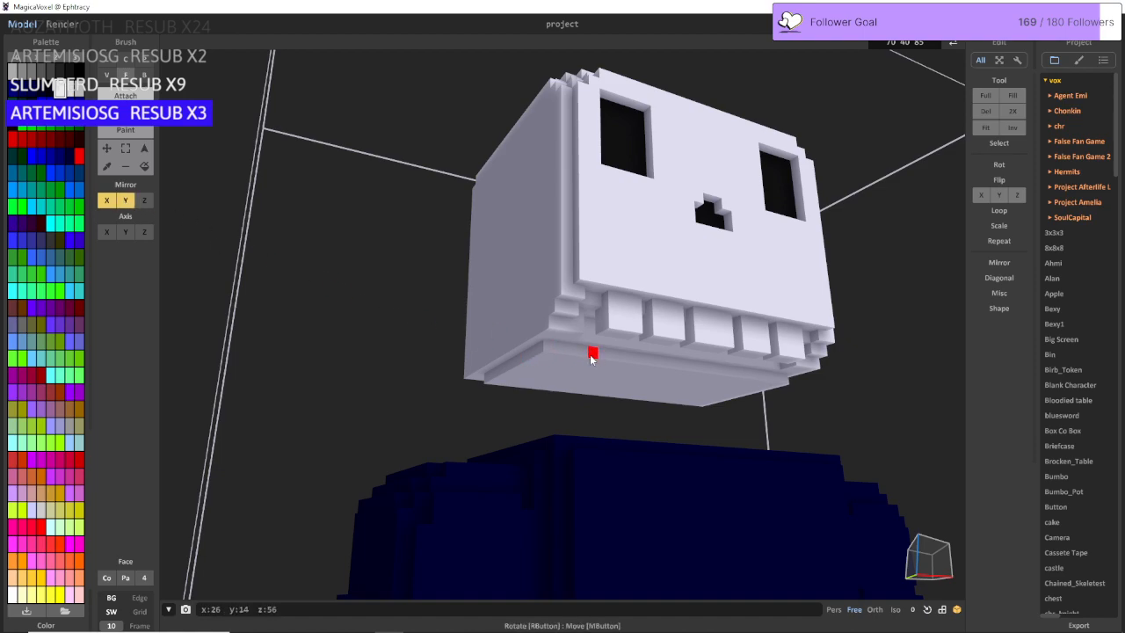
{"action": "left_click", "coordinate": [581, 382]}
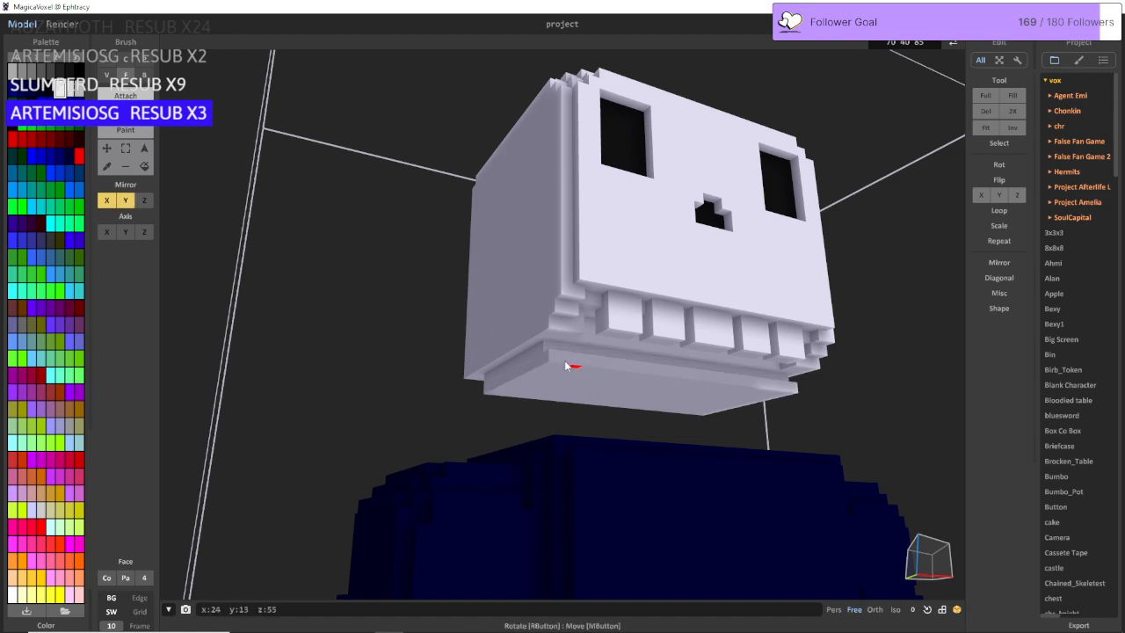
{"action": "left_click", "coordinate": [561, 349]}
Step: Extrude the jaw's underside down one more layer and erase that layer's outer edges to form a step
{"action": "key", "text": "d"}
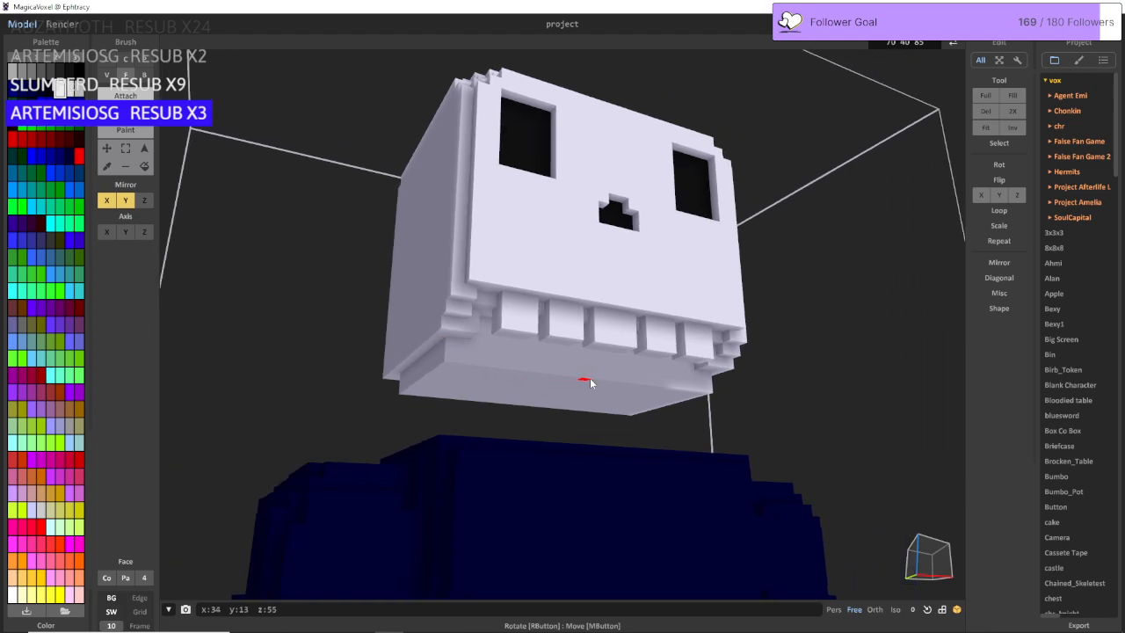
{"action": "left_click", "coordinate": [578, 403]}
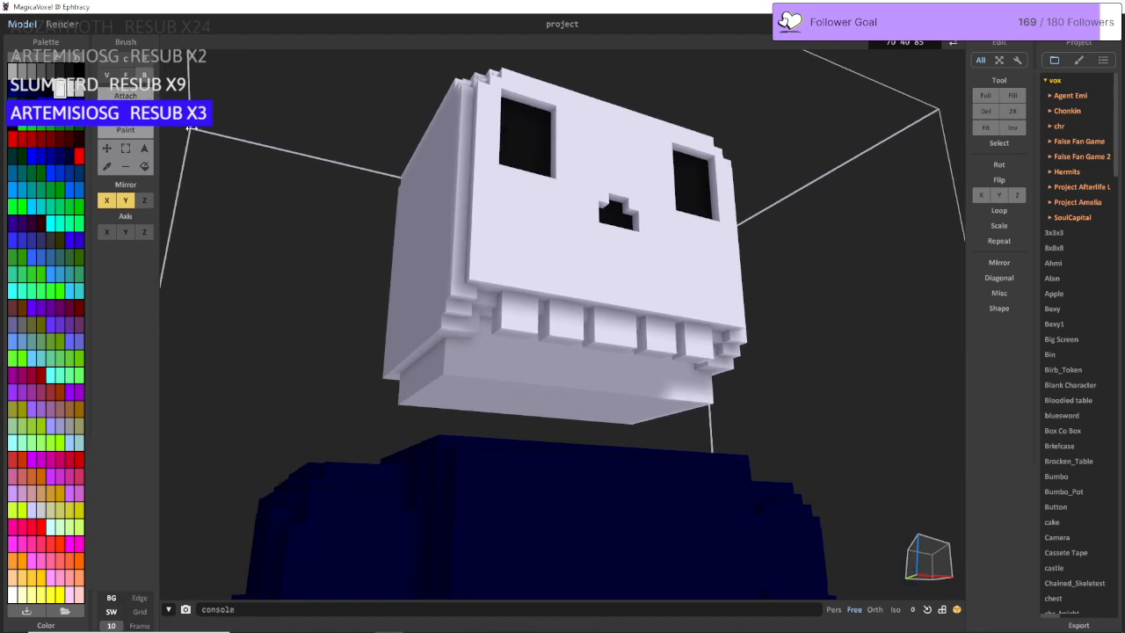
{"action": "left_click_drag", "start_coordinate": [448, 375], "coordinate": [413, 398]}
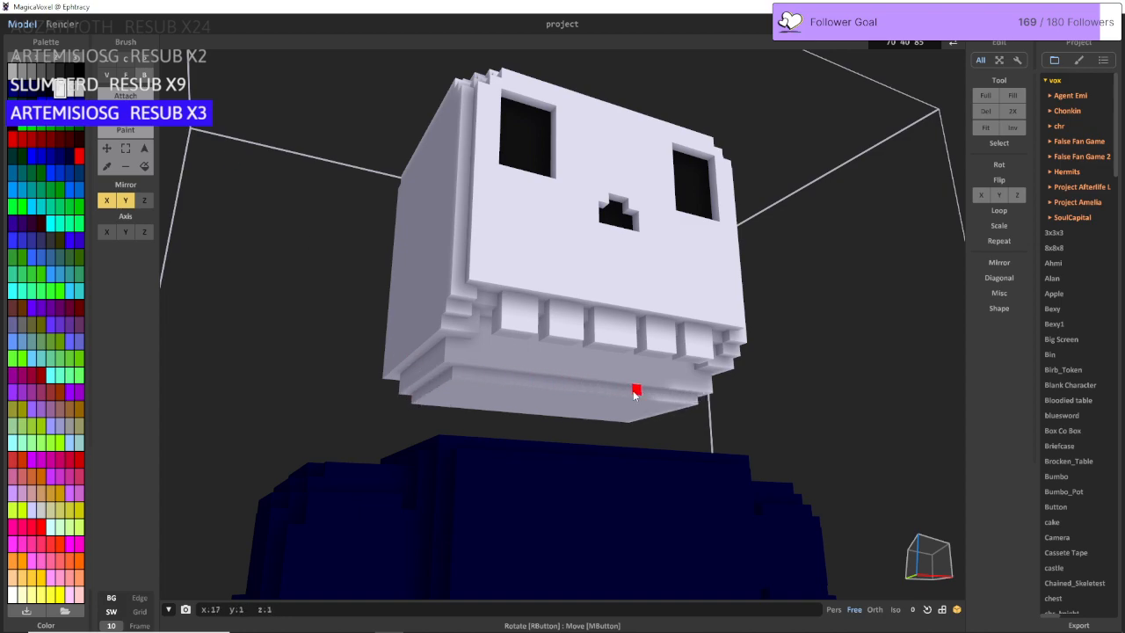
Step: Erase the mirrored lower corners of the head's front face in steps above the outer teeth
{"action": "scroll", "coordinate": [636, 390], "scroll_direction": "up", "scroll_amount": 5}
{"action": "right_click_drag", "start_coordinate": [589, 411], "coordinate": [414, 261]}
{"action": "scroll", "coordinate": [557, 455], "scroll_direction": "down", "scroll_amount": 6}
{"action": "scroll", "coordinate": [419, 269], "scroll_direction": "up", "scroll_amount": 6}
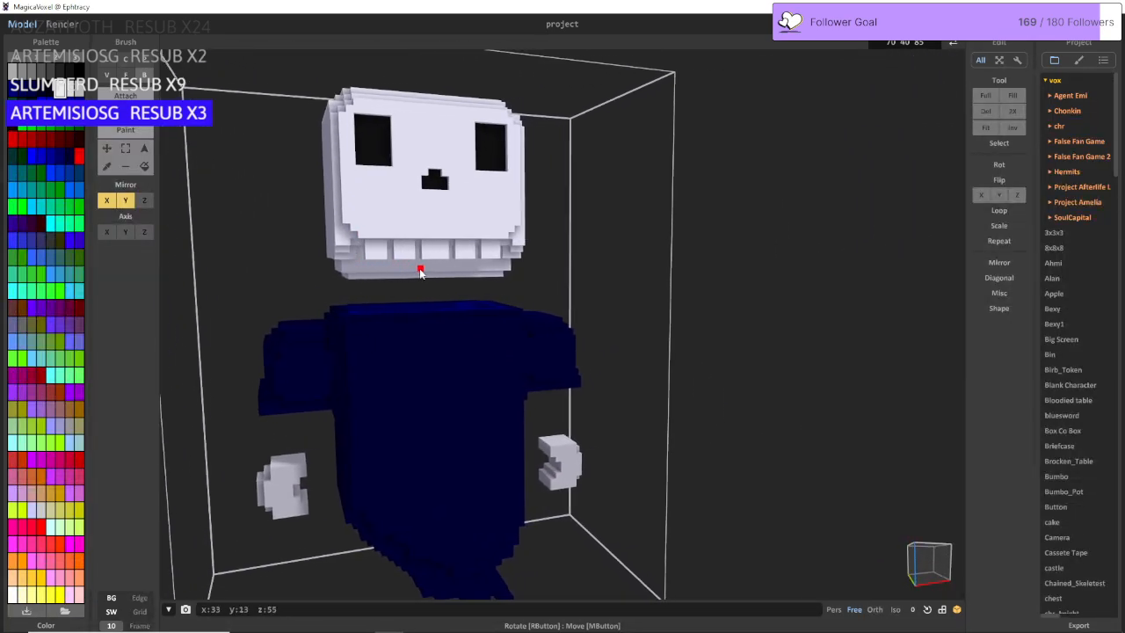
{"action": "right_click_drag", "start_coordinate": [296, 251], "coordinate": [262, 236]}
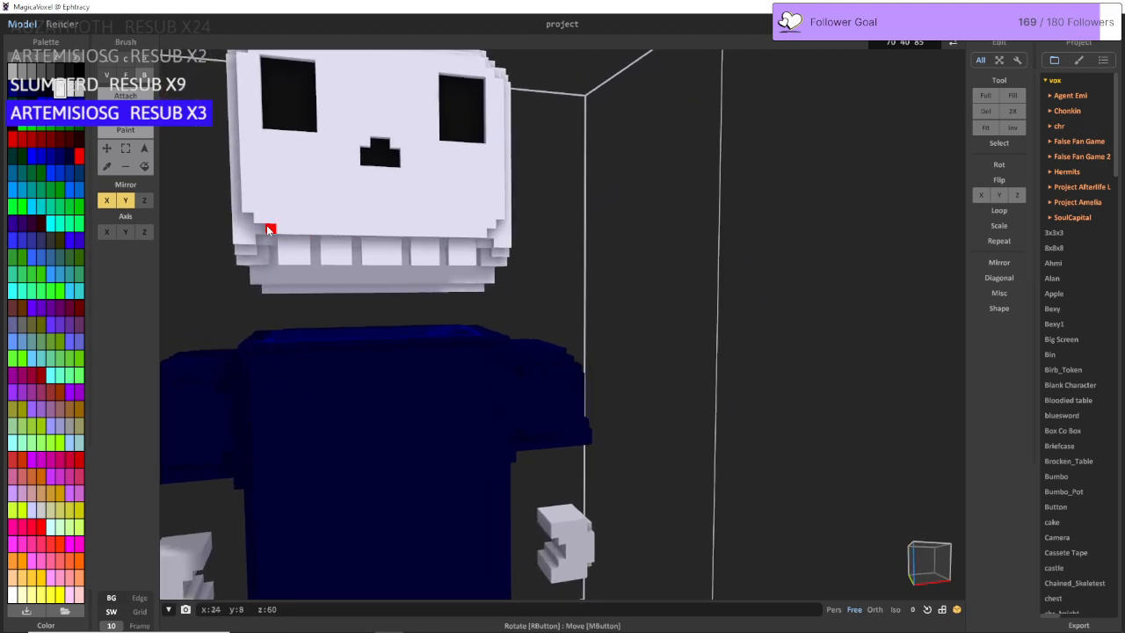
{"action": "scroll", "coordinate": [275, 255], "scroll_direction": "down", "scroll_amount": 6}
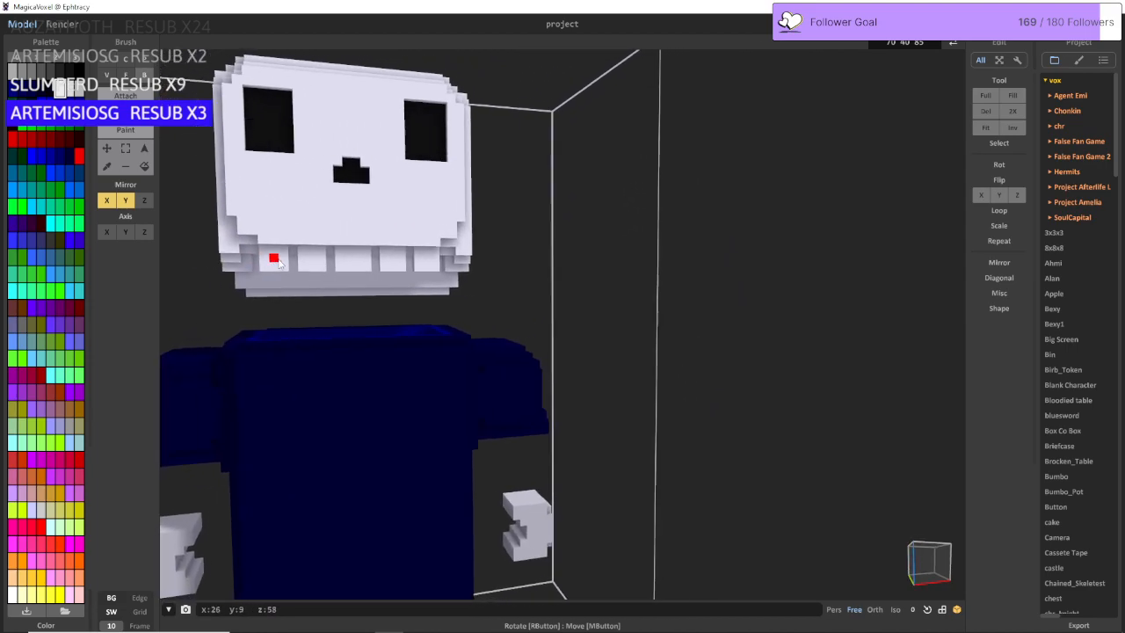
Step: Carve both eye sockets further downward and add a wider row to the bottom of the nose hole
{"action": "scroll", "coordinate": [278, 262], "scroll_direction": "down", "scroll_amount": 3}
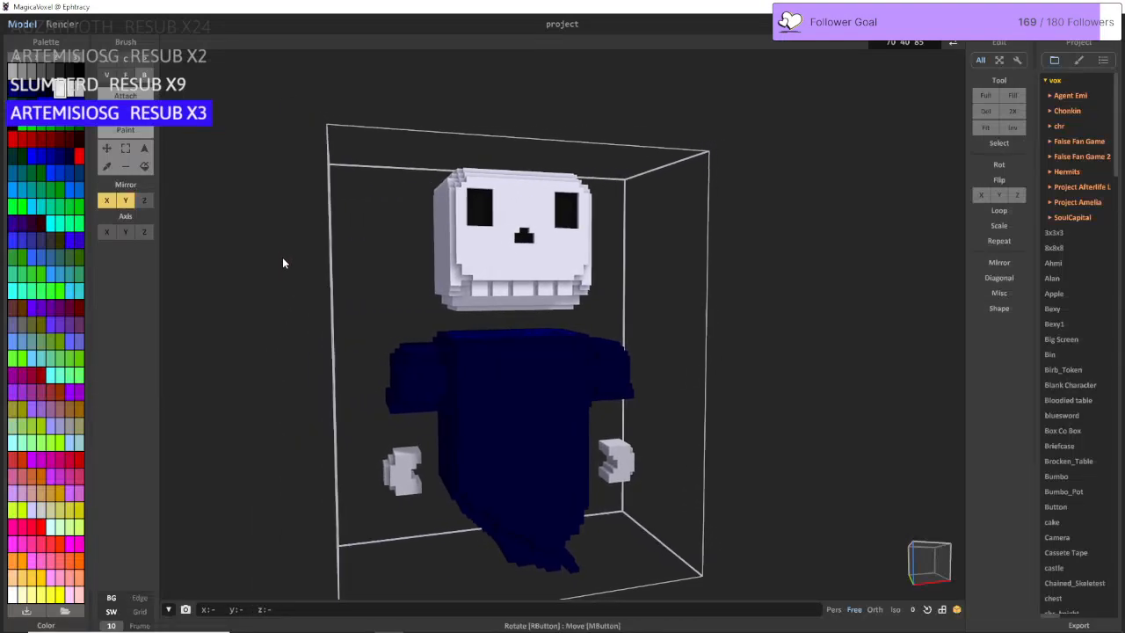
{"action": "scroll", "coordinate": [281, 261], "scroll_direction": "up", "scroll_amount": 4}
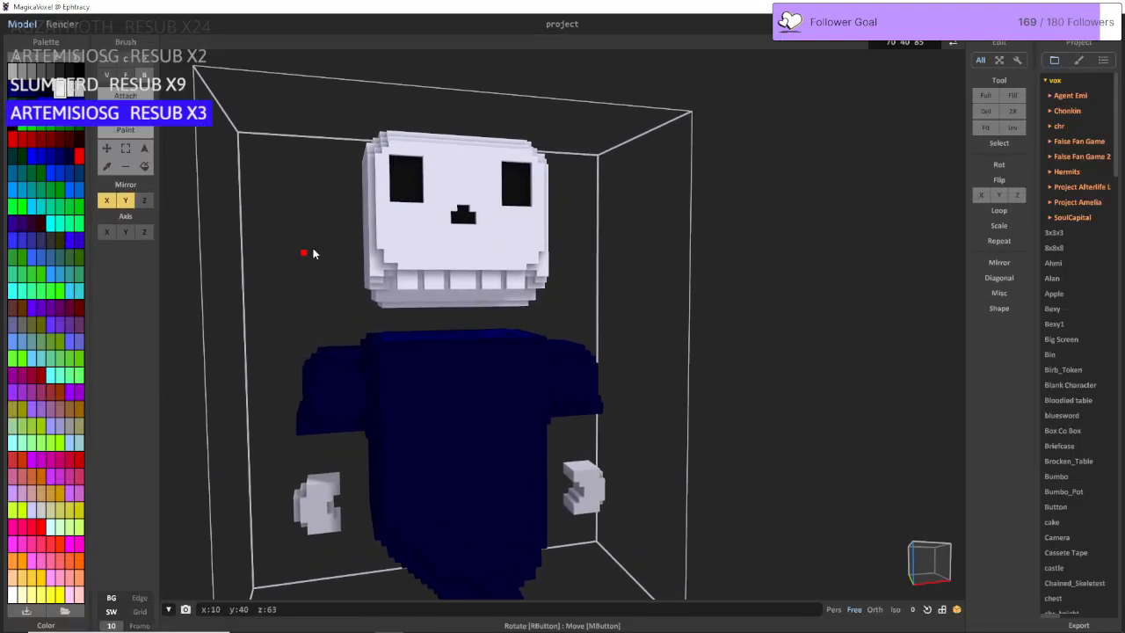
{"action": "scroll", "coordinate": [352, 247], "scroll_direction": "up", "scroll_amount": 3}
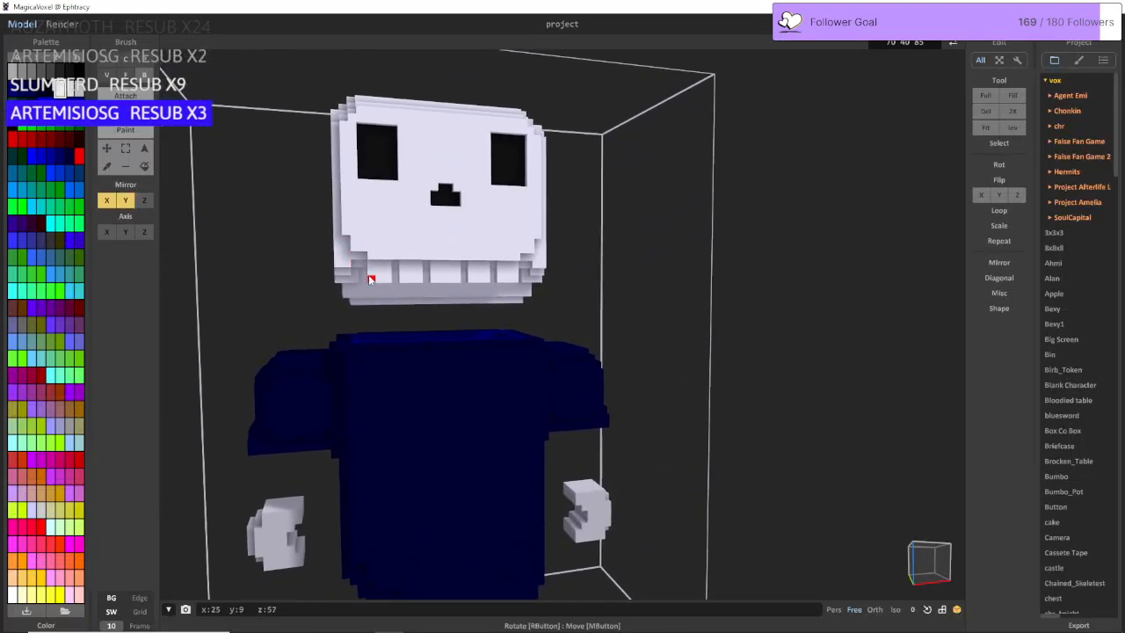
{"action": "scroll", "coordinate": [362, 273], "scroll_direction": "down", "scroll_amount": 2}
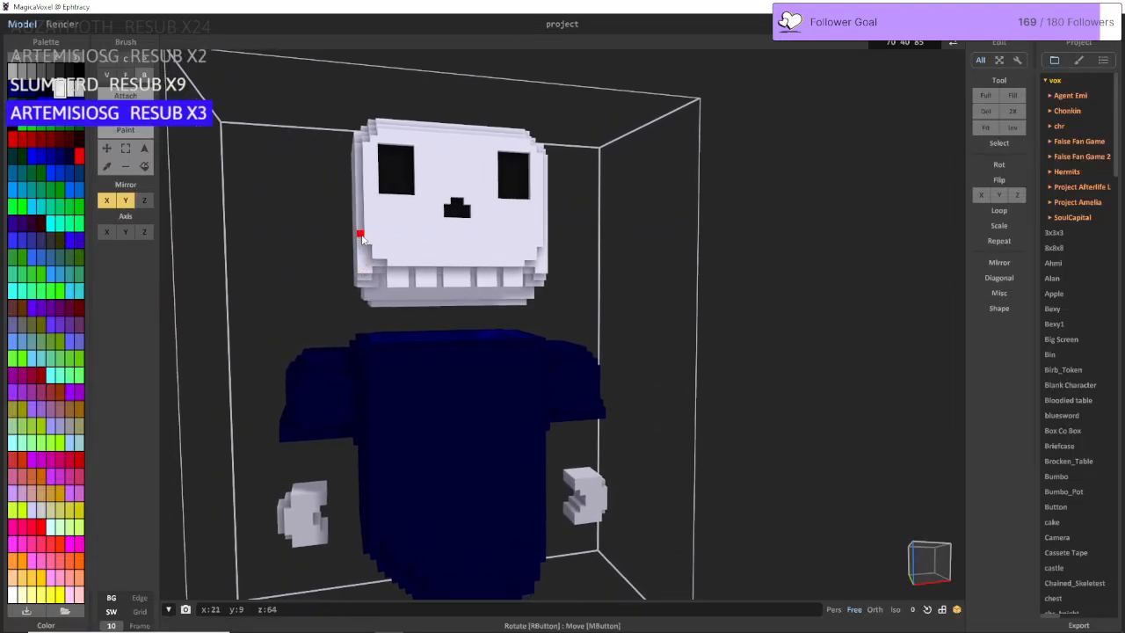
{"action": "left_click_drag", "start_coordinate": [384, 203], "coordinate": [410, 214]}
{"action": "scroll", "coordinate": [192, 142], "scroll_direction": "up", "scroll_amount": 3}
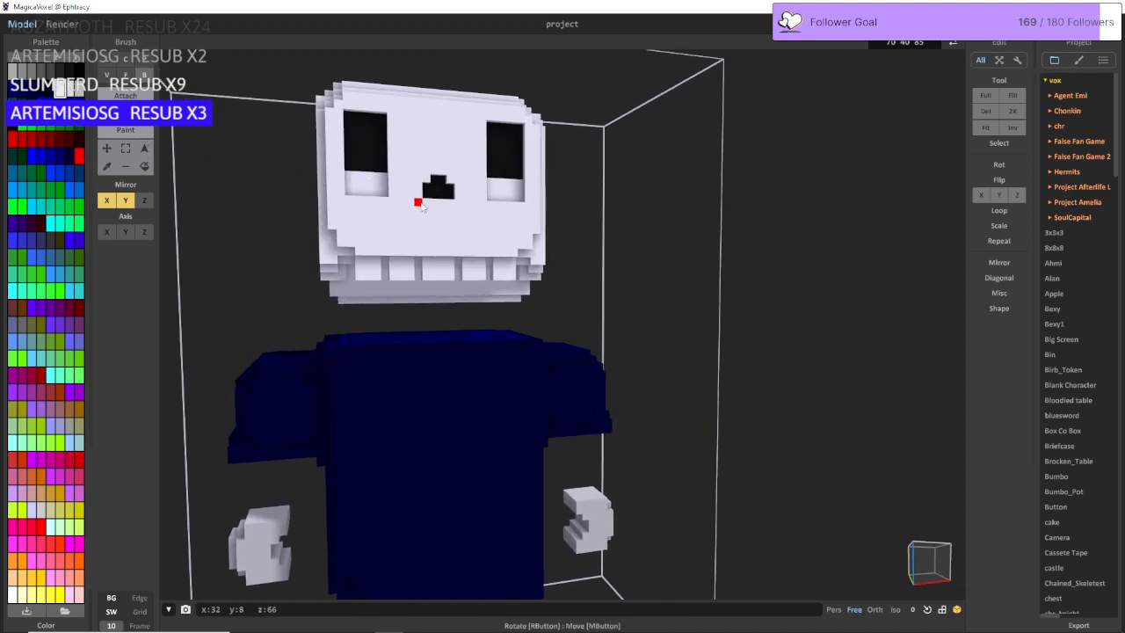
{"action": "left_click_drag", "start_coordinate": [420, 204], "coordinate": [442, 201]}
{"action": "key", "text": "ctrl+z"}
{"action": "left_click_drag", "start_coordinate": [421, 203], "coordinate": [433, 205]}
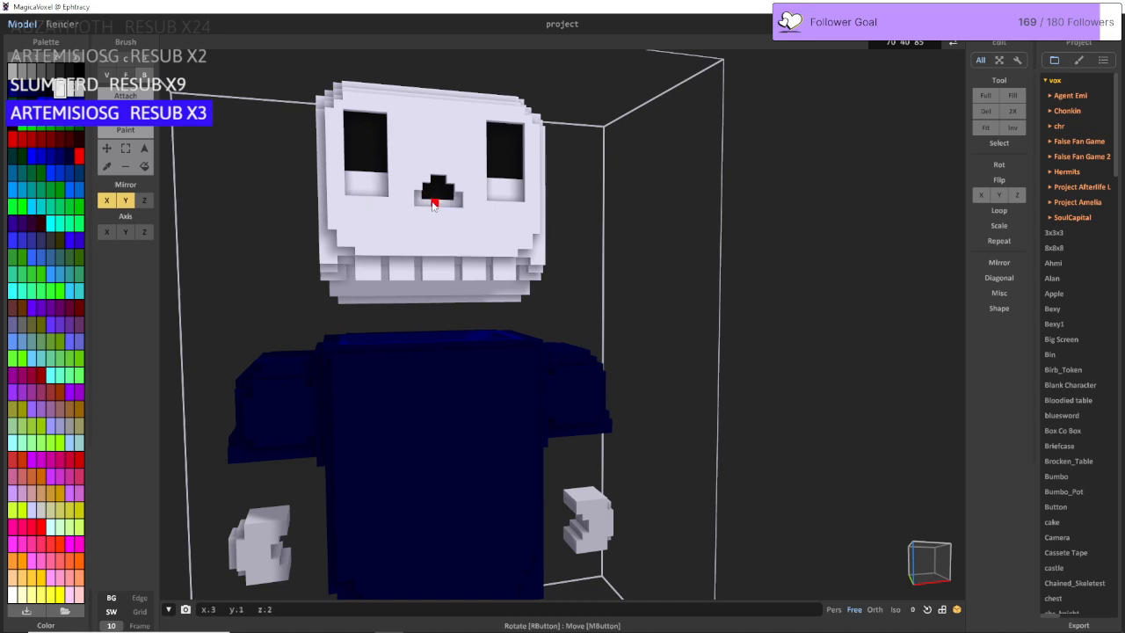
Step: Paint the newly carved lower parts of the eye sockets and nose hole black
{"action": "left_click", "coordinate": [126, 75]}
{"action": "left_click", "coordinate": [70, 72]}
{"action": "left_click", "coordinate": [387, 199]}
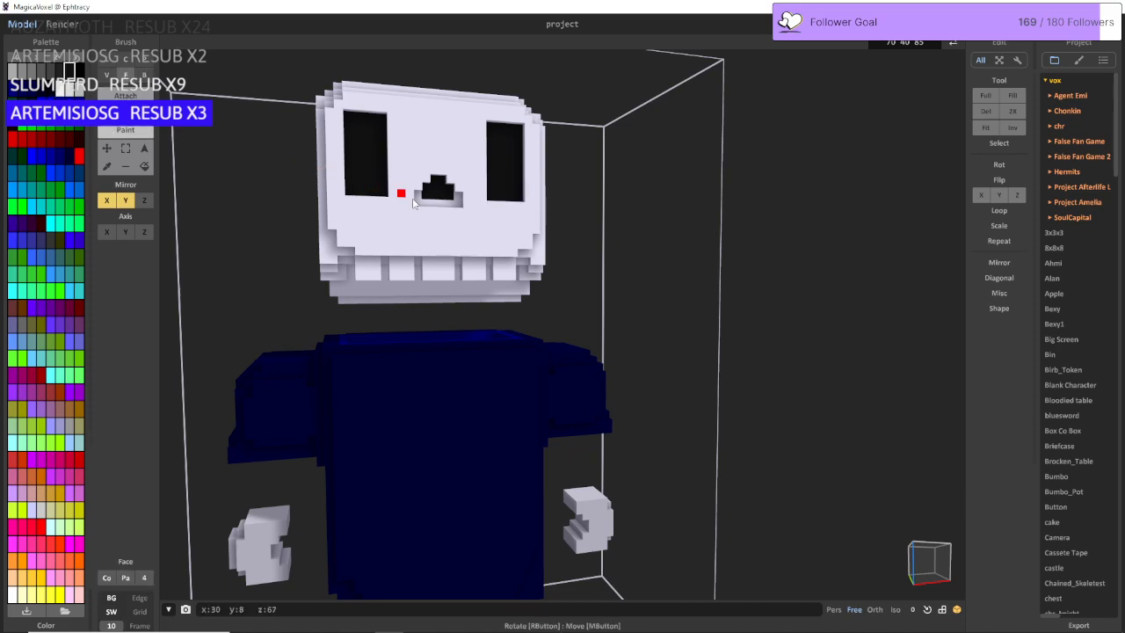
{"action": "left_click", "coordinate": [432, 203]}
{"action": "right_click_drag", "start_coordinate": [432, 203], "coordinate": [379, 203]}
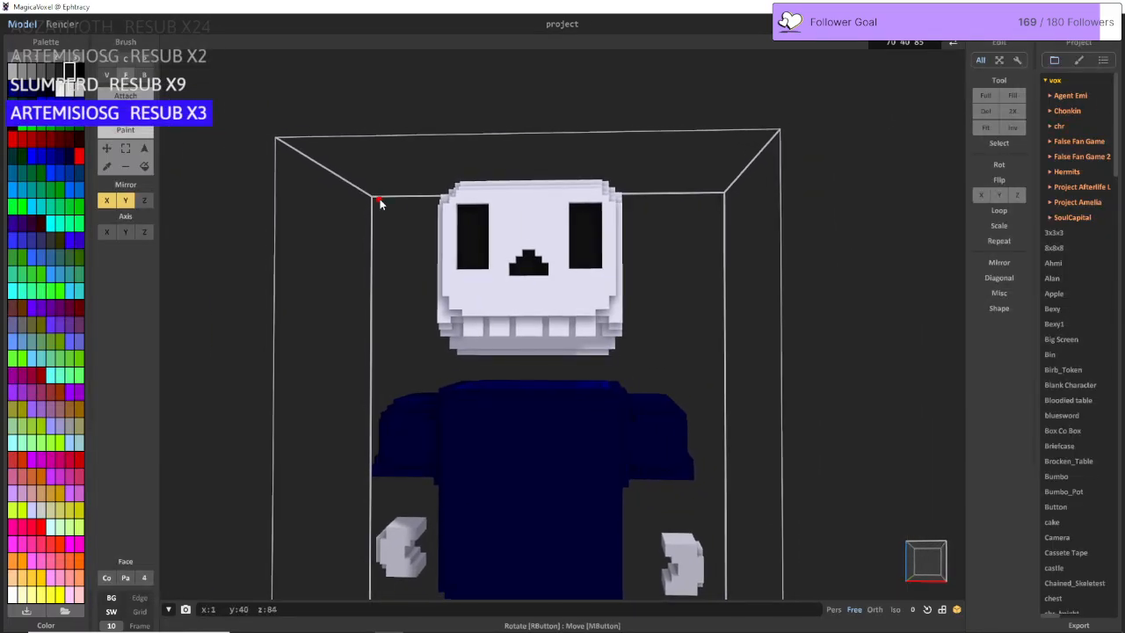
{"action": "scroll", "coordinate": [382, 200], "scroll_direction": "up", "scroll_amount": 5}
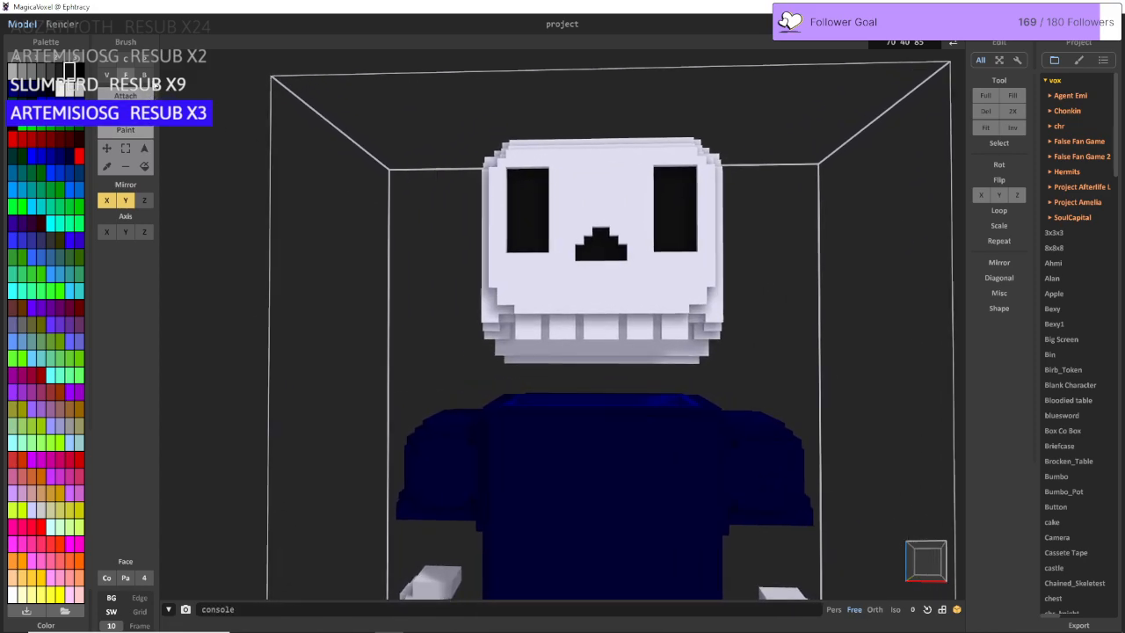
Step: Carve a mirrored mouth line with stepped-up ends and a small centre notch below the nose, and paint it black
{"action": "left_click", "coordinate": [144, 76]}
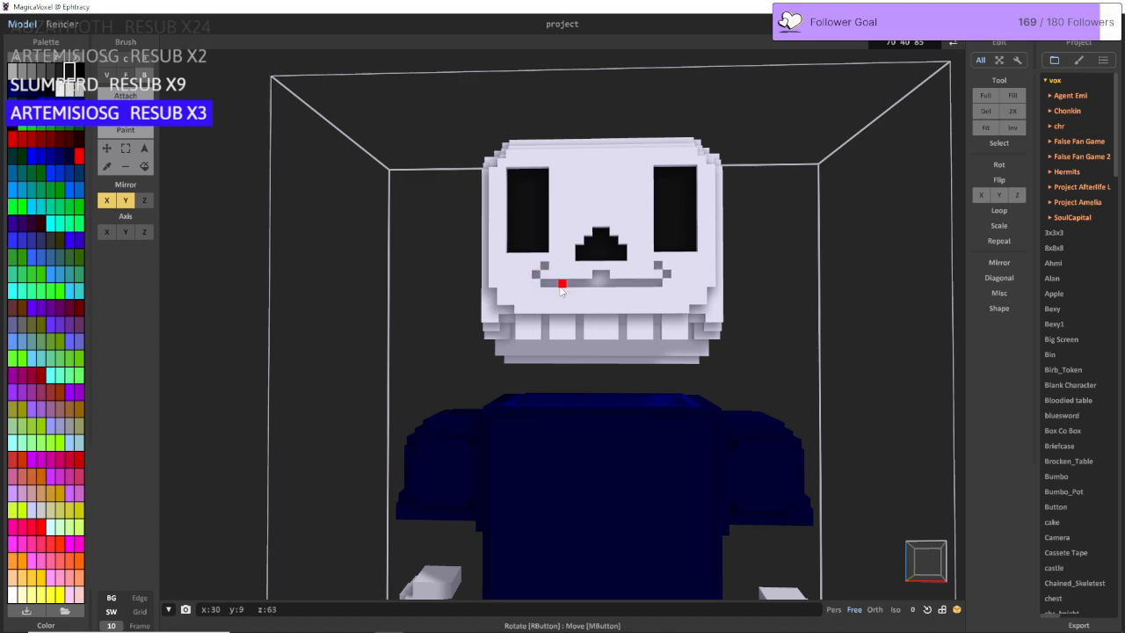
{"action": "middle_click_drag", "start_coordinate": [428, 297], "coordinate": [354, 258]}
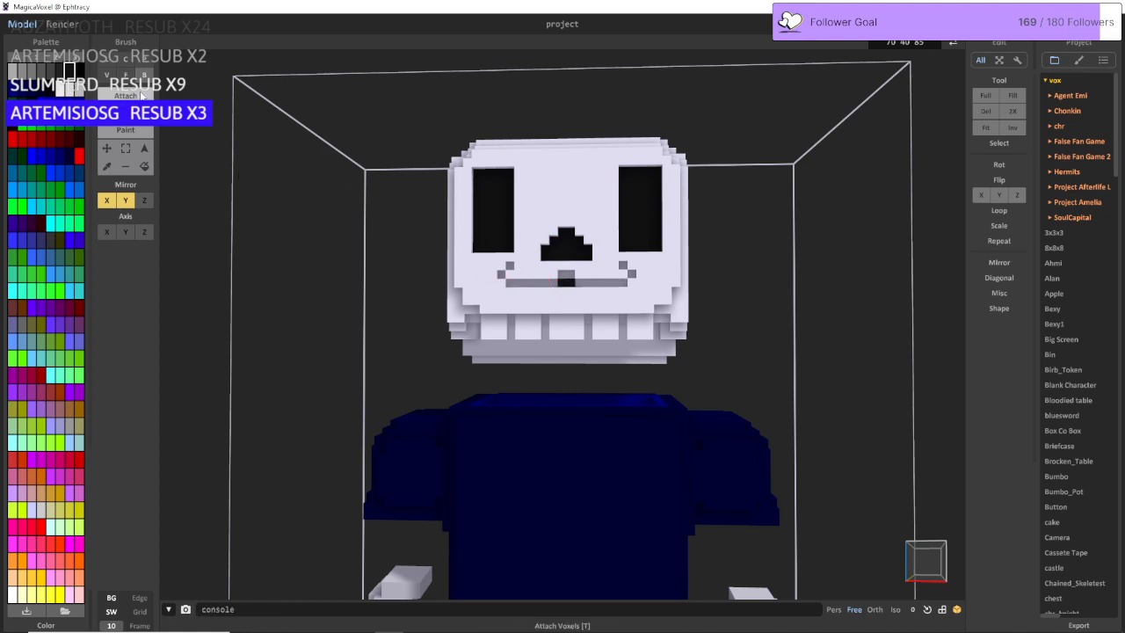
{"action": "key", "text": "f"}
{"action": "left_click", "coordinate": [545, 285]}
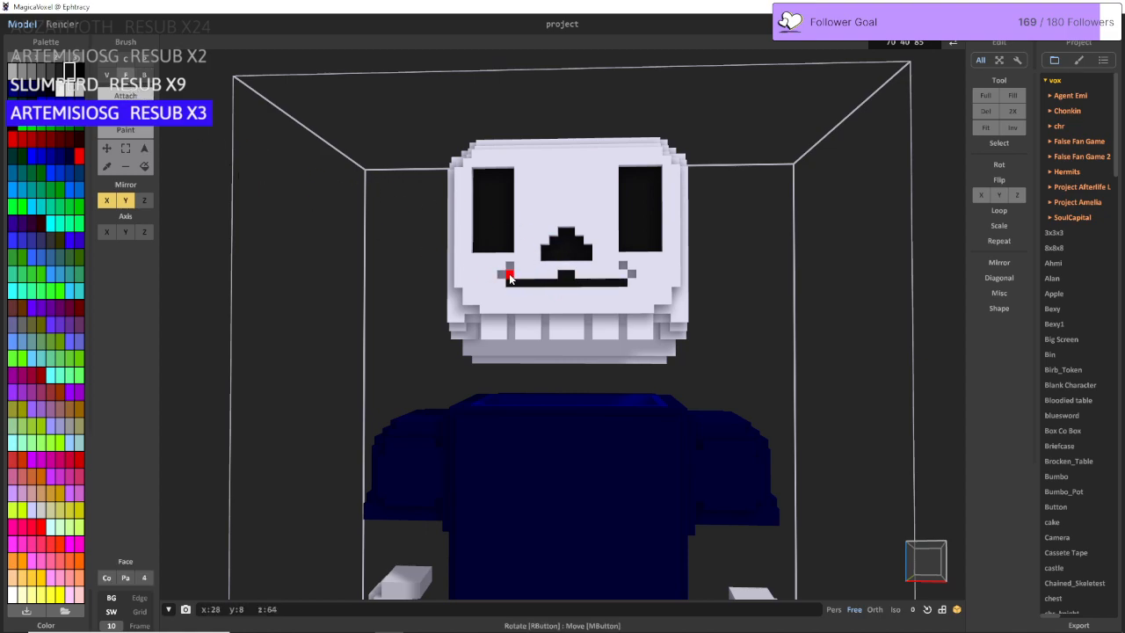
{"action": "scroll", "coordinate": [595, 352], "scroll_direction": "down", "scroll_amount": 5}
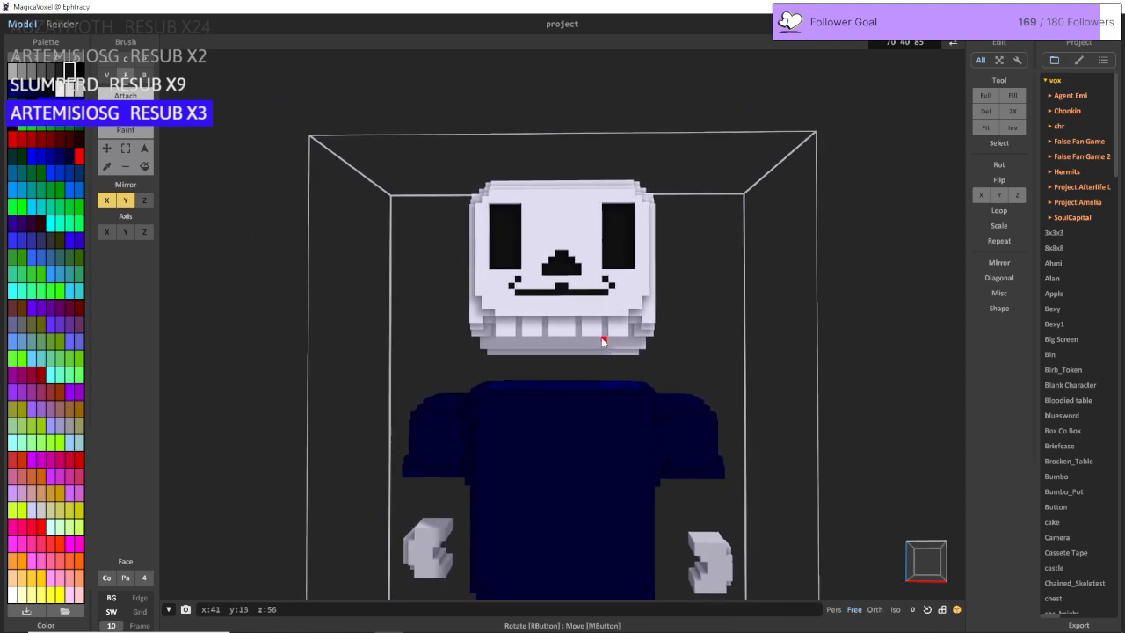
Step: Undo the painting and carving of the mouth line, its stepped-up ends and its centre notch below the nose
{"action": "mouse_move", "coordinate": [603, 341]}
{"action": "right_mouse_down"}
{"action": "mouse_move", "coordinate": [651, 339]}
{"action": "mouse_move", "coordinate": [594, 337]}
{"action": "right_mouse_up"}
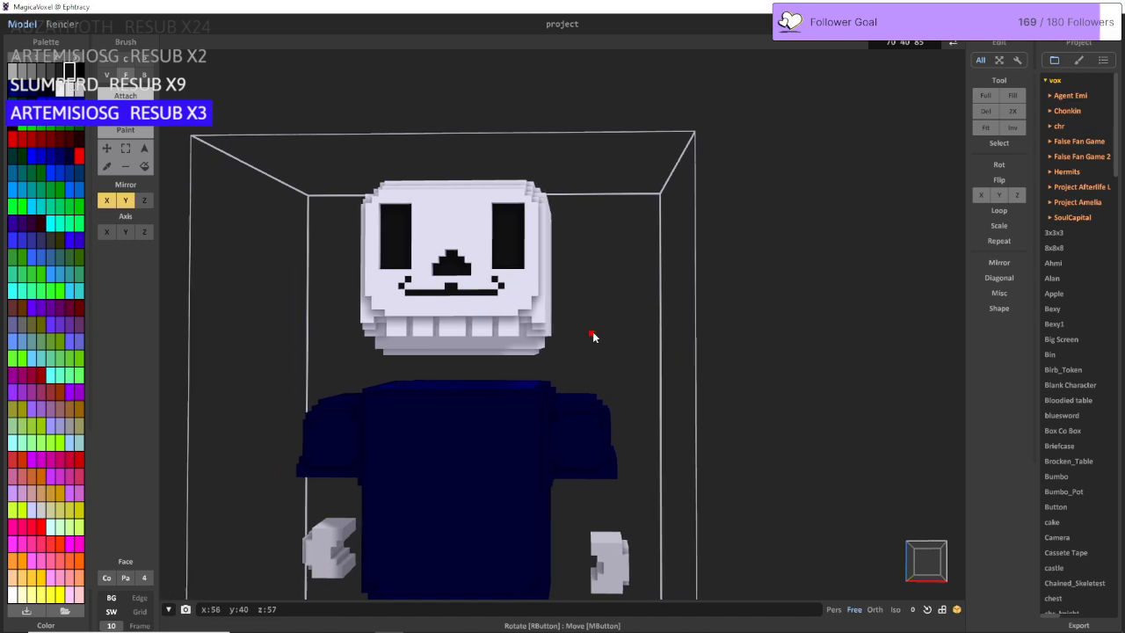
{"action": "scroll", "coordinate": [593, 337], "scroll_direction": "up", "scroll_amount": 8}
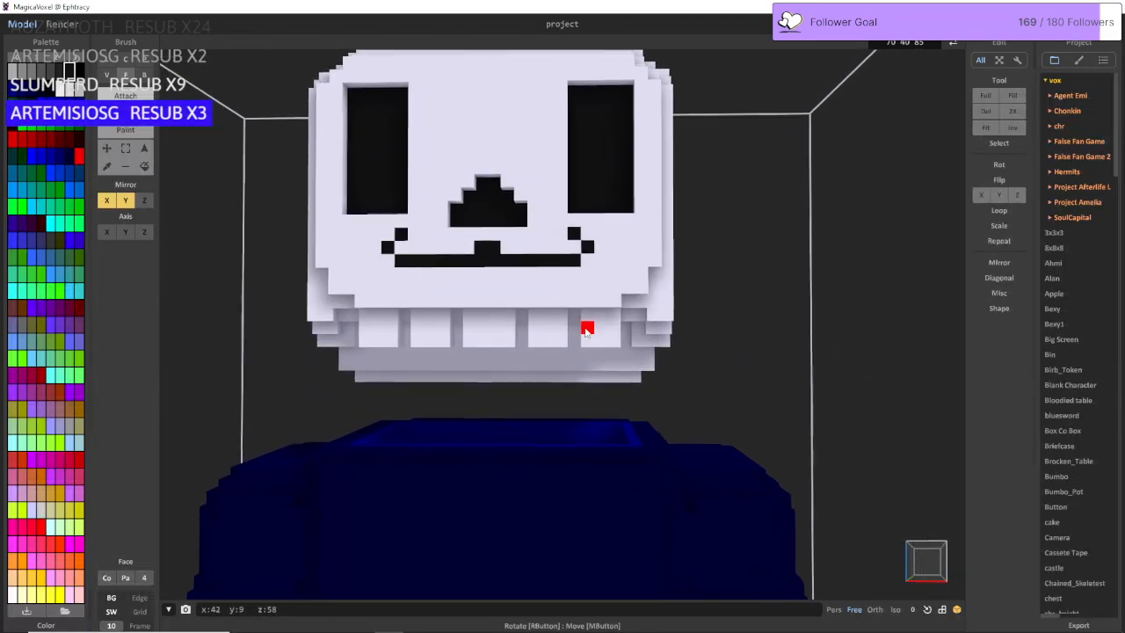
{"action": "scroll", "coordinate": [586, 332], "scroll_direction": "up", "scroll_amount": 2}
{"action": "scroll", "coordinate": [510, 277], "scroll_direction": "down", "scroll_amount": 6}
{"action": "mouse_move", "coordinate": [510, 276]}
{"action": "right_mouse_down"}
{"action": "mouse_move", "coordinate": [555, 275]}
{"action": "mouse_move", "coordinate": [535, 254]}
{"action": "mouse_move", "coordinate": [514, 269]}
{"action": "mouse_move", "coordinate": [525, 288]}
{"action": "right_mouse_up"}
{"action": "left_click", "coordinate": [557, 265]}
{"action": "key", "text": "ctrl+z"}
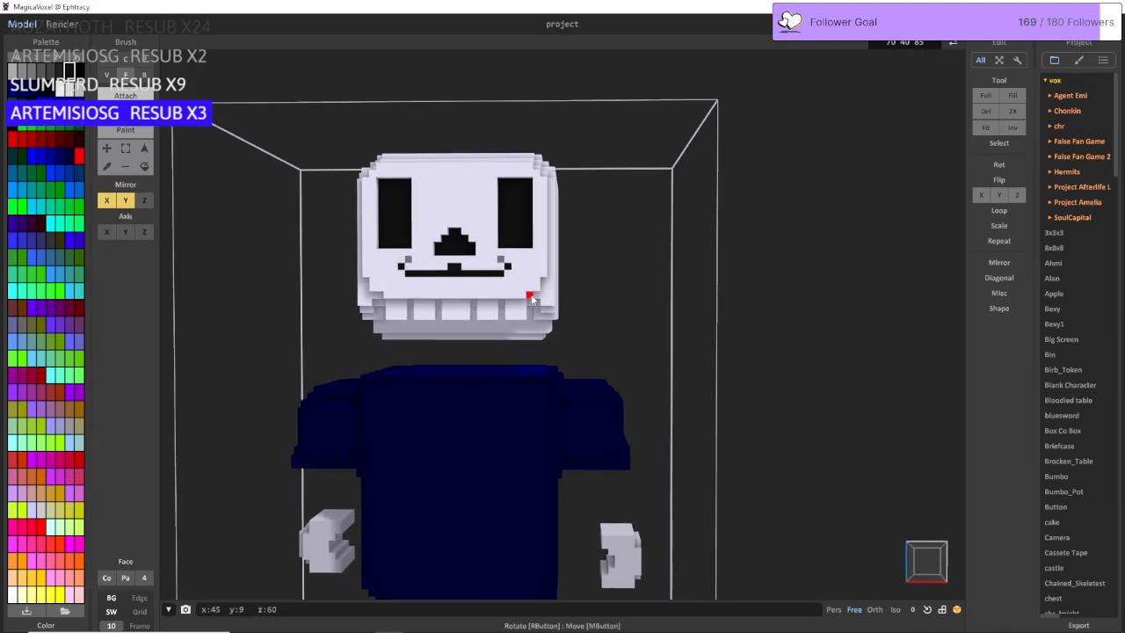
{"action": "key", "text": "ctrl+z"}
{"action": "key", "text": "ctrl+z"}
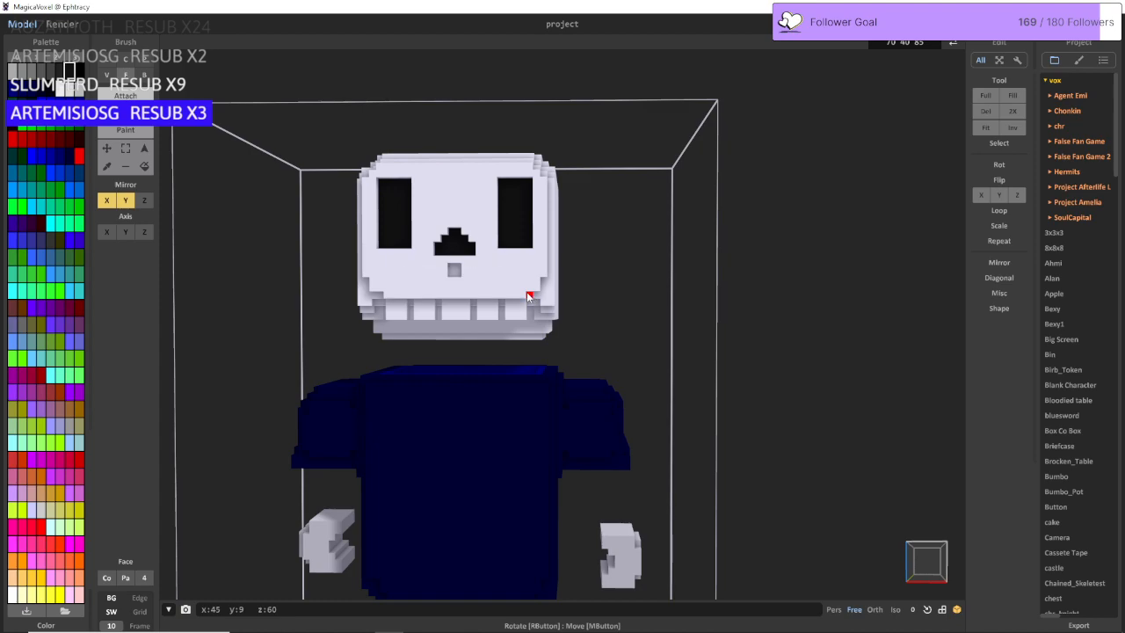
{"action": "key", "text": "a"}
{"action": "key", "text": "w"}
{"action": "right_click_drag", "start_coordinate": [518, 296], "coordinate": [522, 287]}
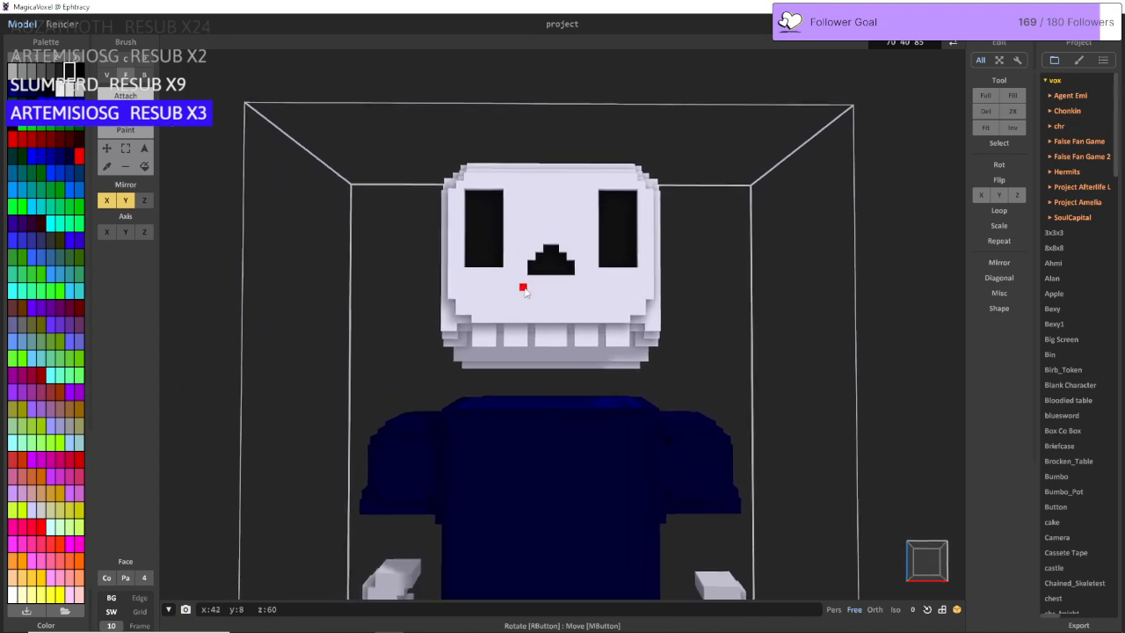
Step: Select the nose's black voxels as a region and move them down 3 voxels inside the head
{"action": "left_click", "coordinate": [144, 147]}
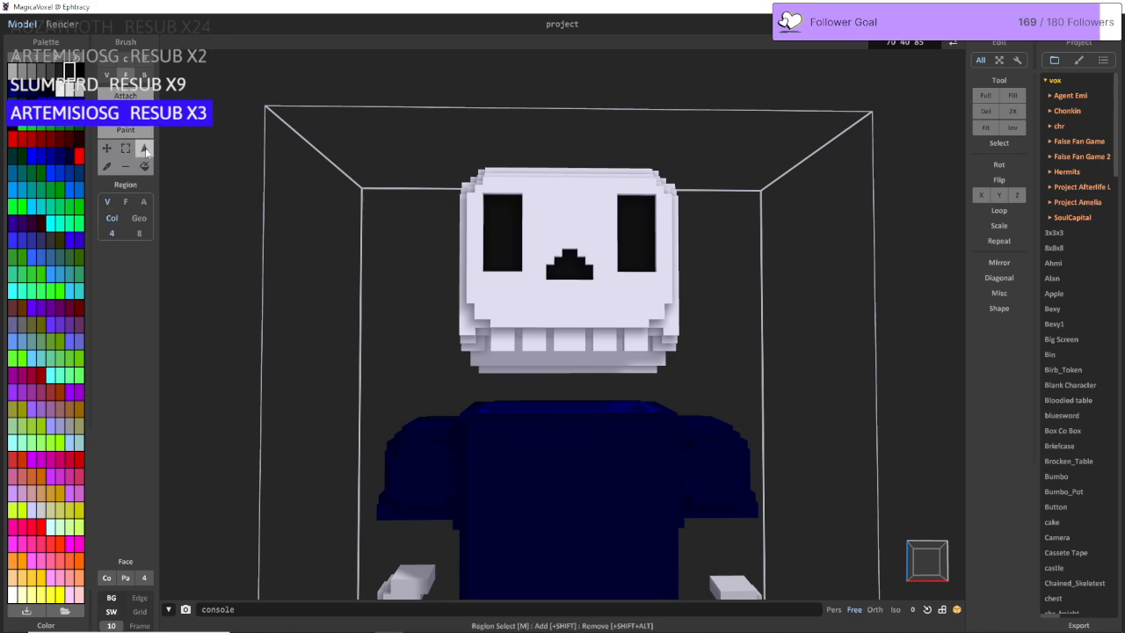
{"action": "left_click", "coordinate": [107, 150]}
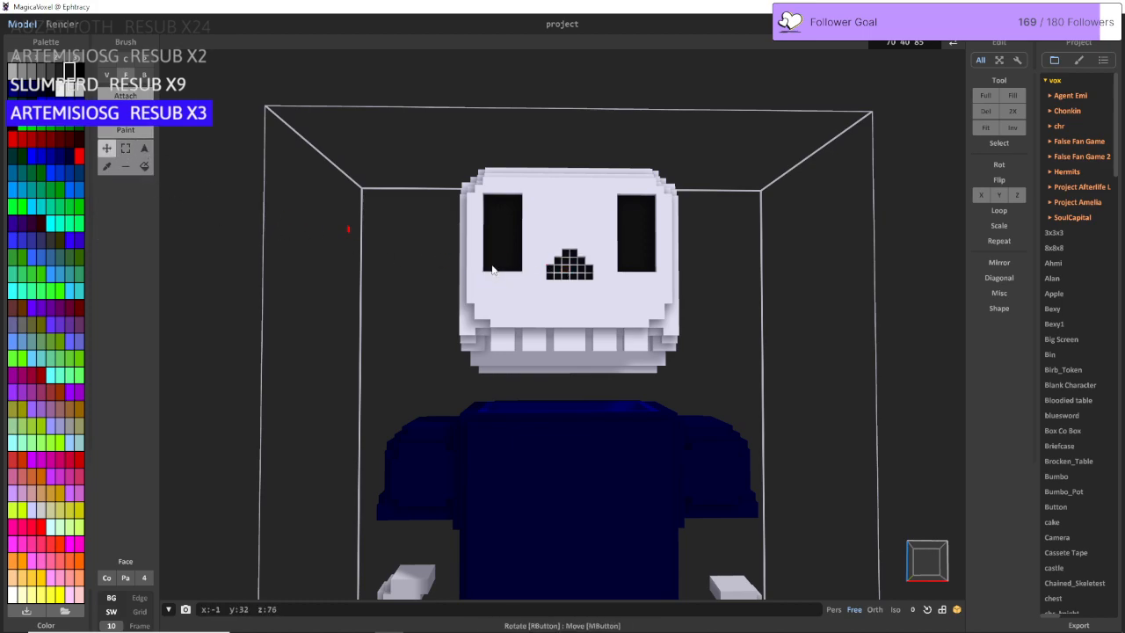
{"action": "left_click_drag", "start_coordinate": [569, 273], "coordinate": [569, 286]}
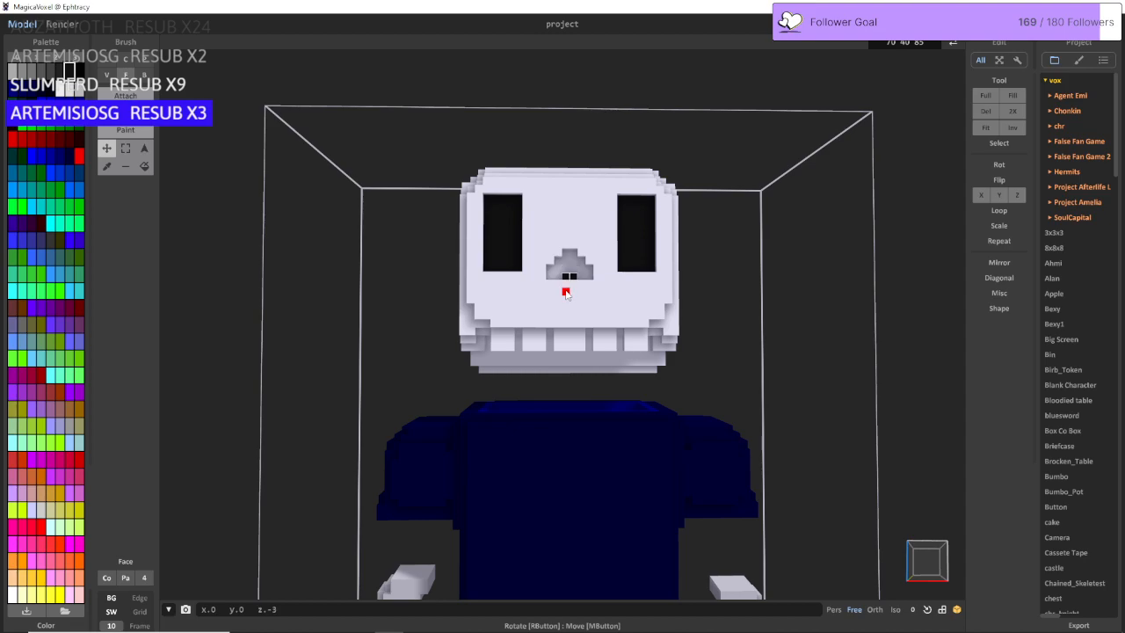
Step: Fill the vacated upper part of the nose recess with white voxels, level with the face
{"action": "left_click", "coordinate": [126, 95]}
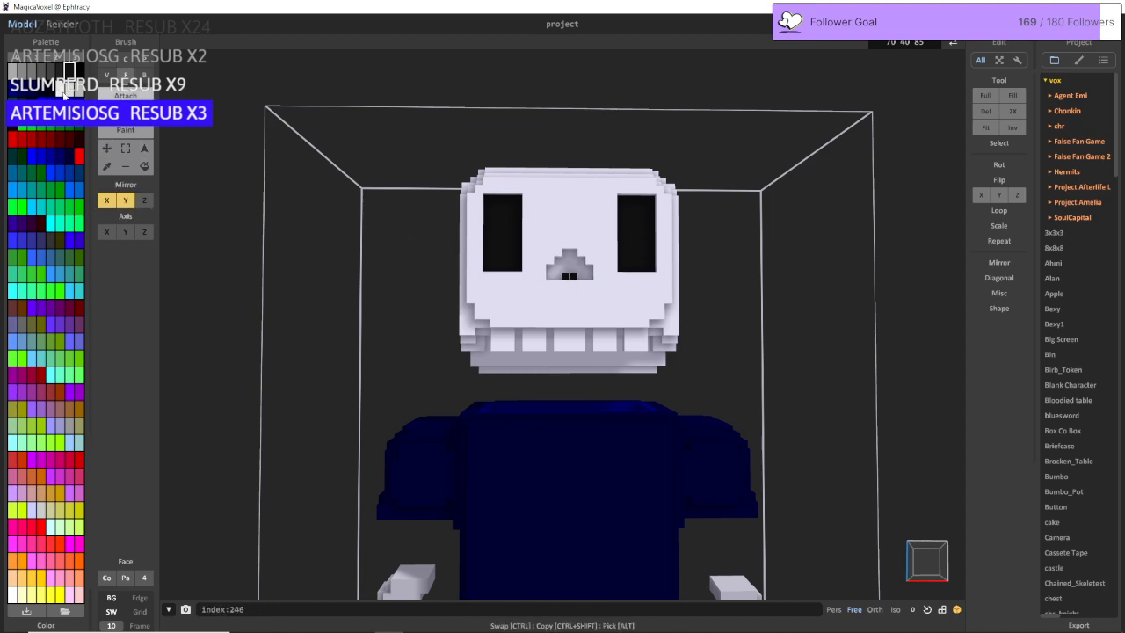
{"action": "left_click", "coordinate": [60, 89]}
{"action": "left_click", "coordinate": [577, 258]}
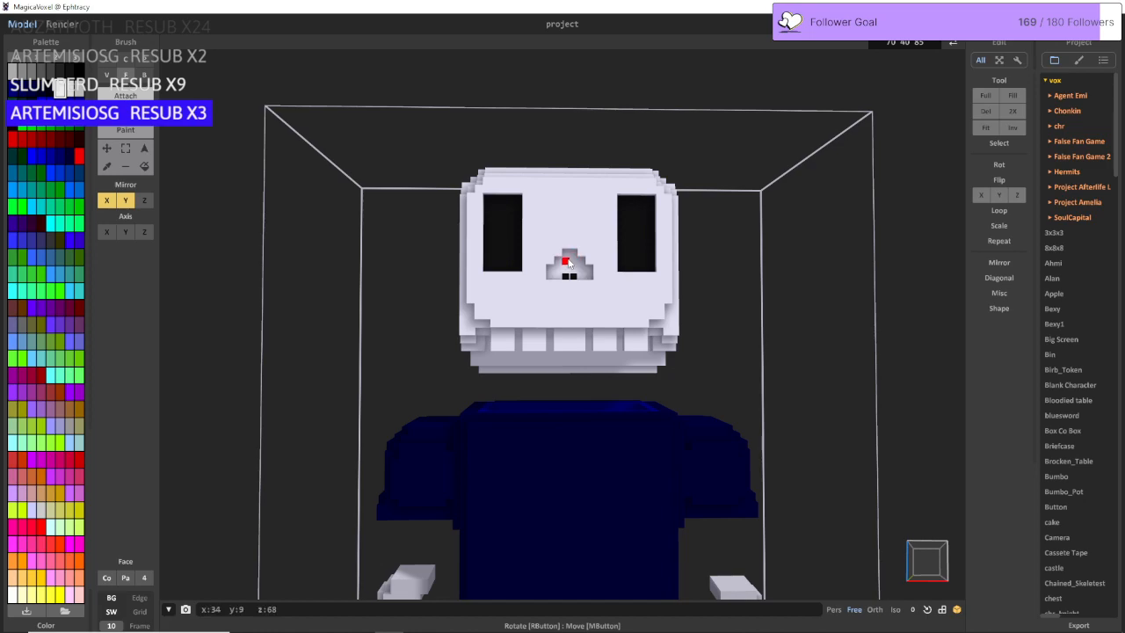
{"action": "left_click", "coordinate": [569, 261]}
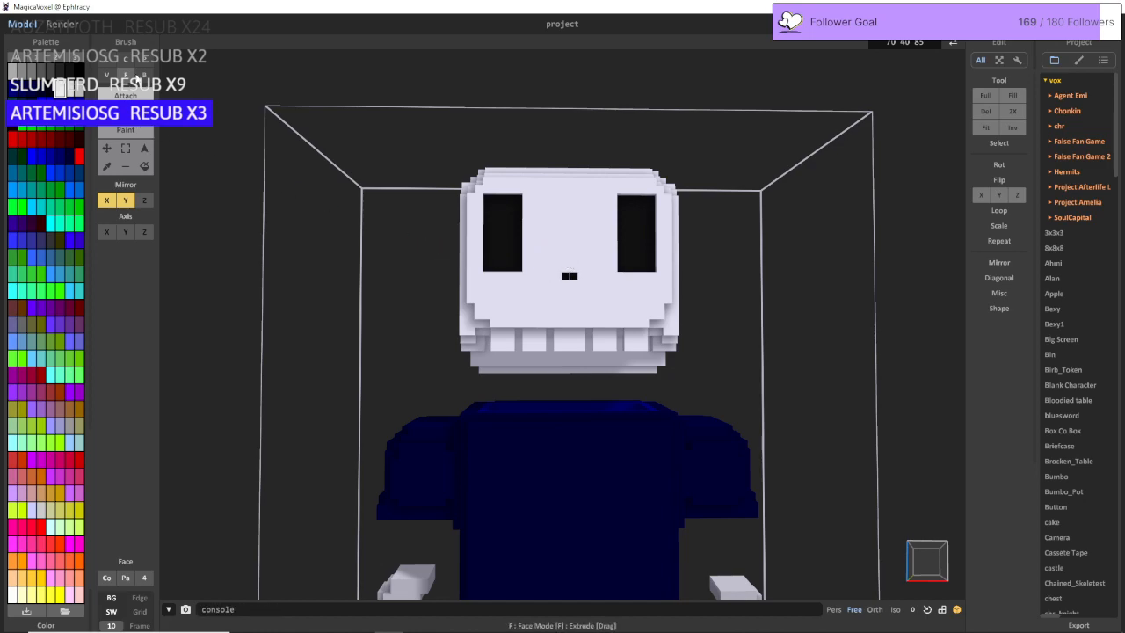
Step: Erase the white face voxels covering the lowered nose to expose its black stepped triangle
{"action": "left_click", "coordinate": [144, 76]}
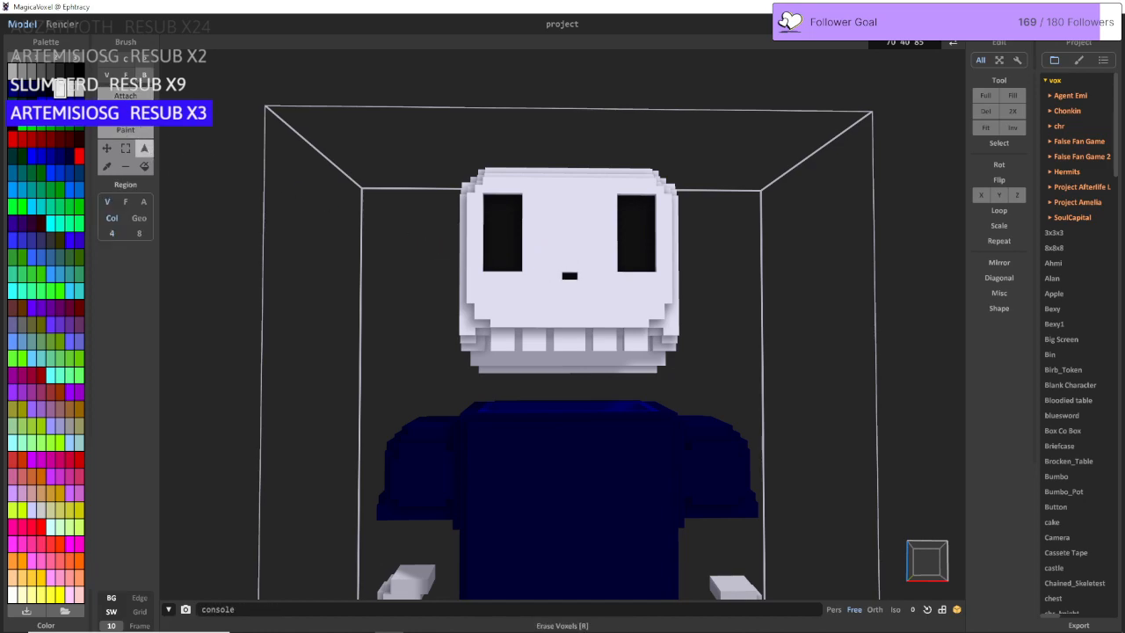
{"action": "left_click", "coordinate": [141, 146]}
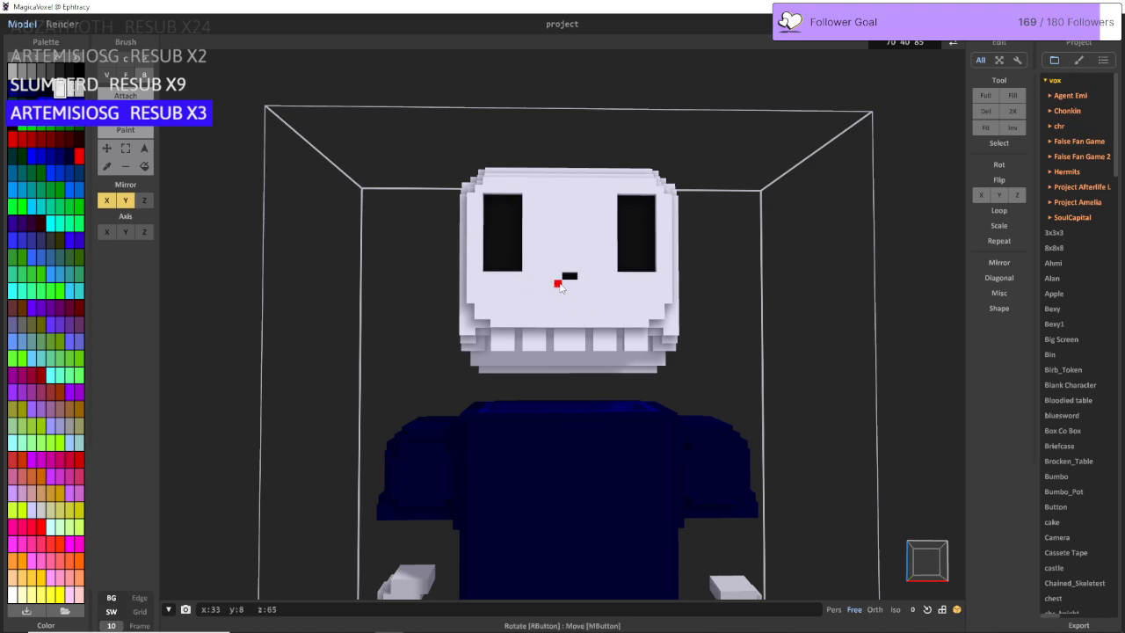
{"action": "left_click_drag", "start_coordinate": [560, 284], "coordinate": [570, 301]}
{"action": "scroll", "coordinate": [681, 390], "scroll_direction": "down", "scroll_amount": 6}
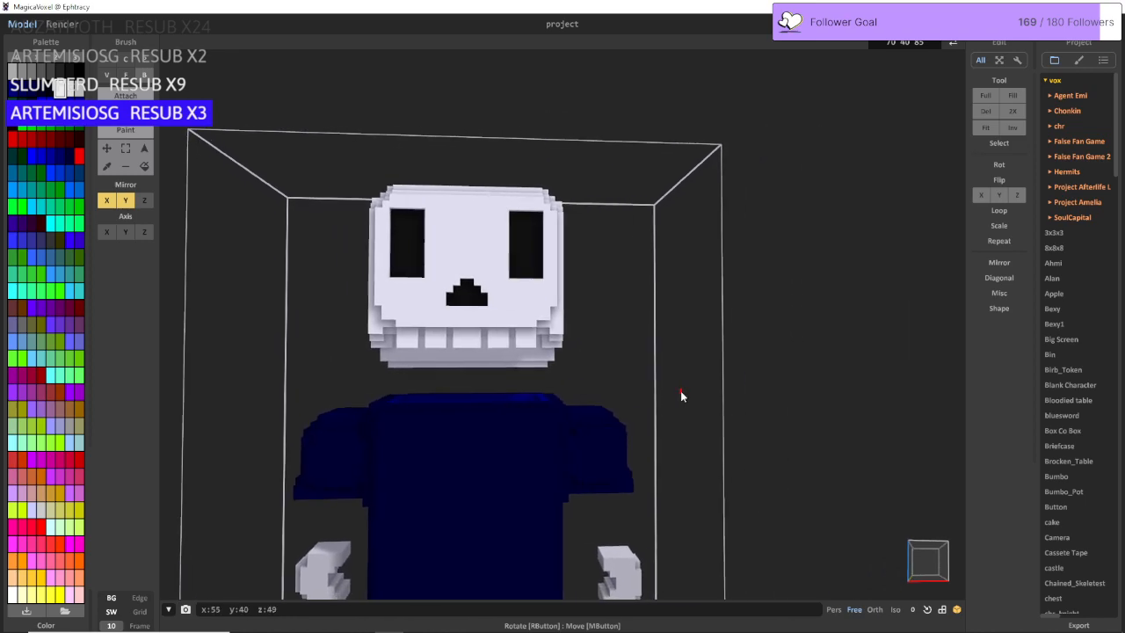
{"action": "scroll", "coordinate": [590, 313], "scroll_direction": "up", "scroll_amount": 3}
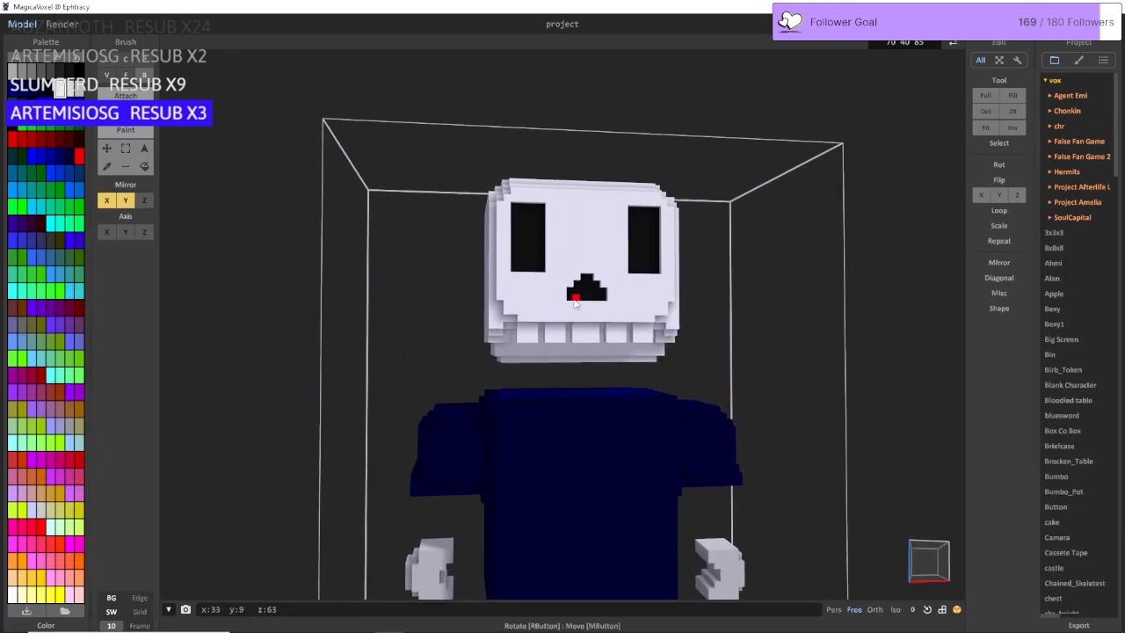
Step: Undo the last two nose edits and reshape the skull's nose into a small stepped black triangle
{"action": "key", "text": "ctrl+z"}
{"action": "key", "text": "ctrl+z"}
{"action": "key", "text": "s"}
{"action": "key", "text": "d"}
{"action": "key", "text": "w"}
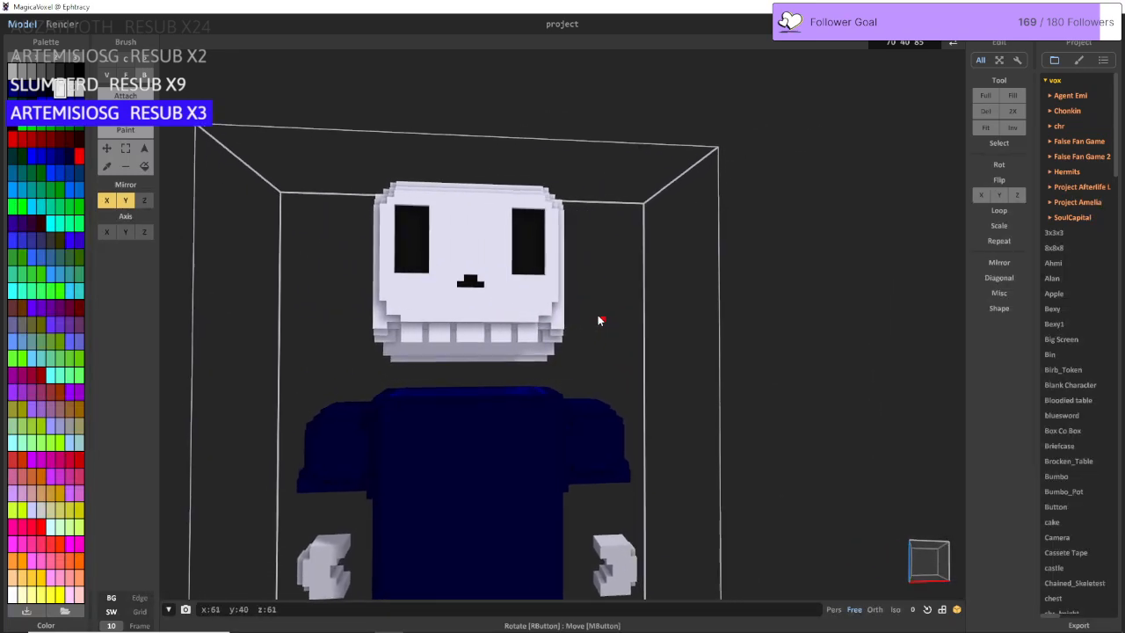
{"action": "key", "text": "d"}
{"action": "key", "text": "w"}
{"action": "key", "text": "a"}
{"action": "mouse_move", "coordinate": [412, 279]}
{"action": "left_mouse_down"}
{"action": "mouse_move", "coordinate": [400, 280]}
{"action": "mouse_move", "coordinate": [431, 282]}
{"action": "left_mouse_up"}
{"action": "key", "text": "a"}
{"action": "key", "text": "s"}
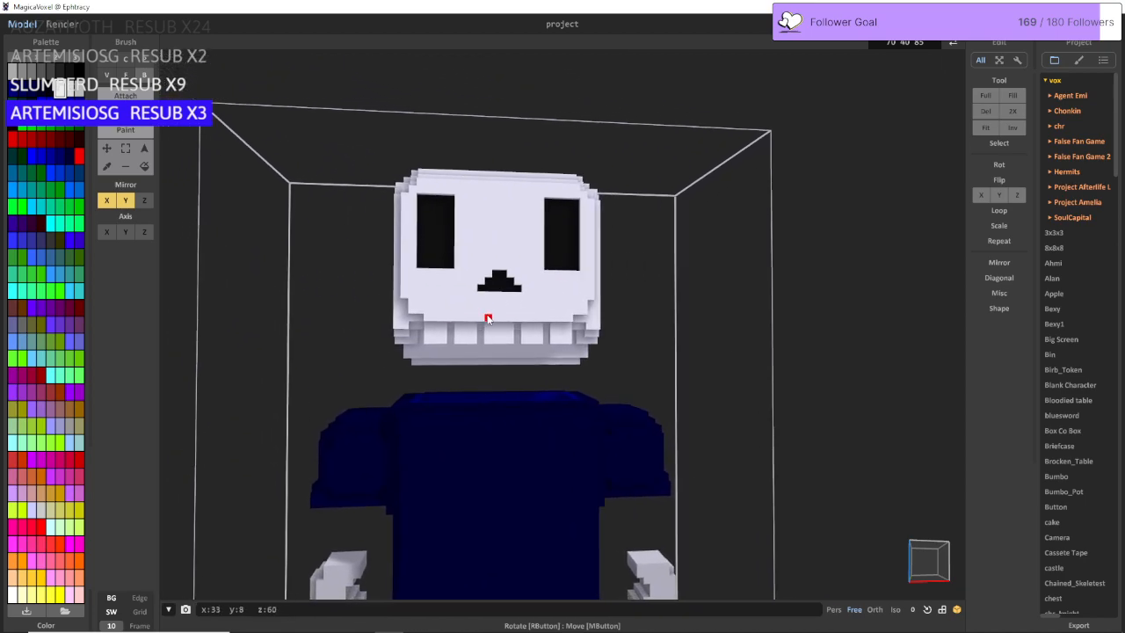
{"action": "key", "text": "a"}
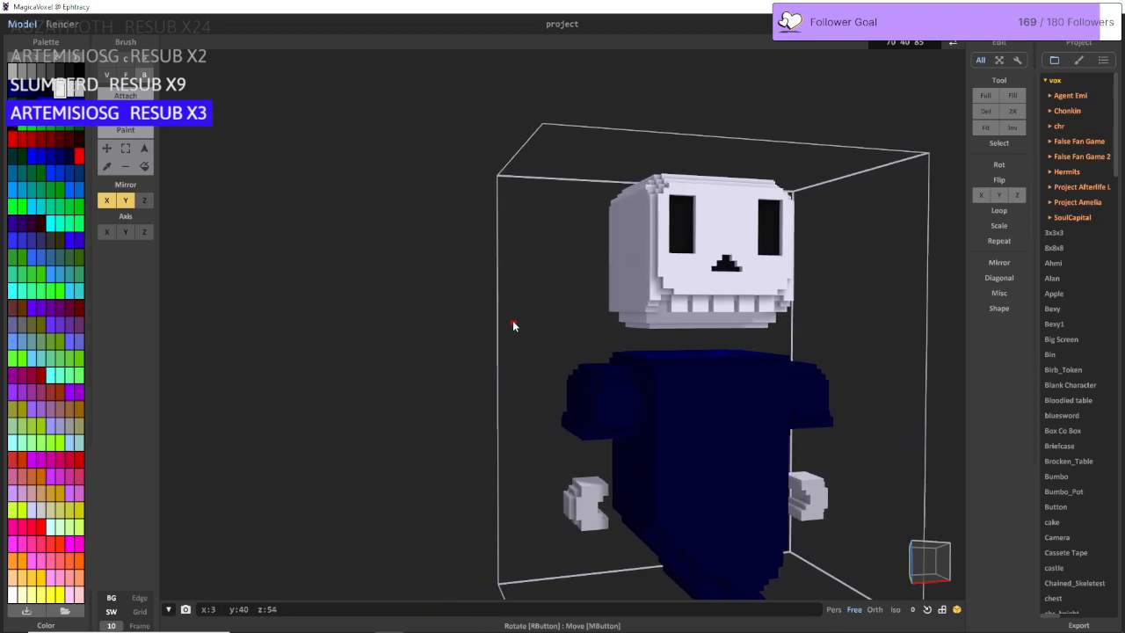
{"action": "key", "text": "d"}
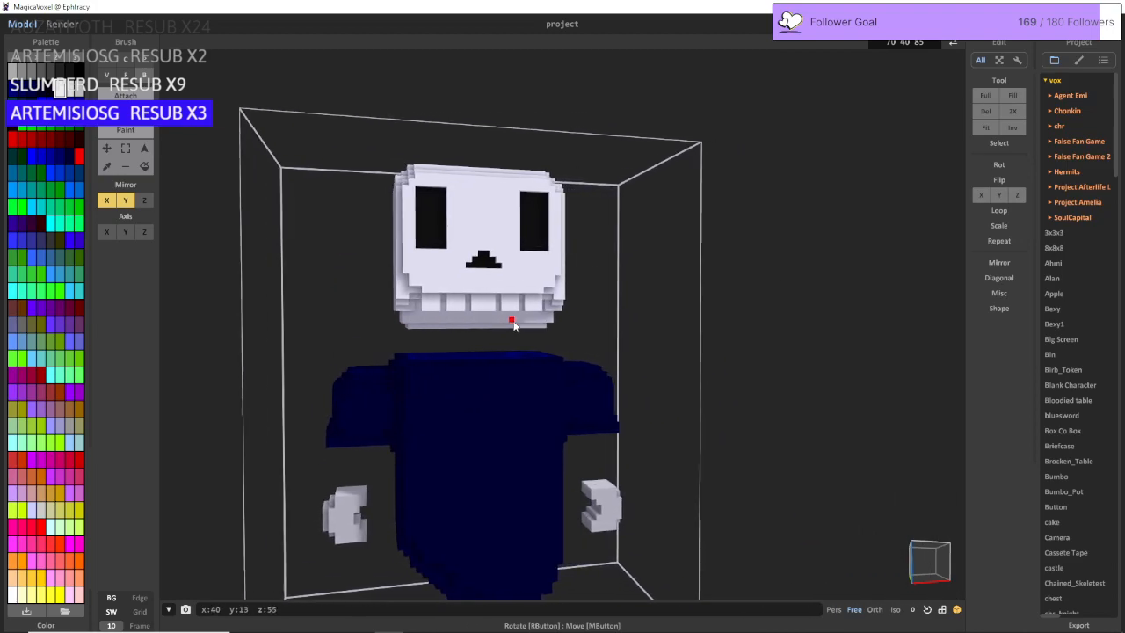
{"action": "key", "text": "a"}
{"action": "right_click_drag", "start_coordinate": [515, 324], "coordinate": [506, 346]}
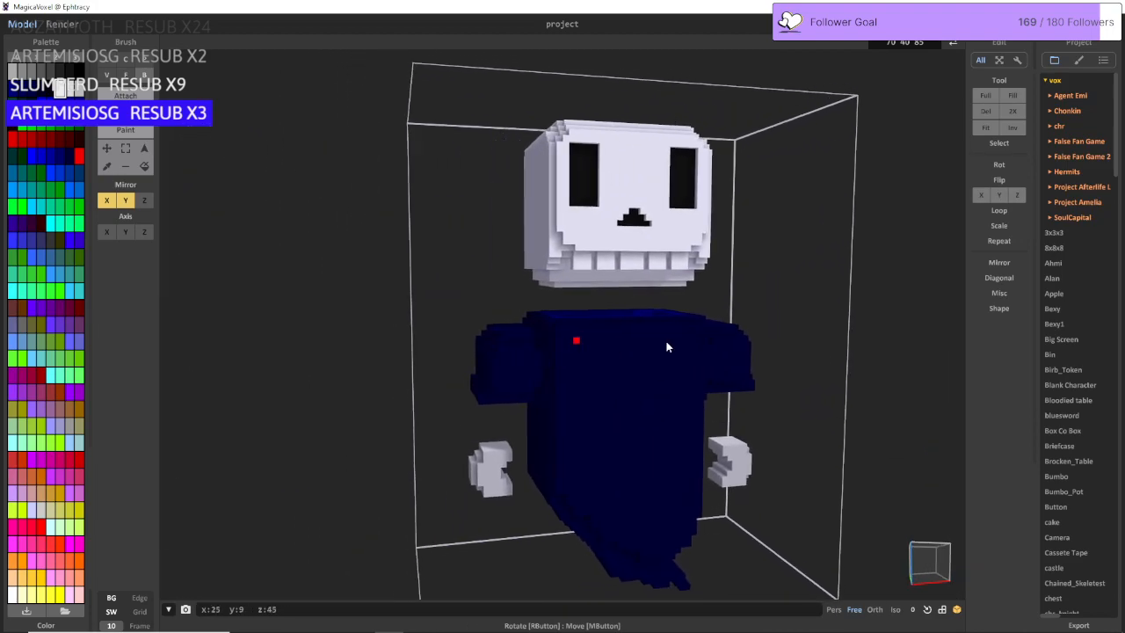
{"action": "key", "text": "s"}
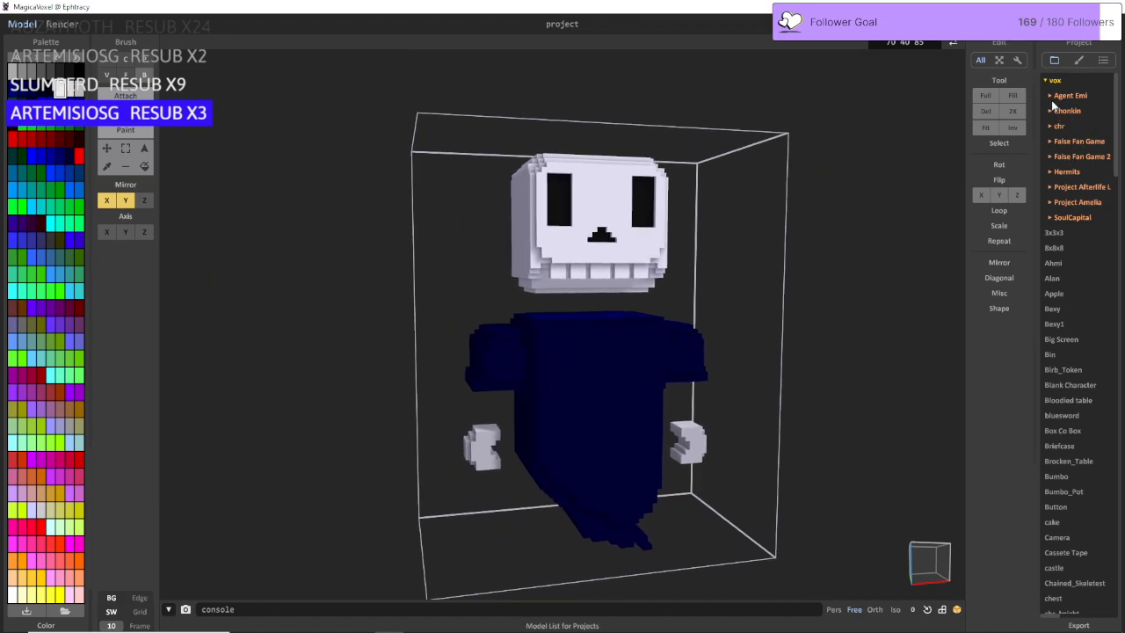
Step: Start saving the project under a new name and create a Spooky S Skeleton folder inside Agent Emi > NPC's
{"action": "left_click", "coordinate": [1047, 97]}
{"action": "left_click", "coordinate": [1060, 157]}
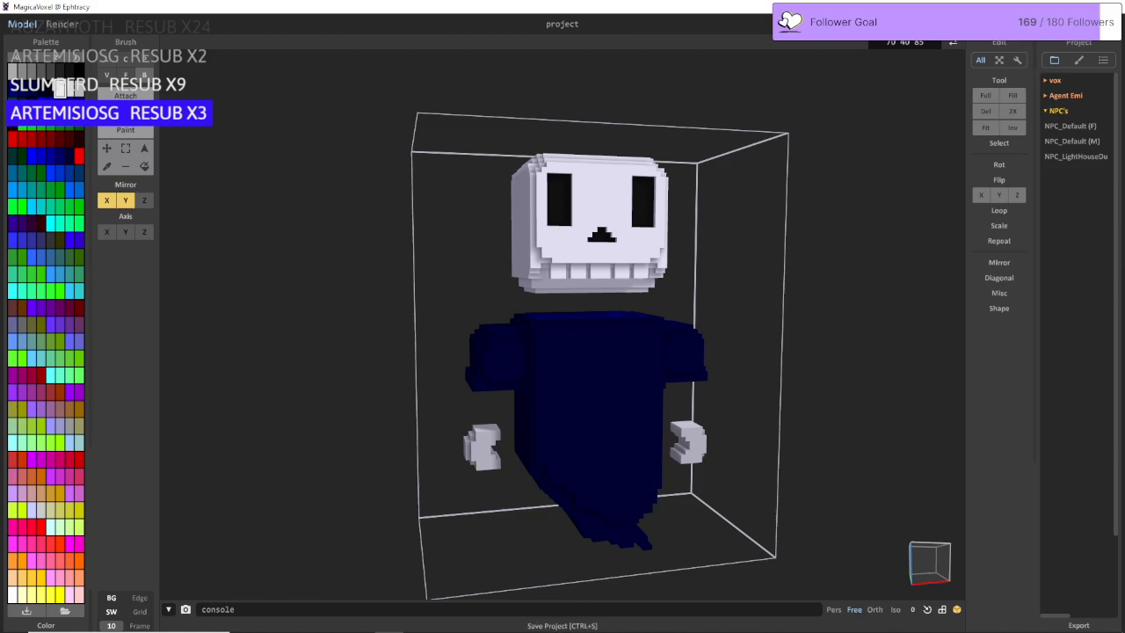
{"action": "left_click", "coordinate": [675, 59]}
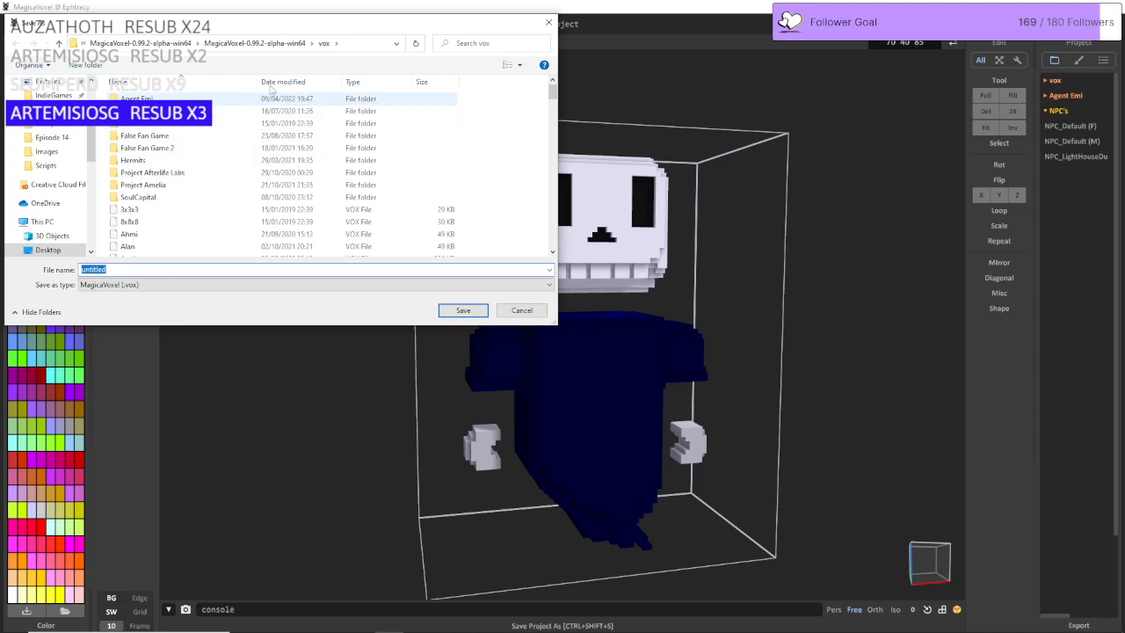
{"action": "left_click", "coordinate": [186, 100]}
{"action": "double_click", "coordinate": [186, 99]}
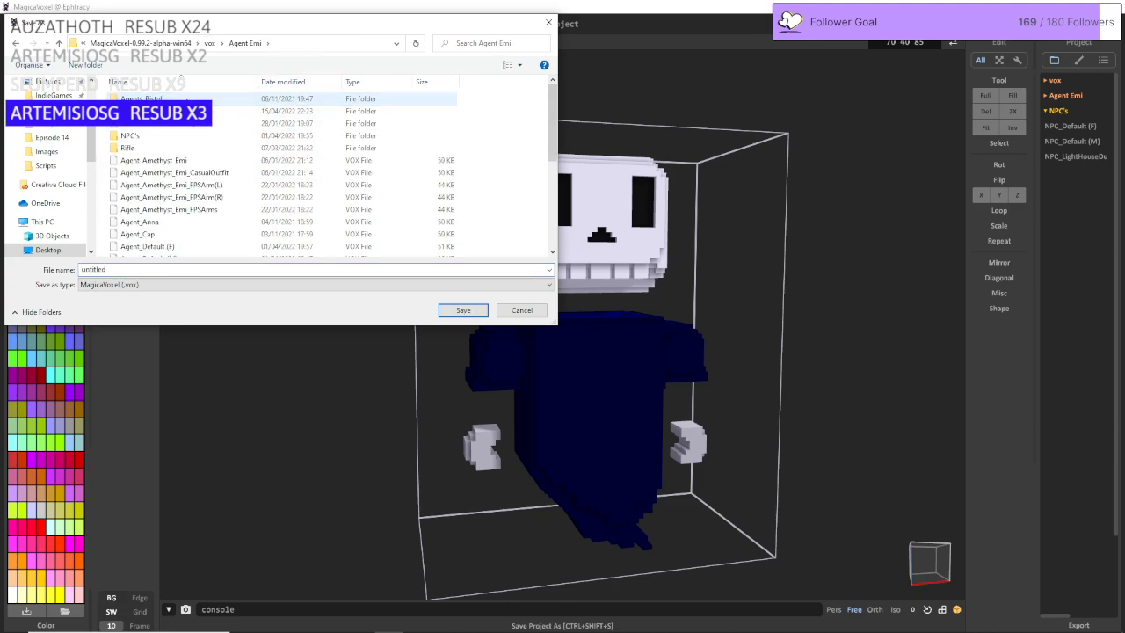
{"action": "double_click", "coordinate": [183, 137]}
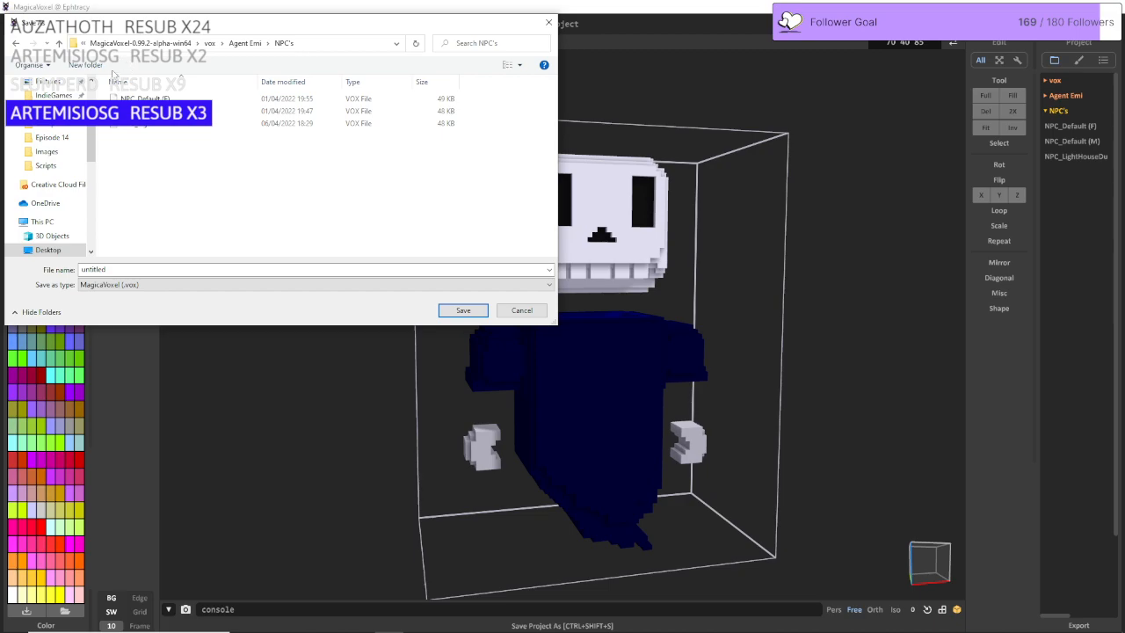
{"action": "left_click", "coordinate": [85, 65]}
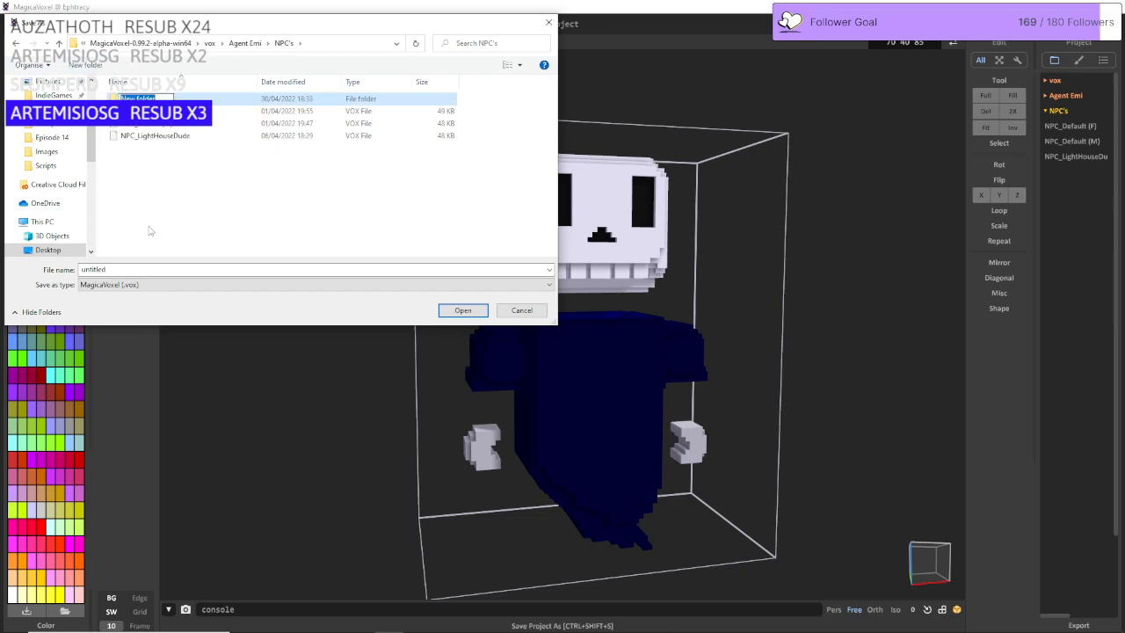
{"action": "type", "text": "c"}
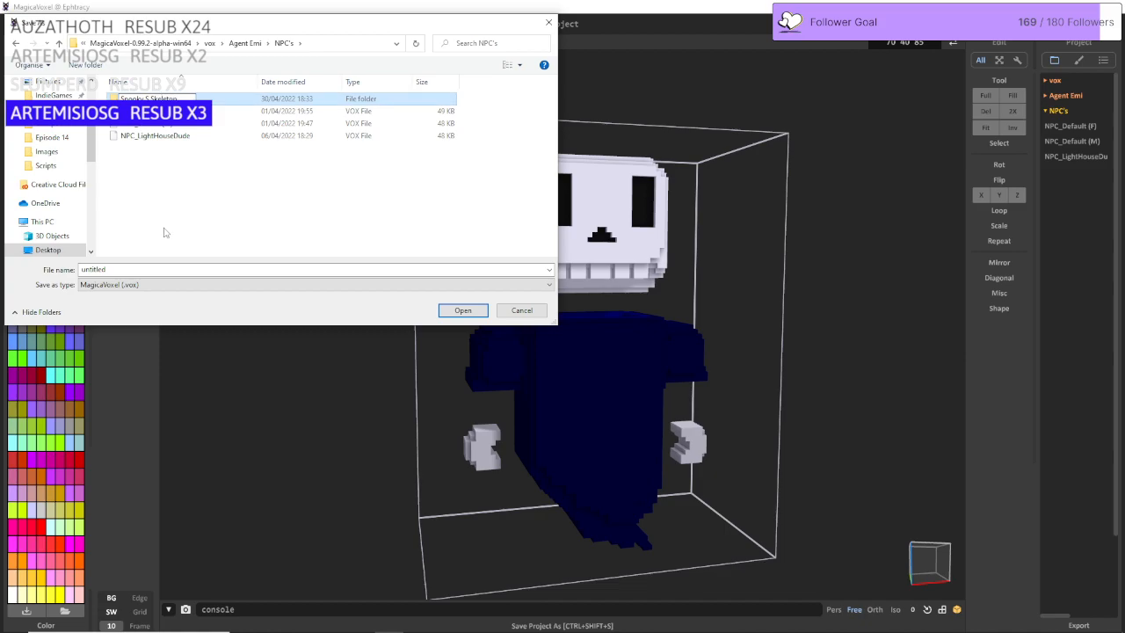
{"action": "double_click", "coordinate": [211, 99]}
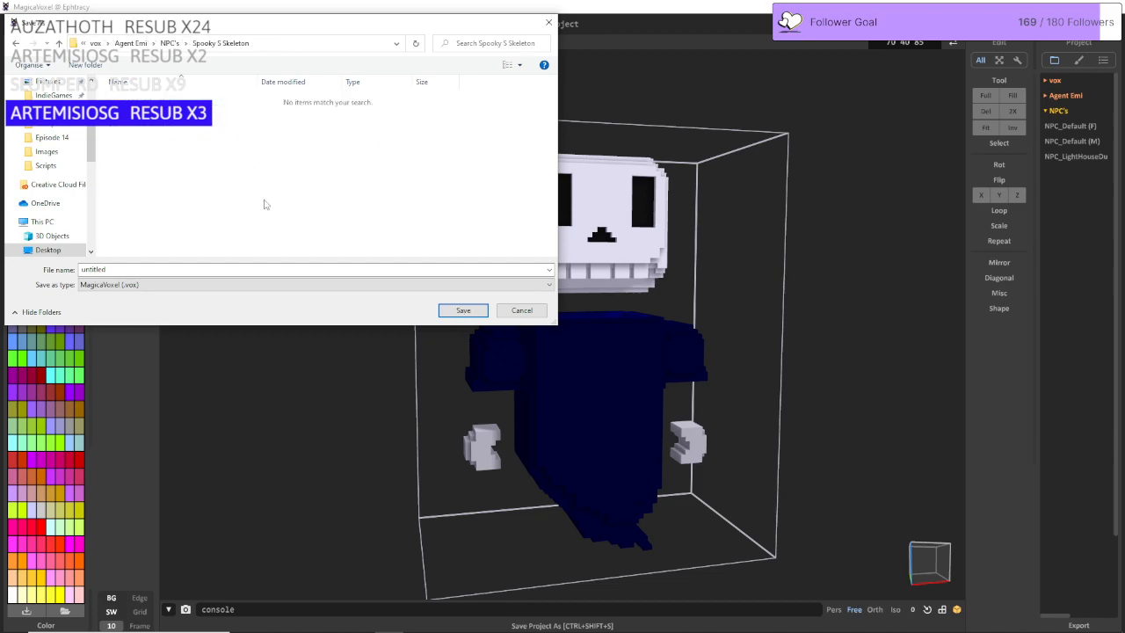
Step: Save the project as Spooky S Skeleton_Base in the new folder and open that folder in the project list
{"action": "double_click", "coordinate": [239, 270]}
{"action": "type", "text": "Spooky S Skeleton_Base"}
{"action": "key", "text": "Return"}
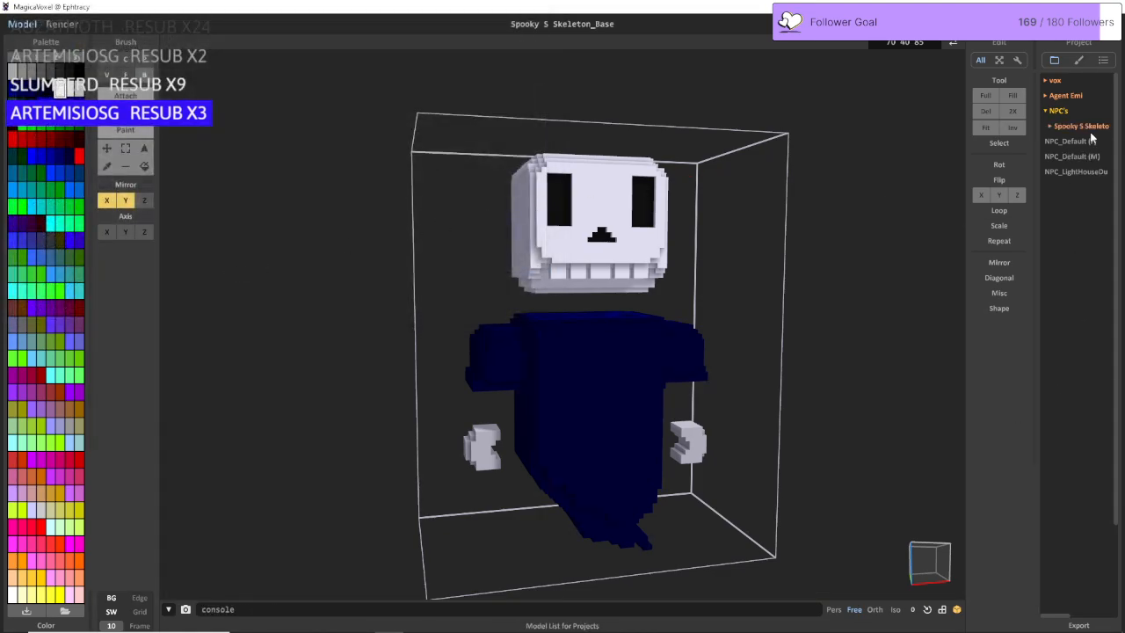
{"action": "left_click", "coordinate": [1051, 128]}
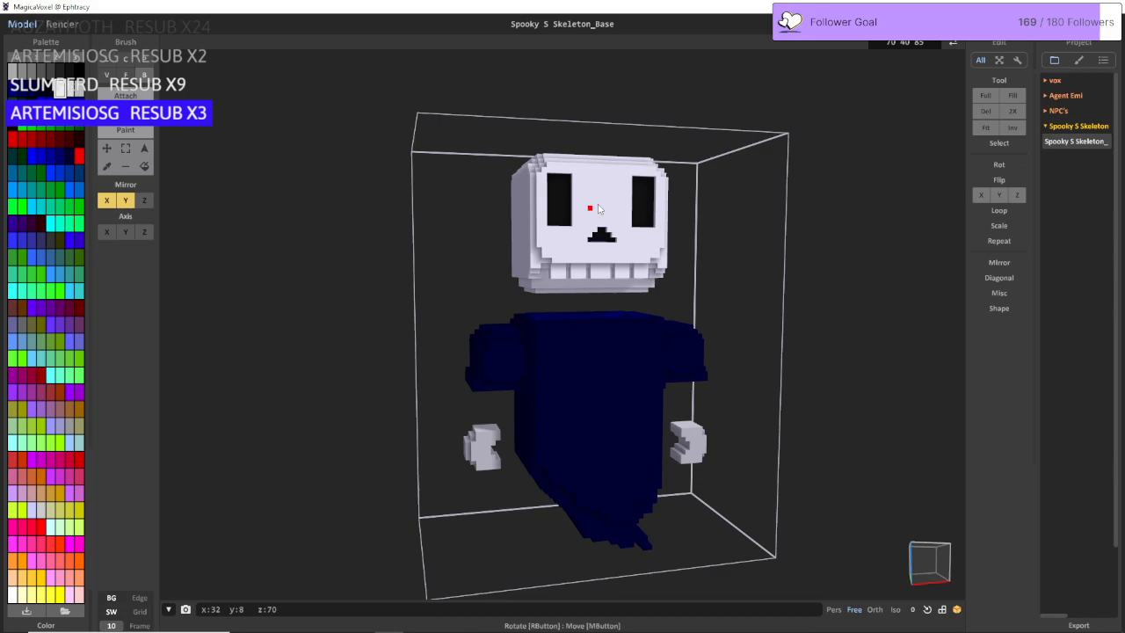
Step: Delete the navy body and both hands with region selection, keeping only the skull
{"action": "key", "text": "f"}
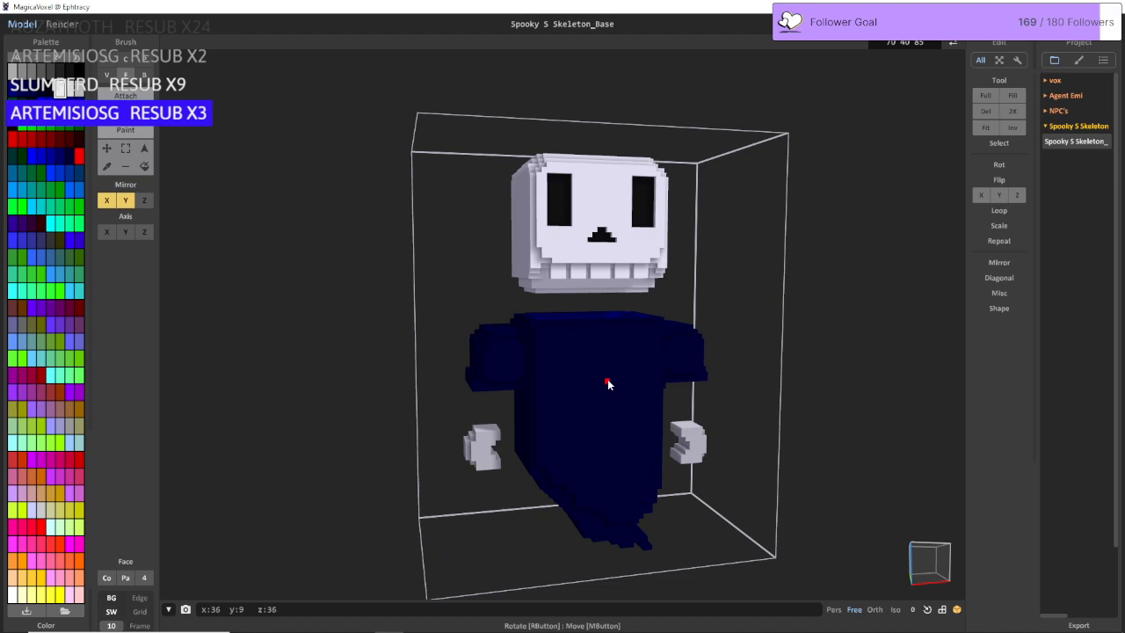
{"action": "left_click", "coordinate": [144, 148]}
{"action": "left_click", "coordinate": [571, 389]}
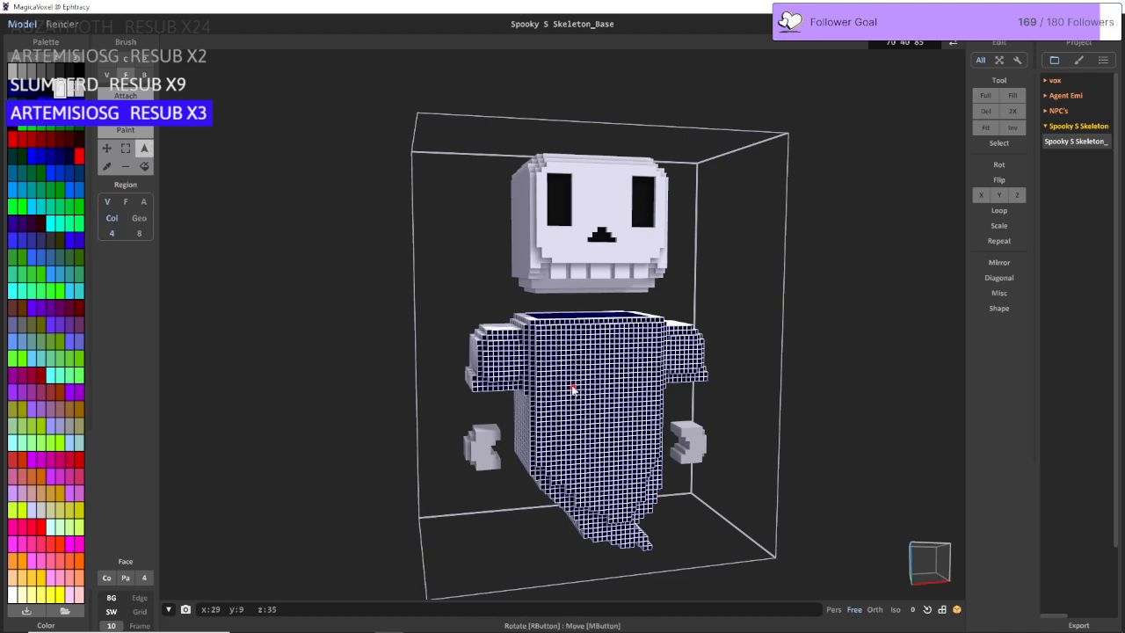
{"action": "key", "text": "Delete"}
{"action": "left_click", "coordinate": [563, 323]}
{"action": "key", "text": "Delete"}
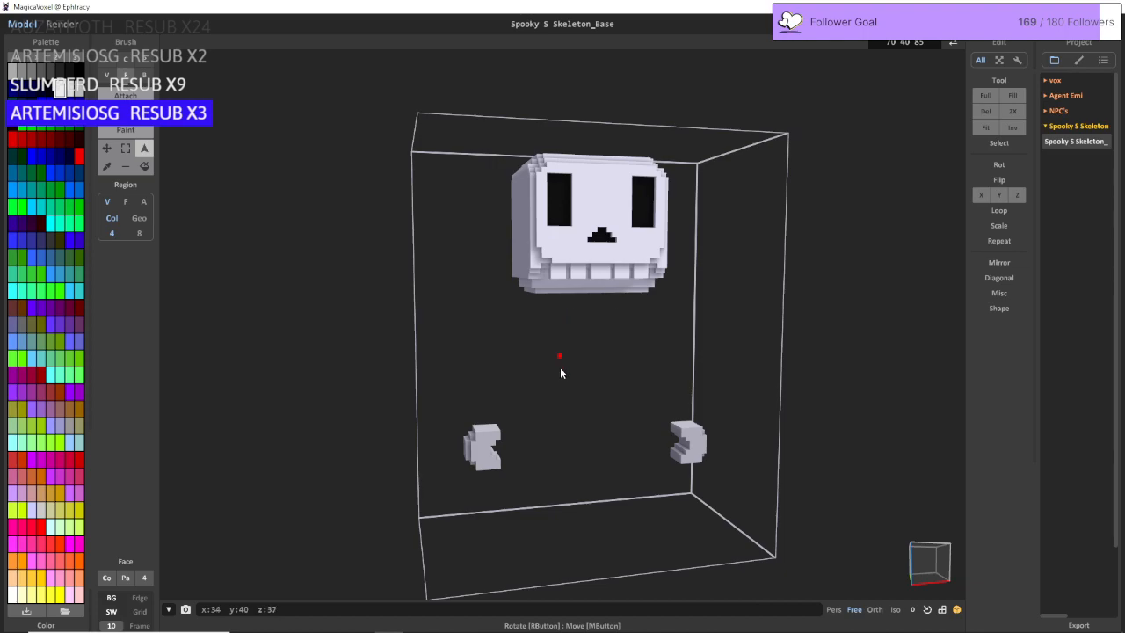
{"action": "left_click", "coordinate": [487, 442]}
{"action": "key", "text": "Delete"}
{"action": "left_click", "coordinate": [699, 448]}
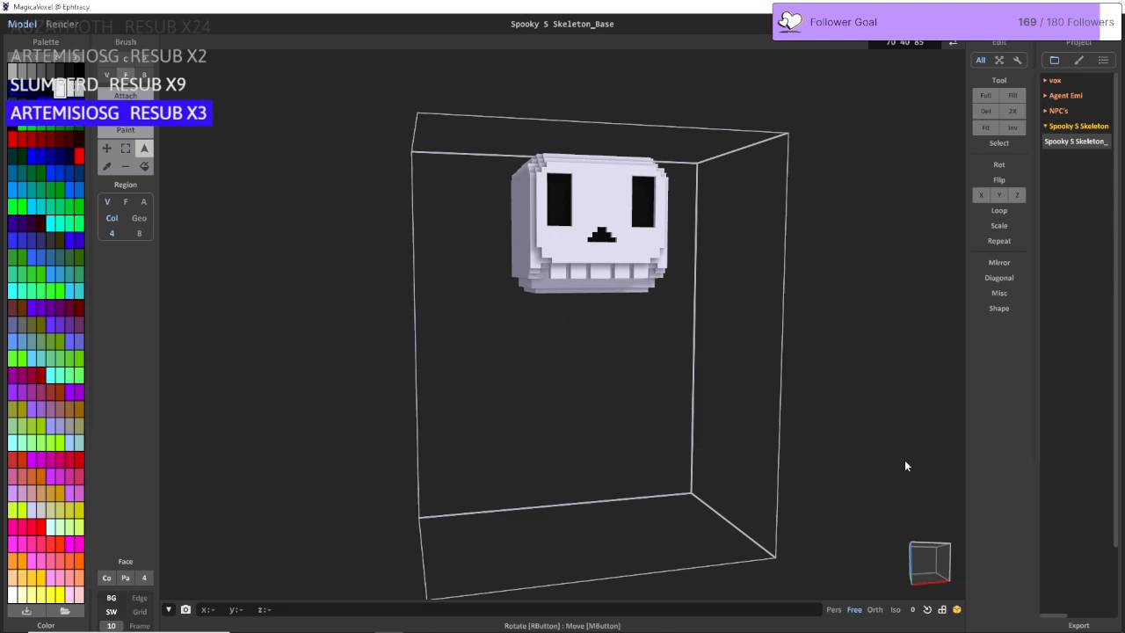
Step: Save the skull-only model as a separate project named Spooky S Skeleton_Head
{"action": "key", "text": "ctrl+shift+s"}
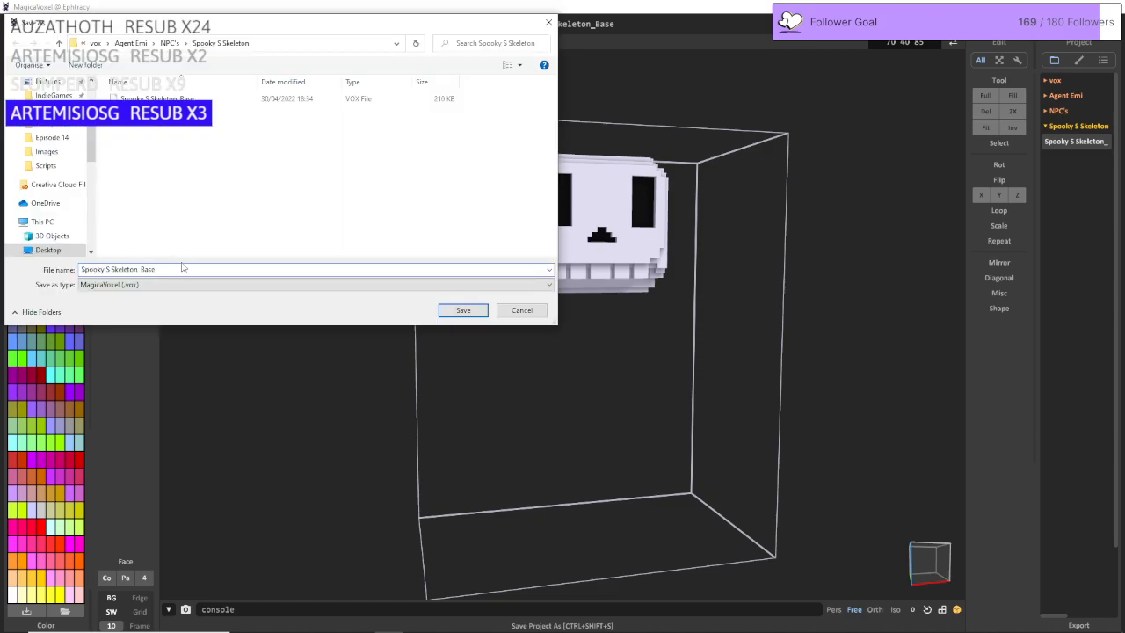
{"action": "key", "text": "BackSpace"}
{"action": "key", "text": "BackSpace"}
{"action": "key", "text": "BackSpace"}
{"action": "type", "text": "H"}
{"action": "key", "text": "Return"}
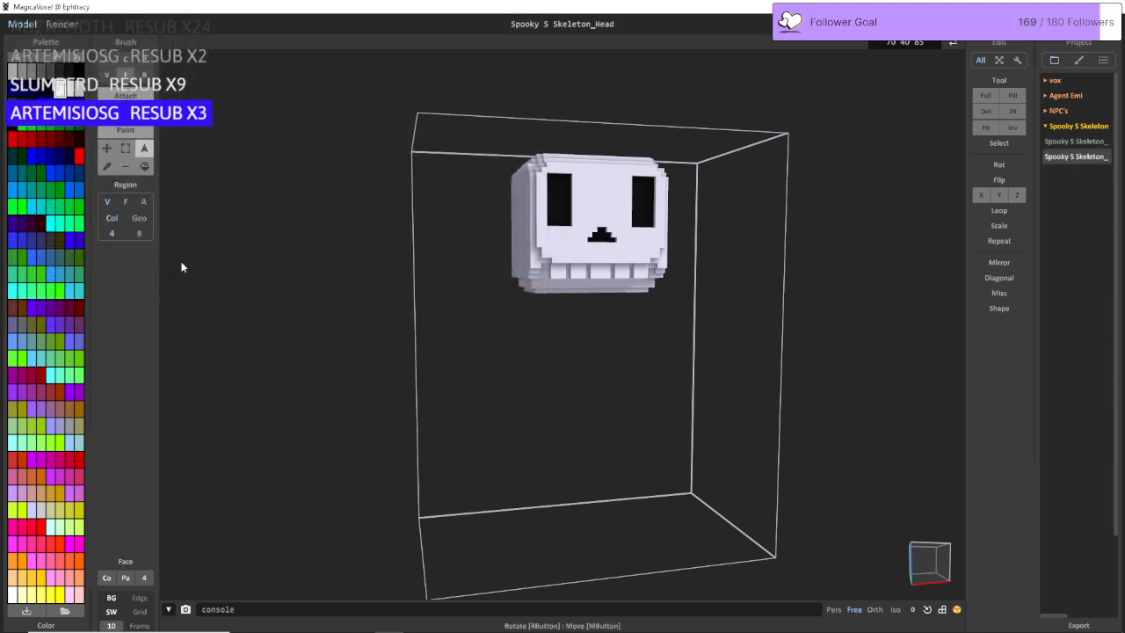
Step: Reopen the Spooky S Skeleton_Base project and delete the white skull and its black nose
{"action": "left_click", "coordinate": [1076, 142]}
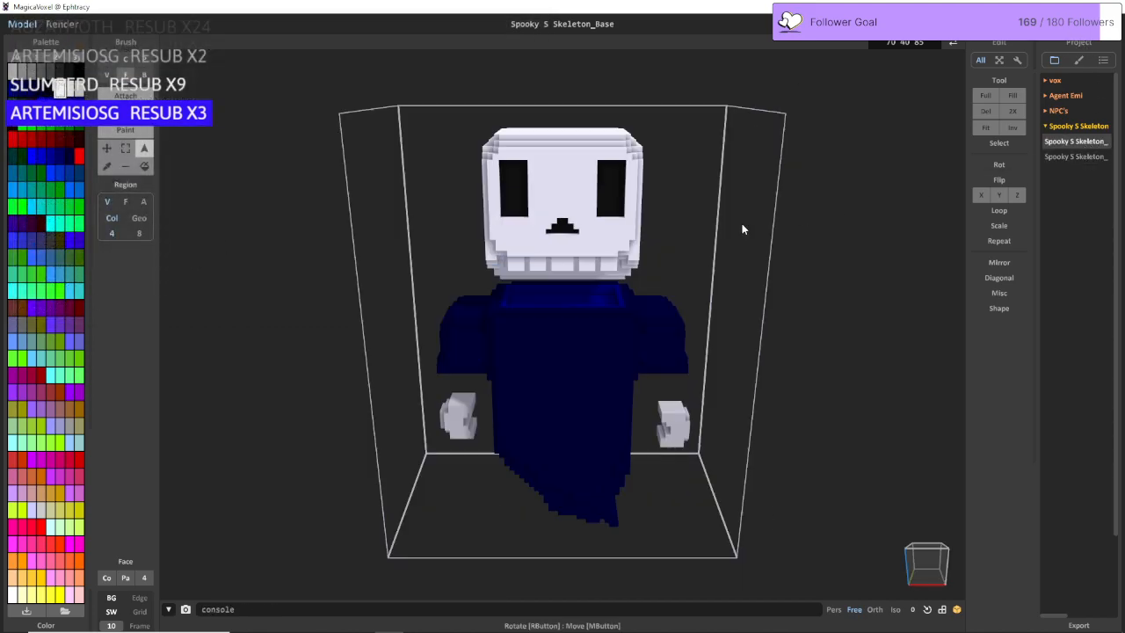
{"action": "left_click", "coordinate": [538, 185]}
{"action": "left_click", "coordinate": [571, 230]}
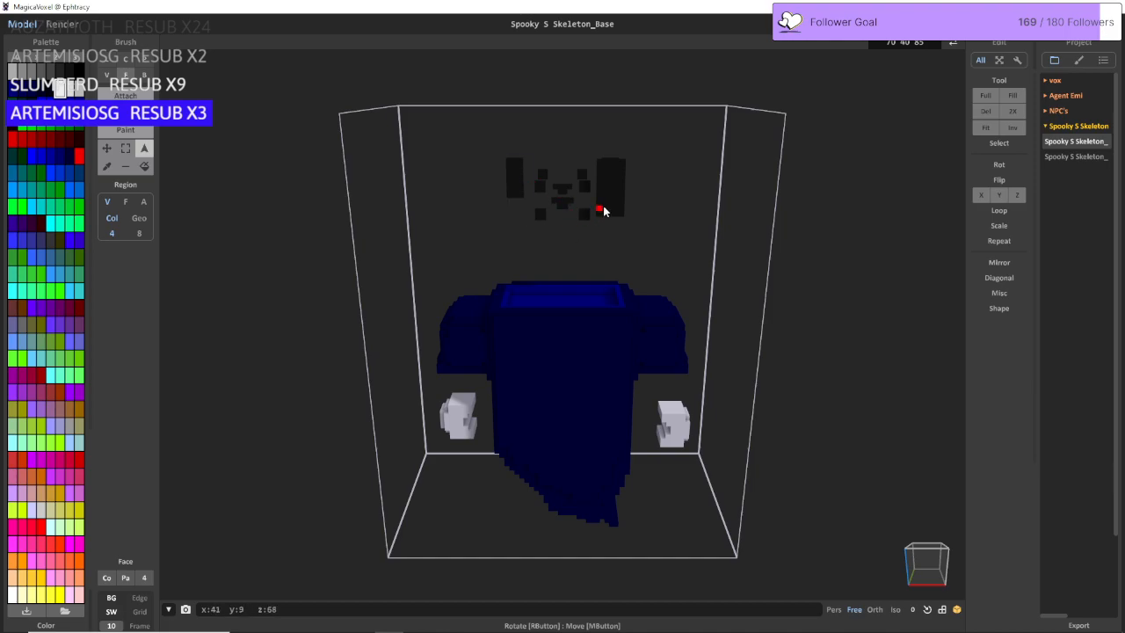
Step: Delete the leftover black voxels of the eyes and head interior and the navy body, keeping only the hands
{"action": "left_click", "coordinate": [603, 209]}
{"action": "left_click", "coordinate": [588, 213]}
{"action": "left_click", "coordinate": [589, 188]}
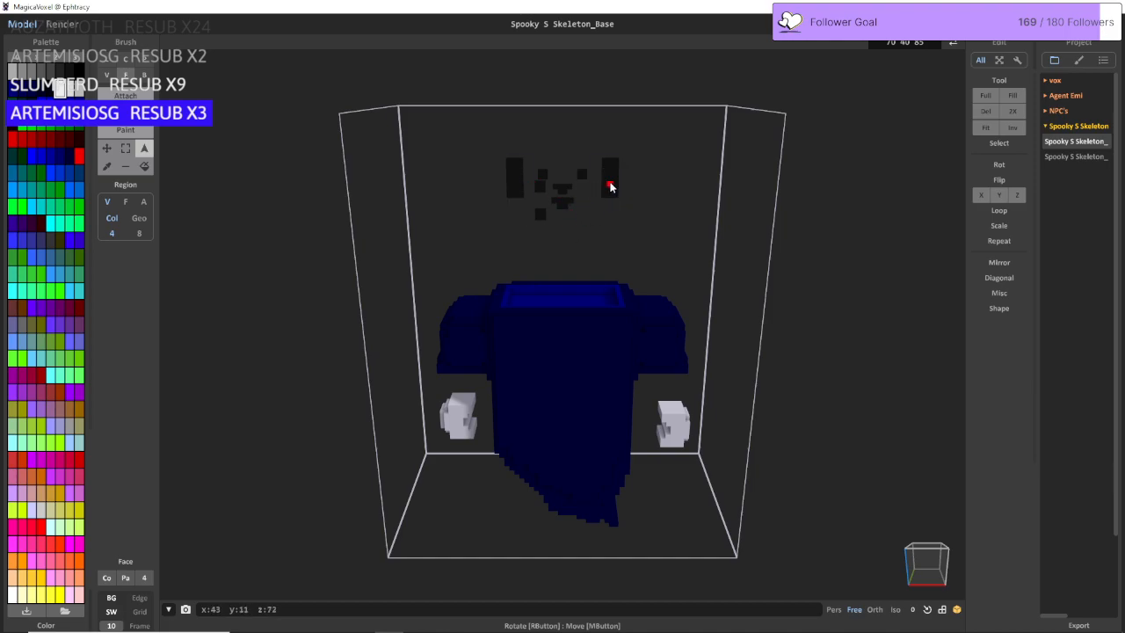
{"action": "left_click", "coordinate": [606, 183]}
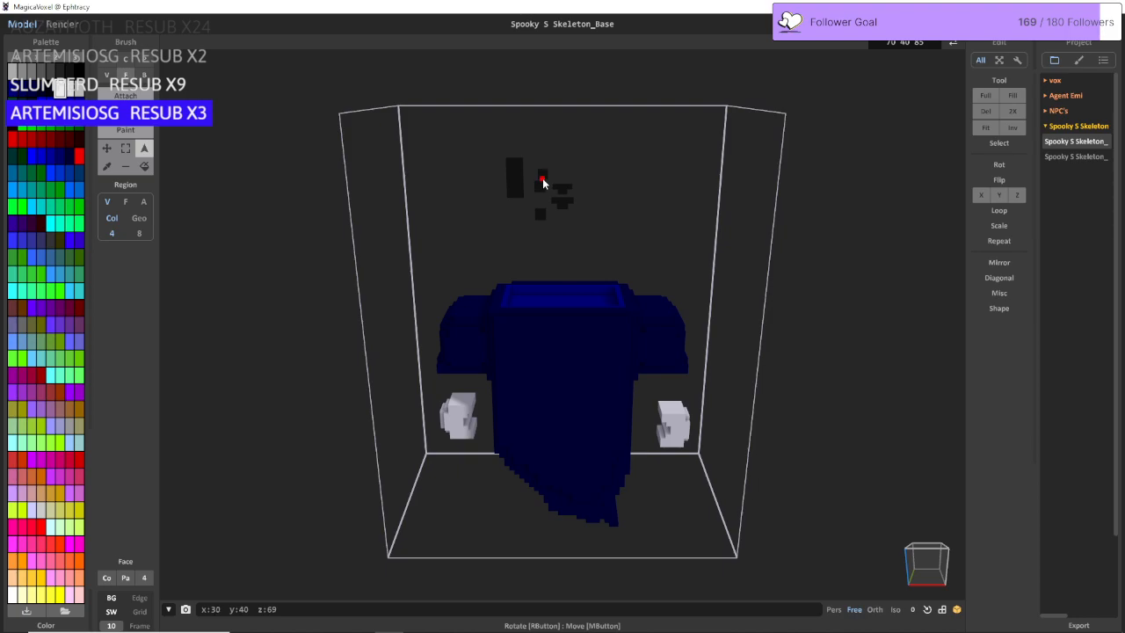
{"action": "left_click", "coordinate": [542, 179]}
{"action": "left_click", "coordinate": [573, 196]}
{"action": "left_click", "coordinate": [565, 199]}
{"action": "left_click", "coordinate": [558, 203]}
{"action": "left_click", "coordinate": [540, 214]}
{"action": "left_click", "coordinate": [517, 186]}
{"action": "left_click", "coordinate": [553, 312]}
{"action": "left_click", "coordinate": [555, 315]}
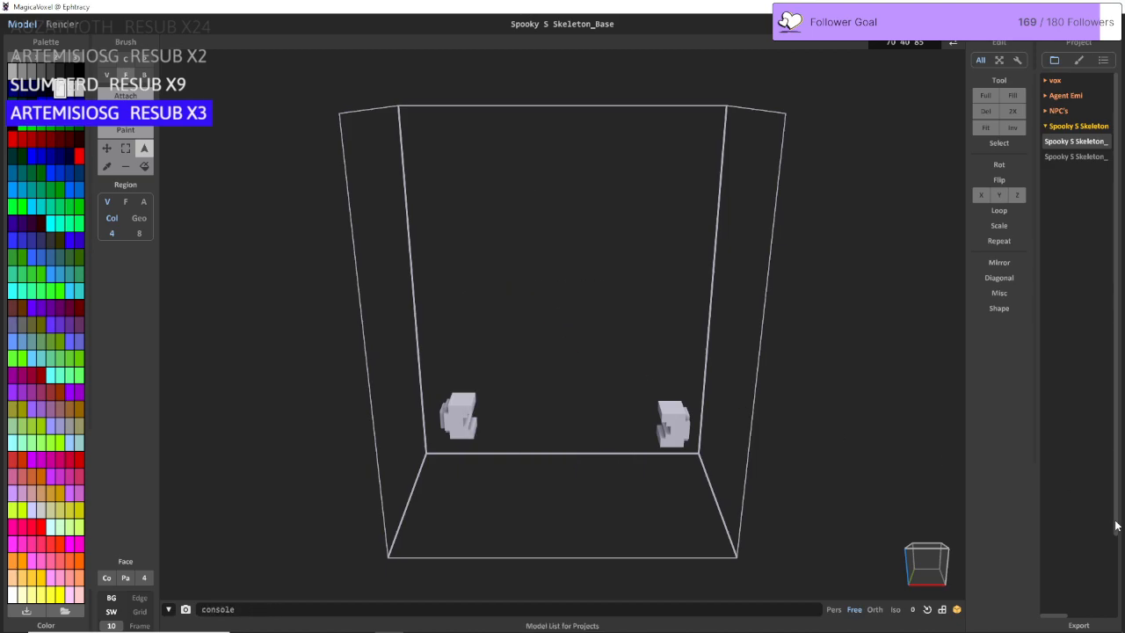
Step: Save the hands-only model as a separate project named Spooky S Skeleton_Hands
{"action": "key", "text": "ctrl+shift+s"}
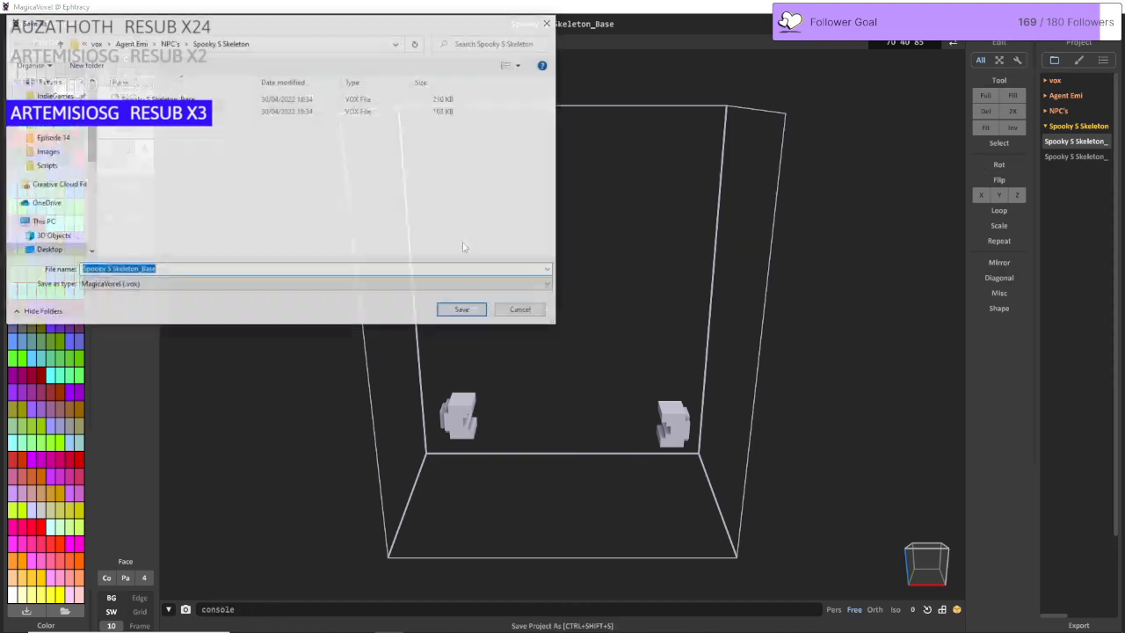
{"action": "left_click", "coordinate": [241, 269]}
{"action": "key", "text": "BackSpace"}
{"action": "key", "text": "BackSpace"}
{"action": "key", "text": "BackSpace"}
{"action": "key", "text": "BackSpace"}
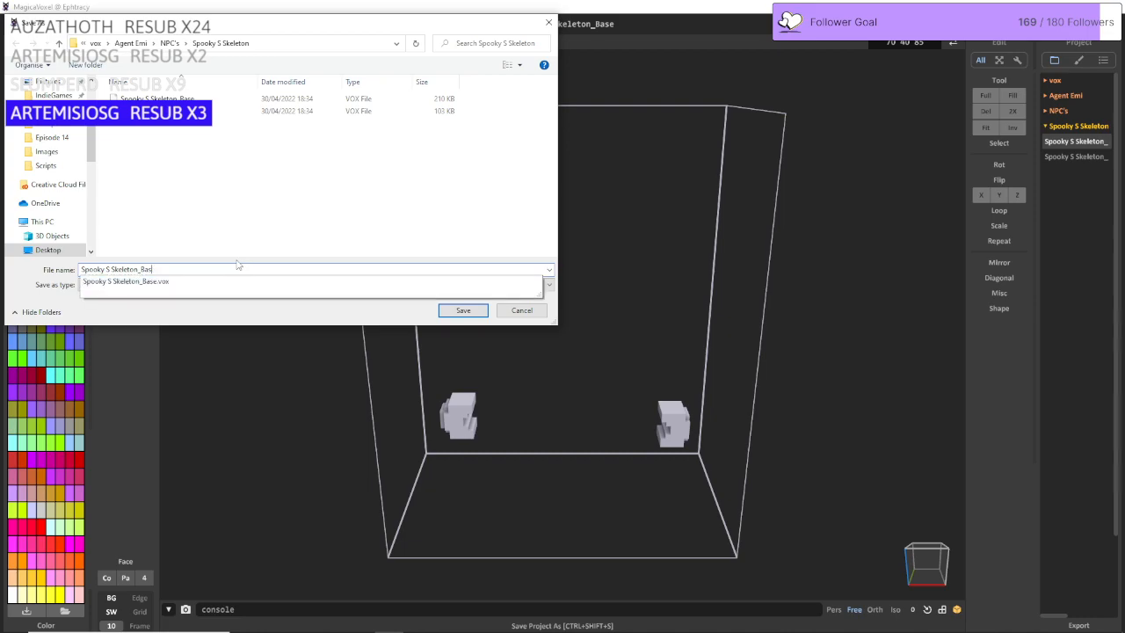
{"action": "type", "text": "Hand"}
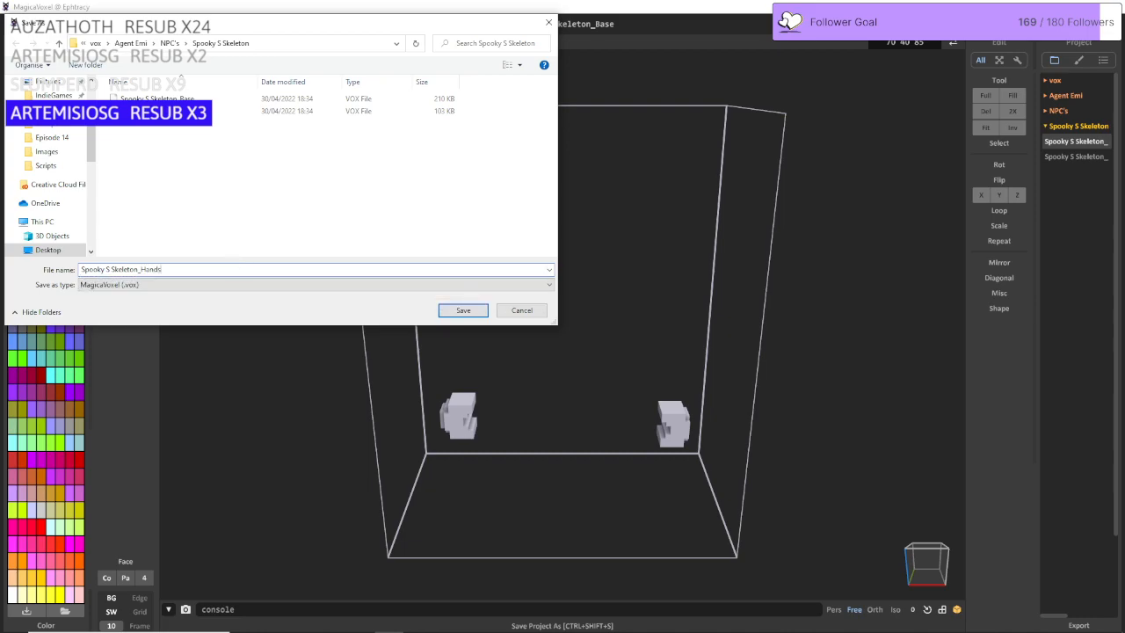
{"action": "key", "text": "Return"}
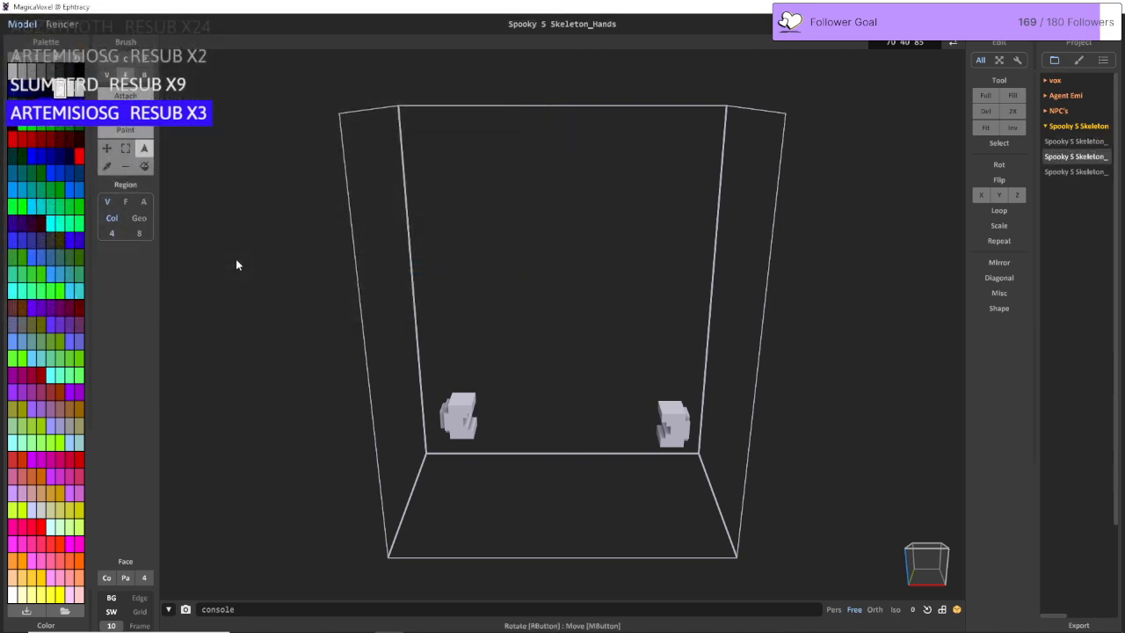
Step: Reopen the Spooky S Skeleton_Base project and level the uneven voxel patch on the back of the skull
{"action": "left_click", "coordinate": [1069, 143]}
{"action": "right_click_drag", "start_coordinate": [888, 134], "coordinate": [854, 119]}
{"action": "scroll", "coordinate": [853, 106], "scroll_direction": "up", "scroll_amount": 5}
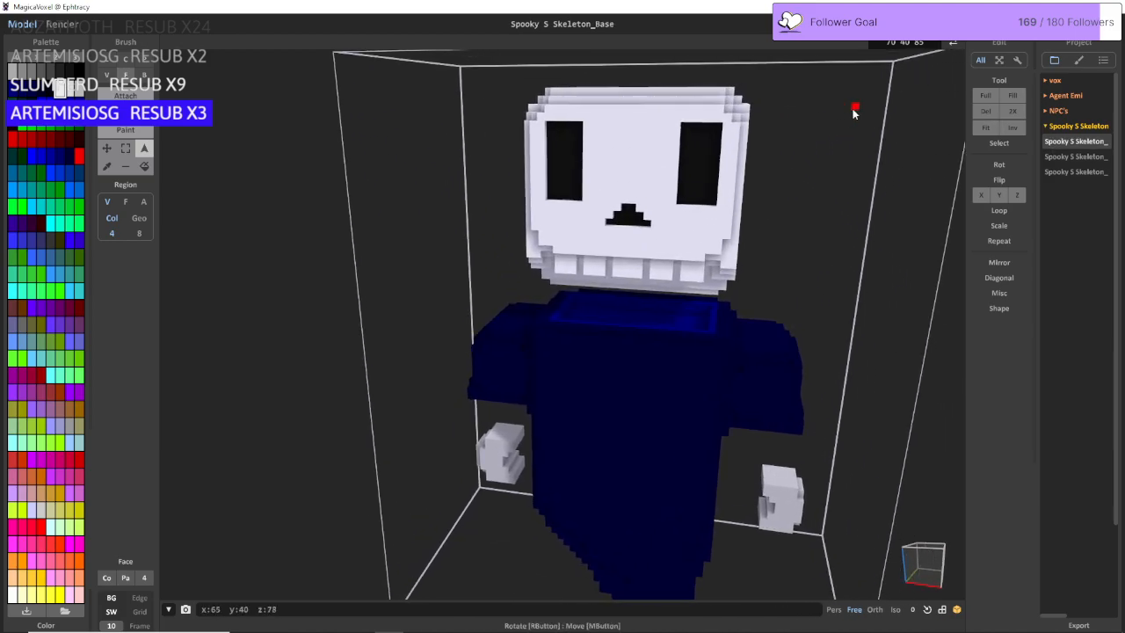
{"action": "scroll", "coordinate": [796, 92], "scroll_direction": "up", "scroll_amount": 8}
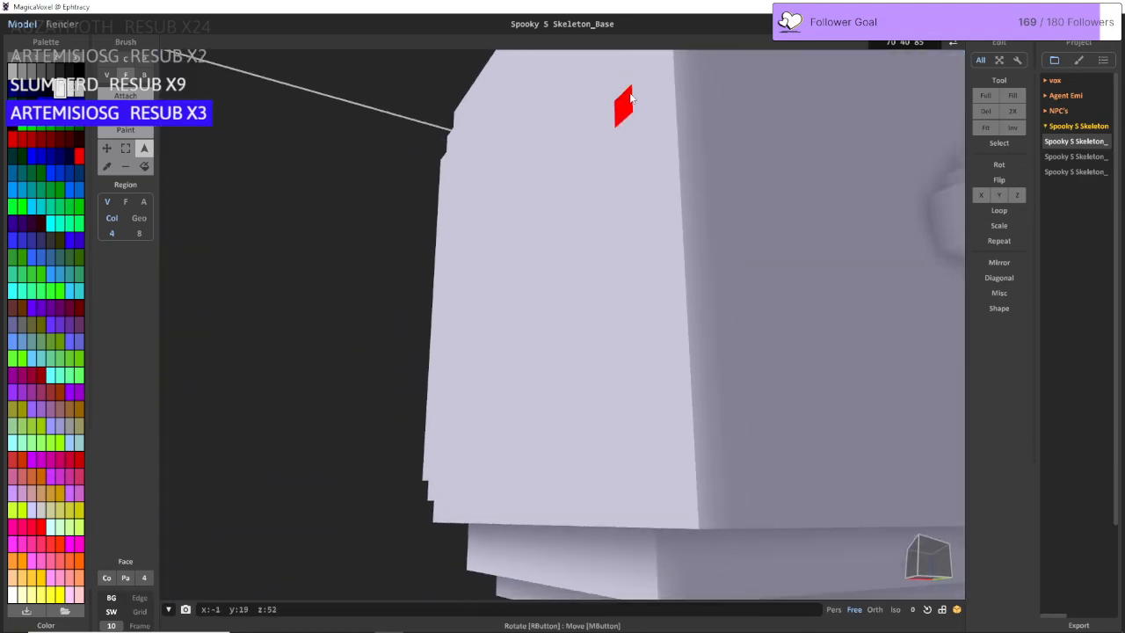
{"action": "scroll", "coordinate": [630, 99], "scroll_direction": "down", "scroll_amount": 6}
{"action": "right_click_drag", "start_coordinate": [794, 196], "coordinate": [485, 241]}
{"action": "left_click", "coordinate": [126, 112]}
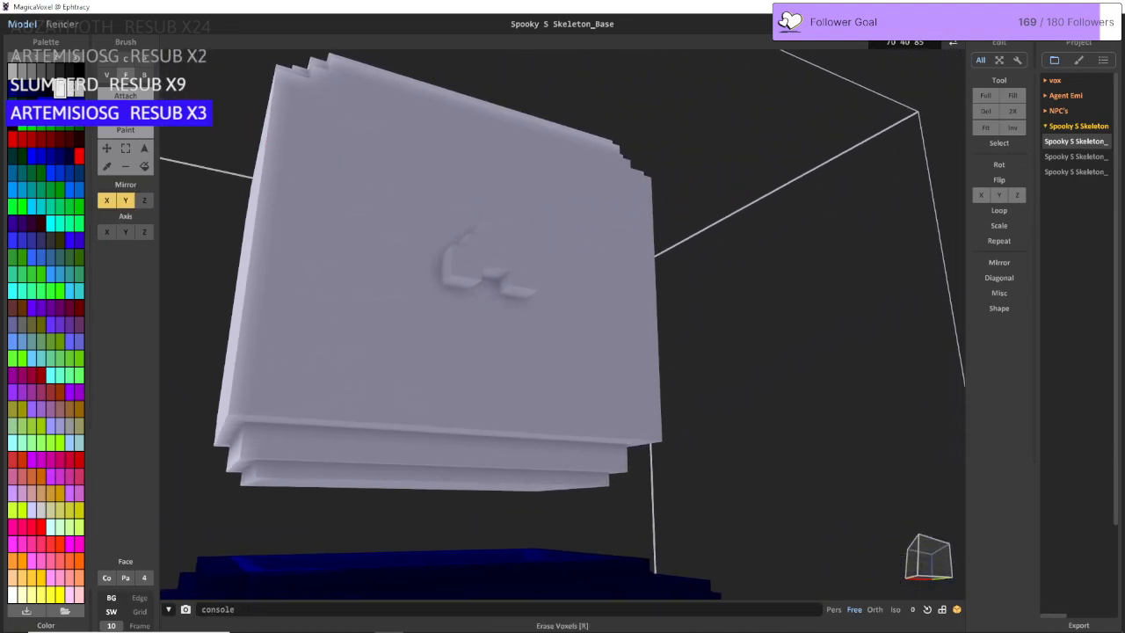
{"action": "left_click", "coordinate": [493, 258]}
{"action": "key", "text": "ctrl+z"}
{"action": "right_click_drag", "start_coordinate": [493, 257], "coordinate": [1064, 42]}
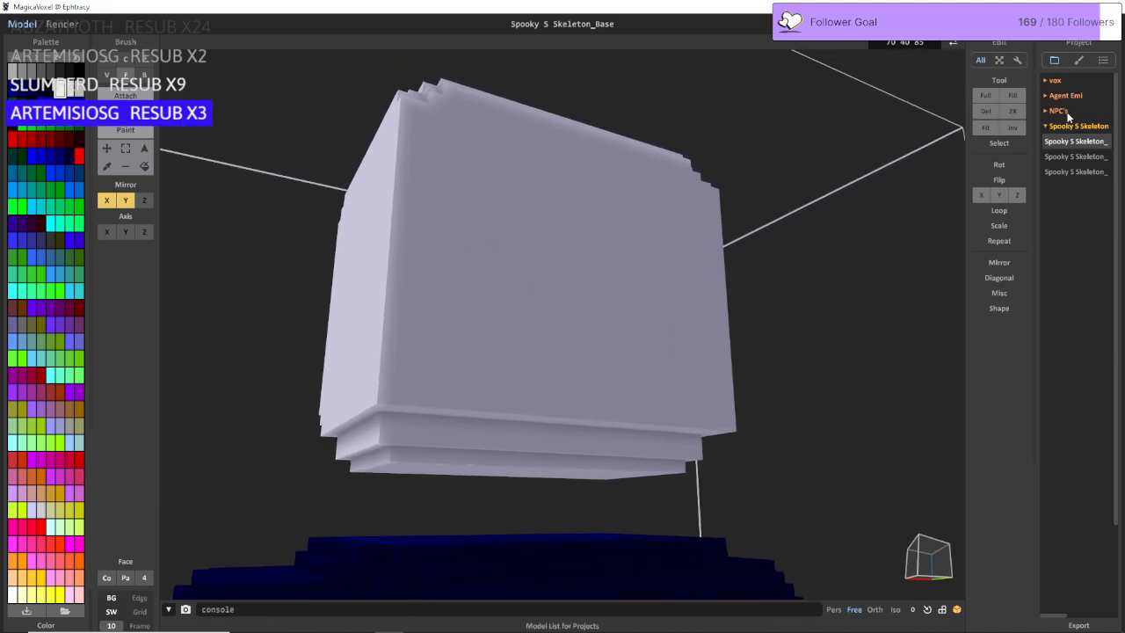
Step: Delete the navy body, its leftover block under the skull and both hands, keeping only the head
{"action": "left_click", "coordinate": [146, 152]}
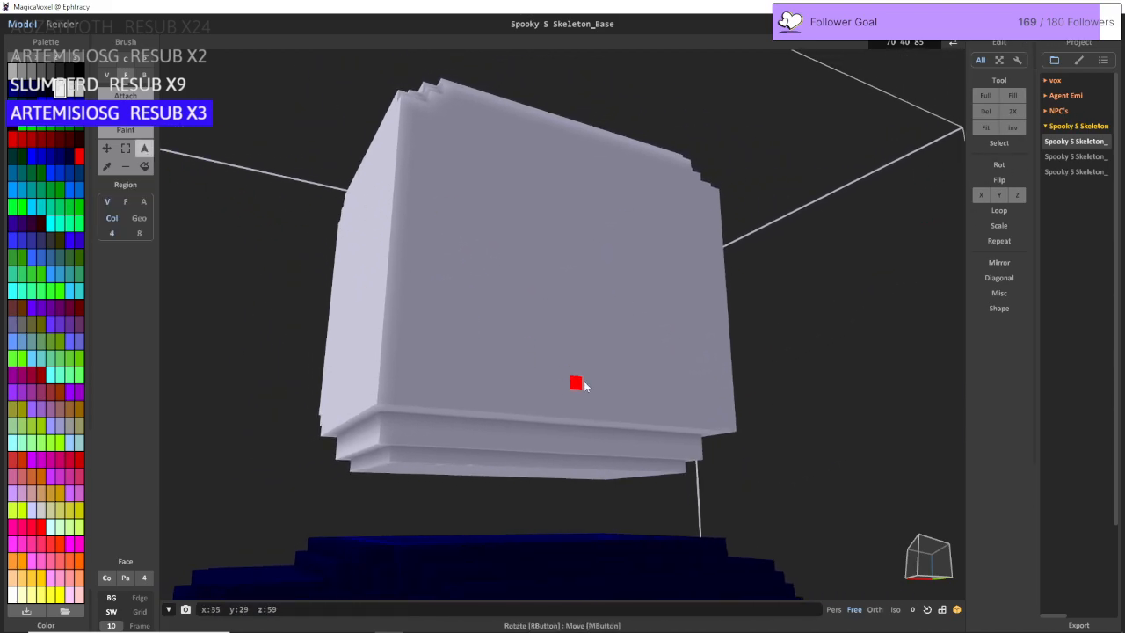
{"action": "right_click_drag", "start_coordinate": [583, 381], "coordinate": [573, 409]}
{"action": "left_click", "coordinate": [573, 408]}
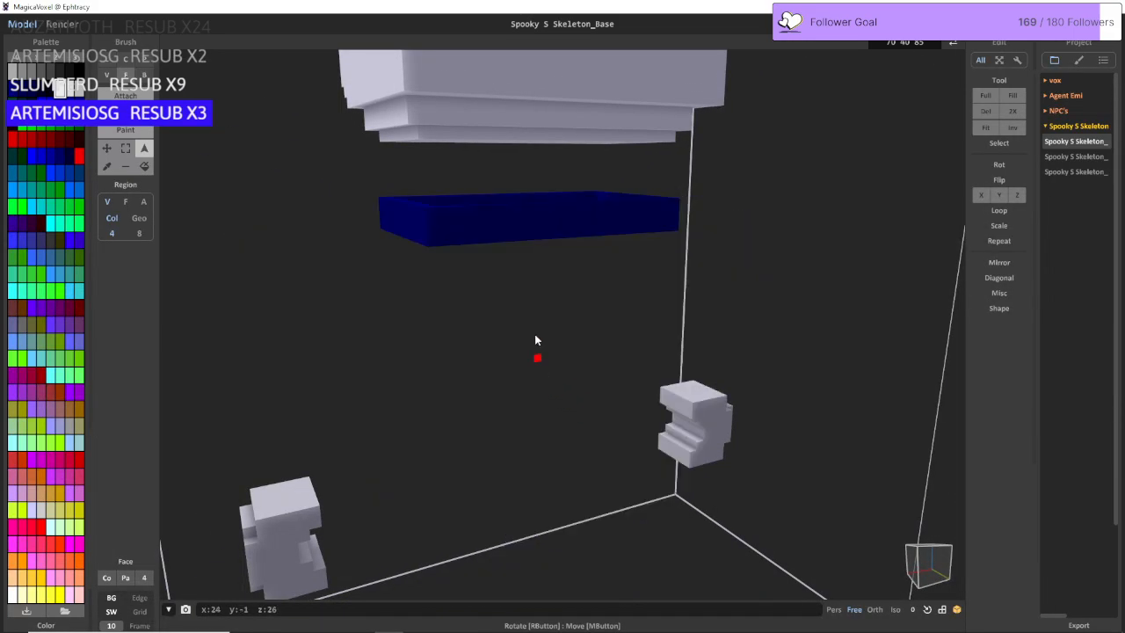
{"action": "left_click", "coordinate": [530, 220]}
{"action": "left_click", "coordinate": [706, 442]}
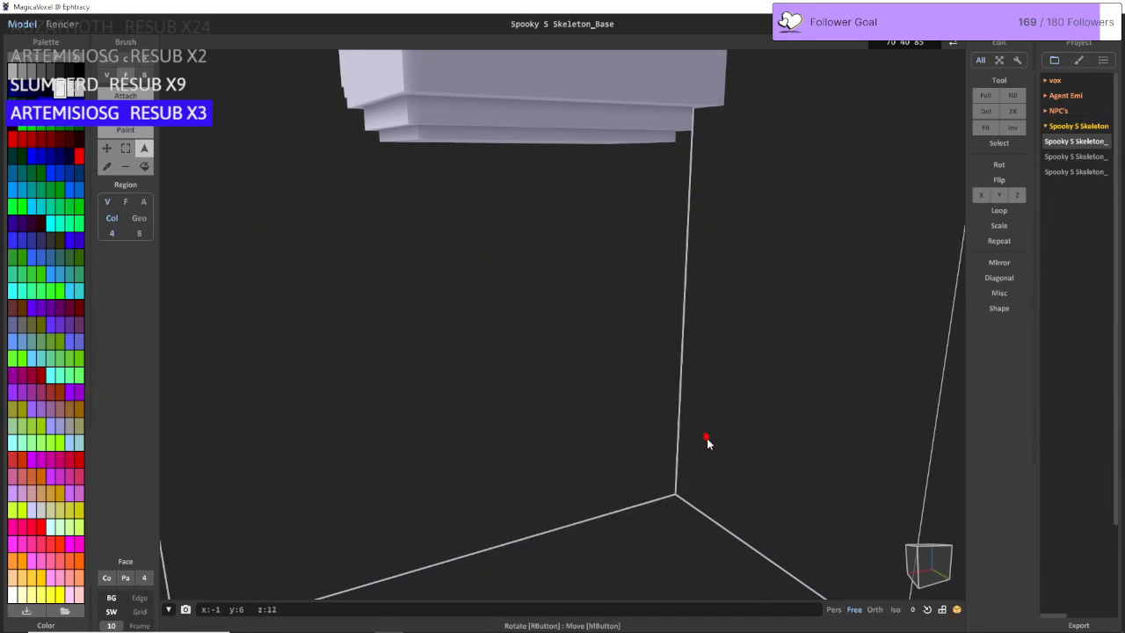
Step: Save the head-only model as Spooky S Skeleton_Head, replacing the existing project file
{"action": "left_click", "coordinate": [924, 44]}
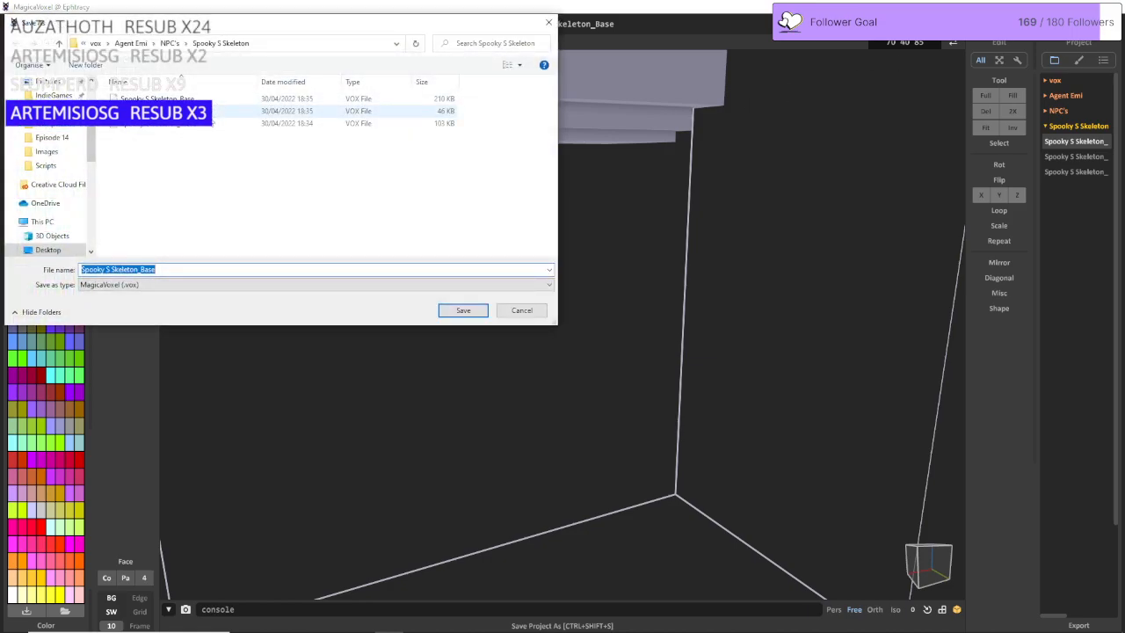
{"action": "left_click", "coordinate": [211, 125]}
{"action": "left_click", "coordinate": [463, 310]}
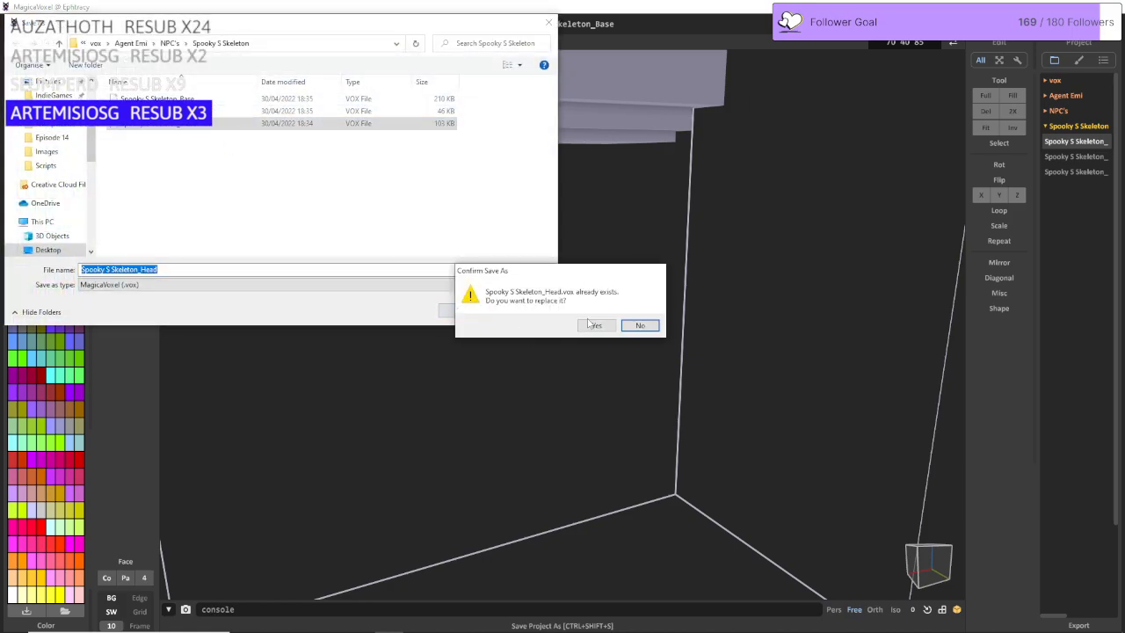
{"action": "left_click", "coordinate": [595, 323]}
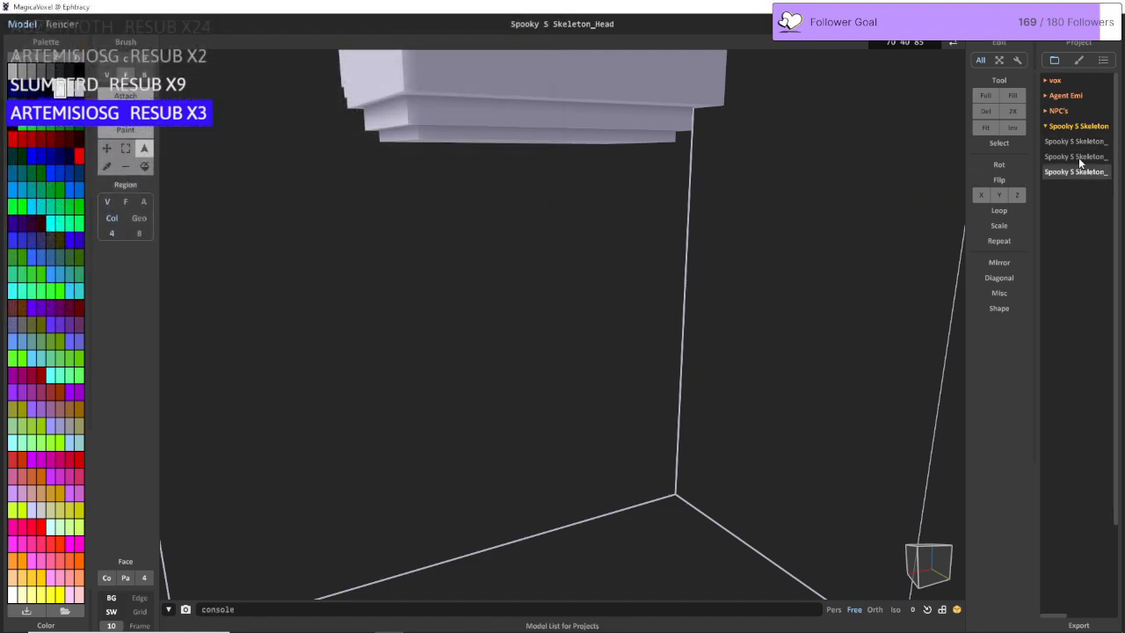
Step: Reopen the Spooky S Skeleton_Base project and fill the recessed voxel patch above the nose
{"action": "left_click", "coordinate": [1078, 157]}
{"action": "left_click", "coordinate": [1077, 143]}
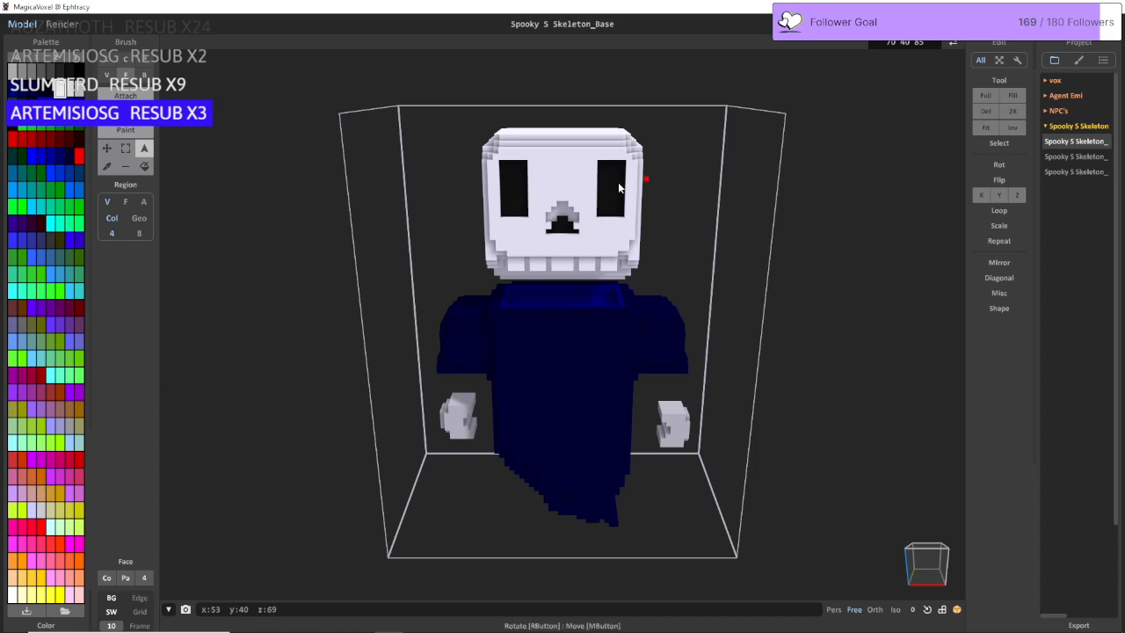
{"action": "right_click_drag", "start_coordinate": [607, 204], "coordinate": [612, 205]}
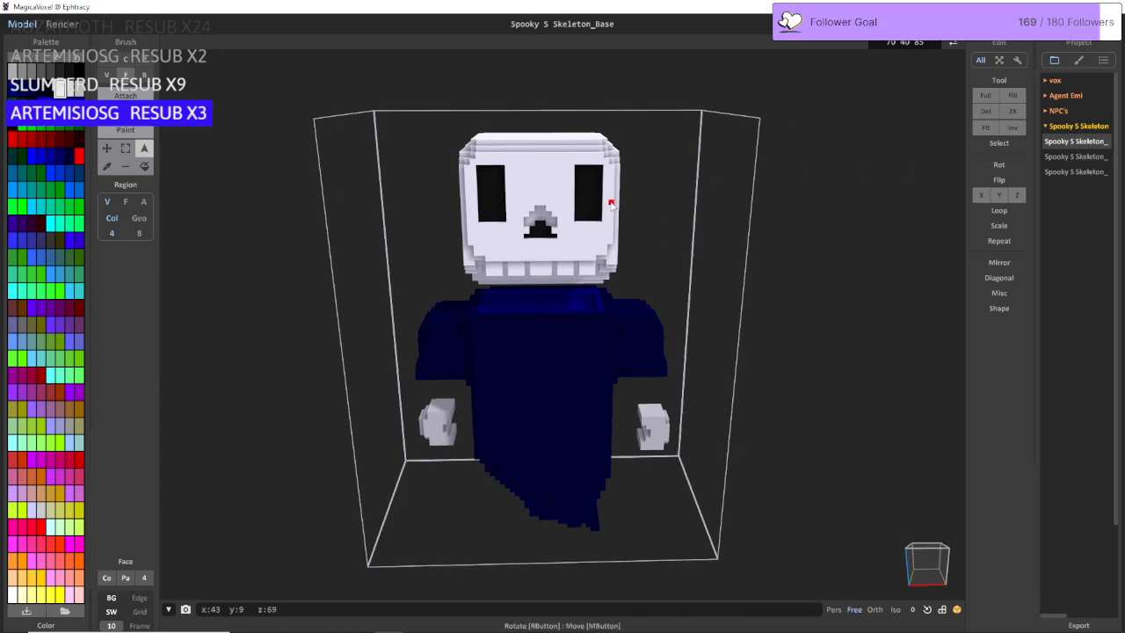
{"action": "middle_click_drag", "start_coordinate": [611, 204], "coordinate": [591, 275]}
{"action": "left_click", "coordinate": [120, 96]}
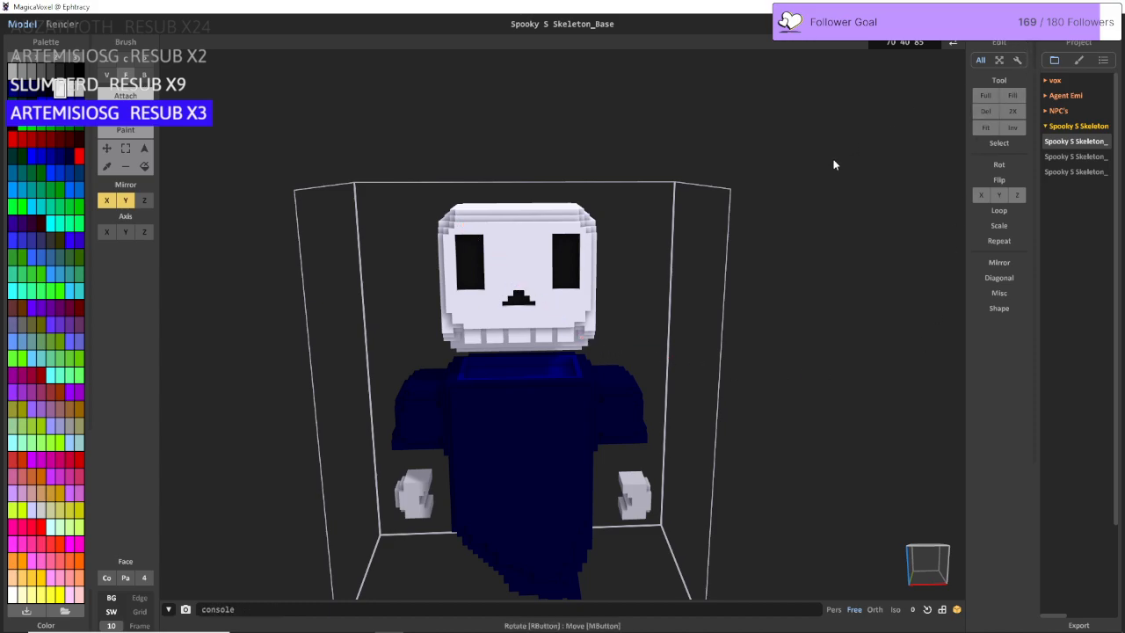
Step: Open the Spooky S Skeleton_Head project and fill the recessed patch above the nose with X and Y mirroring turned off
{"action": "left_click", "coordinate": [1064, 159]}
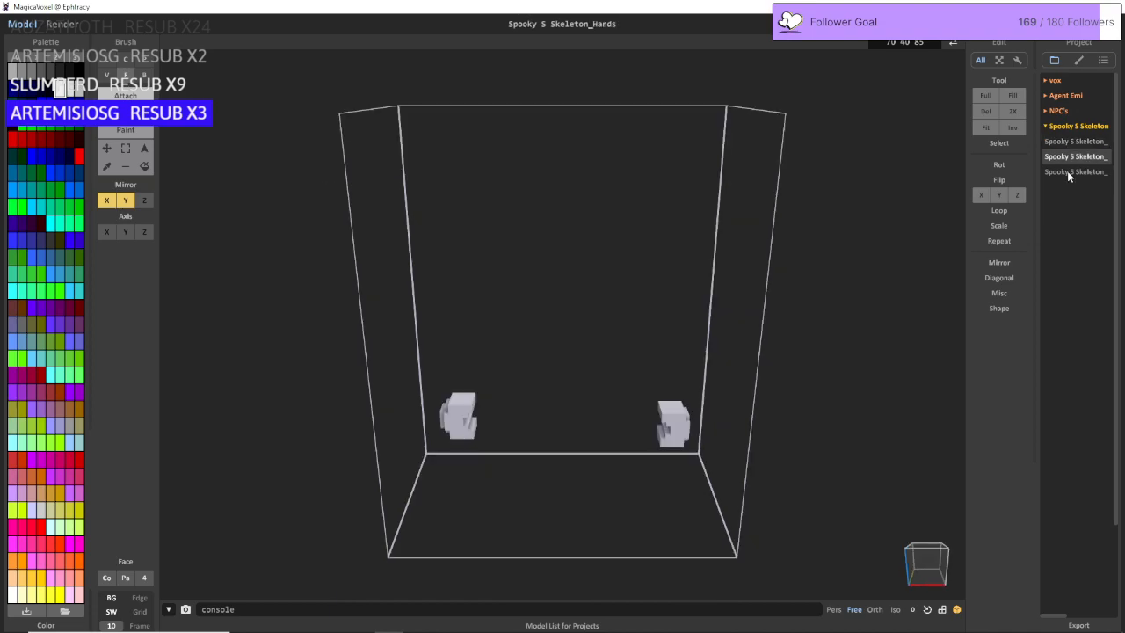
{"action": "left_click", "coordinate": [1069, 172]}
{"action": "left_click", "coordinate": [1076, 142]}
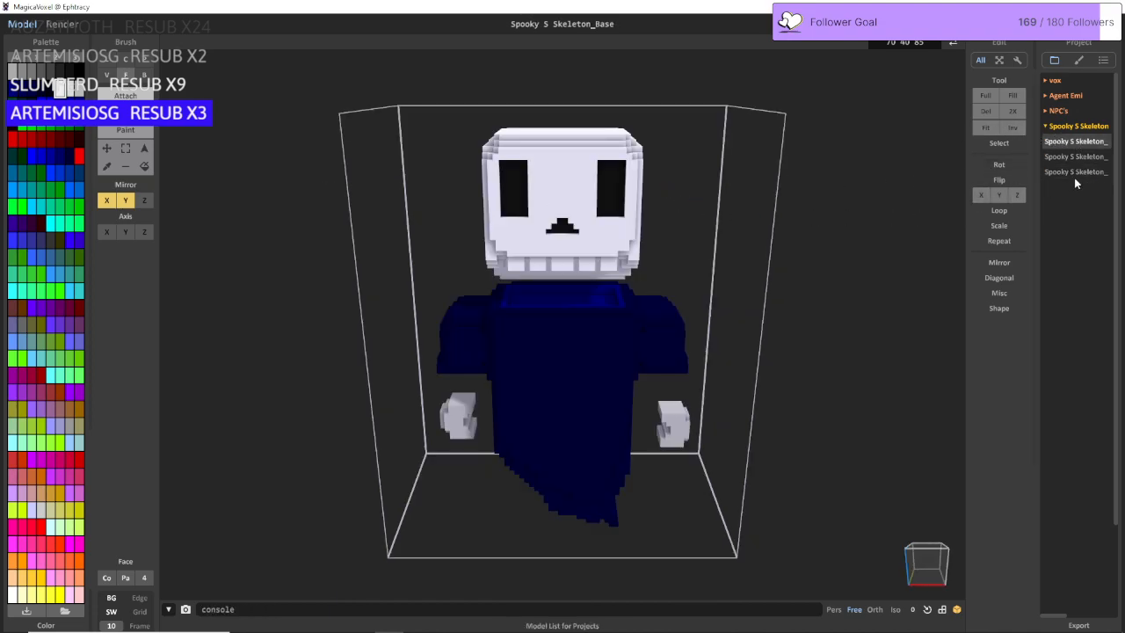
{"action": "left_click", "coordinate": [1074, 173]}
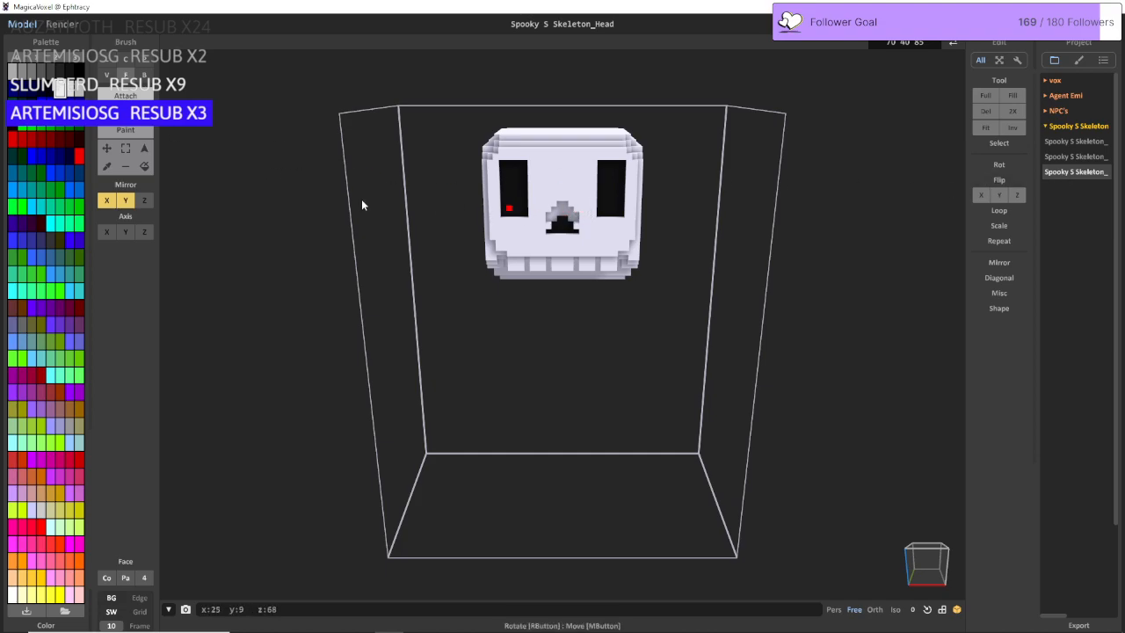
{"action": "left_click", "coordinate": [114, 201]}
{"action": "left_click", "coordinate": [123, 202]}
{"action": "left_click", "coordinate": [565, 215]}
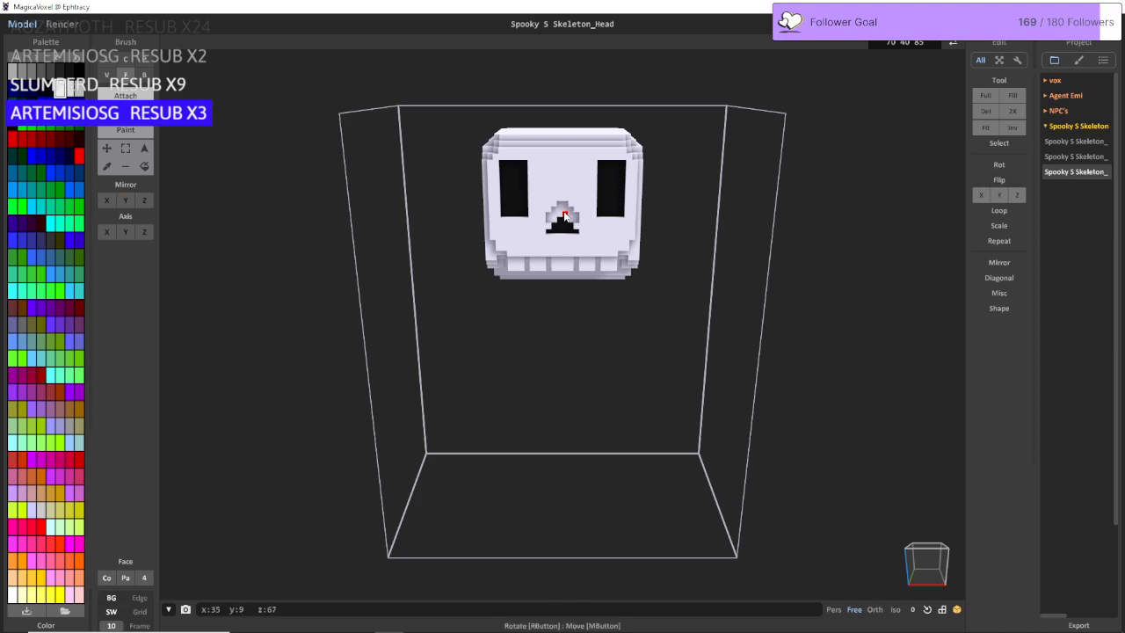
{"action": "left_click", "coordinate": [565, 215]}
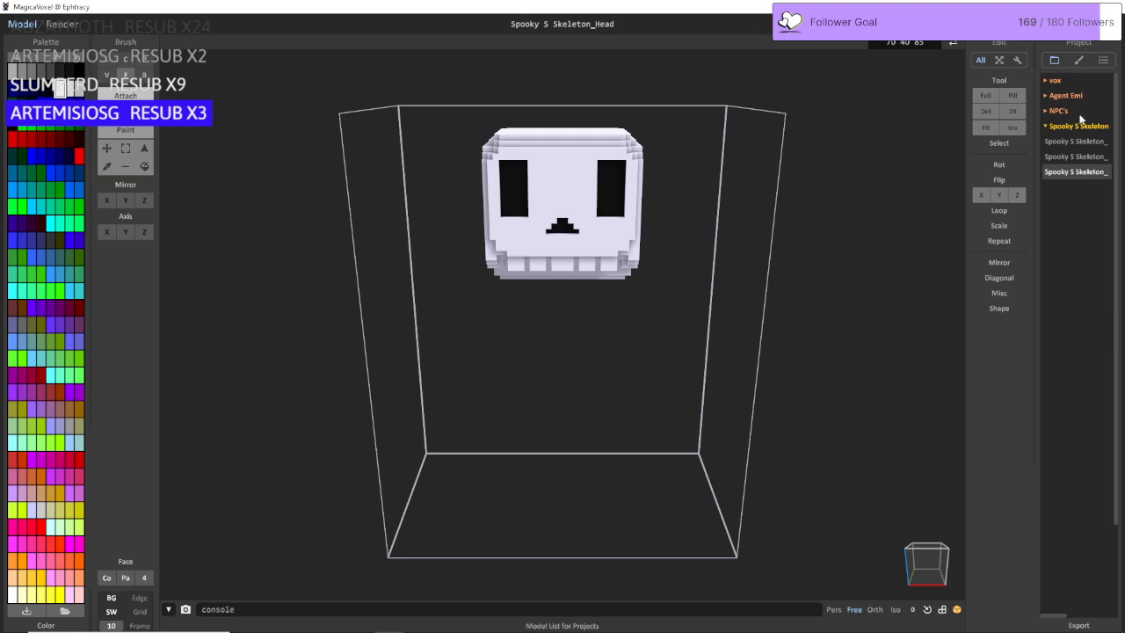
Step: Reopen the Spooky S Skeleton_Base project, erase the raised voxel patch on the back of the skull and save
{"action": "left_click", "coordinate": [1094, 144]}
{"action": "right_click_drag", "start_coordinate": [813, 187], "coordinate": [213, 143]}
{"action": "scroll", "coordinate": [771, 180], "scroll_direction": "up", "scroll_amount": 5}
{"action": "left_click", "coordinate": [125, 113]}
{"action": "left_click", "coordinate": [658, 337]}
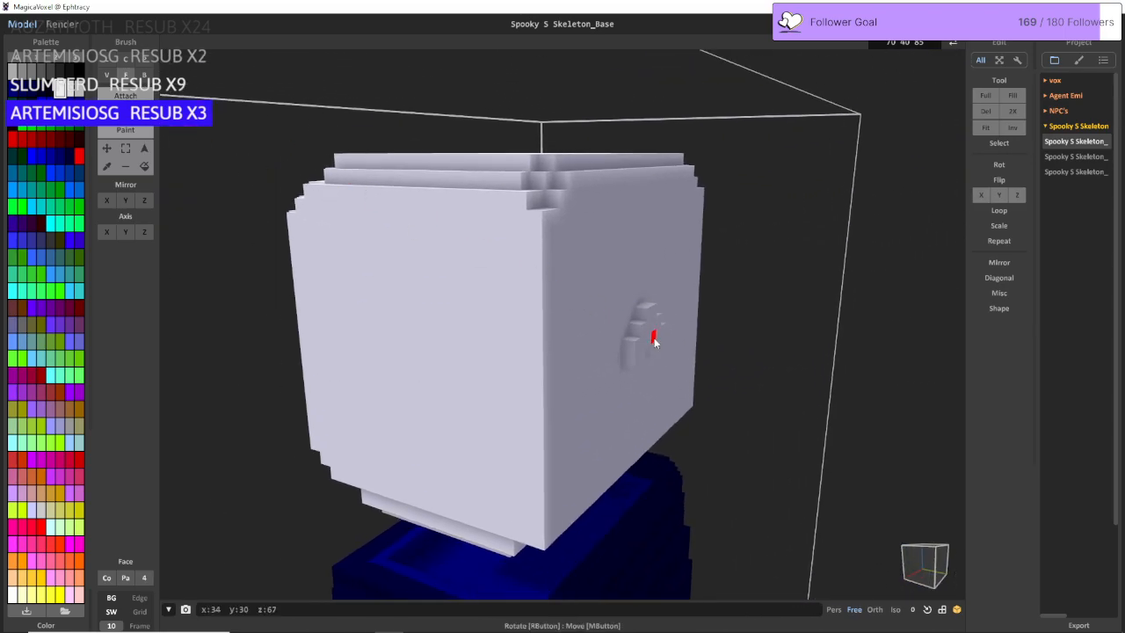
{"action": "left_click", "coordinate": [649, 339]}
{"action": "key", "text": "ctrl+s"}
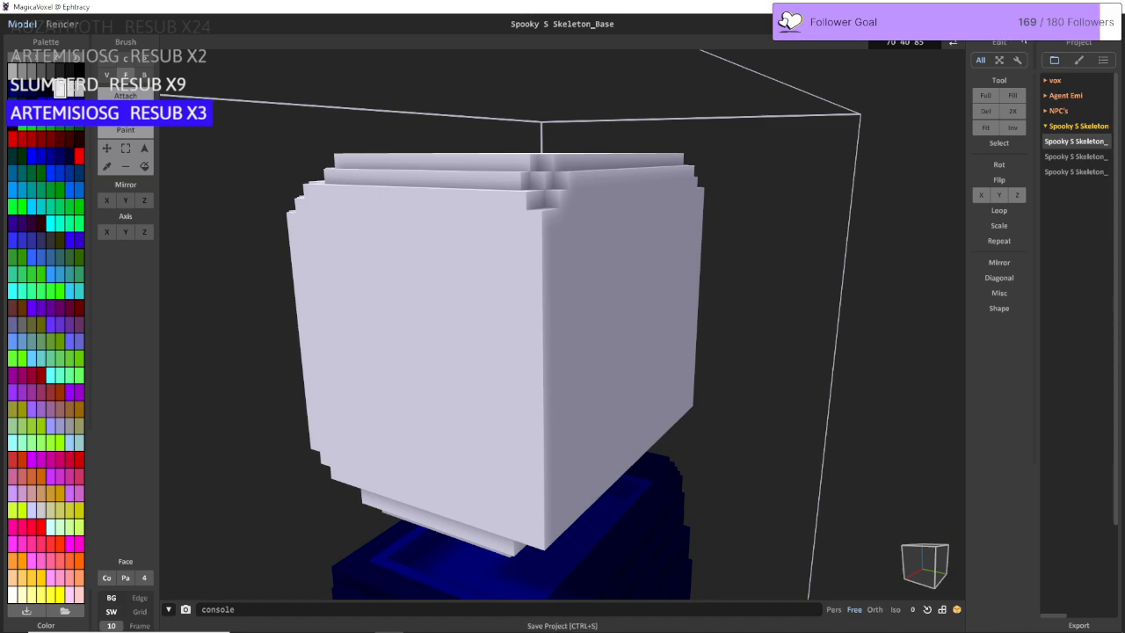
Step: Check the saved Head and Hands projects, examining the skull from the front and the side
{"action": "left_click", "coordinate": [1087, 171]}
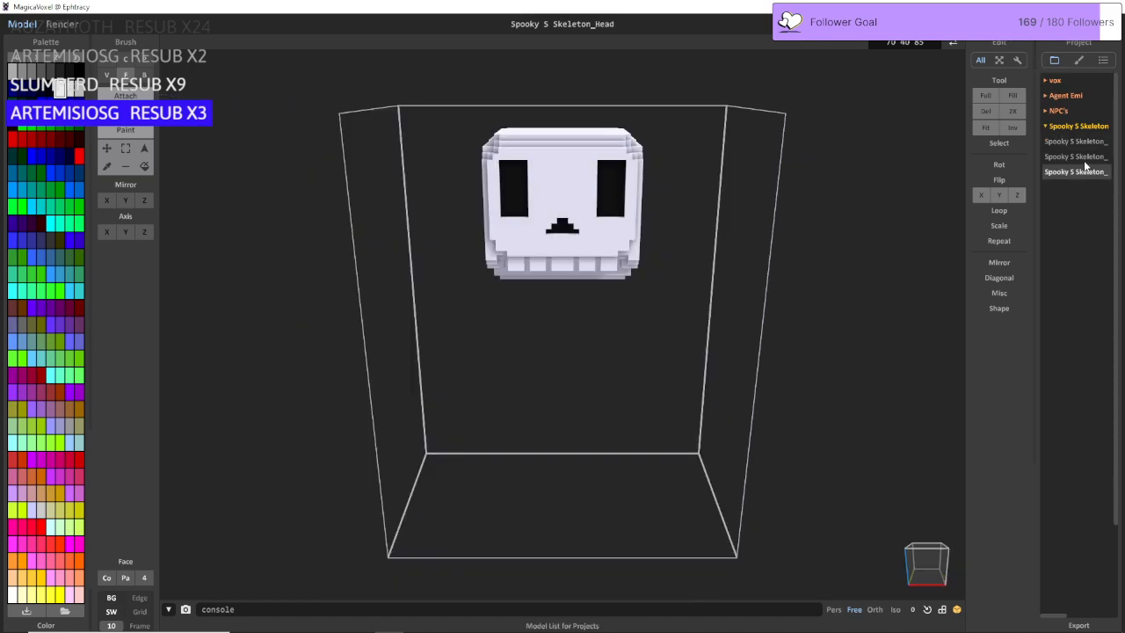
{"action": "left_click", "coordinate": [1085, 156]}
{"action": "left_click", "coordinate": [1080, 171]}
{"action": "scroll", "coordinate": [810, 193], "scroll_direction": "up", "scroll_amount": 5}
{"action": "scroll", "coordinate": [782, 211], "scroll_direction": "up", "scroll_amount": 8}
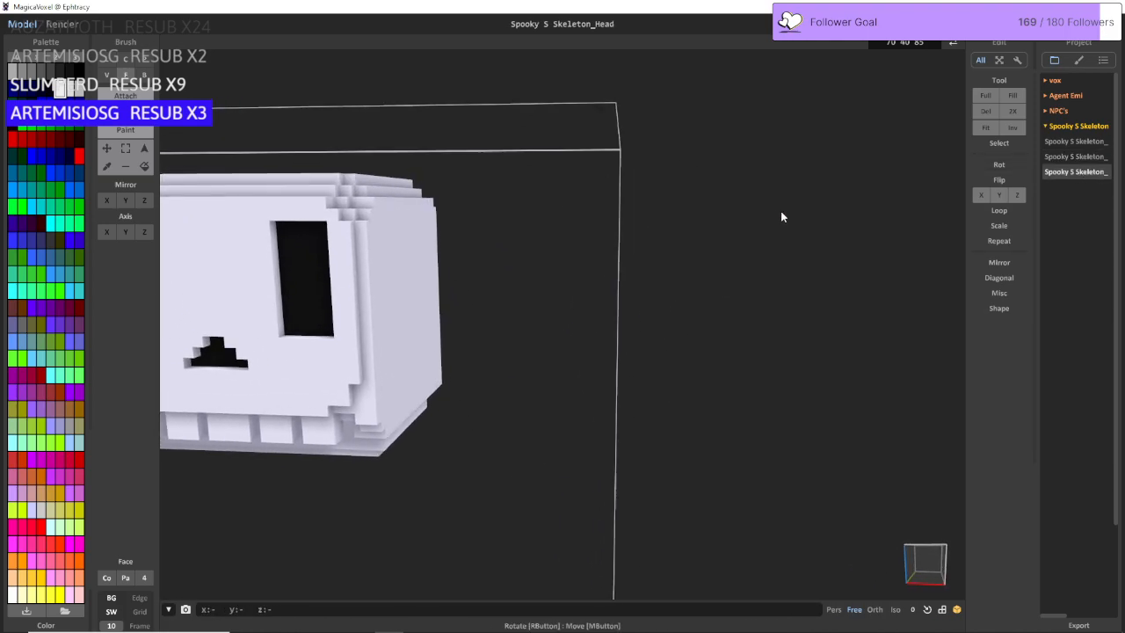
{"action": "right_click_drag", "start_coordinate": [767, 216], "coordinate": [661, 209]}
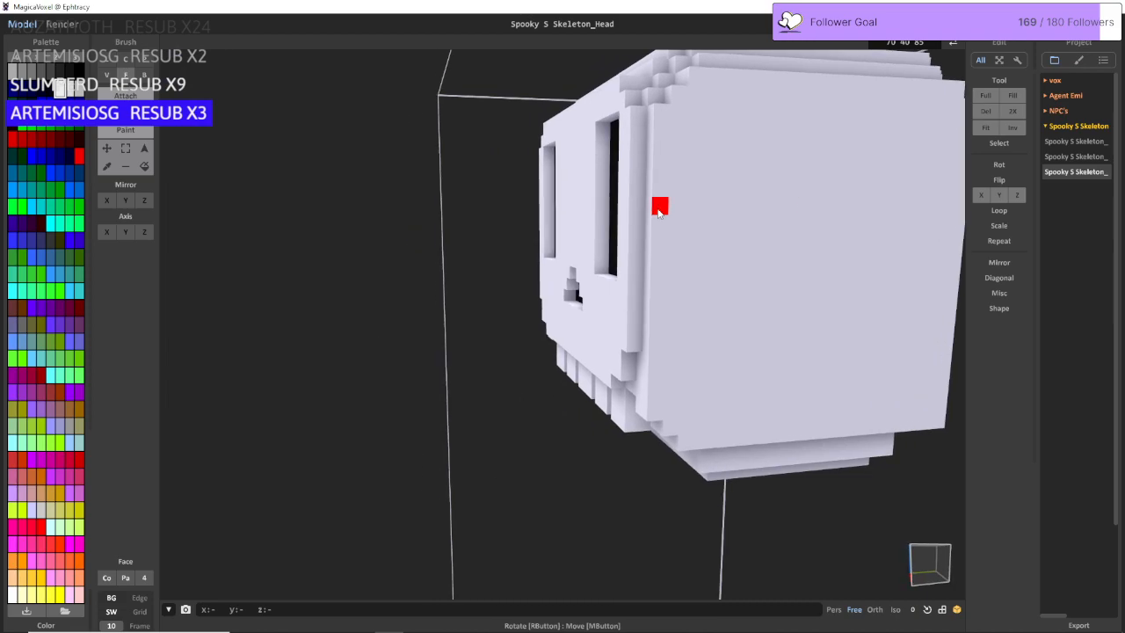
{"action": "key", "text": "d"}
{"action": "key", "text": "a"}
{"action": "key", "text": "a"}
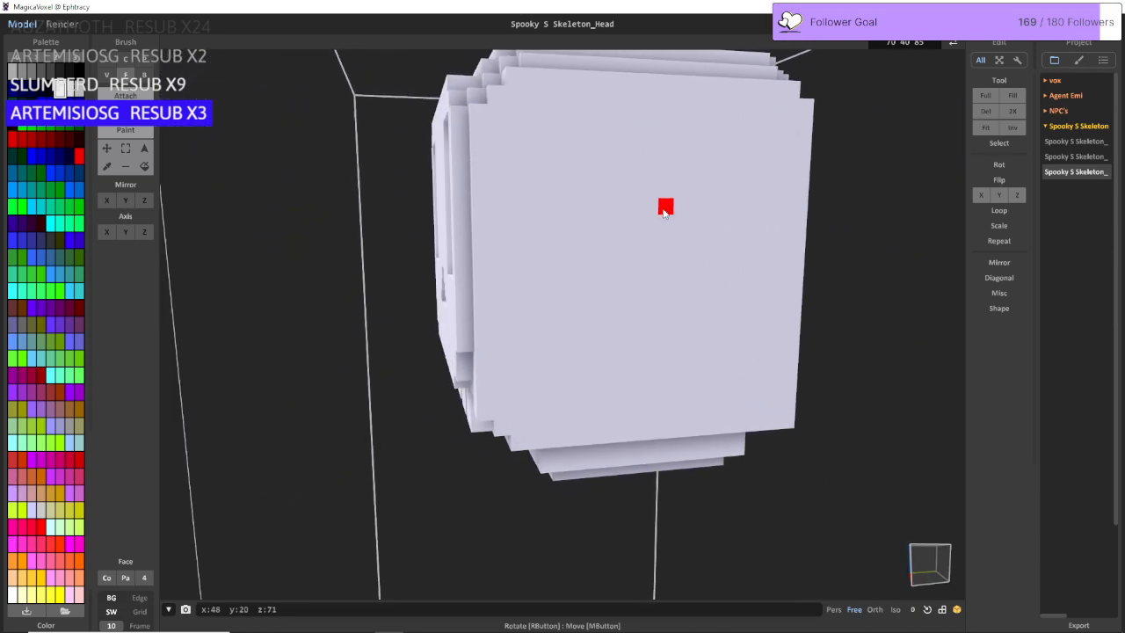
{"action": "right_click_drag", "start_coordinate": [665, 209], "coordinate": [799, 227]}
{"action": "key", "text": "s"}
{"action": "key", "text": "a"}
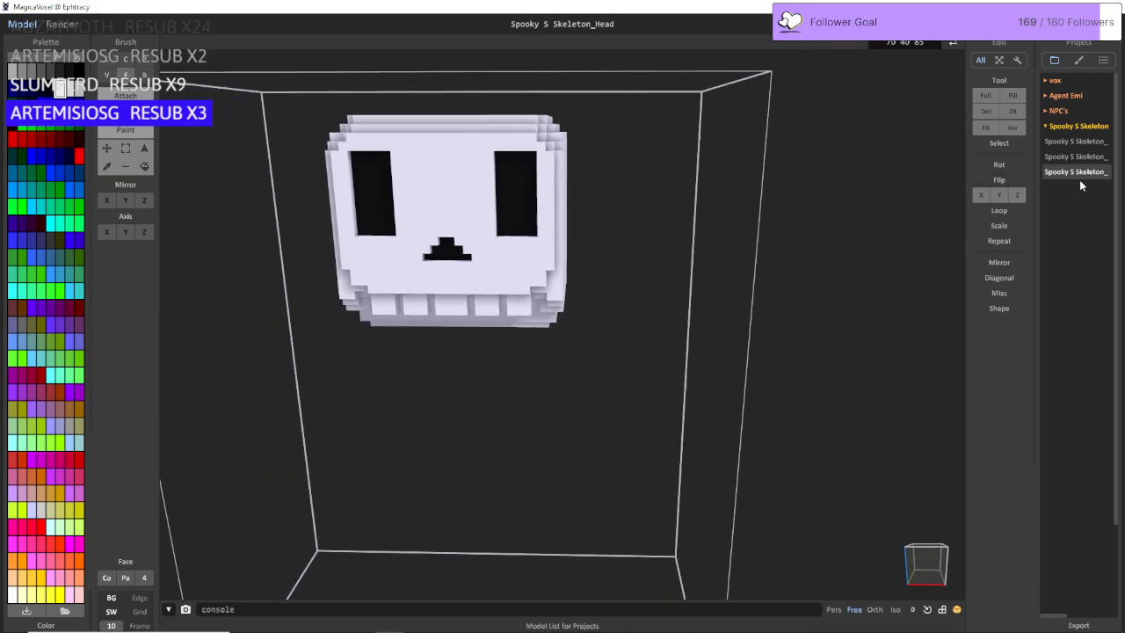
Step: Start an OBJ export of the Spooky S Skeleton_Base project and browse to the Unity project's Assets > Characters > NPC's folder
{"action": "left_click", "coordinate": [1078, 141]}
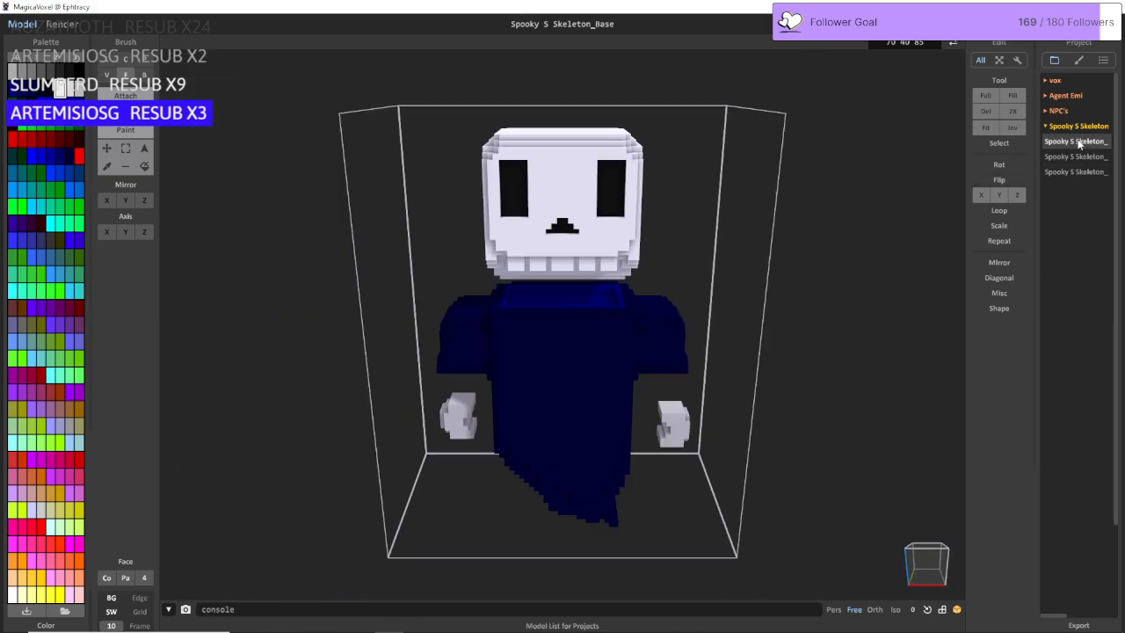
{"action": "left_click", "coordinate": [1090, 619]}
{"action": "left_click", "coordinate": [1055, 595]}
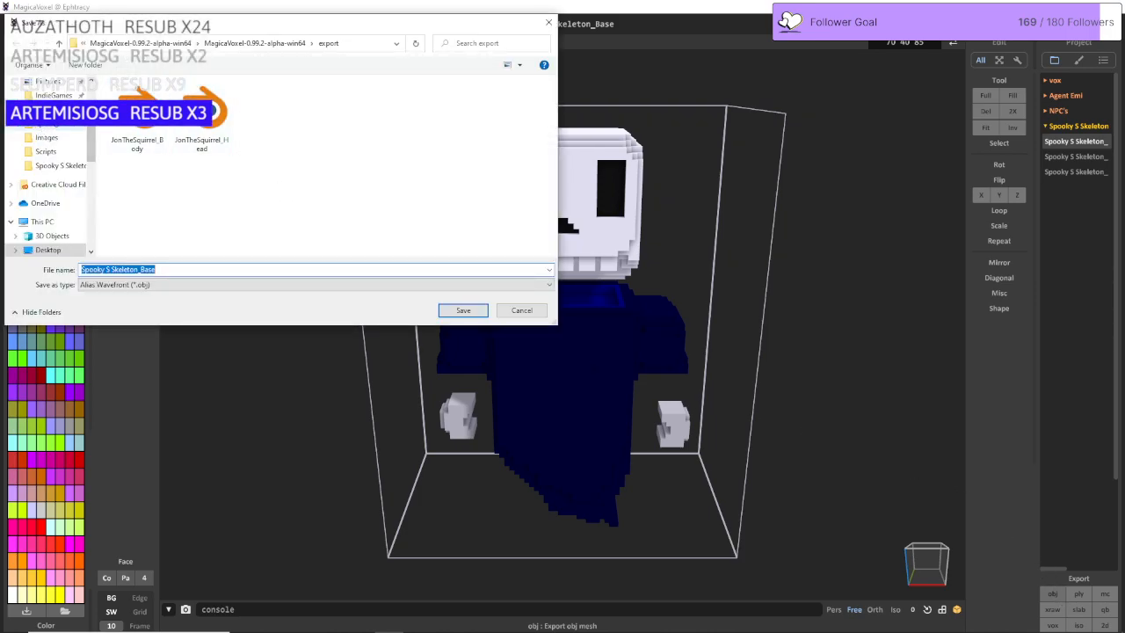
{"action": "left_click", "coordinate": [54, 110]}
{"action": "left_click", "coordinate": [525, 115]}
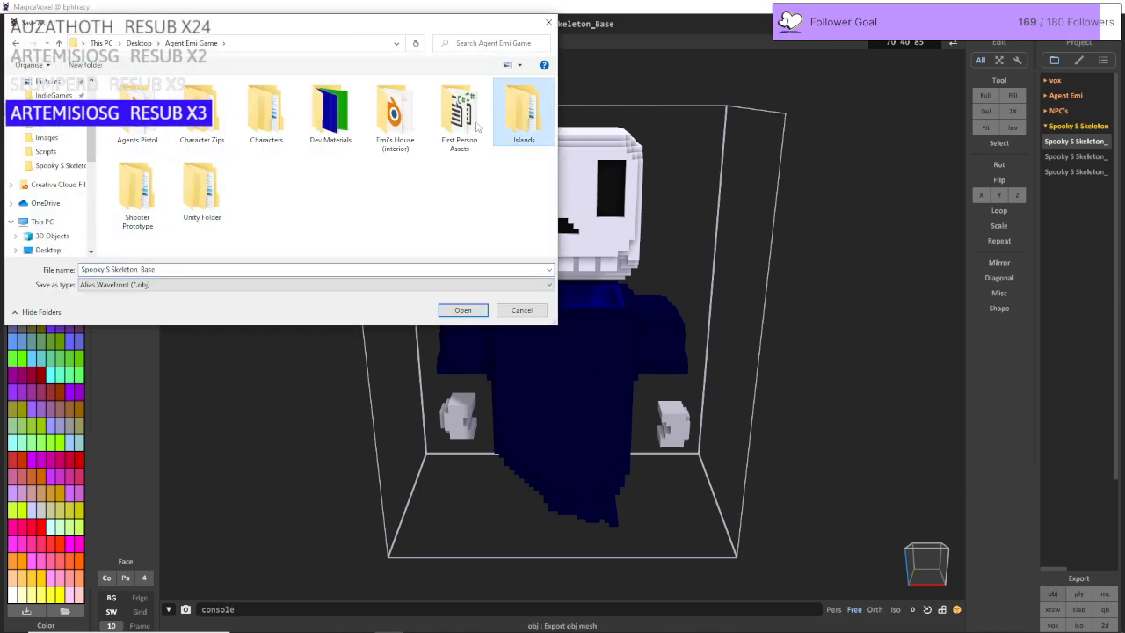
{"action": "left_click", "coordinate": [181, 183]}
{"action": "double_click", "coordinate": [181, 183]}
{"action": "double_click", "coordinate": [141, 98]}
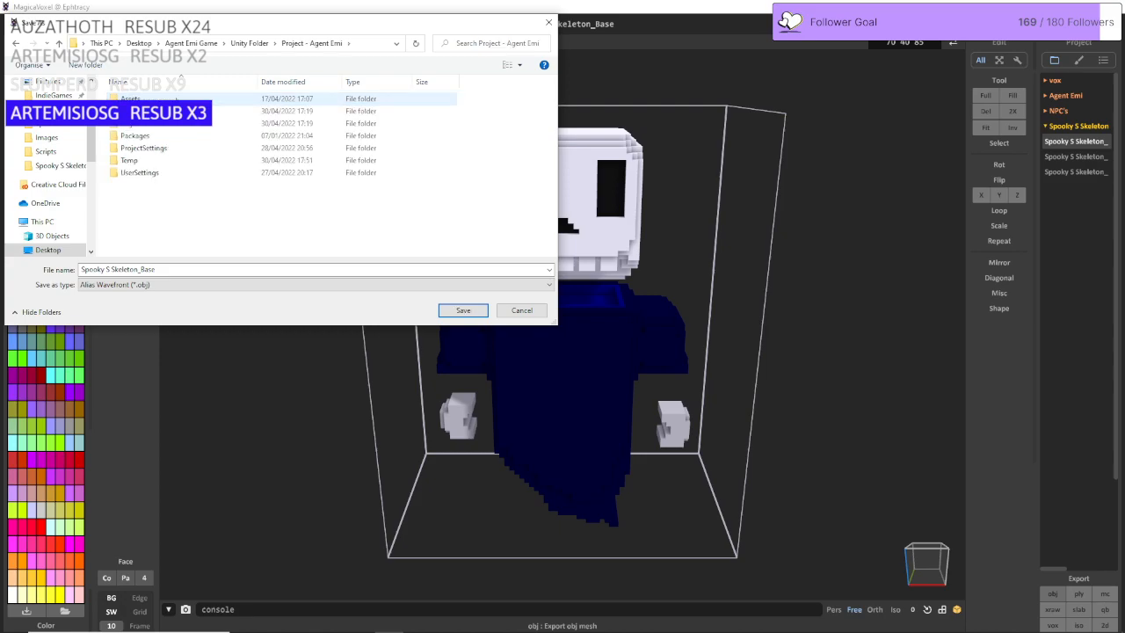
{"action": "double_click", "coordinate": [141, 99]}
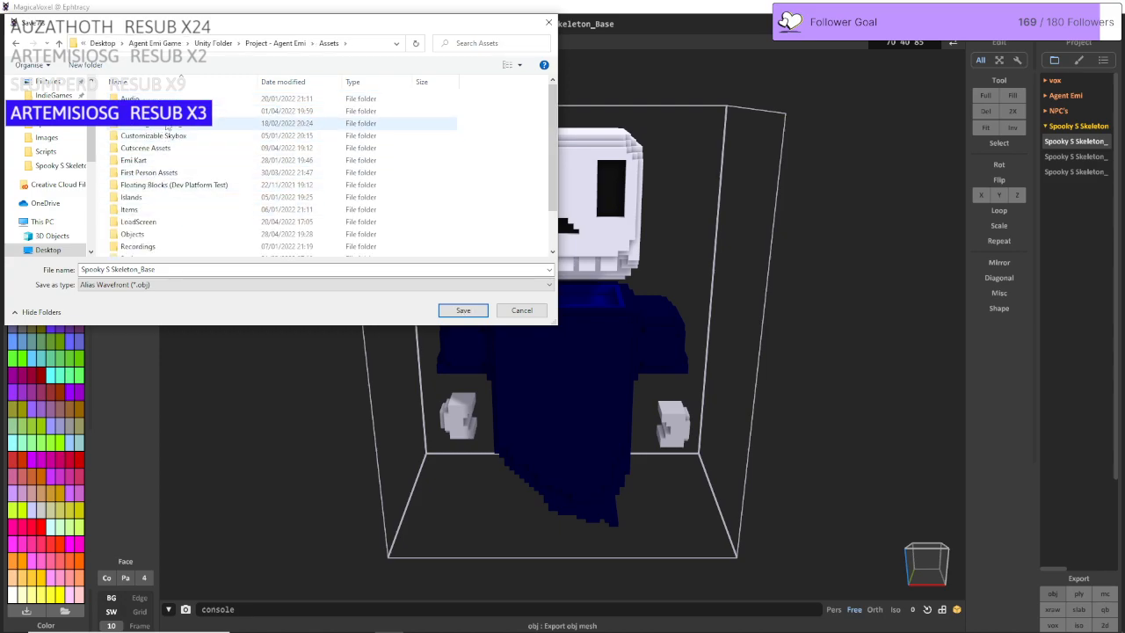
{"action": "left_click", "coordinate": [167, 110]}
{"action": "double_click", "coordinate": [167, 111]}
{"action": "double_click", "coordinate": [151, 199]}
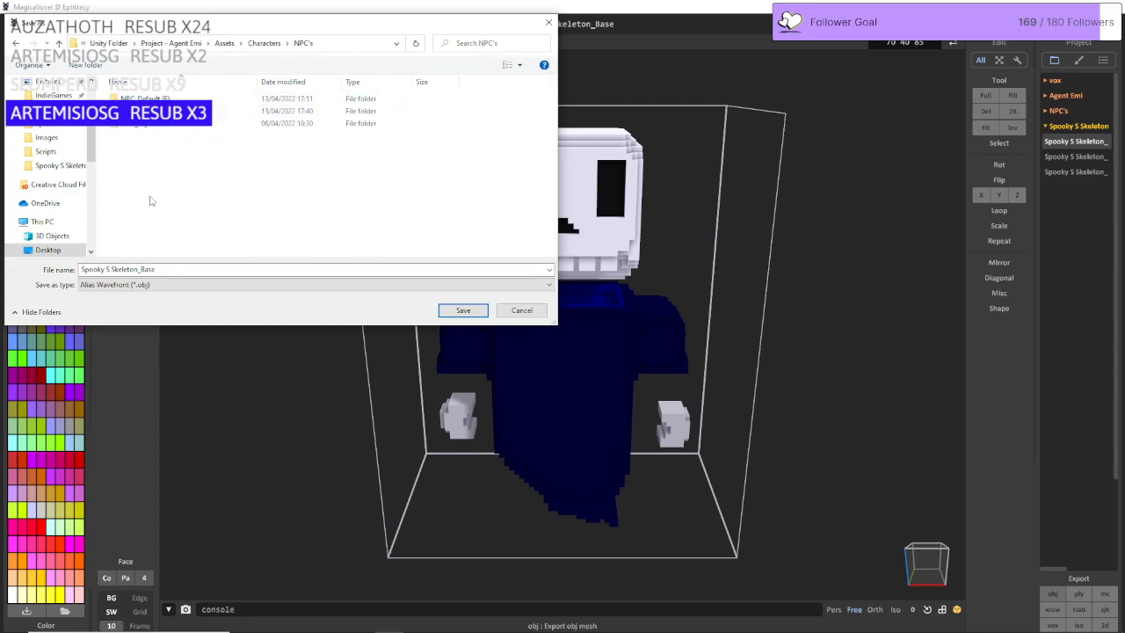
Step: Create a folder inside NPC's named Spooky S Skeleton_Base, reusing the export's file name
{"action": "left_click", "coordinate": [182, 270]}
{"action": "key", "text": "ctrl+c"}
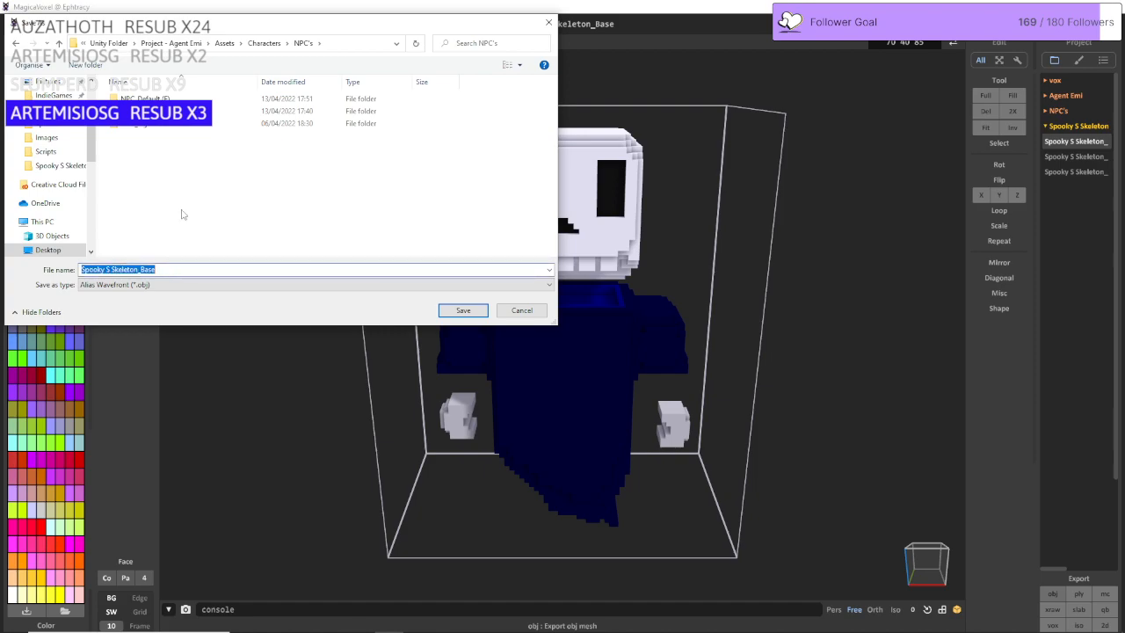
{"action": "left_click", "coordinate": [96, 66]}
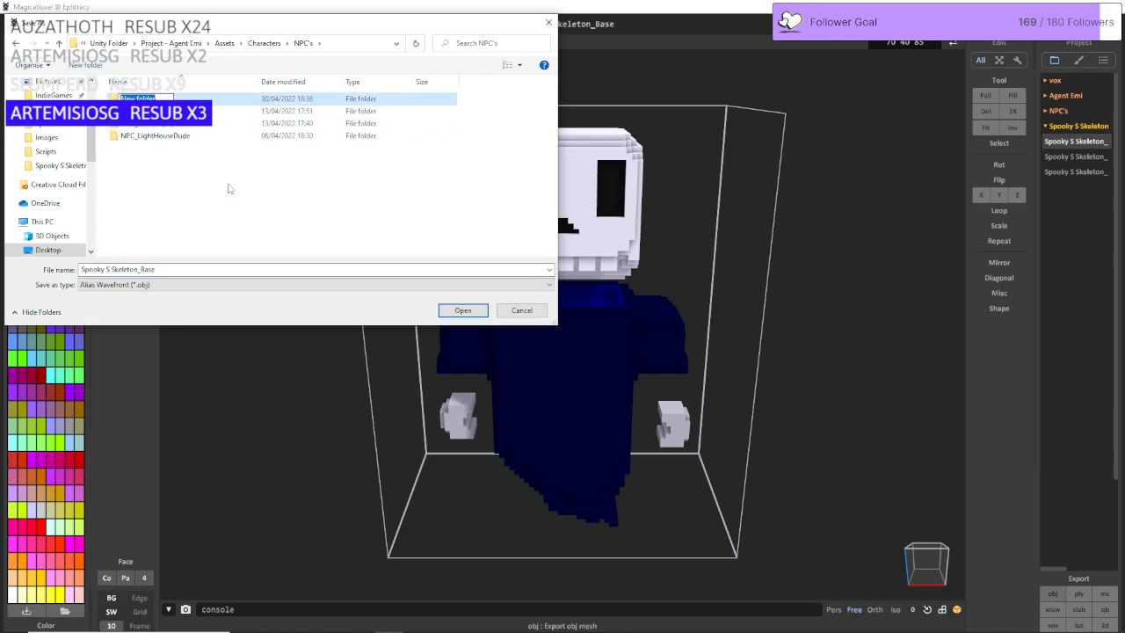
{"action": "key", "text": "ctrl+v"}
{"action": "key", "text": "Return"}
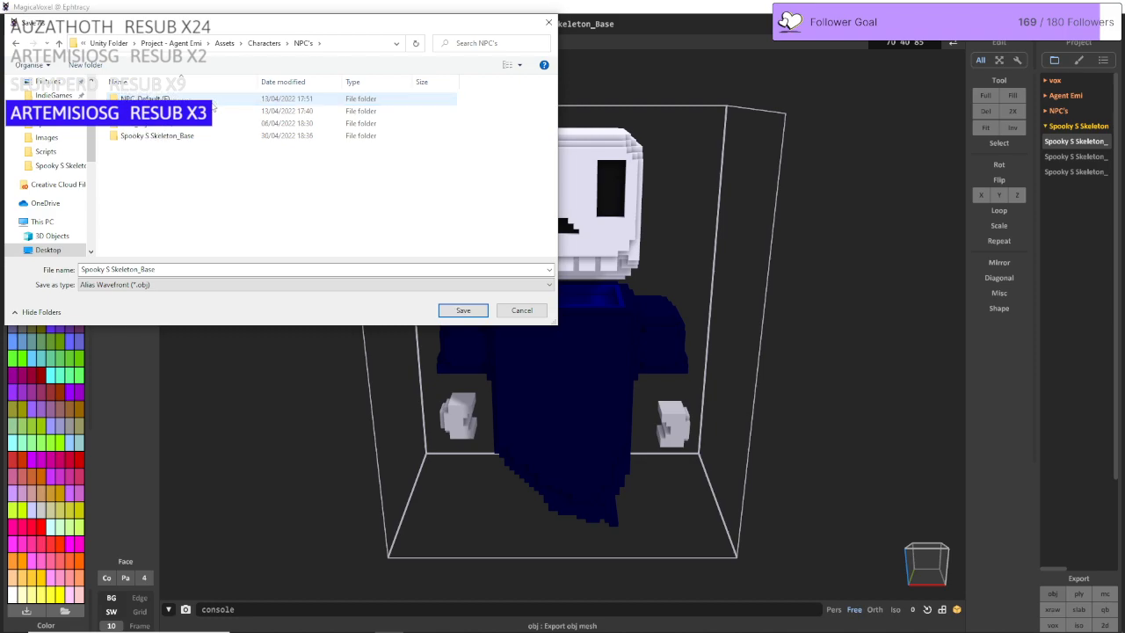
Step: Rename the new export folder to Spooky S Skeleton
{"action": "left_click", "coordinate": [198, 136]}
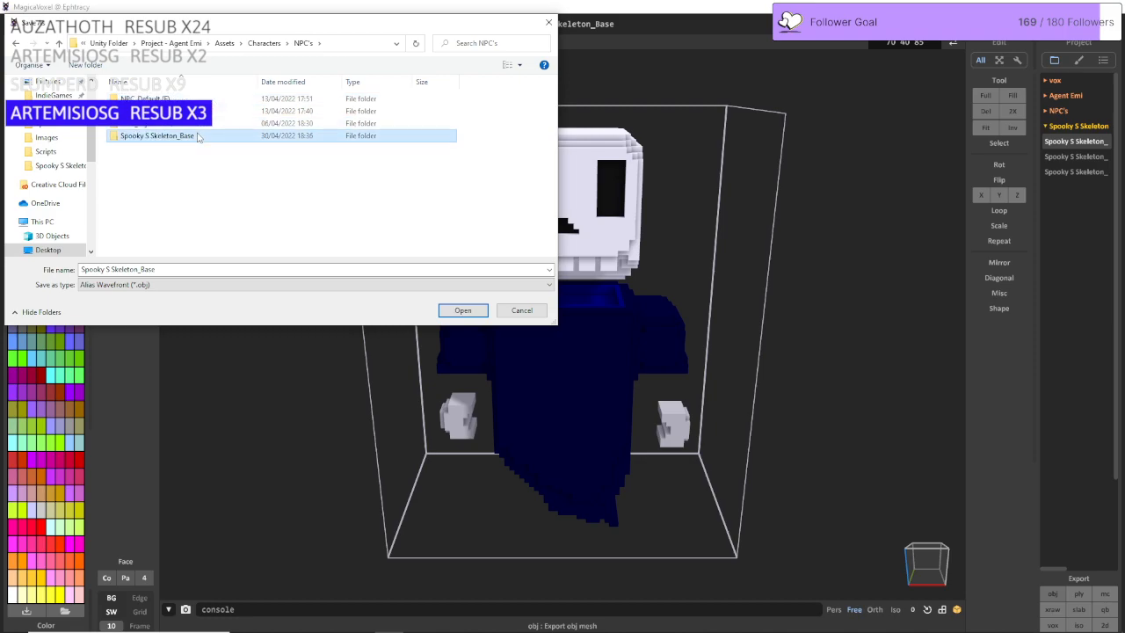
{"action": "right_click", "coordinate": [198, 136]}
{"action": "left_click", "coordinate": [145, 371]}
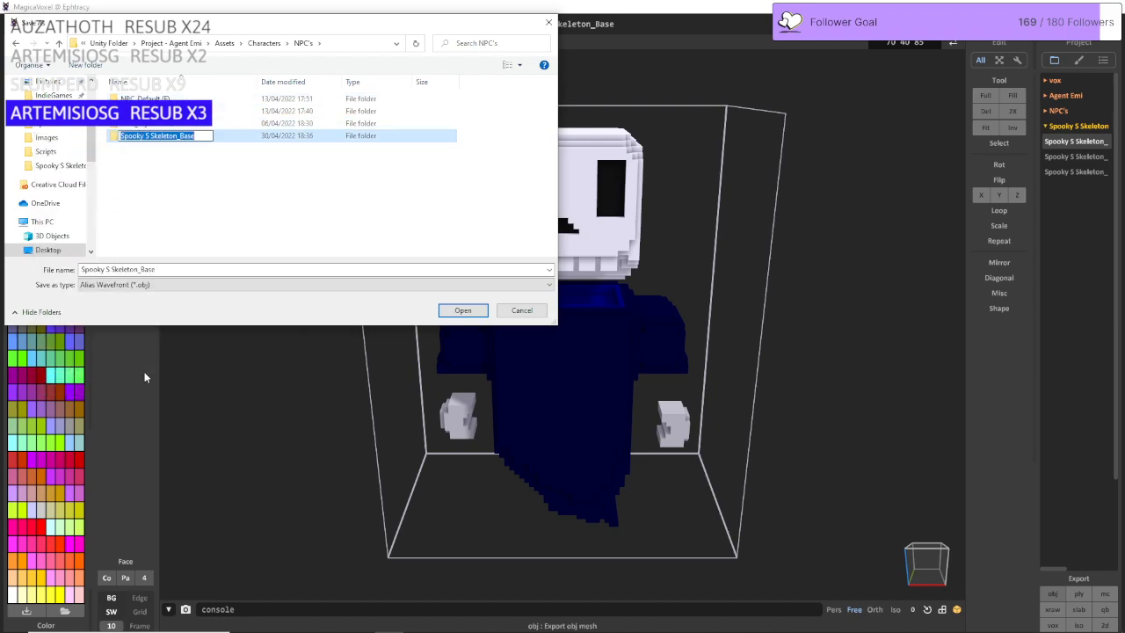
{"action": "key", "text": "Right"}
{"action": "key", "text": "BackSpace"}
{"action": "key", "text": "BackSpace"}
{"action": "key", "text": "BackSpace"}
{"action": "key", "text": "BackSpace"}
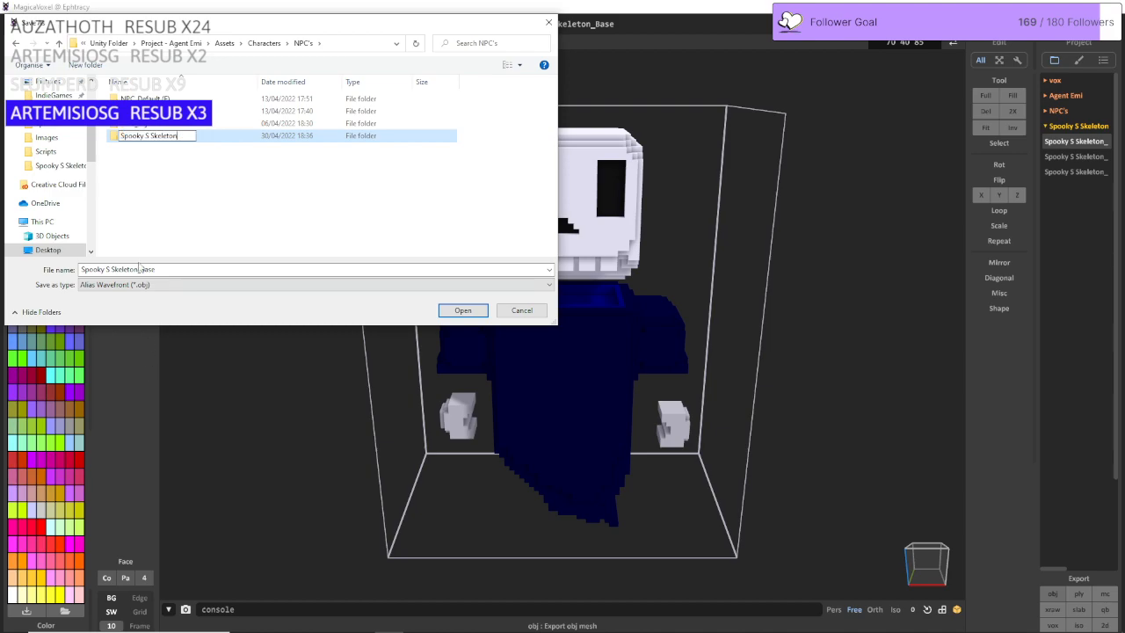
{"action": "left_click", "coordinate": [208, 145]}
Step: Save the OBJ export as Spooky S Skeleton_Base inside the Spooky S Skeleton folder
{"action": "double_click", "coordinate": [208, 139]}
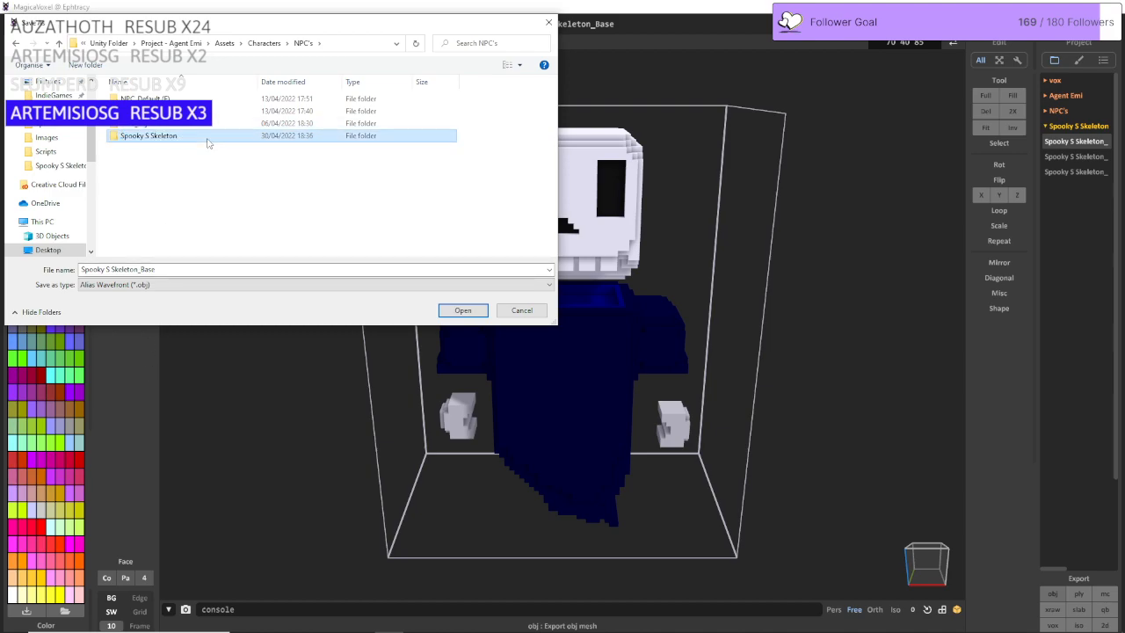
{"action": "left_click", "coordinate": [452, 310]}
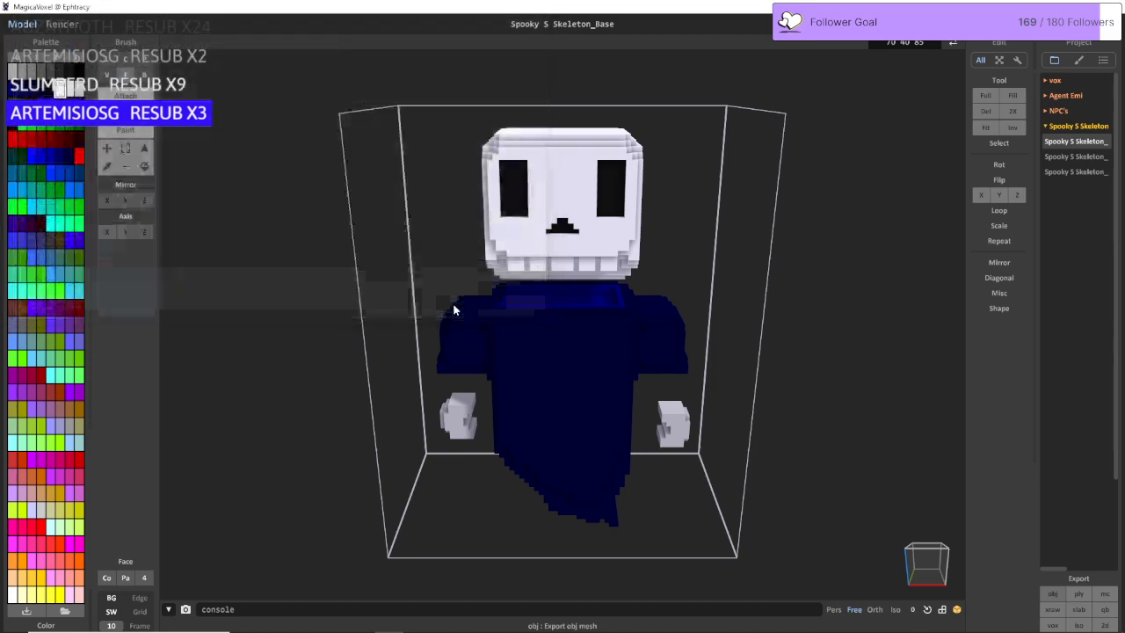
Step: Export the Spooky S Skeleton_Hands and Spooky S Skeleton_Head projects as OBJ files into the Spooky S Skeleton folder
{"action": "left_click", "coordinate": [1095, 159]}
{"action": "left_click", "coordinate": [1052, 593]}
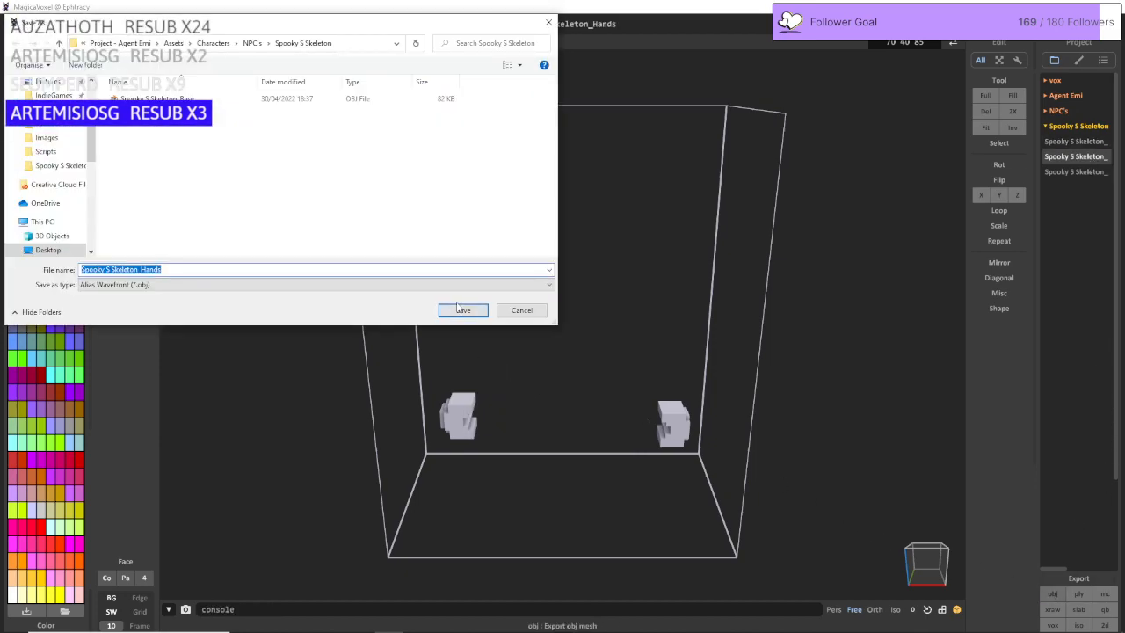
{"action": "left_click", "coordinate": [444, 314]}
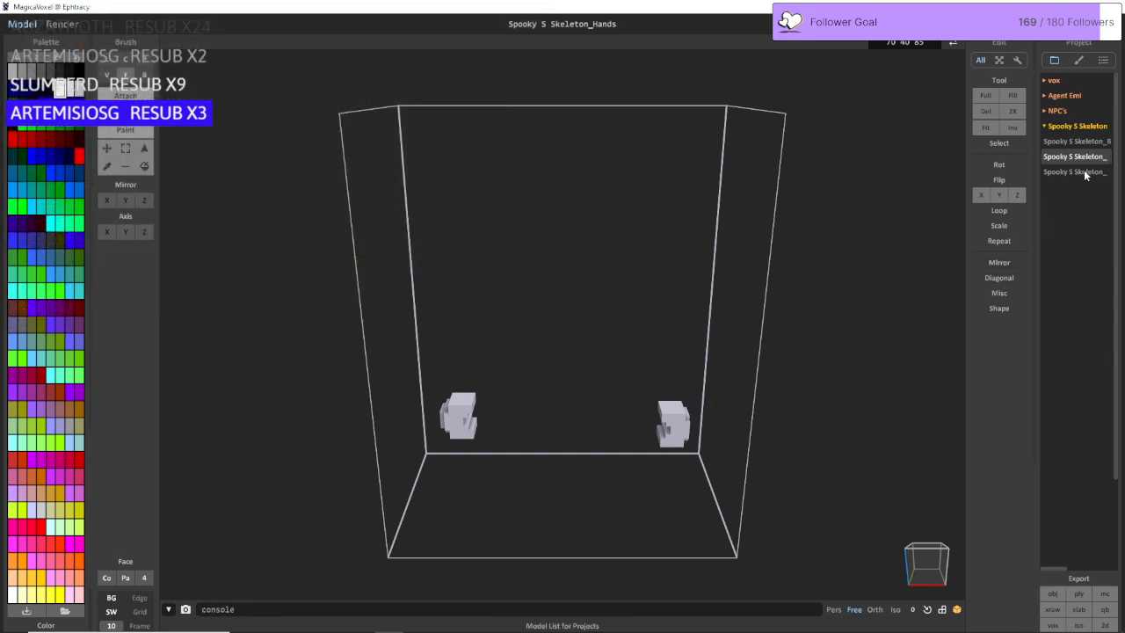
{"action": "left_click", "coordinate": [1084, 173]}
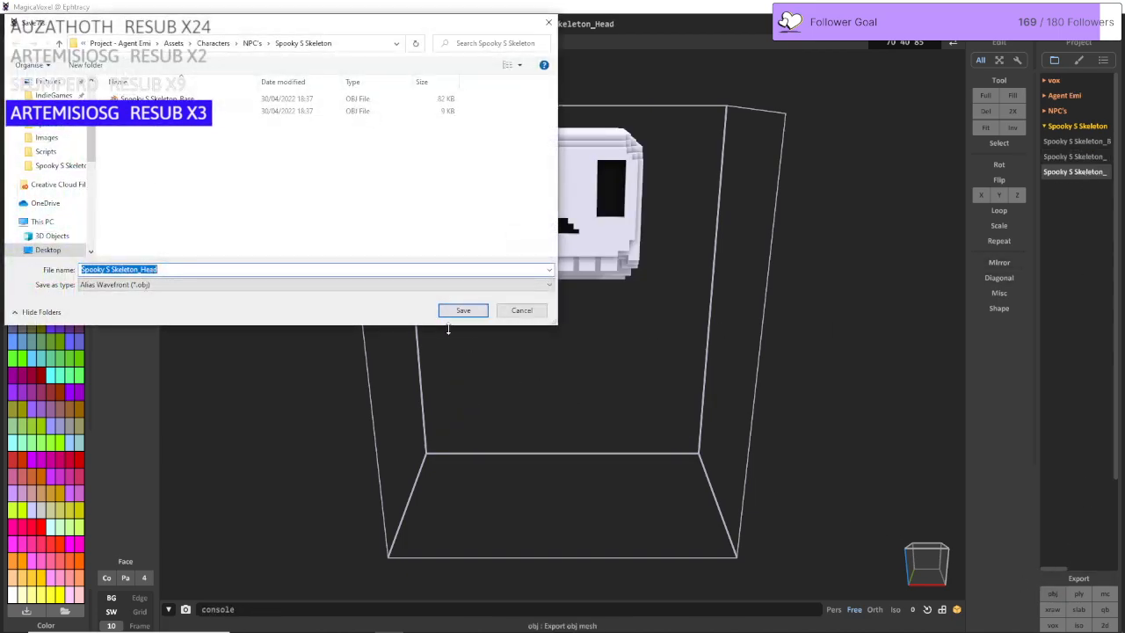
{"action": "left_click", "coordinate": [469, 311]}
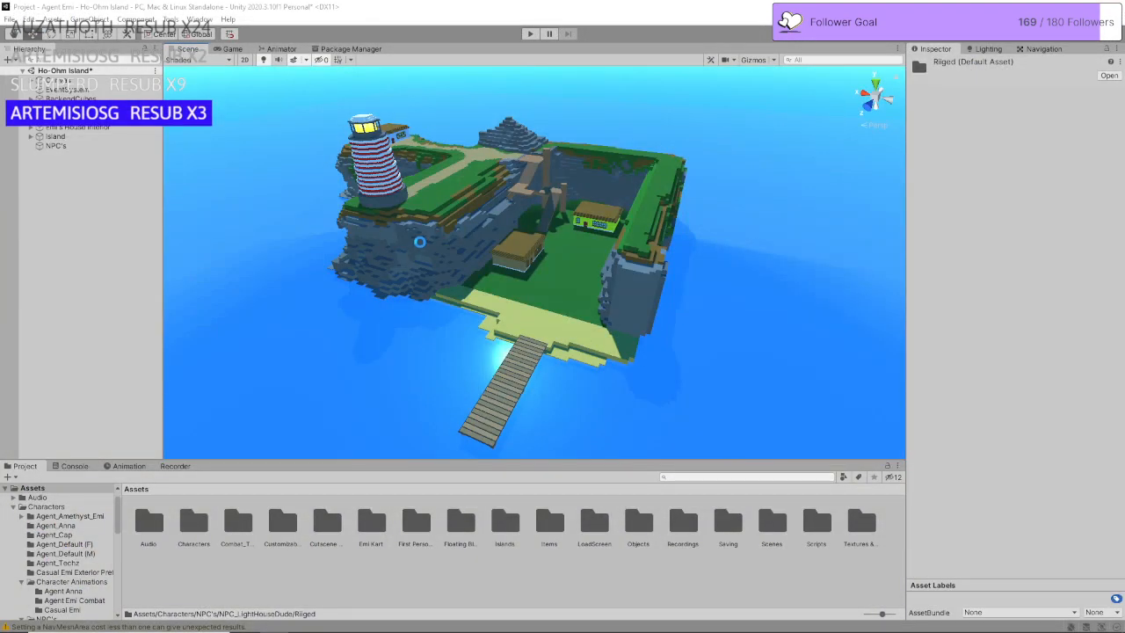
Step: Open a new maximized MagicaVoxel window and set its model volume to 60 60 60
{"action": "right_click_drag", "start_coordinate": [538, 284], "coordinate": [525, 264]}
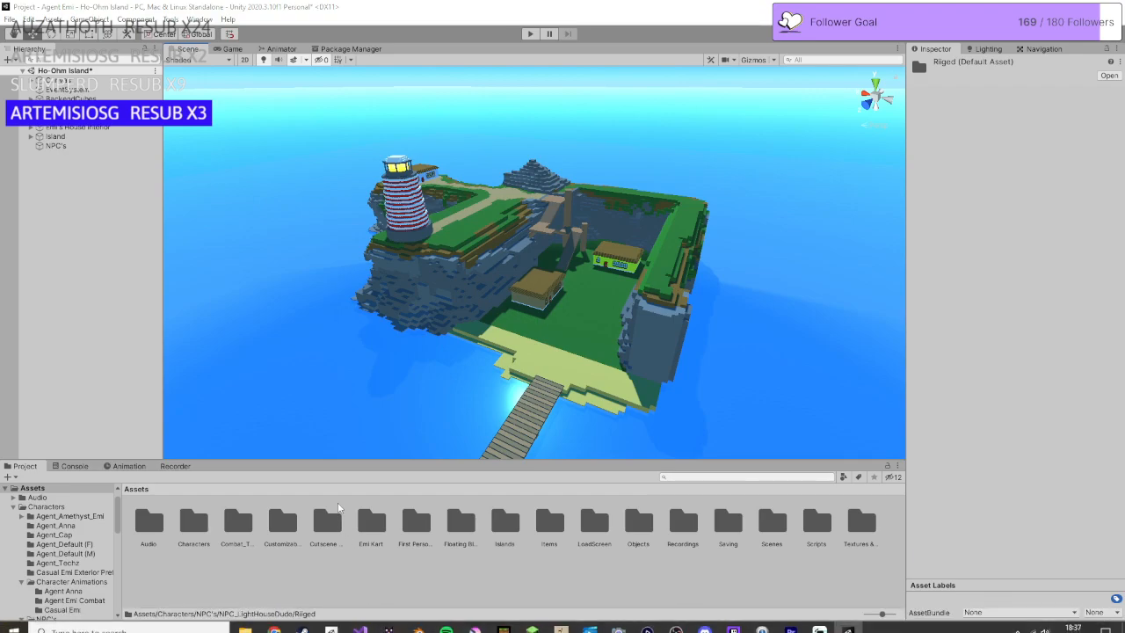
{"action": "left_click", "coordinate": [503, 622]}
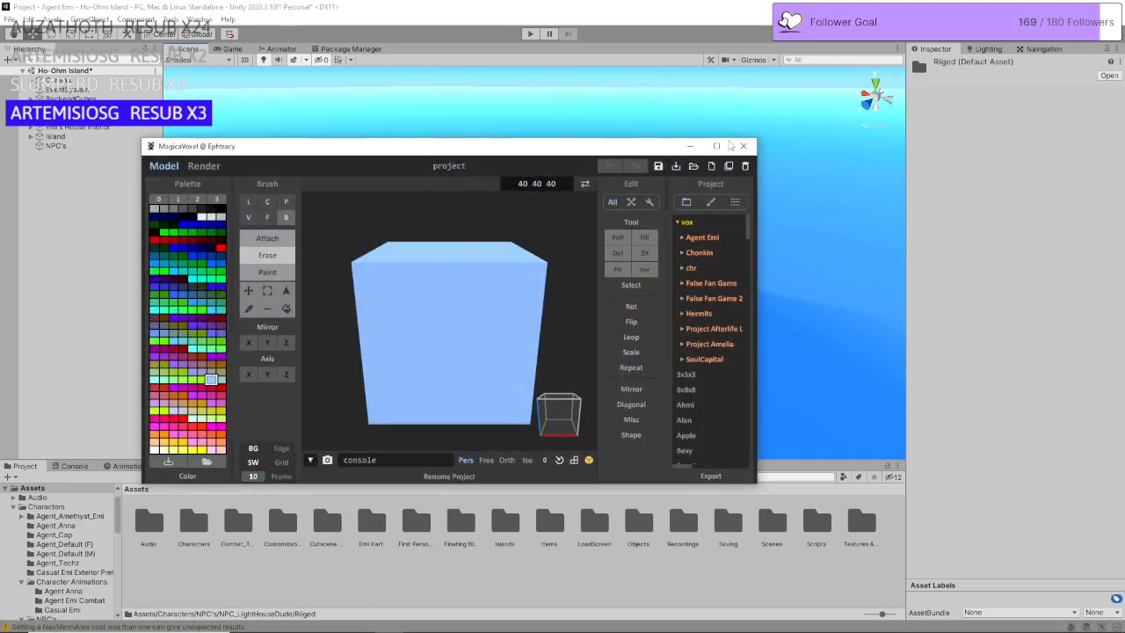
{"action": "left_click", "coordinate": [716, 146]}
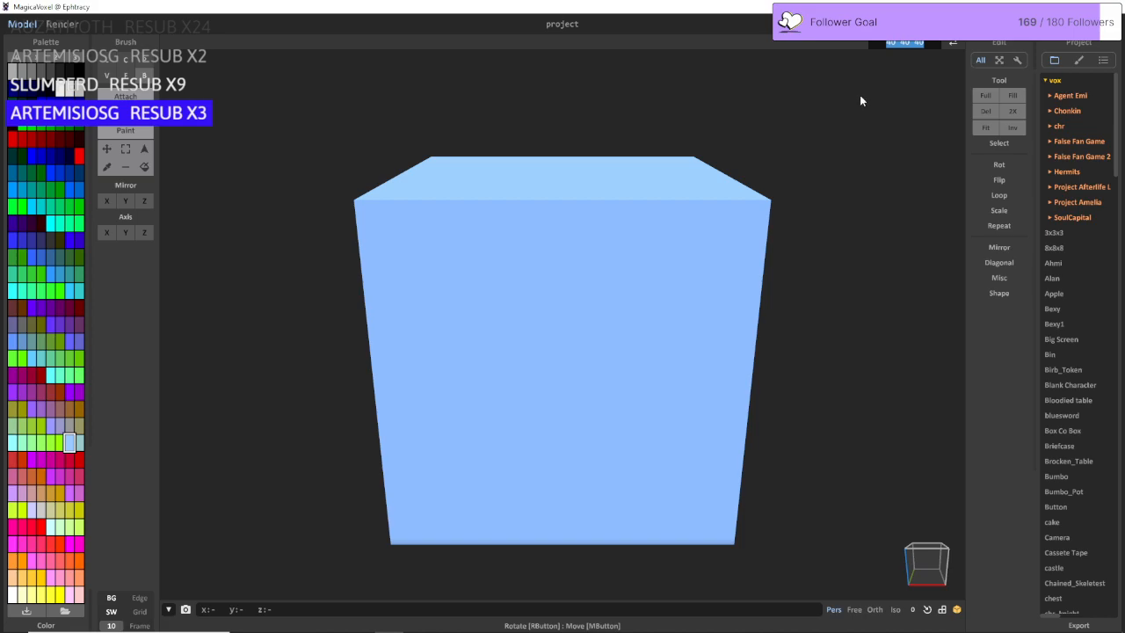
{"action": "type", "text": "60 60 60"}
{"action": "key", "text": "Return"}
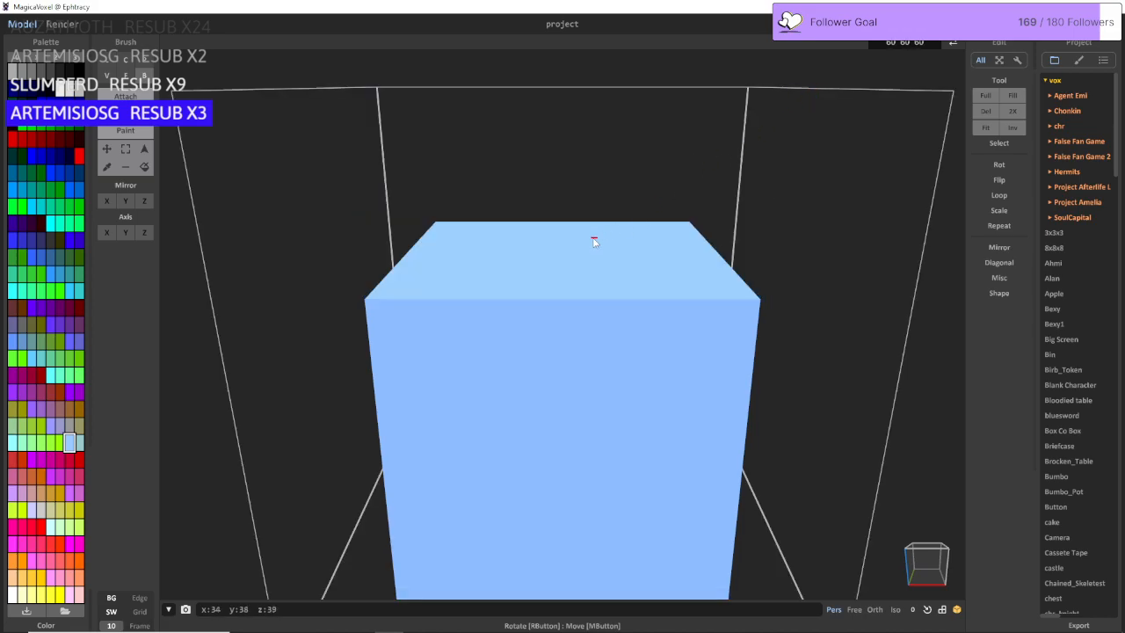
Step: Erase the default cube by pushing its top face down to the floor, and set the Box brush to Attach
{"action": "scroll", "coordinate": [594, 241], "scroll_direction": "down", "scroll_amount": 5}
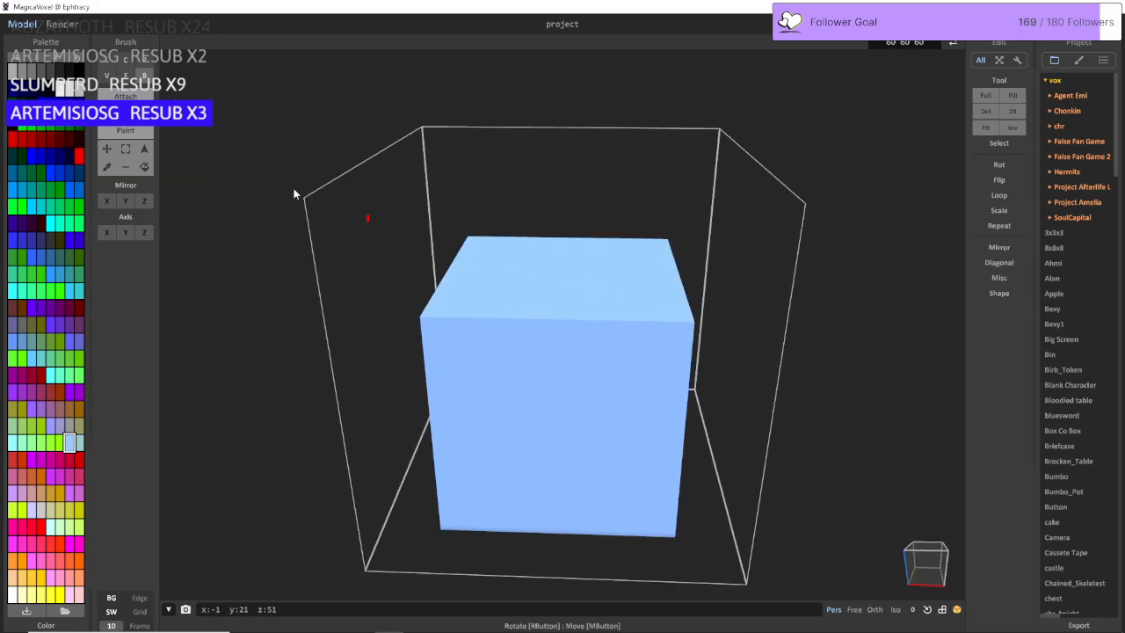
{"action": "left_click", "coordinate": [126, 75]}
{"action": "left_click_drag", "start_coordinate": [603, 288], "coordinate": [603, 542]}
{"action": "left_click", "coordinate": [137, 95]}
{"action": "left_click", "coordinate": [144, 76]}
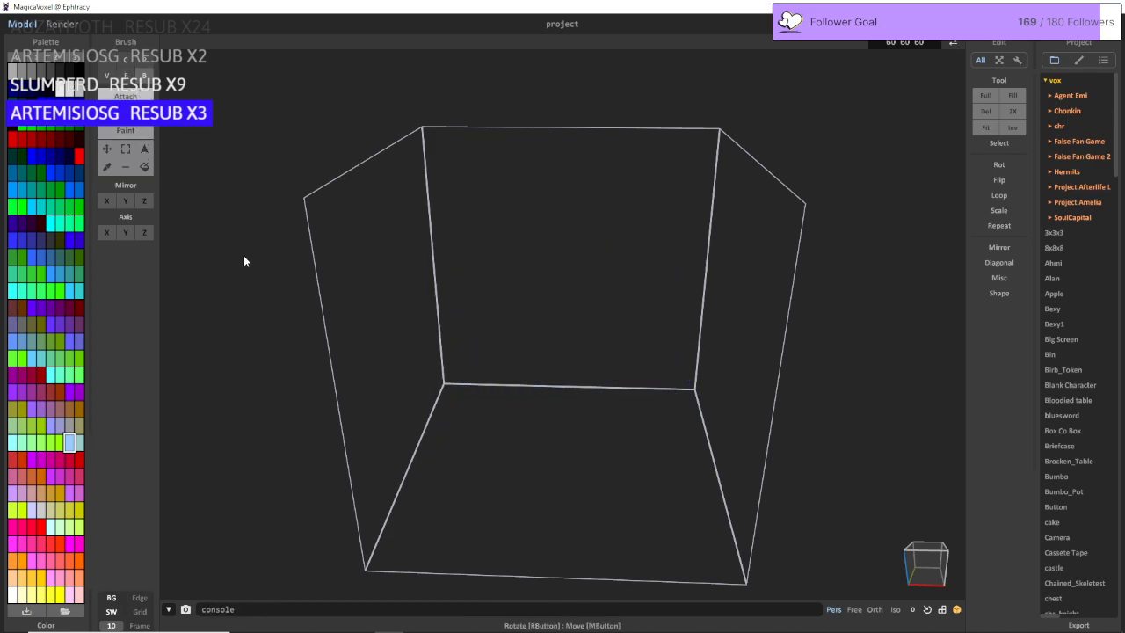
Step: Choose a medium blue and lay a centred rectangular slab on the floor with X and Y mirroring on
{"action": "scroll", "coordinate": [244, 255], "scroll_direction": "up", "scroll_amount": 5}
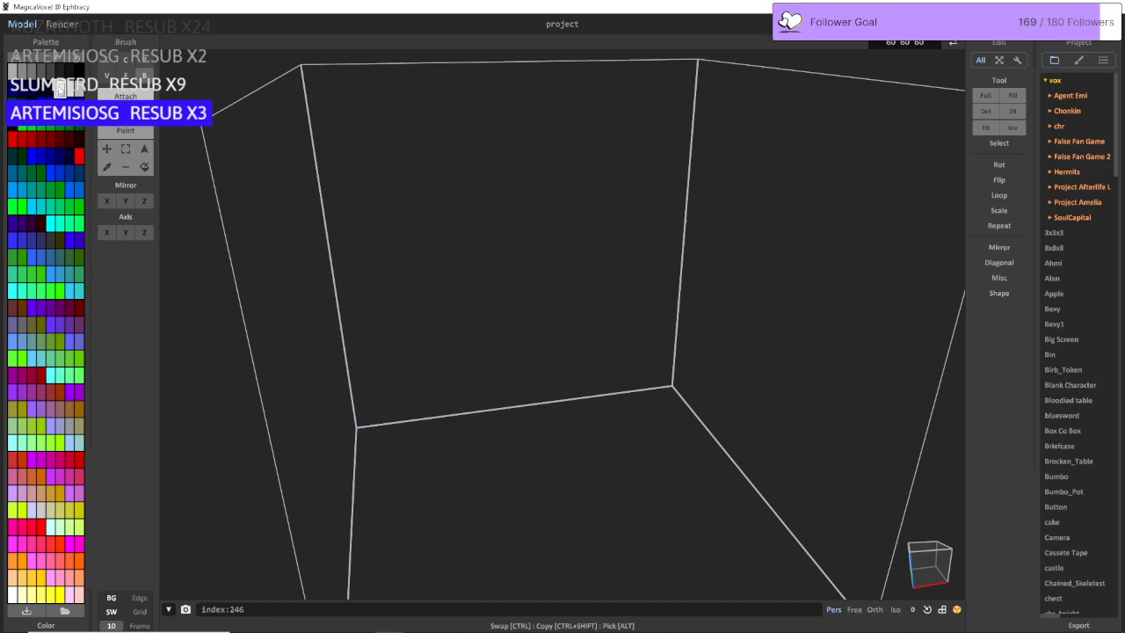
{"action": "left_click", "coordinate": [80, 188]}
{"action": "right_click_drag", "start_coordinate": [398, 326], "coordinate": [542, 421]}
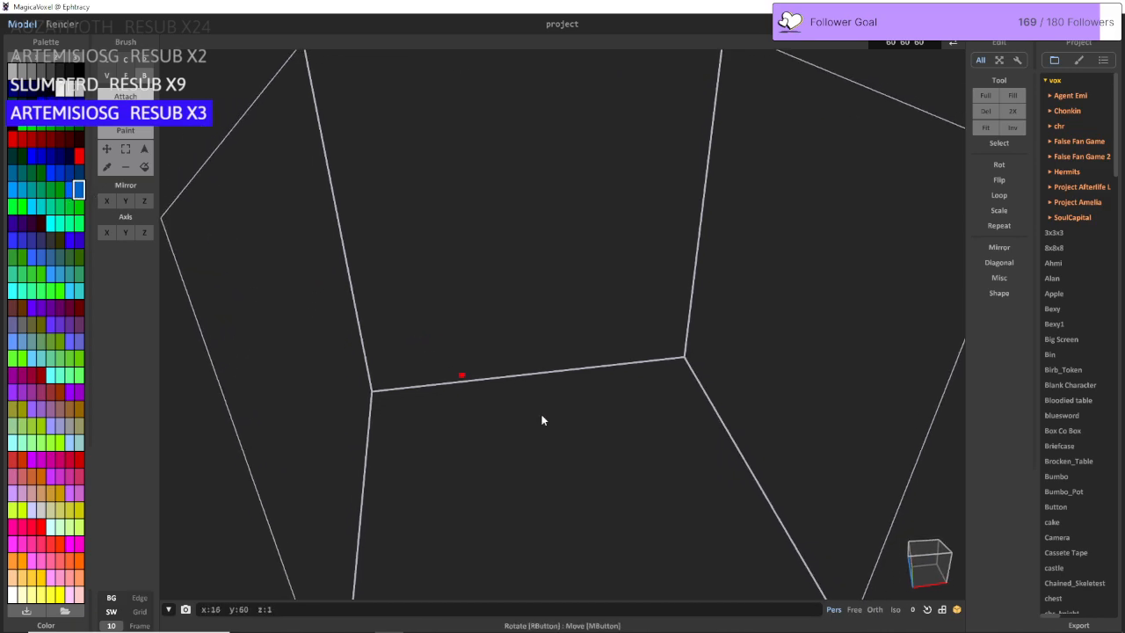
{"action": "right_click_drag", "start_coordinate": [730, 502], "coordinate": [482, 483]}
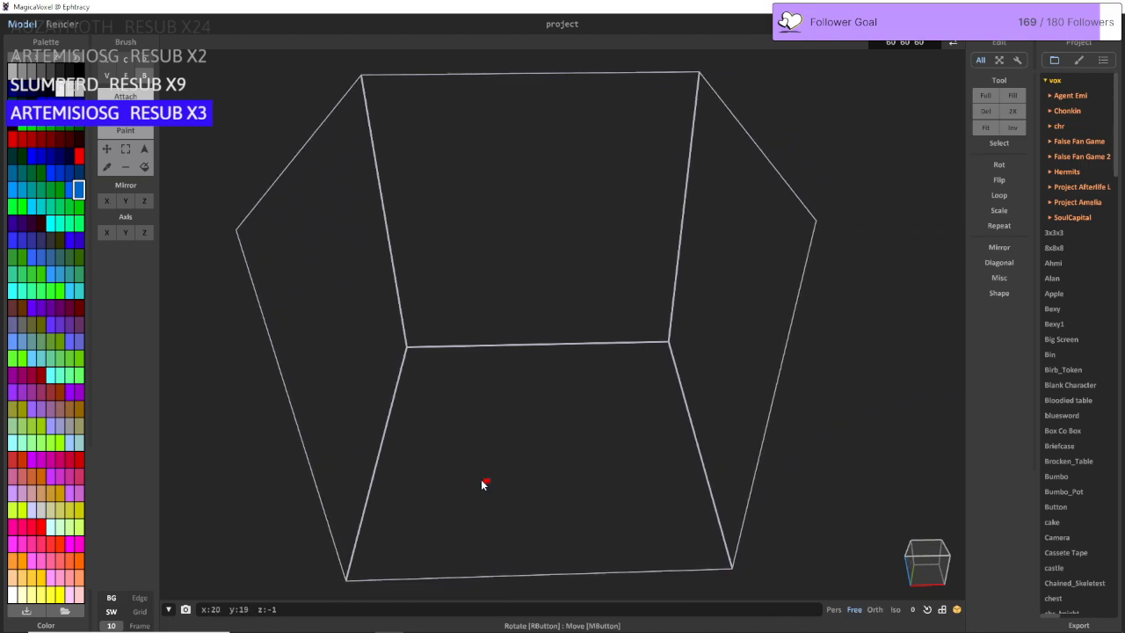
{"action": "left_click", "coordinate": [125, 201]}
{"action": "left_click", "coordinate": [106, 201]}
{"action": "mouse_move", "coordinate": [467, 442]}
{"action": "left_mouse_down"}
{"action": "mouse_move", "coordinate": [595, 482]}
{"action": "mouse_move", "coordinate": [636, 469]}
{"action": "mouse_move", "coordinate": [666, 480]}
{"action": "left_mouse_up"}
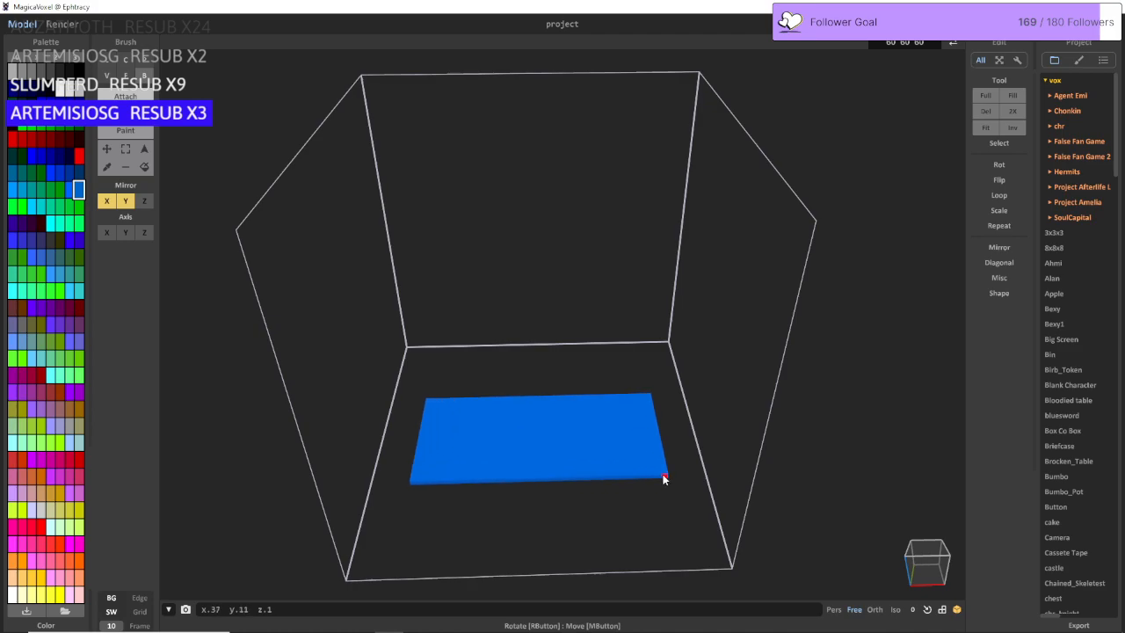
Step: Thicken the blue slab by one voxel layer with the Face brush and return to the Box brush
{"action": "key", "text": "a"}
{"action": "key", "text": "w"}
{"action": "key", "text": "f"}
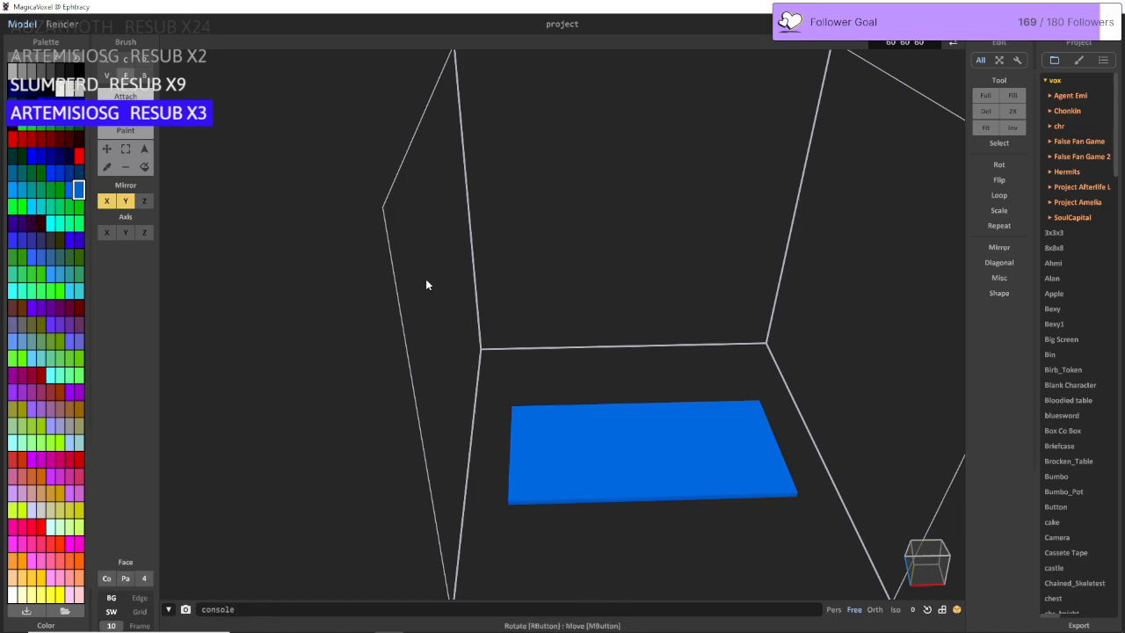
{"action": "left_click", "coordinate": [578, 454]}
{"action": "key", "text": "a"}
{"action": "key", "text": "w"}
{"action": "right_click_drag", "start_coordinate": [536, 476], "coordinate": [550, 449]}
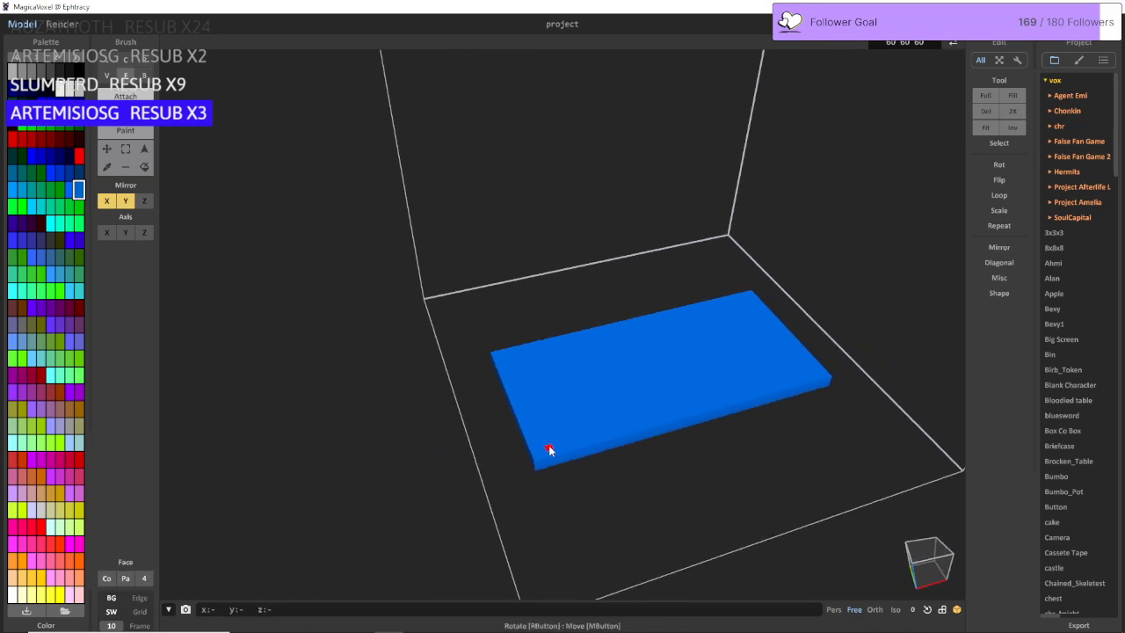
{"action": "key", "text": "a"}
{"action": "left_click", "coordinate": [139, 76]}
Step: Limit mirroring to Y and attach a one-voxel strip across one short end of the slab, leaving its corners stepped
{"action": "key", "text": "d"}
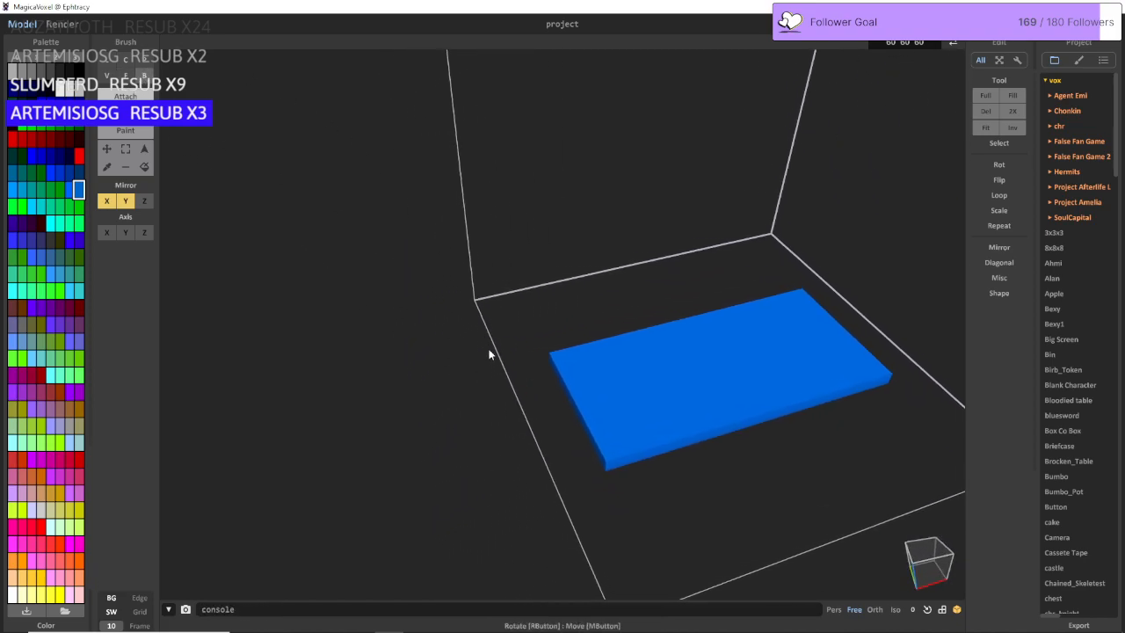
{"action": "mouse_move", "coordinate": [533, 439]}
{"action": "right_mouse_down"}
{"action": "mouse_move", "coordinate": [567, 431]}
{"action": "mouse_move", "coordinate": [589, 454]}
{"action": "mouse_move", "coordinate": [630, 412]}
{"action": "mouse_move", "coordinate": [661, 406]}
{"action": "right_mouse_up"}
{"action": "key", "text": "a"}
{"action": "key", "text": "w"}
{"action": "key", "text": "s"}
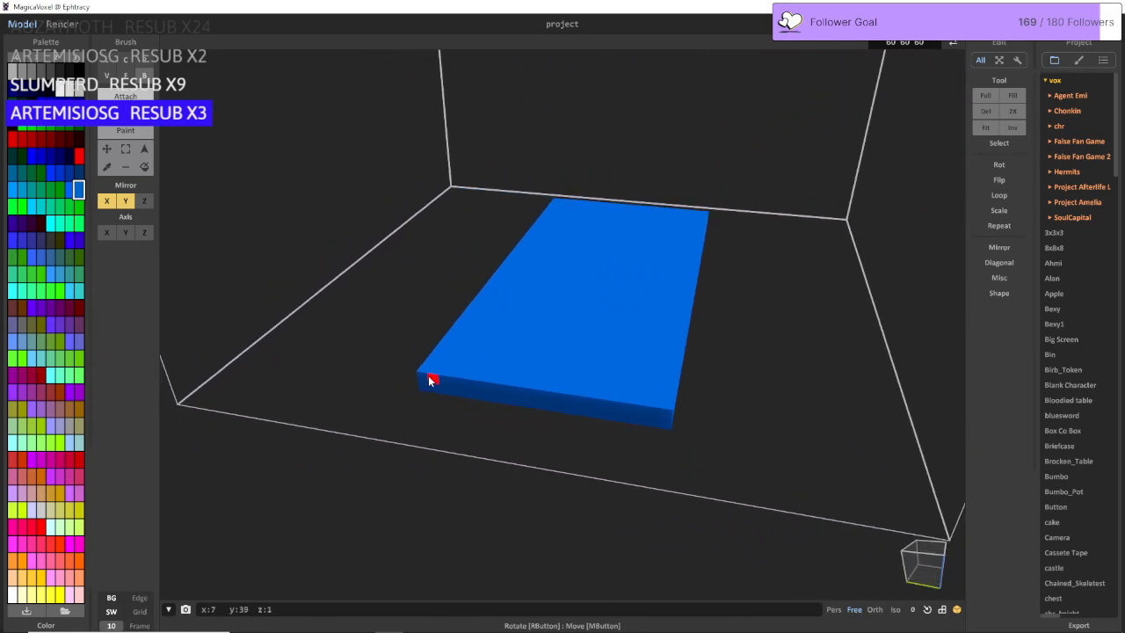
{"action": "left_click_drag", "start_coordinate": [430, 378], "coordinate": [525, 394]}
{"action": "left_click", "coordinate": [126, 200]}
{"action": "left_click", "coordinate": [107, 201]}
{"action": "left_click", "coordinate": [126, 201]}
{"action": "left_click_drag", "start_coordinate": [434, 381], "coordinate": [538, 400]}
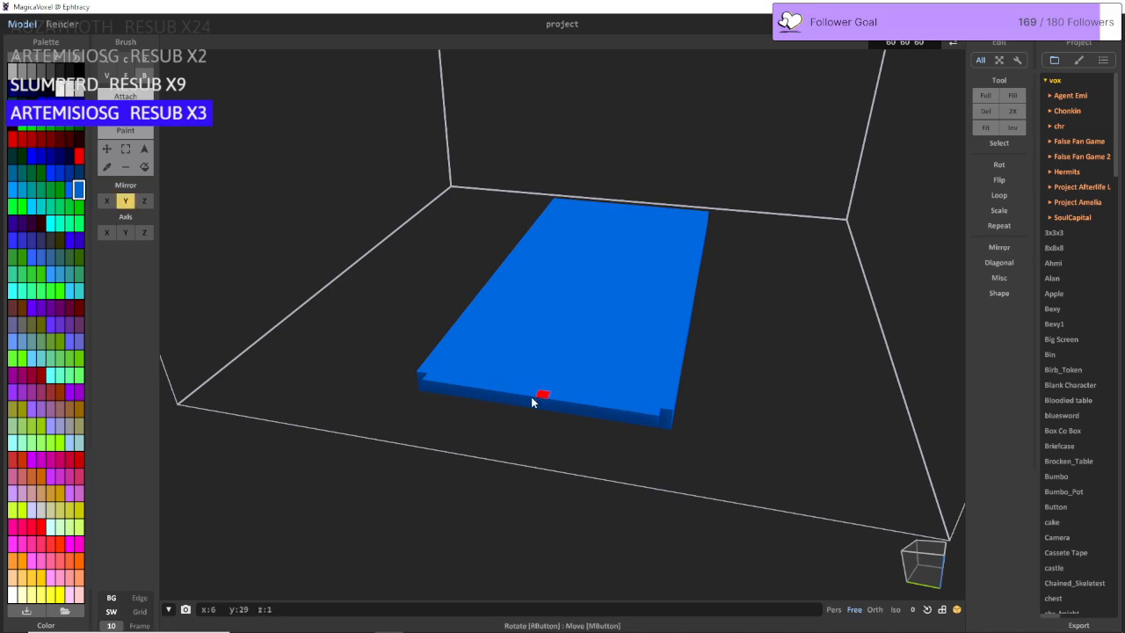
Step: Build the slab's upper edges outward with Y-mirrored one-voxel strips along the long sides and the stepped short end
{"action": "right_click_drag", "start_coordinate": [532, 402], "coordinate": [499, 356]}
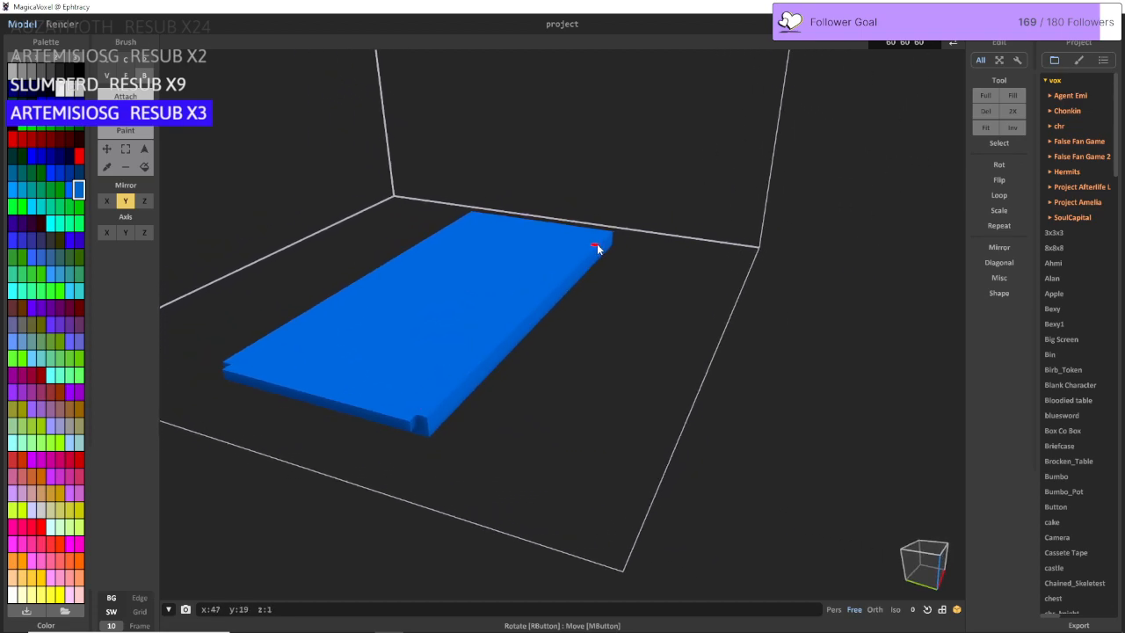
{"action": "mouse_move", "coordinate": [611, 235]}
{"action": "left_mouse_down"}
{"action": "mouse_move", "coordinate": [428, 407]}
{"action": "mouse_move", "coordinate": [327, 374]}
{"action": "mouse_move", "coordinate": [315, 386]}
{"action": "left_mouse_up"}
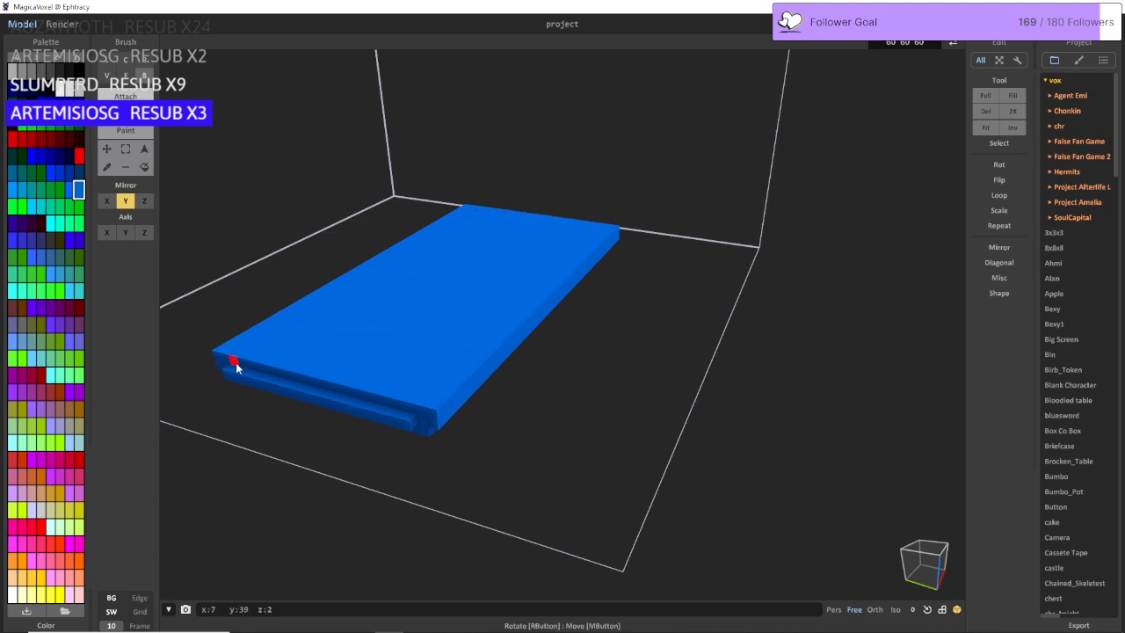
{"action": "left_click_drag", "start_coordinate": [221, 361], "coordinate": [321, 385]}
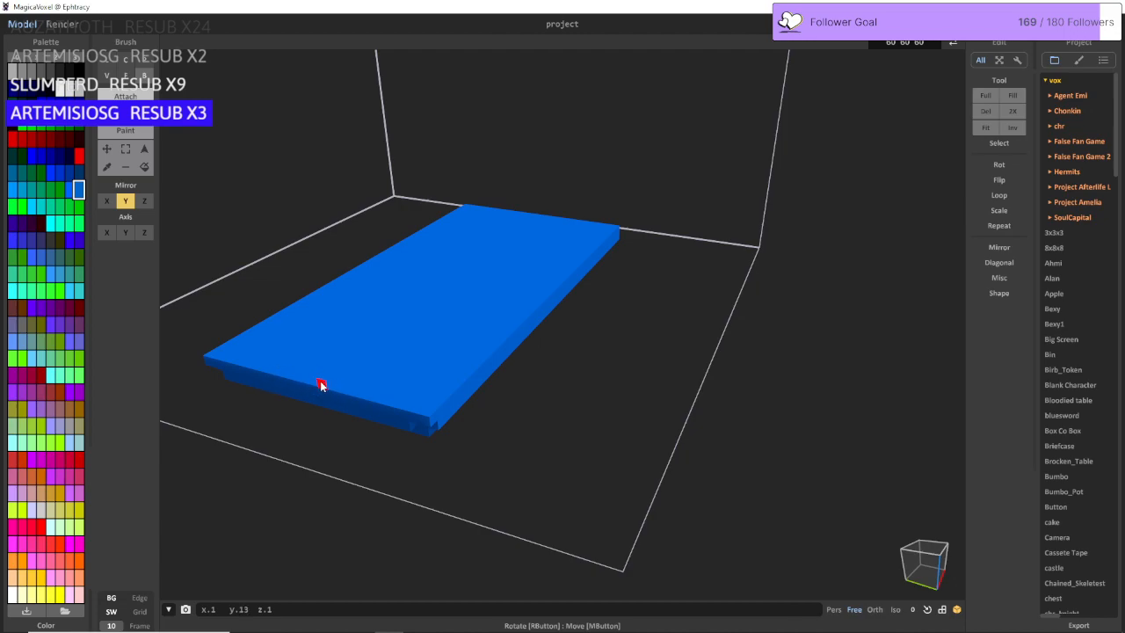
{"action": "left_click_drag", "start_coordinate": [222, 371], "coordinate": [291, 388]}
{"action": "right_click_drag", "start_coordinate": [313, 392], "coordinate": [631, 248]}
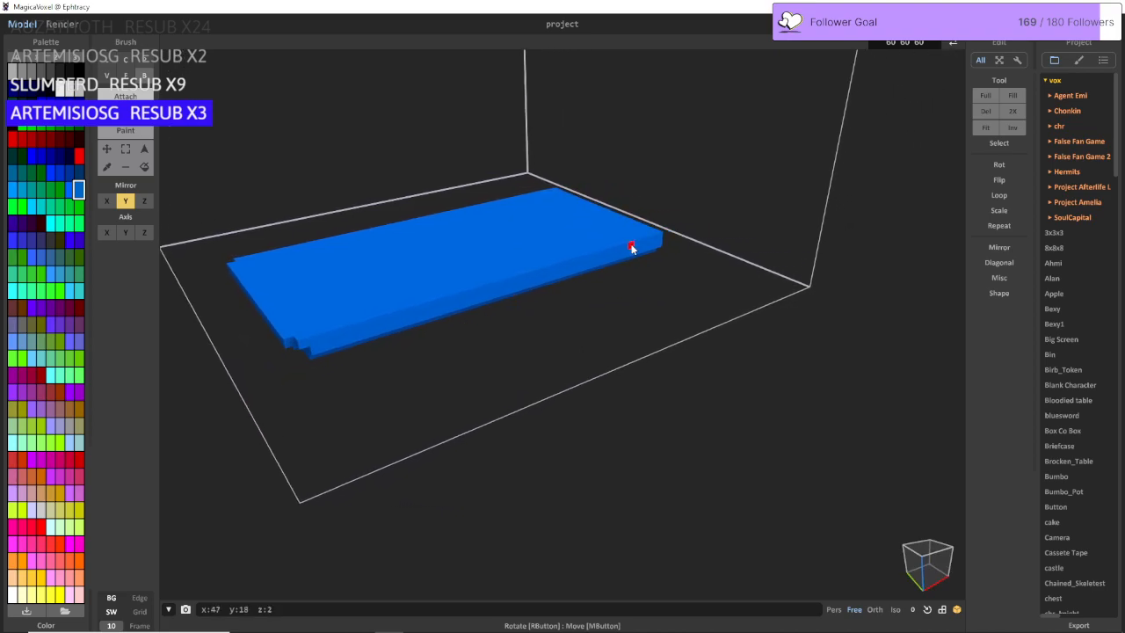
{"action": "left_click_drag", "start_coordinate": [660, 243], "coordinate": [322, 346]}
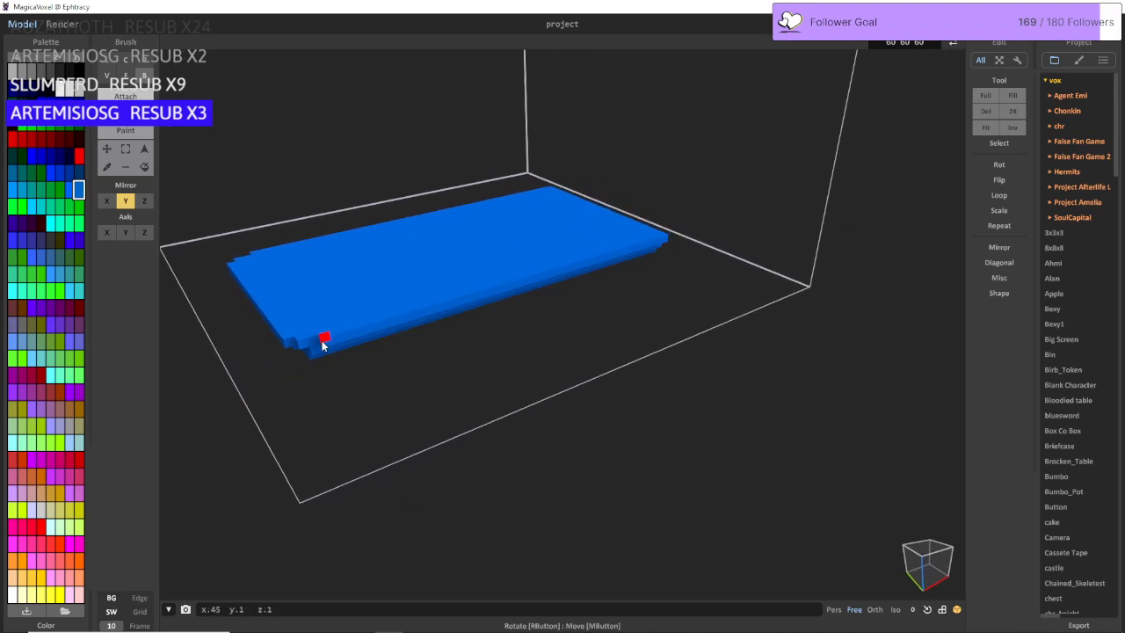
Step: Raise the slab's top surface with the Face brush and widen the raised part with box strips along both long sides
{"action": "right_click_drag", "start_coordinate": [592, 255], "coordinate": [271, 164]}
{"action": "key", "text": "d"}
{"action": "key", "text": "a"}
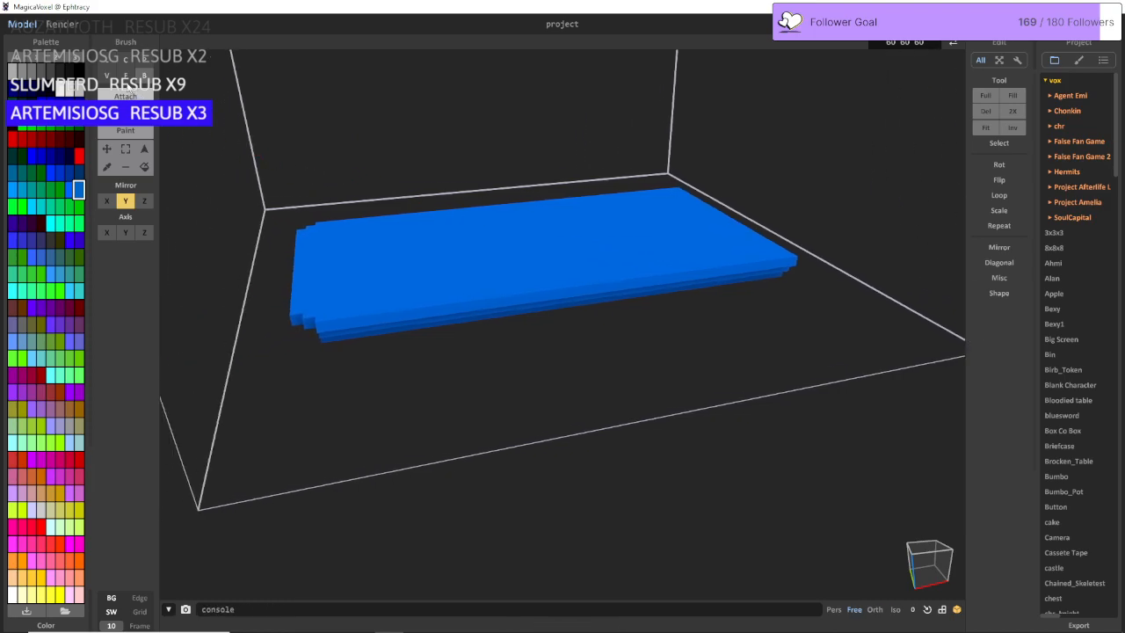
{"action": "left_click", "coordinate": [126, 77]}
{"action": "left_click", "coordinate": [506, 270]}
{"action": "left_click", "coordinate": [144, 75]}
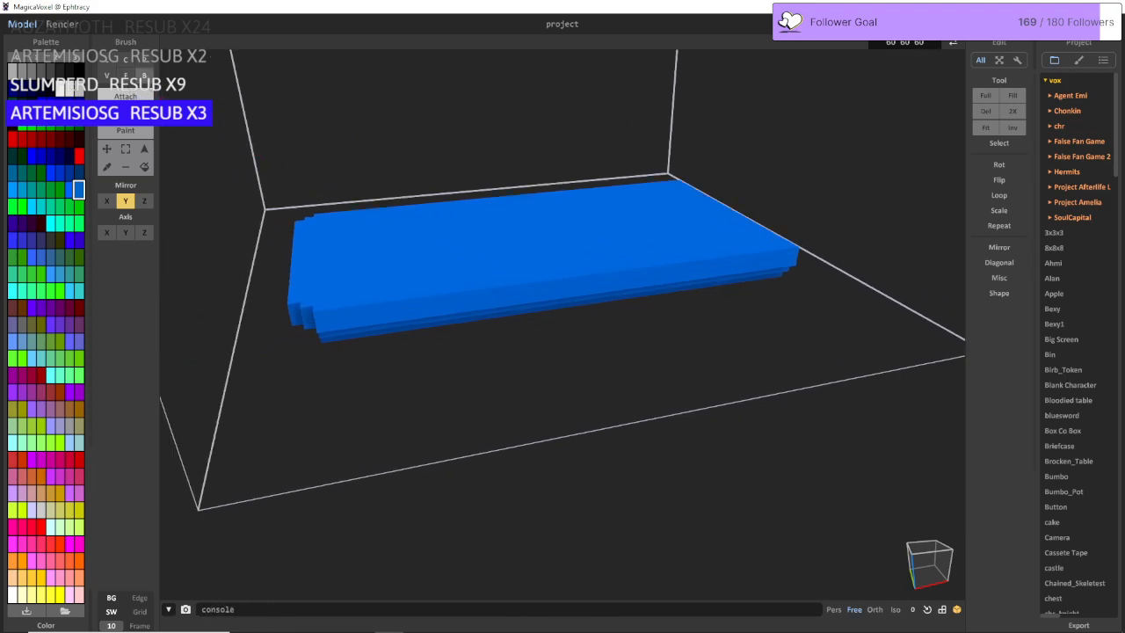
{"action": "left_click_drag", "start_coordinate": [793, 256], "coordinate": [322, 316]}
Step: Attach two successively shorter one-voxel strips across the top of the stepped end
{"action": "right_click_drag", "start_coordinate": [324, 318], "coordinate": [466, 350]}
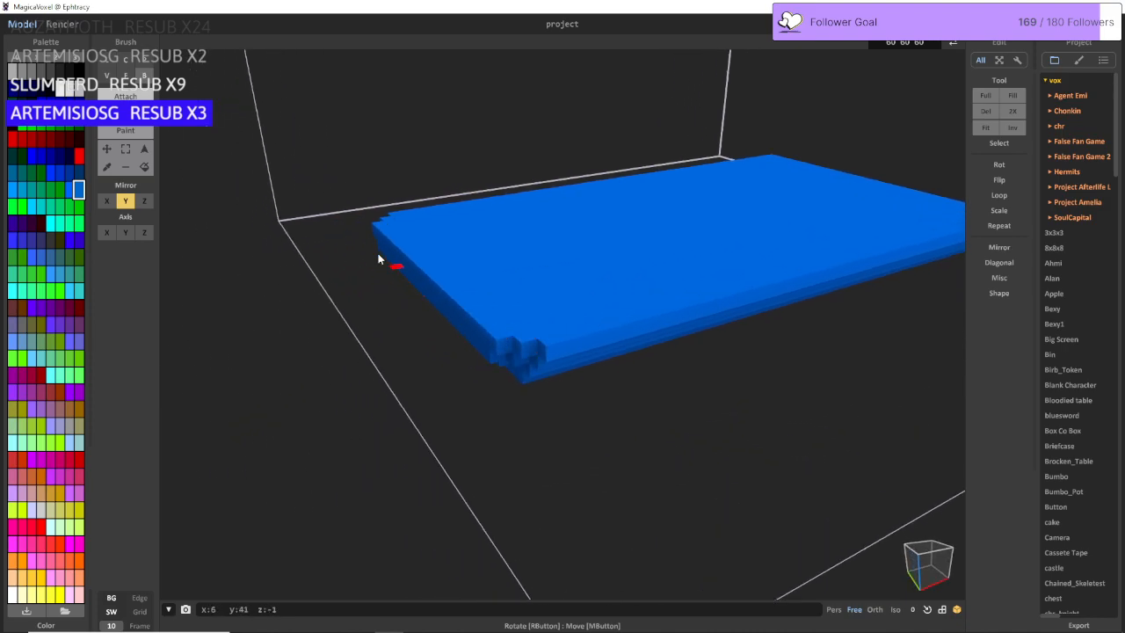
{"action": "left_click_drag", "start_coordinate": [380, 240], "coordinate": [425, 280]}
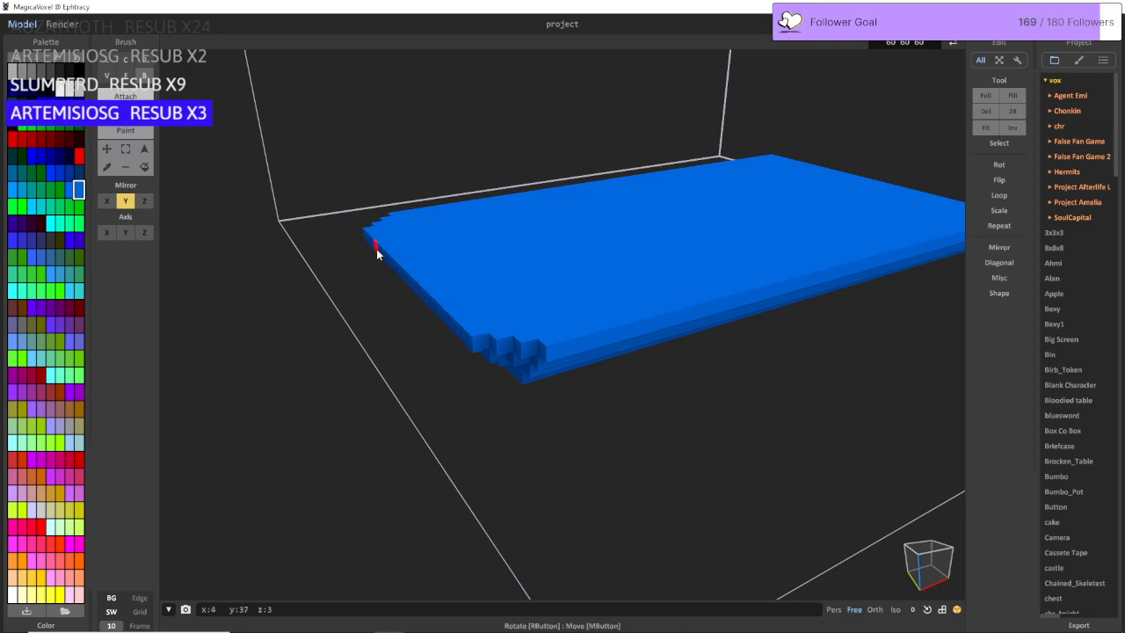
{"action": "left_click_drag", "start_coordinate": [369, 248], "coordinate": [397, 273]}
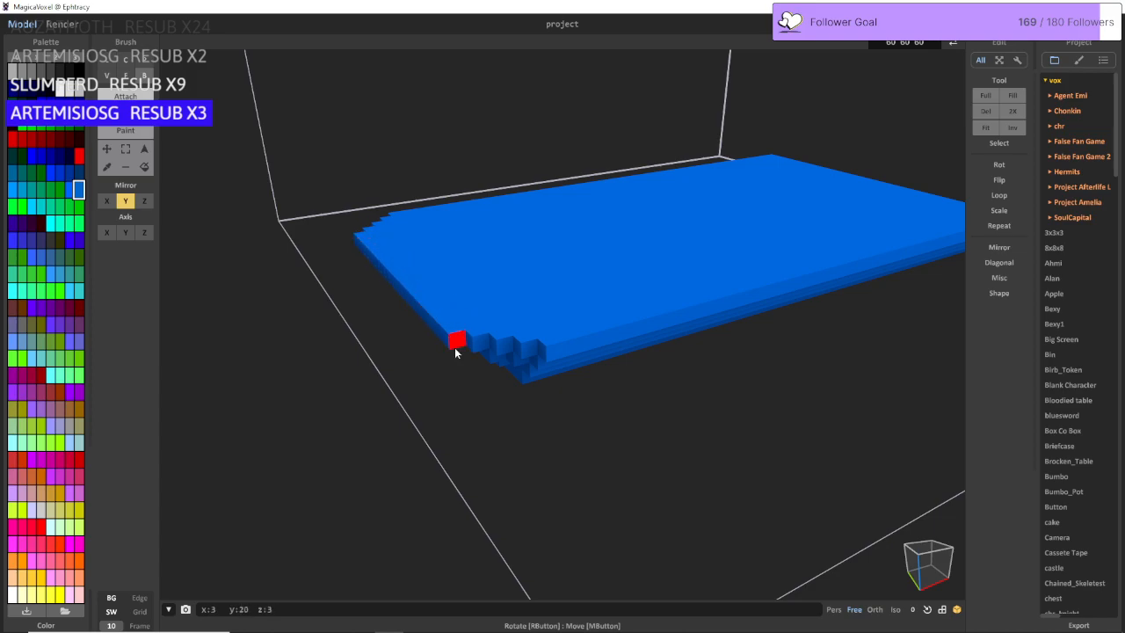
Step: Attach one-voxel strips under the overhanging stepped end to fill out its underside
{"action": "scroll", "coordinate": [455, 350], "scroll_direction": "up", "scroll_amount": 5}
{"action": "right_click_drag", "start_coordinate": [454, 350], "coordinate": [389, 268]}
{"action": "scroll", "coordinate": [456, 377], "scroll_direction": "up", "scroll_amount": 4}
{"action": "scroll", "coordinate": [520, 261], "scroll_direction": "down", "scroll_amount": 5}
{"action": "left_click_drag", "start_coordinate": [370, 268], "coordinate": [513, 266]}
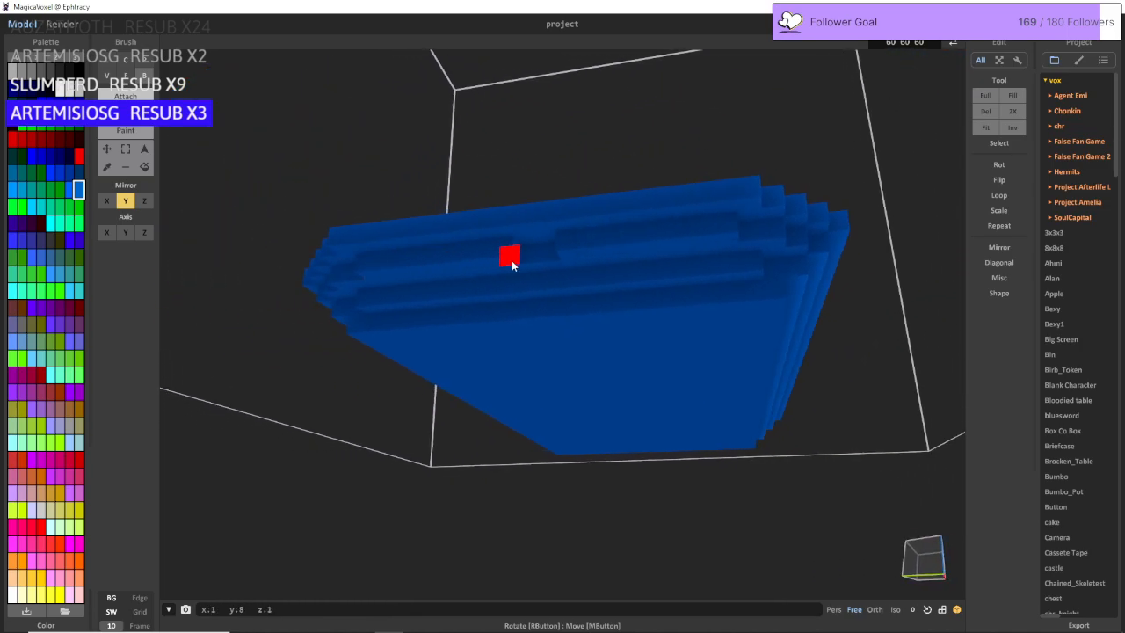
{"action": "right_click_drag", "start_coordinate": [482, 264], "coordinate": [429, 264]}
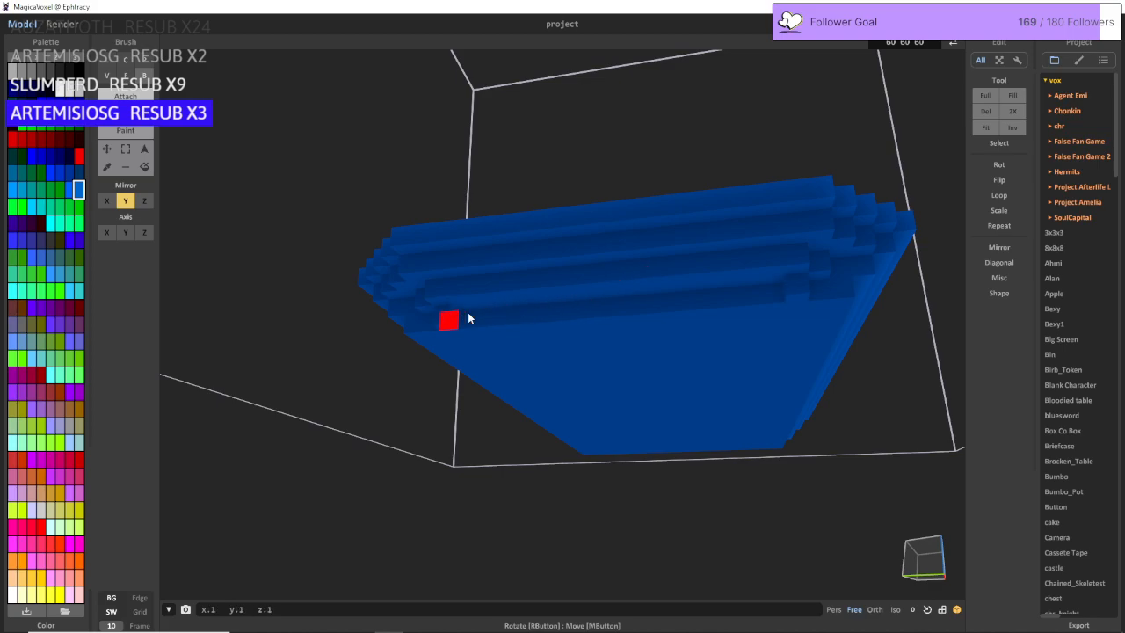
Step: Extend the hull shape's flat end outward by 5 layers with the Face brush
{"action": "mouse_move", "coordinate": [630, 310]}
{"action": "right_mouse_down"}
{"action": "mouse_move", "coordinate": [575, 291]}
{"action": "mouse_move", "coordinate": [521, 324]}
{"action": "mouse_move", "coordinate": [519, 361]}
{"action": "mouse_move", "coordinate": [498, 289]}
{"action": "mouse_move", "coordinate": [410, 299]}
{"action": "right_mouse_up"}
{"action": "scroll", "coordinate": [519, 361], "scroll_direction": "down", "scroll_amount": 6}
{"action": "left_click", "coordinate": [126, 76]}
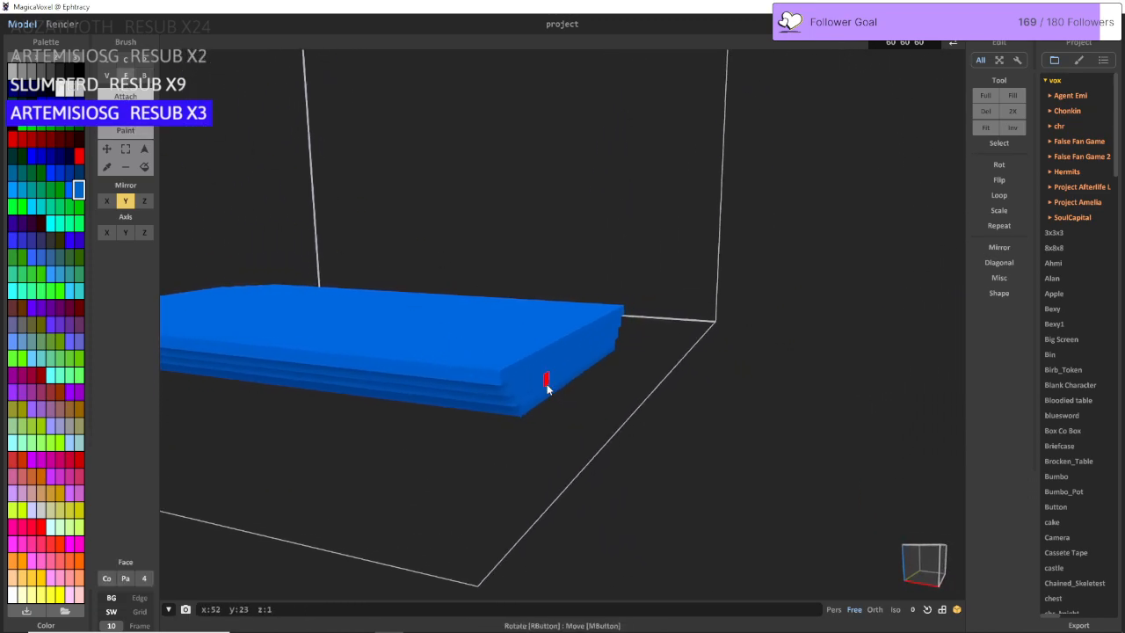
{"action": "left_click_drag", "start_coordinate": [546, 386], "coordinate": [603, 405]}
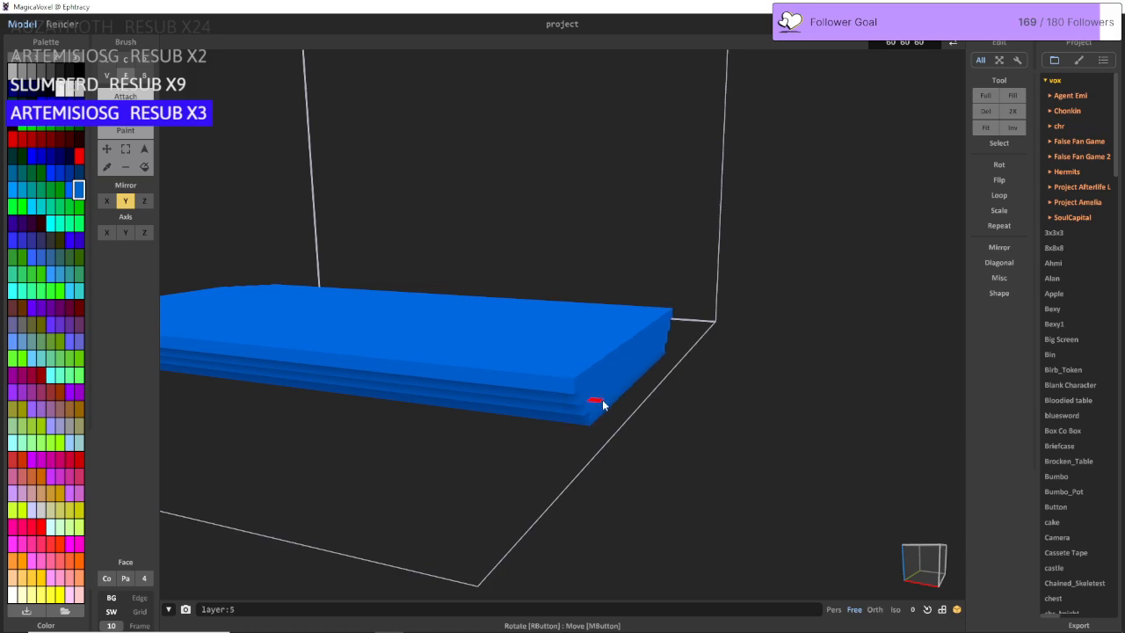
{"action": "right_click_drag", "start_coordinate": [607, 402], "coordinate": [314, 173]}
{"action": "key", "text": "w"}
{"action": "key", "text": "a"}
{"action": "right_click_drag", "start_coordinate": [401, 201], "coordinate": [432, 264]}
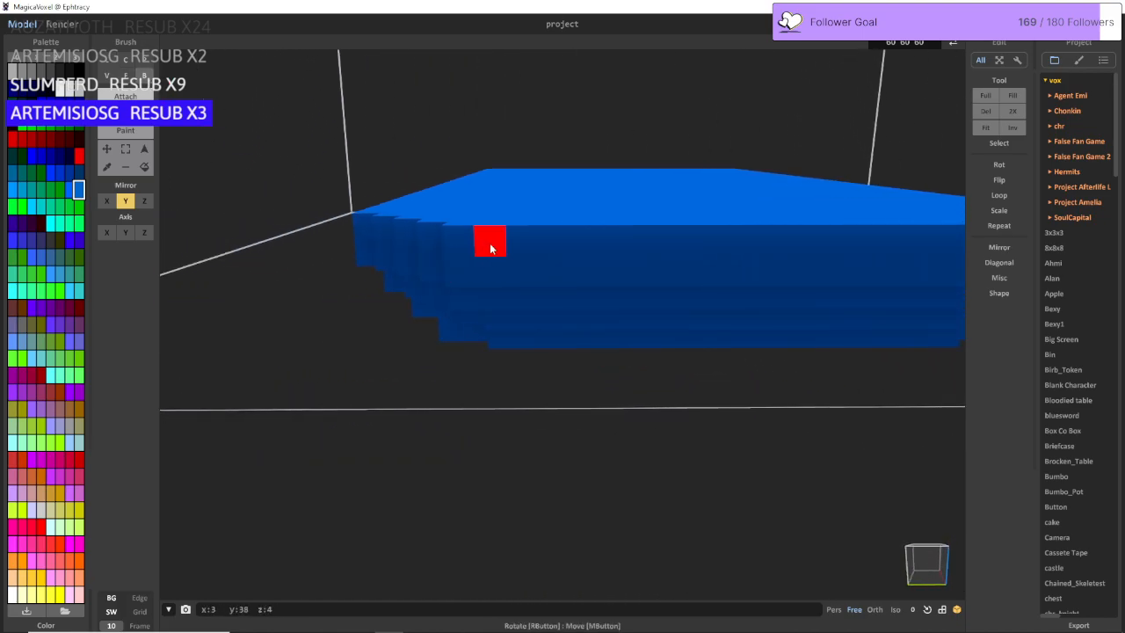
{"action": "key", "text": "d"}
{"action": "key", "text": "s"}
{"action": "key", "text": "a"}
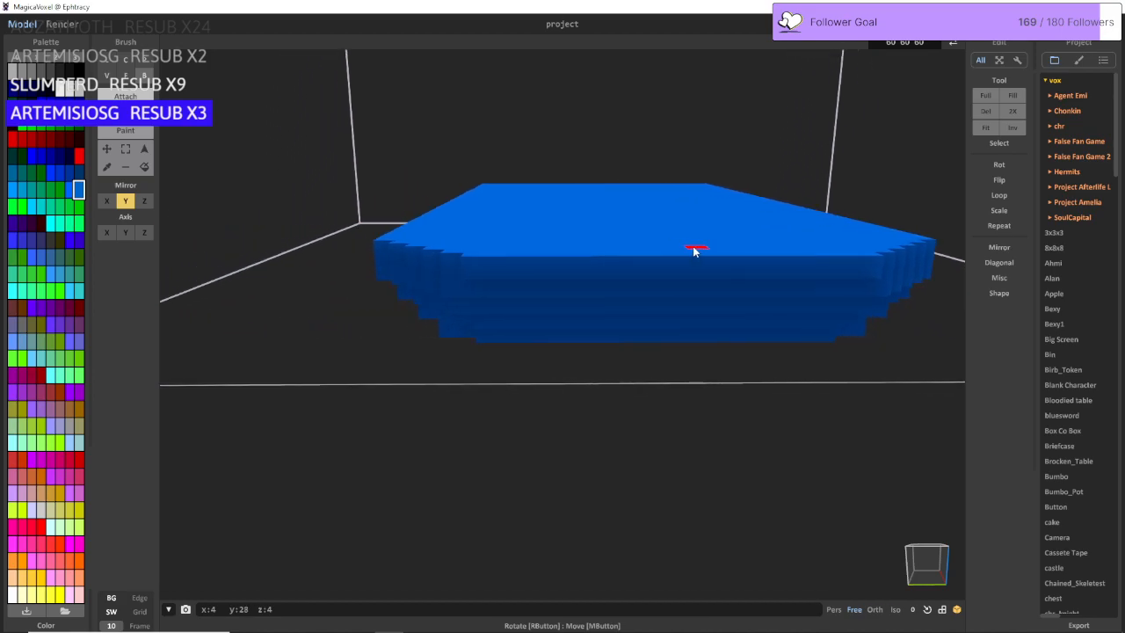
Step: Attach voxels along the lower rows of the hull's stepped corners so the staircase continues beneath the top edge
{"action": "key", "text": "w"}
{"action": "key", "text": "w"}
{"action": "right_click_drag", "start_coordinate": [694, 248], "coordinate": [735, 235]}
{"action": "key", "text": "a"}
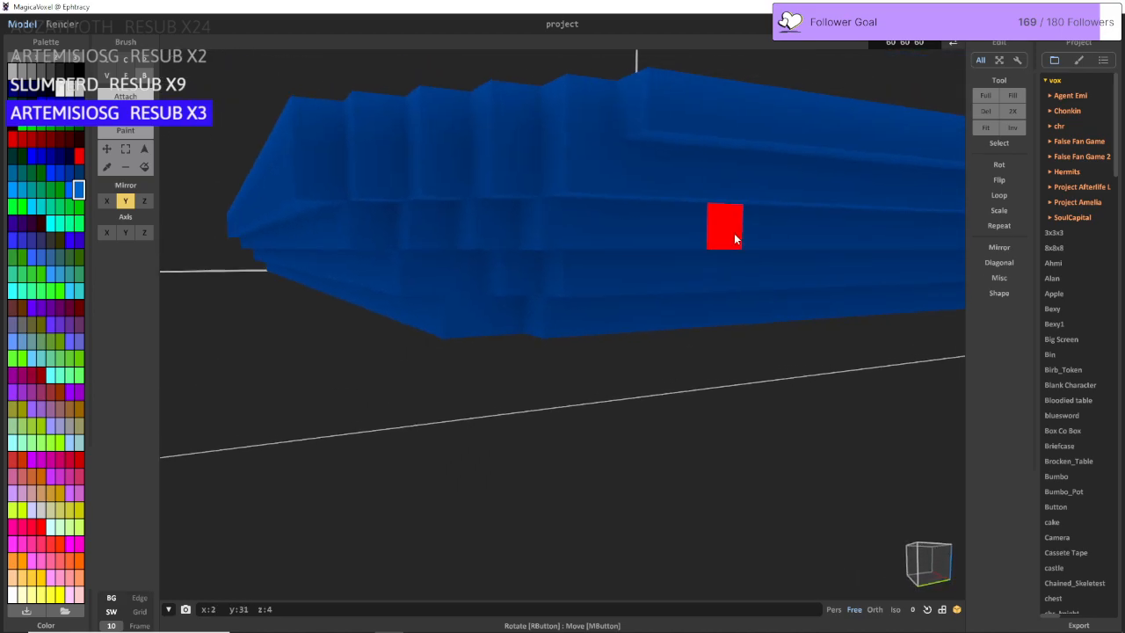
{"action": "key", "text": "s"}
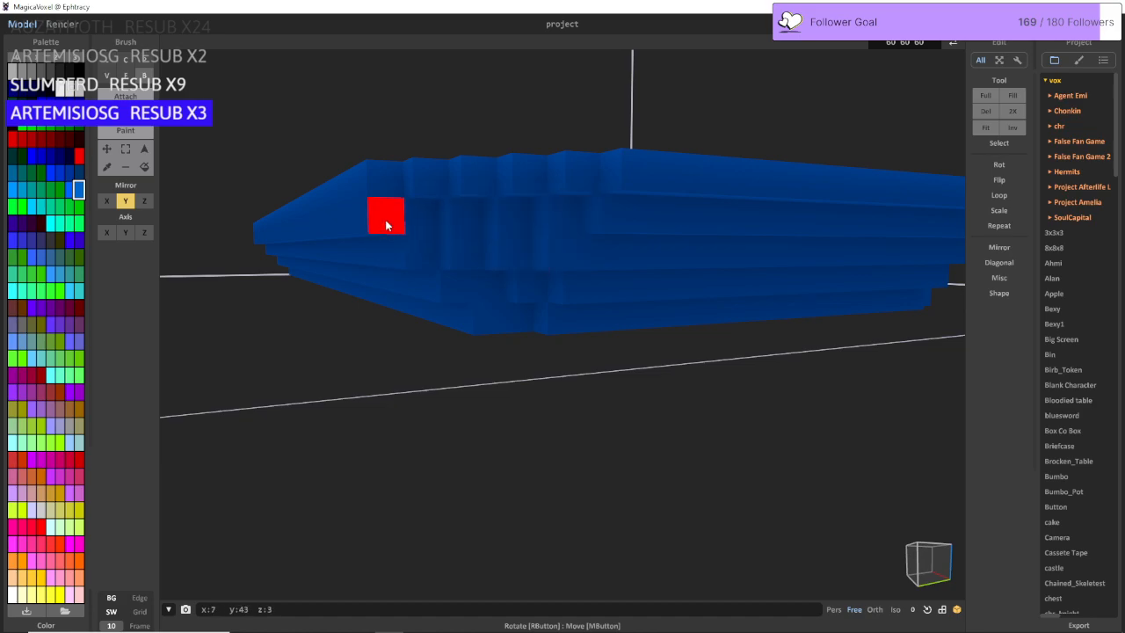
{"action": "key", "text": "d"}
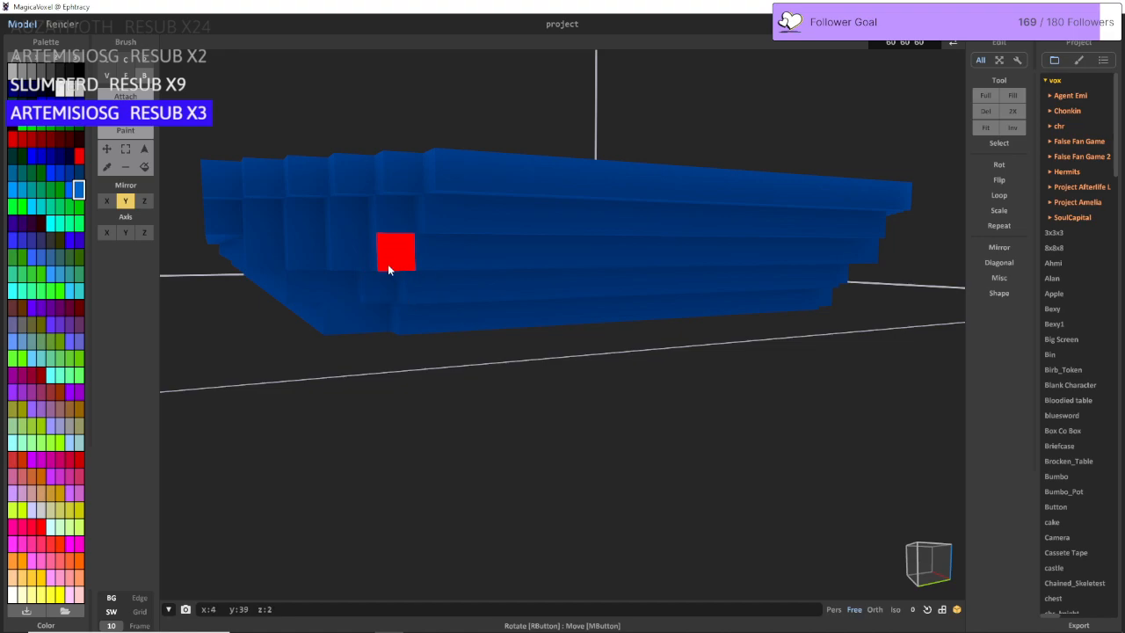
{"action": "key", "text": "a"}
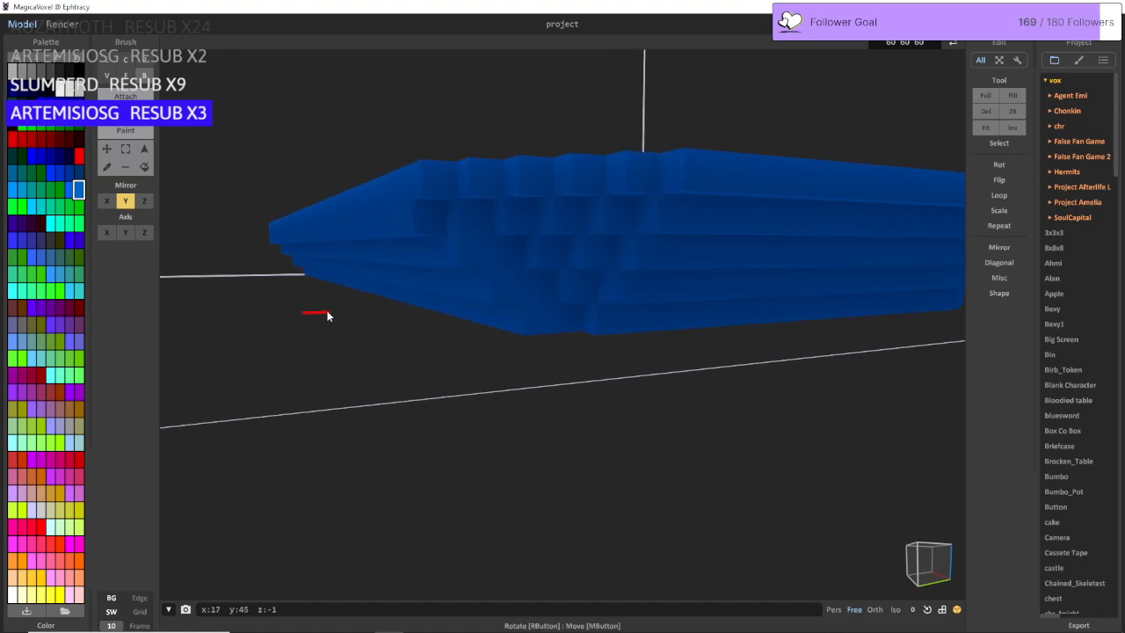
{"action": "key", "text": "d"}
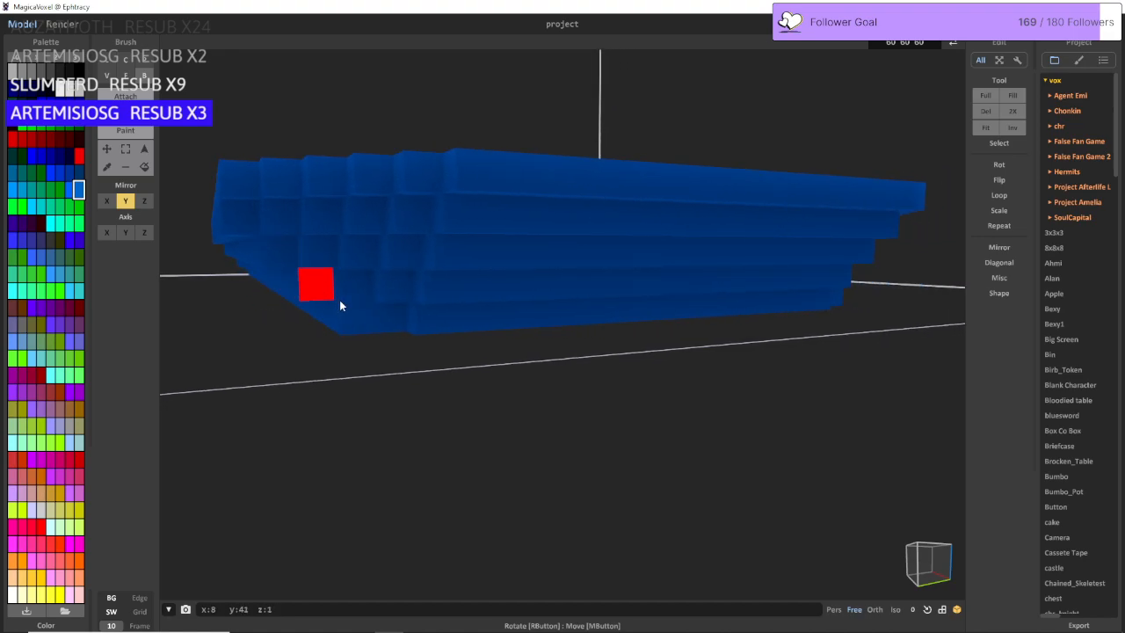
{"action": "key", "text": "a"}
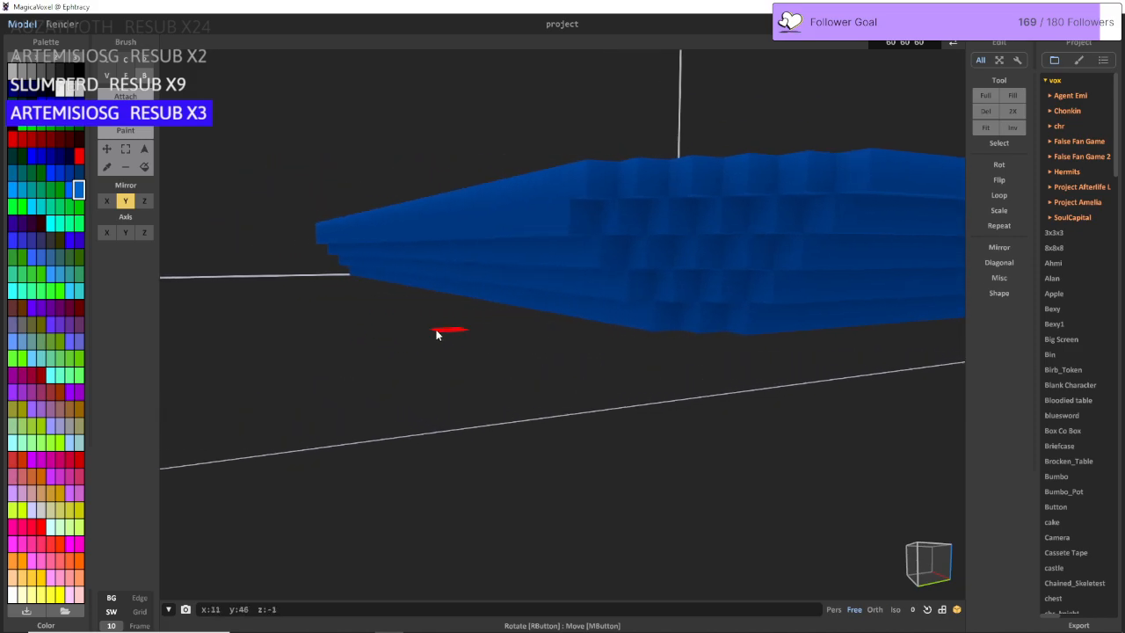
{"action": "key", "text": "d"}
{"action": "key", "text": "d"}
{"action": "key", "text": "d"}
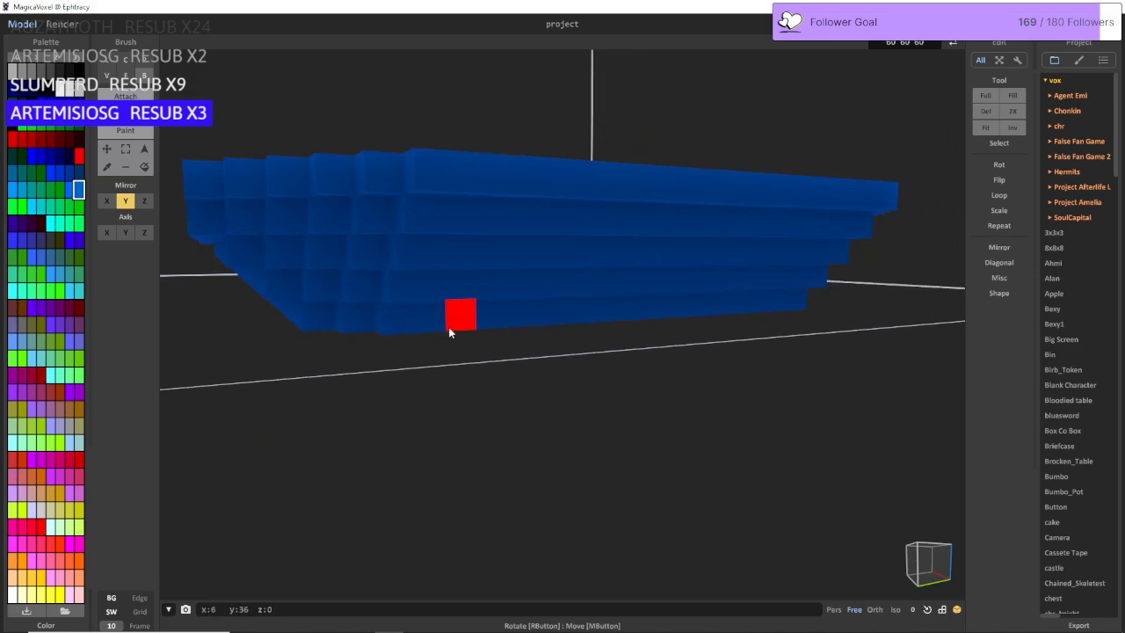
Step: Attach one-voxel-thick box strips across the two bottom rows of the hull's flat end
{"action": "key", "text": "d"}
{"action": "key", "text": "s"}
{"action": "key", "text": "a"}
{"action": "key", "text": "w"}
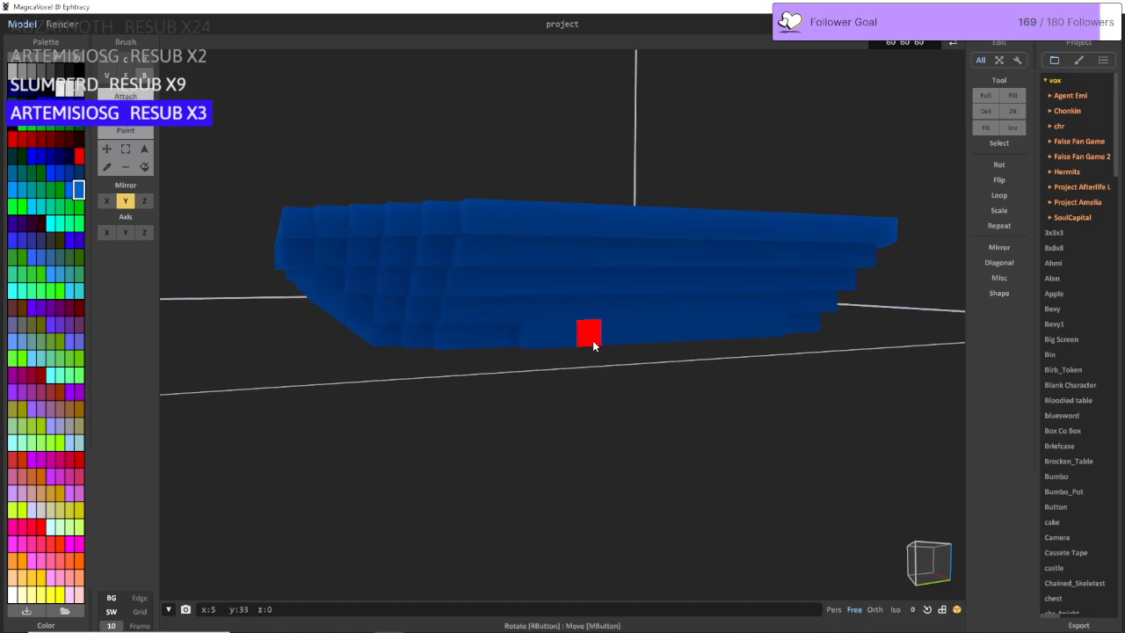
{"action": "left_click_drag", "start_coordinate": [593, 346], "coordinate": [654, 340]}
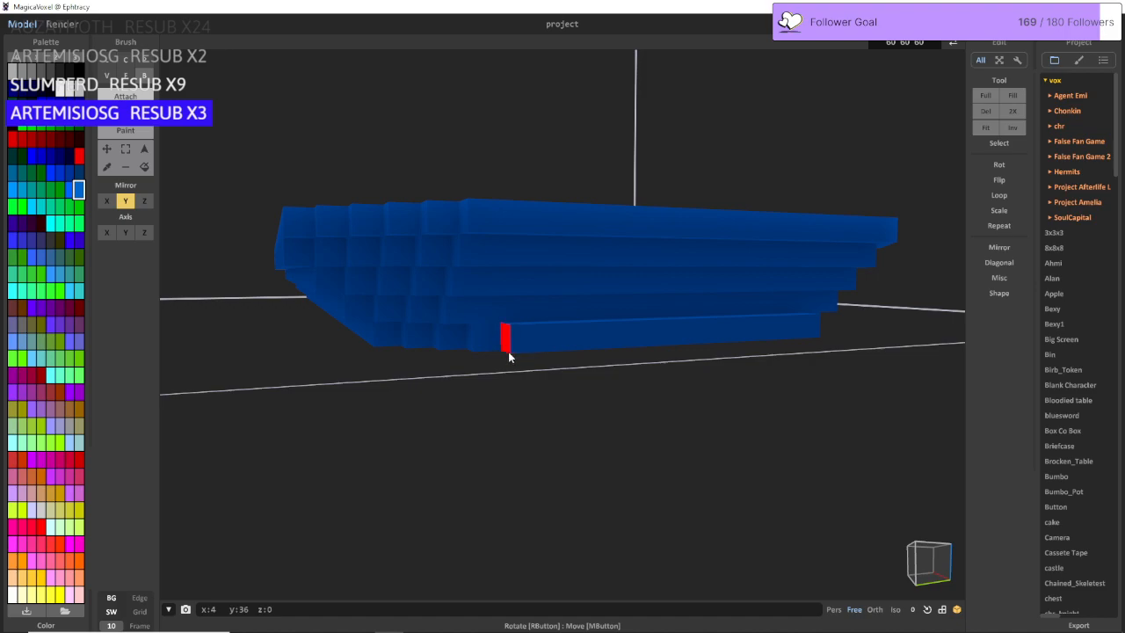
{"action": "left_click_drag", "start_coordinate": [519, 320], "coordinate": [661, 313]}
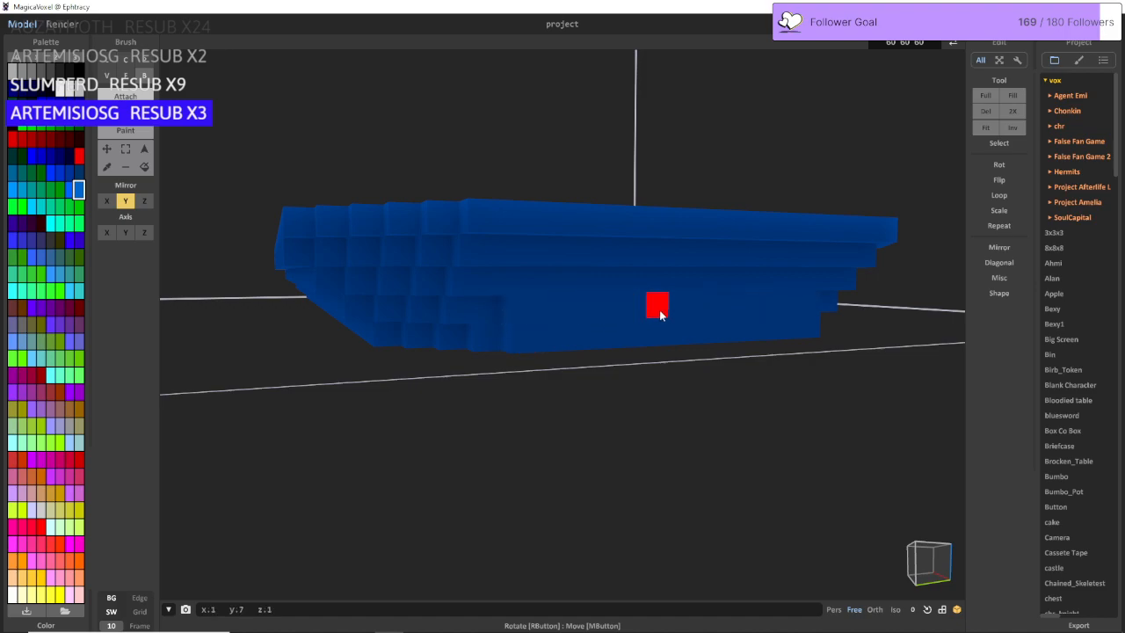
Step: Try to stack successively shorter strips on the lower rows of the flat end, and undo them
{"action": "left_click", "coordinate": [545, 338]}
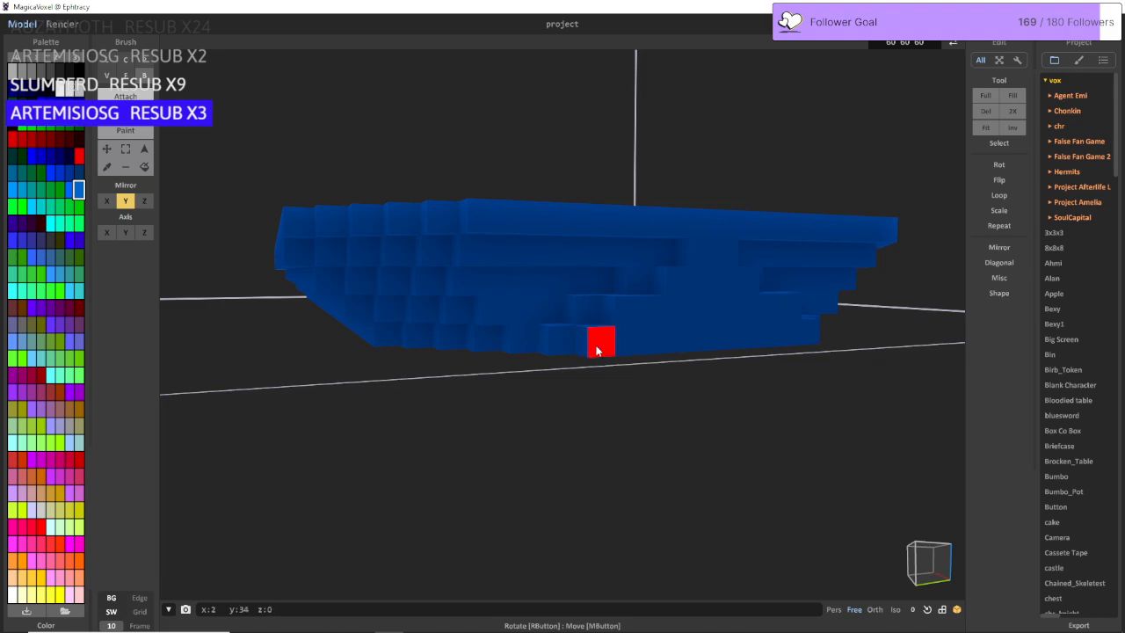
{"action": "right_click_drag", "start_coordinate": [589, 343], "coordinate": [527, 354]}
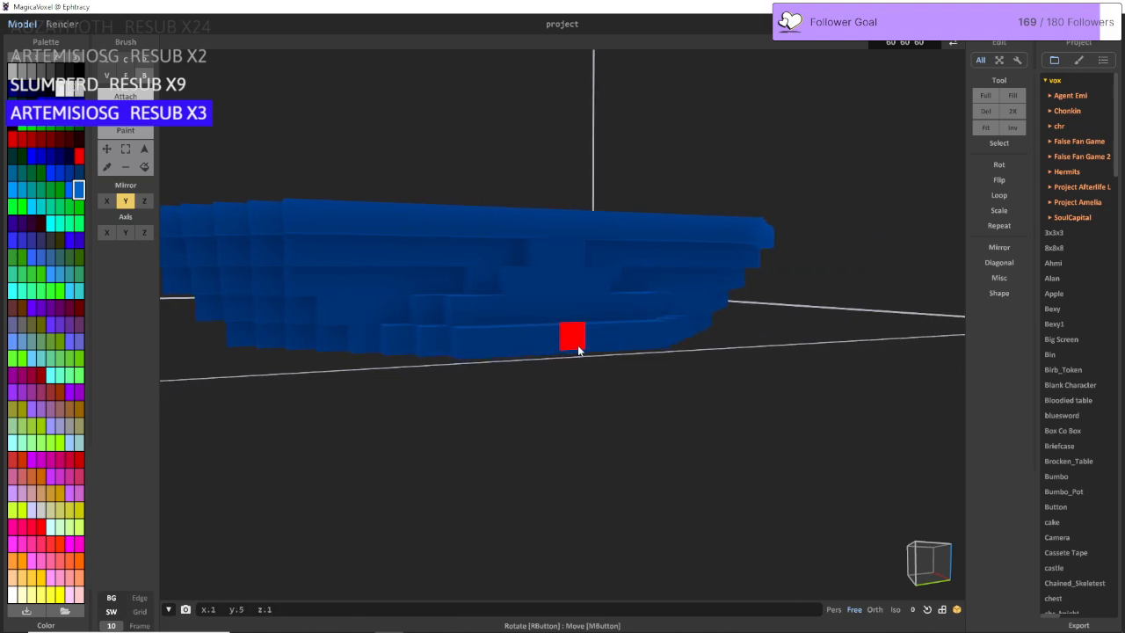
{"action": "left_click", "coordinate": [587, 348]}
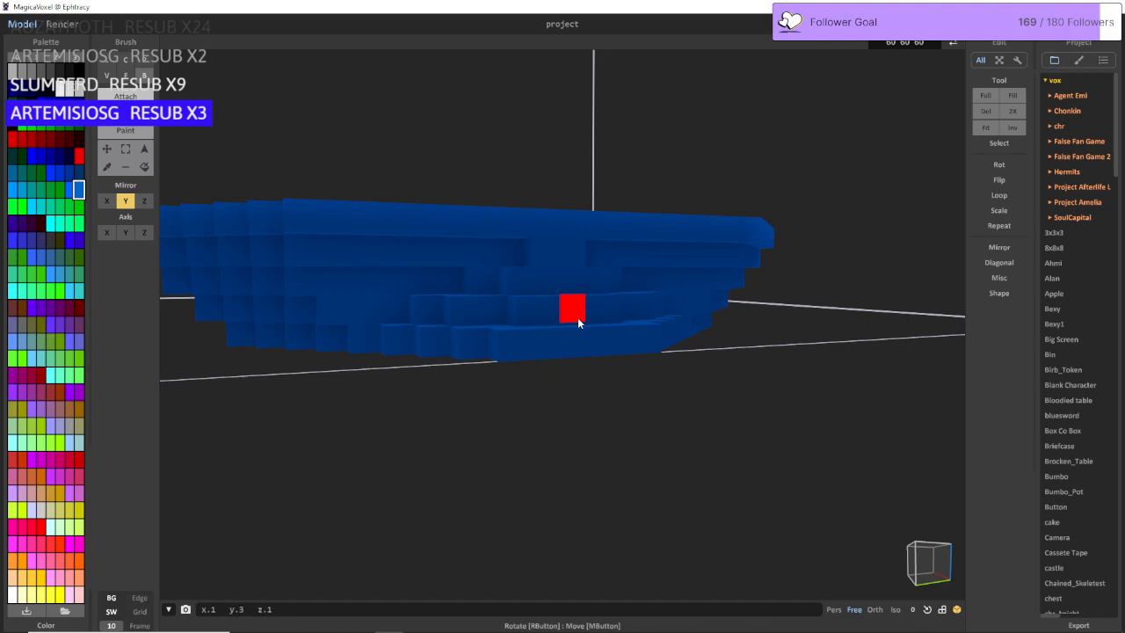
{"action": "right_click_drag", "start_coordinate": [549, 282], "coordinate": [337, 301]}
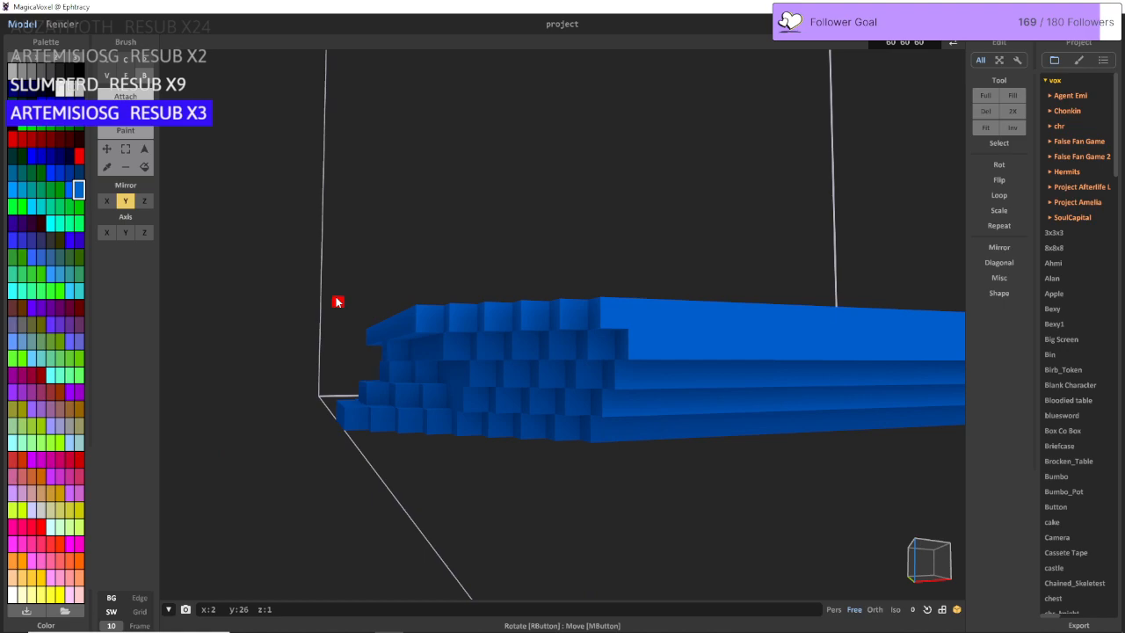
{"action": "key", "text": "ctrl+z"}
{"action": "key", "text": "ctrl+z"}
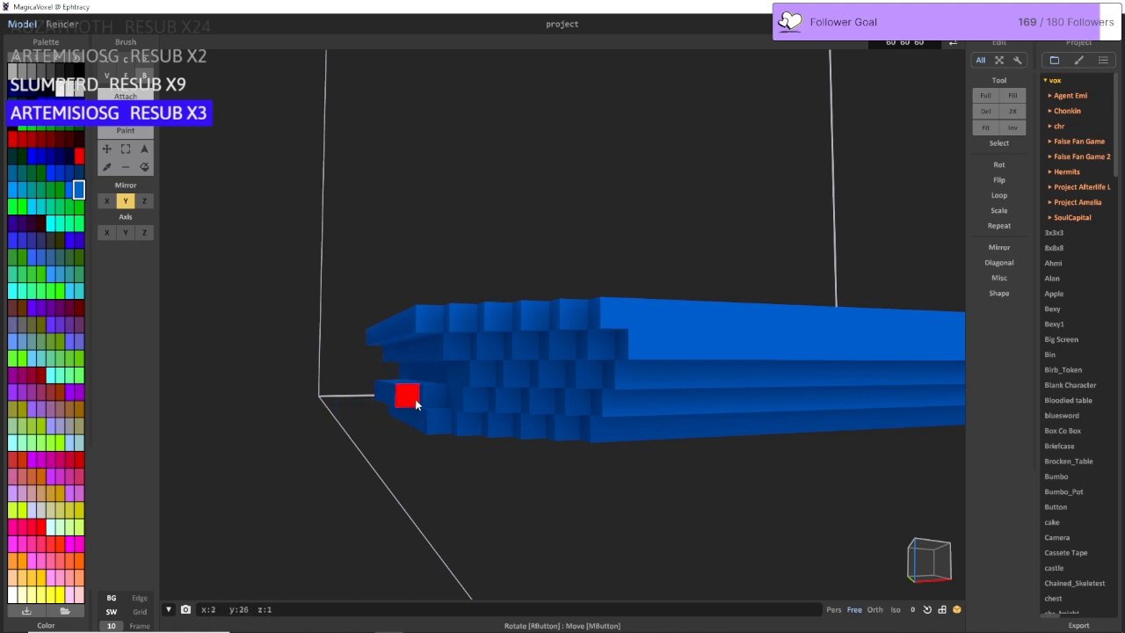
Step: Attach successively shorter one-voxel strips outward along the bottom row of the flat end
{"action": "right_click_drag", "start_coordinate": [423, 413], "coordinate": [494, 416]}
{"action": "left_click_drag", "start_coordinate": [451, 407], "coordinate": [497, 415]}
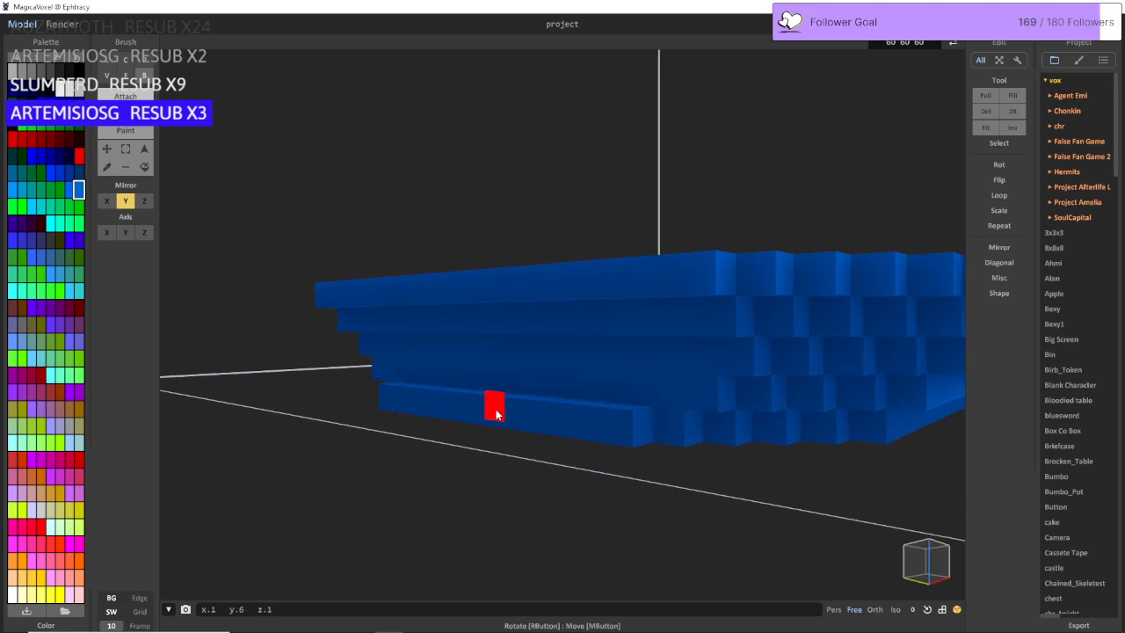
{"action": "right_click_drag", "start_coordinate": [489, 423], "coordinate": [567, 416]}
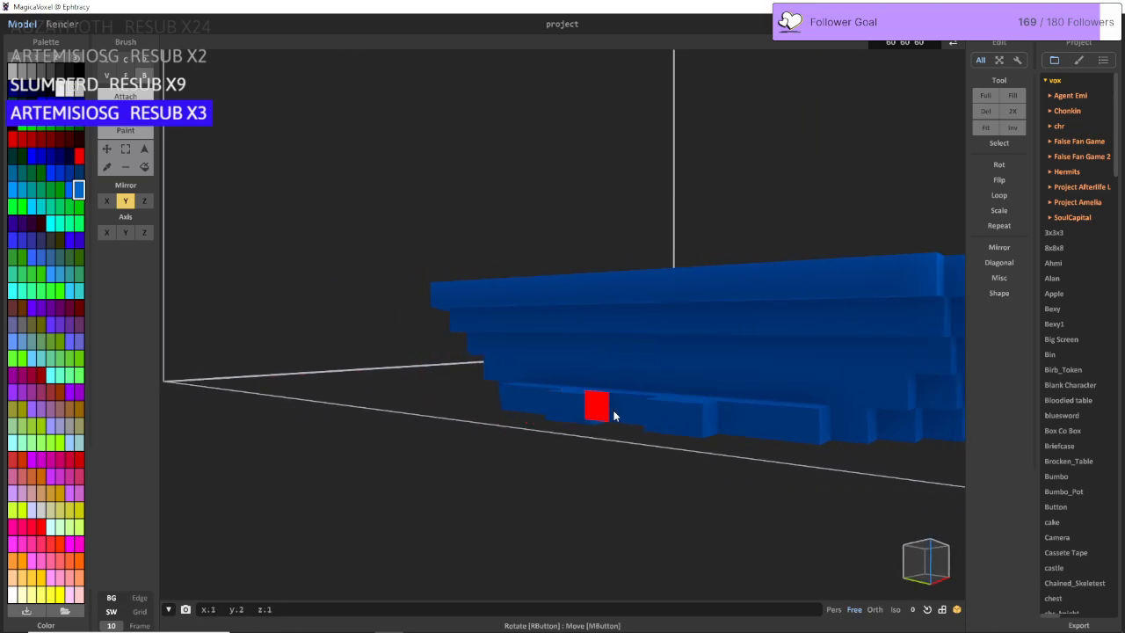
{"action": "left_click", "coordinate": [538, 411]}
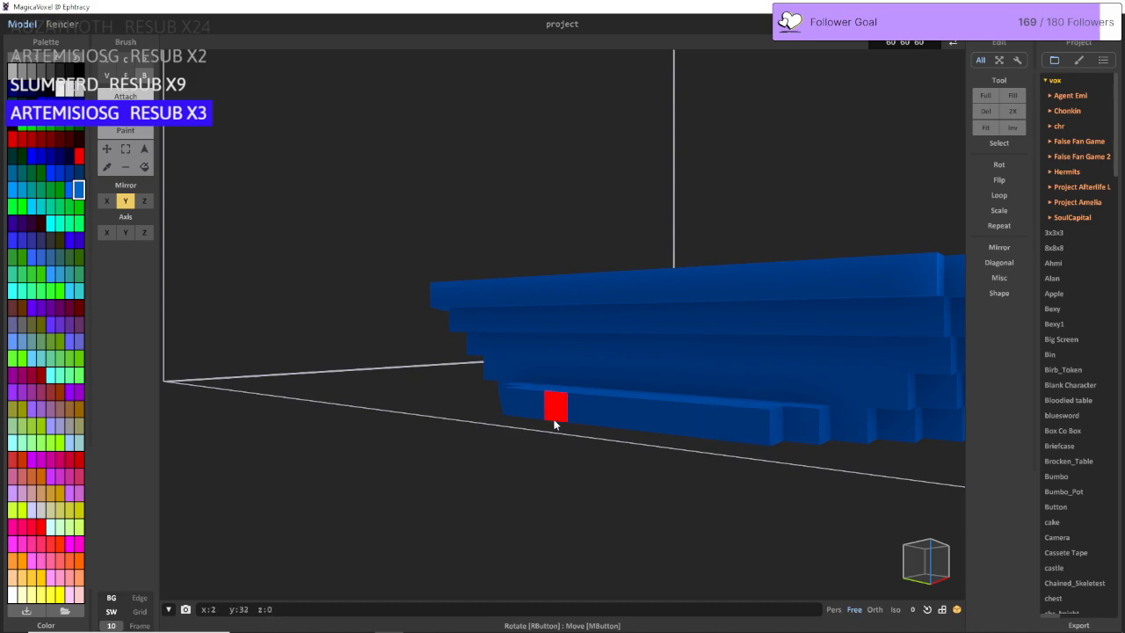
{"action": "left_click_drag", "start_coordinate": [564, 420], "coordinate": [610, 427]}
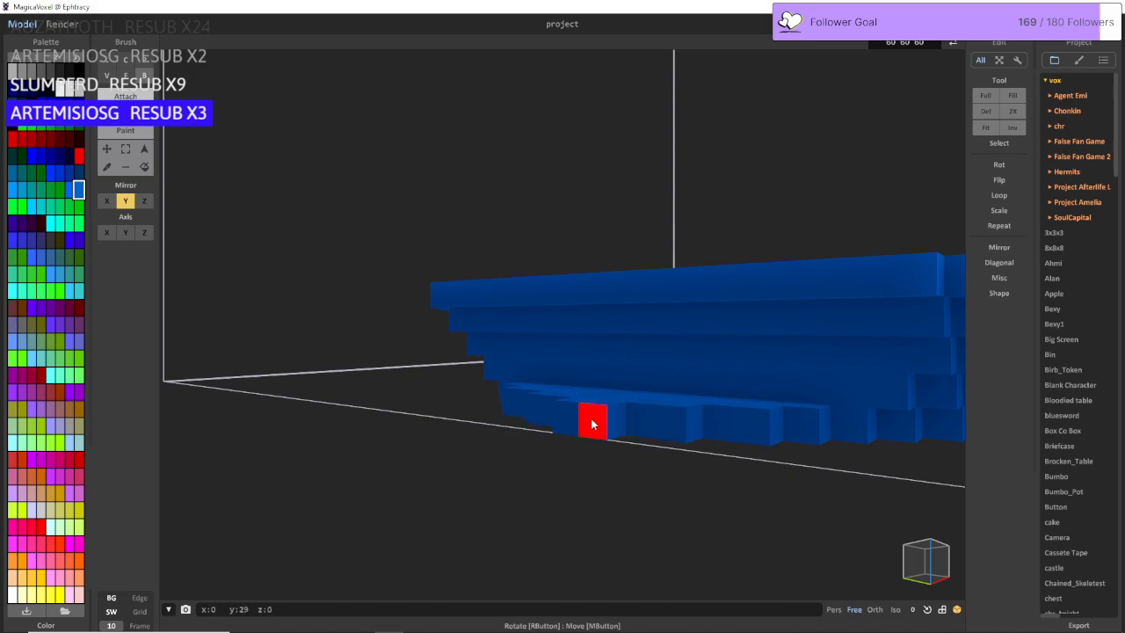
Step: Attach successively shorter strips to the second and third rows from the bottom of the flat end
{"action": "middle_click_drag", "start_coordinate": [573, 392], "coordinate": [605, 392]}
{"action": "right_click_drag", "start_coordinate": [605, 392], "coordinate": [641, 392]}
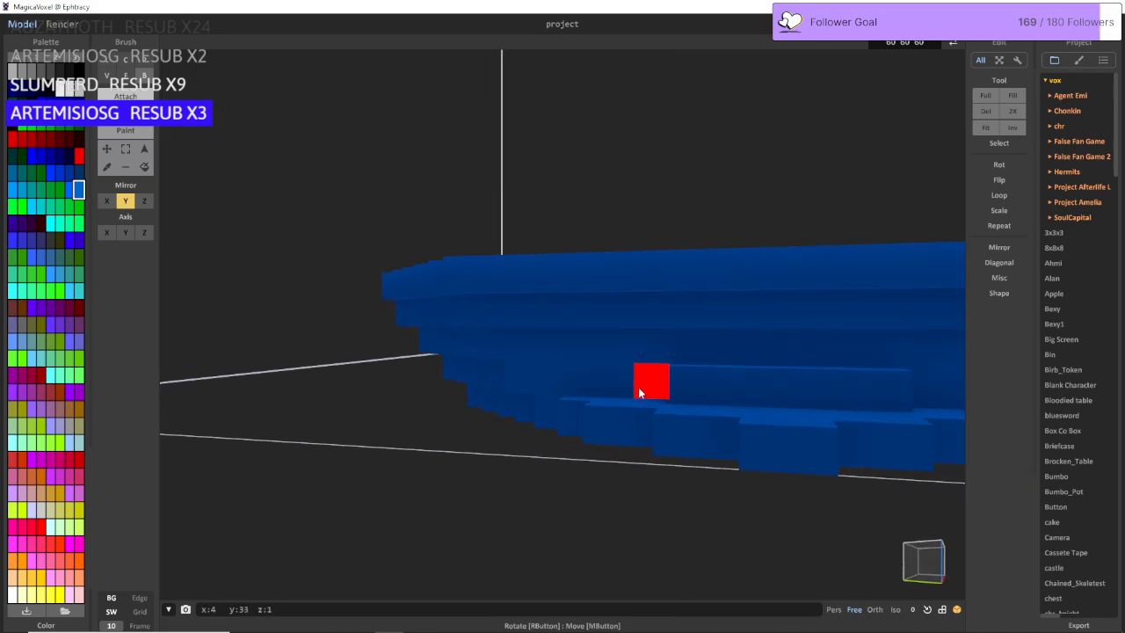
{"action": "scroll", "coordinate": [642, 395], "scroll_direction": "up", "scroll_amount": 1}
{"action": "middle_click_drag", "start_coordinate": [642, 395], "coordinate": [538, 405]}
{"action": "left_click", "coordinate": [524, 411]}
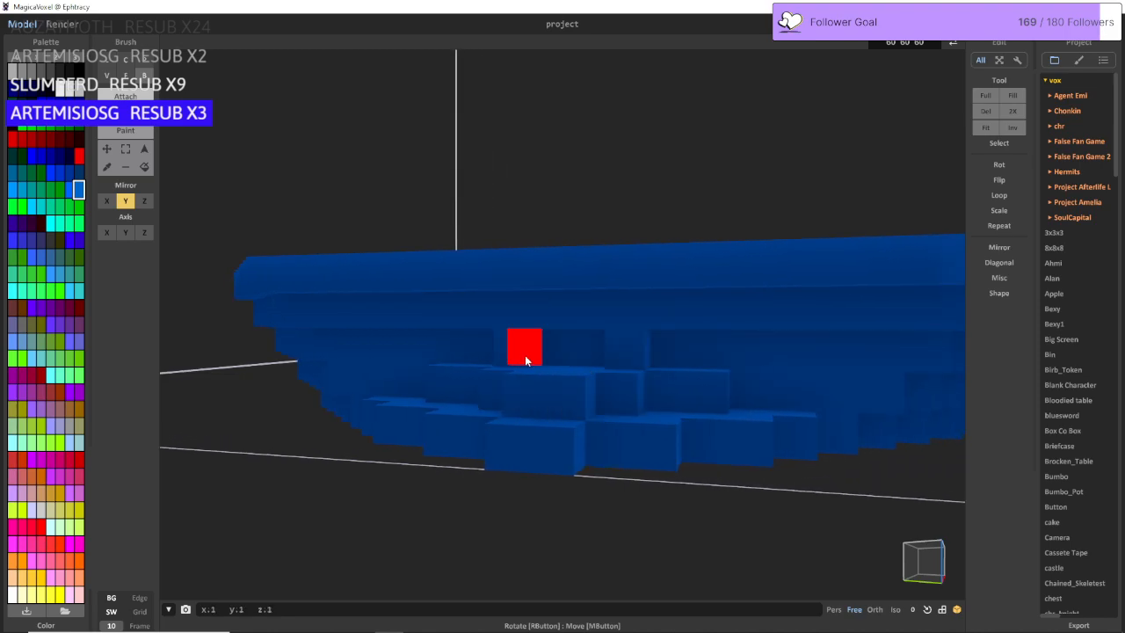
{"action": "right_click_drag", "start_coordinate": [541, 358], "coordinate": [565, 361]}
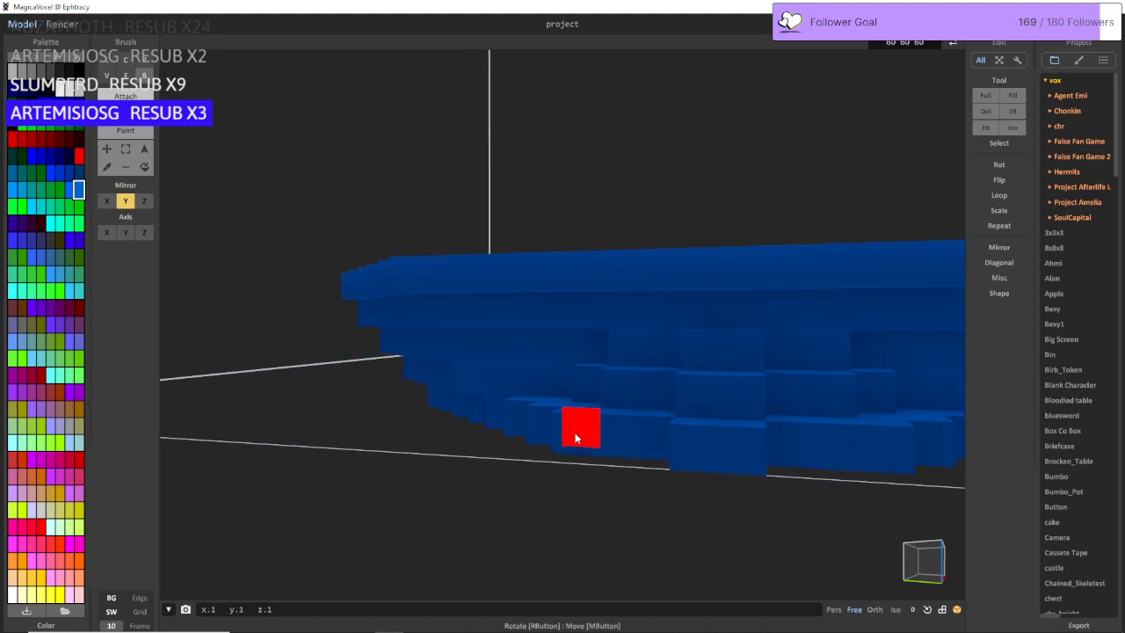
{"action": "left_click", "coordinate": [550, 394]}
{"action": "right_click_drag", "start_coordinate": [519, 429], "coordinate": [584, 413]}
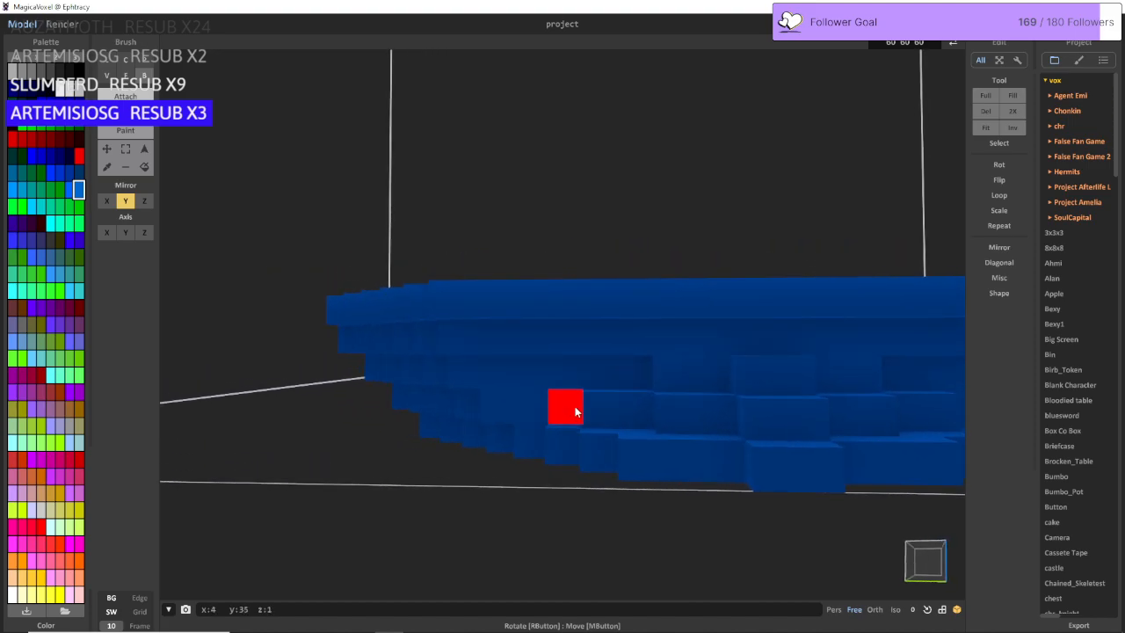
Step: Add wider centred strips to the second and third rows to fill out the middle of the flat end
{"action": "right_click_drag", "start_coordinate": [703, 374], "coordinate": [477, 477]}
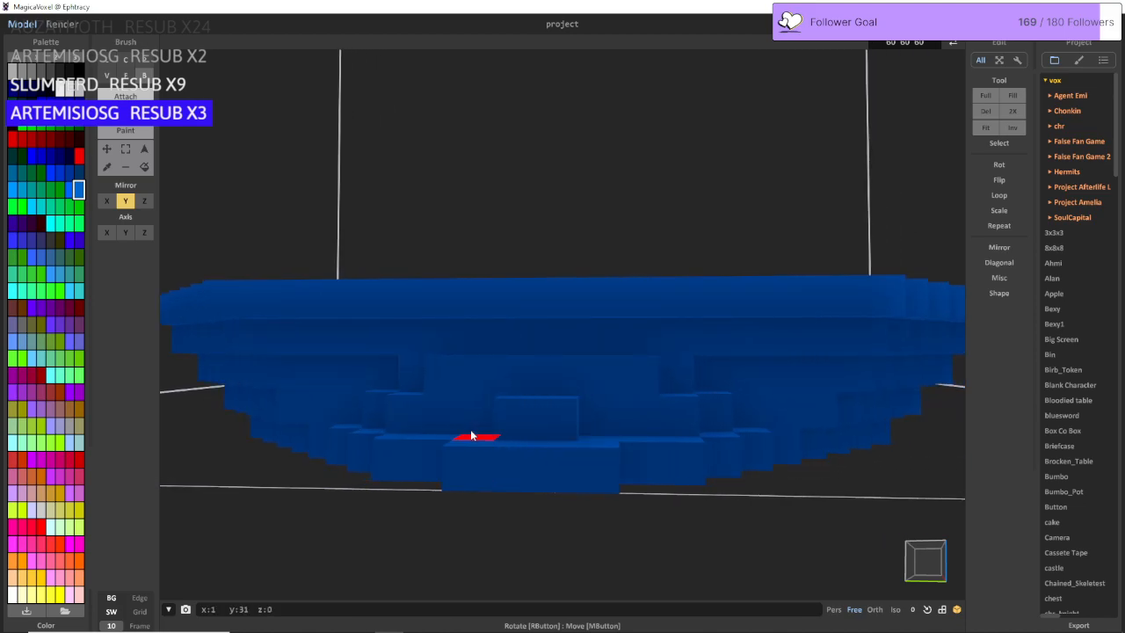
{"action": "left_click", "coordinate": [439, 417]}
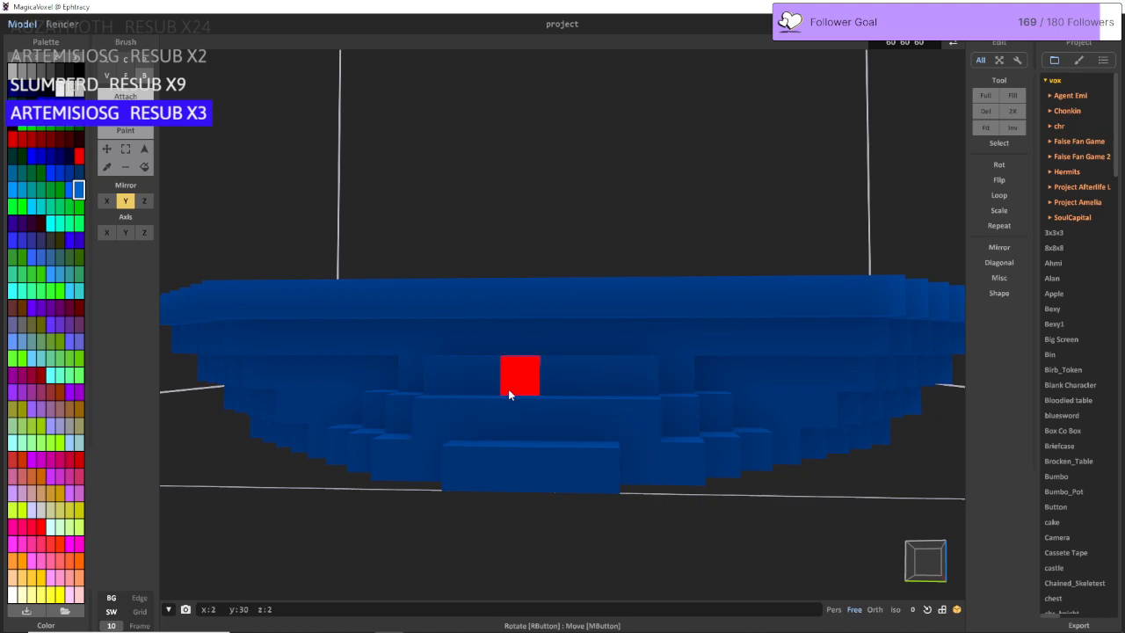
{"action": "left_click", "coordinate": [509, 389]}
{"action": "right_click_drag", "start_coordinate": [511, 452], "coordinate": [623, 337]}
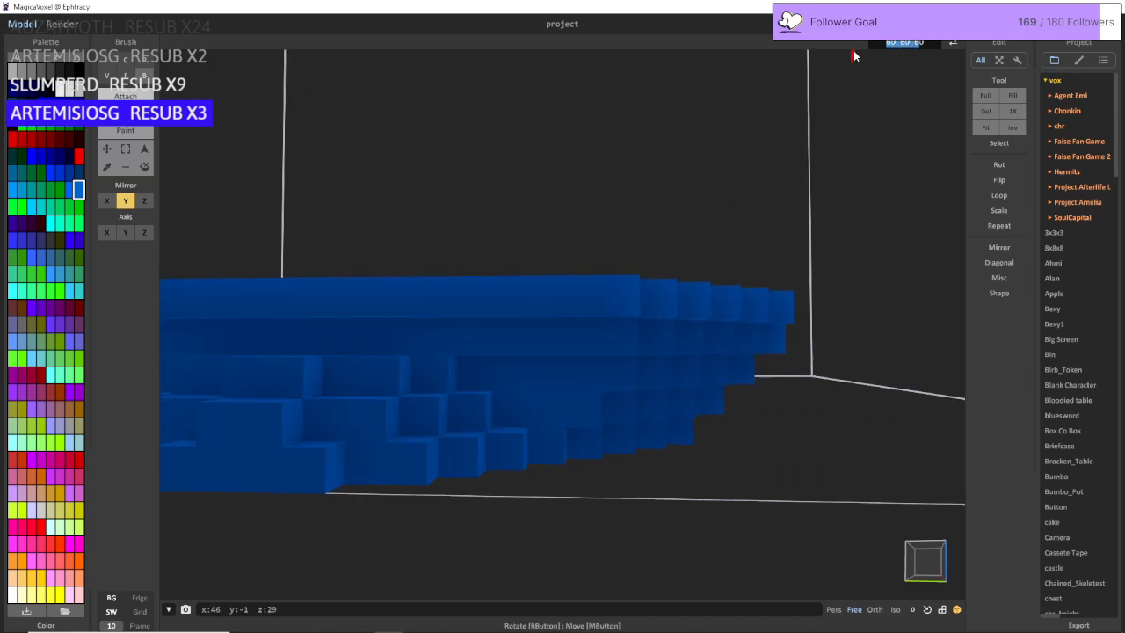
Step: Set the model volume to 70 70 70 and attach a short centred strip to the bottom row of the protruding end
{"action": "type", "text": "7"}
{"action": "key", "text": "Return"}
{"action": "right_click_drag", "start_coordinate": [763, 167], "coordinate": [613, 299]}
{"action": "left_click_drag", "start_coordinate": [552, 462], "coordinate": [581, 469]}
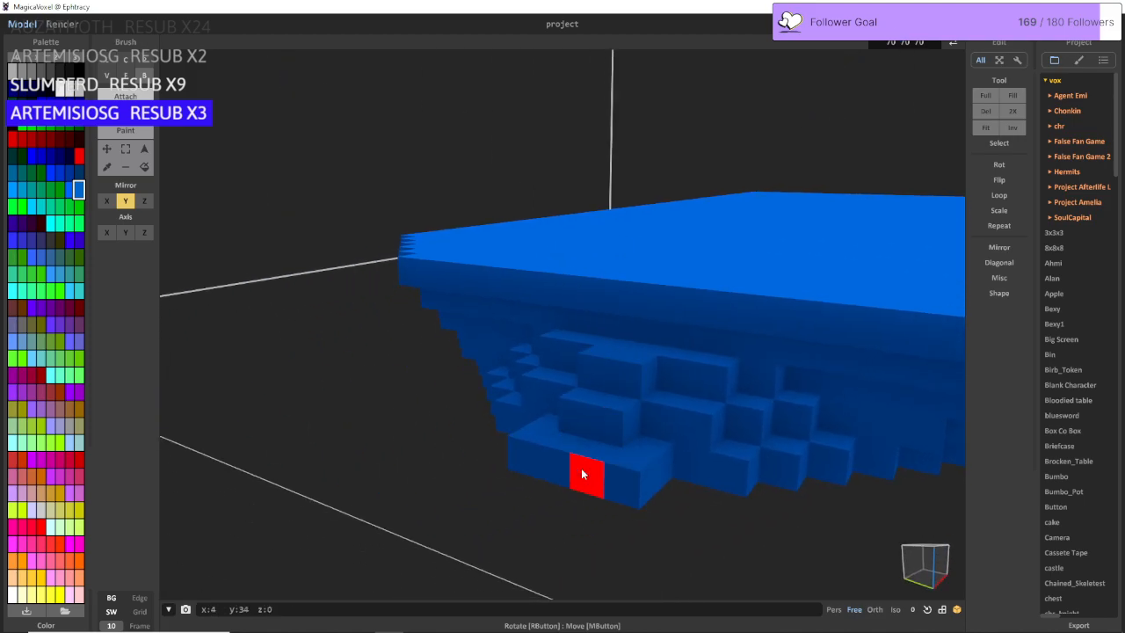
{"action": "key", "text": "ctrl+z"}
{"action": "left_click", "coordinate": [571, 474]}
{"action": "right_click_drag", "start_coordinate": [571, 474], "coordinate": [719, 388]}
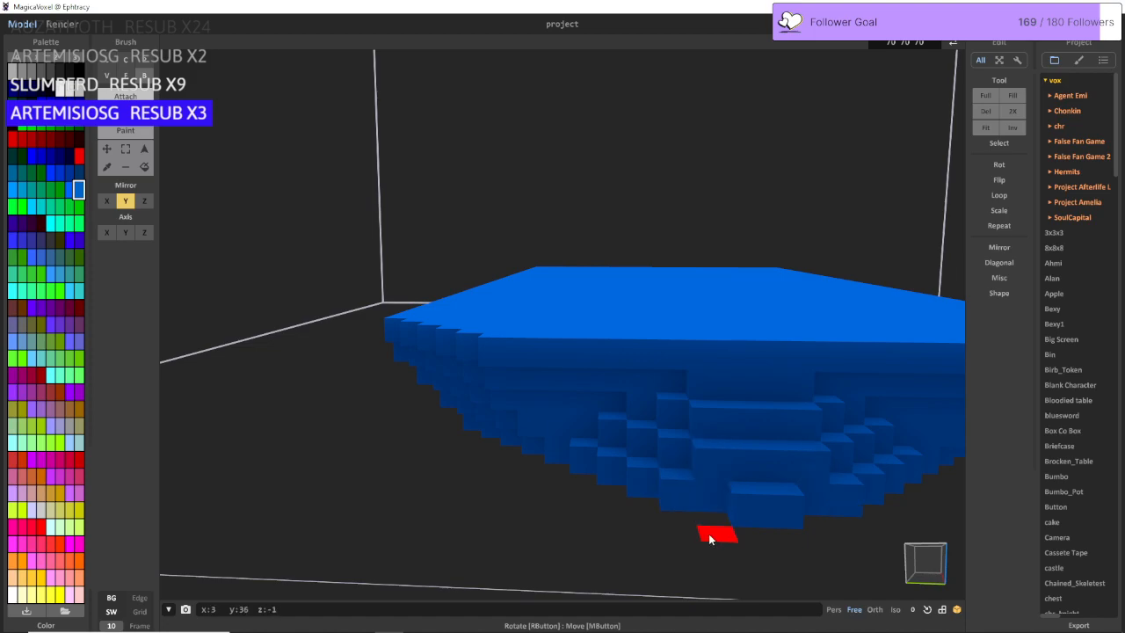
Step: Raise the hull's whole top surface with the Face brush
{"action": "right_click_drag", "start_coordinate": [709, 514], "coordinate": [545, 392]}
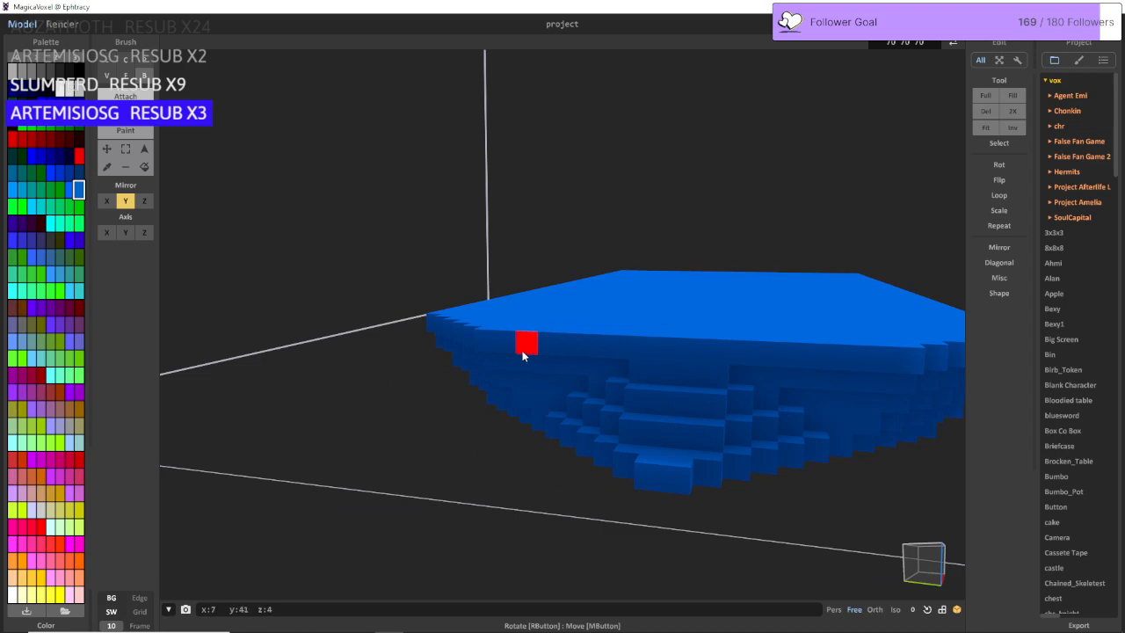
{"action": "right_click_drag", "start_coordinate": [667, 350], "coordinate": [455, 460]}
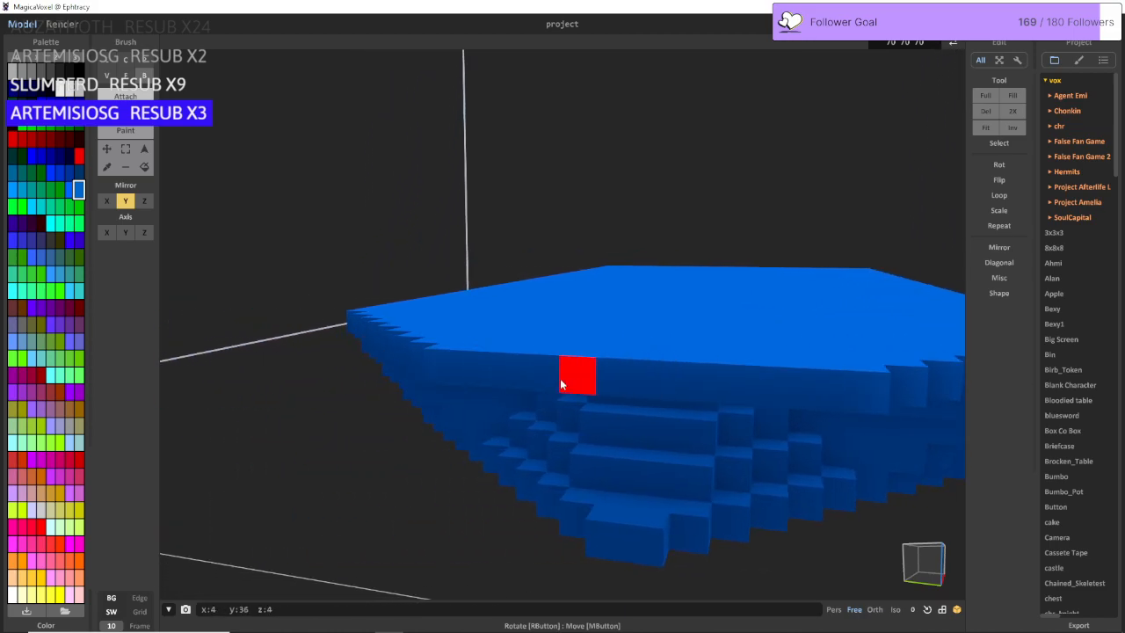
{"action": "right_click_drag", "start_coordinate": [587, 450], "coordinate": [450, 376]}
{"action": "right_click_drag", "start_coordinate": [553, 377], "coordinate": [526, 287]}
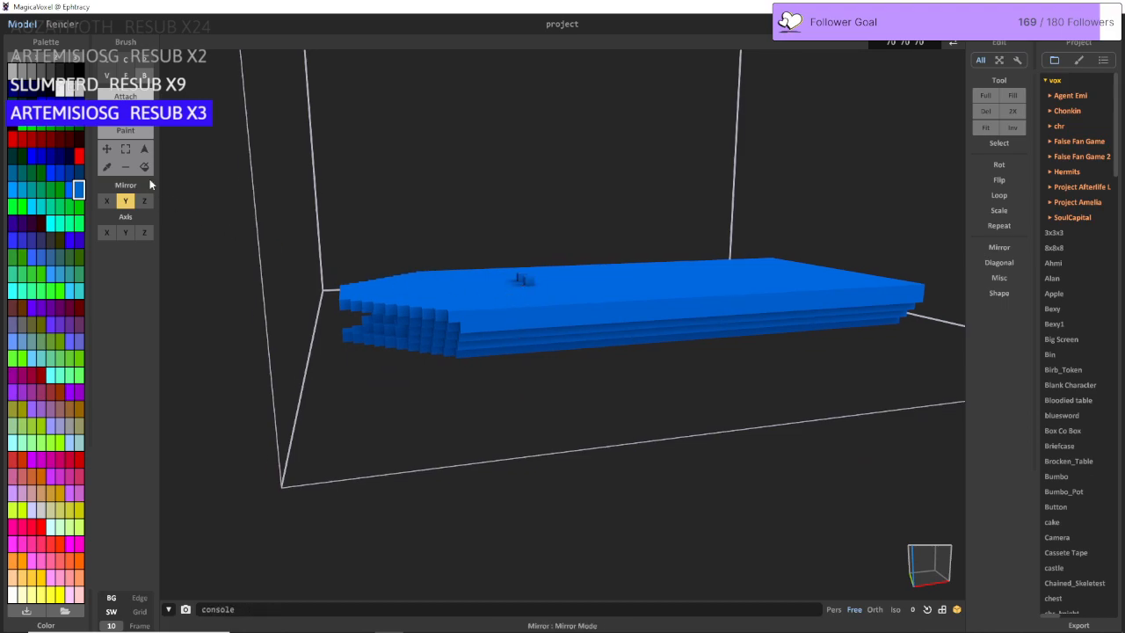
{"action": "left_click", "coordinate": [126, 76]}
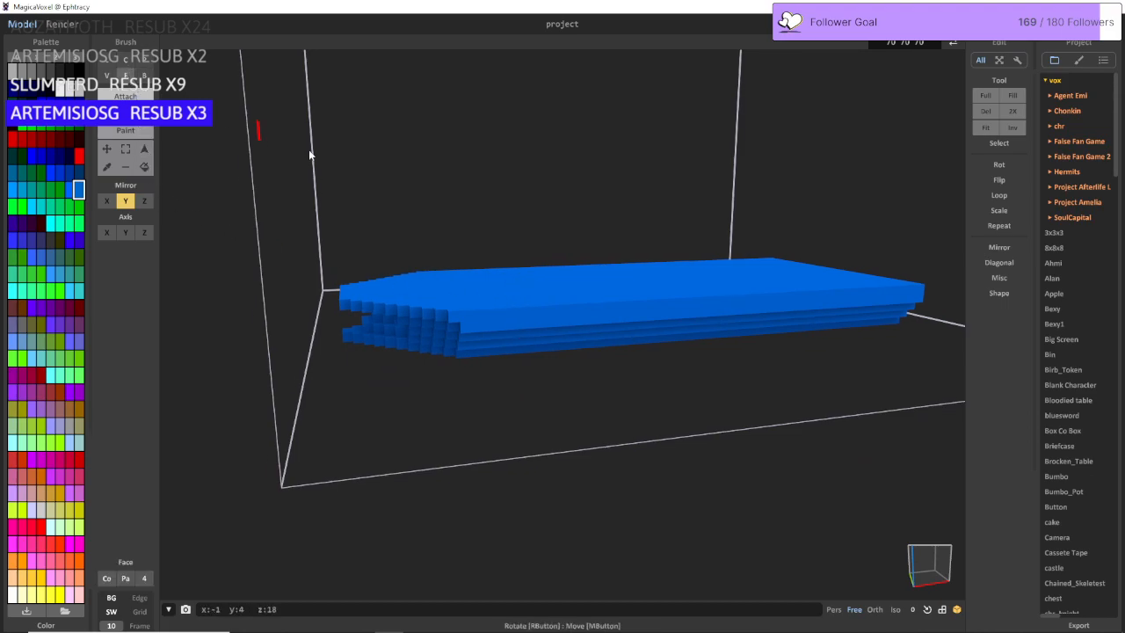
{"action": "left_click", "coordinate": [542, 278]}
{"action": "right_click_drag", "start_coordinate": [492, 269], "coordinate": [287, 190]}
{"action": "scroll", "coordinate": [237, 176], "scroll_direction": "up", "scroll_amount": 2}
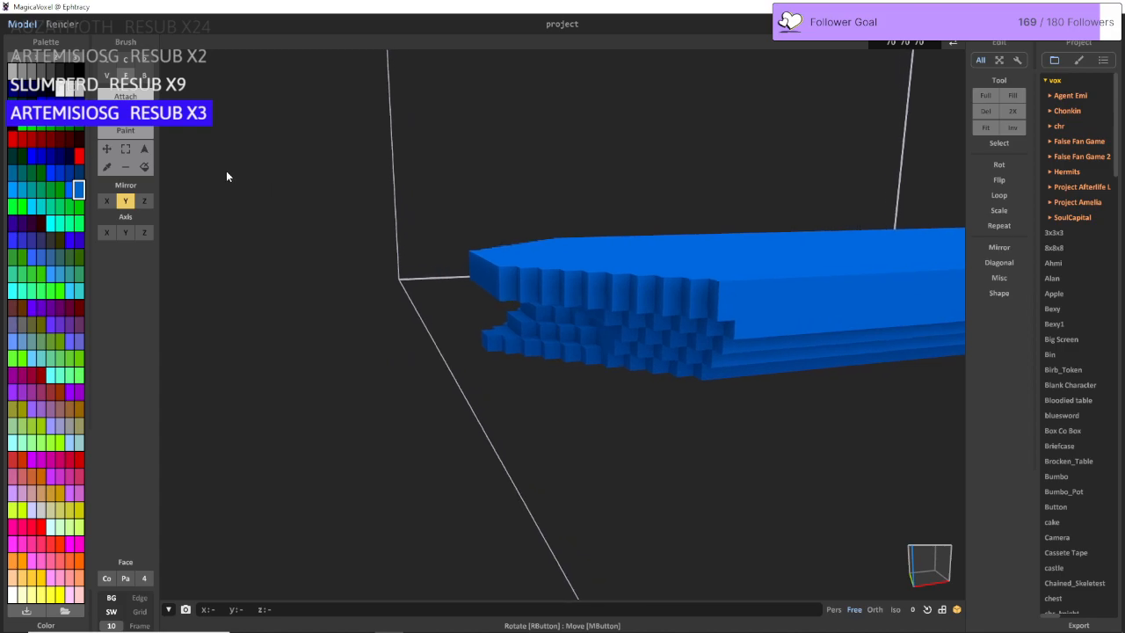
Step: Try to extend the upper band's flat end outward by 1 layer with the Face brush, undo it and return to the Box brush
{"action": "left_click", "coordinate": [145, 80]}
{"action": "left_click", "coordinate": [131, 81]}
{"action": "right_click_drag", "start_coordinate": [588, 216], "coordinate": [677, 220]}
{"action": "left_click", "coordinate": [298, 213]}
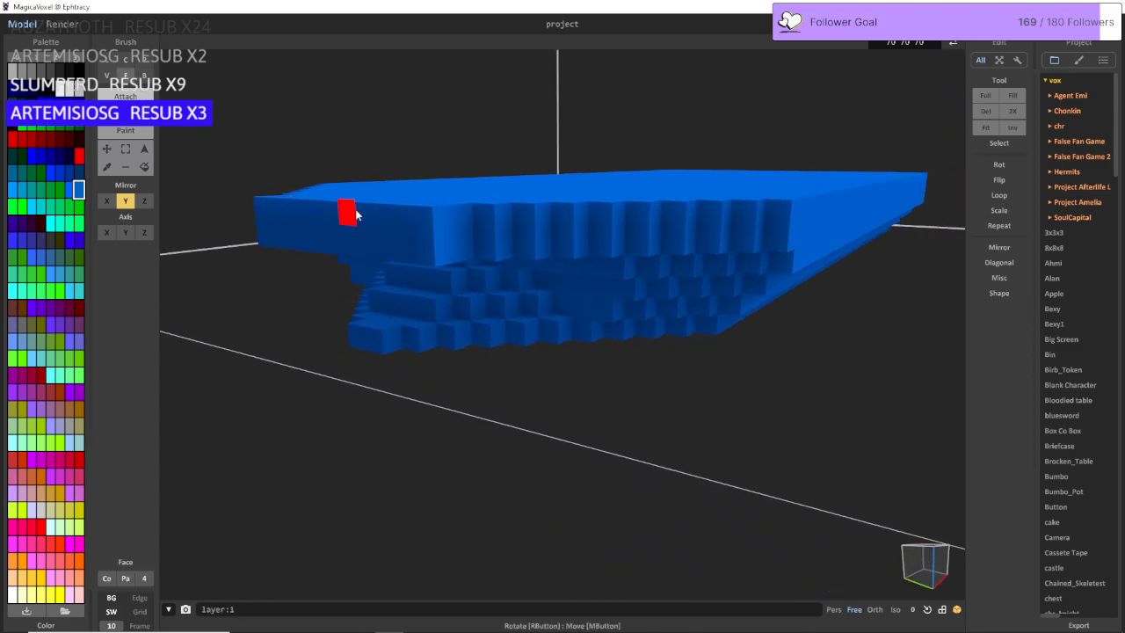
{"action": "key", "text": "ctrl+z"}
{"action": "left_click", "coordinate": [144, 77]}
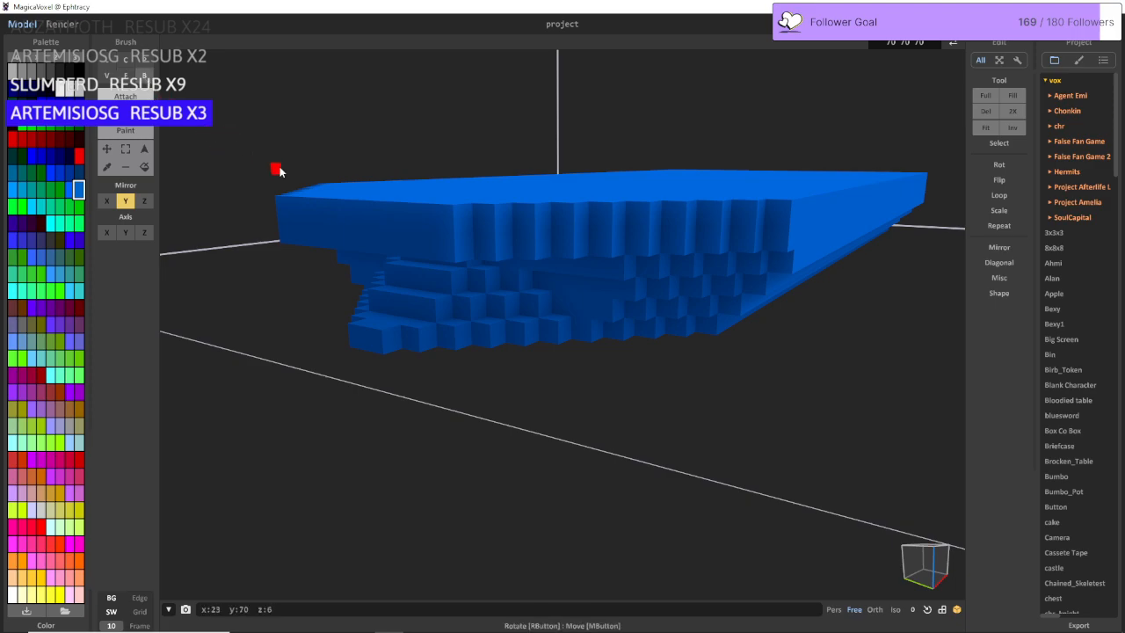
Step: Extend the hull's top layer outward along the flat front end and stepped bow edges with the Box brush
{"action": "left_click_drag", "start_coordinate": [293, 204], "coordinate": [354, 212]}
{"action": "right_click_drag", "start_coordinate": [370, 211], "coordinate": [380, 213]}
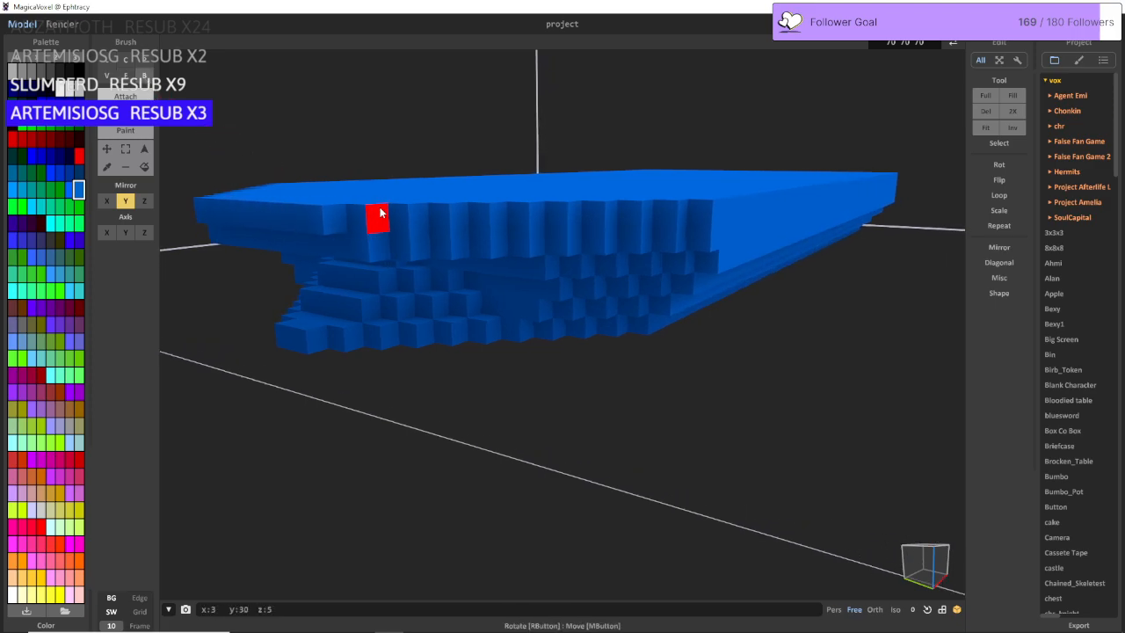
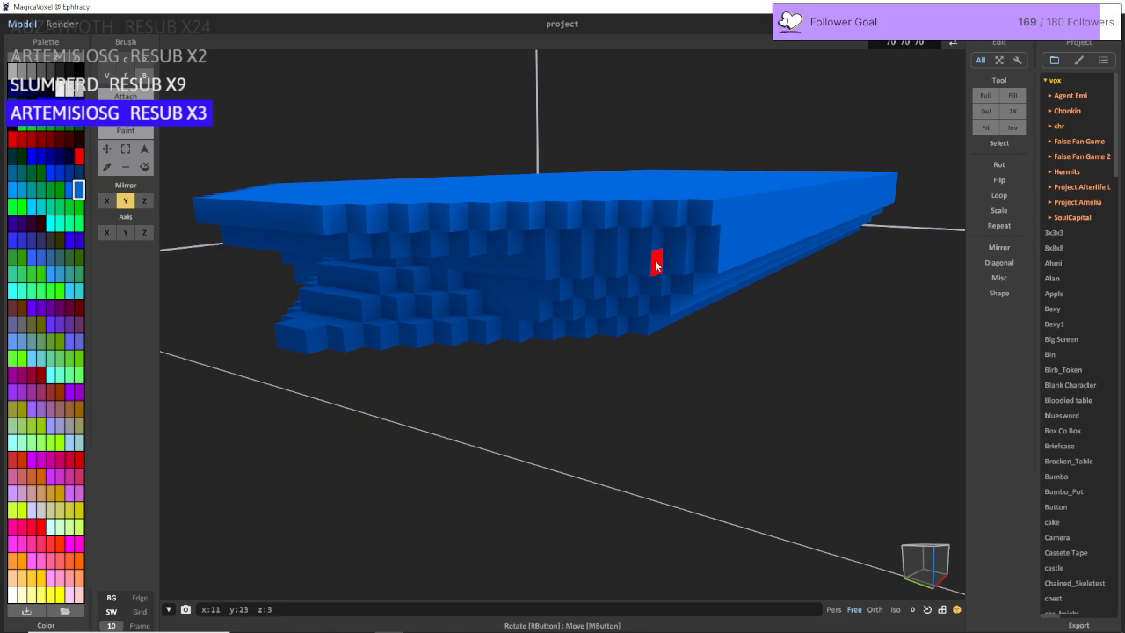
{"action": "scroll", "coordinate": [656, 264], "scroll_direction": "up", "scroll_amount": 4}
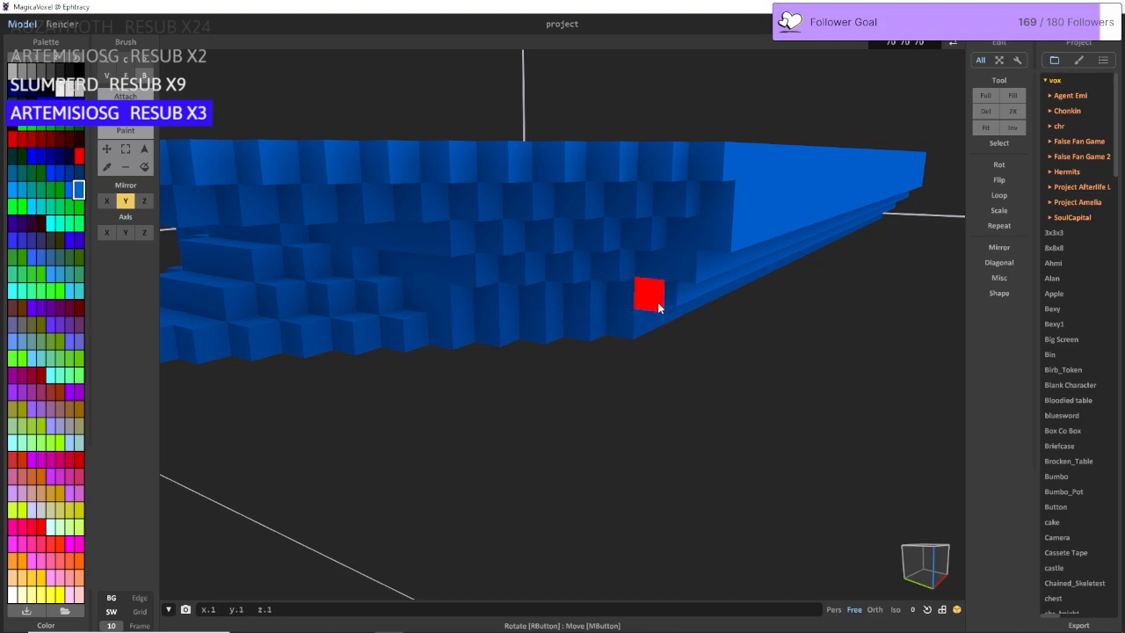
{"action": "right_click_drag", "start_coordinate": [539, 296], "coordinate": [501, 315]}
{"action": "right_click_drag", "start_coordinate": [615, 283], "coordinate": [593, 279]}
{"action": "key", "text": "a"}
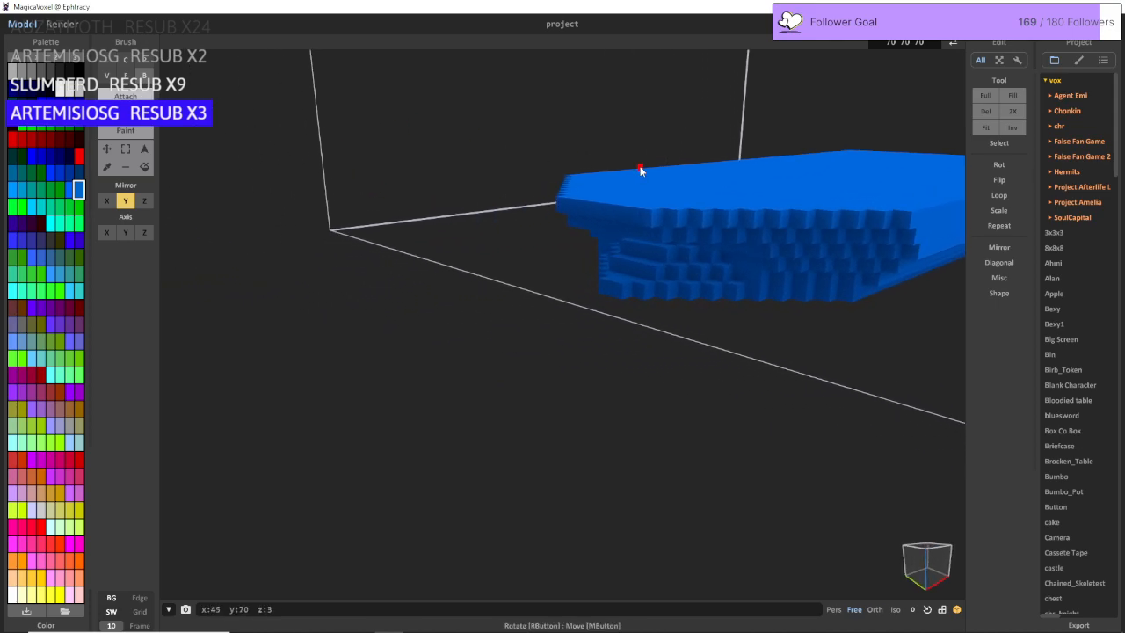
{"action": "right_click_drag", "start_coordinate": [596, 214], "coordinate": [524, 246]}
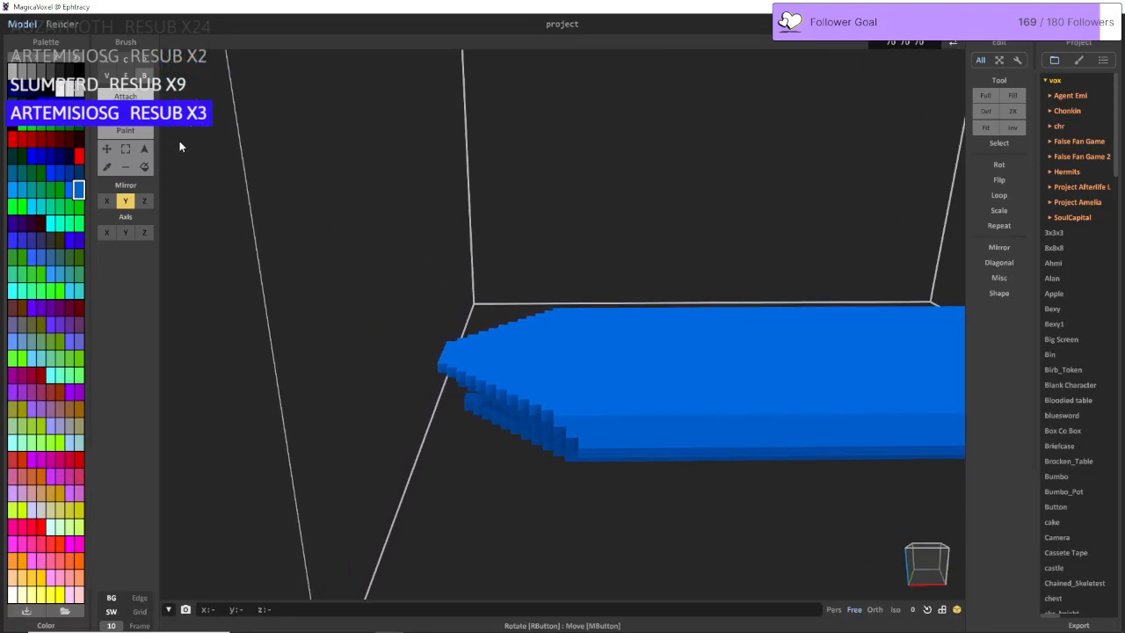
Step: Start a white rim on top of the hull with a strip along the flat bow edge and voxels on the first diagonal steps
{"action": "key", "text": "d"}
{"action": "right_click_drag", "start_coordinate": [172, 123], "coordinate": [412, 258]}
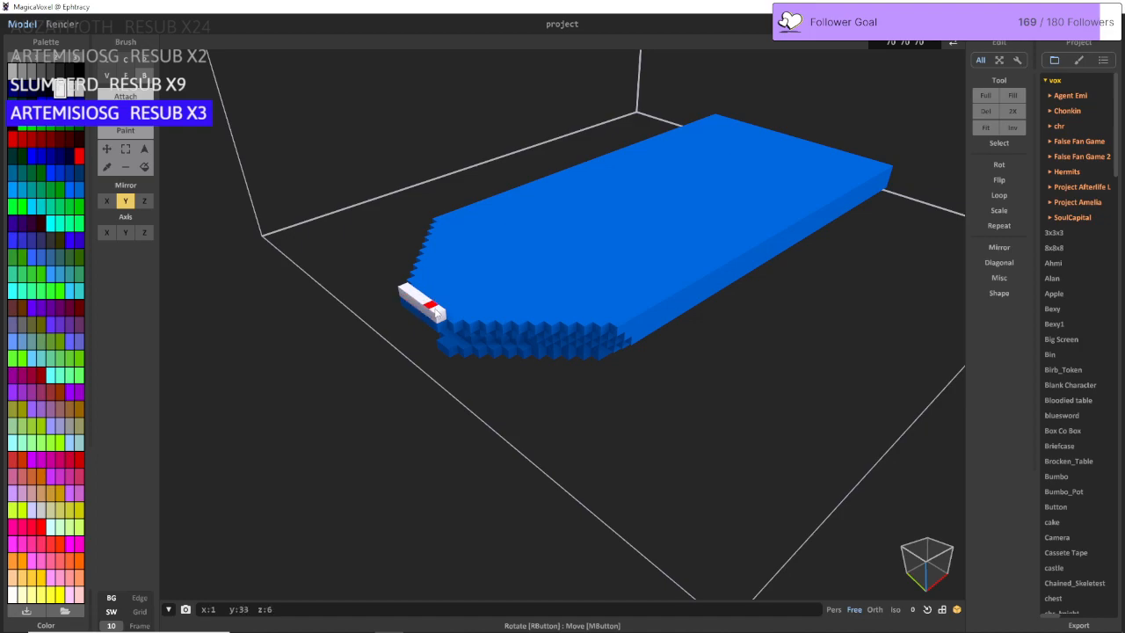
{"action": "right_click_drag", "start_coordinate": [437, 312], "coordinate": [422, 324]}
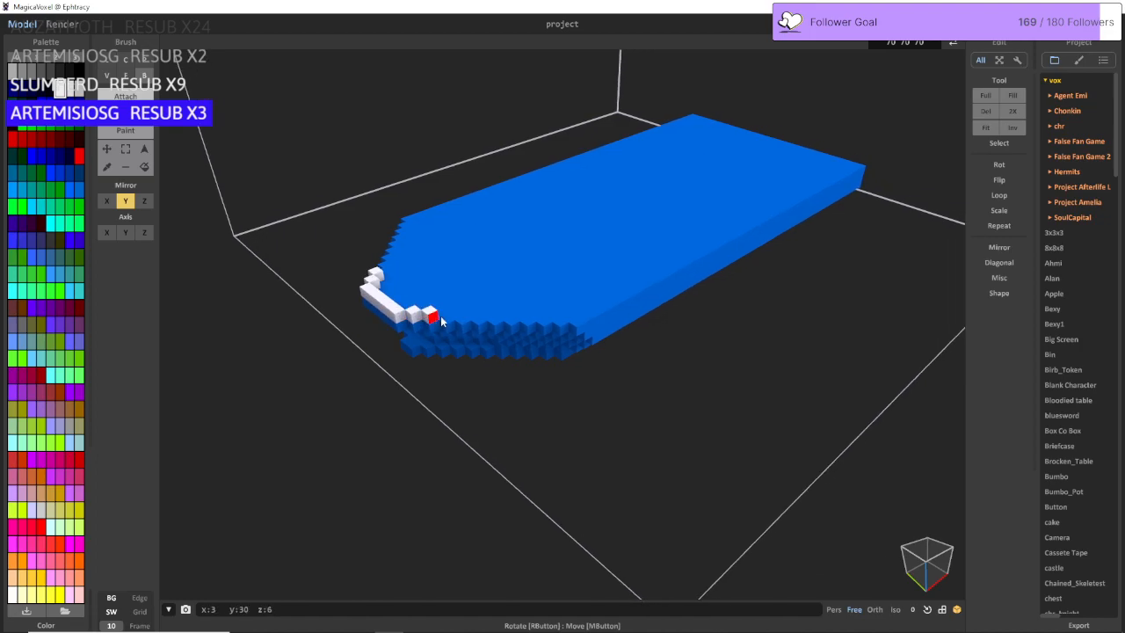
{"action": "scroll", "coordinate": [449, 323], "scroll_direction": "up", "scroll_amount": 10}
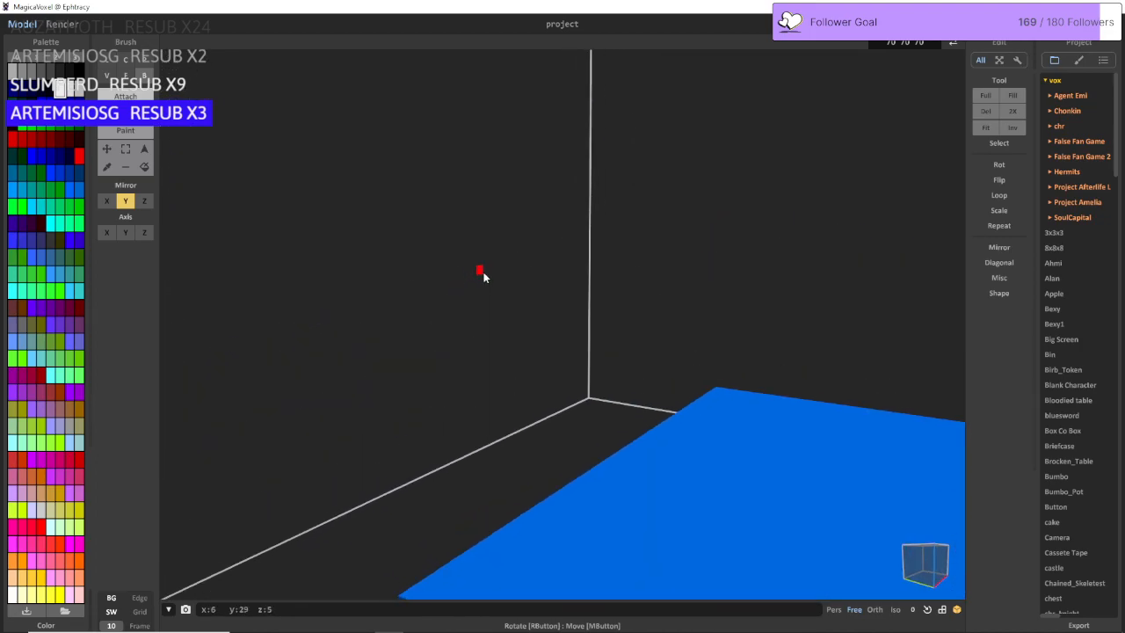
{"action": "scroll", "coordinate": [523, 338], "scroll_direction": "down", "scroll_amount": 10}
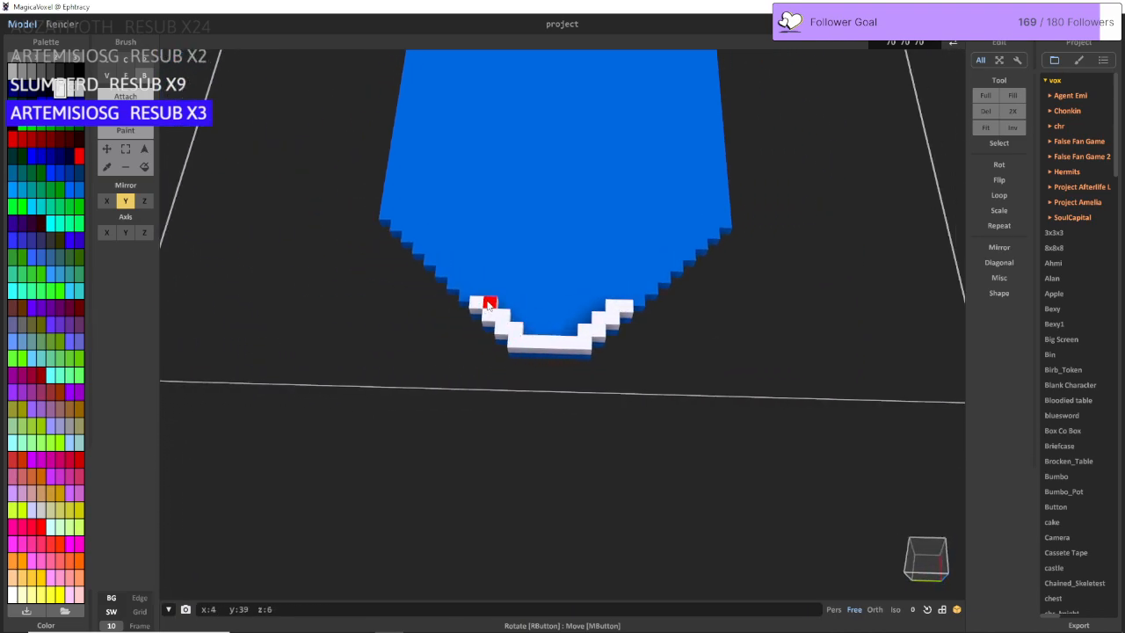
Step: Attach more white rim voxels along the bow's diagonal steps and undo the last oversized block
{"action": "middle_click_drag", "start_coordinate": [489, 305], "coordinate": [586, 304]}
{"action": "scroll", "coordinate": [585, 300], "scroll_direction": "up", "scroll_amount": 2}
{"action": "left_click", "coordinate": [589, 288]}
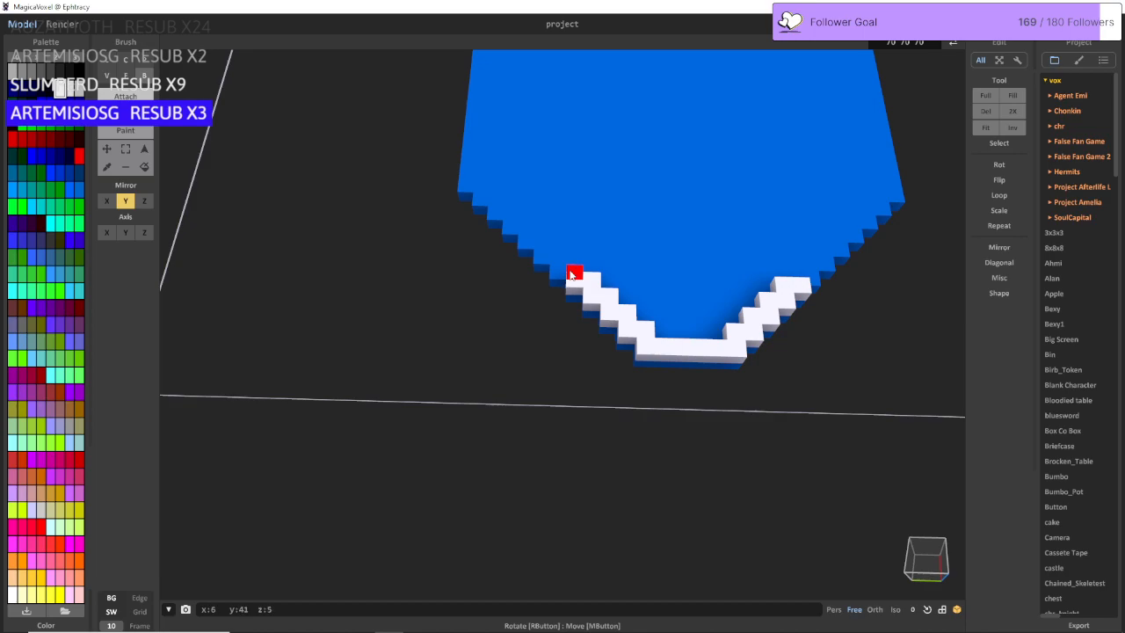
{"action": "left_click", "coordinate": [570, 274]}
{"action": "left_click", "coordinate": [552, 263]}
{"action": "left_click", "coordinate": [547, 259]}
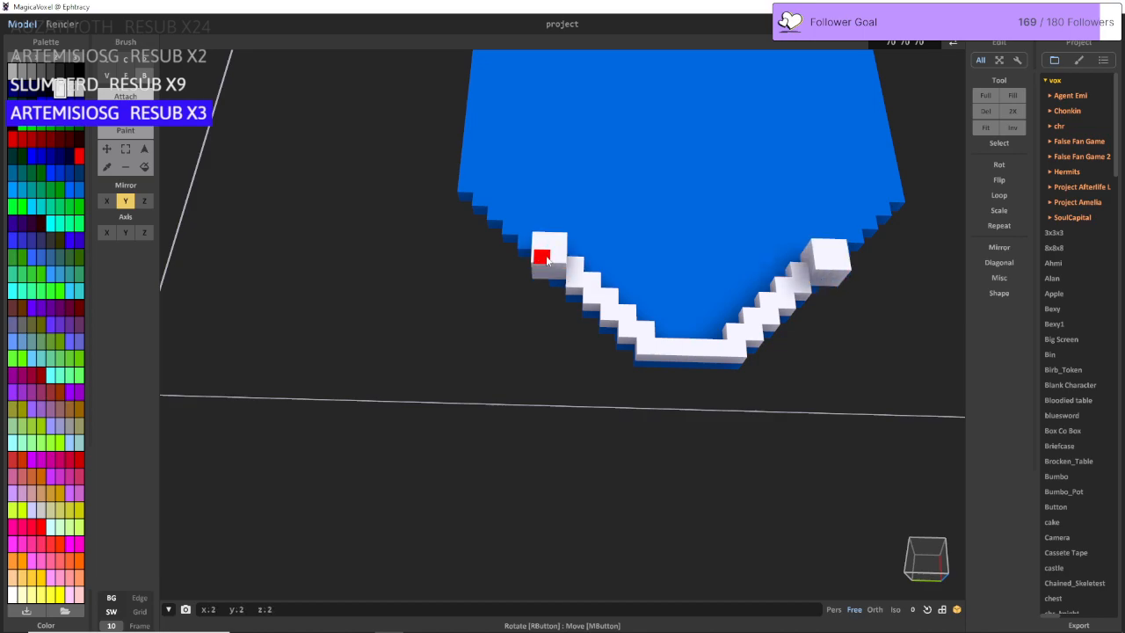
{"action": "key", "text": "ctrl+z"}
Step: Continue the one-voxel-high white rim step by step along the rest of the bow's mirrored diagonals
{"action": "right_click_drag", "start_coordinate": [542, 253], "coordinate": [651, 290]}
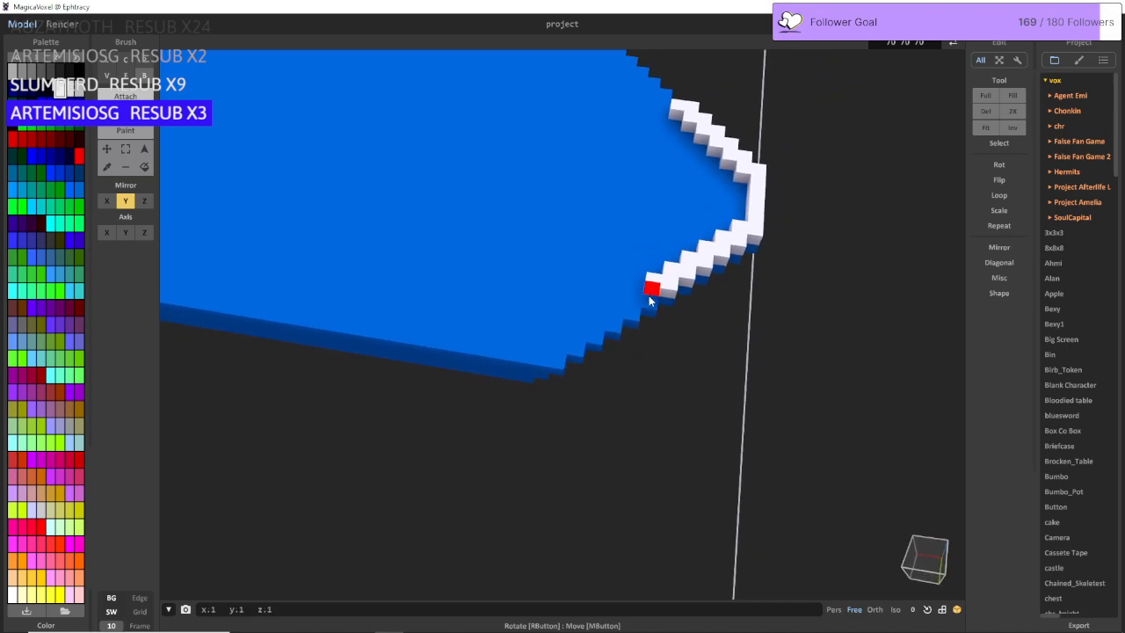
{"action": "left_click", "coordinate": [649, 295]}
{"action": "left_click", "coordinate": [634, 304]}
{"action": "left_click", "coordinate": [618, 312]}
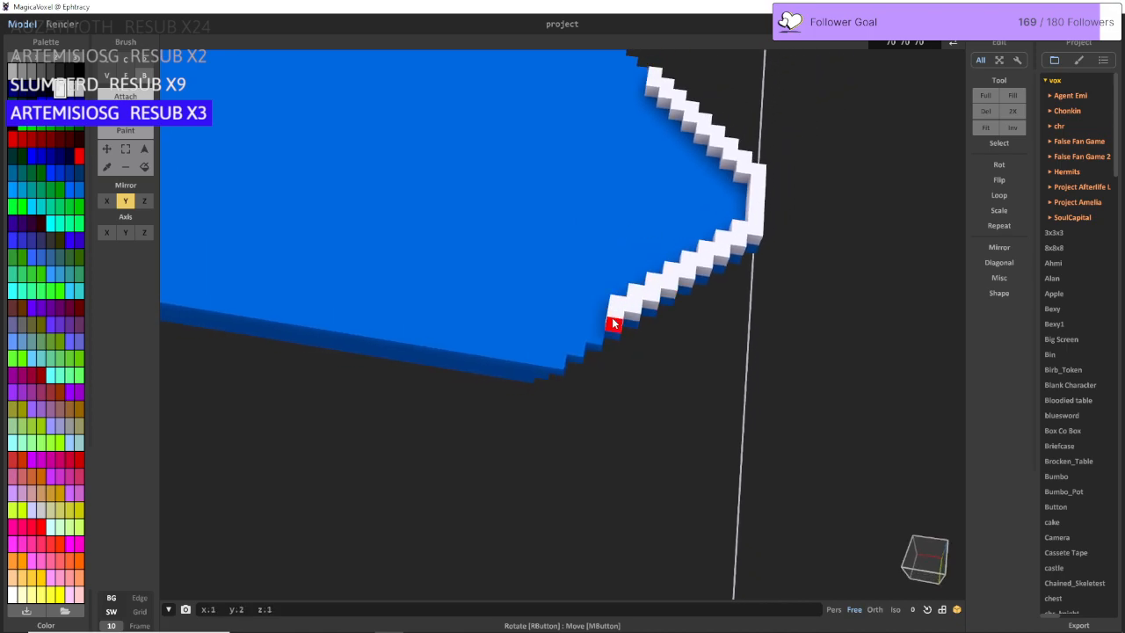
{"action": "left_click", "coordinate": [597, 325]}
{"action": "left_click", "coordinate": [584, 337]}
{"action": "left_click", "coordinate": [580, 349]}
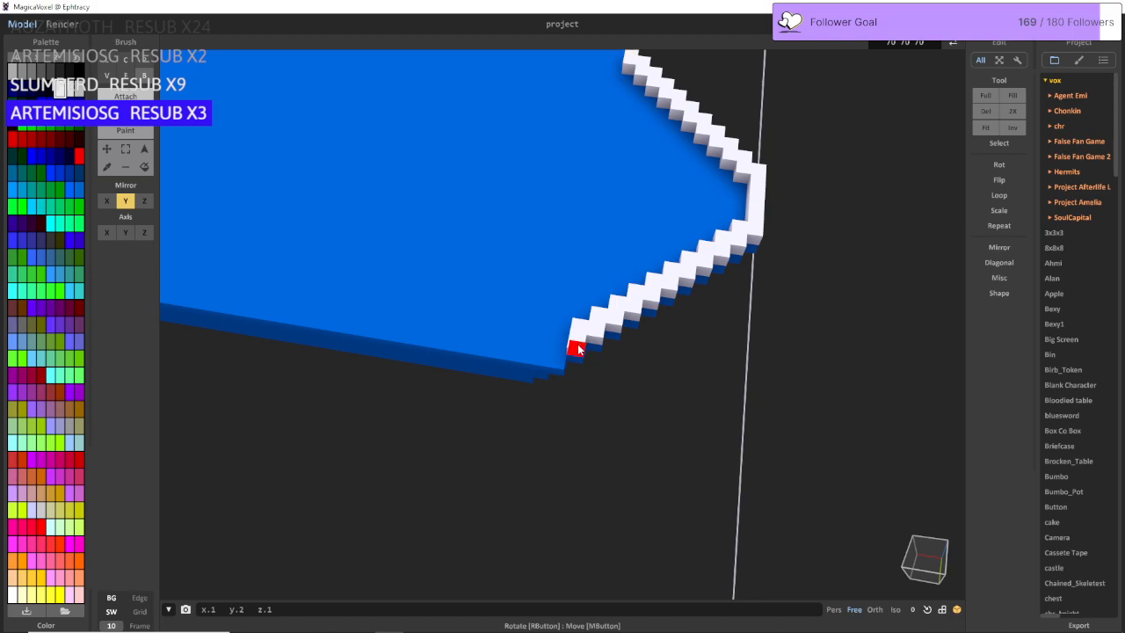
Step: Close the white rim with 52-voxel-long strips along both long sides and a strip across the straight rear end
{"action": "key", "text": "a"}
{"action": "scroll", "coordinate": [649, 360], "scroll_direction": "down", "scroll_amount": 5}
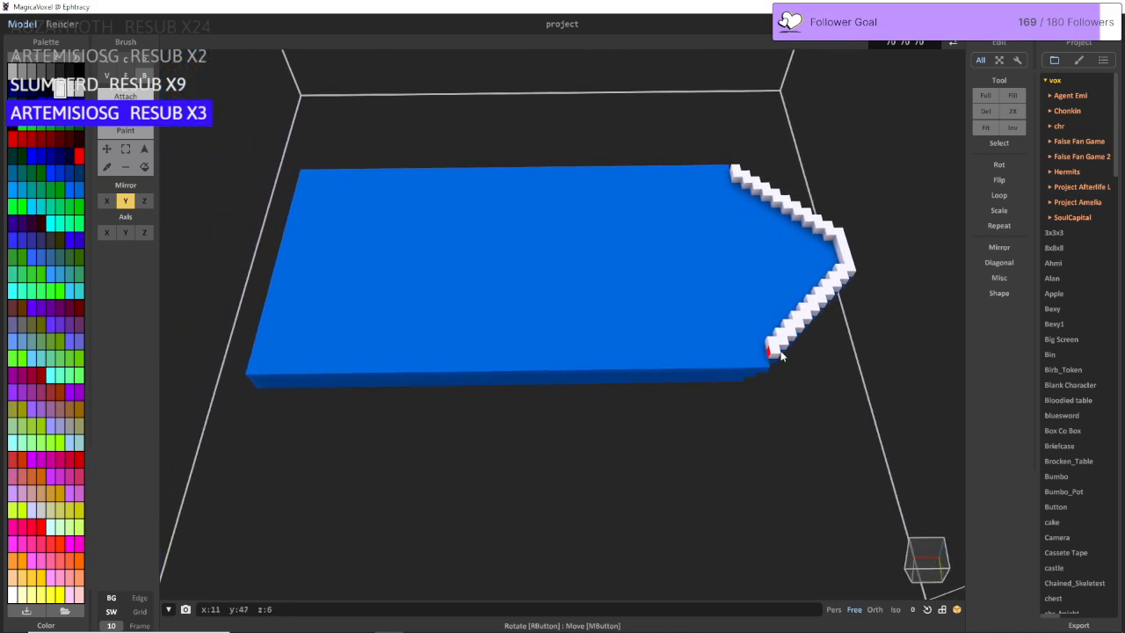
{"action": "left_click_drag", "start_coordinate": [765, 363], "coordinate": [254, 362]}
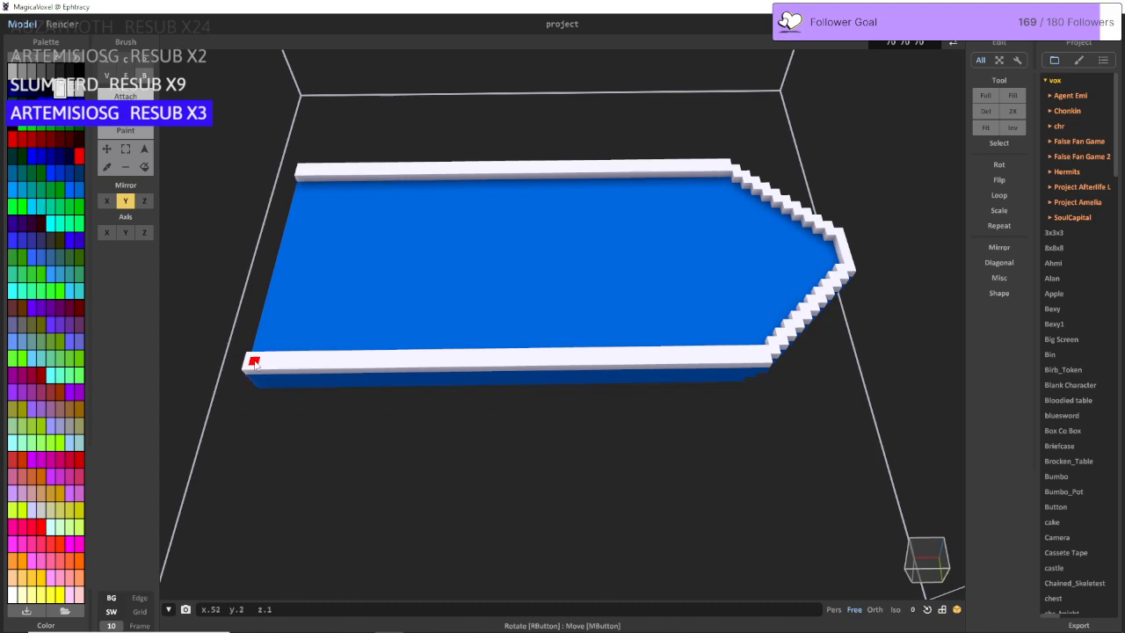
{"action": "left_click_drag", "start_coordinate": [304, 181], "coordinate": [291, 259]}
{"action": "key", "text": "d"}
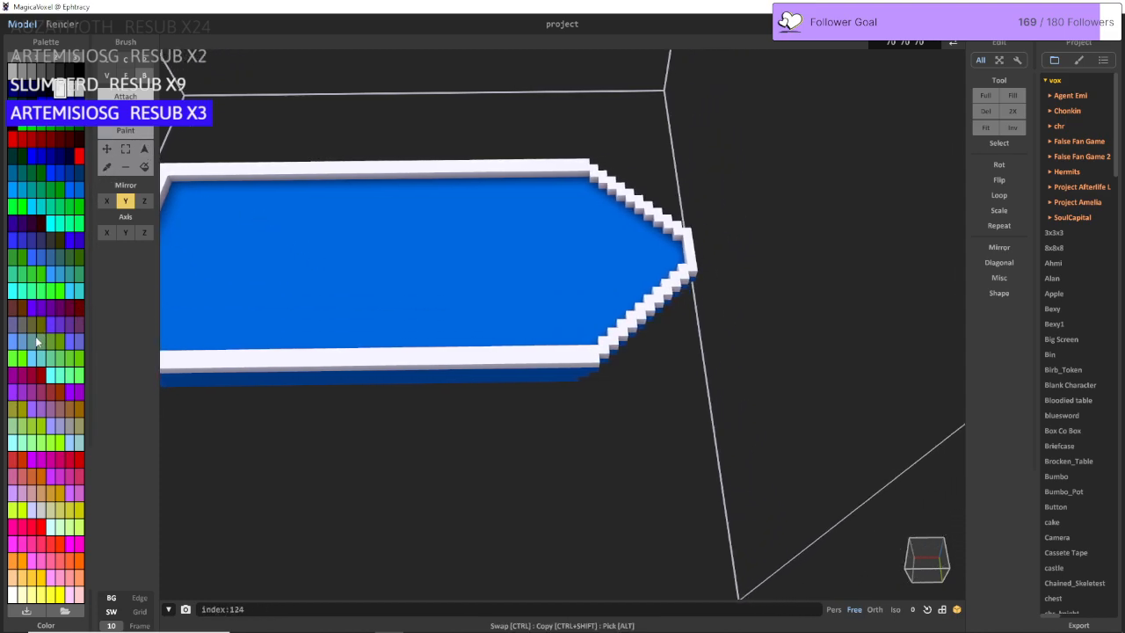
Step: Paint the whole deck surface inside the rim brown with the Face brush
{"action": "left_click", "coordinate": [126, 77]}
{"action": "left_click", "coordinate": [229, 249]}
{"action": "right_click_drag", "start_coordinate": [229, 249], "coordinate": [323, 240]}
{"action": "key", "text": "d"}
{"action": "key", "text": "w"}
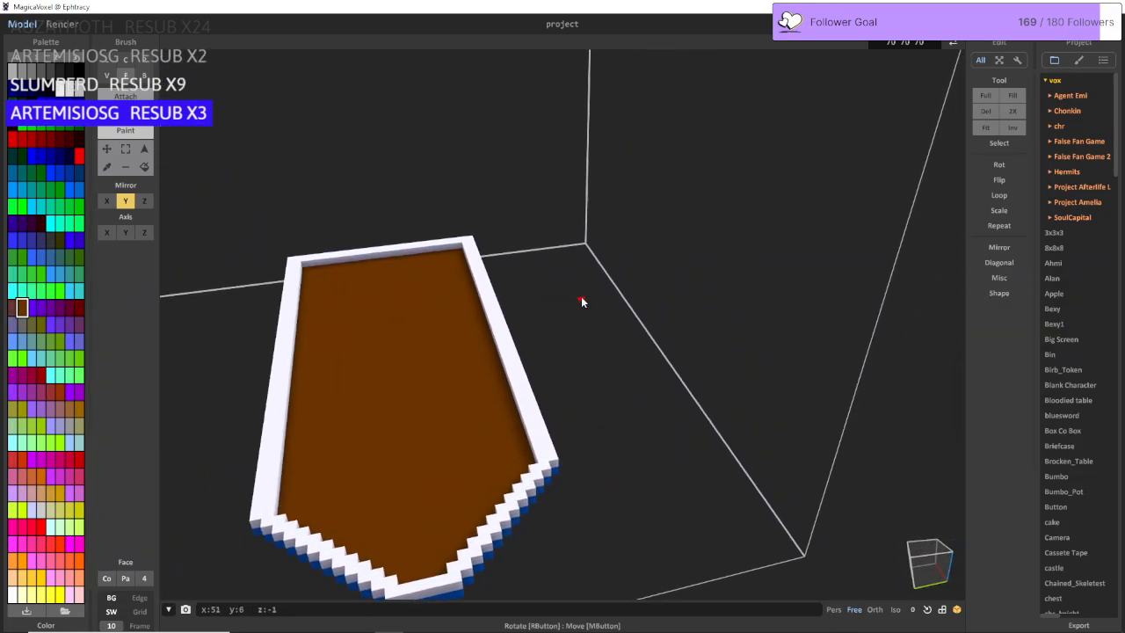
Step: Examine the hull with its brown deck and white rim from several sides
{"action": "right_click_drag", "start_coordinate": [583, 302], "coordinate": [452, 288]}
{"action": "key", "text": "s"}
{"action": "key", "text": "d"}
{"action": "key", "text": "d"}
{"action": "key", "text": "s"}
{"action": "key", "text": "d"}
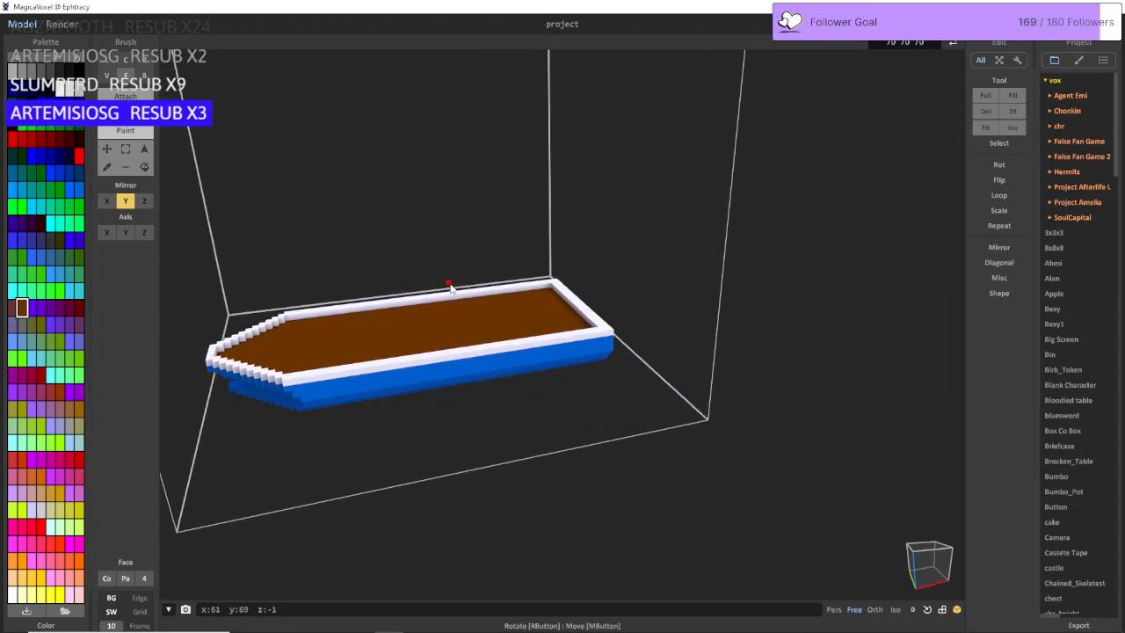
{"action": "key", "text": "w"}
{"action": "key", "text": "a"}
{"action": "key", "text": "a"}
{"action": "key", "text": "w"}
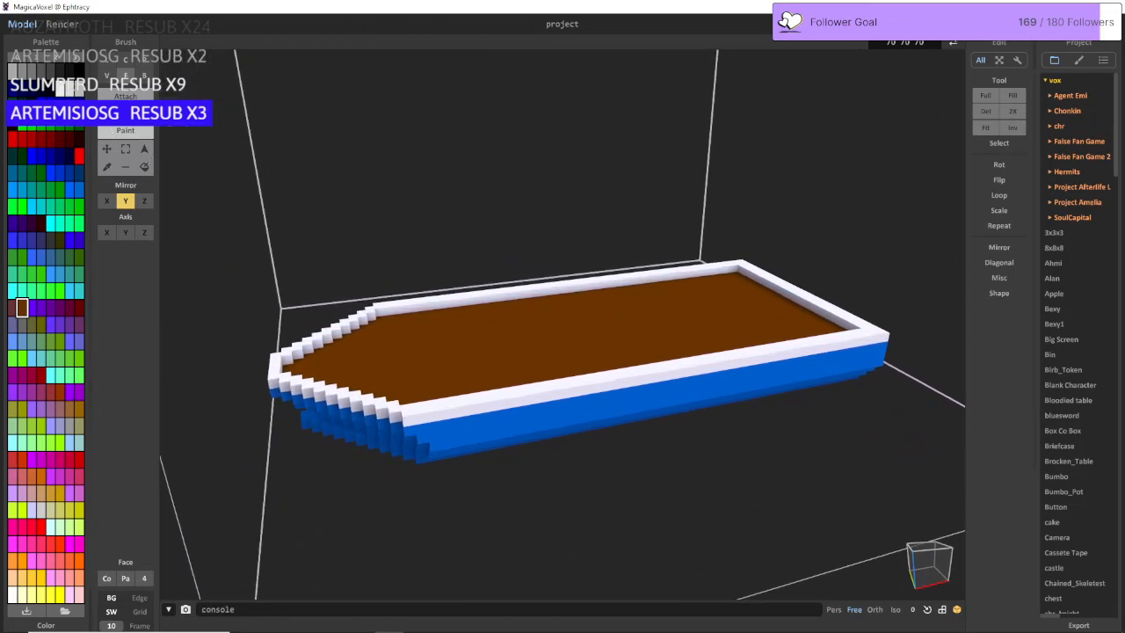
Step: Raise the whole white rim by one layer with the Face brush in Attach mode
{"action": "left_click", "coordinate": [130, 94]}
{"action": "left_click", "coordinate": [466, 399]}
{"action": "key", "text": "w"}
{"action": "key", "text": "d"}
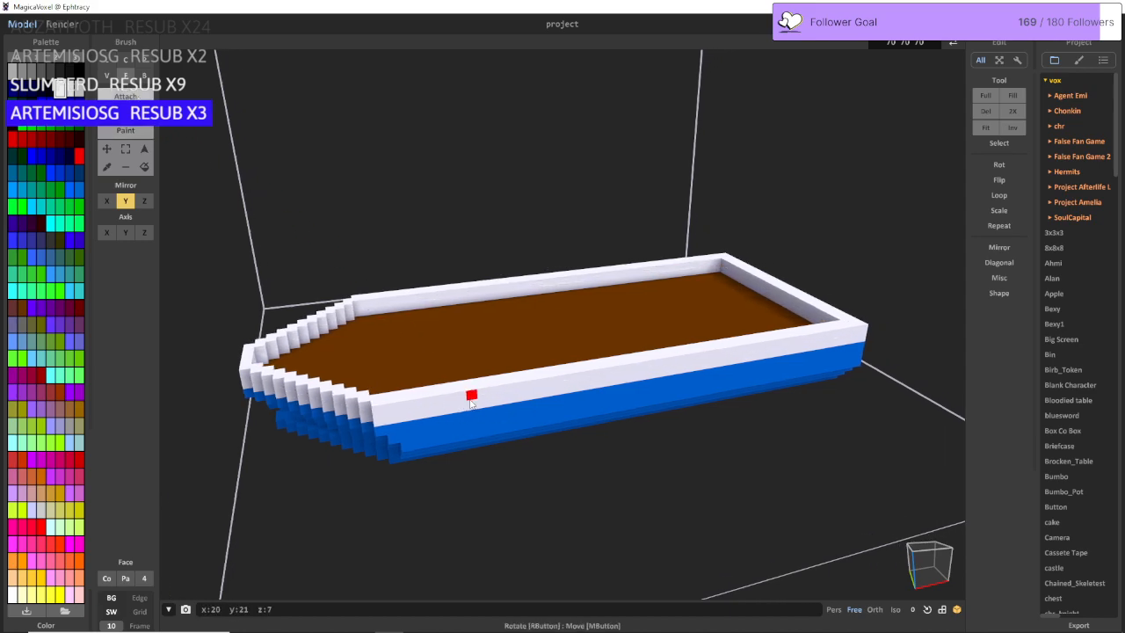
Step: Check the raised rim and deck from the rear, the inside and the side
{"action": "right_click_drag", "start_coordinate": [474, 391], "coordinate": [411, 376]}
{"action": "key", "text": "s"}
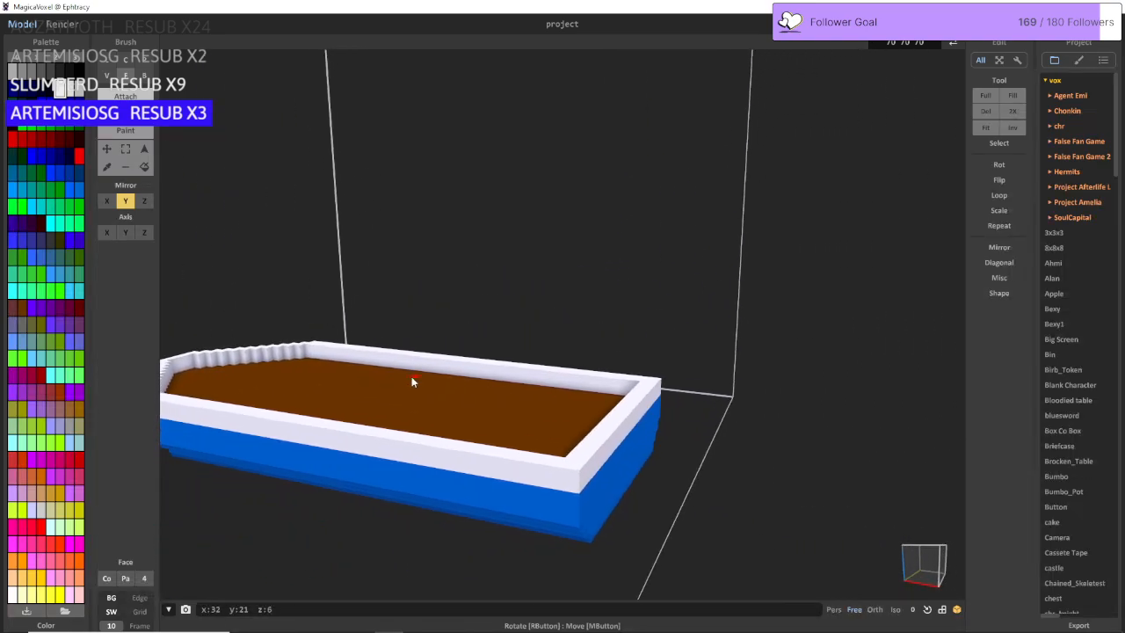
{"action": "key", "text": "a"}
{"action": "key", "text": "w"}
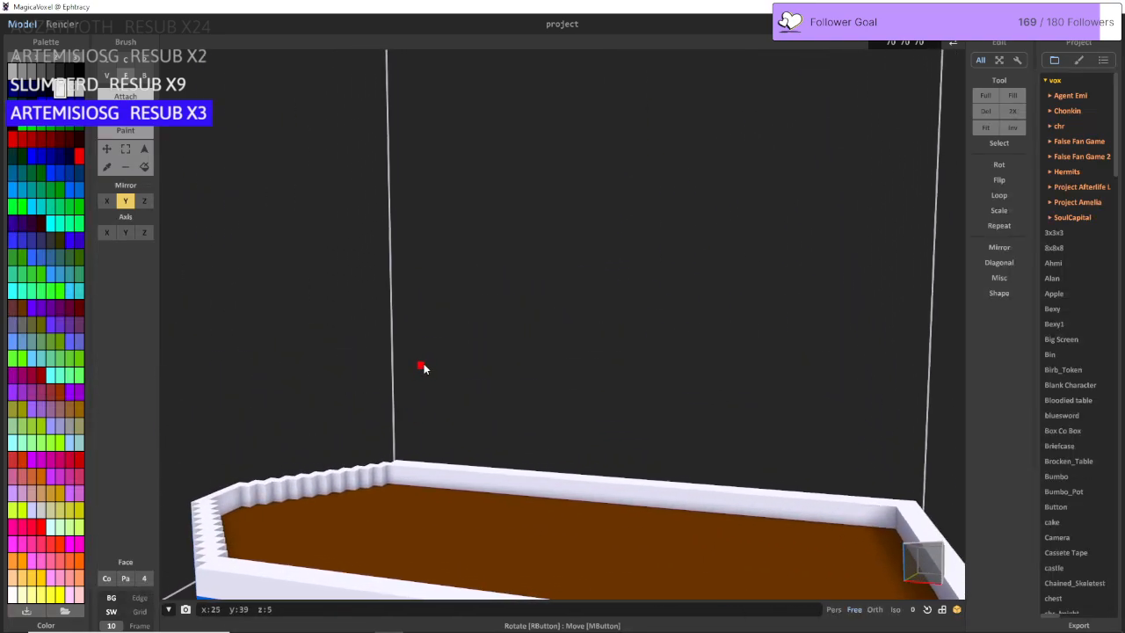
{"action": "key", "text": "s"}
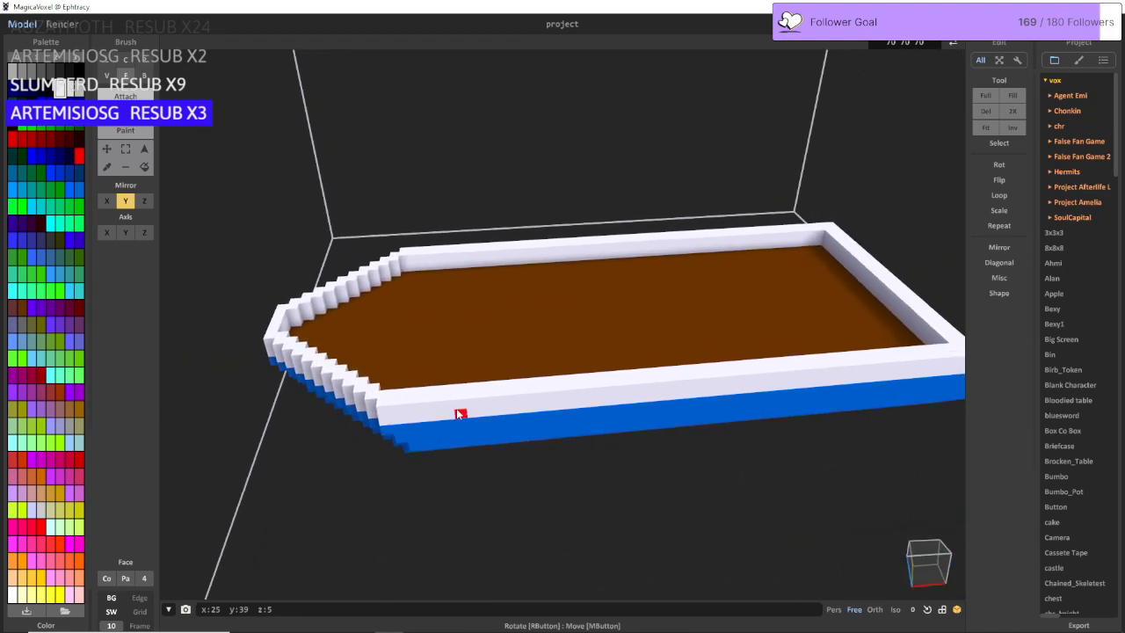
{"action": "key", "text": "d"}
{"action": "key", "text": "a"}
{"action": "key", "text": "w"}
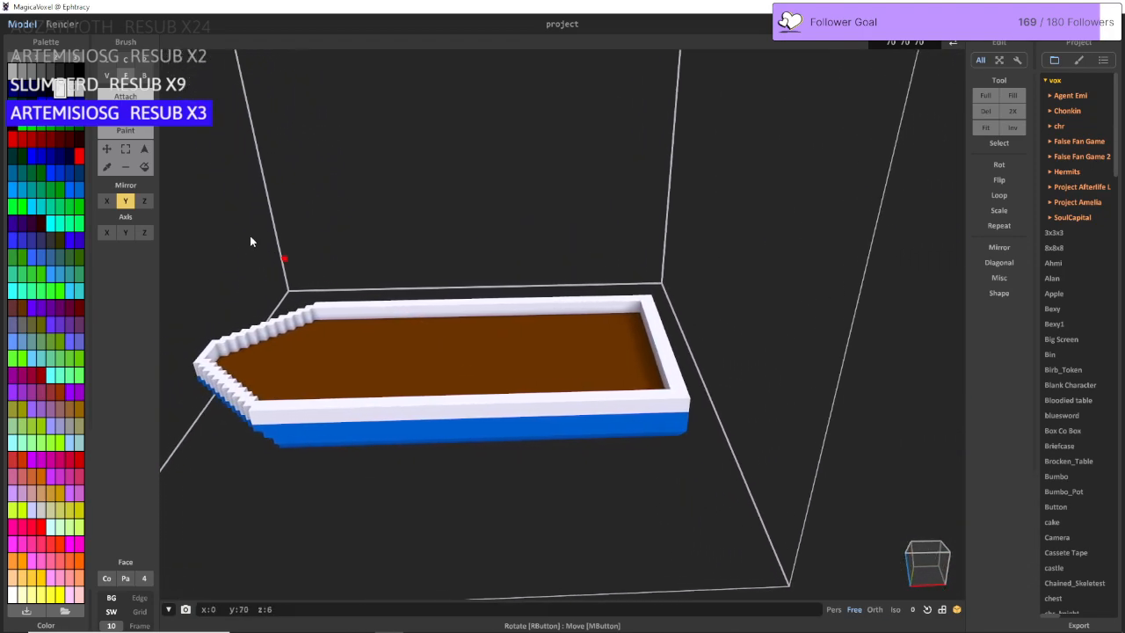
{"action": "key", "text": "w"}
Step: Fill the deck area just behind the bow with two white layers, up to the rim's height, using the Box brush
{"action": "left_click", "coordinate": [145, 81]}
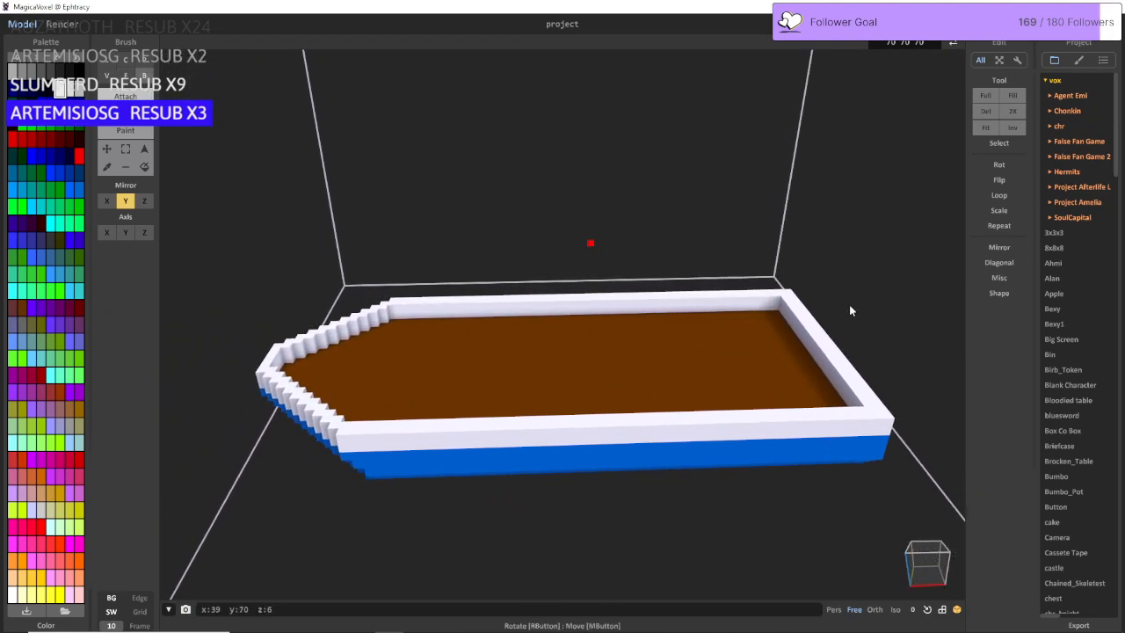
{"action": "key", "text": "w"}
{"action": "right_click_drag", "start_coordinate": [679, 318], "coordinate": [625, 352]}
{"action": "scroll", "coordinate": [721, 344], "scroll_direction": "up", "scroll_amount": 3}
{"action": "scroll", "coordinate": [625, 352], "scroll_direction": "down", "scroll_amount": 2}
{"action": "middle_click_drag", "start_coordinate": [625, 352], "coordinate": [576, 338]}
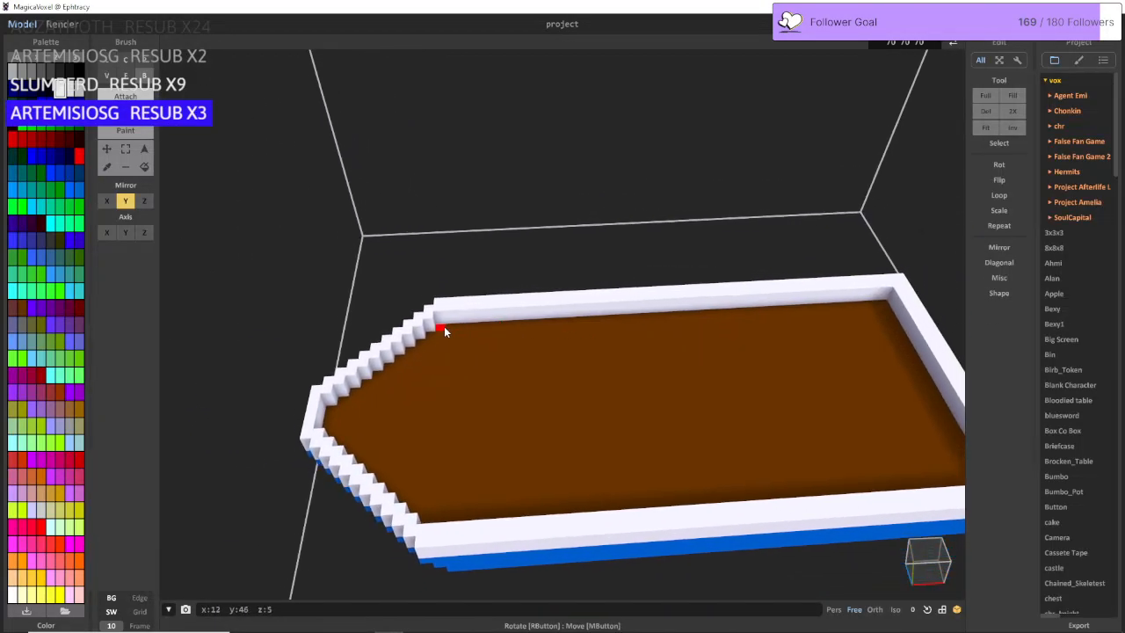
{"action": "left_click_drag", "start_coordinate": [444, 327], "coordinate": [655, 427]}
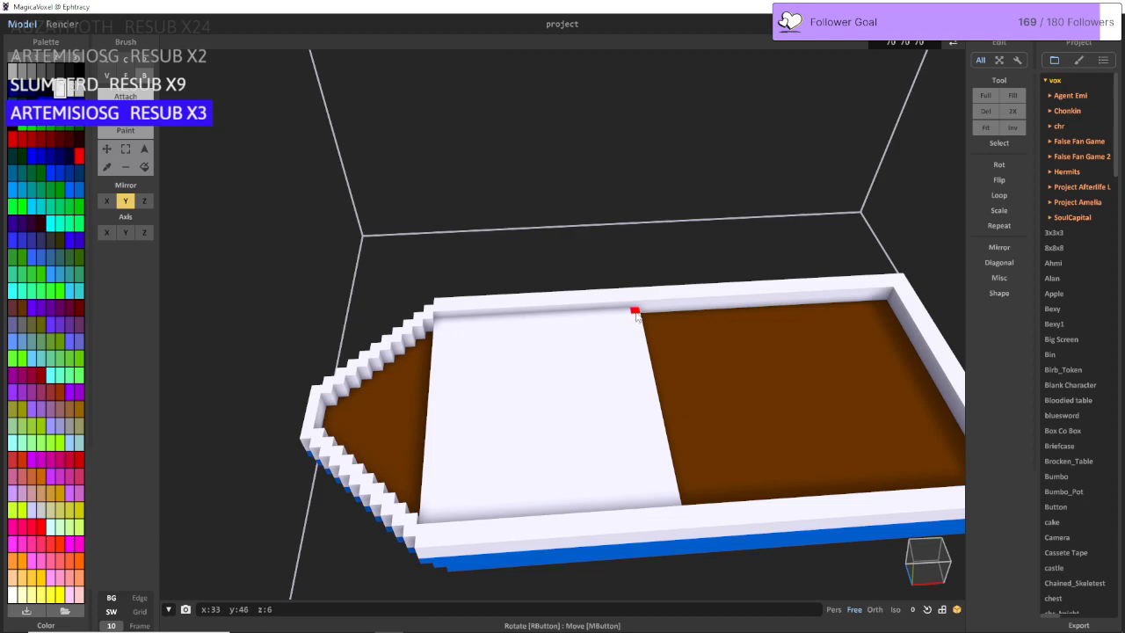
{"action": "left_click_drag", "start_coordinate": [635, 312], "coordinate": [433, 454]}
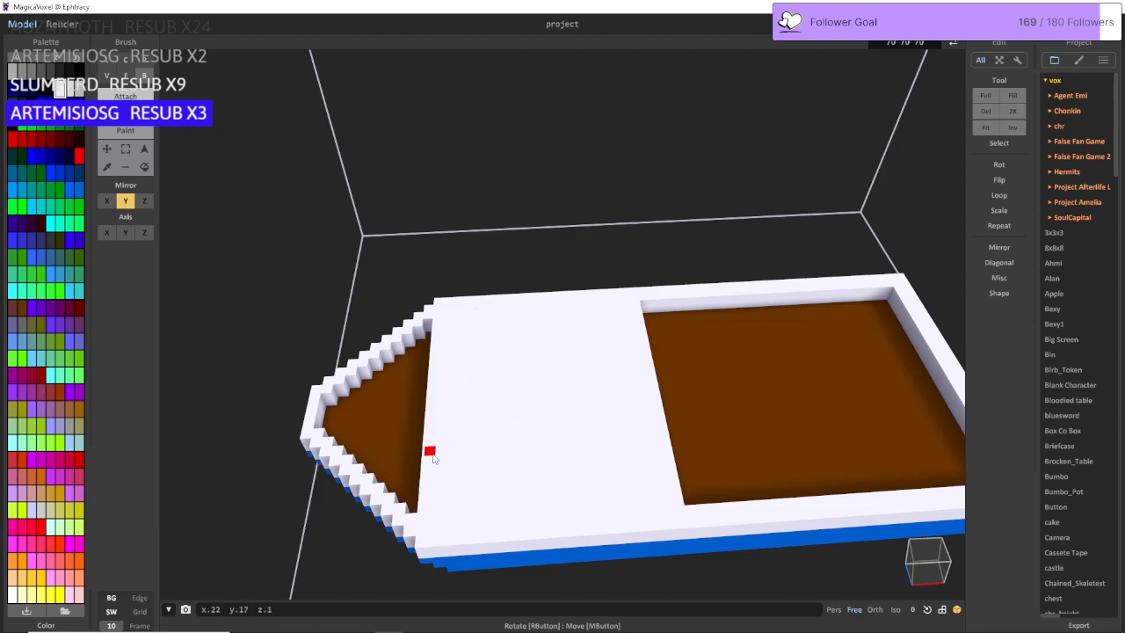
Step: Try adding an inset third white layer and extruding it 14 layers upward with the Face brush, and undo both
{"action": "left_click_drag", "start_coordinate": [438, 310], "coordinate": [670, 453]}
{"action": "right_click_drag", "start_coordinate": [670, 453], "coordinate": [281, 238]}
{"action": "middle_click_drag", "start_coordinate": [281, 236], "coordinate": [373, 236]}
{"action": "scroll", "coordinate": [372, 236], "scroll_direction": "down", "scroll_amount": 1}
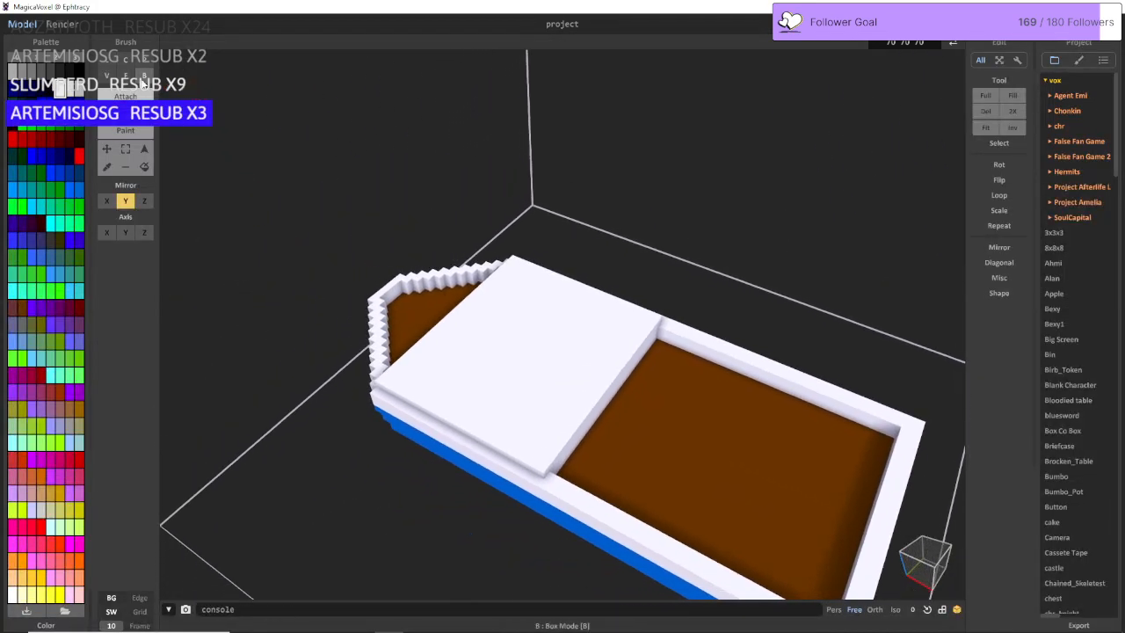
{"action": "left_click", "coordinate": [126, 77]}
{"action": "left_click_drag", "start_coordinate": [556, 336], "coordinate": [516, 266]}
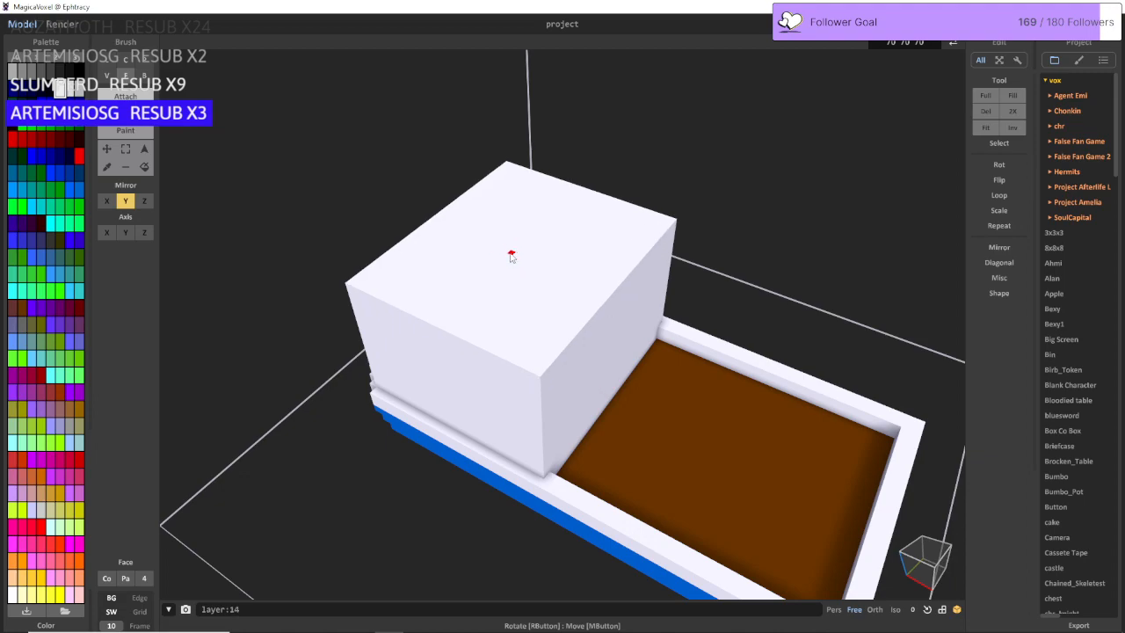
{"action": "right_click_drag", "start_coordinate": [516, 266], "coordinate": [603, 264]}
{"action": "key", "text": "ctrl+z"}
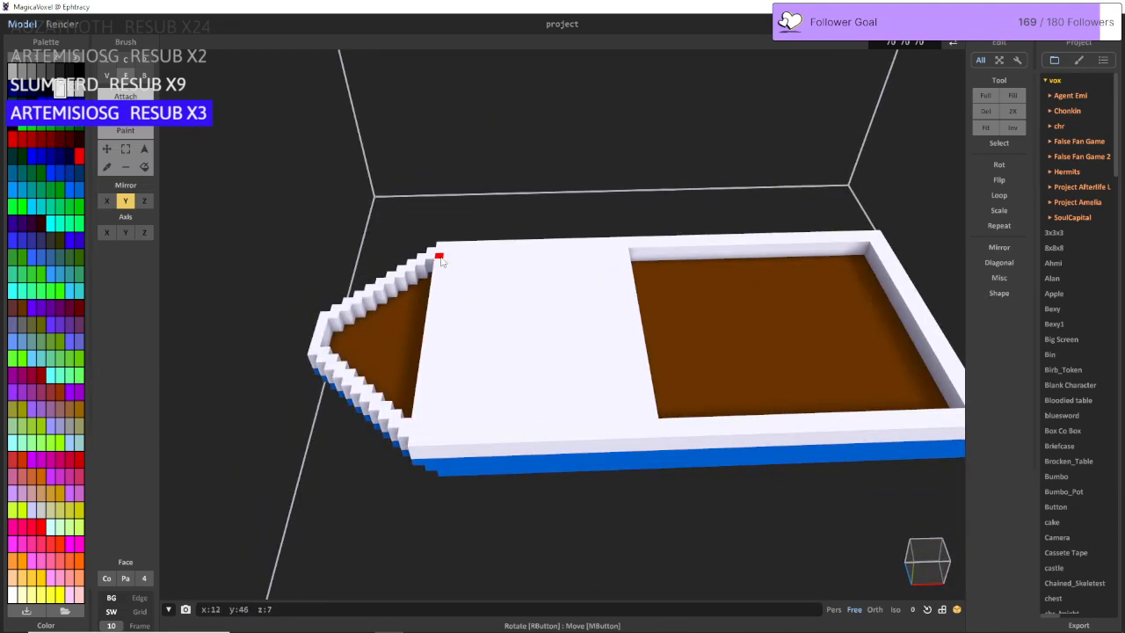
Step: Place an inset white layer on the filled deck area and extrude it upward into a tall cabin block with the Face brush
{"action": "right_click_drag", "start_coordinate": [440, 256], "coordinate": [418, 269]}
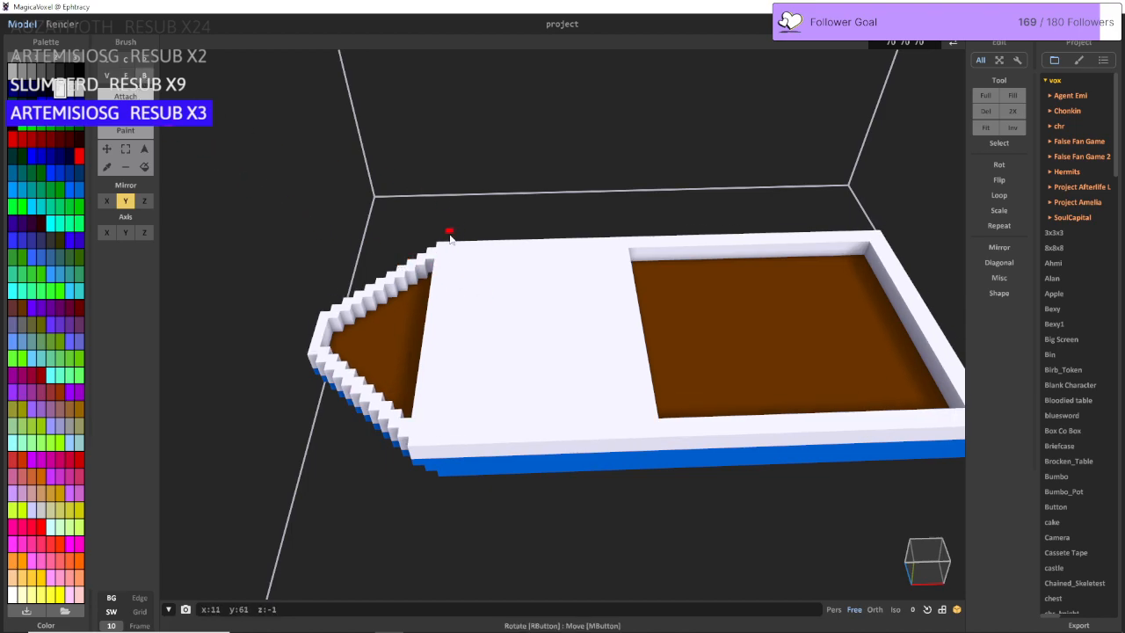
{"action": "left_click_drag", "start_coordinate": [440, 257], "coordinate": [645, 367]}
{"action": "right_click_drag", "start_coordinate": [625, 360], "coordinate": [528, 327]}
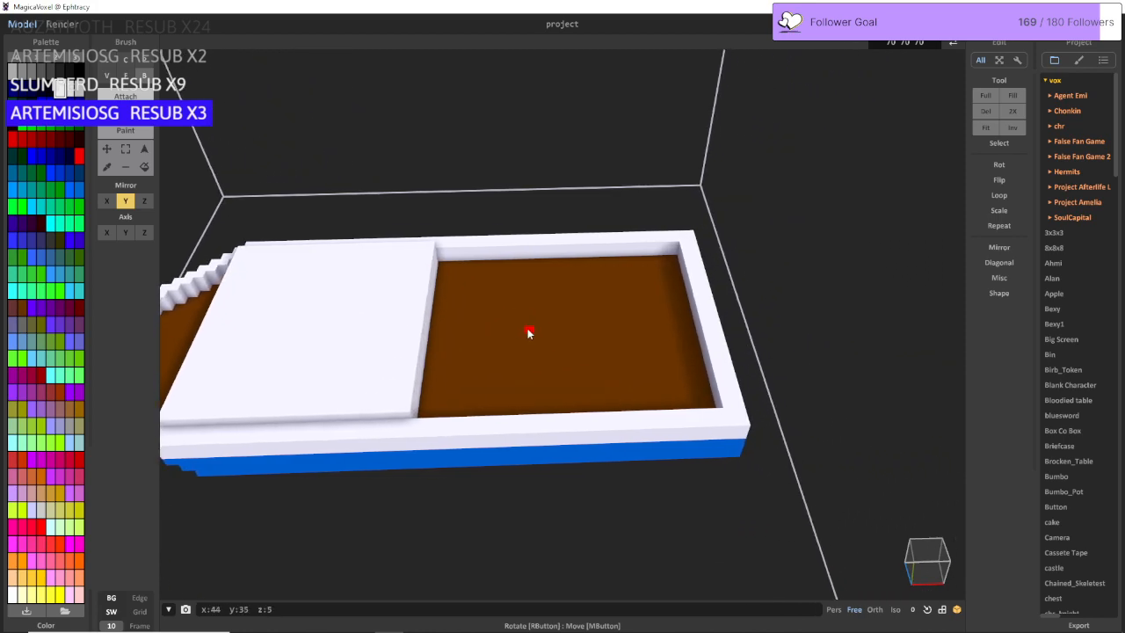
{"action": "left_click", "coordinate": [126, 79]}
{"action": "left_click_drag", "start_coordinate": [379, 316], "coordinate": [301, 189]}
{"action": "right_click_drag", "start_coordinate": [309, 193], "coordinate": [263, 181]}
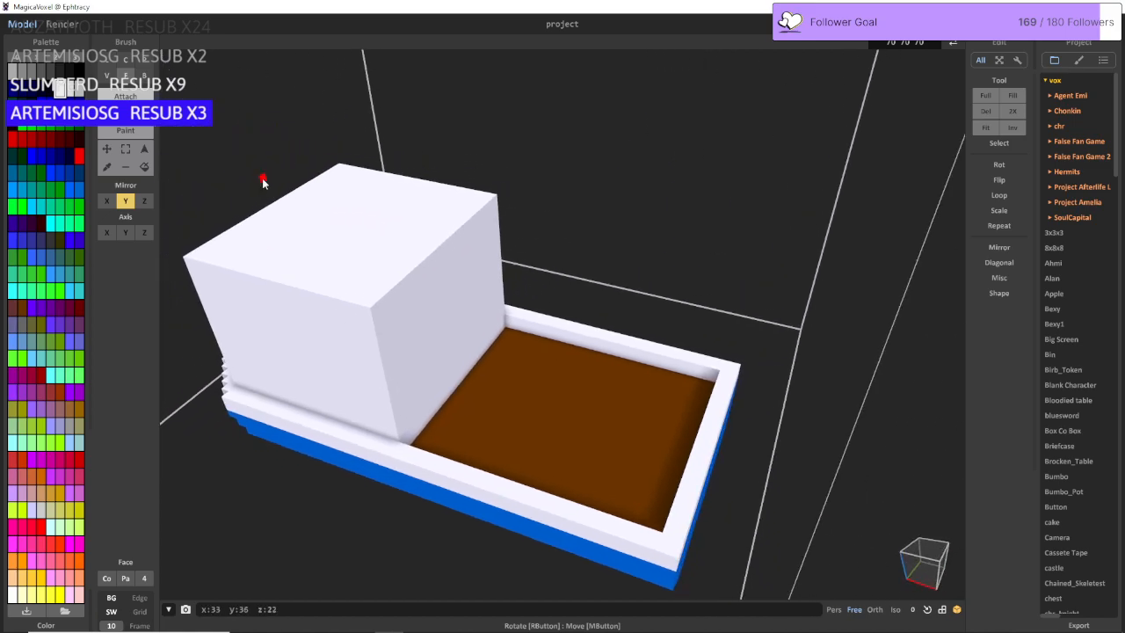
Step: Erase a one-voxel strip along the top and rear edges of the cabin's side wall with the Box brush, mirrored in Y
{"action": "key", "text": "a"}
{"action": "key", "text": "w"}
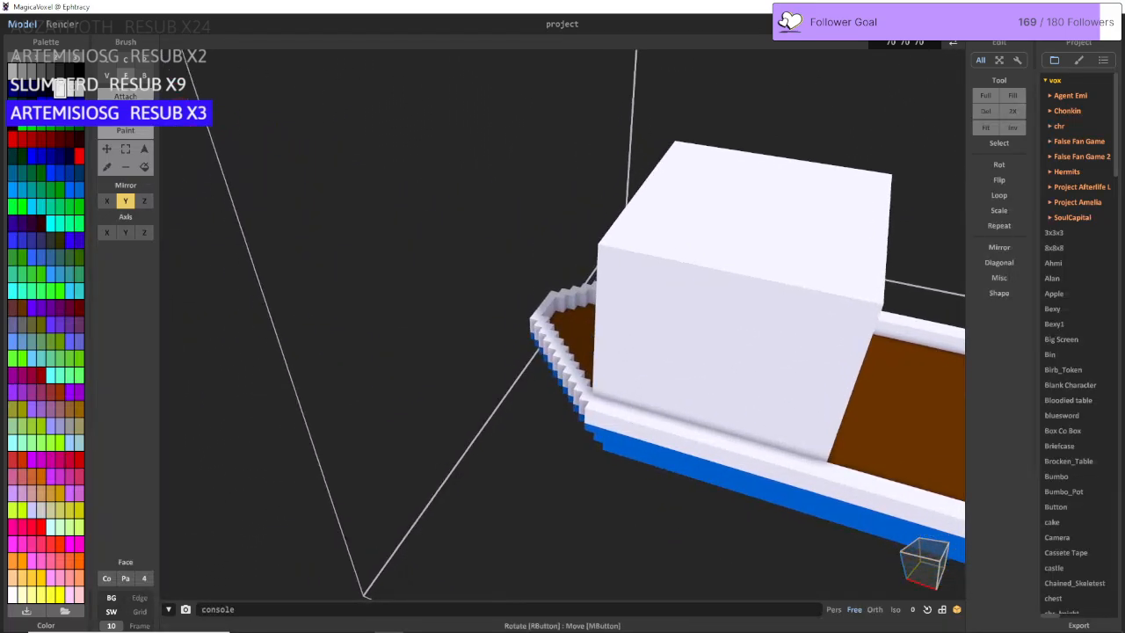
{"action": "left_click", "coordinate": [145, 79]}
{"action": "mouse_move", "coordinate": [604, 252]}
{"action": "left_mouse_down"}
{"action": "mouse_move", "coordinate": [721, 299]}
{"action": "mouse_move", "coordinate": [860, 314]}
{"action": "left_mouse_up"}
{"action": "key", "text": "d"}
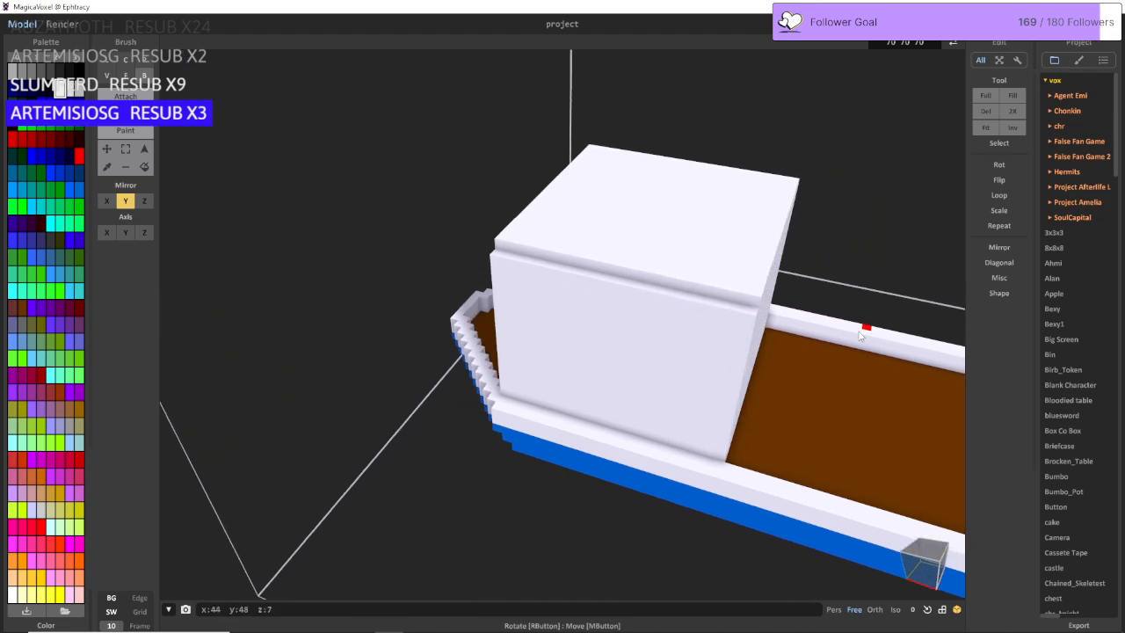
{"action": "right_click_drag", "start_coordinate": [867, 325], "coordinate": [814, 344]}
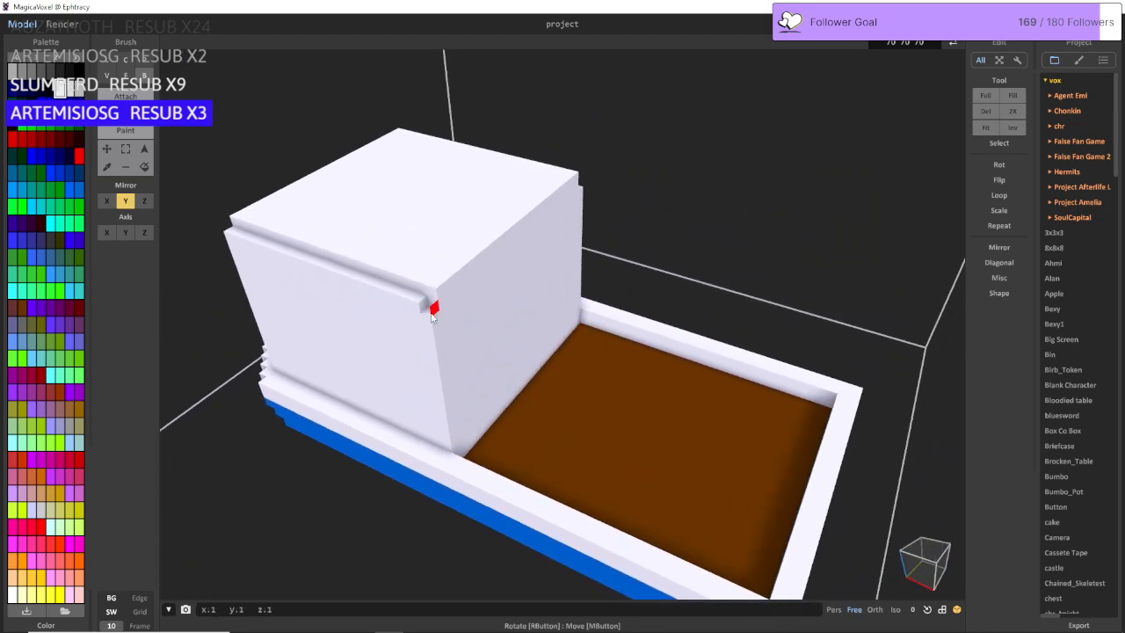
{"action": "left_click_drag", "start_coordinate": [432, 316], "coordinate": [450, 413]}
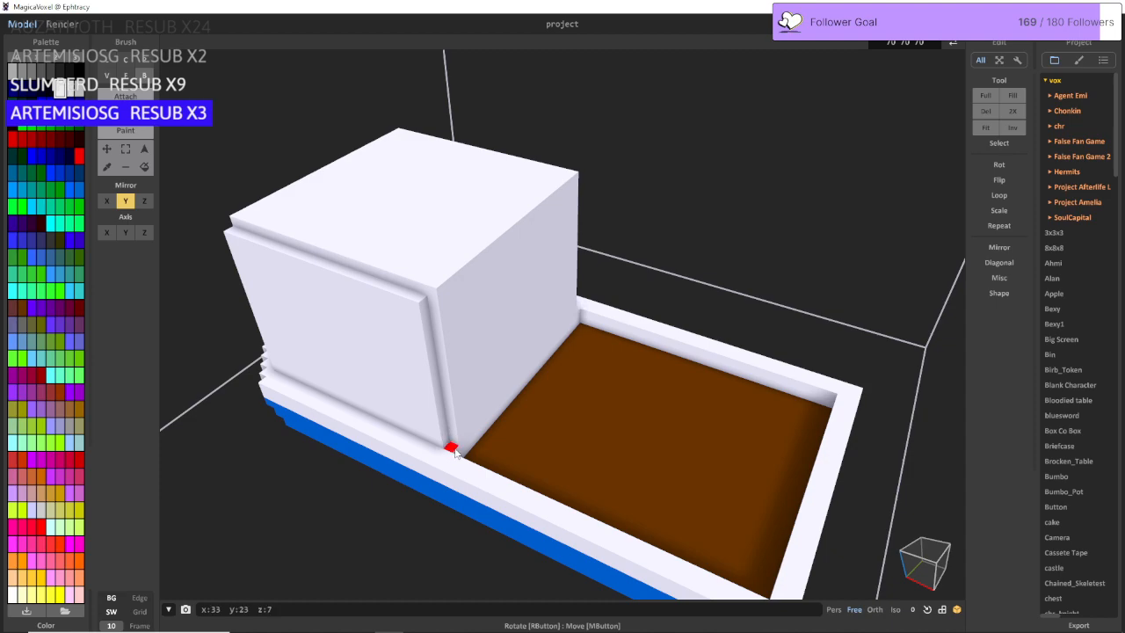
Step: Recess the side wall's front vertical edge and the top edges of the cabin's front and rear faces by one voxel
{"action": "scroll", "coordinate": [464, 454], "scroll_direction": "up", "scroll_amount": 6}
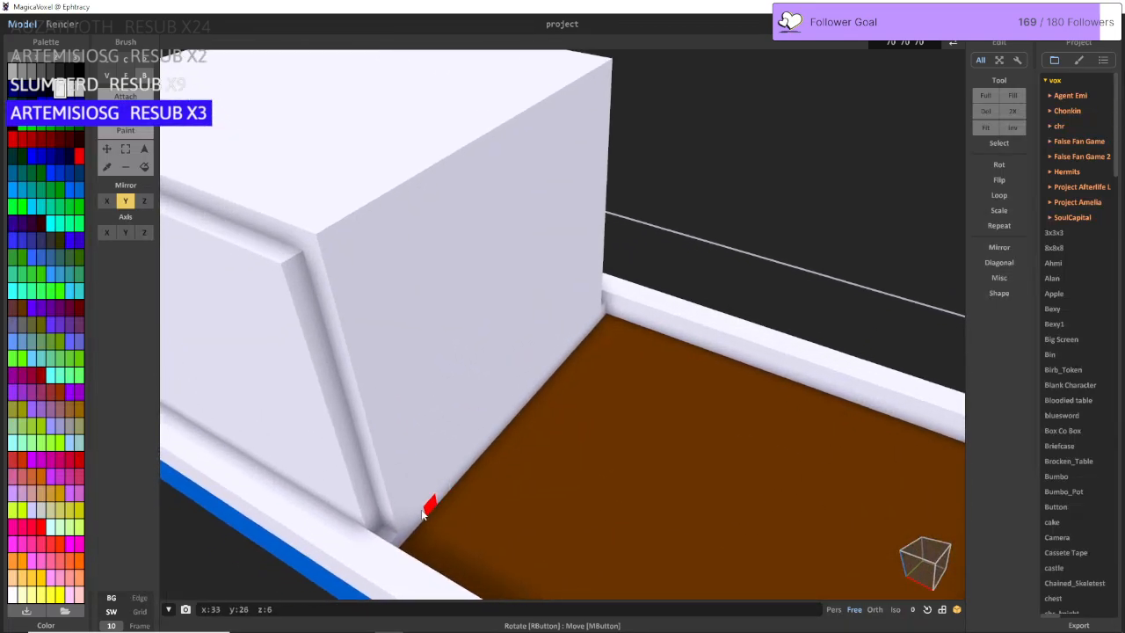
{"action": "right_click_drag", "start_coordinate": [393, 530], "coordinate": [566, 459]}
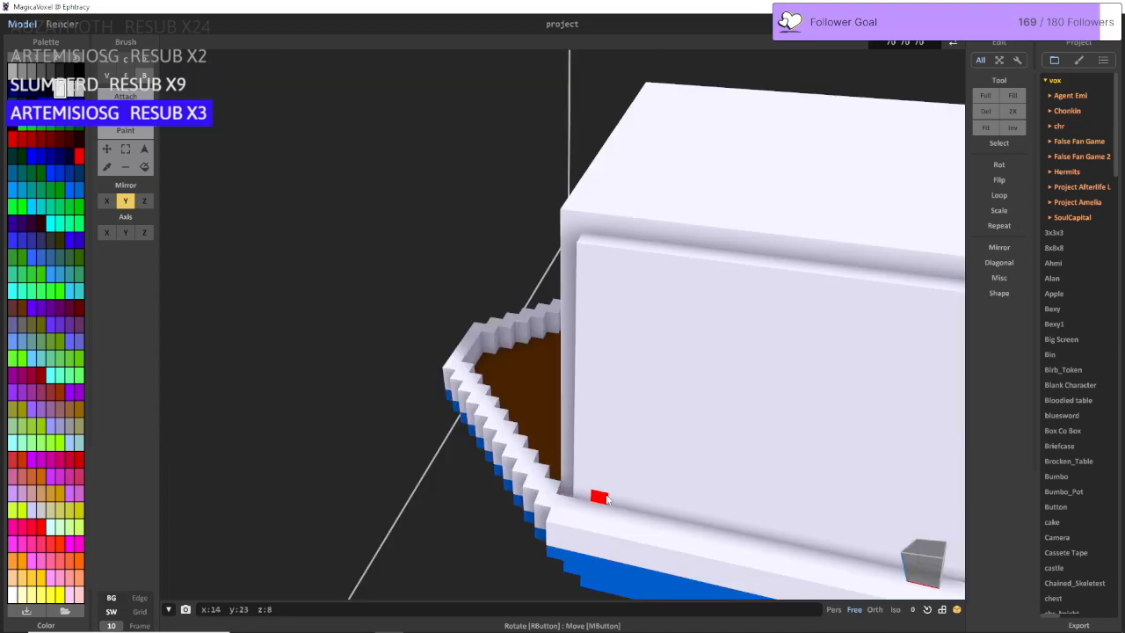
{"action": "scroll", "coordinate": [607, 499], "scroll_direction": "up", "scroll_amount": 5}
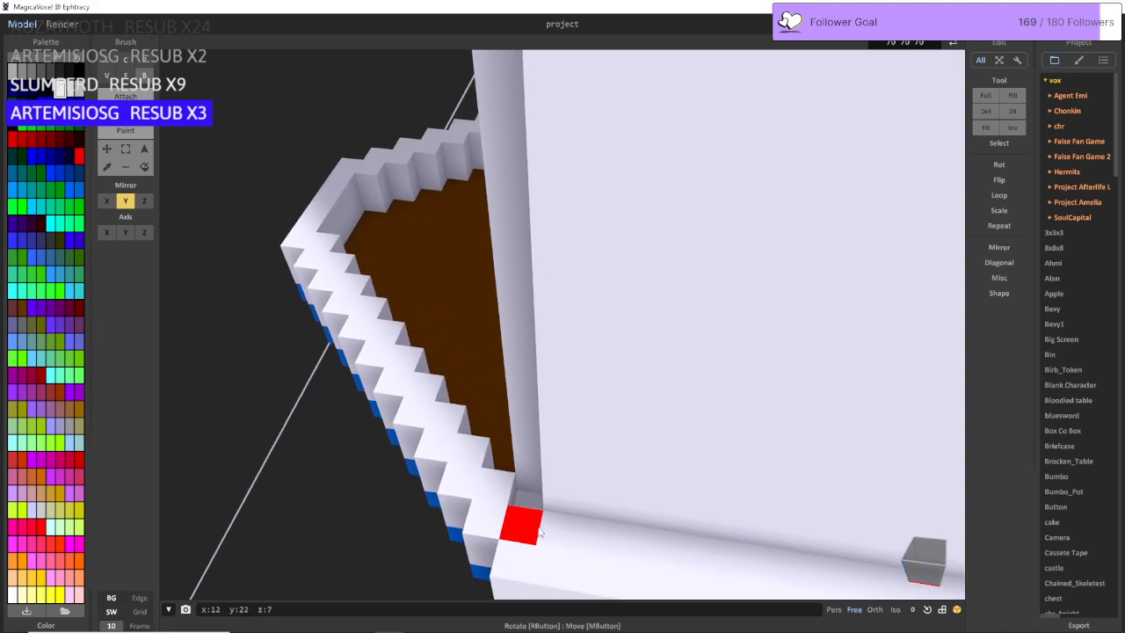
{"action": "scroll", "coordinate": [535, 506], "scroll_direction": "down", "scroll_amount": 6}
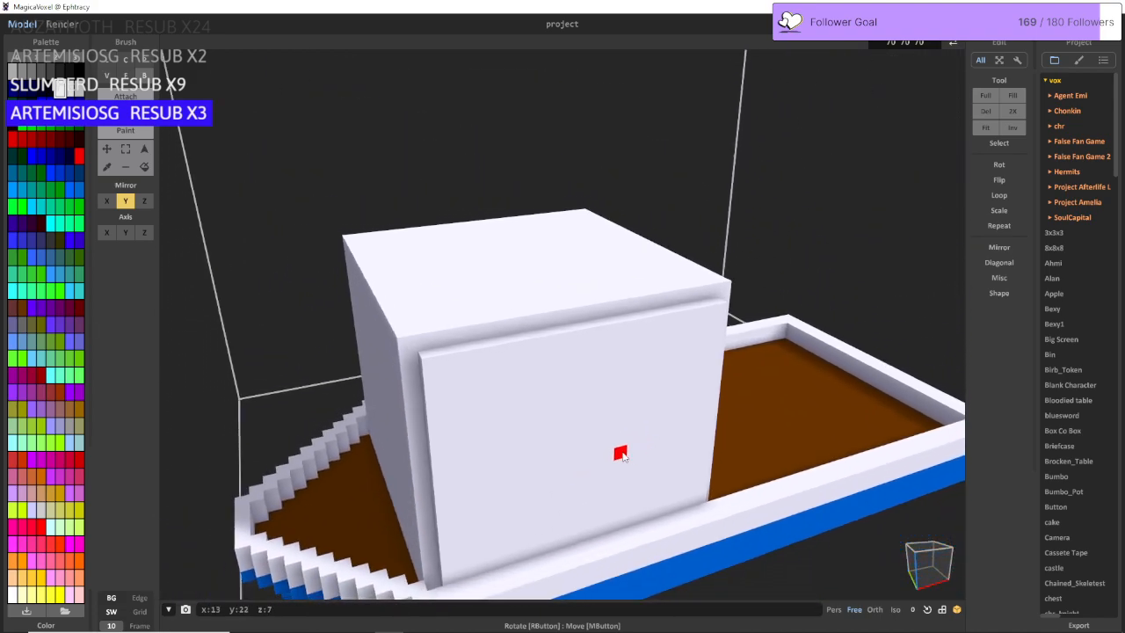
{"action": "right_click_drag", "start_coordinate": [626, 454], "coordinate": [652, 438]}
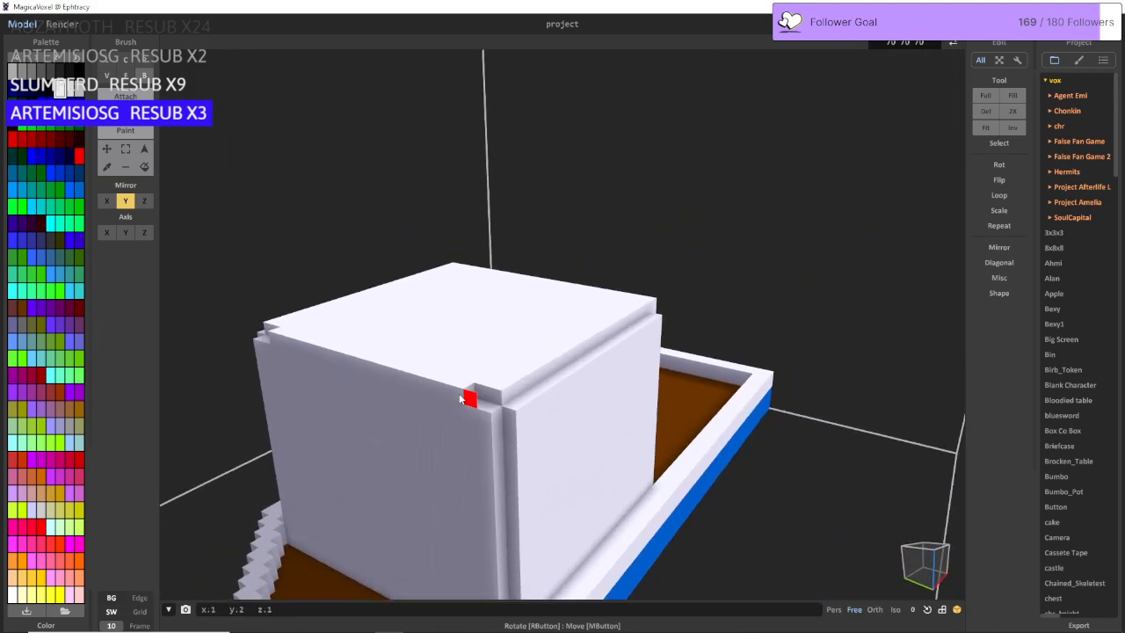
{"action": "right_click_drag", "start_coordinate": [326, 355], "coordinate": [405, 376]}
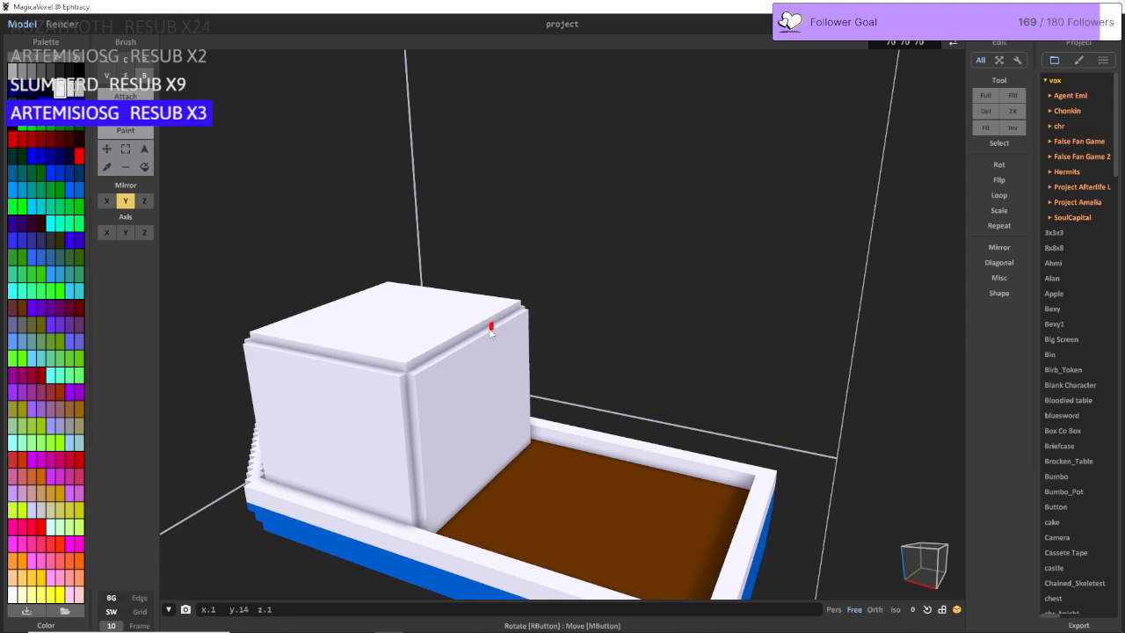
Step: Carve two mirrored rectangular window recesses into the cabin's front face and paint them teal
{"action": "right_click_drag", "start_coordinate": [492, 322], "coordinate": [377, 199]}
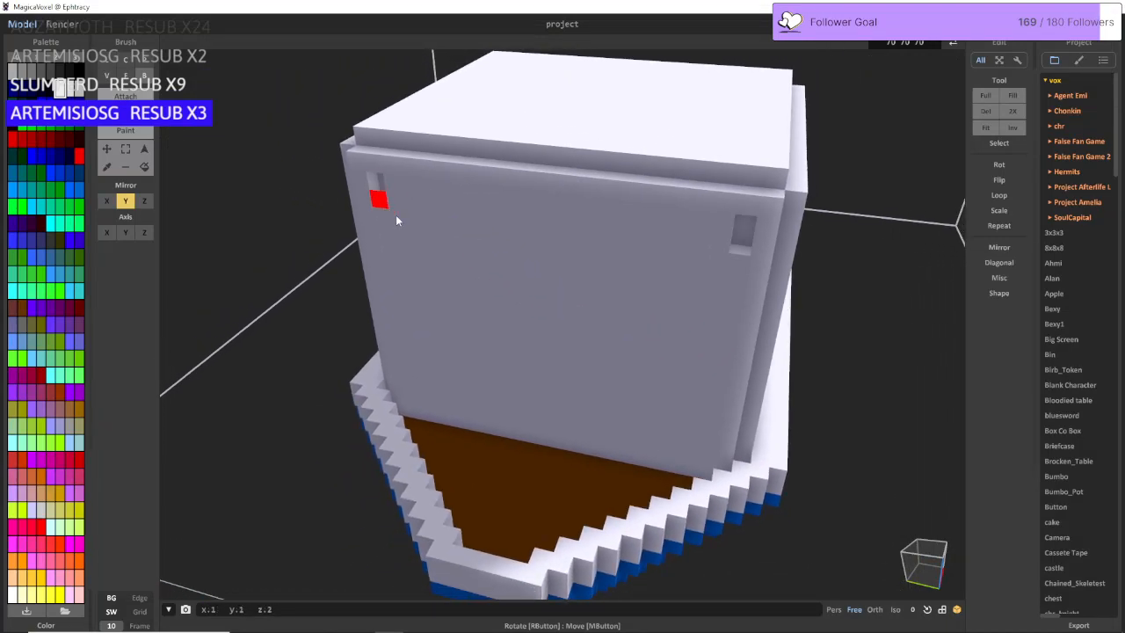
{"action": "left_click_drag", "start_coordinate": [395, 220], "coordinate": [524, 376]}
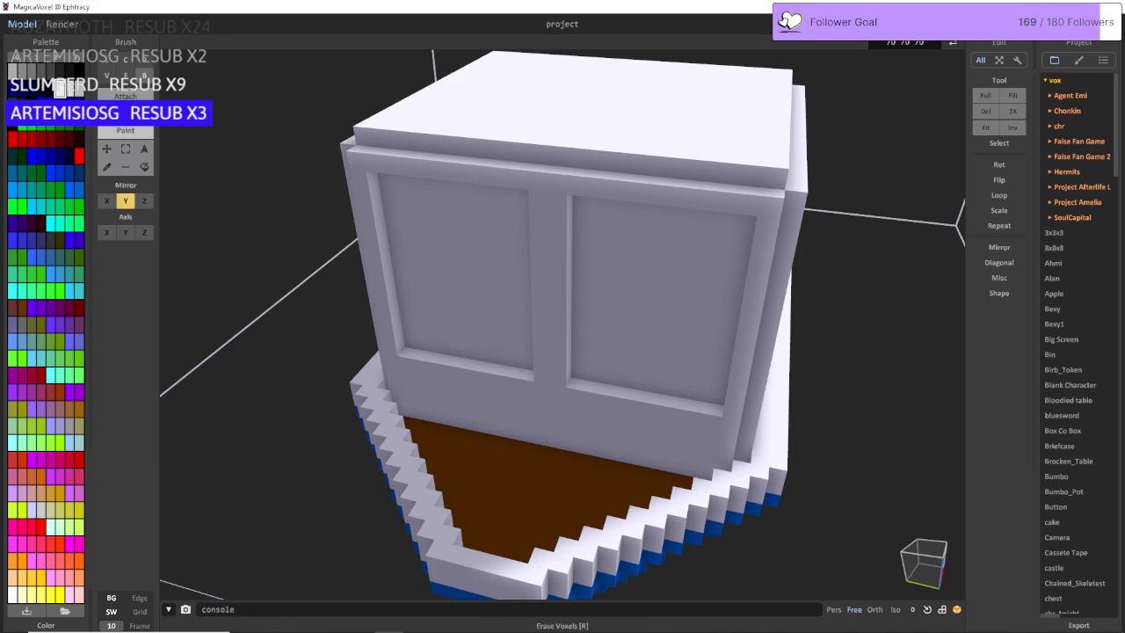
{"action": "left_click", "coordinate": [126, 77]}
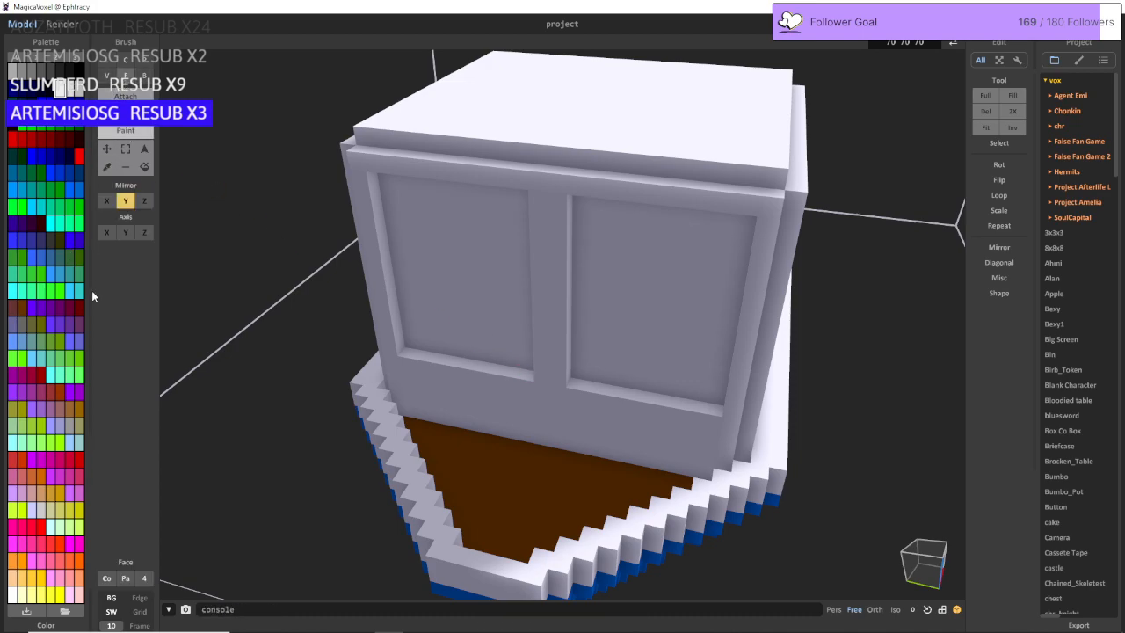
{"action": "left_click", "coordinate": [461, 233]}
Step: Carve a large rectangular window recess into the cabin's side wall with the Box brush
{"action": "mouse_move", "coordinate": [643, 294]}
{"action": "right_mouse_down"}
{"action": "mouse_move", "coordinate": [530, 284]}
{"action": "mouse_move", "coordinate": [200, 125]}
{"action": "right_mouse_up"}
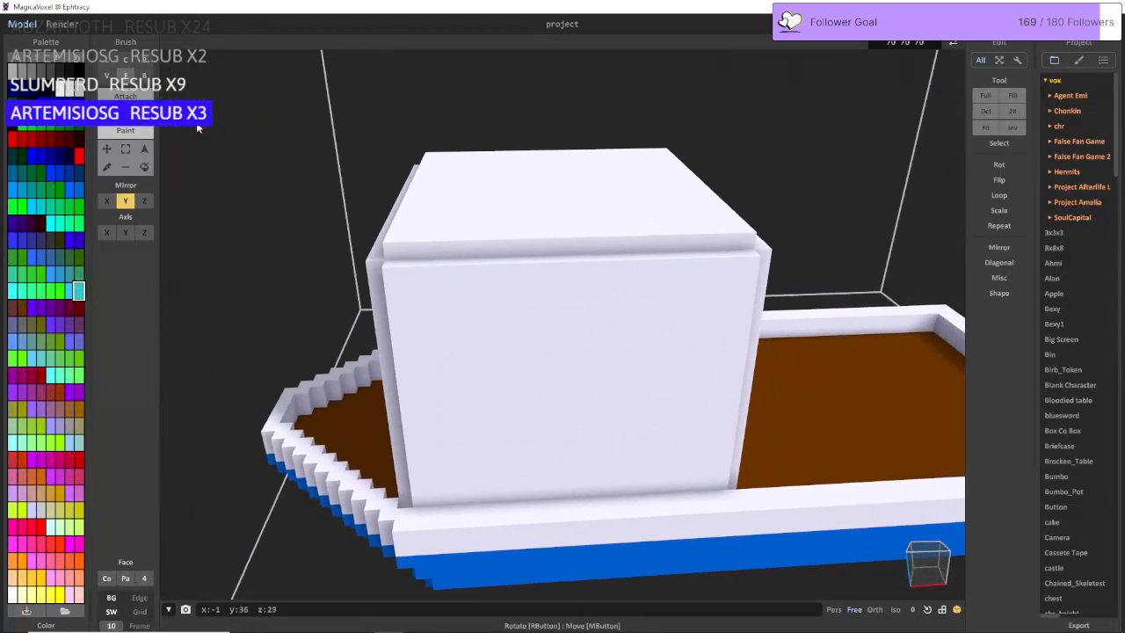
{"action": "left_click", "coordinate": [145, 78]}
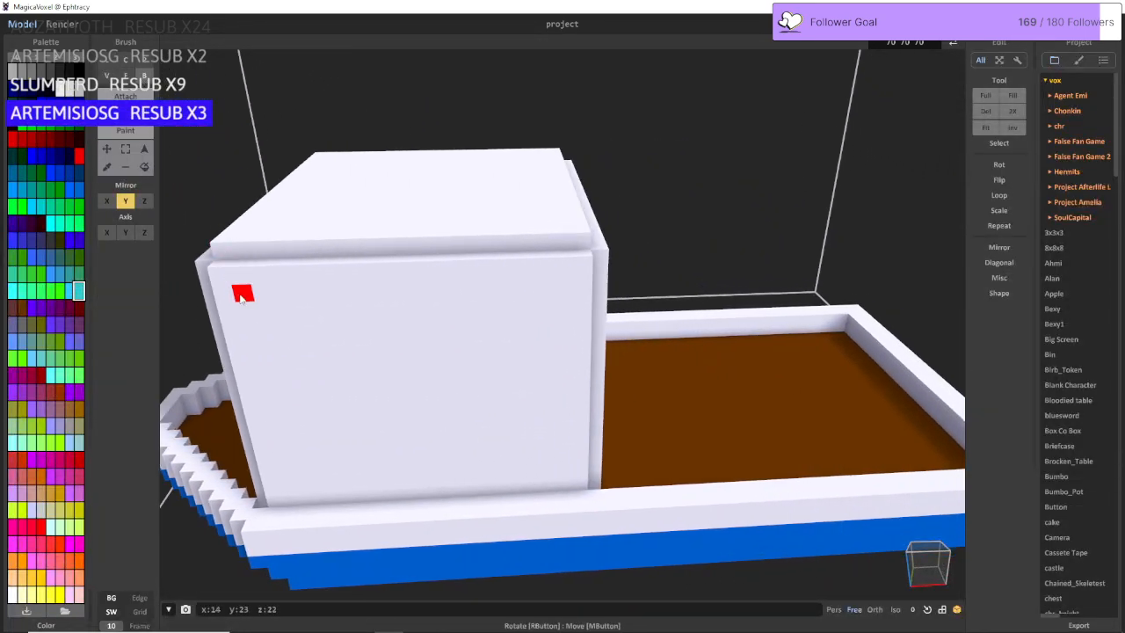
{"action": "mouse_move", "coordinate": [235, 296]}
{"action": "left_mouse_down"}
{"action": "mouse_move", "coordinate": [297, 343]}
{"action": "mouse_move", "coordinate": [565, 462]}
{"action": "left_mouse_up"}
Step: Examine the cabin's front corner up close, comparing the sills of the front and side windows
{"action": "right_click_drag", "start_coordinate": [565, 460], "coordinate": [616, 395]}
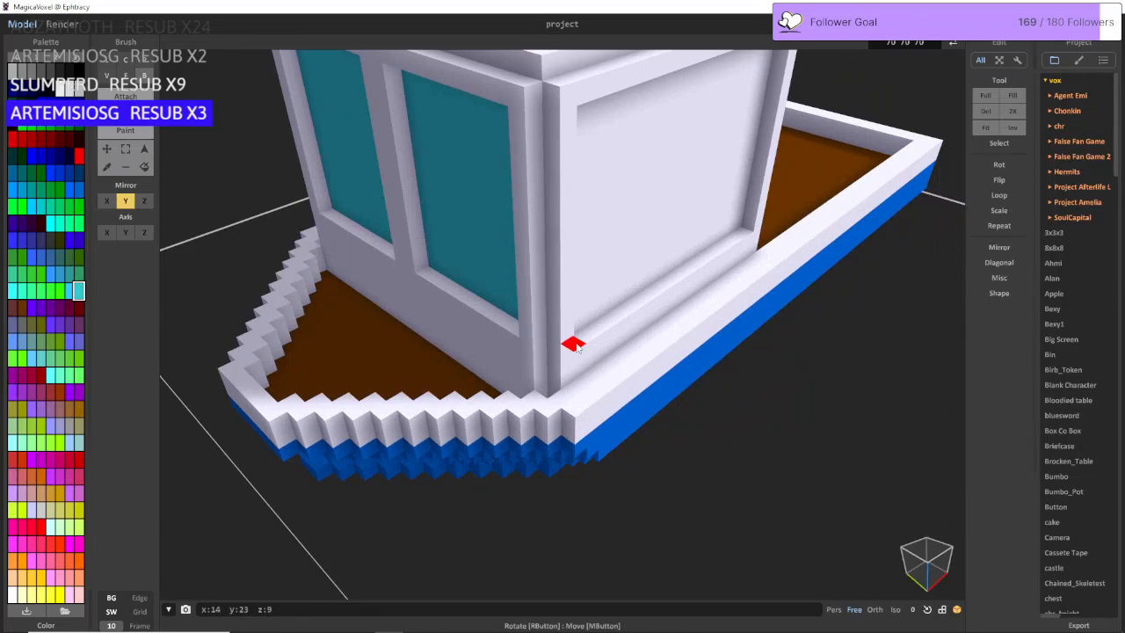
{"action": "right_click_drag", "start_coordinate": [577, 348], "coordinate": [653, 194]}
{"action": "scroll", "coordinate": [616, 334], "scroll_direction": "up", "scroll_amount": 3}
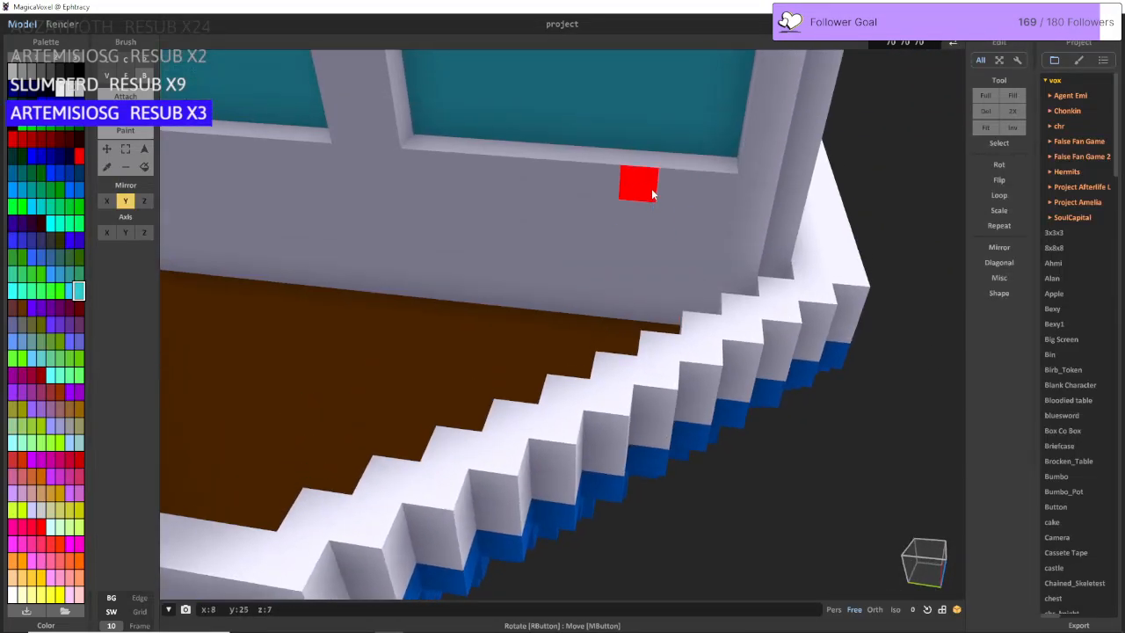
{"action": "scroll", "coordinate": [653, 195], "scroll_direction": "down", "scroll_amount": 3}
{"action": "right_click_drag", "start_coordinate": [607, 302], "coordinate": [510, 367]}
{"action": "scroll", "coordinate": [536, 298], "scroll_direction": "up", "scroll_amount": 3}
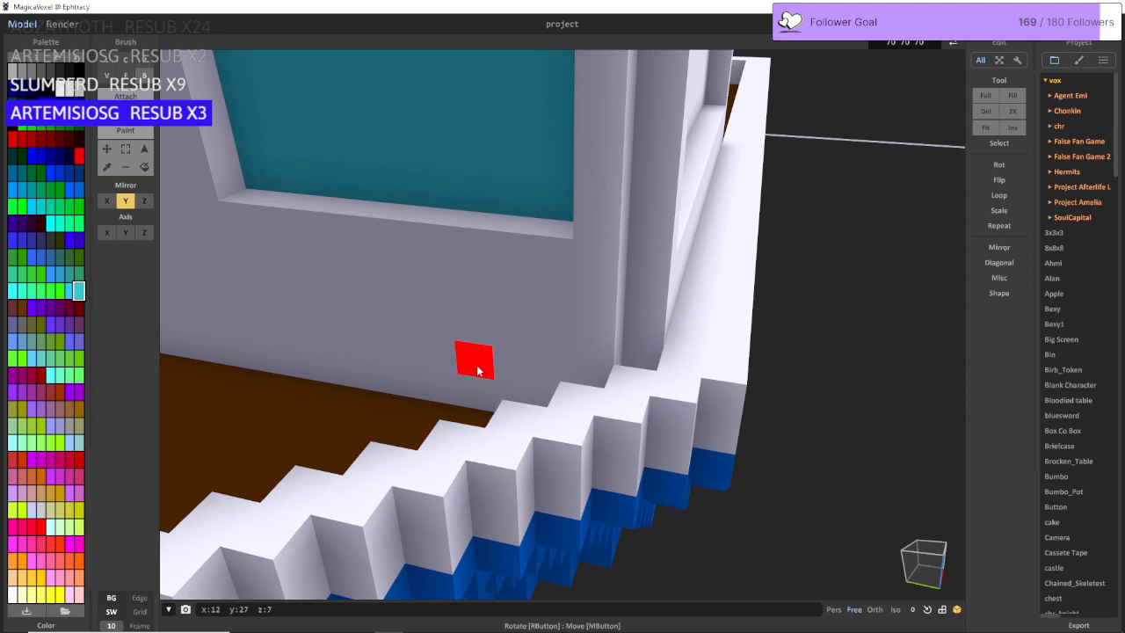
{"action": "right_click_drag", "start_coordinate": [478, 256], "coordinate": [371, 299]}
{"action": "scroll", "coordinate": [371, 262], "scroll_direction": "up", "scroll_amount": 3}
{"action": "scroll", "coordinate": [371, 299], "scroll_direction": "down", "scroll_amount": 4}
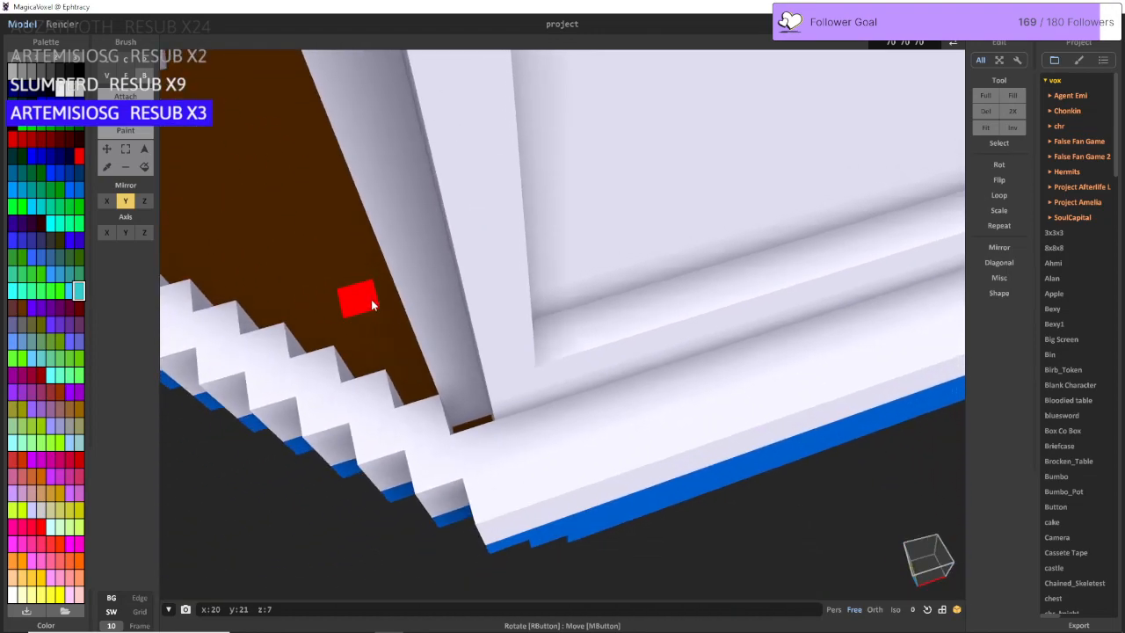
{"action": "scroll", "coordinate": [605, 366], "scroll_direction": "up", "scroll_amount": 2}
{"action": "scroll", "coordinate": [605, 368], "scroll_direction": "down", "scroll_amount": 2}
{"action": "right_click_drag", "start_coordinate": [605, 368], "coordinate": [515, 238]}
{"action": "scroll", "coordinate": [553, 353], "scroll_direction": "down", "scroll_amount": 2}
{"action": "scroll", "coordinate": [570, 304], "scroll_direction": "up", "scroll_amount": 2}
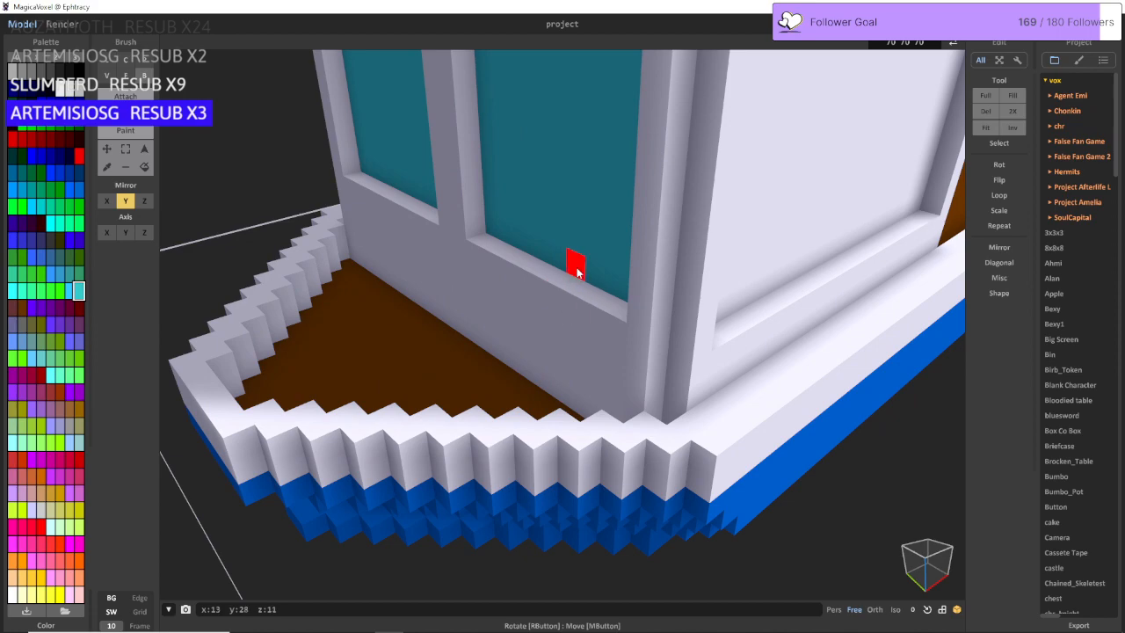
Step: Raise the bottom sill of the side window by one voxel layer with the Face brush
{"action": "right_click_drag", "start_coordinate": [579, 292], "coordinate": [606, 299]}
{"action": "scroll", "coordinate": [606, 299], "scroll_direction": "up", "scroll_amount": 2}
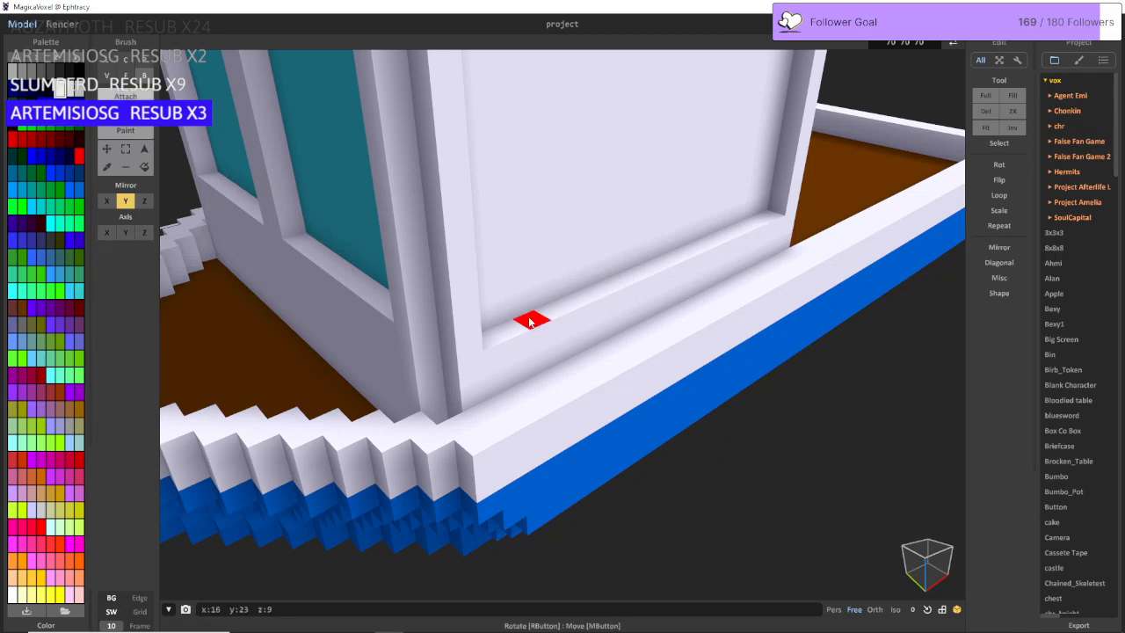
{"action": "left_click", "coordinate": [126, 76]}
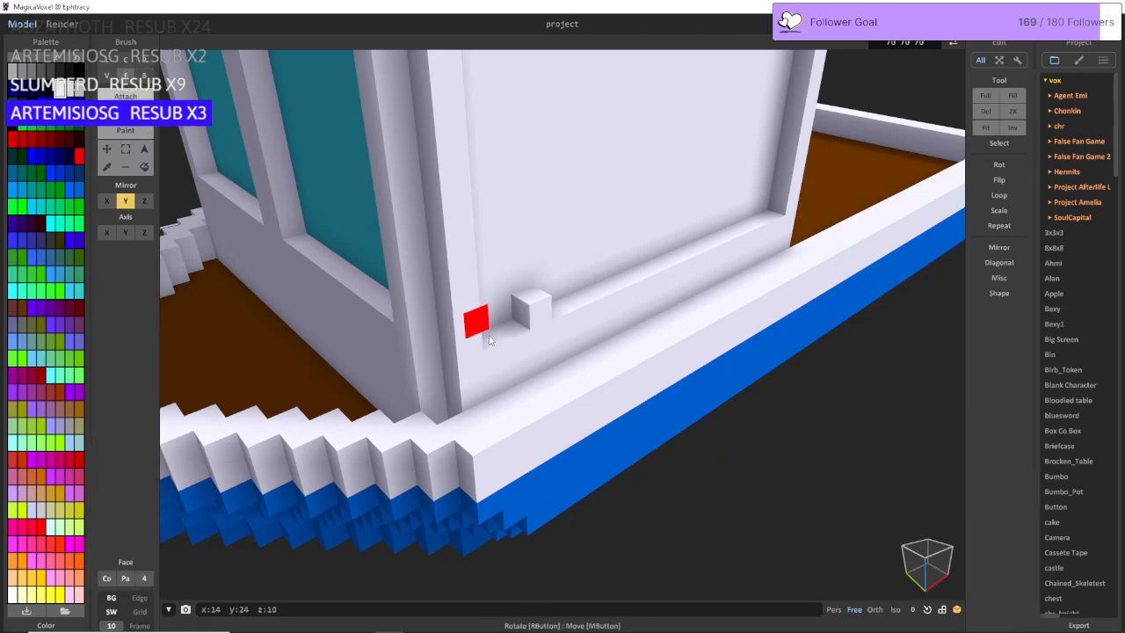
{"action": "left_click", "coordinate": [512, 329]}
{"action": "middle_click_drag", "start_coordinate": [378, 309], "coordinate": [503, 327]}
Step: Paint the cabin's side window recesses teal with the Face brush
{"action": "right_click_drag", "start_coordinate": [501, 323], "coordinate": [219, 181]}
{"action": "scroll", "coordinate": [581, 218], "scroll_direction": "down", "scroll_amount": 5}
{"action": "left_click", "coordinate": [110, 172]}
{"action": "right_click_drag", "start_coordinate": [521, 262], "coordinate": [176, 79]}
{"action": "left_click", "coordinate": [425, 268]}
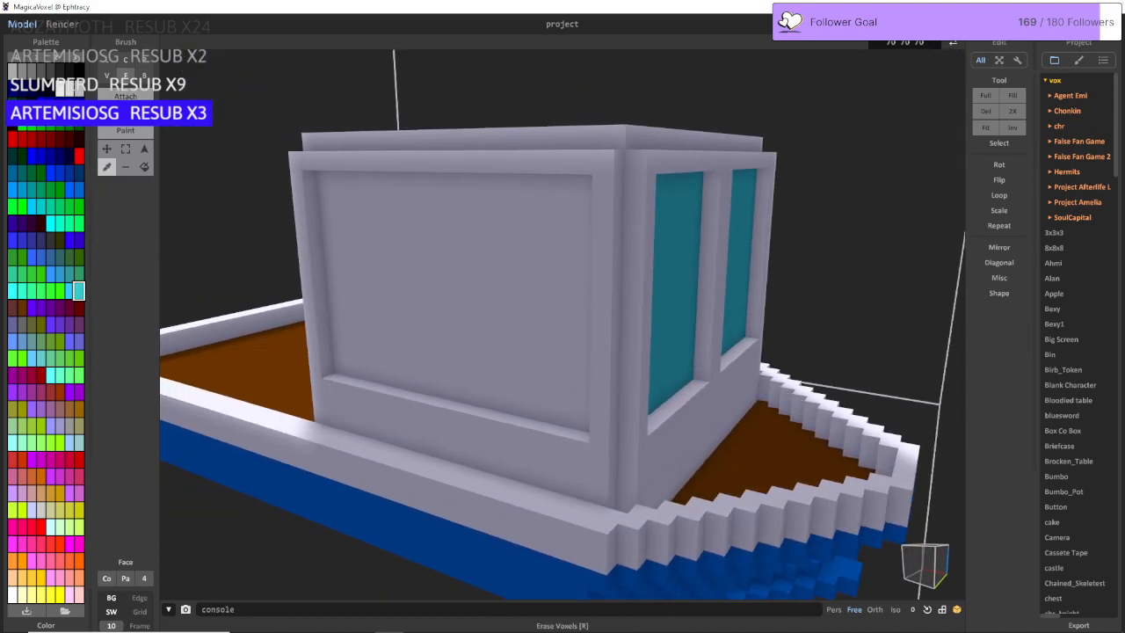
{"action": "left_click", "coordinate": [133, 131]}
{"action": "left_click", "coordinate": [377, 235]}
Step: Try painting mirrored dark grey marks in the inner corners of the front windows with the Box brush, and undo them
{"action": "mouse_move", "coordinate": [378, 234]}
{"action": "right_mouse_down"}
{"action": "mouse_move", "coordinate": [431, 237]}
{"action": "mouse_move", "coordinate": [301, 221]}
{"action": "mouse_move", "coordinate": [258, 173]}
{"action": "mouse_move", "coordinate": [257, 237]}
{"action": "mouse_move", "coordinate": [369, 261]}
{"action": "mouse_move", "coordinate": [342, 246]}
{"action": "mouse_move", "coordinate": [318, 255]}
{"action": "mouse_move", "coordinate": [357, 255]}
{"action": "mouse_move", "coordinate": [322, 177]}
{"action": "mouse_move", "coordinate": [271, 249]}
{"action": "mouse_move", "coordinate": [269, 186]}
{"action": "mouse_move", "coordinate": [273, 255]}
{"action": "mouse_move", "coordinate": [307, 188]}
{"action": "mouse_move", "coordinate": [360, 281]}
{"action": "mouse_move", "coordinate": [461, 272]}
{"action": "right_mouse_up"}
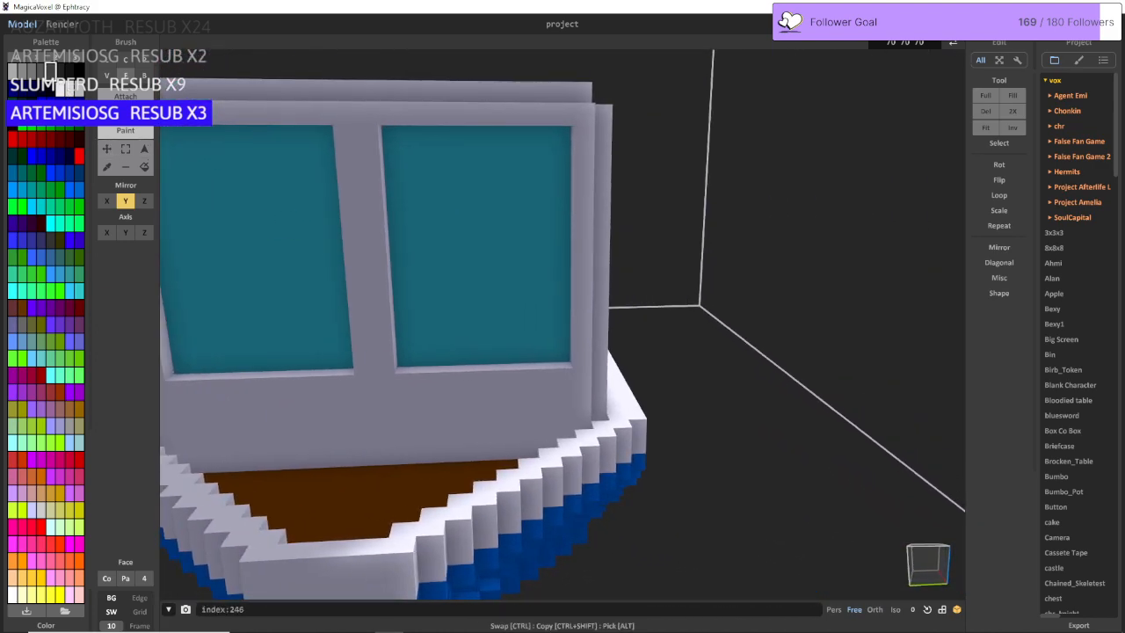
{"action": "left_click", "coordinate": [144, 76]}
{"action": "scroll", "coordinate": [325, 237], "scroll_direction": "up", "scroll_amount": 4}
{"action": "right_click_drag", "start_coordinate": [359, 226], "coordinate": [339, 243]}
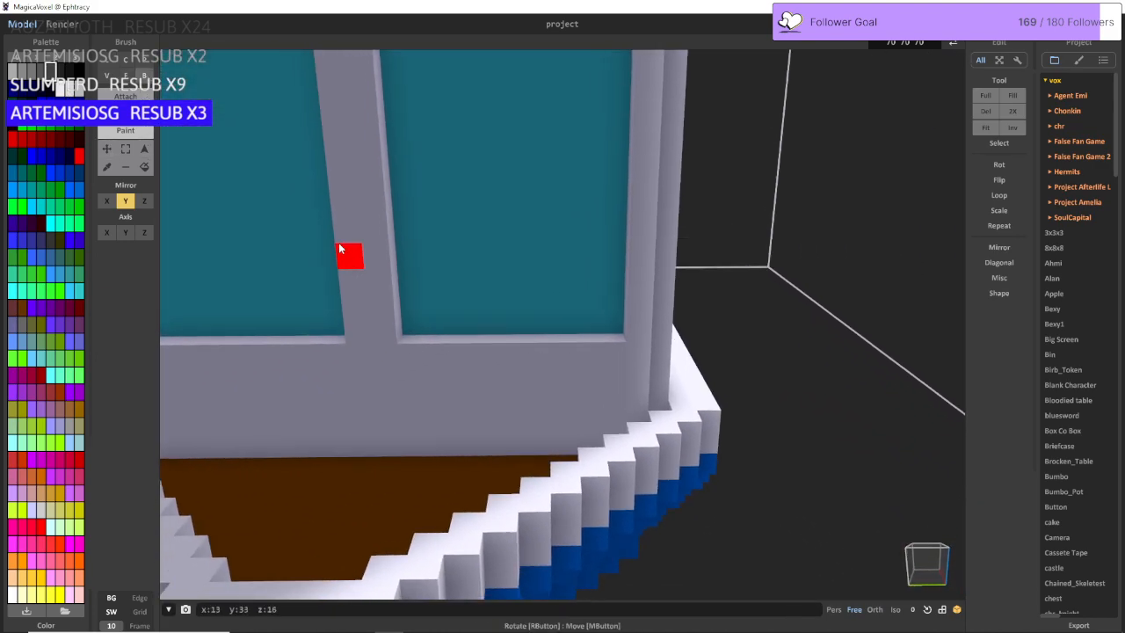
{"action": "middle_click_drag", "start_coordinate": [439, 316], "coordinate": [380, 305]}
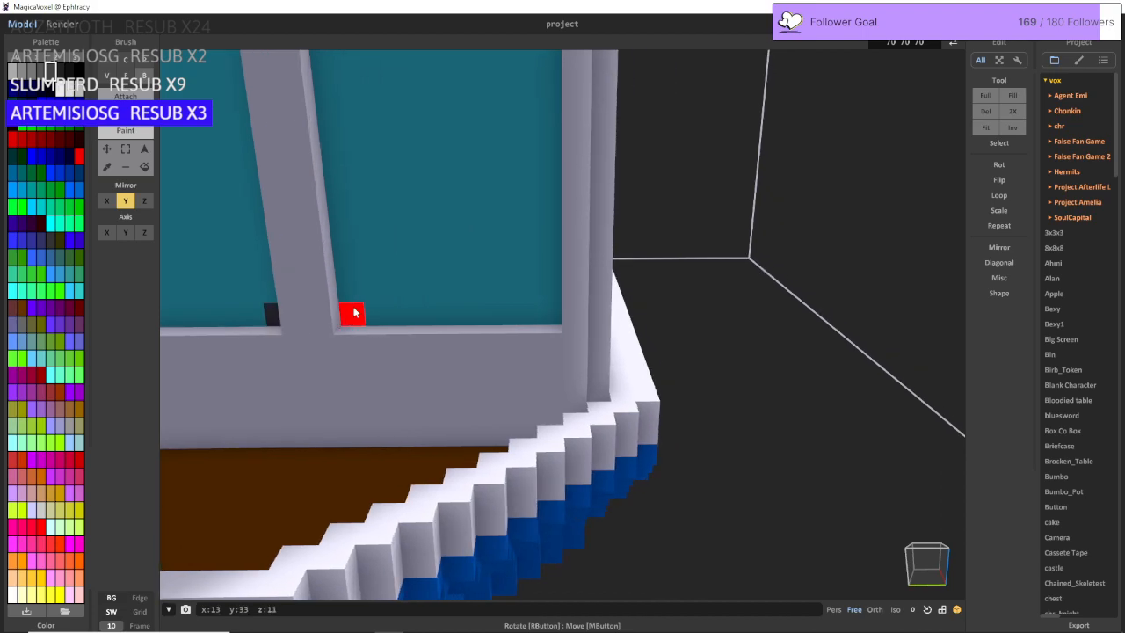
{"action": "left_click_drag", "start_coordinate": [409, 286], "coordinate": [403, 214]}
{"action": "right_click_drag", "start_coordinate": [402, 215], "coordinate": [435, 243]}
{"action": "scroll", "coordinate": [432, 244], "scroll_direction": "down", "scroll_amount": 5}
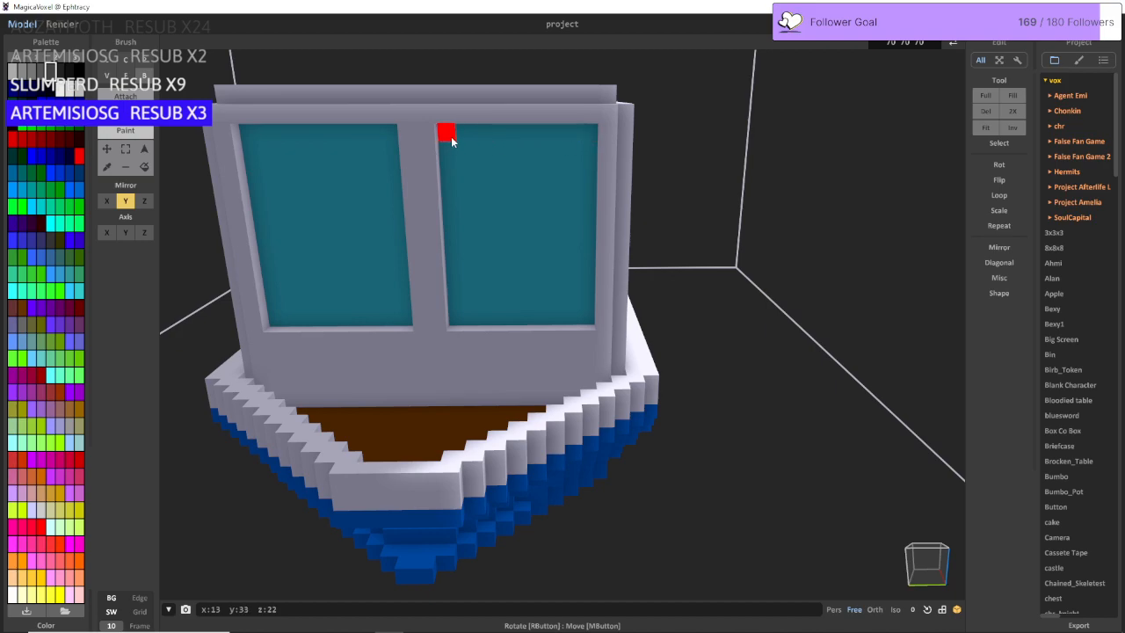
{"action": "mouse_move", "coordinate": [451, 136]}
{"action": "left_mouse_down"}
{"action": "mouse_move", "coordinate": [455, 157]}
{"action": "mouse_move", "coordinate": [502, 186]}
{"action": "left_mouse_up"}
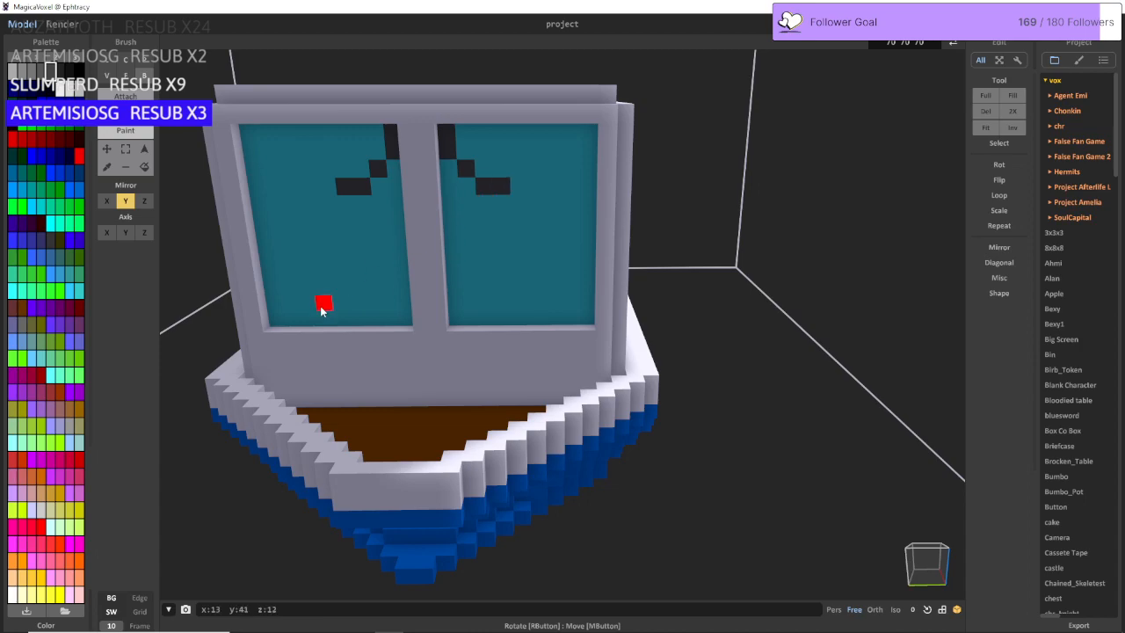
{"action": "key", "text": "ctrl+z"}
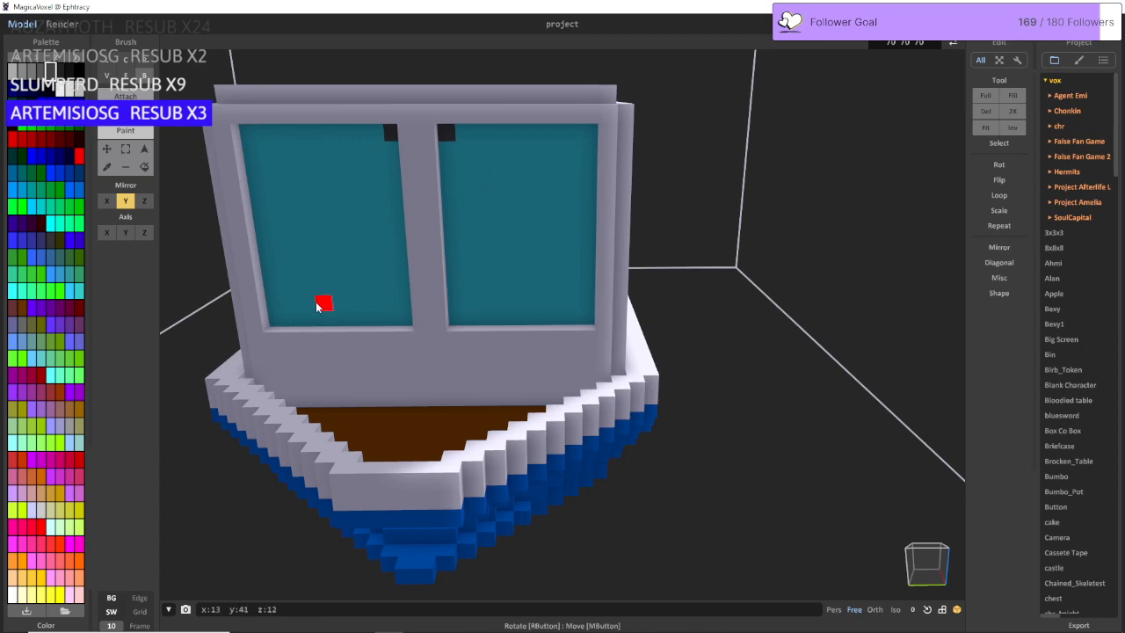
Step: Try attaching a mirrored dark grey block at the rear end of the cabin side's top edge, and undo it
{"action": "right_click_drag", "start_coordinate": [316, 302], "coordinate": [532, 312]}
{"action": "scroll", "coordinate": [533, 313], "scroll_direction": "up", "scroll_amount": 3}
{"action": "scroll", "coordinate": [321, 138], "scroll_direction": "up", "scroll_amount": 5}
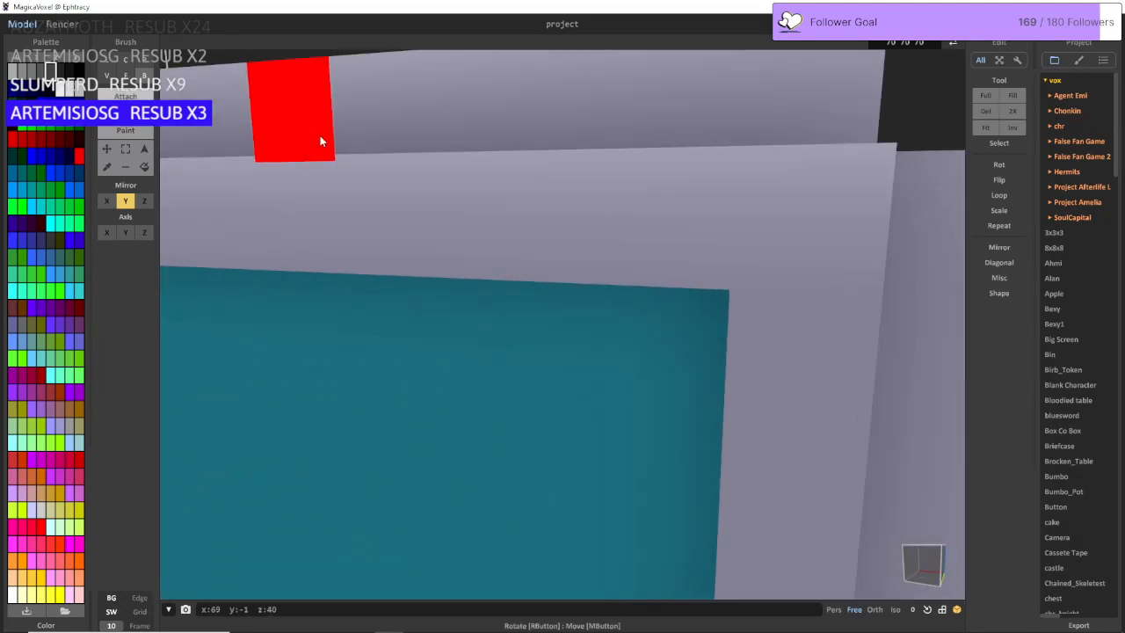
{"action": "scroll", "coordinate": [360, 173], "scroll_direction": "down", "scroll_amount": 8}
{"action": "right_click_drag", "start_coordinate": [356, 170], "coordinate": [304, 173]}
{"action": "middle_click_drag", "start_coordinate": [305, 173], "coordinate": [417, 239]}
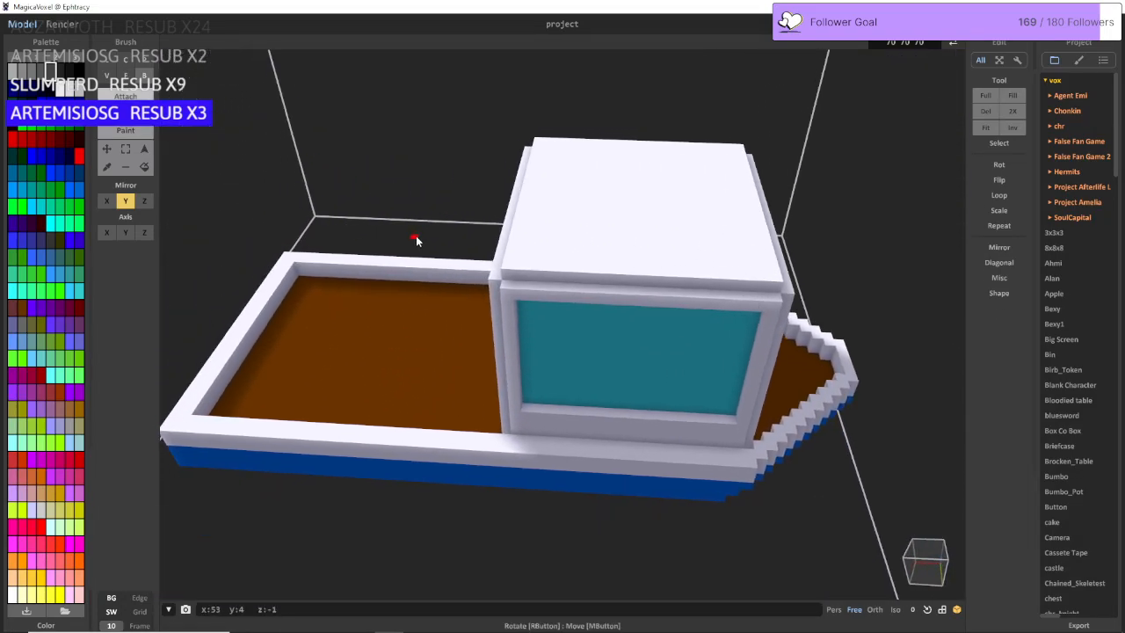
{"action": "right_click_drag", "start_coordinate": [417, 239], "coordinate": [458, 255]}
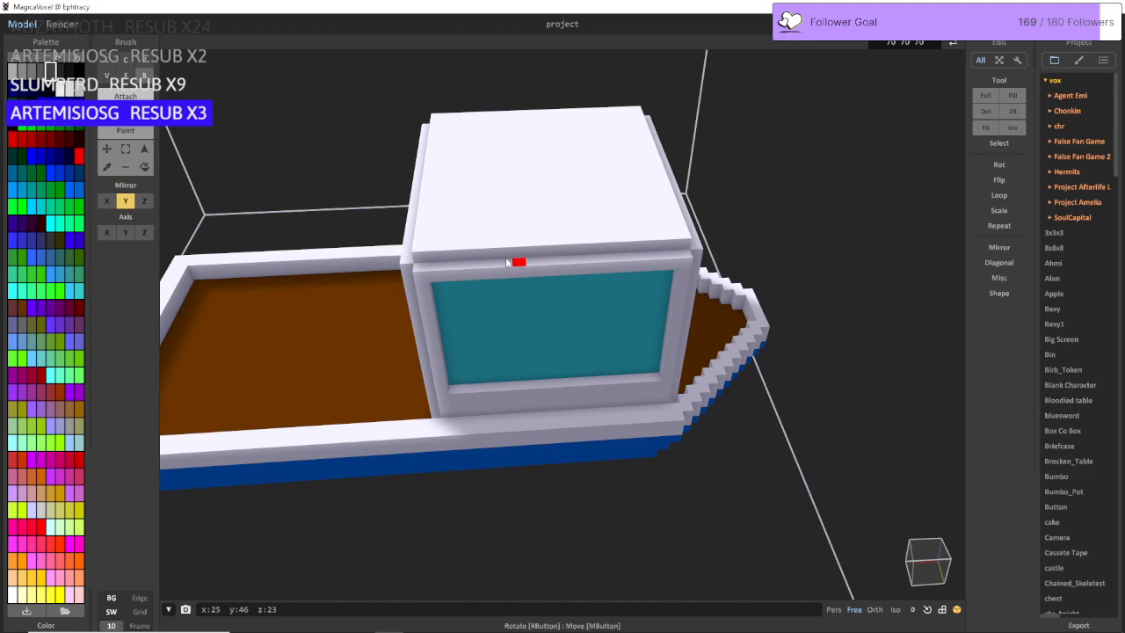
{"action": "left_click_drag", "start_coordinate": [442, 271], "coordinate": [448, 278]}
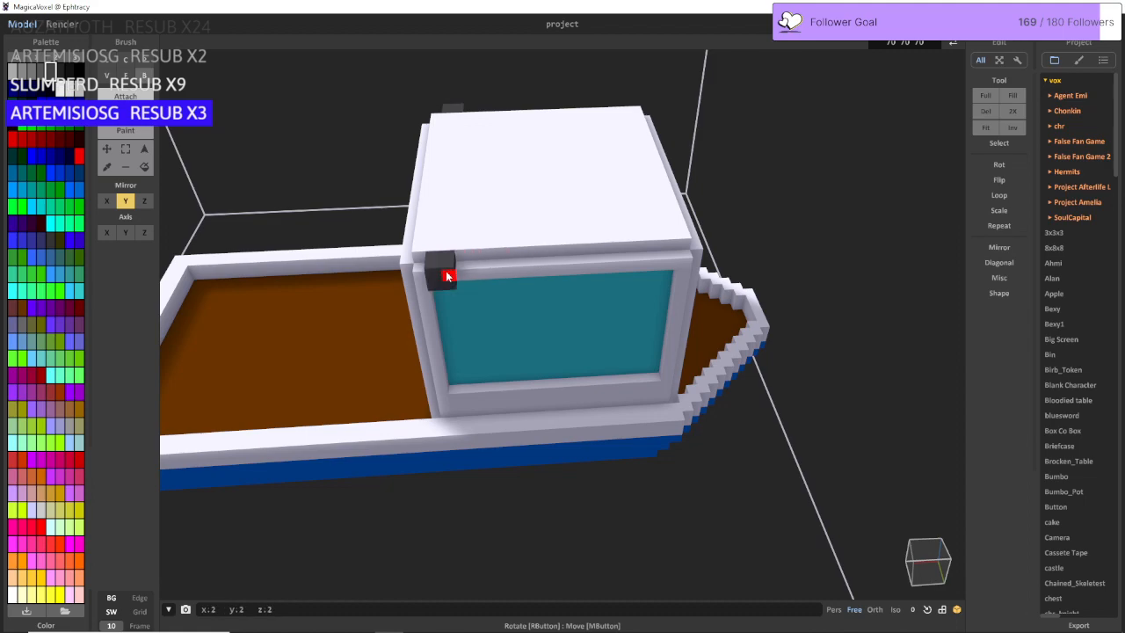
{"action": "key", "text": "ctrl+z"}
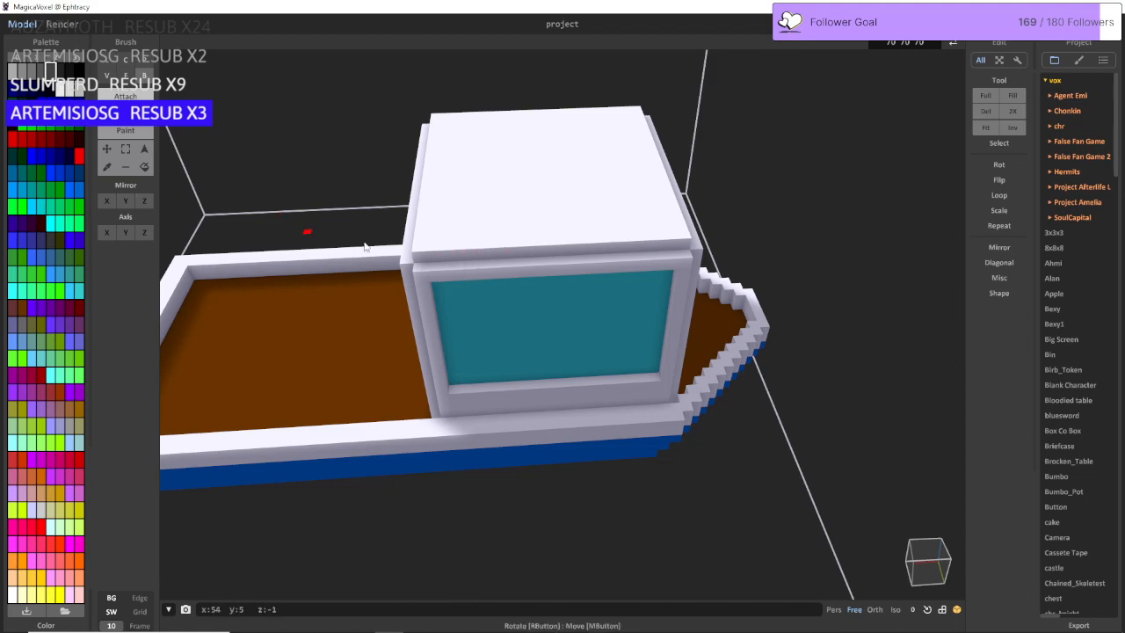
Step: Try attaching mirrored dark grey blocks around the cabin's rear top corner with the Box brush
{"action": "scroll", "coordinate": [437, 269], "scroll_direction": "up", "scroll_amount": 5}
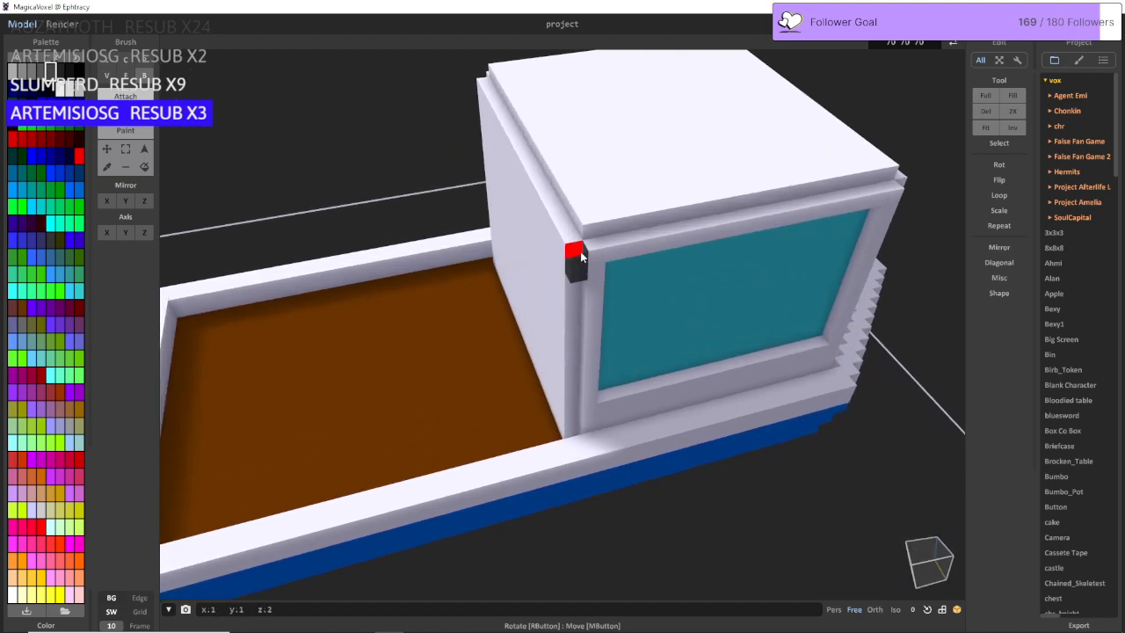
{"action": "left_click", "coordinate": [585, 255]}
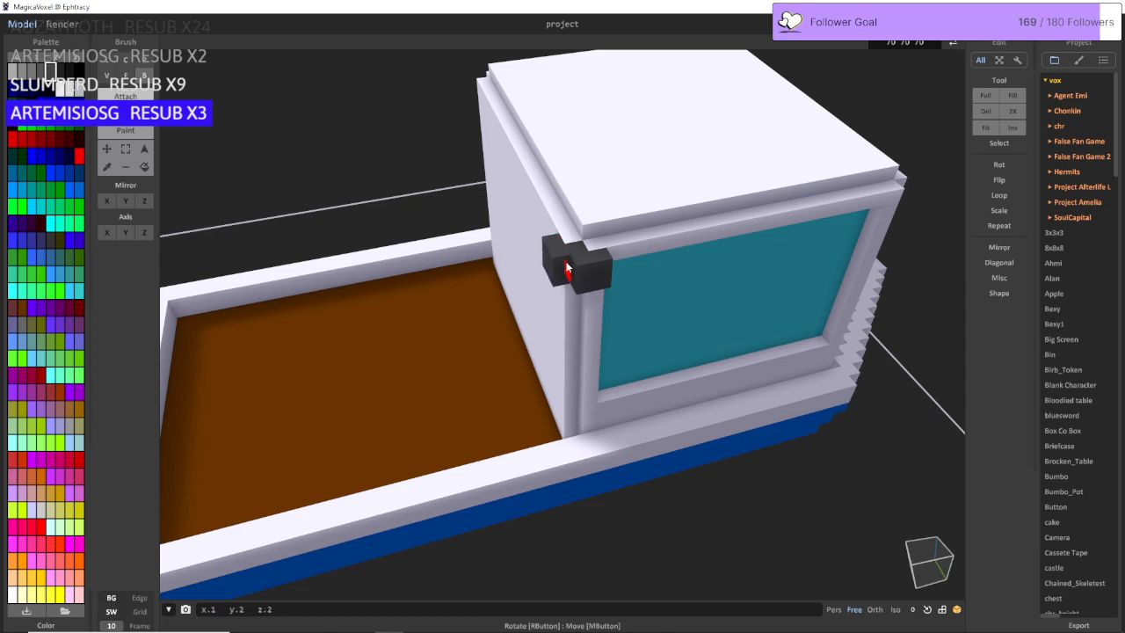
{"action": "key", "text": "ctrl+z"}
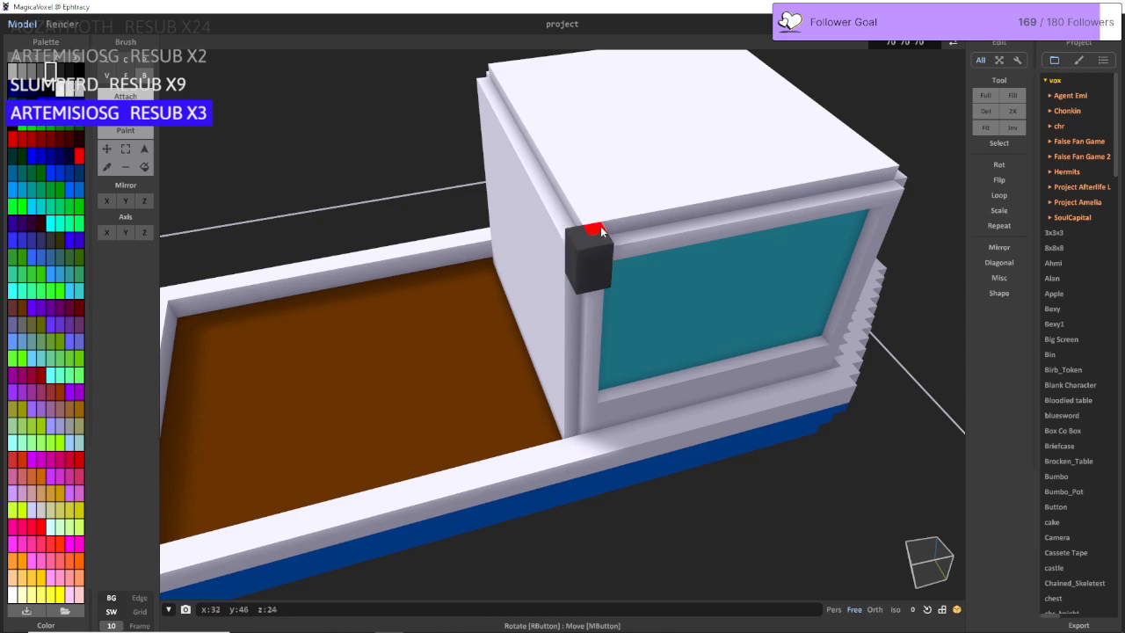
{"action": "left_click", "coordinate": [598, 230]}
{"action": "right_click_drag", "start_coordinate": [581, 305], "coordinate": [582, 207]}
{"action": "scroll", "coordinate": [575, 321], "scroll_direction": "up", "scroll_amount": 5}
{"action": "scroll", "coordinate": [582, 207], "scroll_direction": "down", "scroll_amount": 3}
{"action": "left_click", "coordinate": [551, 201]}
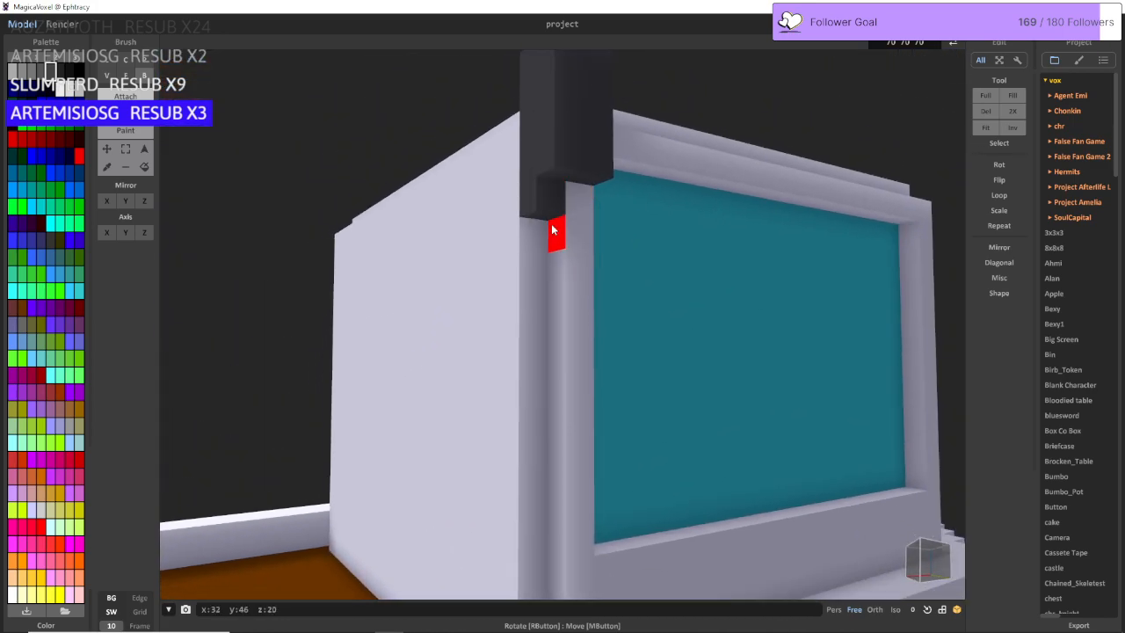
{"action": "left_click", "coordinate": [549, 232]}
{"action": "right_click_drag", "start_coordinate": [550, 266], "coordinate": [549, 298]}
{"action": "scroll", "coordinate": [551, 276], "scroll_direction": "down", "scroll_amount": 4}
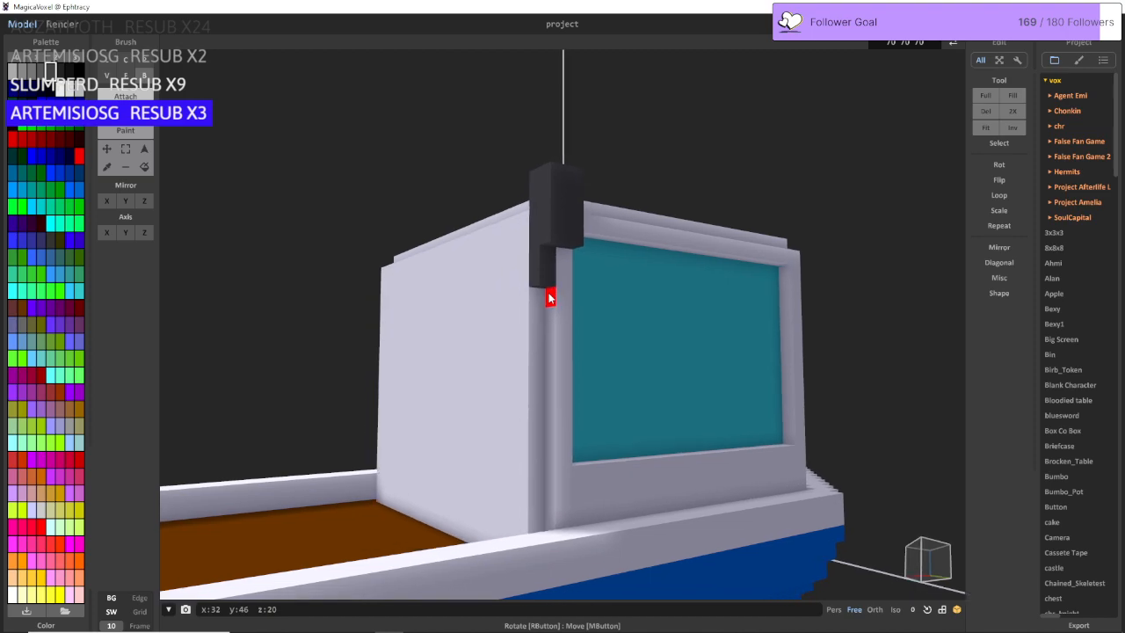
Step: Try extending the dark grey blocks down the cabin's rear corner recess, and undo the whole post attempt
{"action": "left_click_drag", "start_coordinate": [545, 302], "coordinate": [542, 519]}
{"action": "mouse_move", "coordinate": [541, 519]}
{"action": "right_mouse_down"}
{"action": "mouse_move", "coordinate": [595, 545]}
{"action": "mouse_move", "coordinate": [605, 533]}
{"action": "right_mouse_up"}
{"action": "scroll", "coordinate": [596, 545], "scroll_direction": "up", "scroll_amount": 4}
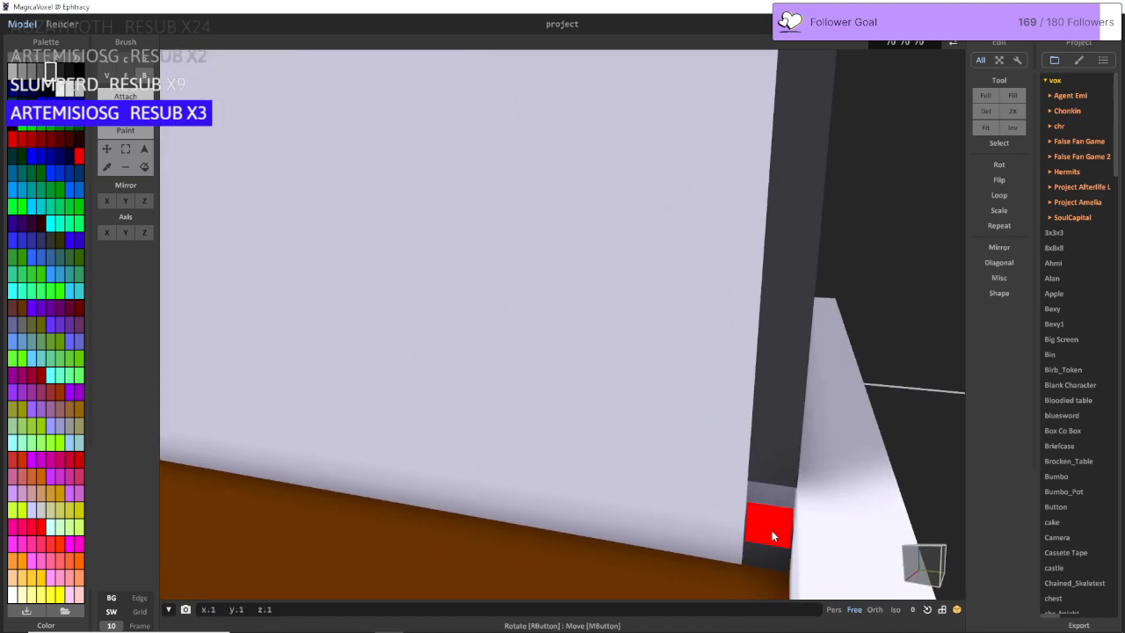
{"action": "scroll", "coordinate": [771, 528], "scroll_direction": "down", "scroll_amount": 2}
{"action": "scroll", "coordinate": [690, 435], "scroll_direction": "down", "scroll_amount": 2}
{"action": "right_click_drag", "start_coordinate": [683, 429], "coordinate": [722, 385]}
{"action": "key", "text": "ctrl+z"}
{"action": "key", "text": "ctrl+z"}
{"action": "key", "text": "ctrl+z"}
{"action": "key", "text": "ctrl+z"}
{"action": "key", "text": "ctrl+z"}
{"action": "key", "text": "ctrl+z"}
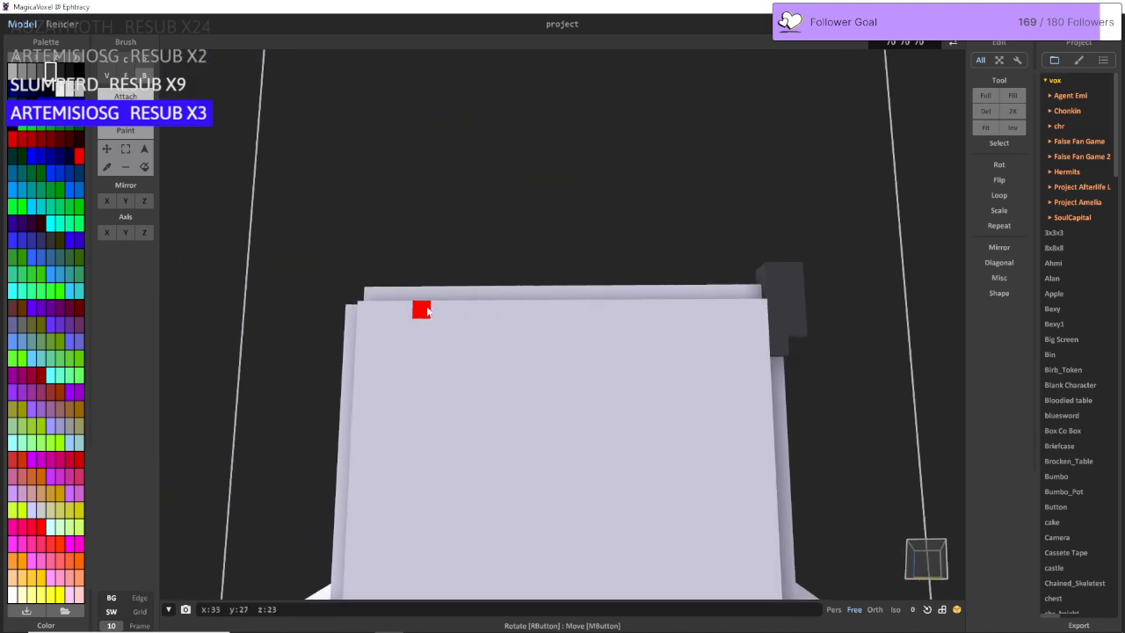
Step: Fill the cabin's rear corner recesses with dark grey using the Face brush, mirrored across the Y axis
{"action": "left_click", "coordinate": [105, 201]}
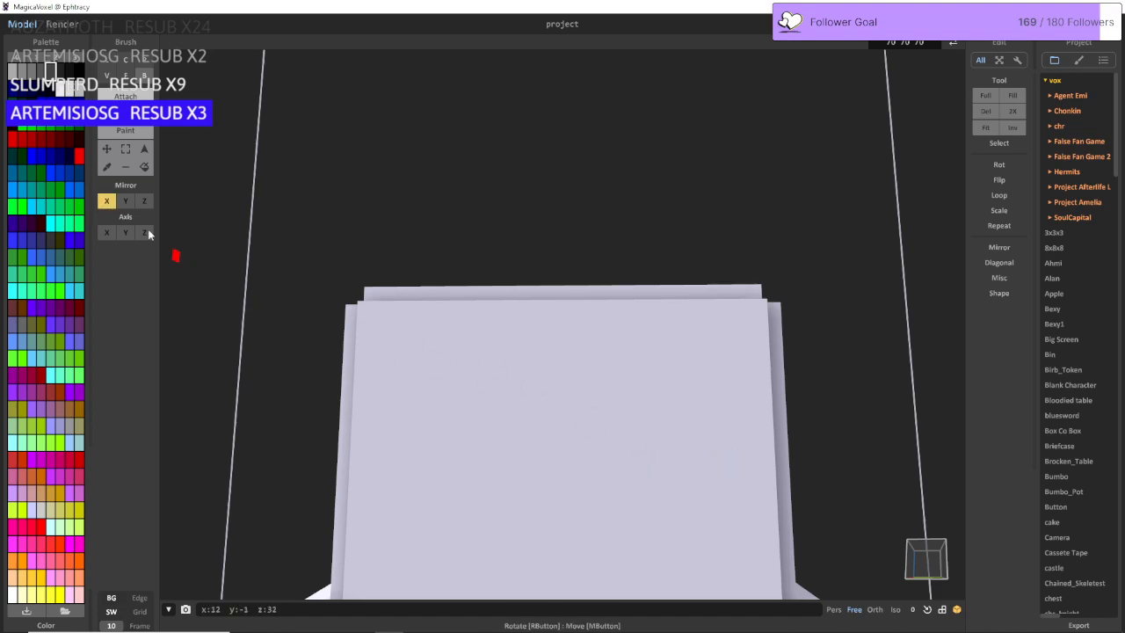
{"action": "middle_click_drag", "start_coordinate": [475, 269], "coordinate": [321, 271]}
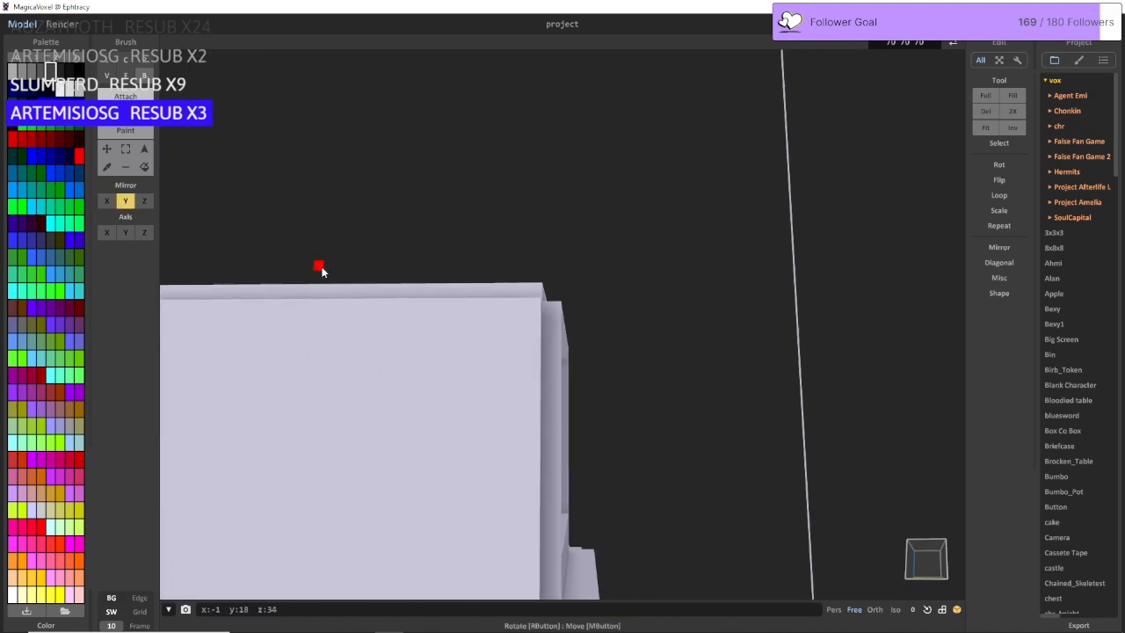
{"action": "mouse_move", "coordinate": [321, 270]}
{"action": "right_mouse_down"}
{"action": "mouse_move", "coordinate": [273, 299]}
{"action": "mouse_move", "coordinate": [510, 396]}
{"action": "right_mouse_up"}
{"action": "scroll", "coordinate": [273, 299], "scroll_direction": "down", "scroll_amount": 3}
{"action": "scroll", "coordinate": [510, 395], "scroll_direction": "up", "scroll_amount": 3}
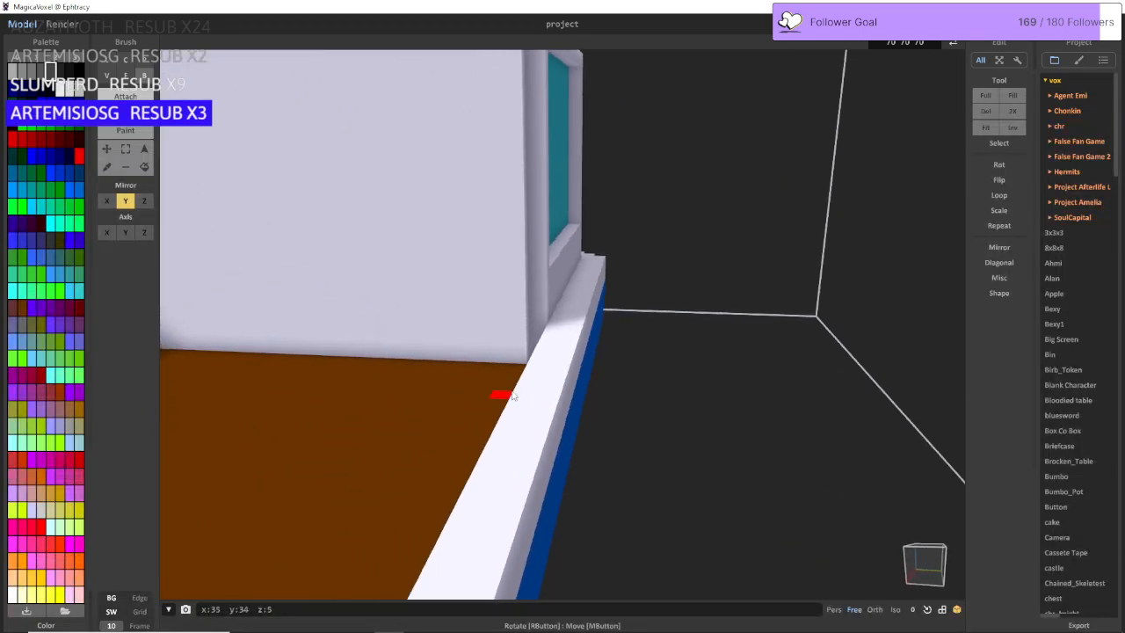
{"action": "middle_click_drag", "start_coordinate": [510, 396], "coordinate": [550, 393]}
{"action": "left_click", "coordinate": [126, 75]}
{"action": "right_click_drag", "start_coordinate": [479, 255], "coordinate": [489, 232]}
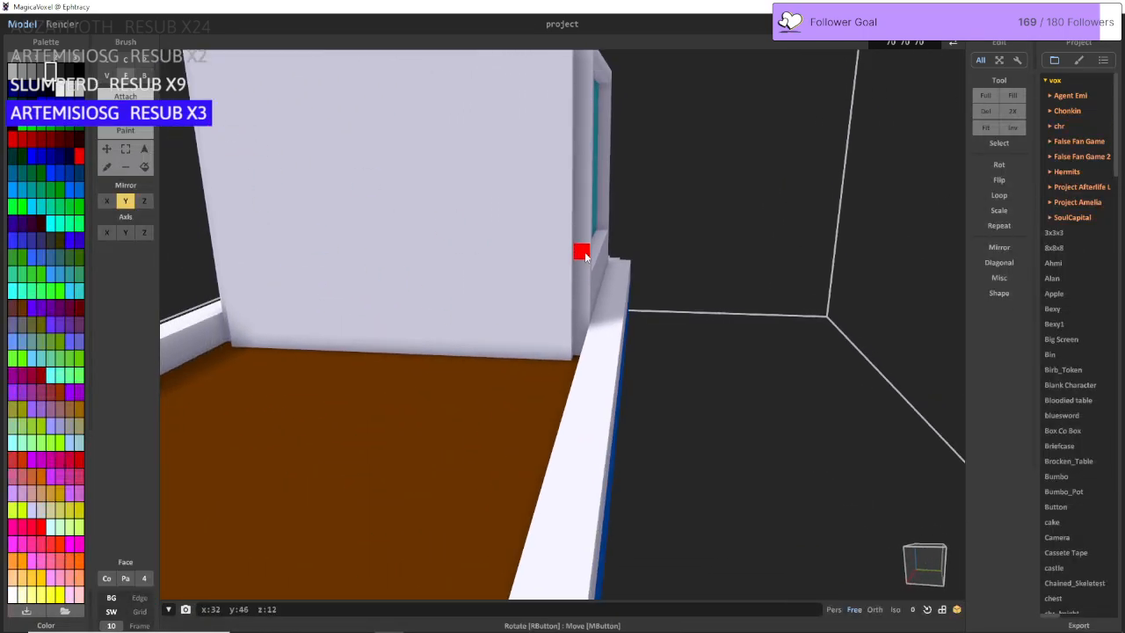
{"action": "left_click", "coordinate": [581, 254]}
{"action": "mouse_move", "coordinate": [567, 238]}
{"action": "right_mouse_down"}
{"action": "mouse_move", "coordinate": [556, 186]}
{"action": "mouse_move", "coordinate": [534, 166]}
{"action": "mouse_move", "coordinate": [535, 307]}
{"action": "right_mouse_up"}
{"action": "scroll", "coordinate": [535, 307], "scroll_direction": "down", "scroll_amount": 4}
Step: Attach mirrored dark grey cap blocks on top of the rear corner posts with the Box brush
{"action": "left_click", "coordinate": [139, 78]}
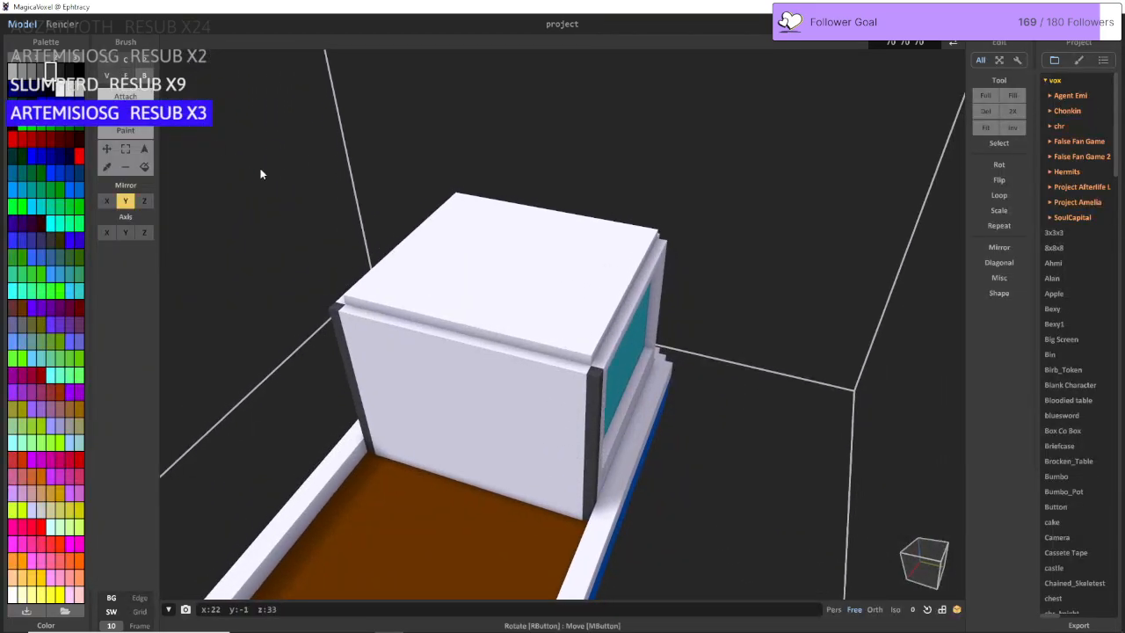
{"action": "left_click", "coordinate": [596, 368]}
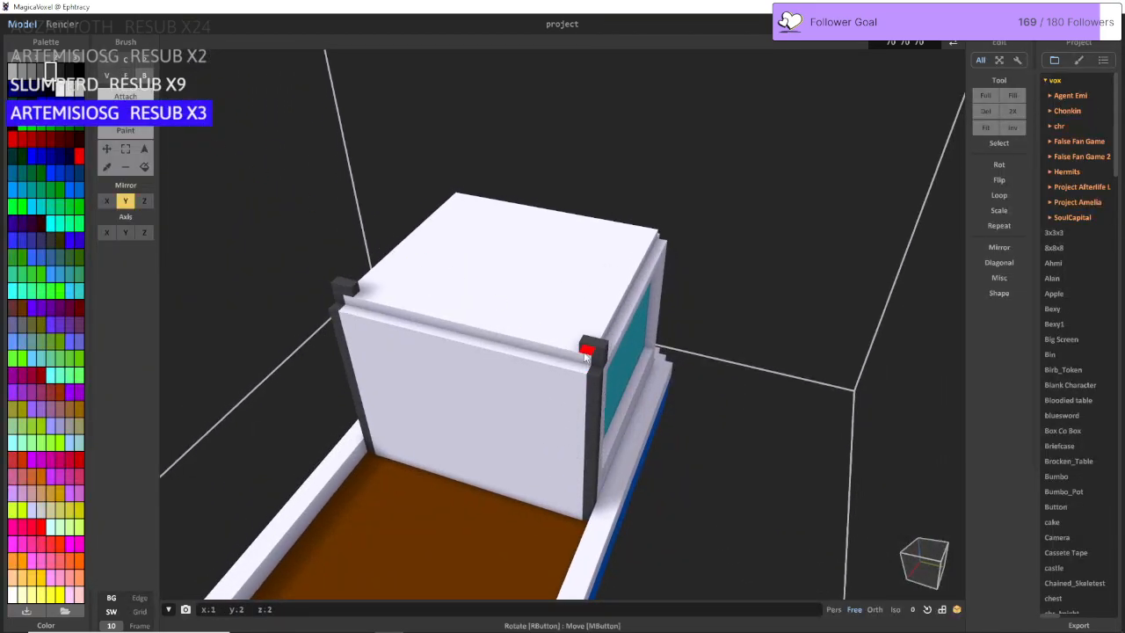
{"action": "left_click_drag", "start_coordinate": [587, 351], "coordinate": [595, 362]}
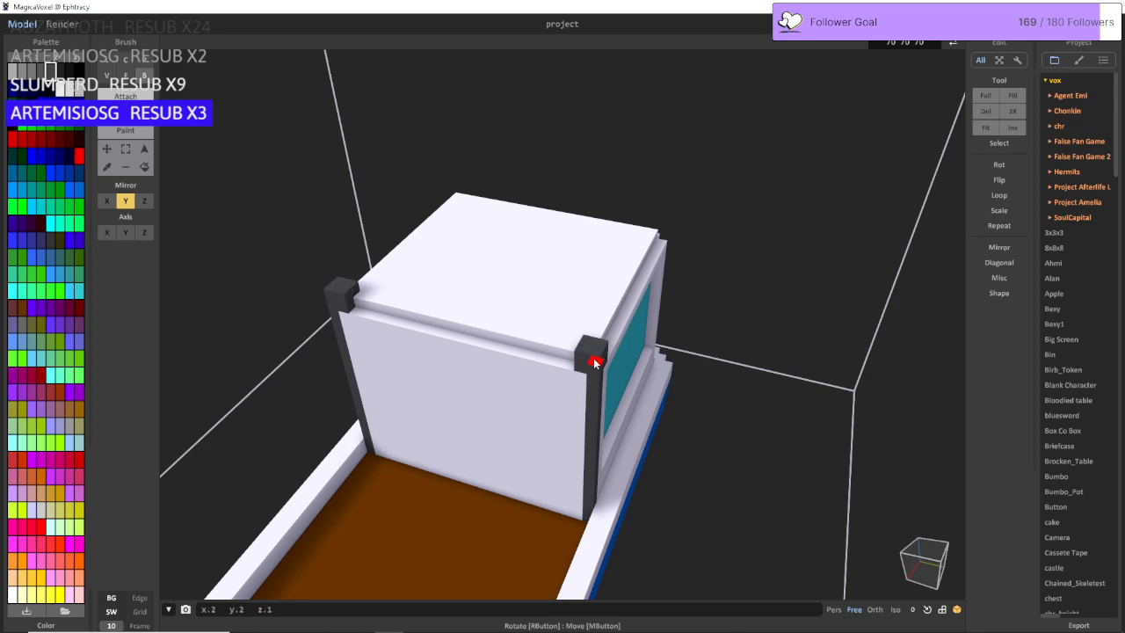
Step: Attach two stepped-in white layers on top of the cabin roof with the Box brush
{"action": "mouse_move", "coordinate": [606, 362]}
{"action": "right_mouse_down"}
{"action": "mouse_move", "coordinate": [460, 320]}
{"action": "mouse_move", "coordinate": [444, 327]}
{"action": "right_mouse_up"}
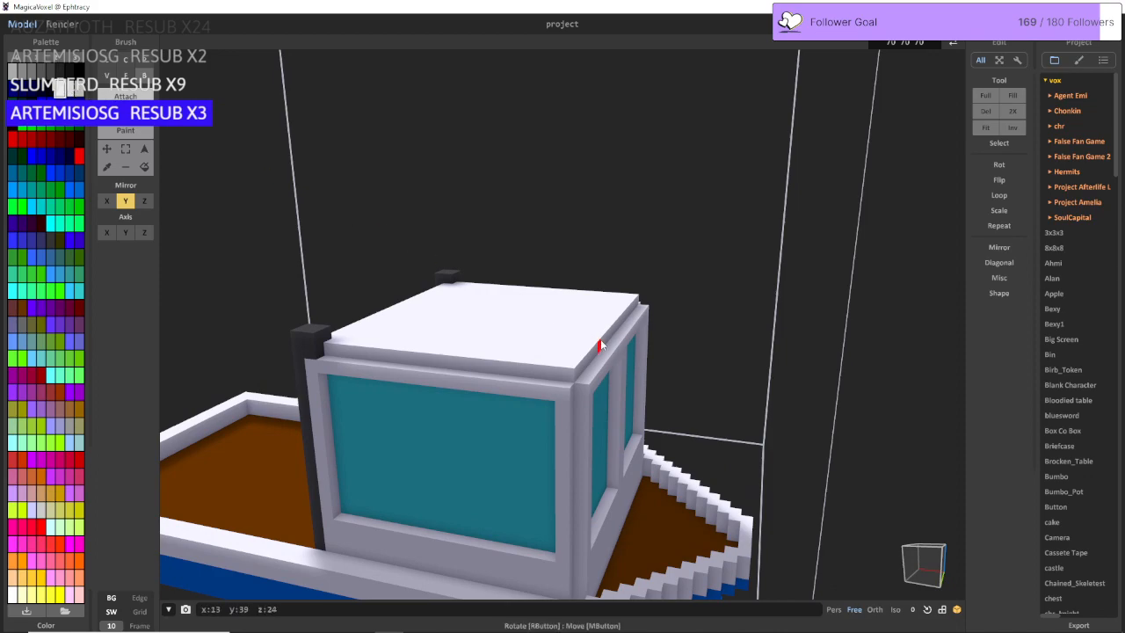
{"action": "mouse_move", "coordinate": [601, 343]}
{"action": "right_mouse_down"}
{"action": "mouse_move", "coordinate": [620, 340]}
{"action": "mouse_move", "coordinate": [597, 328]}
{"action": "right_mouse_up"}
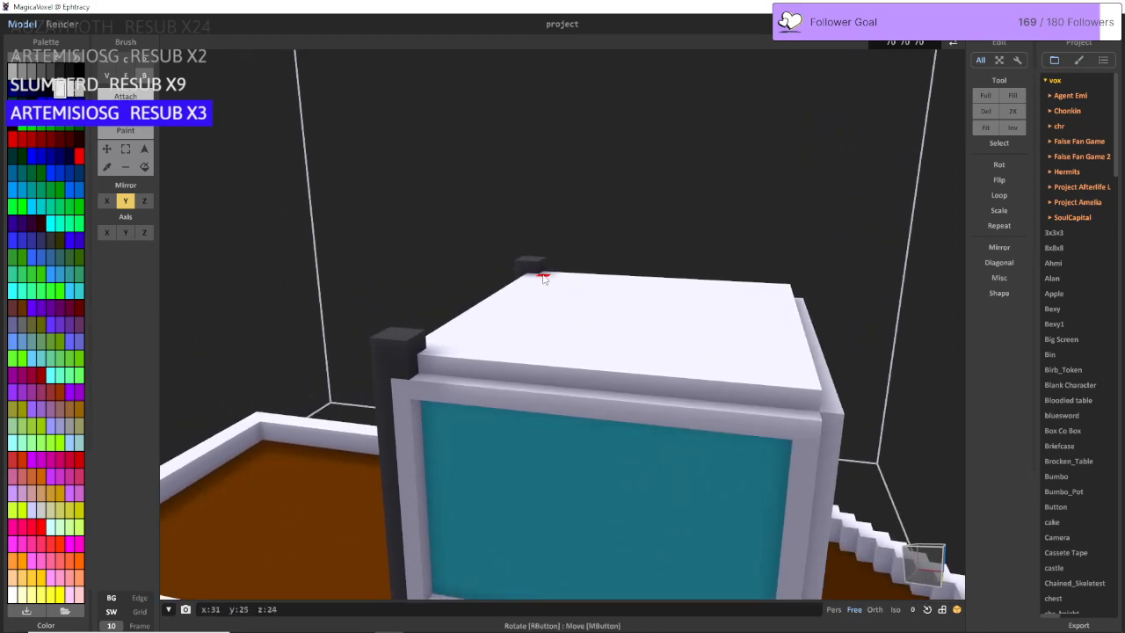
{"action": "left_click_drag", "start_coordinate": [544, 279], "coordinate": [765, 370]}
{"action": "key", "text": "d"}
{"action": "key", "text": "a"}
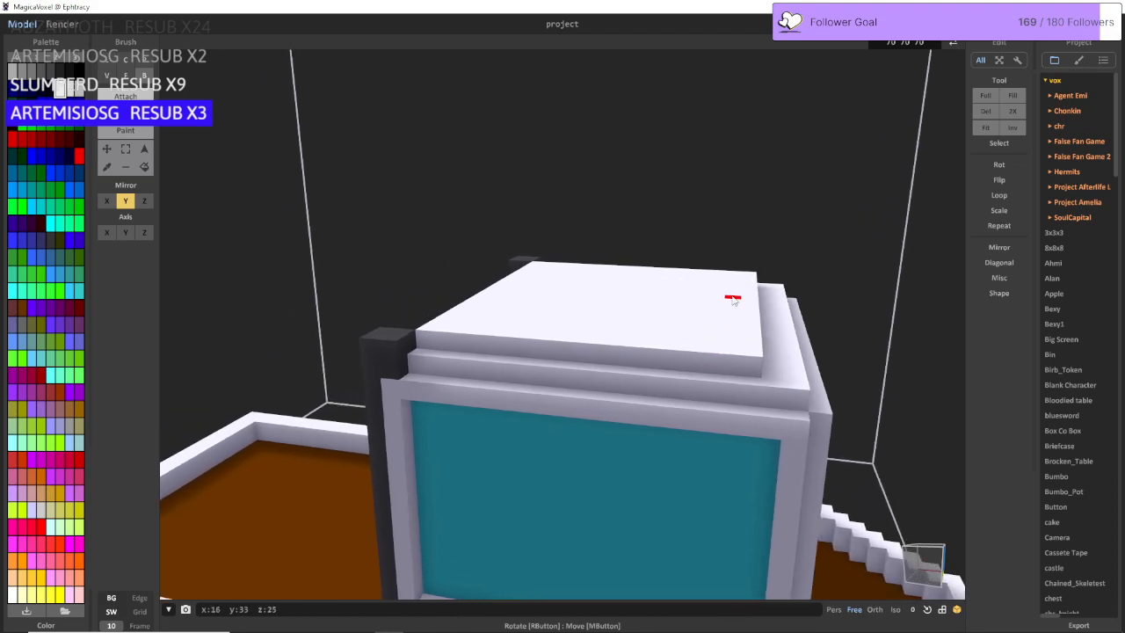
{"action": "left_click_drag", "start_coordinate": [741, 280], "coordinate": [482, 300]}
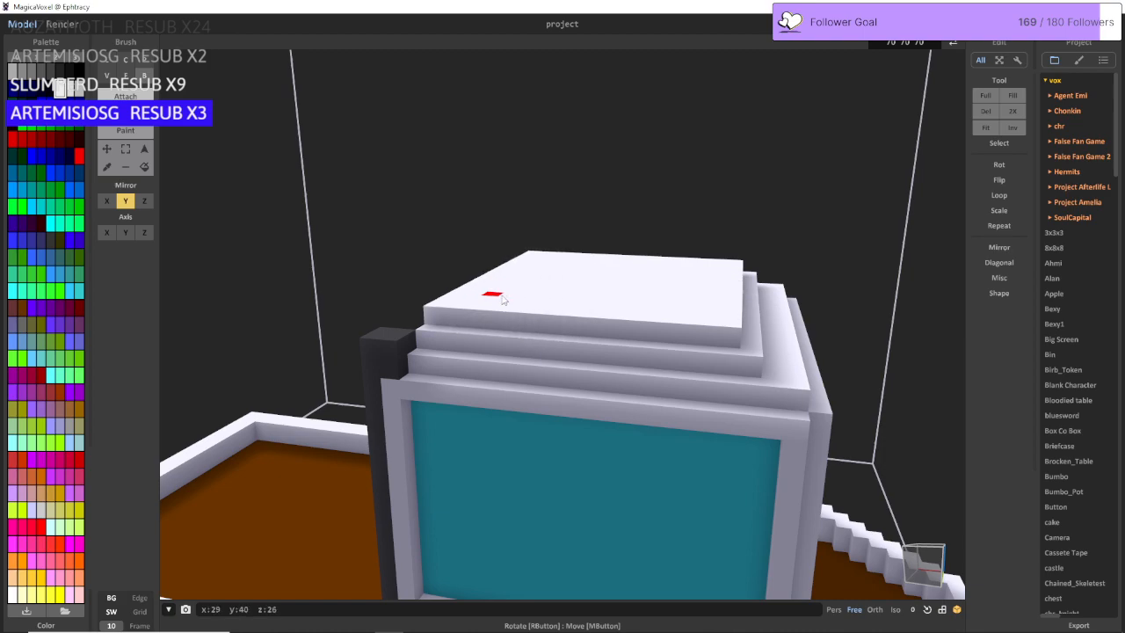
{"action": "scroll", "coordinate": [503, 300], "scroll_direction": "down", "scroll_amount": 6}
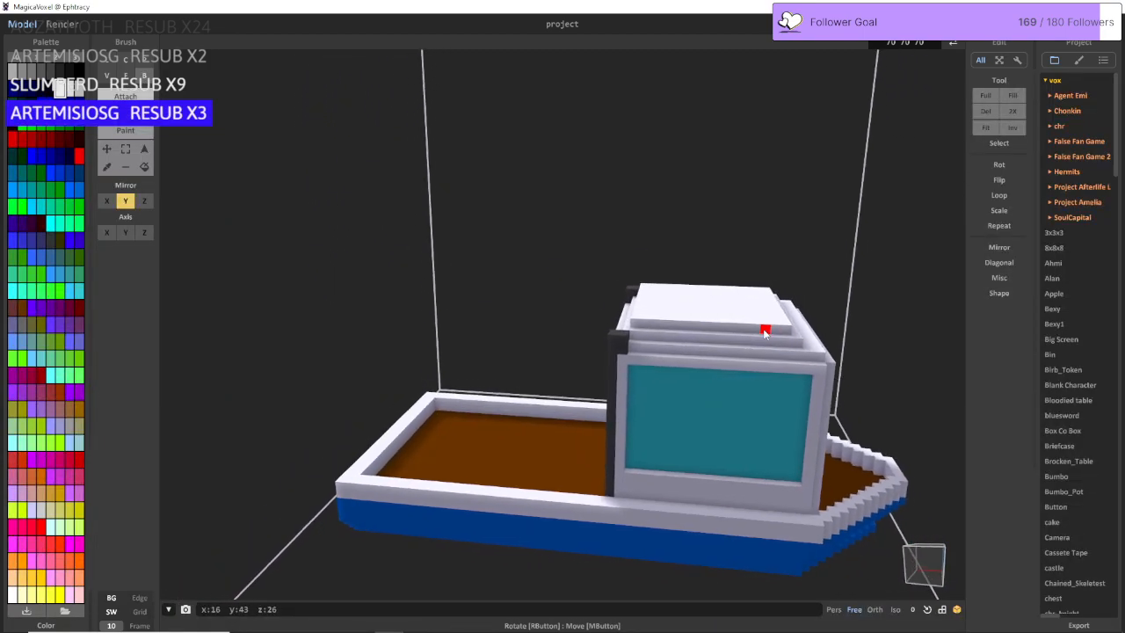
Step: Fill the roof's rear steps flush with the cabin's rear wall and add white voxels along its front ledge
{"action": "scroll", "coordinate": [765, 331], "scroll_direction": "up", "scroll_amount": 8}
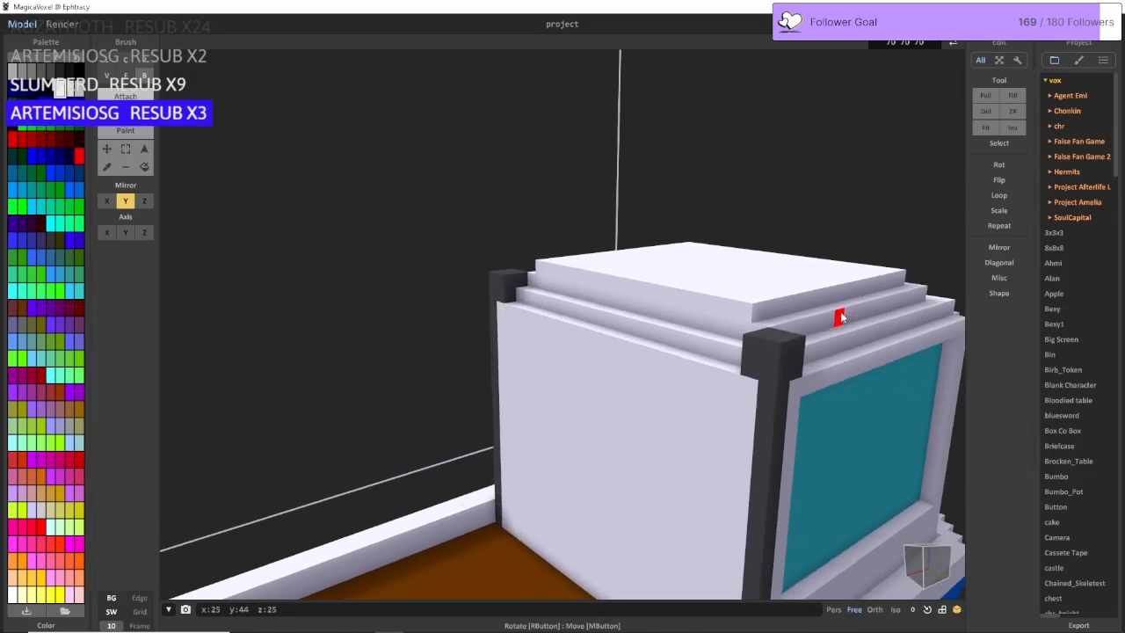
{"action": "right_click_drag", "start_coordinate": [840, 318], "coordinate": [667, 321]}
{"action": "left_click_drag", "start_coordinate": [450, 303], "coordinate": [570, 302]}
{"action": "right_click_drag", "start_coordinate": [555, 299], "coordinate": [666, 349]}
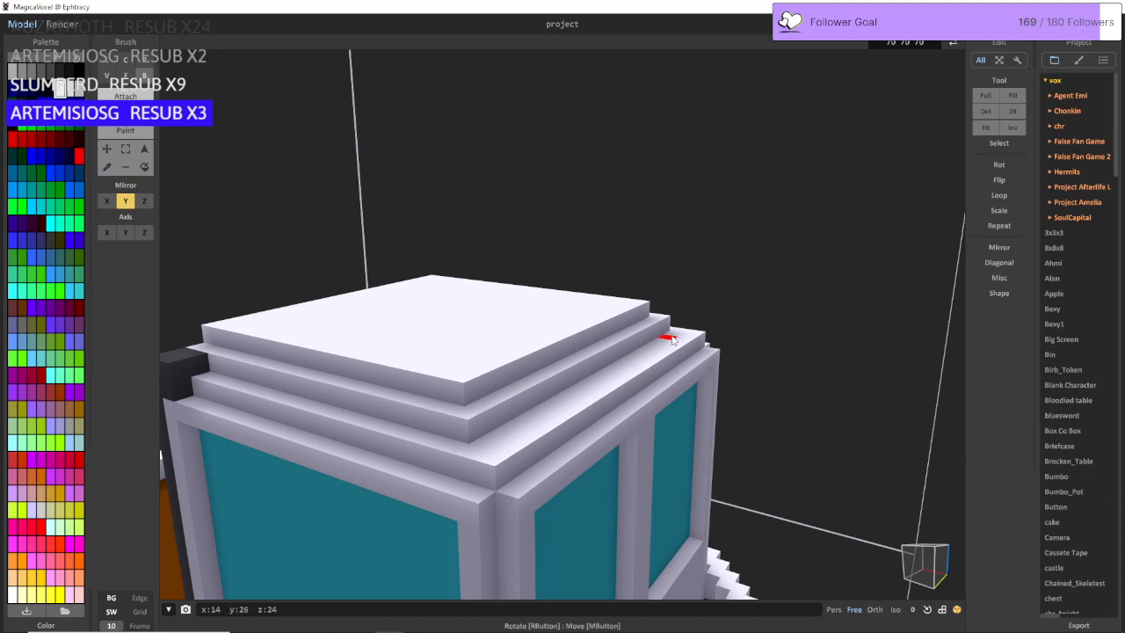
{"action": "left_click_drag", "start_coordinate": [673, 339], "coordinate": [596, 373]}
Step: Attach two more stepped white layers on the roof, filling the front ledge to keep its steps one voxel deep
{"action": "right_click_drag", "start_coordinate": [508, 425], "coordinate": [636, 302]}
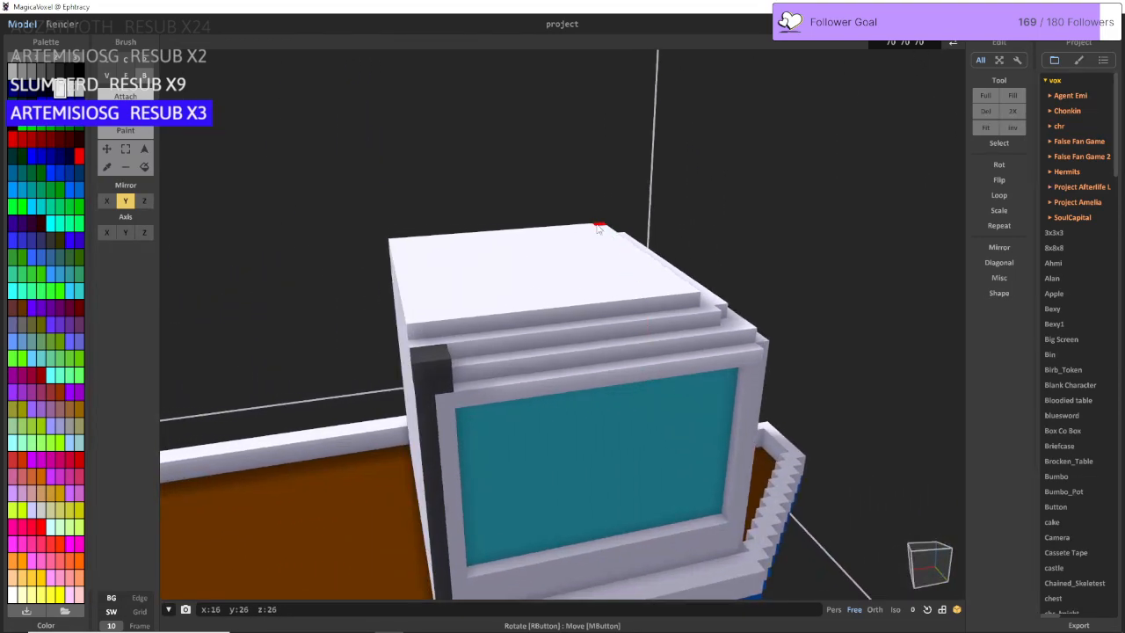
{"action": "left_click_drag", "start_coordinate": [596, 232], "coordinate": [421, 305]}
{"action": "right_click_drag", "start_coordinate": [414, 305], "coordinate": [391, 288]}
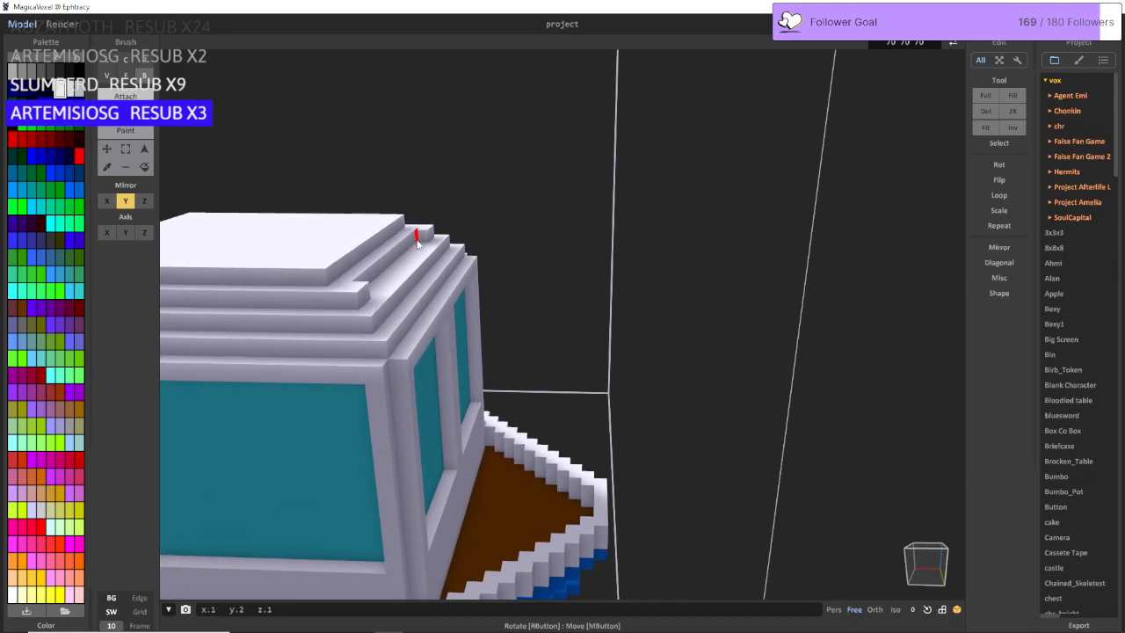
{"action": "right_click_drag", "start_coordinate": [389, 232], "coordinate": [433, 254]}
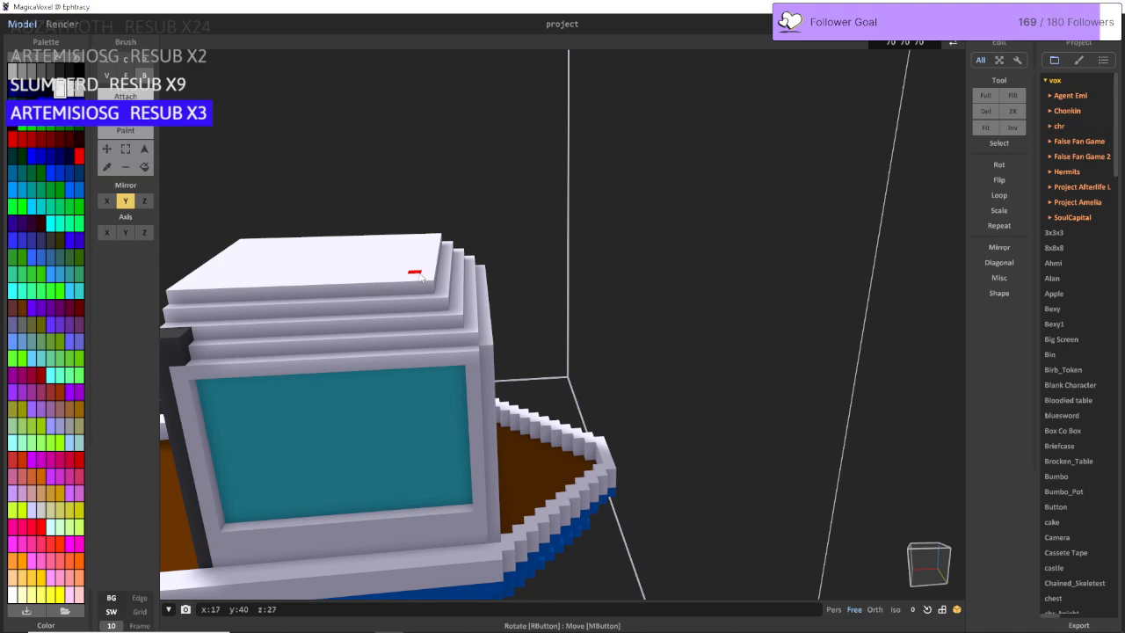
{"action": "left_click_drag", "start_coordinate": [417, 278], "coordinate": [202, 271]}
{"action": "mouse_move", "coordinate": [202, 271]}
{"action": "right_mouse_down"}
{"action": "mouse_move", "coordinate": [217, 188]}
{"action": "mouse_move", "coordinate": [226, 264]}
{"action": "mouse_move", "coordinate": [243, 276]}
{"action": "mouse_move", "coordinate": [285, 274]}
{"action": "mouse_move", "coordinate": [234, 237]}
{"action": "right_mouse_up"}
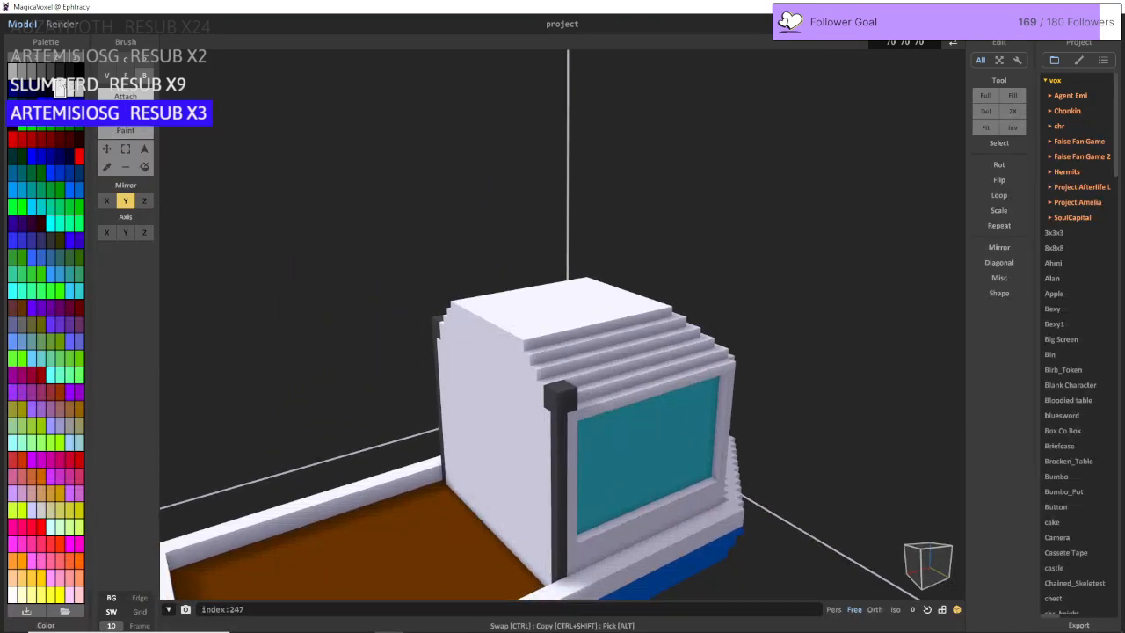
Step: Pick the posts' dark grey colour and raise both rear corner posts by four voxel layers with the Face brush
{"action": "left_click", "coordinate": [107, 166]}
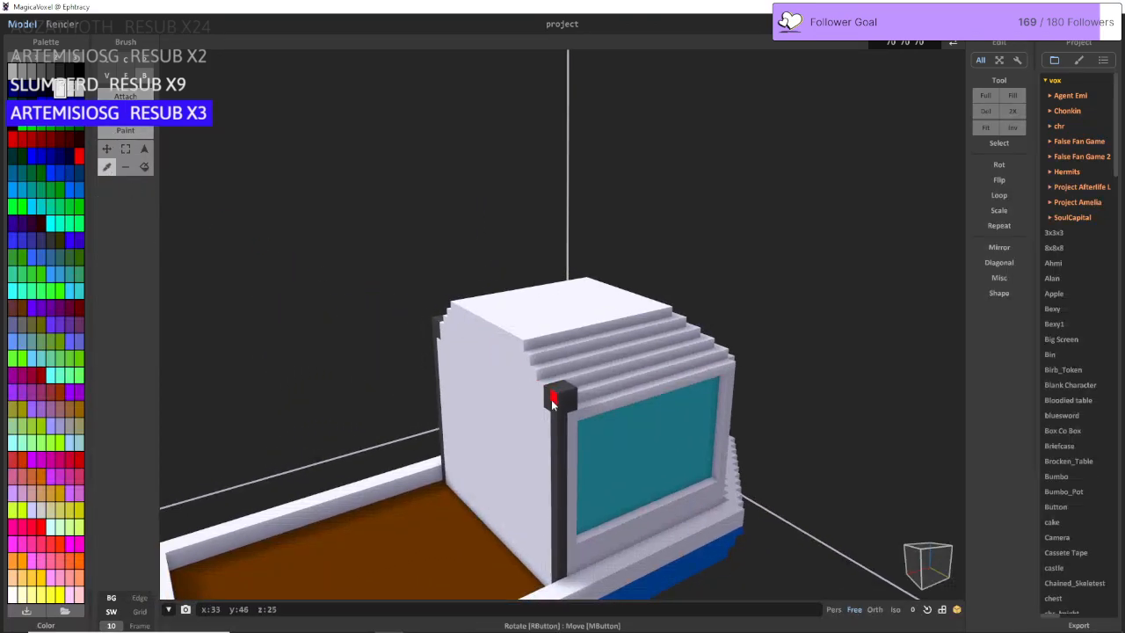
{"action": "left_click", "coordinate": [129, 95]}
{"action": "left_click", "coordinate": [126, 77]}
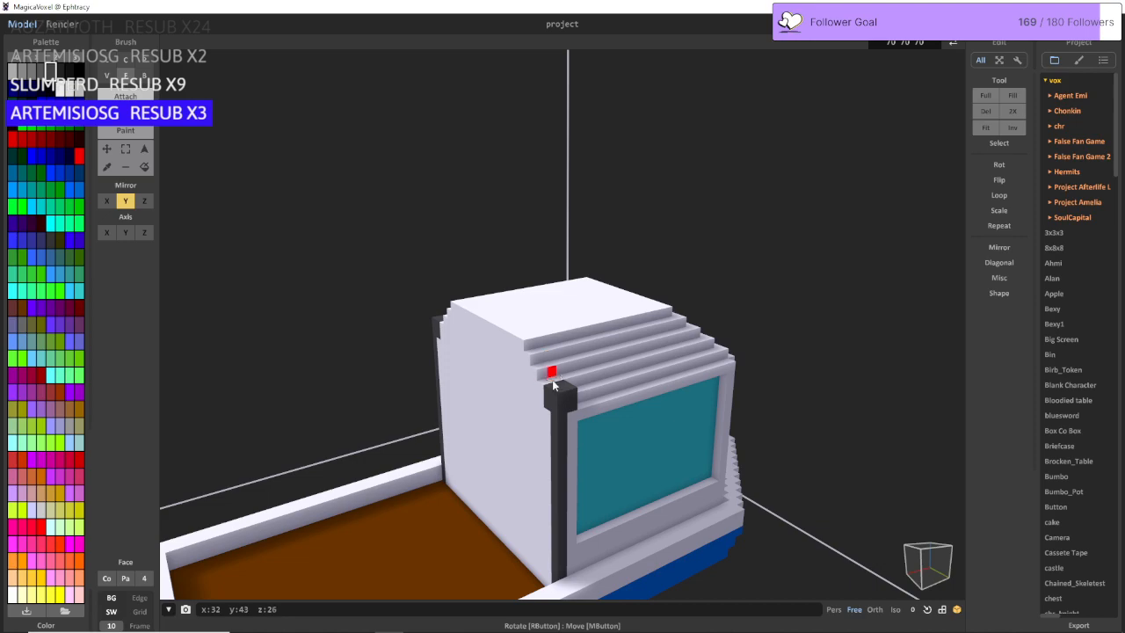
{"action": "left_click", "coordinate": [557, 388]}
{"action": "left_click_drag", "start_coordinate": [556, 388], "coordinate": [555, 360]}
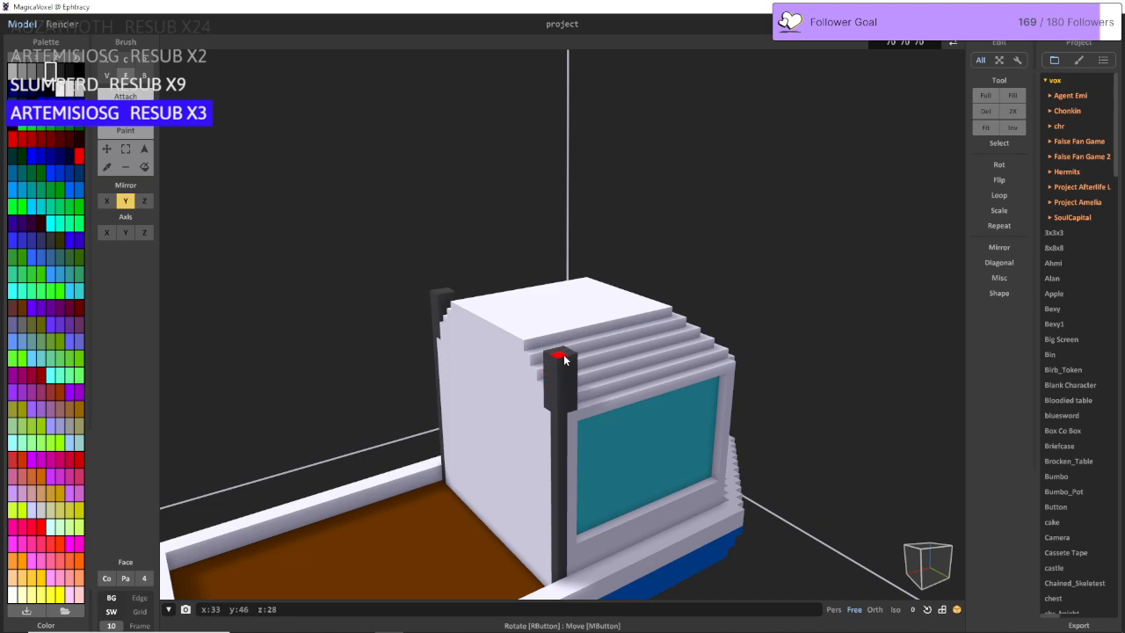
{"action": "left_click", "coordinate": [568, 357]}
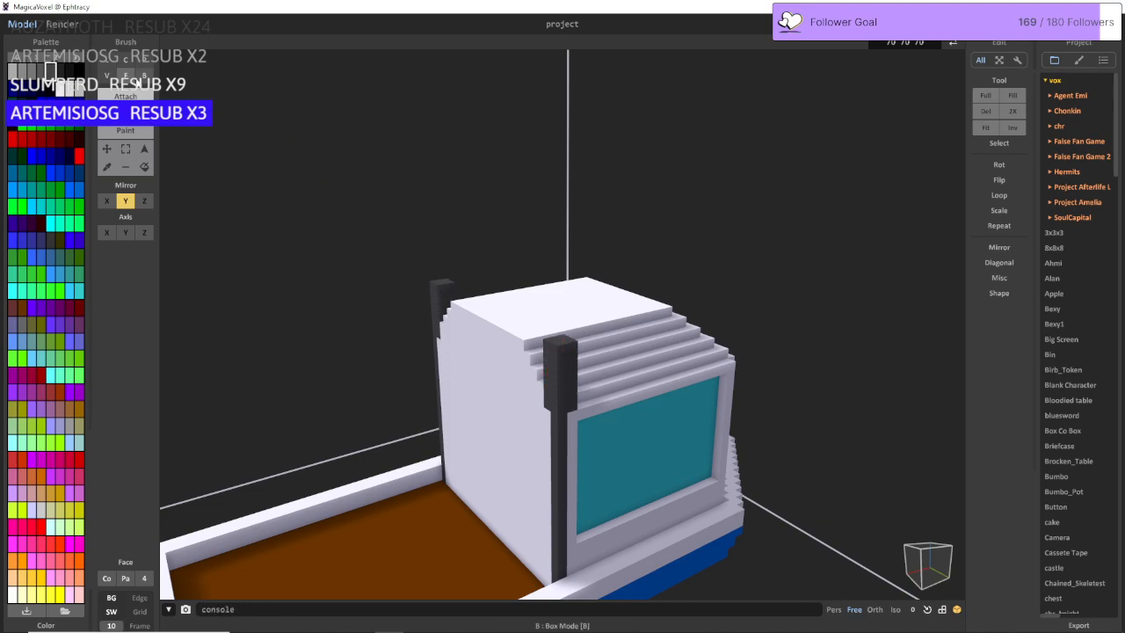
Step: Attach mirrored dark grey blocks overhanging outward at the tops of the rear posts with the Box brush
{"action": "left_click", "coordinate": [145, 77]}
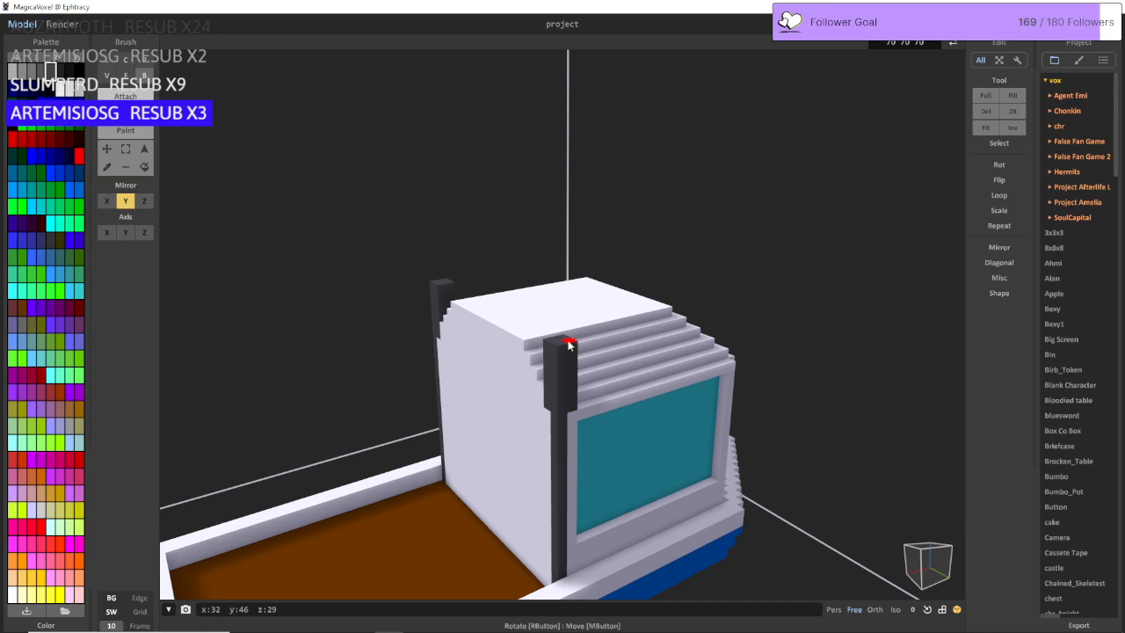
{"action": "left_click", "coordinate": [568, 344]}
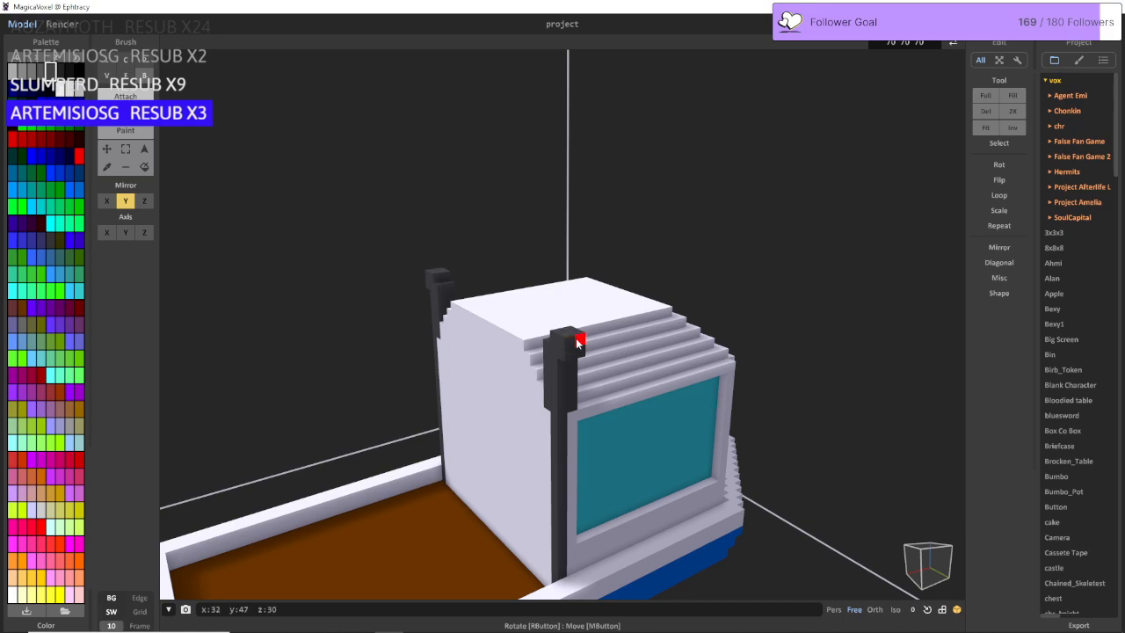
{"action": "left_click", "coordinate": [575, 338]}
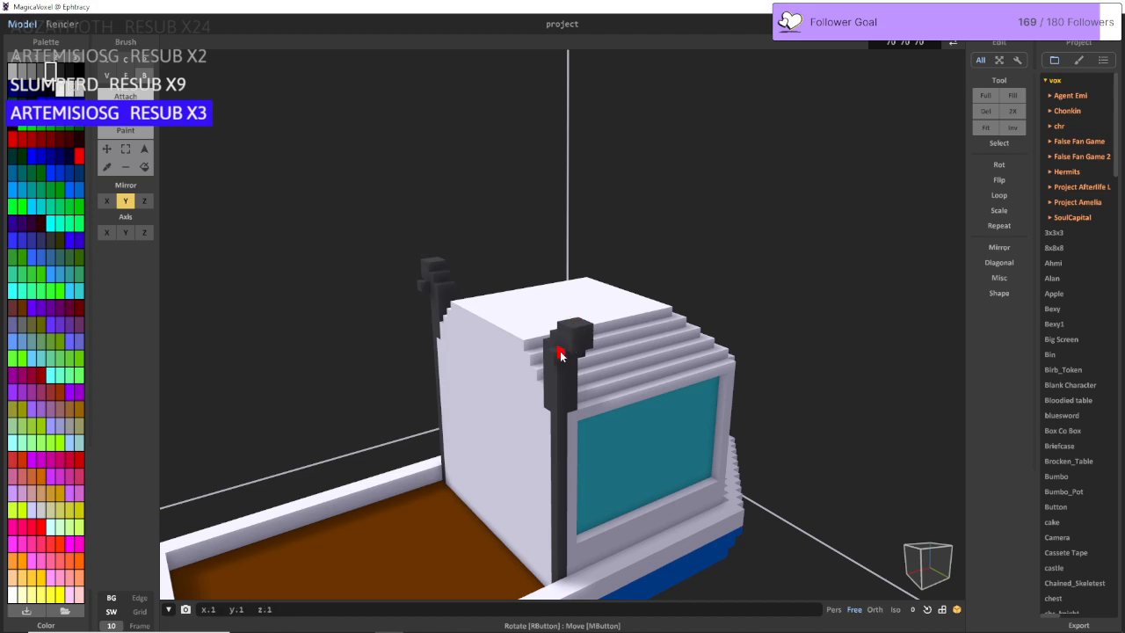
{"action": "left_click", "coordinate": [565, 342]}
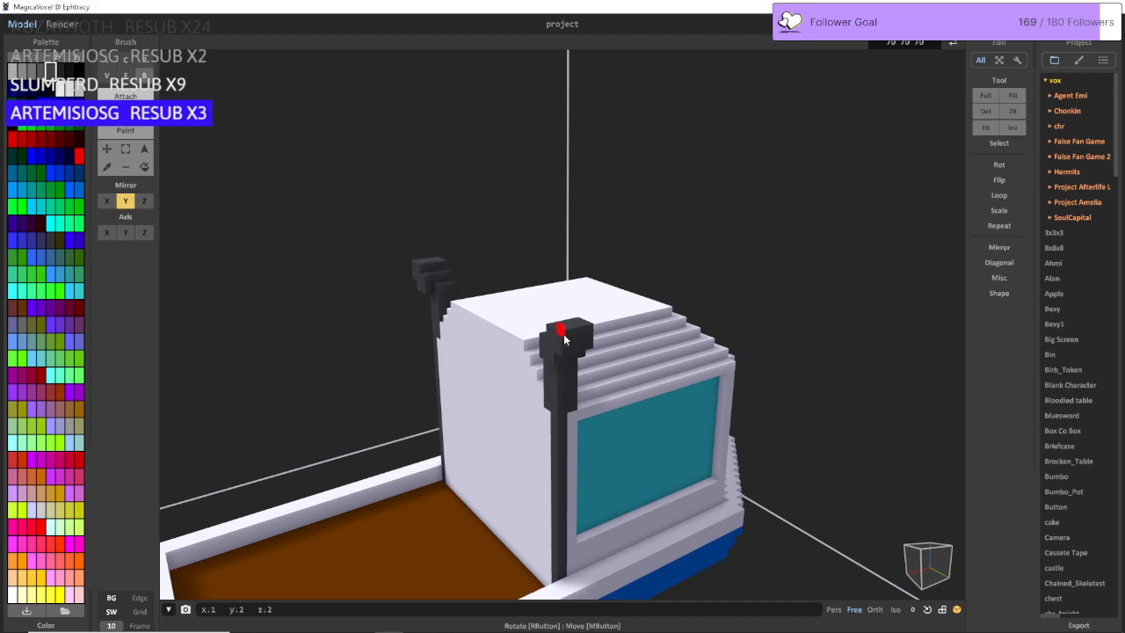
{"action": "scroll", "coordinate": [577, 343], "scroll_direction": "up", "scroll_amount": 1}
{"action": "scroll", "coordinate": [576, 347], "scroll_direction": "up", "scroll_amount": 2}
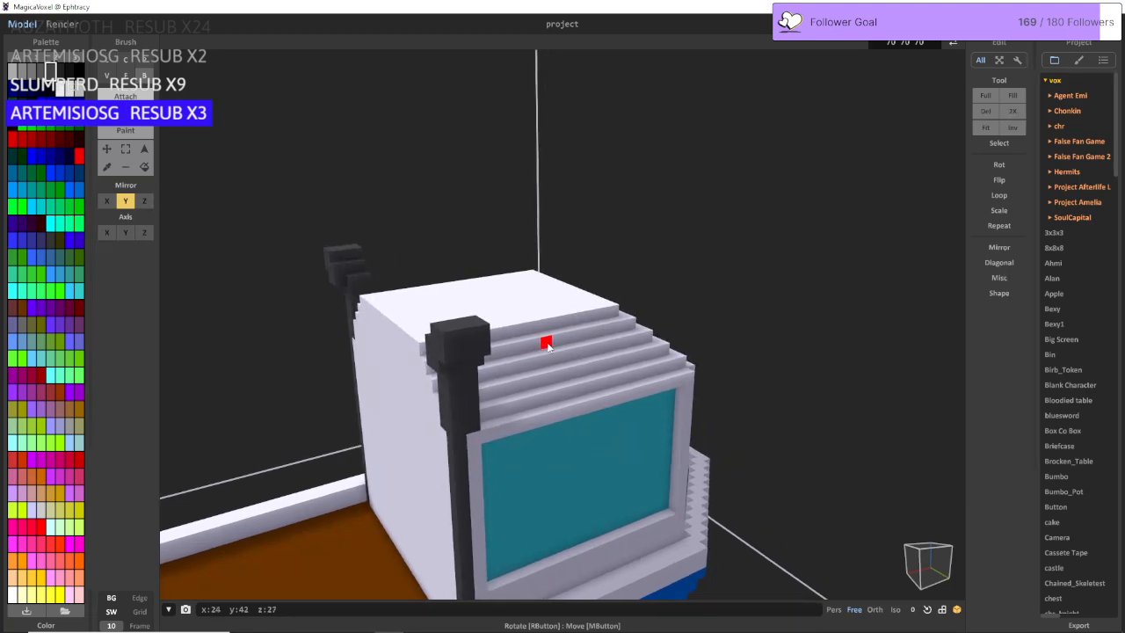
{"action": "scroll", "coordinate": [532, 348], "scroll_direction": "up", "scroll_amount": 2}
{"action": "right_click_drag", "start_coordinate": [516, 348], "coordinate": [554, 366]}
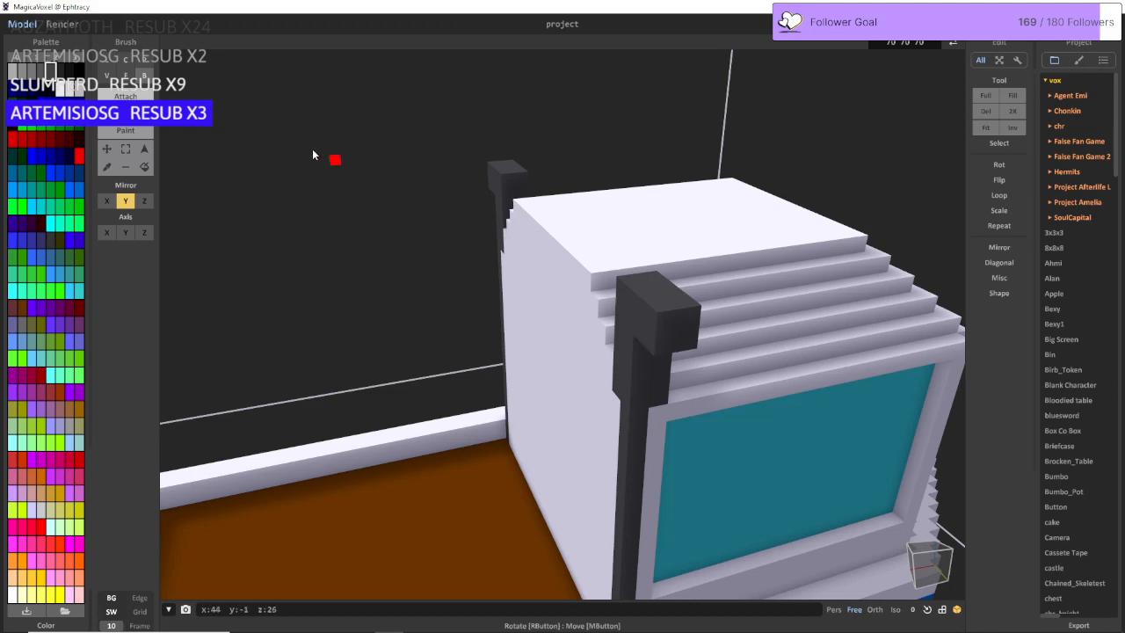
Step: Raise the overhanging dark grey blocks on both rear posts by several voxel layers with the Face brush
{"action": "left_click", "coordinate": [665, 301]}
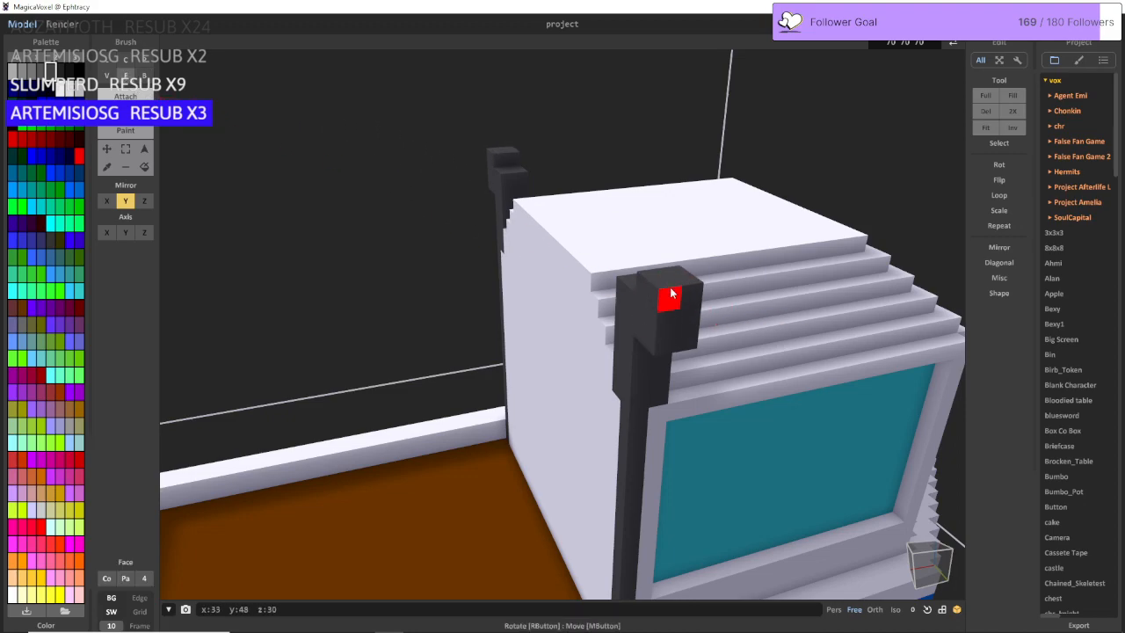
{"action": "left_click_drag", "start_coordinate": [670, 279], "coordinate": [655, 203]}
{"action": "right_click_drag", "start_coordinate": [655, 203], "coordinate": [368, 142]}
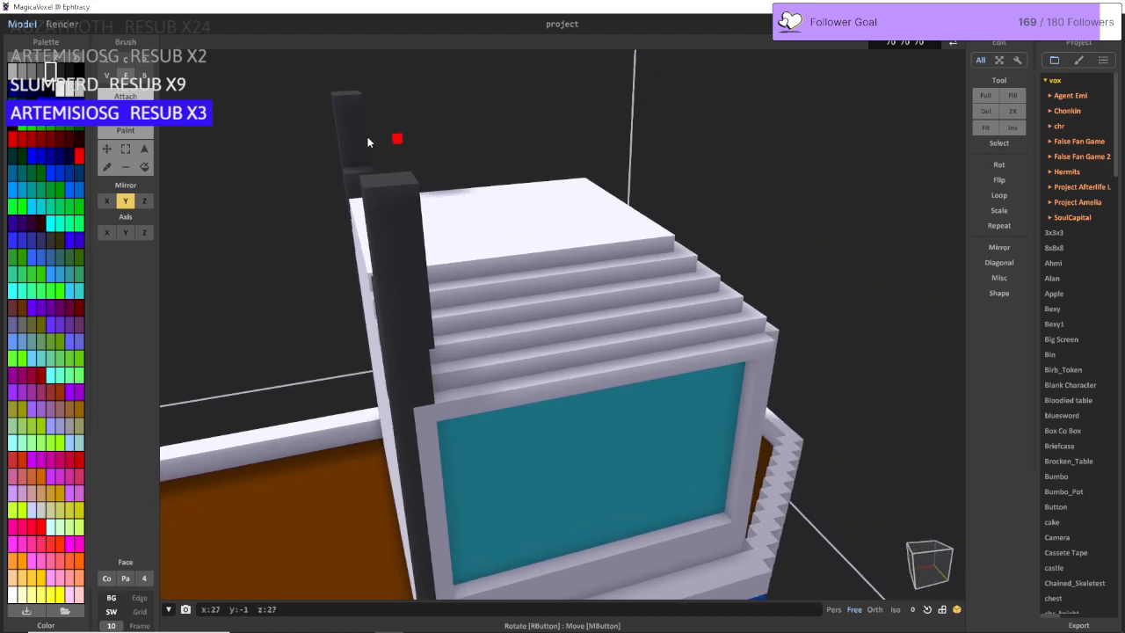
{"action": "right_click_drag", "start_coordinate": [176, 97], "coordinate": [457, 136]}
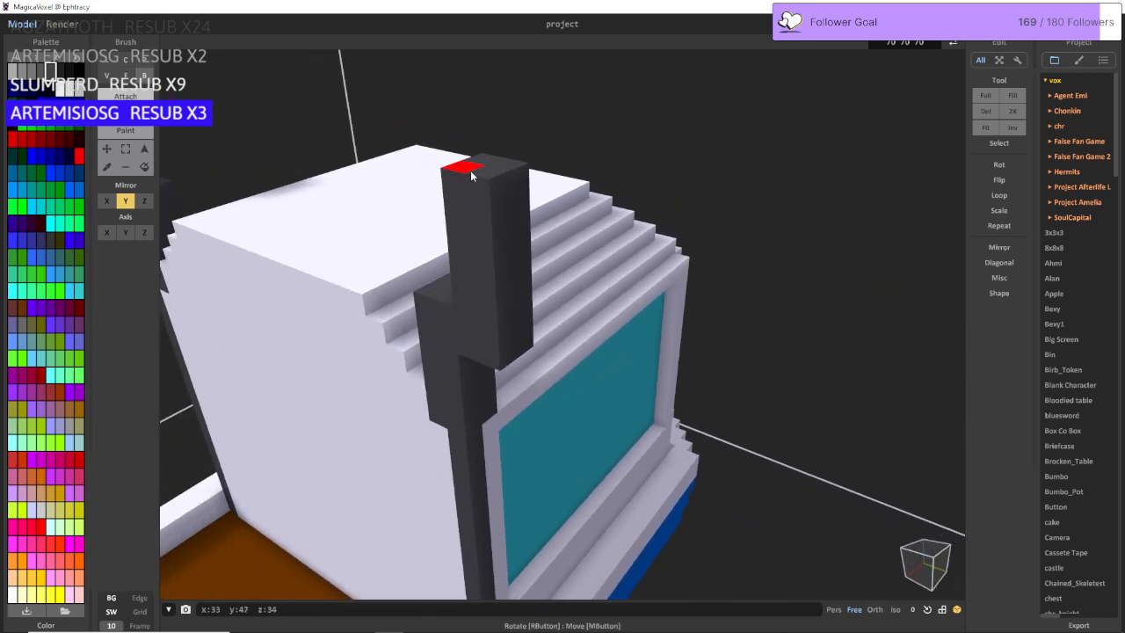
Step: Widen the tops of both rear posts by one dark grey voxel on every side with the Box brush
{"action": "left_click_drag", "start_coordinate": [464, 186], "coordinate": [518, 177]}
{"action": "right_click_drag", "start_coordinate": [518, 176], "coordinate": [756, 172]}
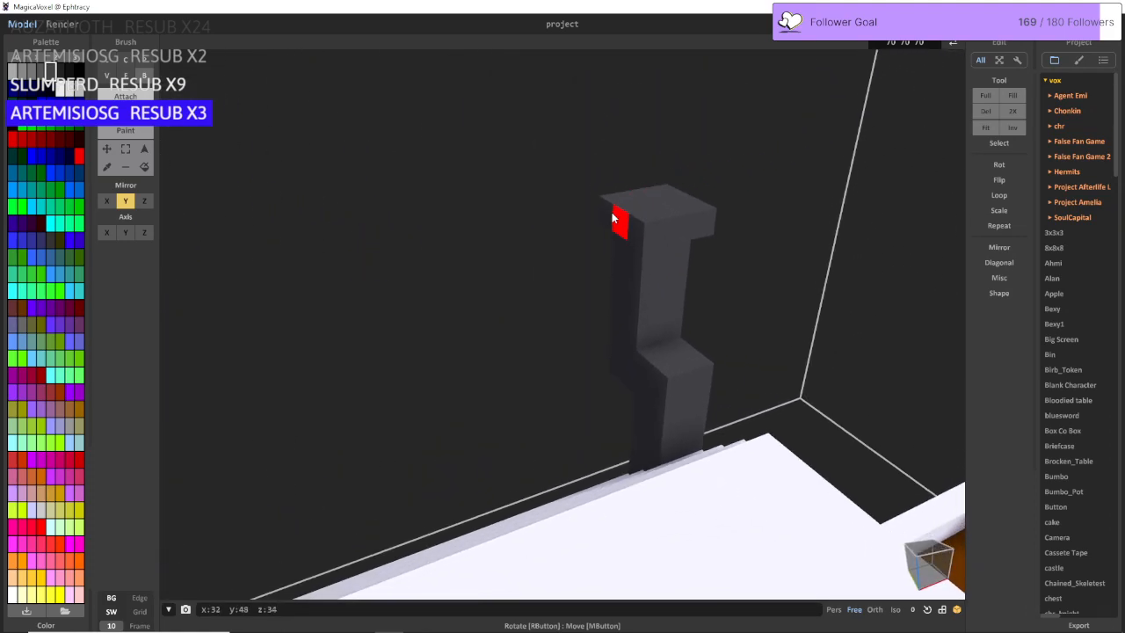
{"action": "mouse_move", "coordinate": [606, 211]}
{"action": "left_mouse_down"}
{"action": "mouse_move", "coordinate": [647, 233]}
{"action": "mouse_move", "coordinate": [701, 229]}
{"action": "left_mouse_up"}
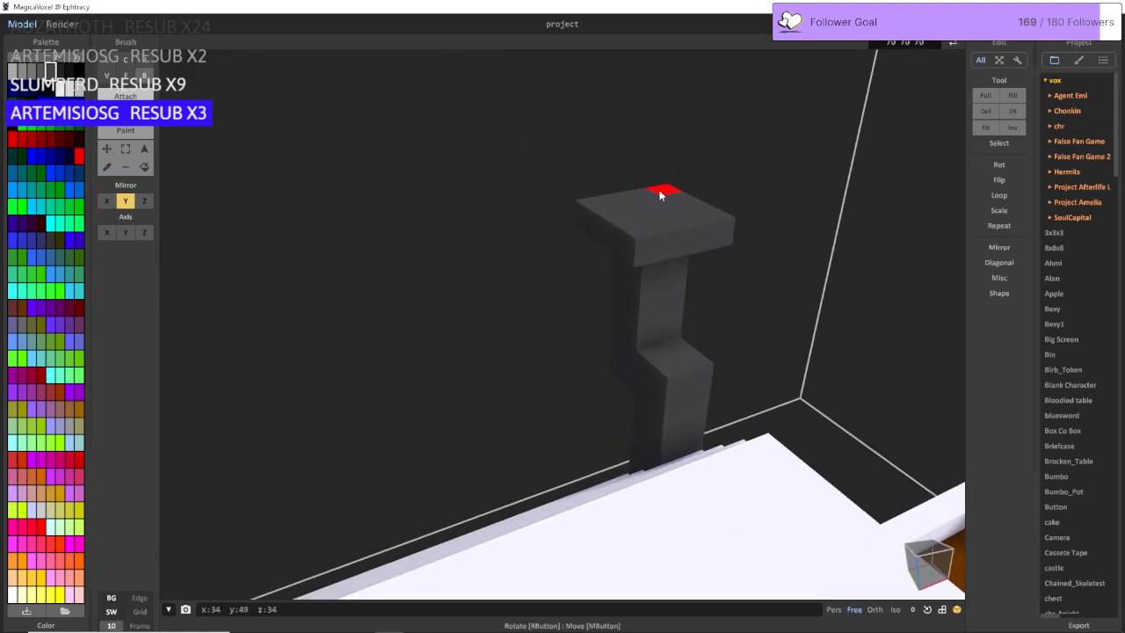
Step: Build a dark grey rim around each widened post top, leaving the centre hollow, and raise it one more layer with the Face brush
{"action": "mouse_move", "coordinate": [660, 195]}
{"action": "left_mouse_down"}
{"action": "mouse_move", "coordinate": [605, 204]}
{"action": "mouse_move", "coordinate": [642, 231]}
{"action": "left_mouse_up"}
{"action": "left_click", "coordinate": [691, 202]}
{"action": "left_click", "coordinate": [698, 210]}
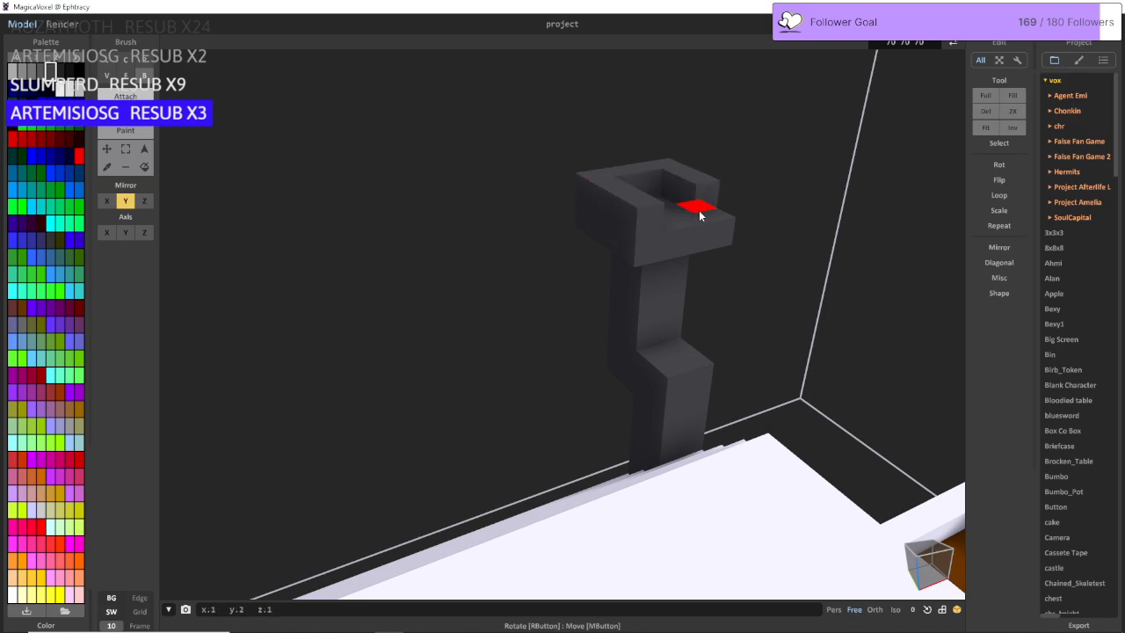
{"action": "left_click", "coordinate": [710, 216]}
{"action": "left_click", "coordinate": [687, 221]}
{"action": "left_click", "coordinate": [682, 201]}
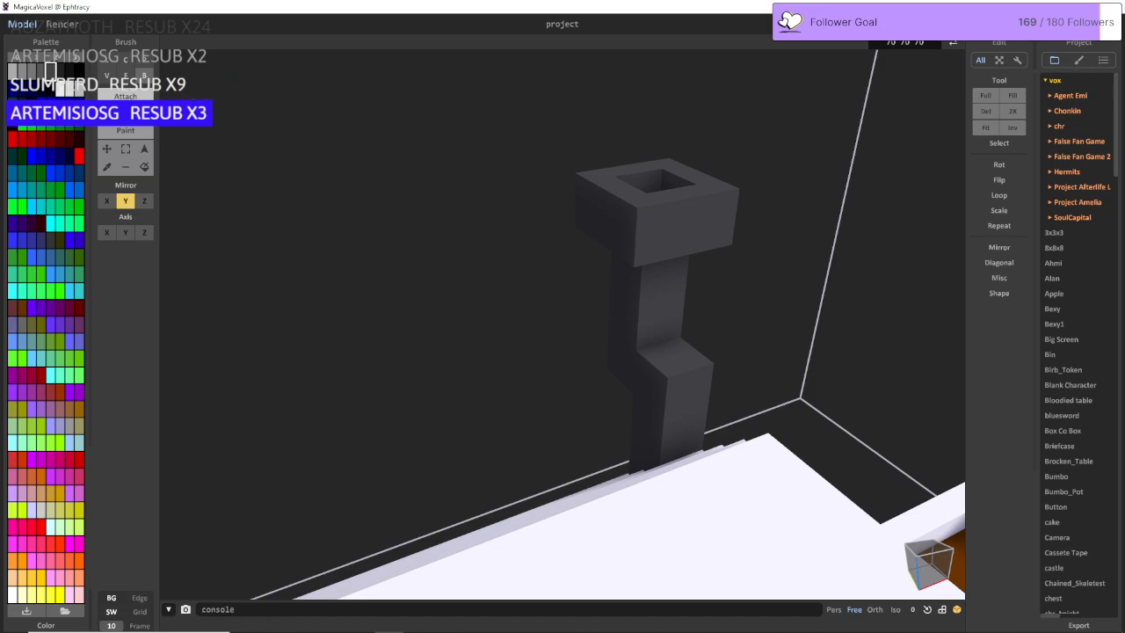
{"action": "left_click", "coordinate": [125, 75]}
{"action": "left_click", "coordinate": [604, 182]}
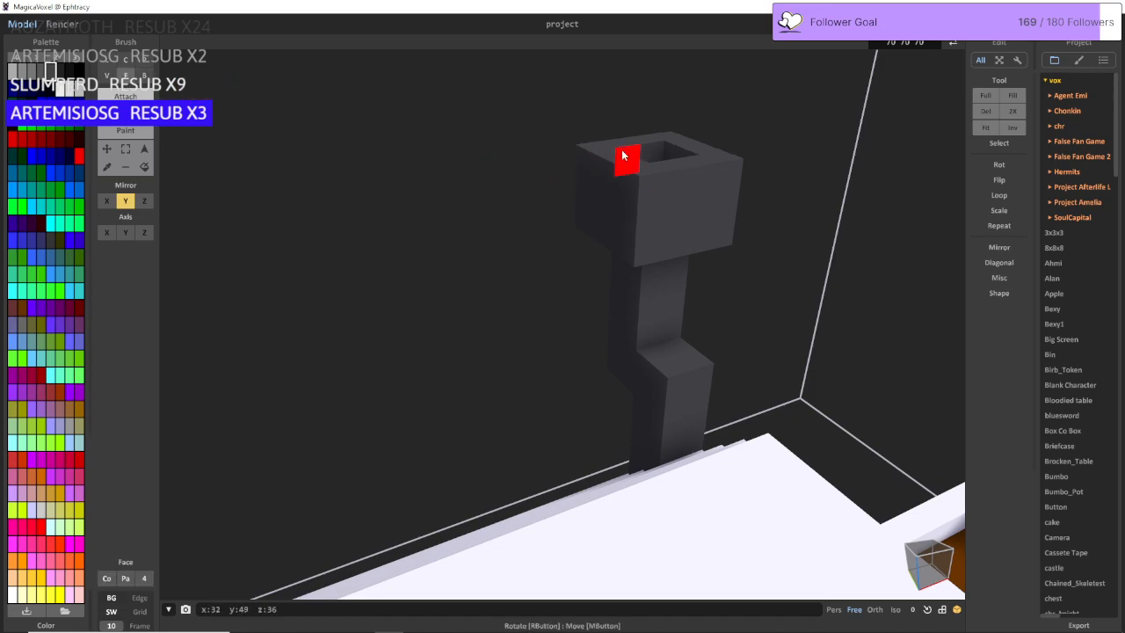
Step: Pick the white colour and extend the cabin's rear wall by one voxel layer with the Face brush
{"action": "right_click_drag", "start_coordinate": [613, 154], "coordinate": [308, 162]}
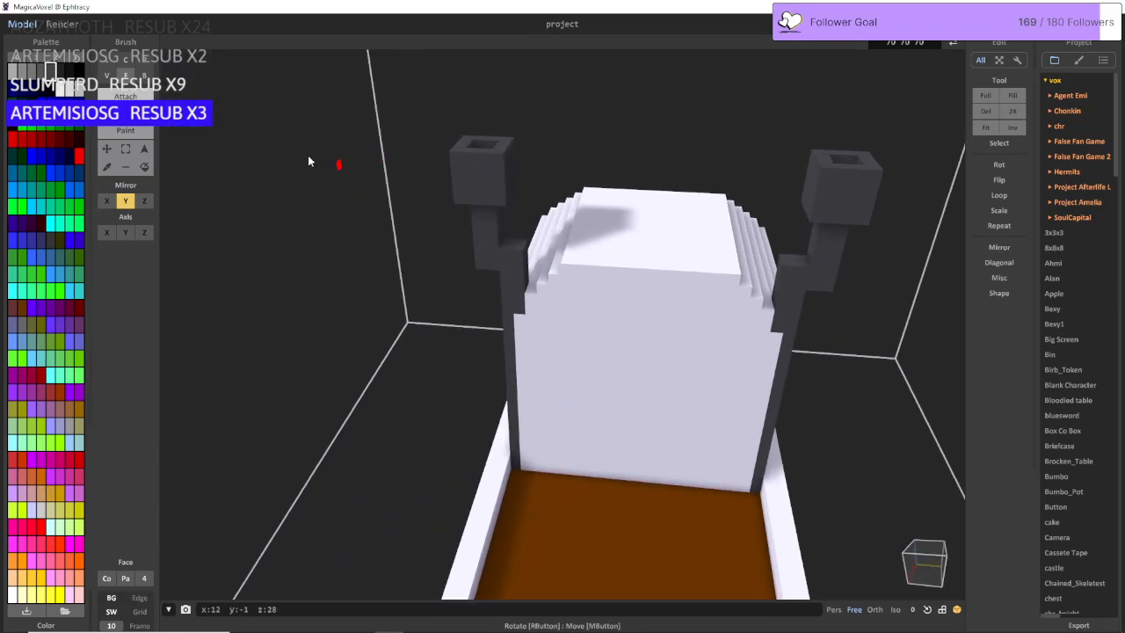
{"action": "left_click", "coordinate": [61, 90]}
{"action": "left_click", "coordinate": [567, 316]}
{"action": "right_click_drag", "start_coordinate": [591, 357], "coordinate": [577, 325]}
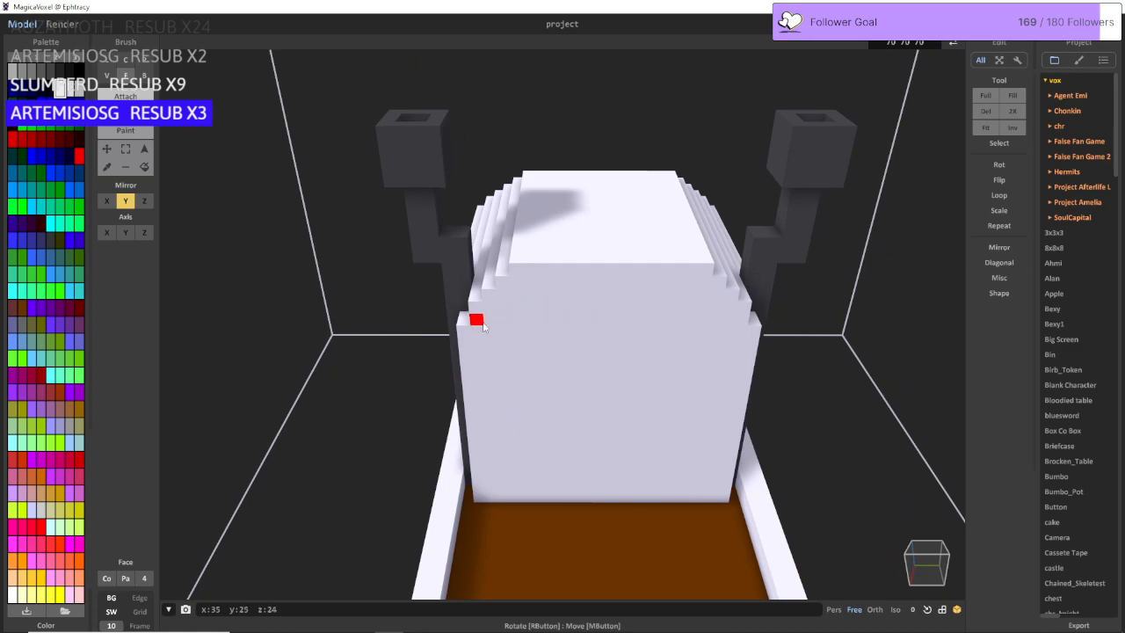
Step: Erase the outer edge of the added rear wall layer along its sides and roof steps with the Box brush, mirrored on Y
{"action": "scroll", "coordinate": [483, 326], "scroll_direction": "up", "scroll_amount": 1}
{"action": "left_click", "coordinate": [126, 113]}
{"action": "left_click", "coordinate": [144, 76]}
{"action": "scroll", "coordinate": [290, 132], "scroll_direction": "up", "scroll_amount": 1}
{"action": "right_click_drag", "start_coordinate": [290, 132], "coordinate": [411, 165]}
{"action": "left_click", "coordinate": [605, 299]}
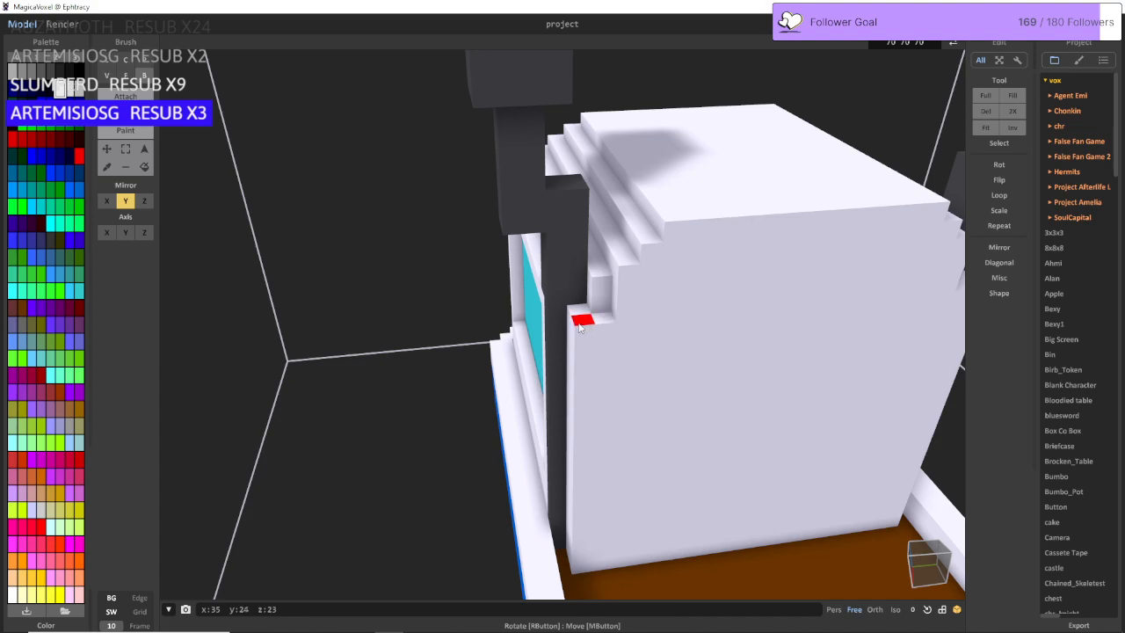
{"action": "mouse_move", "coordinate": [580, 327]}
{"action": "left_mouse_down"}
{"action": "mouse_move", "coordinate": [583, 517]}
{"action": "mouse_move", "coordinate": [570, 557]}
{"action": "left_mouse_up"}
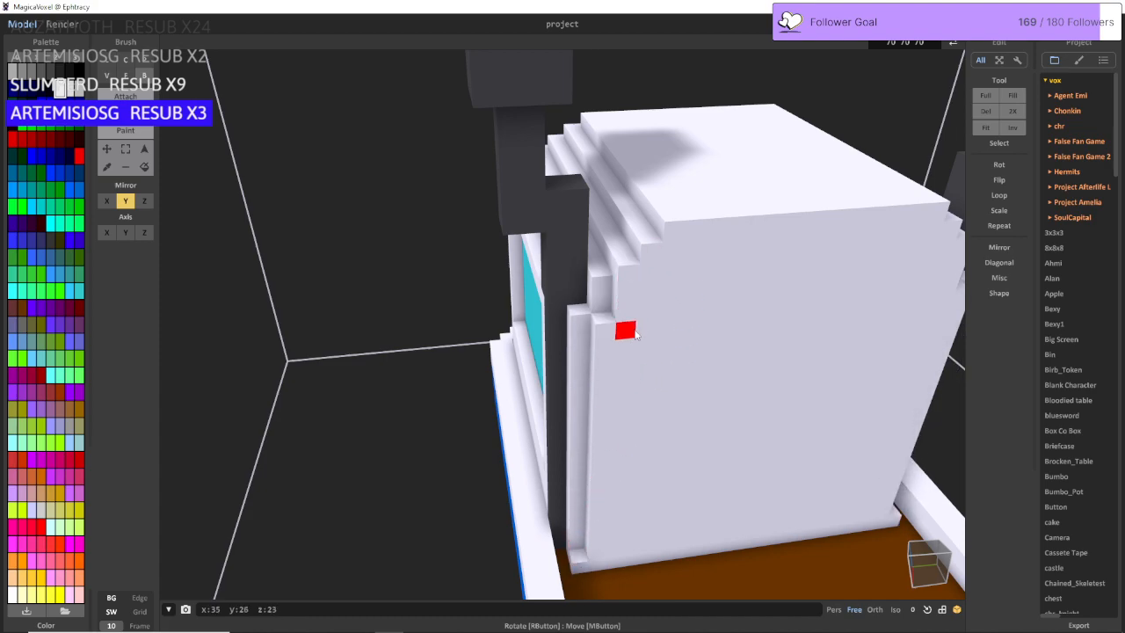
{"action": "key", "text": "ctrl+z"}
{"action": "left_click_drag", "start_coordinate": [584, 334], "coordinate": [578, 567]}
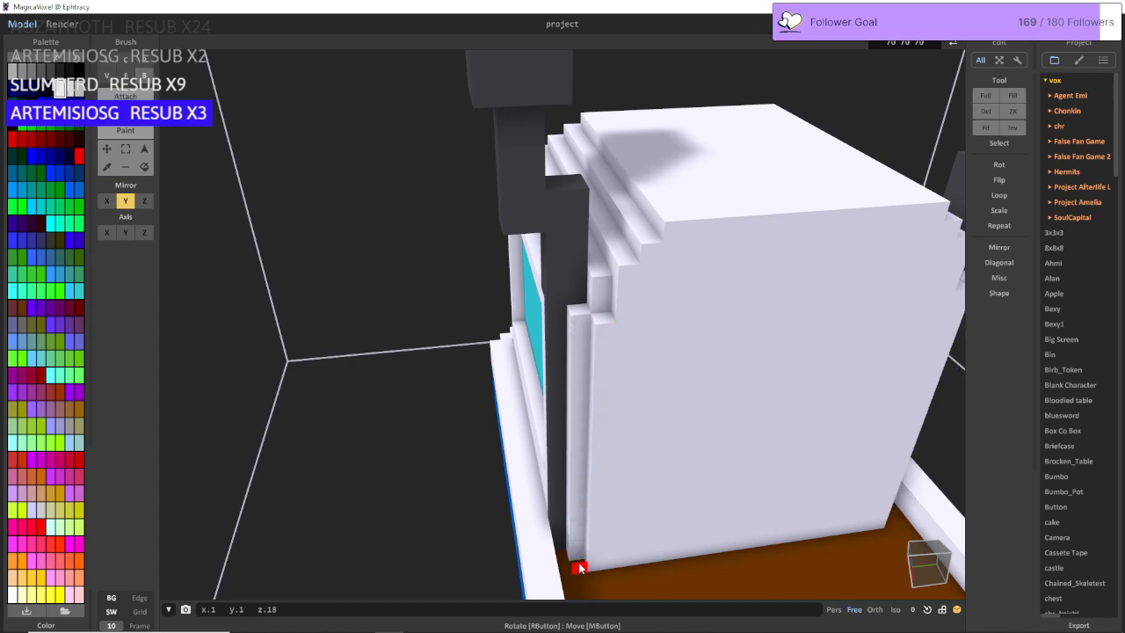
{"action": "mouse_move", "coordinate": [629, 282]}
{"action": "left_mouse_down"}
{"action": "mouse_move", "coordinate": [659, 236]}
{"action": "mouse_move", "coordinate": [682, 227]}
{"action": "left_mouse_up"}
{"action": "right_click_drag", "start_coordinate": [682, 227], "coordinate": [547, 279]}
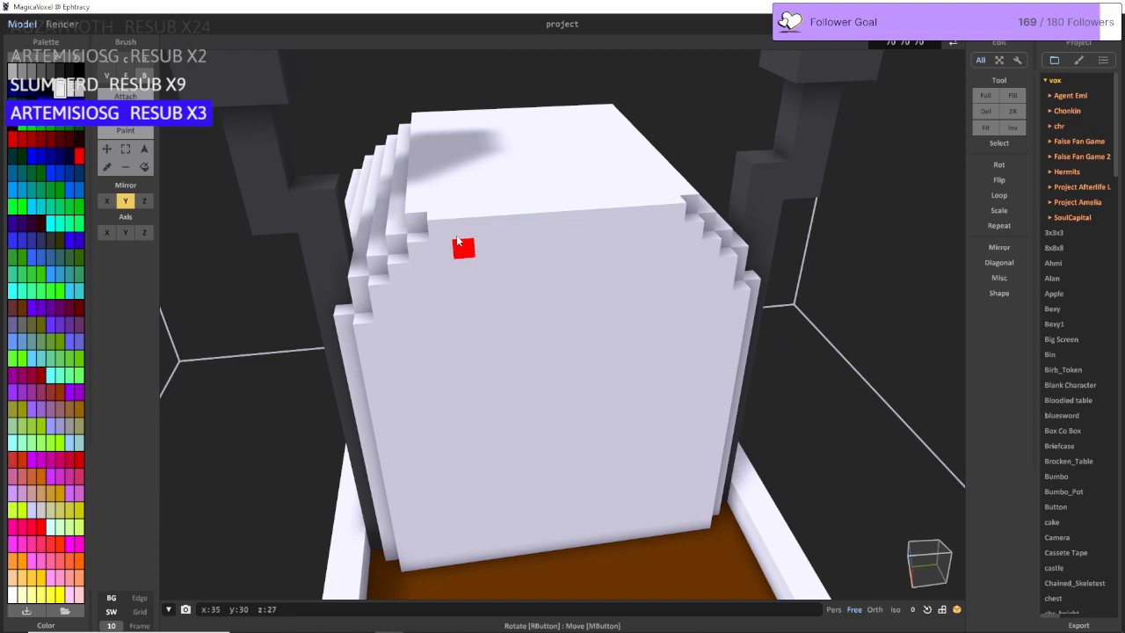
Step: Pick the light grey colour and return the Box brush to Attach mode for details on the cabin roof
{"action": "right_click_drag", "start_coordinate": [457, 235], "coordinate": [264, 132]}
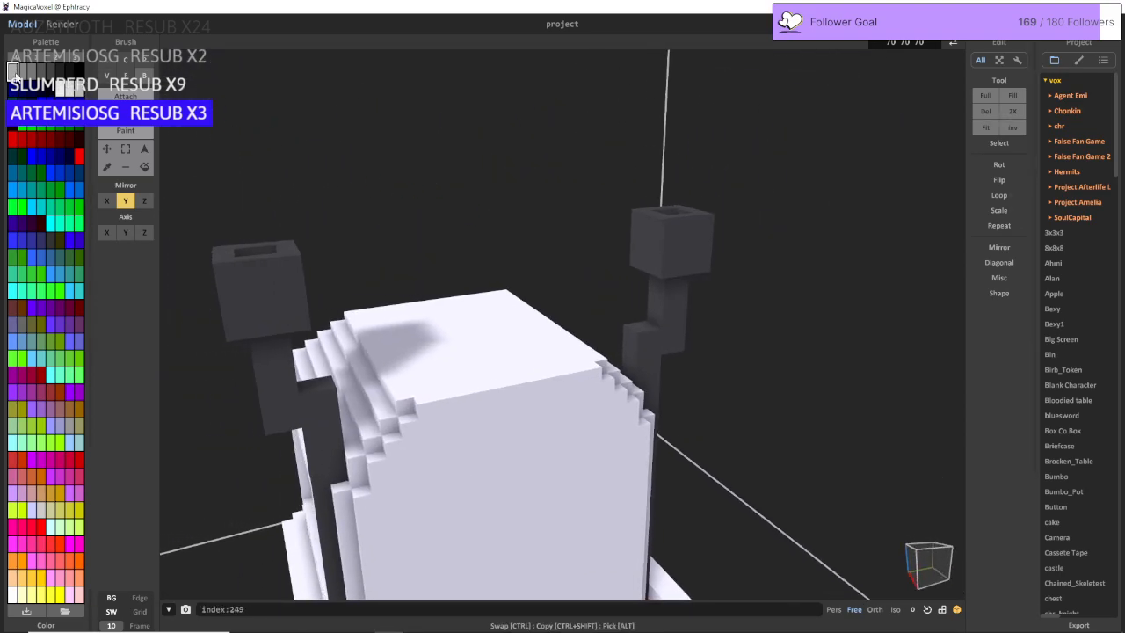
{"action": "left_click", "coordinate": [126, 96]}
{"action": "scroll", "coordinate": [297, 148], "scroll_direction": "up", "scroll_amount": 5}
{"action": "right_click_drag", "start_coordinate": [296, 148], "coordinate": [643, 289]}
{"action": "scroll", "coordinate": [418, 183], "scroll_direction": "down", "scroll_amount": 5}
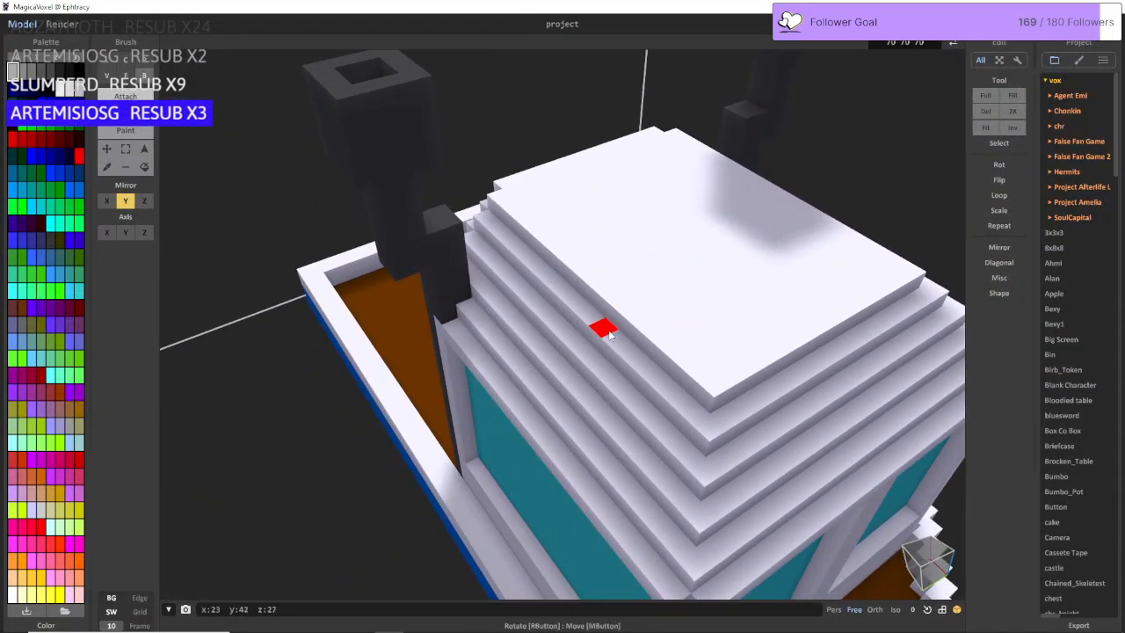
{"action": "left_click", "coordinate": [607, 333]}
{"action": "key", "text": "ctrl+z"}
{"action": "left_click", "coordinate": [596, 343]}
{"action": "key", "text": "ctrl+s"}
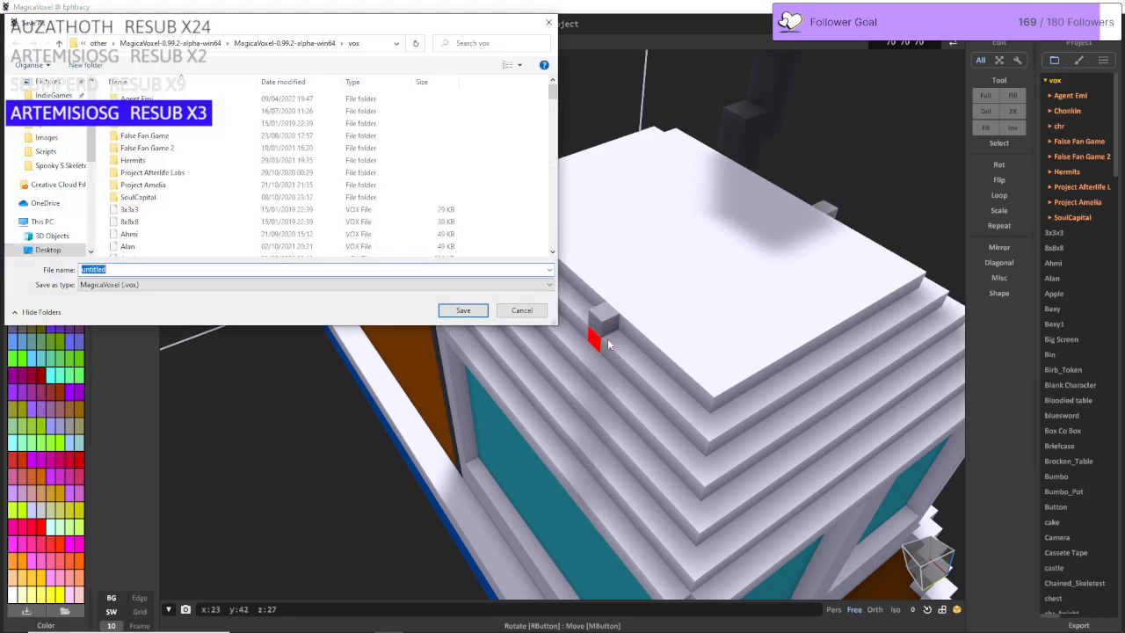
{"action": "left_click", "coordinate": [506, 311]}
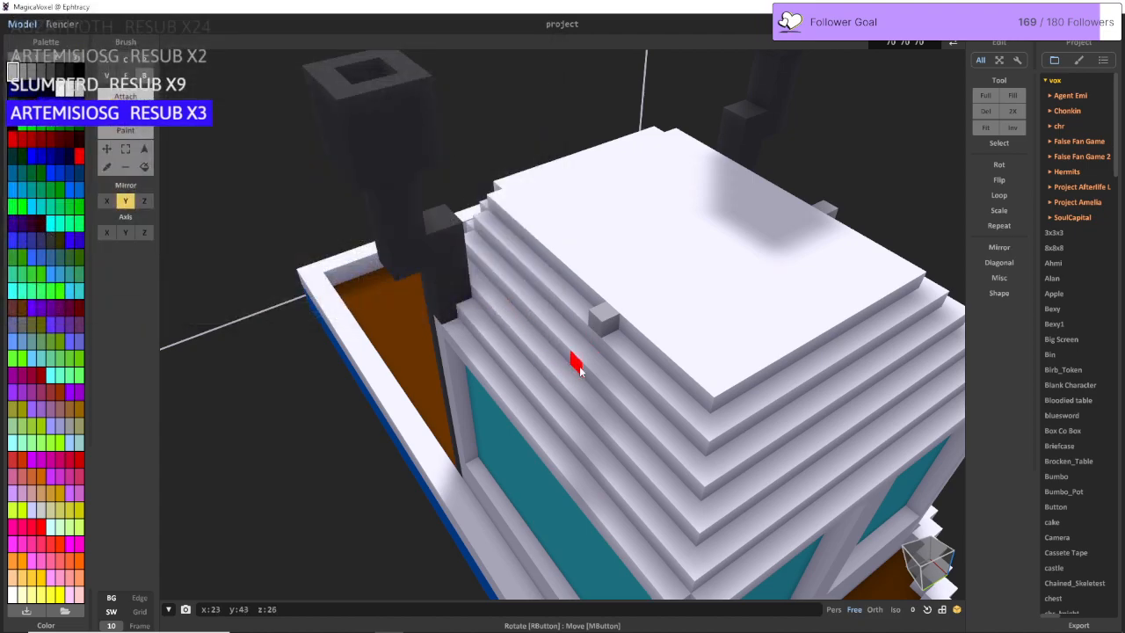
{"action": "key", "text": "ctrl+z"}
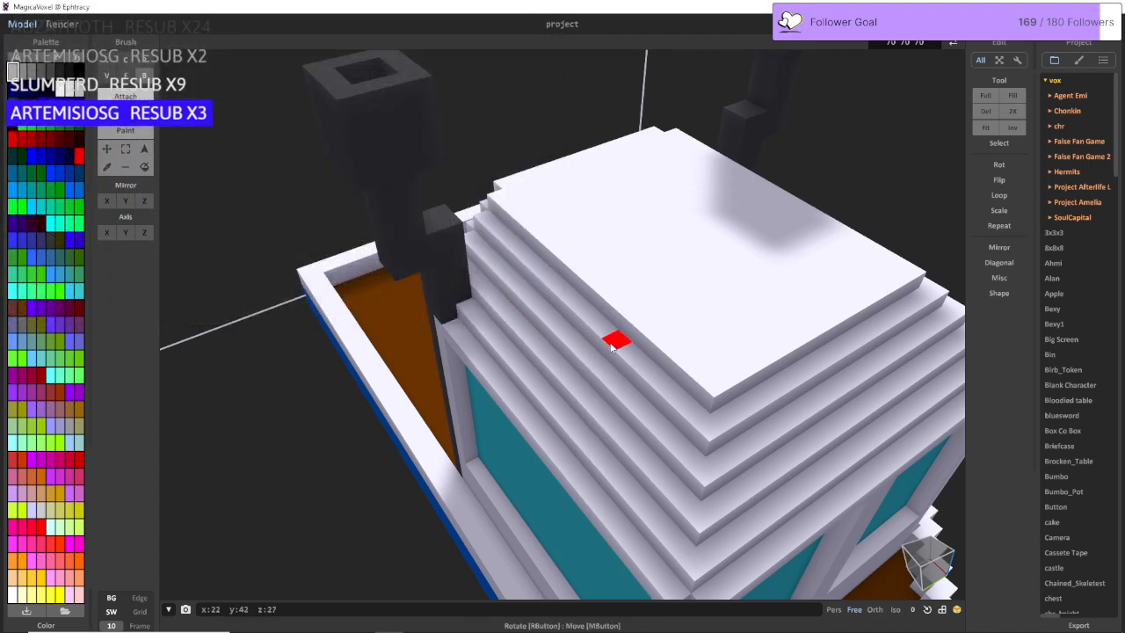
Step: Without mirroring, attach light grey voxels down two roof side steps and raise a light grey stem with two short opposite arms on the roof edge
{"action": "left_click_drag", "start_coordinate": [613, 346], "coordinate": [607, 354]}
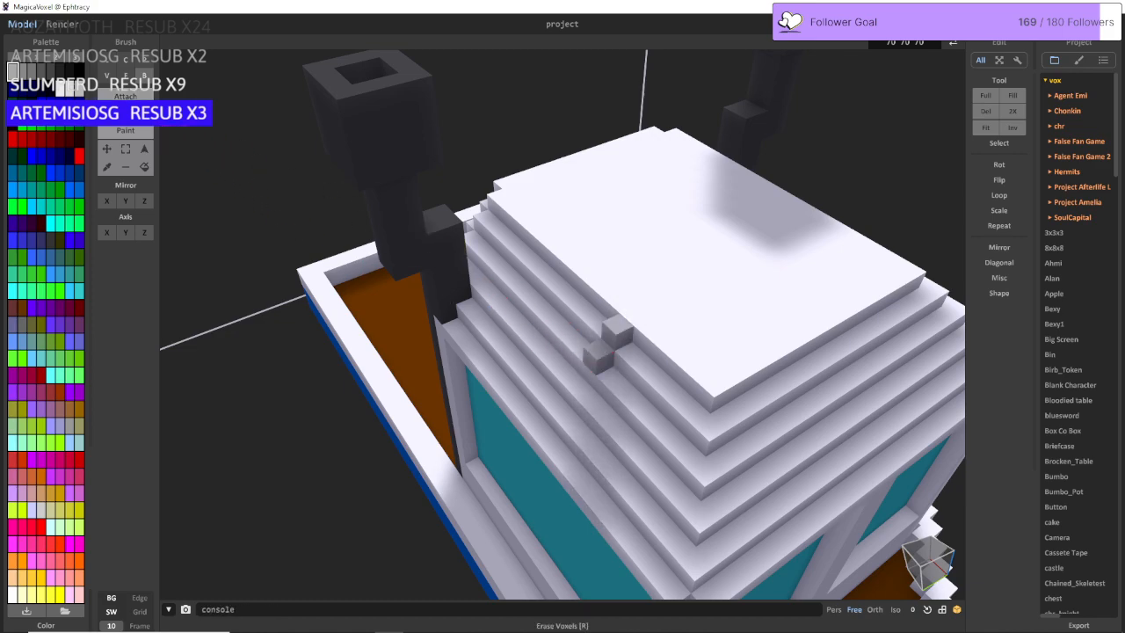
{"action": "left_click_drag", "start_coordinate": [643, 319], "coordinate": [627, 220]}
{"action": "right_click_drag", "start_coordinate": [629, 220], "coordinate": [542, 219]}
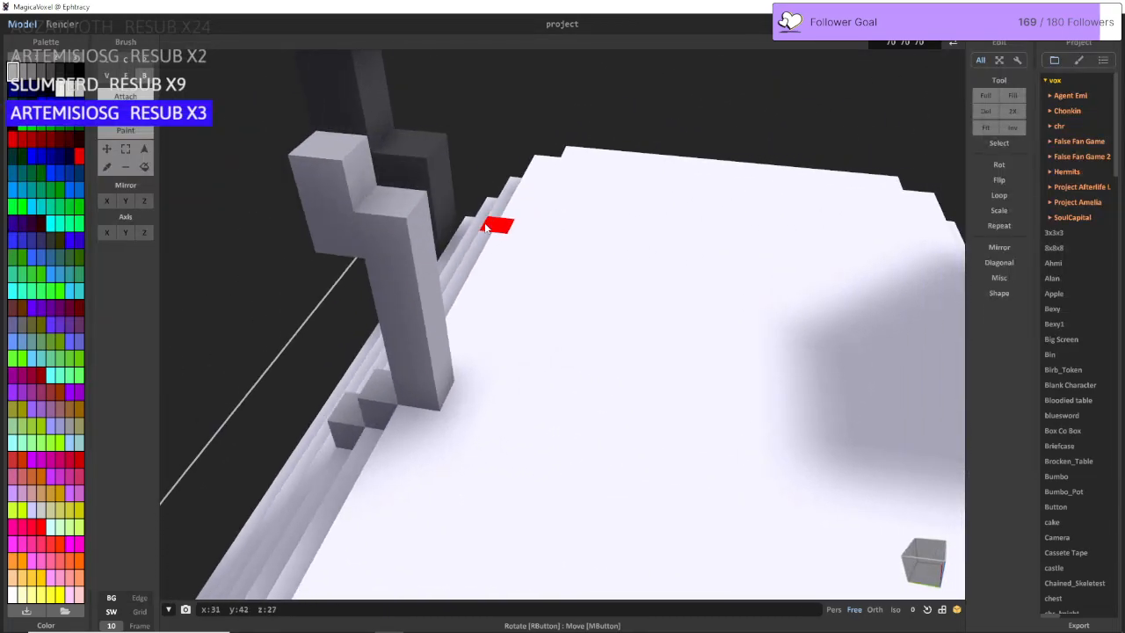
{"action": "left_click", "coordinate": [418, 230]}
{"action": "left_click", "coordinate": [435, 220]}
{"action": "scroll", "coordinate": [436, 220], "scroll_direction": "down", "scroll_amount": 5}
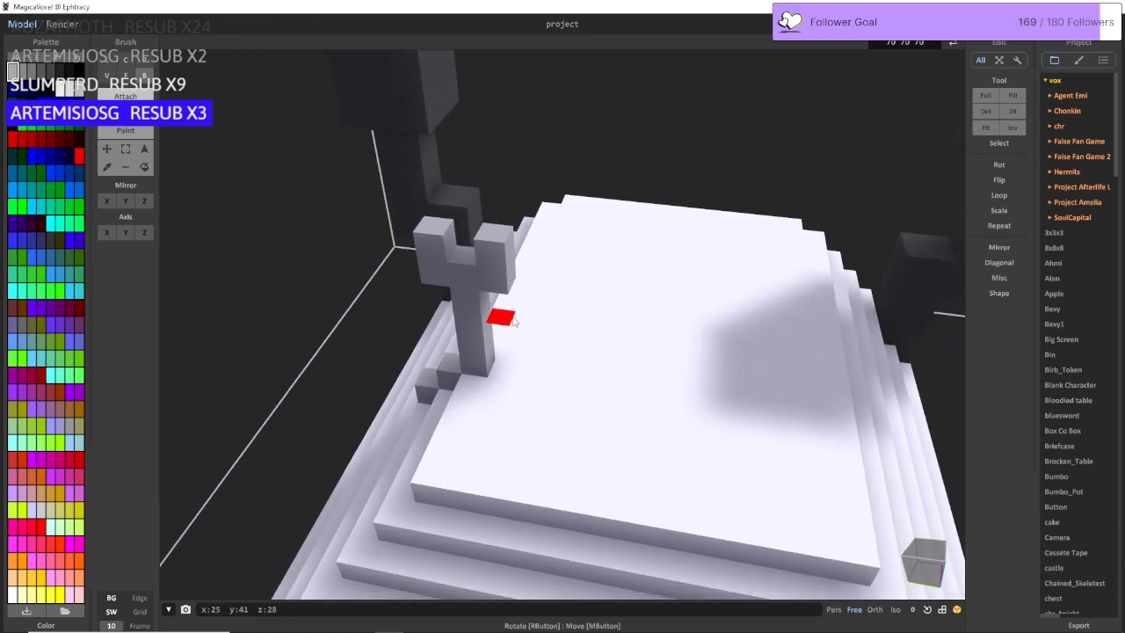
{"action": "scroll", "coordinate": [502, 319], "scroll_direction": "up", "scroll_amount": 3}
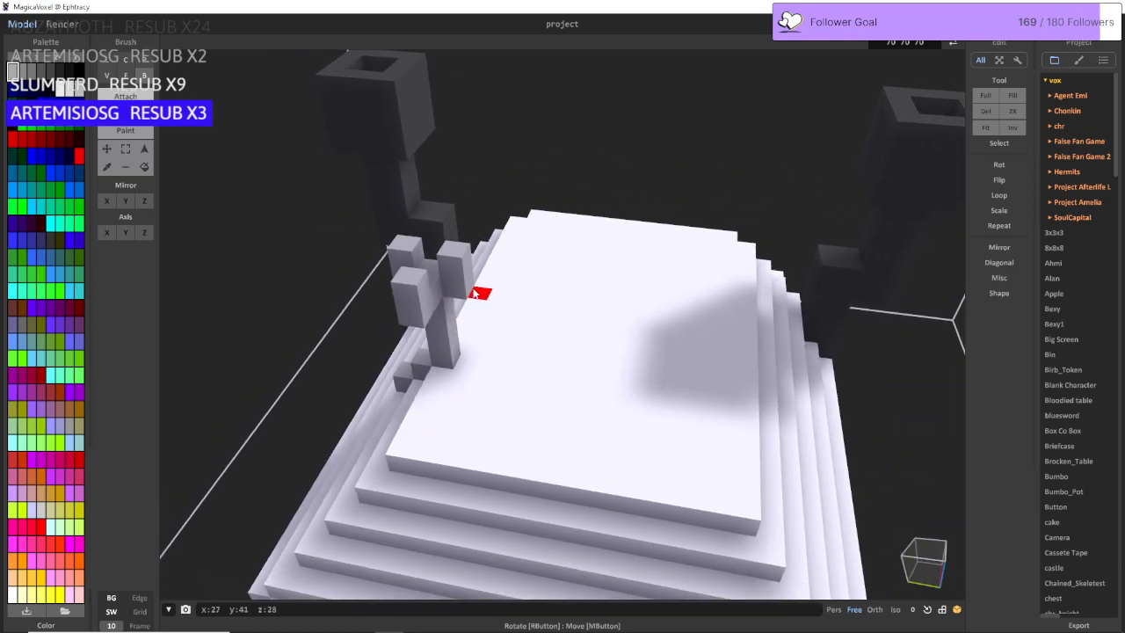
{"action": "scroll", "coordinate": [475, 293], "scroll_direction": "up", "scroll_amount": 5}
{"action": "left_click", "coordinate": [332, 278]}
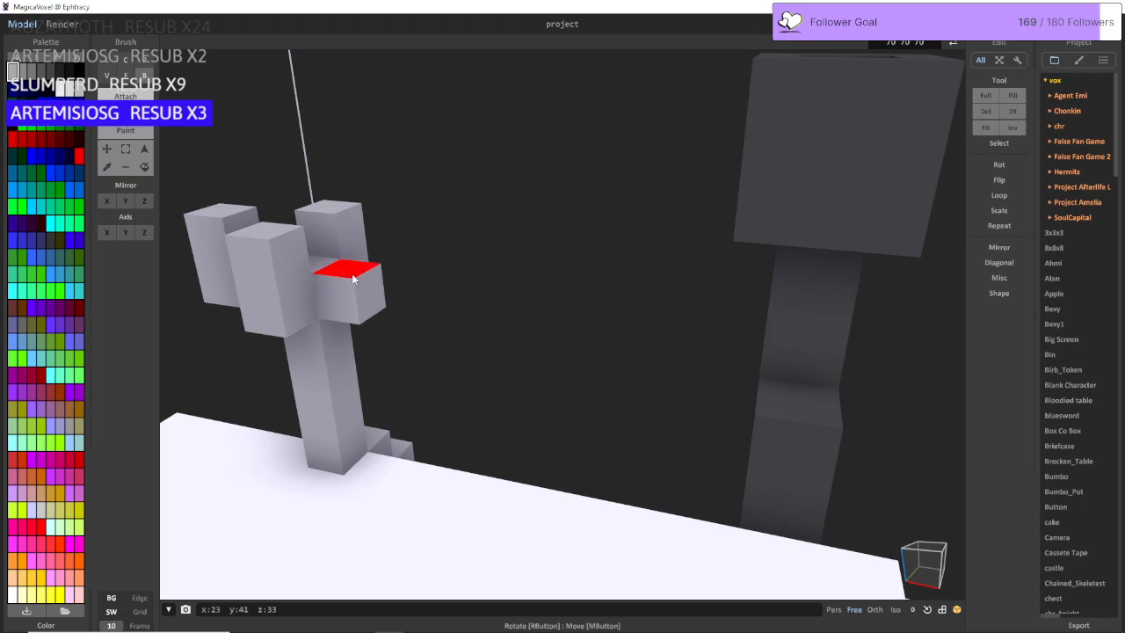
{"action": "left_click", "coordinate": [353, 275]}
{"action": "key", "text": "ctrl+z"}
{"action": "key", "text": "ctrl+z"}
{"action": "key", "text": "ctrl+z"}
{"action": "key", "text": "ctrl+z"}
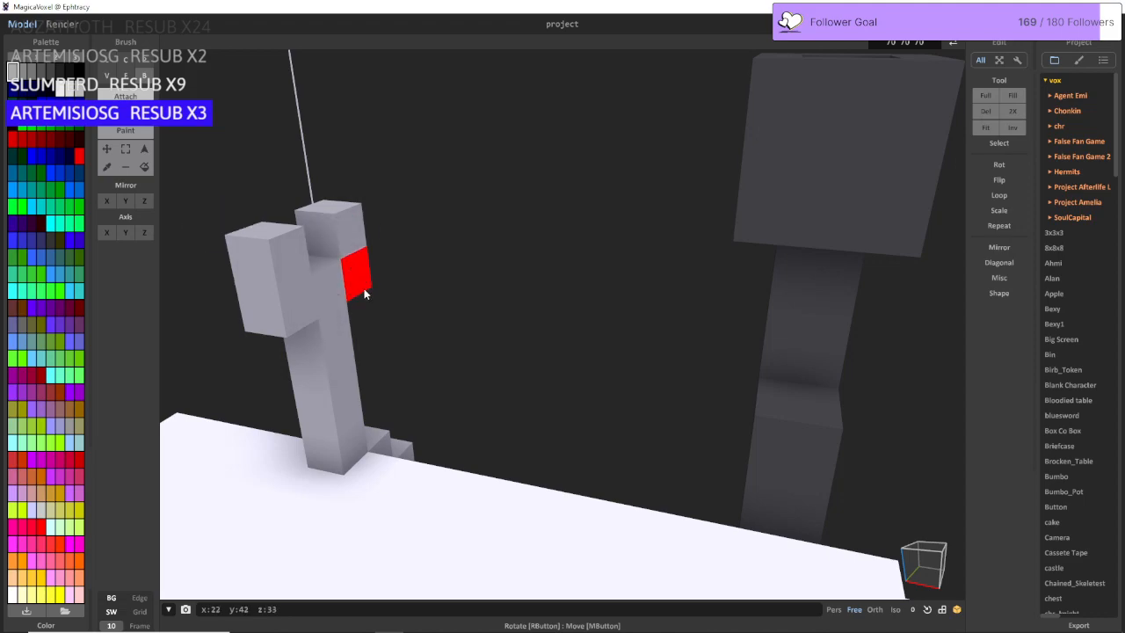
{"action": "key", "text": "ctrl+z"}
{"action": "key", "text": "ctrl+z"}
{"action": "key", "text": "ctrl+z"}
Step: Extend light grey arms two voxels long outward from the top of the roof stem to form a cross
{"action": "left_click", "coordinate": [311, 295]}
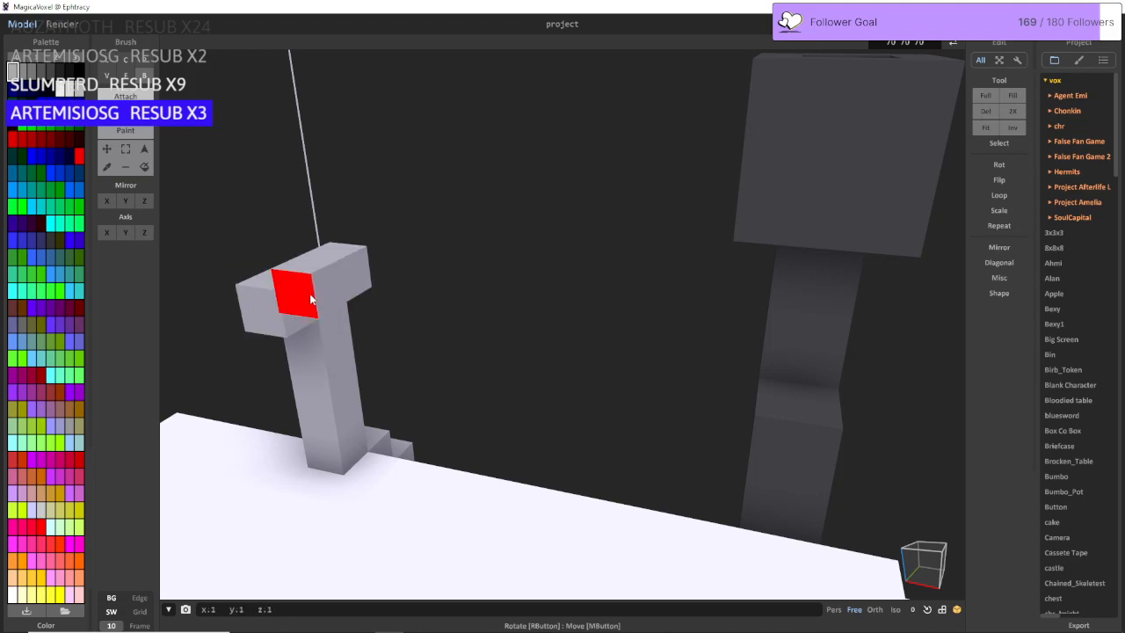
{"action": "left_click", "coordinate": [271, 308]}
{"action": "left_click", "coordinate": [379, 298]}
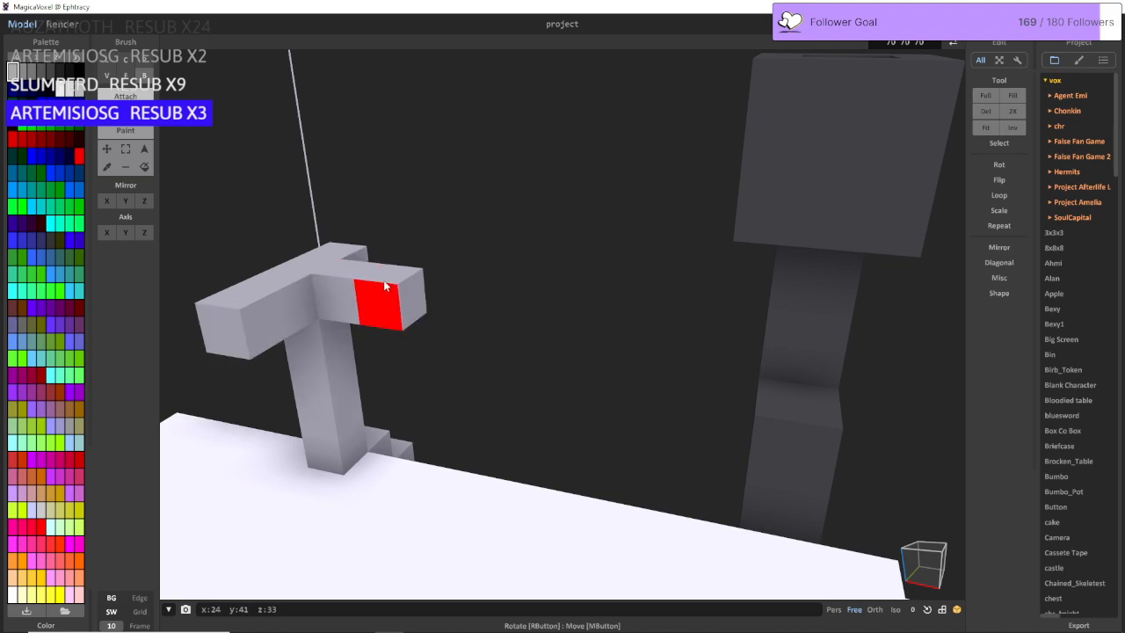
{"action": "left_click", "coordinate": [388, 272]}
Step: Attach light grey voxels on the ends of all four cross arms to form upright prongs
{"action": "mouse_move", "coordinate": [388, 271]}
{"action": "right_mouse_down"}
{"action": "mouse_move", "coordinate": [626, 279]}
{"action": "mouse_move", "coordinate": [607, 274]}
{"action": "right_mouse_up"}
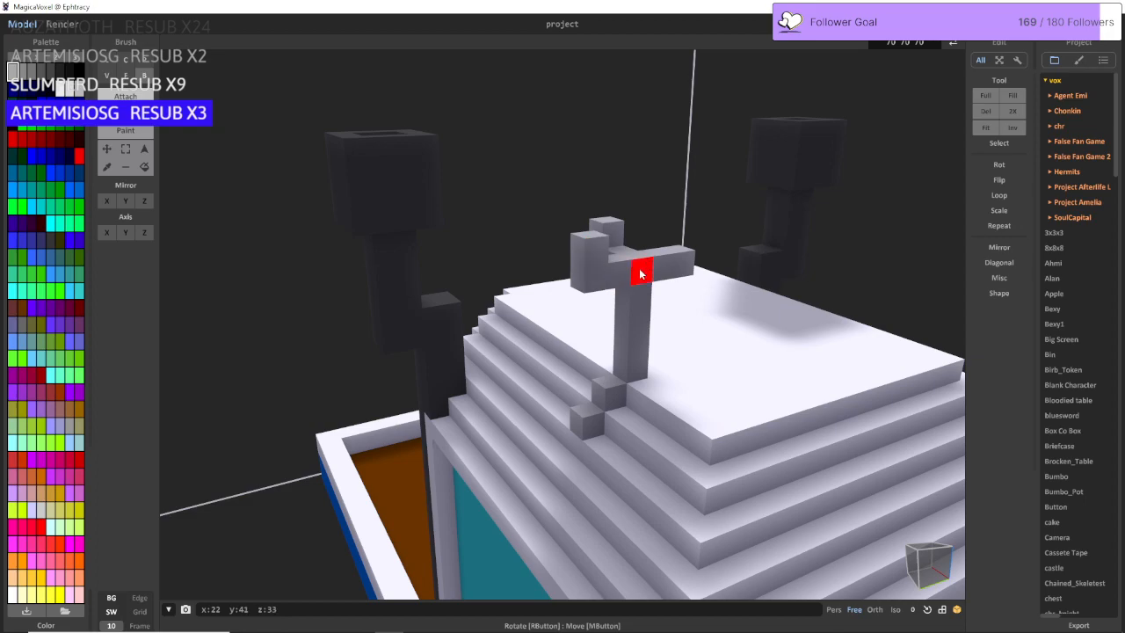
{"action": "left_click", "coordinate": [666, 273]}
{"action": "scroll", "coordinate": [599, 262], "scroll_direction": "up", "scroll_amount": 4}
{"action": "right_click_drag", "start_coordinate": [665, 274], "coordinate": [641, 280]}
{"action": "left_click", "coordinate": [480, 311]}
{"action": "scroll", "coordinate": [486, 336], "scroll_direction": "up", "scroll_amount": 3}
{"action": "scroll", "coordinate": [488, 337], "scroll_direction": "down", "scroll_amount": 5}
{"action": "scroll", "coordinate": [597, 295], "scroll_direction": "up", "scroll_amount": 3}
{"action": "scroll", "coordinate": [640, 279], "scroll_direction": "down", "scroll_amount": 2}
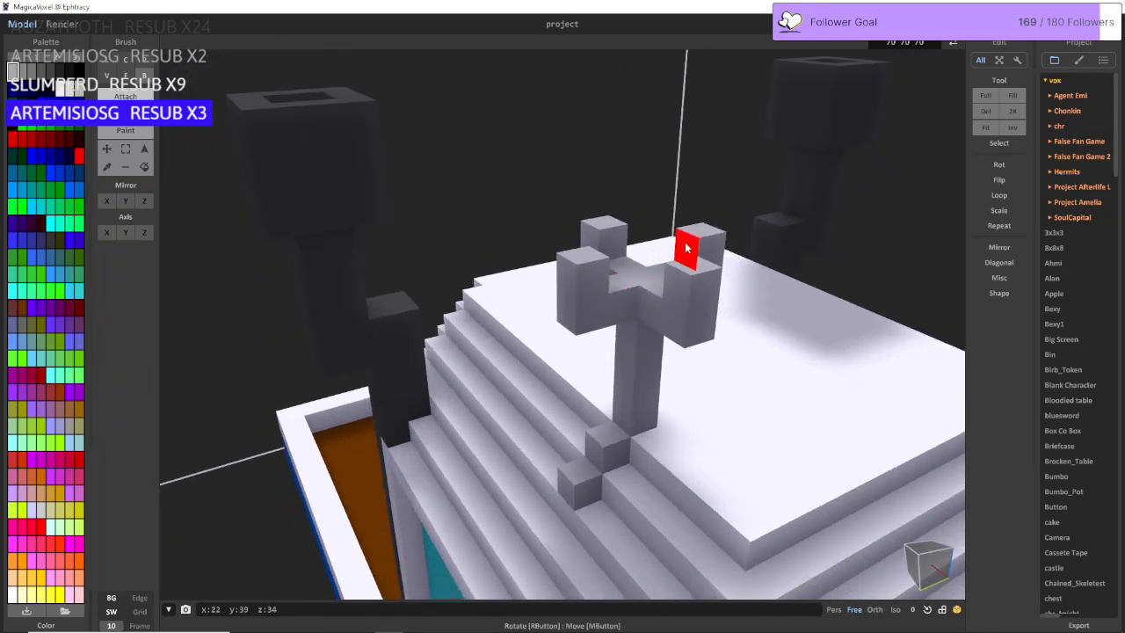
Step: Raise the four prongs by one more voxel and add a light grey voxel at the centre of the cross
{"action": "left_click", "coordinate": [705, 234]}
{"action": "left_click", "coordinate": [607, 228]}
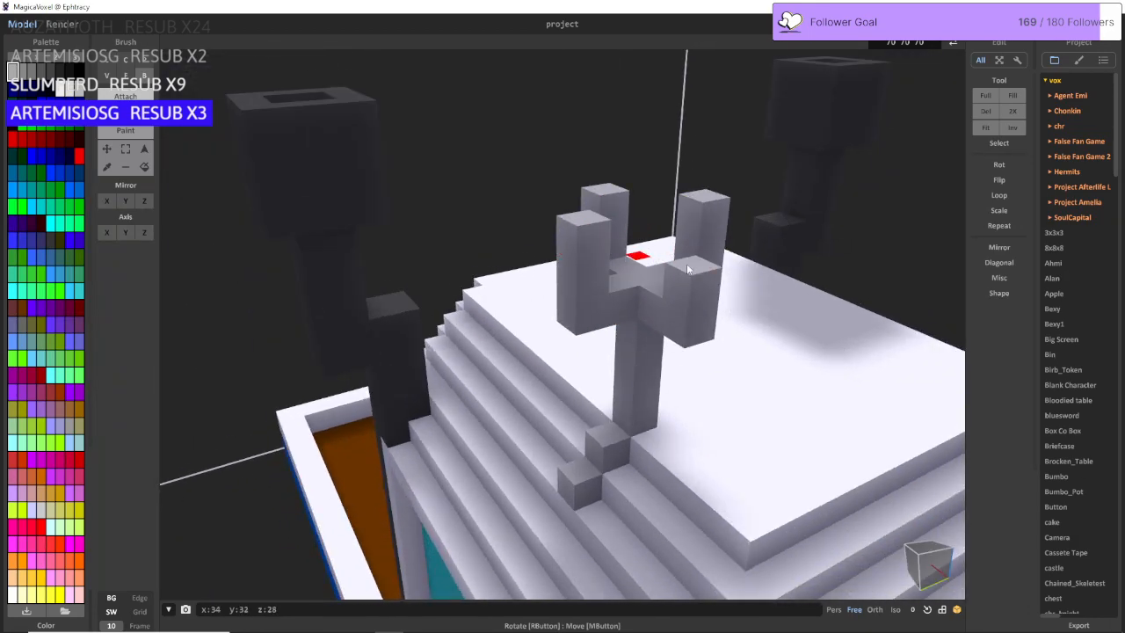
{"action": "right_click_drag", "start_coordinate": [647, 272], "coordinate": [676, 343]}
{"action": "scroll", "coordinate": [610, 273], "scroll_direction": "down", "scroll_amount": 4}
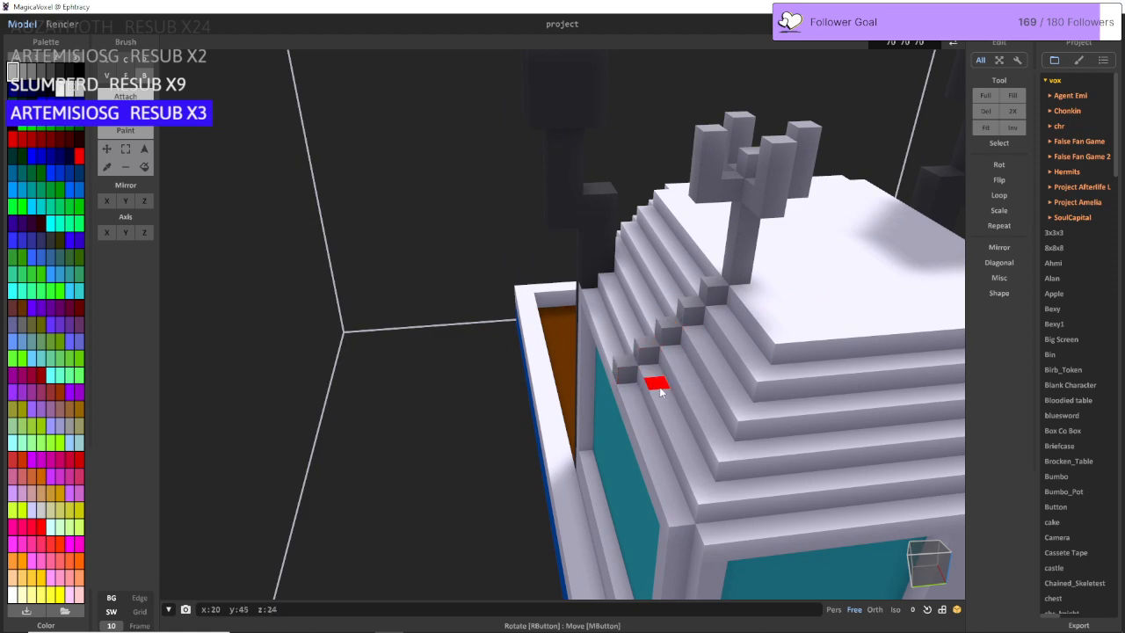
Step: Undo the extra light grey voxels placed down the lower roof side steps
{"action": "right_click_drag", "start_coordinate": [655, 382], "coordinate": [593, 340]}
{"action": "key", "text": "ctrl+z"}
{"action": "key", "text": "ctrl+z"}
{"action": "key", "text": "ctrl+z"}
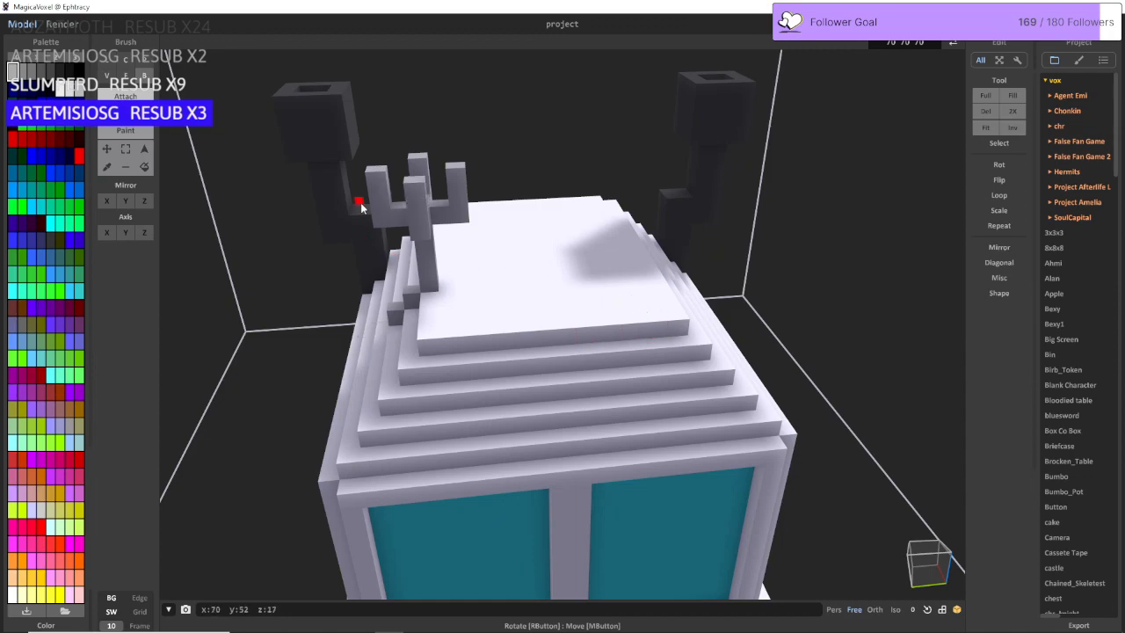
Step: Attach two short light grey posts, each two voxels tall, on the roof edge opposite the antenna and the step below it
{"action": "scroll", "coordinate": [572, 243], "scroll_direction": "up", "scroll_amount": 10}
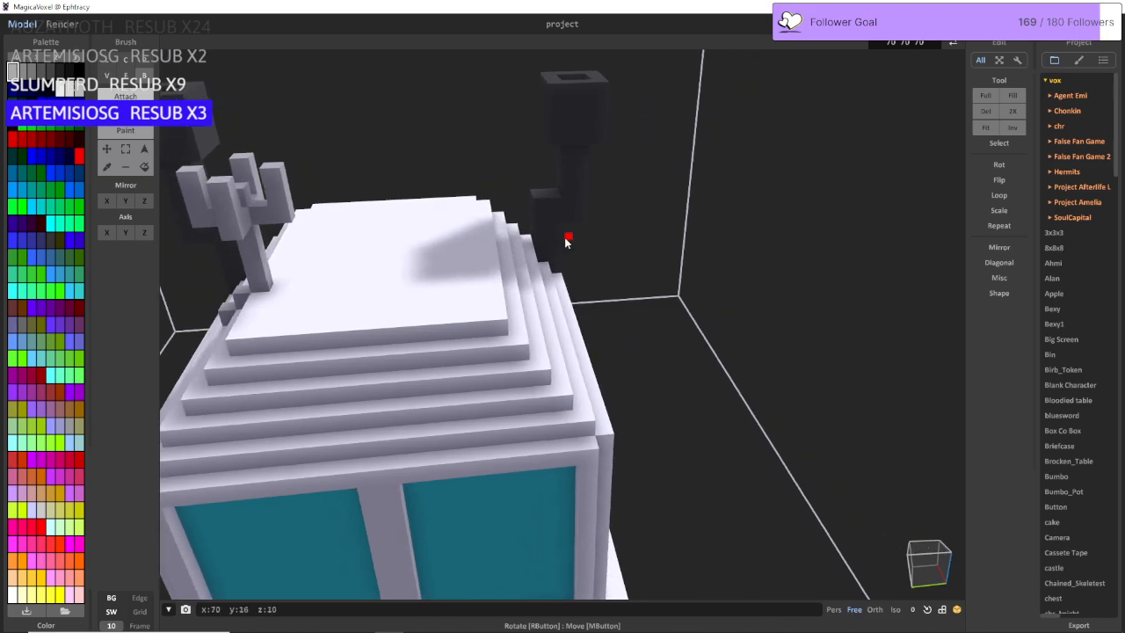
{"action": "scroll", "coordinate": [493, 242], "scroll_direction": "down", "scroll_amount": 8}
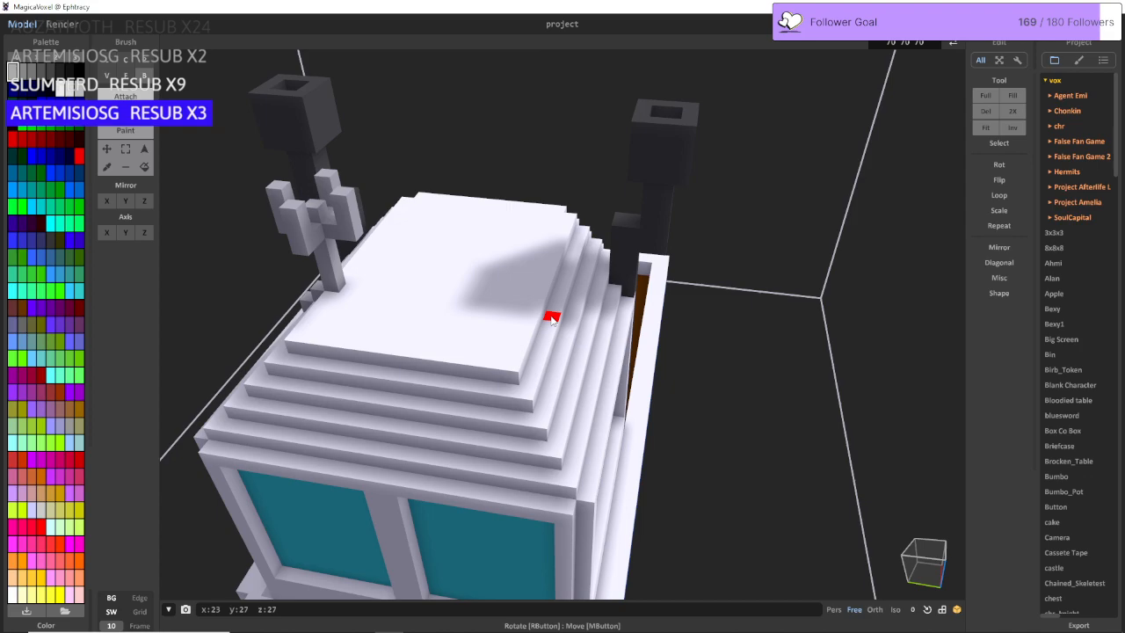
{"action": "scroll", "coordinate": [534, 290], "scroll_direction": "up", "scroll_amount": 1}
{"action": "left_click", "coordinate": [533, 286]}
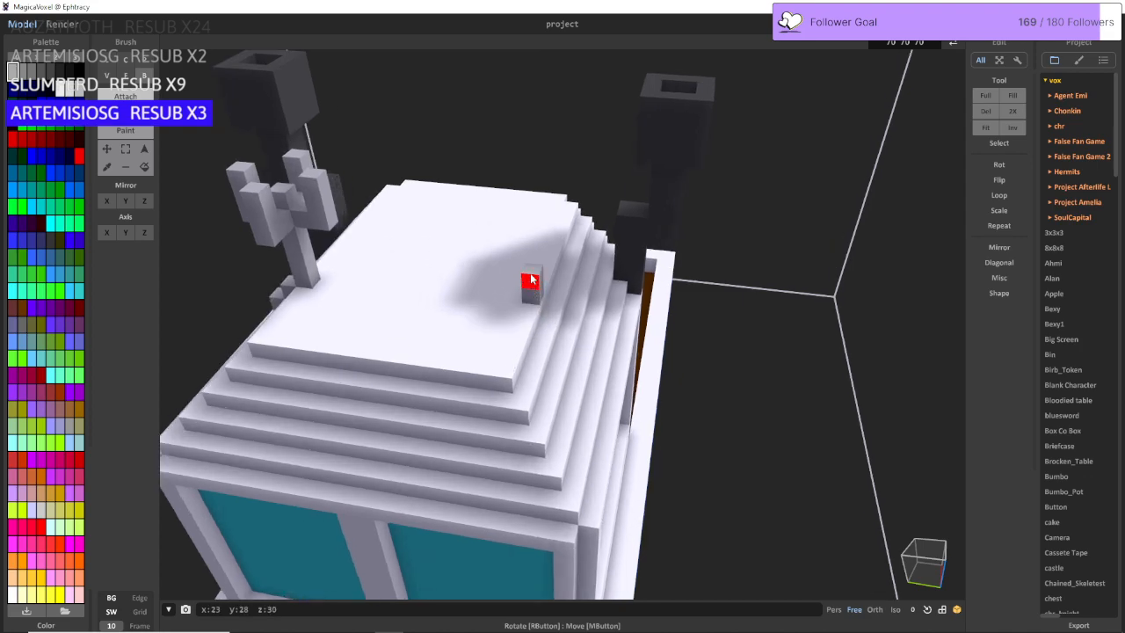
{"action": "left_click", "coordinate": [531, 271]}
{"action": "left_click", "coordinate": [573, 333]}
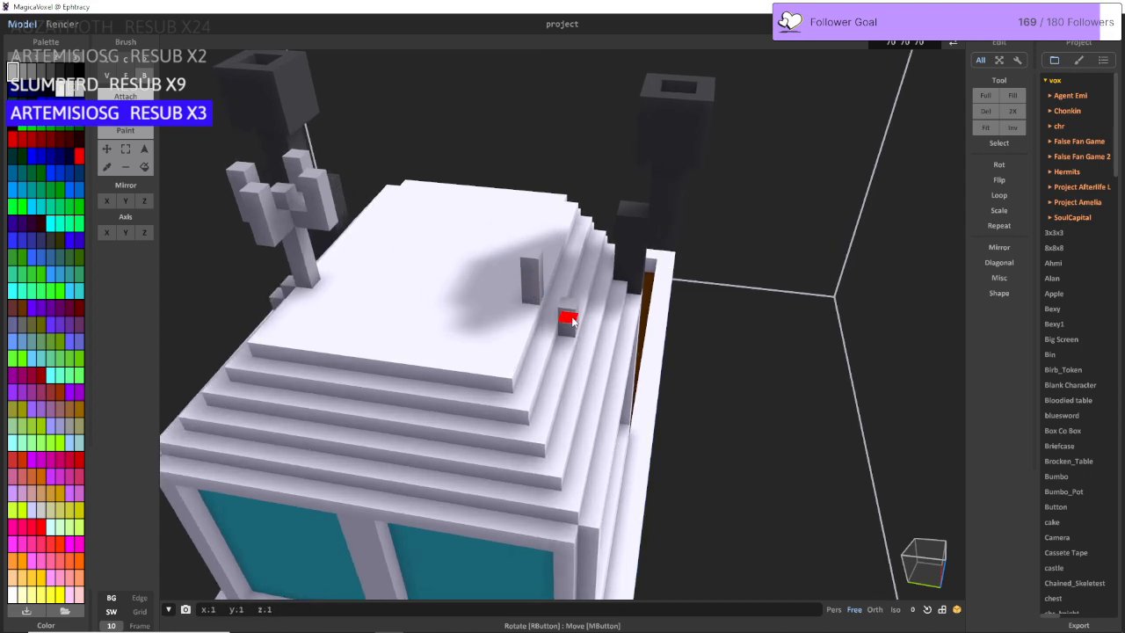
{"action": "left_click", "coordinate": [569, 316]}
Step: Cap the lower roof post with a green voxel and the upper roof post with a red voxel
{"action": "right_click_drag", "start_coordinate": [457, 272], "coordinate": [479, 263]}
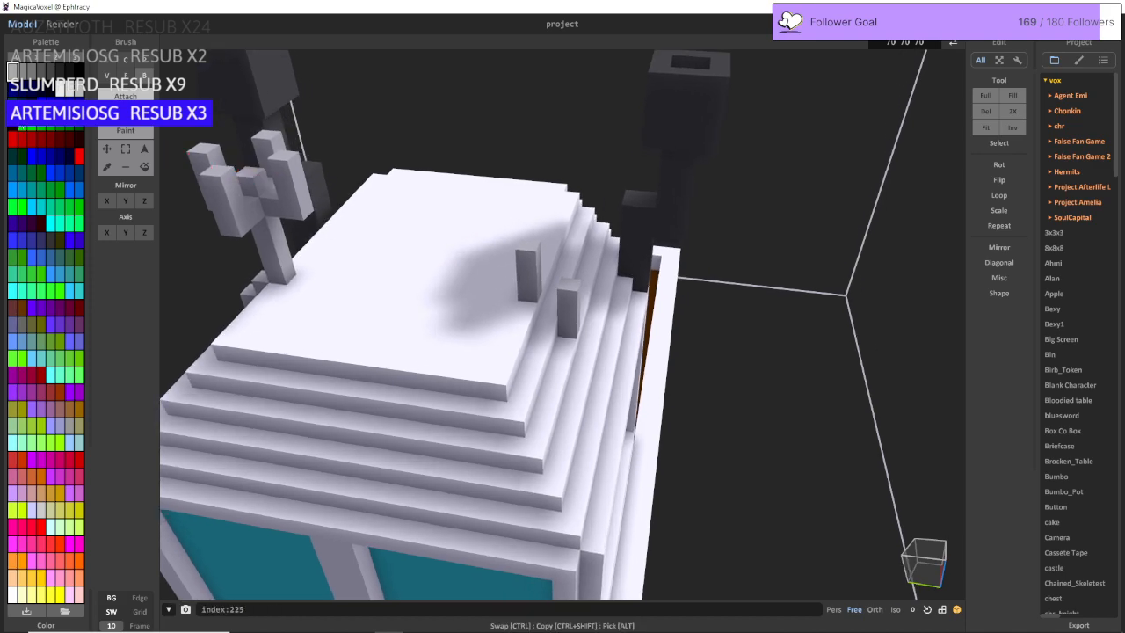
{"action": "left_click", "coordinate": [46, 128]}
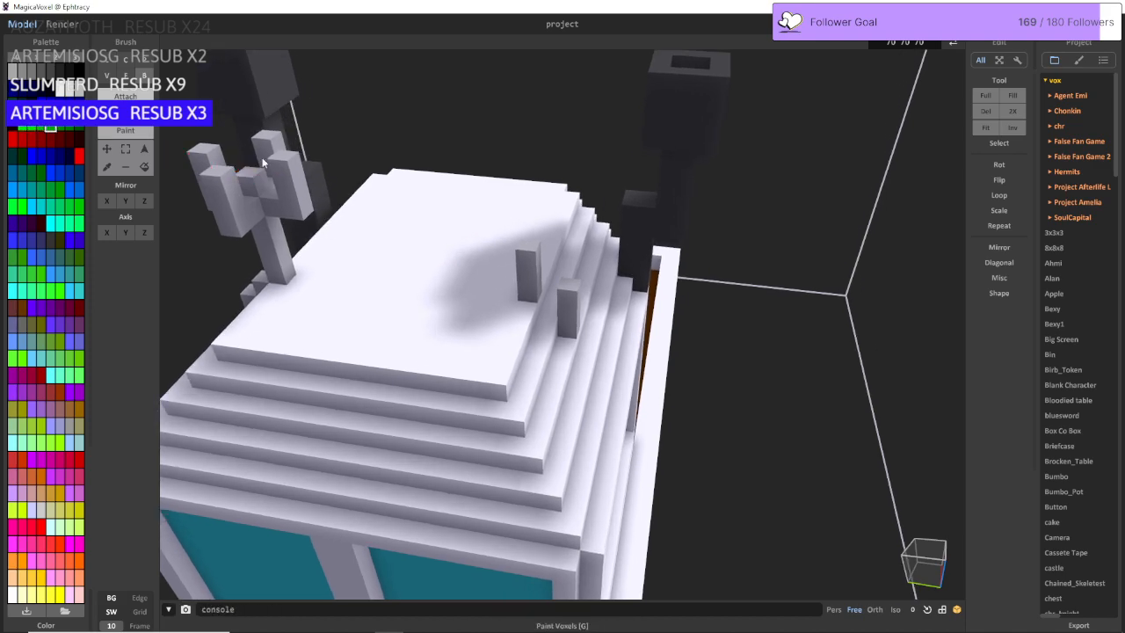
{"action": "left_click", "coordinate": [572, 293]}
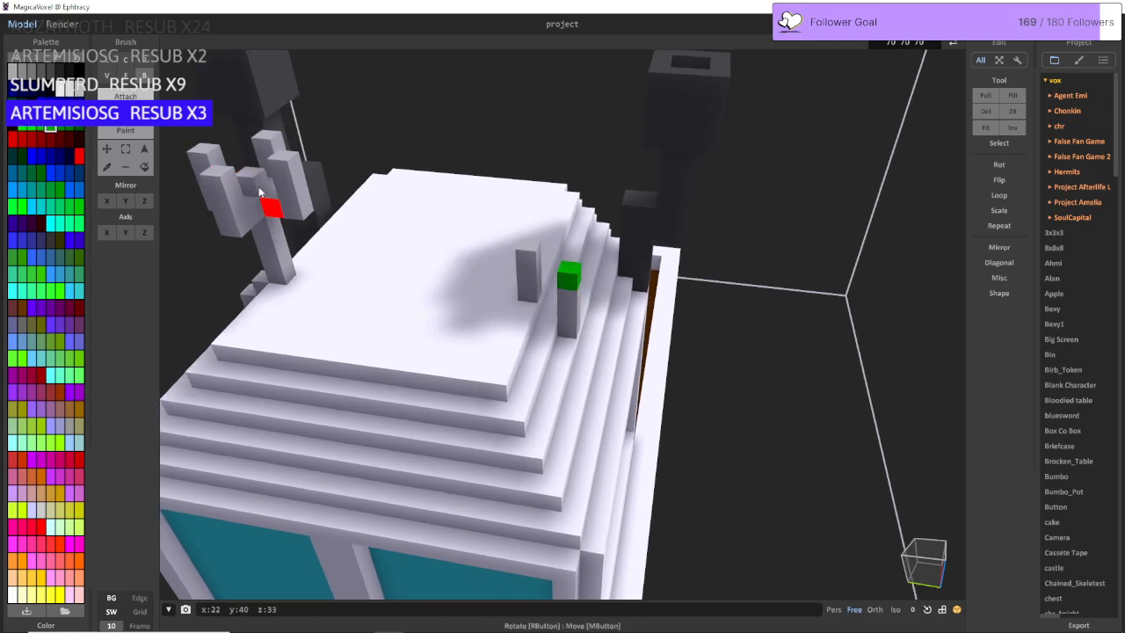
{"action": "left_click", "coordinate": [27, 139]}
{"action": "left_click", "coordinate": [519, 253]}
{"action": "right_click_drag", "start_coordinate": [520, 256], "coordinate": [466, 258]}
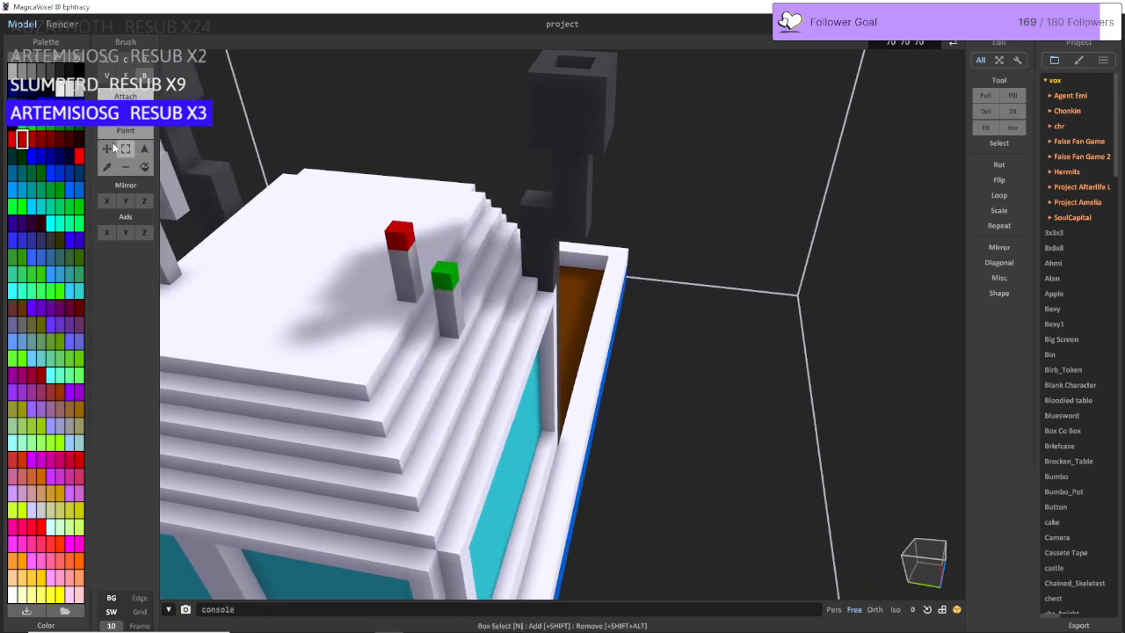
Step: Sample the light grey colour again and attach light grey voxels on the roof side steps beside the red and green posts
{"action": "left_click", "coordinate": [50, 70]}
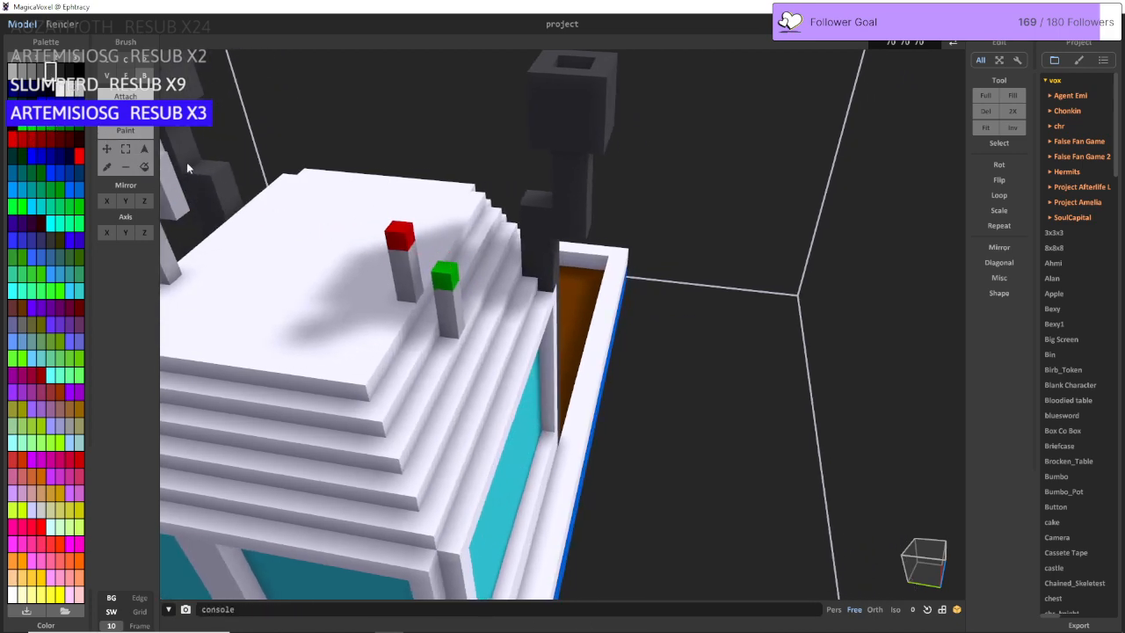
{"action": "left_click", "coordinate": [108, 168]}
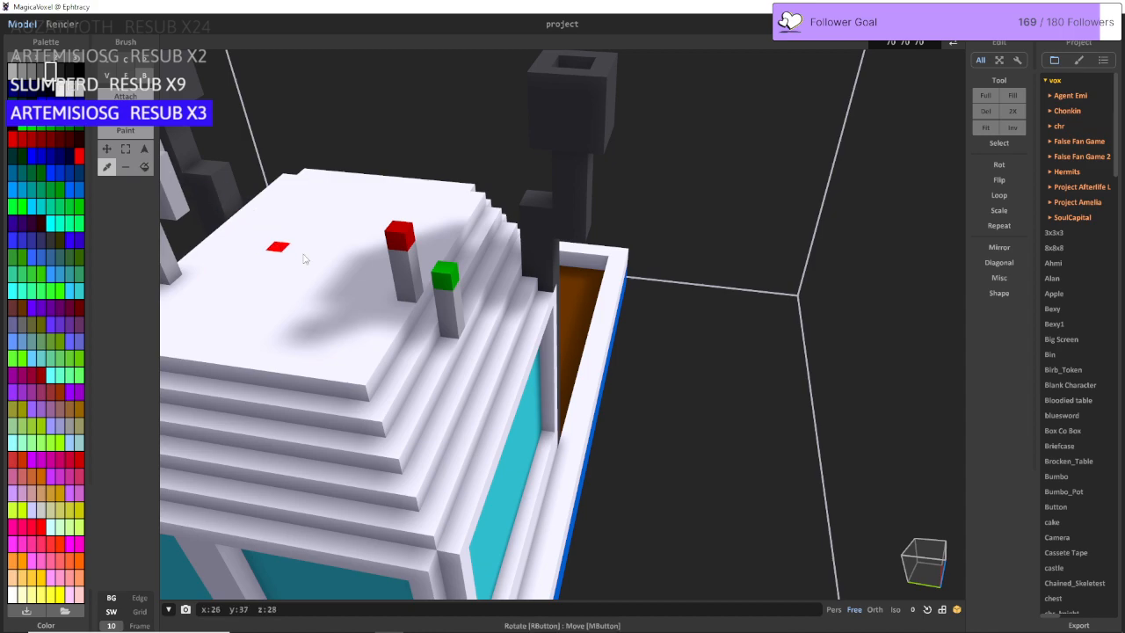
{"action": "left_click", "coordinate": [141, 97]}
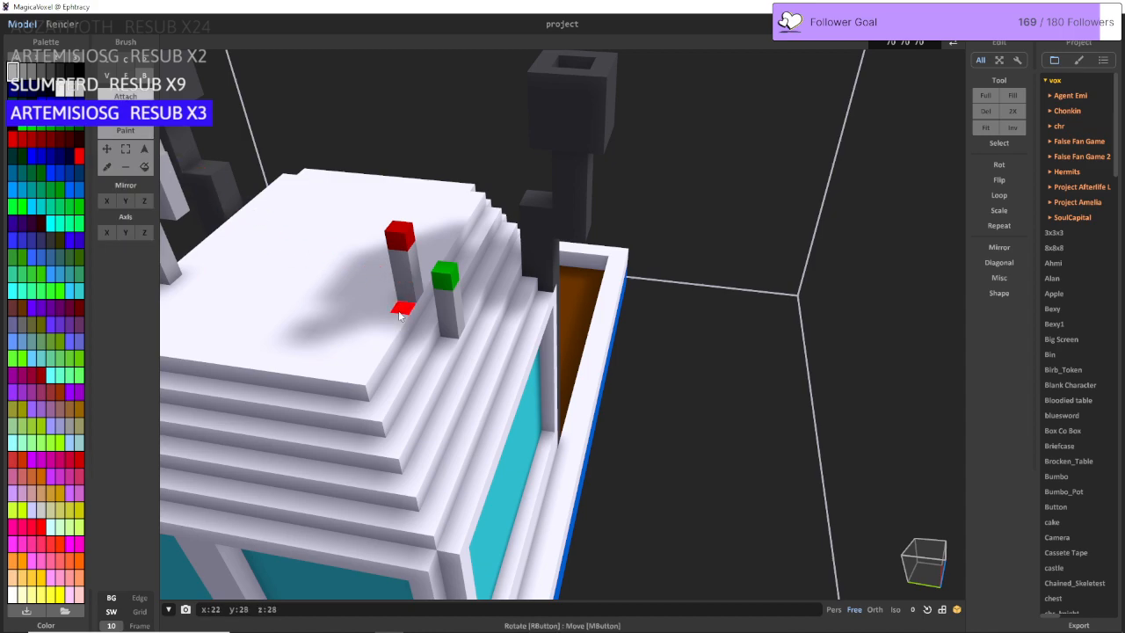
{"action": "mouse_move", "coordinate": [458, 362]}
{"action": "right_mouse_down"}
{"action": "mouse_move", "coordinate": [439, 218]}
{"action": "mouse_move", "coordinate": [450, 359]}
{"action": "right_mouse_up"}
{"action": "left_click", "coordinate": [537, 351]}
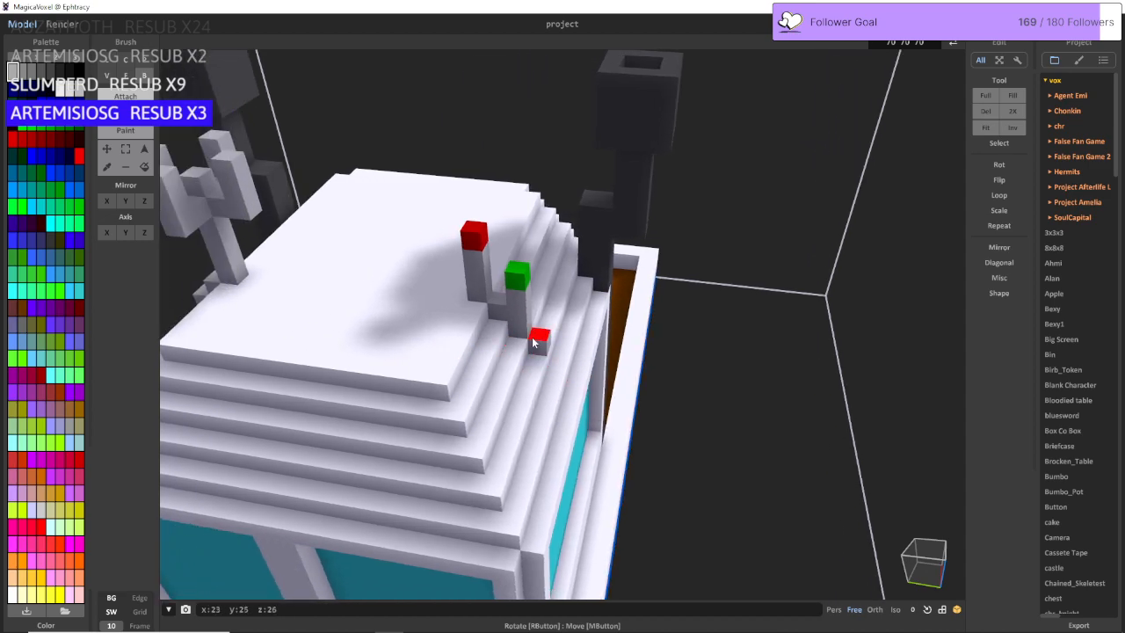
{"action": "right_click_drag", "start_coordinate": [557, 365], "coordinate": [438, 305]}
Step: Sample the cabin's white as the drawing colour and set the brush to attach voxels at the bow deck
{"action": "key", "text": "d"}
{"action": "scroll", "coordinate": [404, 372], "scroll_direction": "down", "scroll_amount": 3}
{"action": "key", "text": "a"}
{"action": "scroll", "coordinate": [479, 378], "scroll_direction": "up", "scroll_amount": 6}
{"action": "left_click", "coordinate": [108, 166]}
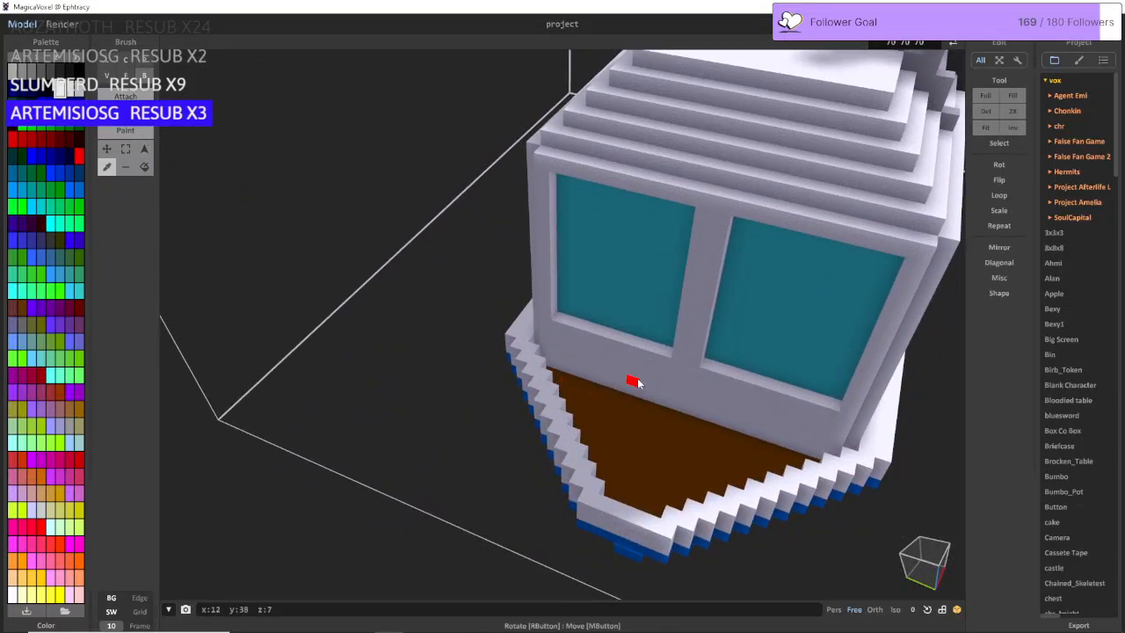
{"action": "left_click", "coordinate": [126, 96]}
{"action": "scroll", "coordinate": [414, 196], "scroll_direction": "up", "scroll_amount": 1}
{"action": "right_click_drag", "start_coordinate": [414, 196], "coordinate": [441, 261]}
{"action": "scroll", "coordinate": [438, 185], "scroll_direction": "up", "scroll_amount": 4}
{"action": "scroll", "coordinate": [442, 261], "scroll_direction": "down", "scroll_amount": 5}
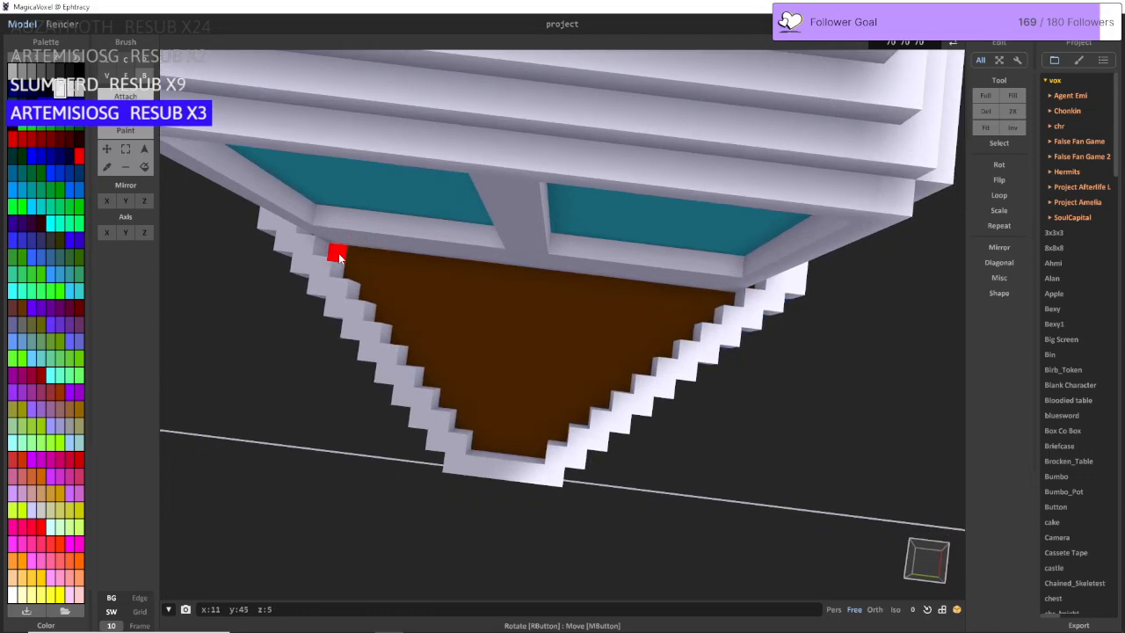
Step: Attach white voxel rows on the bow deck in front of the cabin, narrowing to a point towards the bow
{"action": "mouse_move", "coordinate": [339, 256]}
{"action": "left_mouse_down"}
{"action": "mouse_move", "coordinate": [552, 299]}
{"action": "mouse_move", "coordinate": [727, 298]}
{"action": "left_mouse_up"}
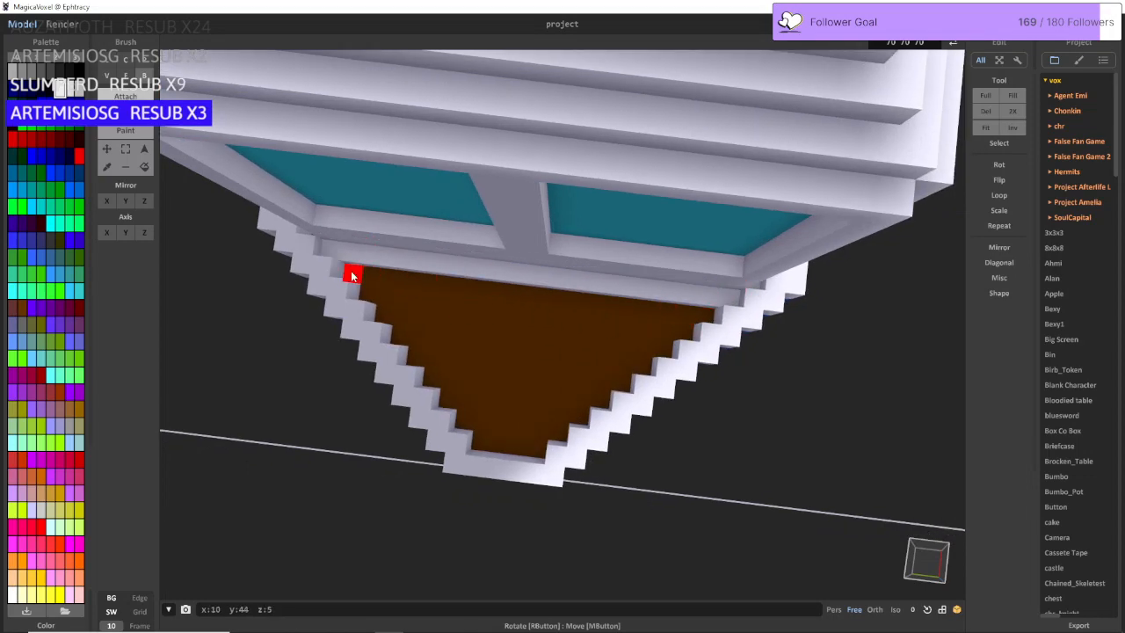
{"action": "left_click_drag", "start_coordinate": [352, 276], "coordinate": [708, 321]}
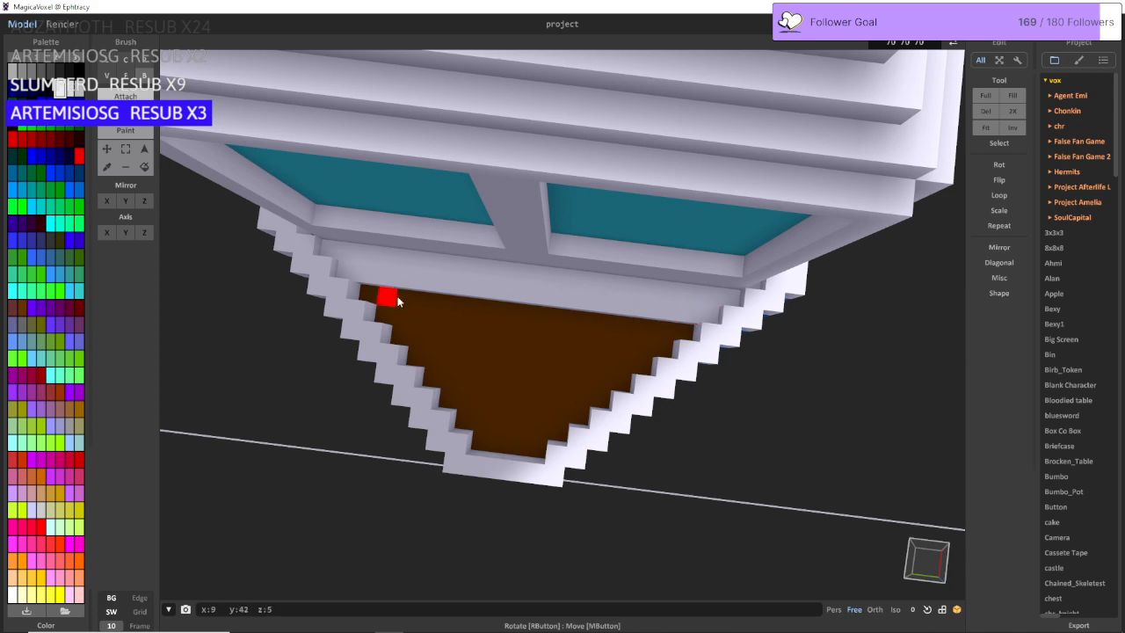
{"action": "left_click_drag", "start_coordinate": [409, 301], "coordinate": [641, 331]}
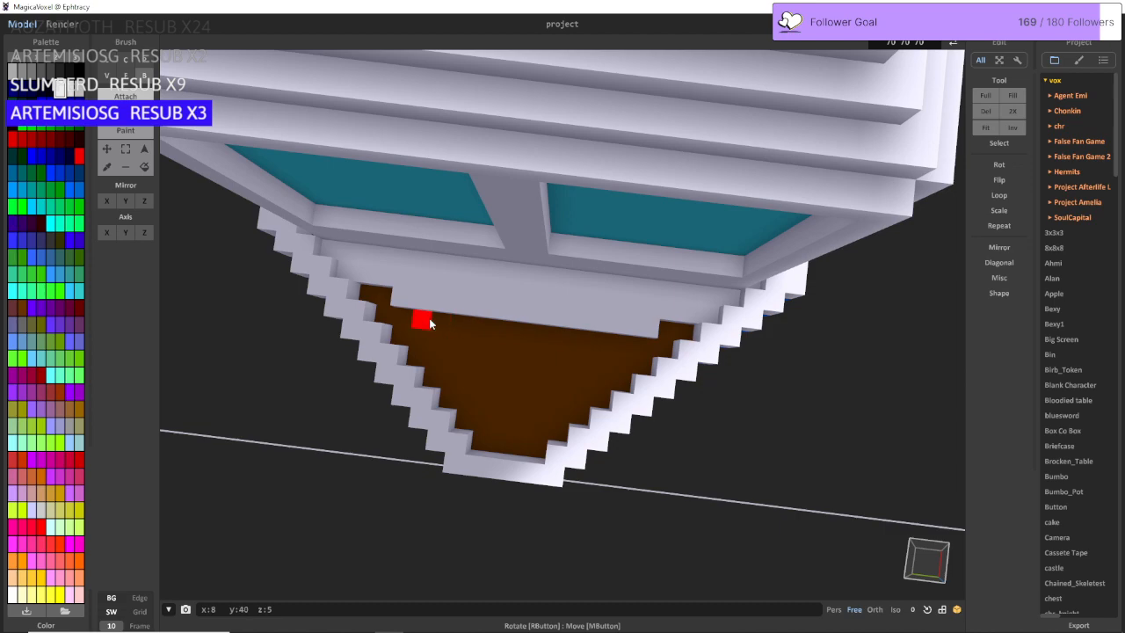
{"action": "left_click_drag", "start_coordinate": [444, 326], "coordinate": [592, 343]}
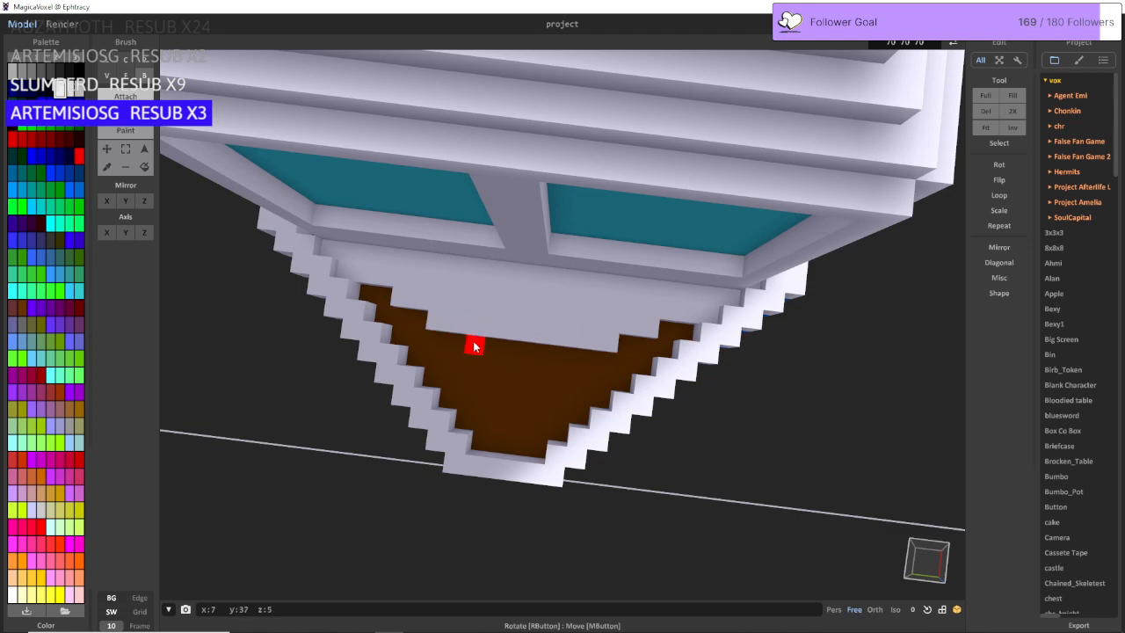
{"action": "mouse_move", "coordinate": [494, 349]}
{"action": "left_mouse_down"}
{"action": "mouse_move", "coordinate": [554, 356]}
{"action": "mouse_move", "coordinate": [512, 369]}
{"action": "left_mouse_up"}
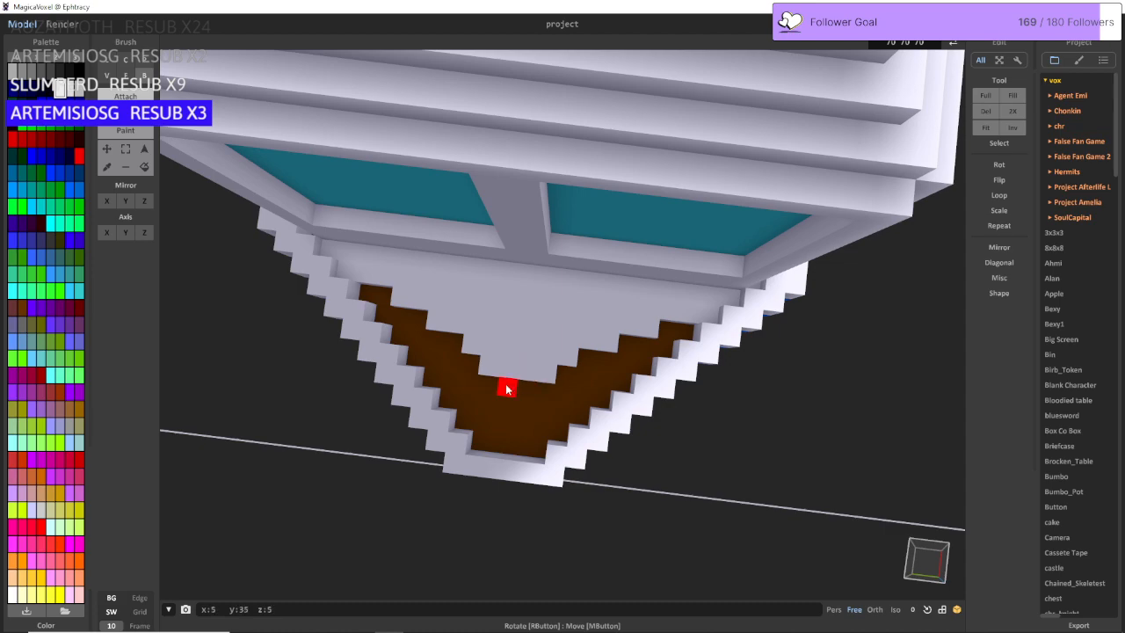
{"action": "left_click_drag", "start_coordinate": [507, 387], "coordinate": [518, 389]}
{"action": "scroll", "coordinate": [513, 378], "scroll_direction": "down", "scroll_amount": 3}
{"action": "scroll", "coordinate": [492, 331], "scroll_direction": "up", "scroll_amount": 3}
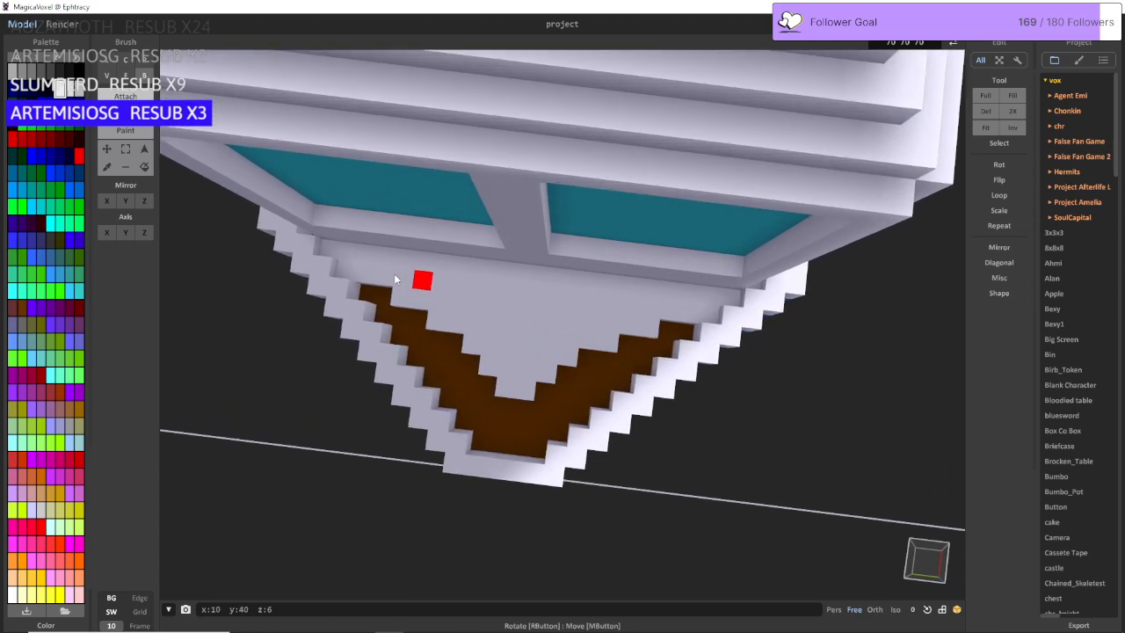
Step: Stack smaller white voxel layers on the triangular bow base to form a stepped slope up to the cabin windows
{"action": "left_click_drag", "start_coordinate": [351, 255], "coordinate": [716, 297]}
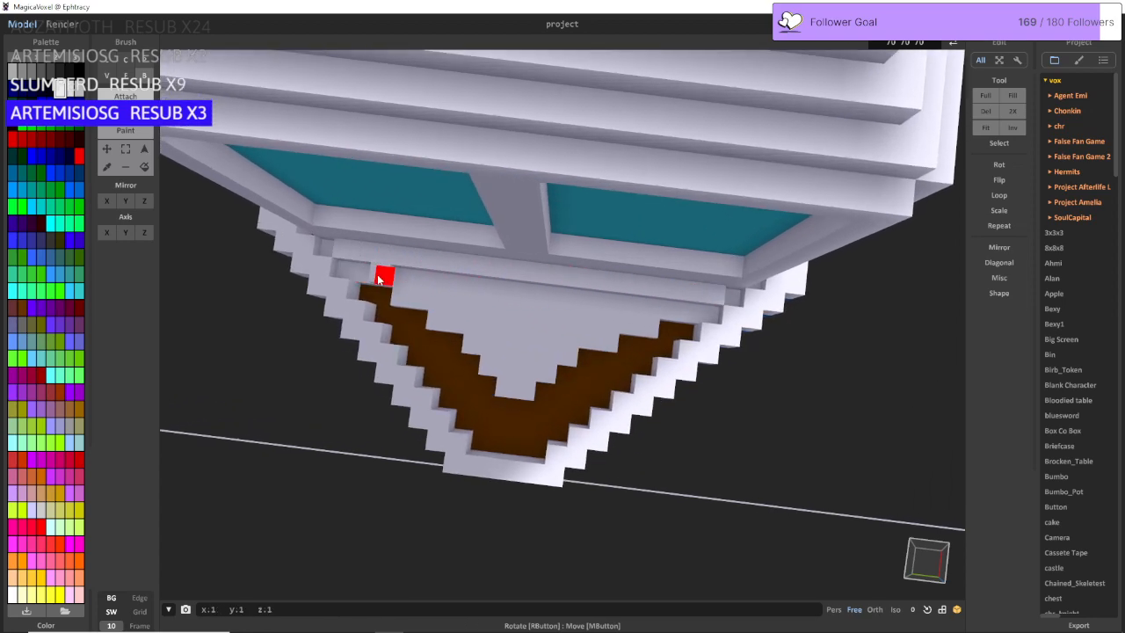
{"action": "left_click_drag", "start_coordinate": [380, 278], "coordinate": [673, 314]}
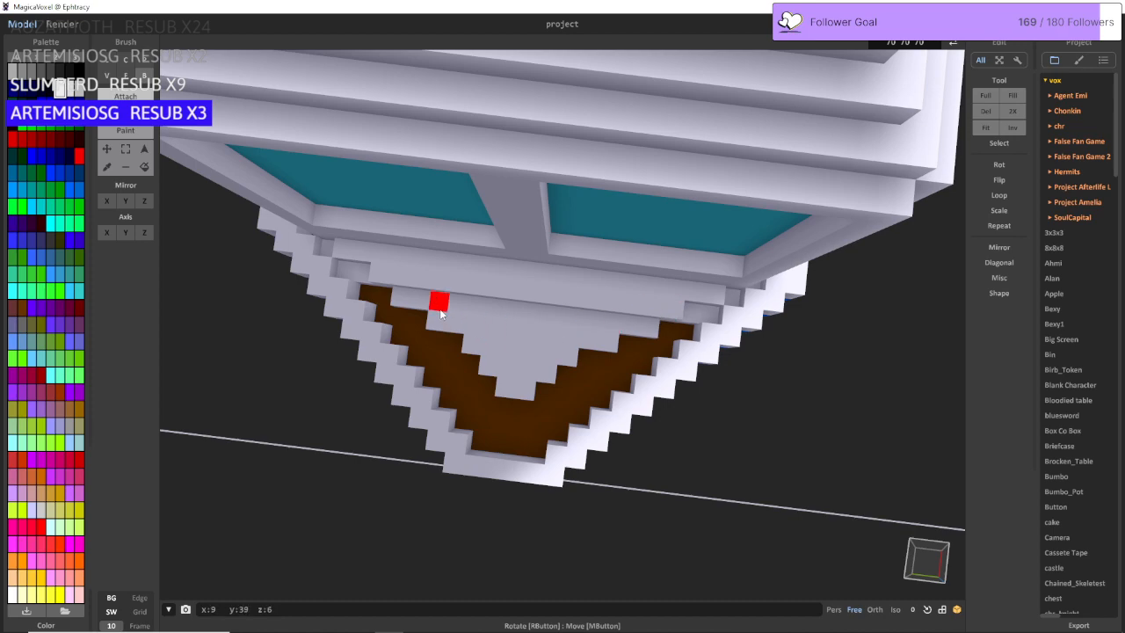
{"action": "left_click_drag", "start_coordinate": [442, 314], "coordinate": [607, 322]}
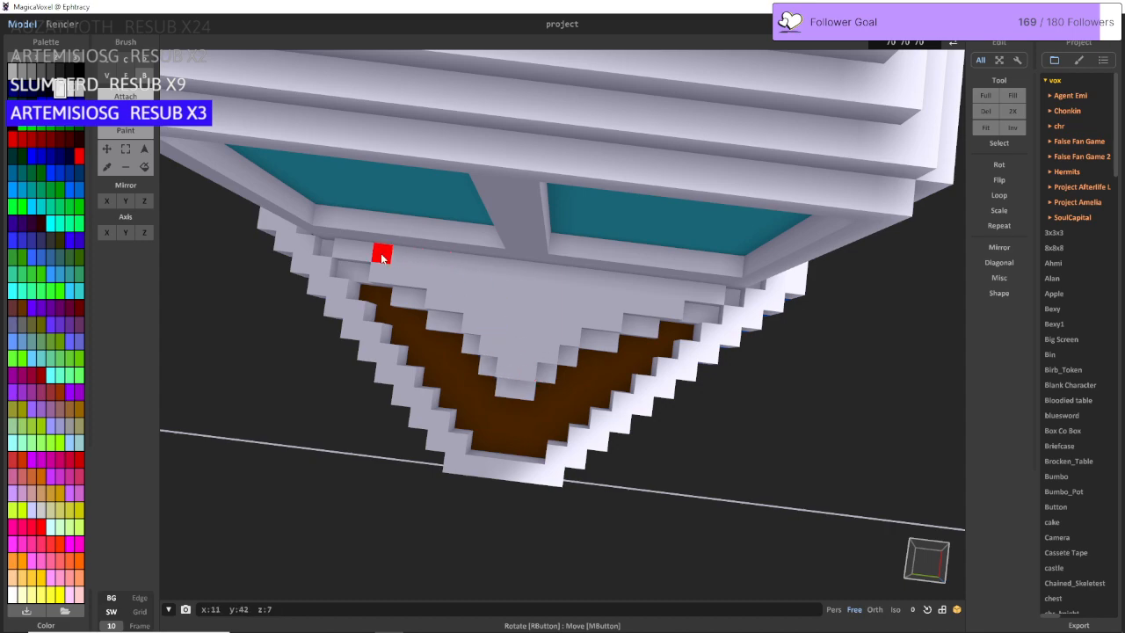
{"action": "left_click_drag", "start_coordinate": [382, 255], "coordinate": [651, 288]}
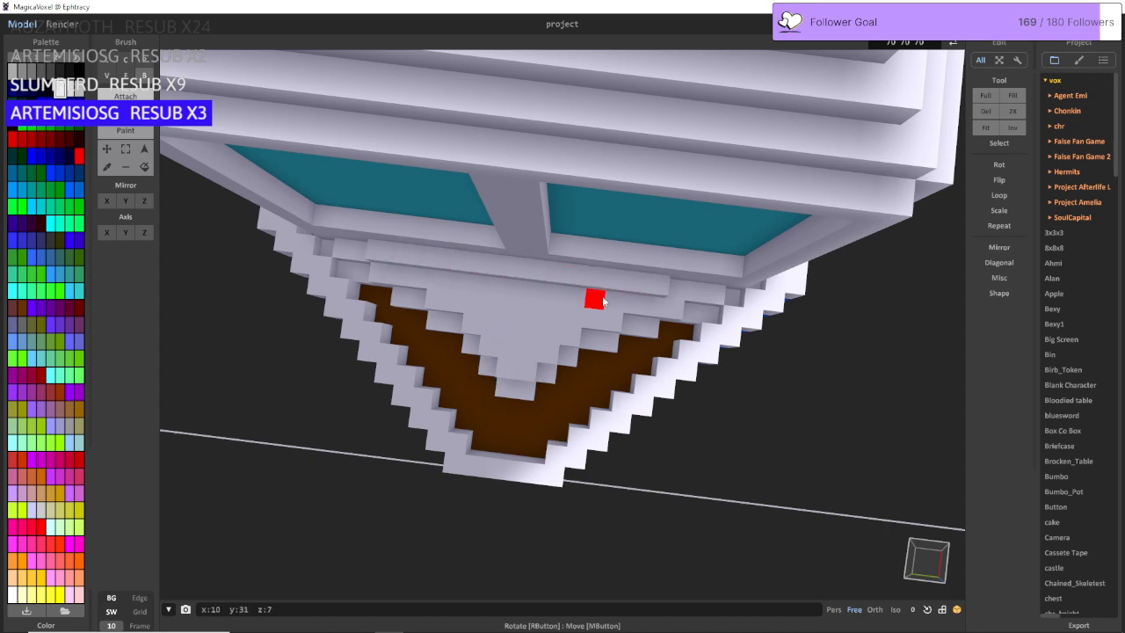
{"action": "left_click_drag", "start_coordinate": [438, 287], "coordinate": [479, 286]}
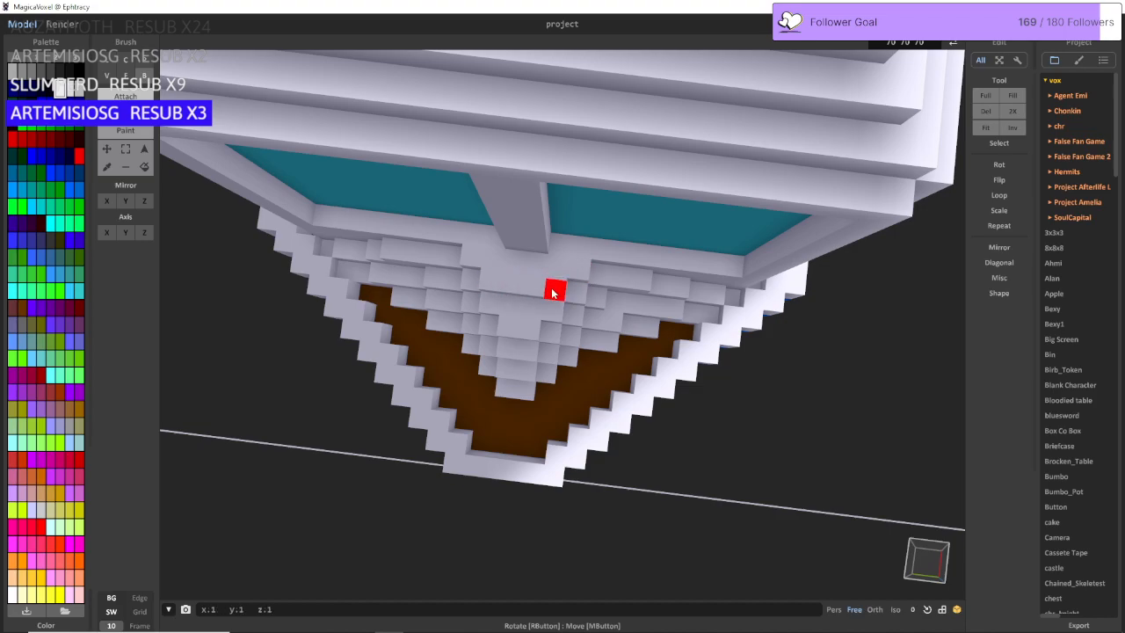
Step: Undo all the white voxel layers stacked on the bow deck
{"action": "right_click_drag", "start_coordinate": [524, 305], "coordinate": [622, 307]}
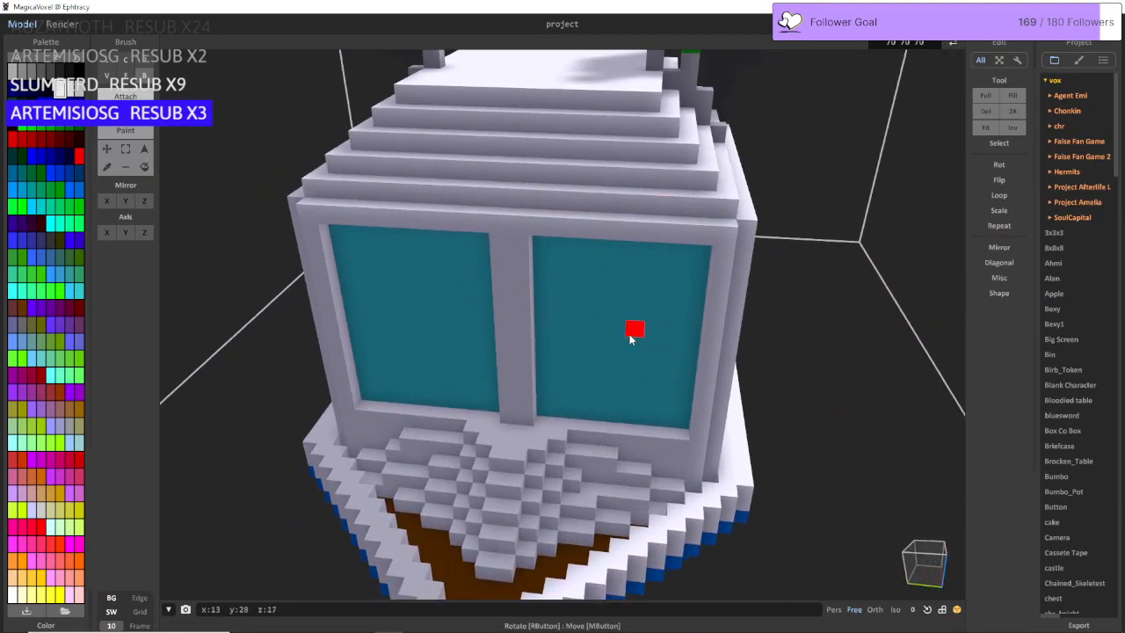
{"action": "key", "text": "ctrl+z"}
{"action": "key", "text": "ctrl+z"}
{"action": "key", "text": "ctrl+z"}
{"action": "key", "text": "ctrl+z"}
{"action": "key", "text": "ctrl+z"}
{"action": "key", "text": "ctrl+z"}
{"action": "key", "text": "ctrl+z"}
{"action": "key", "text": "ctrl+z"}
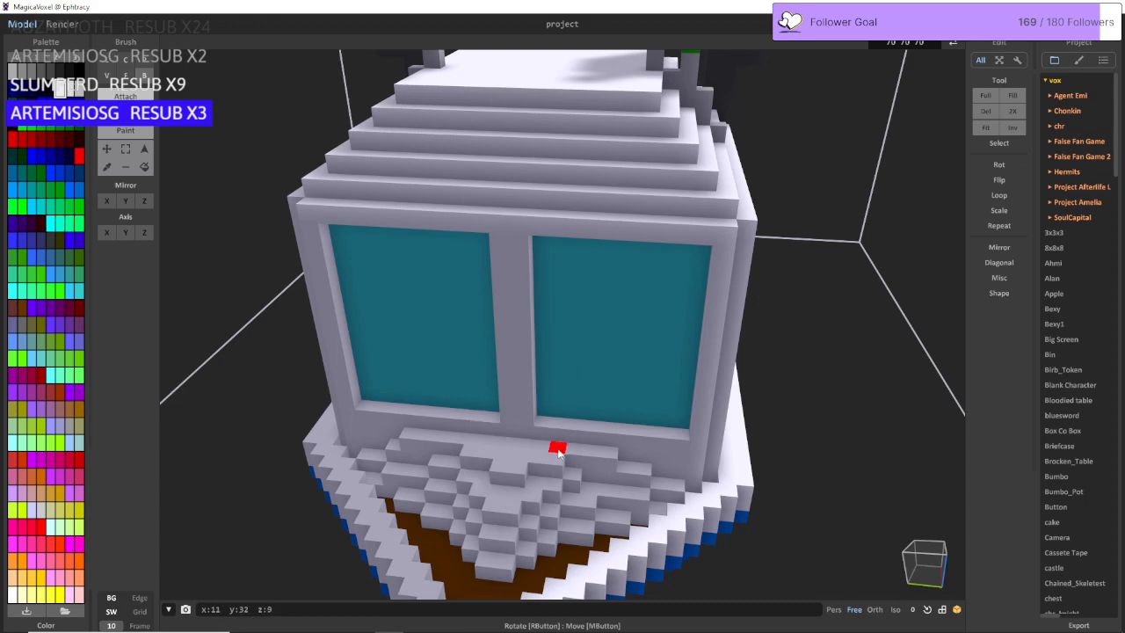
{"action": "key", "text": "ctrl+z"}
{"action": "key", "text": "ctrl+z"}
{"action": "key", "text": "ctrl+z"}
{"action": "key", "text": "ctrl+z"}
{"action": "key", "text": "ctrl+z"}
{"action": "key", "text": "ctrl+z"}
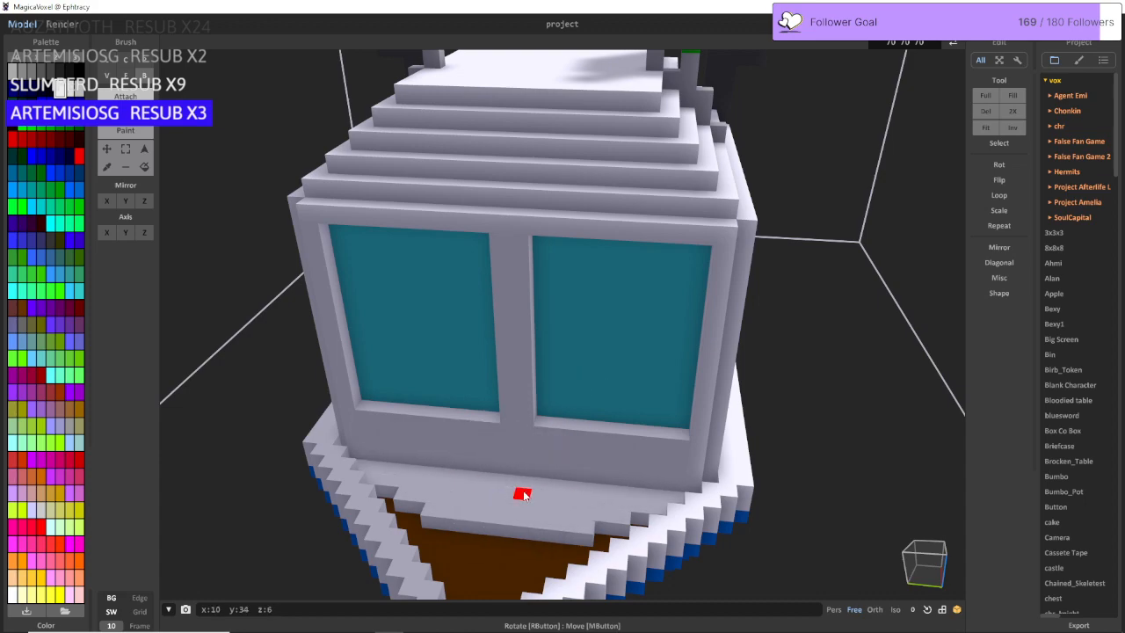
Step: Attach wide white slabs across the cabin front below the windows, forming two descending ledges above the bow deck
{"action": "mouse_move", "coordinate": [443, 475]}
{"action": "right_mouse_down"}
{"action": "mouse_move", "coordinate": [384, 452]}
{"action": "mouse_move", "coordinate": [377, 460]}
{"action": "mouse_move", "coordinate": [495, 462]}
{"action": "mouse_move", "coordinate": [433, 462]}
{"action": "mouse_move", "coordinate": [447, 476]}
{"action": "right_mouse_up"}
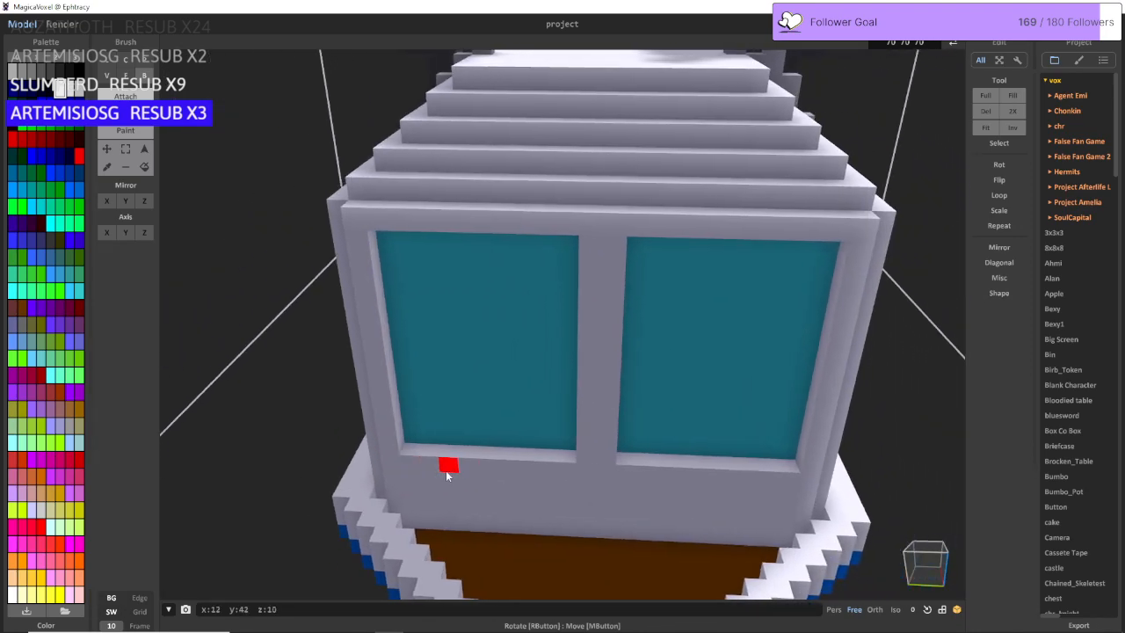
{"action": "left_click_drag", "start_coordinate": [415, 479], "coordinate": [787, 500]}
{"action": "left_click_drag", "start_coordinate": [416, 525], "coordinate": [788, 521]}
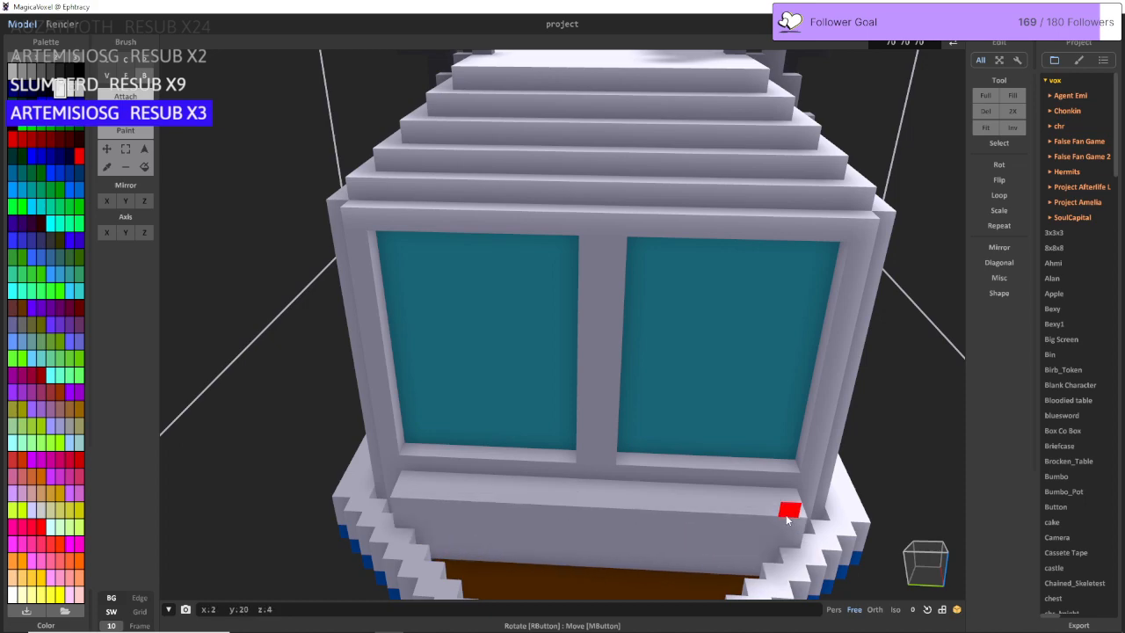
{"action": "mouse_move", "coordinate": [437, 557]}
{"action": "left_mouse_down"}
{"action": "mouse_move", "coordinate": [466, 536]}
{"action": "mouse_move", "coordinate": [788, 541]}
{"action": "left_mouse_up"}
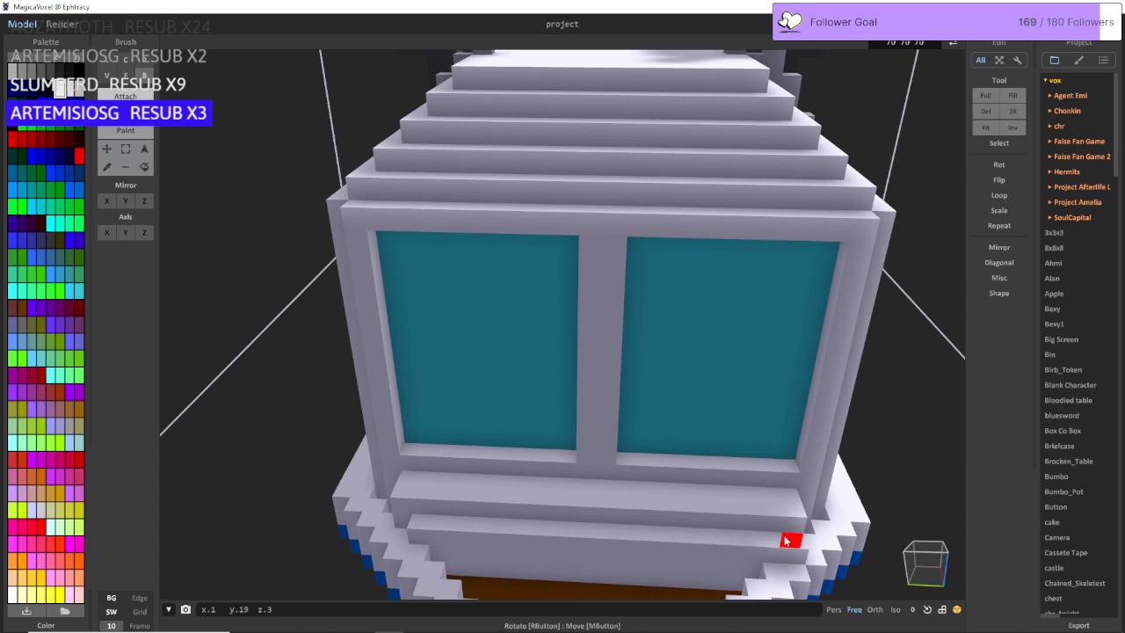
Step: Add narrower white slabs in front of and on top of the ledges to extend the stepped slope below the windows
{"action": "right_click_drag", "start_coordinate": [603, 572], "coordinate": [471, 534]}
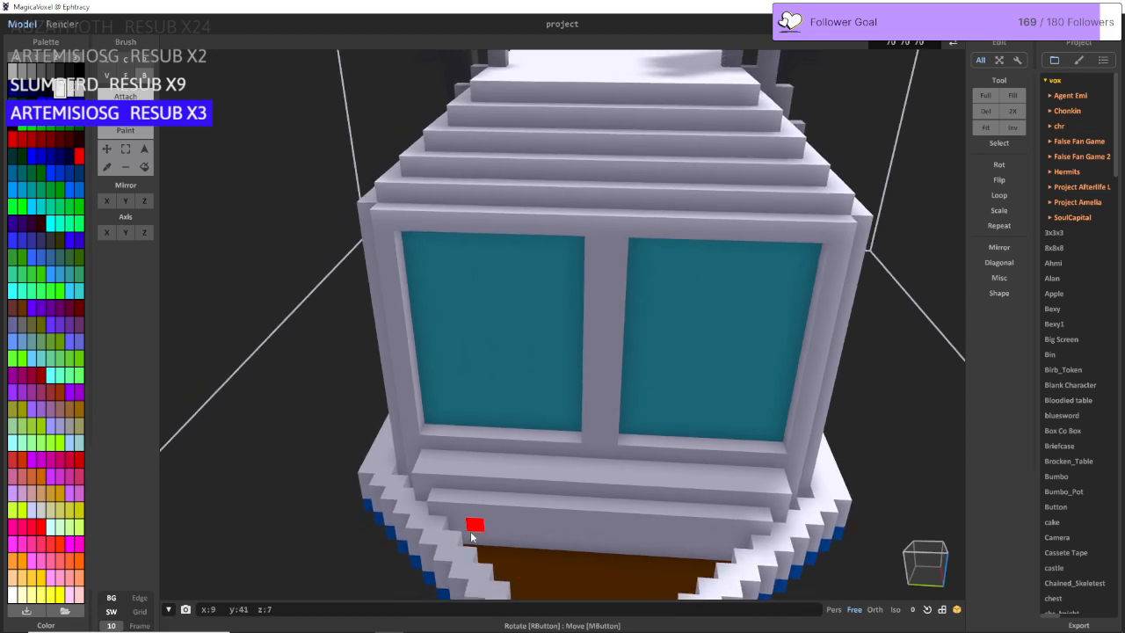
{"action": "left_click_drag", "start_coordinate": [466, 539], "coordinate": [745, 535]}
{"action": "mouse_move", "coordinate": [465, 498]}
{"action": "left_mouse_down"}
{"action": "mouse_move", "coordinate": [624, 492]}
{"action": "mouse_move", "coordinate": [741, 514]}
{"action": "left_mouse_up"}
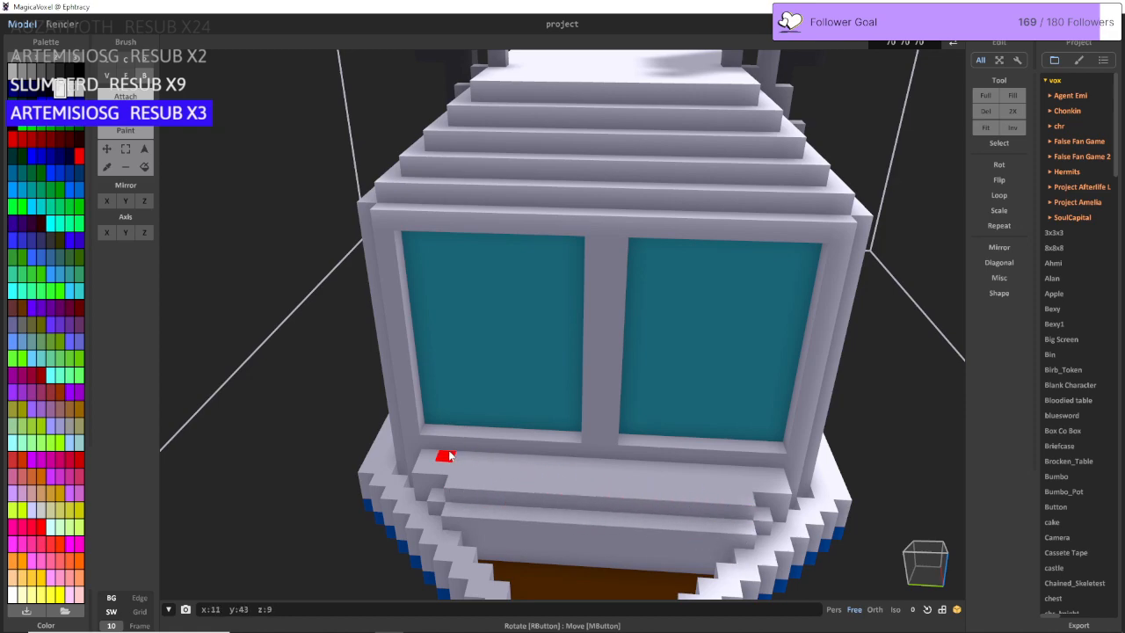
{"action": "left_click_drag", "start_coordinate": [448, 456], "coordinate": [754, 460]}
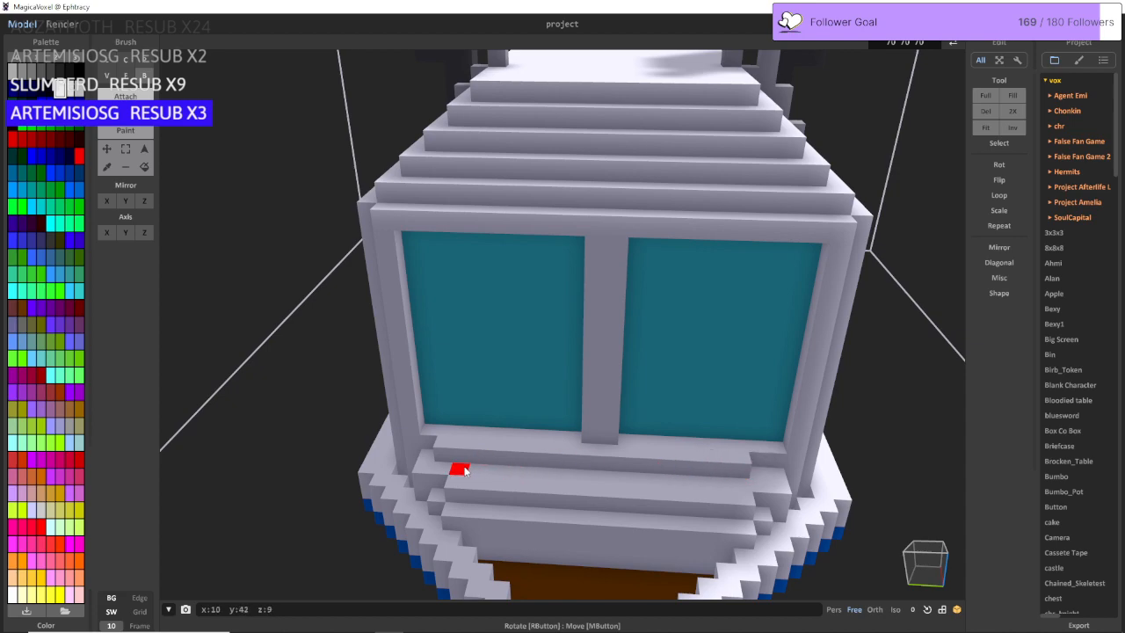
{"action": "left_click_drag", "start_coordinate": [465, 468], "coordinate": [731, 473]}
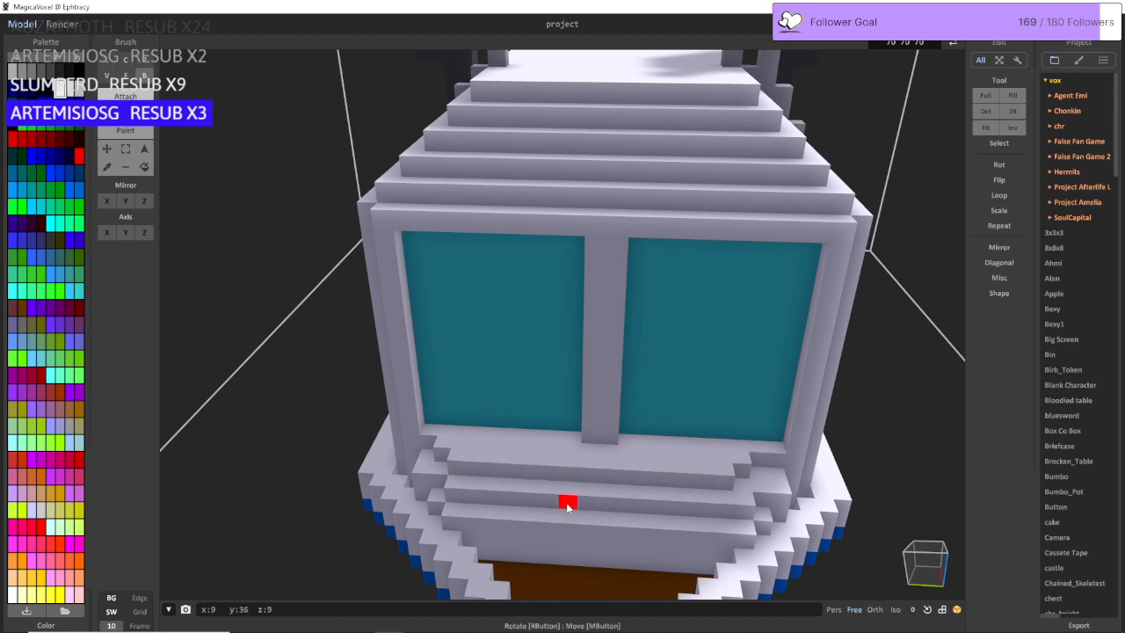
Step: Attach two more narrow white slabs in front of the lowest ledge, just above the brown bow deck
{"action": "scroll", "coordinate": [567, 507], "scroll_direction": "down", "scroll_amount": 3}
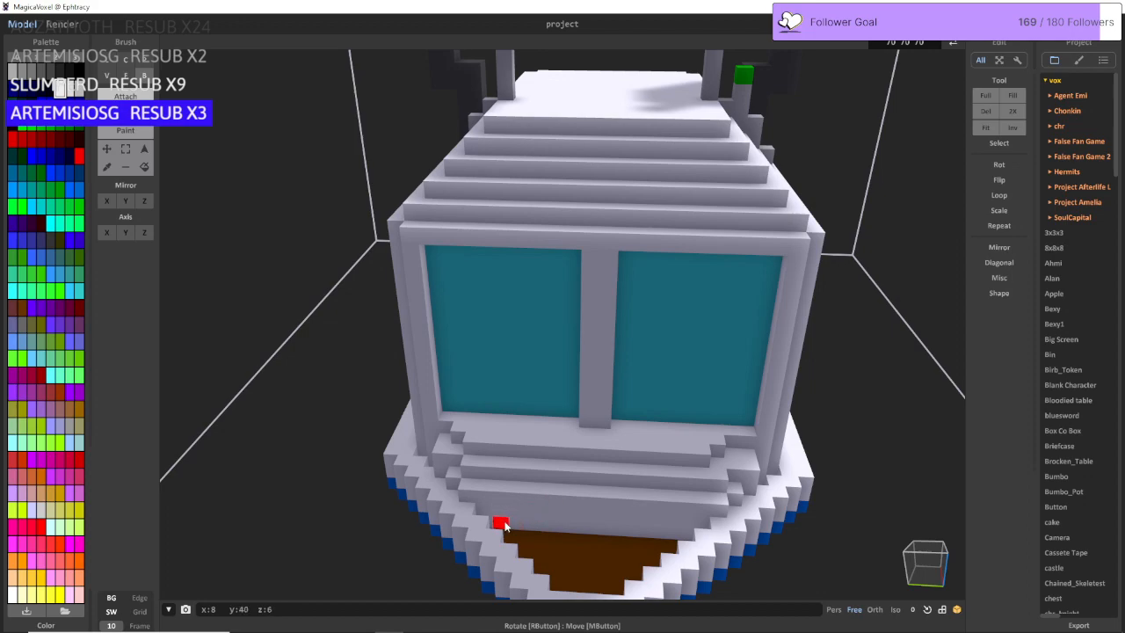
{"action": "left_click_drag", "start_coordinate": [506, 525], "coordinate": [664, 526]}
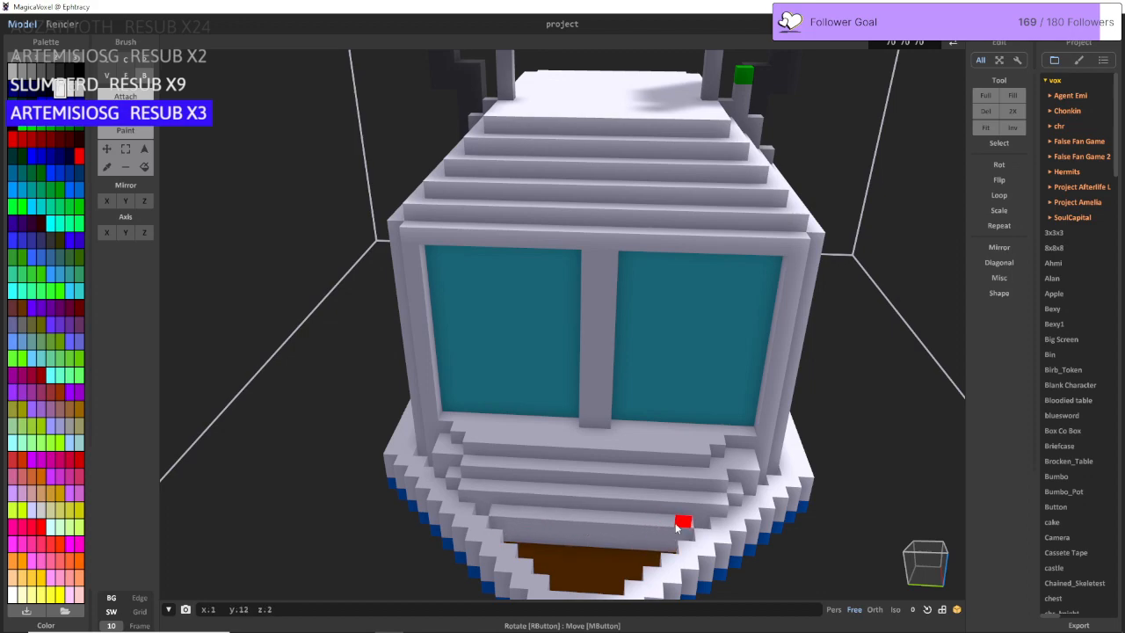
{"action": "scroll", "coordinate": [597, 533], "scroll_direction": "up", "scroll_amount": 3}
{"action": "mouse_move", "coordinate": [528, 580]}
{"action": "left_mouse_down"}
{"action": "mouse_move", "coordinate": [681, 587]}
{"action": "mouse_move", "coordinate": [668, 592]}
{"action": "left_mouse_up"}
{"action": "right_click_drag", "start_coordinate": [655, 589], "coordinate": [515, 557]}
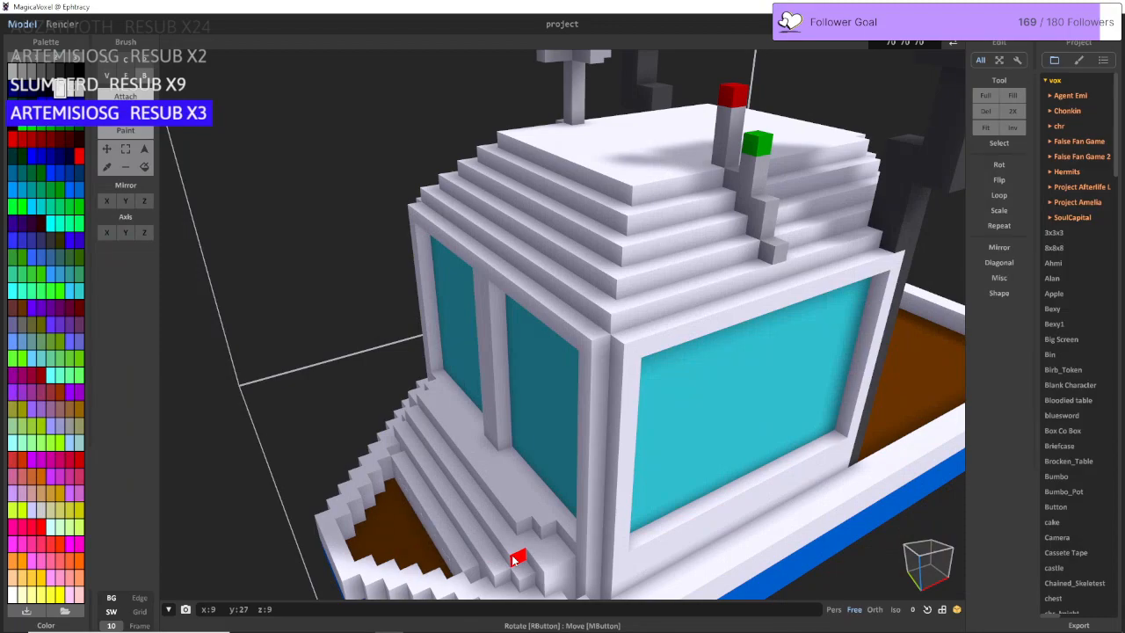
Step: Undo all the white ledge slabs on the bow, back to the bare brown deck and flat cabin front
{"action": "key", "text": "ctrl+z"}
{"action": "key", "text": "ctrl+z"}
{"action": "key", "text": "ctrl+z"}
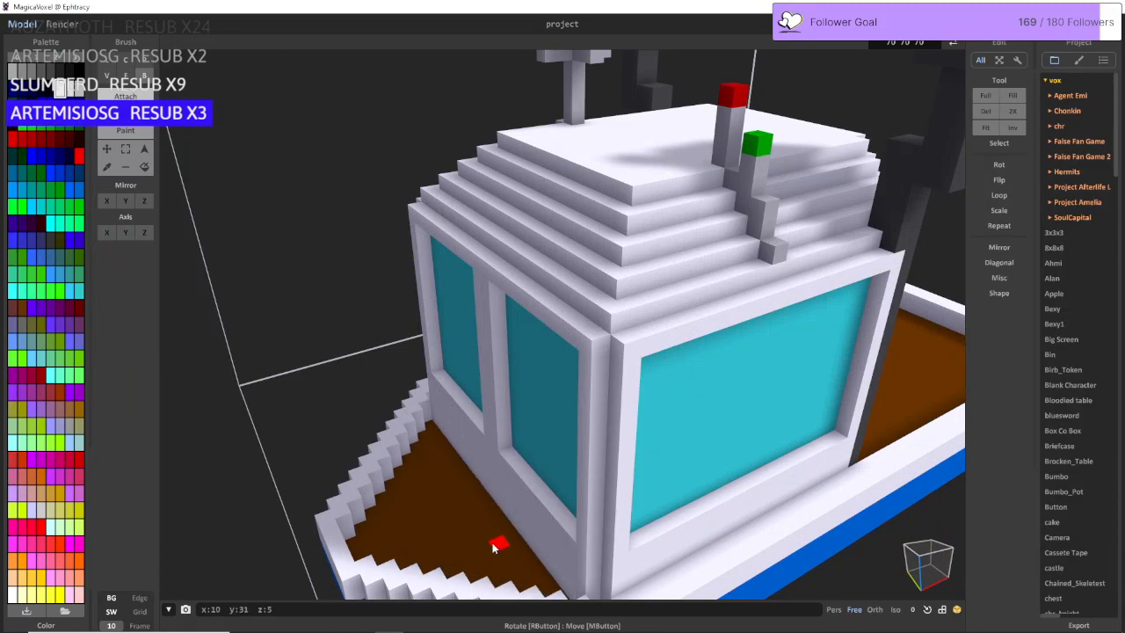
Step: Attach a wide white slab to the cabin front below the windows and extrude its front face forward over the bow deck
{"action": "right_click_drag", "start_coordinate": [448, 450], "coordinate": [515, 478]}
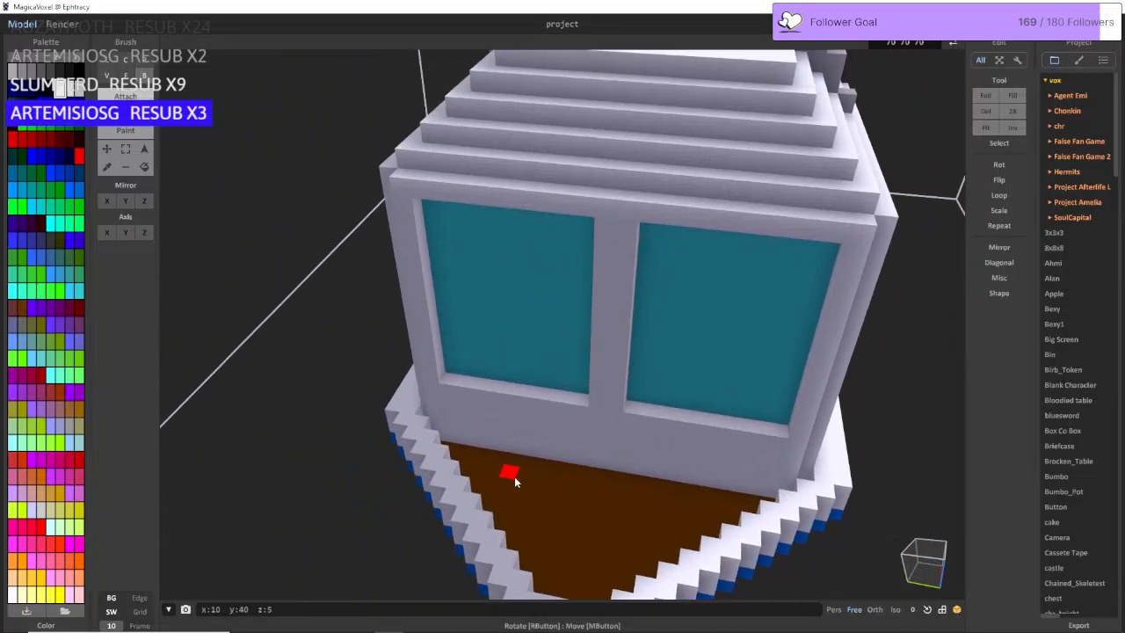
{"action": "mouse_move", "coordinate": [499, 456]}
{"action": "left_mouse_down"}
{"action": "mouse_move", "coordinate": [711, 482]}
{"action": "mouse_move", "coordinate": [719, 451]}
{"action": "left_mouse_up"}
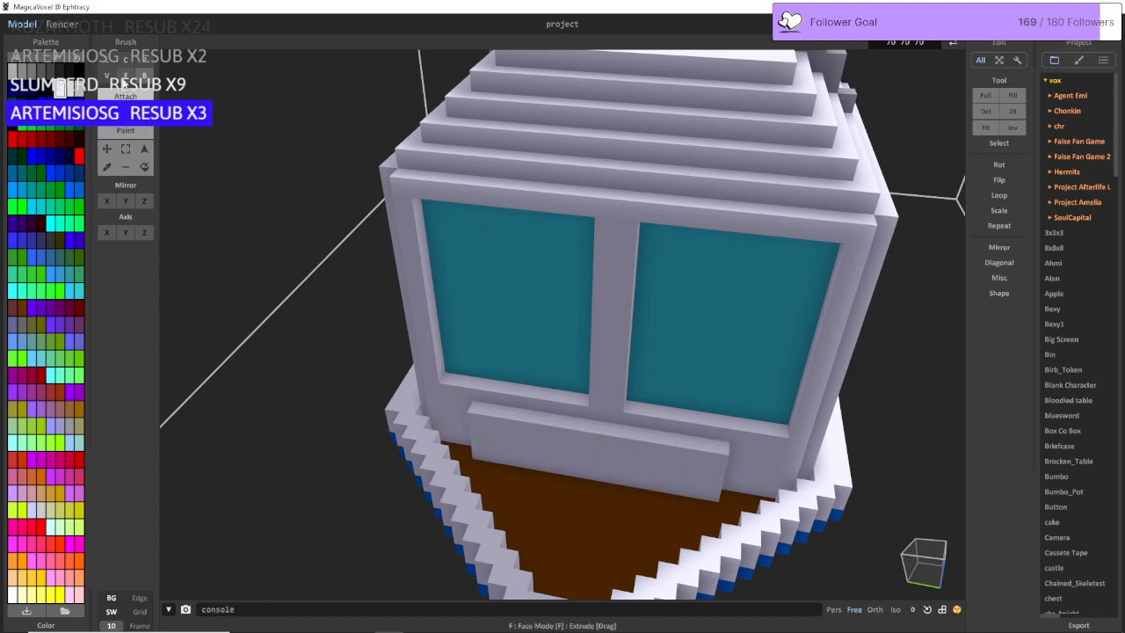
{"action": "left_click", "coordinate": [126, 79]}
{"action": "mouse_move", "coordinate": [633, 468]}
{"action": "left_mouse_down"}
{"action": "mouse_move", "coordinate": [621, 510]}
{"action": "mouse_move", "coordinate": [626, 483]}
{"action": "left_mouse_up"}
{"action": "mouse_move", "coordinate": [622, 489]}
{"action": "right_mouse_down"}
{"action": "mouse_move", "coordinate": [531, 500]}
{"action": "mouse_move", "coordinate": [520, 512]}
{"action": "mouse_move", "coordinate": [539, 502]}
{"action": "mouse_move", "coordinate": [590, 510]}
{"action": "mouse_move", "coordinate": [504, 508]}
{"action": "mouse_move", "coordinate": [512, 485]}
{"action": "mouse_move", "coordinate": [605, 522]}
{"action": "mouse_move", "coordinate": [630, 516]}
{"action": "mouse_move", "coordinate": [623, 502]}
{"action": "right_mouse_up"}
{"action": "scroll", "coordinate": [559, 511], "scroll_direction": "up", "scroll_amount": 3}
{"action": "left_click", "coordinate": [620, 474]}
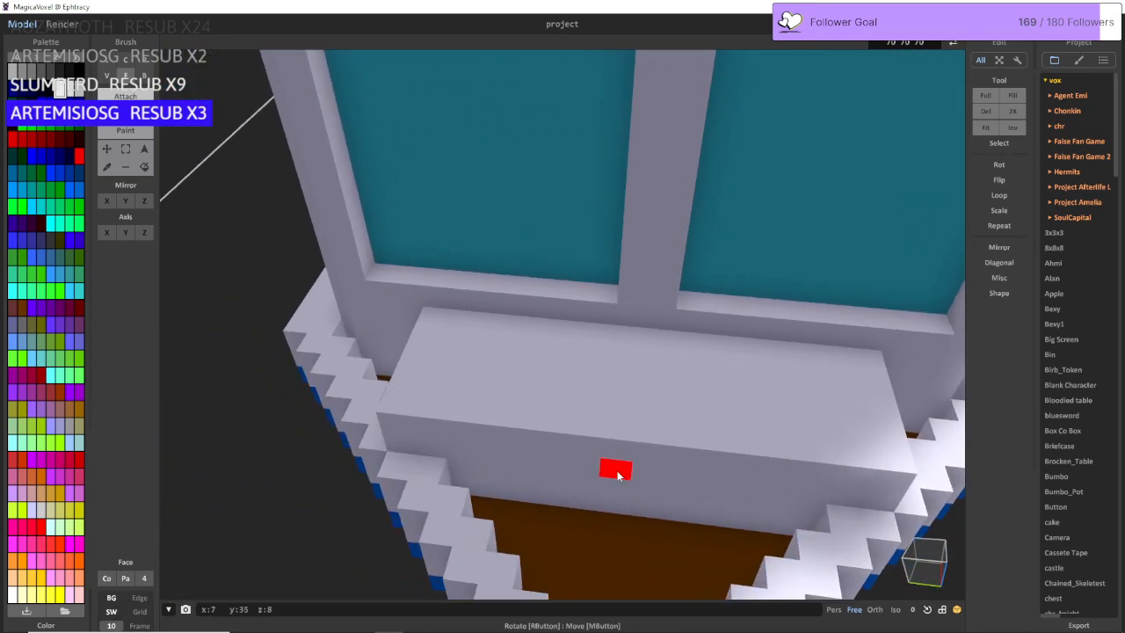
Step: Attach two progressively lower, narrower white box strips in front of the extruded block, stepping down to the bow deck
{"action": "left_click", "coordinate": [145, 75]}
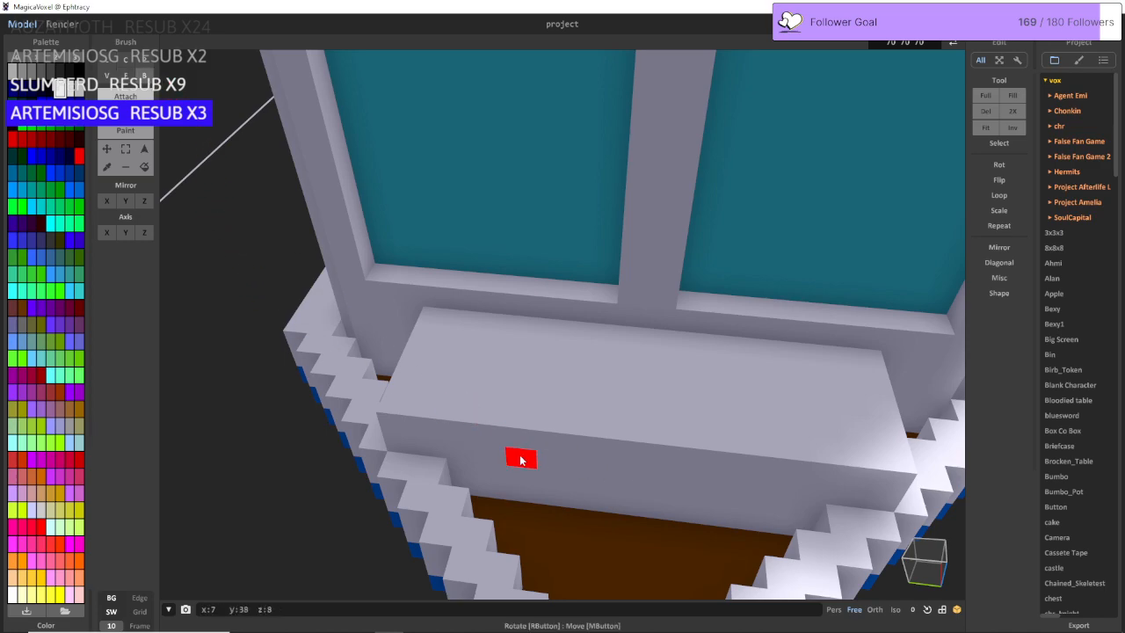
{"action": "left_click_drag", "start_coordinate": [547, 475], "coordinate": [773, 482]}
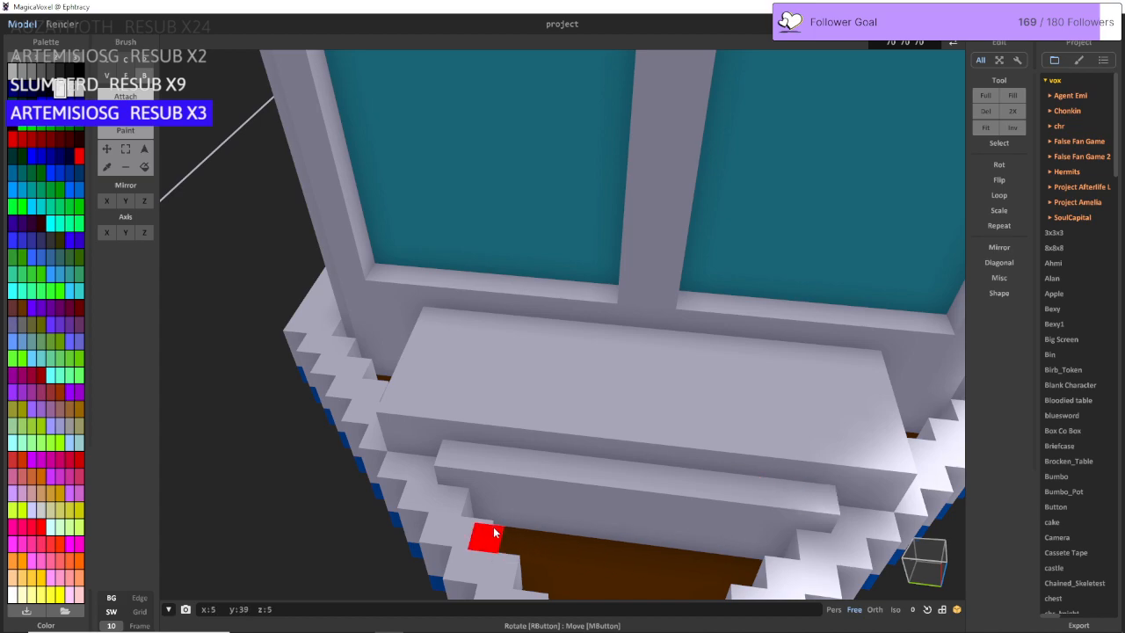
{"action": "mouse_move", "coordinate": [493, 521]}
{"action": "left_mouse_down"}
{"action": "mouse_move", "coordinate": [615, 519]}
{"action": "mouse_move", "coordinate": [794, 551]}
{"action": "left_mouse_up"}
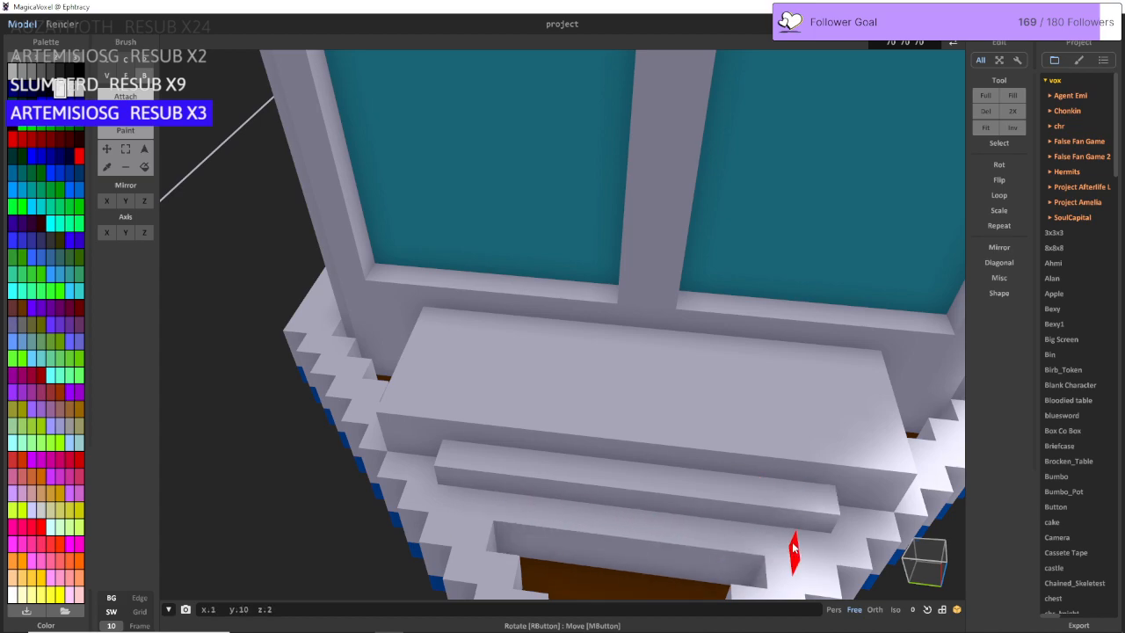
Step: Trim the front corners of the extruded white block voxel by voxel into stepped notches
{"action": "right_click_drag", "start_coordinate": [793, 548], "coordinate": [774, 567]}
{"action": "scroll", "coordinate": [772, 567], "scroll_direction": "down", "scroll_amount": 3}
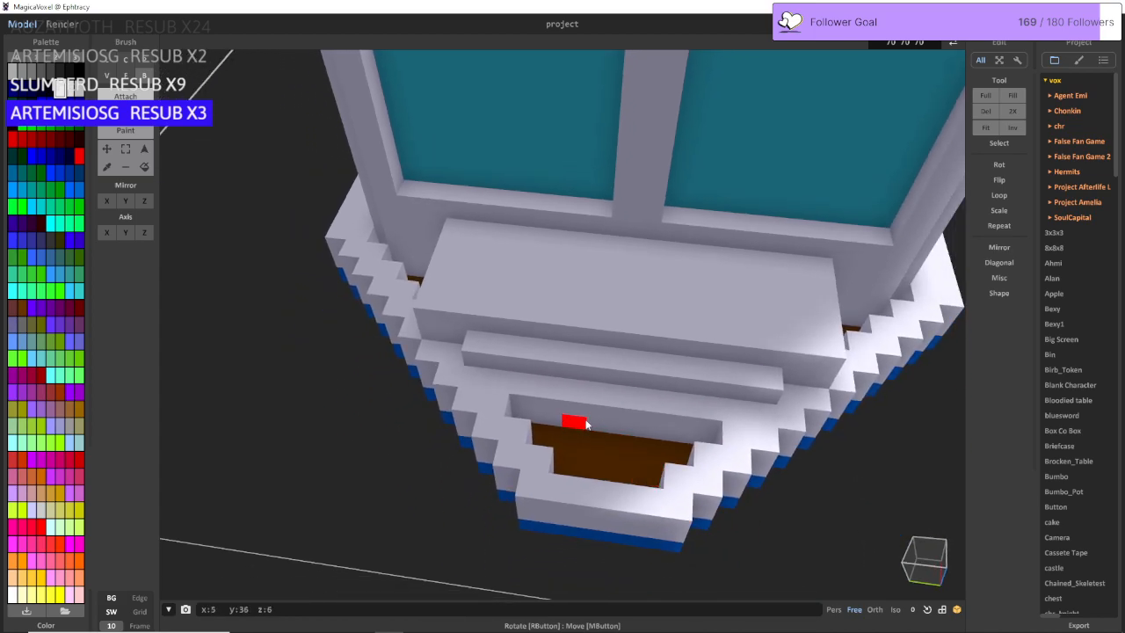
{"action": "right_click_drag", "start_coordinate": [586, 425], "coordinate": [393, 351]}
{"action": "left_click", "coordinate": [390, 488]}
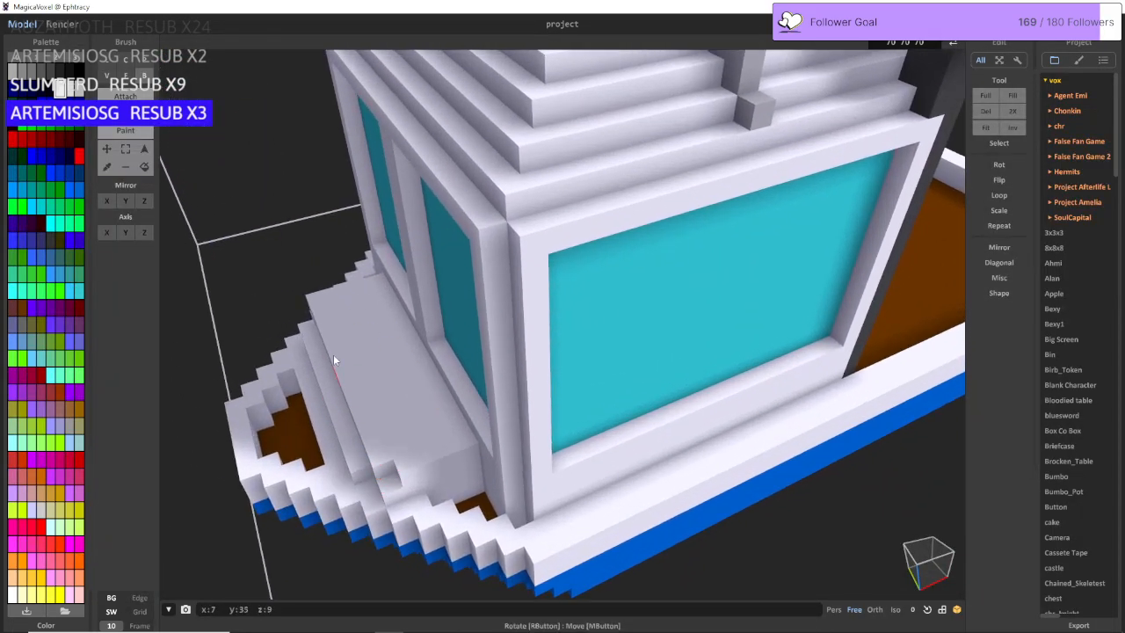
{"action": "right_click_drag", "start_coordinate": [413, 389], "coordinate": [335, 407]}
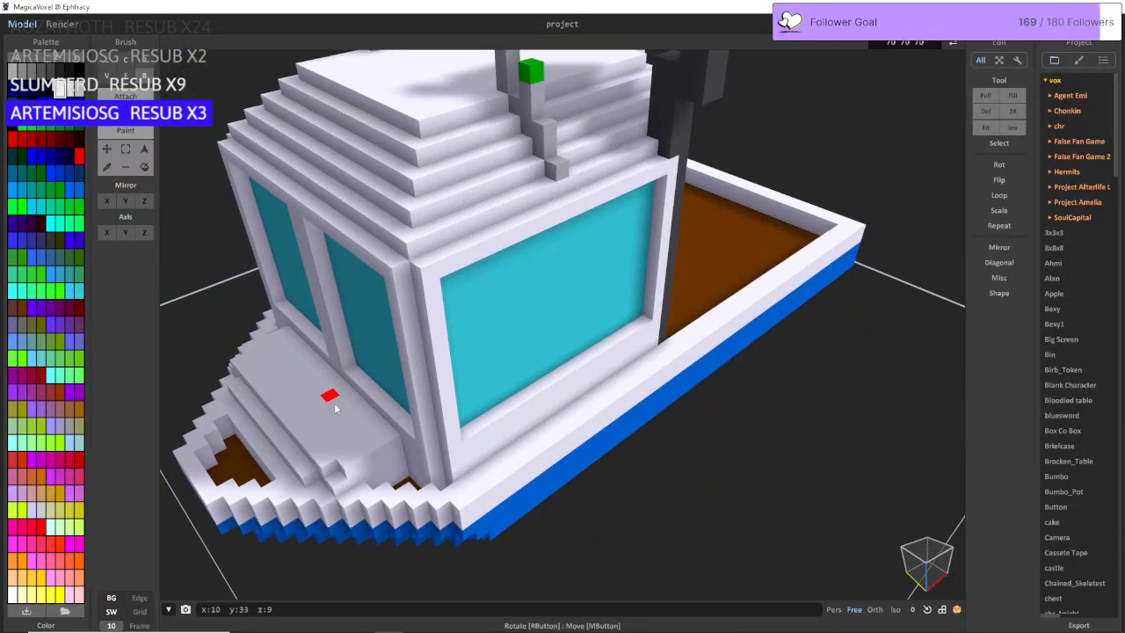
{"action": "right_click_drag", "start_coordinate": [326, 473], "coordinate": [332, 442]}
{"action": "scroll", "coordinate": [331, 442], "scroll_direction": "up", "scroll_amount": 2}
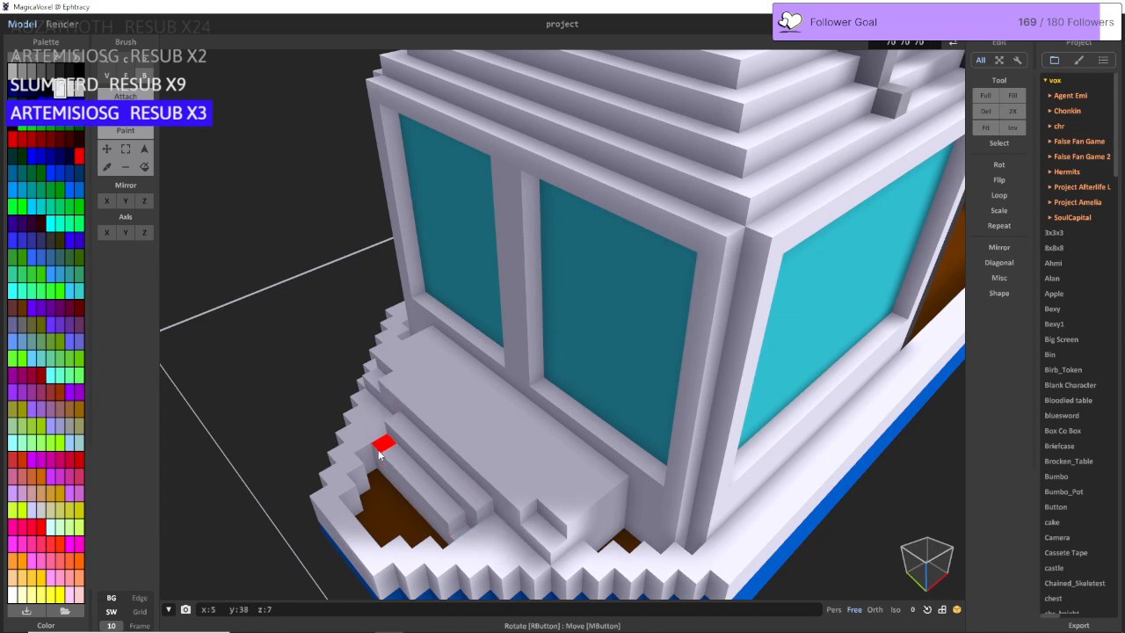
{"action": "right_click_drag", "start_coordinate": [379, 454], "coordinate": [414, 470]}
{"action": "left_click", "coordinate": [504, 515]}
{"action": "left_click", "coordinate": [541, 520]}
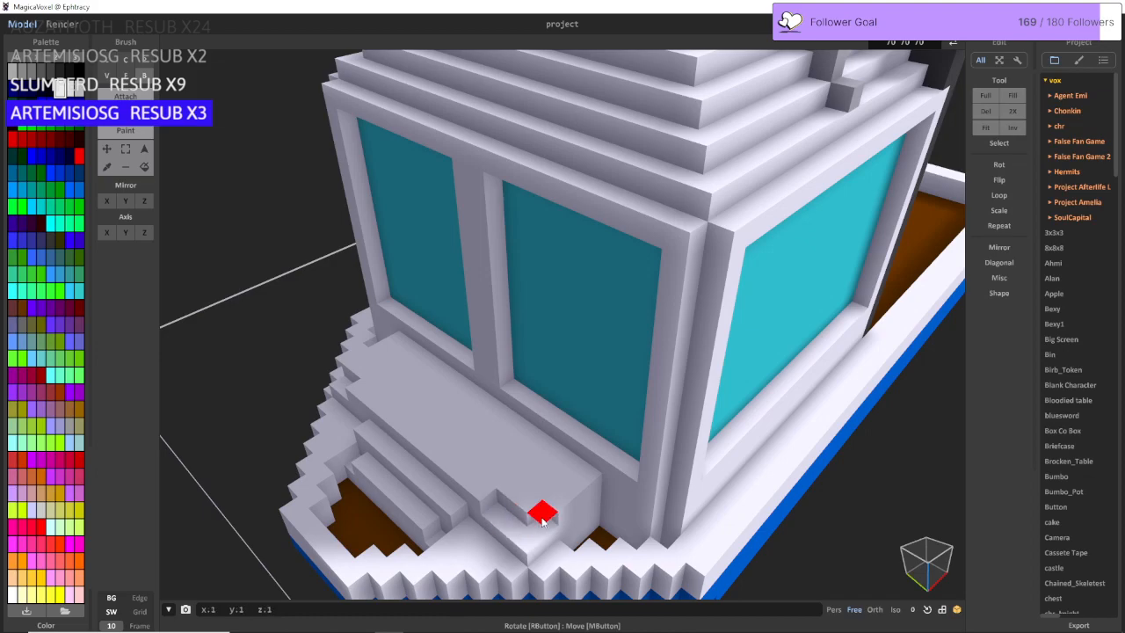
{"action": "left_click", "coordinate": [539, 519]}
{"action": "left_click", "coordinate": [565, 511]}
{"action": "right_click_drag", "start_coordinate": [567, 512], "coordinate": [613, 495]}
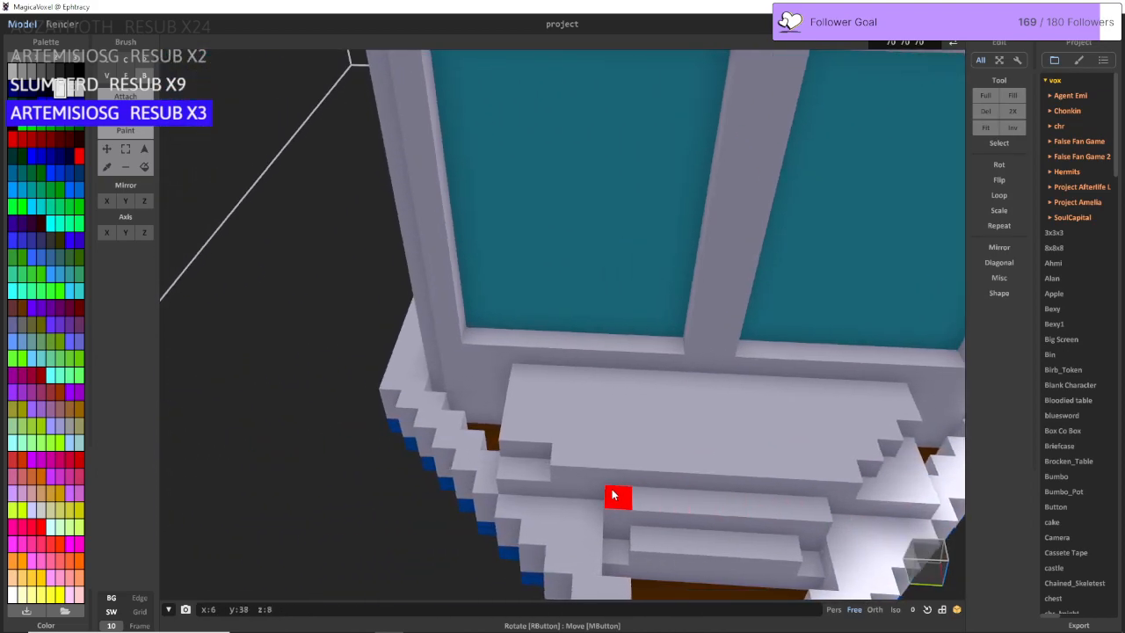
Step: Erase voxels in a stair pattern from one front corner of the block's top layer below the cabin's front windows
{"action": "left_click", "coordinate": [566, 474]}
{"action": "left_click", "coordinate": [538, 449]}
{"action": "left_click", "coordinate": [514, 448]}
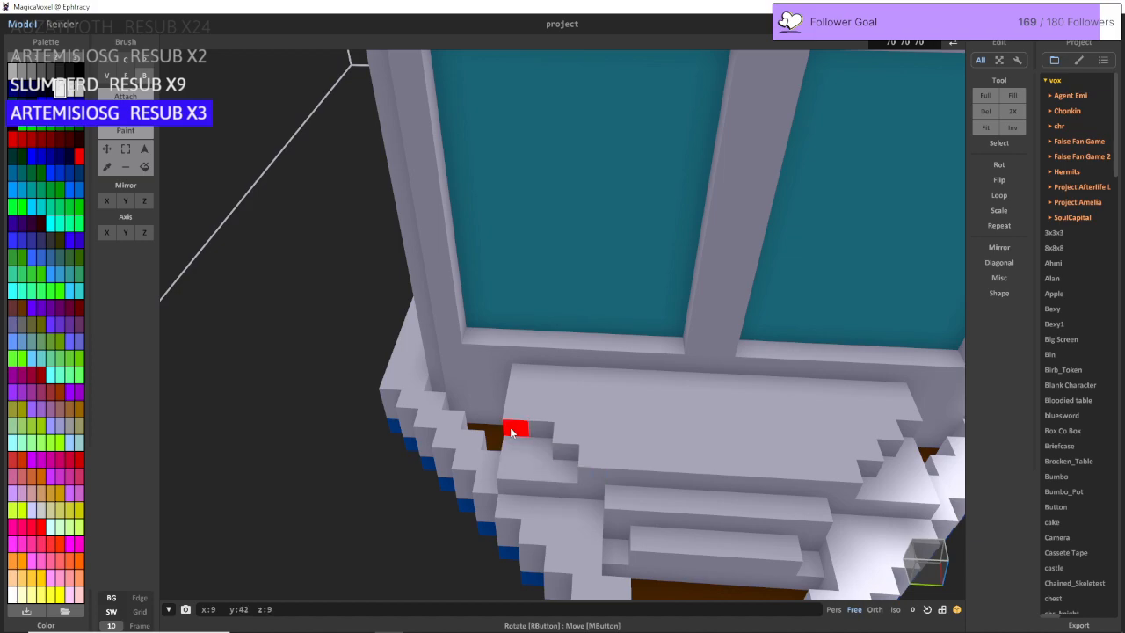
{"action": "left_click", "coordinate": [513, 432]}
{"action": "right_click_drag", "start_coordinate": [525, 437], "coordinate": [438, 457]}
{"action": "scroll", "coordinate": [550, 458], "scroll_direction": "down", "scroll_amount": 5}
{"action": "scroll", "coordinate": [488, 447], "scroll_direction": "down", "scroll_amount": 3}
{"action": "scroll", "coordinate": [438, 456], "scroll_direction": "up", "scroll_amount": 2}
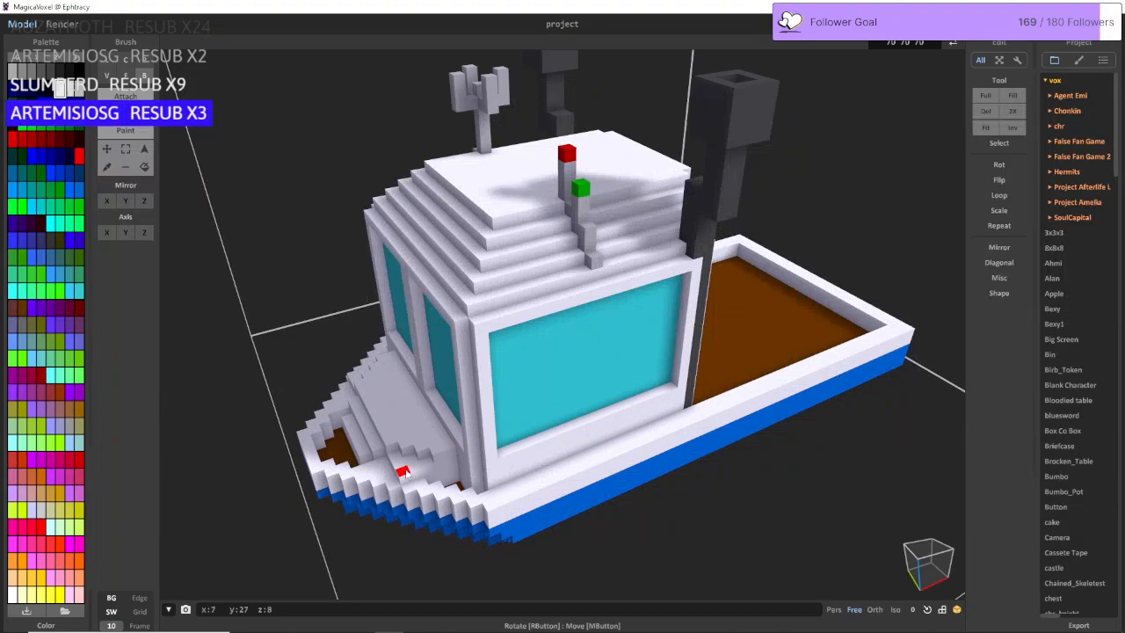
{"action": "scroll", "coordinate": [395, 463], "scroll_direction": "up", "scroll_amount": 8}
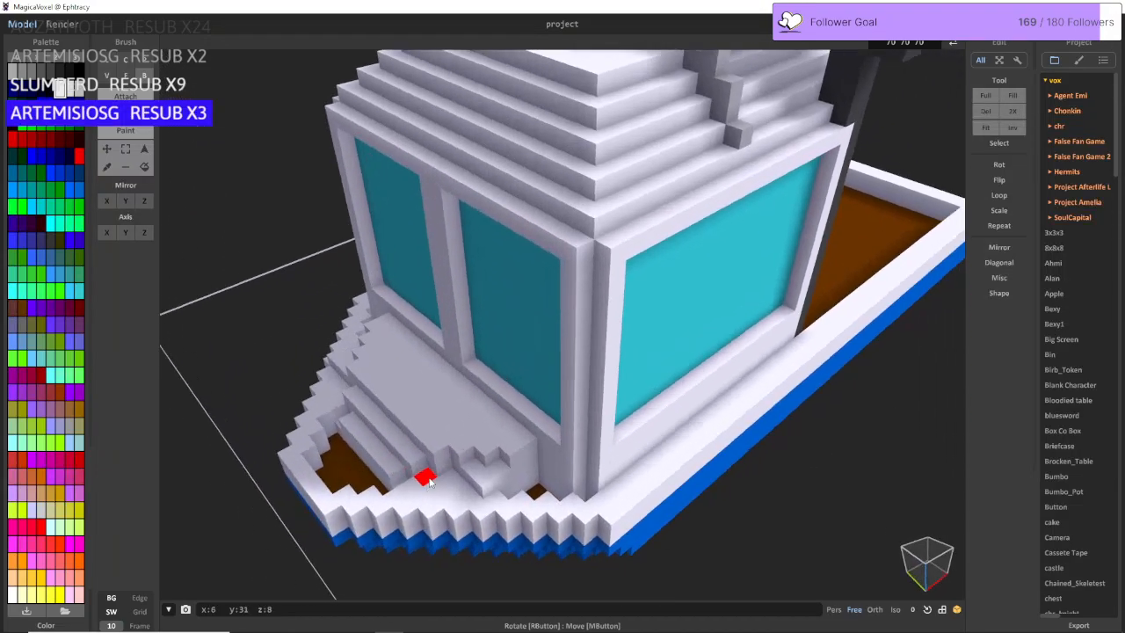
Step: Undo the stepped layers and corner cuts on the bow structure back to a plain block in front of the cabin
{"action": "key", "text": "ctrl+z"}
{"action": "key", "text": "ctrl+z"}
{"action": "key", "text": "ctrl+z"}
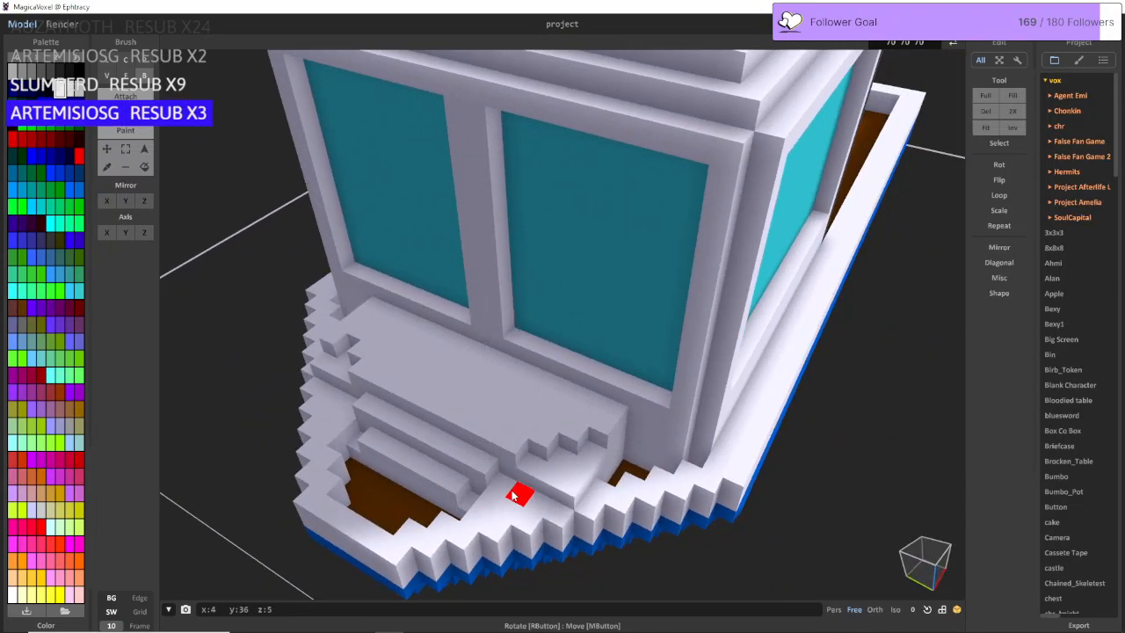
{"action": "key", "text": "ctrl+z"}
{"action": "key", "text": "ctrl+z"}
{"action": "key", "text": "ctrl+z"}
{"action": "key", "text": "ctrl+z"}
{"action": "key", "text": "ctrl+z"}
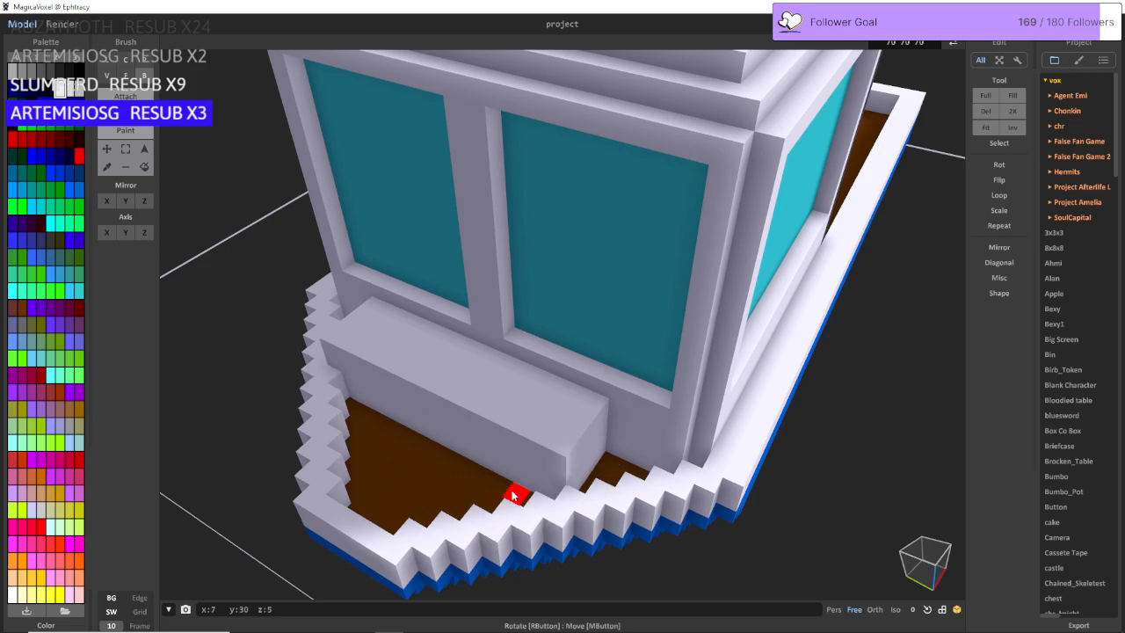
Step: Move back and forth through the edit history until only a thin slab remains below the cabin's front windows
{"action": "right_click_drag", "start_coordinate": [514, 496], "coordinate": [517, 441]}
{"action": "scroll", "coordinate": [519, 447], "scroll_direction": "down", "scroll_amount": 4}
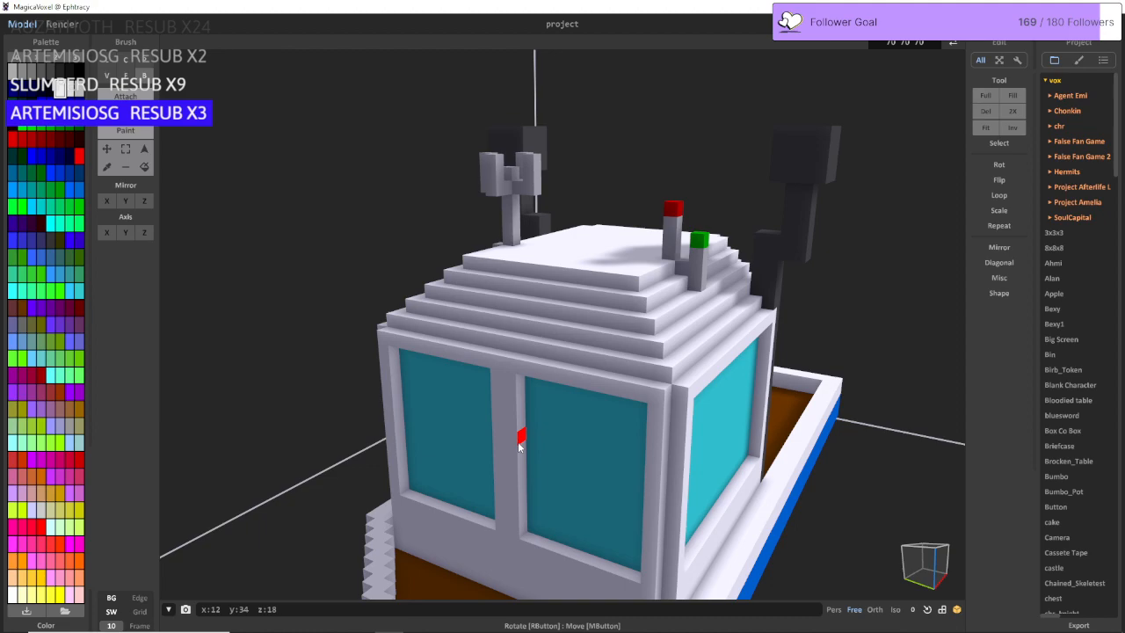
{"action": "key", "text": "ctrl+y"}
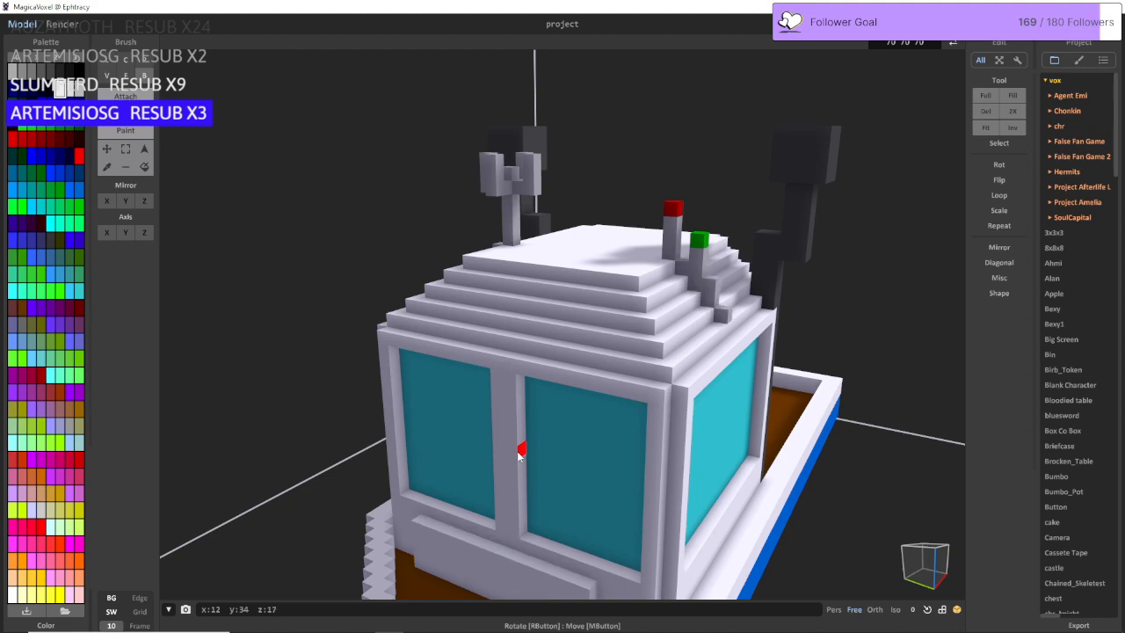
{"action": "key", "text": "ctrl+z"}
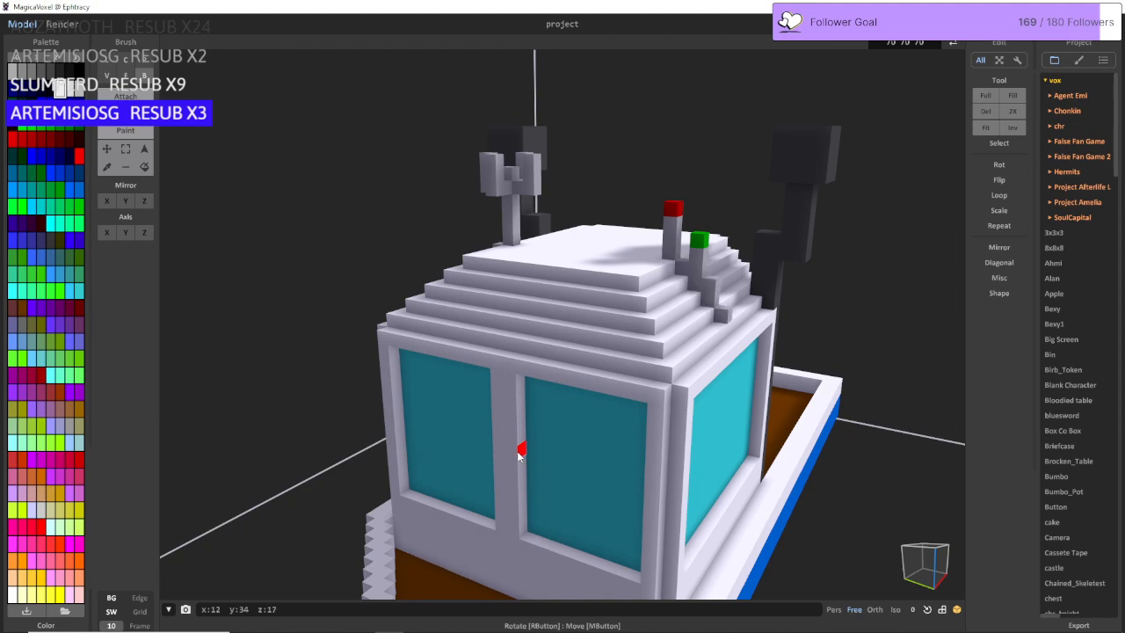
{"action": "key", "text": "ctrl+z"}
{"action": "key", "text": "ctrl+z"}
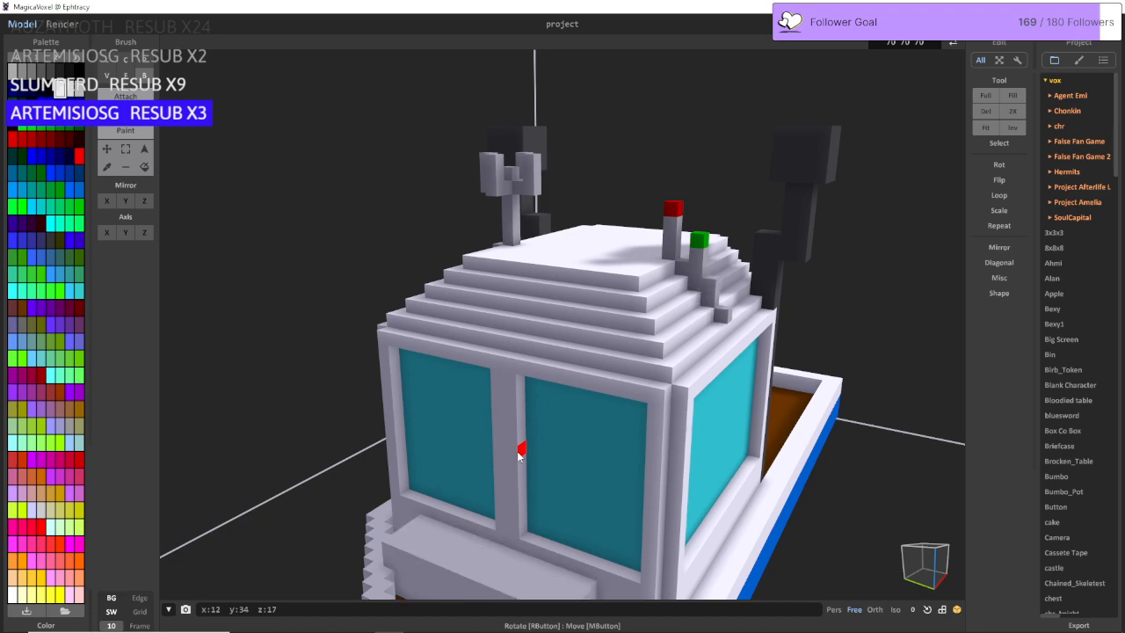
{"action": "key", "text": "ctrl+z"}
{"action": "right_click_drag", "start_coordinate": [520, 454], "coordinate": [516, 468]}
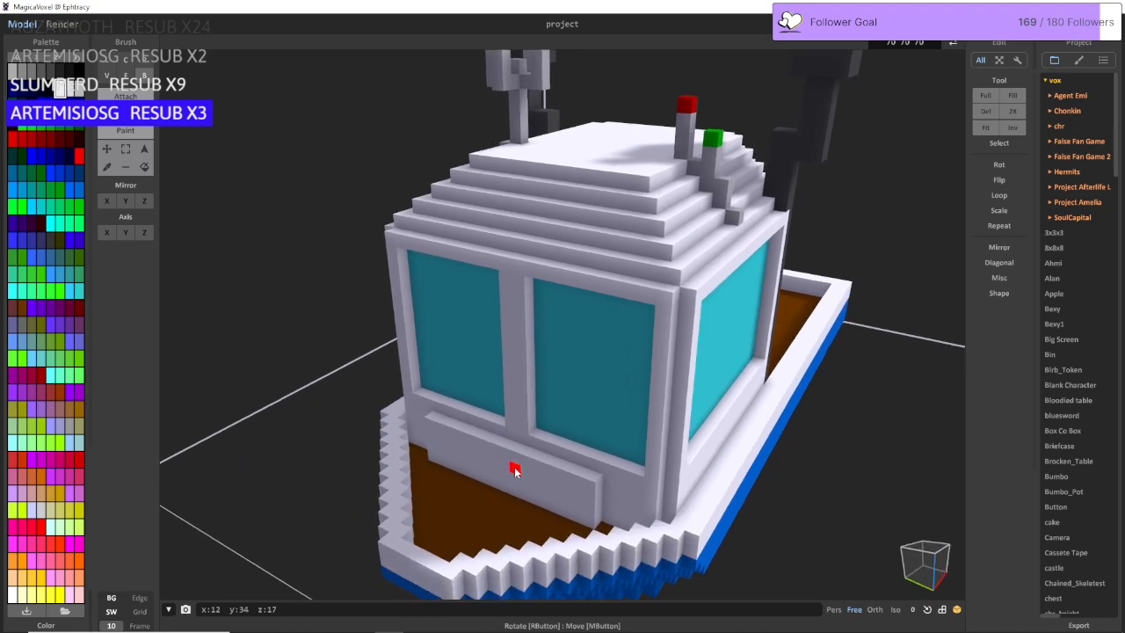
Step: Extrude the front face of the thin slab toward the bow with the Face brush to form a deep block
{"action": "scroll", "coordinate": [440, 405], "scroll_direction": "up", "scroll_amount": 3}
{"action": "right_click_drag", "start_coordinate": [352, 246], "coordinate": [322, 220]}
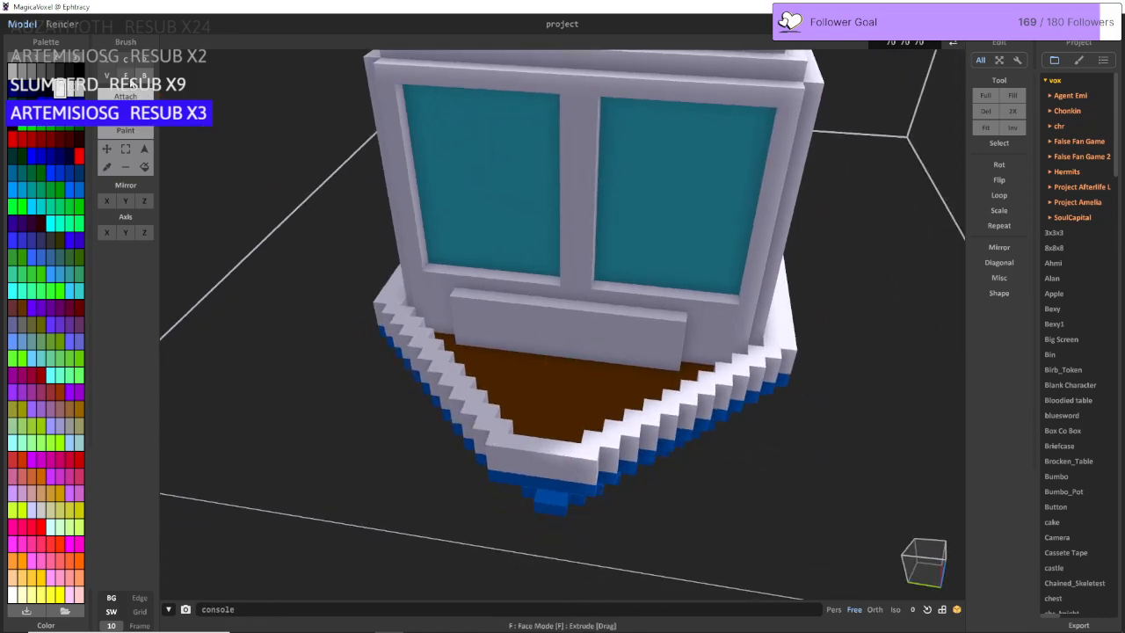
{"action": "left_click", "coordinate": [130, 77]}
{"action": "left_click", "coordinate": [579, 352]}
{"action": "left_click", "coordinate": [581, 352]}
{"action": "right_click_drag", "start_coordinate": [629, 354], "coordinate": [550, 361]}
{"action": "scroll", "coordinate": [550, 361], "scroll_direction": "up", "scroll_amount": 4}
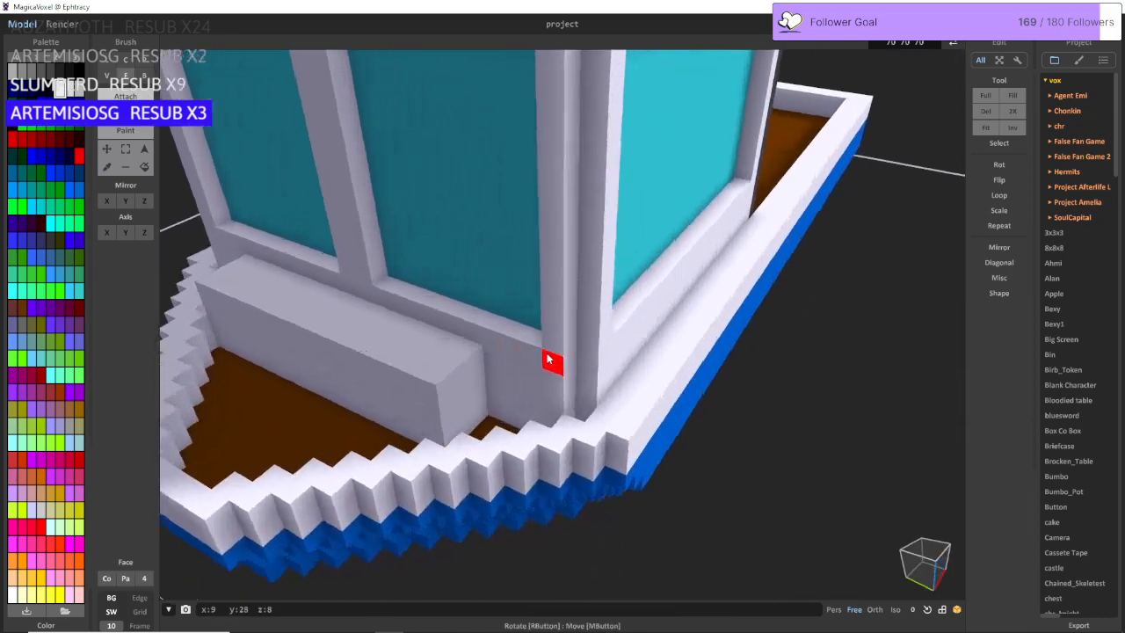
{"action": "right_click_drag", "start_coordinate": [352, 374], "coordinate": [422, 395]}
{"action": "left_click", "coordinate": [421, 396]}
{"action": "left_click", "coordinate": [571, 419]}
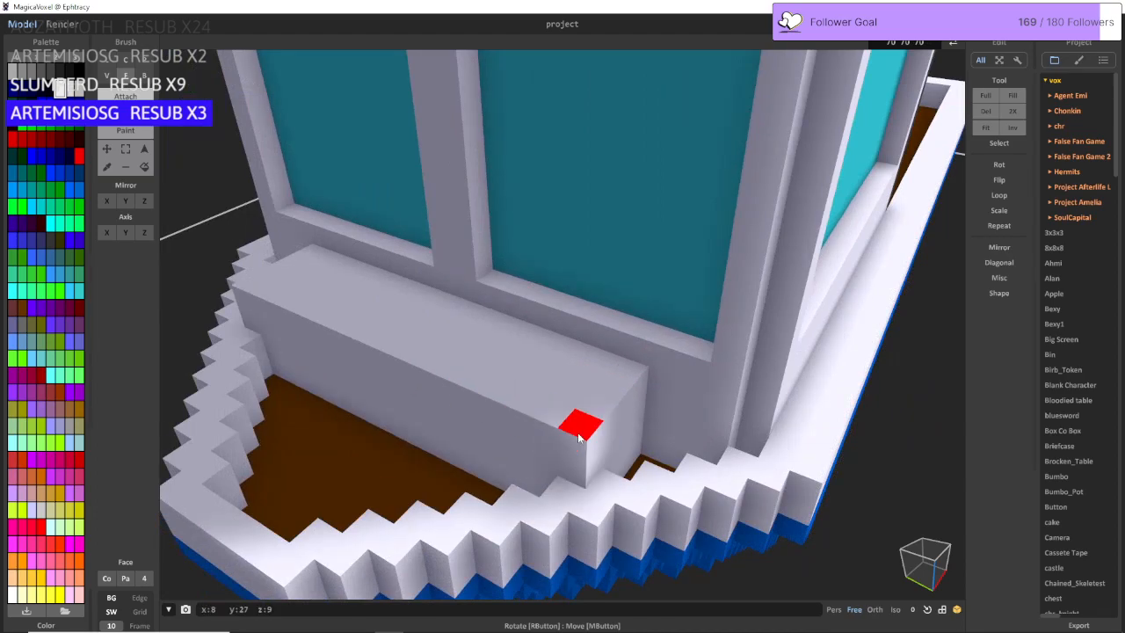
{"action": "right_click_drag", "start_coordinate": [578, 422], "coordinate": [686, 399]}
{"action": "left_click", "coordinate": [653, 406]}
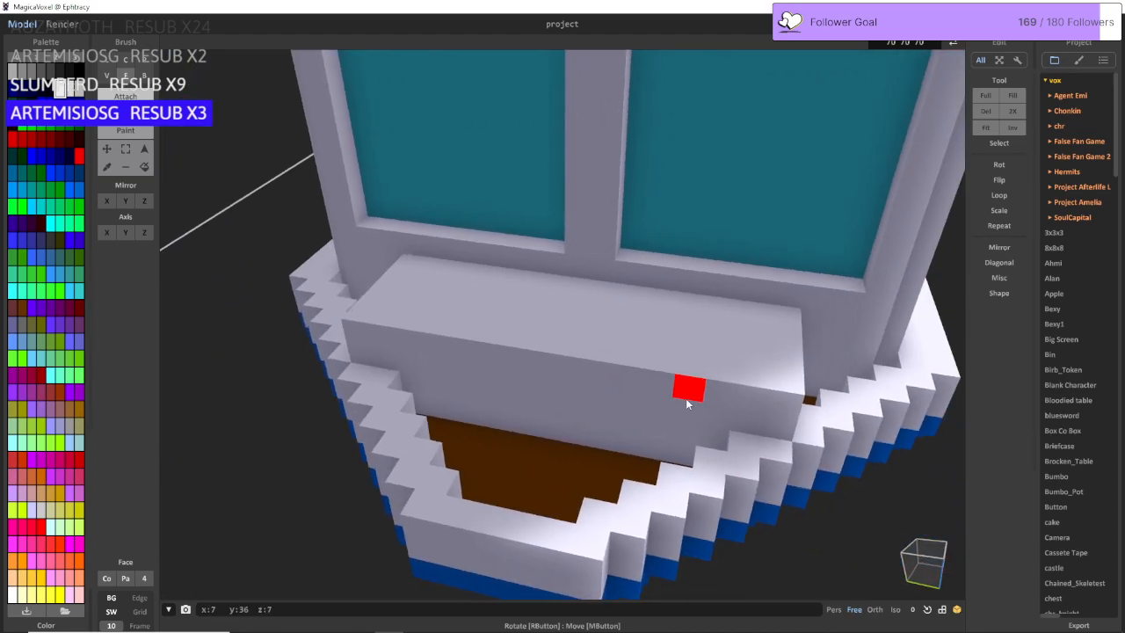
{"action": "scroll", "coordinate": [409, 228], "scroll_direction": "up", "scroll_amount": 3}
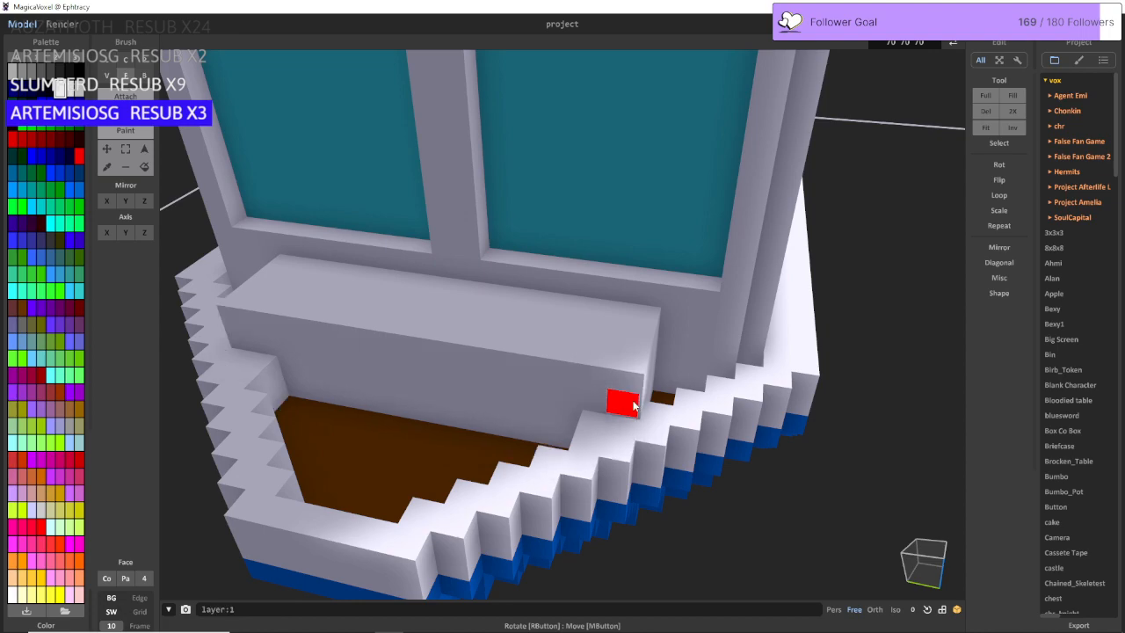
Step: Erase top-layer voxels in a stair pattern at both front corners of the block
{"action": "left_click", "coordinate": [130, 129]}
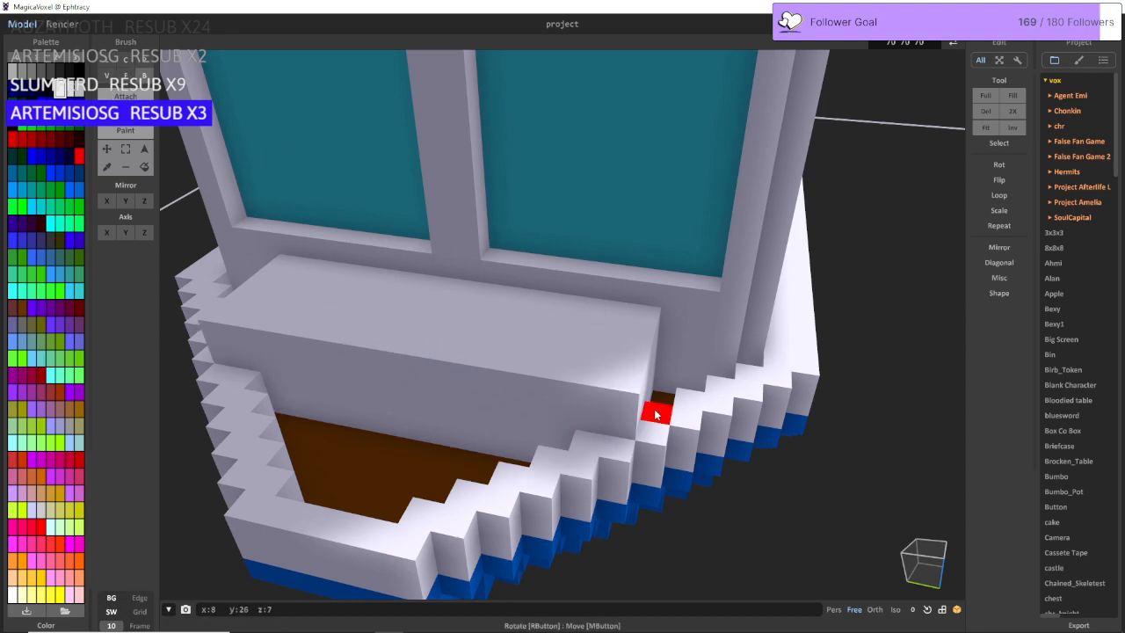
{"action": "right_click_drag", "start_coordinate": [625, 381], "coordinate": [572, 361]}
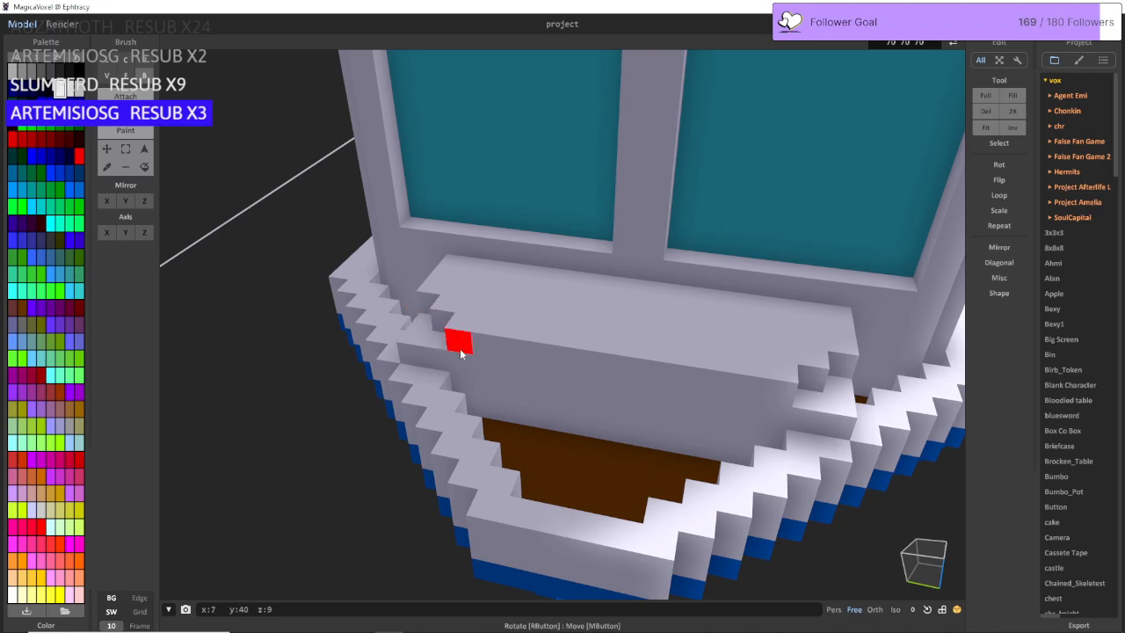
{"action": "right_click_drag", "start_coordinate": [407, 351], "coordinate": [550, 435]}
{"action": "scroll", "coordinate": [554, 422], "scroll_direction": "down", "scroll_amount": 4}
{"action": "scroll", "coordinate": [547, 431], "scroll_direction": "up", "scroll_amount": 4}
{"action": "right_click_drag", "start_coordinate": [466, 405], "coordinate": [591, 405]}
{"action": "scroll", "coordinate": [592, 405], "scroll_direction": "up", "scroll_amount": 3}
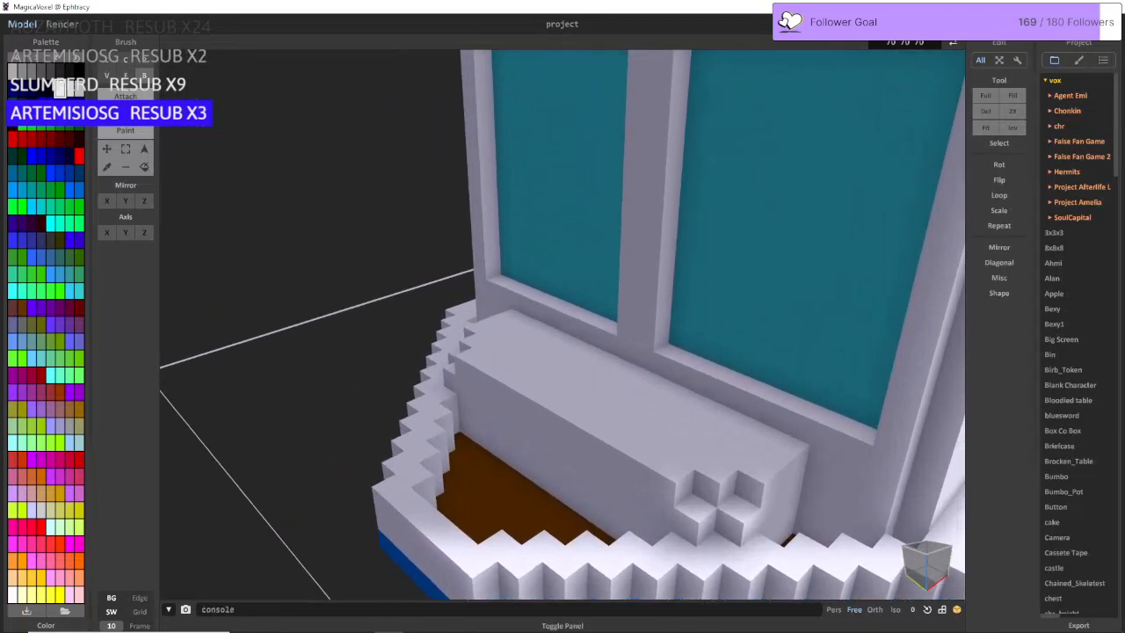
{"action": "right_click_drag", "start_coordinate": [495, 193], "coordinate": [519, 281]}
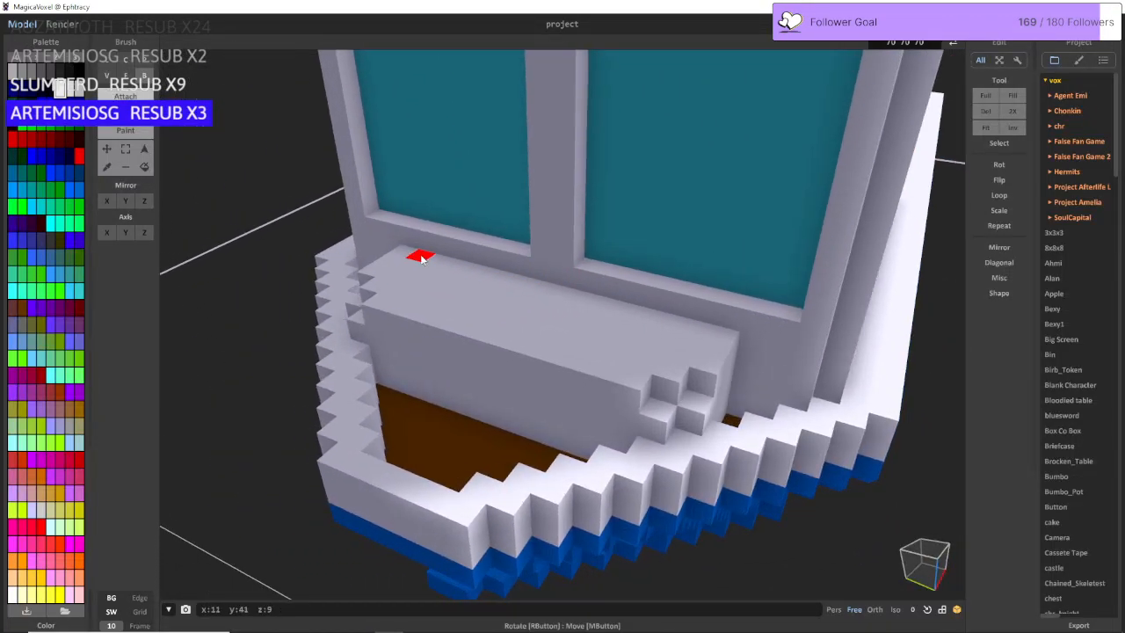
Step: Attach progressively shallower voxel layers on top of the block so it steps up to the front window sill
{"action": "left_click_drag", "start_coordinate": [421, 256], "coordinate": [677, 355]}
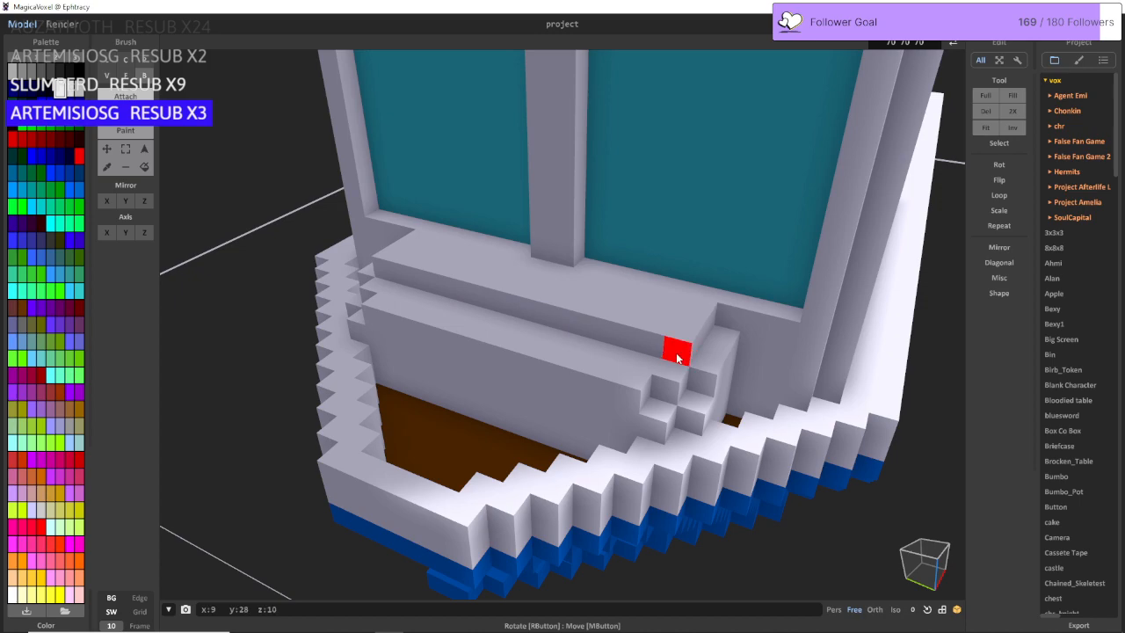
{"action": "right_click_drag", "start_coordinate": [677, 358], "coordinate": [697, 337]}
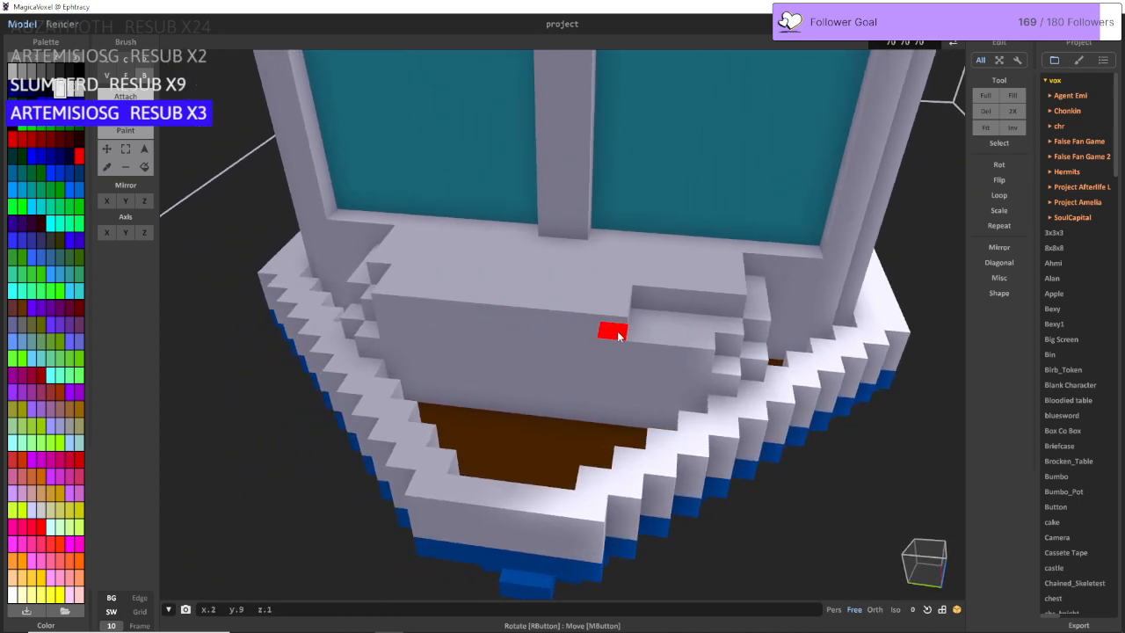
{"action": "left_click", "coordinate": [681, 328]}
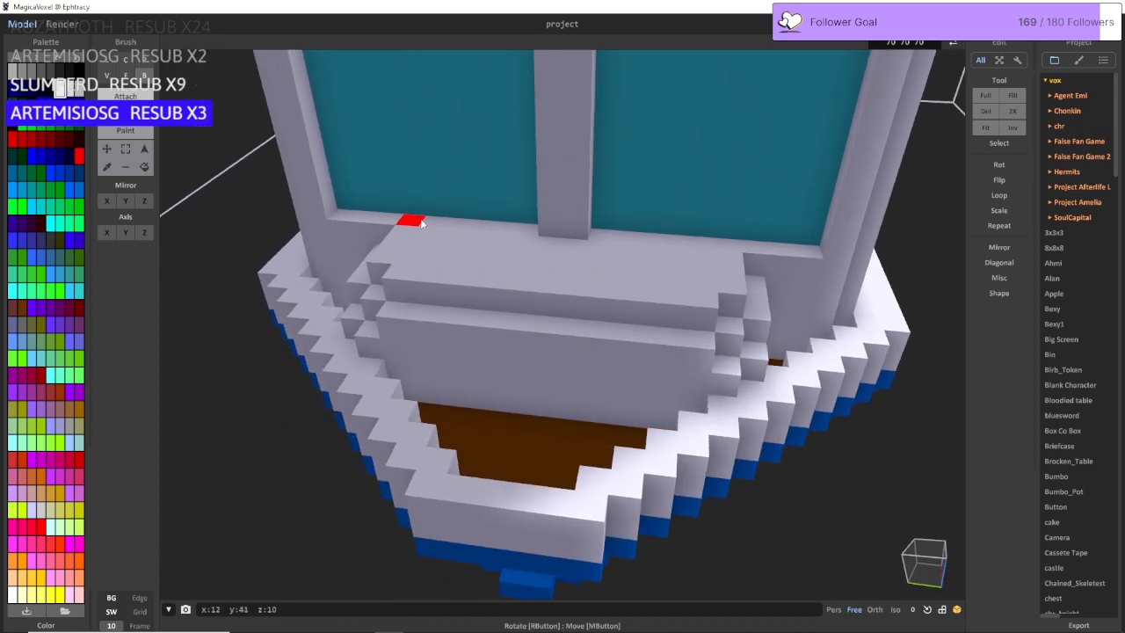
{"action": "left_click_drag", "start_coordinate": [426, 225], "coordinate": [702, 284]}
{"action": "right_click_drag", "start_coordinate": [489, 158], "coordinate": [461, 207]}
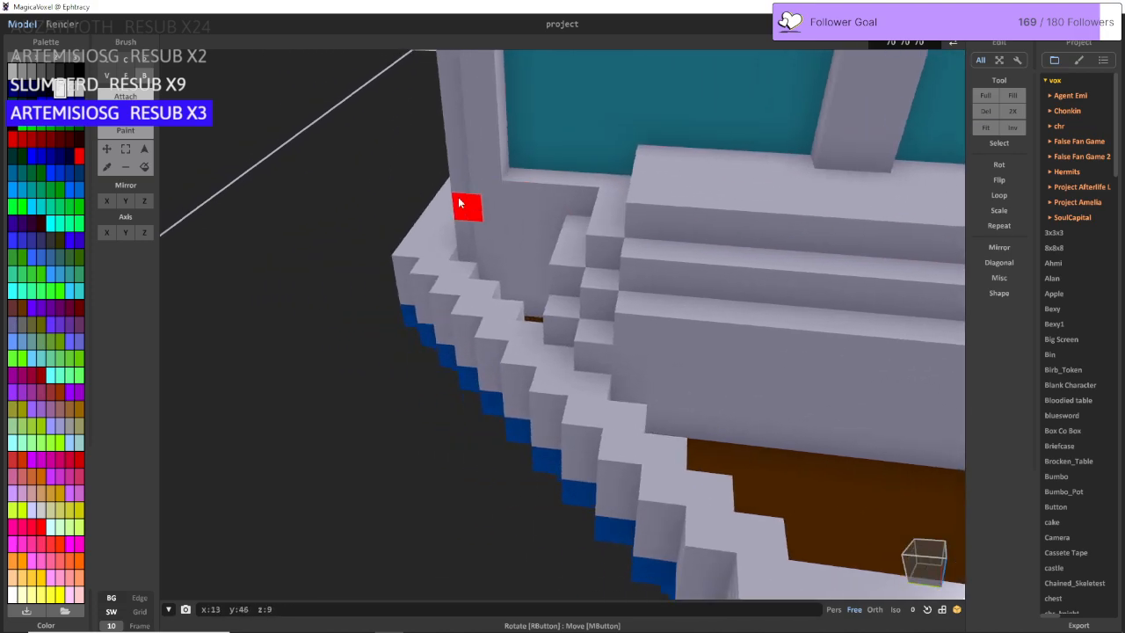
{"action": "key", "text": "d"}
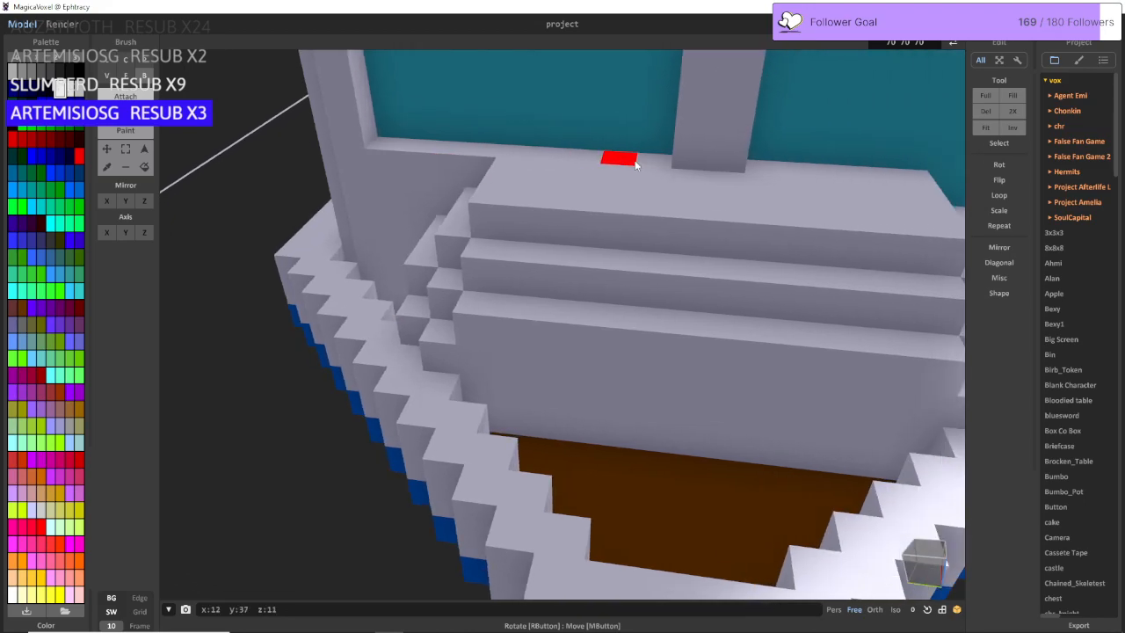
{"action": "mouse_move", "coordinate": [651, 165]}
{"action": "right_mouse_down"}
{"action": "mouse_move", "coordinate": [648, 198]}
{"action": "mouse_move", "coordinate": [640, 189]}
{"action": "mouse_move", "coordinate": [565, 195]}
{"action": "mouse_move", "coordinate": [535, 178]}
{"action": "mouse_move", "coordinate": [524, 190]}
{"action": "mouse_move", "coordinate": [479, 176]}
{"action": "mouse_move", "coordinate": [170, 176]}
{"action": "mouse_move", "coordinate": [125, 128]}
{"action": "right_mouse_up"}
Step: Erase a one-voxel-deep door recess of 9 by 14 voxels in the cabin's rear wall, and enlarge it in width and height
{"action": "left_click", "coordinate": [125, 128]}
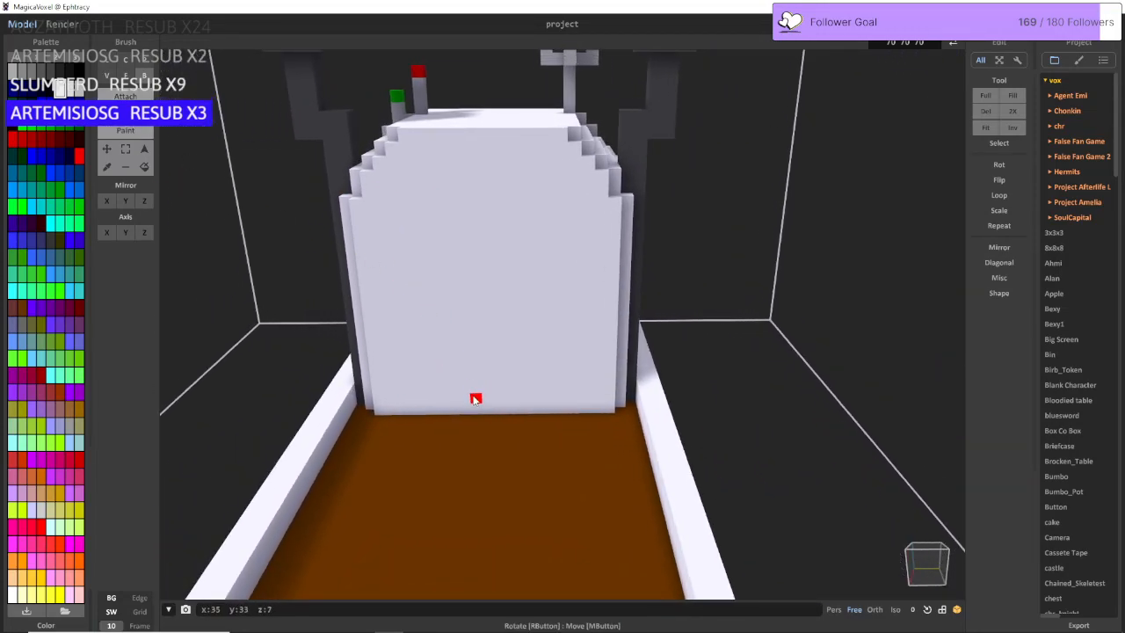
{"action": "left_click_drag", "start_coordinate": [452, 412], "coordinate": [552, 261]}
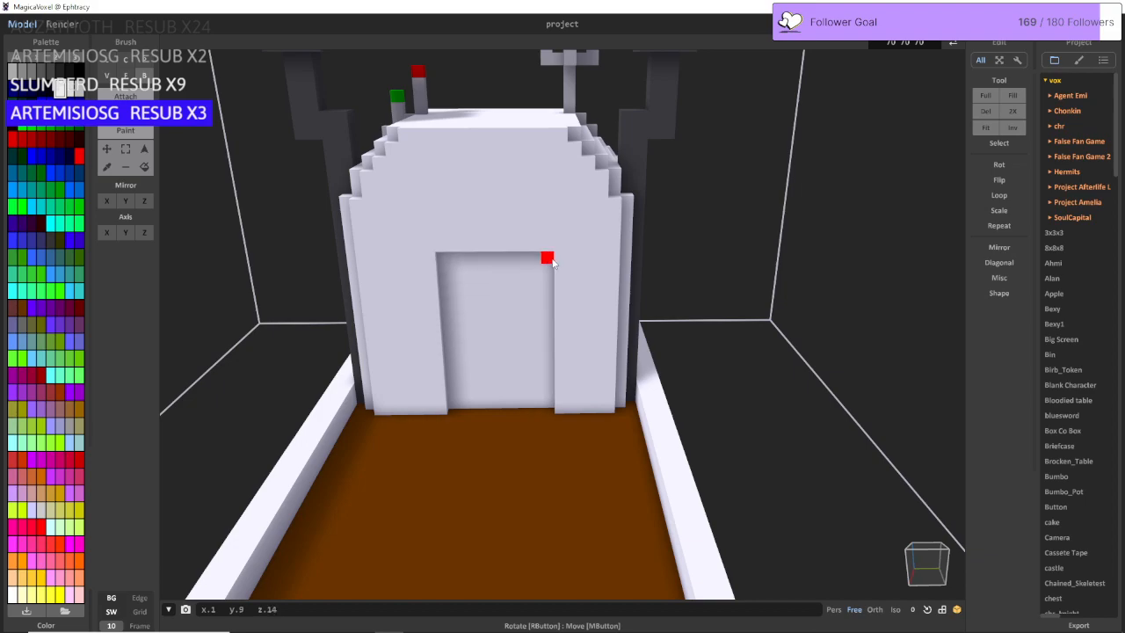
{"action": "scroll", "coordinate": [437, 295], "scroll_direction": "up", "scroll_amount": 2}
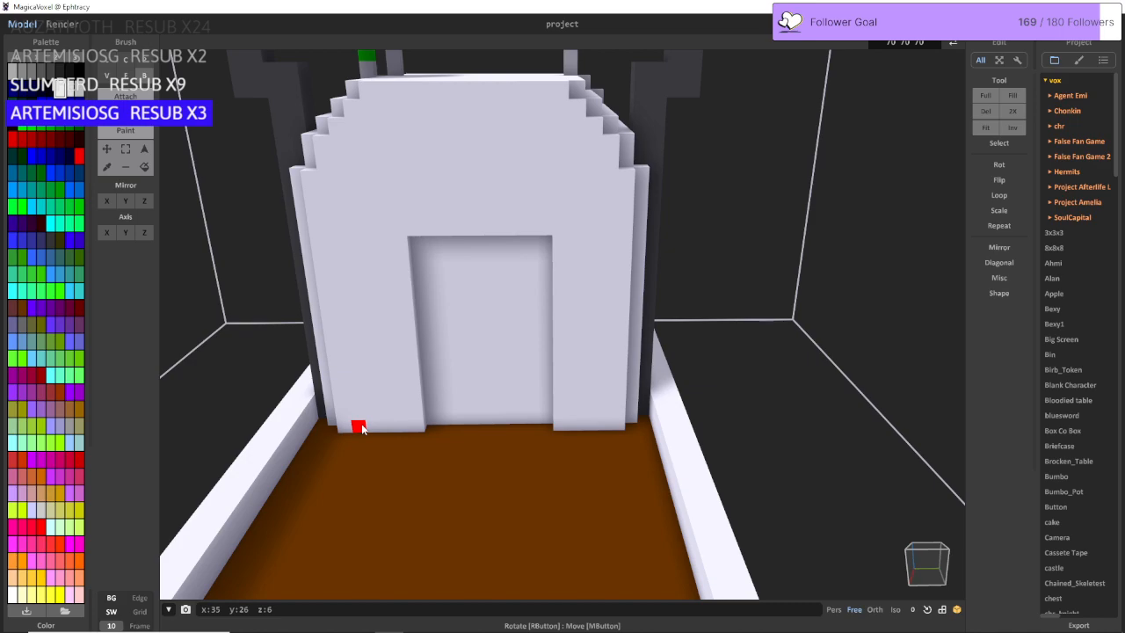
{"action": "mouse_move", "coordinate": [416, 429]}
{"action": "left_mouse_down"}
{"action": "mouse_move", "coordinate": [397, 248]}
{"action": "mouse_move", "coordinate": [538, 230]}
{"action": "mouse_move", "coordinate": [541, 198]}
{"action": "left_mouse_up"}
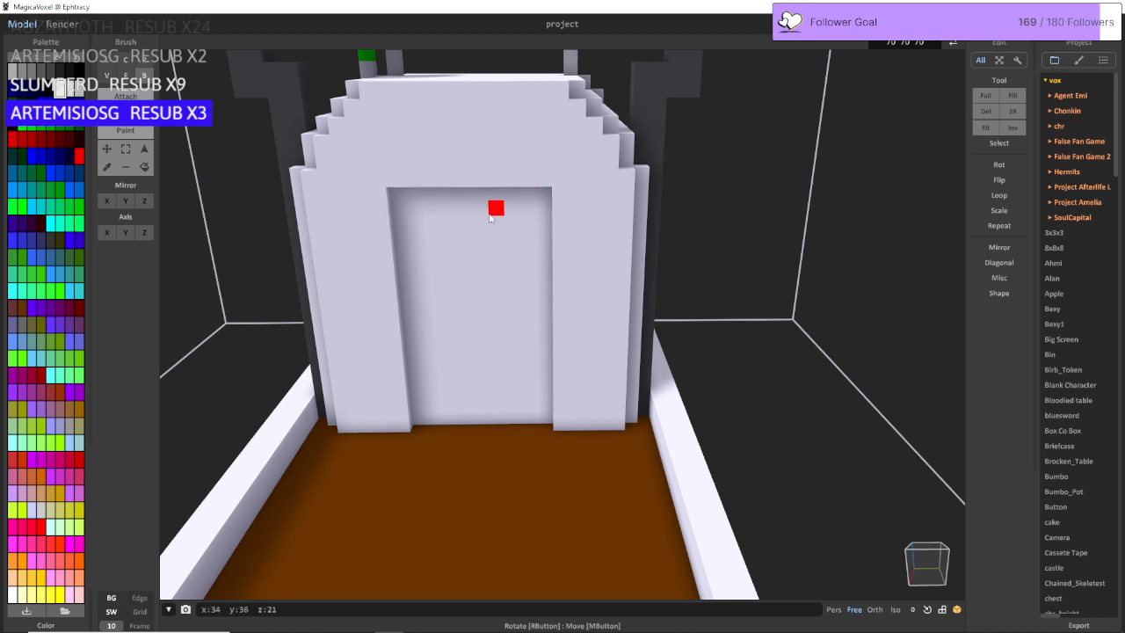
Step: Attach a one-voxel-wide gray frame along both sides and the top of the door recess
{"action": "scroll", "coordinate": [495, 209], "scroll_direction": "up", "scroll_amount": 2}
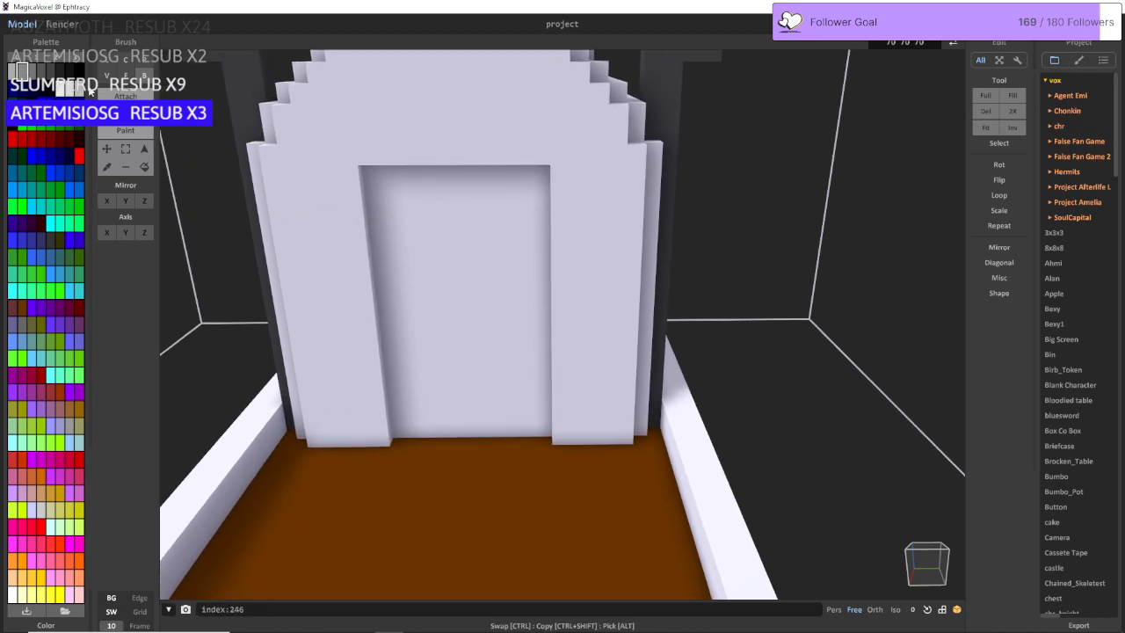
{"action": "left_click", "coordinate": [121, 96]}
{"action": "mouse_move", "coordinate": [372, 176]}
{"action": "left_mouse_down"}
{"action": "mouse_move", "coordinate": [401, 377]}
{"action": "mouse_move", "coordinate": [395, 422]}
{"action": "left_mouse_up"}
{"action": "left_click_drag", "start_coordinate": [385, 178], "coordinate": [439, 175]}
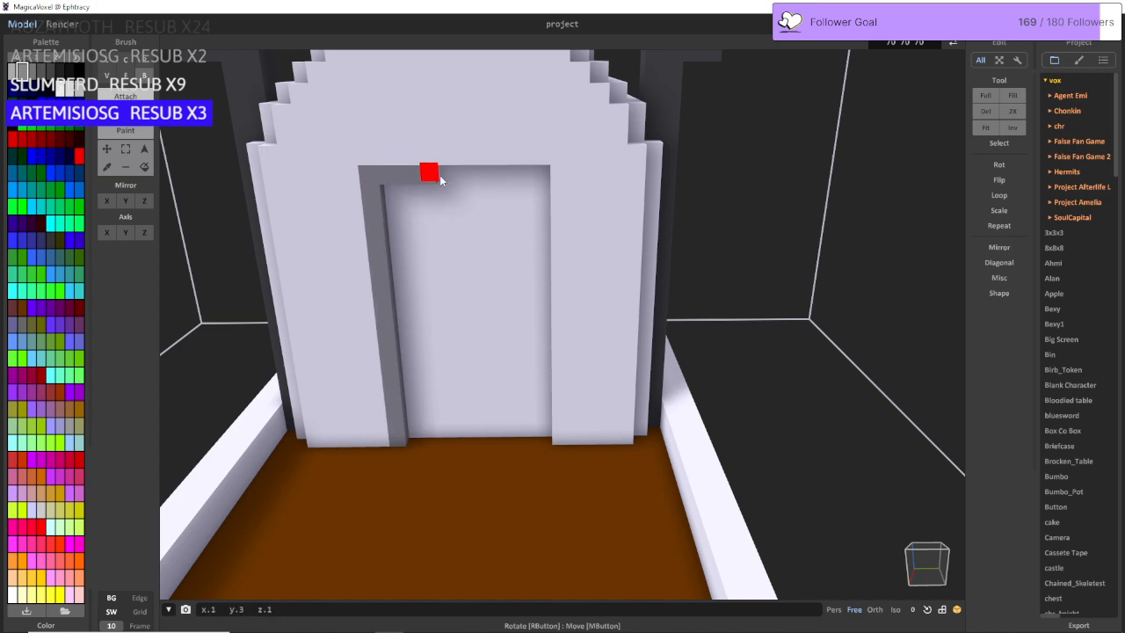
{"action": "mouse_move", "coordinate": [513, 183]}
{"action": "left_mouse_down"}
{"action": "mouse_move", "coordinate": [539, 181]}
{"action": "mouse_move", "coordinate": [542, 427]}
{"action": "left_mouse_up"}
{"action": "scroll", "coordinate": [406, 340], "scroll_direction": "up", "scroll_amount": 5}
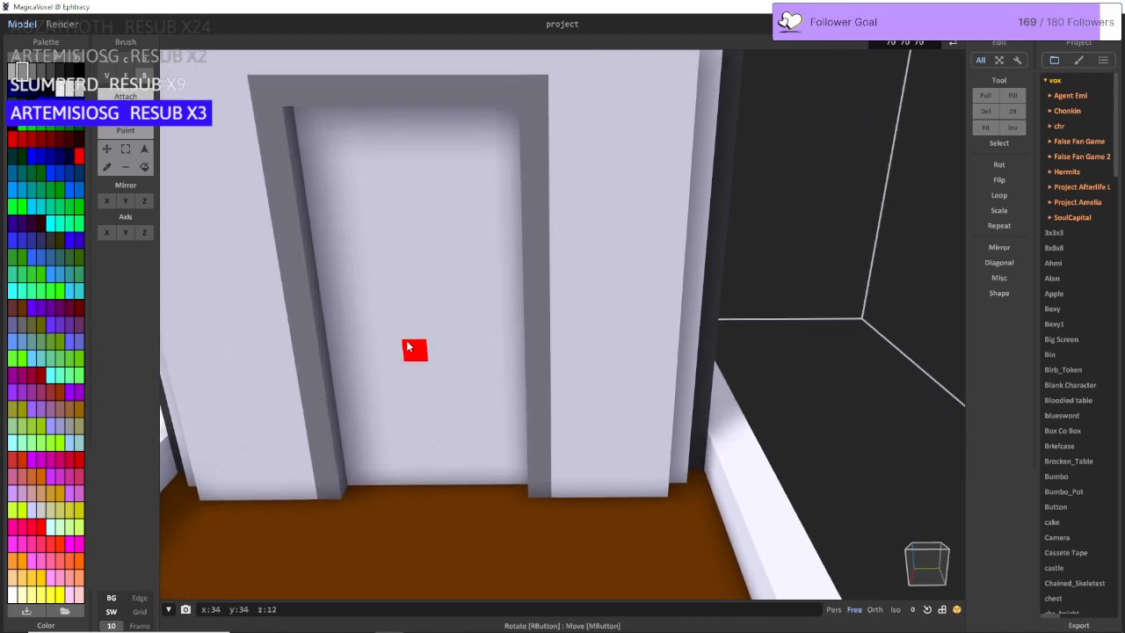
Step: Paint the door panel inside the gray frame light brown
{"action": "scroll", "coordinate": [406, 296], "scroll_direction": "down", "scroll_amount": 5}
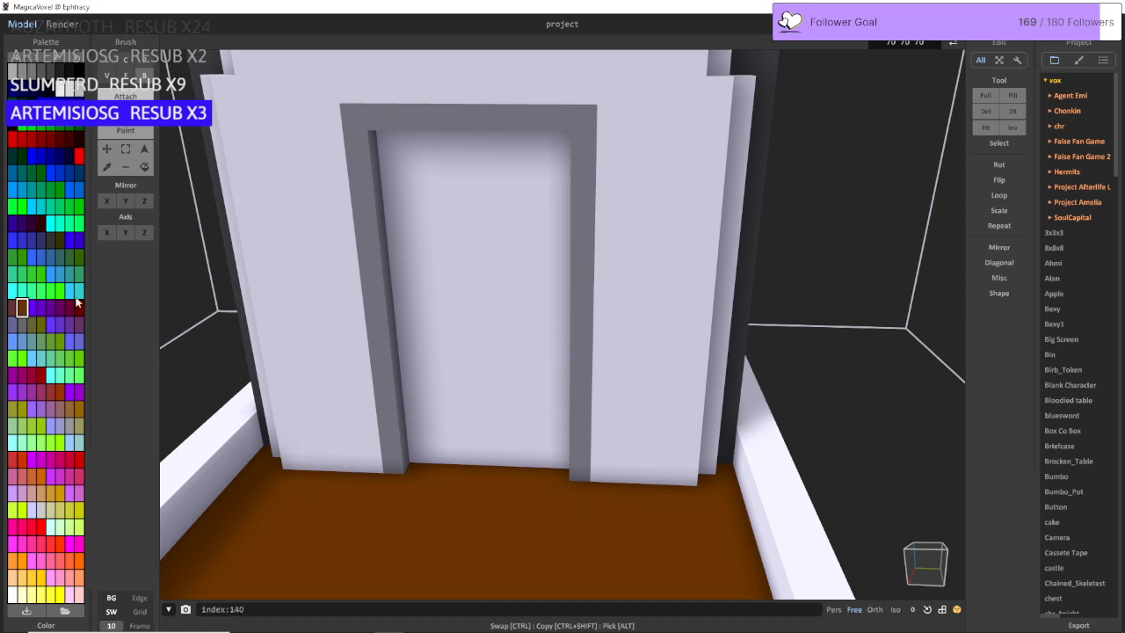
{"action": "left_click", "coordinate": [103, 134]}
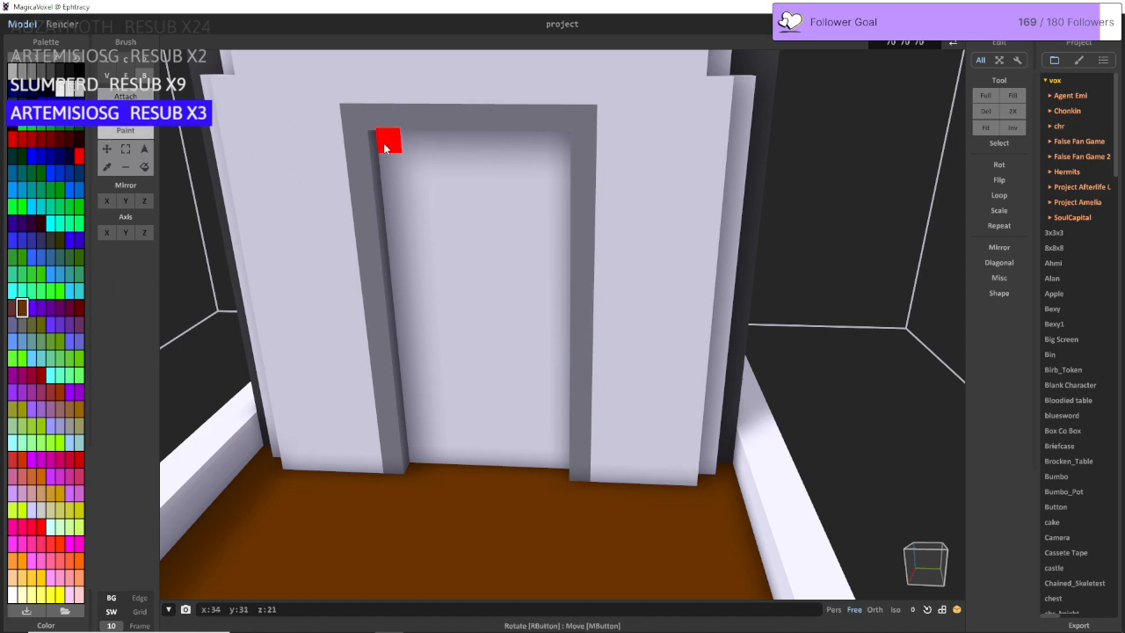
{"action": "mouse_move", "coordinate": [384, 148]}
{"action": "left_mouse_down"}
{"action": "mouse_move", "coordinate": [528, 367]}
{"action": "mouse_move", "coordinate": [558, 463]}
{"action": "mouse_move", "coordinate": [482, 166]}
{"action": "mouse_move", "coordinate": [409, 171]}
{"action": "mouse_move", "coordinate": [386, 142]}
{"action": "left_mouse_up"}
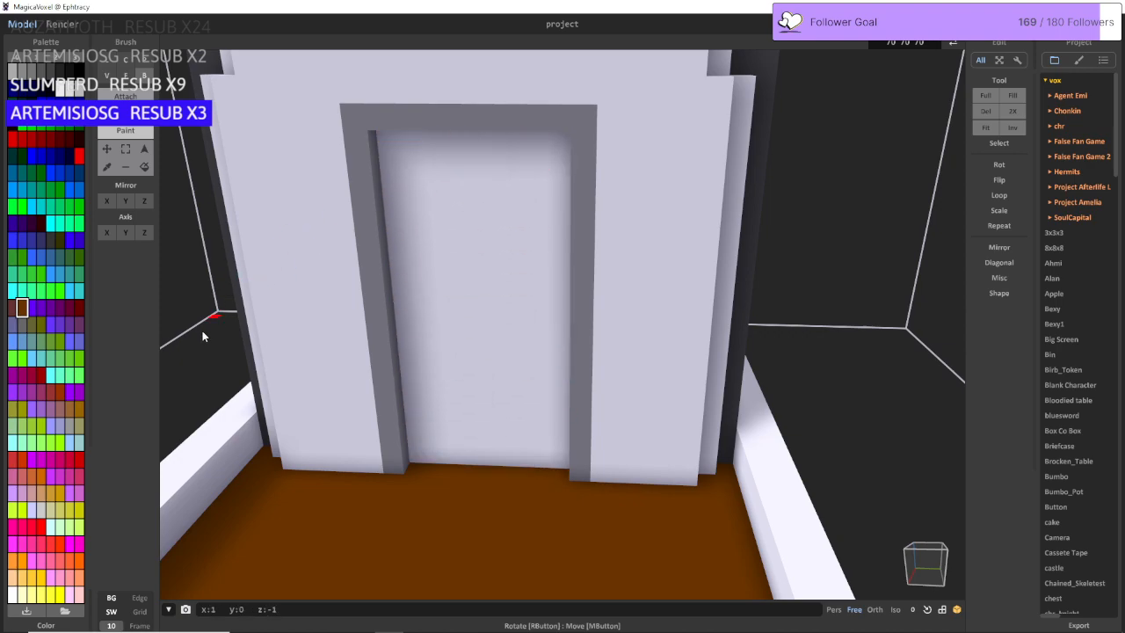
{"action": "left_click", "coordinate": [71, 408]}
{"action": "left_click_drag", "start_coordinate": [396, 148], "coordinate": [563, 464]}
{"action": "key", "text": "a"}
{"action": "key", "text": "d"}
{"action": "key", "text": "w"}
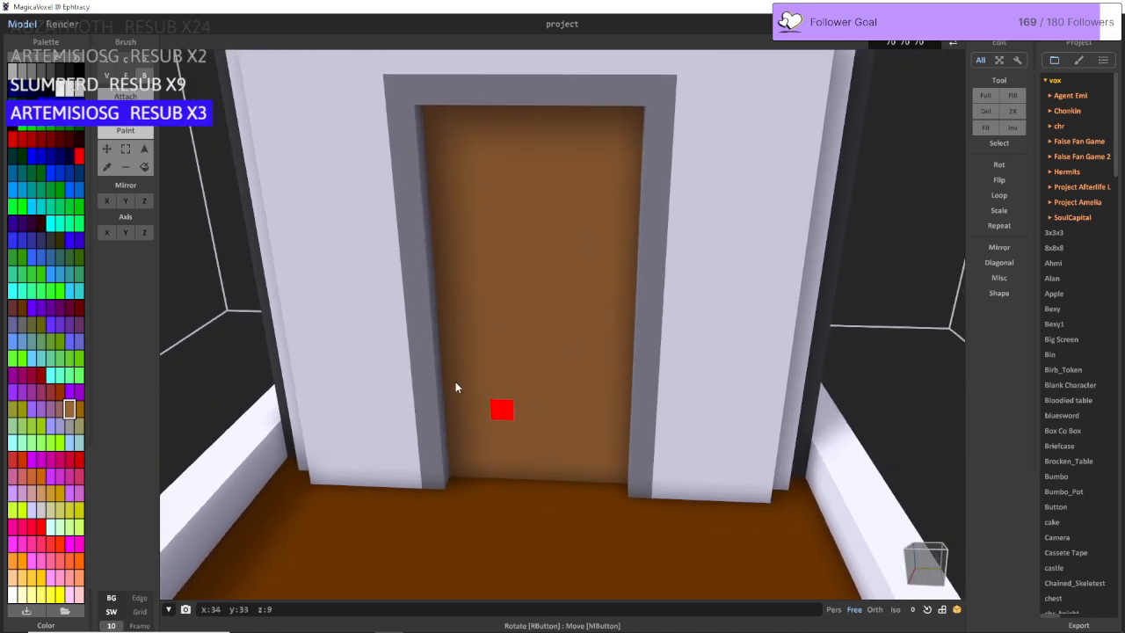
{"action": "left_click", "coordinate": [42, 72]}
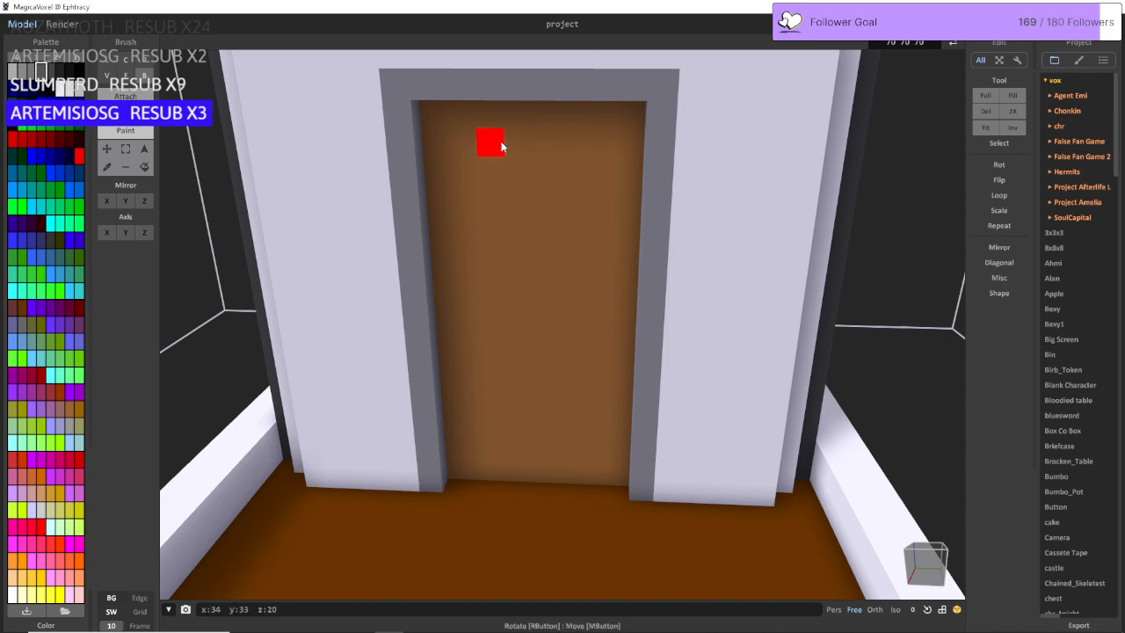
{"action": "left_click", "coordinate": [562, 156]}
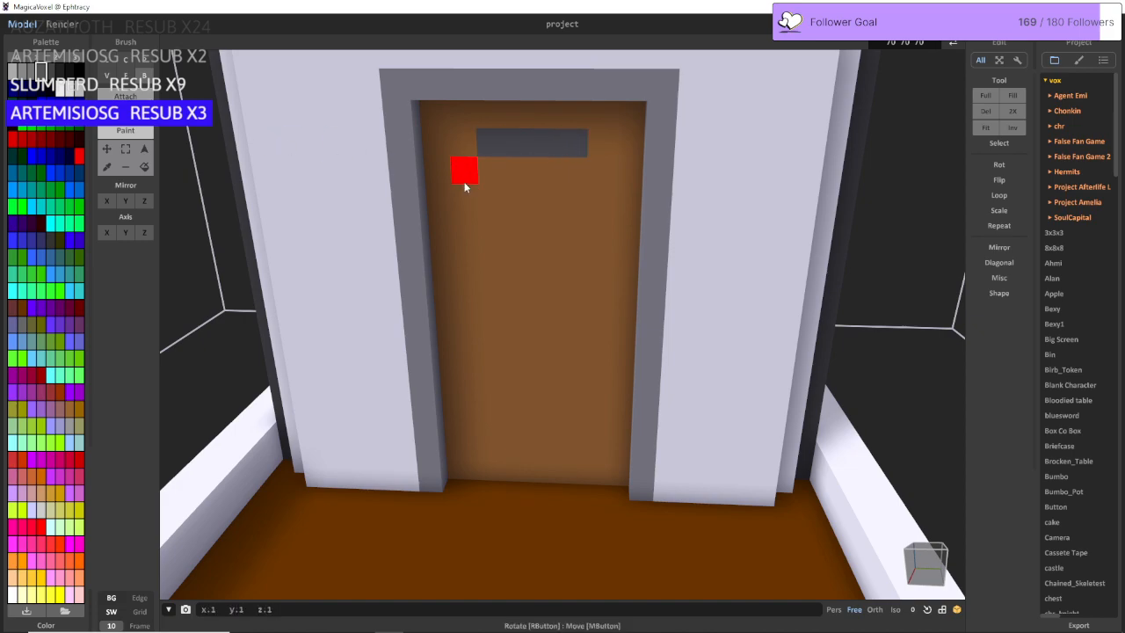
{"action": "mouse_move", "coordinate": [466, 209]}
{"action": "left_mouse_down"}
{"action": "mouse_move", "coordinate": [466, 226]}
{"action": "mouse_move", "coordinate": [497, 250]}
{"action": "mouse_move", "coordinate": [574, 258]}
{"action": "mouse_move", "coordinate": [600, 226]}
{"action": "mouse_move", "coordinate": [603, 171]}
{"action": "left_mouse_up"}
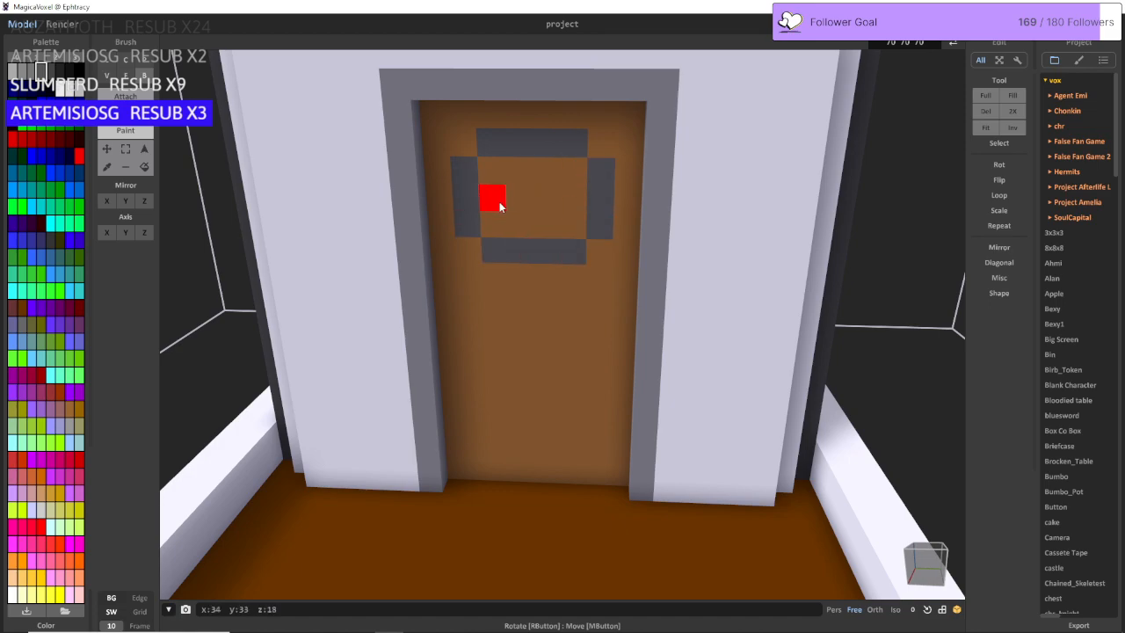
{"action": "left_click_drag", "start_coordinate": [510, 204], "coordinate": [566, 210]}
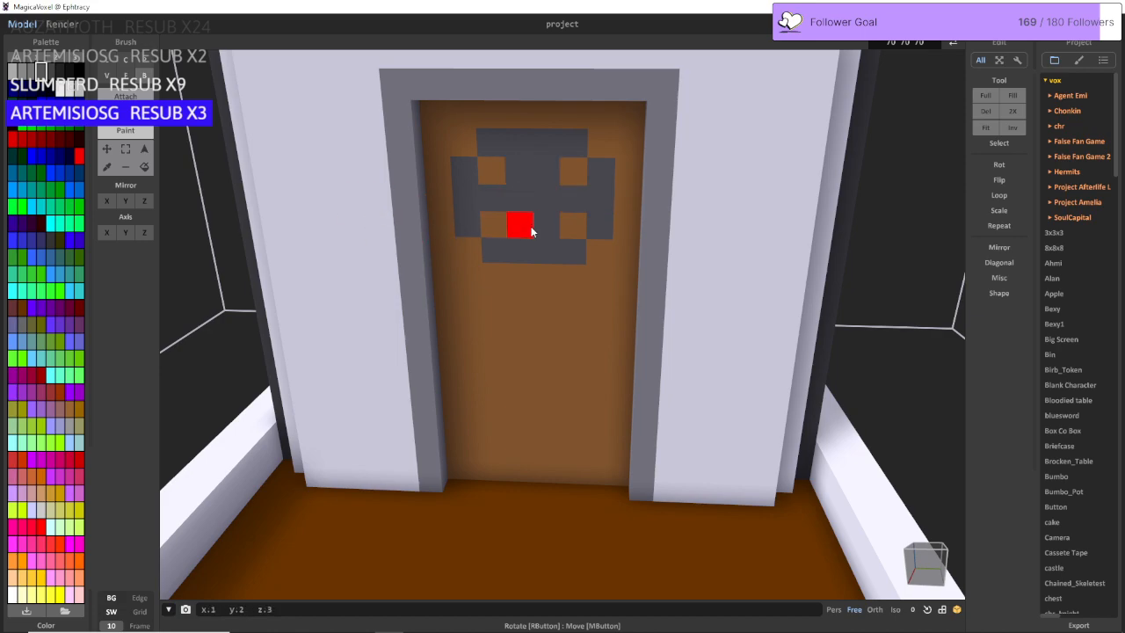
{"action": "key", "text": "ctrl+z"}
{"action": "key", "text": "ctrl+z"}
{"action": "key", "text": "ctrl+z"}
{"action": "key", "text": "ctrl+z"}
{"action": "key", "text": "ctrl+z"}
{"action": "key", "text": "ctrl+z"}
{"action": "key", "text": "ctrl+z"}
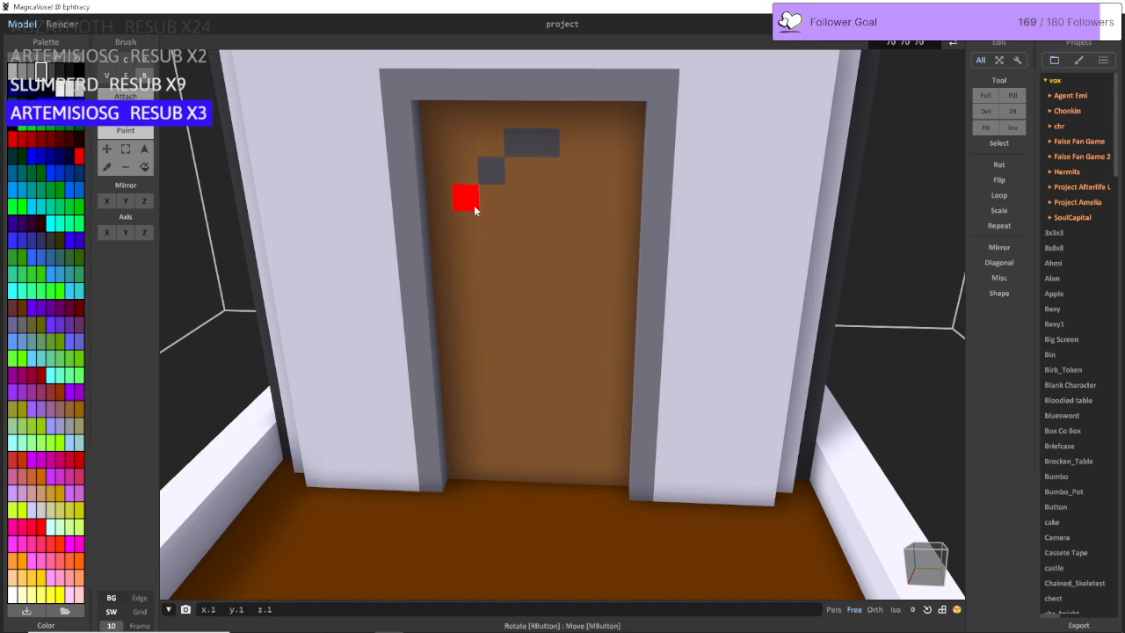
Step: Paint a dark gray ring on the upper door panel with two-voxel sides joined by single diagonal corner voxels
{"action": "left_click", "coordinate": [589, 196]}
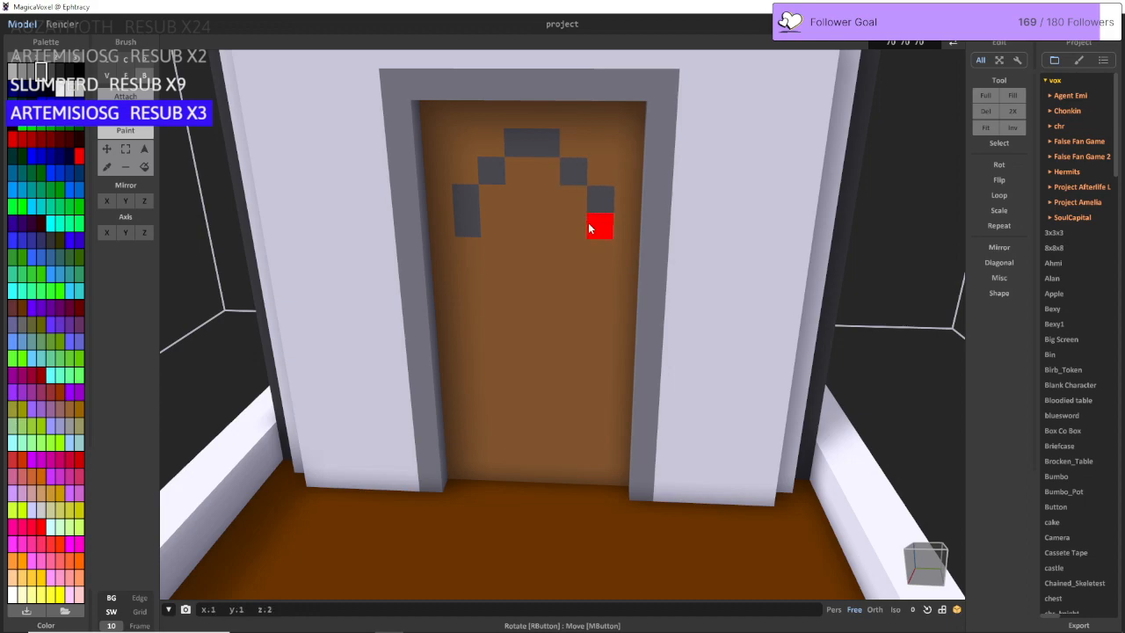
{"action": "left_click", "coordinate": [588, 223]}
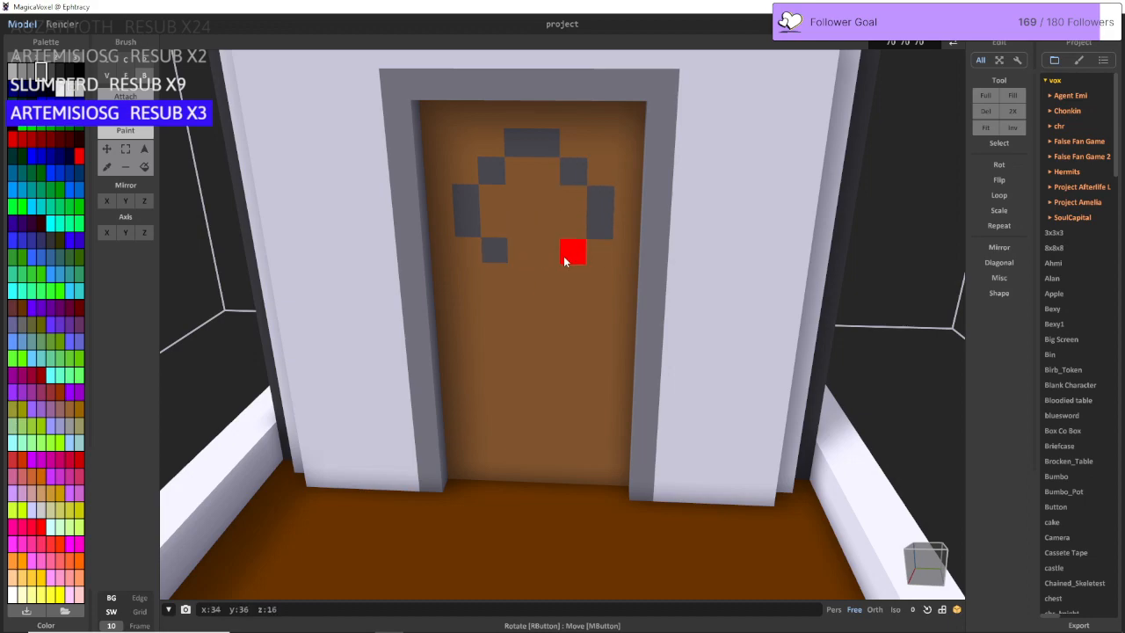
{"action": "left_click", "coordinate": [519, 276]}
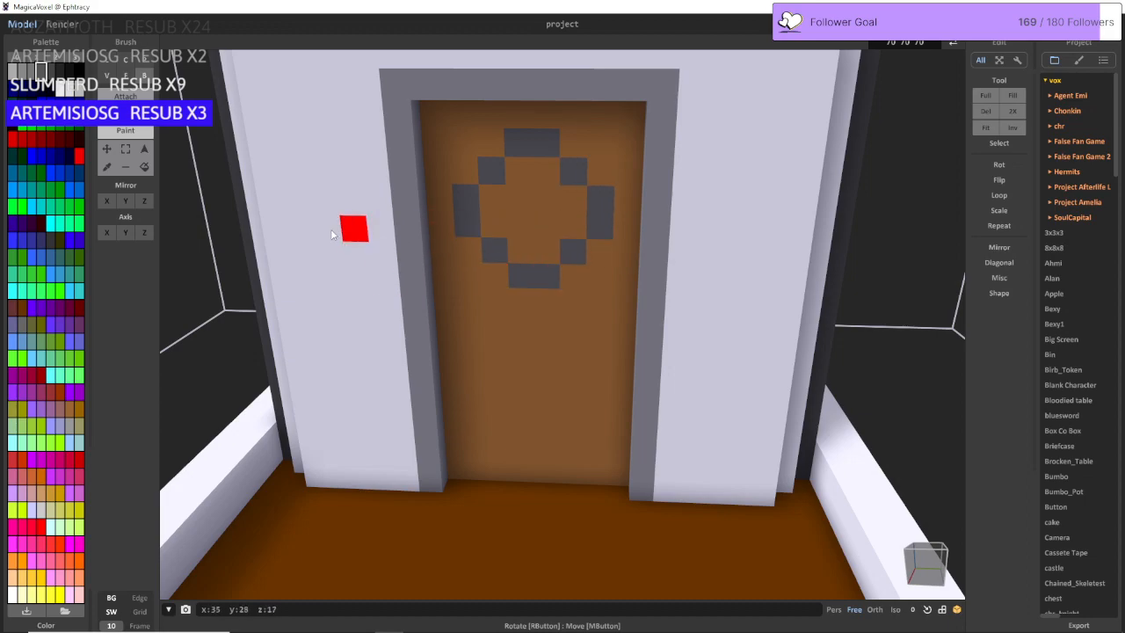
Step: Erase the brown door voxels enclosed by the dark gray ring, one voxel deep
{"action": "left_click", "coordinate": [105, 169]}
{"action": "left_click", "coordinate": [126, 96]}
{"action": "left_click", "coordinate": [126, 76]}
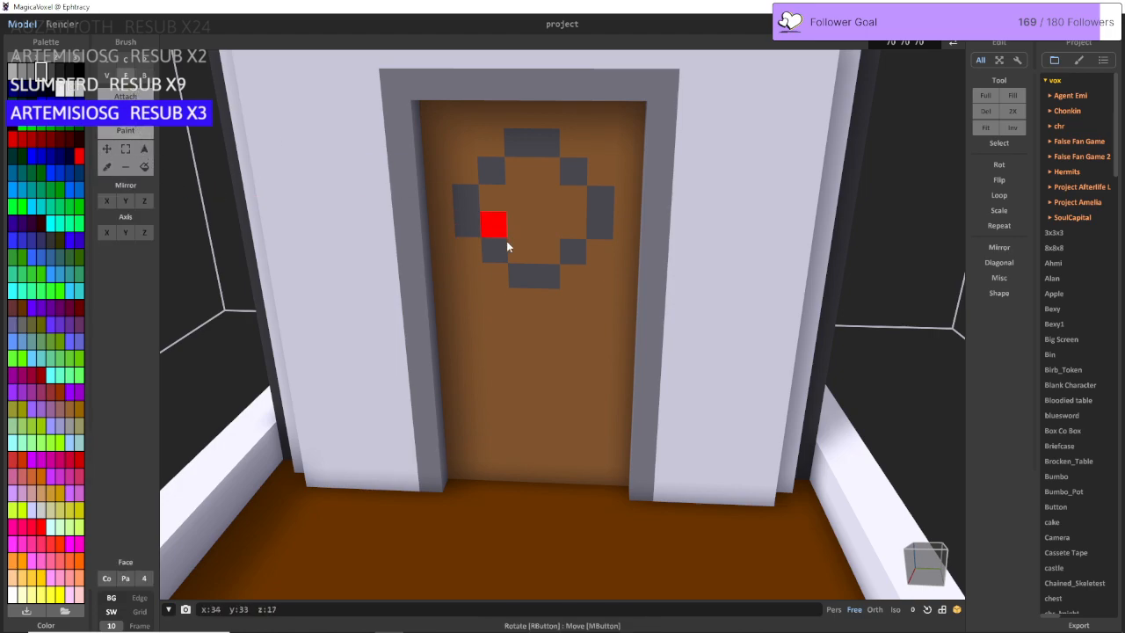
{"action": "left_click", "coordinate": [507, 246]}
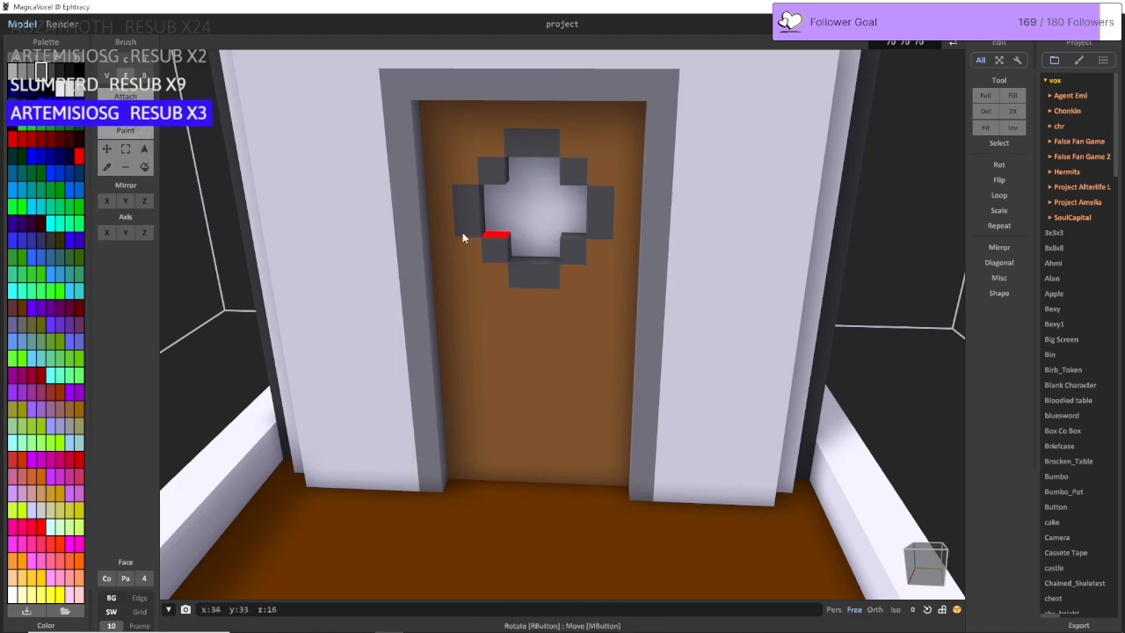
Step: Paint the recessed surface inside the door's dark gray ring blue
{"action": "left_click", "coordinate": [108, 169]}
{"action": "left_click", "coordinate": [124, 131]}
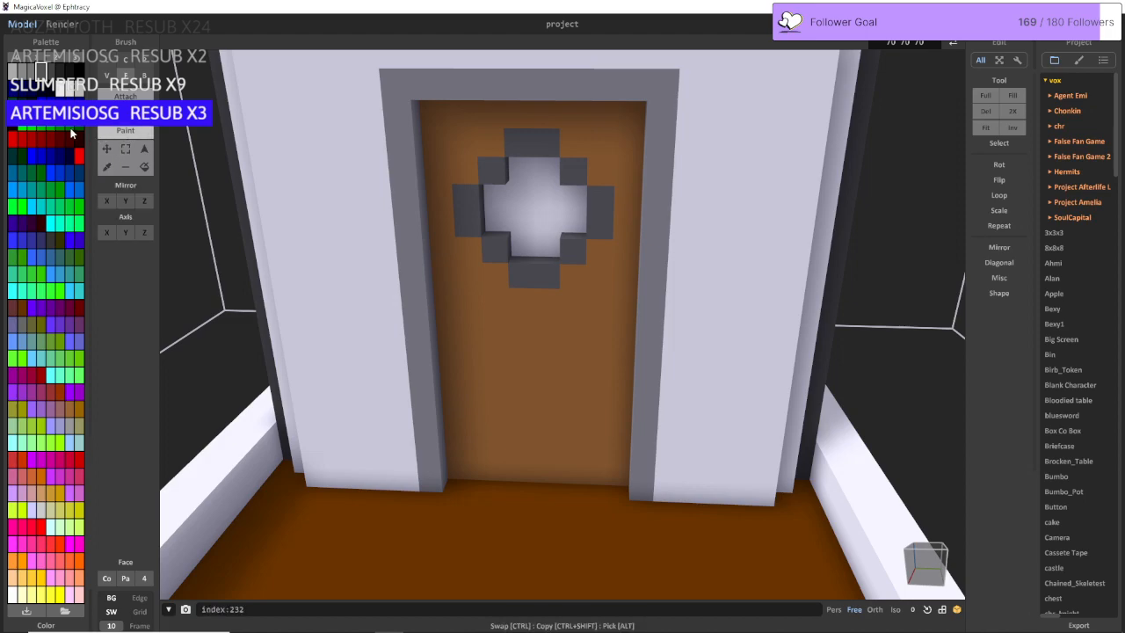
{"action": "left_click", "coordinate": [77, 190]}
{"action": "left_click", "coordinate": [524, 218]}
{"action": "right_click_drag", "start_coordinate": [524, 218], "coordinate": [484, 253]}
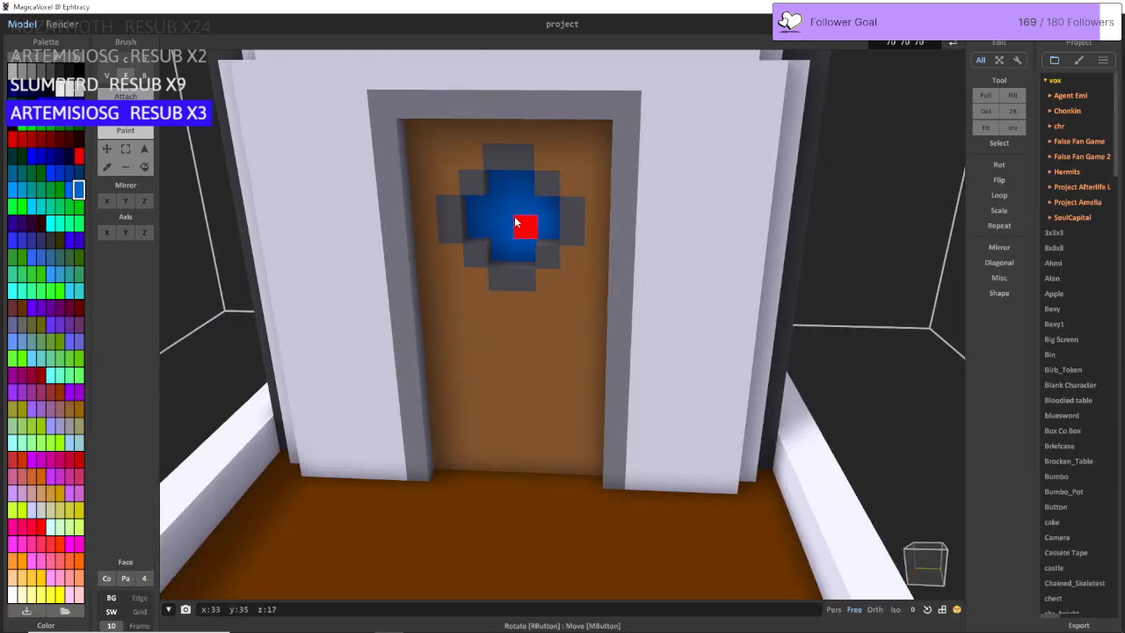
{"action": "left_click", "coordinate": [129, 97]}
{"action": "left_click", "coordinate": [507, 228]}
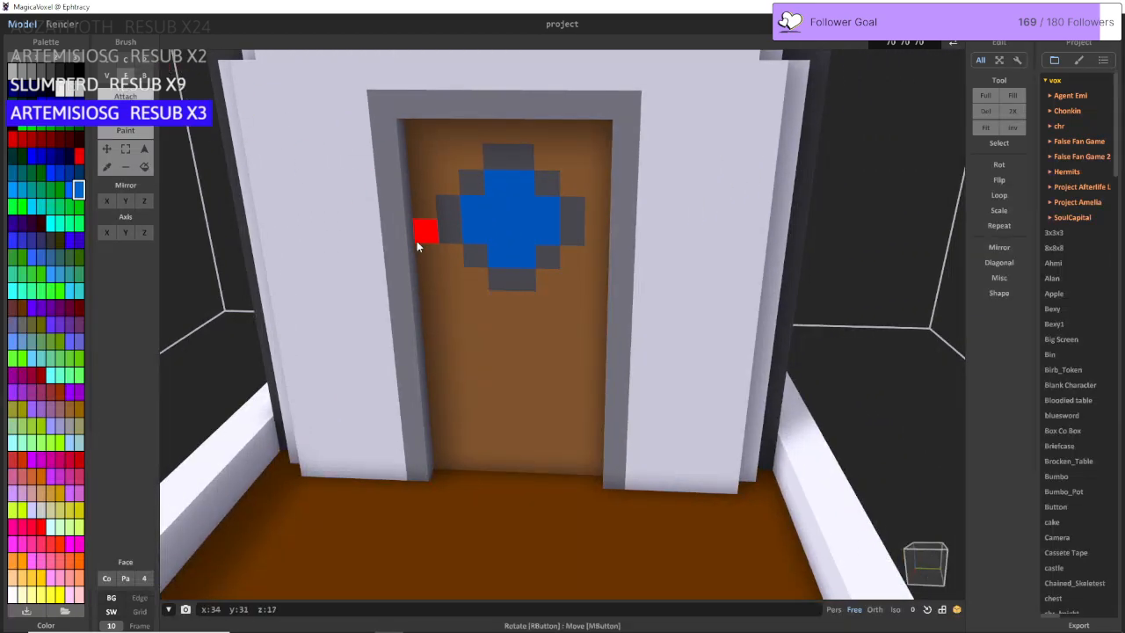
{"action": "middle_click_drag", "start_coordinate": [352, 237], "coordinate": [232, 220]}
{"action": "scroll", "coordinate": [423, 232], "scroll_direction": "up", "scroll_amount": 3}
{"action": "scroll", "coordinate": [423, 227], "scroll_direction": "down", "scroll_amount": 3}
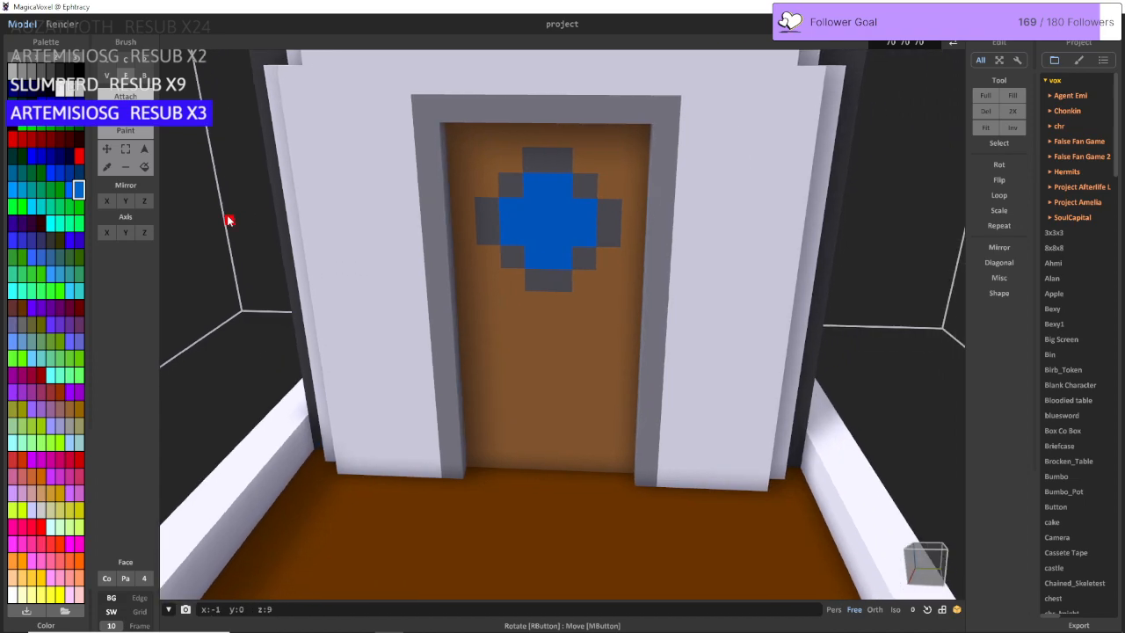
{"action": "scroll", "coordinate": [307, 227], "scroll_direction": "up", "scroll_amount": 5}
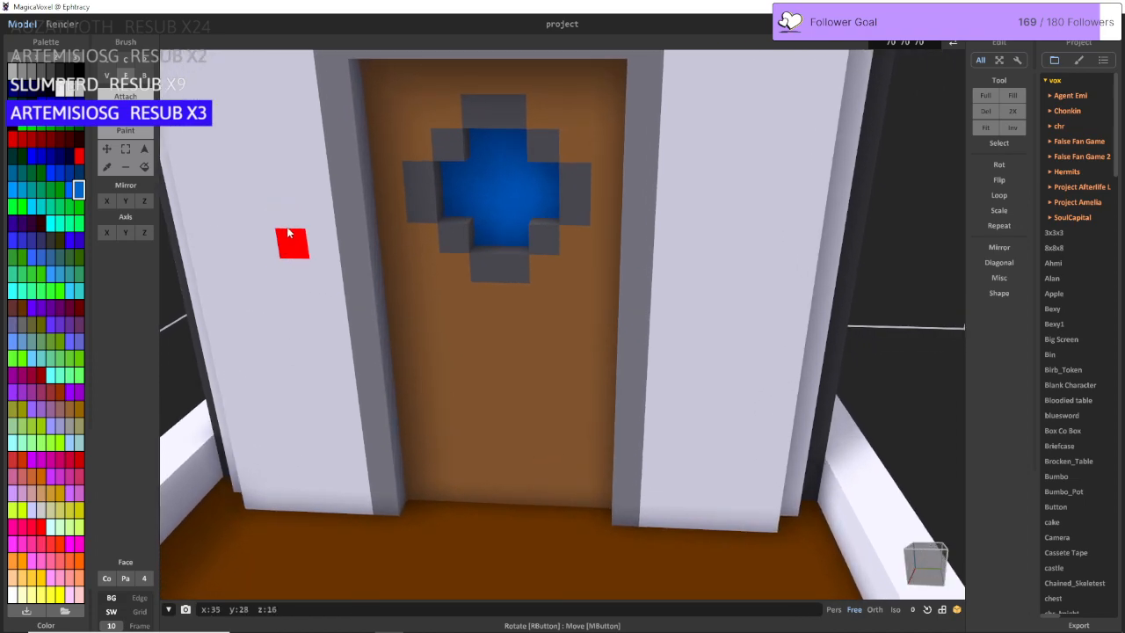
{"action": "key", "text": "ctrl+z"}
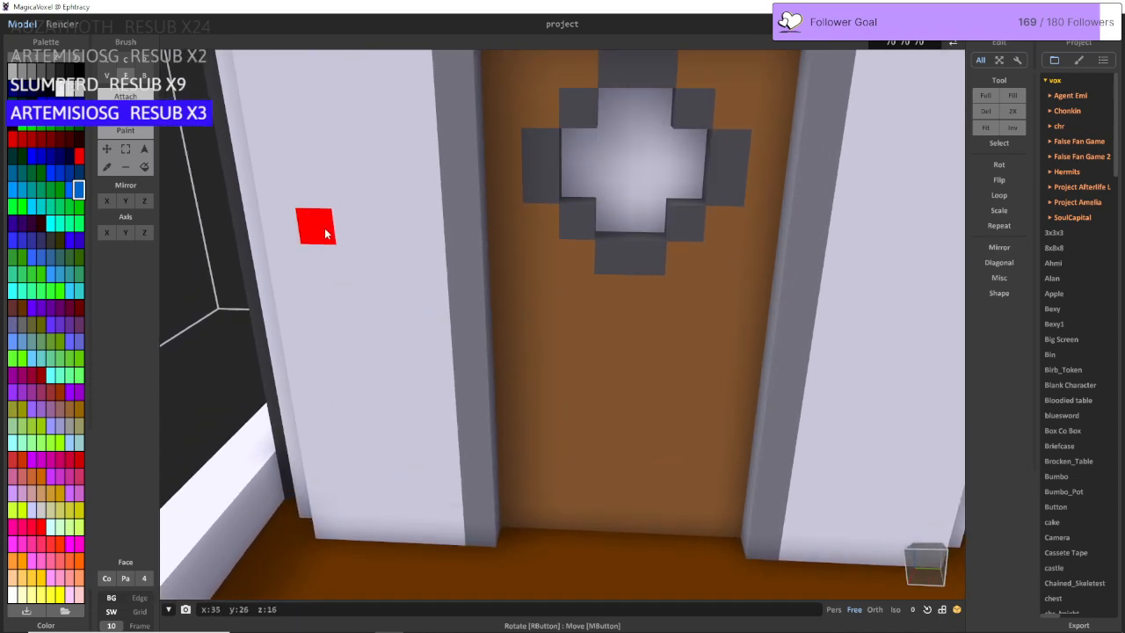
{"action": "key", "text": "ctrl+z"}
{"action": "key", "text": "ctrl+y"}
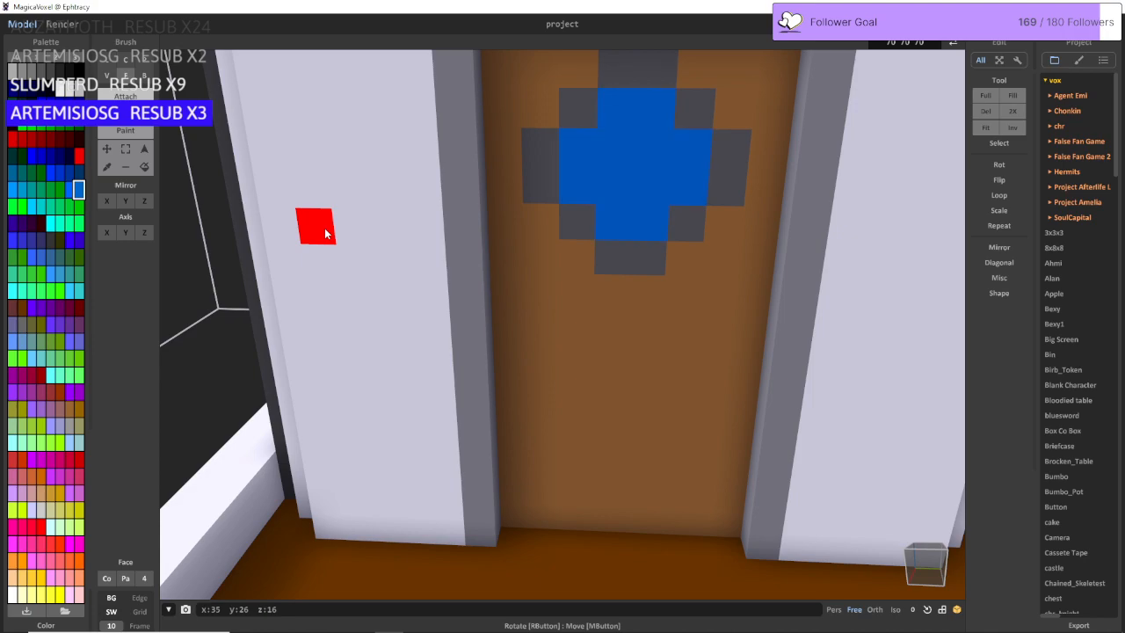
{"action": "scroll", "coordinate": [309, 223], "scroll_direction": "down", "scroll_amount": 5}
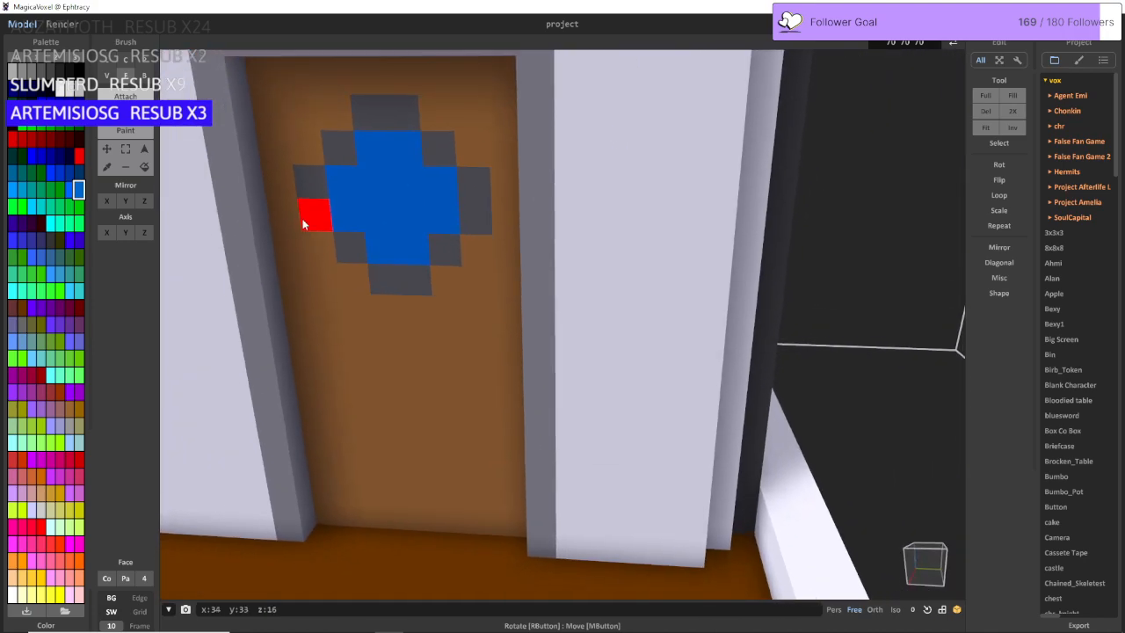
{"action": "key", "text": "ctrl+z"}
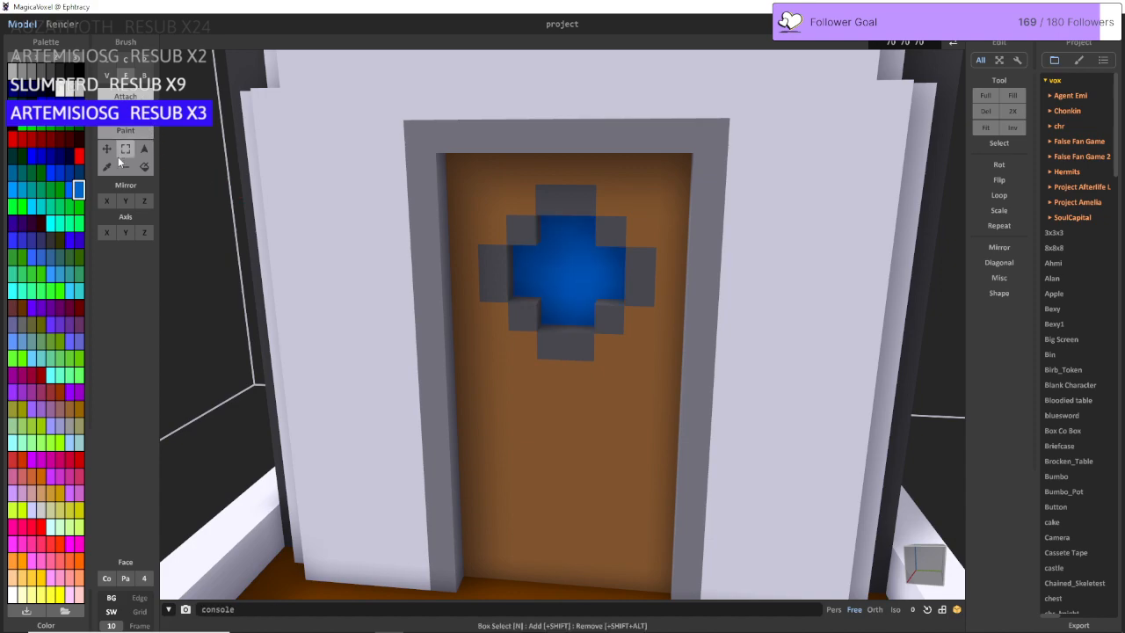
{"action": "left_click", "coordinate": [41, 72]}
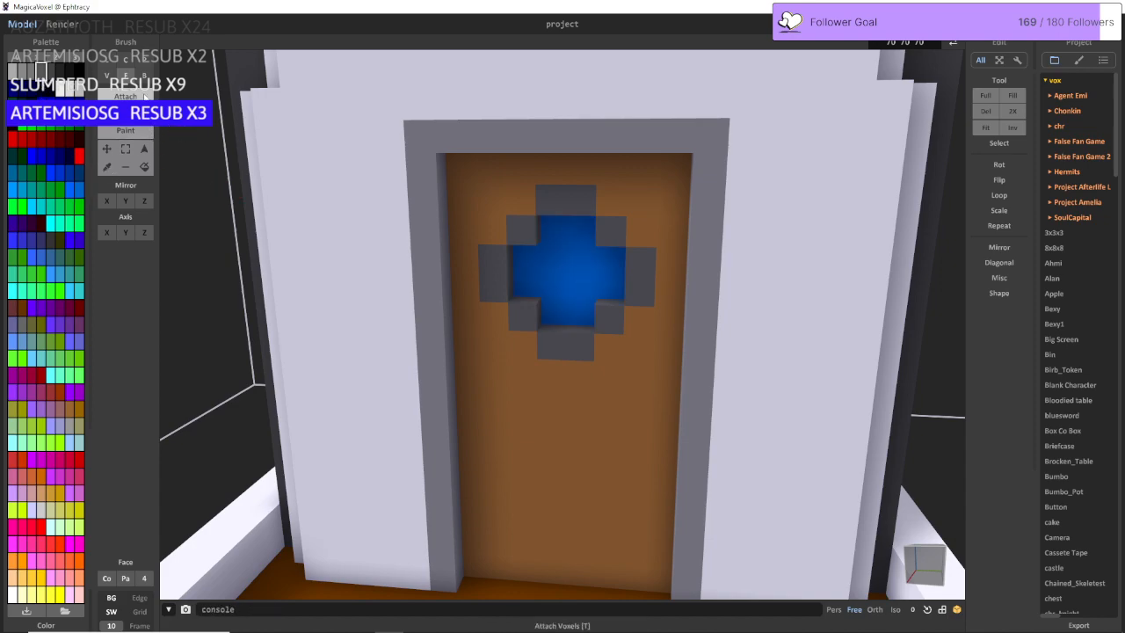
{"action": "left_click_drag", "start_coordinate": [466, 426], "coordinate": [486, 426]}
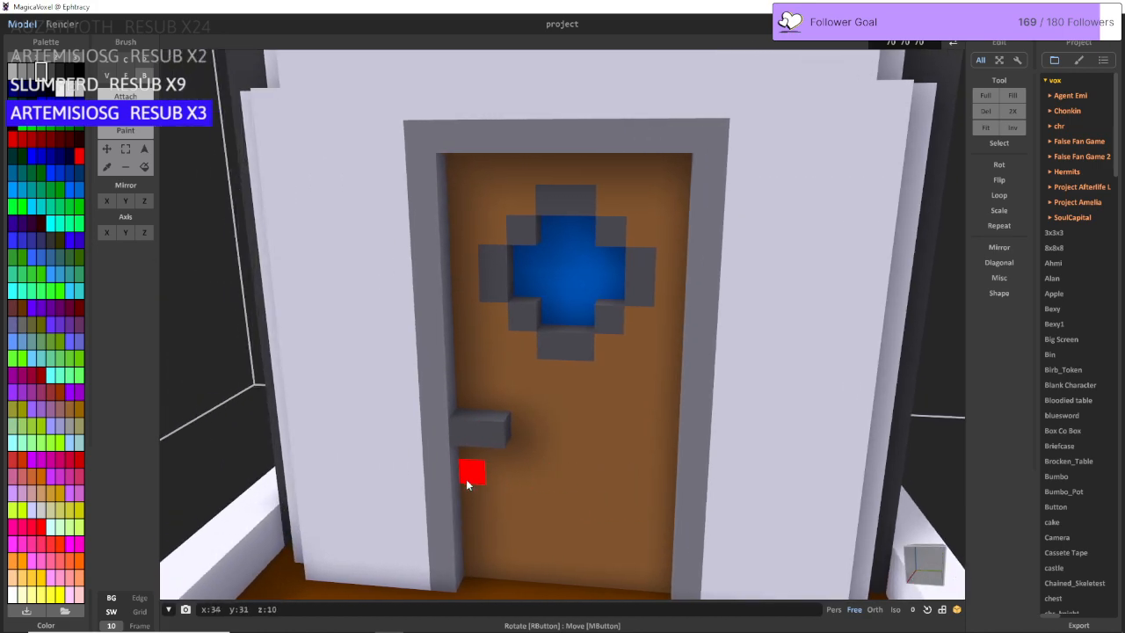
{"action": "left_click", "coordinate": [469, 462]}
{"action": "key", "text": "ctrl+z"}
{"action": "key", "text": "ctrl+z"}
{"action": "key", "text": "ctrl+z"}
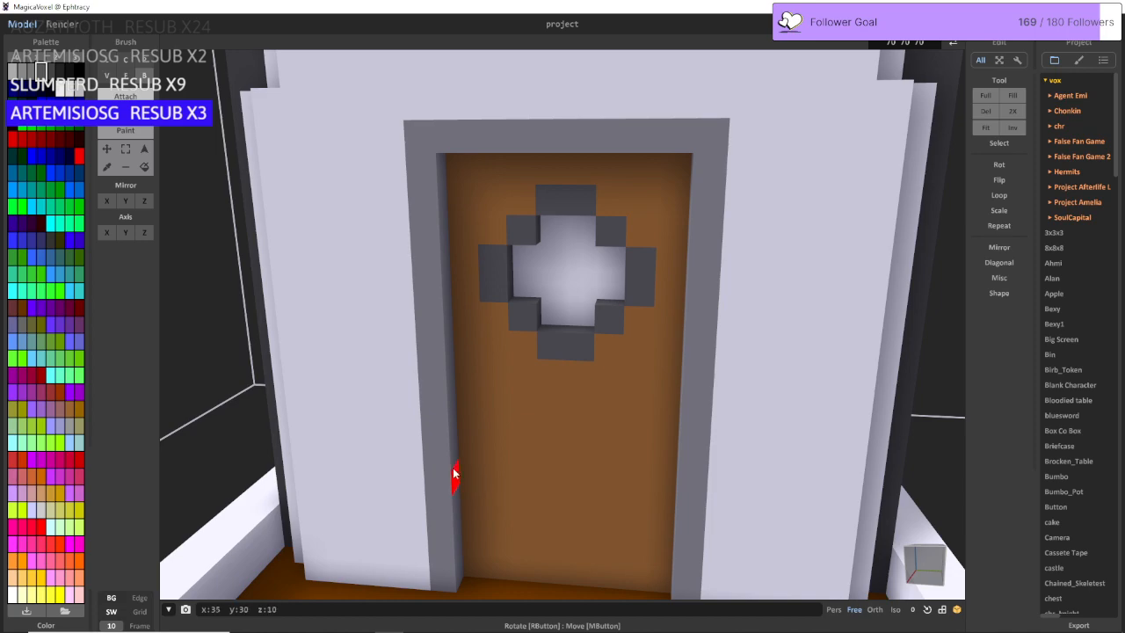
{"action": "key", "text": "ctrl+y"}
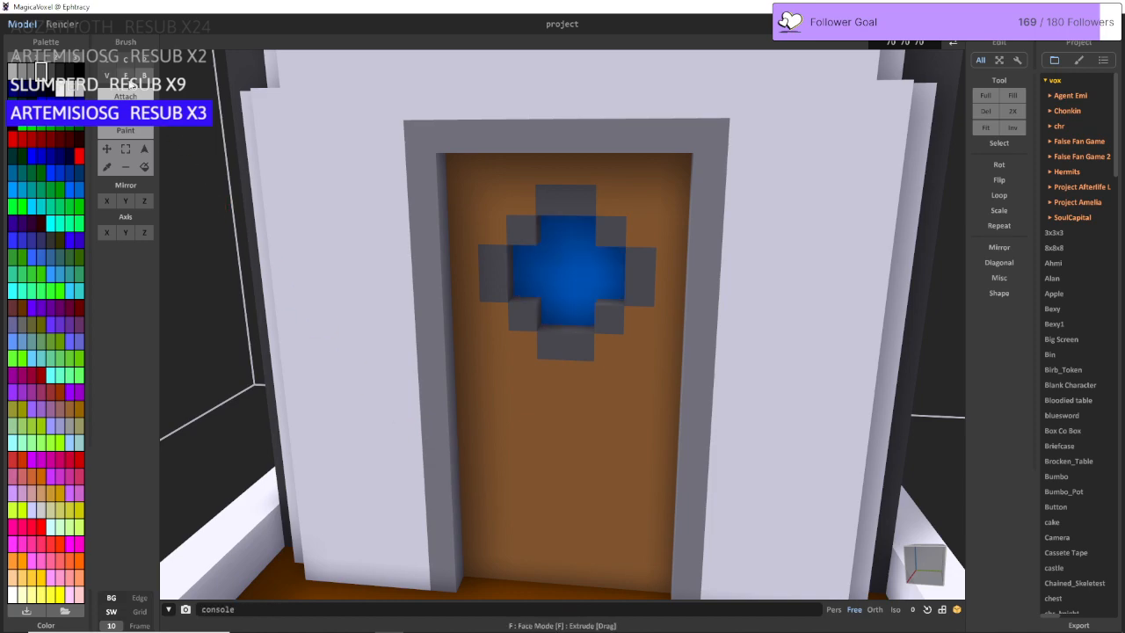
Step: Paint a dark gray L-shaped handle, two voxels wide with one voxel below, at the door panel's left edge
{"action": "left_click", "coordinate": [126, 130]}
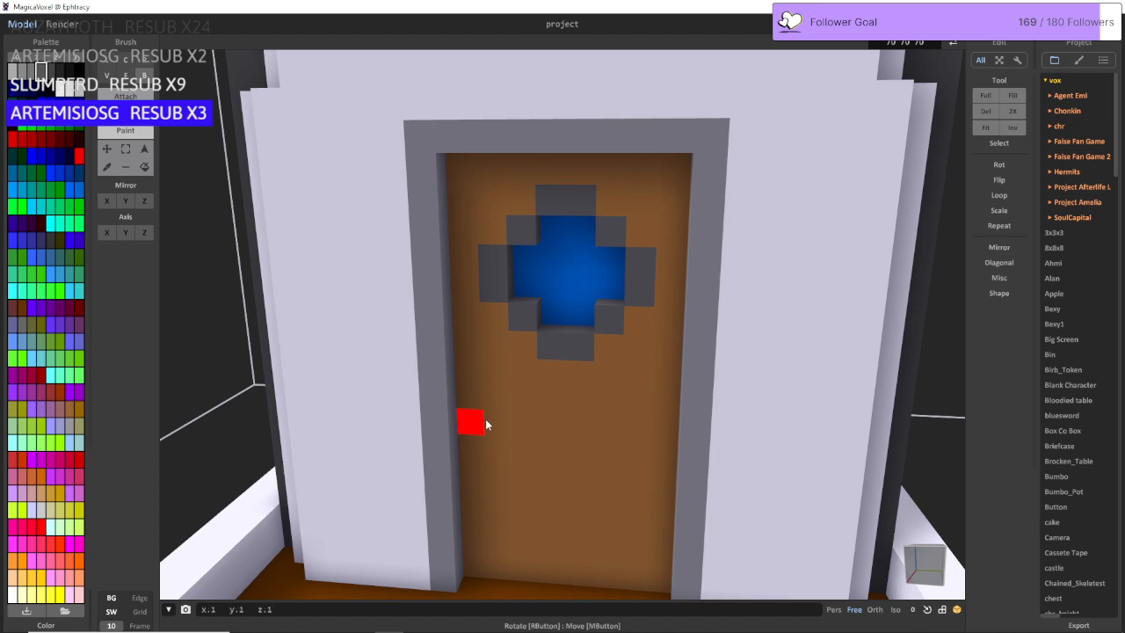
{"action": "left_click_drag", "start_coordinate": [467, 422], "coordinate": [498, 423]}
{"action": "key", "text": "s"}
{"action": "key", "text": "a"}
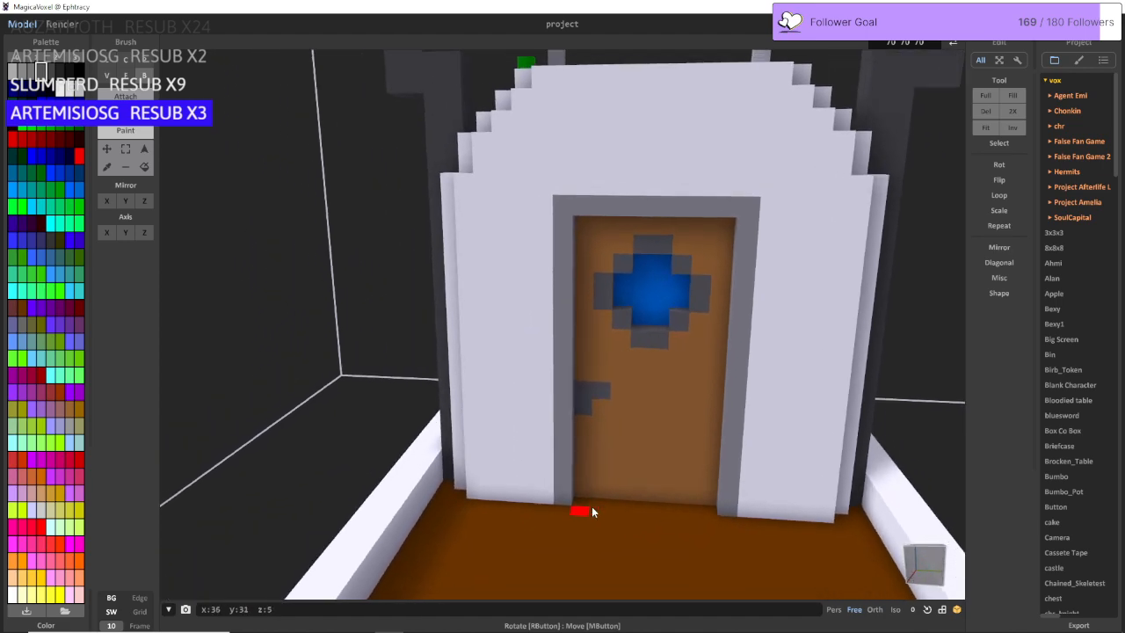
Step: Attach white voxels around the base of the divider between the cabin's two front windows, using the color of the cabin wall
{"action": "right_click_drag", "start_coordinate": [652, 510], "coordinate": [867, 533]}
{"action": "key", "text": "a"}
{"action": "key", "text": "s"}
{"action": "key", "text": "a"}
{"action": "key", "text": "w"}
{"action": "key", "text": "a"}
{"action": "key", "text": "d"}
{"action": "key", "text": "a"}
{"action": "key", "text": "a"}
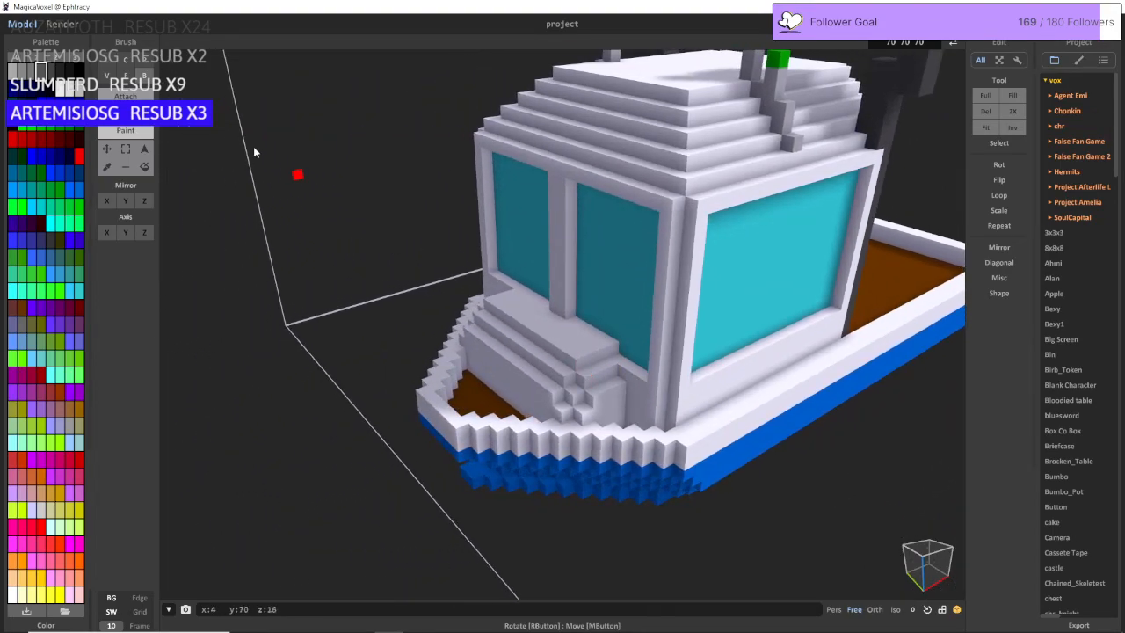
{"action": "left_click", "coordinate": [125, 75]}
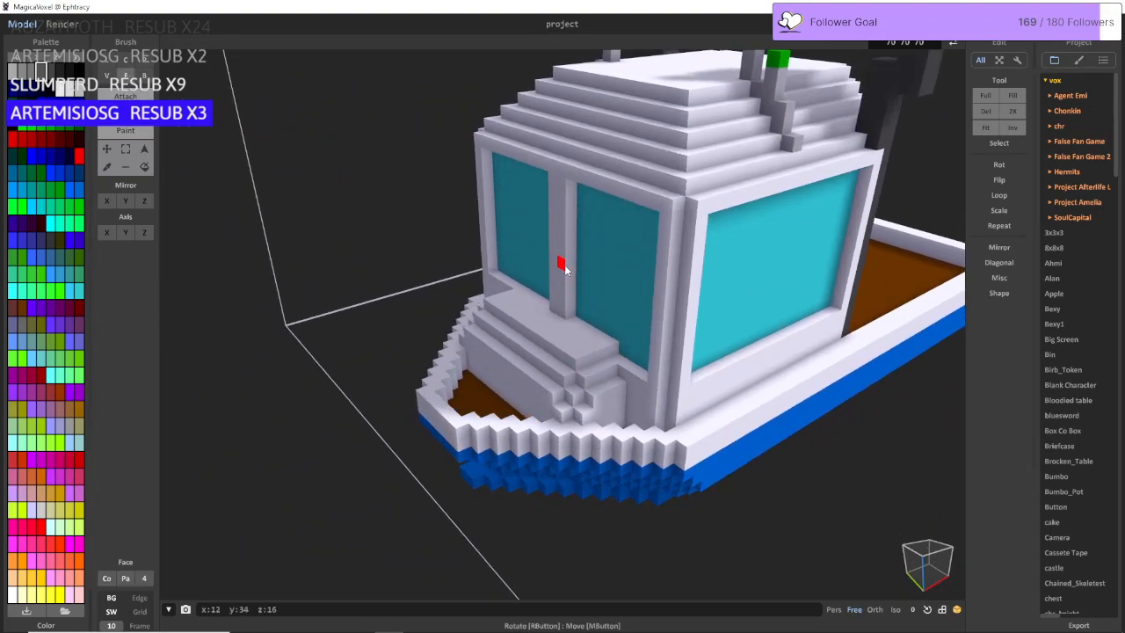
{"action": "left_click", "coordinate": [145, 75]}
{"action": "mouse_move", "coordinate": [556, 188]}
{"action": "left_mouse_down"}
{"action": "mouse_move", "coordinate": [564, 291]}
{"action": "mouse_move", "coordinate": [564, 184]}
{"action": "left_mouse_up"}
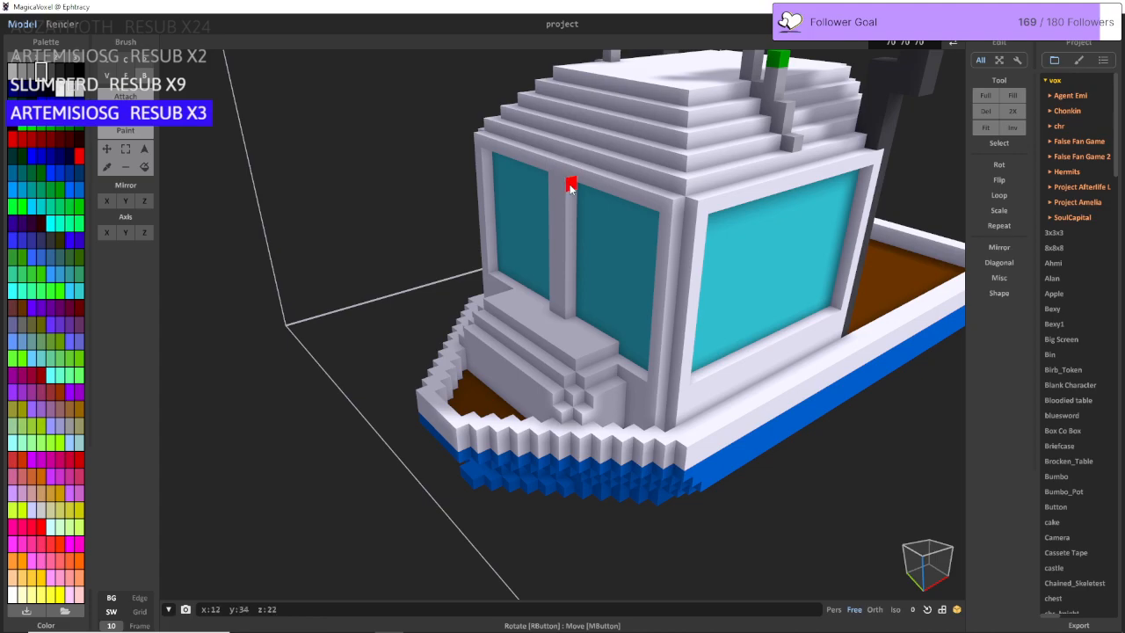
{"action": "left_click", "coordinate": [106, 167]}
{"action": "left_click", "coordinate": [537, 333]}
{"action": "scroll", "coordinate": [492, 308], "scroll_direction": "up", "scroll_amount": 3}
{"action": "left_click", "coordinate": [125, 97]}
{"action": "scroll", "coordinate": [474, 233], "scroll_direction": "up", "scroll_amount": 4}
{"action": "right_click_drag", "start_coordinate": [493, 224], "coordinate": [526, 249]}
{"action": "middle_click_drag", "start_coordinate": [525, 250], "coordinate": [577, 249]}
{"action": "left_click_drag", "start_coordinate": [576, 244], "coordinate": [619, 264]}
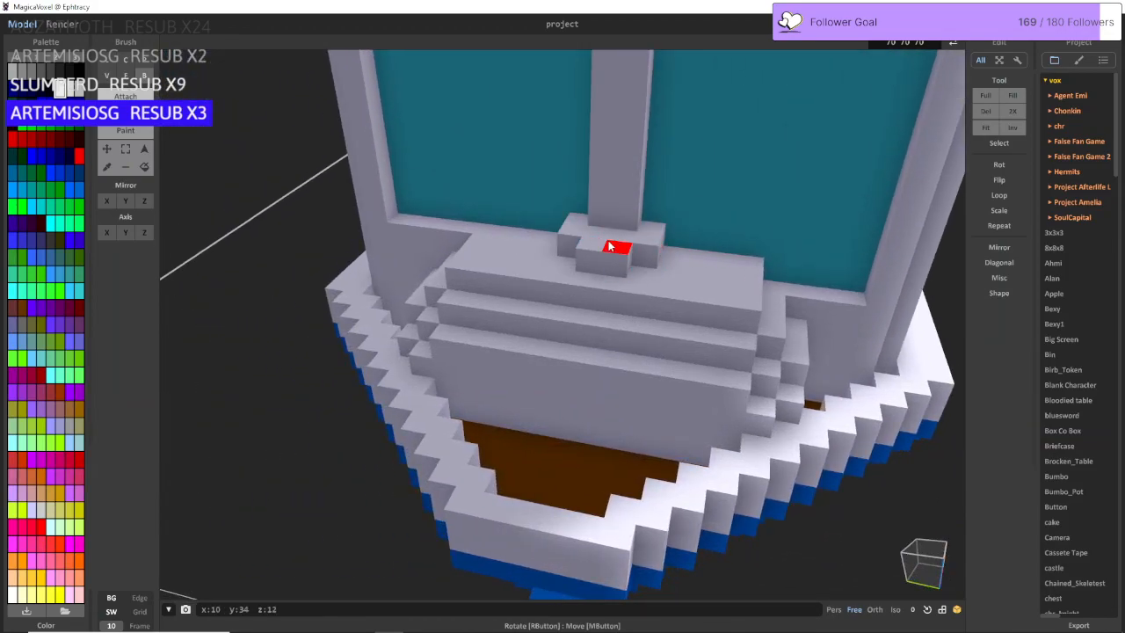
Step: Attach a full-height white vertical divider about three voxels wide across the middle of the cabin's port side window
{"action": "scroll", "coordinate": [631, 291], "scroll_direction": "down", "scroll_amount": 8}
{"action": "right_click_drag", "start_coordinate": [644, 288], "coordinate": [506, 295]}
{"action": "scroll", "coordinate": [513, 294], "scroll_direction": "up", "scroll_amount": 5}
{"action": "mouse_move", "coordinate": [489, 321]}
{"action": "left_mouse_down"}
{"action": "mouse_move", "coordinate": [512, 219]}
{"action": "mouse_move", "coordinate": [511, 139]}
{"action": "left_mouse_up"}
{"action": "right_click_drag", "start_coordinate": [515, 136], "coordinate": [526, 145]}
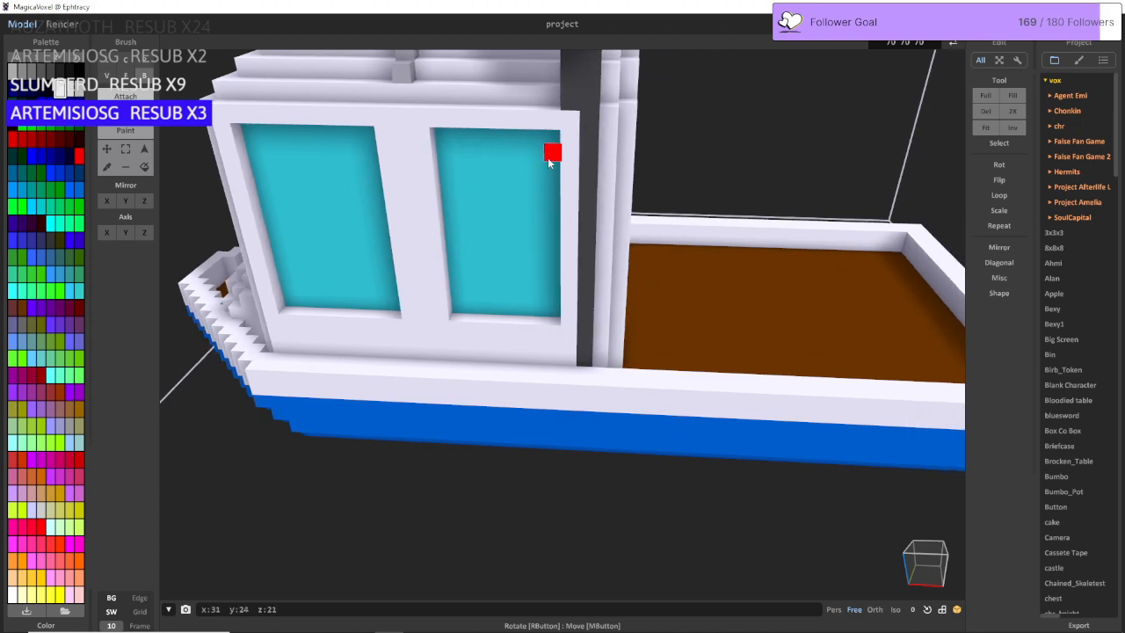
Step: Attach a white vertical divider 2 voxels wide and 12 voxels high across the middle of the cabin's starboard side window
{"action": "right_click_drag", "start_coordinate": [531, 293], "coordinate": [513, 341]}
{"action": "scroll", "coordinate": [592, 184], "scroll_direction": "up", "scroll_amount": 4}
{"action": "scroll", "coordinate": [553, 176], "scroll_direction": "up", "scroll_amount": 5}
{"action": "scroll", "coordinate": [337, 189], "scroll_direction": "down", "scroll_amount": 7}
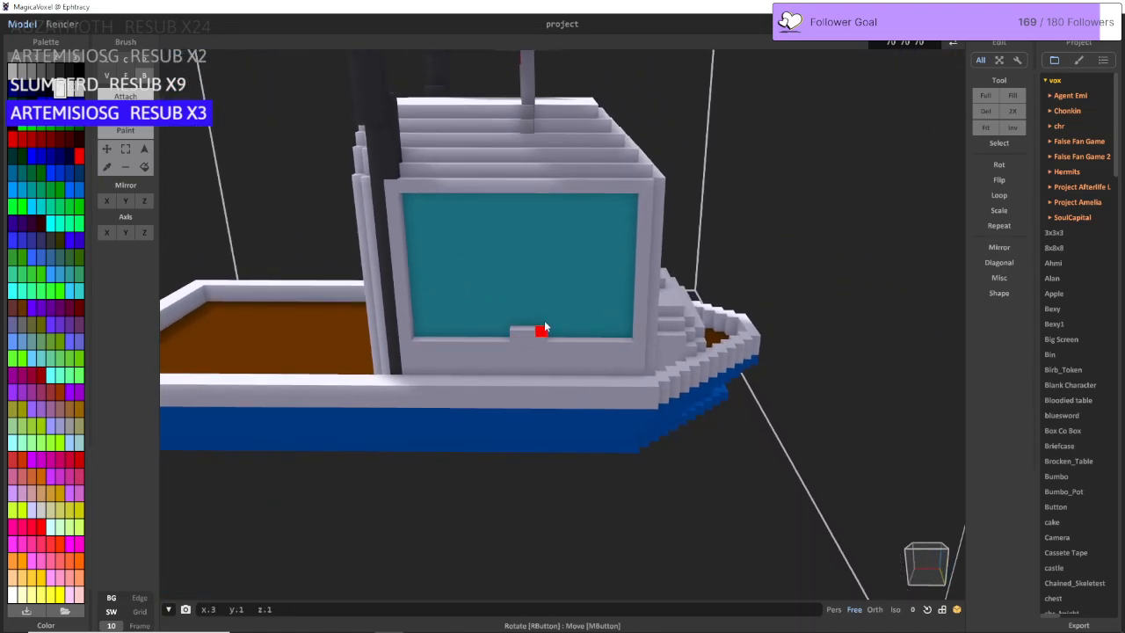
{"action": "left_click_drag", "start_coordinate": [544, 329], "coordinate": [534, 198]}
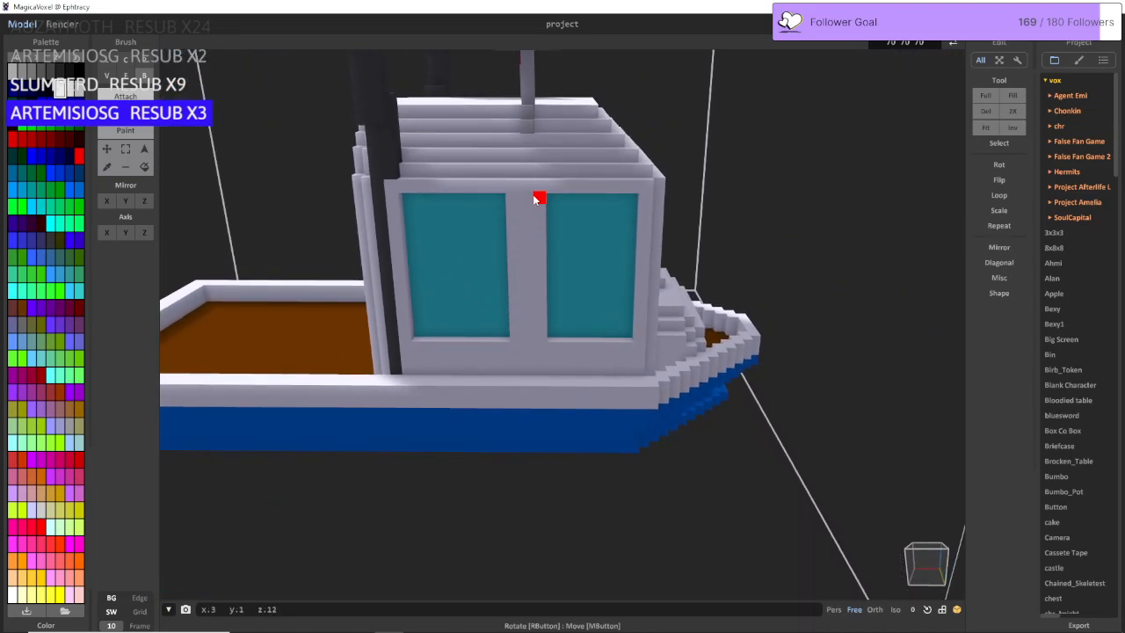
{"action": "key", "text": "ctrl+z"}
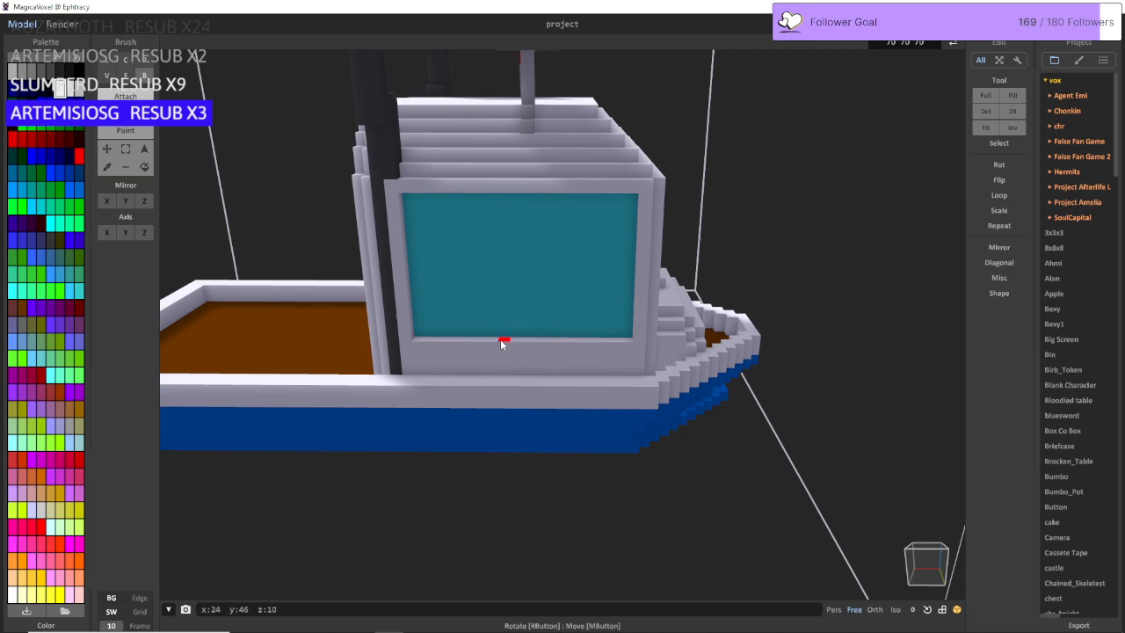
{"action": "mouse_move", "coordinate": [511, 339]}
{"action": "left_mouse_down"}
{"action": "mouse_move", "coordinate": [542, 256]}
{"action": "mouse_move", "coordinate": [530, 211]}
{"action": "left_mouse_up"}
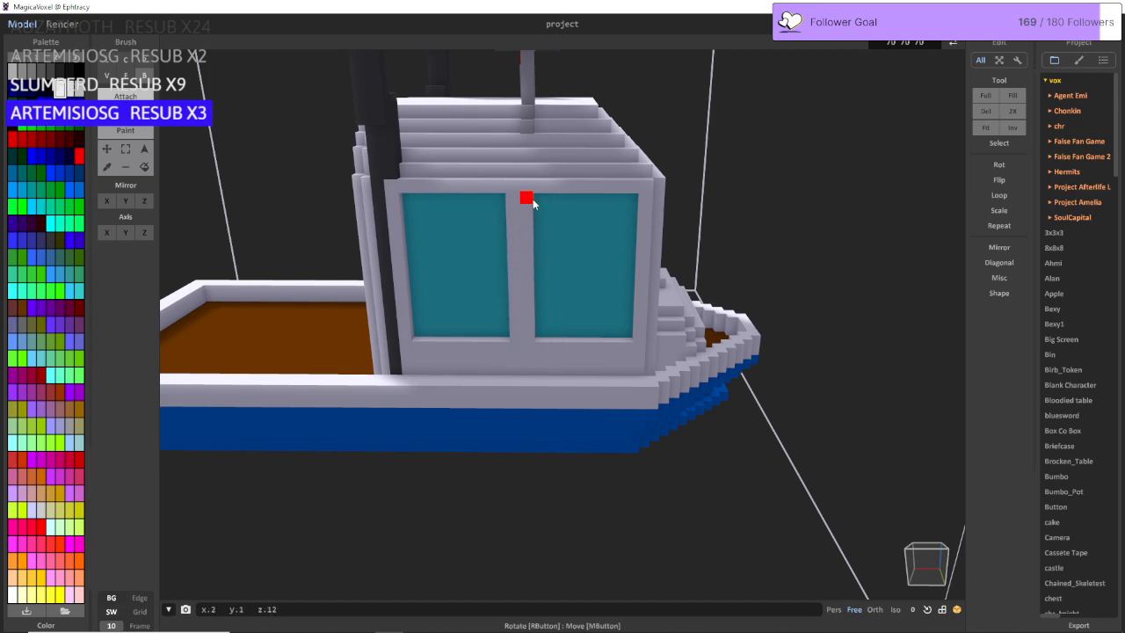
{"action": "scroll", "coordinate": [567, 334], "scroll_direction": "up", "scroll_amount": 2}
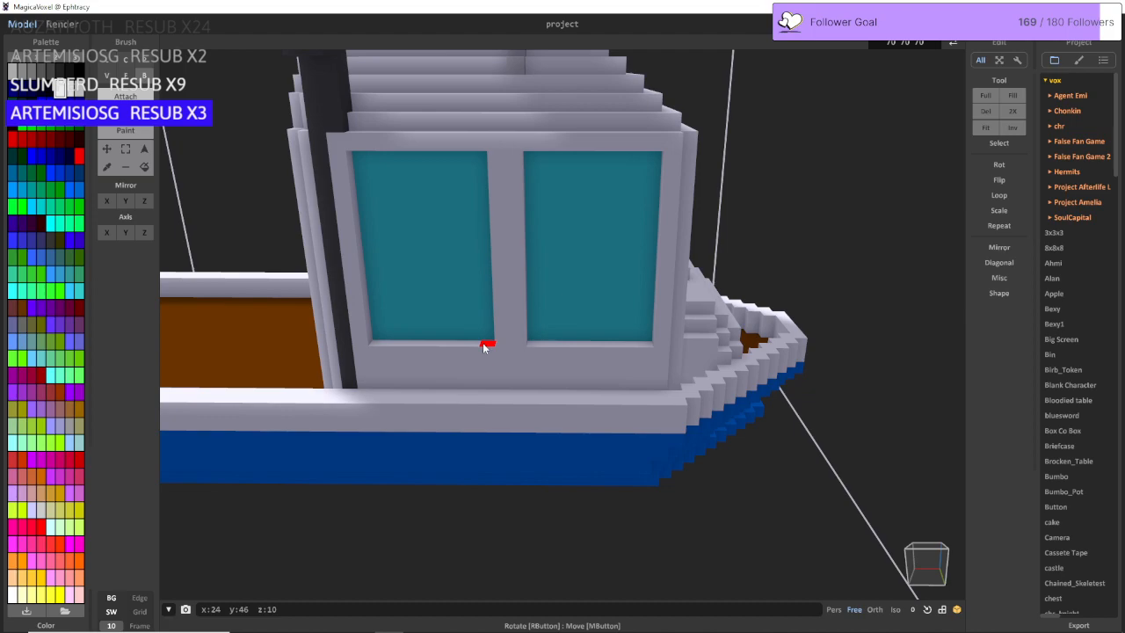
Step: Attach a single dark gray voxel to the bottom edge of the stern near its middle
{"action": "scroll", "coordinate": [485, 348], "scroll_direction": "up", "scroll_amount": 8}
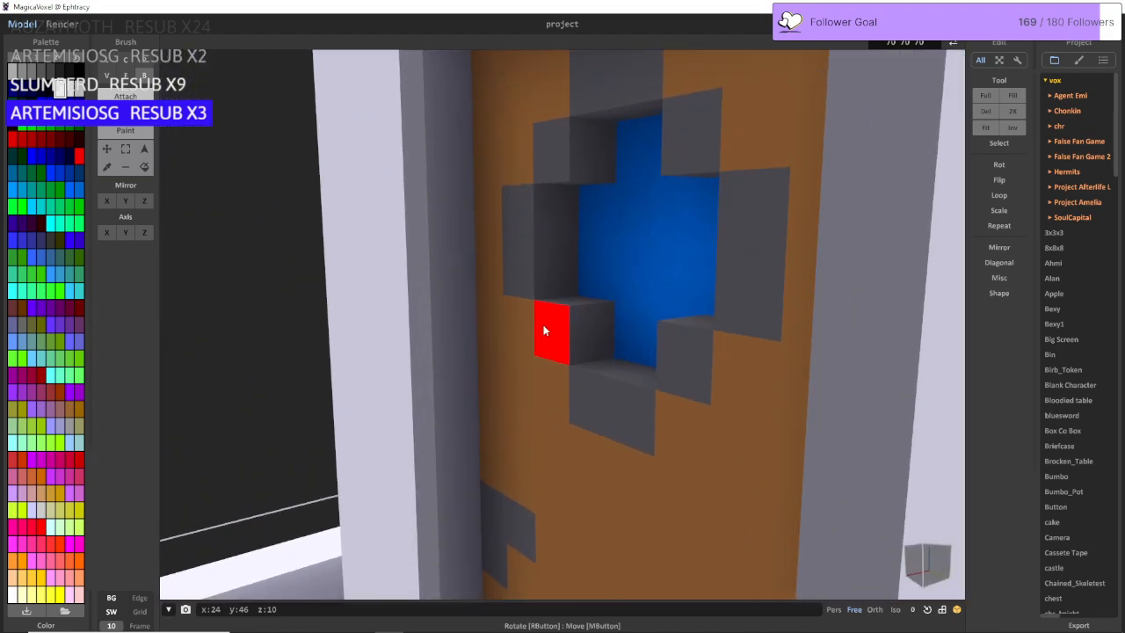
{"action": "scroll", "coordinate": [708, 350], "scroll_direction": "down", "scroll_amount": 8}
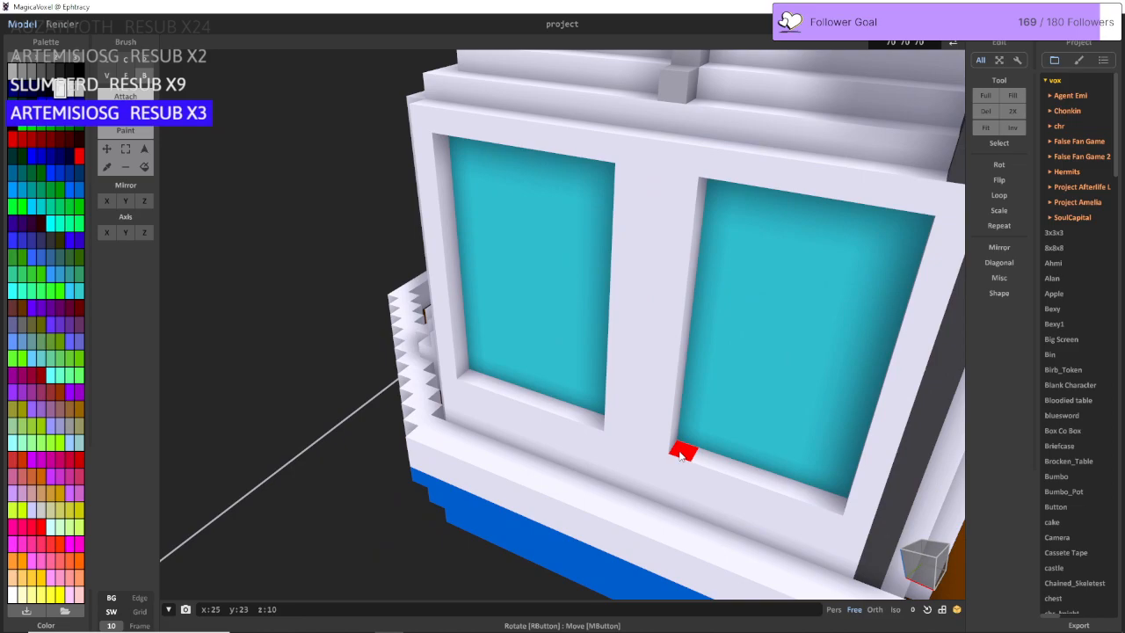
{"action": "scroll", "coordinate": [680, 455], "scroll_direction": "down", "scroll_amount": 5}
{"action": "right_click_drag", "start_coordinate": [870, 403], "coordinate": [645, 422]}
{"action": "scroll", "coordinate": [819, 415], "scroll_direction": "down", "scroll_amount": 3}
{"action": "scroll", "coordinate": [900, 495], "scroll_direction": "up", "scroll_amount": 6}
{"action": "scroll", "coordinate": [899, 431], "scroll_direction": "up", "scroll_amount": 3}
{"action": "scroll", "coordinate": [646, 422], "scroll_direction": "down", "scroll_amount": 2}
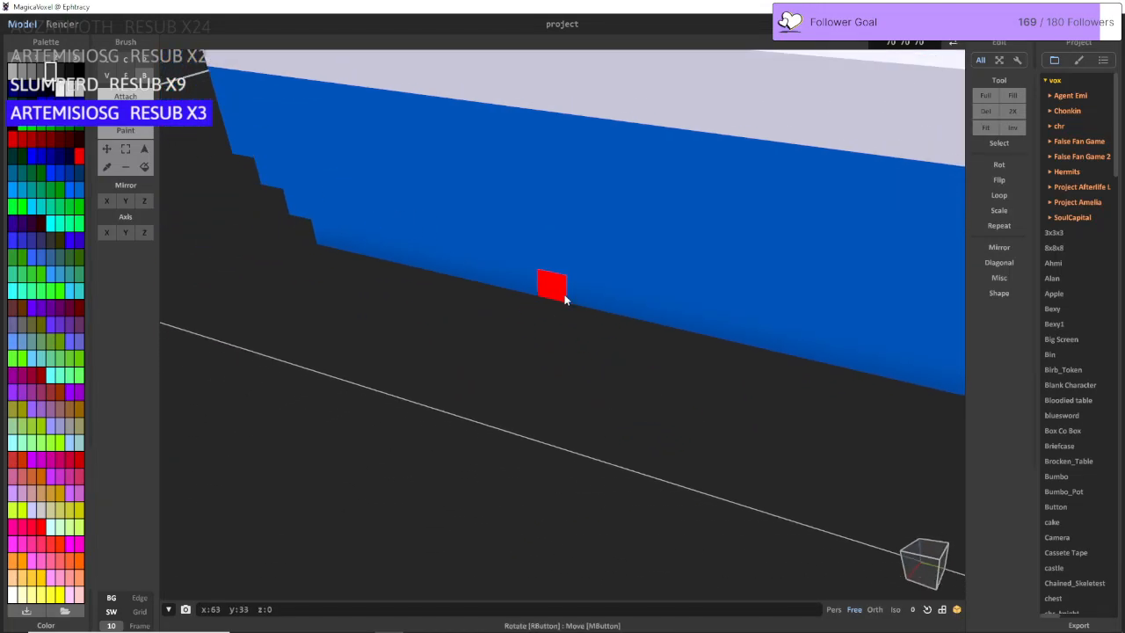
{"action": "left_click", "coordinate": [556, 292]}
{"action": "right_click_drag", "start_coordinate": [532, 274], "coordinate": [577, 328]}
{"action": "left_click_drag", "start_coordinate": [583, 319], "coordinate": [589, 318]}
{"action": "key", "text": "ctrl+z"}
{"action": "key", "text": "ctrl+z"}
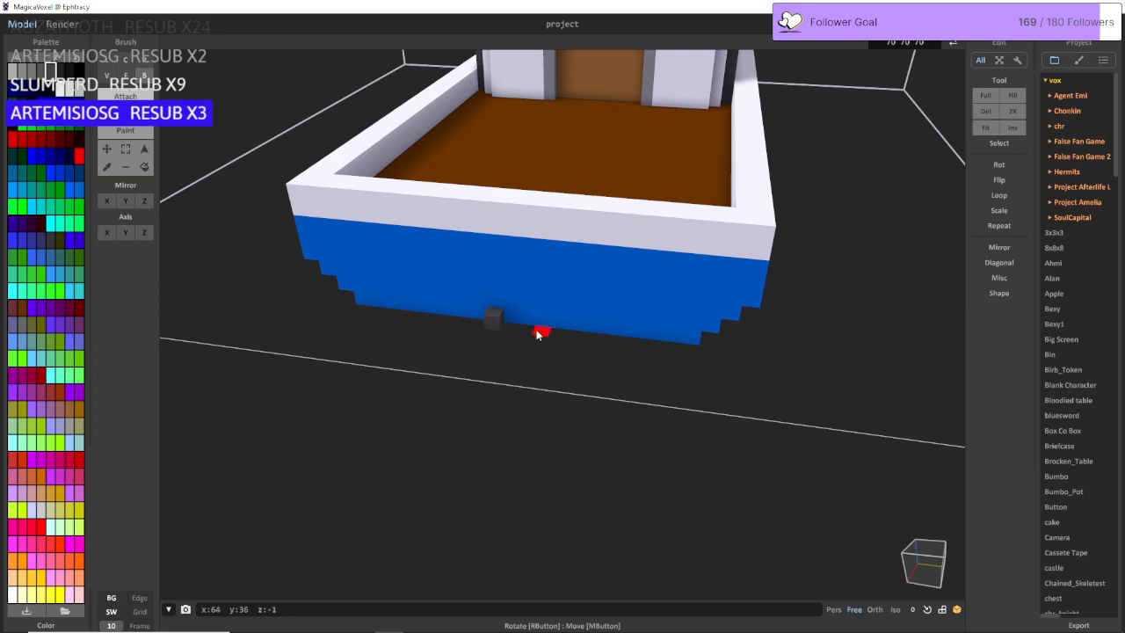
Step: Attach a second dark gray voxel along the stern's bottom edge, three voxels over from the first
{"action": "left_click", "coordinate": [539, 323]}
{"action": "right_click_drag", "start_coordinate": [539, 323], "coordinate": [623, 348]}
{"action": "scroll", "coordinate": [590, 349], "scroll_direction": "up", "scroll_amount": 3}
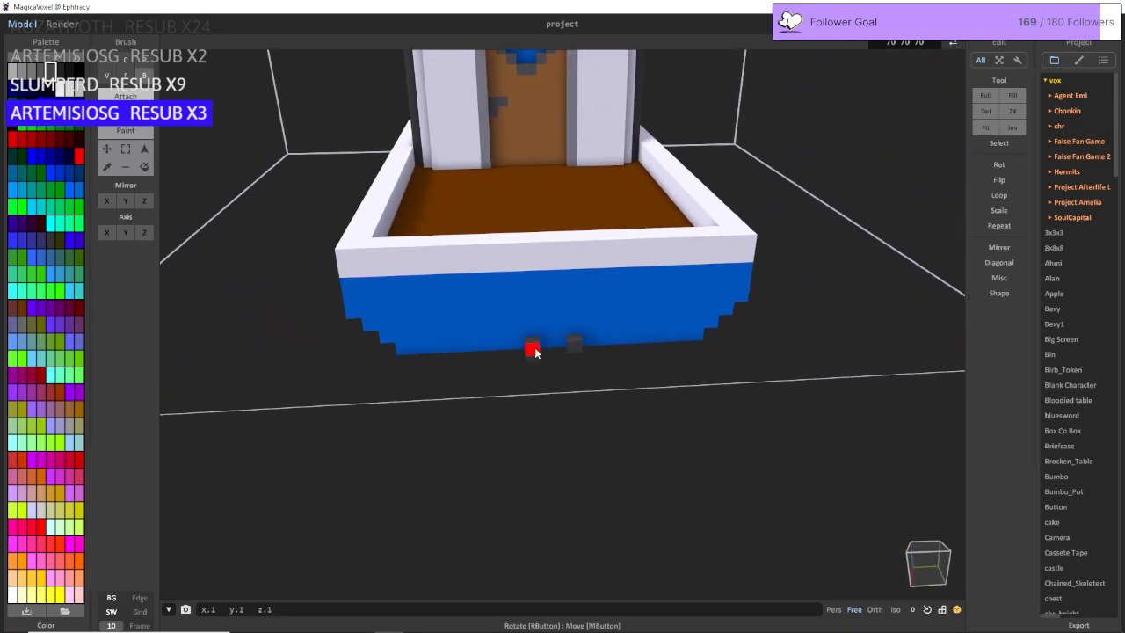
{"action": "scroll", "coordinate": [573, 349], "scroll_direction": "up", "scroll_amount": 4}
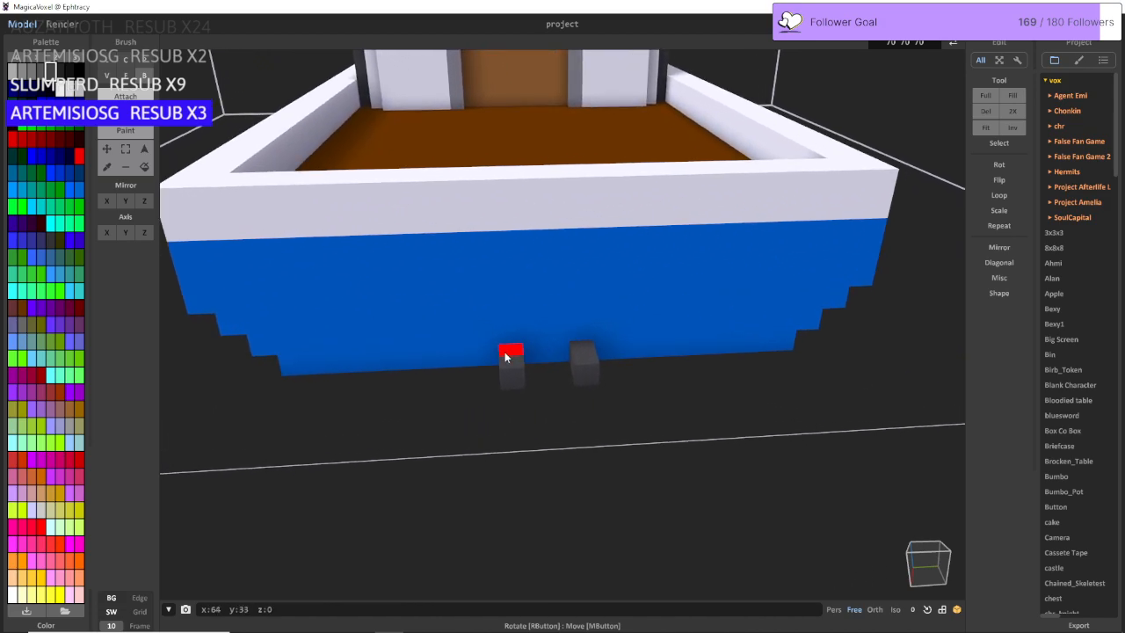
Step: Erase the stepped white structure in front of the cabin face by face, back toward the front wall
{"action": "scroll", "coordinate": [613, 358], "scroll_direction": "down", "scroll_amount": 2}
{"action": "right_click_drag", "start_coordinate": [587, 365], "coordinate": [701, 325]}
{"action": "scroll", "coordinate": [387, 207], "scroll_direction": "up", "scroll_amount": 5}
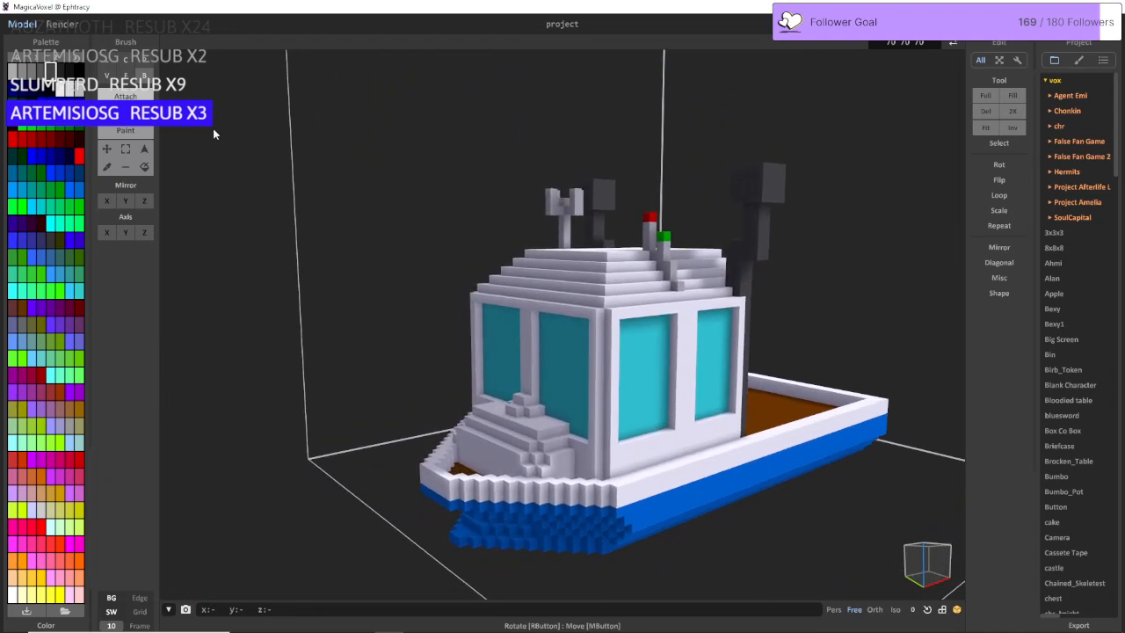
{"action": "left_click", "coordinate": [124, 80]}
{"action": "scroll", "coordinate": [296, 219], "scroll_direction": "up", "scroll_amount": 3}
{"action": "right_click_drag", "start_coordinate": [296, 218], "coordinate": [387, 342]}
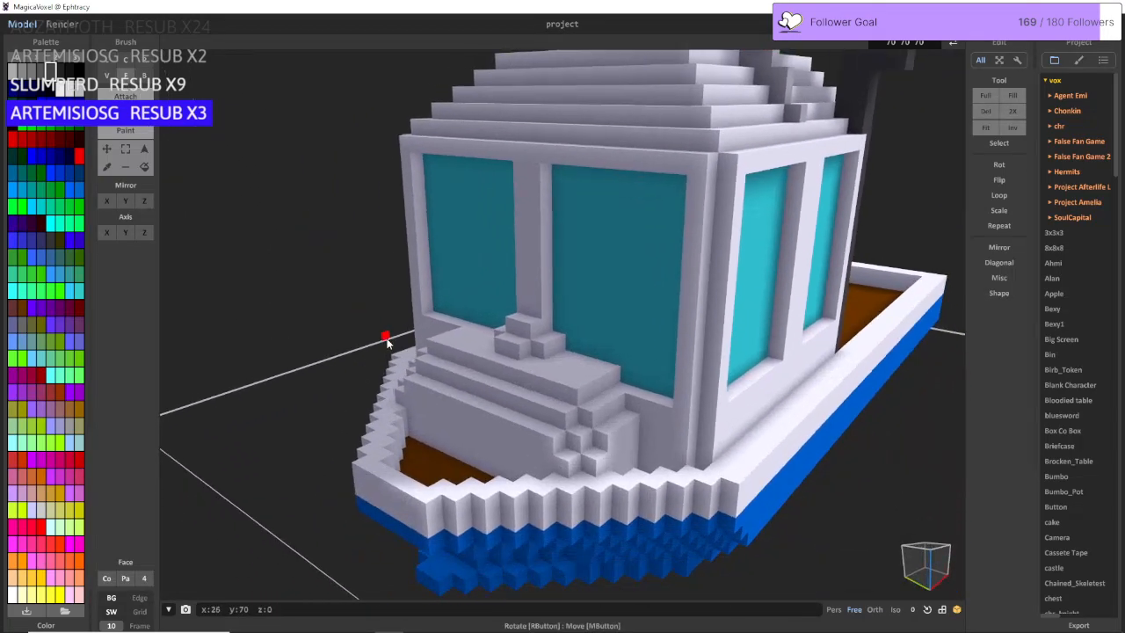
{"action": "left_click", "coordinate": [479, 417]}
{"action": "left_click", "coordinate": [495, 422]}
{"action": "left_click", "coordinate": [517, 409]}
{"action": "left_click", "coordinate": [526, 404]}
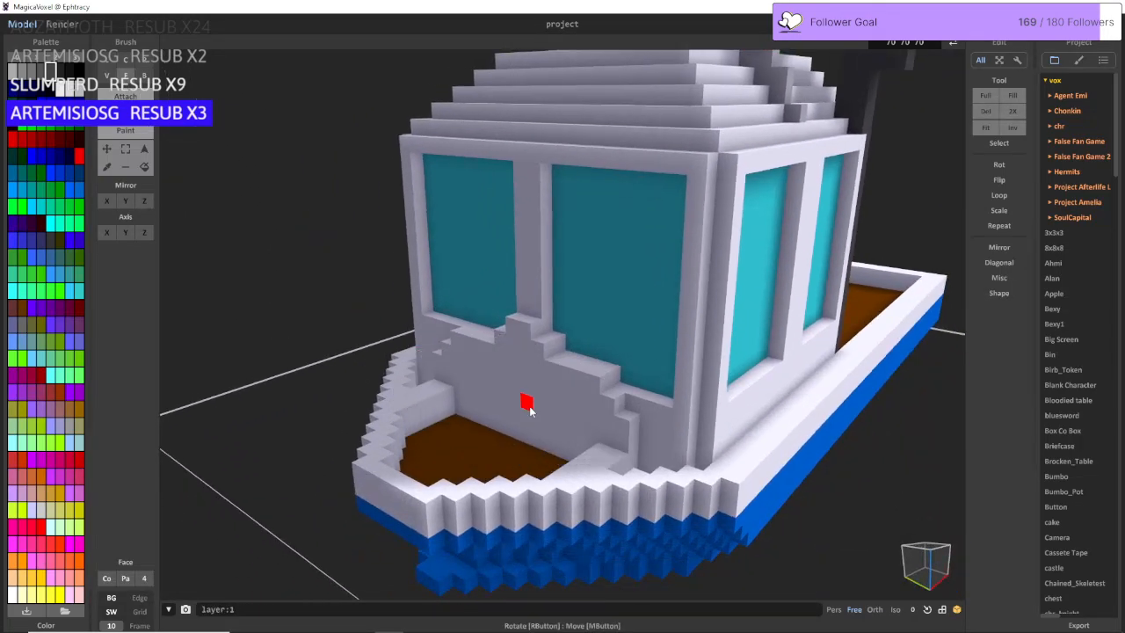
{"action": "left_click", "coordinate": [535, 402]}
Step: Erase the raised white voxels along the front windows' lower edge and on both sides of the divider's base
{"action": "scroll", "coordinate": [527, 391], "scroll_direction": "up", "scroll_amount": 4}
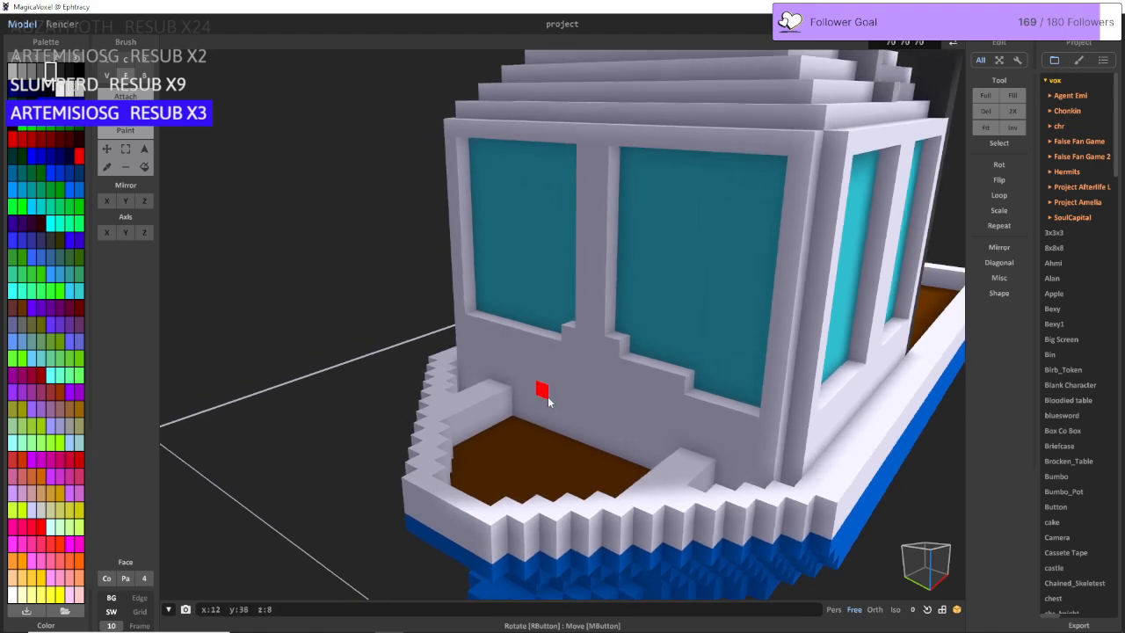
{"action": "scroll", "coordinate": [731, 408], "scroll_direction": "up", "scroll_amount": 2}
{"action": "left_click", "coordinate": [726, 408]}
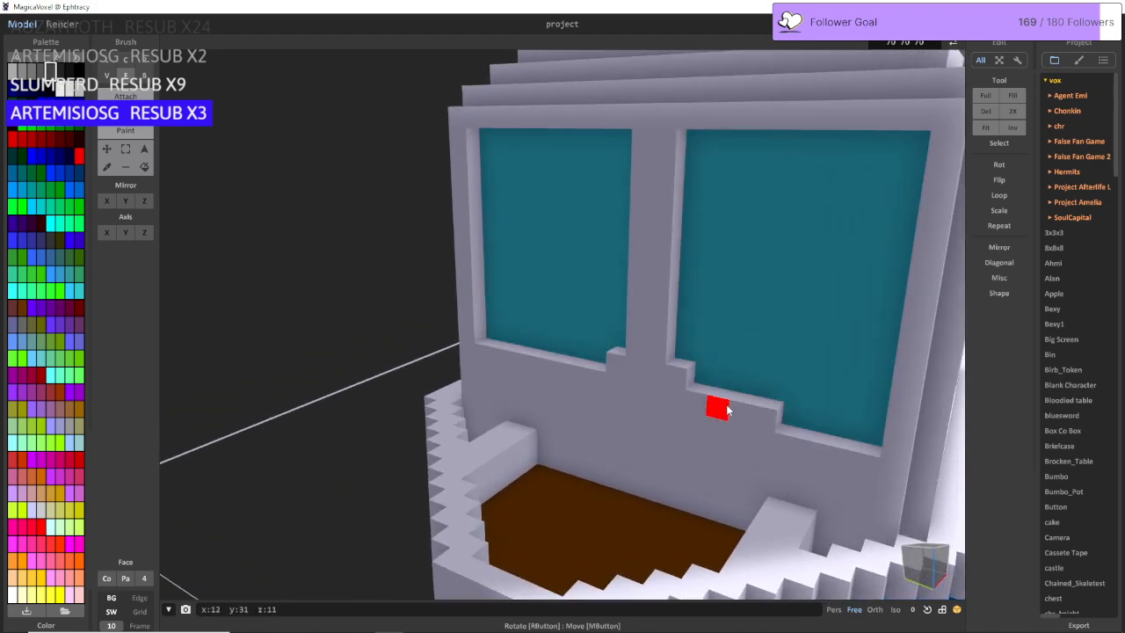
{"action": "key", "text": "ctrl+z"}
{"action": "left_click", "coordinate": [733, 405]}
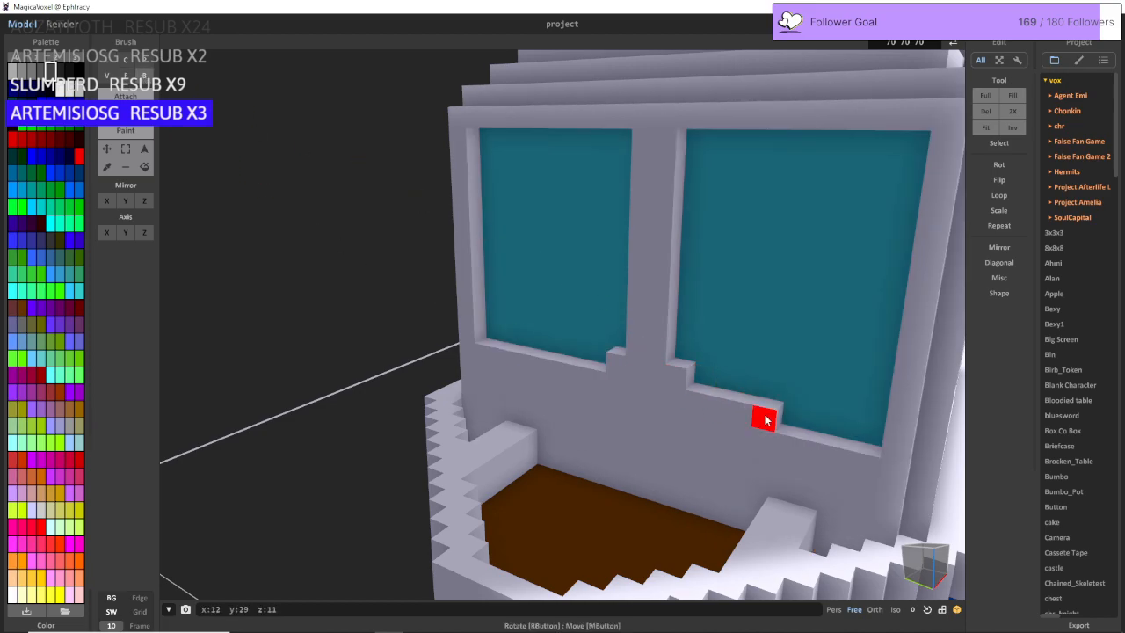
{"action": "left_click_drag", "start_coordinate": [766, 417], "coordinate": [500, 362]}
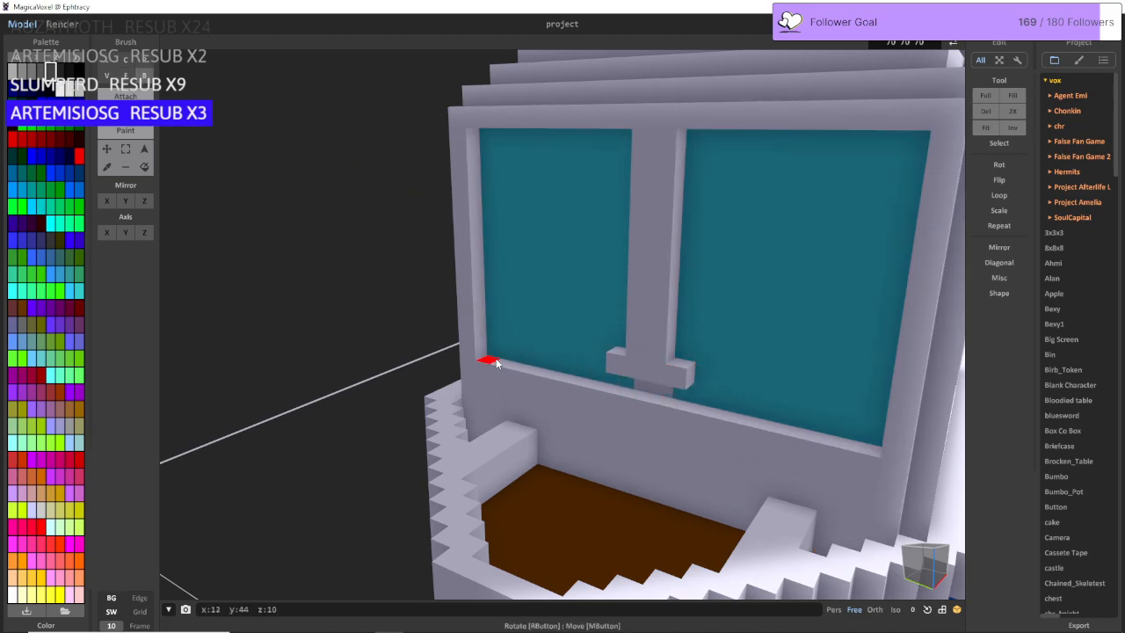
{"action": "left_click_drag", "start_coordinate": [689, 373], "coordinate": [562, 326]}
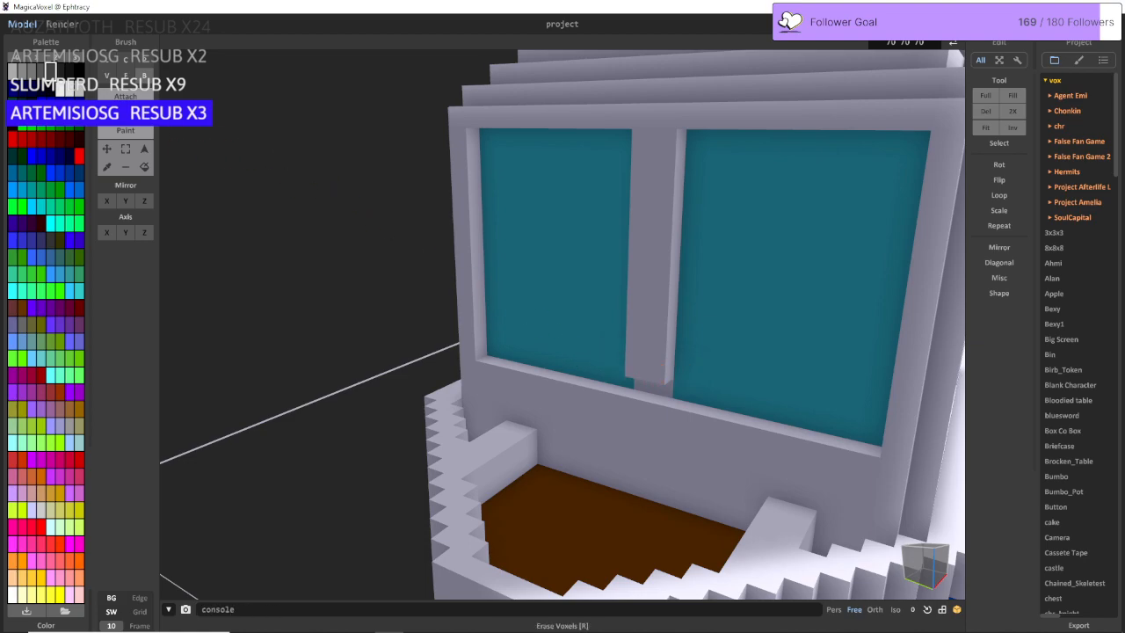
Step: Frame the cabin's front windows with a one-voxel dark gray border and paint the divider's top to match
{"action": "left_click_drag", "start_coordinate": [502, 363], "coordinate": [882, 440]}
{"action": "left_click_drag", "start_coordinate": [481, 346], "coordinate": [478, 267]}
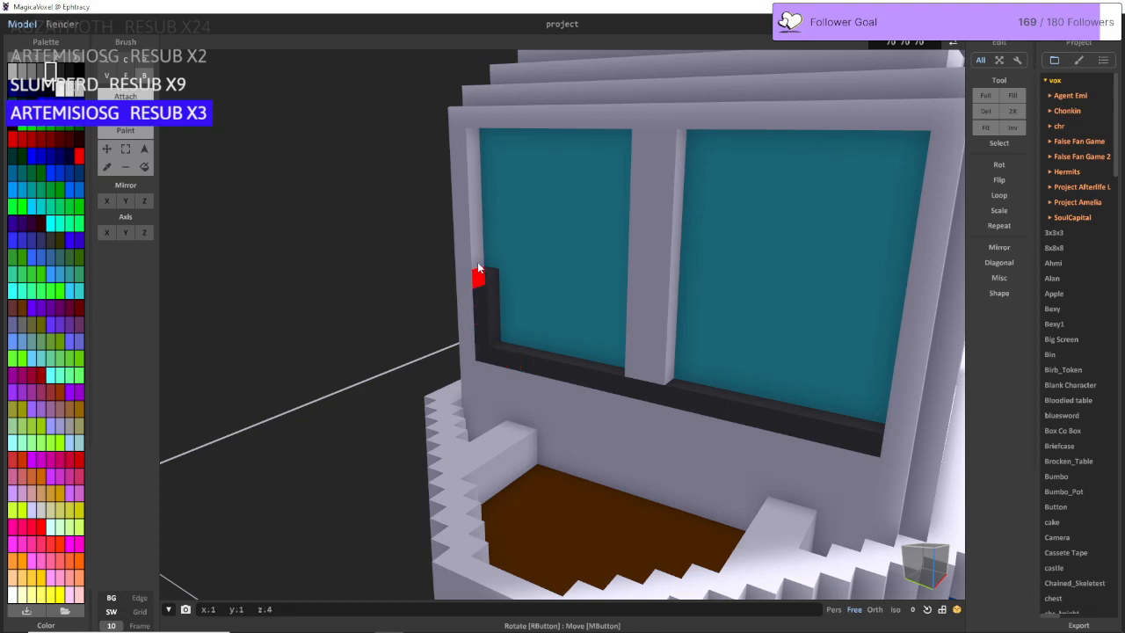
{"action": "left_click_drag", "start_coordinate": [488, 145], "coordinate": [632, 141]}
{"action": "left_click_drag", "start_coordinate": [702, 146], "coordinate": [853, 152]}
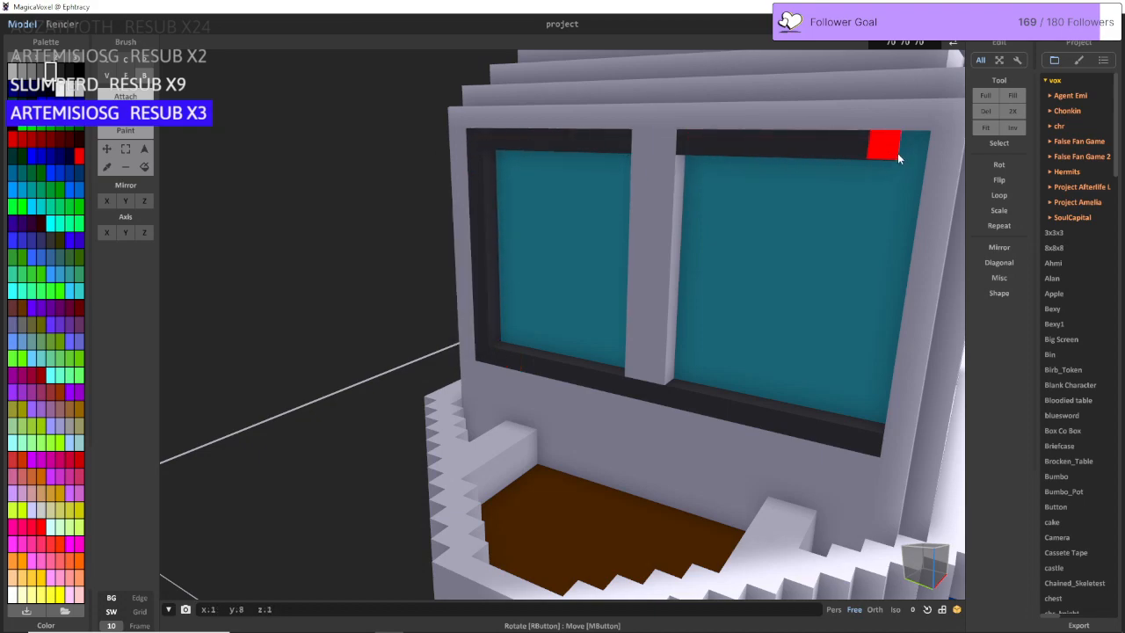
{"action": "left_click_drag", "start_coordinate": [915, 170], "coordinate": [895, 404]}
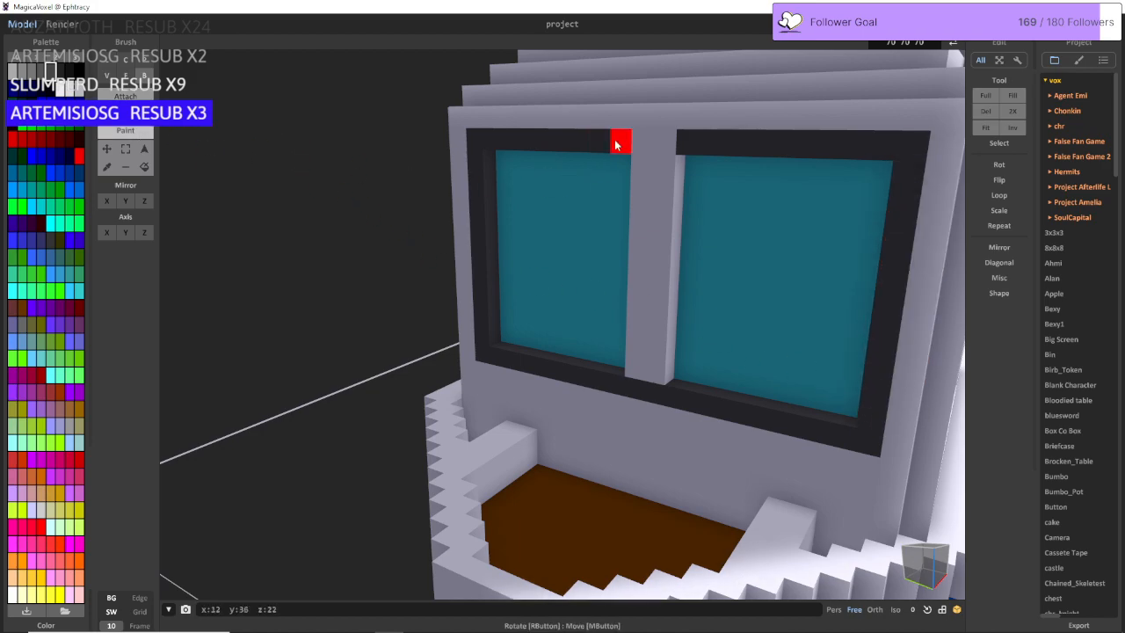
{"action": "left_click_drag", "start_coordinate": [616, 145], "coordinate": [665, 144]}
Step: Erase the raised one-voxel layer from the cabin-side ends of both white blocks on the bow deck
{"action": "right_click_drag", "start_coordinate": [666, 143], "coordinate": [511, 273]}
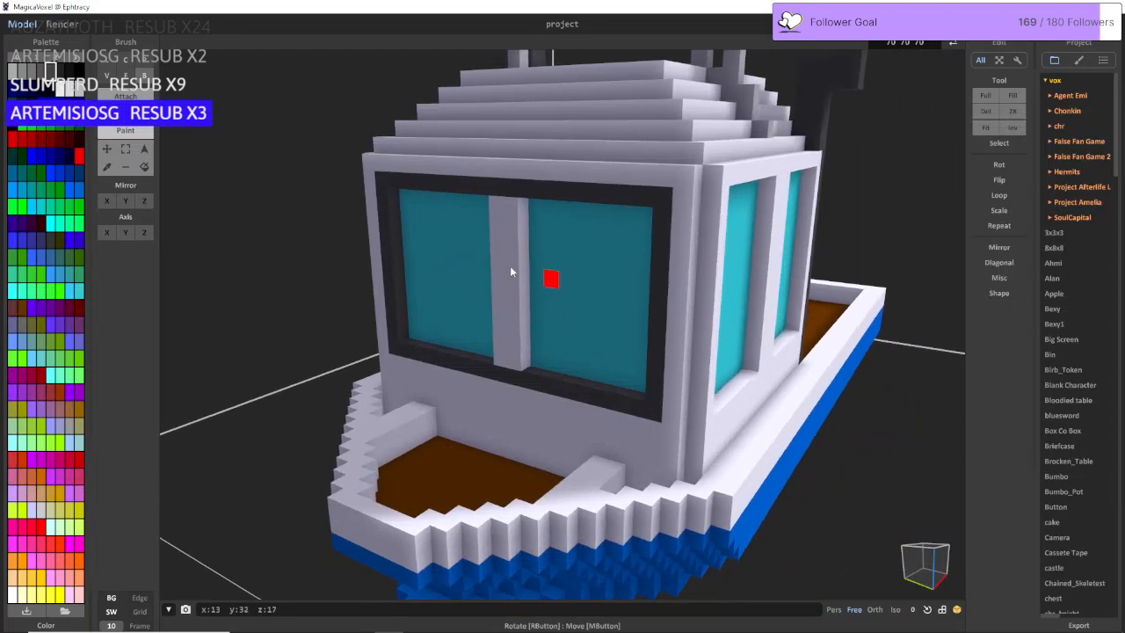
{"action": "left_click", "coordinate": [125, 114]}
{"action": "scroll", "coordinate": [206, 146], "scroll_direction": "up", "scroll_amount": 5}
{"action": "mouse_move", "coordinate": [208, 146]}
{"action": "right_mouse_down"}
{"action": "mouse_move", "coordinate": [223, 175]}
{"action": "mouse_move", "coordinate": [292, 196]}
{"action": "right_mouse_up"}
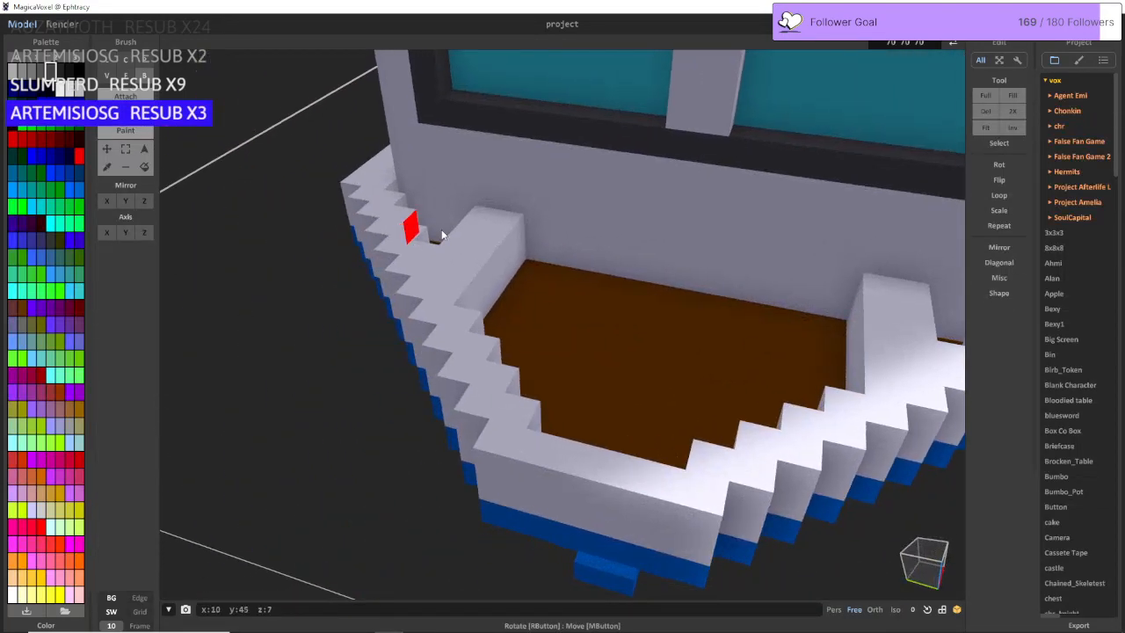
{"action": "left_click", "coordinate": [481, 227]}
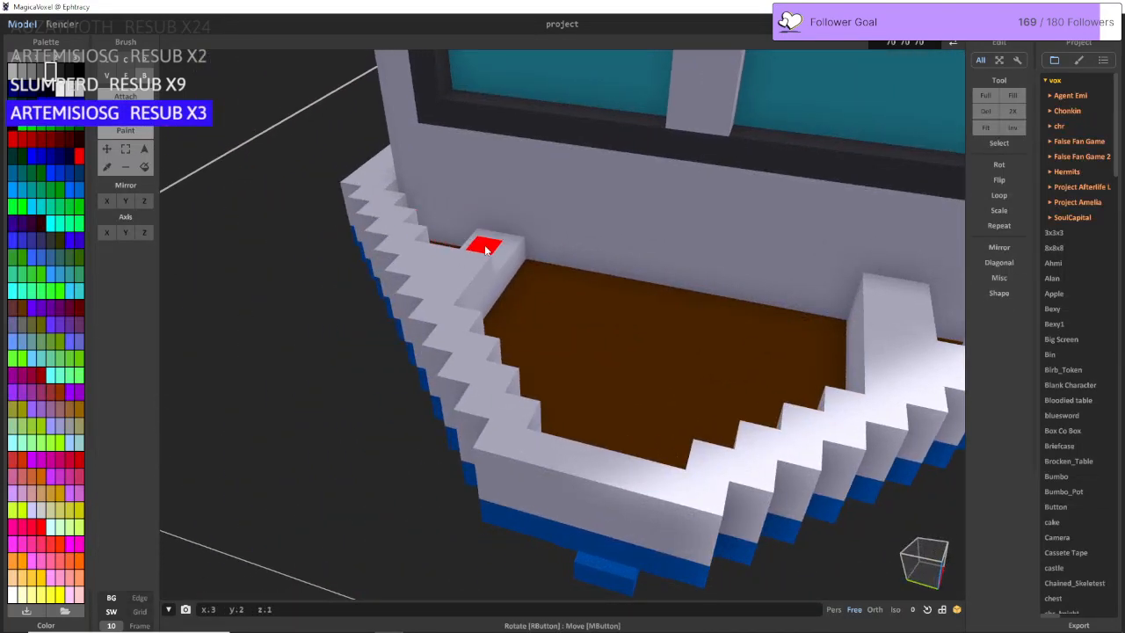
{"action": "right_click_drag", "start_coordinate": [489, 280], "coordinate": [348, 269]}
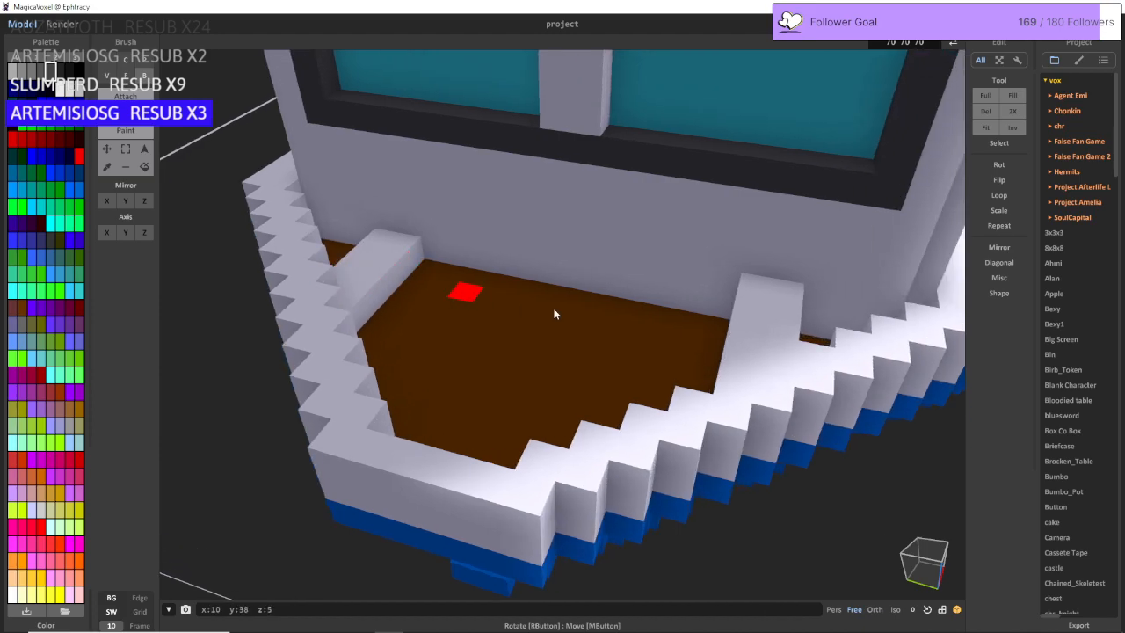
{"action": "left_click", "coordinate": [749, 301]}
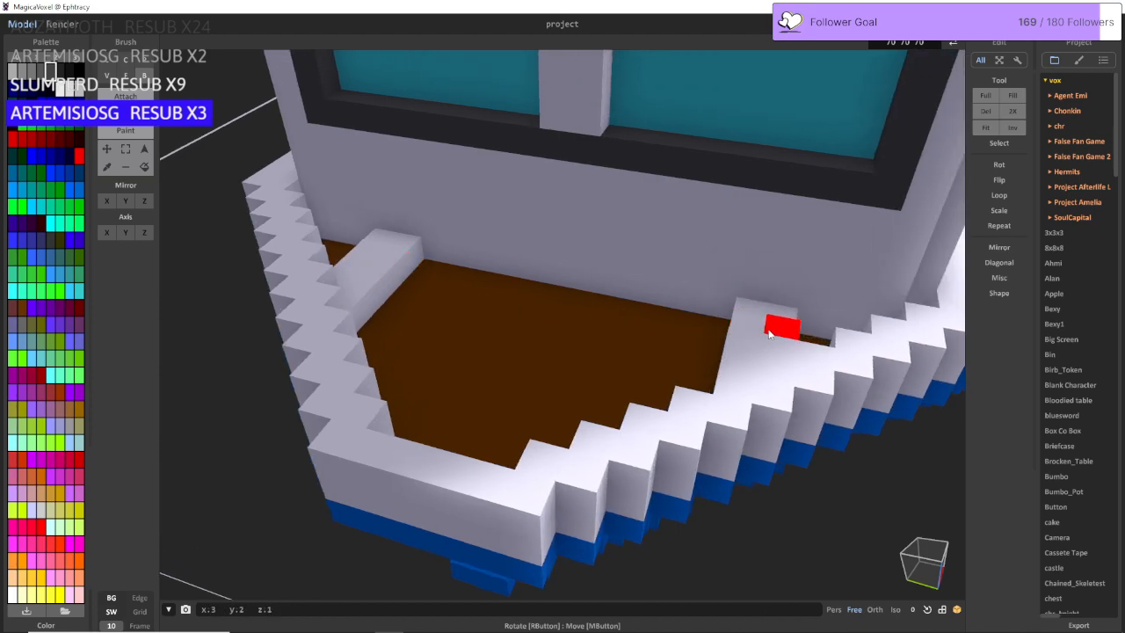
Step: Widen both white bow-deck blocks inward using the wall color and join them with a white strip along the cabin's base
{"action": "mouse_move", "coordinate": [747, 351]}
{"action": "right_mouse_down"}
{"action": "mouse_move", "coordinate": [758, 347]}
{"action": "mouse_move", "coordinate": [647, 367]}
{"action": "right_mouse_up"}
{"action": "scroll", "coordinate": [648, 368], "scroll_direction": "down", "scroll_amount": 4}
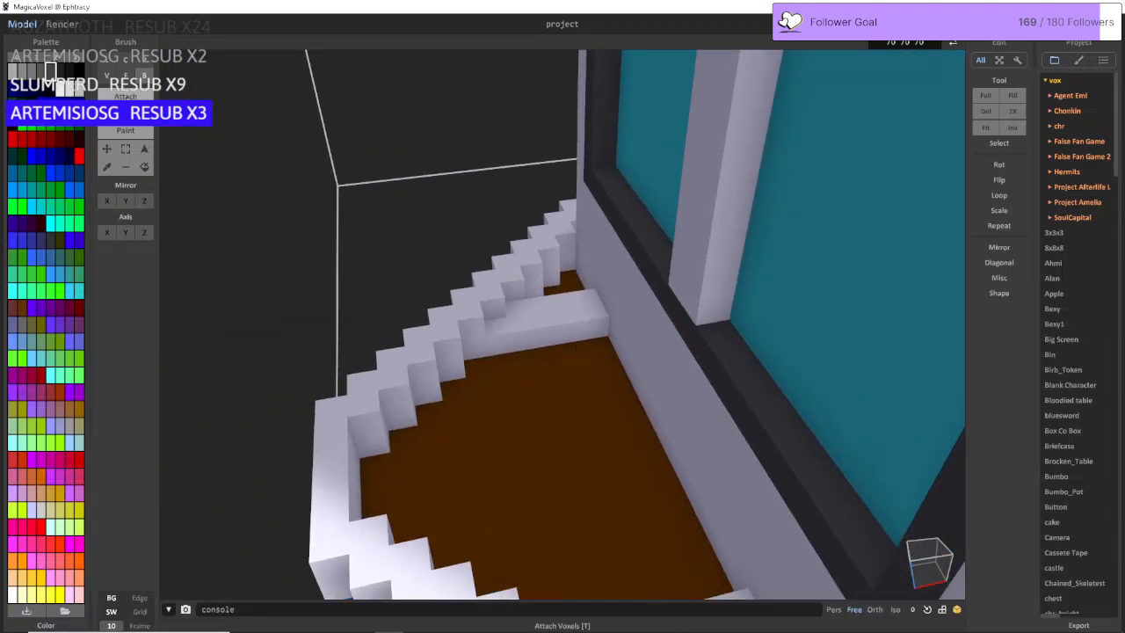
{"action": "scroll", "coordinate": [121, 143], "scroll_direction": "down", "scroll_amount": 2}
{"action": "left_click", "coordinate": [107, 166]}
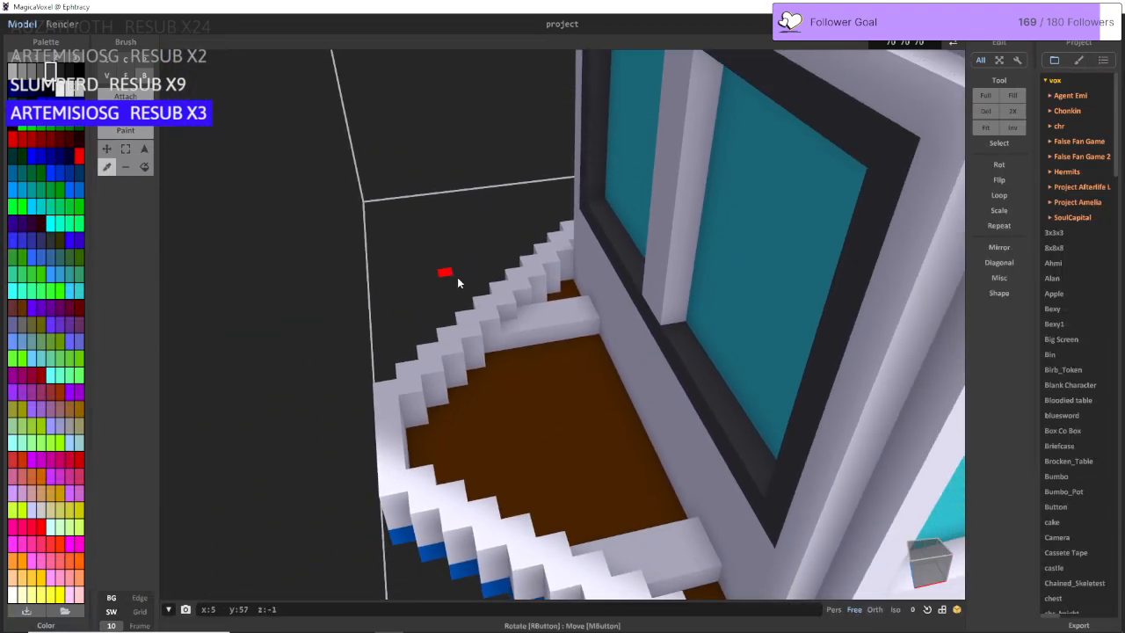
{"action": "left_click", "coordinate": [566, 348]}
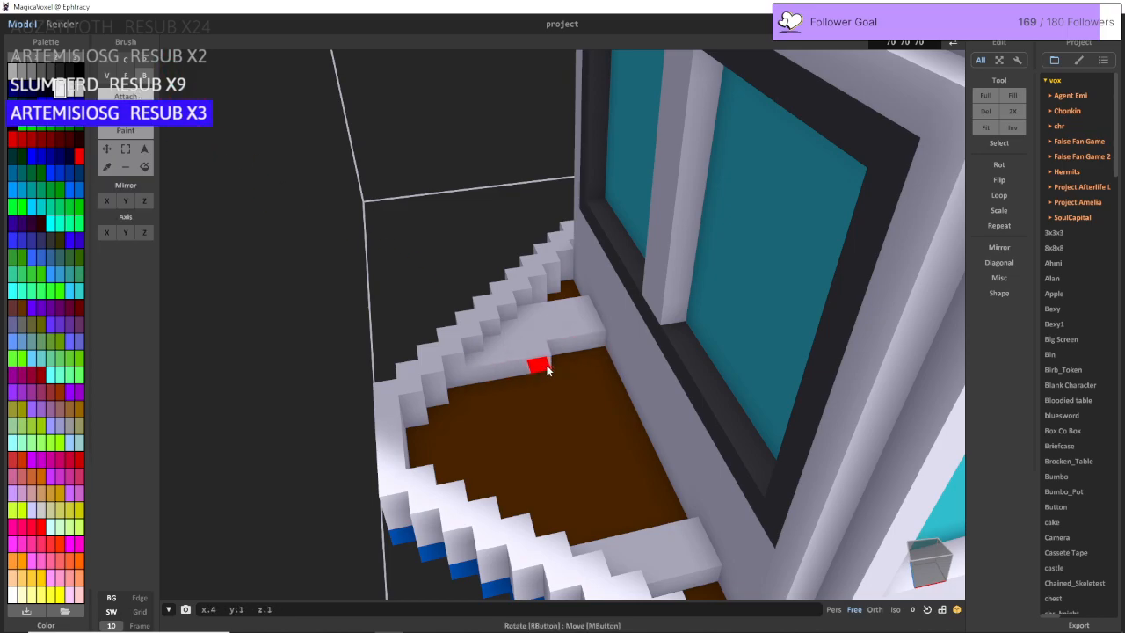
{"action": "right_click_drag", "start_coordinate": [599, 355], "coordinate": [730, 347]}
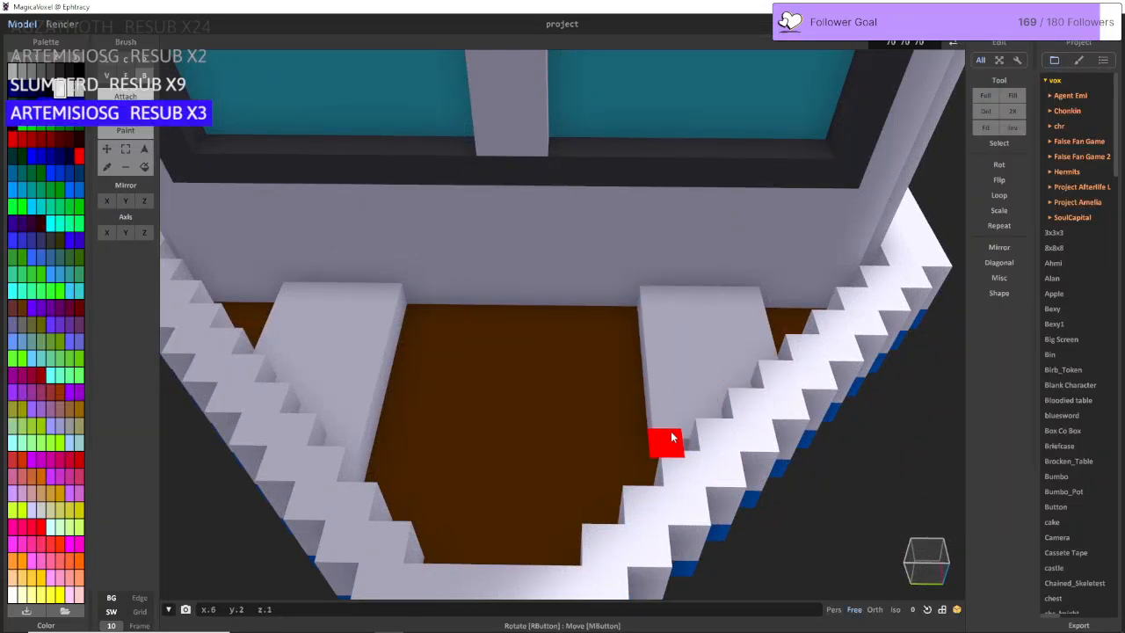
{"action": "right_click_drag", "start_coordinate": [676, 444], "coordinate": [618, 425]}
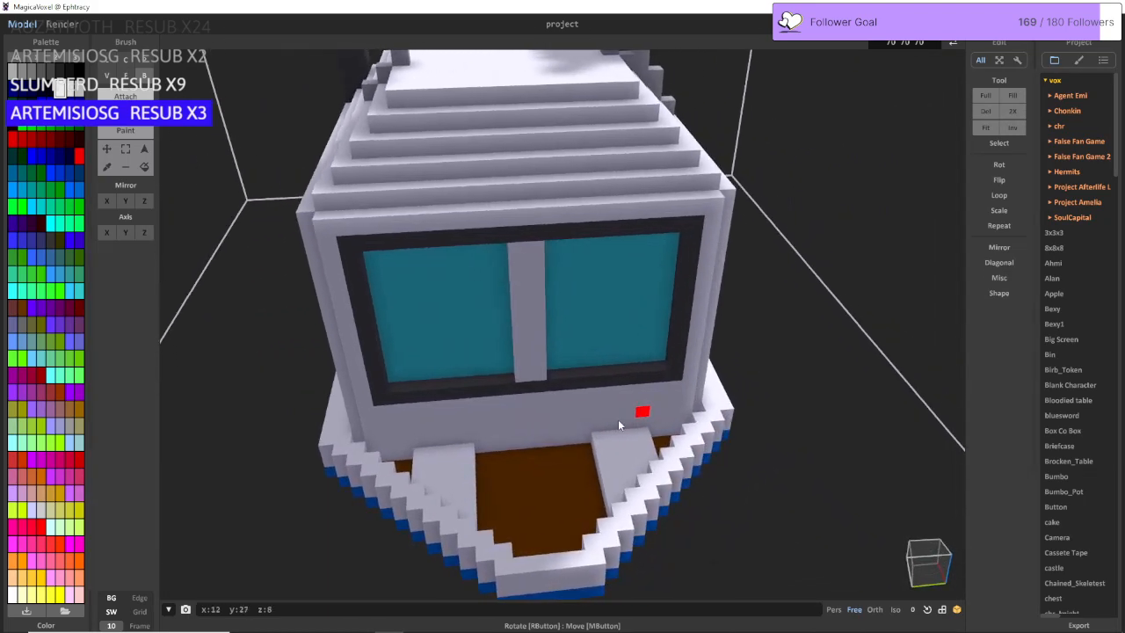
{"action": "right_click_drag", "start_coordinate": [536, 451], "coordinate": [498, 455]}
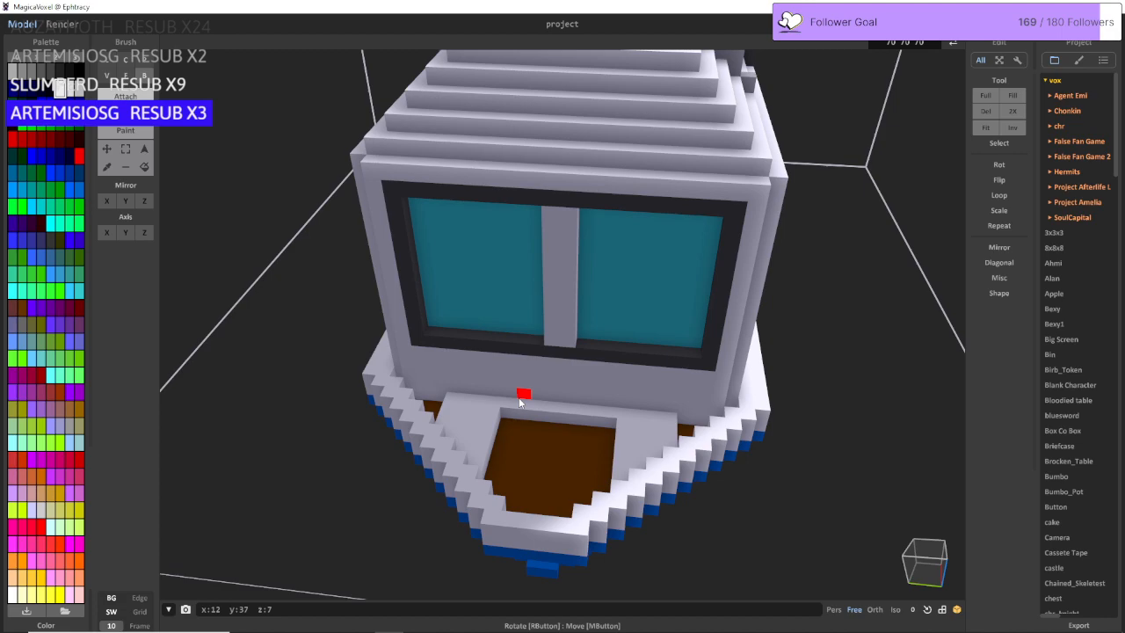
Step: Build centered white steps descending from the cabin's front wall onto the bow deck
{"action": "left_click_drag", "start_coordinate": [542, 403], "coordinate": [579, 400]}
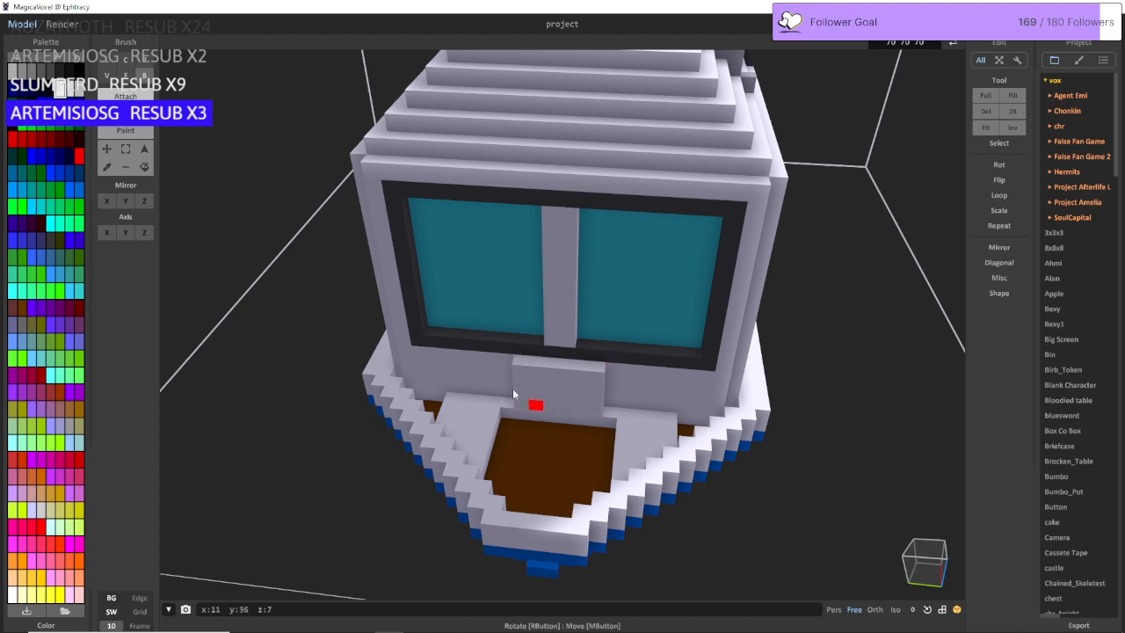
{"action": "left_click_drag", "start_coordinate": [524, 426], "coordinate": [581, 443]}
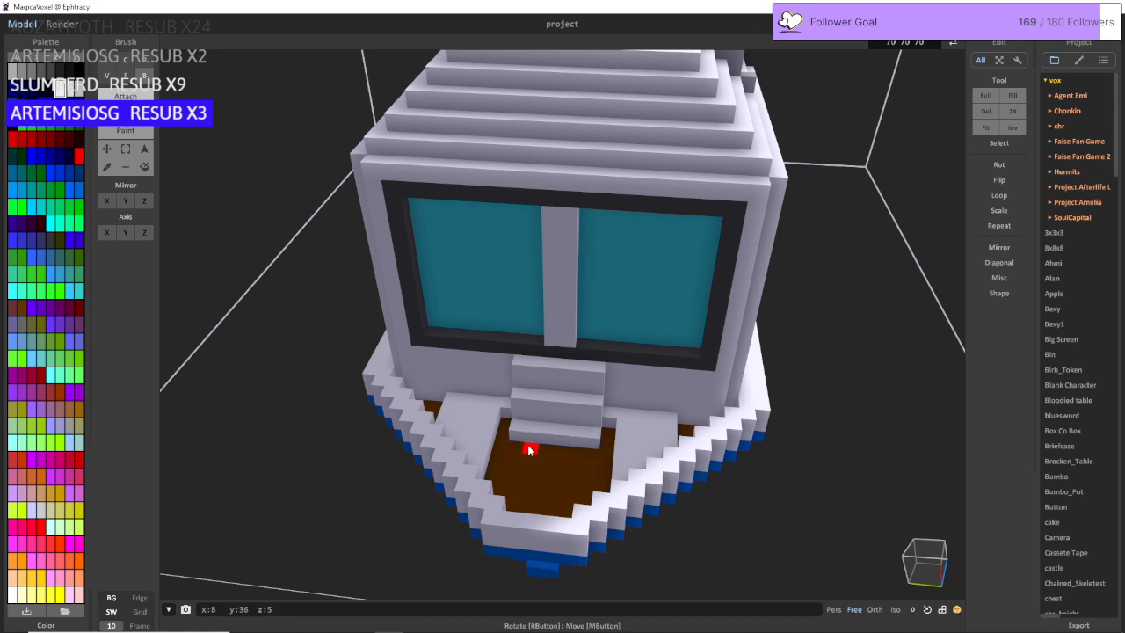
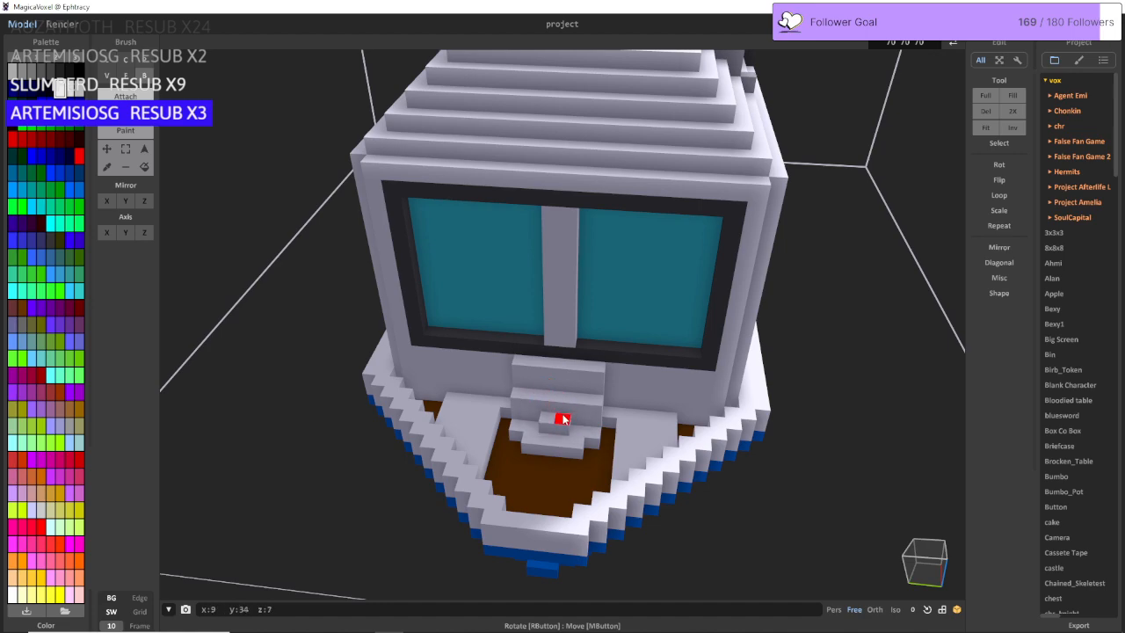
Step: Erase the centered white steps in front of the cabin's front wall
{"action": "left_click", "coordinate": [563, 419]}
{"action": "left_click", "coordinate": [544, 405]}
{"action": "left_click", "coordinate": [539, 403]}
{"action": "left_click", "coordinate": [556, 411]}
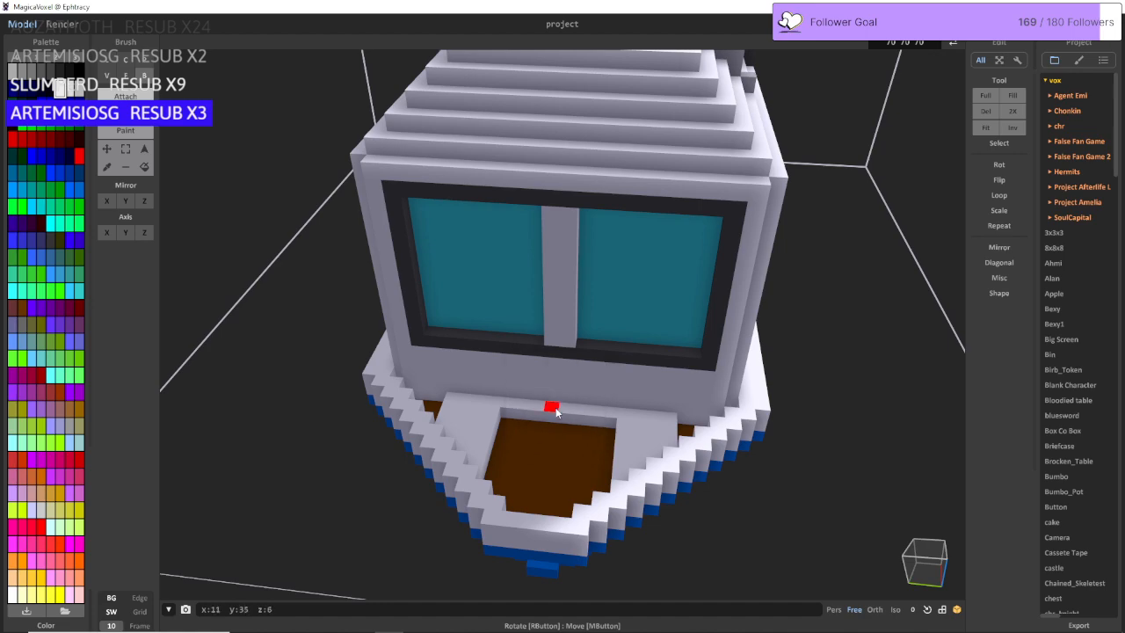
{"action": "left_click", "coordinate": [556, 412]}
Step: Save the project as Boat in the Agent Emi folder
{"action": "right_click_drag", "start_coordinate": [535, 409], "coordinate": [376, 400]}
{"action": "key", "text": "s"}
{"action": "key", "text": "a"}
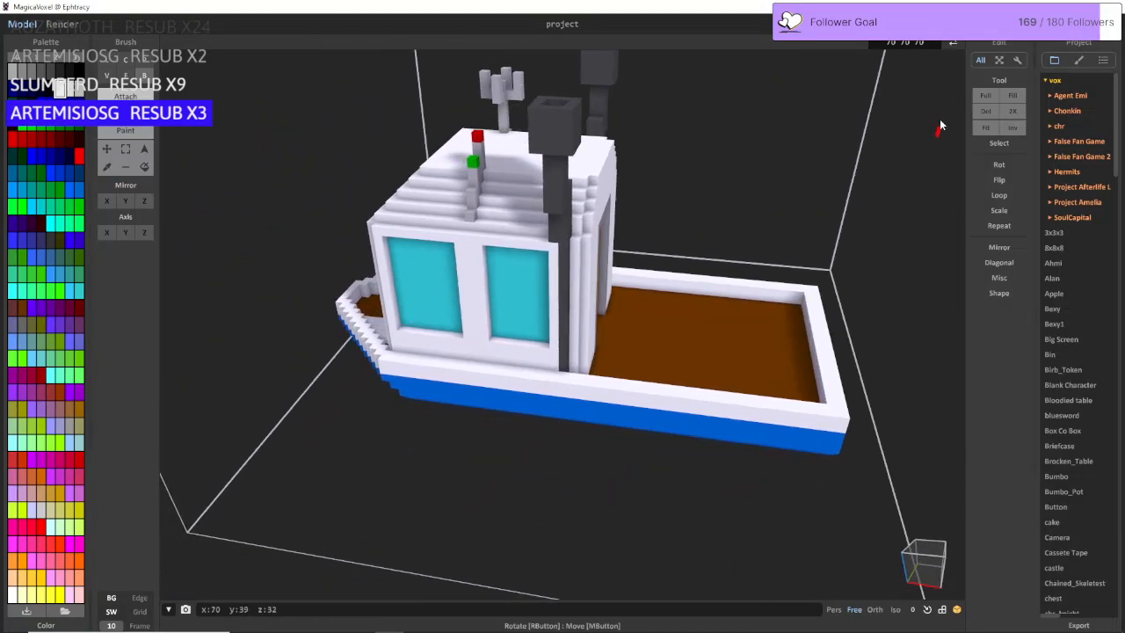
{"action": "left_click", "coordinate": [1083, 96]}
{"action": "key", "text": "ctrl+shift+s"}
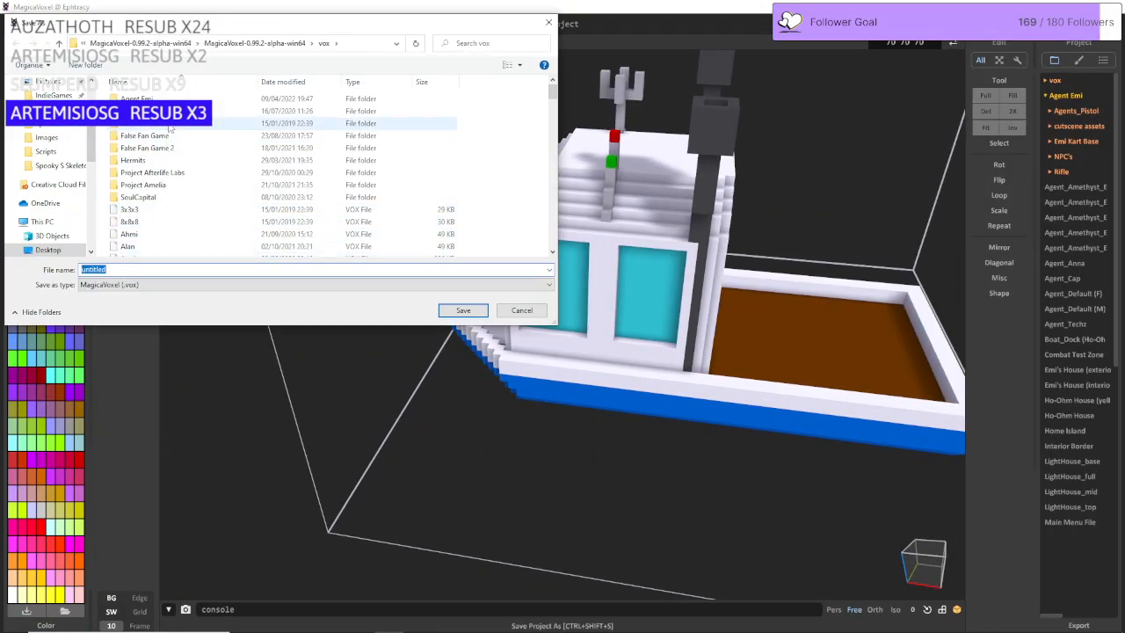
{"action": "double_click", "coordinate": [141, 99]}
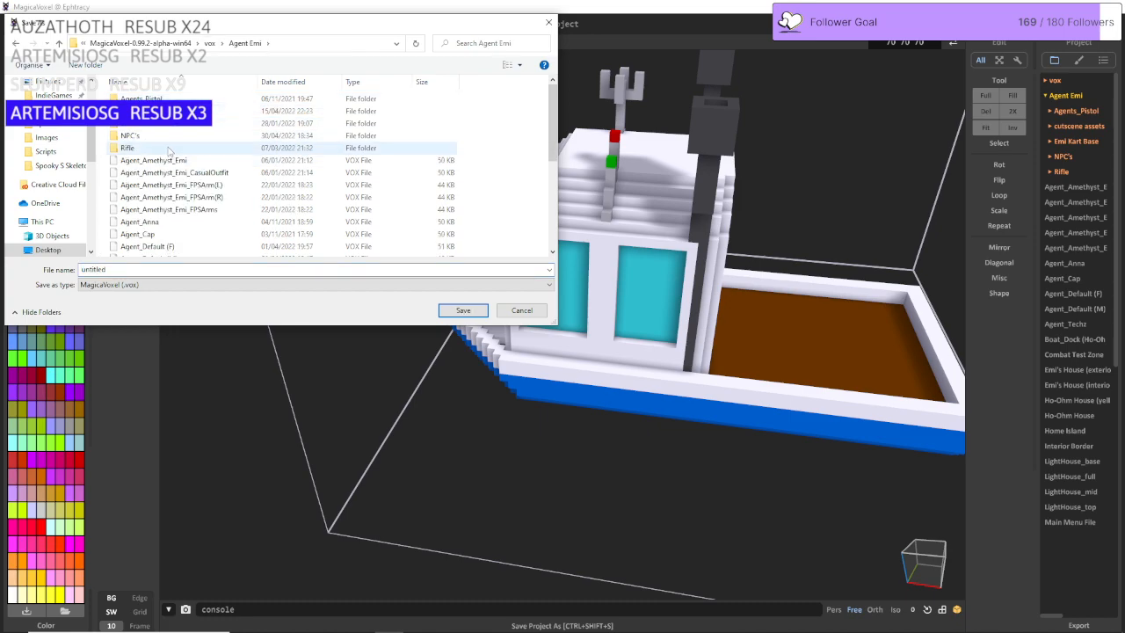
{"action": "left_click", "coordinate": [183, 269]}
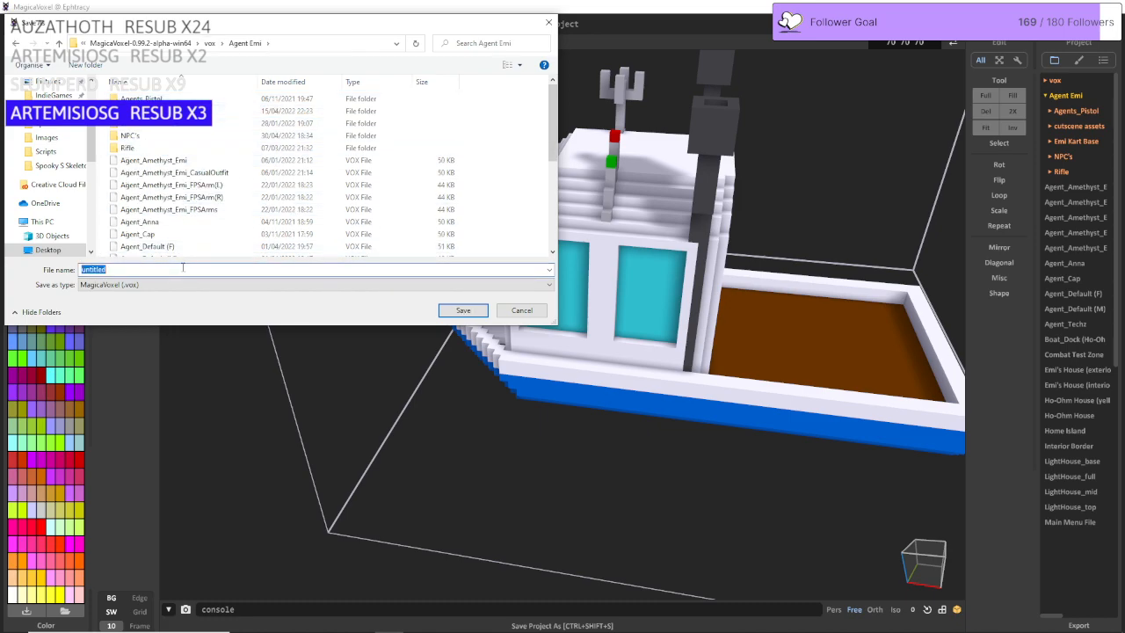
{"action": "type", "text": "Boat"}
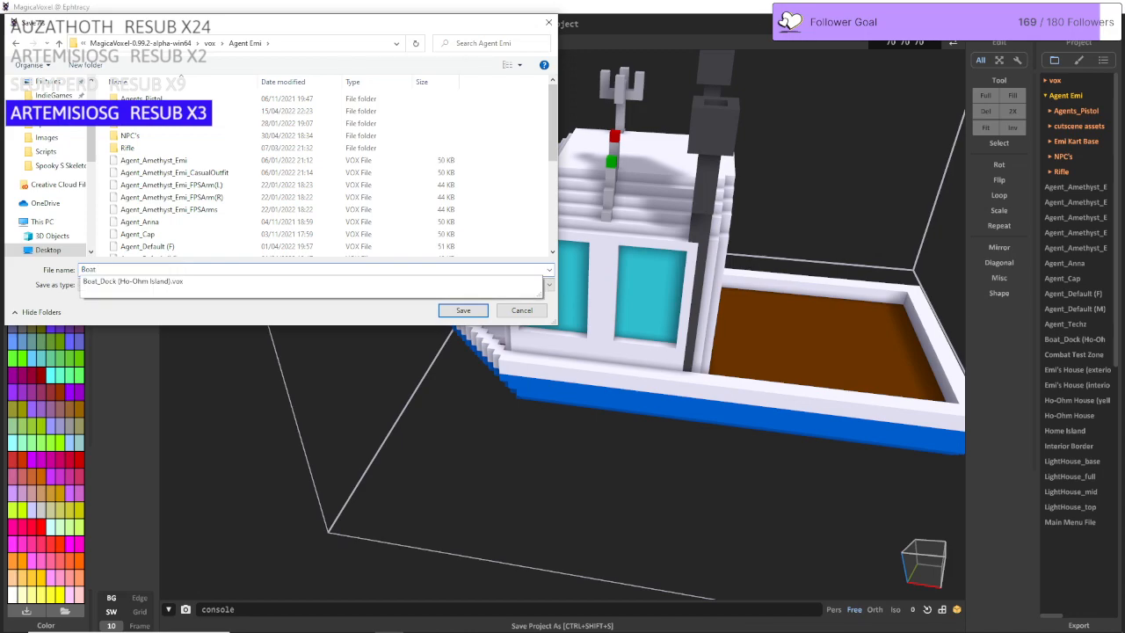
{"action": "left_click", "coordinate": [253, 312]}
{"action": "left_click", "coordinate": [458, 310]}
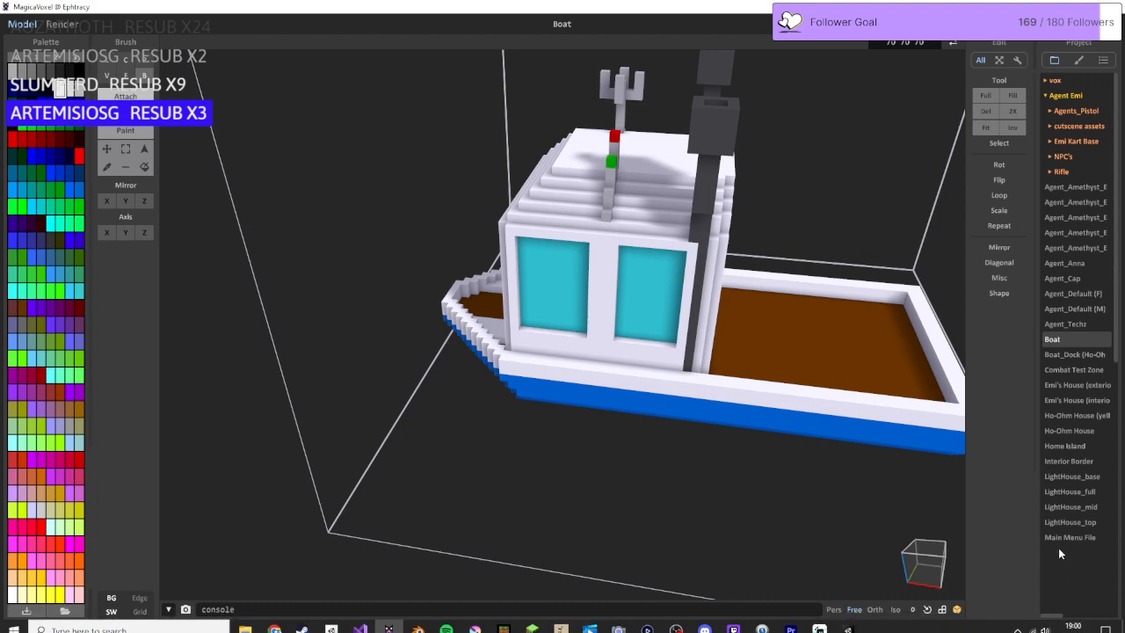
Step: Start an OBJ export of the boat and browse to the Objects folder in the Project - Agent Emi Unity project's Assets
{"action": "left_click", "coordinate": [1079, 625]}
{"action": "left_click", "coordinate": [1053, 594]}
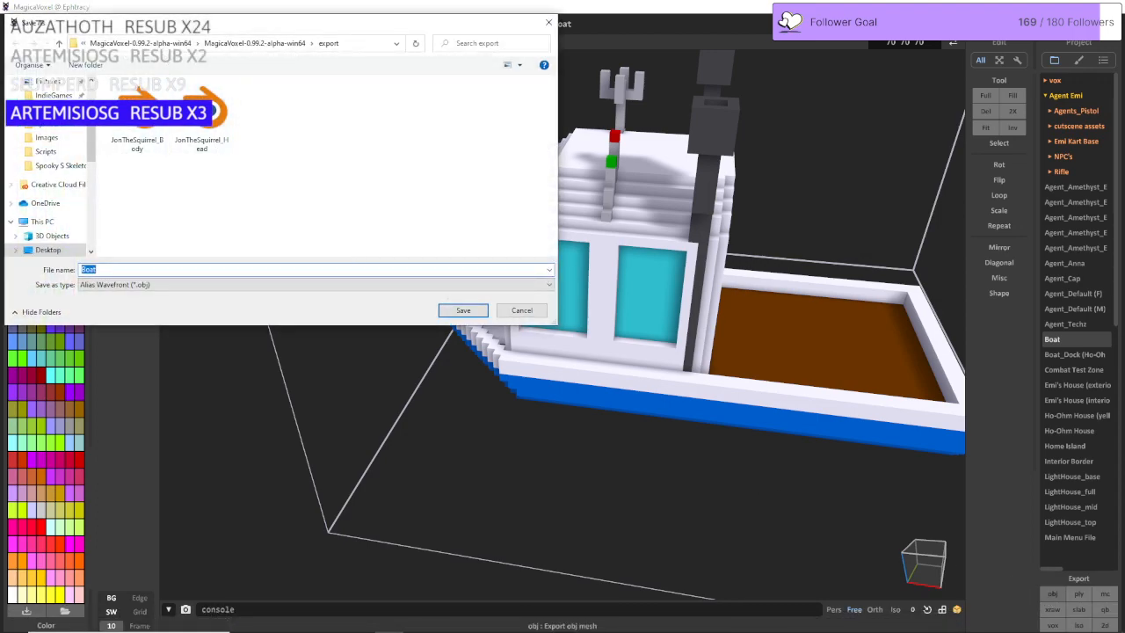
{"action": "left_click", "coordinate": [50, 125]}
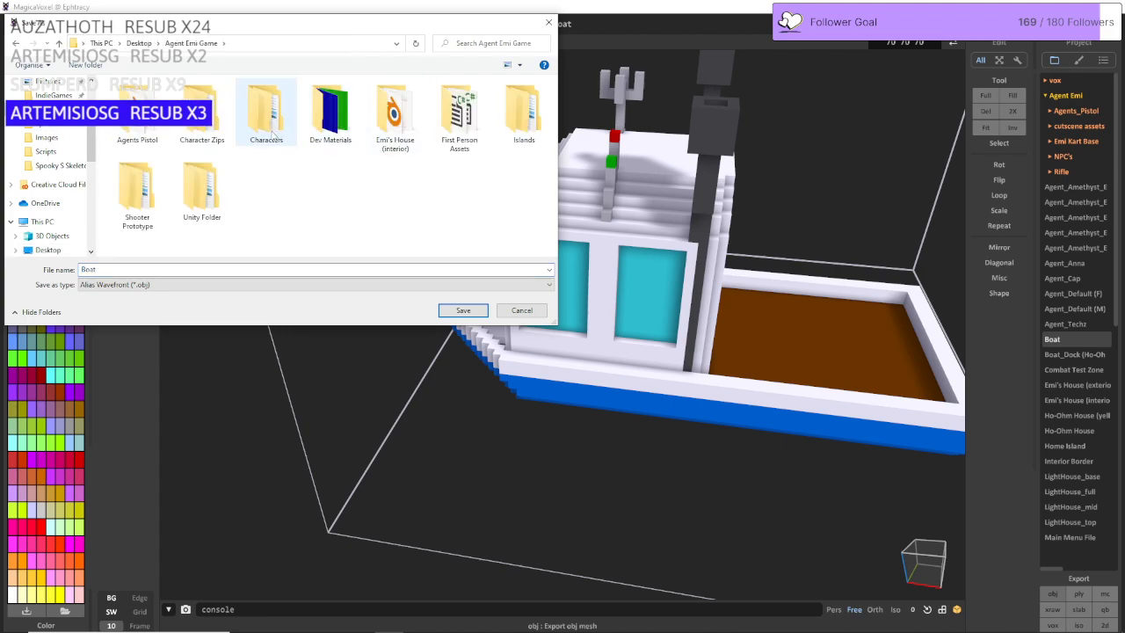
{"action": "double_click", "coordinate": [201, 186]}
{"action": "double_click", "coordinate": [145, 99]}
{"action": "double_click", "coordinate": [132, 99]}
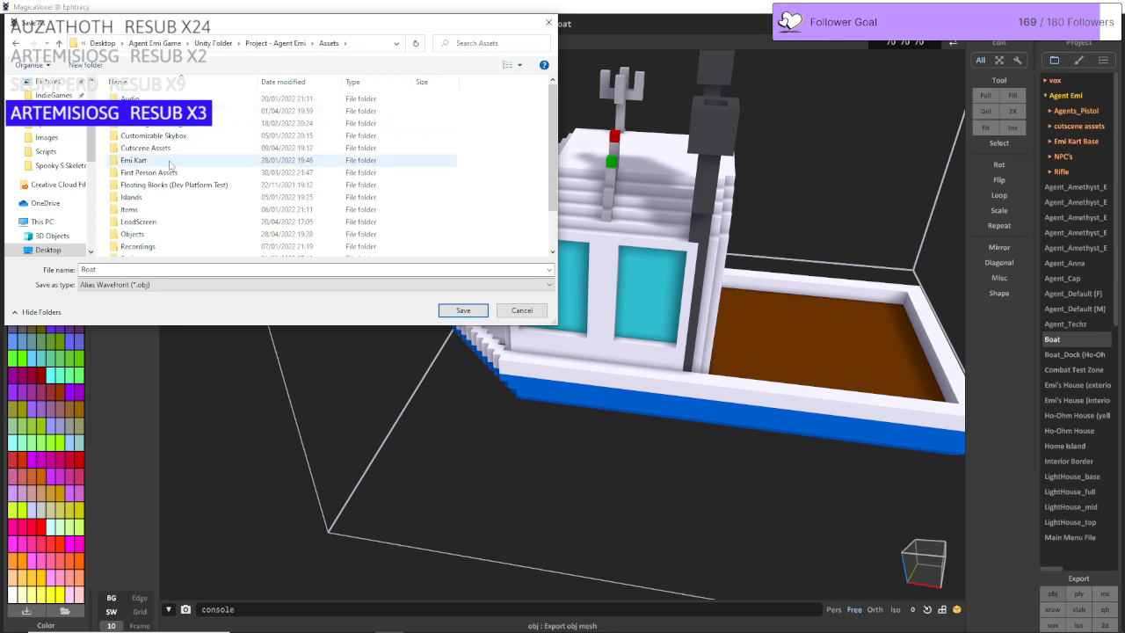
{"action": "double_click", "coordinate": [133, 234]}
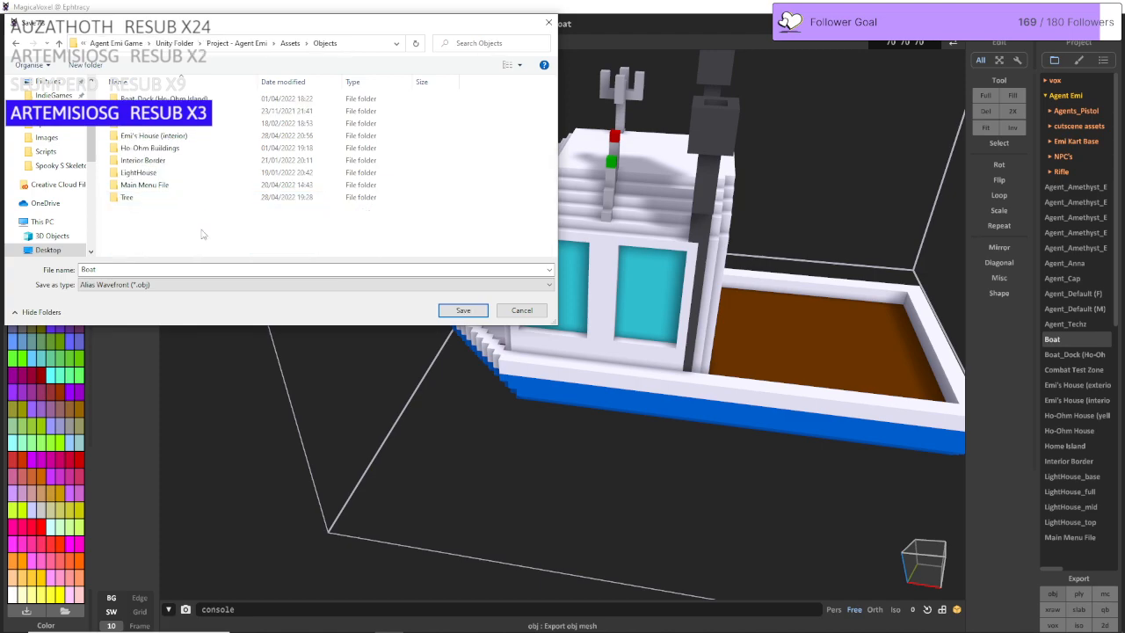
Step: Create a folder named Boat inside Objects and save the Boat OBJ export in it
{"action": "left_click", "coordinate": [145, 269]}
{"action": "left_click", "coordinate": [85, 65]}
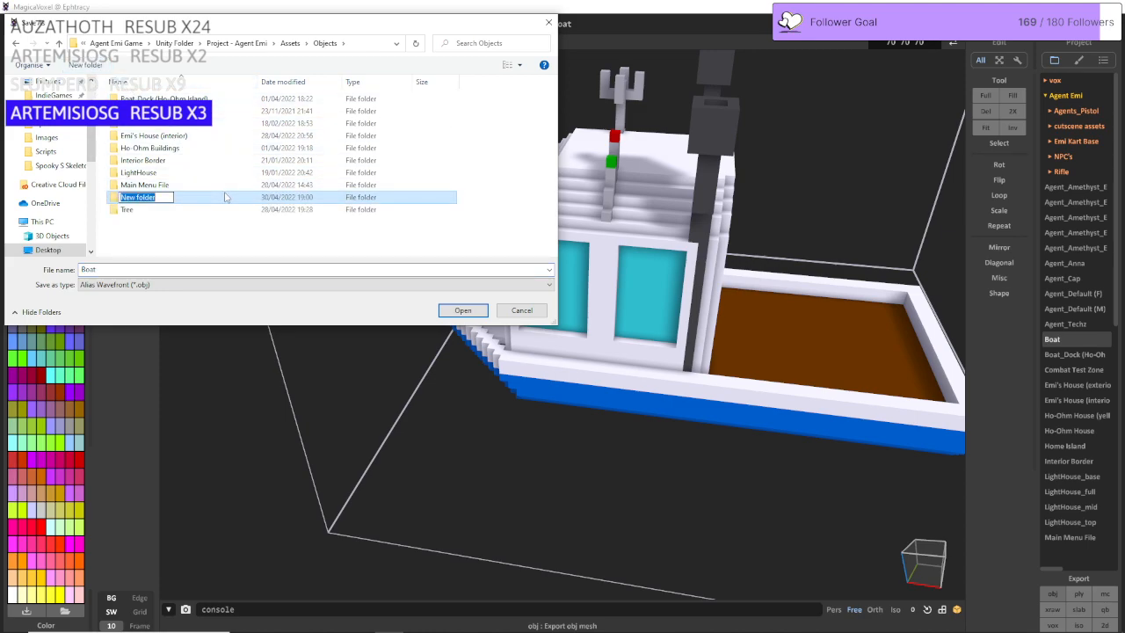
{"action": "type", "text": "Boat"}
{"action": "key", "text": "Return"}
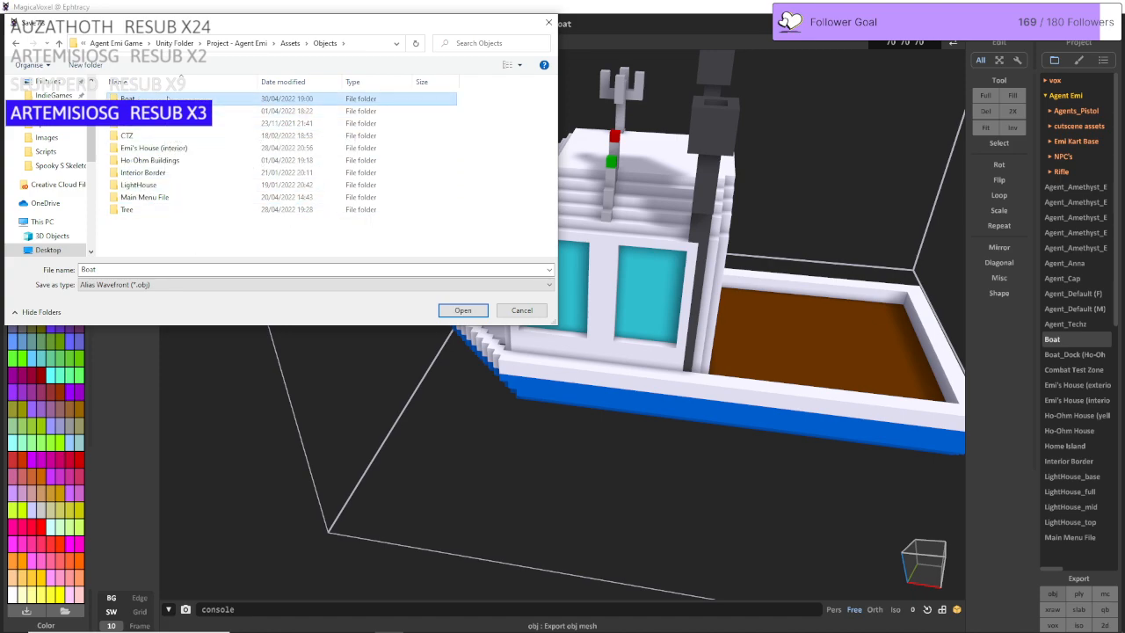
{"action": "double_click", "coordinate": [154, 99]}
{"action": "left_click", "coordinate": [462, 310]}
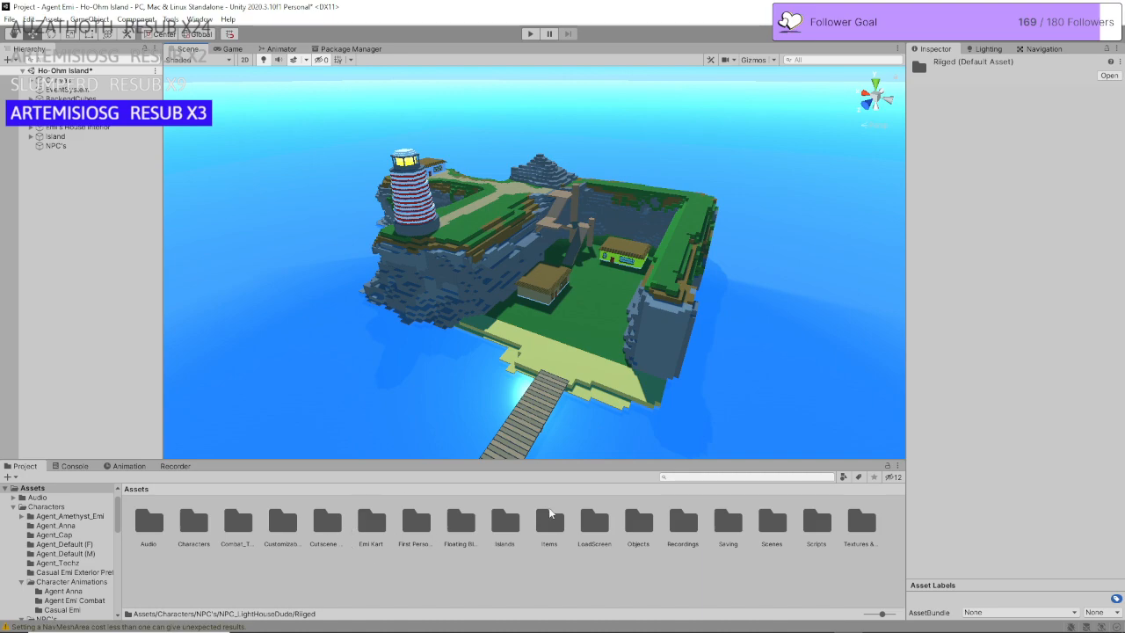
Step: Switch to Unity and add the Boat model from Assets/Objects/Boat to the scene as a child of Island
{"action": "double_click", "coordinate": [637, 523]}
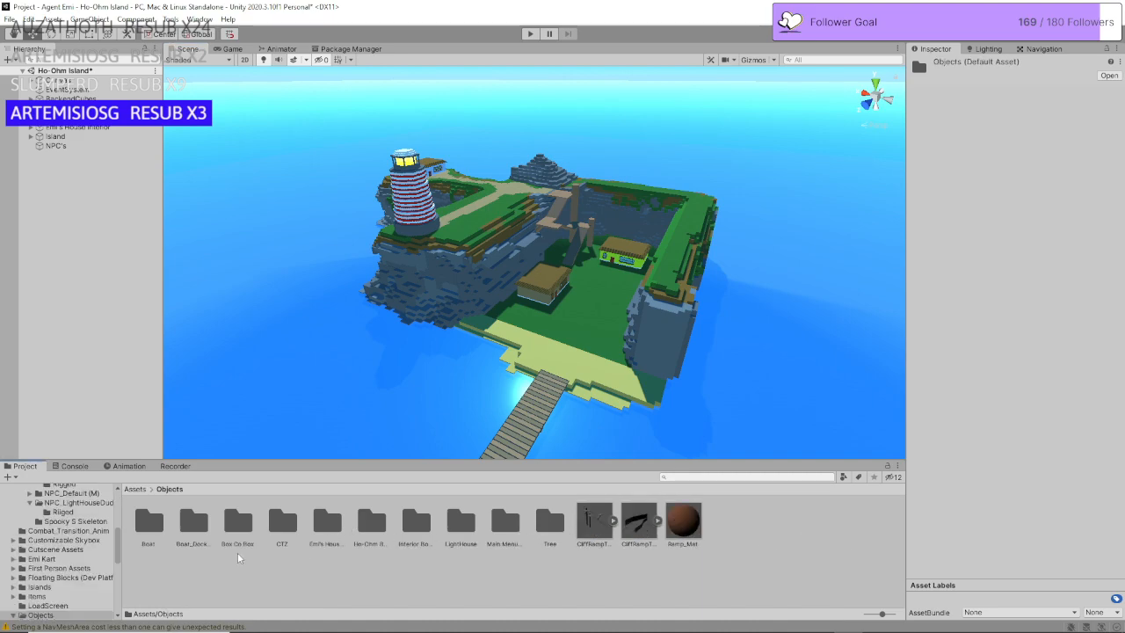
{"action": "double_click", "coordinate": [150, 522]}
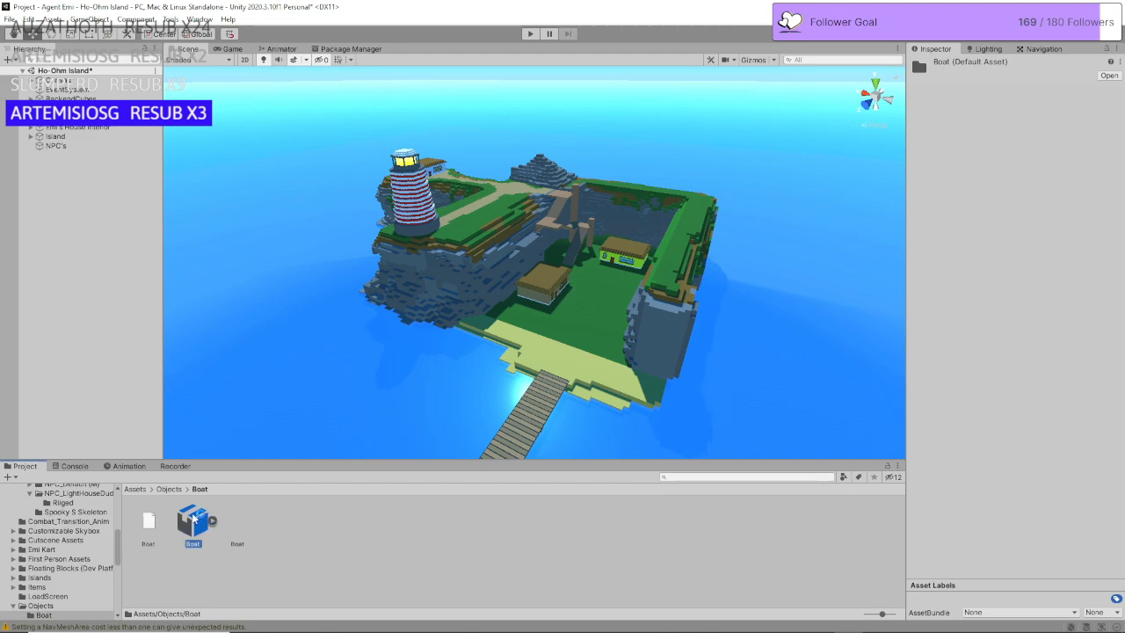
{"action": "left_click_drag", "start_coordinate": [193, 517], "coordinate": [138, 290]}
{"action": "left_click_drag", "start_coordinate": [88, 129], "coordinate": [73, 137]}
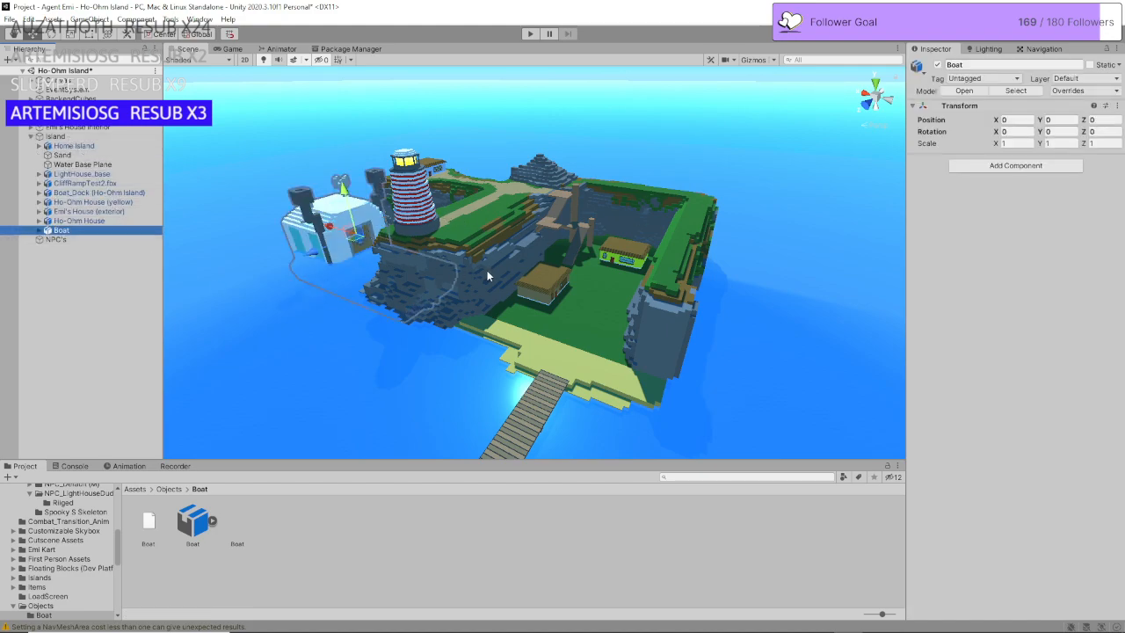
Step: Move the boat to about X -70.5 and rotate it -90 degrees around Y
{"action": "right_click_drag", "start_coordinate": [488, 272], "coordinate": [401, 249]}
{"action": "left_click_drag", "start_coordinate": [445, 222], "coordinate": [580, 288]}
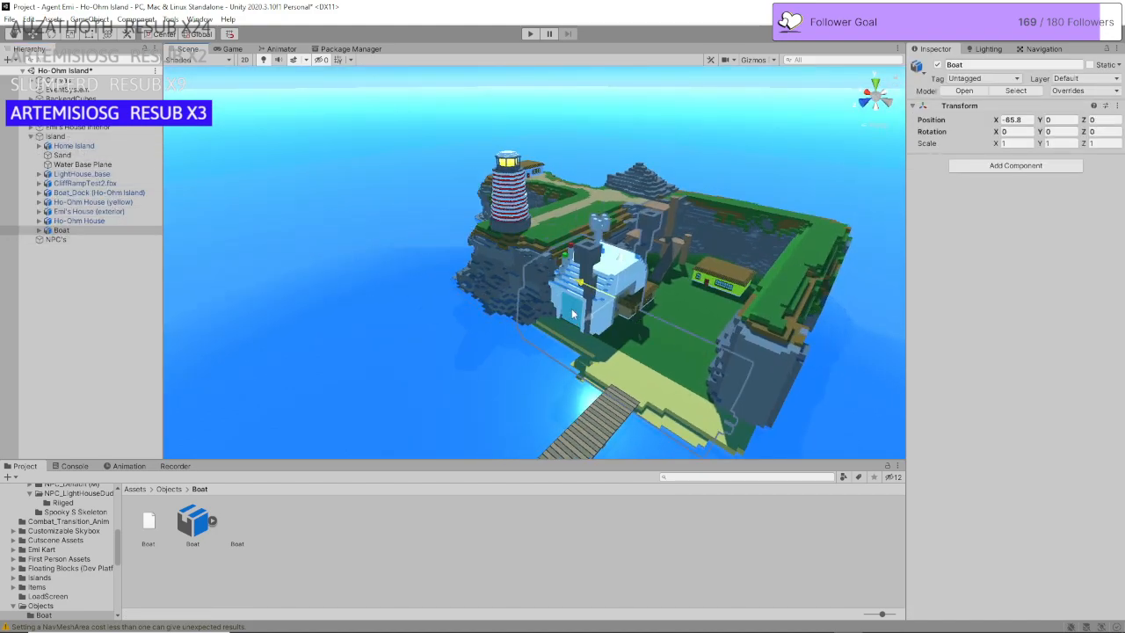
{"action": "key", "text": "e"}
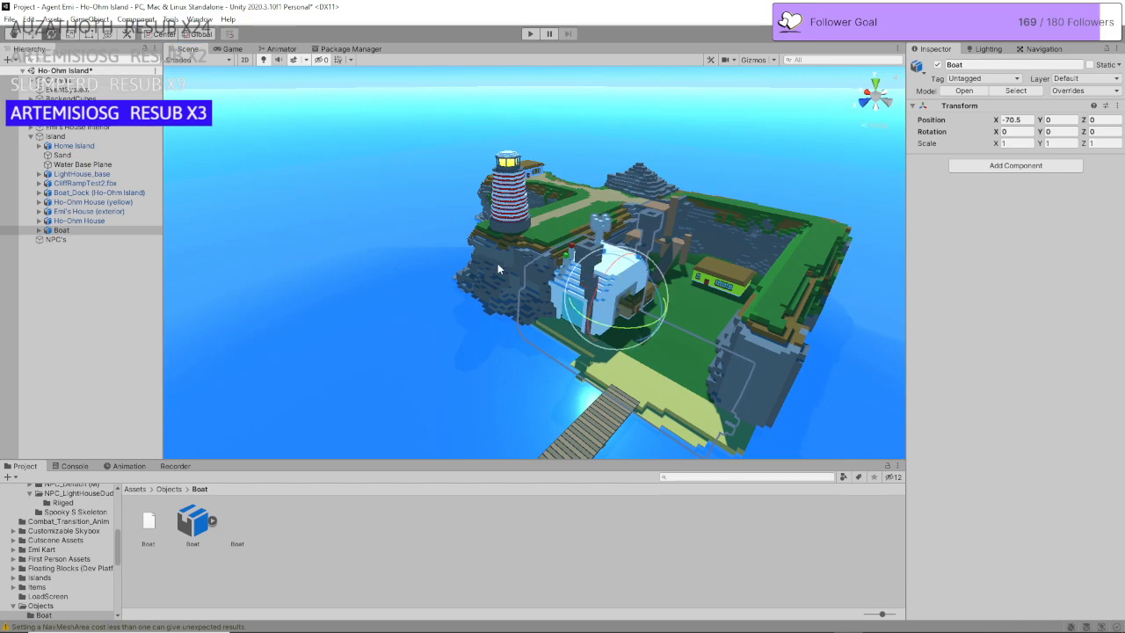
{"action": "left_click_drag", "start_coordinate": [655, 312], "coordinate": [780, 309]}
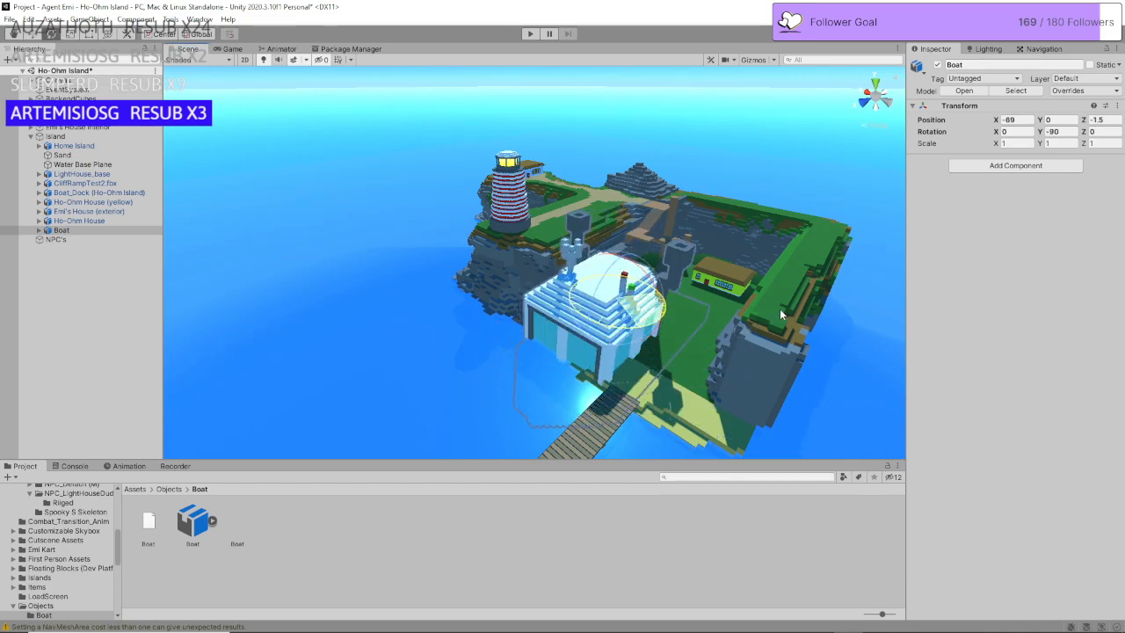
Step: Move the boat out onto the water to about Z 51.46 and scale it down uniformly to about 0.328
{"action": "key", "text": "w"}
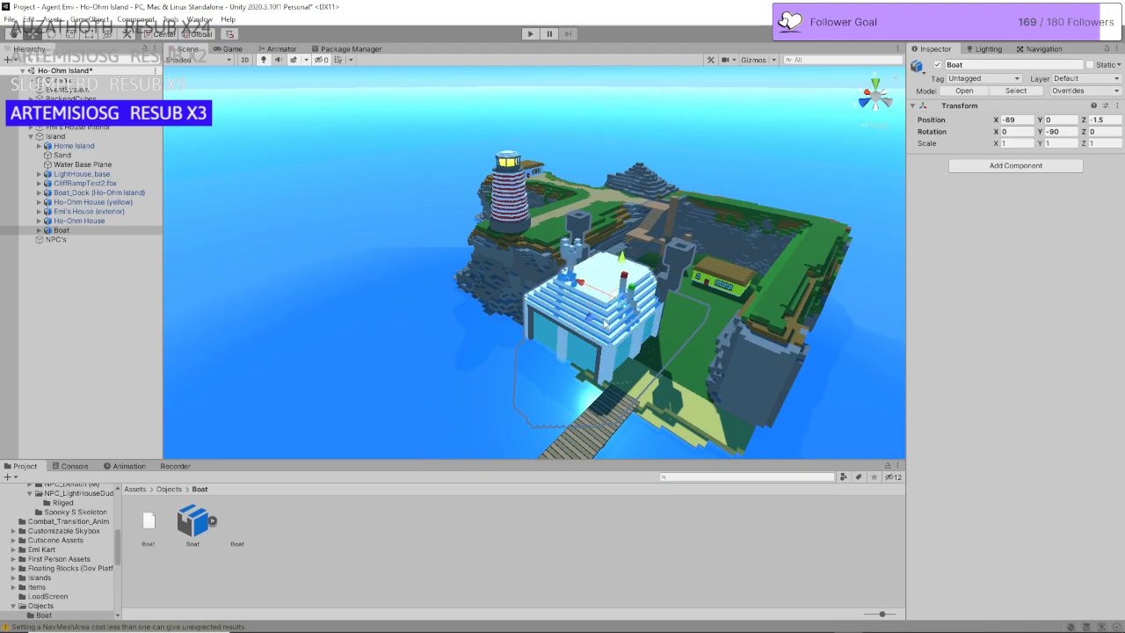
{"action": "left_click_drag", "start_coordinate": [605, 324], "coordinate": [518, 411]}
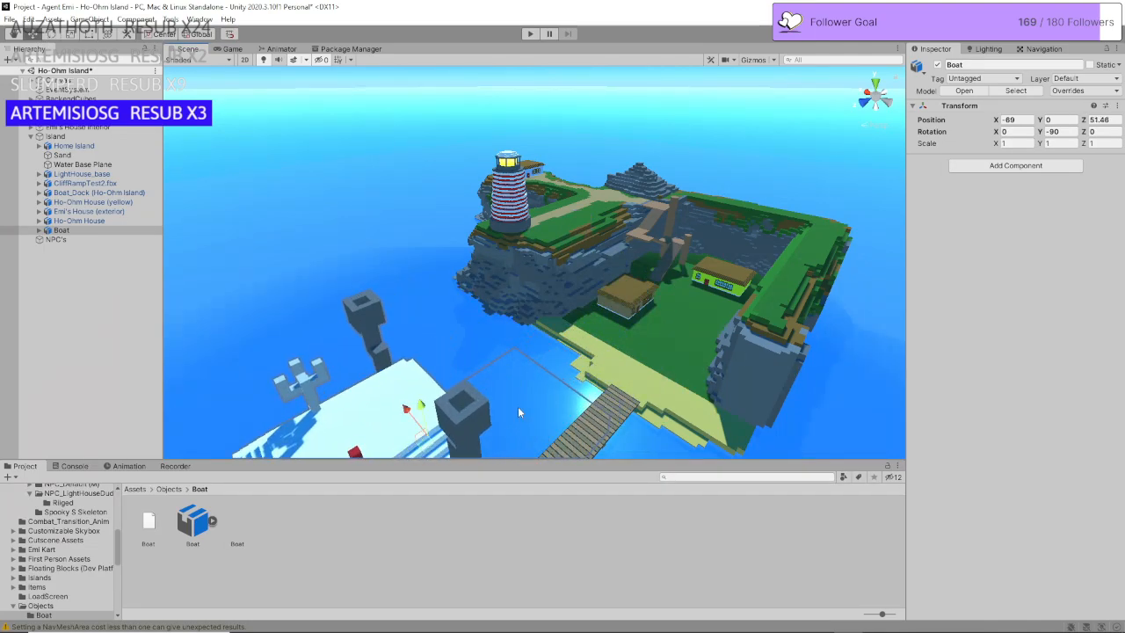
{"action": "mouse_move", "coordinate": [518, 412]}
{"action": "right_mouse_down"}
{"action": "mouse_move", "coordinate": [629, 433]}
{"action": "mouse_move", "coordinate": [575, 451]}
{"action": "mouse_move", "coordinate": [521, 393]}
{"action": "mouse_move", "coordinate": [531, 400]}
{"action": "right_mouse_up"}
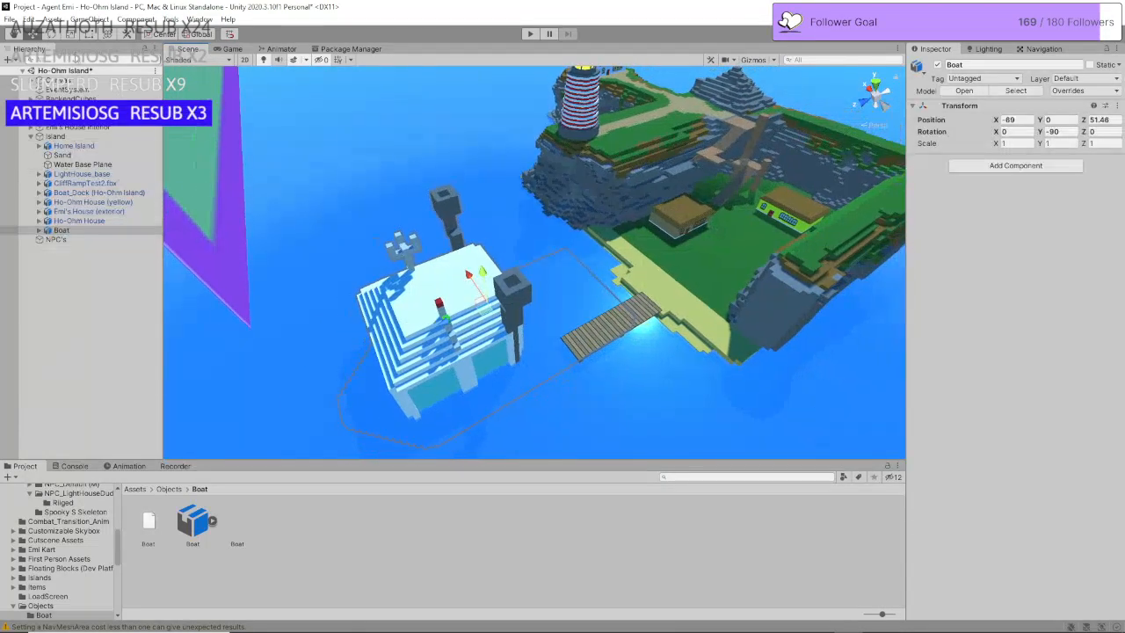
{"action": "key", "text": "r"}
{"action": "left_click_drag", "start_coordinate": [489, 306], "coordinate": [455, 323]}
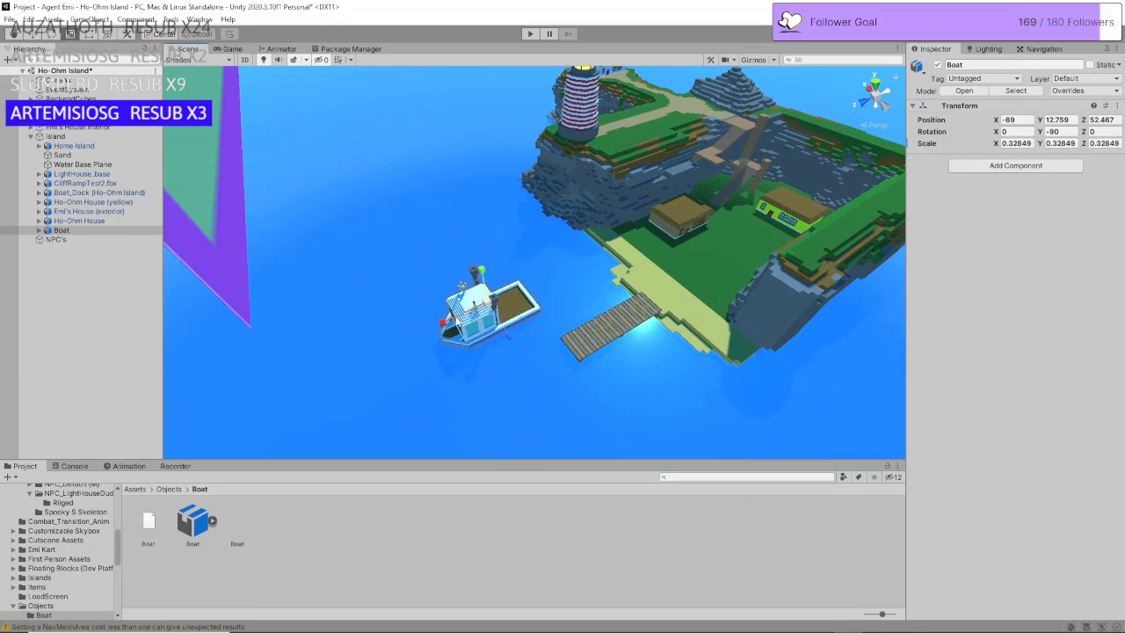
{"action": "scroll", "coordinate": [455, 322], "scroll_direction": "up", "scroll_amount": 2}
Step: Move the boat alongside the wooden dock to about X -75.4, Y 12.58, Z 36.93
{"action": "left_click", "coordinate": [33, 34]}
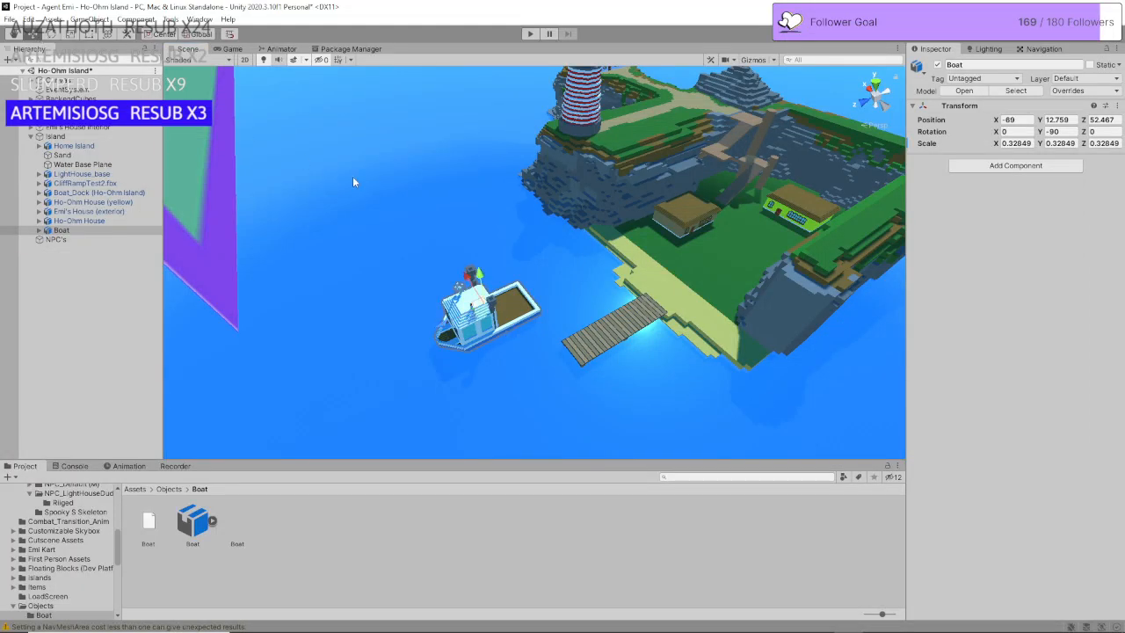
{"action": "scroll", "coordinate": [525, 261], "scroll_direction": "up", "scroll_amount": 3}
{"action": "scroll", "coordinate": [518, 323], "scroll_direction": "up", "scroll_amount": 4}
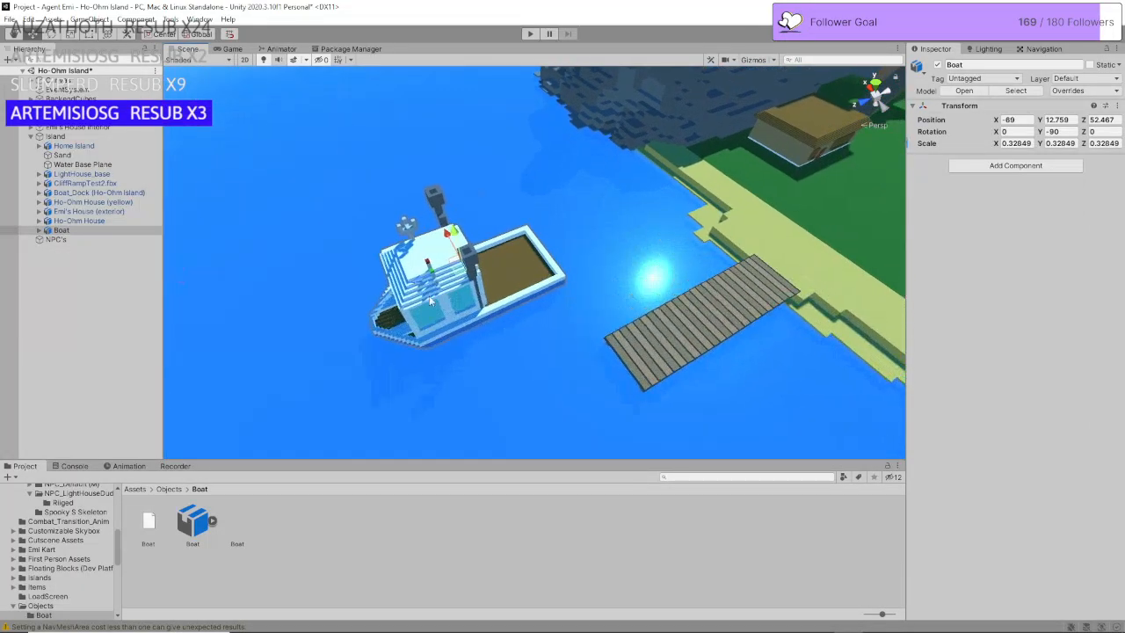
{"action": "left_click_drag", "start_coordinate": [422, 283], "coordinate": [591, 270]}
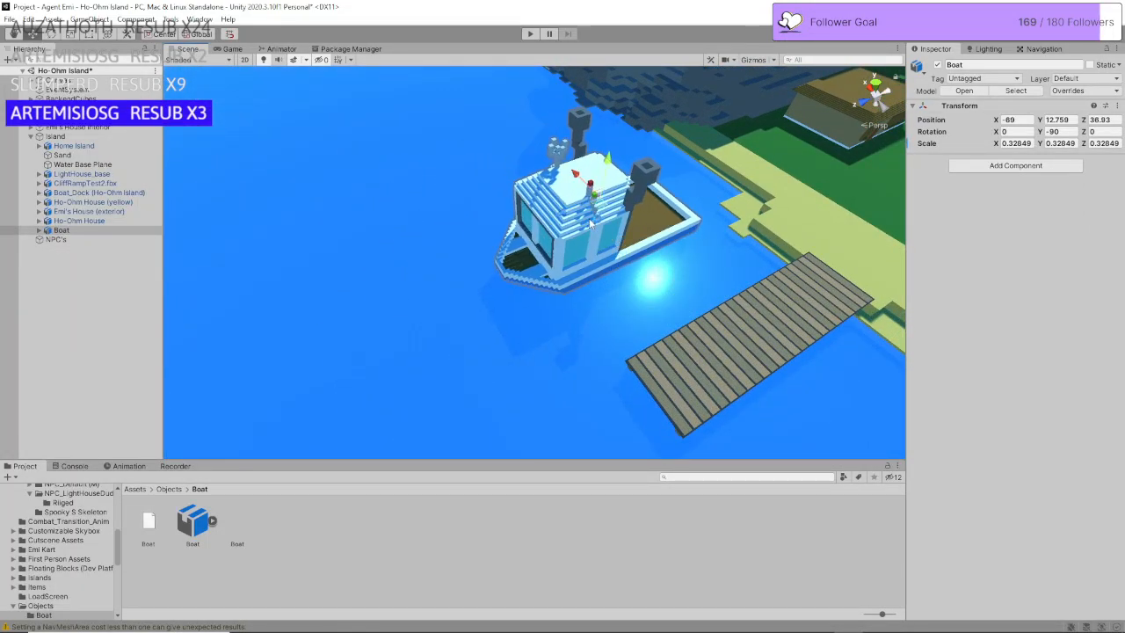
{"action": "left_click_drag", "start_coordinate": [573, 172], "coordinate": [662, 230]}
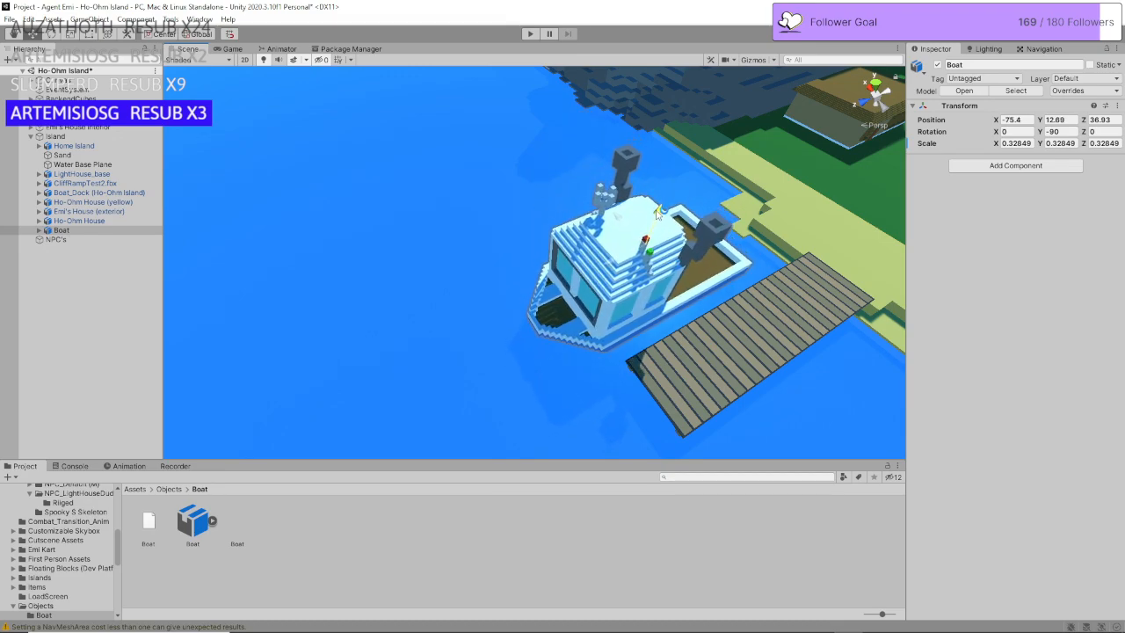
{"action": "scroll", "coordinate": [782, 286], "scroll_direction": "up", "scroll_amount": 5}
{"action": "right_click_drag", "start_coordinate": [779, 286], "coordinate": [565, 252]}
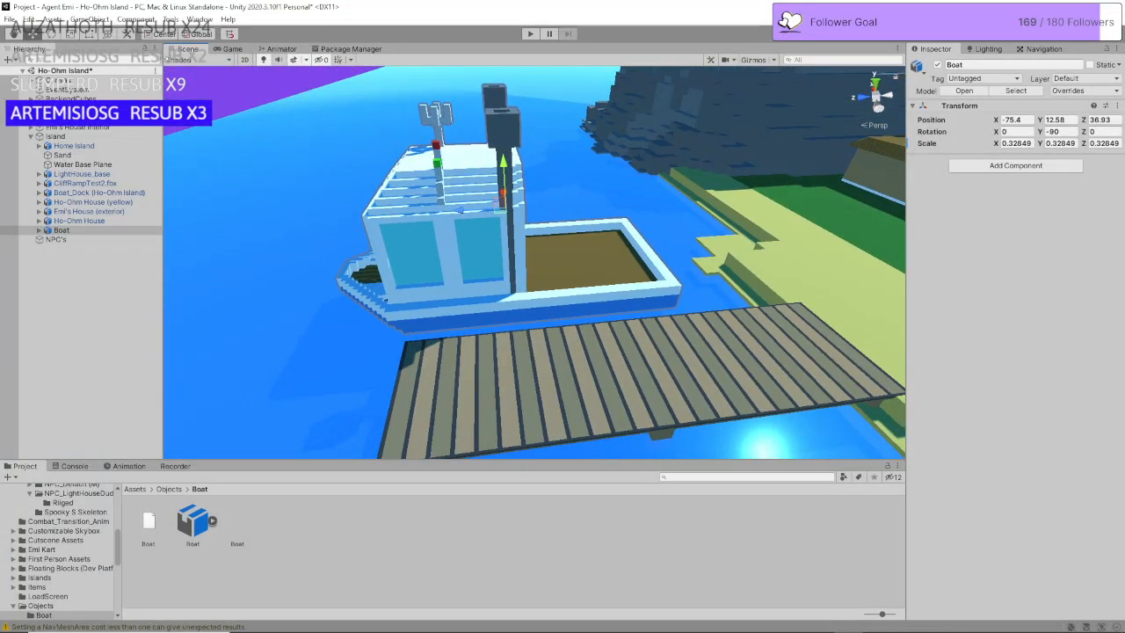
Step: Stretch the boat to a scale of about 0.408, 0.332, 0.324 and shift it to about X -76.12, Z 38.36 beside the dock
{"action": "key", "text": "r"}
{"action": "left_click_drag", "start_coordinate": [471, 213], "coordinate": [438, 214]}
{"action": "left_click", "coordinate": [50, 34]}
{"action": "key", "text": "Right"}
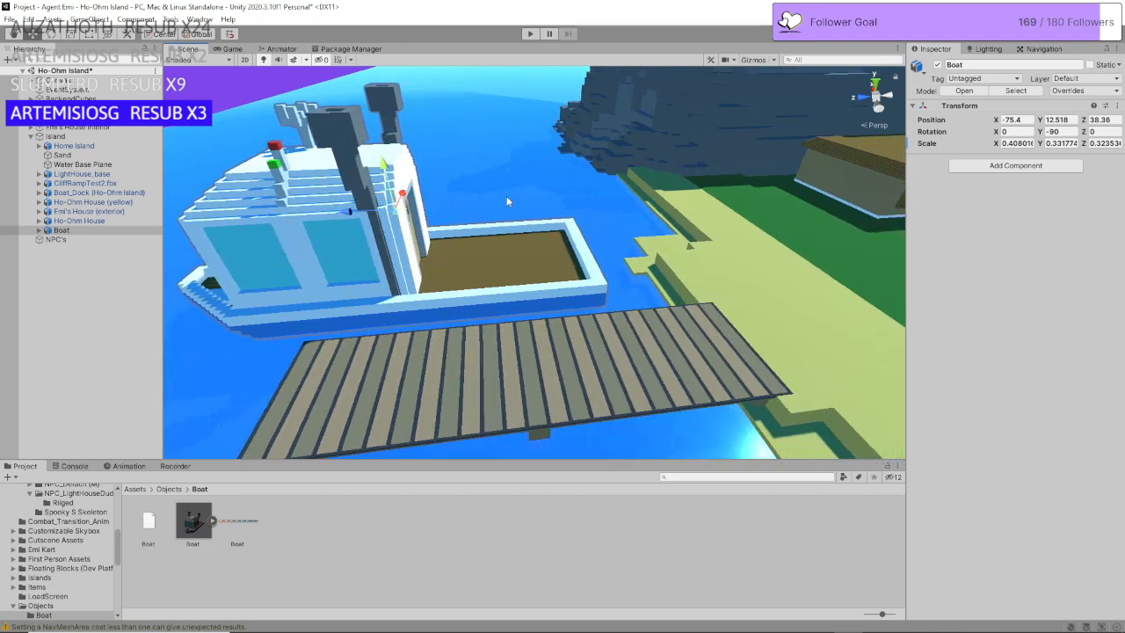
{"action": "right_click_drag", "start_coordinate": [506, 201], "coordinate": [440, 190]}
{"action": "left_click_drag", "start_coordinate": [399, 191], "coordinate": [398, 197]}
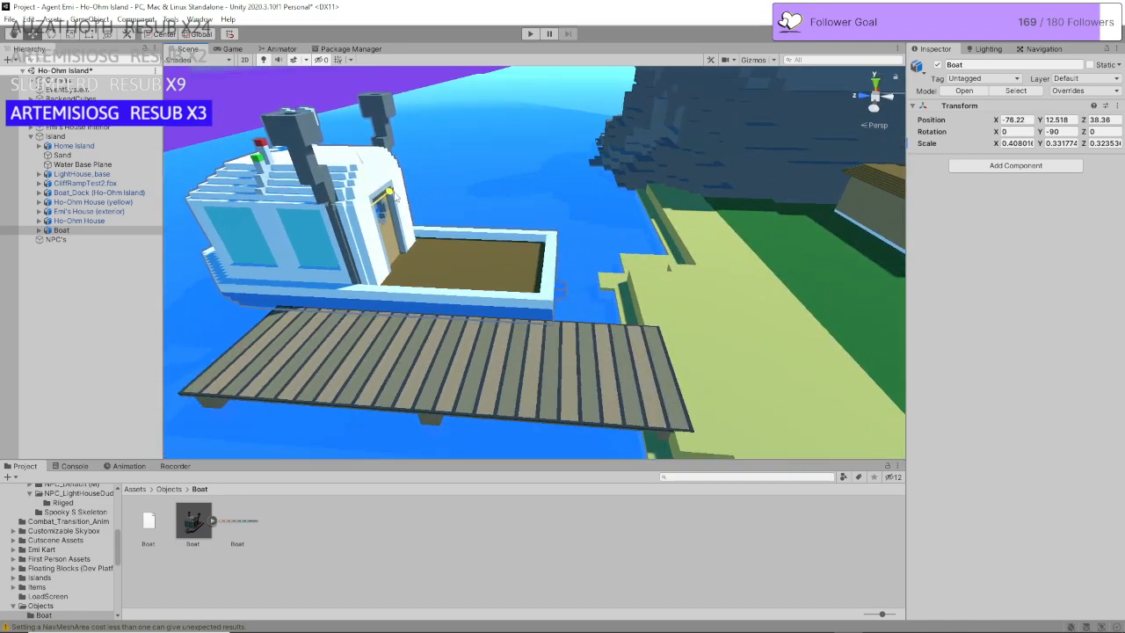
{"action": "left_click", "coordinate": [129, 308]}
Step: Set Cast Shadows to Two Sided on the child Boat mesh, then reselect the parent Boat
{"action": "right_click_drag", "start_coordinate": [457, 297], "coordinate": [564, 301]}
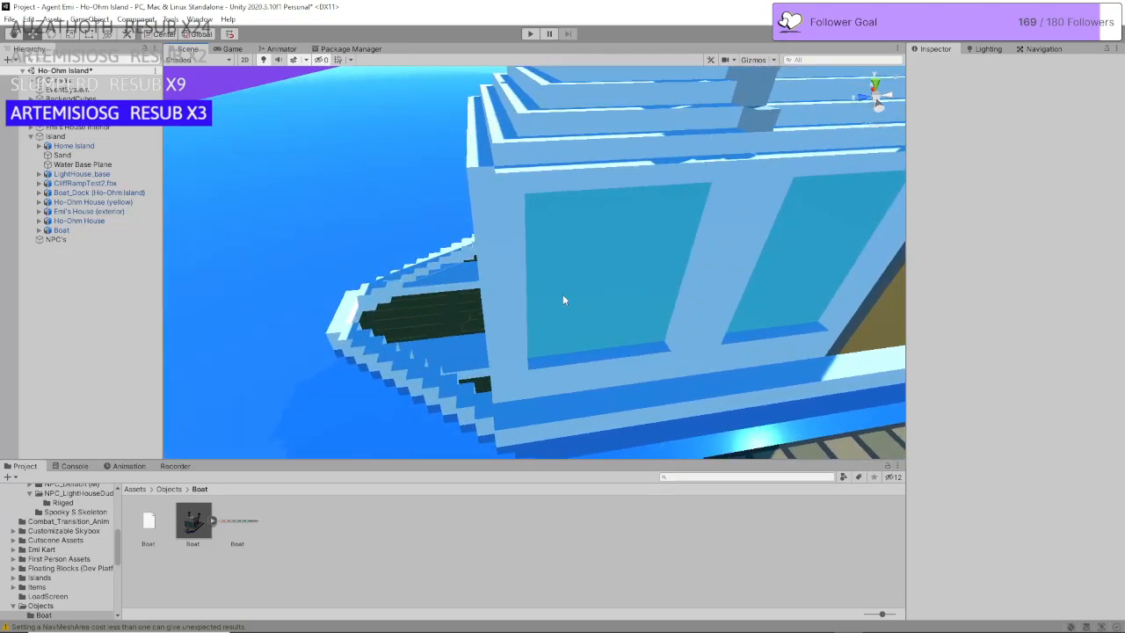
{"action": "left_click", "coordinate": [39, 230]}
{"action": "left_click", "coordinate": [81, 240]}
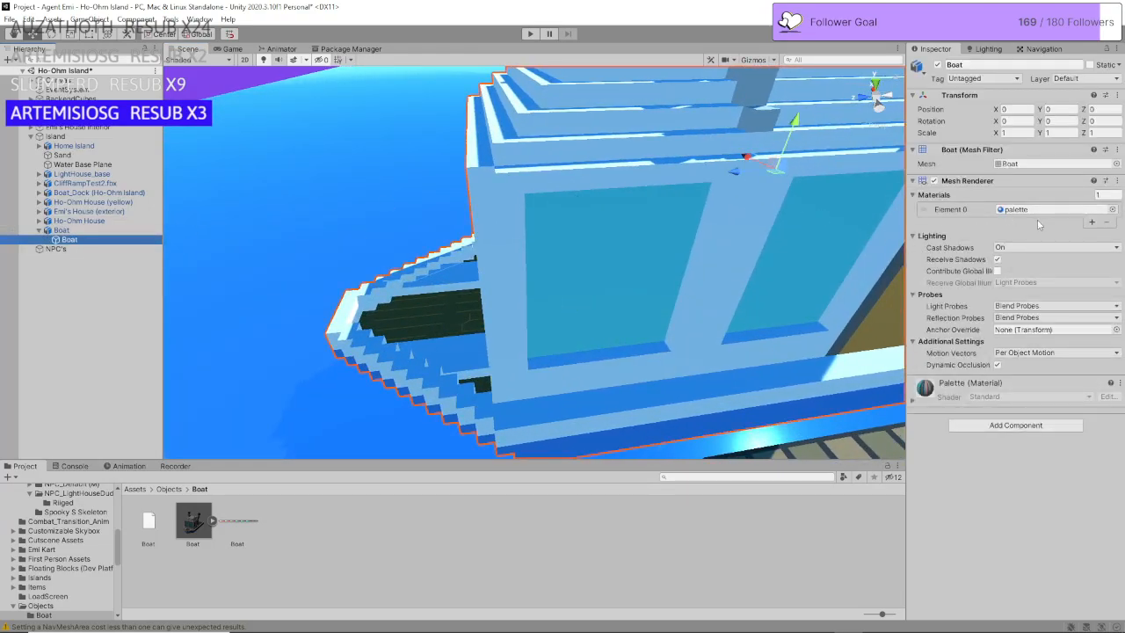
{"action": "left_click", "coordinate": [1035, 249]}
{"action": "left_click", "coordinate": [1025, 277]}
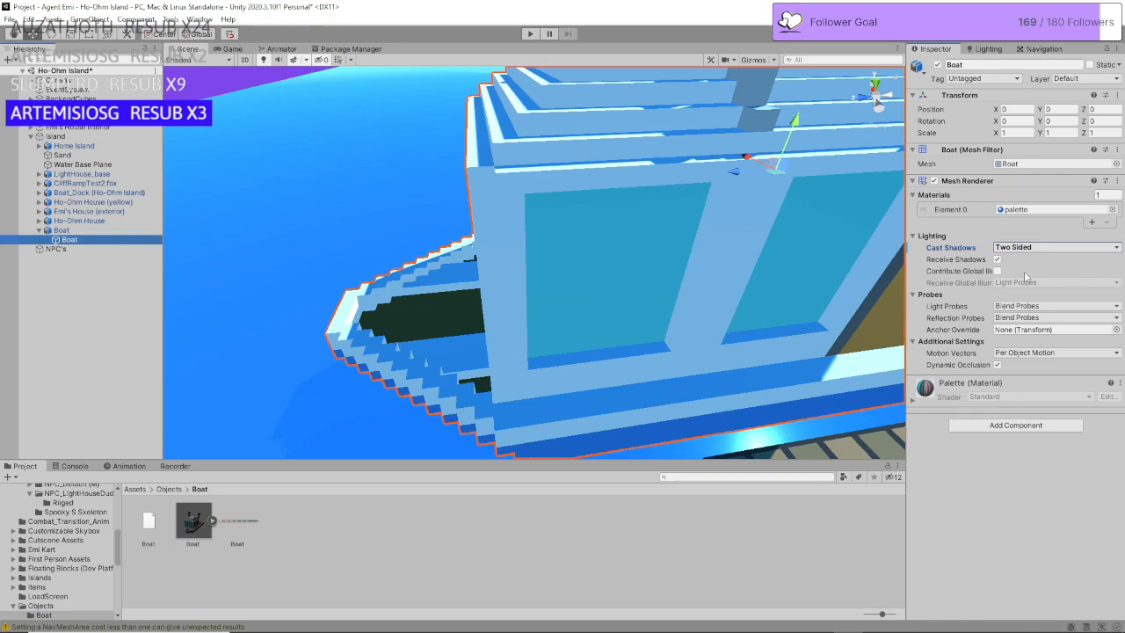
{"action": "left_click", "coordinate": [71, 279]}
{"action": "left_click", "coordinate": [40, 230]}
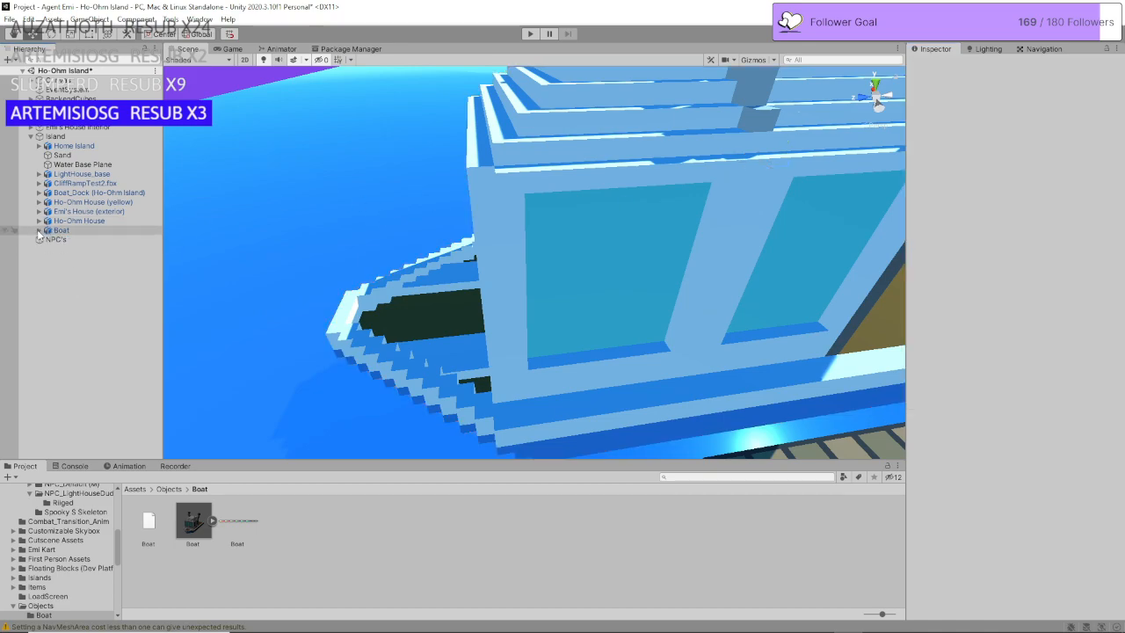
{"action": "left_click", "coordinate": [604, 187]}
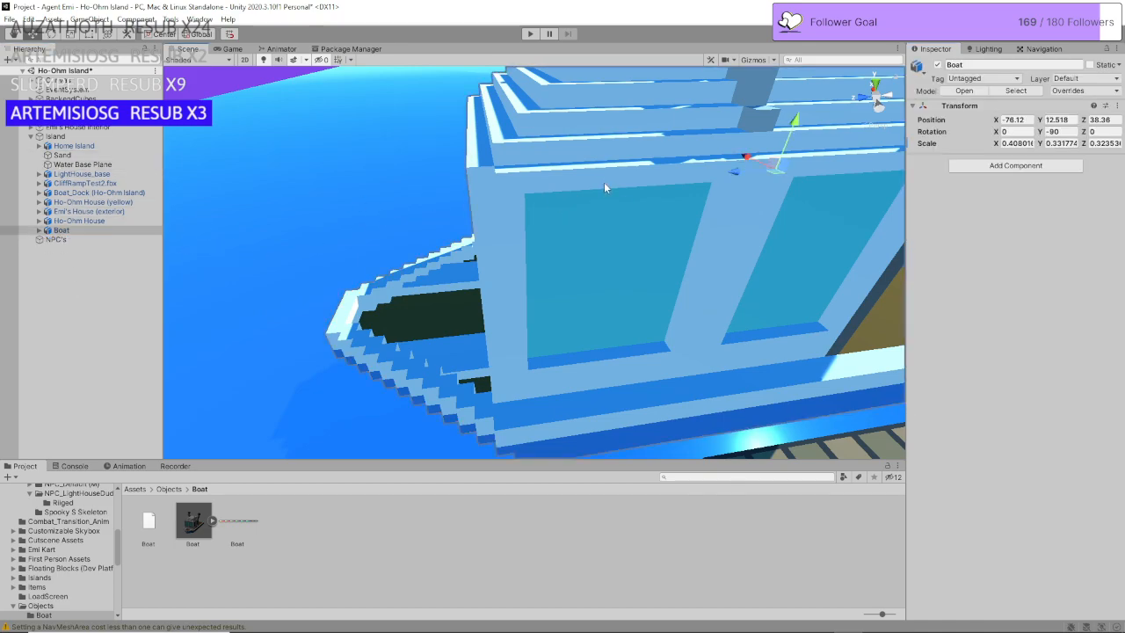
Step: Examine the child Boat's Mesh Renderer and palette material, along with the import settings of the Boat texture
{"action": "left_click", "coordinate": [60, 231]}
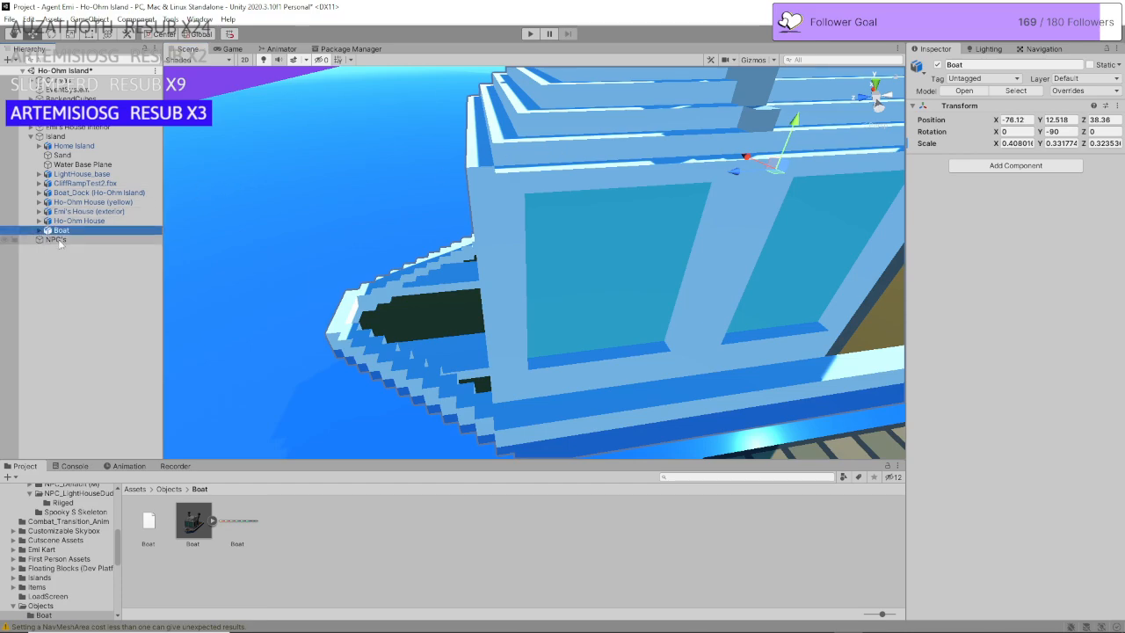
{"action": "key", "text": "Right"}
{"action": "left_click", "coordinate": [88, 240]}
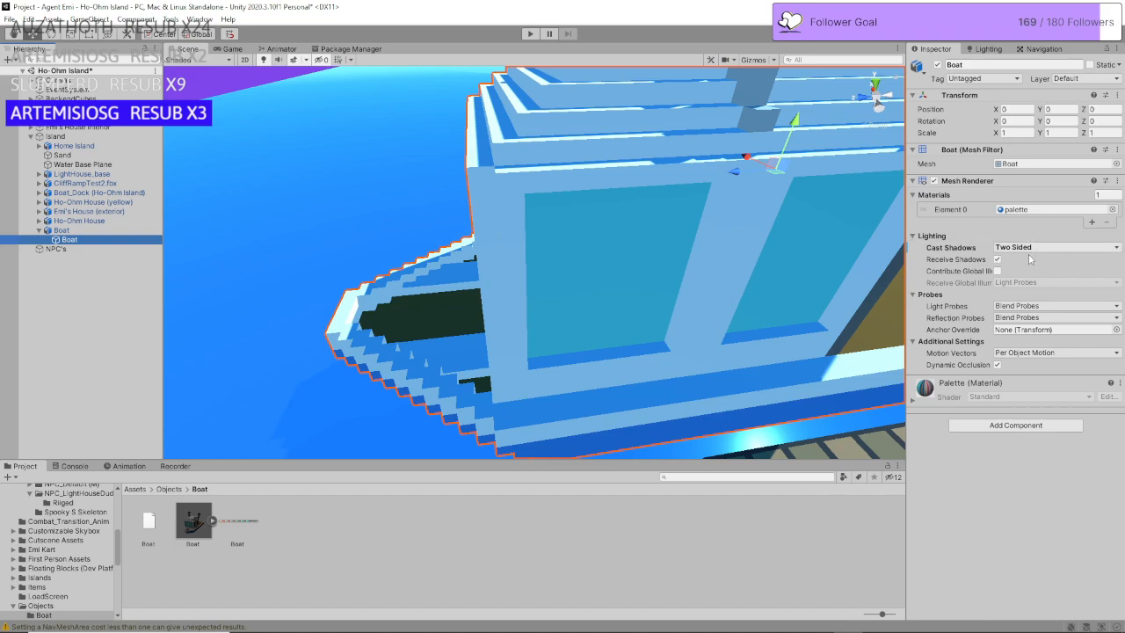
{"action": "left_click", "coordinate": [913, 403]}
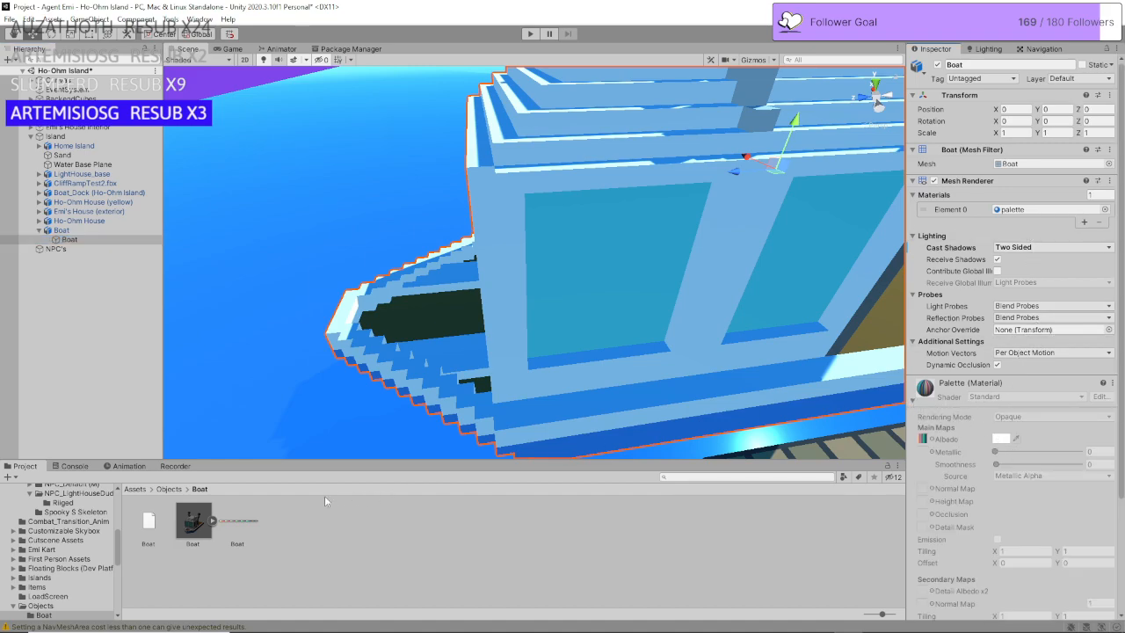
{"action": "left_click", "coordinate": [237, 522]}
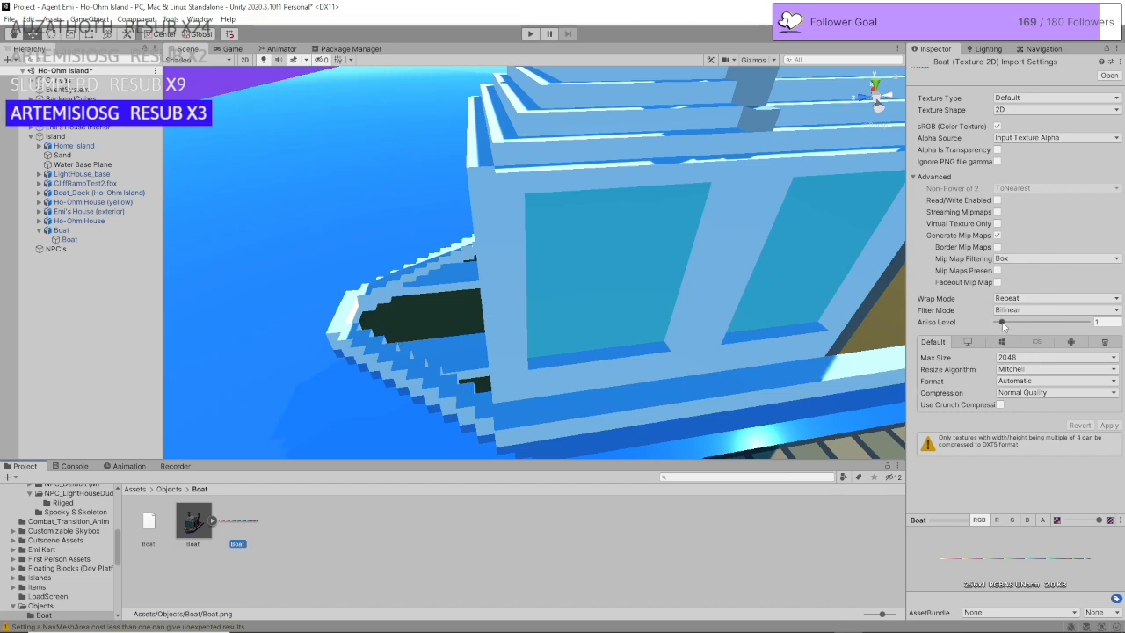
{"action": "mouse_move", "coordinate": [1004, 323]}
{"action": "left_mouse_down"}
{"action": "mouse_move", "coordinate": [985, 327]}
{"action": "mouse_move", "coordinate": [1001, 327]}
{"action": "left_mouse_up"}
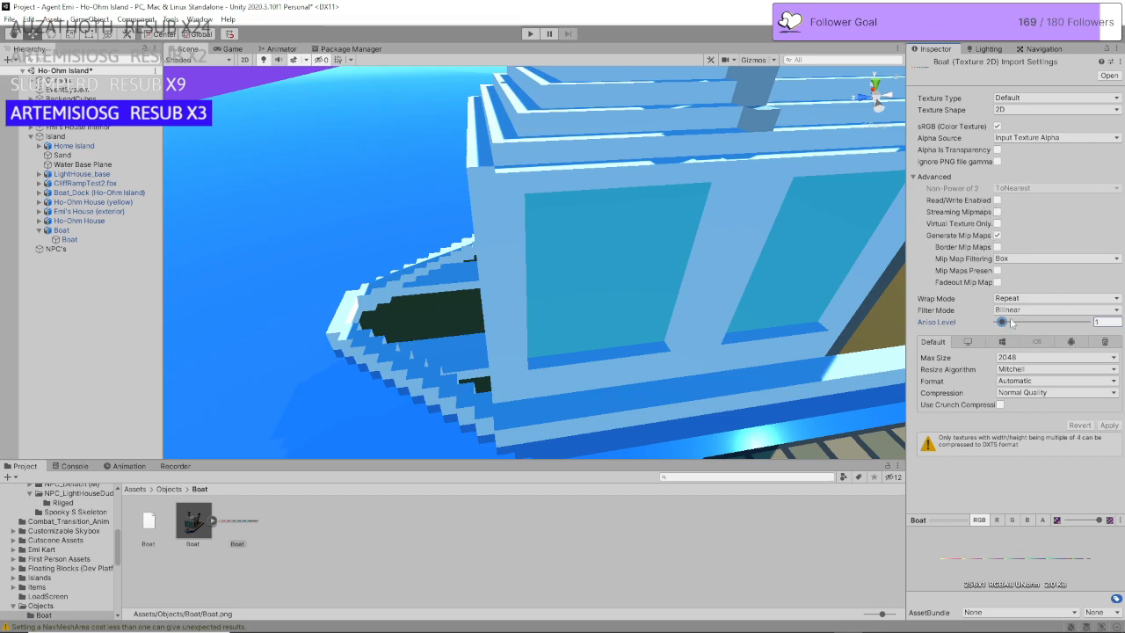
{"action": "left_click", "coordinate": [68, 239]}
{"action": "scroll", "coordinate": [1061, 444], "scroll_direction": "down", "scroll_amount": 4}
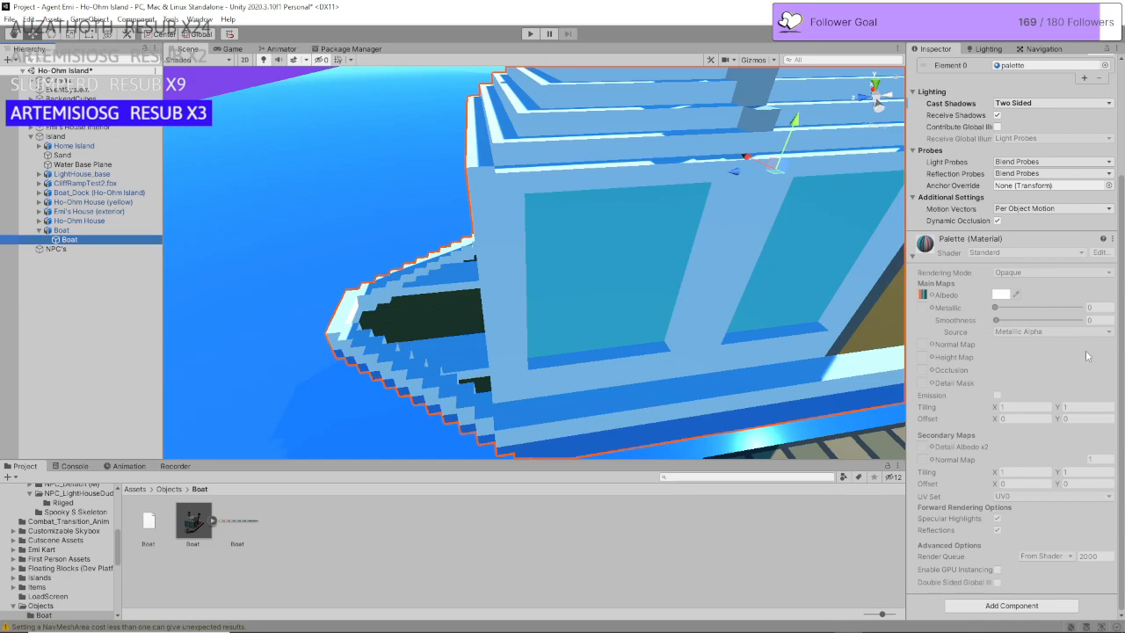
{"action": "left_click", "coordinate": [943, 251]}
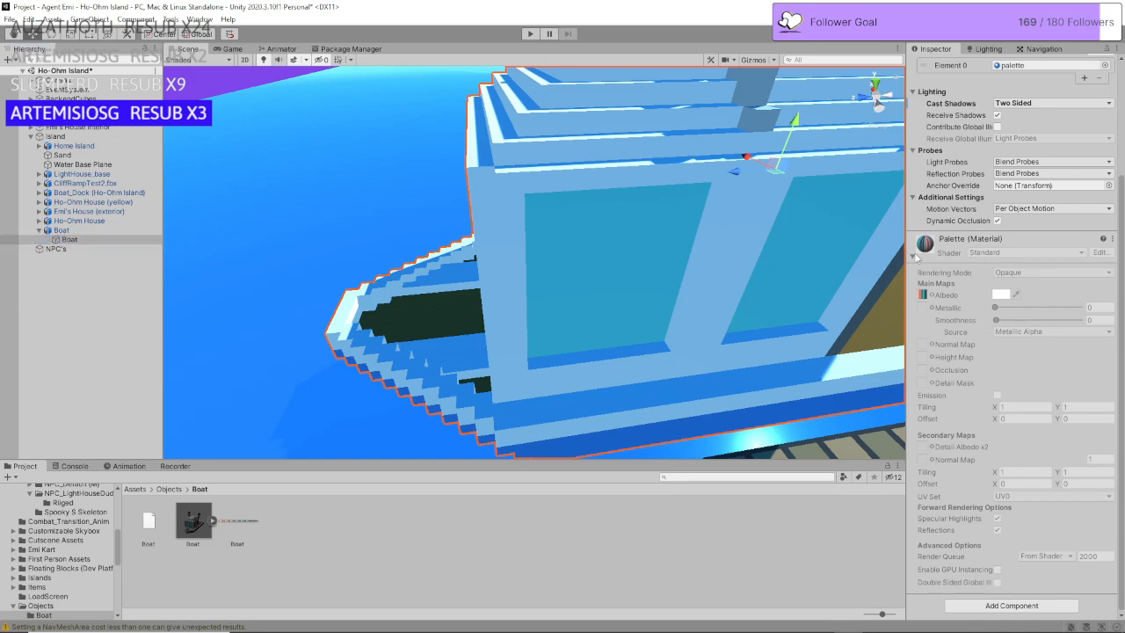
Step: Collapse the Boat and Island groups in the scene hierarchy
{"action": "left_click", "coordinate": [71, 325]}
{"action": "left_click", "coordinate": [42, 223]}
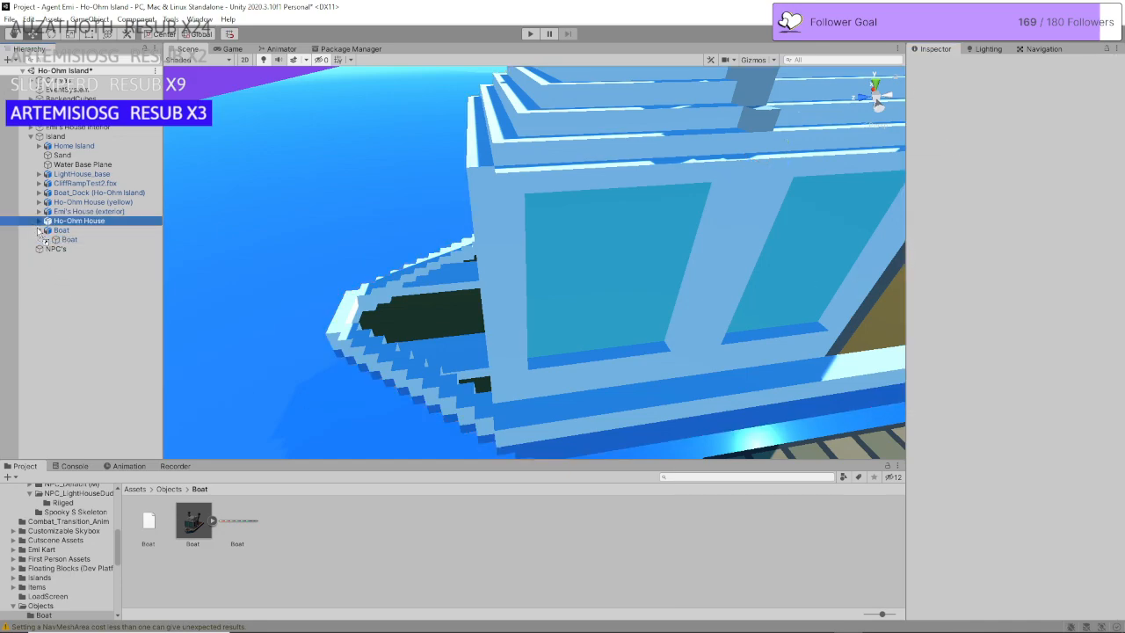
{"action": "left_click", "coordinate": [39, 231]}
{"action": "left_click", "coordinate": [73, 310]}
{"action": "left_click", "coordinate": [31, 136]}
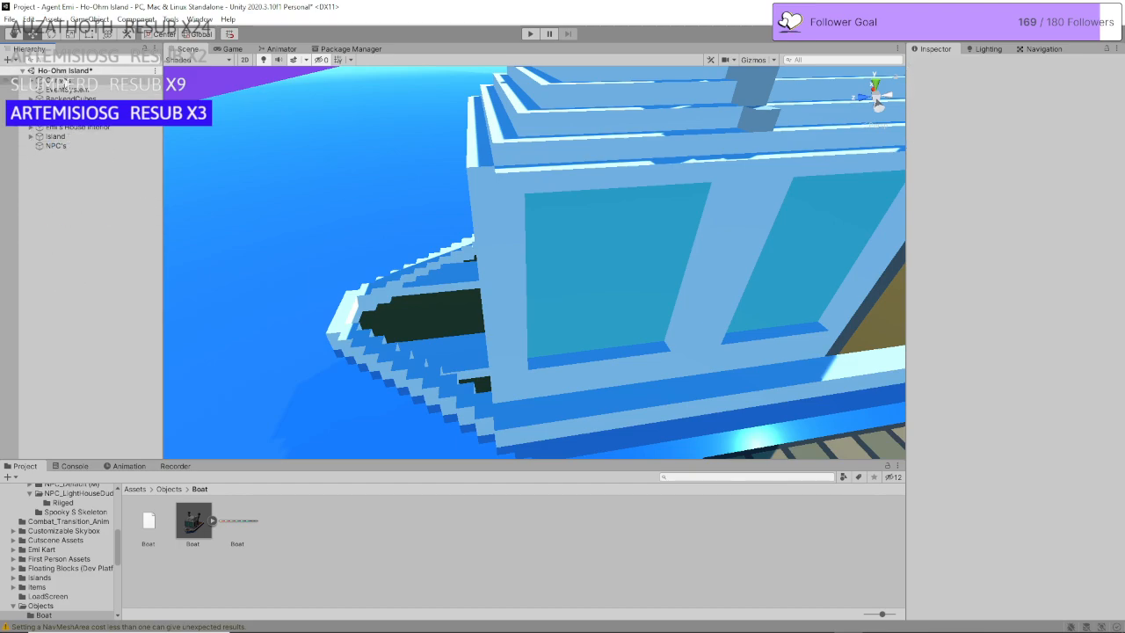
Step: Deactivate the Emi's House Interior object and the Canvas in the scene
{"action": "left_click", "coordinate": [62, 81]}
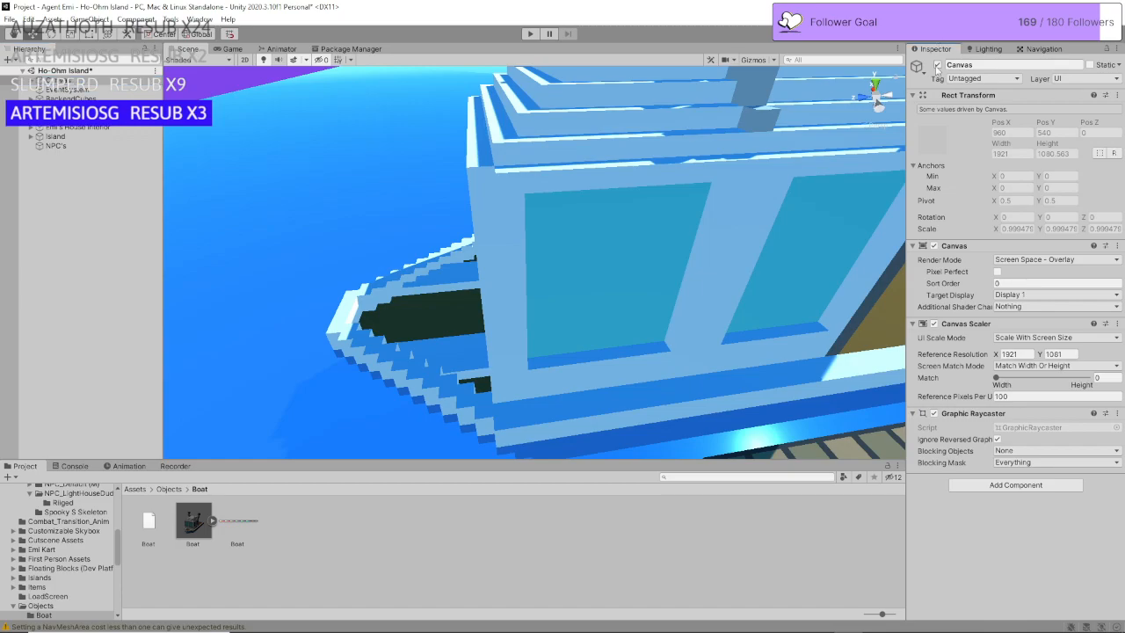
{"action": "key", "text": "s"}
{"action": "right_click_drag", "start_coordinate": [484, 216], "coordinate": [628, 183]}
{"action": "key", "text": "d"}
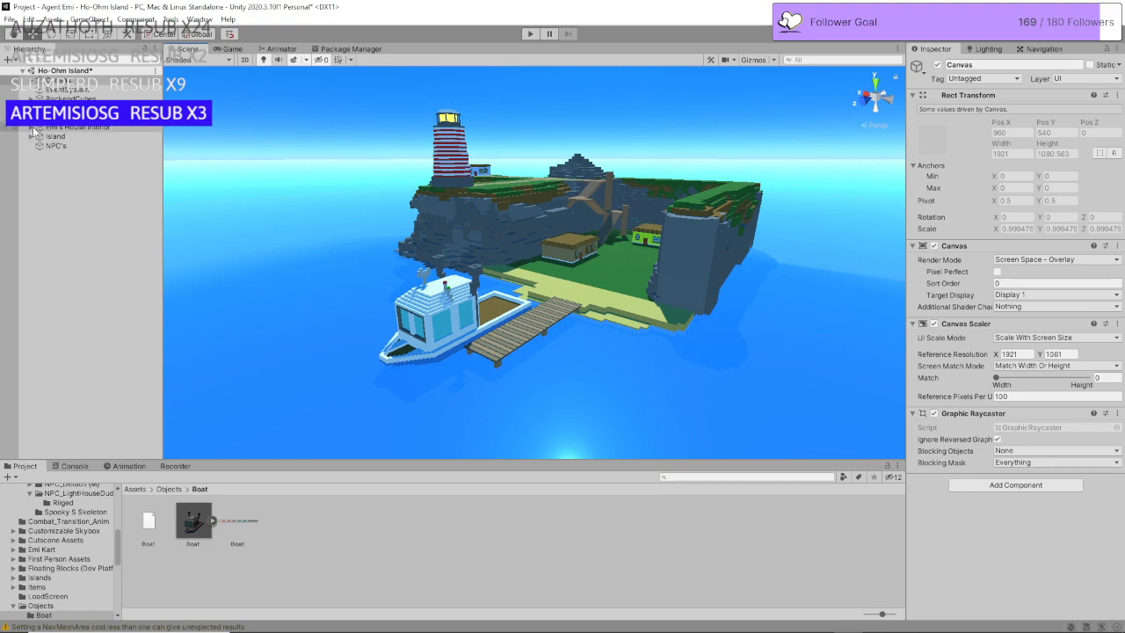
{"action": "left_click", "coordinate": [80, 128]}
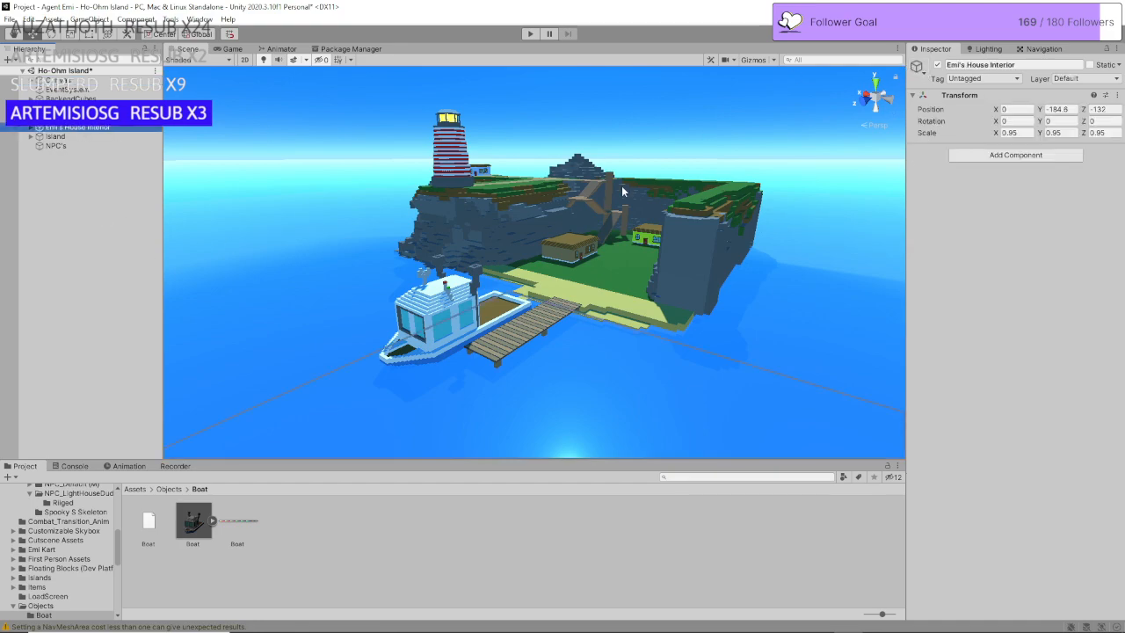
{"action": "left_click", "coordinate": [938, 64]}
{"action": "left_click", "coordinate": [71, 81]}
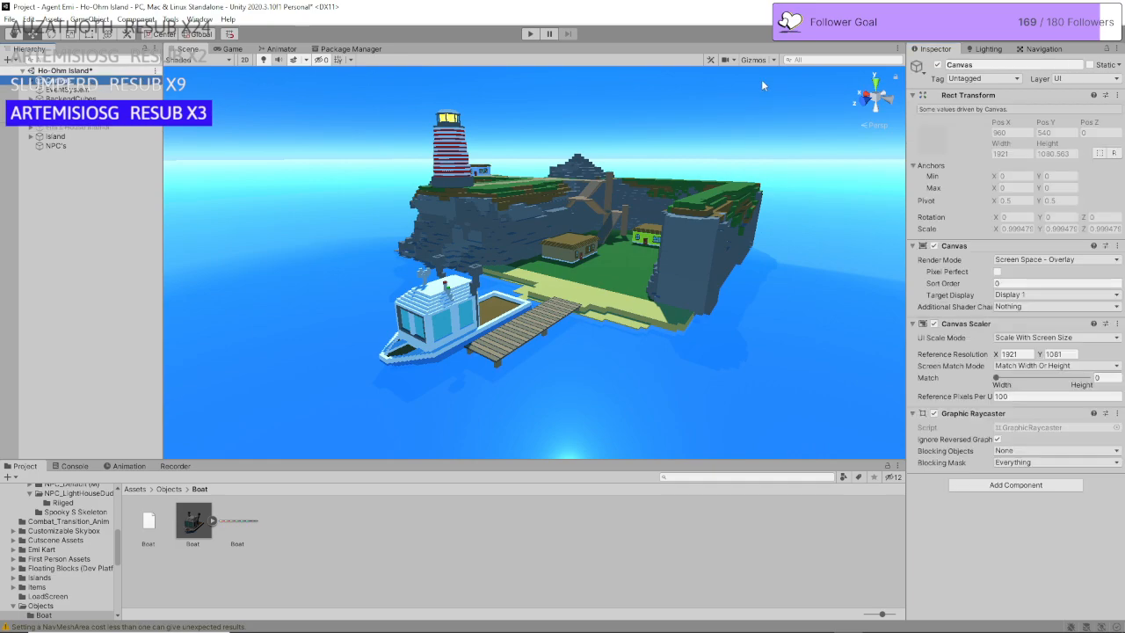
{"action": "left_click", "coordinate": [938, 65]}
{"action": "left_click", "coordinate": [128, 201]}
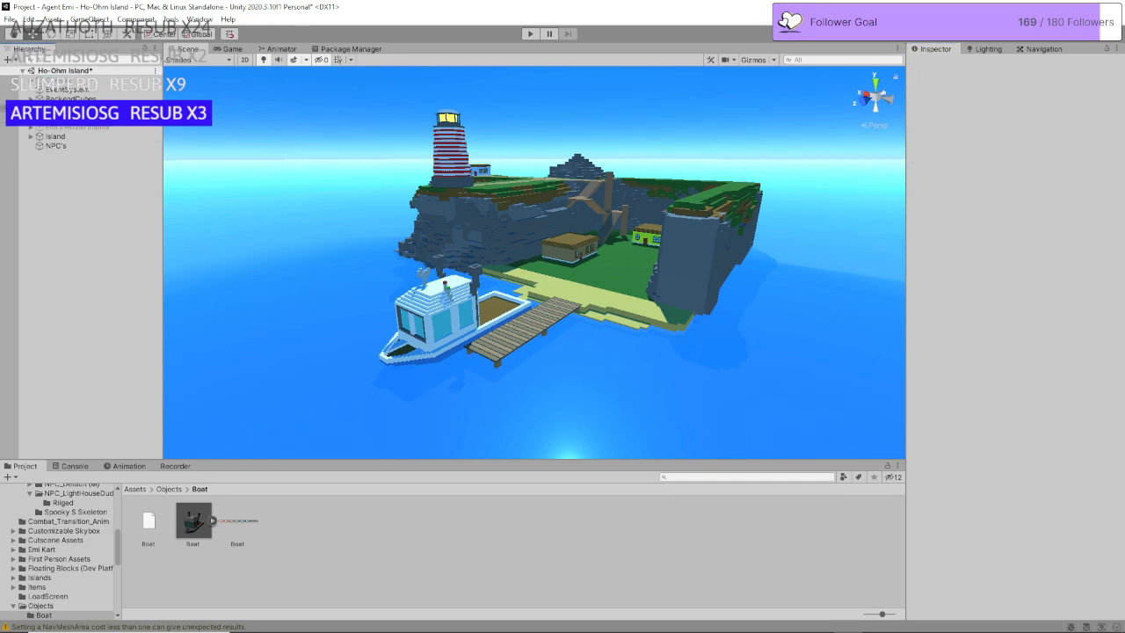
Step: Activate Casual Emi (exterior version) under Player and run the scene in the Game view
{"action": "left_click", "coordinate": [70, 118]}
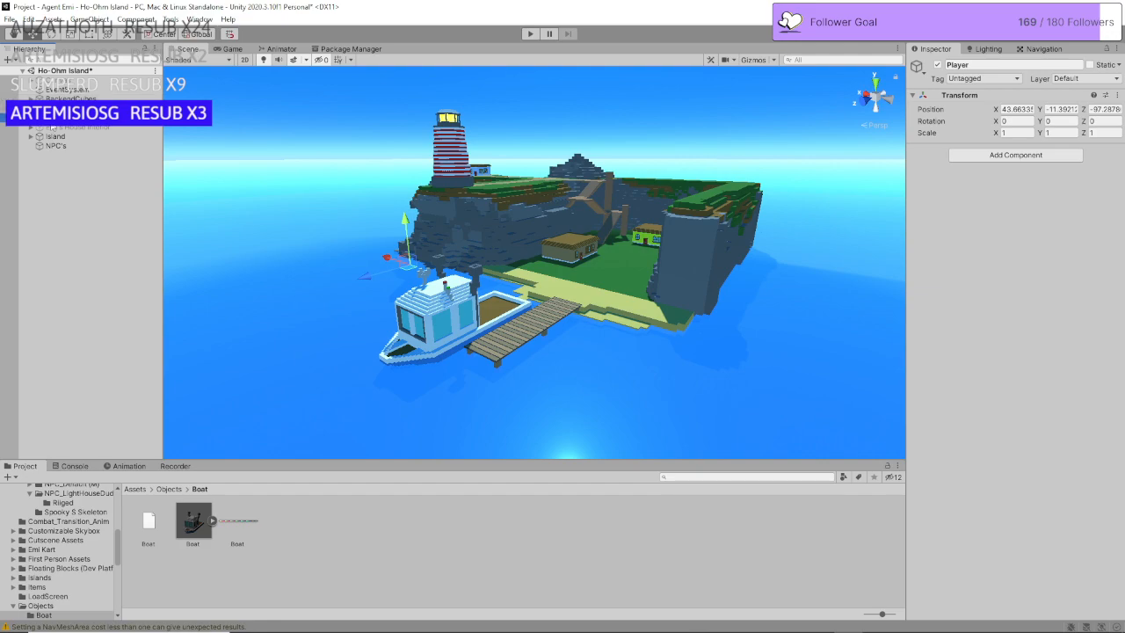
{"action": "left_click", "coordinate": [31, 118]}
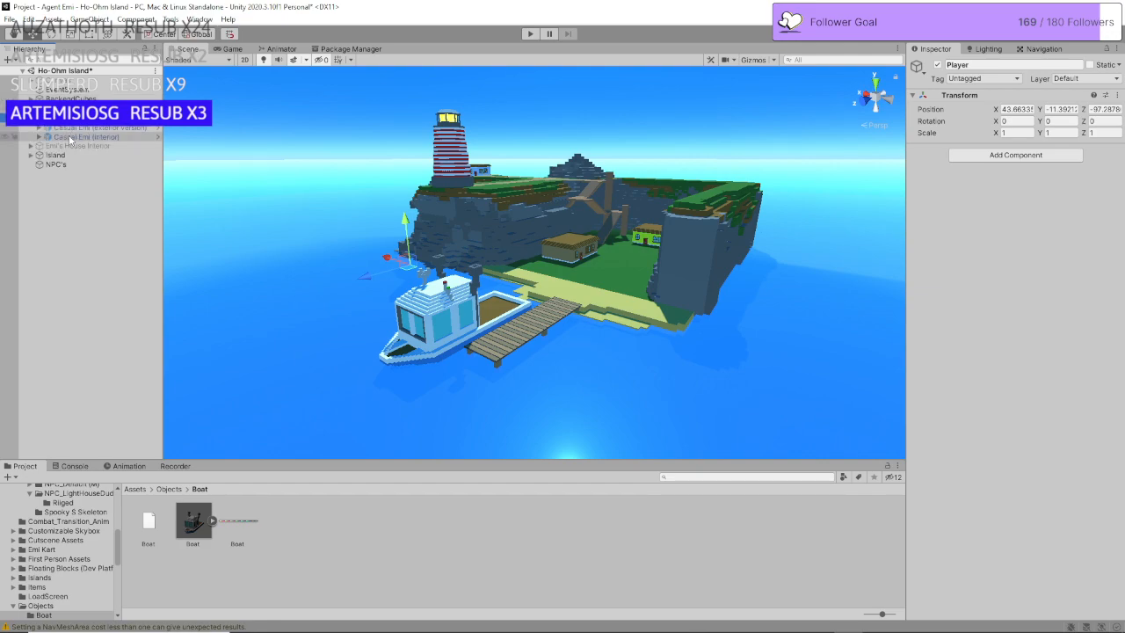
{"action": "left_click", "coordinate": [71, 137]}
{"action": "left_click", "coordinate": [72, 129]}
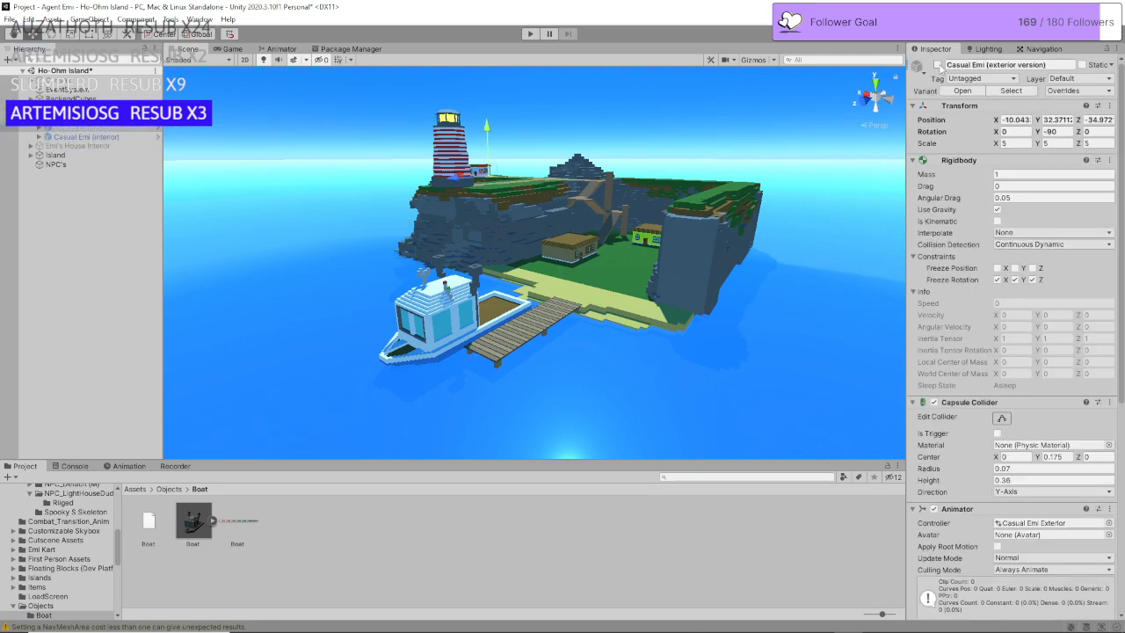
{"action": "left_click", "coordinate": [112, 263]}
{"action": "left_click", "coordinate": [232, 50]}
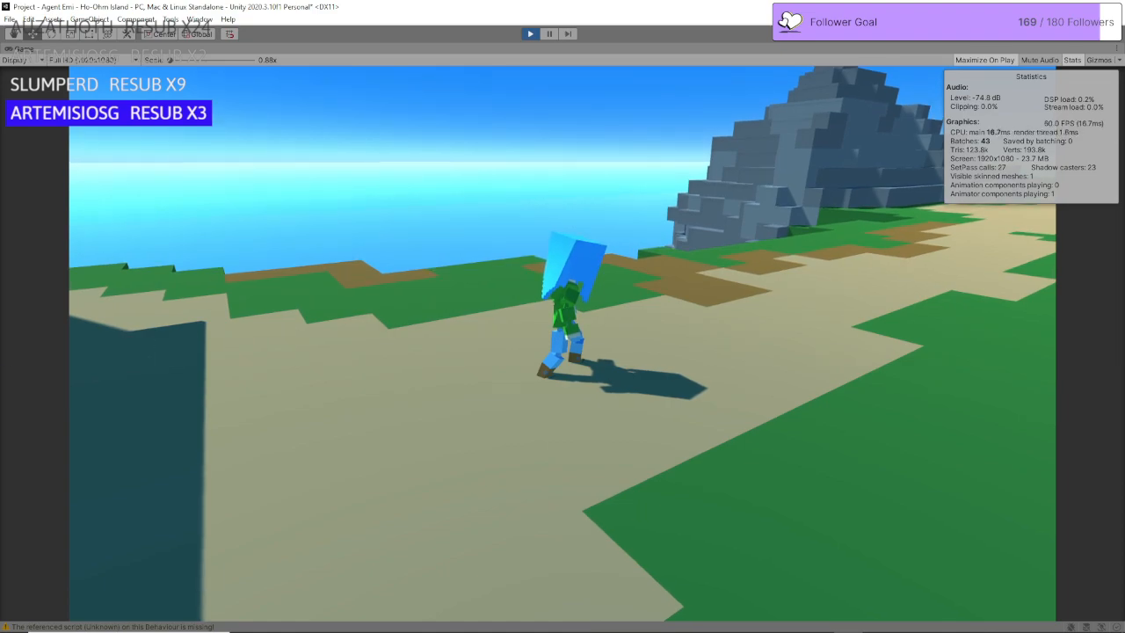
Step: Walk the character along the cliff-top path to the ramp platform and mute the game audio
{"action": "key", "text": "w"}
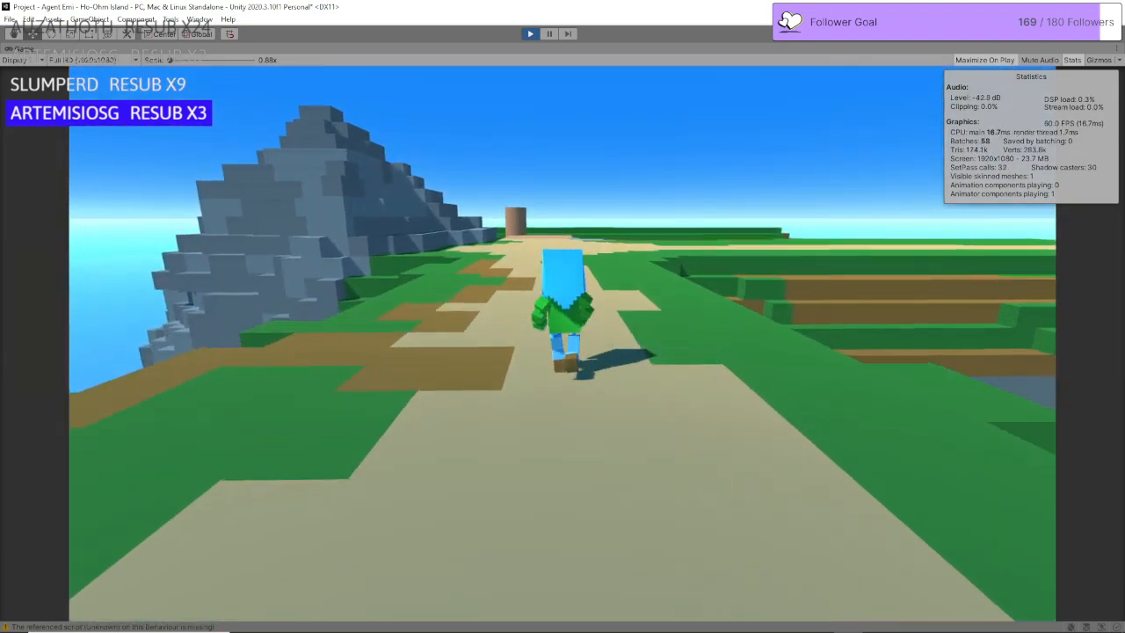
{"action": "key", "text": "w"}
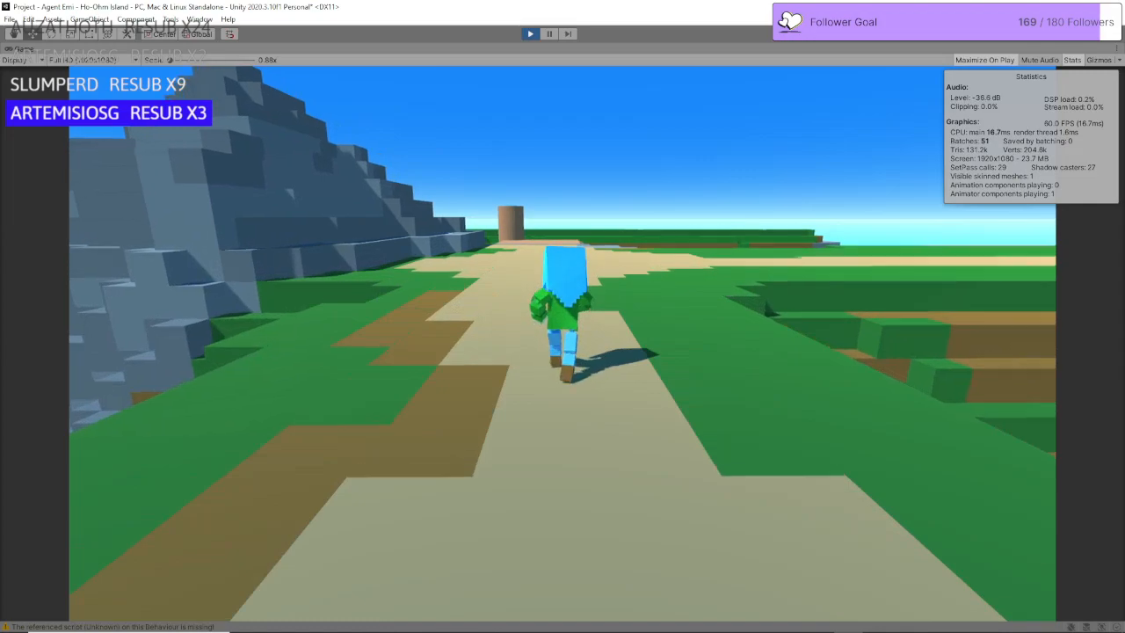
{"action": "key", "text": "w"}
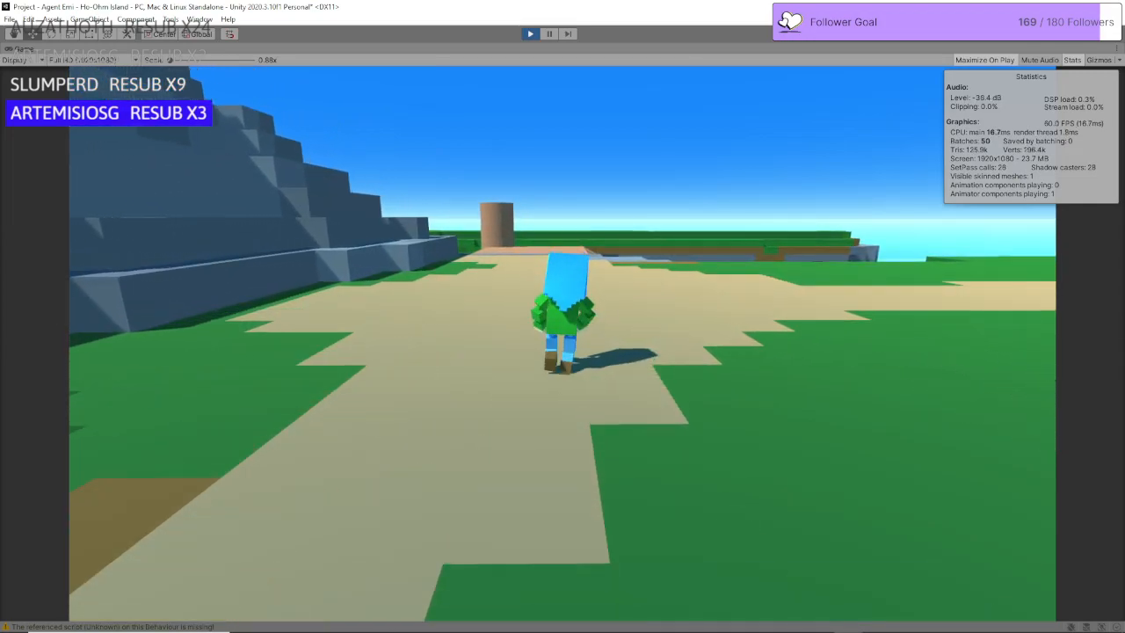
{"action": "key", "text": "w"}
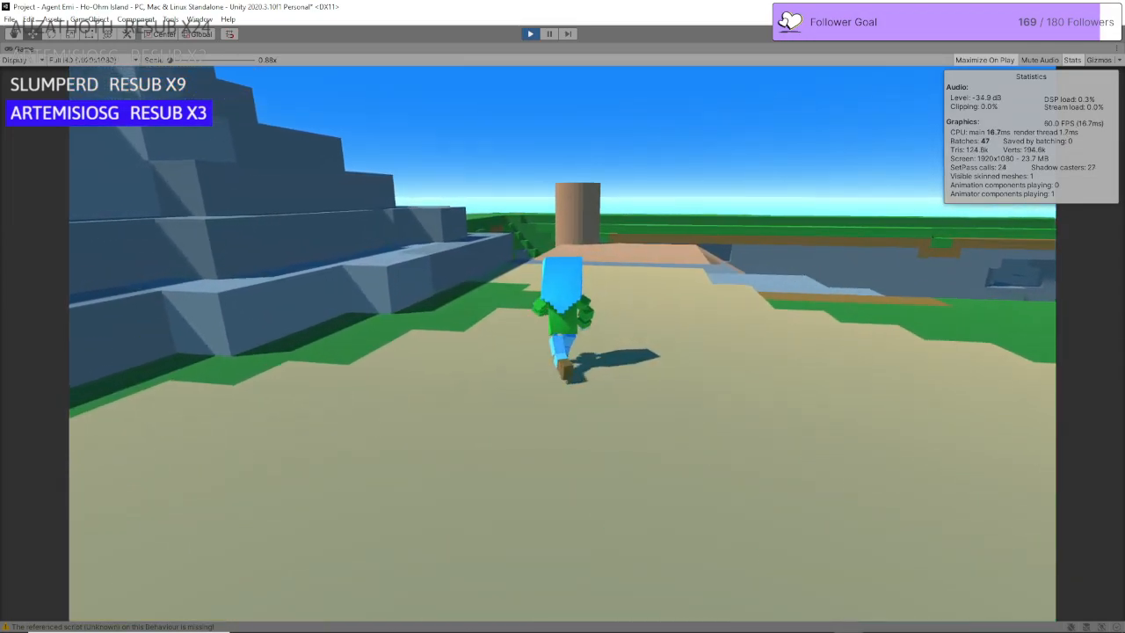
{"action": "key", "text": "w"}
{"action": "key", "text": "w"}
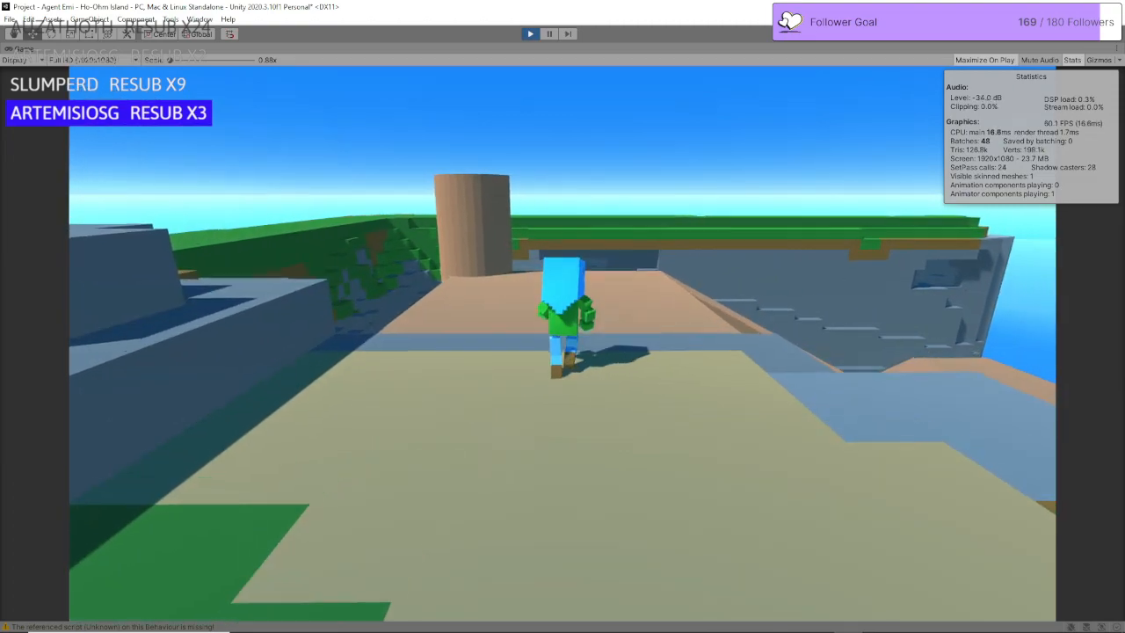
{"action": "key", "text": "Escape"}
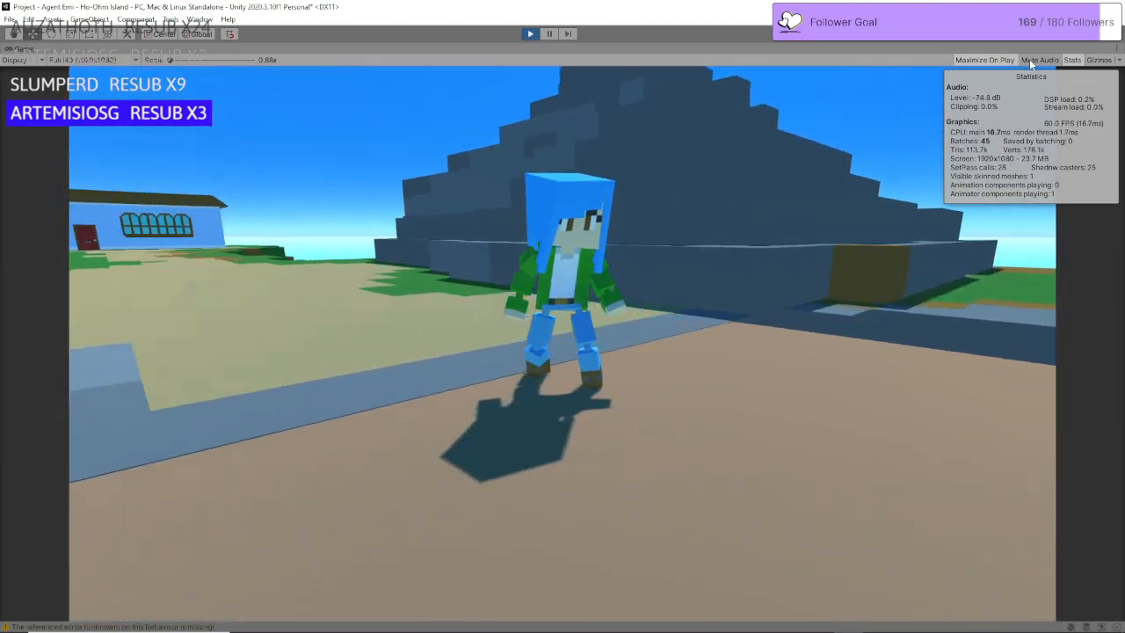
{"action": "left_click", "coordinate": [1027, 61]}
Step: Playtest the descent by walking the character down the ramps toward the houses, viewing the dock and boat from above
{"action": "key", "text": "w"}
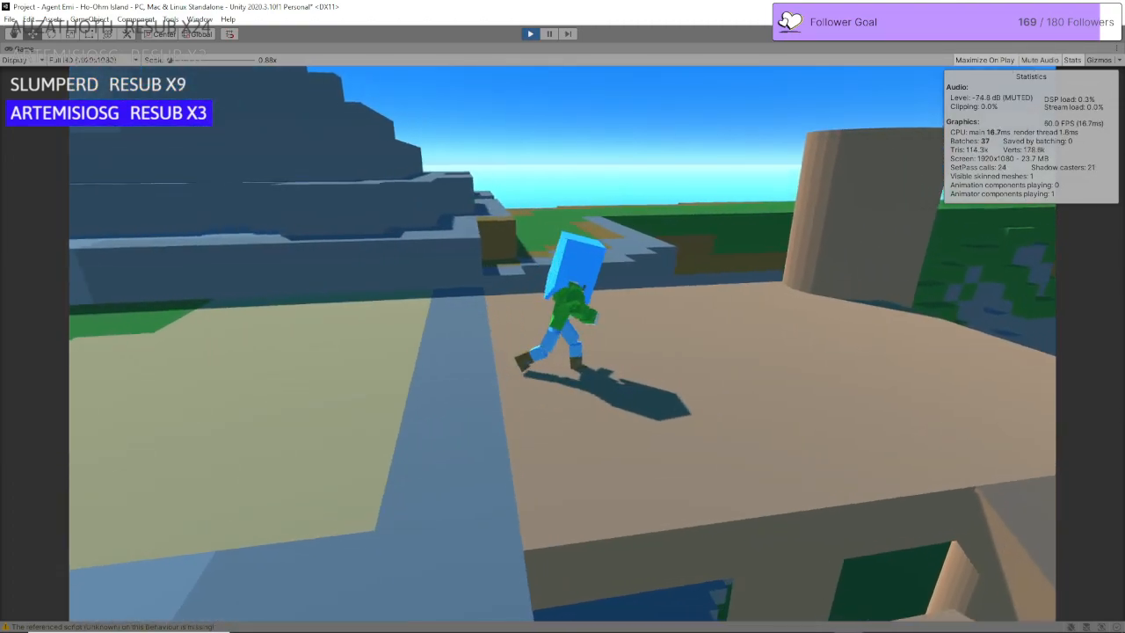
{"action": "key", "text": "w"}
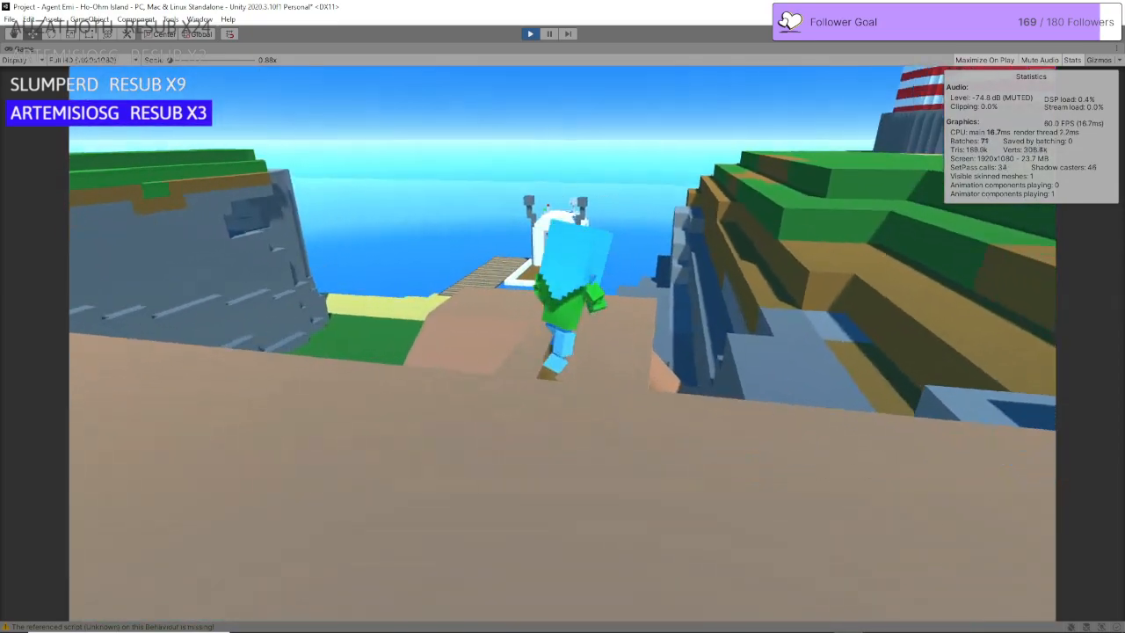
{"action": "key", "text": "w"}
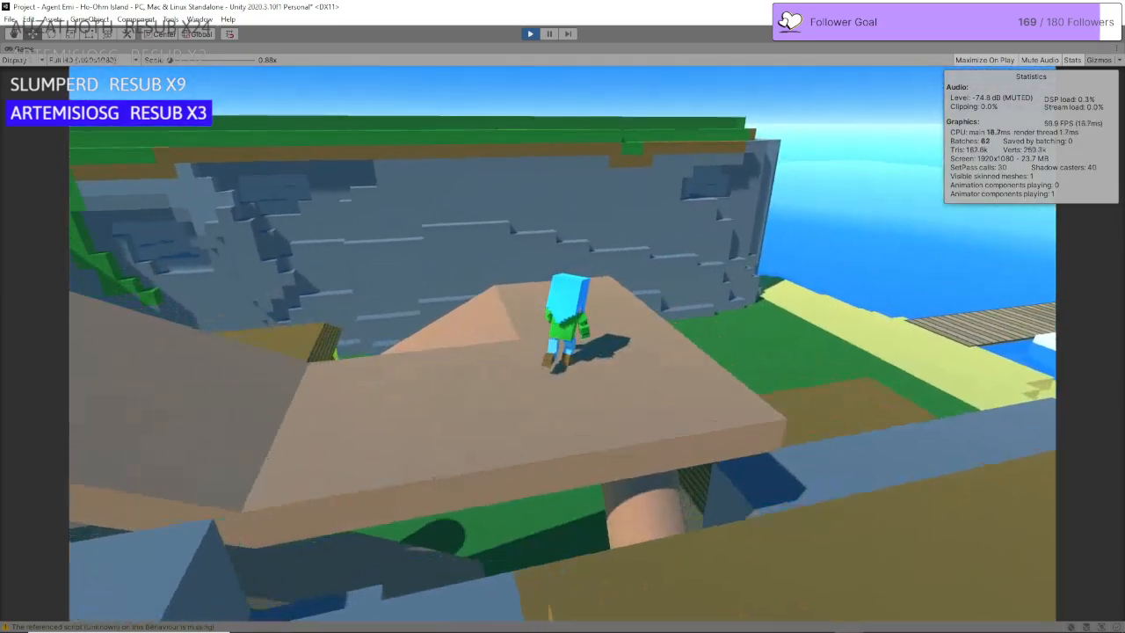
{"action": "key", "text": "w"}
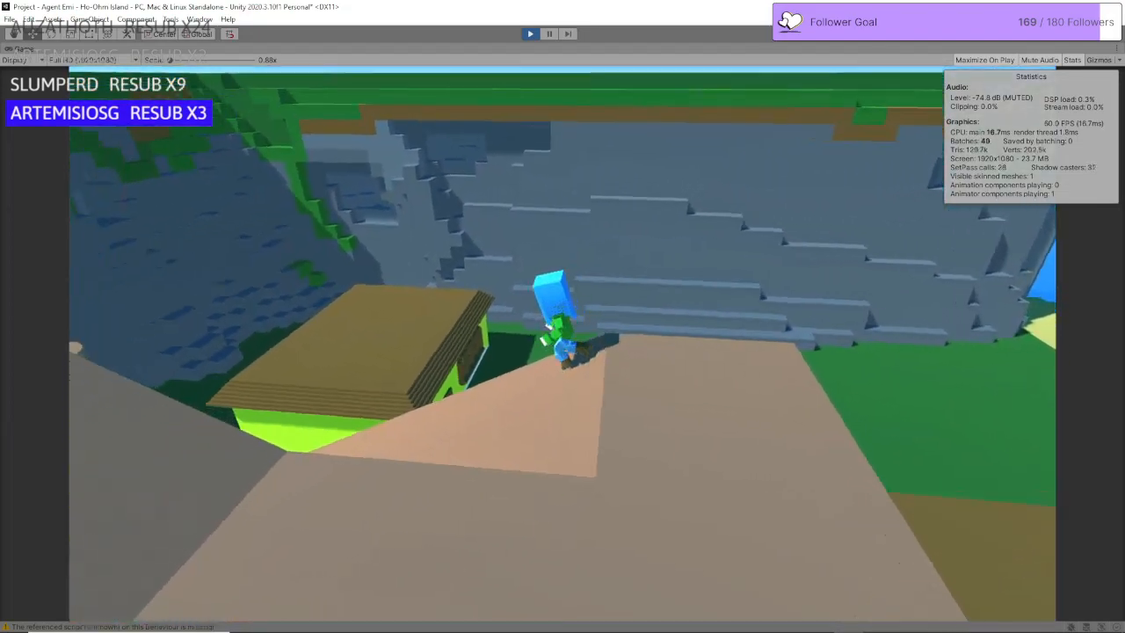
{"action": "key", "text": "w"}
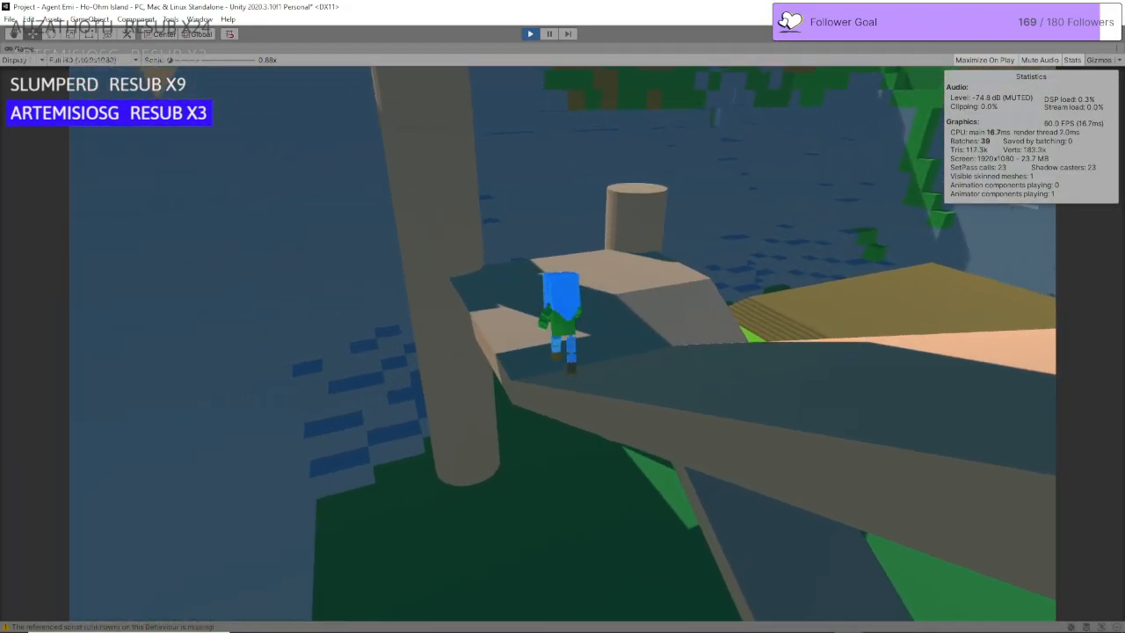
{"action": "key", "text": "w"}
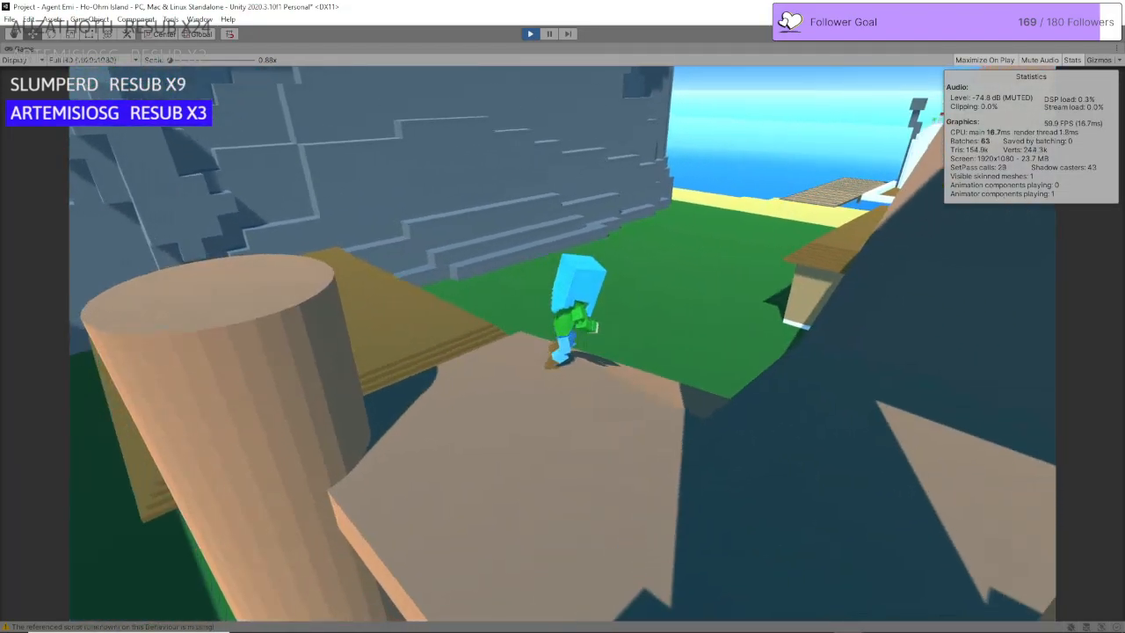
{"action": "key", "text": "w"}
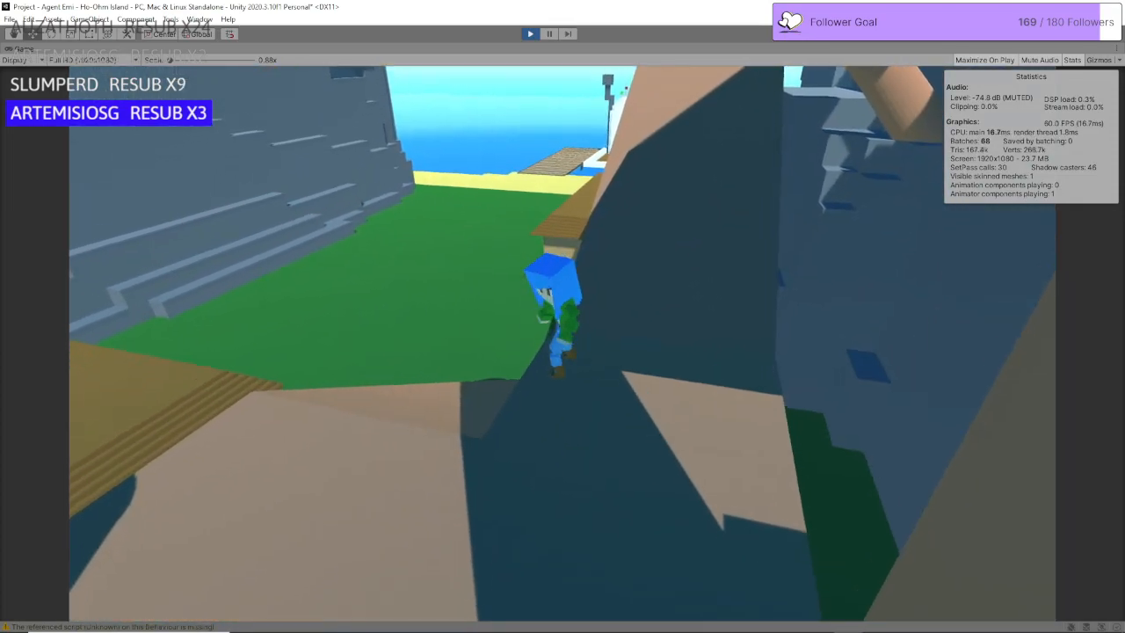
{"action": "key", "text": "w"}
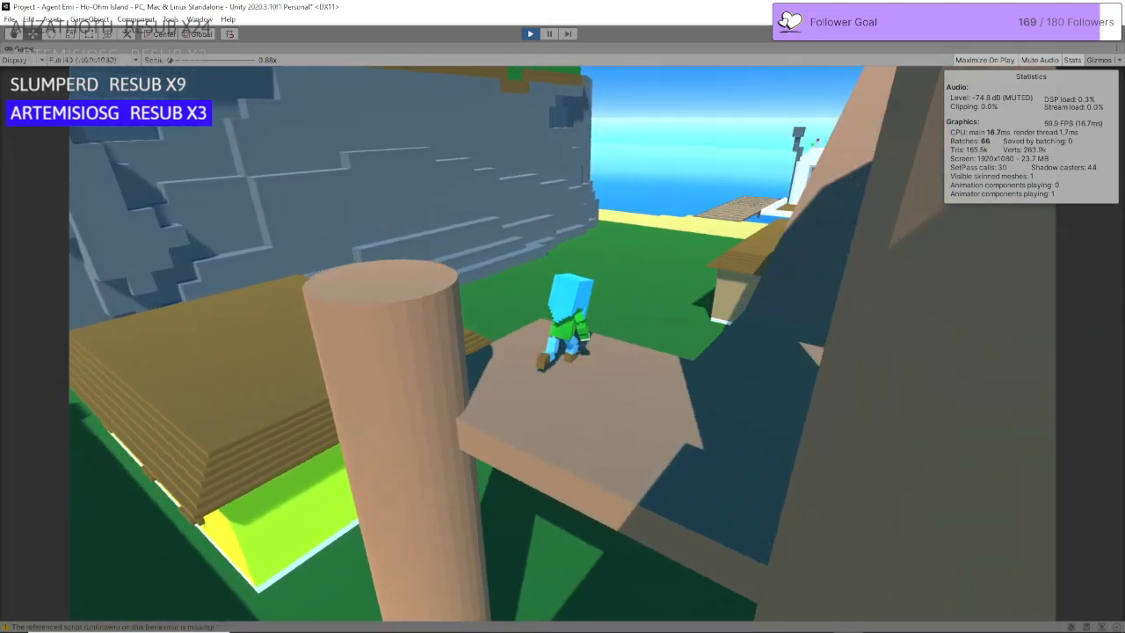
{"action": "key", "text": "w"}
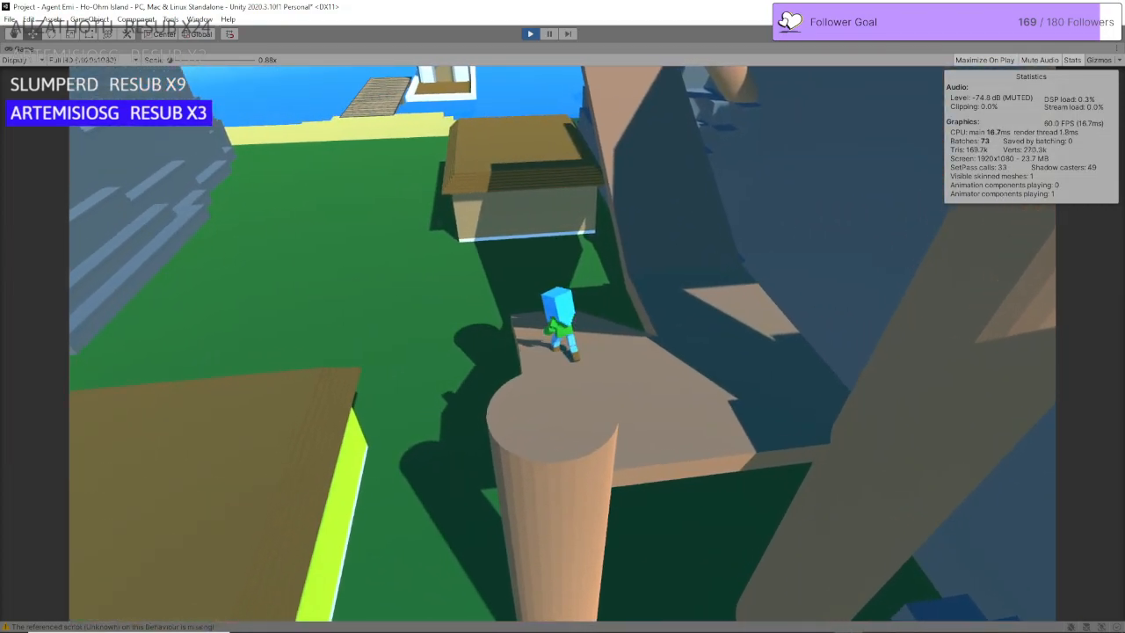
{"action": "key", "text": "a"}
{"action": "key", "text": "d"}
{"action": "key", "text": "w"}
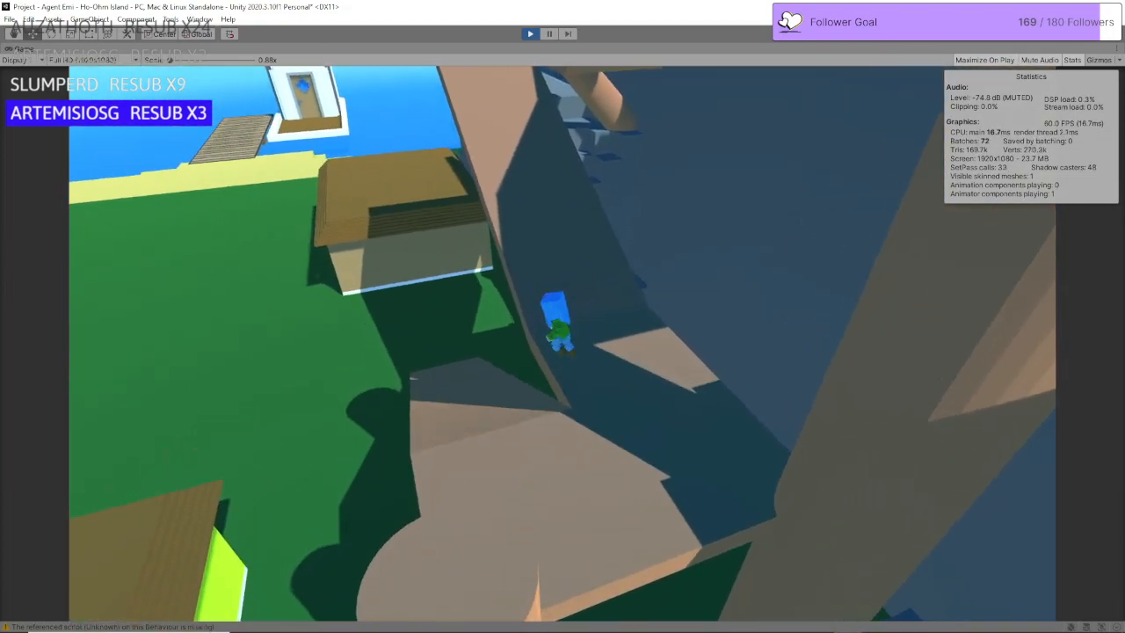
{"action": "key", "text": "Escape"}
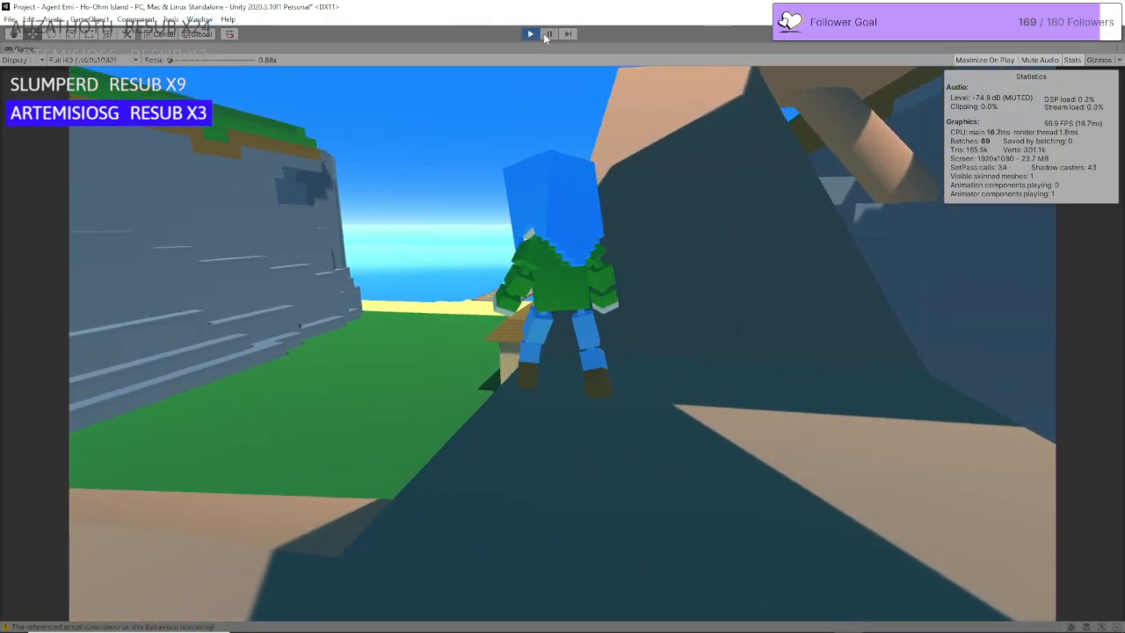
Step: Leave the maximized Game view, select Home_Island, and show its navigation mesh in the Scene view around the cliff ramps
{"action": "left_click", "coordinate": [530, 33]}
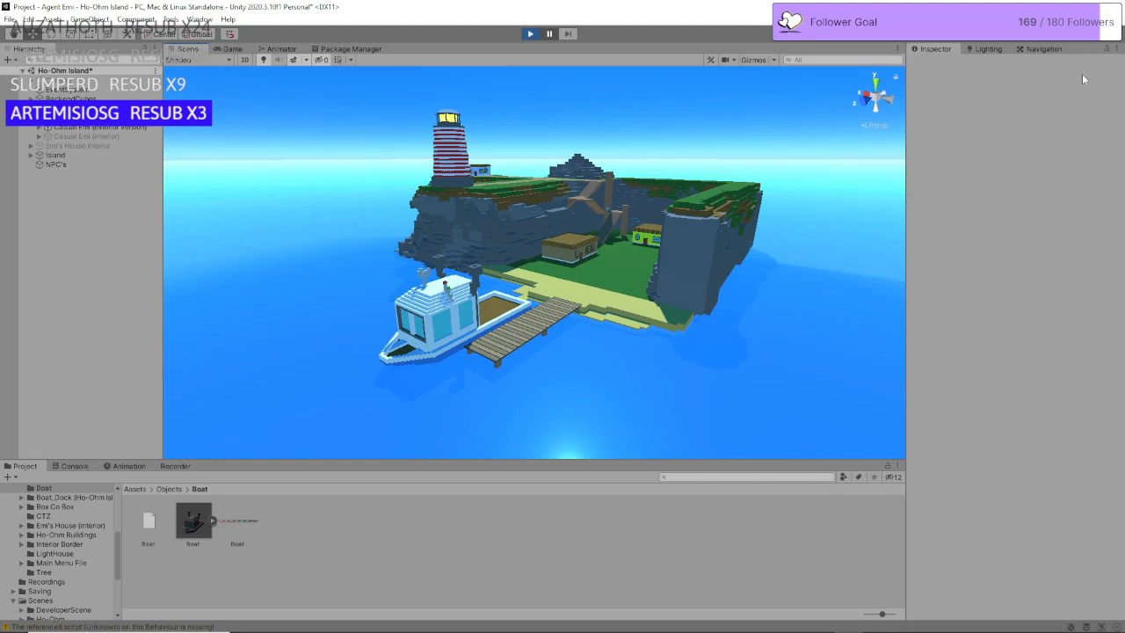
{"action": "left_click", "coordinate": [1046, 51]}
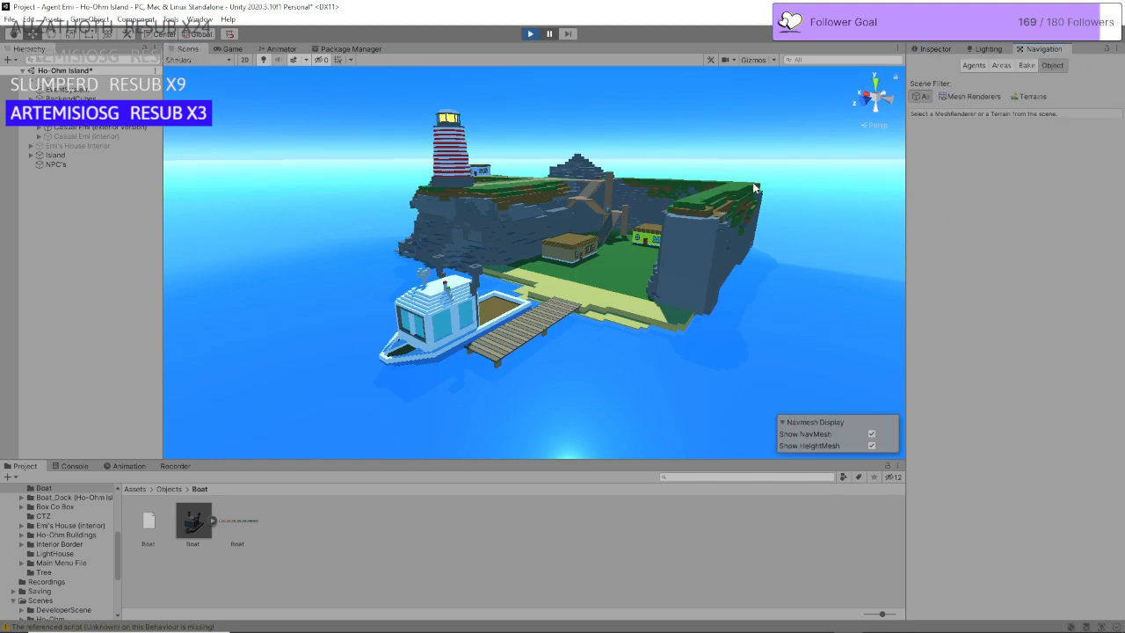
{"action": "right_click_drag", "start_coordinate": [775, 178], "coordinate": [778, 173]}
{"action": "left_click", "coordinate": [700, 236]}
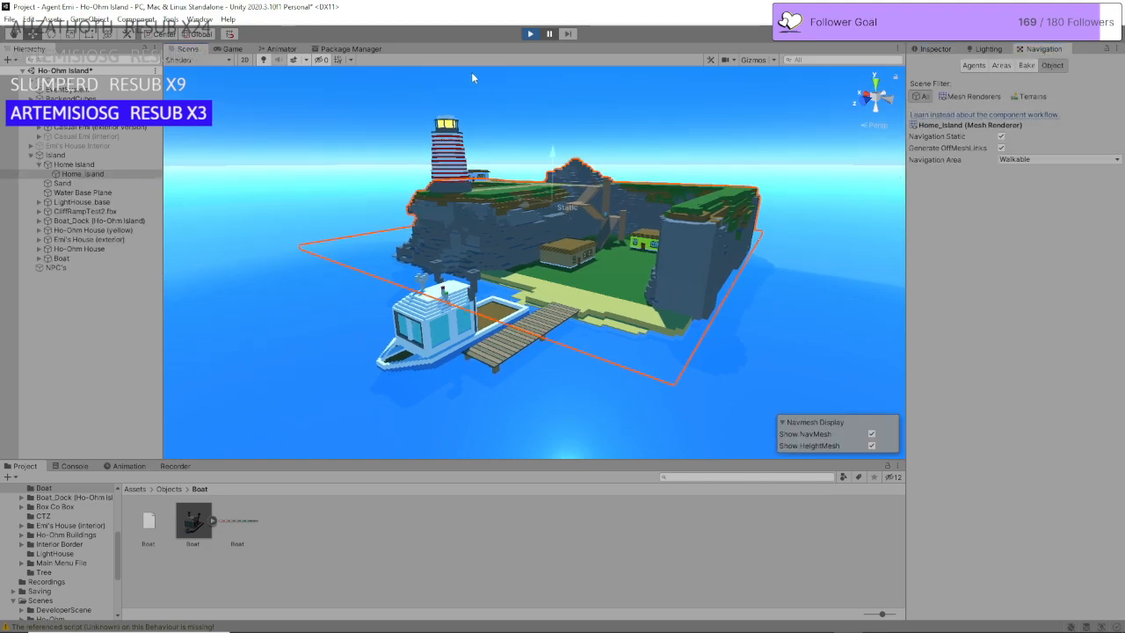
{"action": "left_click", "coordinate": [751, 61]}
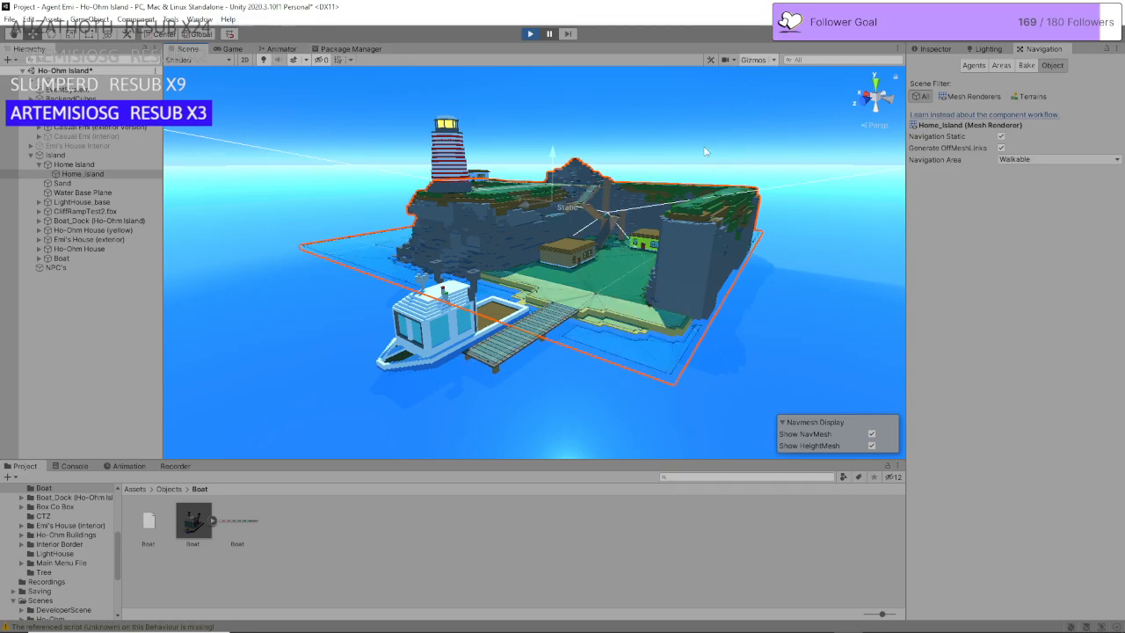
{"action": "right_click_drag", "start_coordinate": [705, 183], "coordinate": [707, 144]}
{"action": "scroll", "coordinate": [695, 154], "scroll_direction": "up", "scroll_amount": 8}
{"action": "scroll", "coordinate": [664, 196], "scroll_direction": "up", "scroll_amount": 9}
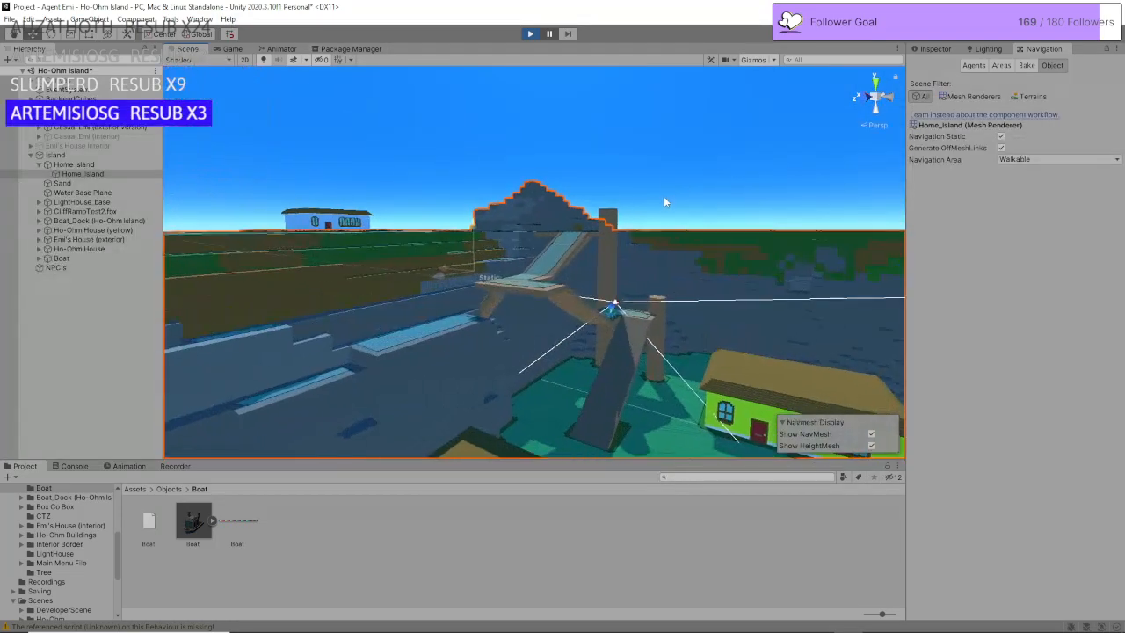
Step: Select the ramp's Cube mesh under CliffRampTest2.fbx and view the navigation bake settings
{"action": "right_click_drag", "start_coordinate": [653, 237], "coordinate": [577, 311]}
{"action": "left_click", "coordinate": [579, 314]}
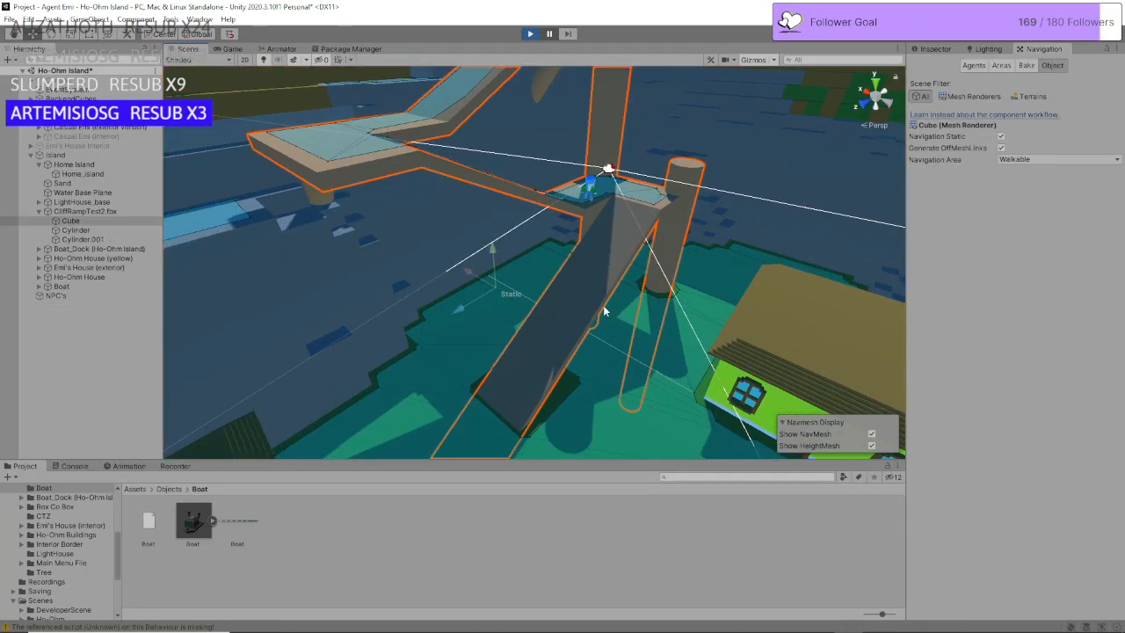
{"action": "left_click", "coordinate": [122, 220]}
{"action": "left_click", "coordinate": [1026, 65]}
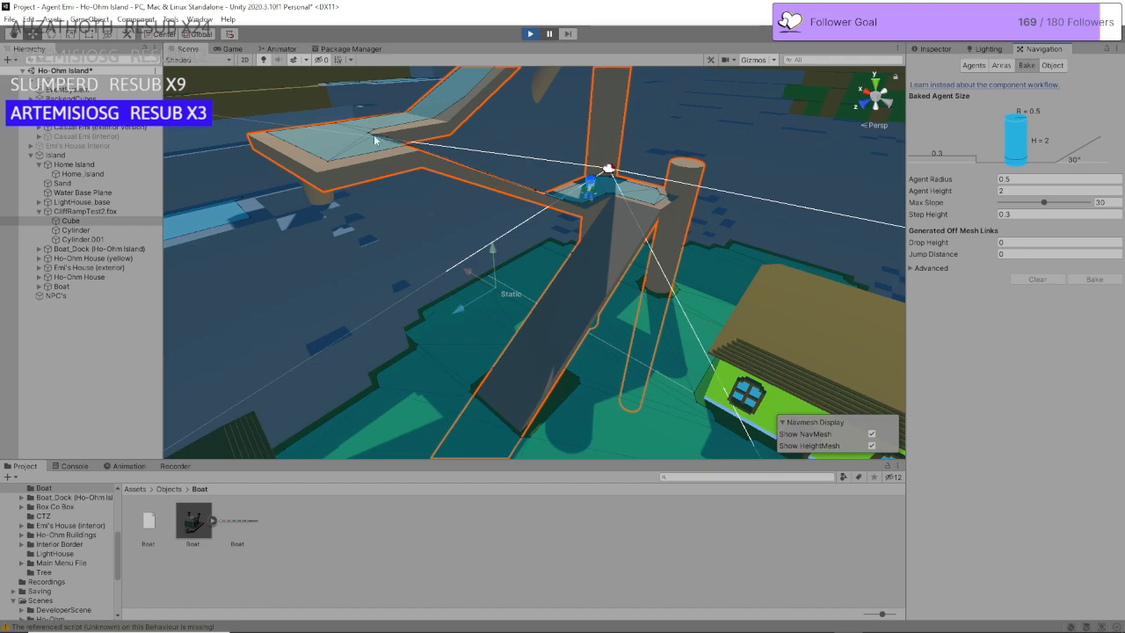
Step: Stop the playtest, scale the ramp's Cube slightly along its red axis, and bake the navigation mesh
{"action": "left_click", "coordinate": [70, 34]}
{"action": "right_click", "coordinate": [492, 277]}
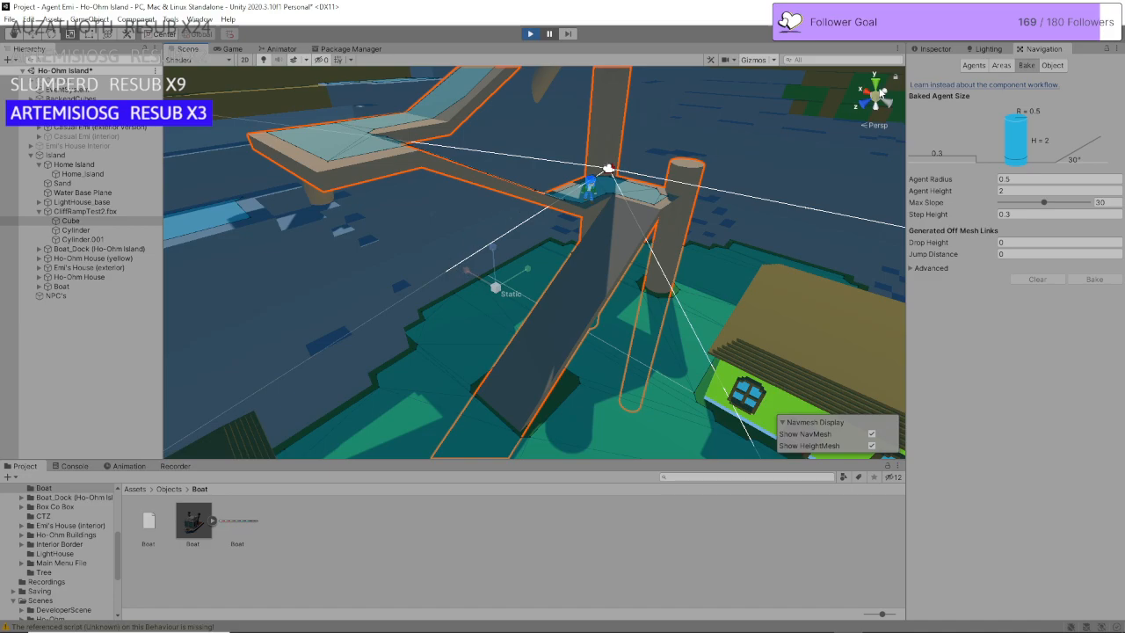
{"action": "left_click", "coordinate": [532, 33]}
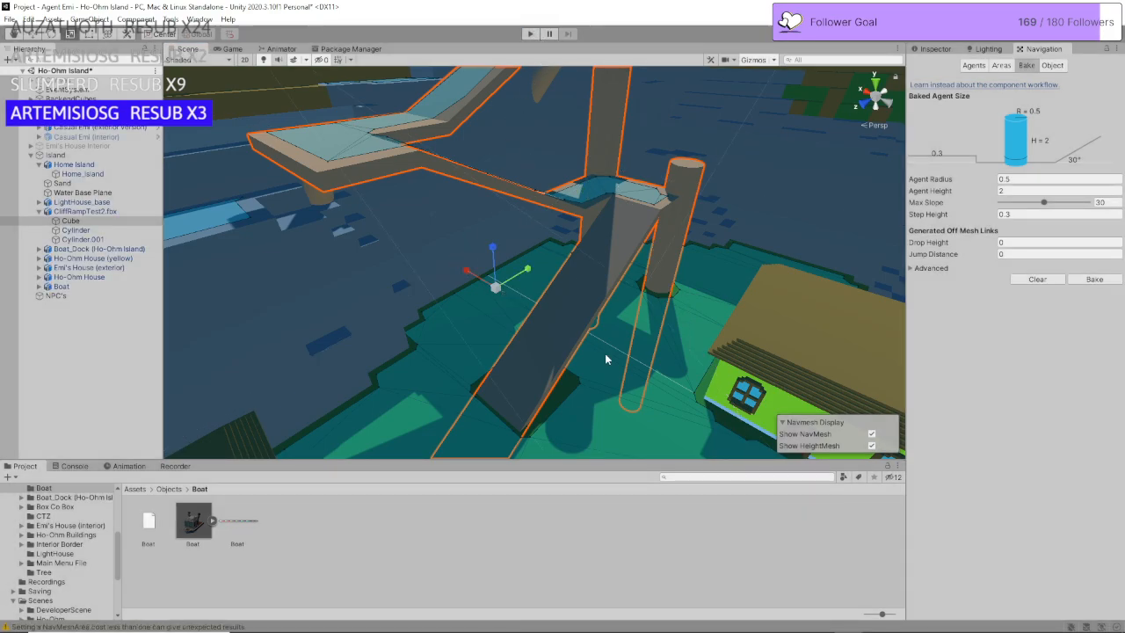
{"action": "left_click_drag", "start_coordinate": [471, 275], "coordinate": [462, 276]}
{"action": "left_click", "coordinate": [1094, 278]}
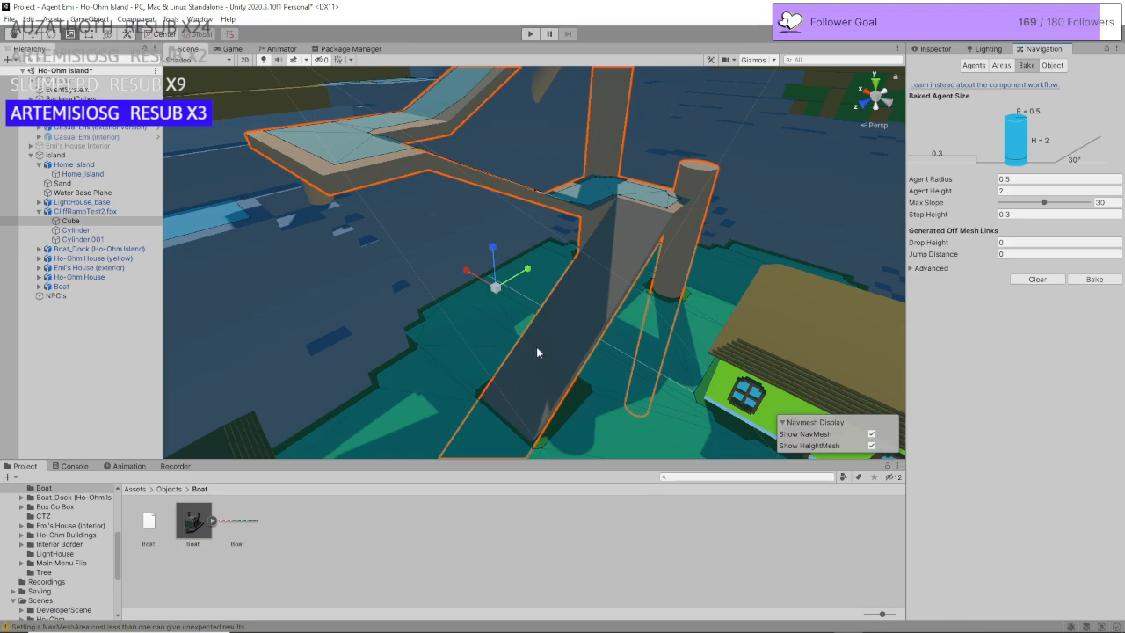
Step: Set the Humanoid navigation agent's Max Slope to 30 and check the bake settings
{"action": "left_click", "coordinate": [1005, 68]}
{"action": "left_click", "coordinate": [975, 66]}
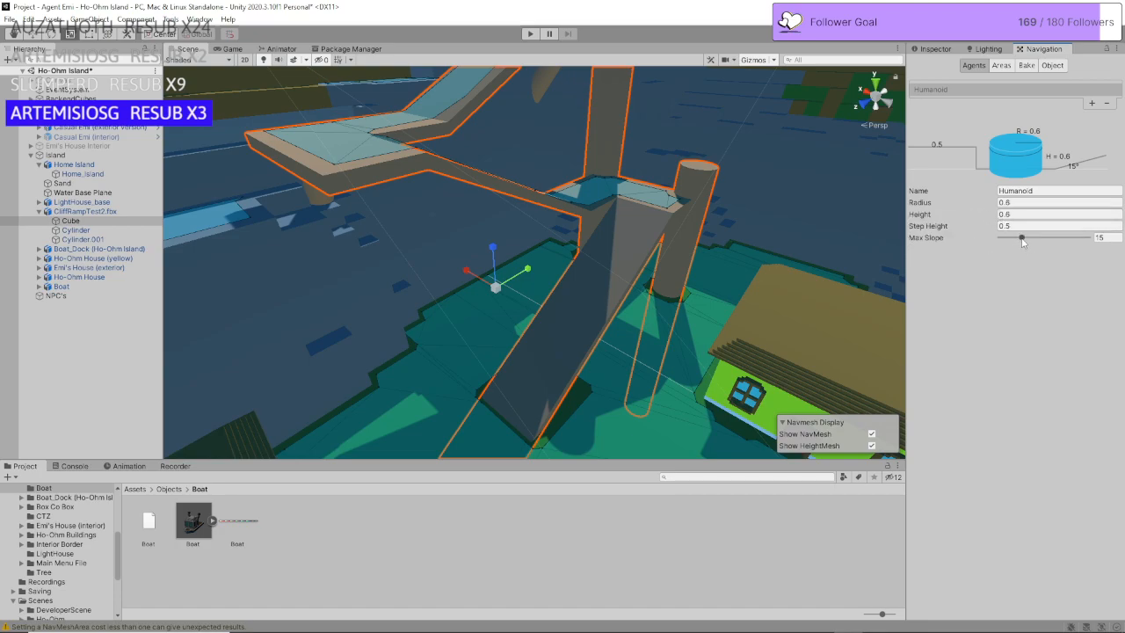
{"action": "left_click_drag", "start_coordinate": [1022, 241], "coordinate": [1050, 242]}
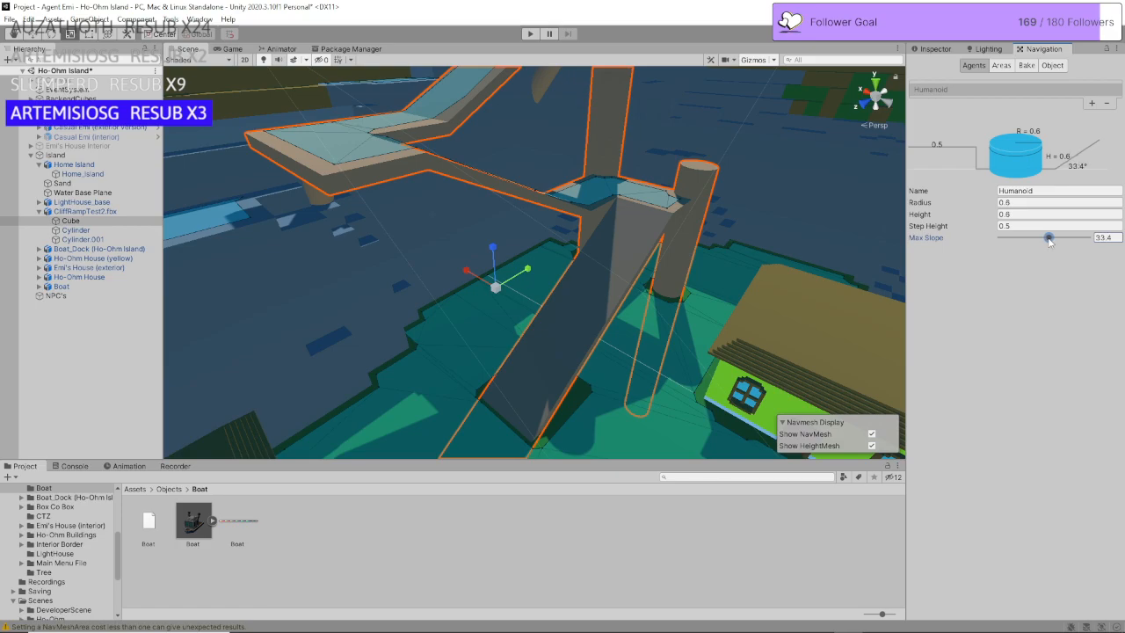
{"action": "left_click", "coordinate": [1103, 237]}
{"action": "type", "text": "31"}
{"action": "key", "text": "BackSpace"}
{"action": "type", "text": "0"}
{"action": "left_click", "coordinate": [1054, 67]}
{"action": "left_click", "coordinate": [1027, 66]}
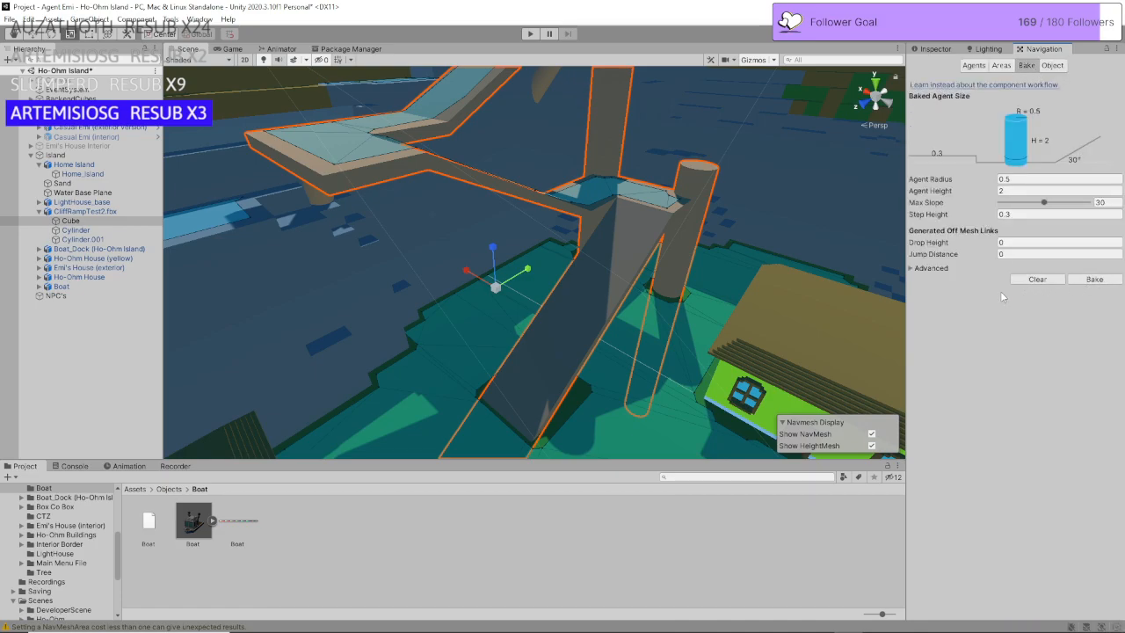
Step: Set the Humanoid agent's Height, Step Height and Radius to 1
{"action": "left_click", "coordinate": [974, 66]}
{"action": "left_click", "coordinate": [1015, 214]}
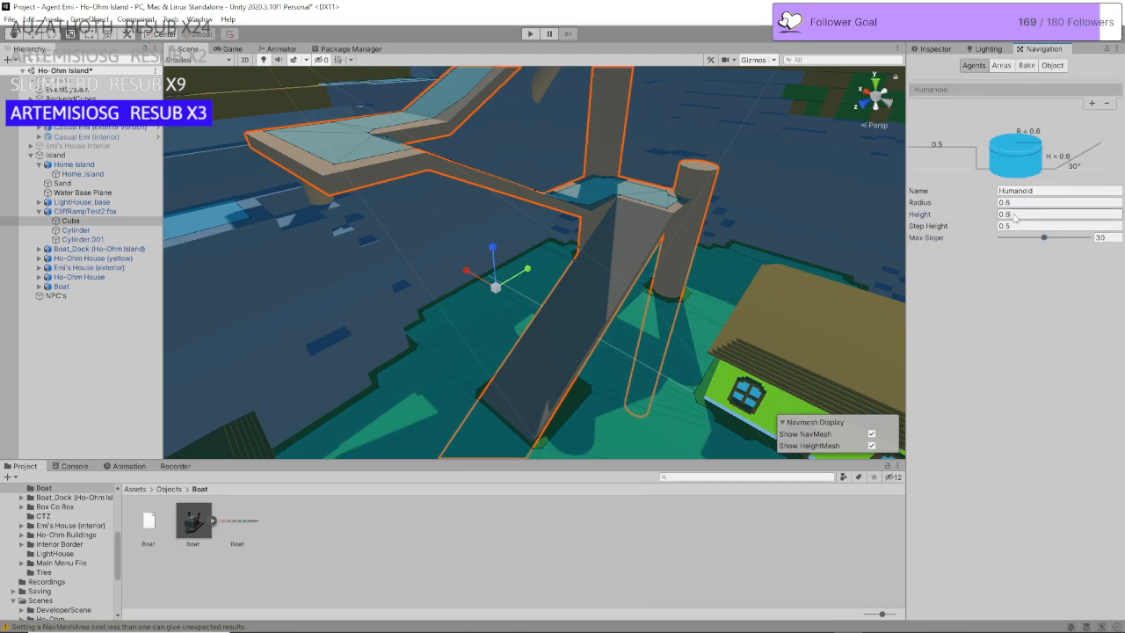
{"action": "type", "text": "1"}
{"action": "key", "text": "Tab"}
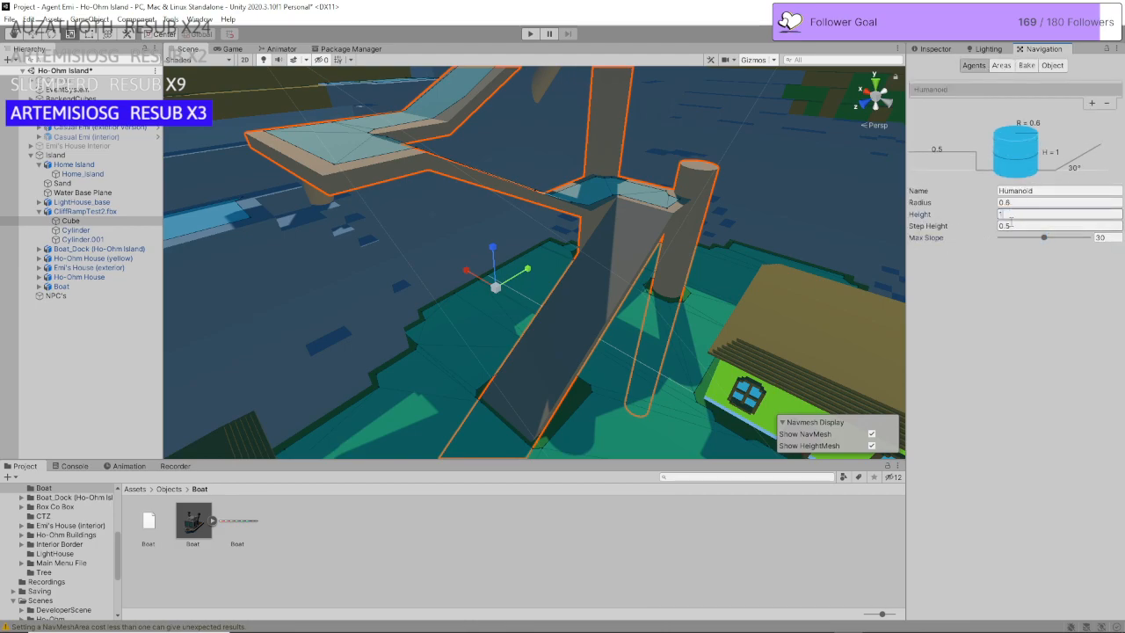
{"action": "type", "text": "1"}
{"action": "left_click", "coordinate": [1020, 202]}
{"action": "type", "text": "1"}
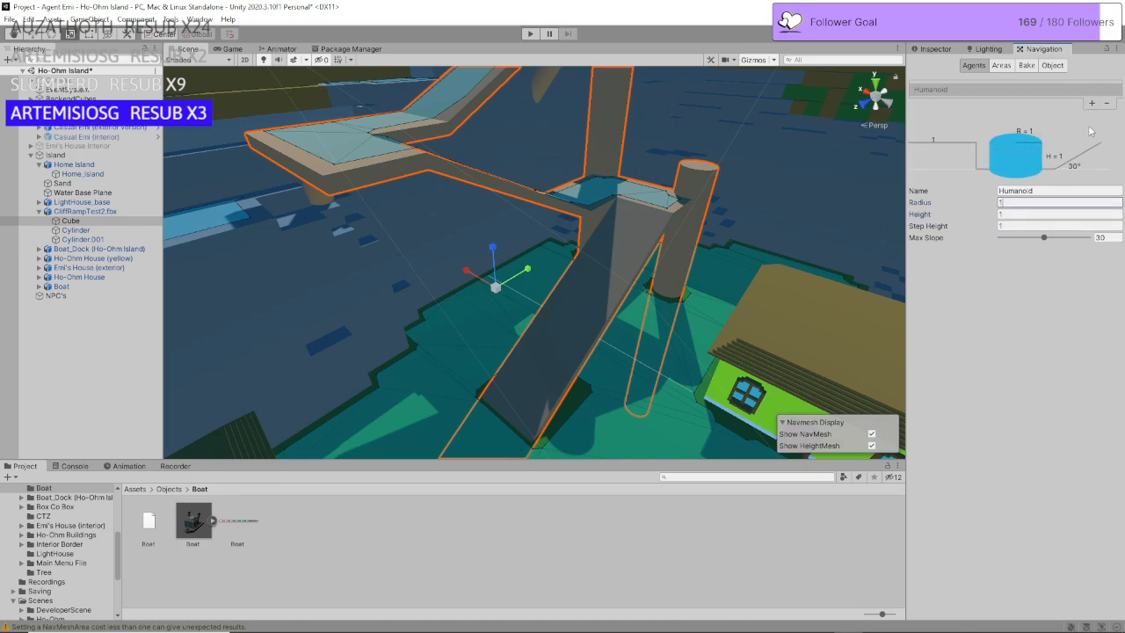
Step: Add a temporary navigation agent type to view its default values, and remove it again
{"action": "left_click", "coordinate": [1050, 90]}
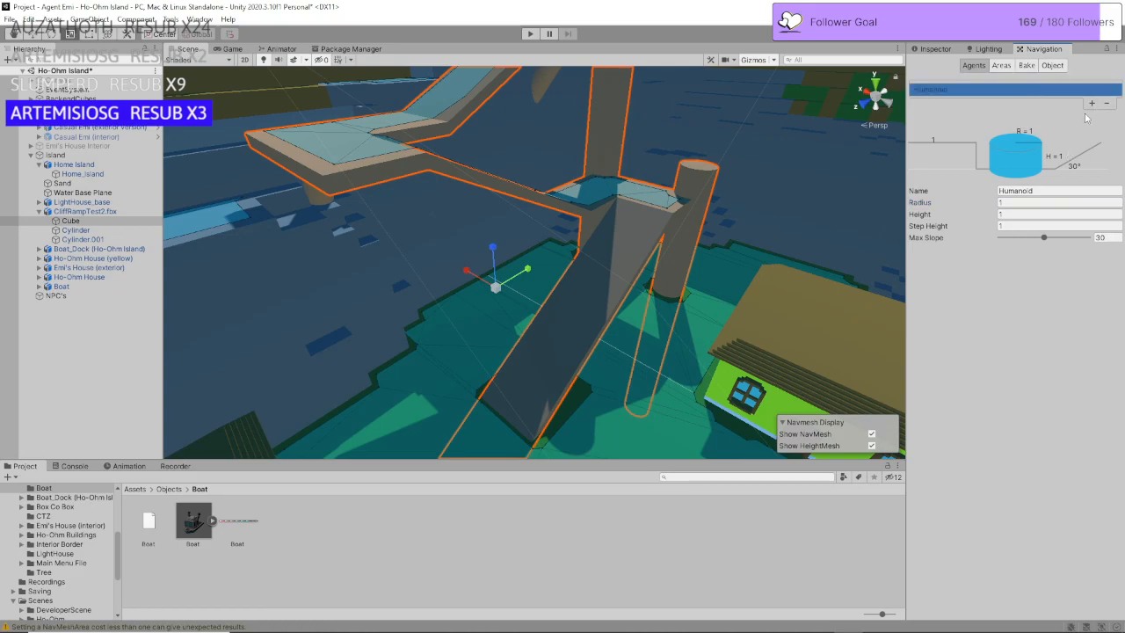
{"action": "left_click", "coordinate": [1092, 105]}
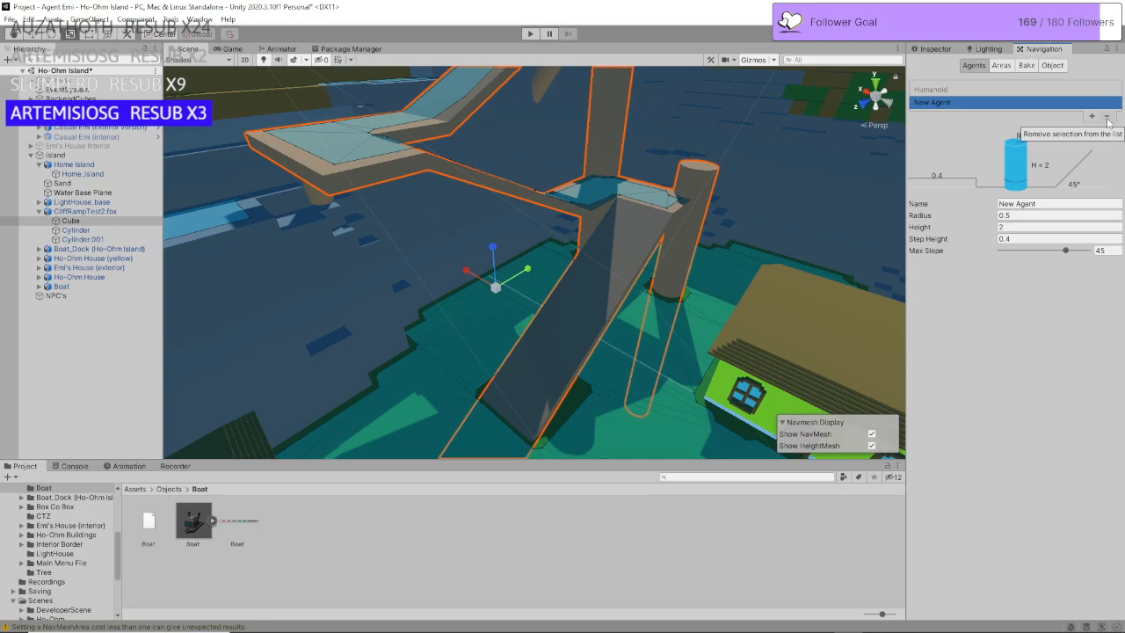
{"action": "left_click", "coordinate": [1107, 116]}
Step: Set the Humanoid agent's Radius to 0.5, Height to 2, Step Height to 0.4 and Max Slope to 45
{"action": "left_click", "coordinate": [1024, 203]}
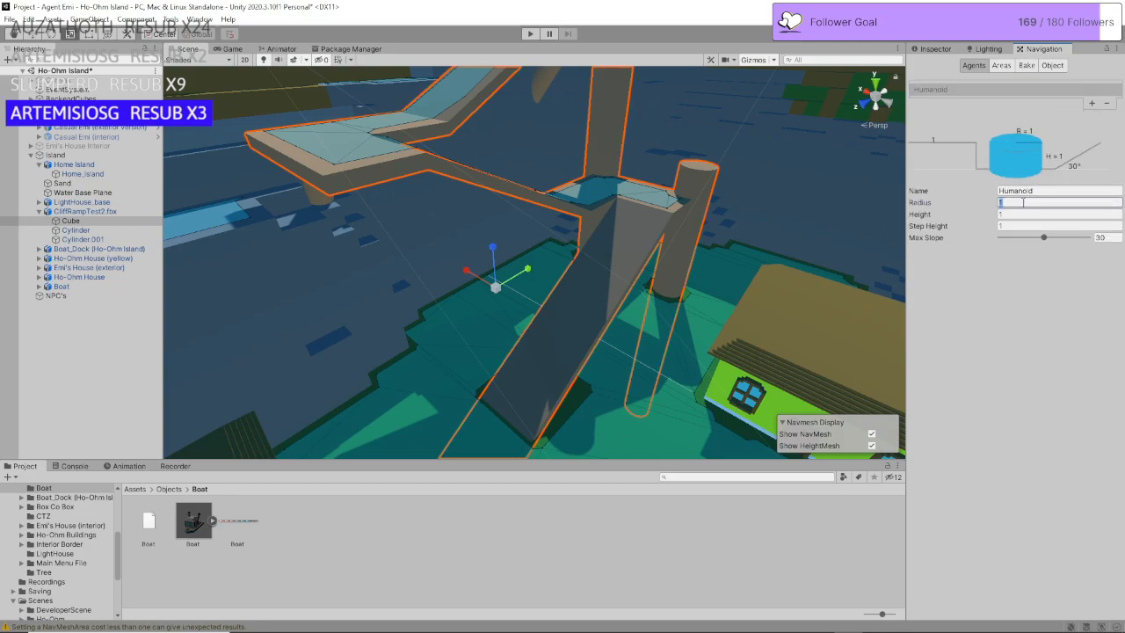
{"action": "key", "text": "BackSpace"}
{"action": "type", "text": "0.5"}
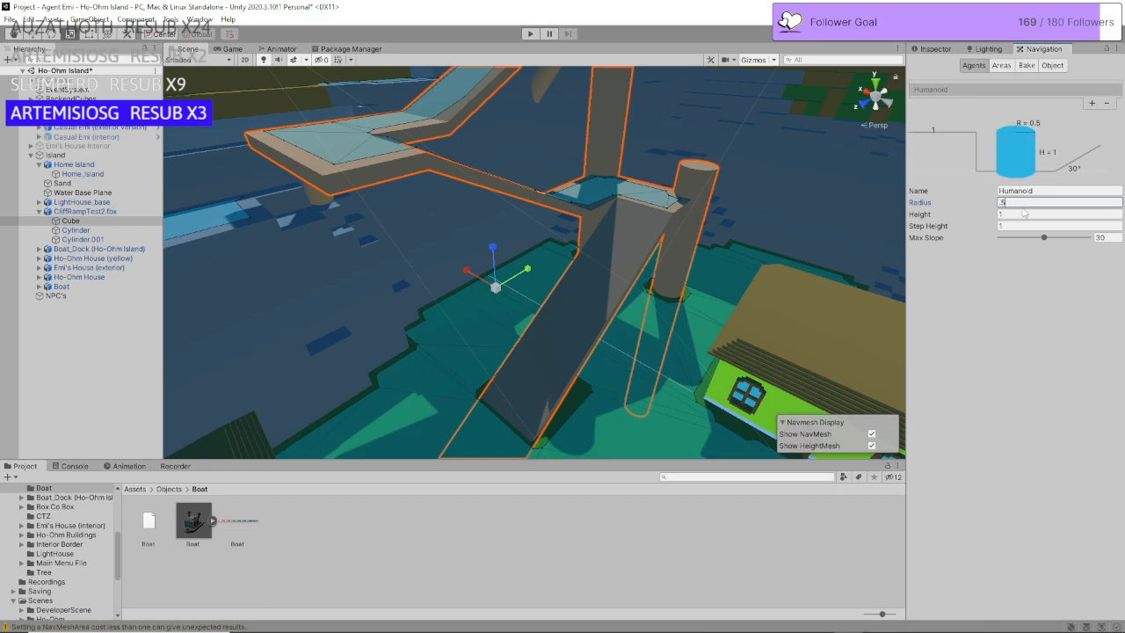
{"action": "key", "text": "Tab"}
{"action": "type", "text": "2"}
{"action": "left_click", "coordinate": [1018, 225]}
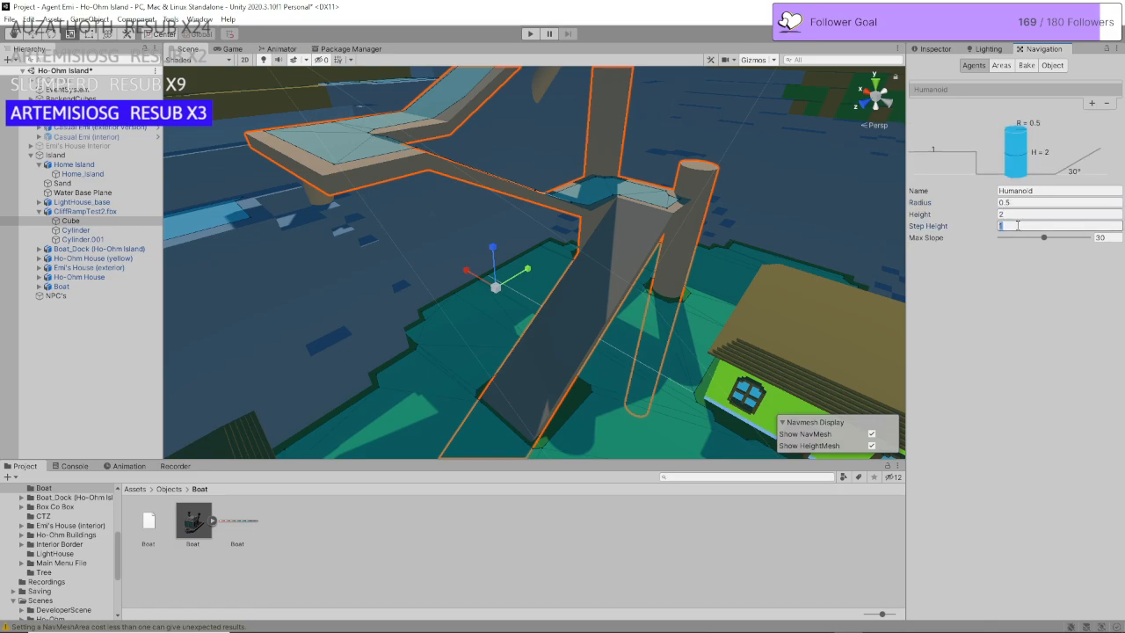
{"action": "key", "text": "BackSpace"}
{"action": "type", "text": ".4"}
{"action": "left_click", "coordinate": [1105, 238]}
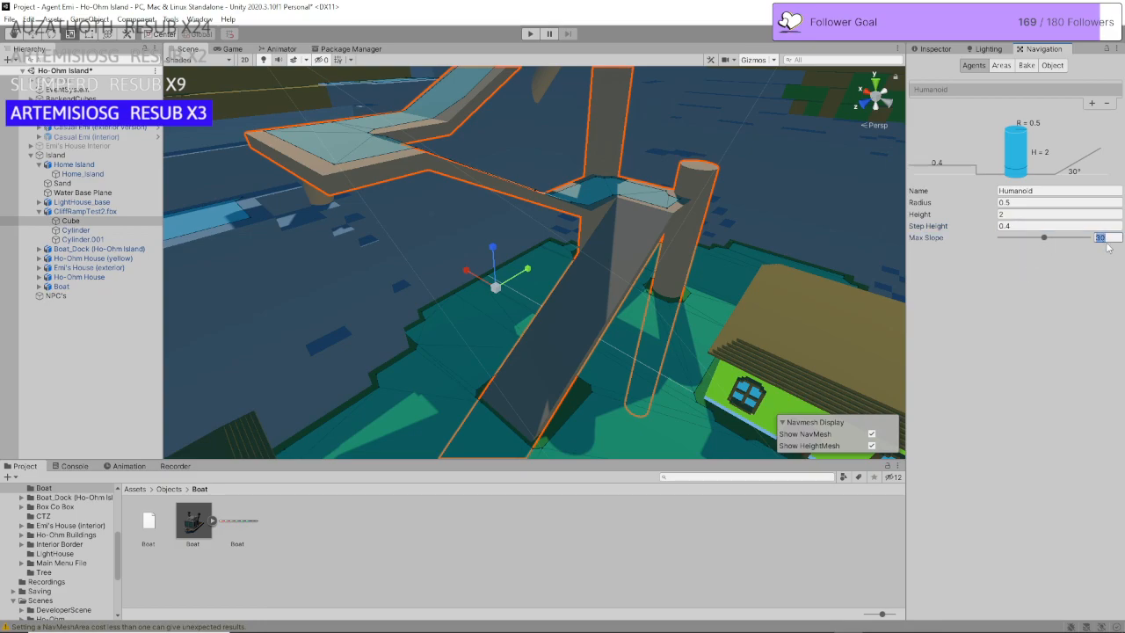
{"action": "type", "text": "45"}
Step: Rebake the navigation mesh and inspect the lower ramp from the side
{"action": "left_click", "coordinate": [1027, 65]}
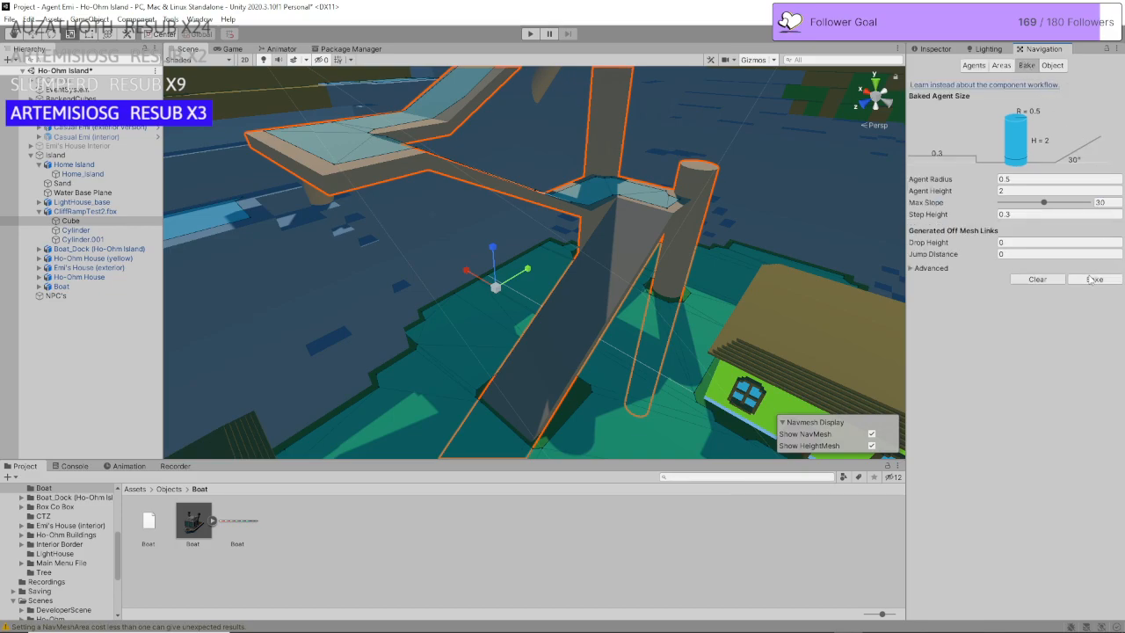
{"action": "left_click", "coordinate": [1091, 279]}
{"action": "right_click_drag", "start_coordinate": [493, 250], "coordinate": [514, 261]}
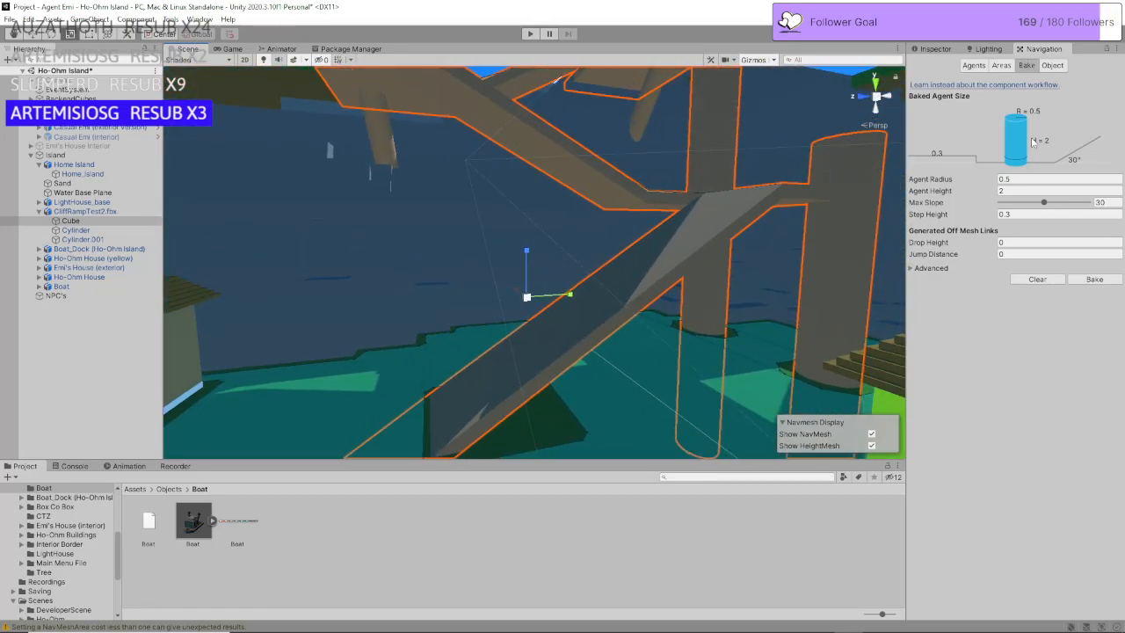
Step: Set the navigation area of Cylinder and Cylinder.001 under CliffRampTest2.fbx to Not Walkable
{"action": "left_click", "coordinate": [1051, 66]}
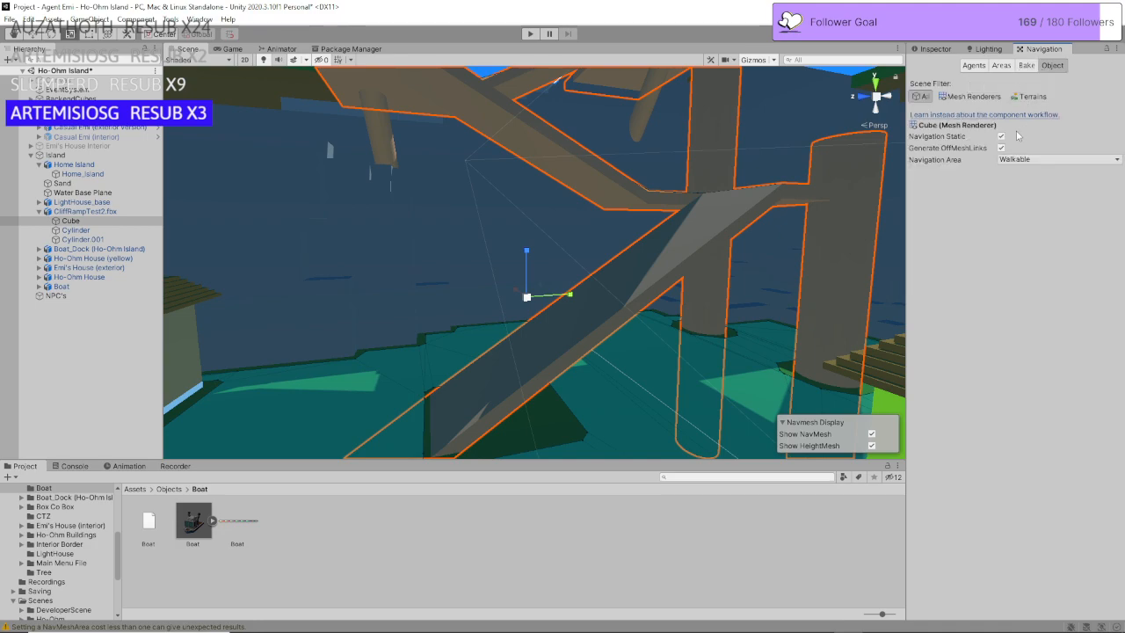
{"action": "left_click", "coordinate": [77, 230]}
{"action": "left_click", "coordinate": [85, 240]}
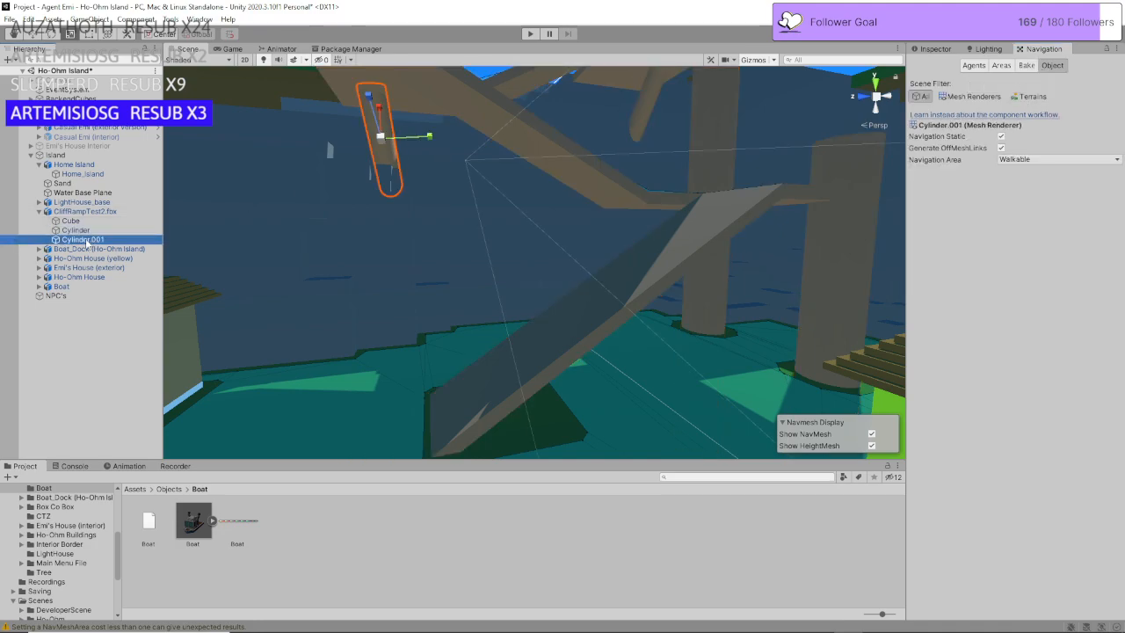
{"action": "left_click_drag", "start_coordinate": [86, 240], "coordinate": [89, 236]}
{"action": "left_click", "coordinate": [90, 235], "text": "shift"}
{"action": "left_click", "coordinate": [1037, 163]}
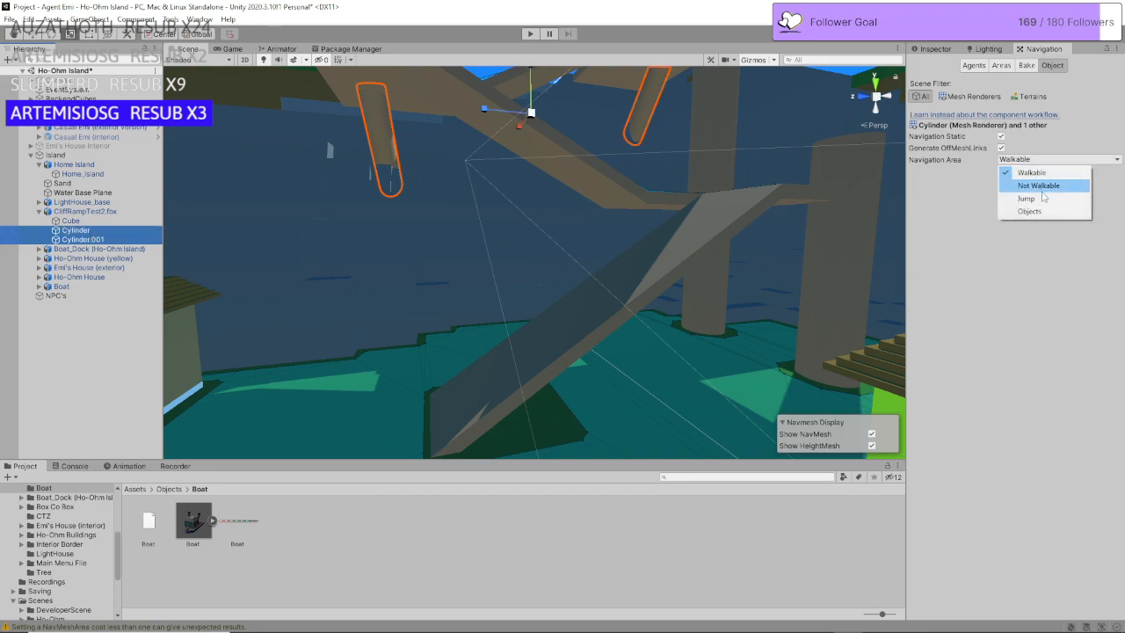
{"action": "left_click", "coordinate": [1042, 186]}
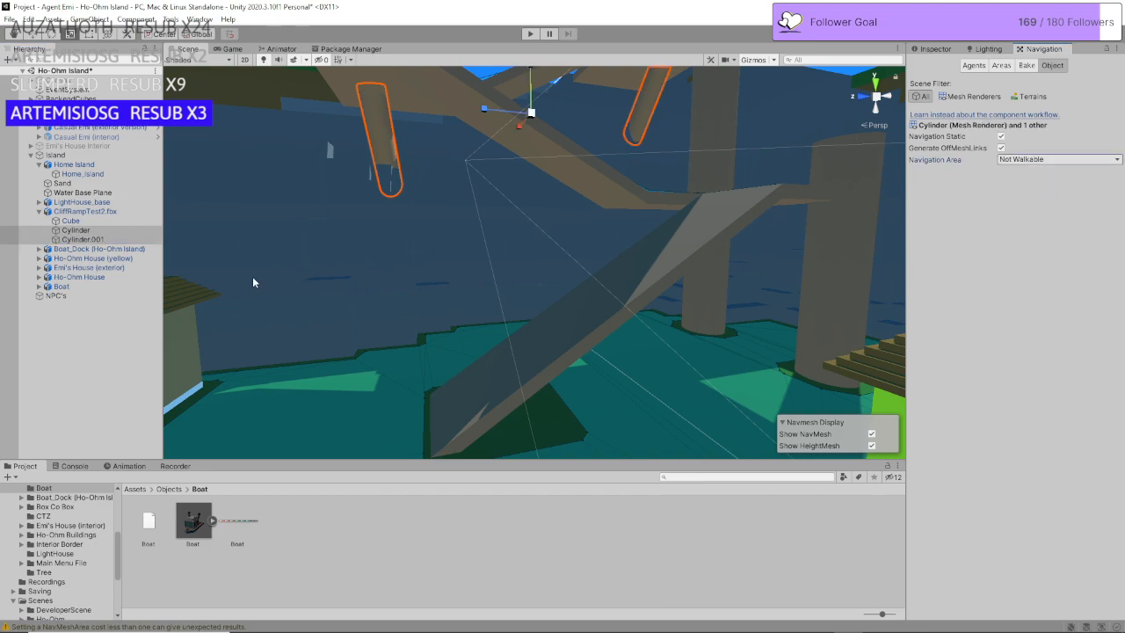
Step: With CliffRampTest2.fbx selected, raise the bake Max Slope to 38.4 and rebake the navigation mesh
{"action": "left_click", "coordinate": [109, 220]}
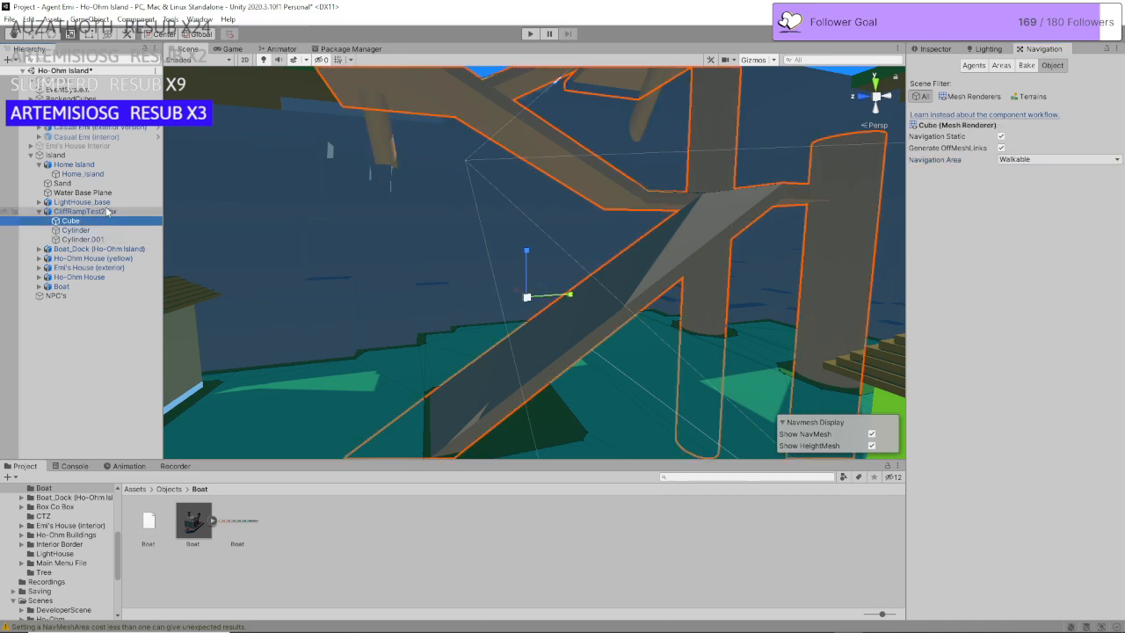
{"action": "left_click", "coordinate": [107, 214]}
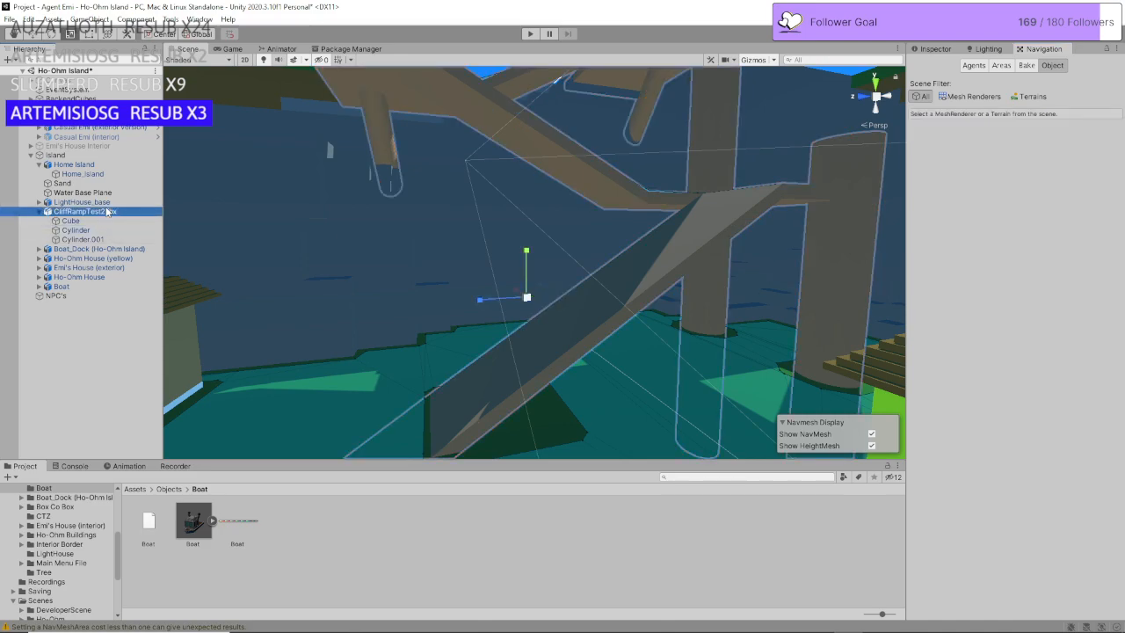
{"action": "left_click", "coordinate": [1029, 67]}
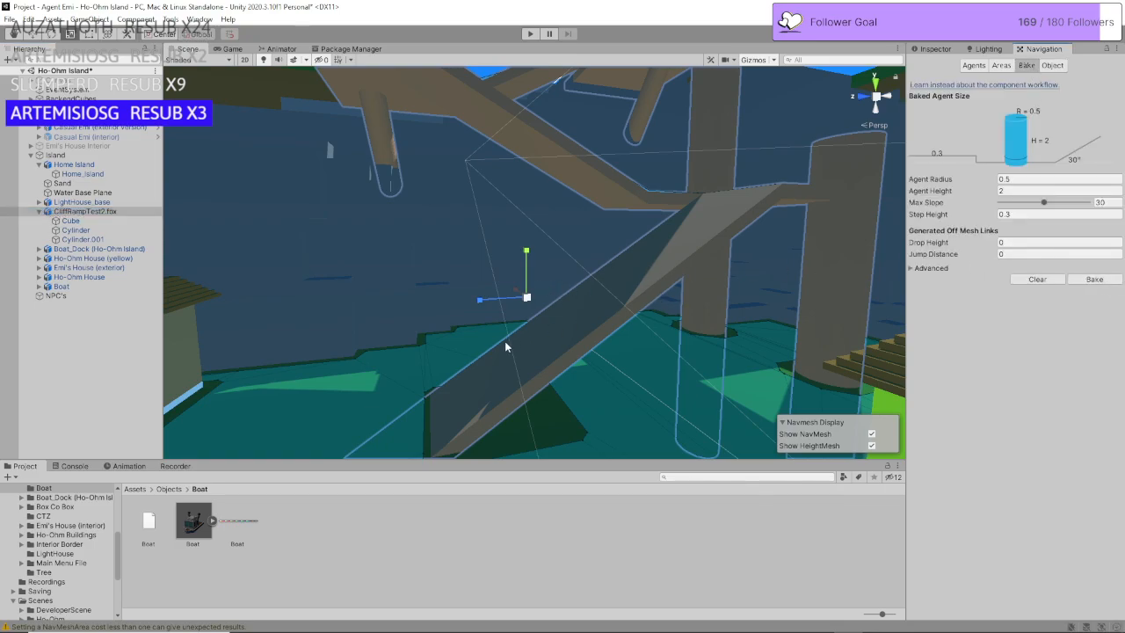
{"action": "right_click_drag", "start_coordinate": [666, 347], "coordinate": [778, 348]}
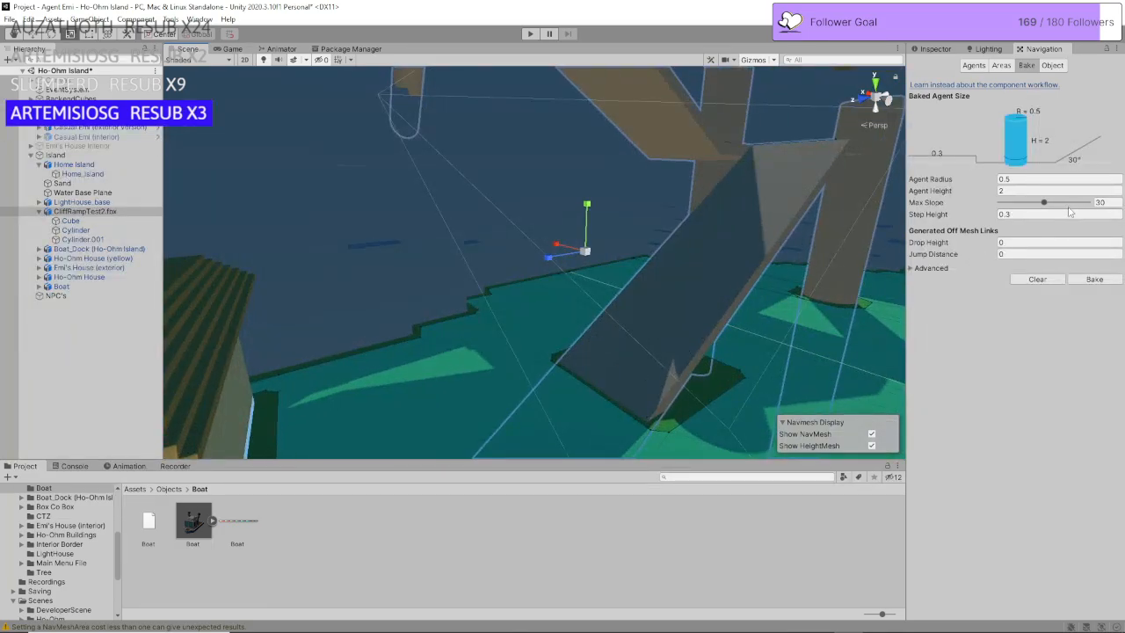
{"action": "mouse_move", "coordinate": [1048, 206]}
{"action": "left_mouse_down"}
{"action": "mouse_move", "coordinate": [1069, 202]}
{"action": "mouse_move", "coordinate": [1057, 204]}
{"action": "left_mouse_up"}
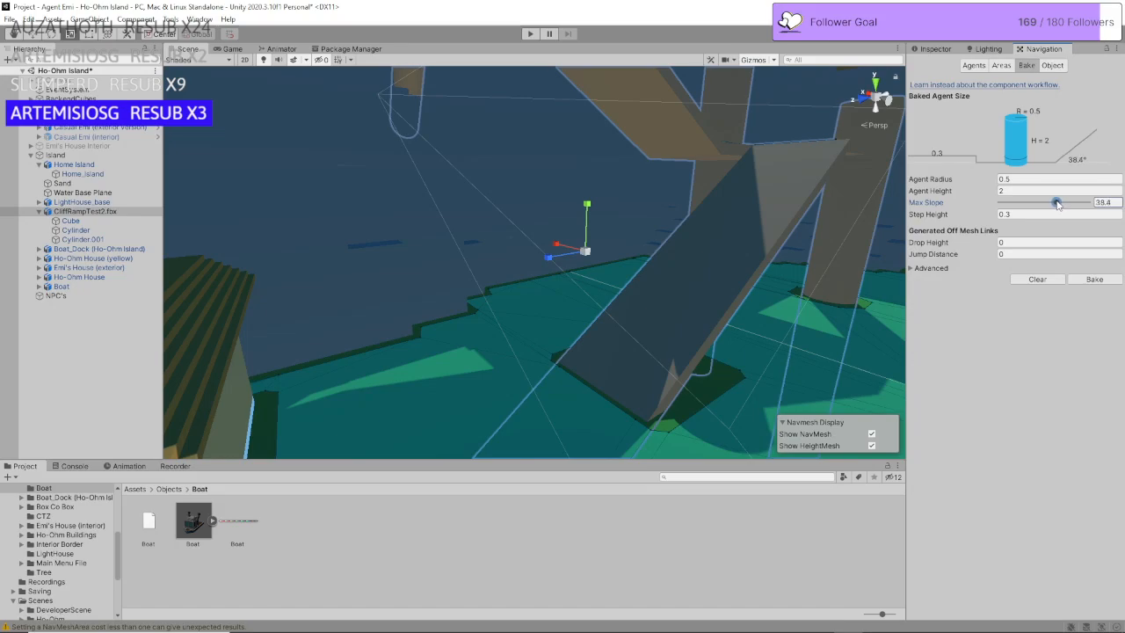
{"action": "left_click", "coordinate": [1095, 279]}
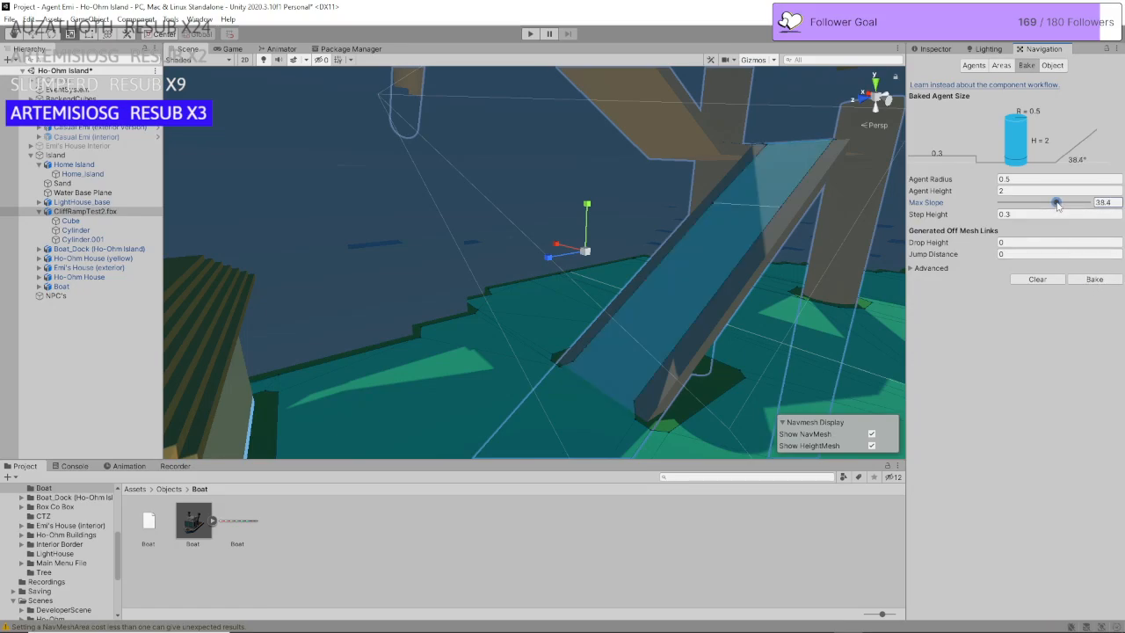
Step: Set the bake Max Slope to 35, rebake the navigation mesh and inspect the lower ramp from farther back
{"action": "left_click_drag", "start_coordinate": [1057, 204], "coordinate": [1055, 204]}
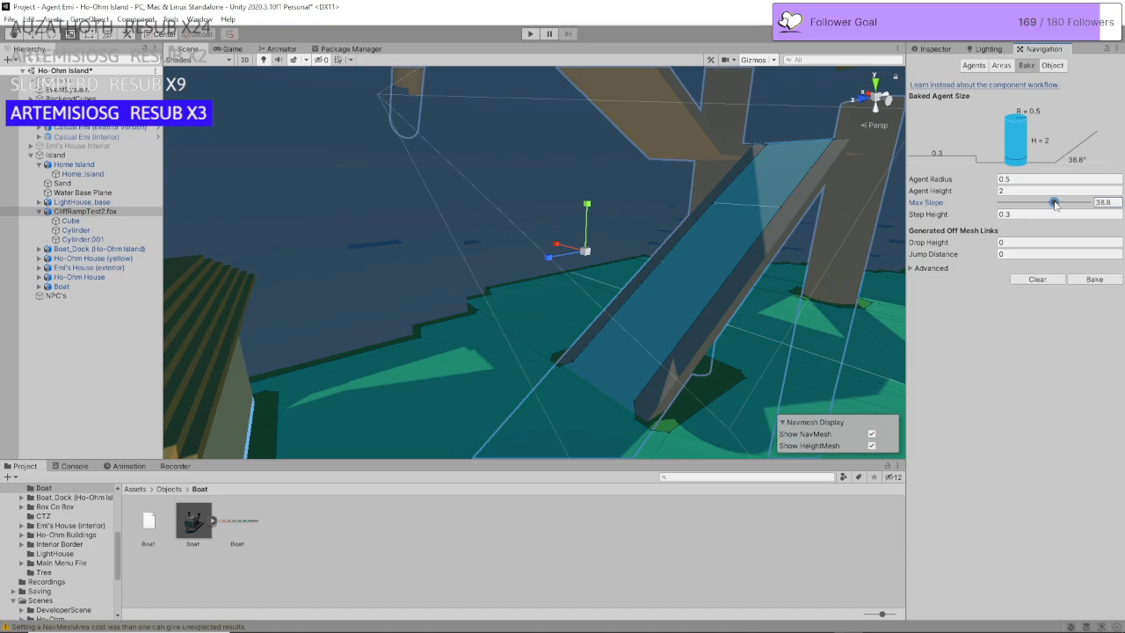
{"action": "left_click", "coordinate": [1101, 203]}
{"action": "type", "text": "35"}
{"action": "left_click", "coordinate": [1094, 279]}
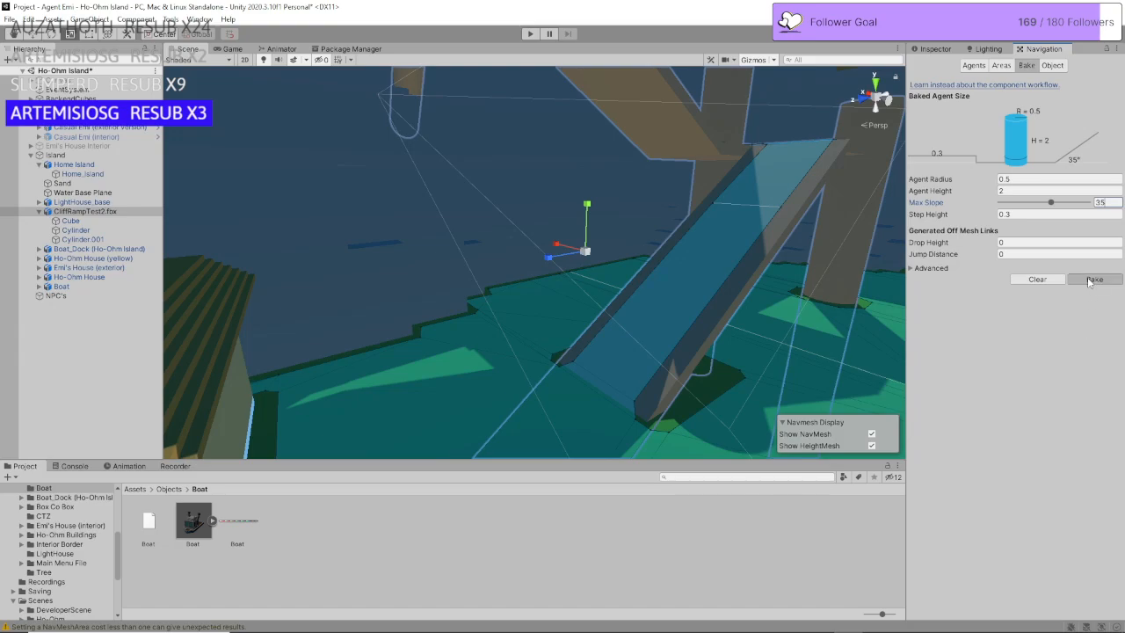
{"action": "right_click_drag", "start_coordinate": [625, 299], "coordinate": [621, 304]}
{"action": "scroll", "coordinate": [621, 304], "scroll_direction": "down", "scroll_amount": 4}
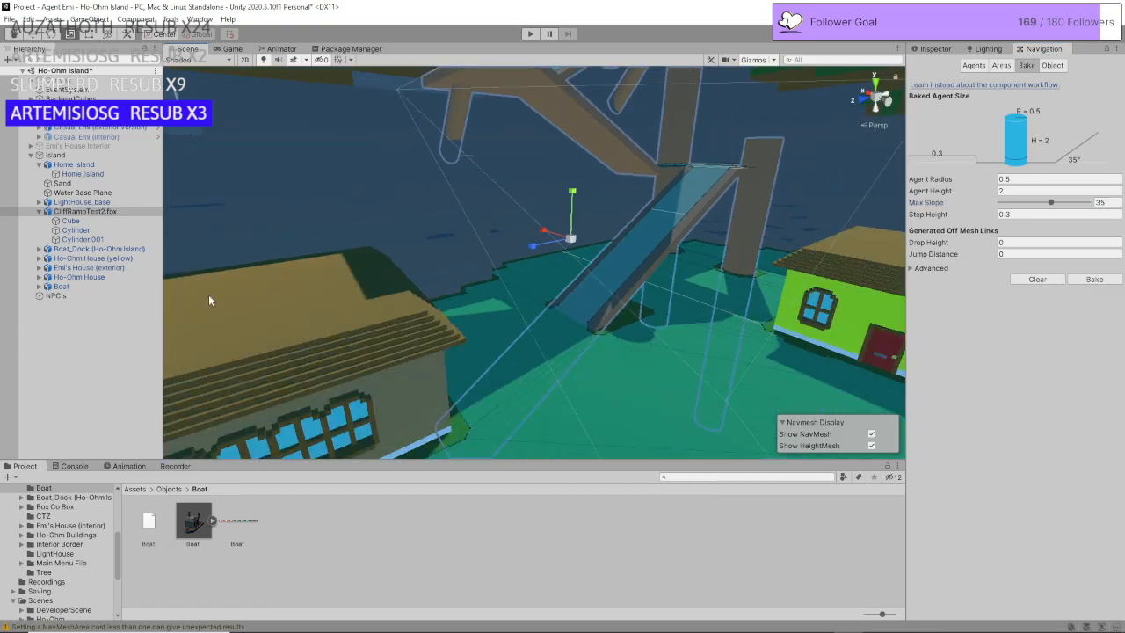
Step: Clear the selection and collapse the CliffRampTest2.fbx and Island groups in the scene hierarchy
{"action": "left_click", "coordinate": [95, 323]}
{"action": "left_click", "coordinate": [38, 211]}
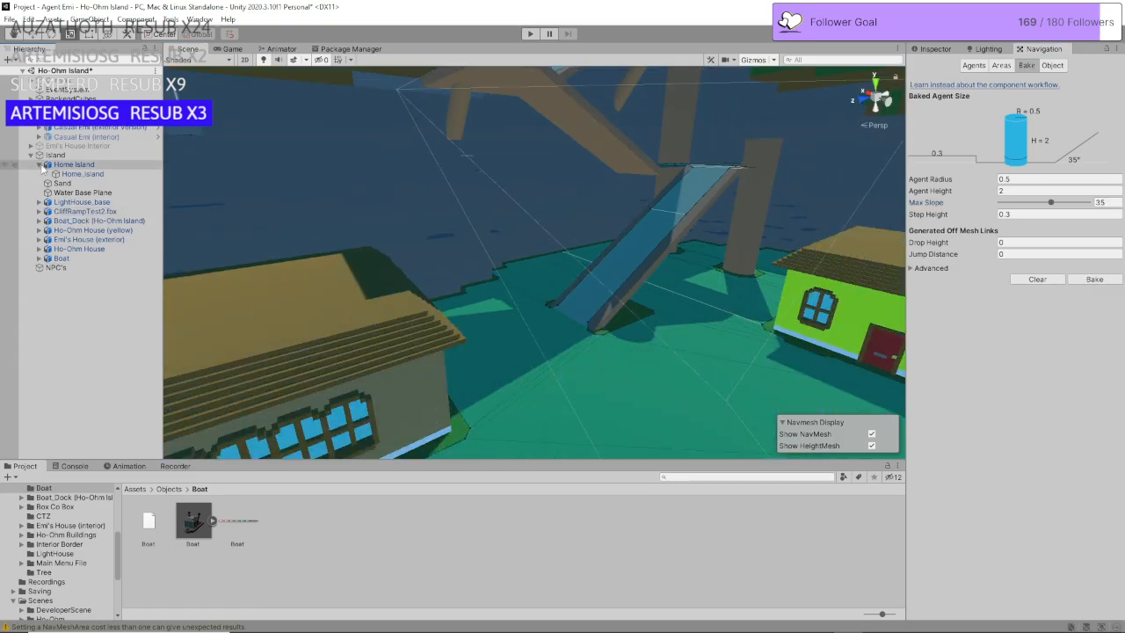
{"action": "left_click", "coordinate": [31, 155]}
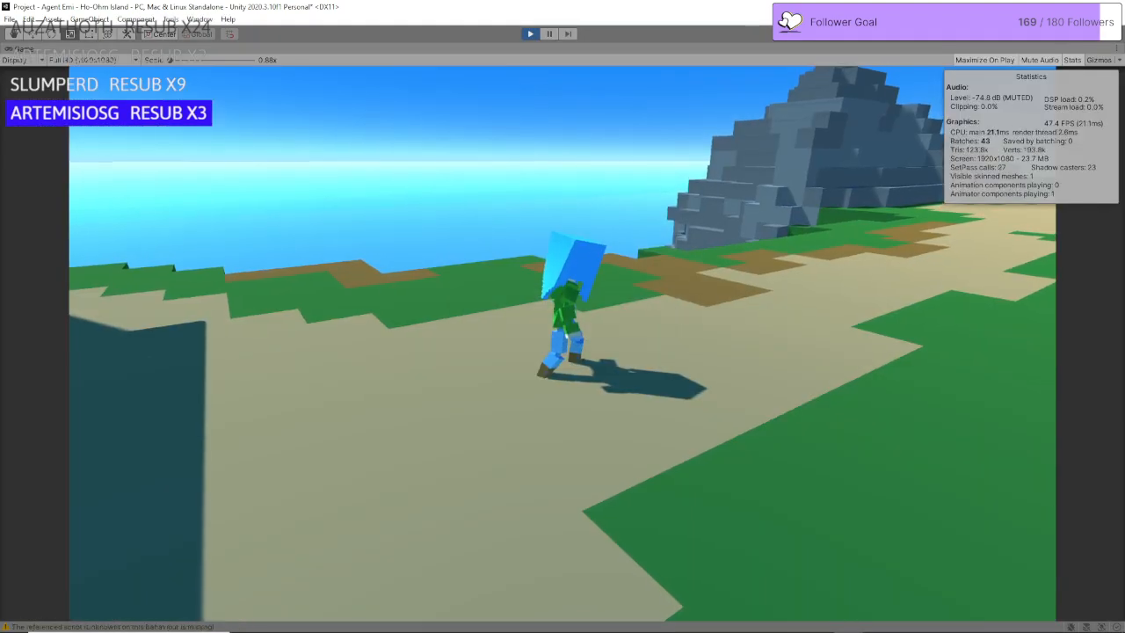
Step: Playtest the scene by walking the character along the sandy cliff path and down the first ramp to its landing
{"action": "key", "text": "w"}
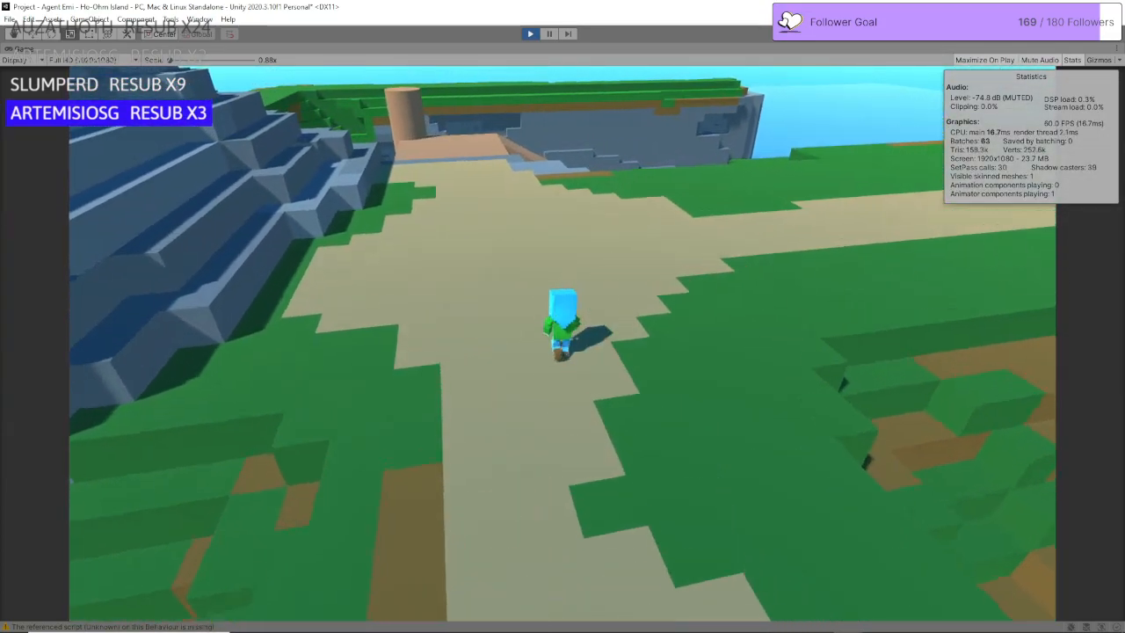
{"action": "key", "text": "w"}
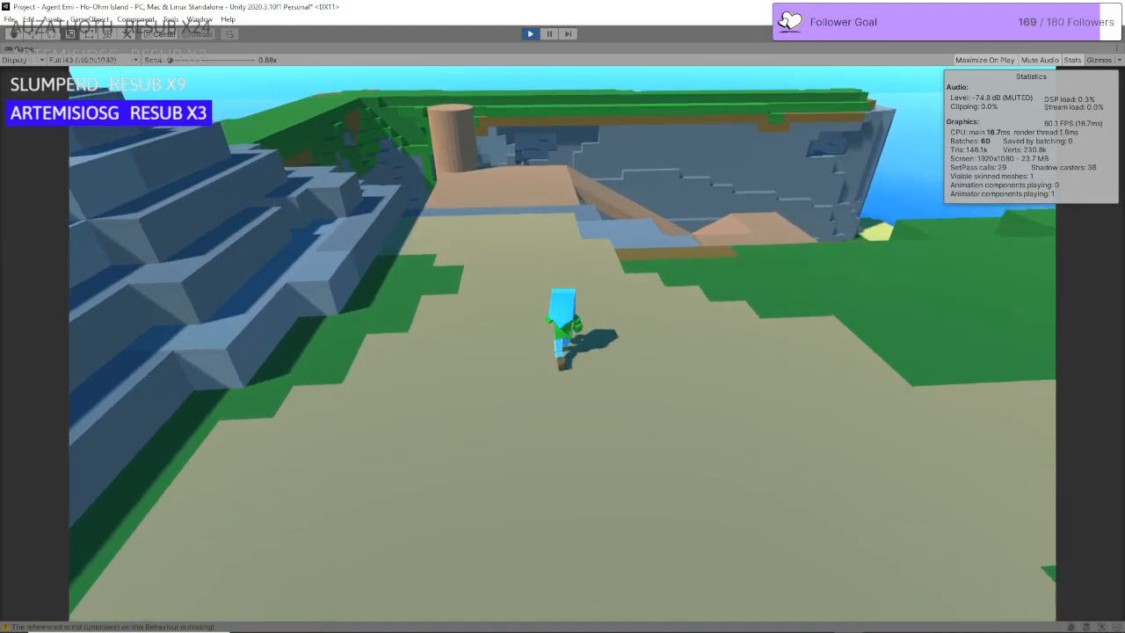
{"action": "key", "text": "w"}
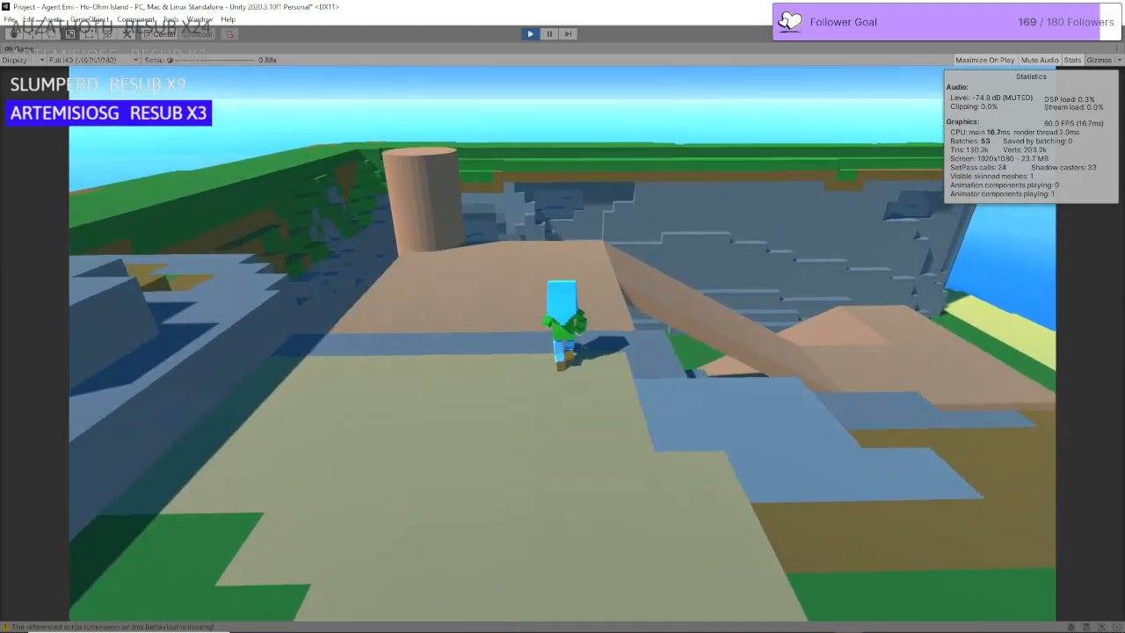
{"action": "key", "text": "w"}
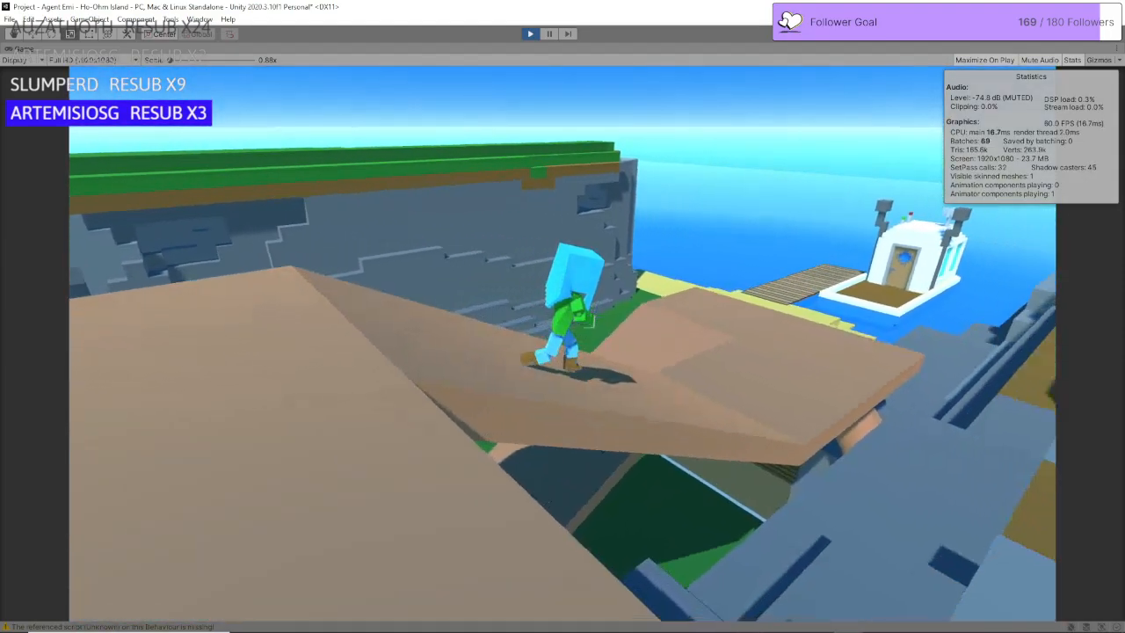
{"action": "key", "text": "w"}
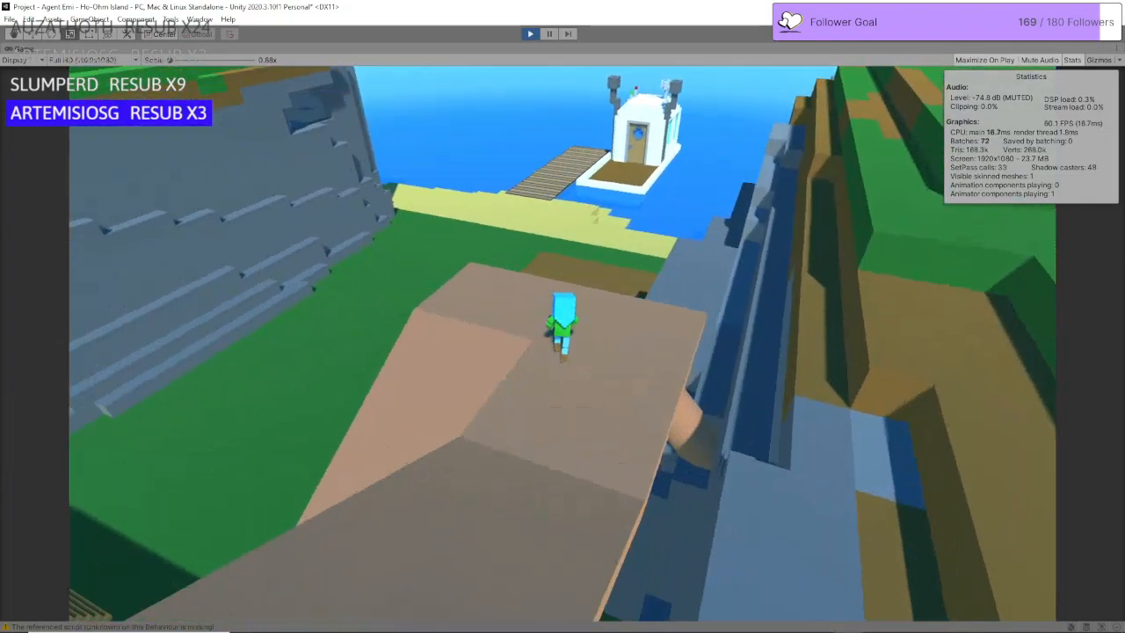
Step: Walk the character from the landing down the remaining cliff ramps to the grass beside the houses
{"action": "key", "text": "a"}
{"action": "key", "text": "s"}
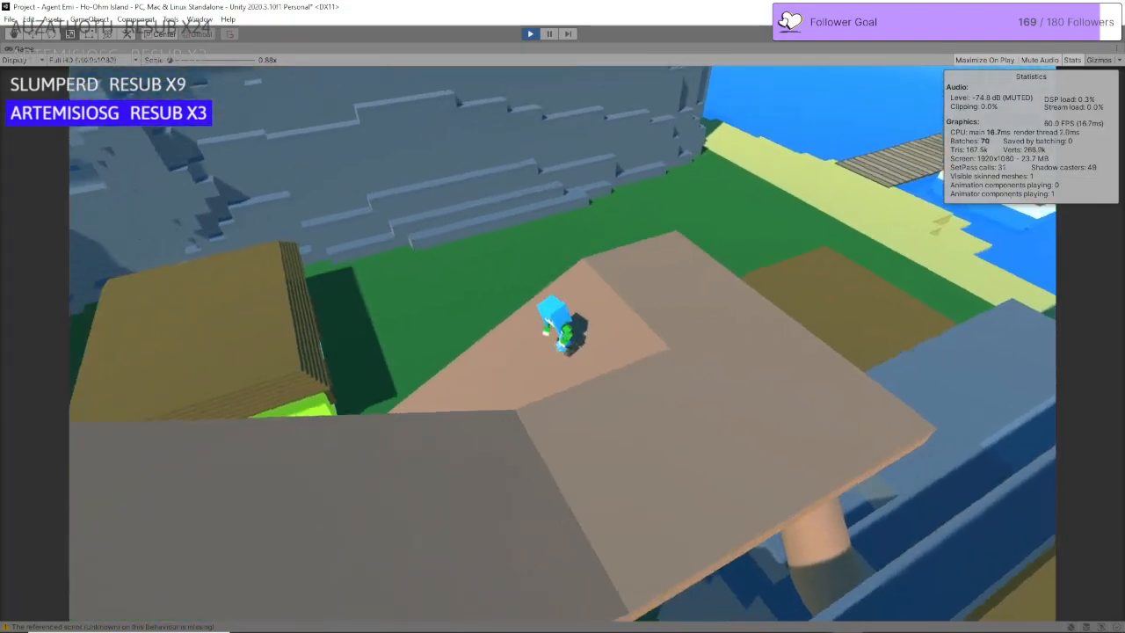
{"action": "key", "text": "w"}
{"action": "key", "text": "w"}
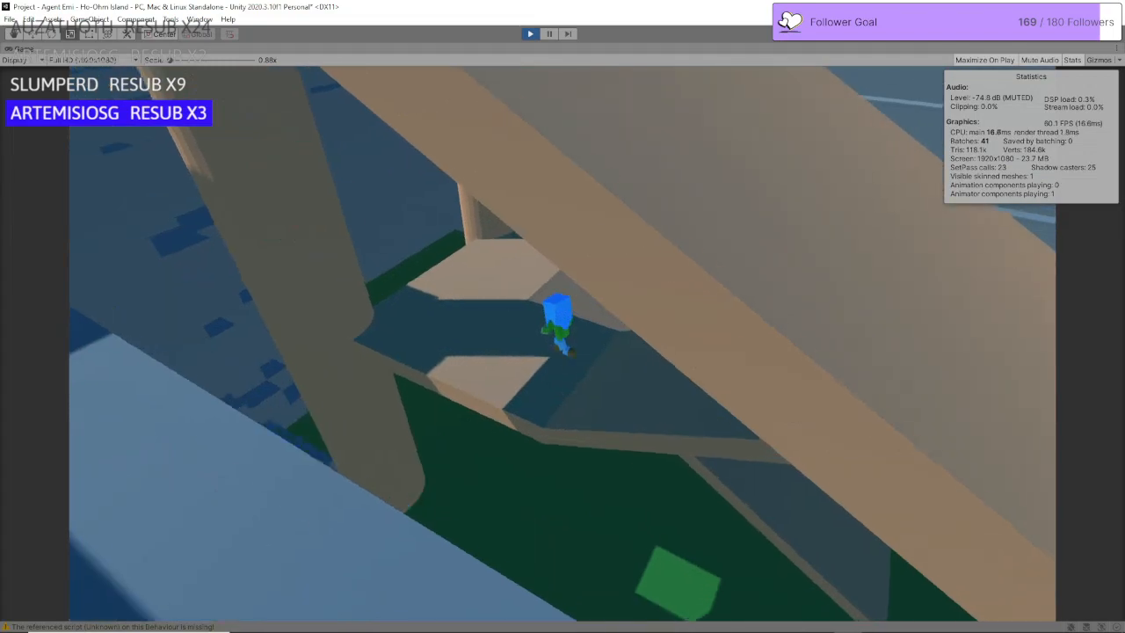
{"action": "key", "text": "d"}
{"action": "key", "text": "d"}
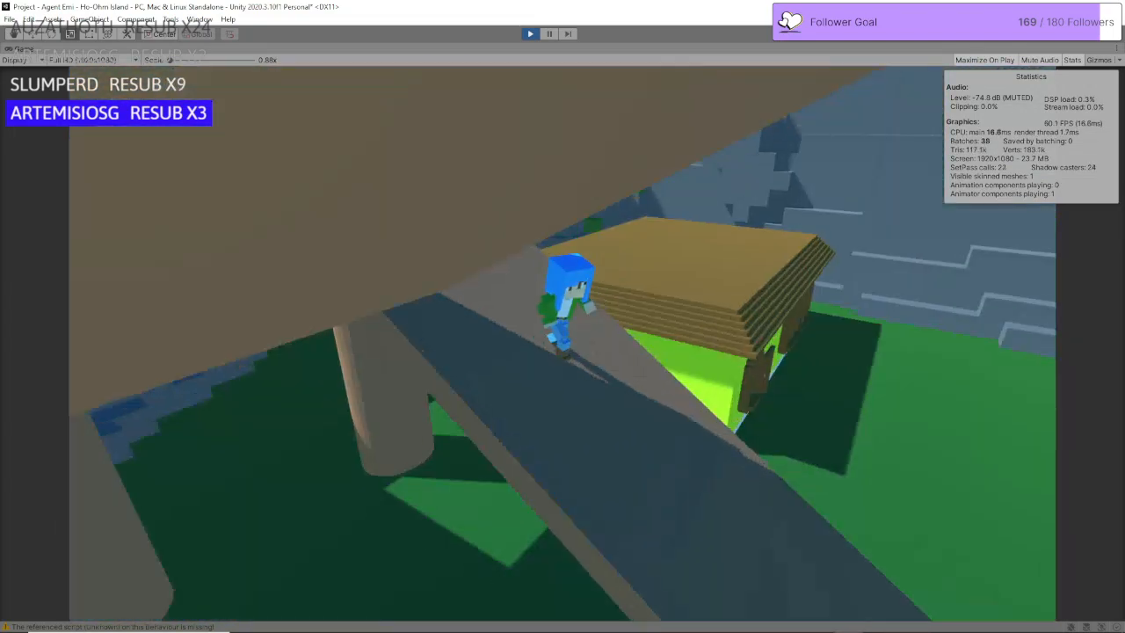
{"action": "key", "text": "w"}
{"action": "key", "text": "a"}
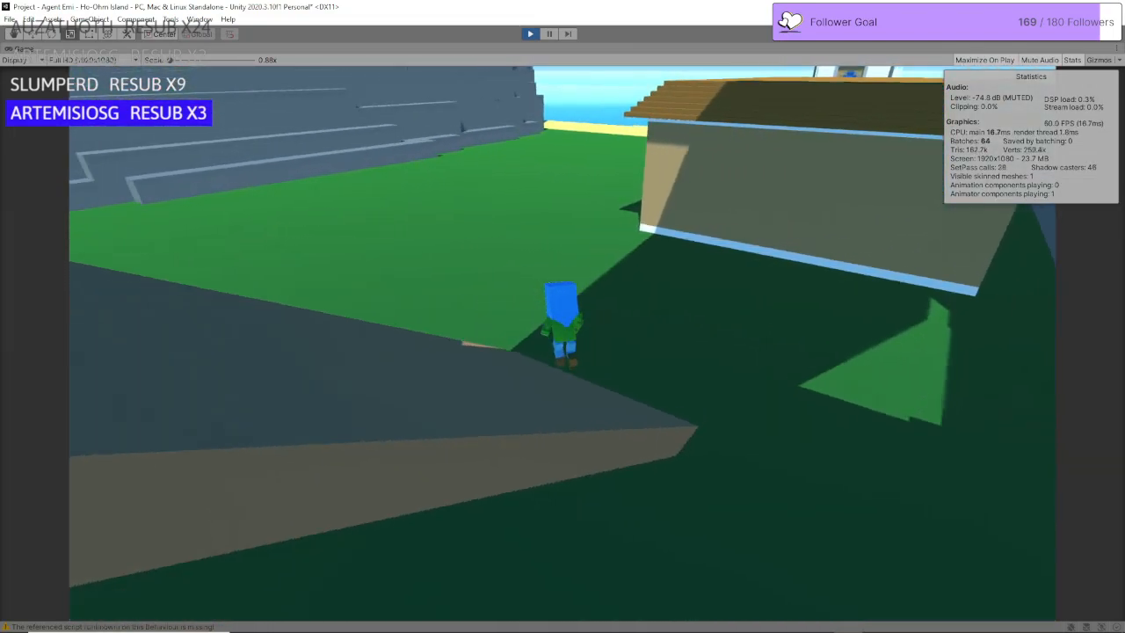
Step: Walk the character across the grass and beach onto the wooden dock beside the boat
{"action": "key", "text": "w"}
{"action": "key", "text": "w"}
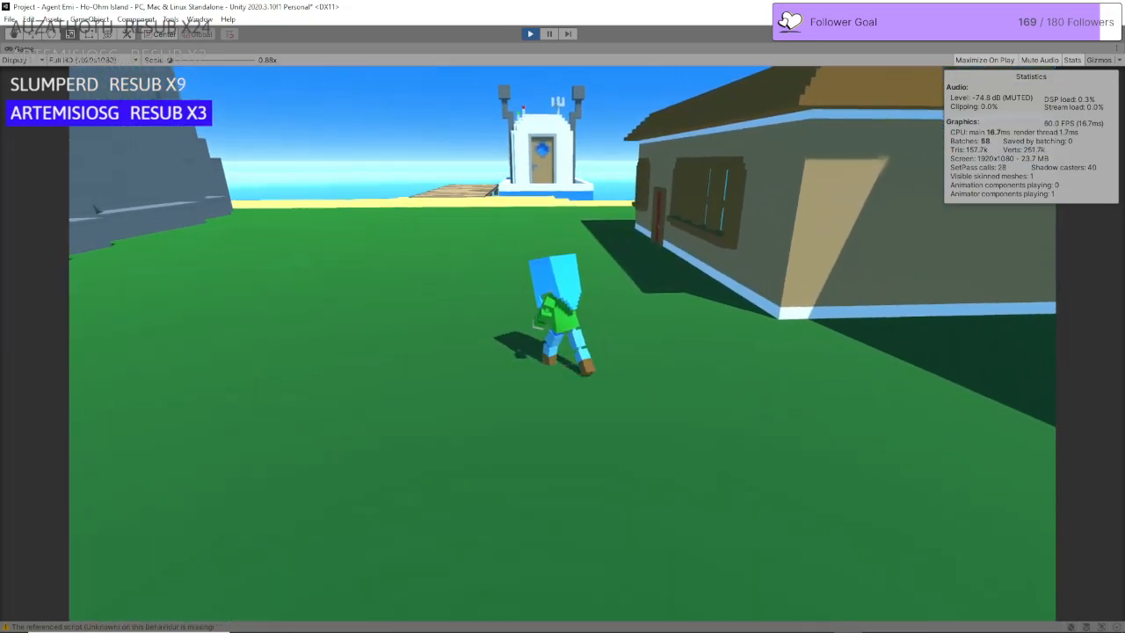
{"action": "key", "text": "w"}
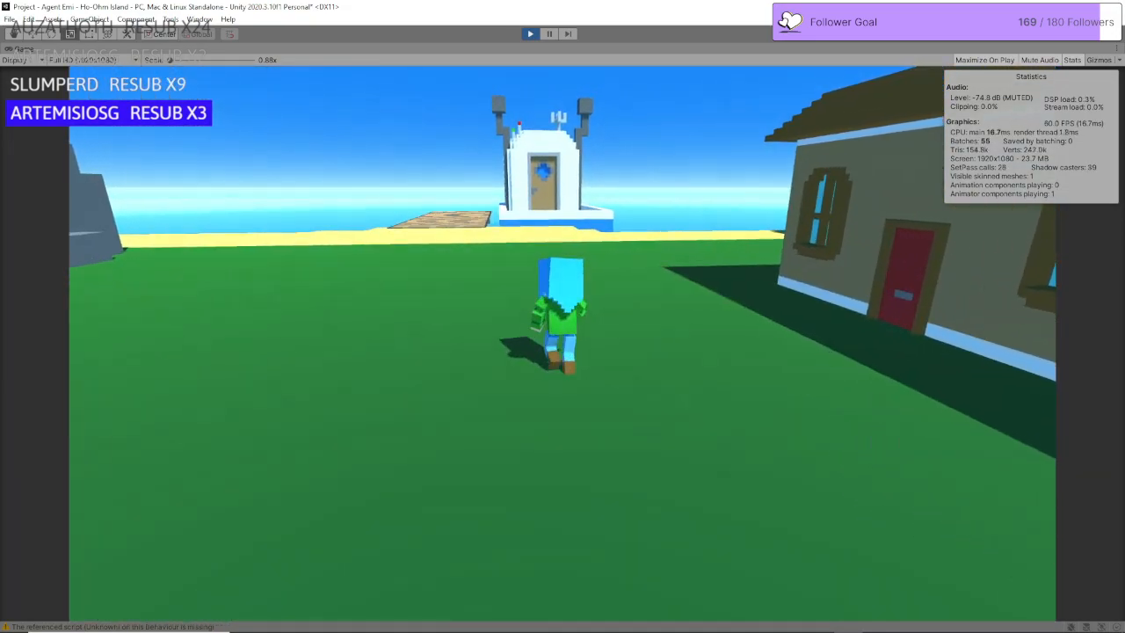
{"action": "key", "text": "w"}
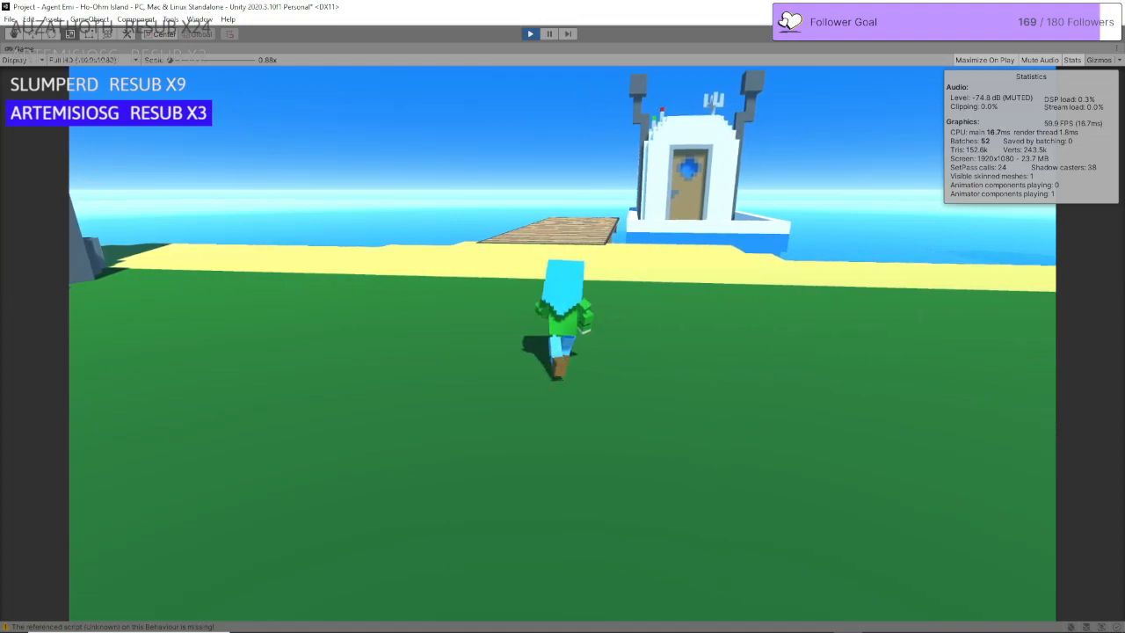
{"action": "key", "text": "w"}
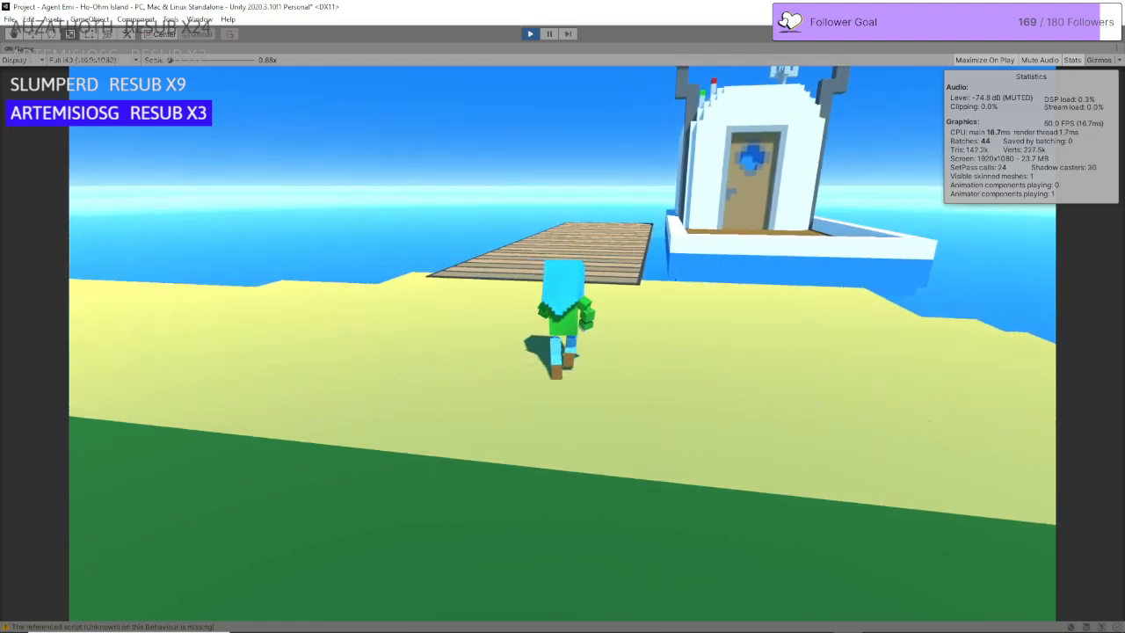
{"action": "key", "text": "w"}
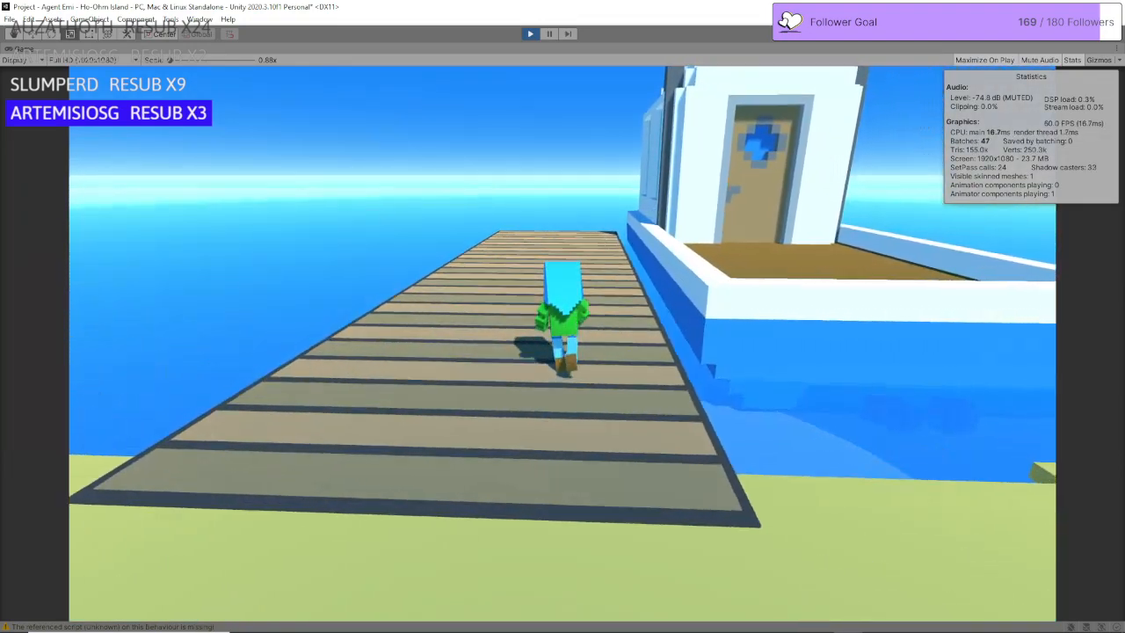
{"action": "key", "text": "w"}
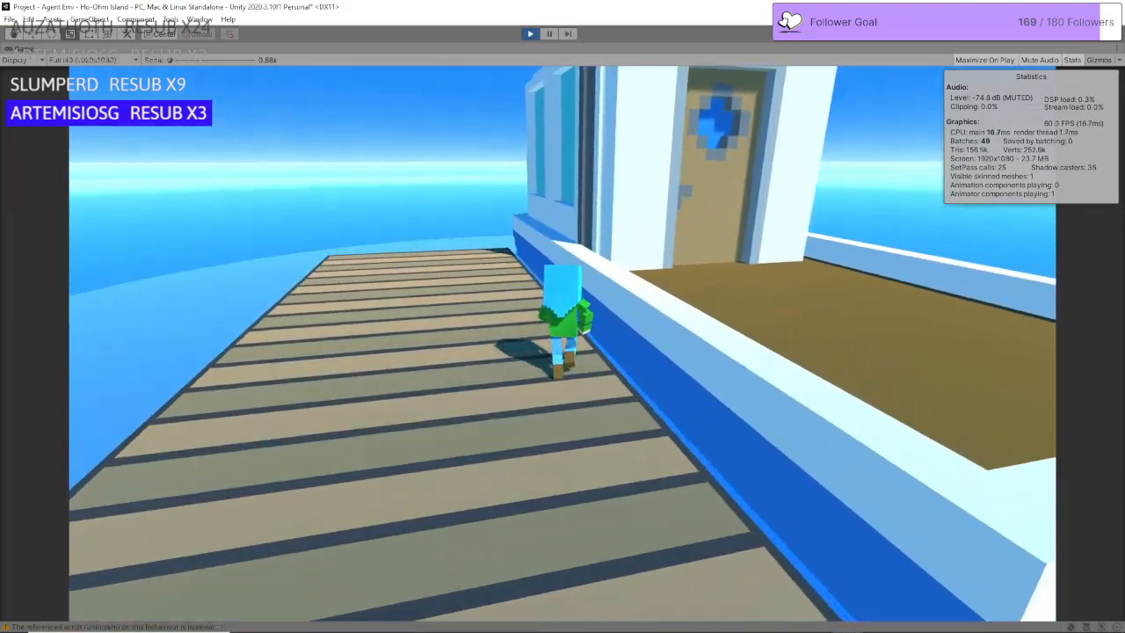
Step: Try to walk the character from the dock over the boat's side, and end the playtest
{"action": "key", "text": "w"}
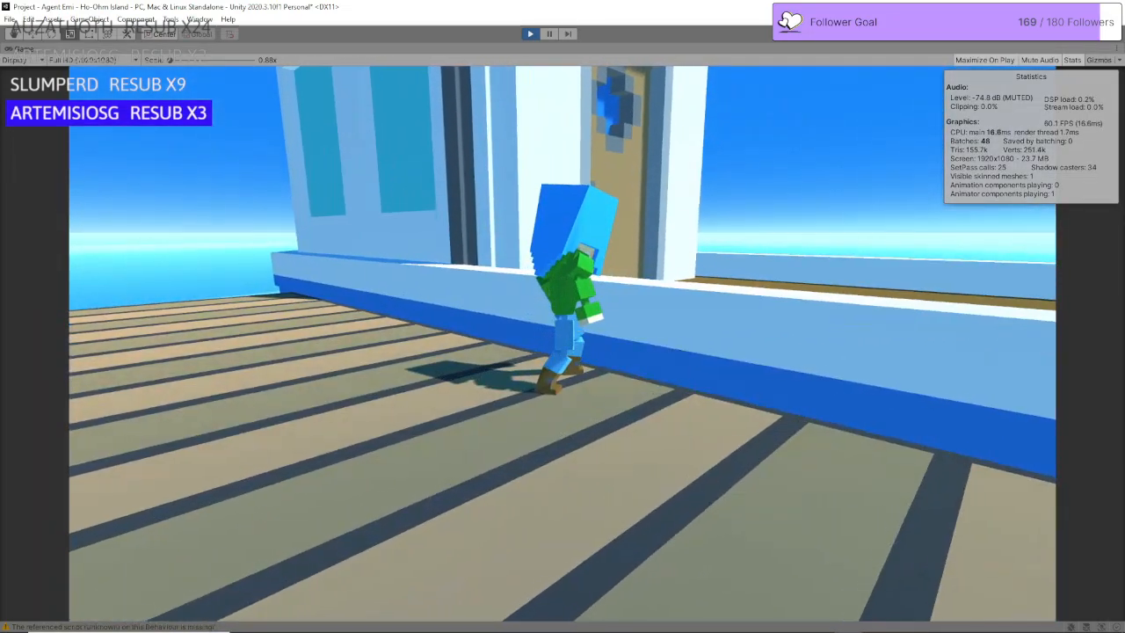
{"action": "key", "text": "w"}
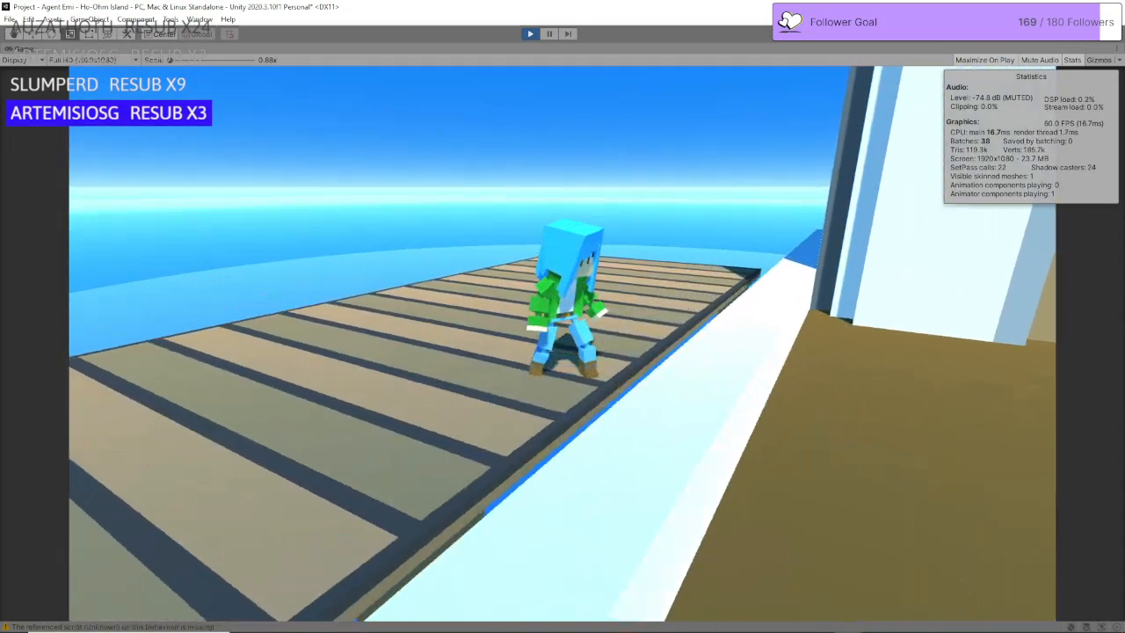
{"action": "key", "text": "w"}
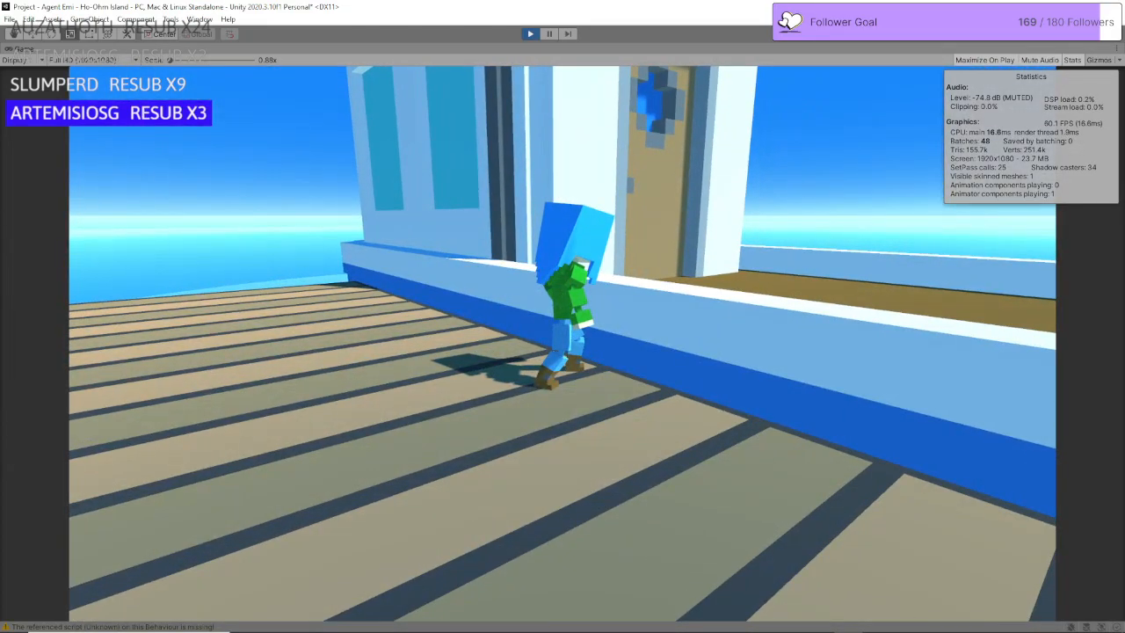
{"action": "key", "text": "Escape"}
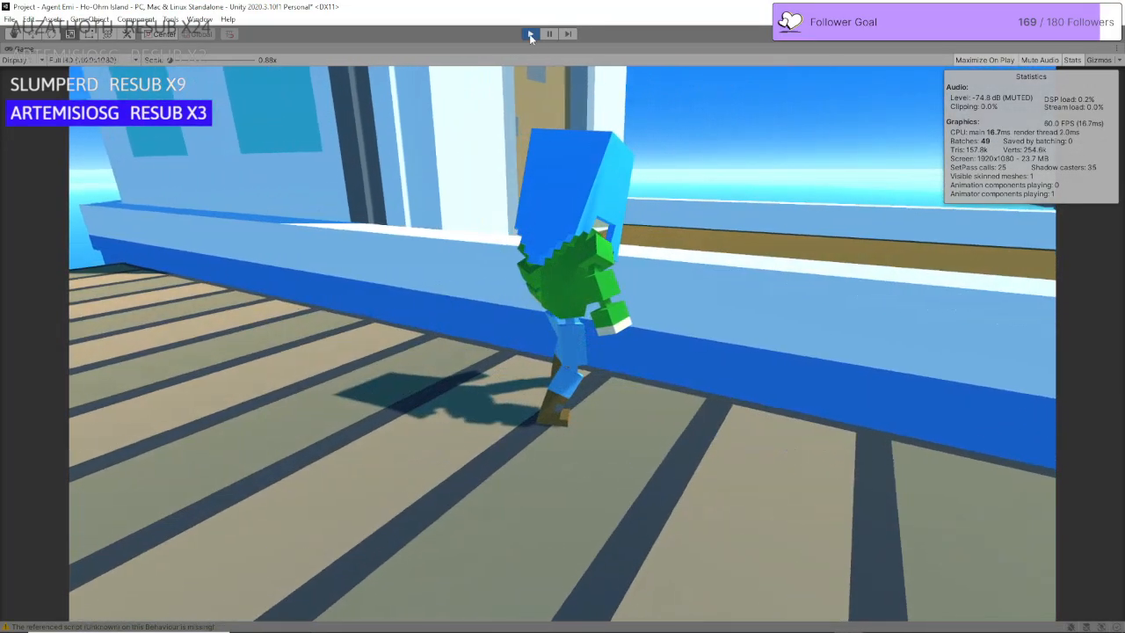
{"action": "left_click", "coordinate": [530, 33]}
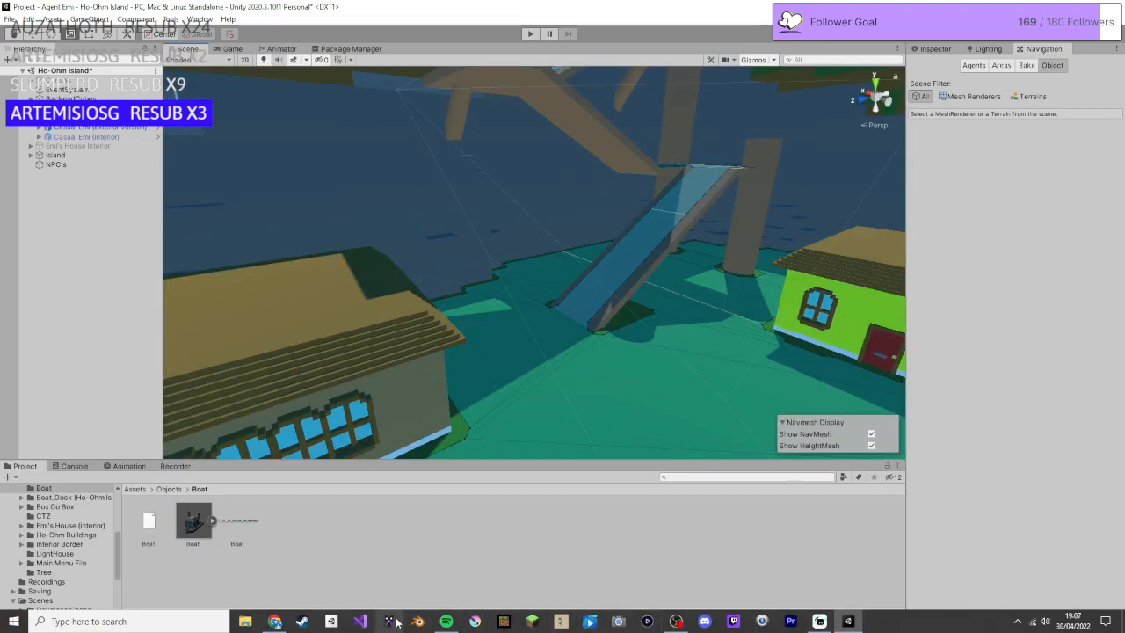
Step: Switch to MagicaVoxel in a maximized window and open the Boat model from the Agent Emi folder
{"action": "left_click", "coordinate": [391, 621]}
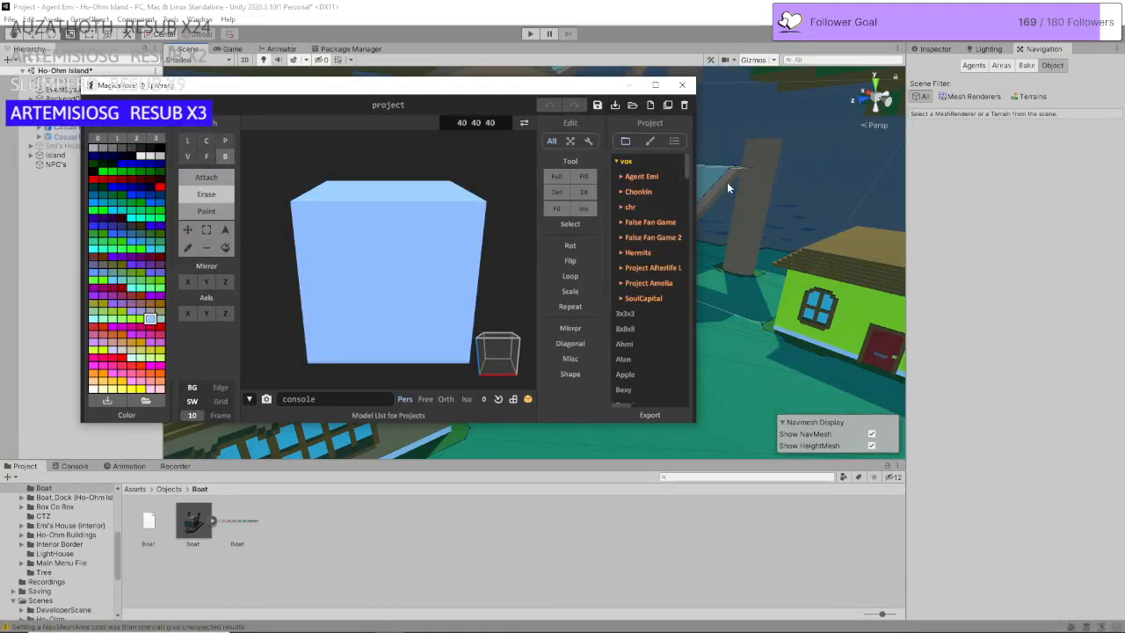
{"action": "left_click", "coordinate": [659, 86]}
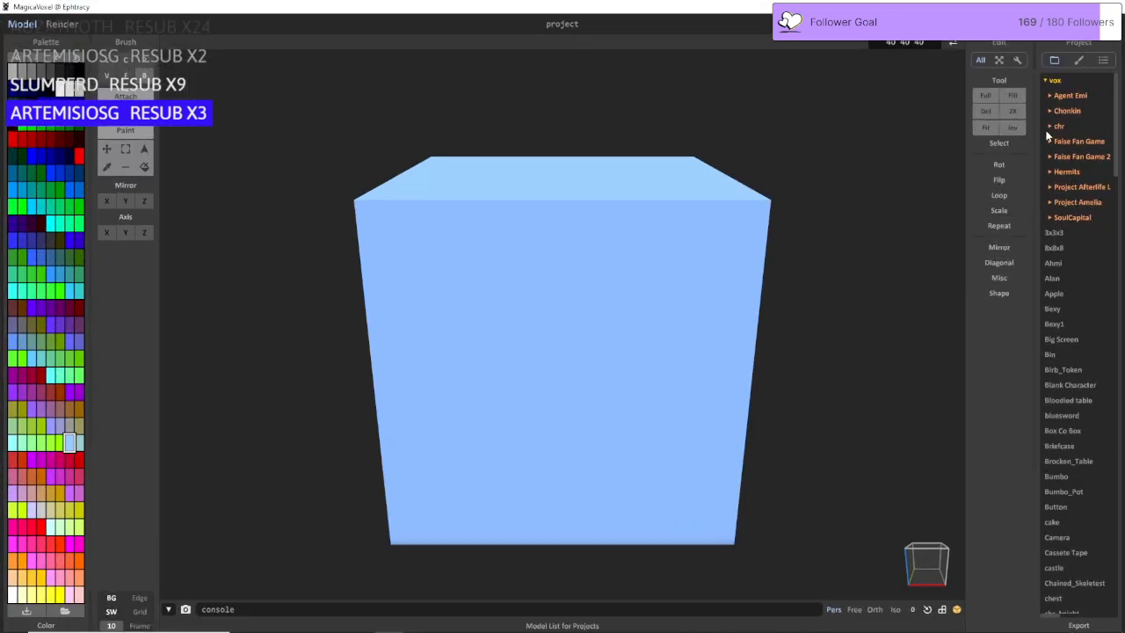
{"action": "left_click", "coordinate": [1047, 97]}
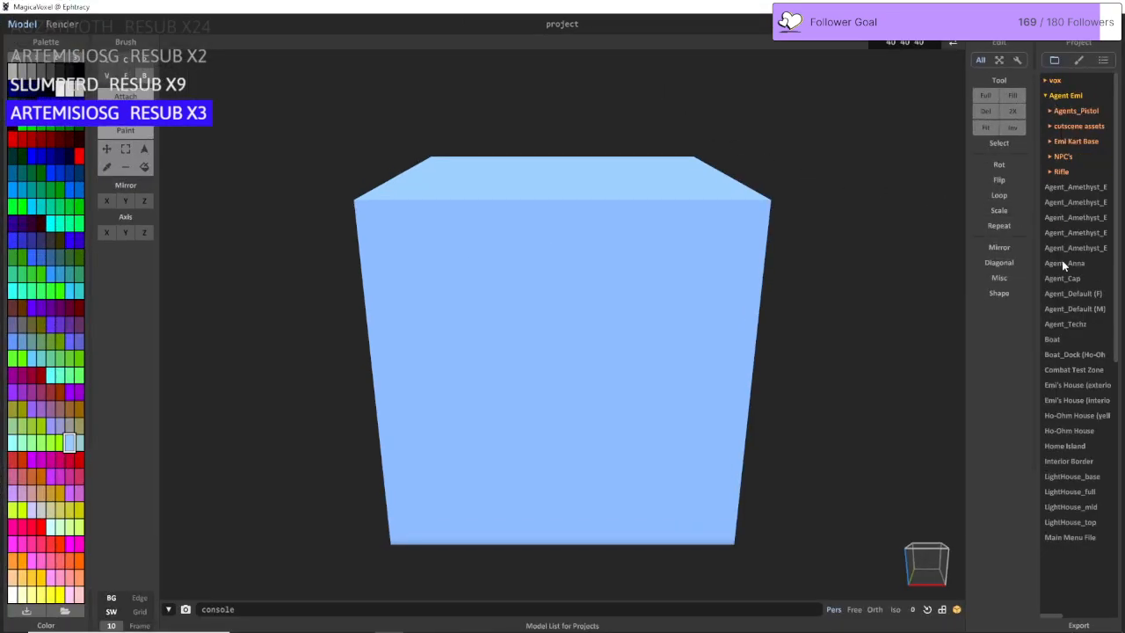
{"action": "left_click", "coordinate": [1053, 341]}
Step: Try painting the underside and stepped side faces of the boat's hull dark navy with the Face brush
{"action": "right_click_drag", "start_coordinate": [616, 344], "coordinate": [651, 332]}
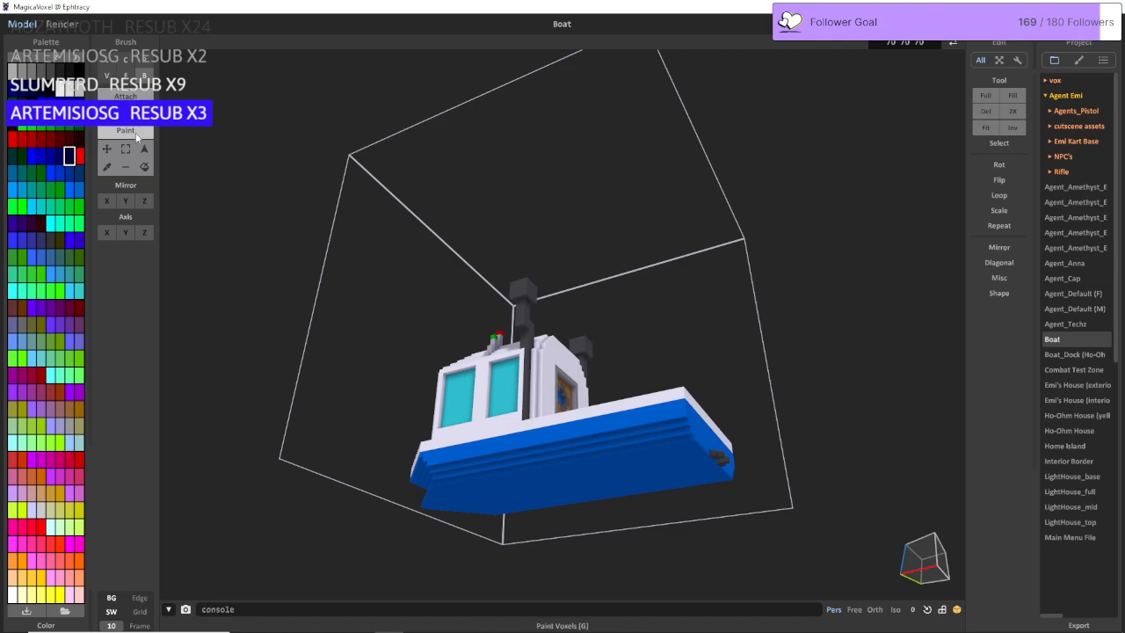
{"action": "left_click", "coordinate": [126, 76]}
{"action": "left_click", "coordinate": [510, 486]}
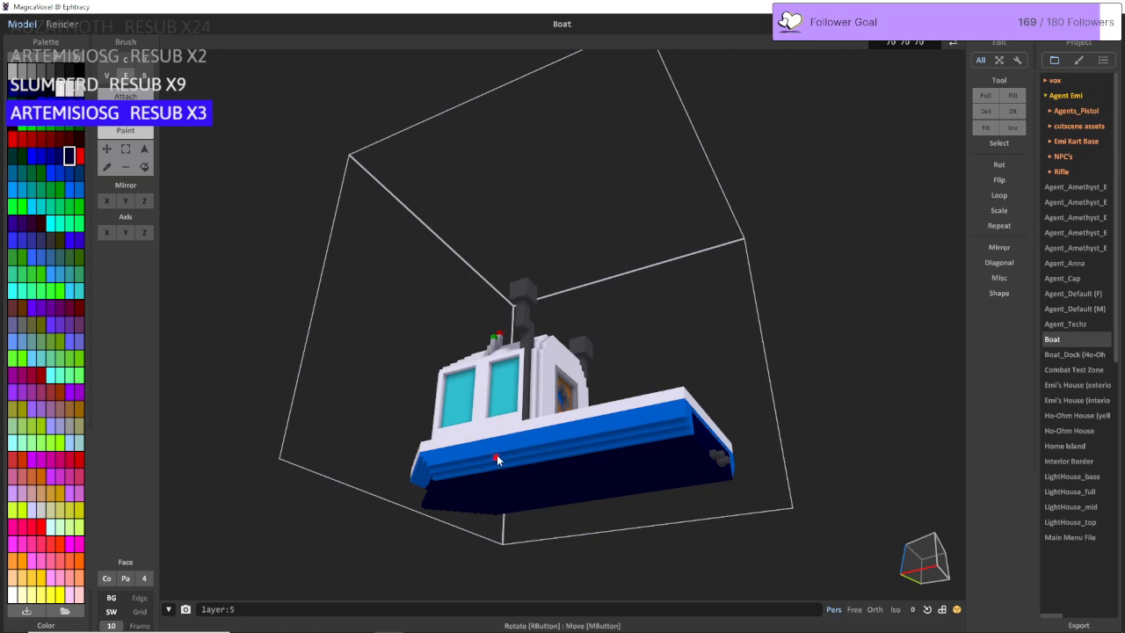
{"action": "left_click", "coordinate": [498, 449]}
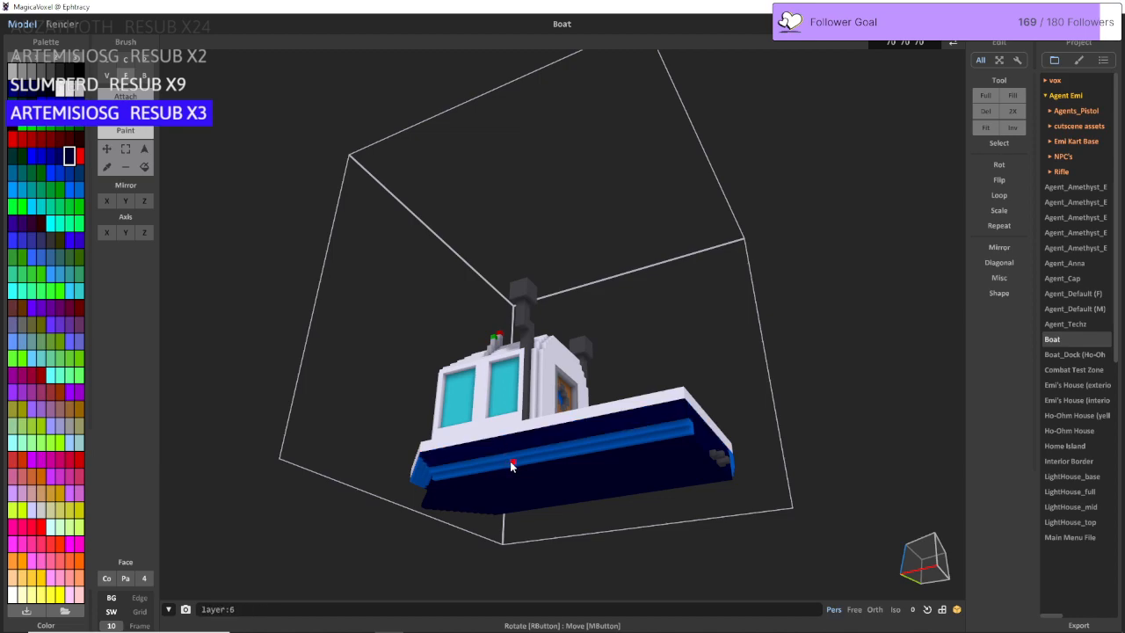
{"action": "left_click", "coordinate": [513, 466]}
{"action": "left_click", "coordinate": [515, 457]}
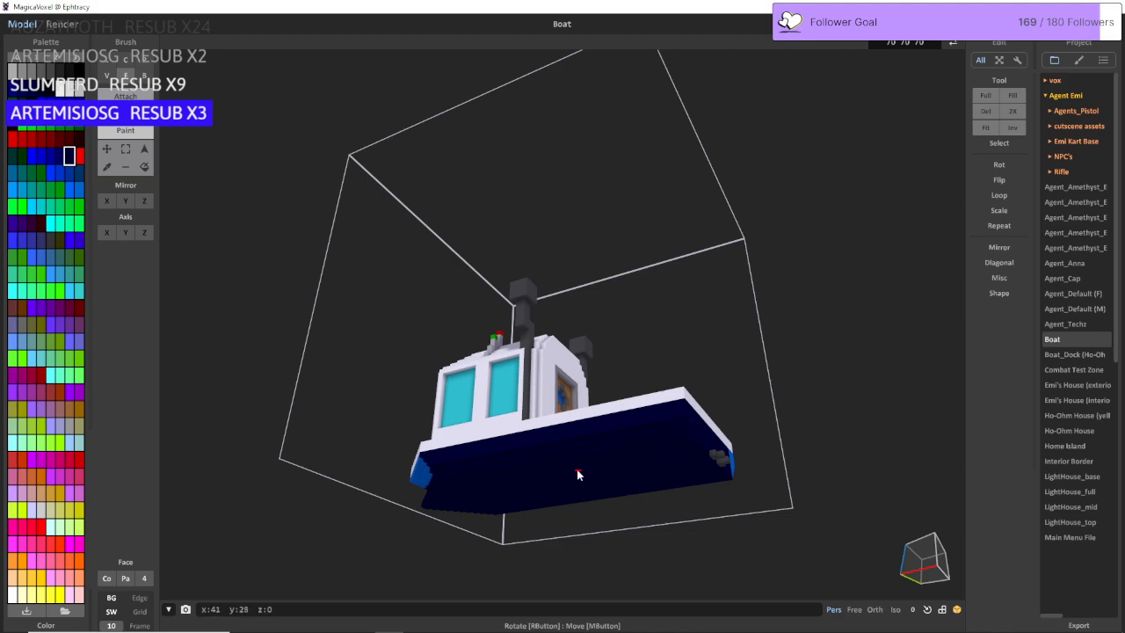
Step: Undo all the dark navy face paints on the boat's hull
{"action": "key", "text": "ctrl+z"}
{"action": "key", "text": "ctrl+z"}
{"action": "key", "text": "ctrl+z"}
{"action": "key", "text": "ctrl+z"}
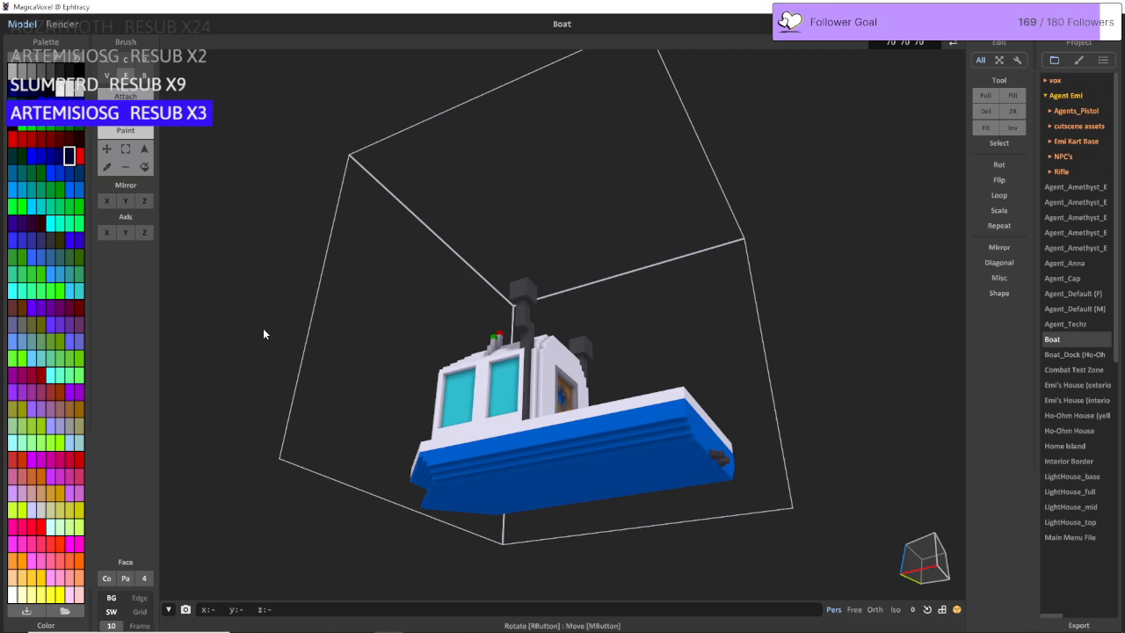
Step: Enable X, Y and Z mirroring, test painting the hull's underside dark navy, and undo that paint
{"action": "left_click", "coordinate": [107, 202]}
{"action": "left_click", "coordinate": [145, 201]}
{"action": "left_click", "coordinate": [572, 480]}
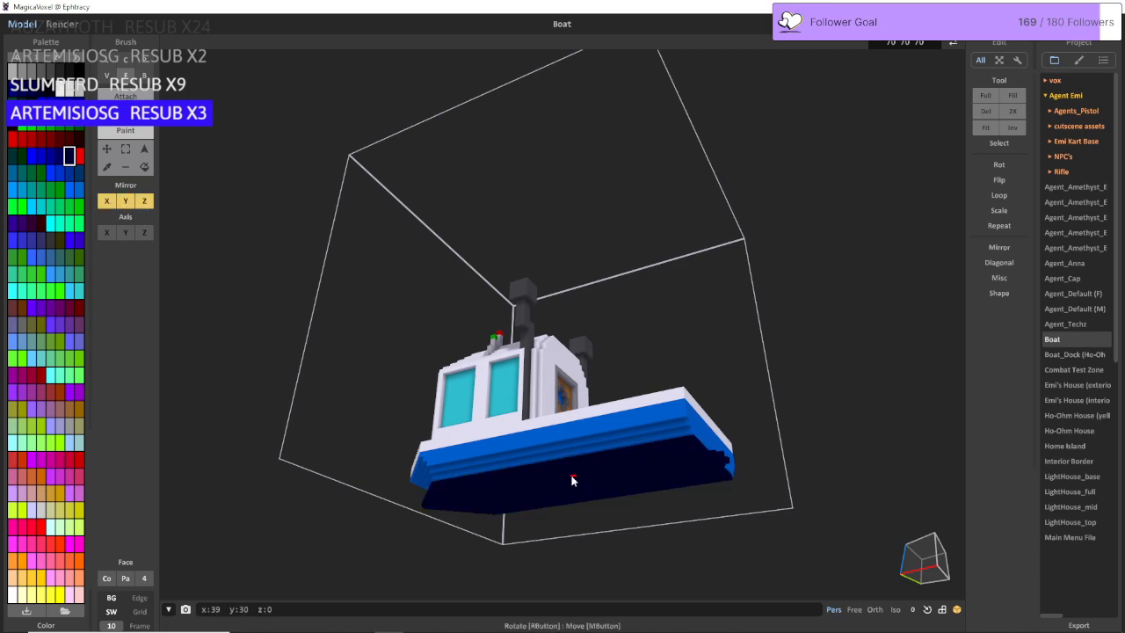
{"action": "key", "text": "ctrl+z"}
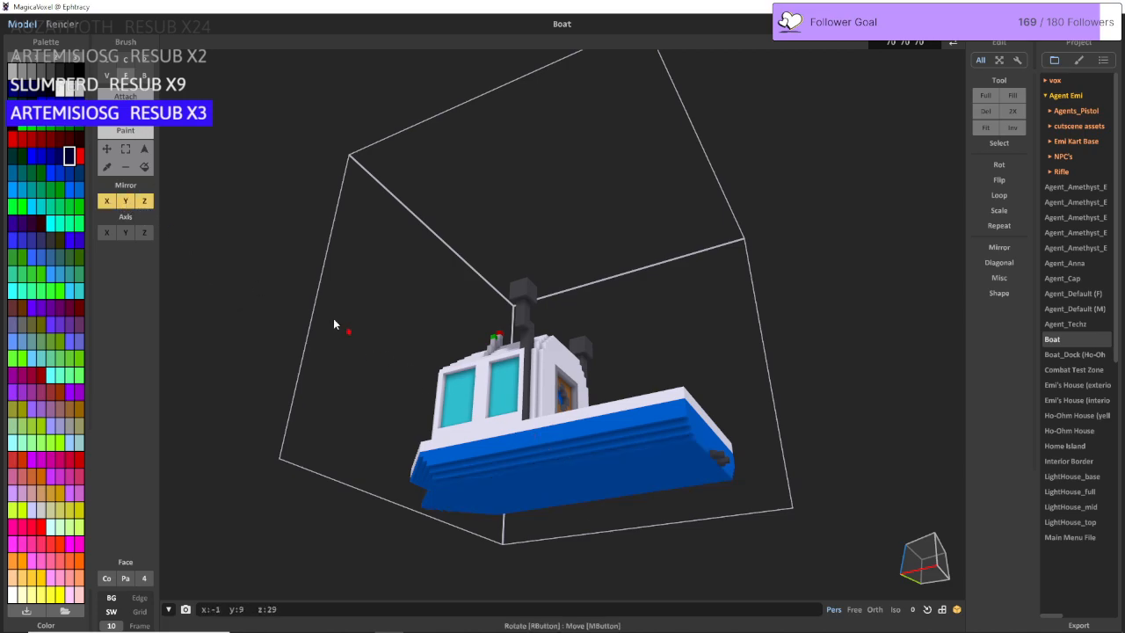
Step: Test painting the hull's underside dark navy without Z mirroring, undo that paint, and turn off X and Y mirroring
{"action": "left_click", "coordinate": [145, 202]}
{"action": "left_click", "coordinate": [580, 475]}
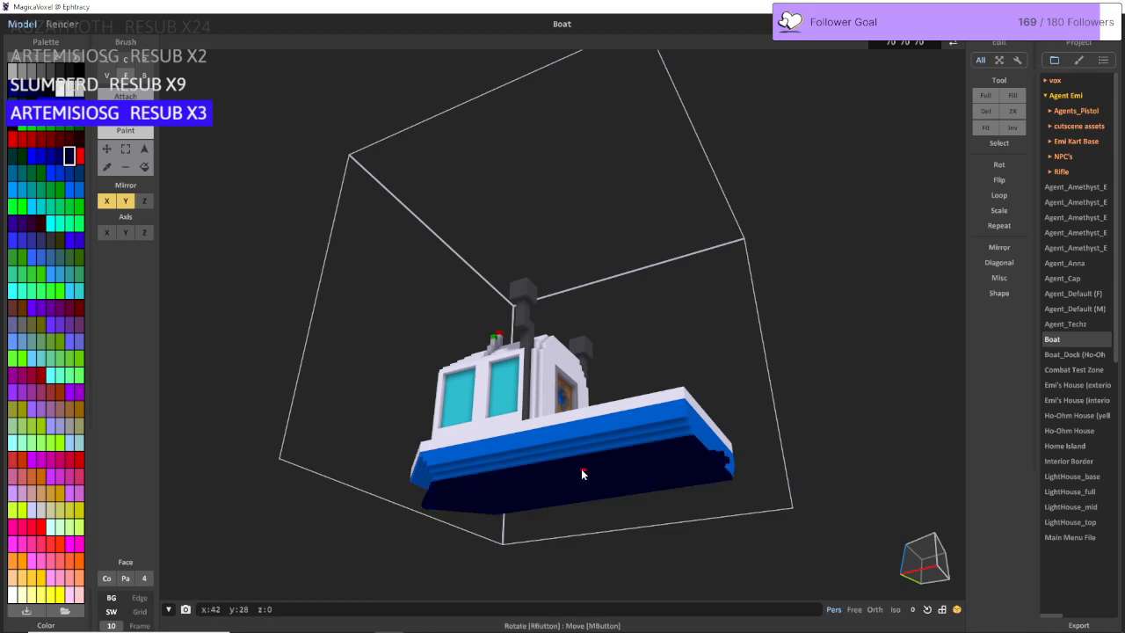
{"action": "key", "text": "ctrl+z"}
{"action": "left_click", "coordinate": [126, 201]}
{"action": "left_click", "coordinate": [106, 202]}
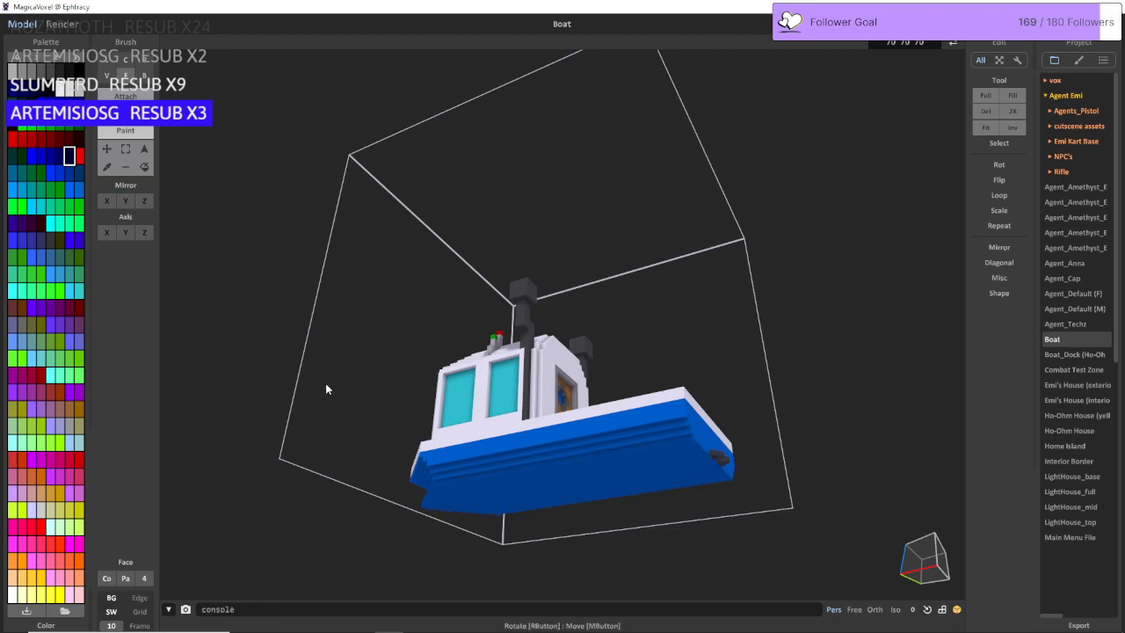
Step: Paint the hull's underside dark navy, then its stepped side and stern faces with X and Y mirroring enabled
{"action": "left_click", "coordinate": [508, 477]}
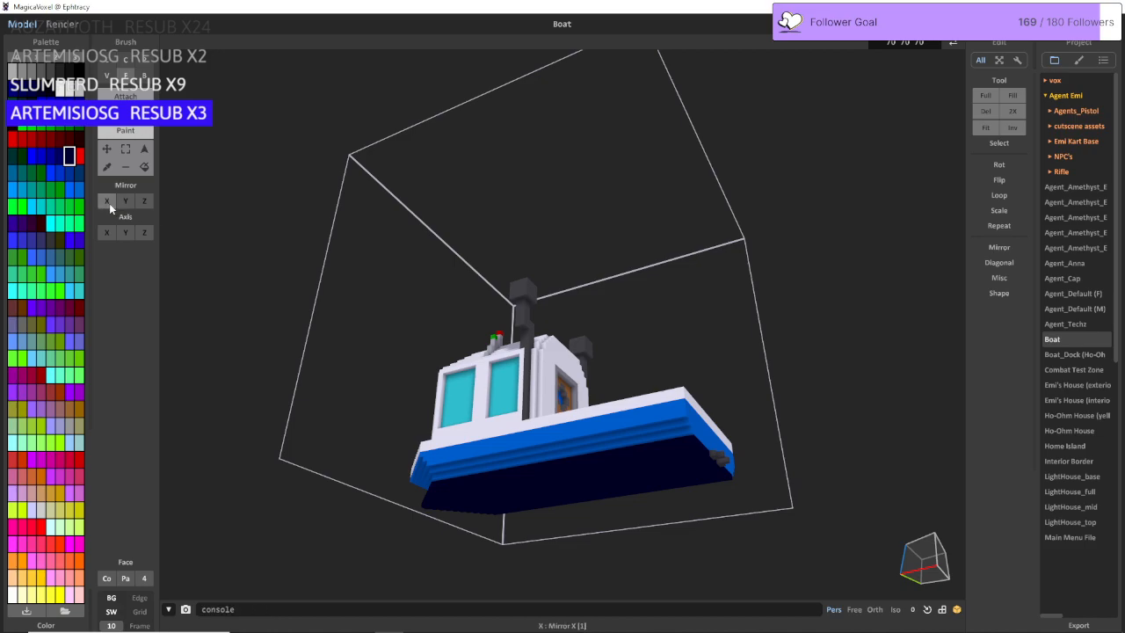
{"action": "left_click", "coordinate": [489, 469]}
{"action": "left_click", "coordinate": [490, 457]}
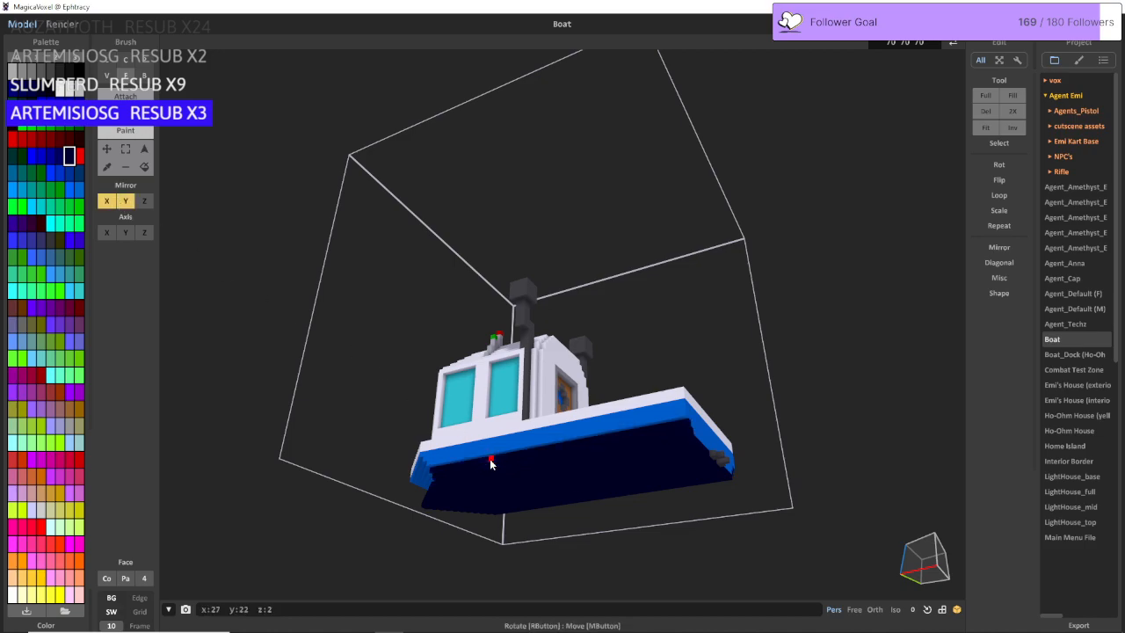
{"action": "left_click", "coordinate": [490, 452]}
{"action": "left_click", "coordinate": [709, 439]}
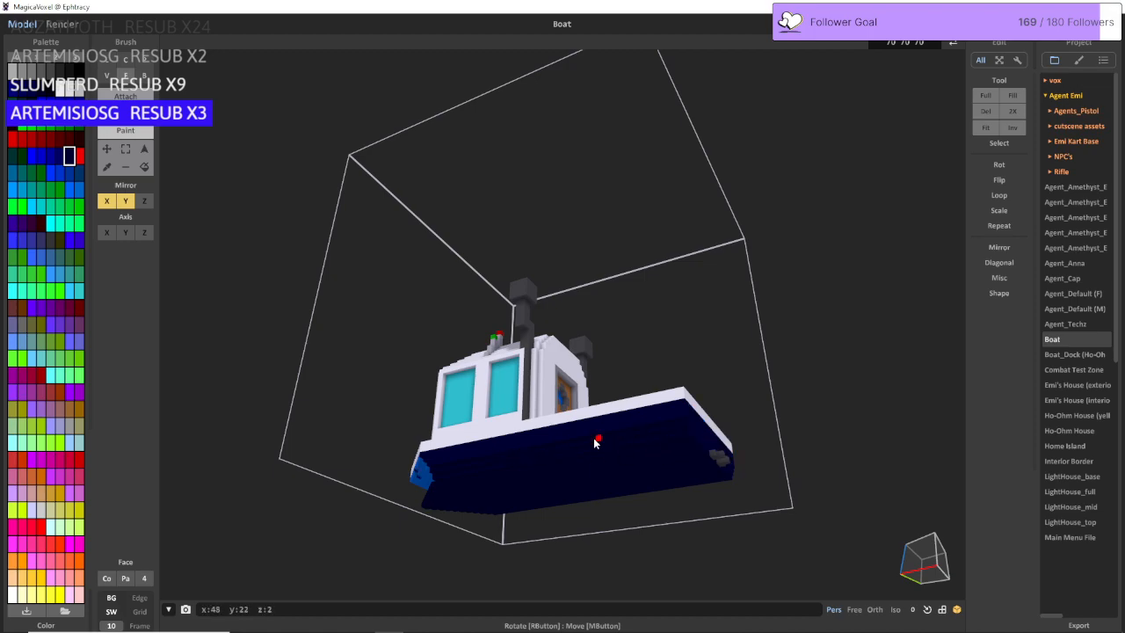
Step: Paint the front faces and ledges of the boat's bow dark navy with the Face brush
{"action": "right_click_drag", "start_coordinate": [448, 479], "coordinate": [480, 417]}
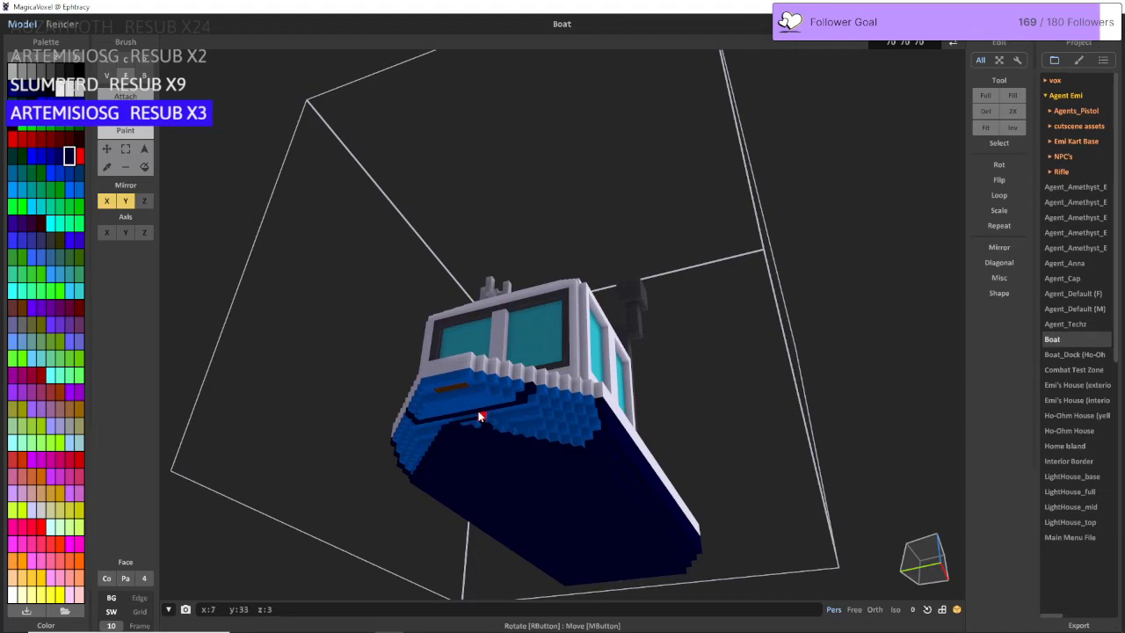
{"action": "left_click", "coordinate": [462, 384]}
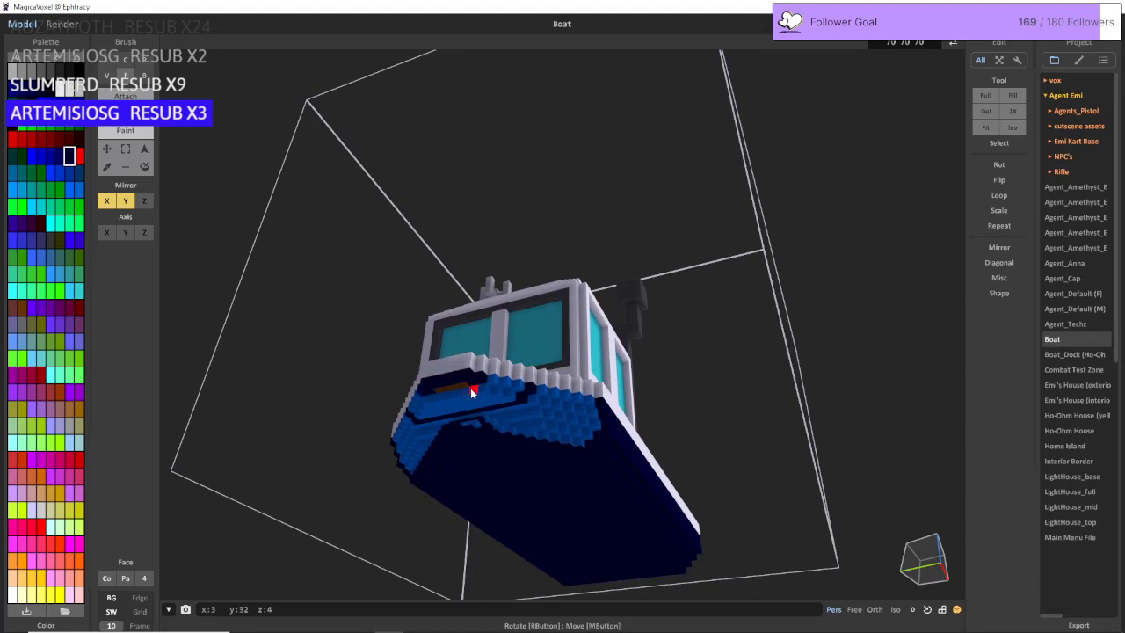
{"action": "left_click", "coordinate": [472, 394]}
{"action": "left_click", "coordinate": [485, 406]}
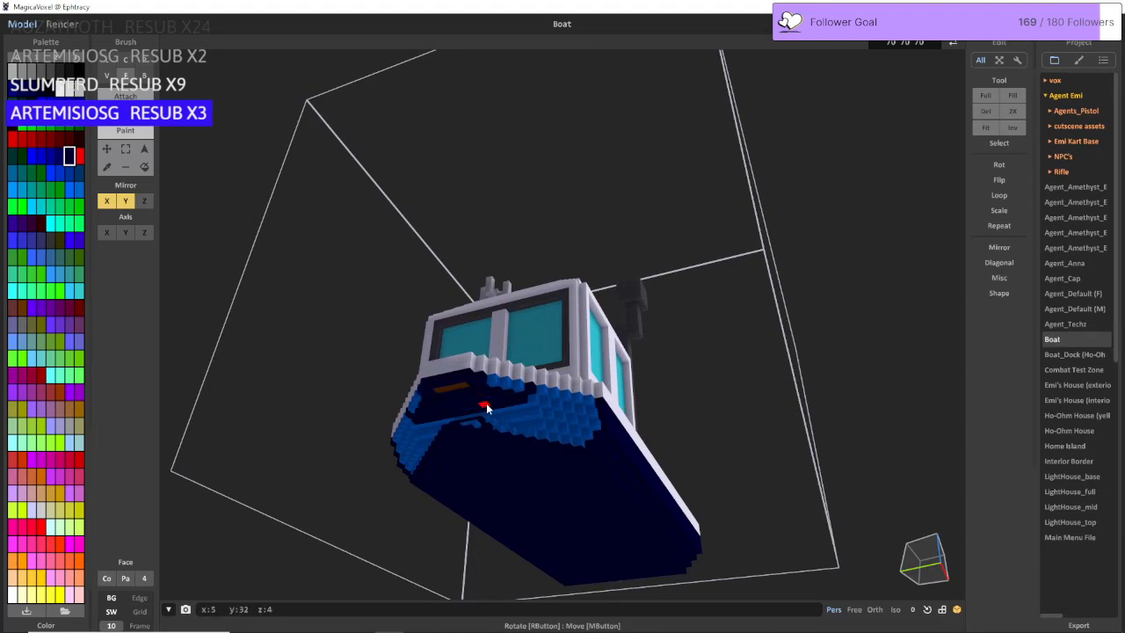
{"action": "mouse_move", "coordinate": [473, 428]}
{"action": "right_mouse_down"}
{"action": "mouse_move", "coordinate": [475, 450]}
{"action": "mouse_move", "coordinate": [464, 419]}
{"action": "right_mouse_up"}
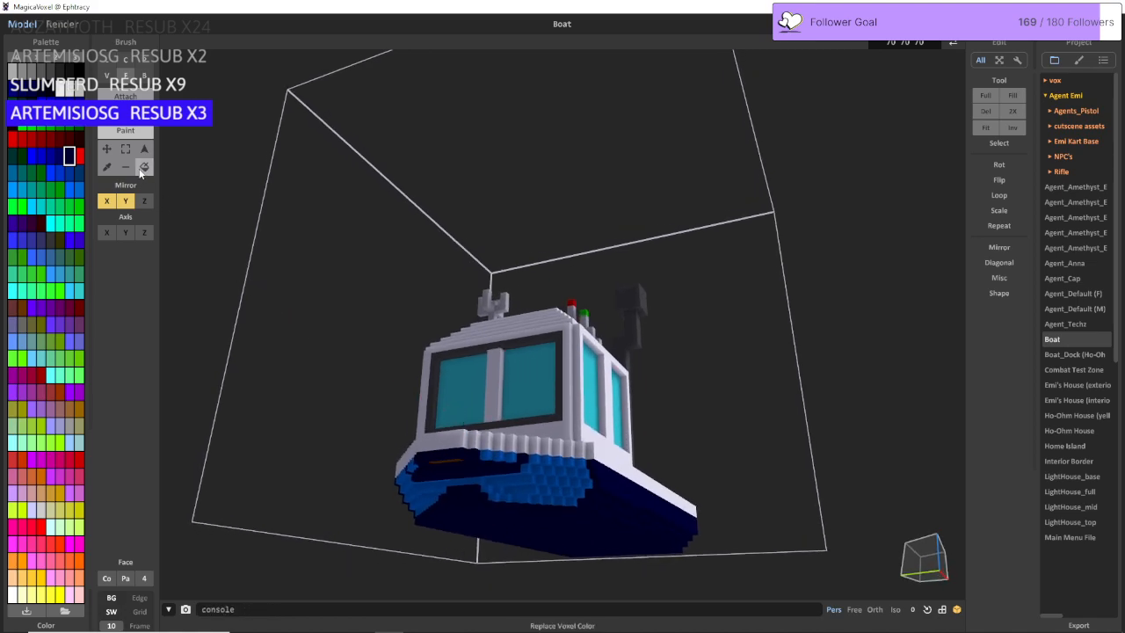
{"action": "left_click", "coordinate": [490, 488]}
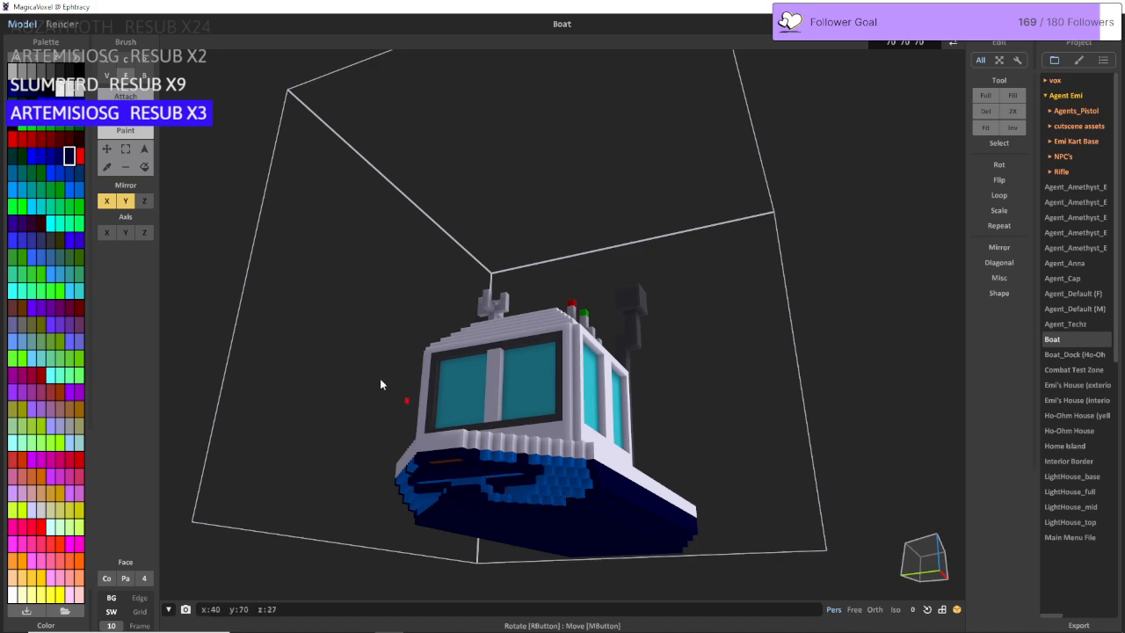
Step: Cover the remaining blue voxels around the bow with dark navy using the Box brush
{"action": "left_click", "coordinate": [144, 76]}
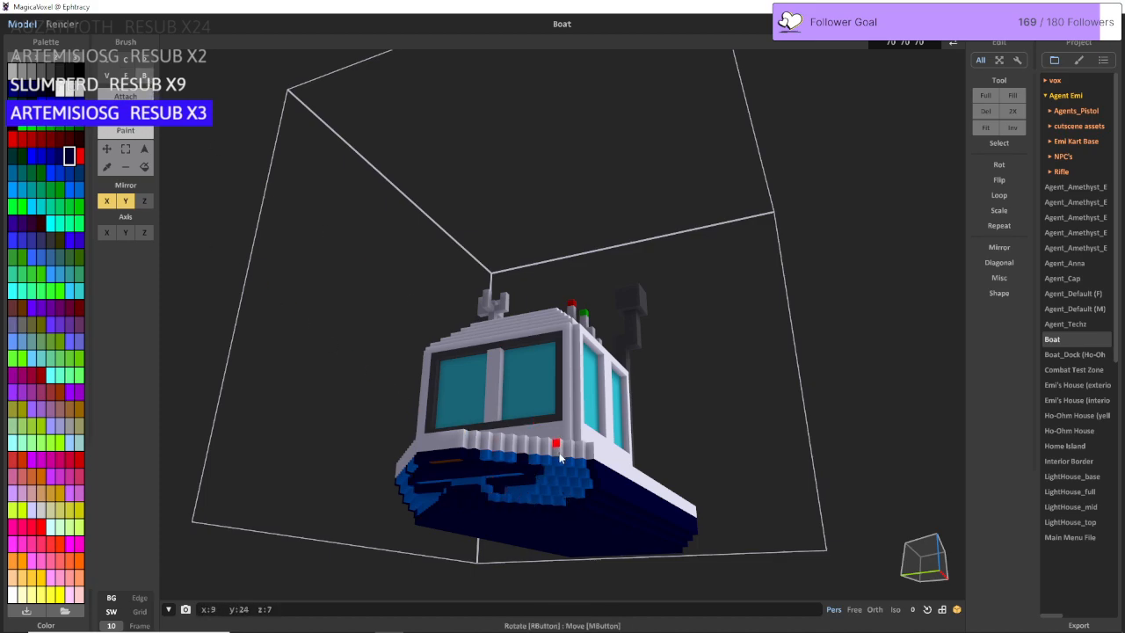
{"action": "left_click_drag", "start_coordinate": [559, 503], "coordinate": [469, 457]}
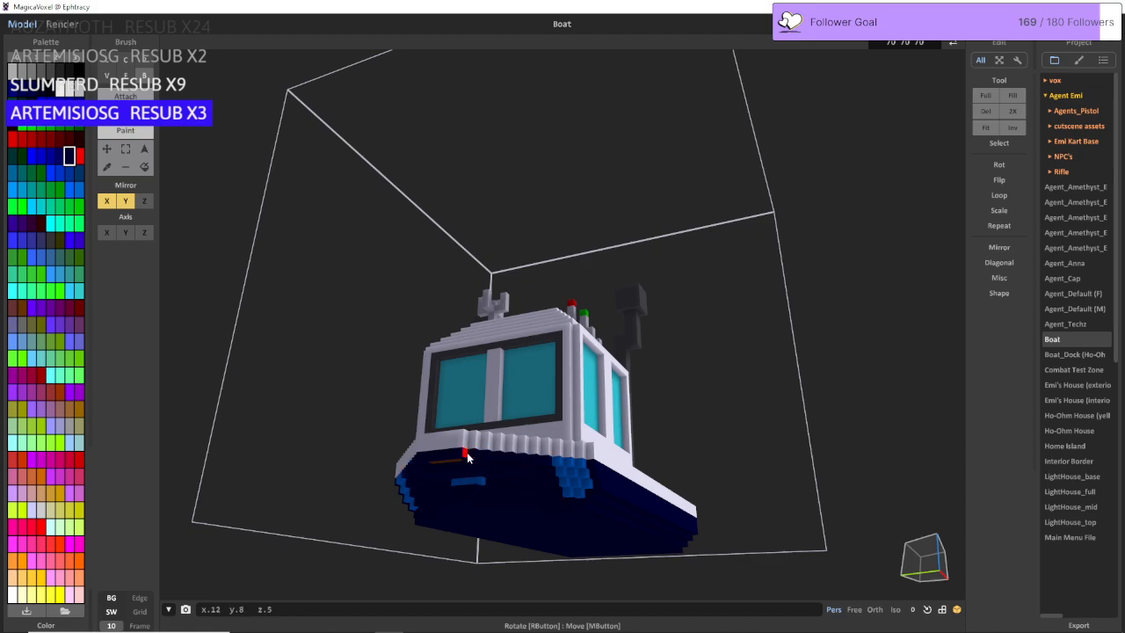
{"action": "right_click_drag", "start_coordinate": [472, 485], "coordinate": [542, 498]}
{"action": "left_click_drag", "start_coordinate": [556, 475], "coordinate": [568, 501]}
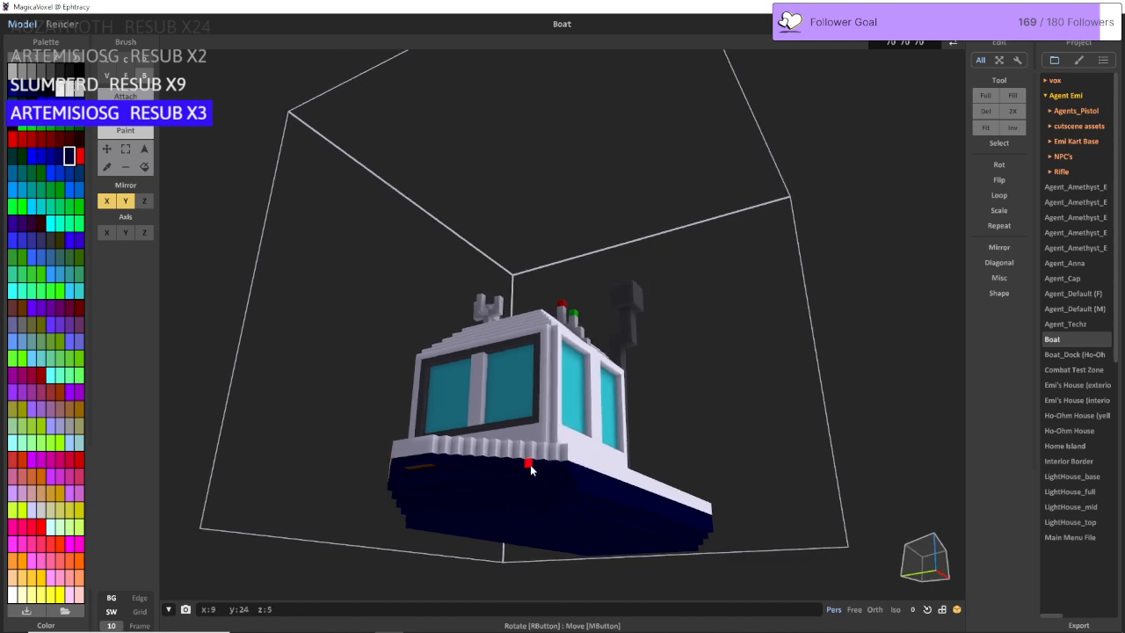
Step: Sample the deck's brown and paint over the navy patches on the rear deck and bow deck
{"action": "right_click_drag", "start_coordinate": [530, 464], "coordinate": [791, 527]}
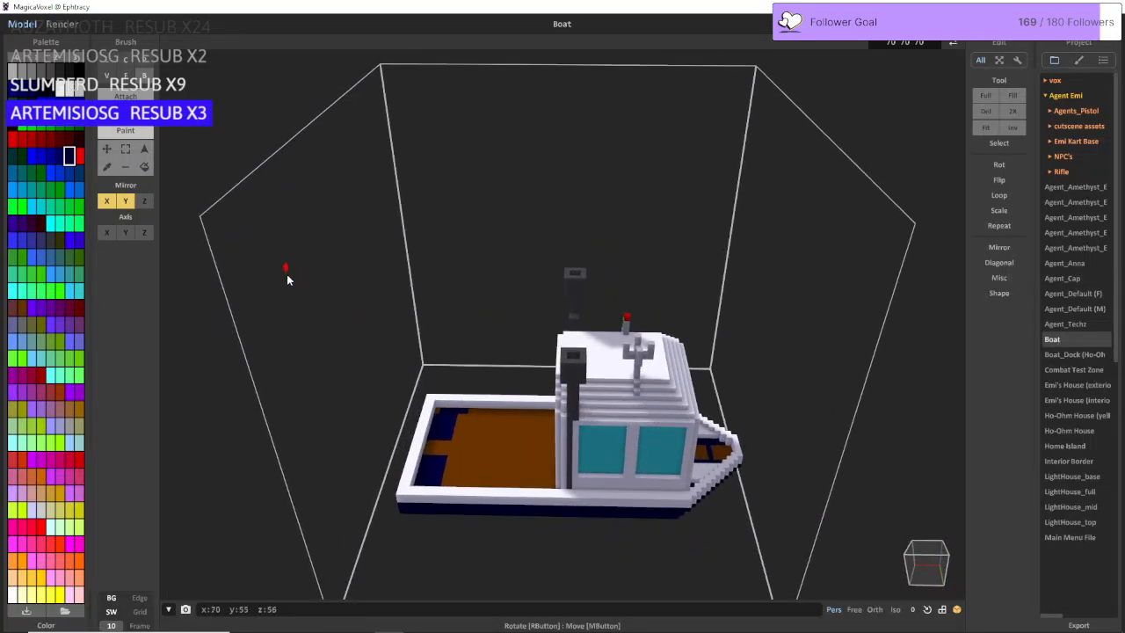
{"action": "right_click_drag", "start_coordinate": [318, 298], "coordinate": [352, 317]}
{"action": "left_click", "coordinate": [108, 168]}
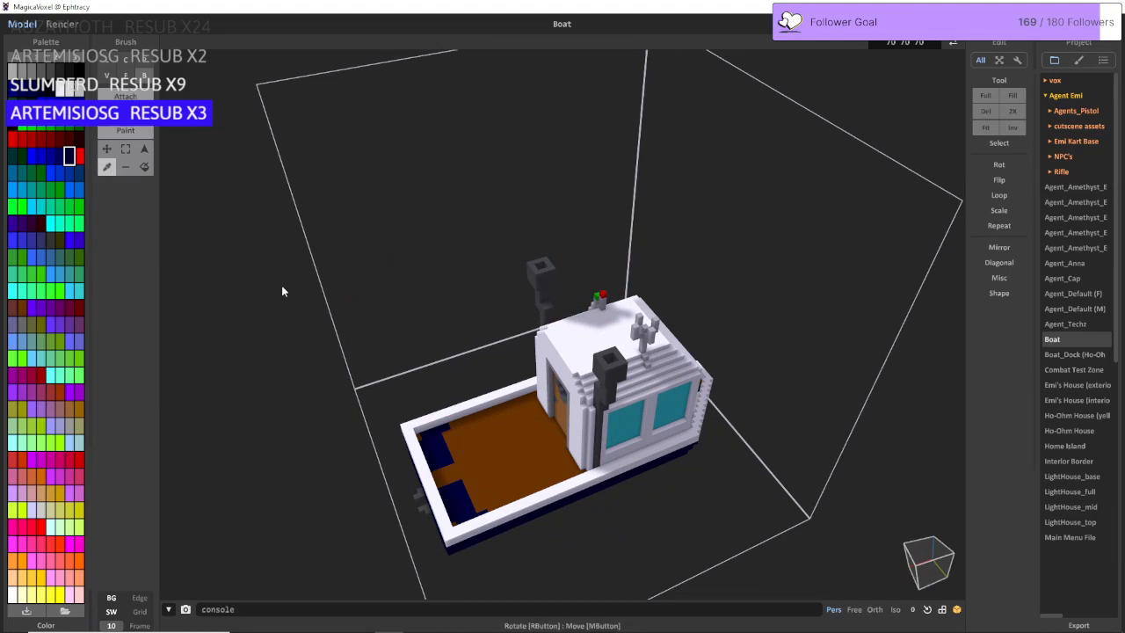
{"action": "left_click", "coordinate": [480, 448]}
{"action": "left_click", "coordinate": [126, 130]}
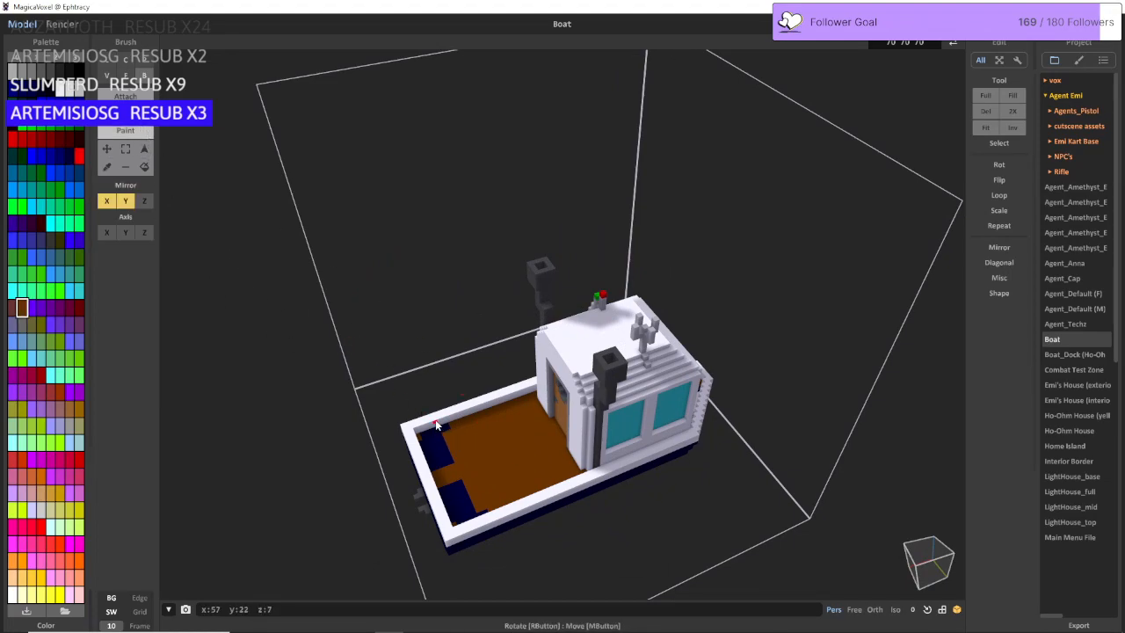
{"action": "left_click", "coordinate": [434, 464]}
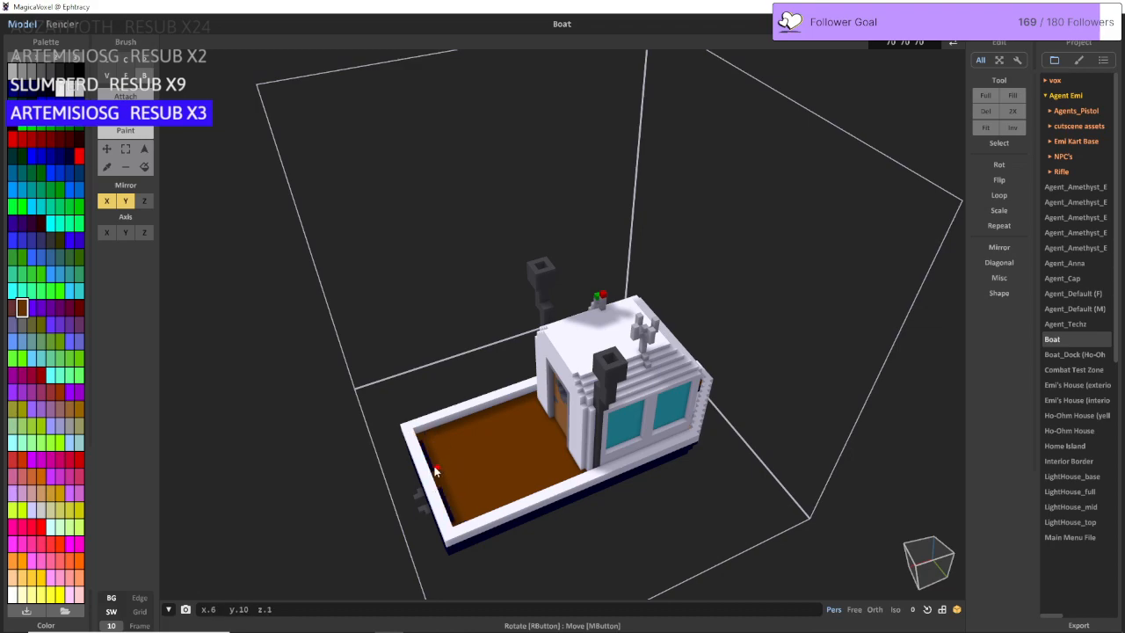
{"action": "right_click_drag", "start_coordinate": [437, 481], "coordinate": [699, 488]}
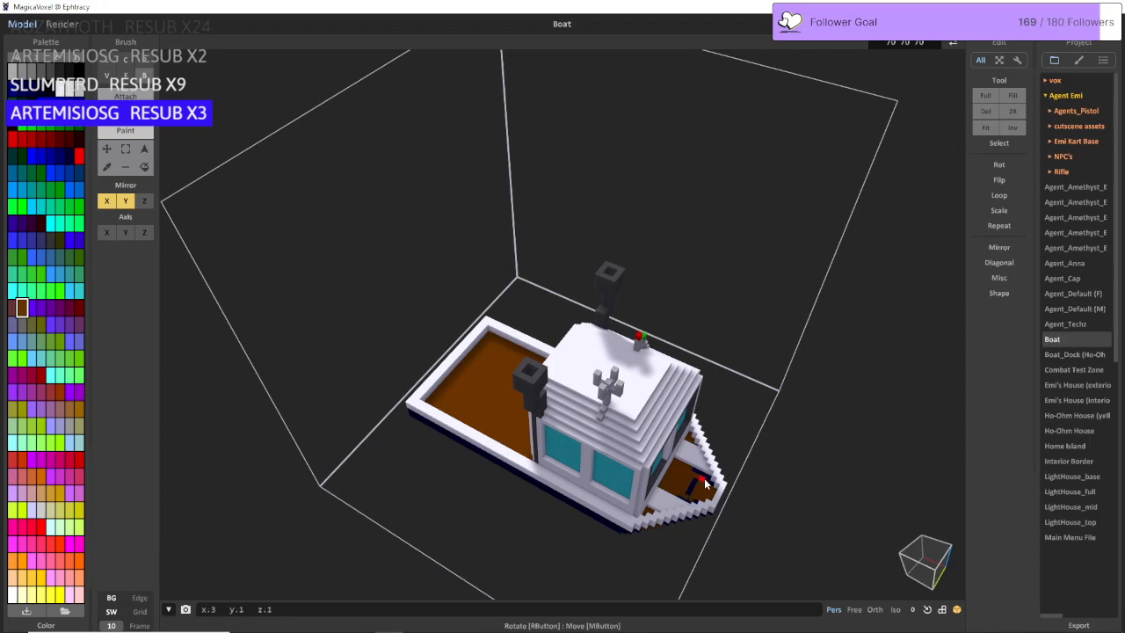
Step: Sample the hull's dark navy and paint over the stray brown voxels on the outside of the bow
{"action": "right_click_drag", "start_coordinate": [692, 490], "coordinate": [591, 318]}
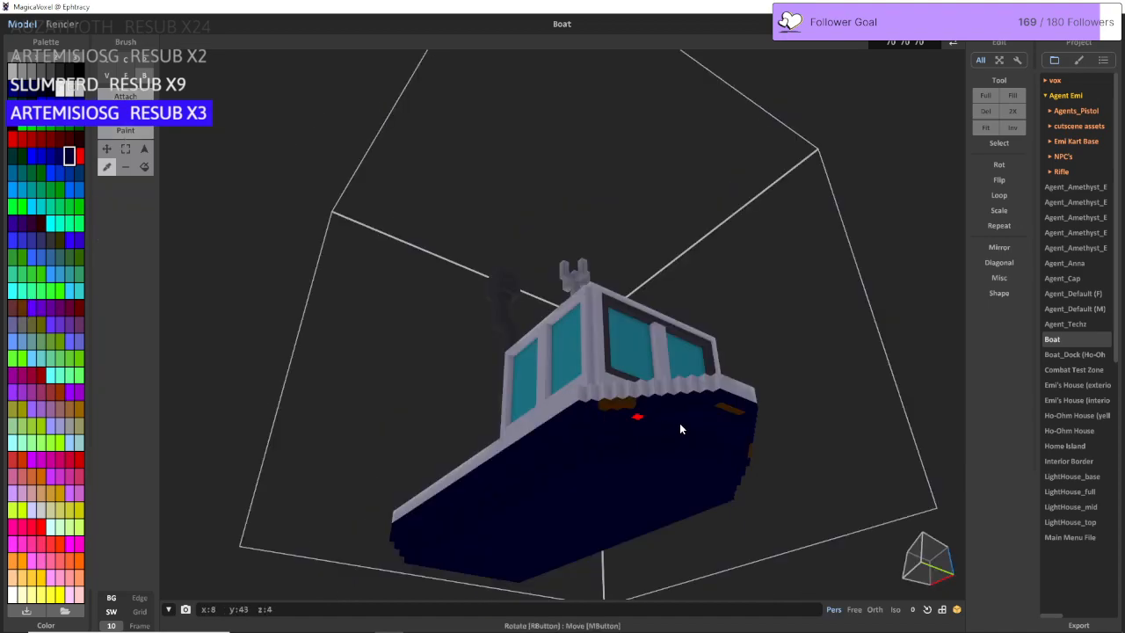
{"action": "right_click_drag", "start_coordinate": [680, 423], "coordinate": [657, 400]}
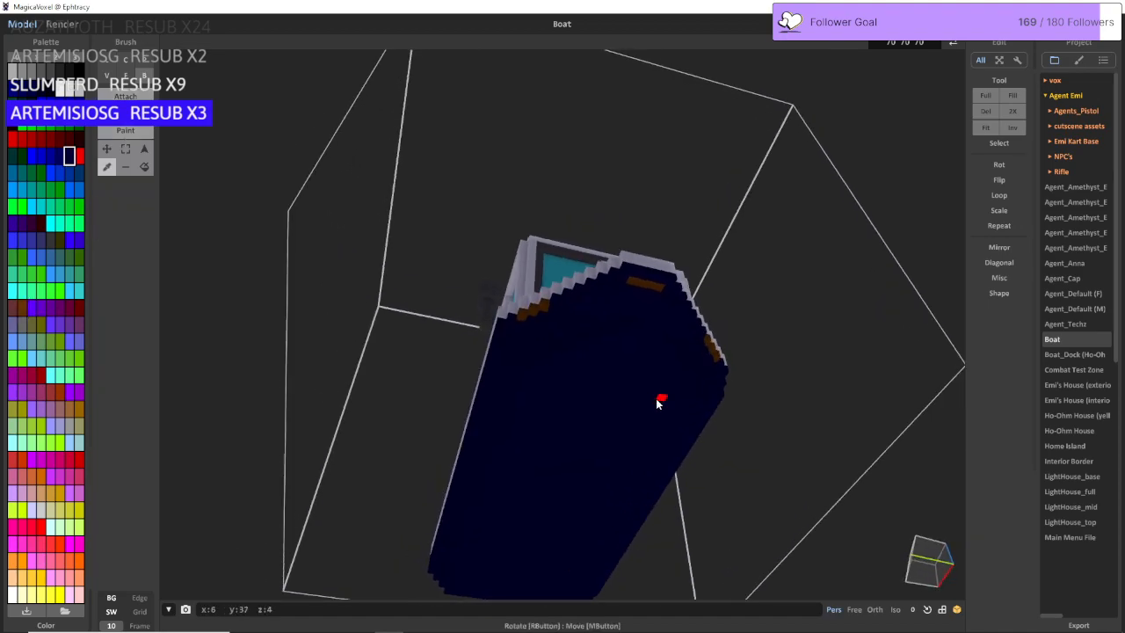
{"action": "left_click", "coordinate": [140, 96]}
{"action": "right_click_drag", "start_coordinate": [665, 247], "coordinate": [635, 290]}
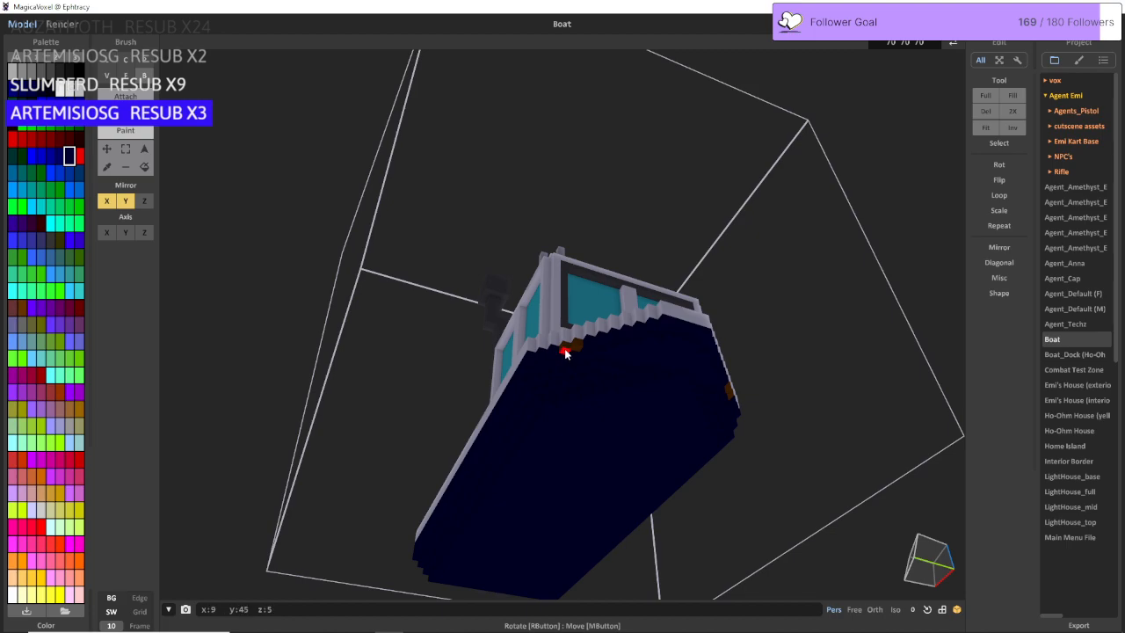
Step: Turn off mirroring and paint the brown strip under the stern's white rim dark navy
{"action": "right_click_drag", "start_coordinate": [578, 350], "coordinate": [414, 219]}
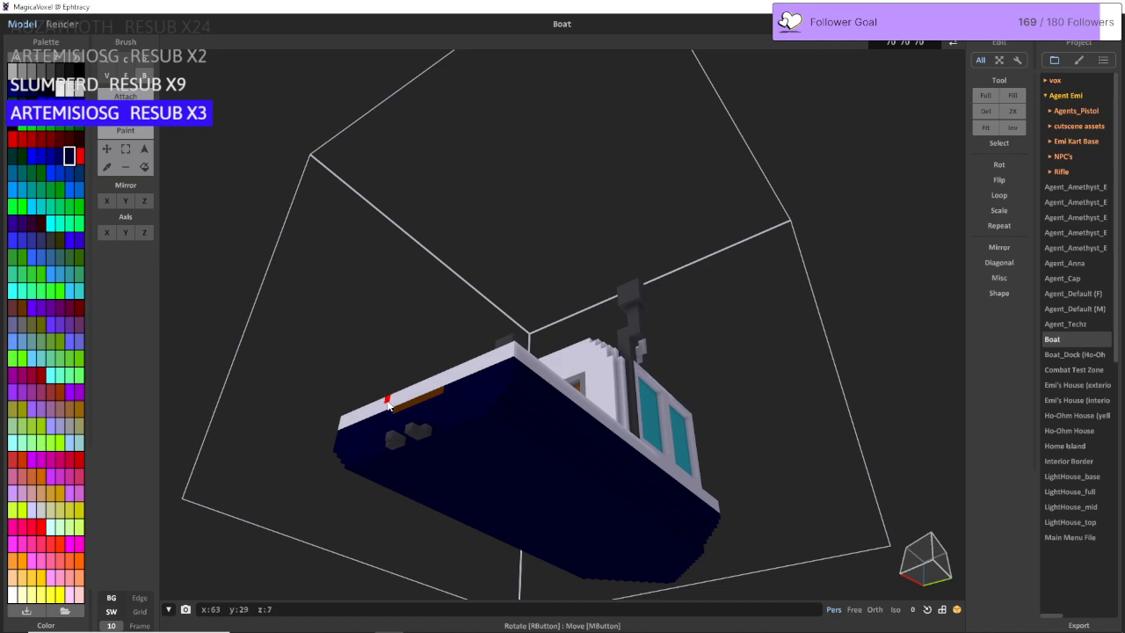
{"action": "right_click_drag", "start_coordinate": [388, 404], "coordinate": [447, 425]}
{"action": "left_click", "coordinate": [107, 166]}
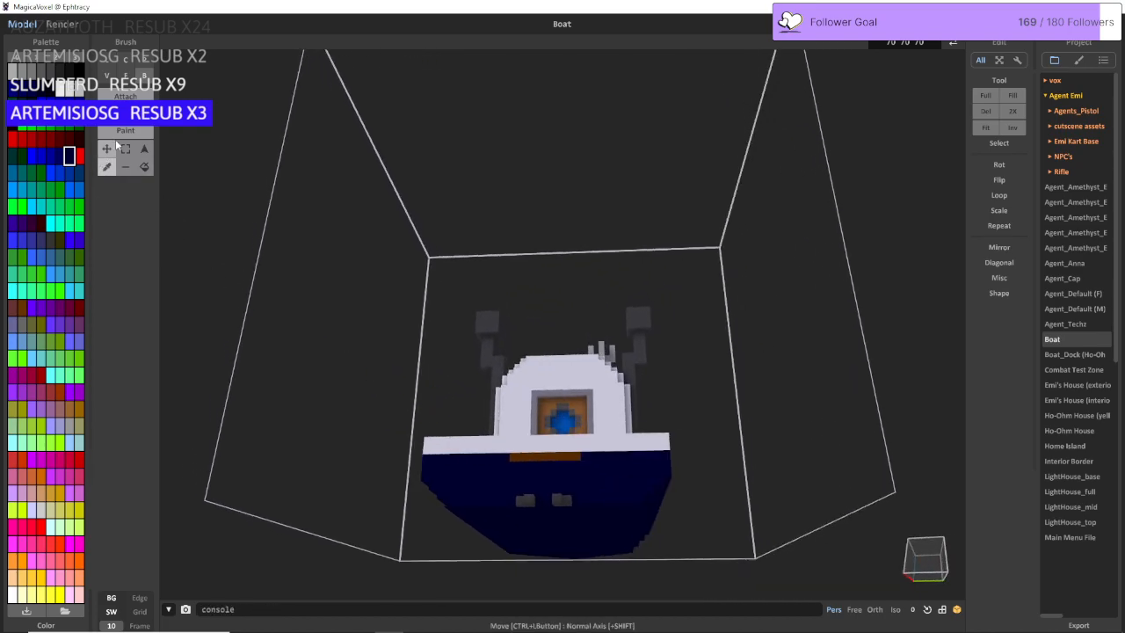
{"action": "left_click", "coordinate": [117, 146]}
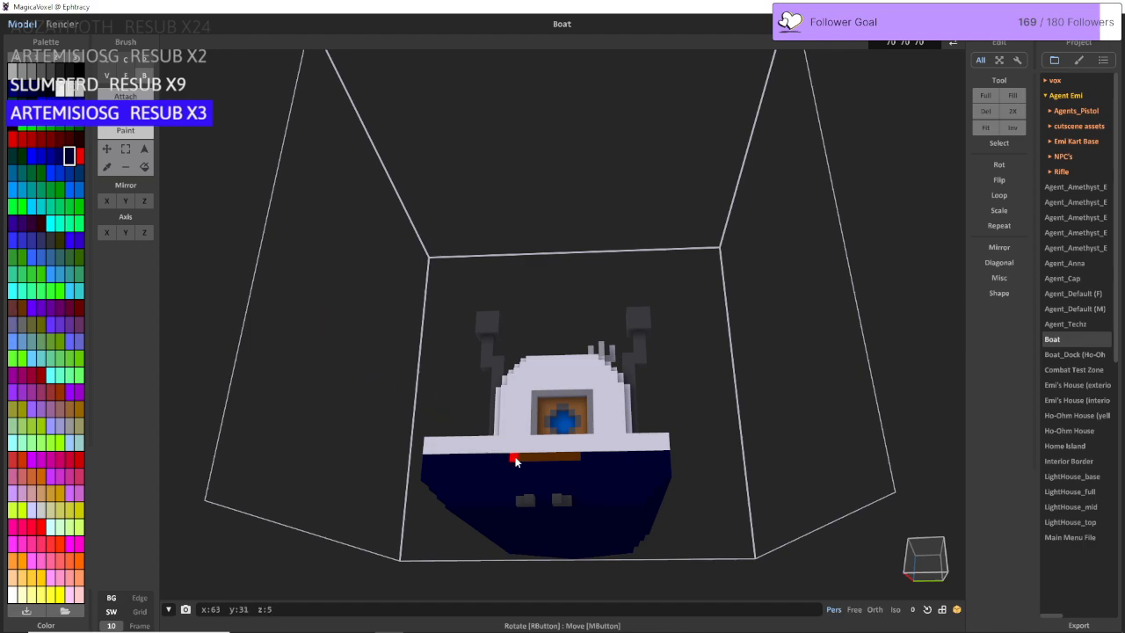
{"action": "right_click_drag", "start_coordinate": [576, 467], "coordinate": [467, 458]}
Step: Switch to the free camera, sample the deck's brown, and paint over the stray navy voxels in the rear deck's corners
{"action": "right_click_drag", "start_coordinate": [204, 254], "coordinate": [358, 335]}
{"action": "left_click", "coordinate": [857, 610]}
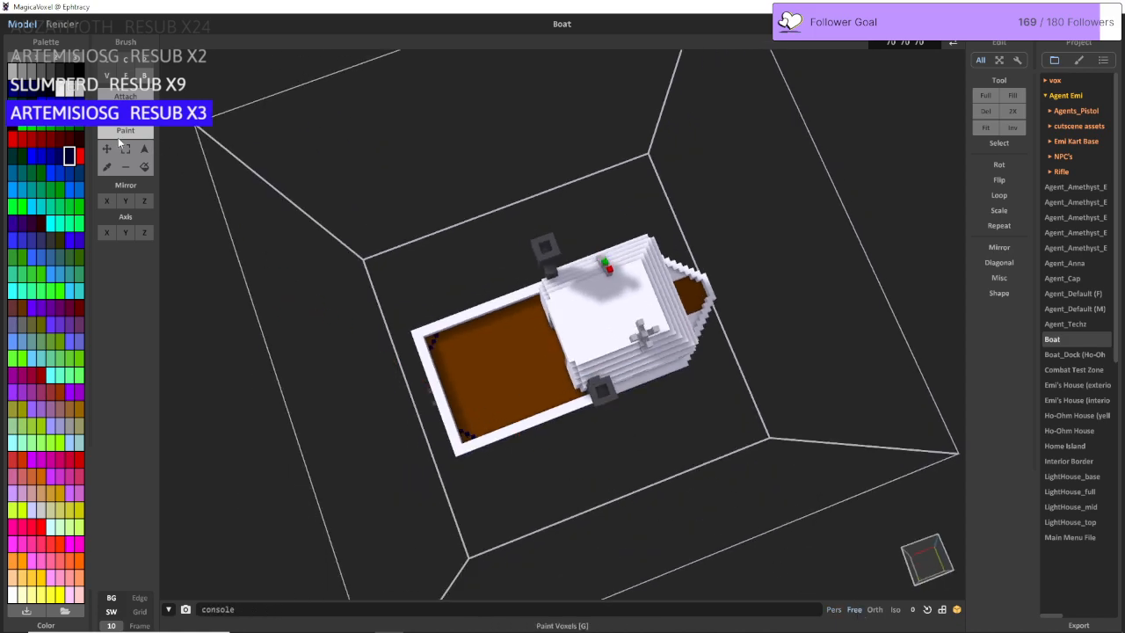
{"action": "left_click", "coordinate": [497, 387]}
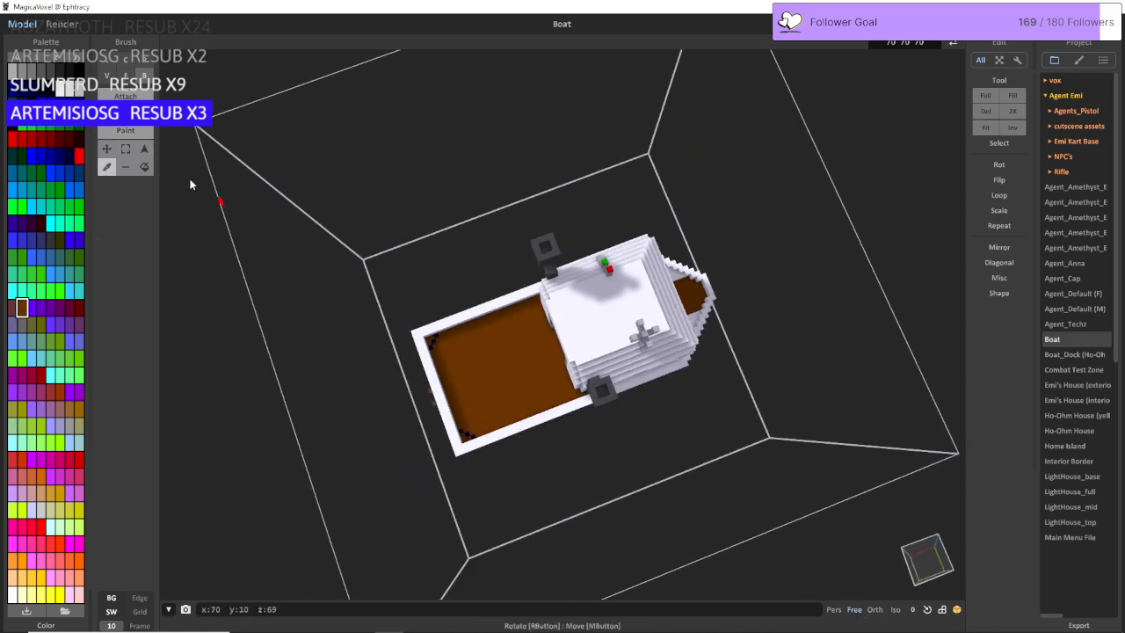
{"action": "left_click", "coordinate": [134, 95]}
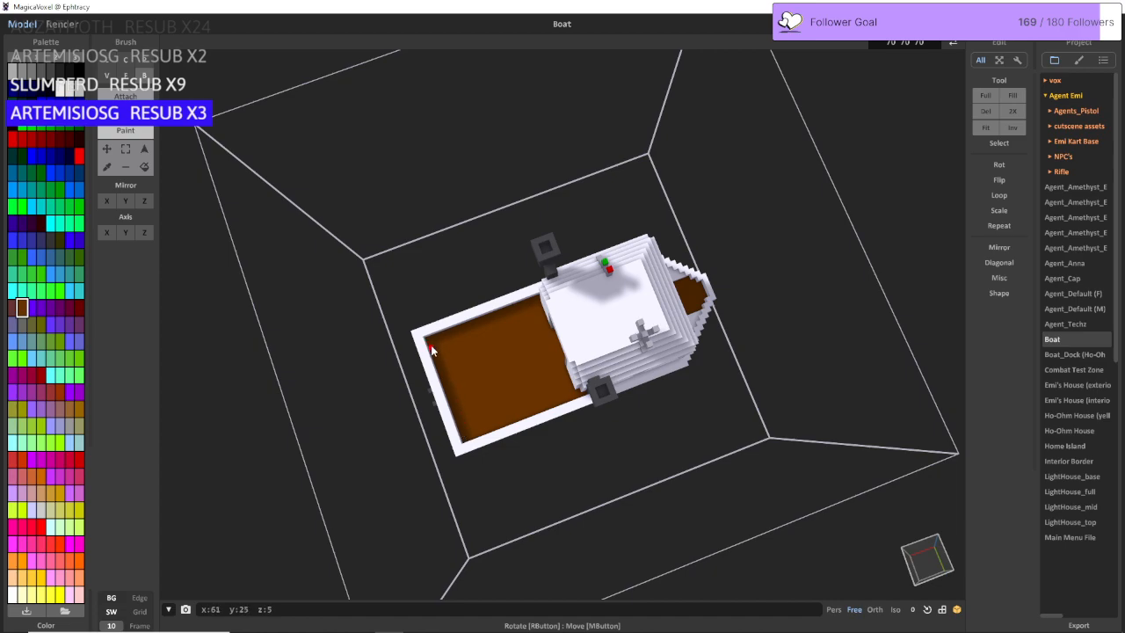
Step: Start an OBJ export of the boat and browse to the Assets folder of Project - Agent Emi in Unity Folder
{"action": "right_click_drag", "start_coordinate": [597, 352], "coordinate": [879, 220]}
{"action": "scroll", "coordinate": [526, 377], "scroll_direction": "up", "scroll_amount": 3}
{"action": "key", "text": "a"}
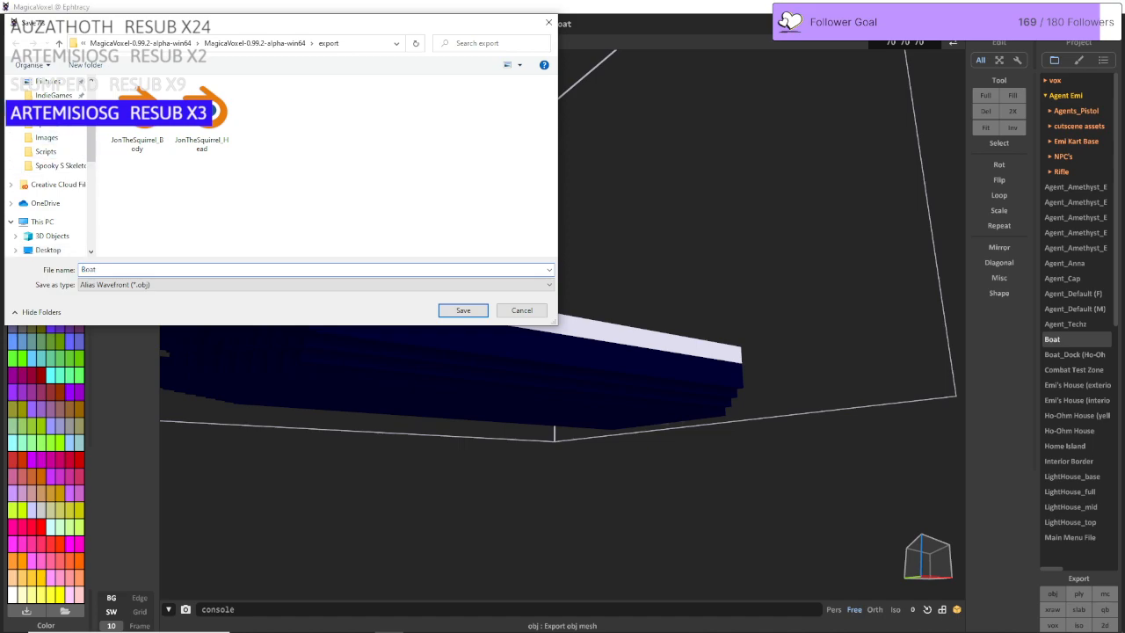
{"action": "left_click", "coordinate": [53, 110]}
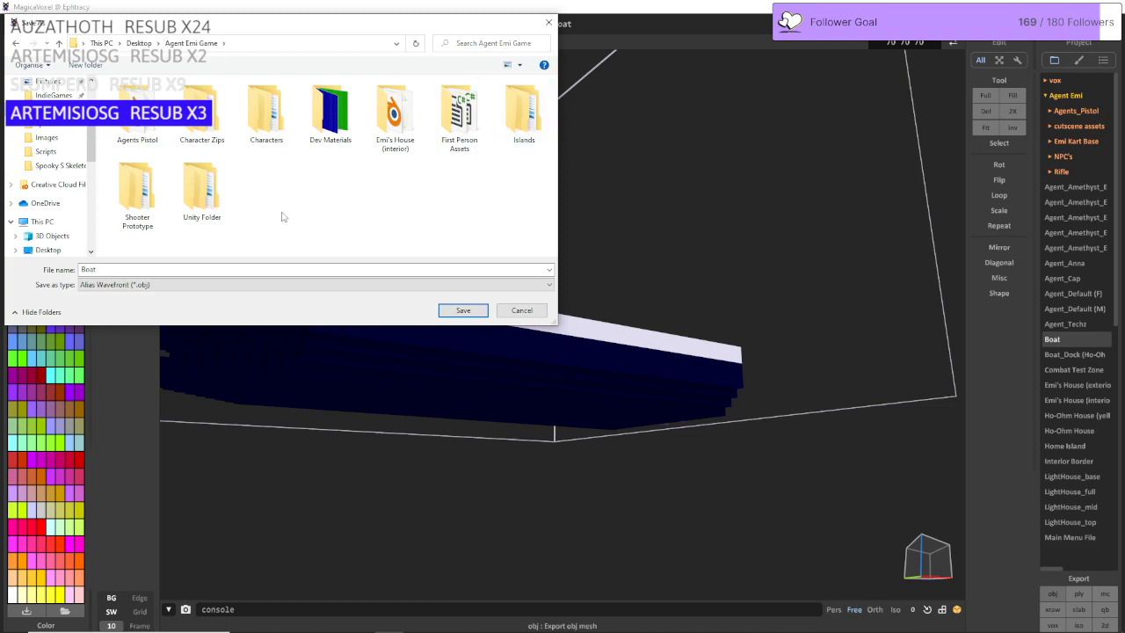
{"action": "double_click", "coordinate": [202, 189]}
{"action": "left_click", "coordinate": [149, 98]}
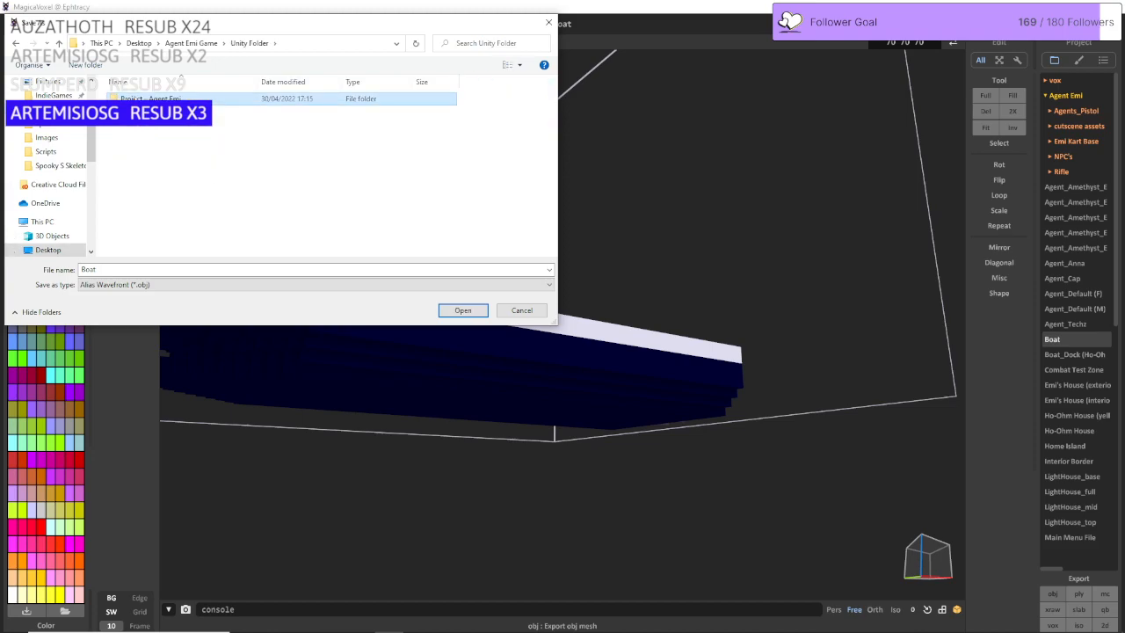
{"action": "double_click", "coordinate": [150, 98]}
{"action": "double_click", "coordinate": [137, 98]}
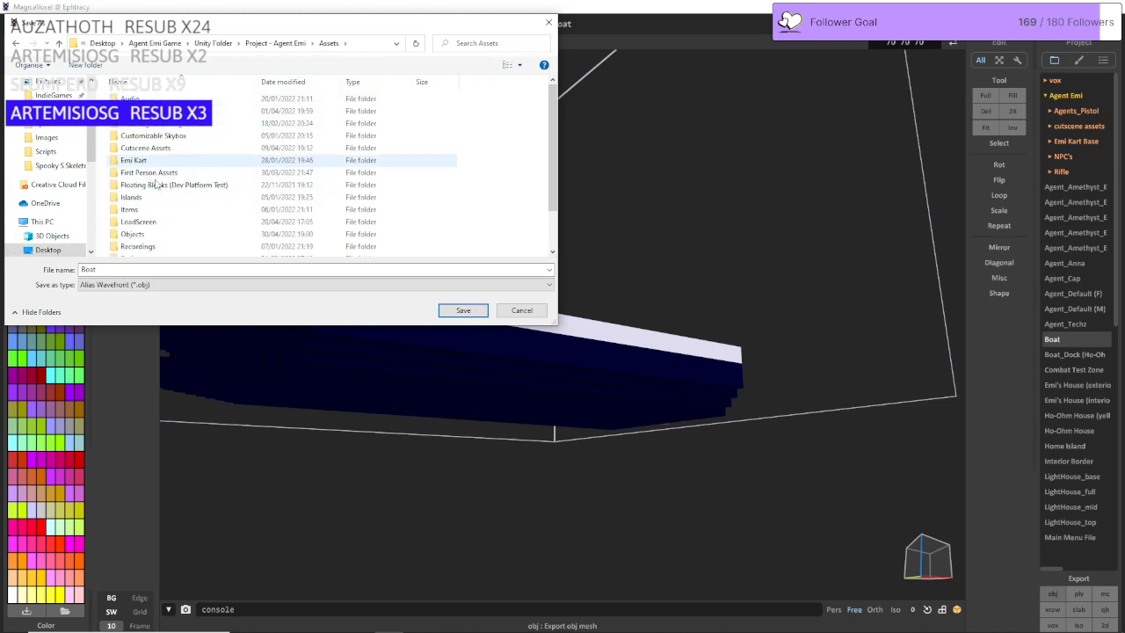
Step: Save the export as Boat in the Objects/Boat folder, replacing the existing Boat.obj
{"action": "left_click", "coordinate": [174, 234]}
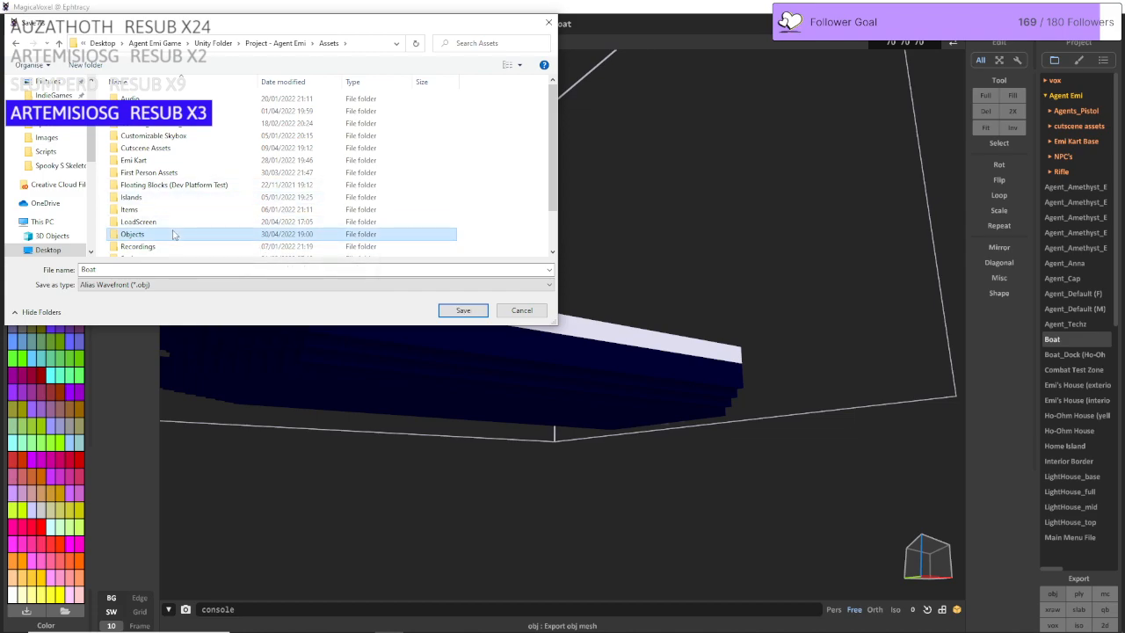
{"action": "double_click", "coordinate": [174, 234]}
{"action": "left_click", "coordinate": [162, 99]}
{"action": "double_click", "coordinate": [163, 98]}
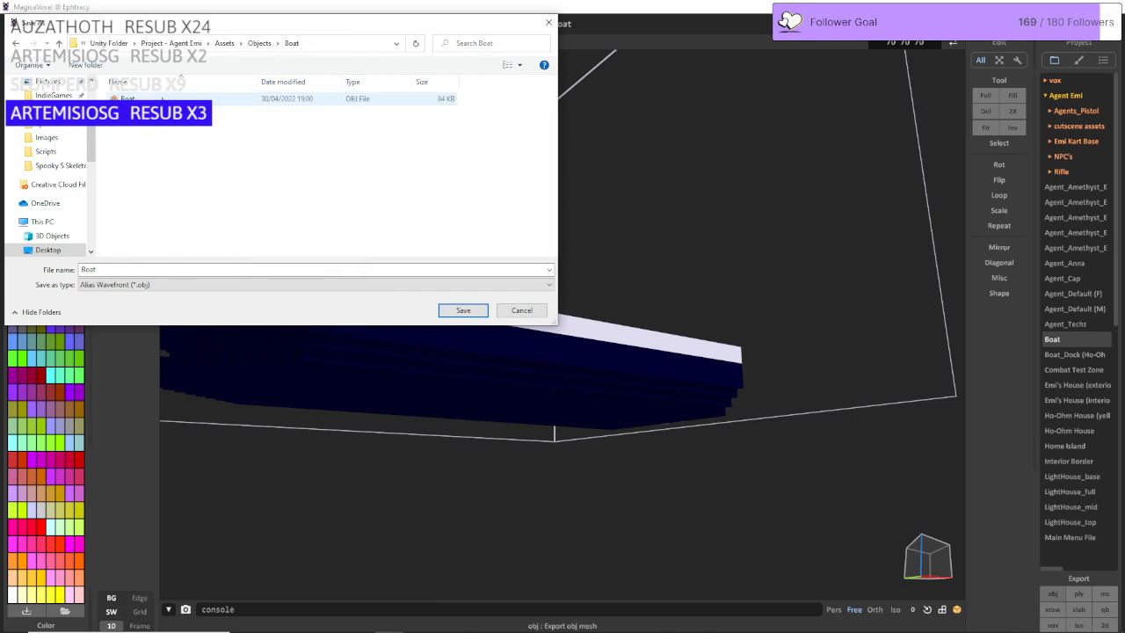
{"action": "left_click", "coordinate": [463, 310]}
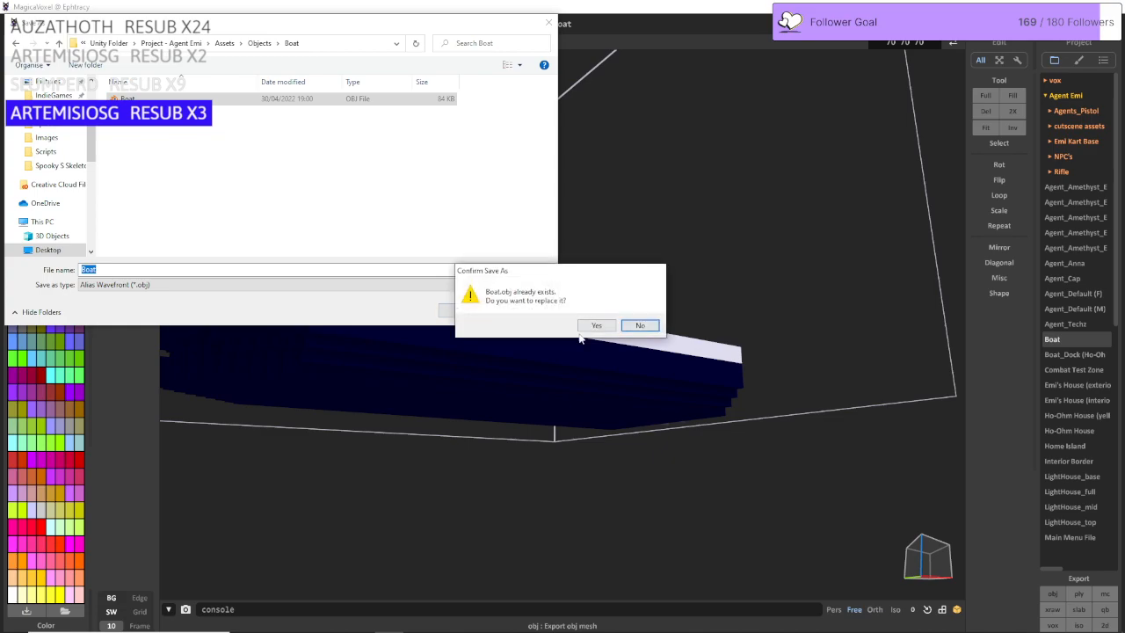
{"action": "left_click", "coordinate": [597, 326]}
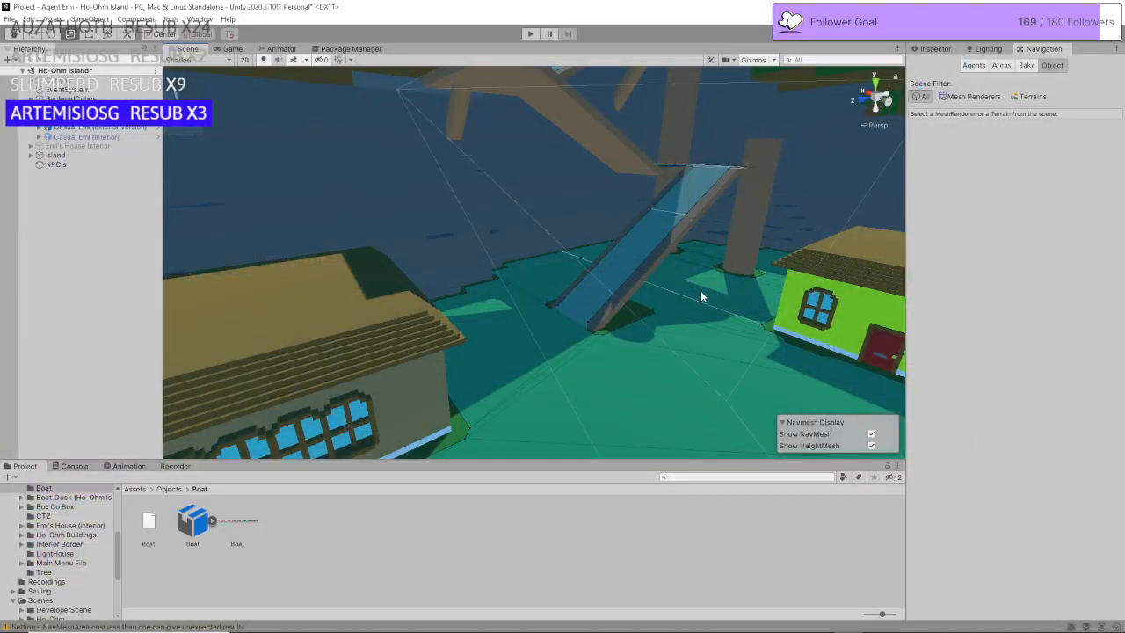
Step: Scale the boat beside the dock down to about 0.376 in X, 0.230 in Y and 0.247 in Z
{"action": "right_click_drag", "start_coordinate": [702, 296], "coordinate": [626, 266]}
{"action": "key", "text": "w"}
{"action": "left_click", "coordinate": [544, 313]}
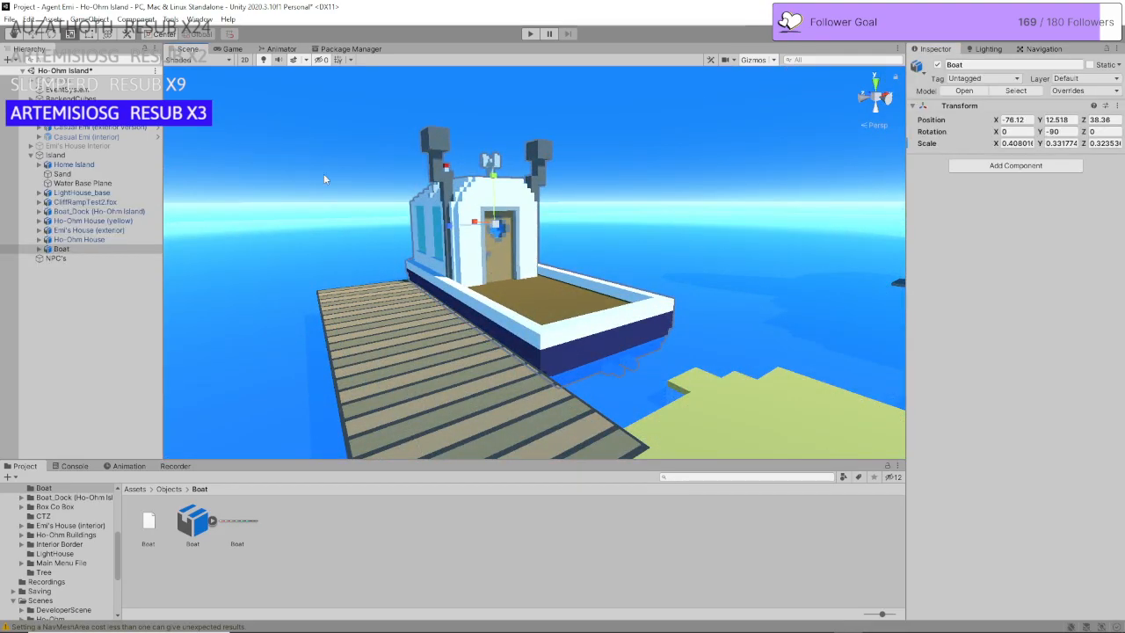
{"action": "left_click_drag", "start_coordinate": [495, 180], "coordinate": [492, 191]}
{"action": "left_click_drag", "start_coordinate": [453, 231], "coordinate": [493, 229]}
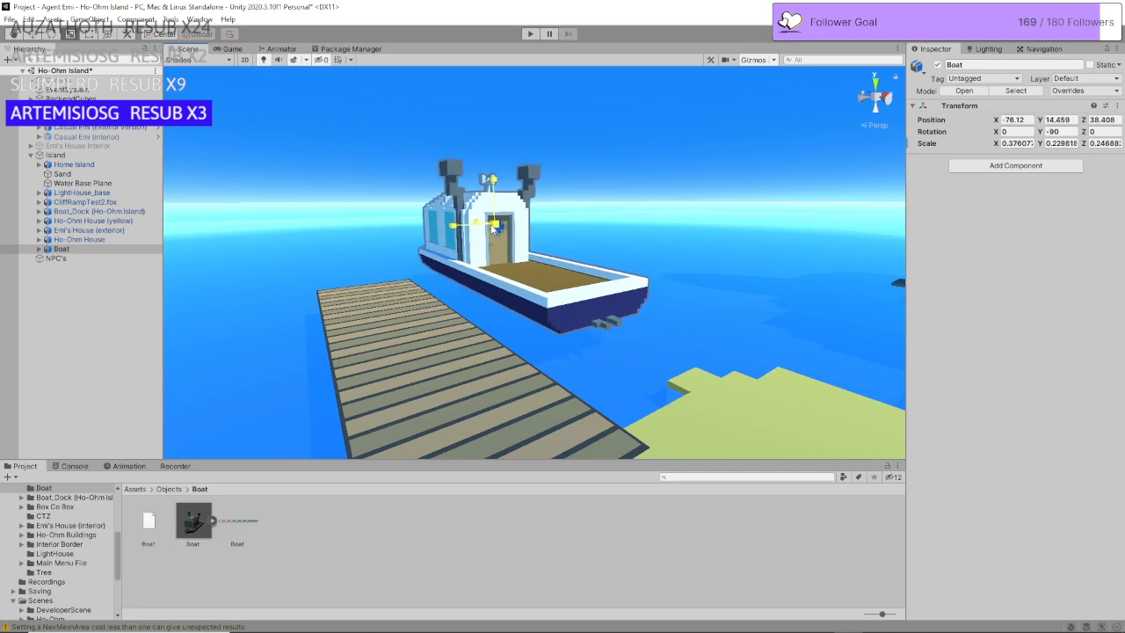
Step: Lower the scaled boat into the water to a Y position of 12.87
{"action": "key", "text": "f"}
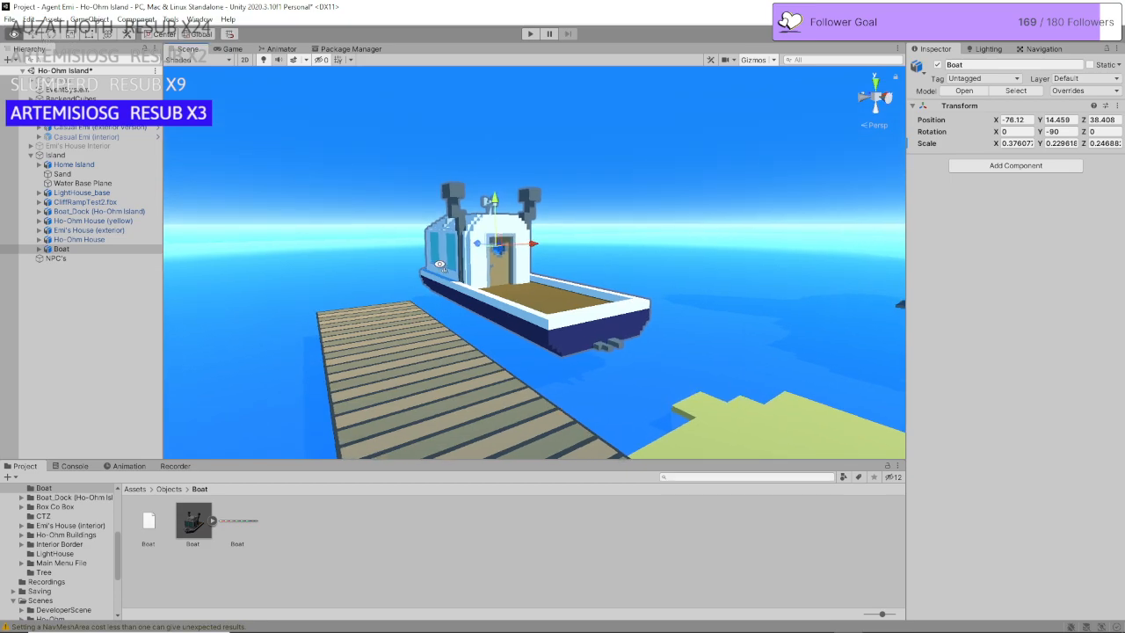
{"action": "right_click_drag", "start_coordinate": [446, 263], "coordinate": [475, 274]}
{"action": "key", "text": "Up"}
{"action": "key", "text": "Left"}
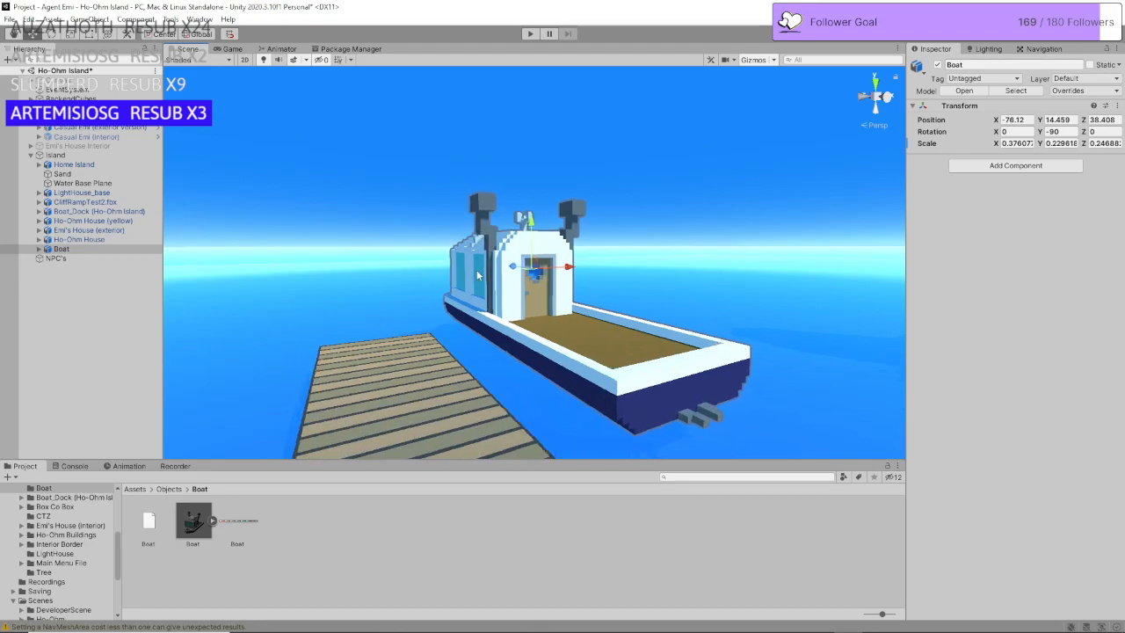
{"action": "right_click_drag", "start_coordinate": [737, 332], "coordinate": [880, 392]}
{"action": "key", "text": "s"}
{"action": "left_click_drag", "start_coordinate": [404, 124], "coordinate": [406, 148]}
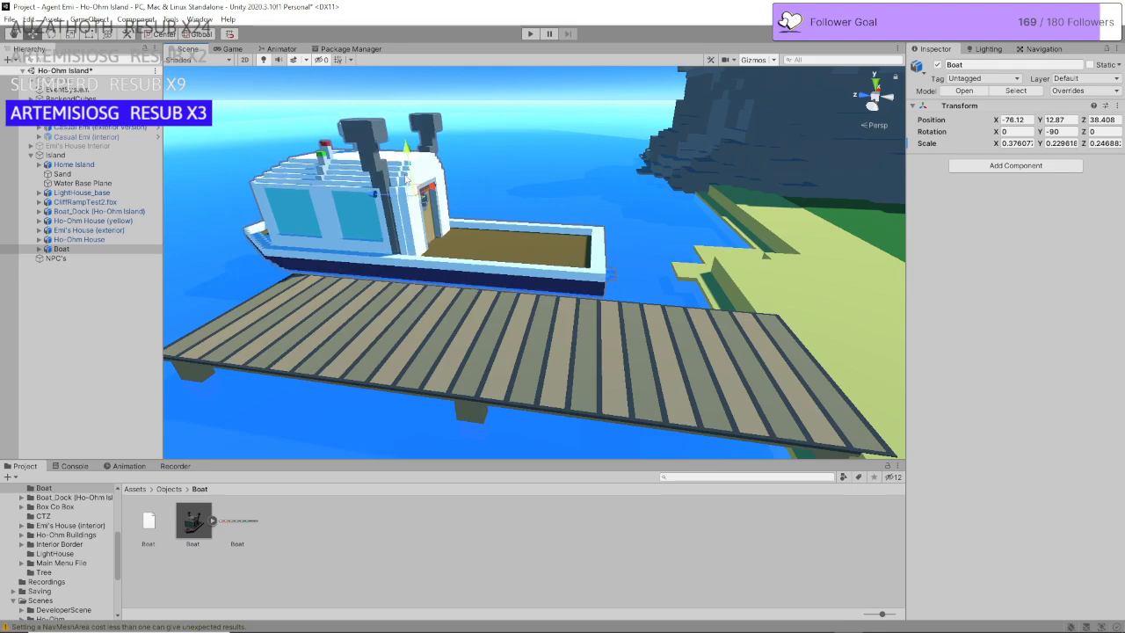
Step: Shift the boat horizontally to X -77.48 and Z 35.48, alongside the dock and close to the shore
{"action": "left_click_drag", "start_coordinate": [371, 195], "coordinate": [472, 196]}
{"action": "key", "text": "Right"}
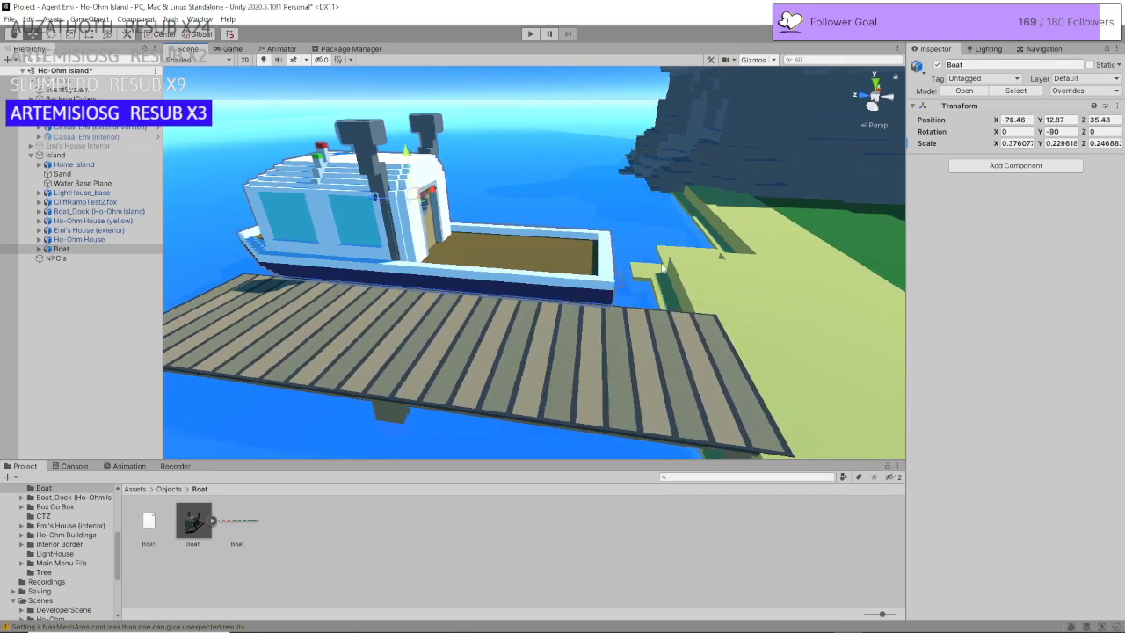
{"action": "right_click_drag", "start_coordinate": [659, 265], "coordinate": [551, 217]}
{"action": "left_click_drag", "start_coordinate": [552, 217], "coordinate": [525, 218]}
{"action": "right_click_drag", "start_coordinate": [525, 217], "coordinate": [640, 261]}
{"action": "scroll", "coordinate": [260, 311], "scroll_direction": "down", "scroll_amount": 4}
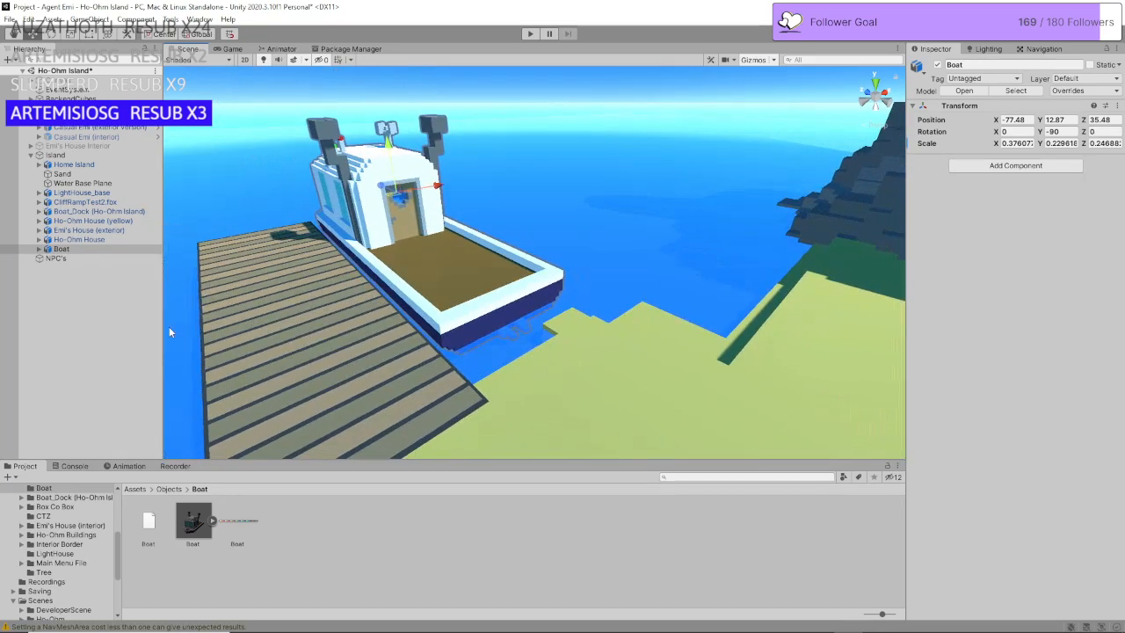
Step: Deselect the boat, collapse the Island group, and run a short playtest walking the character on the clifftop
{"action": "left_click", "coordinate": [147, 328]}
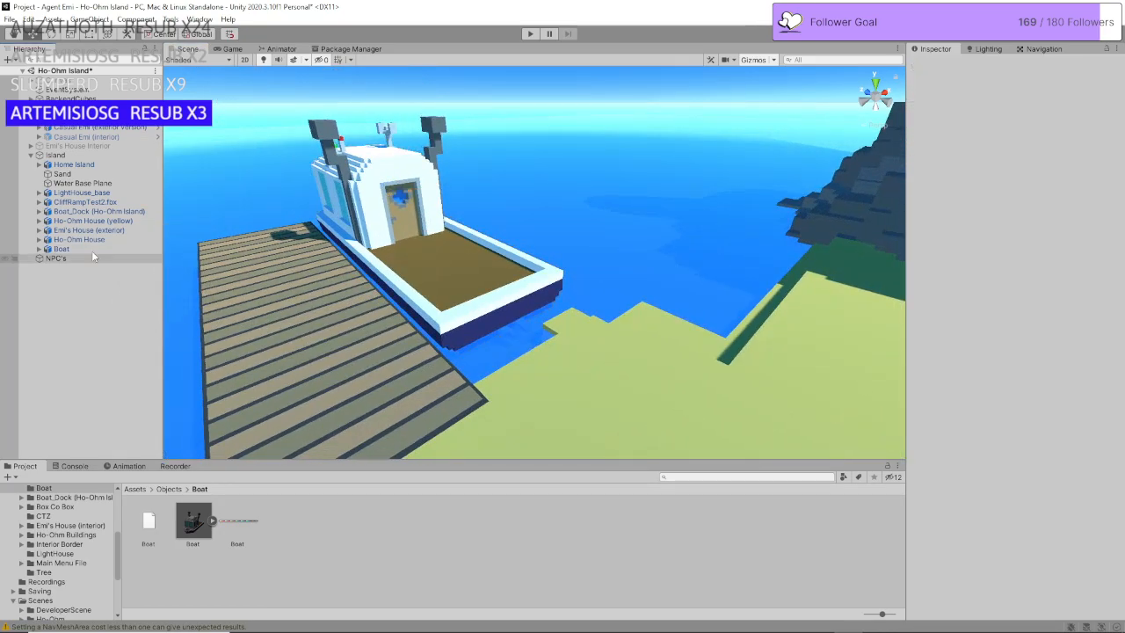
{"action": "left_click", "coordinate": [32, 155]}
{"action": "right_click_drag", "start_coordinate": [338, 260], "coordinate": [125, 149]}
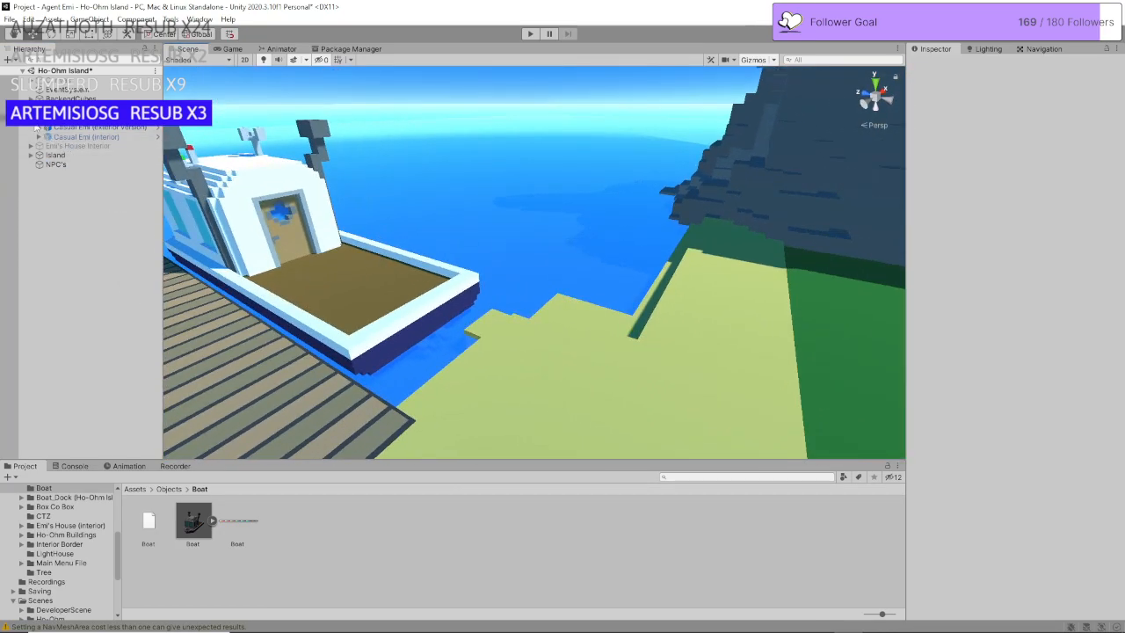
{"action": "left_click", "coordinate": [527, 34]}
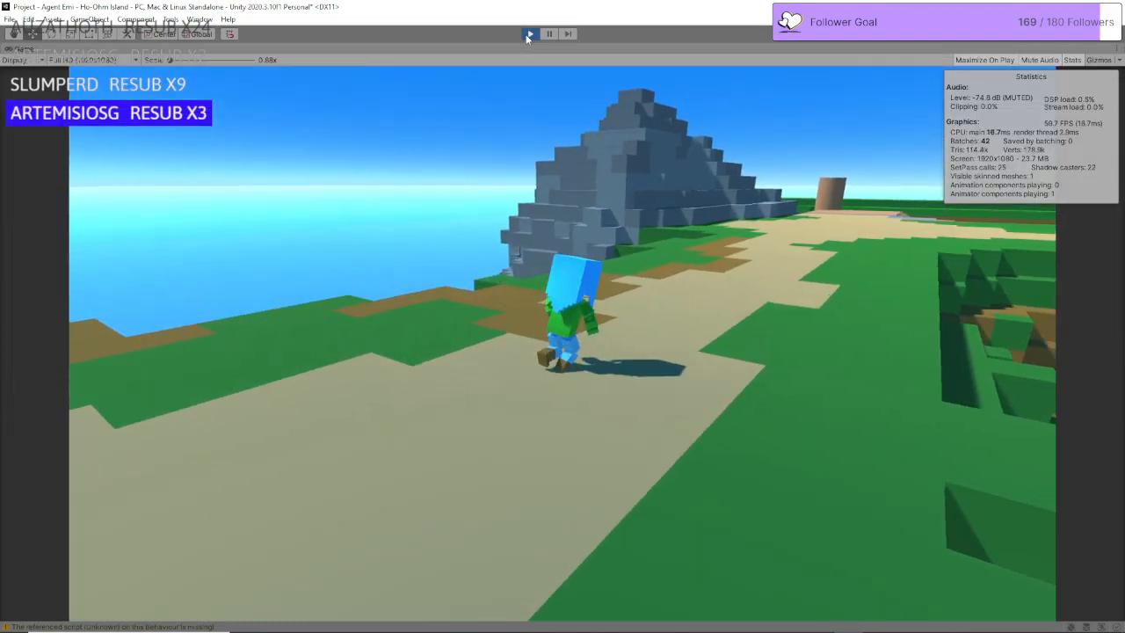
{"action": "key", "text": "w"}
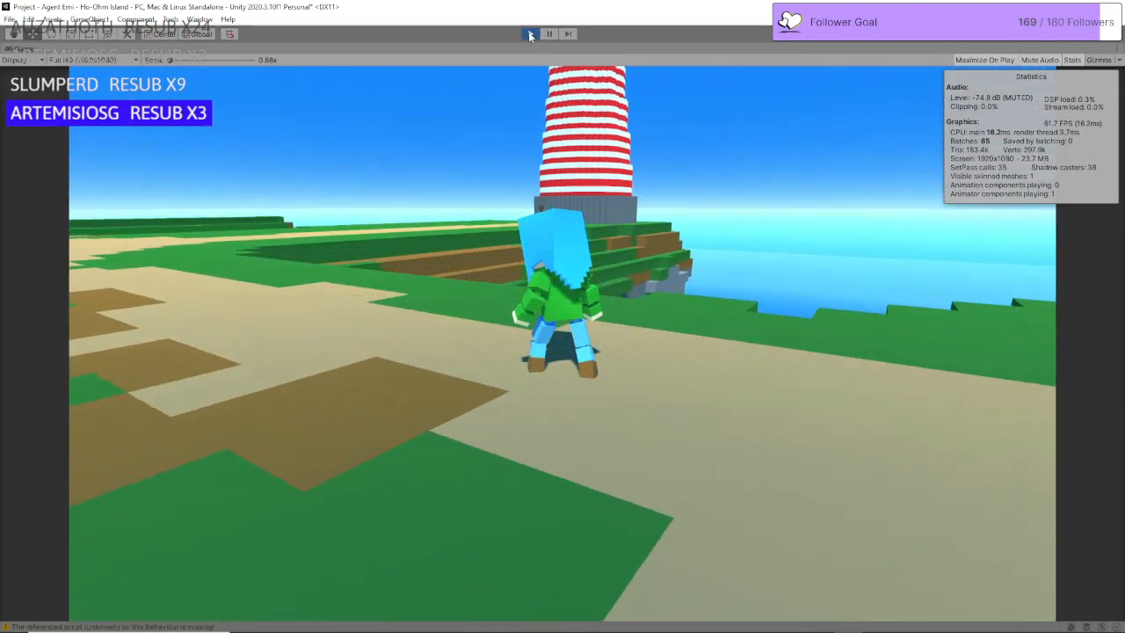
{"action": "key", "text": "ctrl+p"}
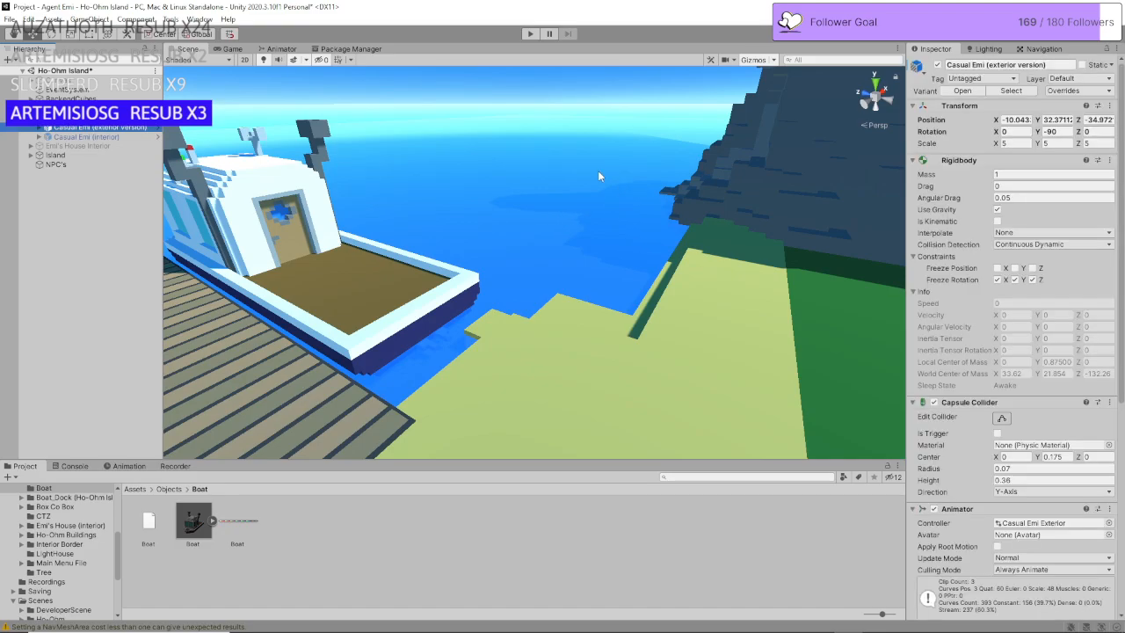
Step: Inspect the feet of Casual Emi (exterior version) up close and set the character's Nav Mesh Agent base offset to -0.01
{"action": "scroll", "coordinate": [1026, 308], "scroll_direction": "down", "scroll_amount": 6}
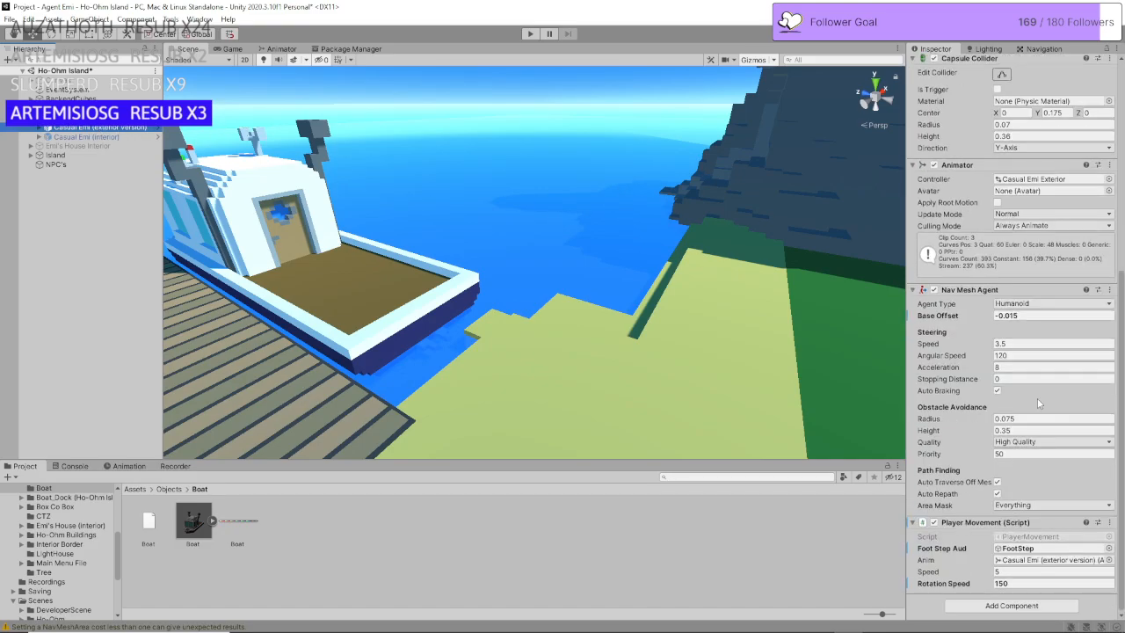
{"action": "right_click_drag", "start_coordinate": [859, 278], "coordinate": [279, 148]}
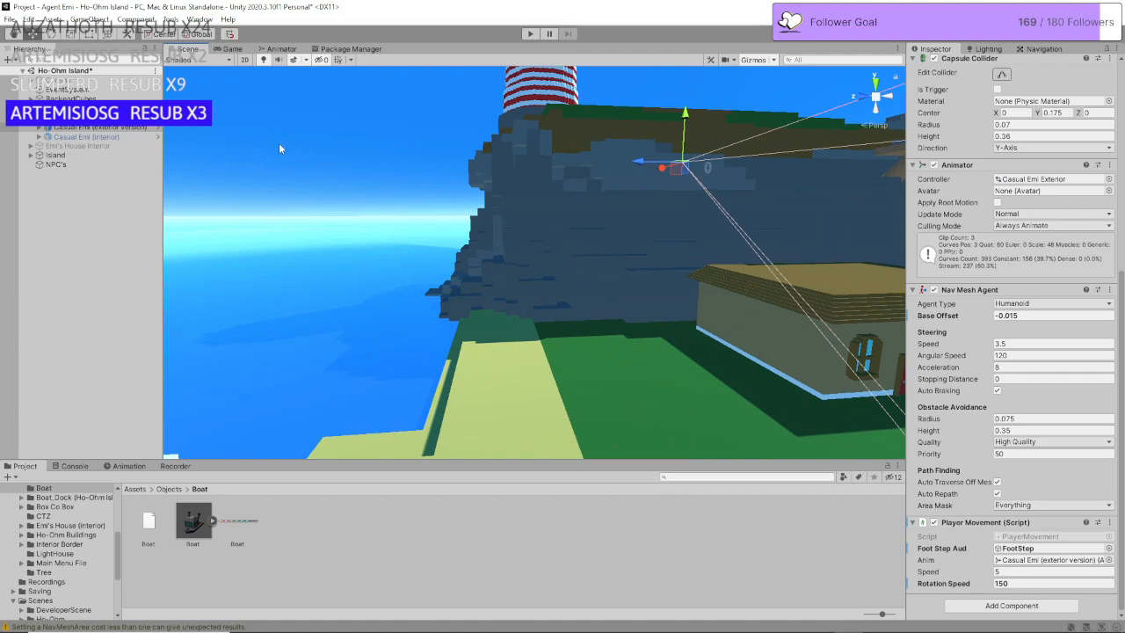
{"action": "double_click", "coordinate": [109, 128]}
{"action": "left_click_drag", "start_coordinate": [668, 327], "coordinate": [601, 329], "text": "alt"}
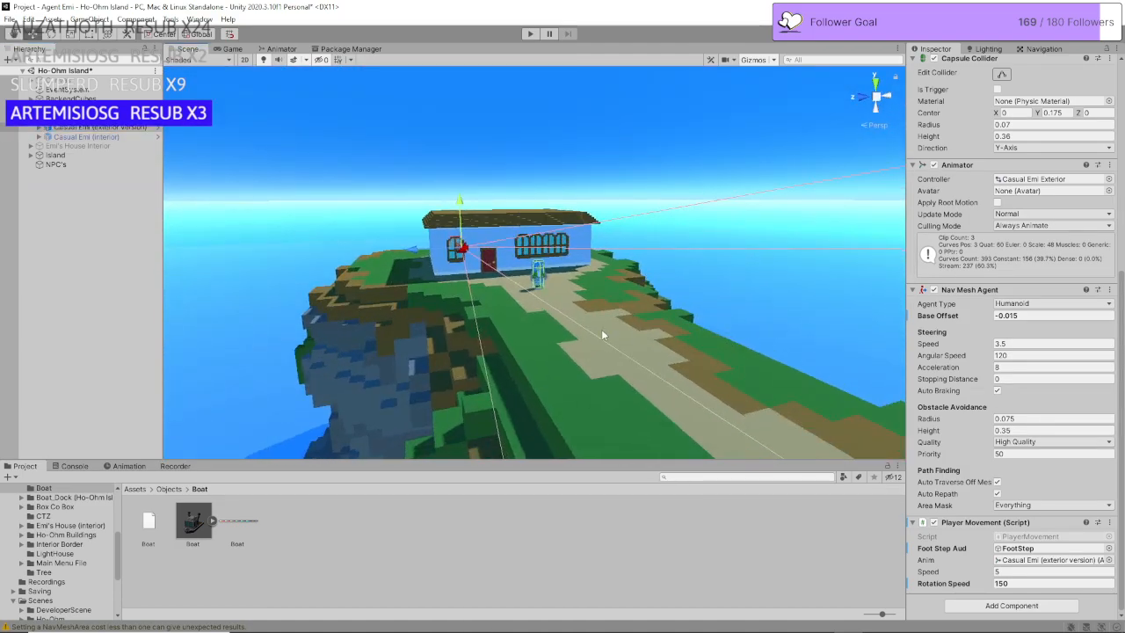
{"action": "scroll", "coordinate": [599, 334], "scroll_direction": "up", "scroll_amount": 5}
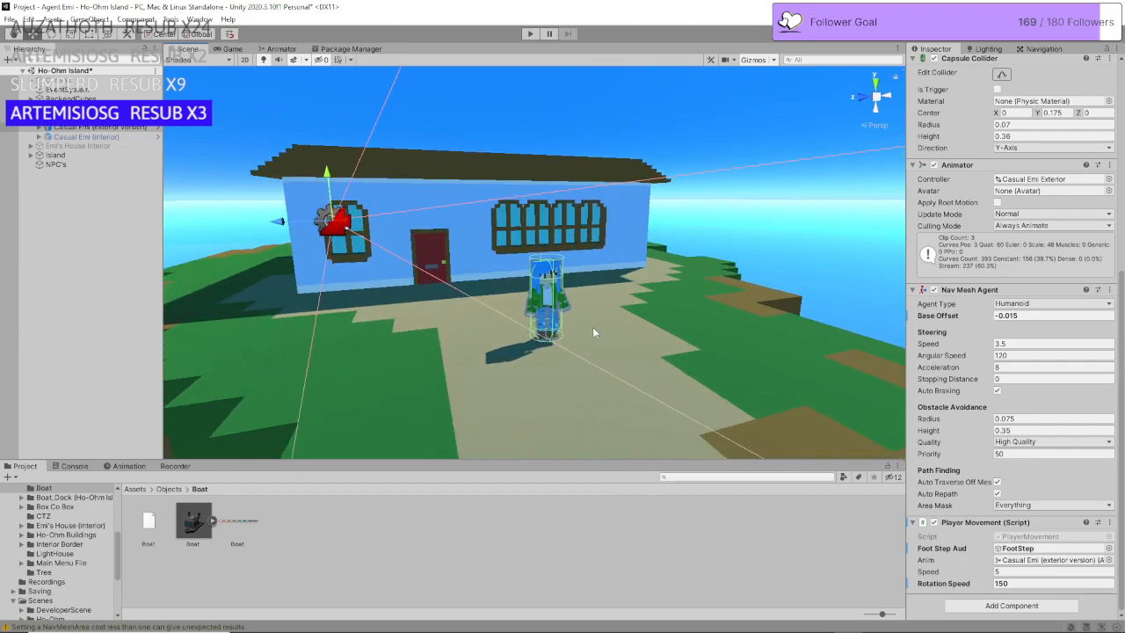
{"action": "scroll", "coordinate": [594, 329], "scroll_direction": "up", "scroll_amount": 4}
{"action": "left_click_drag", "start_coordinate": [594, 329], "coordinate": [826, 355], "text": "alt"}
{"action": "scroll", "coordinate": [729, 349], "scroll_direction": "up", "scroll_amount": 4}
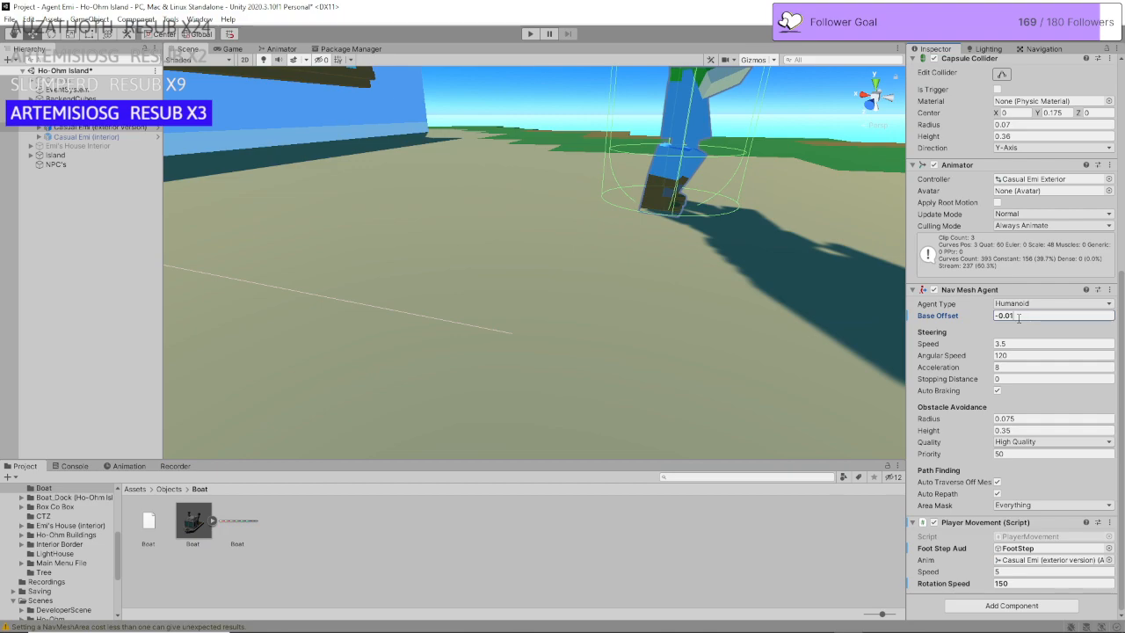
{"action": "left_click", "coordinate": [109, 235]}
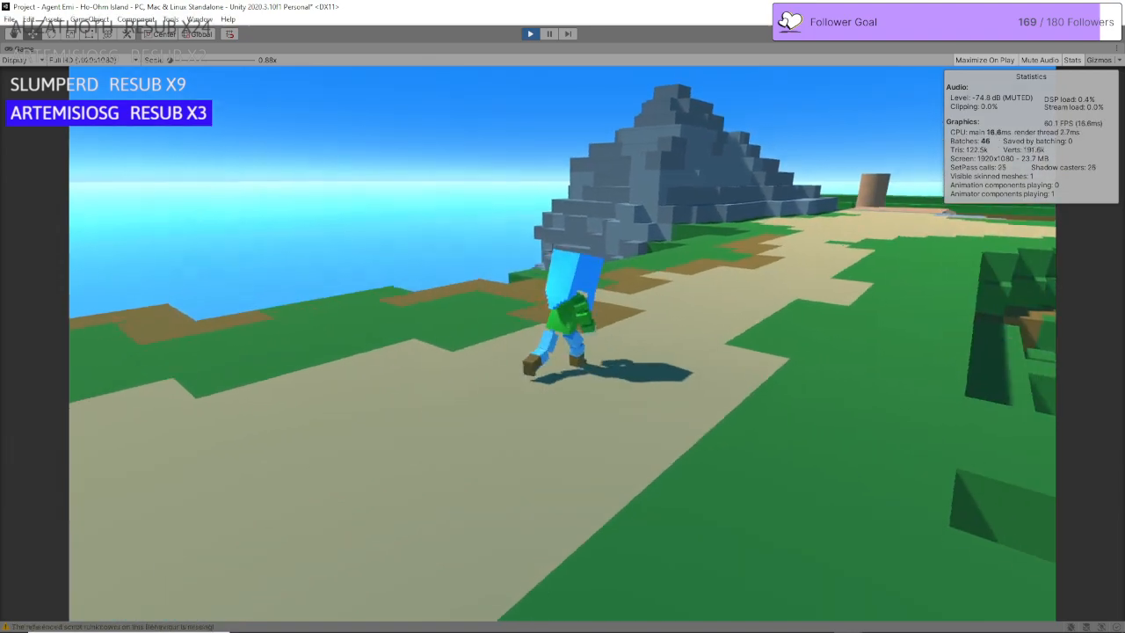
Step: Playtest the scene by walking the character along the clifftop path to the top of the ramp
{"action": "key", "text": "w"}
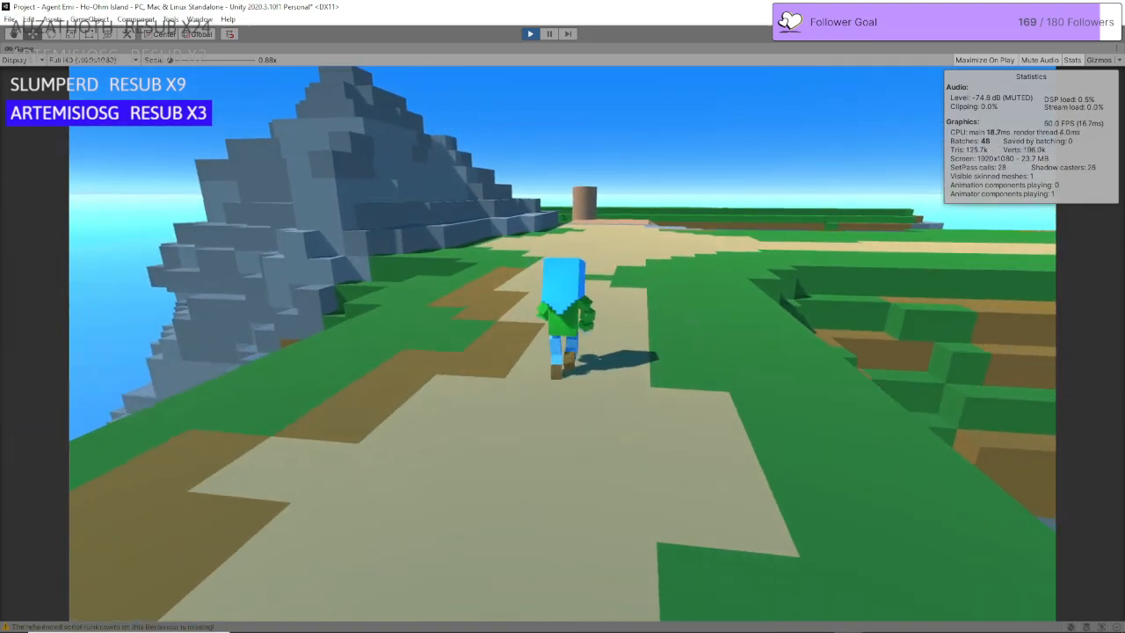
{"action": "key", "text": "w"}
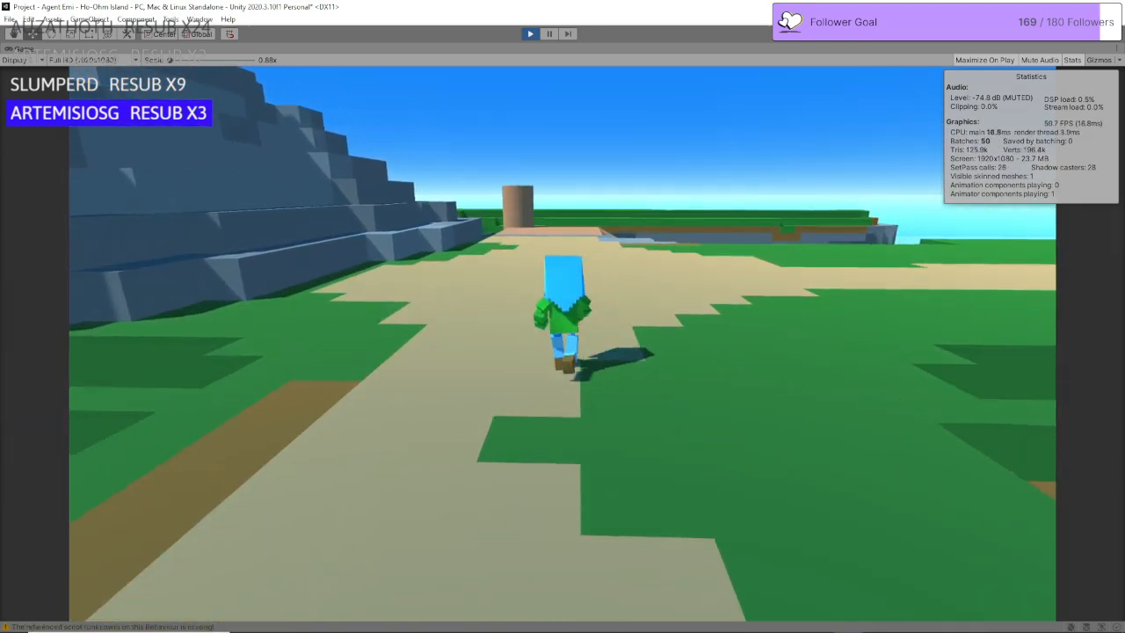
{"action": "key", "text": "w"}
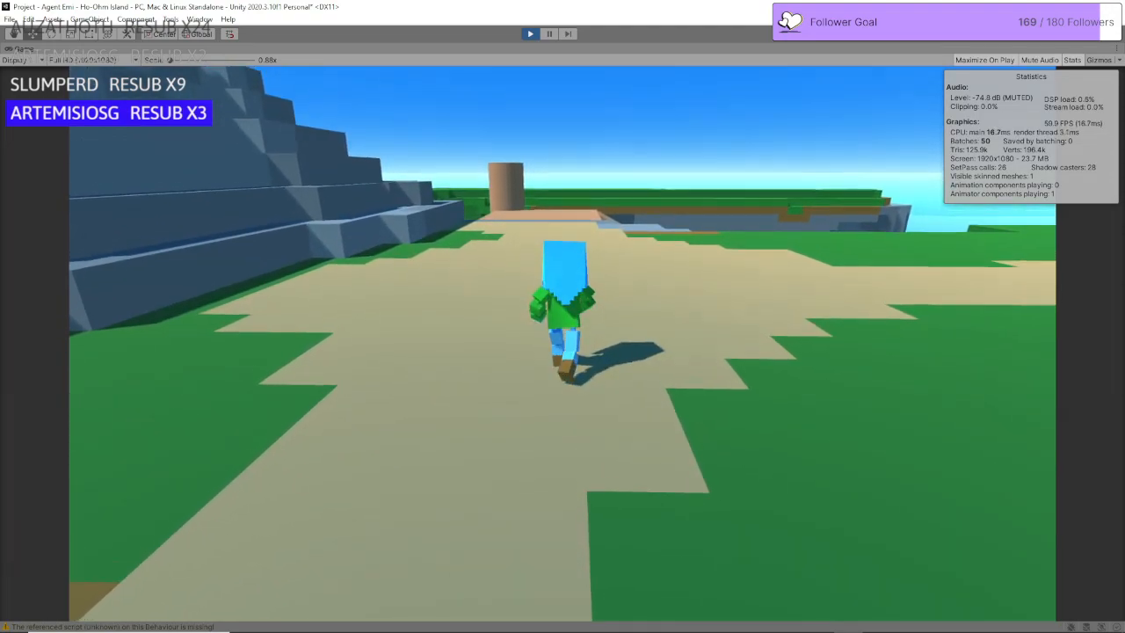
{"action": "key", "text": "w"}
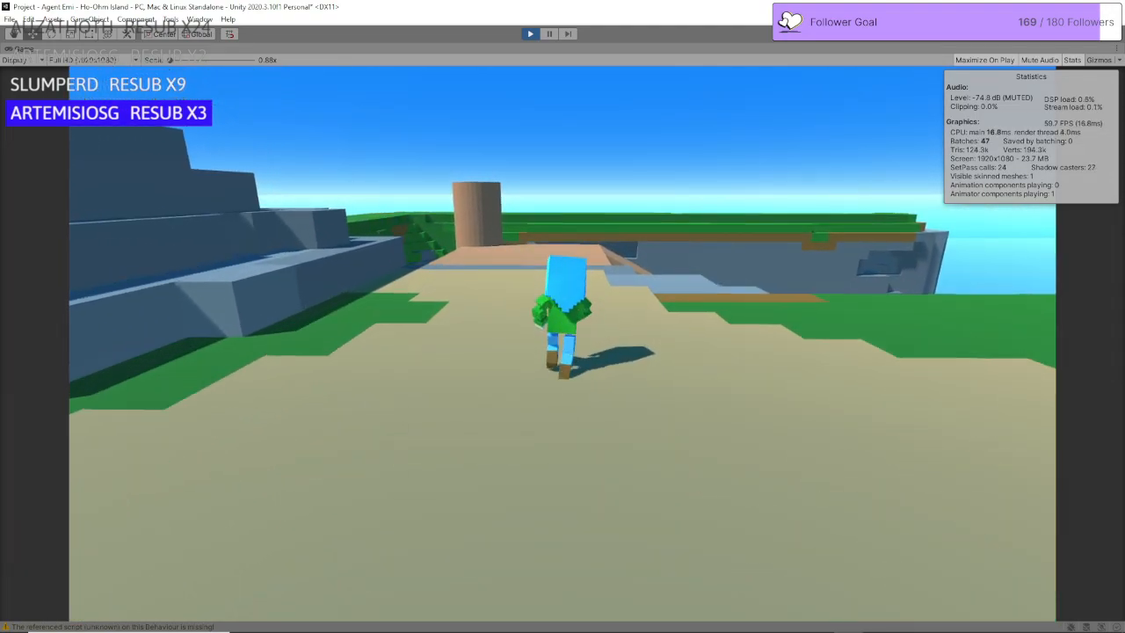
{"action": "key", "text": "w"}
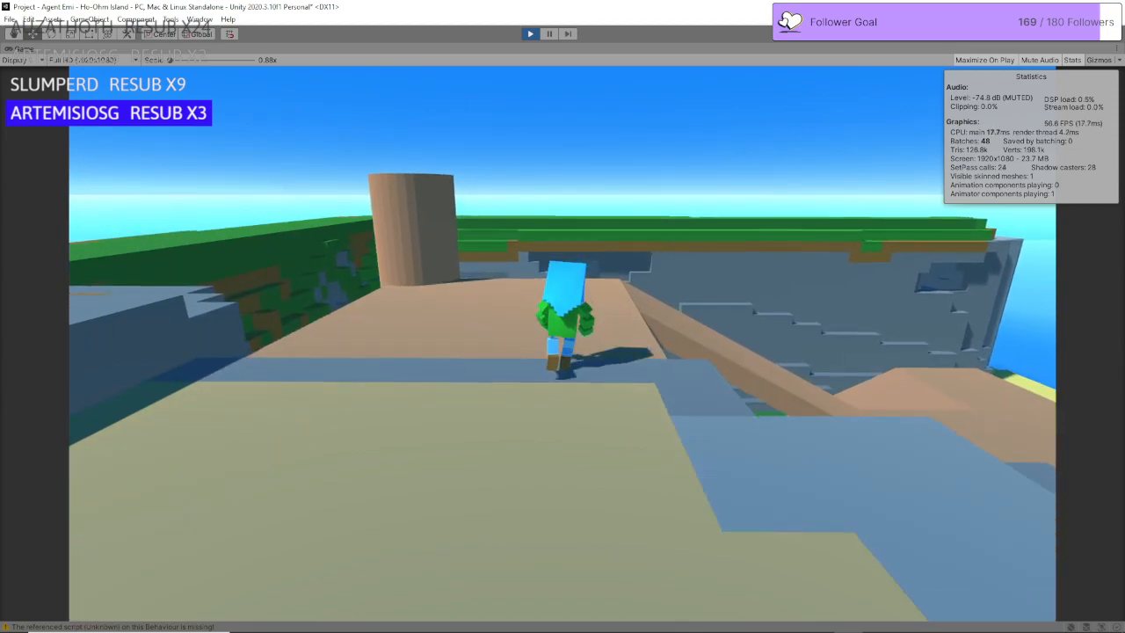
Step: Walk the character down the cliff ramp's platforms to the grass below to test the navigation mesh
{"action": "key", "text": "w"}
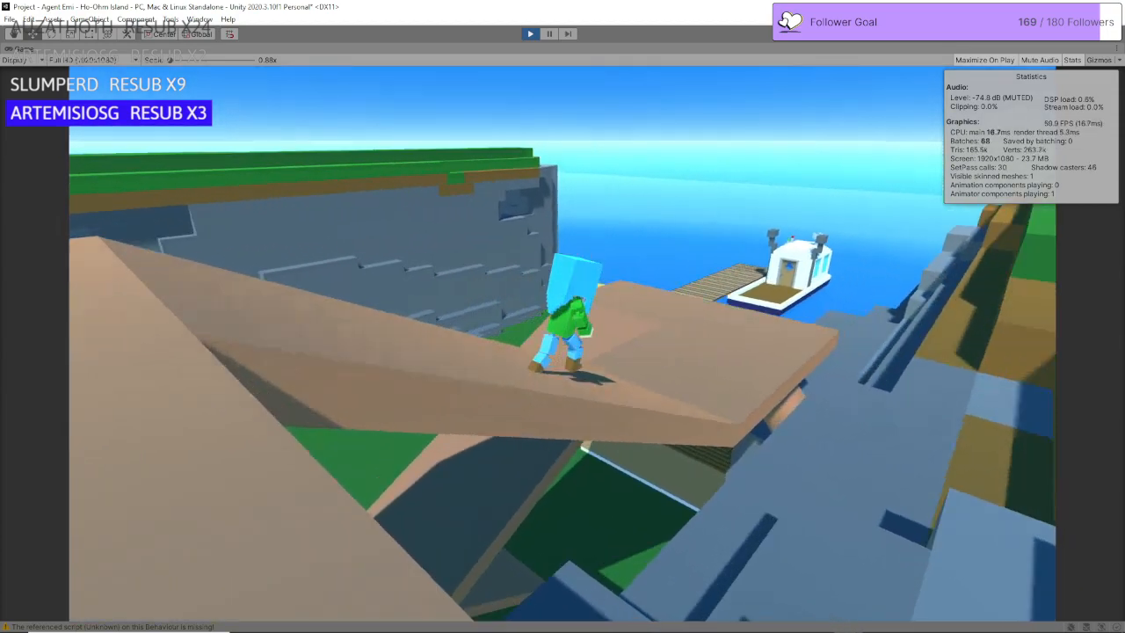
{"action": "key", "text": "w"}
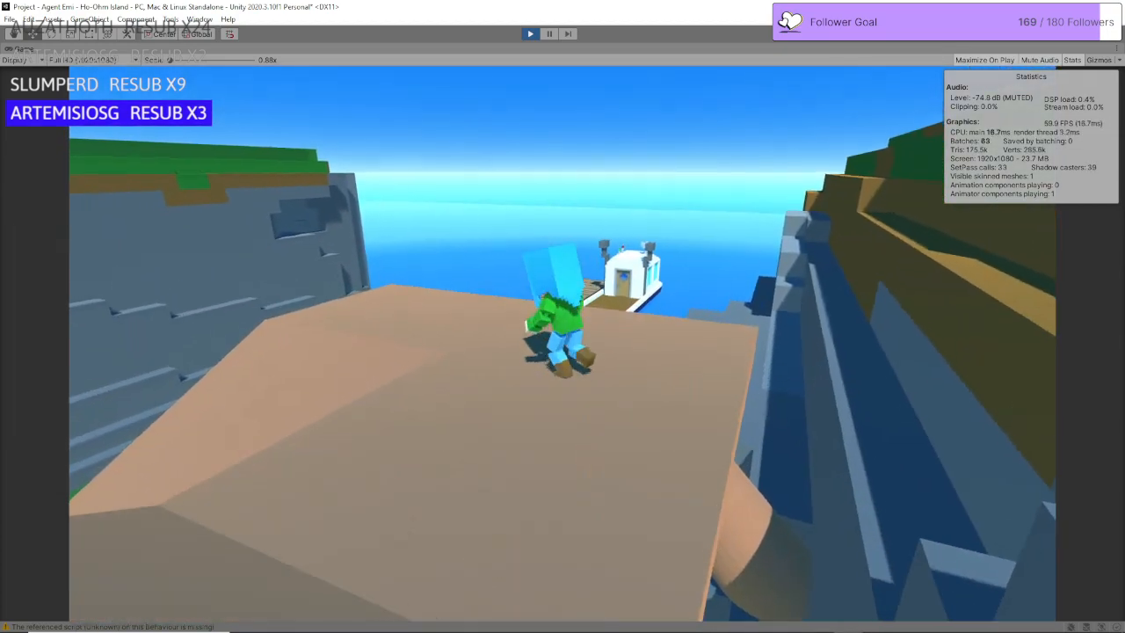
{"action": "key", "text": "w"}
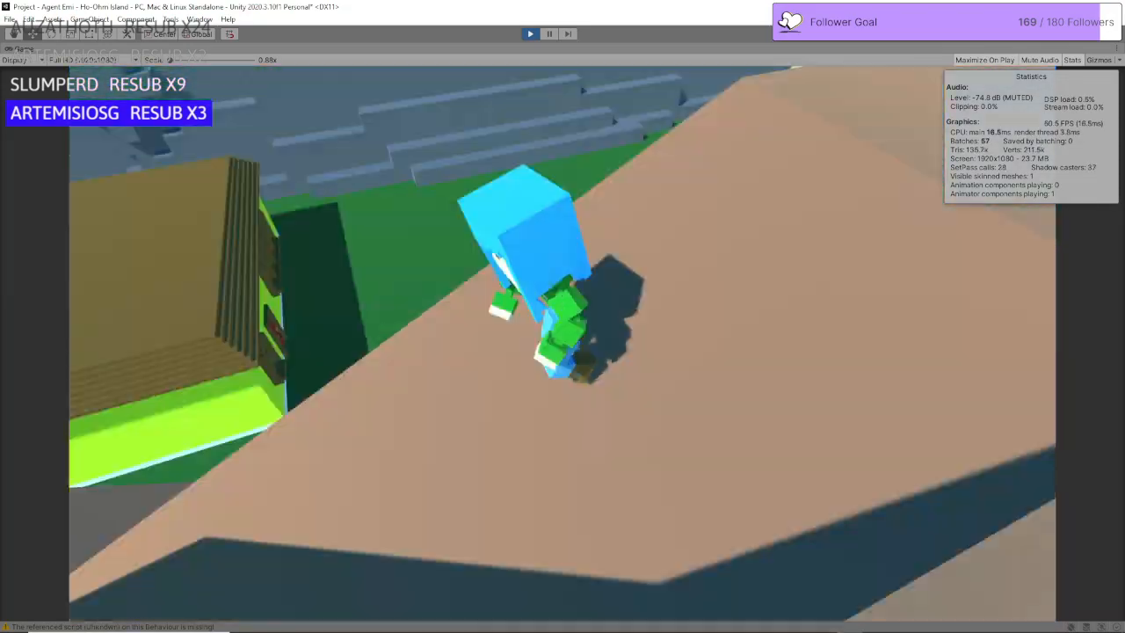
{"action": "key", "text": "w"}
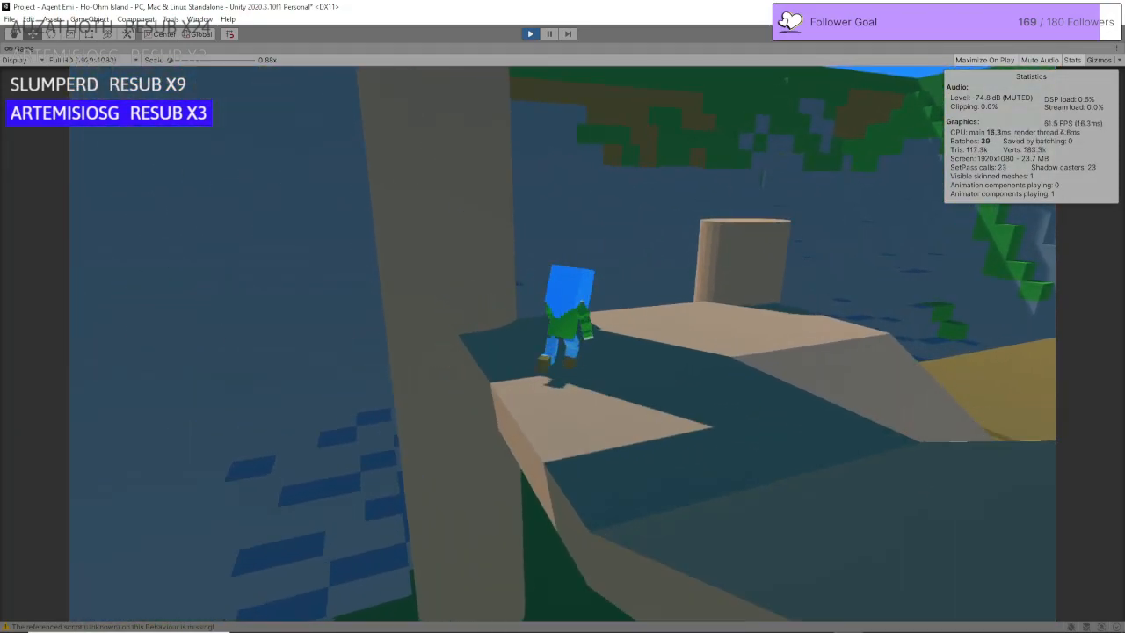
{"action": "key", "text": "w"}
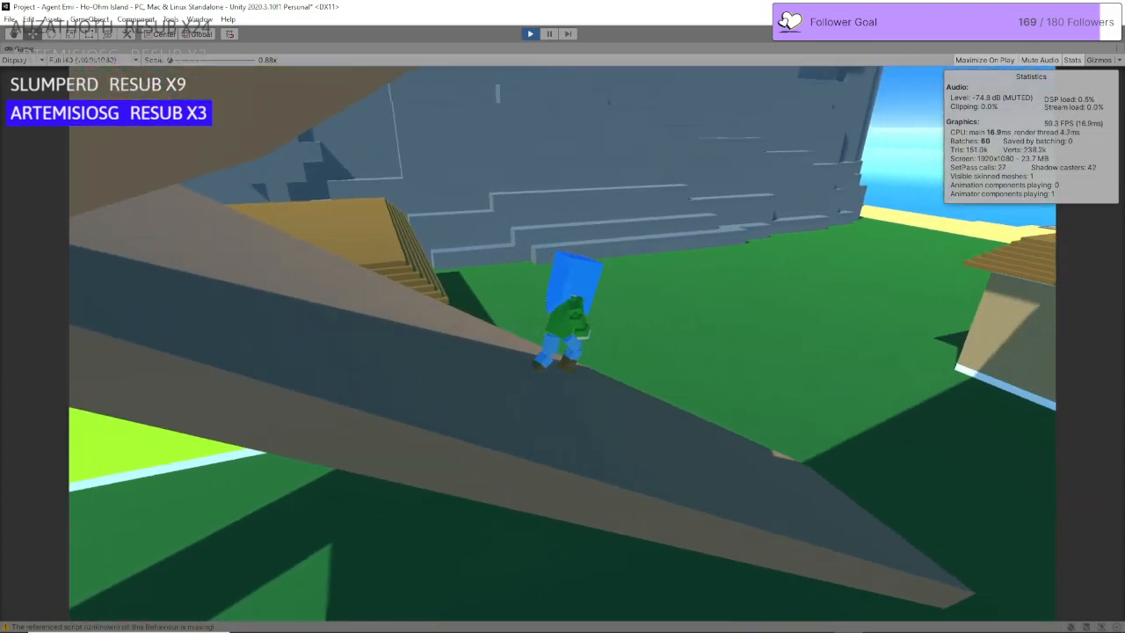
{"action": "key", "text": "w"}
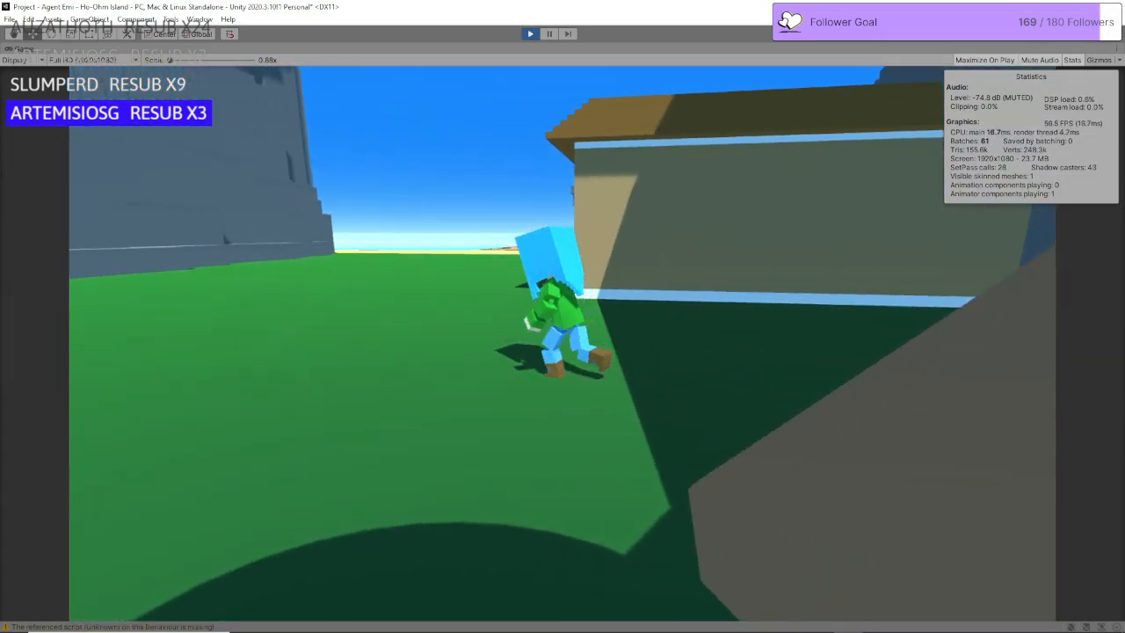
Step: Walk the character across the grass and beach onto the dock and up to the boat's side
{"action": "key", "text": "w"}
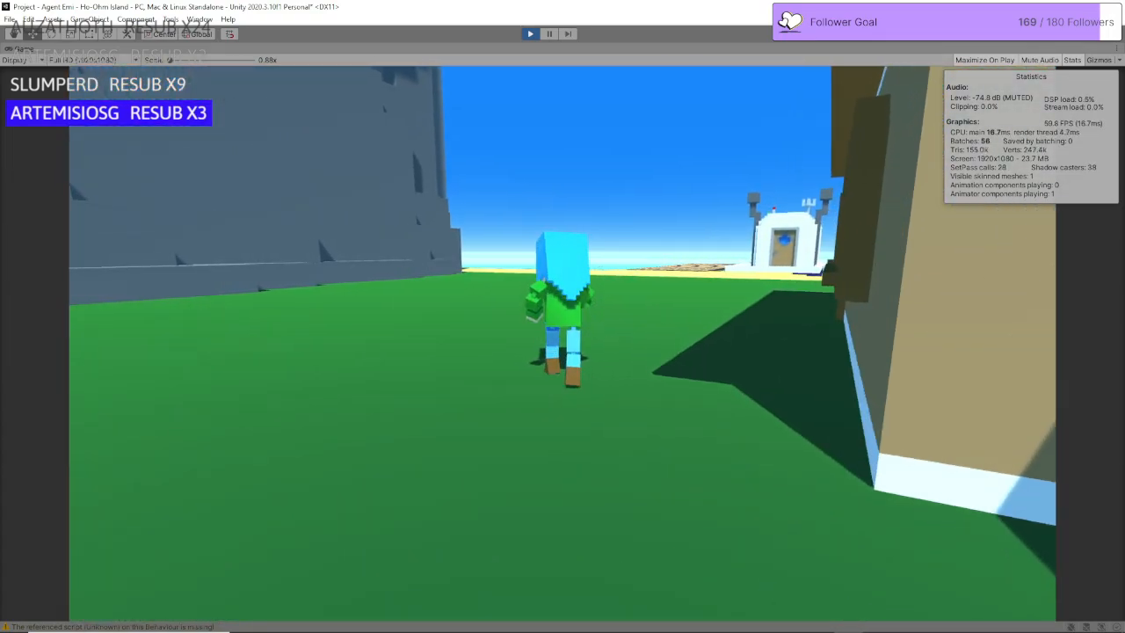
{"action": "key", "text": "w"}
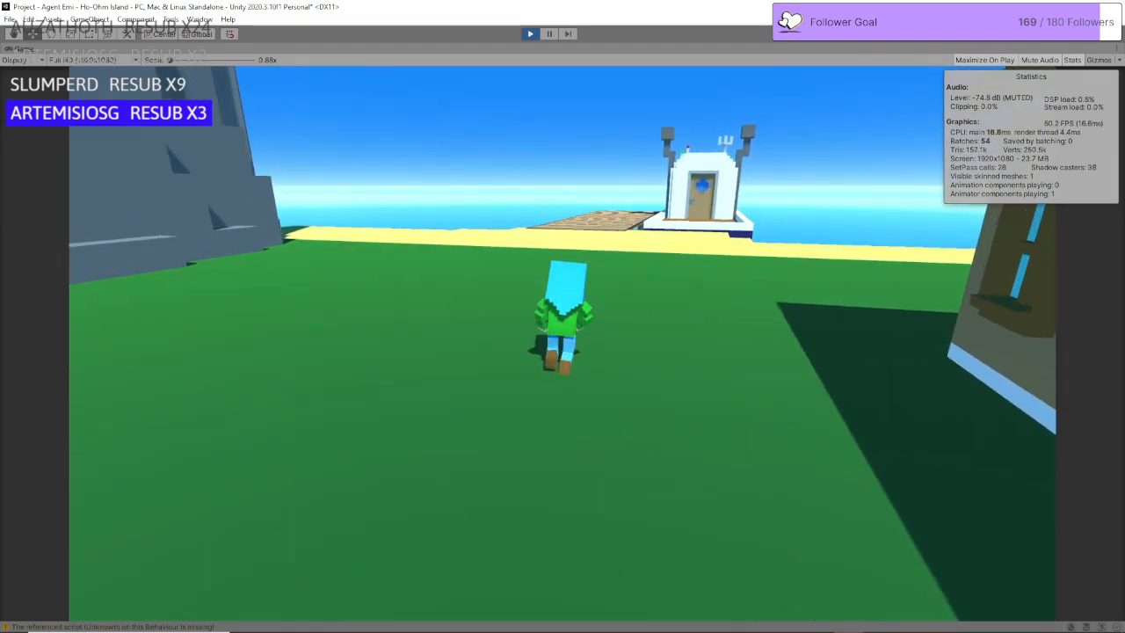
{"action": "key", "text": "w"}
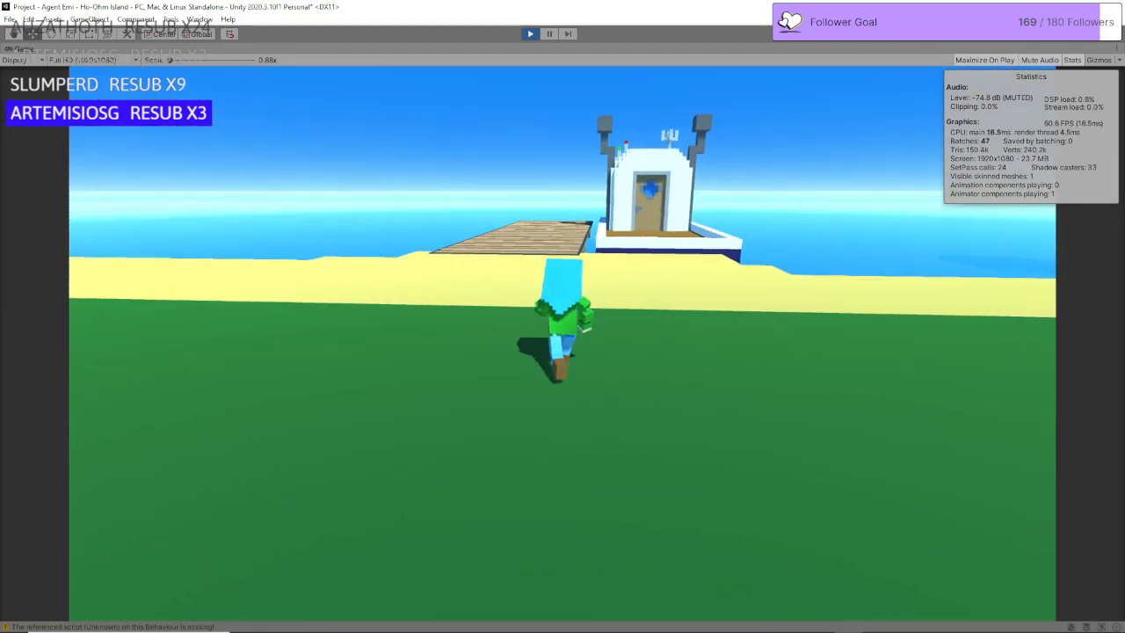
{"action": "key", "text": "w"}
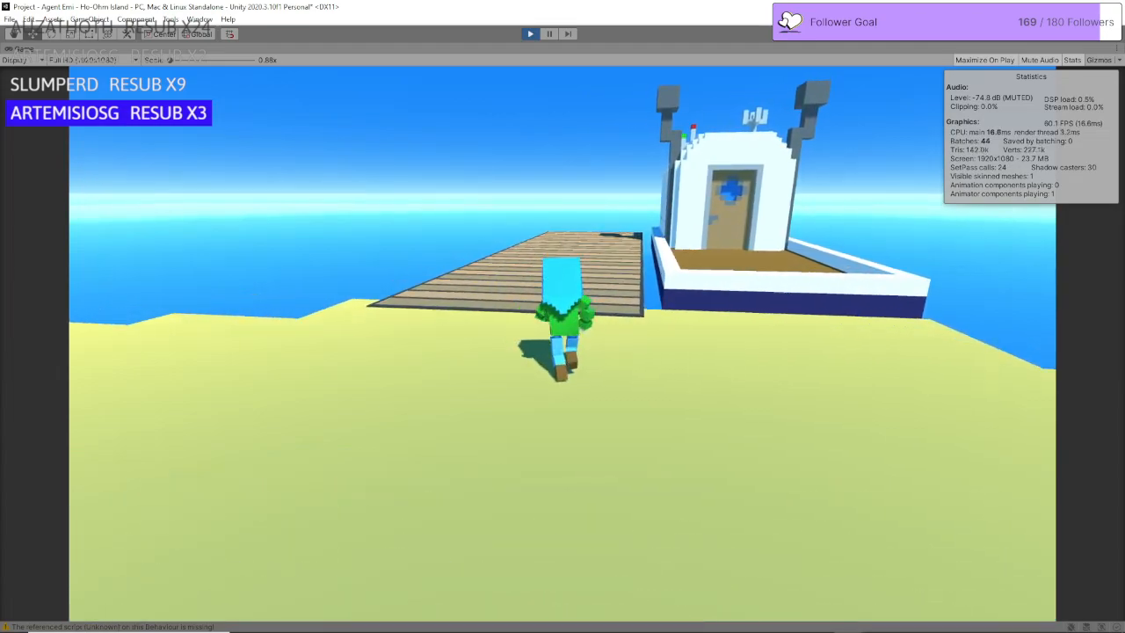
{"action": "key", "text": "w"}
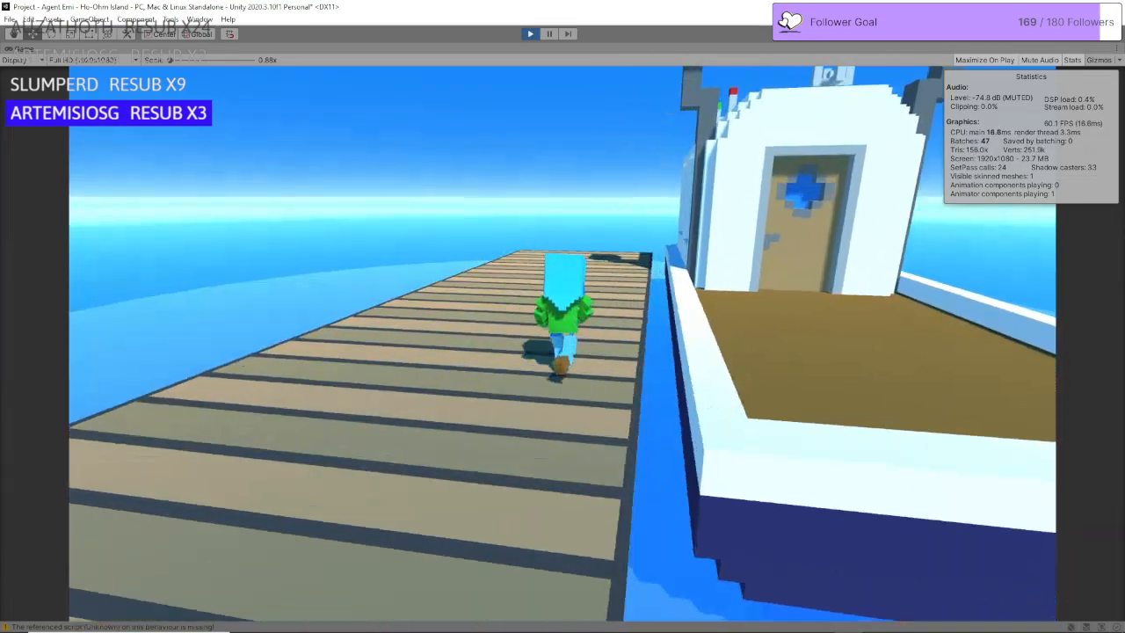
{"action": "key", "text": "w"}
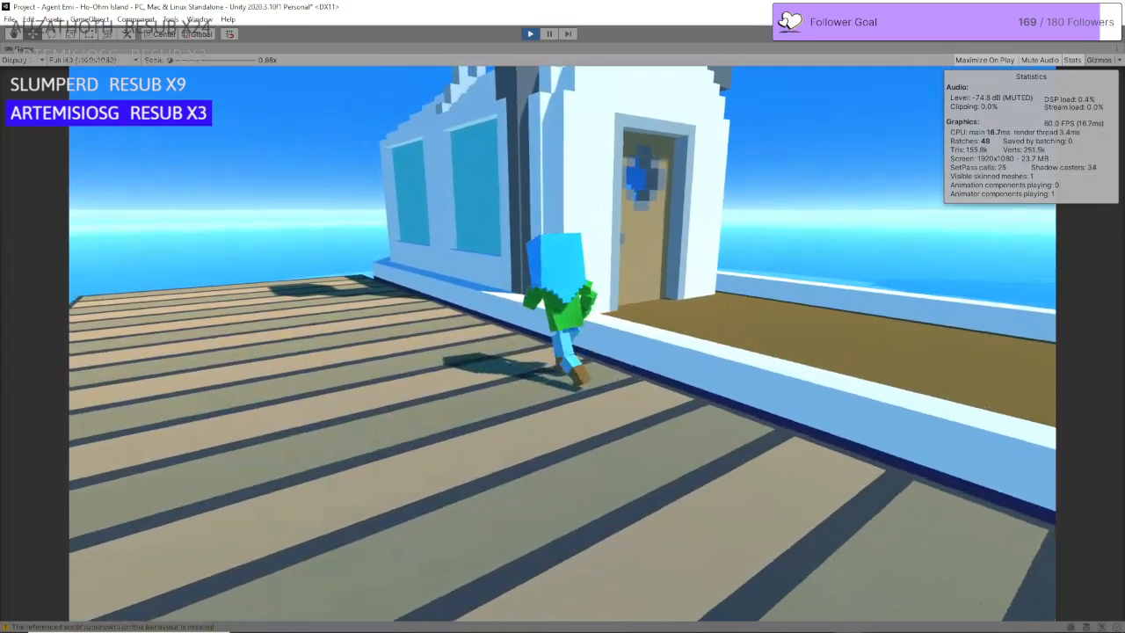
Step: Stop the playtest and scale the Boat at the dock down uniformly to about 0.295, 0.170, 0.208
{"action": "key", "text": "Escape"}
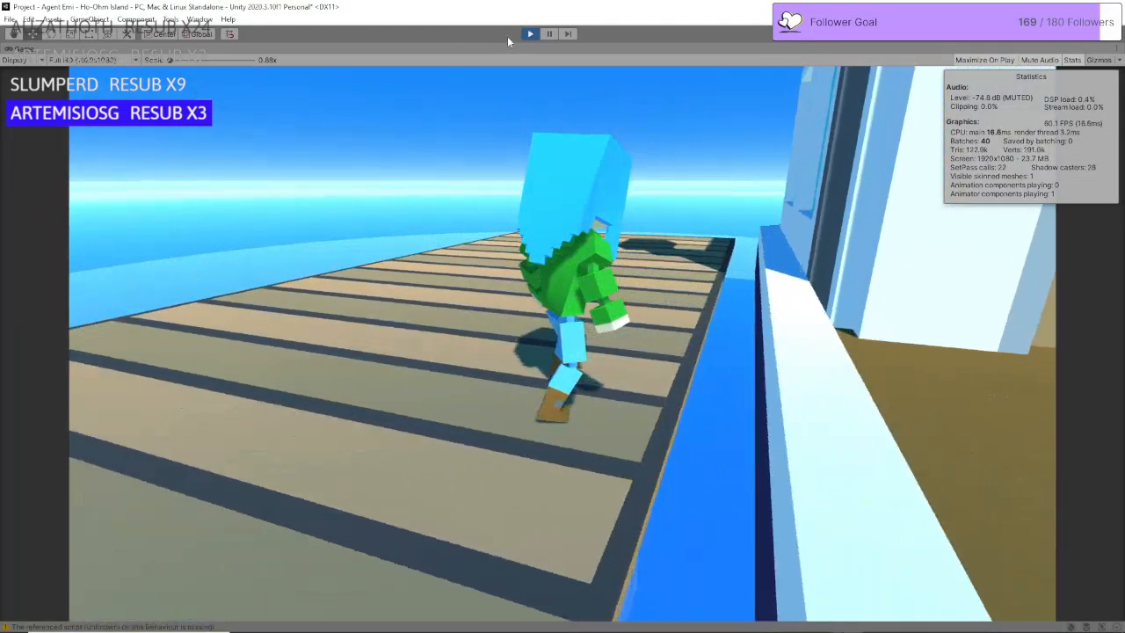
{"action": "key", "text": "ctrl+p"}
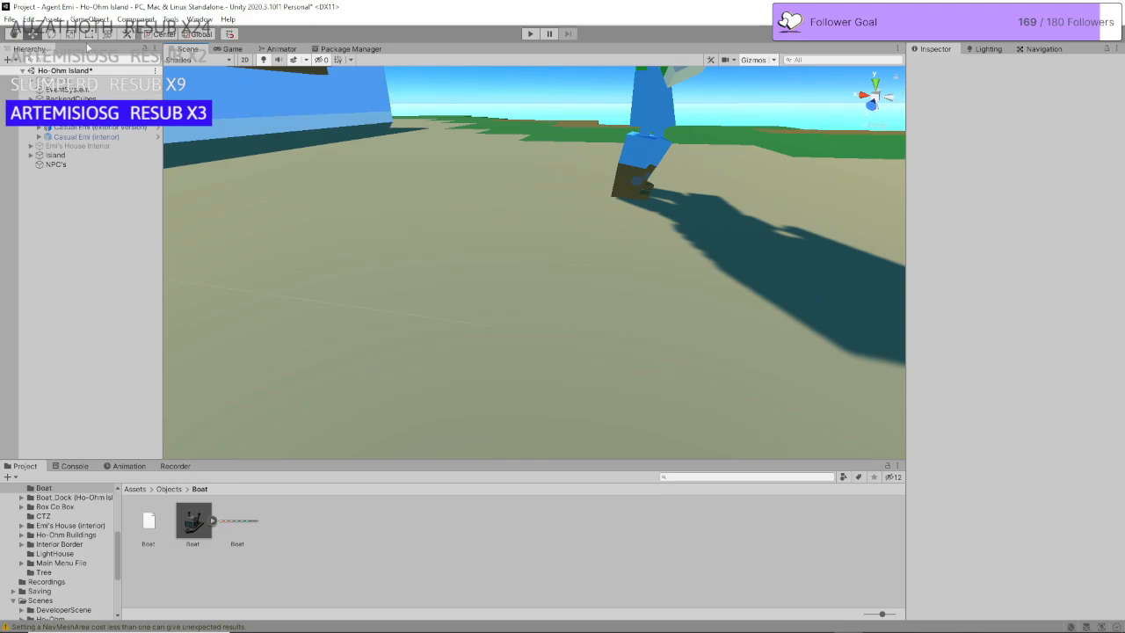
{"action": "right_click_drag", "start_coordinate": [305, 136], "coordinate": [823, 132]}
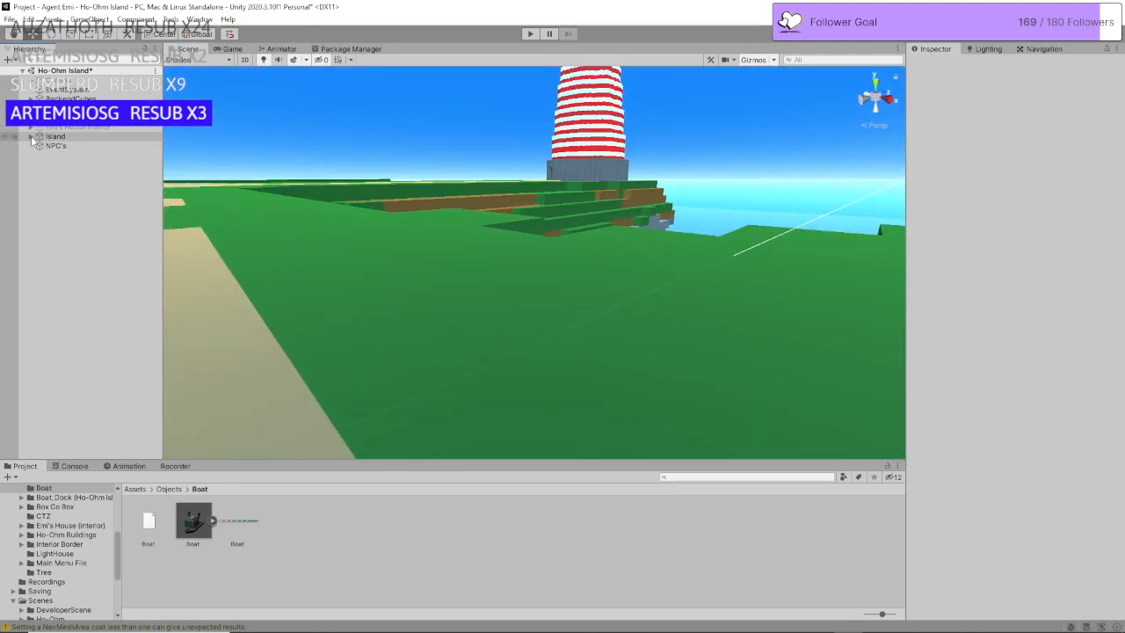
{"action": "left_click", "coordinate": [31, 136]}
{"action": "double_click", "coordinate": [78, 232]}
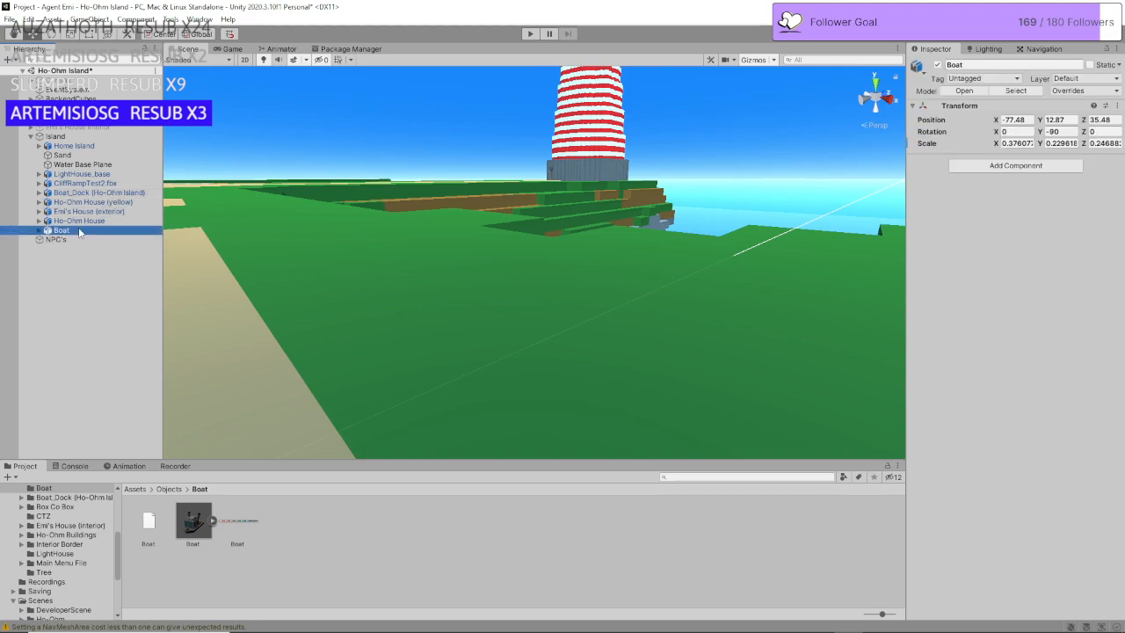
{"action": "scroll", "coordinate": [538, 356], "scroll_direction": "up", "scroll_amount": 5}
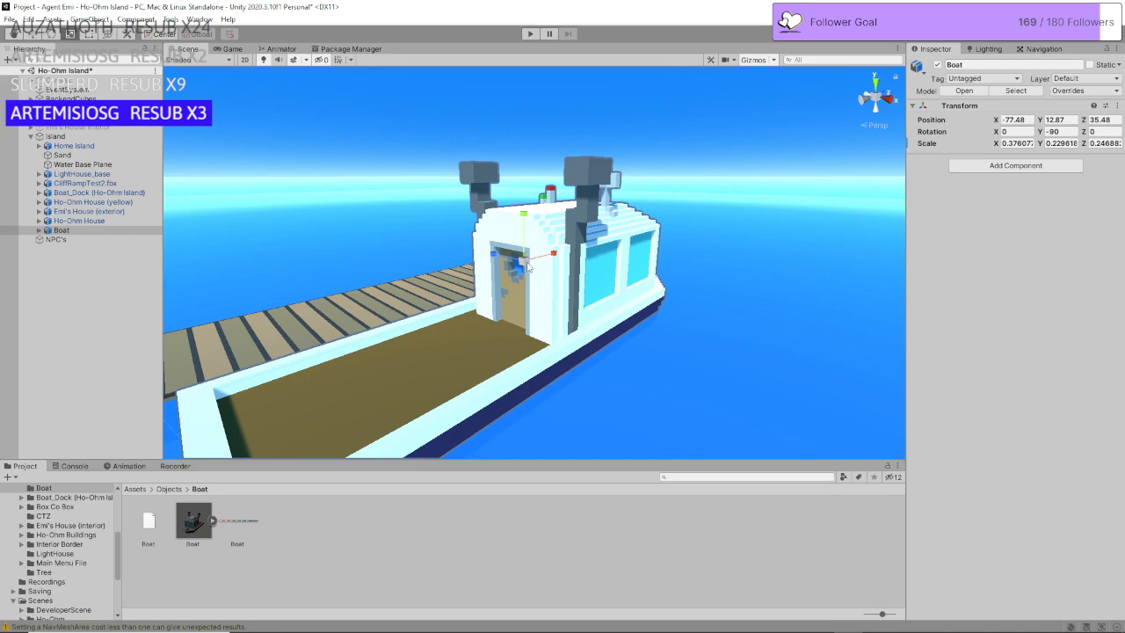
{"action": "mouse_move", "coordinate": [526, 264]}
{"action": "left_mouse_down"}
{"action": "mouse_move", "coordinate": [517, 275]}
{"action": "mouse_move", "coordinate": [538, 258]}
{"action": "mouse_move", "coordinate": [508, 262]}
{"action": "mouse_move", "coordinate": [563, 253]}
{"action": "mouse_move", "coordinate": [491, 257]}
{"action": "mouse_move", "coordinate": [523, 267]}
{"action": "left_mouse_up"}
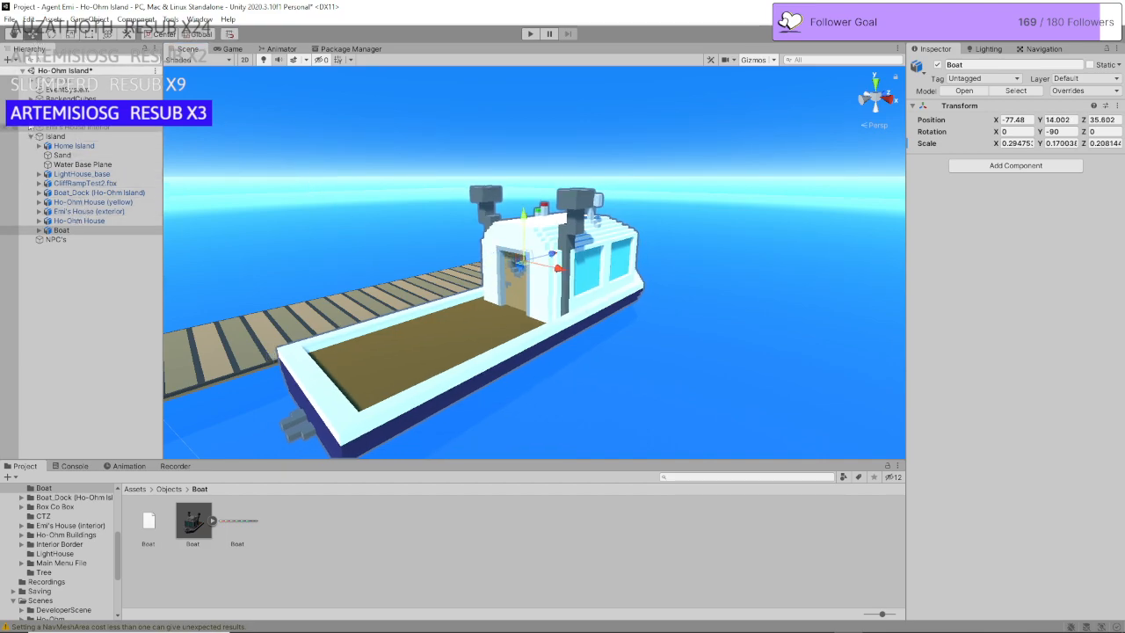
Step: Make Boat a child of Casual Emi (exterior version) and set its position to 0, 0, 0
{"action": "left_click", "coordinate": [31, 118]}
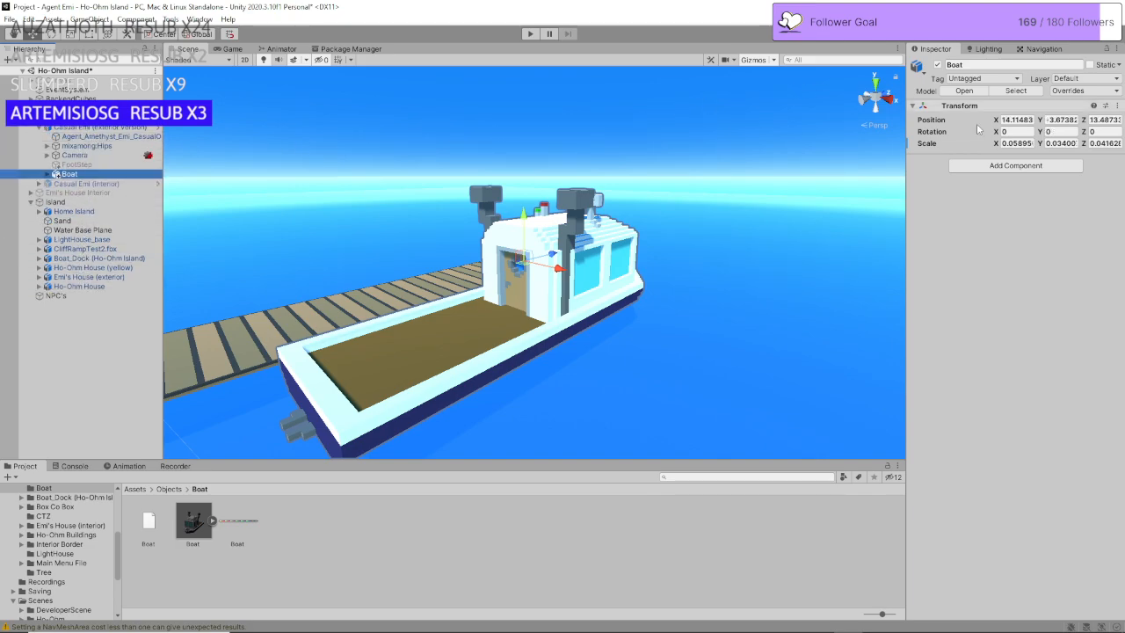
{"action": "type", "text": "0"}
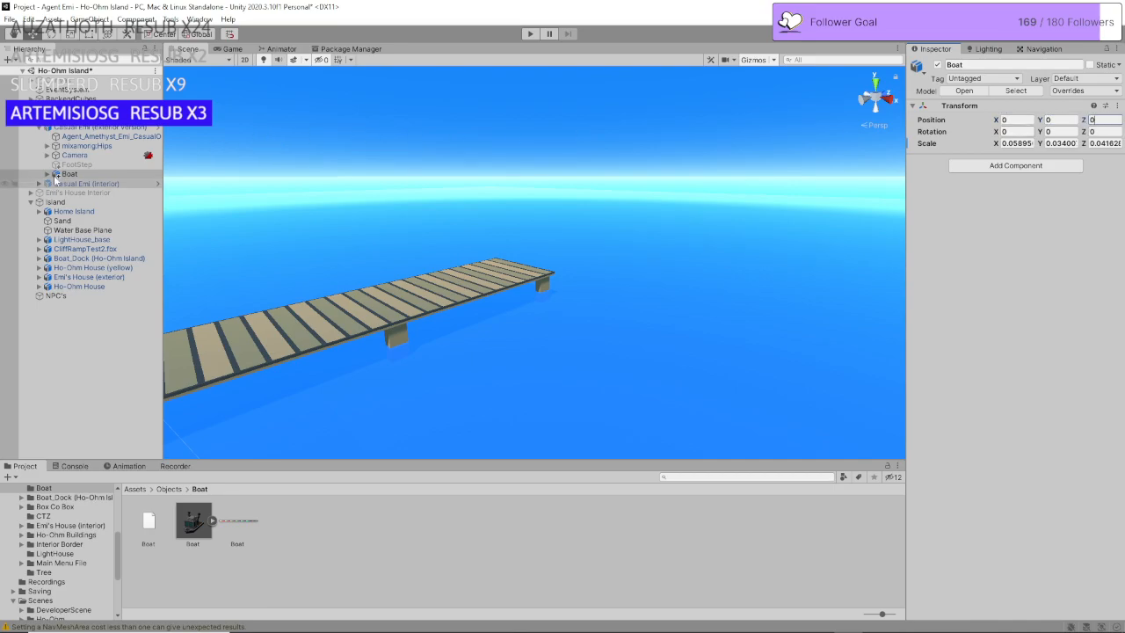
{"action": "double_click", "coordinate": [58, 174]}
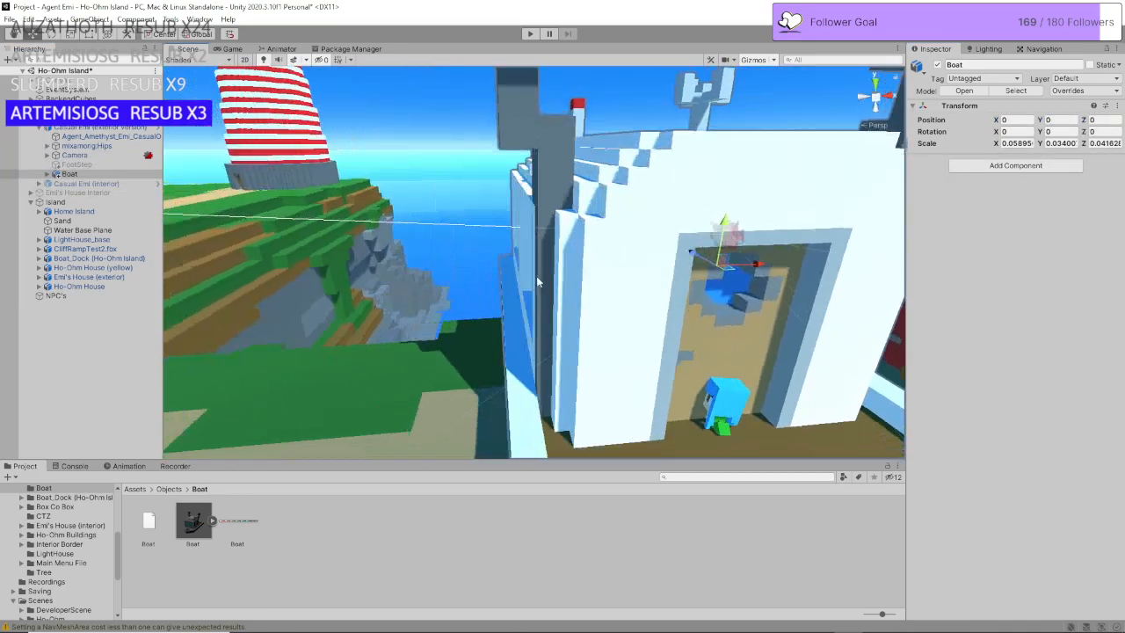
Step: Move the boat to about X 0.077, Y -0.197 so the character stands on its deck in front of the cabin door
{"action": "right_click_drag", "start_coordinate": [538, 282], "coordinate": [591, 295]}
{"action": "right_click_drag", "start_coordinate": [631, 329], "coordinate": [640, 130]}
{"action": "left_click_drag", "start_coordinate": [623, 118], "coordinate": [619, 163]}
{"action": "right_click_drag", "start_coordinate": [639, 234], "coordinate": [646, 252]}
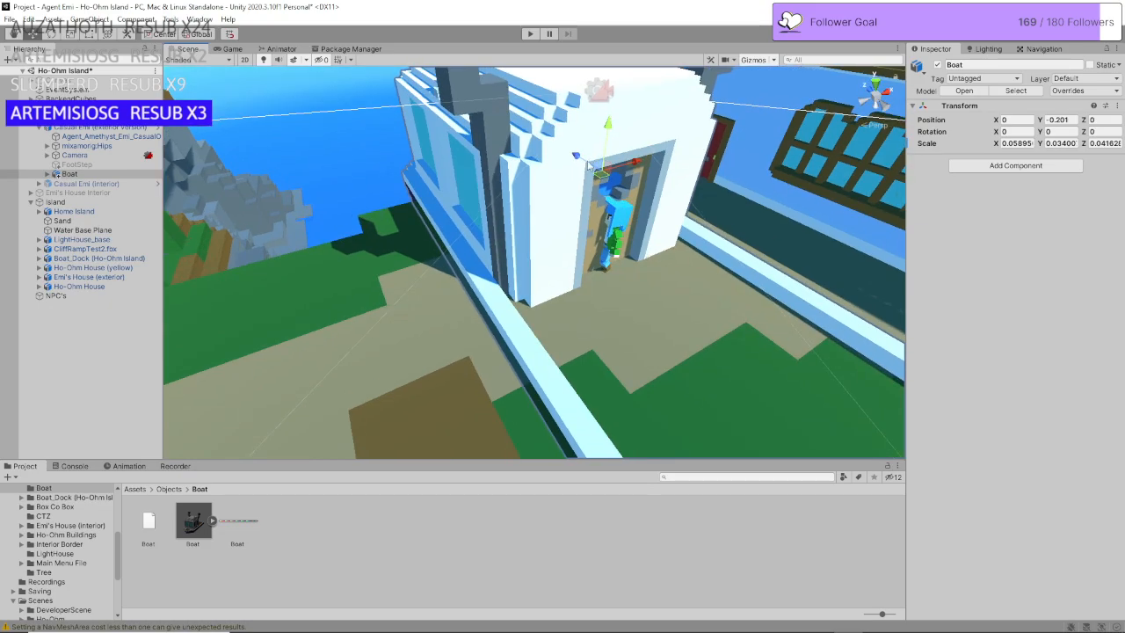
{"action": "left_click_drag", "start_coordinate": [589, 165], "coordinate": [591, 119]}
{"action": "right_click_drag", "start_coordinate": [591, 120], "coordinate": [673, 169]}
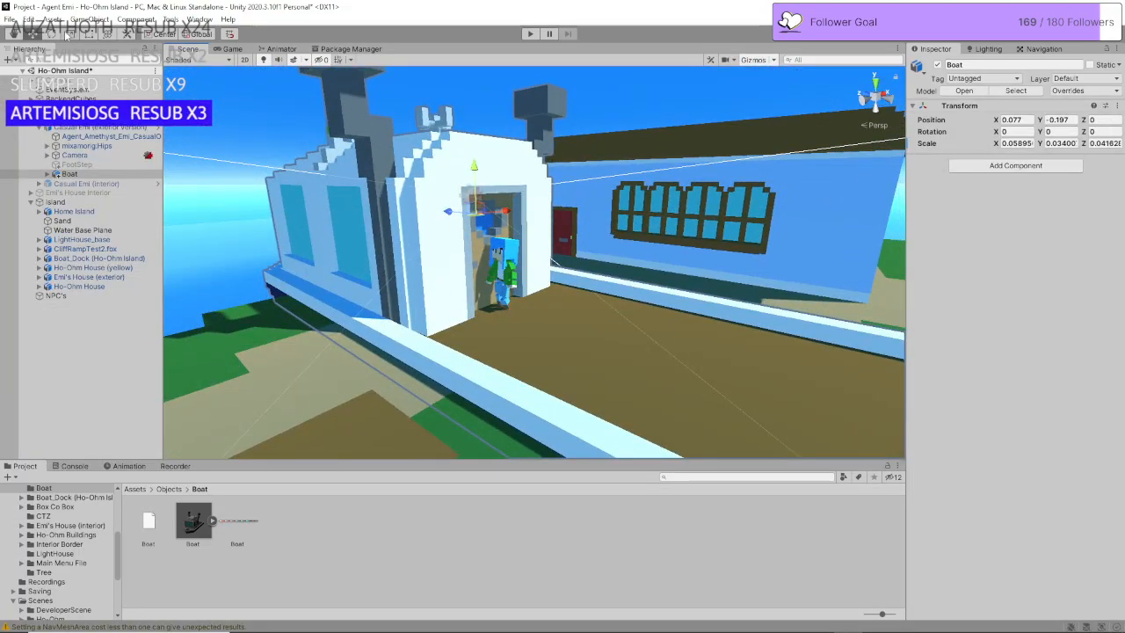
Step: Shrink the boat to a scale of about 0.047, 0.030, 0.035 to match the character and set its deck at foot level, Y -0.173
{"action": "left_click_drag", "start_coordinate": [443, 225], "coordinate": [446, 223]}
{"action": "left_click_drag", "start_coordinate": [476, 173], "coordinate": [475, 174]}
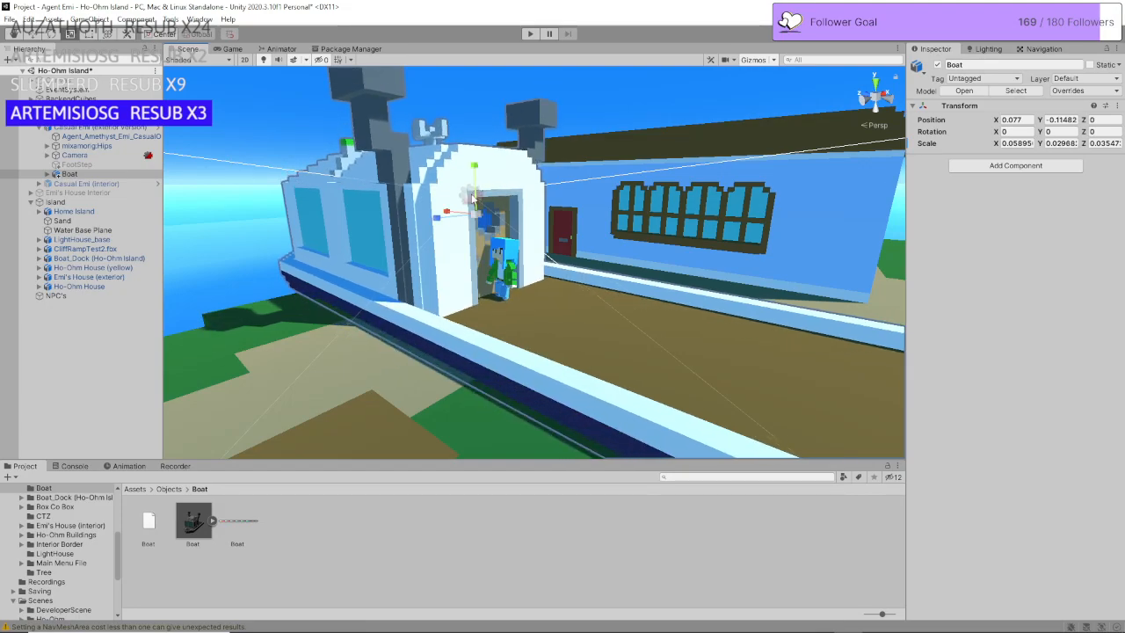
{"action": "left_click_drag", "start_coordinate": [450, 213], "coordinate": [458, 217]}
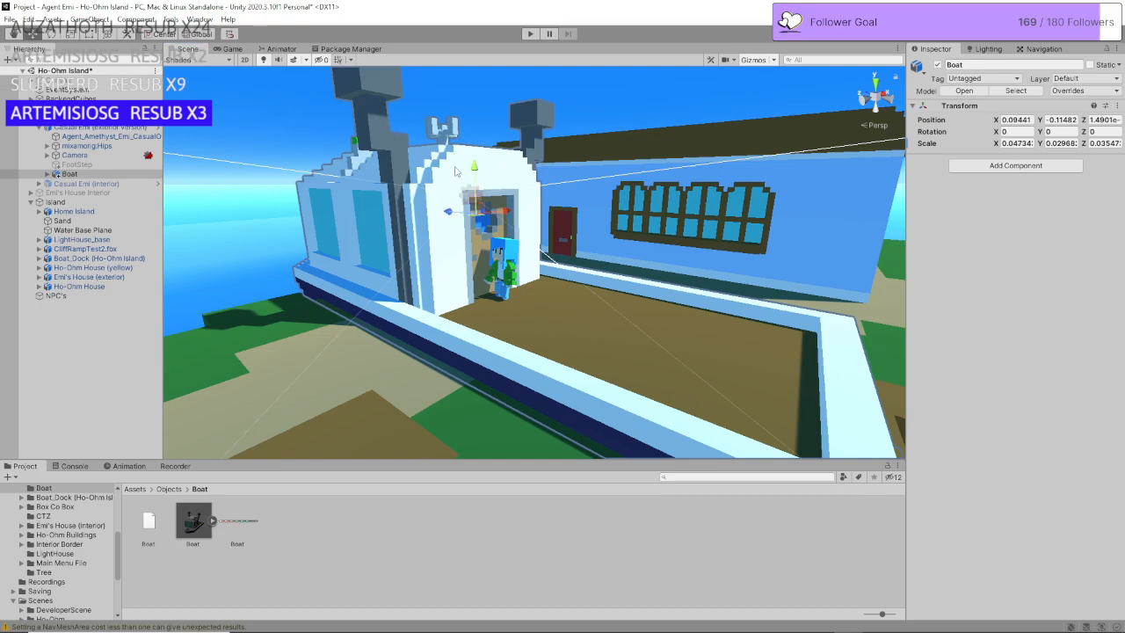
{"action": "left_click_drag", "start_coordinate": [475, 173], "coordinate": [477, 189]}
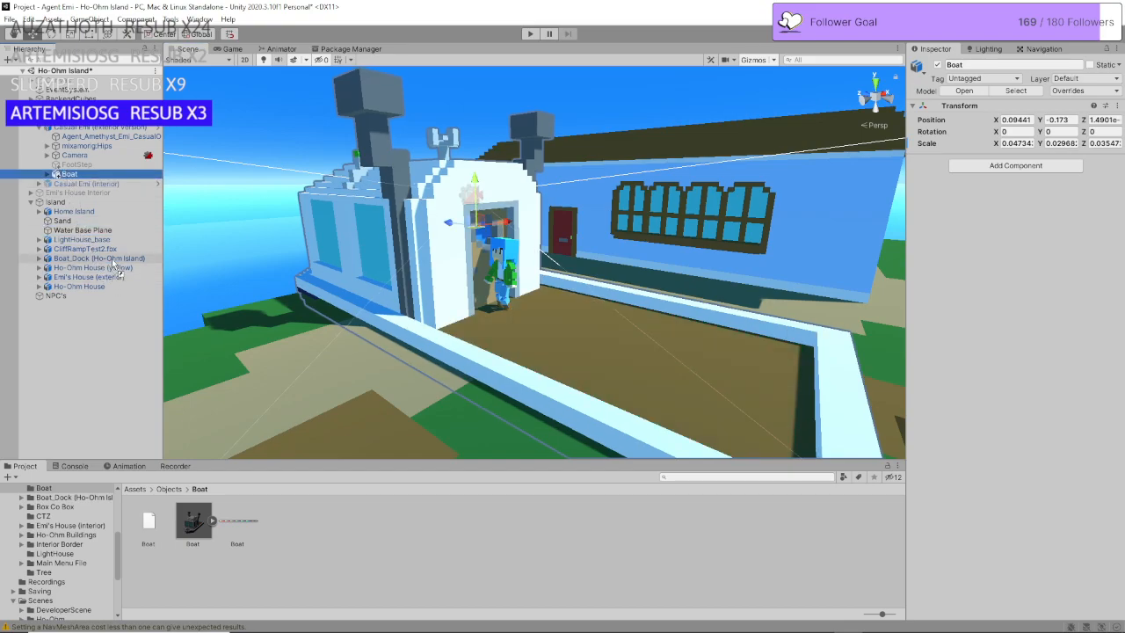
Step: Reparent Boat under Boat_Dock (Ho-Ohm Island) and set its position to 0, 0, 0
{"action": "left_click_drag", "start_coordinate": [117, 267], "coordinate": [114, 260]}
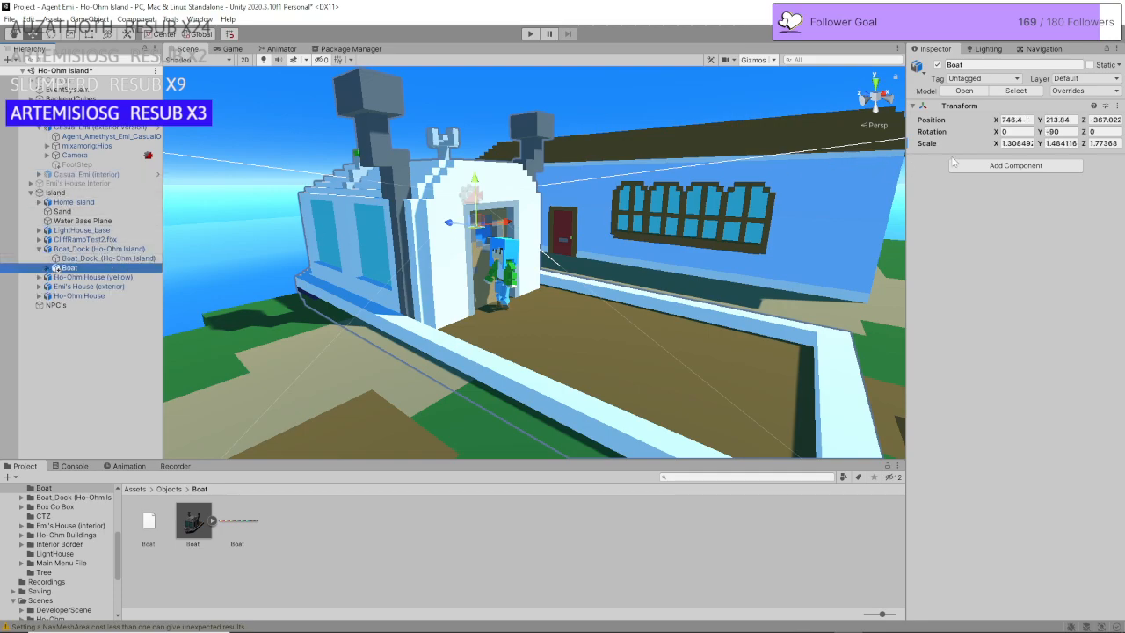
{"action": "type", "text": "0"}
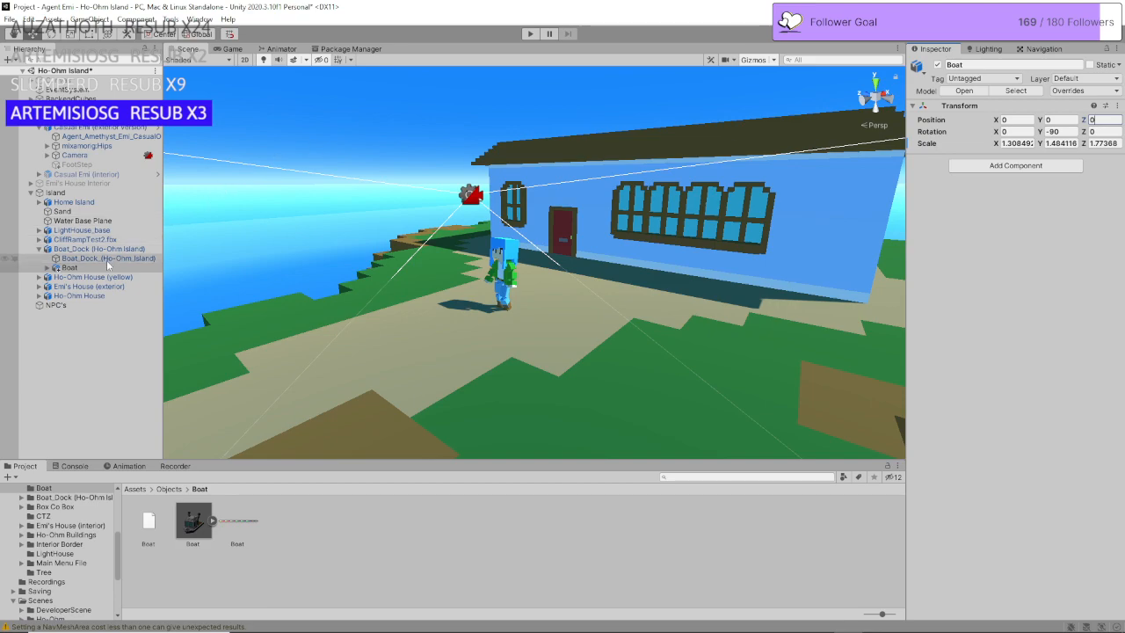
Step: Move the Boat out of Boat_Dock (Ho-Ohm Island) so it sits directly under Island, and collapse the open hierarchy groups
{"action": "left_click_drag", "start_coordinate": [99, 253], "coordinate": [46, 259]}
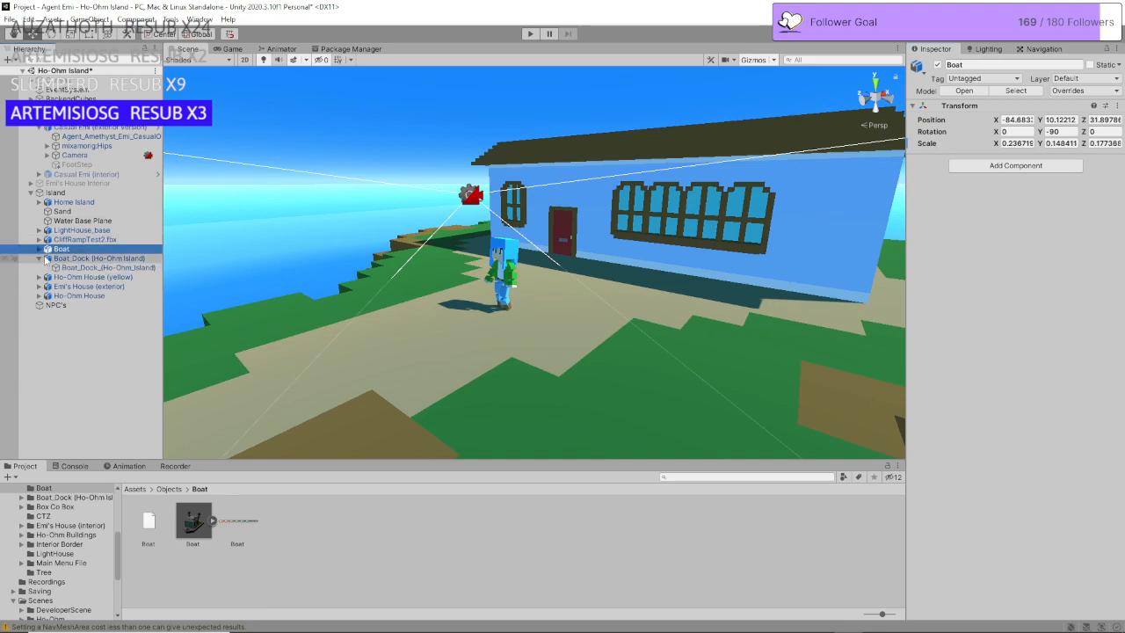
{"action": "left_click", "coordinate": [38, 127]}
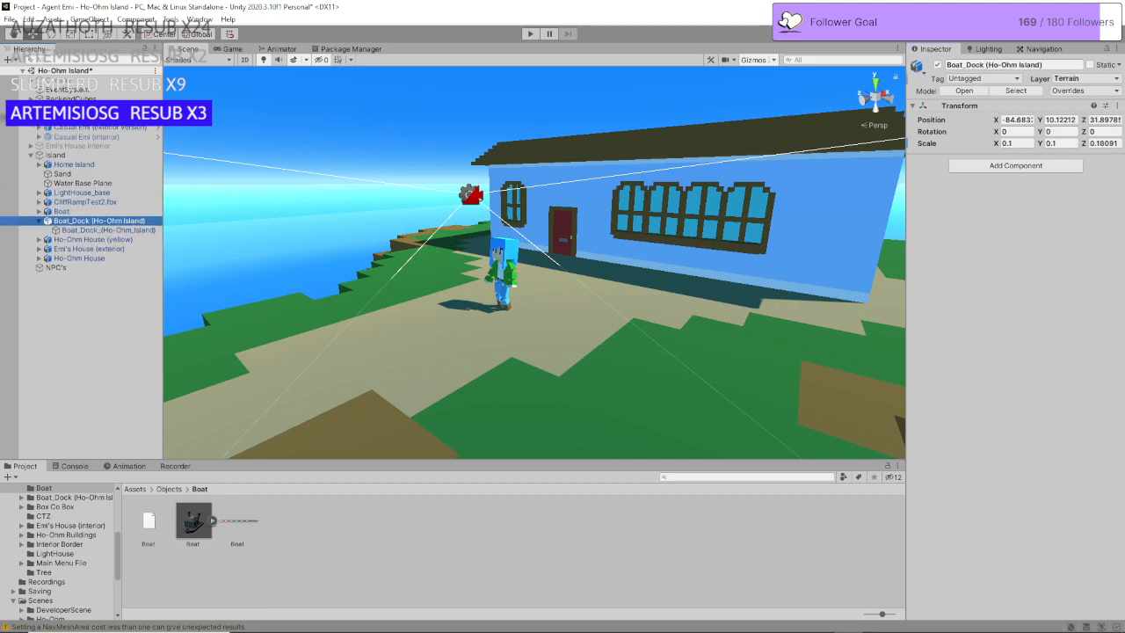
{"action": "left_click", "coordinate": [31, 117]}
{"action": "left_click", "coordinate": [32, 137]}
{"action": "left_click", "coordinate": [123, 247]}
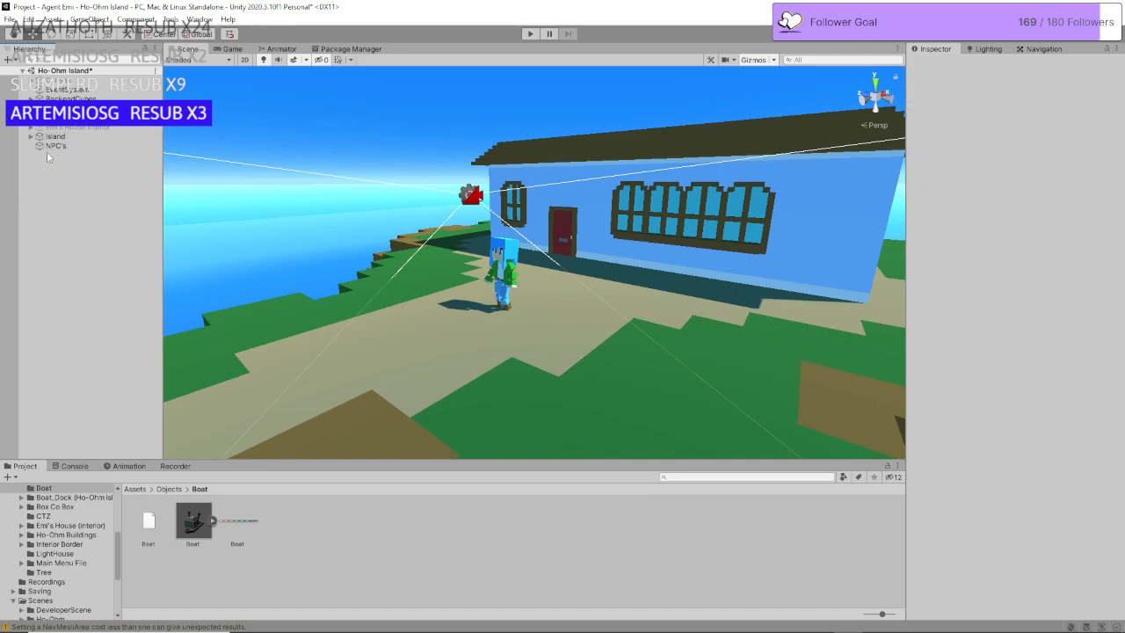
{"action": "left_click", "coordinate": [33, 137]}
Step: Move the Boat out from under the dock and up to the water surface, at about X -78.87, Y 12.88
{"action": "right_click_drag", "start_coordinate": [510, 176], "coordinate": [410, 160]}
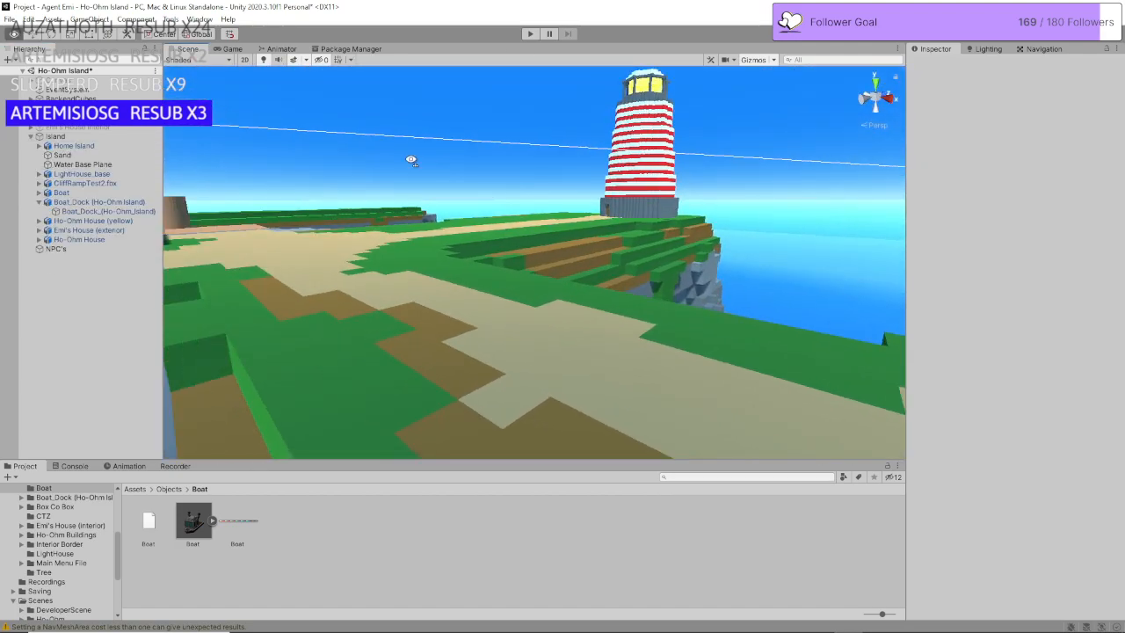
{"action": "double_click", "coordinate": [51, 194]}
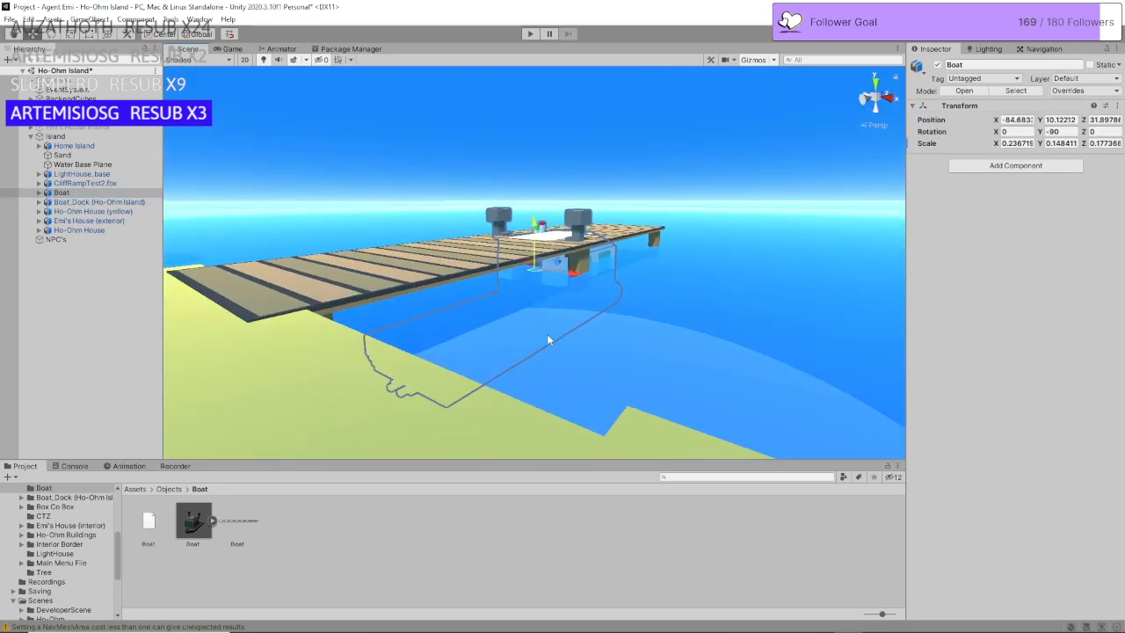
{"action": "right_click_drag", "start_coordinate": [547, 333], "coordinate": [483, 326]}
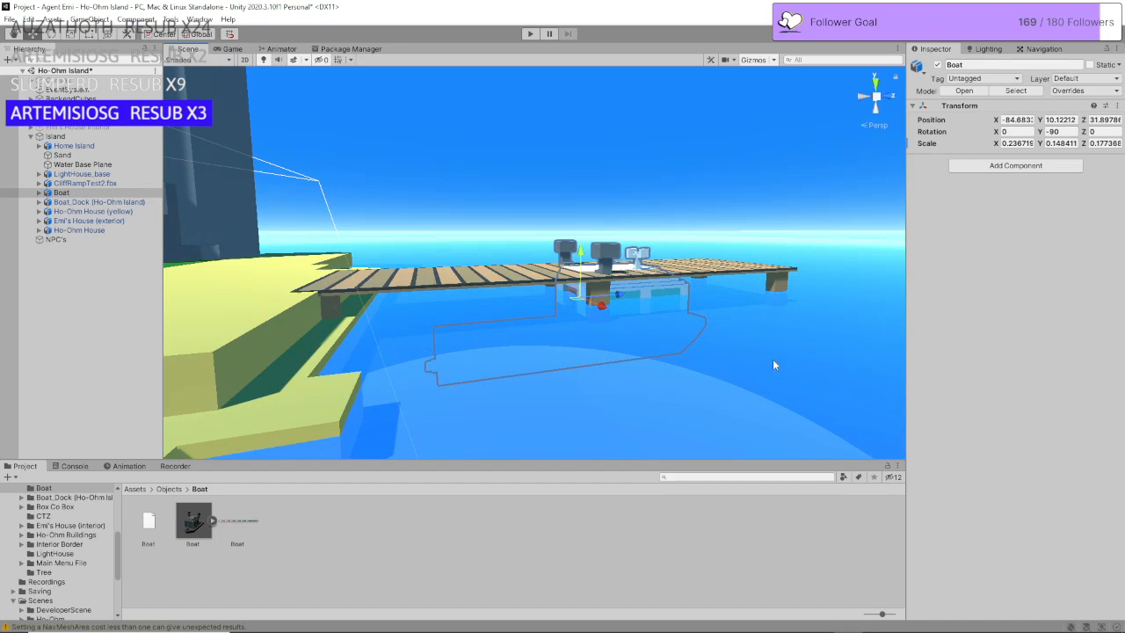
{"action": "right_click_drag", "start_coordinate": [774, 365], "coordinate": [646, 325]}
{"action": "left_click_drag", "start_coordinate": [610, 312], "coordinate": [662, 207]}
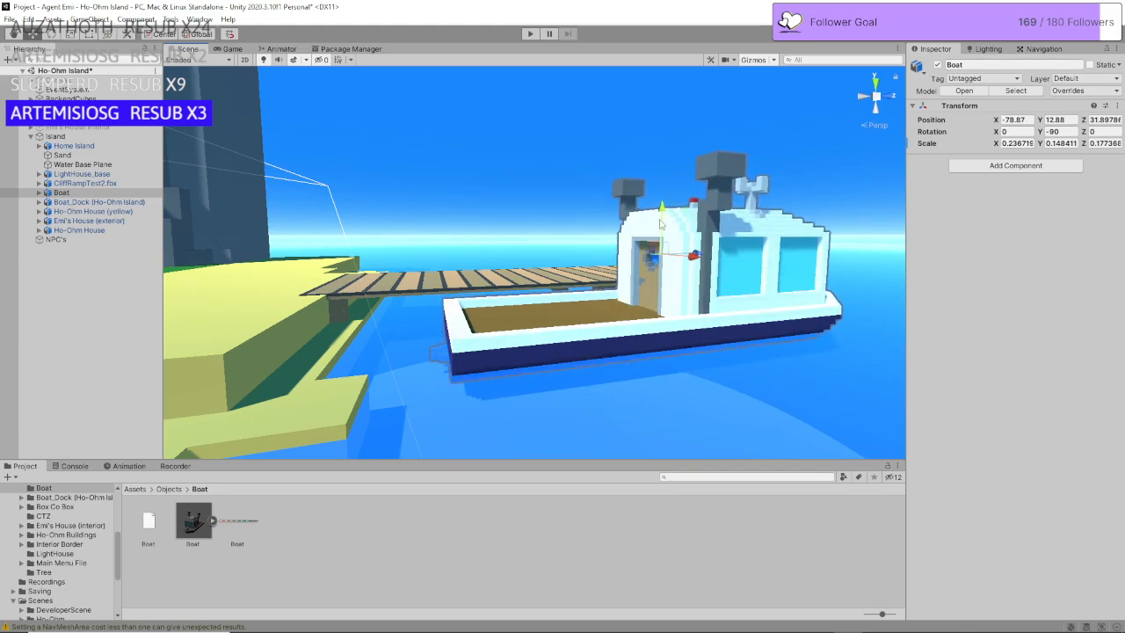
Step: Fine-tune the Boat's placement alongside the dock to about X -78.86 and Y 12.95, and deselect it
{"action": "scroll", "coordinate": [668, 257], "scroll_direction": "up", "scroll_amount": 5}
{"action": "left_click_drag", "start_coordinate": [668, 257], "coordinate": [559, 260], "text": "alt"}
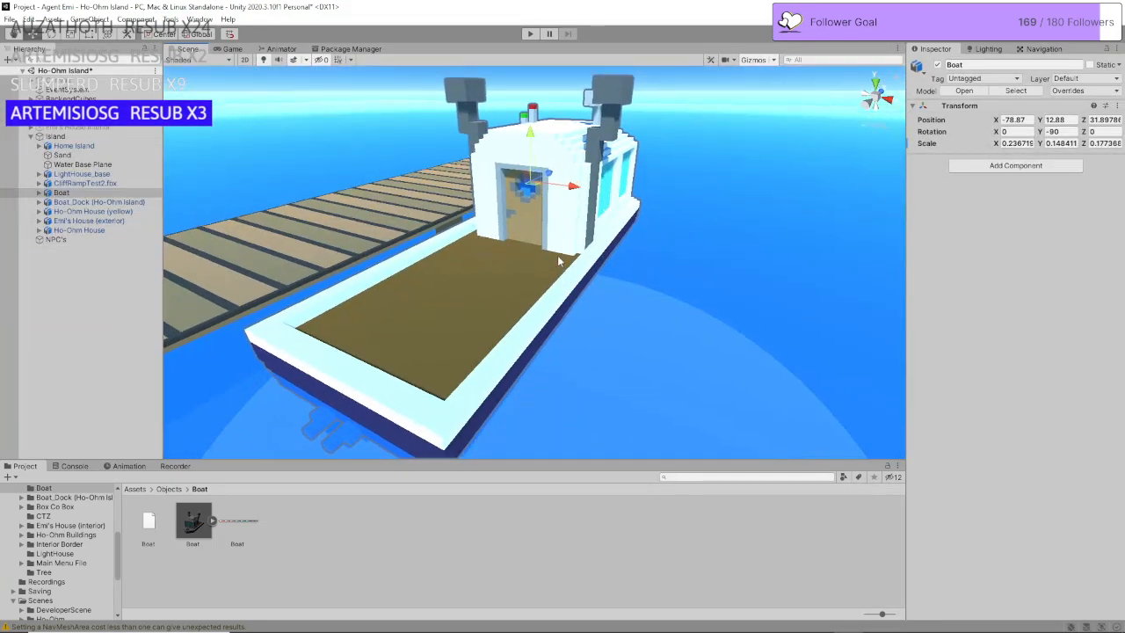
{"action": "left_click_drag", "start_coordinate": [538, 139], "coordinate": [531, 135]}
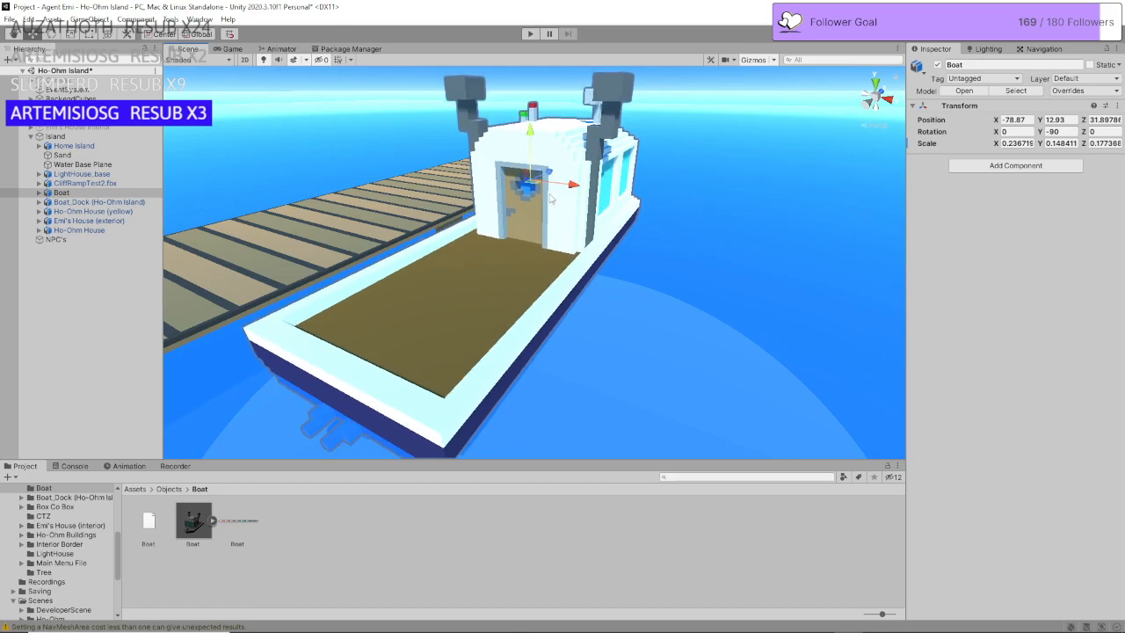
{"action": "left_click_drag", "start_coordinate": [566, 190], "coordinate": [735, 267]}
{"action": "scroll", "coordinate": [688, 255], "scroll_direction": "down", "scroll_amount": 3}
{"action": "middle_click_drag", "start_coordinate": [735, 235], "coordinate": [610, 232]}
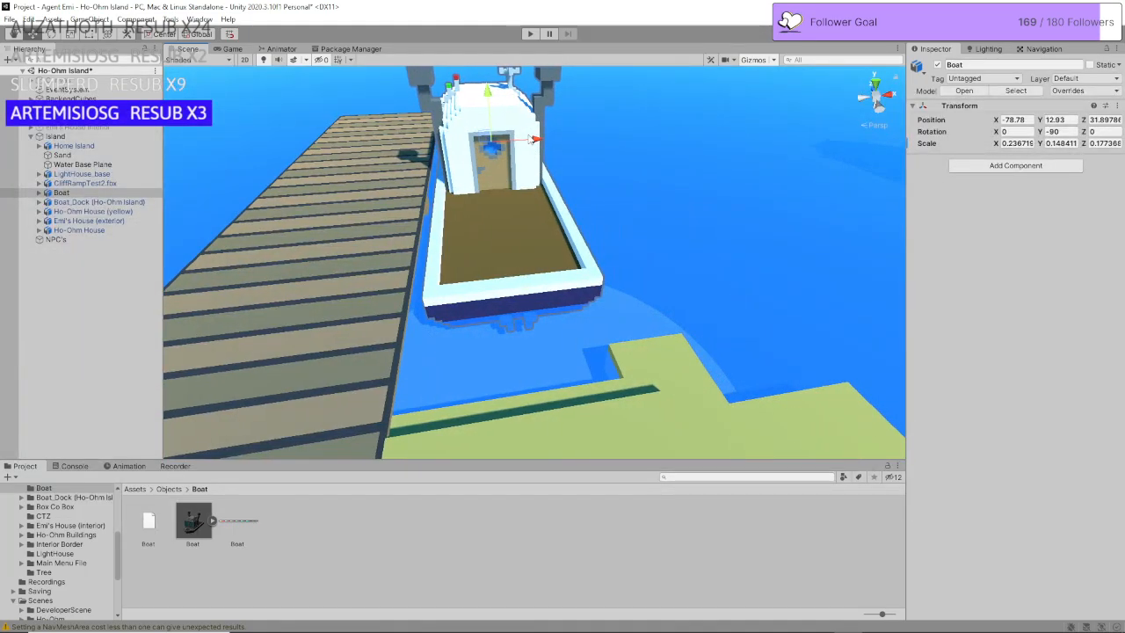
{"action": "left_click_drag", "start_coordinate": [536, 139], "coordinate": [553, 140]}
{"action": "middle_click_drag", "start_coordinate": [553, 142], "coordinate": [619, 143]}
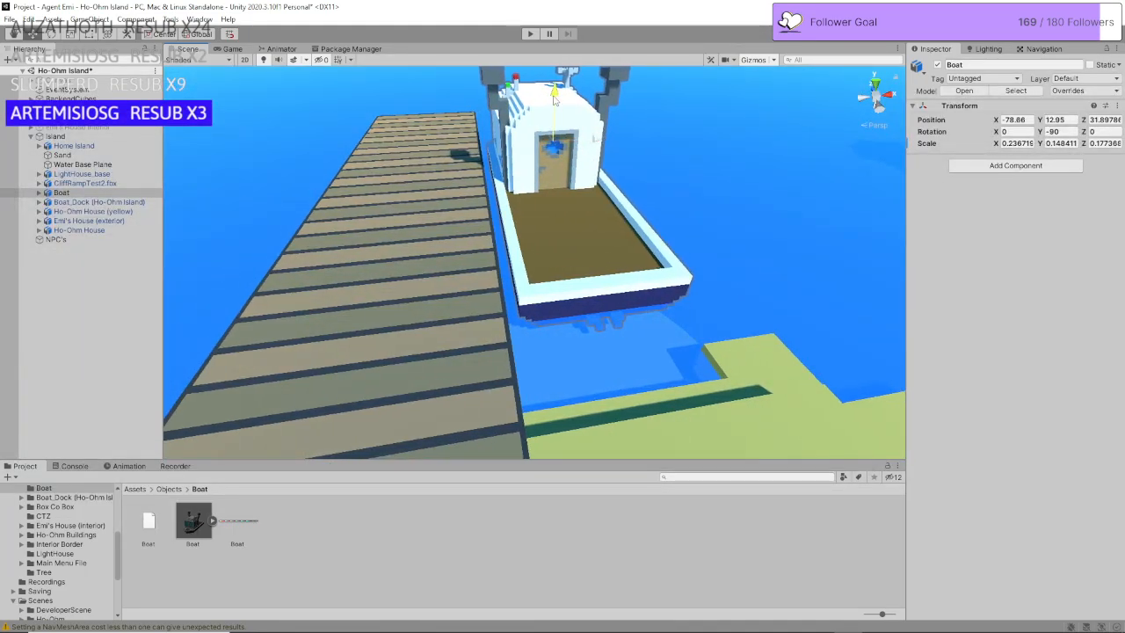
{"action": "left_click_drag", "start_coordinate": [555, 99], "coordinate": [637, 132]}
{"action": "middle_click_drag", "start_coordinate": [637, 132], "coordinate": [748, 139]}
{"action": "left_click_drag", "start_coordinate": [536, 230], "coordinate": [754, 191], "text": "alt"}
{"action": "right_click_drag", "start_coordinate": [755, 192], "coordinate": [846, 225]}
{"action": "left_click", "coordinate": [144, 285]}
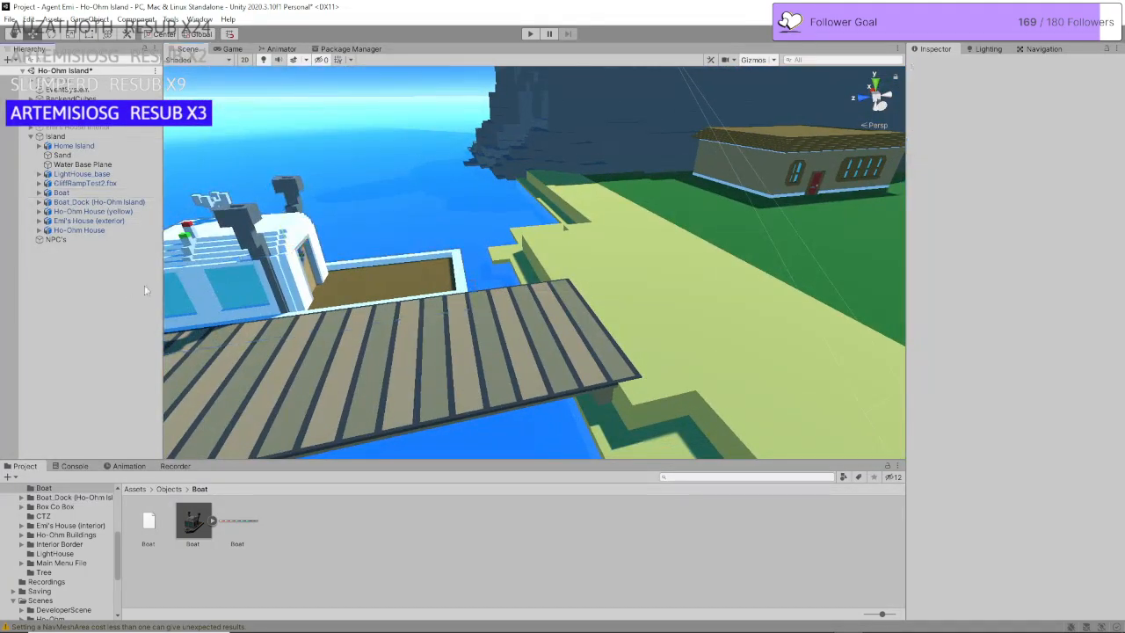
Step: Stretch Ho-Ohm House (yellow), Emi's House (exterior) and Ho-Ohm House together in height to a Y scale of about 0.15
{"action": "right_click_drag", "start_coordinate": [717, 296], "coordinate": [731, 276]}
{"action": "scroll", "coordinate": [734, 270], "scroll_direction": "down", "scroll_amount": 5}
{"action": "middle_click_drag", "start_coordinate": [734, 270], "coordinate": [218, 240]}
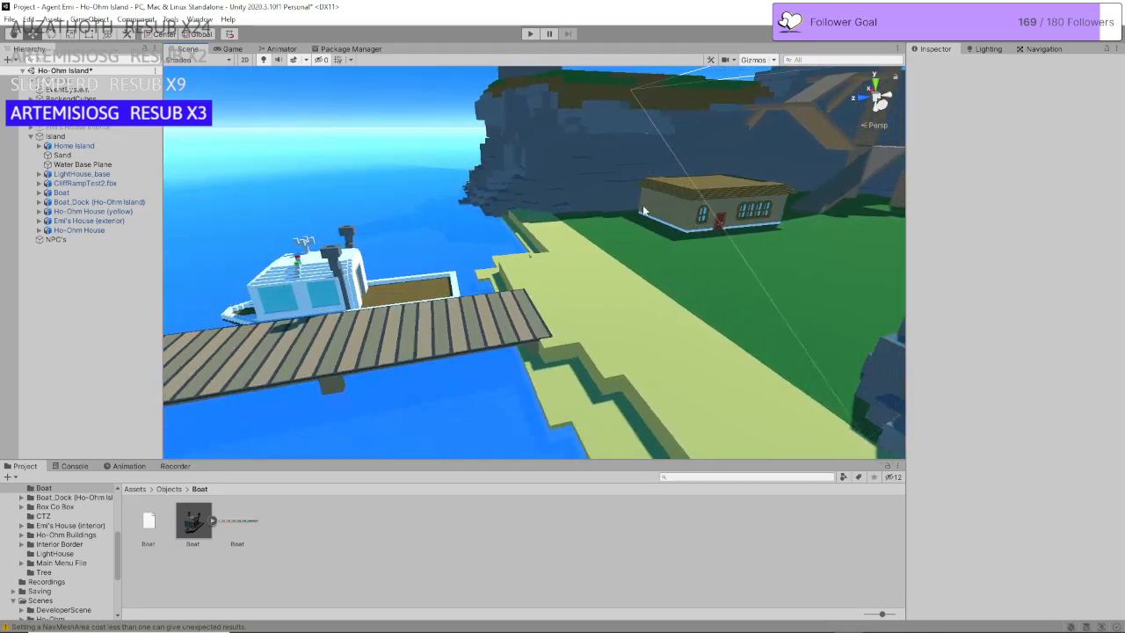
{"action": "left_click", "coordinate": [131, 212]}
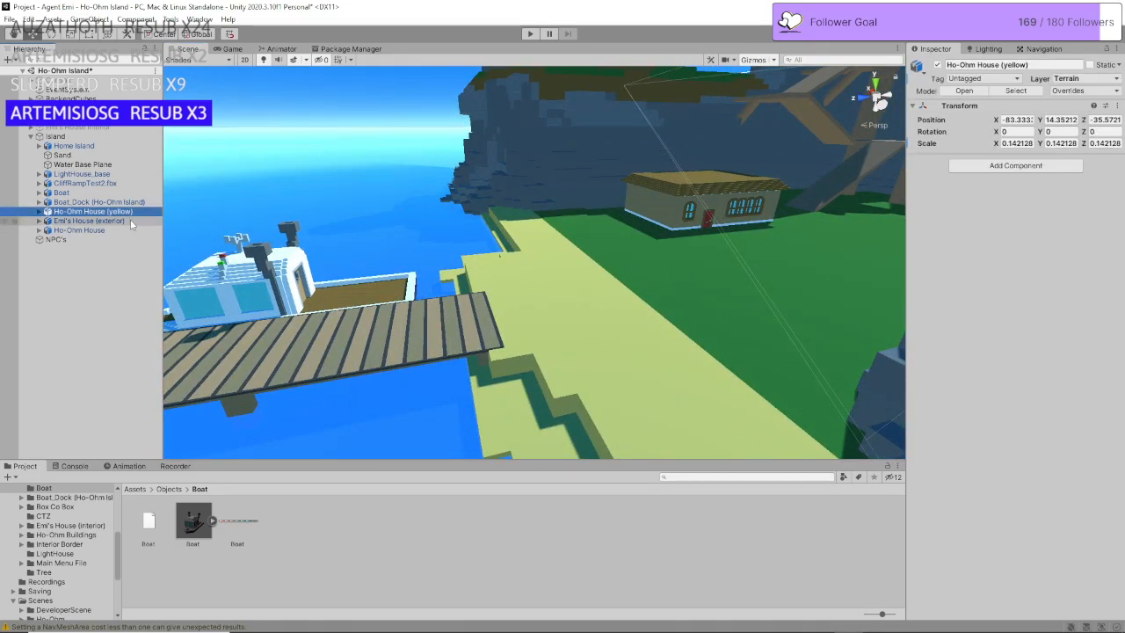
{"action": "left_click", "coordinate": [130, 204]}
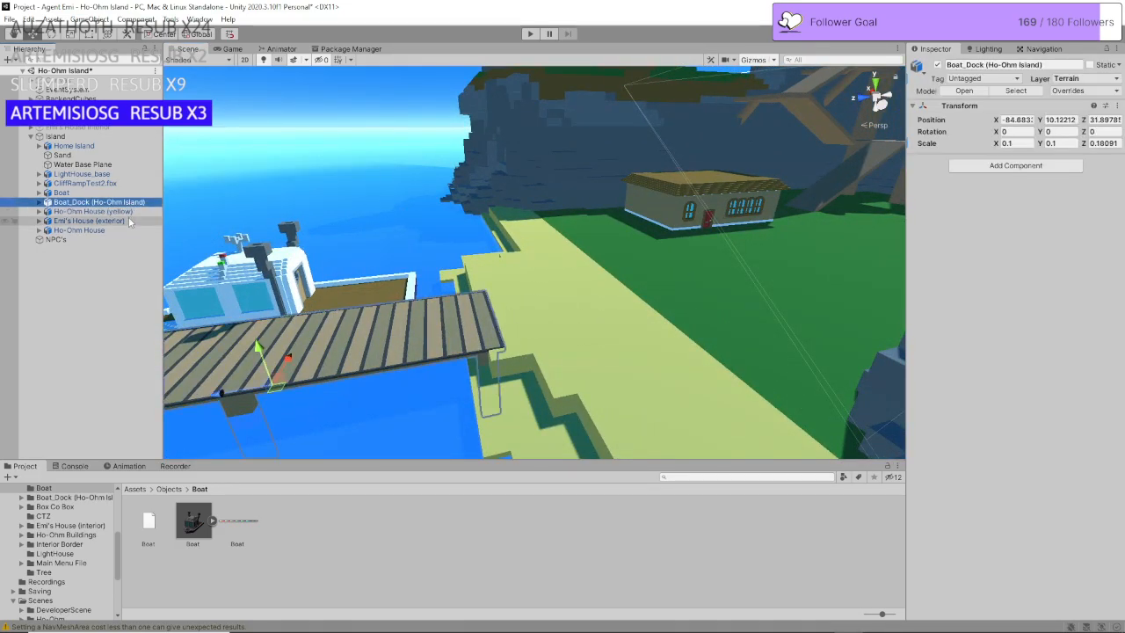
{"action": "left_click", "coordinate": [129, 221]}
{"action": "left_click", "coordinate": [122, 213], "text": "ctrl"}
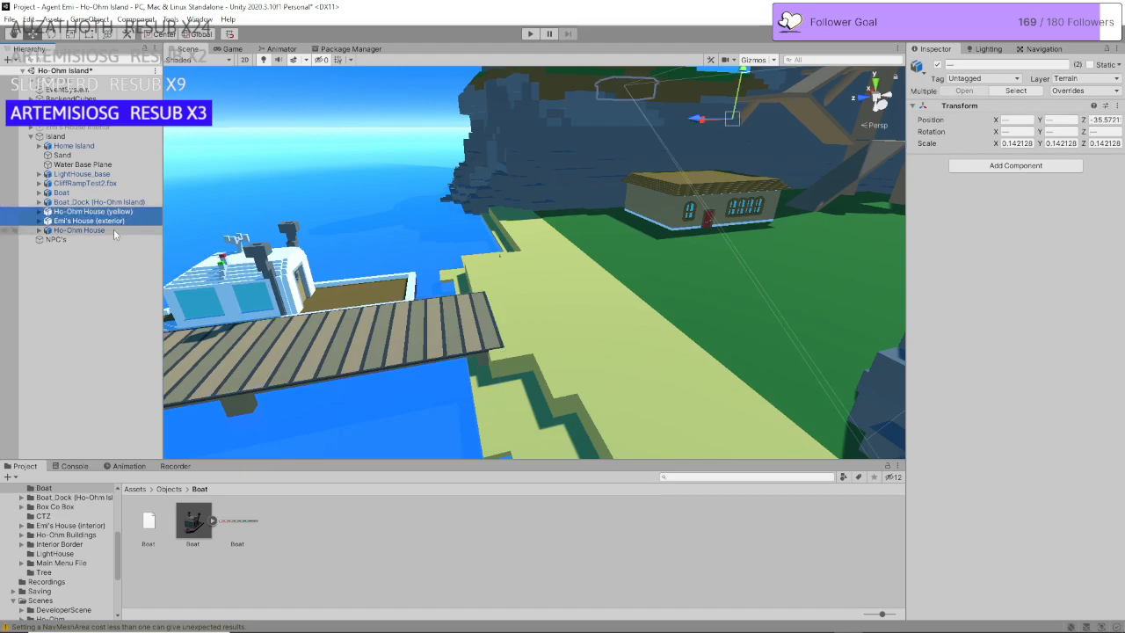
{"action": "left_click", "coordinate": [113, 230], "text": "ctrl"}
{"action": "key", "text": "f"}
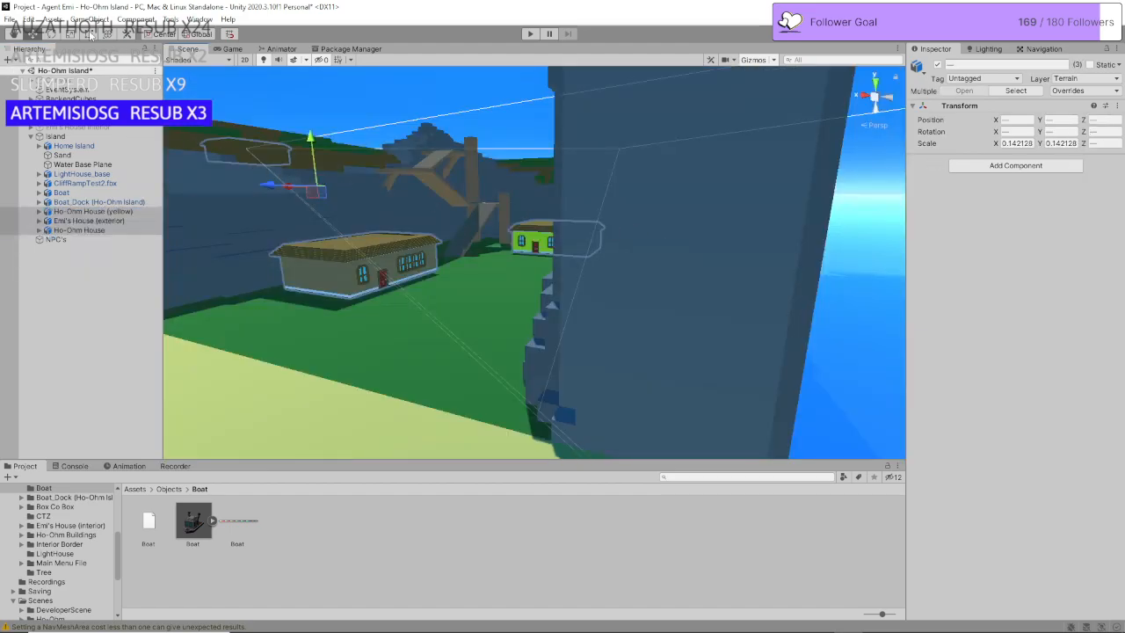
{"action": "left_click_drag", "start_coordinate": [312, 137], "coordinate": [313, 137]}
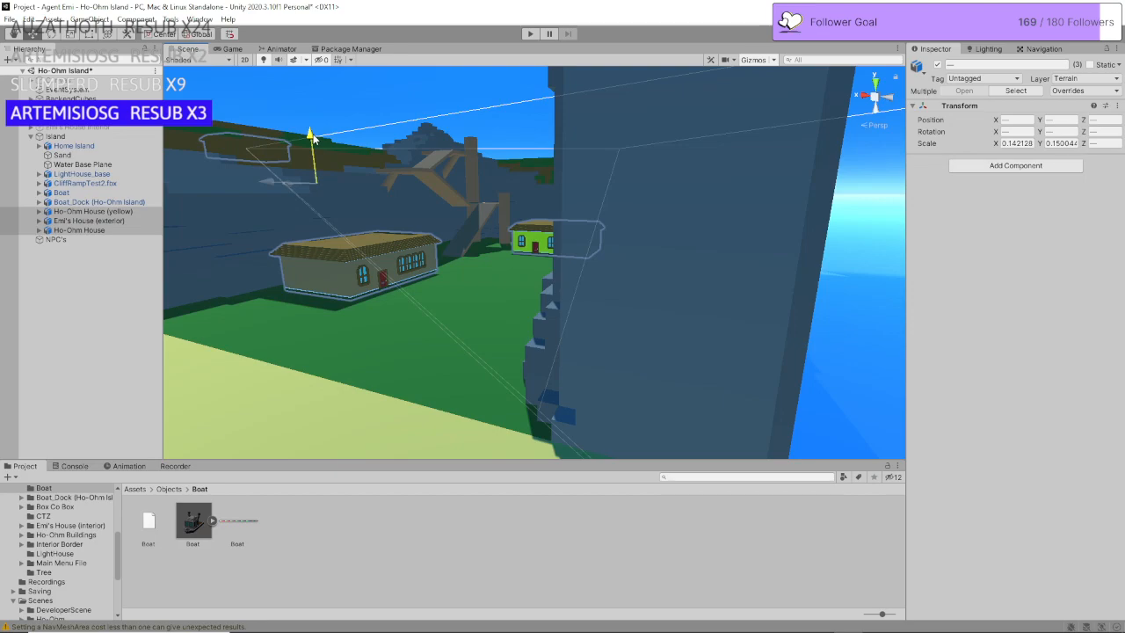
{"action": "left_click_drag", "start_coordinate": [313, 137], "coordinate": [313, 136]}
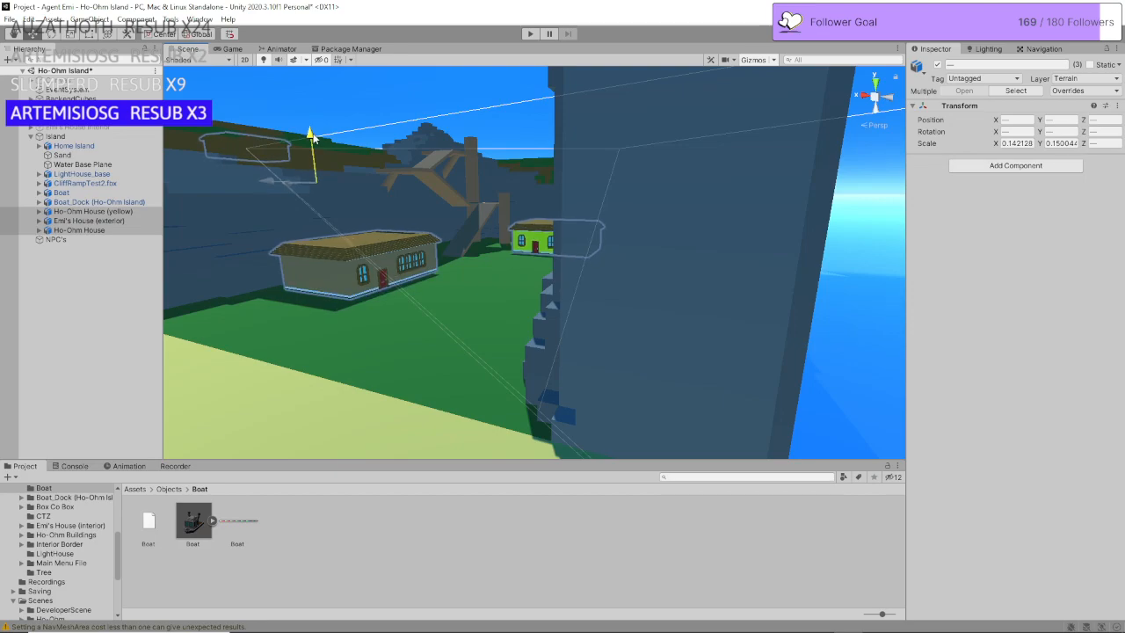
Step: Shift the three selected houses vertically together and clear the selection
{"action": "key", "text": "w"}
{"action": "right_click_drag", "start_coordinate": [313, 137], "coordinate": [413, 281]}
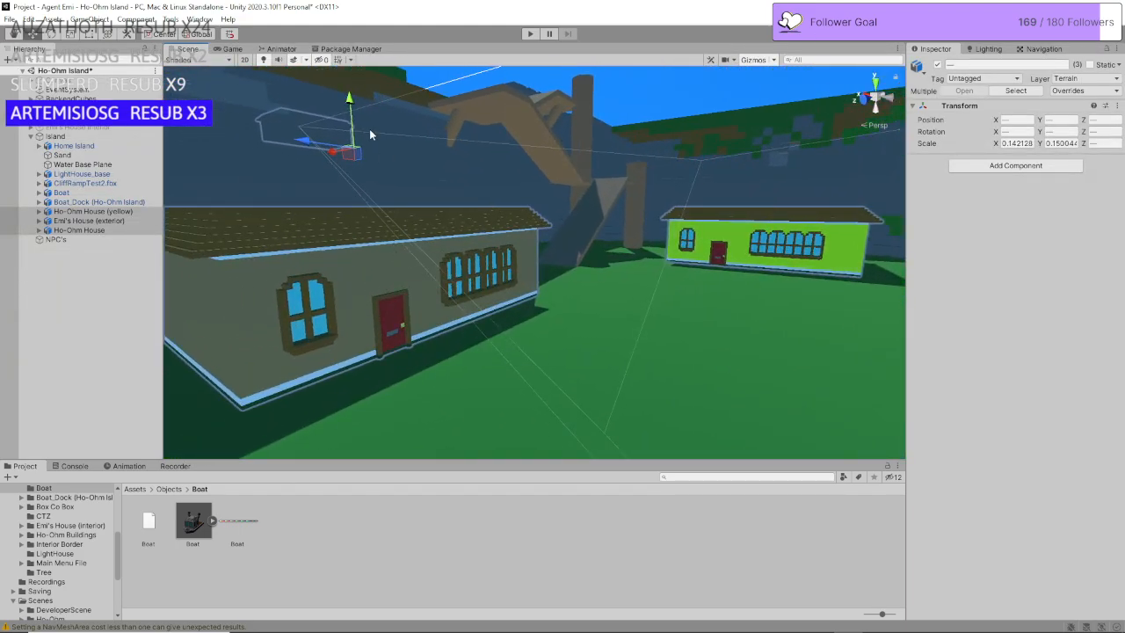
{"action": "left_click_drag", "start_coordinate": [351, 102], "coordinate": [351, 103]}
{"action": "right_click_drag", "start_coordinate": [424, 160], "coordinate": [400, 106]}
{"action": "left_click", "coordinate": [130, 268]}
Step: Lower Emi's House (exterior) onto the ground at about Y 32.39, and collapse the Island group
{"action": "left_click", "coordinate": [88, 221]}
{"action": "key", "text": "f"}
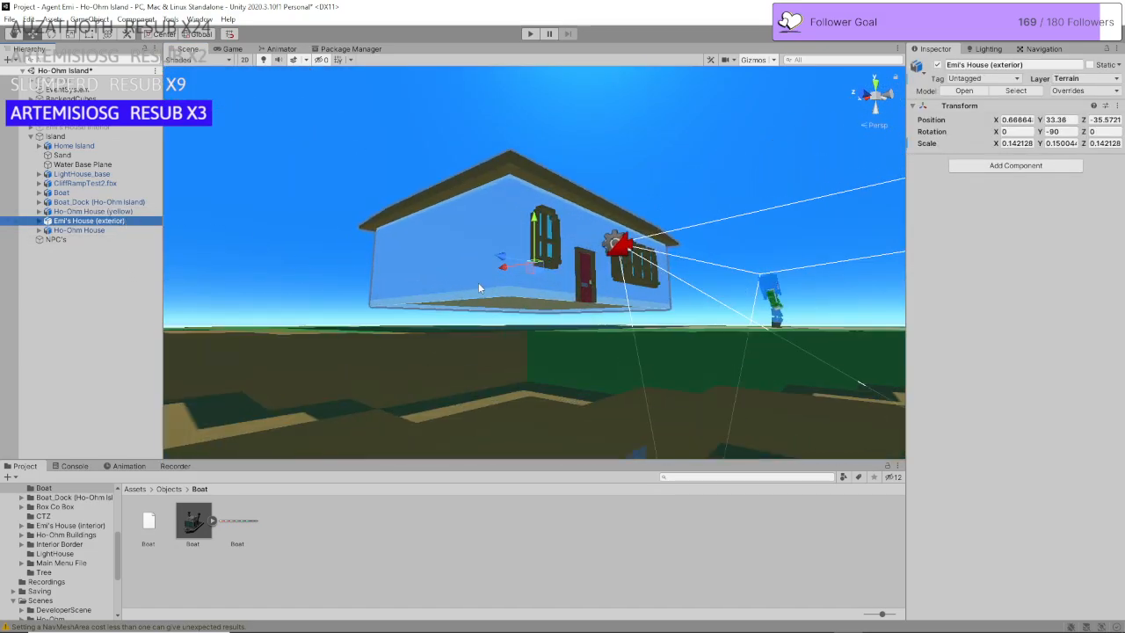
{"action": "scroll", "coordinate": [532, 255], "scroll_direction": "up", "scroll_amount": 2}
{"action": "left_click_drag", "start_coordinate": [530, 238], "coordinate": [523, 254]}
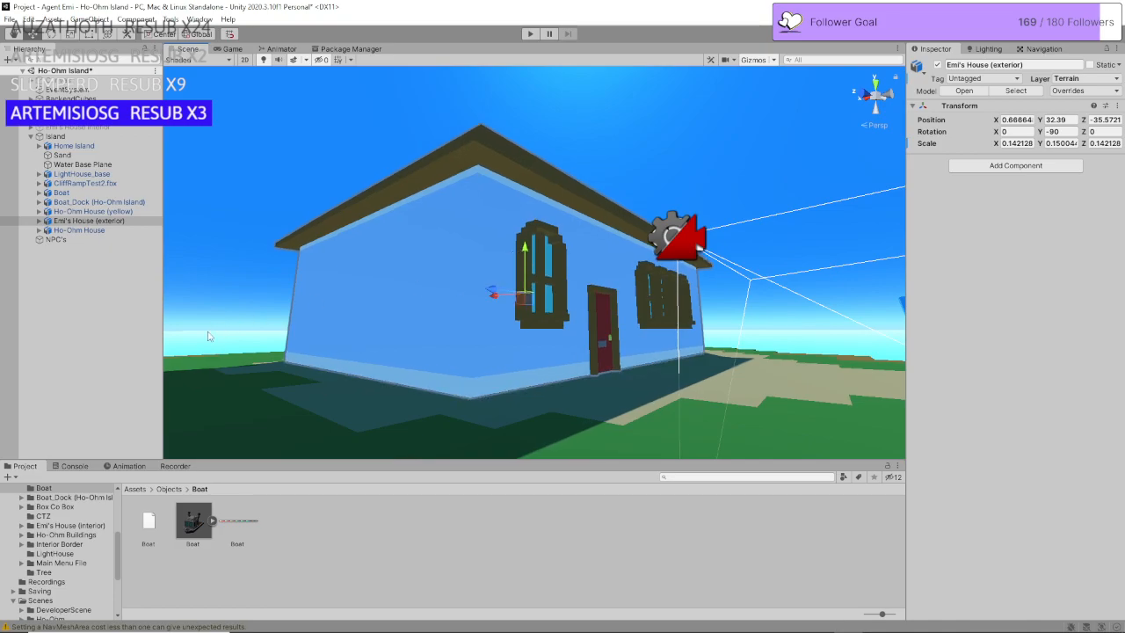
{"action": "left_click", "coordinate": [127, 340]}
{"action": "right_click_drag", "start_coordinate": [598, 274], "coordinate": [220, 167]}
{"action": "left_click", "coordinate": [30, 137]}
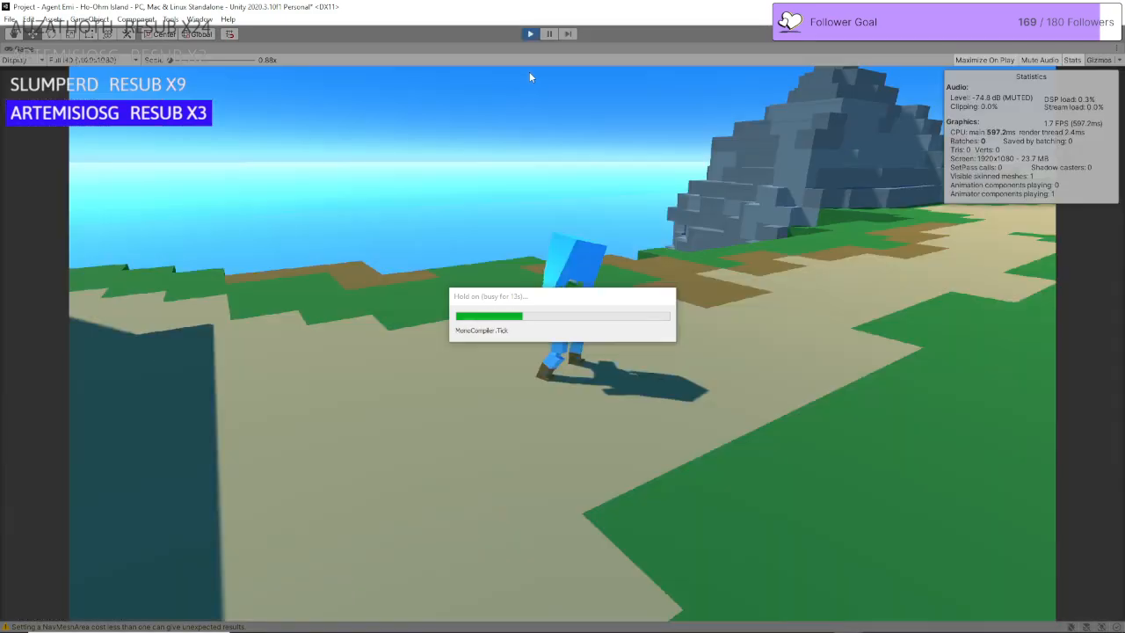
Step: Play-test the scene by walking the character along the front of the blue house and over the island path
{"action": "key", "text": "a"}
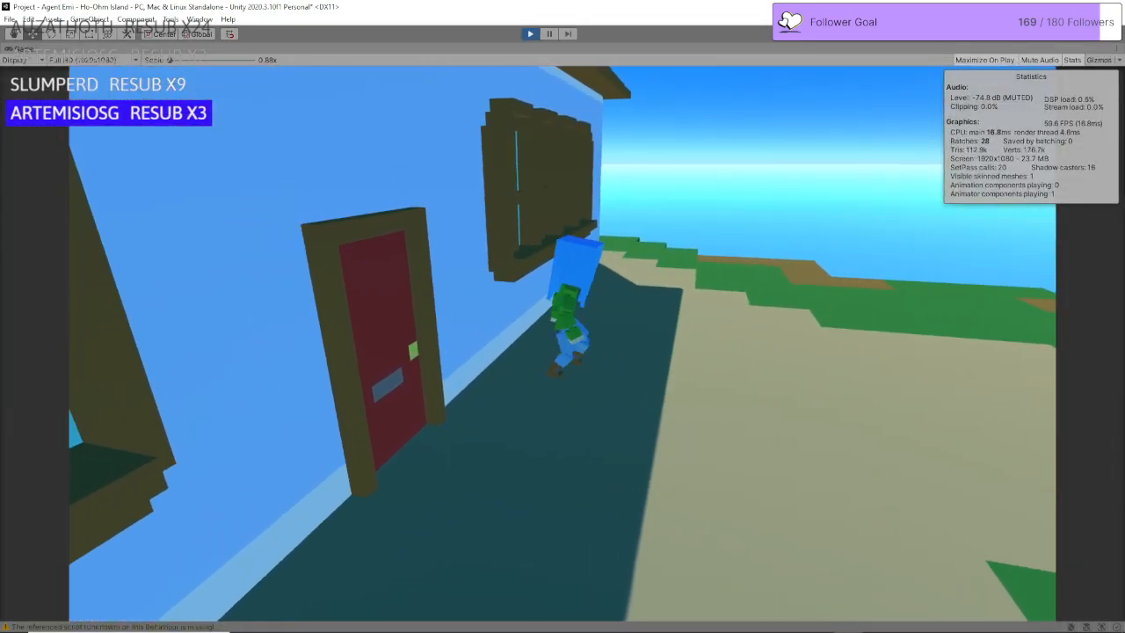
{"action": "key", "text": "s"}
{"action": "key", "text": "a"}
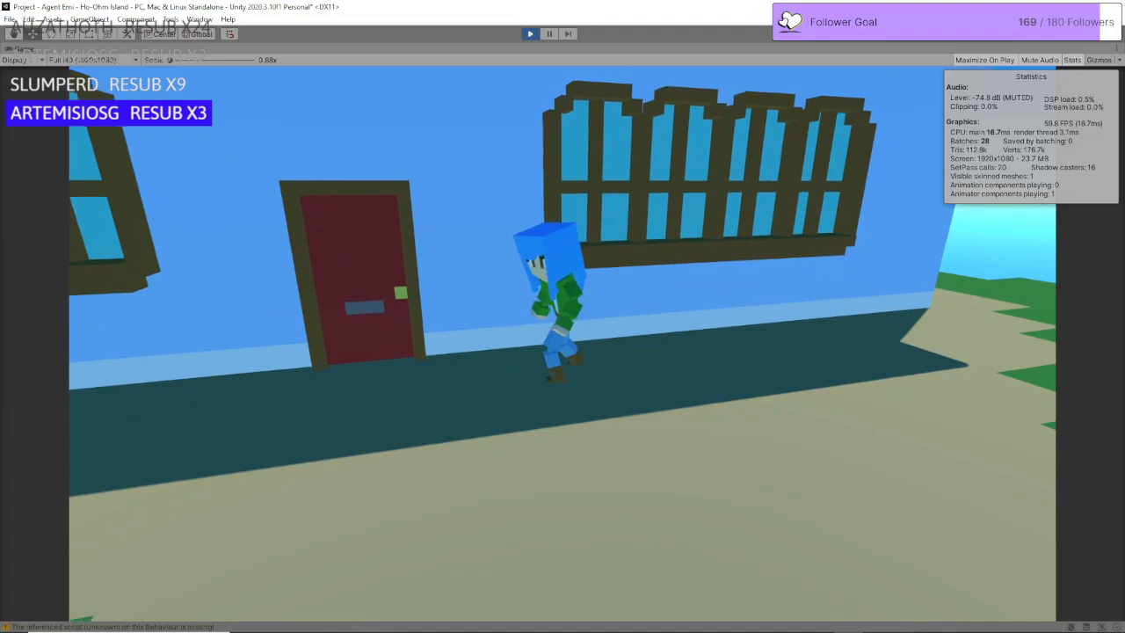
{"action": "key", "text": "w"}
{"action": "key", "text": "a"}
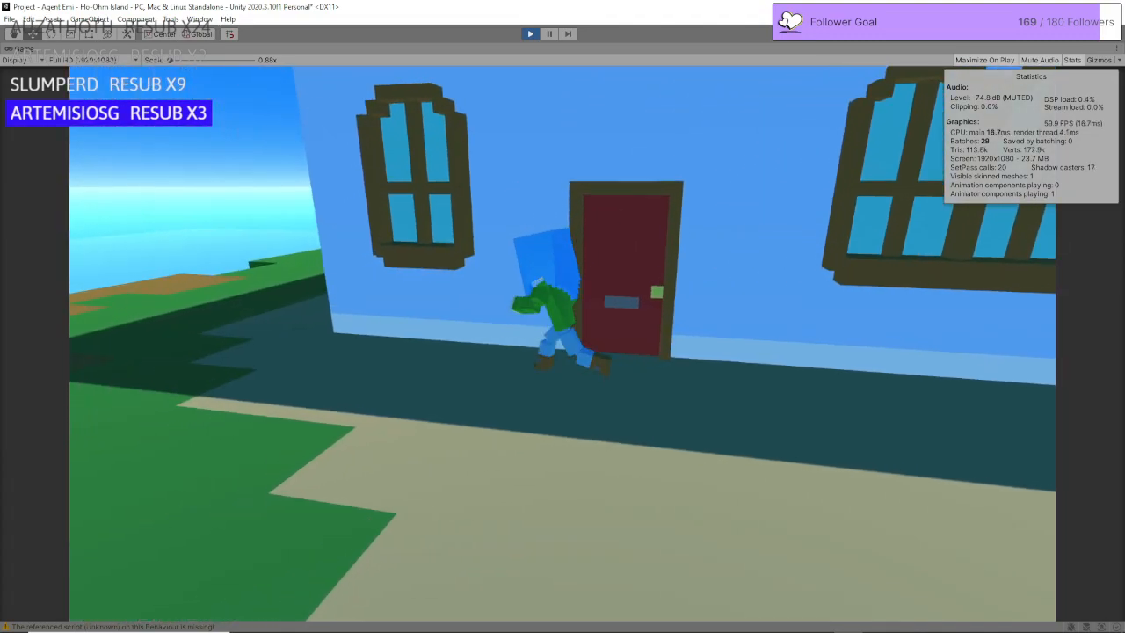
{"action": "key", "text": "s"}
{"action": "key", "text": "d"}
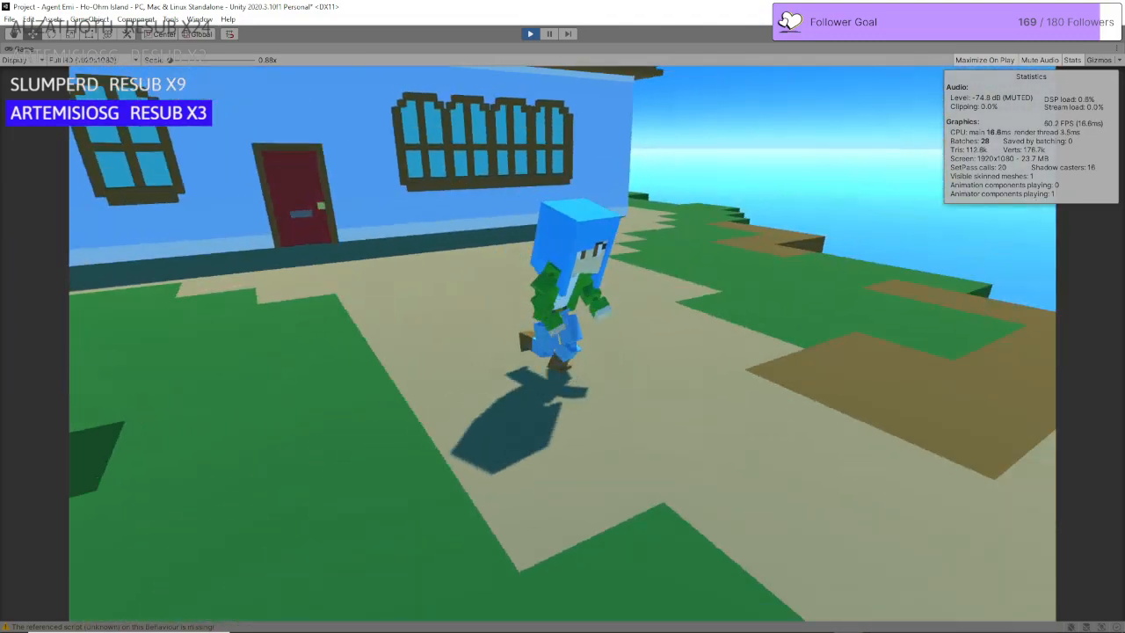
{"action": "key", "text": "s"}
{"action": "key", "text": "w"}
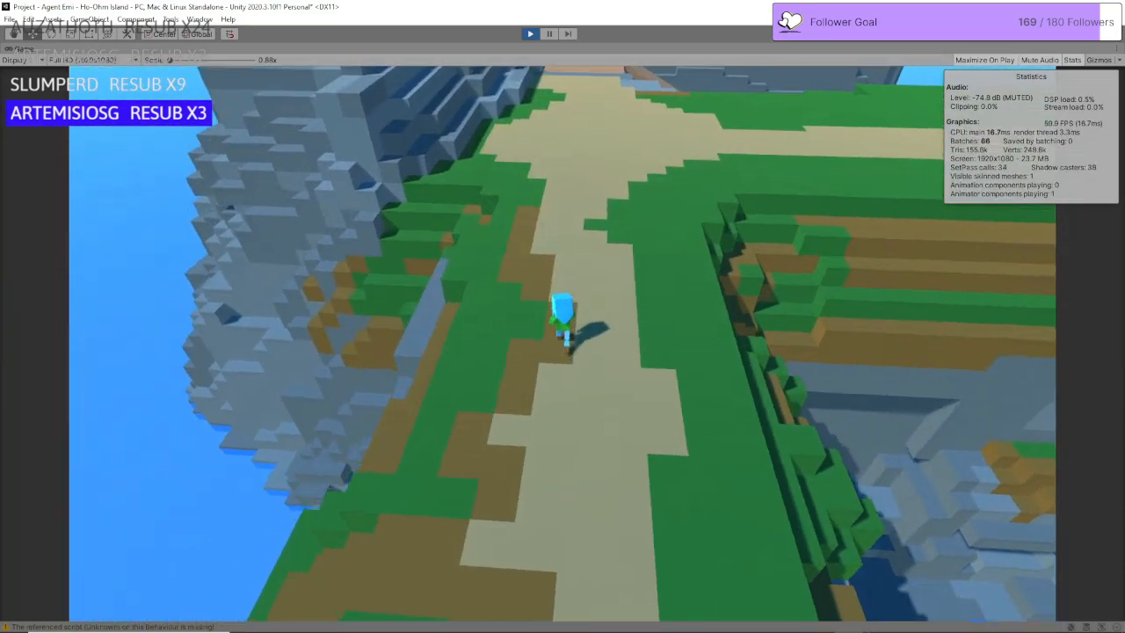
{"action": "key", "text": "a"}
{"action": "key", "text": "s"}
{"action": "key", "text": "d"}
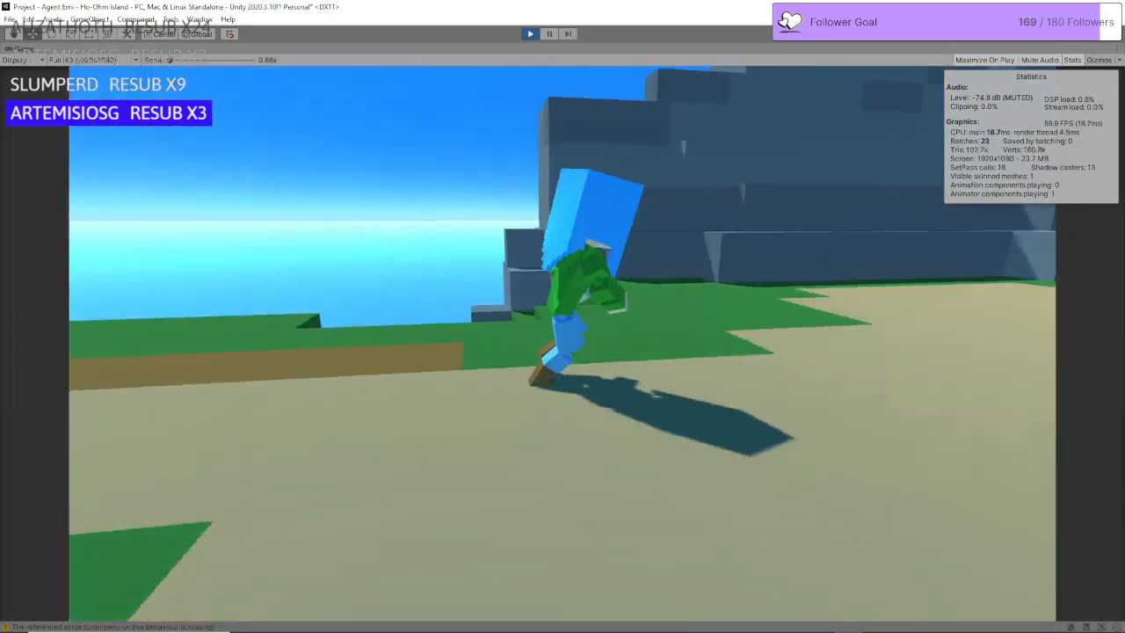
Step: Walk the character along the dock to check the boat's placement beside it from several angles
{"action": "key", "text": "w"}
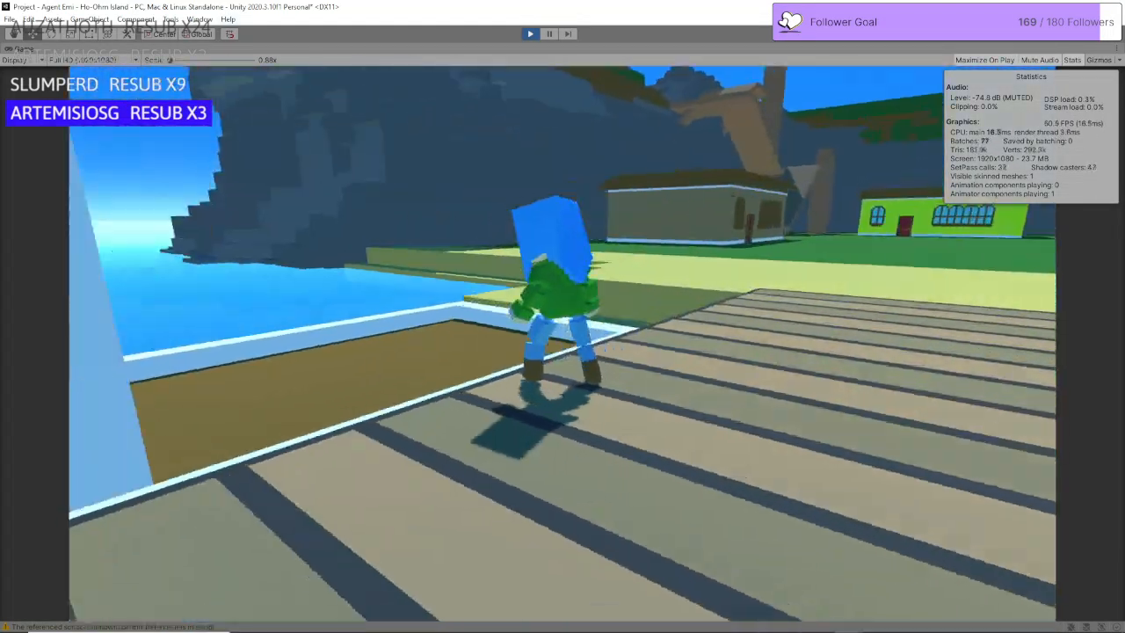
{"action": "key", "text": "w"}
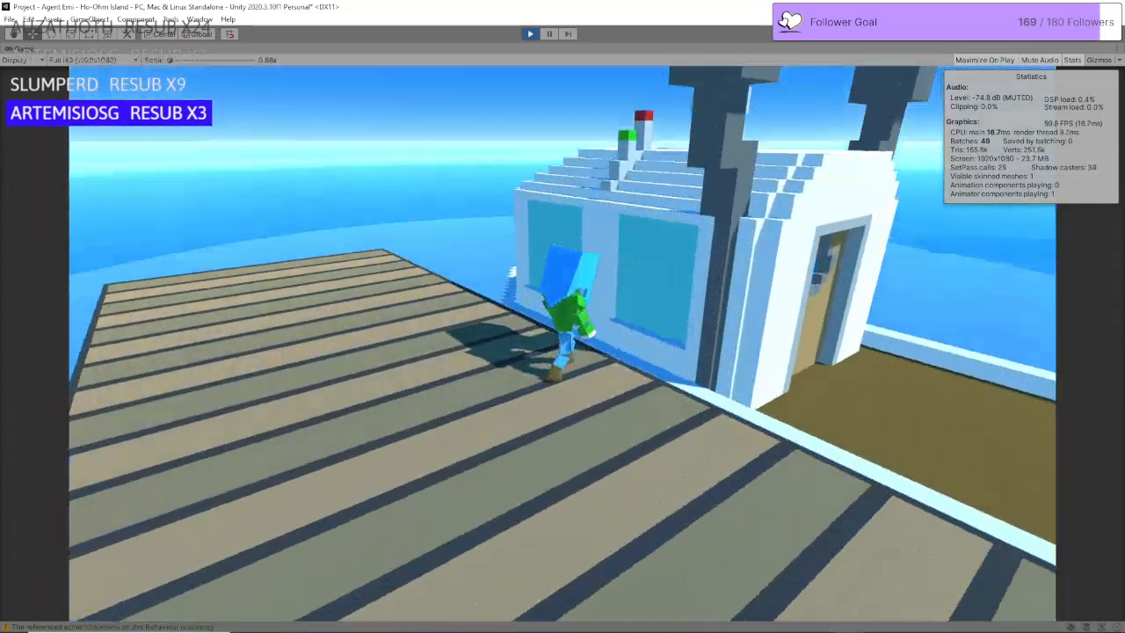
{"action": "key", "text": "w"}
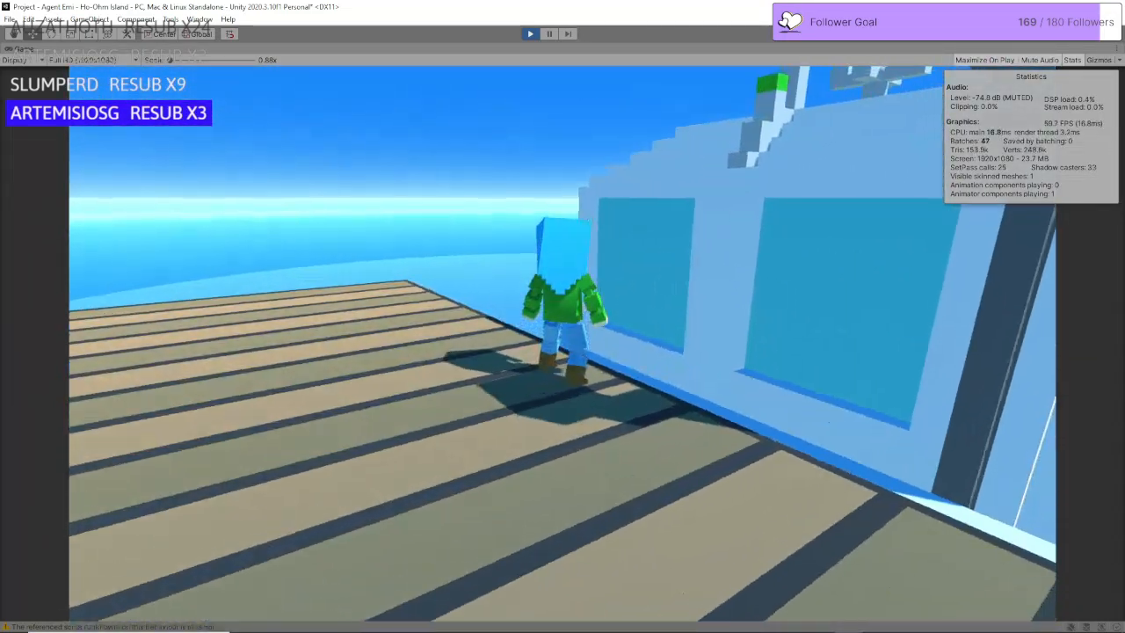
{"action": "key", "text": "w"}
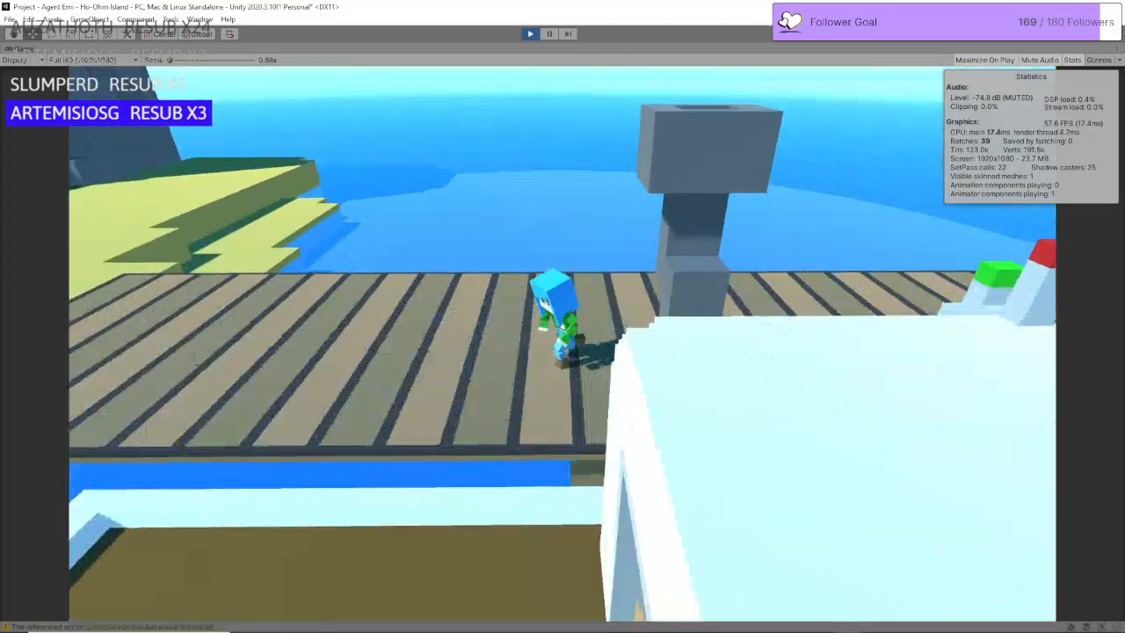
{"action": "key", "text": "w"}
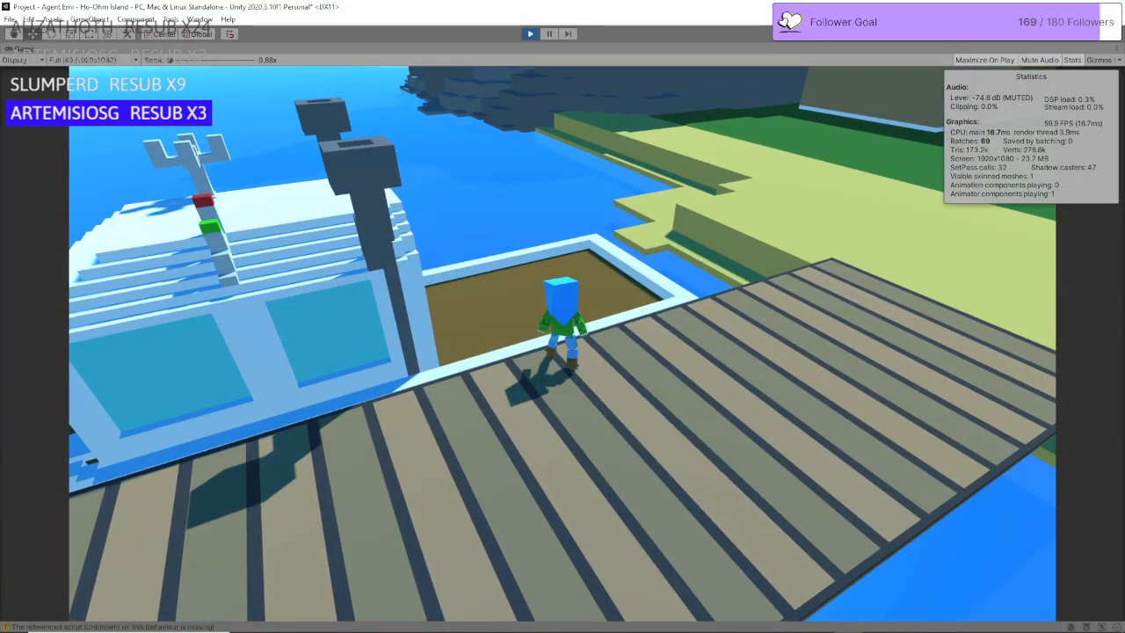
{"action": "key", "text": "d"}
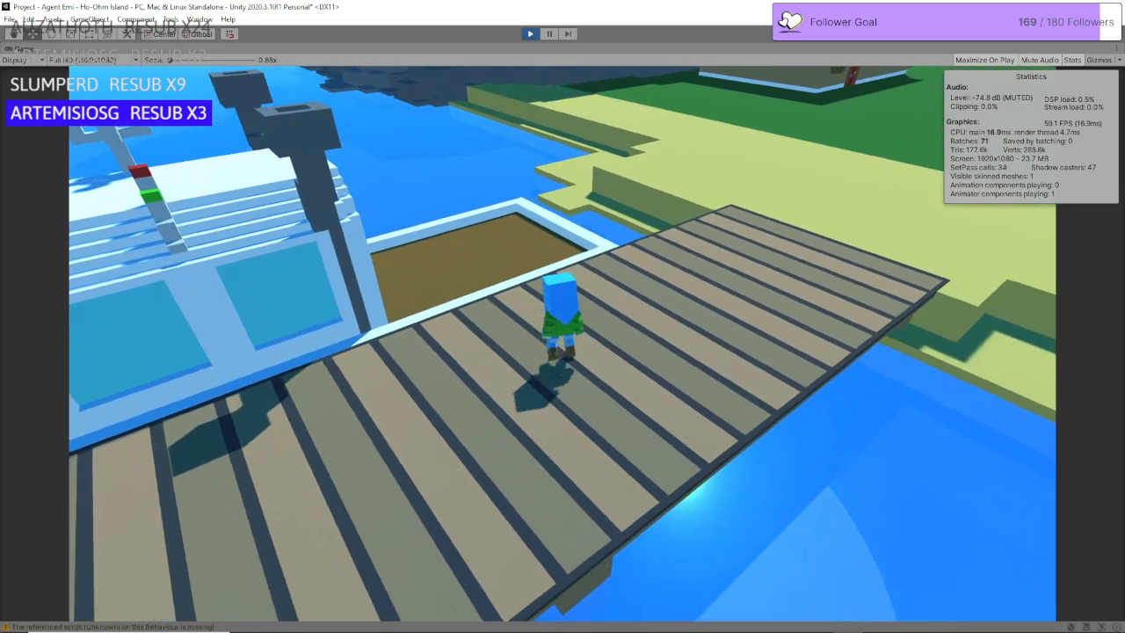
Step: Stop the play test, collapse the Player group and clear the selection
{"action": "key", "text": "Escape"}
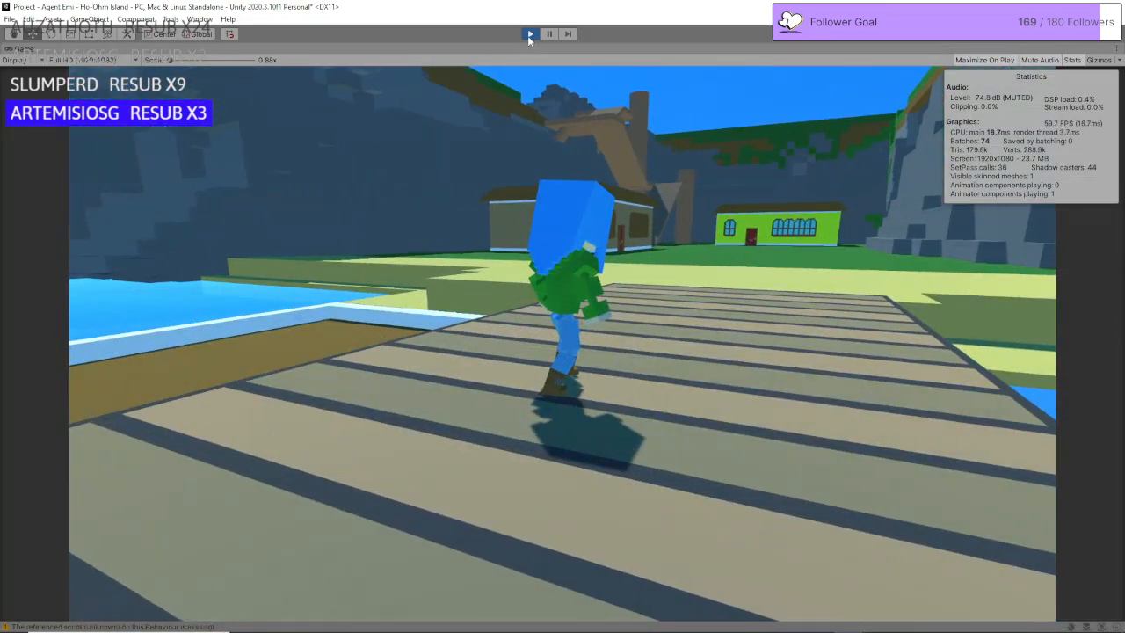
{"action": "left_click", "coordinate": [530, 34]}
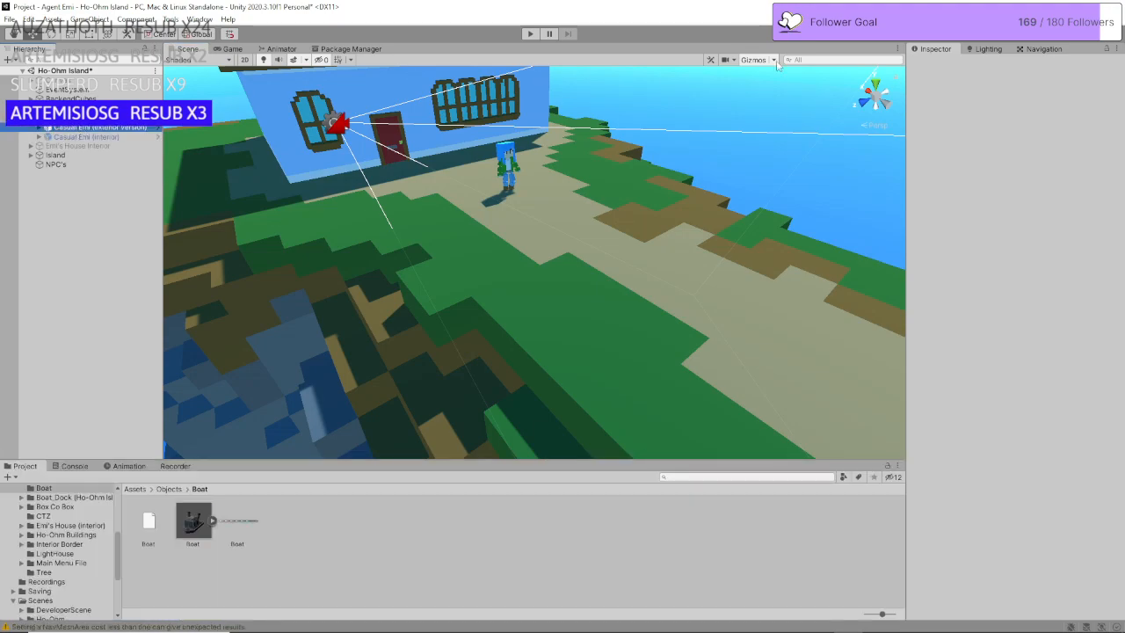
{"action": "left_click", "coordinate": [96, 262]}
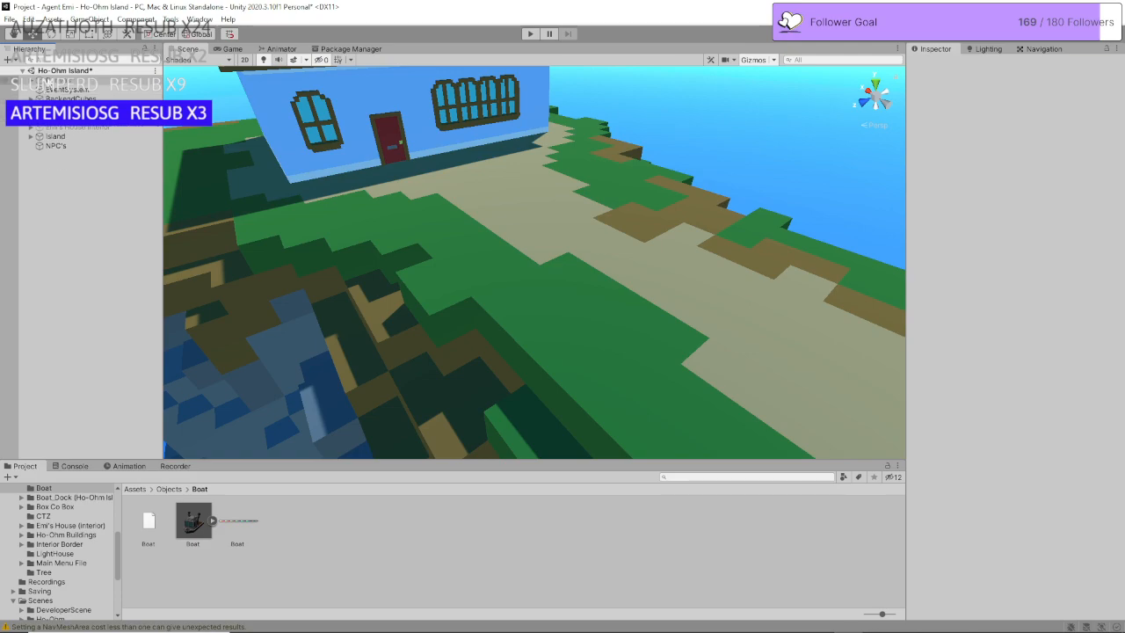
Step: Examine the Canvas object's settings and its child objects, and clear the selection
{"action": "left_click", "coordinate": [53, 81]}
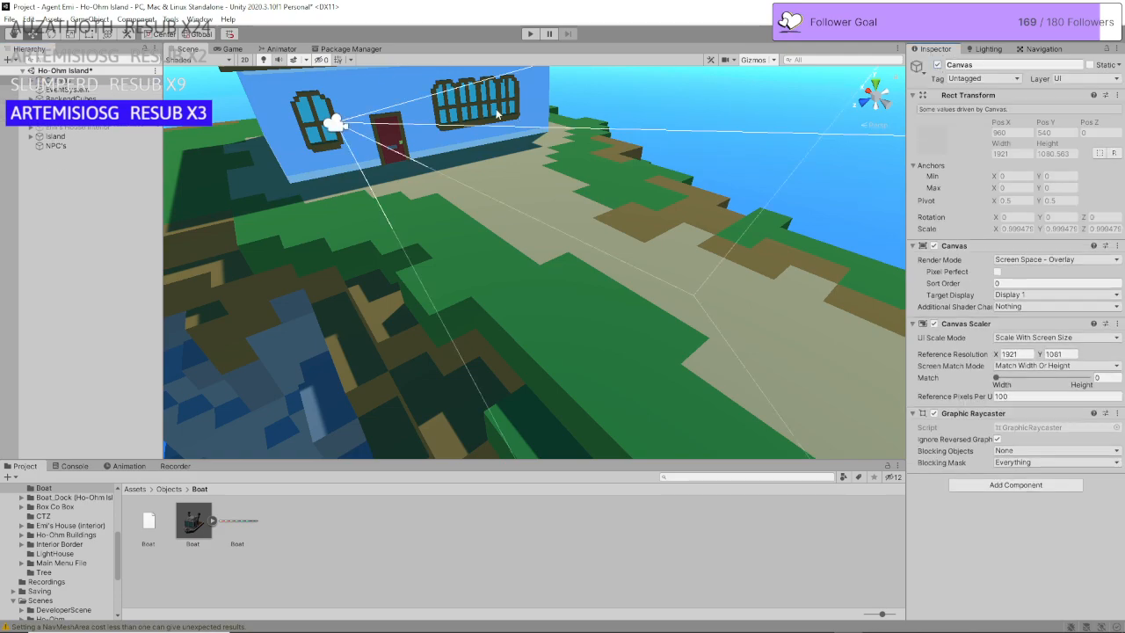
{"action": "left_click", "coordinate": [31, 81]}
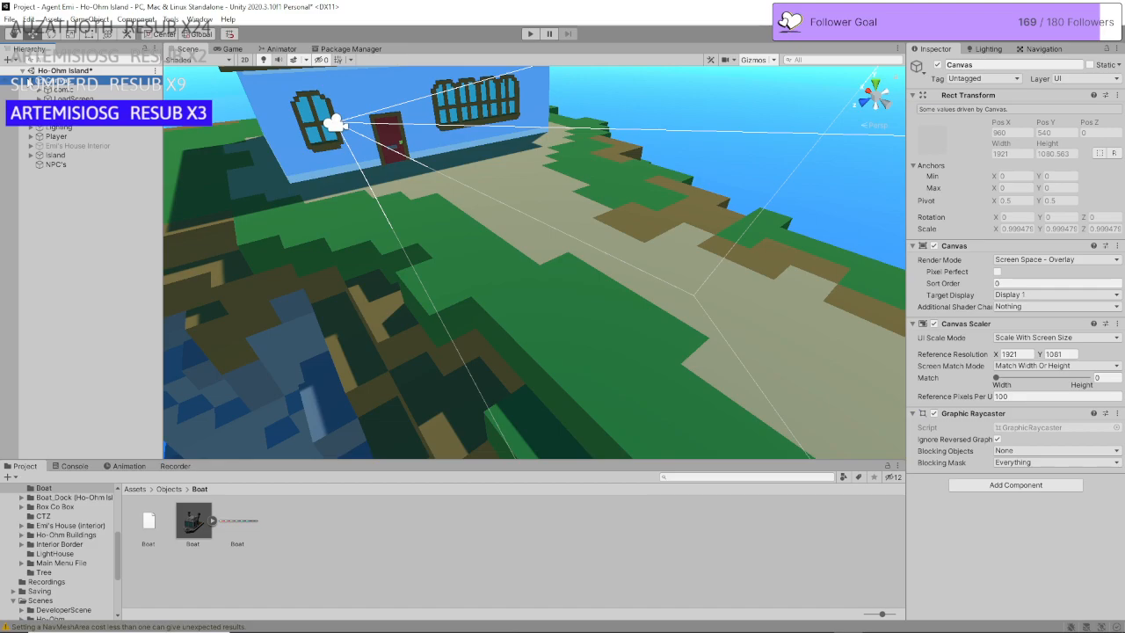
{"action": "left_click", "coordinate": [96, 208]}
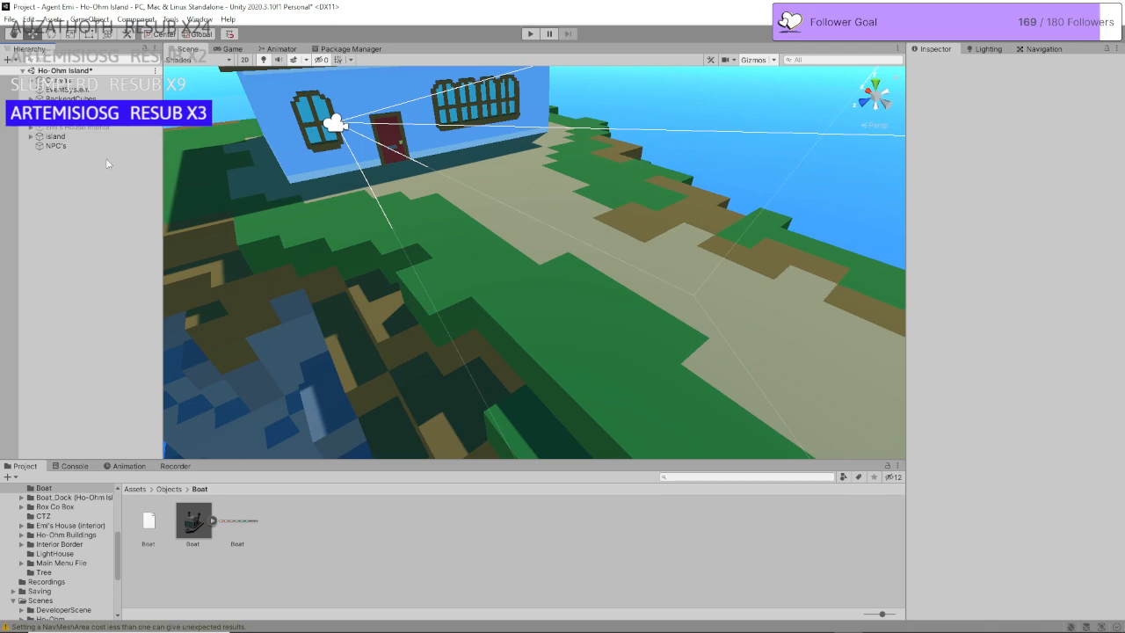
Step: Activate the Emi's House Interior object and clear the selection
{"action": "left_click", "coordinate": [62, 126]}
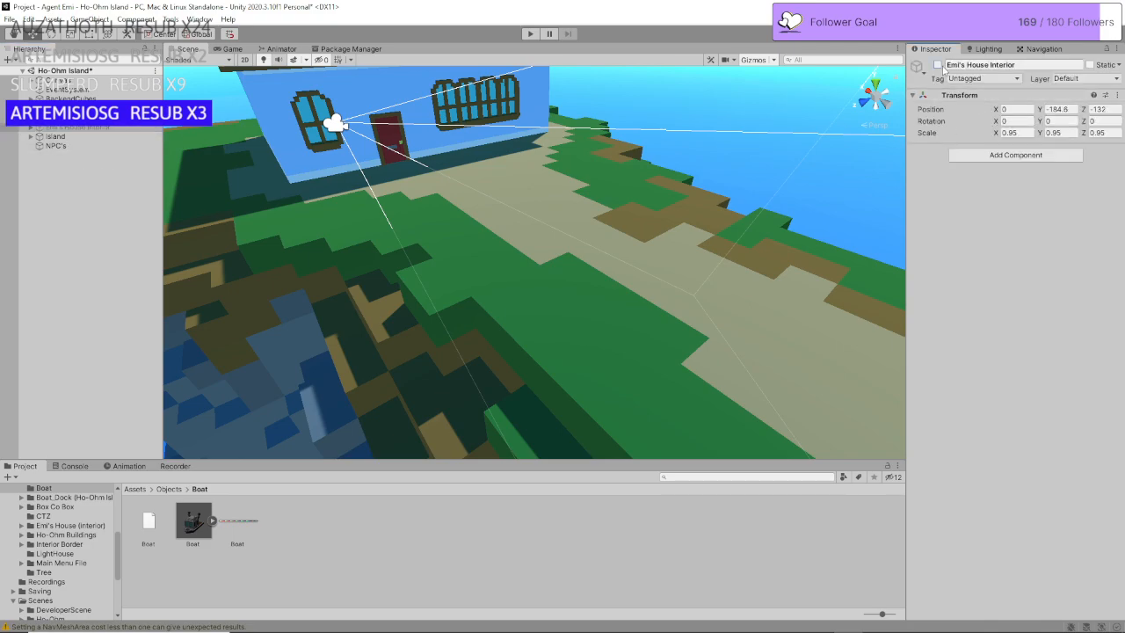
{"action": "left_click", "coordinate": [938, 65]}
{"action": "left_click", "coordinate": [114, 308]}
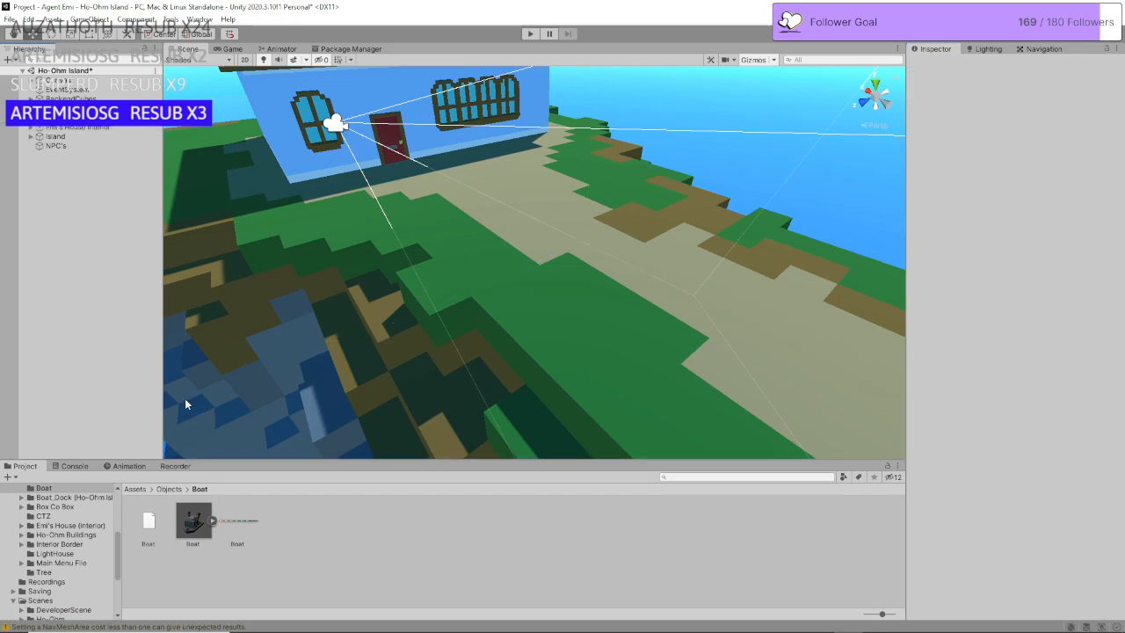
Step: Open the Main_Menu scene from the Scenes/Main Menu folder, saving the changes to the Ho-Ohm Island scene
{"action": "left_click", "coordinate": [135, 489]}
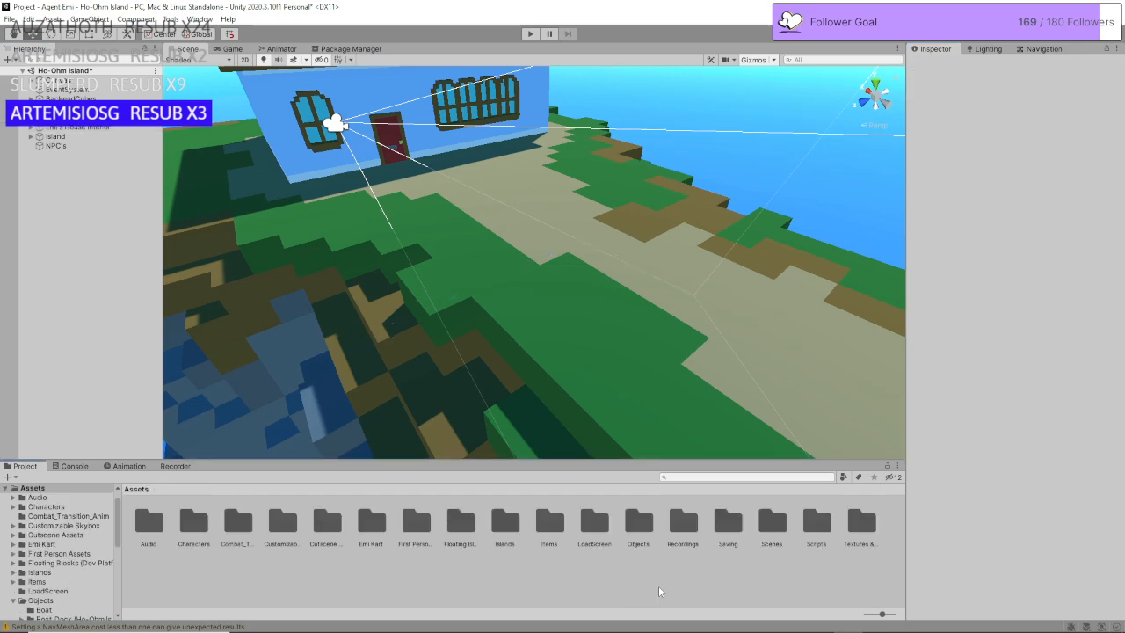
{"action": "double_click", "coordinate": [775, 527]}
{"action": "double_click", "coordinate": [237, 524]}
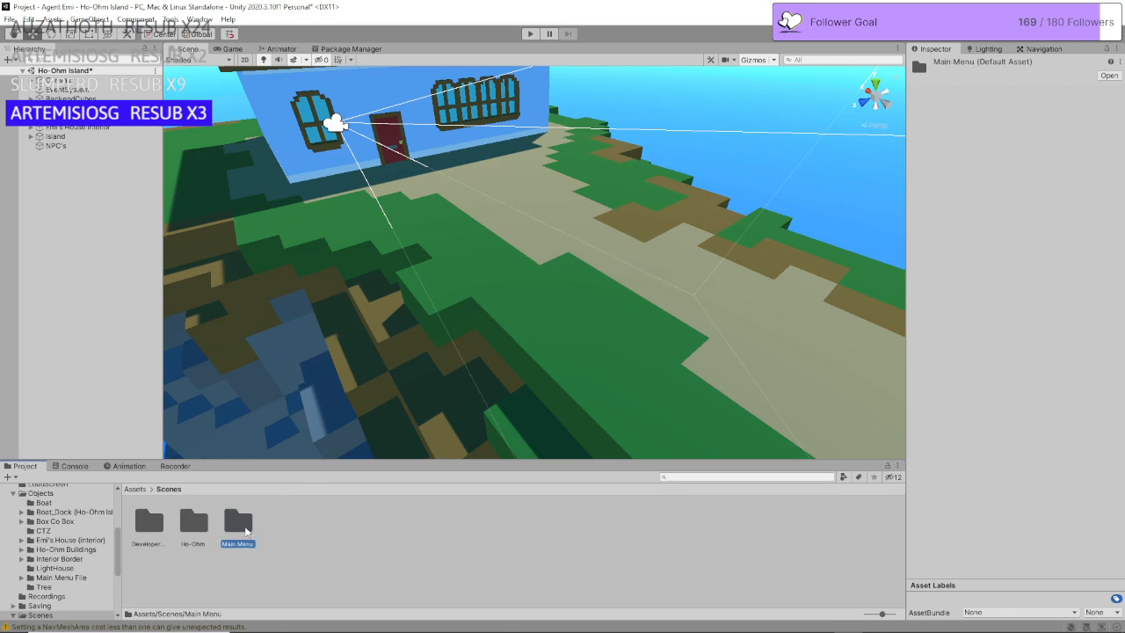
{"action": "left_click", "coordinate": [192, 523]}
{"action": "left_click", "coordinate": [543, 346]}
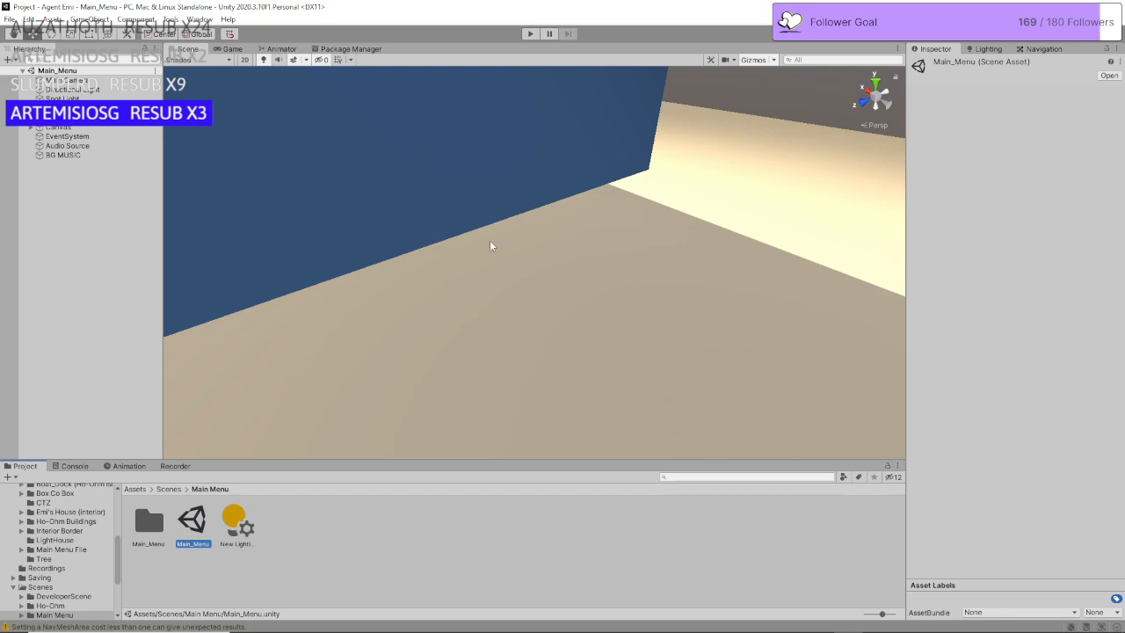
Step: Run the Main_Menu scene in play mode and hide the statistics overlay
{"action": "right_click_drag", "start_coordinate": [491, 247], "coordinate": [501, 175]}
{"action": "scroll", "coordinate": [521, 237], "scroll_direction": "up", "scroll_amount": 3}
{"action": "scroll", "coordinate": [501, 182], "scroll_direction": "up", "scroll_amount": 1}
{"action": "scroll", "coordinate": [500, 186], "scroll_direction": "up", "scroll_amount": 5}
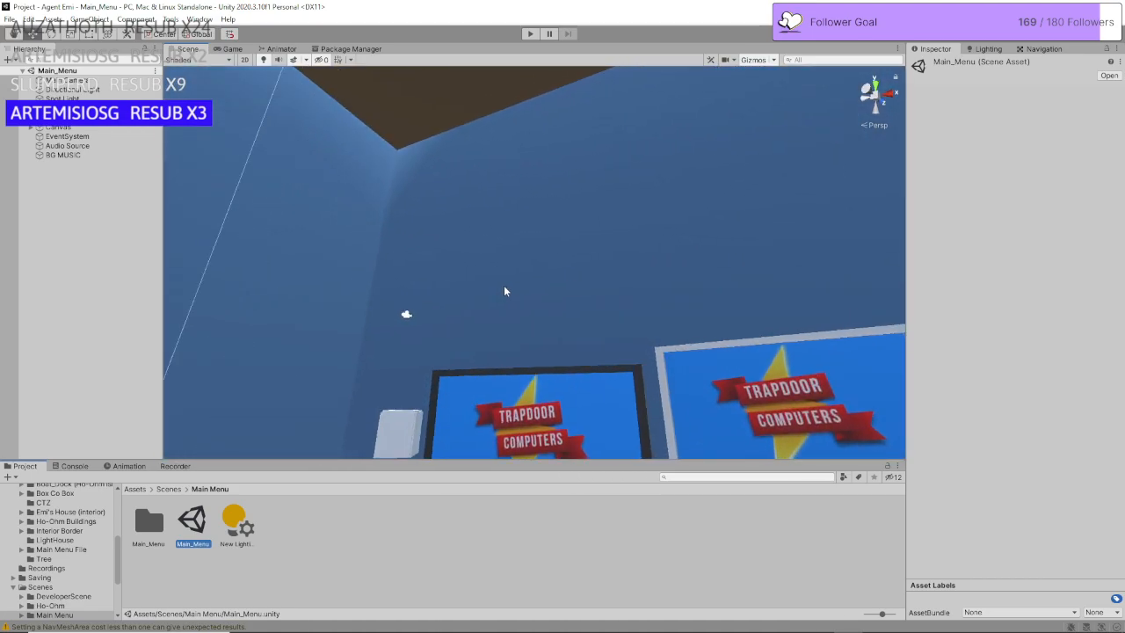
{"action": "right_click_drag", "start_coordinate": [505, 291], "coordinate": [571, 406]}
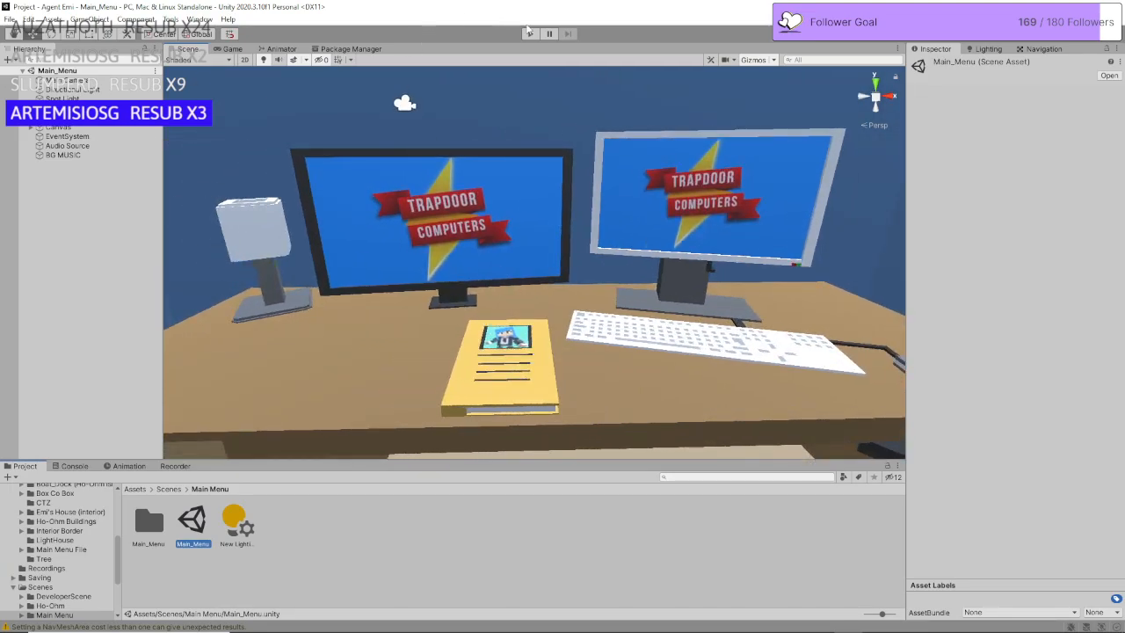
{"action": "left_click", "coordinate": [530, 34]}
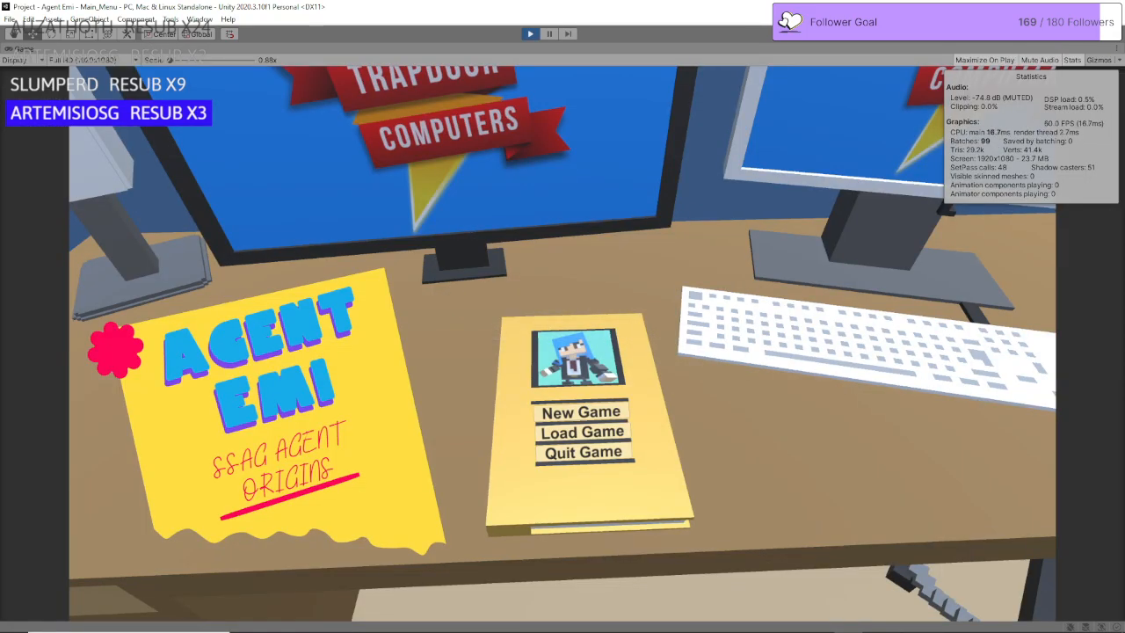
{"action": "left_click", "coordinate": [1072, 61]}
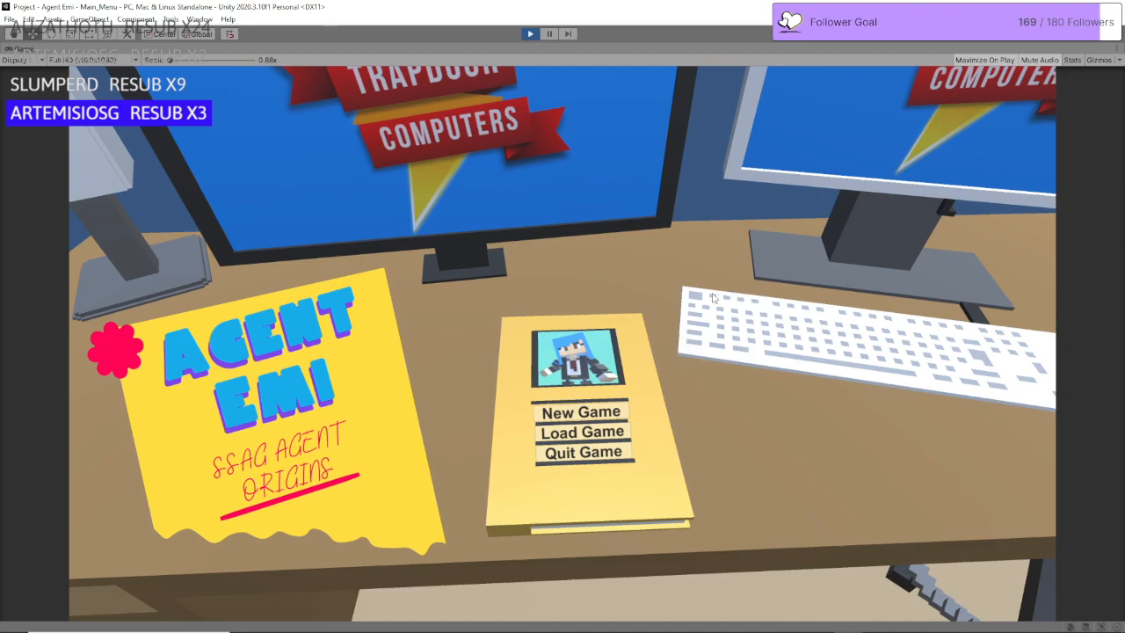
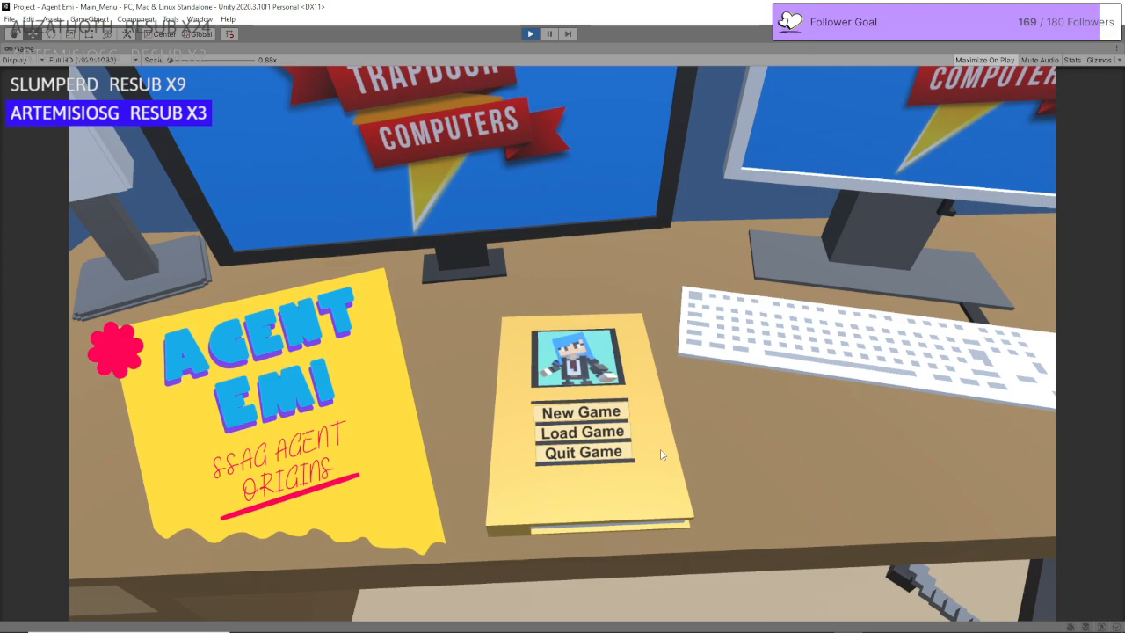
Step: Start a new game, continue past the intro comic, and walk the character around the bedroom
{"action": "left_click", "coordinate": [624, 413]}
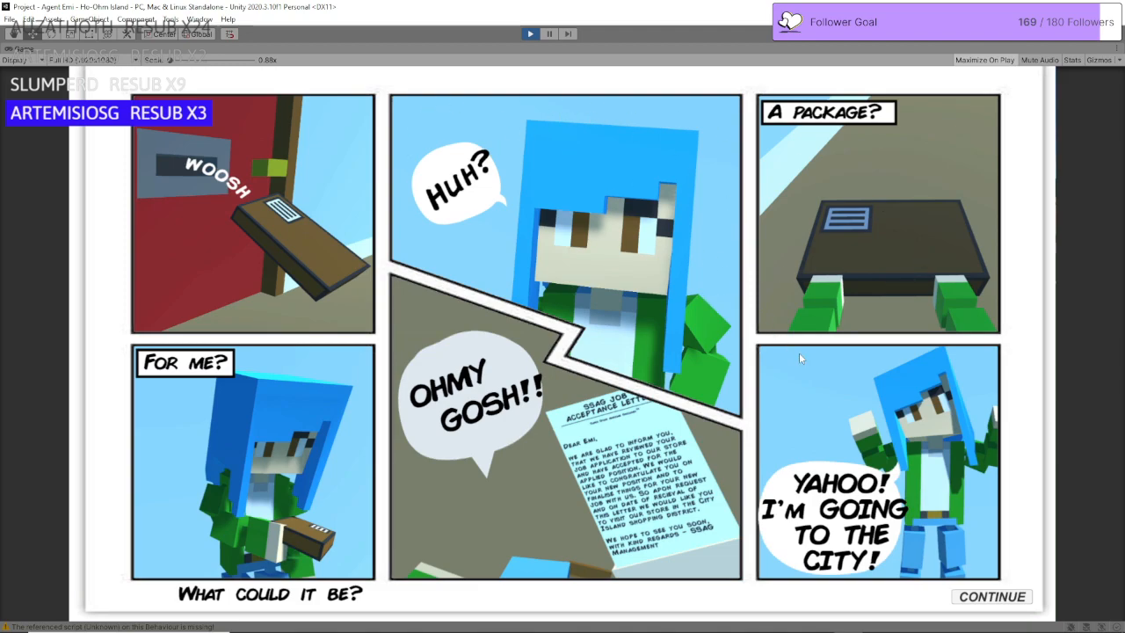
{"action": "left_click", "coordinate": [984, 598]}
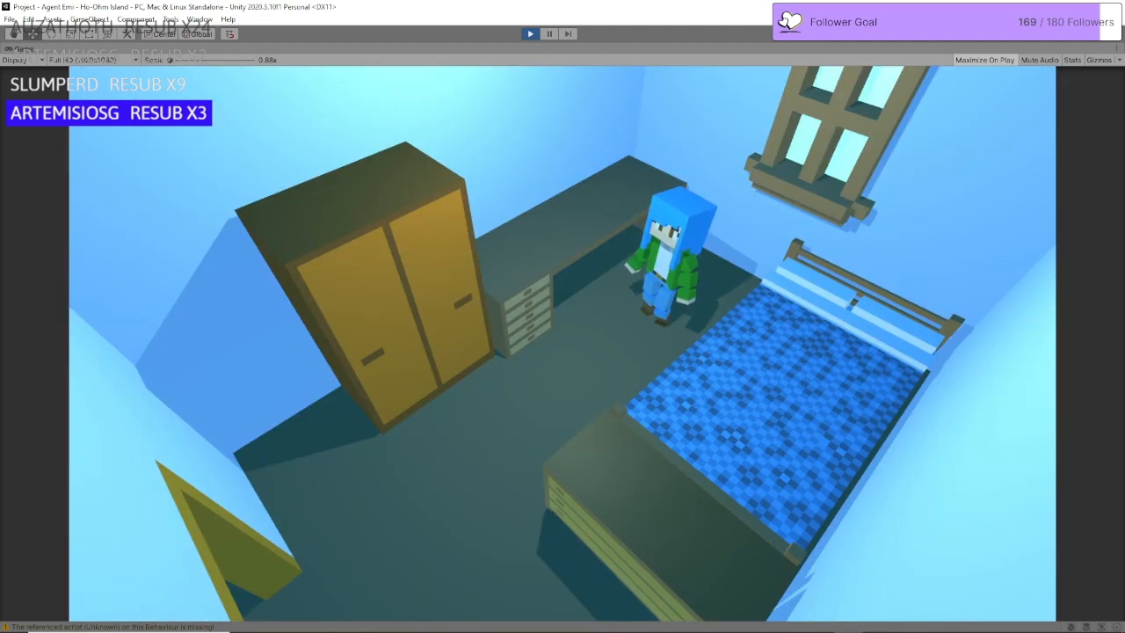
{"action": "key", "text": "a"}
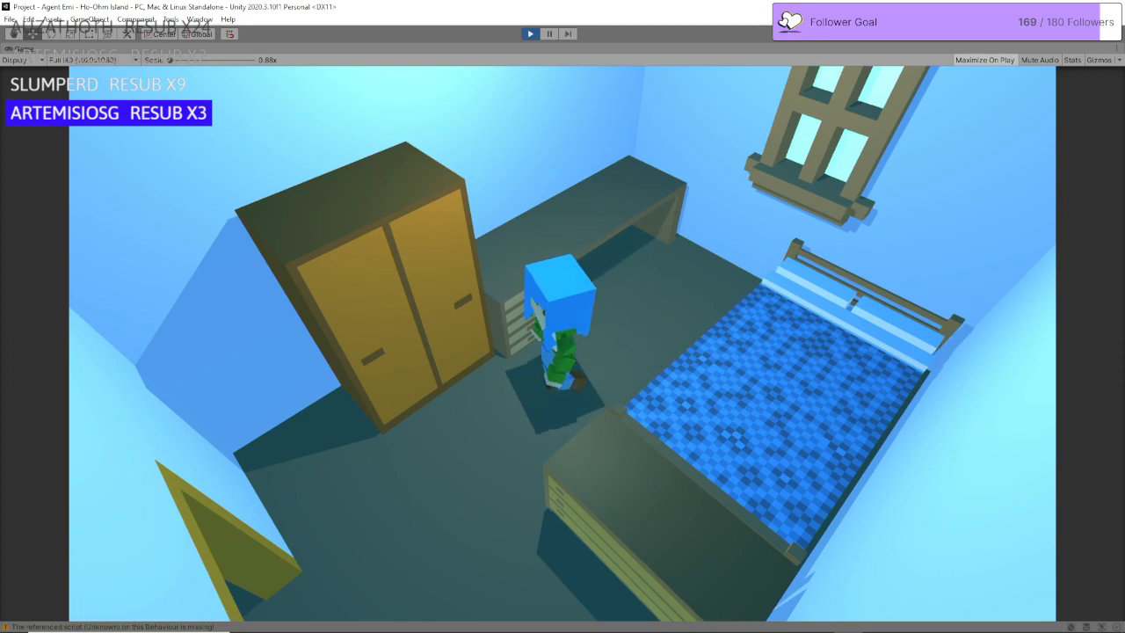
{"action": "key", "text": "s"}
{"action": "key", "text": "a"}
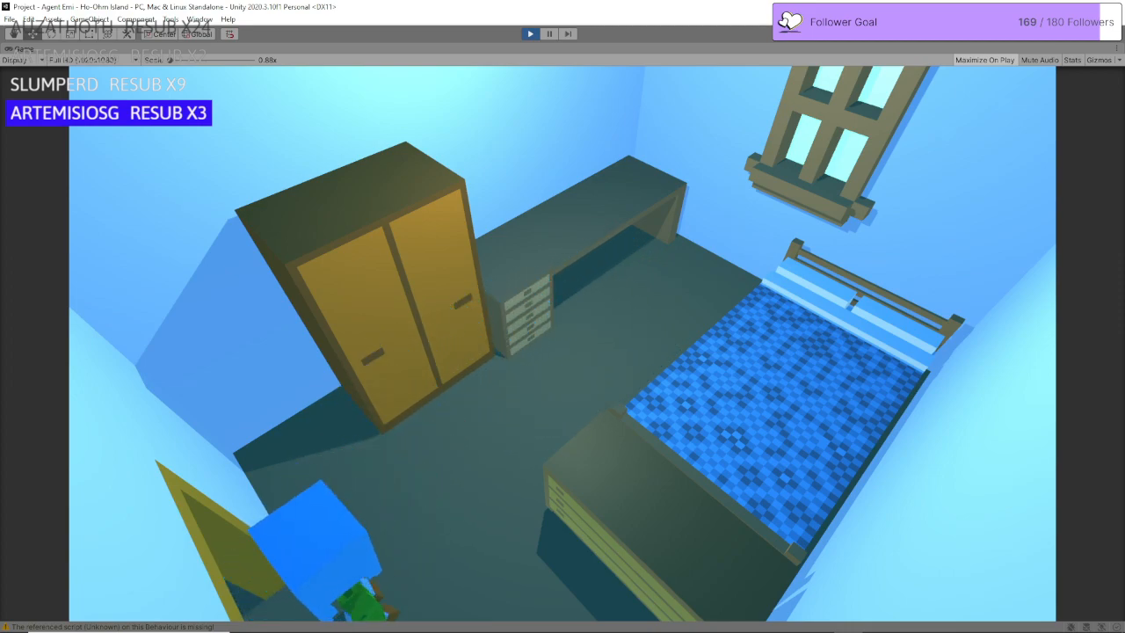
{"action": "key", "text": "d"}
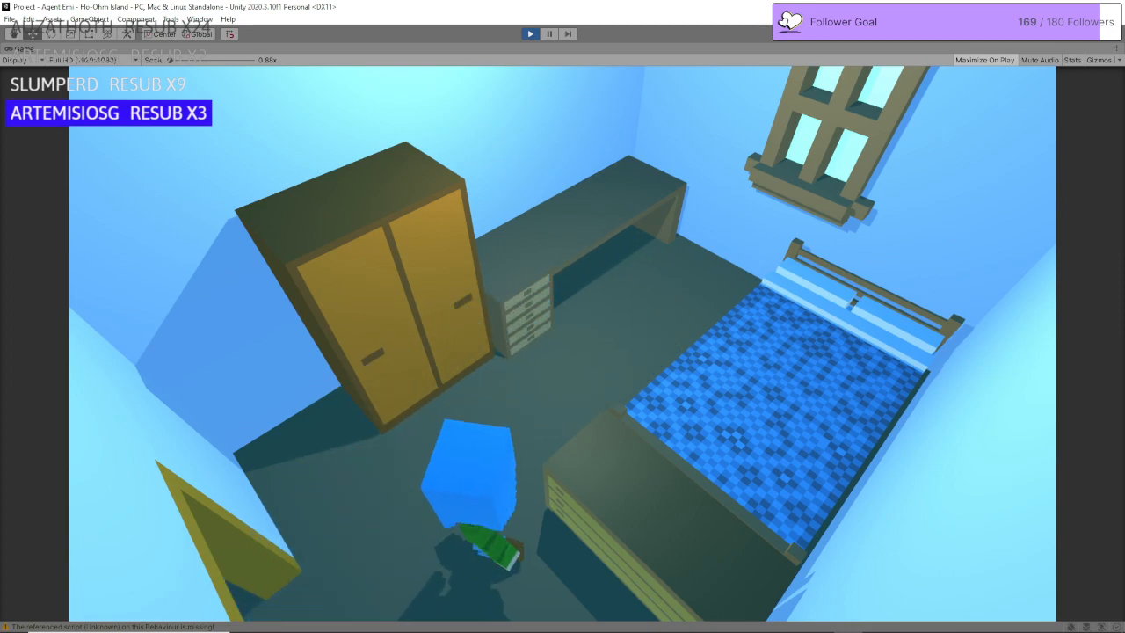
{"action": "key", "text": "w"}
{"action": "key", "text": "d"}
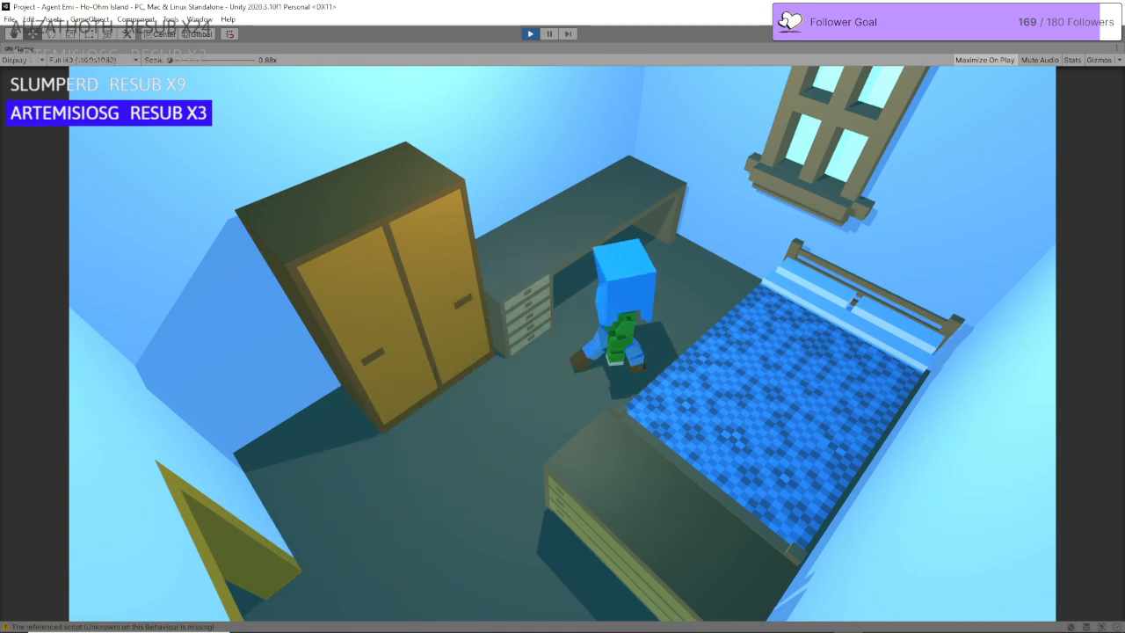
{"action": "key", "text": "w"}
{"action": "key", "text": "a"}
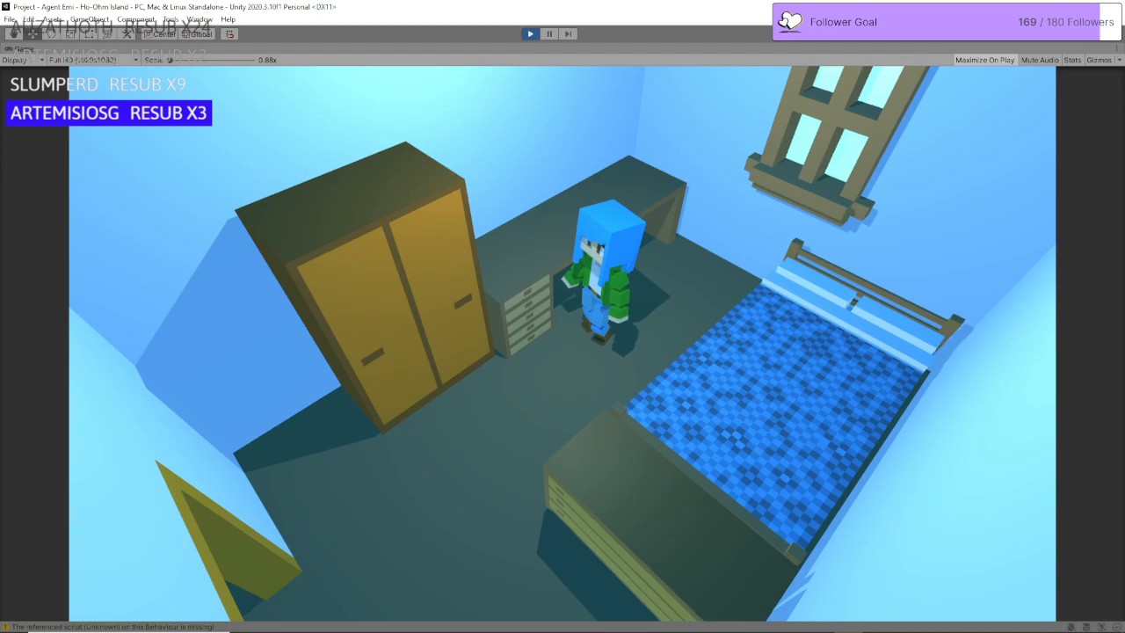
Step: Test jumping by moving the character onto the chest at the foot of the bed and back toward the desk
{"action": "key", "text": "s"}
{"action": "key", "text": "d"}
{"action": "key", "text": "space"}
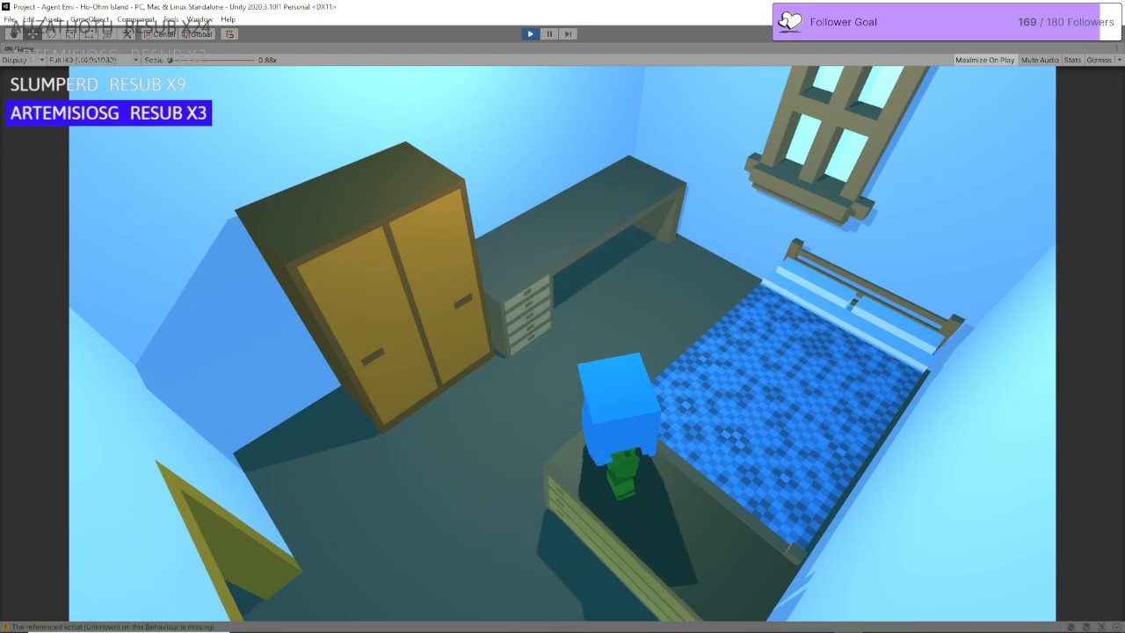
{"action": "key", "text": "w"}
{"action": "key", "text": "a"}
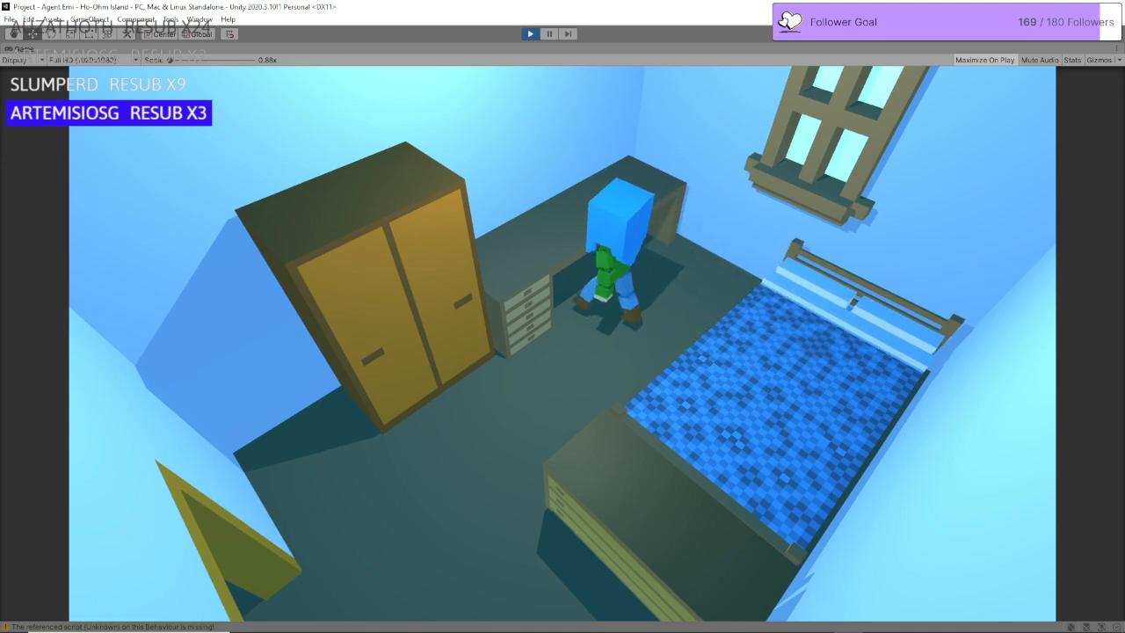
{"action": "key", "text": "w"}
{"action": "key", "text": "space"}
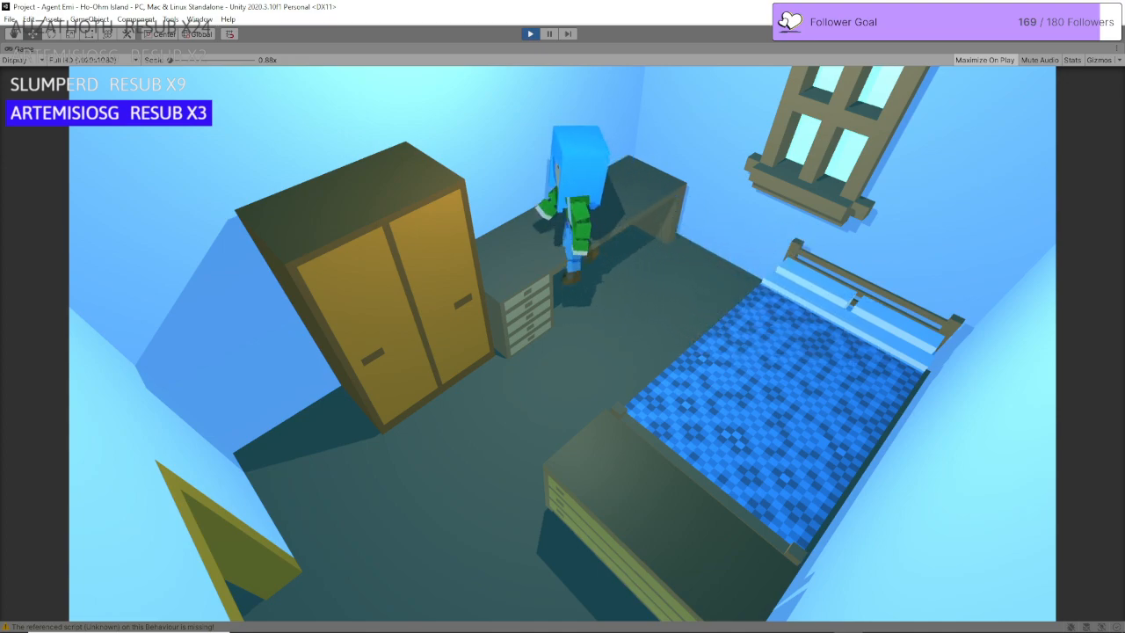
Step: Jump the character around the wardrobe, desk and bed to test the furniture collisions, and stop the play test
{"action": "key", "text": "a"}
{"action": "key", "text": "space"}
{"action": "key", "text": "w"}
{"action": "key", "text": "a"}
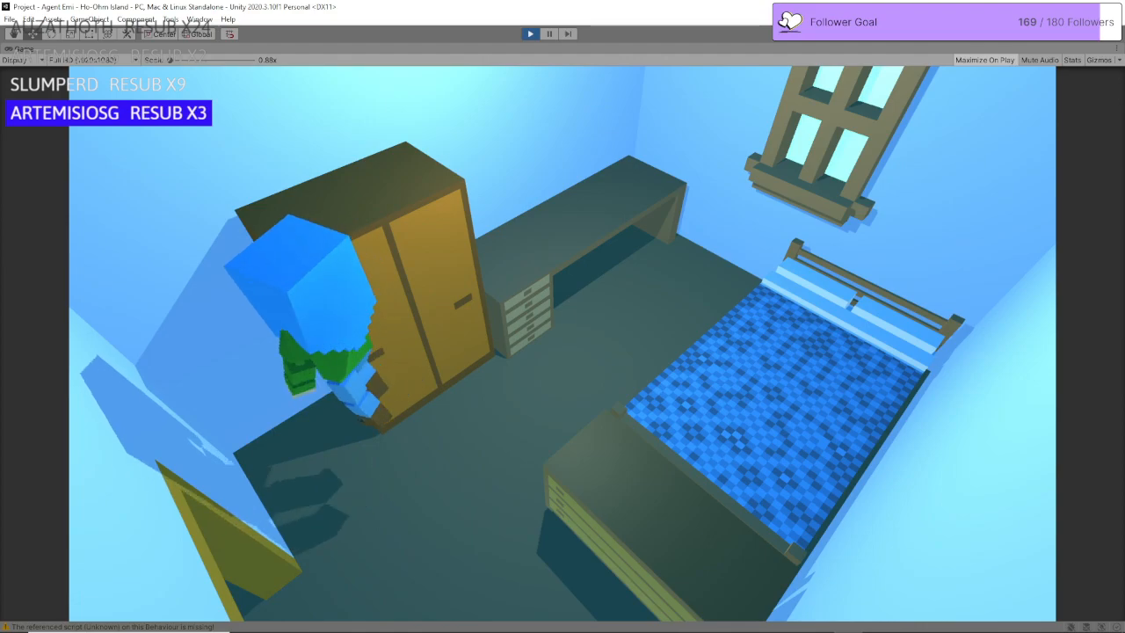
{"action": "key", "text": "d"}
{"action": "key", "text": "space"}
{"action": "key", "text": "w"}
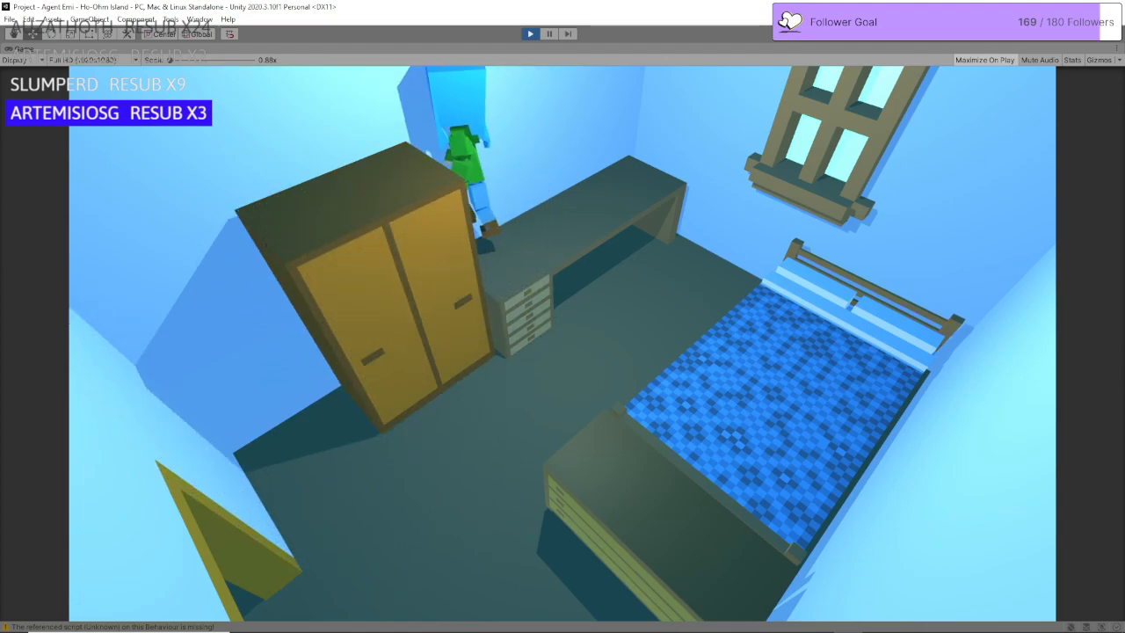
{"action": "key", "text": "s"}
{"action": "key", "text": "d"}
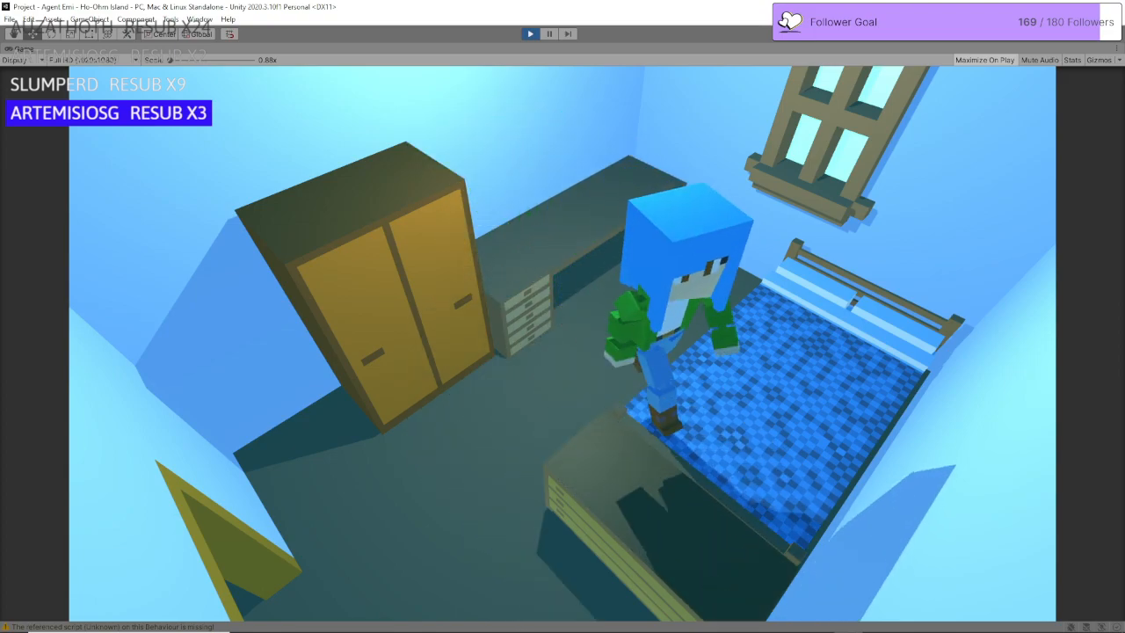
{"action": "left_click", "coordinate": [531, 34]}
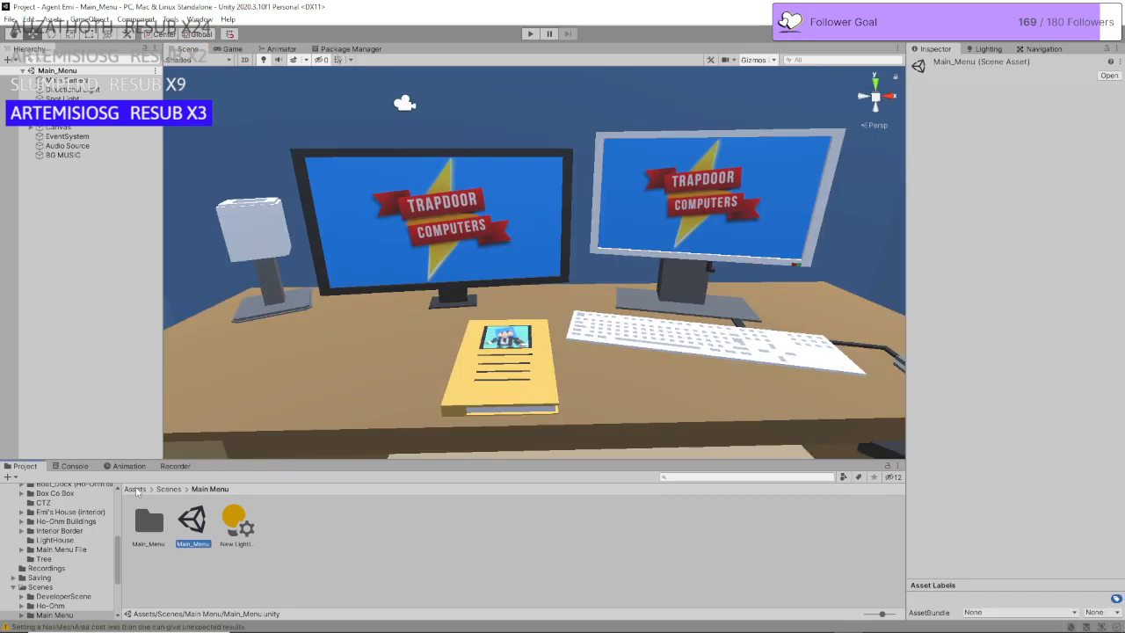
Step: Reopen the Ho-Ohm Island scene from the Scenes/Ho-Ohm folder
{"action": "left_click", "coordinate": [143, 491]}
{"action": "double_click", "coordinate": [810, 528]}
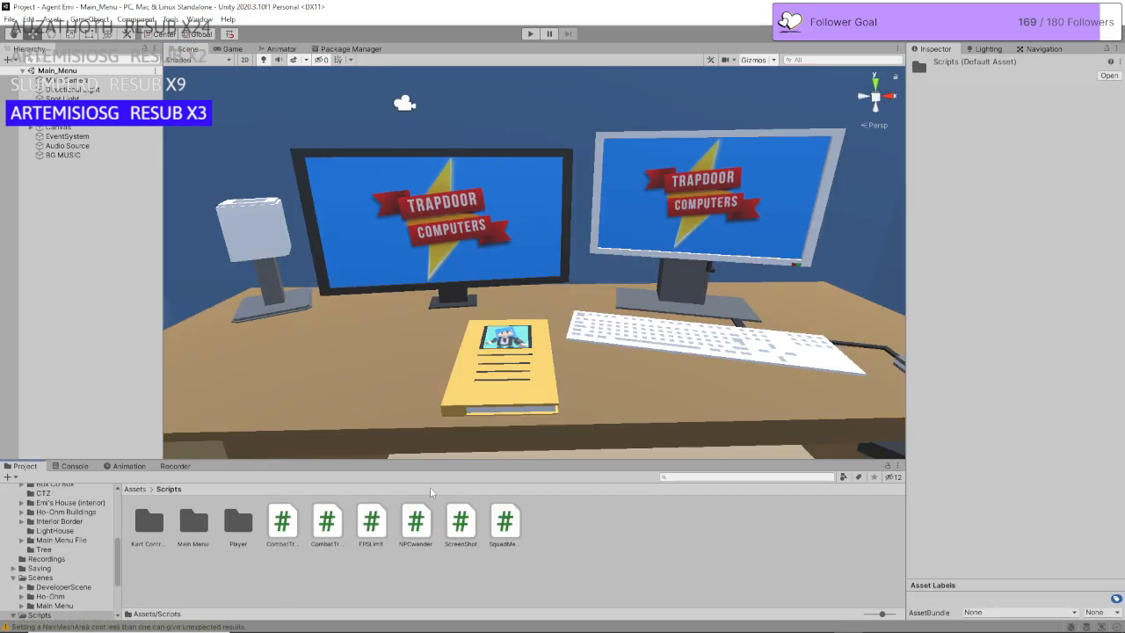
{"action": "left_click", "coordinate": [131, 489]}
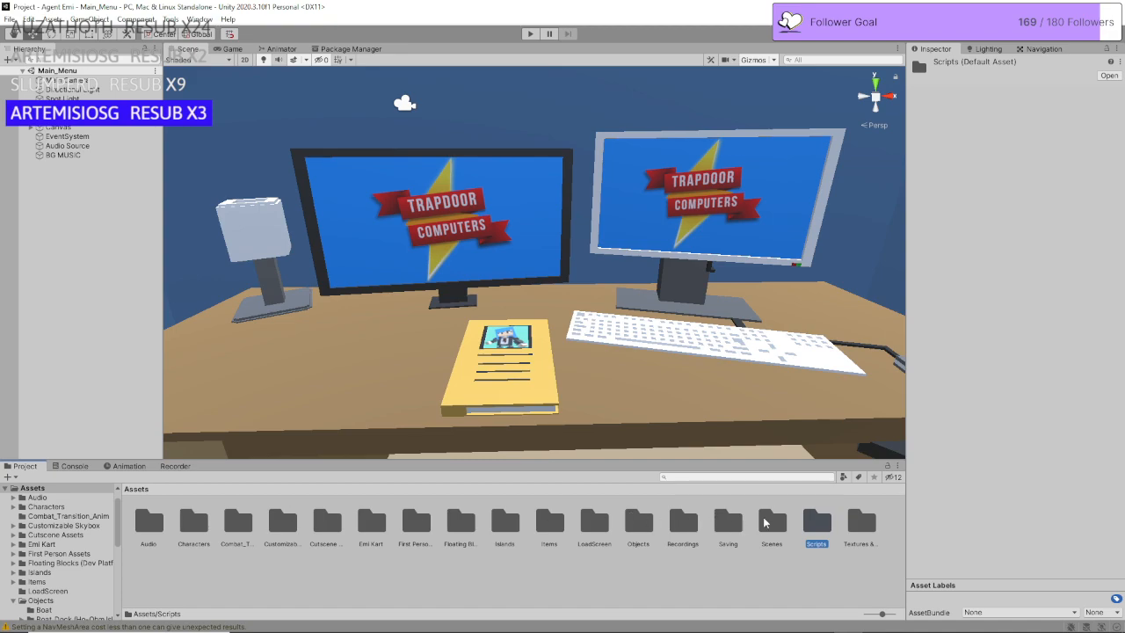
{"action": "double_click", "coordinate": [766, 523]}
{"action": "double_click", "coordinate": [195, 522]}
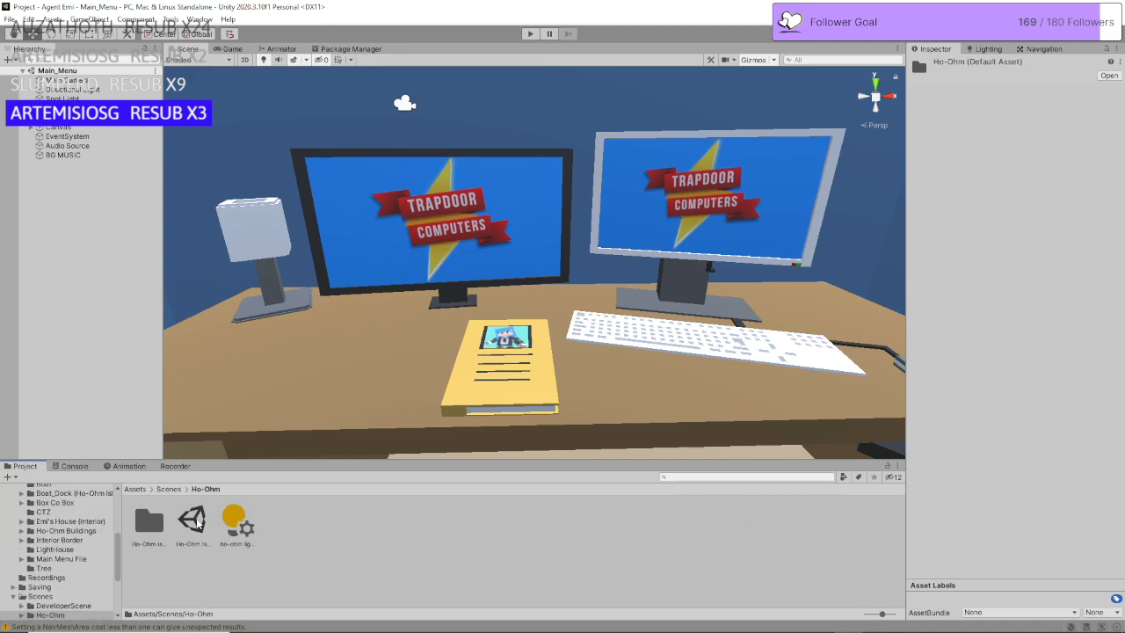
{"action": "left_click", "coordinate": [185, 522]}
{"action": "double_click", "coordinate": [186, 521]}
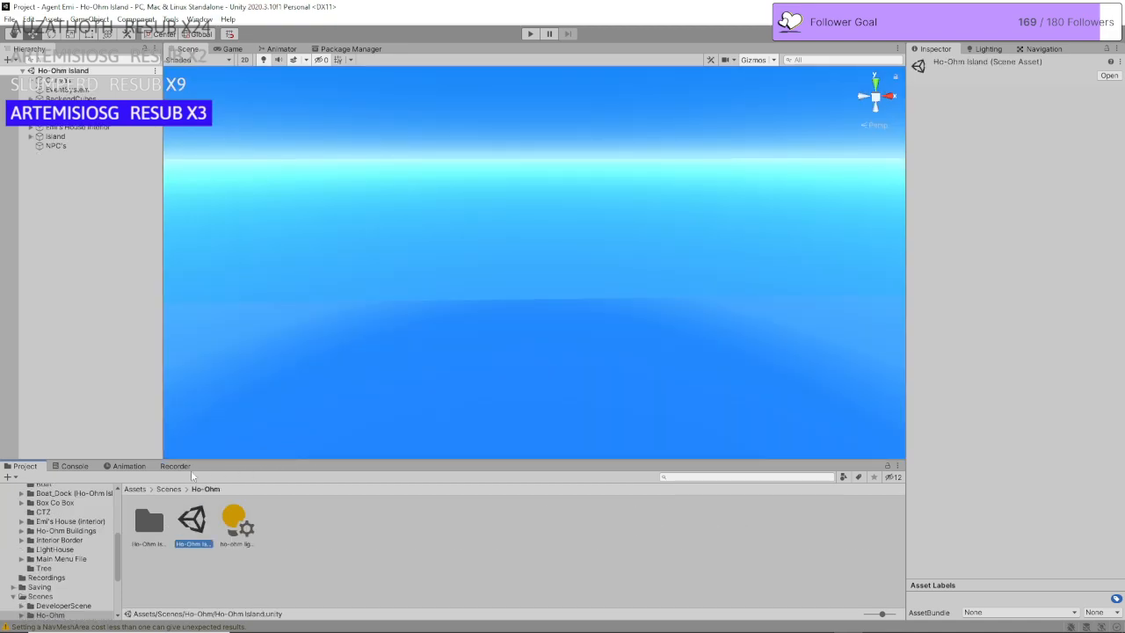
Step: Return to the Assets root folder and view the whole island with its lighthouse, houses, dock and boat
{"action": "left_click", "coordinate": [140, 490]}
{"action": "right_click_drag", "start_coordinate": [523, 265], "coordinate": [844, 327]}
{"action": "right_click_drag", "start_coordinate": [492, 281], "coordinate": [679, 229]}
{"action": "scroll", "coordinate": [679, 229], "scroll_direction": "up", "scroll_amount": 3}
{"action": "key", "text": "Right"}
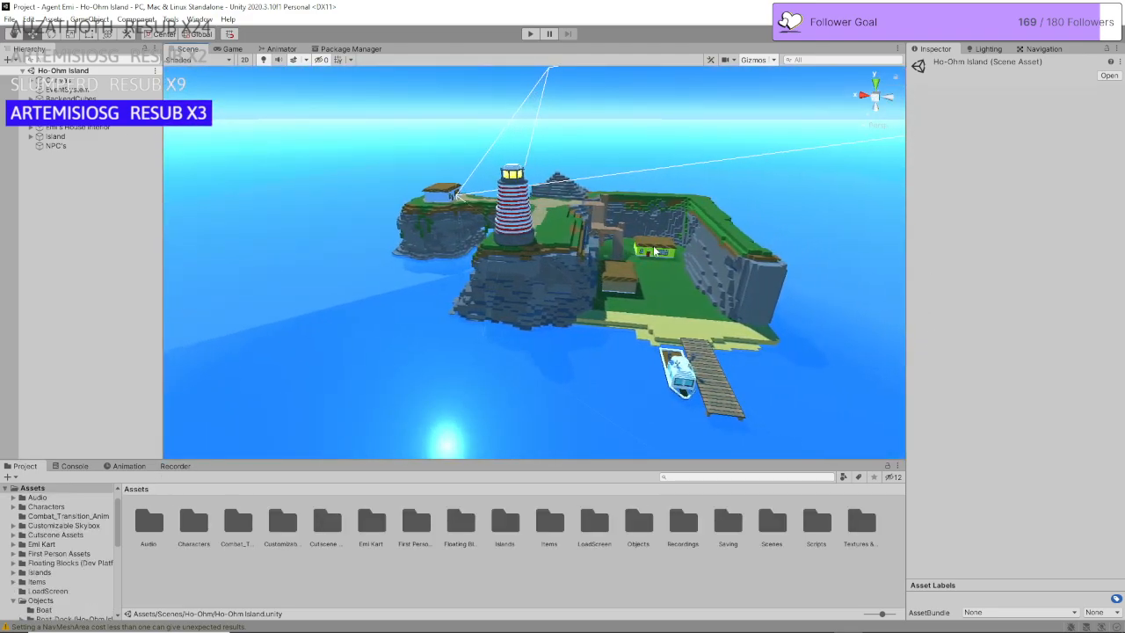
Step: Inspect the boat, dock and village houses from the water side of the island, and bring the house interior into view
{"action": "right_click_drag", "start_coordinate": [655, 255], "coordinate": [555, 304]}
{"action": "scroll", "coordinate": [556, 299], "scroll_direction": "up", "scroll_amount": 5}
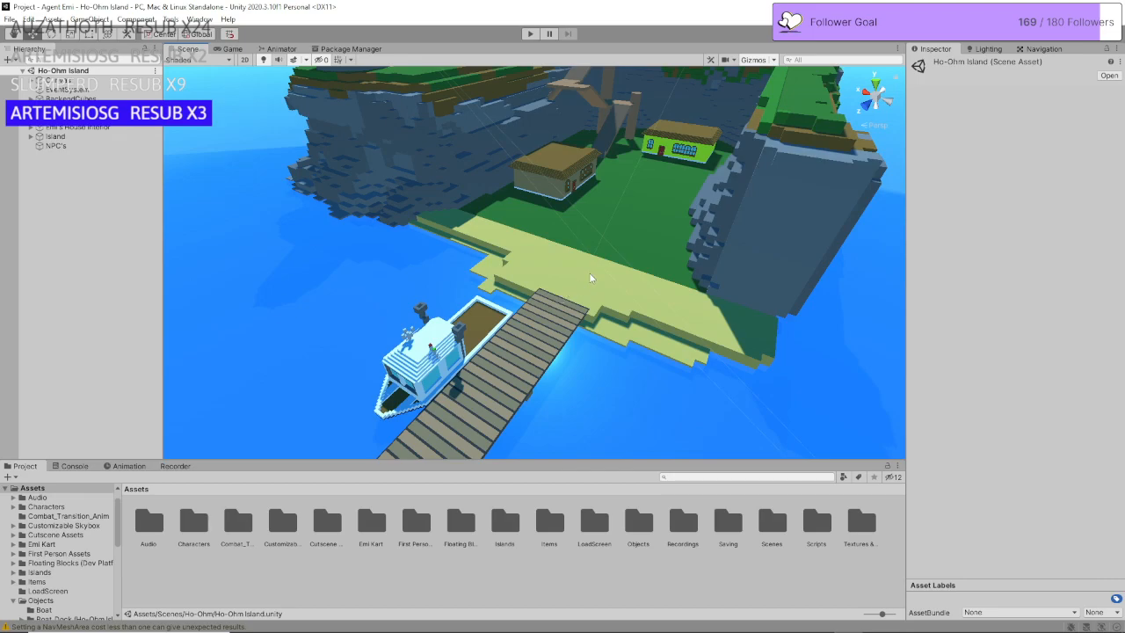
{"action": "right_click_drag", "start_coordinate": [596, 278], "coordinate": [577, 279]}
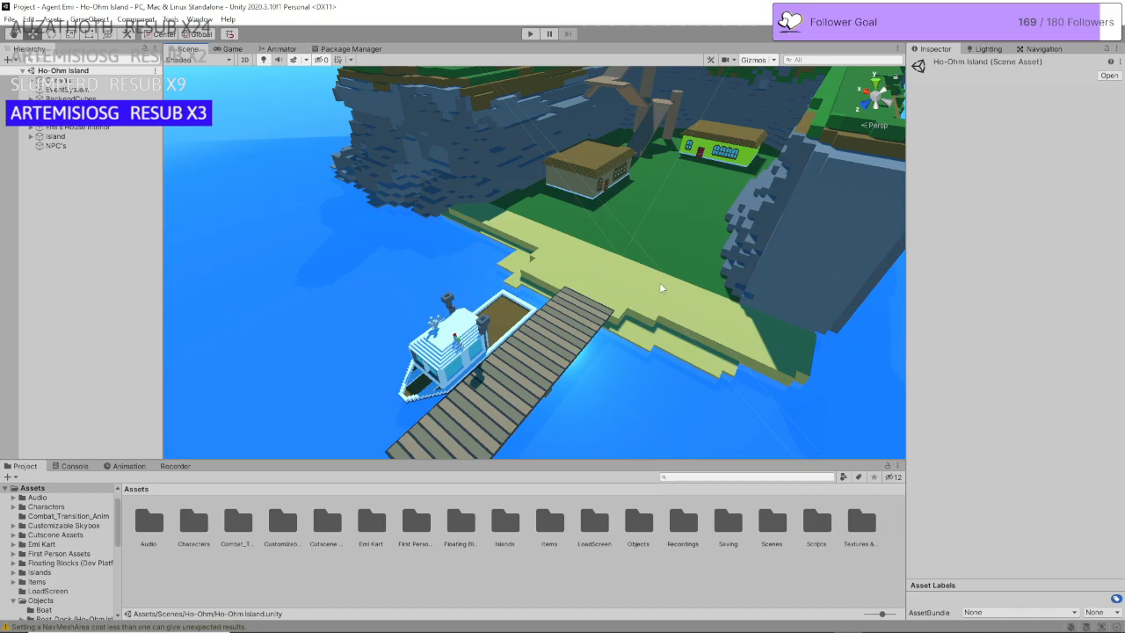
{"action": "right_click_drag", "start_coordinate": [661, 288], "coordinate": [670, 217]}
{"action": "scroll", "coordinate": [627, 312], "scroll_direction": "up", "scroll_amount": 2}
{"action": "scroll", "coordinate": [614, 321], "scroll_direction": "up", "scroll_amount": 10}
{"action": "key", "text": "w"}
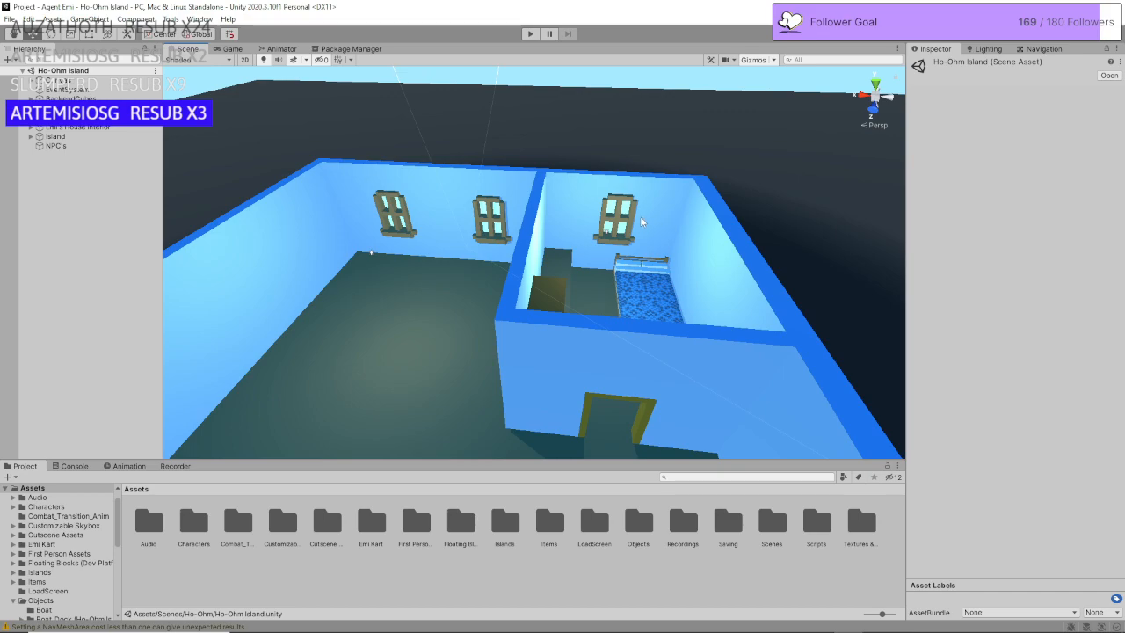
Step: Examine the layout of the house interior, covering the bedroom, its doorway and the empty main room
{"action": "left_click_drag", "start_coordinate": [642, 221], "coordinate": [610, 404], "text": "alt"}
{"action": "scroll", "coordinate": [610, 399], "scroll_direction": "up", "scroll_amount": 8}
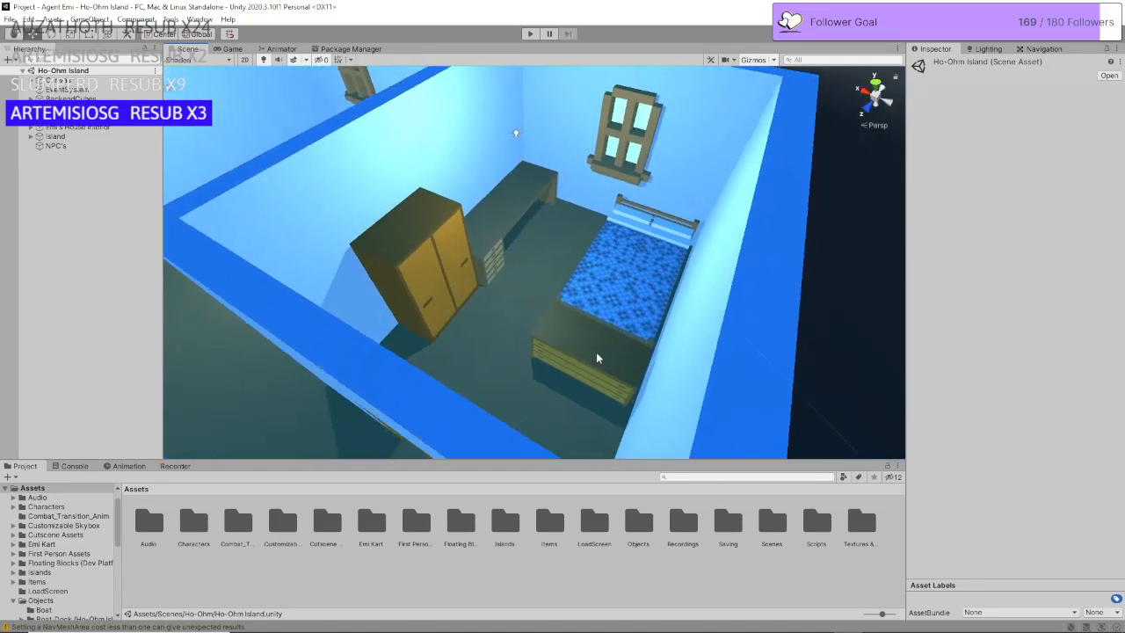
{"action": "left_click_drag", "start_coordinate": [614, 359], "coordinate": [515, 370], "text": "alt"}
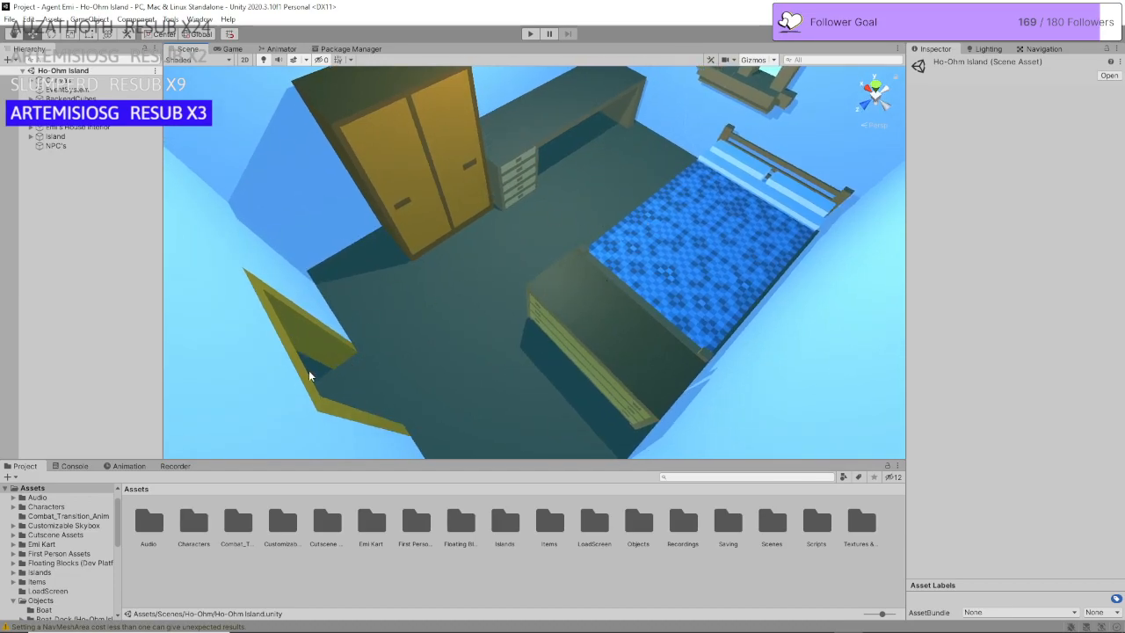
{"action": "left_click_drag", "start_coordinate": [296, 385], "coordinate": [687, 270], "text": "alt"}
{"action": "scroll", "coordinate": [713, 229], "scroll_direction": "up", "scroll_amount": 4}
{"action": "scroll", "coordinate": [702, 221], "scroll_direction": "up", "scroll_amount": 6}
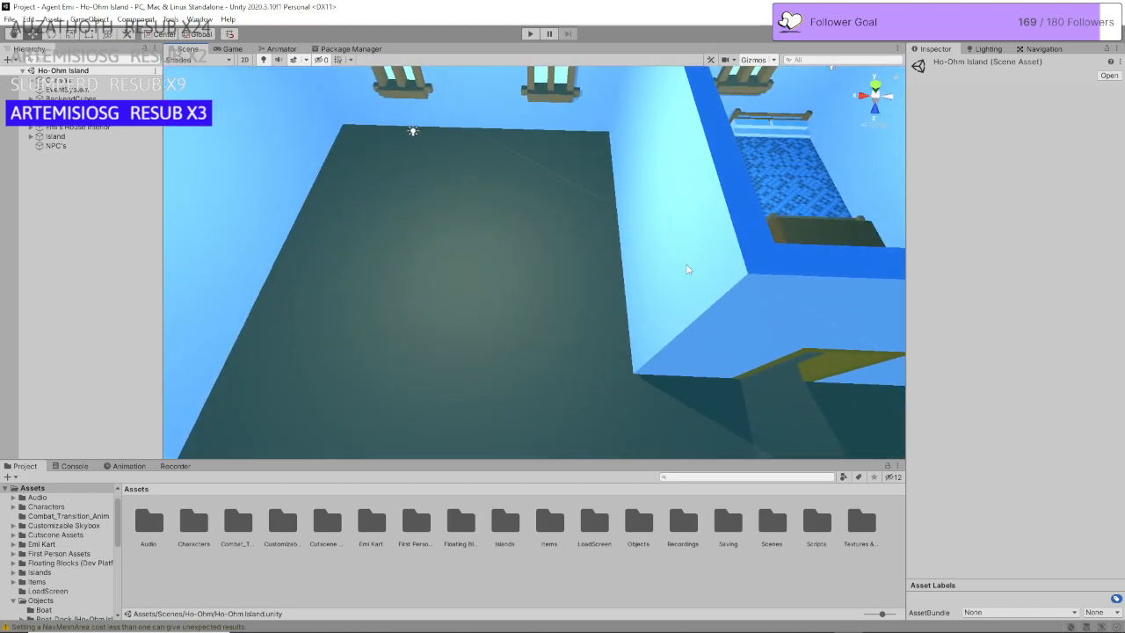
{"action": "scroll", "coordinate": [686, 273], "scroll_direction": "down", "scroll_amount": 4}
{"action": "scroll", "coordinate": [703, 317], "scroll_direction": "up", "scroll_amount": 5}
{"action": "scroll", "coordinate": [699, 294], "scroll_direction": "down", "scroll_amount": 6}
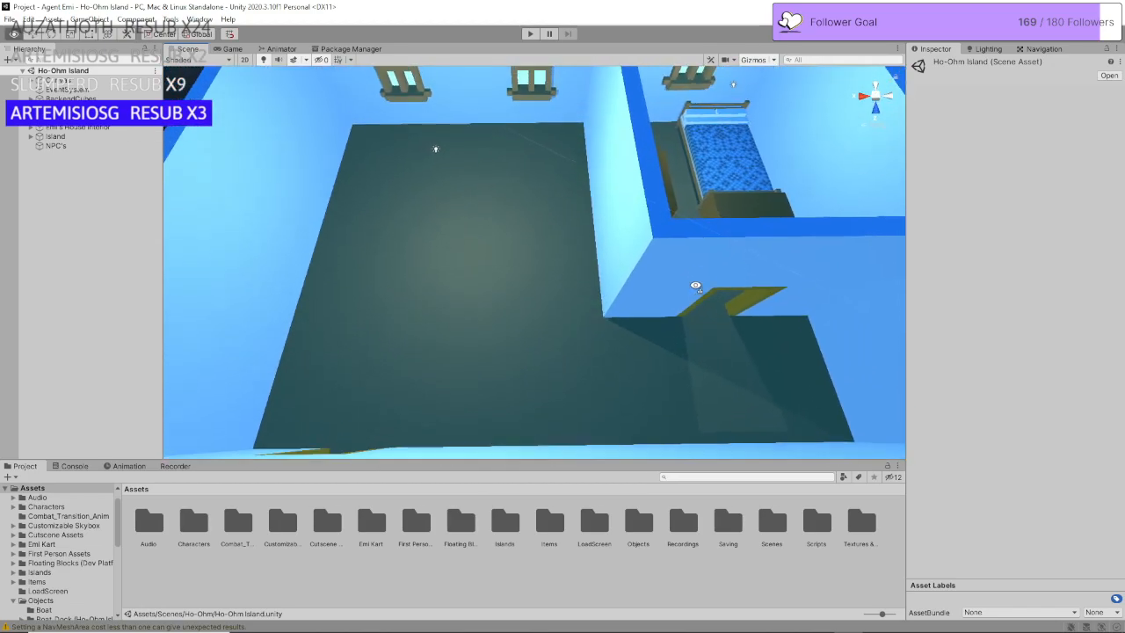
{"action": "mouse_move", "coordinate": [698, 281]}
{"action": "left_mouse_down", "text": "alt"}
{"action": "mouse_move", "coordinate": [687, 276]}
{"action": "mouse_move", "coordinate": [689, 287]}
{"action": "left_mouse_up", "text": "alt"}
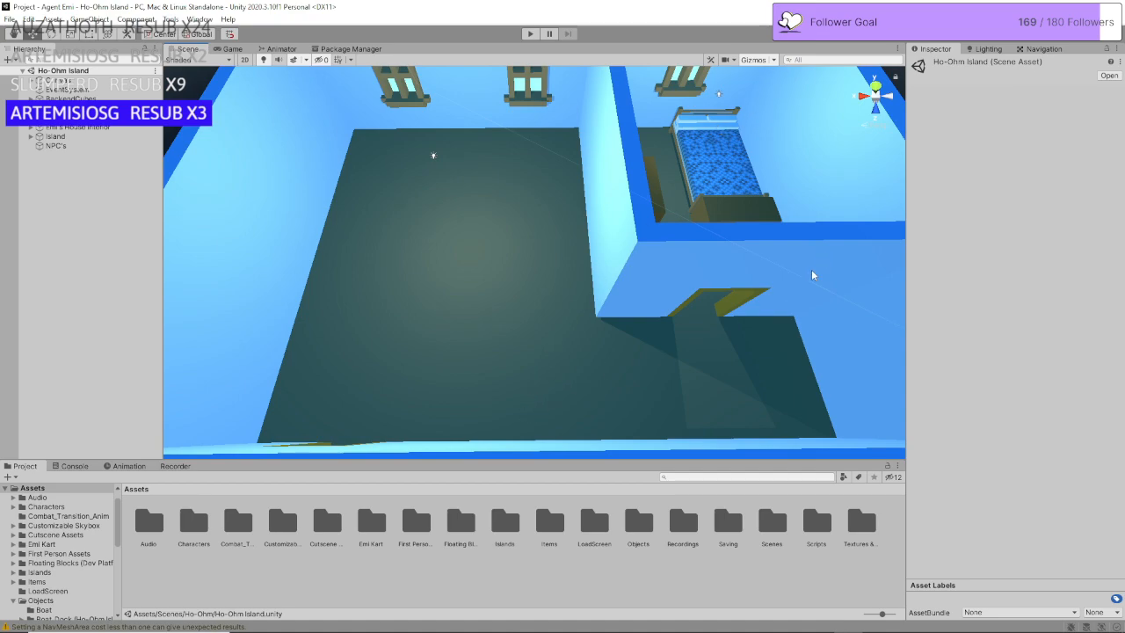
Step: Return to the bedroom and inspect the wardrobe, desk, bed and chest up close
{"action": "right_click_drag", "start_coordinate": [729, 213], "coordinate": [646, 170]}
{"action": "key", "text": "d"}
{"action": "key", "text": "w"}
{"action": "key", "text": "w"}
{"action": "right_click_drag", "start_coordinate": [632, 159], "coordinate": [569, 234]}
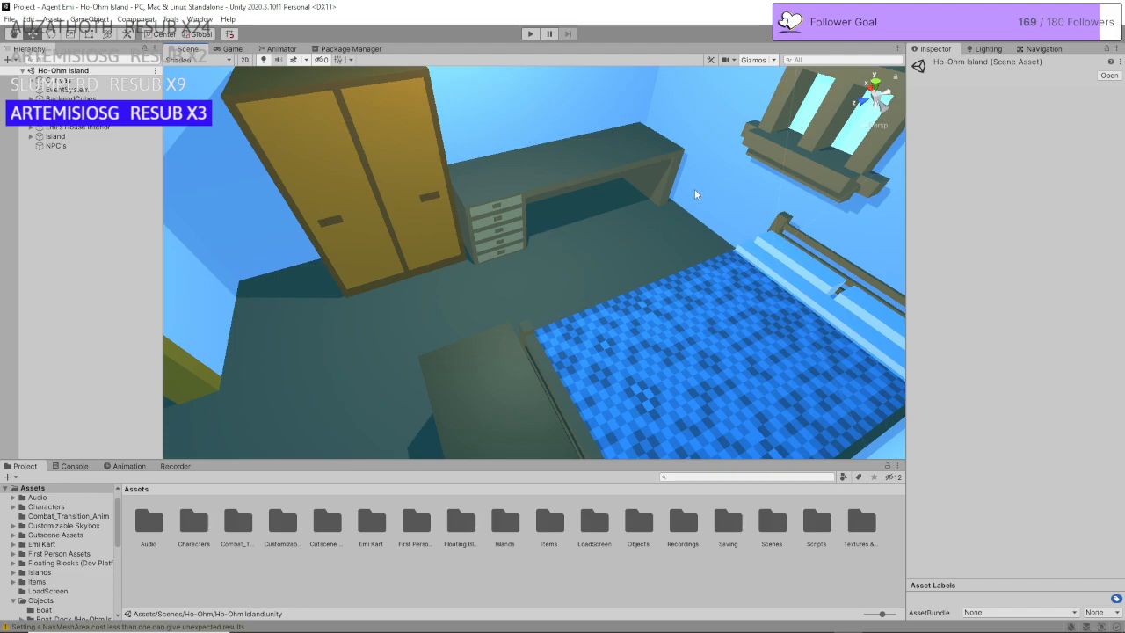
{"action": "right_click_drag", "start_coordinate": [665, 194], "coordinate": [689, 195]}
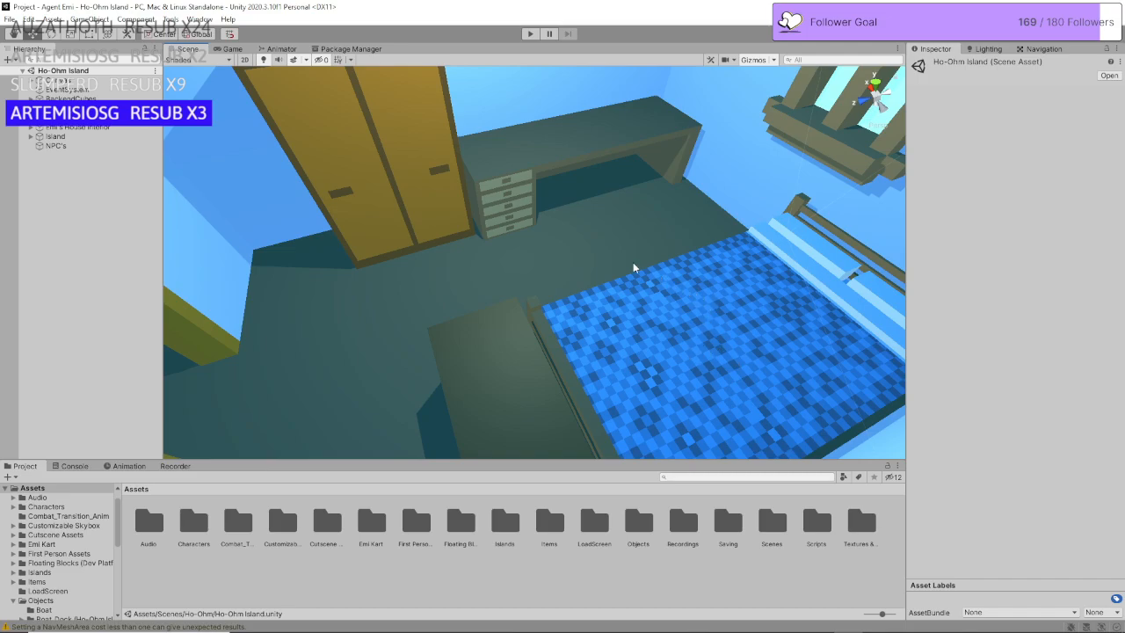
Step: Inspect the LoadScreen image under the canvas, including its Animator and Scene Load Screen script settings
{"action": "left_click", "coordinate": [32, 81]}
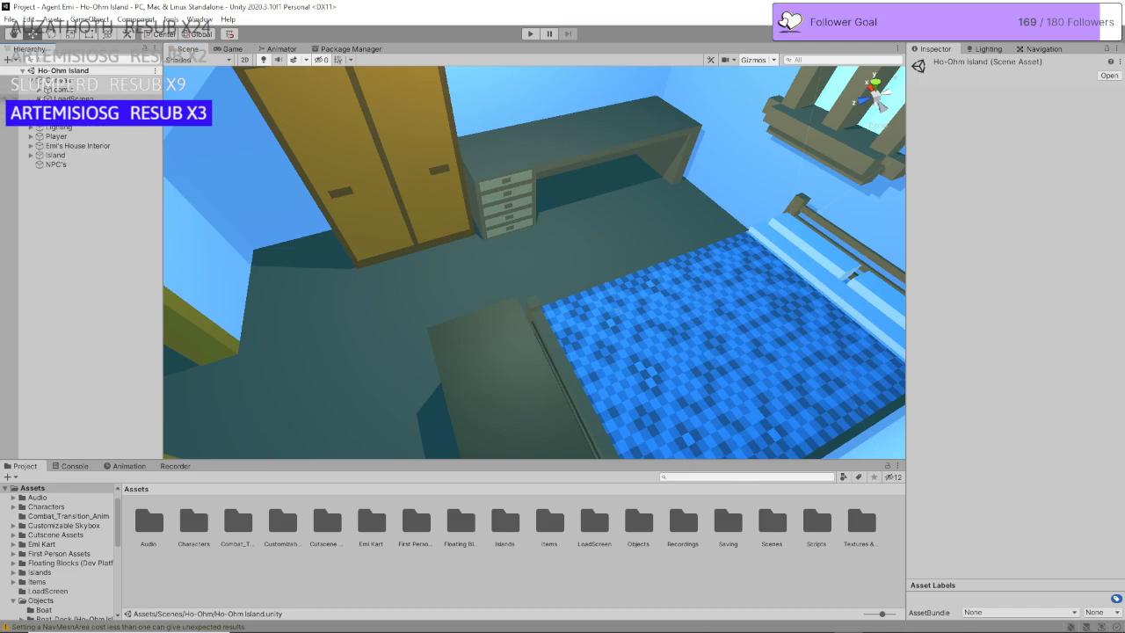
{"action": "left_click", "coordinate": [74, 99]}
{"action": "left_click", "coordinate": [39, 98]}
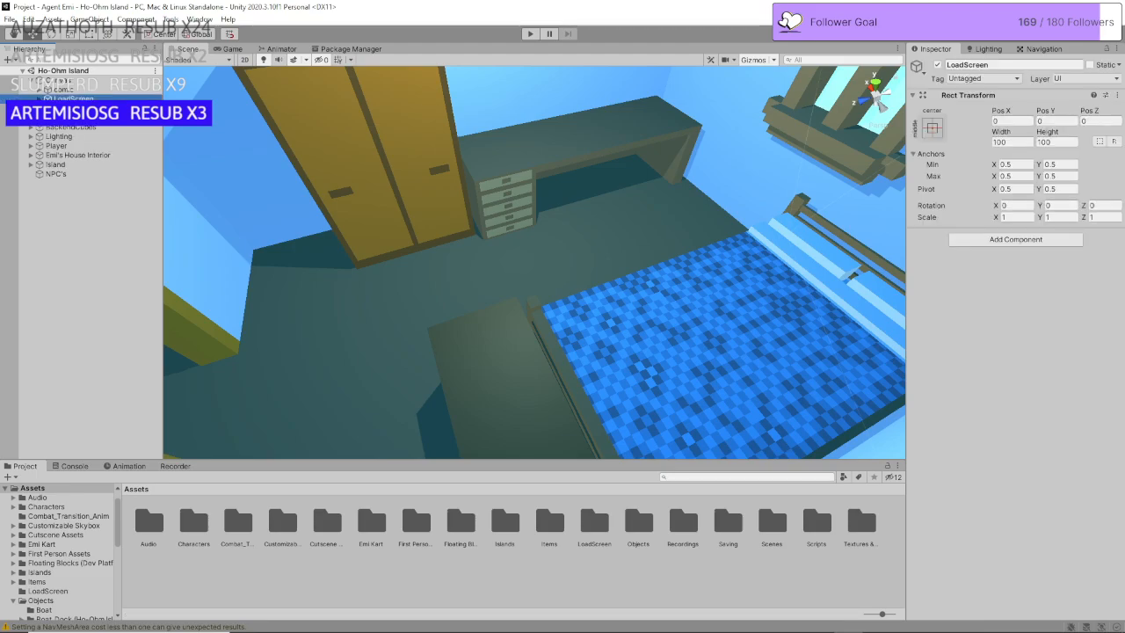
{"action": "left_click", "coordinate": [74, 108]}
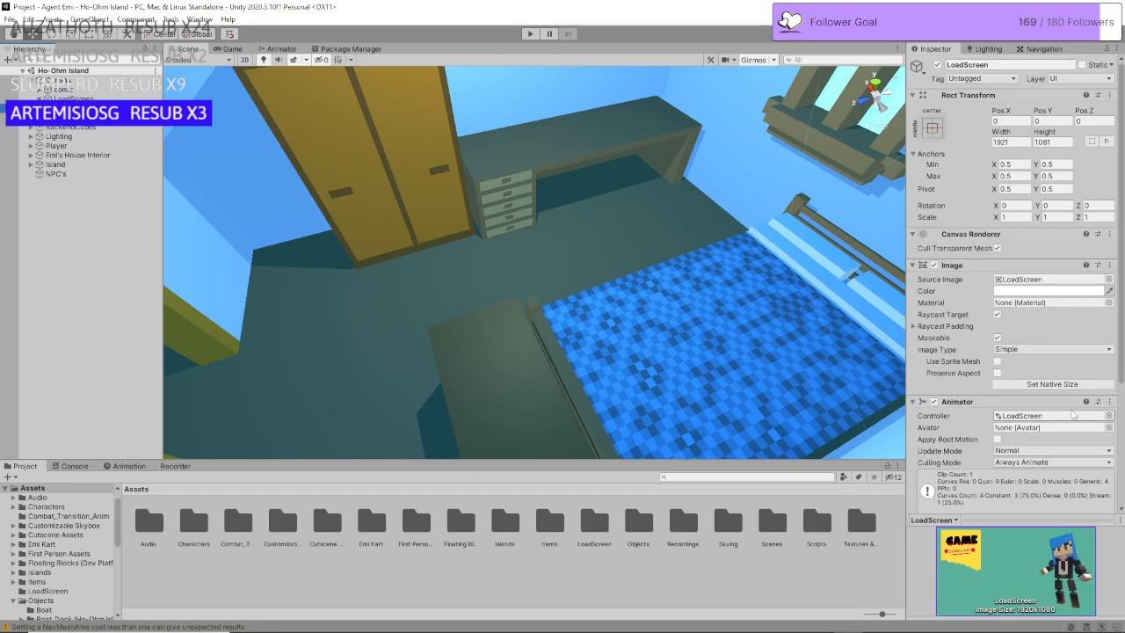
{"action": "scroll", "coordinate": [1003, 403], "scroll_direction": "down", "scroll_amount": 3}
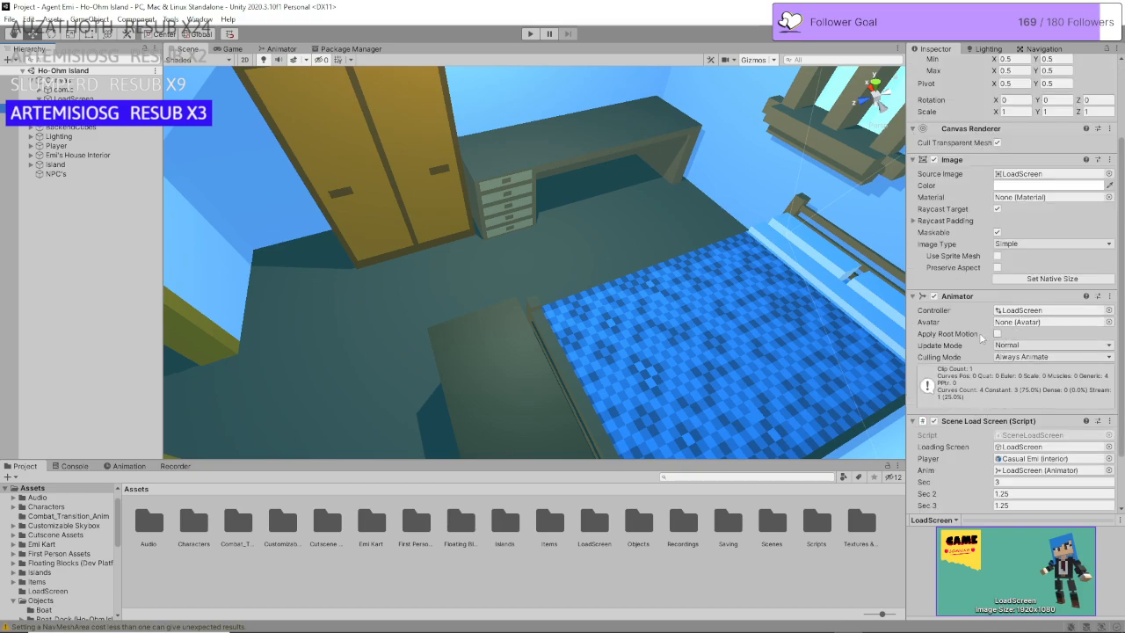
{"action": "scroll", "coordinate": [977, 338], "scroll_direction": "down", "scroll_amount": 2}
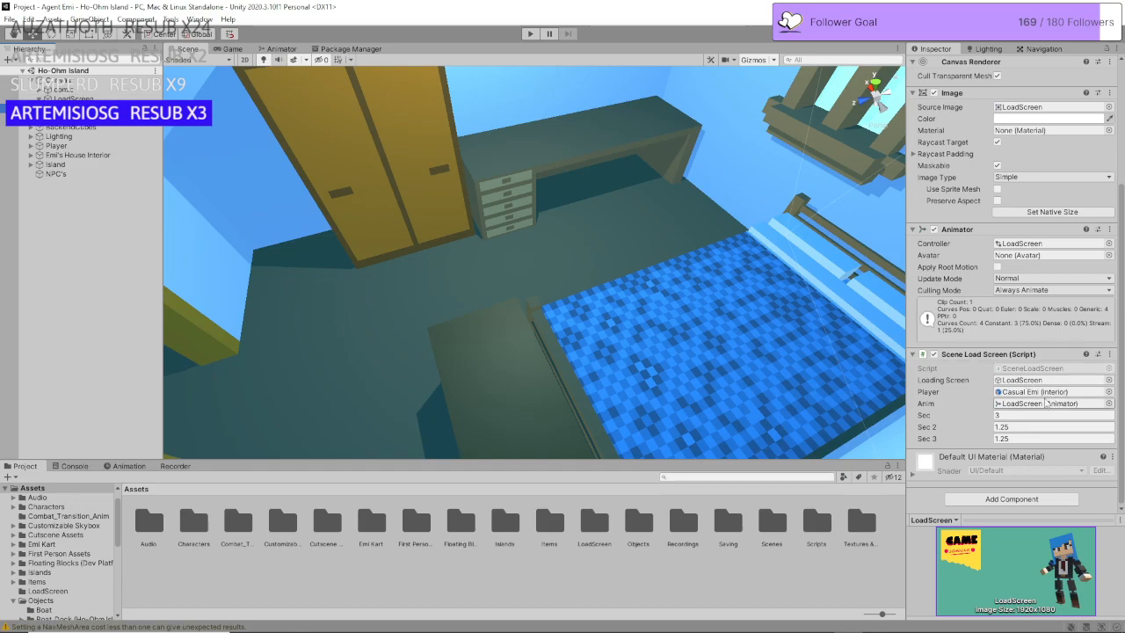
Step: Inspect the comic image and its Button's On Click actions, and collapse the canvas hierarchy with nothing selected
{"action": "left_click", "coordinate": [40, 99]}
{"action": "left_click", "coordinate": [40, 93]}
{"action": "left_click", "coordinate": [54, 89]}
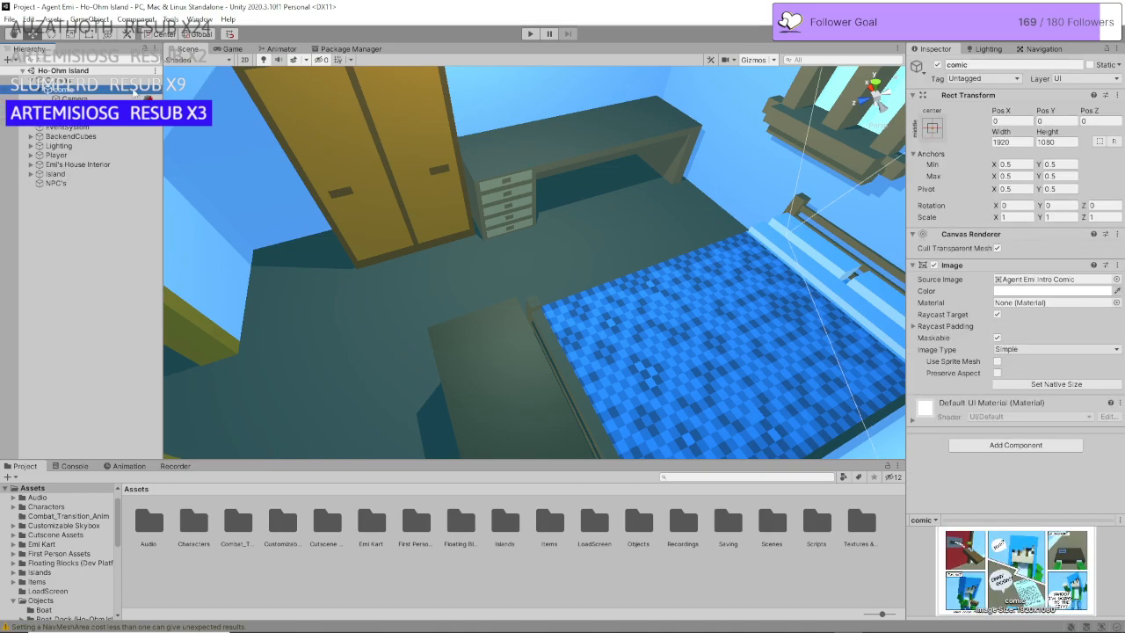
{"action": "left_click", "coordinate": [132, 108]}
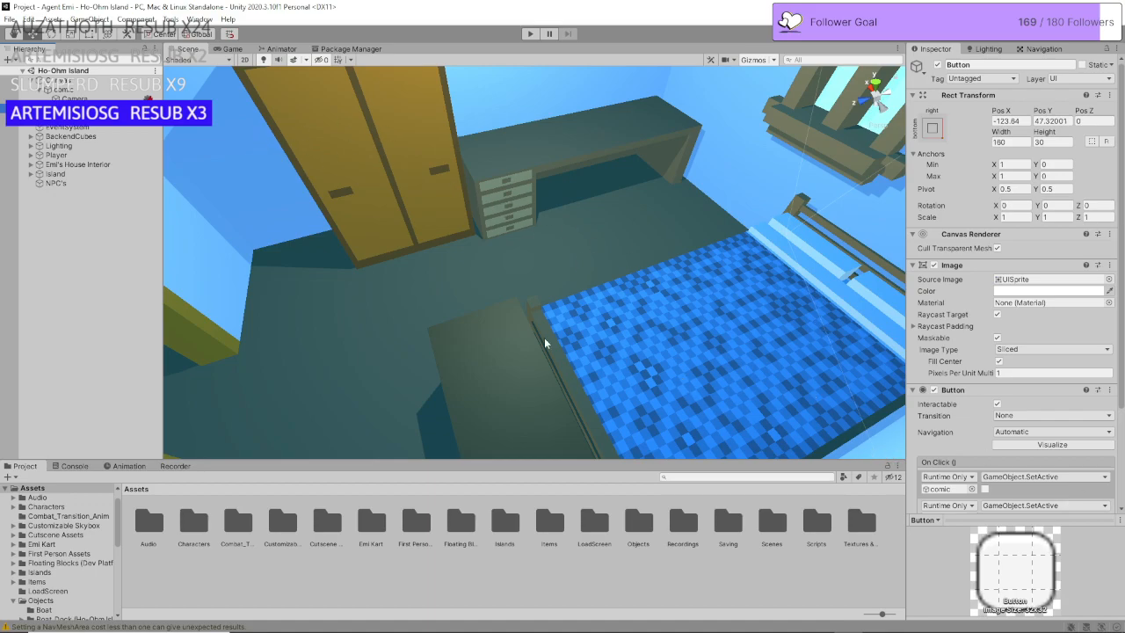
{"action": "scroll", "coordinate": [1056, 487], "scroll_direction": "down", "scroll_amount": 3}
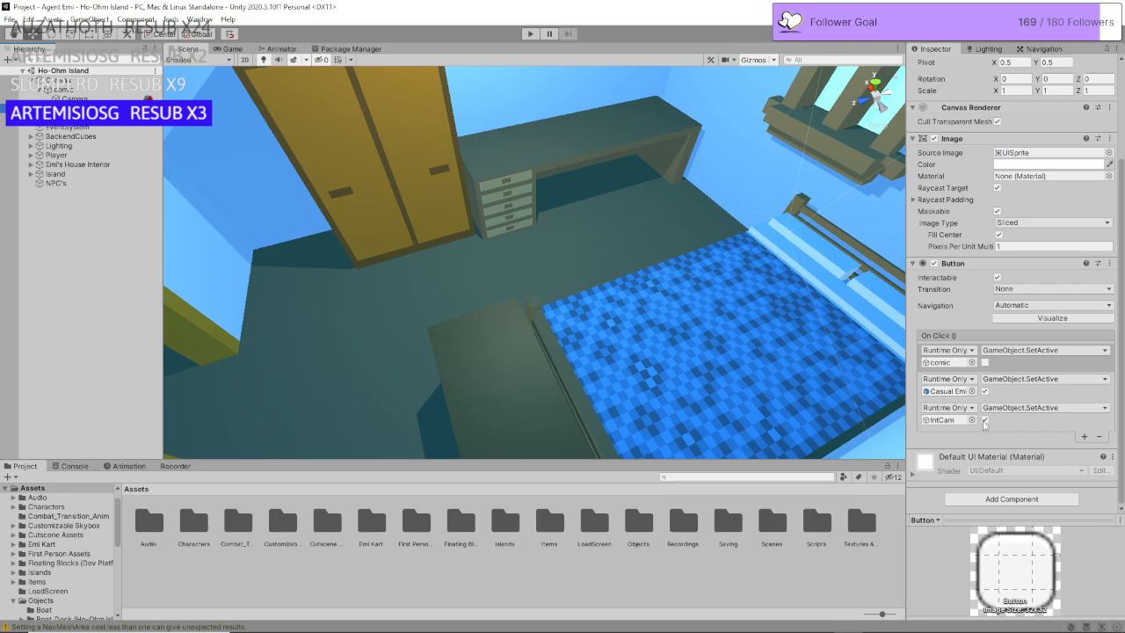
{"action": "left_click", "coordinate": [31, 80]}
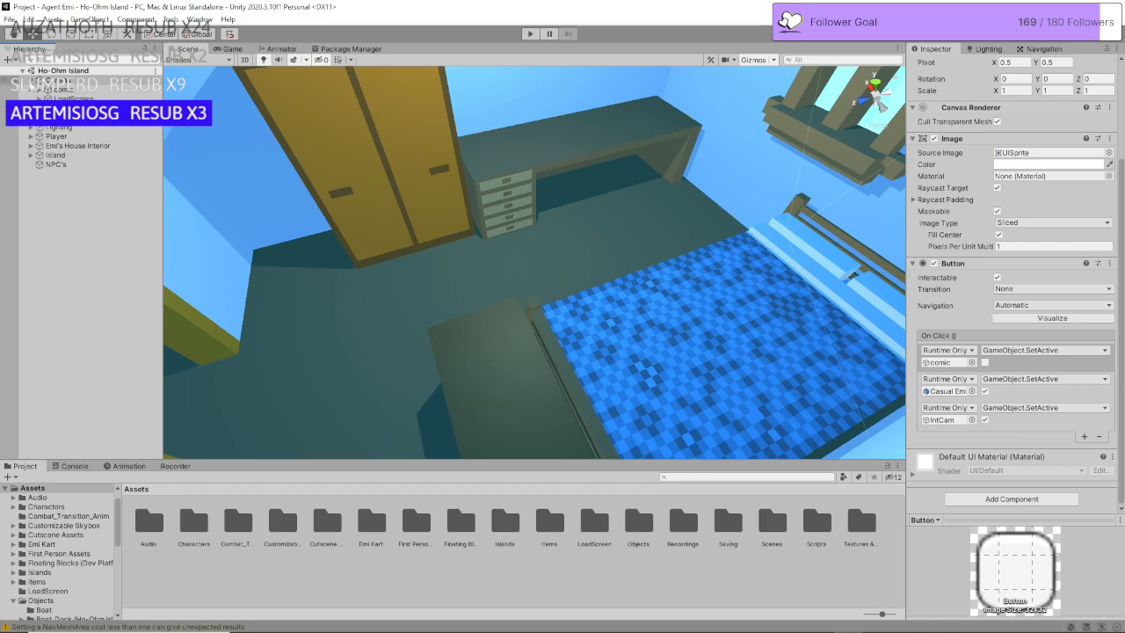
{"action": "left_click", "coordinate": [85, 181]}
Step: Inspect the empty main room from above and the exterior of the blue house on the island
{"action": "right_click_drag", "start_coordinate": [433, 267], "coordinate": [299, 226]}
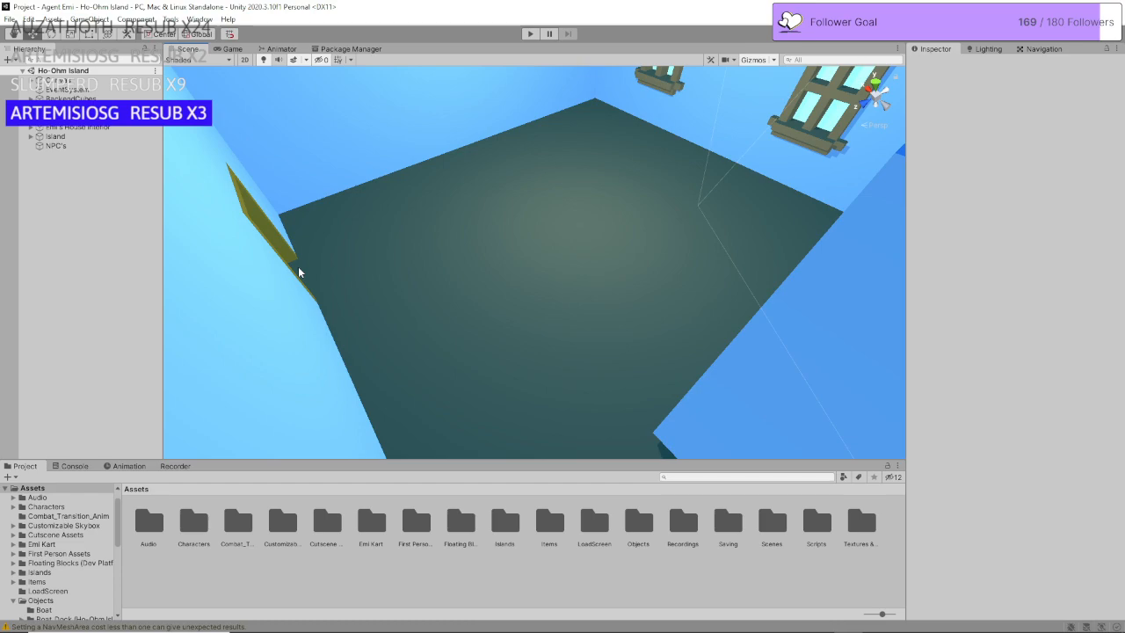
{"action": "right_click_drag", "start_coordinate": [496, 280], "coordinate": [556, 259]}
{"action": "scroll", "coordinate": [556, 259], "scroll_direction": "down", "scroll_amount": 3}
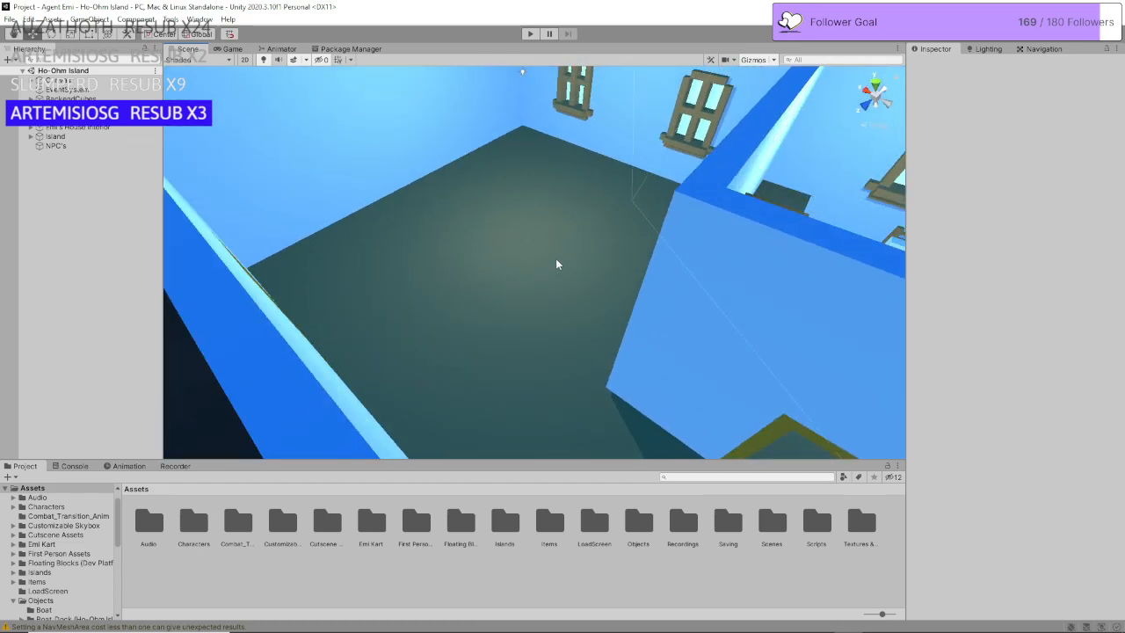
{"action": "scroll", "coordinate": [557, 264], "scroll_direction": "down", "scroll_amount": 15}
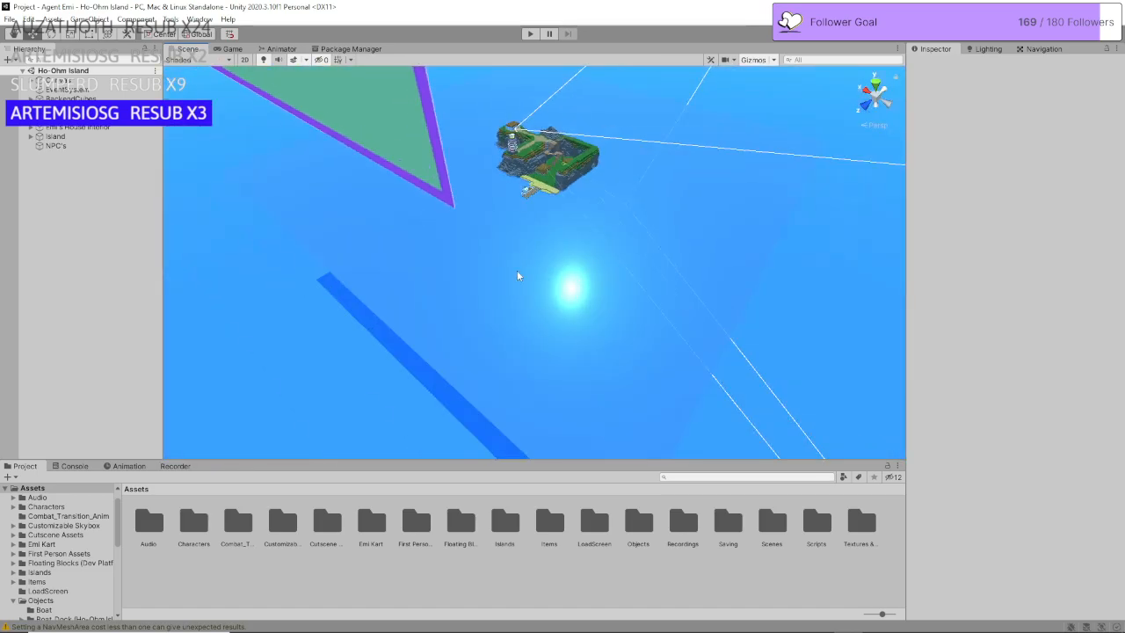
{"action": "right_click_drag", "start_coordinate": [517, 276], "coordinate": [587, 264]}
{"action": "scroll", "coordinate": [531, 181], "scroll_direction": "up", "scroll_amount": 8}
{"action": "scroll", "coordinate": [544, 159], "scroll_direction": "up", "scroll_amount": 10}
{"action": "scroll", "coordinate": [526, 65], "scroll_direction": "up", "scroll_amount": 8}
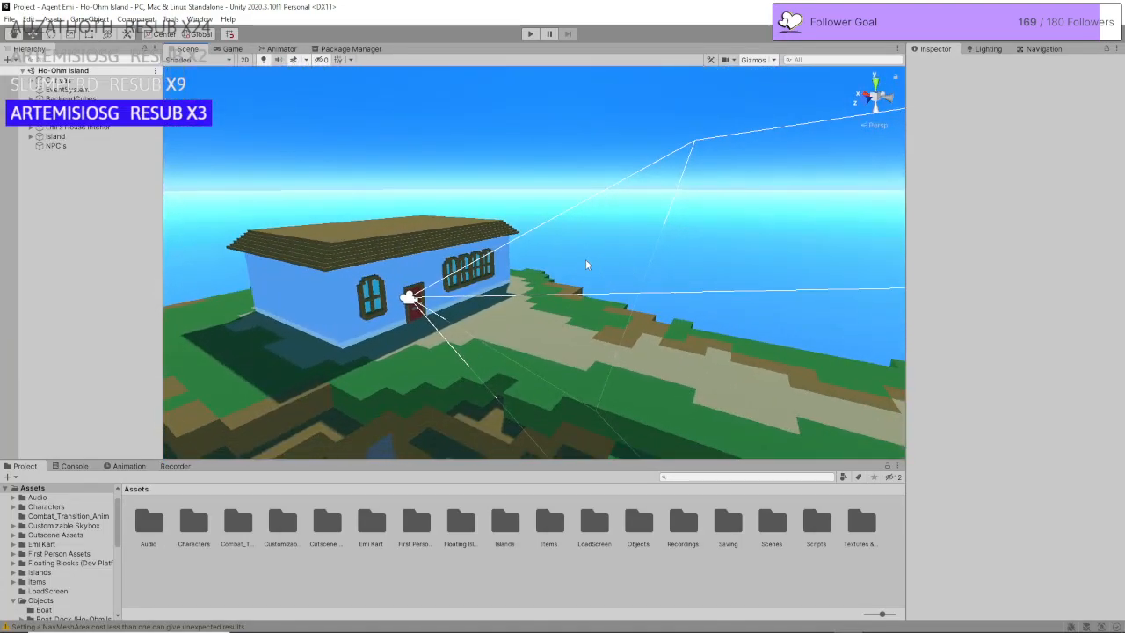
Step: Frame the Casual Emi (Interior) player object to locate it in the bedroom, and leave it deselected with the Player group collapsed
{"action": "left_click", "coordinate": [31, 118]}
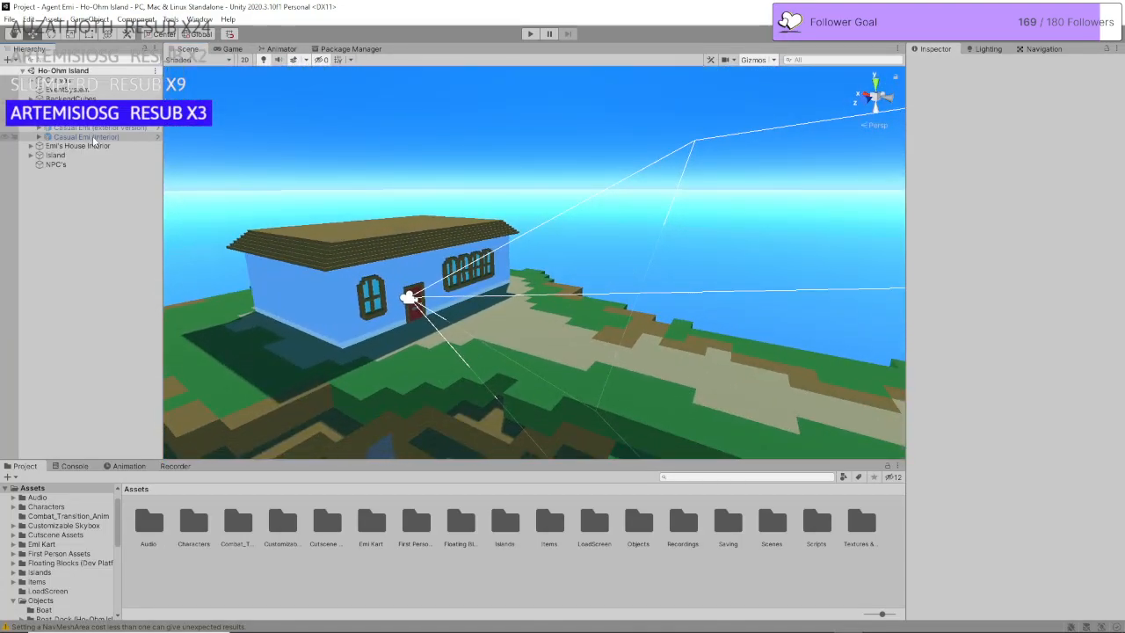
{"action": "left_click", "coordinate": [127, 138]}
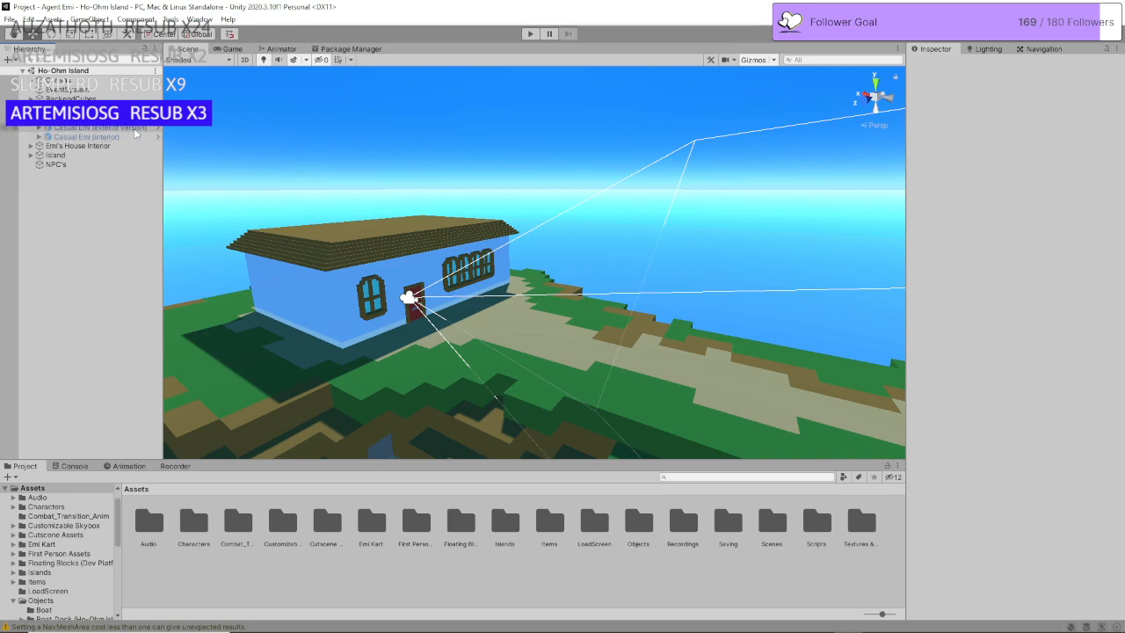
{"action": "left_click", "coordinate": [113, 235]}
{"action": "left_click", "coordinate": [31, 118]}
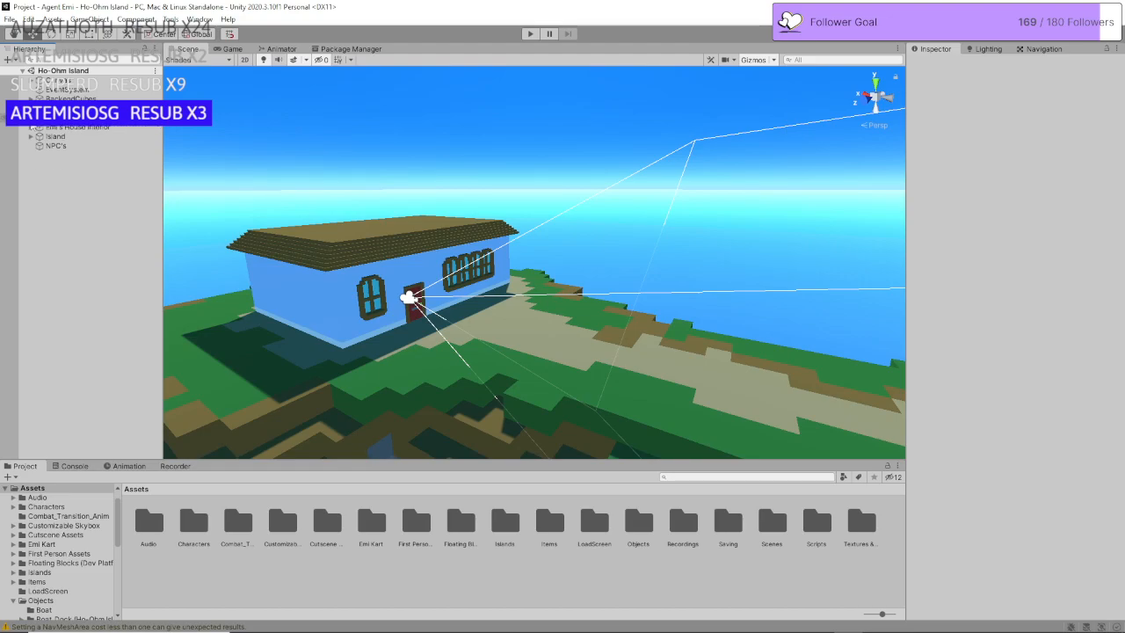
{"action": "right_click_drag", "start_coordinate": [255, 198], "coordinate": [346, 310]}
{"action": "left_click", "coordinate": [31, 118]}
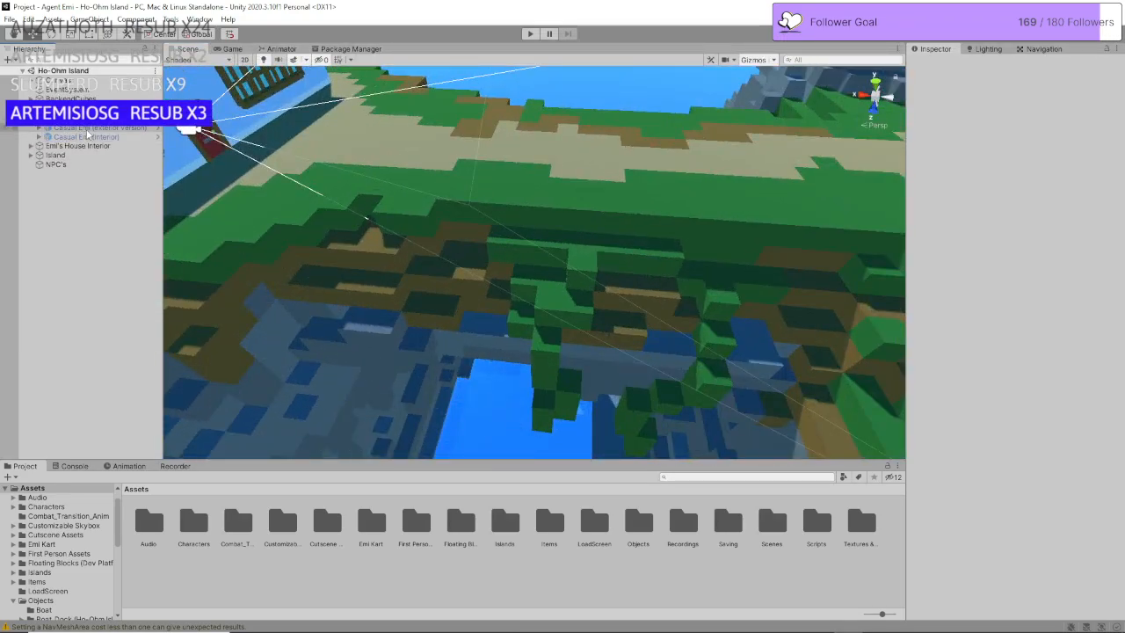
{"action": "double_click", "coordinate": [84, 137]}
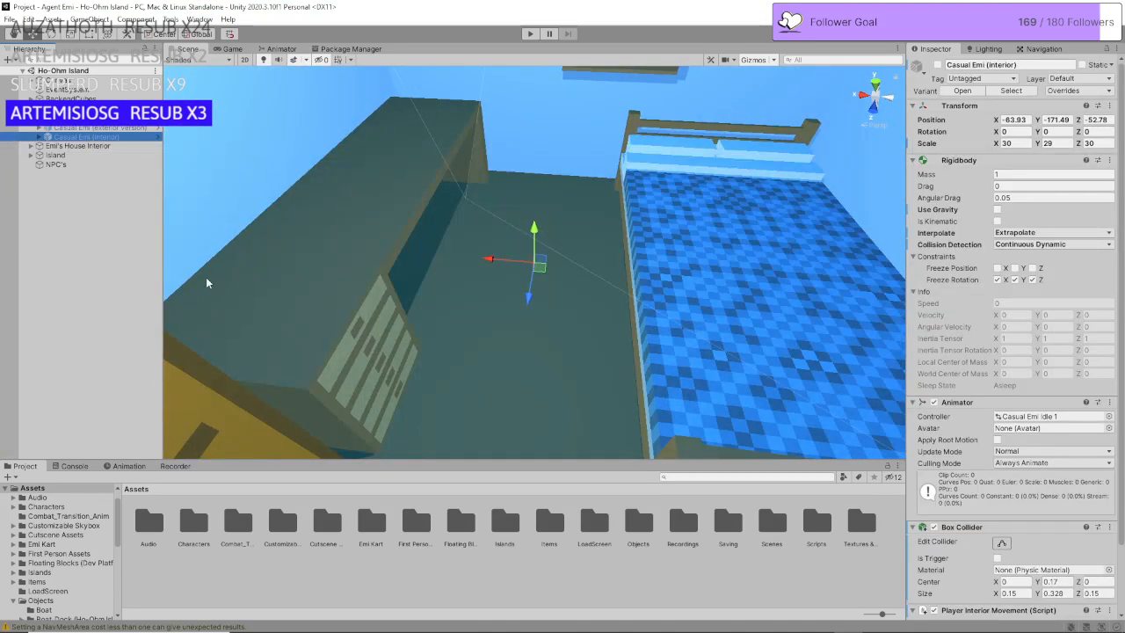
{"action": "left_click", "coordinate": [85, 228]}
{"action": "left_click", "coordinate": [31, 119]}
Step: Examine the bedroom from the bed and window down to floor level beside the chest and wardrobe
{"action": "right_click_drag", "start_coordinate": [788, 299], "coordinate": [708, 291]}
{"action": "key", "text": "d"}
{"action": "key", "text": "s"}
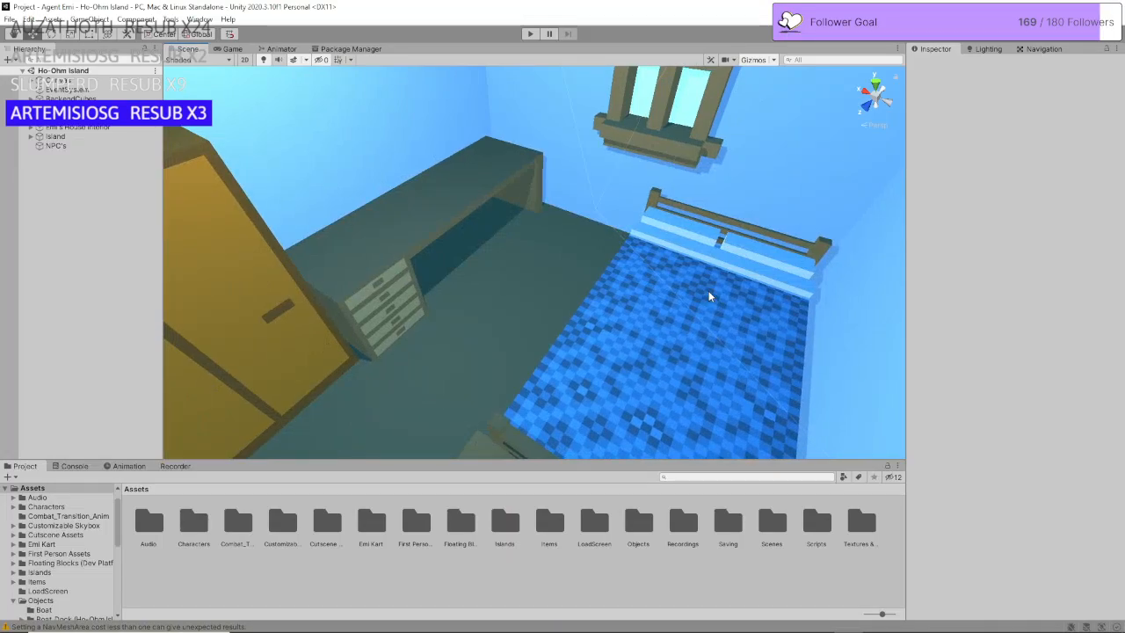
{"action": "right_click_drag", "start_coordinate": [709, 291], "coordinate": [603, 341]}
{"action": "key", "text": "s"}
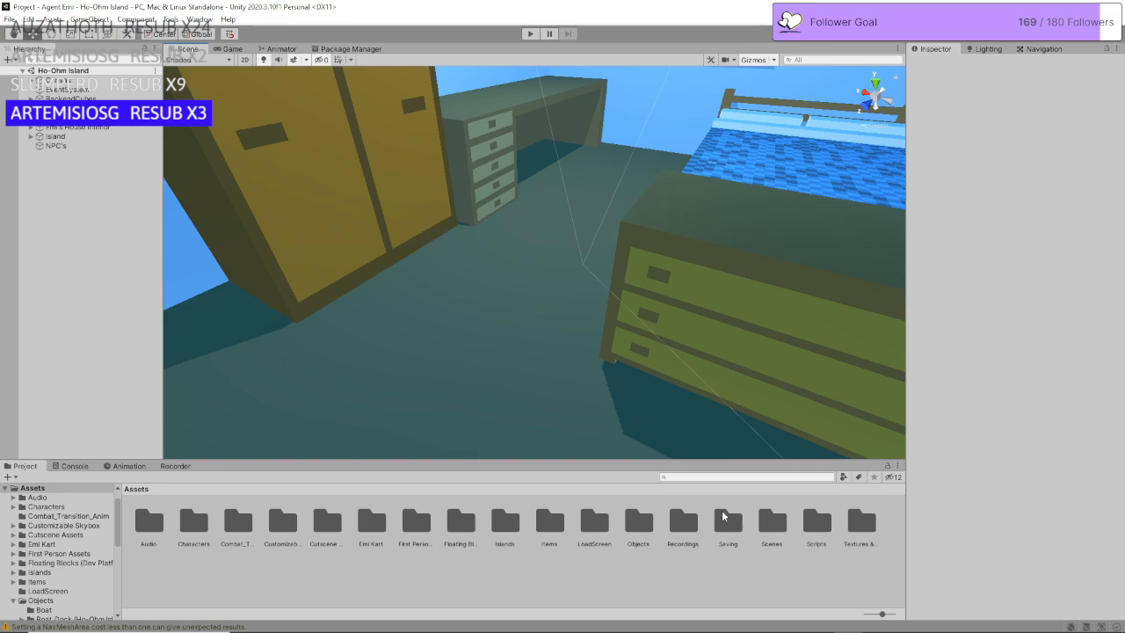
Step: Check the Scenes folder, open the Scripts folder in the project's Assets, and switch to a new File Explorer window
{"action": "double_click", "coordinate": [773, 522]}
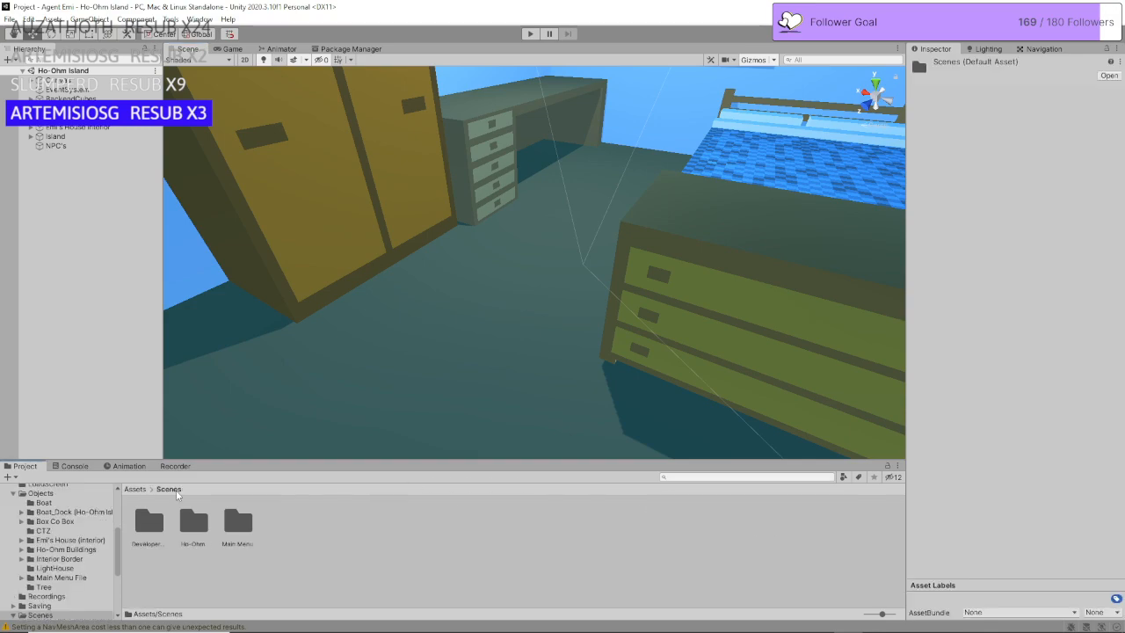
{"action": "left_click", "coordinate": [139, 490]}
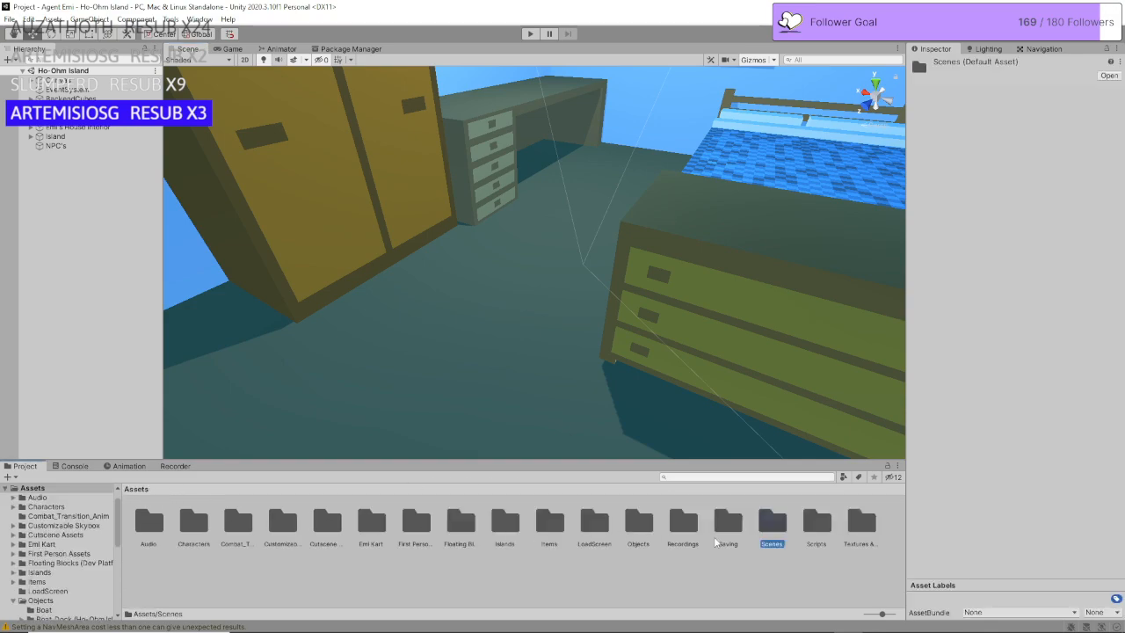
{"action": "double_click", "coordinate": [819, 526]}
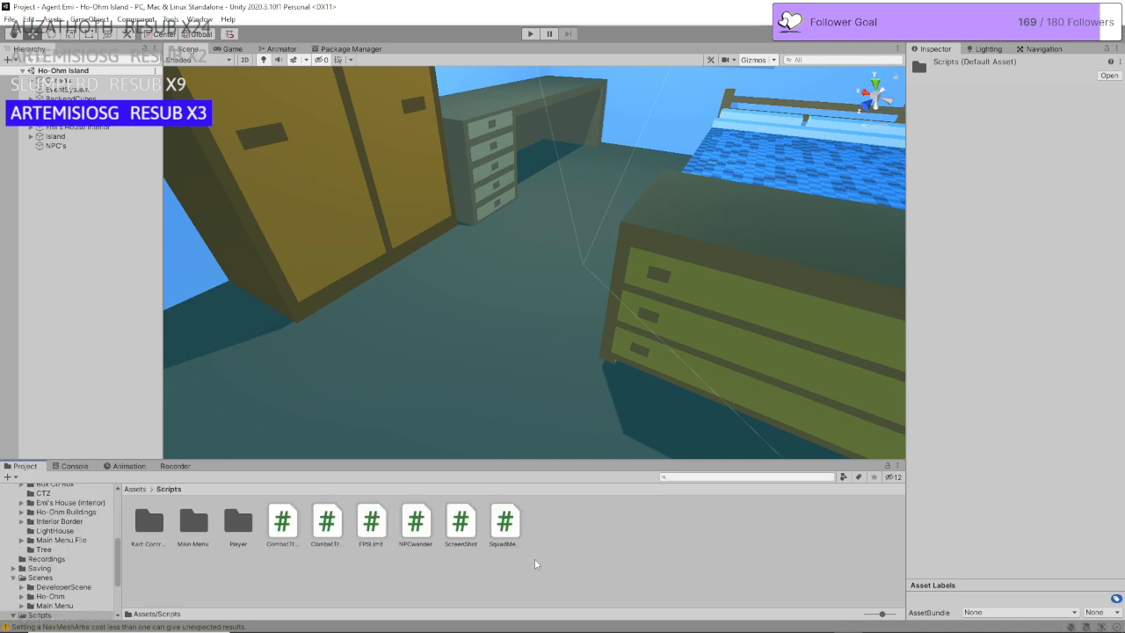
{"action": "mouse_move", "coordinate": [282, 626]}
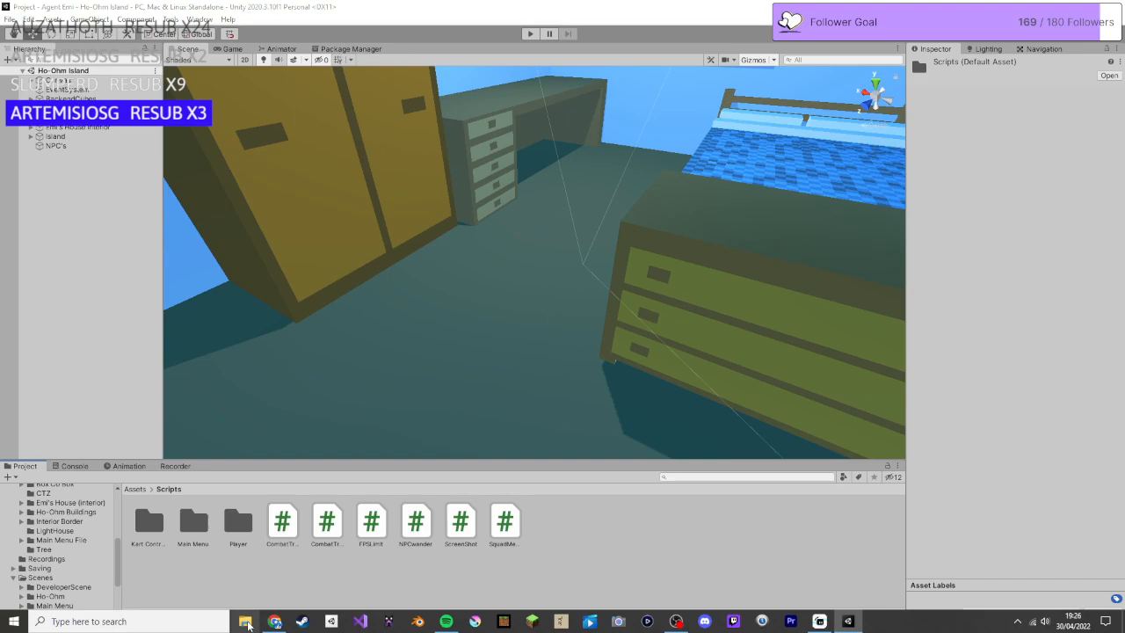
{"action": "left_click", "coordinate": [246, 621]}
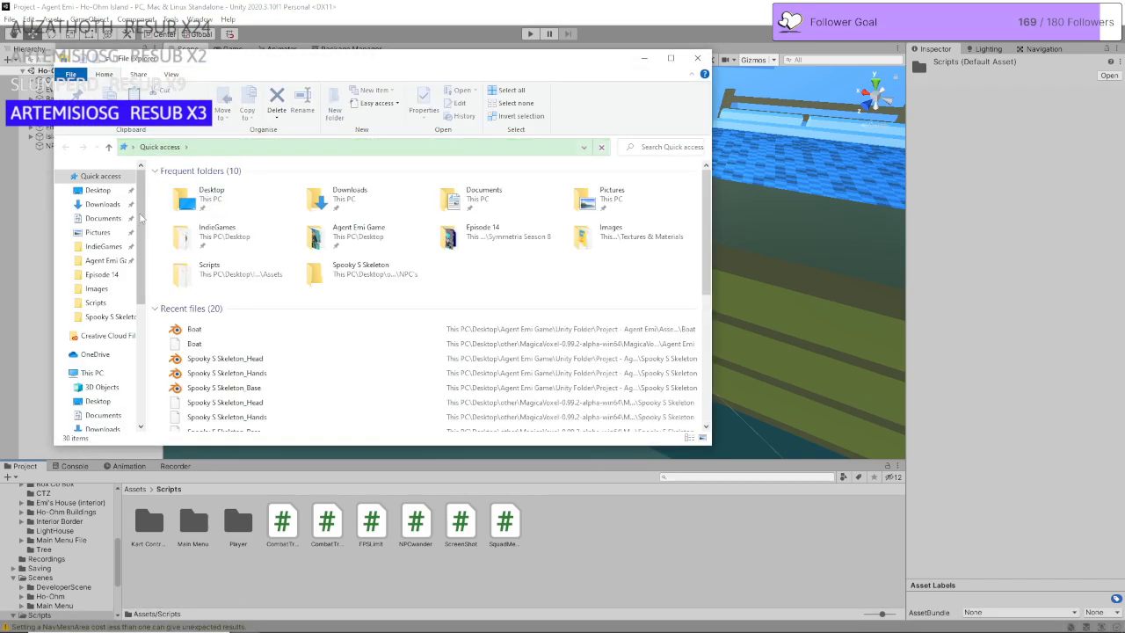
Step: Open the Scripts folder in the Assets of the Project Amelia Unity project, inside IndieGames > IndieProject7 > Unity Folder
{"action": "left_click", "coordinate": [102, 247]}
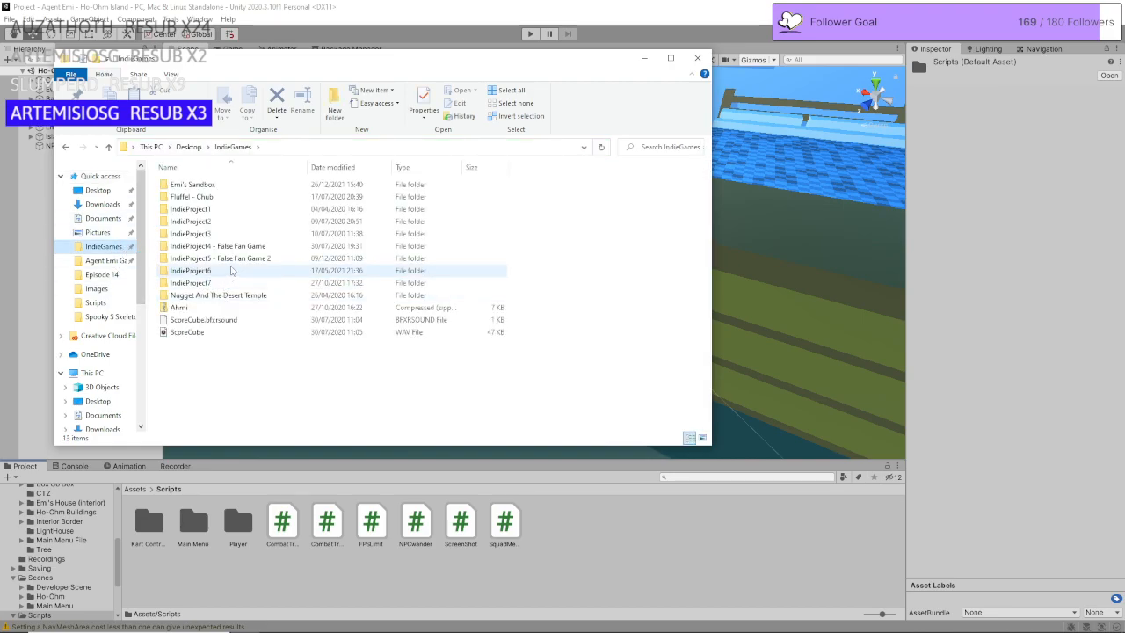
{"action": "double_click", "coordinate": [231, 284]}
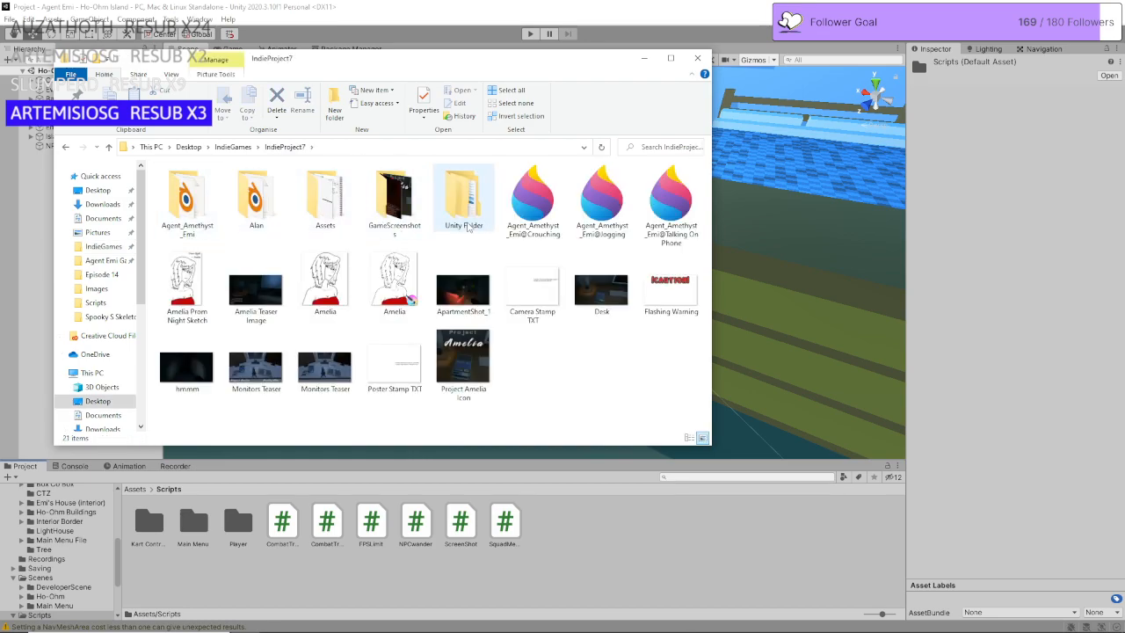
{"action": "double_click", "coordinate": [464, 203]}
{"action": "left_click", "coordinate": [272, 190]}
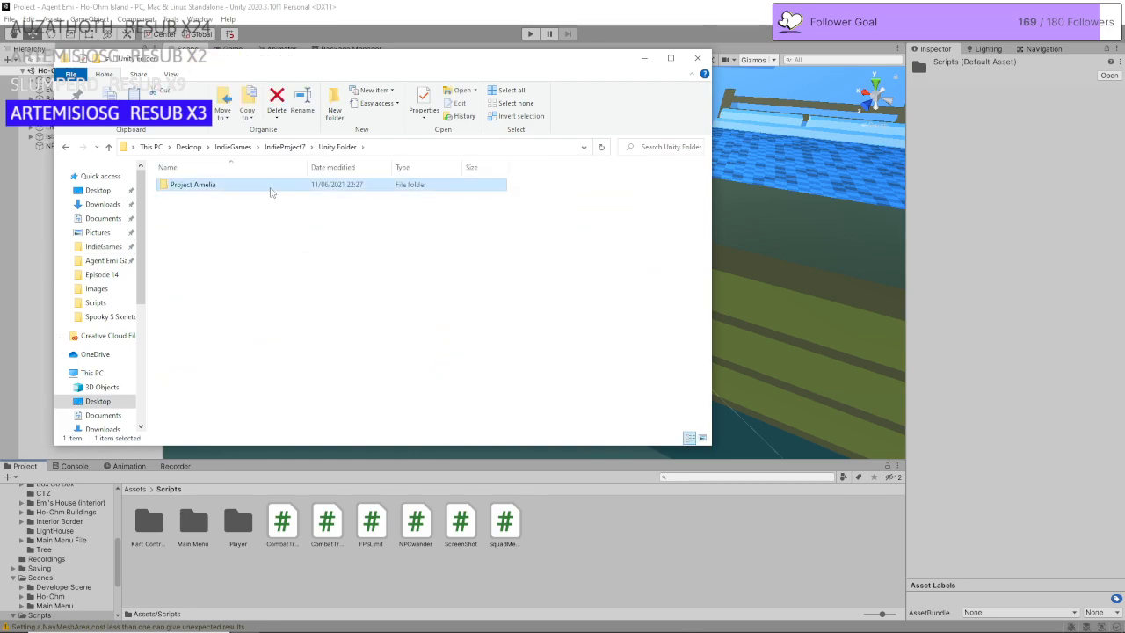
{"action": "double_click", "coordinate": [272, 189]}
{"action": "double_click", "coordinate": [239, 190]}
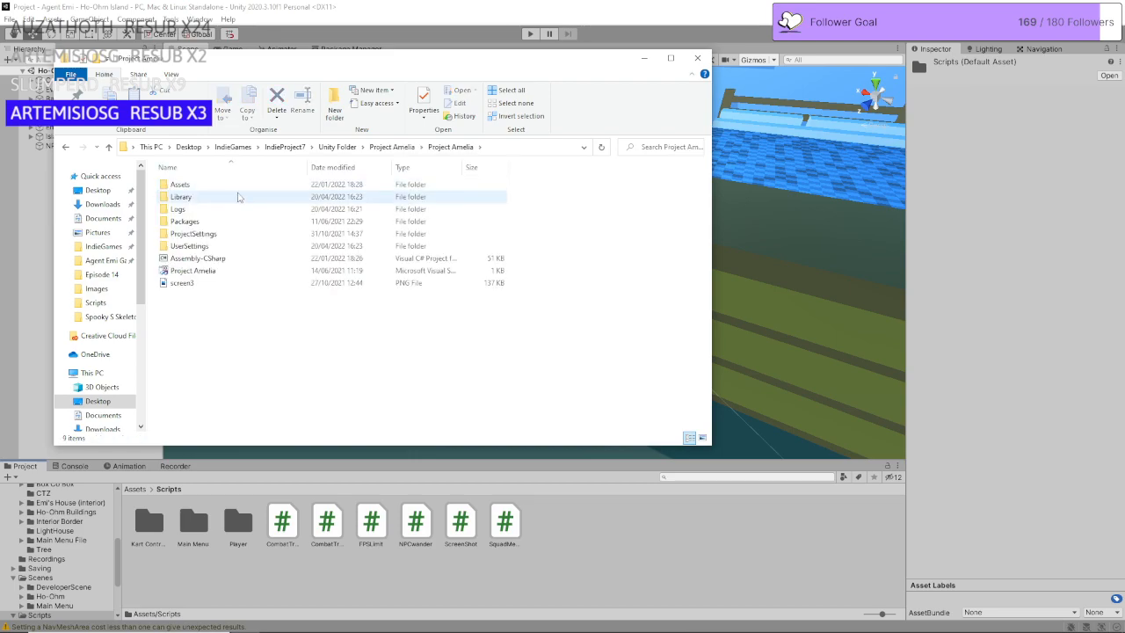
{"action": "left_click", "coordinate": [232, 186]}
{"action": "double_click", "coordinate": [231, 187]}
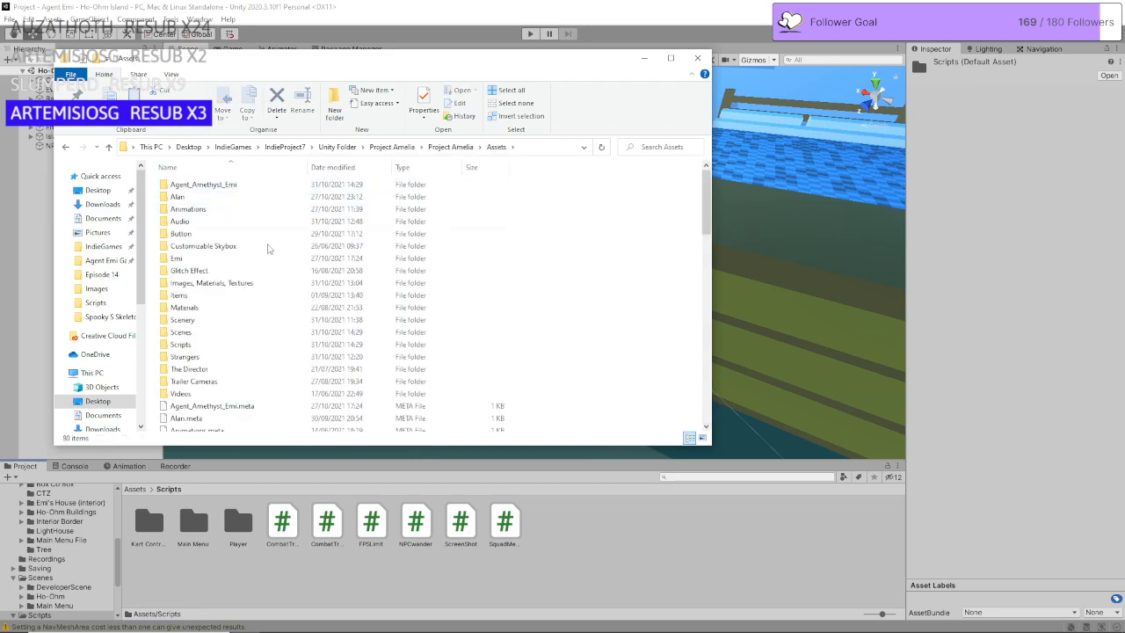
{"action": "double_click", "coordinate": [226, 344]}
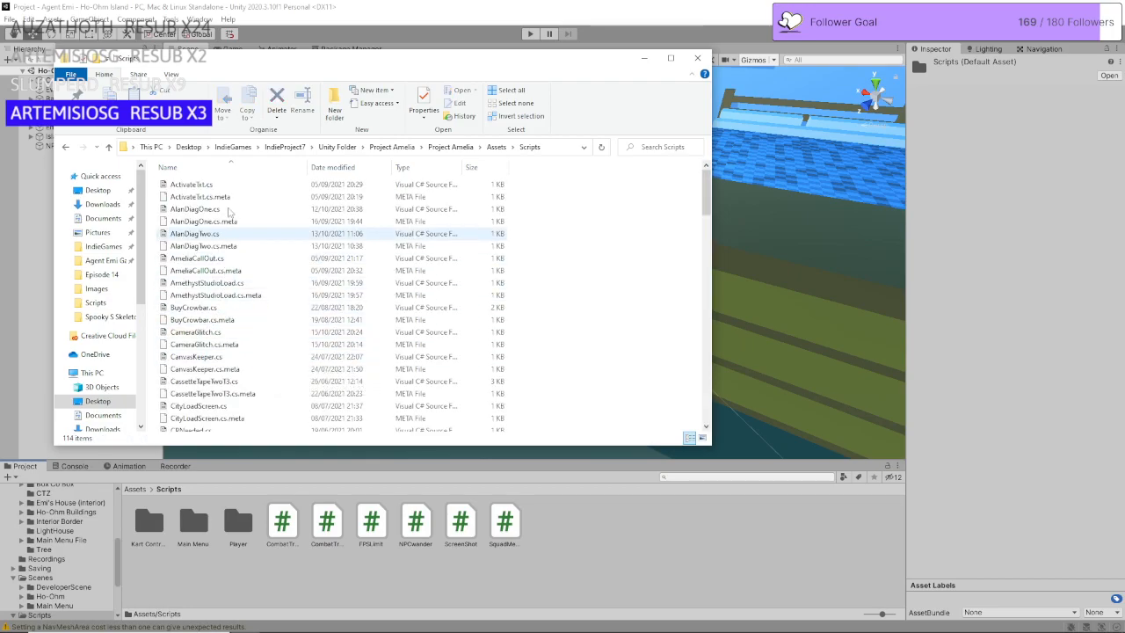
Step: Open DoorOpen.cs from the Project Amelia scripts in Visual Studio and close the File Explorer window
{"action": "scroll", "coordinate": [236, 307], "scroll_direction": "down", "scroll_amount": 3}
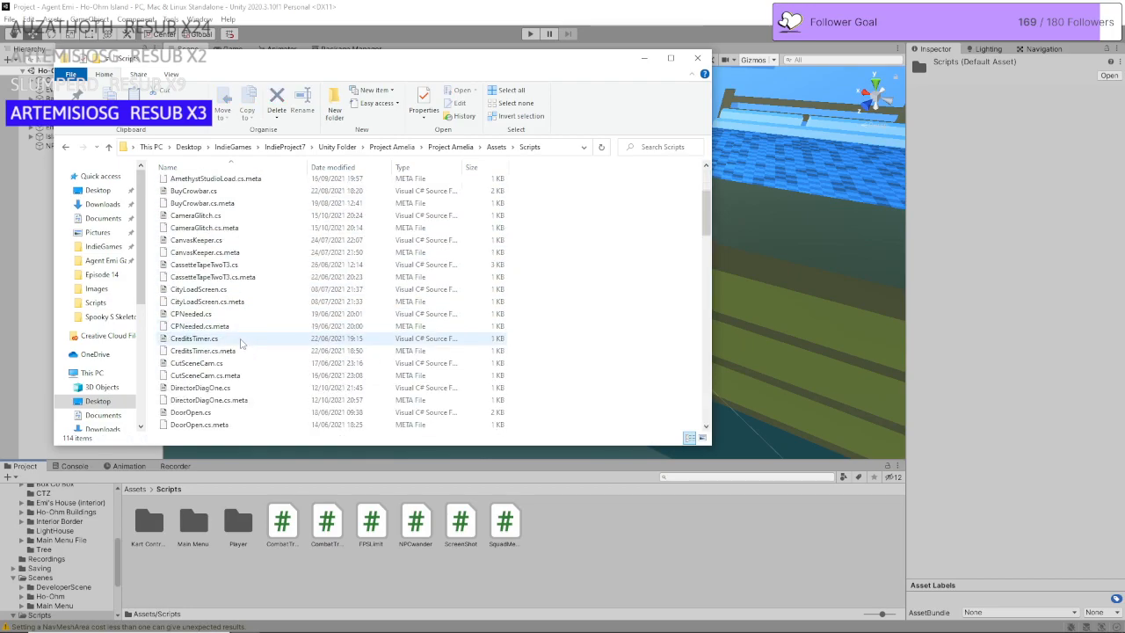
{"action": "scroll", "coordinate": [241, 343], "scroll_direction": "down", "scroll_amount": 2}
{"action": "double_click", "coordinate": [253, 352]}
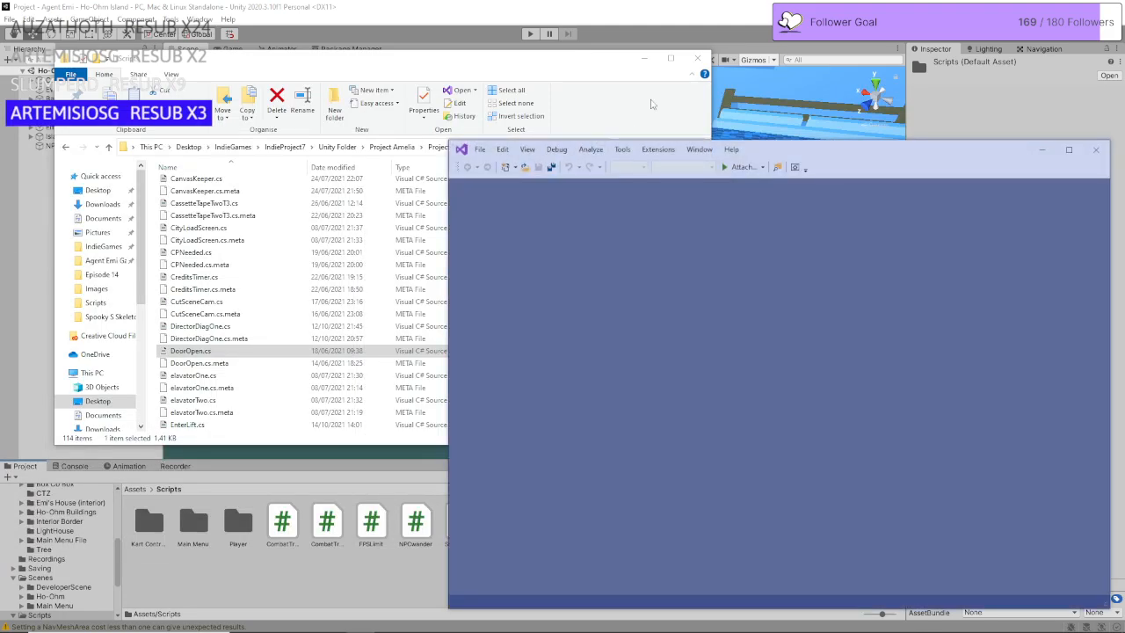
{"action": "left_click", "coordinate": [708, 64]}
{"action": "left_click", "coordinate": [703, 59]}
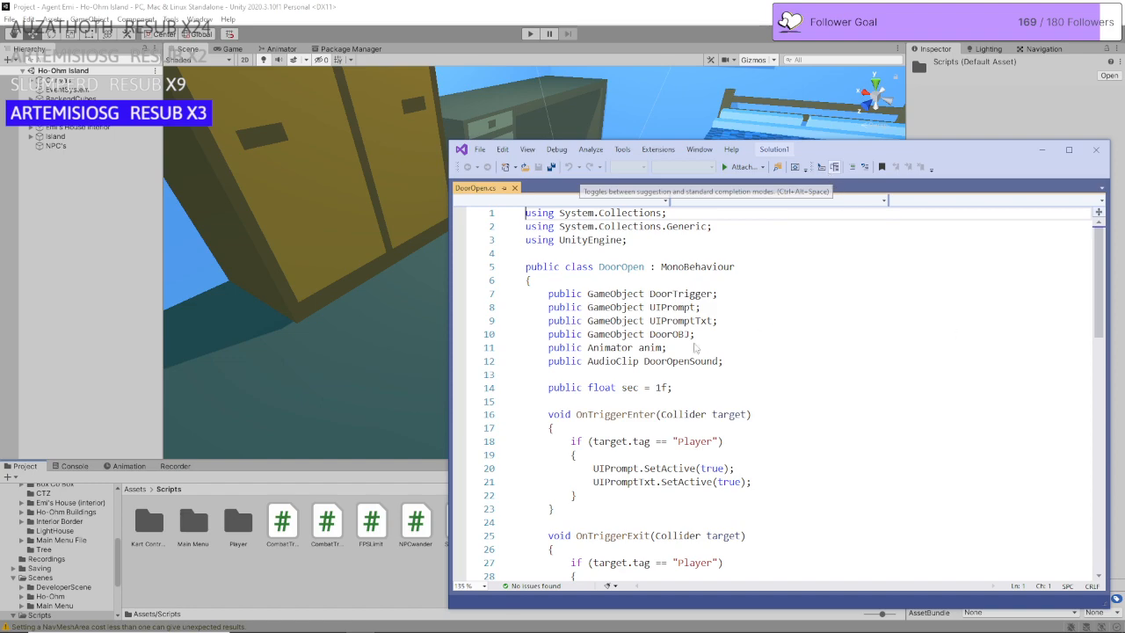
Step: Read through the DoorOpen script from its variable declarations to the OnTriggerEnter, OnTriggerExit and OnTriggerStay methods
{"action": "scroll", "coordinate": [828, 403], "scroll_direction": "down", "scroll_amount": 2}
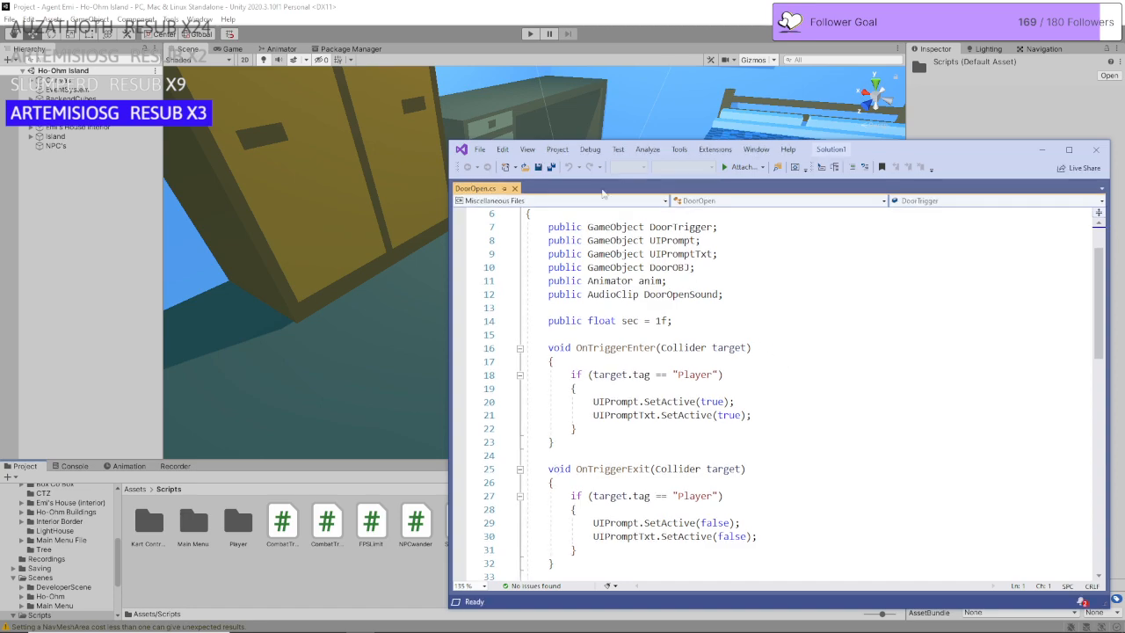
{"action": "scroll", "coordinate": [841, 447], "scroll_direction": "down", "scroll_amount": 2}
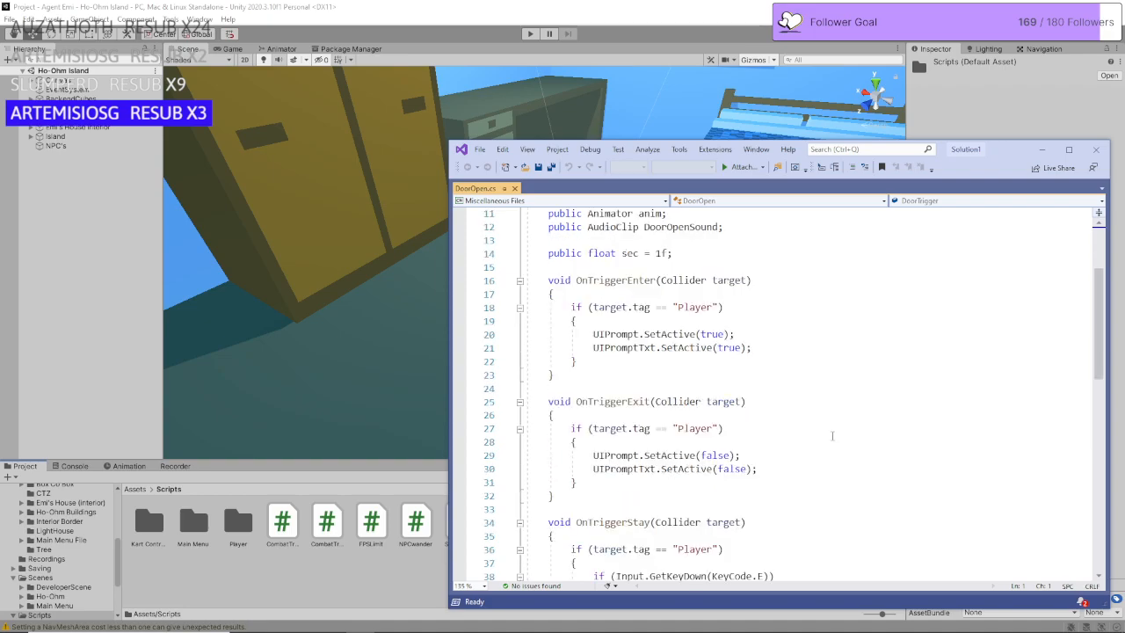
{"action": "scroll", "coordinate": [823, 433], "scroll_direction": "down", "scroll_amount": 3}
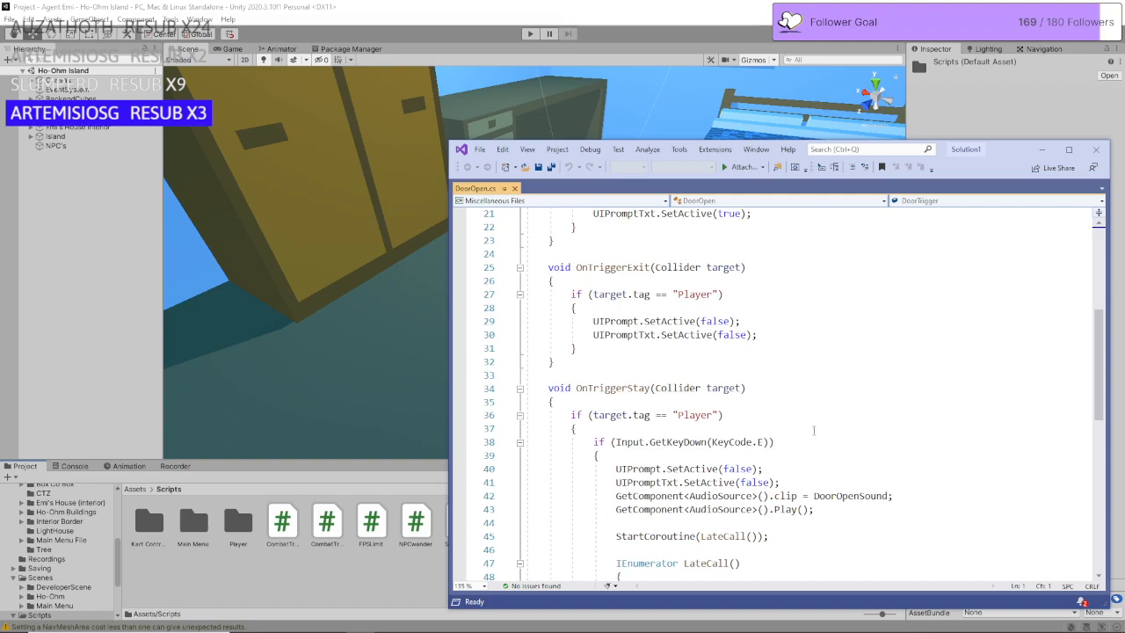
{"action": "scroll", "coordinate": [814, 430], "scroll_direction": "down", "scroll_amount": 3}
{"action": "scroll", "coordinate": [621, 263], "scroll_direction": "up", "scroll_amount": 6}
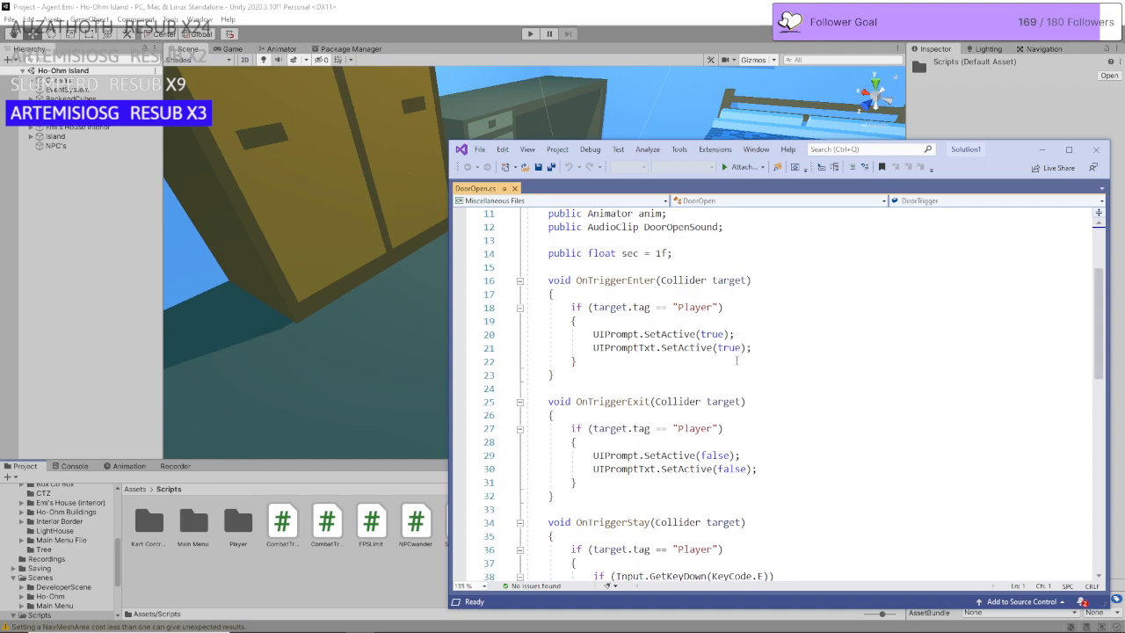
{"action": "scroll", "coordinate": [796, 433], "scroll_direction": "down", "scroll_amount": 2}
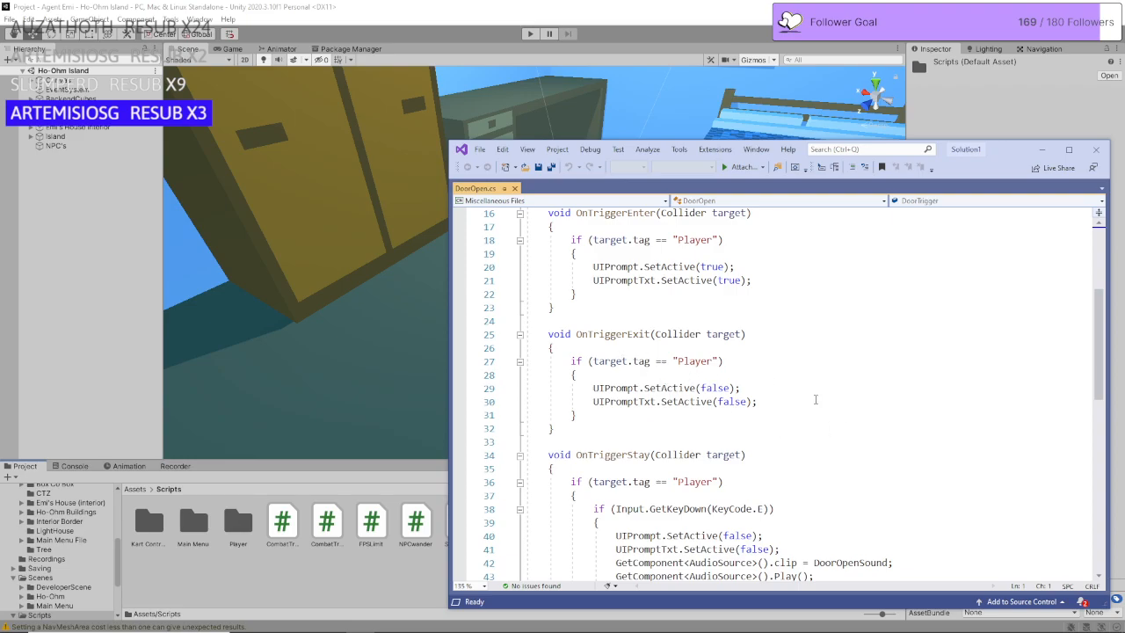
{"action": "scroll", "coordinate": [833, 424], "scroll_direction": "down", "scroll_amount": 5}
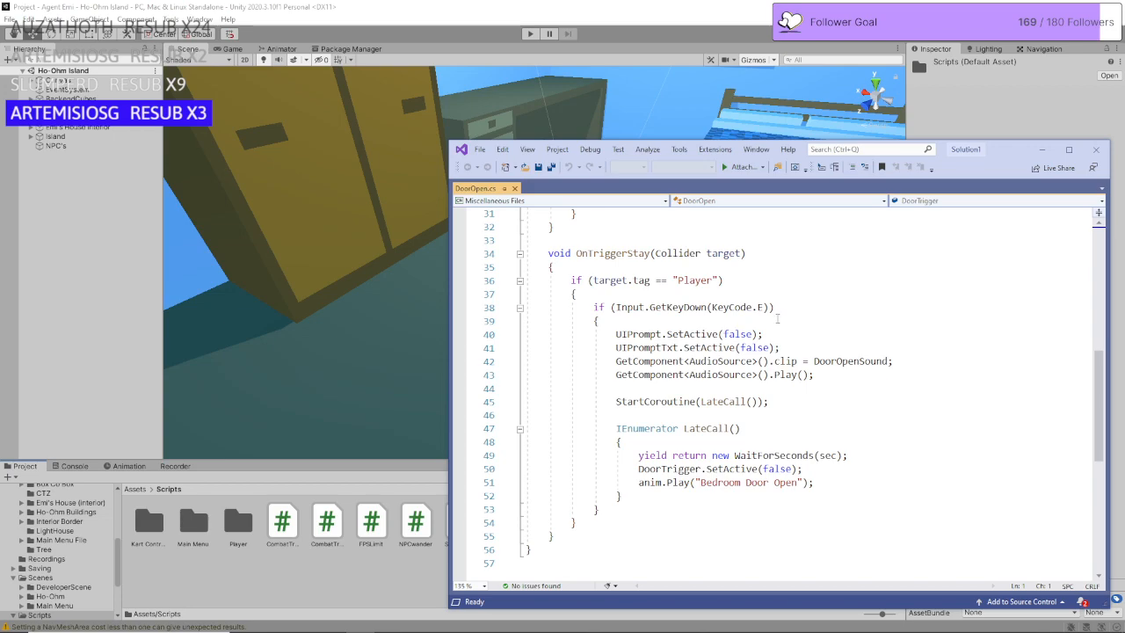
Step: Examine OnTriggerStay's KeyCode.E input check, door sound playback, trigger deactivation and Bedroom Door Open animation lines
{"action": "left_click_drag", "start_coordinate": [776, 308], "coordinate": [617, 308]}
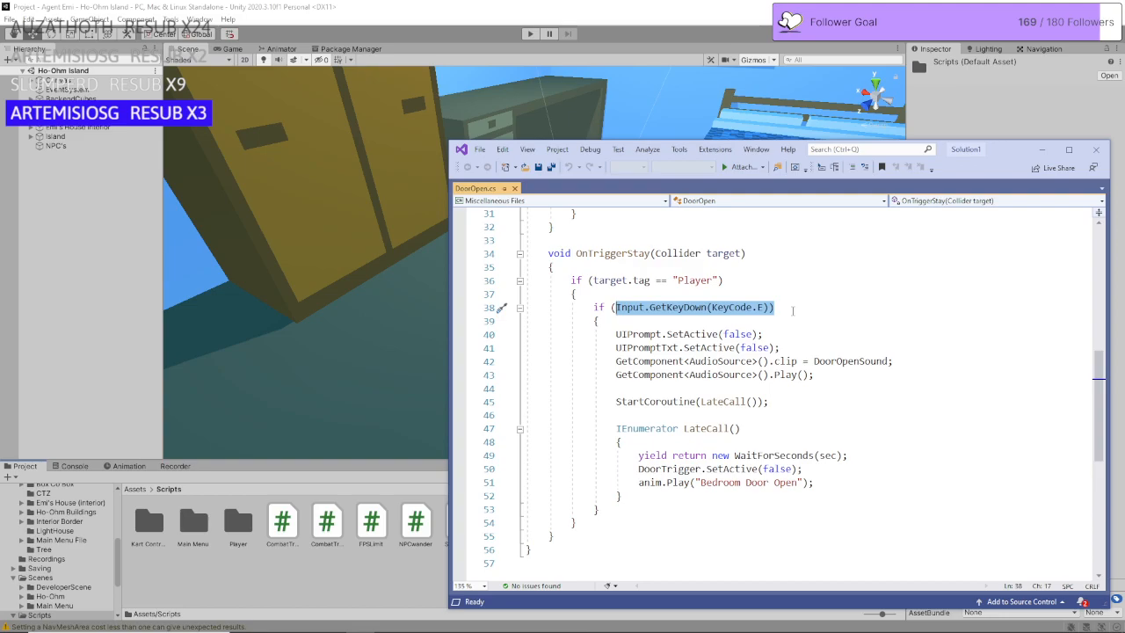
{"action": "left_click", "coordinate": [793, 311]}
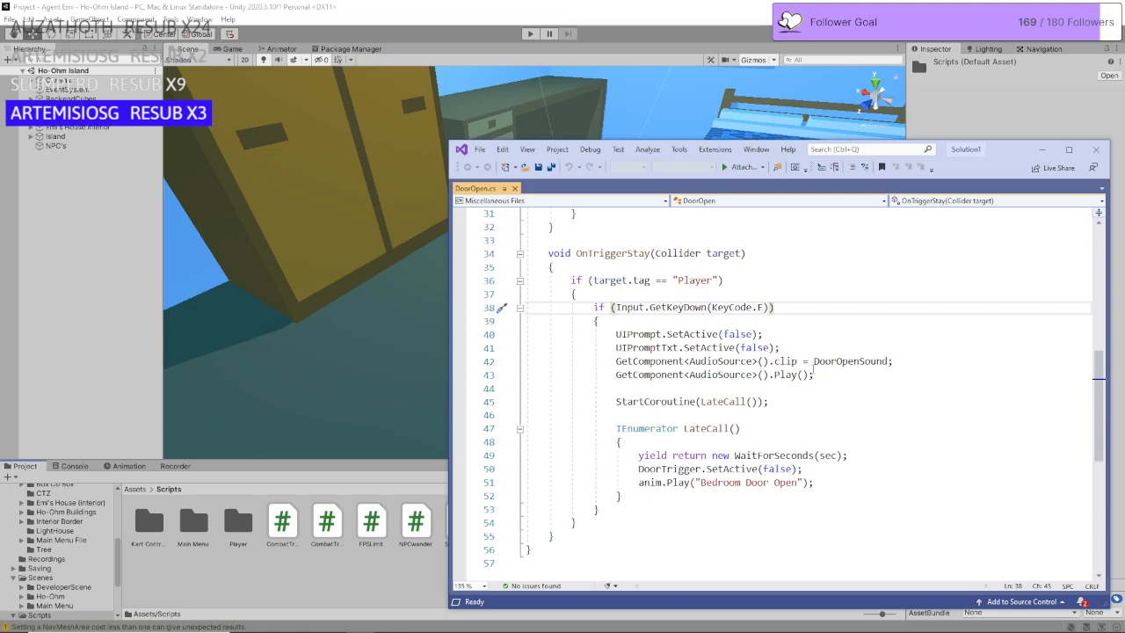
{"action": "left_click", "coordinate": [824, 377]}
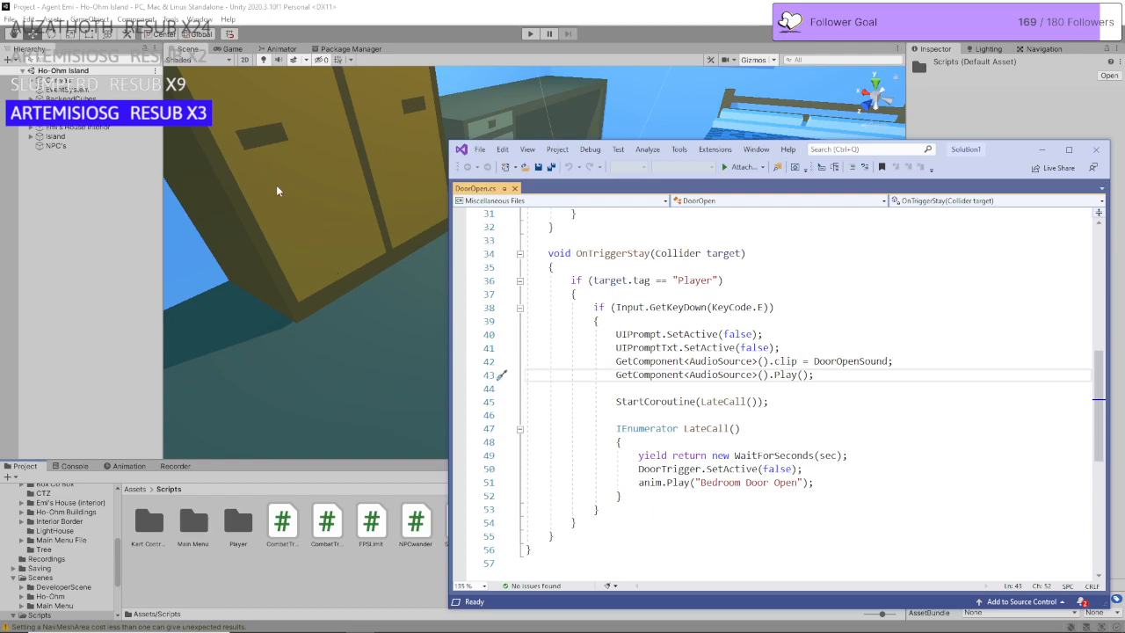
{"action": "left_click", "coordinate": [834, 483]}
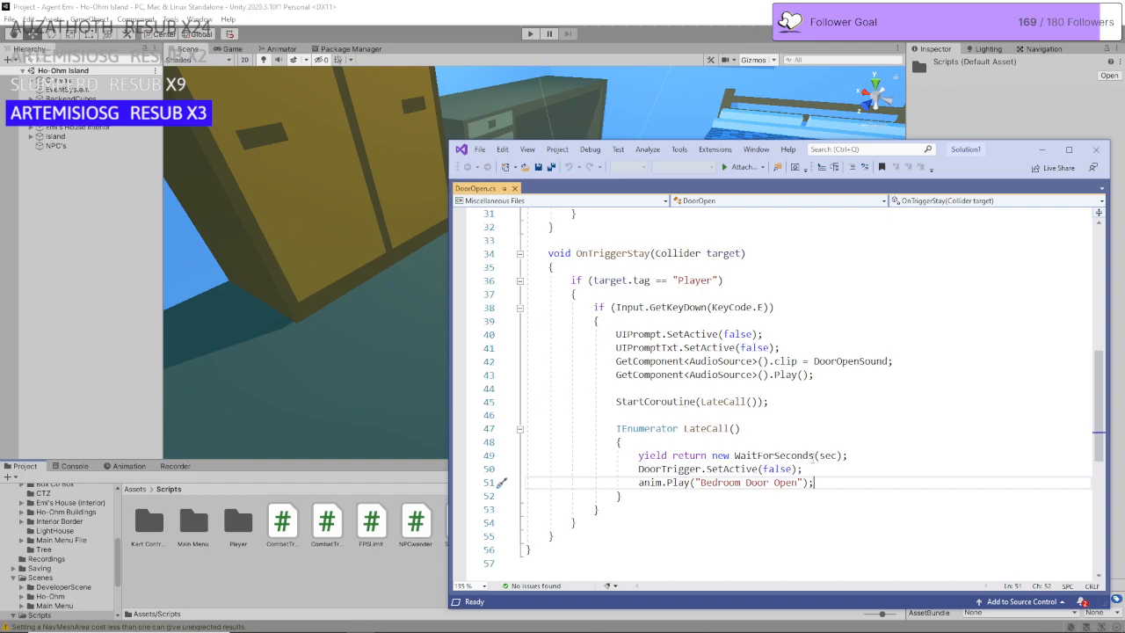
{"action": "left_click_drag", "start_coordinate": [803, 468], "coordinate": [723, 468]}
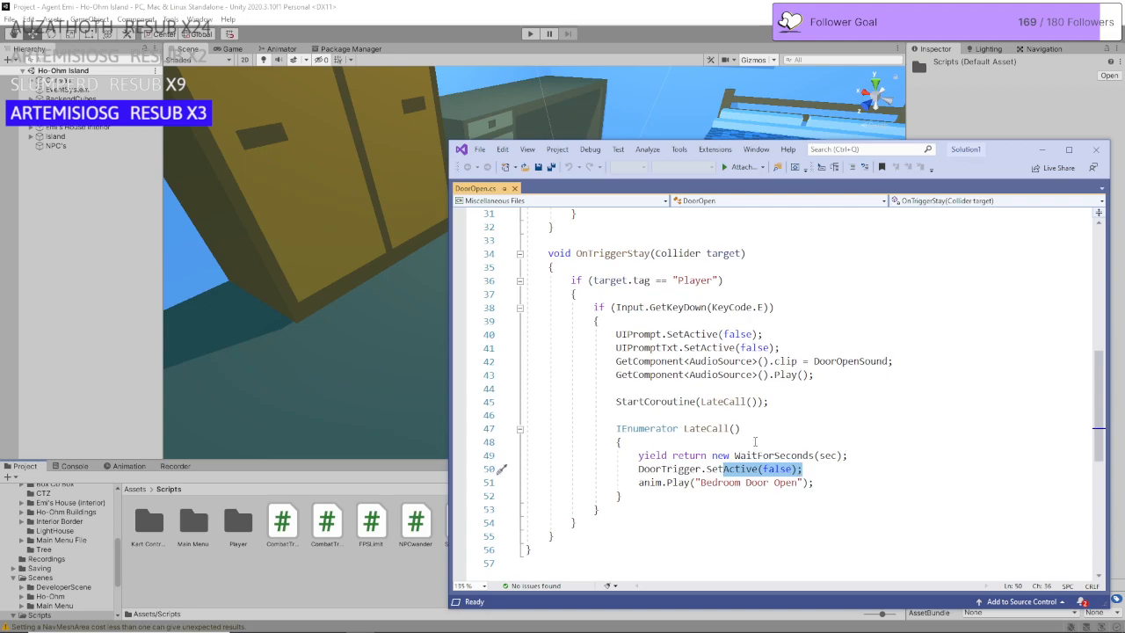
{"action": "left_click", "coordinate": [844, 463]}
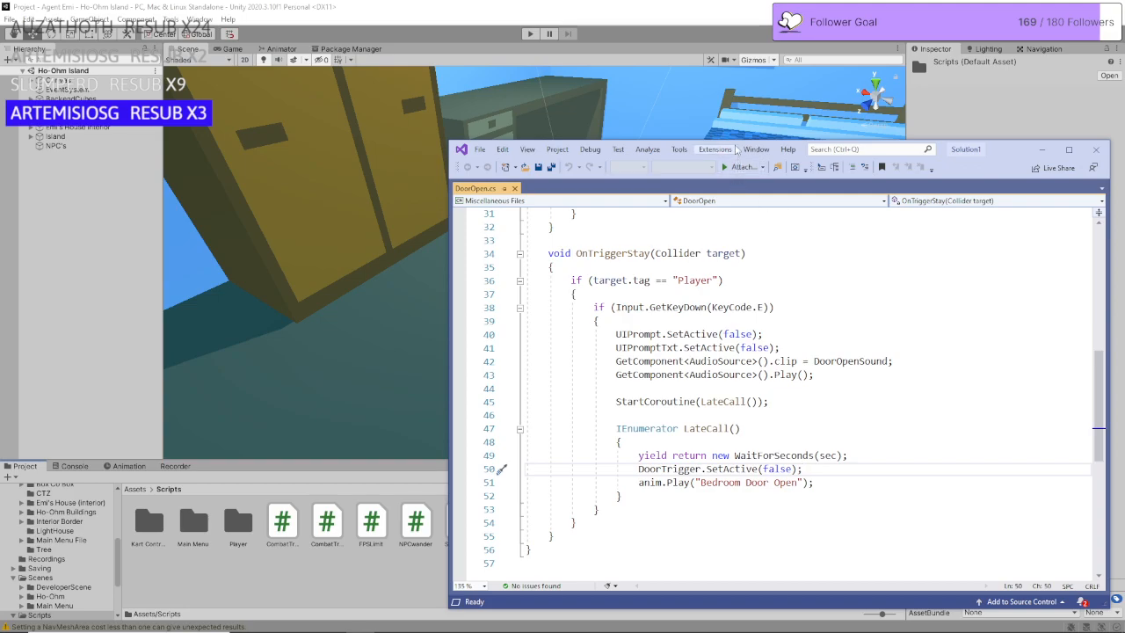
Step: Switch back to Unity, return to the top-level Assets folder and look around the bedroom's desk, bed and chest of drawers
{"action": "left_click", "coordinate": [367, 287]}
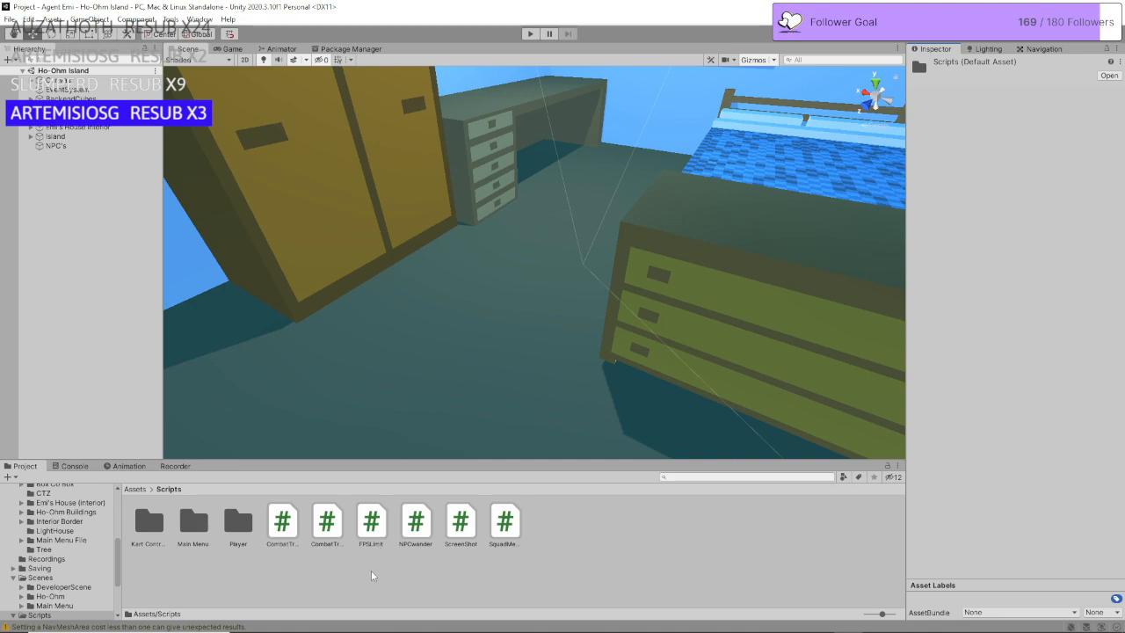
{"action": "left_click", "coordinate": [132, 490]}
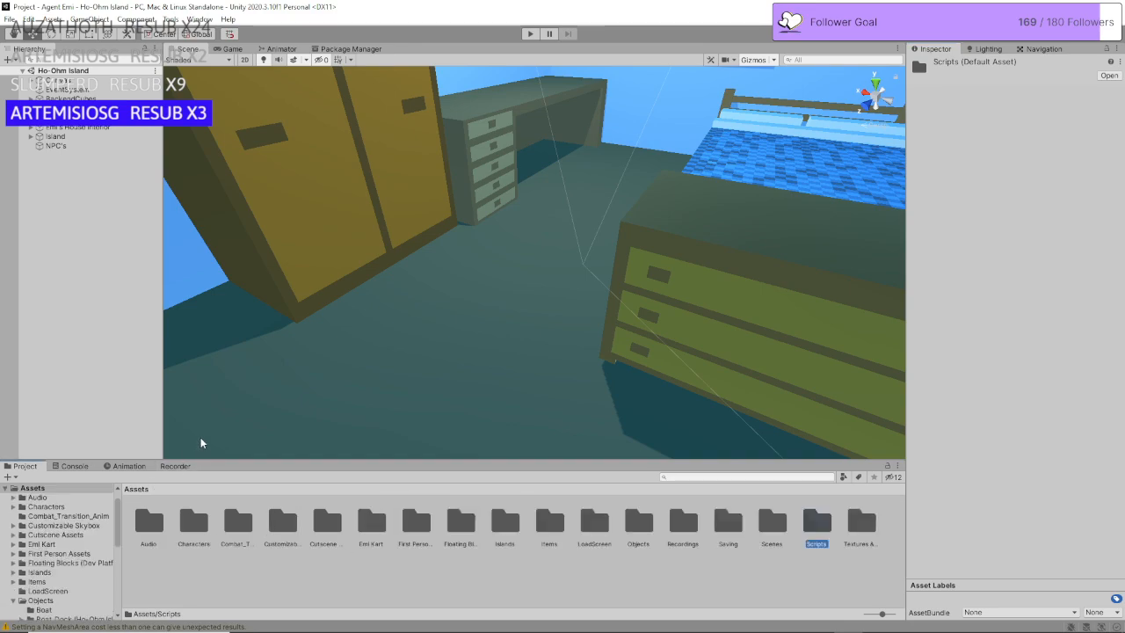
{"action": "right_click_drag", "start_coordinate": [350, 395], "coordinate": [555, 376]}
{"action": "right_click_drag", "start_coordinate": [553, 418], "coordinate": [542, 329]}
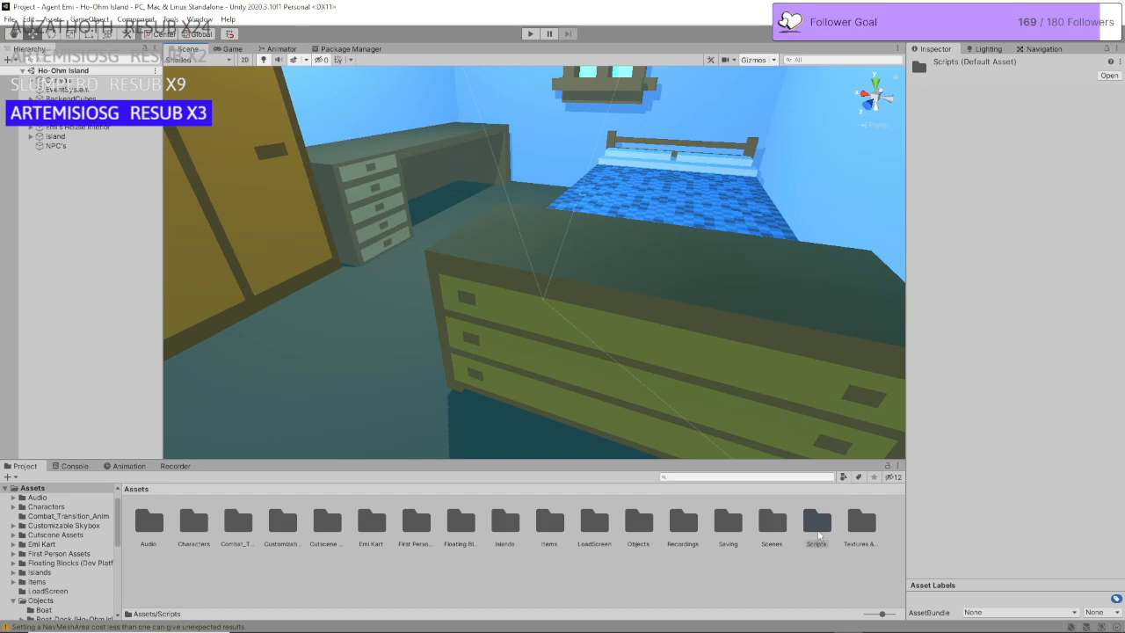
Step: Check the Compooter folder among the furniture assets of Emi's House (Interior) and view the empty bedroom desk up close
{"action": "left_click", "coordinate": [651, 535]}
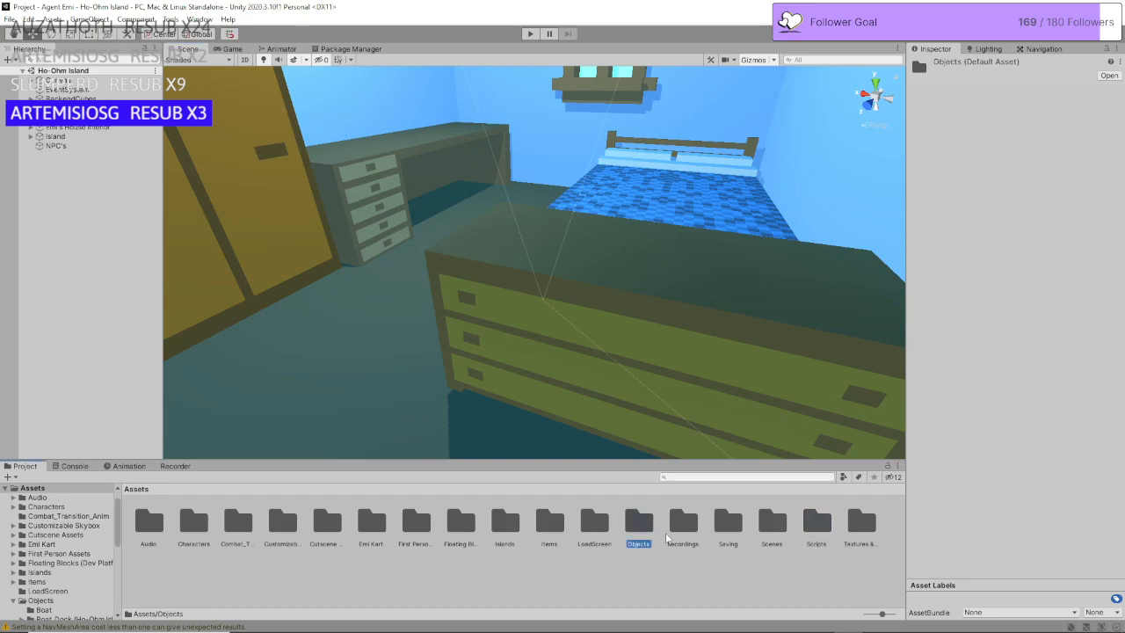
{"action": "double_click", "coordinate": [629, 532]}
{"action": "right_click_drag", "start_coordinate": [676, 301], "coordinate": [654, 301]}
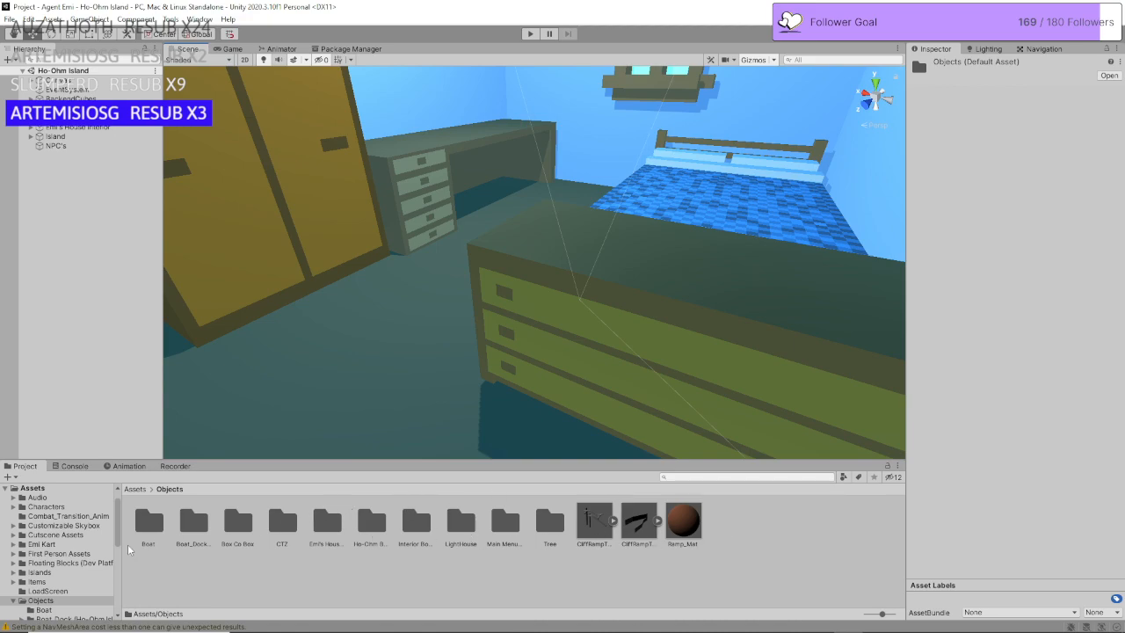
{"action": "left_click", "coordinate": [330, 524]}
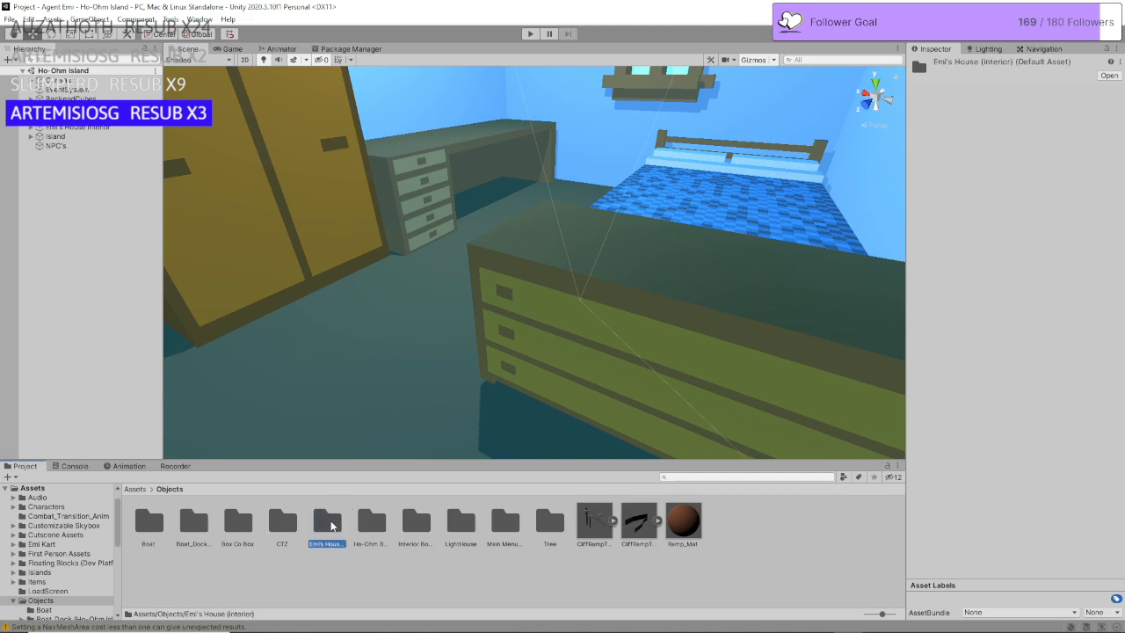
{"action": "double_click", "coordinate": [330, 524]}
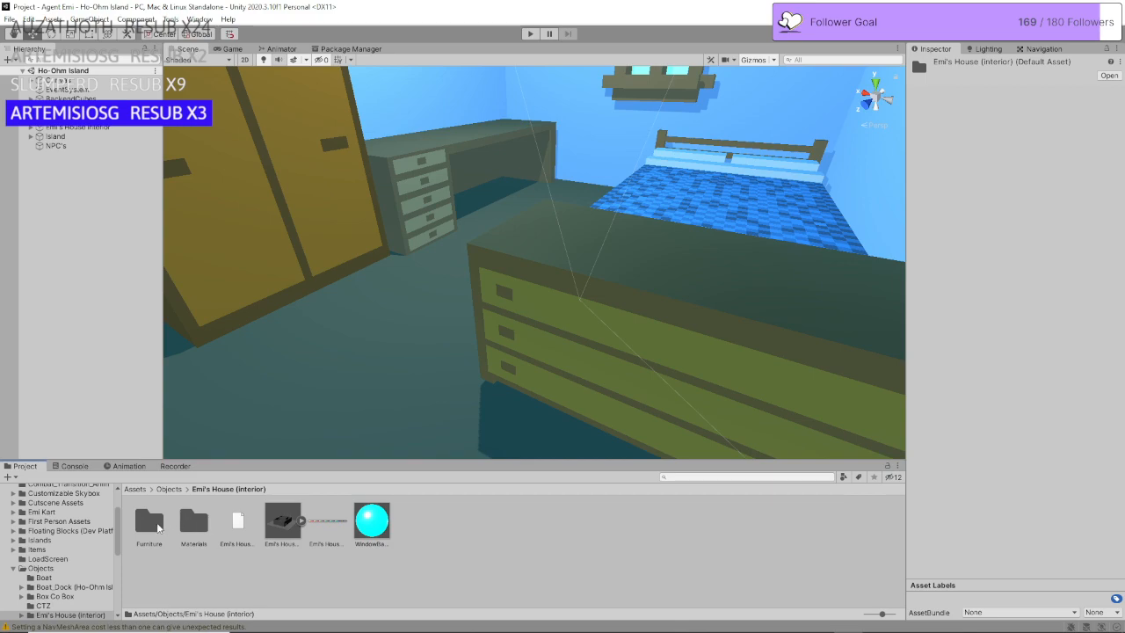
{"action": "double_click", "coordinate": [149, 523]}
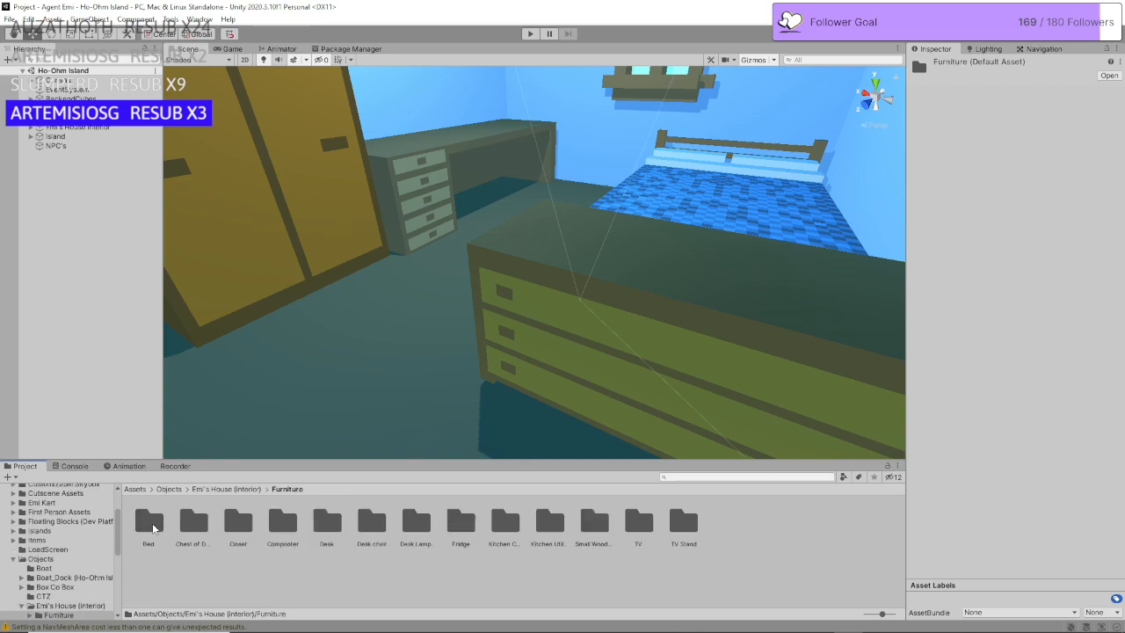
{"action": "double_click", "coordinate": [285, 527]}
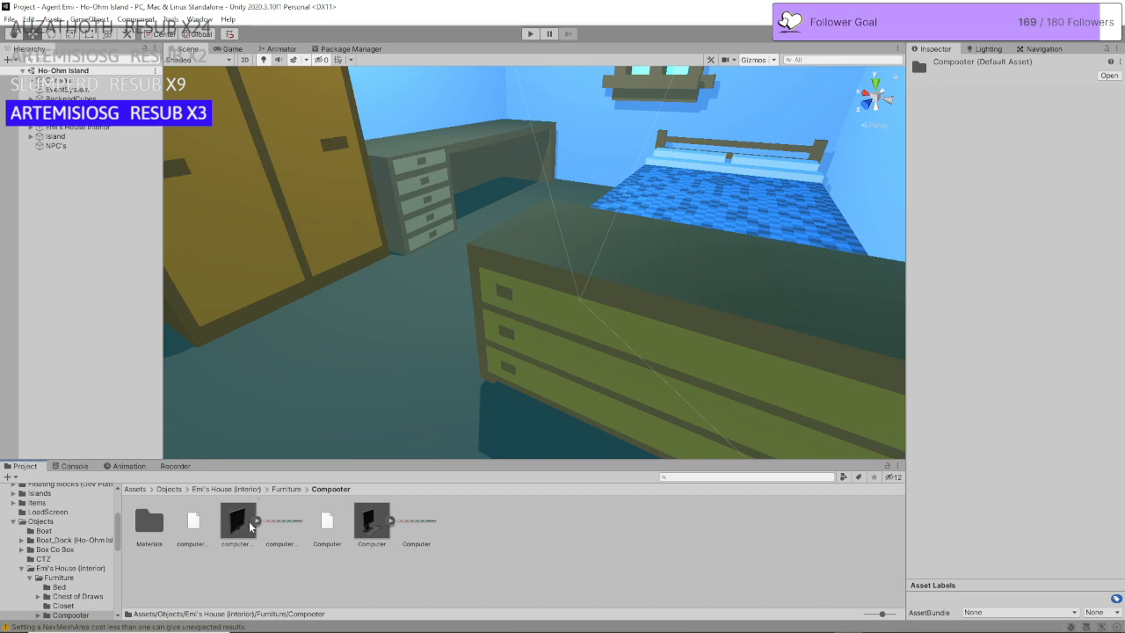
{"action": "right_click_drag", "start_coordinate": [372, 373], "coordinate": [370, 533]}
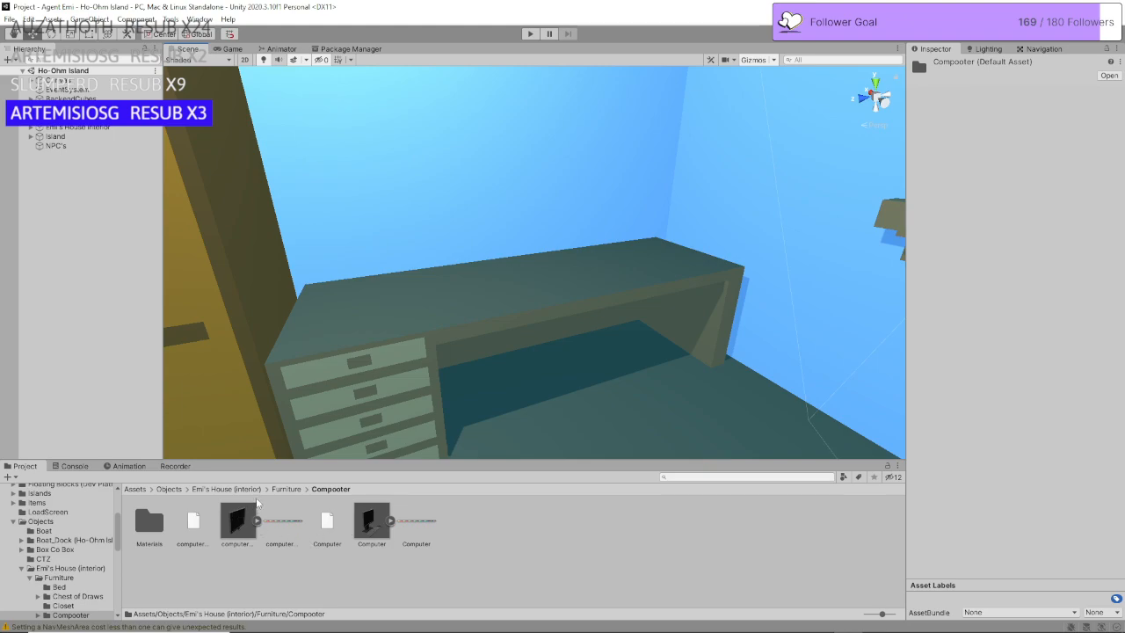
Step: Leave the furniture assets and open the Main Menu folder inside the project's Scenes folder
{"action": "left_click", "coordinate": [283, 490]}
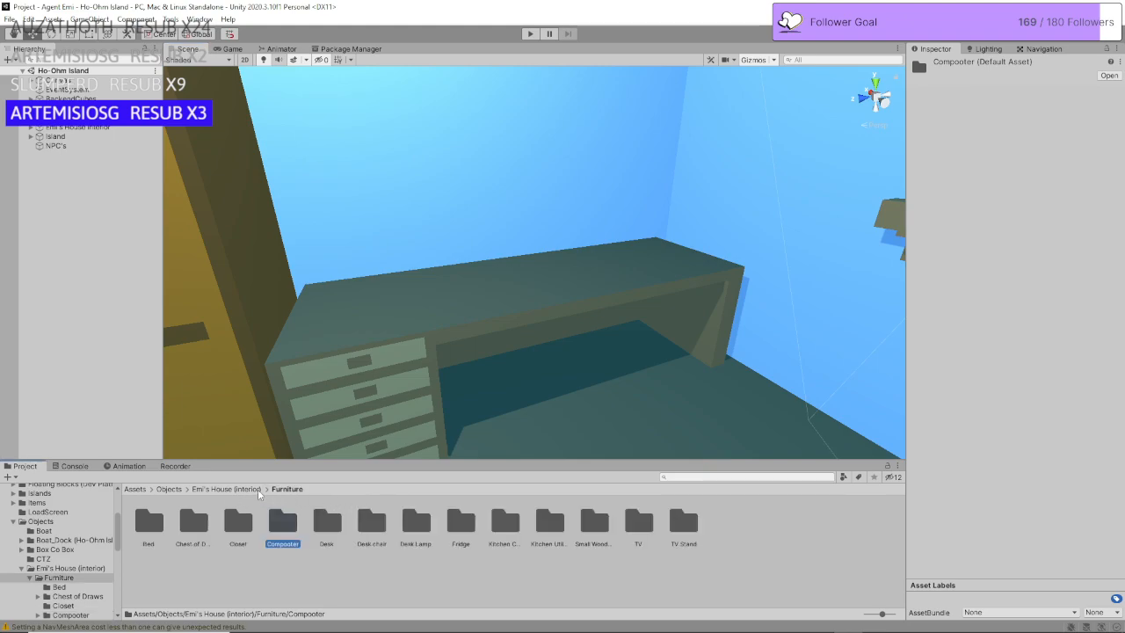
{"action": "left_click", "coordinate": [169, 488]}
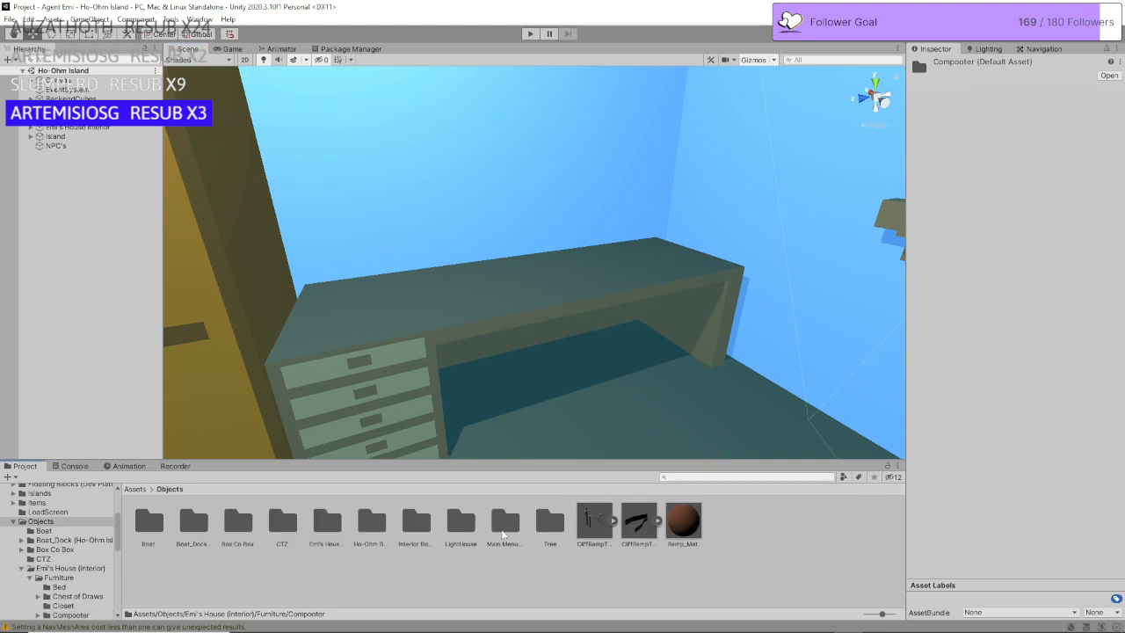
{"action": "left_click", "coordinate": [139, 490]}
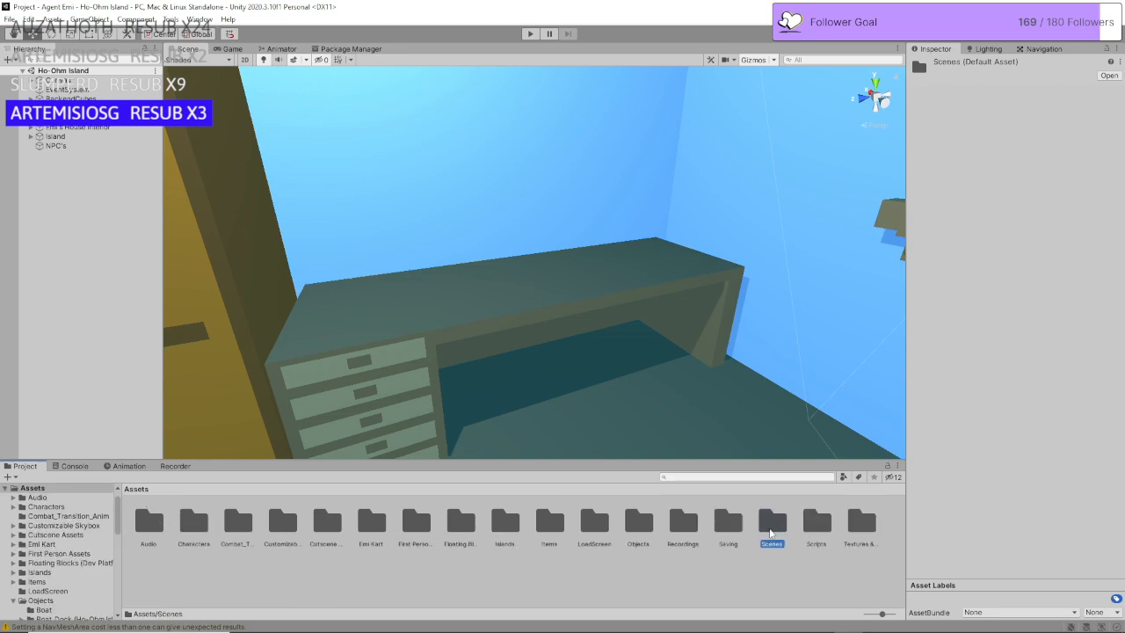
{"action": "double_click", "coordinate": [772, 523]}
{"action": "left_click", "coordinate": [236, 526]}
{"action": "double_click", "coordinate": [237, 524]}
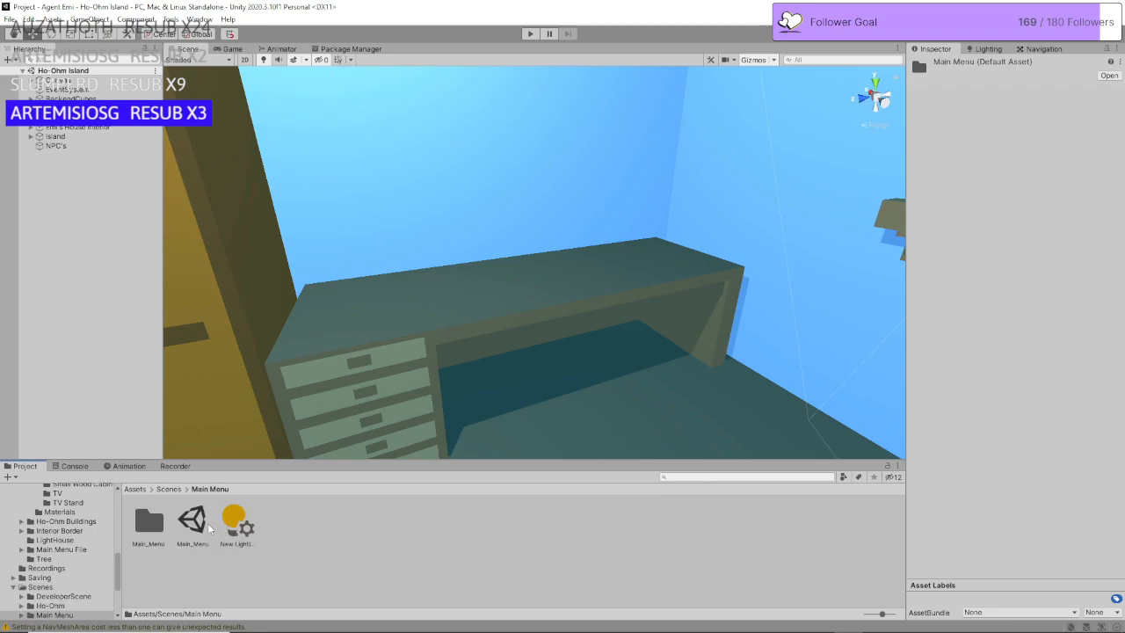
Step: Open the Main_Menu scene and copy its Computer and computer monitor objects together
{"action": "double_click", "coordinate": [192, 520]}
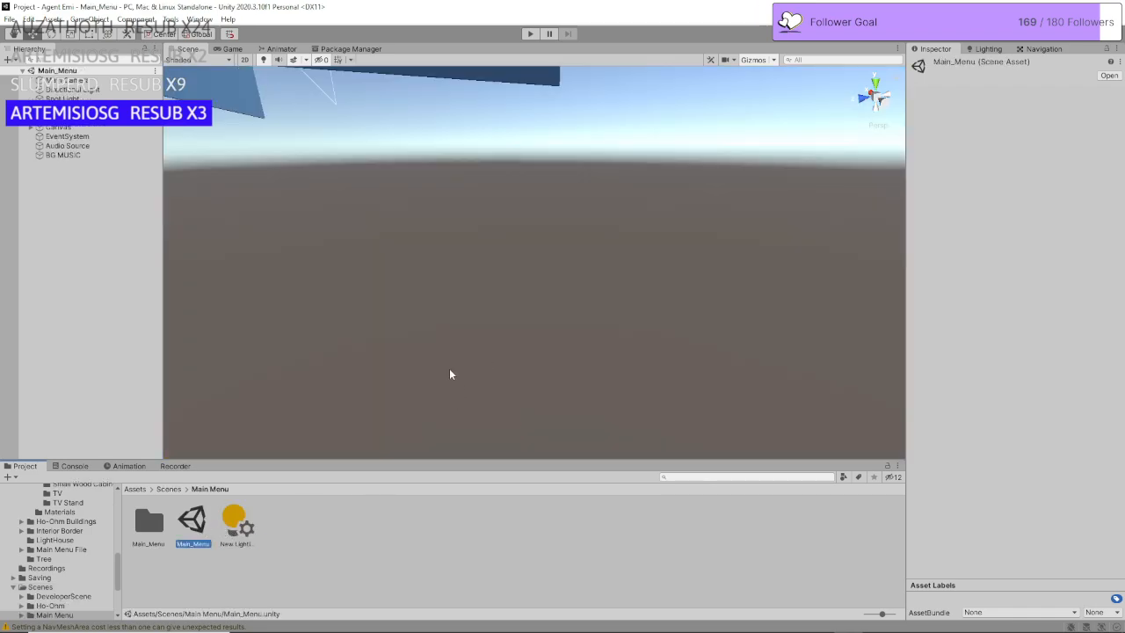
{"action": "left_click", "coordinate": [31, 118]}
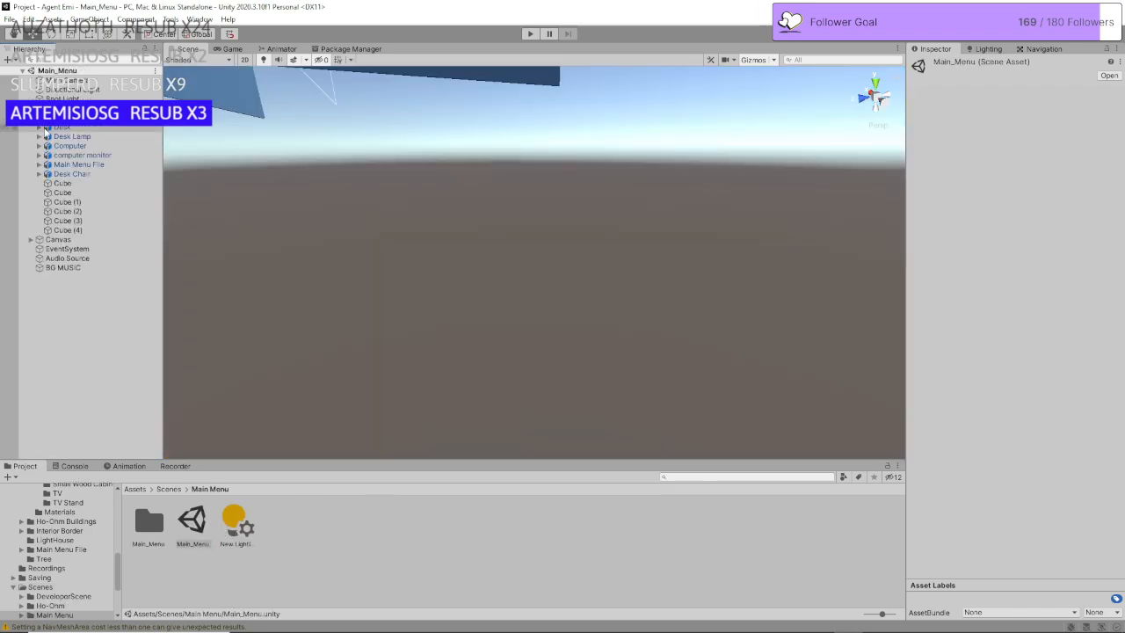
{"action": "left_click", "coordinate": [84, 157]}
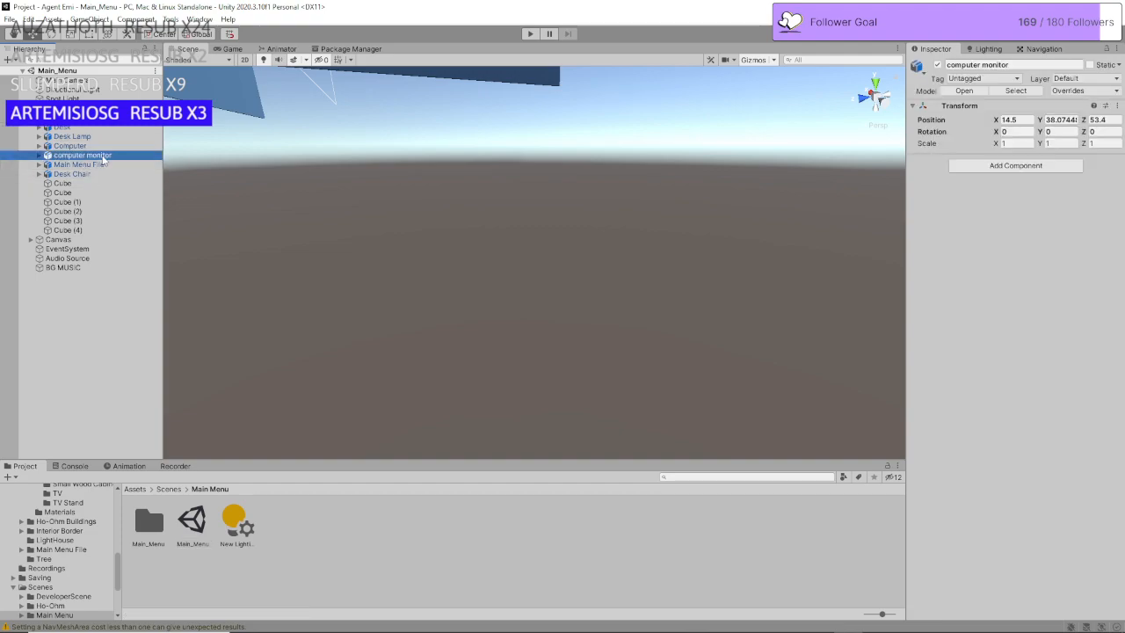
{"action": "left_click", "coordinate": [97, 147], "text": "ctrl"}
{"action": "right_click", "coordinate": [97, 146]}
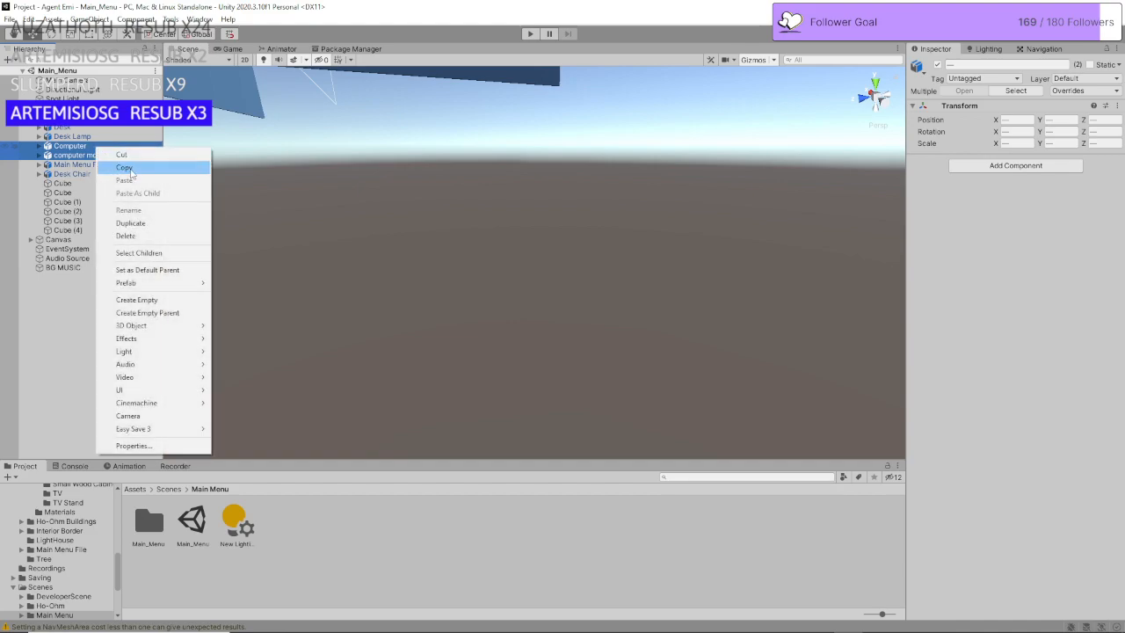
{"action": "left_click", "coordinate": [128, 169]}
Step: Return to the project's Scenes folder and reopen the Ho-Ohm Island scene from the Ho-Ohm folder
{"action": "left_click", "coordinate": [135, 489]}
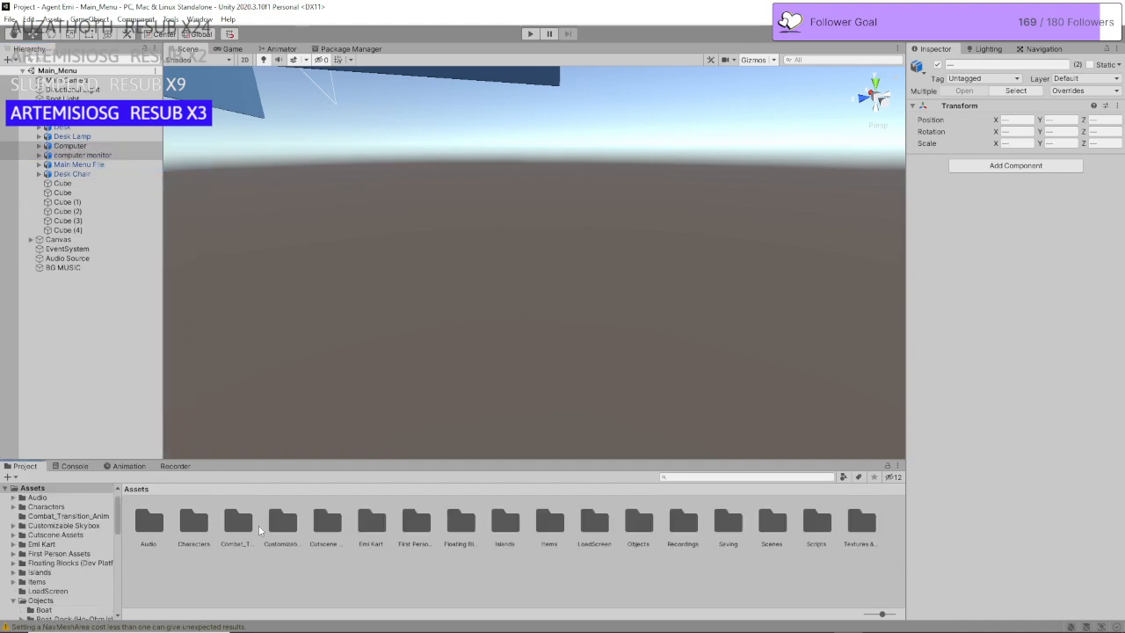
{"action": "double_click", "coordinate": [769, 526]}
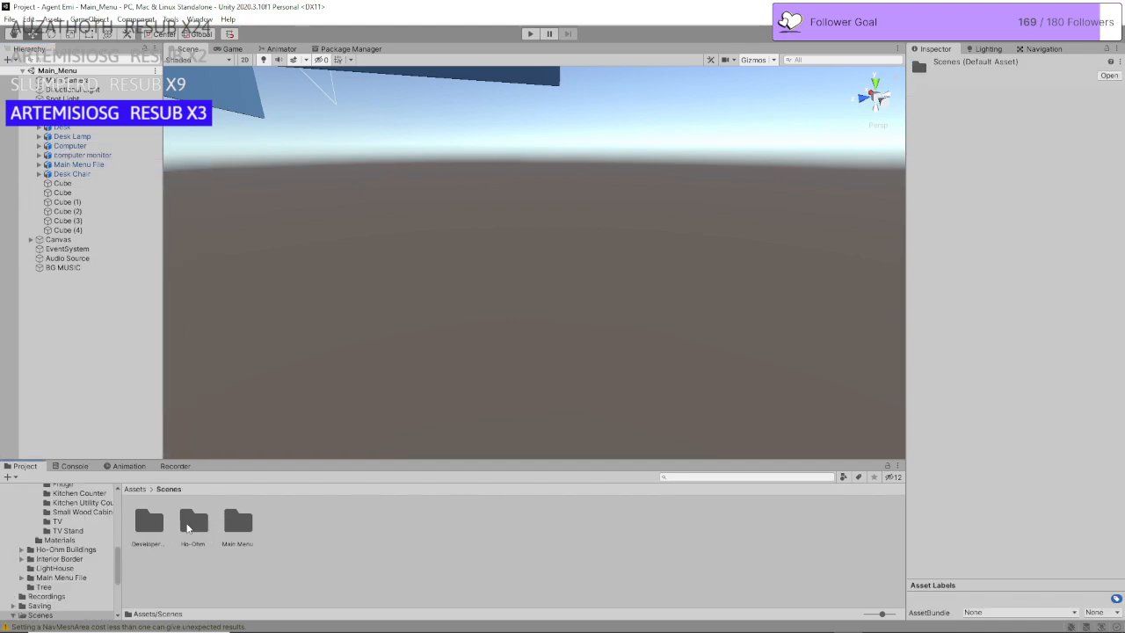
{"action": "double_click", "coordinate": [188, 526]}
{"action": "left_click", "coordinate": [183, 525]}
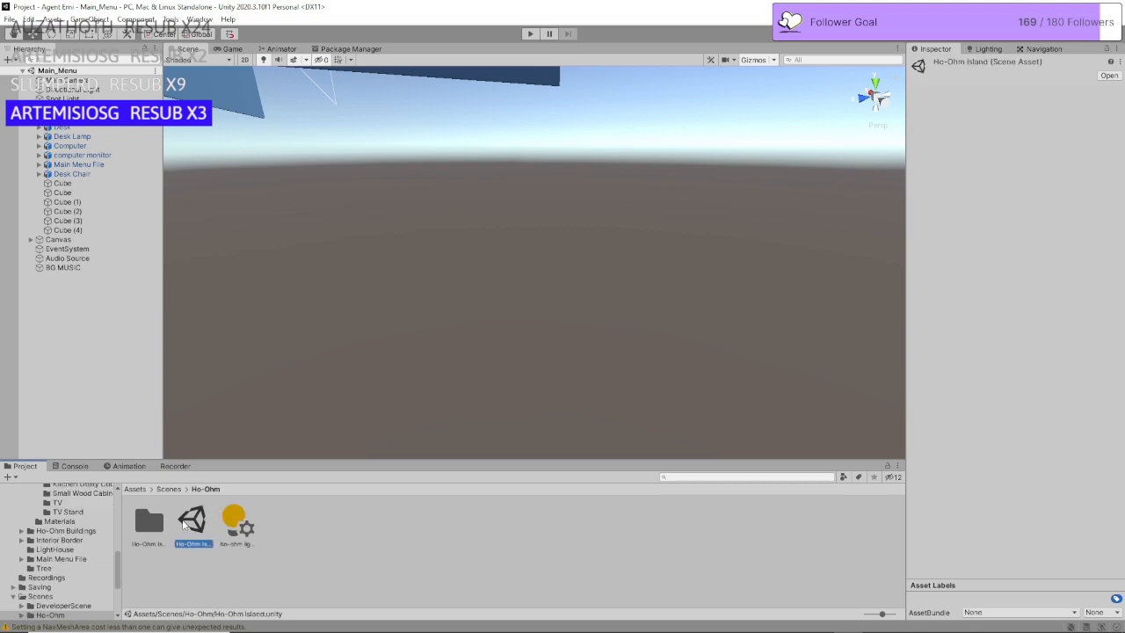
{"action": "double_click", "coordinate": [183, 522]}
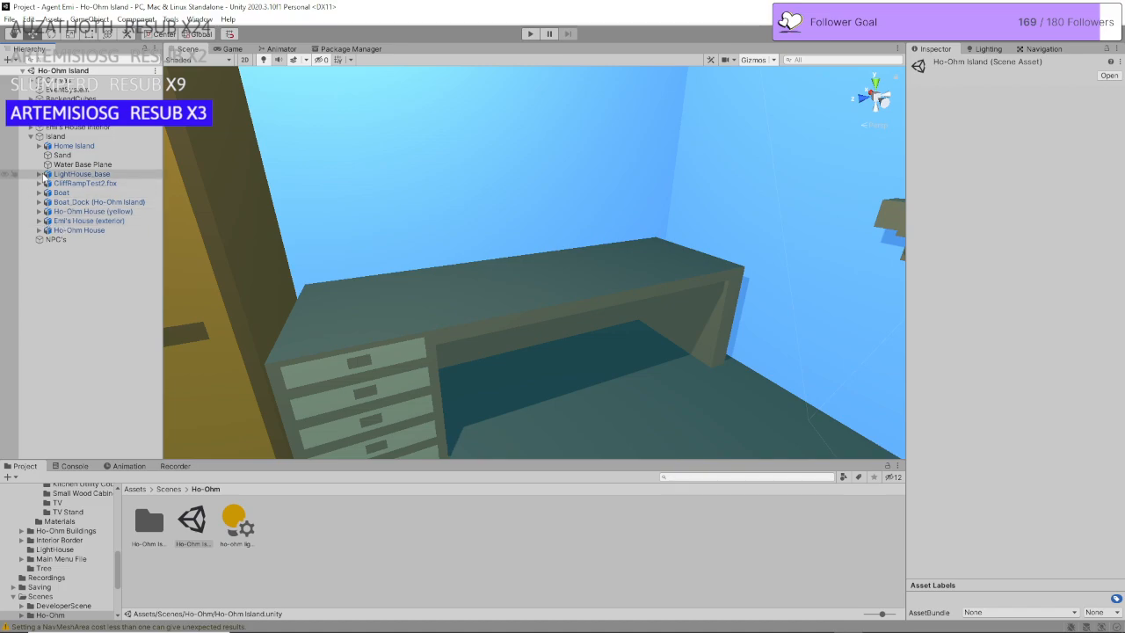
Step: Paste the copied Computer and computer monitor into the Furniture group of Emi's house interior
{"action": "left_click", "coordinate": [32, 137]}
{"action": "left_click", "coordinate": [31, 128]}
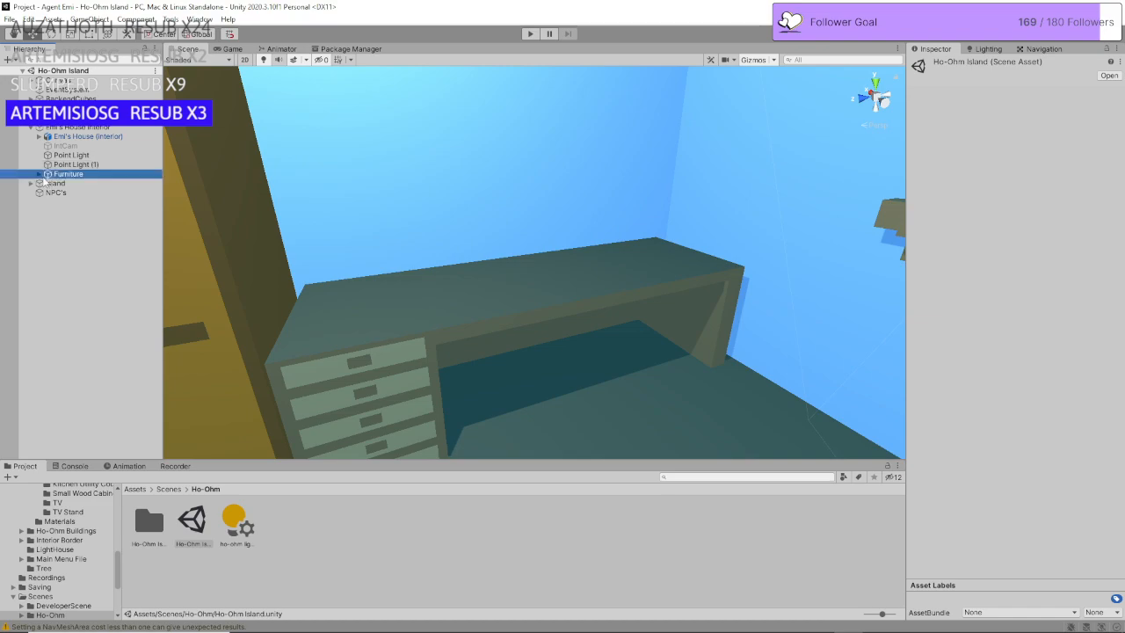
{"action": "left_click", "coordinate": [69, 174]}
{"action": "left_click", "coordinate": [39, 174]}
{"action": "left_click", "coordinate": [48, 202]}
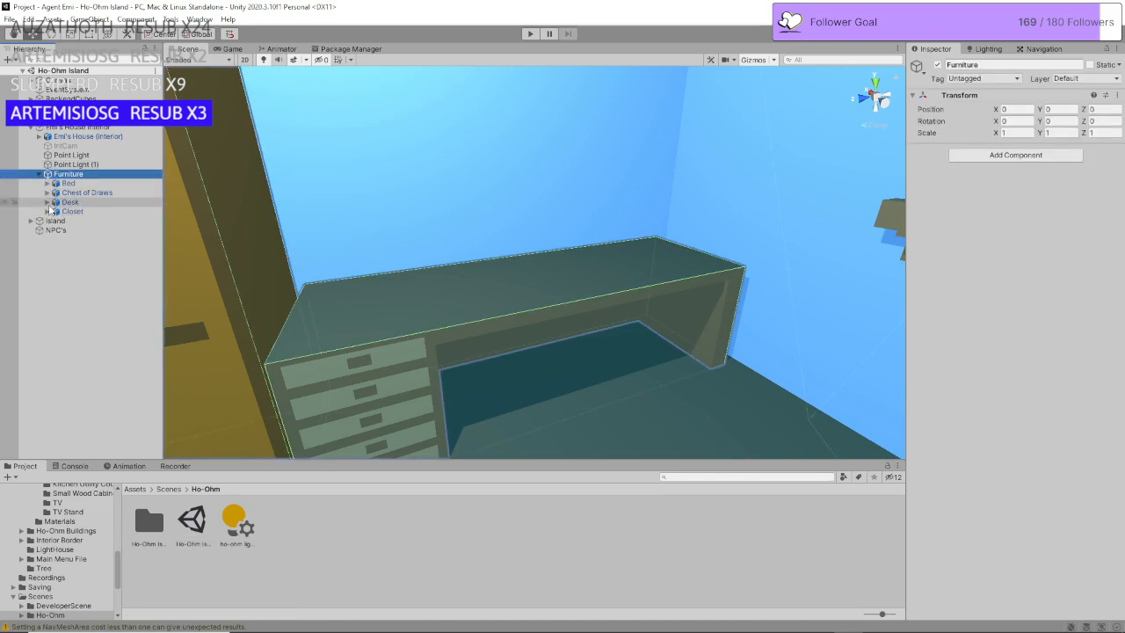
{"action": "left_click", "coordinate": [57, 203]}
{"action": "right_click", "coordinate": [58, 203]}
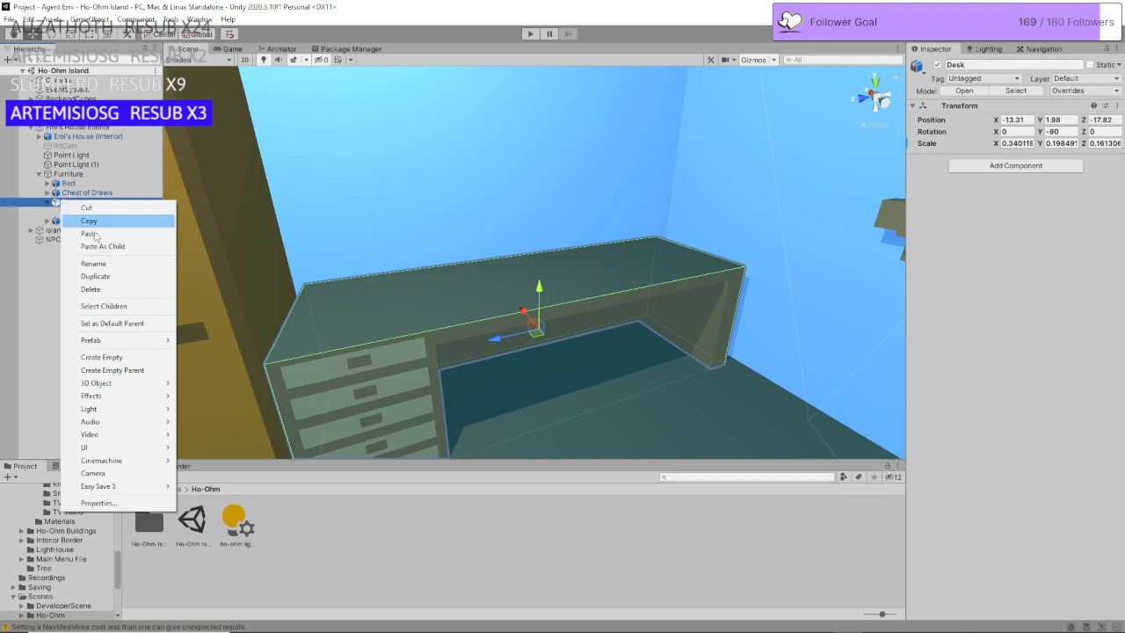
{"action": "left_click", "coordinate": [127, 234]}
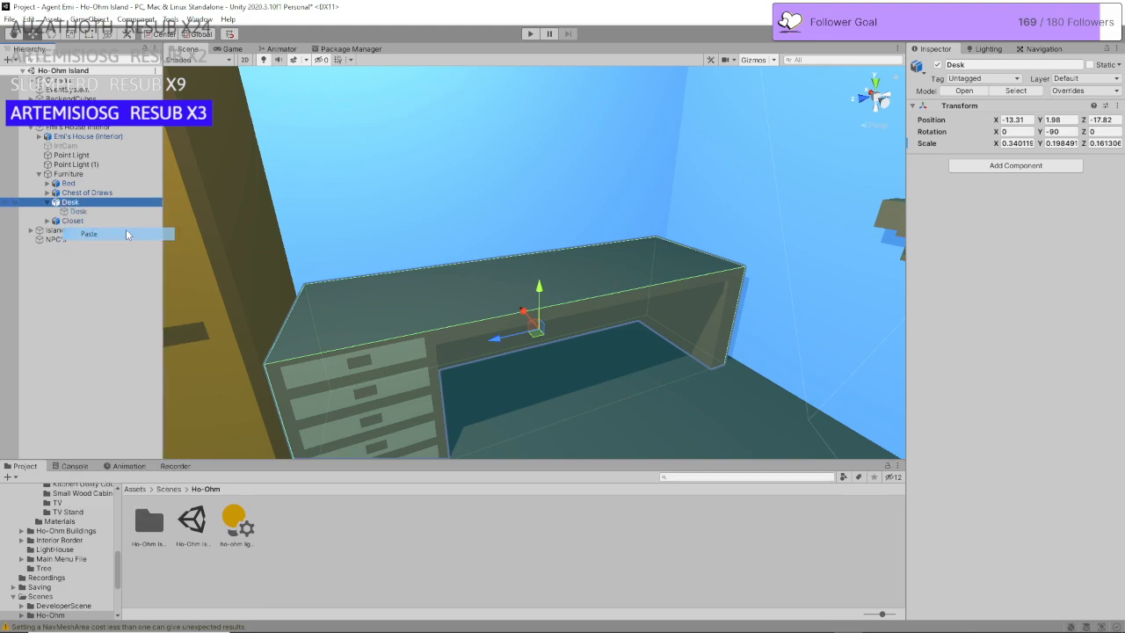
Step: Nest the pasted Computer and computer monitor under the Desk object in the hierarchy
{"action": "right_click_drag", "start_coordinate": [598, 339], "coordinate": [587, 339]}
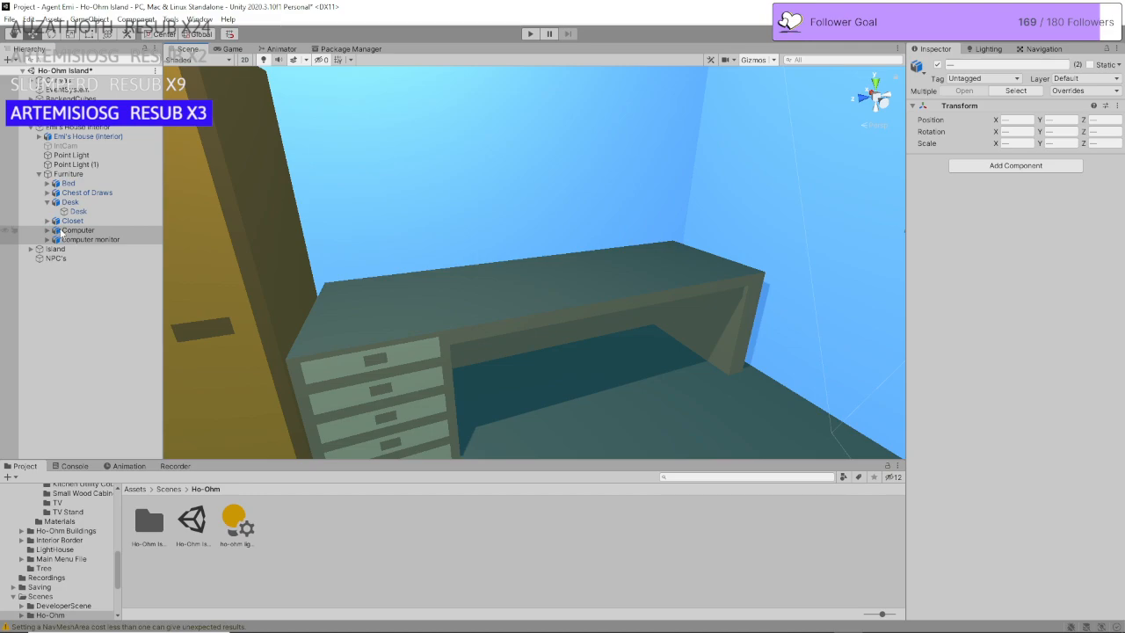
{"action": "left_click_drag", "start_coordinate": [61, 231], "coordinate": [71, 204]}
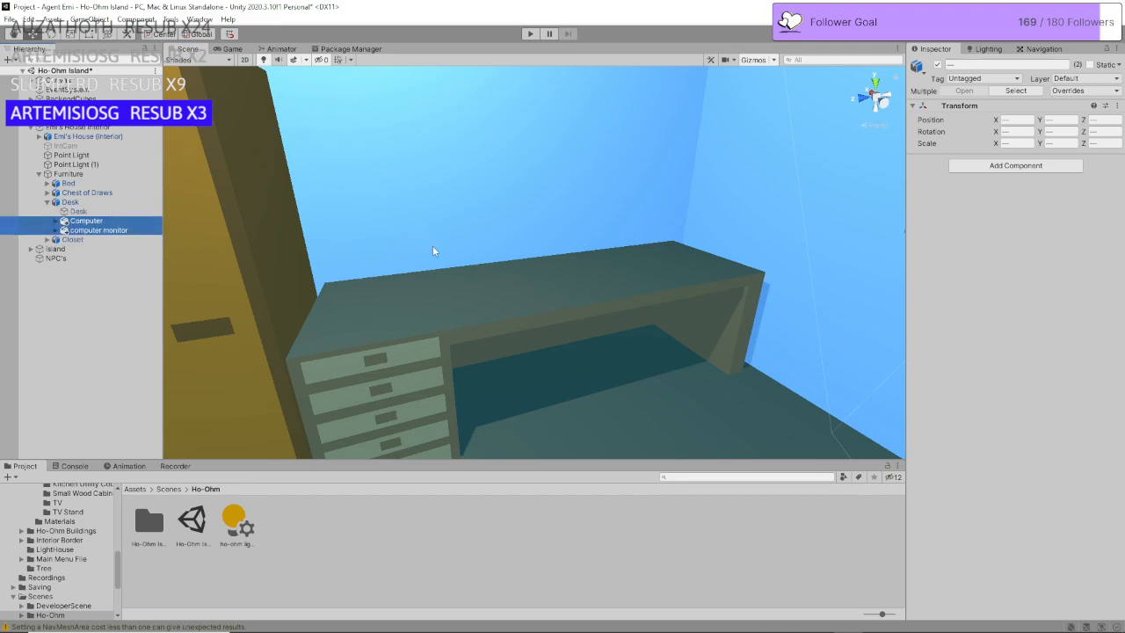
{"action": "right_click_drag", "start_coordinate": [432, 251], "coordinate": [1037, 147]}
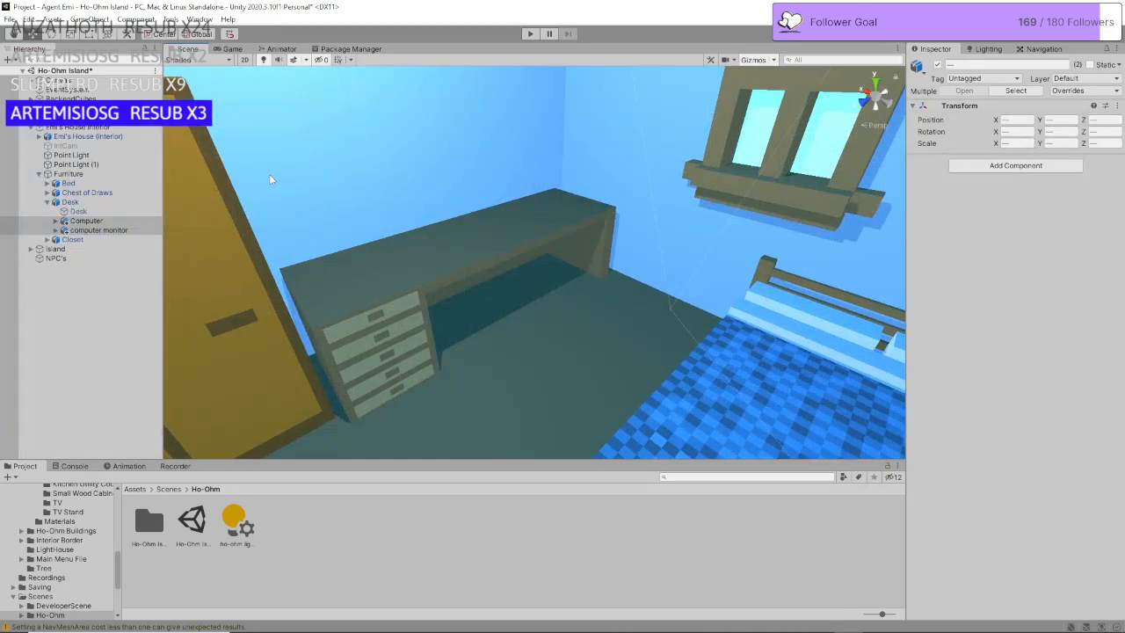
Step: Set the Computer's position to 0, 0, 0 relative to the Desk
{"action": "left_click", "coordinate": [126, 221]}
{"action": "left_click", "coordinate": [1017, 121]}
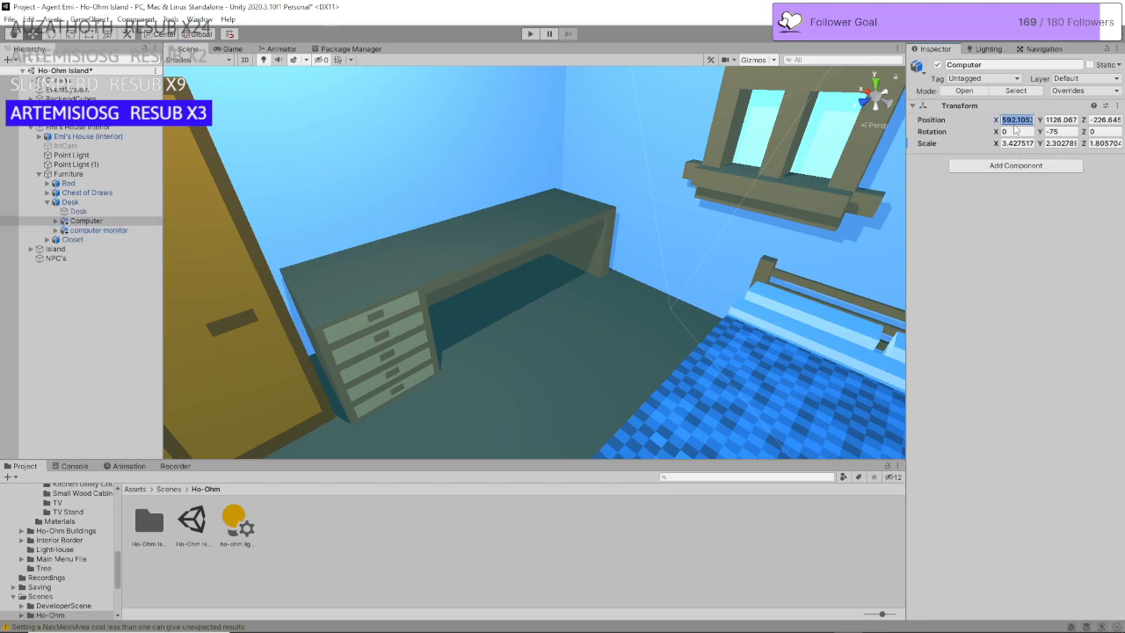
{"action": "type", "text": "0"}
{"action": "key", "text": "Tab"}
{"action": "type", "text": "0"}
{"action": "key", "text": "Tab"}
{"action": "type", "text": "0"}
{"action": "key", "text": "Return"}
{"action": "right_click_drag", "start_coordinate": [738, 176], "coordinate": [788, 175]}
Step: Try deleting the Cube inside the Computer object, and undo the deletion
{"action": "left_click", "coordinate": [55, 221]}
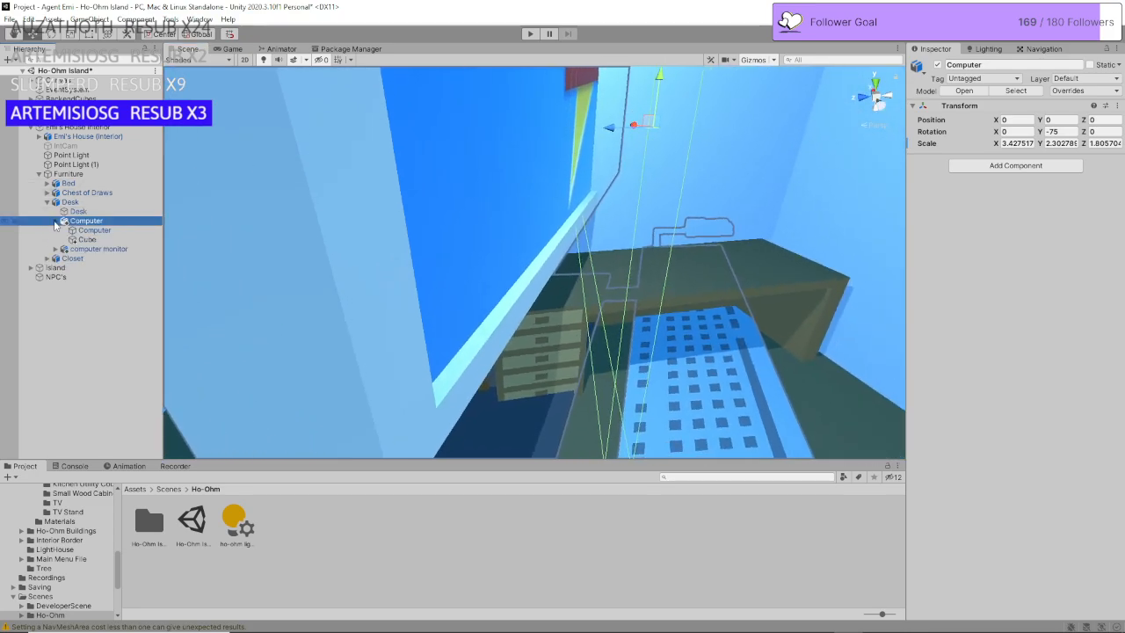
{"action": "left_click", "coordinate": [84, 239]}
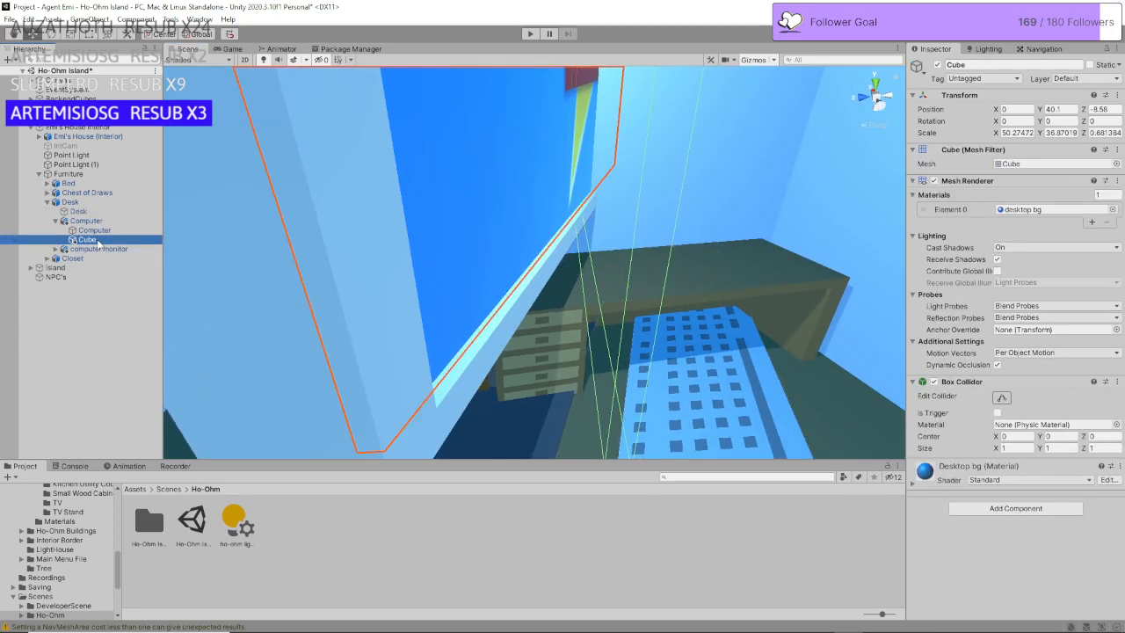
{"action": "right_click", "coordinate": [98, 240]}
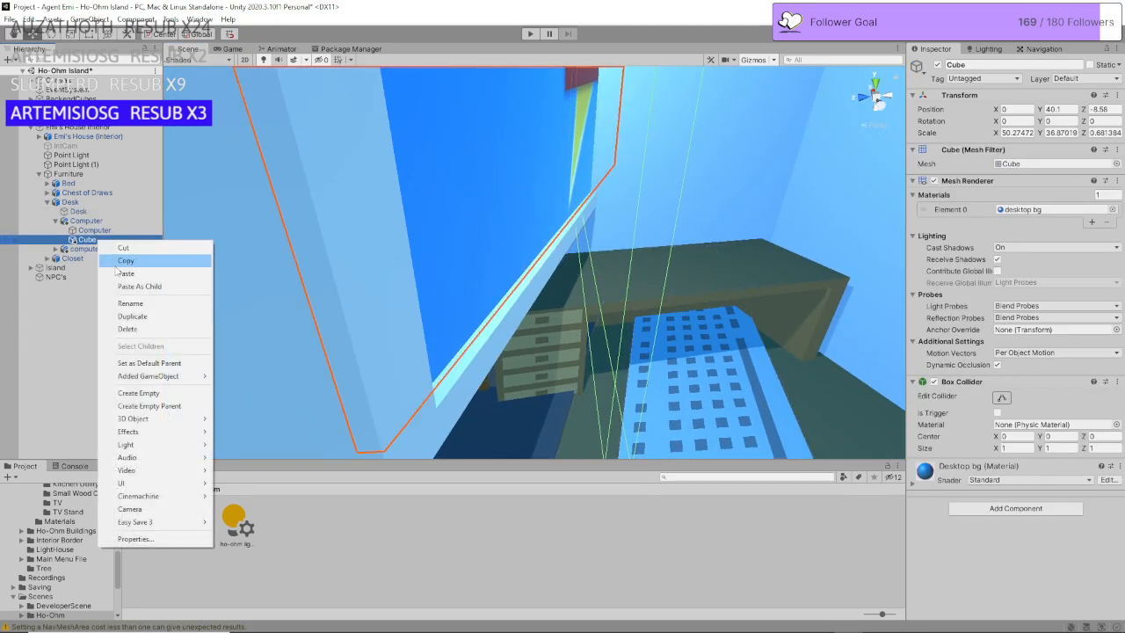
{"action": "left_click", "coordinate": [128, 329]}
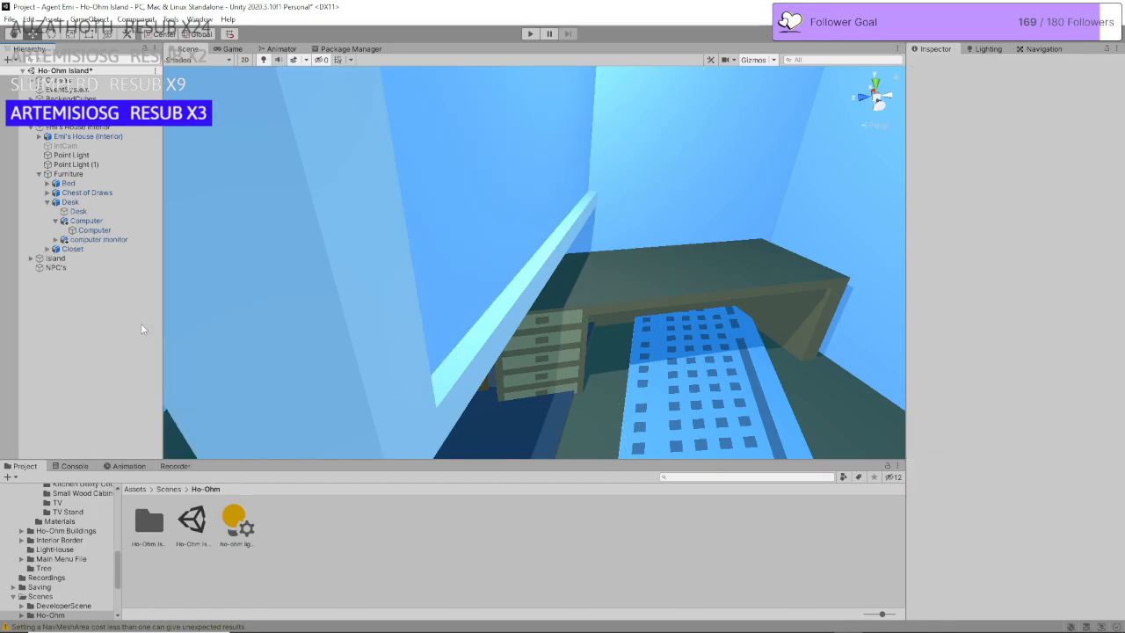
{"action": "key", "text": "ctrl+z"}
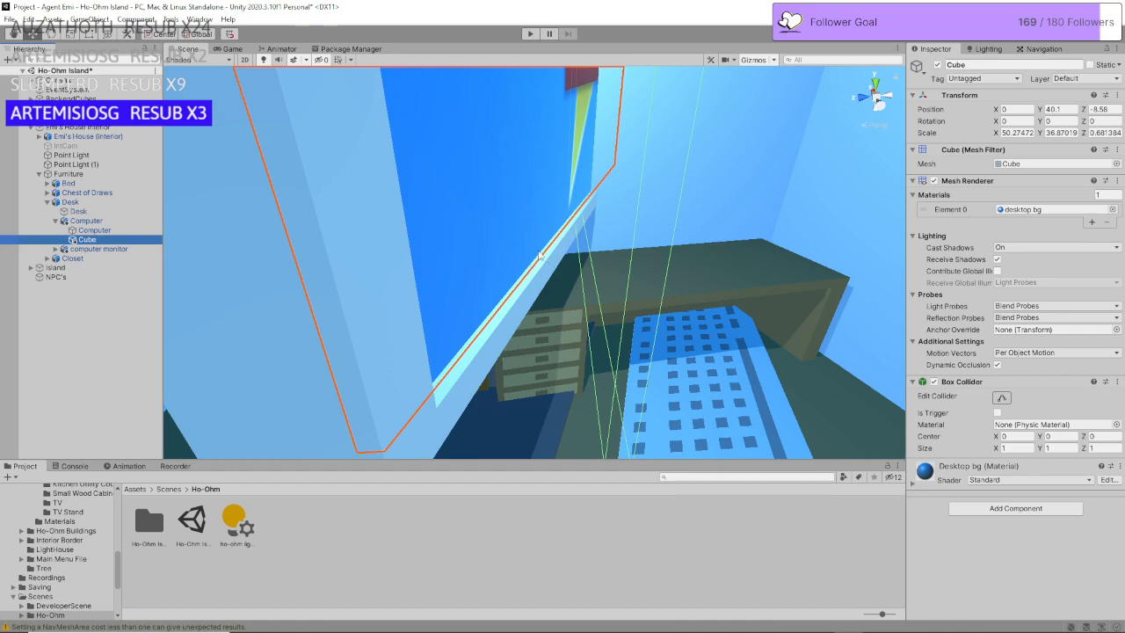
{"action": "left_click", "coordinate": [96, 303]}
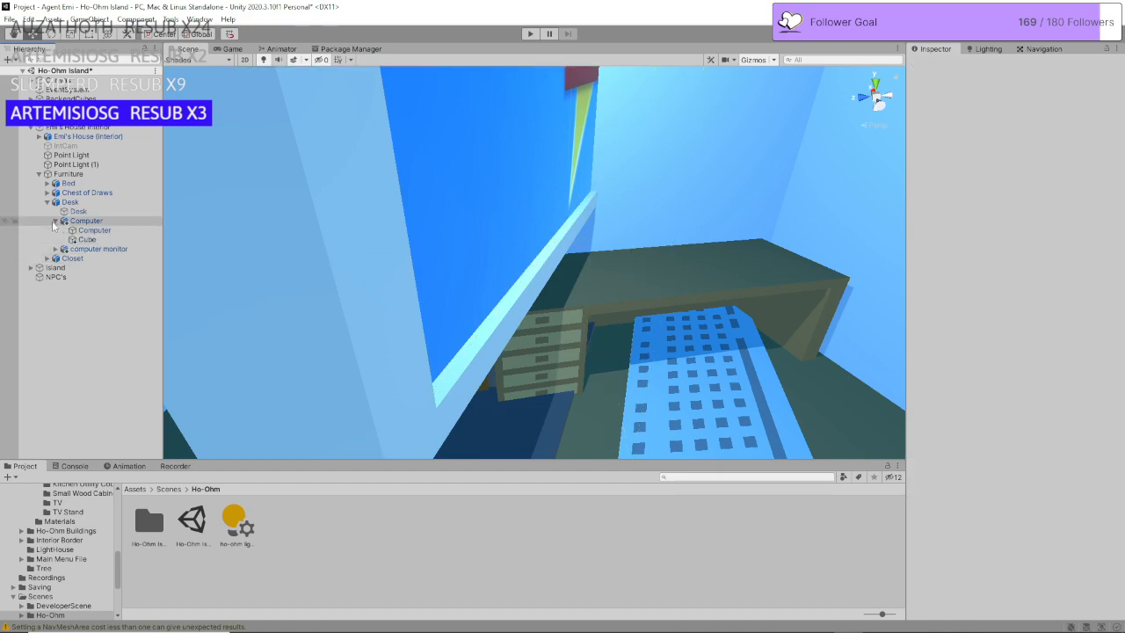
{"action": "left_click", "coordinate": [54, 220]}
Step: Set the Computer's scale to 1 on the X, Y and Z axes
{"action": "left_click", "coordinate": [83, 221]}
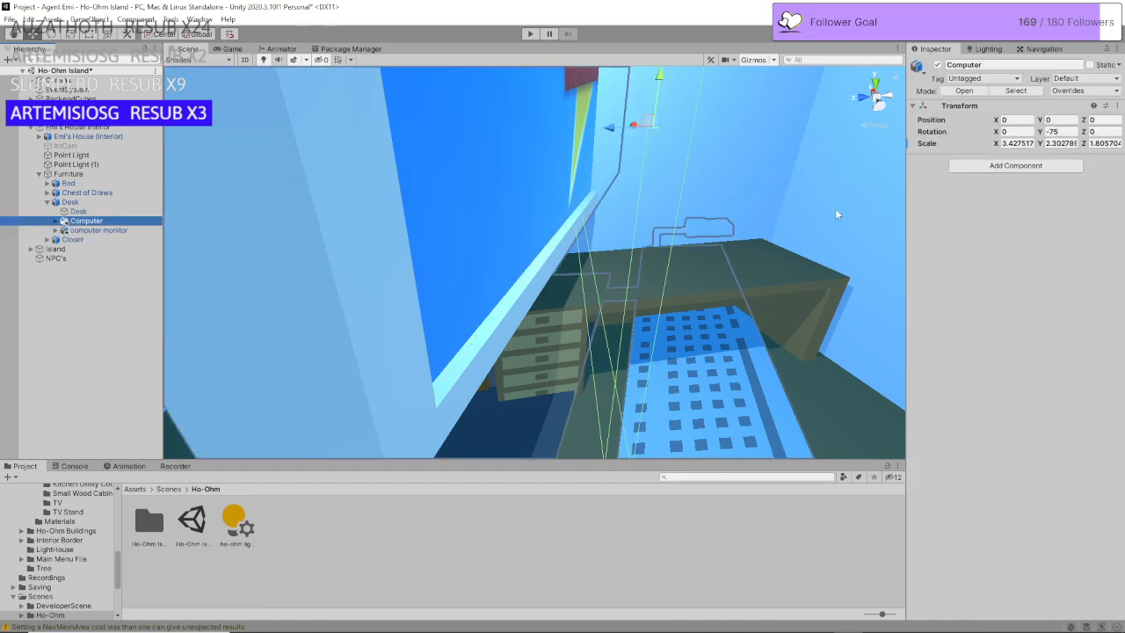
{"action": "left_click", "coordinate": [1018, 143]}
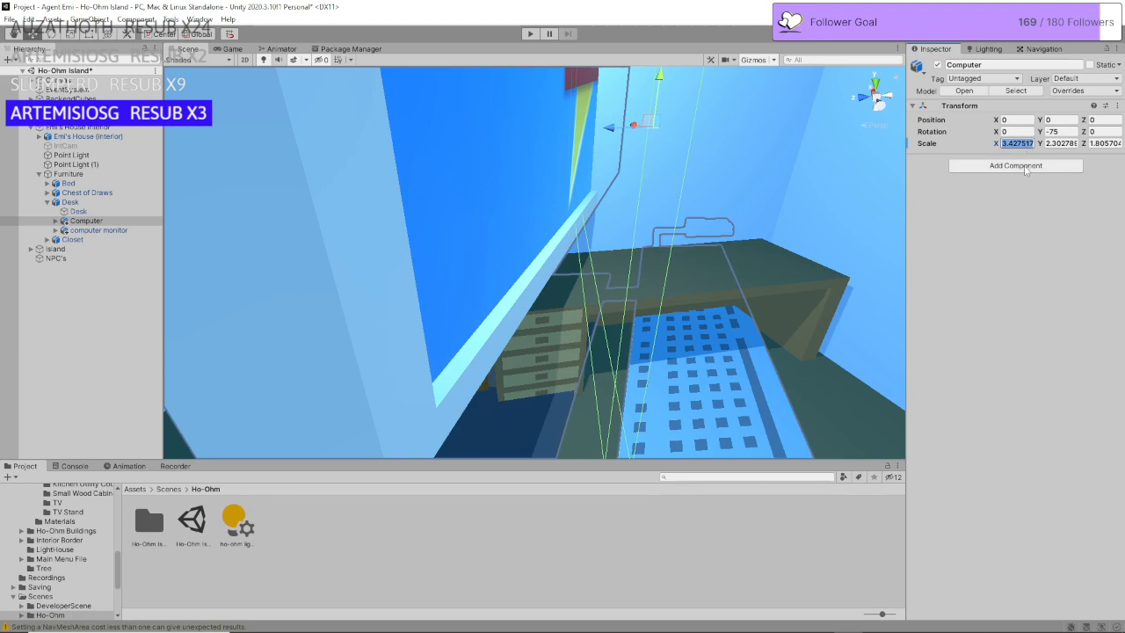
{"action": "left_click", "coordinate": [136, 489]}
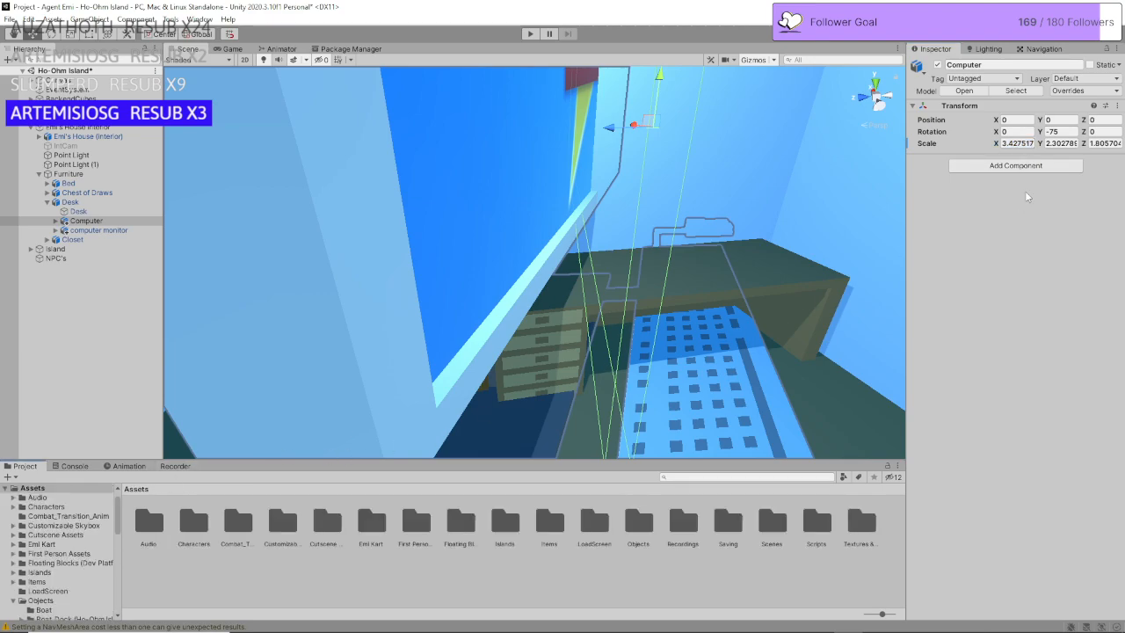
{"action": "left_click", "coordinate": [1018, 143]}
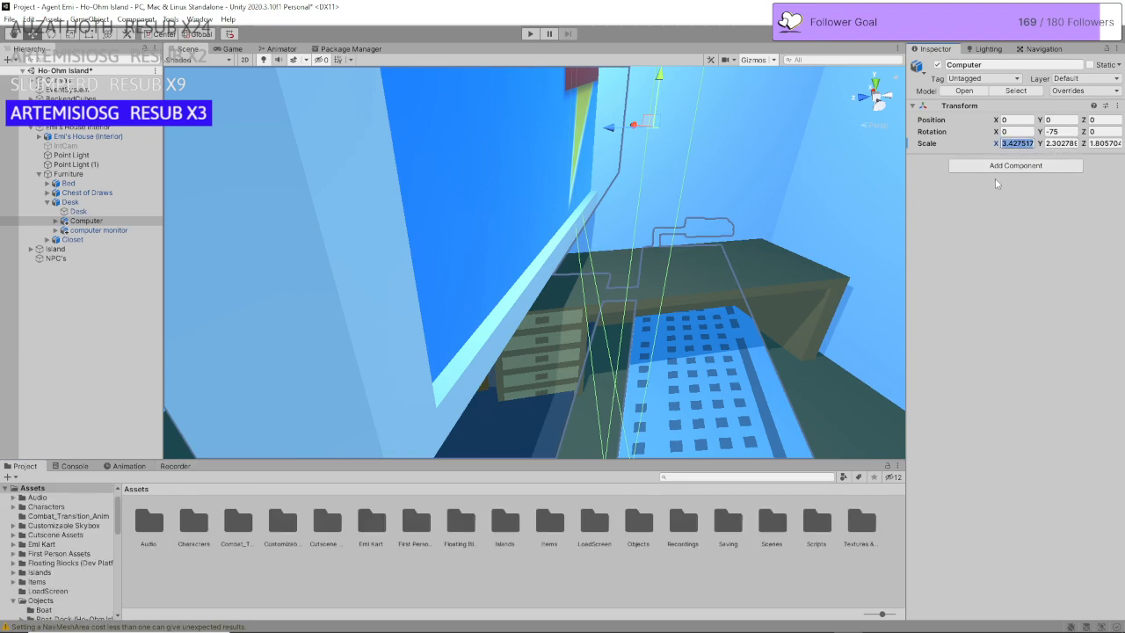
{"action": "type", "text": "1"}
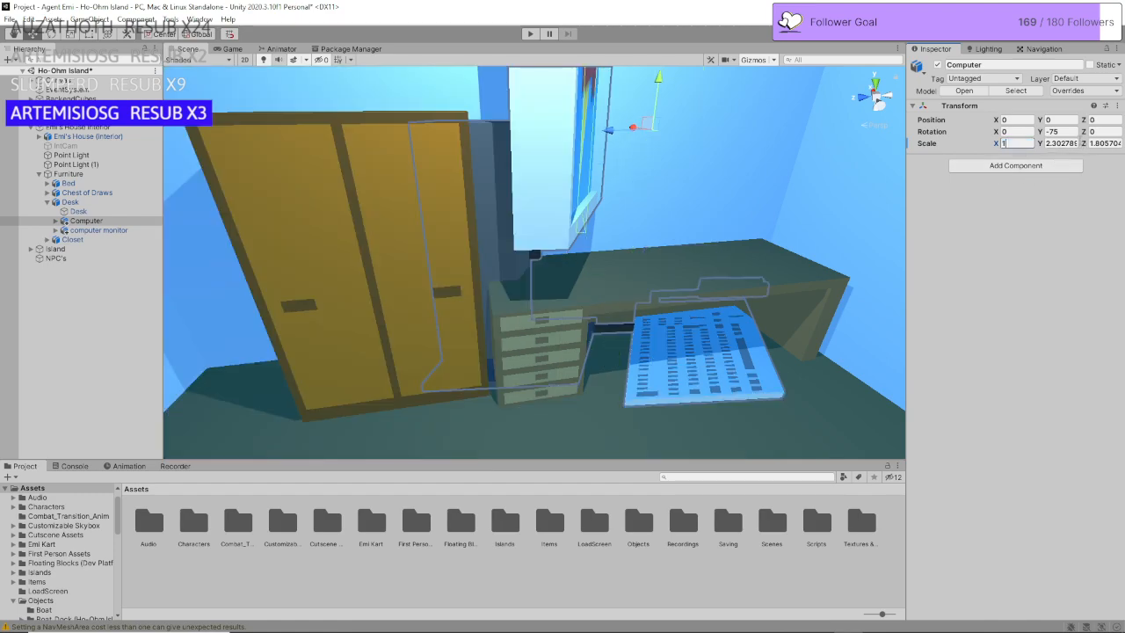
{"action": "key", "text": "Tab"}
{"action": "type", "text": "1"}
{"action": "key", "text": "Tab"}
{"action": "type", "text": "1"}
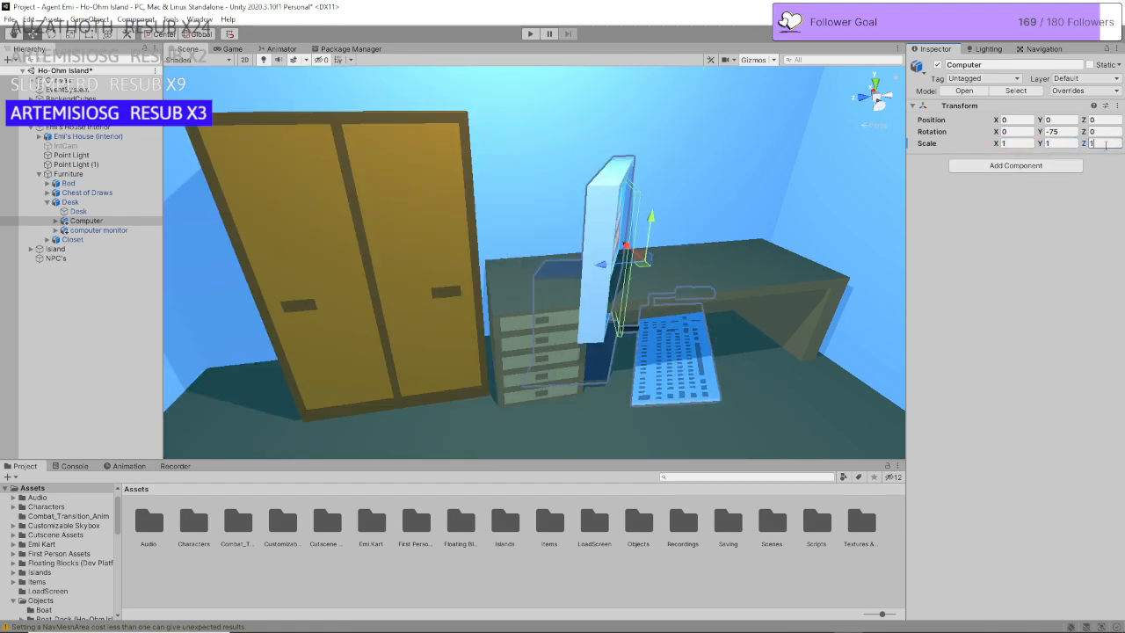
Step: Move the Computer and computer monitor out of the Desk so they sit directly in the Furniture group
{"action": "left_click", "coordinate": [87, 231], "text": "ctrl"}
{"action": "left_click_drag", "start_coordinate": [87, 231], "coordinate": [61, 217]}
{"action": "left_click", "coordinate": [85, 212]}
Step: Rotate the Computer to -90 on the Y axis and raise it to desk height at about Y 7.78
{"action": "left_click", "coordinate": [88, 203]}
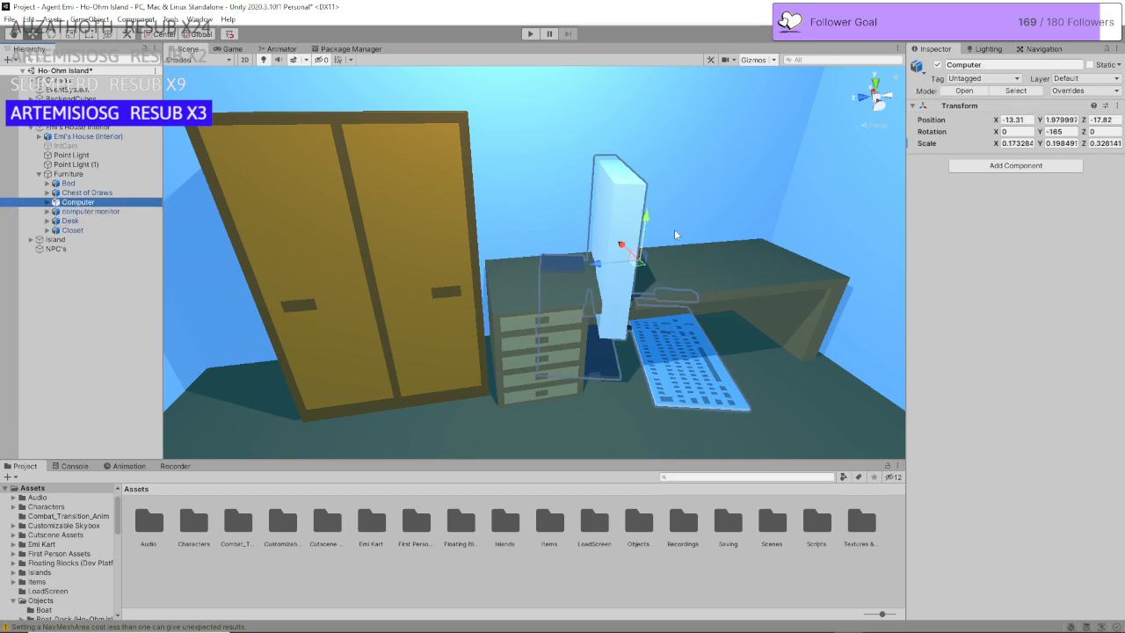
{"action": "left_click", "coordinate": [51, 35]}
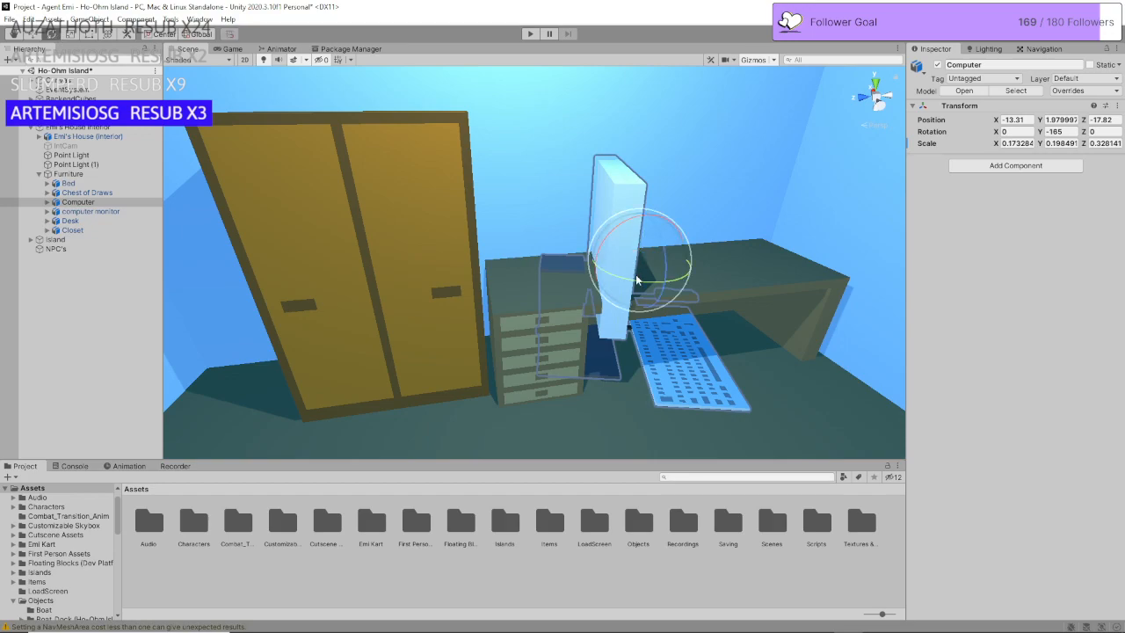
{"action": "left_click_drag", "start_coordinate": [638, 278], "coordinate": [491, 262]}
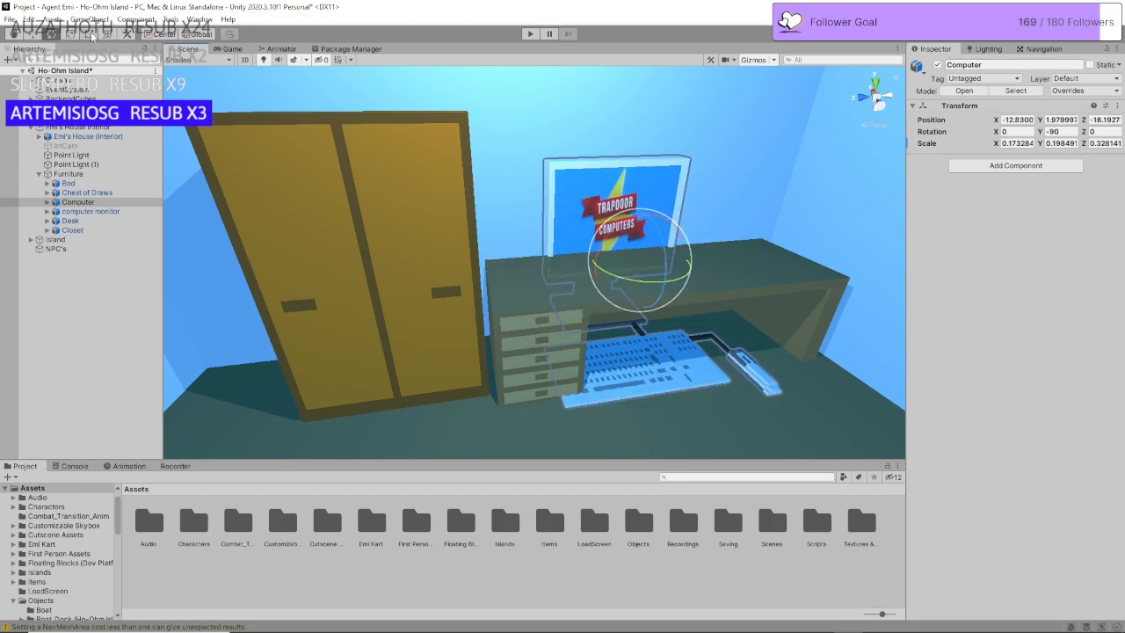
{"action": "left_click", "coordinate": [33, 35]}
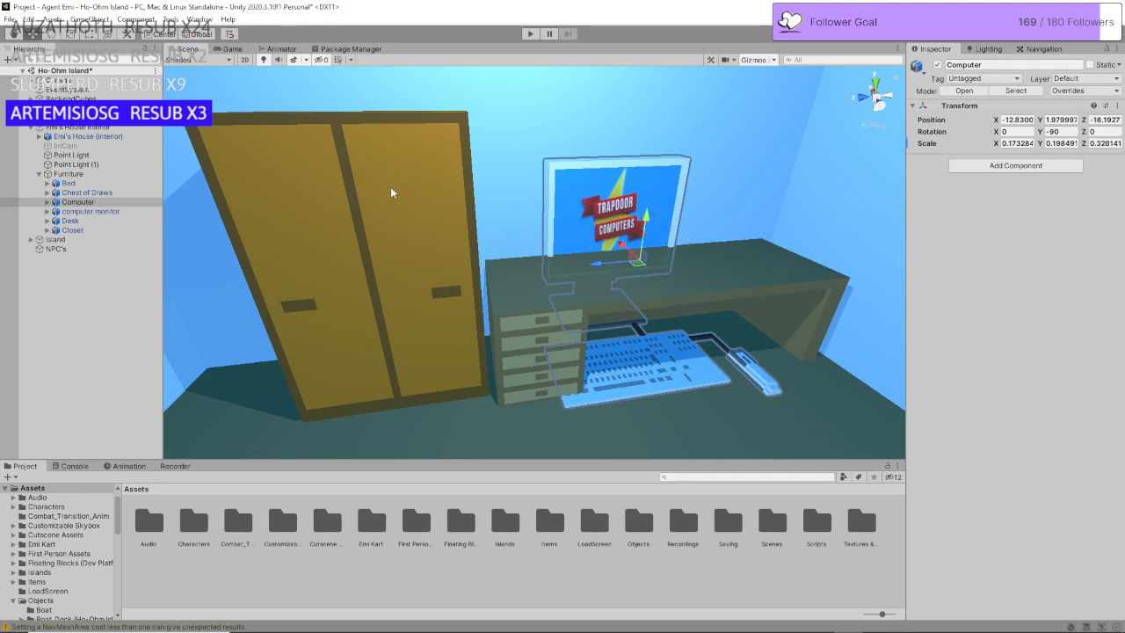
{"action": "right_click_drag", "start_coordinate": [390, 186], "coordinate": [584, 244]}
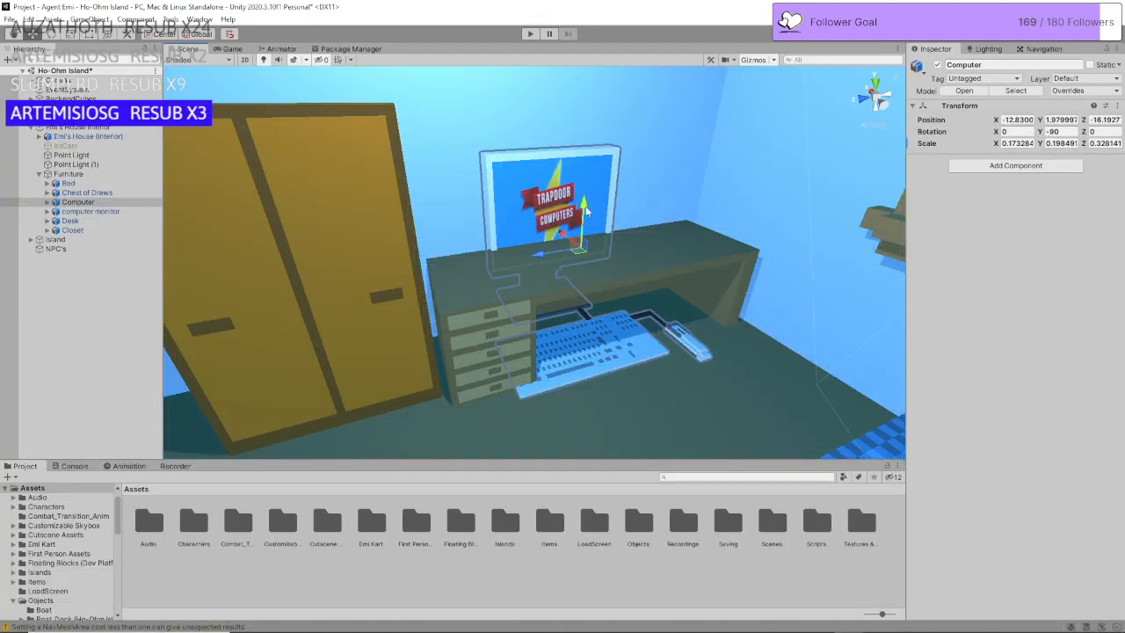
{"action": "left_click_drag", "start_coordinate": [587, 211], "coordinate": [458, 172]}
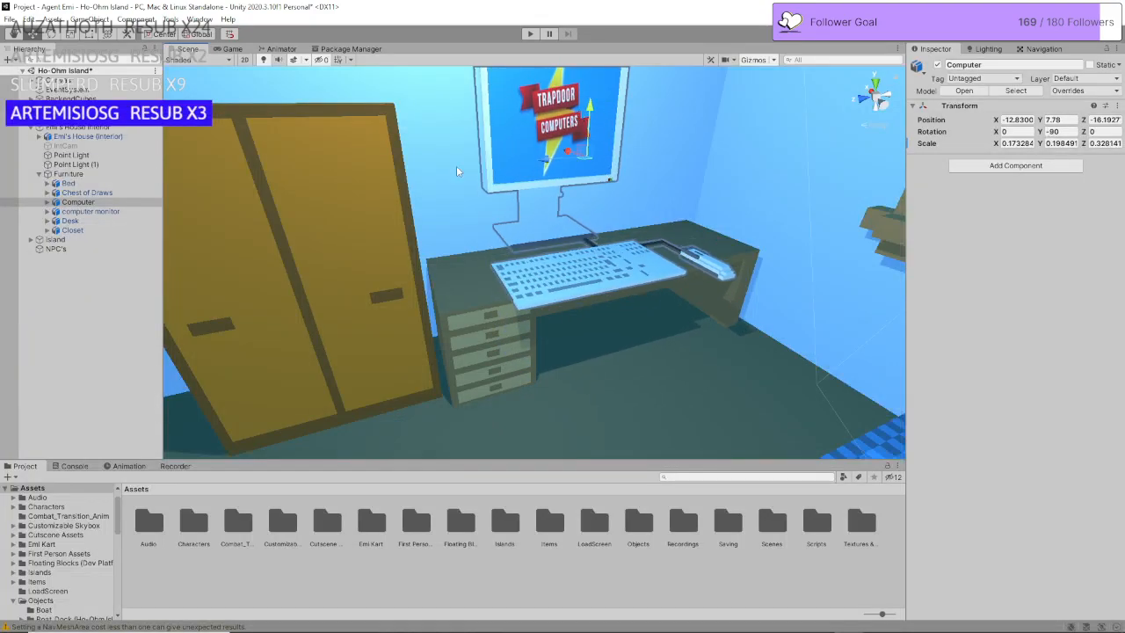
Step: Delete the separate computer monitor object from the Furniture group
{"action": "left_click", "coordinate": [86, 211]}
{"action": "right_click", "coordinate": [85, 211]}
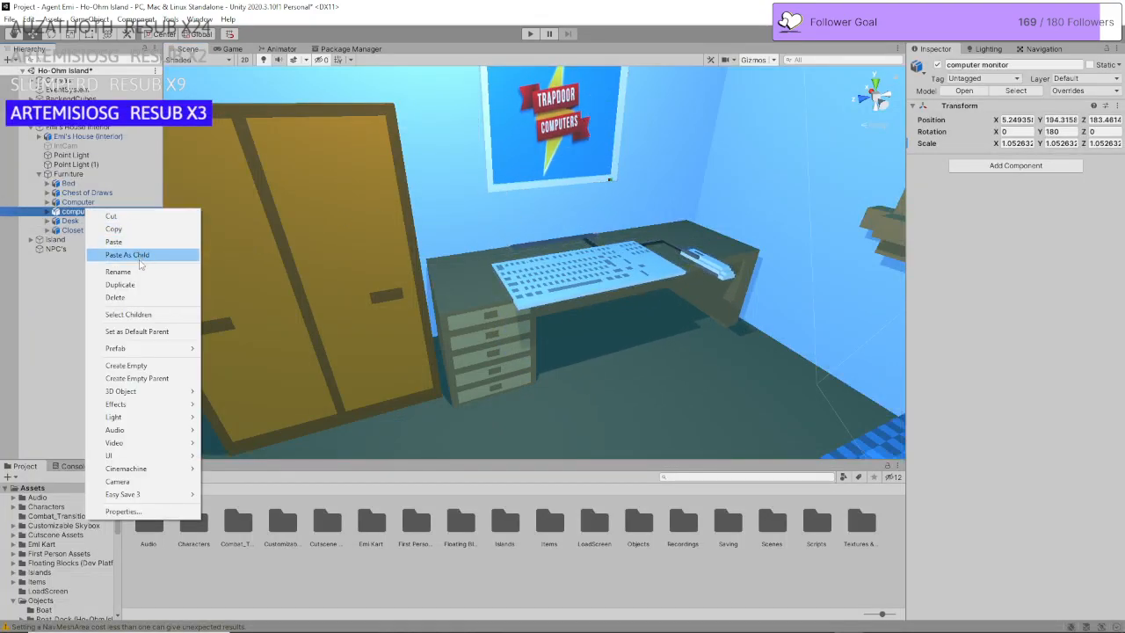
{"action": "left_click", "coordinate": [138, 297]}
Step: Reduce the Computer's Y scale to about 0.151 and Z scale to about 0.178, and lower it to Y 7.92
{"action": "left_click", "coordinate": [107, 203]}
{"action": "mouse_move", "coordinate": [646, 277]}
{"action": "right_mouse_down"}
{"action": "mouse_move", "coordinate": [638, 258]}
{"action": "mouse_move", "coordinate": [650, 264]}
{"action": "right_mouse_up"}
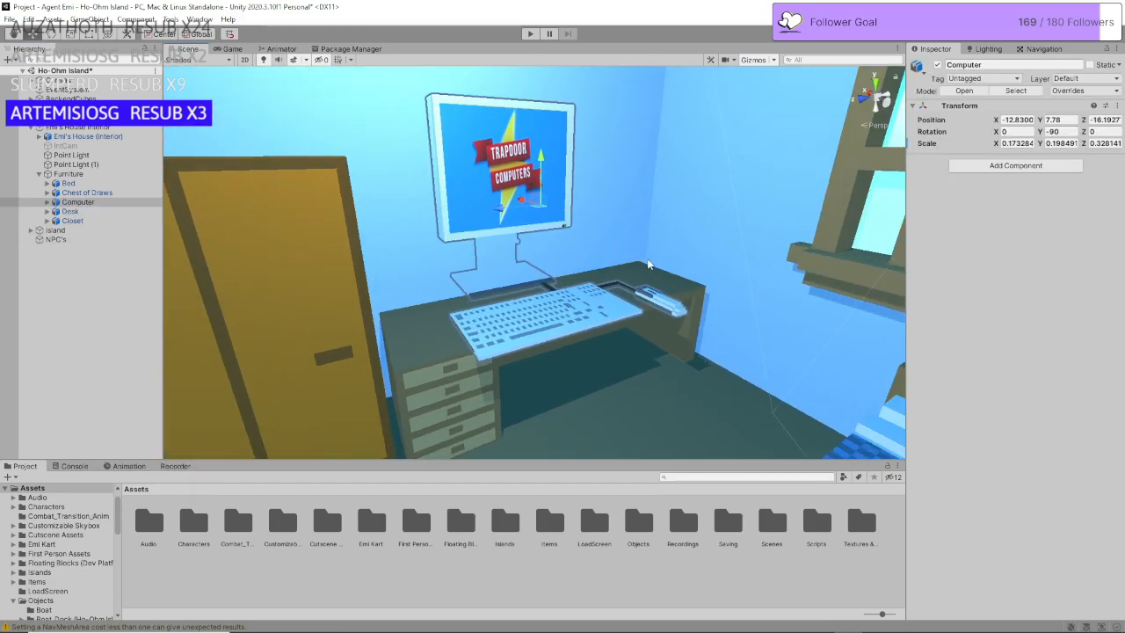
{"action": "left_click", "coordinate": [71, 35]}
{"action": "left_click_drag", "start_coordinate": [541, 160], "coordinate": [543, 175]}
{"action": "left_click_drag", "start_coordinate": [570, 215], "coordinate": [543, 216]}
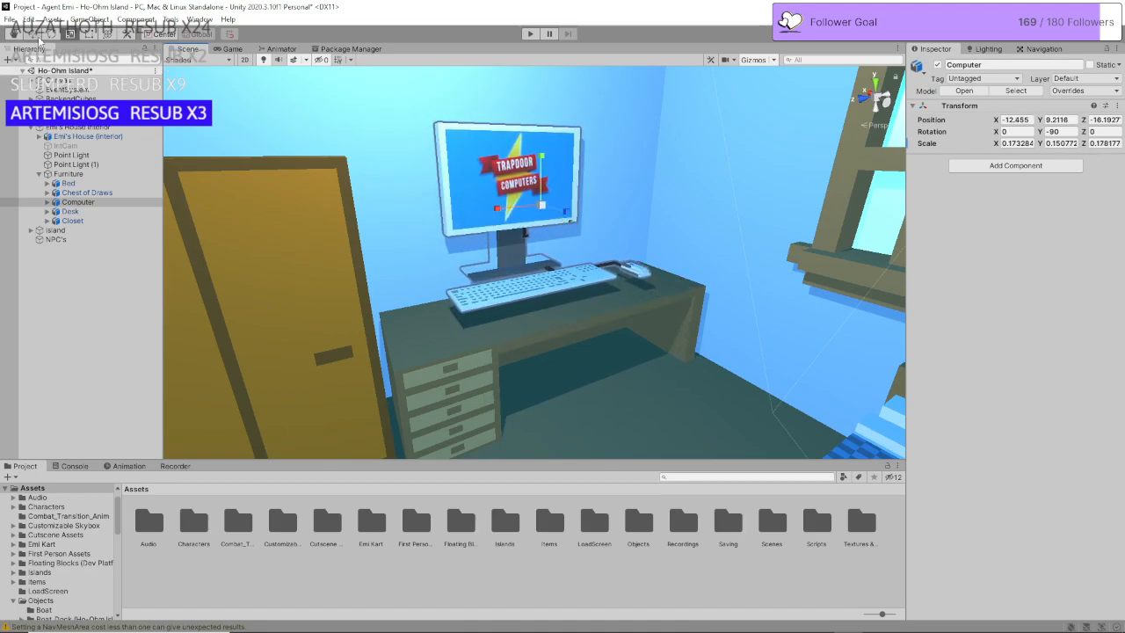
{"action": "left_click", "coordinate": [39, 39]}
{"action": "left_click_drag", "start_coordinate": [541, 162], "coordinate": [540, 180]}
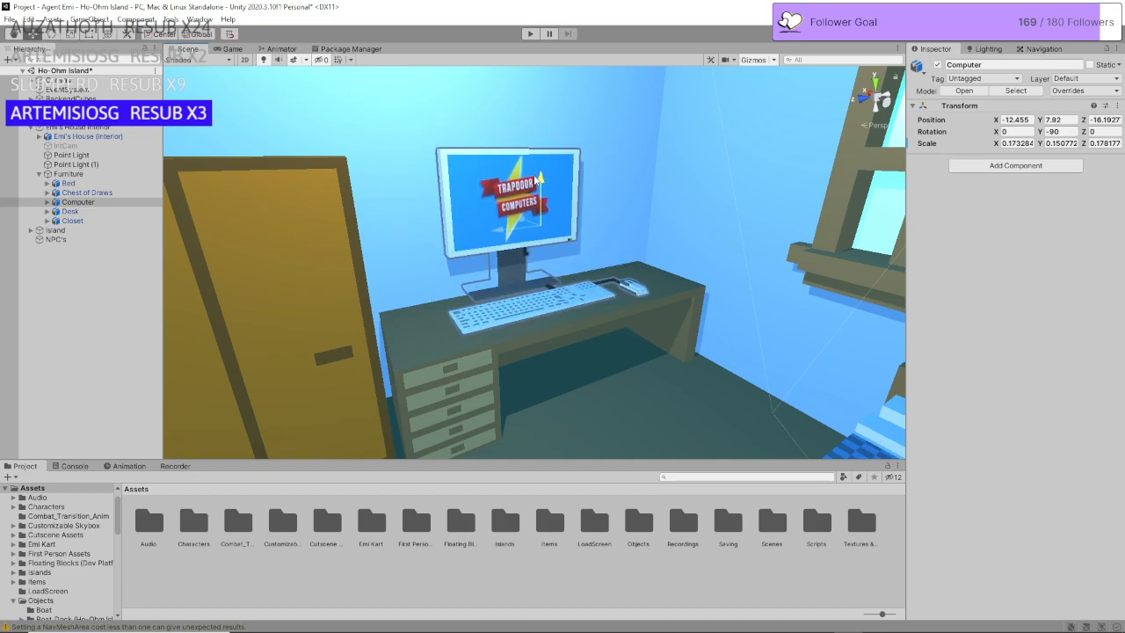
Step: Shrink the Computer to a scale of about 0.129 on X, 0.083 on Y and 0.120 on Z
{"action": "scroll", "coordinate": [571, 211], "scroll_direction": "up", "scroll_amount": 1}
{"action": "key", "text": "f"}
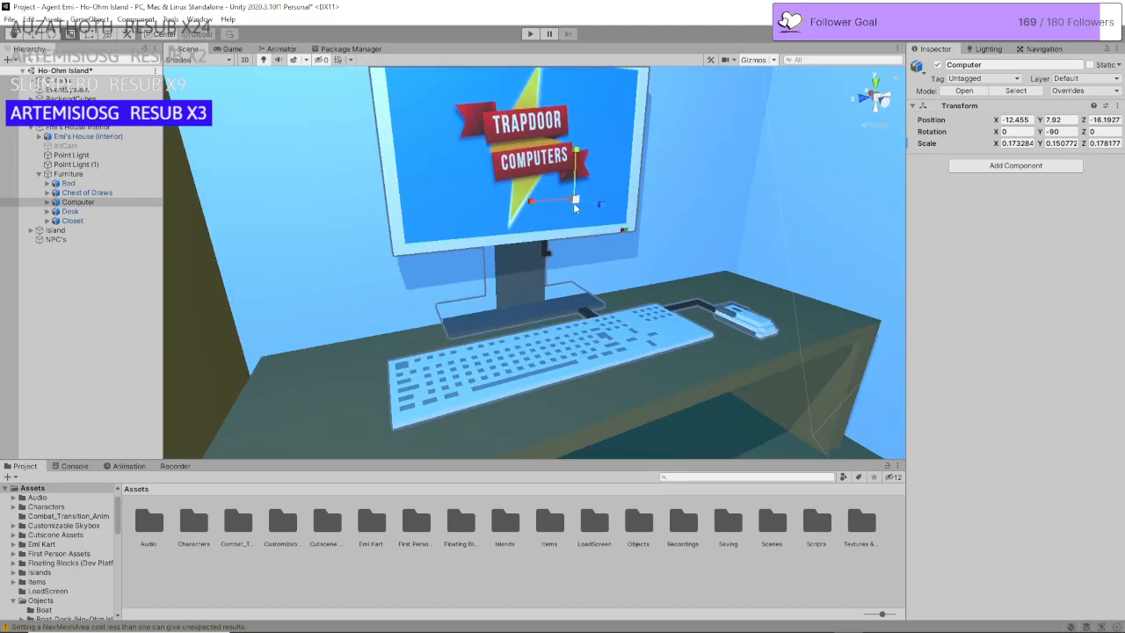
{"action": "left_click_drag", "start_coordinate": [575, 199], "coordinate": [560, 211]}
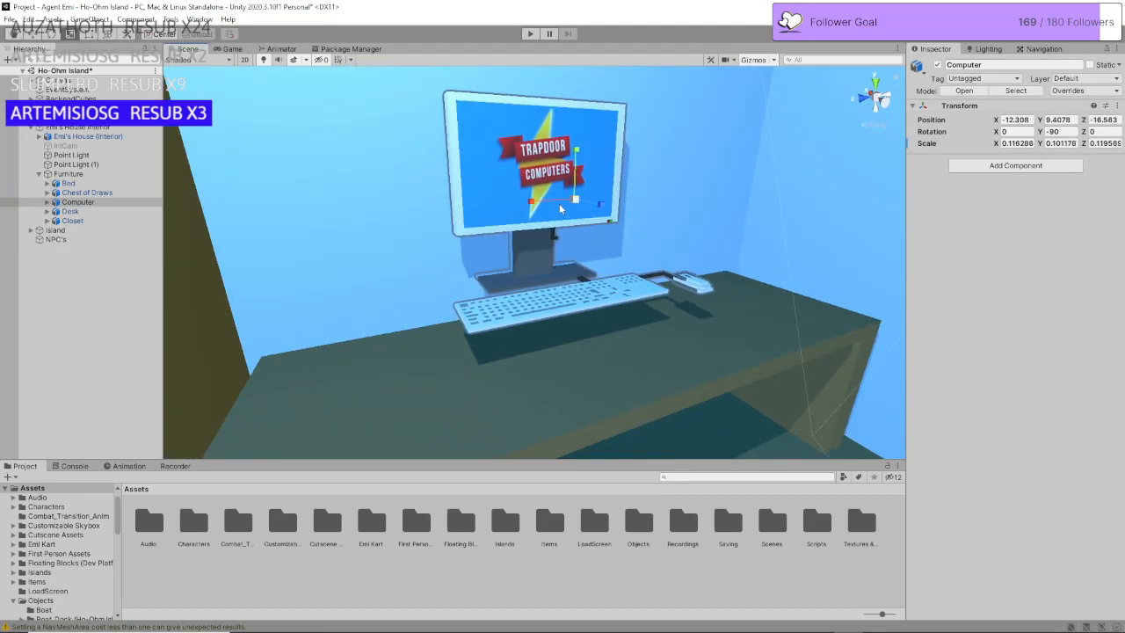
{"action": "left_click_drag", "start_coordinate": [576, 153], "coordinate": [578, 166]}
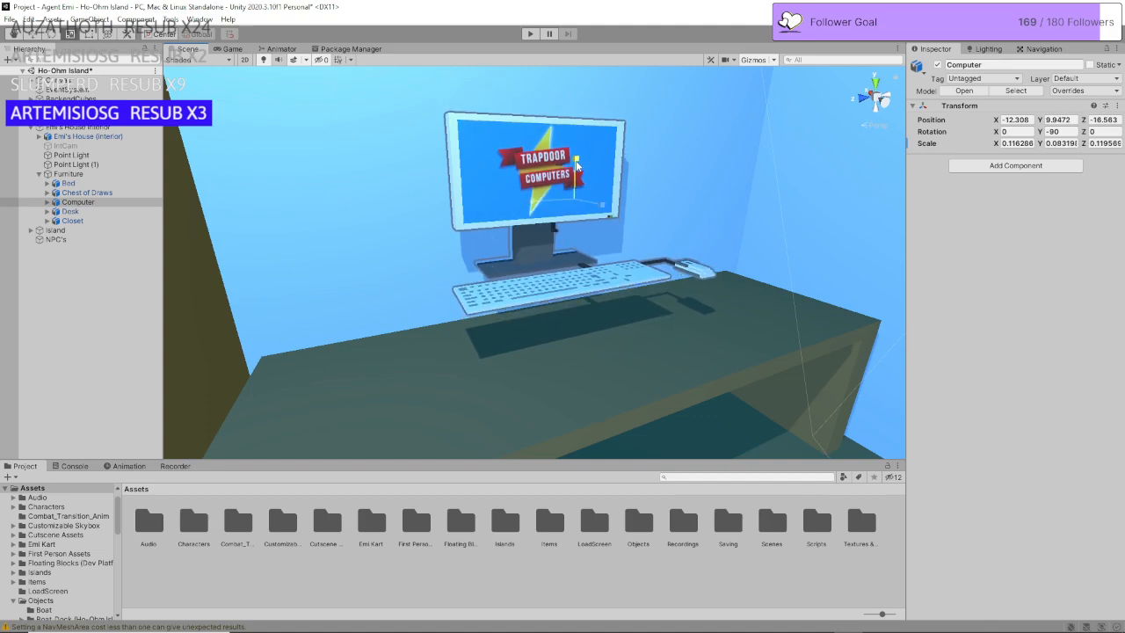
{"action": "left_click_drag", "start_coordinate": [536, 200], "coordinate": [529, 204]}
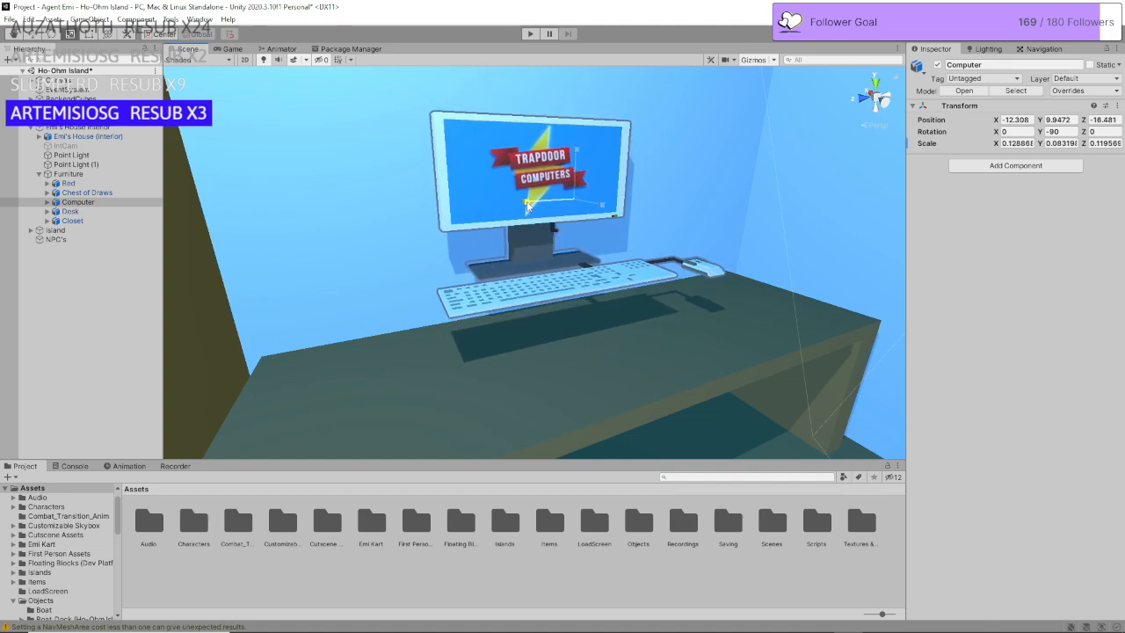
Step: Set the Computer down on the desk at about X -13.73, Y 7.93, Z -18.13, and increase its Y scale to about 0.093
{"action": "left_click", "coordinate": [33, 46]}
{"action": "left_click", "coordinate": [33, 35]}
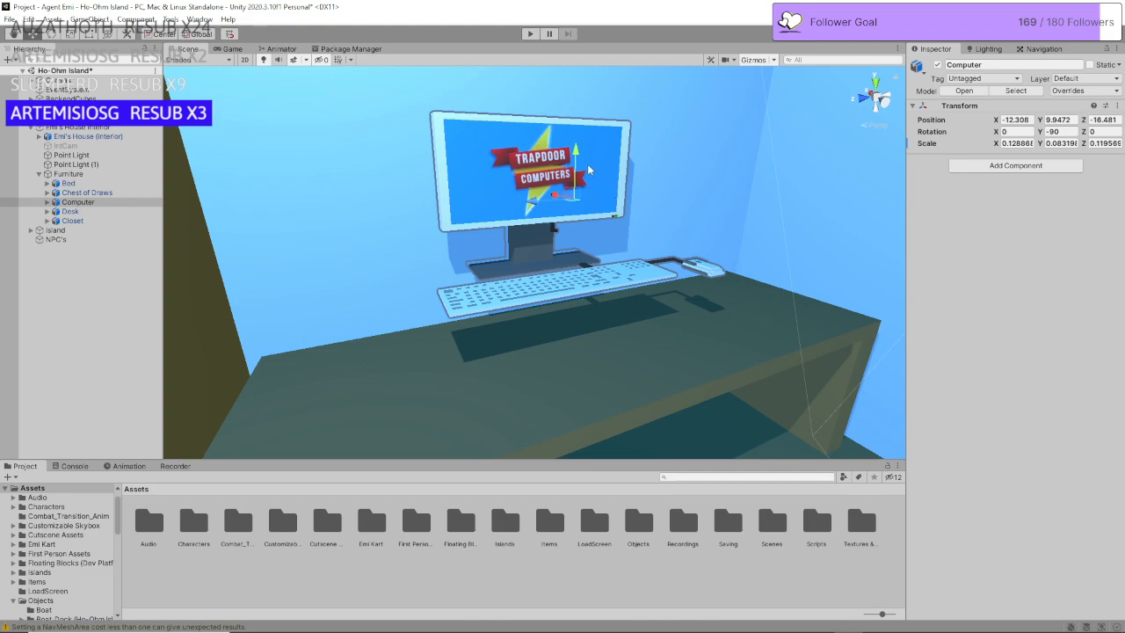
{"action": "left_click_drag", "start_coordinate": [568, 158], "coordinate": [616, 269]}
{"action": "left_click", "coordinate": [70, 34]}
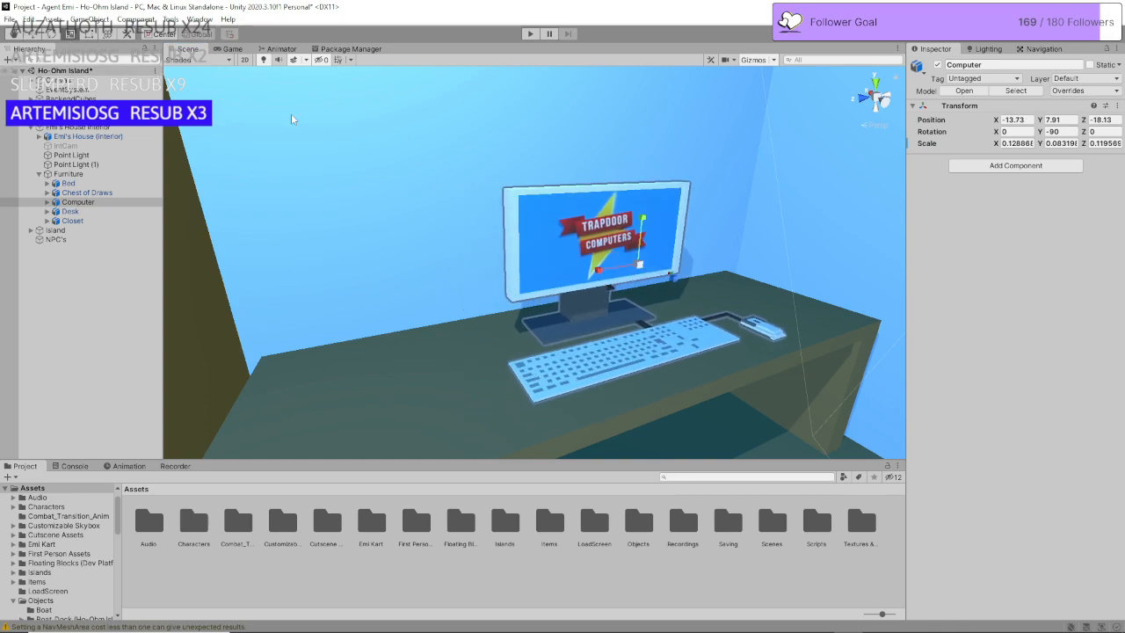
{"action": "left_click_drag", "start_coordinate": [642, 228], "coordinate": [644, 207]}
{"action": "left_click", "coordinate": [32, 34]}
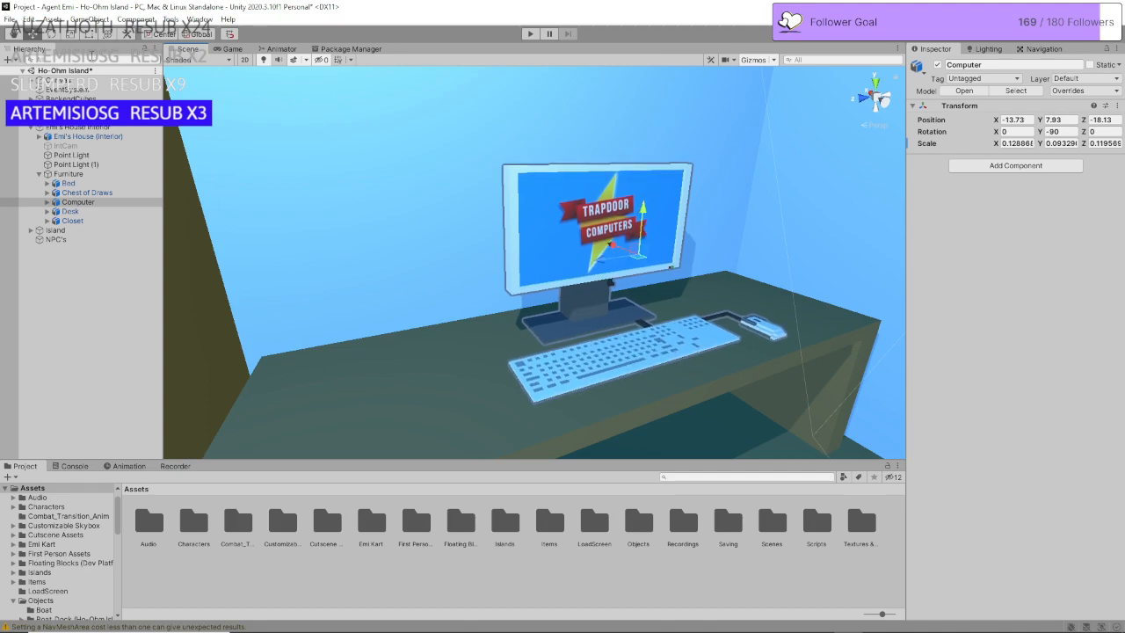
Step: Slide the Computer along the desk toward the window-side corner, to about Z -21.18
{"action": "left_click_drag", "start_coordinate": [603, 260], "coordinate": [521, 293]}
{"action": "right_click_drag", "start_coordinate": [680, 339], "coordinate": [727, 357]}
{"action": "scroll", "coordinate": [633, 342], "scroll_direction": "down", "scroll_amount": 5}
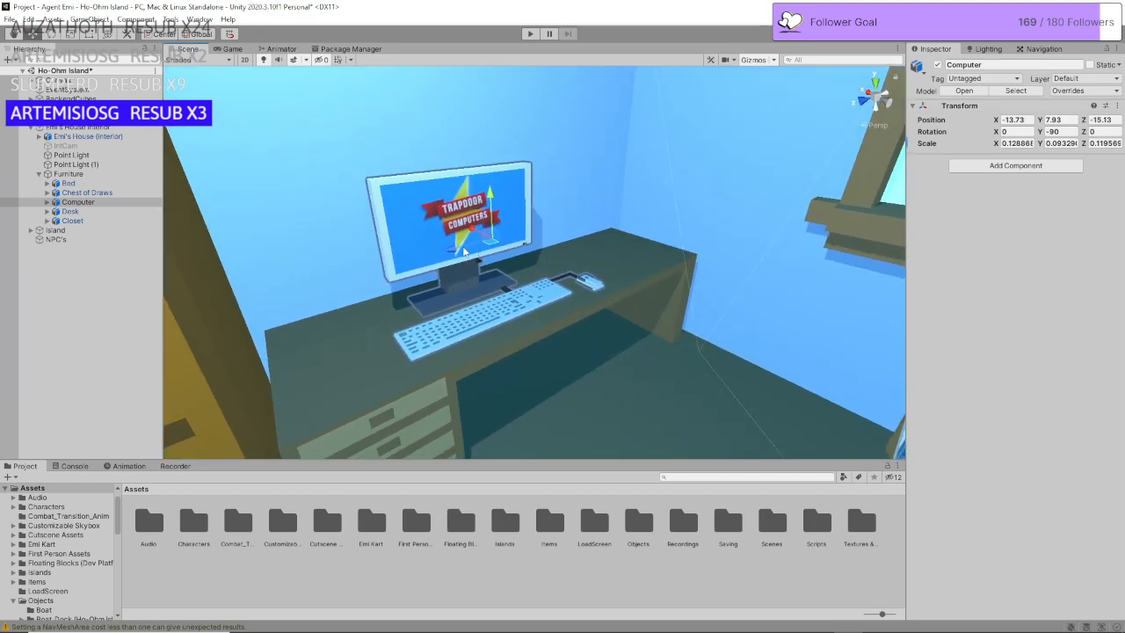
{"action": "left_click_drag", "start_coordinate": [456, 249], "coordinate": [561, 262]}
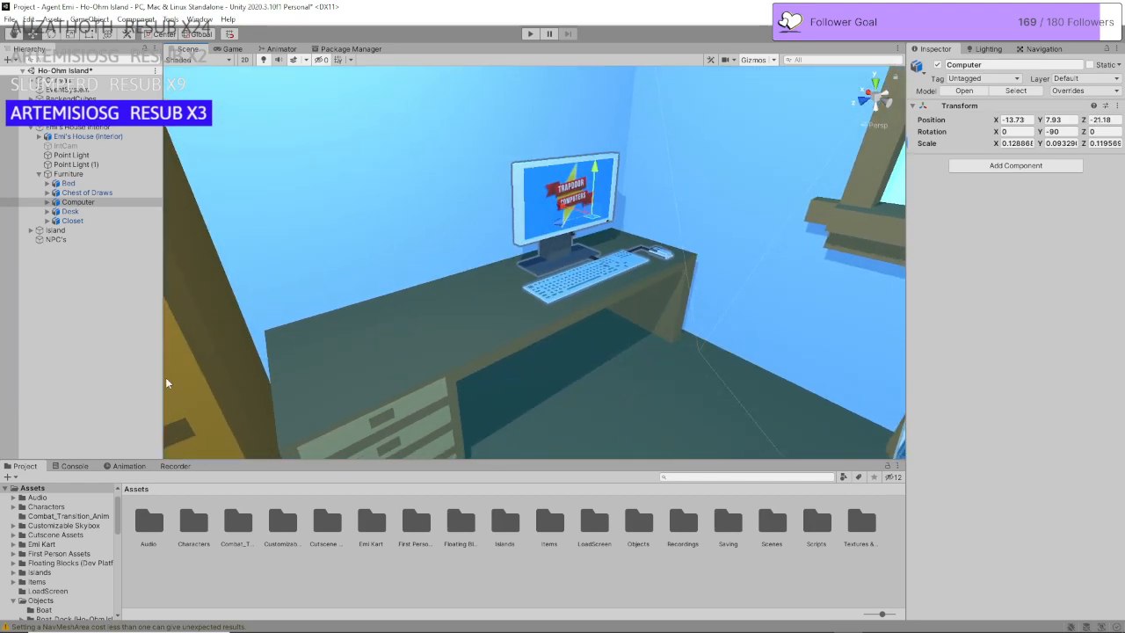
{"action": "left_click", "coordinate": [77, 321]}
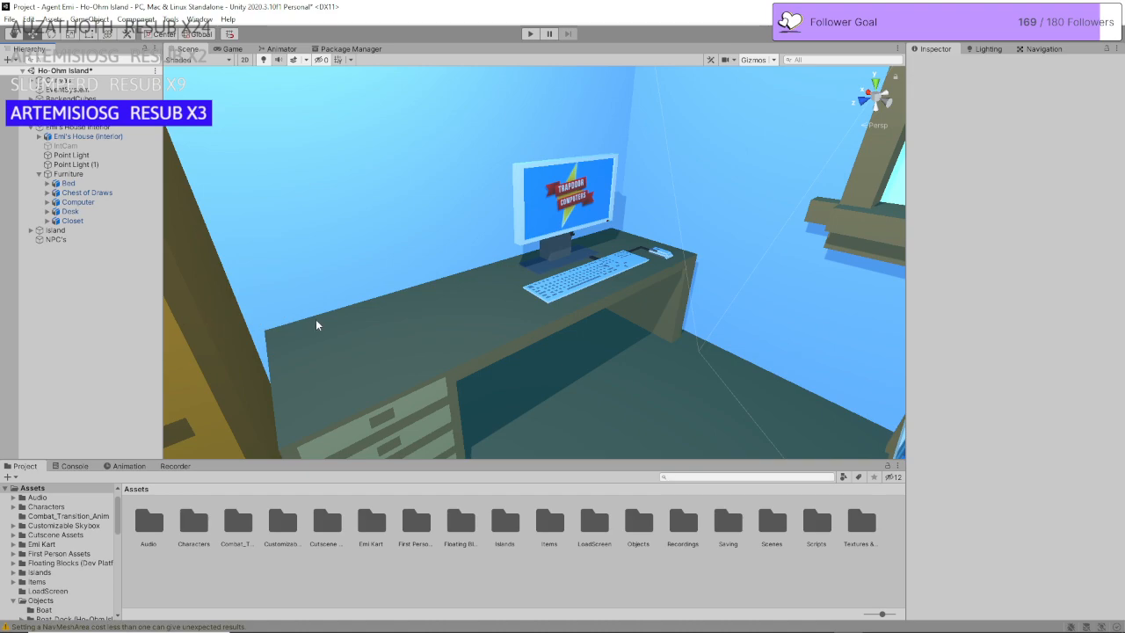
Step: Examine the computer's size and placement on the desk from several angles and distances
{"action": "right_click_drag", "start_coordinate": [385, 320], "coordinate": [507, 315]}
{"action": "key", "text": "s"}
{"action": "key", "text": "a"}
{"action": "key", "text": "w"}
{"action": "key", "text": "d"}
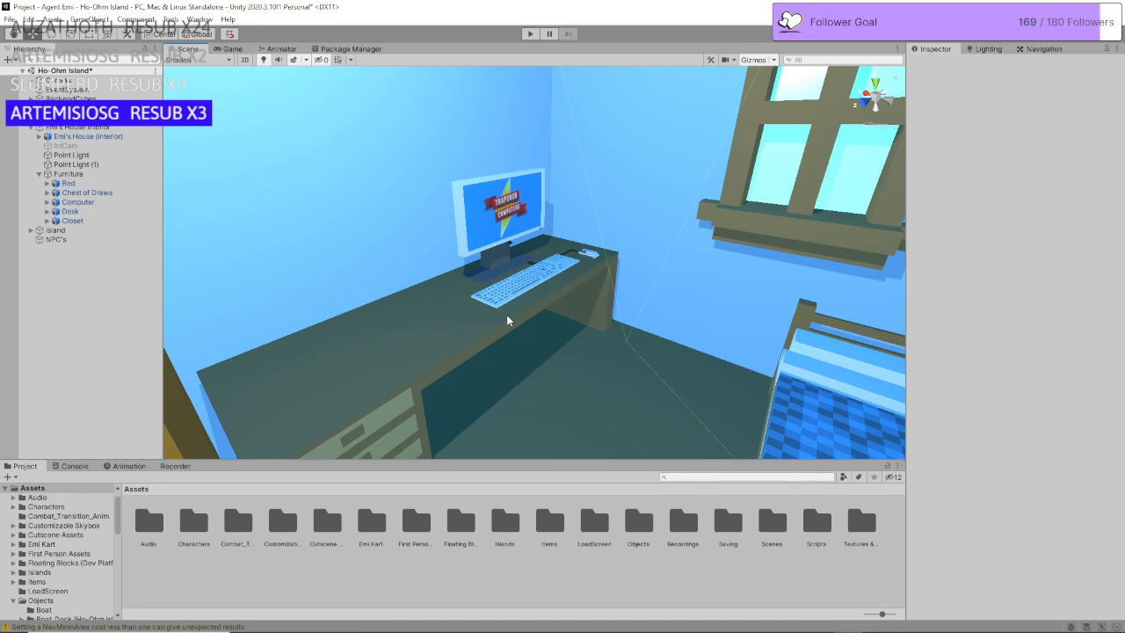
{"action": "key", "text": "w"}
{"action": "right_click_drag", "start_coordinate": [507, 315], "coordinate": [398, 230]}
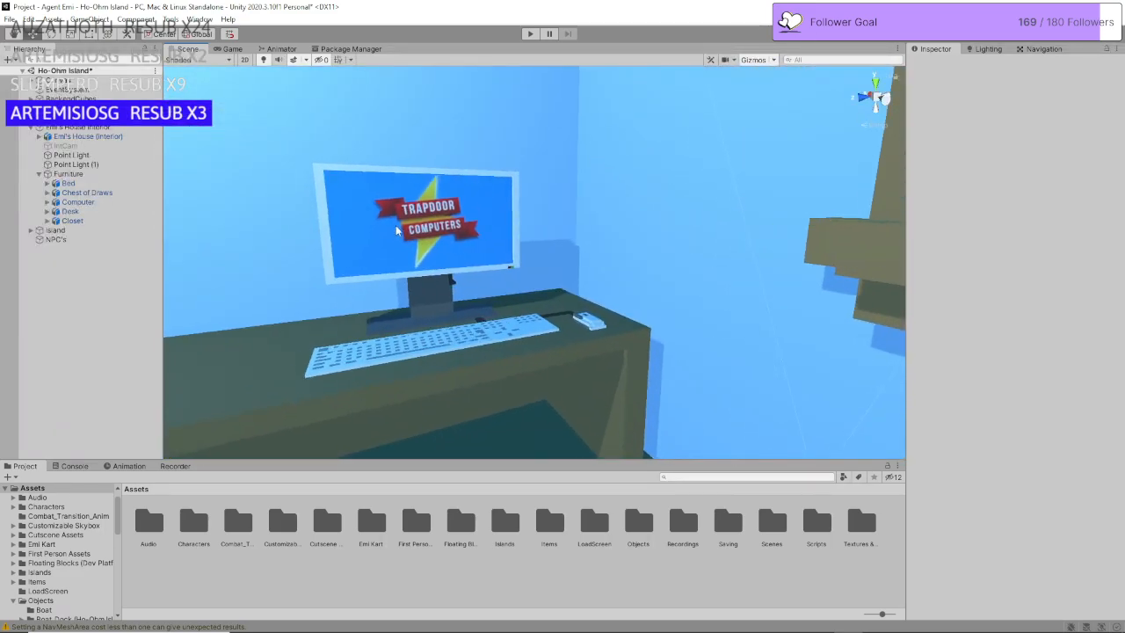
{"action": "scroll", "coordinate": [396, 231], "scroll_direction": "up", "scroll_amount": 3}
{"action": "mouse_move", "coordinate": [533, 176]}
{"action": "right_mouse_down"}
{"action": "mouse_move", "coordinate": [514, 175]}
{"action": "mouse_move", "coordinate": [511, 235]}
{"action": "mouse_move", "coordinate": [420, 206]}
{"action": "right_mouse_up"}
{"action": "key", "text": "s"}
Step: Try stretching the Computer along its X axis across the whole desk, and undo the scaling
{"action": "left_click", "coordinate": [79, 192]}
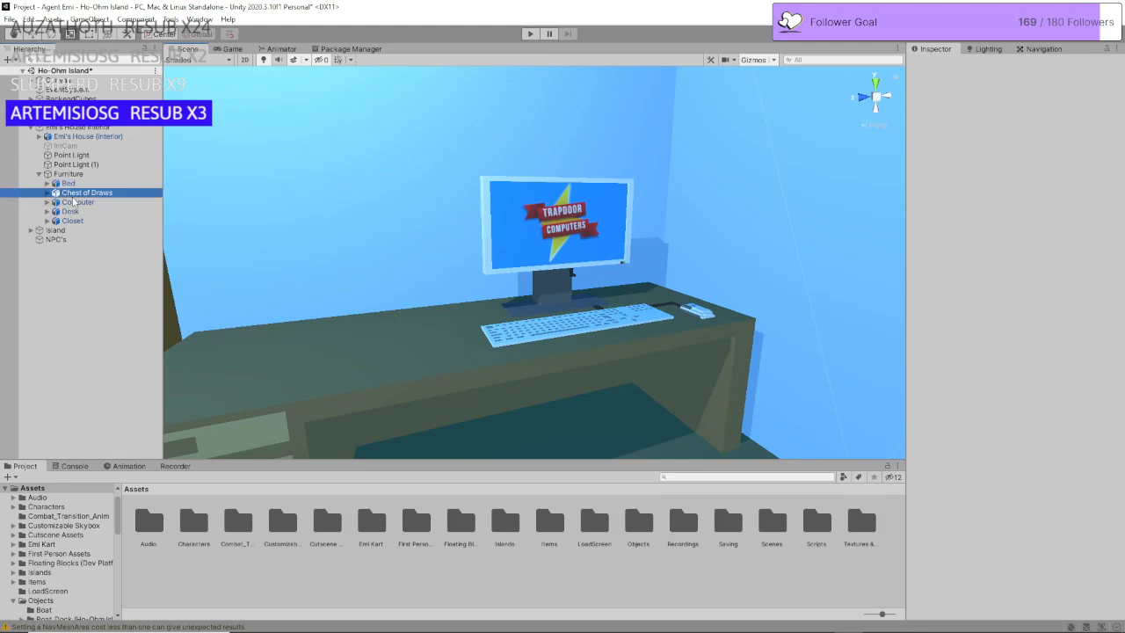
{"action": "left_click", "coordinate": [77, 203]}
{"action": "left_click_drag", "start_coordinate": [544, 246], "coordinate": [305, 280]}
{"action": "key", "text": "s"}
{"action": "right_click_drag", "start_coordinate": [661, 310], "coordinate": [582, 286]}
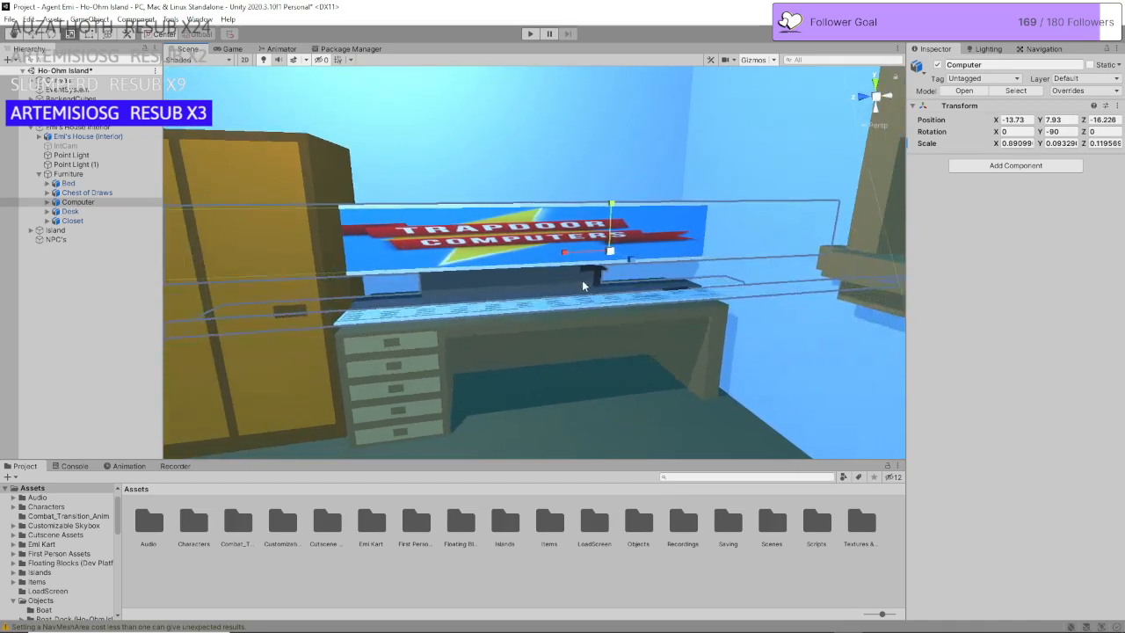
{"action": "scroll", "coordinate": [582, 281], "scroll_direction": "down", "scroll_amount": 3}
{"action": "left_click_drag", "start_coordinate": [558, 259], "coordinate": [140, 329]}
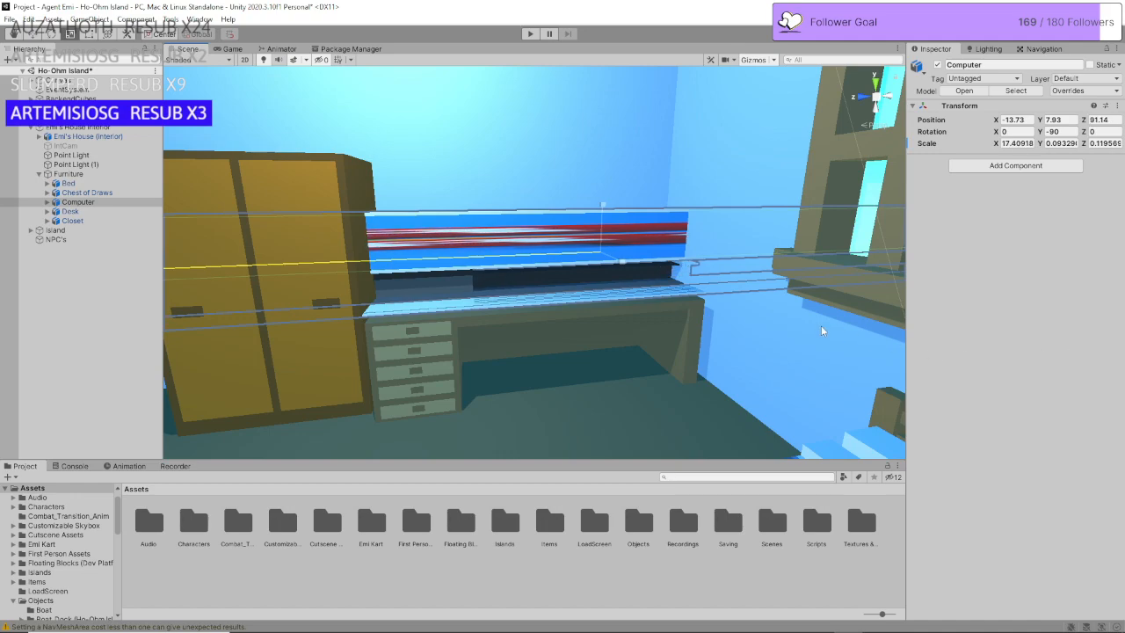
{"action": "left_click_drag", "start_coordinate": [823, 330], "coordinate": [553, 382]}
{"action": "key", "text": "ctrl+z"}
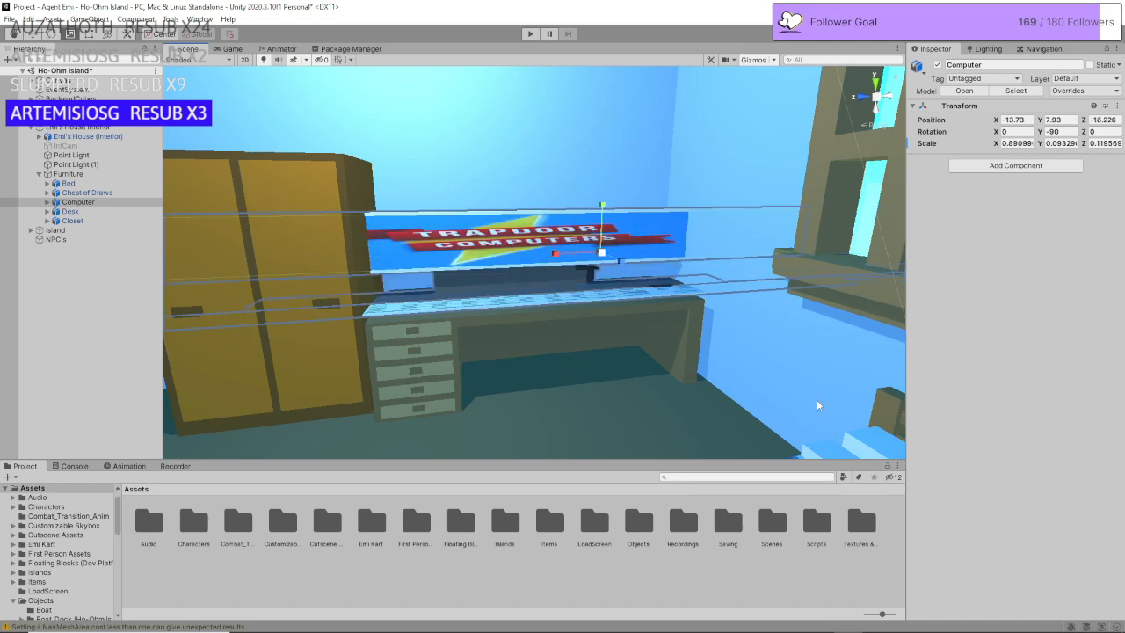
{"action": "key", "text": "ctrl+z"}
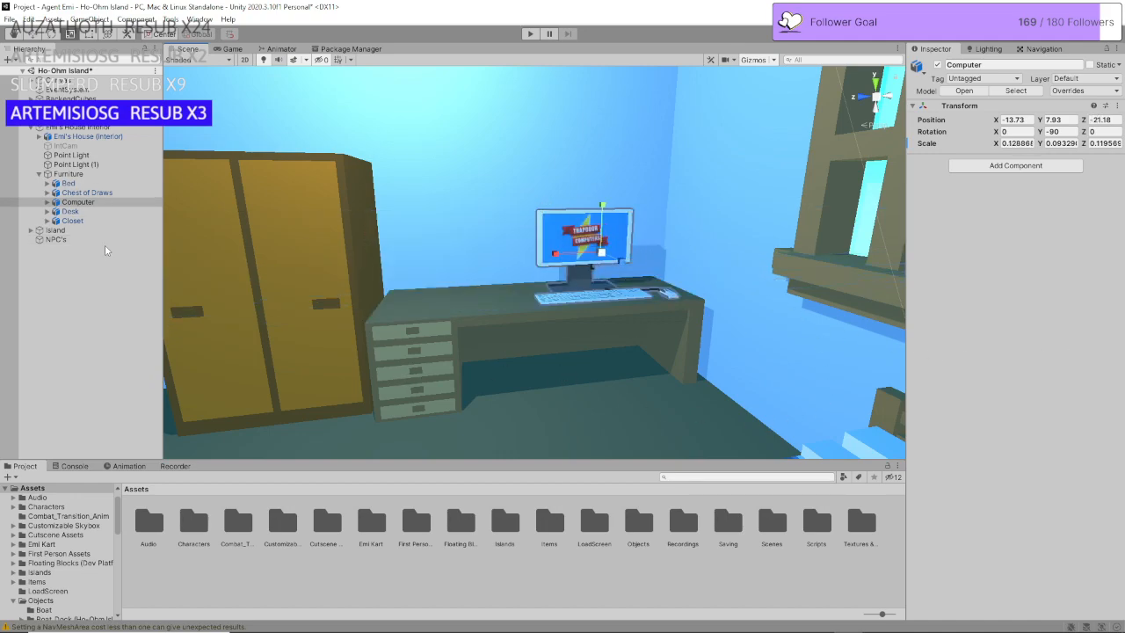
{"action": "left_click", "coordinate": [69, 298]}
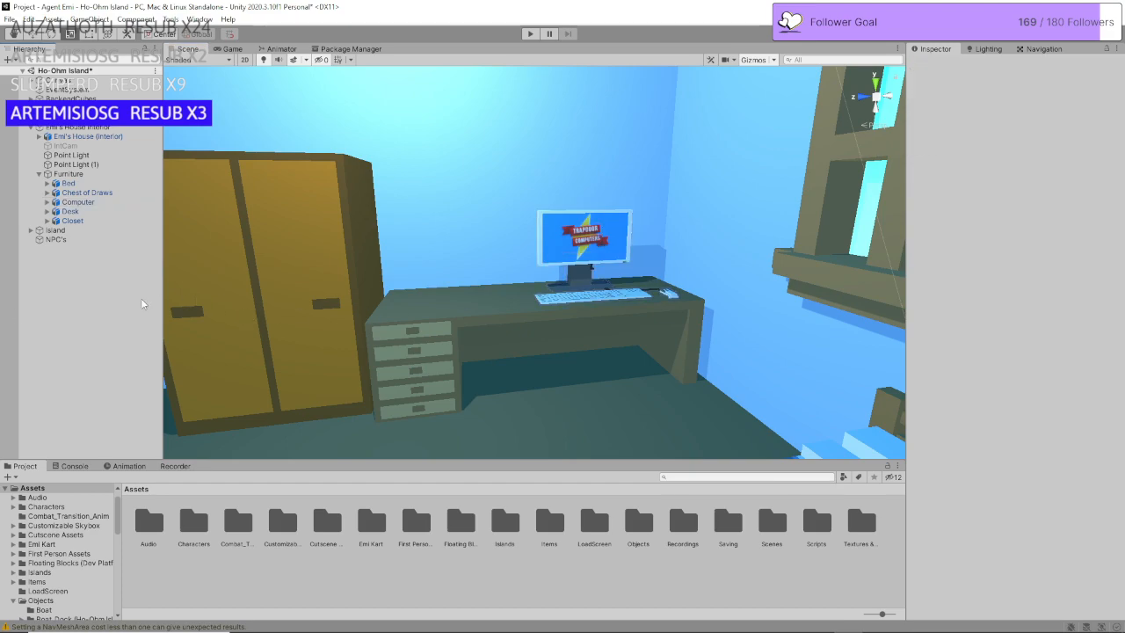
Step: Add the Desk Lamp model from the Emi's House (Interior) furniture assets to the scene as a child of the Desk
{"action": "right_click_drag", "start_coordinate": [544, 317], "coordinate": [526, 359]}
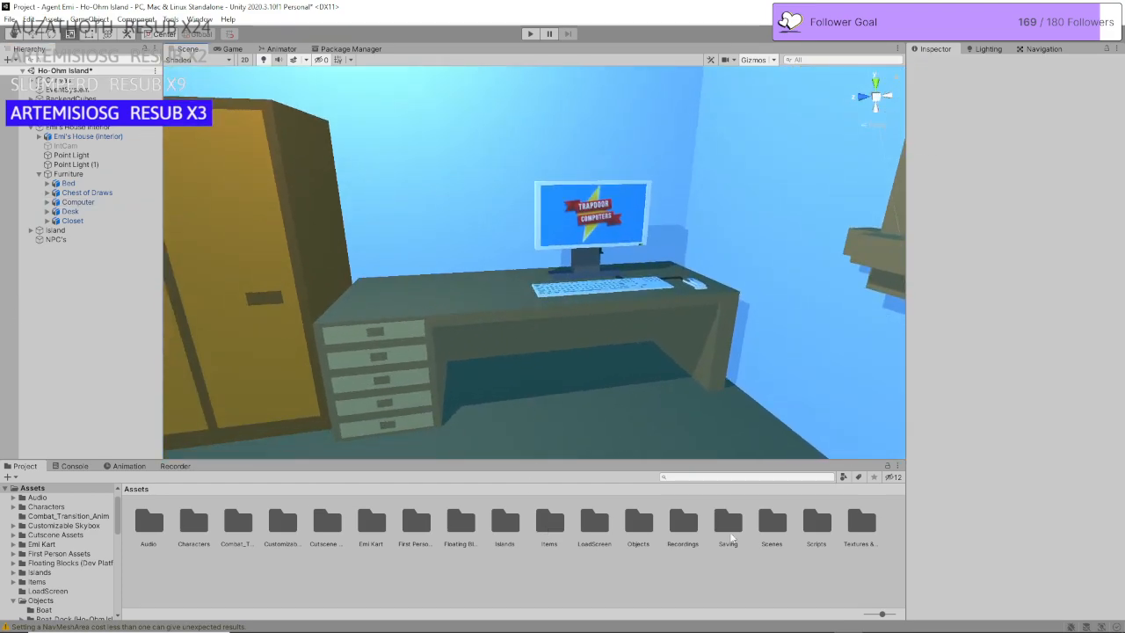
{"action": "double_click", "coordinate": [631, 526]}
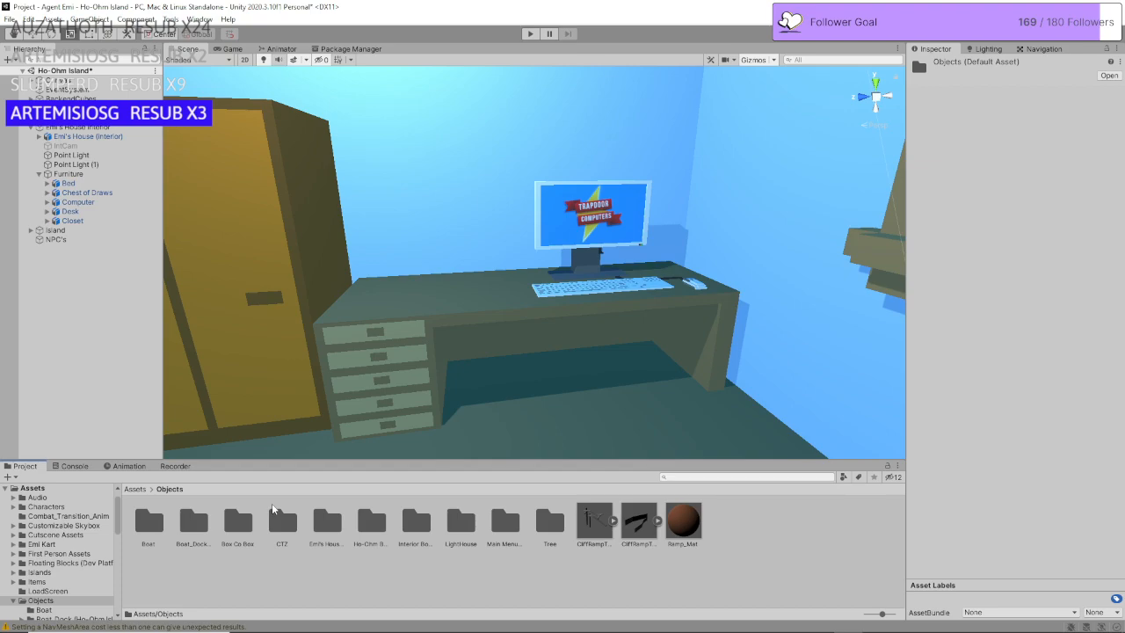
{"action": "right_click_drag", "start_coordinate": [686, 238], "coordinate": [684, 233]}
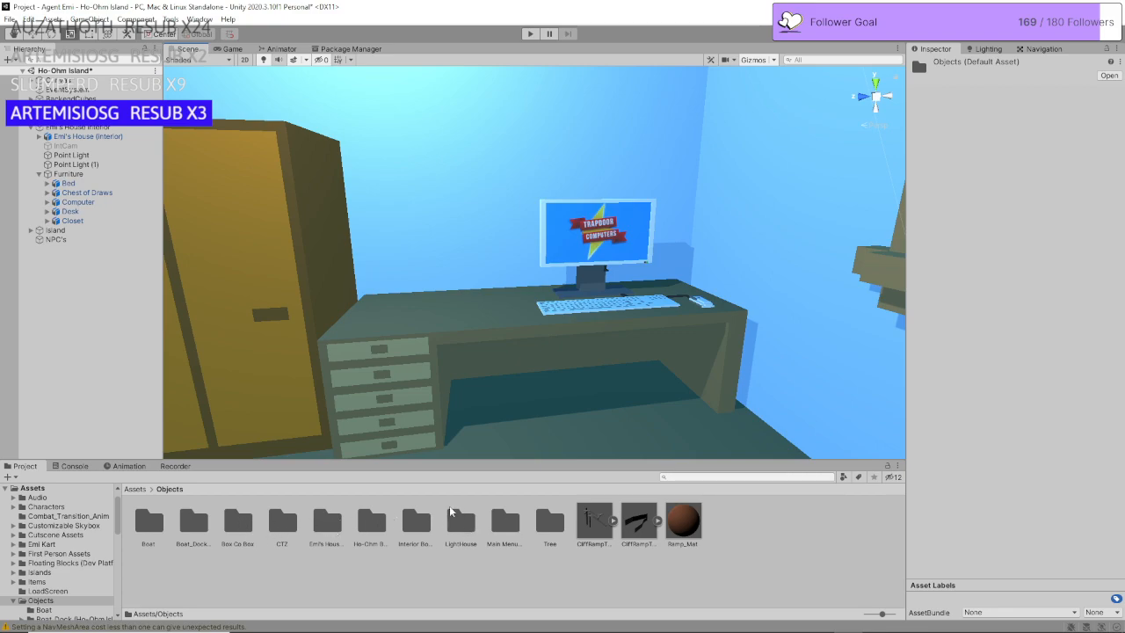
{"action": "left_click", "coordinate": [411, 526]}
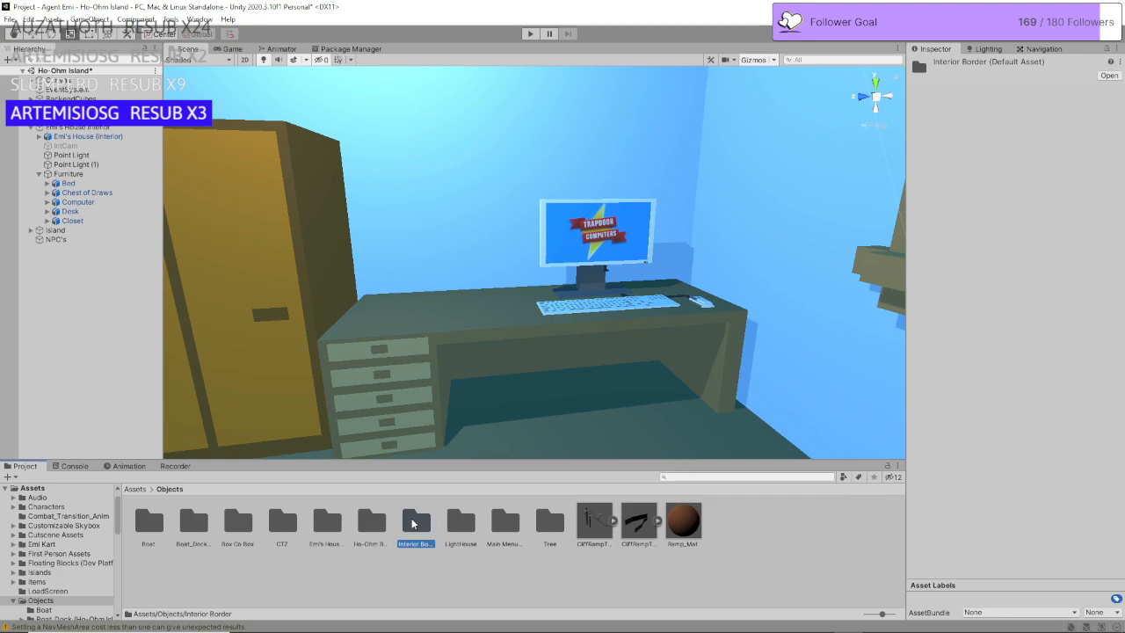
{"action": "double_click", "coordinate": [327, 523]}
{"action": "left_click", "coordinate": [148, 518]}
{"action": "double_click", "coordinate": [148, 517]}
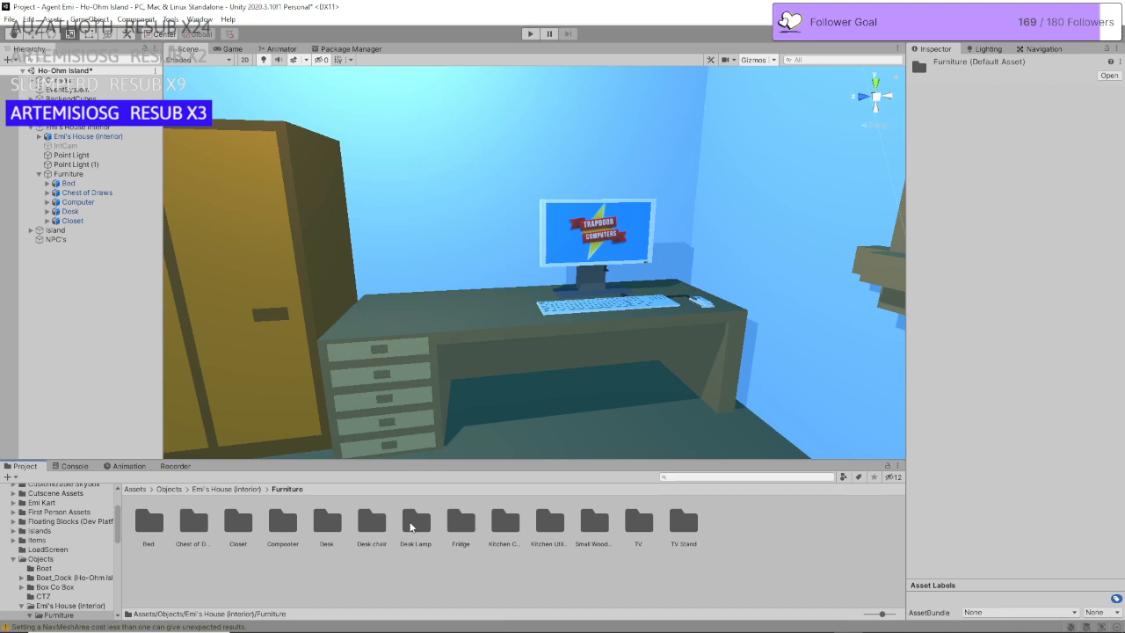
{"action": "double_click", "coordinate": [415, 525]}
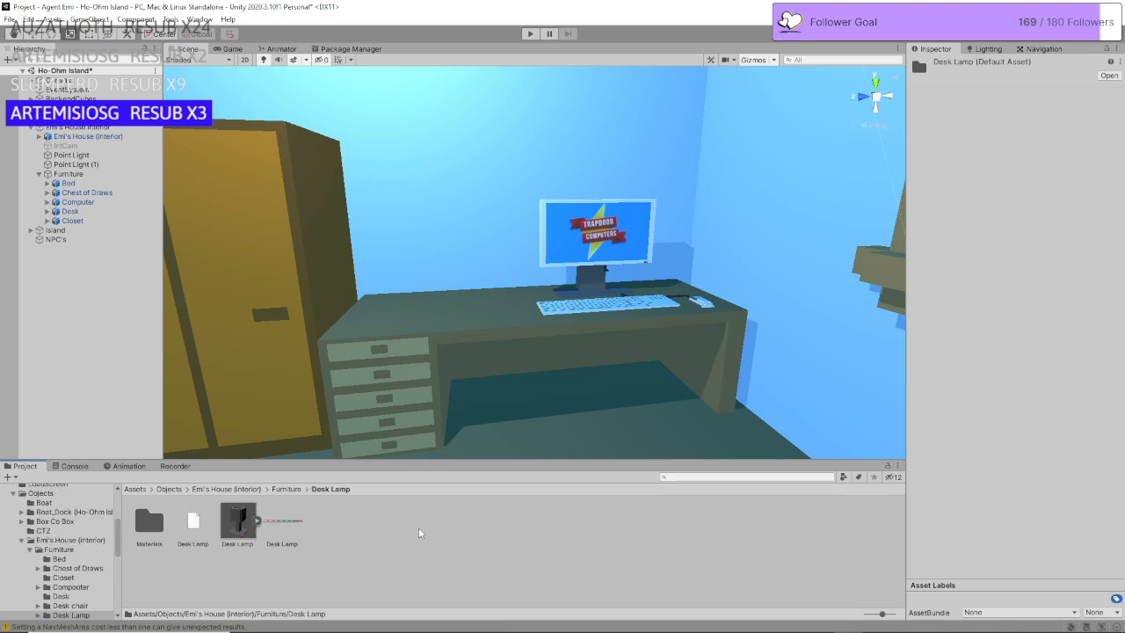
{"action": "left_click", "coordinate": [242, 522]}
{"action": "left_click_drag", "start_coordinate": [242, 523], "coordinate": [70, 212]}
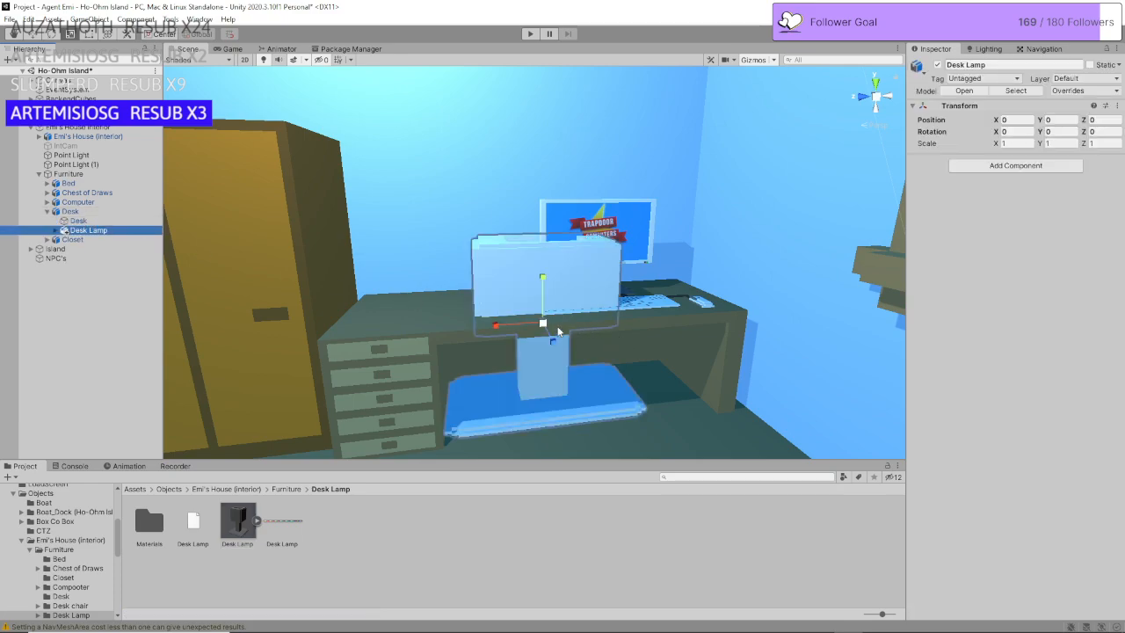
Step: Position the Desk Lamp over the desk's drawer end at about X -13.31, Y 6.72, Z -11.73, and move it directly into the Furniture group
{"action": "left_click", "coordinate": [40, 35]}
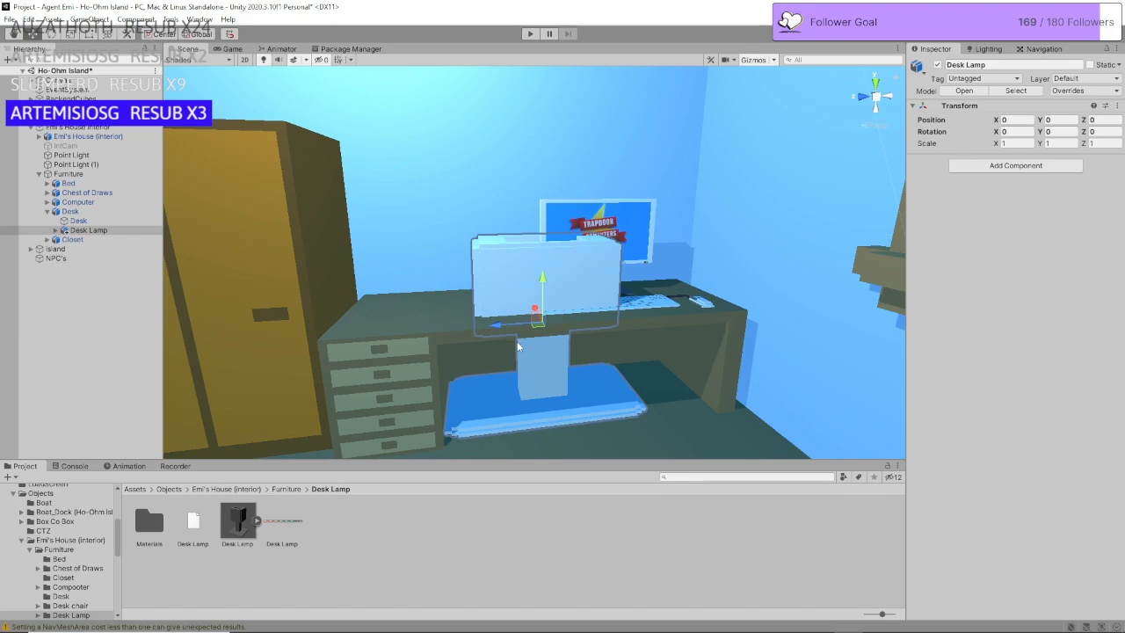
{"action": "left_click_drag", "start_coordinate": [498, 326], "coordinate": [424, 214]}
{"action": "left_click_drag", "start_coordinate": [88, 231], "coordinate": [79, 207]}
{"action": "left_click", "coordinate": [46, 221]}
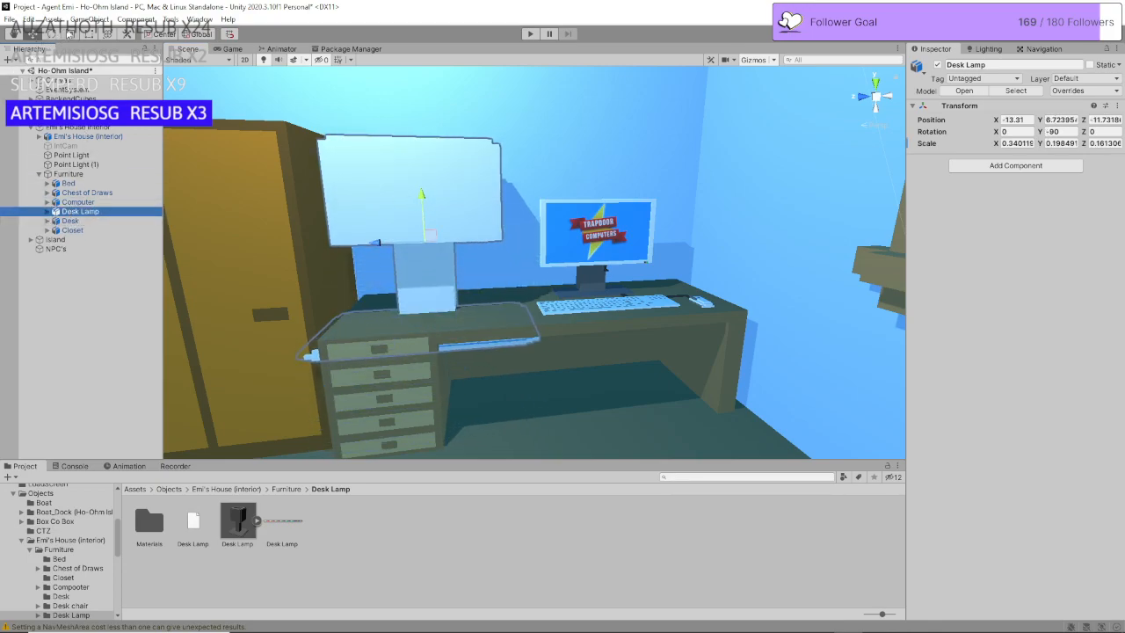
Step: Scale the Desk Lamp down to about 0.084 on X, 0.088 on Y and 0.075 on Z
{"action": "left_click", "coordinate": [70, 34]}
{"action": "mouse_move", "coordinate": [377, 243]}
{"action": "left_mouse_down"}
{"action": "mouse_move", "coordinate": [400, 244]}
{"action": "mouse_move", "coordinate": [354, 247]}
{"action": "mouse_move", "coordinate": [365, 246]}
{"action": "left_mouse_up"}
{"action": "left_click_drag", "start_coordinate": [423, 194], "coordinate": [423, 206]}
{"action": "left_click_drag", "start_coordinate": [375, 243], "coordinate": [396, 260]}
{"action": "scroll", "coordinate": [396, 261], "scroll_direction": "up", "scroll_amount": 5}
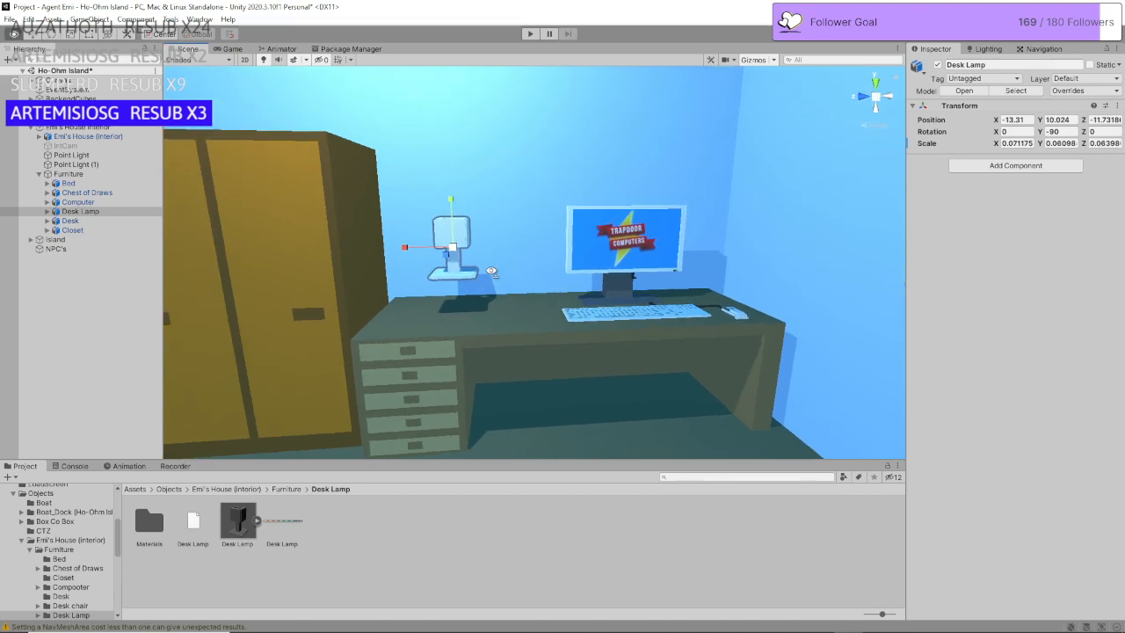
{"action": "left_click_drag", "start_coordinate": [354, 179], "coordinate": [353, 167]}
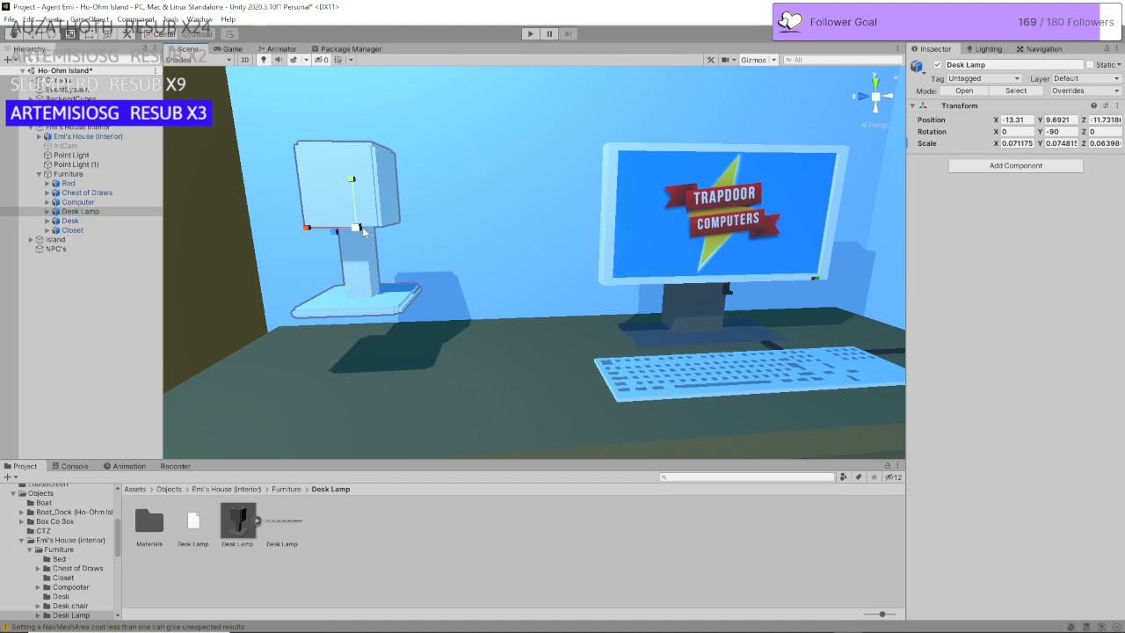
{"action": "left_click_drag", "start_coordinate": [361, 228], "coordinate": [371, 231]}
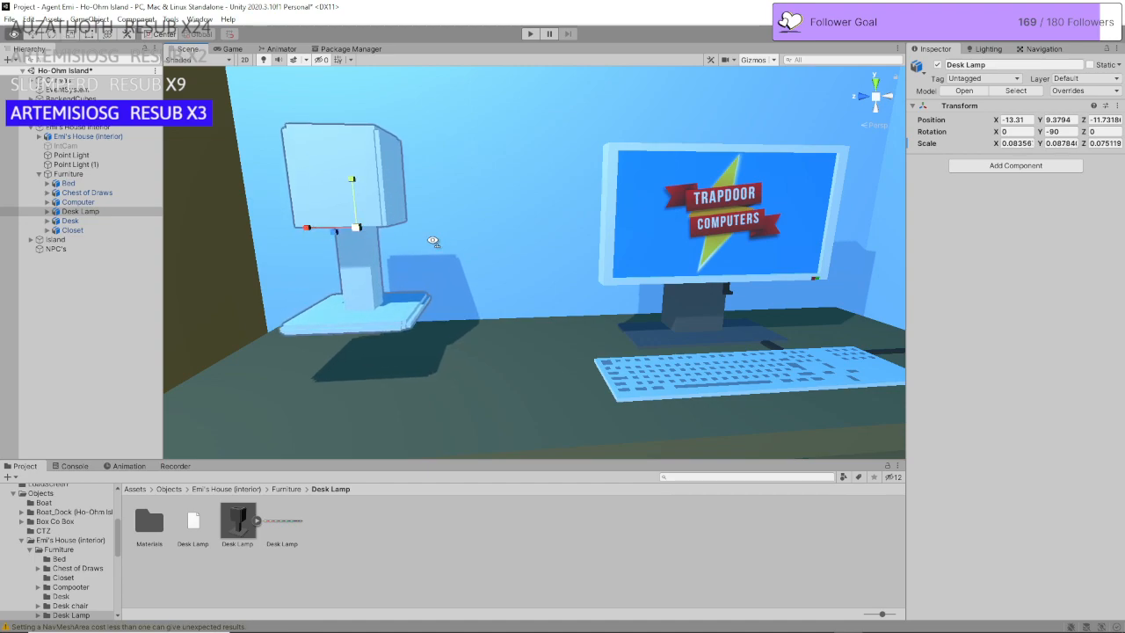
{"action": "scroll", "coordinate": [378, 244], "scroll_direction": "up", "scroll_amount": 4}
{"action": "scroll", "coordinate": [384, 253], "scroll_direction": "up", "scroll_amount": 2}
{"action": "key", "text": "w"}
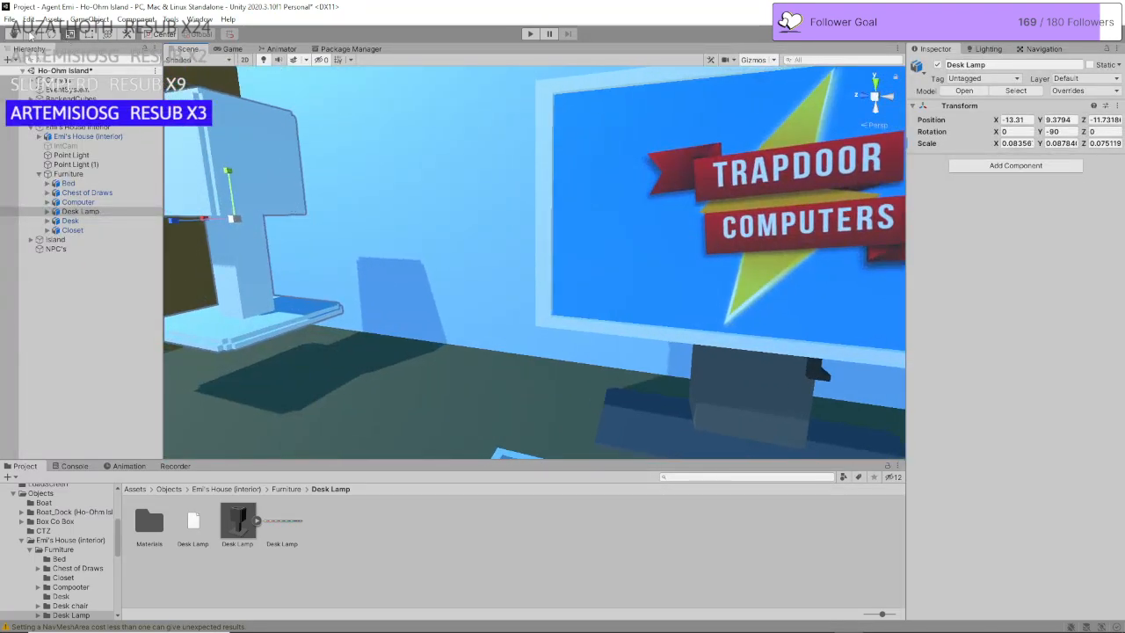
Step: Lower the Desk Lamp to Y 7.96 and set its Desk_Lamp mesh to cast two-sided shadows
{"action": "left_click_drag", "start_coordinate": [227, 180], "coordinate": [222, 250]}
{"action": "left_click", "coordinate": [48, 215]}
{"action": "left_click", "coordinate": [48, 212]}
{"action": "left_click", "coordinate": [88, 221]}
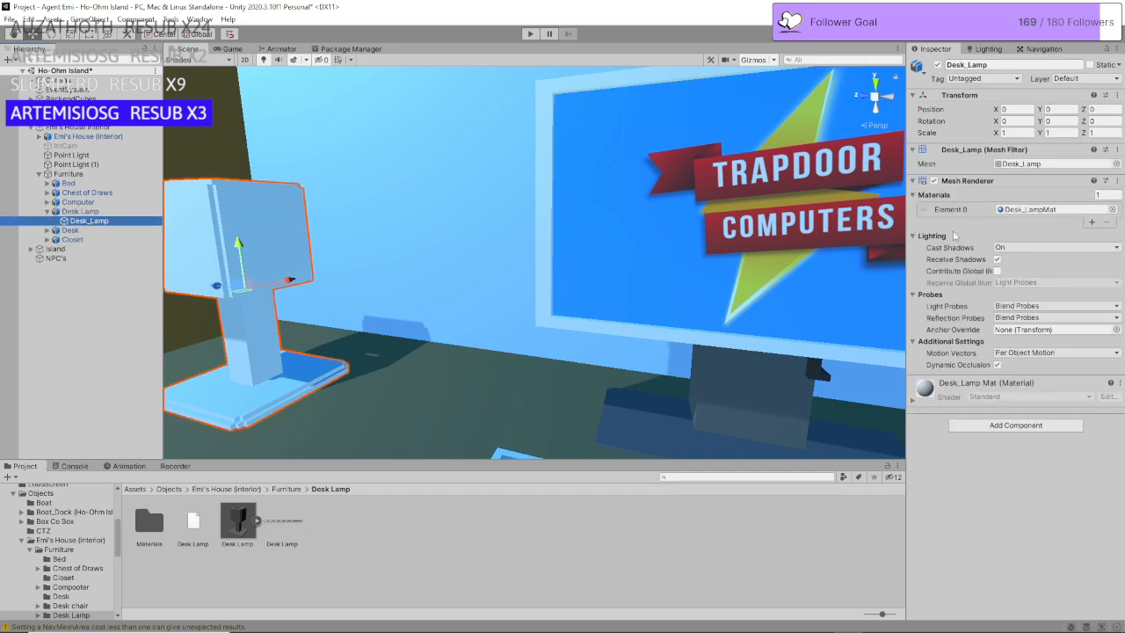
{"action": "left_click", "coordinate": [1080, 248]}
{"action": "left_click", "coordinate": [1072, 286]}
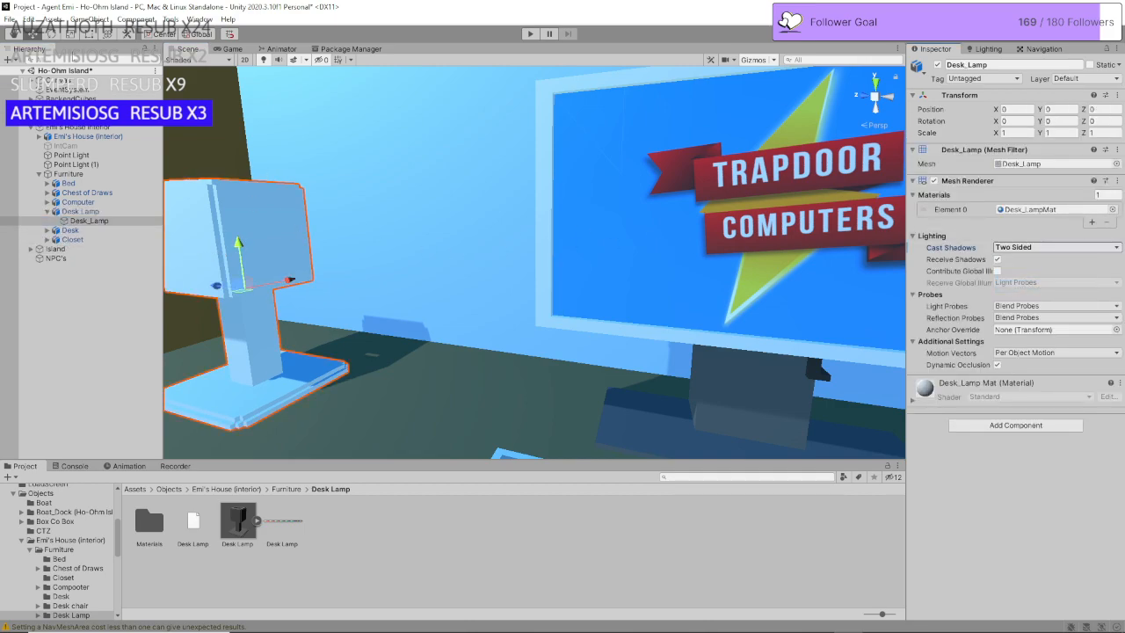
{"action": "left_click", "coordinate": [48, 212]}
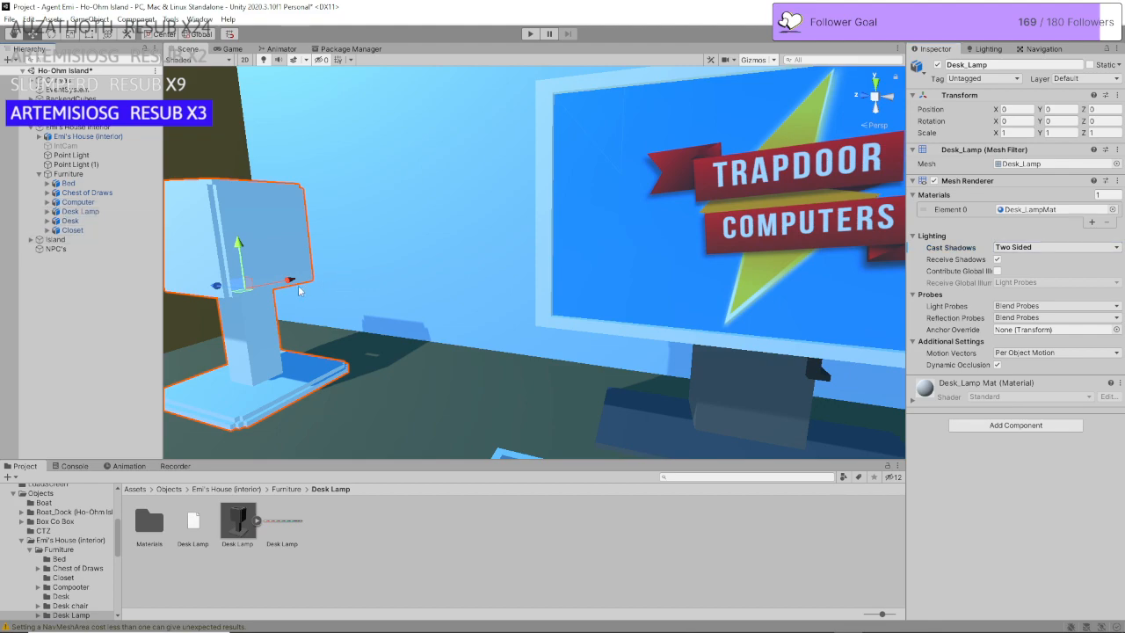
Step: Shift the Desk_Lamp mesh to local X -24.1 and apply the Desk Lamp texture to it
{"action": "left_click_drag", "start_coordinate": [216, 286], "coordinate": [287, 297]}
{"action": "right_click_drag", "start_coordinate": [228, 273], "coordinate": [503, 315]}
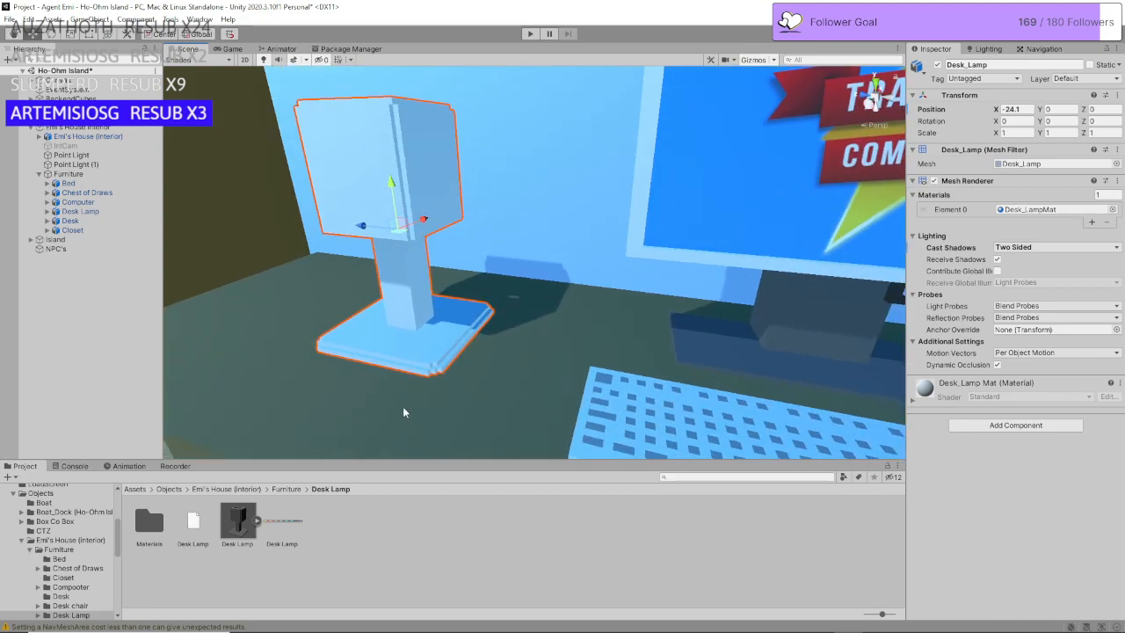
{"action": "left_click", "coordinate": [48, 212]}
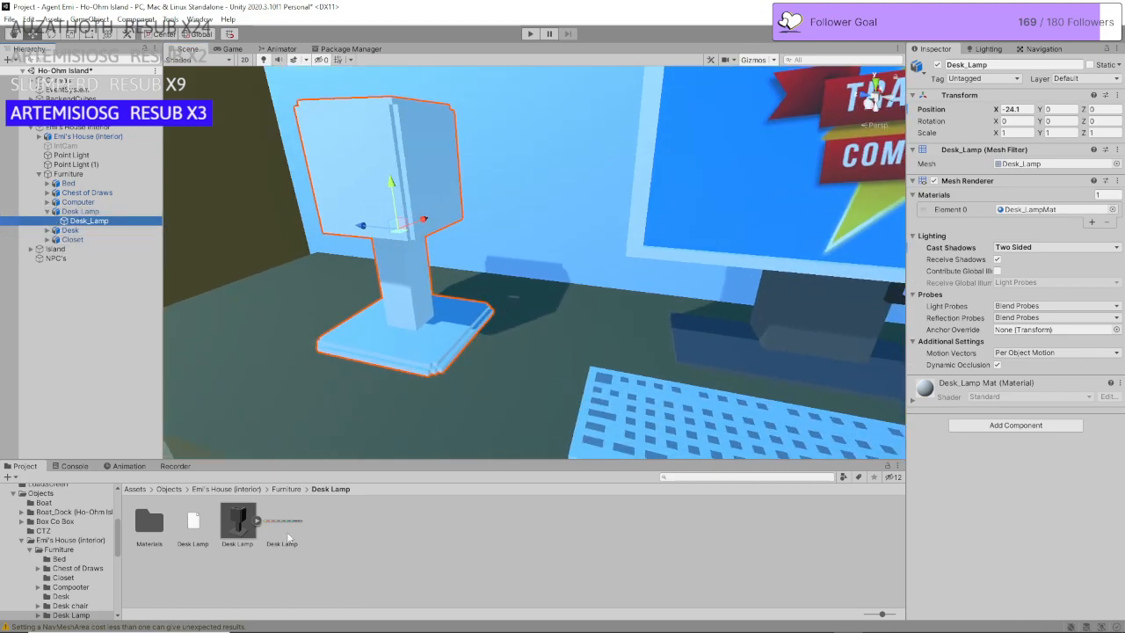
{"action": "left_click_drag", "start_coordinate": [282, 526], "coordinate": [613, 217]}
Step: Rotate the Desk Lamp to -120 degrees on Y and return the project browser to the Assets root
{"action": "left_click", "coordinate": [417, 187]}
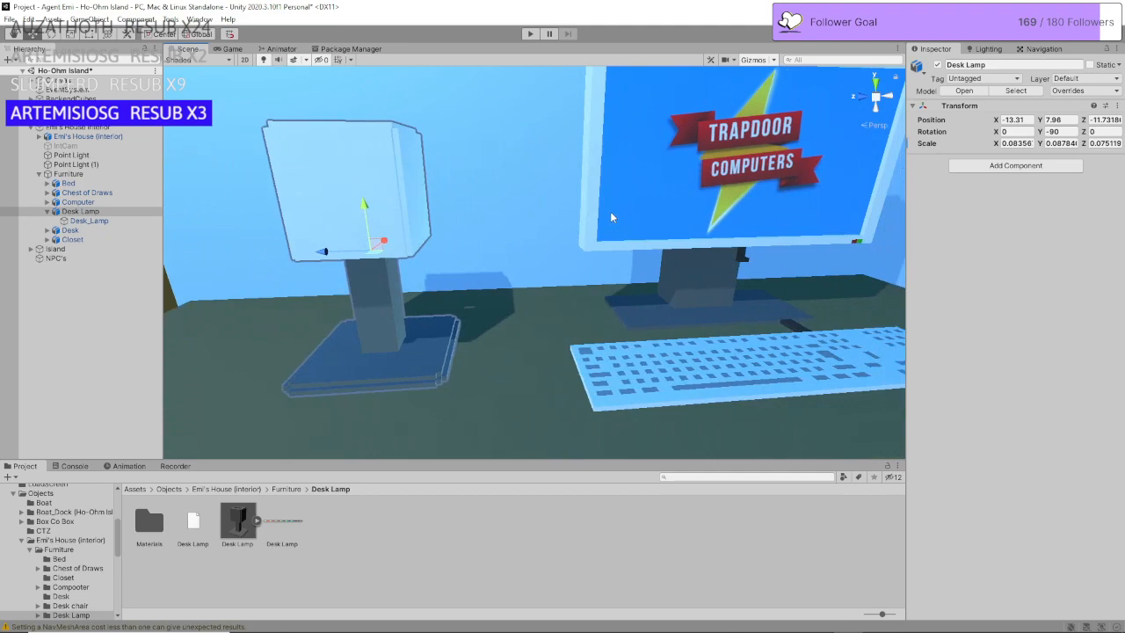
{"action": "key", "text": "e"}
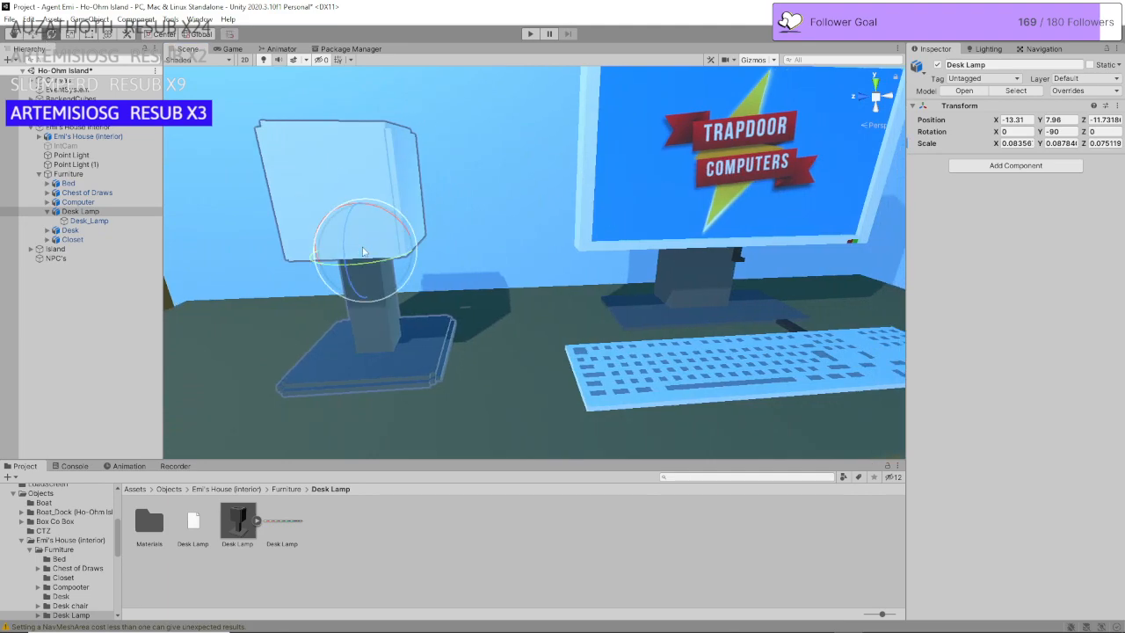
{"action": "left_click_drag", "start_coordinate": [370, 268], "coordinate": [412, 264]}
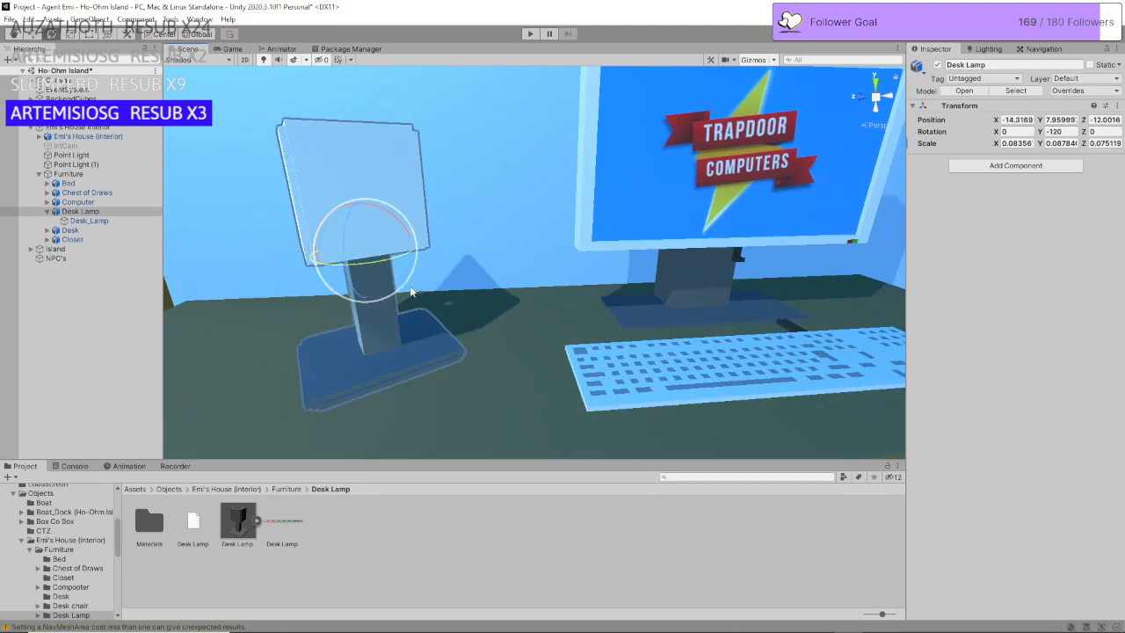
{"action": "left_click", "coordinate": [364, 540]}
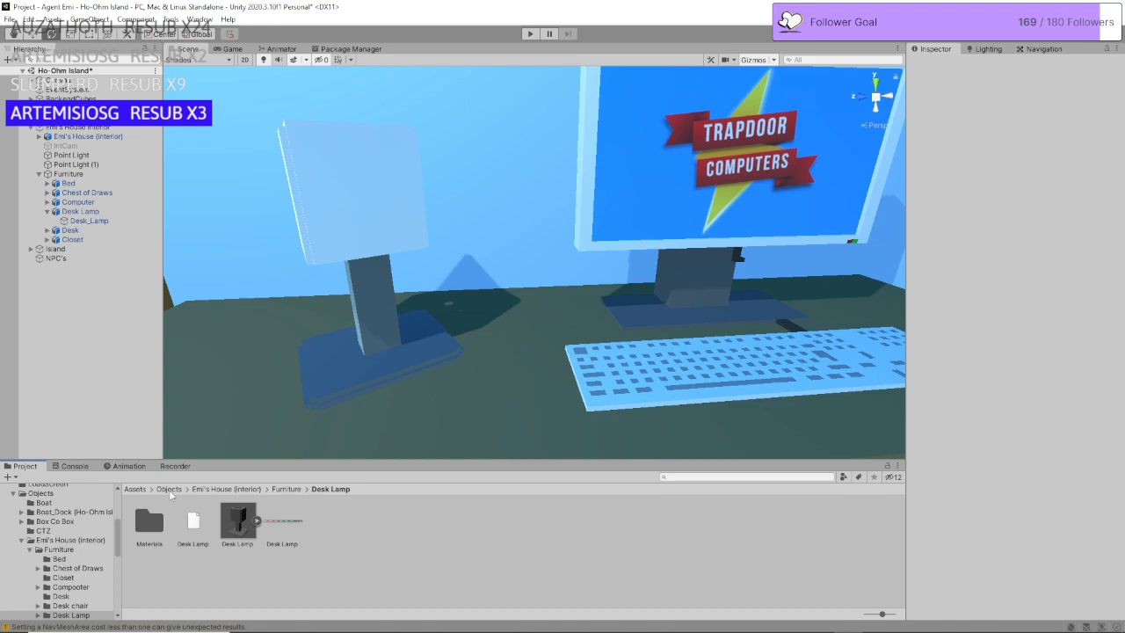
{"action": "left_click", "coordinate": [135, 489]}
{"action": "right_click_drag", "start_coordinate": [400, 295], "coordinate": [663, 280]}
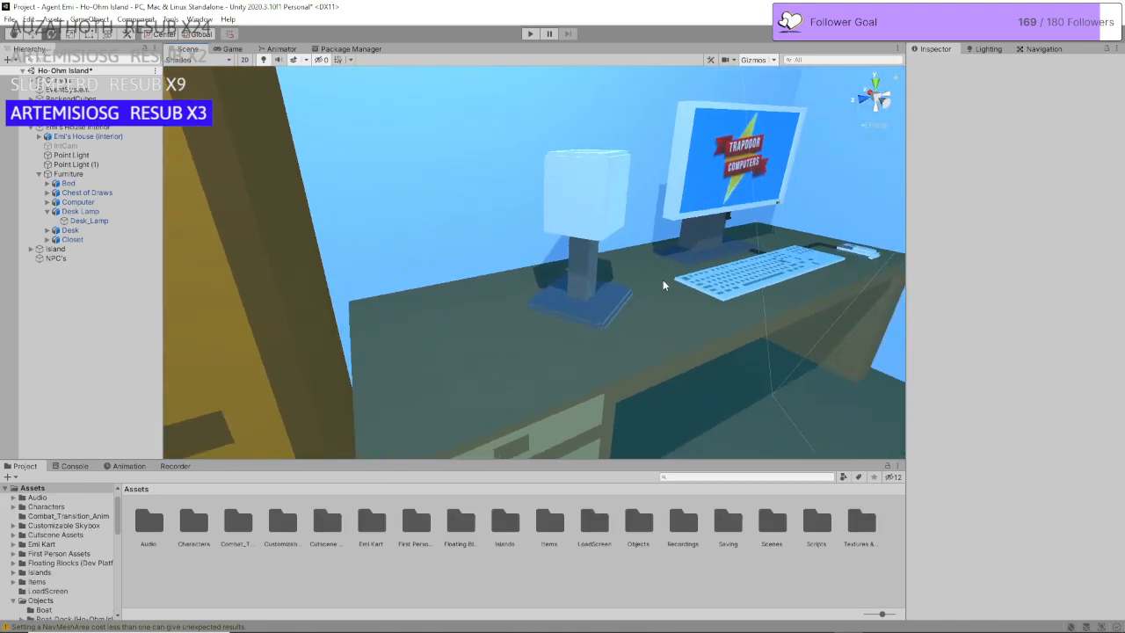
Step: Rescale the Desk Lamp to about 0.0756 on X, 0.0715 on Y and 0.0771 on Z
{"action": "left_click", "coordinate": [87, 220]}
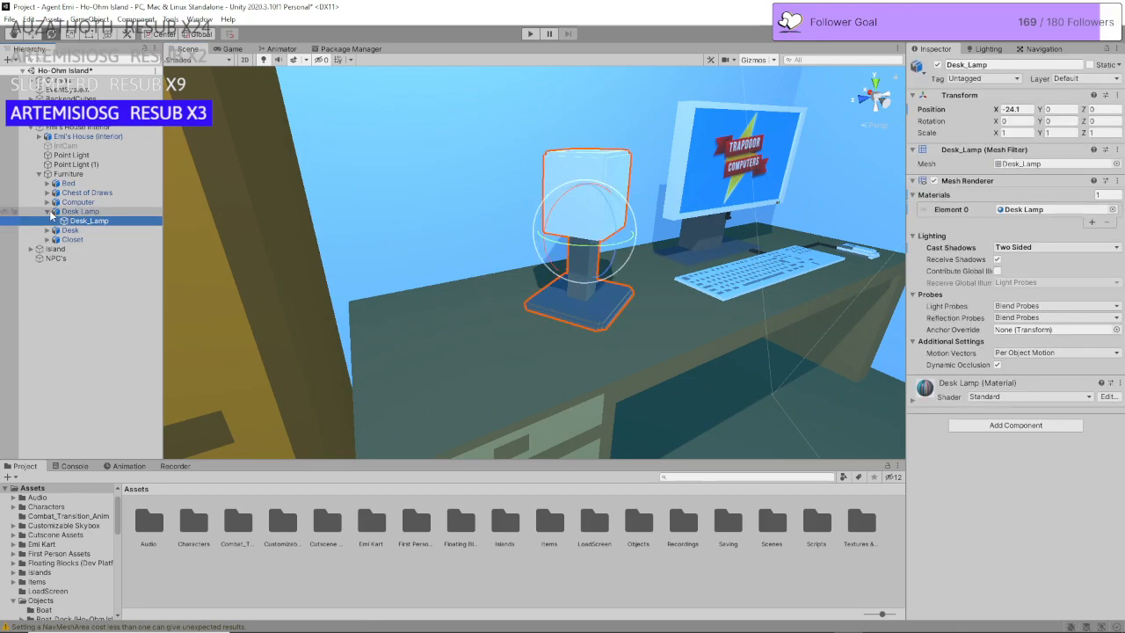
{"action": "left_click", "coordinate": [60, 212]}
{"action": "left_click", "coordinate": [46, 212]}
{"action": "left_click", "coordinate": [114, 212]}
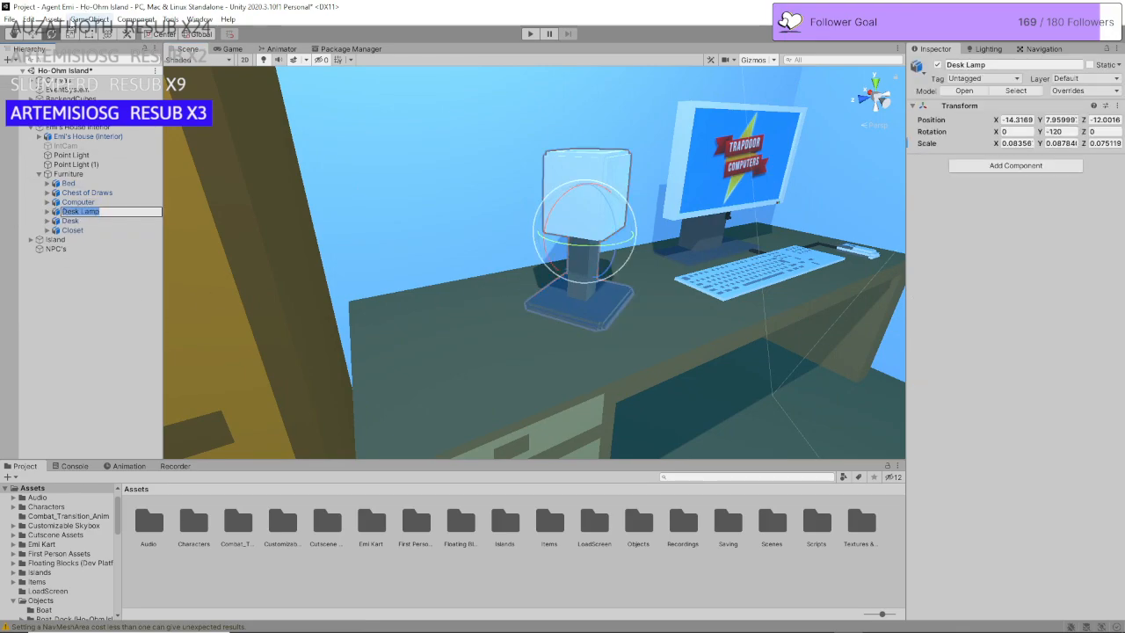
{"action": "left_click", "coordinate": [123, 281]}
{"action": "left_click", "coordinate": [123, 211]}
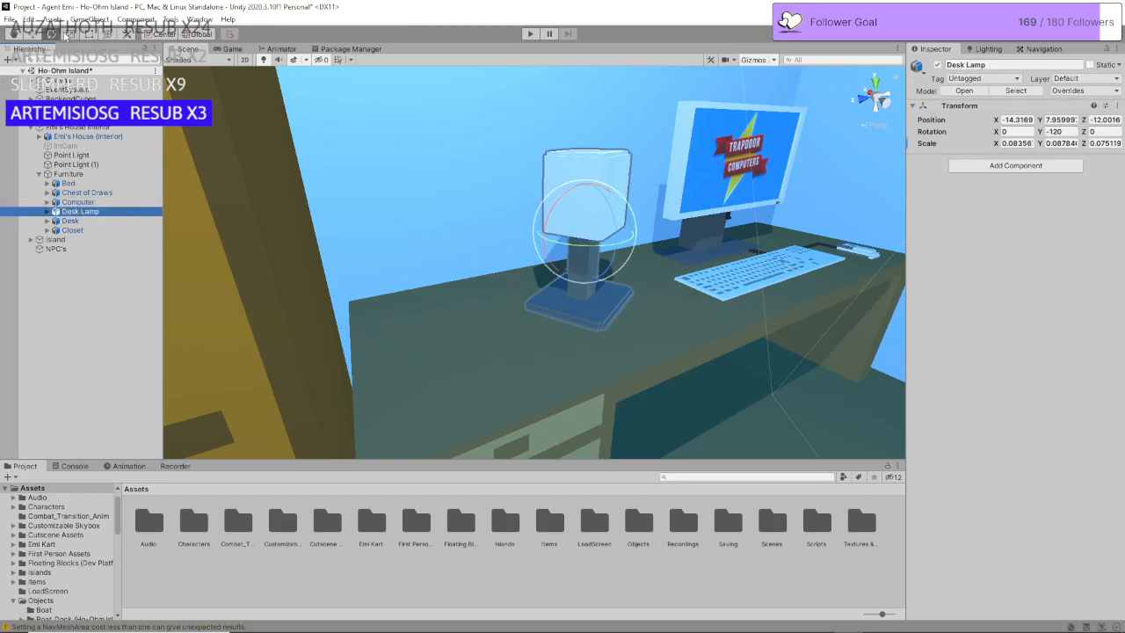
{"action": "key", "text": "w"}
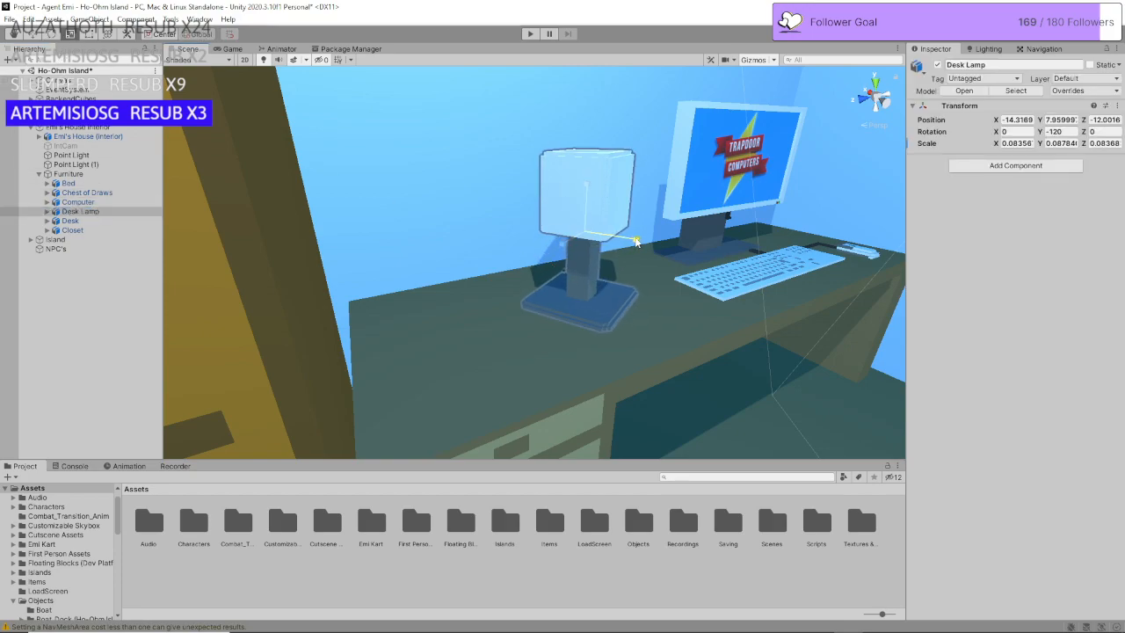
{"action": "middle_click_drag", "start_coordinate": [614, 244], "coordinate": [405, 241]}
{"action": "scroll", "coordinate": [405, 241], "scroll_direction": "up", "scroll_amount": 3}
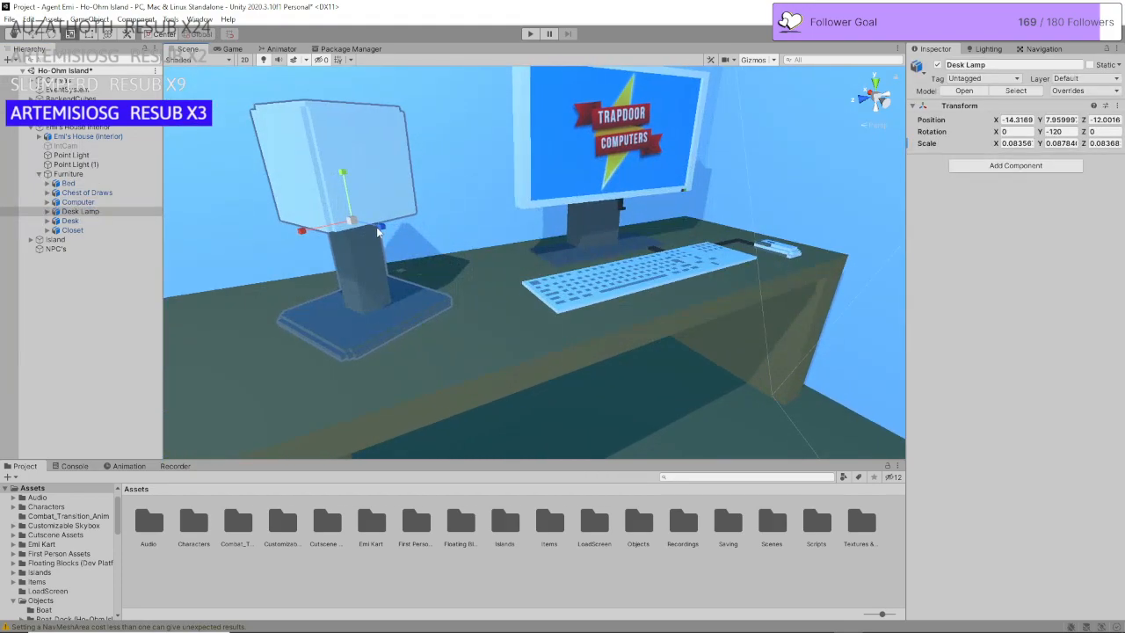
{"action": "left_click_drag", "start_coordinate": [379, 230], "coordinate": [385, 231]}
{"action": "left_click_drag", "start_coordinate": [302, 236], "coordinate": [283, 237]}
{"action": "mouse_move", "coordinate": [352, 224]}
{"action": "left_mouse_down"}
{"action": "mouse_move", "coordinate": [354, 209]}
{"action": "mouse_move", "coordinate": [355, 223]}
{"action": "left_mouse_up"}
Step: Lower the Desk Lamp onto the desktop at Y 7.86 and deselect it
{"action": "left_click", "coordinate": [31, 34]}
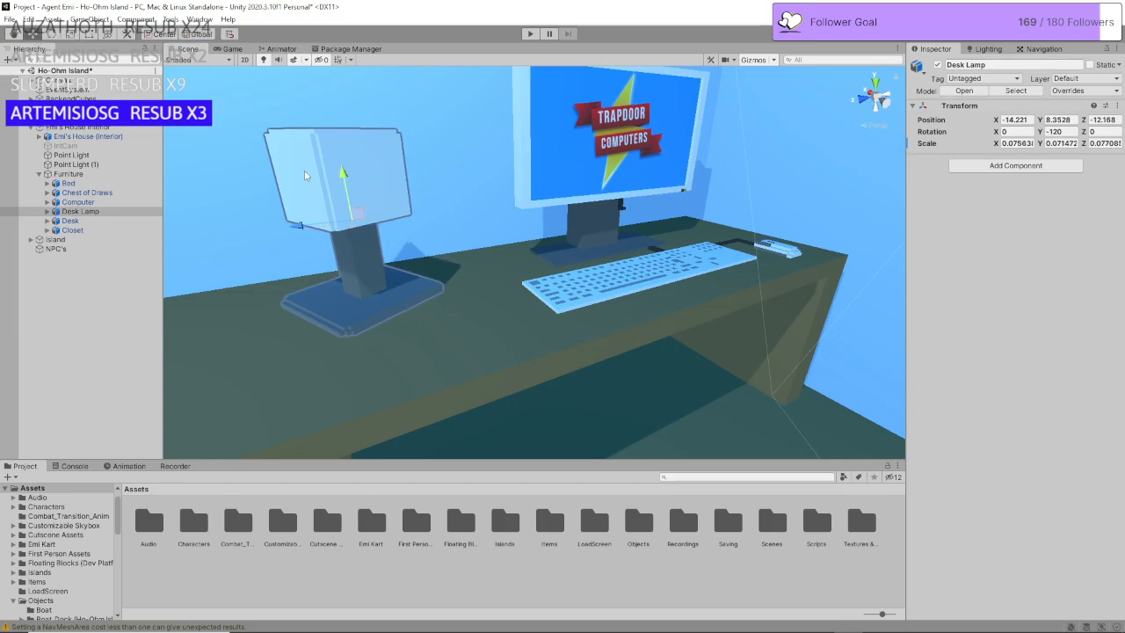
{"action": "left_click_drag", "start_coordinate": [344, 175], "coordinate": [339, 201]}
{"action": "middle_click_drag", "start_coordinate": [457, 260], "coordinate": [305, 244]}
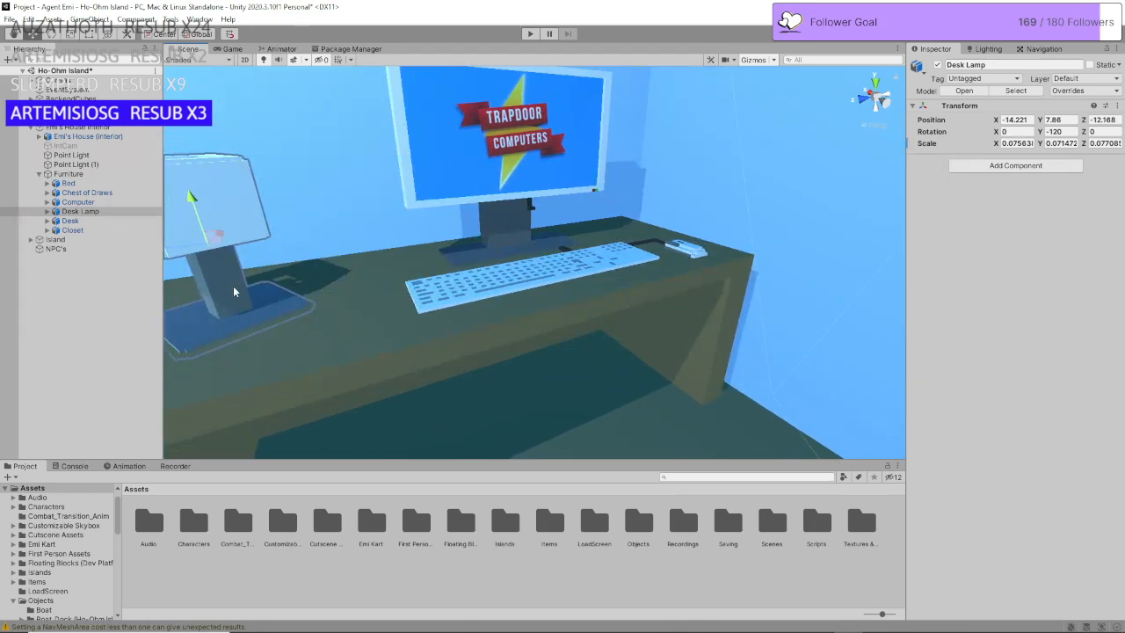
{"action": "left_click", "coordinate": [132, 344]}
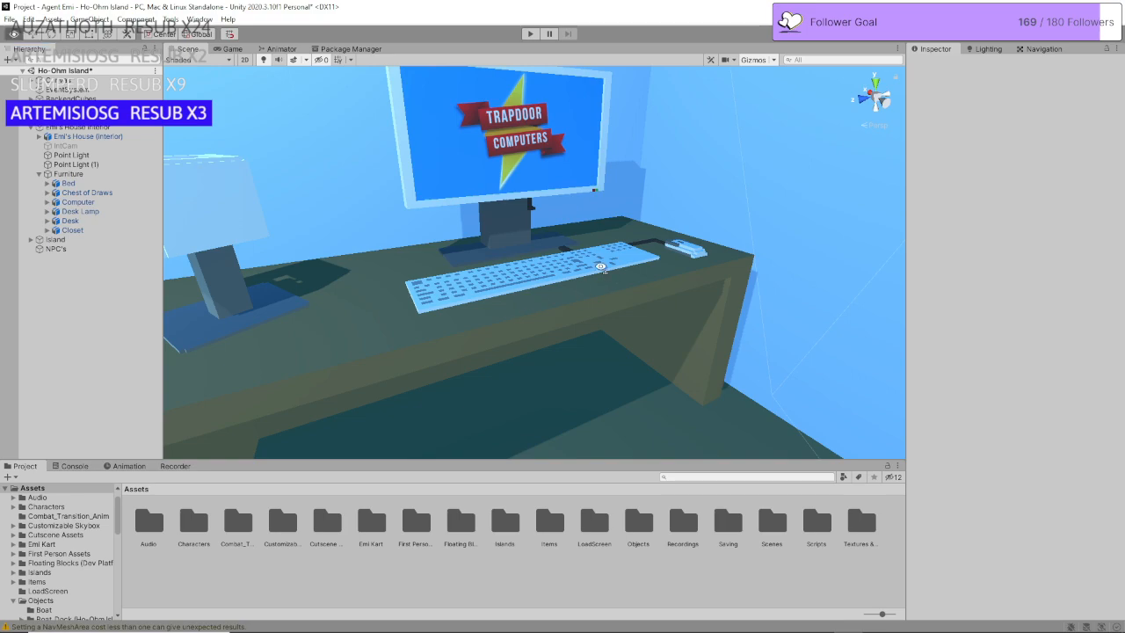
Step: Examine the furnished desk and the chest of drawers, and browse the Objects and Items asset folders
{"action": "right_click_drag", "start_coordinate": [600, 263], "coordinate": [516, 246]}
{"action": "key", "text": "d"}
{"action": "key", "text": "s"}
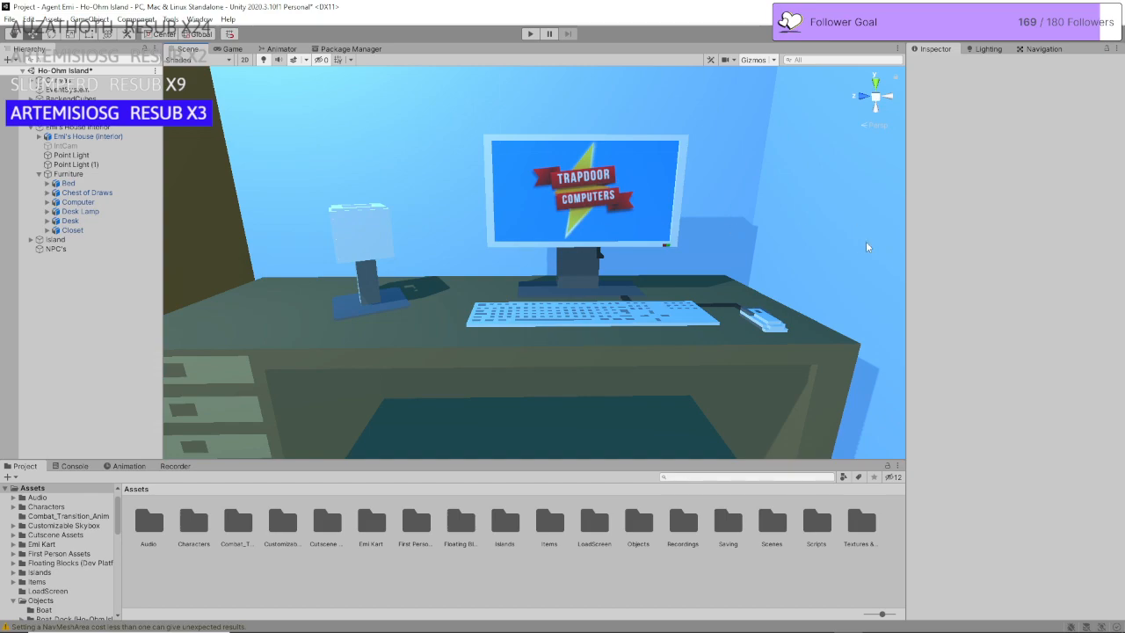
{"action": "right_click_drag", "start_coordinate": [866, 242], "coordinate": [616, 178]}
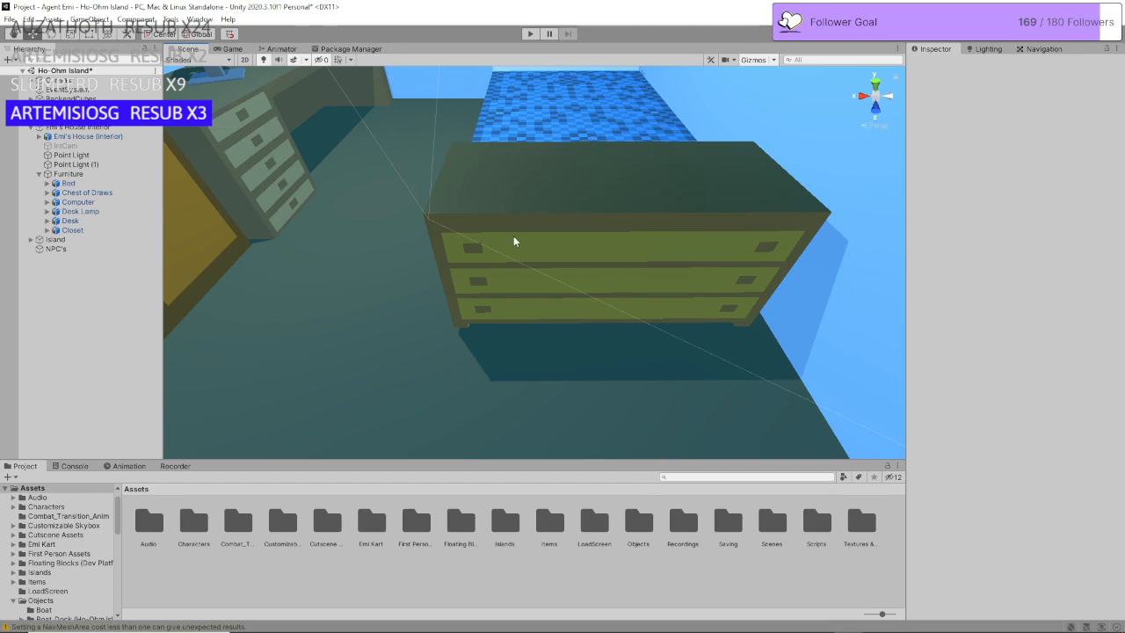
{"action": "double_click", "coordinate": [648, 526]}
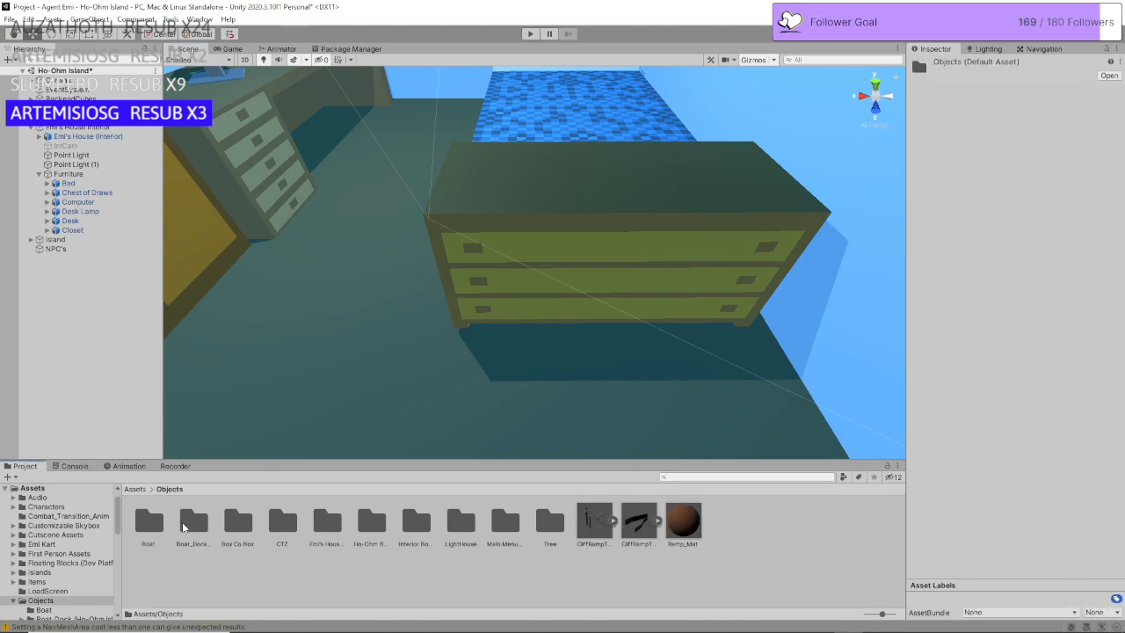
{"action": "left_click", "coordinate": [136, 489]}
{"action": "left_click", "coordinate": [559, 528]}
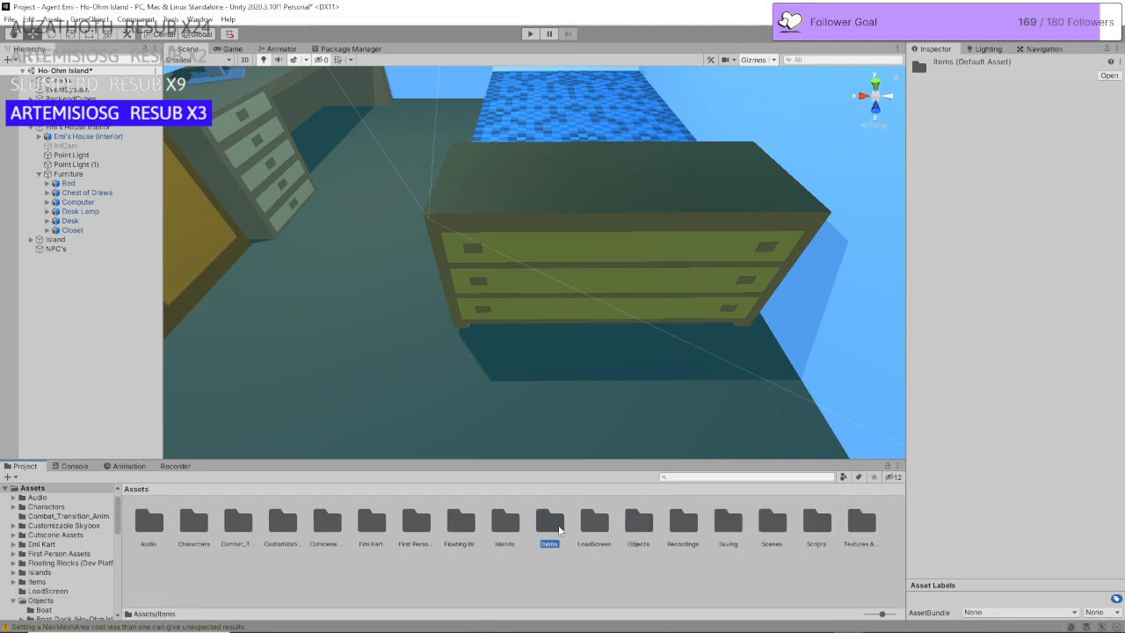
{"action": "double_click", "coordinate": [559, 528]}
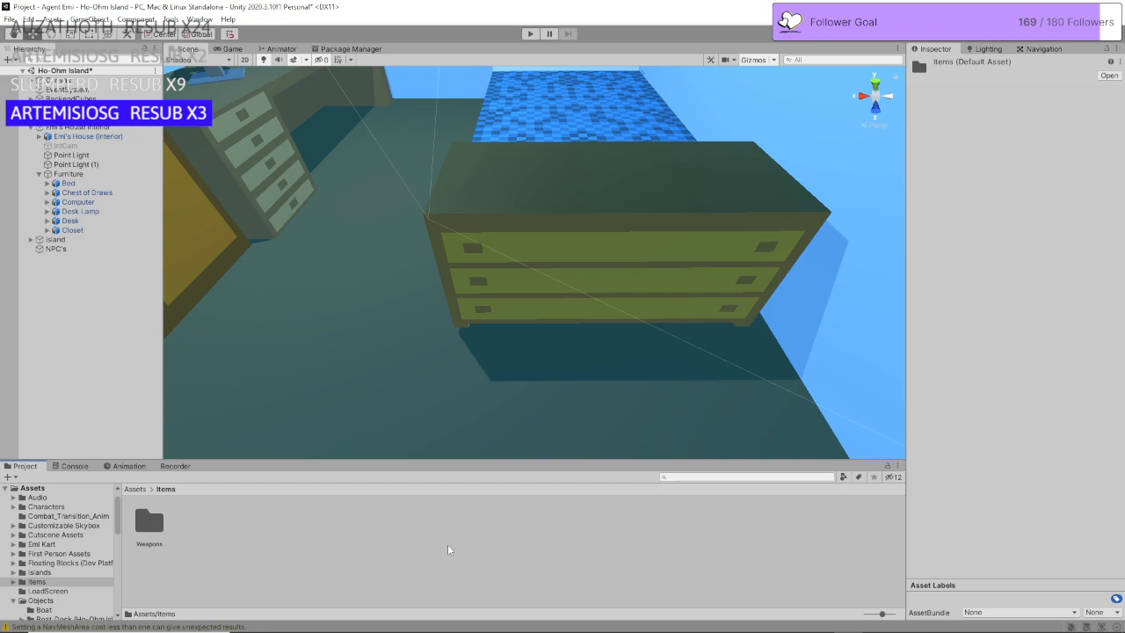
Step: Switch to MagicaVoxel and open the Torch model from the Project Amelia folder
{"action": "mouse_move", "coordinate": [388, 624]}
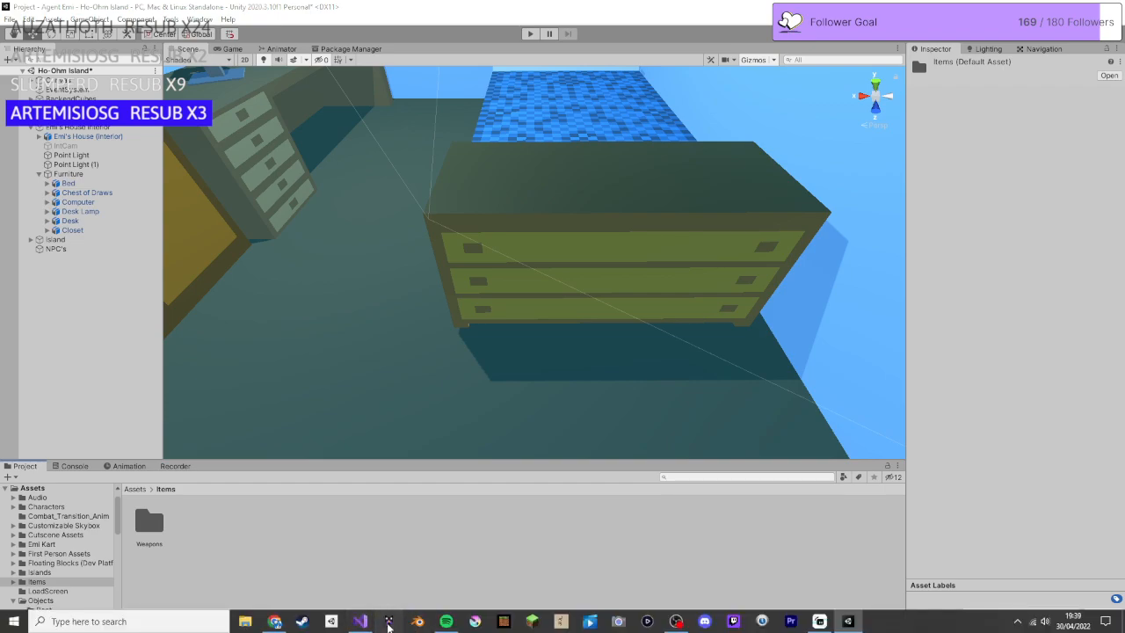
{"action": "left_click", "coordinate": [388, 622]}
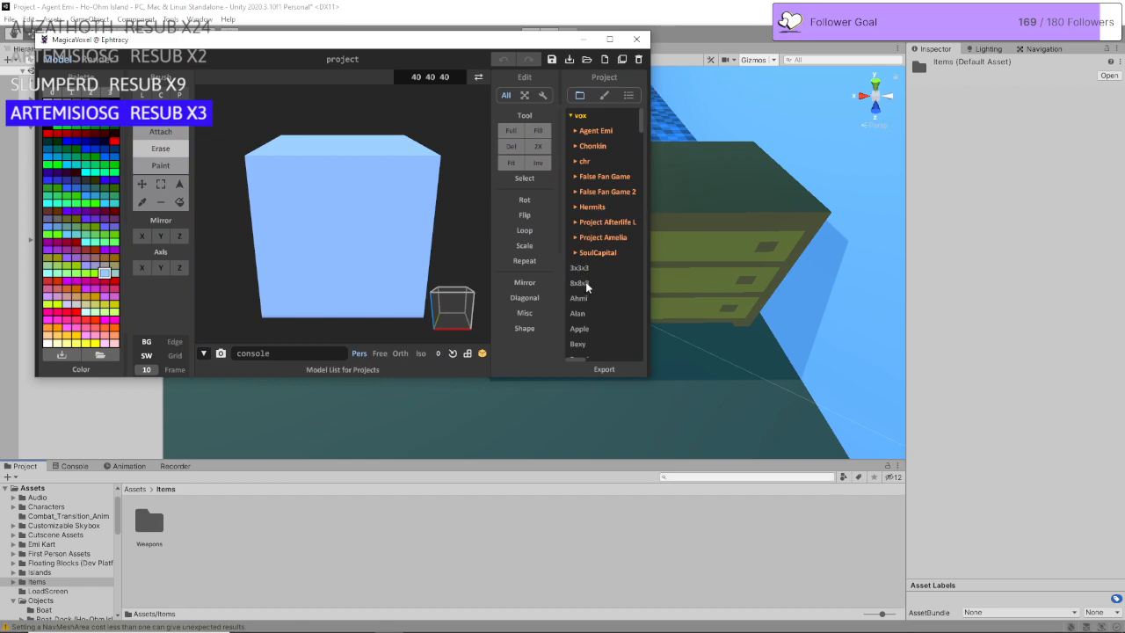
{"action": "left_click", "coordinate": [577, 237]}
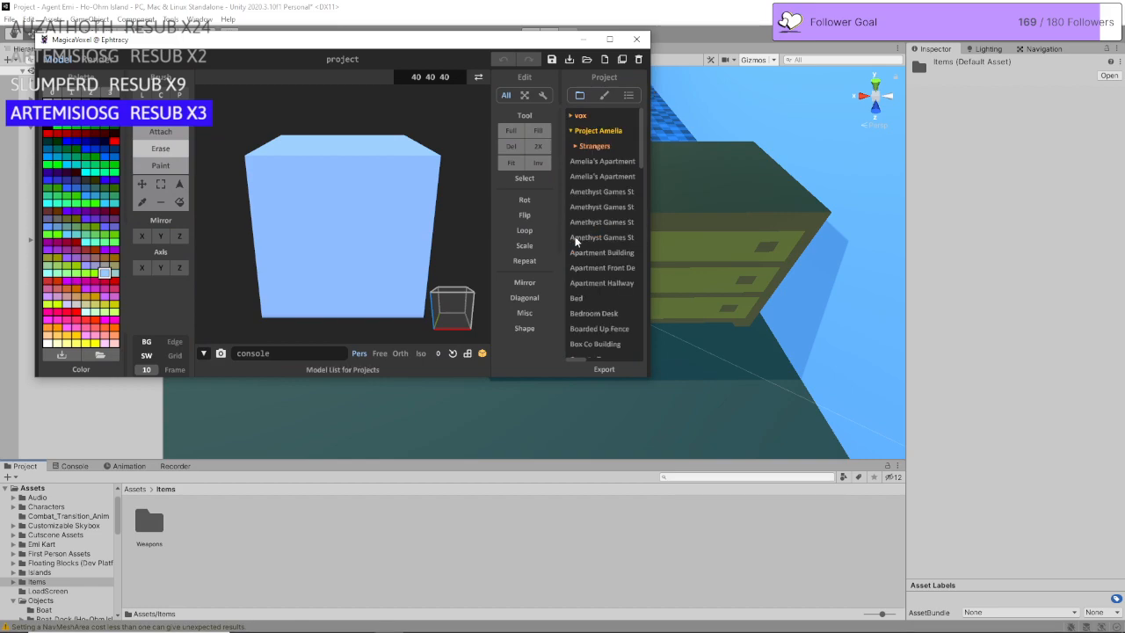
{"action": "scroll", "coordinate": [597, 229], "scroll_direction": "down", "scroll_amount": 1}
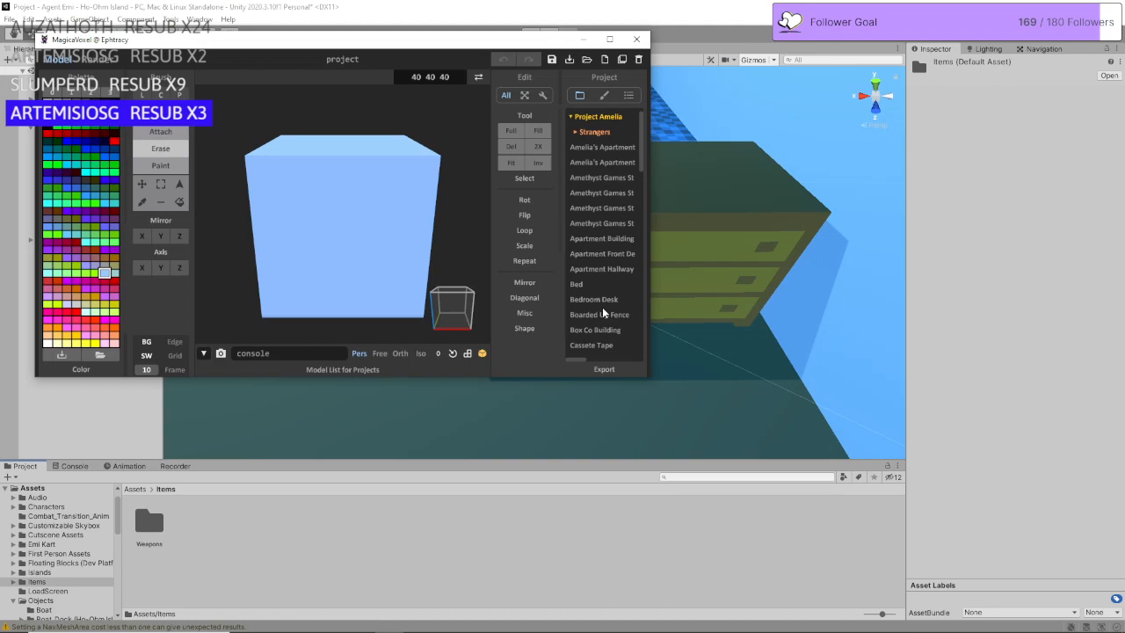
{"action": "scroll", "coordinate": [602, 330], "scroll_direction": "down", "scroll_amount": 7}
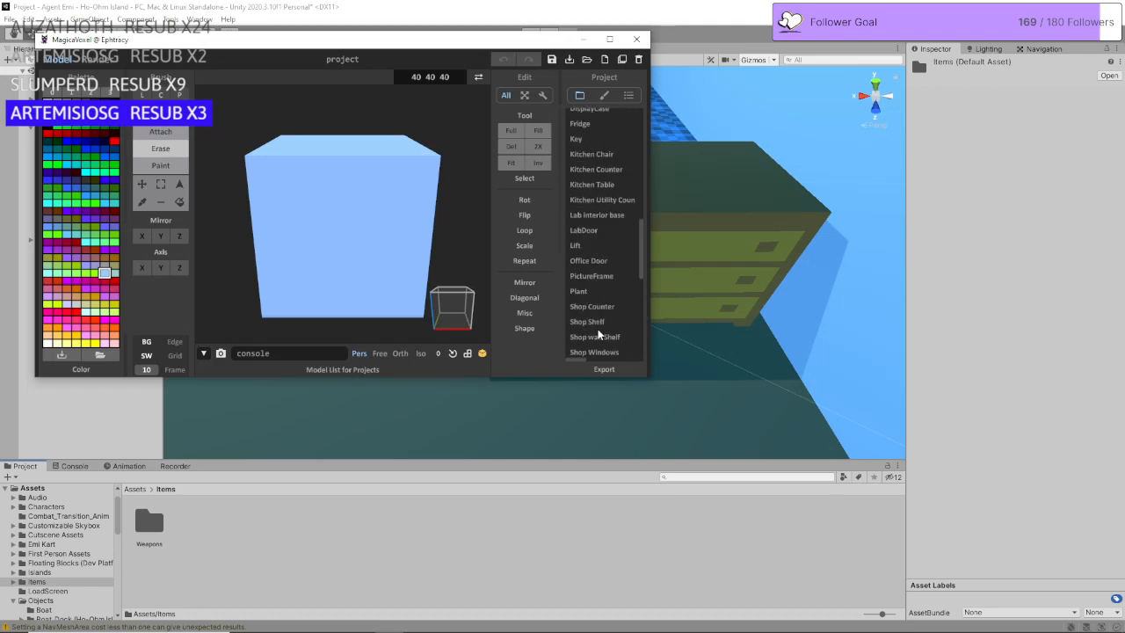
{"action": "scroll", "coordinate": [599, 333], "scroll_direction": "down", "scroll_amount": 4}
{"action": "left_click", "coordinate": [587, 288]}
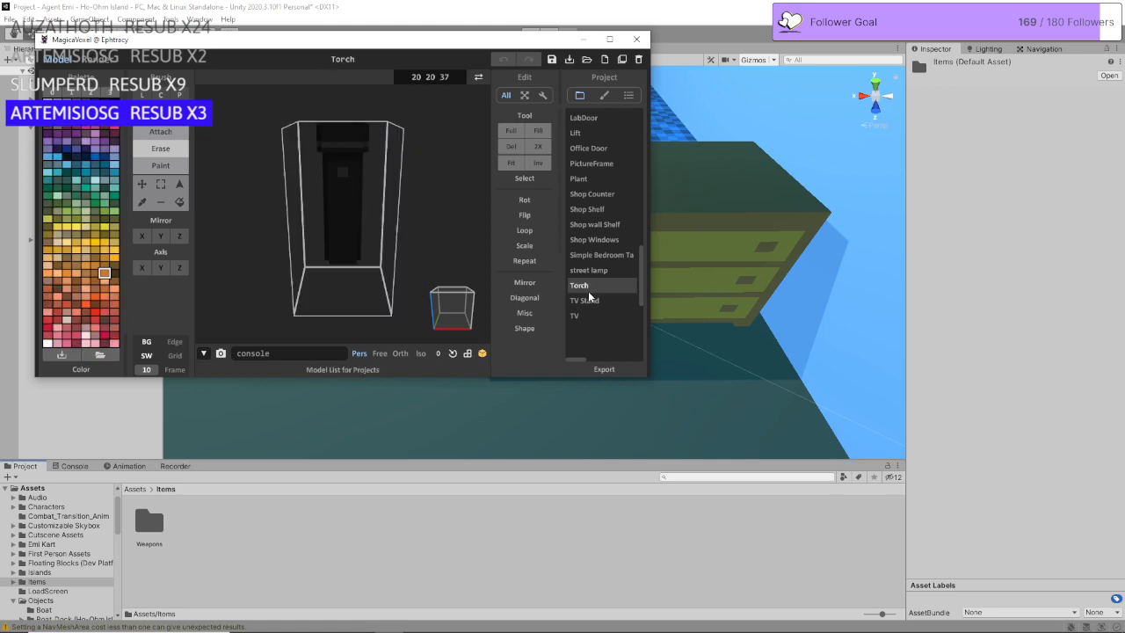
Step: Start an OBJ export of the Torch and browse to the Unity project's Assets/Items folder as its destination
{"action": "left_click", "coordinate": [604, 370]}
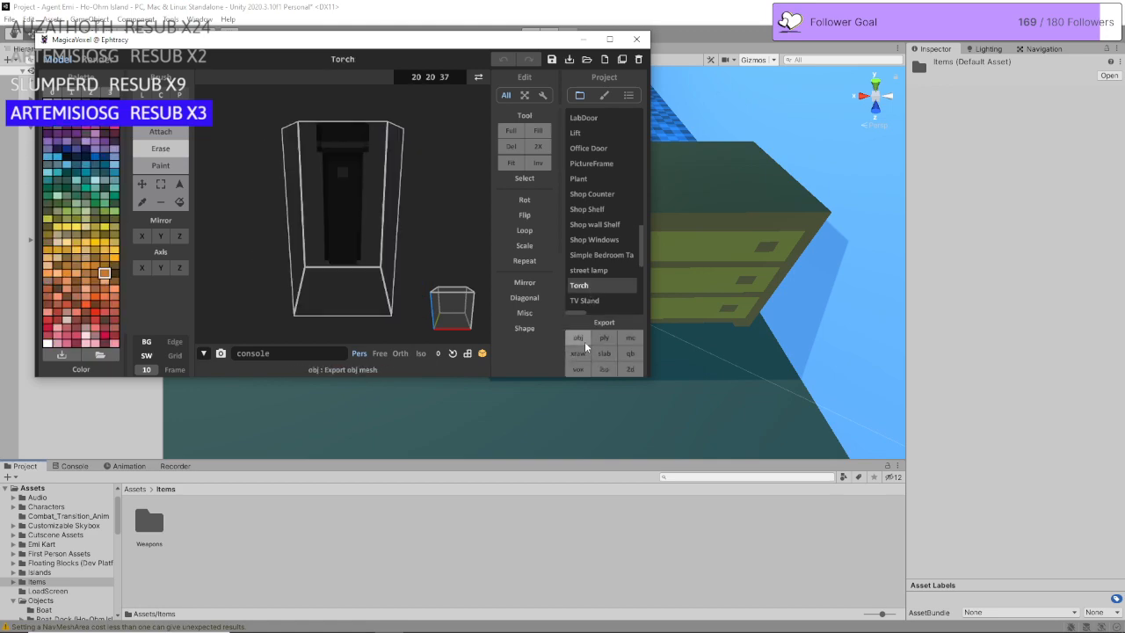
{"action": "left_click", "coordinate": [586, 347]}
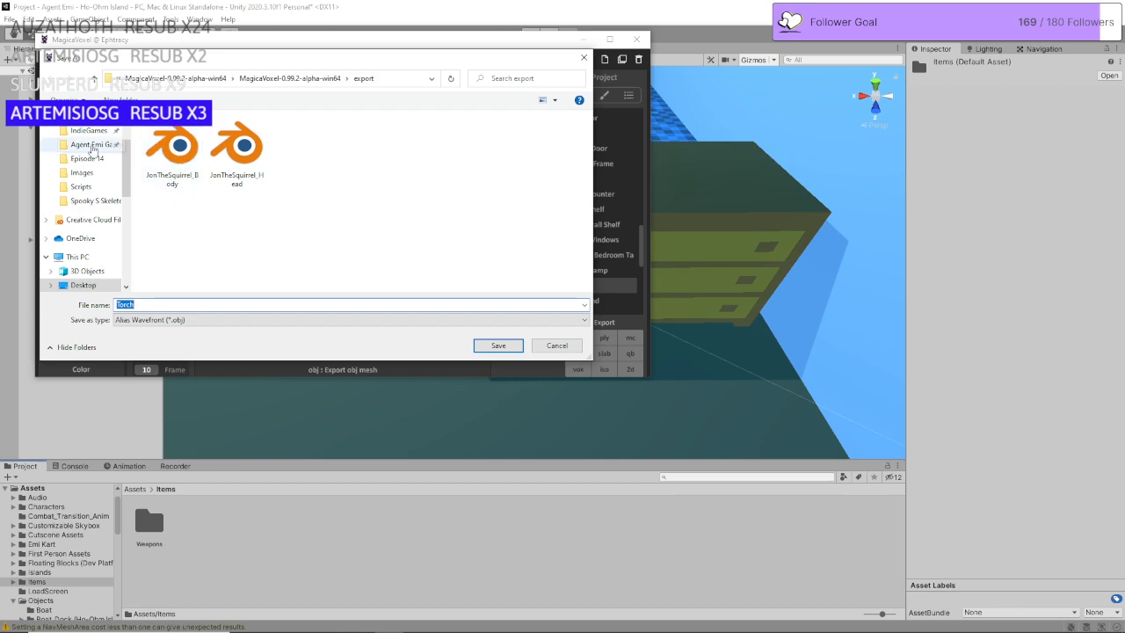
{"action": "left_click", "coordinate": [91, 145]}
{"action": "double_click", "coordinate": [239, 219]}
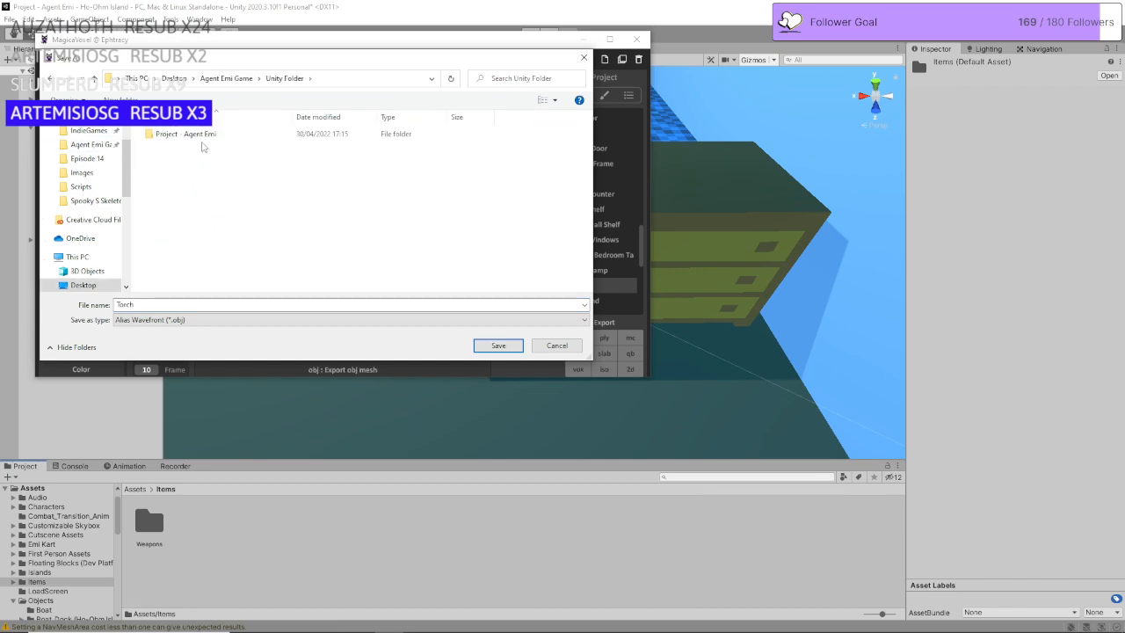
{"action": "double_click", "coordinate": [209, 135]}
{"action": "double_click", "coordinate": [211, 137]}
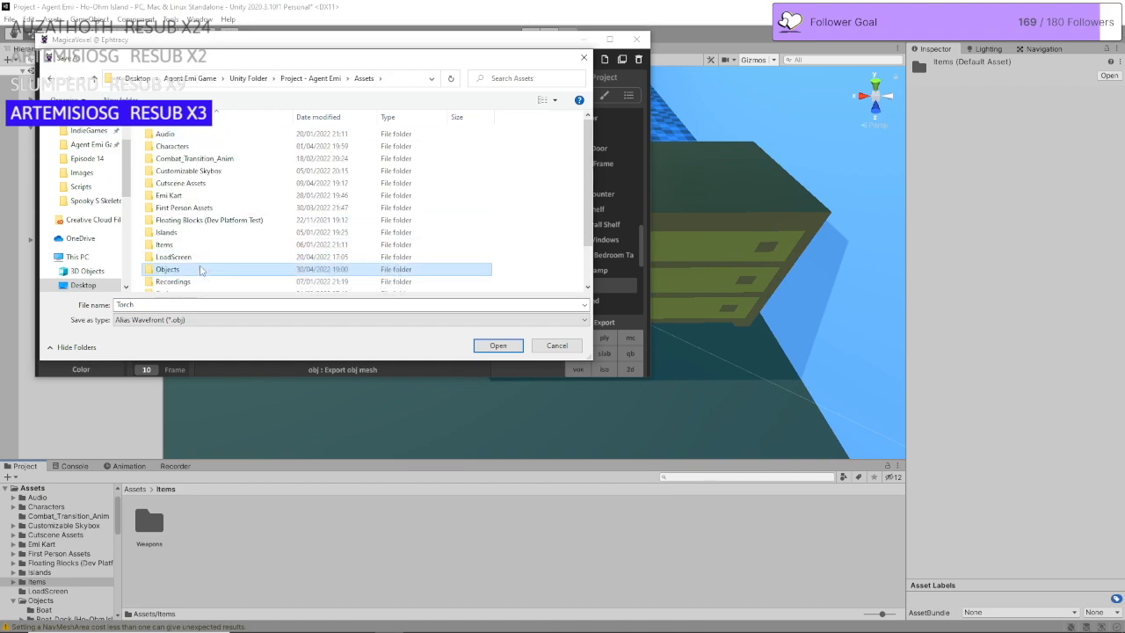
{"action": "double_click", "coordinate": [197, 246]}
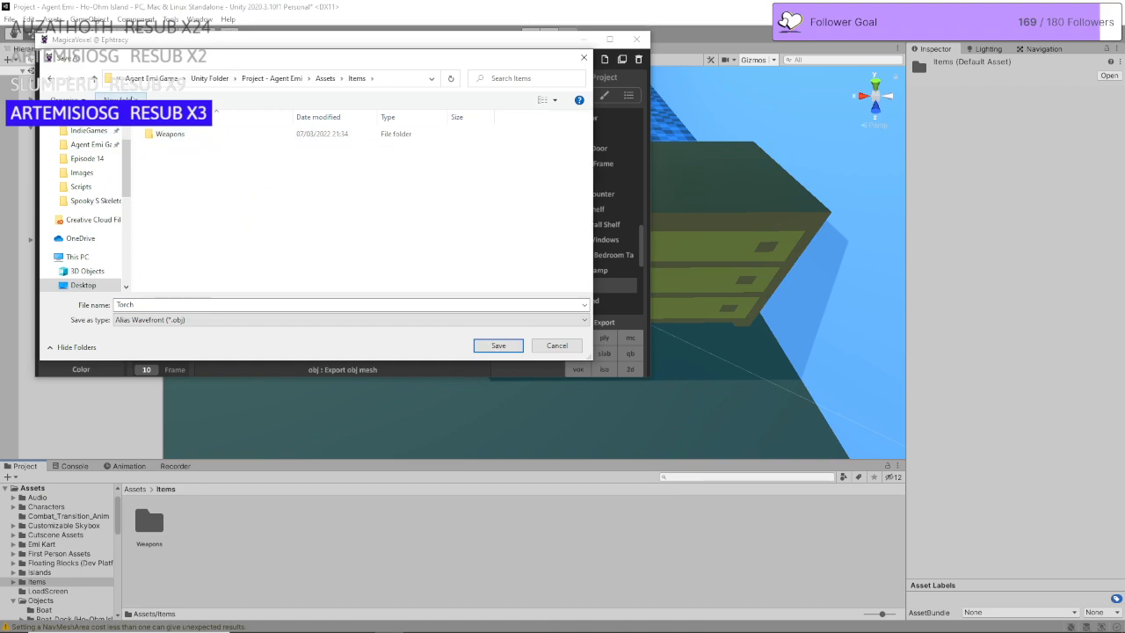
Step: Create a folder named Torch inside Items, save the OBJ export there as Torch, and close MagicaVoxel
{"action": "key", "text": "ctrl+shift+n"}
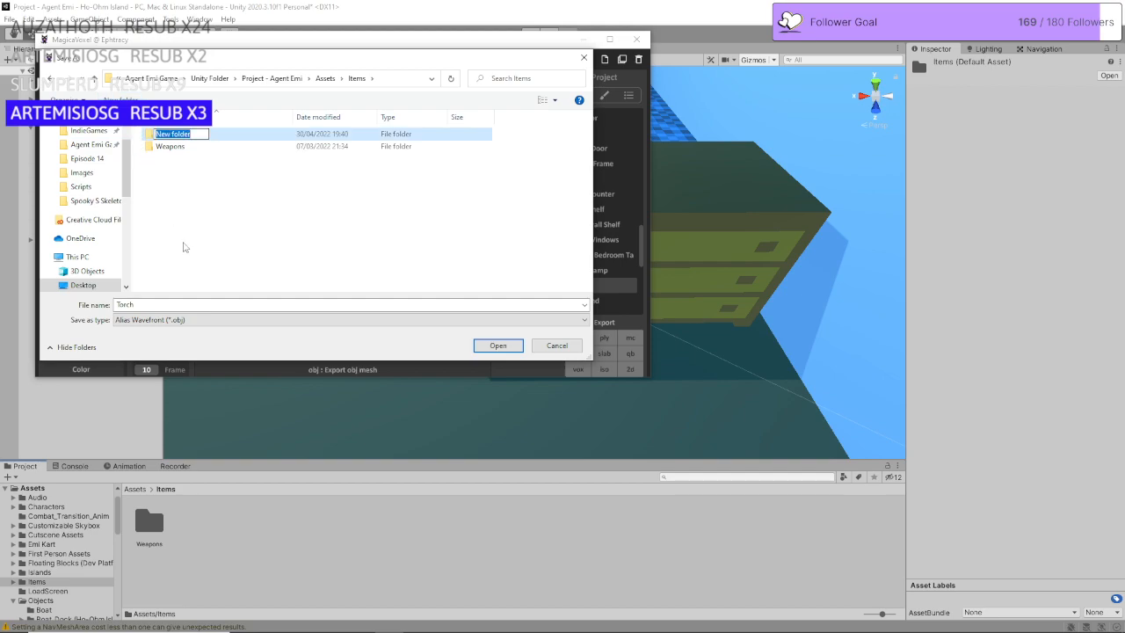
{"action": "type", "text": "Torch"}
{"action": "key", "text": "Return"}
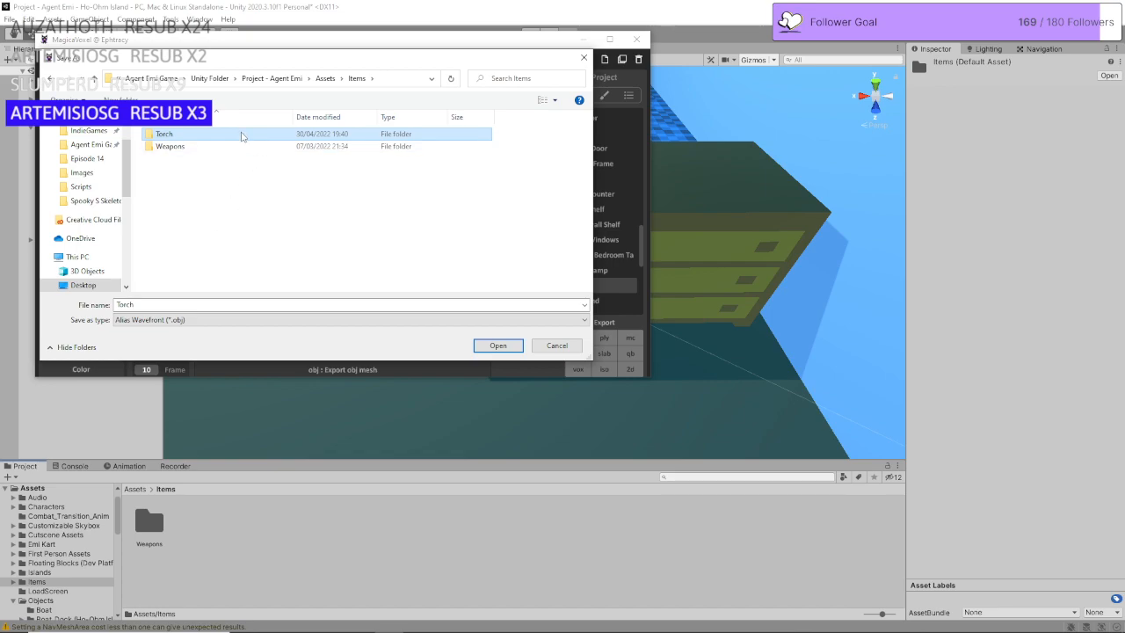
{"action": "double_click", "coordinate": [242, 137]}
{"action": "left_click", "coordinate": [499, 346]}
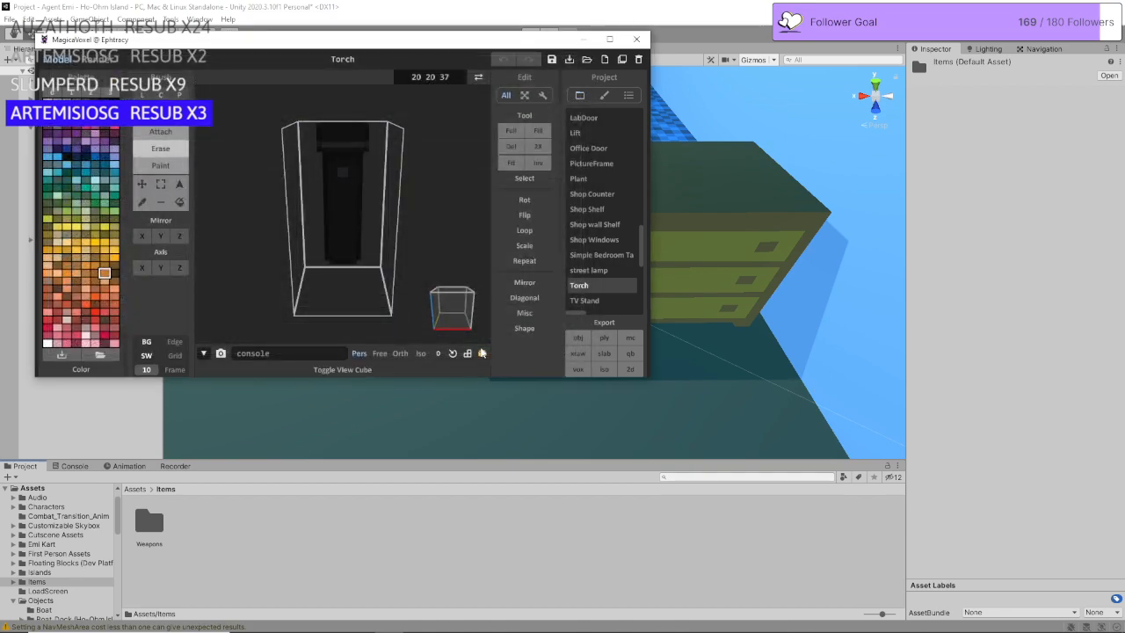
{"action": "left_click", "coordinate": [636, 39]}
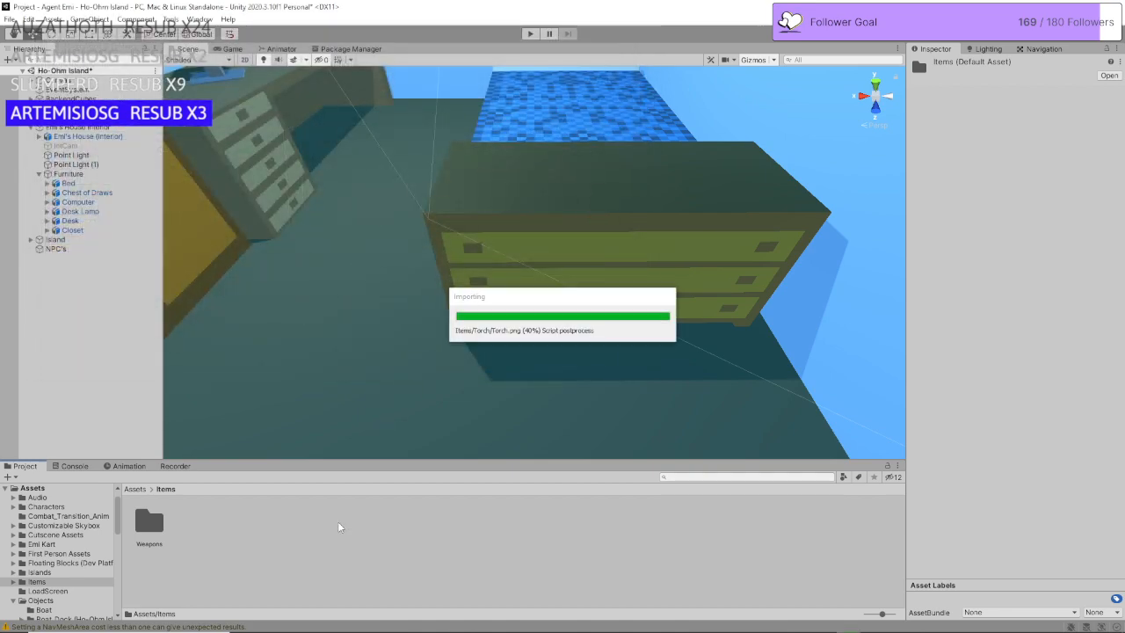
Step: Add the Torch model from Items/Torch to the Furniture group and move it to X -23.39
{"action": "double_click", "coordinate": [147, 525]}
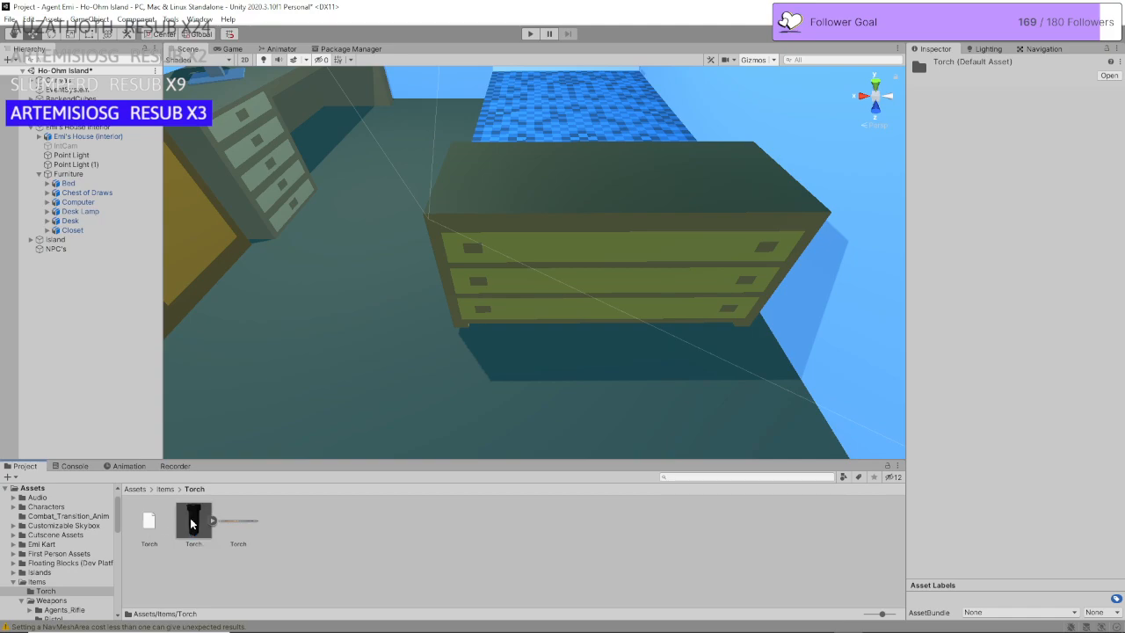
{"action": "left_click_drag", "start_coordinate": [190, 518], "coordinate": [77, 181]}
{"action": "key", "text": "f"}
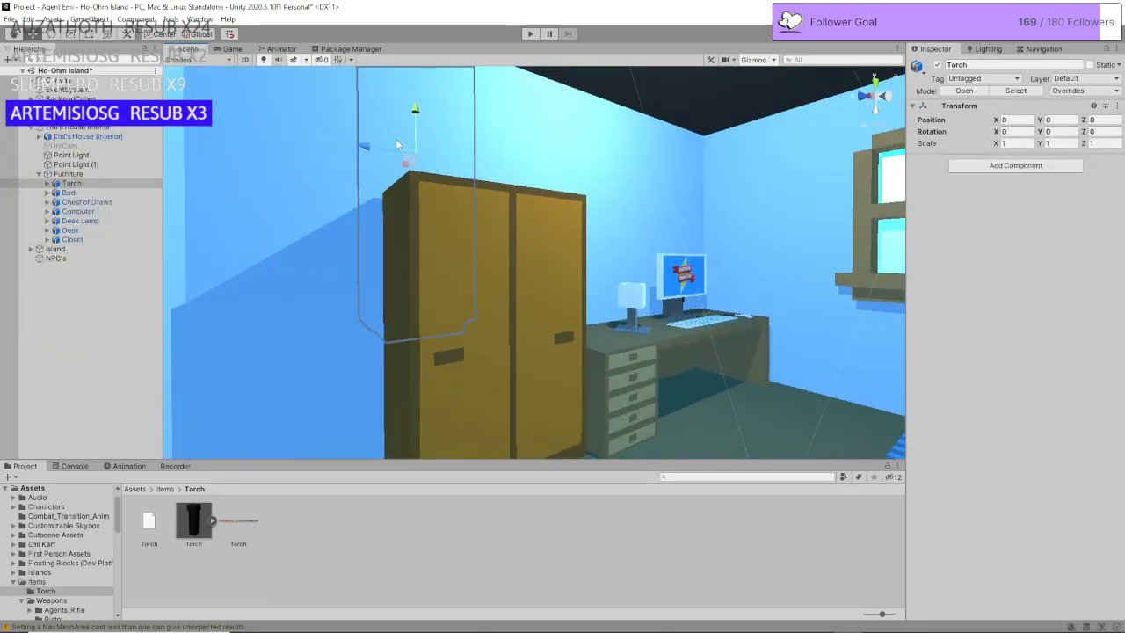
{"action": "left_click_drag", "start_coordinate": [405, 166], "coordinate": [741, 225]}
Step: Scale the Torch down uniformly to about 0.0395
{"action": "right_click_drag", "start_coordinate": [742, 225], "coordinate": [703, 174]}
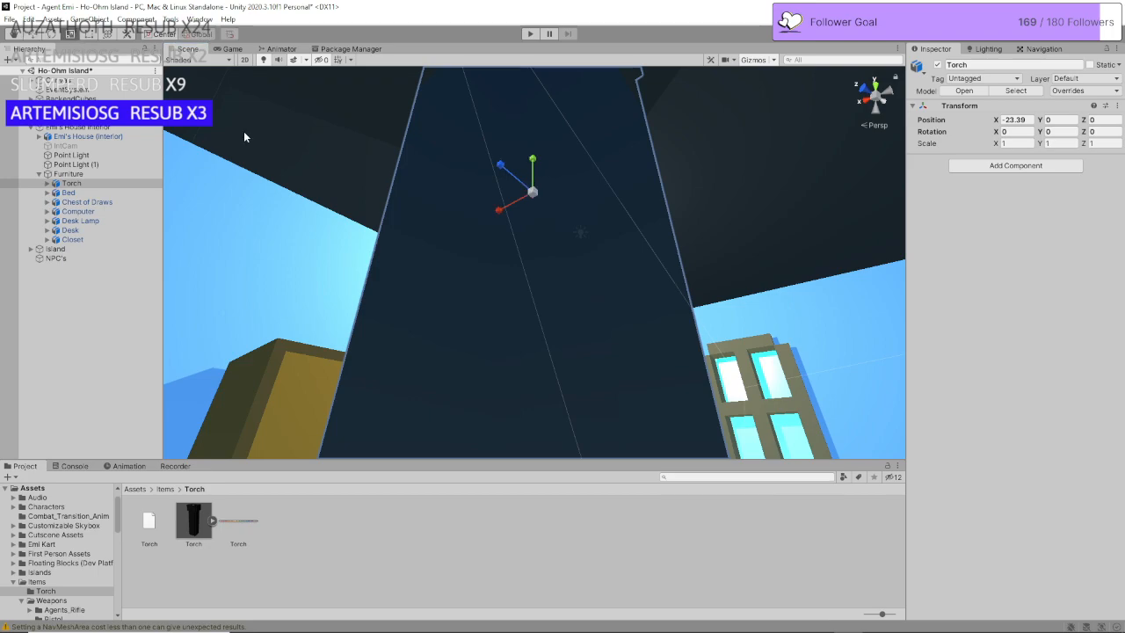
{"action": "left_click_drag", "start_coordinate": [533, 191], "coordinate": [490, 226]}
{"action": "key", "text": "w"}
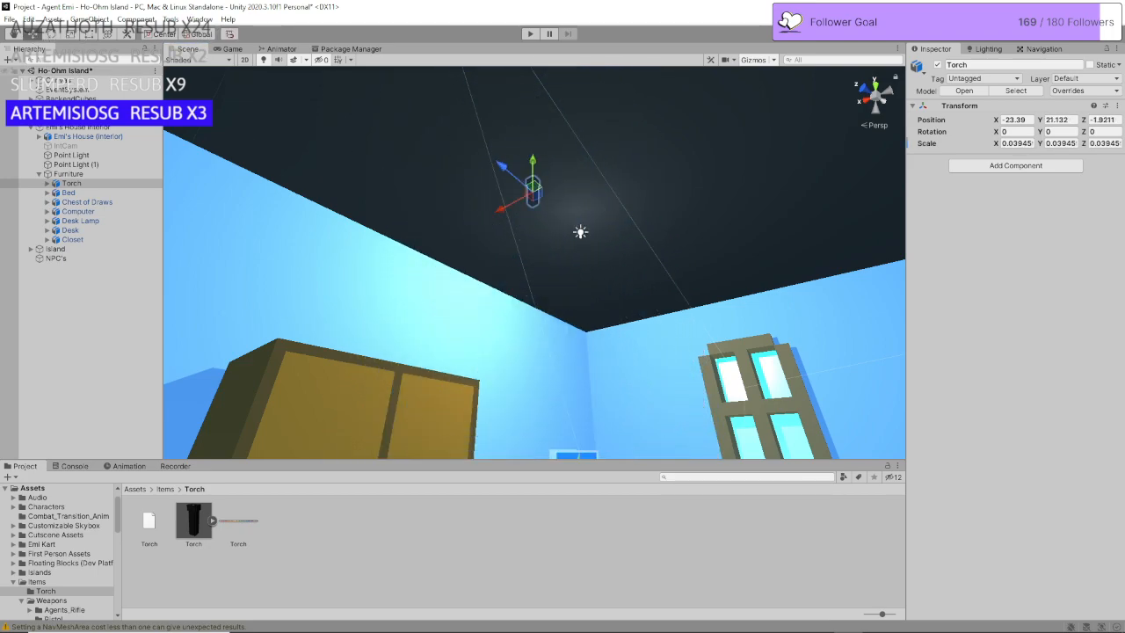
Step: Move the Torch onto the top of the chest of drawers in front of the bed, at X -32.05, Y 7.27, Z -4.37
{"action": "left_click_drag", "start_coordinate": [543, 164], "coordinate": [545, 398]}
{"action": "right_click_drag", "start_coordinate": [636, 287], "coordinate": [761, 429]}
{"action": "scroll", "coordinate": [527, 264], "scroll_direction": "down", "scroll_amount": 2}
{"action": "left_click_drag", "start_coordinate": [371, 119], "coordinate": [602, 356]}
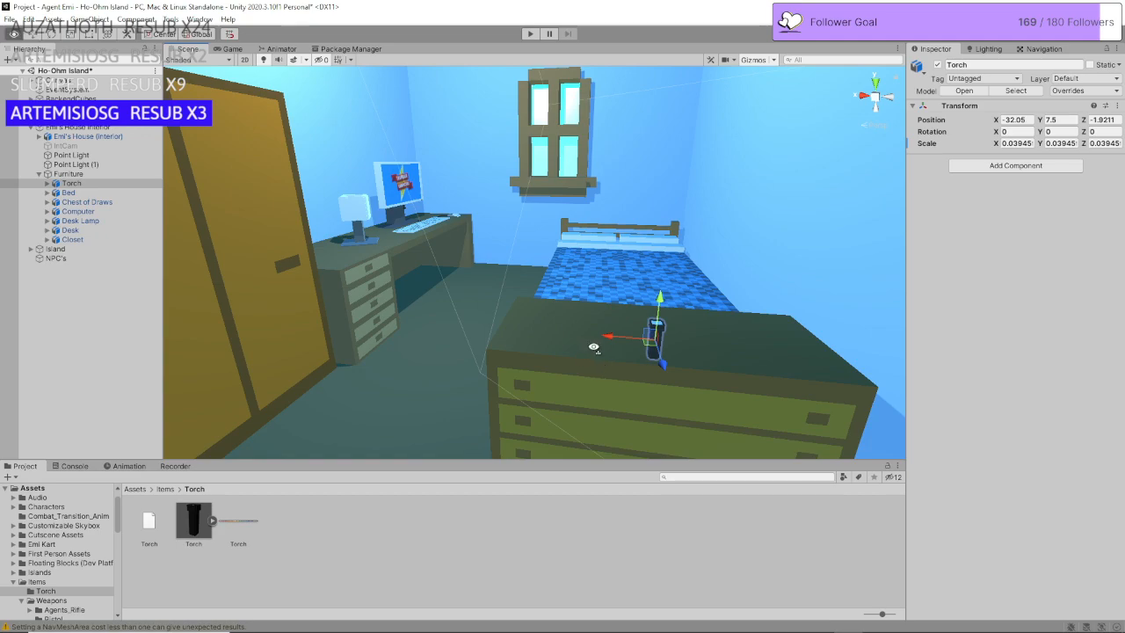
{"action": "right_click_drag", "start_coordinate": [596, 349], "coordinate": [642, 361]}
{"action": "scroll", "coordinate": [601, 358], "scroll_direction": "up", "scroll_amount": 3}
{"action": "left_click_drag", "start_coordinate": [564, 379], "coordinate": [534, 309]}
{"action": "left_click_drag", "start_coordinate": [533, 253], "coordinate": [533, 264]}
Step: Set Cast Shadows to Two Sided on the Torch's child mesh and reselect the parent Torch
{"action": "left_click", "coordinate": [48, 183]}
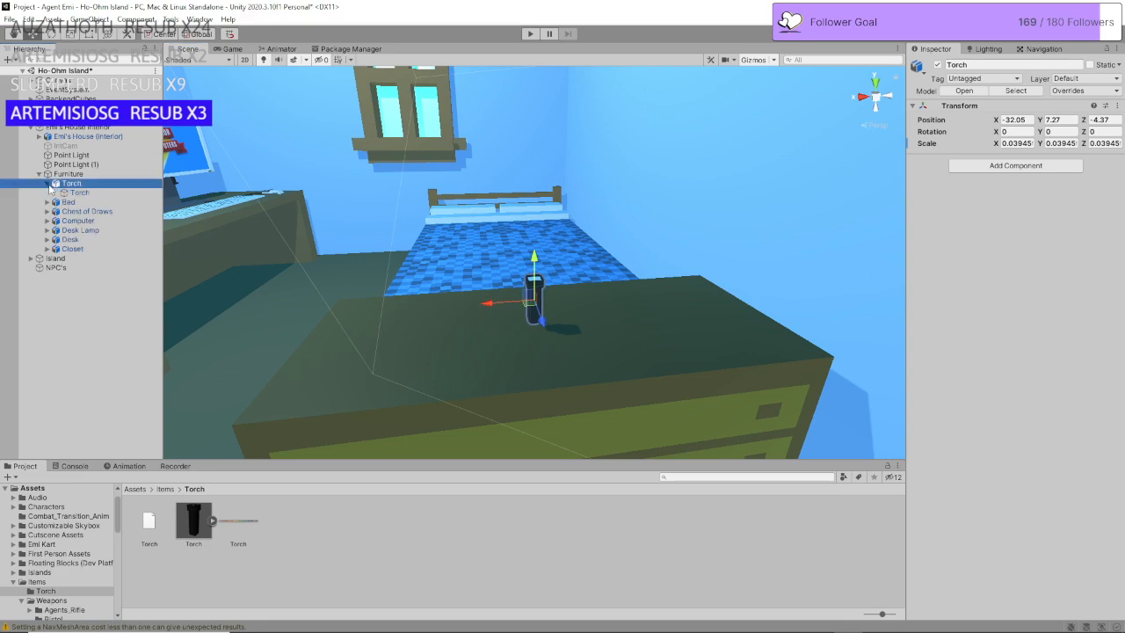
{"action": "left_click", "coordinate": [66, 192]}
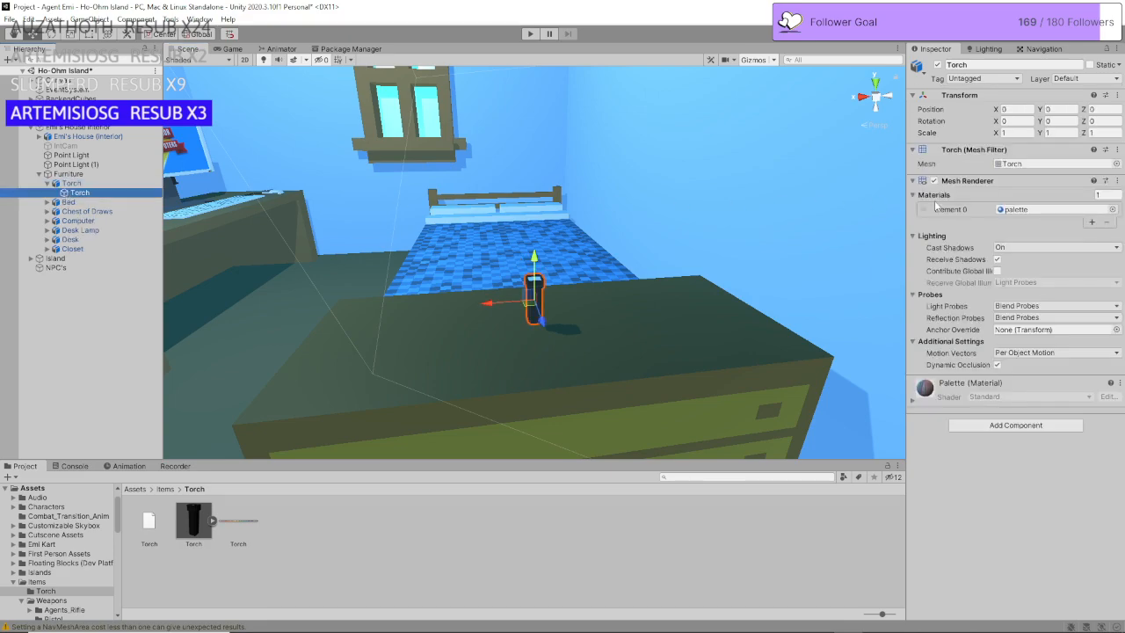
{"action": "left_click", "coordinate": [1033, 248]}
{"action": "left_click", "coordinate": [1028, 286]}
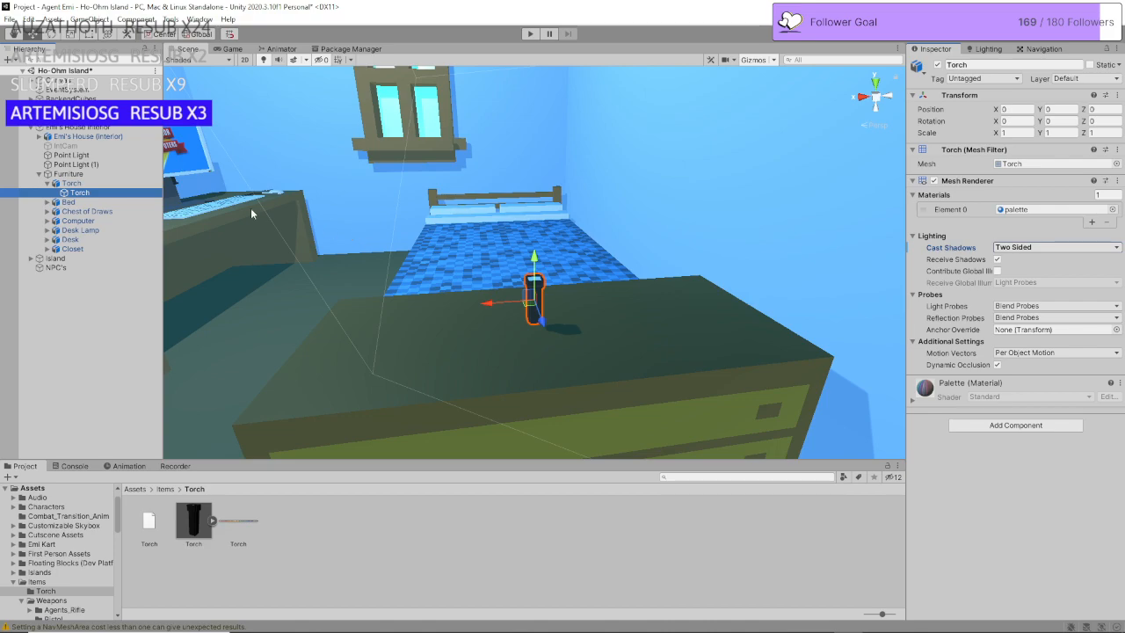
{"action": "left_click", "coordinate": [48, 183]}
{"action": "left_click", "coordinate": [60, 182]}
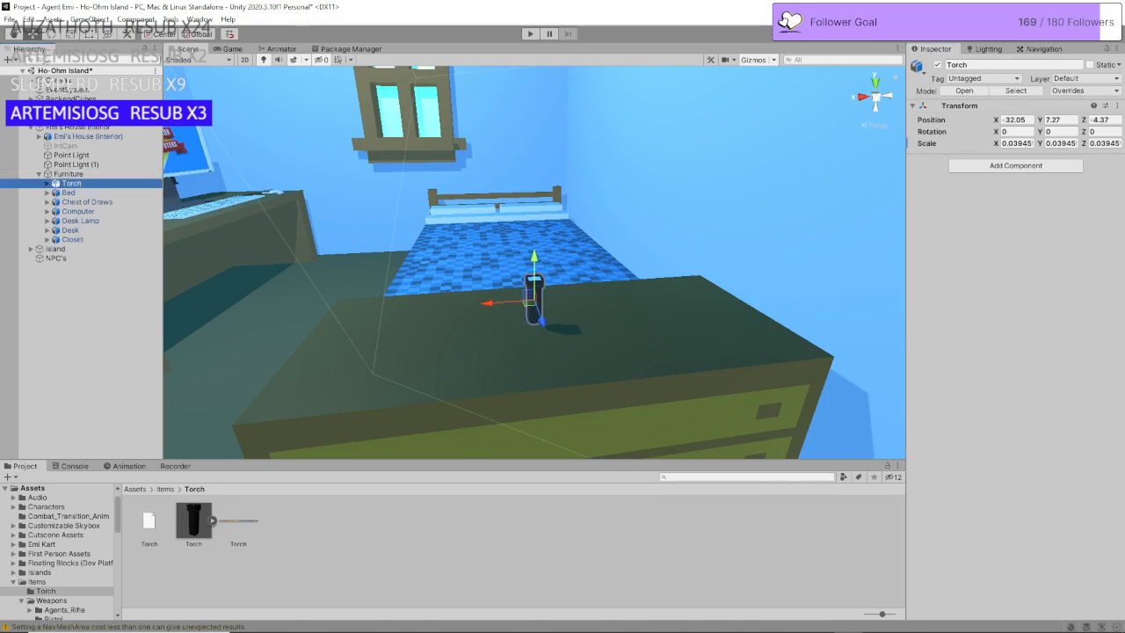
Step: Lay the Torch on its side at about -85.3° on Z and enlarge it to about 0.0606 on X and Z and 0.0708 on Y
{"action": "left_click", "coordinate": [51, 35]}
{"action": "left_click_drag", "start_coordinate": [575, 278], "coordinate": [353, 279], "text": "ctrl"}
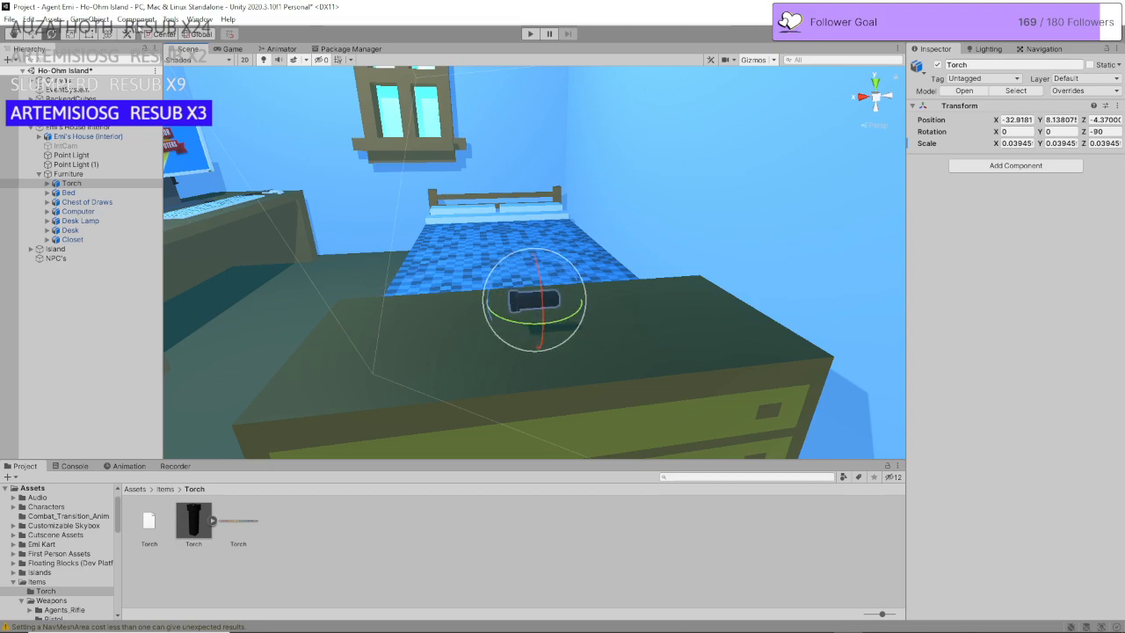
{"action": "left_click_drag", "start_coordinate": [554, 260], "coordinate": [534, 286]}
{"action": "left_click", "coordinate": [70, 33]}
{"action": "left_click", "coordinate": [110, 37]}
{"action": "right_click_drag", "start_coordinate": [588, 337], "coordinate": [583, 394]}
{"action": "scroll", "coordinate": [586, 393], "scroll_direction": "up", "scroll_amount": 5}
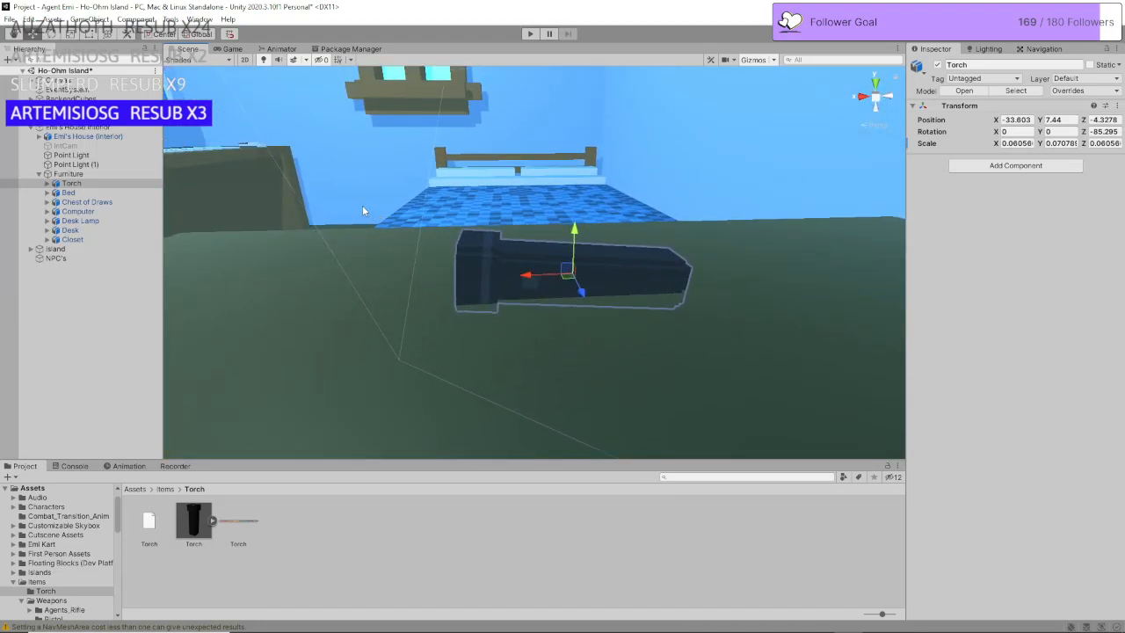
Step: Level the Torch on the drawer top with a Z rotation of about -88° and a height of Y 7.629
{"action": "left_click", "coordinate": [52, 36]}
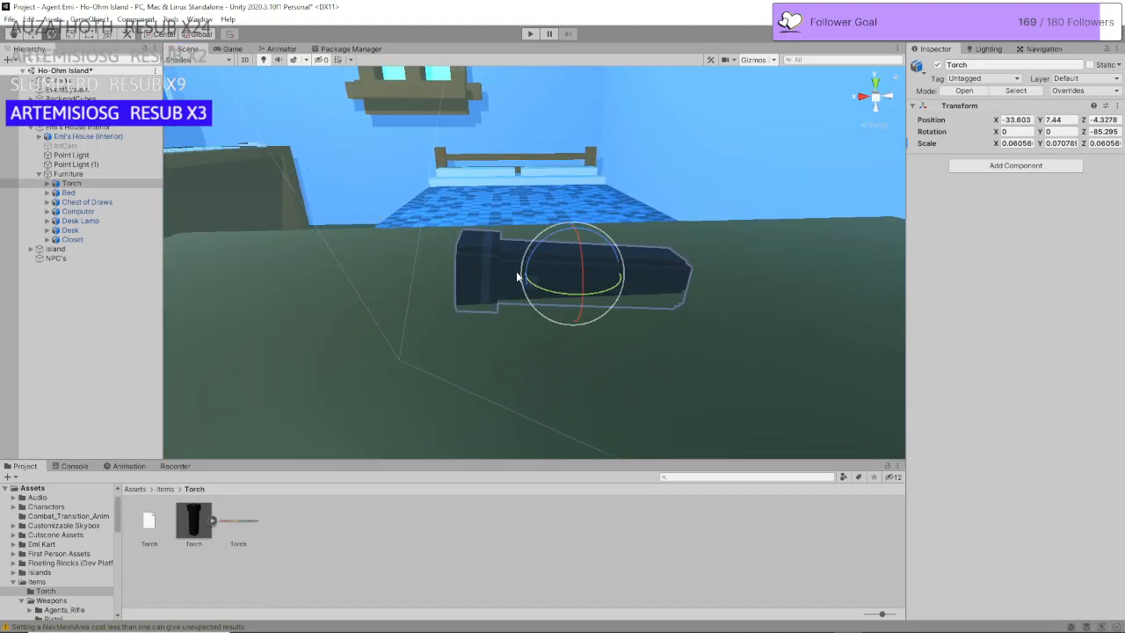
{"action": "left_click_drag", "start_coordinate": [553, 242], "coordinate": [571, 212]}
{"action": "left_click", "coordinate": [33, 34]}
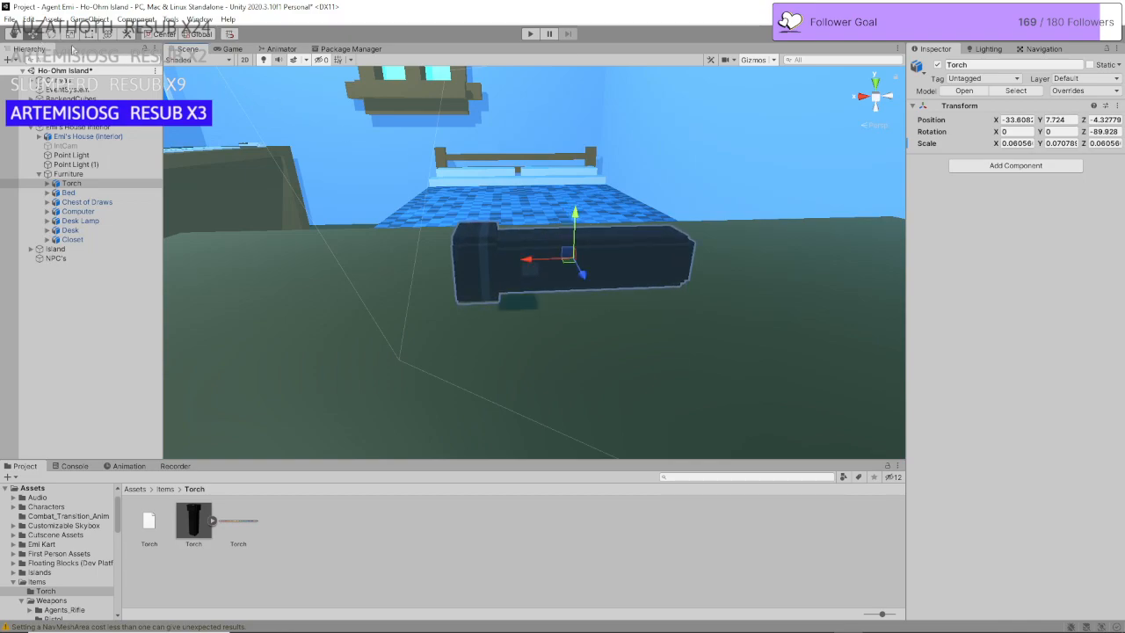
{"action": "left_click", "coordinate": [52, 33]}
{"action": "left_click_drag", "start_coordinate": [615, 252], "coordinate": [612, 249]}
{"action": "key", "text": "w"}
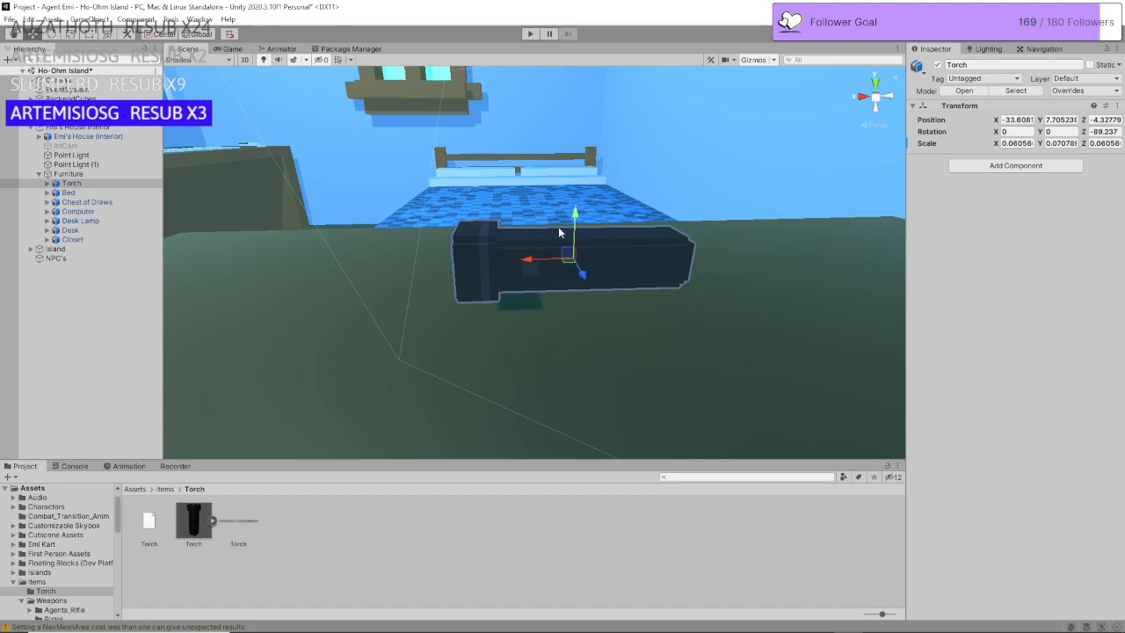
{"action": "mouse_move", "coordinate": [573, 216]}
{"action": "left_mouse_down"}
{"action": "mouse_move", "coordinate": [570, 226]}
{"action": "mouse_move", "coordinate": [608, 235]}
{"action": "mouse_move", "coordinate": [575, 221]}
{"action": "left_mouse_up"}
{"action": "key", "text": "e"}
{"action": "key", "text": "w"}
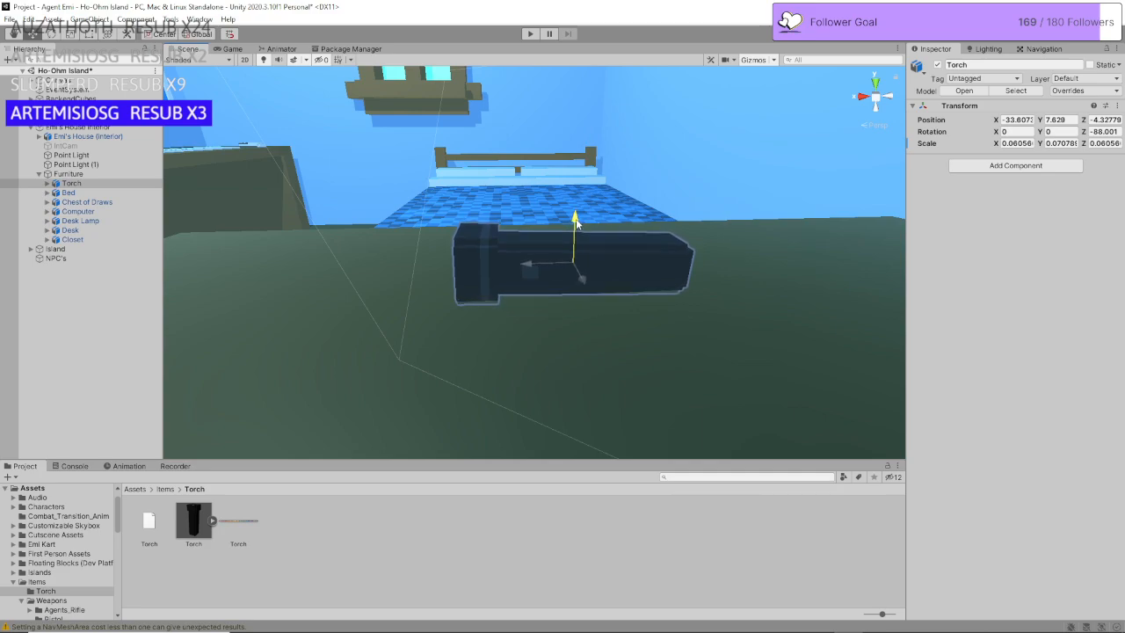
Step: Move the Torch to Z -3.062, turn it slightly about its vertical axis, and deselect it
{"action": "left_click_drag", "start_coordinate": [584, 279], "coordinate": [630, 377]}
{"action": "scroll", "coordinate": [614, 353], "scroll_direction": "down", "scroll_amount": 10}
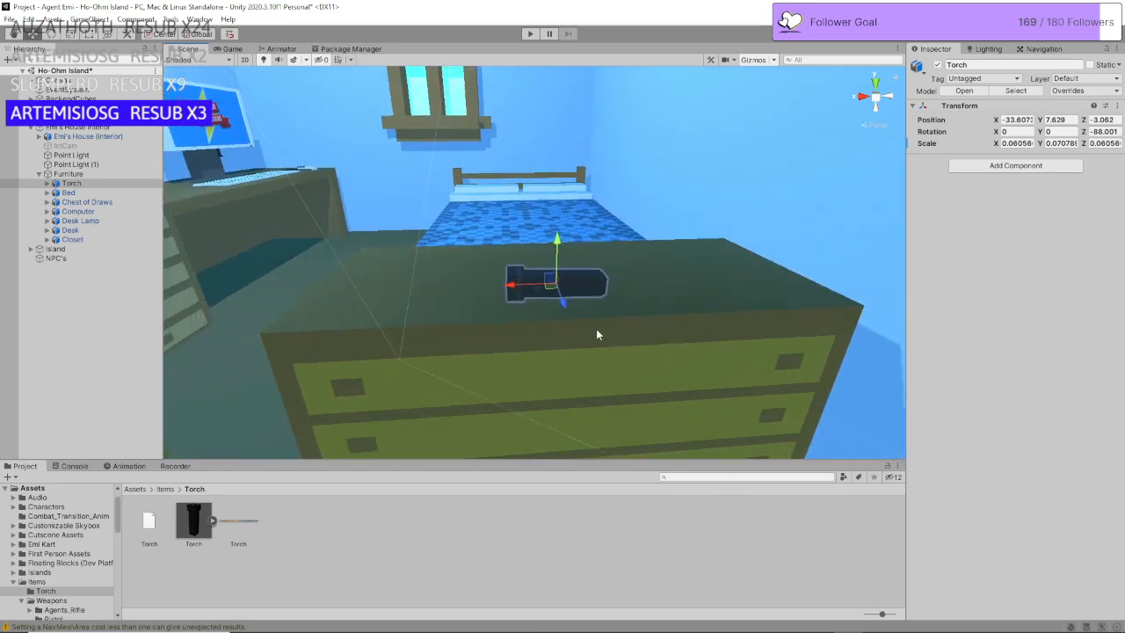
{"action": "scroll", "coordinate": [548, 295], "scroll_direction": "up", "scroll_amount": 3}
{"action": "left_click", "coordinate": [48, 38]}
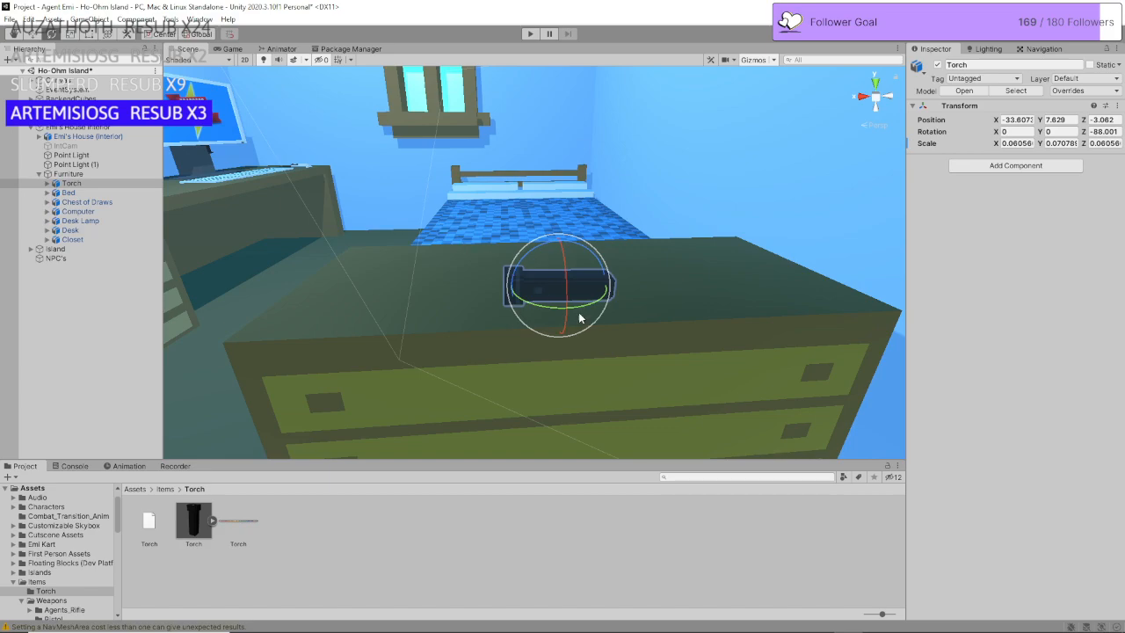
{"action": "left_click_drag", "start_coordinate": [586, 311], "coordinate": [563, 286]}
{"action": "left_click", "coordinate": [71, 34]}
{"action": "left_click", "coordinate": [147, 291]}
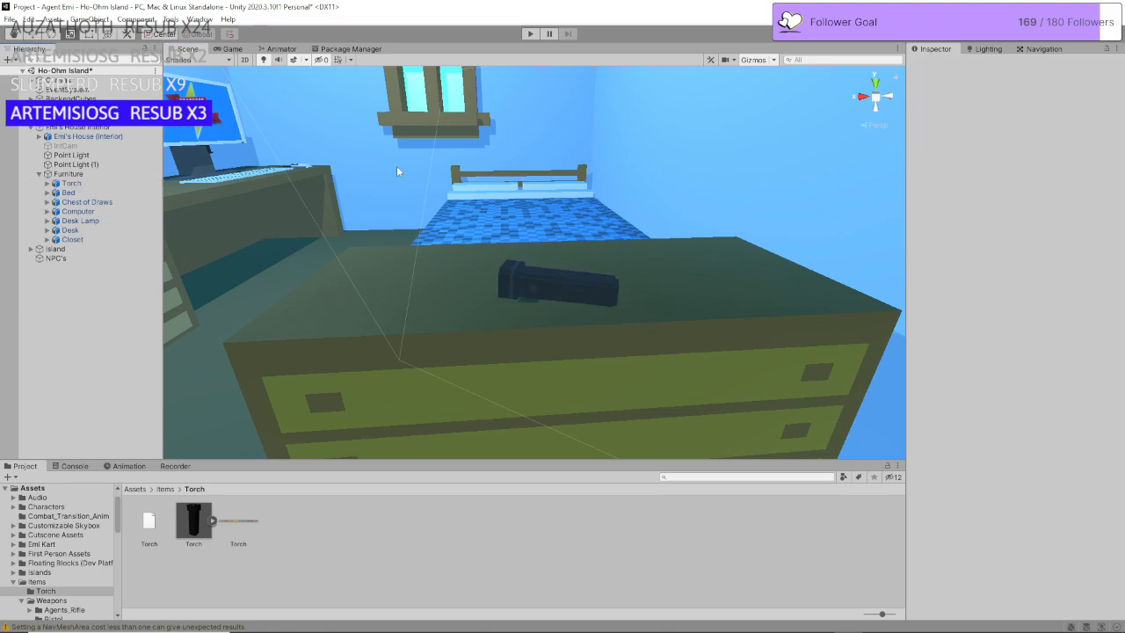
Step: Check the game camera's view and examine the furnished bedroom around the Torch, closet, desk and bed
{"action": "left_click", "coordinate": [230, 50]}
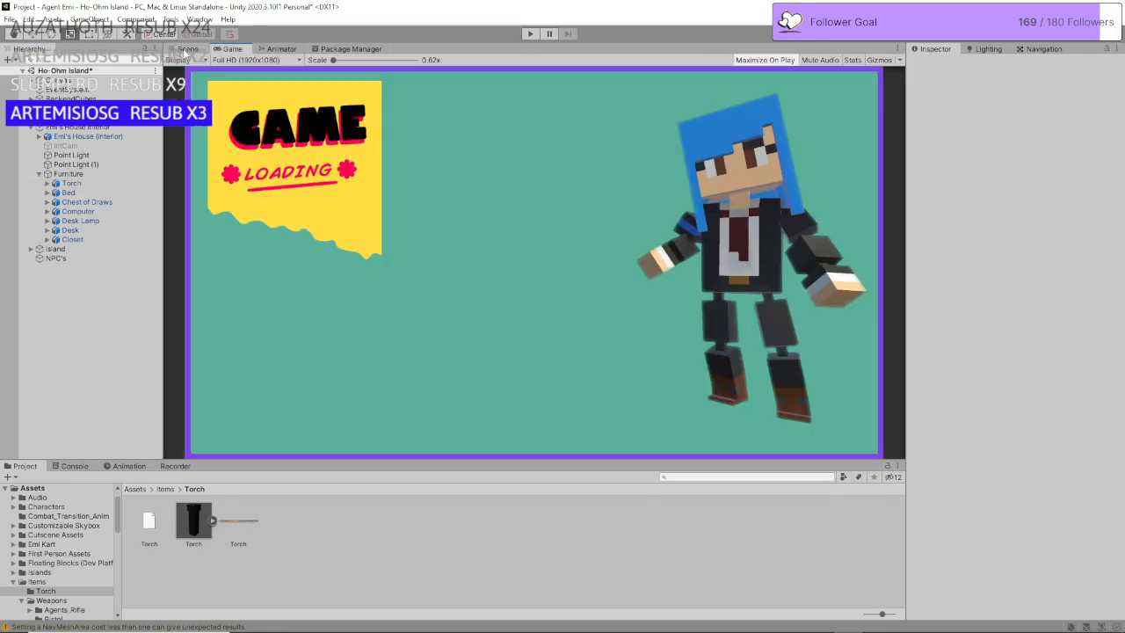
{"action": "left_click", "coordinate": [186, 50]}
{"action": "scroll", "coordinate": [337, 256], "scroll_direction": "down", "scroll_amount": 1}
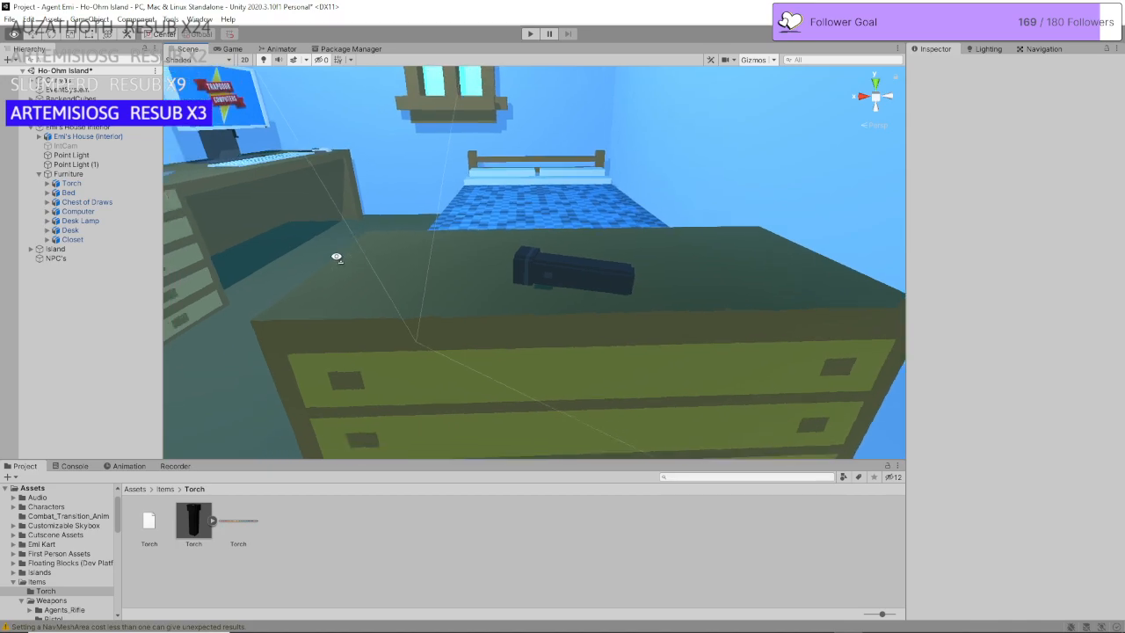
{"action": "right_click_drag", "start_coordinate": [336, 255], "coordinate": [317, 267]}
{"action": "scroll", "coordinate": [334, 275], "scroll_direction": "down", "scroll_amount": 4}
{"action": "key", "text": "s"}
{"action": "right_click_drag", "start_coordinate": [527, 316], "coordinate": [326, 255]}
{"action": "key", "text": "a"}
{"action": "key", "text": "w"}
{"action": "key", "text": "s"}
{"action": "key", "text": "w"}
{"action": "key", "text": "a"}
{"action": "key", "text": "s"}
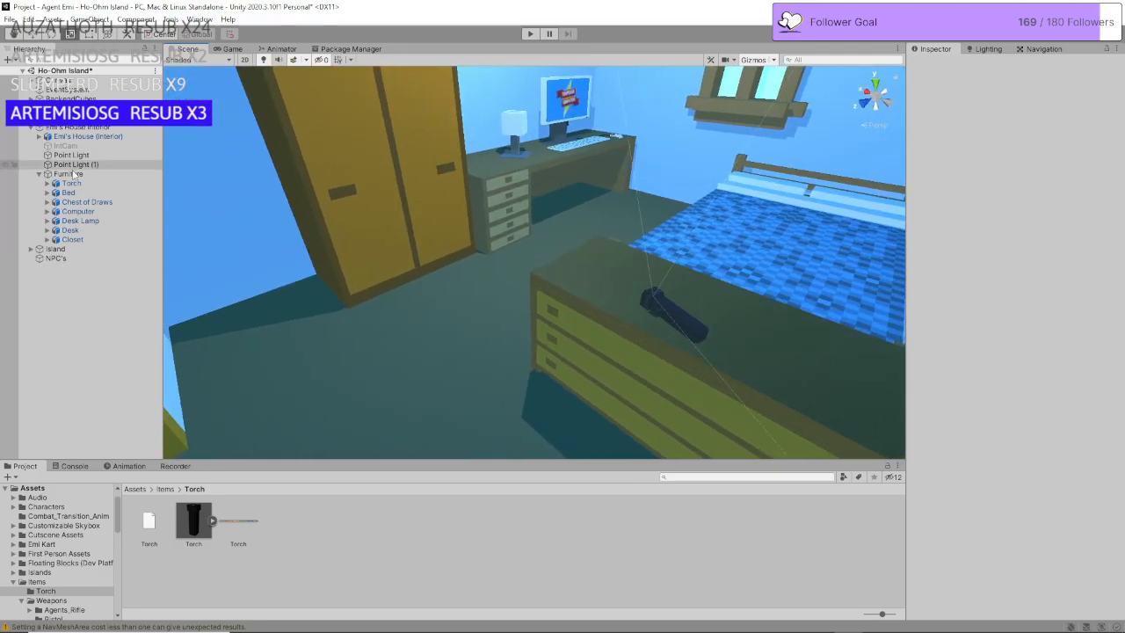
Step: Add a cube under Emi's House Interior and name it IntCamTrigger
{"action": "left_click", "coordinate": [38, 174]}
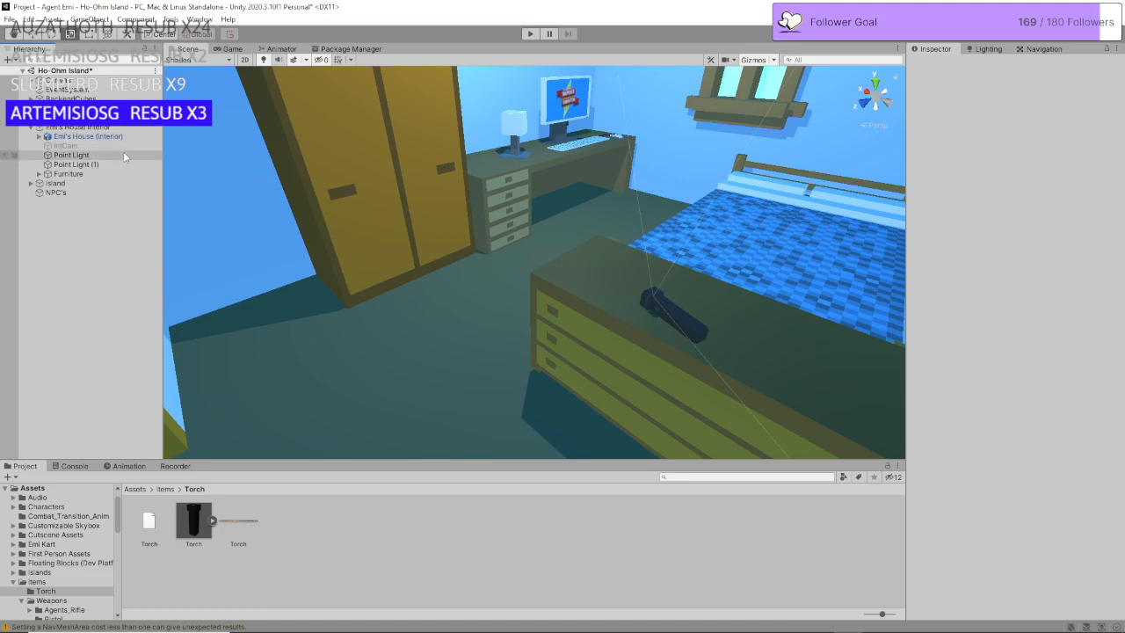
{"action": "right_click_drag", "start_coordinate": [706, 289], "coordinate": [557, 302]}
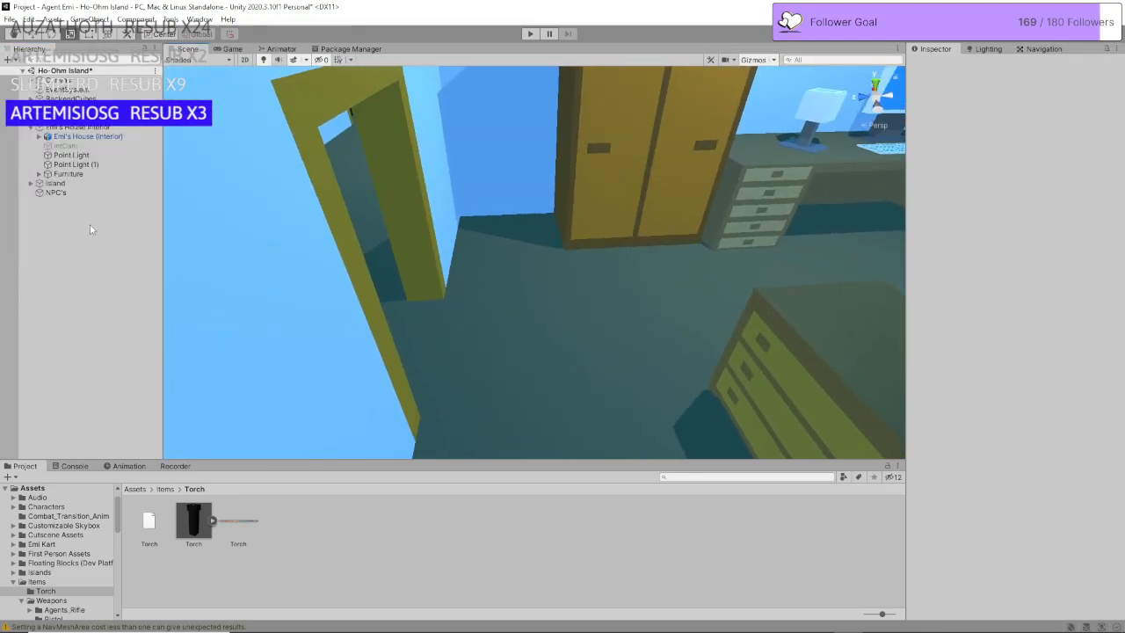
{"action": "right_click", "coordinate": [107, 127]}
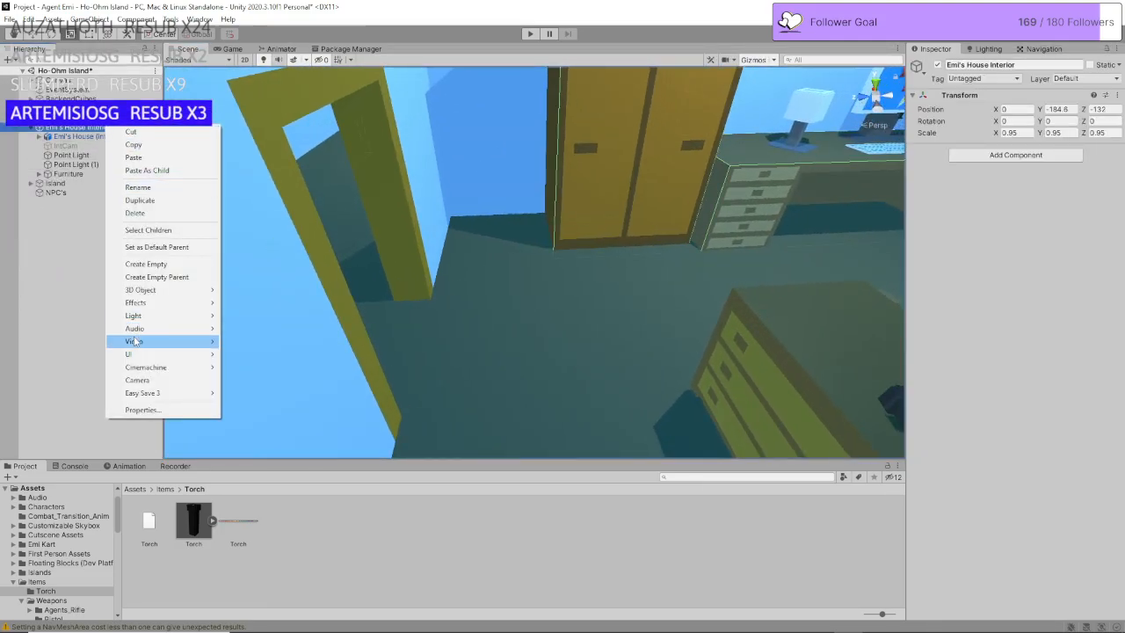
{"action": "mouse_move", "coordinate": [174, 291]}
{"action": "left_click", "coordinate": [250, 292]}
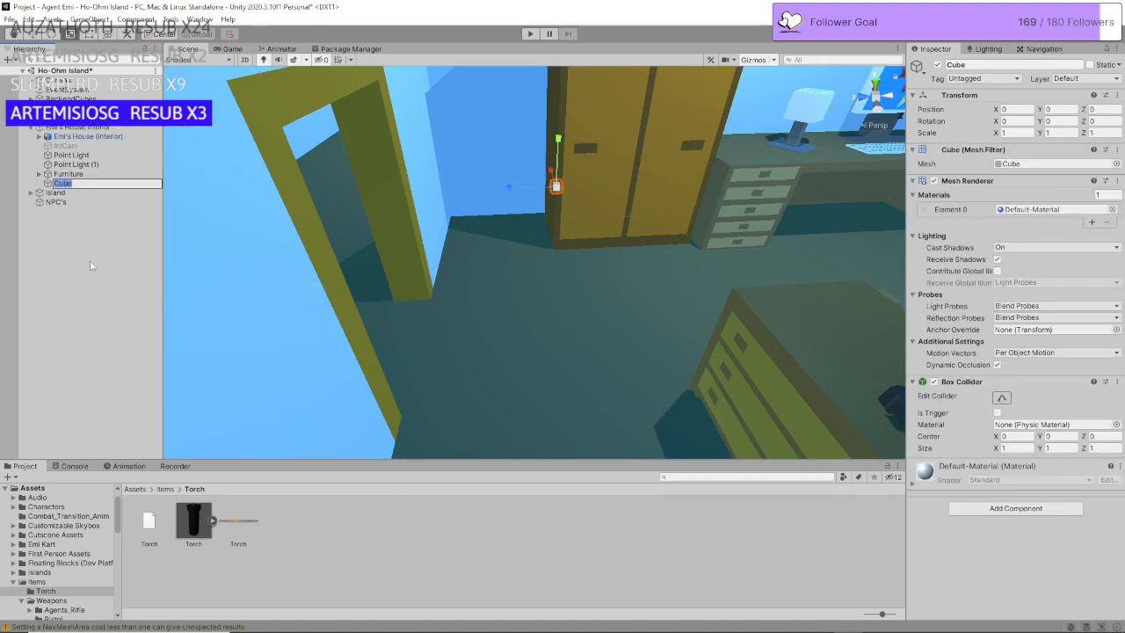
{"action": "type", "text": "In"}
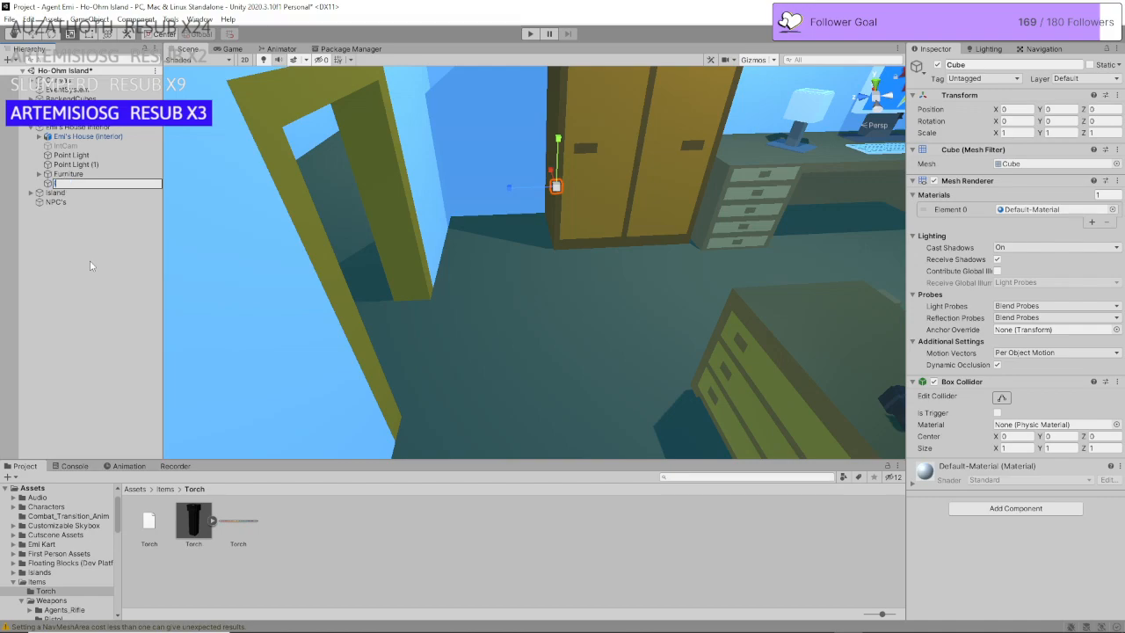
{"action": "type", "text": "tCamTrigger"}
{"action": "key", "text": "Return"}
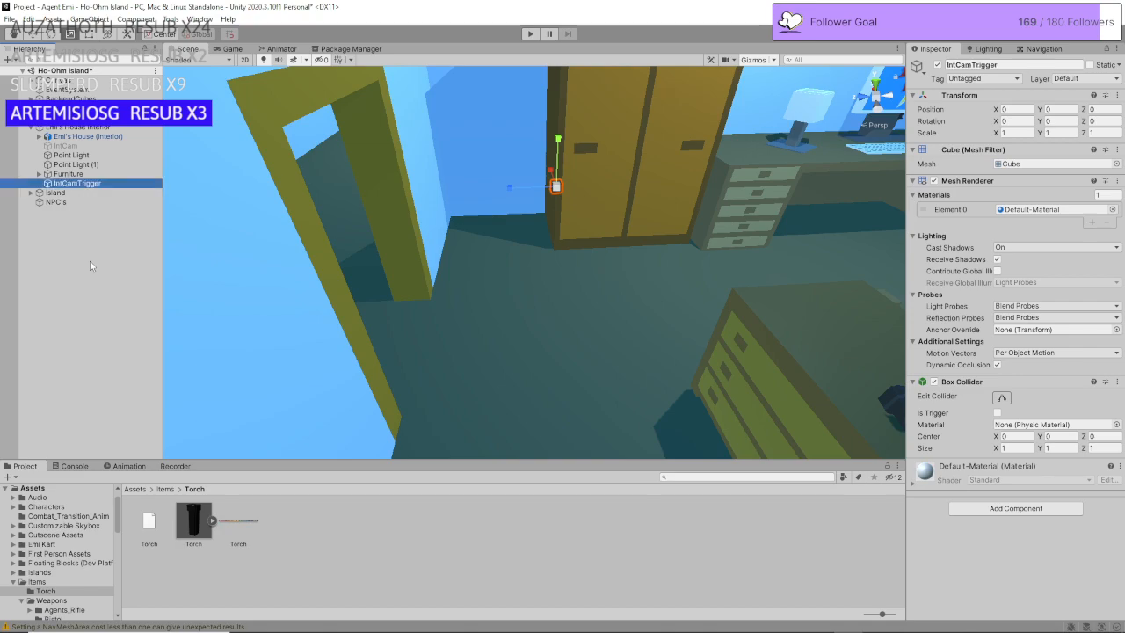
Step: Move the IntCamTrigger cube to the bedroom doorway, at about X -21.28, Y 2.38, Z 12.67
{"action": "left_click_drag", "start_coordinate": [517, 187], "coordinate": [385, 343]}
{"action": "right_click_drag", "start_coordinate": [505, 306], "coordinate": [432, 302]}
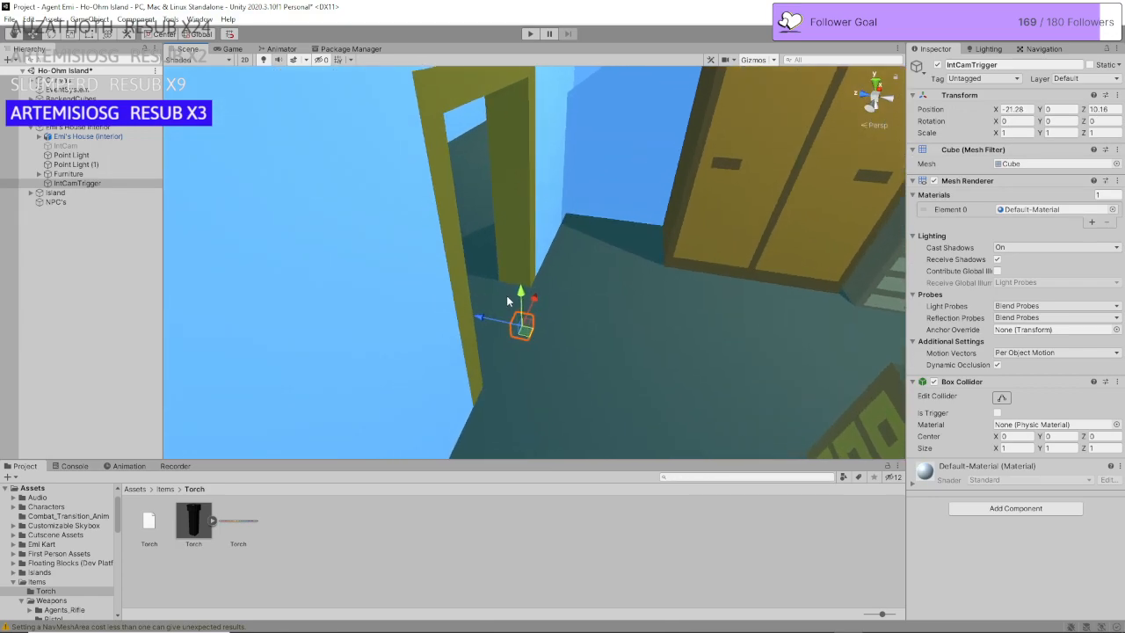
{"action": "left_click_drag", "start_coordinate": [524, 293], "coordinate": [519, 260]}
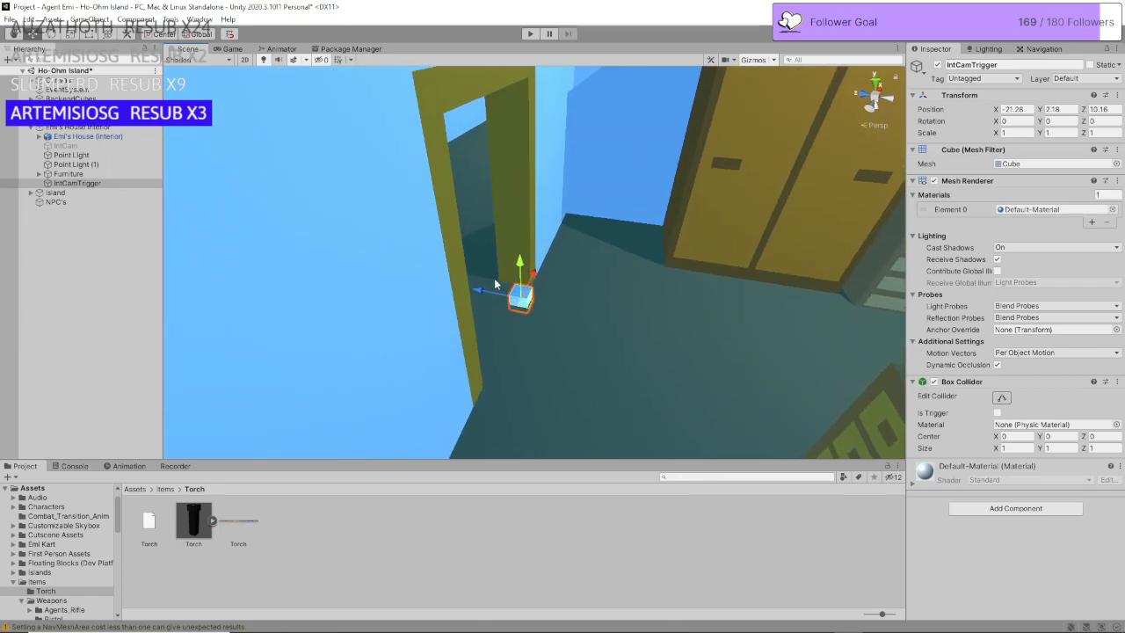
{"action": "left_click_drag", "start_coordinate": [482, 295], "coordinate": [445, 298]}
{"action": "right_click_drag", "start_coordinate": [514, 288], "coordinate": [595, 305]}
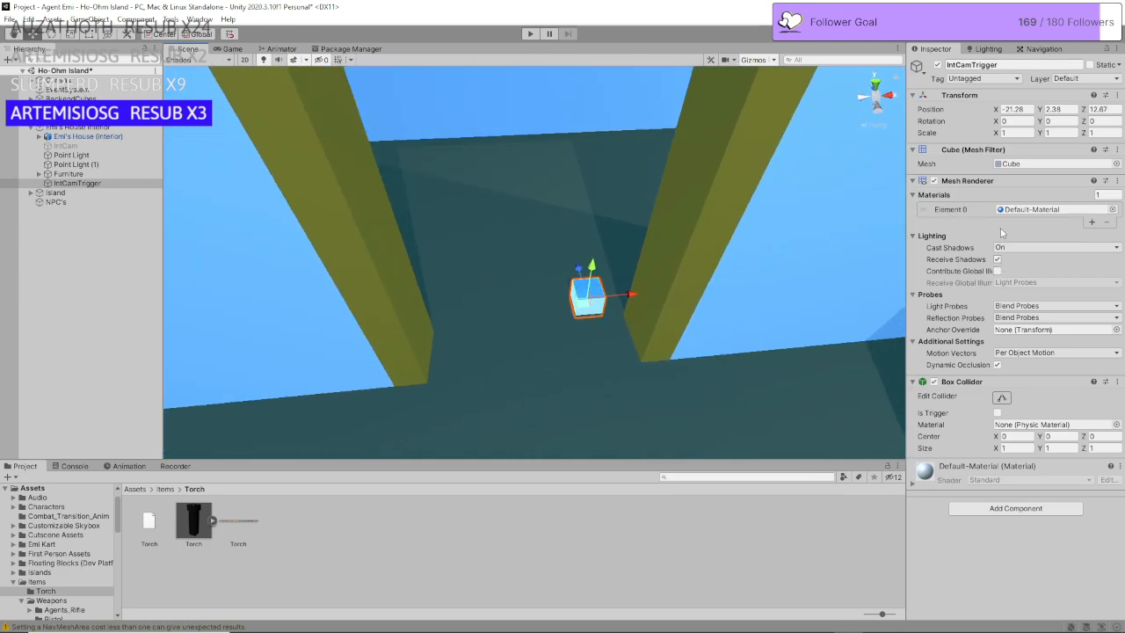
Step: Make the cube's box collider a trigger and centre the cube between the door posts at X -23.5, Z 12.08, widened to about 5.78 on X
{"action": "left_click", "coordinate": [997, 413]}
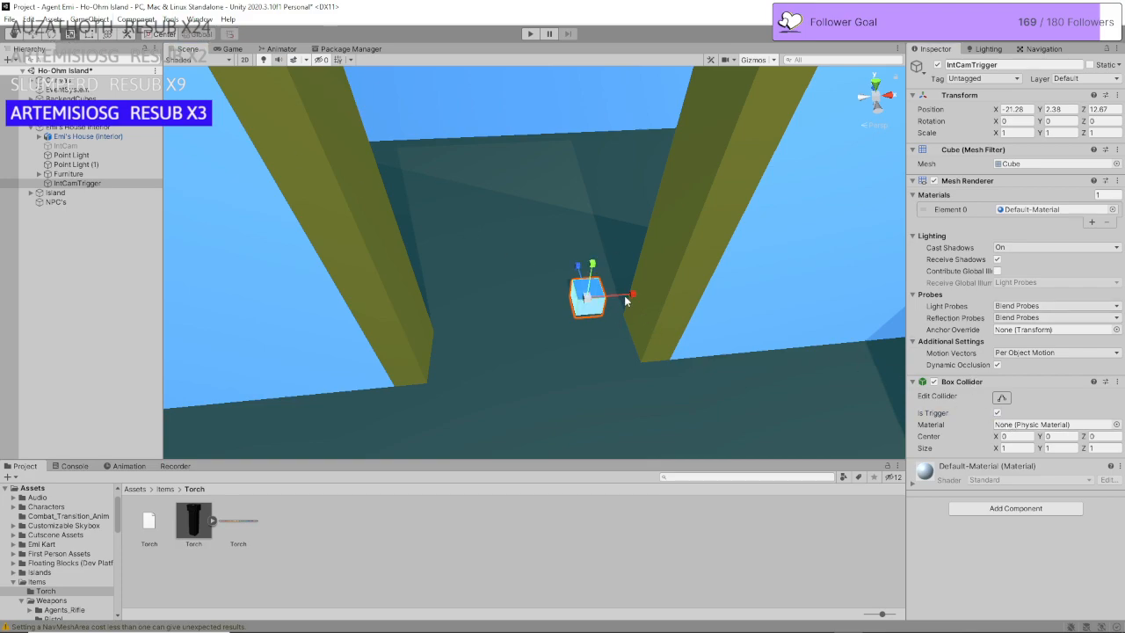
{"action": "left_click_drag", "start_coordinate": [626, 300], "coordinate": [834, 309]}
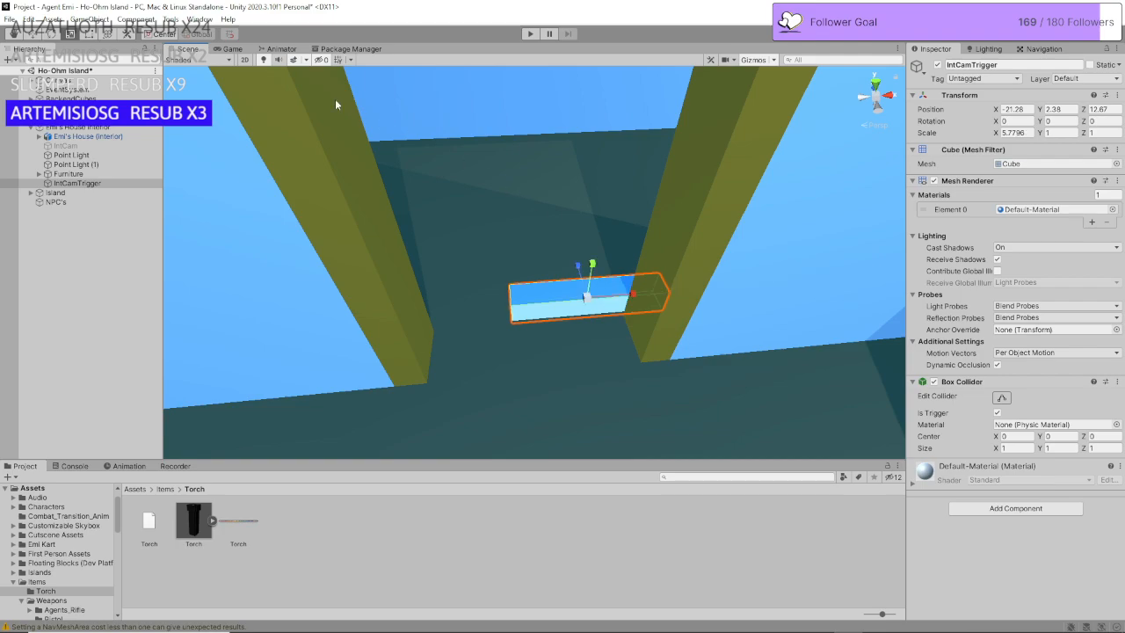
{"action": "left_click", "coordinate": [33, 34]}
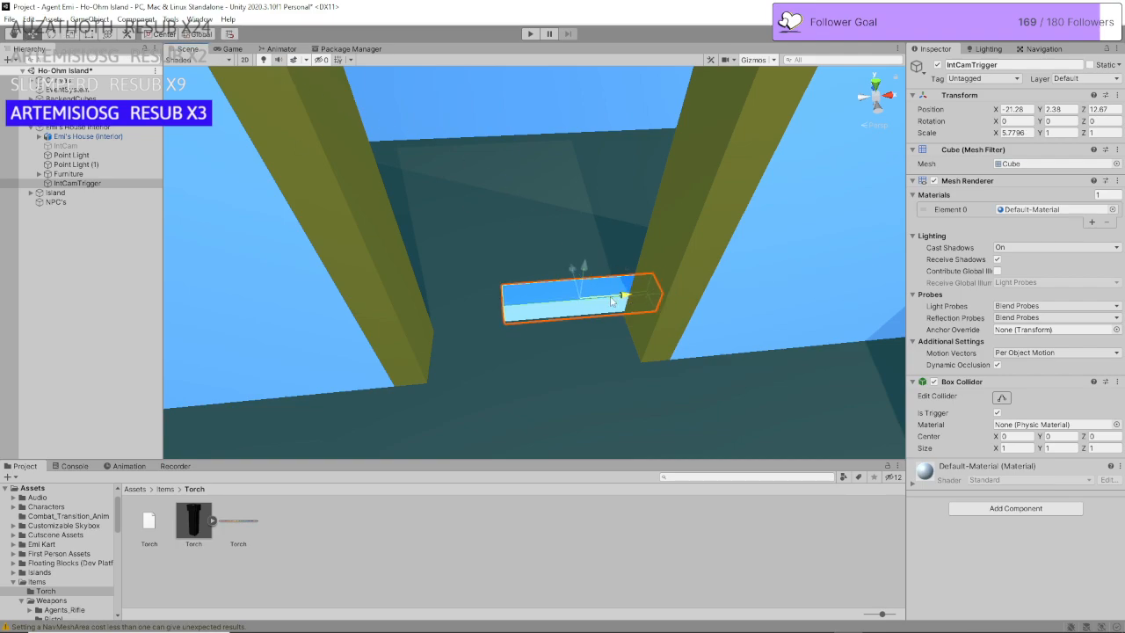
{"action": "left_click_drag", "start_coordinate": [636, 309], "coordinate": [526, 287]}
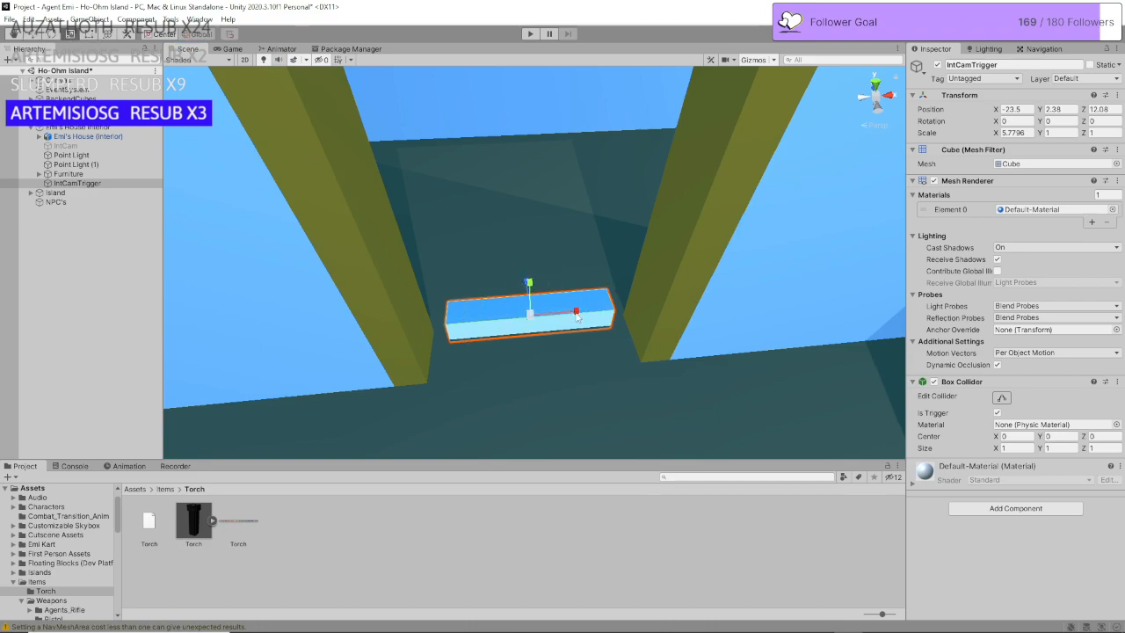
Step: Enlarge IntCamTrigger to about 7.087 on X and 3.514 on Y, and raise it to Y 3.55
{"action": "left_click_drag", "start_coordinate": [578, 315], "coordinate": [590, 314]}
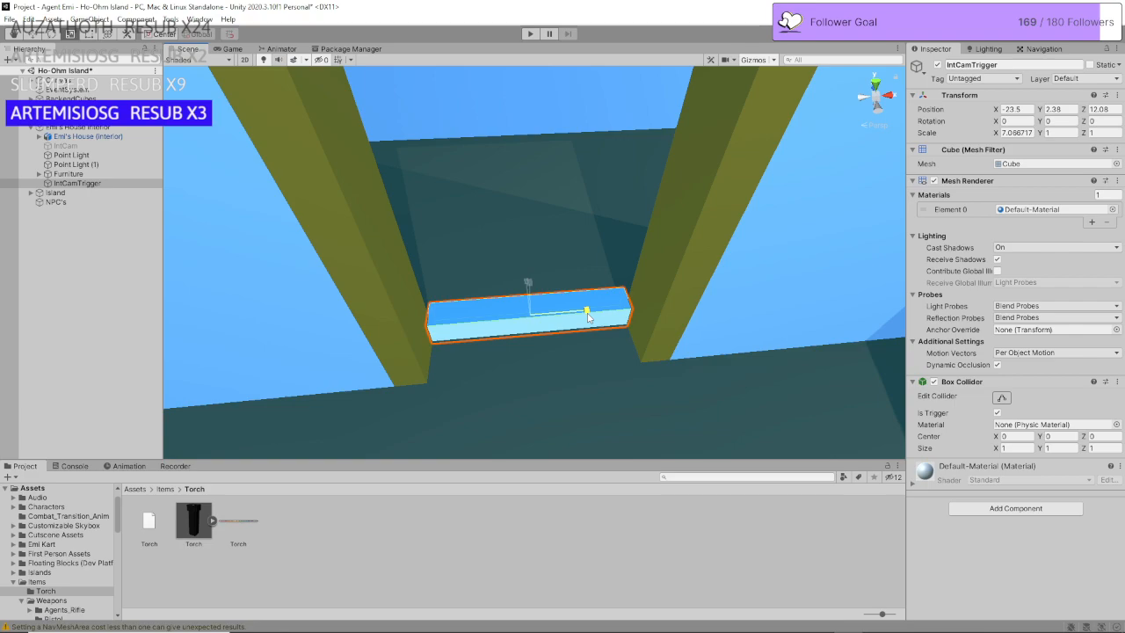
{"action": "left_click_drag", "start_coordinate": [528, 283], "coordinate": [529, 216]}
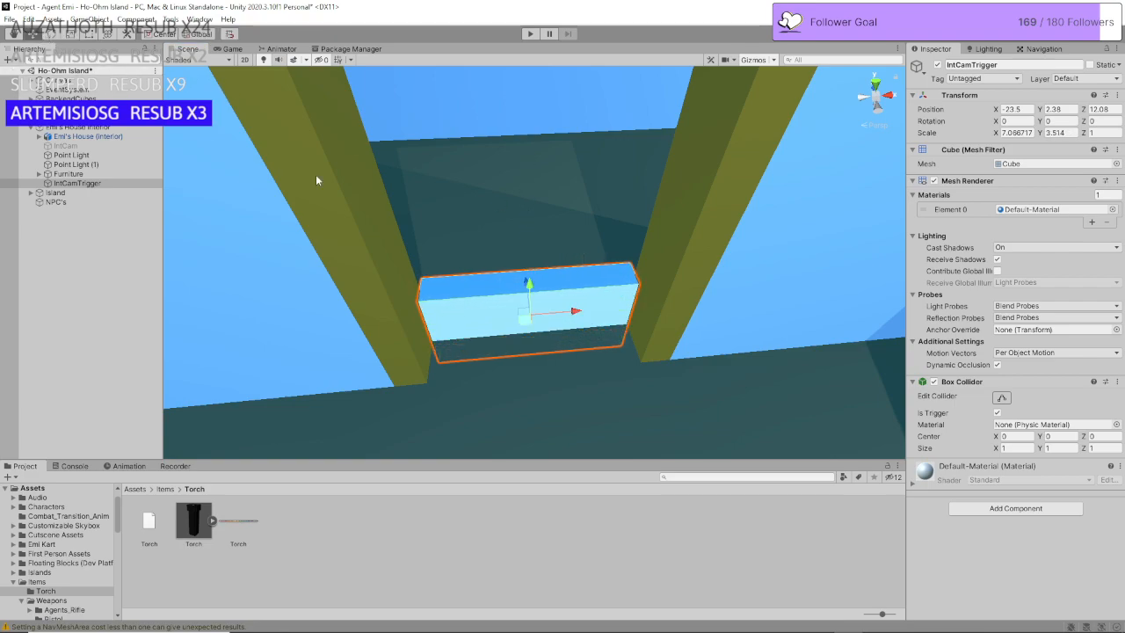
{"action": "left_click_drag", "start_coordinate": [529, 283], "coordinate": [528, 265]}
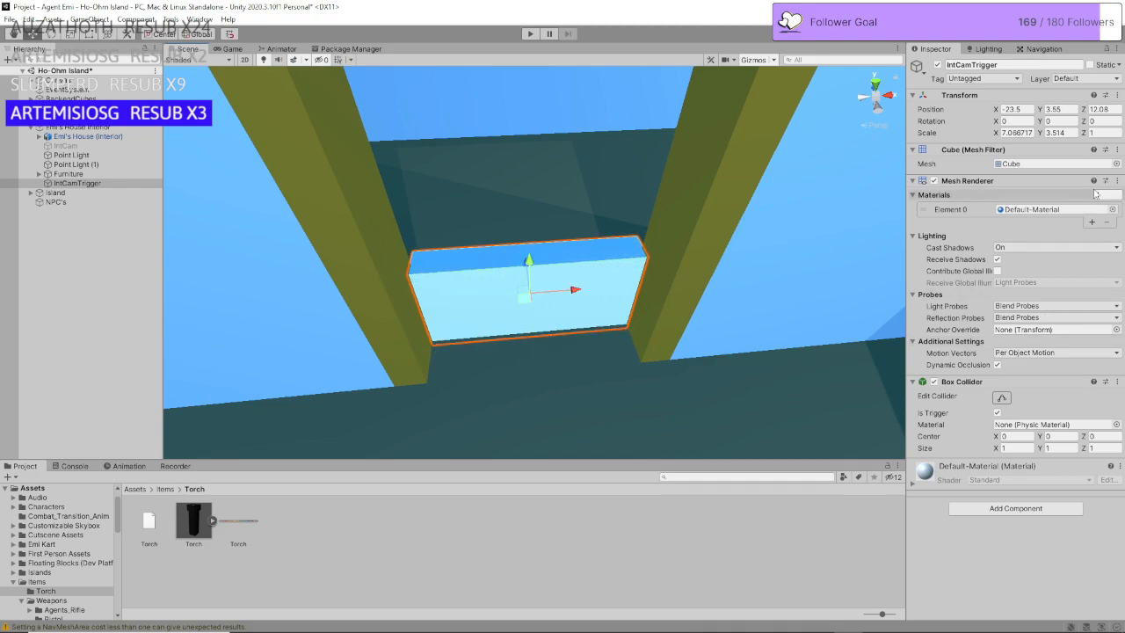
Step: Remove the Mesh Filter and Mesh Renderer components from IntCamTrigger and deselect it
{"action": "left_click", "coordinate": [1117, 151]}
{"action": "left_click", "coordinate": [1044, 179]}
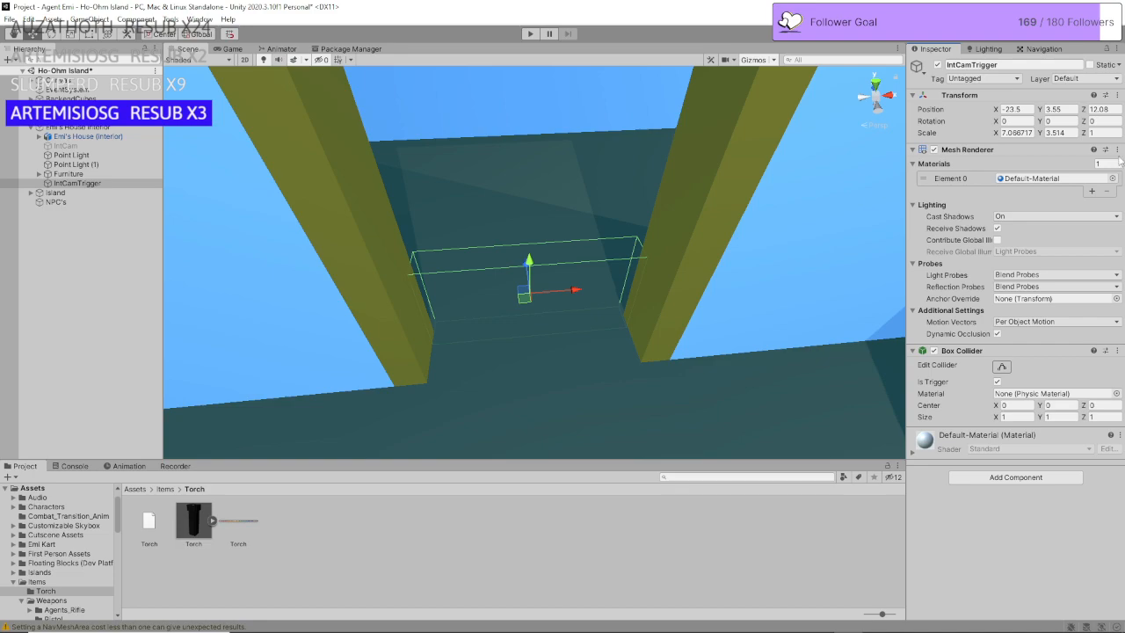
{"action": "left_click", "coordinate": [1116, 151]}
{"action": "left_click", "coordinate": [1045, 179]}
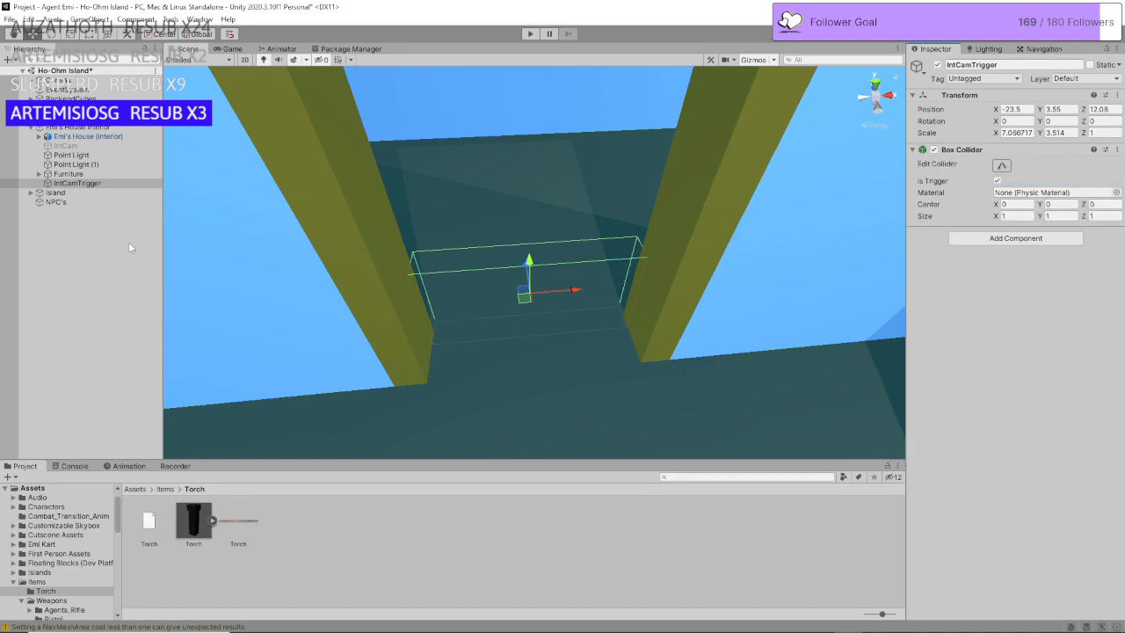
{"action": "right_click_drag", "start_coordinate": [556, 250], "coordinate": [845, 268]}
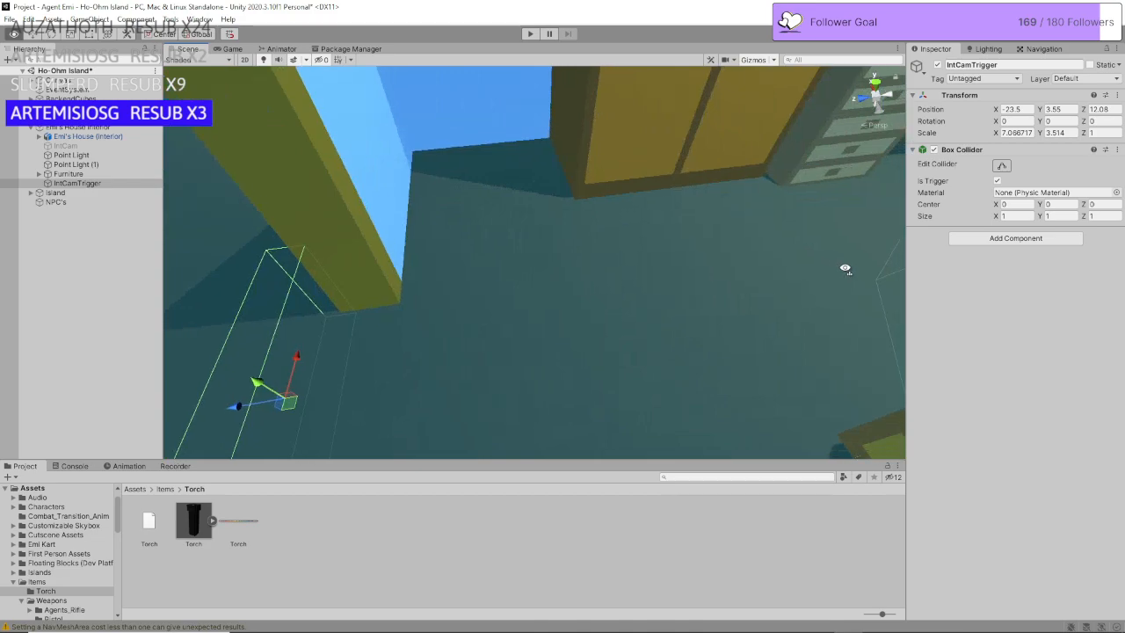
{"action": "left_click", "coordinate": [75, 304]}
Step: Select the IntCam camera, then open the project's Objects > Emi's House (interior) asset folder
{"action": "right_click_drag", "start_coordinate": [553, 269], "coordinate": [744, 261]}
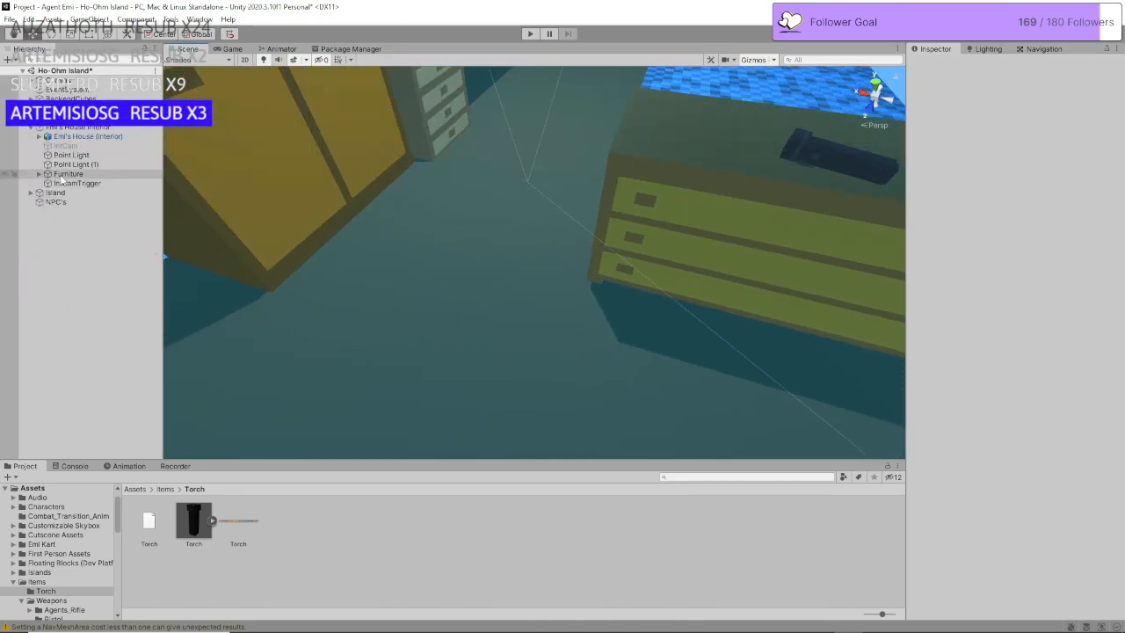
{"action": "left_click", "coordinate": [69, 146]}
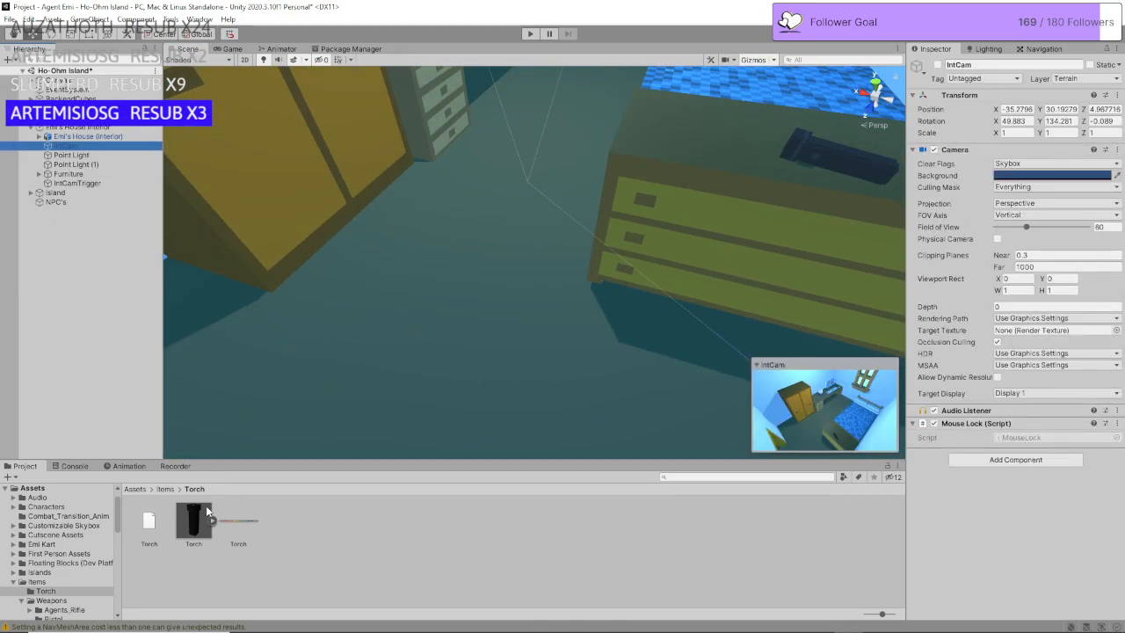
{"action": "left_click", "coordinate": [134, 491]}
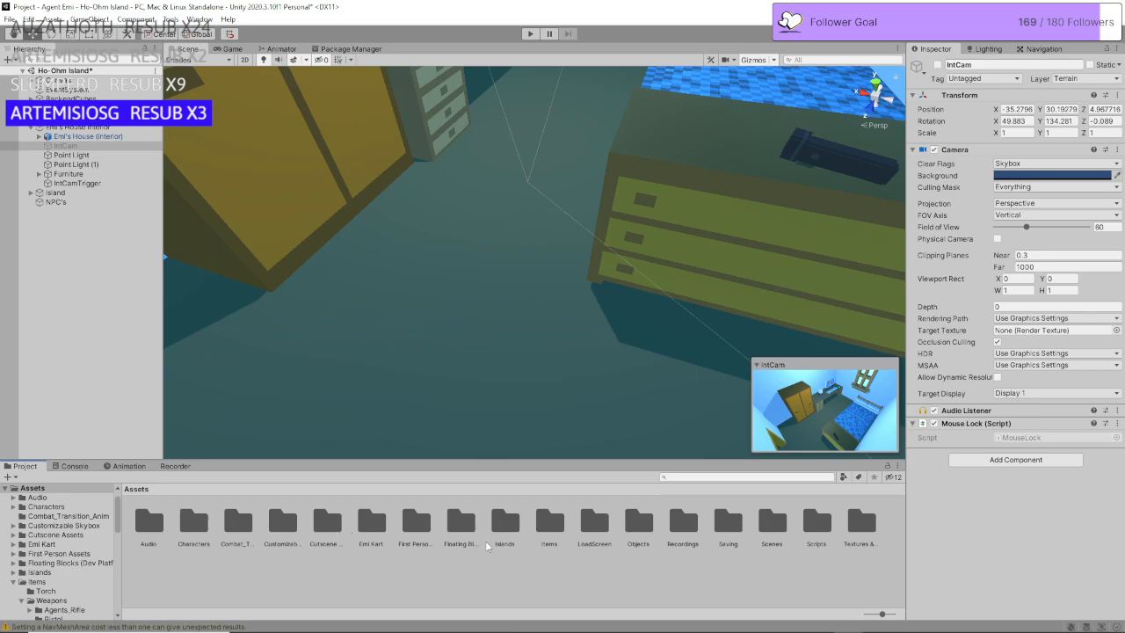
{"action": "left_click", "coordinate": [640, 531]}
{"action": "double_click", "coordinate": [639, 527]}
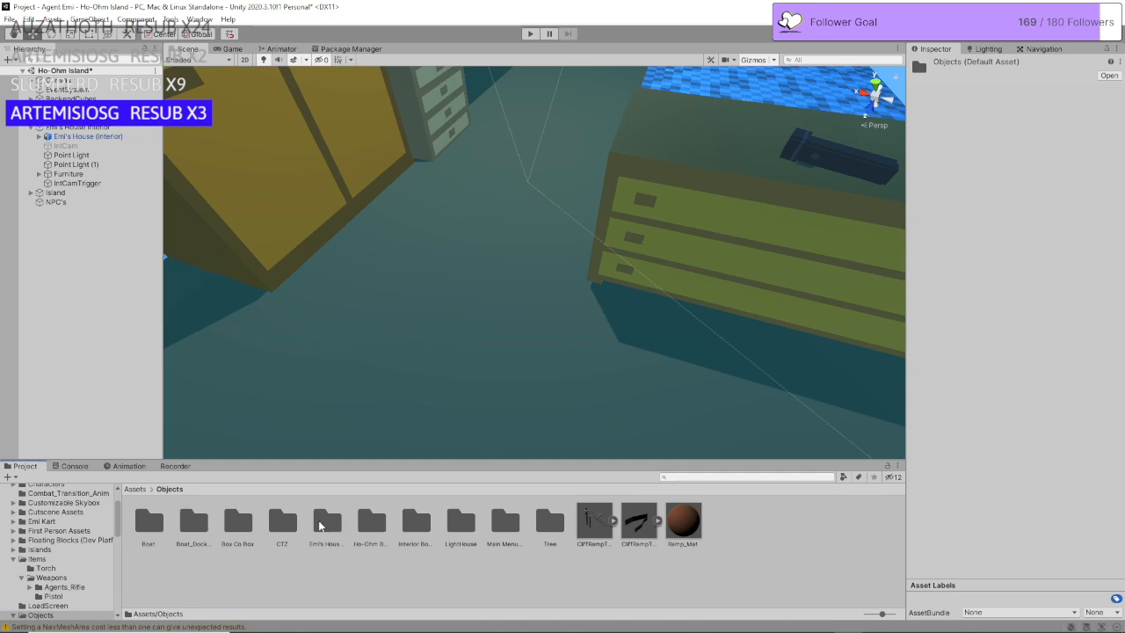
{"action": "double_click", "coordinate": [324, 524]}
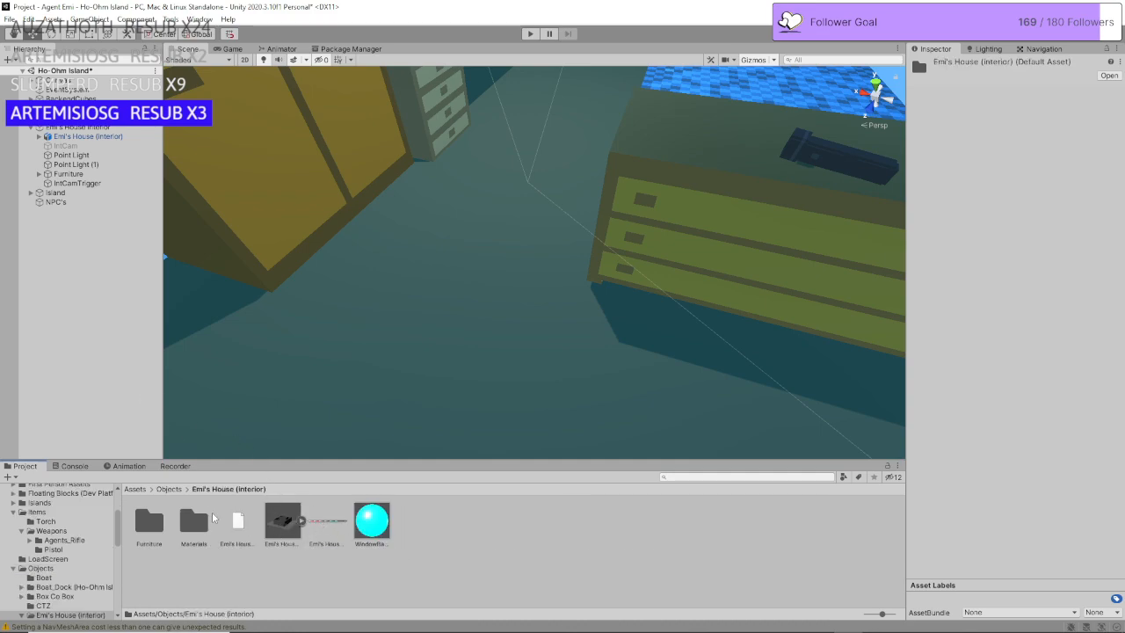
Step: Create an animation clip named IntCamLeaveBedroom for IntCam in the Emi's House (interior) folder
{"action": "left_click", "coordinate": [132, 466]}
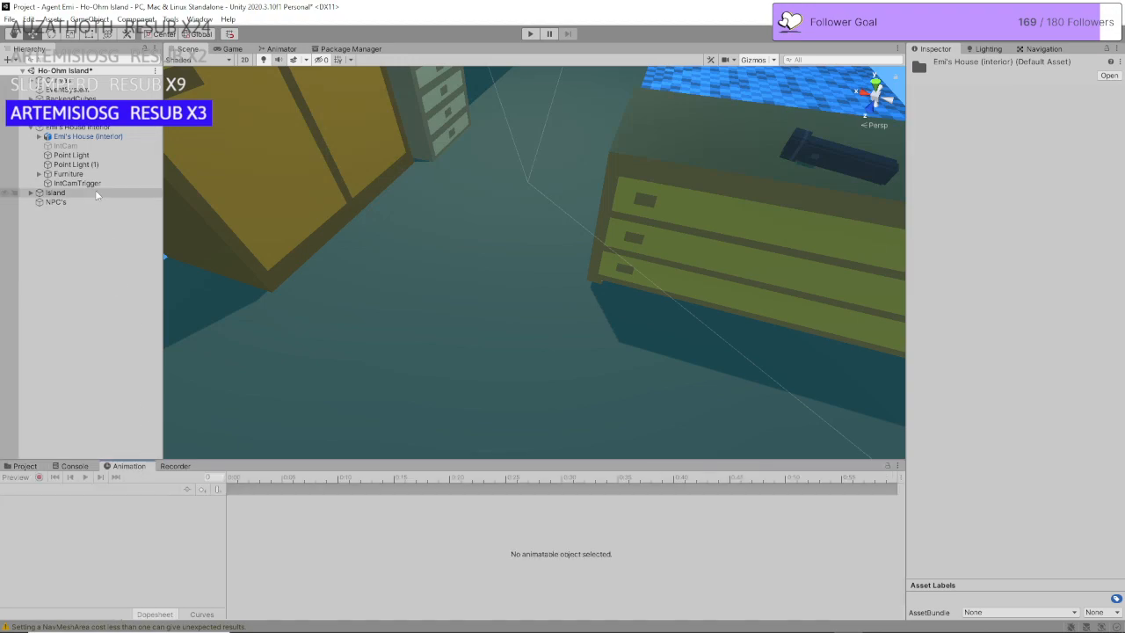
{"action": "left_click", "coordinate": [66, 145]}
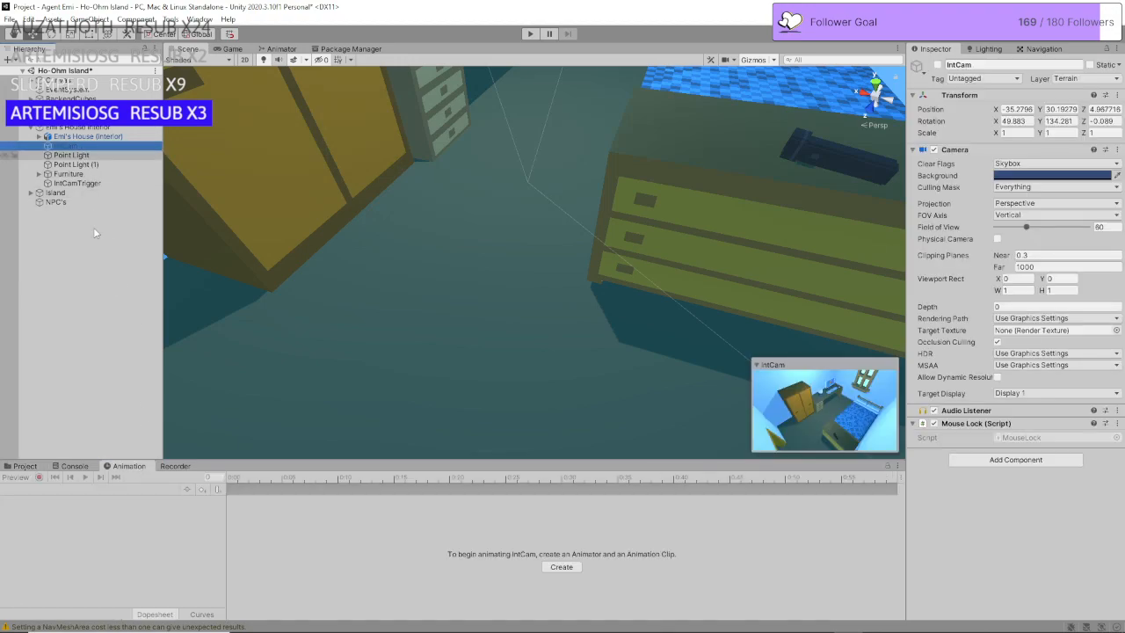
{"action": "left_click", "coordinate": [568, 567]}
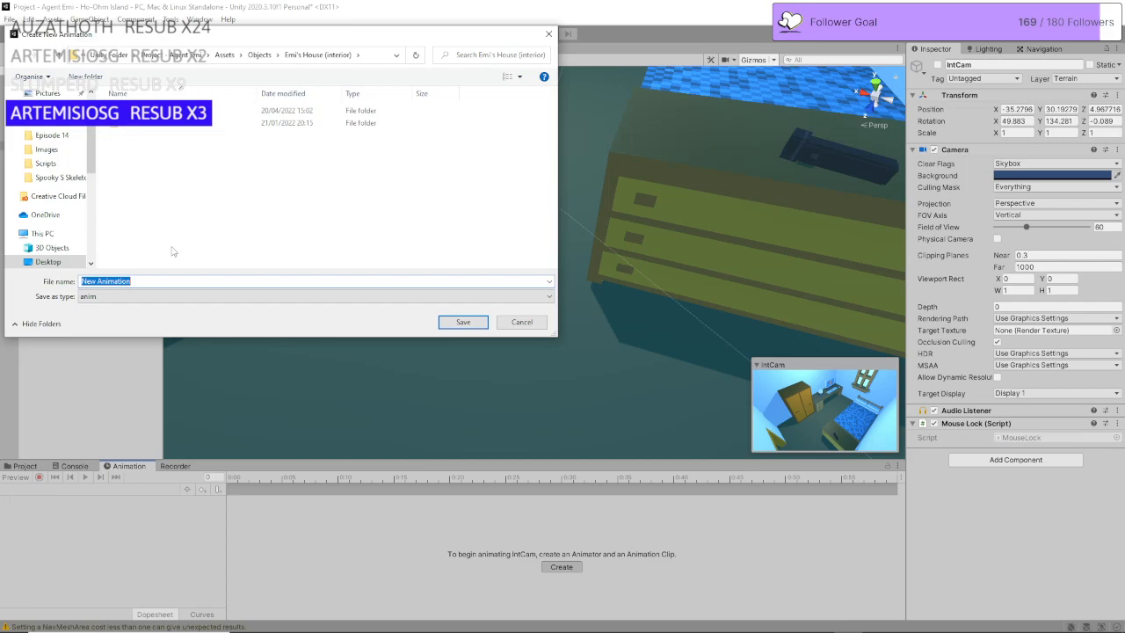
{"action": "type", "text": "IntCamLeaveBedroom"}
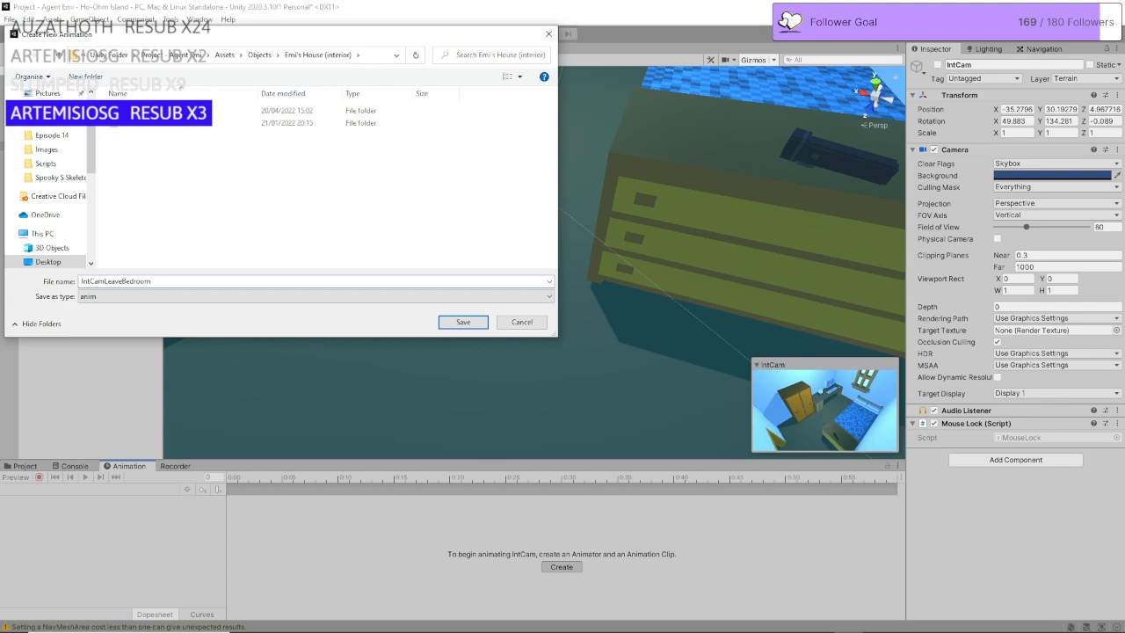
{"action": "key", "text": "Return"}
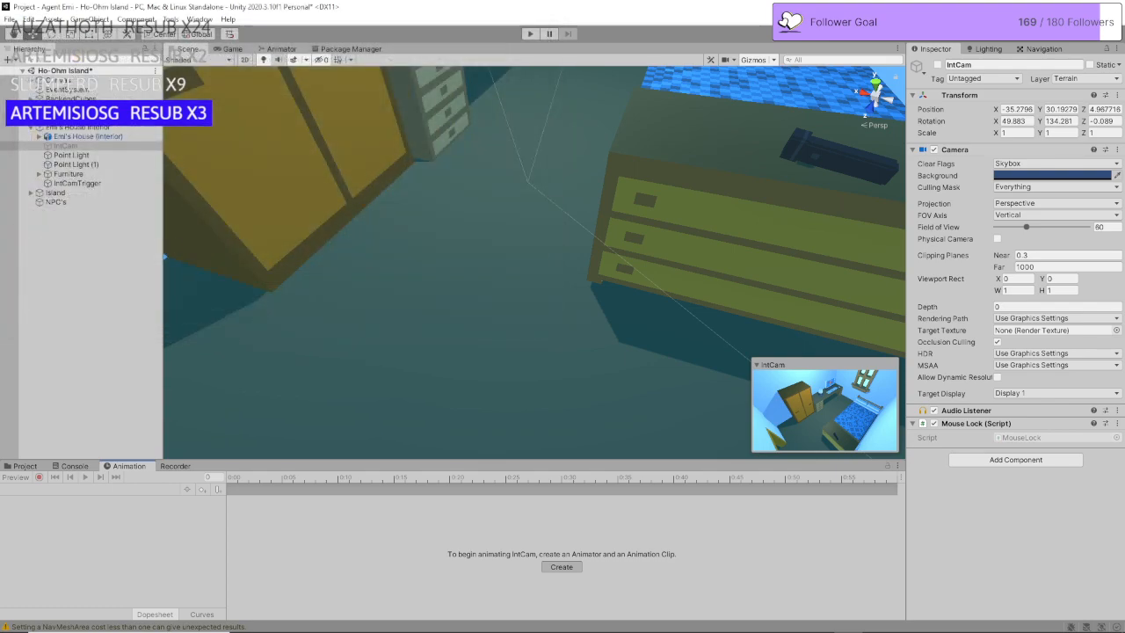
Step: Add IntCam's Transform Position and Rotation as animated properties of the IntCamLeaveBedroom clip
{"action": "left_click", "coordinate": [89, 147]}
{"action": "left_click", "coordinate": [90, 19]}
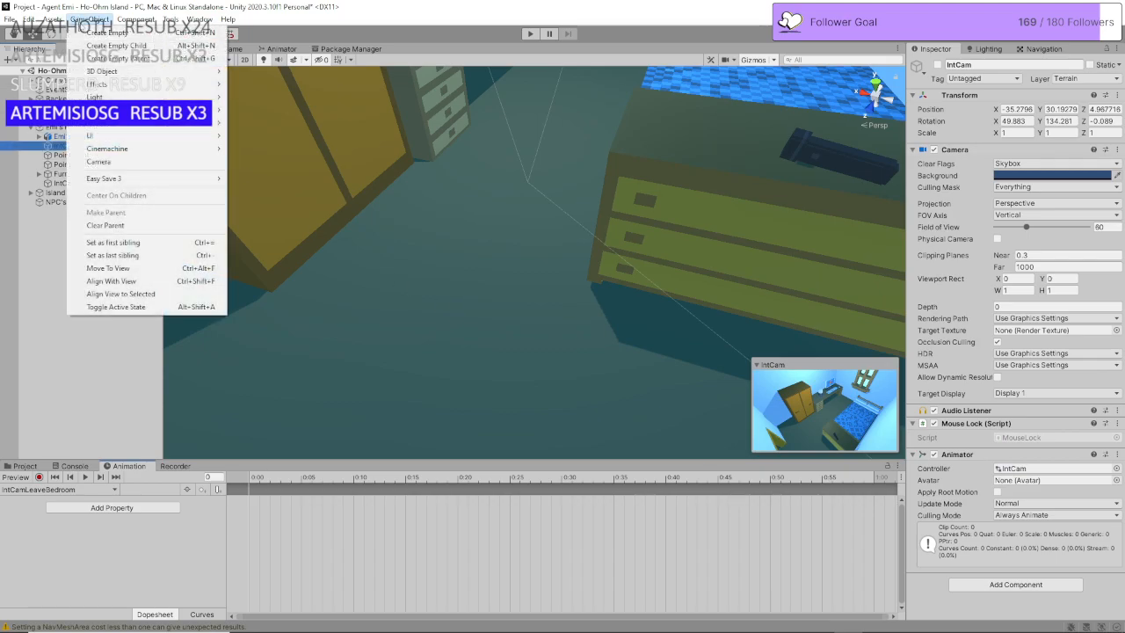
{"action": "left_click", "coordinate": [141, 294]}
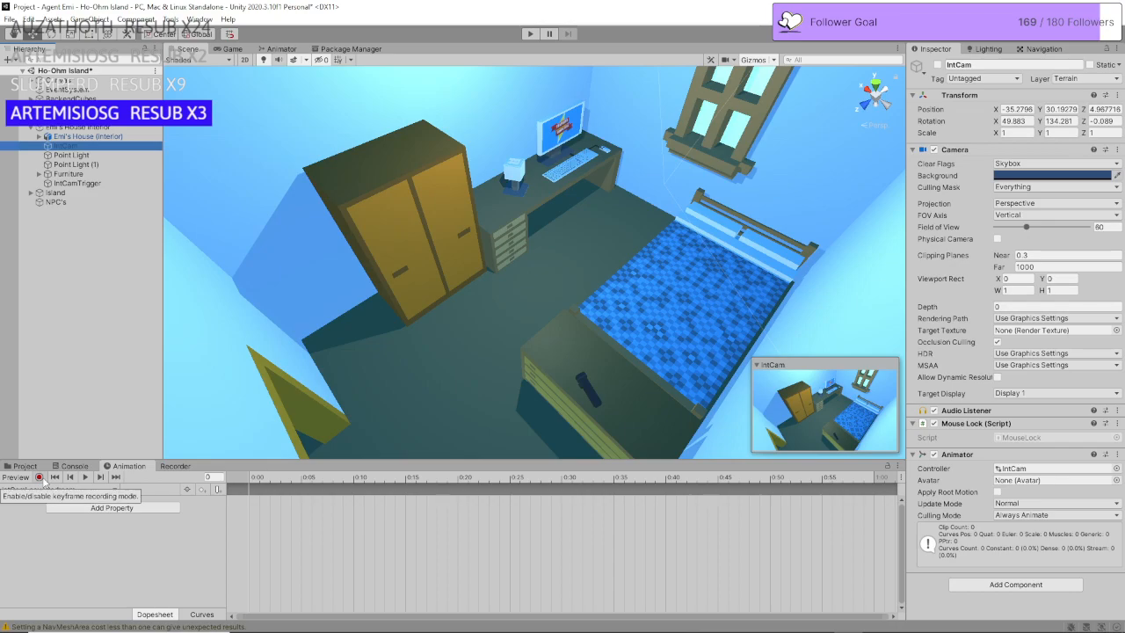
{"action": "left_click", "coordinate": [111, 507]}
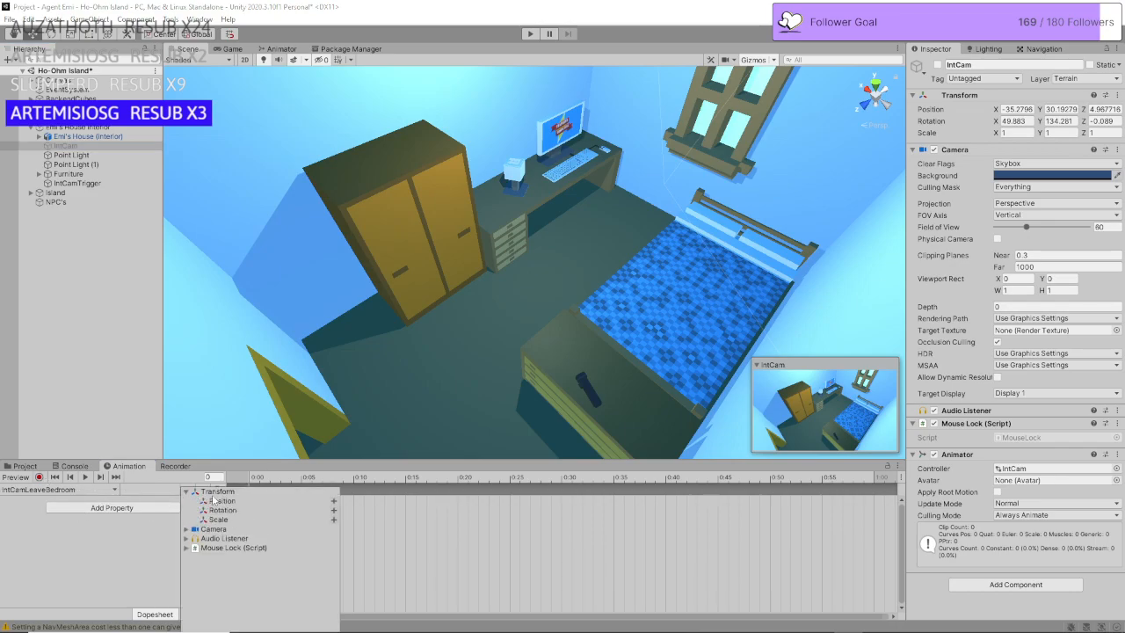
{"action": "left_click", "coordinate": [333, 502]}
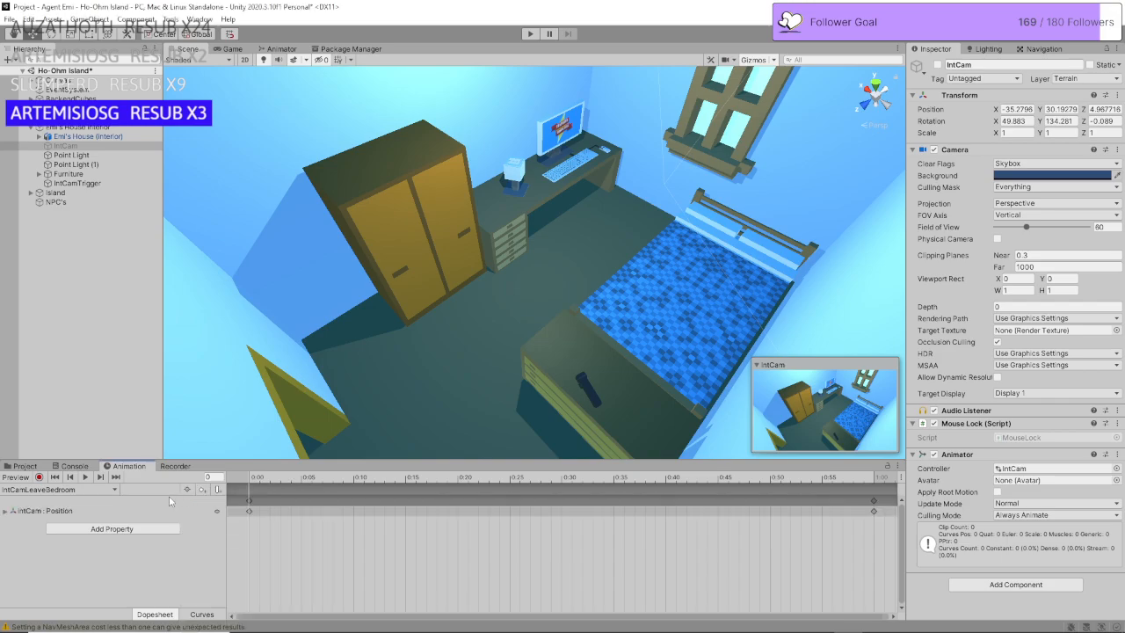
{"action": "left_click", "coordinate": [141, 529]}
{"action": "left_click", "coordinate": [195, 495]}
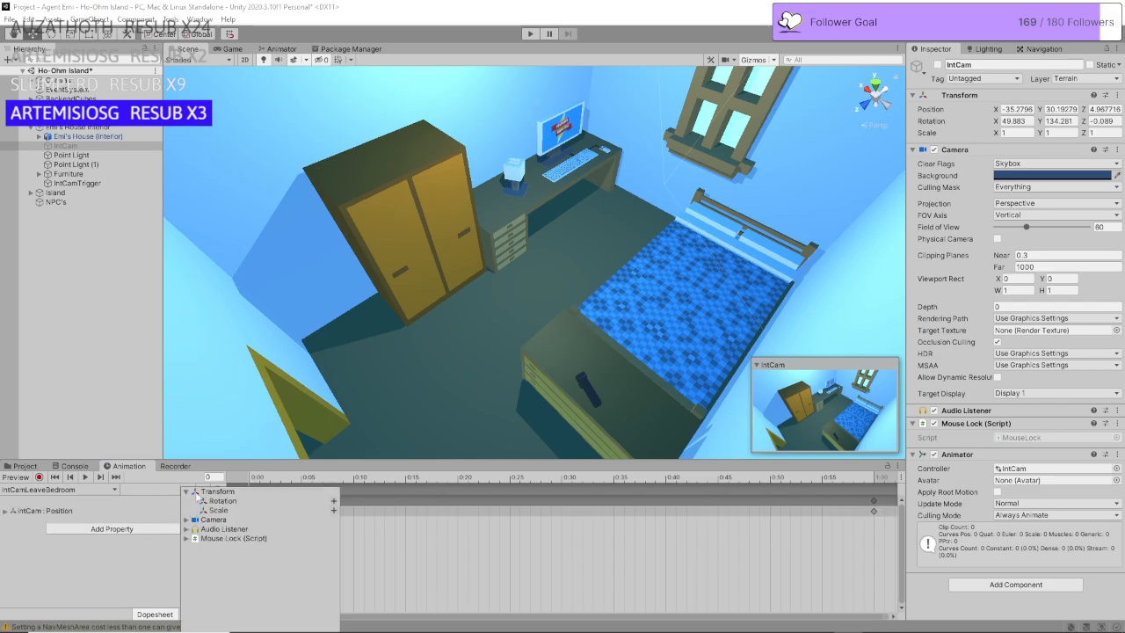
{"action": "left_click", "coordinate": [333, 500]}
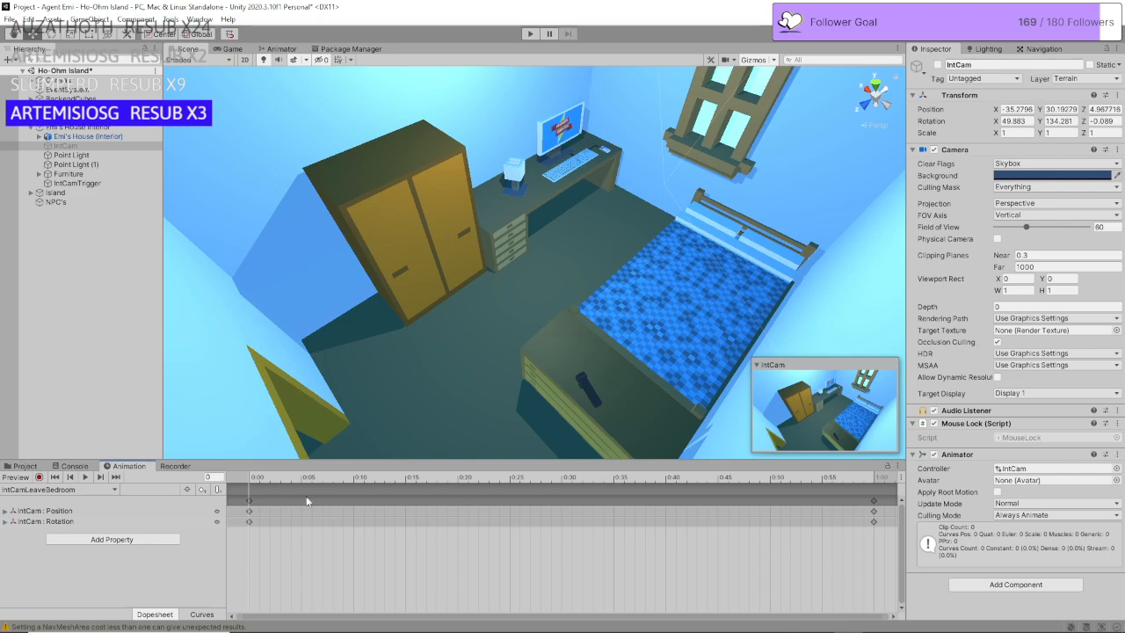
Step: Record an IntCamLeaveBedroom keyframe at frame 29 with IntCam aligned to a raised view from outside the bedroom, showing its doorway and the main room
{"action": "left_click_drag", "start_coordinate": [275, 484], "coordinate": [553, 483]}
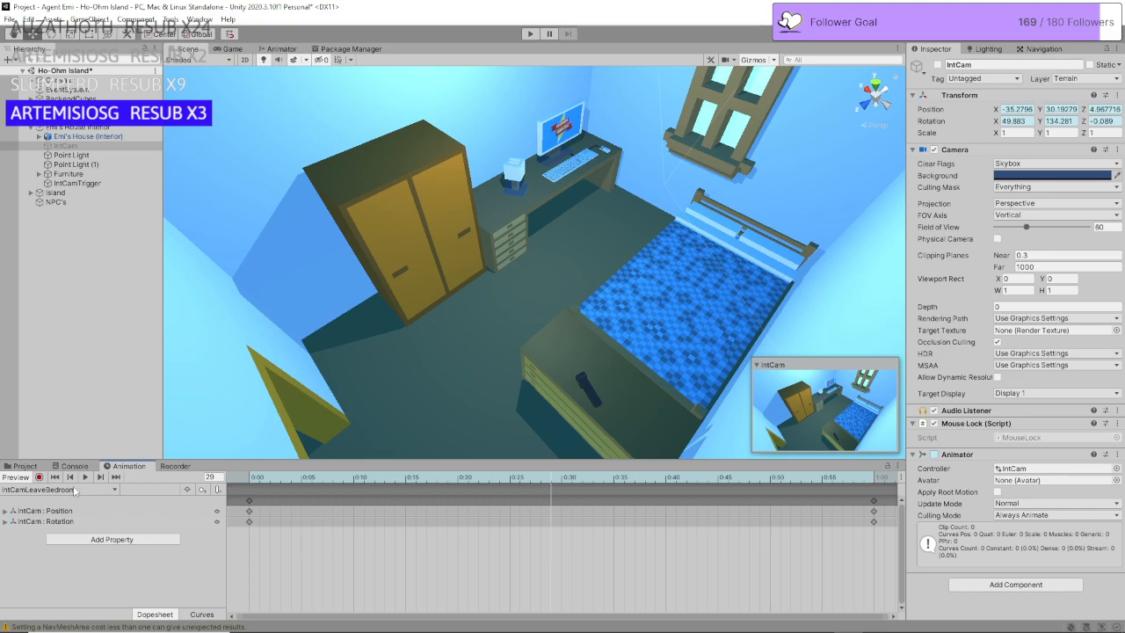
{"action": "left_click", "coordinate": [39, 476]}
{"action": "scroll", "coordinate": [443, 276], "scroll_direction": "down", "scroll_amount": 3}
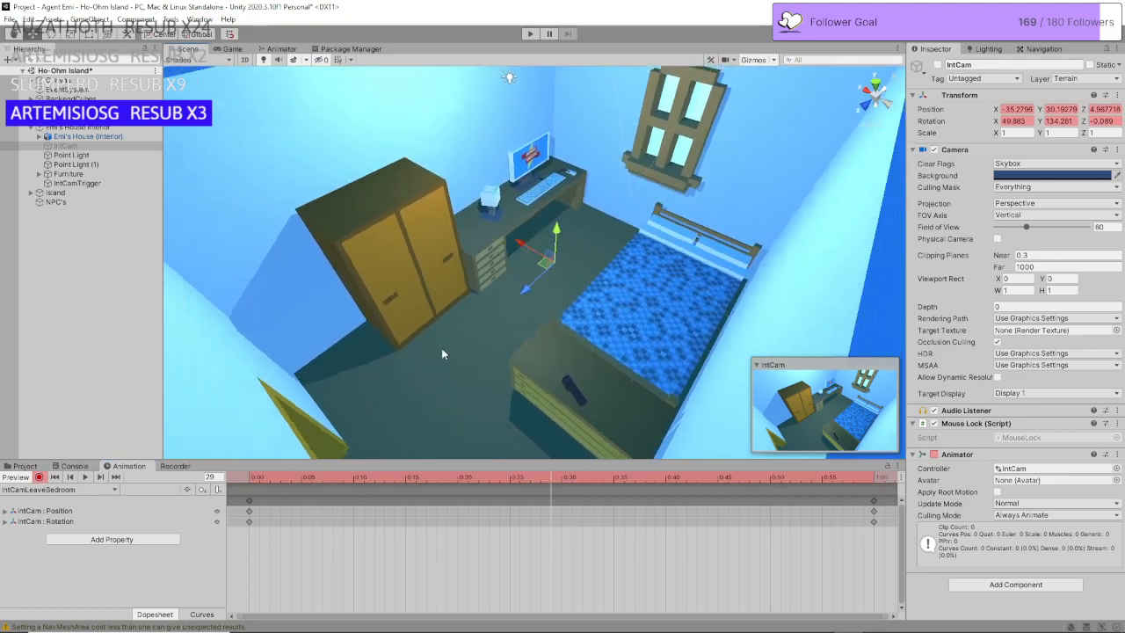
{"action": "key", "text": "s"}
{"action": "right_click_drag", "start_coordinate": [441, 348], "coordinate": [459, 345]}
{"action": "key", "text": "a"}
{"action": "key", "text": "a"}
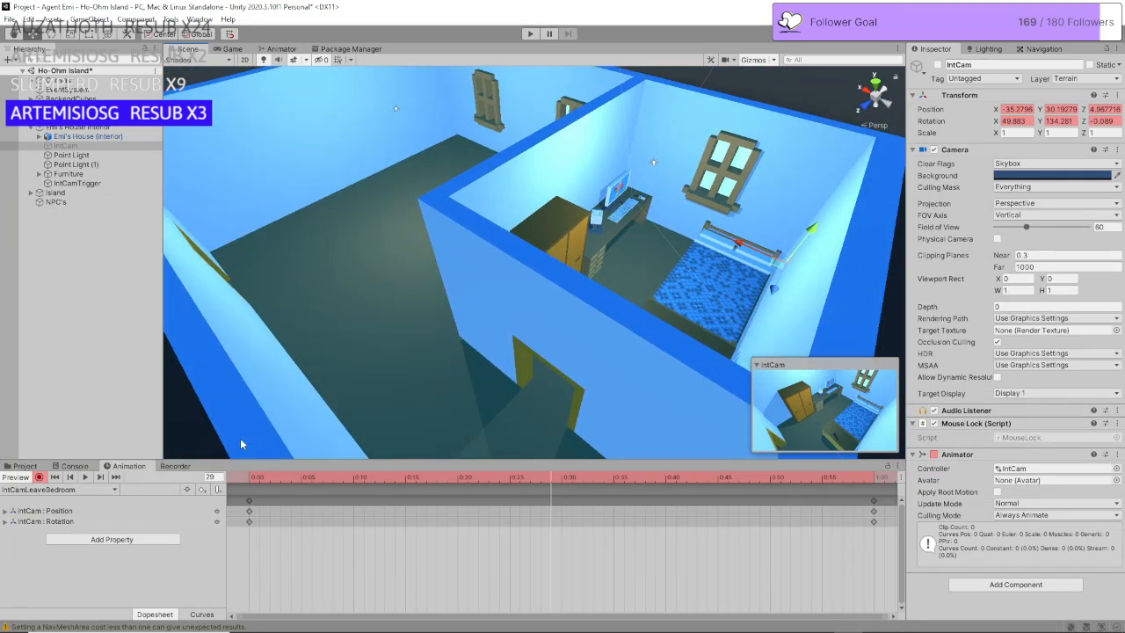
{"action": "left_click", "coordinate": [89, 20]}
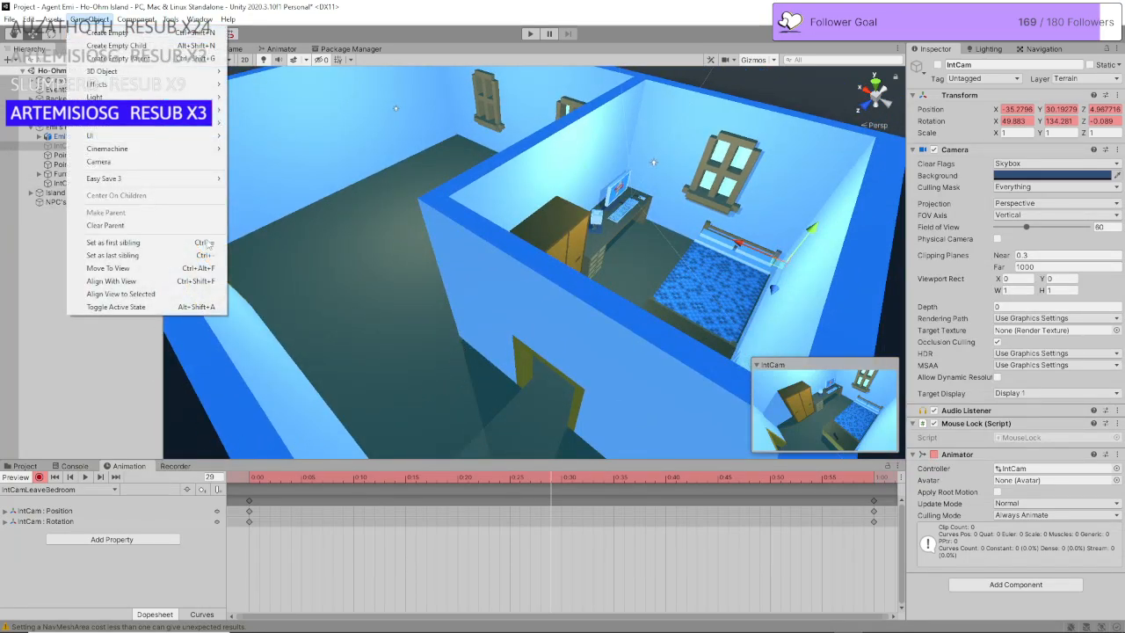
{"action": "left_click", "coordinate": [194, 287]}
Step: Record a keyframe at frame 31 with IntCam aligned to a high view over the whole main room, and stop recording
{"action": "left_click_drag", "start_coordinate": [555, 478], "coordinate": [568, 477]}
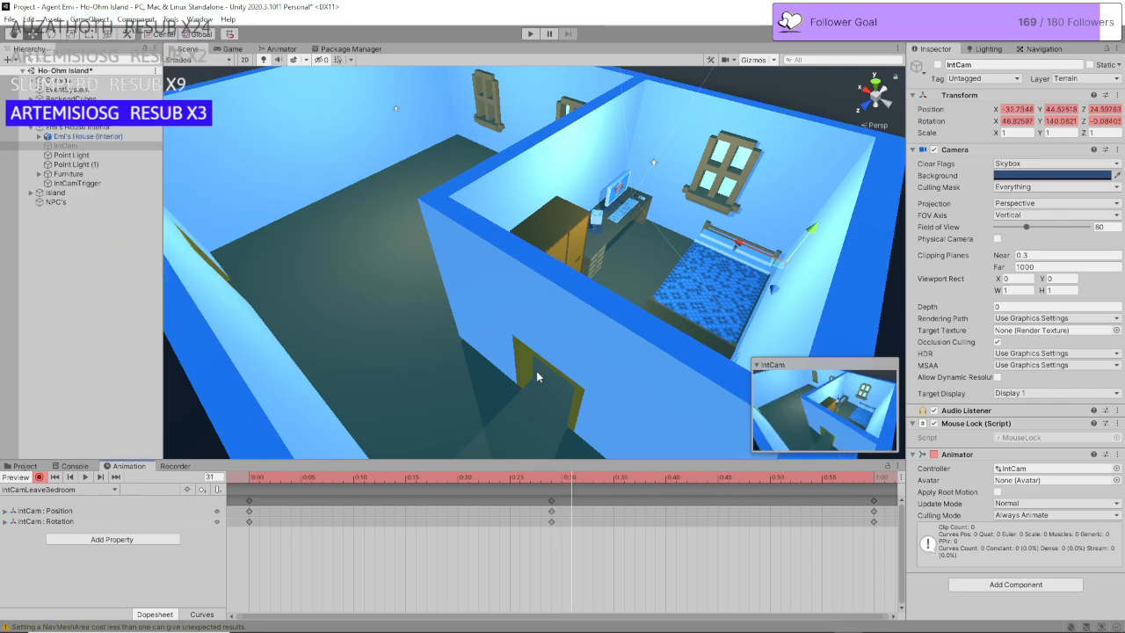
{"action": "right_click_drag", "start_coordinate": [537, 370], "coordinate": [651, 330]}
{"action": "key", "text": "a"}
{"action": "key", "text": "w"}
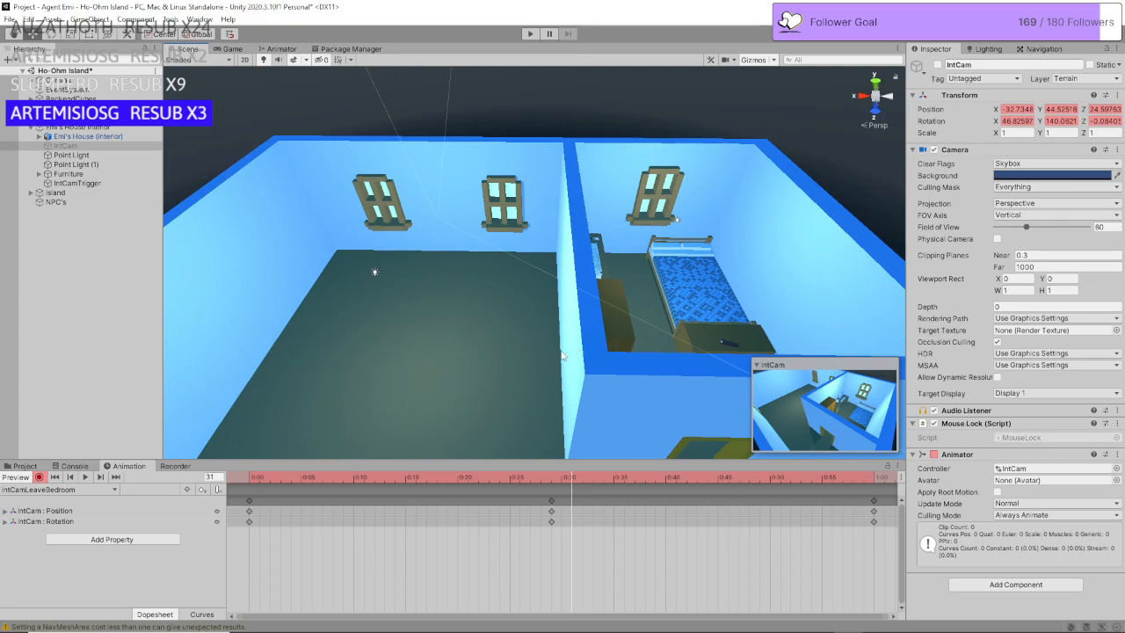
{"action": "right_click_drag", "start_coordinate": [556, 356], "coordinate": [554, 432]}
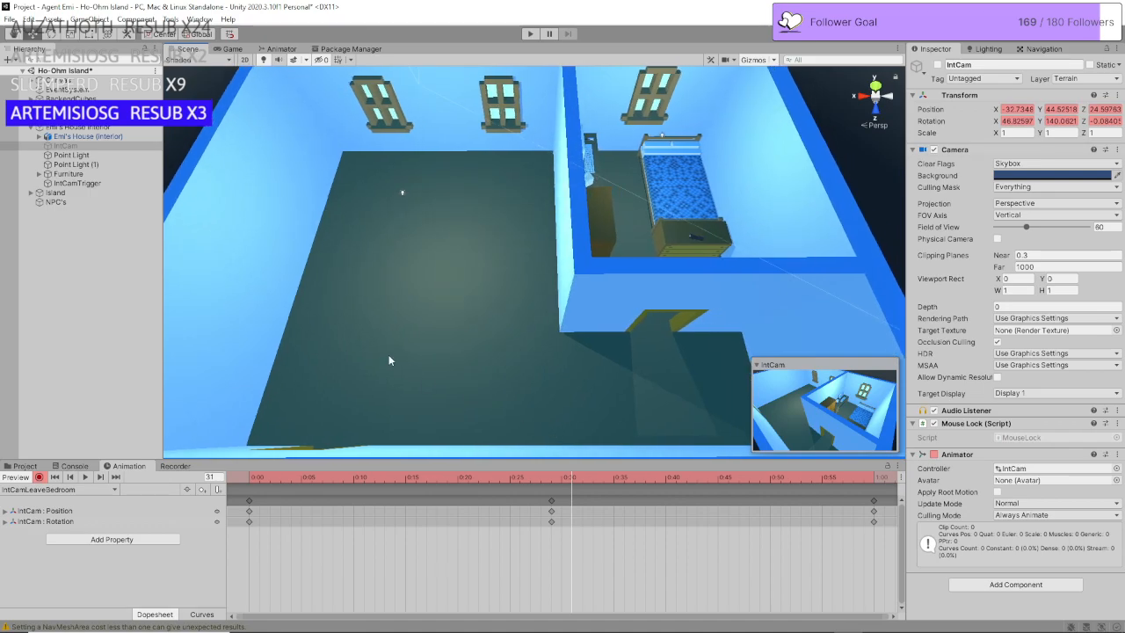
{"action": "left_click", "coordinate": [87, 19]}
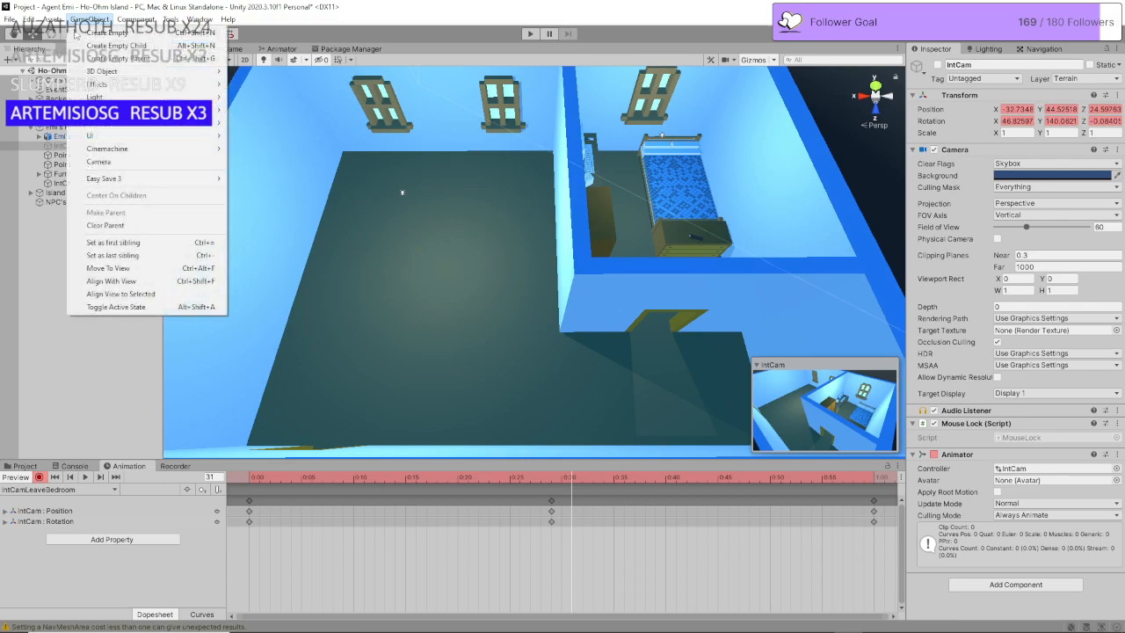
{"action": "left_click", "coordinate": [169, 282]}
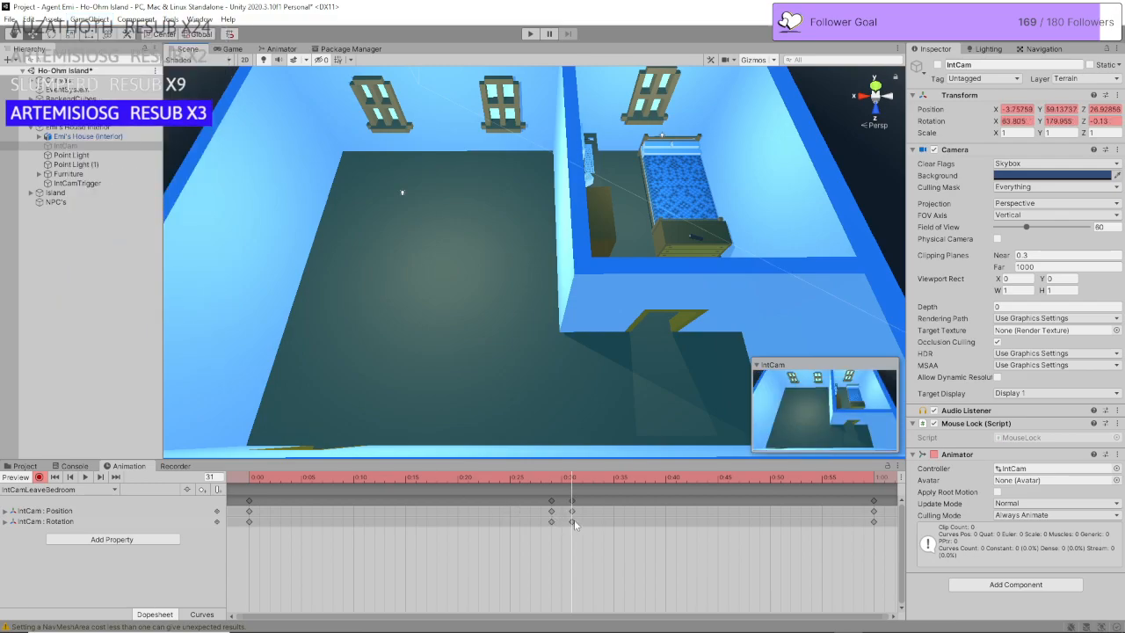
{"action": "left_click", "coordinate": [39, 476]}
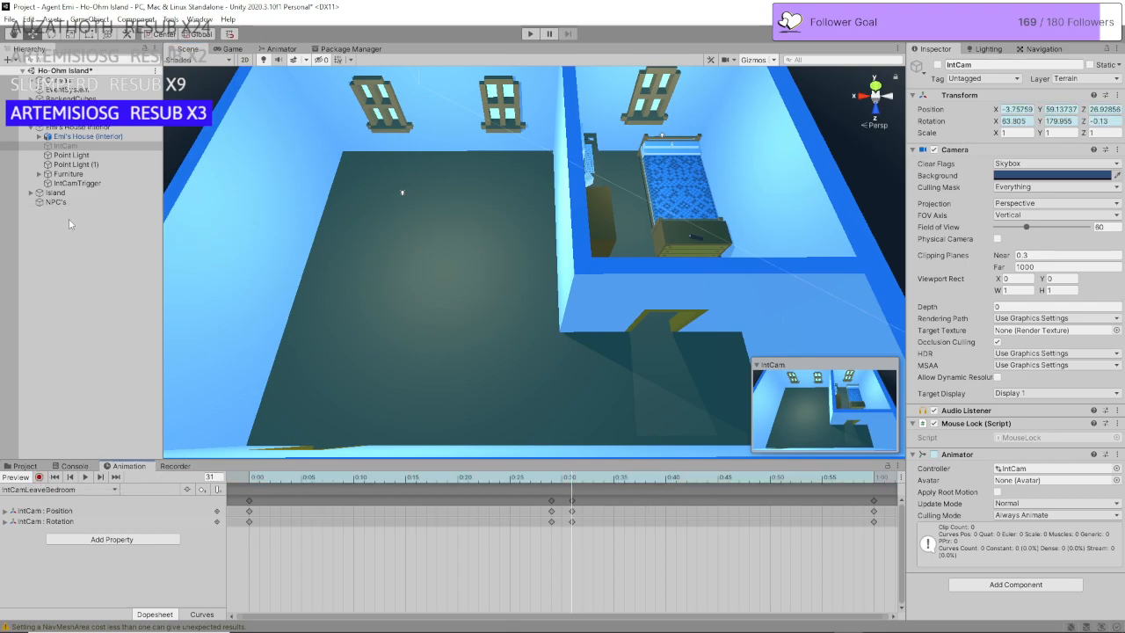
Step: Turn off Loop Time on the IntCamLeaveBedroom animation clip and deselect it
{"action": "left_click", "coordinate": [32, 467]}
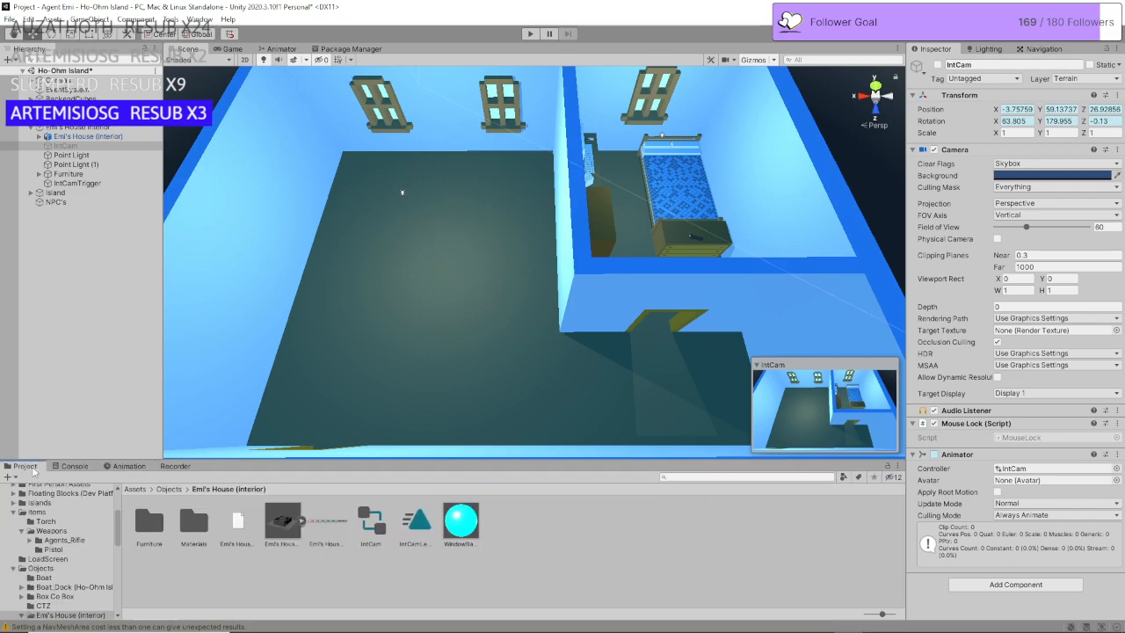
{"action": "left_click", "coordinate": [410, 524]}
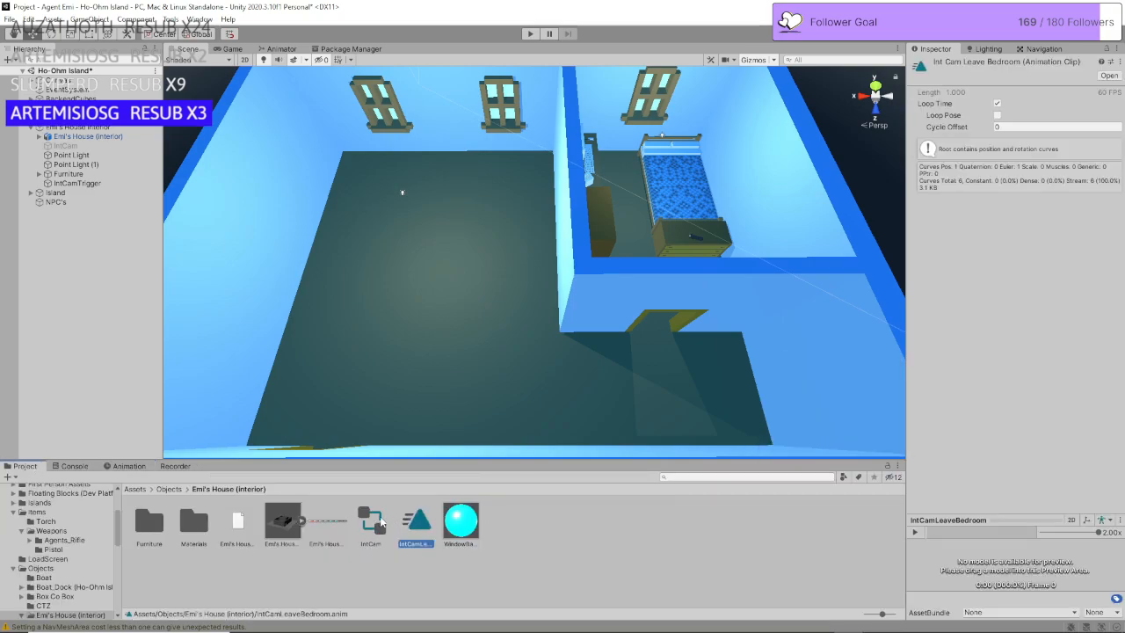
{"action": "left_click", "coordinate": [998, 104]}
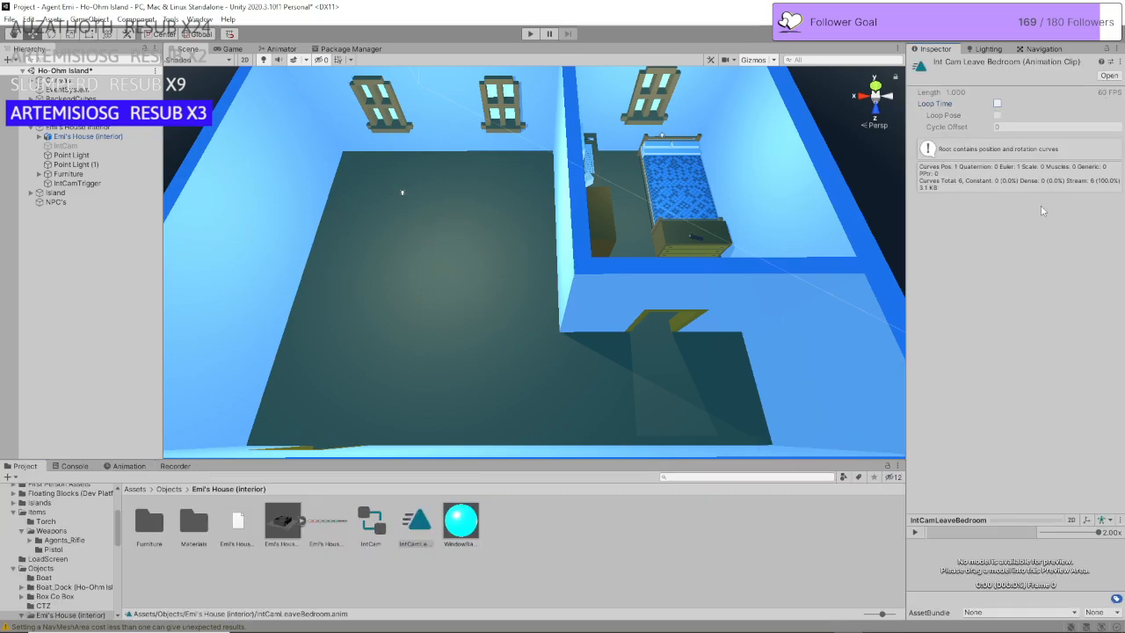
{"action": "left_click", "coordinate": [530, 558]}
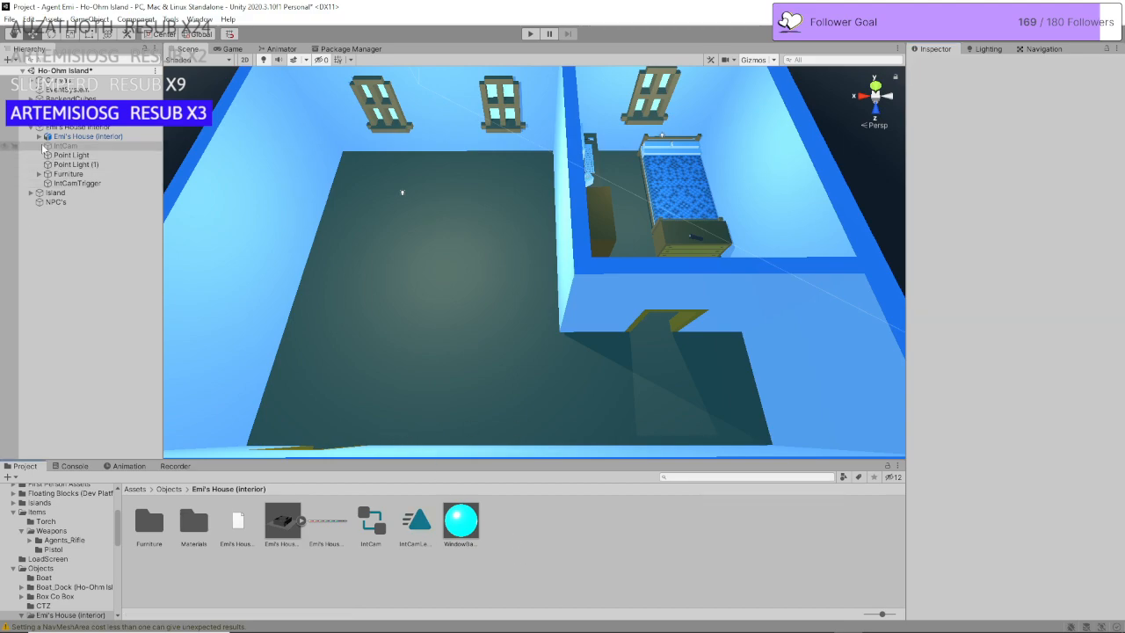
Step: Open IntCam's controller in the Animator, placing IntCamLeaveBedroom below Entry and Exit between Any State and Entry
{"action": "left_click", "coordinate": [416, 521]}
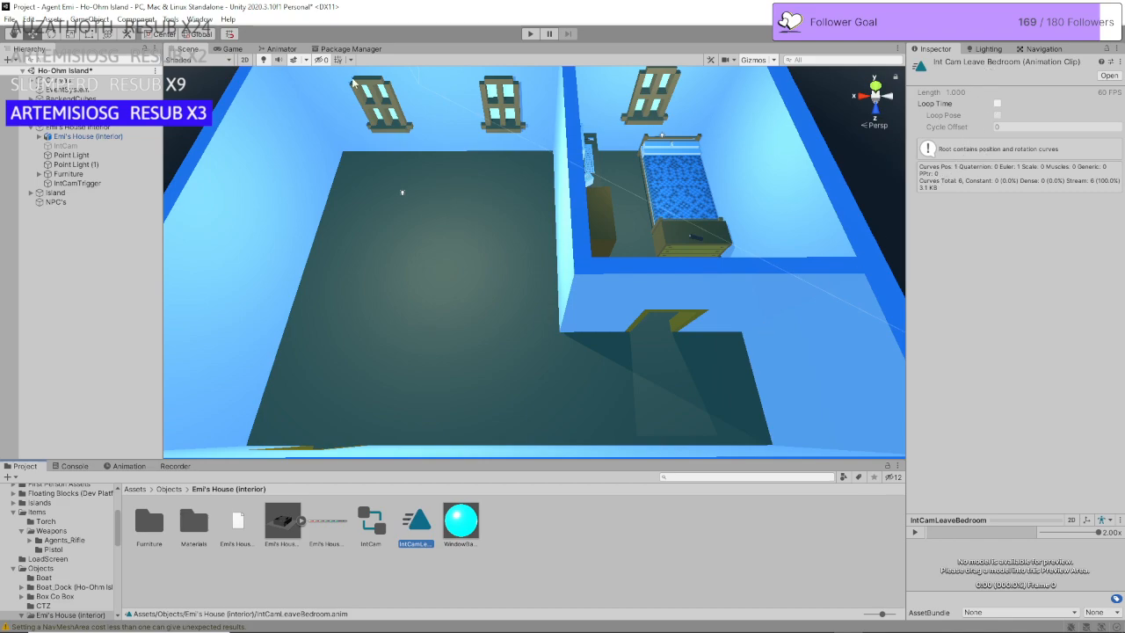
{"action": "left_click", "coordinate": [280, 49]}
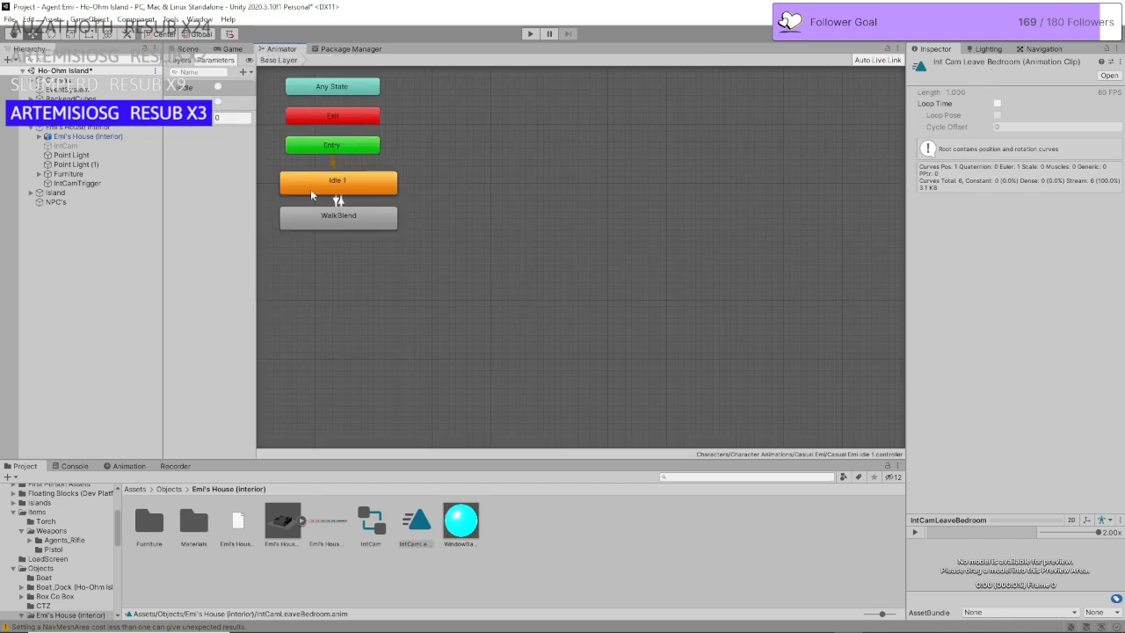
{"action": "left_click", "coordinate": [93, 147]}
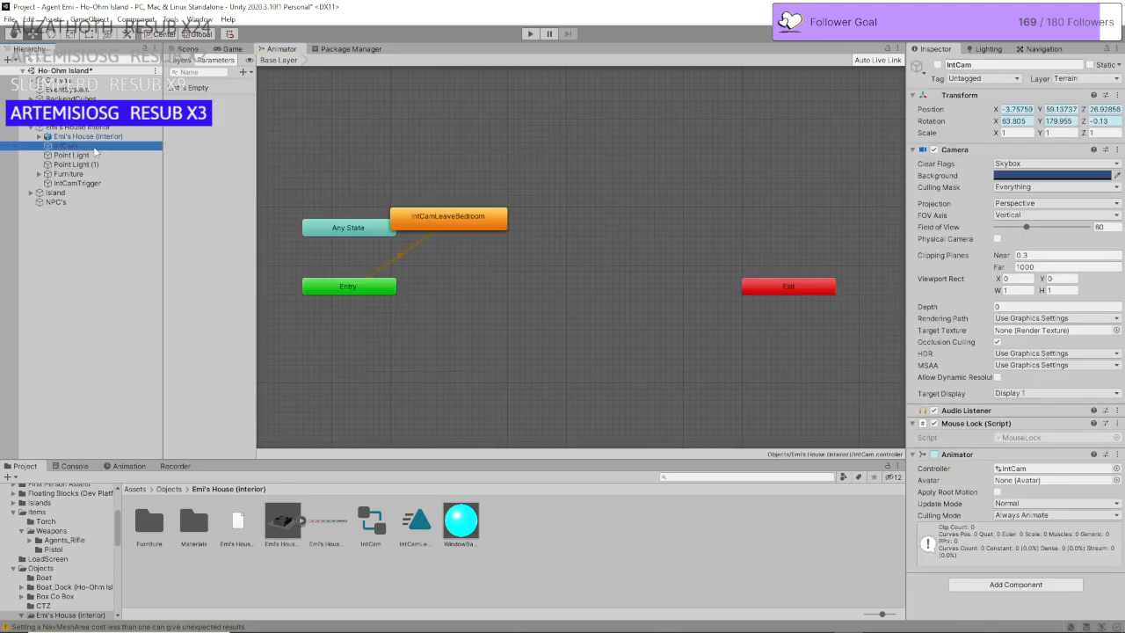
{"action": "left_click", "coordinate": [453, 272]}
{"action": "left_click", "coordinate": [449, 216]}
{"action": "left_click_drag", "start_coordinate": [450, 216], "coordinate": [379, 341]}
{"action": "left_click_drag", "start_coordinate": [814, 293], "coordinate": [358, 258]}
Step: Add an empty state beside the Exit node and set it as the layer default state
{"action": "right_click", "coordinate": [473, 260]}
{"action": "mouse_move", "coordinate": [494, 266]}
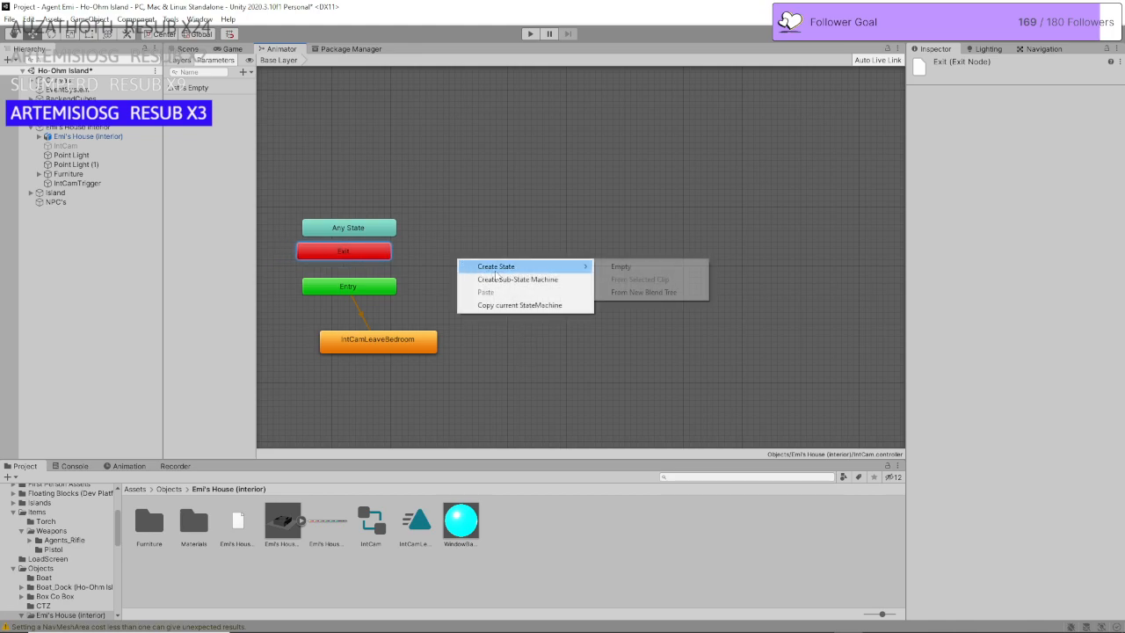
{"action": "left_click", "coordinate": [633, 267]}
{"action": "left_click_drag", "start_coordinate": [495, 276], "coordinate": [466, 250]}
{"action": "right_click", "coordinate": [466, 251]}
{"action": "left_click", "coordinate": [537, 269]}
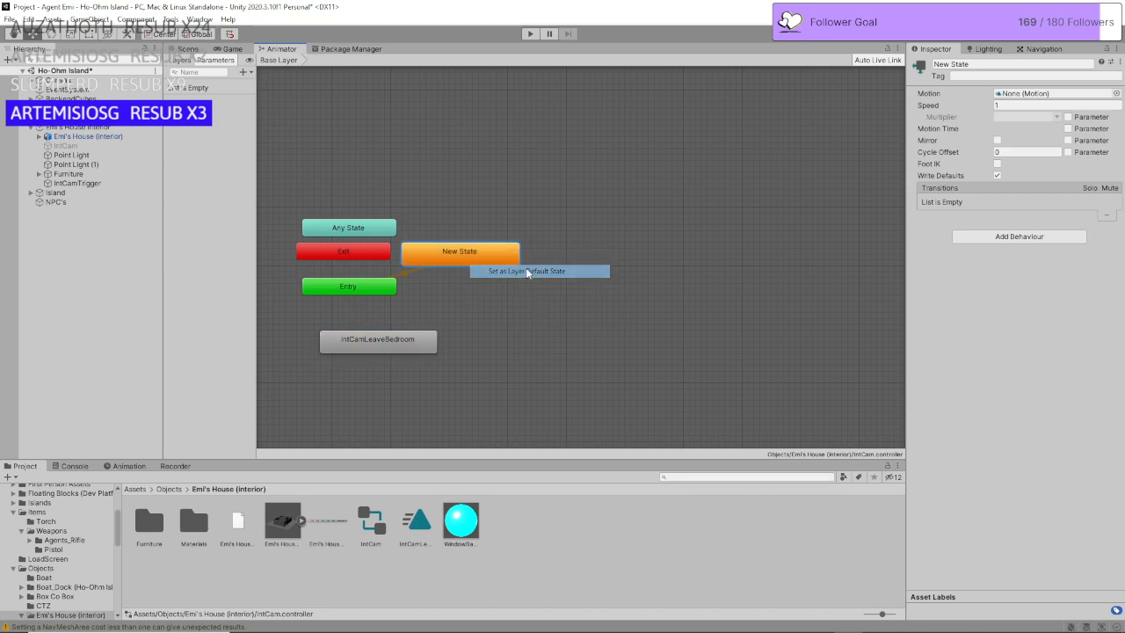
Step: Set the IntCamLeaveBedroom state's speed to 0.5
{"action": "left_click", "coordinate": [413, 338]}
{"action": "left_click", "coordinate": [1008, 106]}
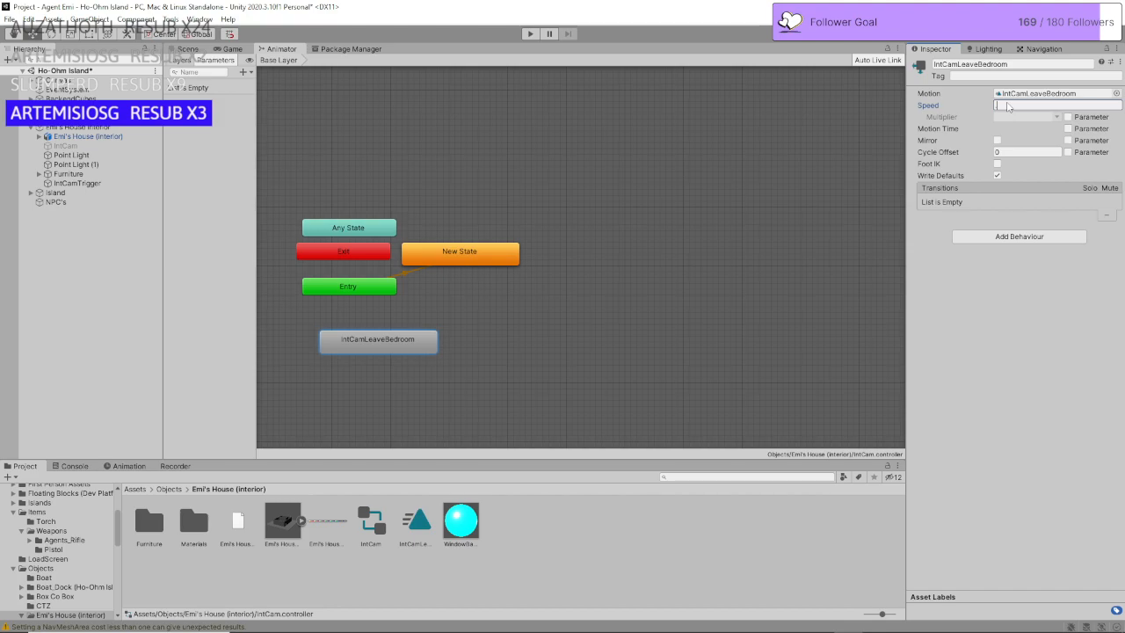
{"action": "key", "text": "Return"}
Step: Return to the scene view and open the choices for creating a new asset in the Emi's House (interior) folder
{"action": "left_click", "coordinate": [186, 48]}
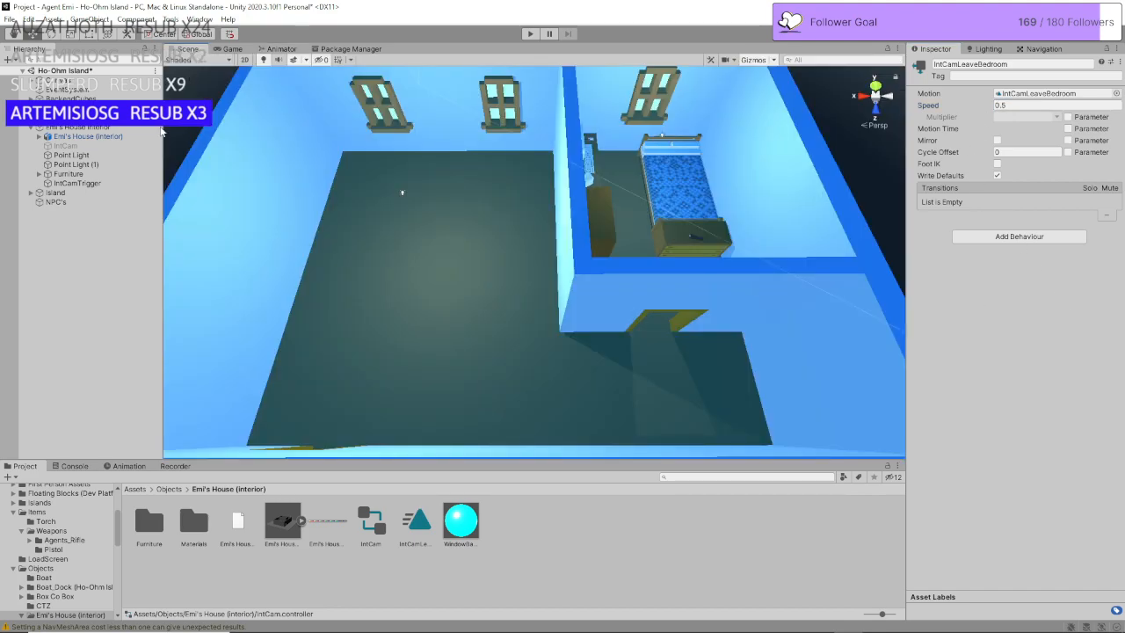
{"action": "right_click", "coordinate": [504, 534]}
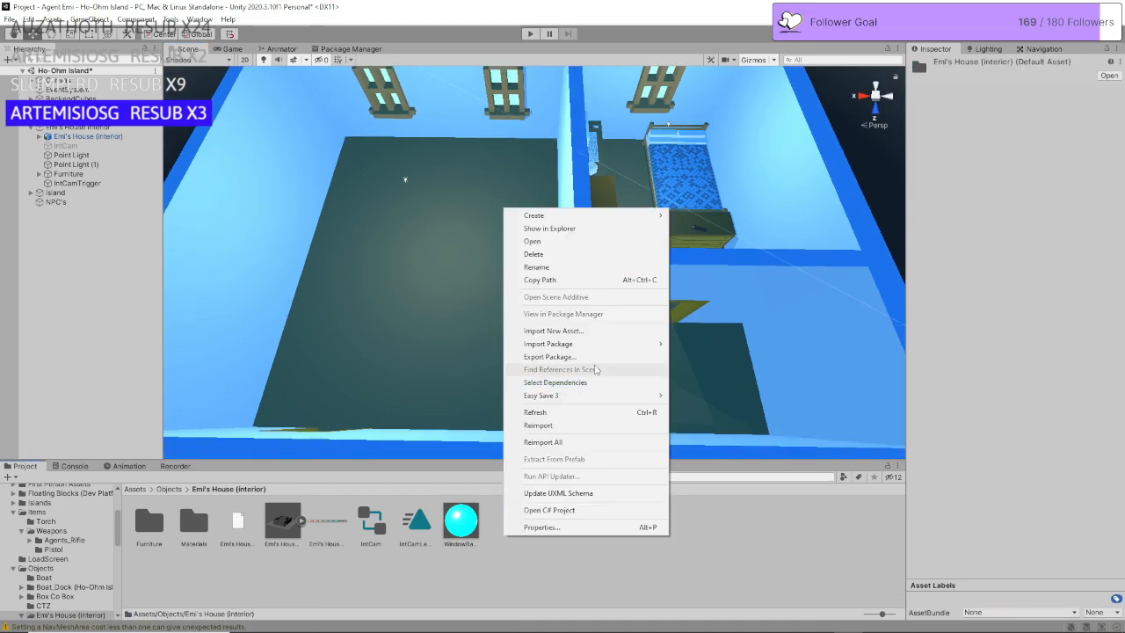
{"action": "mouse_move", "coordinate": [603, 218]}
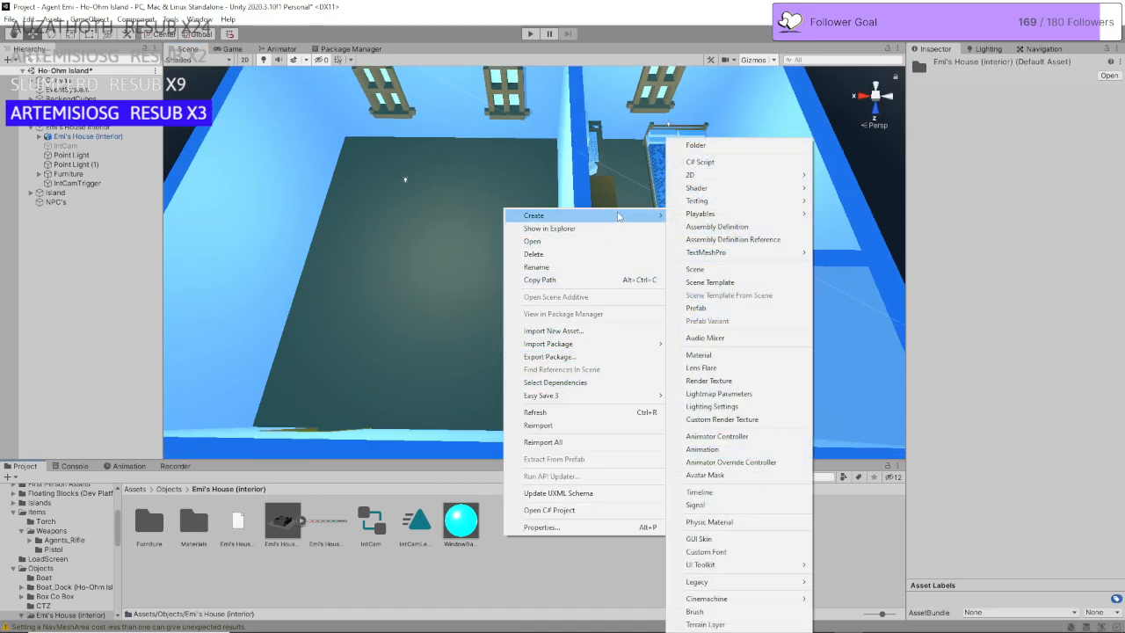
Step: Create a C# script named IntCamLeaveBedroom in the Emi's House (interior) folder and open it in Visual Studio
{"action": "left_click", "coordinate": [705, 161]}
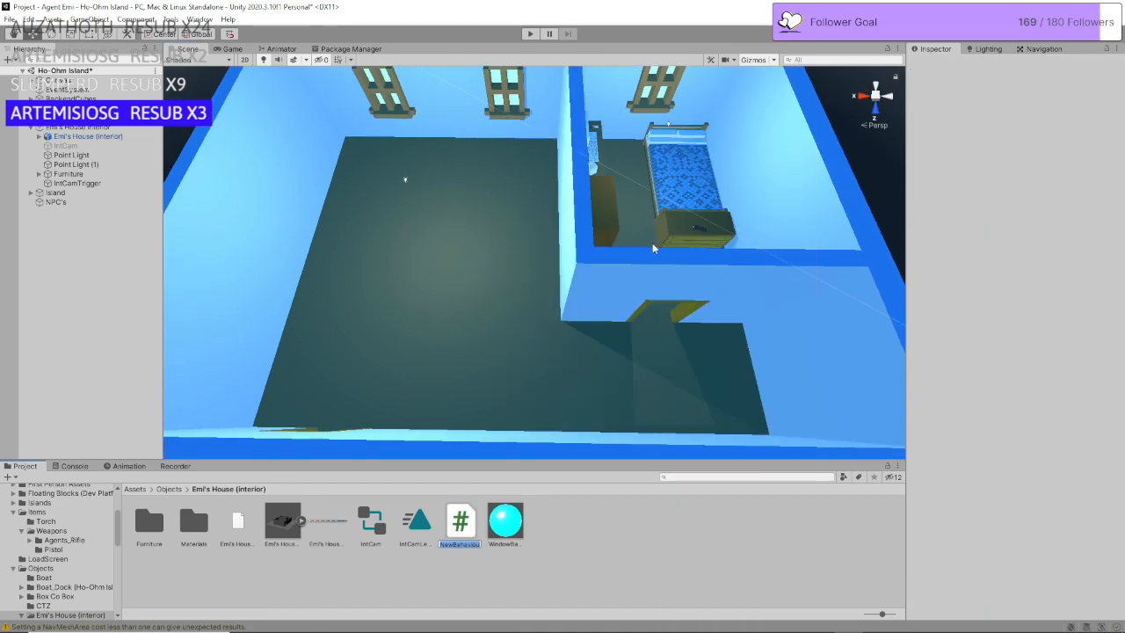
{"action": "key", "text": "BackSpace"}
{"action": "type", "text": "IntCamLeaveBedroom"}
{"action": "double_click", "coordinate": [460, 524]}
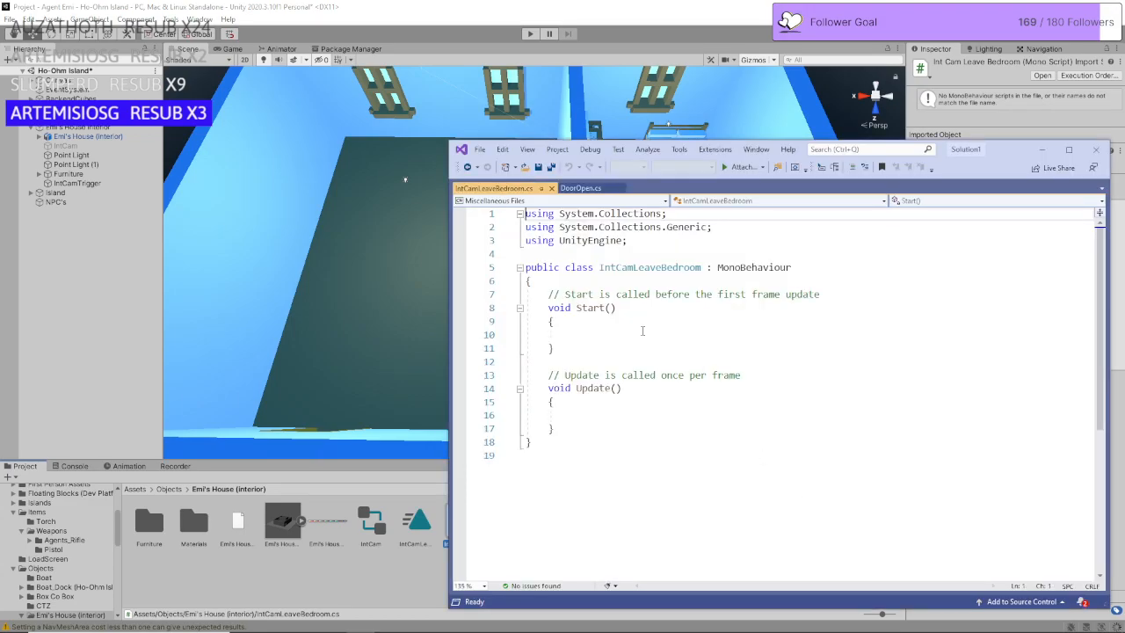
Step: Replace the template Start and Update methods with a public GameObject field named IntCam, adapted from the DoorTrigger declaration in DoorOpen.cs
{"action": "left_click_drag", "start_coordinate": [554, 428], "coordinate": [519, 306]}
{"action": "key", "text": "BackSpace"}
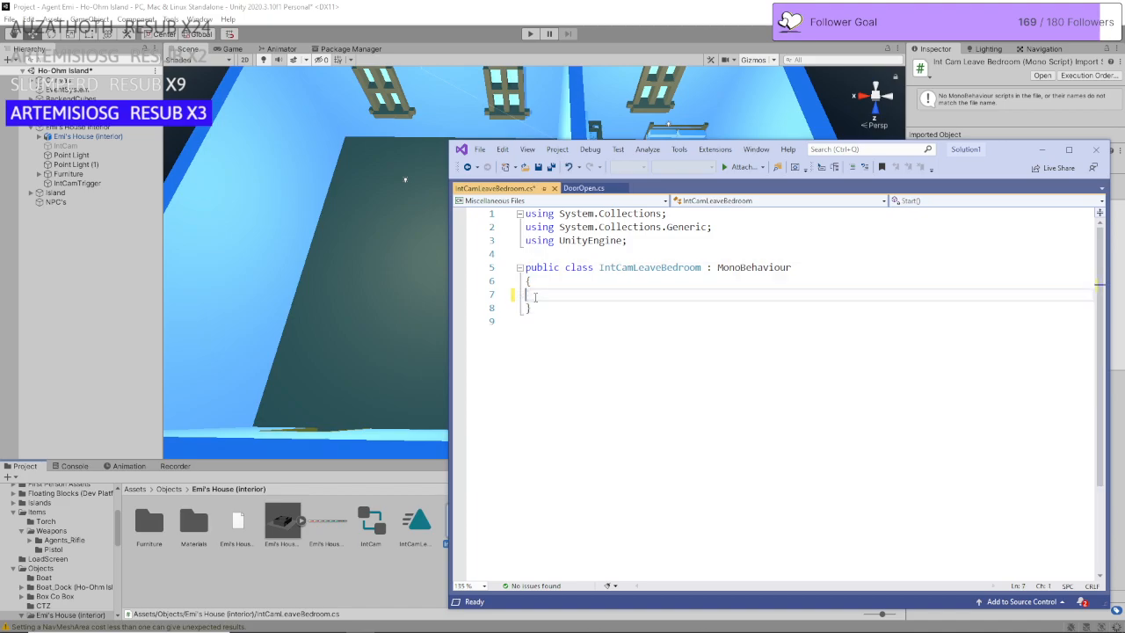
{"action": "left_click", "coordinate": [583, 188]}
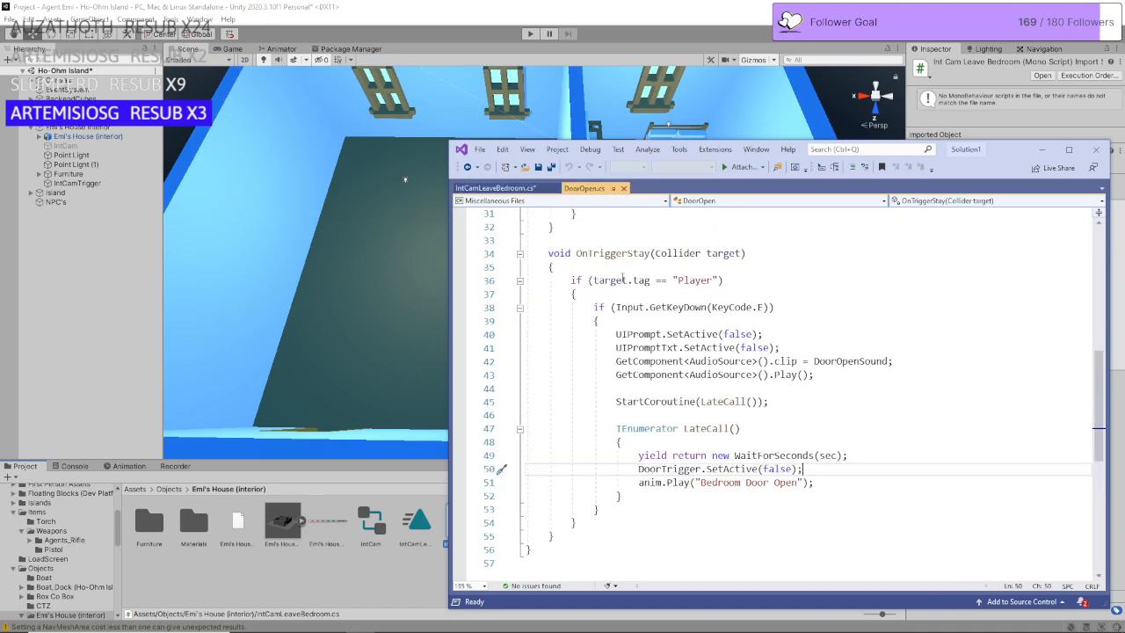
{"action": "scroll", "coordinate": [692, 361], "scroll_direction": "up", "scroll_amount": 11}
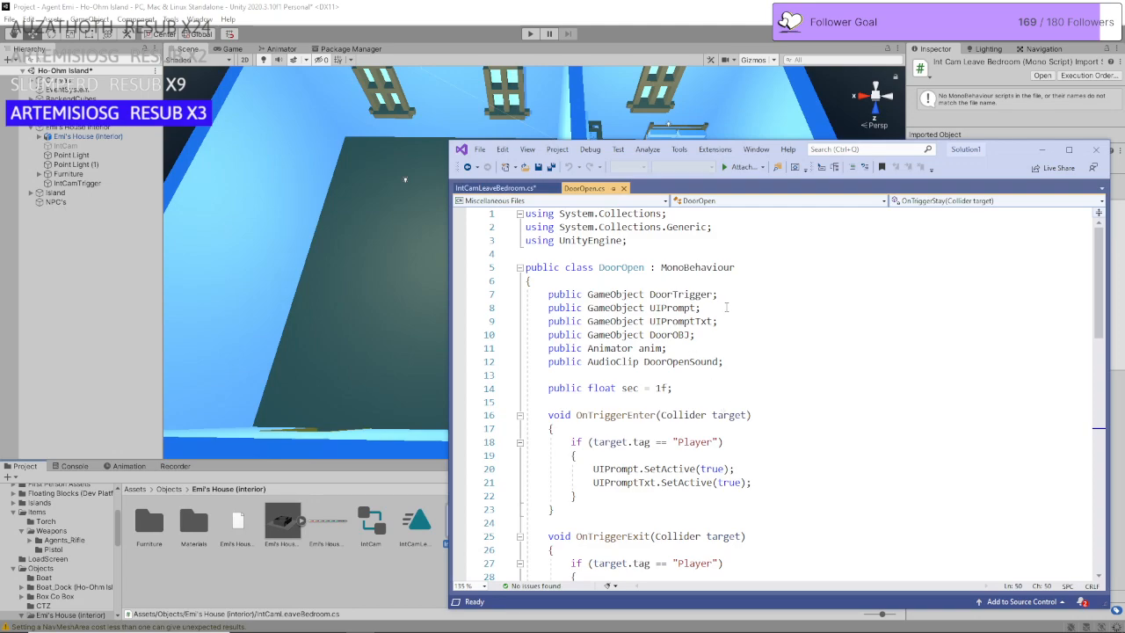
{"action": "left_click_drag", "start_coordinate": [728, 298], "coordinate": [524, 297]}
{"action": "key", "text": "ctrl+c"}
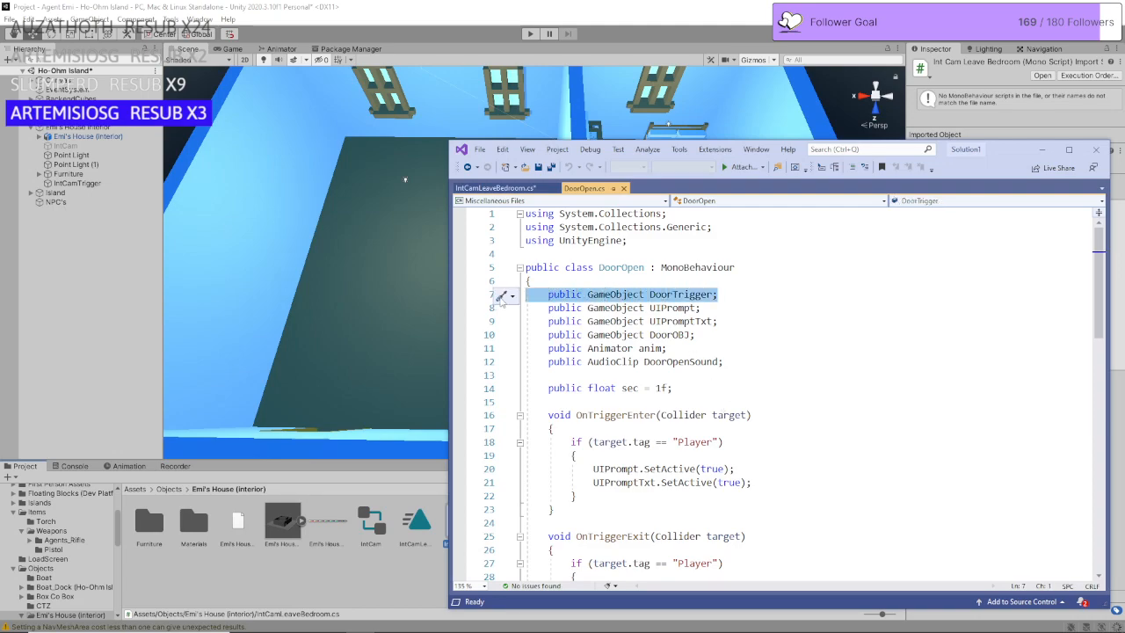
{"action": "left_click", "coordinate": [495, 188]}
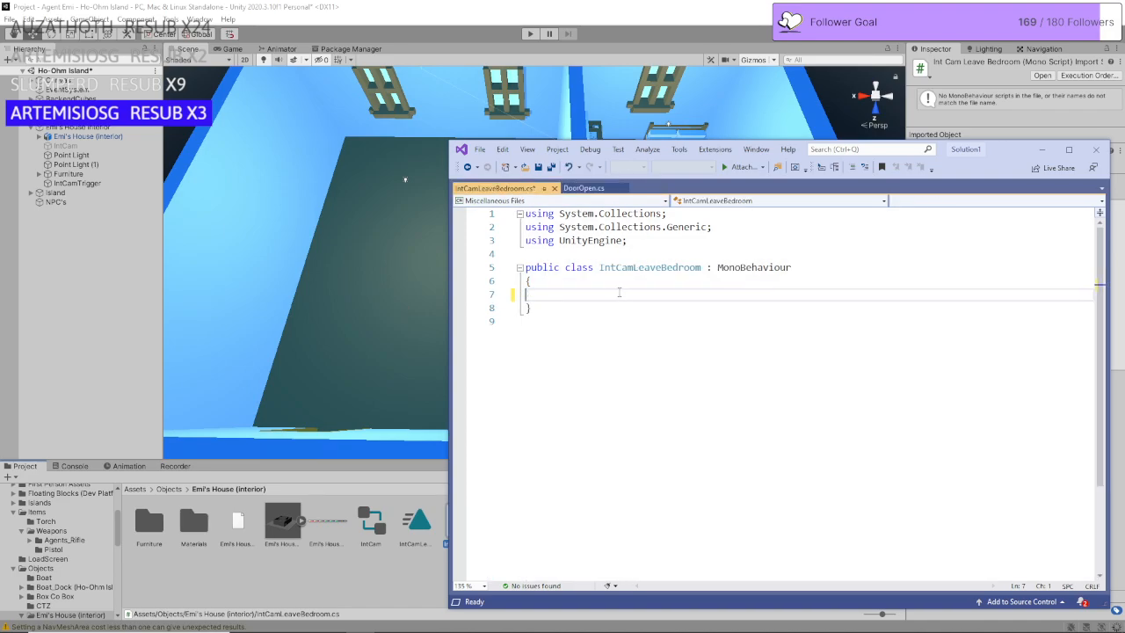
{"action": "key", "text": "ctrl+v"}
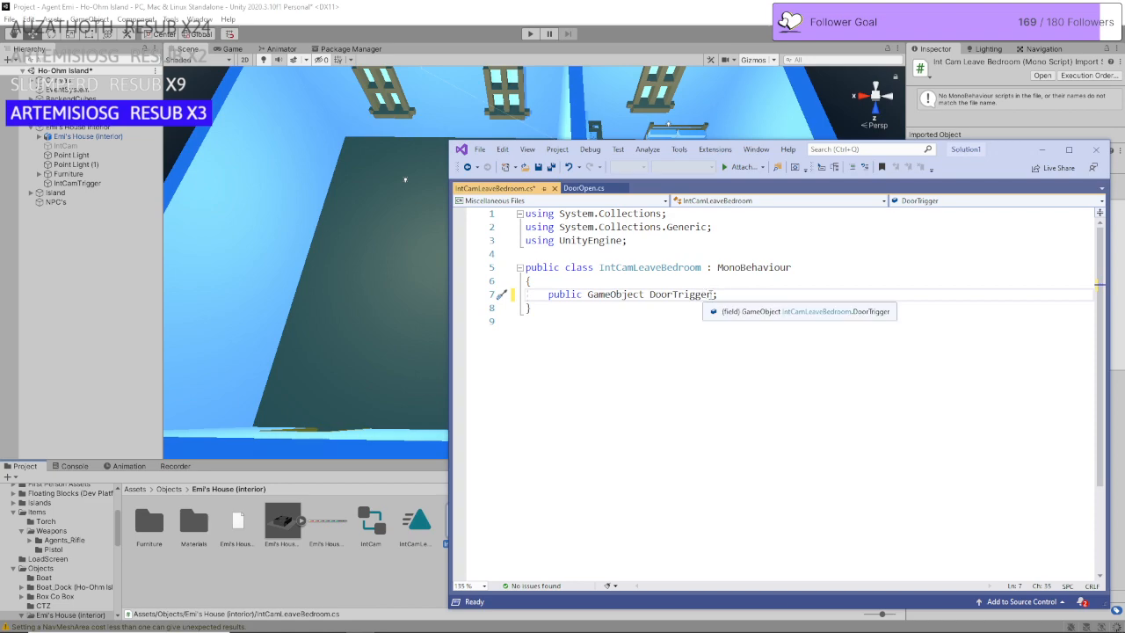
{"action": "left_click_drag", "start_coordinate": [712, 294], "coordinate": [650, 295]}
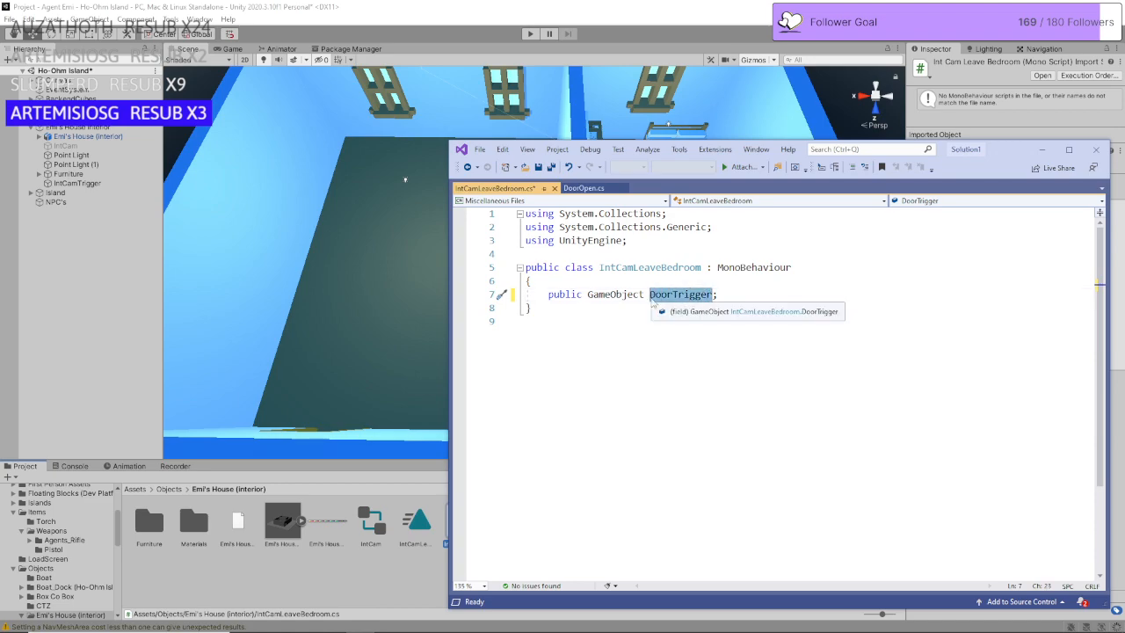
{"action": "type", "text": "Int"}
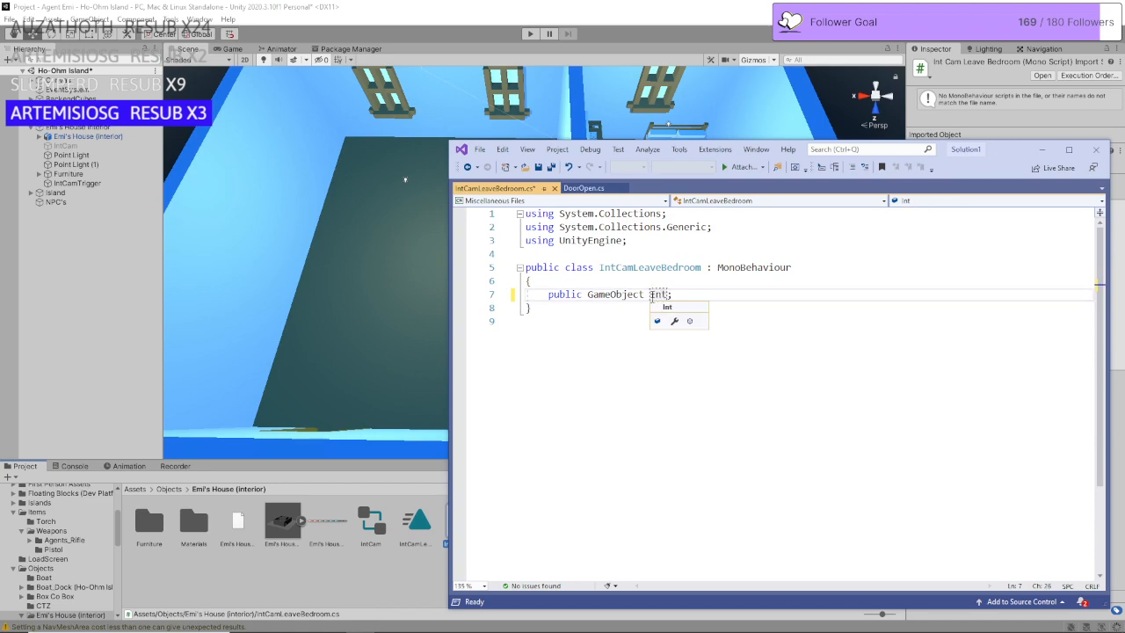
{"action": "type", "text": "Cam"}
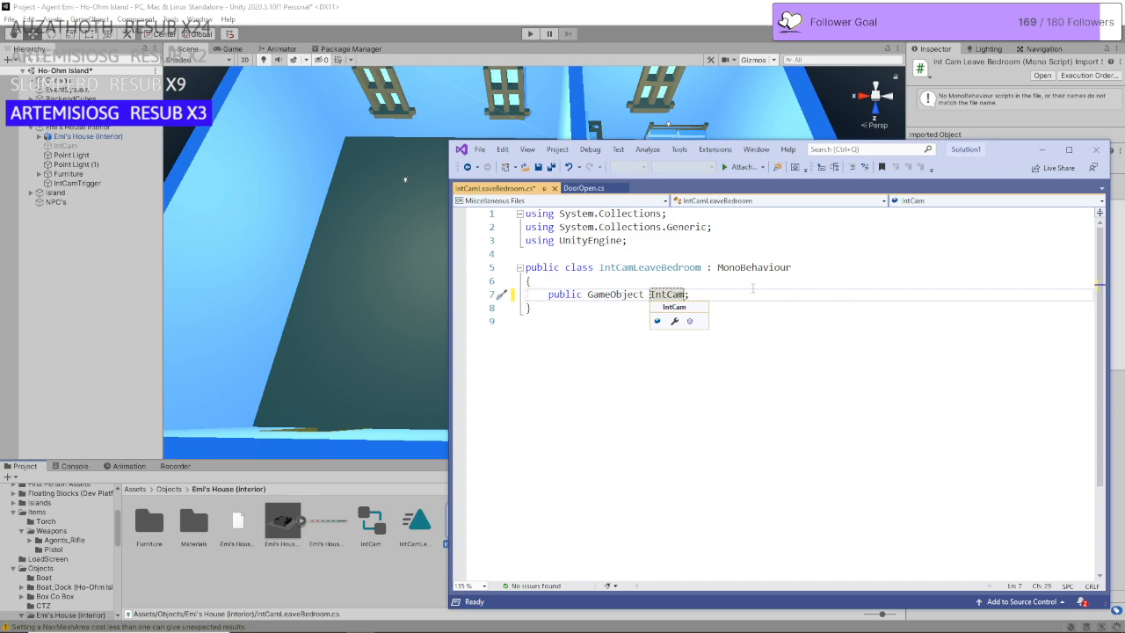
Step: Add a second public GameObject field named IntCamTrigger below IntCam, reusing the existing declaration
{"action": "key", "text": "Return"}
{"action": "left_click_drag", "start_coordinate": [526, 295], "coordinate": [647, 294]}
{"action": "key", "text": "ctrl+c"}
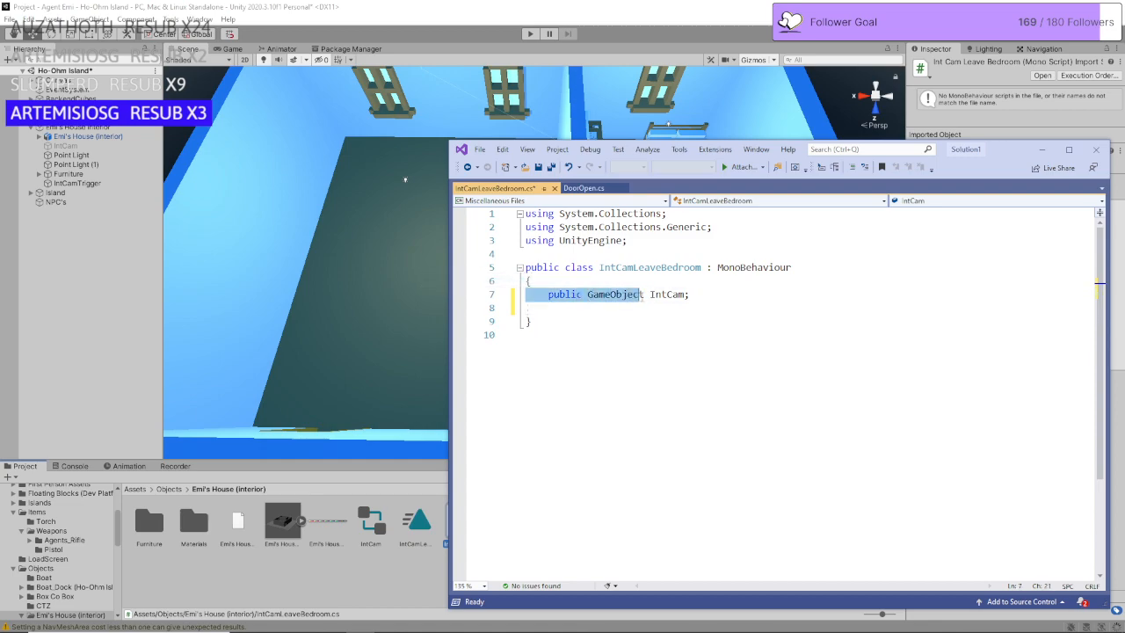
{"action": "left_click", "coordinate": [638, 309]}
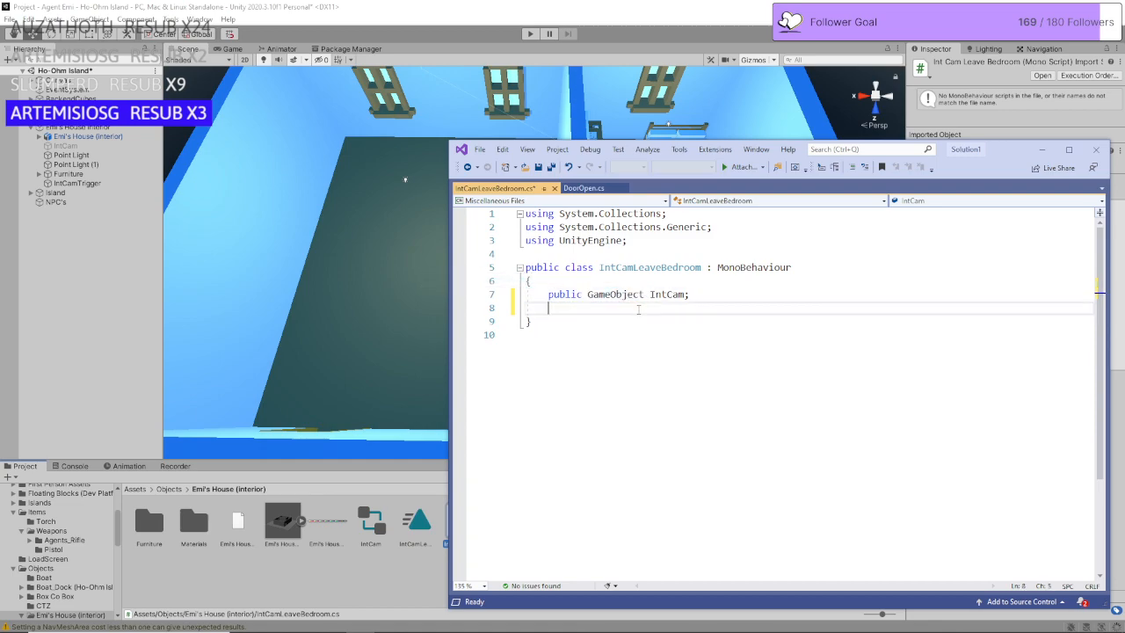
{"action": "key", "text": "ctrl+v"}
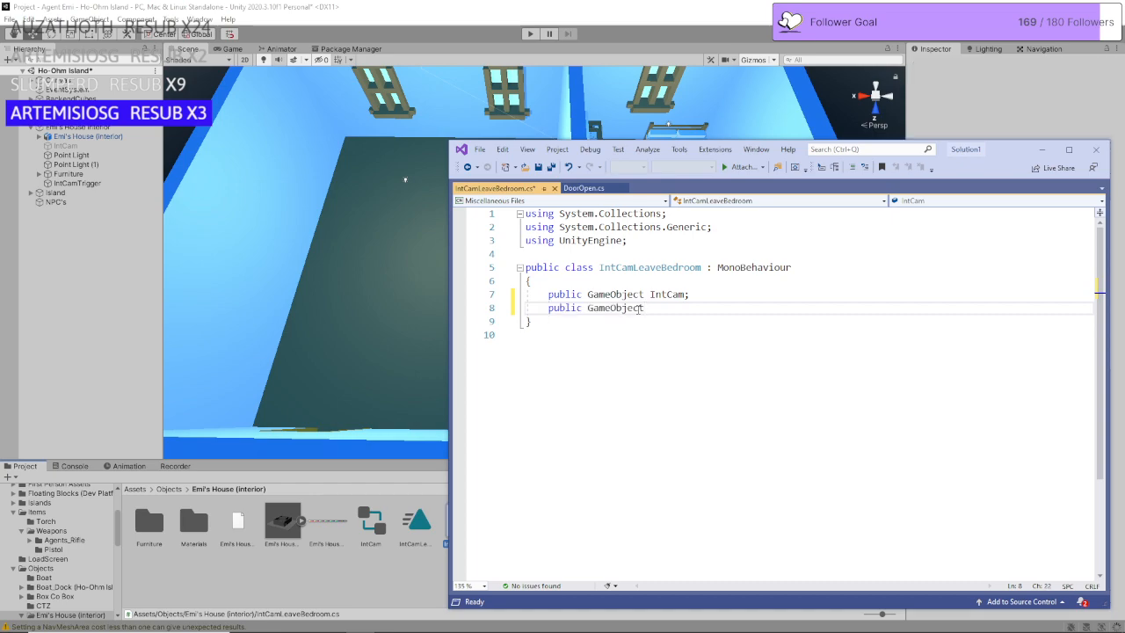
{"action": "type", "text": "Int"}
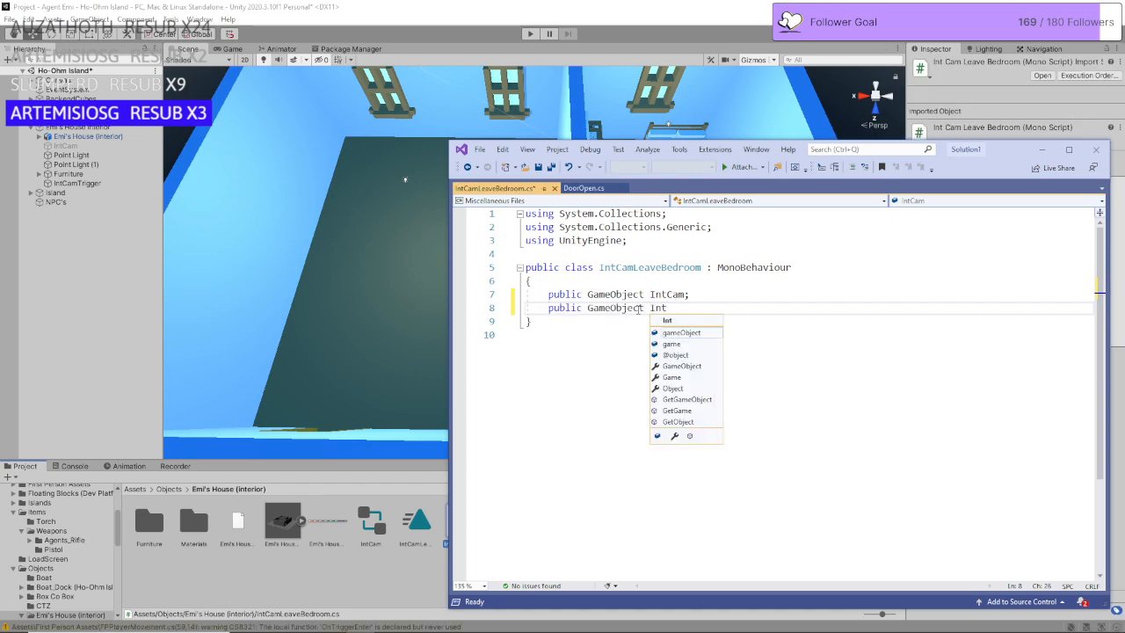
{"action": "type", "text": "Cam"}
{"action": "key", "text": "Escape"}
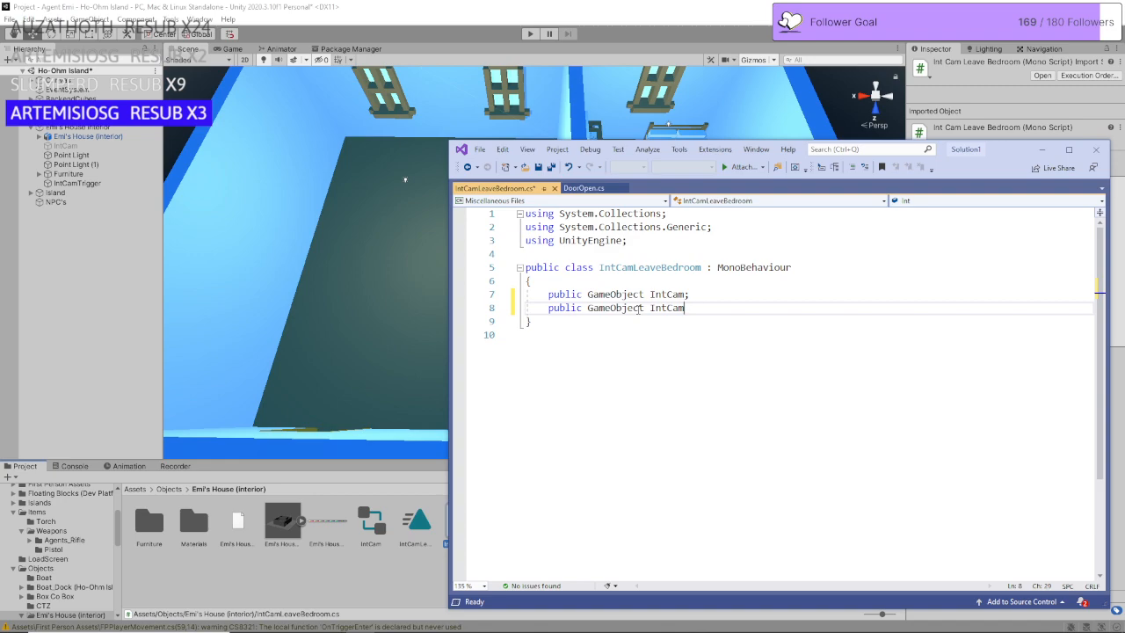
{"action": "type", "text": "IntCamTrigger;"}
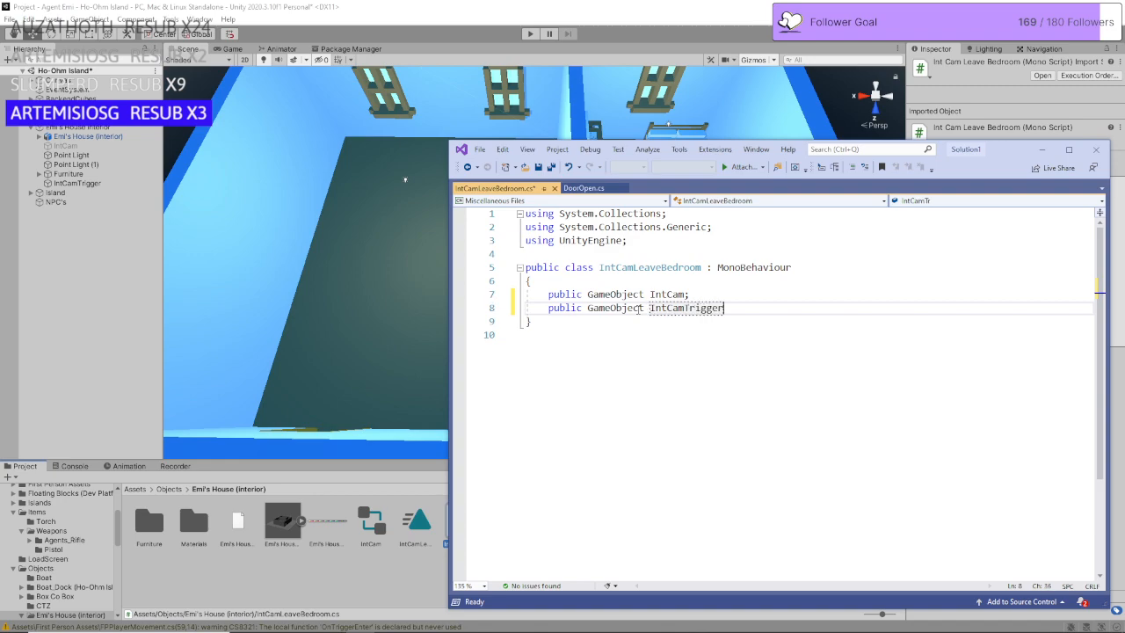
{"action": "key", "text": "Return"}
{"action": "key", "text": "Return"}
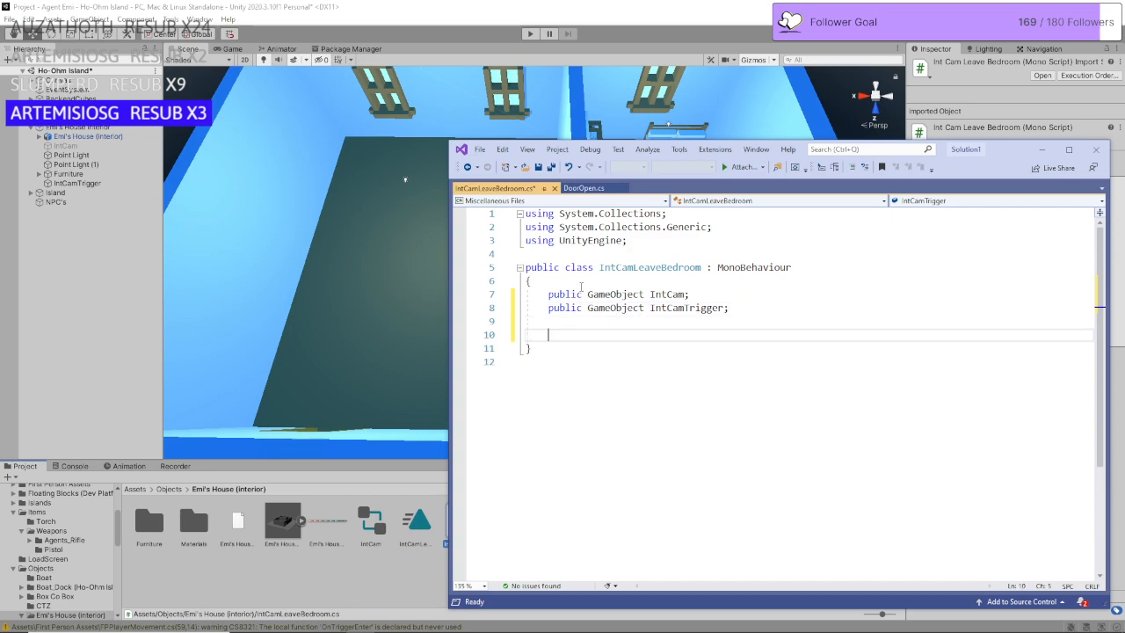
Step: Copy the "public Animator anim;" declaration from DoorOpen.cs into IntCamLeaveBedroom.cs below the IntCamTrigger field
{"action": "left_click", "coordinate": [584, 188]}
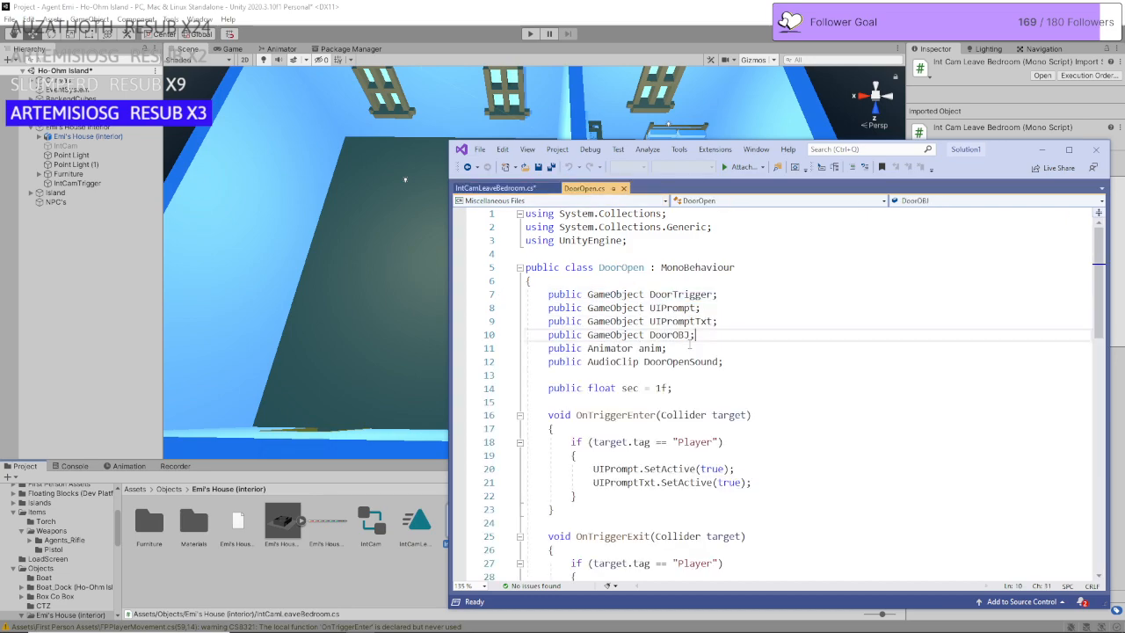
{"action": "left_click_drag", "start_coordinate": [667, 348], "coordinate": [525, 349]}
{"action": "key", "text": "ctrl+c"}
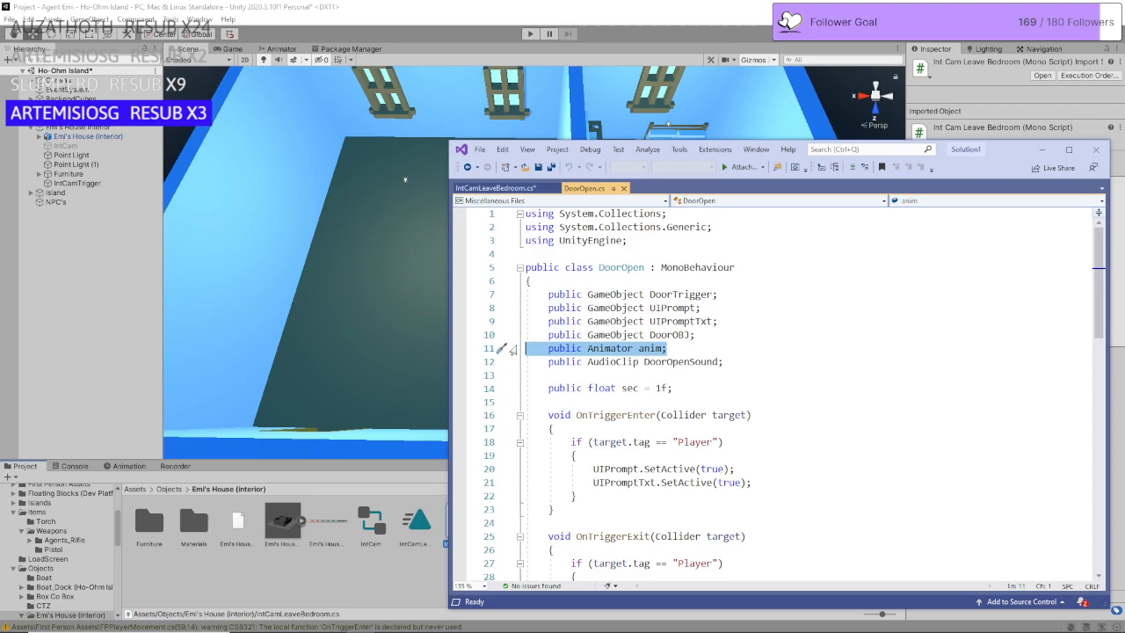
{"action": "key", "text": "ctrl+Tab"}
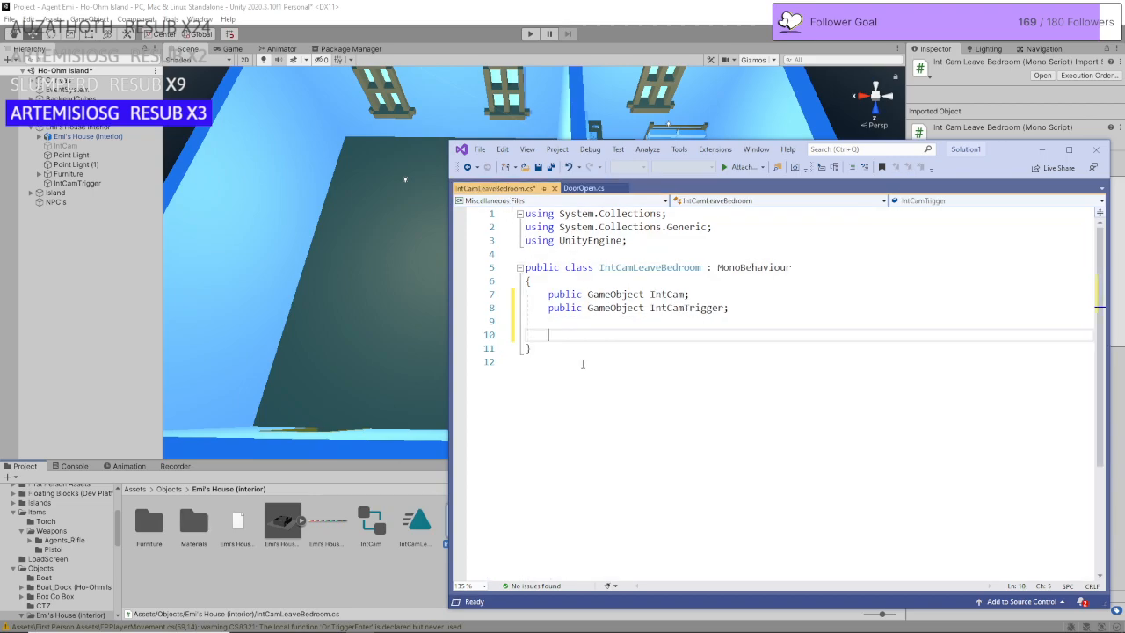
{"action": "left_click", "coordinate": [568, 322]}
{"action": "key", "text": "ctrl+v"}
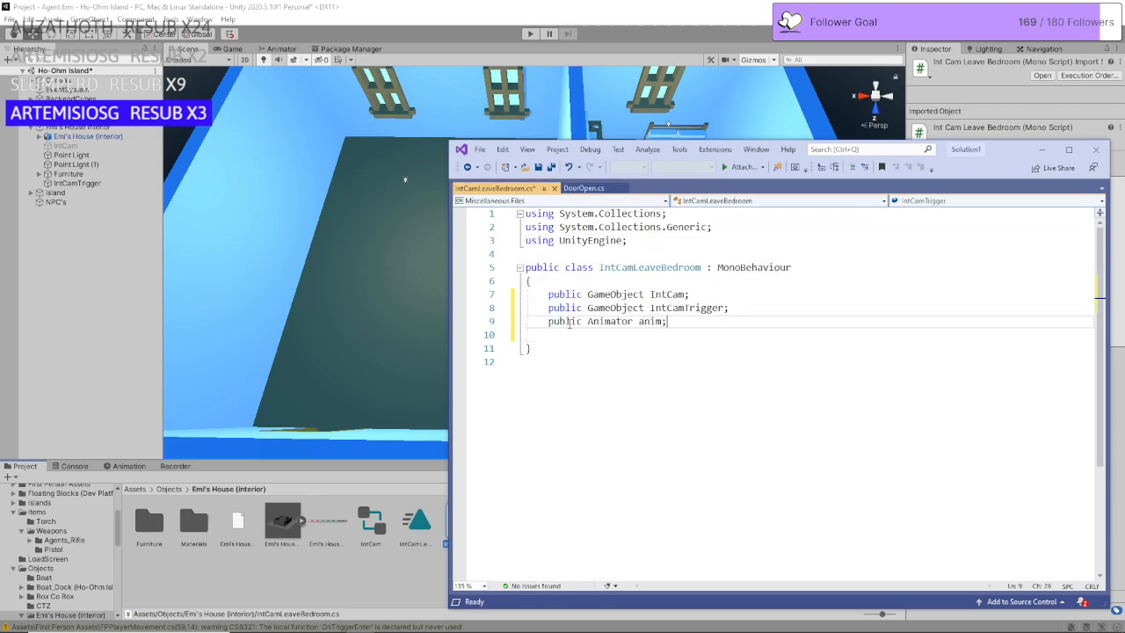
{"action": "key", "text": "Return"}
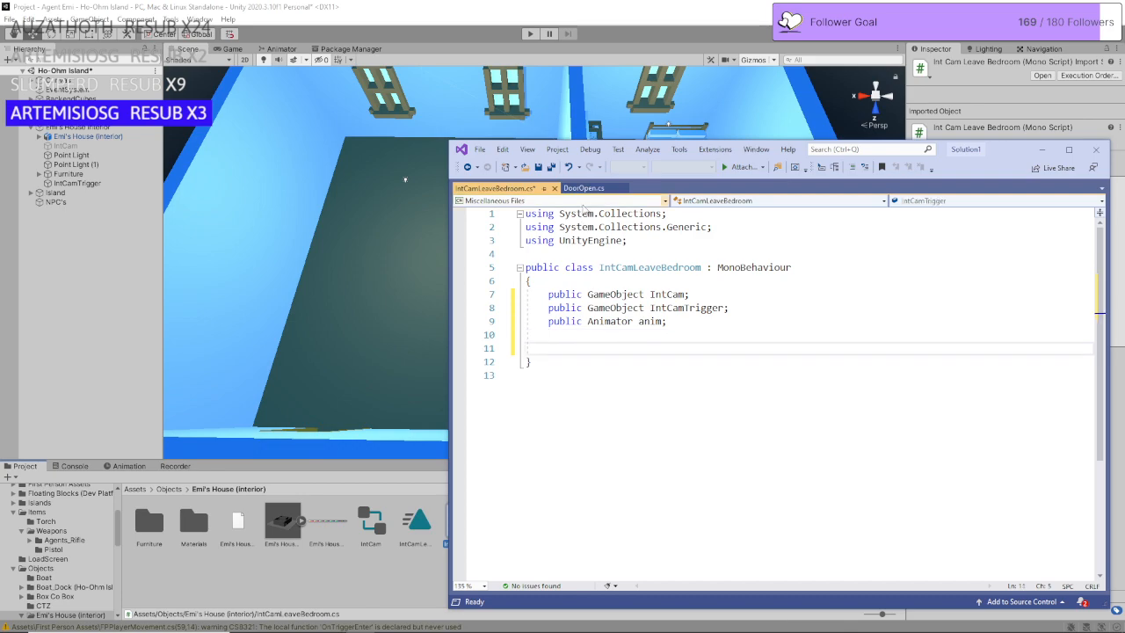
Step: Copy the OnTriggerEnter method from DoorOpen.cs below the IntCamLeaveBedroom fields and remove its two UI prompt lines, keeping the Player tag check
{"action": "key", "text": "ctrl+Tab"}
{"action": "left_click", "coordinate": [779, 415]}
{"action": "scroll", "coordinate": [821, 428], "scroll_direction": "down", "scroll_amount": 2}
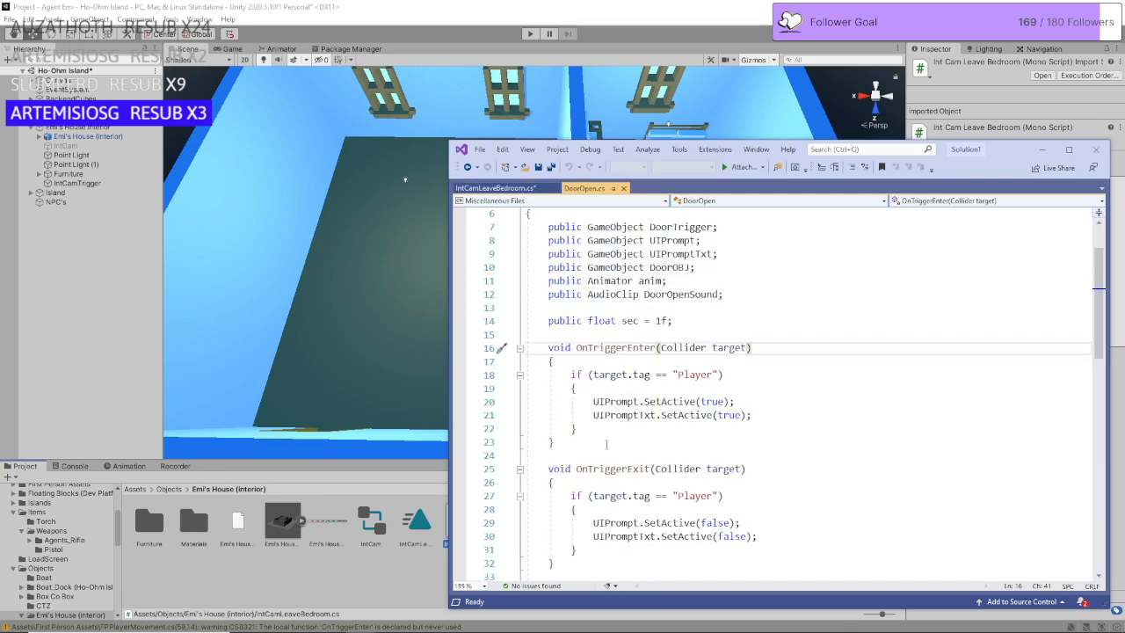
{"action": "left_click_drag", "start_coordinate": [606, 444], "coordinate": [528, 355]}
{"action": "key", "text": "ctrl+c"}
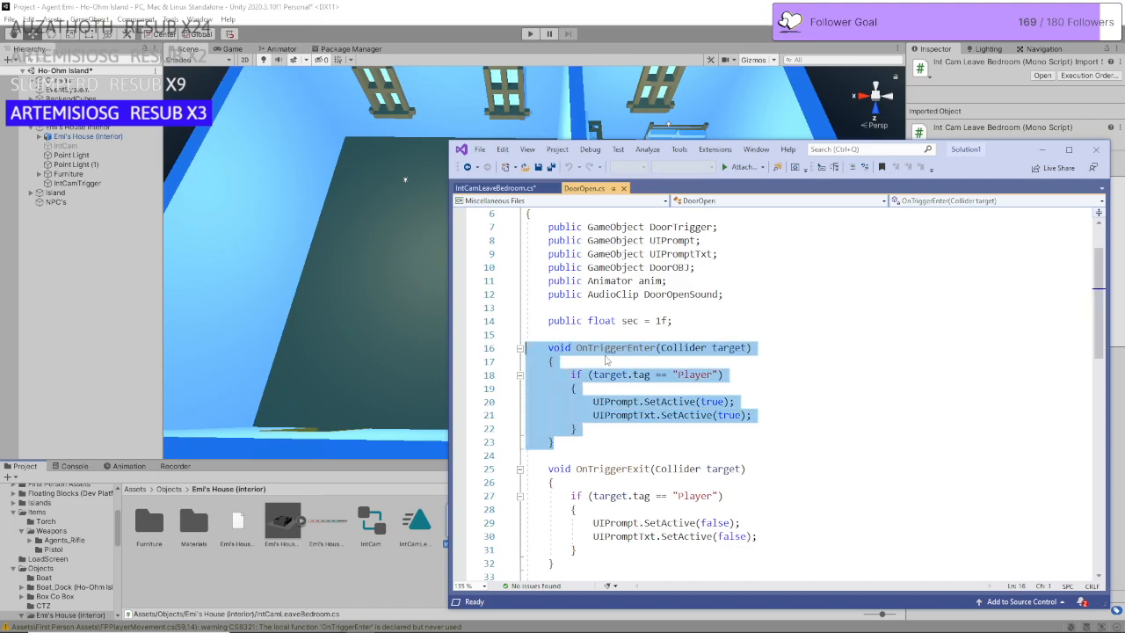
{"action": "left_click", "coordinate": [495, 188]}
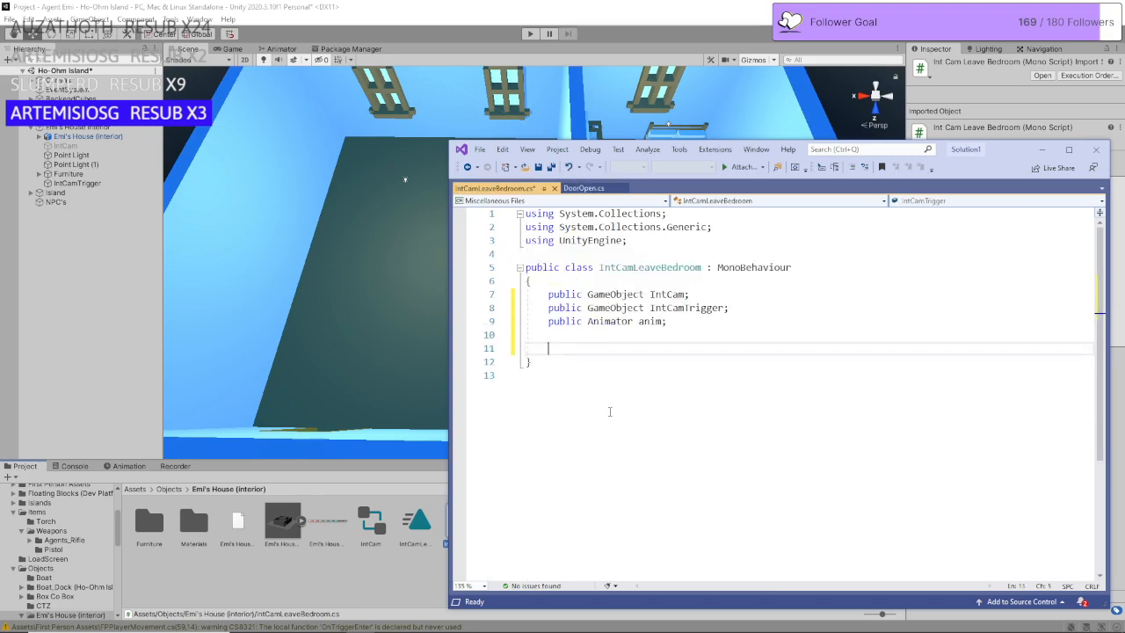
{"action": "key", "text": "ctrl+v"}
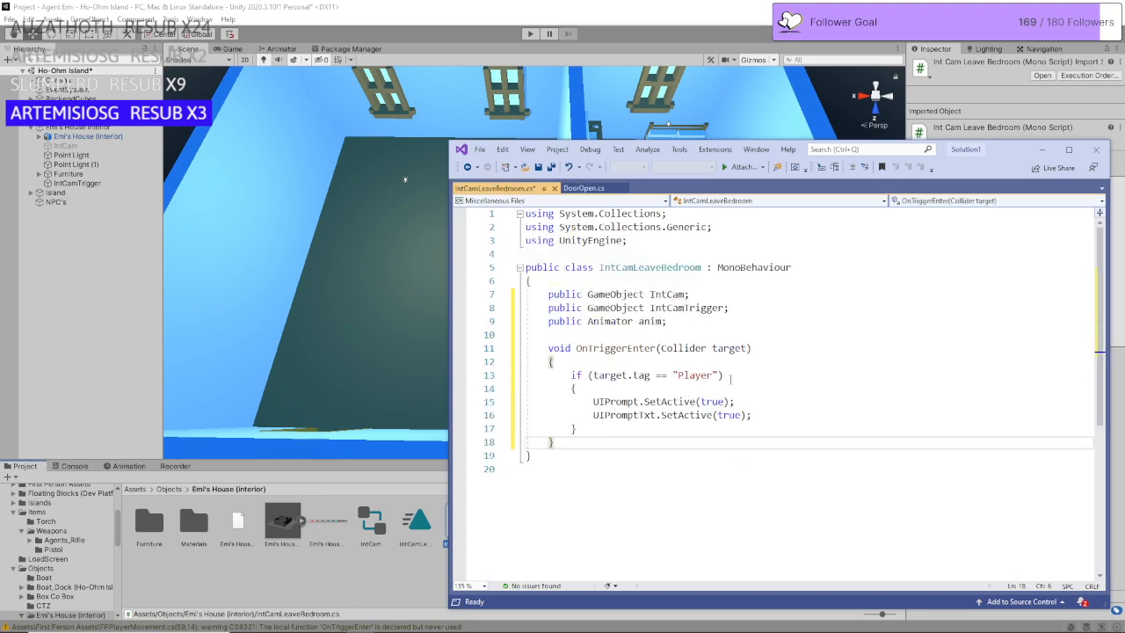
{"action": "left_click_drag", "start_coordinate": [753, 416], "coordinate": [535, 404]}
{"action": "key", "text": "BackSpace"}
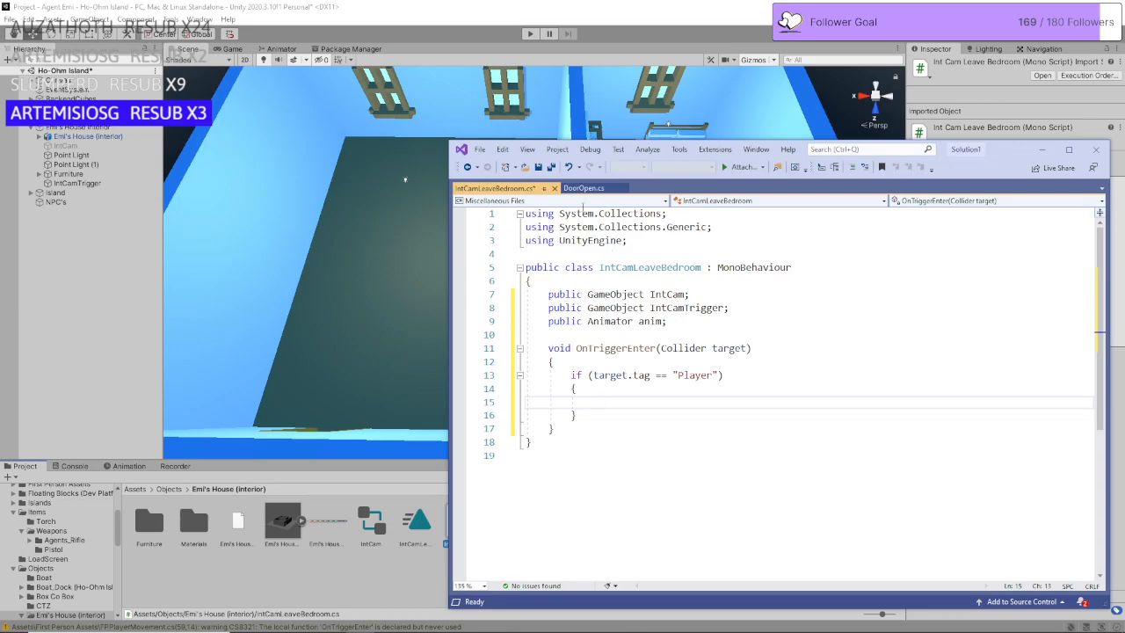
Step: Copy the anim.Play("Bedroom Door Open") line from DoorOpen.cs into the empty Player tag check of IntCamLeaveBedroom.cs
{"action": "left_click", "coordinate": [583, 188]}
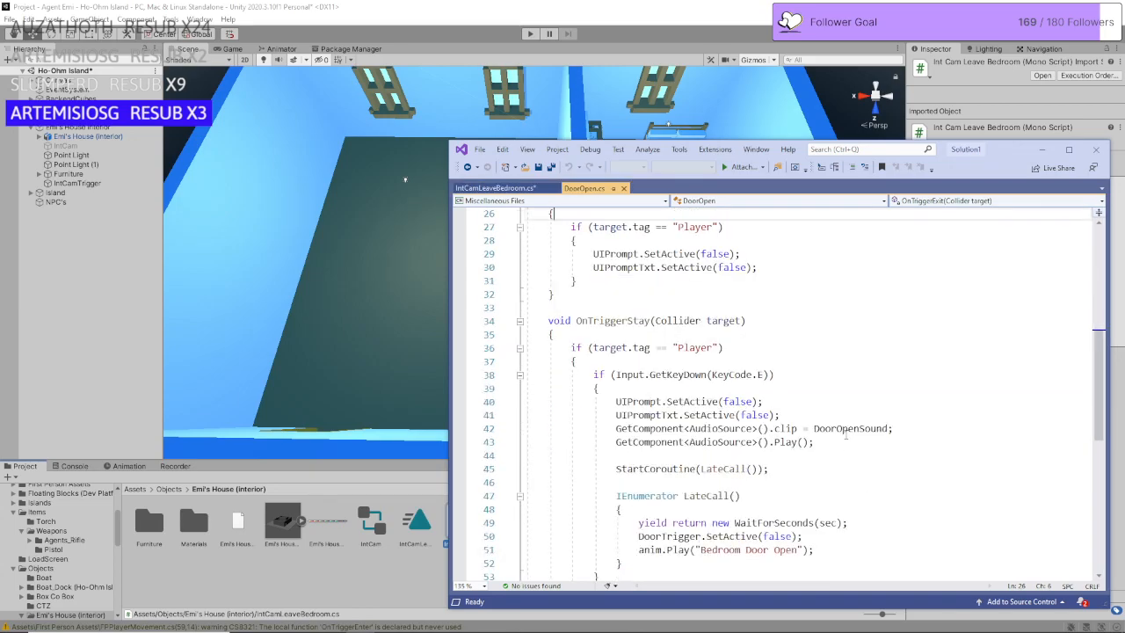
{"action": "scroll", "coordinate": [836, 486], "scroll_direction": "down", "scroll_amount": 2}
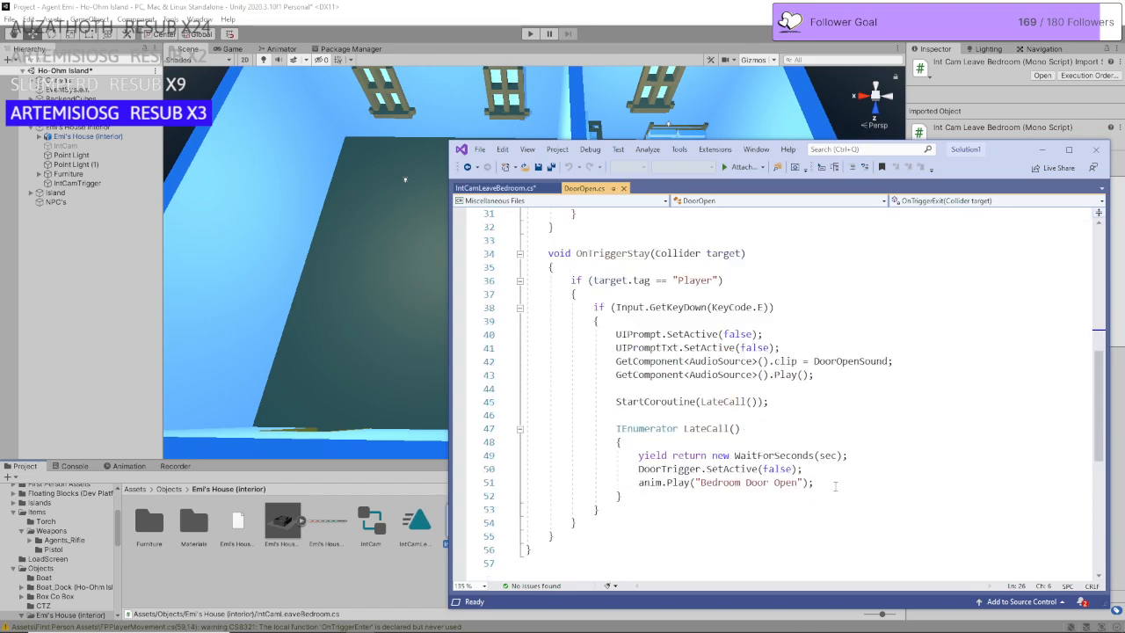
{"action": "left_click_drag", "start_coordinate": [836, 487], "coordinate": [518, 482]}
{"action": "key", "text": "ctrl+c"}
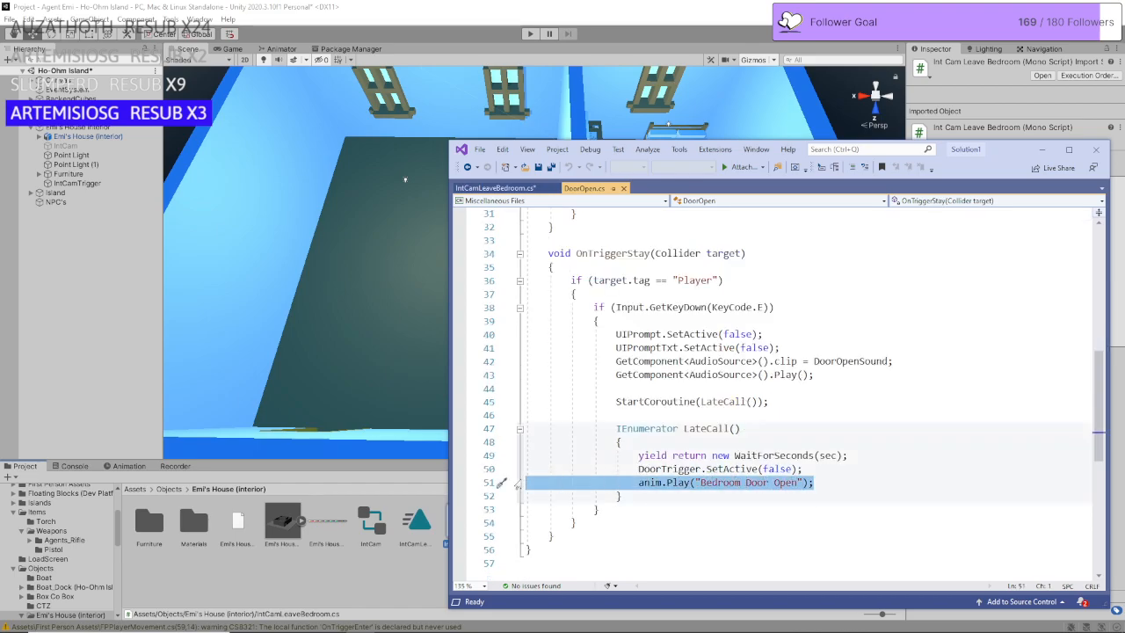
{"action": "left_click", "coordinate": [506, 188]}
{"action": "key", "text": "ctrl+v"}
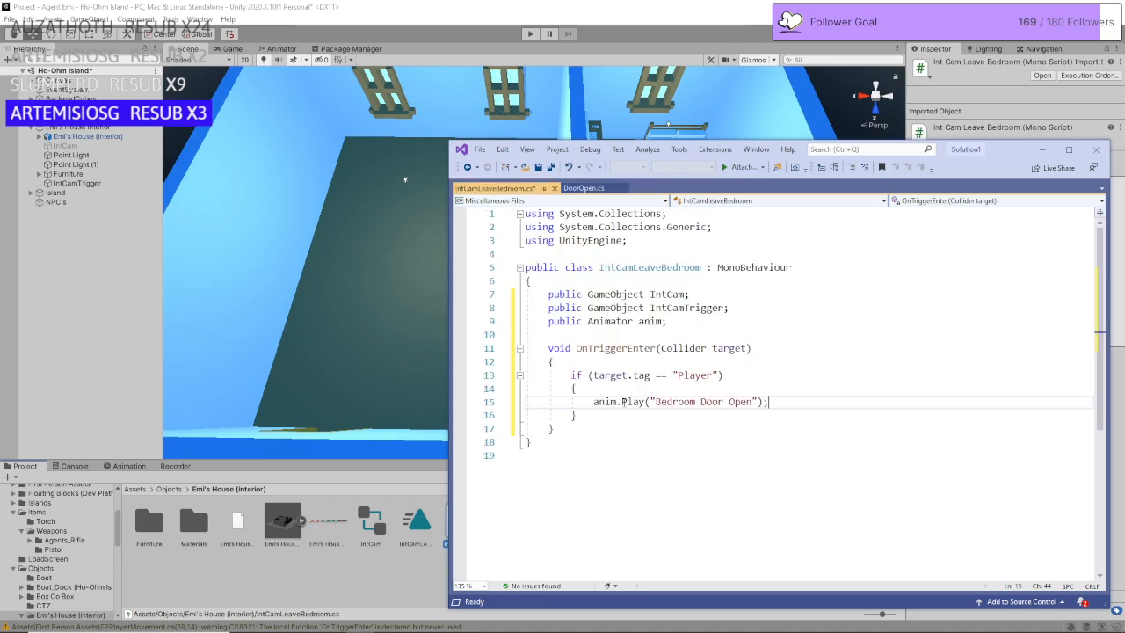
Step: Clear the "Bedroom Door Open" text from the anim.Play call and copy the IntCamLeaveBedroom state's name from the Unity Animator
{"action": "left_click_drag", "start_coordinate": [753, 402], "coordinate": [656, 402]}
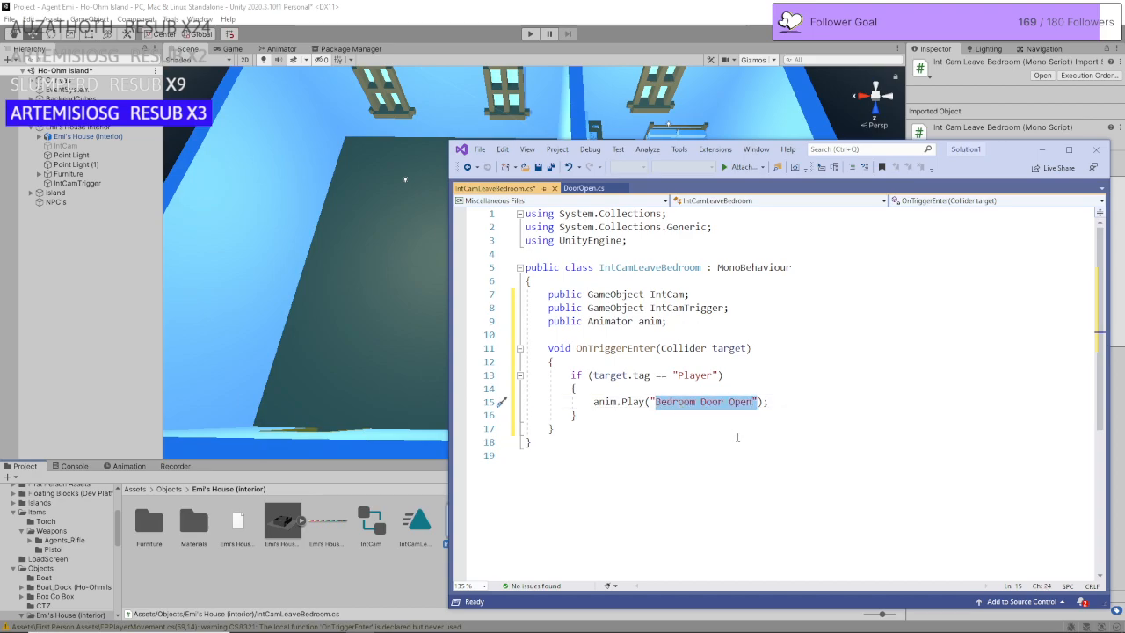
{"action": "key", "text": "BackSpace"}
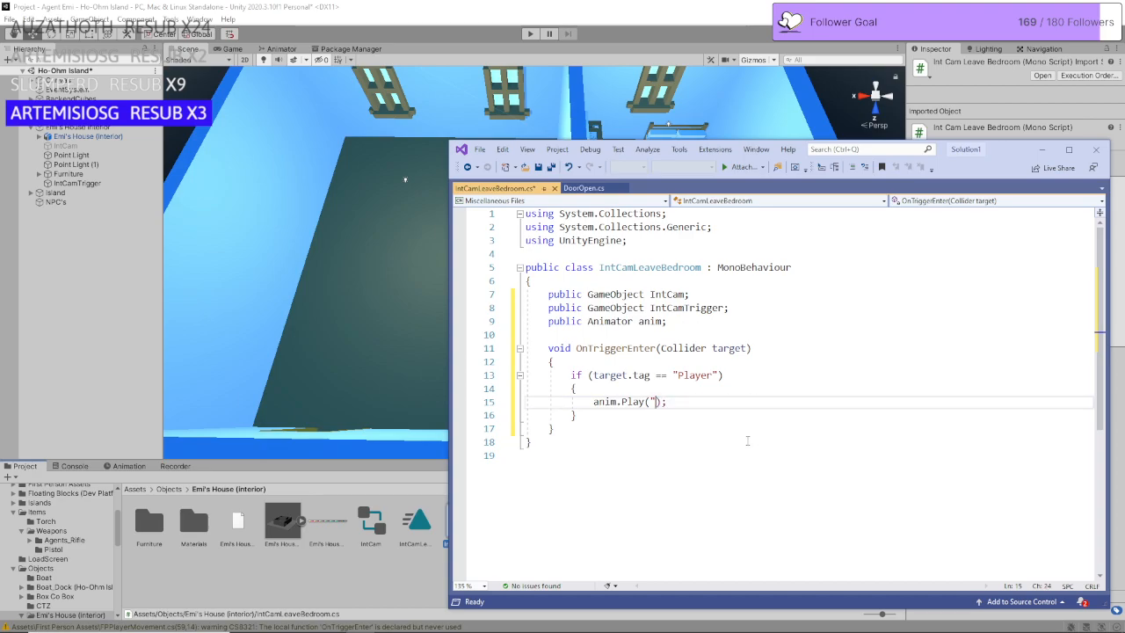
{"action": "left_click", "coordinate": [397, 33]}
{"action": "left_click", "coordinate": [268, 48]}
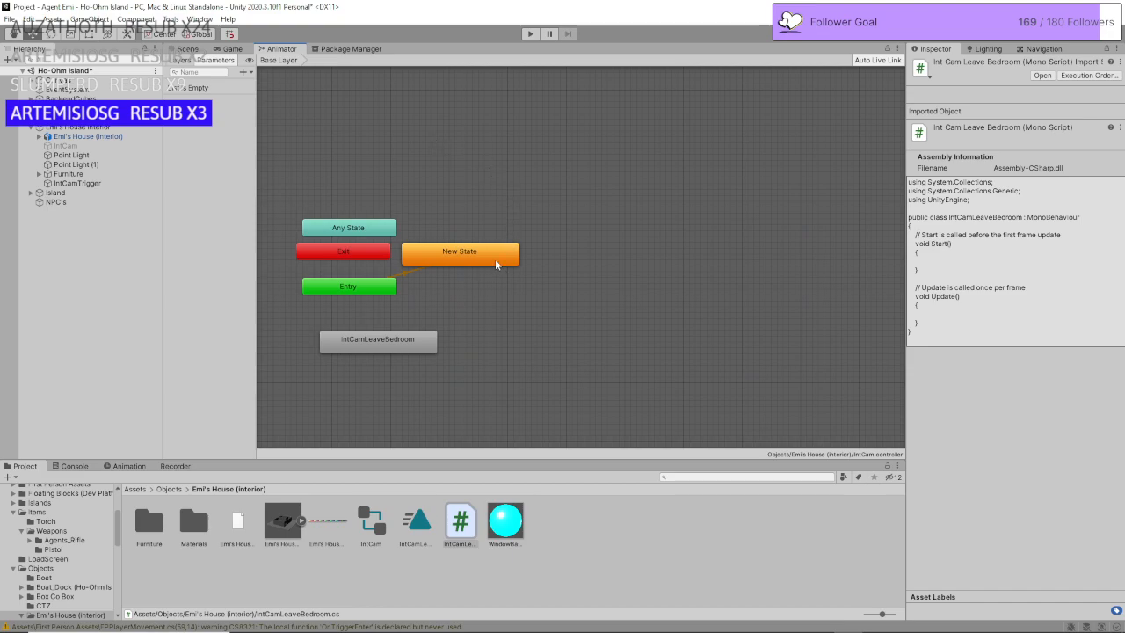
{"action": "left_click", "coordinate": [422, 343]}
{"action": "left_click", "coordinate": [1016, 92]}
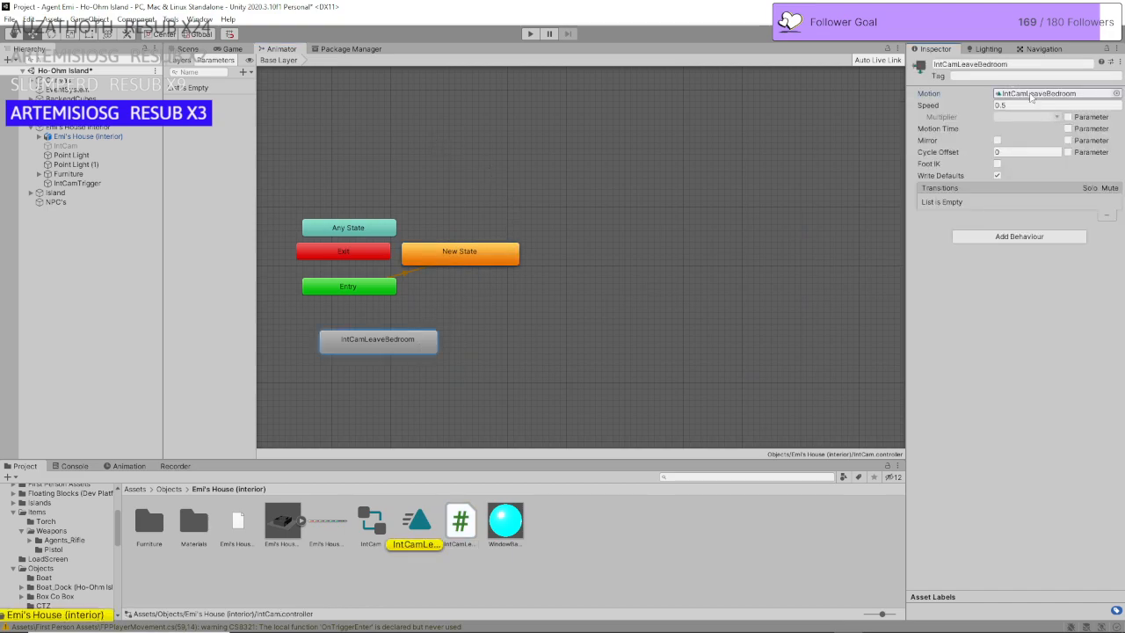
{"action": "left_click", "coordinate": [1022, 63]}
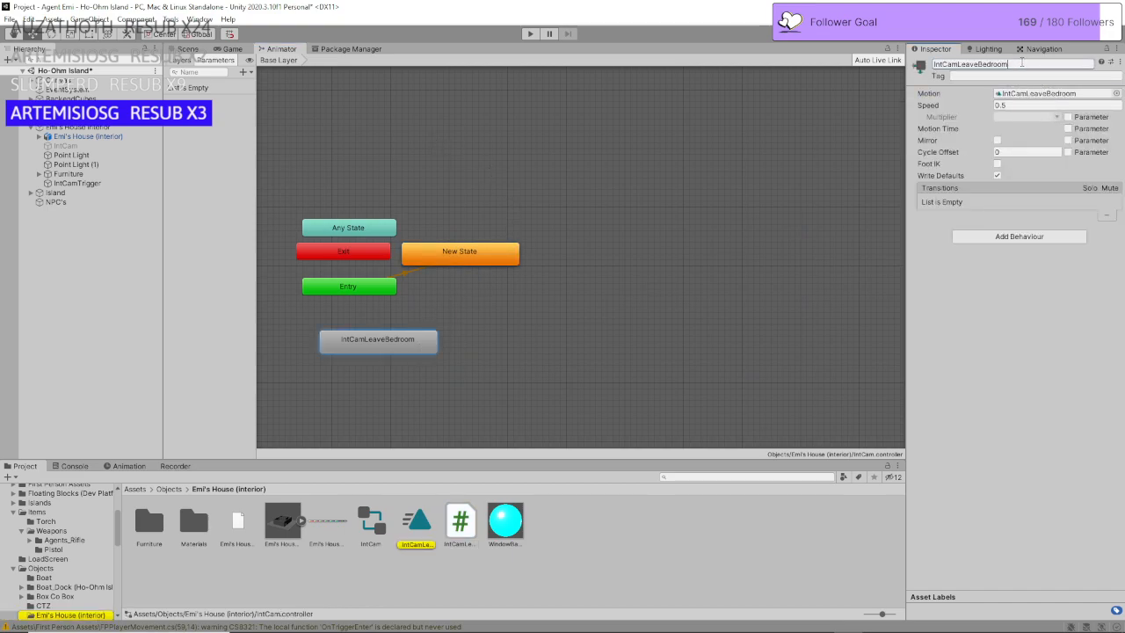
{"action": "left_click_drag", "start_coordinate": [1022, 64], "coordinate": [934, 67]}
{"action": "key", "text": "ctrl+c"}
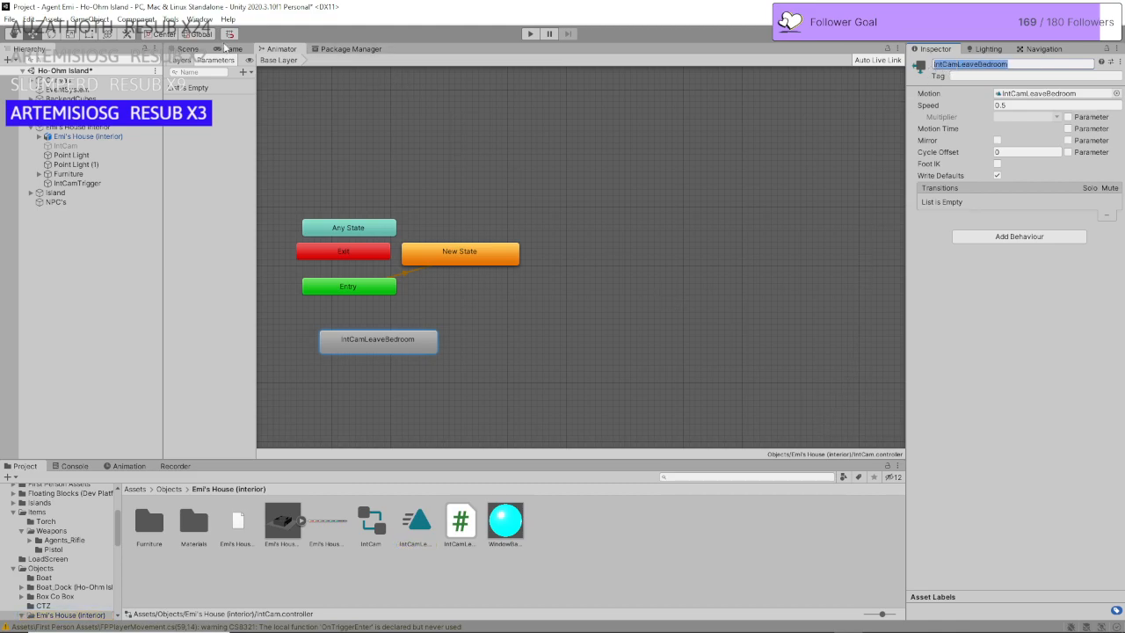
Step: Switch back to Visual Studio and complete the call as anim.Play("IntCamLeaveBedroom"); using the copied state name
{"action": "left_click", "coordinate": [187, 48]}
{"action": "mouse_move", "coordinate": [538, 624]}
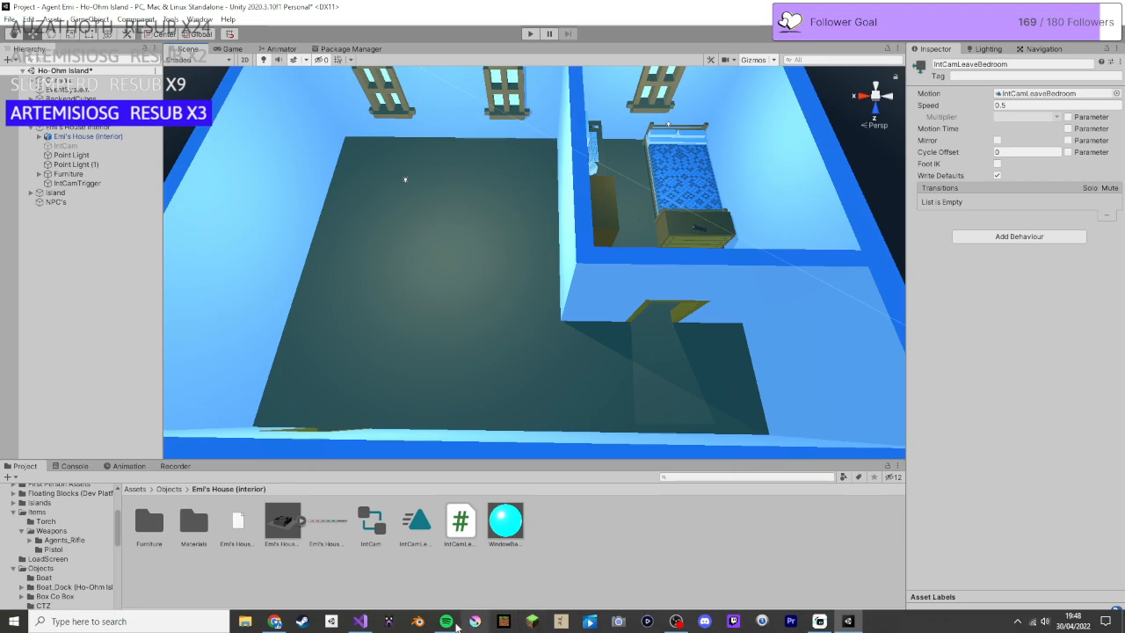
{"action": "left_click", "coordinate": [361, 622]}
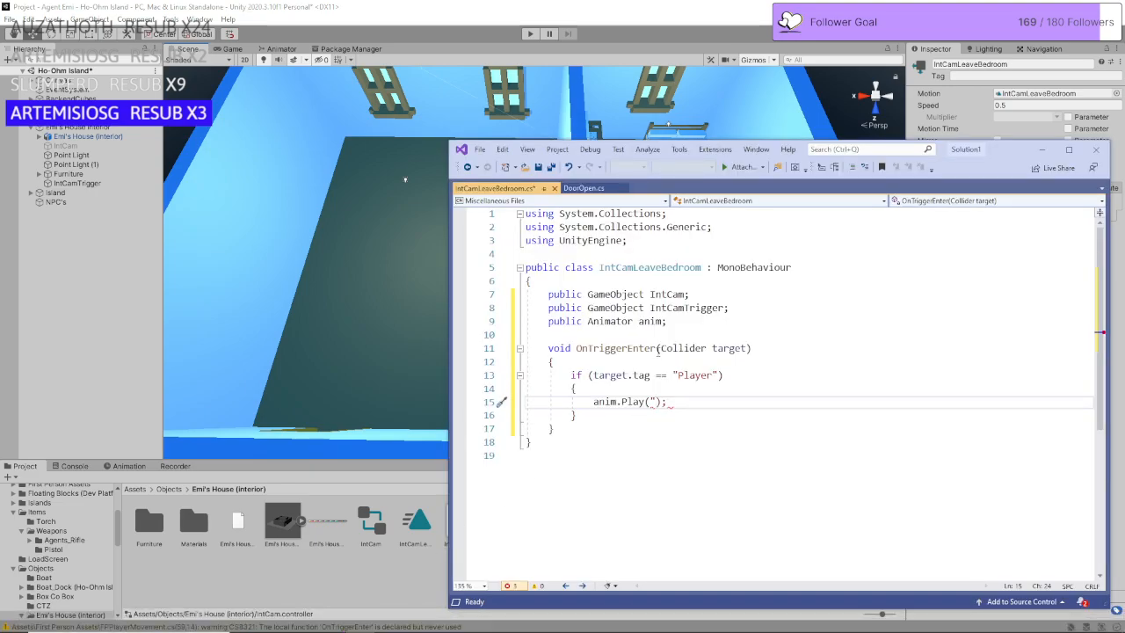
{"action": "key", "text": "ctrl+v"}
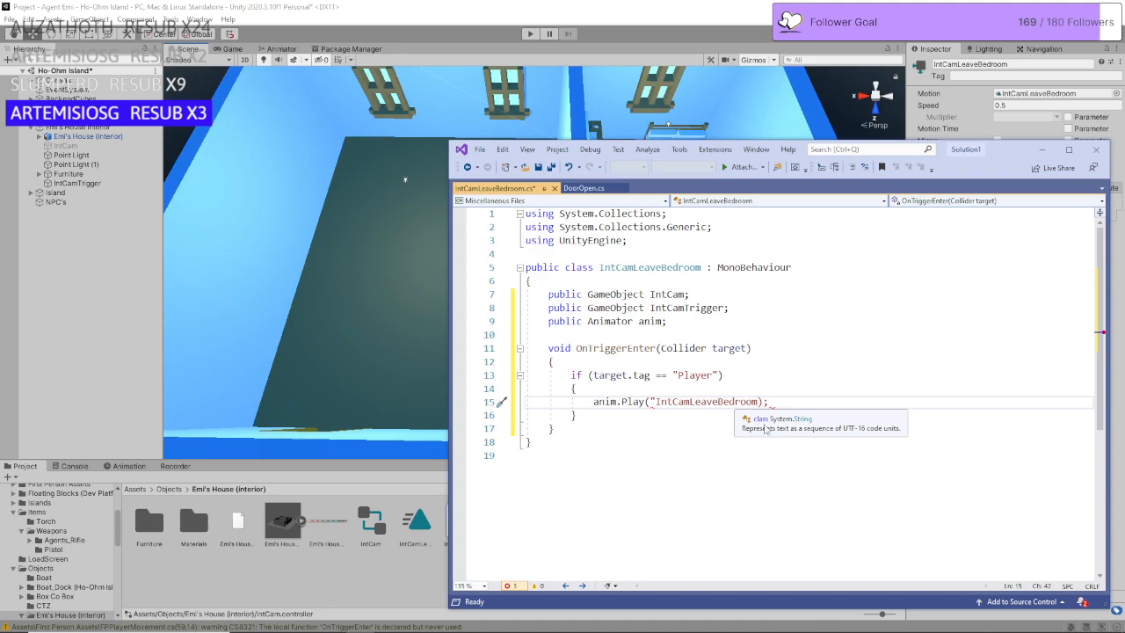
{"action": "type", "text": "\""}
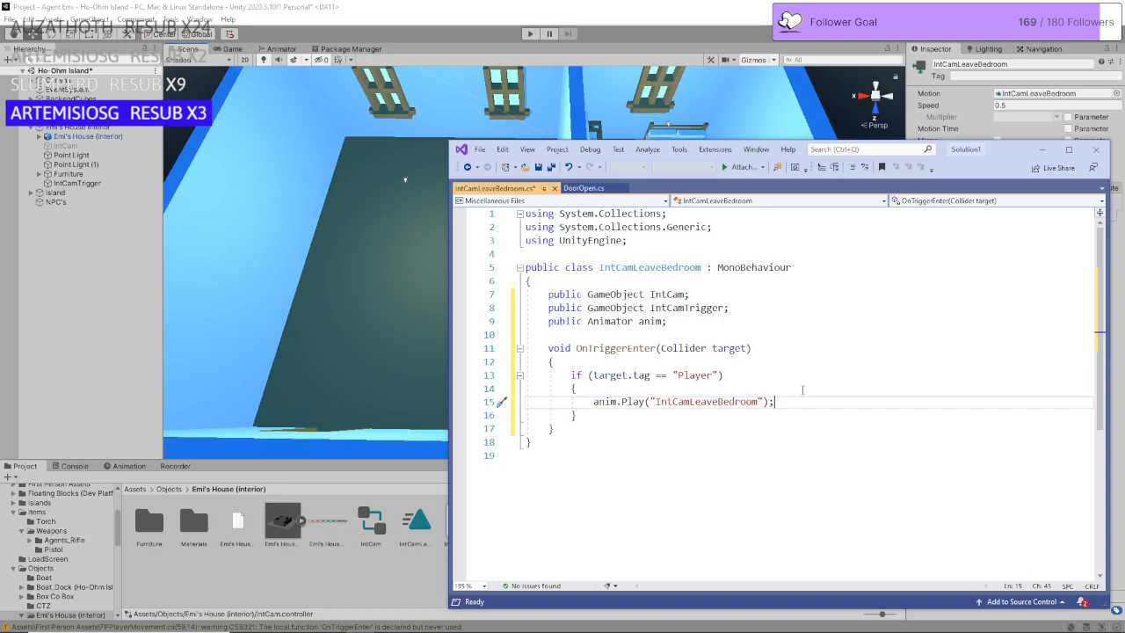
Step: Insert an empty line below the anim.Play call inside the Player tag check
{"action": "left_click", "coordinate": [802, 390]}
{"action": "key", "text": "Return"}
{"action": "key", "text": "BackSpace"}
{"action": "key", "text": "BackSpace"}
{"action": "key", "text": "BackSpace"}
{"action": "key", "text": "BackSpace"}
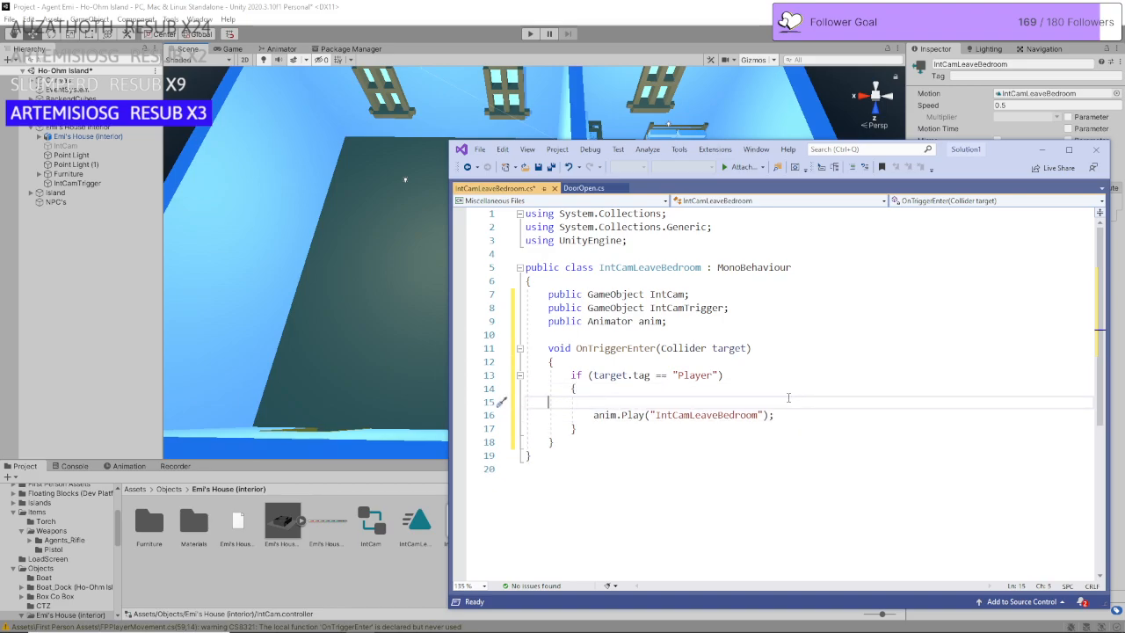
{"action": "left_click", "coordinate": [793, 402]}
{"action": "key", "text": "Return"}
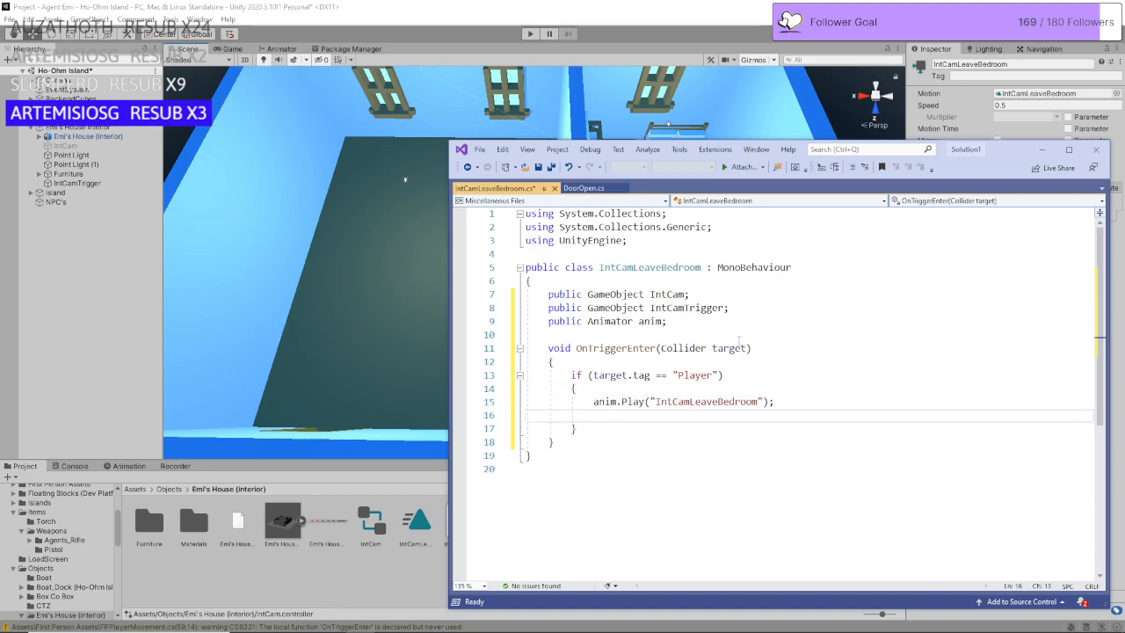
Step: Try to paste the whole IntCamTrigger declaration below anim.Play and trim it to the variable name, and undo these edits
{"action": "left_click_drag", "start_coordinate": [730, 308], "coordinate": [504, 310]}
{"action": "key", "text": "ctrl+c"}
{"action": "left_click", "coordinate": [788, 415]}
{"action": "key", "text": "ctrl+v"}
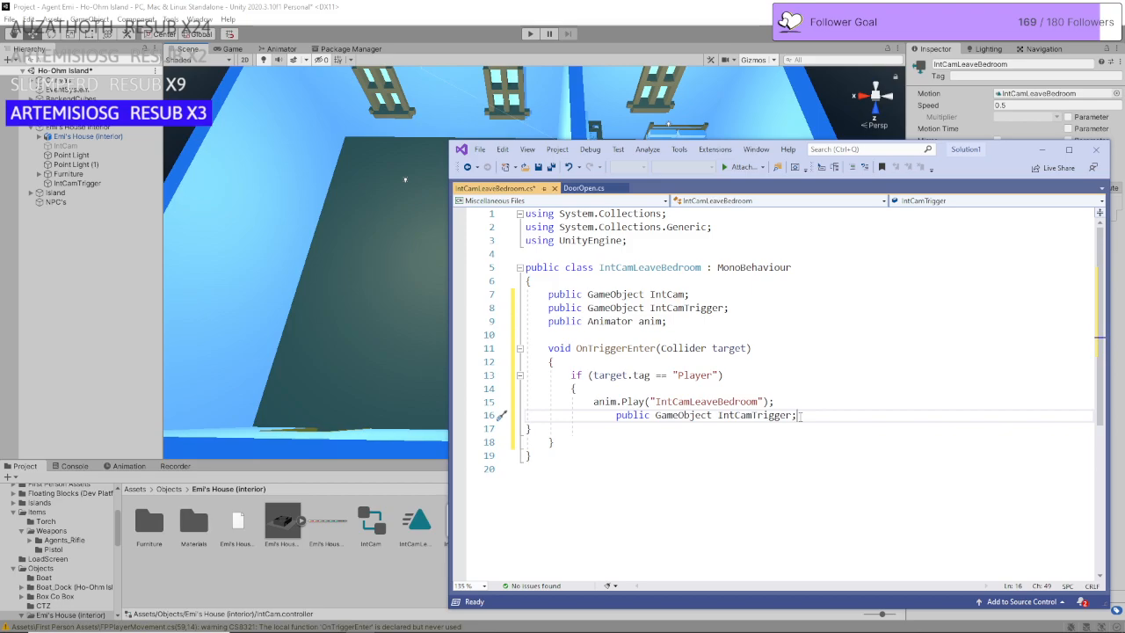
{"action": "key", "text": "BackSpace"}
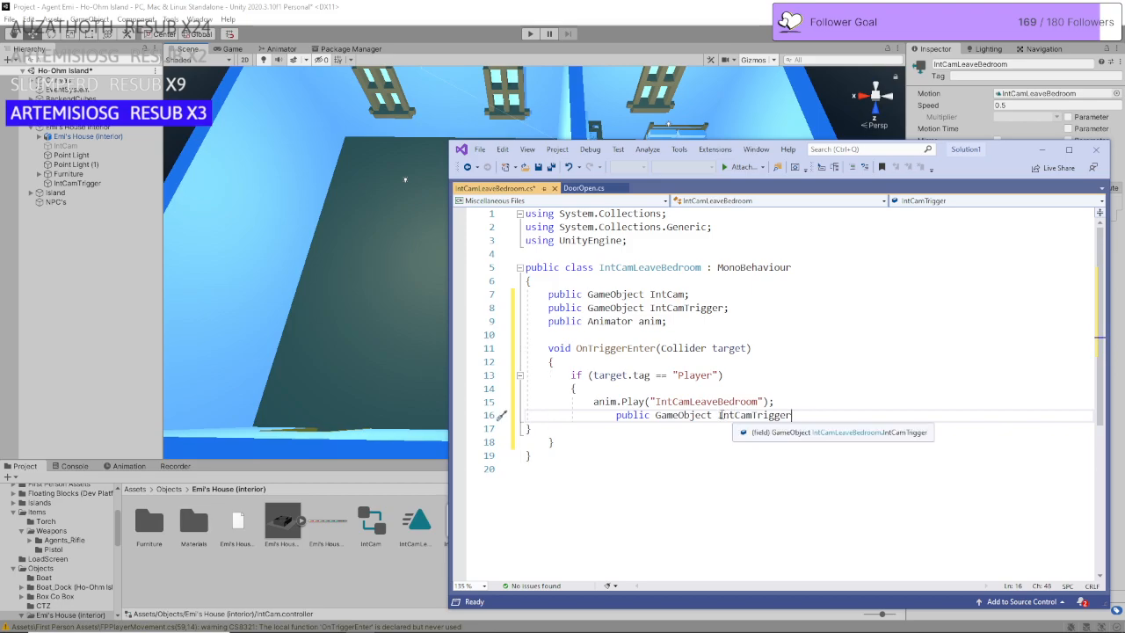
{"action": "left_click_drag", "start_coordinate": [718, 415], "coordinate": [493, 417]}
{"action": "key", "text": "BackSpace"}
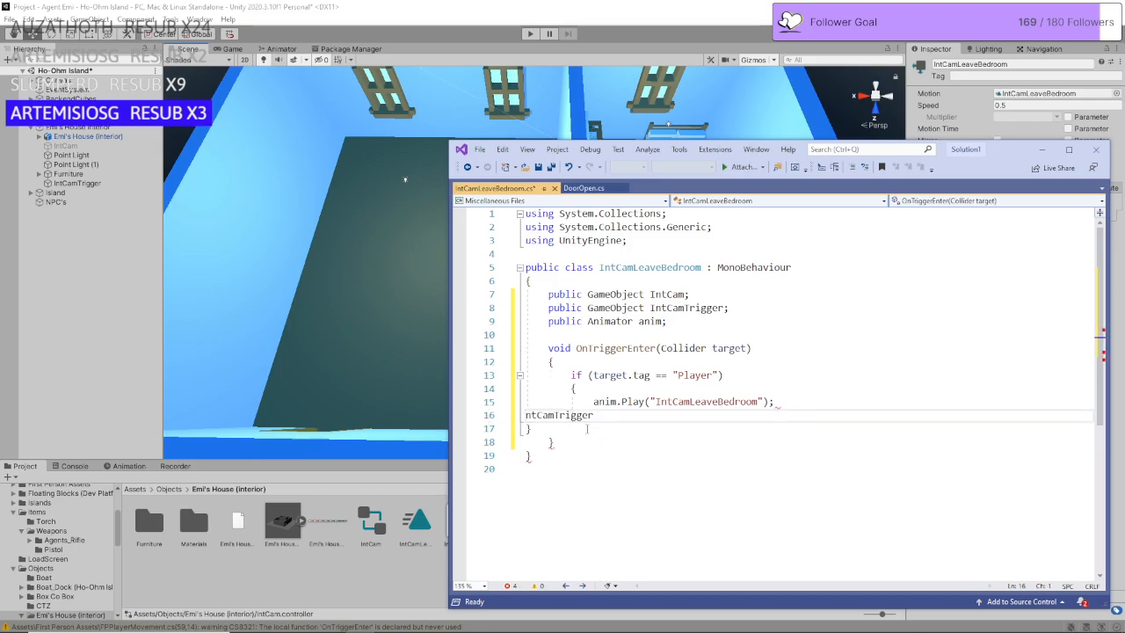
{"action": "key", "text": "ctrl+z"}
{"action": "key", "text": "ctrl+z"}
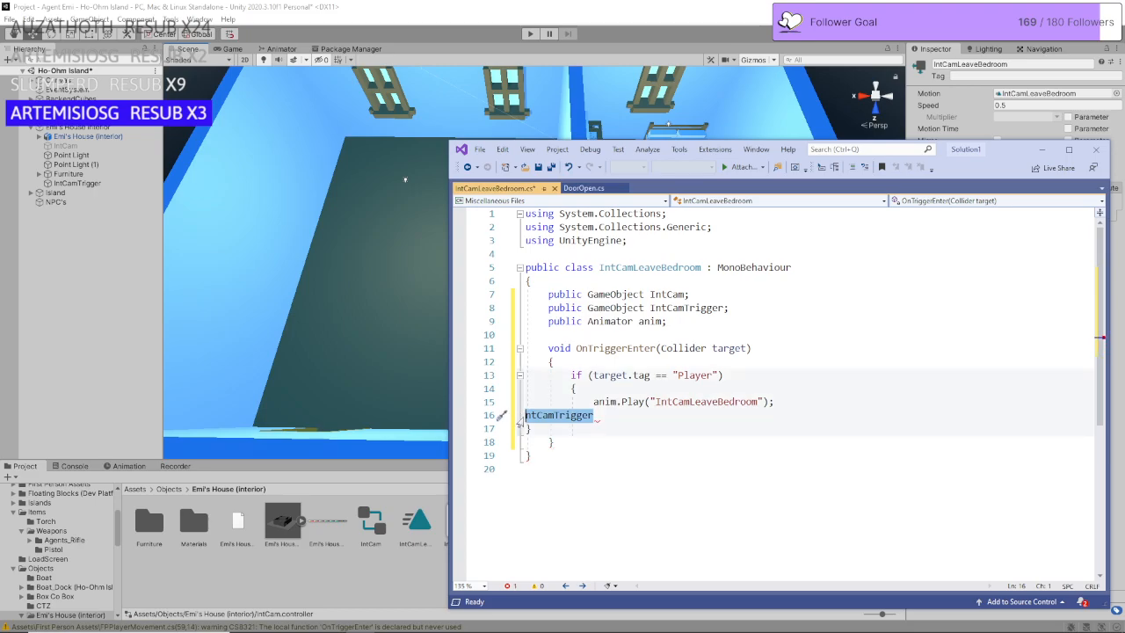
{"action": "key", "text": "ctrl+z"}
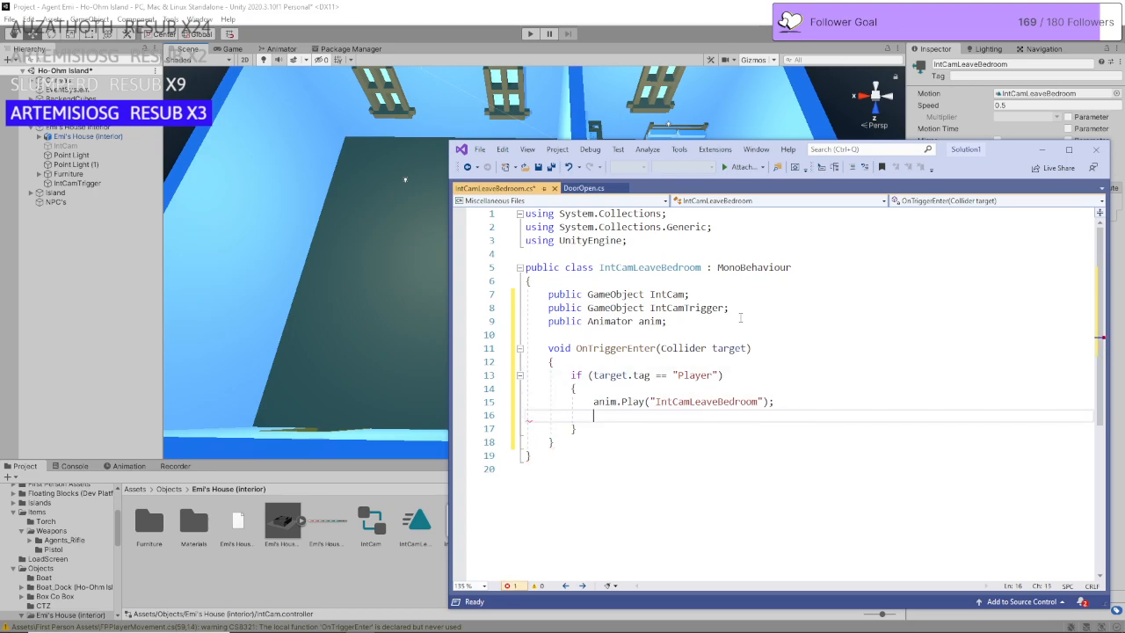
Step: Copy only the IntCamTrigger name onto the empty line below anim.Play and extend it to IntCamTrigger1
{"action": "left_click_drag", "start_coordinate": [651, 308], "coordinate": [724, 308]}
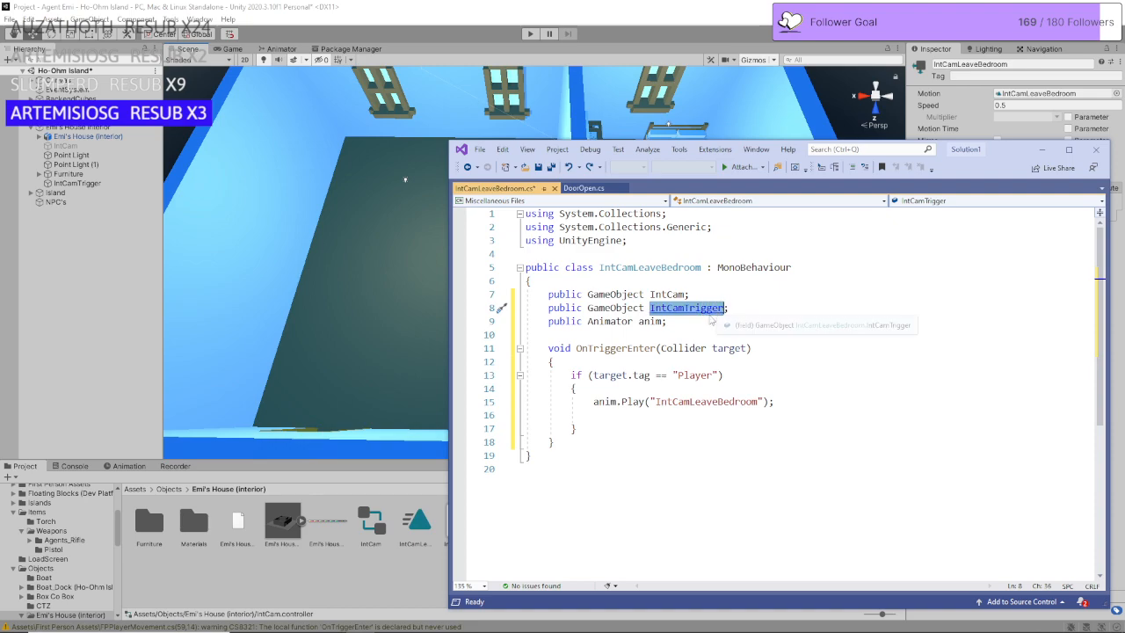
{"action": "left_click", "coordinate": [667, 414]}
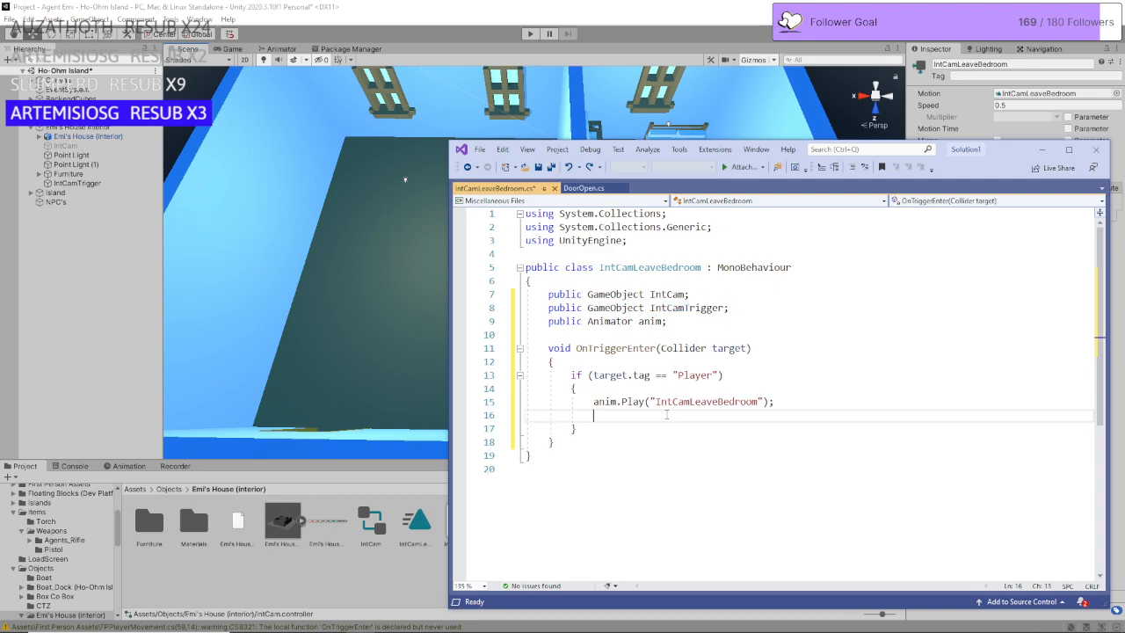
{"action": "key", "text": "ctrl+v"}
{"action": "type", "text": "1"}
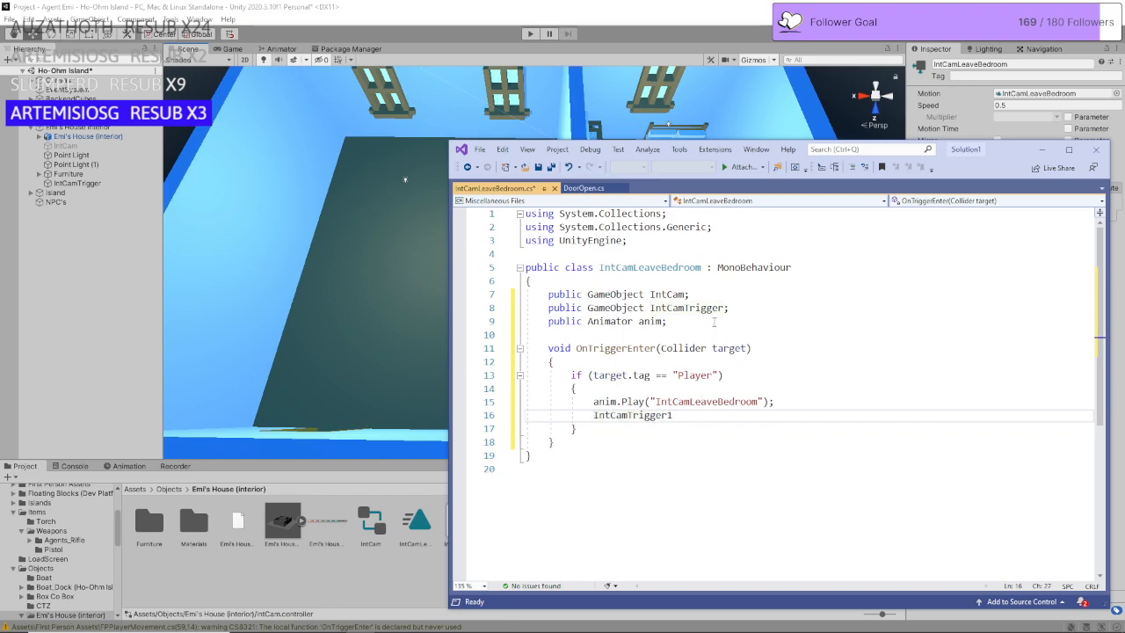
Step: Rename the declared IntCamTrigger field to IntCamTrigger1 and insert an empty line between it and the Animator field
{"action": "left_click", "coordinate": [726, 309]}
{"action": "type", "text": "1"}
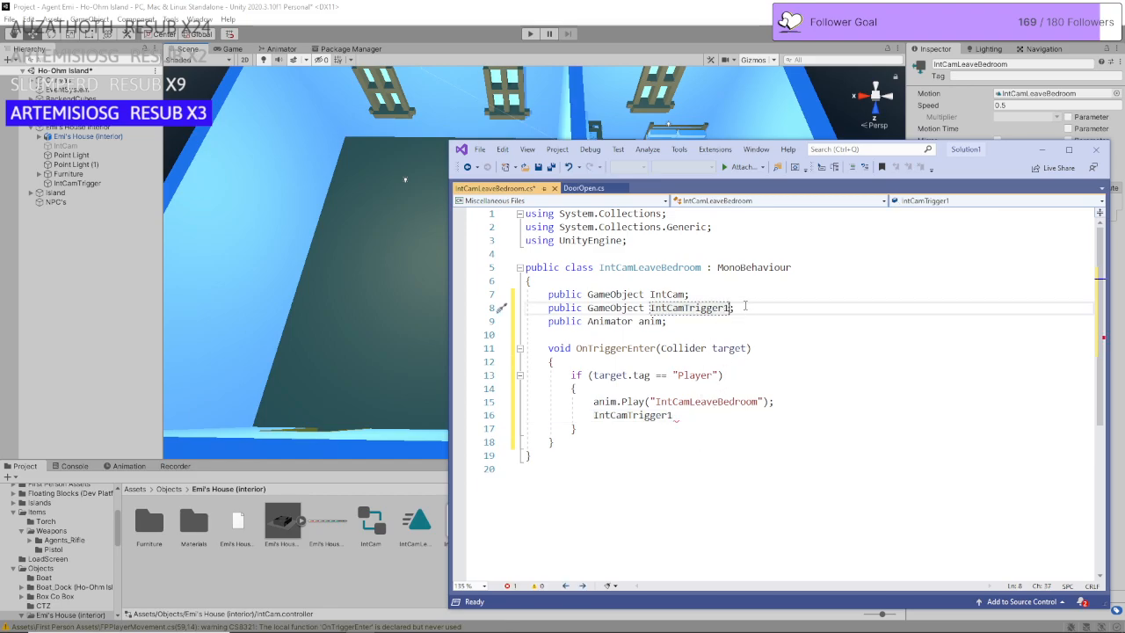
{"action": "left_click", "coordinate": [745, 307]}
{"action": "key", "text": "Return"}
{"action": "left_click", "coordinate": [722, 437]}
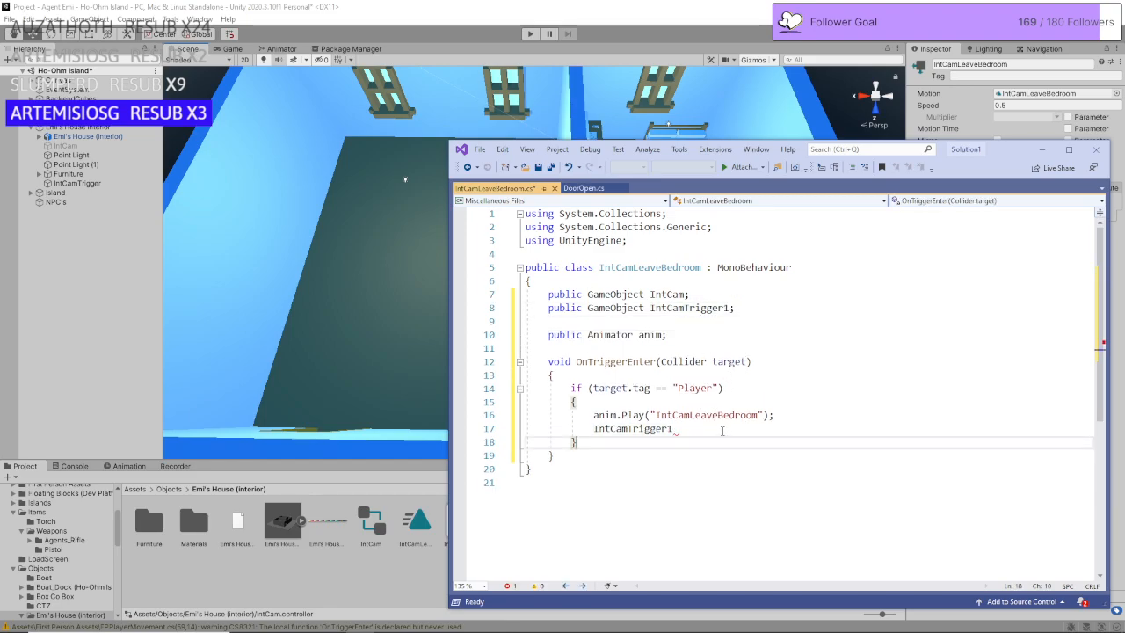
Step: Complete the IntCamTrigger1 line with ".SetActive(false);" copied from DoorOpen.cs, and save the scripts
{"action": "left_click", "coordinate": [588, 189]}
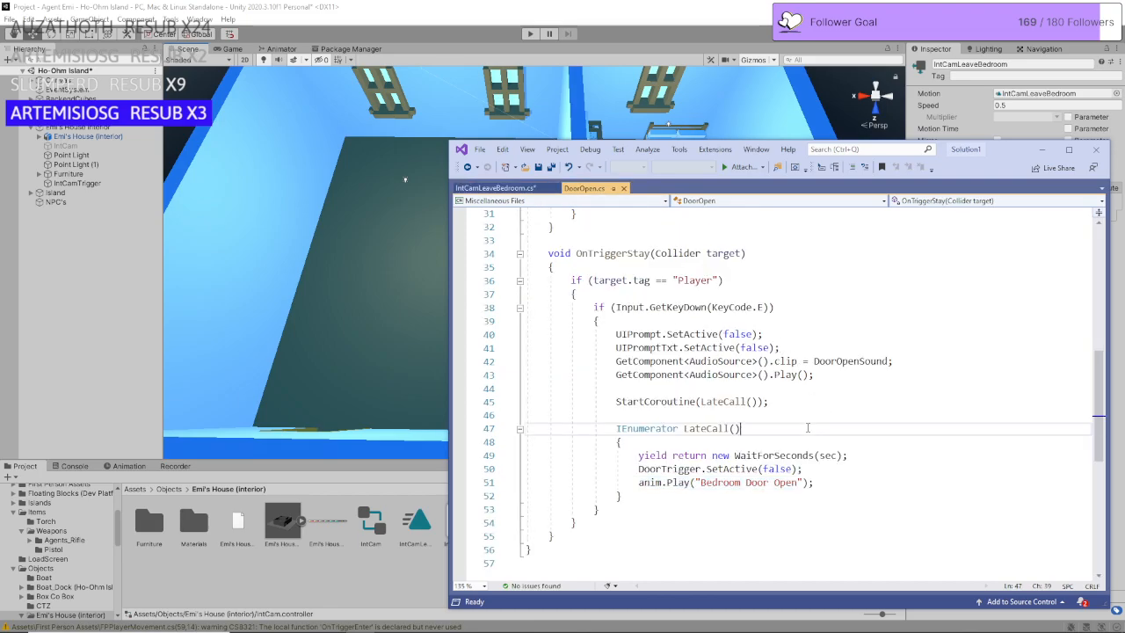
{"action": "left_click_drag", "start_coordinate": [779, 348], "coordinate": [679, 348]}
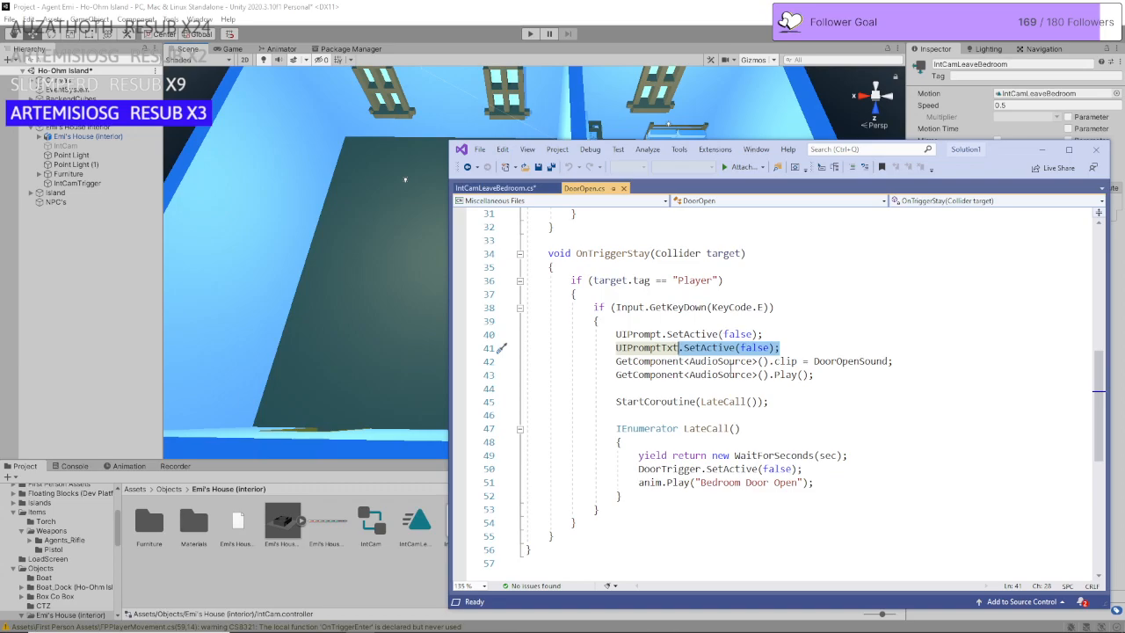
{"action": "left_click", "coordinate": [527, 189]}
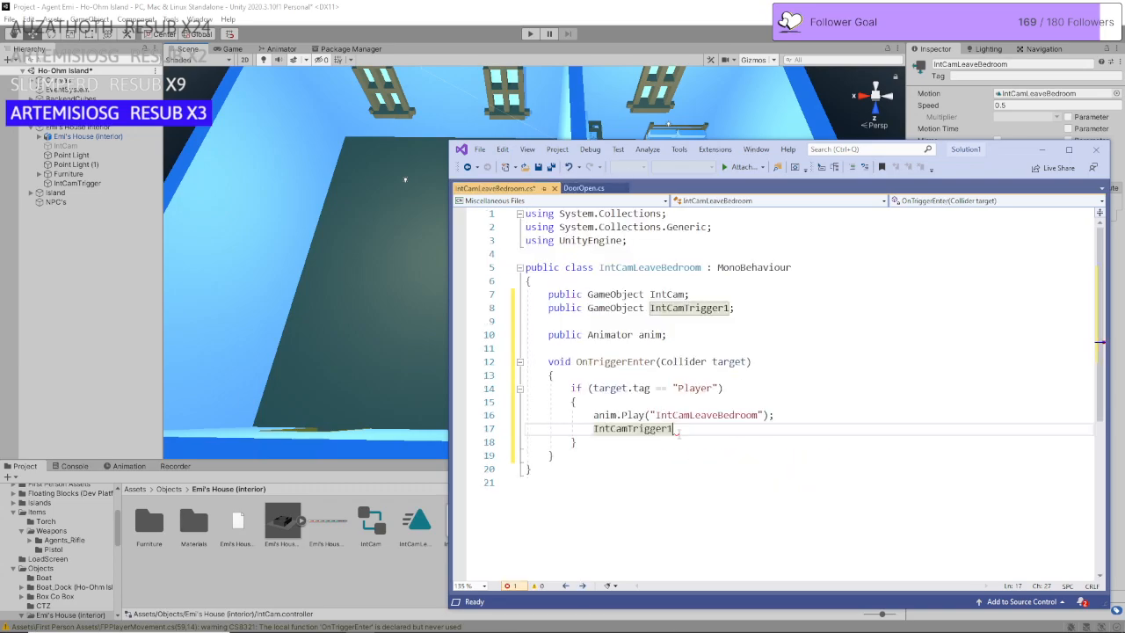
{"action": "key", "text": "ctrl+v"}
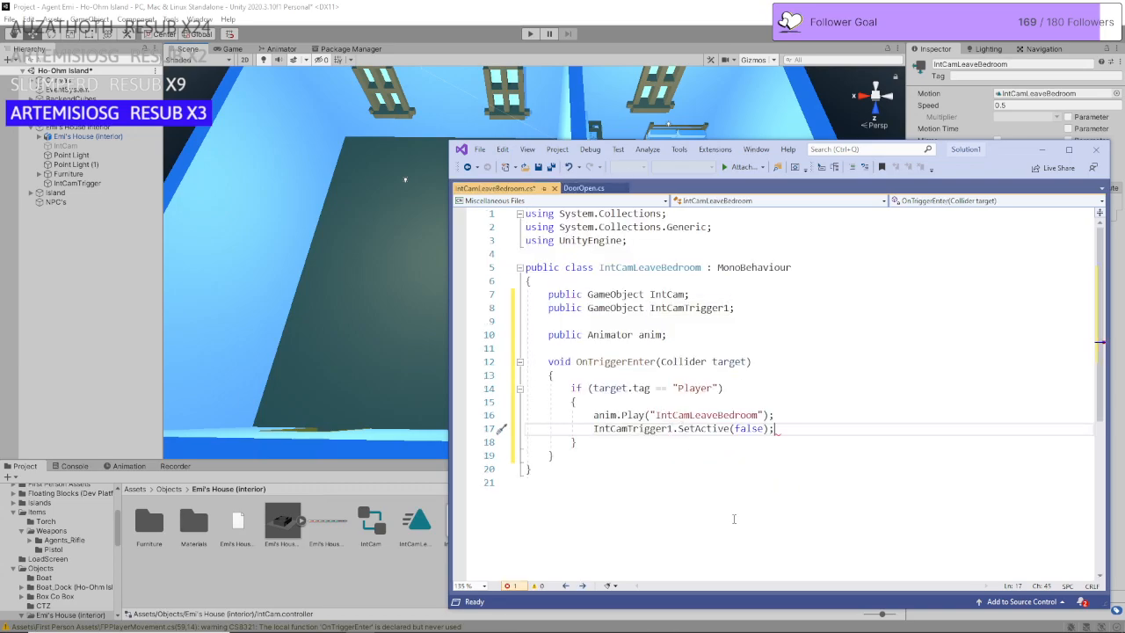
{"action": "left_click", "coordinate": [729, 504]}
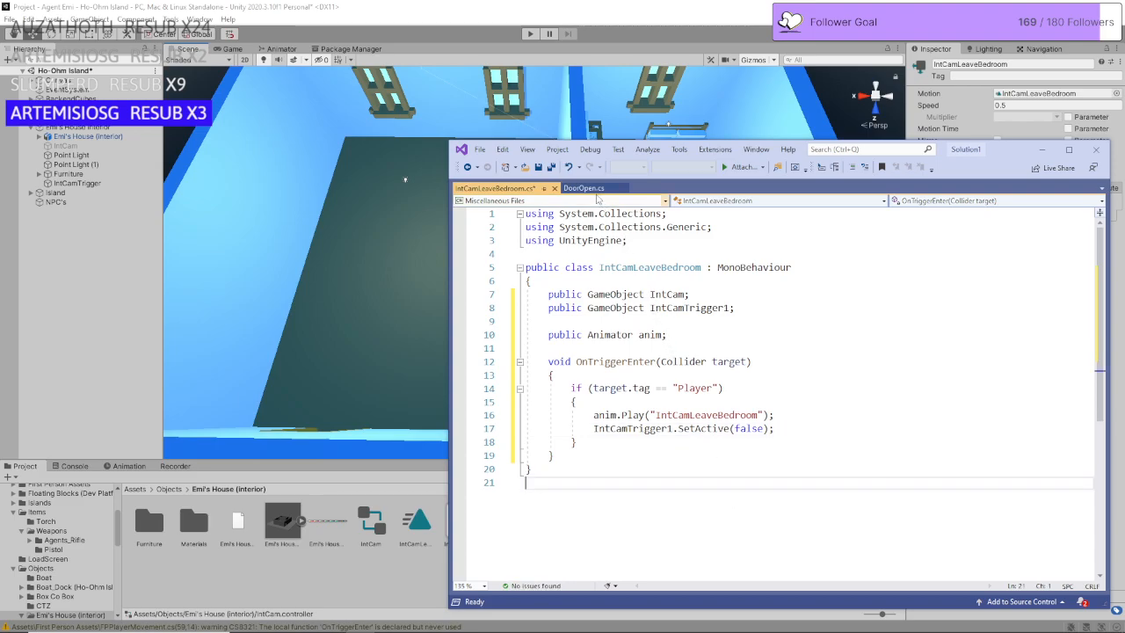
{"action": "left_click", "coordinate": [551, 167]}
Step: In Unity, attach the IntCamLeaveBedroom script to the IntCamTrigger object and assign that object to its Int Cam Trigger 1 field
{"action": "left_click", "coordinate": [370, 271]}
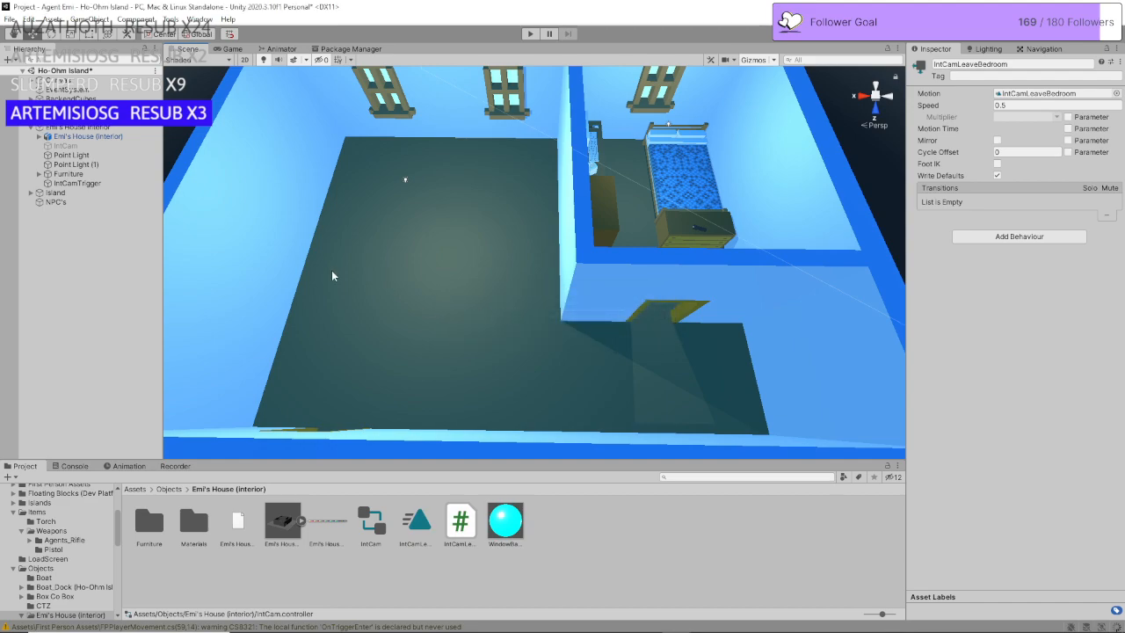
{"action": "left_click", "coordinate": [88, 183]}
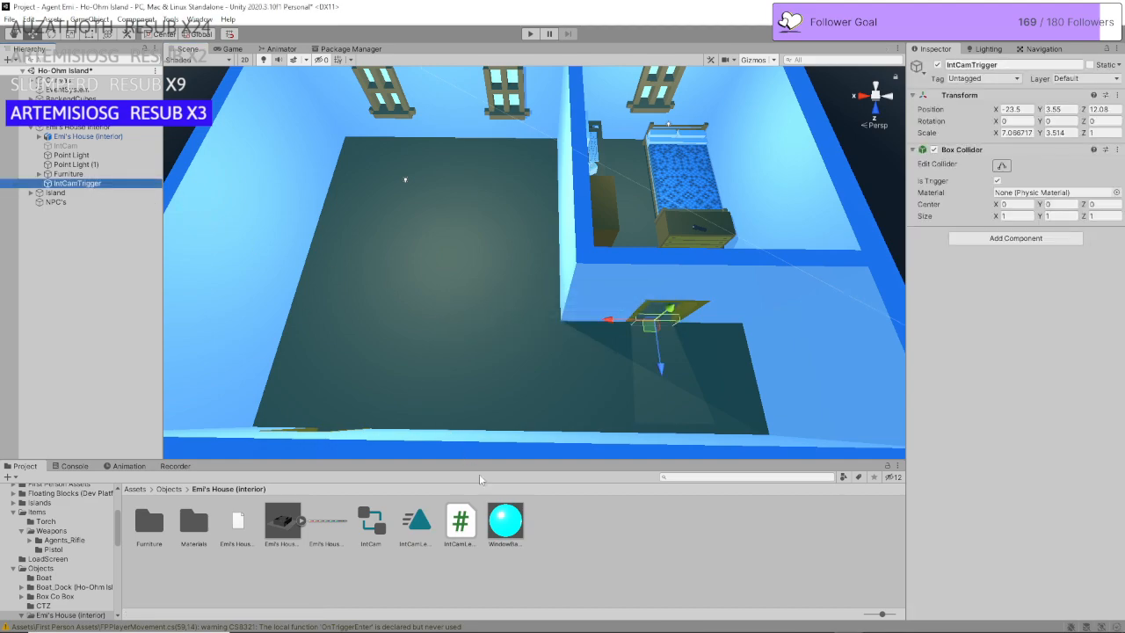
{"action": "left_click_drag", "start_coordinate": [460, 521], "coordinate": [1006, 331]}
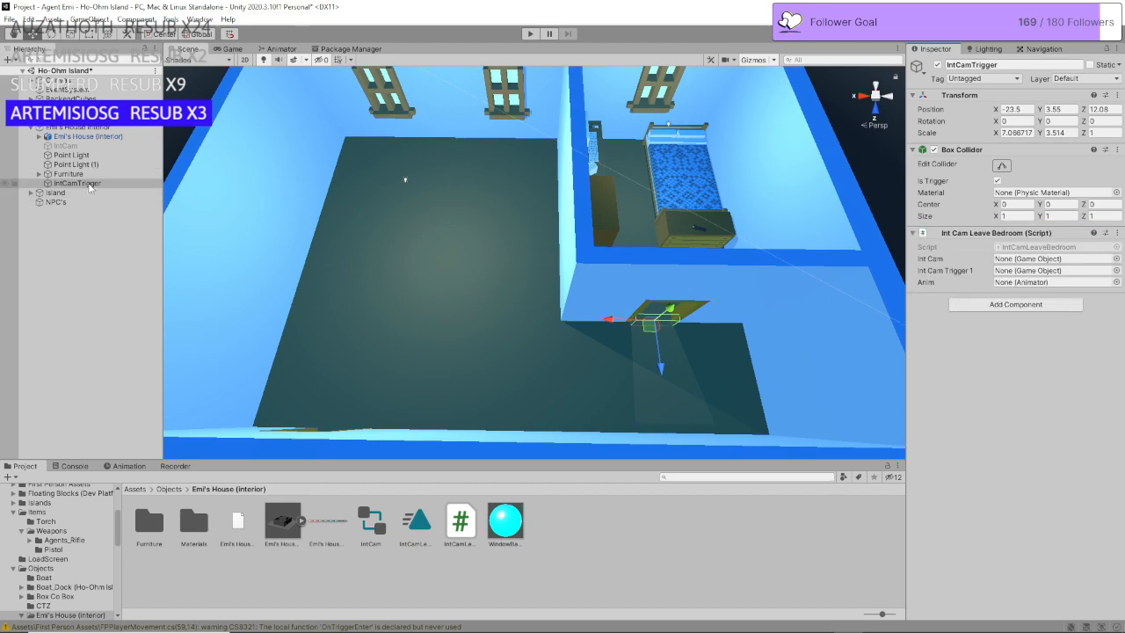
{"action": "left_click_drag", "start_coordinate": [93, 185], "coordinate": [1008, 275]}
Step: Rename the IntCamTrigger object as "IntCamTrigger (1)"
{"action": "left_click", "coordinate": [95, 184]}
{"action": "left_click", "coordinate": [1049, 67]}
{"action": "left_click", "coordinate": [1048, 66]}
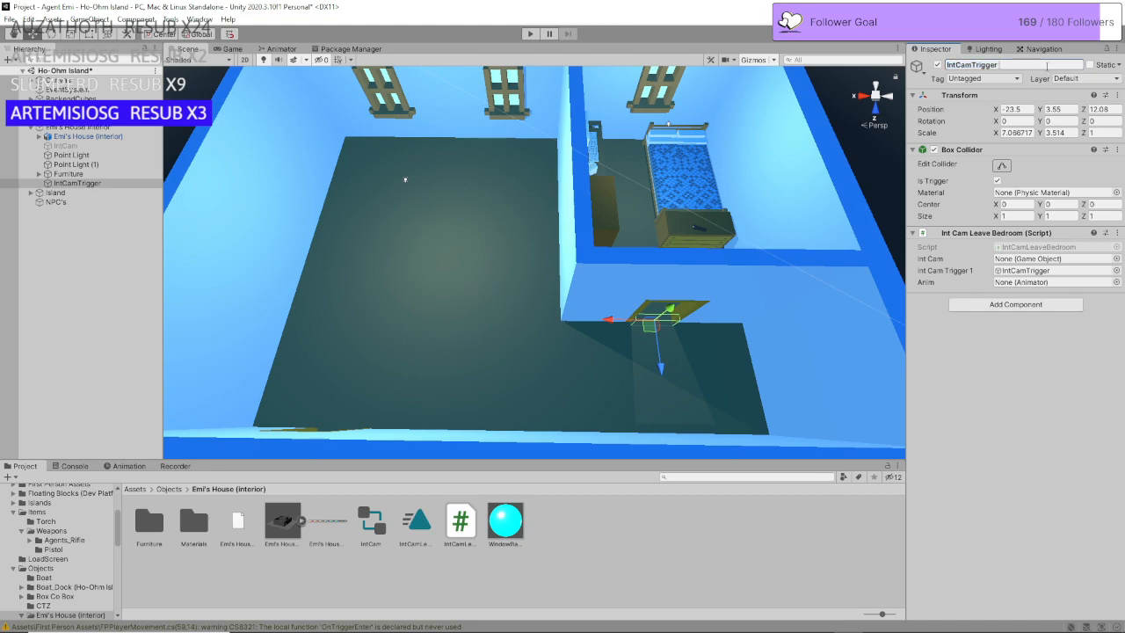
{"action": "type", "text": "(1"}
{"action": "type", "text": ")"}
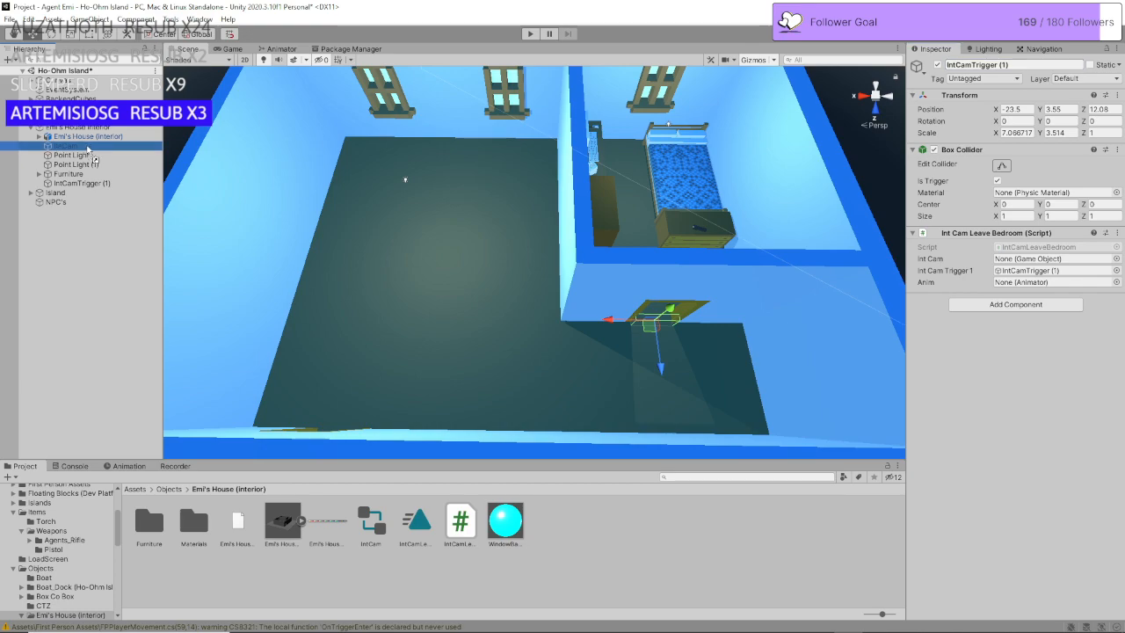
Step: Assign the IntCam object to both the Int Cam and Anim fields of the Int Cam Leave Bedroom script, and clear the selection
{"action": "left_click", "coordinate": [1035, 283]}
{"action": "left_click_drag", "start_coordinate": [1036, 283], "coordinate": [1038, 260]}
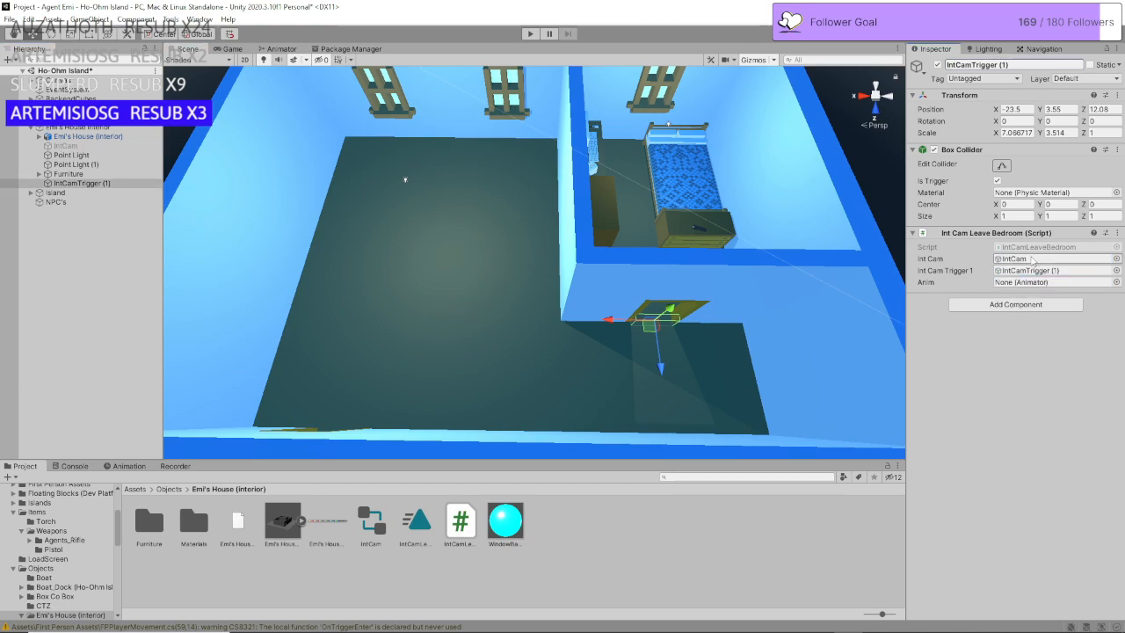
{"action": "left_click_drag", "start_coordinate": [84, 148], "coordinate": [1016, 283]}
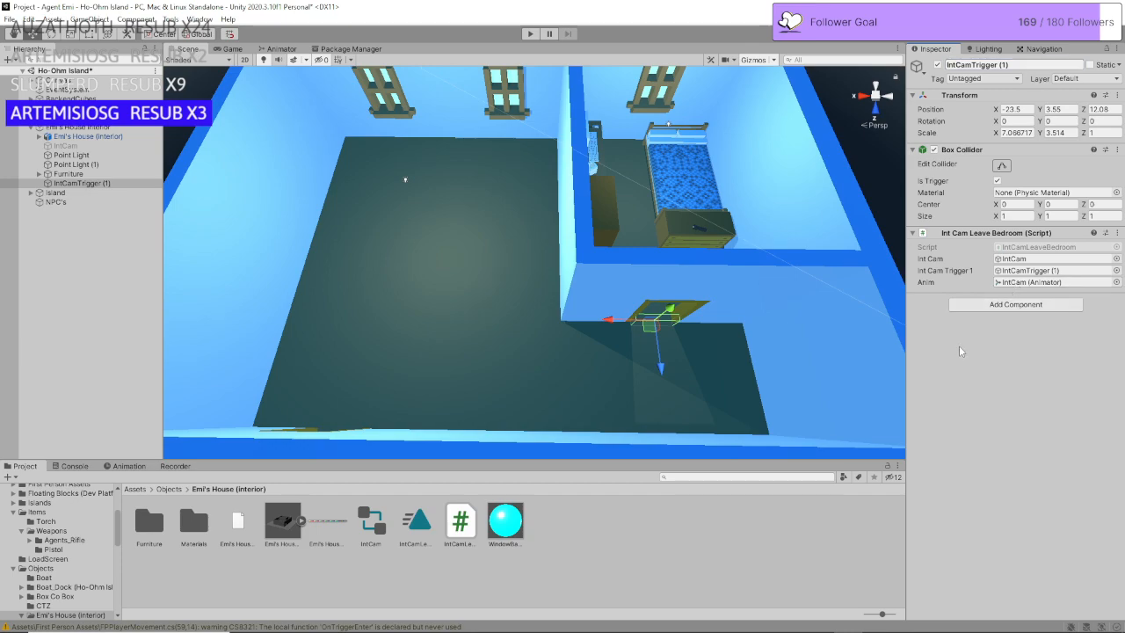
{"action": "left_click", "coordinate": [87, 239]}
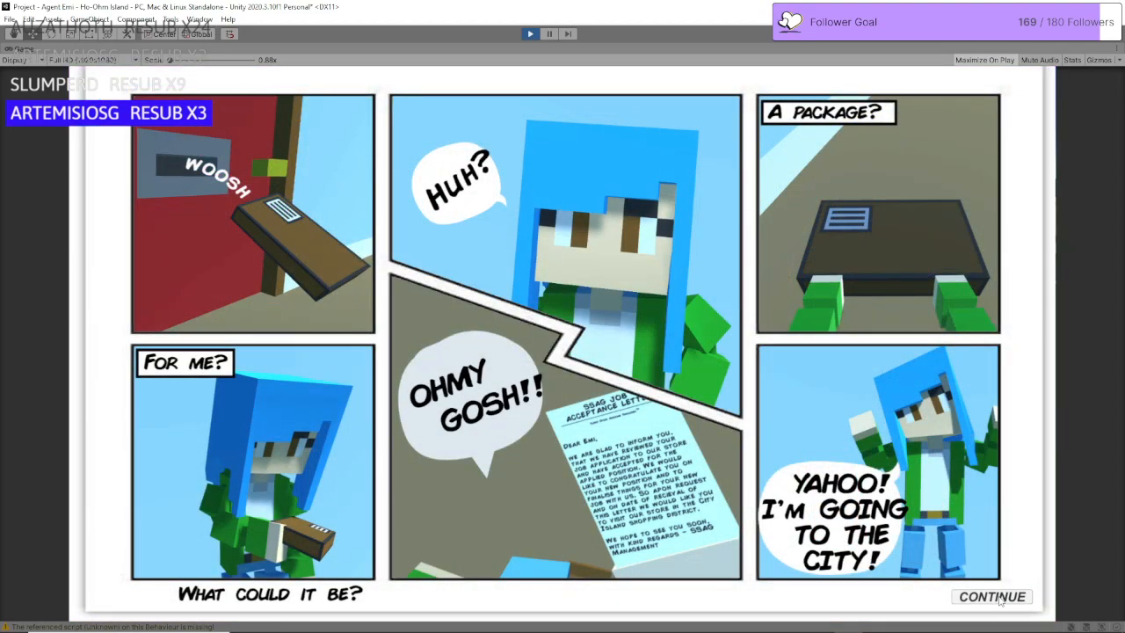
Step: Continue past the comic page, walk the character out through the bedroom doorway and back to test the camera trigger, and end the playtest
{"action": "left_click", "coordinate": [993, 597]}
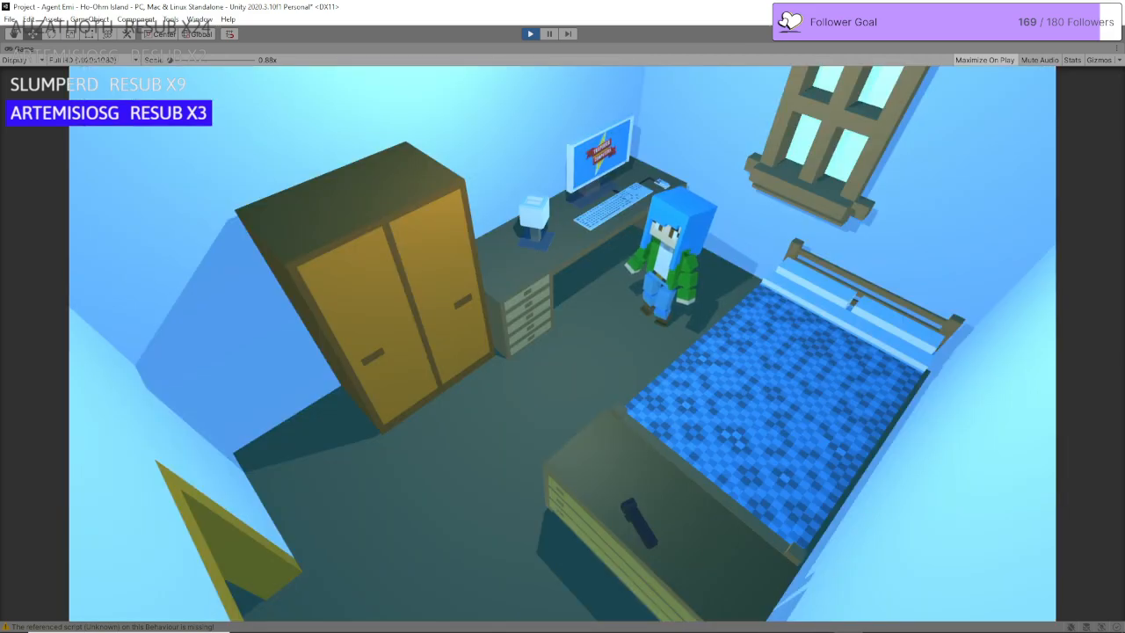
{"action": "key", "text": "s"}
{"action": "key", "text": "a"}
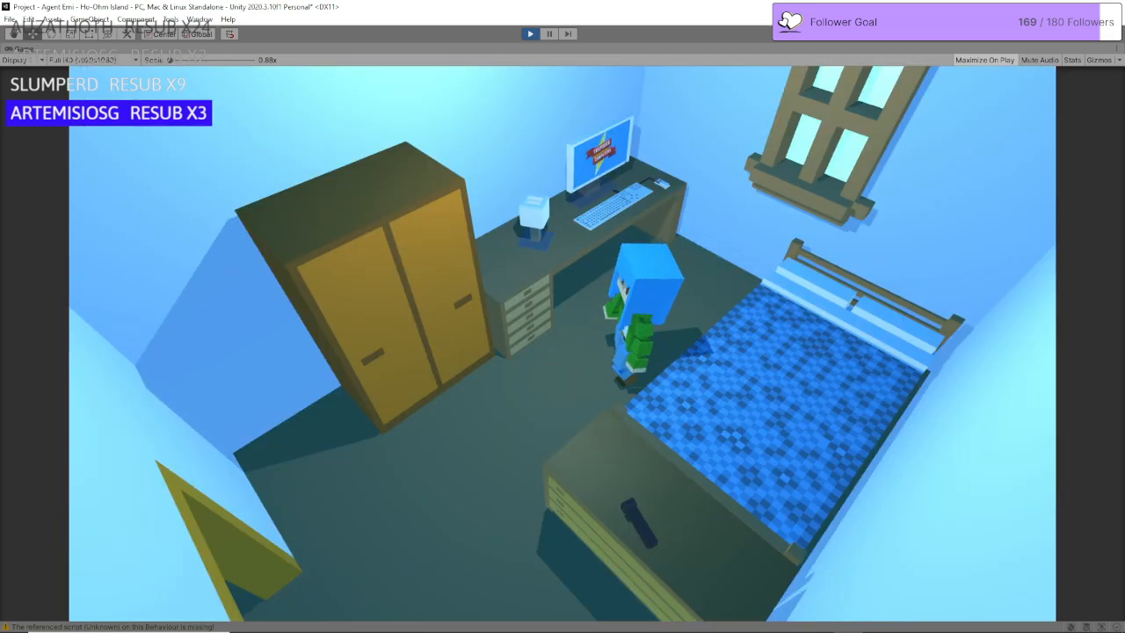
{"action": "key", "text": "s"}
{"action": "key", "text": "a"}
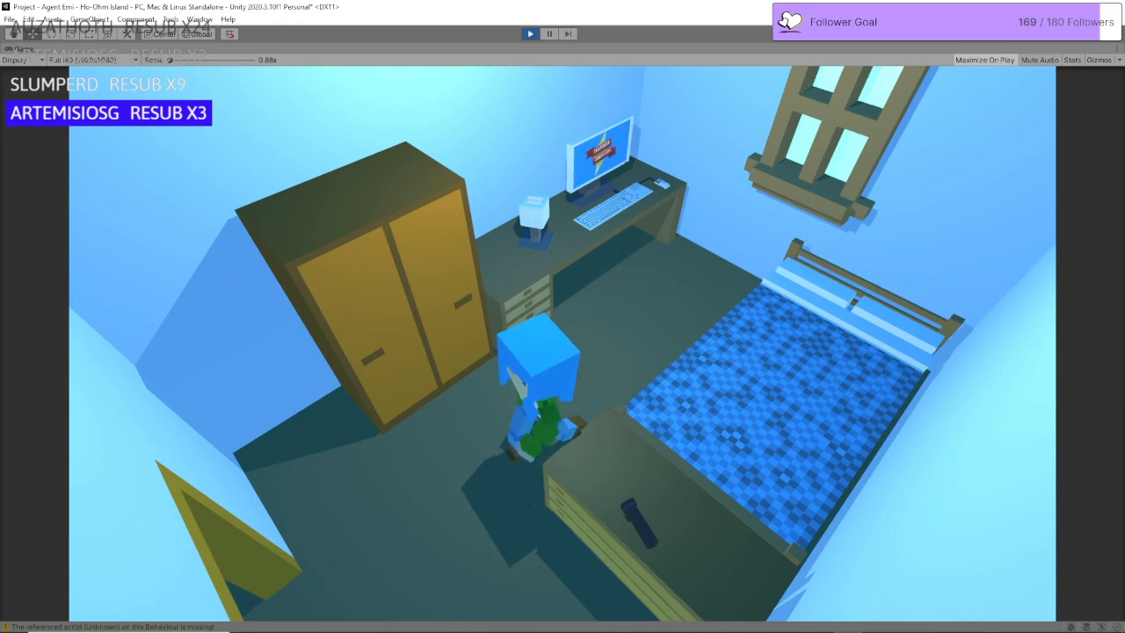
{"action": "key", "text": "s"}
{"action": "key", "text": "a"}
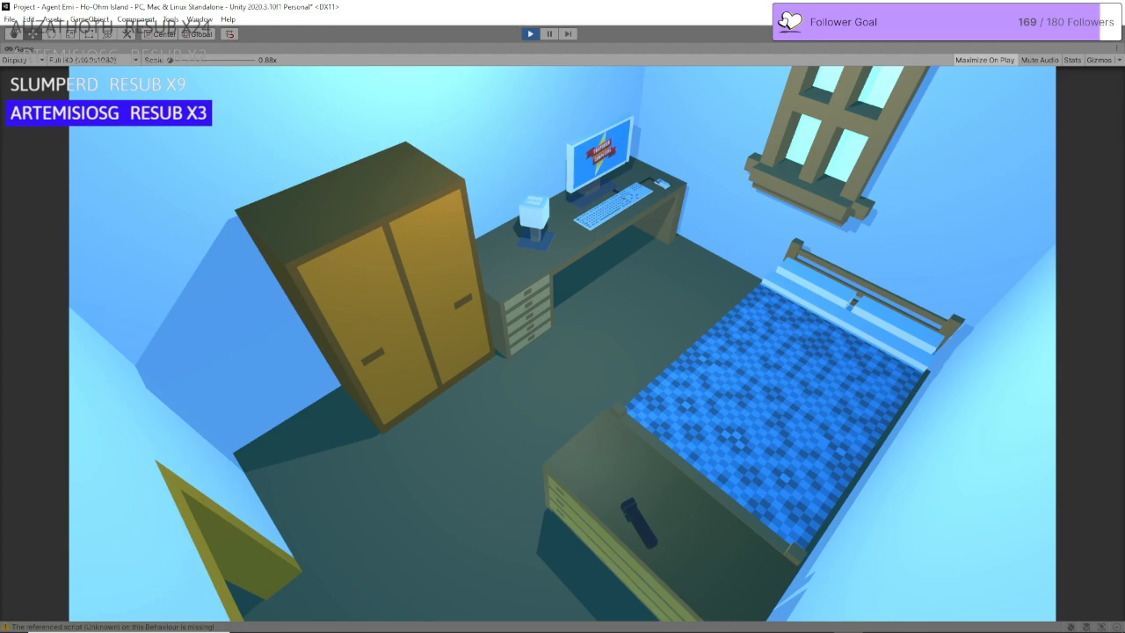
{"action": "key", "text": "w"}
{"action": "key", "text": "d"}
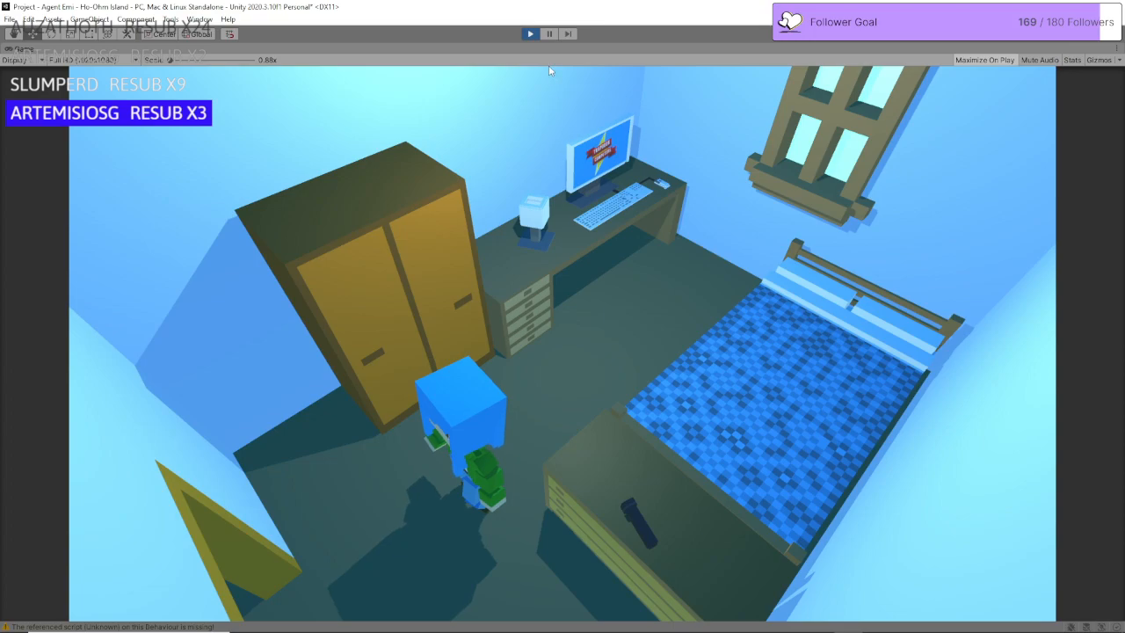
{"action": "left_click", "coordinate": [528, 35]}
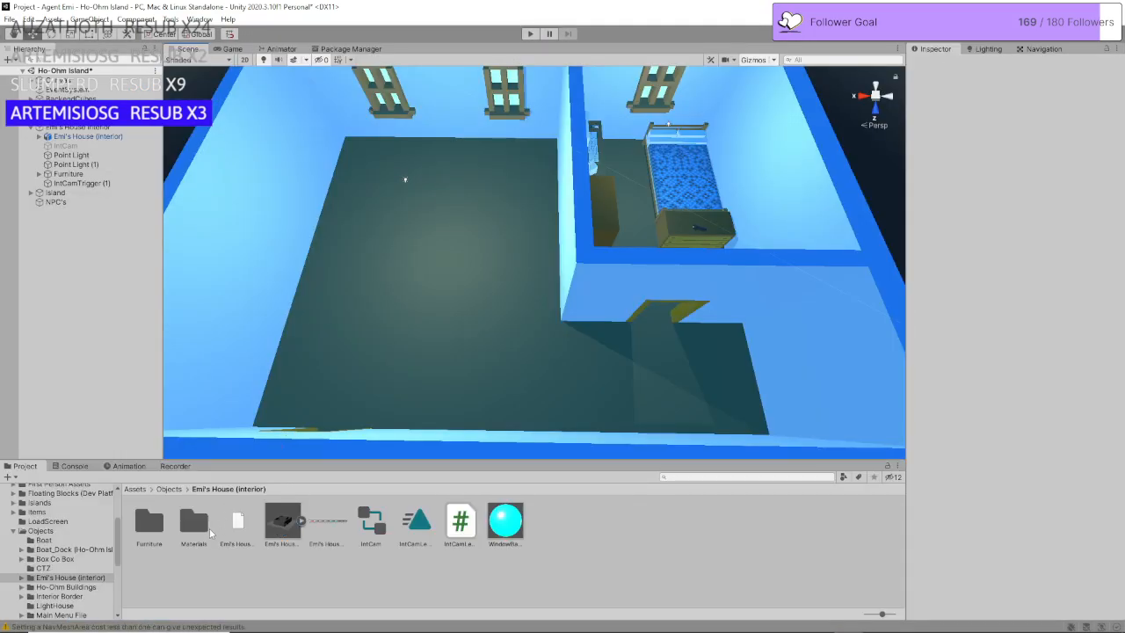
Step: Clear the Console messages and return to the project files
{"action": "left_click", "coordinate": [77, 466]}
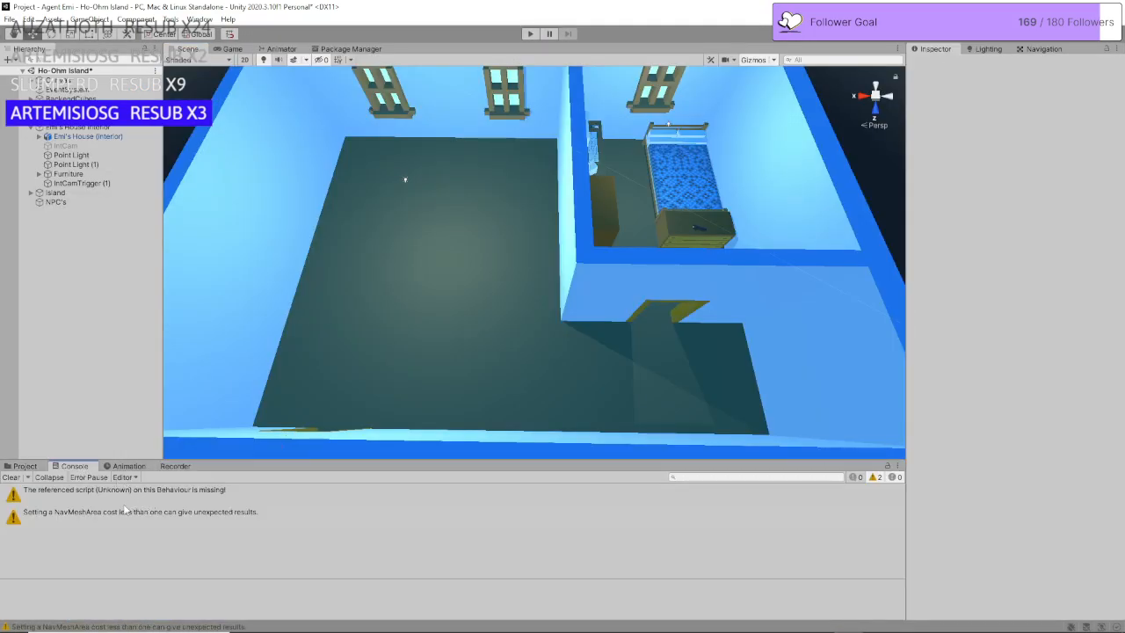
{"action": "left_click", "coordinate": [12, 478]}
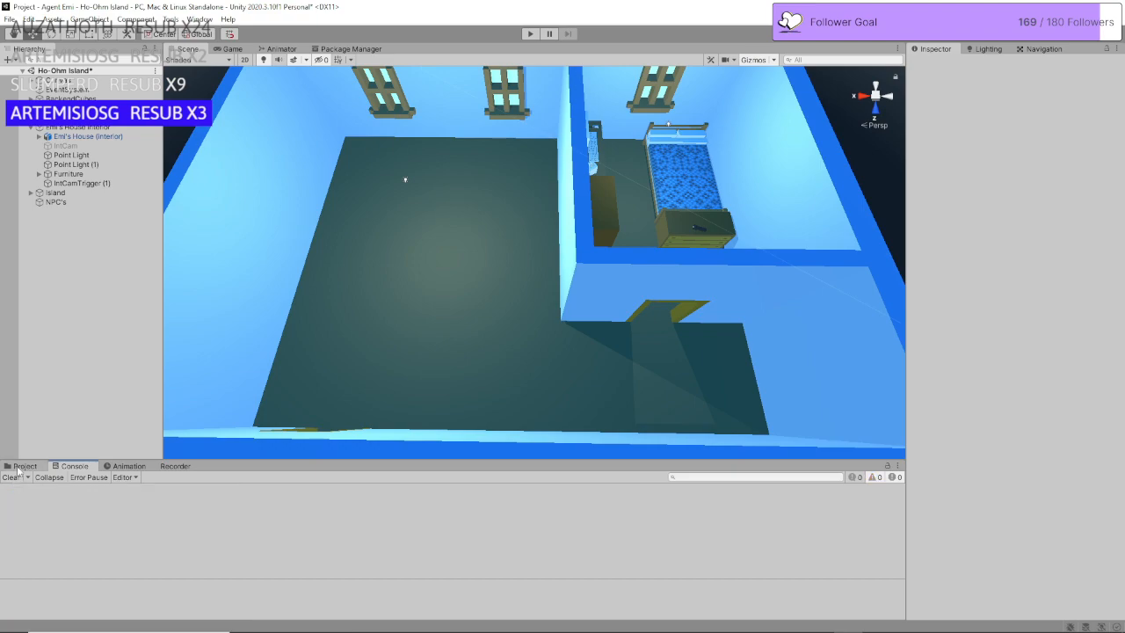
{"action": "left_click", "coordinate": [23, 466]}
Step: Check the IntCamTrigger (1) settings and set the tag of the Casual Emi (interior) object to Player
{"action": "left_click", "coordinate": [99, 184]}
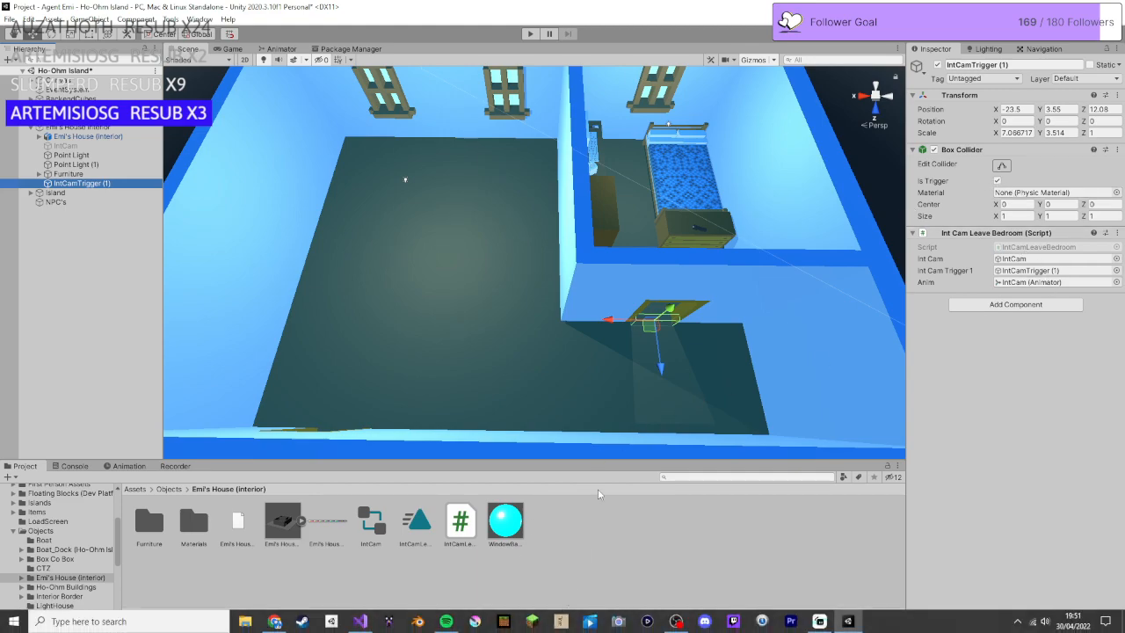
{"action": "left_click", "coordinate": [31, 118]}
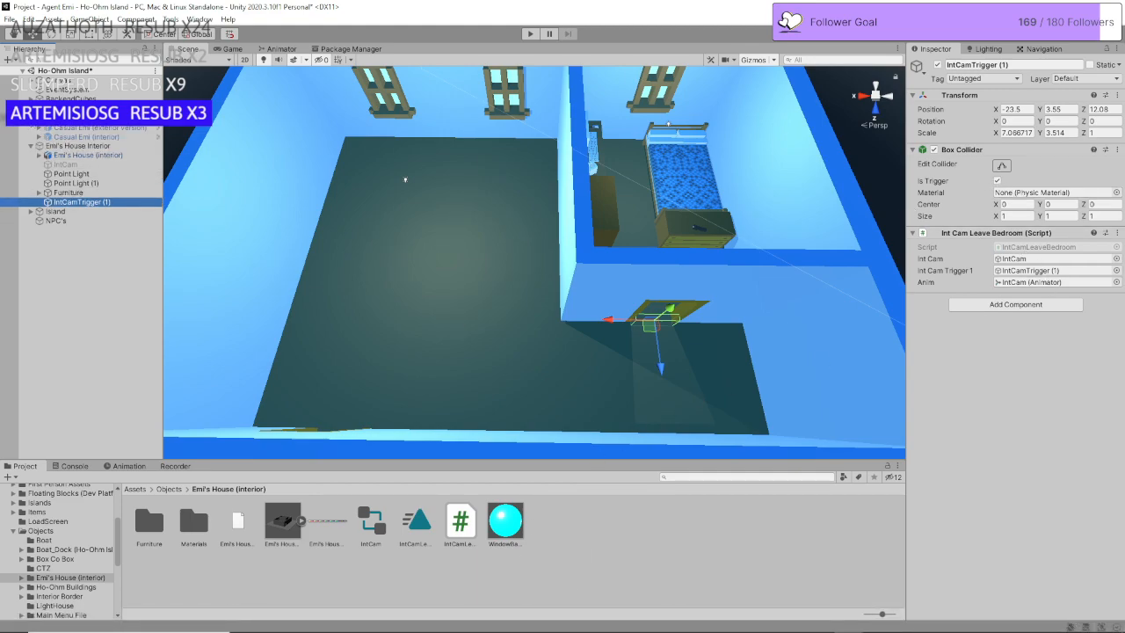
{"action": "left_click", "coordinate": [106, 138]}
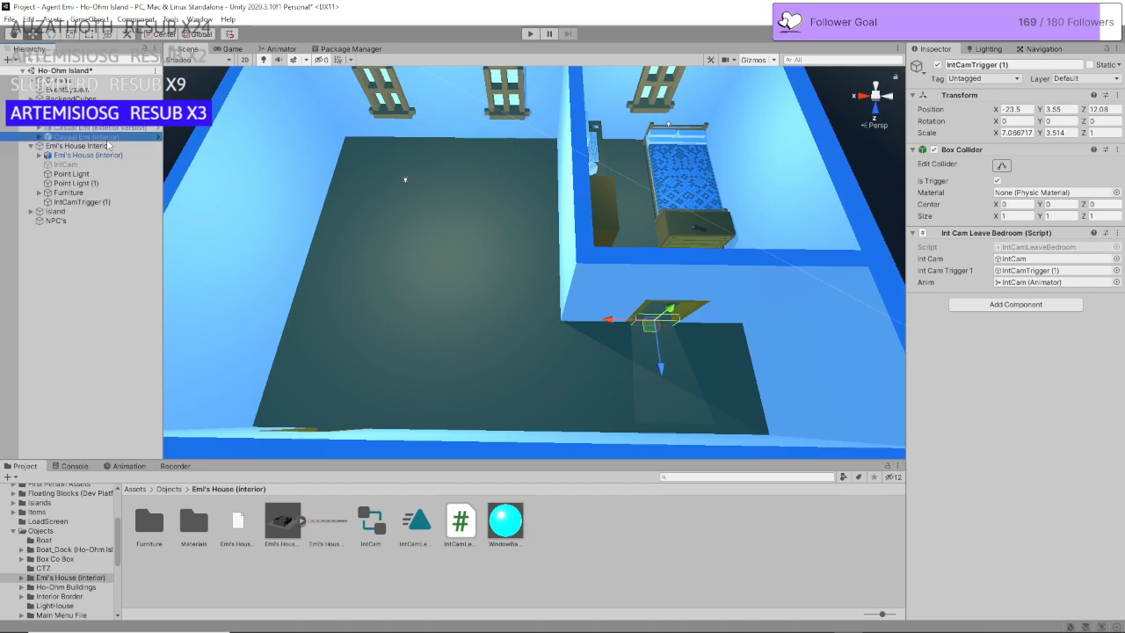
{"action": "left_click", "coordinate": [982, 78]}
{"action": "left_click", "coordinate": [999, 158]}
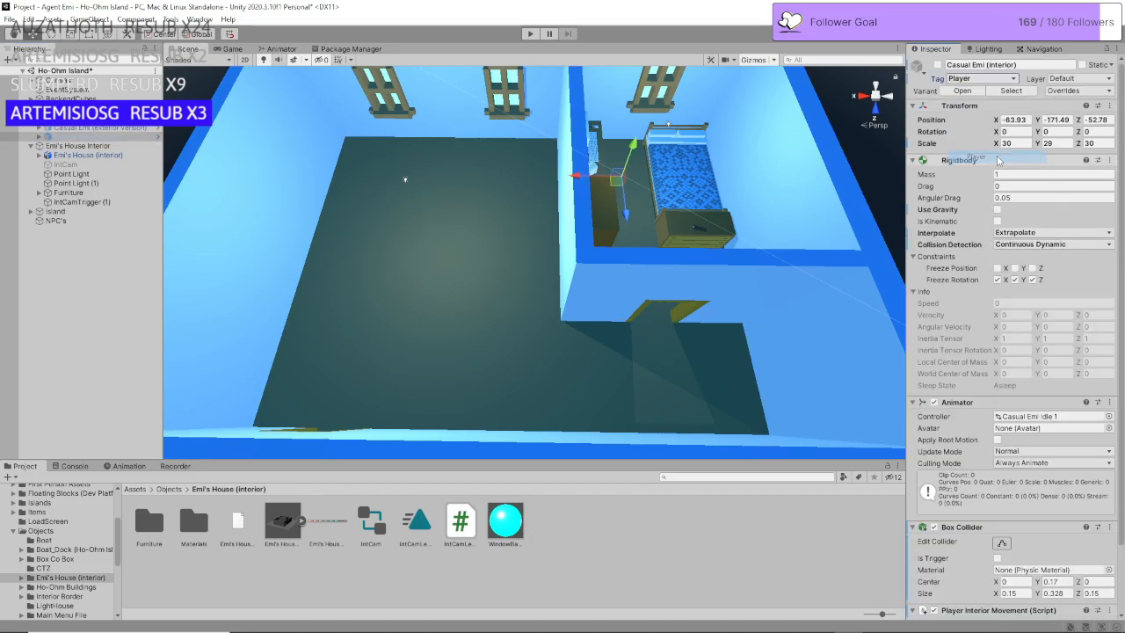
Step: Playtest the scene with the tagged player, walking through the bedroom doorway to trigger the camera animation, and stop the game
{"action": "left_click", "coordinate": [530, 33]}
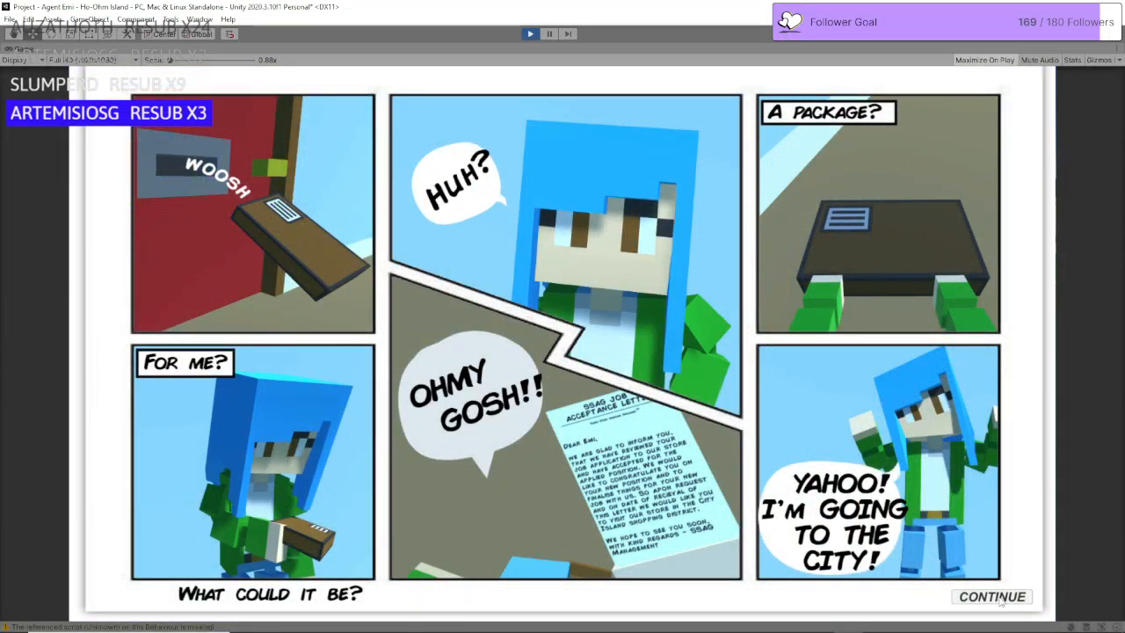
{"action": "left_click", "coordinate": [992, 597]}
{"action": "key", "text": "s"}
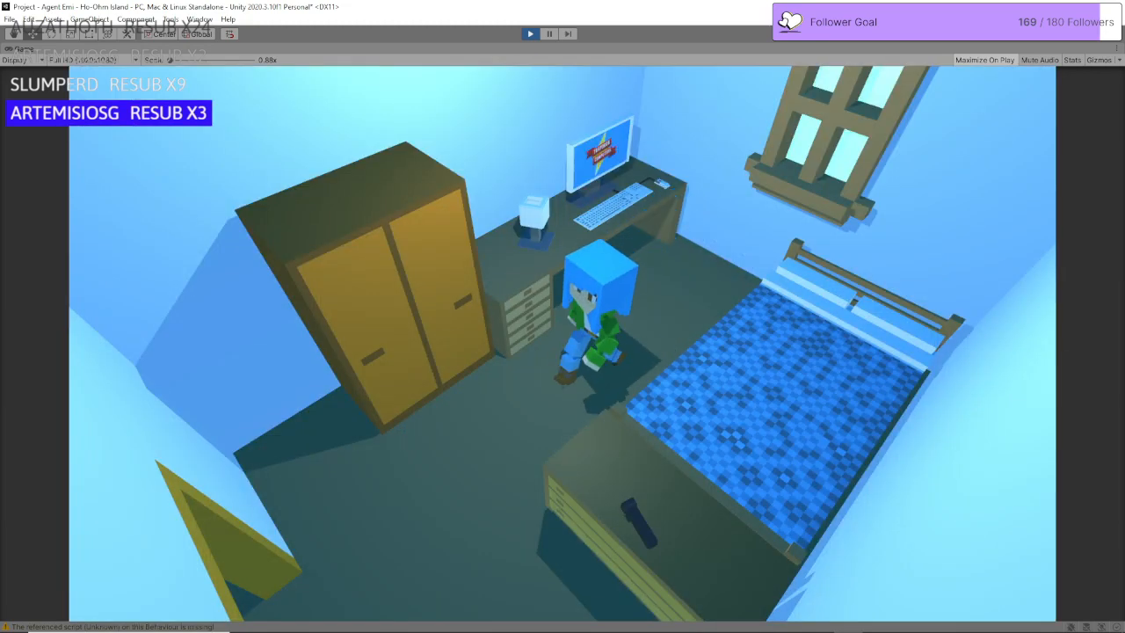
{"action": "key", "text": "s"}
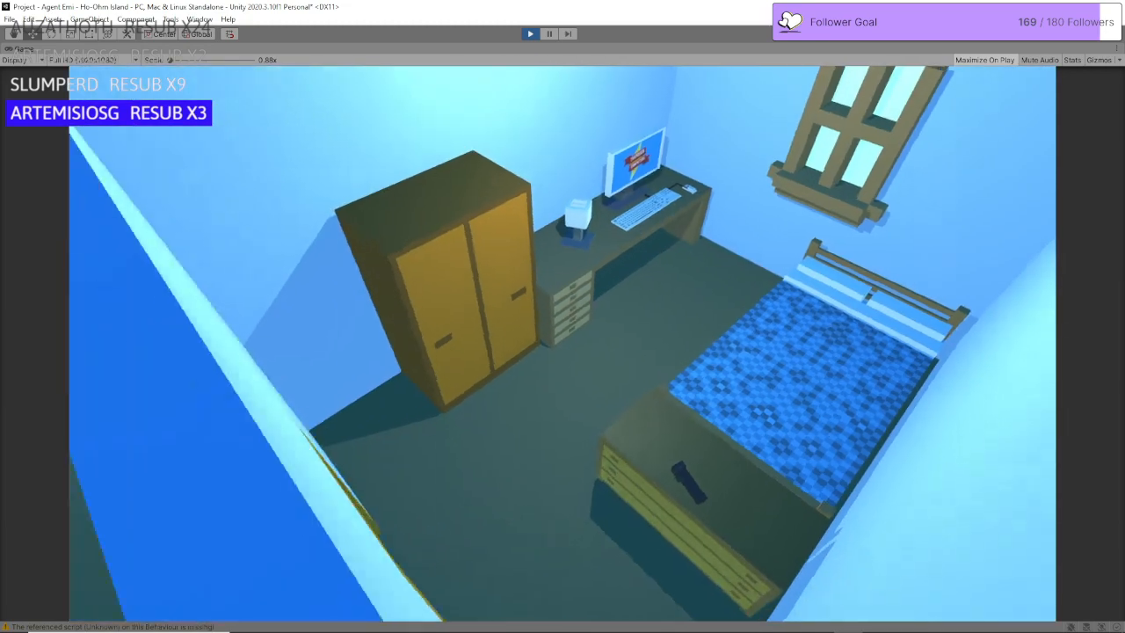
{"action": "key", "text": "w"}
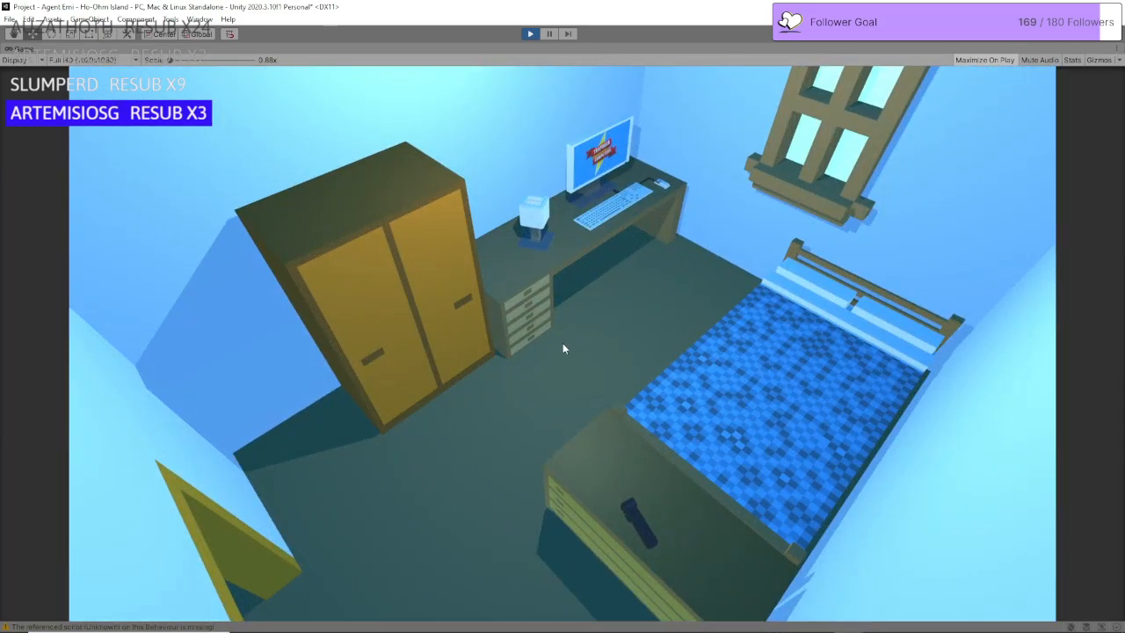
{"action": "left_click", "coordinate": [530, 35]}
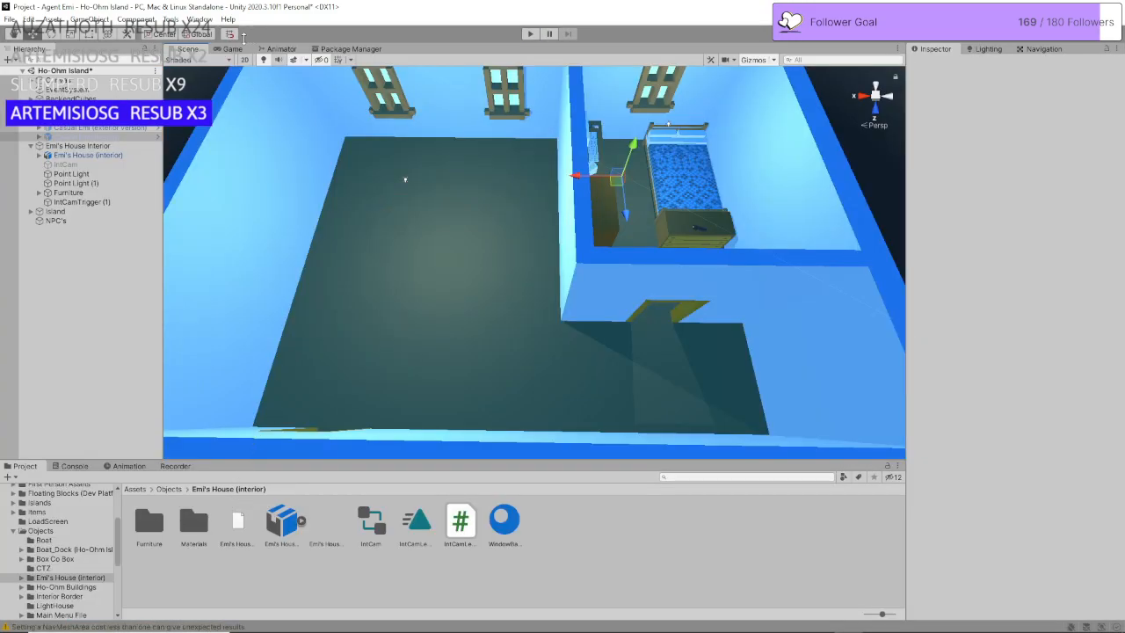
Step: In IntCam's IntCamLeaveBedroom animation, replace the position and rotation keyframes at 1:00 with copies of those at frame 31
{"action": "left_click", "coordinate": [65, 164]}
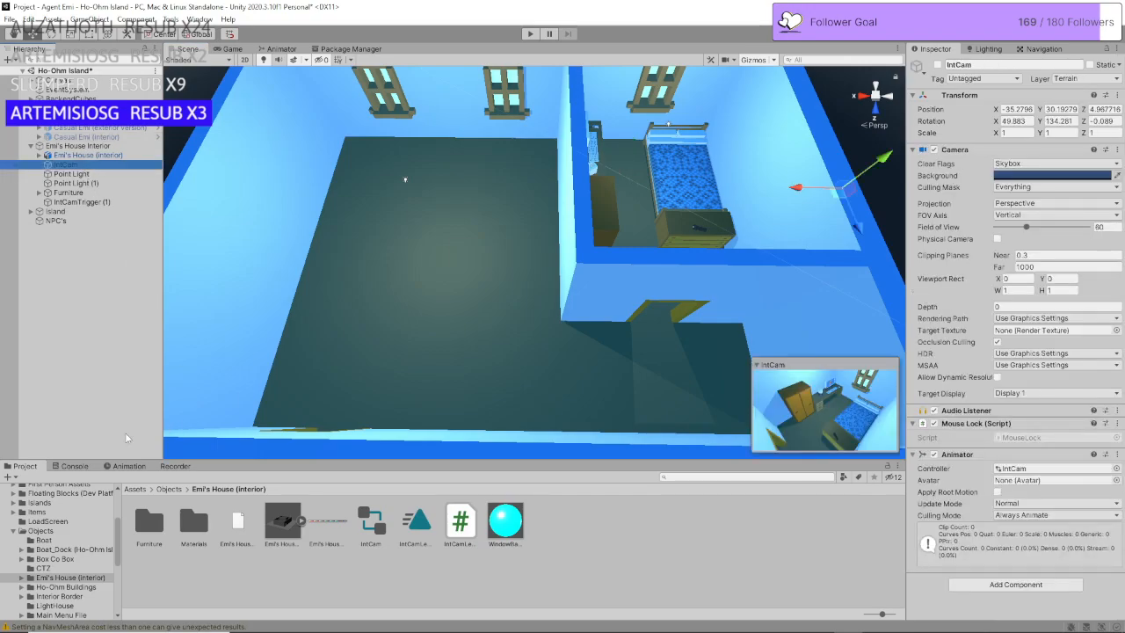
{"action": "left_click", "coordinate": [128, 466]}
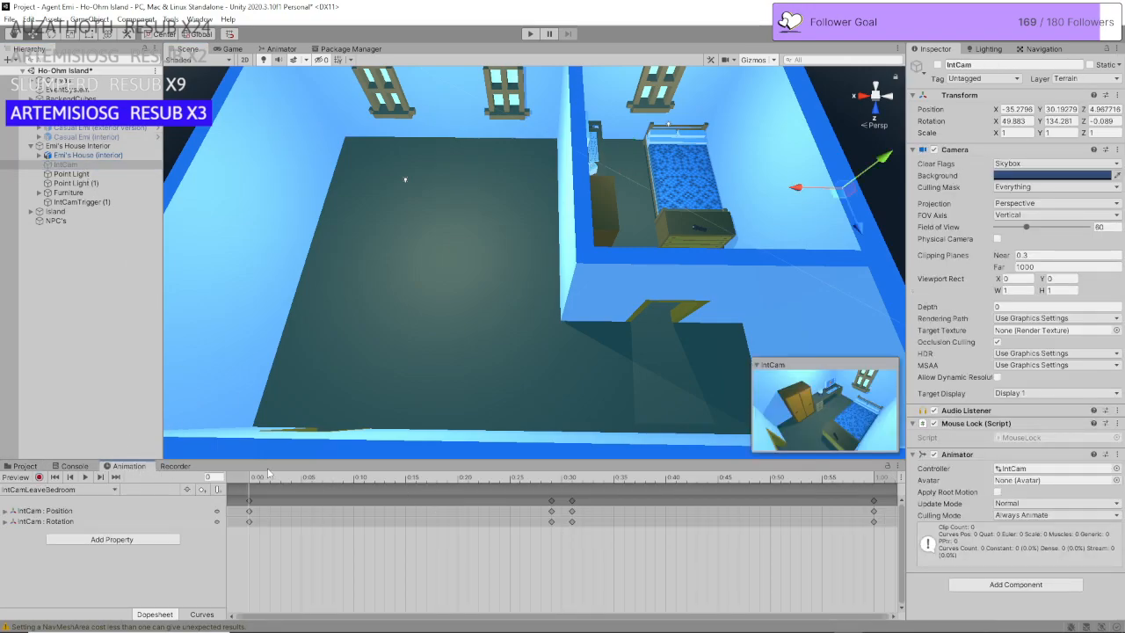
{"action": "left_click_drag", "start_coordinate": [268, 477], "coordinate": [576, 507]}
{"action": "left_click", "coordinate": [572, 502]}
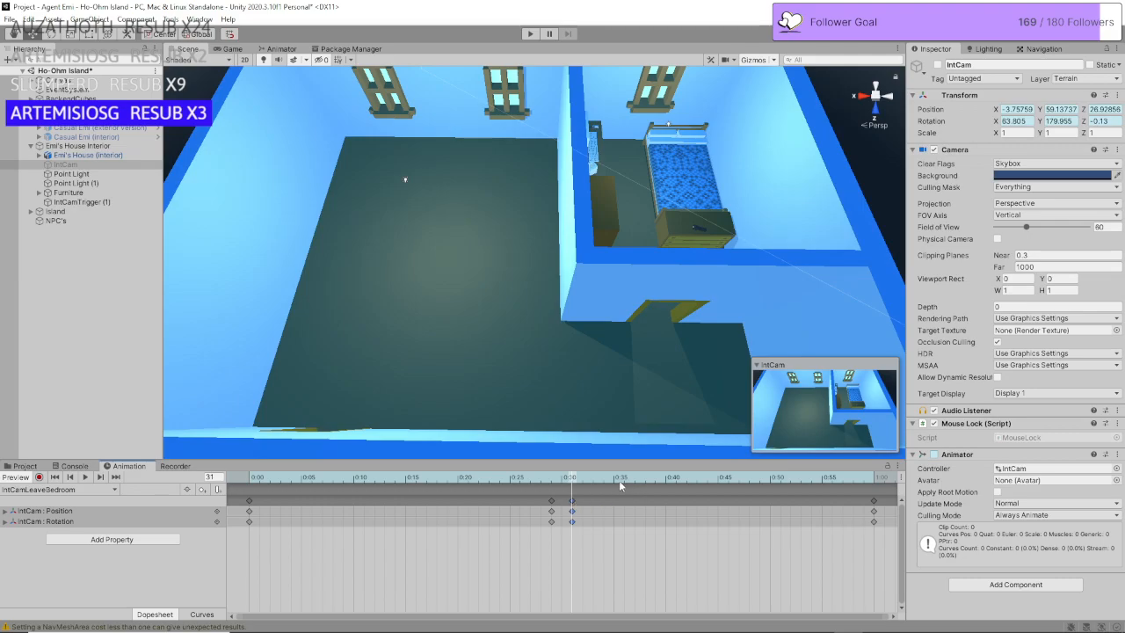
{"action": "left_click_drag", "start_coordinate": [619, 480], "coordinate": [873, 506]}
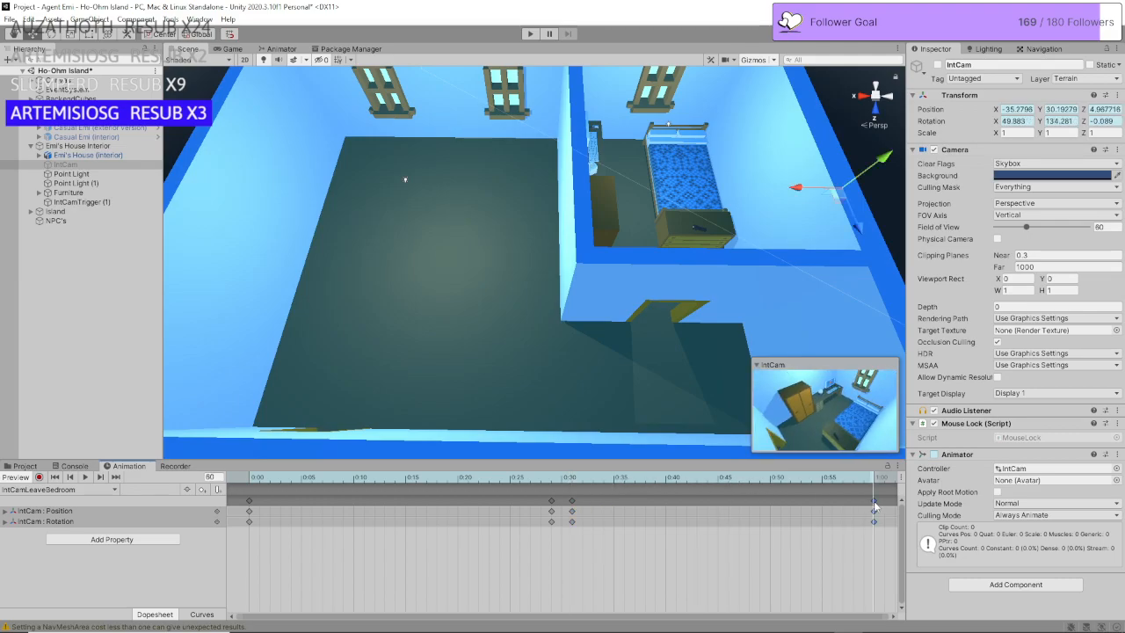
{"action": "key", "text": "Delete"}
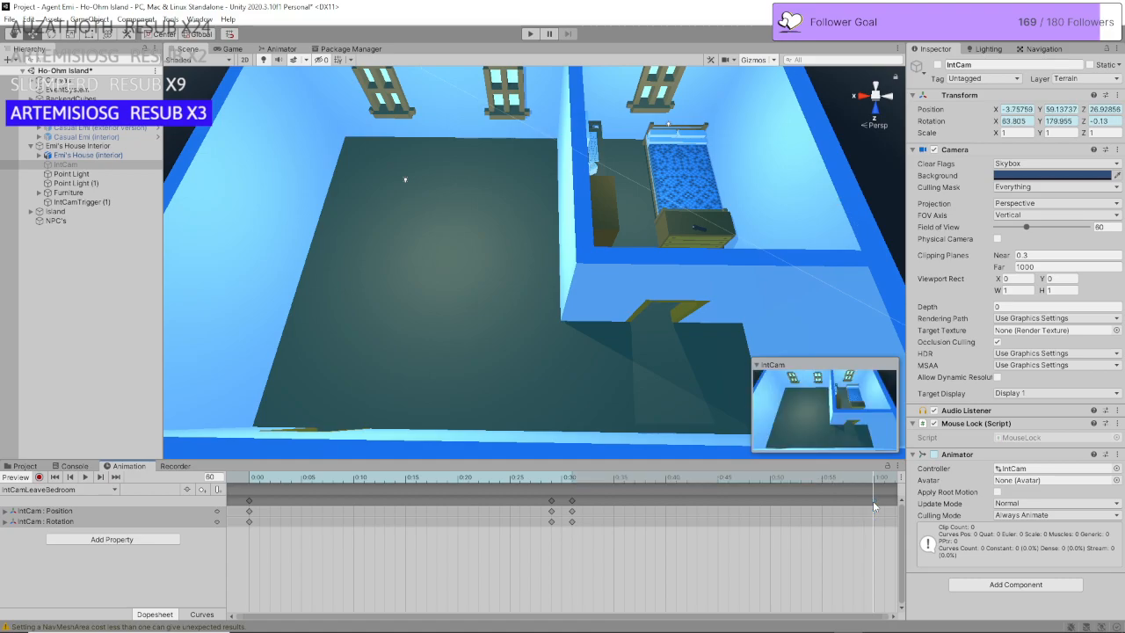
{"action": "key", "text": "ctrl+v"}
{"action": "left_click", "coordinate": [794, 523]}
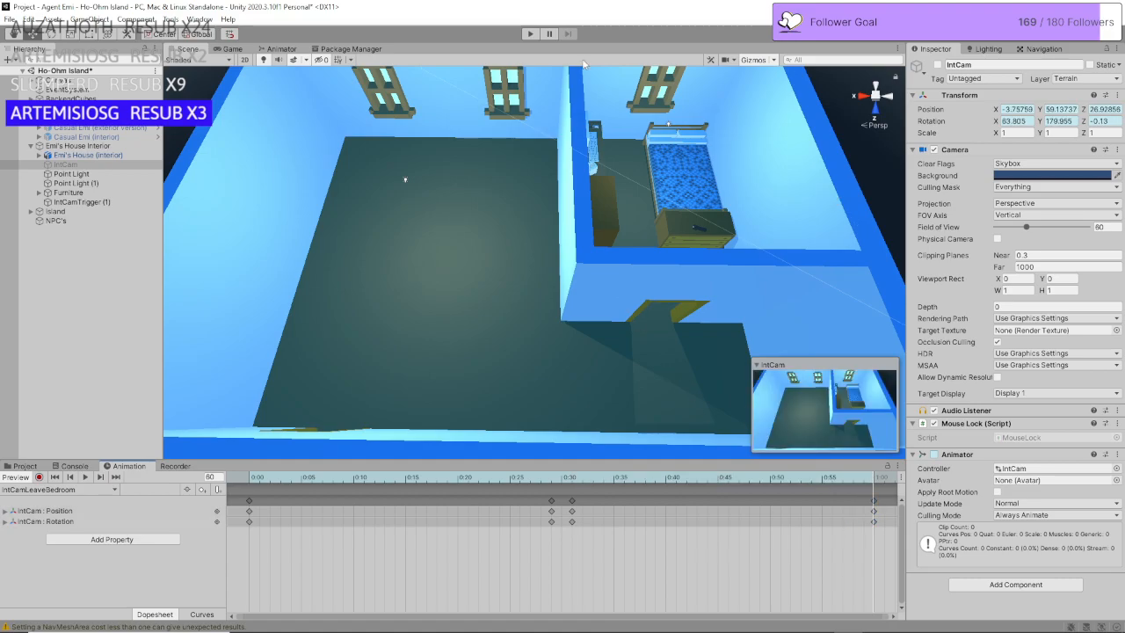
Step: Playtest the edited camera animation by walking the character out of the bedroom and across the large room, and stop the game
{"action": "left_click", "coordinate": [531, 34]}
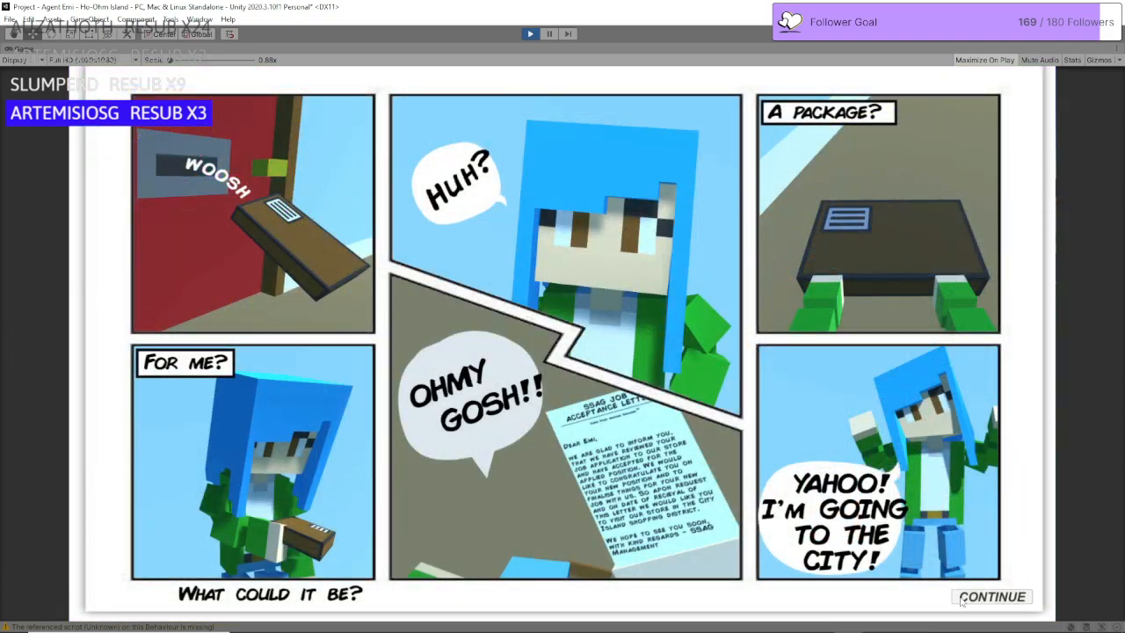
{"action": "left_click", "coordinate": [962, 598]}
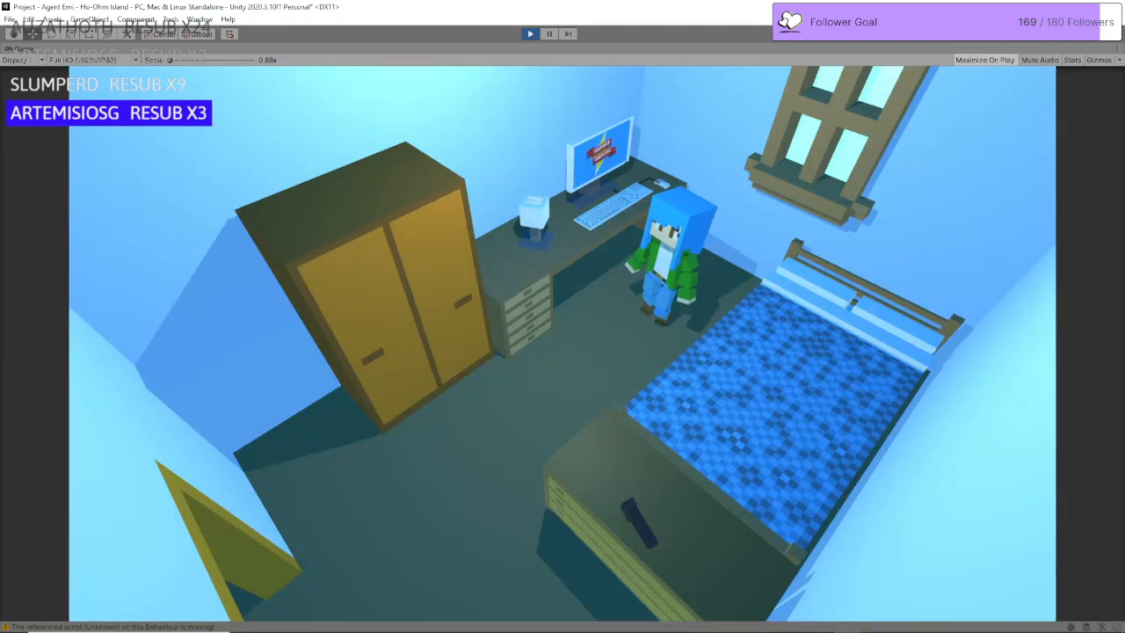
{"action": "key", "text": "s"}
{"action": "key", "text": "a"}
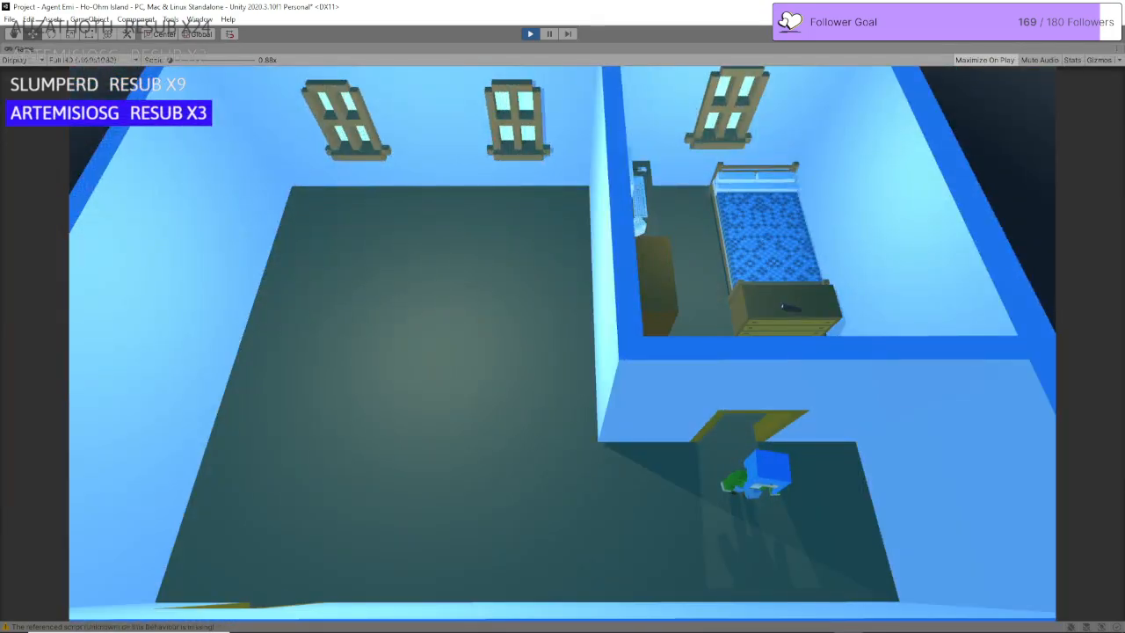
{"action": "key", "text": "s"}
{"action": "key", "text": "a"}
{"action": "key", "text": "a"}
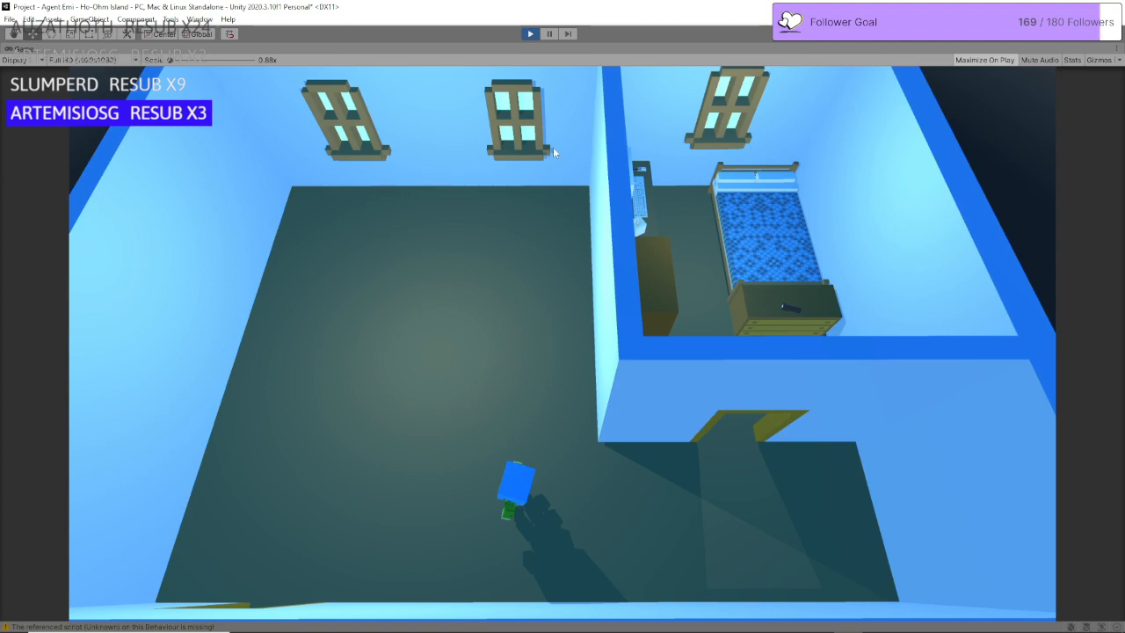
{"action": "left_click", "coordinate": [529, 35]}
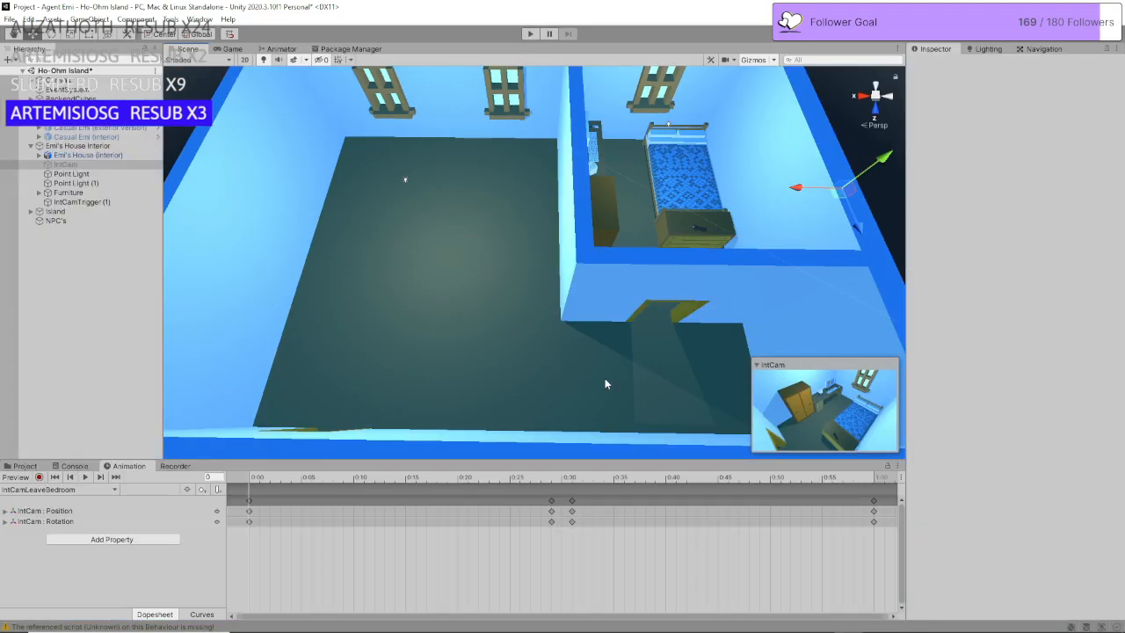
Step: Replace the frame 31 keyframes with copies of the frame 29 keyframes, return the playhead to frame 0 and clear the selection
{"action": "left_click_drag", "start_coordinate": [368, 478], "coordinate": [550, 482]}
{"action": "left_click", "coordinate": [551, 500]}
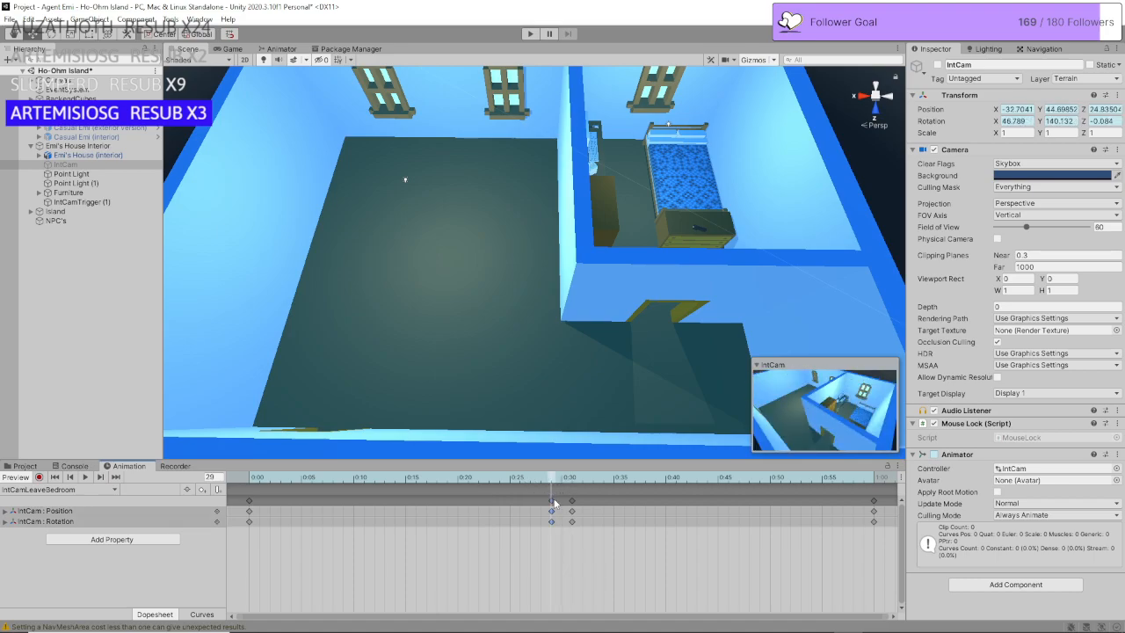
{"action": "left_click", "coordinate": [572, 501]}
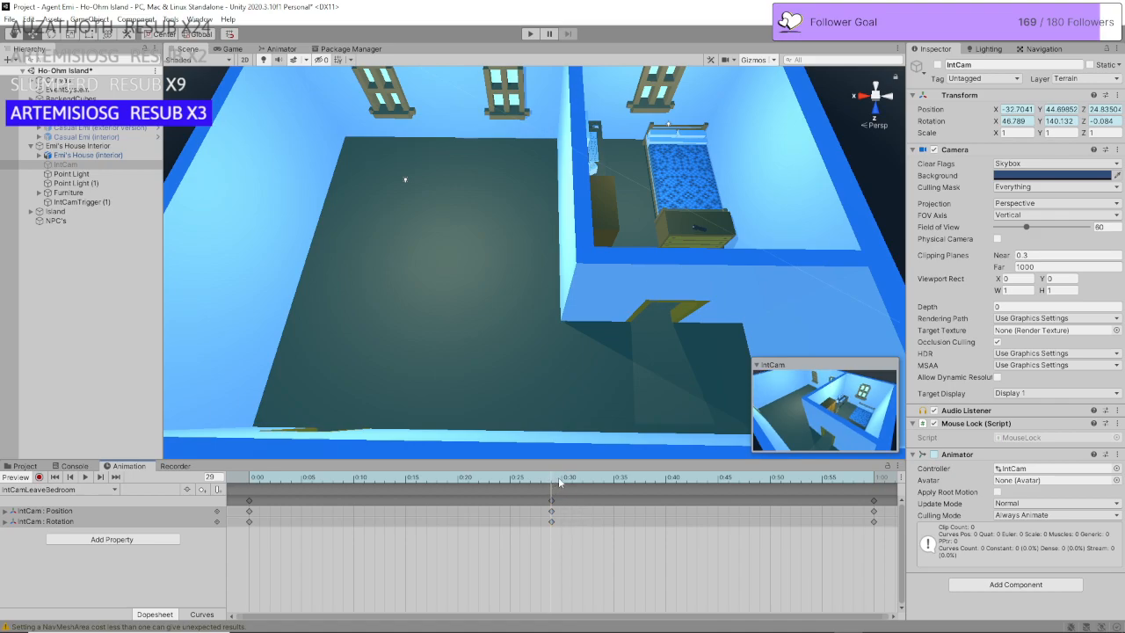
{"action": "left_click_drag", "start_coordinate": [552, 479], "coordinate": [571, 476]}
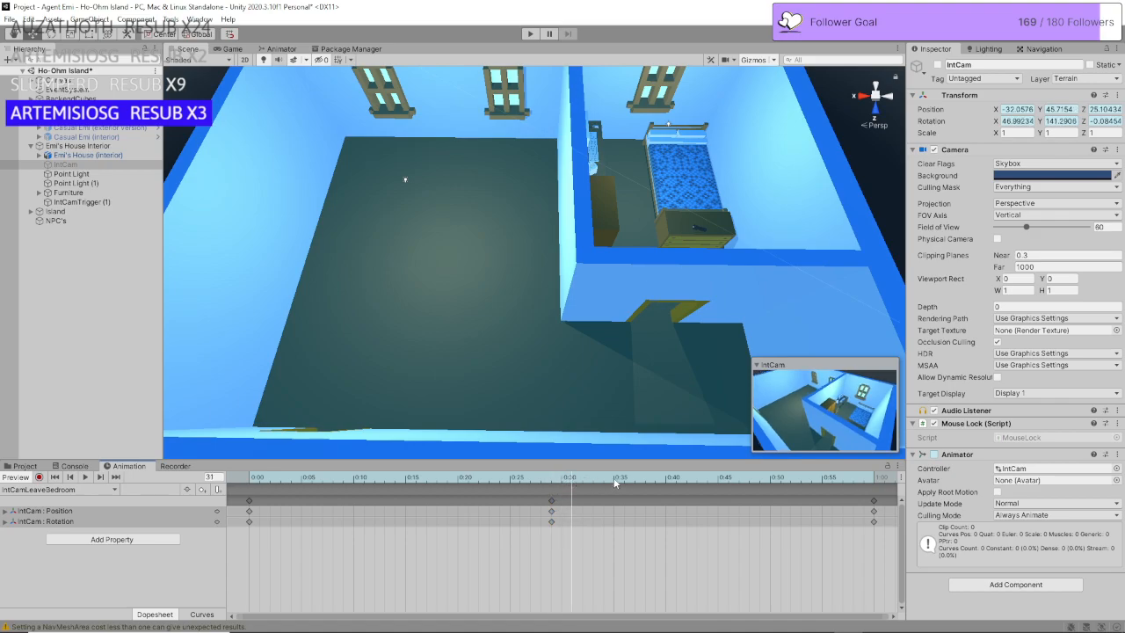
{"action": "key", "text": "ctrl+v"}
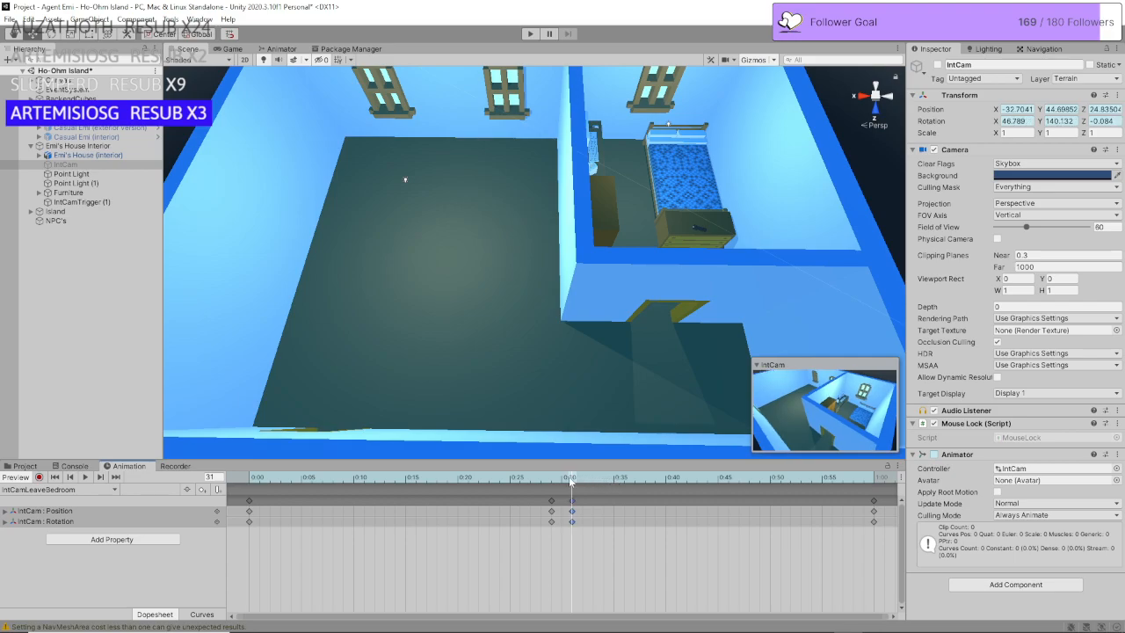
{"action": "left_click_drag", "start_coordinate": [570, 479], "coordinate": [241, 485]}
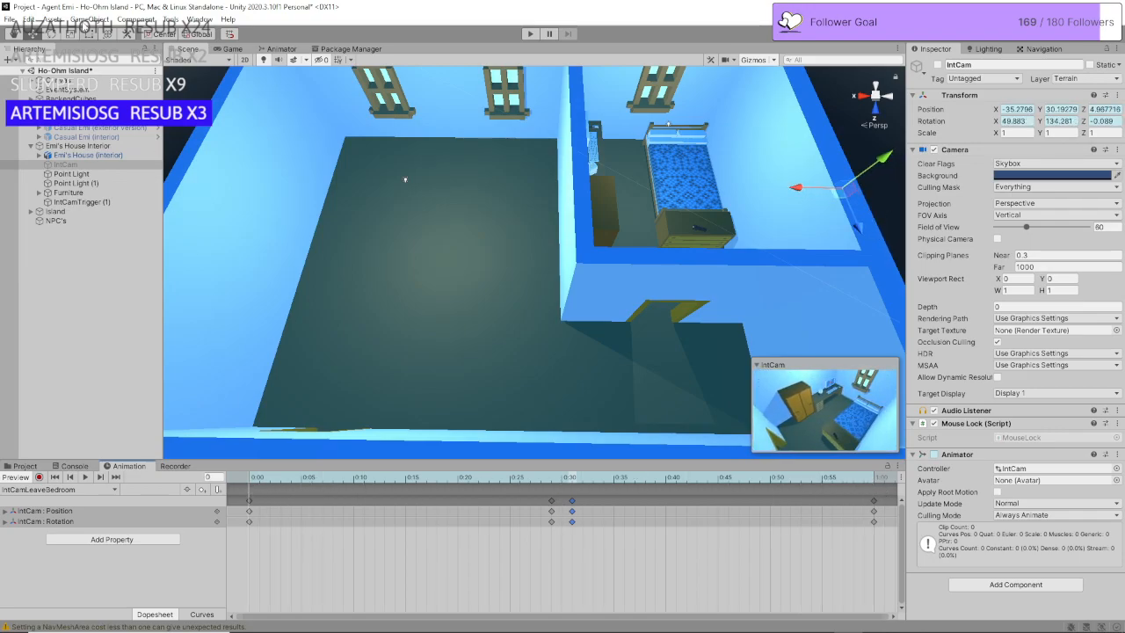
{"action": "left_click", "coordinate": [84, 336]}
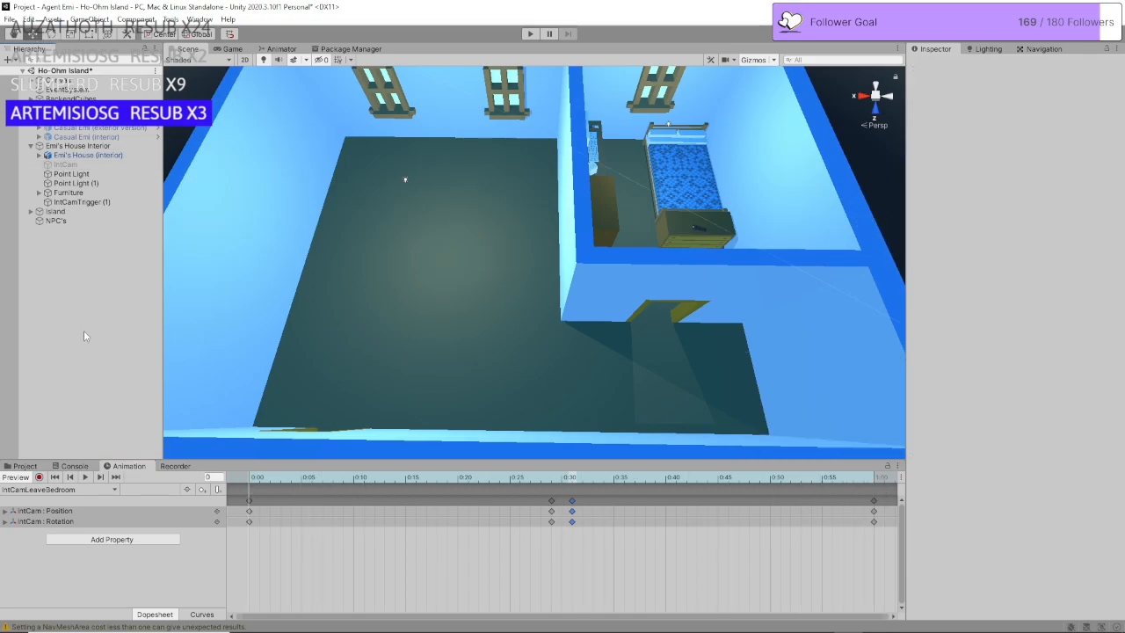
Step: Create a new animation clip for IntCam named IntCamEnterBedroom in the Emi's House (interior) folder
{"action": "left_click", "coordinate": [96, 490]}
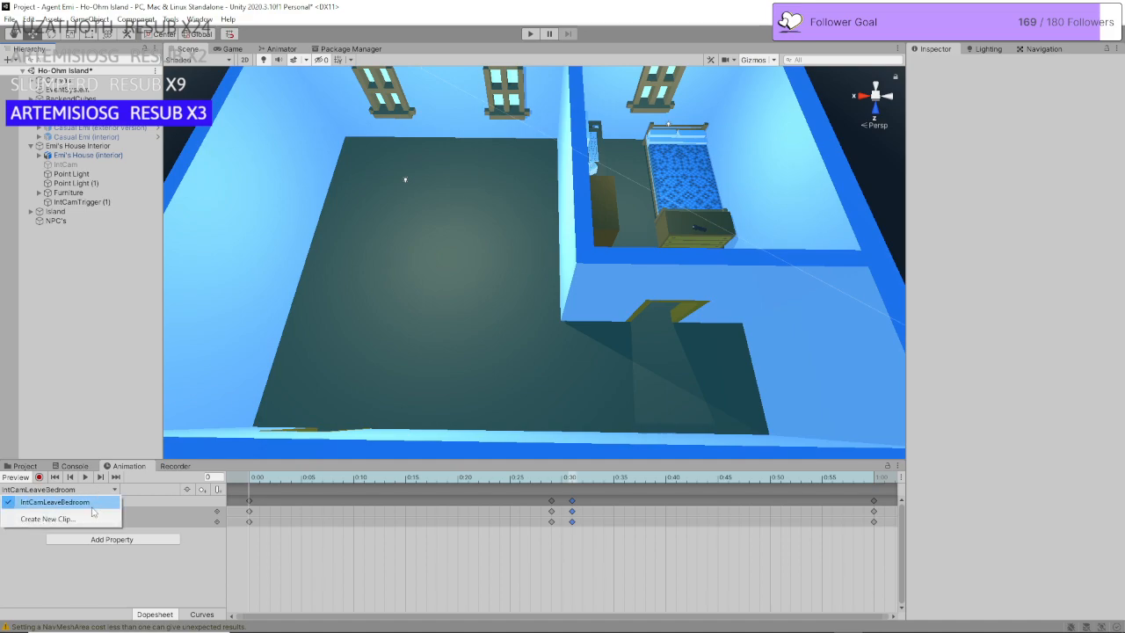
{"action": "left_click", "coordinate": [87, 520]}
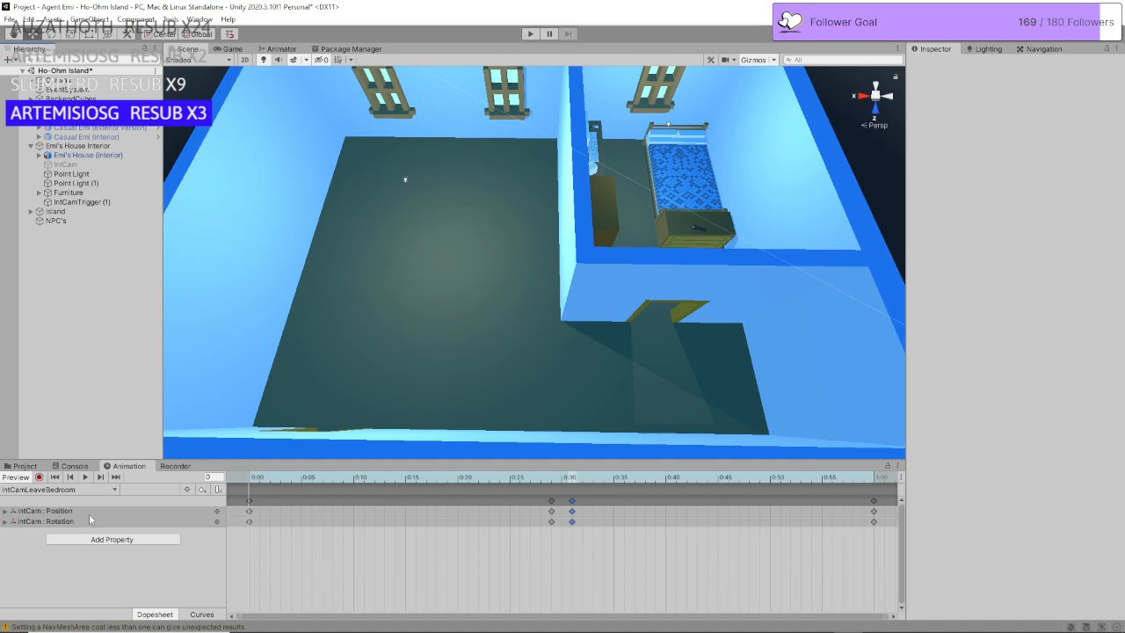
{"action": "left_click", "coordinate": [187, 136]}
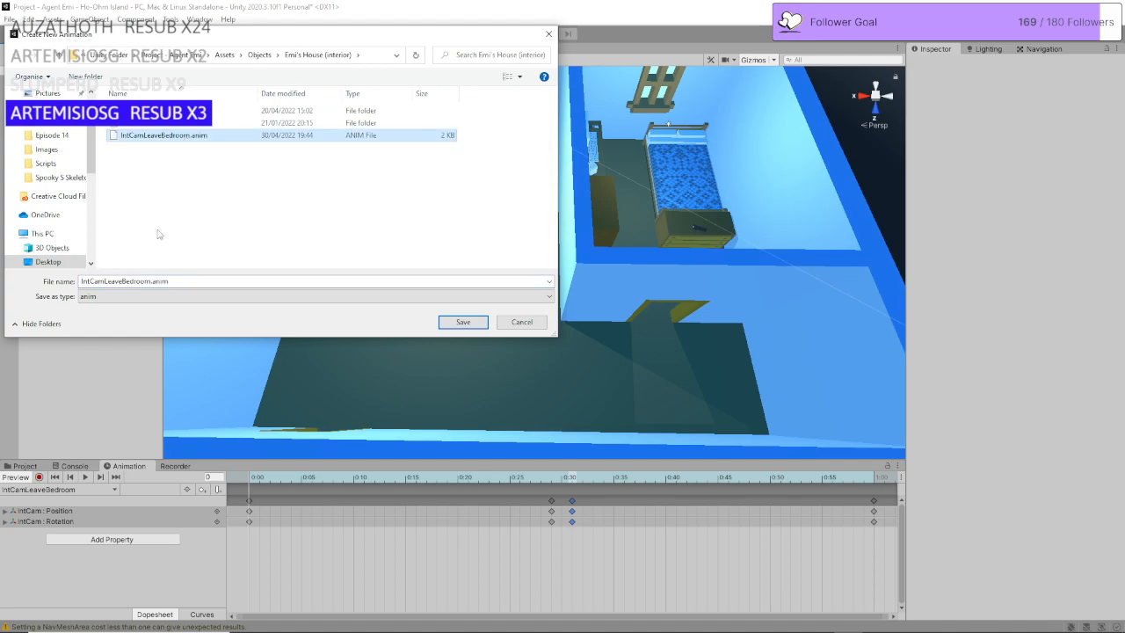
{"action": "left_click", "coordinate": [180, 282]}
{"action": "left_click", "coordinate": [179, 282]}
{"action": "left_click", "coordinate": [204, 282]}
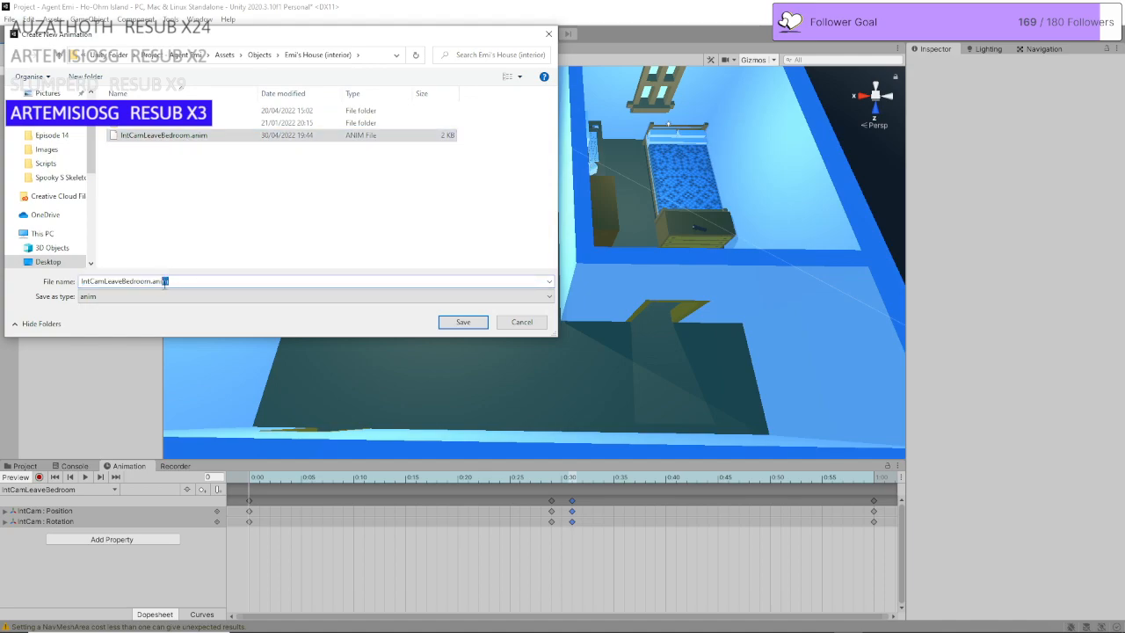
{"action": "key", "text": "BackSpace"}
{"action": "key", "text": "BackSpace"}
{"action": "key", "text": "BackSpace"}
{"action": "key", "text": "BackSpace"}
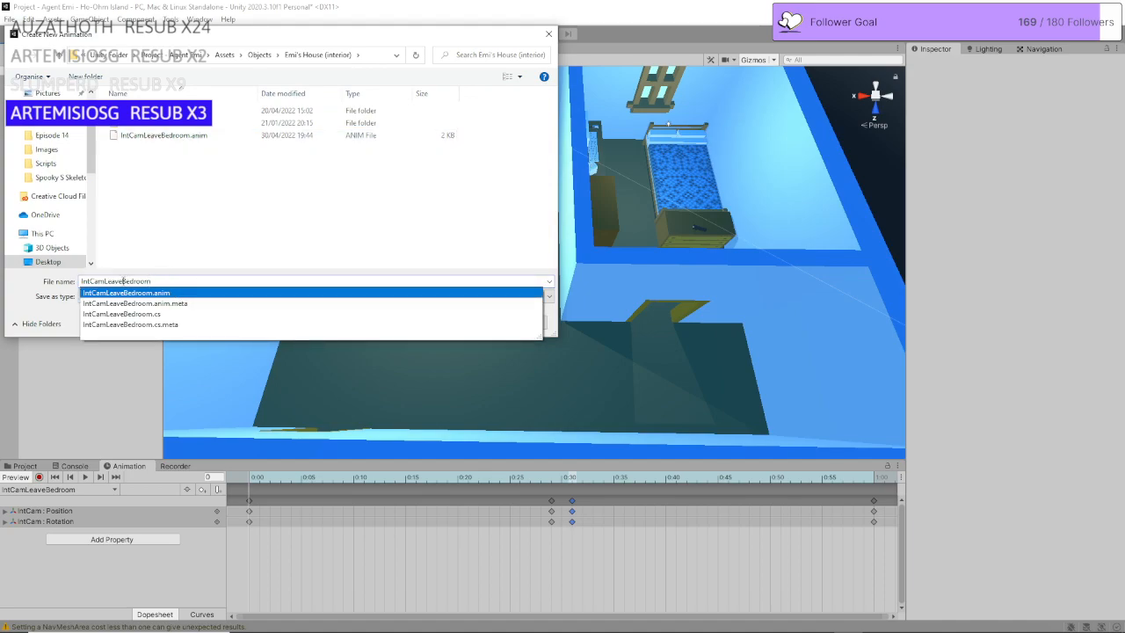
{"action": "left_click_drag", "start_coordinate": [122, 281], "coordinate": [98, 281]}
{"action": "type", "text": "Enter"}
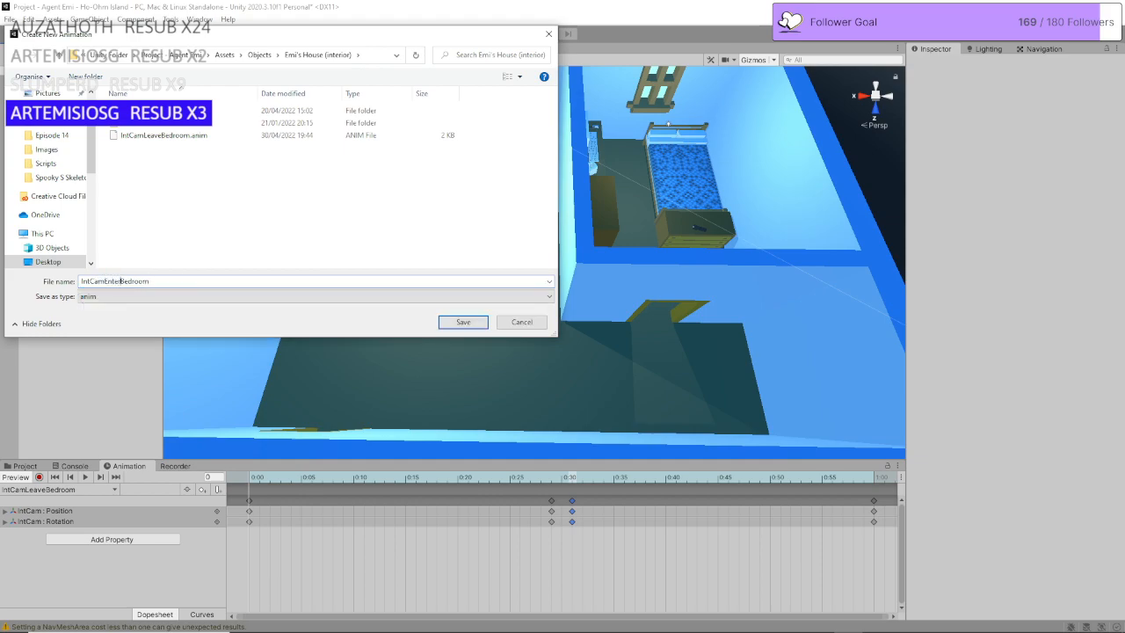
{"action": "left_click", "coordinate": [453, 322]}
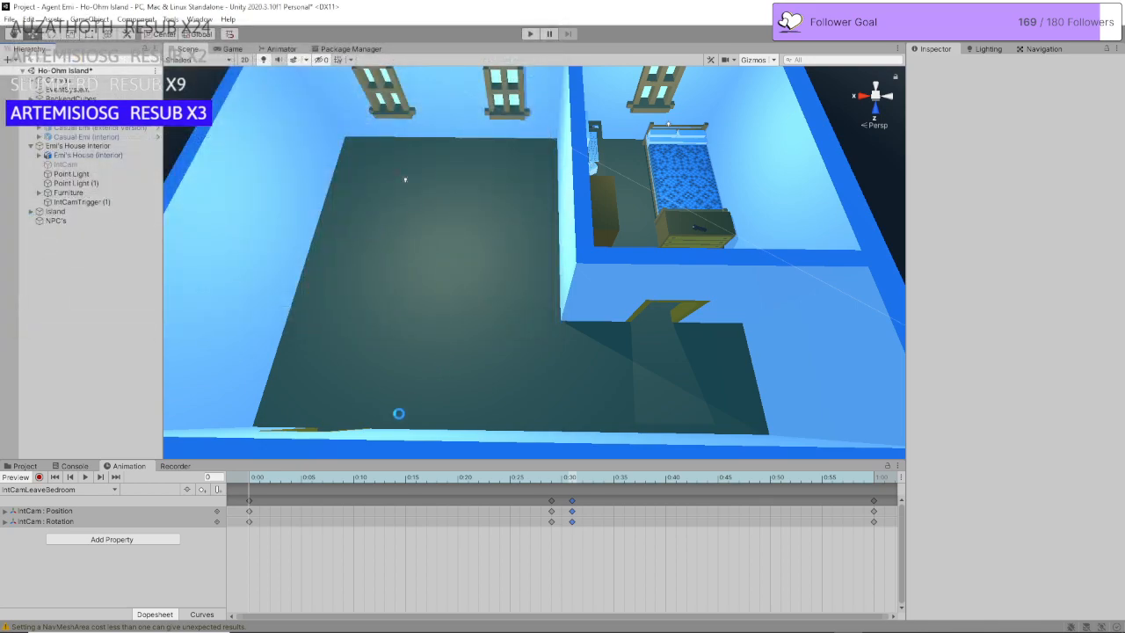
{"action": "left_click", "coordinate": [88, 490]}
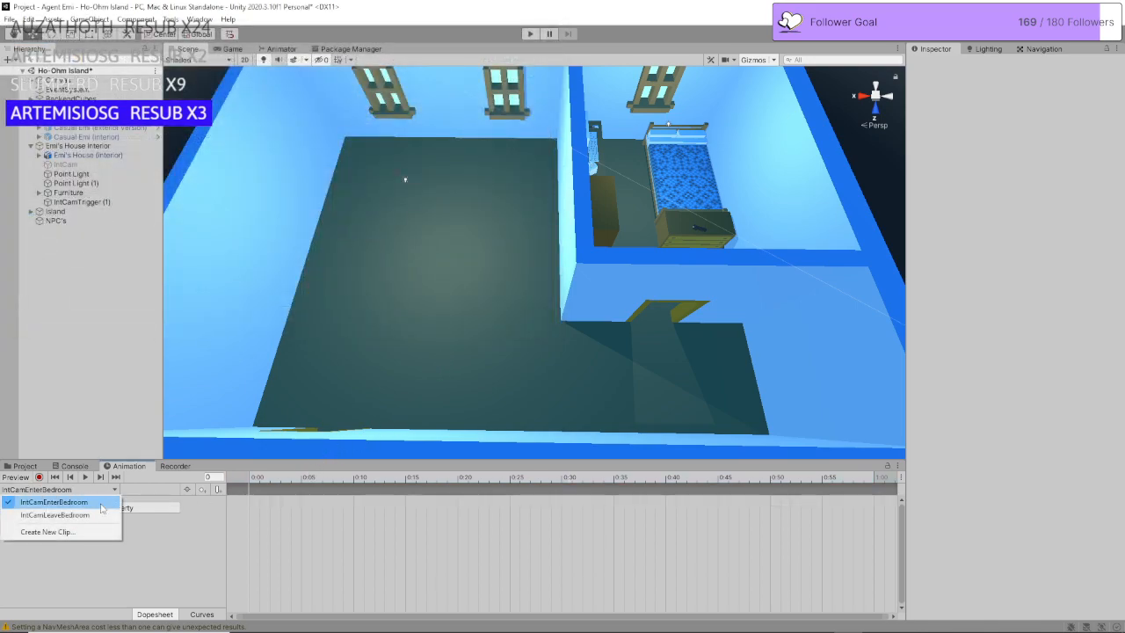
{"action": "left_click", "coordinate": [185, 530]}
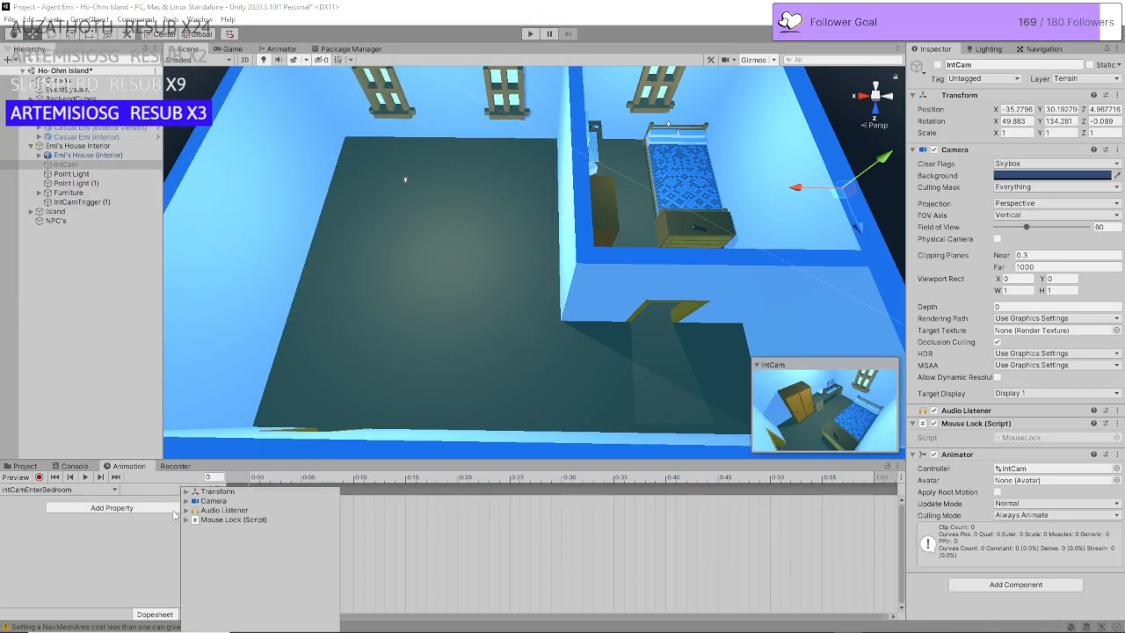
{"action": "left_click", "coordinate": [171, 508]}
{"action": "left_click", "coordinate": [186, 492]}
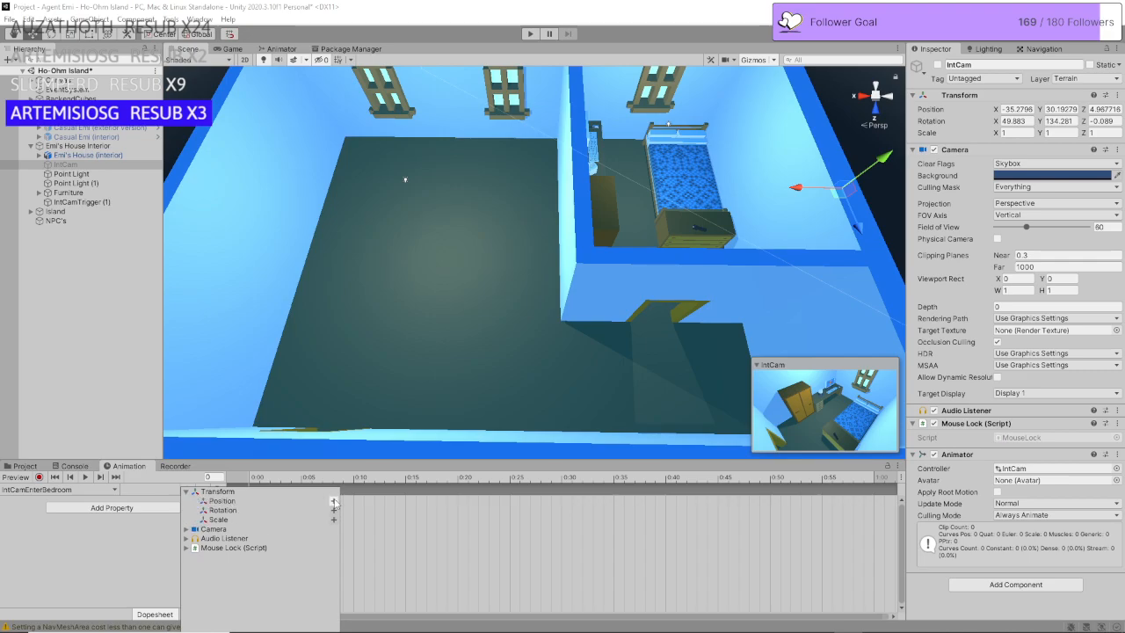
{"action": "left_click", "coordinate": [338, 502]}
{"action": "left_click", "coordinate": [129, 529]}
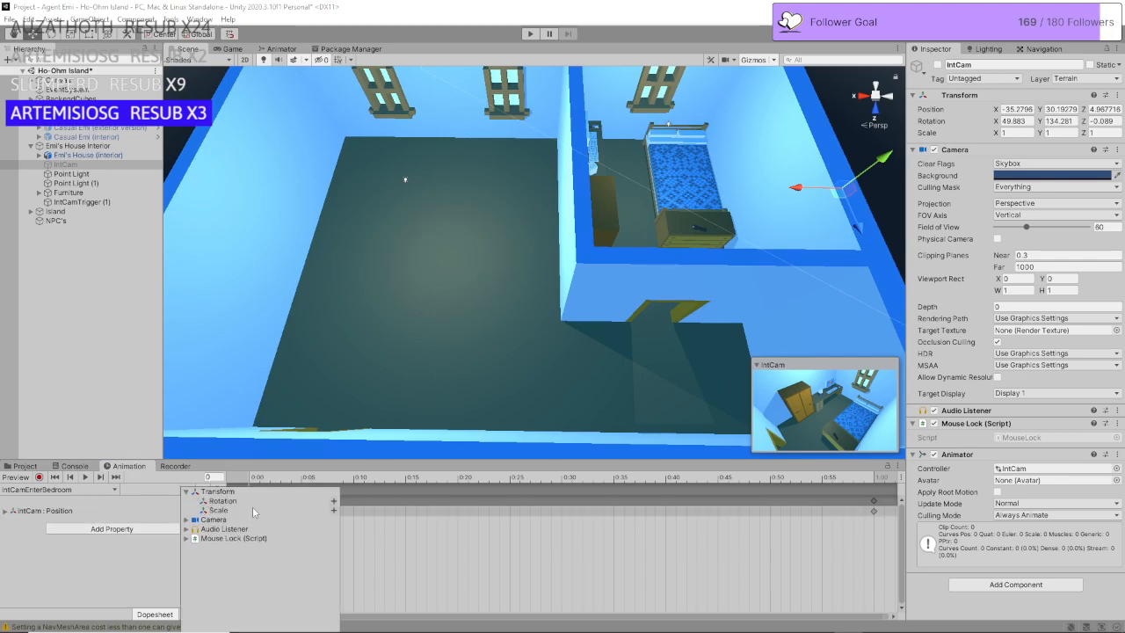
{"action": "left_click", "coordinate": [333, 502]}
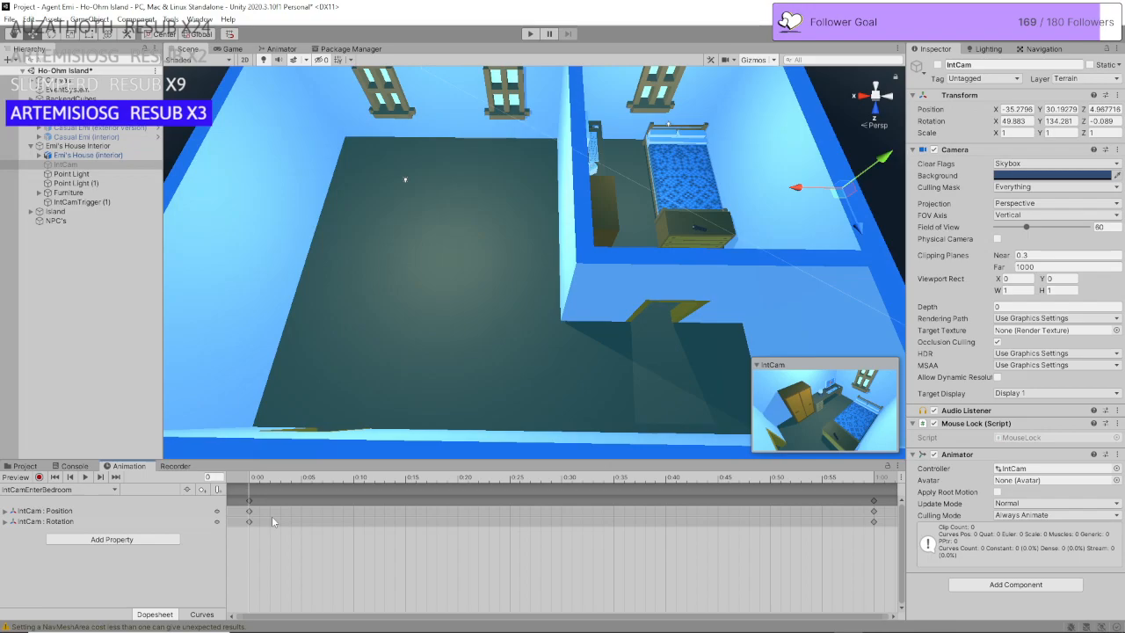
{"action": "left_click", "coordinate": [249, 501]}
{"action": "key", "text": "Delete"}
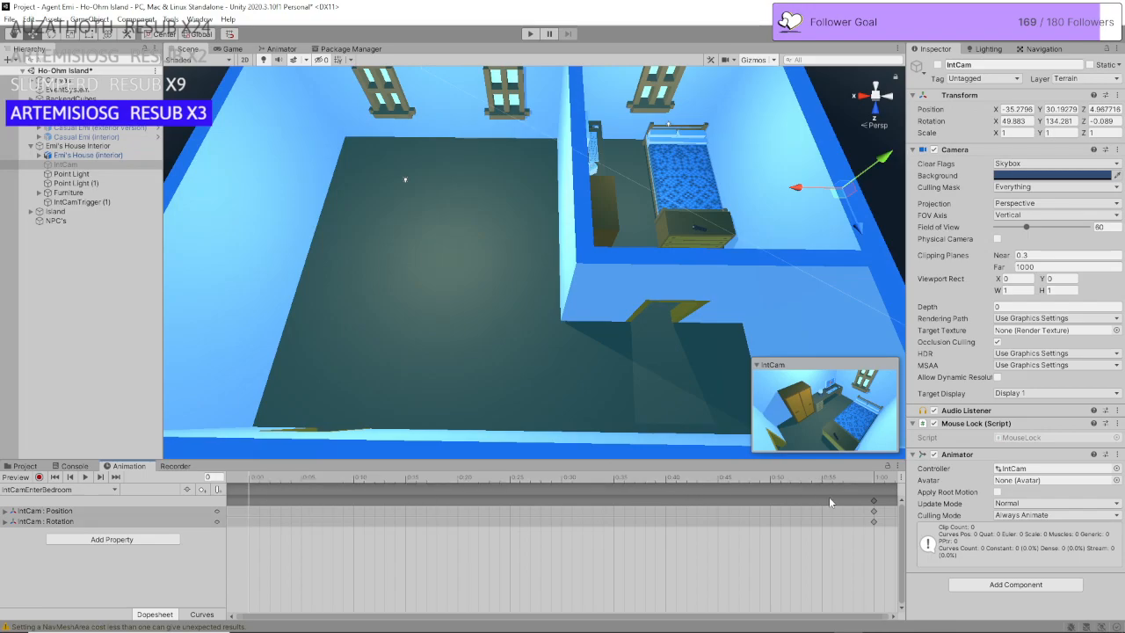
{"action": "left_click", "coordinate": [876, 502]}
{"action": "key", "text": "Delete"}
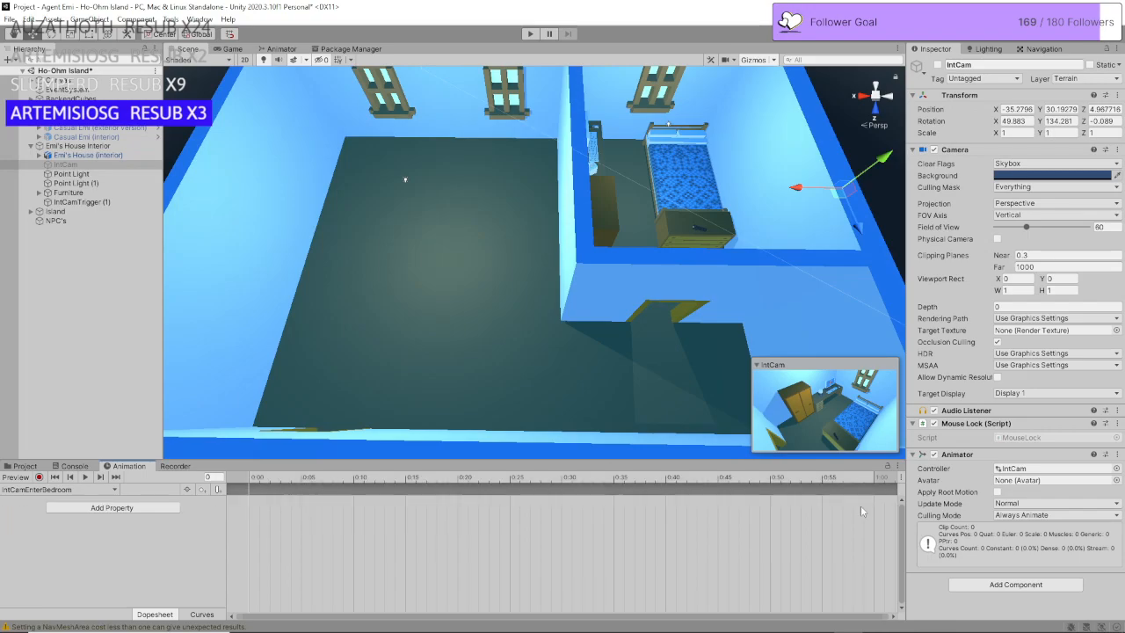
Step: Copy all position and rotation keyframes from the IntCamLeaveBedroom clip into the empty IntCamEnterBedroom clip
{"action": "left_click", "coordinate": [54, 488]}
{"action": "left_click", "coordinate": [80, 516]}
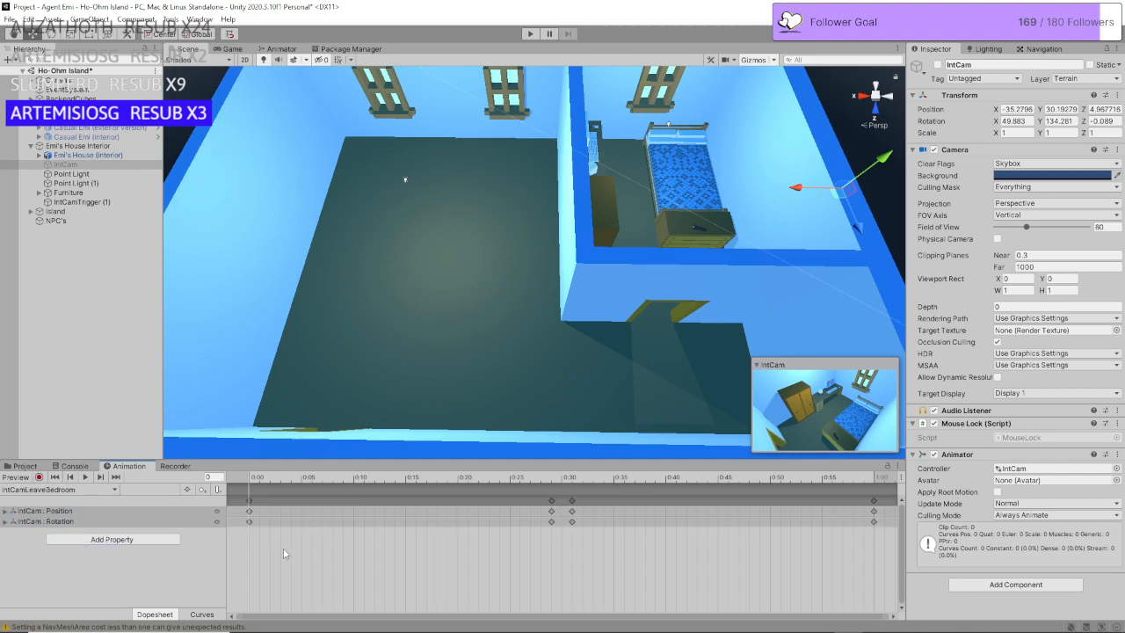
{"action": "left_click", "coordinate": [250, 503]}
{"action": "left_click", "coordinate": [552, 501], "text": "shift"}
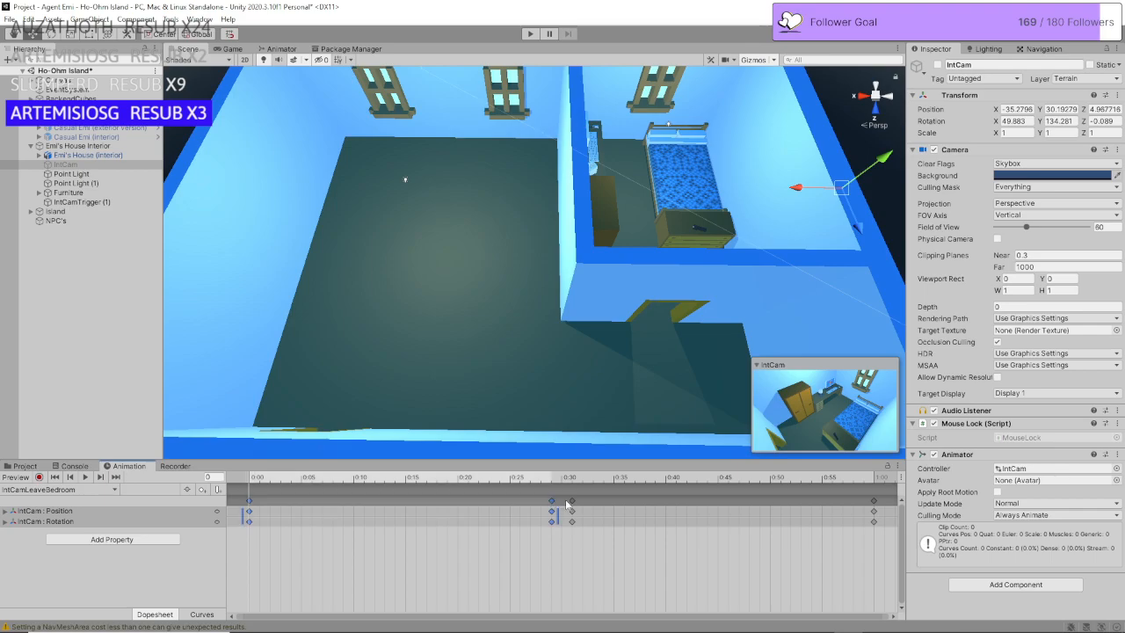
{"action": "left_click", "coordinate": [572, 501], "text": "shift"}
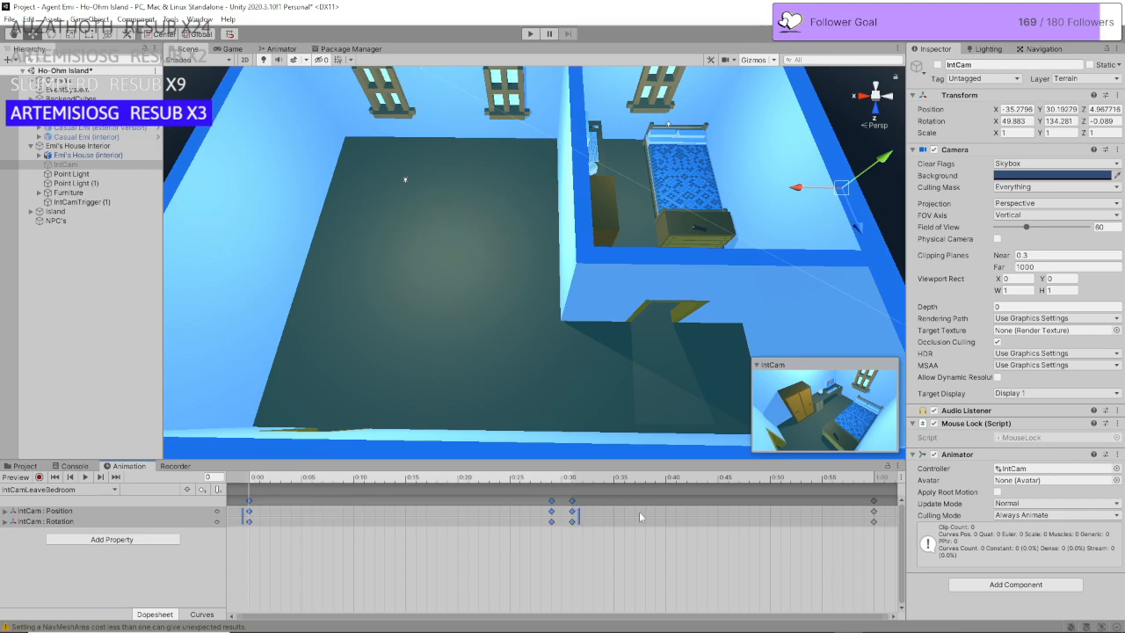
{"action": "left_click", "coordinate": [874, 501], "text": "shift"}
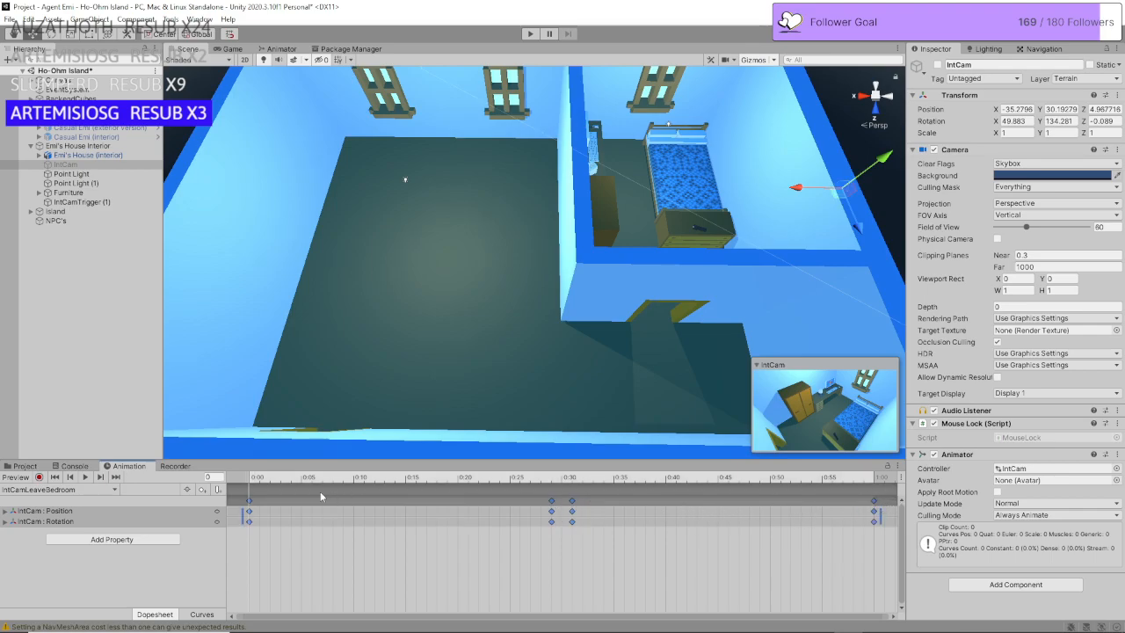
{"action": "left_click", "coordinate": [62, 490]}
{"action": "left_click", "coordinate": [40, 501]}
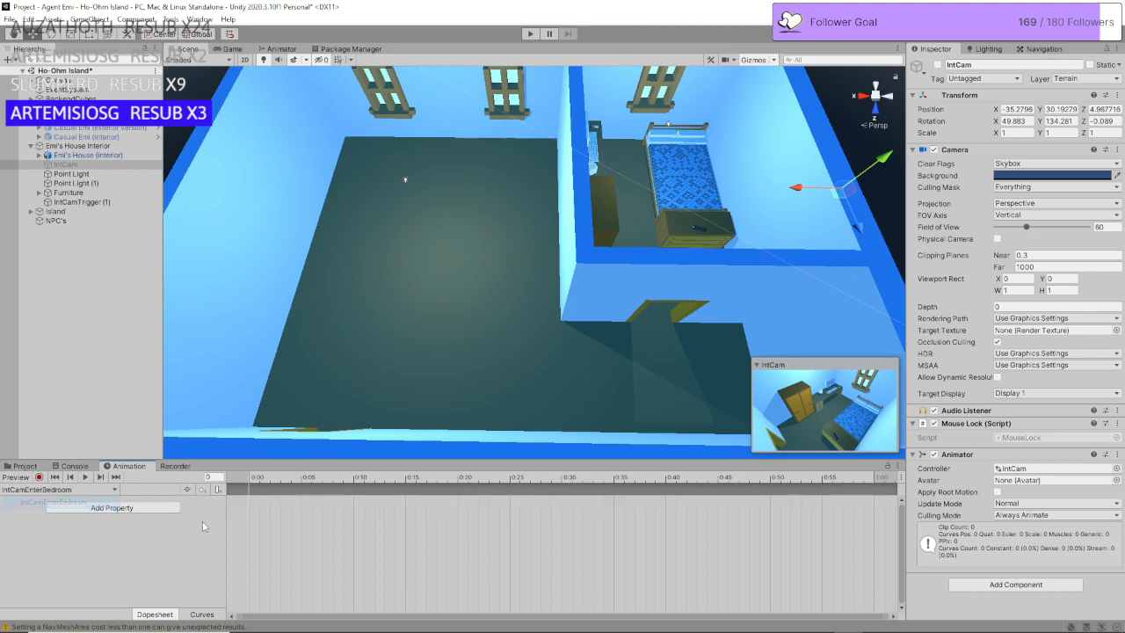
{"action": "key", "text": "ctrl+v"}
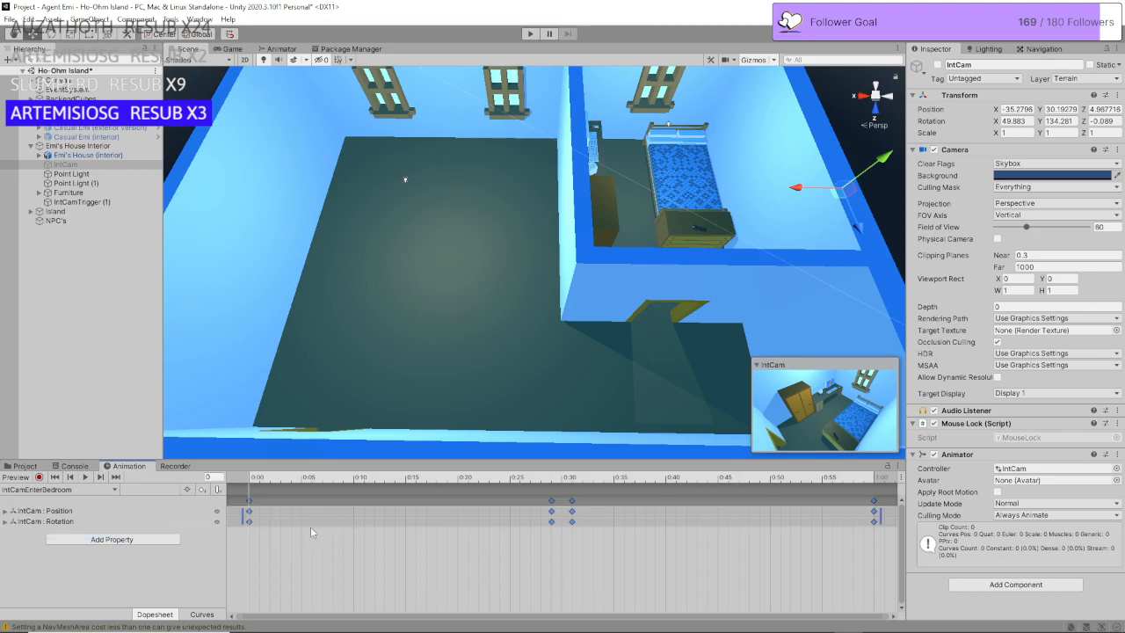
{"action": "left_click", "coordinate": [261, 510]}
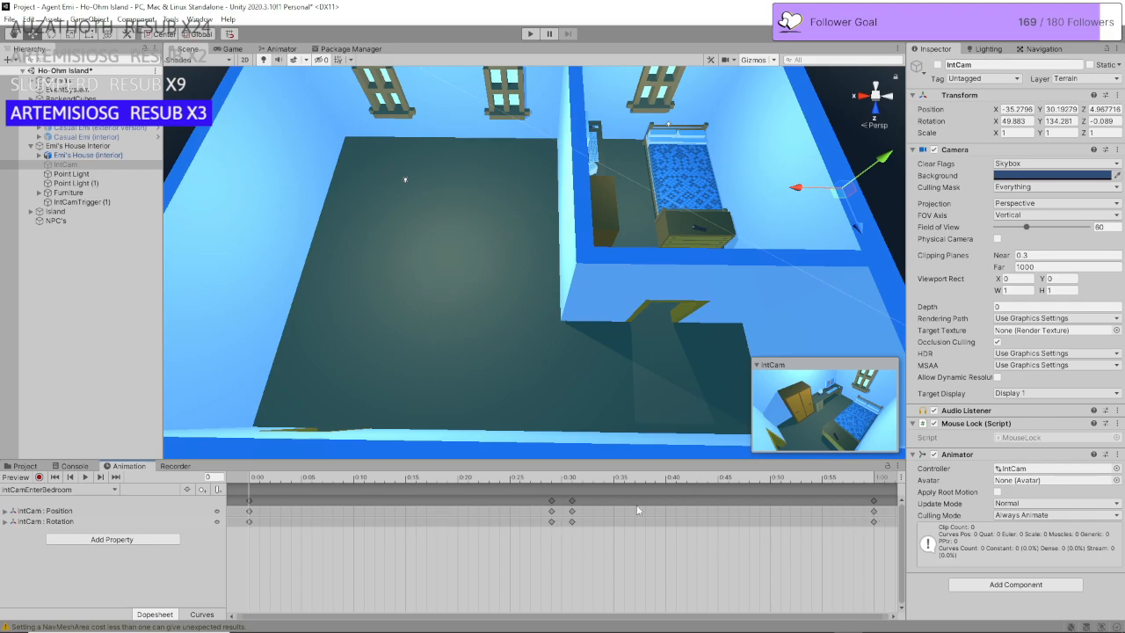
Step: Reverse IntCamEnterBedroom's keyframe order by swapping the 0:00 keys with those at 1:00 and the frame 29 keys with those at frame 31
{"action": "left_click", "coordinate": [572, 501]}
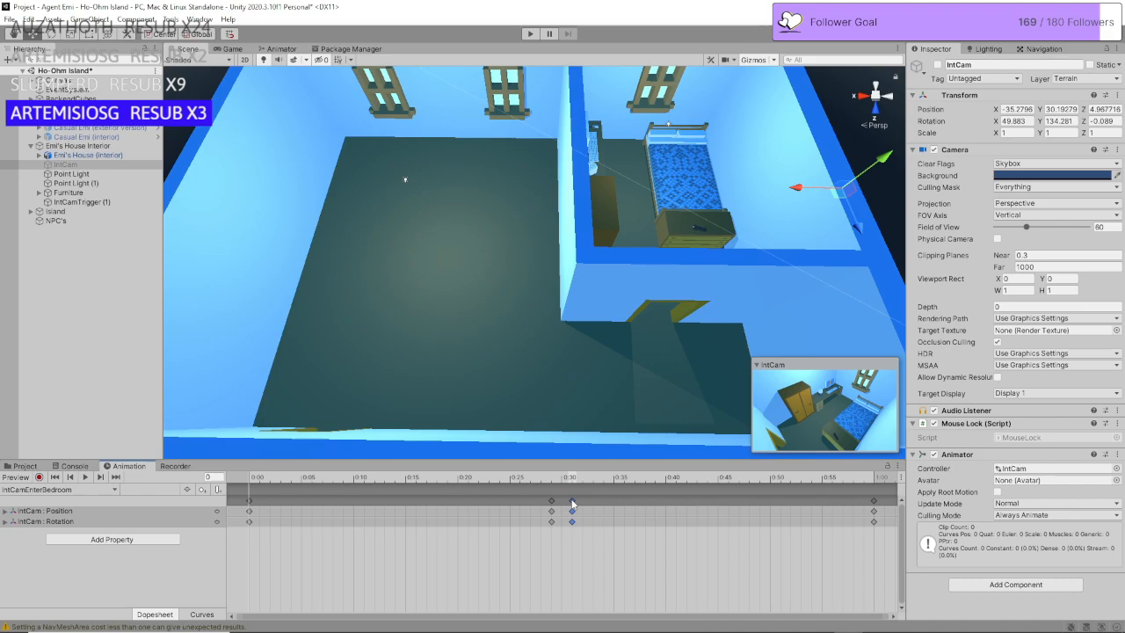
{"action": "left_click", "coordinate": [874, 501]}
{"action": "left_click_drag", "start_coordinate": [874, 501], "coordinate": [322, 501]}
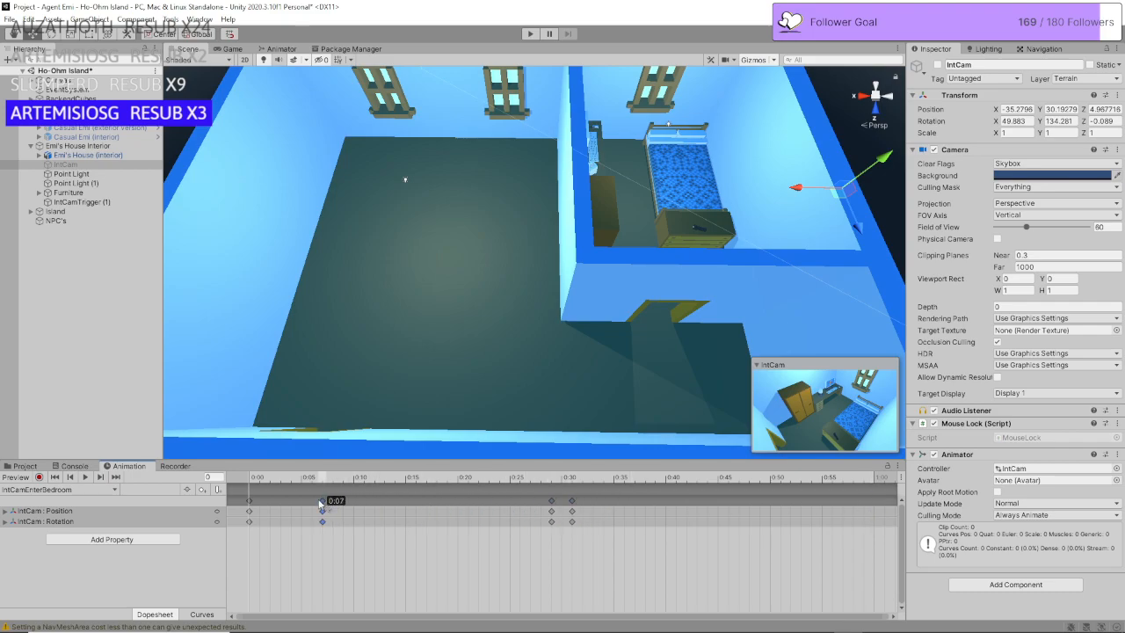
{"action": "left_click_drag", "start_coordinate": [569, 508], "coordinate": [340, 509]}
{"action": "left_click_drag", "start_coordinate": [248, 500], "coordinate": [874, 531]}
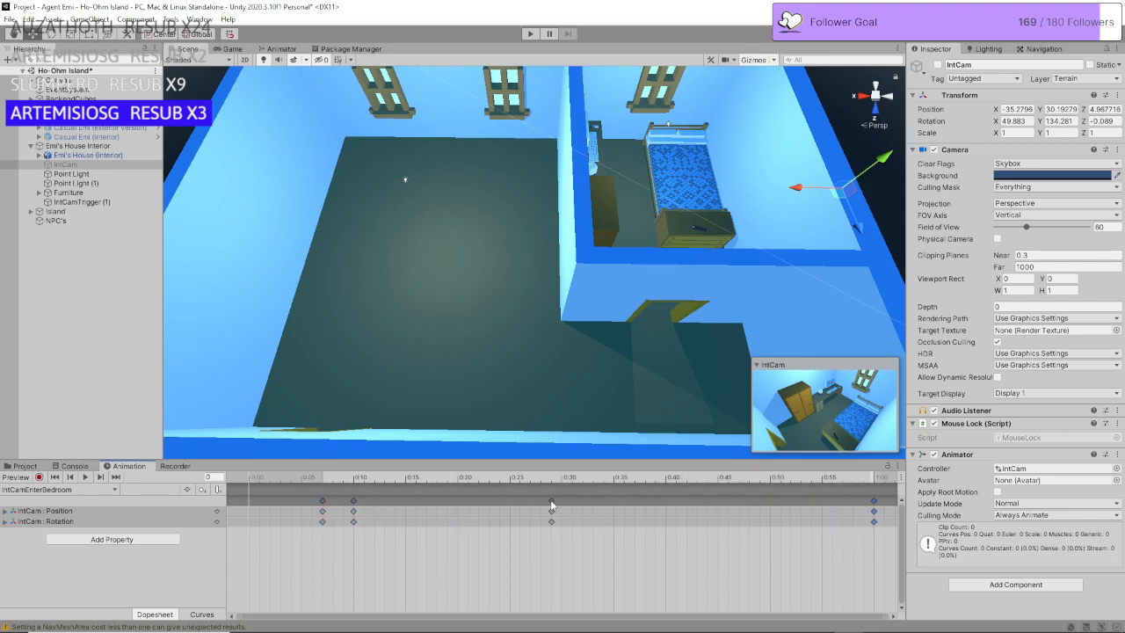
{"action": "left_click_drag", "start_coordinate": [550, 509], "coordinate": [574, 508]}
{"action": "left_click_drag", "start_coordinate": [355, 510], "coordinate": [551, 517]}
{"action": "left_click_drag", "start_coordinate": [322, 510], "coordinate": [876, 523]}
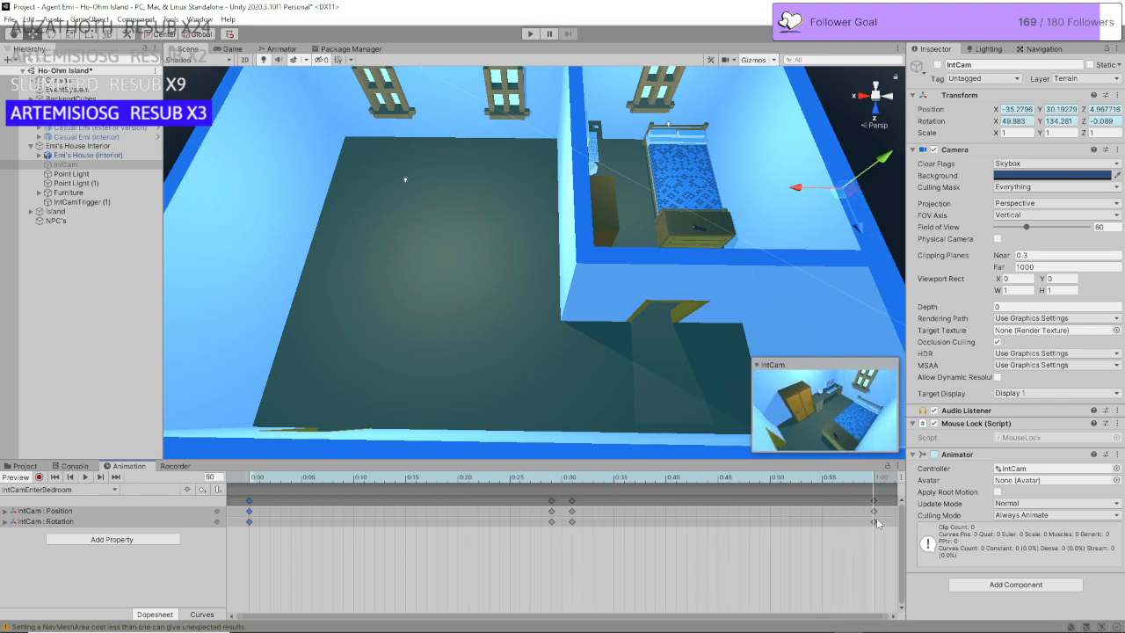
{"action": "left_click", "coordinate": [254, 532]}
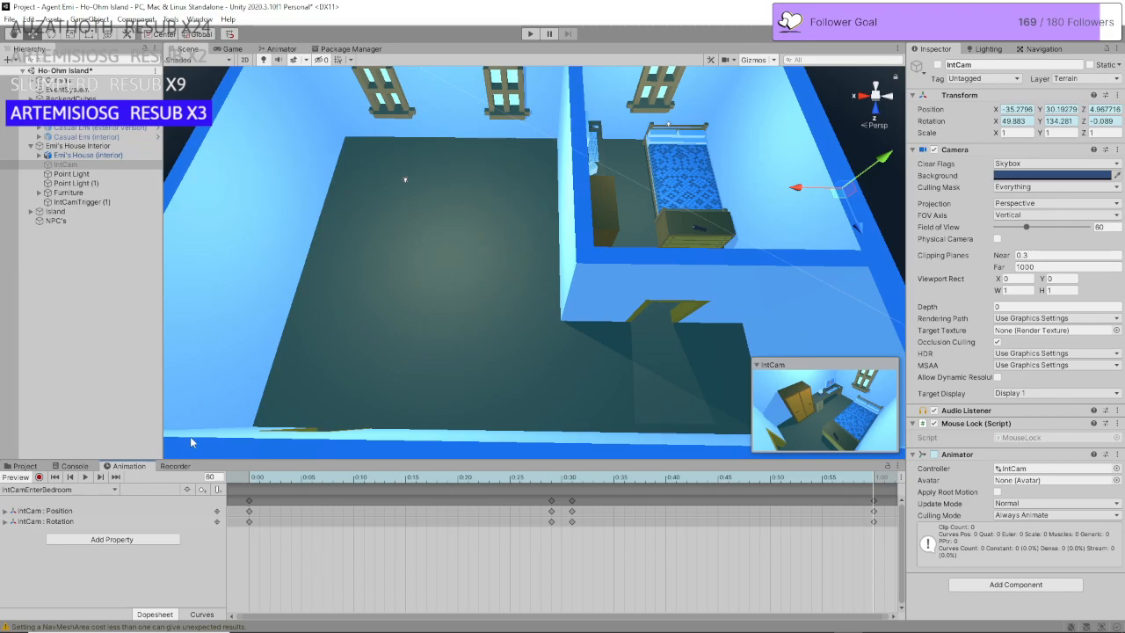
Step: In IntCam's animator, place the IntCamEnterBedroom state below IntCamLeaveBedroom with speed 0.5, and open its clip's loop settings
{"action": "left_click", "coordinate": [26, 467]}
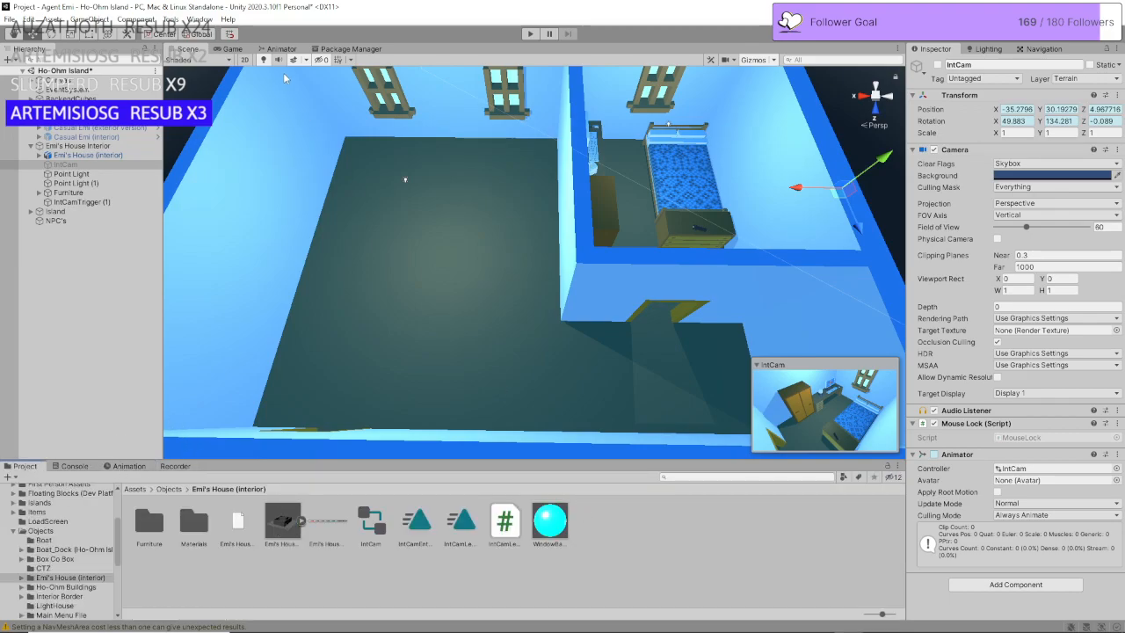
{"action": "left_click", "coordinate": [281, 50]}
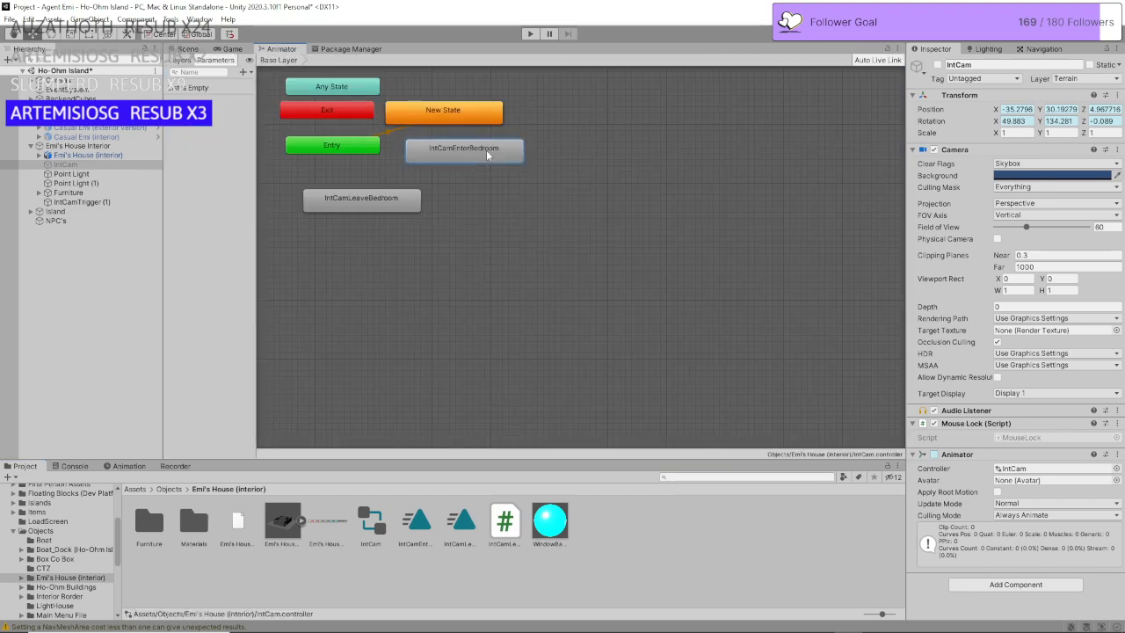
{"action": "left_click_drag", "start_coordinate": [486, 151], "coordinate": [385, 244]}
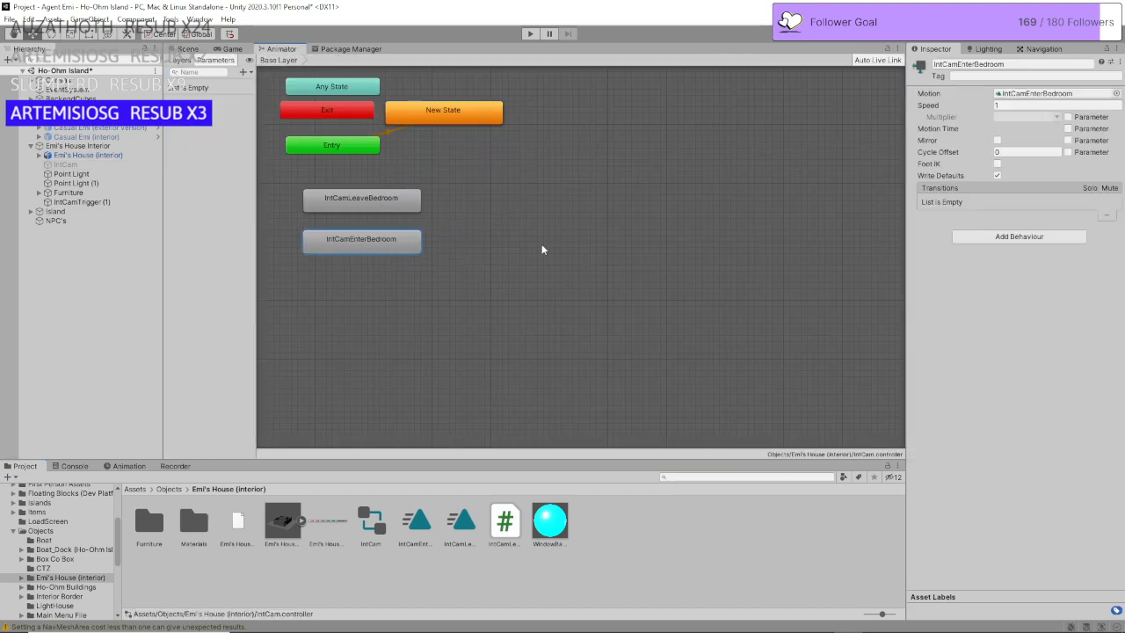
{"action": "left_click", "coordinate": [1021, 106]}
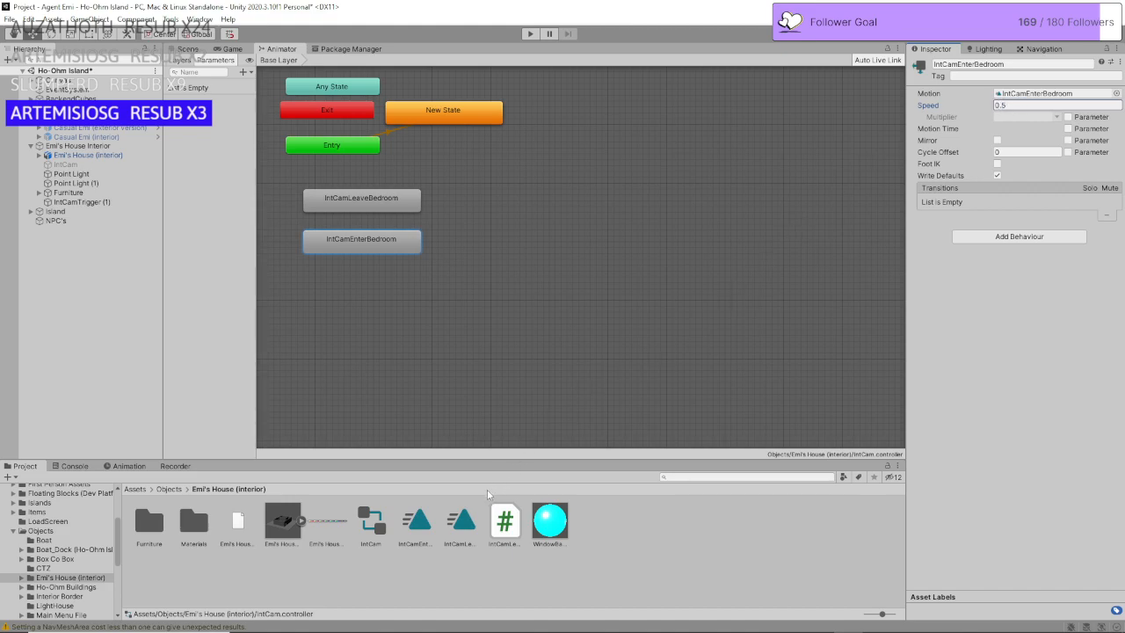
{"action": "left_click", "coordinate": [419, 527]}
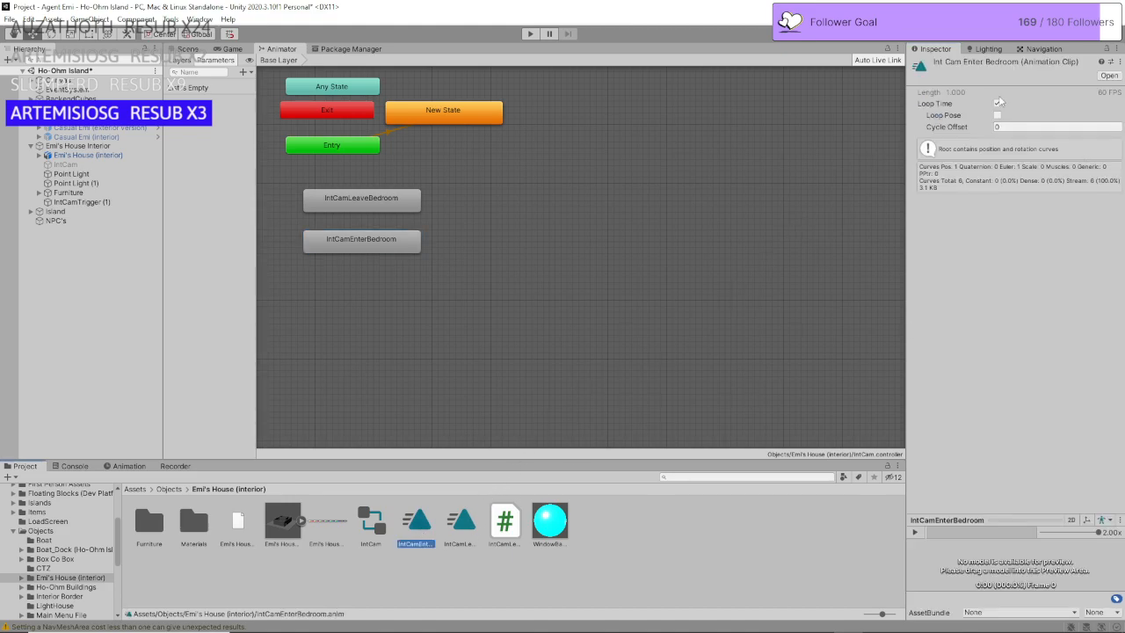
Step: Copy the IntCamEnterBedroom state's name and switch to the IntCamLeaveBedroom script in Visual Studio
{"action": "left_click", "coordinate": [396, 246]}
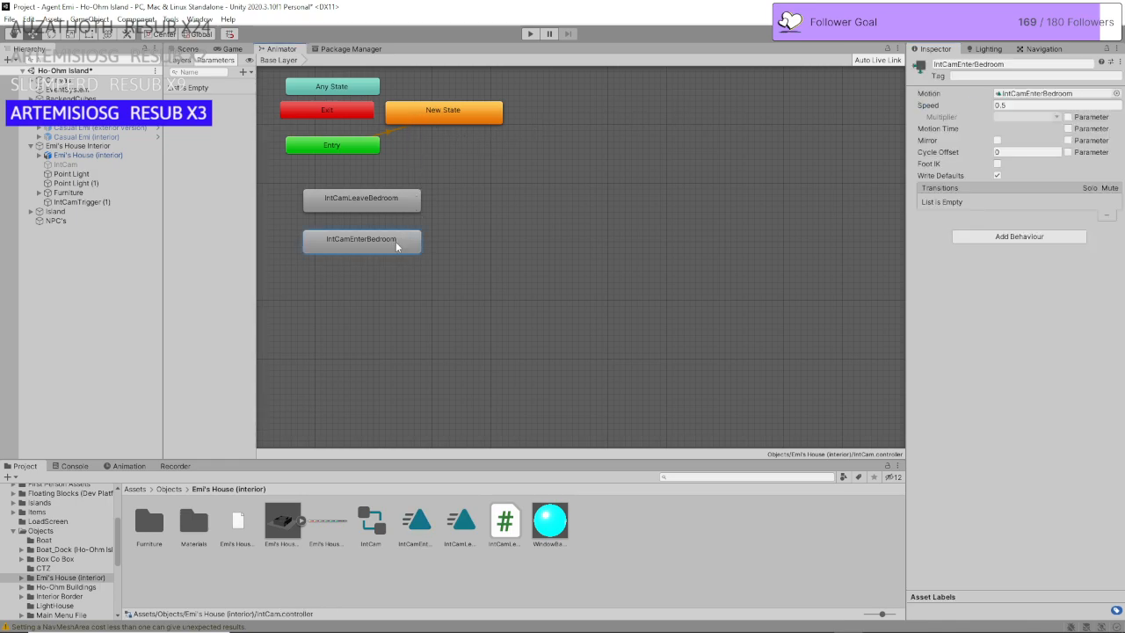
{"action": "left_click", "coordinate": [1039, 65]}
{"action": "key", "text": "ctrl+c"}
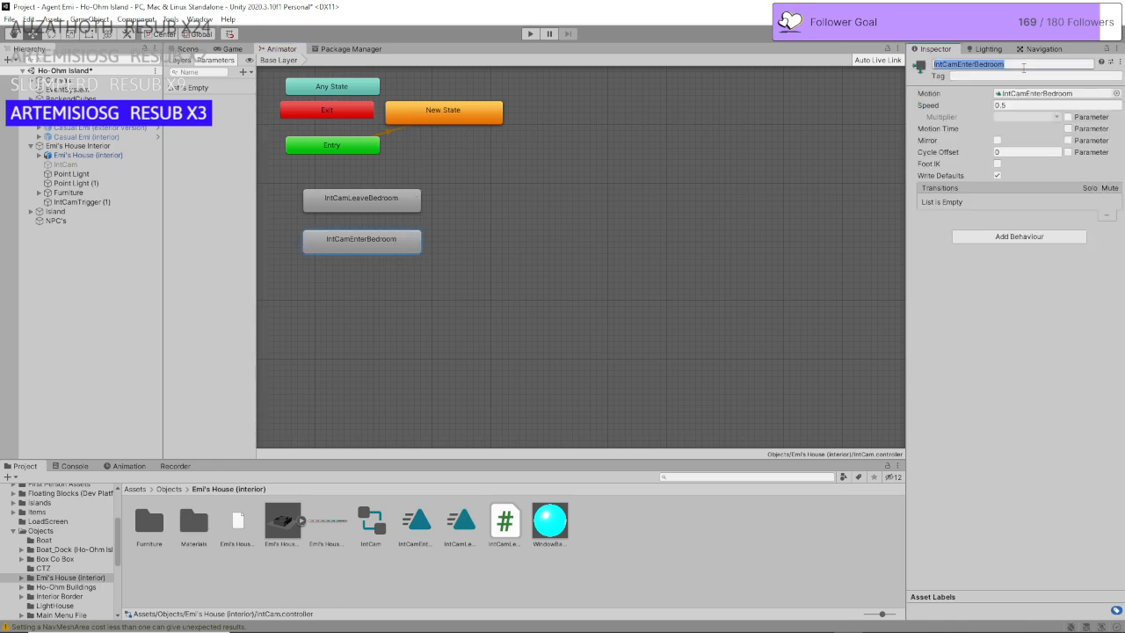
{"action": "left_click", "coordinate": [187, 48]}
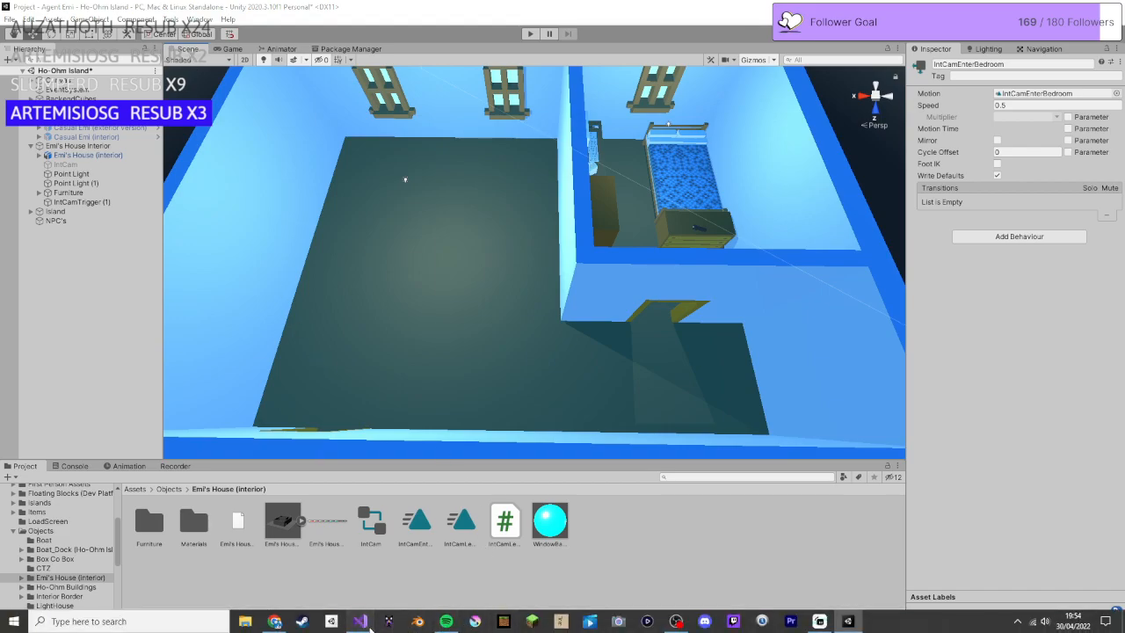
{"action": "left_click", "coordinate": [361, 622]}
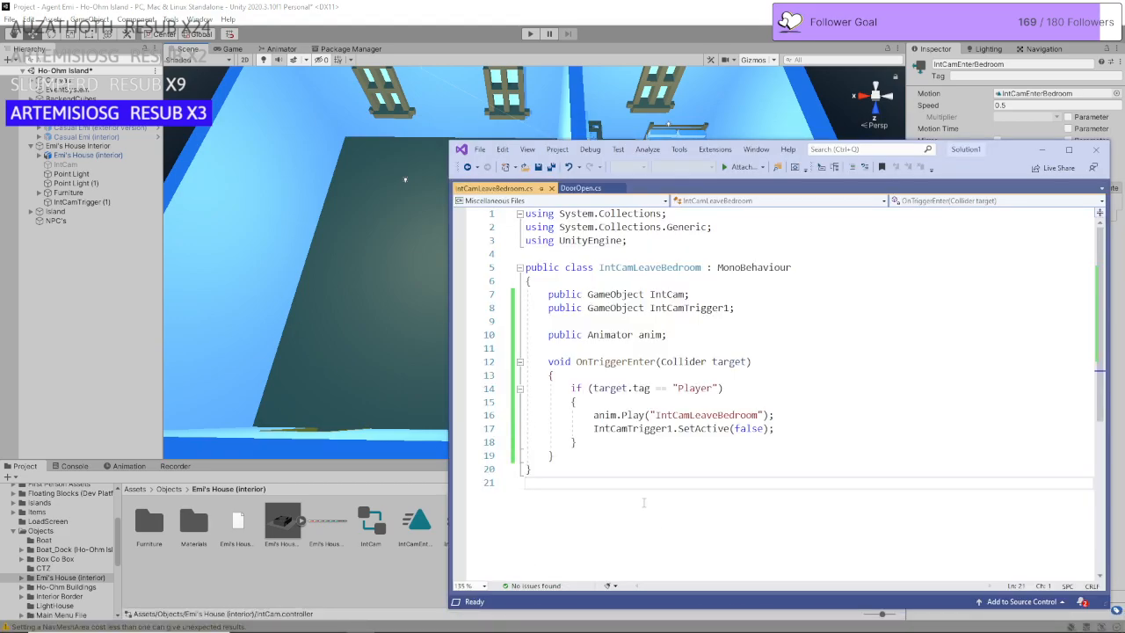
Step: Add the comment "//IntCamEnterBedroom" below the class in the IntCamLeaveBedroom script
{"action": "key", "text": "Return"}
{"action": "type", "text": "//"}
{"action": "key", "text": "ctrl+v"}
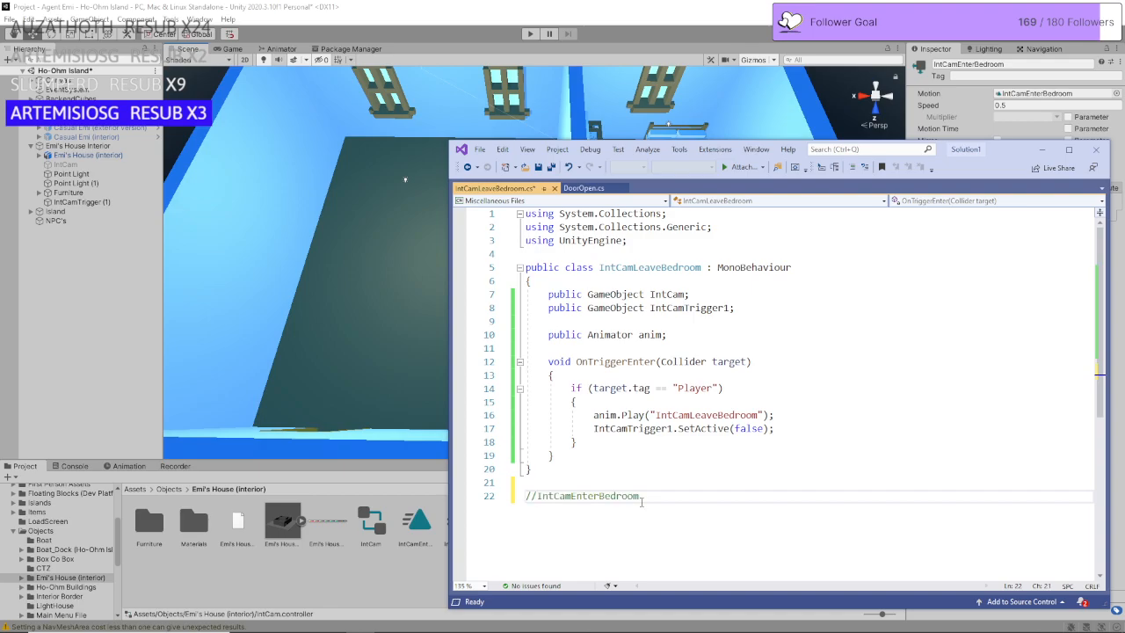
{"action": "left_click", "coordinate": [814, 431]}
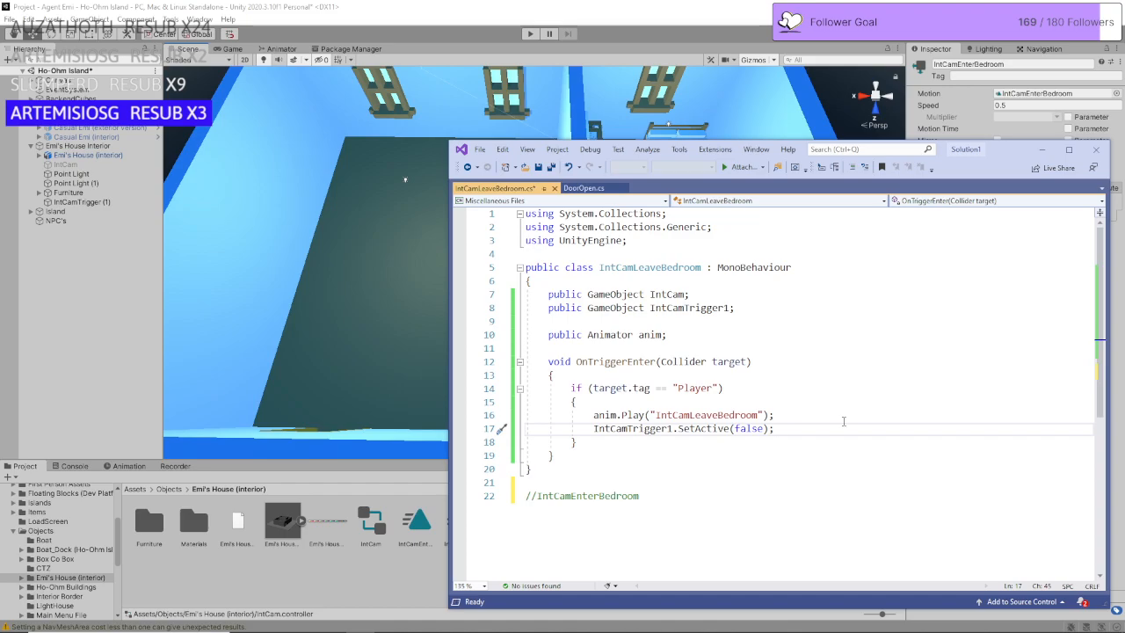
Step: Switch to Unity, create a C# script named IntCamEnterBedroom in the Emi's House (interior) folder, and open it in Visual Studio
{"action": "left_click", "coordinate": [355, 582]}
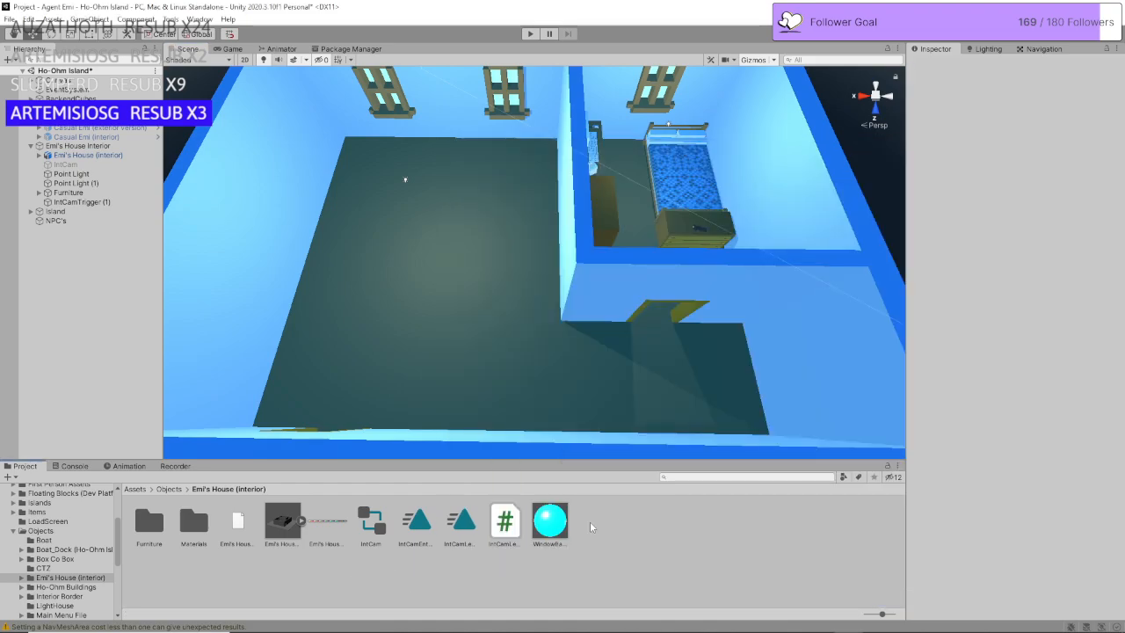
{"action": "right_click", "coordinate": [640, 520]}
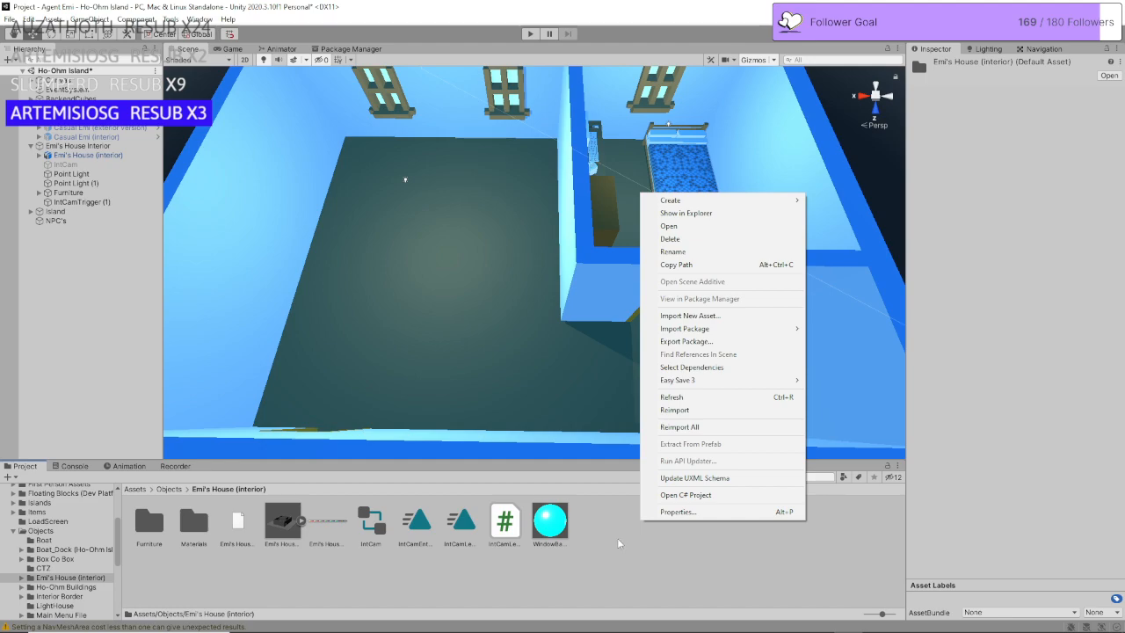
{"action": "left_click", "coordinate": [619, 540]}
{"action": "right_click", "coordinate": [620, 539]}
{"action": "mouse_move", "coordinate": [734, 225]}
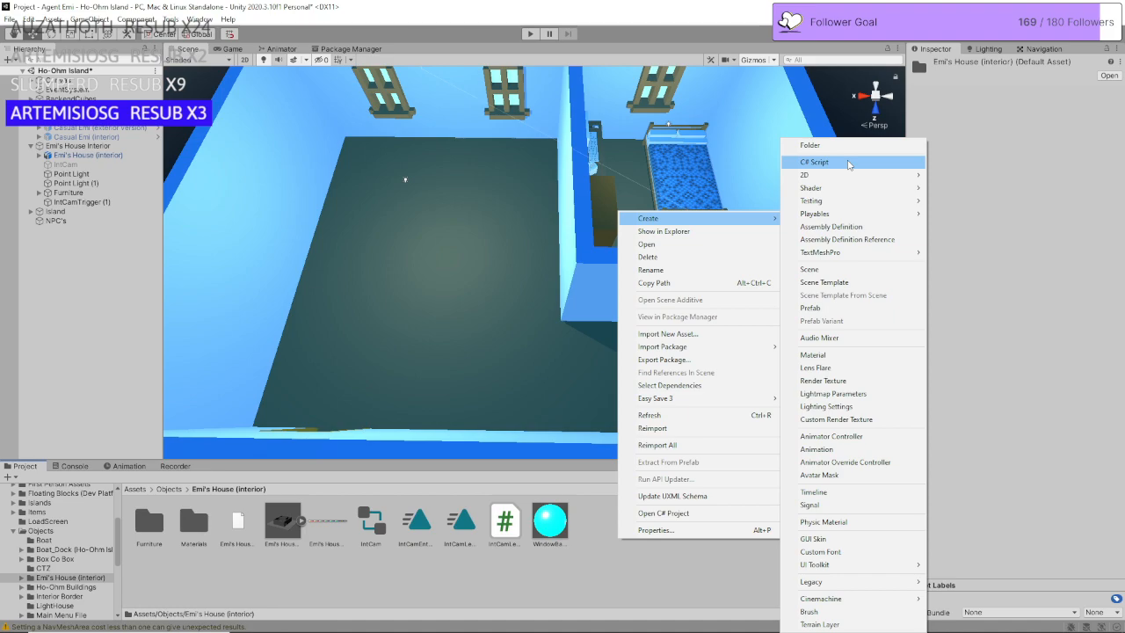
{"action": "left_click", "coordinate": [849, 164]}
{"action": "key", "text": "BackSpace"}
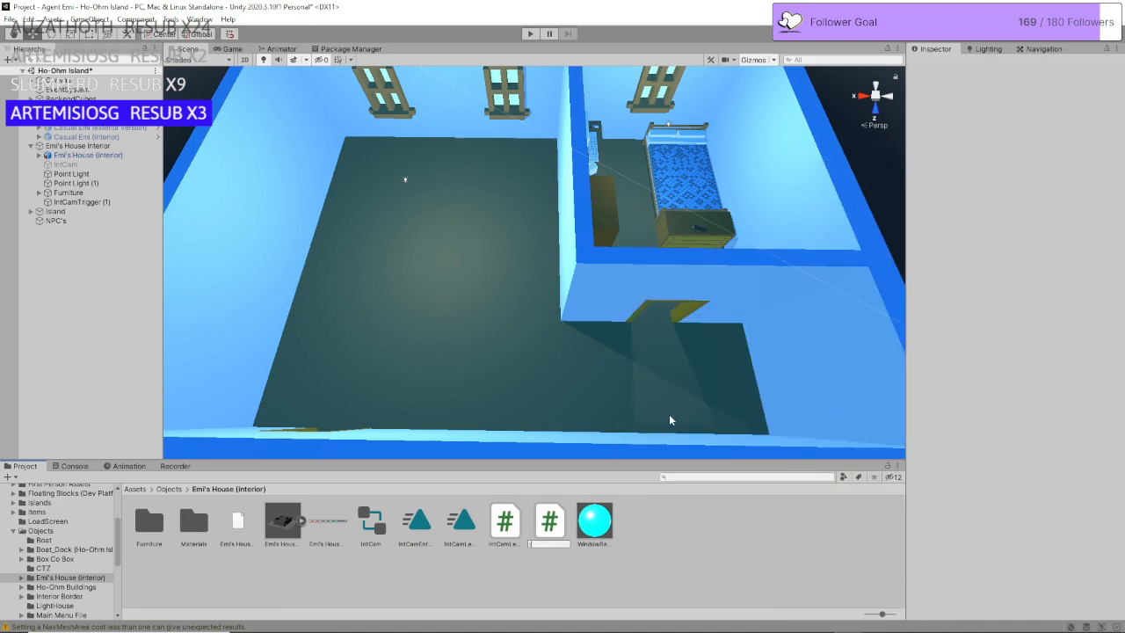
{"action": "type", "text": "IntCamEnterBedroom"}
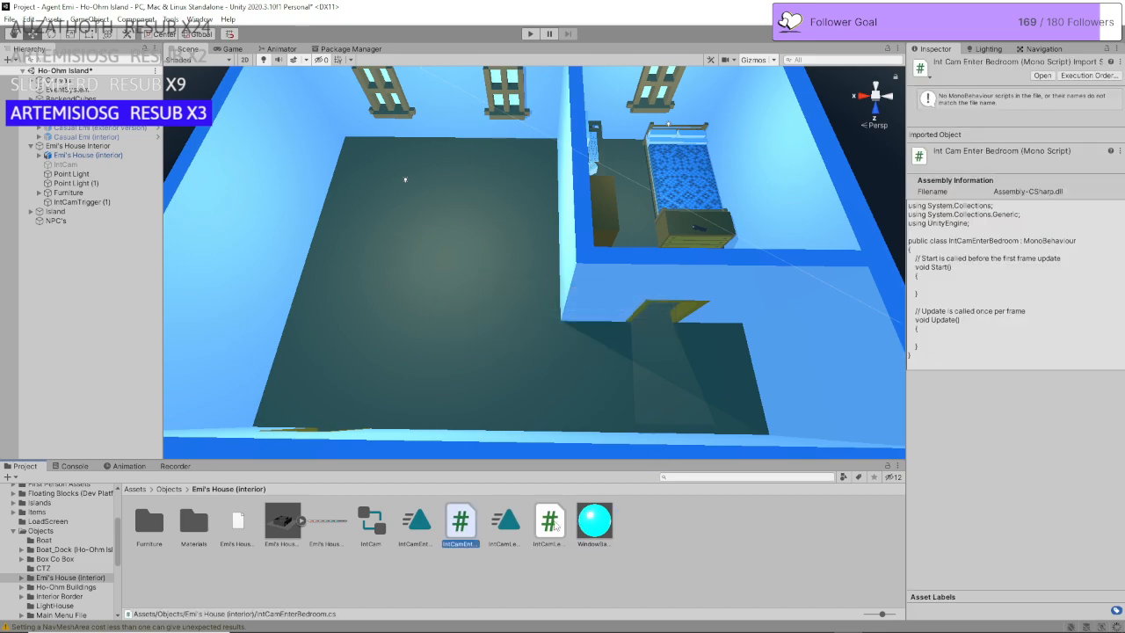
{"action": "double_click", "coordinate": [469, 528]}
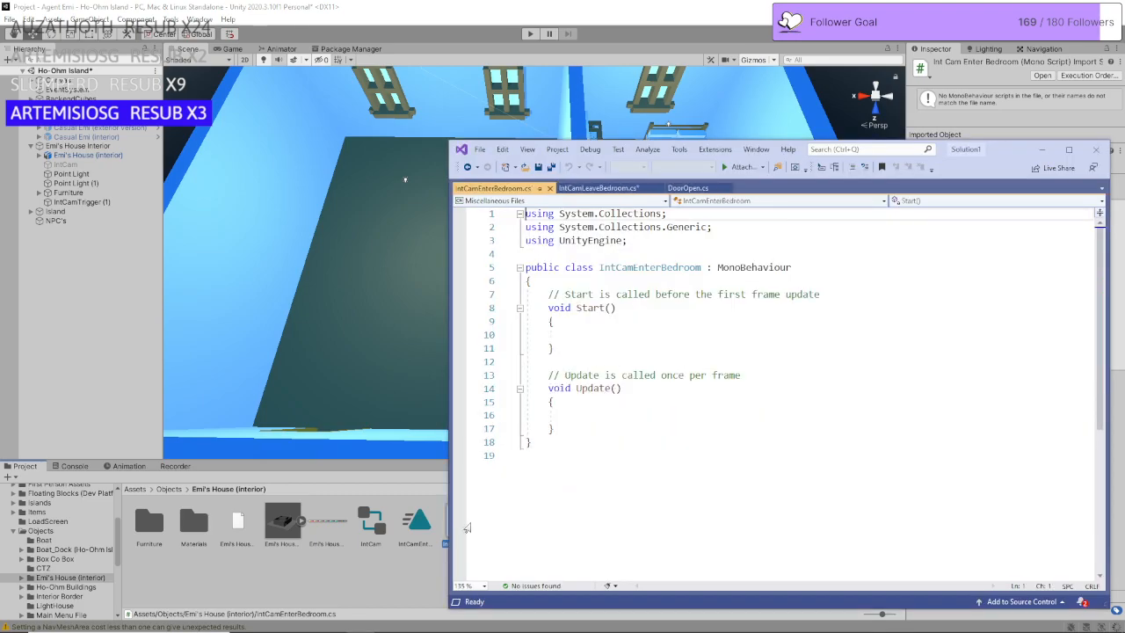
Step: In the IntCamLeaveBedroom script, duplicate the IntCamTrigger1 declaration and rename the copy to declare public GameObject IntCamTrigger2
{"action": "left_click", "coordinate": [600, 188]}
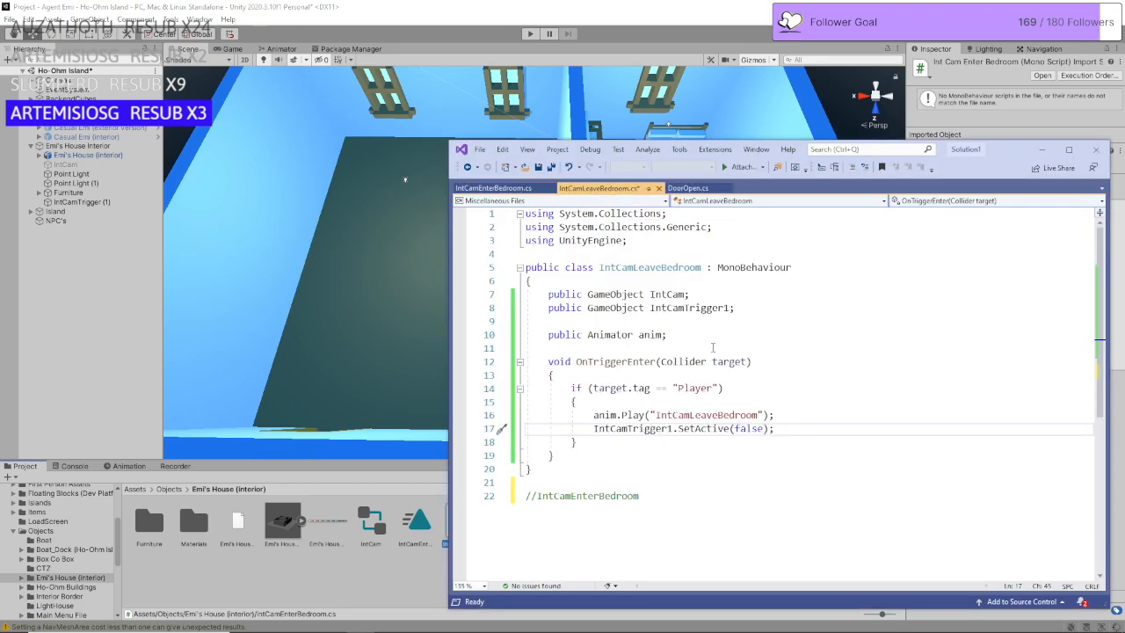
{"action": "left_click_drag", "start_coordinate": [735, 310], "coordinate": [526, 309]}
{"action": "key", "text": "ctrl+c"}
{"action": "left_click", "coordinate": [567, 324]}
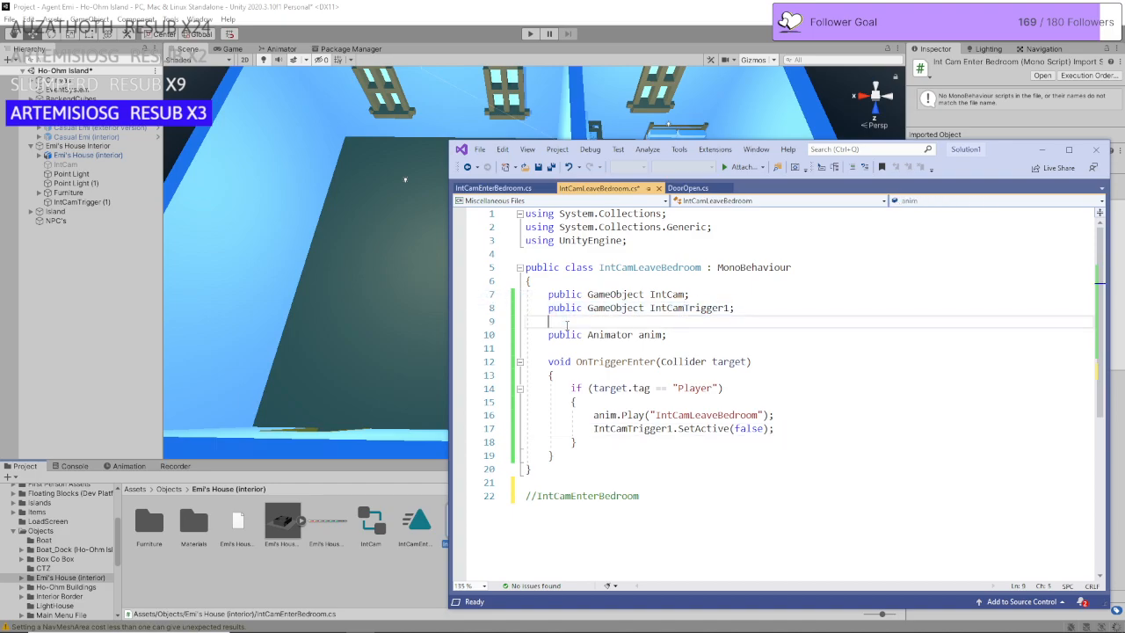
{"action": "key", "text": "ctrl+v"}
{"action": "key", "text": "Left"}
{"action": "key", "text": "BackSpace"}
{"action": "type", "text": "2"}
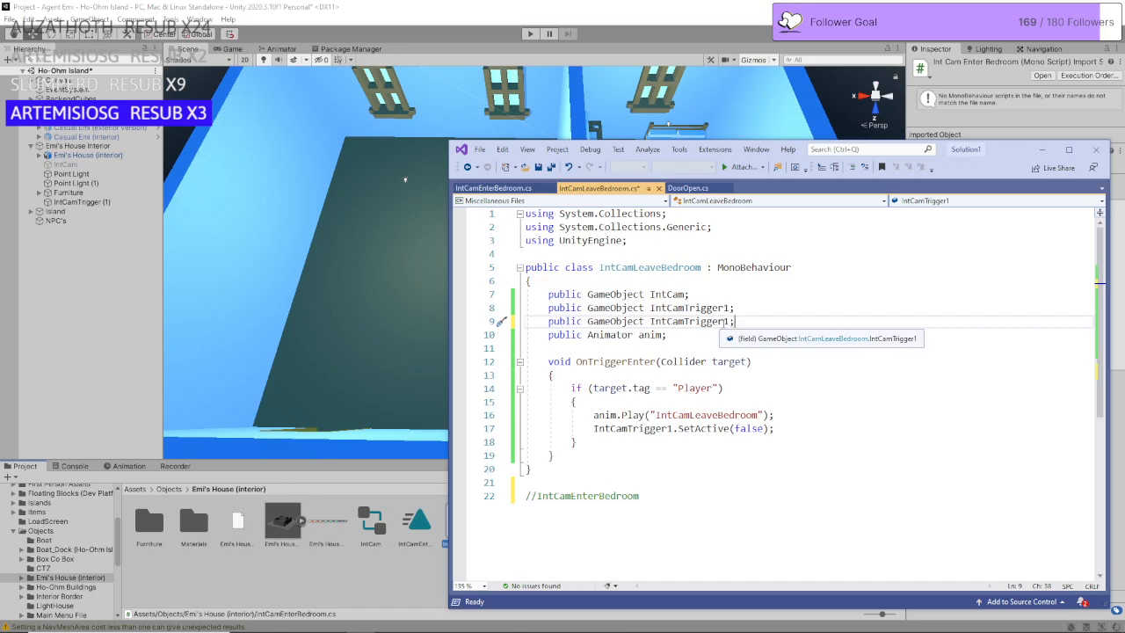
{"action": "type", "text": "2"}
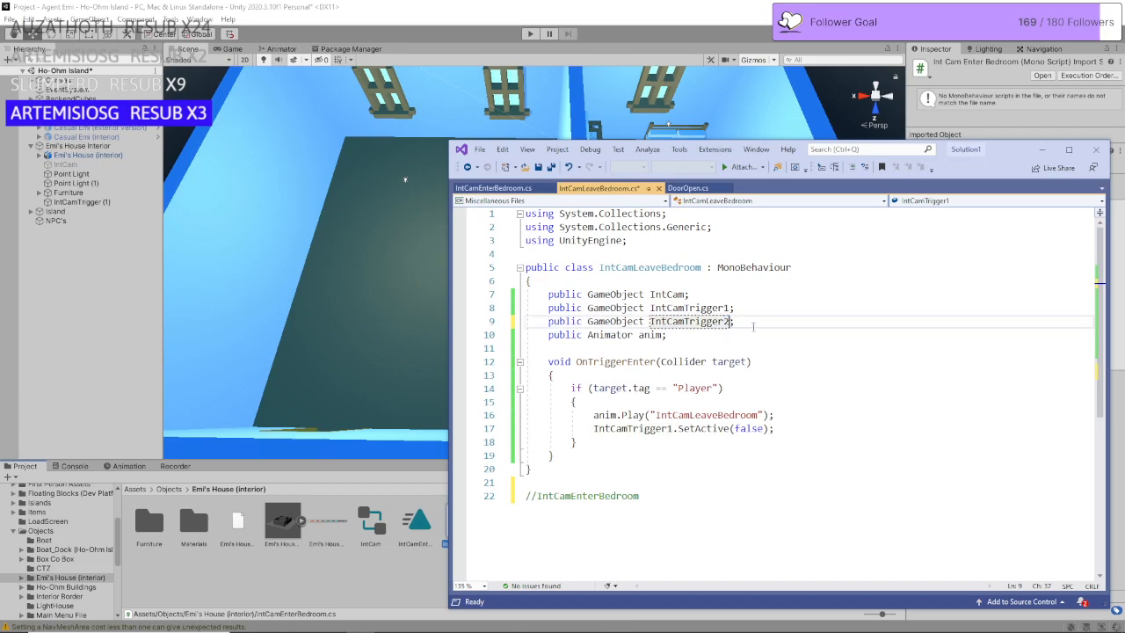
{"action": "left_click_drag", "start_coordinate": [741, 322], "coordinate": [526, 325]}
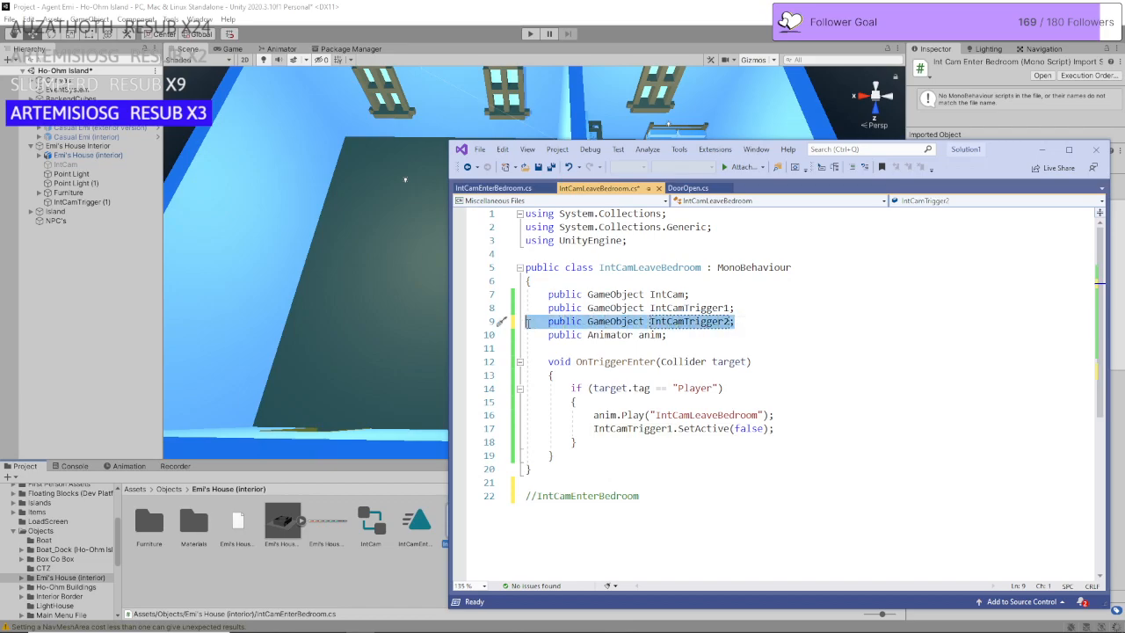
{"action": "left_click", "coordinate": [779, 308]}
{"action": "left_click_drag", "start_coordinate": [746, 323], "coordinate": [651, 324]}
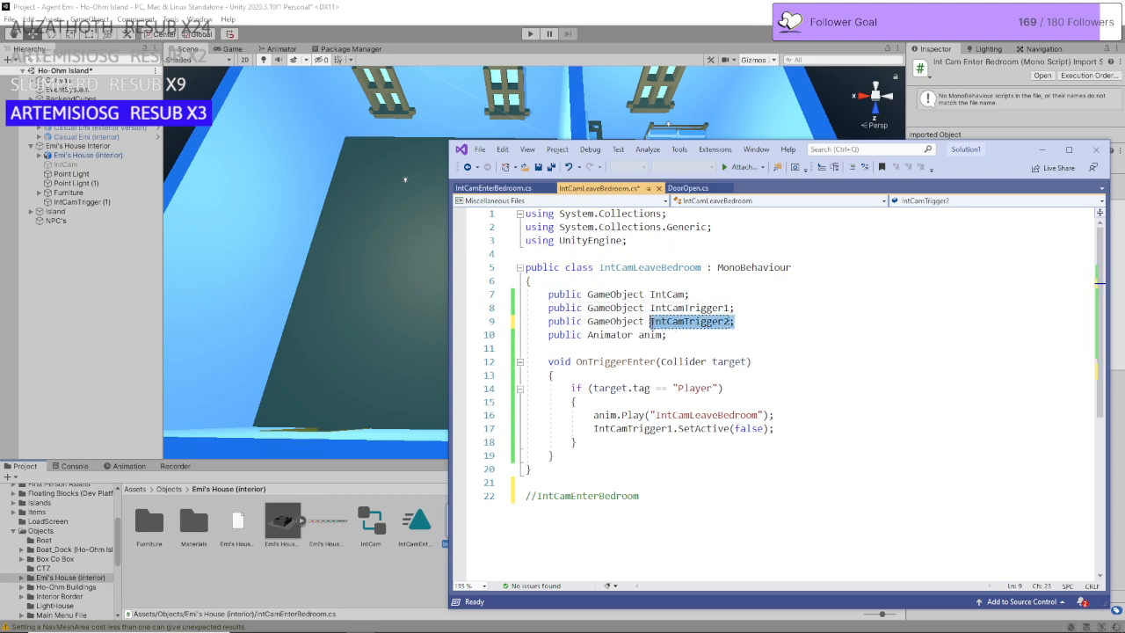
Step: Add IntCamTrigger2.SetActive(true); after the IntCamTrigger1 line in IntCamLeaveBedroom's OnTriggerEnter, and save the script
{"action": "left_click", "coordinate": [786, 417]}
{"action": "left_click", "coordinate": [787, 430]}
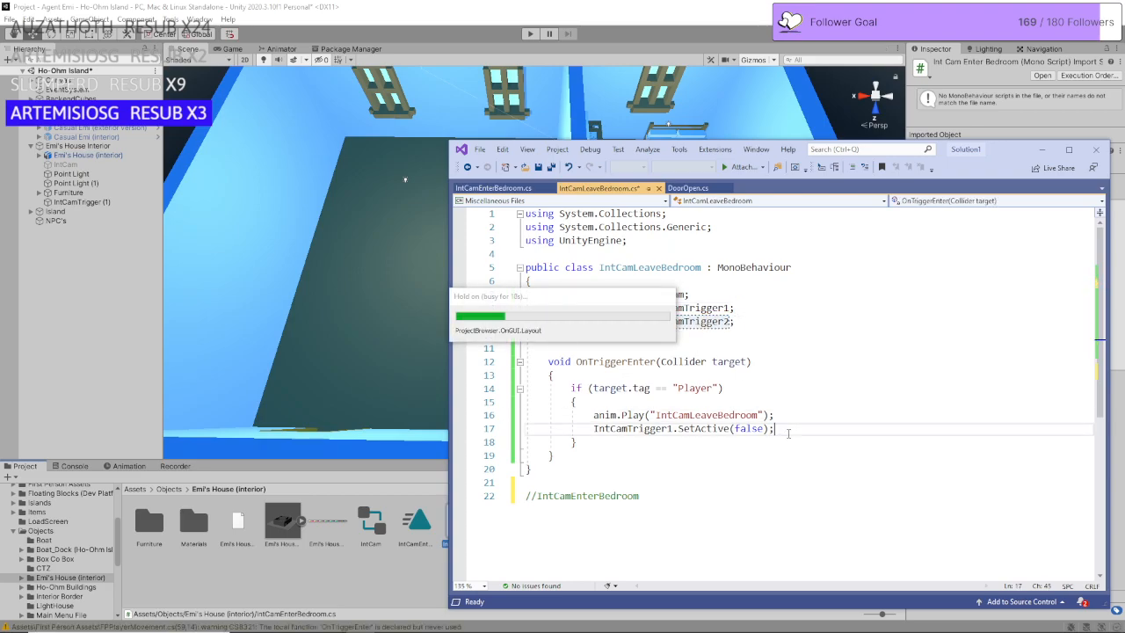
{"action": "left_click_drag", "start_coordinate": [786, 430], "coordinate": [525, 429]}
{"action": "key", "text": "ctrl+c"}
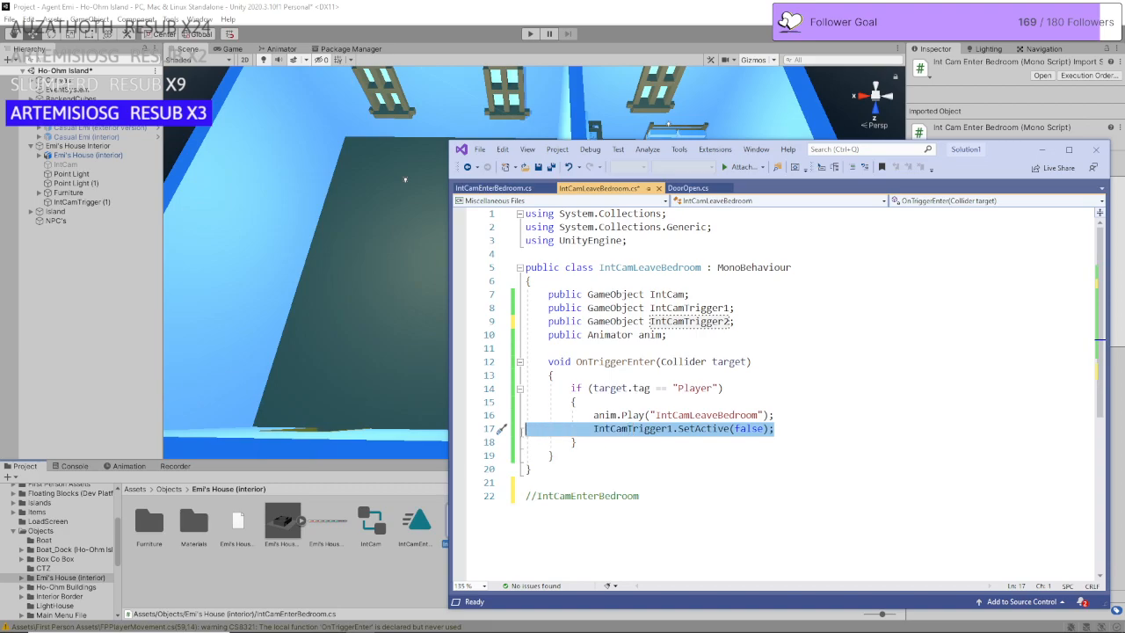
{"action": "left_click", "coordinate": [804, 428]}
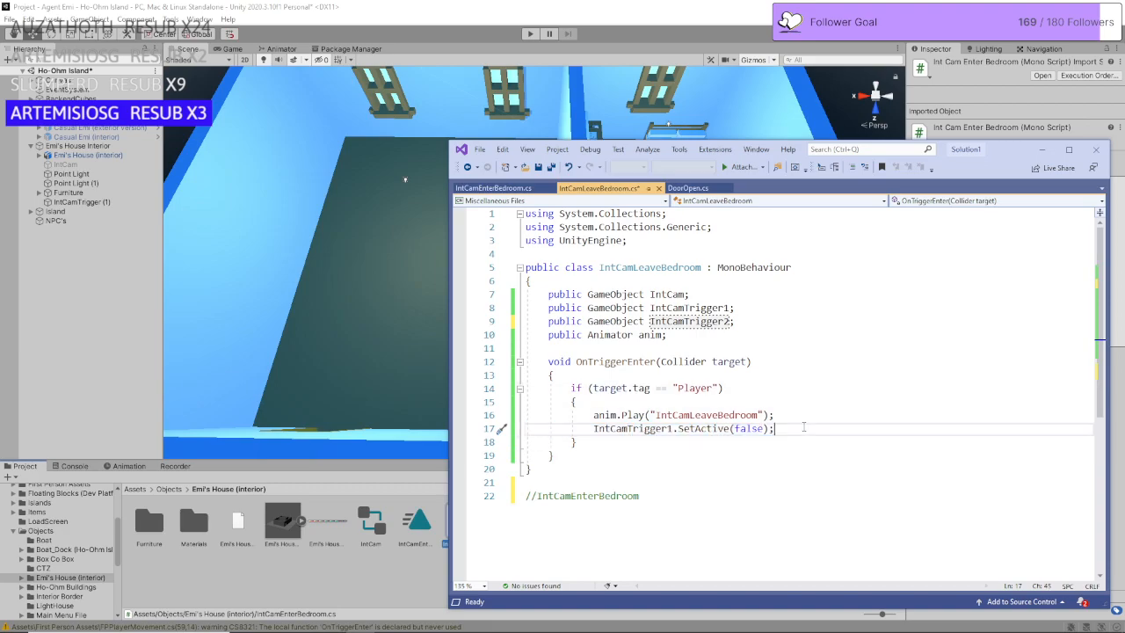
{"action": "key", "text": "Return"}
{"action": "key", "text": "ctrl+v"}
{"action": "left_click_drag", "start_coordinate": [665, 442], "coordinate": [758, 442]}
{"action": "type", "text": "2"}
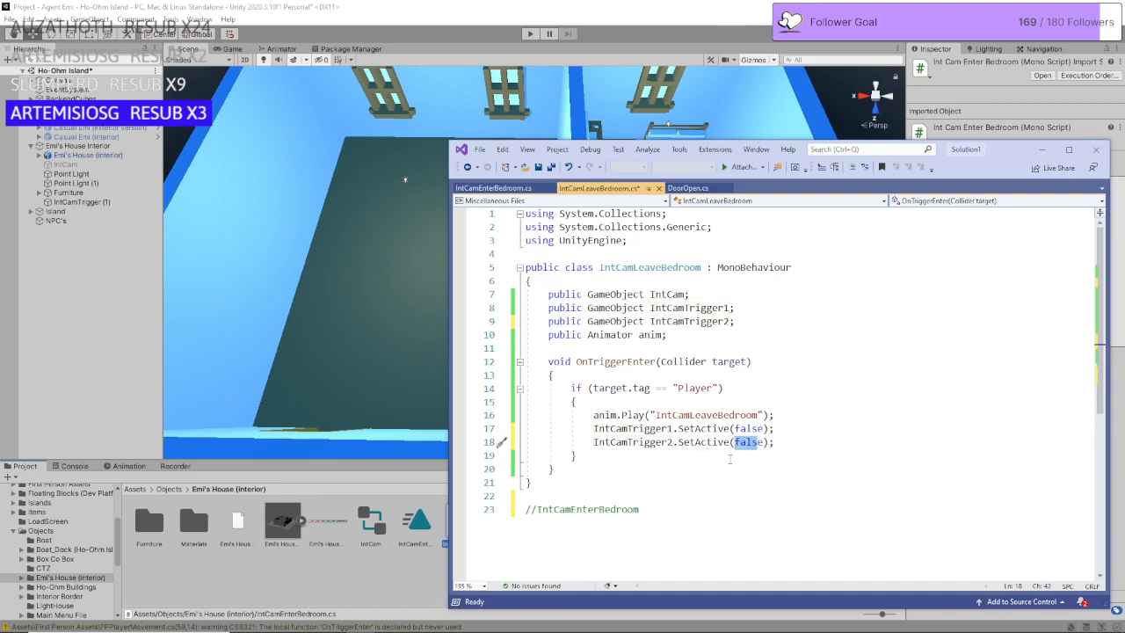
{"action": "type", "text": "true"}
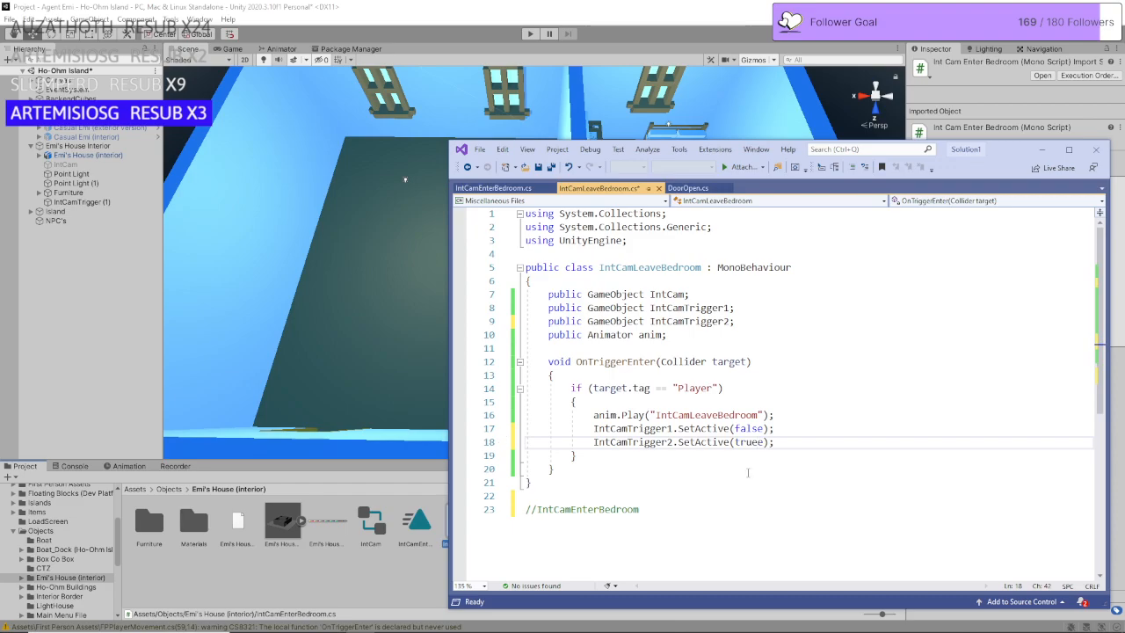
{"action": "left_click", "coordinate": [702, 524]}
{"action": "left_click", "coordinate": [538, 167]}
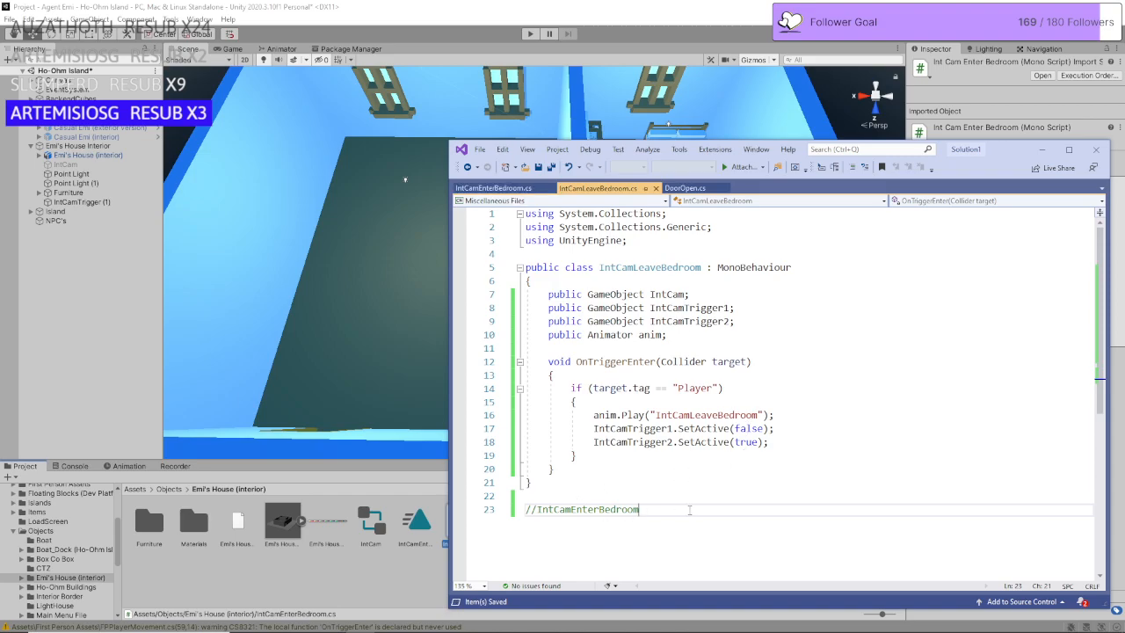
Step: Copy IntCamLeaveBedroom's class body and comment over IntCamEnterBedroom's default class body, deleting the comment from the IntCamLeaveBedroom script
{"action": "left_click_drag", "start_coordinate": [690, 510], "coordinate": [525, 281]}
{"action": "key", "text": "ctrl+c"}
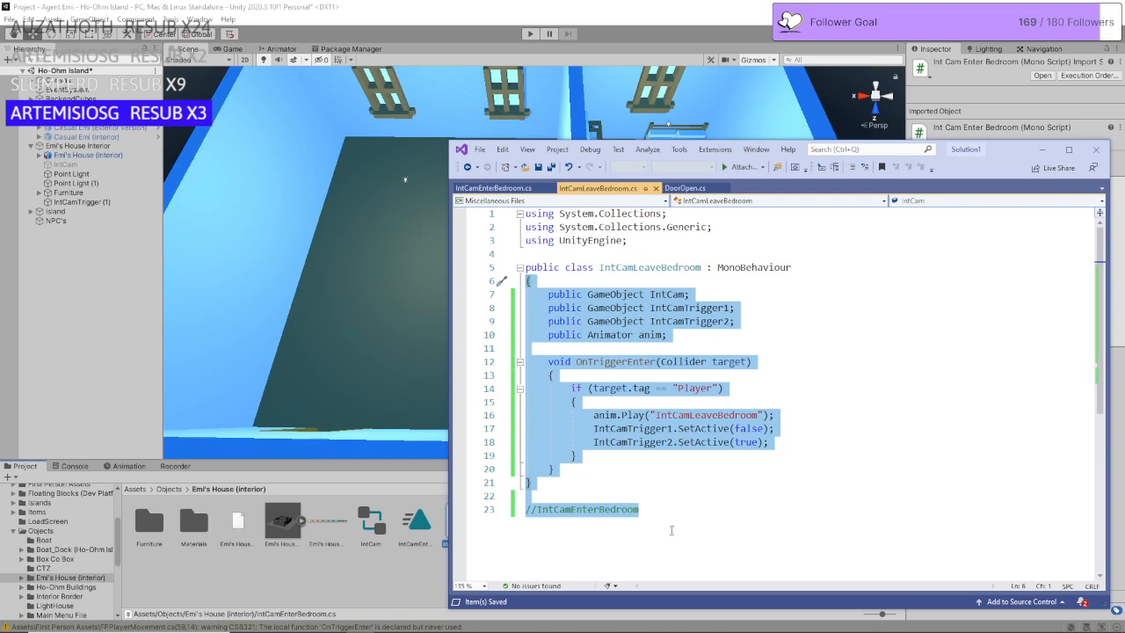
{"action": "left_click_drag", "start_coordinate": [672, 531], "coordinate": [526, 497]}
{"action": "key", "text": "Delete"}
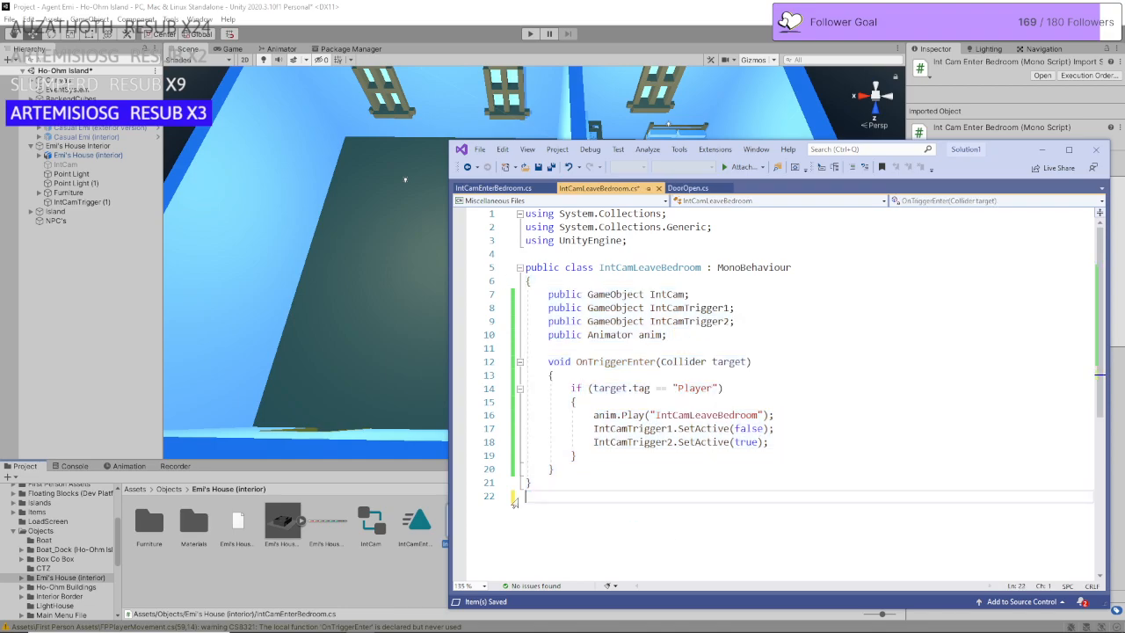
{"action": "left_click", "coordinate": [494, 189]}
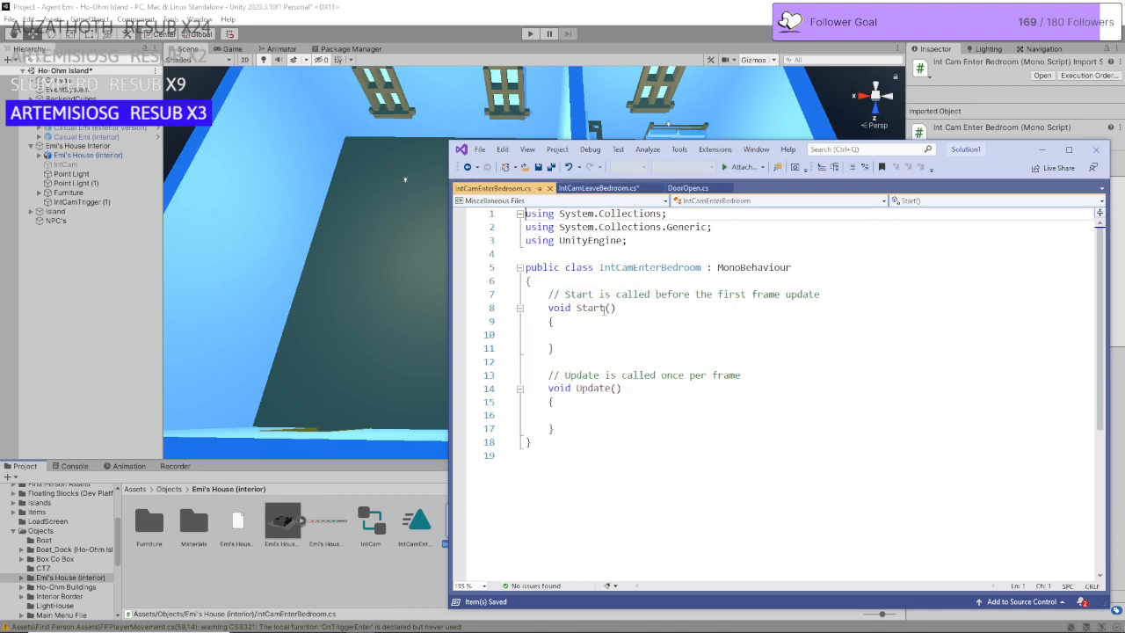
{"action": "left_click_drag", "start_coordinate": [531, 443], "coordinate": [519, 291]}
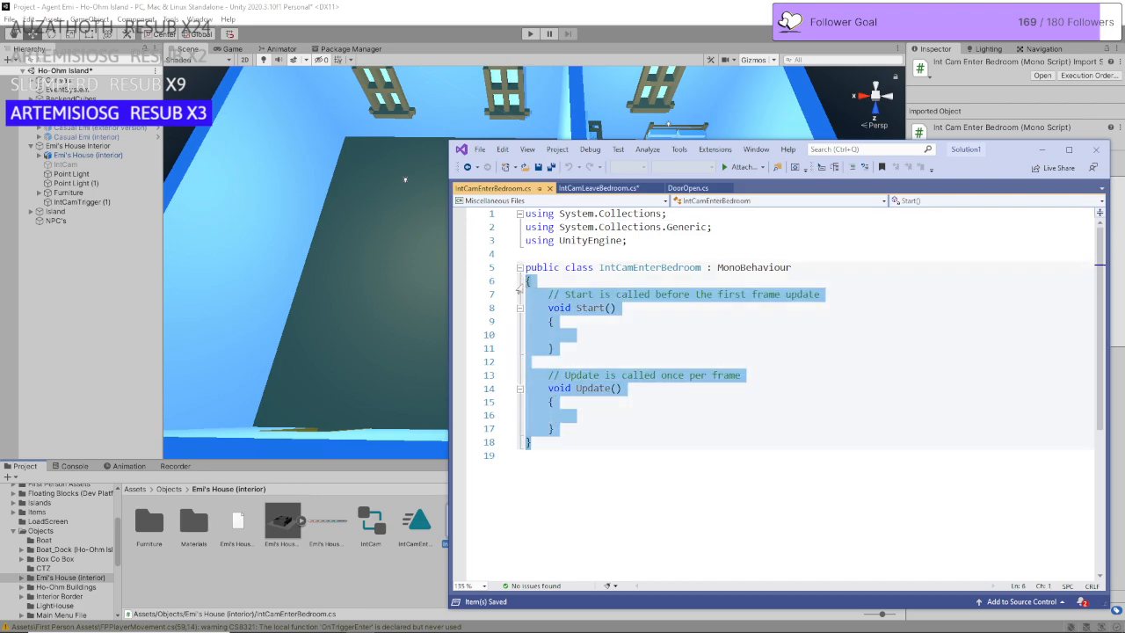
{"action": "key", "text": "ctrl+v"}
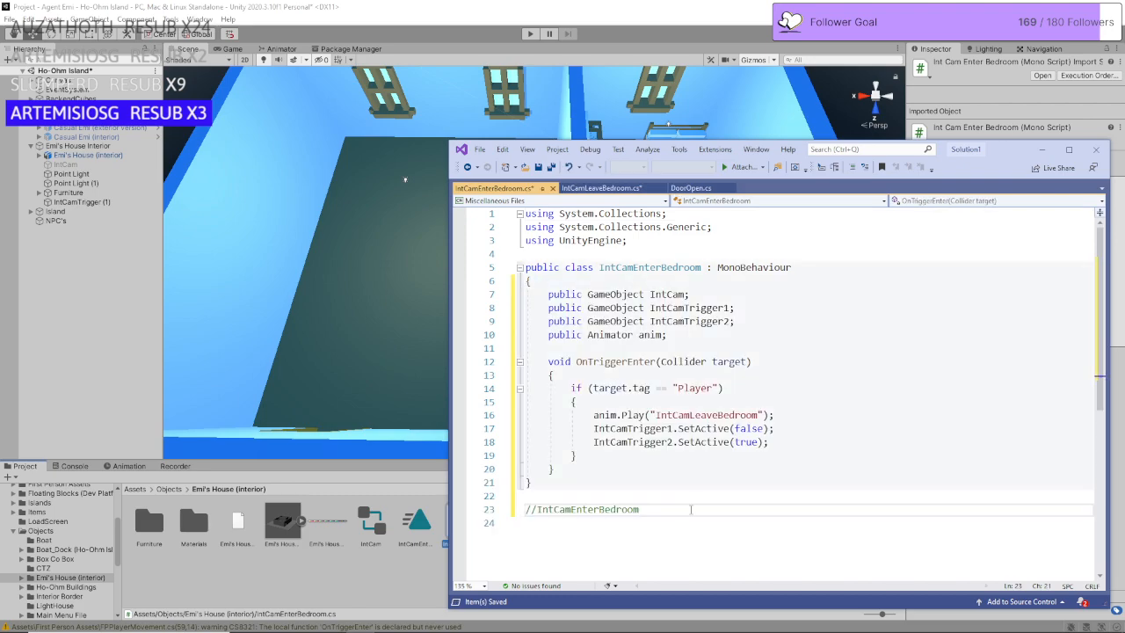
Step: Make anim.Play in the IntCamEnterBedroom script play "IntCamEnterBedroom", and delete the comment below the class
{"action": "left_click_drag", "start_coordinate": [682, 512], "coordinate": [539, 514]}
{"action": "key", "text": "ctrl+c"}
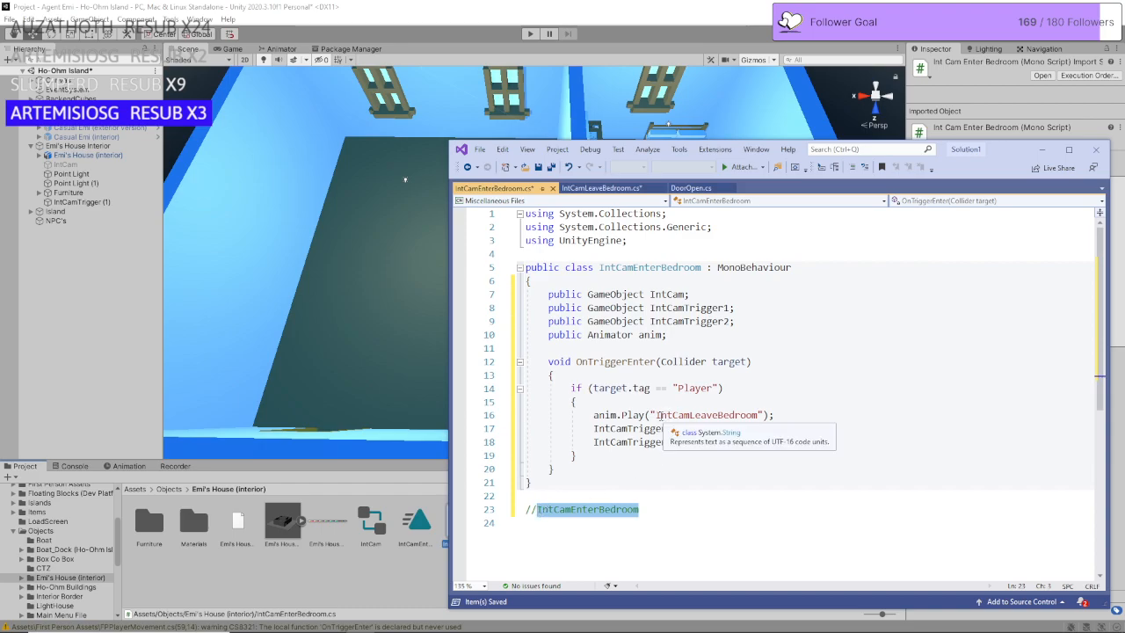
{"action": "left_click_drag", "start_coordinate": [657, 415], "coordinate": [758, 414]}
{"action": "key", "text": "ctrl+v"}
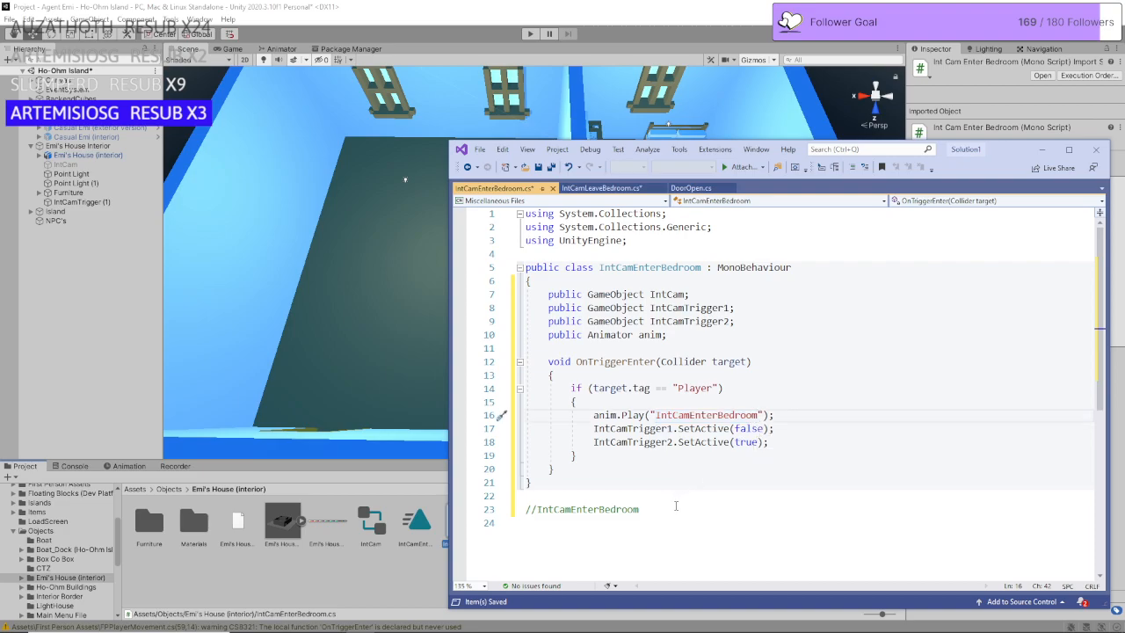
{"action": "left_click_drag", "start_coordinate": [639, 510], "coordinate": [508, 502]}
{"action": "key", "text": "BackSpace"}
{"action": "key", "text": "BackSpace"}
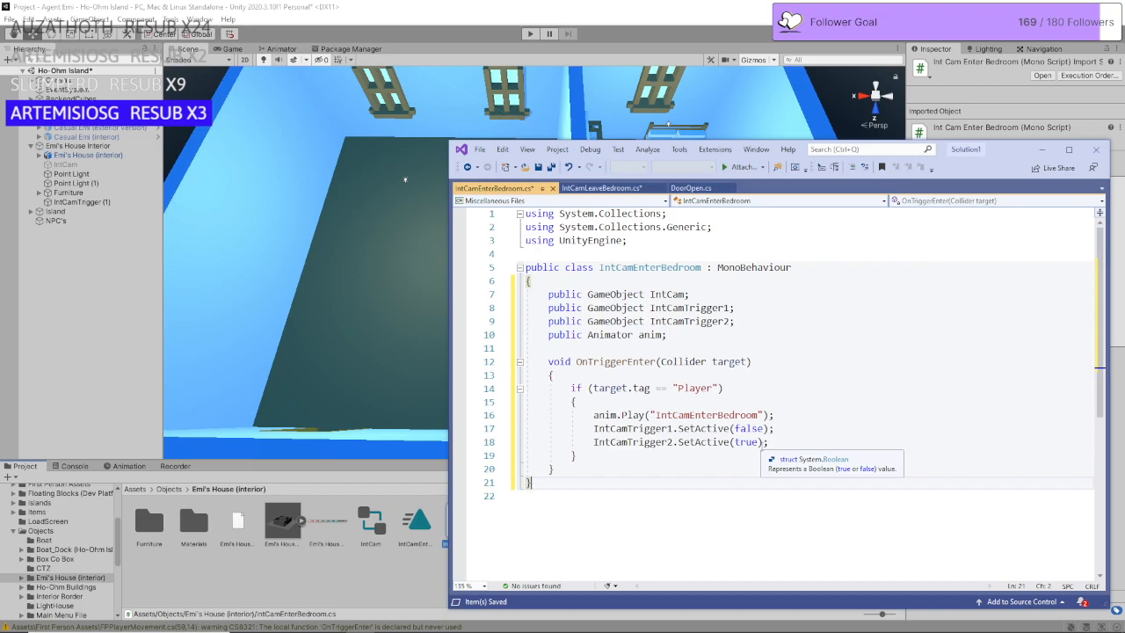
{"action": "left_click_drag", "start_coordinate": [761, 443], "coordinate": [736, 443]}
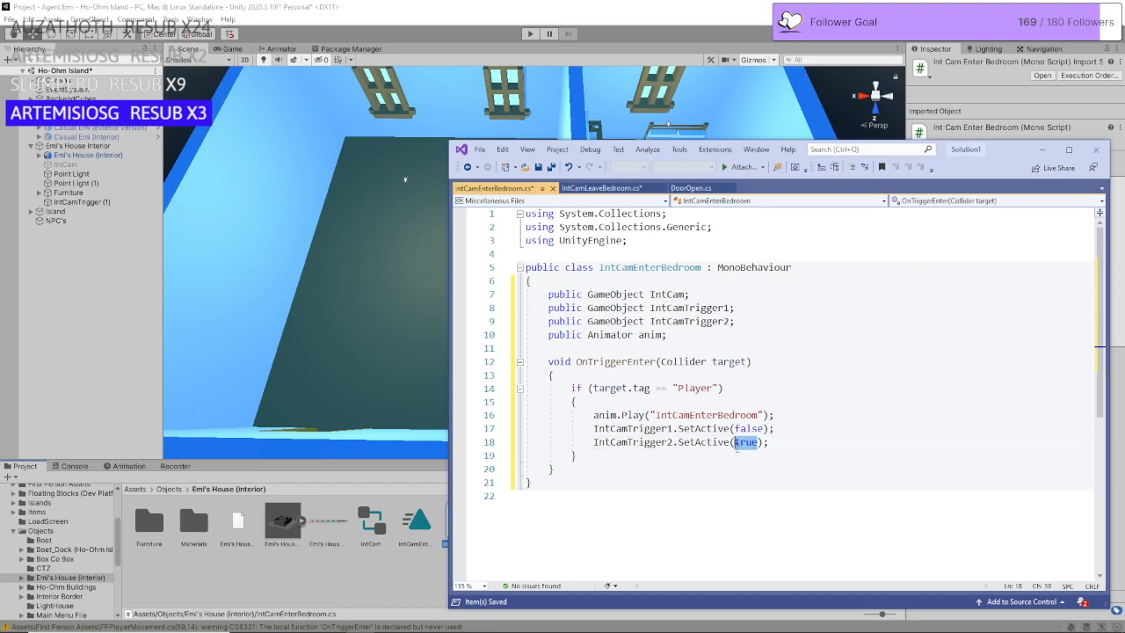
{"action": "type", "text": "false);"}
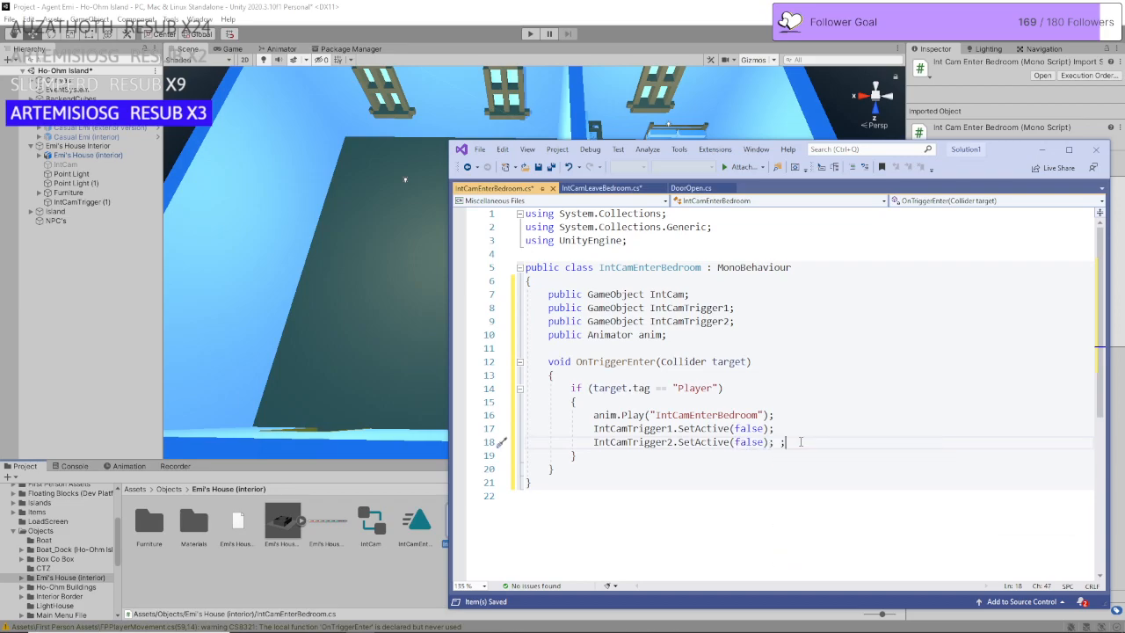
{"action": "key", "text": "BackSpace"}
{"action": "key", "text": "ctrl+z"}
{"action": "key", "text": "ctrl+z"}
{"action": "key", "text": "ctrl+z"}
{"action": "key", "text": "ctrl+z"}
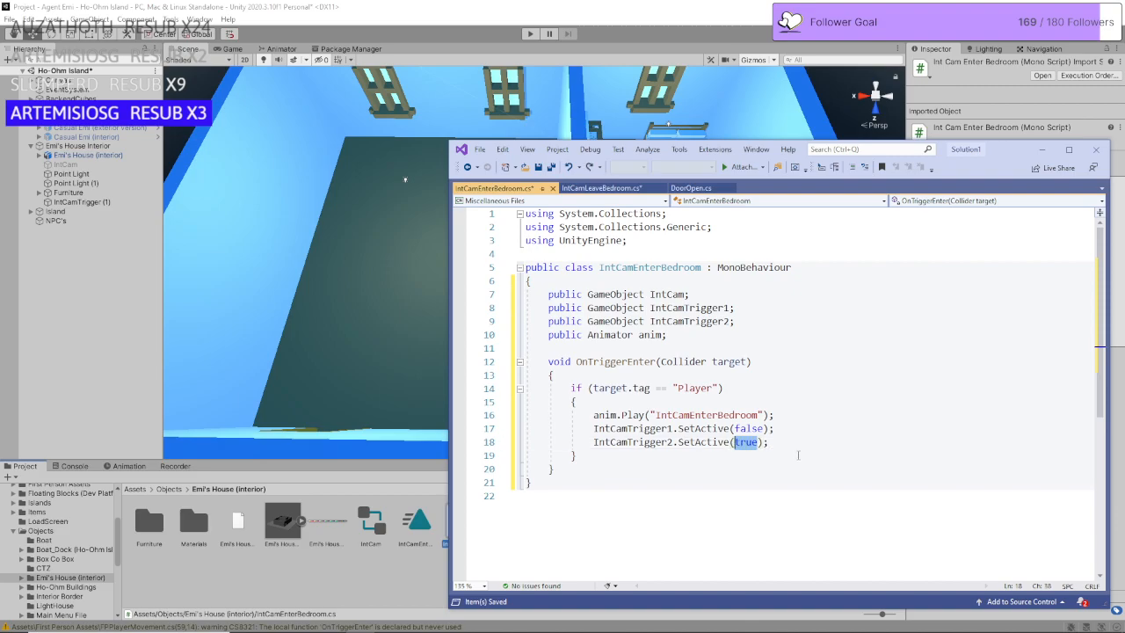
Step: In IntCamEnterBedroom's OnTriggerEnter, set IntCamTrigger2.SetActive to false and IntCamTrigger1.SetActive to true, and save all scripts
{"action": "type", "text": "false"}
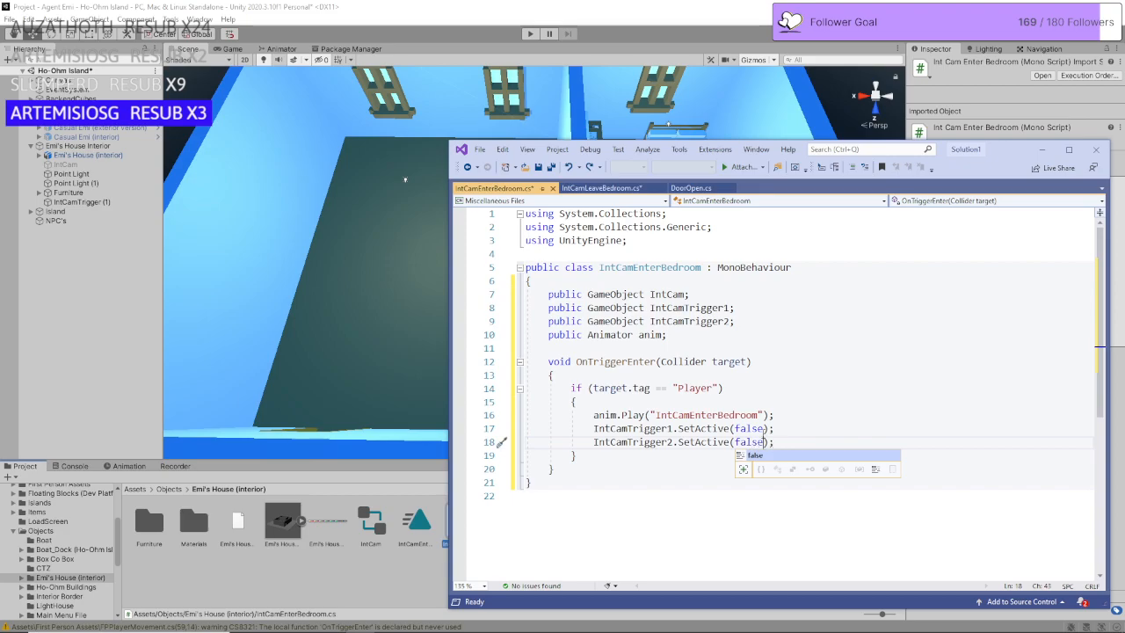
{"action": "left_click_drag", "start_coordinate": [764, 429], "coordinate": [735, 429]}
{"action": "type", "text": "true"}
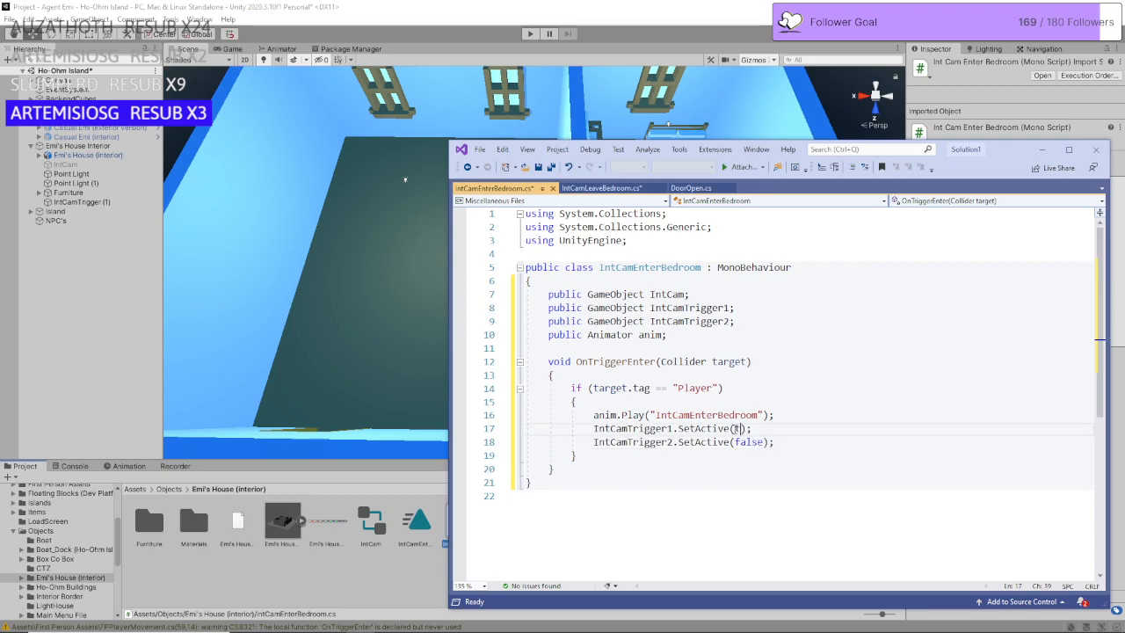
{"action": "left_click", "coordinate": [672, 519]}
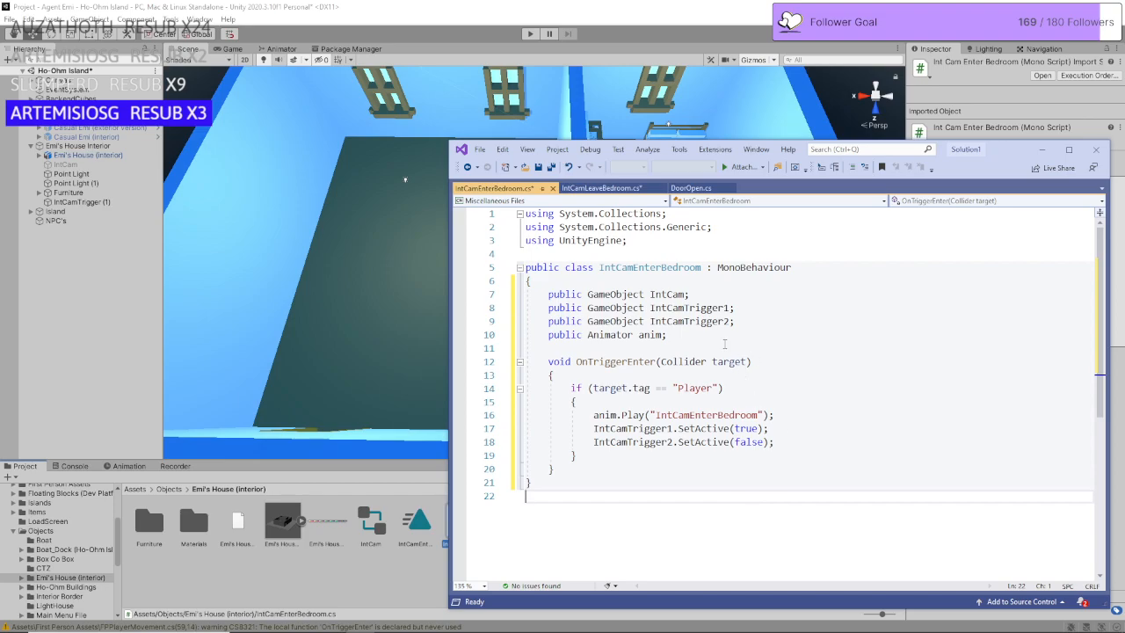
{"action": "left_click", "coordinate": [550, 168]}
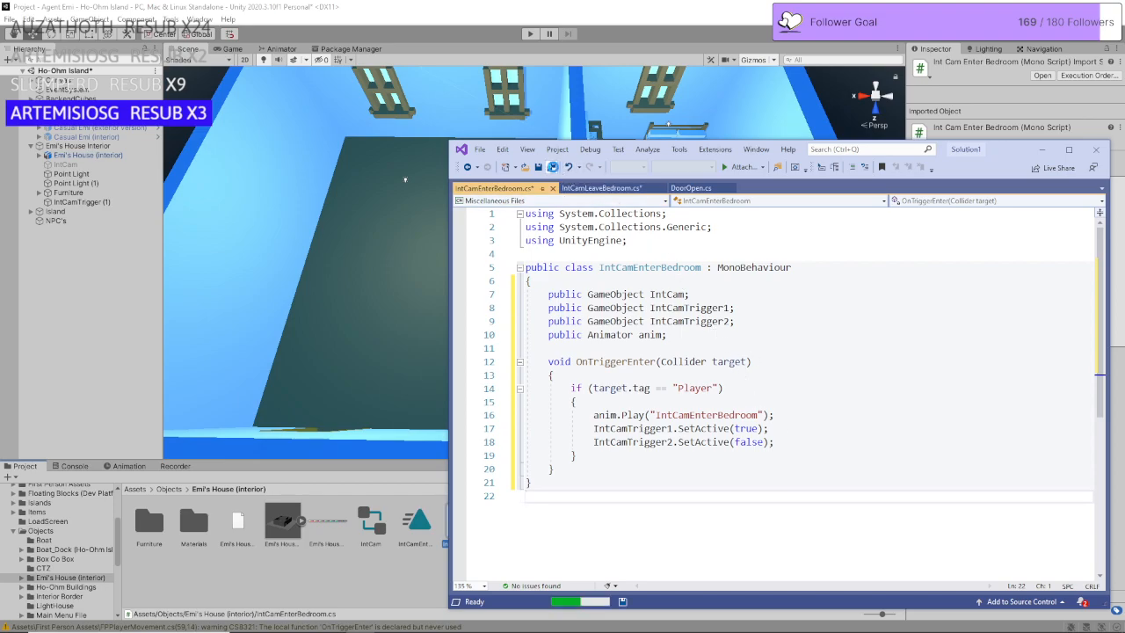
Step: Switch to Unity and duplicate IntCamTrigger (1) in the Emi's House Interior group
{"action": "left_click", "coordinate": [130, 293]}
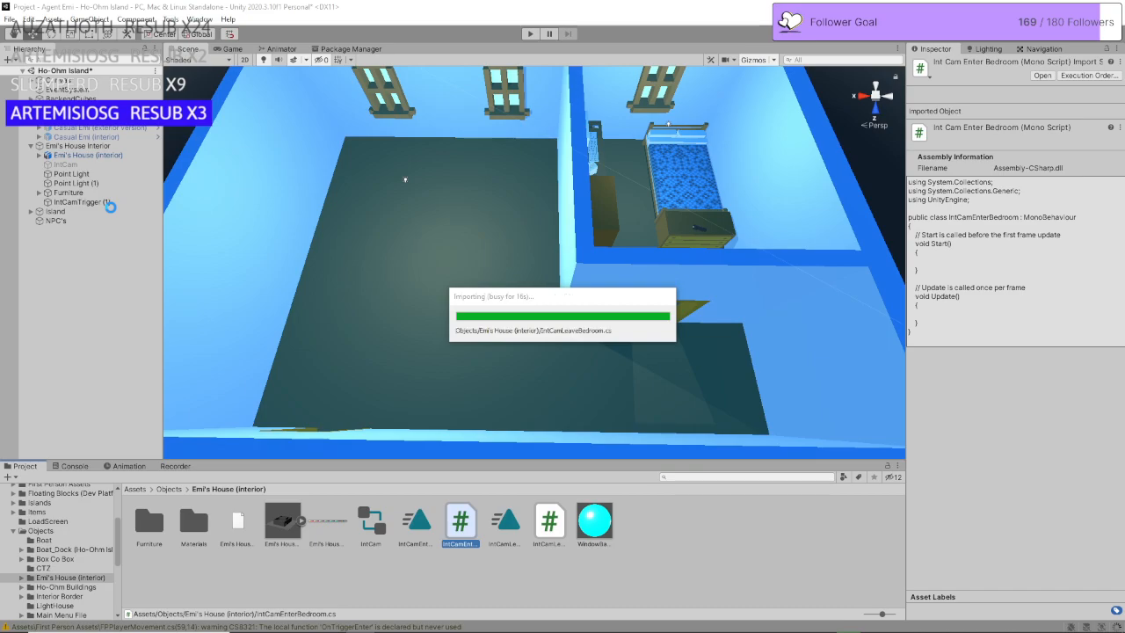
{"action": "left_click", "coordinate": [111, 206]}
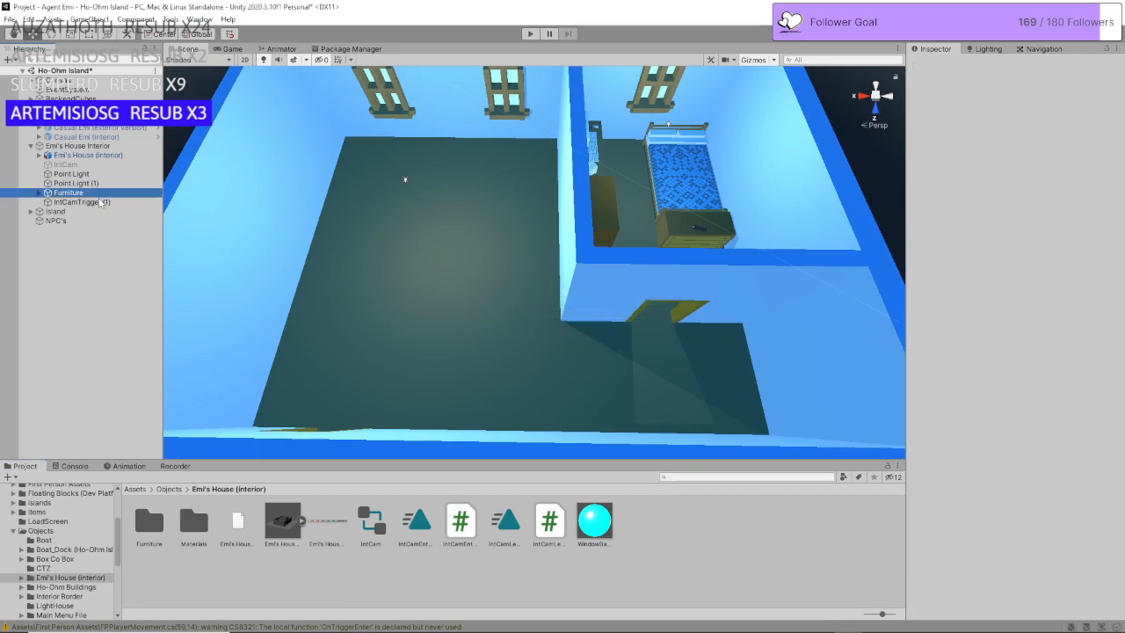
{"action": "key", "text": "ctrl+d"}
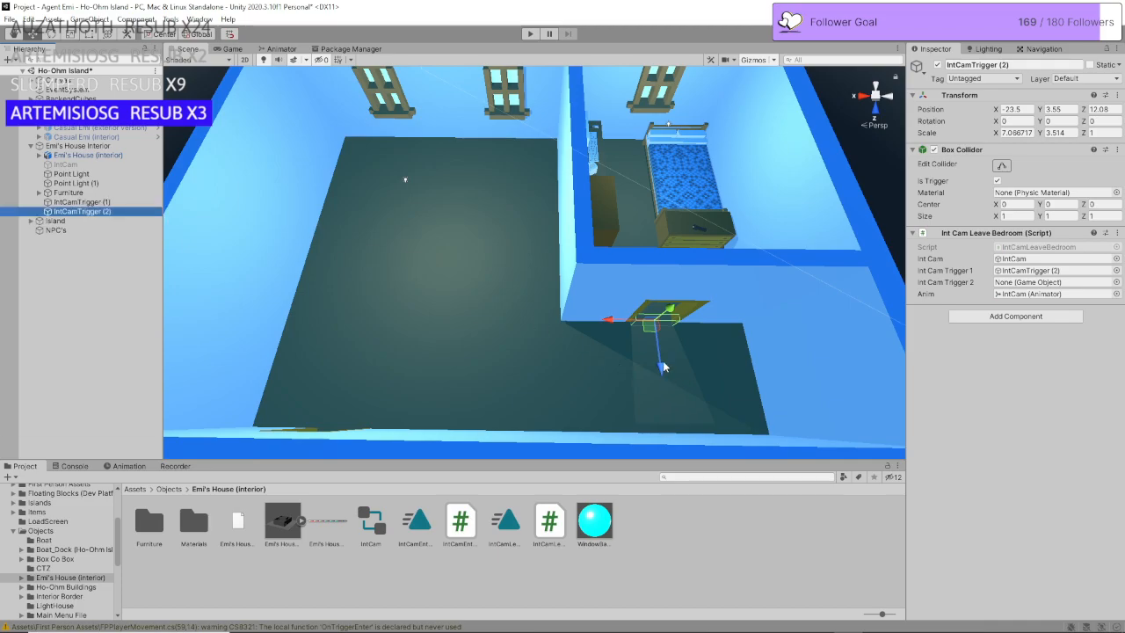
Step: Move IntCamTrigger (2) along the Z axis through the bedroom doorway to a Z position of 9.55
{"action": "left_click_drag", "start_coordinate": [663, 360], "coordinate": [598, 322], "text": "alt"}
{"action": "scroll", "coordinate": [597, 321], "scroll_direction": "up", "scroll_amount": 6}
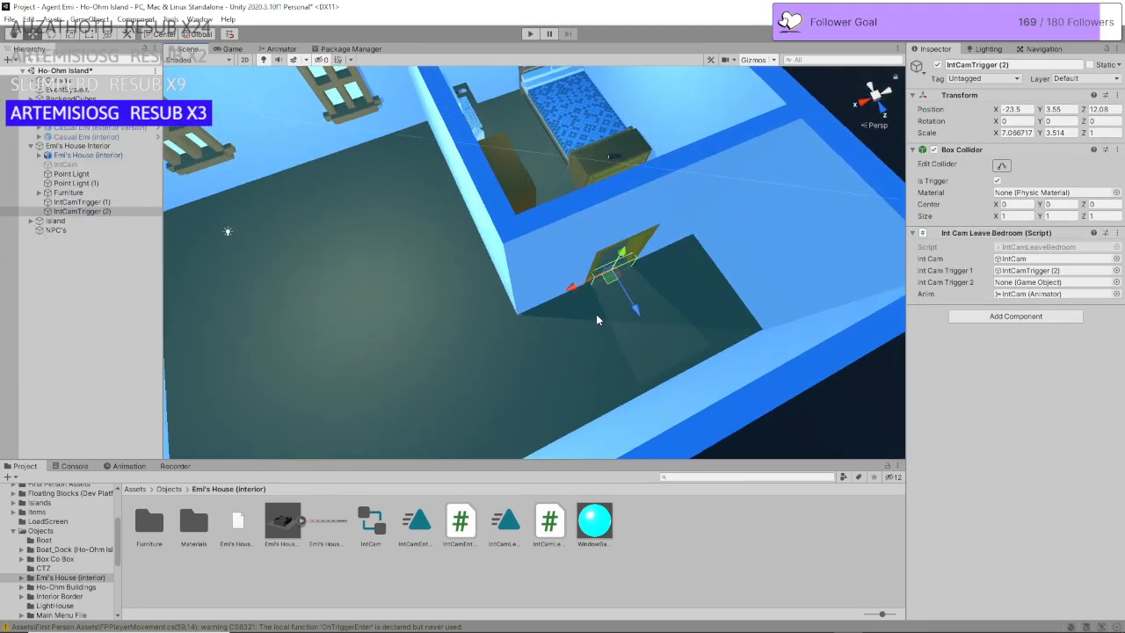
{"action": "key", "text": "w"}
{"action": "key", "text": "d"}
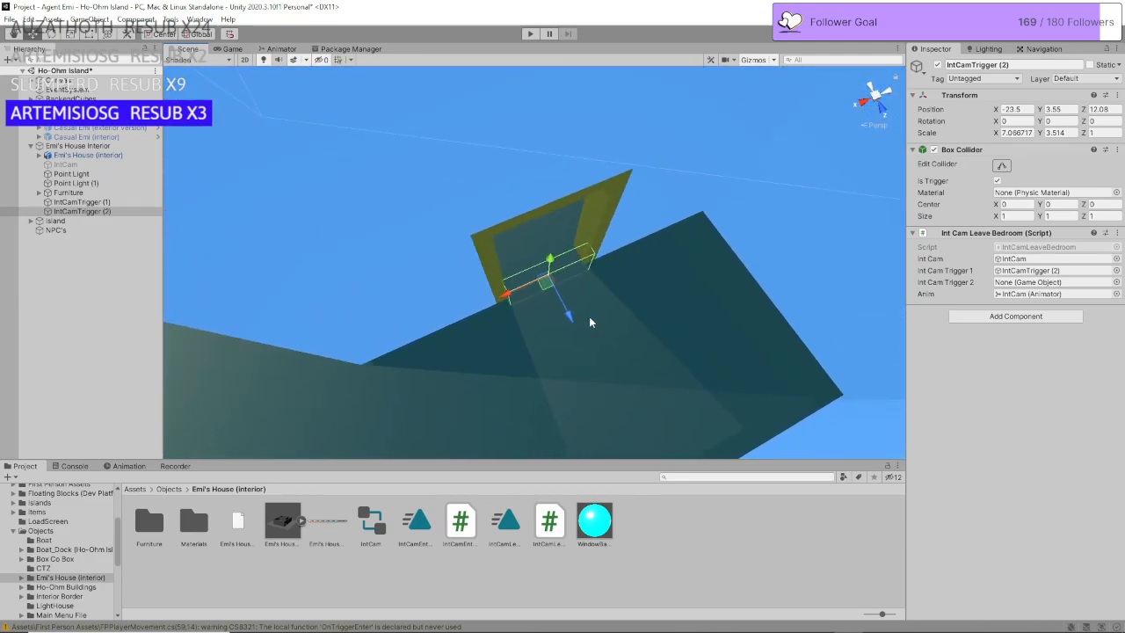
{"action": "right_click_drag", "start_coordinate": [591, 317], "coordinate": [525, 317]}
{"action": "left_click_drag", "start_coordinate": [500, 302], "coordinate": [482, 274]}
{"action": "scroll", "coordinate": [482, 274], "scroll_direction": "up", "scroll_amount": 3}
{"action": "scroll", "coordinate": [468, 252], "scroll_direction": "up", "scroll_amount": 6}
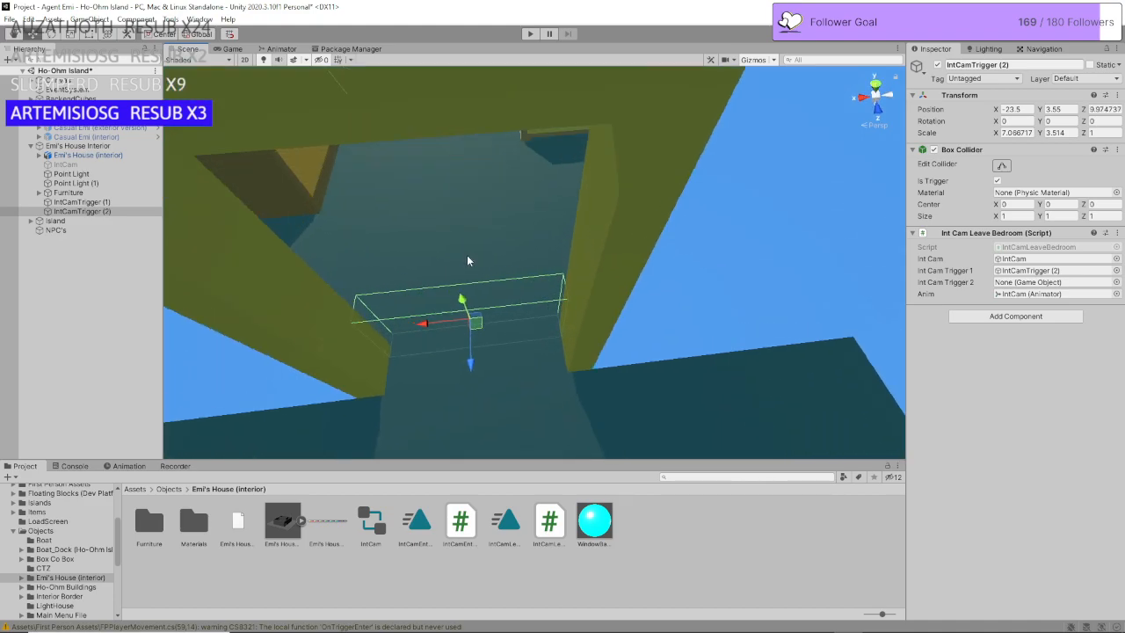
{"action": "right_click_drag", "start_coordinate": [492, 239], "coordinate": [550, 266]}
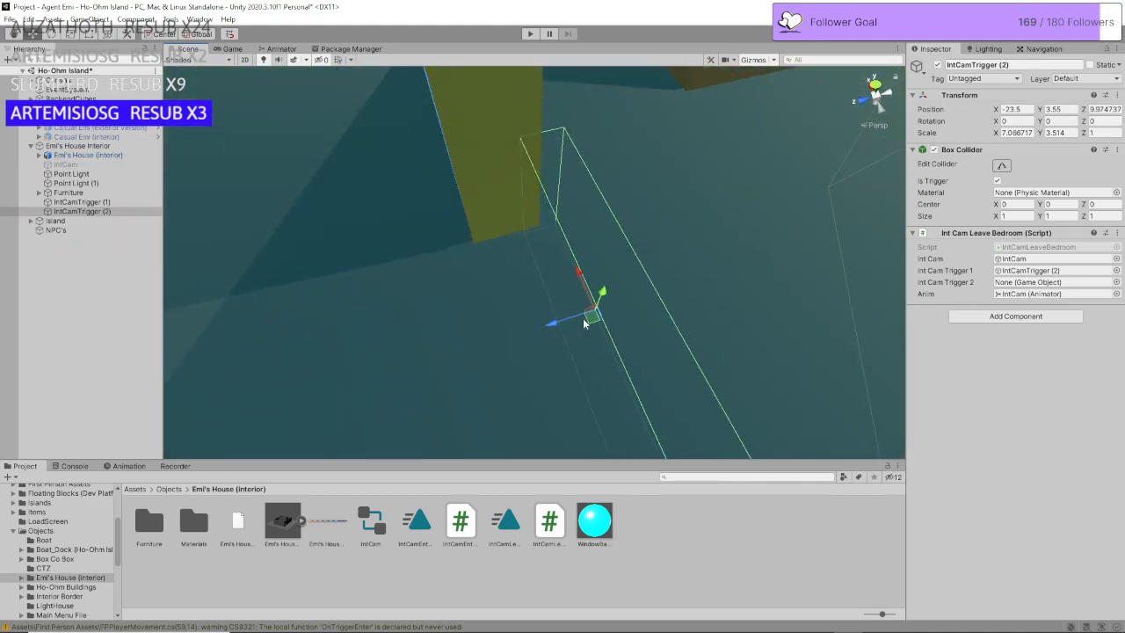
{"action": "left_click_drag", "start_coordinate": [441, 298], "coordinate": [452, 297]}
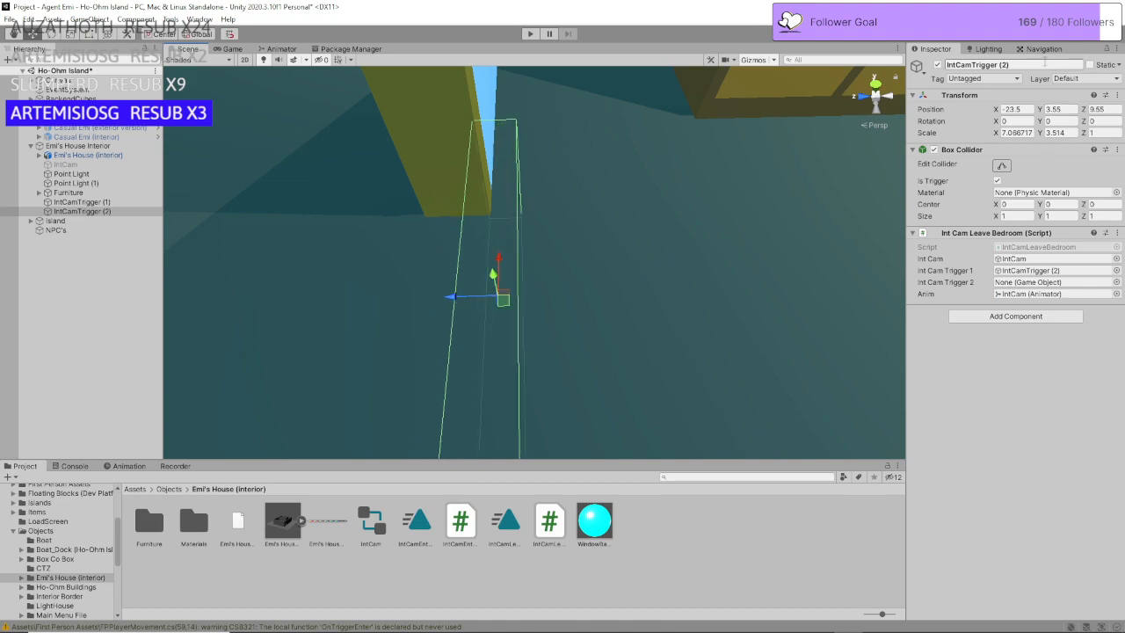
Step: Deactivate IntCamTrigger (2) and assign IntCamTrigger (1) as its script's Int Cam Trigger 2 reference
{"action": "left_click", "coordinate": [938, 65]}
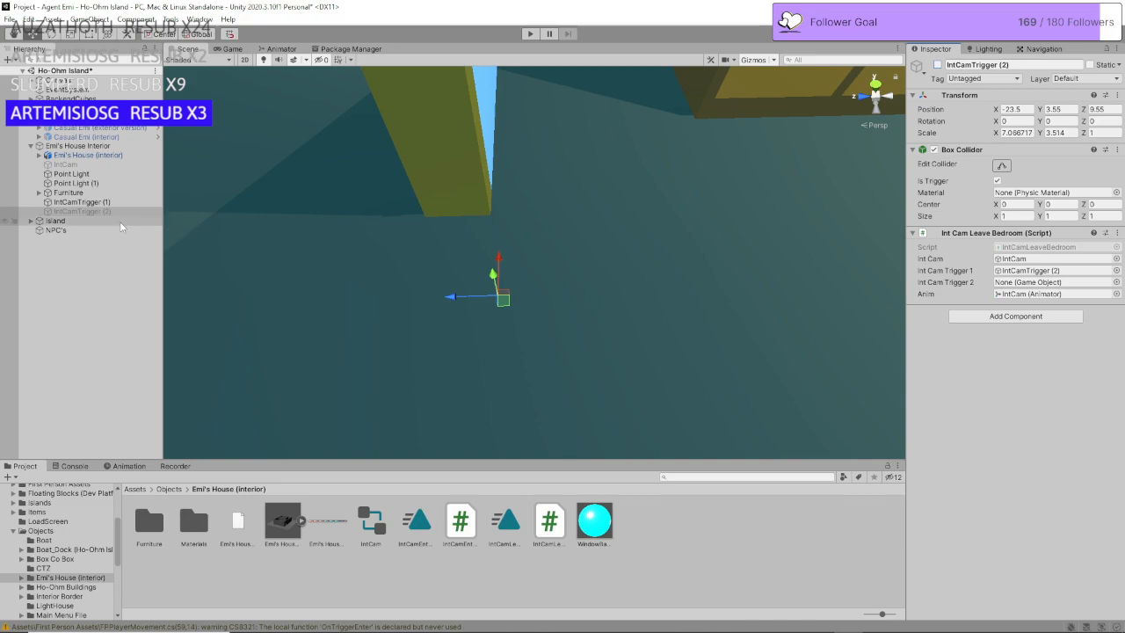
{"action": "left_click_drag", "start_coordinate": [111, 211], "coordinate": [1027, 288]}
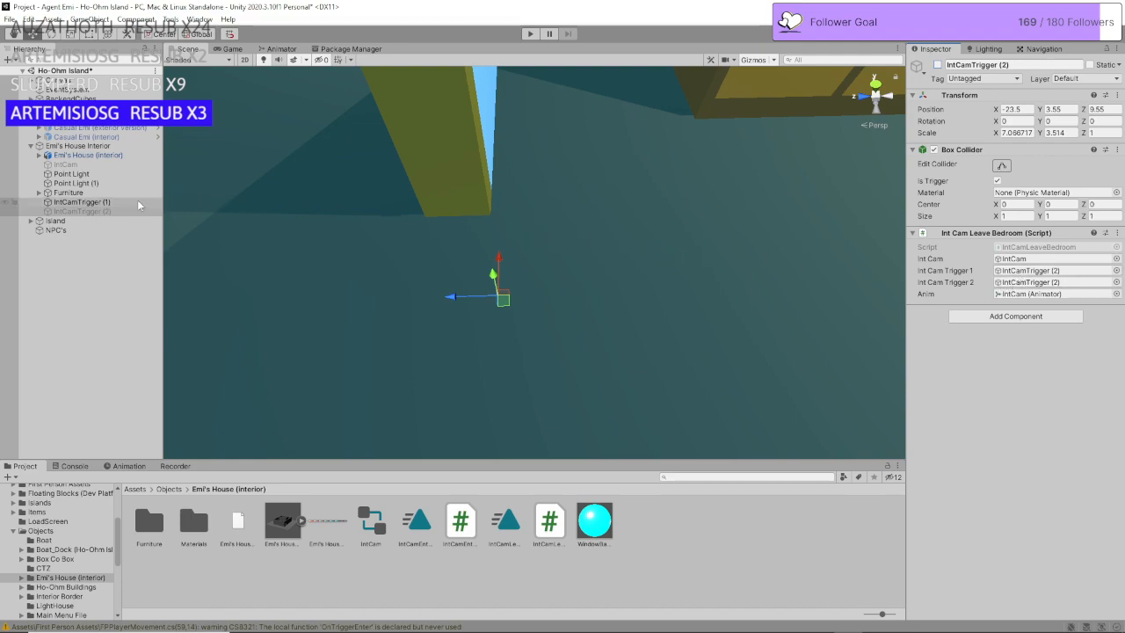
{"action": "left_click_drag", "start_coordinate": [1006, 257], "coordinate": [1025, 283]}
Step: Assign IntCamTrigger (2) as the Int Cam Trigger 2 reference in the script on IntCamTrigger (1)
{"action": "left_click", "coordinate": [81, 202]}
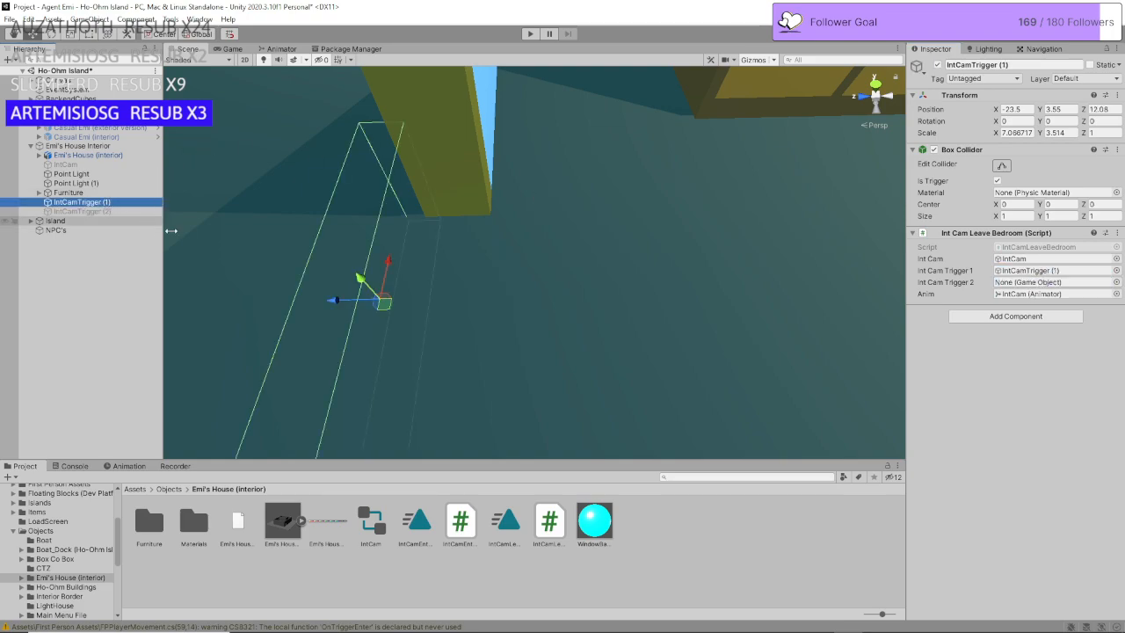
{"action": "left_click_drag", "start_coordinate": [100, 212], "coordinate": [1038, 290]}
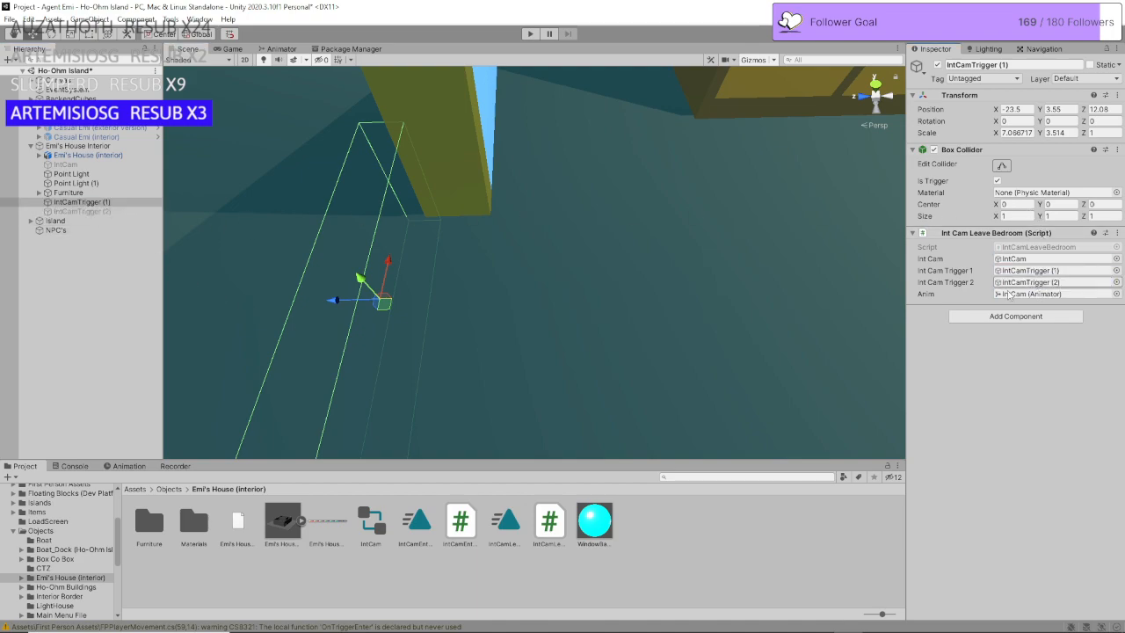
Step: Check the IntCamEnterBedroom code, and on IntCamTrigger (2) set Int Cam Trigger 1 to IntCamTrigger (1) and Int Cam Trigger 2 to IntCamTrigger (2)
{"action": "left_click", "coordinate": [101, 211]}
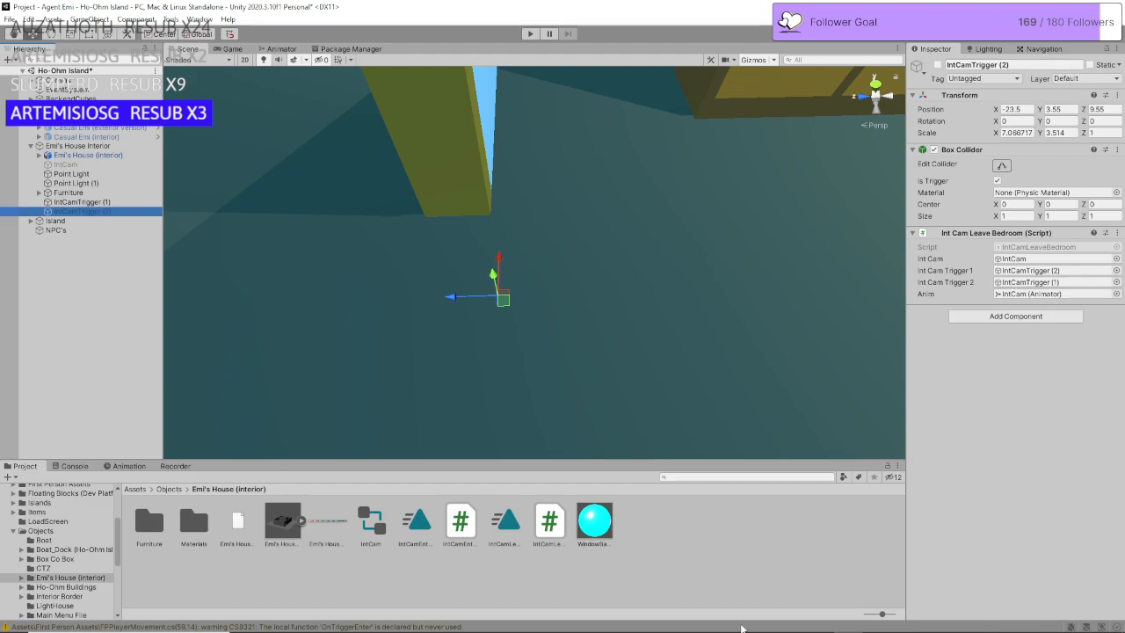
{"action": "mouse_move", "coordinate": [741, 628]}
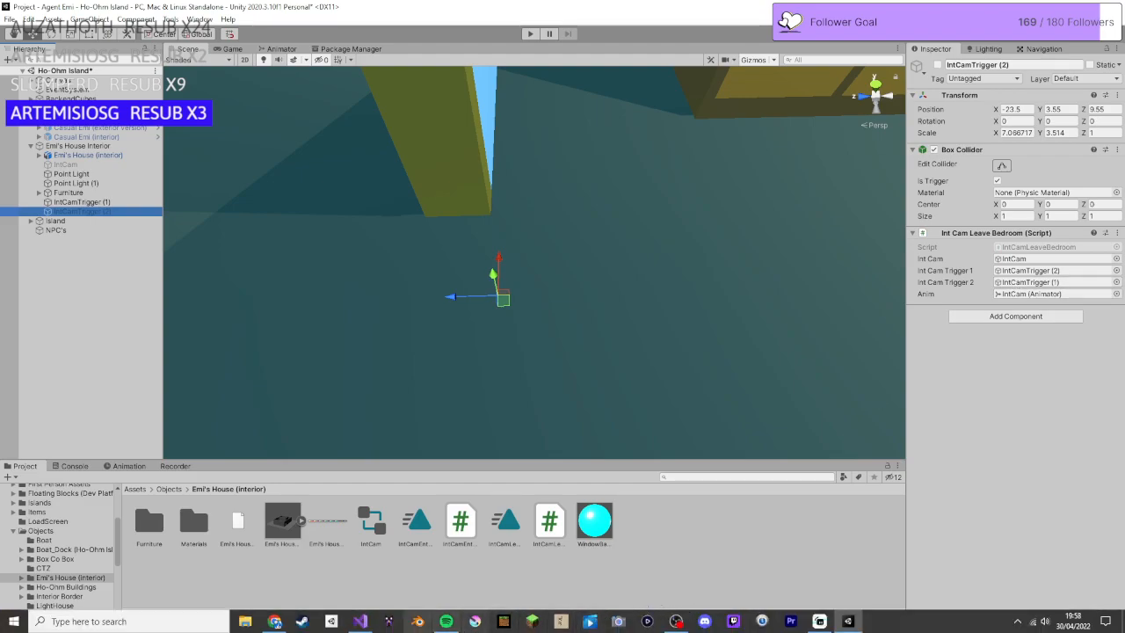
{"action": "left_click", "coordinate": [361, 622]}
{"action": "left_click_drag", "start_coordinate": [1010, 150], "coordinate": [715, 80]}
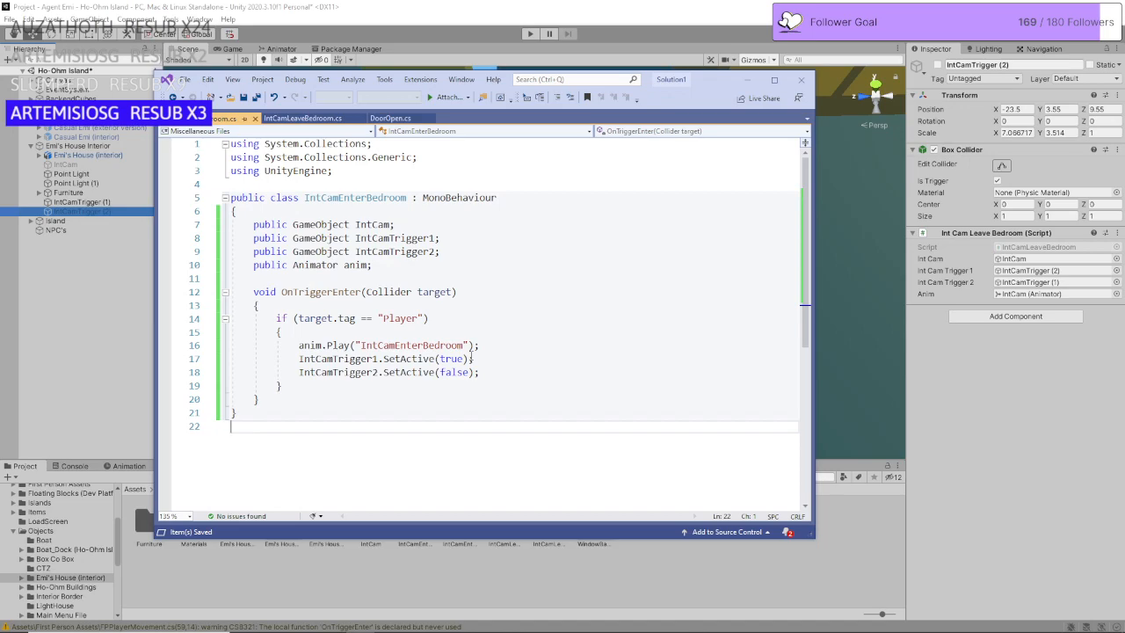
{"action": "left_click", "coordinate": [946, 381]}
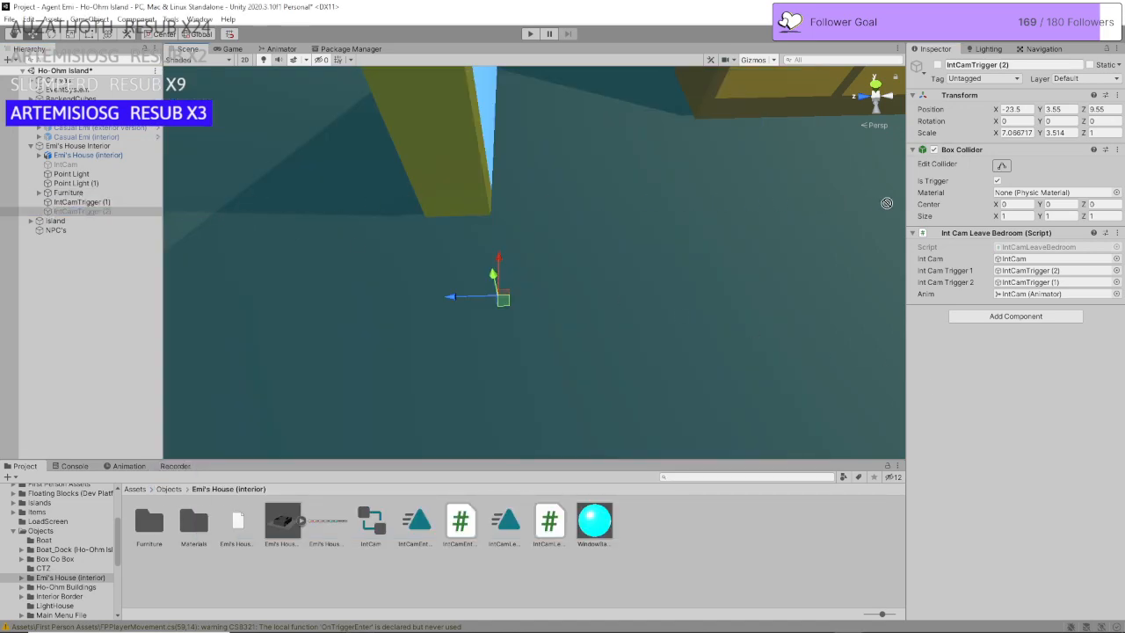
{"action": "left_click_drag", "start_coordinate": [887, 203], "coordinate": [1045, 271]}
{"action": "left_click_drag", "start_coordinate": [105, 217], "coordinate": [1018, 283]}
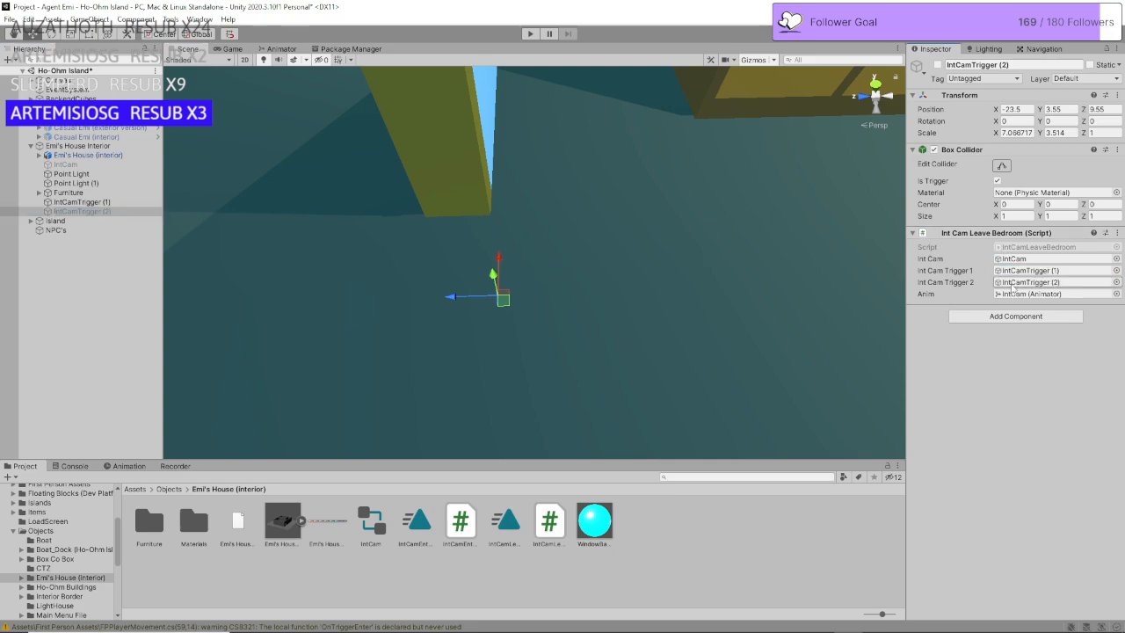
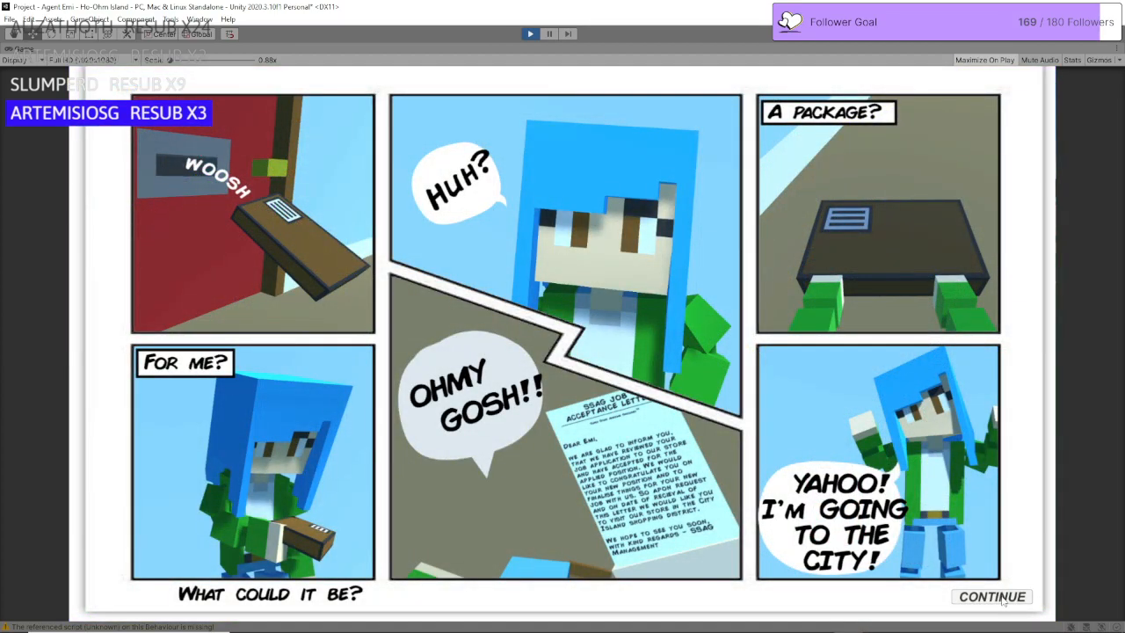
Step: Continue past the comic intro in the playtest, walk the character towards the bedroom door, and stop the game
{"action": "left_click", "coordinate": [993, 595]}
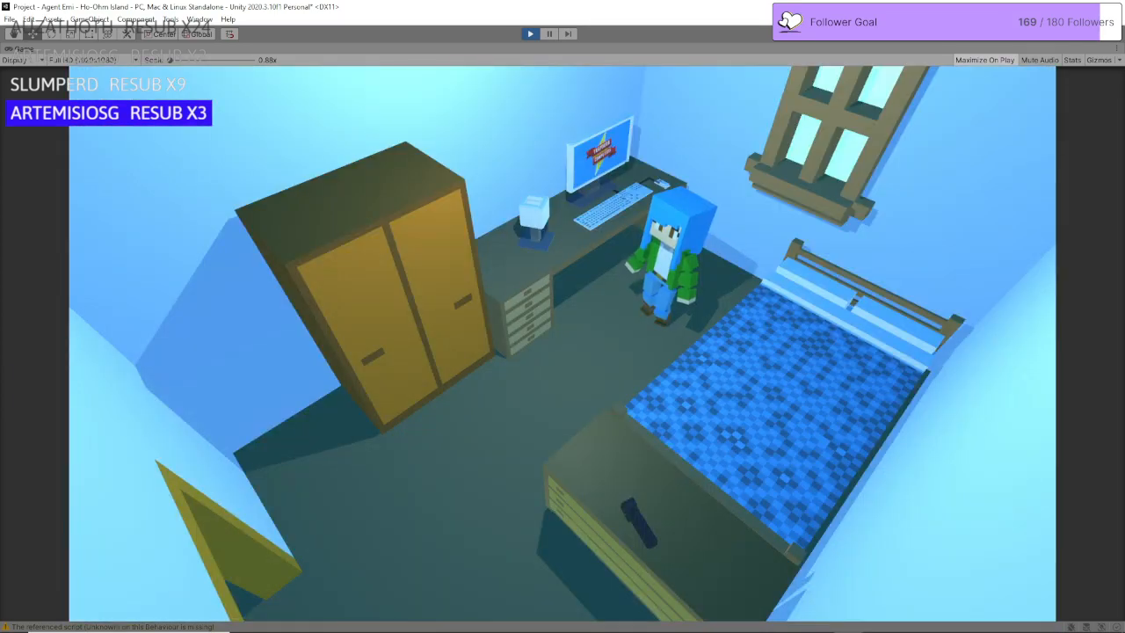
{"action": "key", "text": "s"}
{"action": "key", "text": "a"}
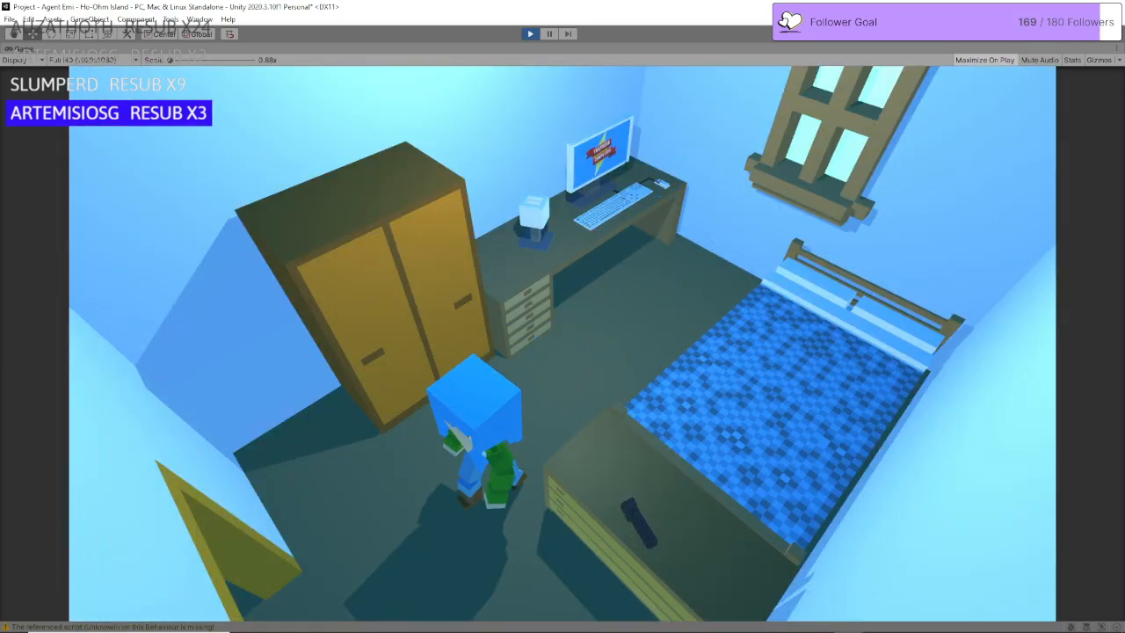
{"action": "key", "text": "w"}
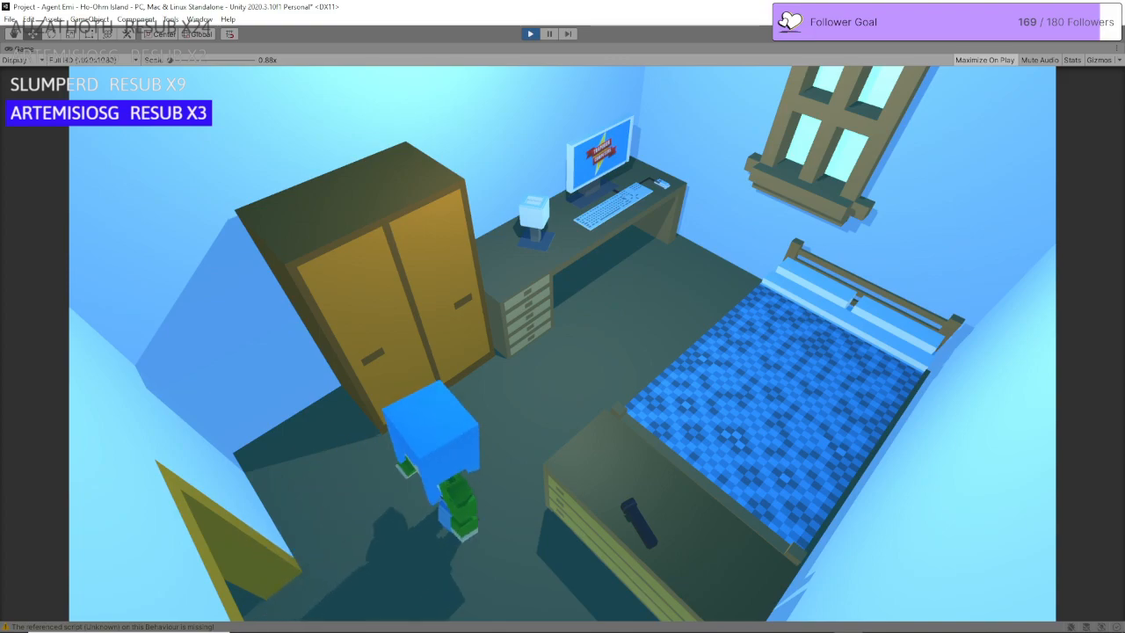
{"action": "left_click", "coordinate": [534, 35]}
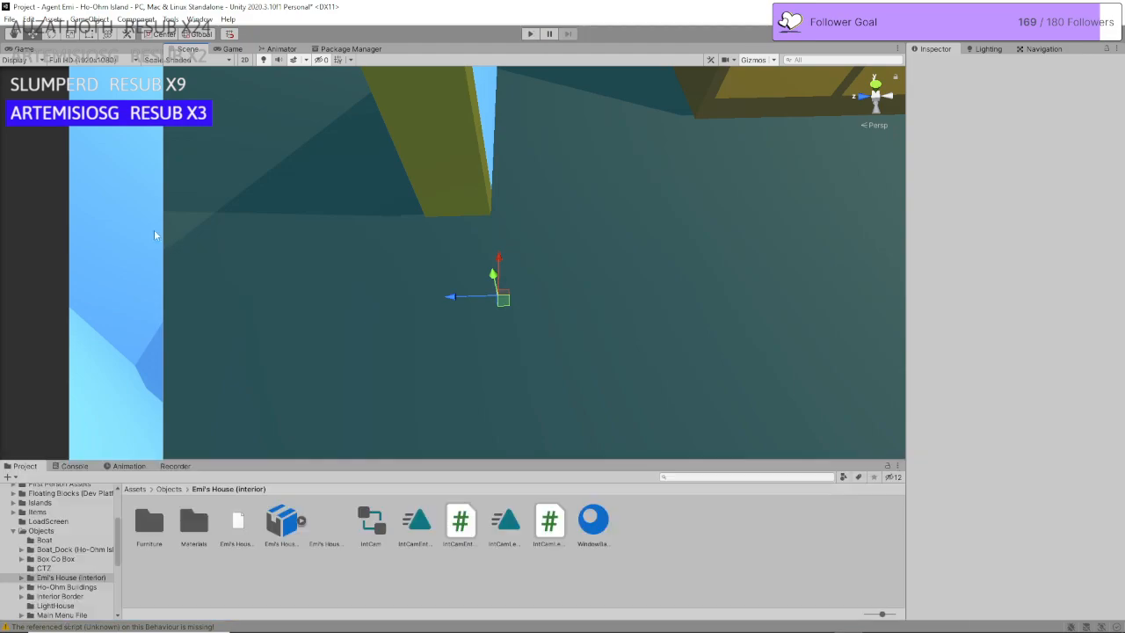
Step: Compare the component settings and script references of IntCamTrigger (1) and IntCamTrigger (2)
{"action": "left_click", "coordinate": [100, 211]}
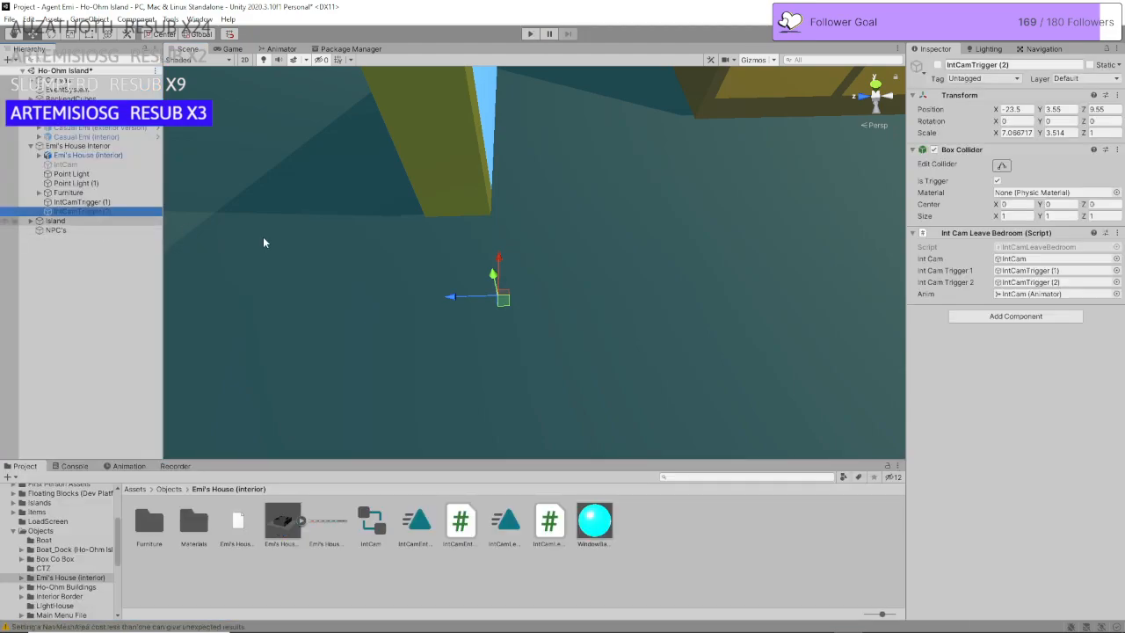
{"action": "left_click", "coordinate": [104, 203]}
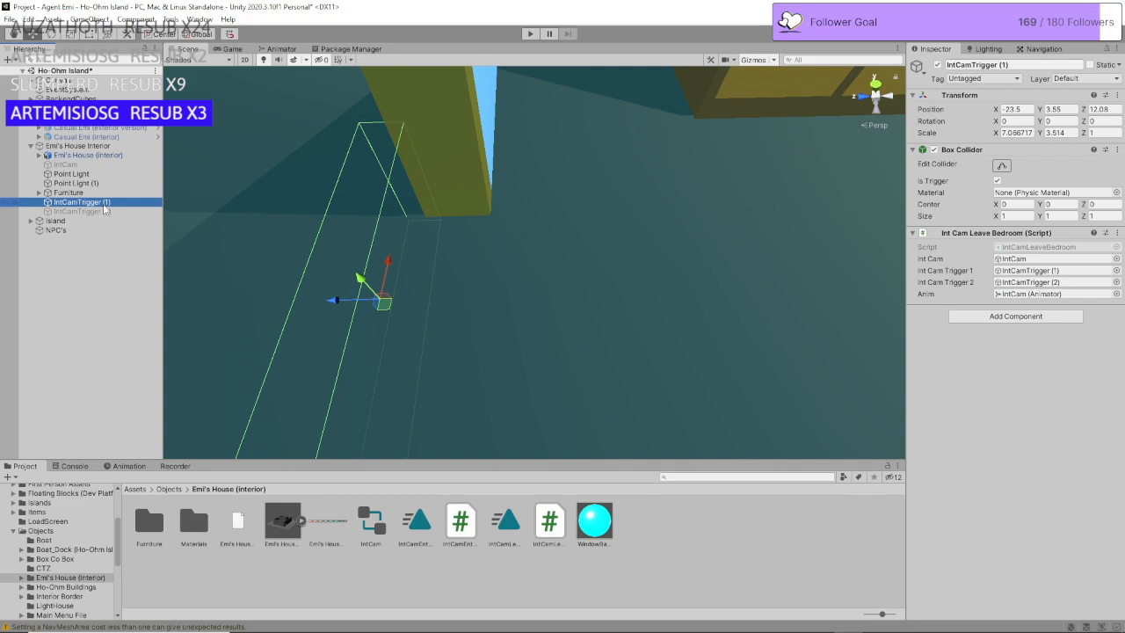
{"action": "left_click", "coordinate": [104, 211]}
{"action": "left_click", "coordinate": [103, 204]}
{"action": "left_click", "coordinate": [80, 252]}
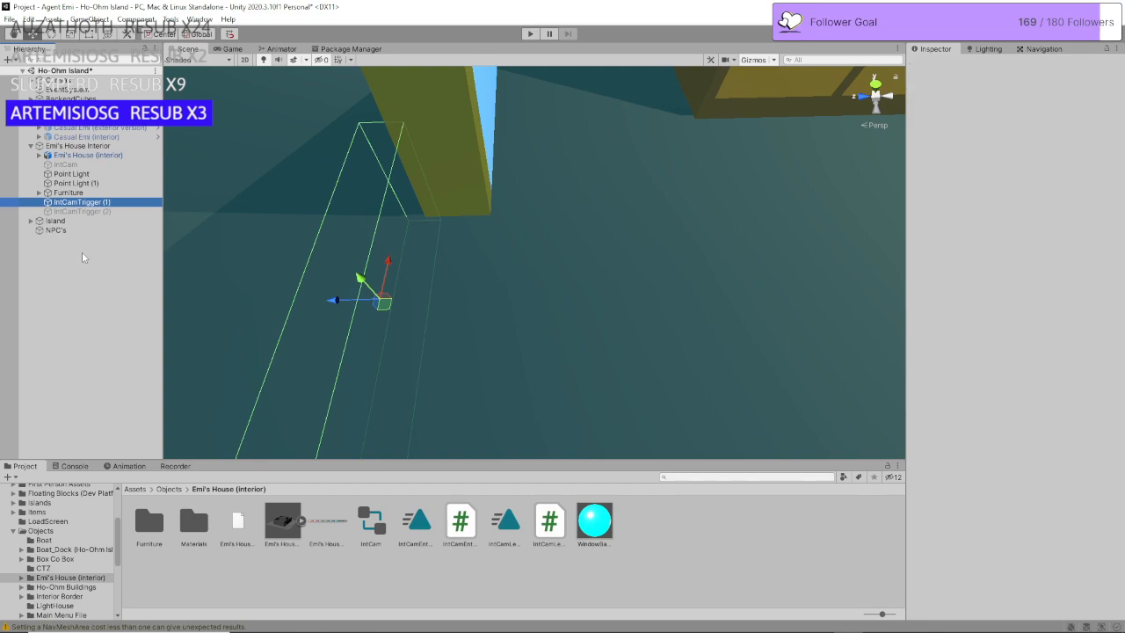
Step: Run the game and walk the character out of the bedroom into the main room to test the leaving camera animation
{"action": "left_click", "coordinate": [531, 38]}
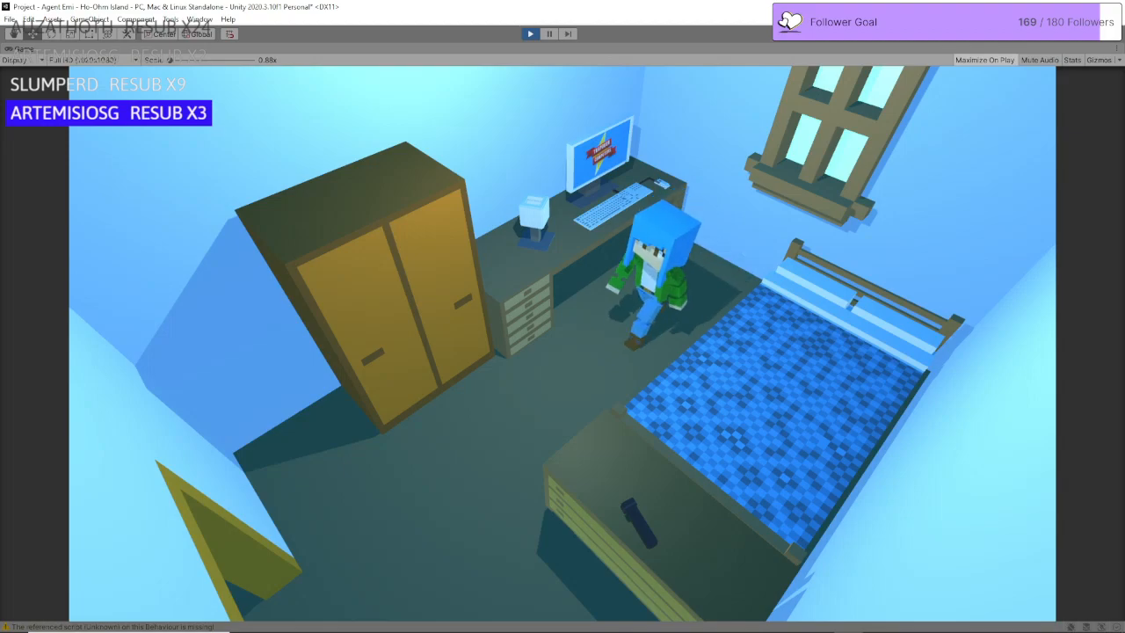
{"action": "key", "text": "s"}
{"action": "key", "text": "d"}
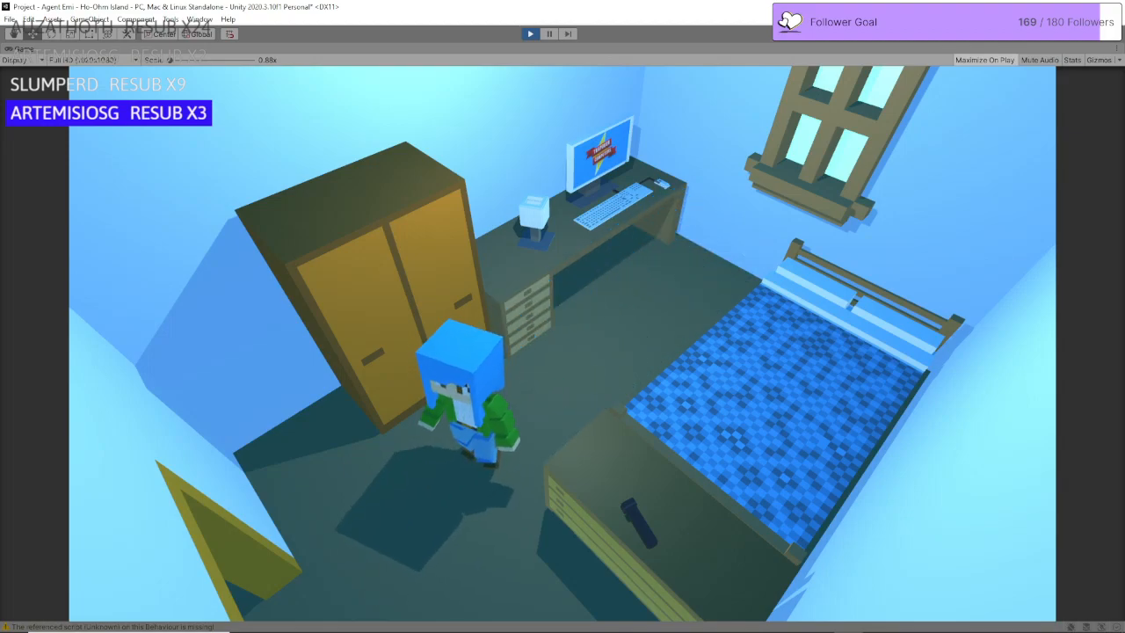
{"action": "key", "text": "s"}
{"action": "key", "text": "s"}
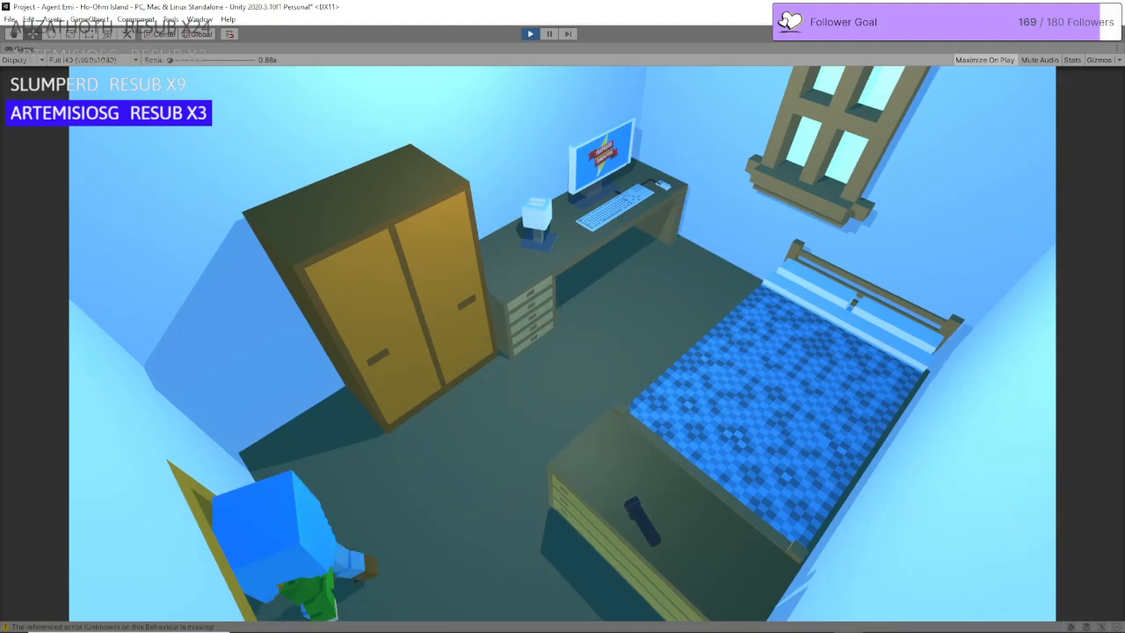
{"action": "key", "text": "s"}
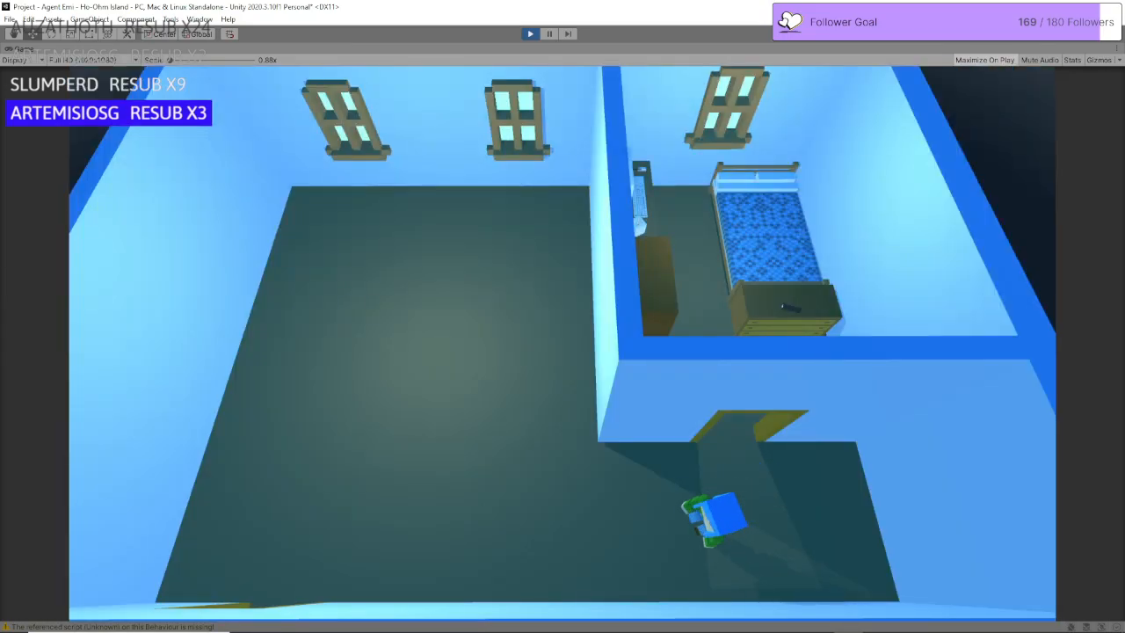
{"action": "key", "text": "a"}
{"action": "key", "text": "s"}
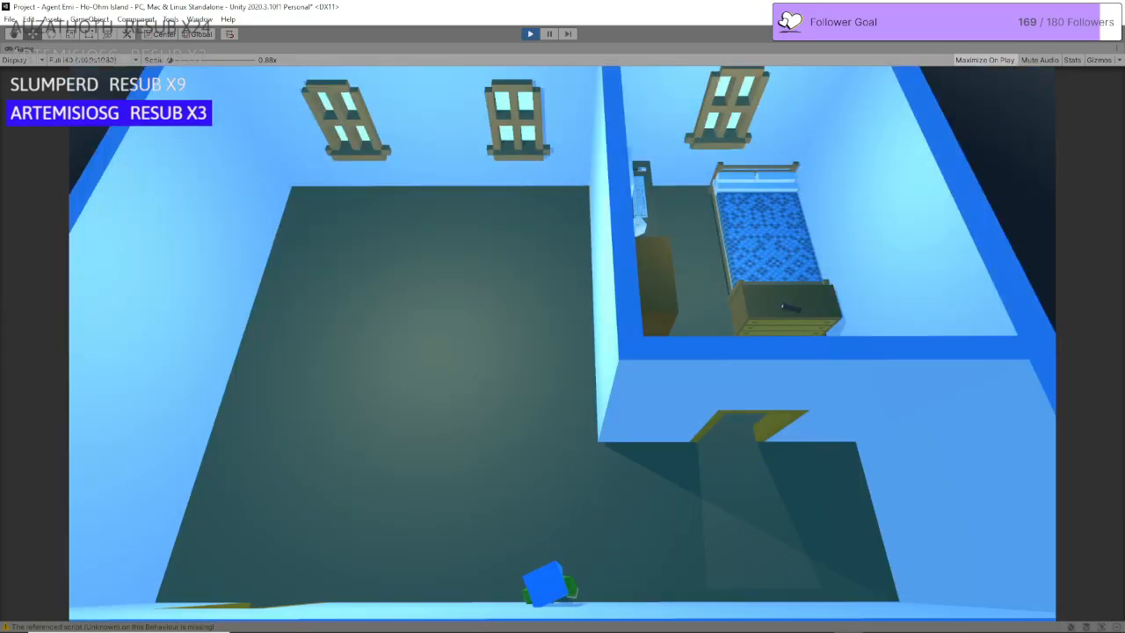
Step: Walk the character back through the bedroom doorway and out again to test the entering camera trigger, and stop the game
{"action": "key", "text": "d"}
{"action": "key", "text": "d"}
{"action": "key", "text": "w"}
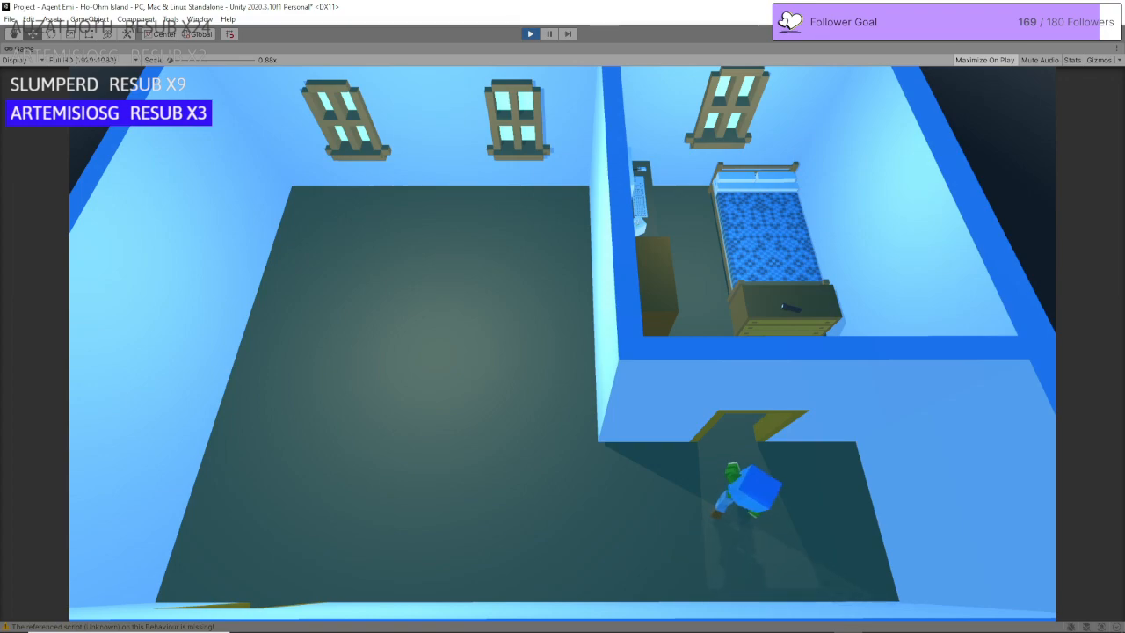
{"action": "key", "text": "w"}
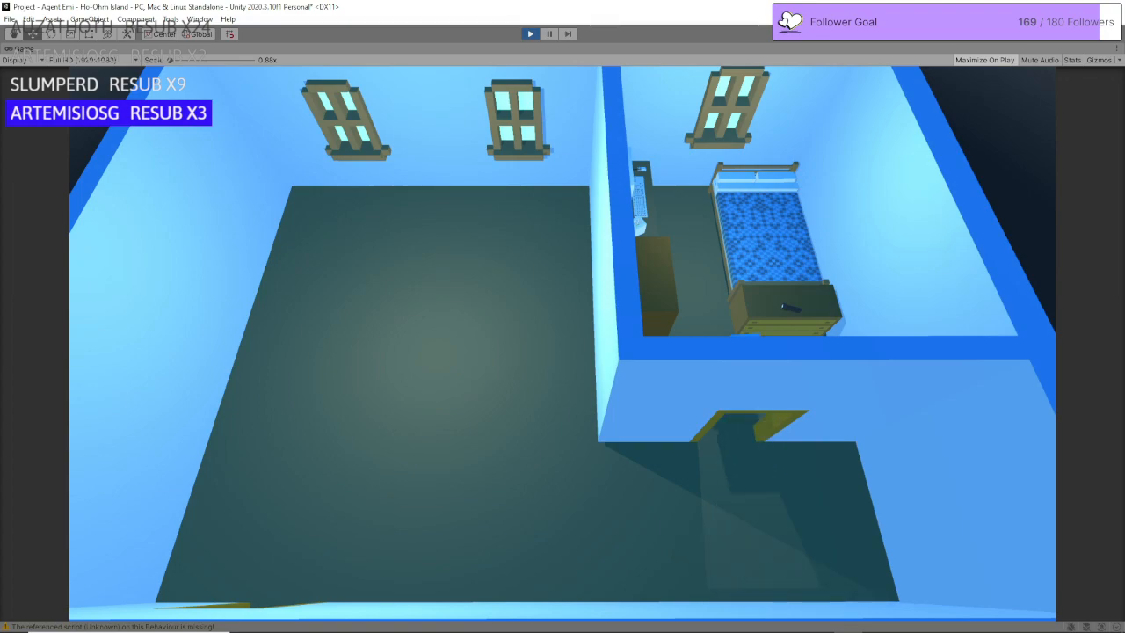
{"action": "key", "text": "s"}
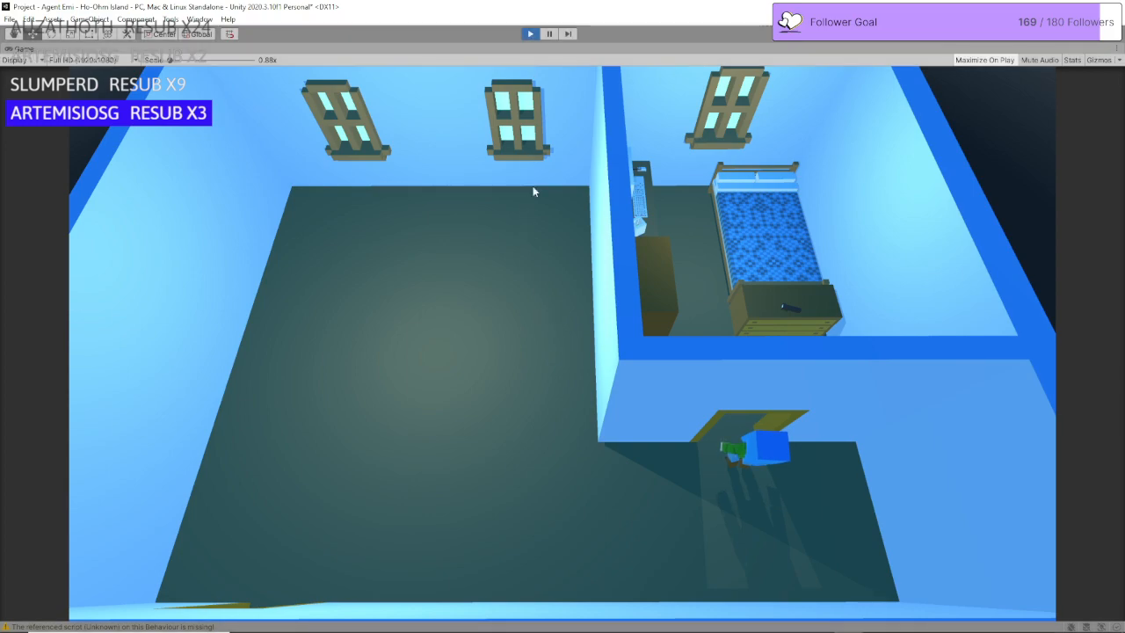
{"action": "key", "text": "ctrl+p"}
Step: In Visual Studio, move the IntCamTrigger2.SetActive(true) line of the IntCamLeaveBedroom script above IntCamTrigger1.SetActive(false)
{"action": "left_click", "coordinate": [364, 626]}
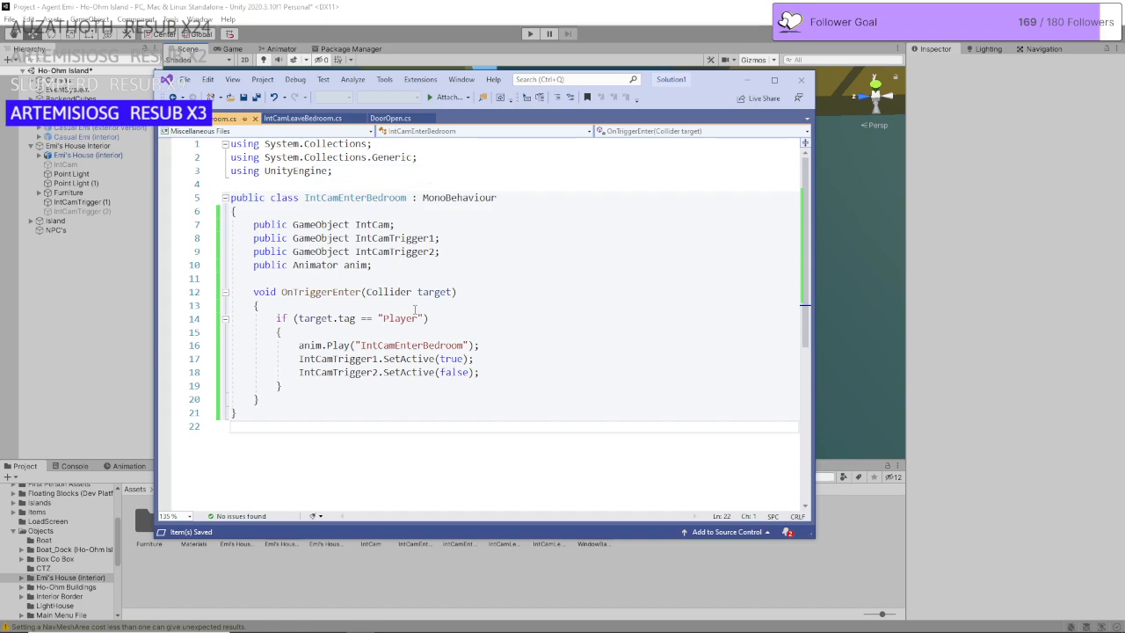
{"action": "left_click", "coordinate": [302, 118]}
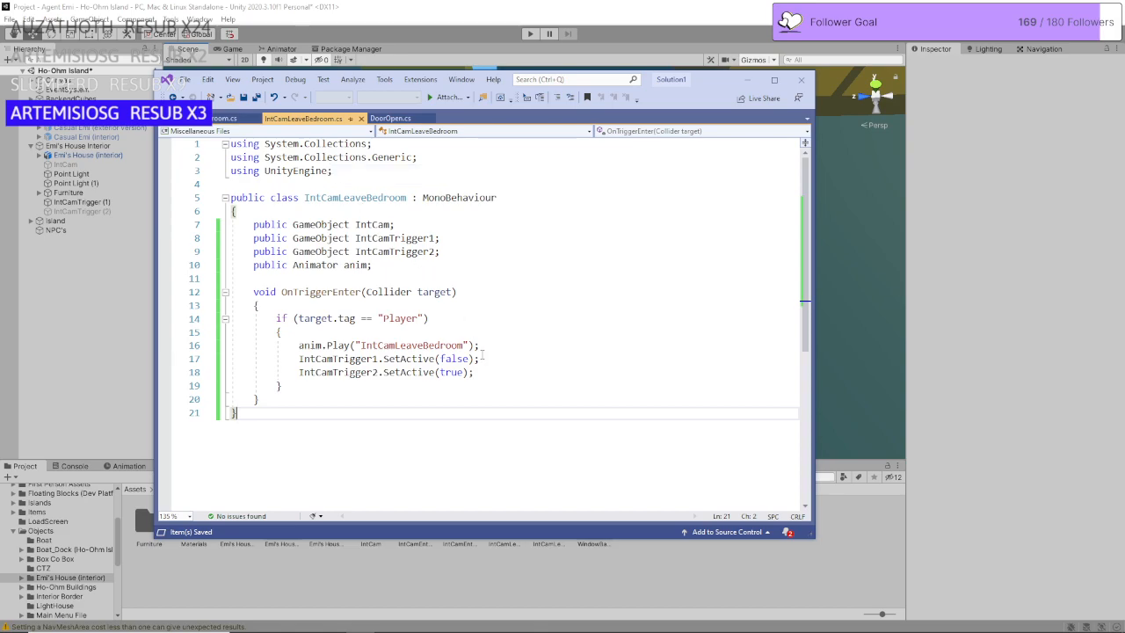
{"action": "left_click_drag", "start_coordinate": [487, 374], "coordinate": [206, 373]}
{"action": "key", "text": "ctrl+c"}
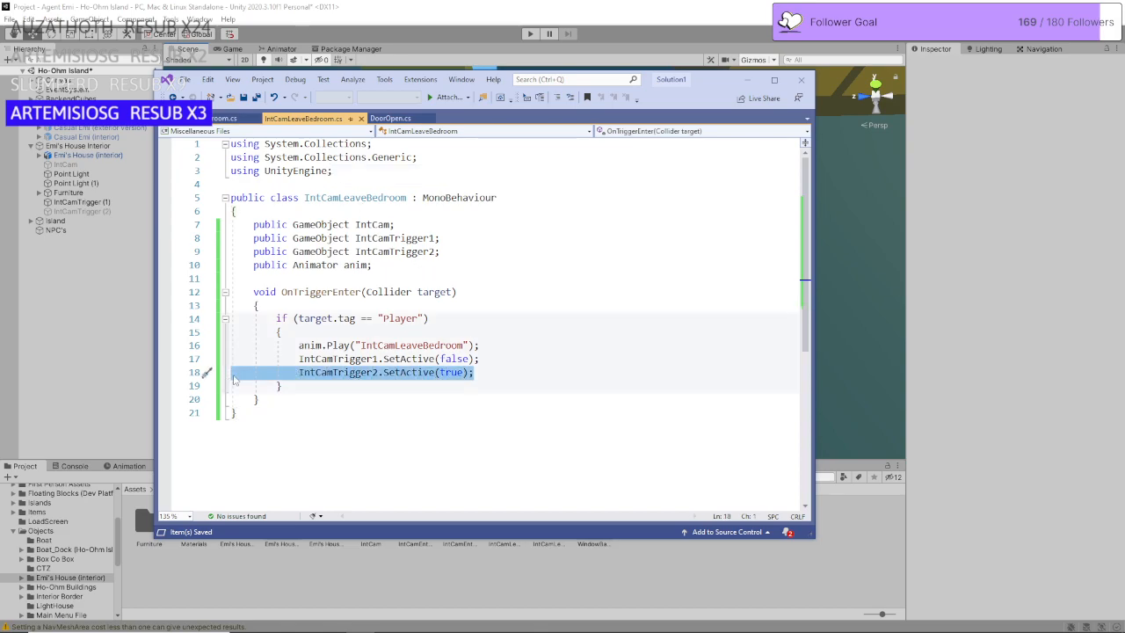
{"action": "key", "text": "BackSpace"}
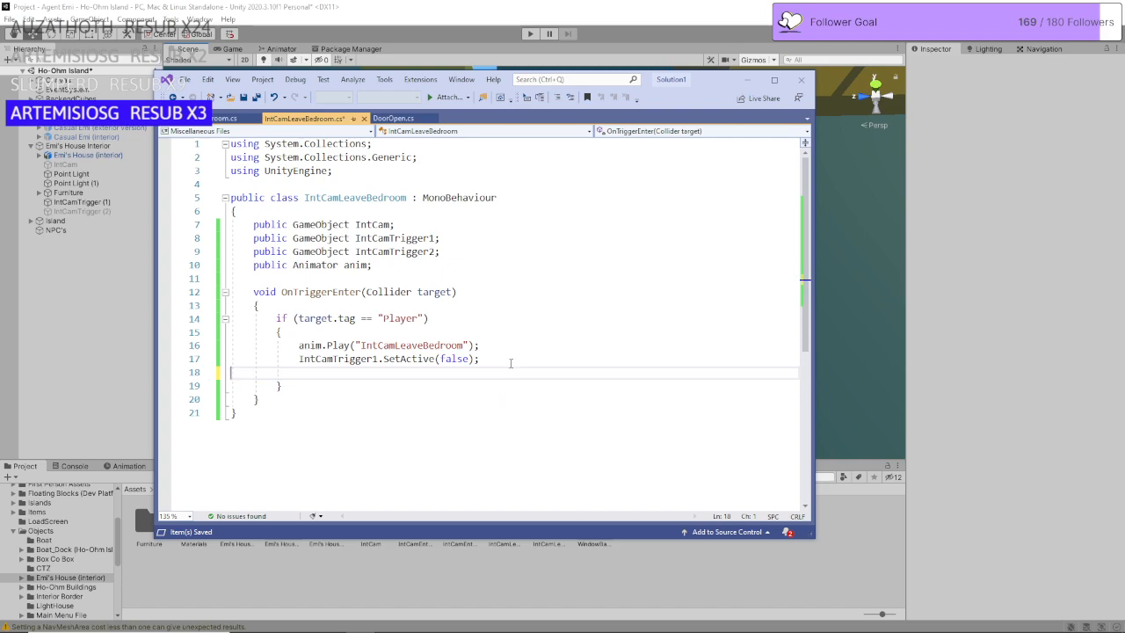
{"action": "left_click", "coordinate": [516, 348]}
{"action": "key", "text": "Return"}
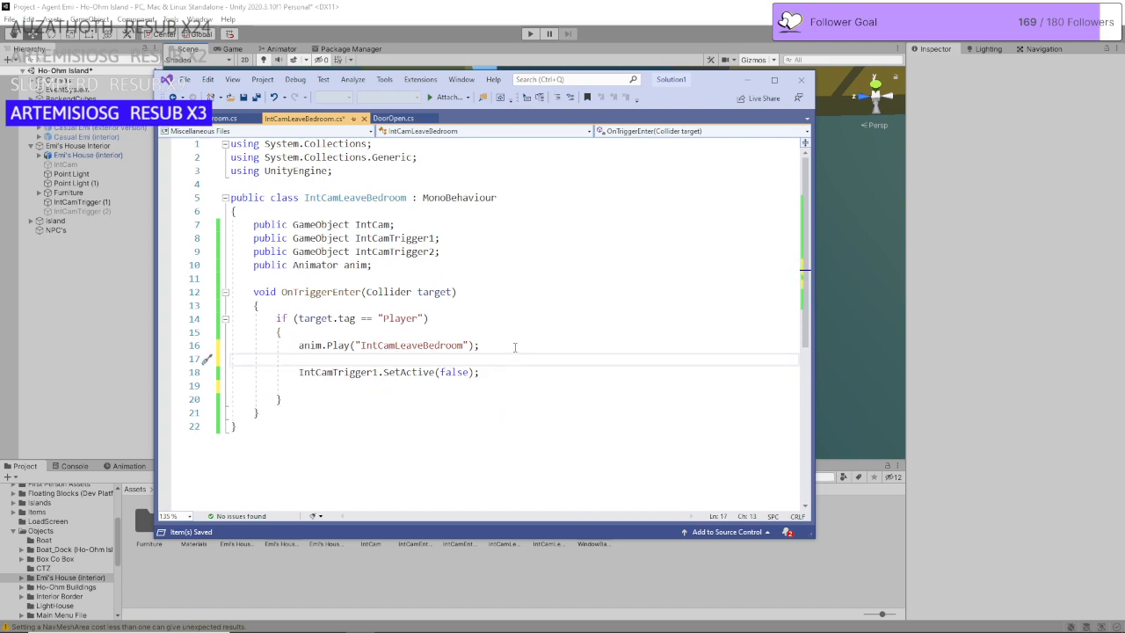
{"action": "key", "text": "ctrl+v"}
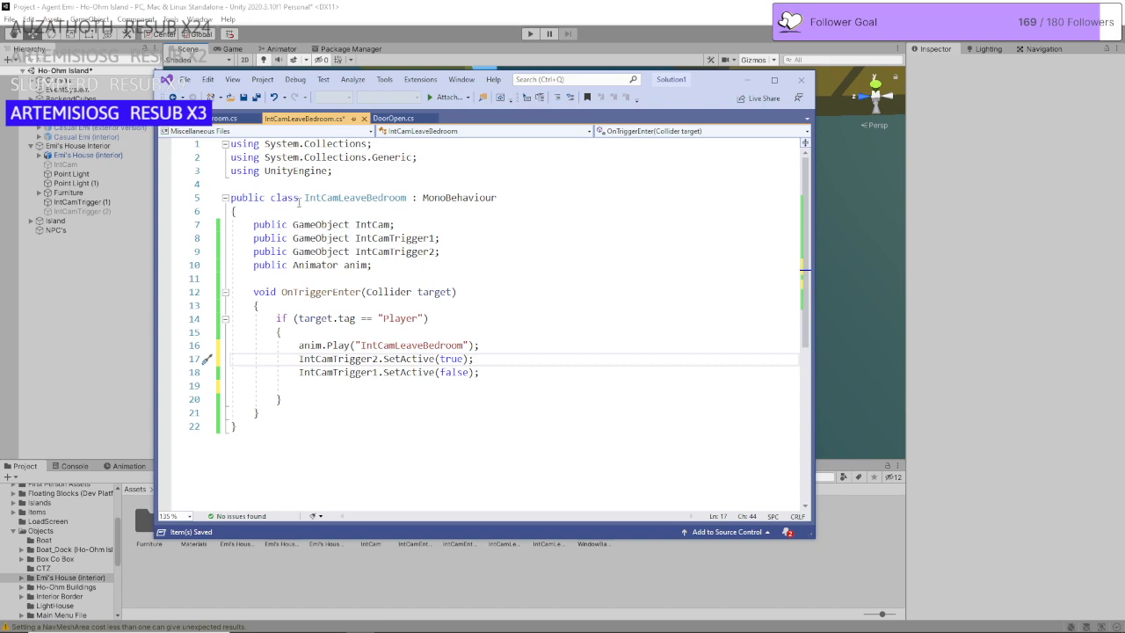
Step: Check the SetActive lines in the IntCamEnterBedroom script, save the script changes, and return to Unity
{"action": "left_click", "coordinate": [225, 118]}
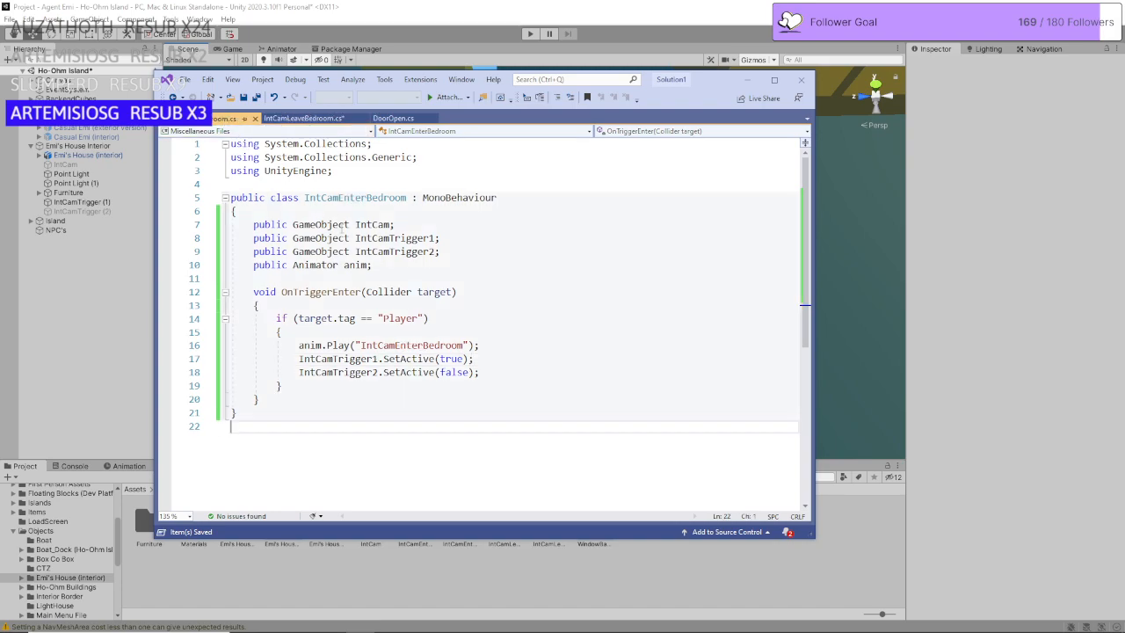
{"action": "left_click", "coordinate": [516, 360]}
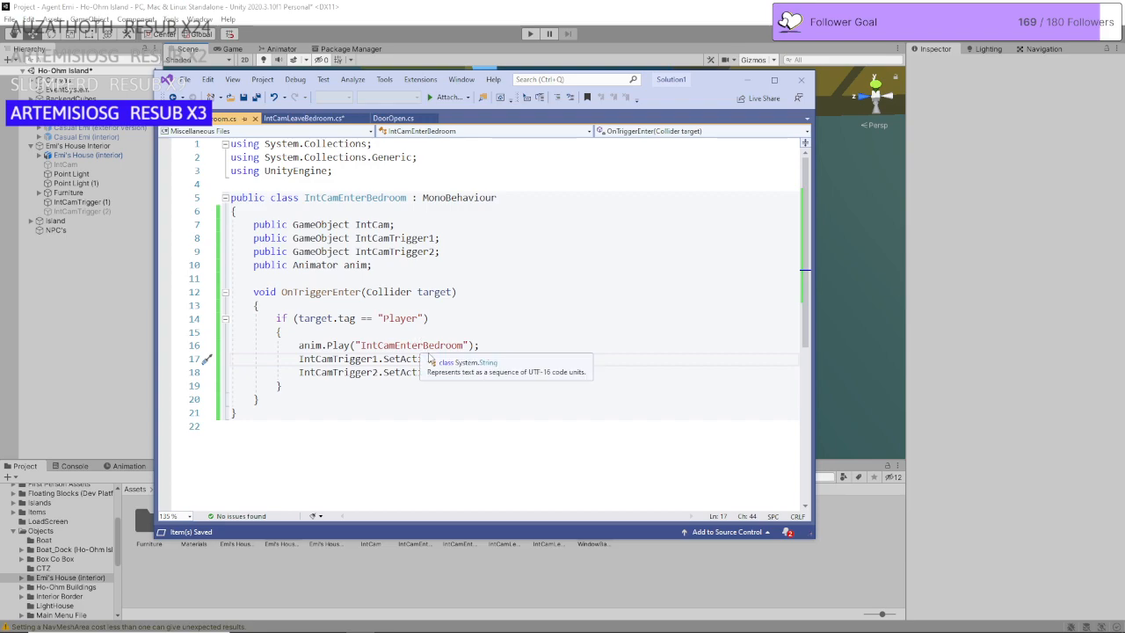
{"action": "left_click", "coordinate": [450, 426]}
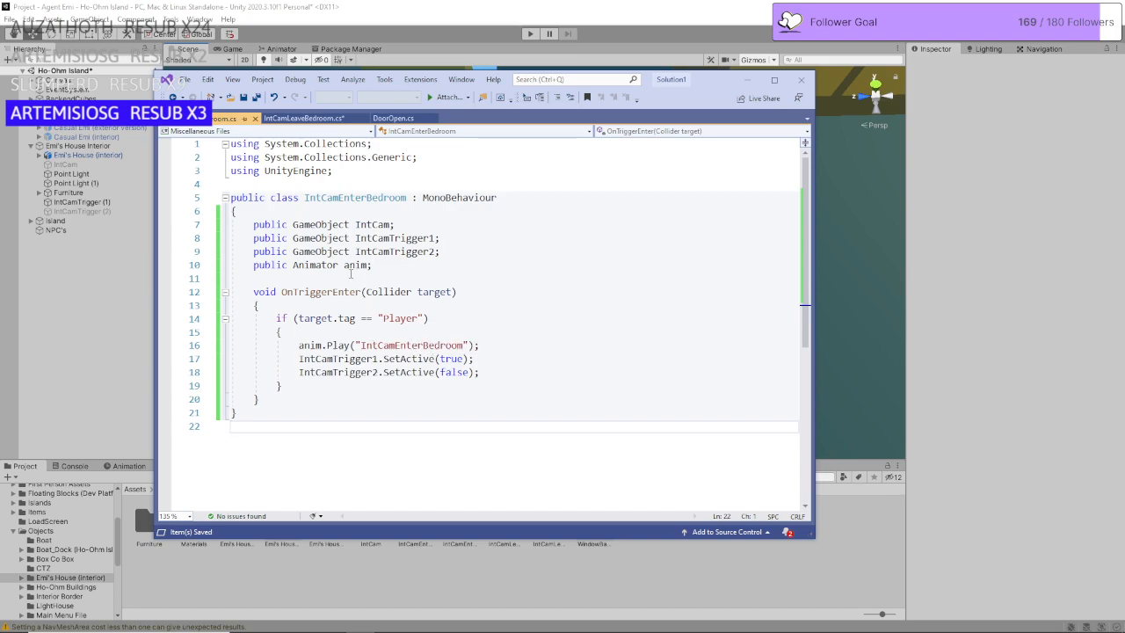
{"action": "left_click", "coordinate": [308, 120]}
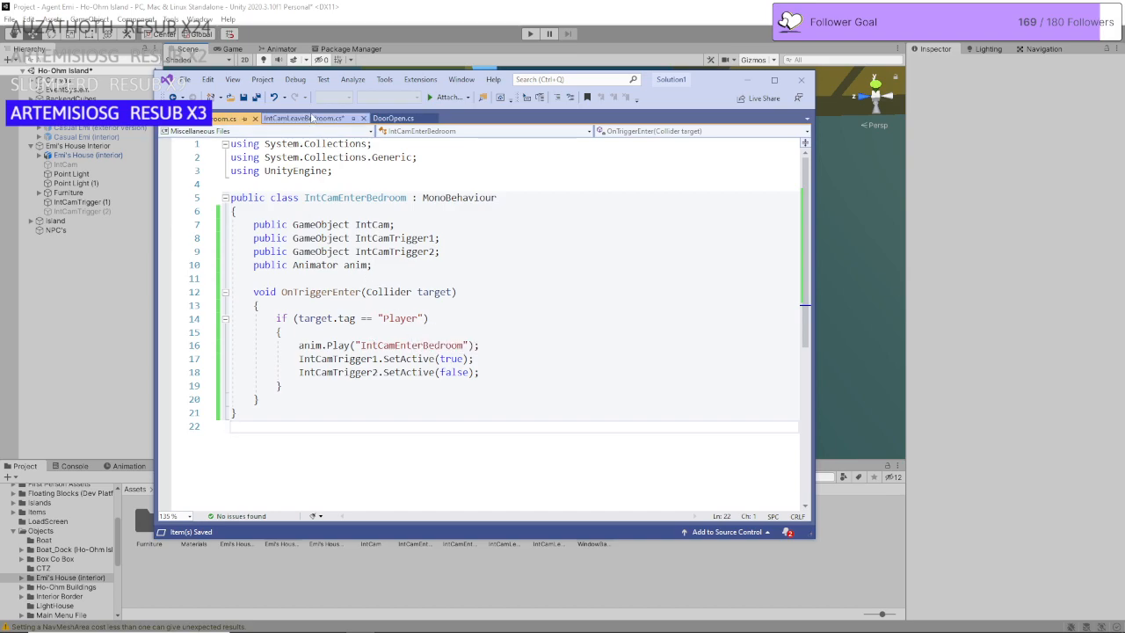
{"action": "left_click", "coordinate": [255, 97]}
{"action": "left_click", "coordinate": [503, 22]}
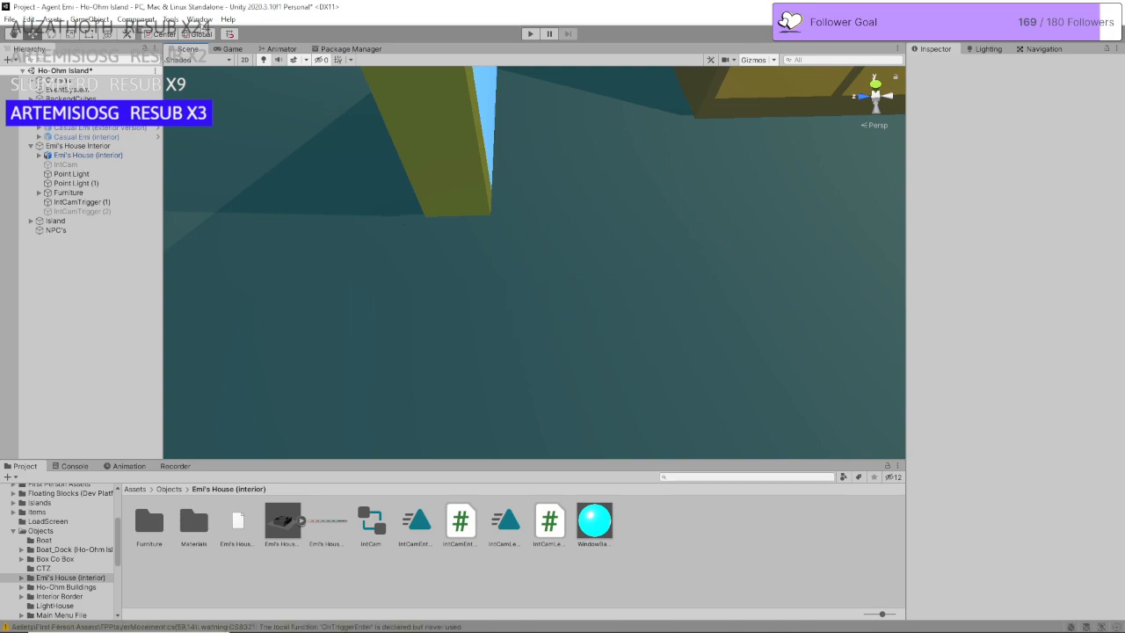
Step: Turn off Maximize On Play for the Game view and check the script references of IntCamTrigger (1) and IntCamTrigger (2)
{"action": "left_click", "coordinate": [232, 49]}
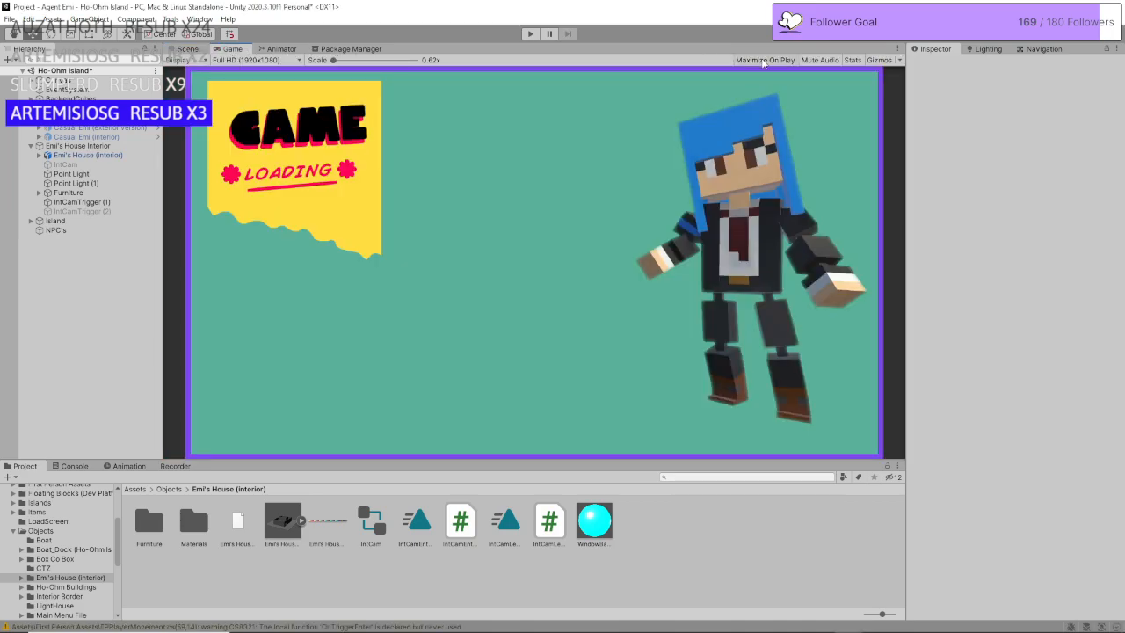
{"action": "left_click", "coordinate": [187, 49]}
{"action": "left_click", "coordinate": [114, 203]}
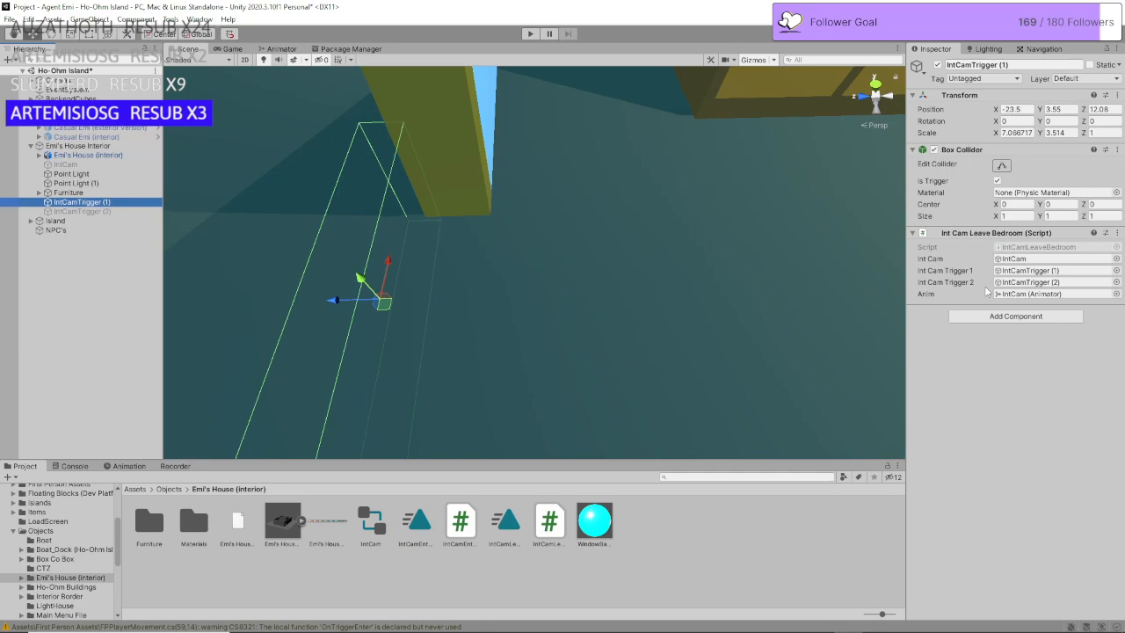
{"action": "left_click", "coordinate": [82, 212]}
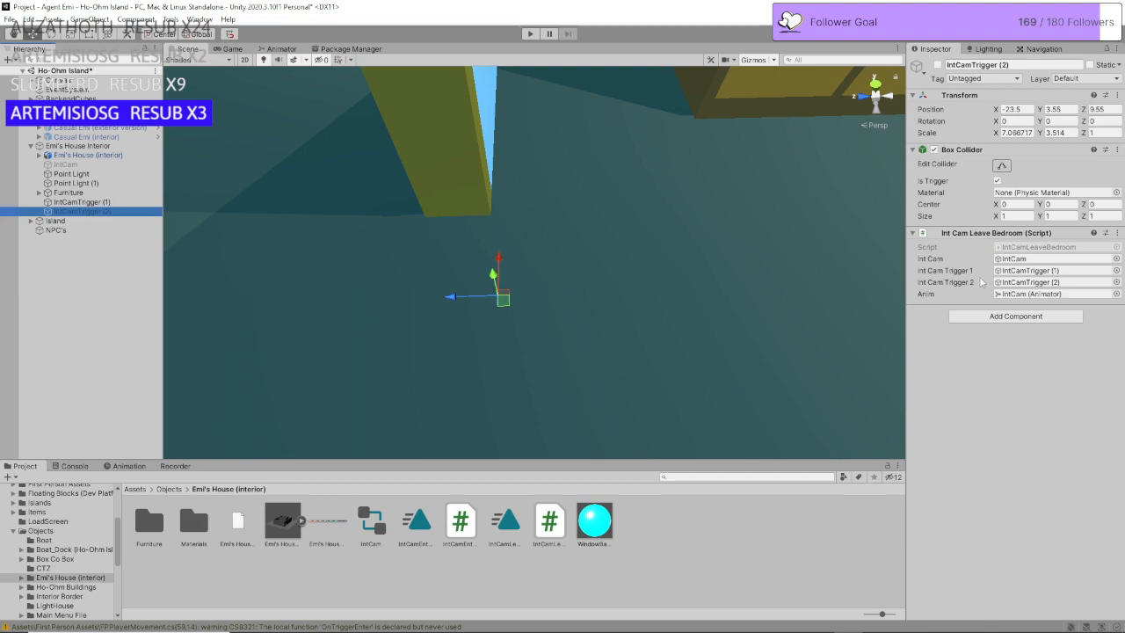
Step: Run the game with IntCamTrigger (1) selected, continue past the comic intro, and walk the character out of the bedroom
{"action": "left_click", "coordinate": [530, 33]}
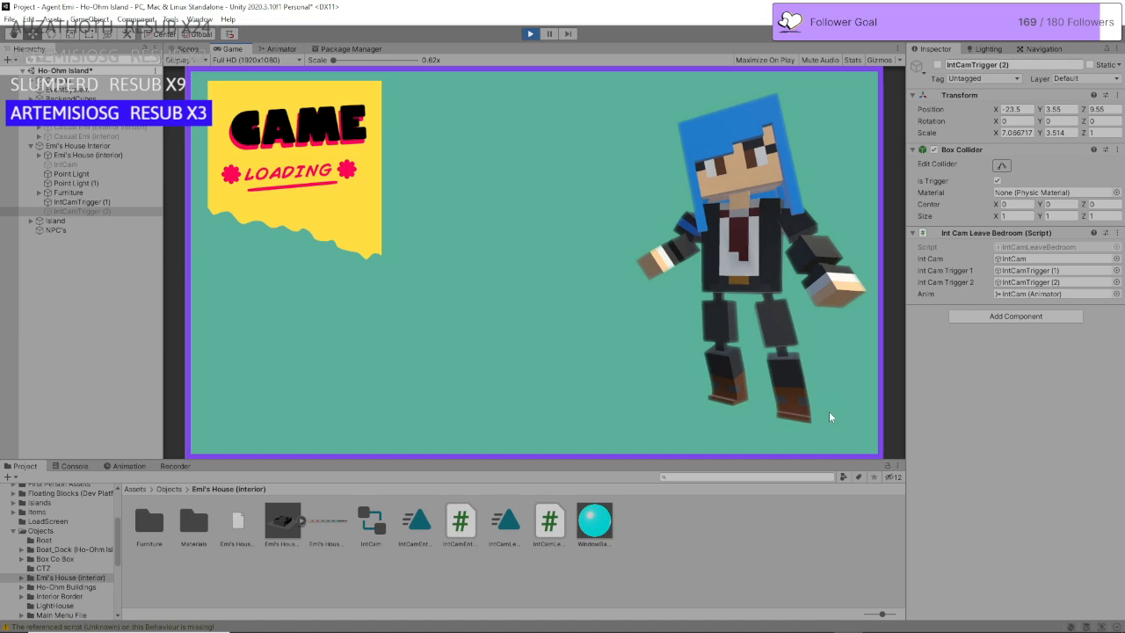
{"action": "left_click", "coordinate": [103, 200]}
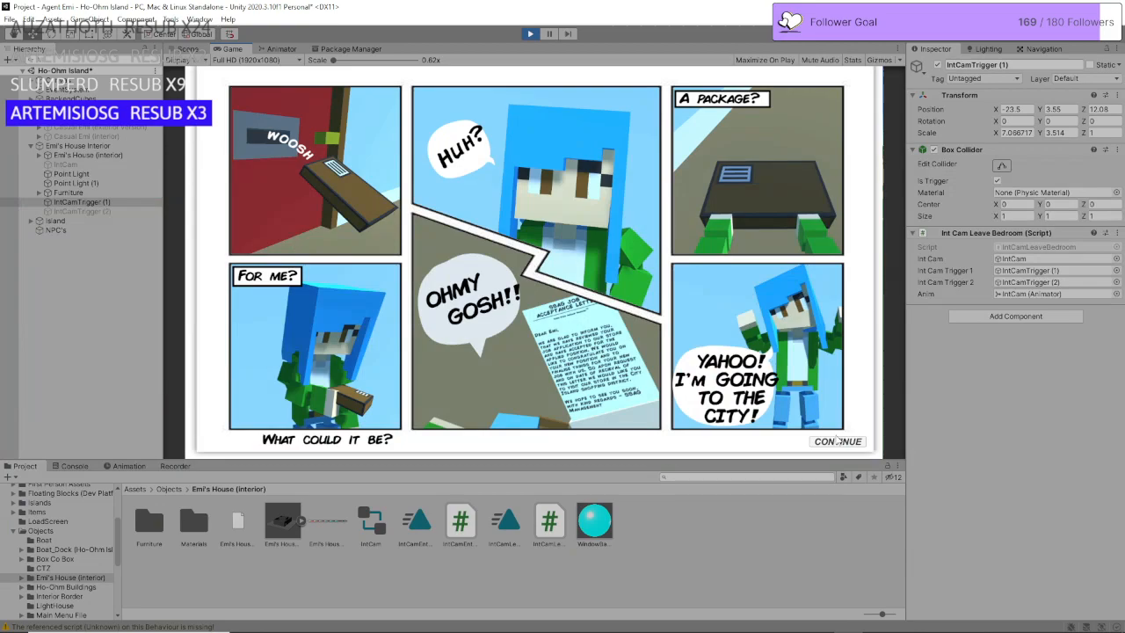
{"action": "left_click", "coordinate": [838, 441]}
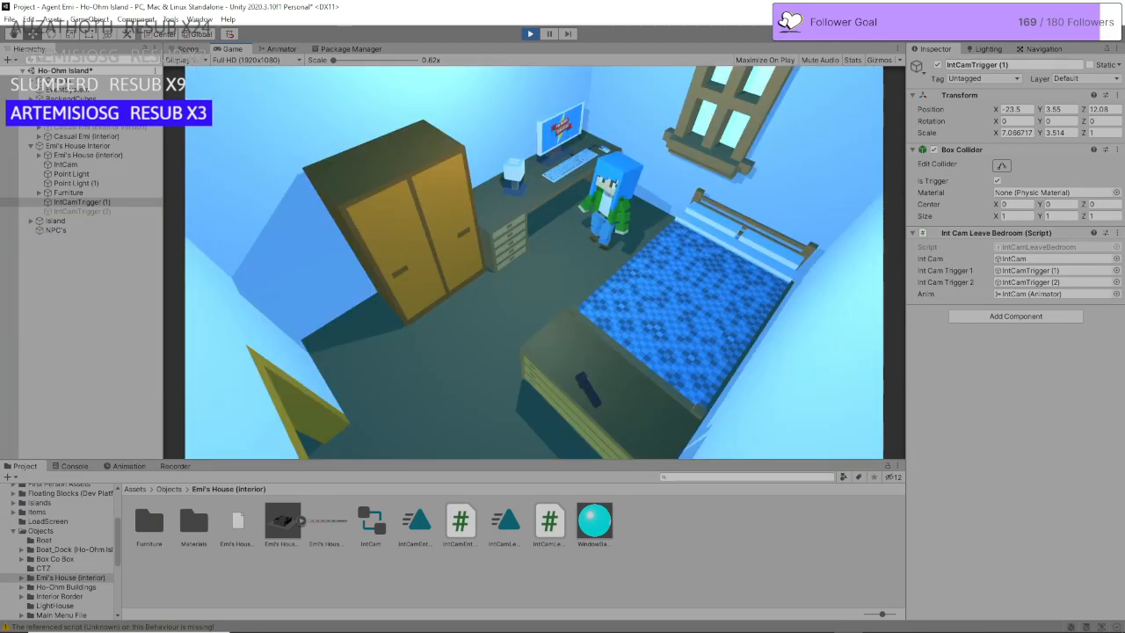
{"action": "key", "text": "s"}
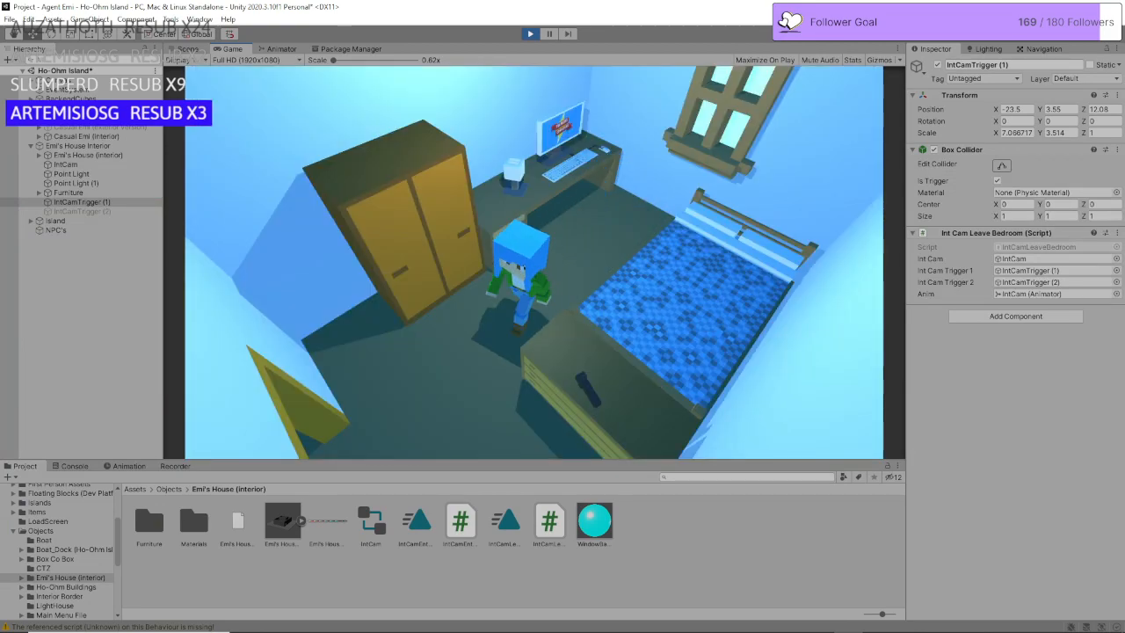
{"action": "key", "text": "s"}
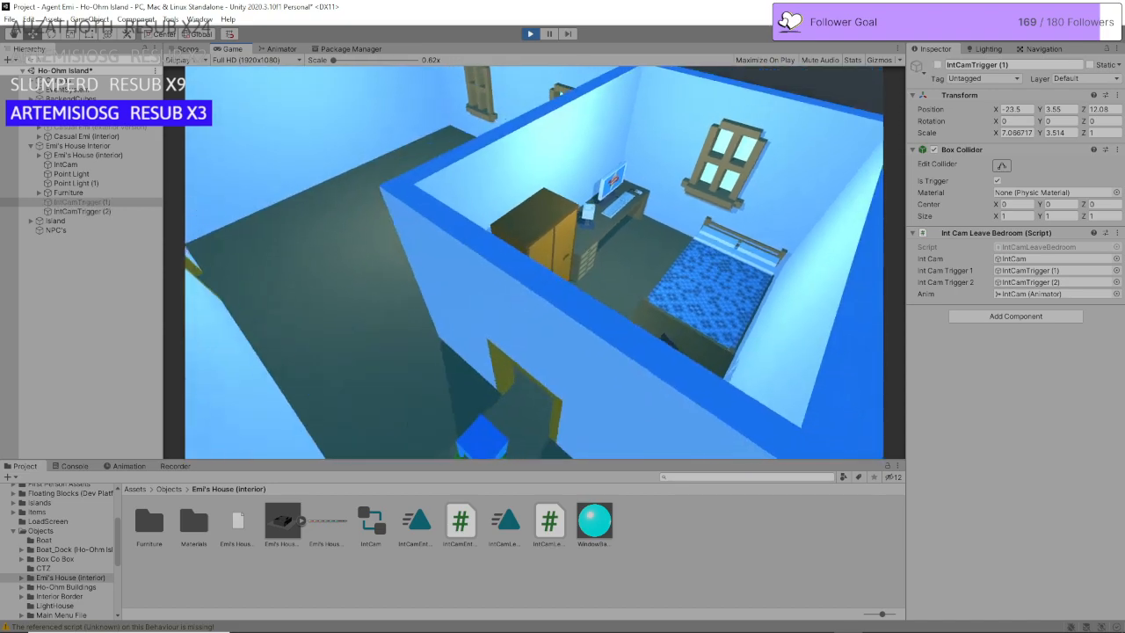
{"action": "key", "text": "a"}
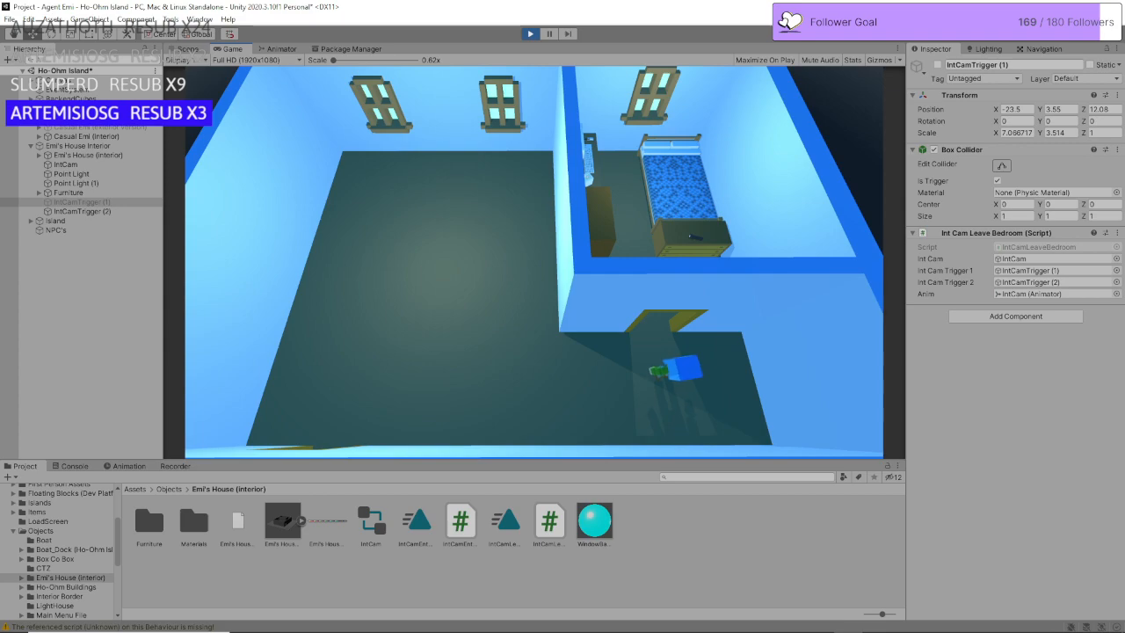
Step: Walk the character in and out through the bedroom doorway repeatedly to test the entering trigger while watching the trigger states
{"action": "key", "text": "w"}
{"action": "key", "text": "w"}
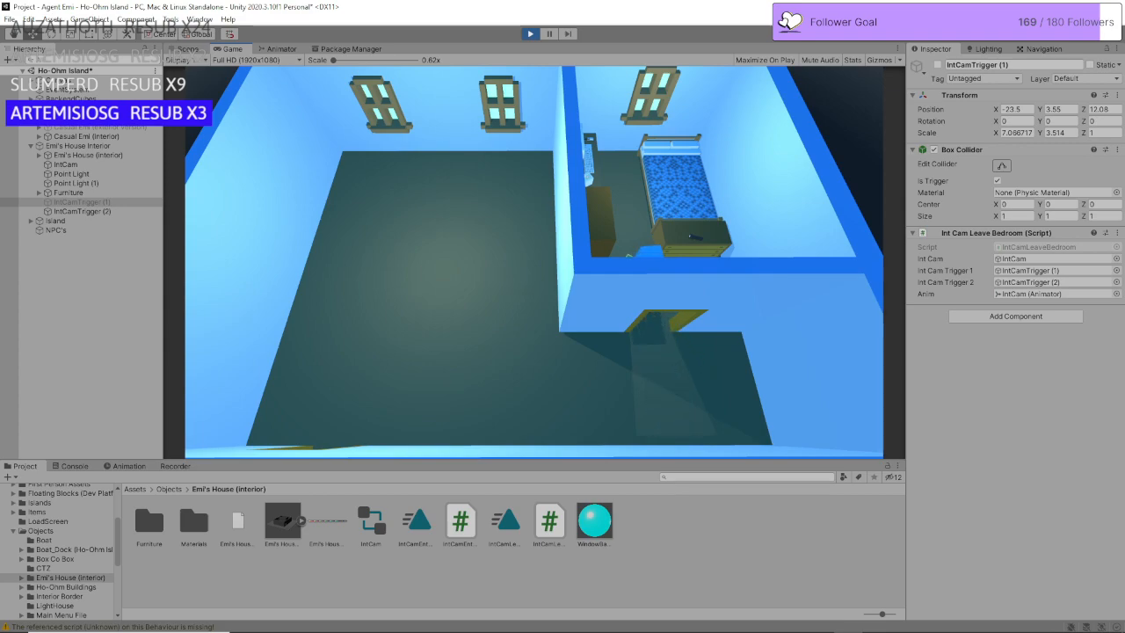
{"action": "key", "text": "d"}
{"action": "key", "text": "s"}
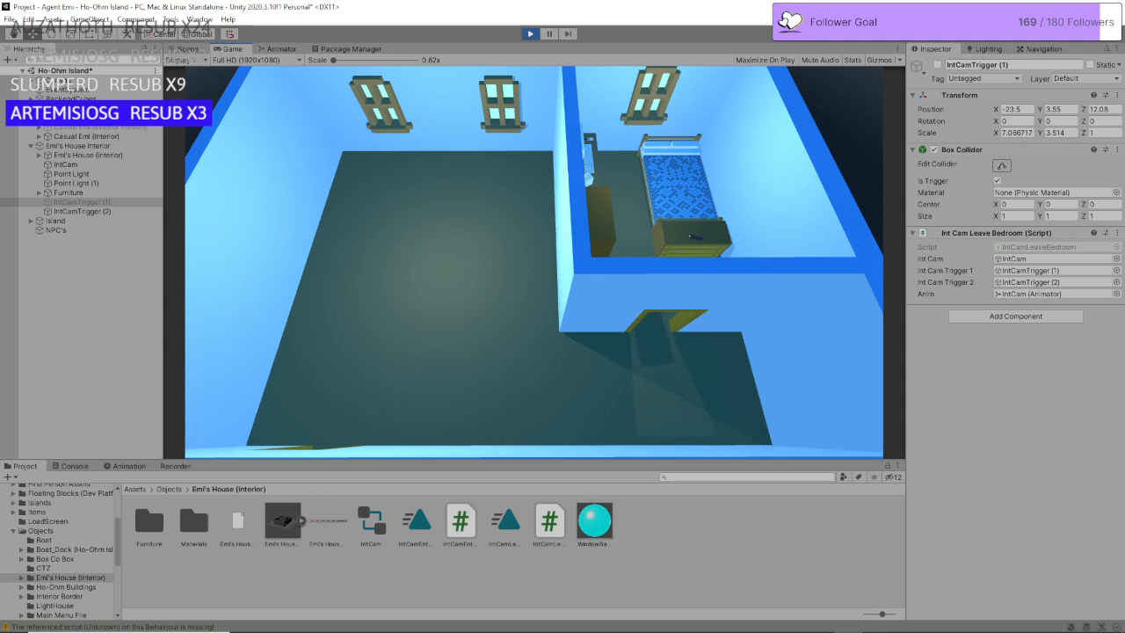
{"action": "key", "text": "w"}
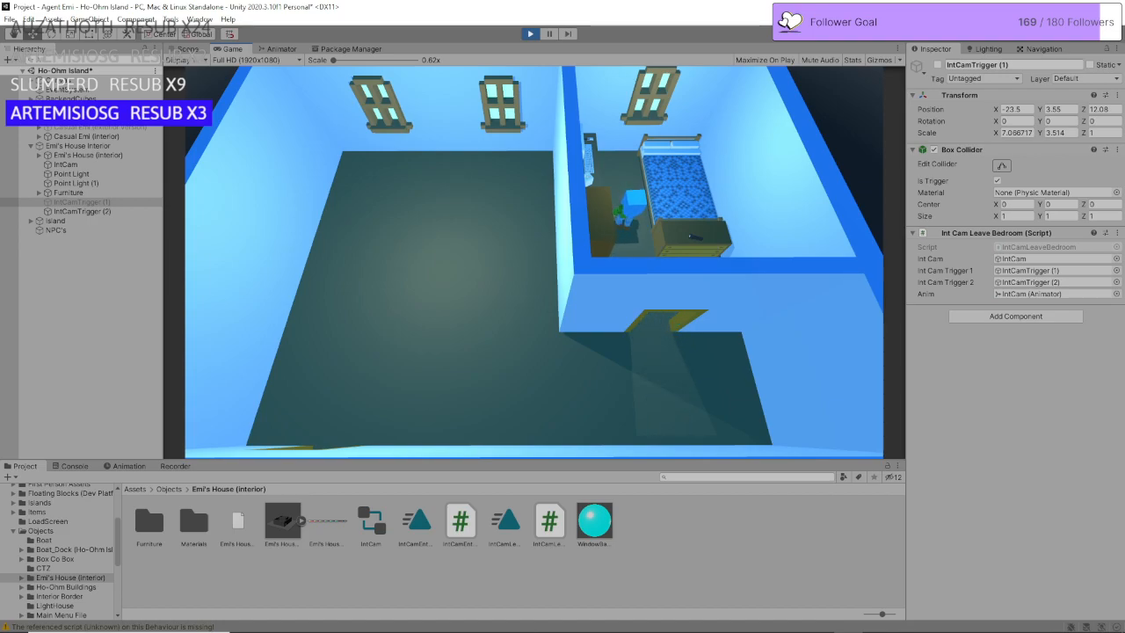
{"action": "key", "text": "s"}
{"action": "key", "text": "s"}
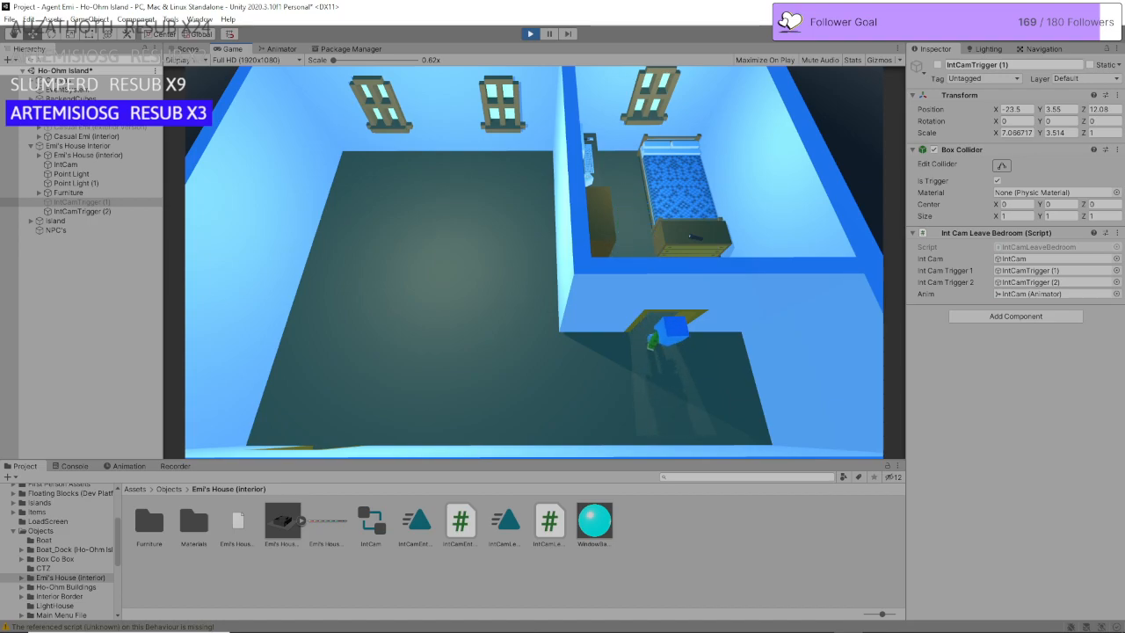
{"action": "key", "text": "s"}
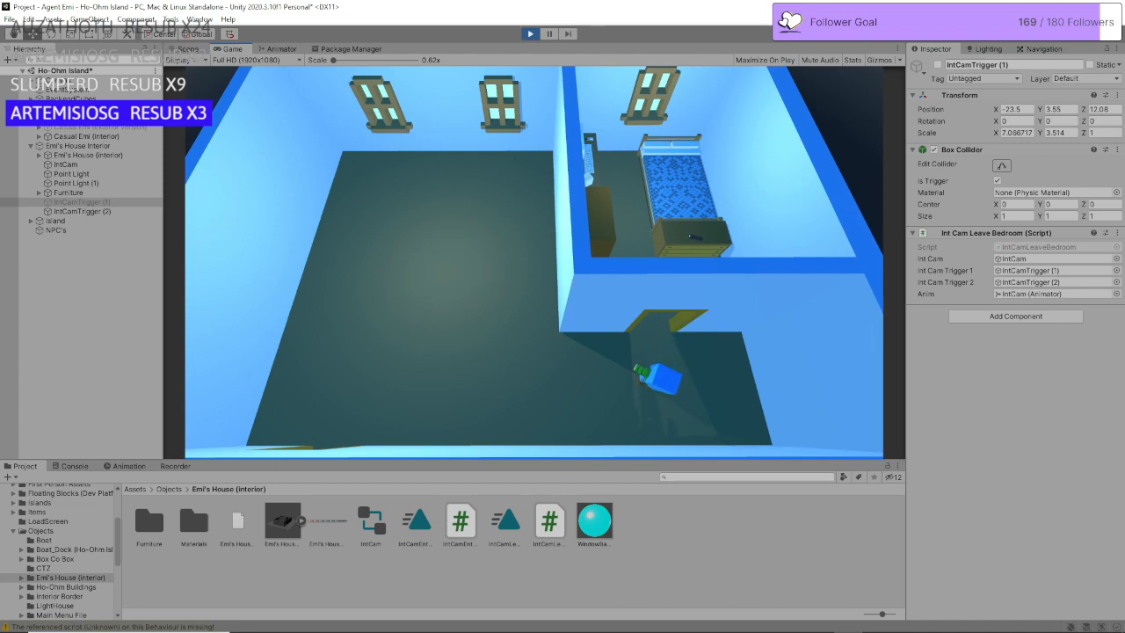
Step: Deactivate and reactivate IntCamTrigger (2) in the running game, and walk the character into the bedroom and back out
{"action": "left_click", "coordinate": [130, 211]}
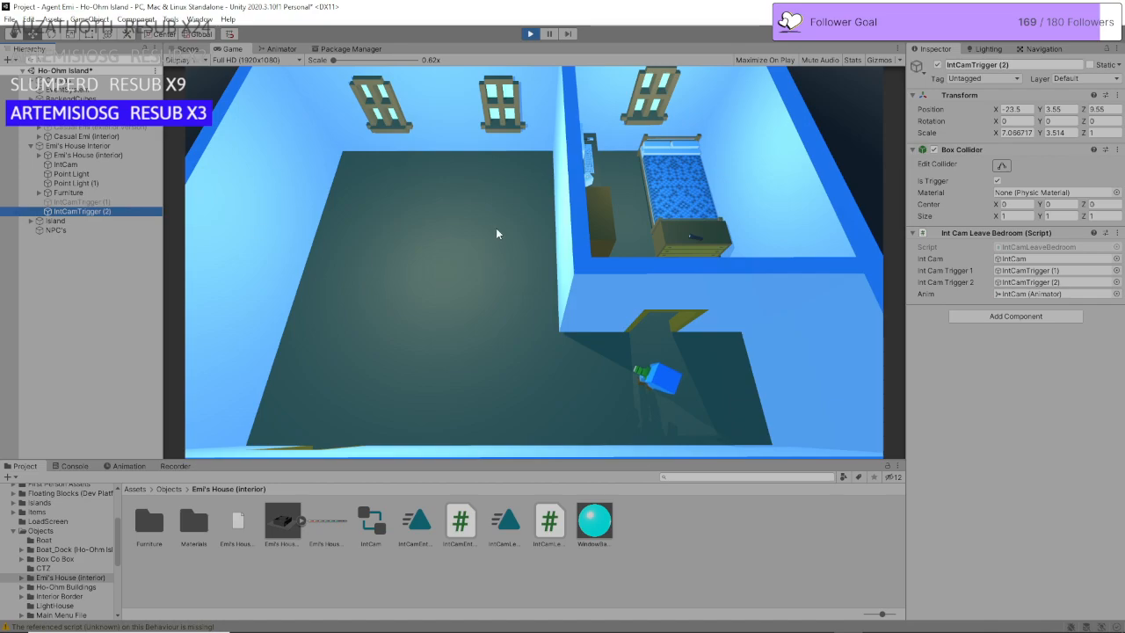
{"action": "left_click", "coordinate": [997, 180]}
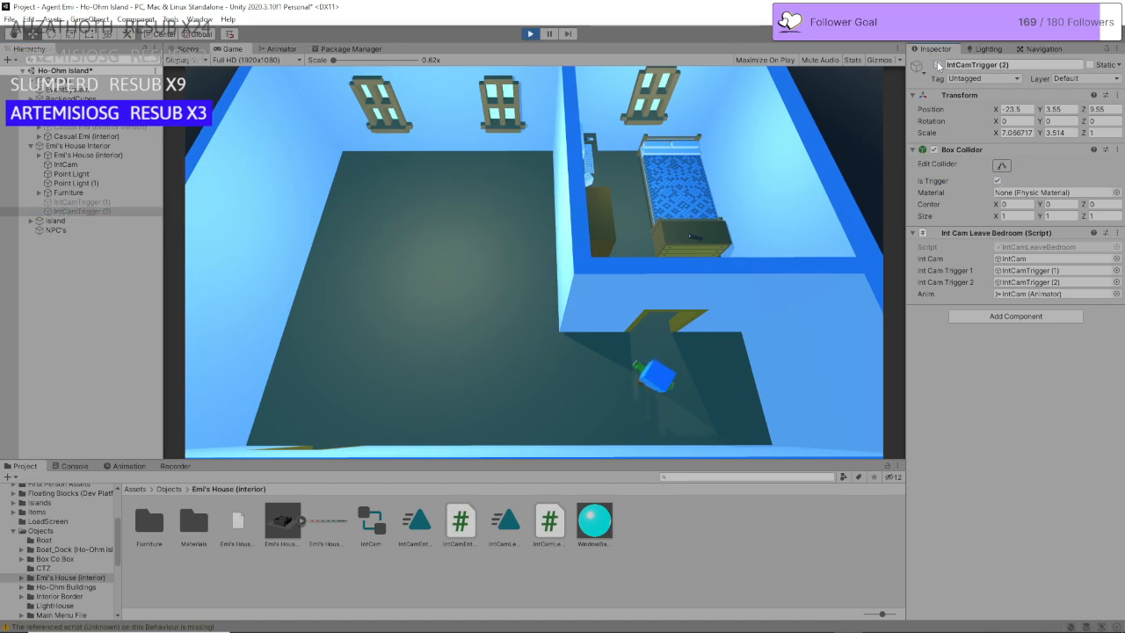
{"action": "left_click", "coordinate": [533, 262]}
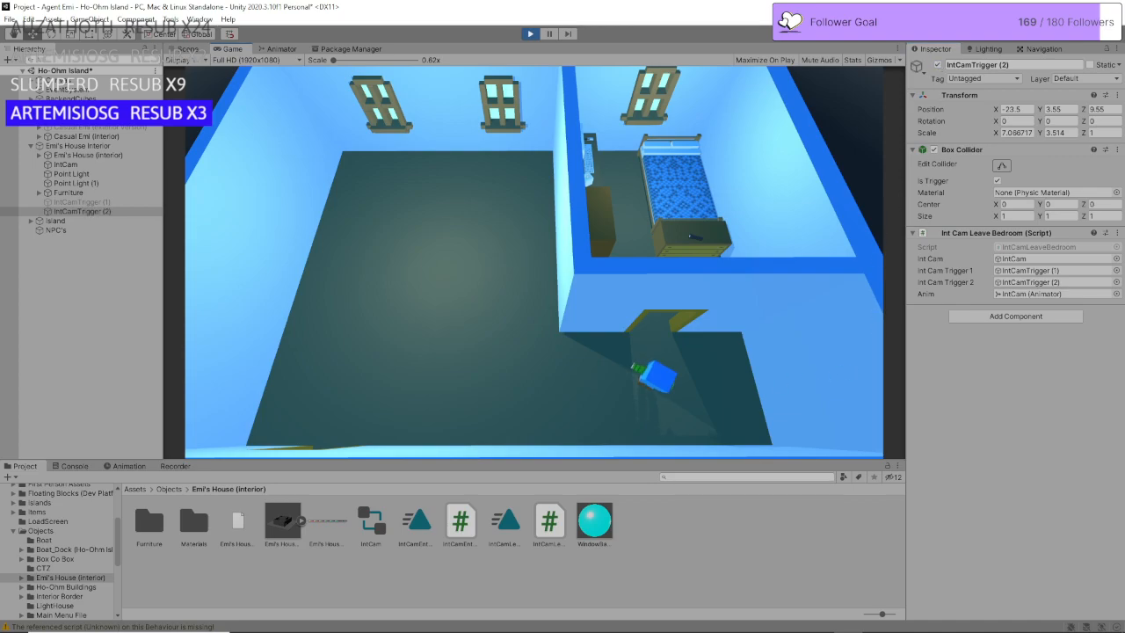
{"action": "key", "text": "w"}
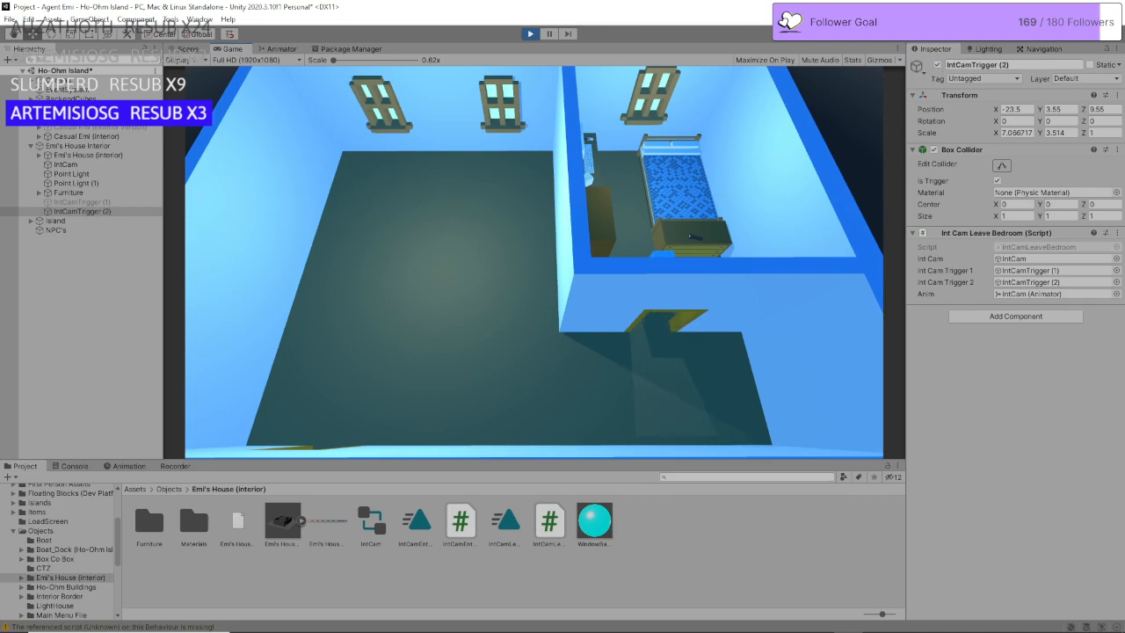
{"action": "key", "text": "s"}
{"action": "key", "text": "d"}
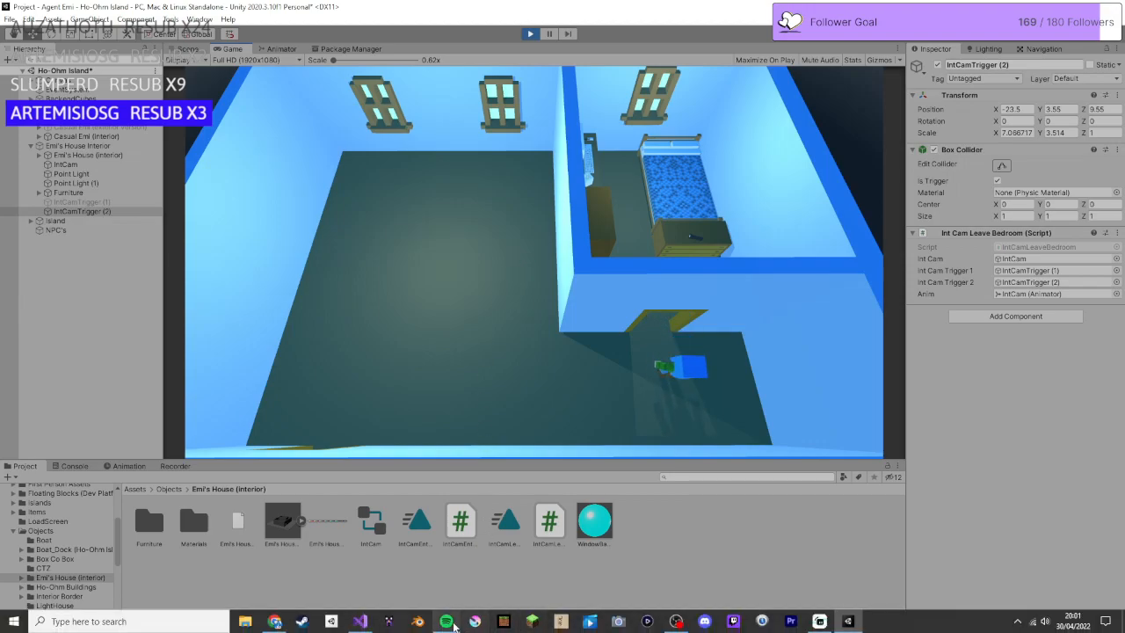
Step: Review the IntCamLeaveBedroom script in Visual Studio, and inspect IntCamTrigger (2) and IntCam in the running Unity scene
{"action": "left_click", "coordinate": [361, 622]}
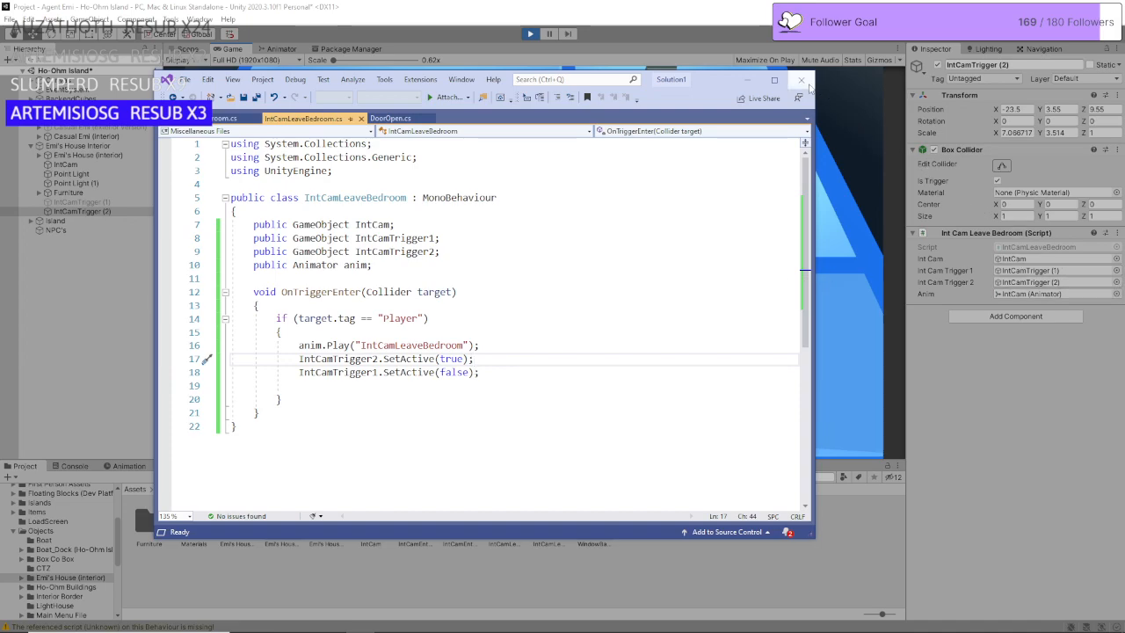
{"action": "left_click", "coordinate": [747, 79]}
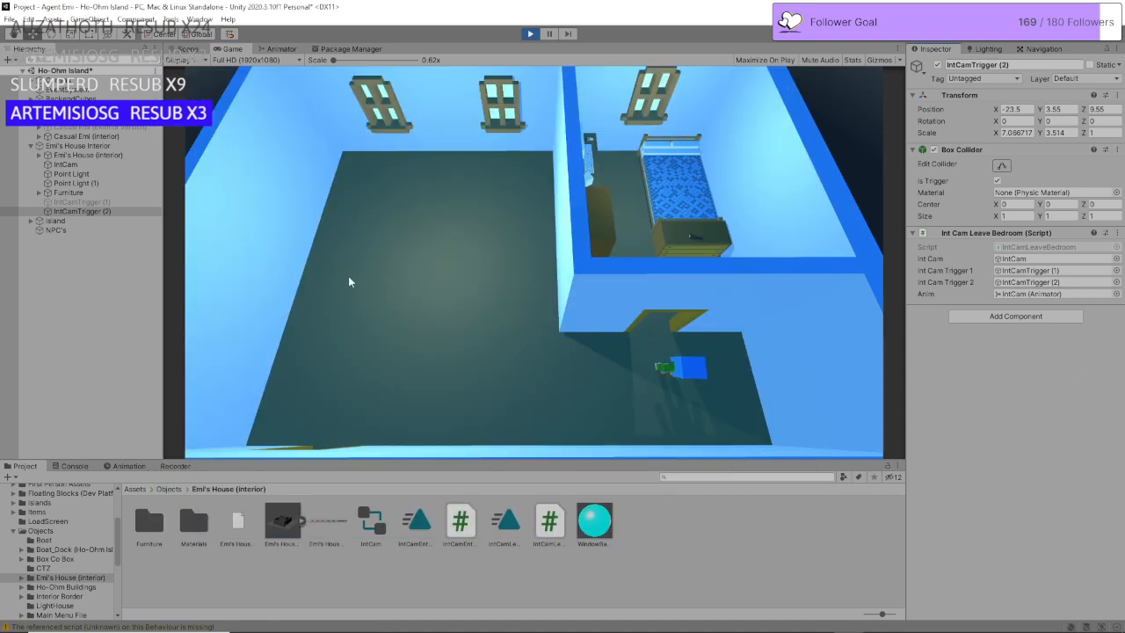
{"action": "left_click", "coordinate": [104, 212]}
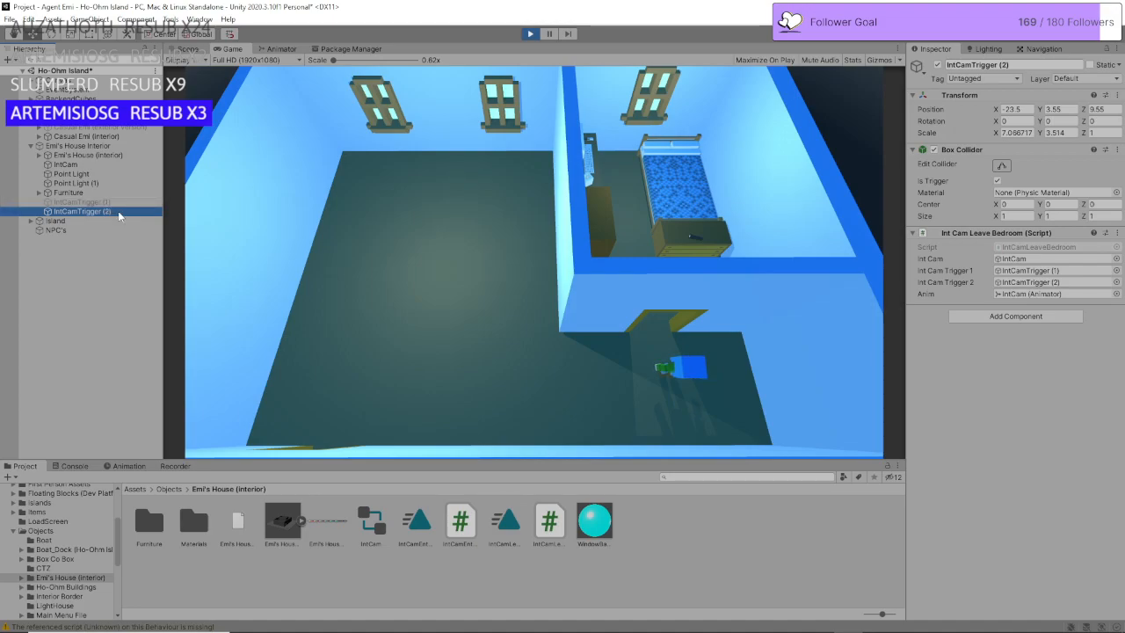
{"action": "mouse_move", "coordinate": [836, 627]}
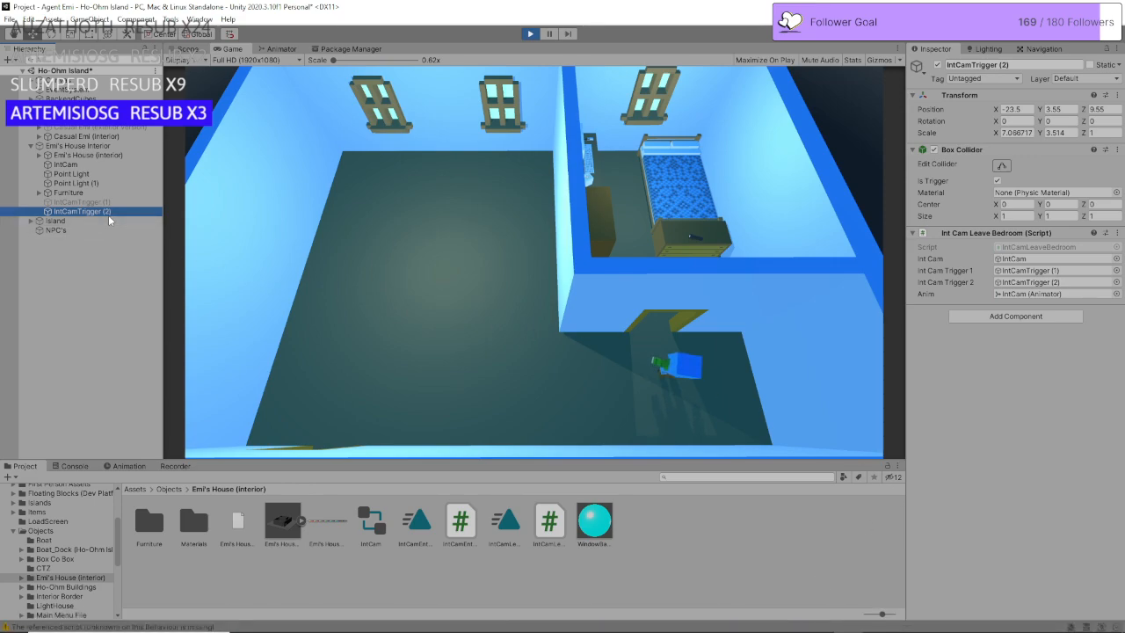
{"action": "left_click", "coordinate": [85, 164]}
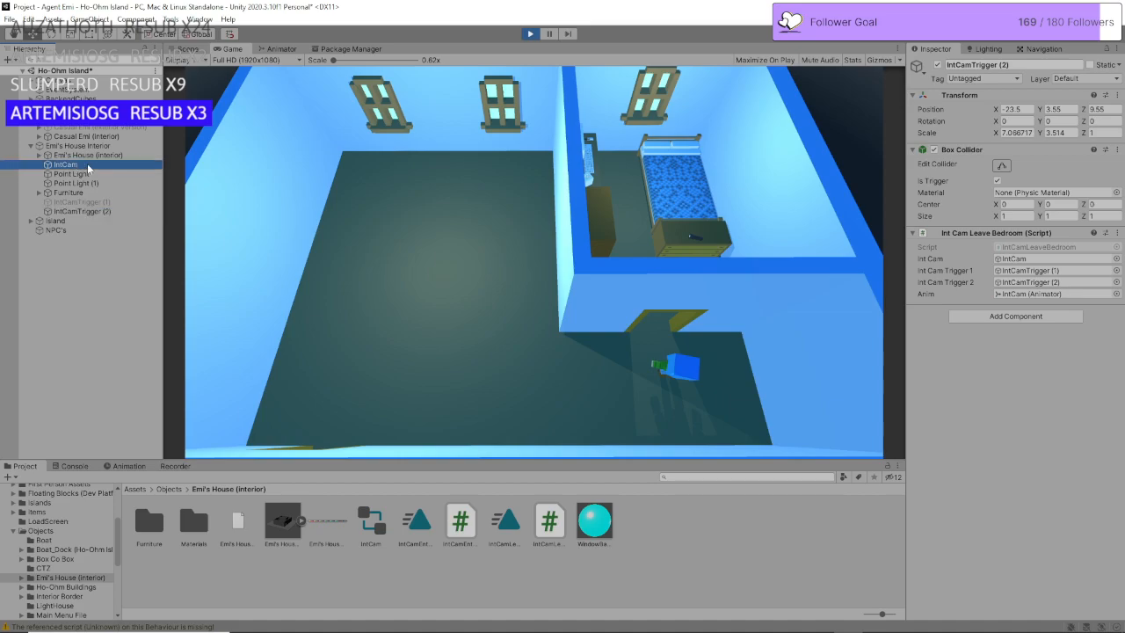
Step: In the running game, swap IntCamTrigger (2)'s script references, assigning IntCamTrigger (2) to Int Cam Trigger 1 and IntCamTrigger (1) to Int Cam Trigger 2
{"action": "left_click_drag", "start_coordinate": [87, 165], "coordinate": [1029, 261]}
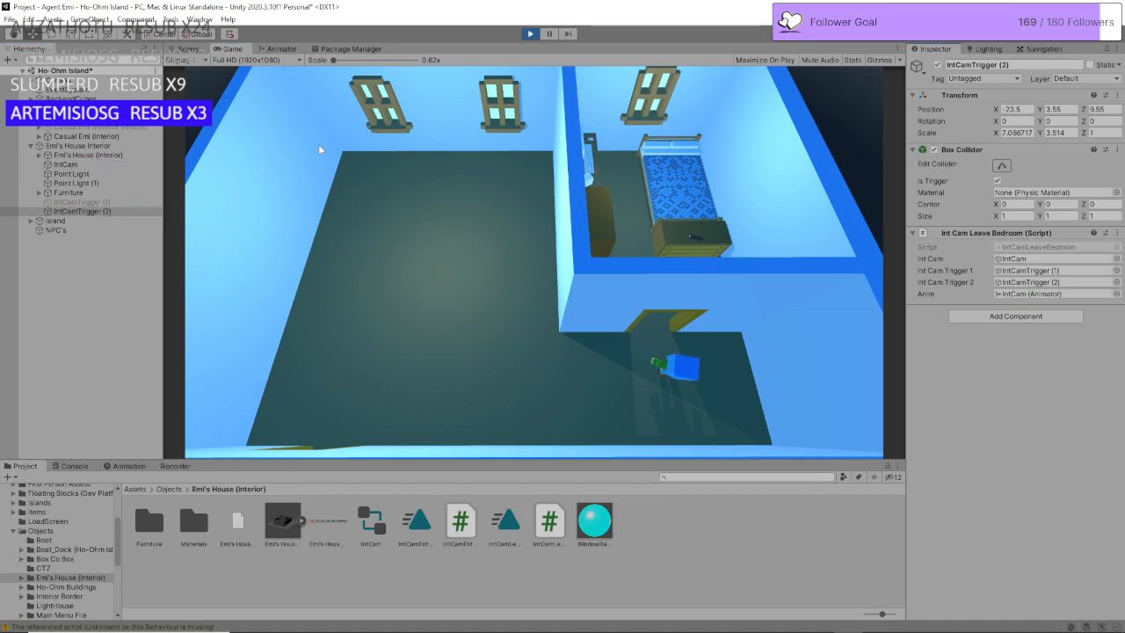
{"action": "left_click_drag", "start_coordinate": [70, 164], "coordinate": [1008, 295]}
{"action": "left_click_drag", "start_coordinate": [114, 211], "coordinate": [1034, 273]}
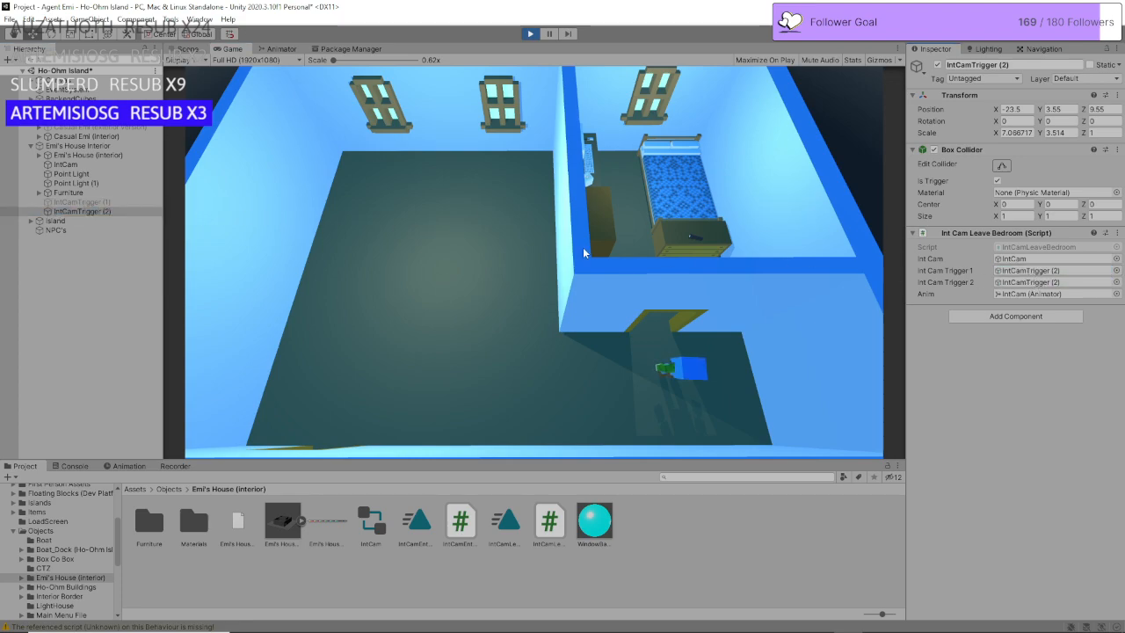
{"action": "left_click_drag", "start_coordinate": [130, 201], "coordinate": [1044, 293]}
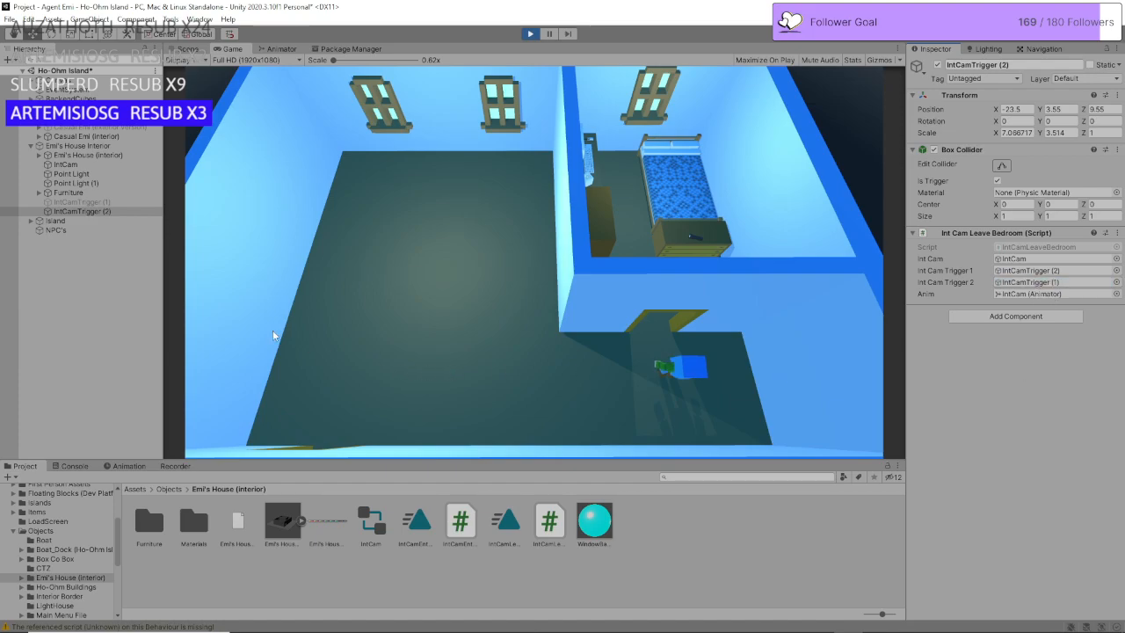
{"action": "left_click", "coordinate": [100, 202]}
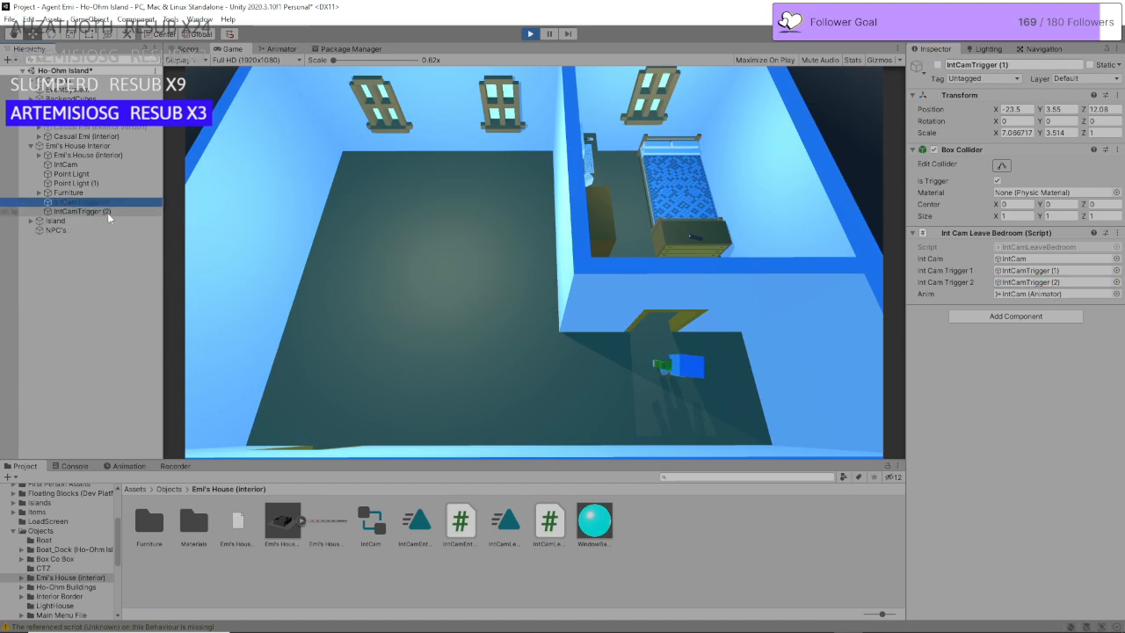
{"action": "left_click", "coordinate": [108, 213]}
{"action": "left_click", "coordinate": [1026, 429]}
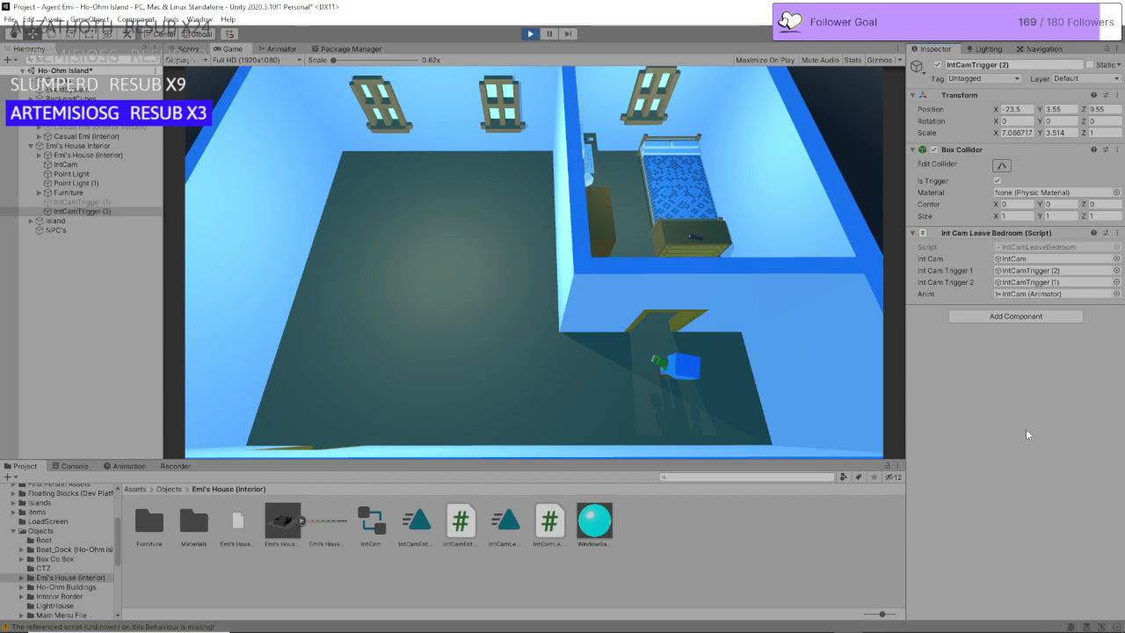
Step: Walk the character in and out of the bedroom with the swapped references, toggling IntCamTrigger (2)'s active state between tries, and stop the game
{"action": "left_click", "coordinate": [773, 365]}
{"action": "key", "text": "w"}
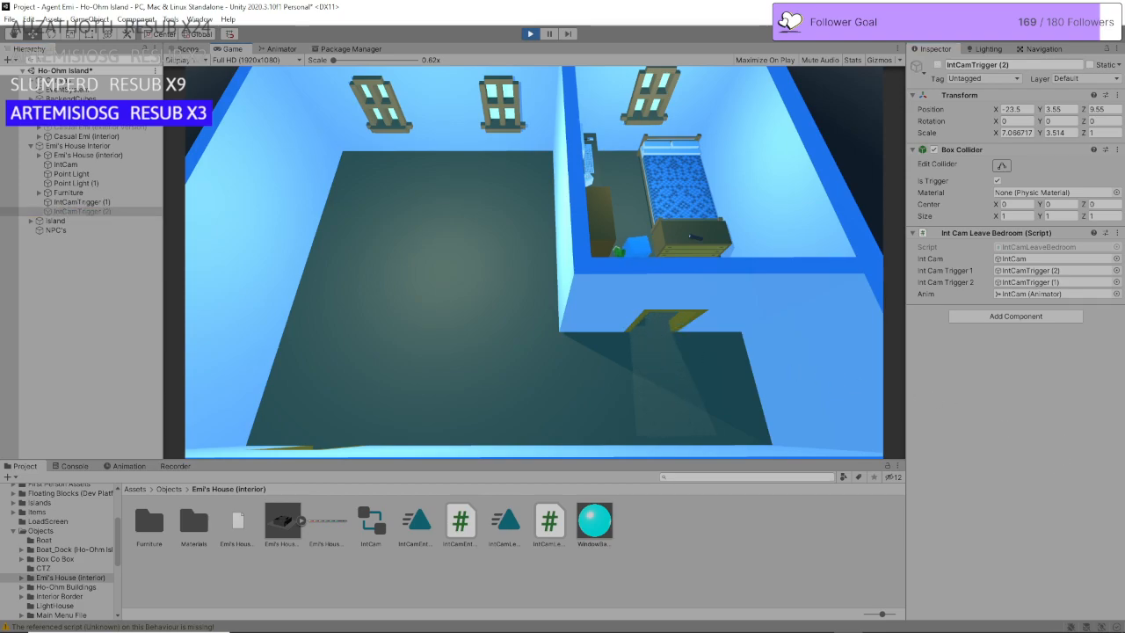
{"action": "key", "text": "s"}
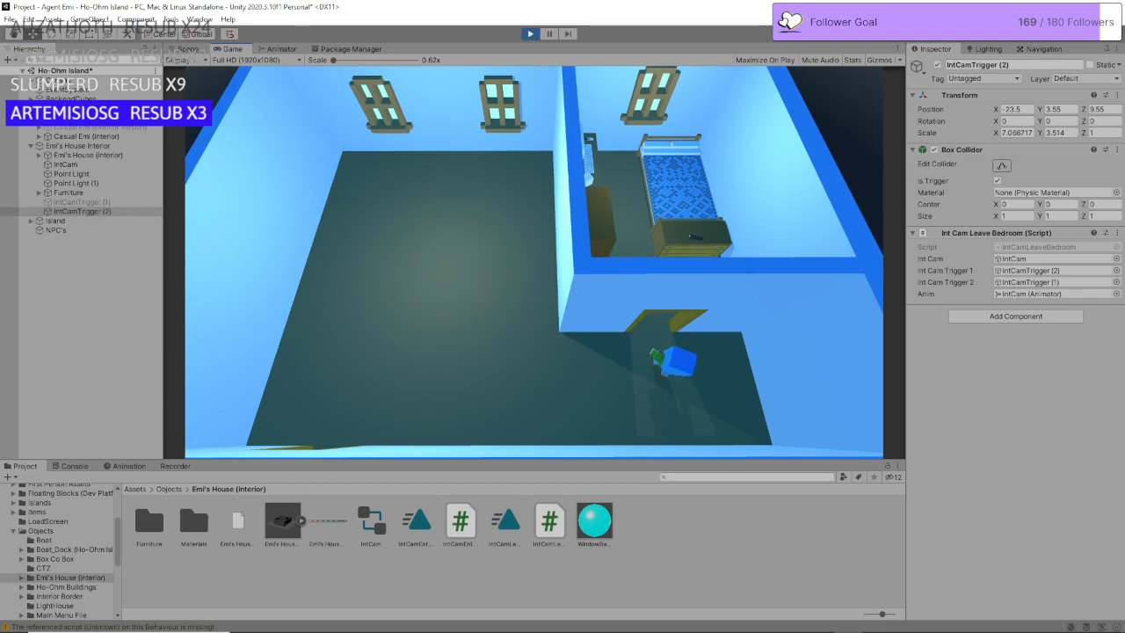
{"action": "left_click", "coordinate": [937, 65]}
{"action": "left_click", "coordinate": [938, 65]}
{"action": "left_click", "coordinate": [710, 352]}
{"action": "key", "text": "w"}
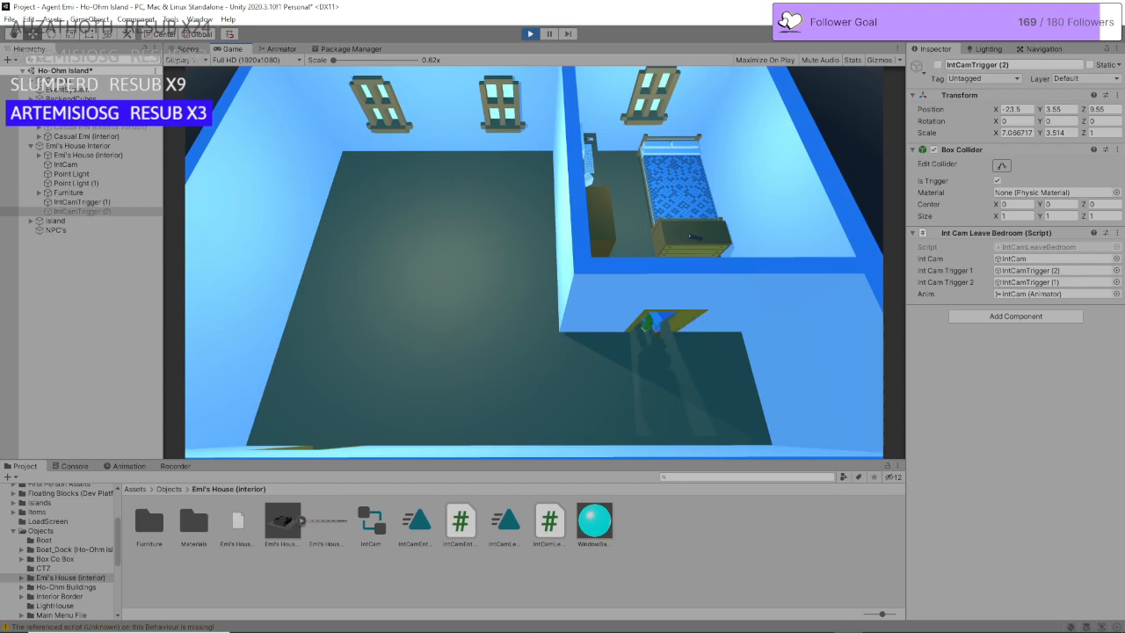
{"action": "key", "text": "s"}
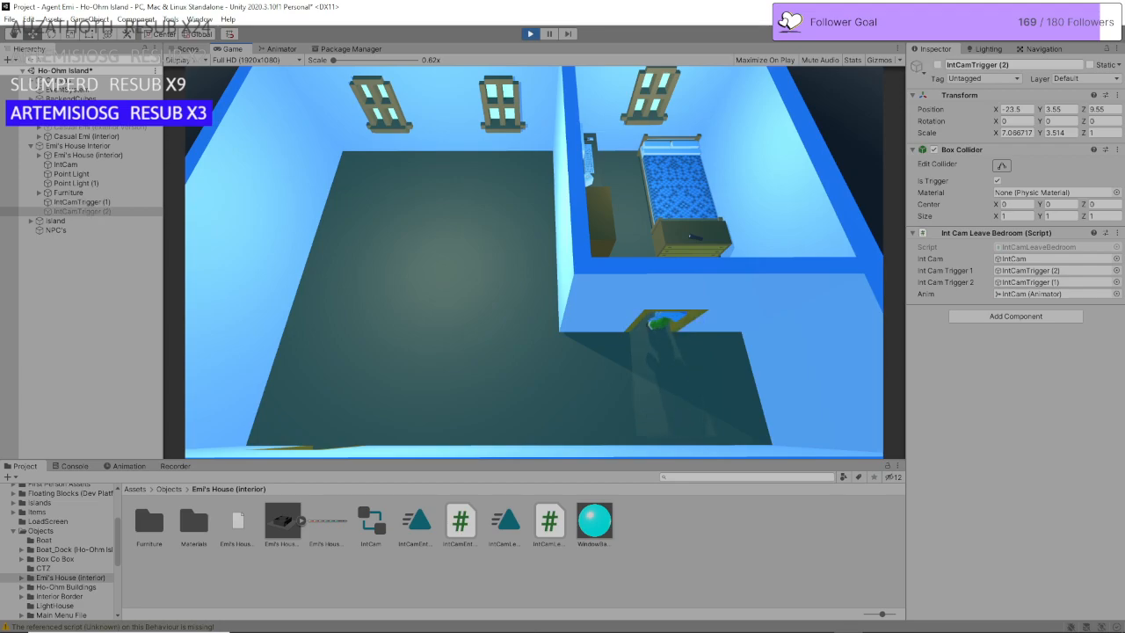
{"action": "key", "text": "Escape"}
{"action": "left_click", "coordinate": [529, 35]}
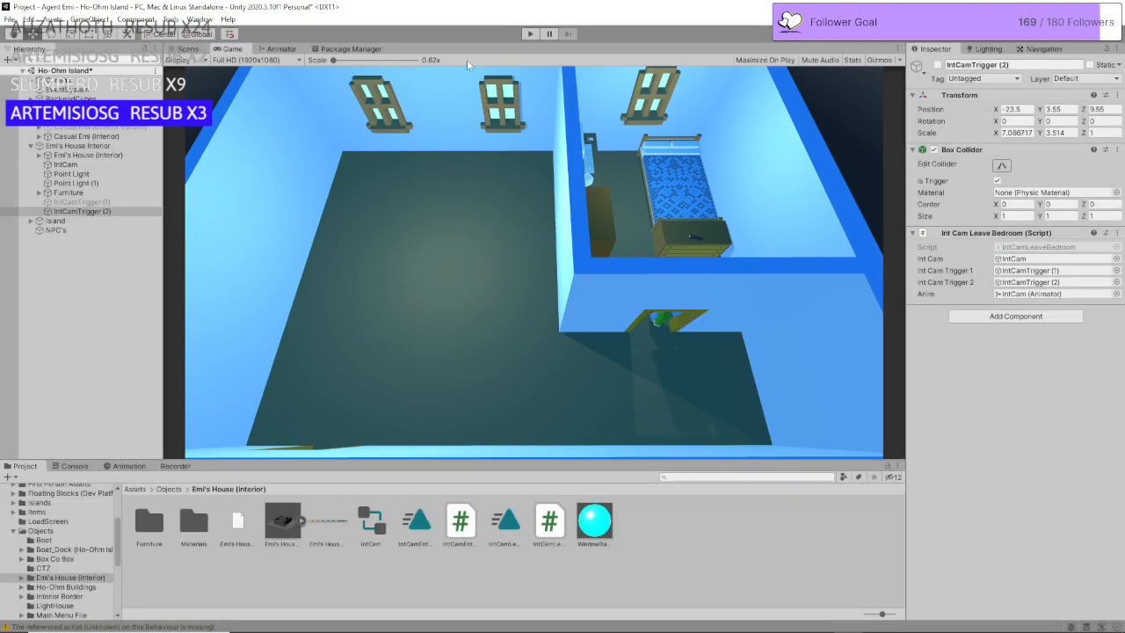
Step: Activate IntCamTrigger (2) and move it in the doorway to Y 3.77, Z 10.55
{"action": "right_click_drag", "start_coordinate": [412, 217], "coordinate": [307, 243]}
{"action": "key", "text": "d"}
{"action": "left_click", "coordinate": [130, 212]}
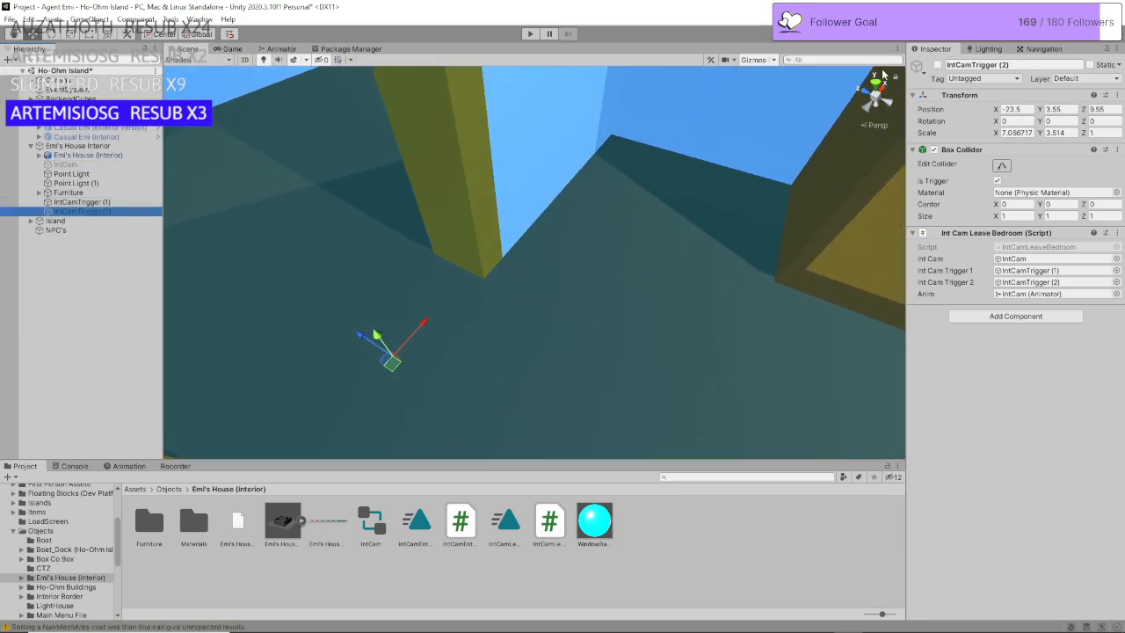
{"action": "left_click", "coordinate": [938, 64]}
{"action": "right_click_drag", "start_coordinate": [506, 250], "coordinate": [482, 274]}
{"action": "left_click_drag", "start_coordinate": [476, 318], "coordinate": [436, 304]}
{"action": "left_click_drag", "start_coordinate": [434, 309], "coordinate": [426, 299]}
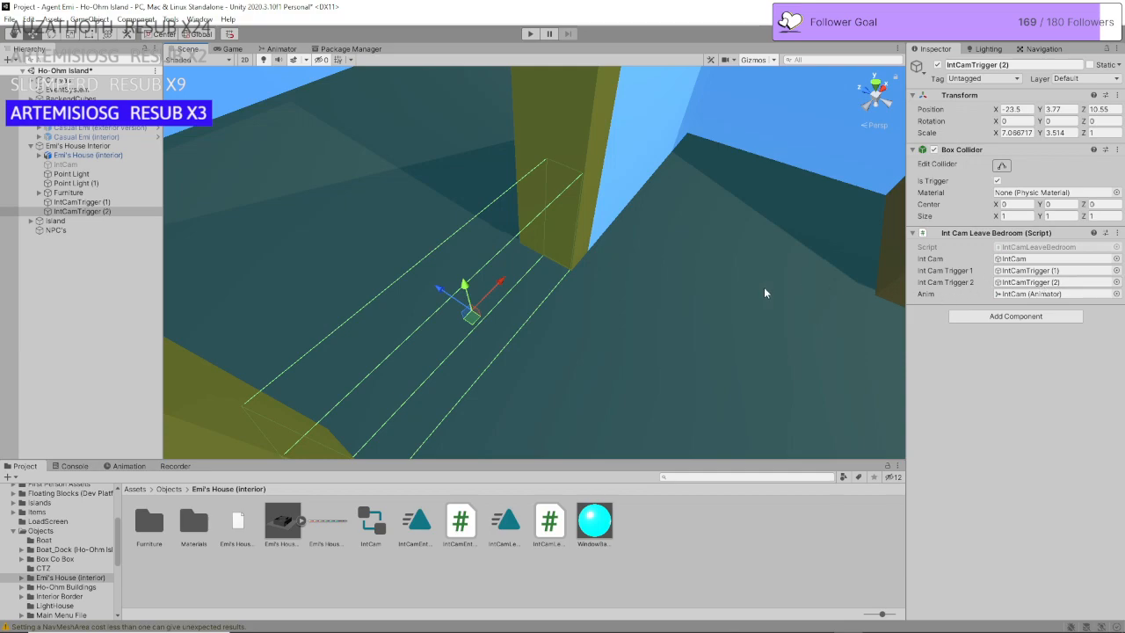
Step: Check both bedroom camera scripts in Visual Studio, and replace IntCamTrigger (2)'s IntCamLeaveBedroom component with the IntCamEnterBedroom script
{"action": "left_click", "coordinate": [105, 212]}
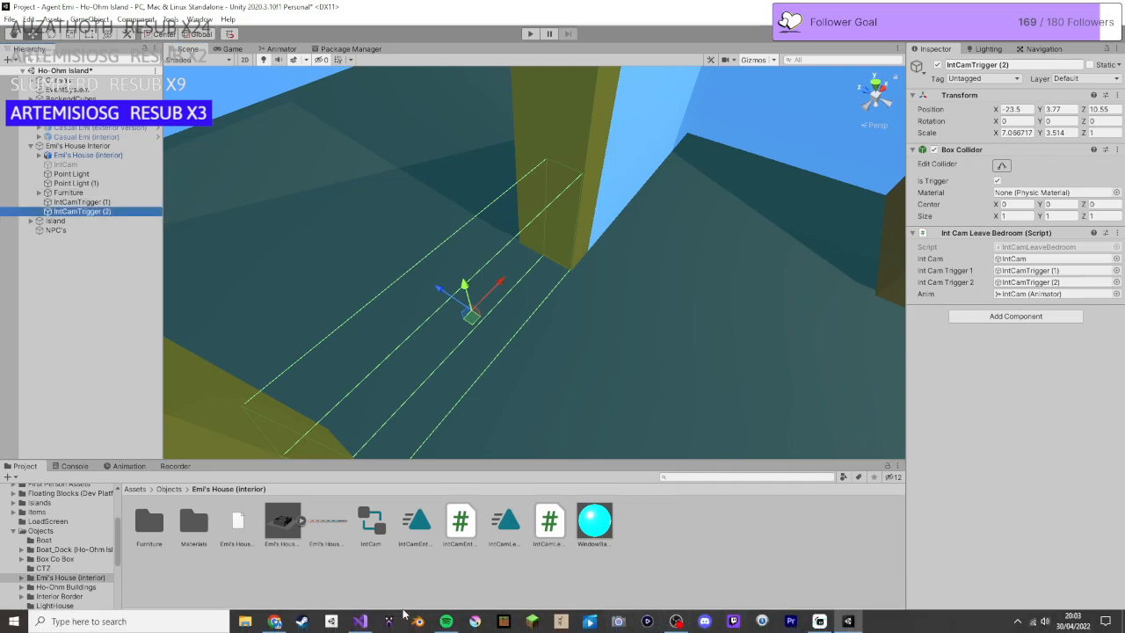
{"action": "left_click", "coordinate": [352, 623]}
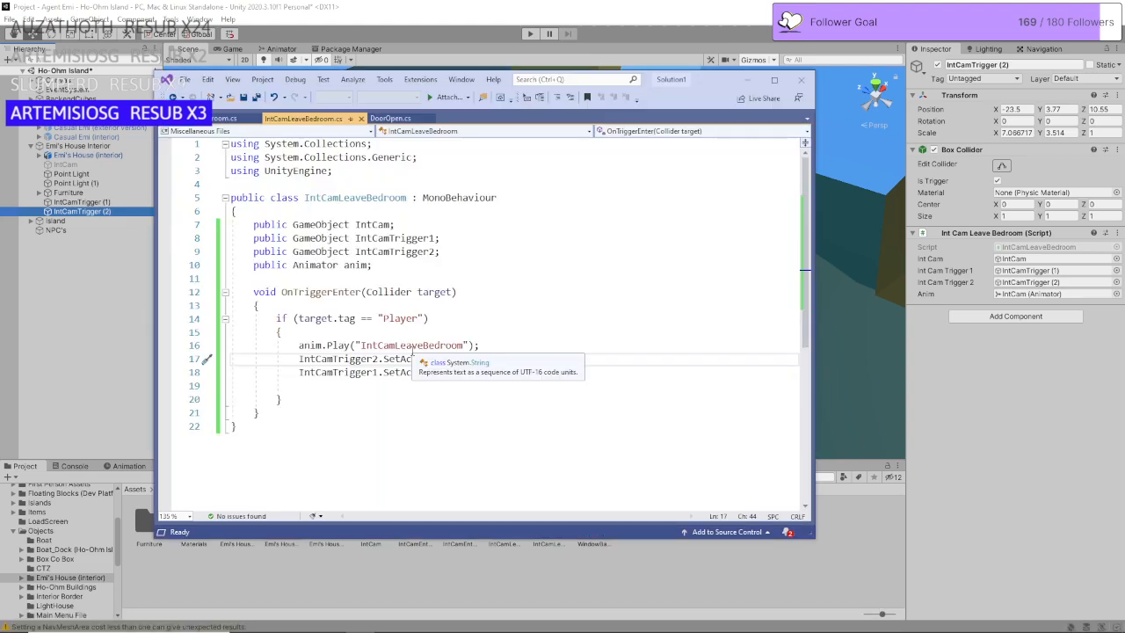
{"action": "left_click", "coordinate": [220, 118]}
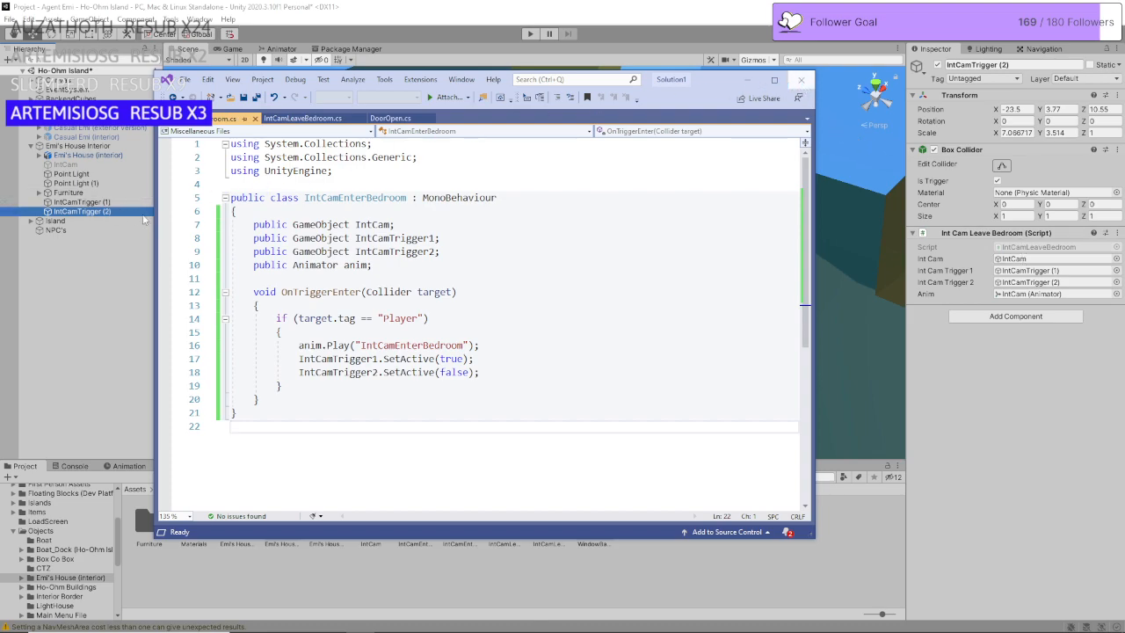
{"action": "left_click", "coordinate": [801, 80]}
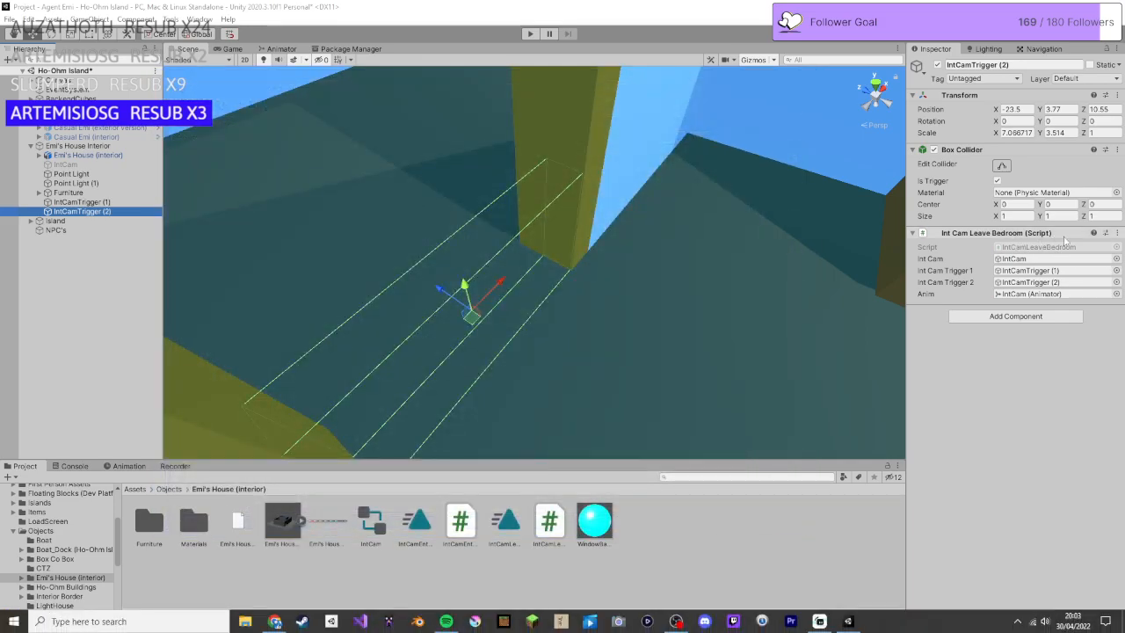
{"action": "left_click", "coordinate": [1118, 233]}
{"action": "left_click", "coordinate": [1019, 261]}
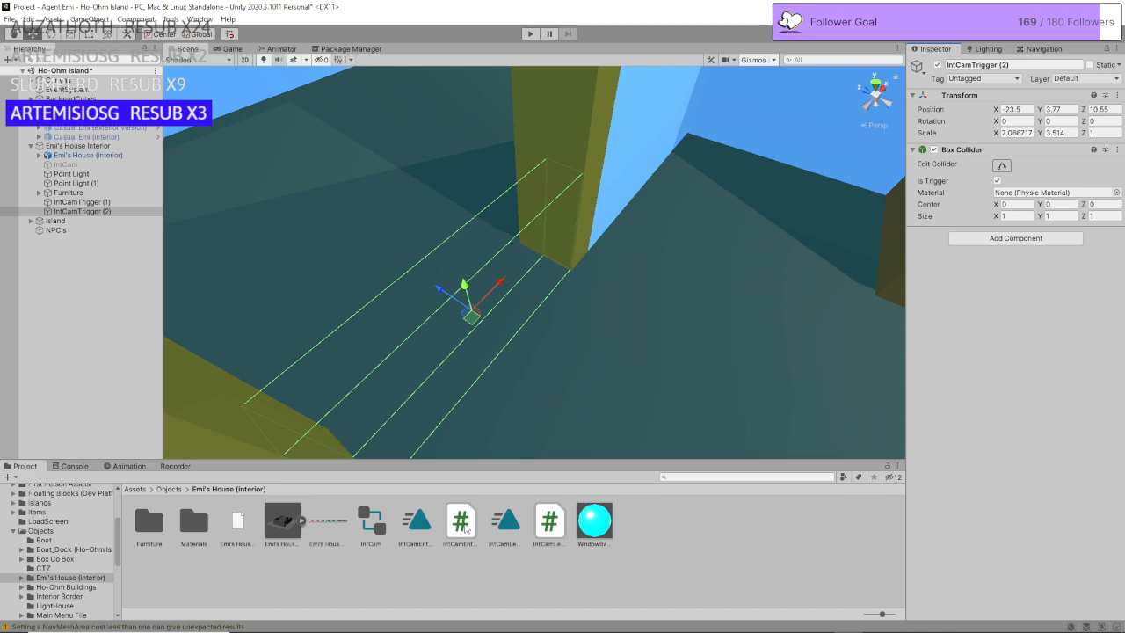
{"action": "left_click_drag", "start_coordinate": [467, 527], "coordinate": [992, 314]}
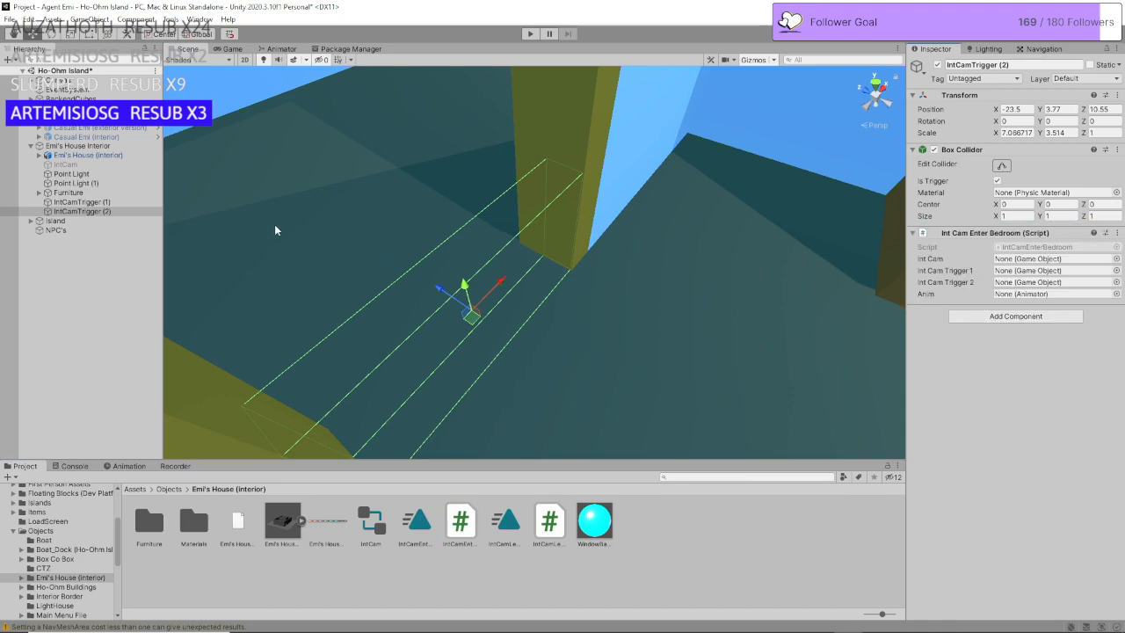
Step: Assign IntCam, IntCamTrigger (1), IntCamTrigger (2) and the IntCam animator to the matching fields of IntCamTrigger (2)'s IntCamEnterBedroom script
{"action": "left_click", "coordinate": [98, 212]}
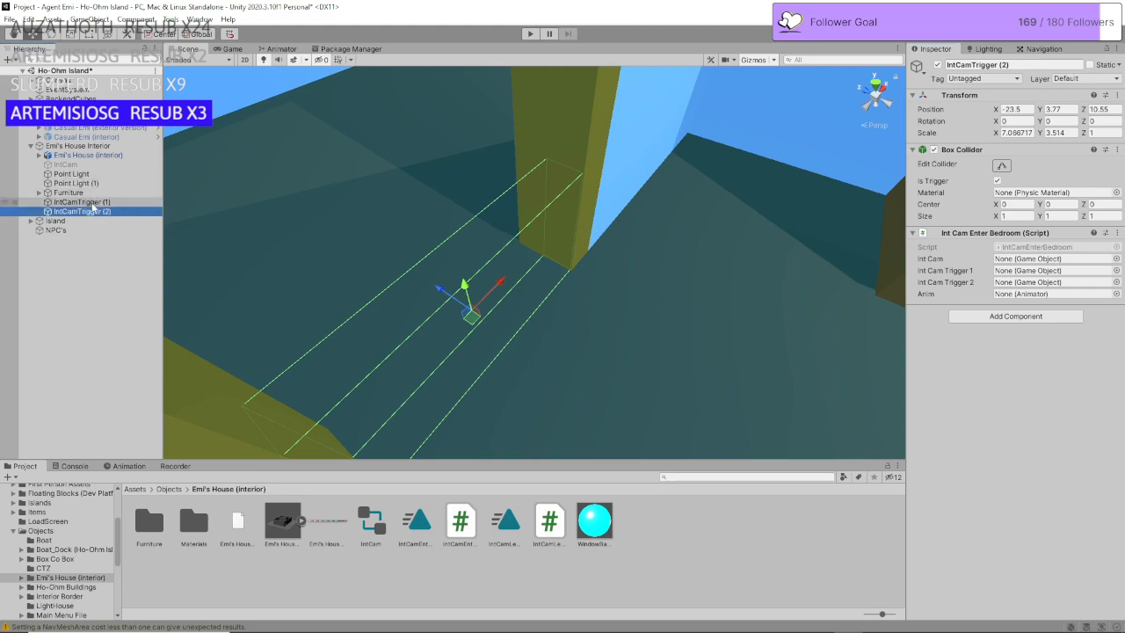
{"action": "left_click_drag", "start_coordinate": [95, 214], "coordinate": [1024, 282]}
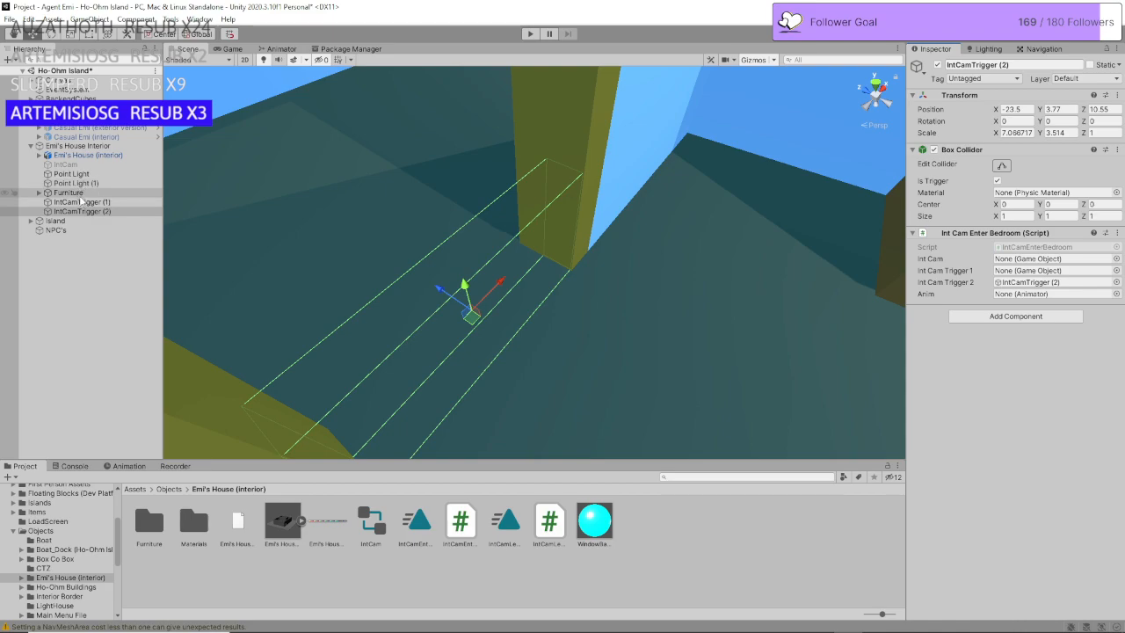
{"action": "left_click_drag", "start_coordinate": [553, 203], "coordinate": [998, 272]}
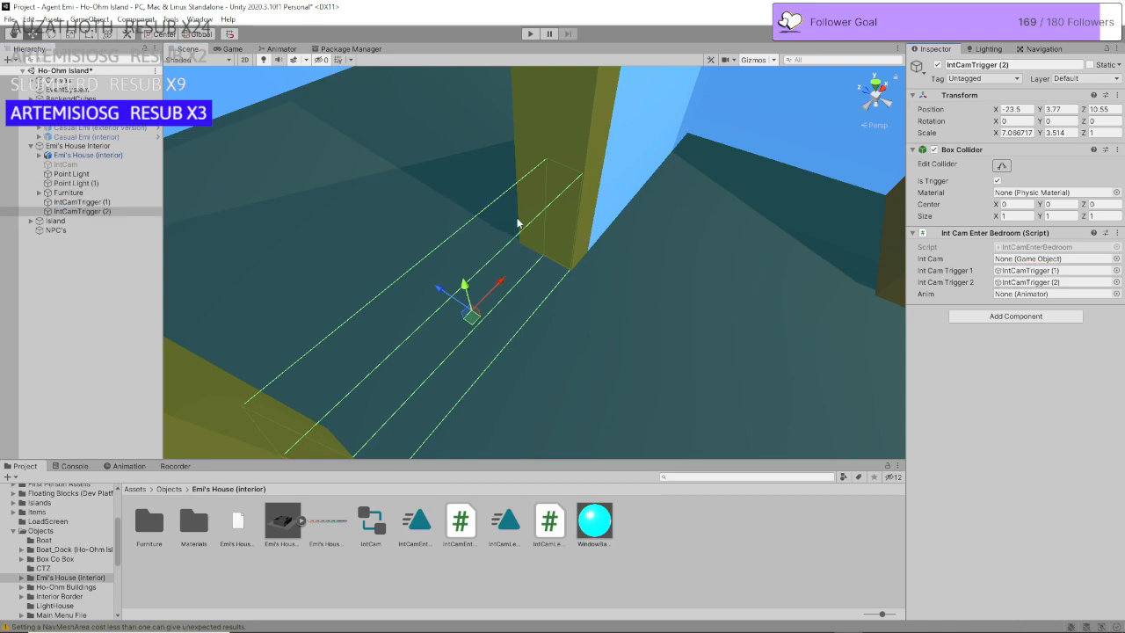
{"action": "left_click_drag", "start_coordinate": [65, 164], "coordinate": [1044, 259]}
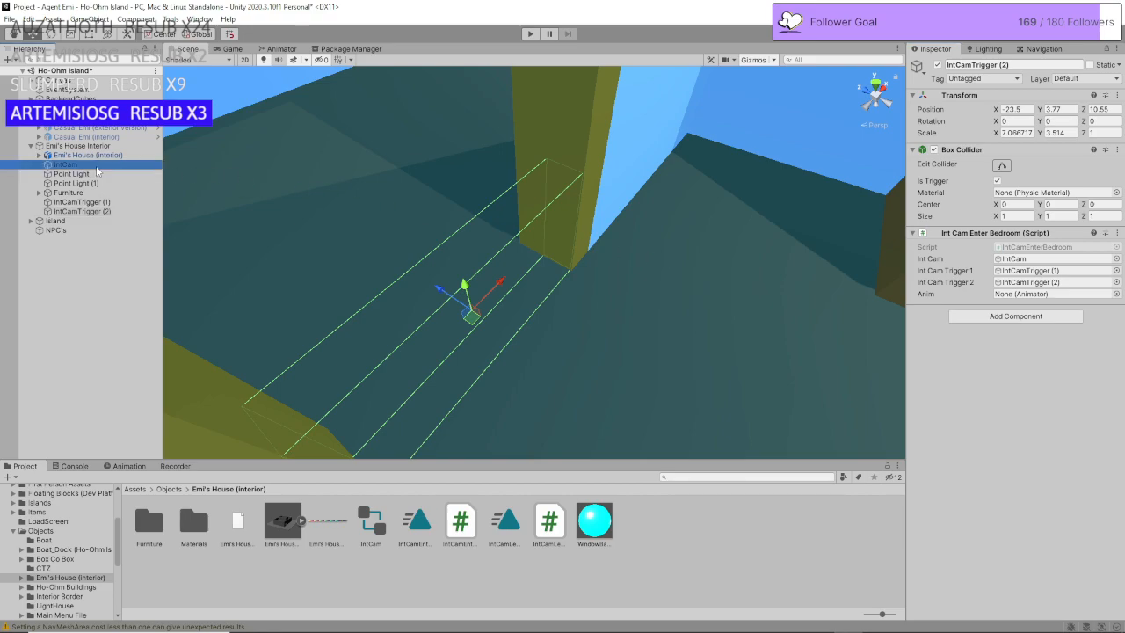
{"action": "left_click_drag", "start_coordinate": [1043, 299], "coordinate": [1043, 299]}
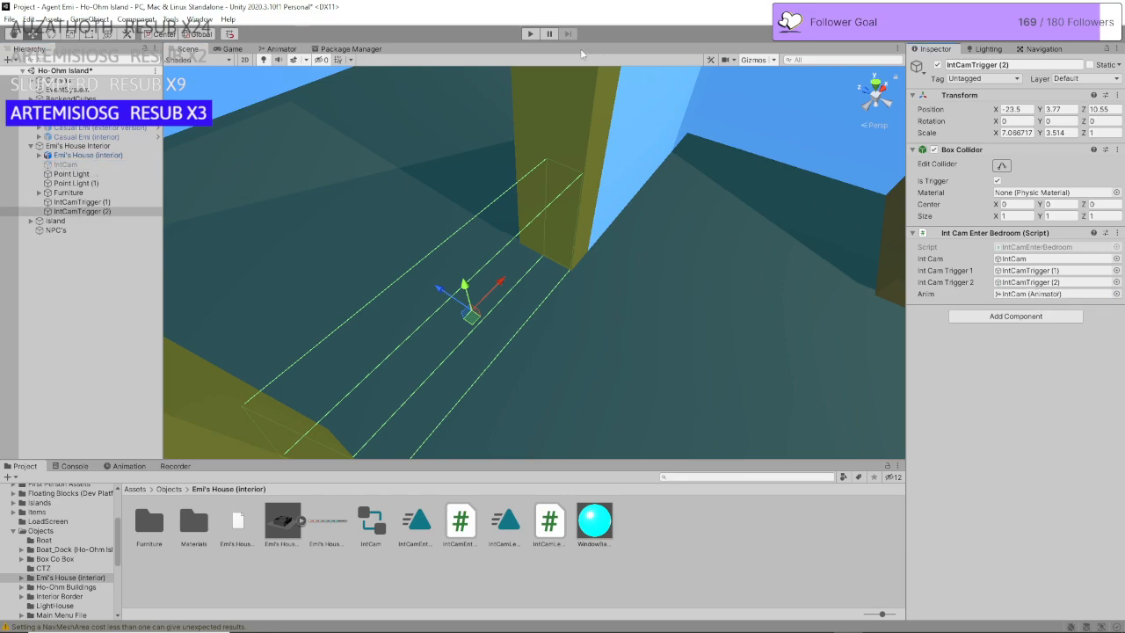
Step: Run the game, walk the character out of the bedroom, back in and out again to test both camera animations, and stop it
{"action": "left_click", "coordinate": [530, 35]}
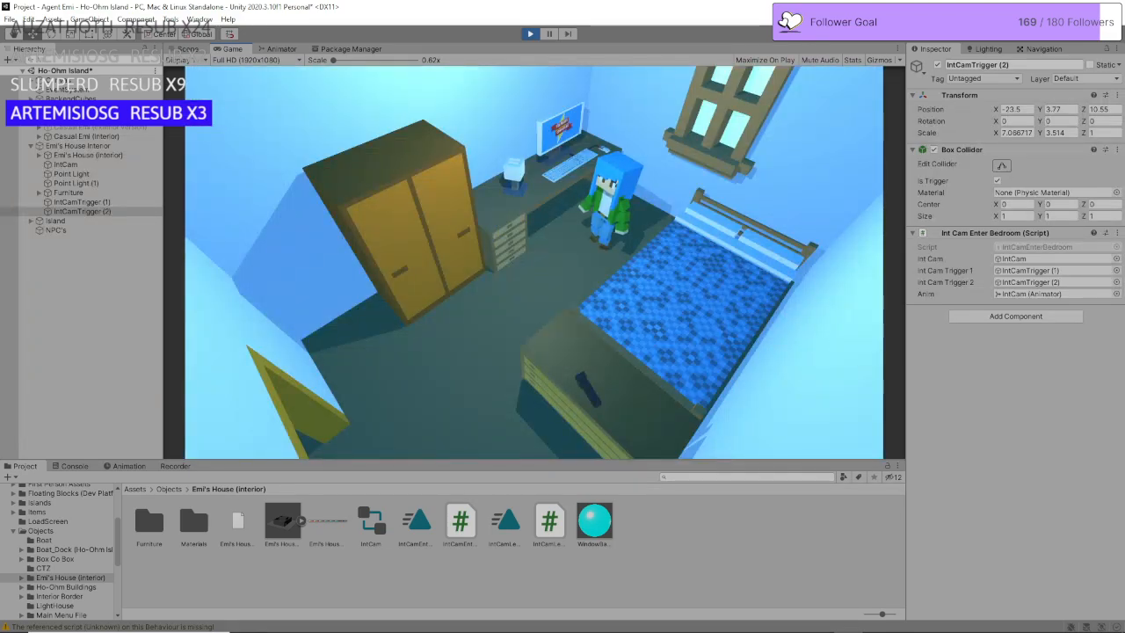
{"action": "key", "text": "s"}
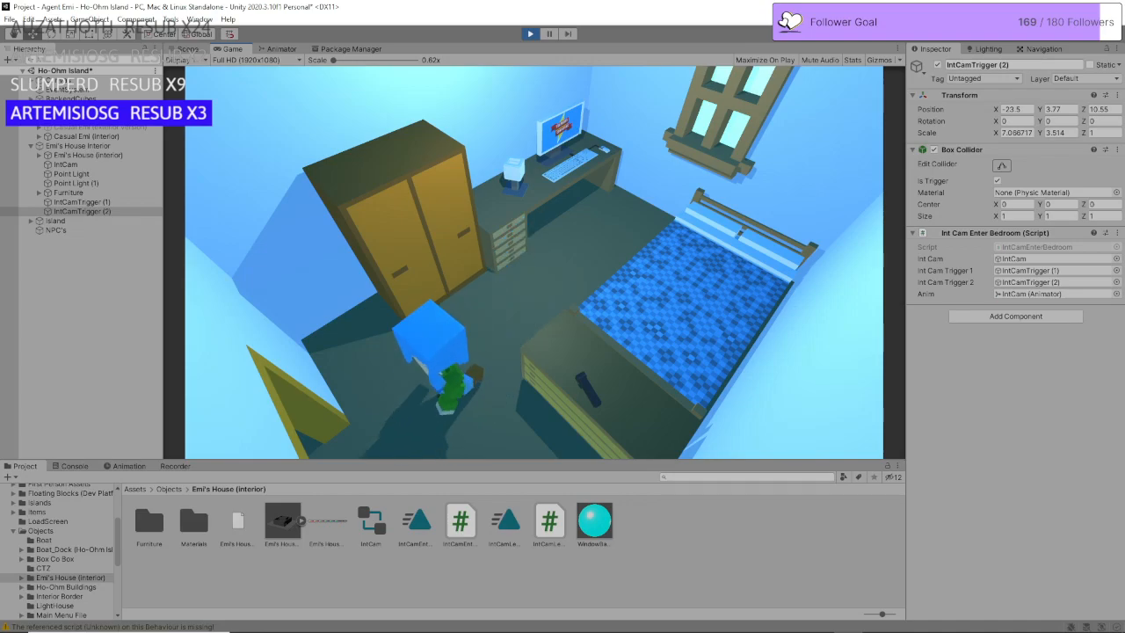
{"action": "key", "text": "s"}
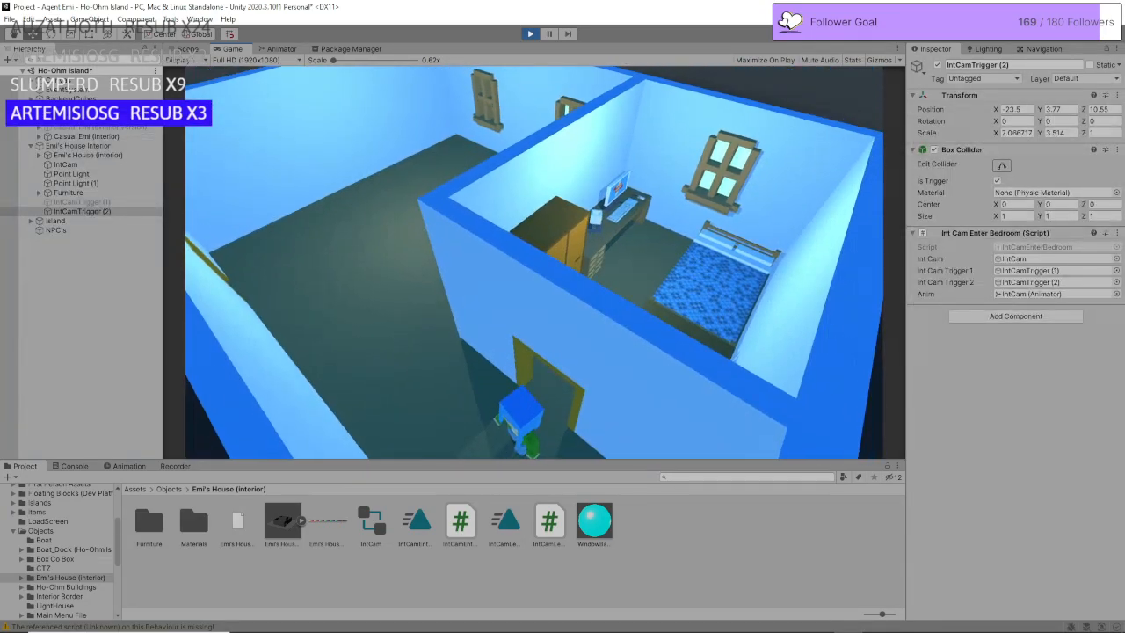
{"action": "key", "text": "s"}
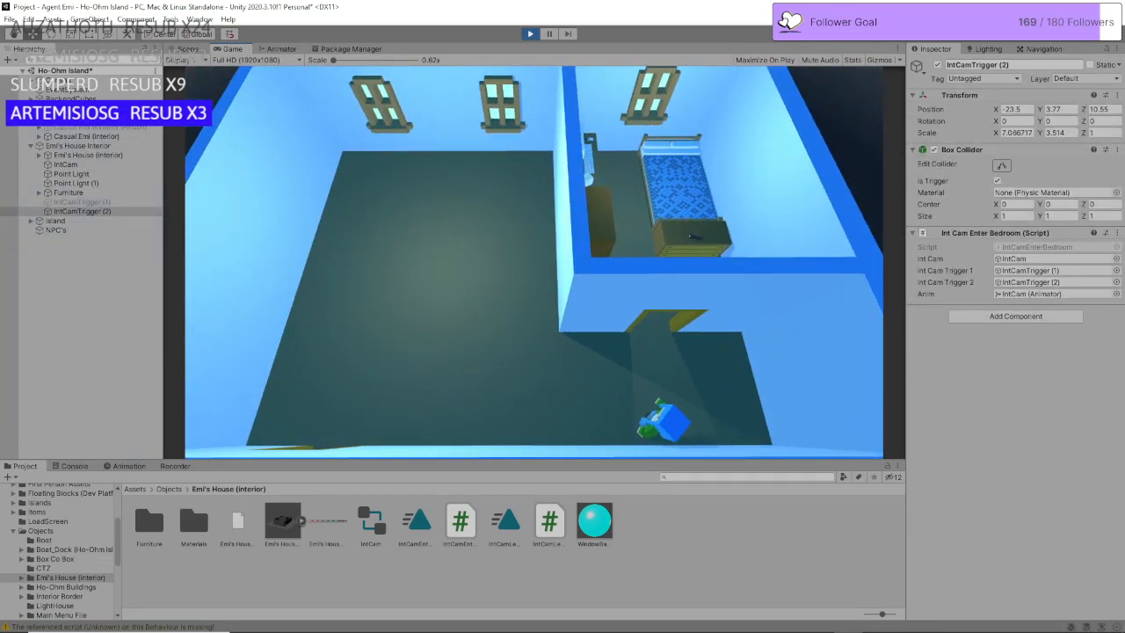
{"action": "key", "text": "w"}
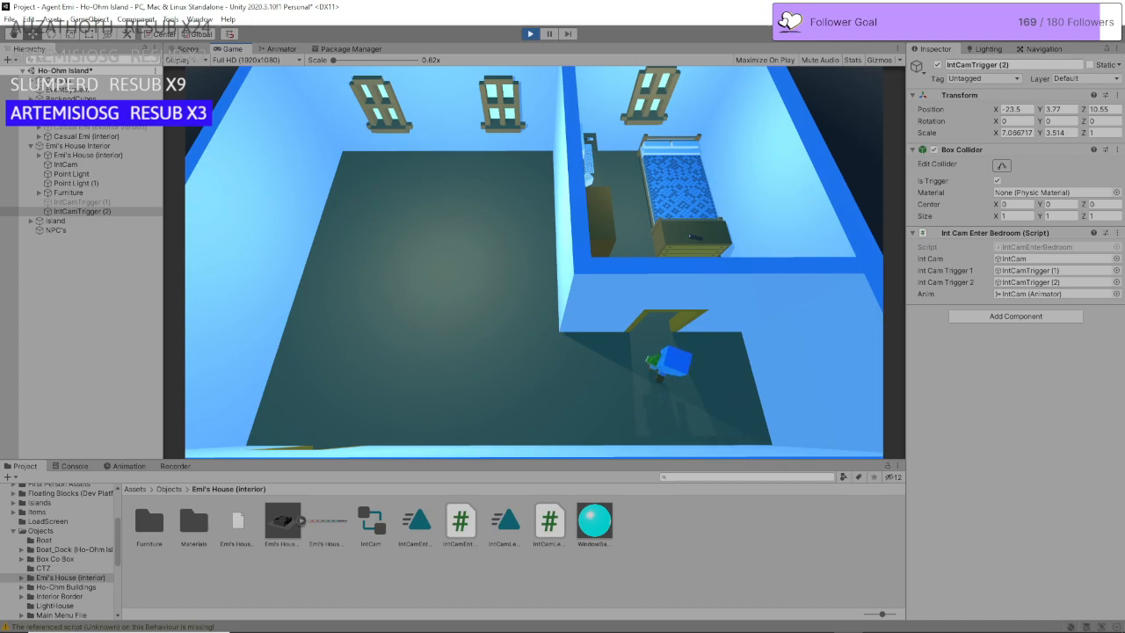
{"action": "key", "text": "w"}
{"action": "key", "text": "w"}
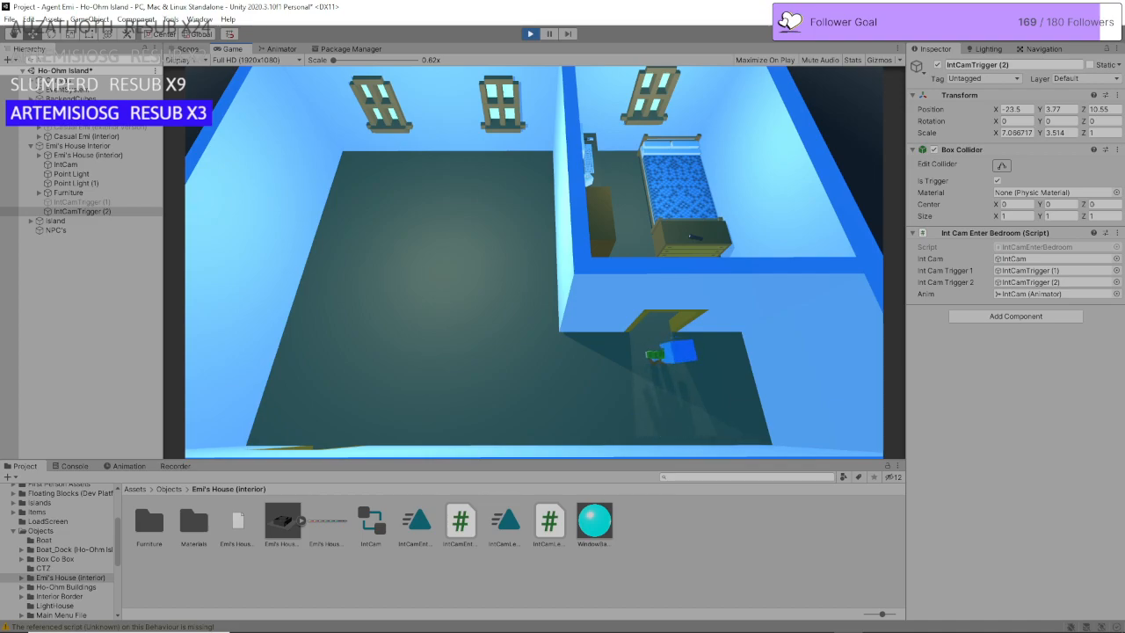
{"action": "key", "text": "w"}
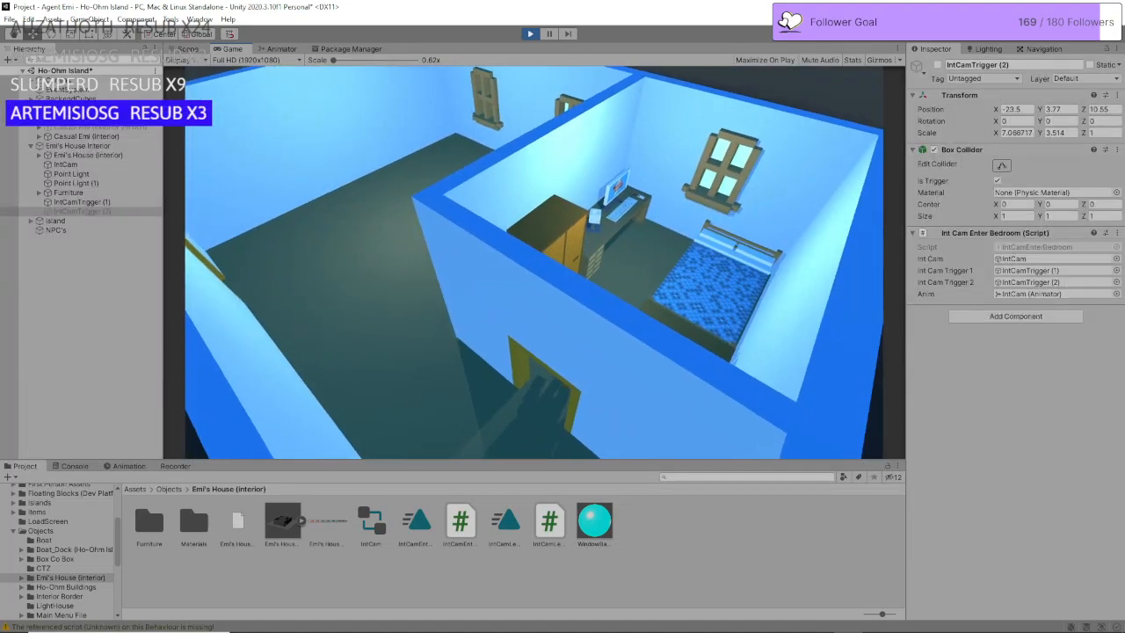
{"action": "key", "text": "w"}
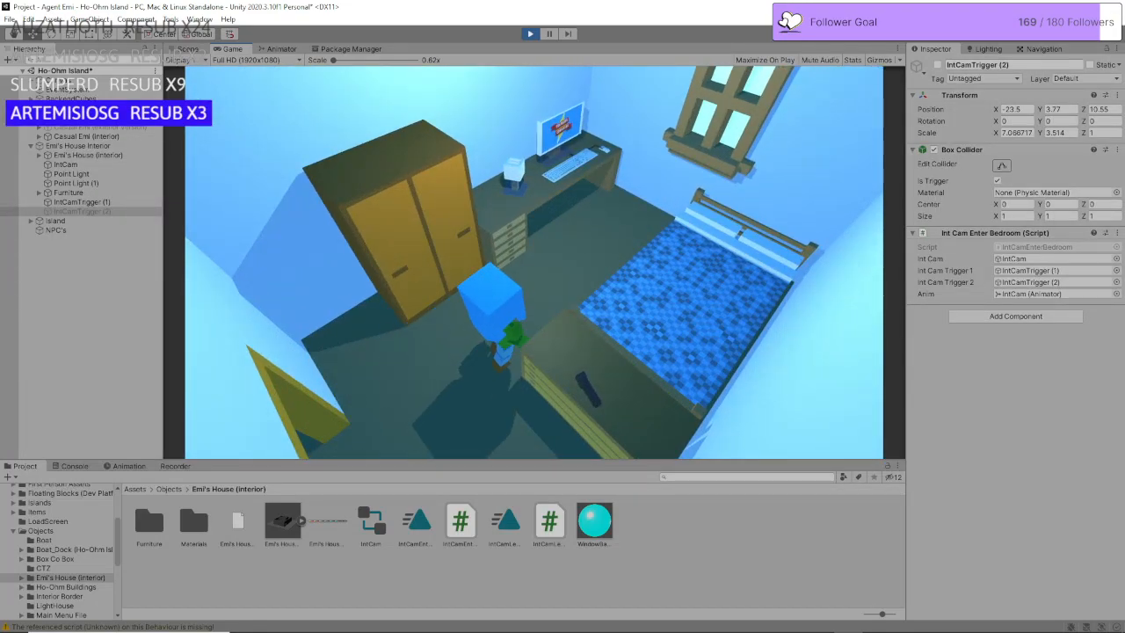
{"action": "key", "text": "s"}
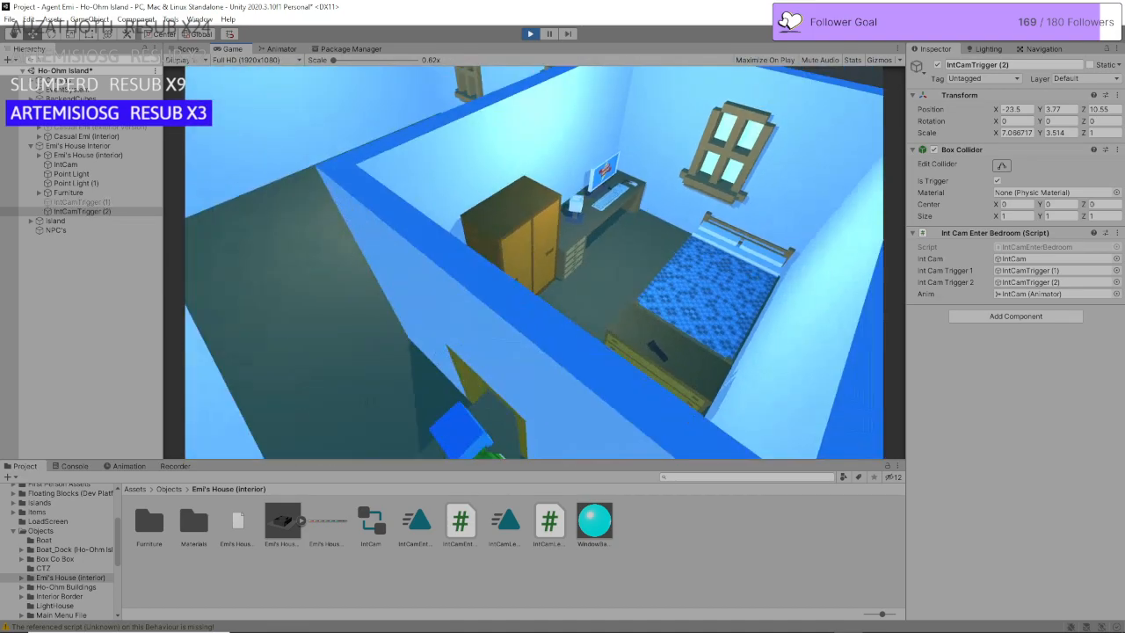
{"action": "left_click", "coordinate": [530, 35]}
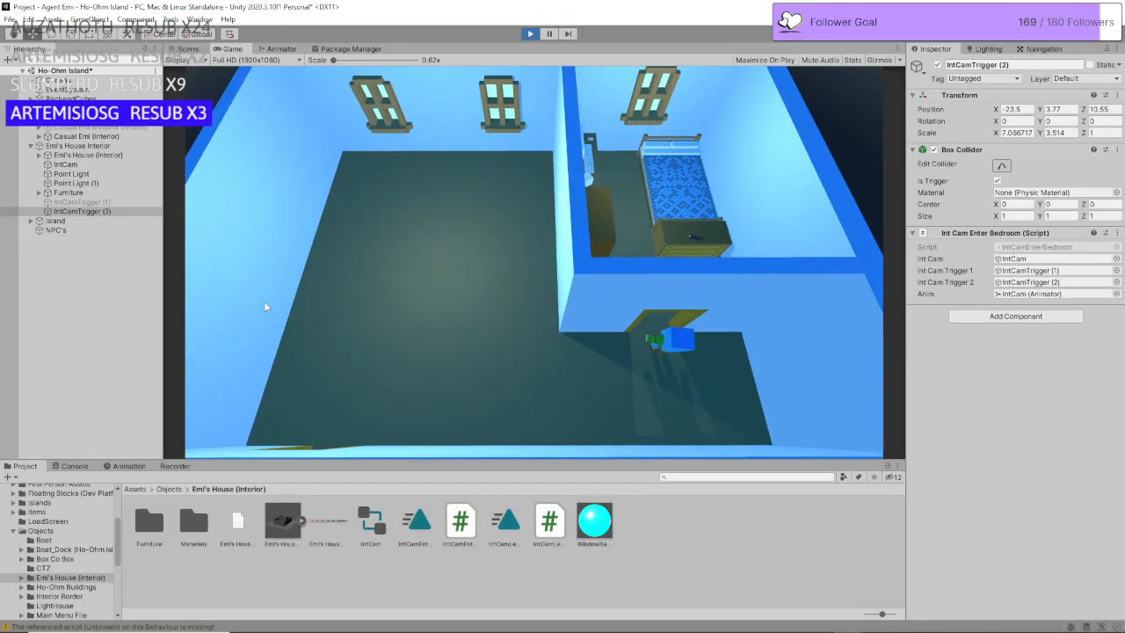
Step: Deactivate IntCamTrigger (2) in the scene outside of the running game
{"action": "left_click", "coordinate": [88, 212]}
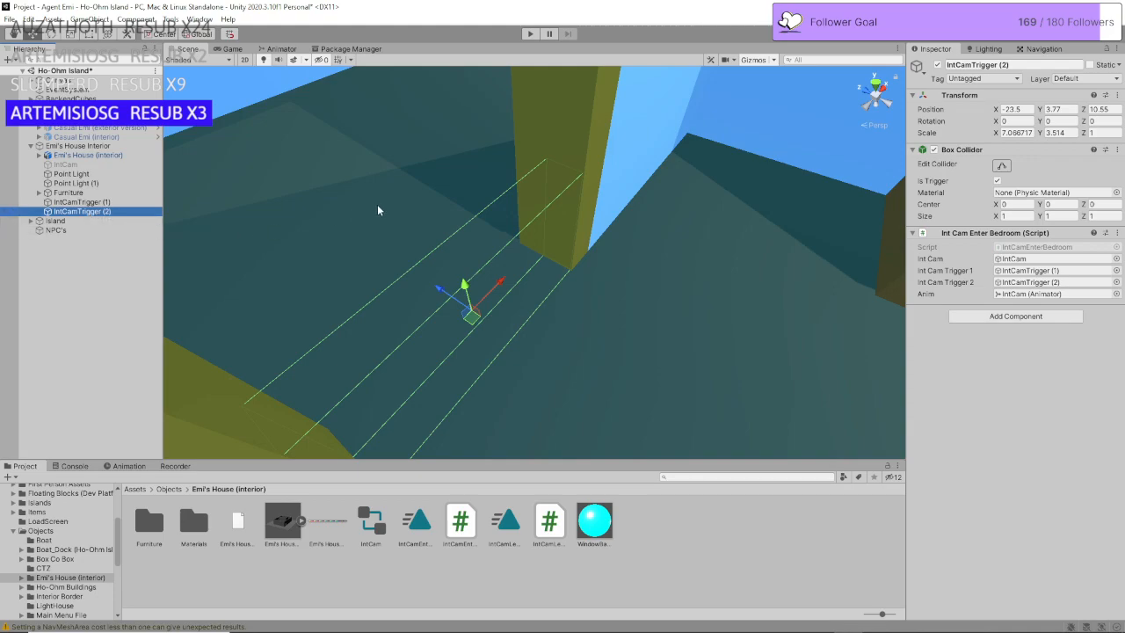
{"action": "left_click", "coordinate": [937, 65]}
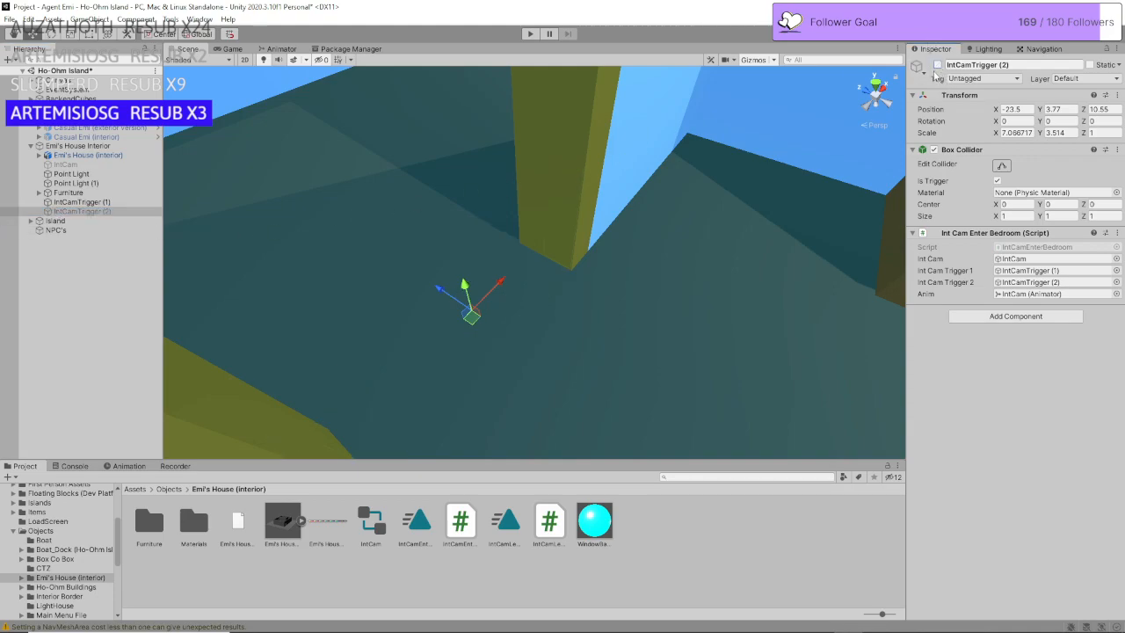
Step: Move the inactive IntCamTrigger (2) along the Z axis to 9.56, farther from IntCamTrigger (1)
{"action": "left_click_drag", "start_coordinate": [444, 294], "coordinate": [498, 302]}
{"action": "left_click", "coordinate": [937, 66]}
{"action": "left_click", "coordinate": [937, 66]}
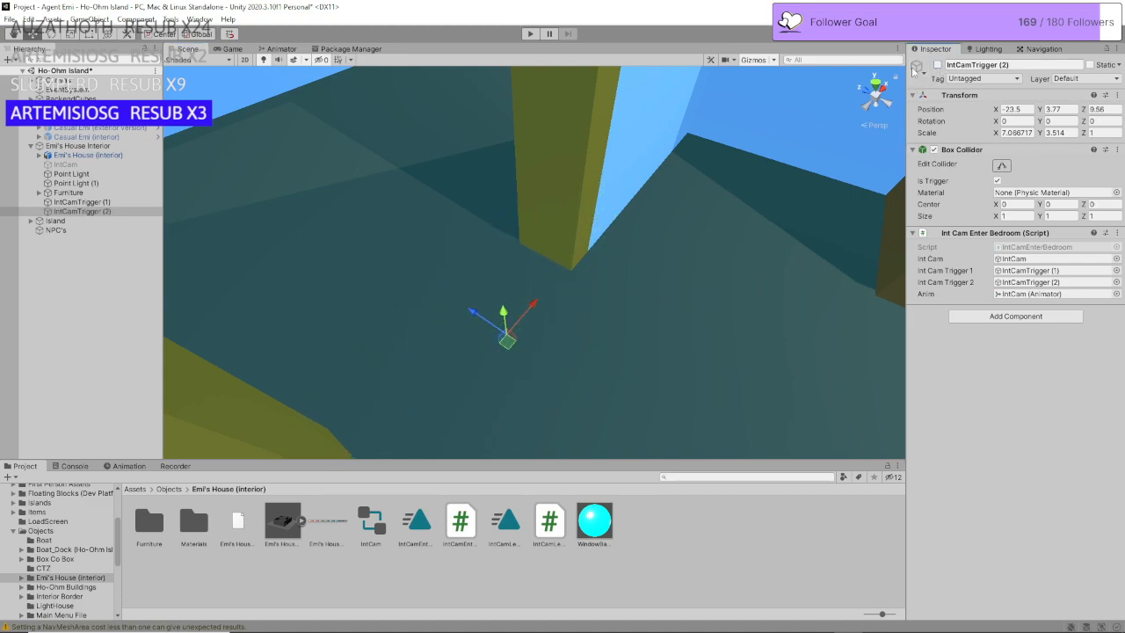
{"action": "left_click", "coordinate": [133, 344]}
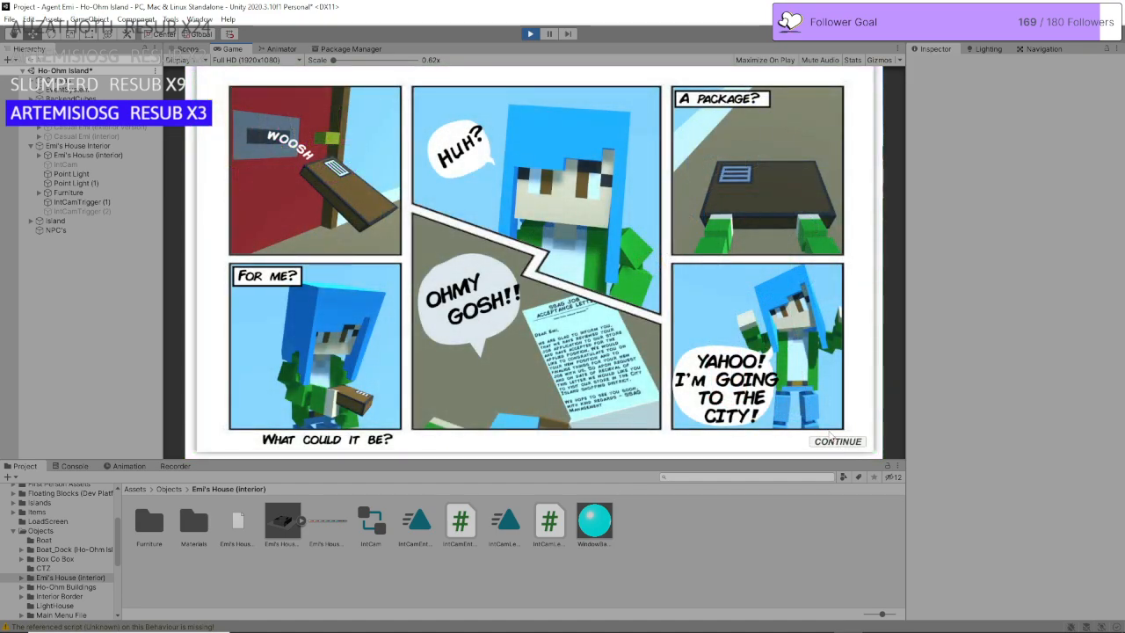
Step: Run the game past the comic intro, walk the character out of the bedroom and back in to test the camera triggers, and stop it
{"action": "left_click", "coordinate": [837, 442]}
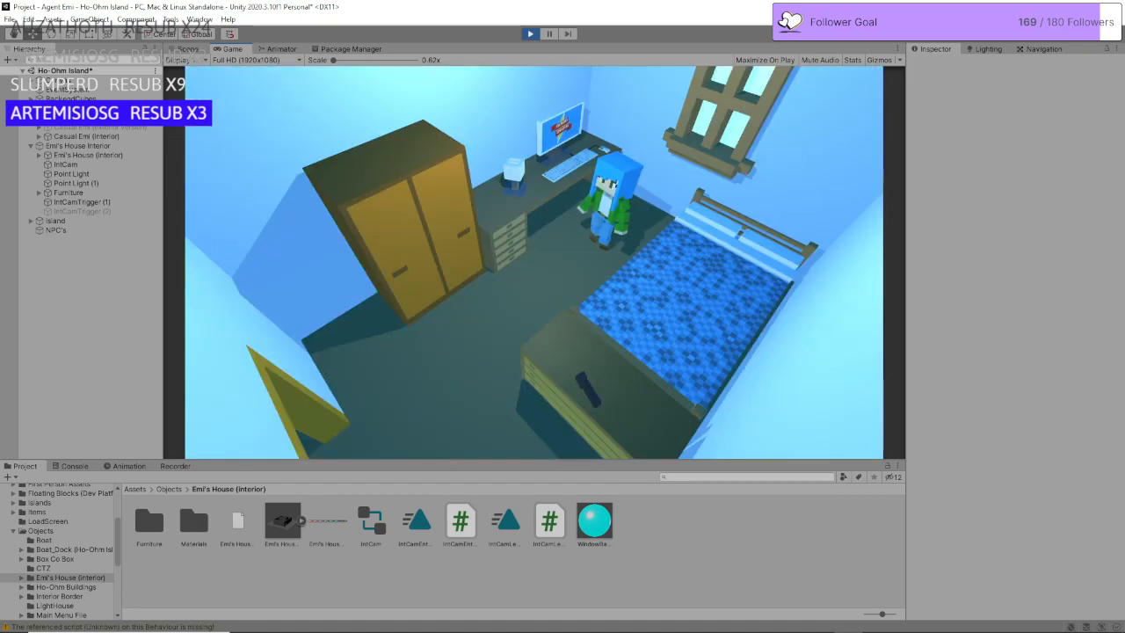
{"action": "key", "text": "s"}
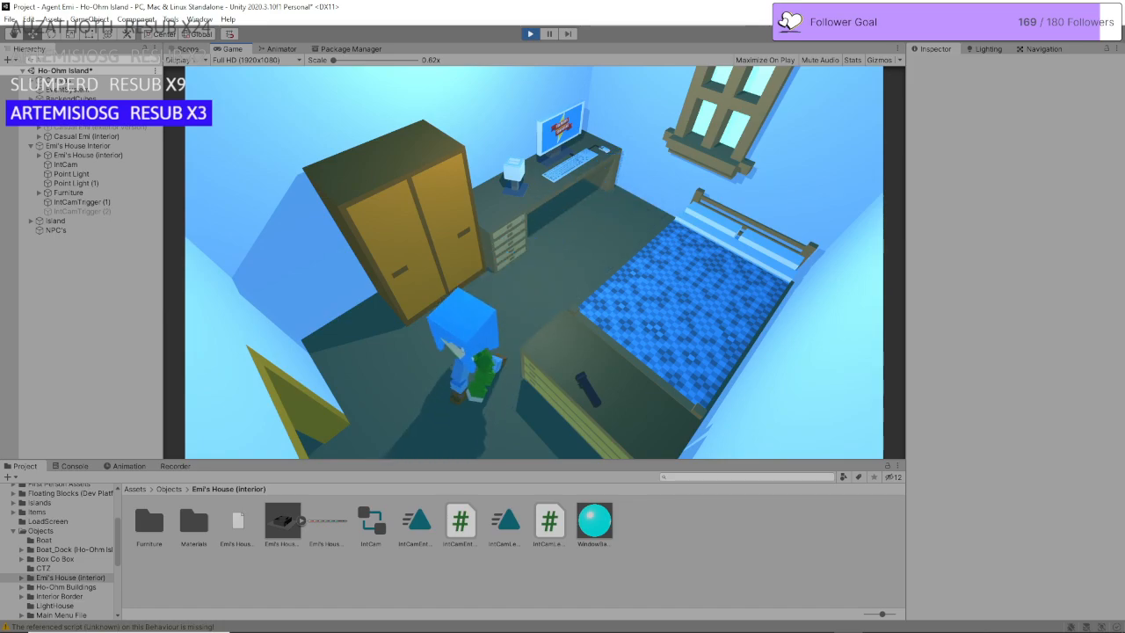
{"action": "key", "text": "s"}
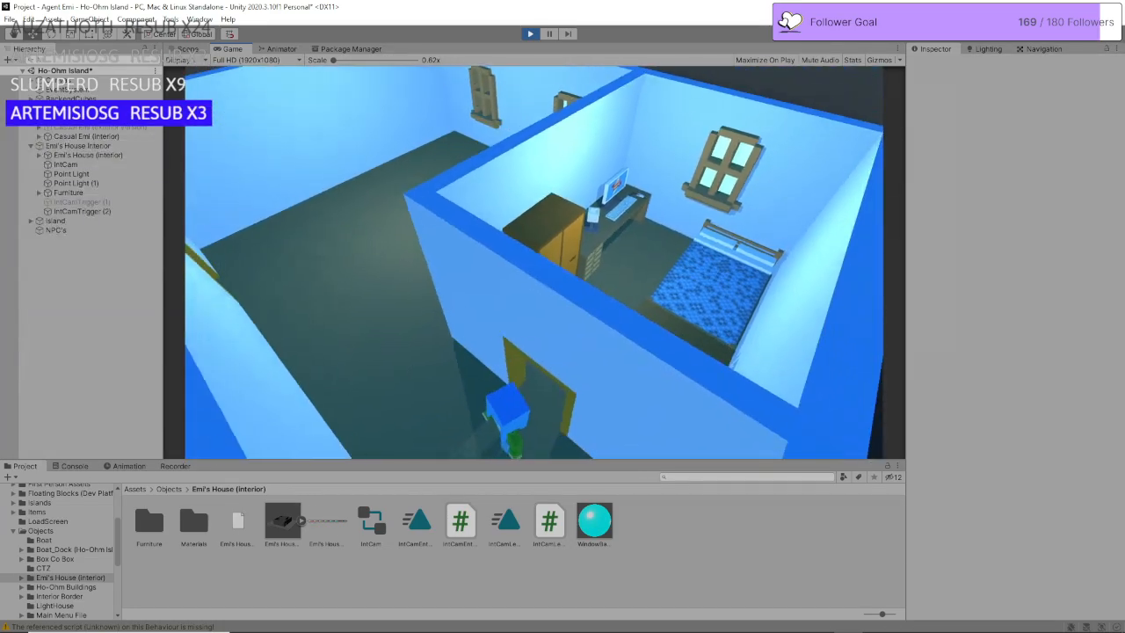
{"action": "key", "text": "w"}
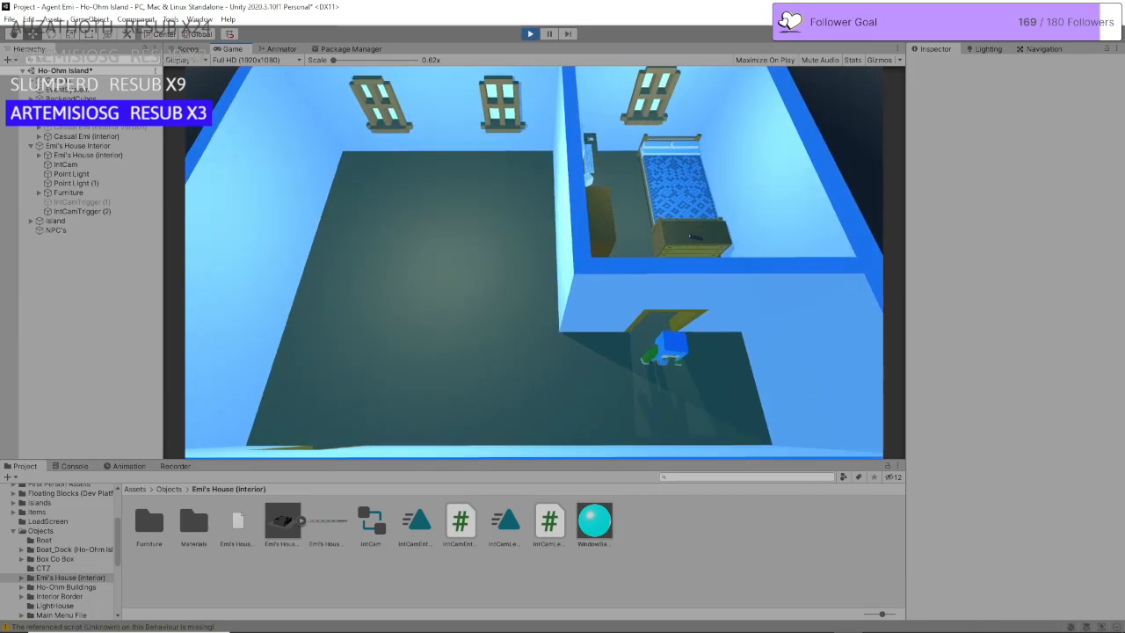
{"action": "key", "text": "w"}
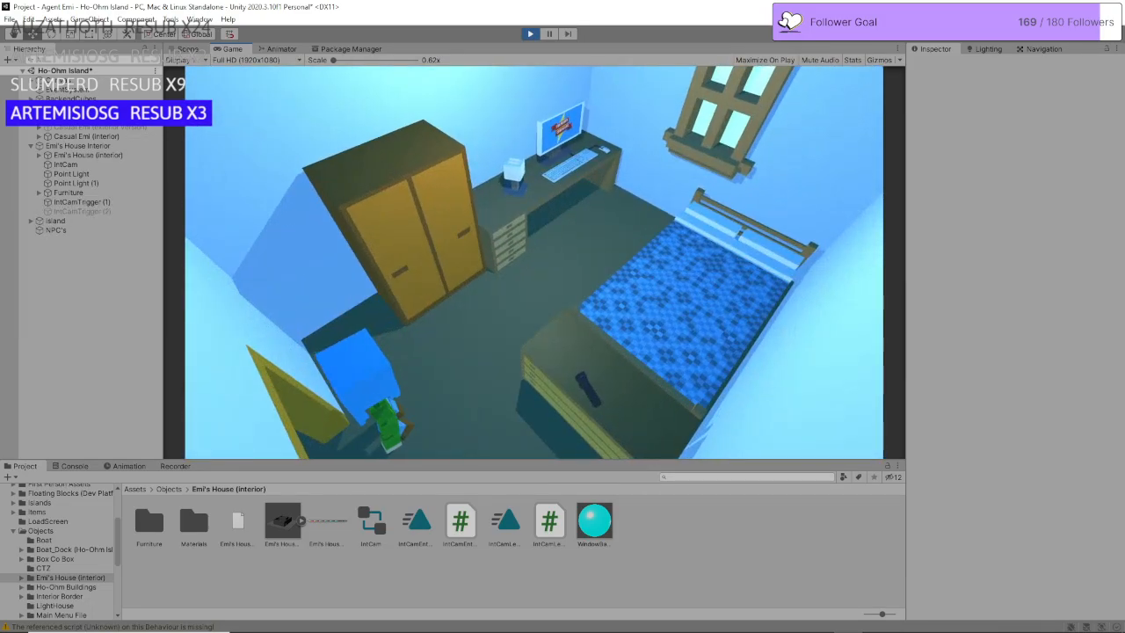
{"action": "key", "text": "Escape"}
{"action": "left_click", "coordinate": [530, 33]}
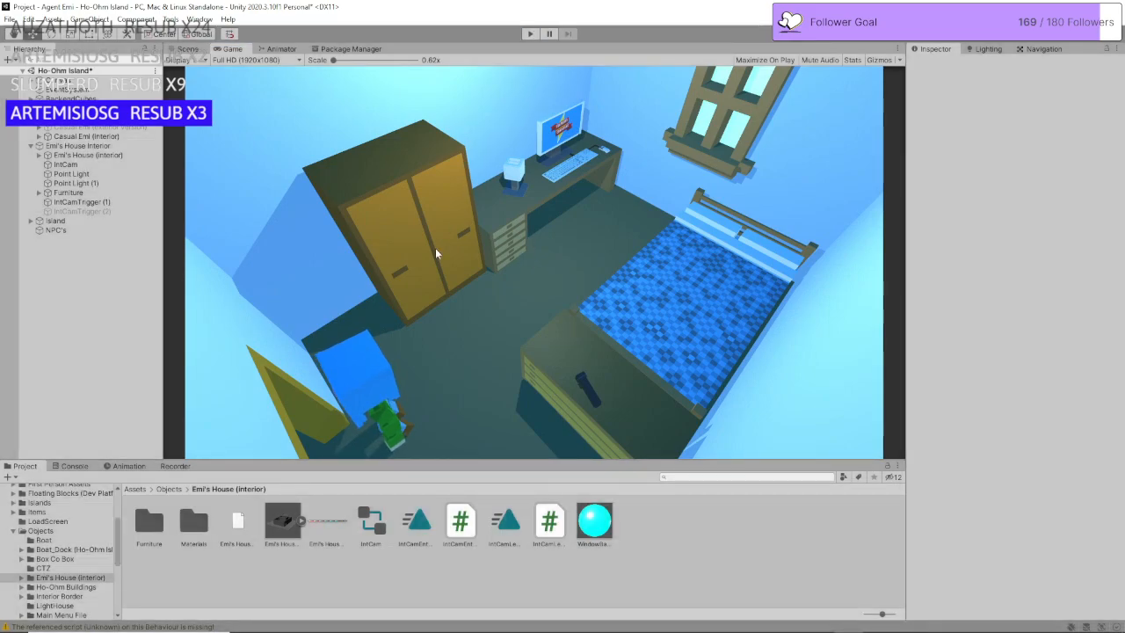
Step: Activate IntCamTrigger (2) and move IntCamTrigger (1) along the Z axis to 12.62
{"action": "left_click", "coordinate": [81, 202]}
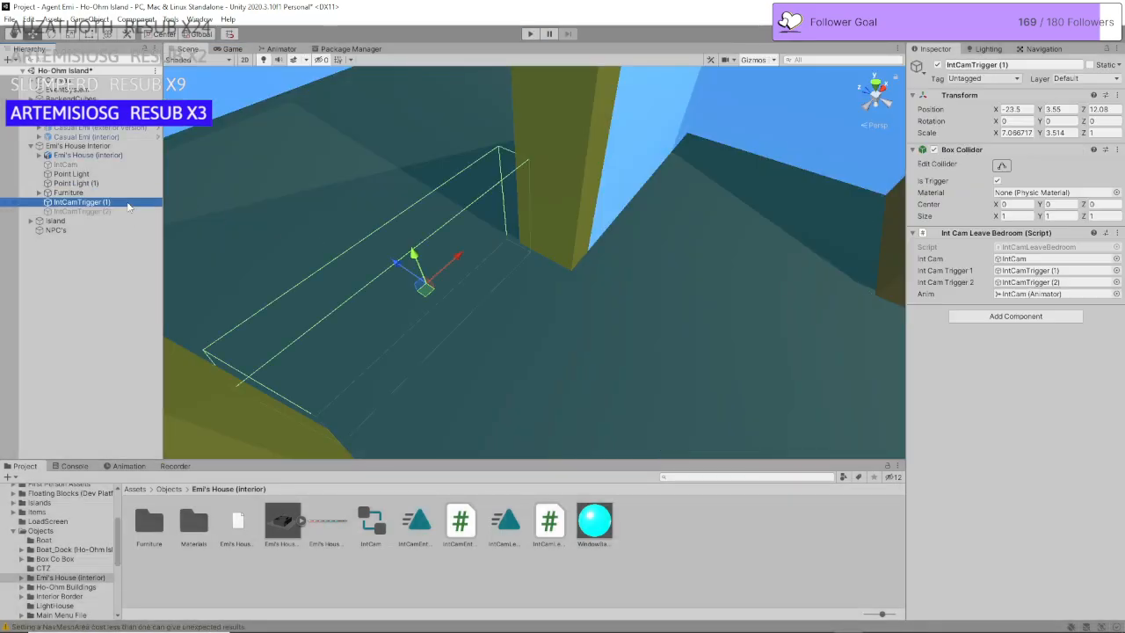
{"action": "left_click_drag", "start_coordinate": [403, 268], "coordinate": [383, 265]}
{"action": "double_click", "coordinate": [82, 211]}
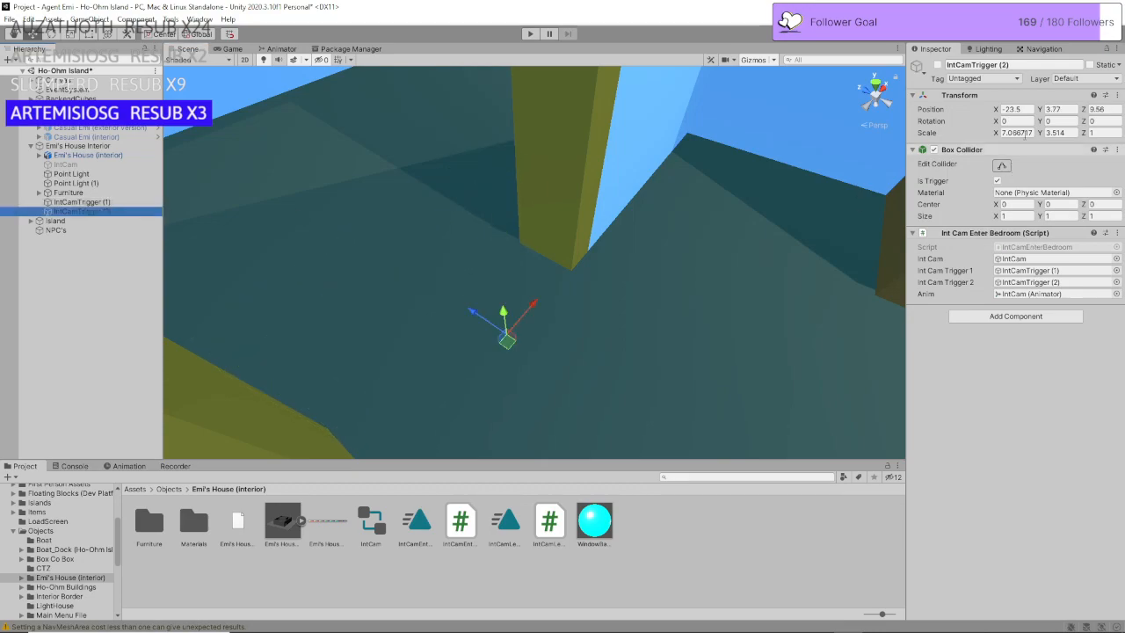
{"action": "left_click", "coordinate": [105, 203], "text": "ctrl"}
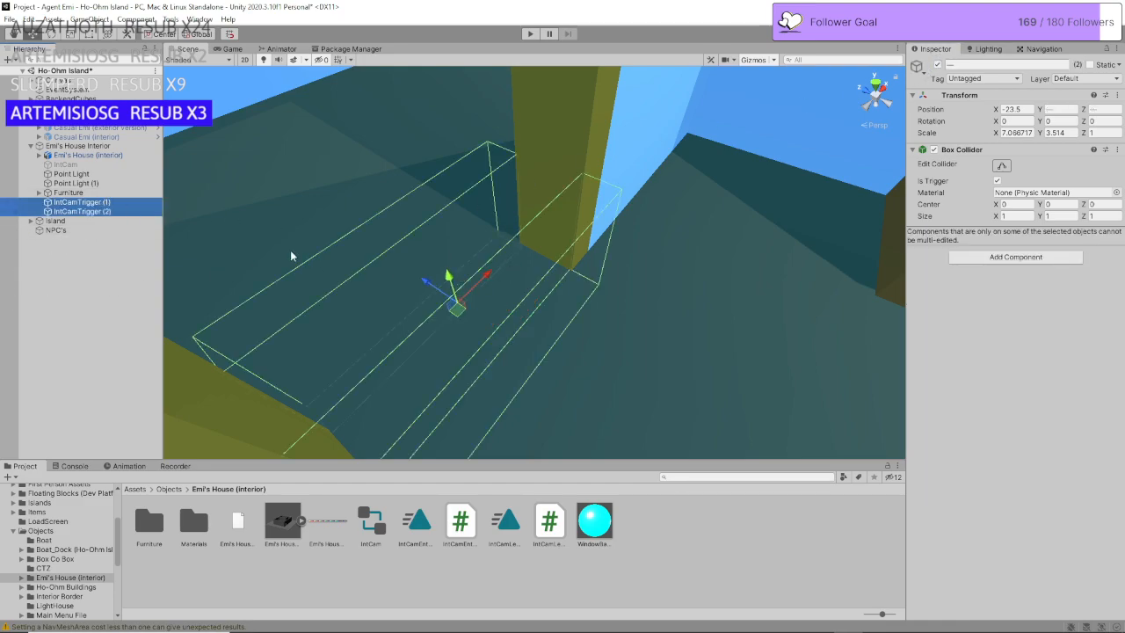
{"action": "left_click", "coordinate": [132, 203]}
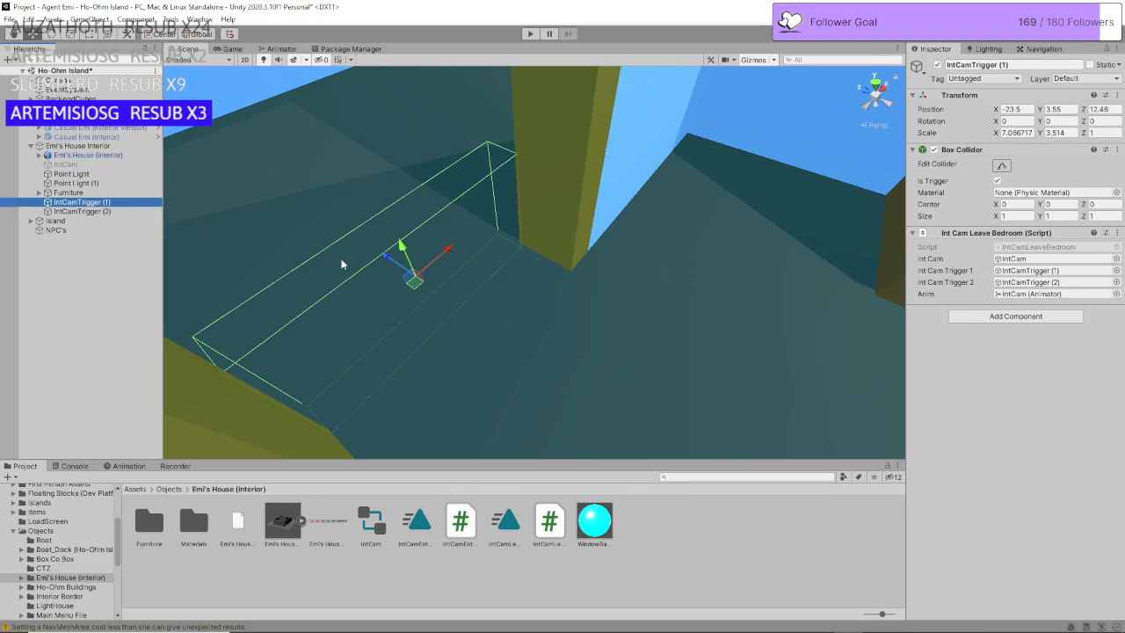
{"action": "left_click_drag", "start_coordinate": [390, 261], "coordinate": [383, 260]}
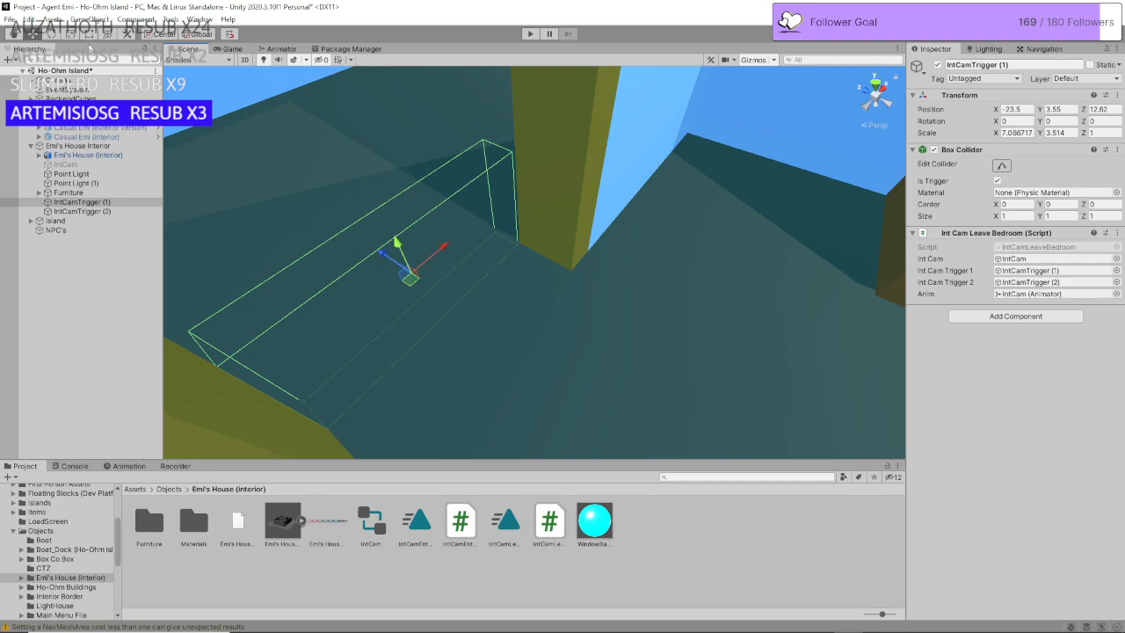
Step: Scale IntCamTrigger (1) into a thin sheet, about 0.057 on Z and widened to about 8.19 on X
{"action": "left_click", "coordinate": [70, 33]}
{"action": "left_click_drag", "start_coordinate": [380, 260], "coordinate": [401, 281]}
{"action": "left_click_drag", "start_coordinate": [447, 250], "coordinate": [451, 243]}
{"action": "left_click", "coordinate": [35, 33]}
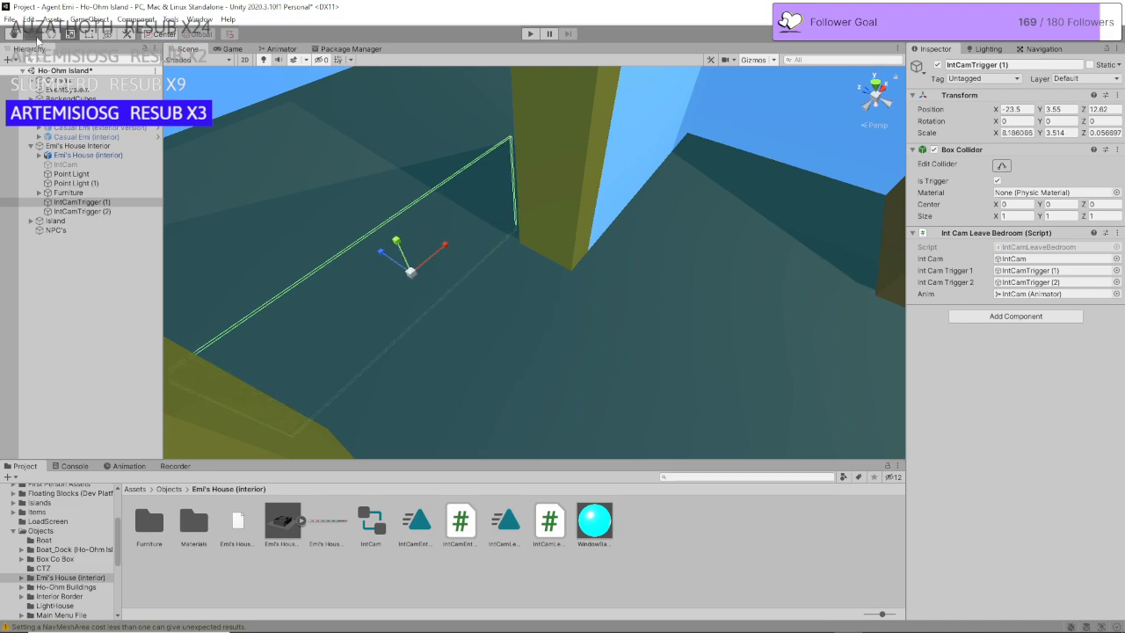
Step: Scale IntCamTrigger (2) along Z to about 0.055 so that it forms a thin sheet
{"action": "left_click", "coordinate": [136, 215]}
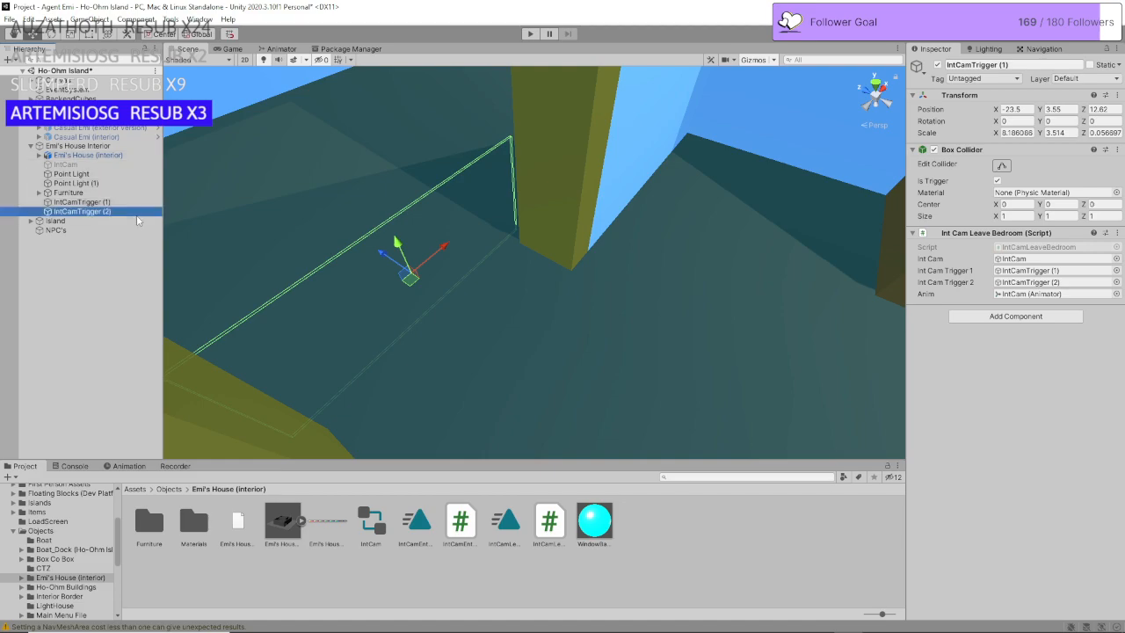
{"action": "key", "text": "r"}
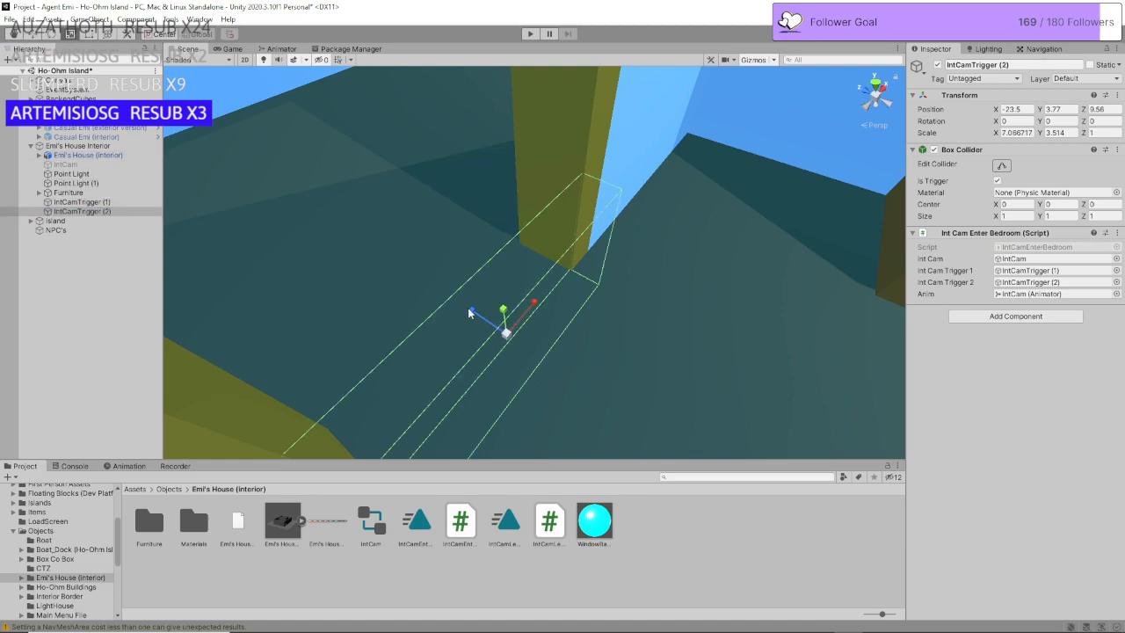
{"action": "left_click_drag", "start_coordinate": [471, 313], "coordinate": [501, 338]}
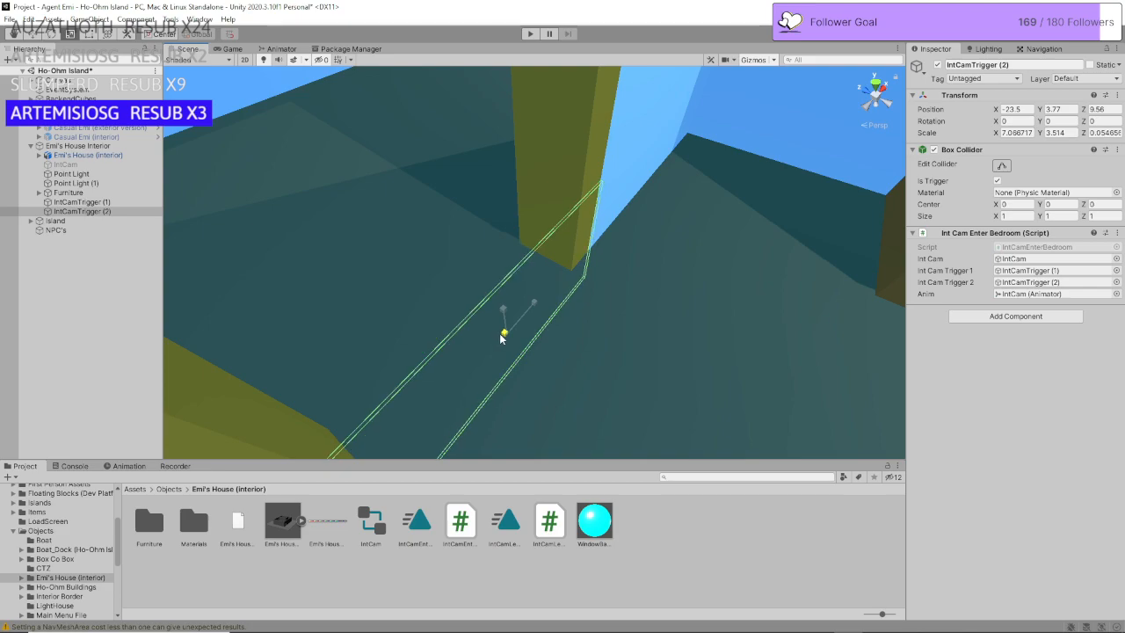
Step: Deselect the trigger and save both the Ho-Ohm Island scene and the project
{"action": "left_click", "coordinate": [180, 319]}
{"action": "left_click", "coordinate": [9, 20]}
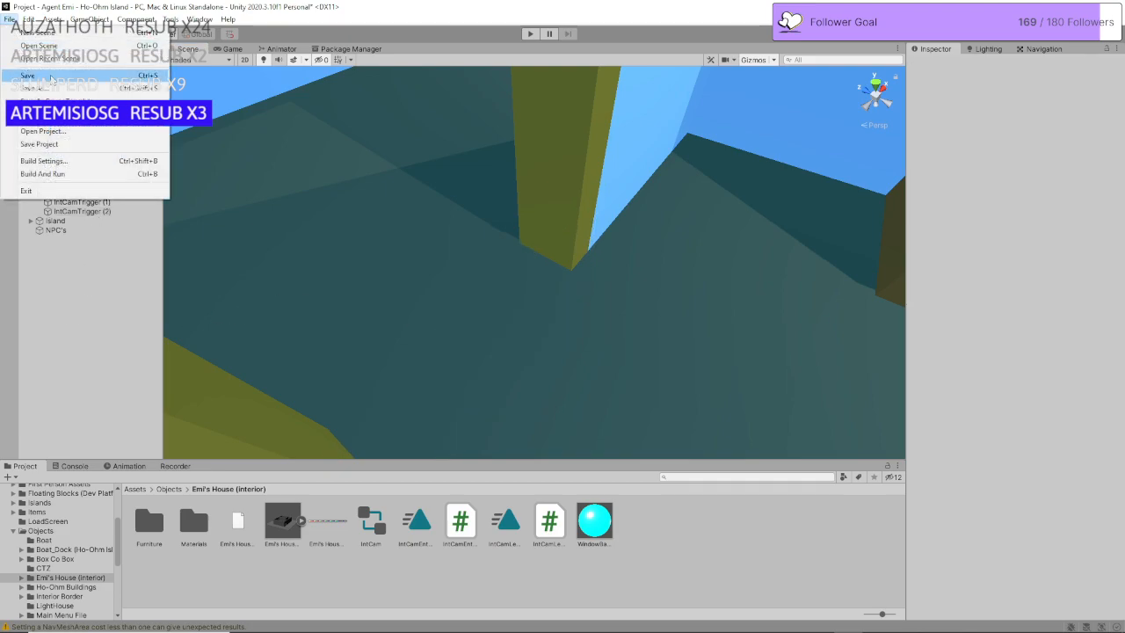
{"action": "left_click", "coordinate": [51, 77]}
{"action": "left_click", "coordinate": [8, 19]}
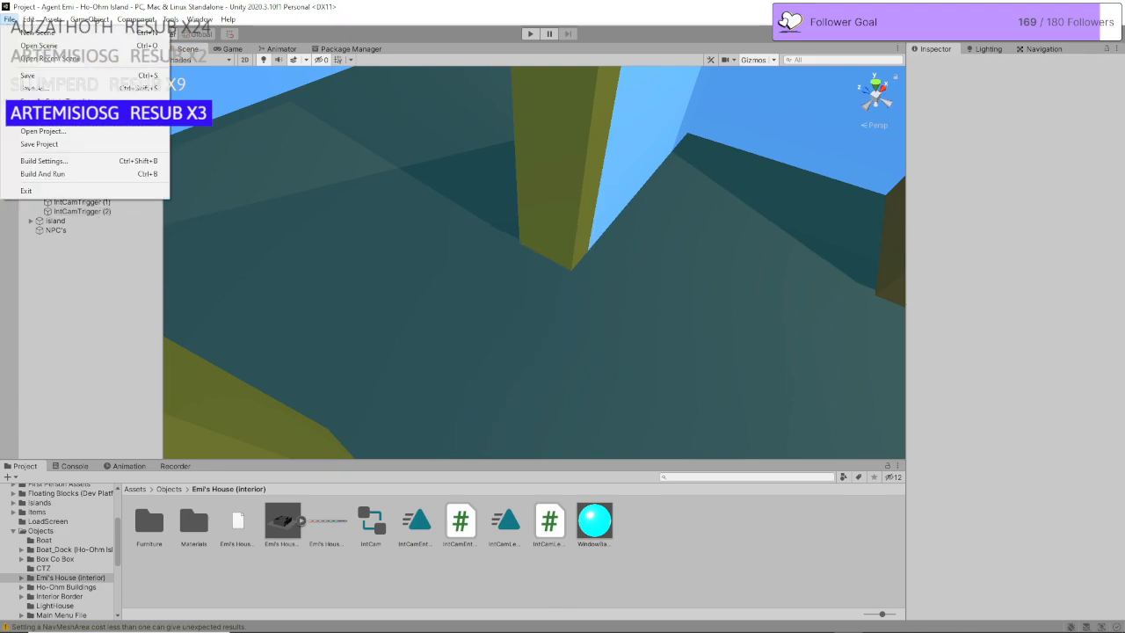
{"action": "left_click", "coordinate": [107, 147]}
Step: Examine the whole island from outside in the scene, including its dock, boat and buildings
{"action": "scroll", "coordinate": [520, 226], "scroll_direction": "down", "scroll_amount": 3}
{"action": "scroll", "coordinate": [519, 237], "scroll_direction": "down", "scroll_amount": 10}
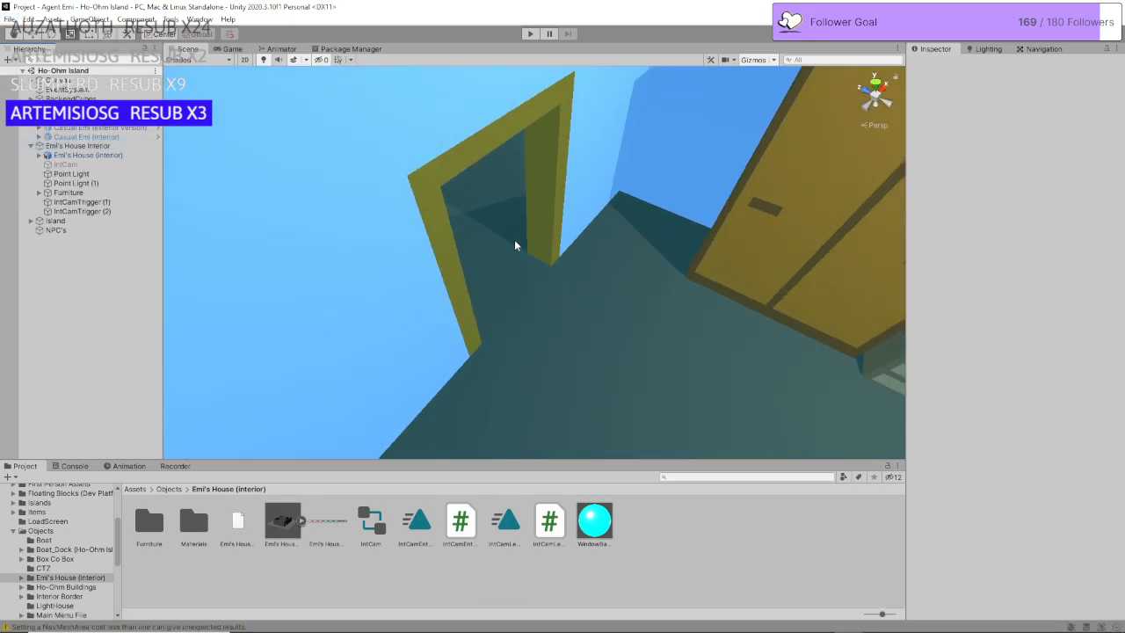
{"action": "scroll", "coordinate": [512, 254], "scroll_direction": "down", "scroll_amount": 10}
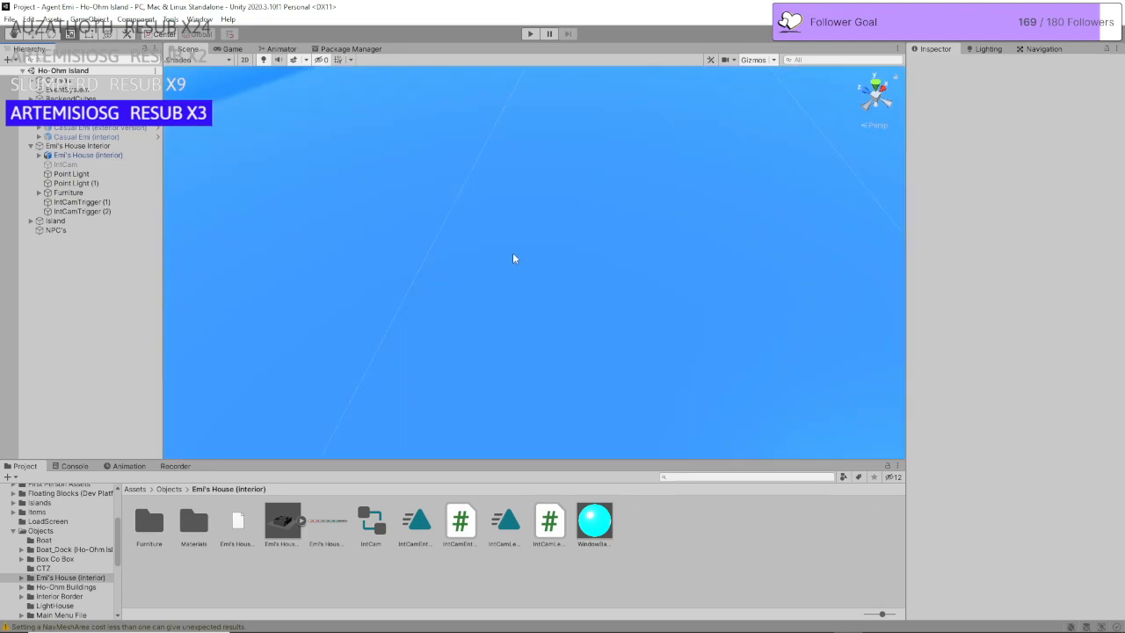
{"action": "scroll", "coordinate": [526, 167], "scroll_direction": "up", "scroll_amount": 10}
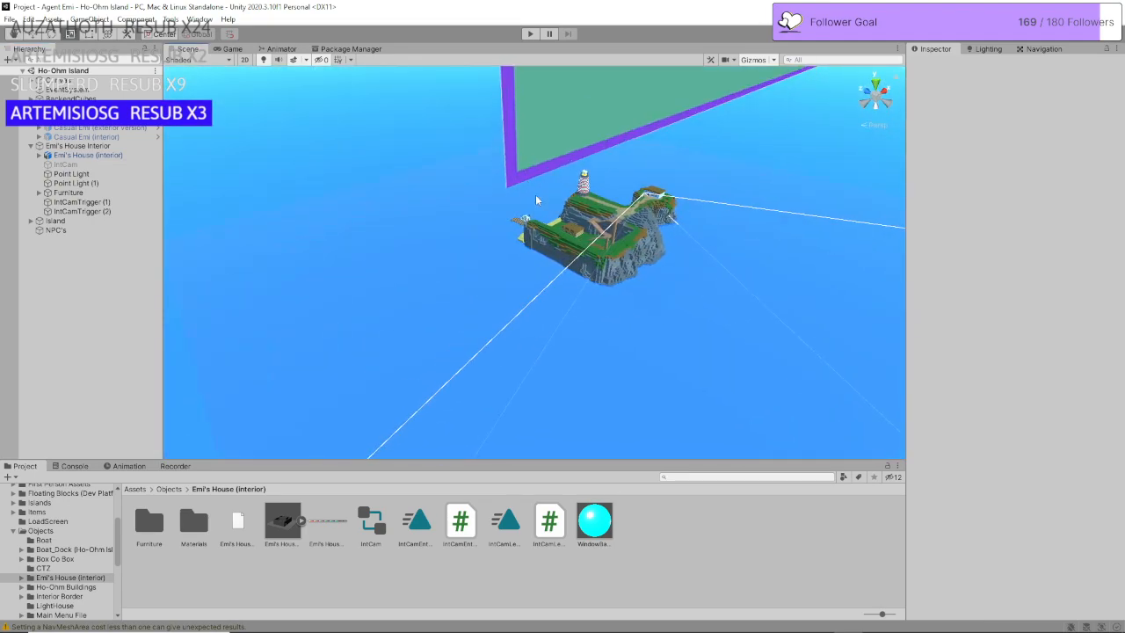
{"action": "scroll", "coordinate": [594, 233], "scroll_direction": "up", "scroll_amount": 10}
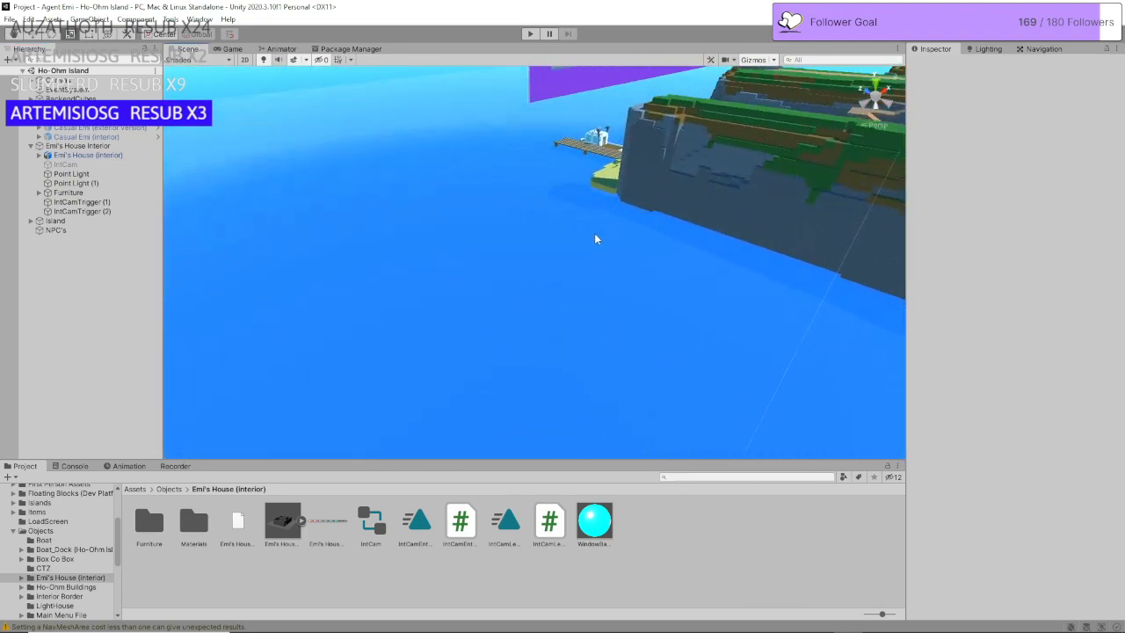
{"action": "scroll", "coordinate": [591, 184], "scroll_direction": "up", "scroll_amount": 3}
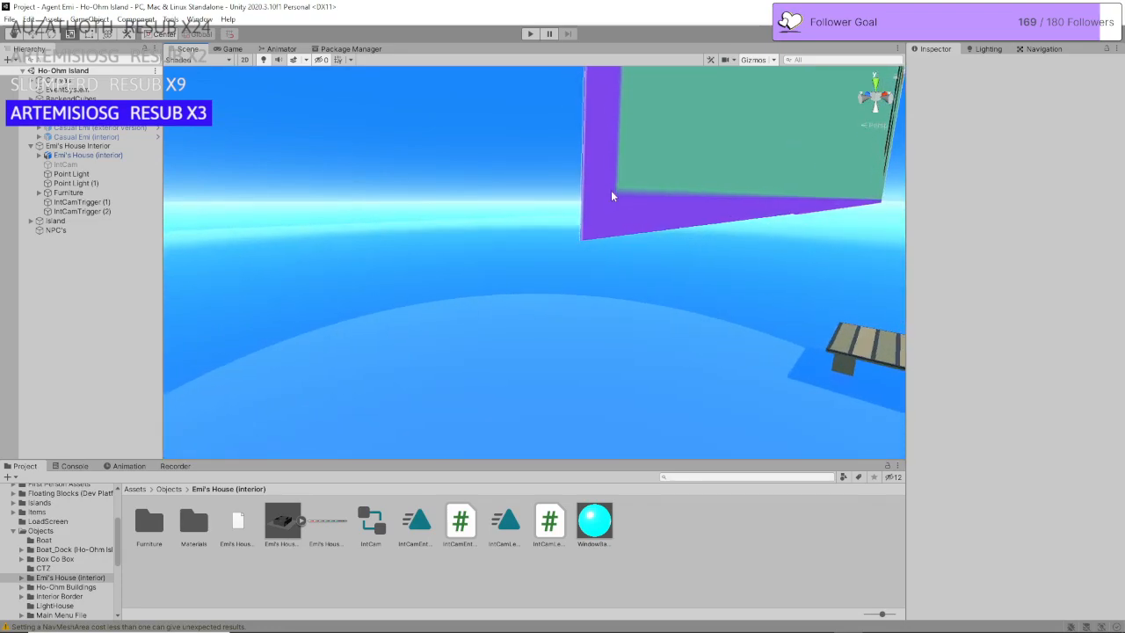
{"action": "right_click_drag", "start_coordinate": [613, 194], "coordinate": [788, 219]}
{"action": "scroll", "coordinate": [857, 245], "scroll_direction": "down", "scroll_amount": 10}
{"action": "key", "text": "a"}
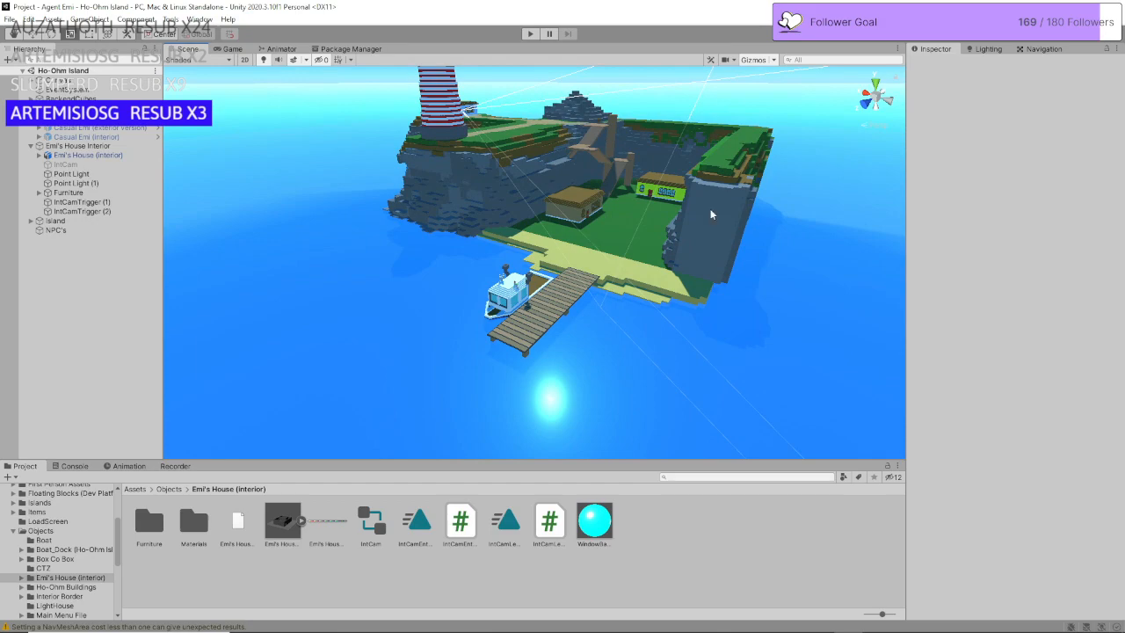
Step: Collapse the Emi's House Interior and Player groups in the scene hierarchy, and show the project's root Assets folder
{"action": "left_click", "coordinate": [31, 146]}
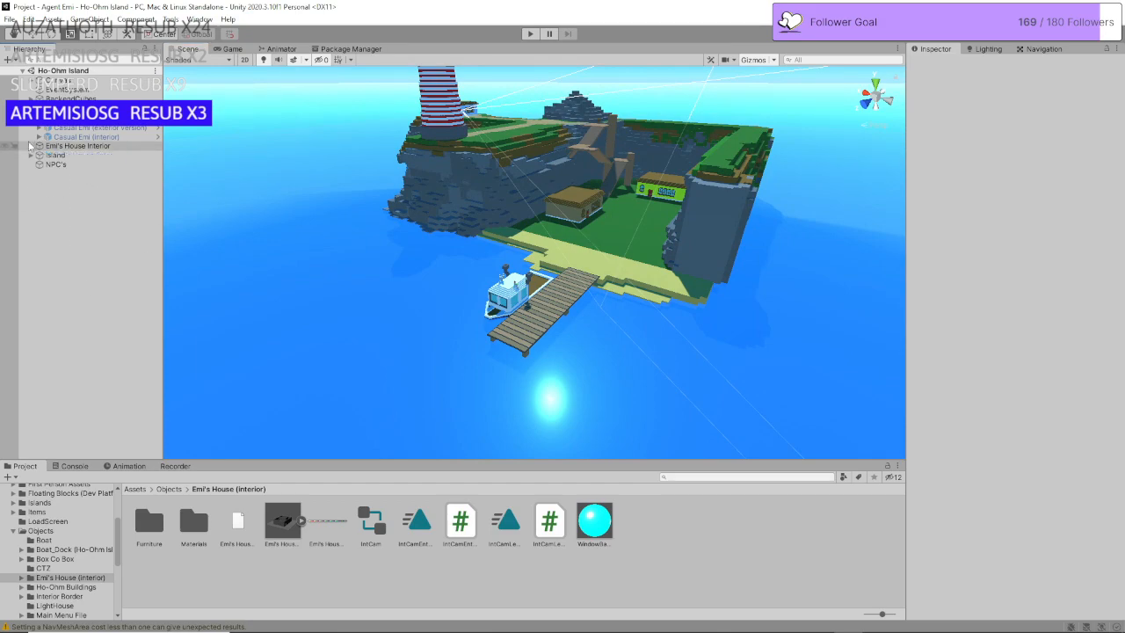
{"action": "left_click", "coordinate": [56, 118]}
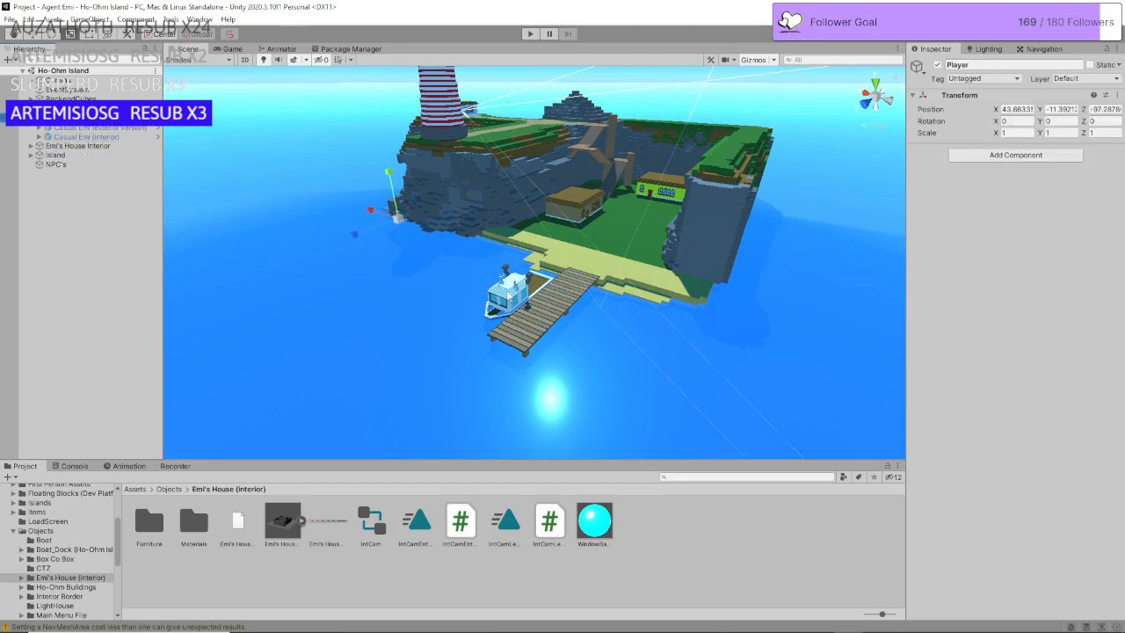
{"action": "left_click", "coordinate": [105, 259]}
{"action": "left_click", "coordinate": [31, 118]}
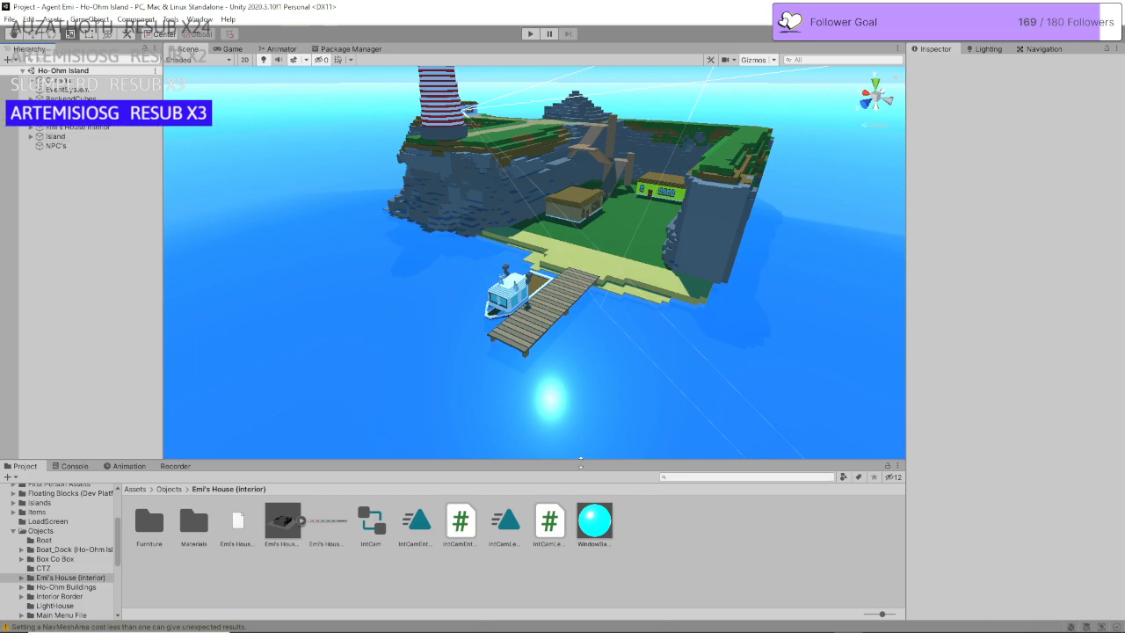
{"action": "left_click", "coordinate": [137, 489]}
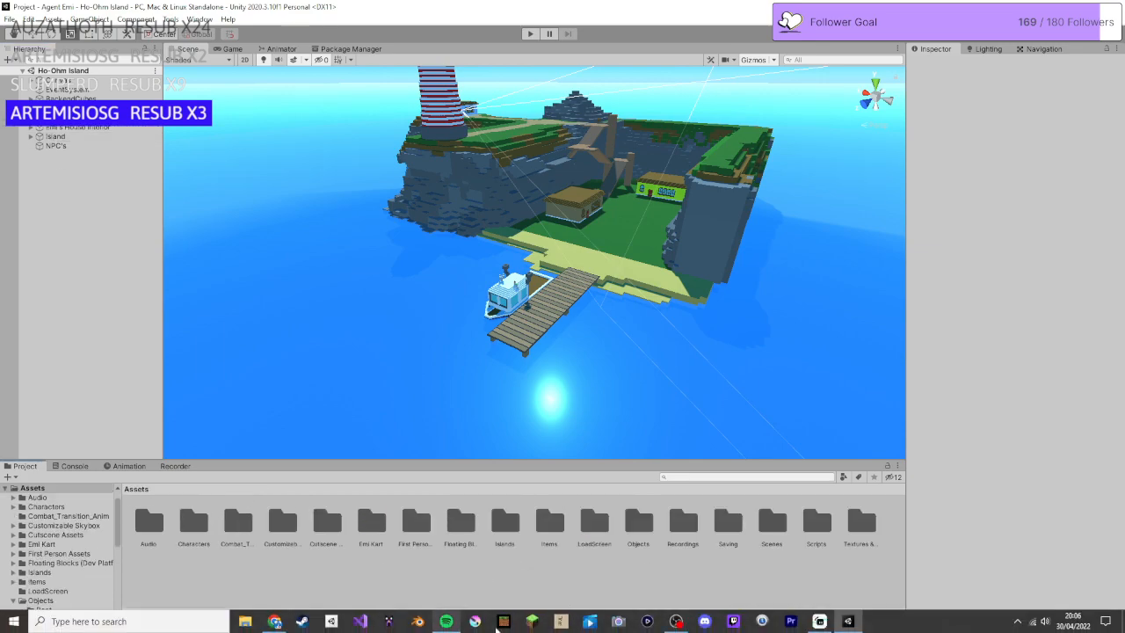
Step: Switch to MagicaVoxel and look through the Project Amelia and Strangers model folders, returning to the vox root folder
{"action": "left_click", "coordinate": [362, 622]}
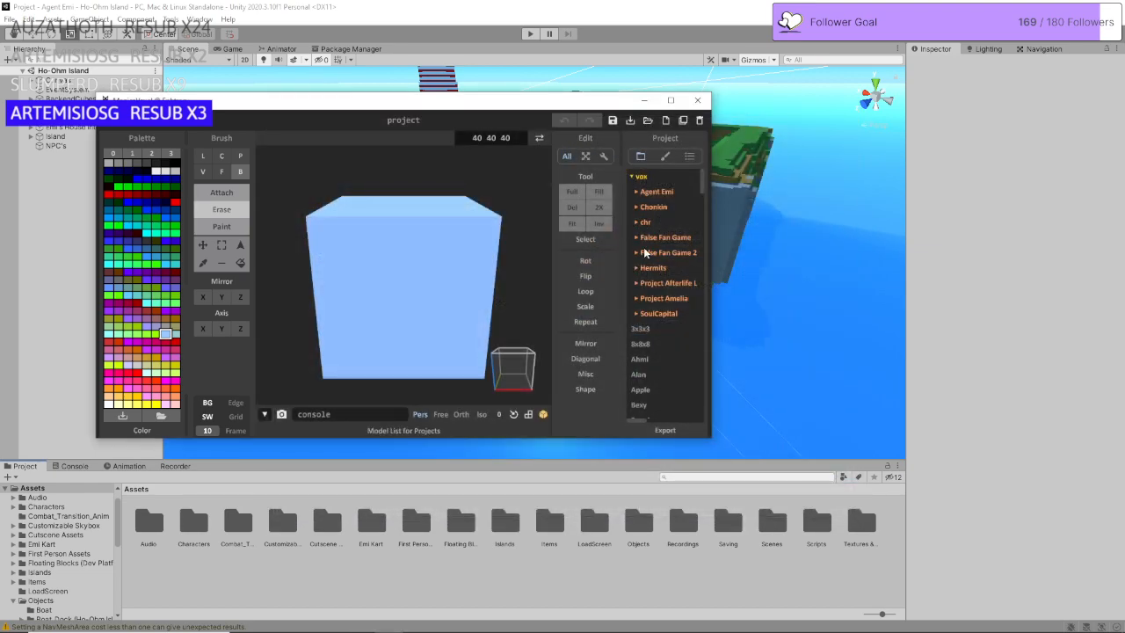
{"action": "left_click", "coordinate": [638, 294]}
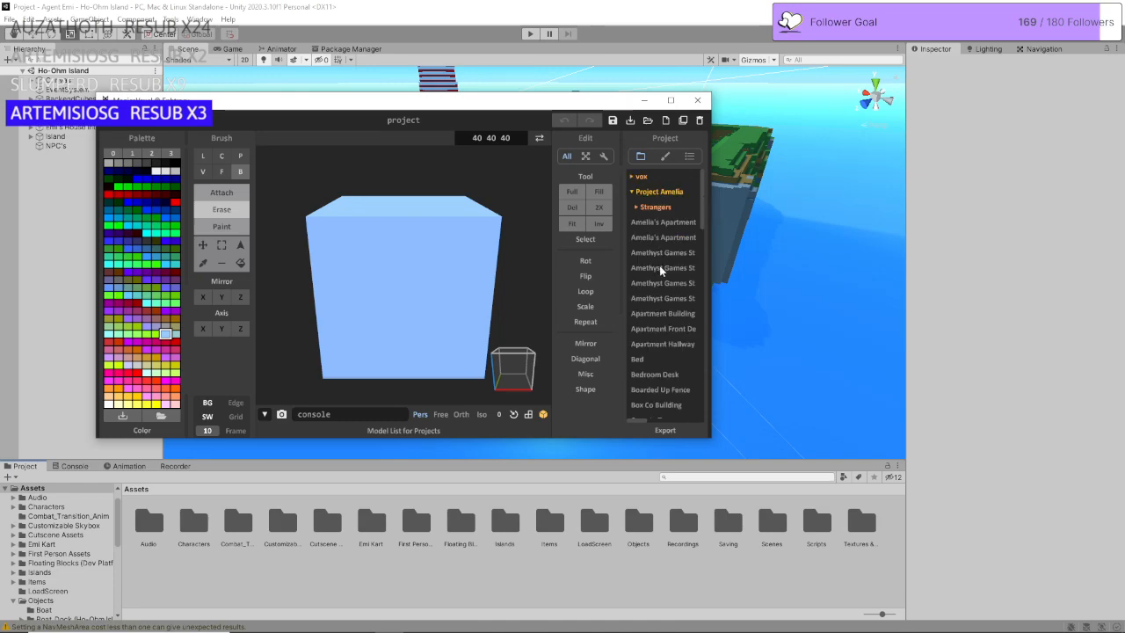
{"action": "left_click", "coordinate": [638, 206]}
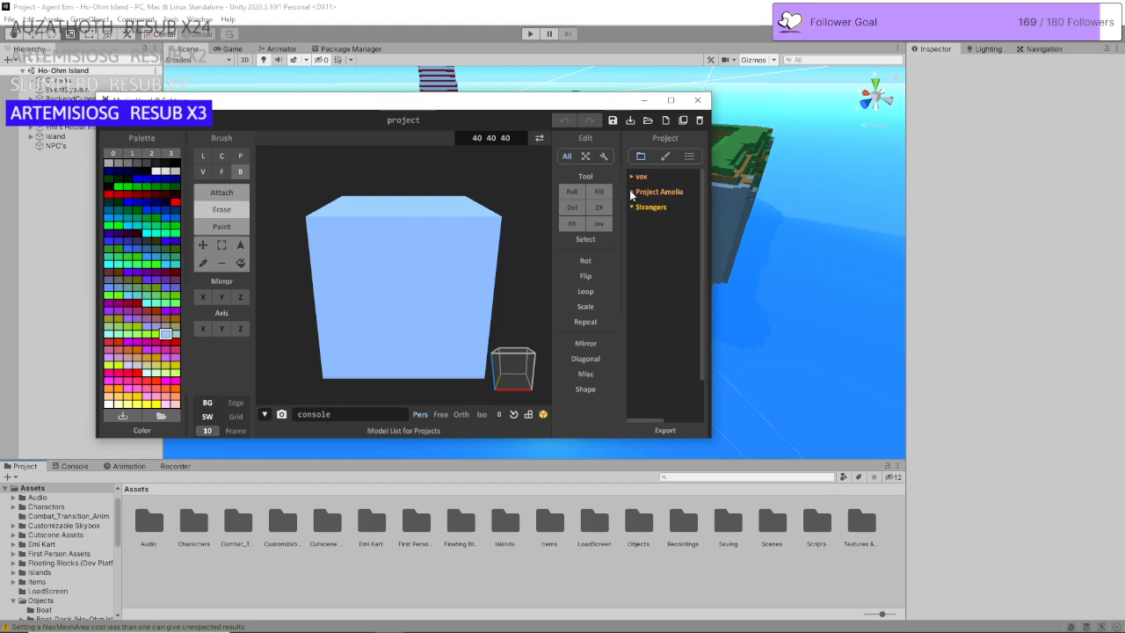
{"action": "left_click", "coordinate": [632, 194]}
{"action": "left_click", "coordinate": [631, 193]}
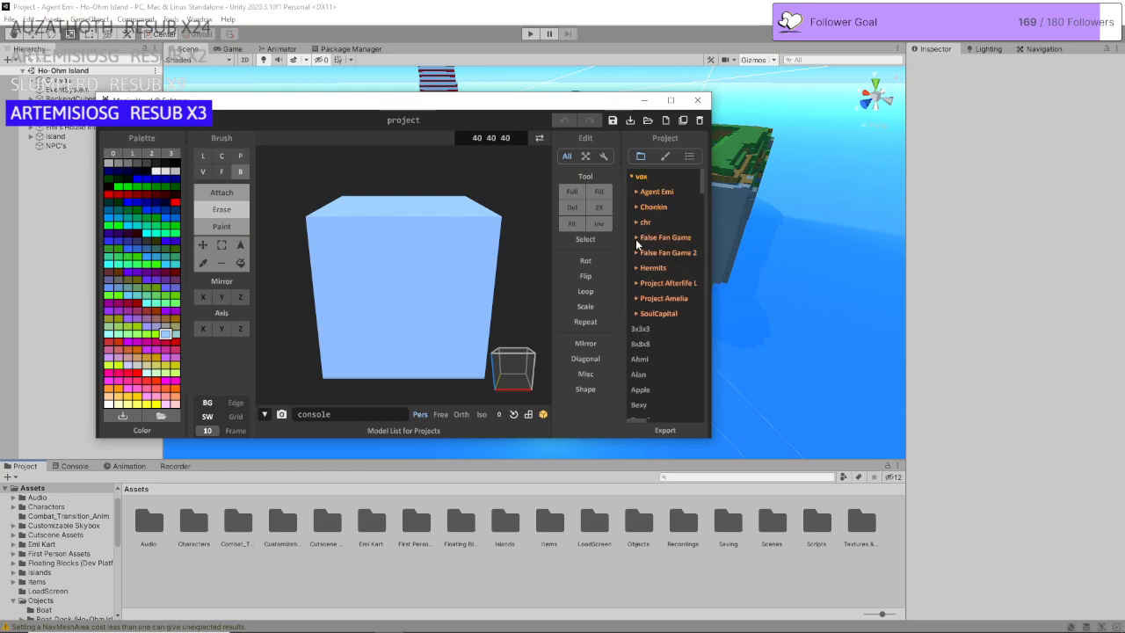
Step: Load the Spooky S Skeleton_Base model from the Spooky S Skeleton folder under Agent Emi's NPC's, and maximize the MagicaVoxel window
{"action": "left_click", "coordinate": [642, 195]}
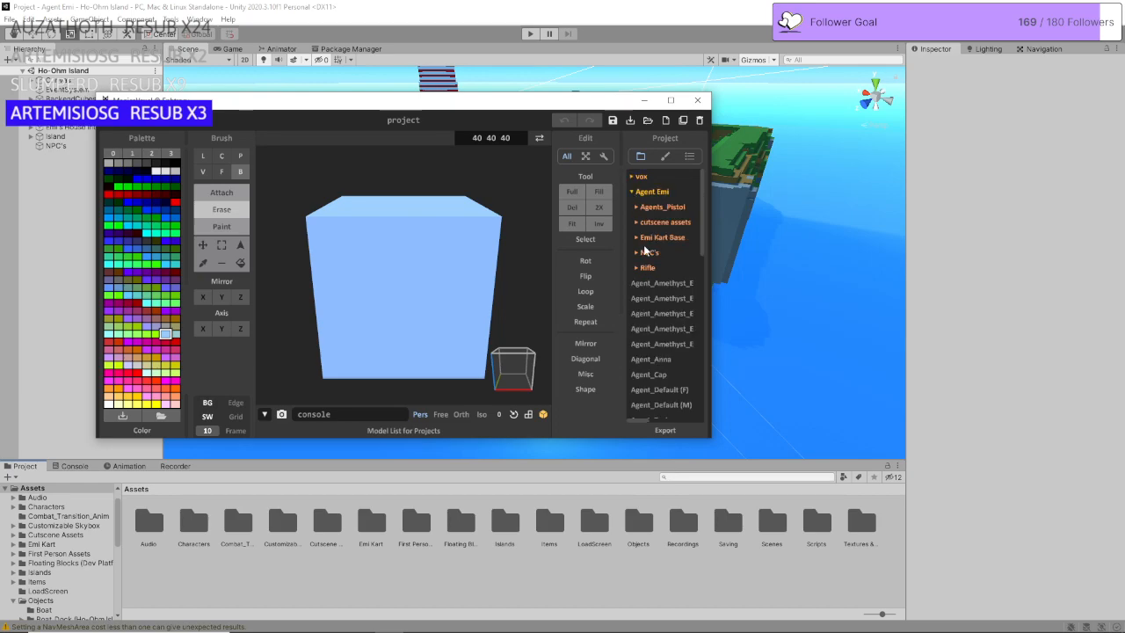
{"action": "left_click", "coordinate": [637, 256]}
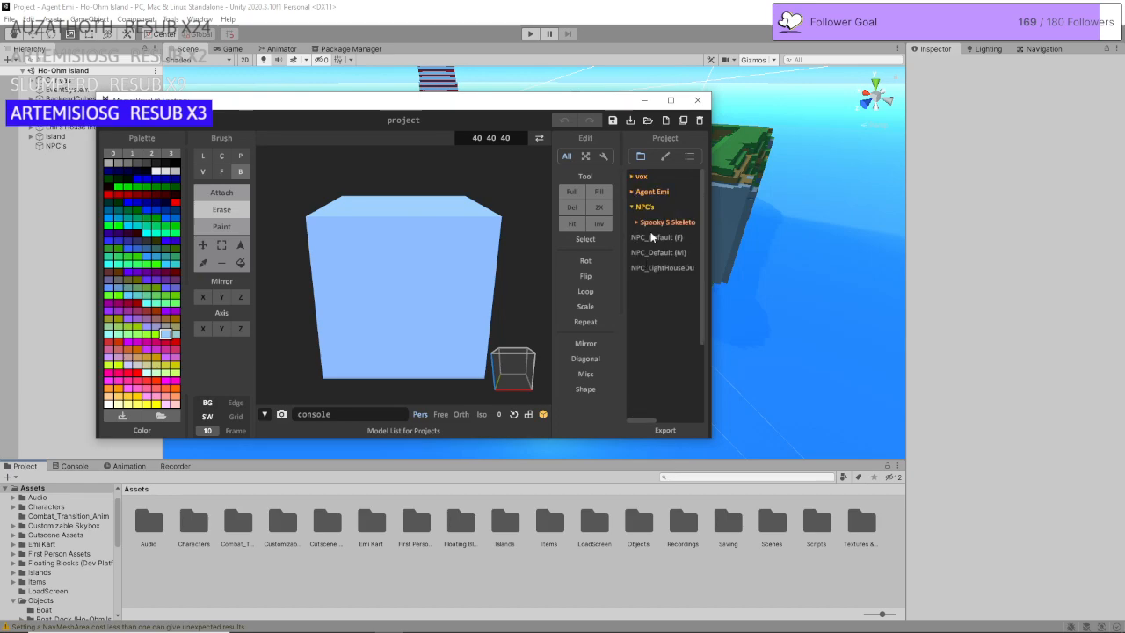
{"action": "left_click", "coordinate": [657, 222]}
{"action": "left_click", "coordinate": [645, 237]}
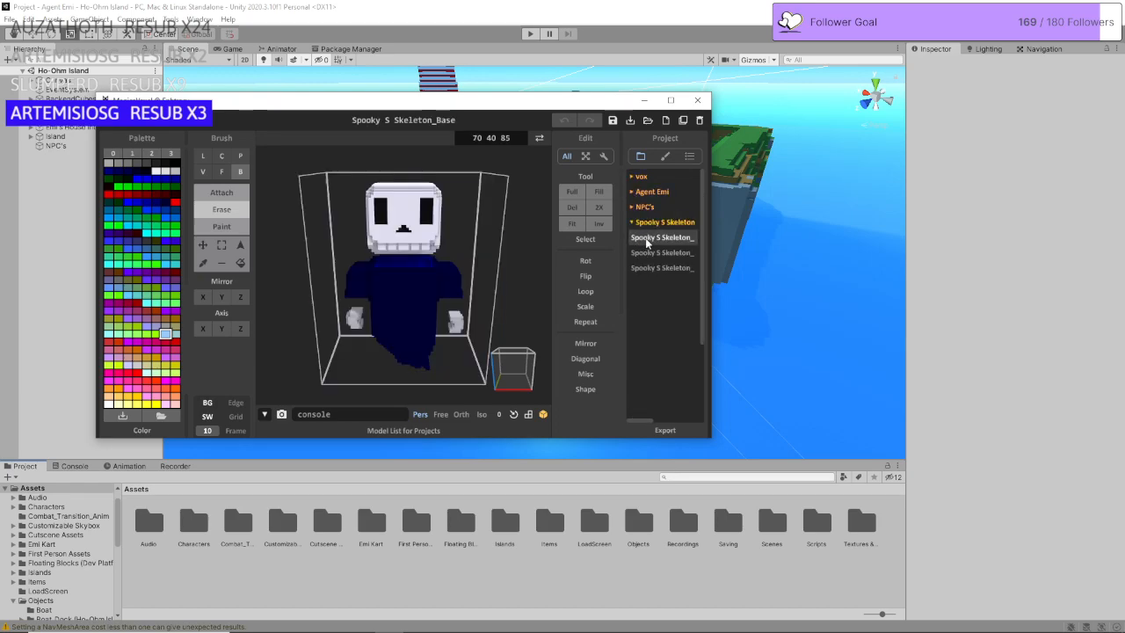
{"action": "left_click_drag", "start_coordinate": [586, 105], "coordinate": [787, 143]}
{"action": "double_click", "coordinate": [858, 142]}
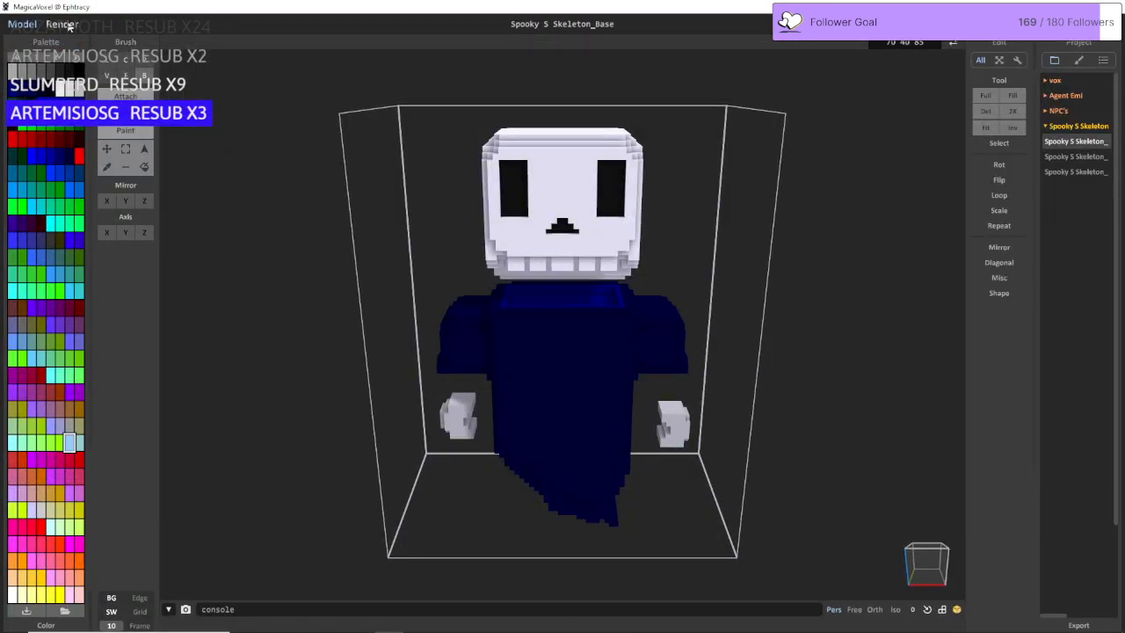
Step: Show the skeleton model in the world view and switch it to render mode
{"action": "left_click", "coordinate": [67, 25]}
{"action": "left_click", "coordinate": [24, 26]}
{"action": "key", "text": "Tab"}
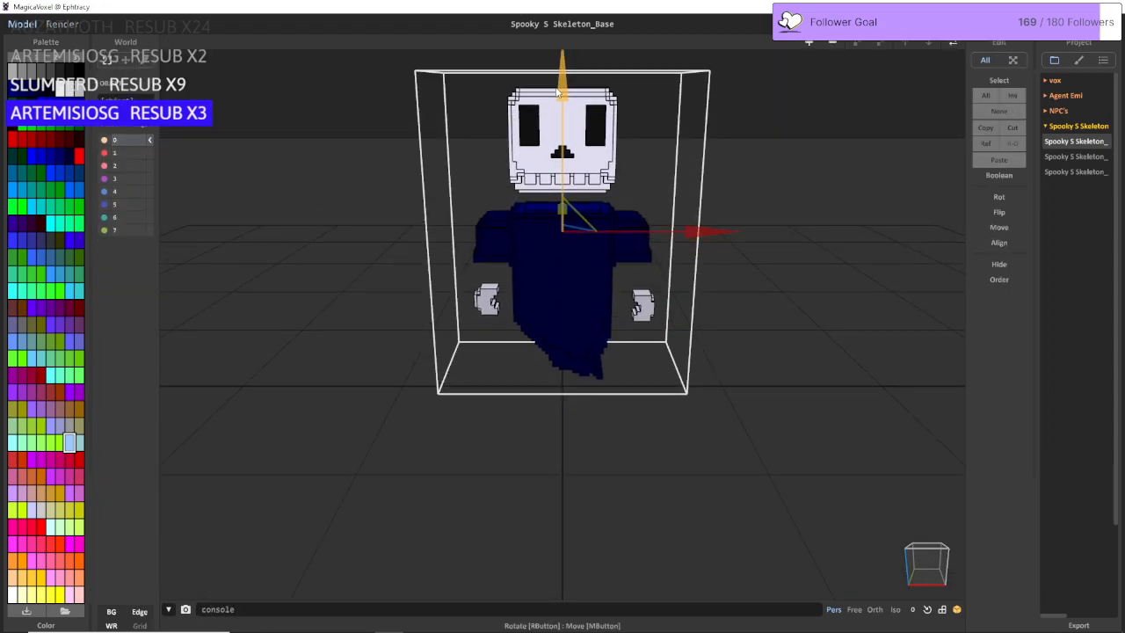
{"action": "left_click", "coordinate": [67, 28]}
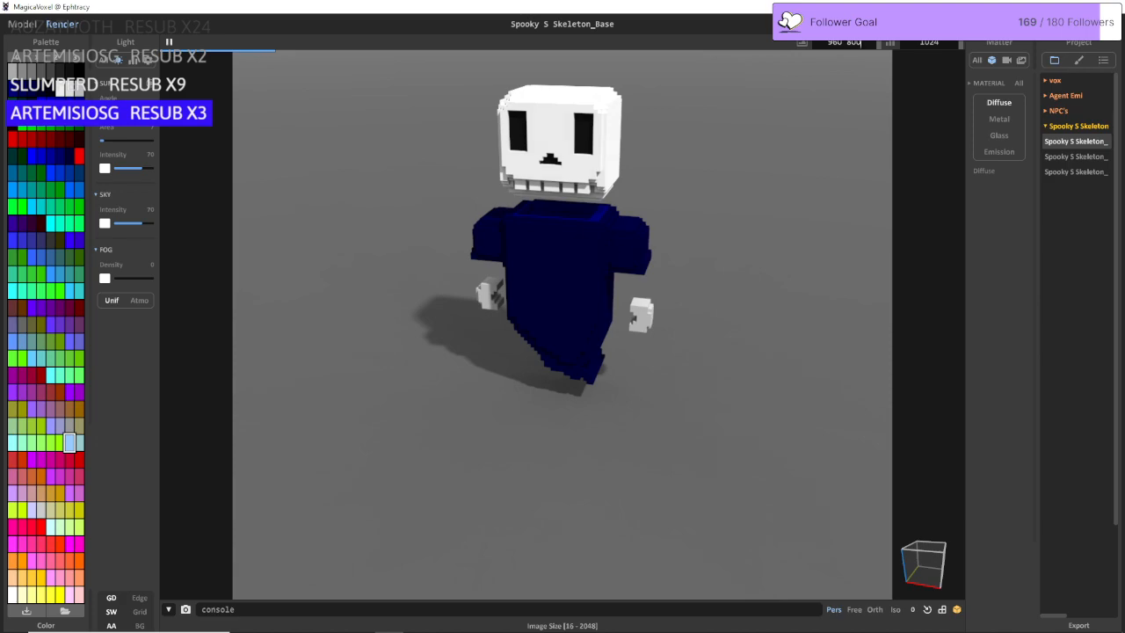
Step: Try to set the render image size to 4000 by 4000
{"action": "double_click", "coordinate": [844, 42]}
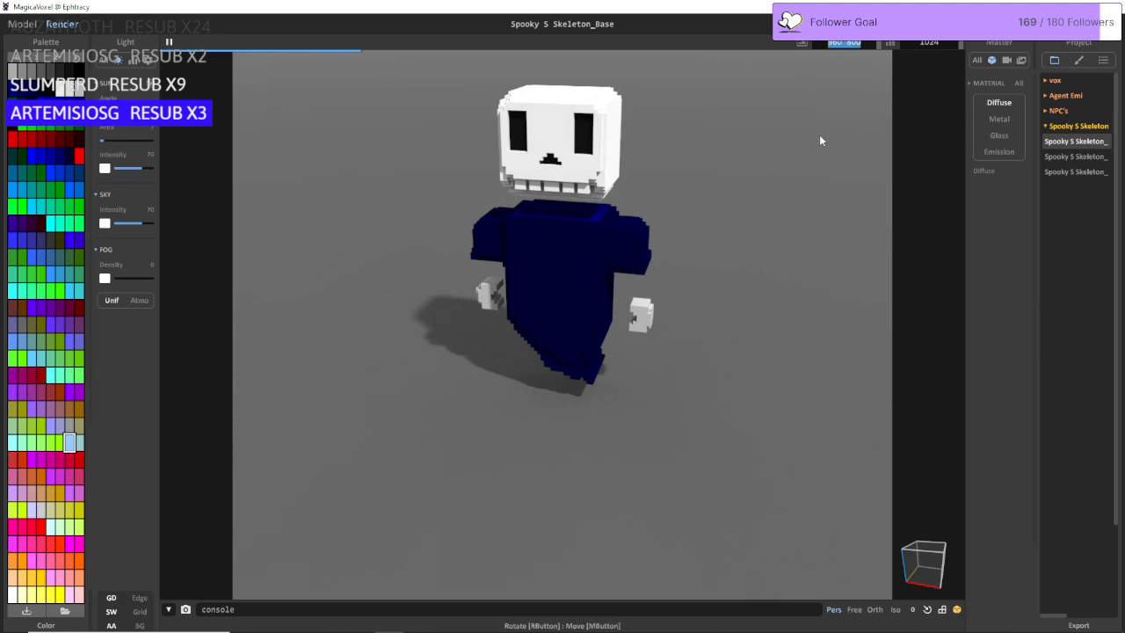
{"action": "type", "text": "4"}
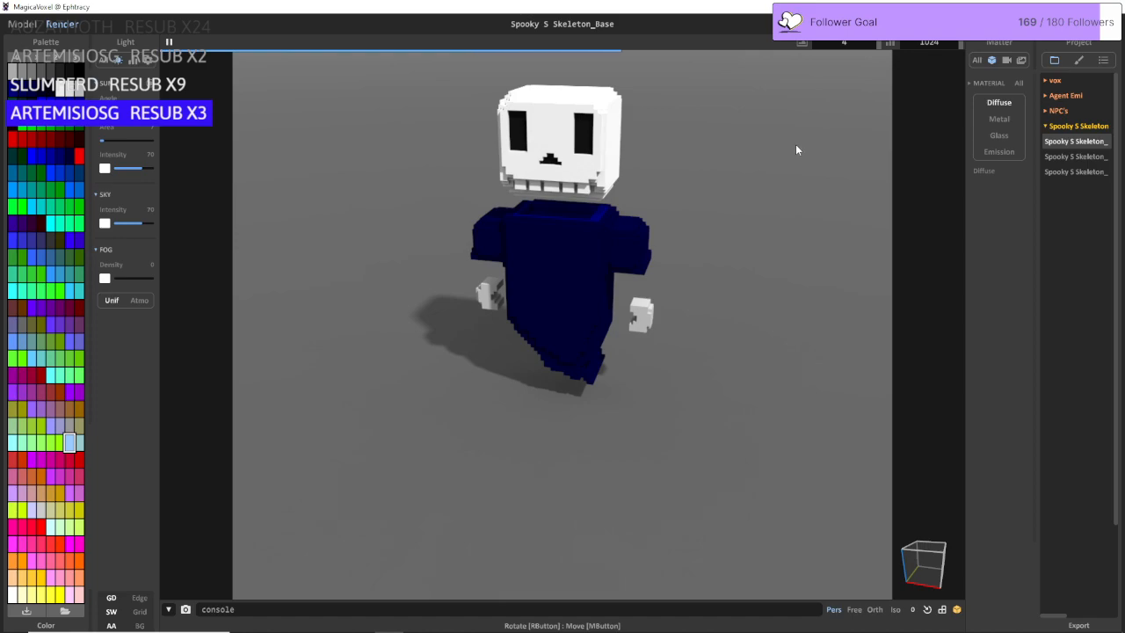
{"action": "type", "text": "000 4000"}
{"action": "key", "text": "Tab"}
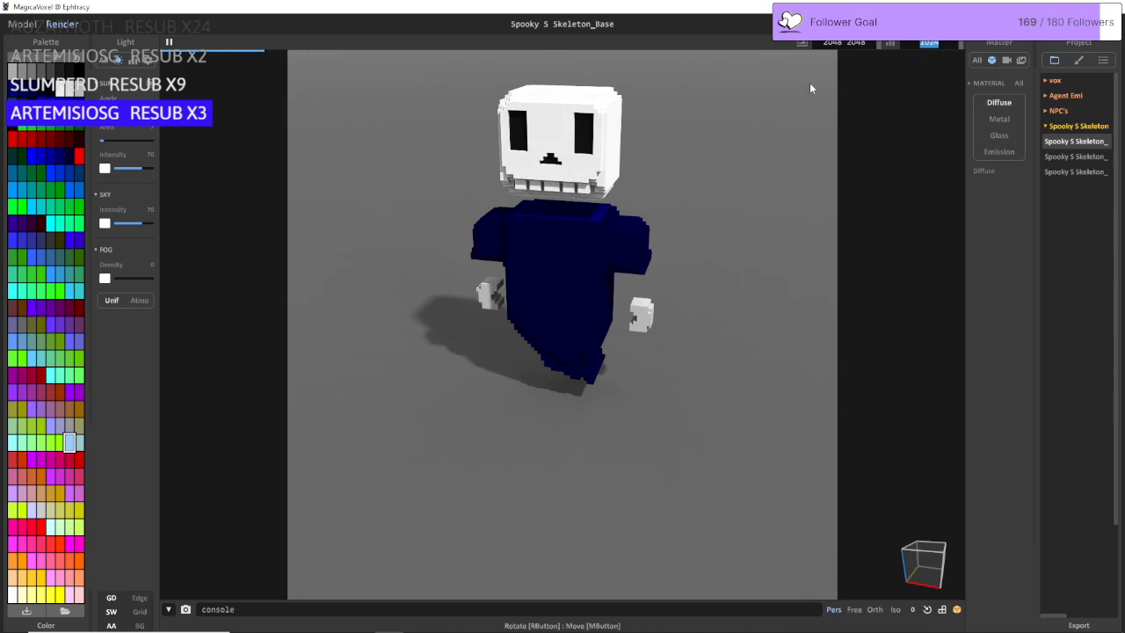
Step: Set the height of the render image to 1024, for an image size of 2048 by 1024
{"action": "right_click_drag", "start_coordinate": [732, 104], "coordinate": [709, 124]}
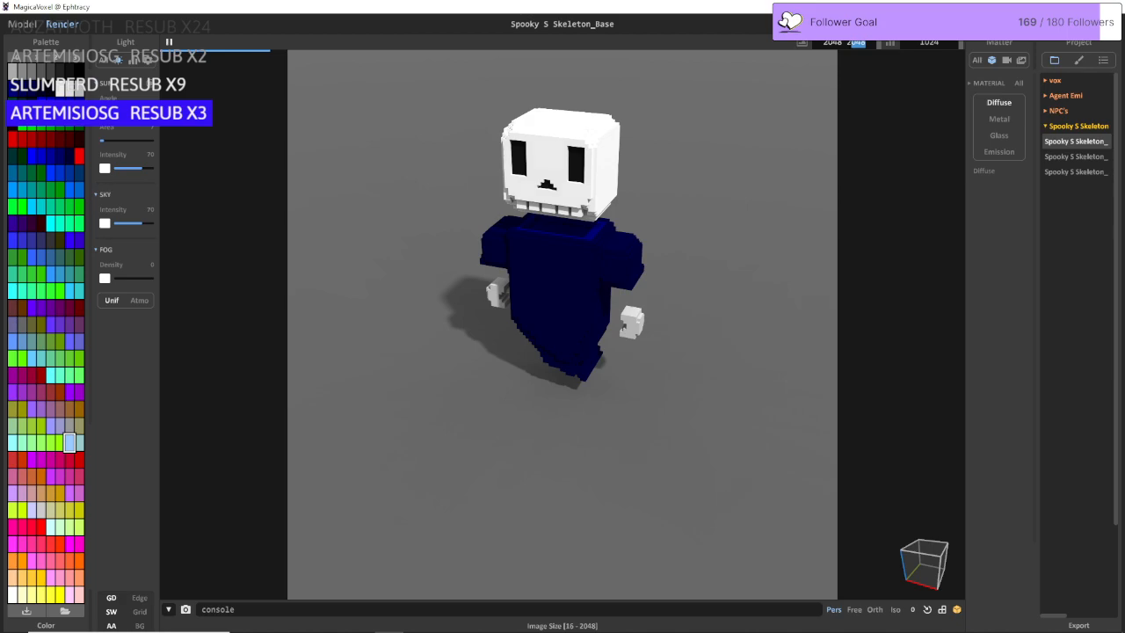
{"action": "type", "text": "102"}
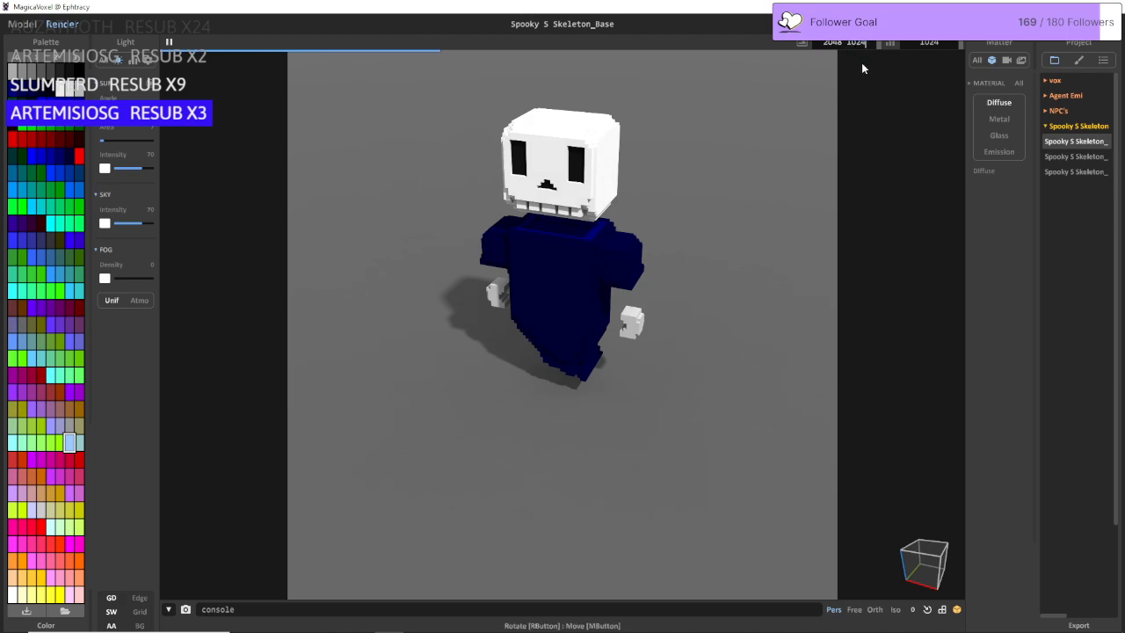
{"action": "type", "text": "4"}
{"action": "key", "text": "Return"}
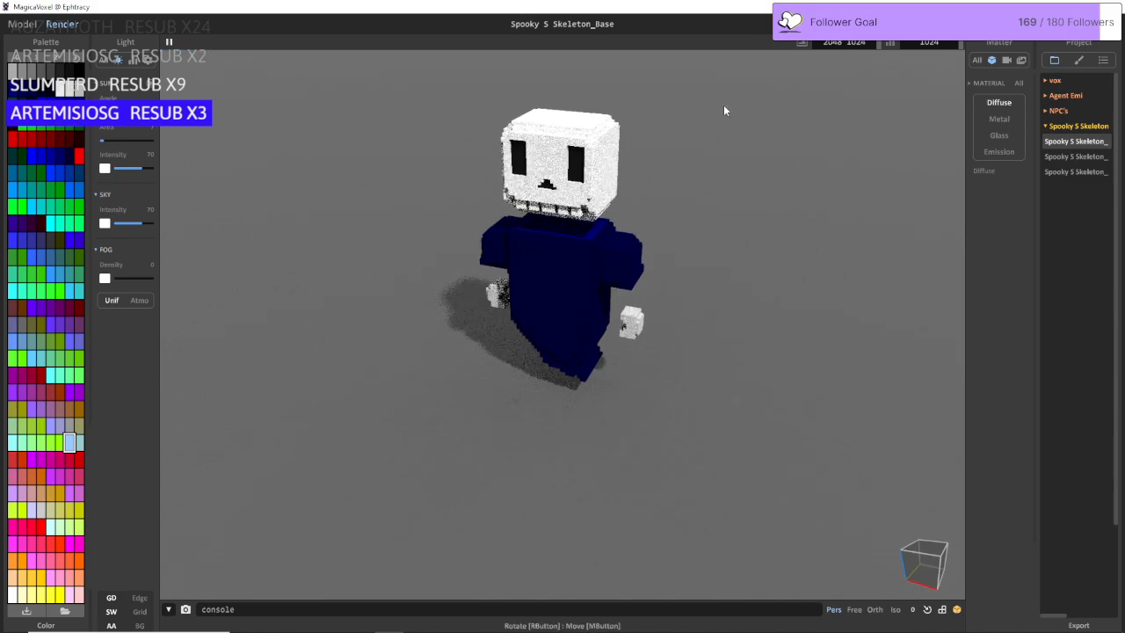
Step: Turn the rendered skeleton slightly and set the render's samples per pixel to 4096
{"action": "mouse_move", "coordinate": [723, 105]}
{"action": "right_mouse_down"}
{"action": "mouse_move", "coordinate": [737, 106]}
{"action": "mouse_move", "coordinate": [709, 97]}
{"action": "mouse_move", "coordinate": [717, 101]}
{"action": "right_mouse_up"}
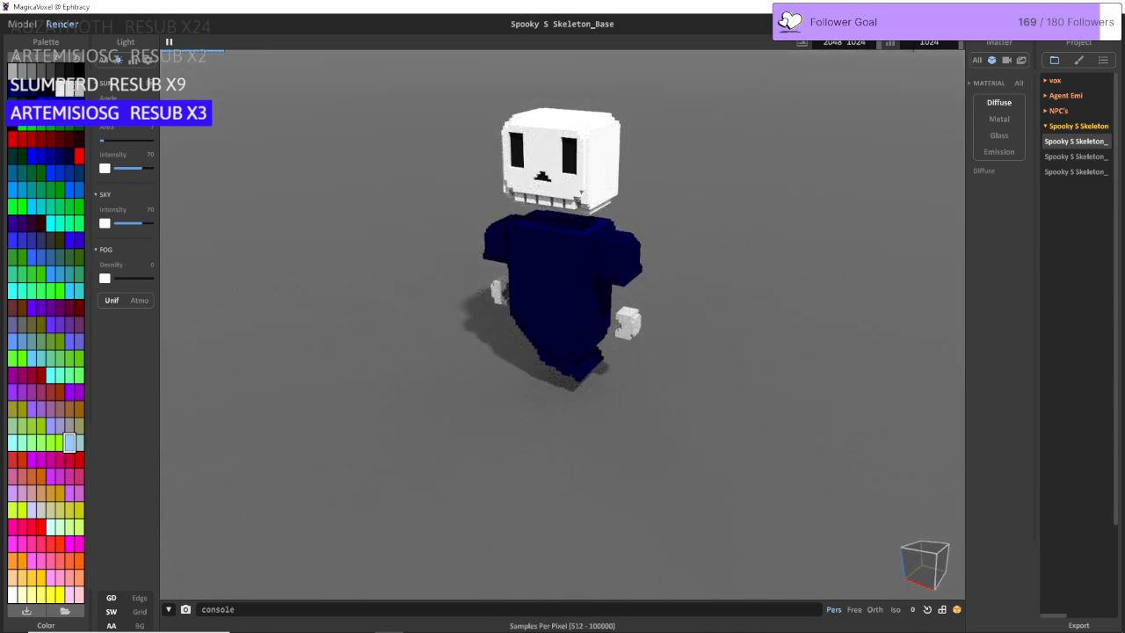
{"action": "left_click_drag", "start_coordinate": [919, 42], "coordinate": [939, 42]}
{"action": "type", "text": "4096"}
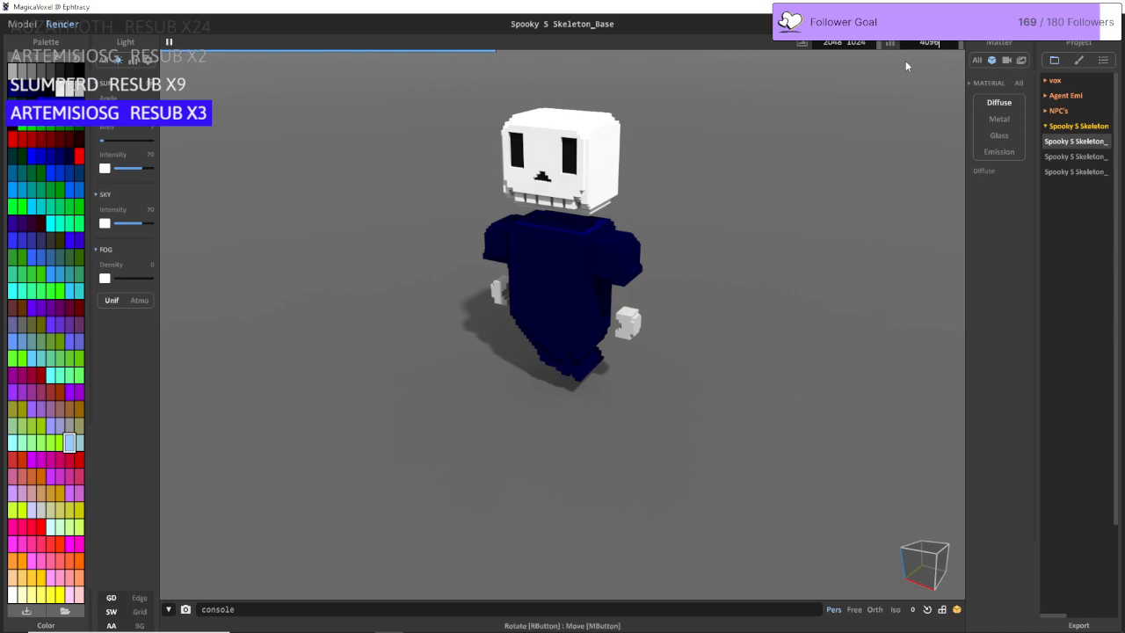
{"action": "key", "text": "Return"}
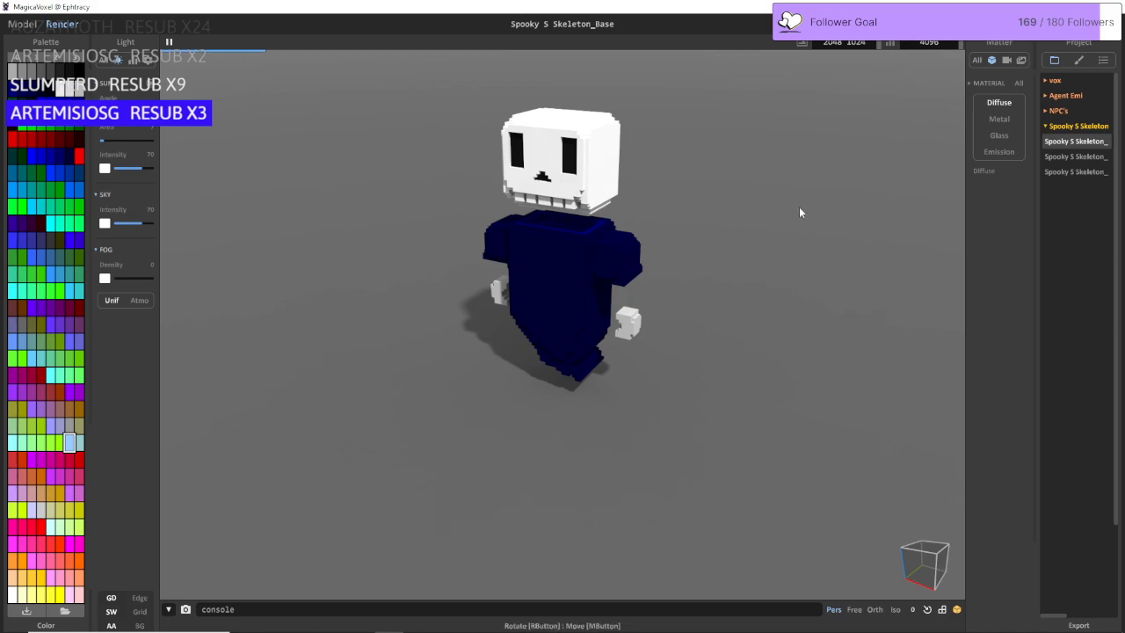
Step: Restore the MagicaVoxel window from full screen, shrink it and move it clear of the island and dock in the Unity scene
{"action": "left_click", "coordinate": [1084, 6]}
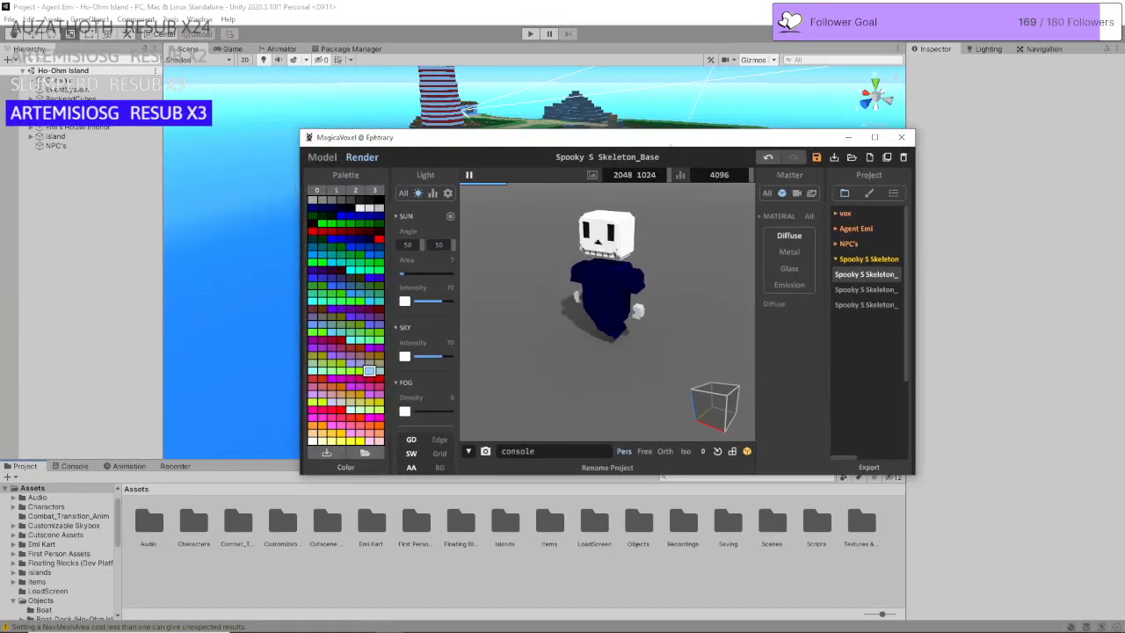
{"action": "left_click_drag", "start_coordinate": [678, 140], "coordinate": [746, 168]}
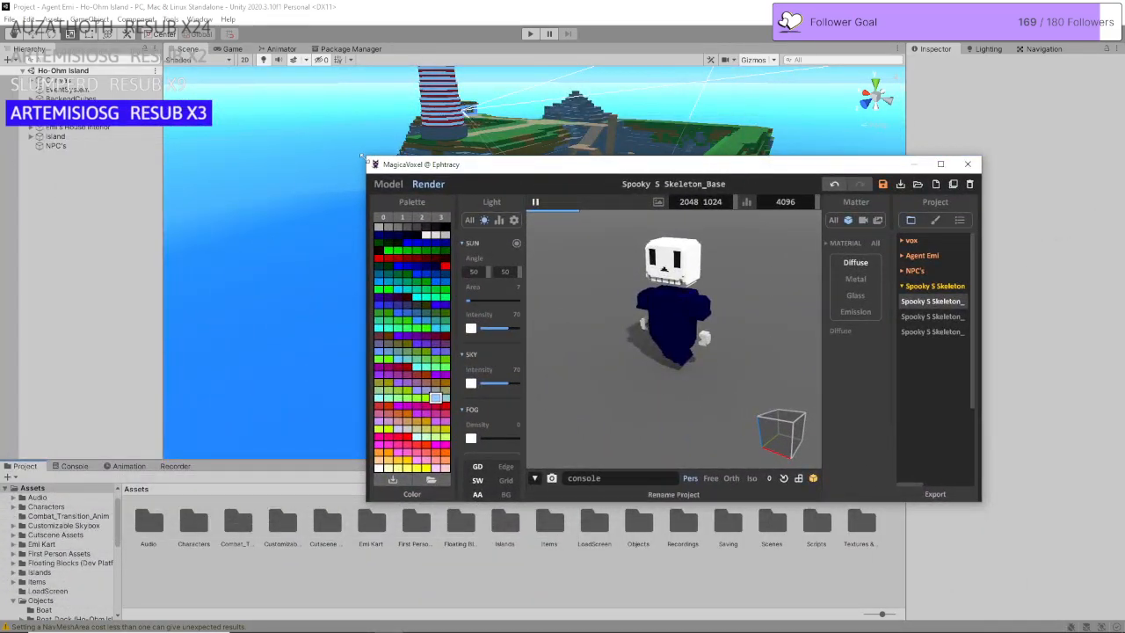
{"action": "left_click_drag", "start_coordinate": [361, 156], "coordinate": [564, 352]}
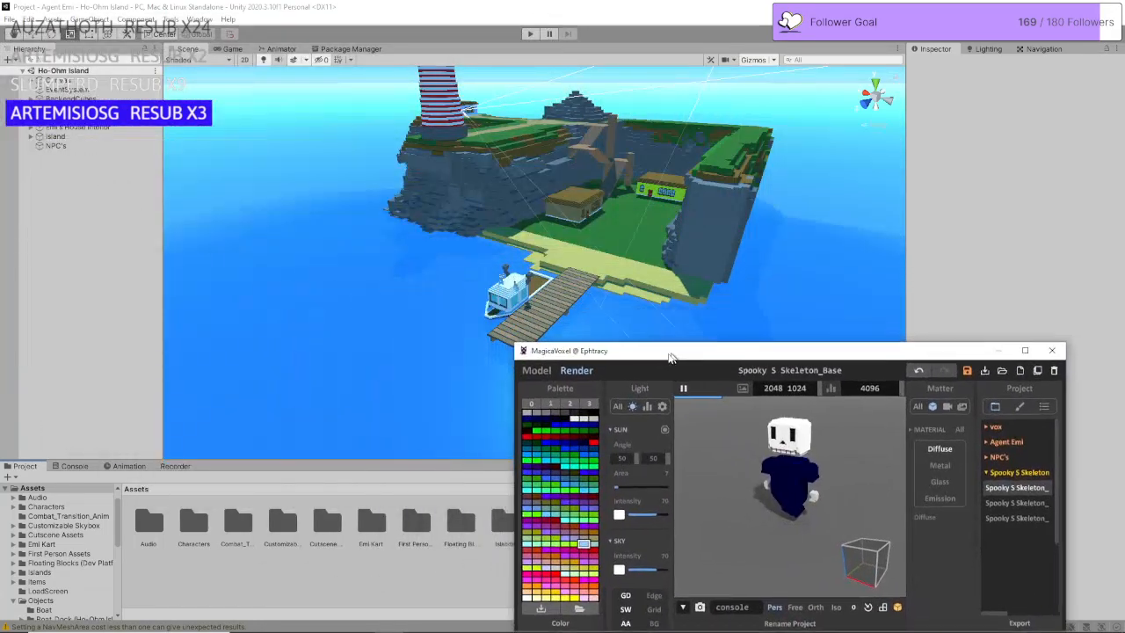
{"action": "left_click_drag", "start_coordinate": [668, 357], "coordinate": [711, 325]}
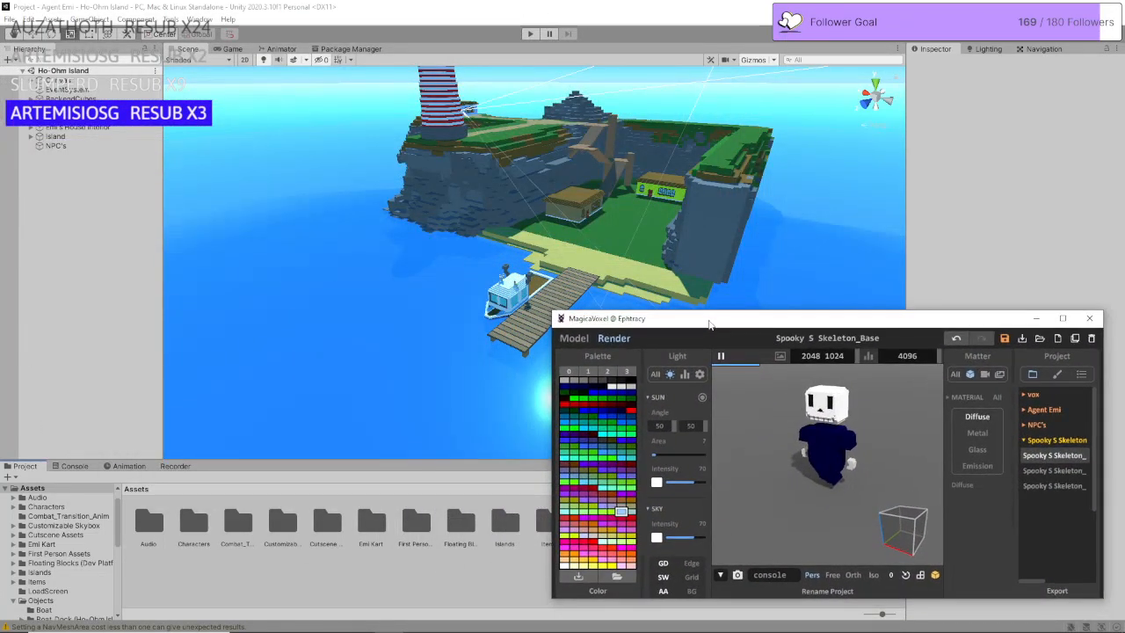